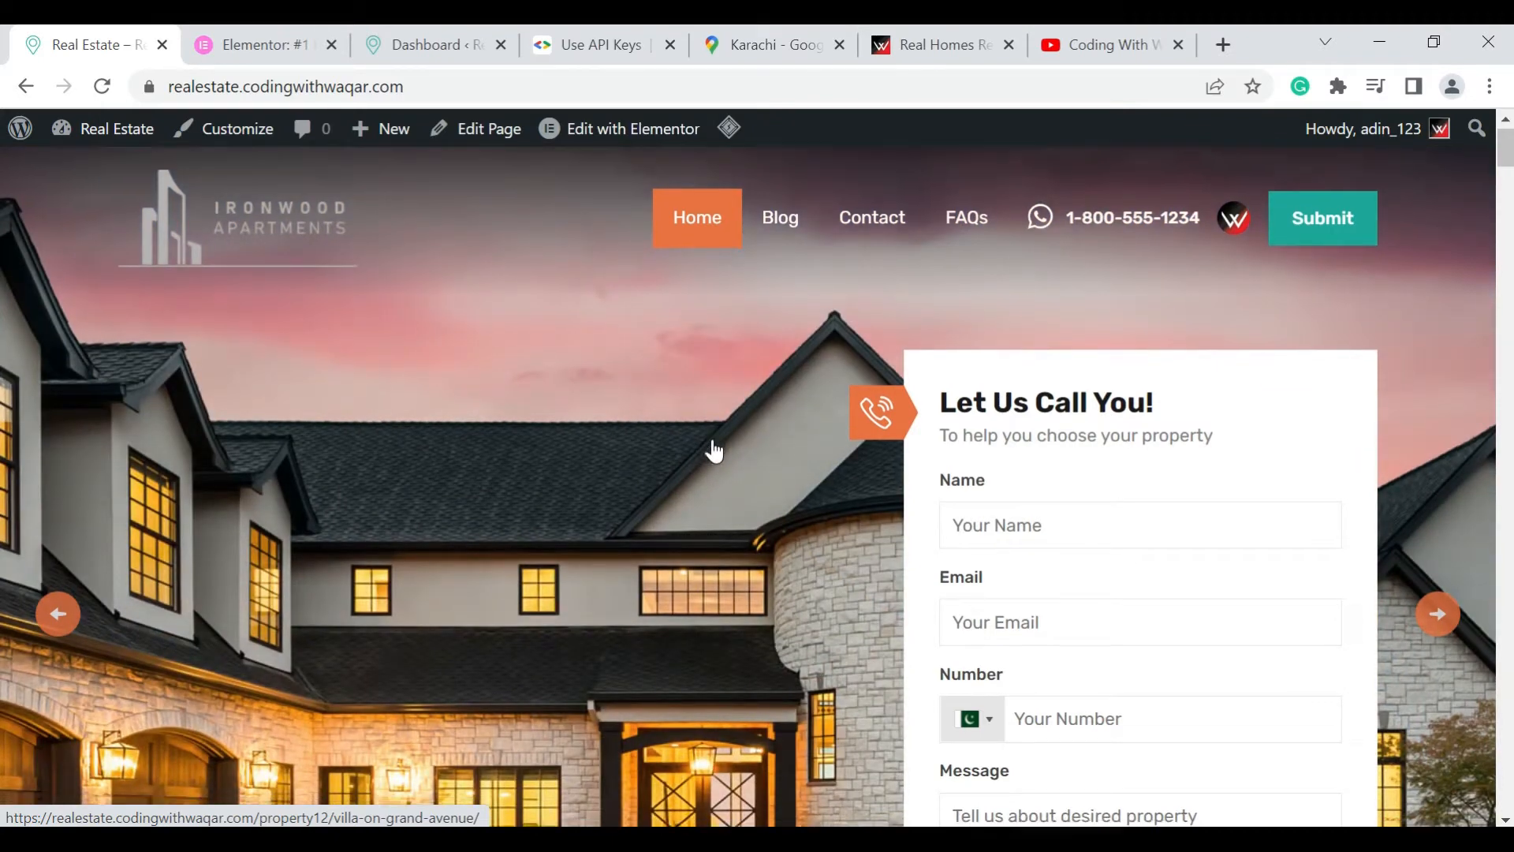
# Look through the real estate homepage from the contact form and property search down through the property listings to the Agents section
pyautogui.scroll(-1, 714, 451)
pyautogui.scroll(-1, 714, 451)
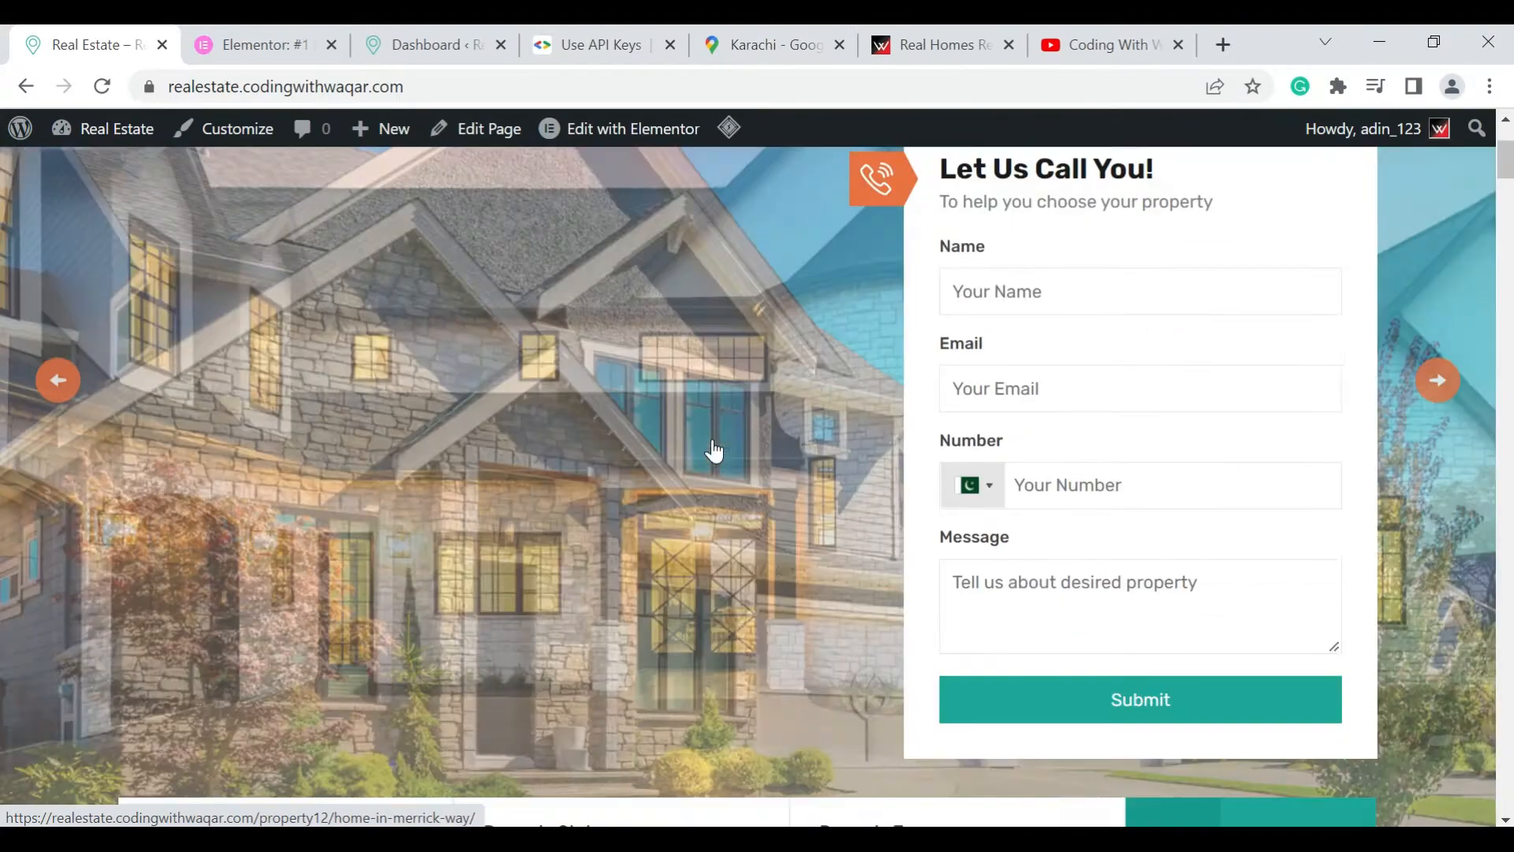
pyautogui.scroll(-8, 714, 452)
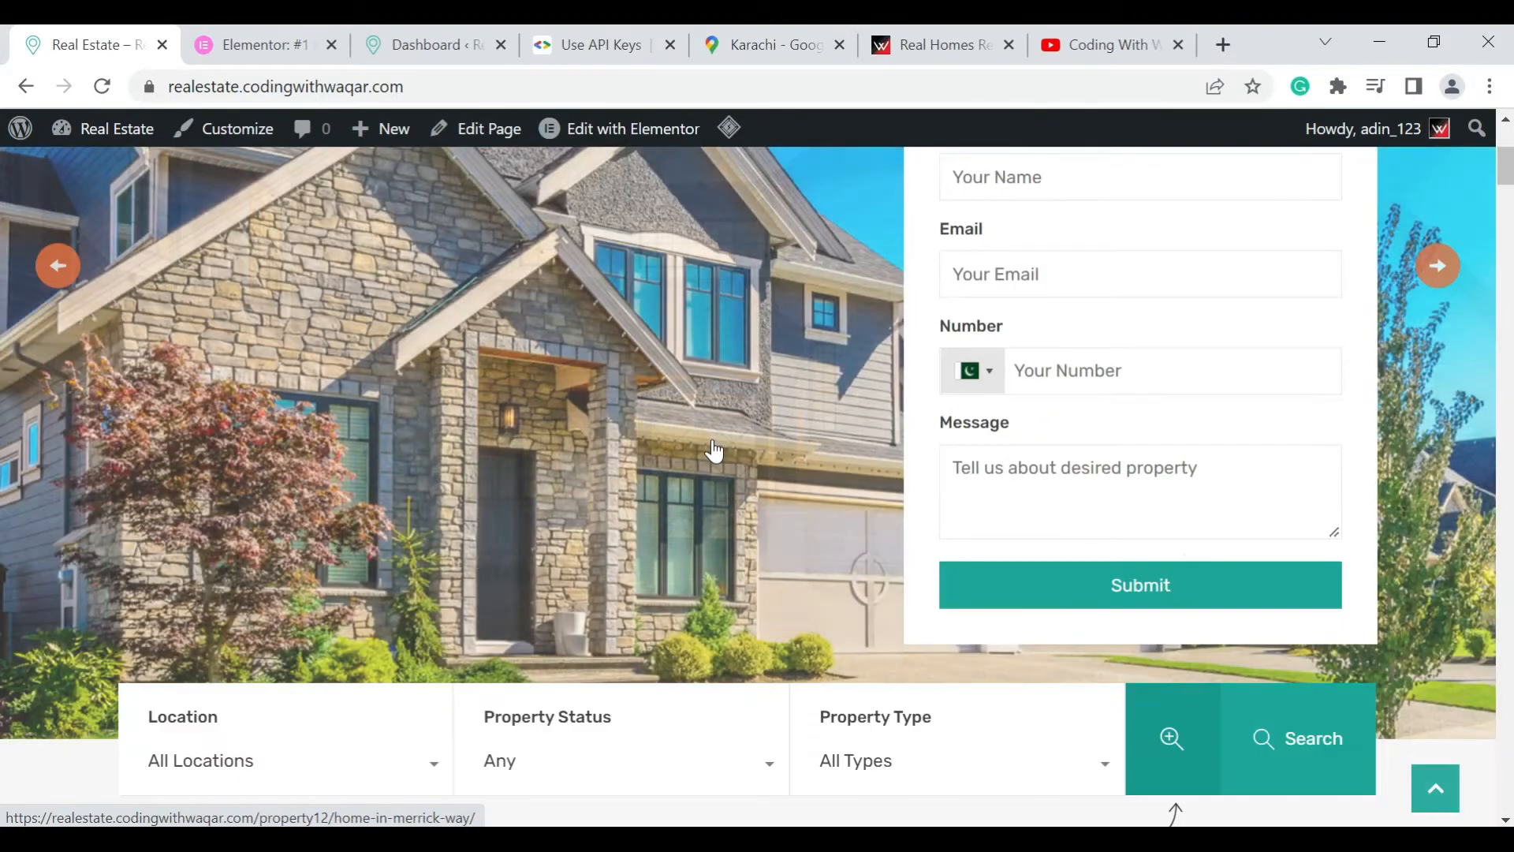
pyautogui.scroll(-12, 712, 438)
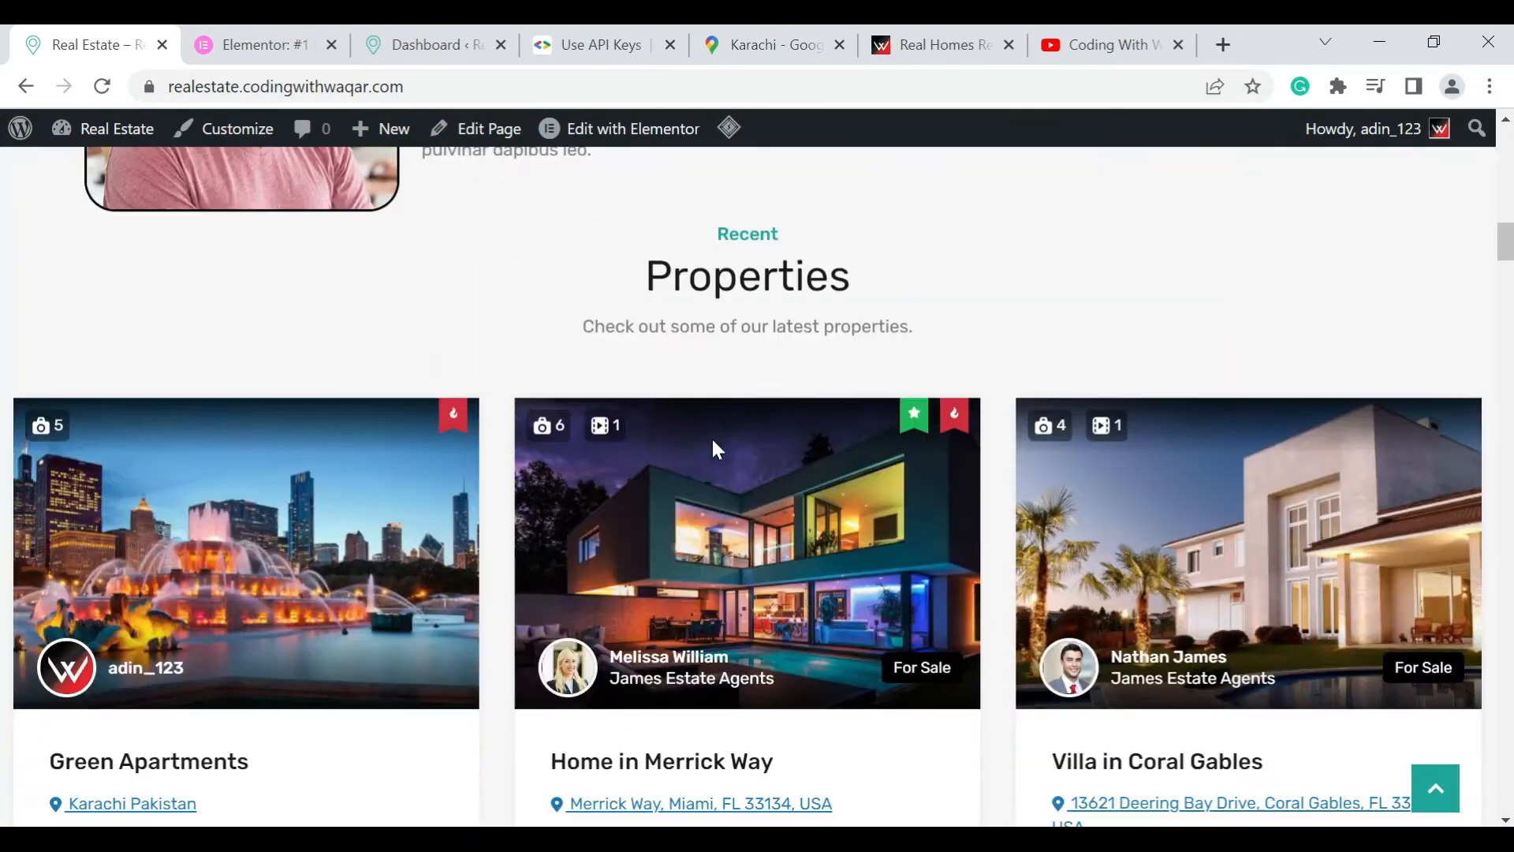
pyautogui.scroll(-6, 714, 451)
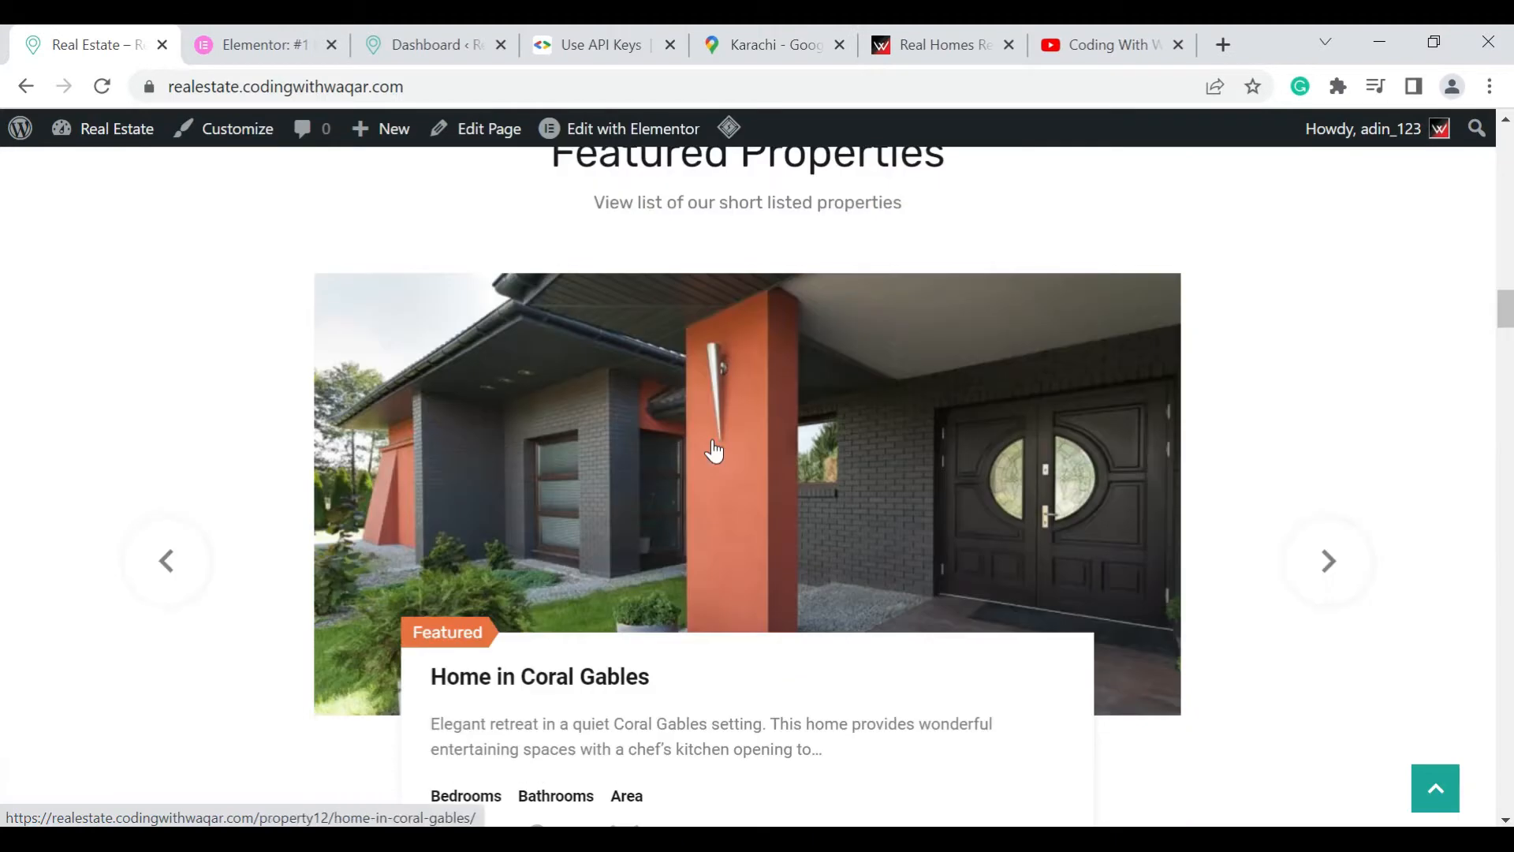
pyautogui.scroll(-2, 713, 451)
pyautogui.scroll(-8, 717, 449)
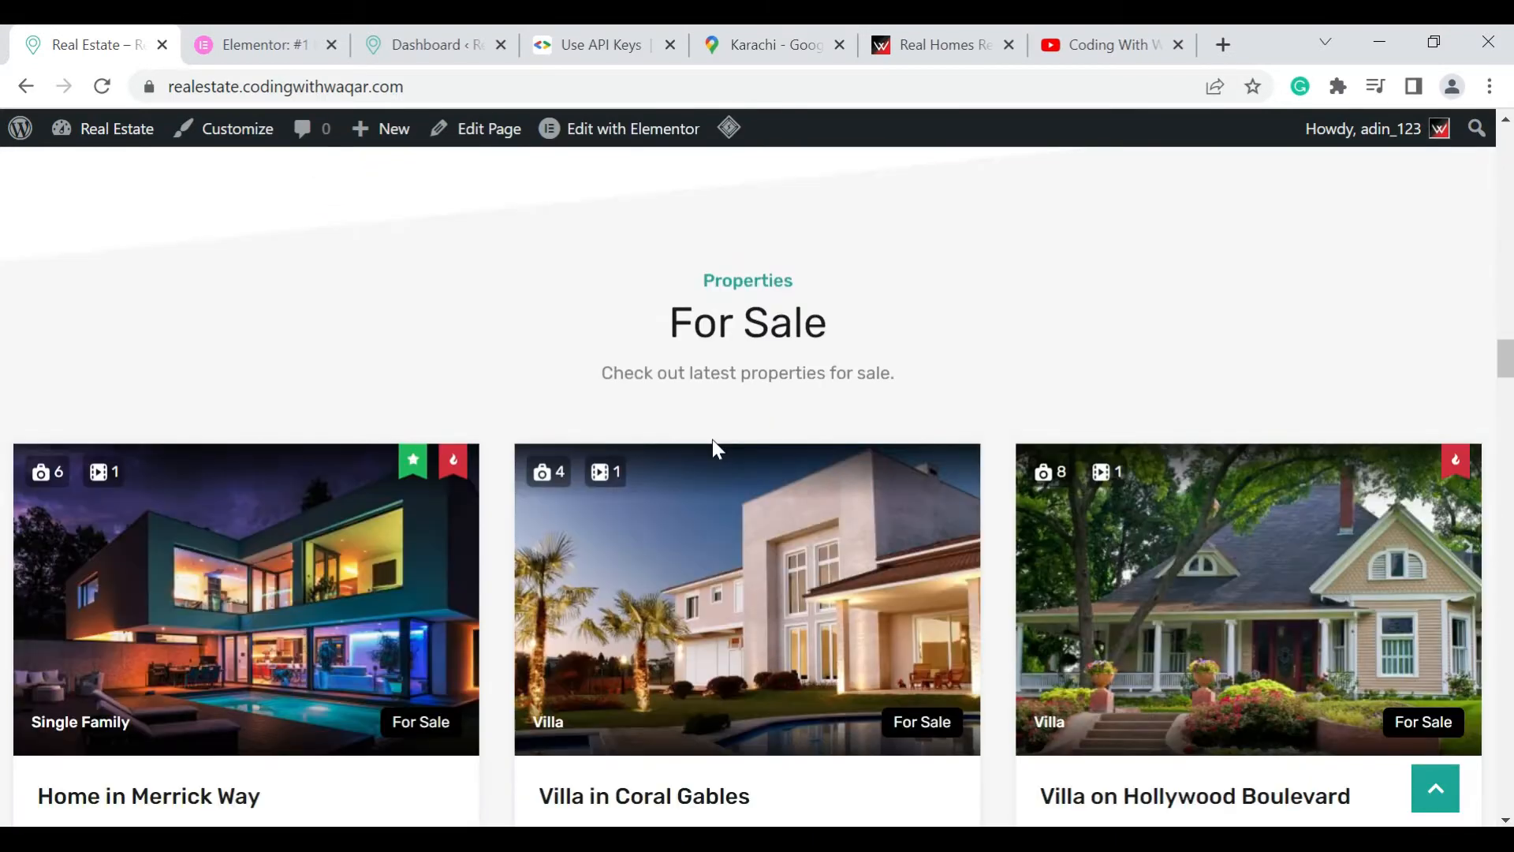
pyautogui.scroll(-4, 713, 442)
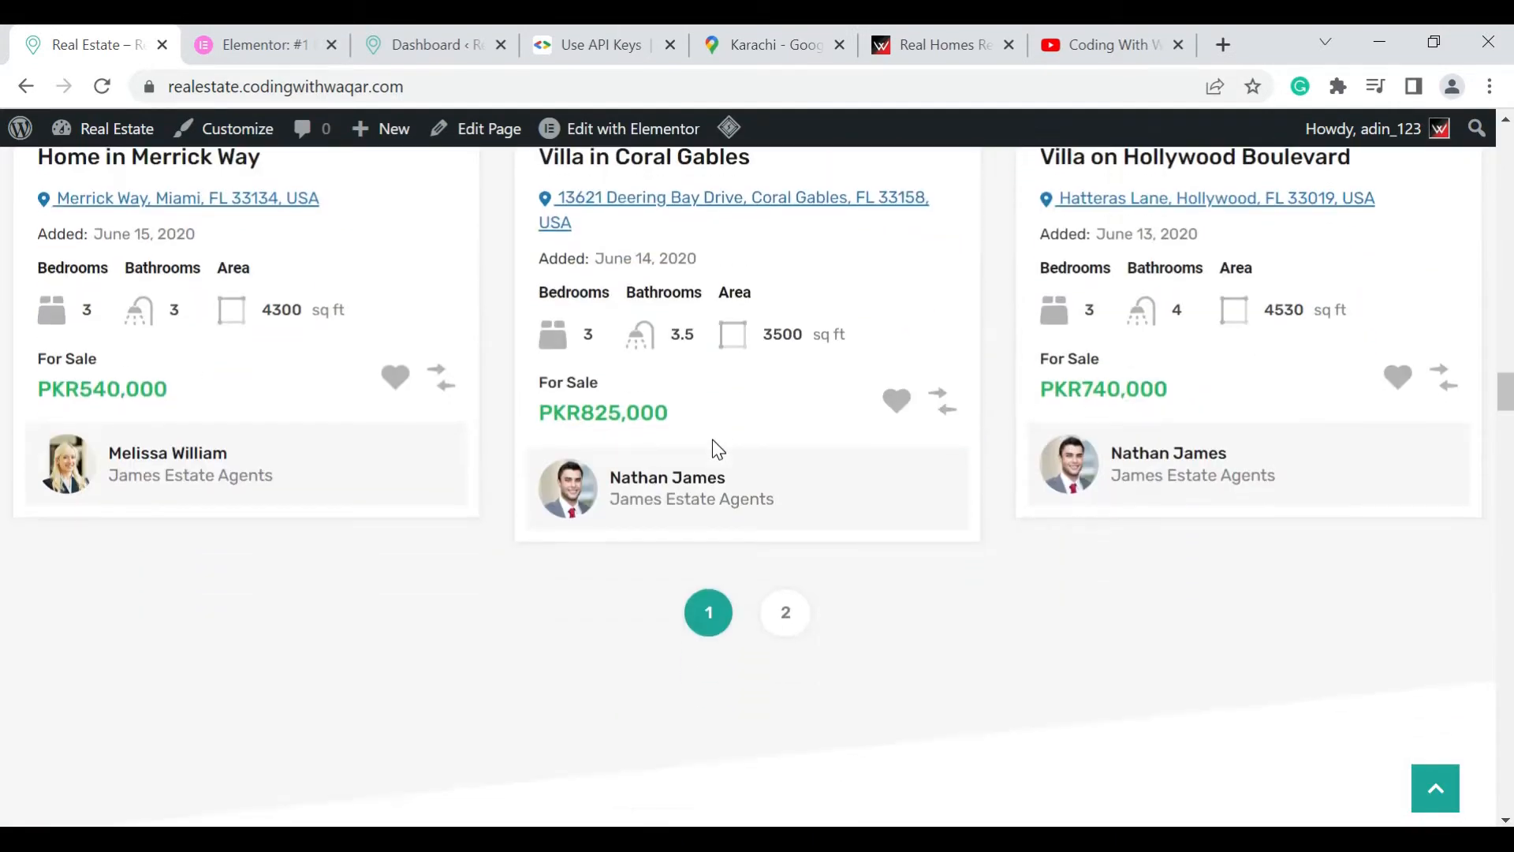
pyautogui.scroll(-3, 712, 442)
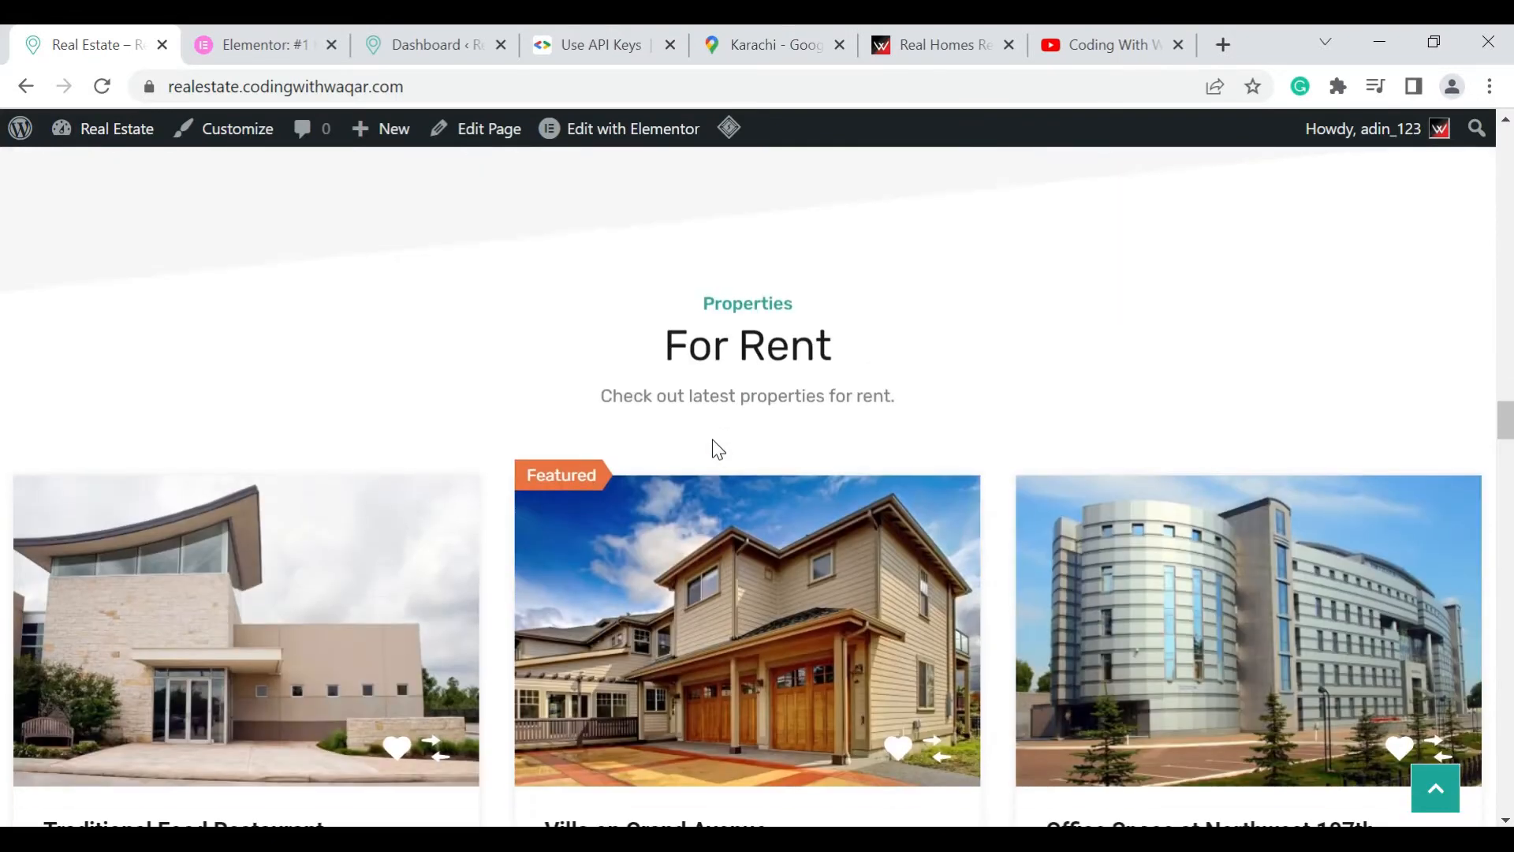
pyautogui.scroll(-6, 712, 439)
pyautogui.scroll(-2, 714, 446)
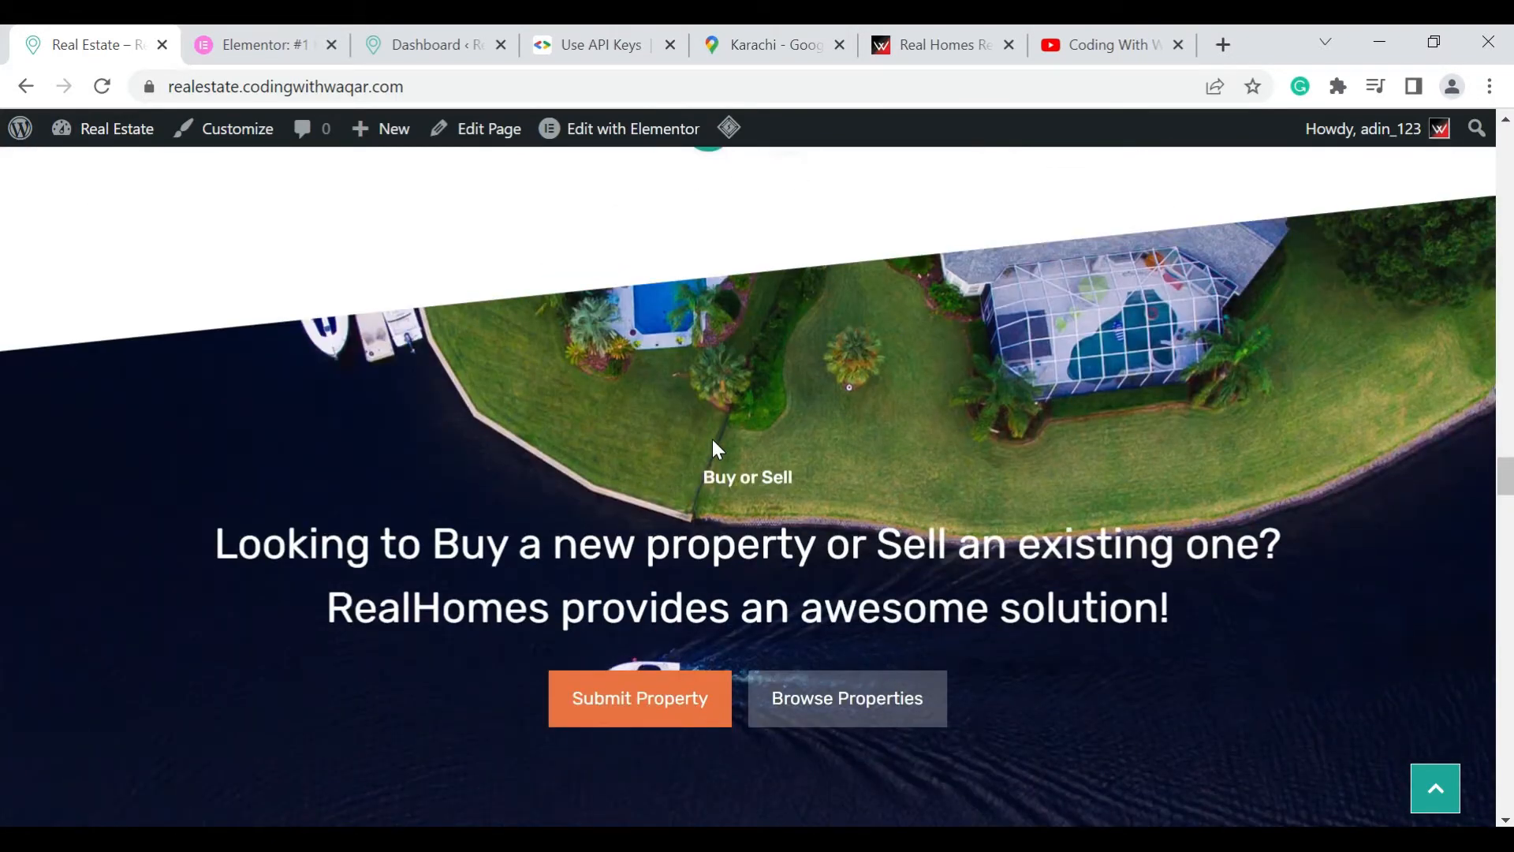
pyautogui.scroll(-3, 712, 438)
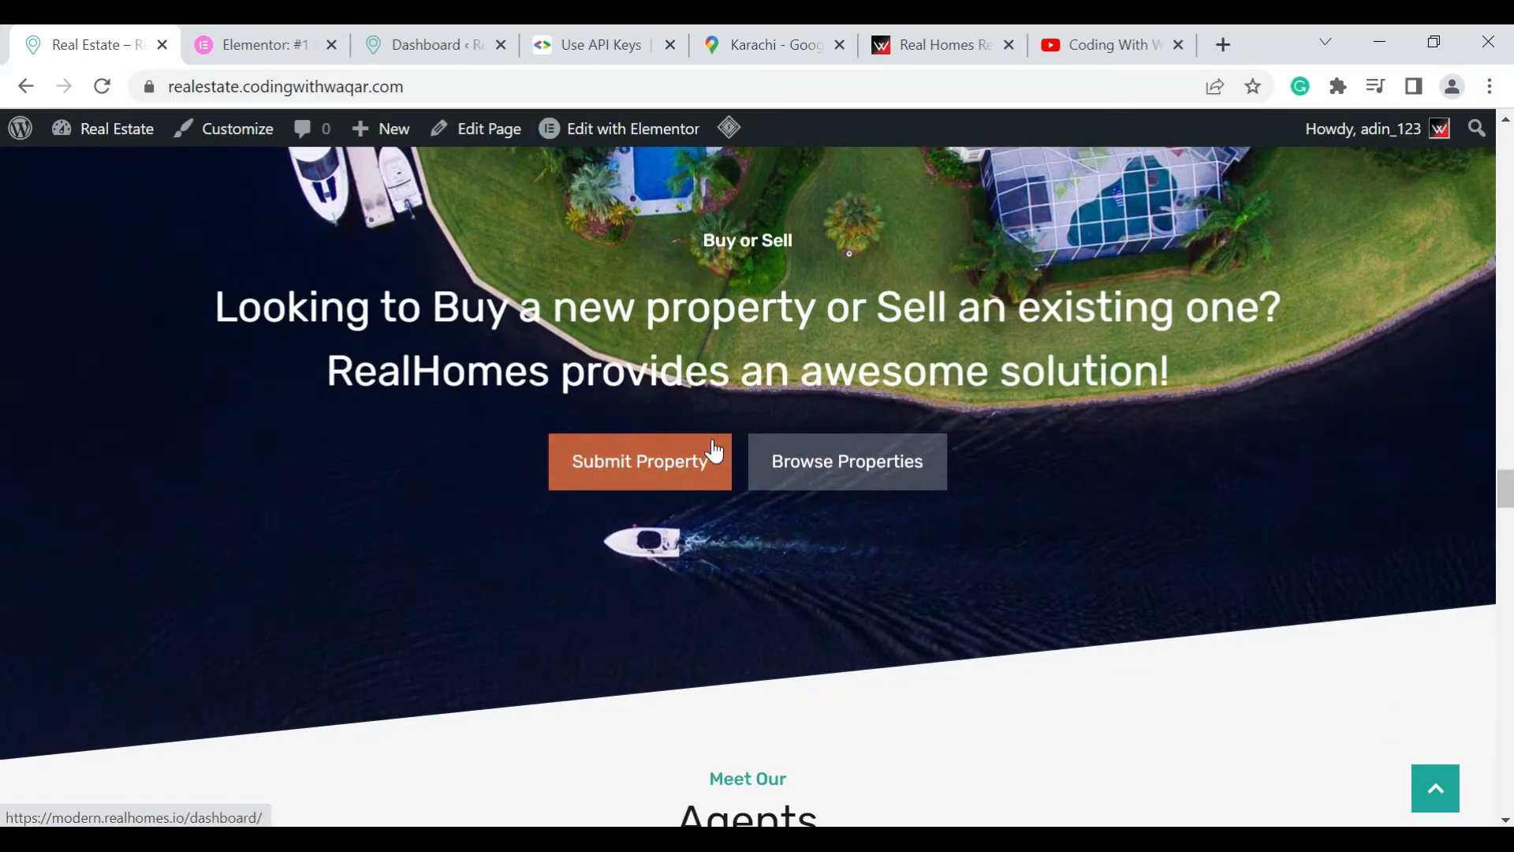
pyautogui.scroll(-8, 713, 451)
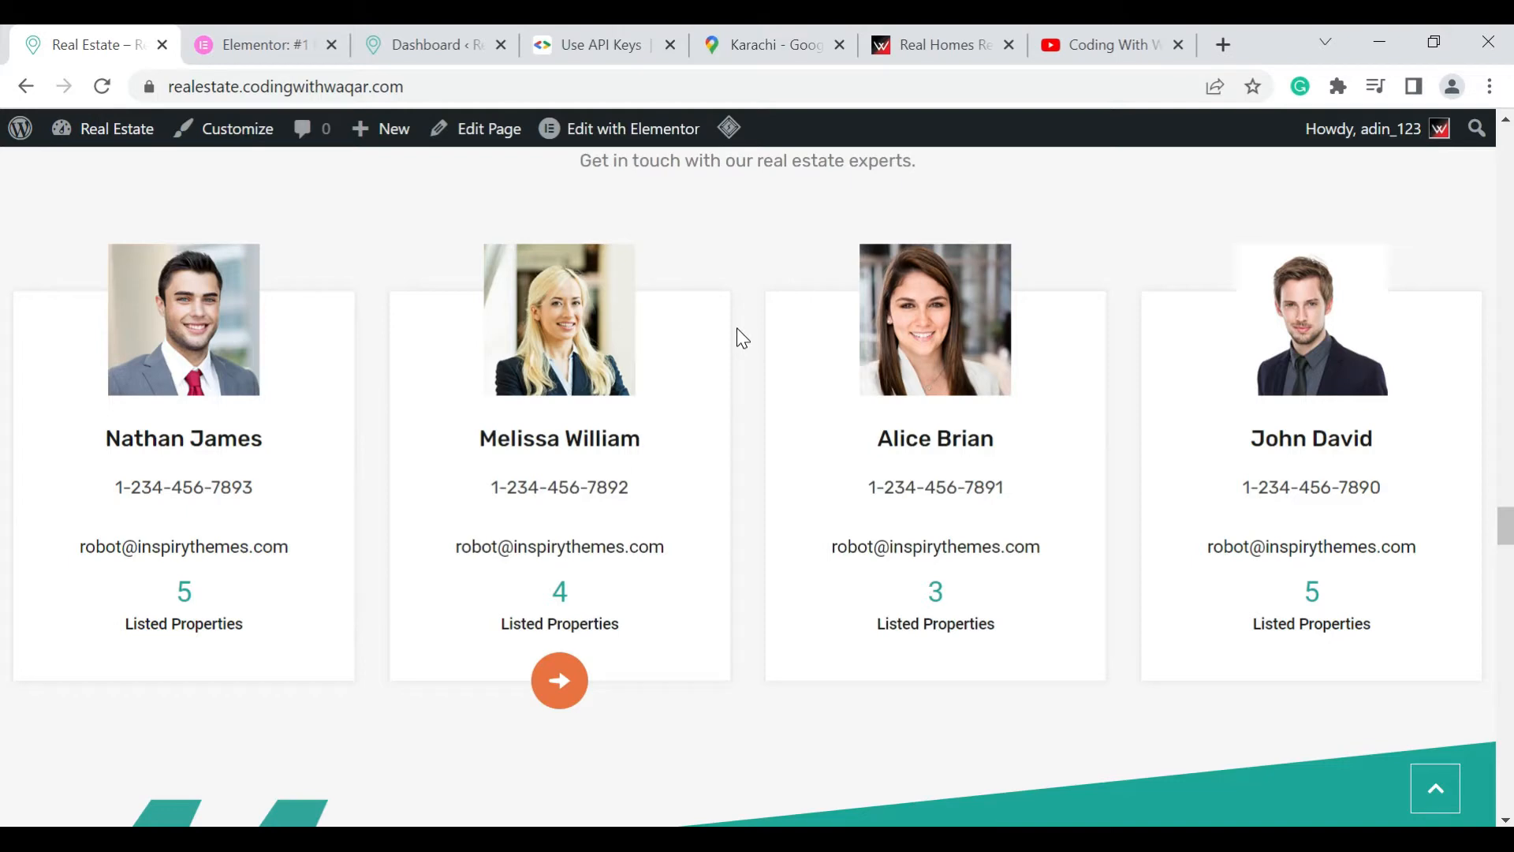
# View the Elementor website, and return to the homepage to examine the Agents section
pyautogui.click(252, 44)
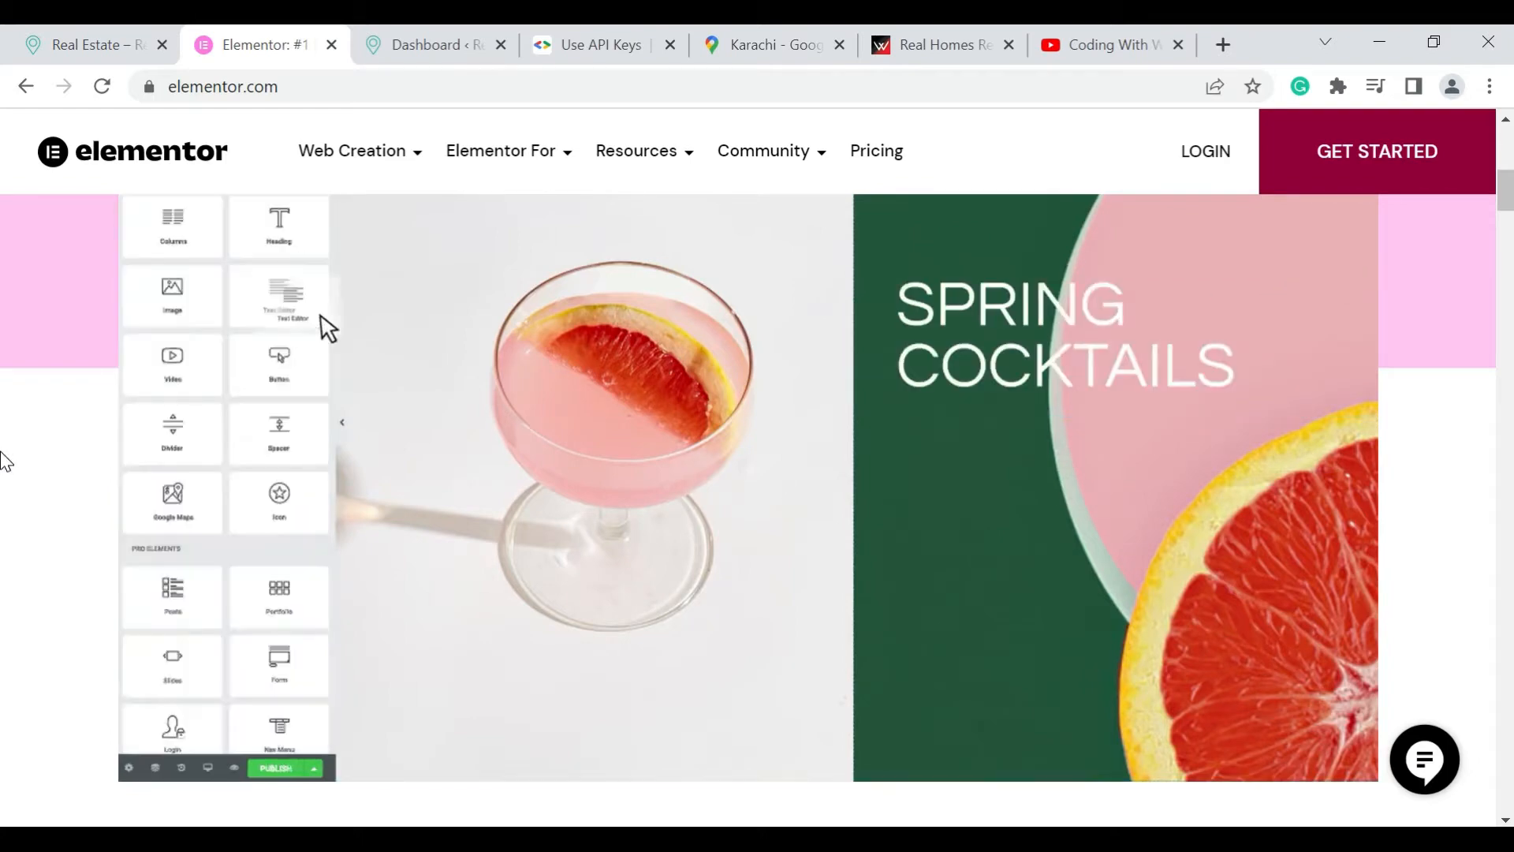
pyautogui.click(56, 28)
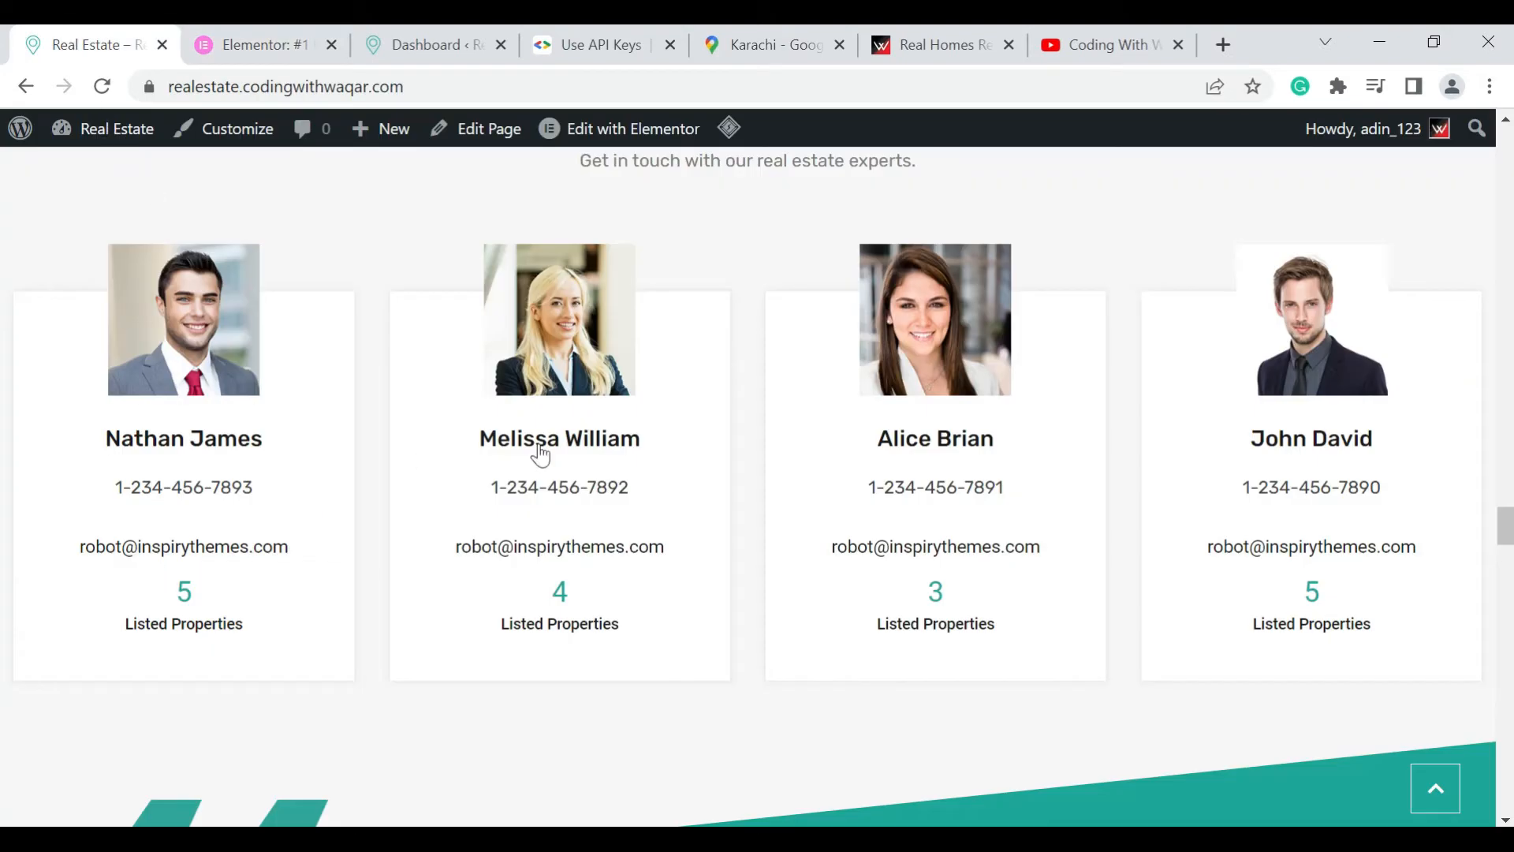
pyautogui.scroll(-2, 829, 436)
pyautogui.scroll(7, 830, 436)
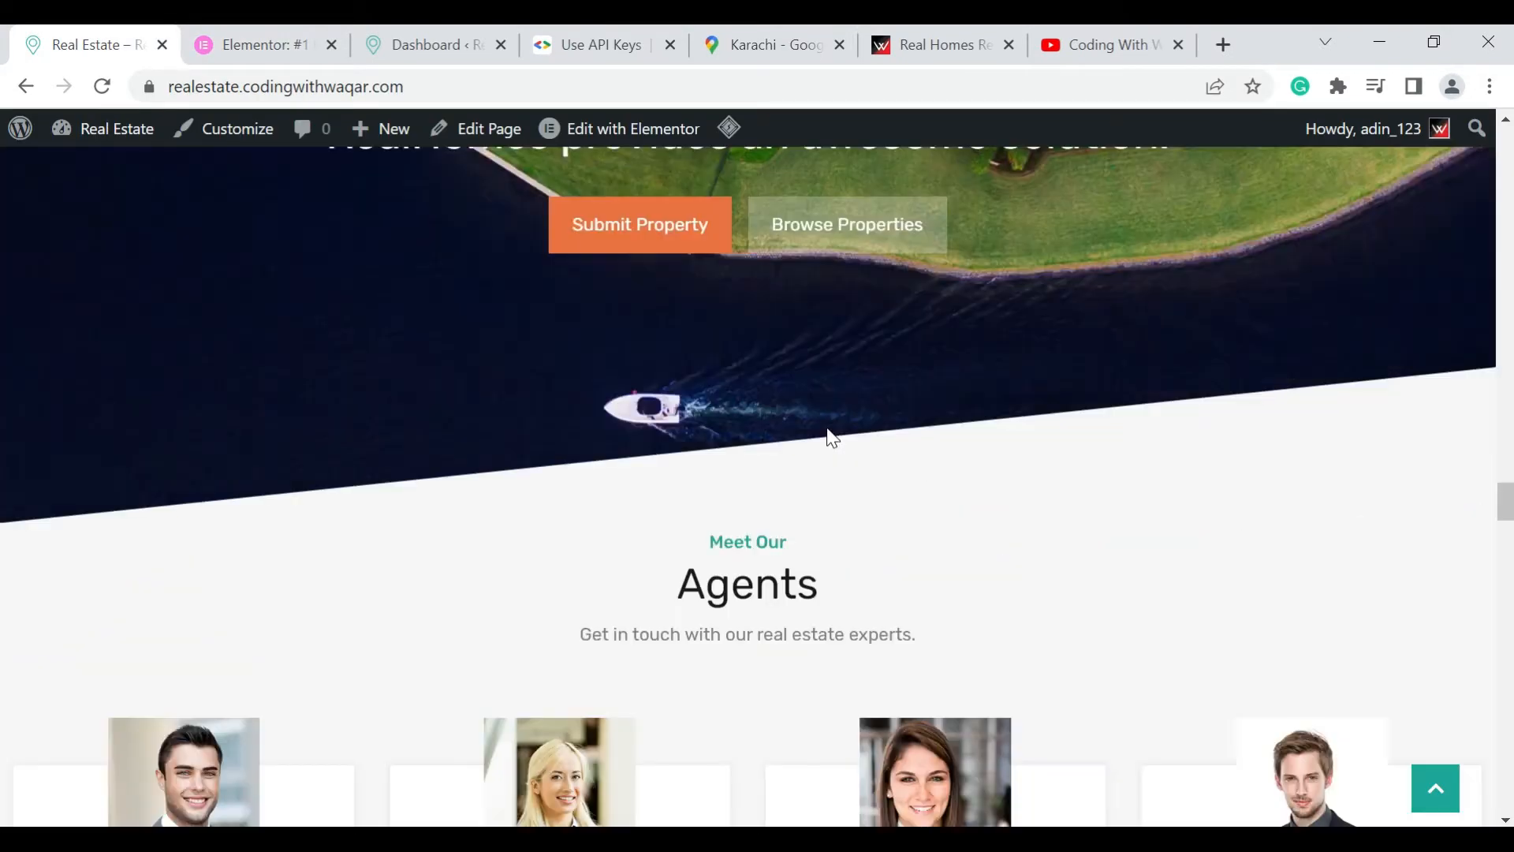
pyautogui.scroll(-3, 828, 434)
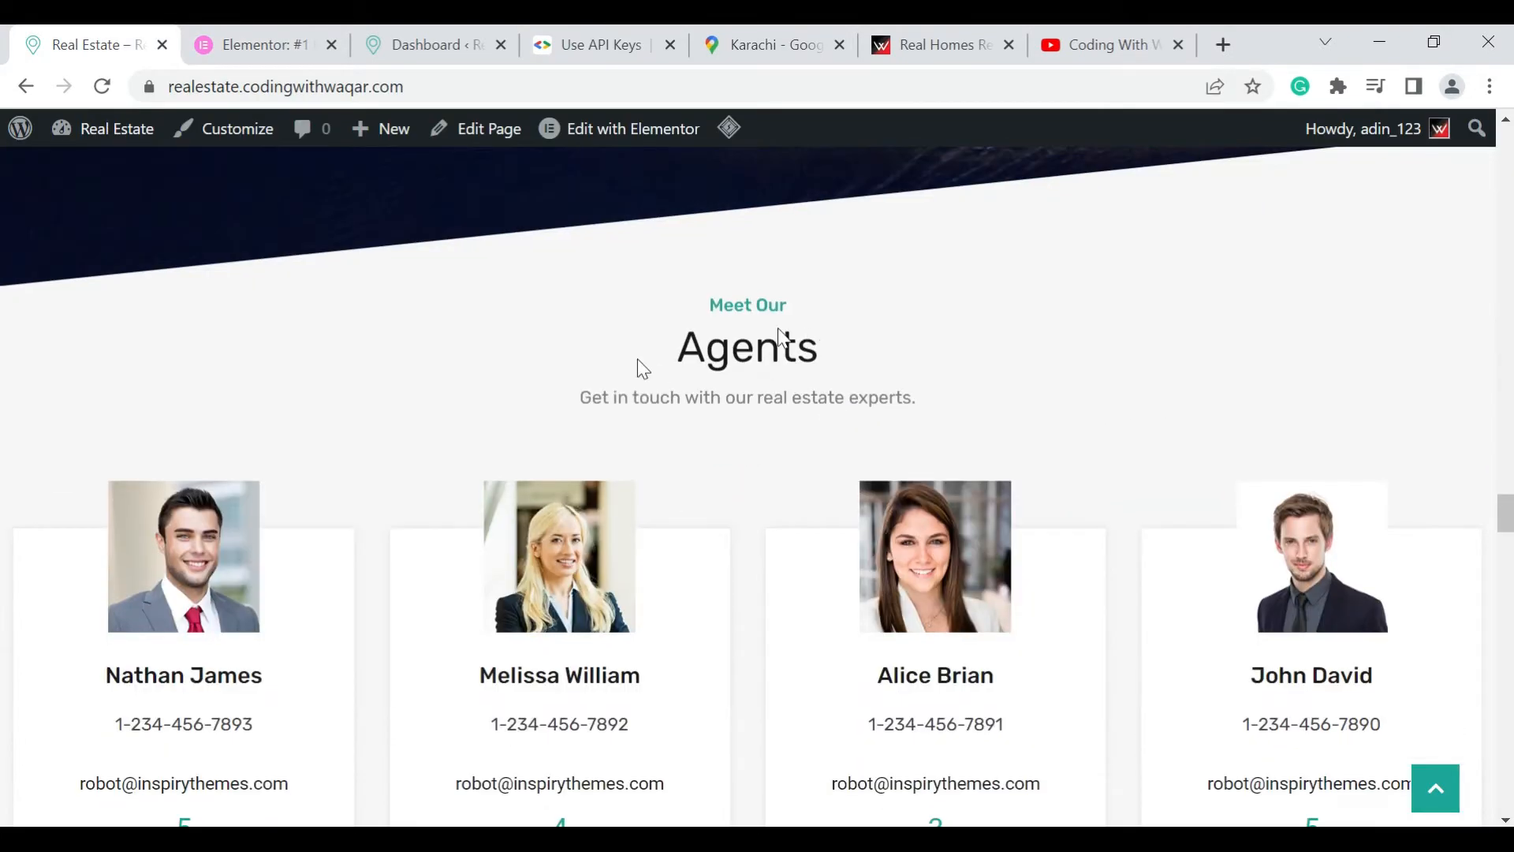
pyautogui.scroll(-3, 784, 371)
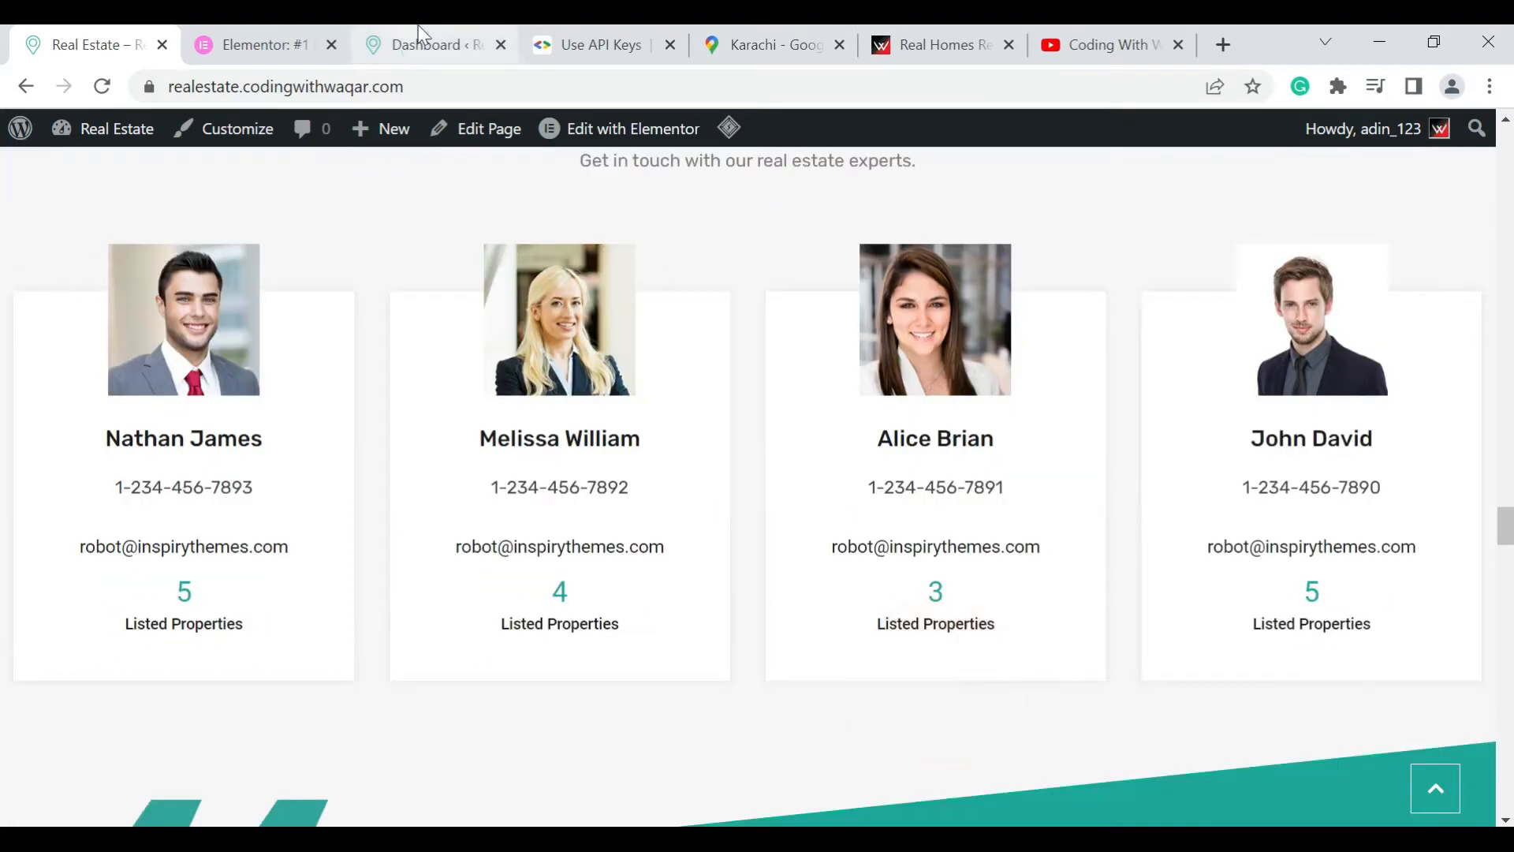
# View the WordPress dashboard and the Google Maps references for creating API keys and embedding a Karachi map
pyautogui.click(418, 45)
pyautogui.moveTo(102, 361)
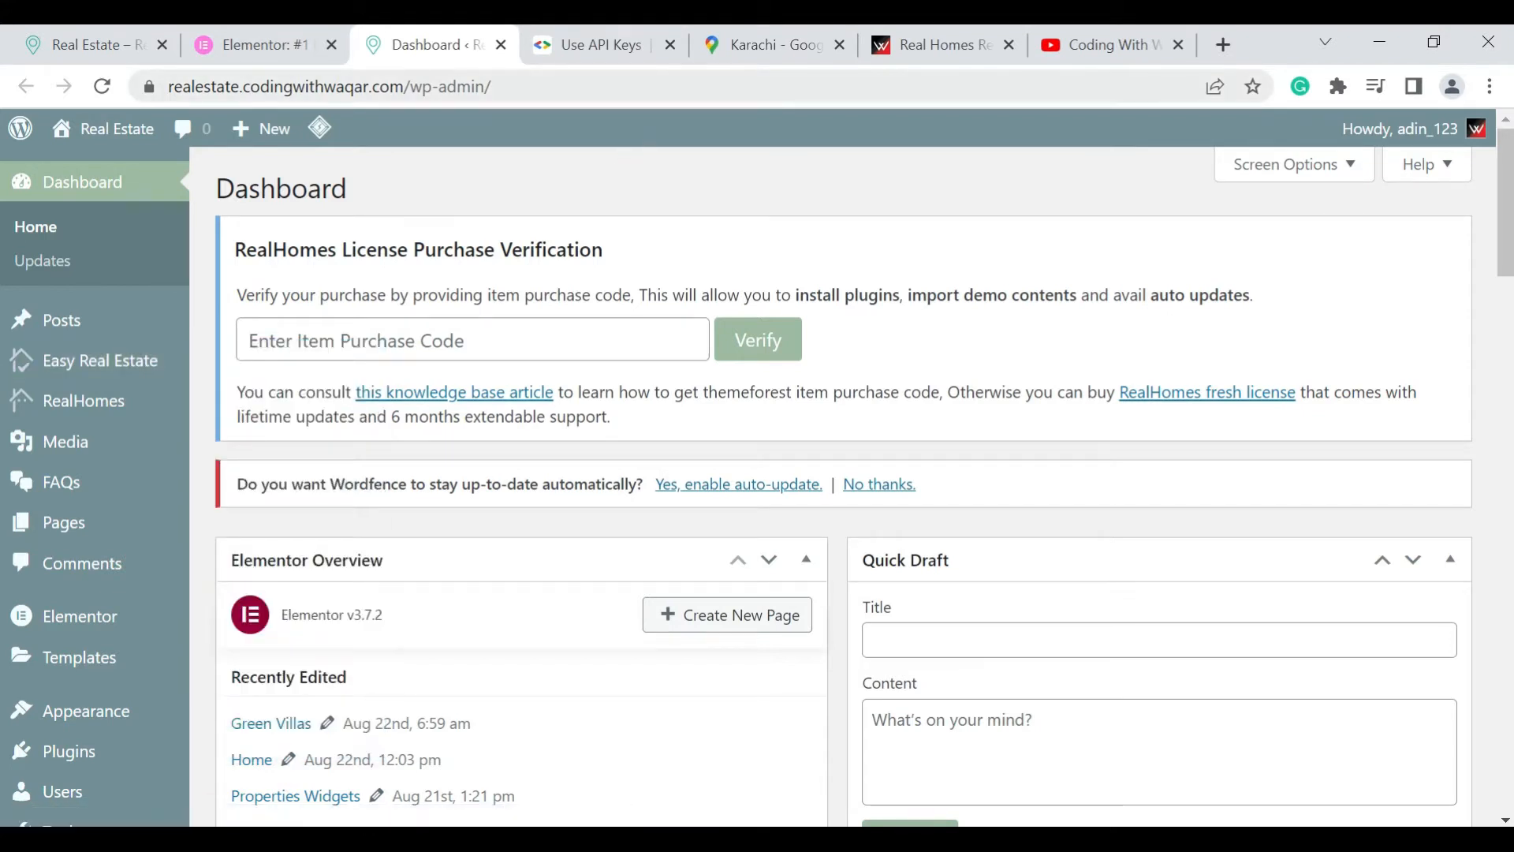
pyautogui.click(640, 25)
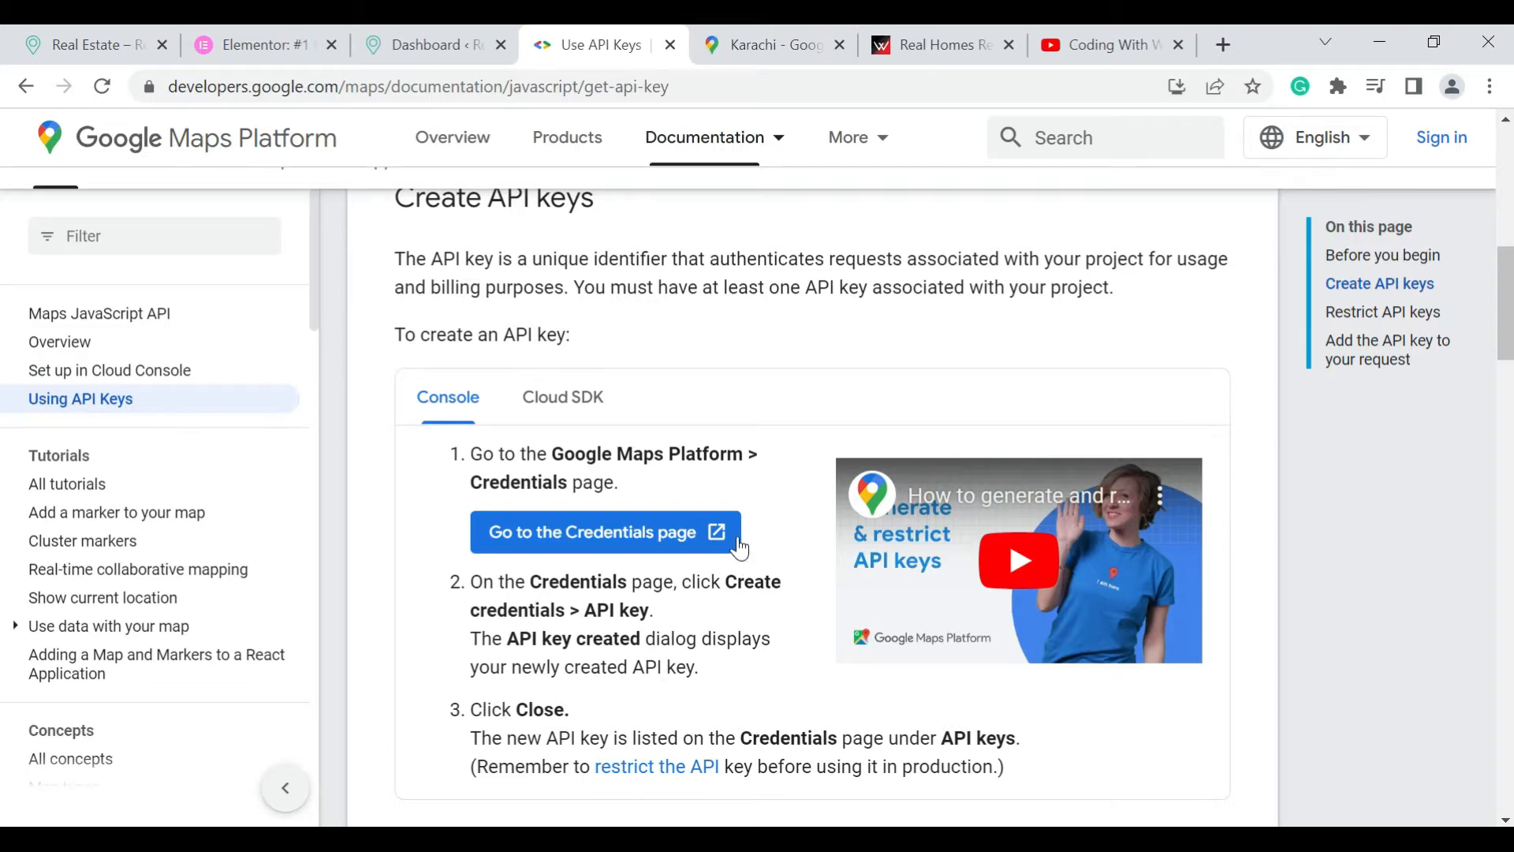
pyautogui.scroll(-5, 740, 548)
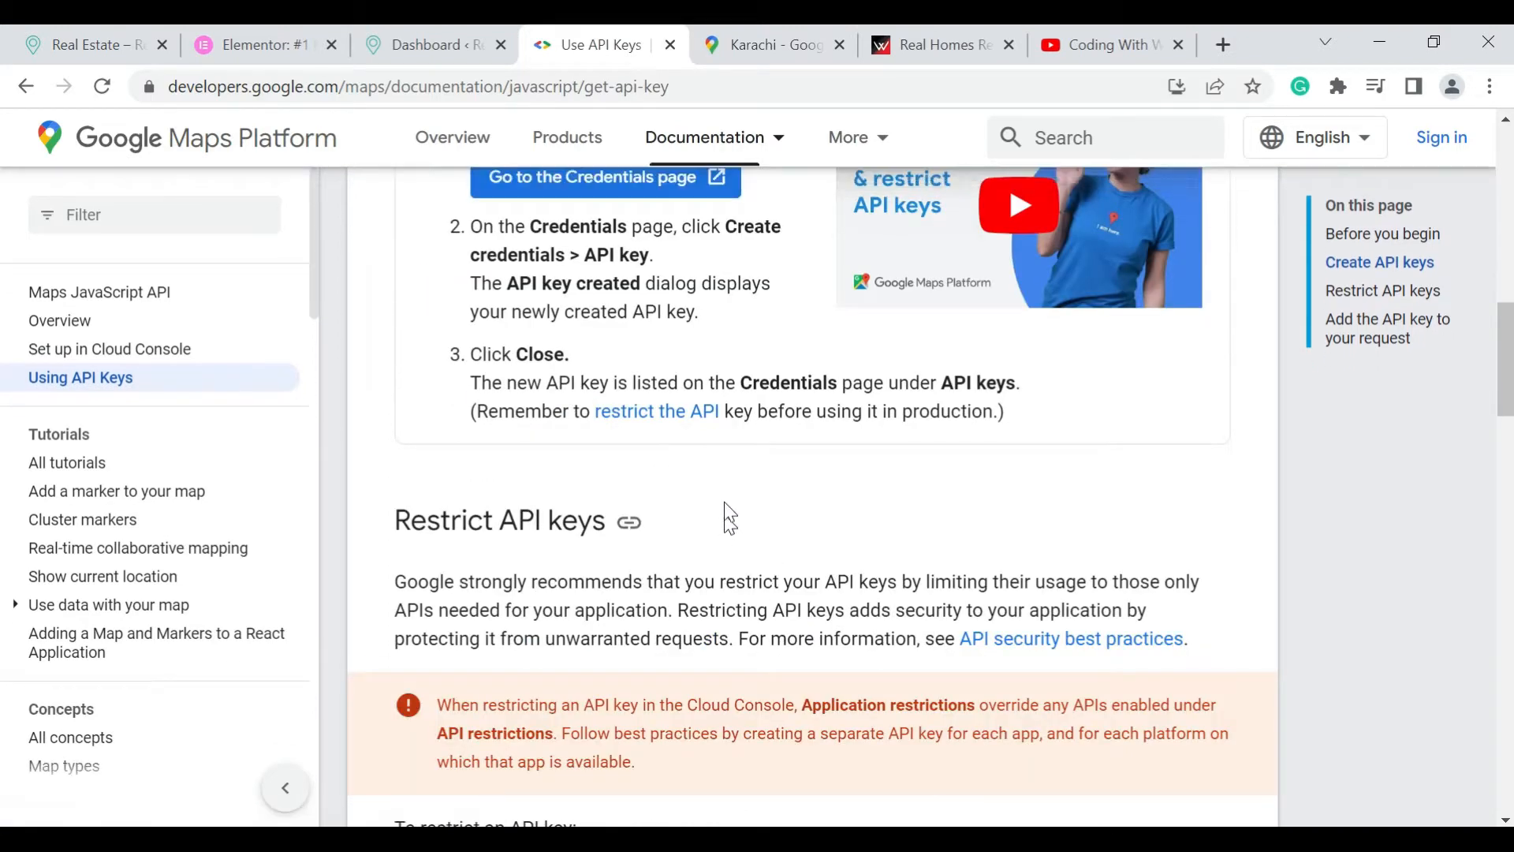
pyautogui.click(754, 39)
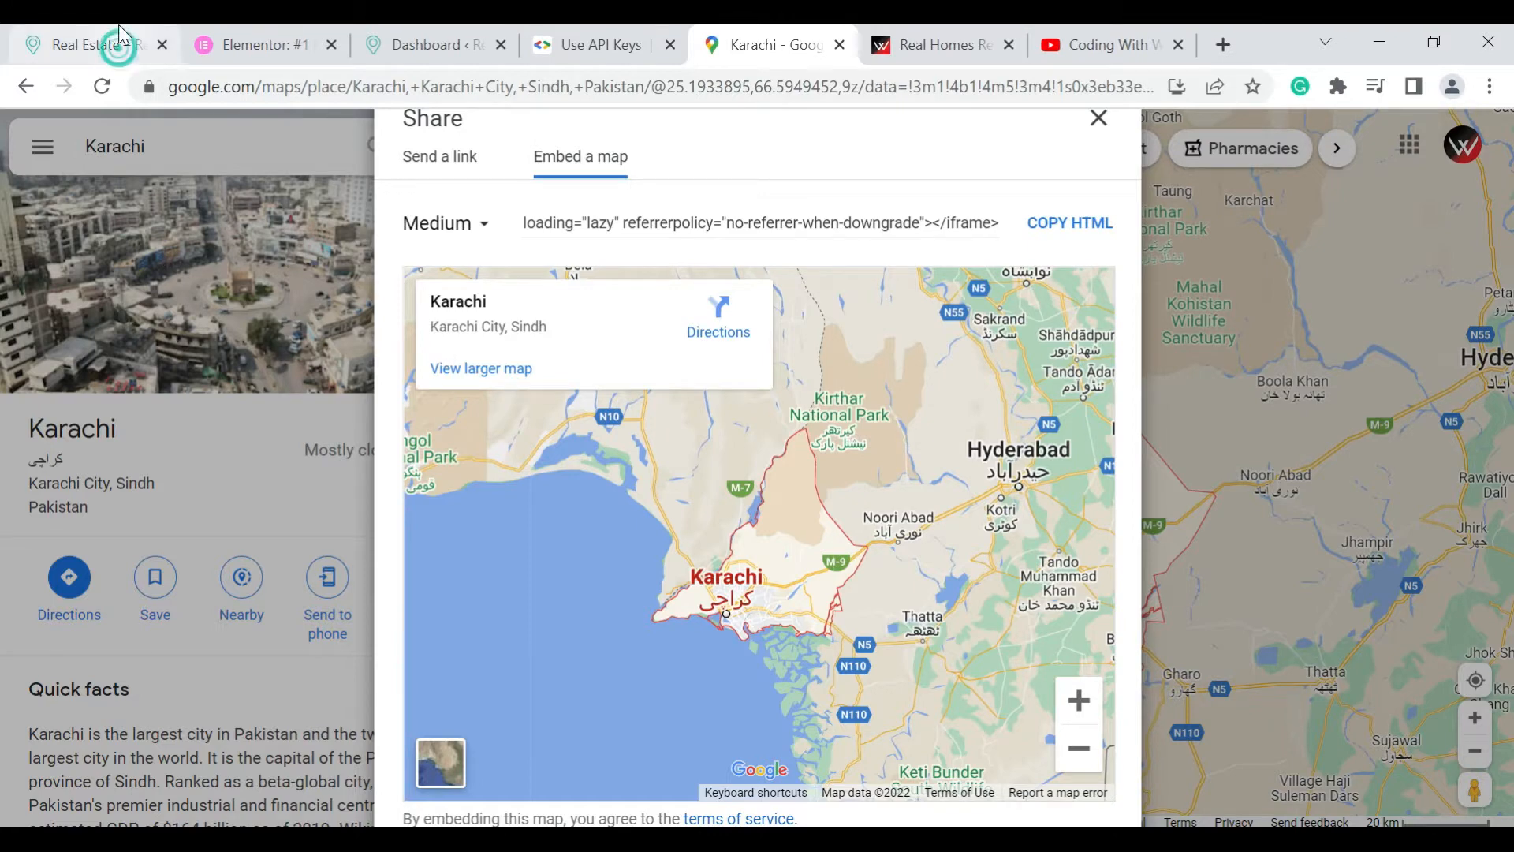
# Revisit the homepage's agent cards, and view the RealHomes theme product page alongside the Elementor website
pyautogui.click(114, 44)
pyautogui.moveTo(204, 168)
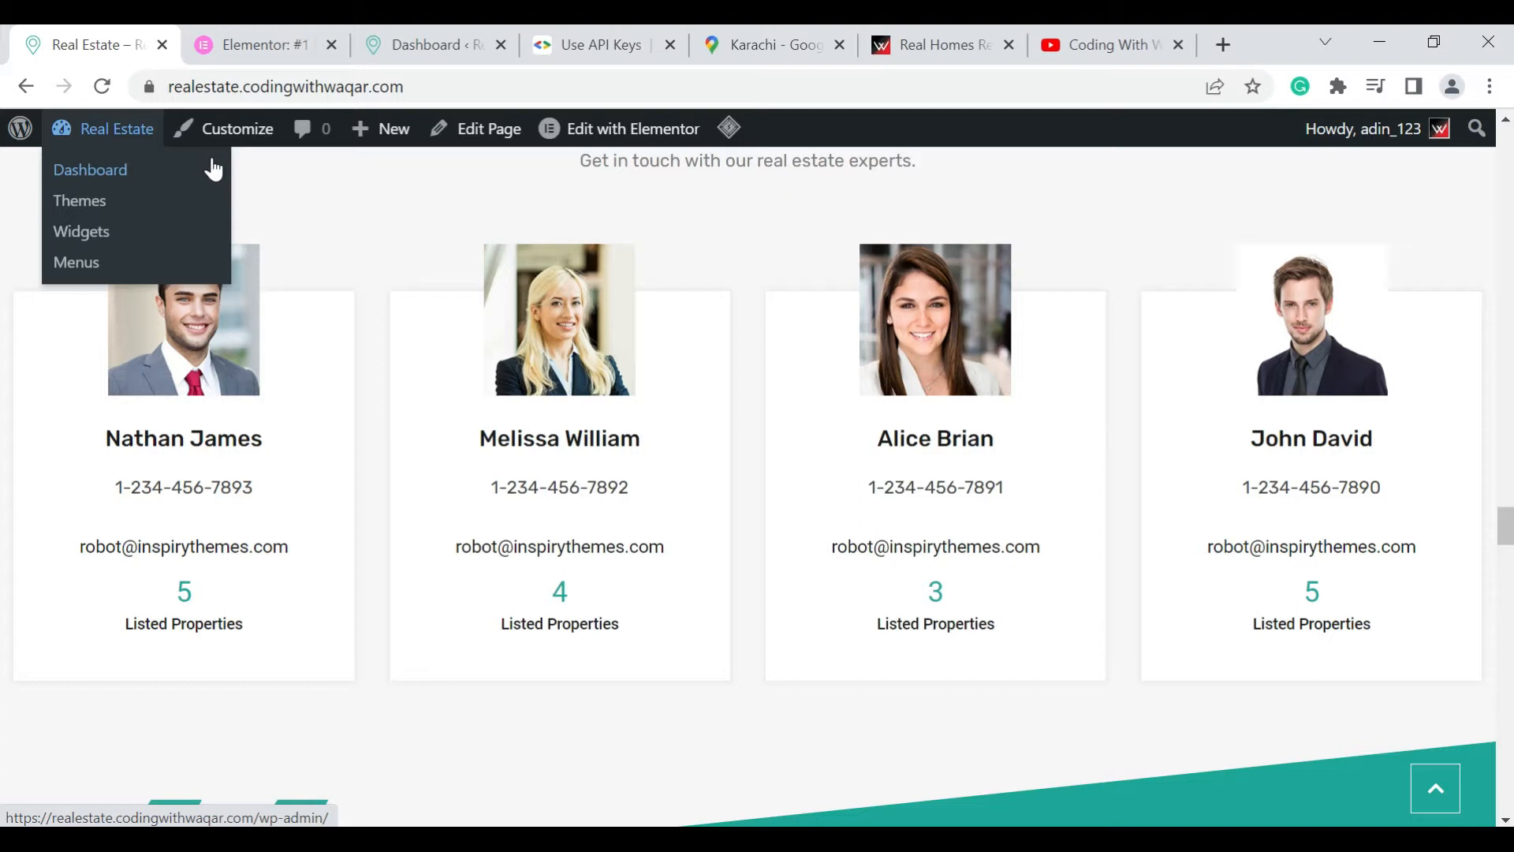
pyautogui.moveTo(560, 330)
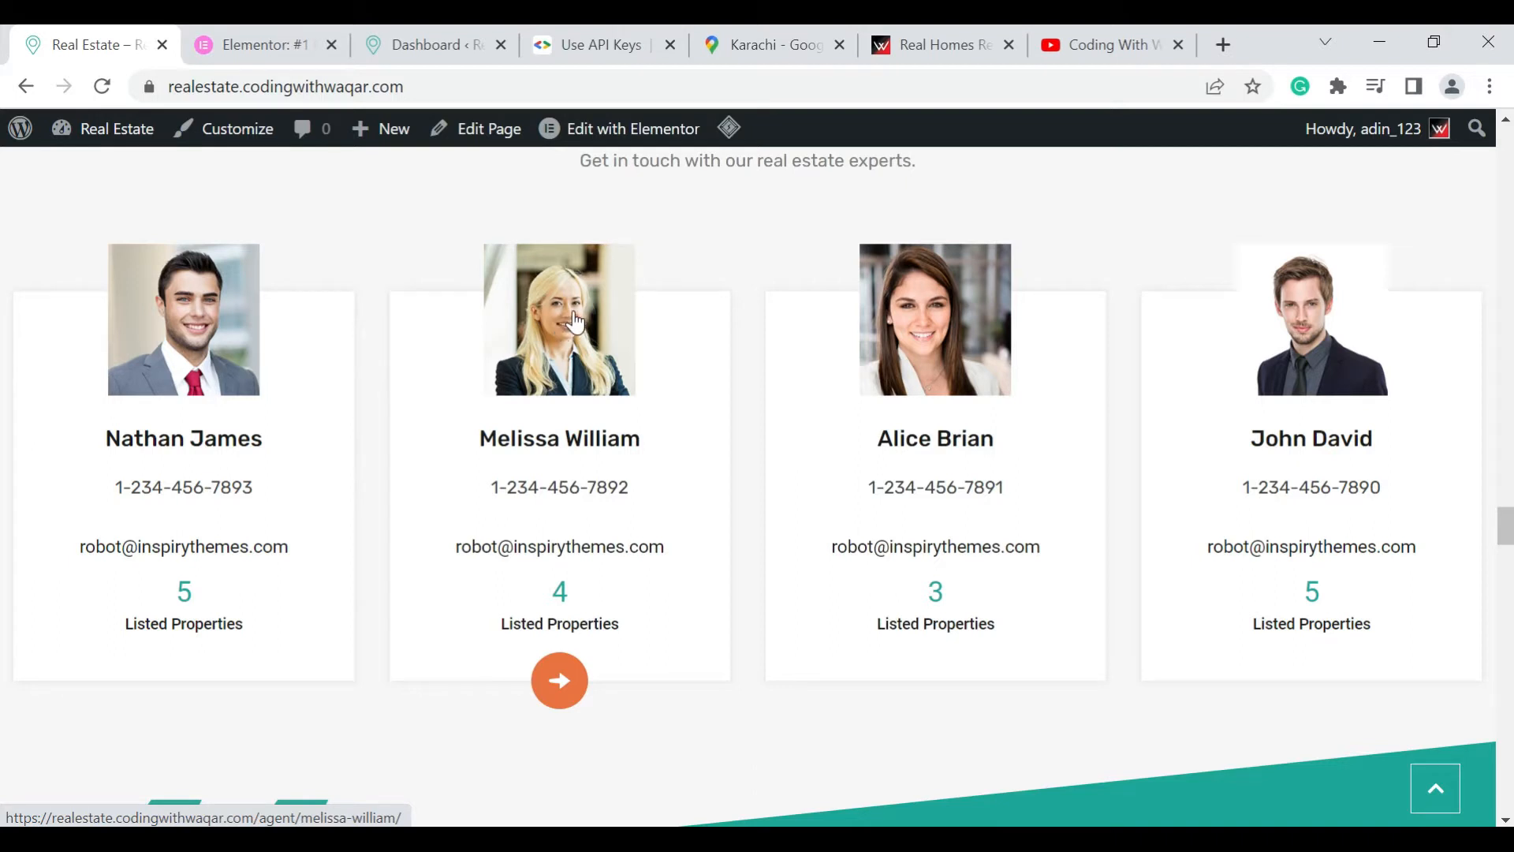
pyautogui.click(953, 35)
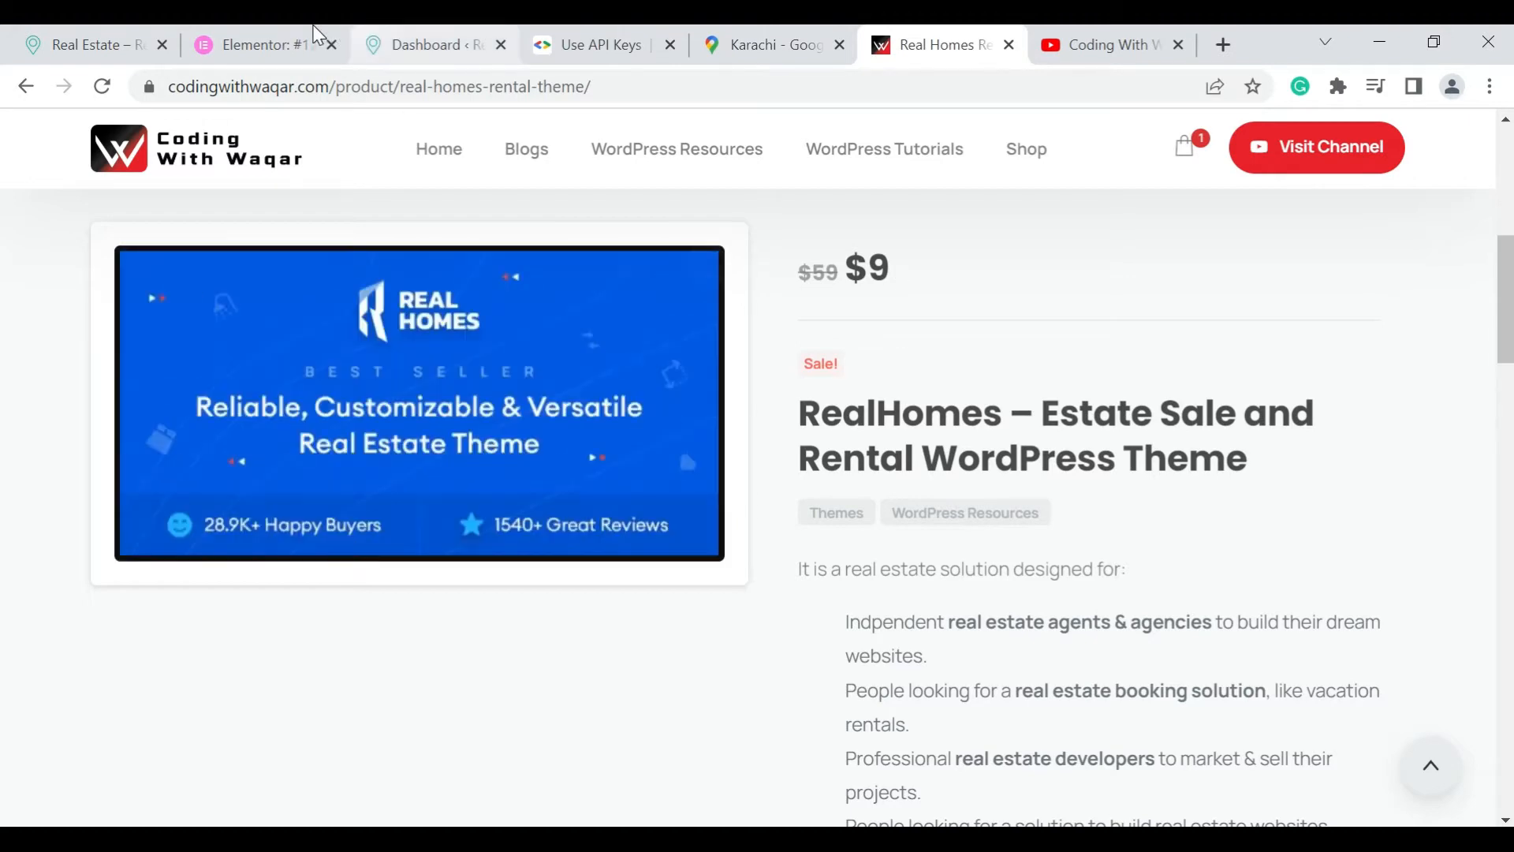
pyautogui.click(300, 41)
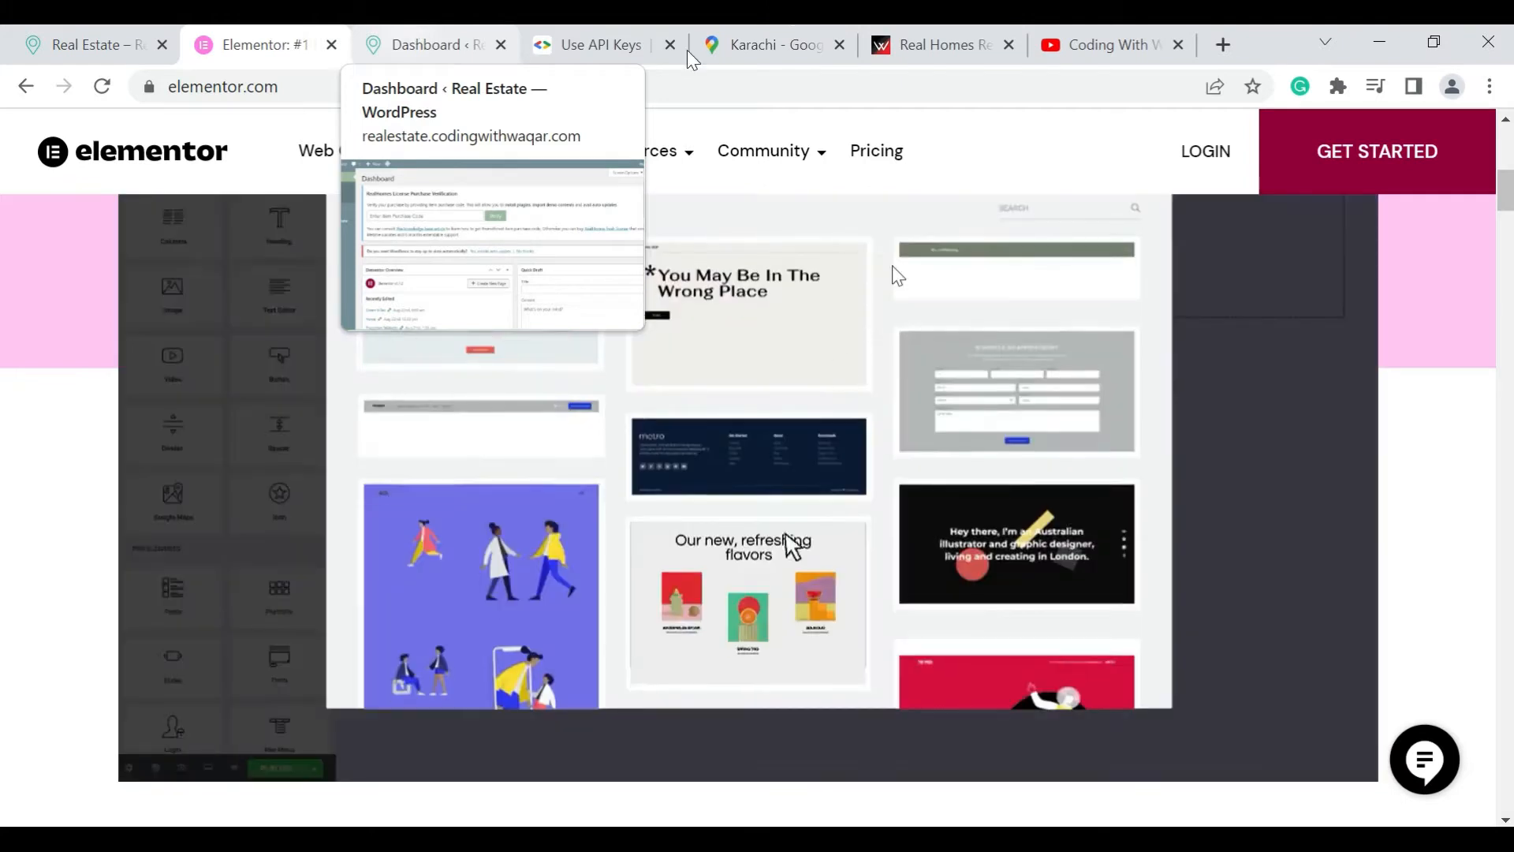
pyautogui.click(1018, 34)
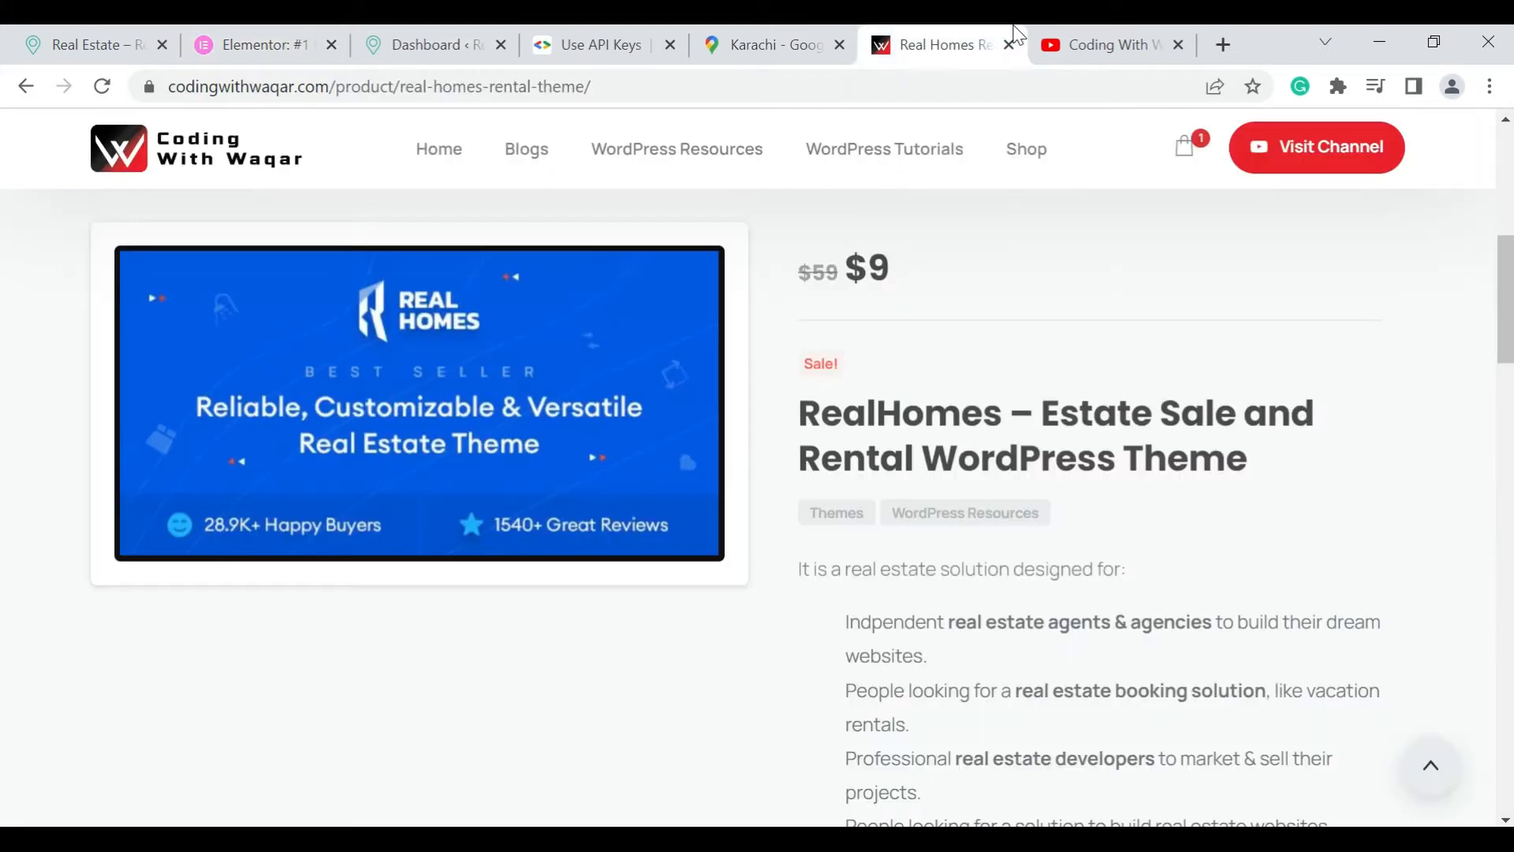
# Browse the Coding With Waqar YouTube channel from its header and featured video down to the Shorts and Uploads
pyautogui.click(1041, 47)
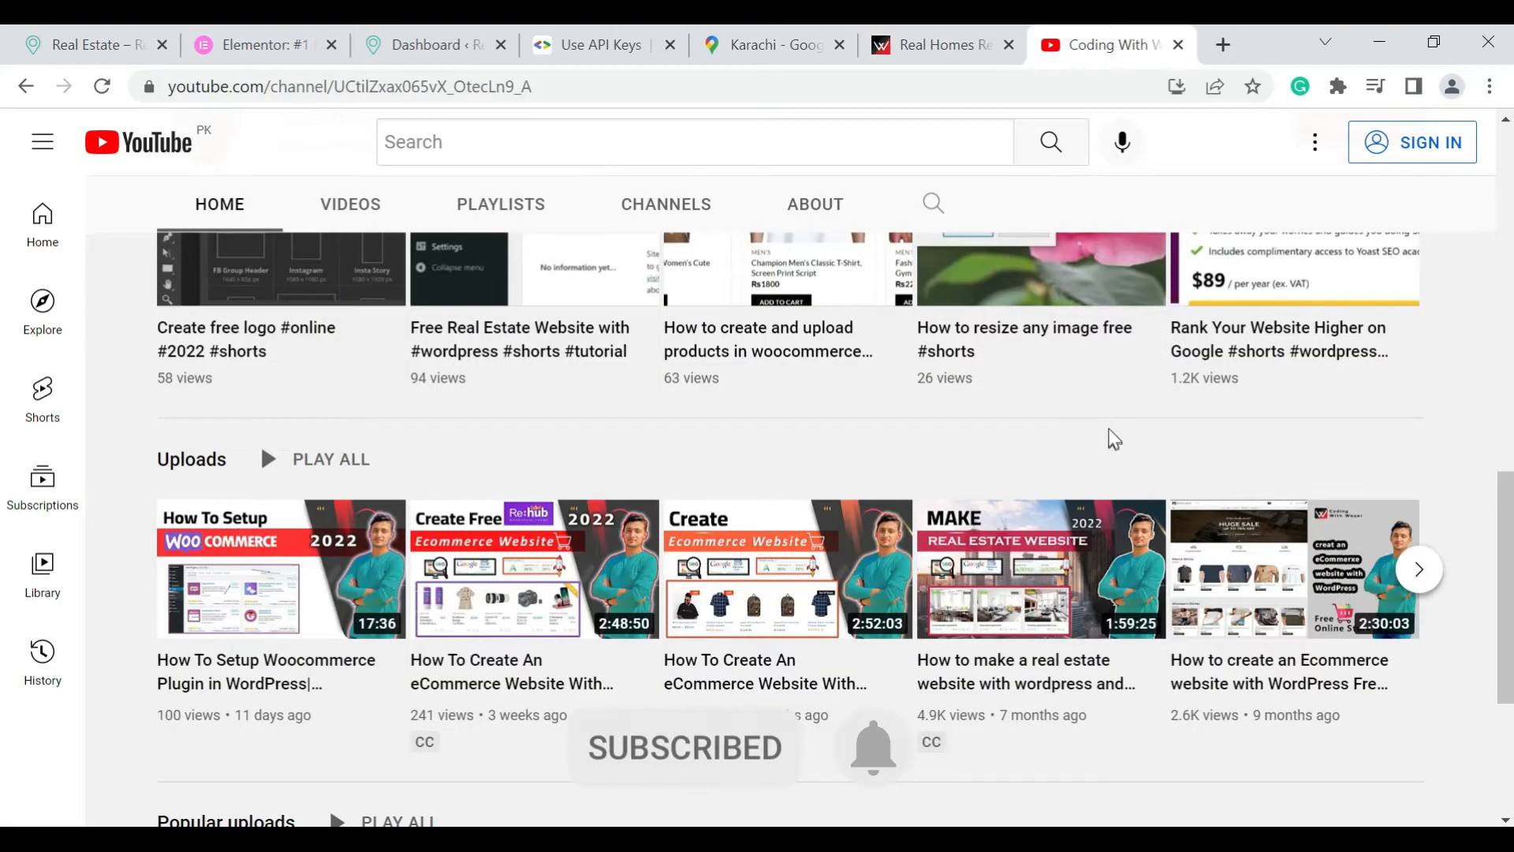
pyautogui.scroll(3, 1107, 423)
pyautogui.scroll(10, 1109, 426)
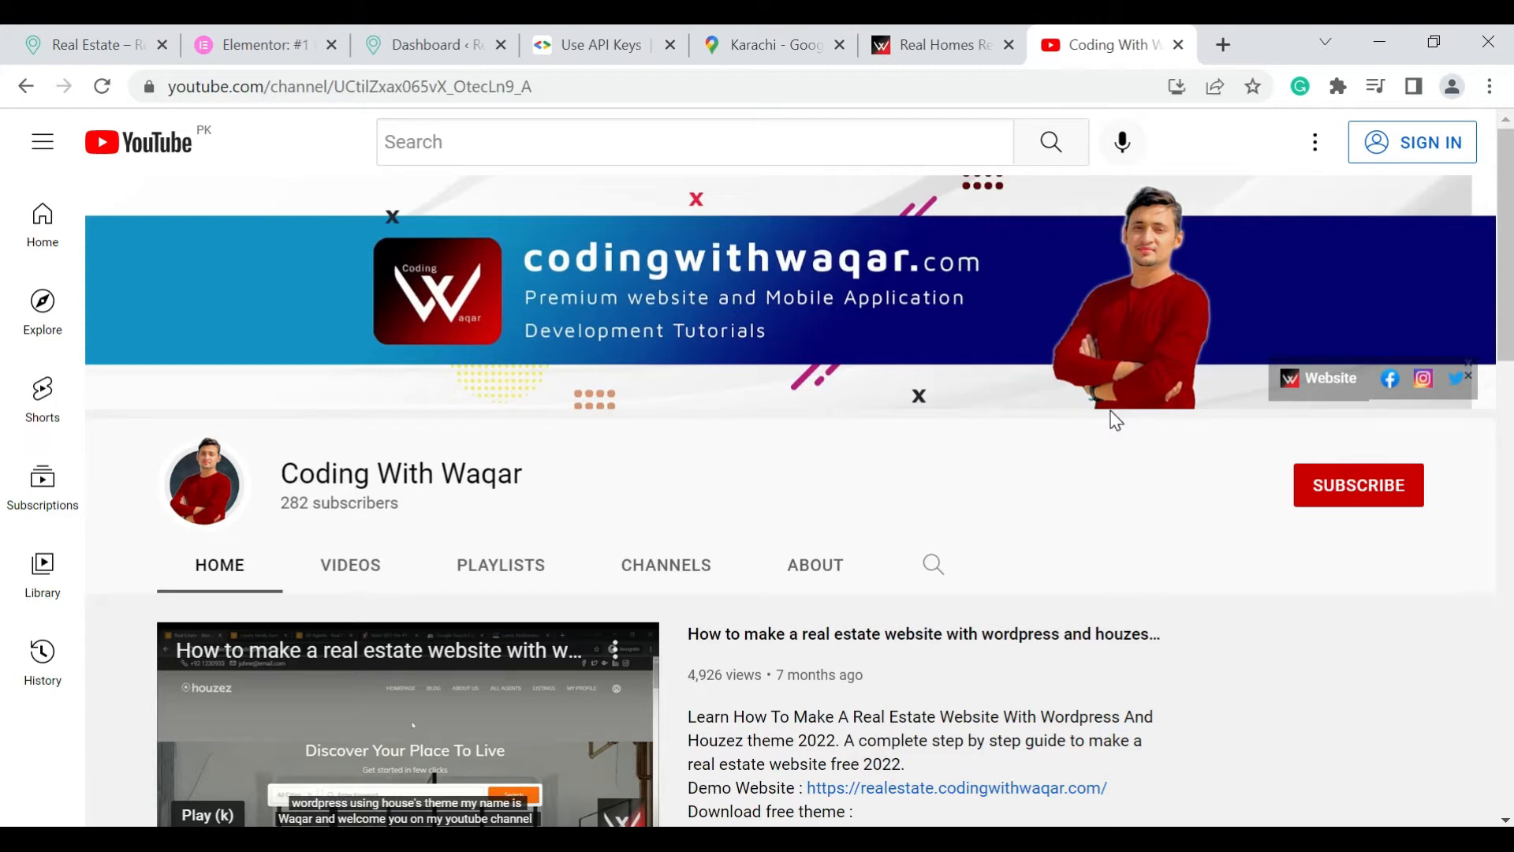
pyautogui.scroll(-2, 1113, 417)
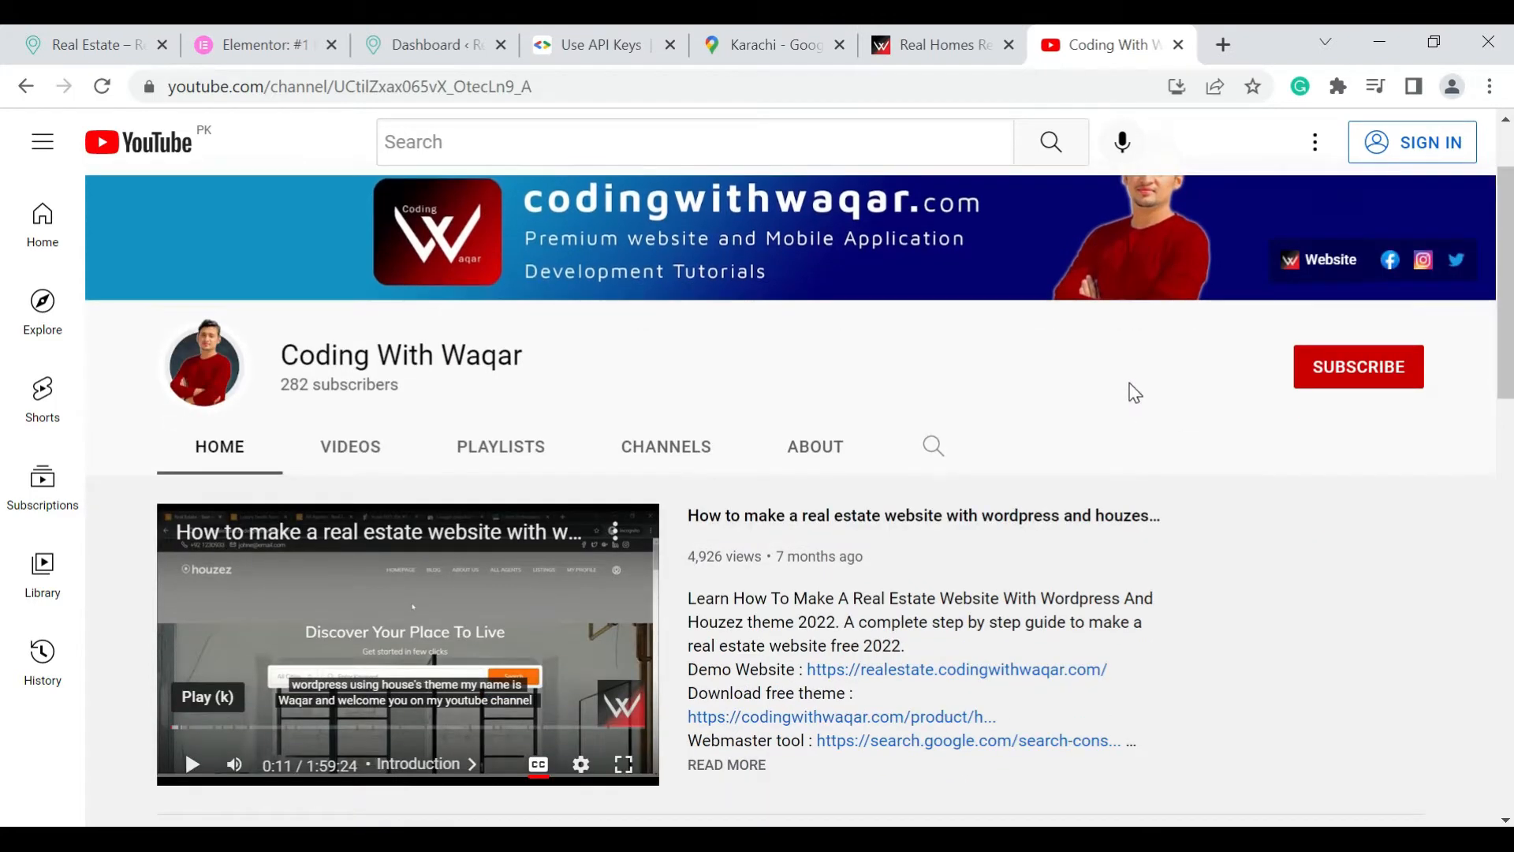
pyautogui.scroll(-2, 1091, 493)
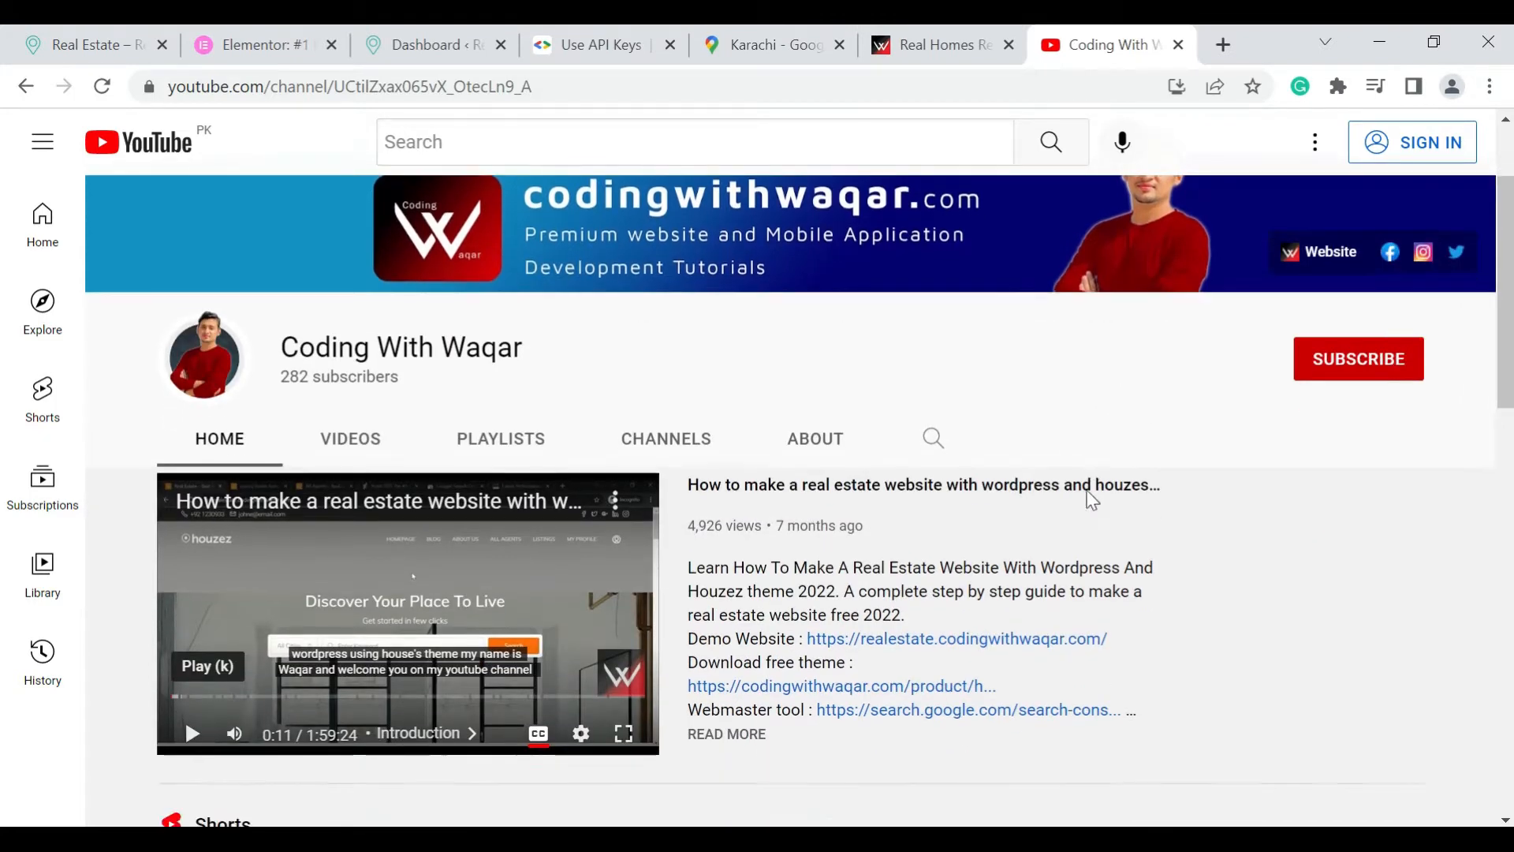
pyautogui.scroll(-13, 1094, 487)
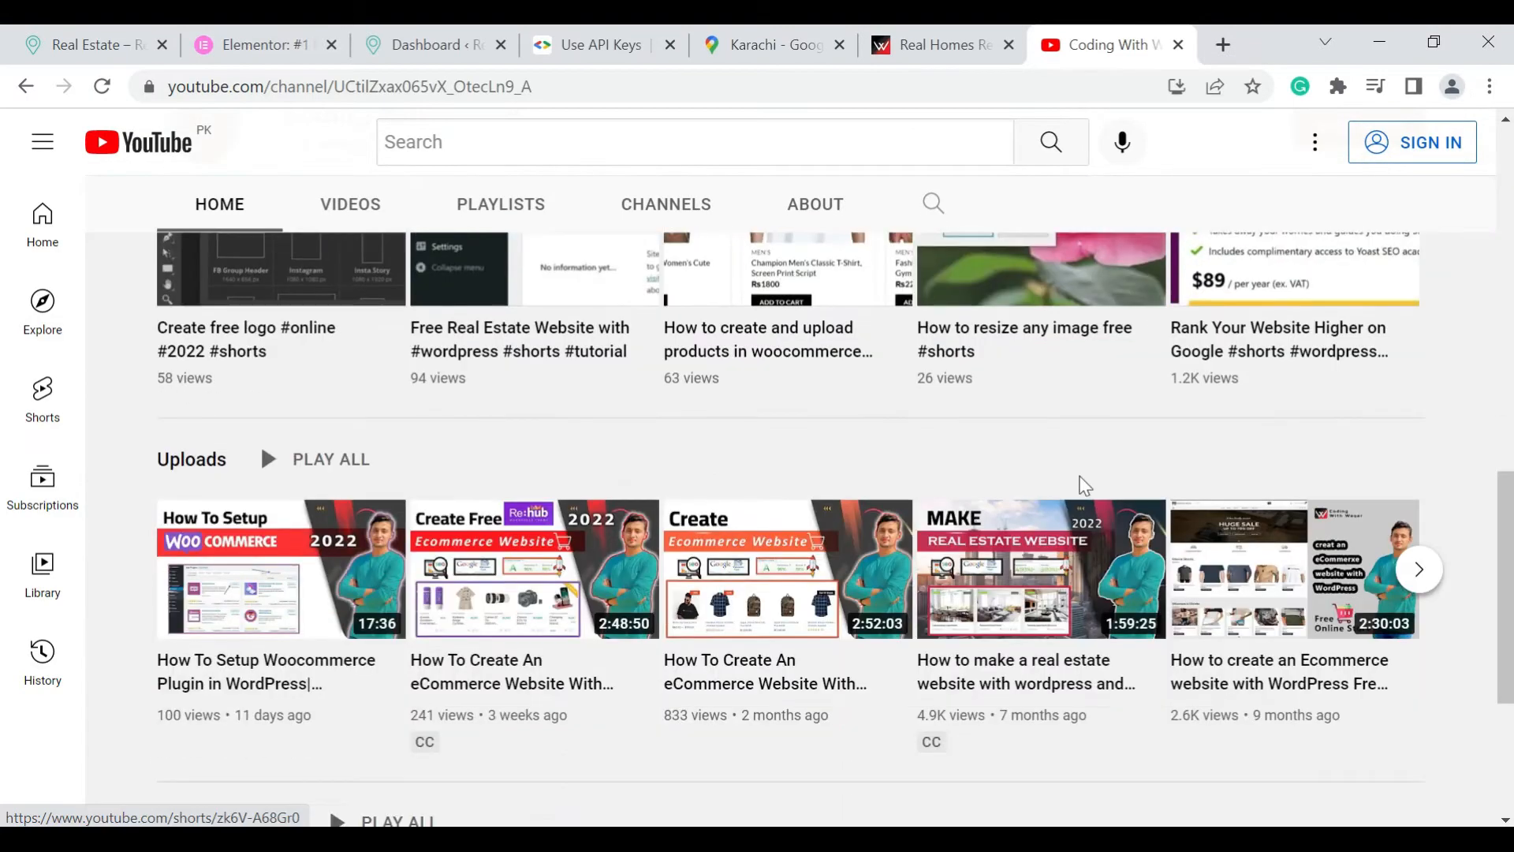
pyautogui.moveTo(606, 583)
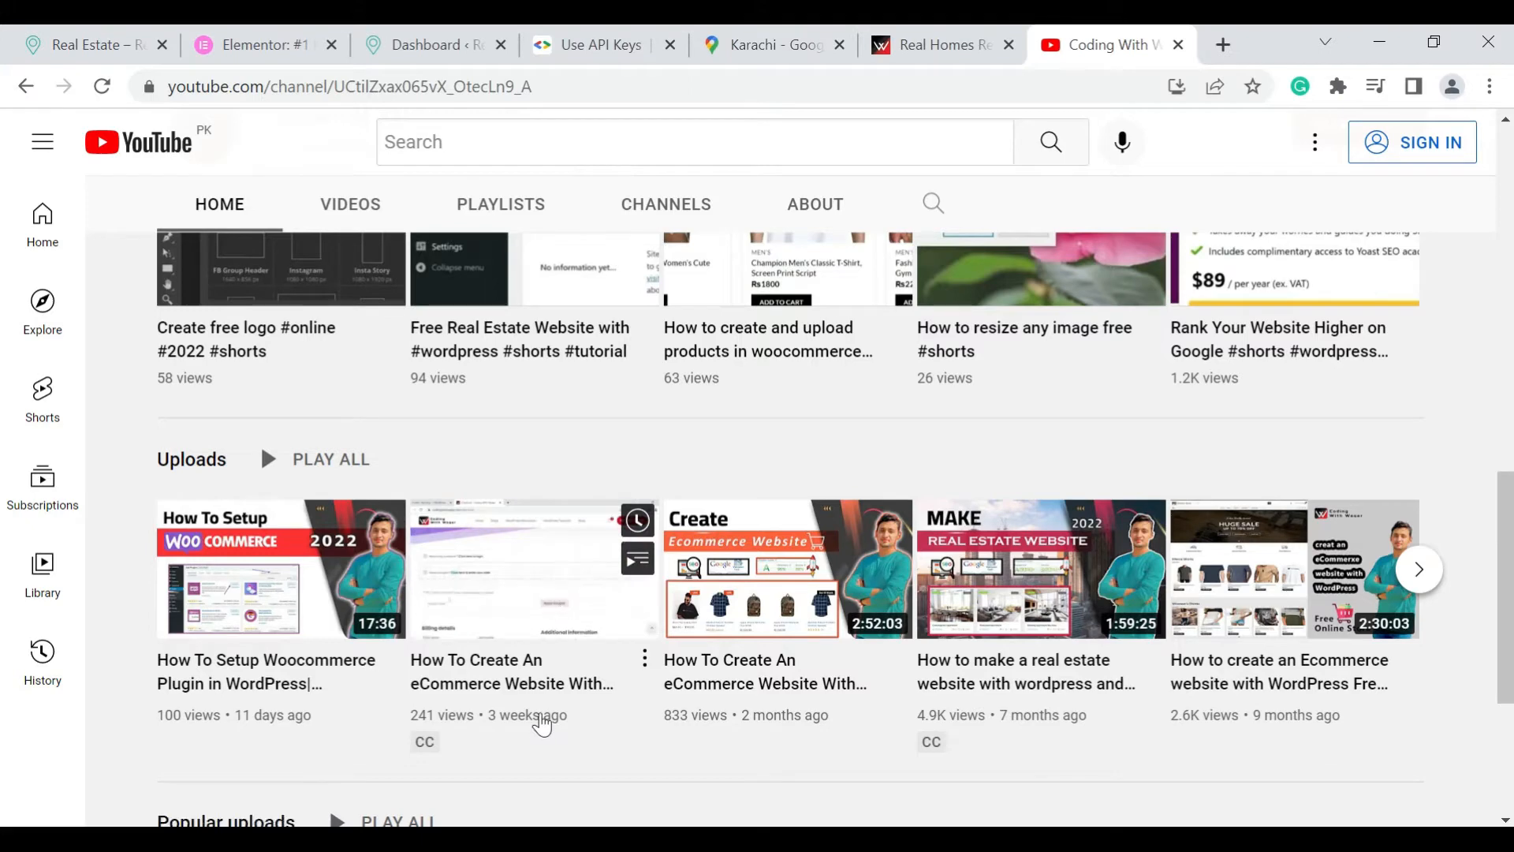
pyautogui.moveTo(771, 684)
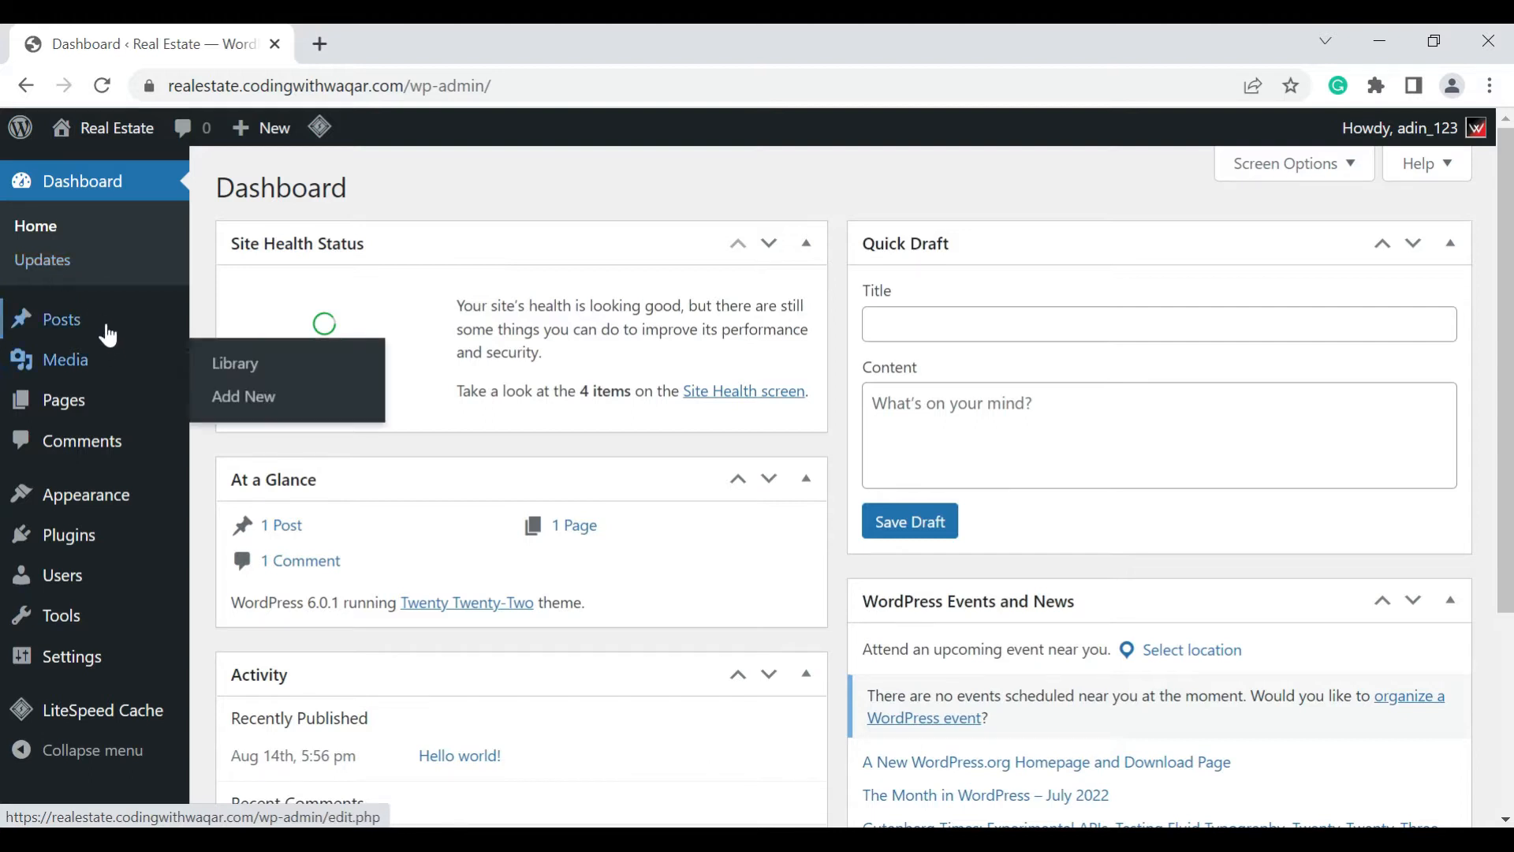
# Look through the dashboard's admin sections, from Posts and Comments down to Appearance, Plugins, Users, Tools, Settings and LiteSpeed Cache
pyautogui.moveTo(109, 335)
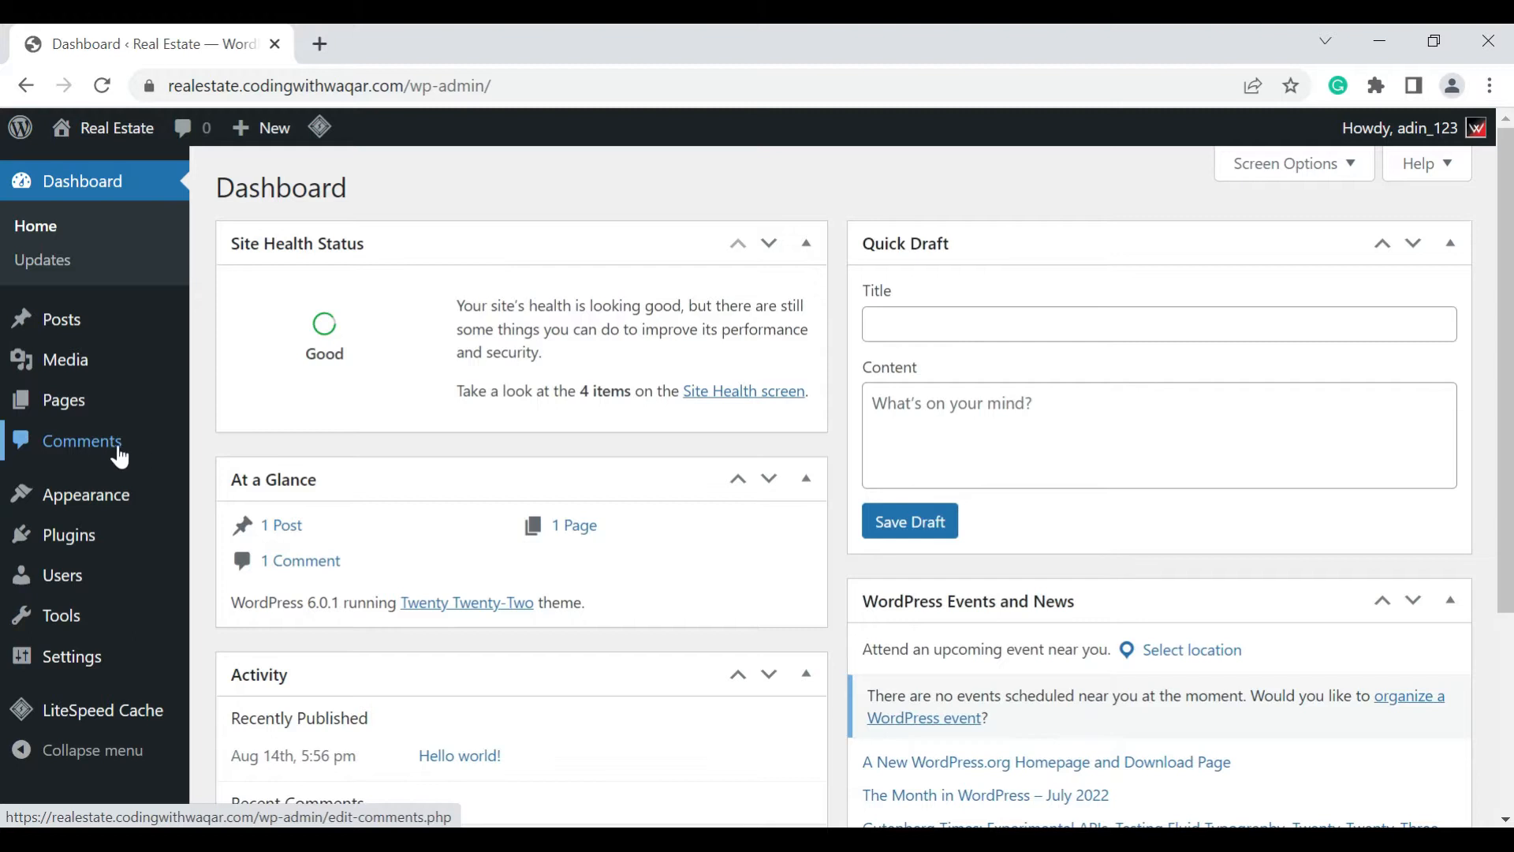
pyautogui.moveTo(122, 495)
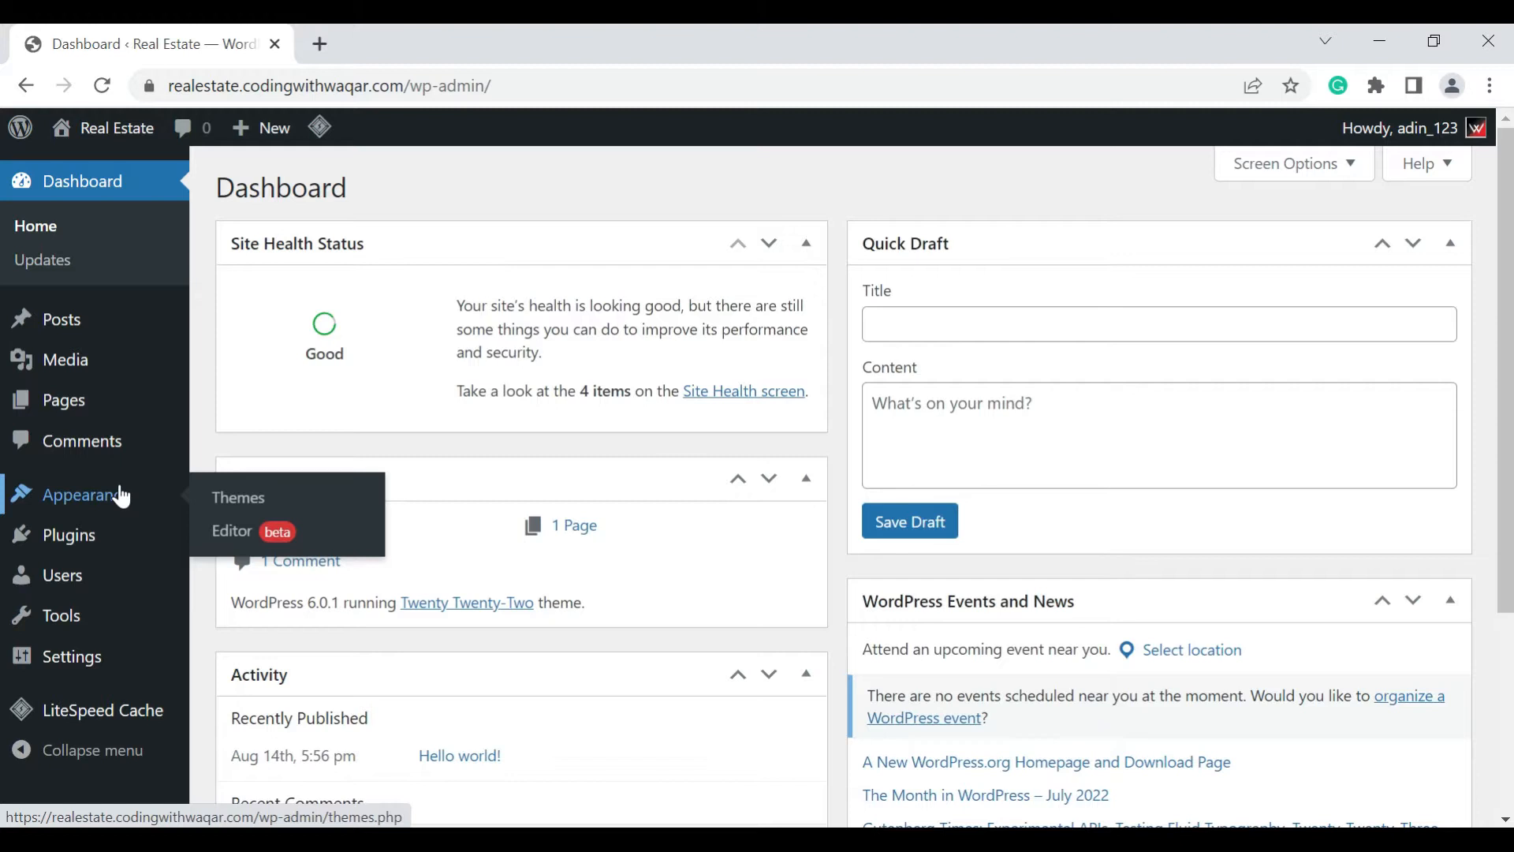
pyautogui.moveTo(96, 532)
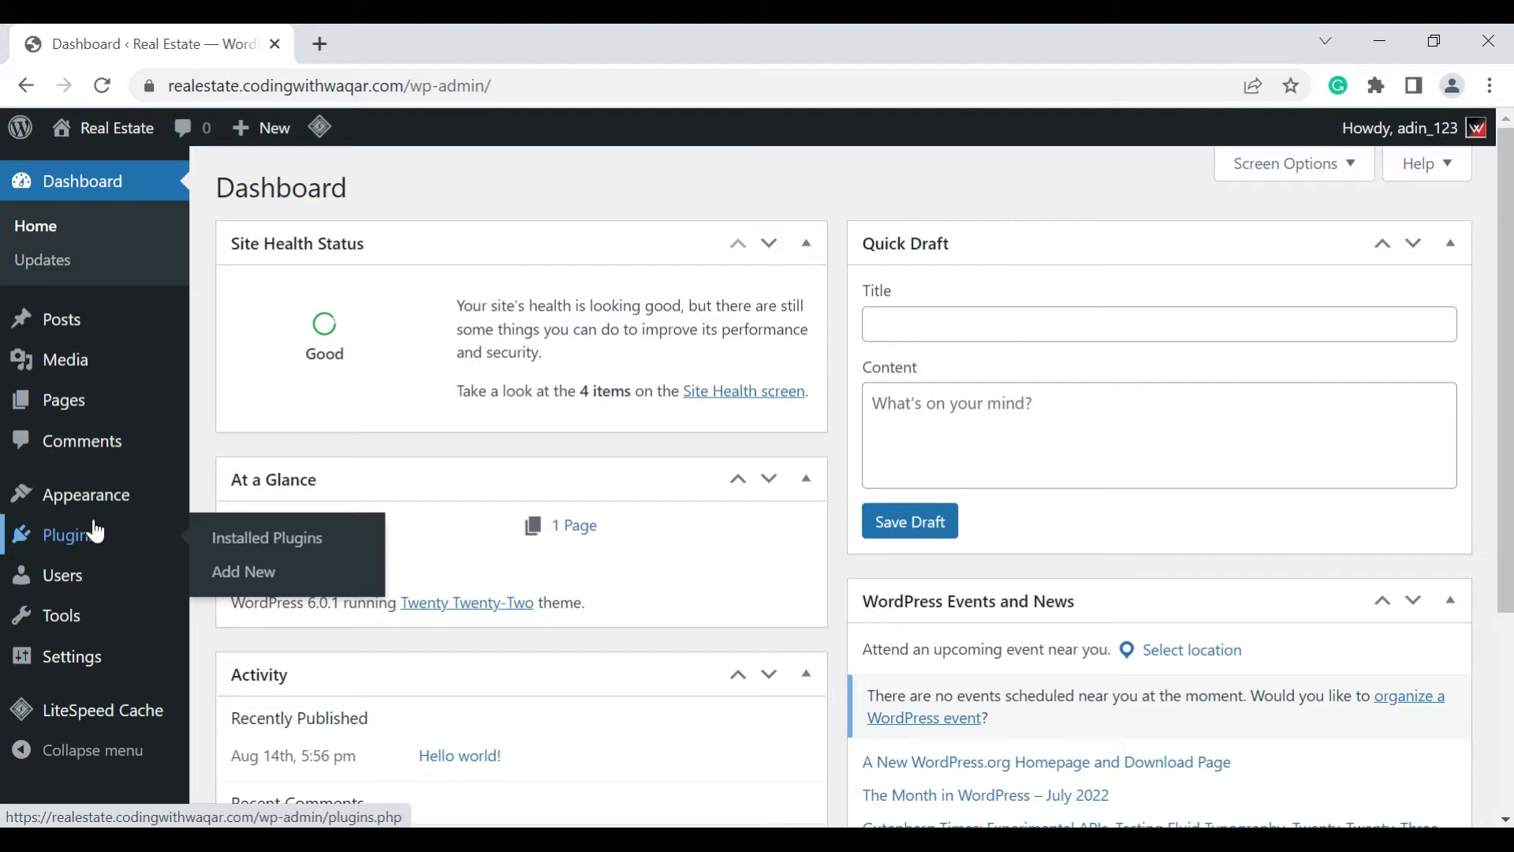
pyautogui.moveTo(84, 584)
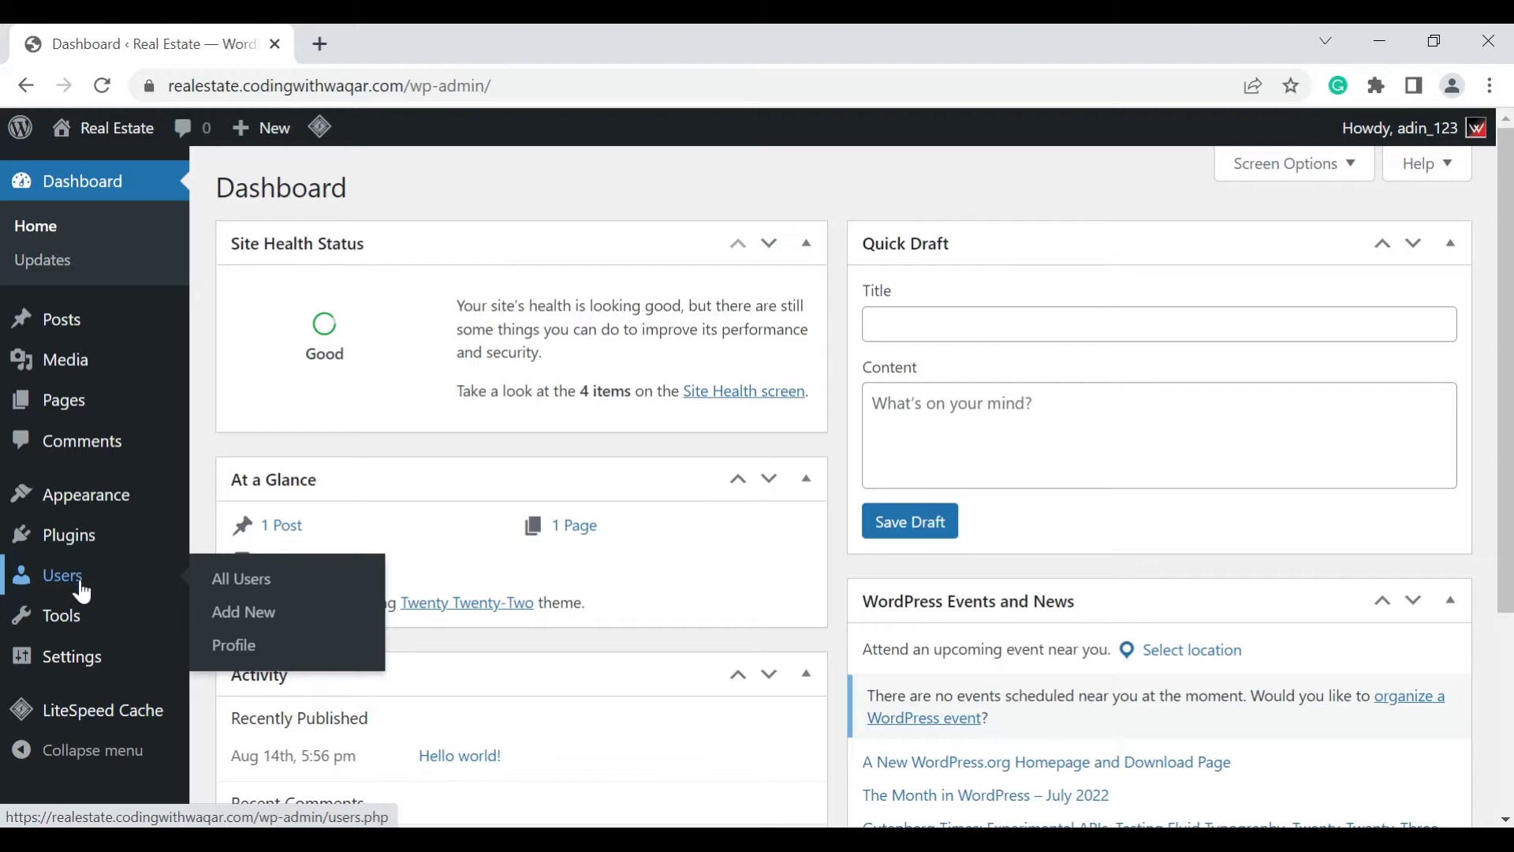
pyautogui.moveTo(83, 617)
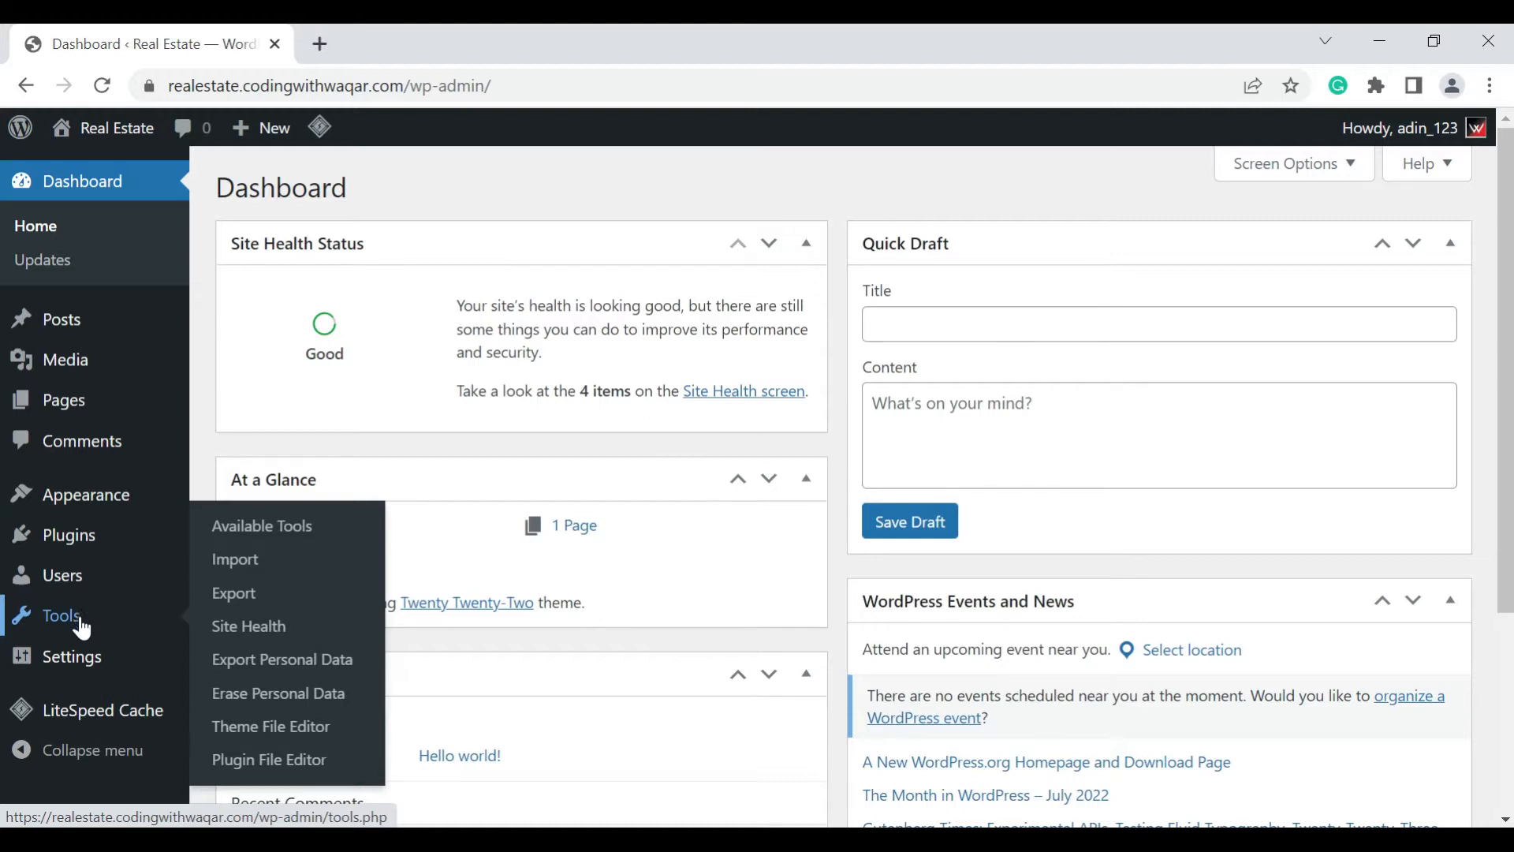
pyautogui.moveTo(84, 652)
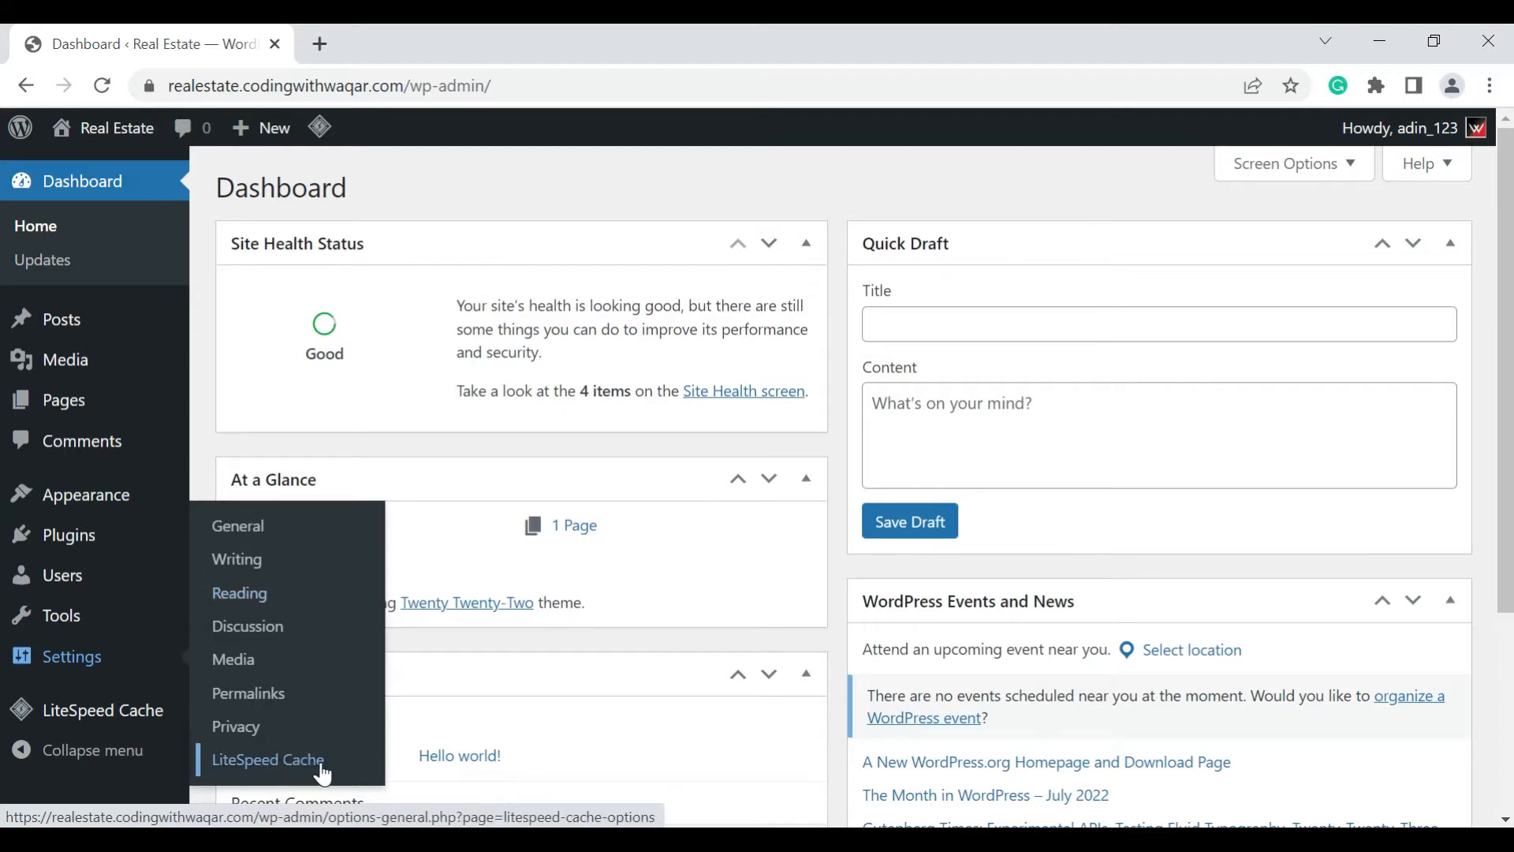
pyautogui.moveTo(170, 721)
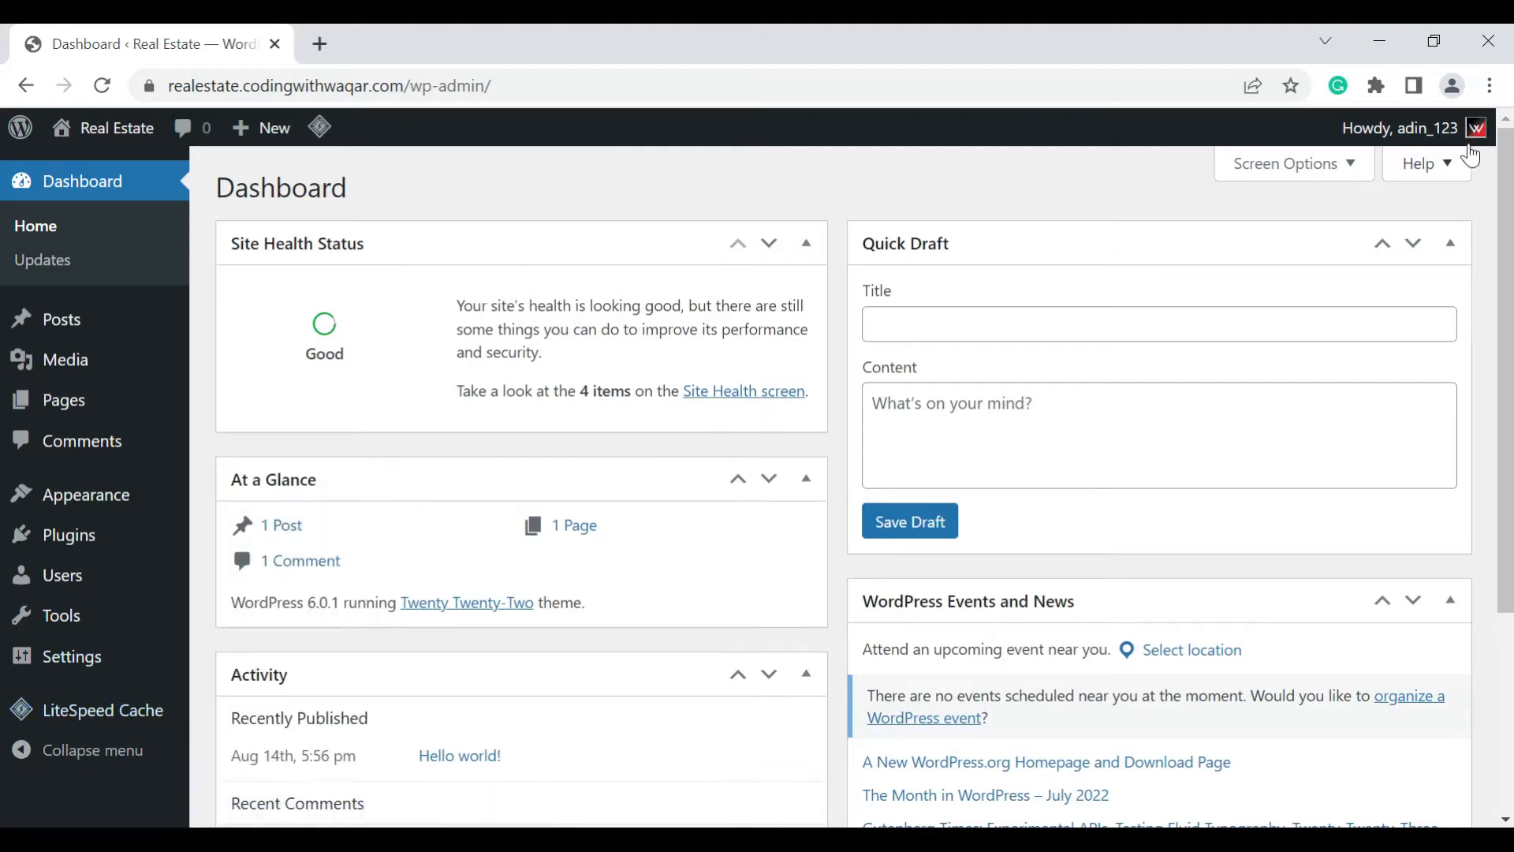
# Open the user profile for editing and preview the Light, Modern, Blue, Coffee and Ectoplasm admin color schemes
pyautogui.moveTo(1412, 135)
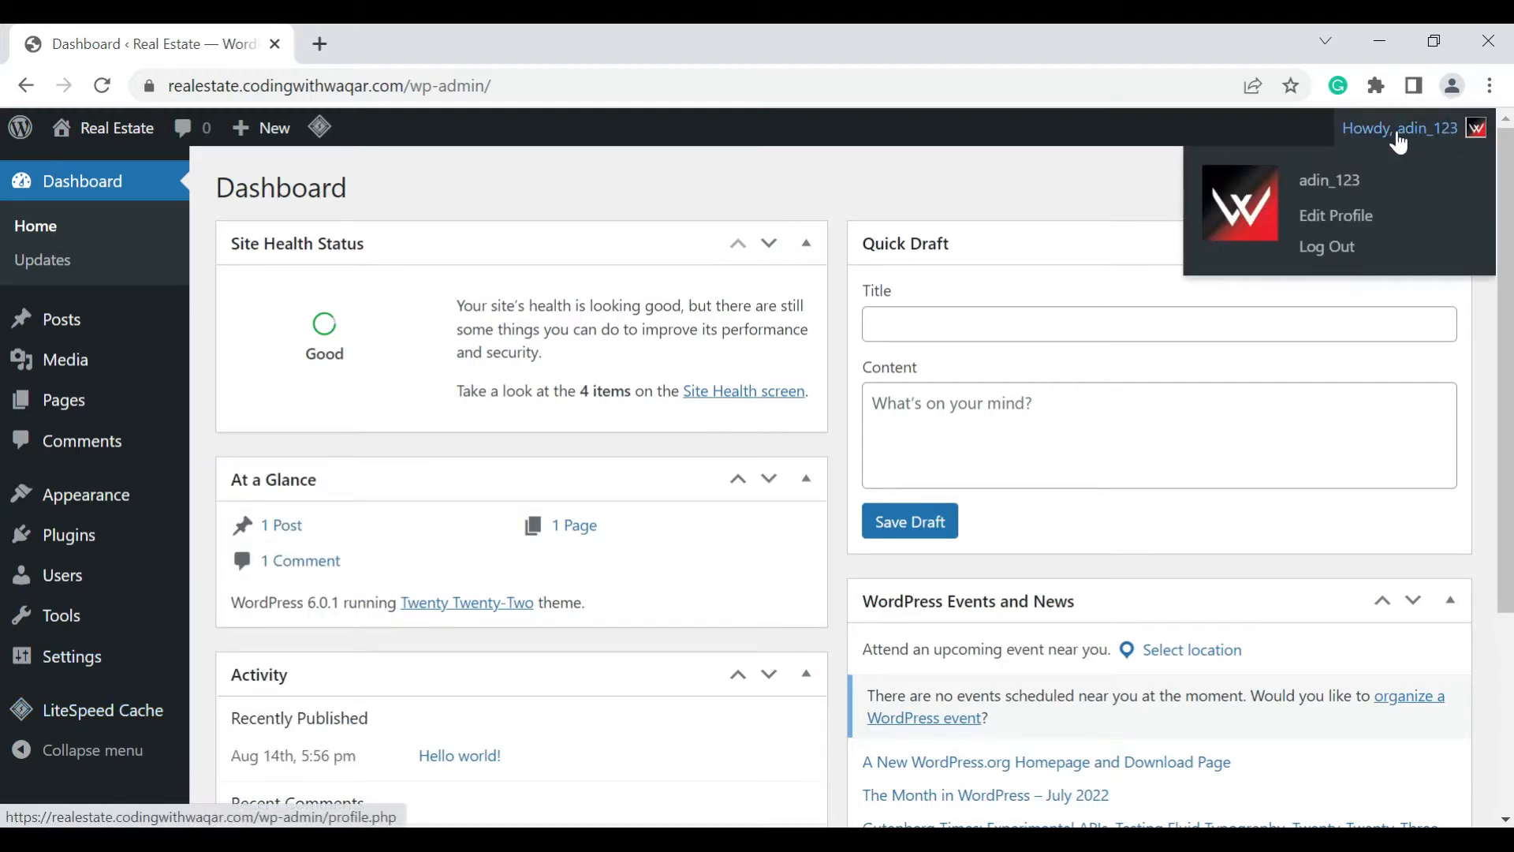
pyautogui.click(1346, 235)
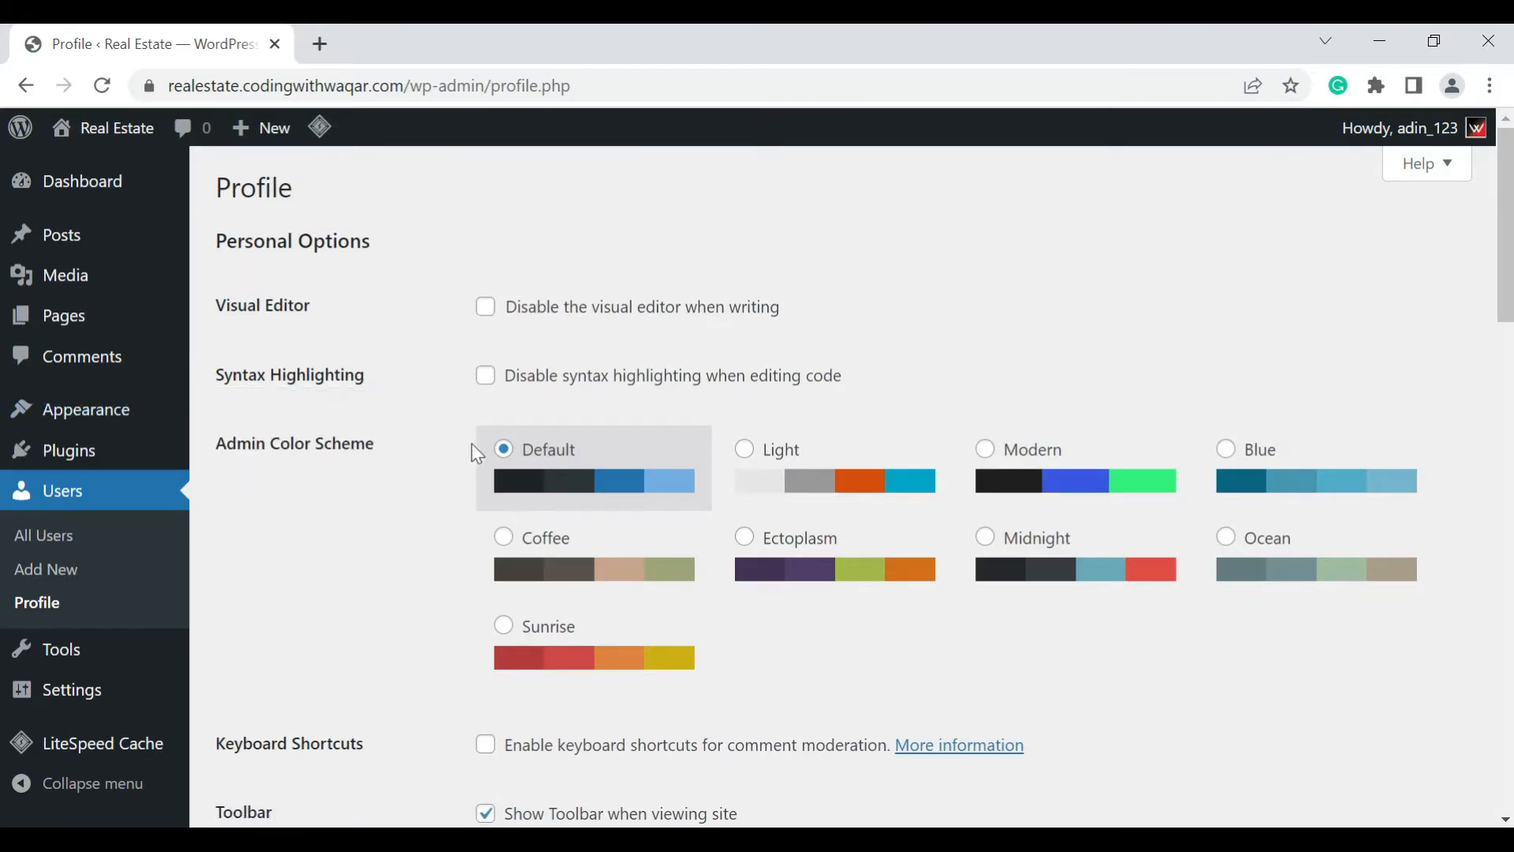
pyautogui.click(743, 454)
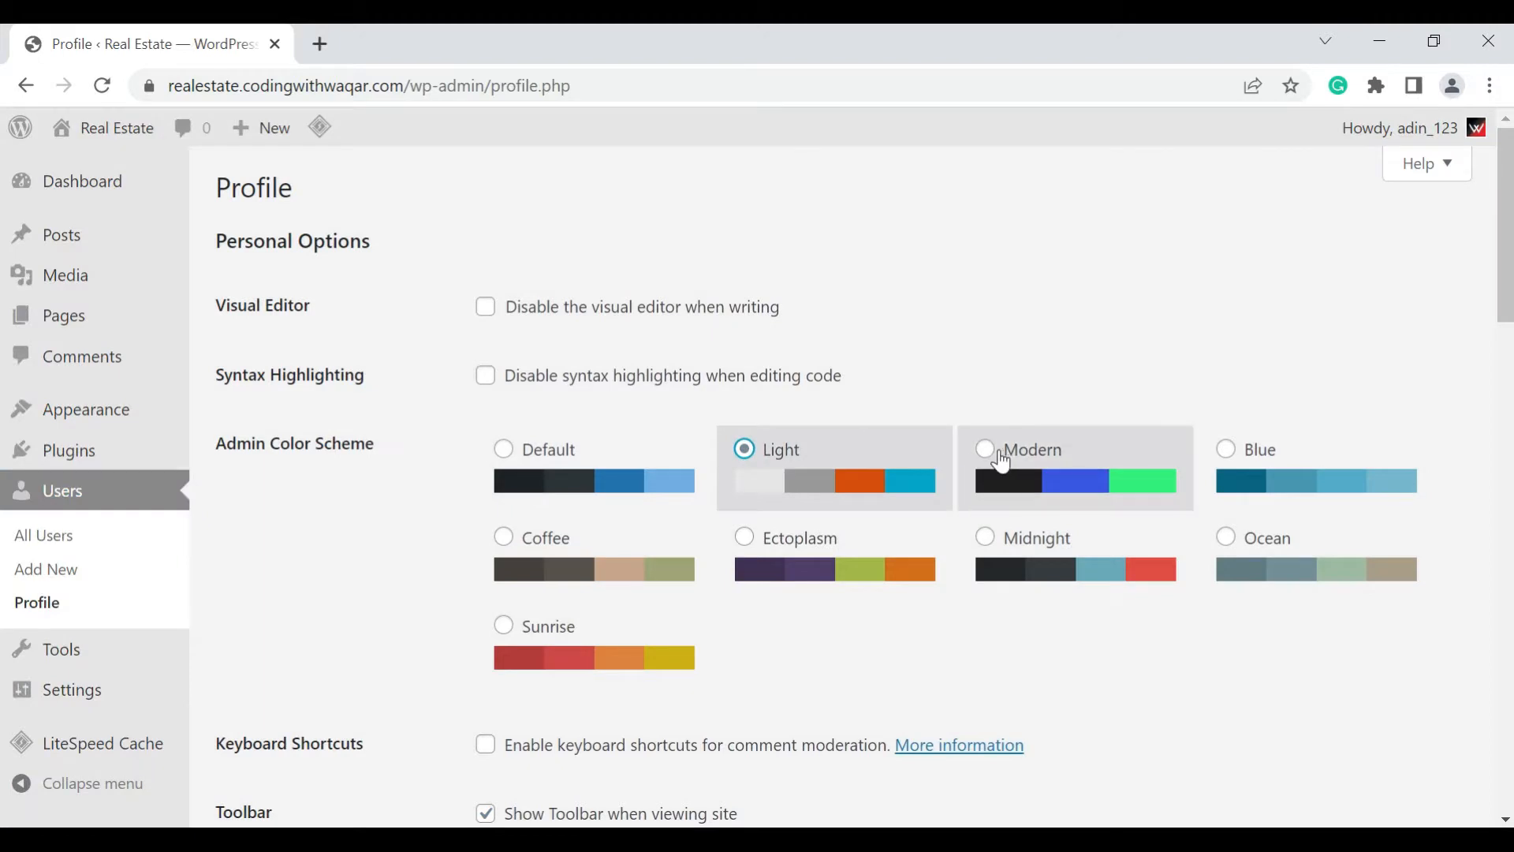
pyautogui.click(987, 449)
pyautogui.click(1223, 448)
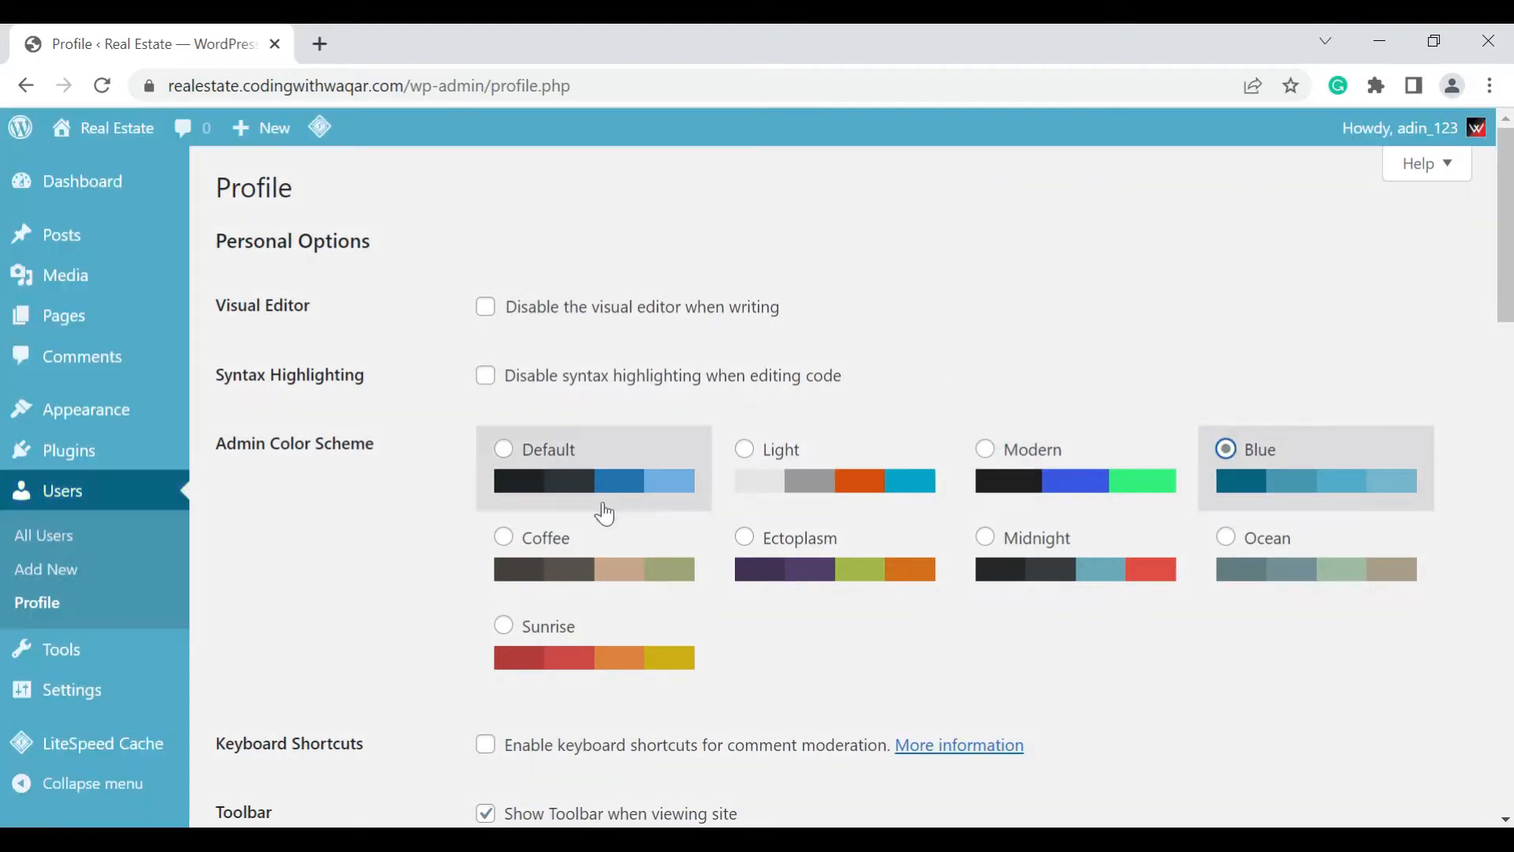
pyautogui.click(552, 544)
pyautogui.click(743, 537)
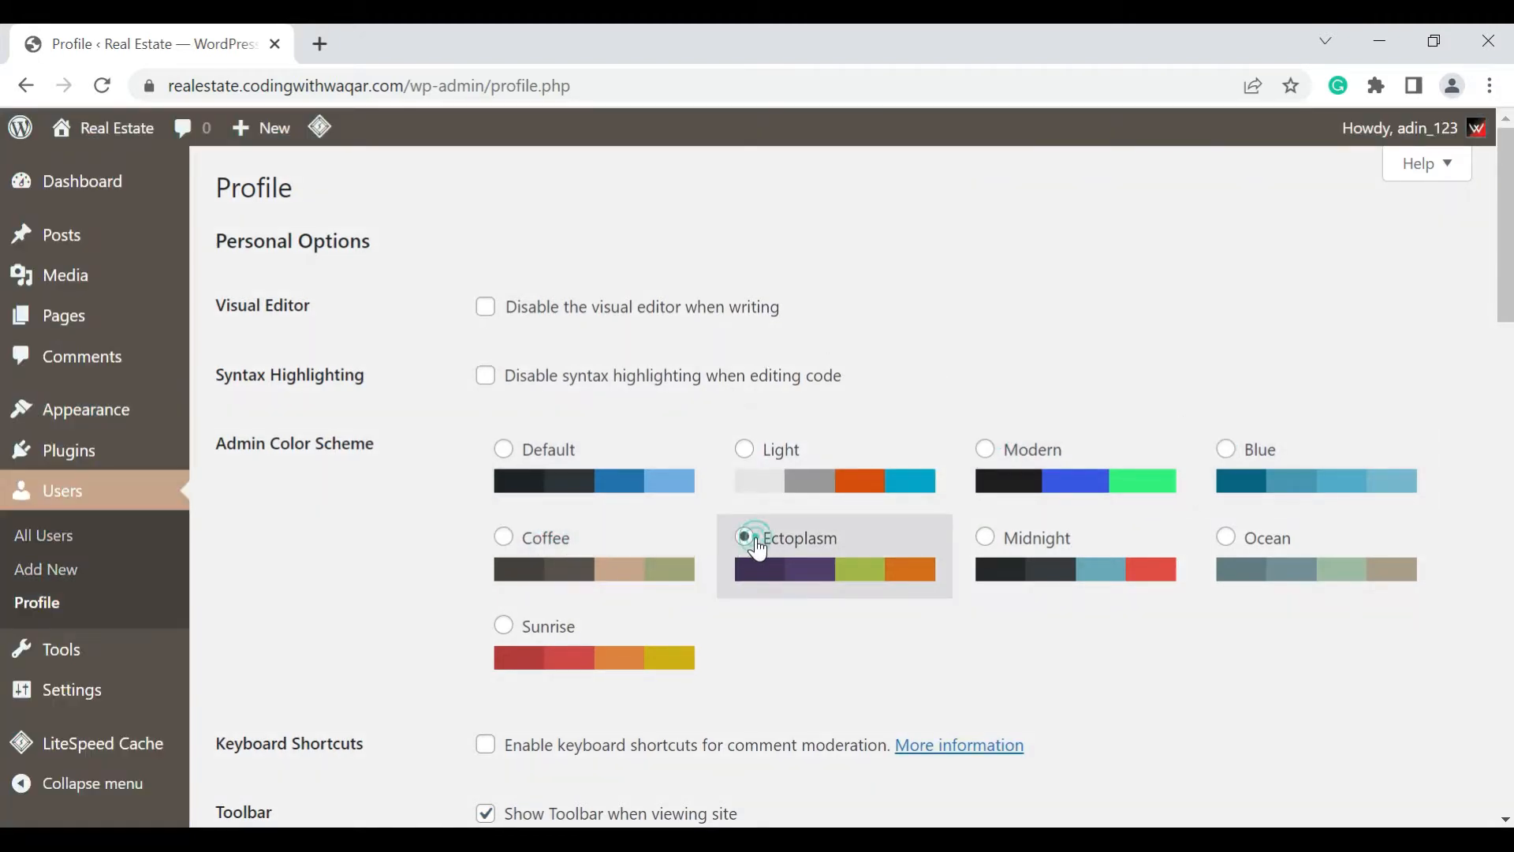
# Compare the Modern, Light, Coffee, Sunrise and Blue admin color schemes with Ocean, and choose Ocean
pyautogui.click(1290, 538)
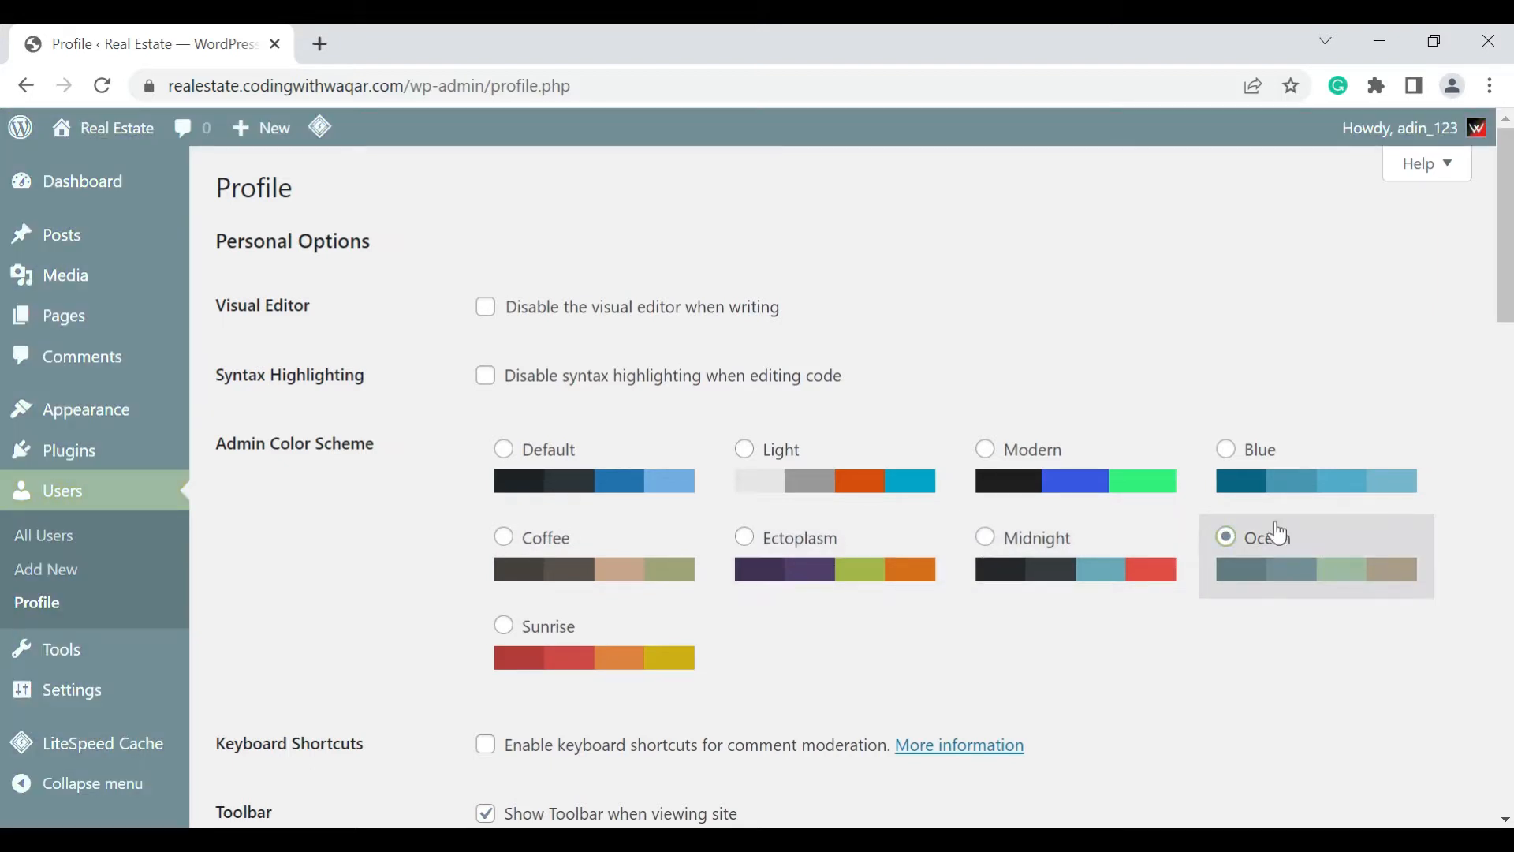
pyautogui.click(1041, 450)
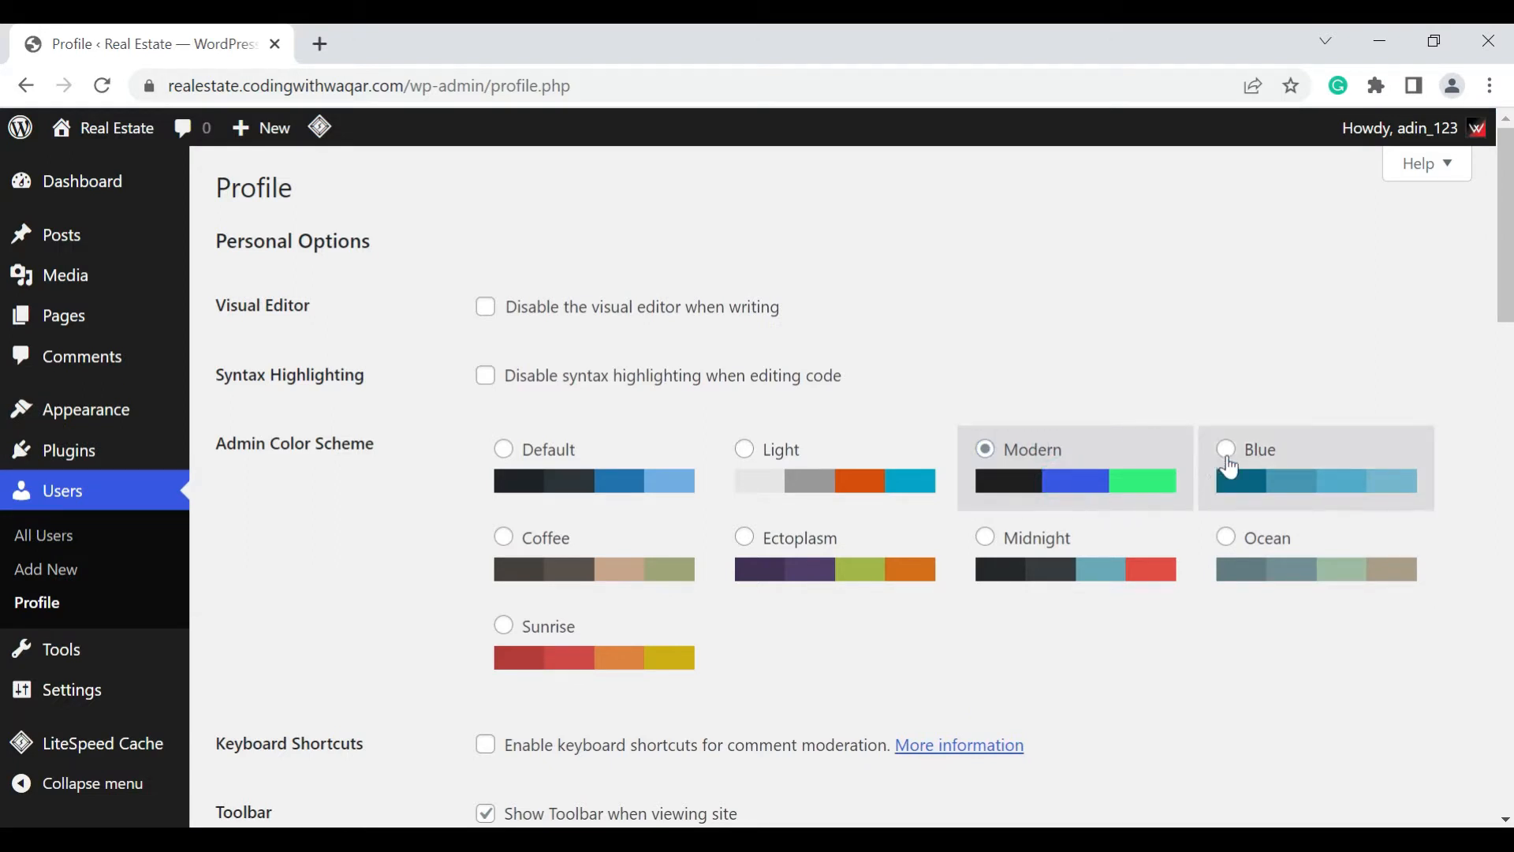
pyautogui.click(842, 446)
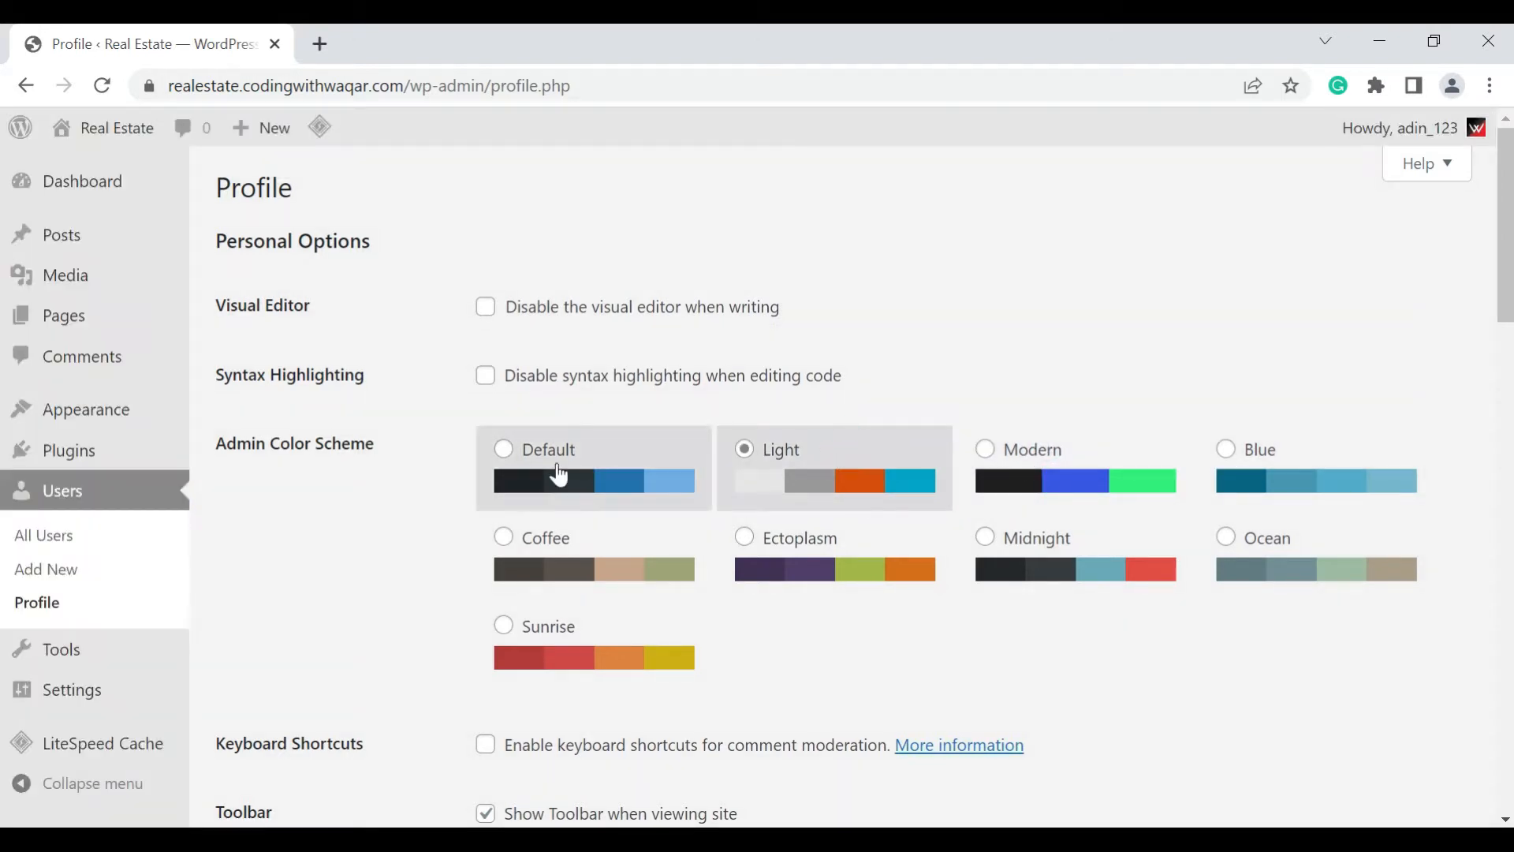
pyautogui.click(559, 552)
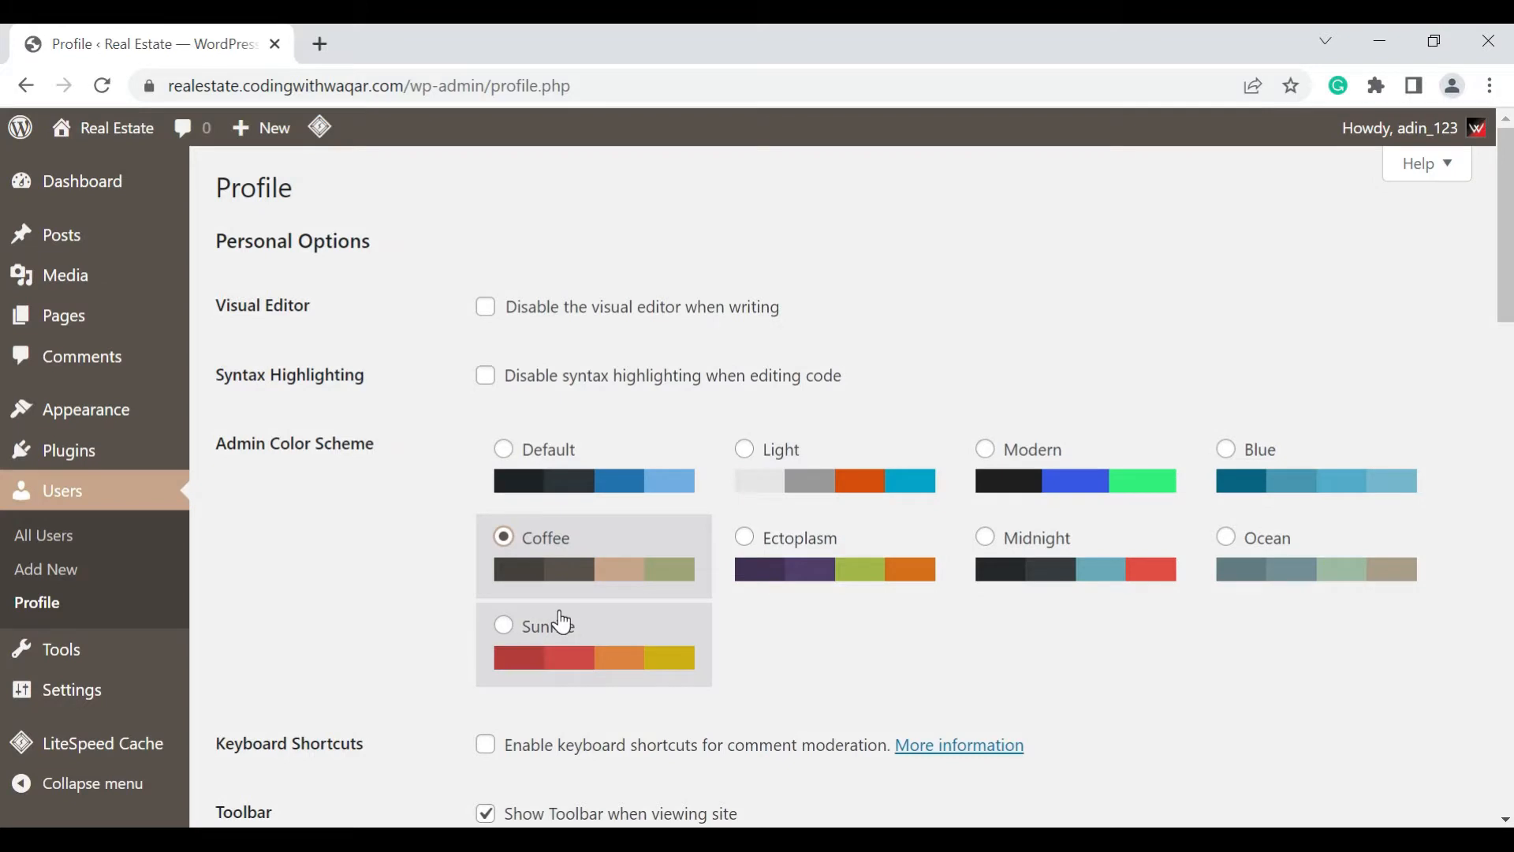
pyautogui.click(562, 623)
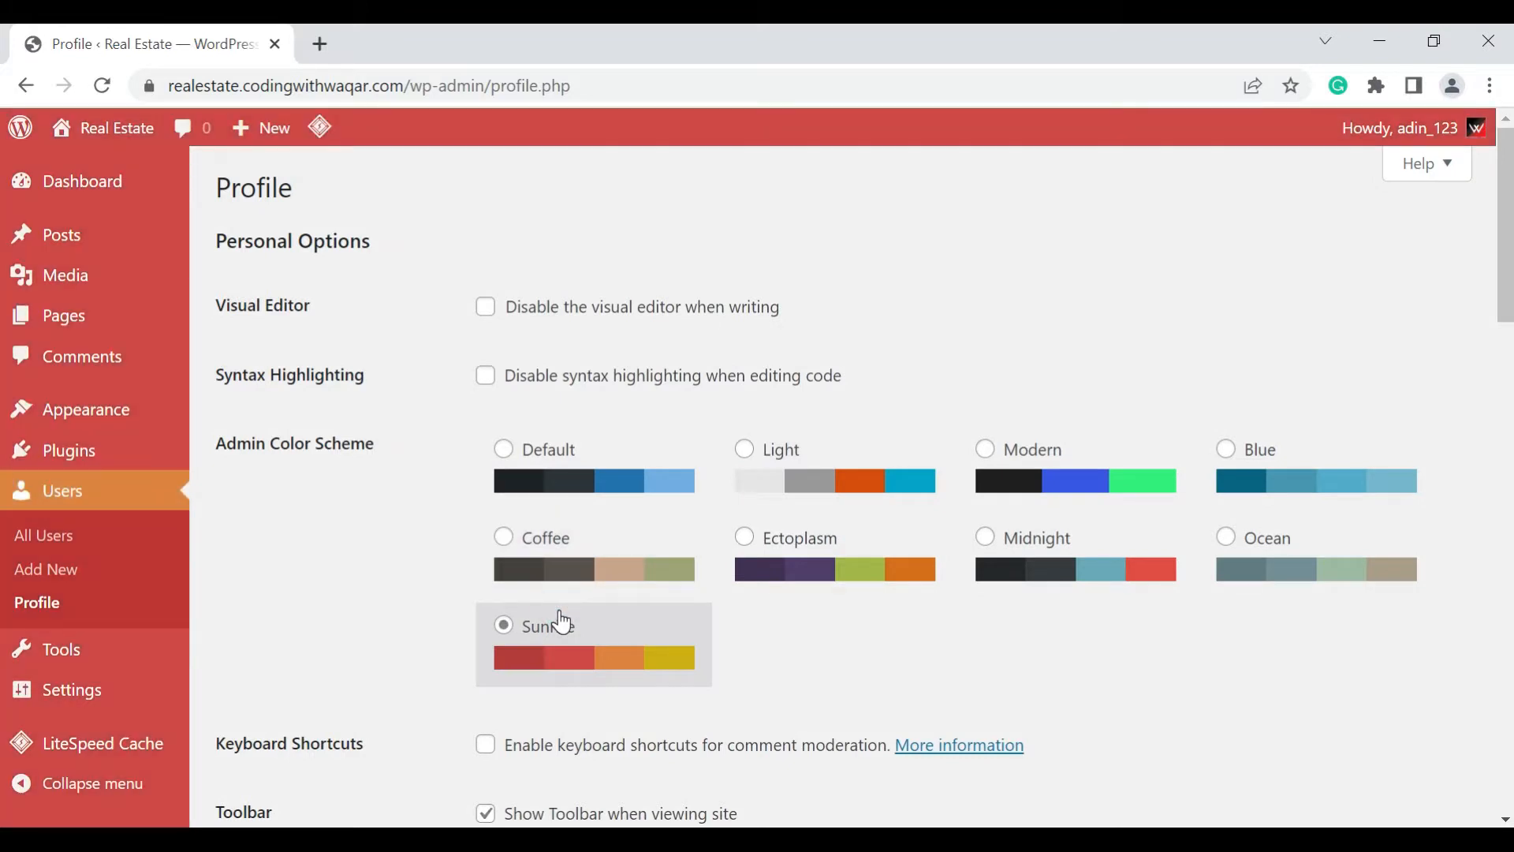
pyautogui.click(1261, 452)
pyautogui.click(1261, 540)
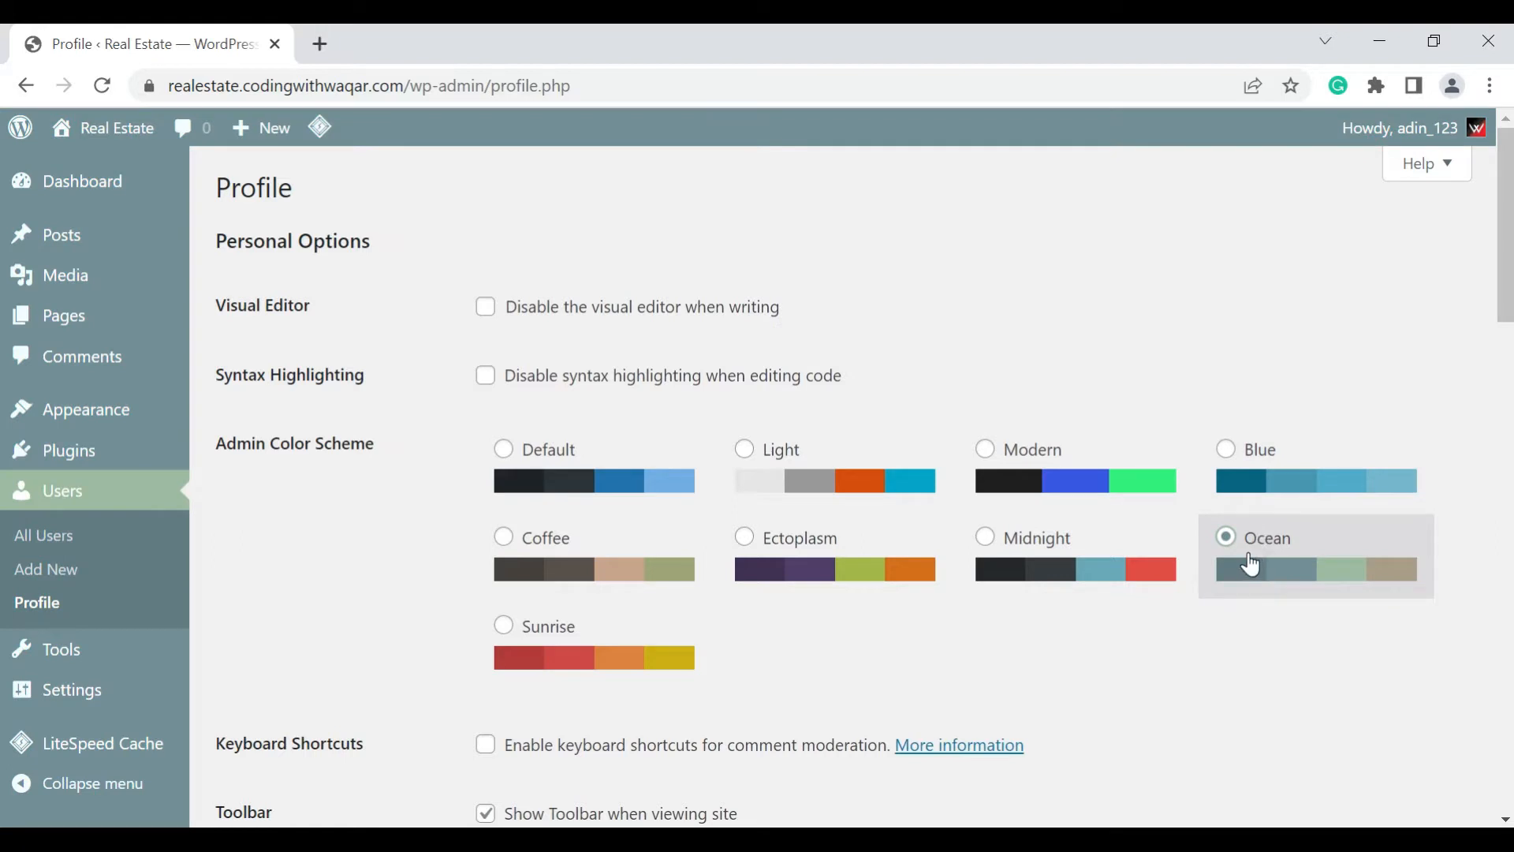
# Examine the profile's name fields, contact e-mail, website and biographical info
pyautogui.scroll(-3, 1248, 517)
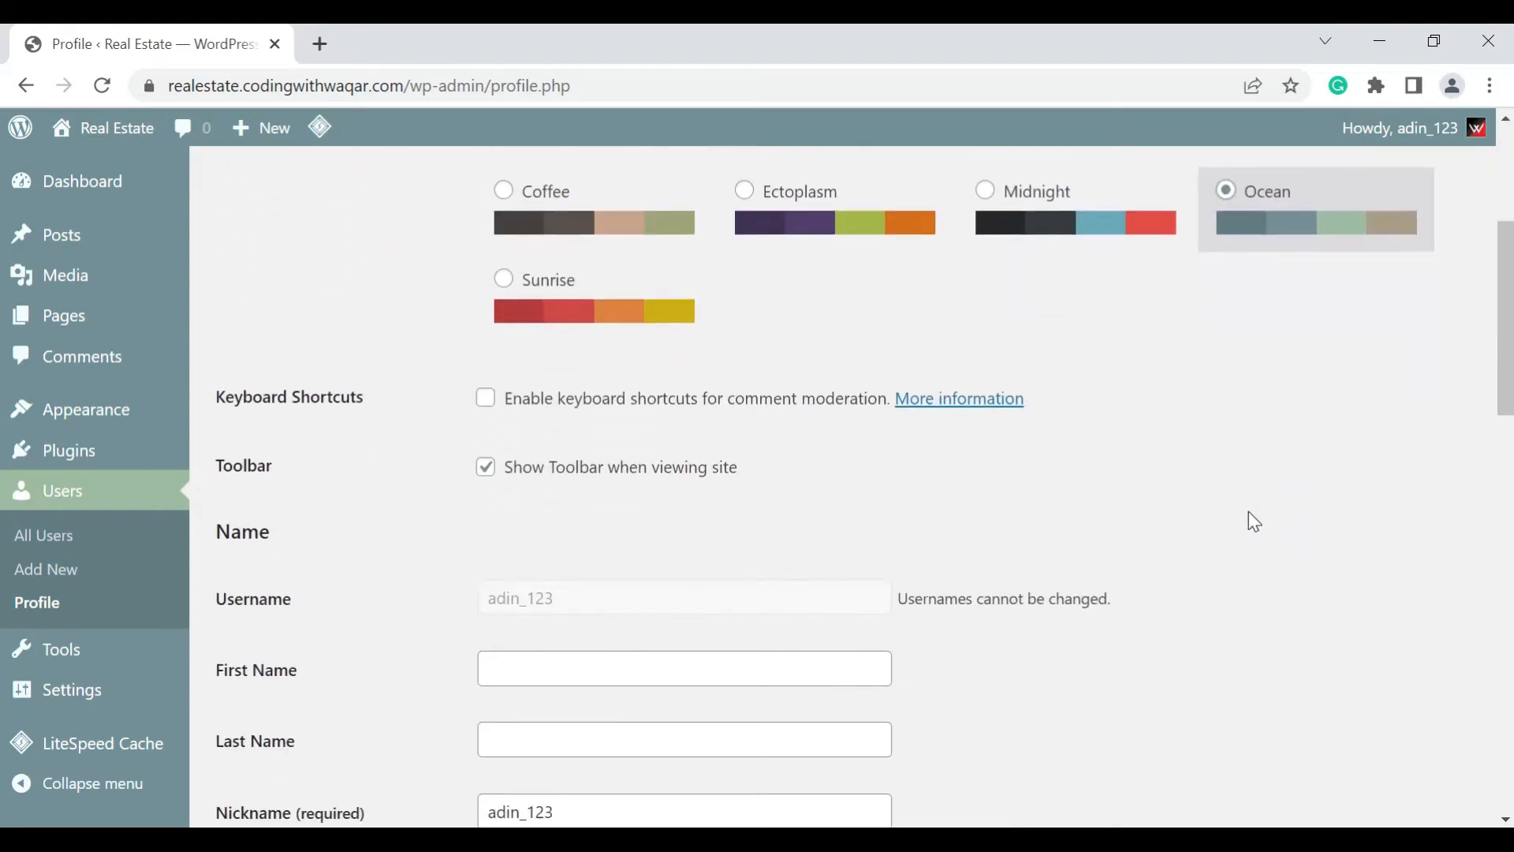
pyautogui.click(590, 660)
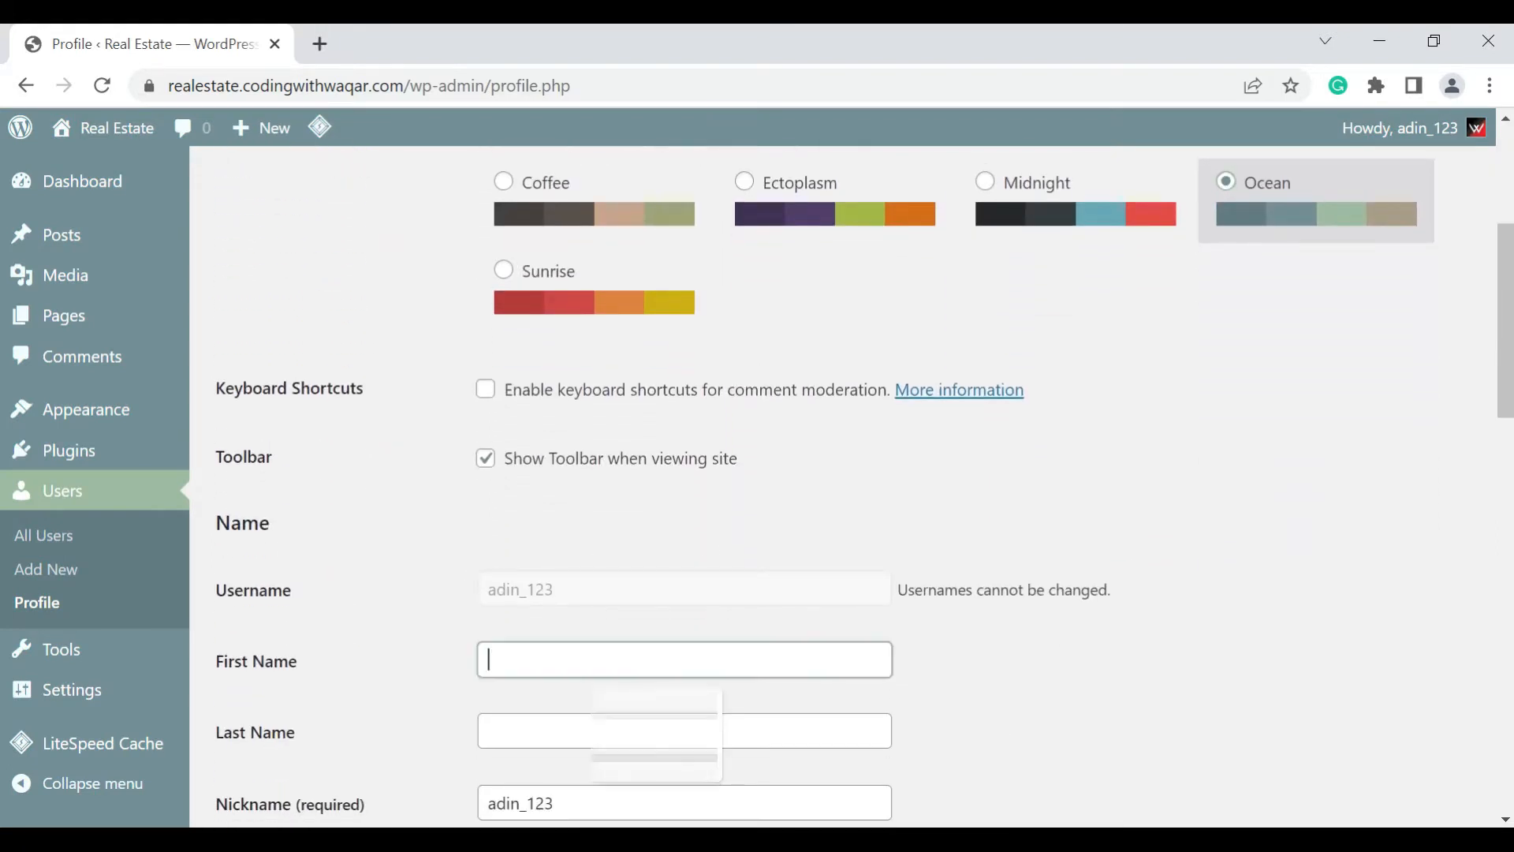
pyautogui.scroll(-2, 589, 582)
pyautogui.scroll(-1, 979, 428)
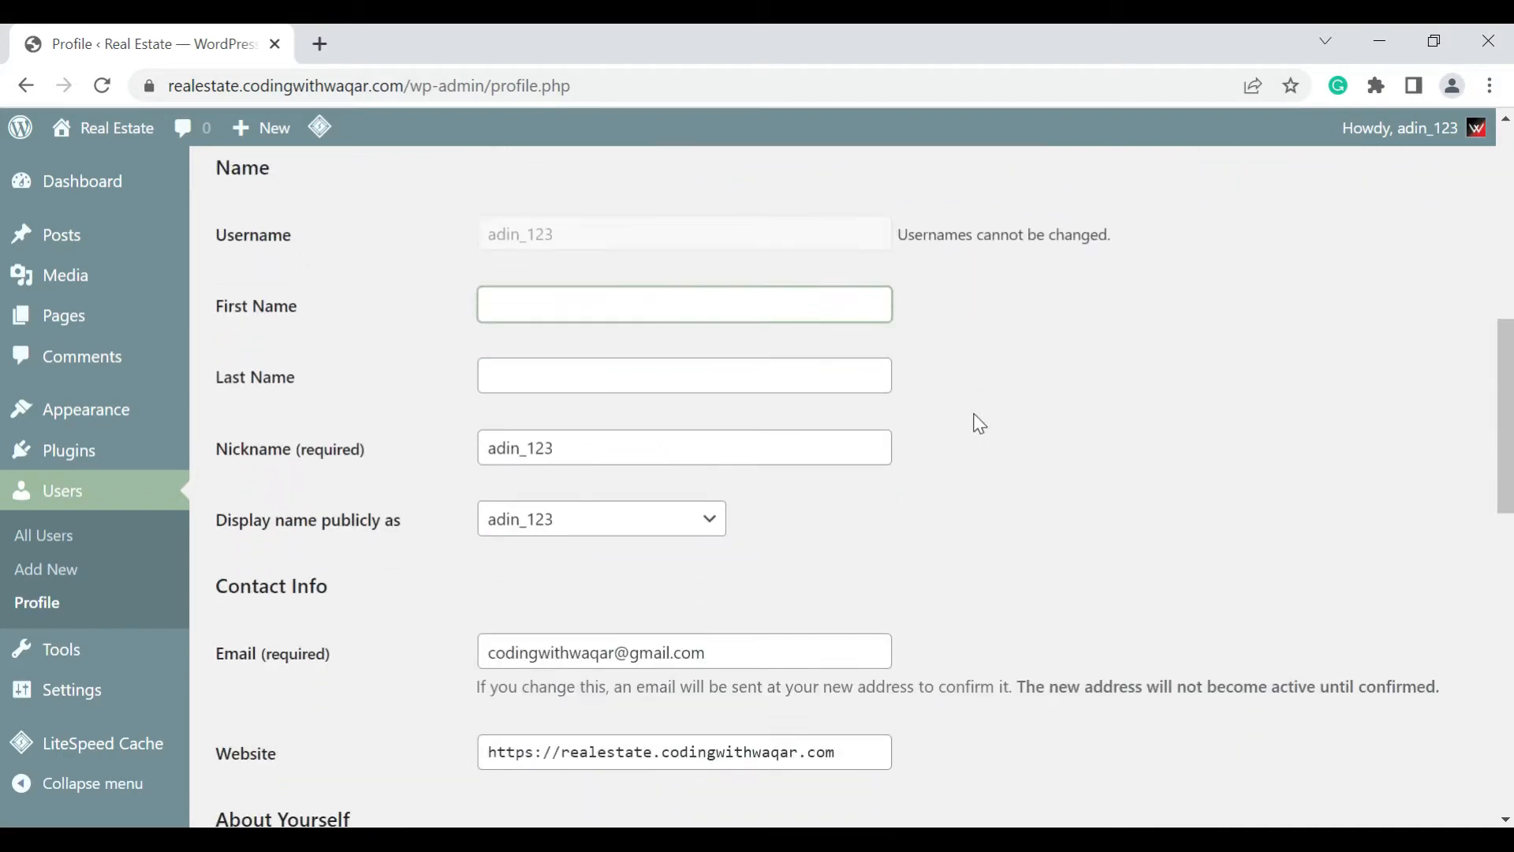
pyautogui.scroll(-2, 552, 231)
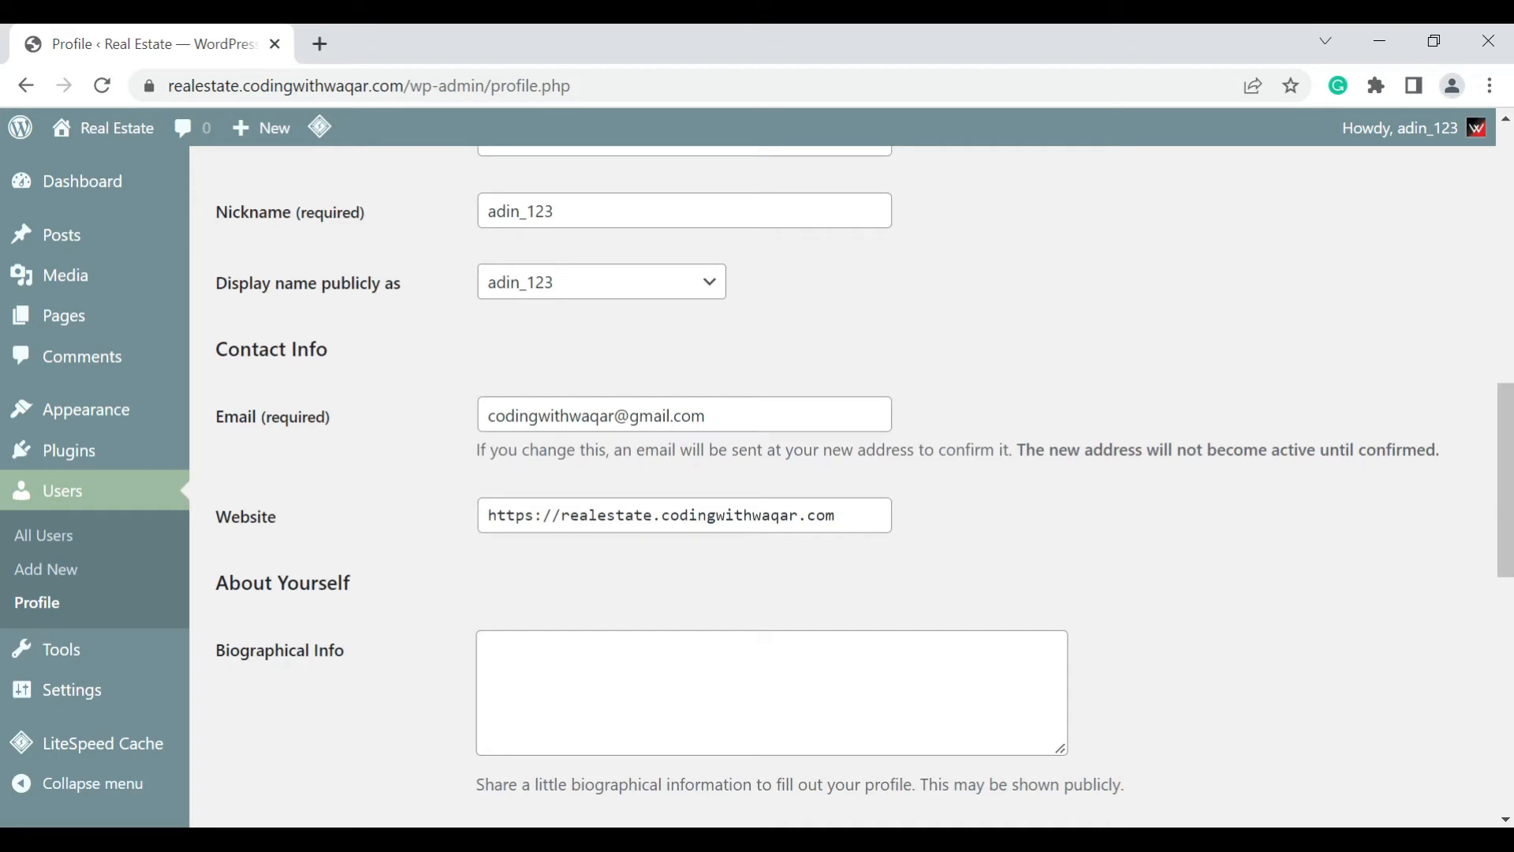
pyautogui.click(790, 419)
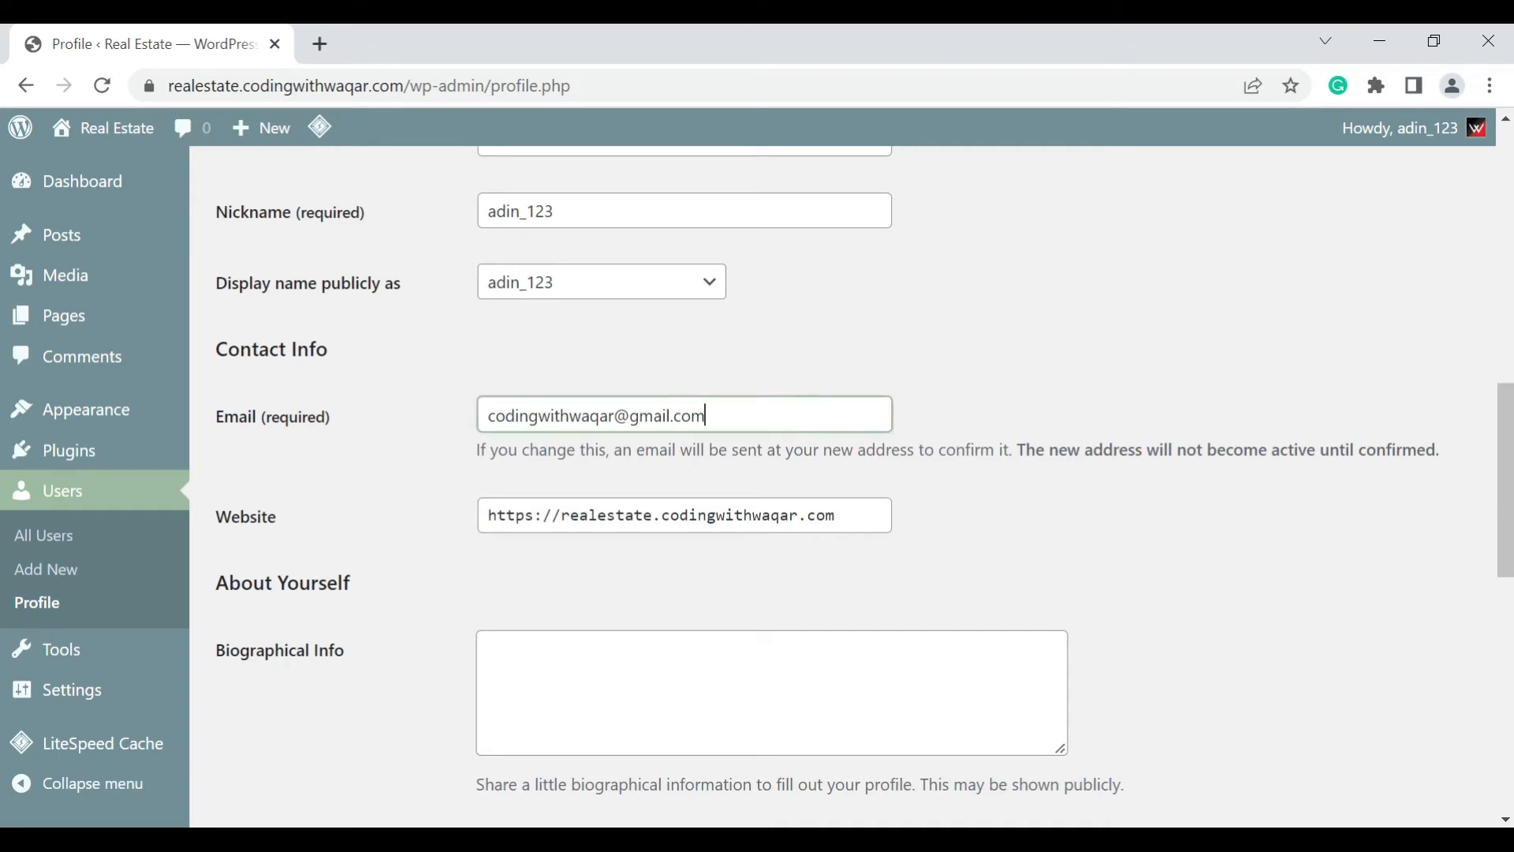
pyautogui.click(790, 418)
pyautogui.scroll(-3, 790, 418)
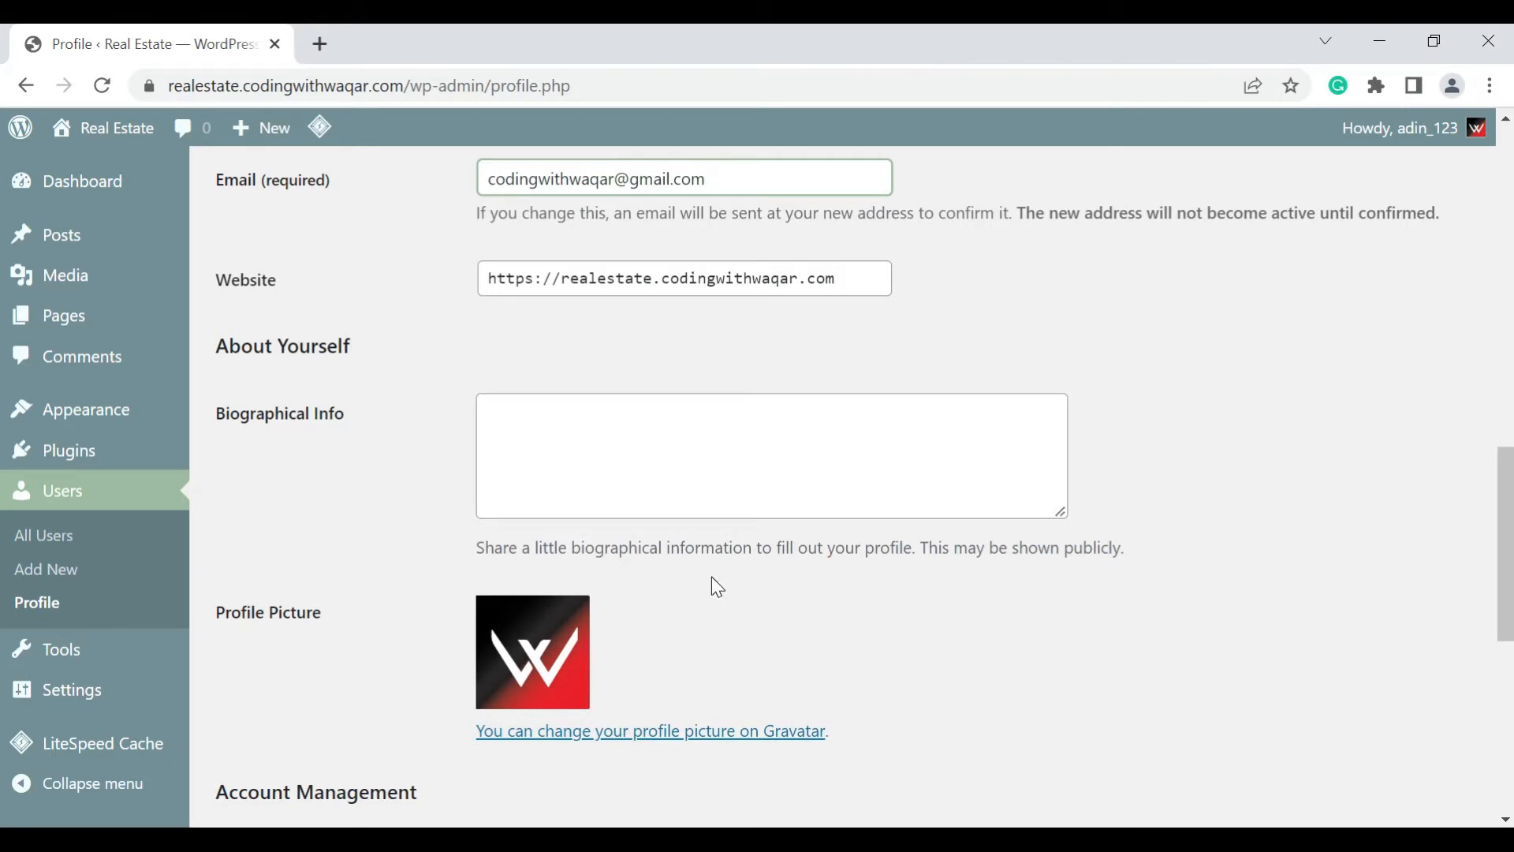
# Review the profile picture, new password and application password options, and update the profile
pyautogui.scroll(-2, 712, 578)
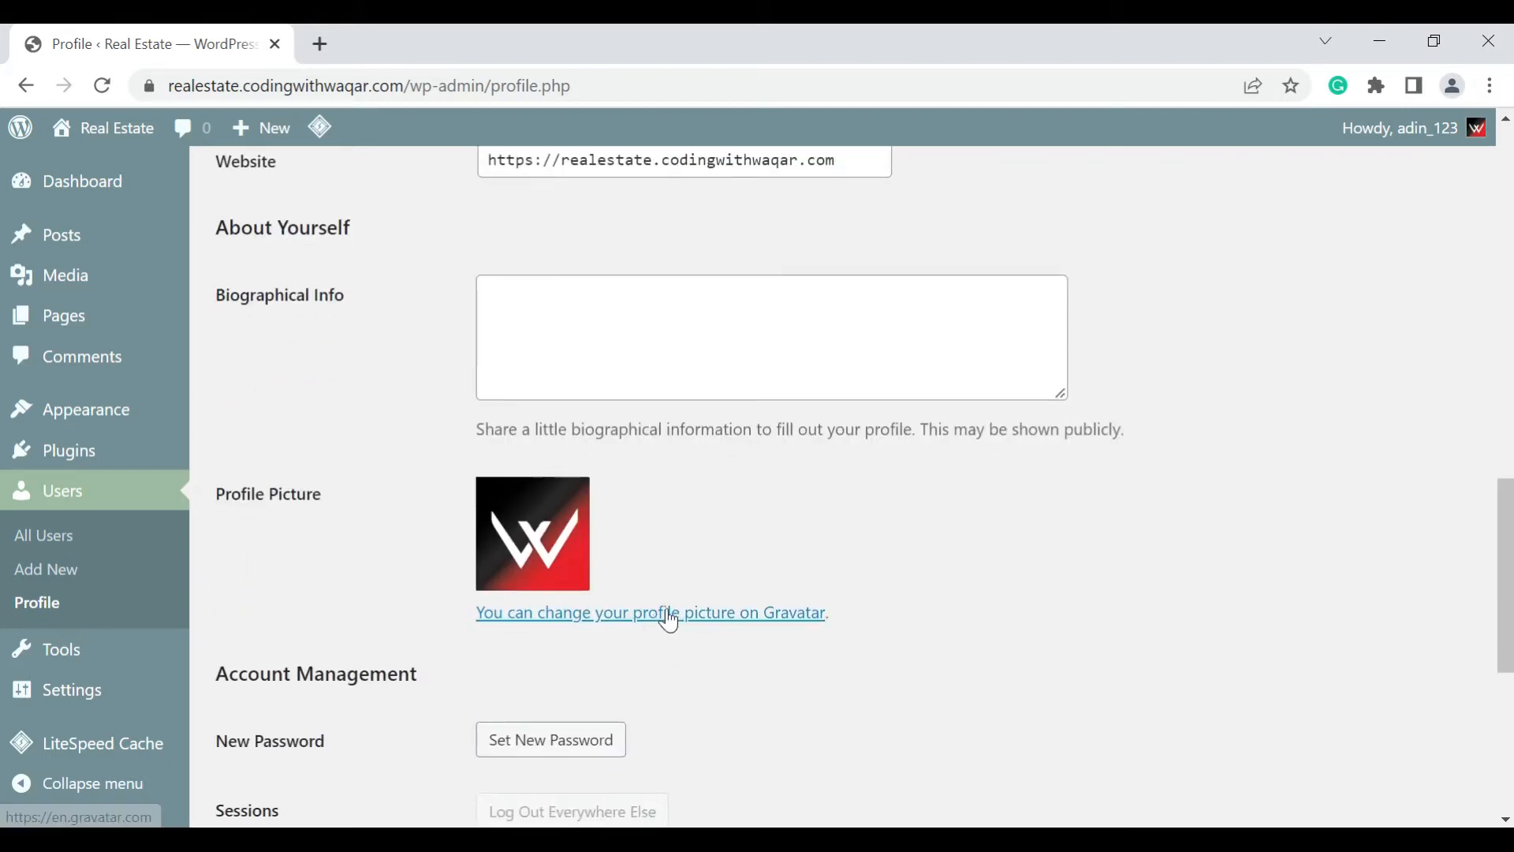
pyautogui.scroll(-2, 717, 529)
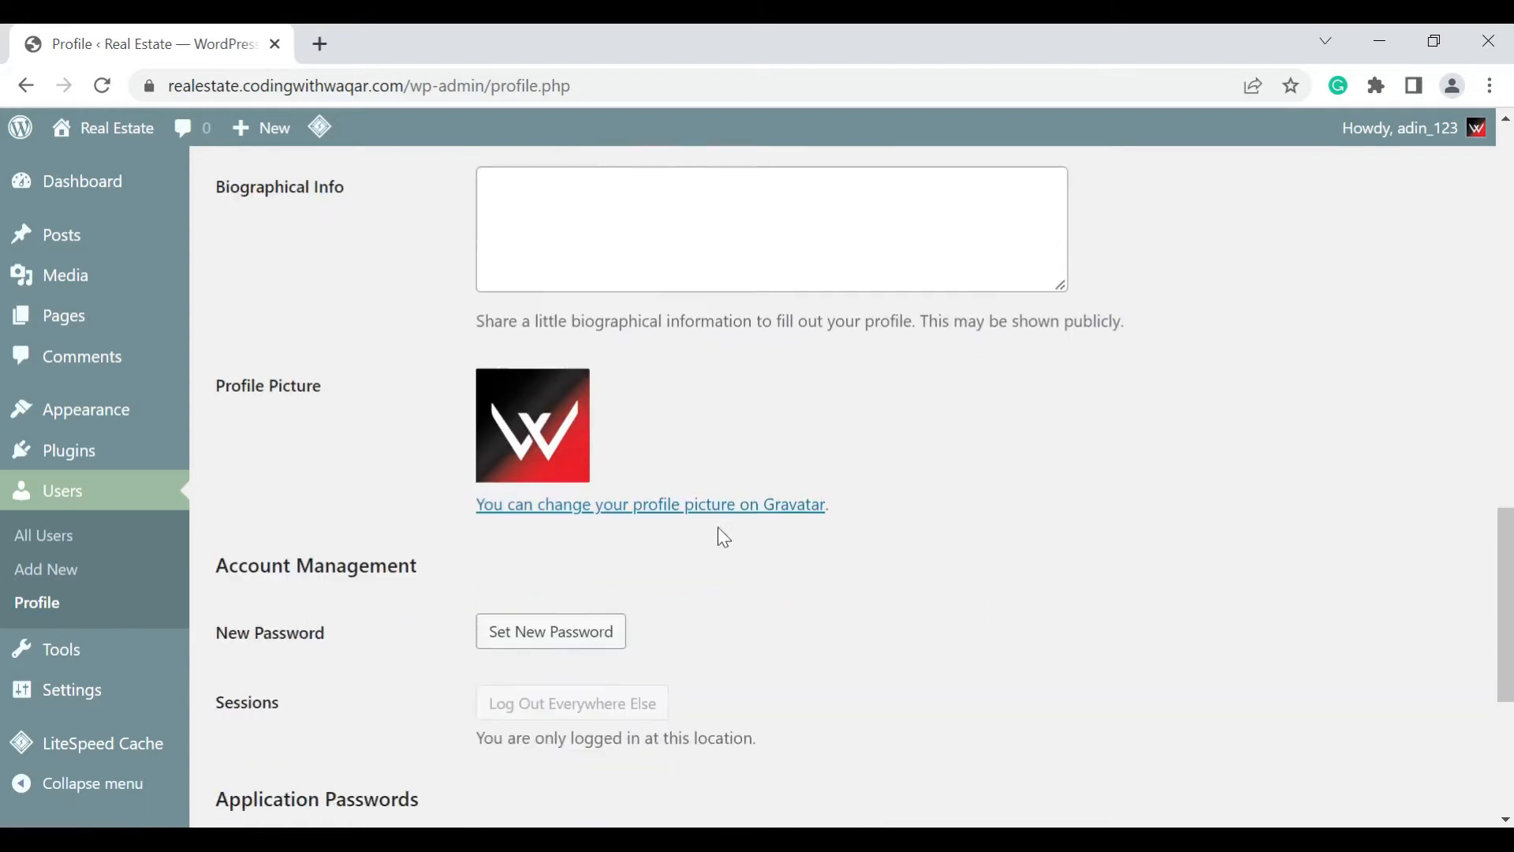
pyautogui.scroll(-2, 723, 537)
pyautogui.scroll(-2, 591, 536)
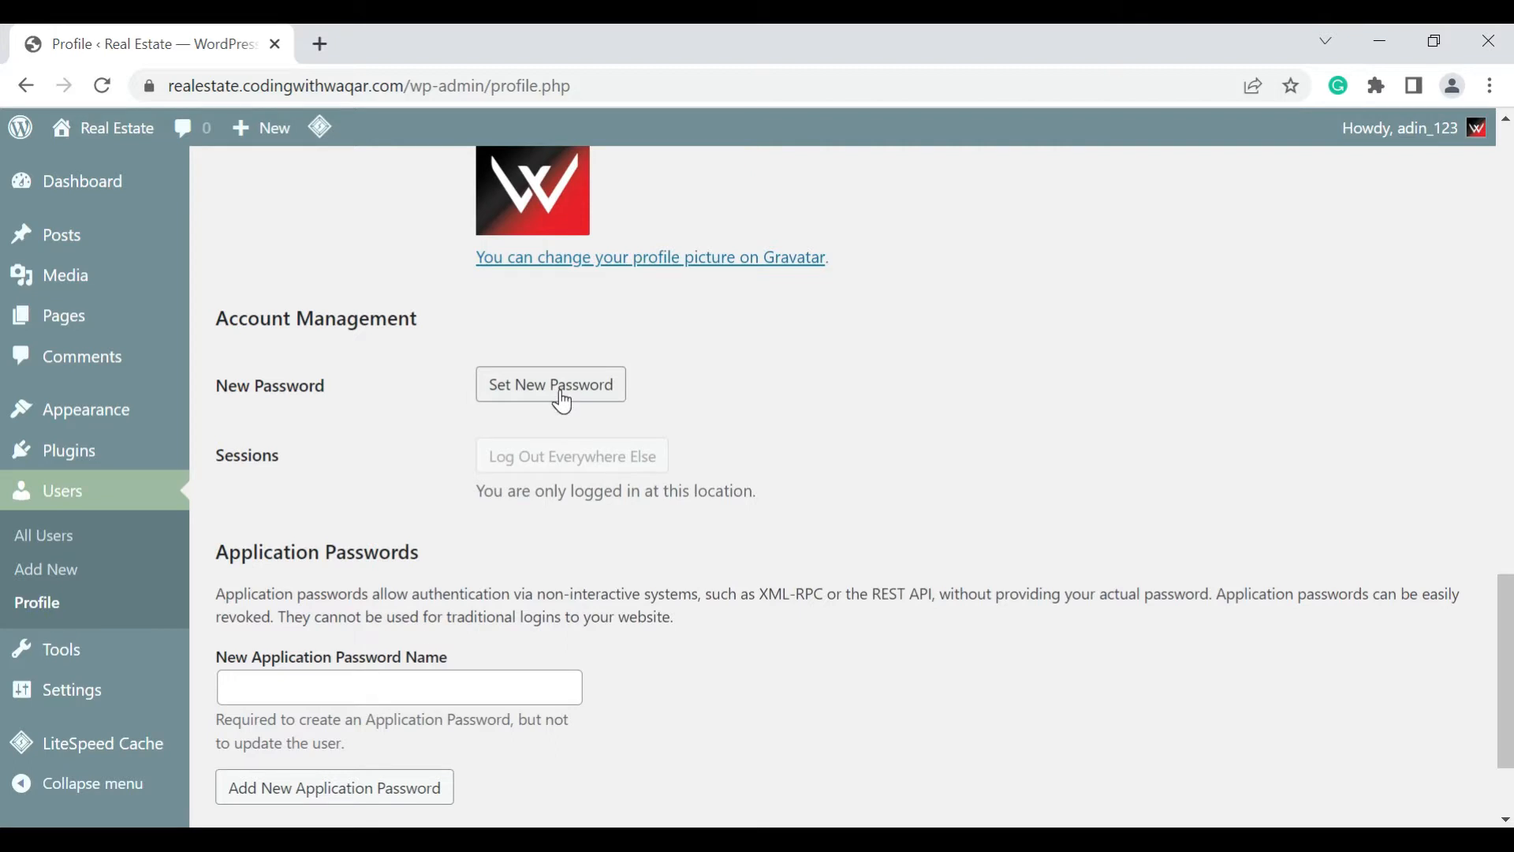
pyautogui.scroll(-2, 563, 403)
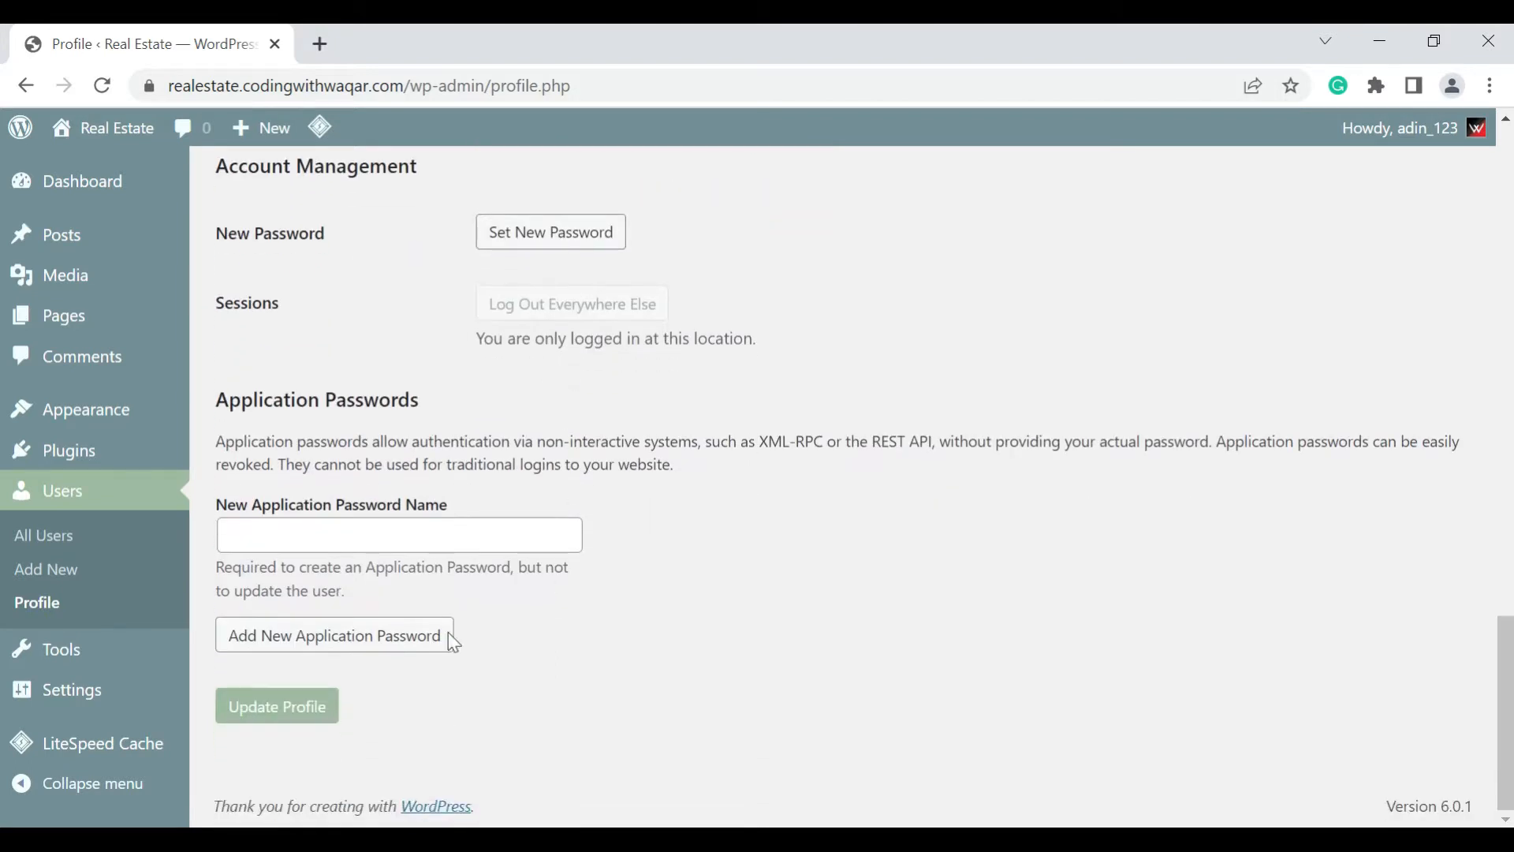
pyautogui.click(319, 708)
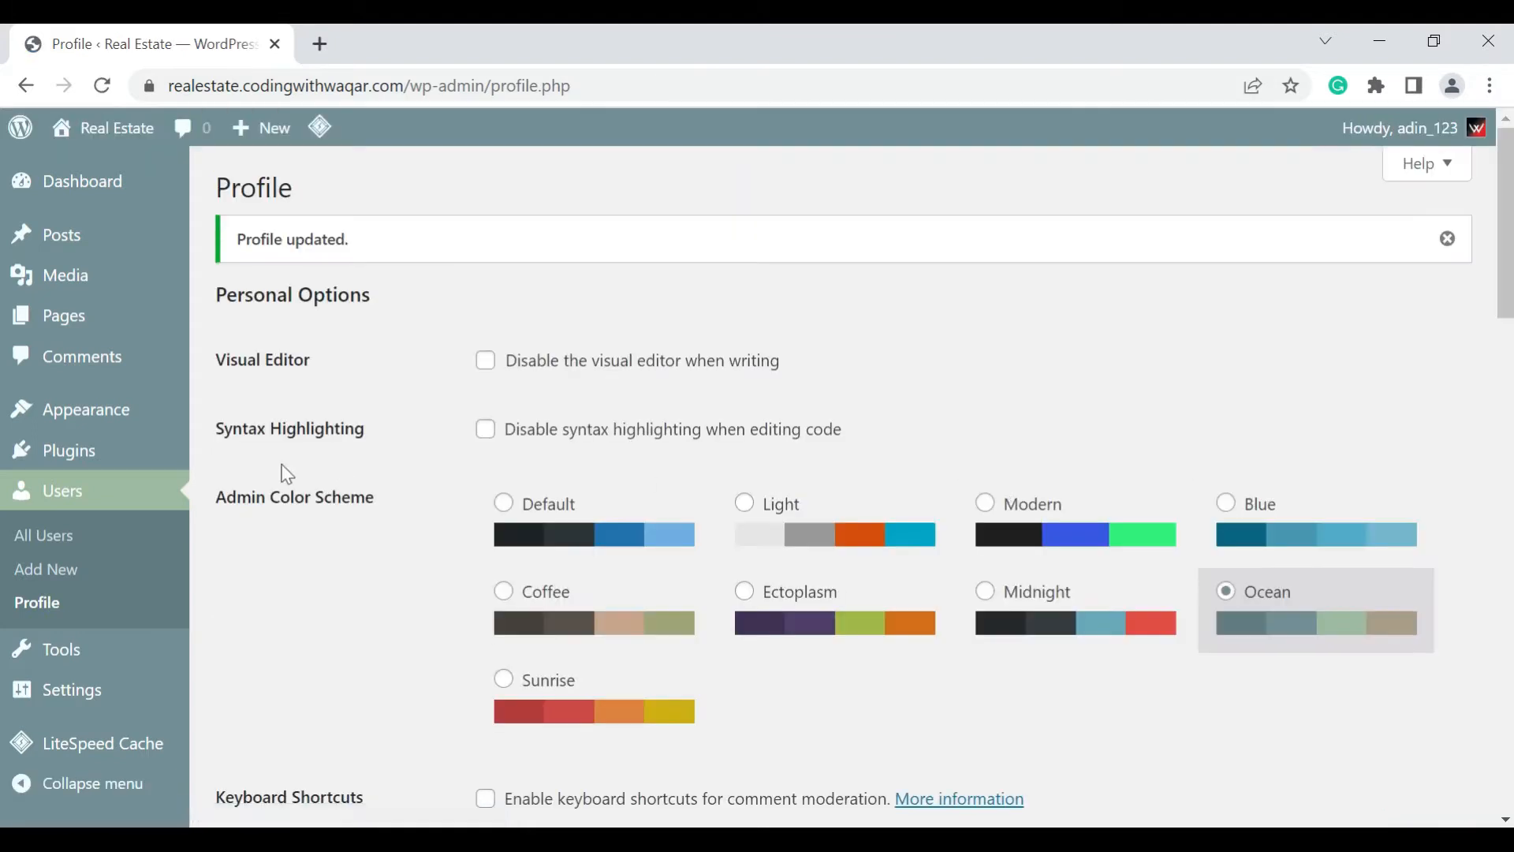
# Open the Permalink Settings and change the permalink structure to Post name
pyautogui.scroll(-1, 203, 517)
pyautogui.moveTo(43, 688)
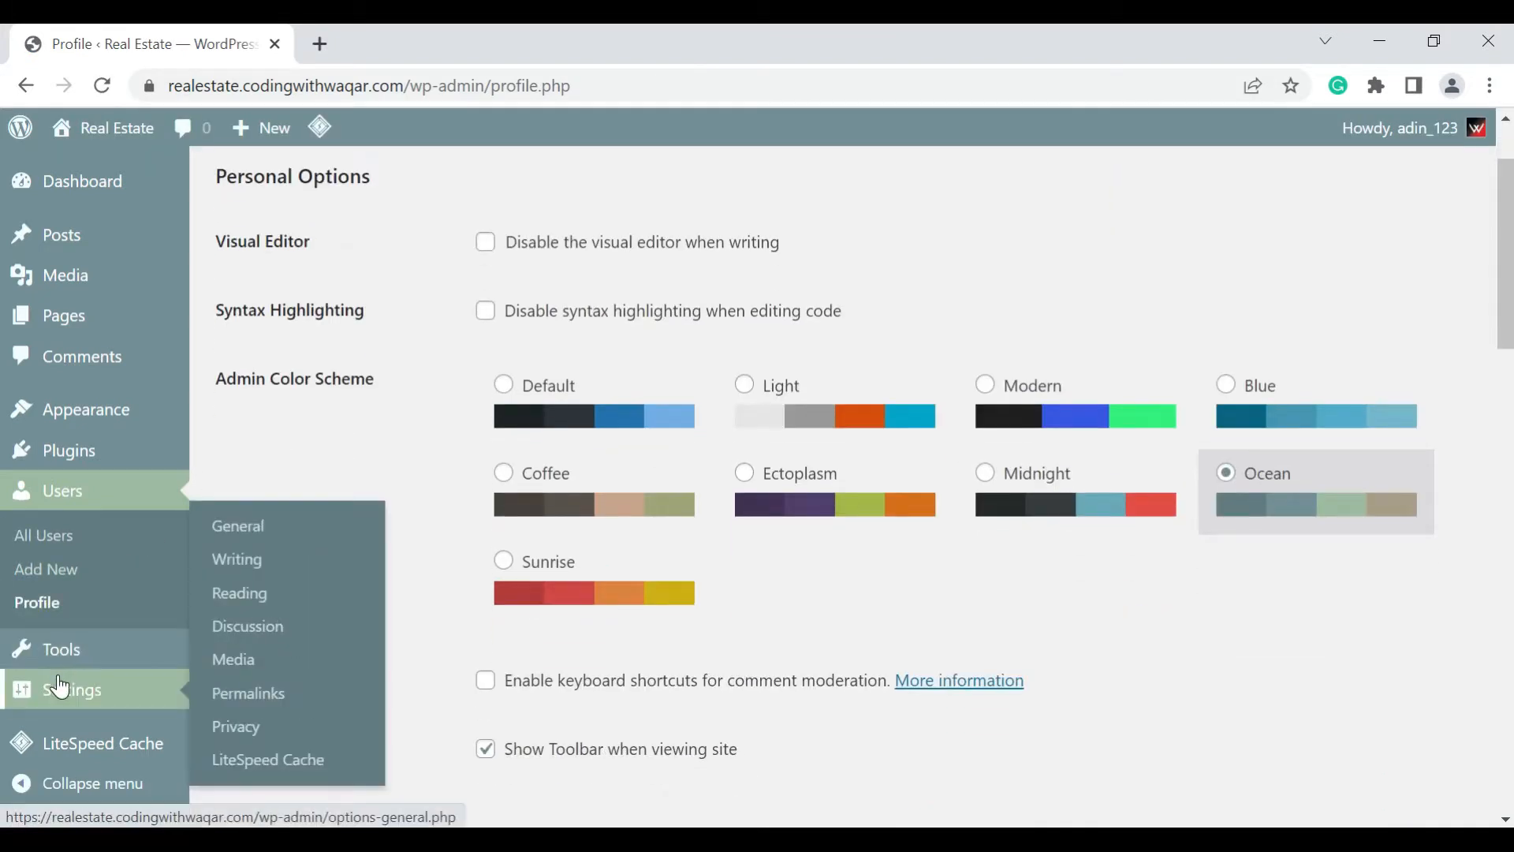
pyautogui.click(225, 694)
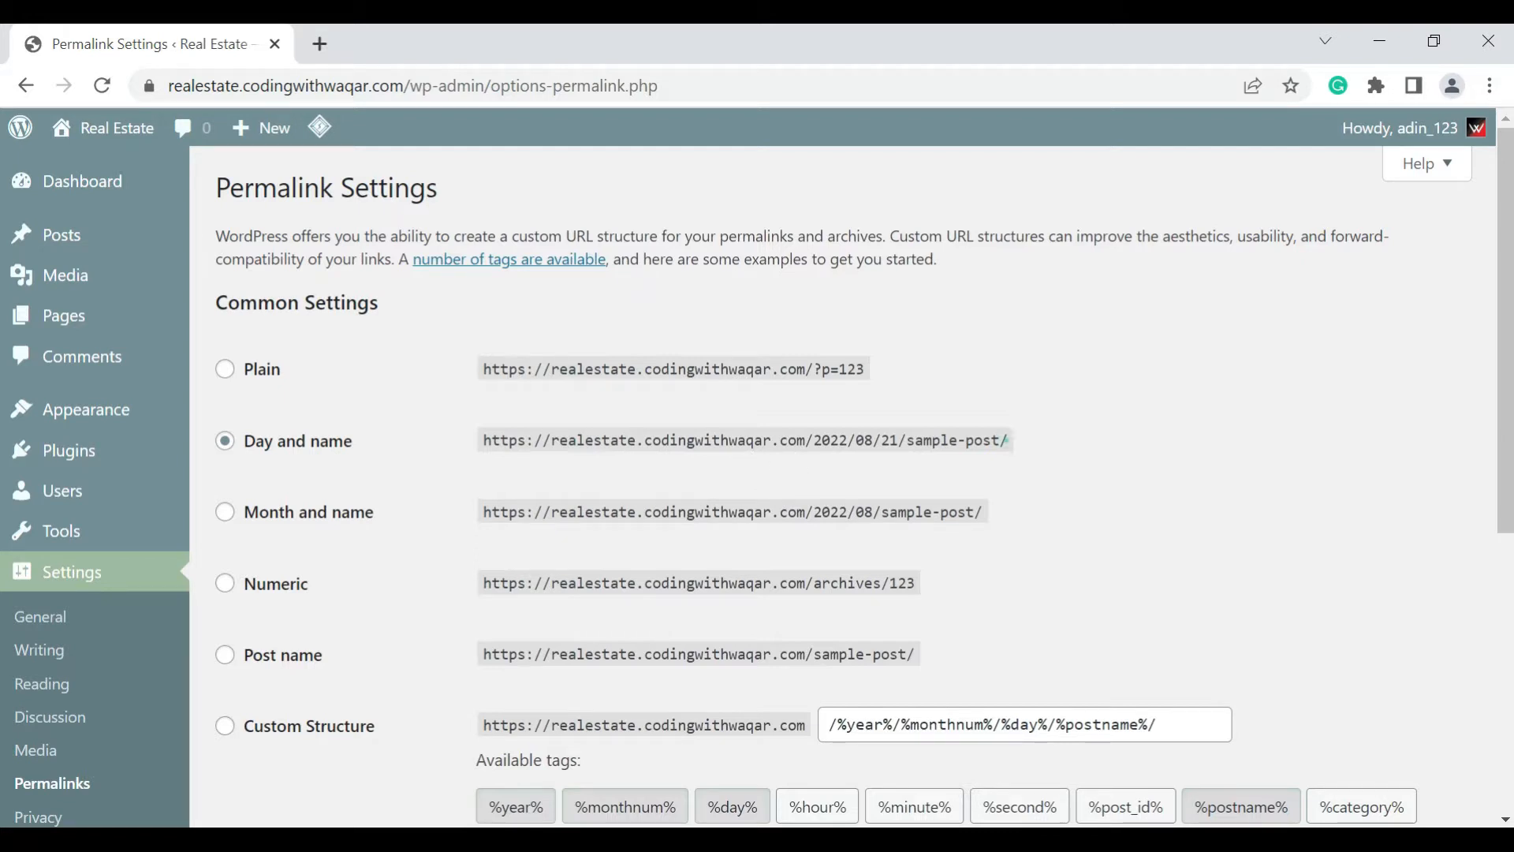
pyautogui.click(1006, 439)
pyautogui.click(1006, 440)
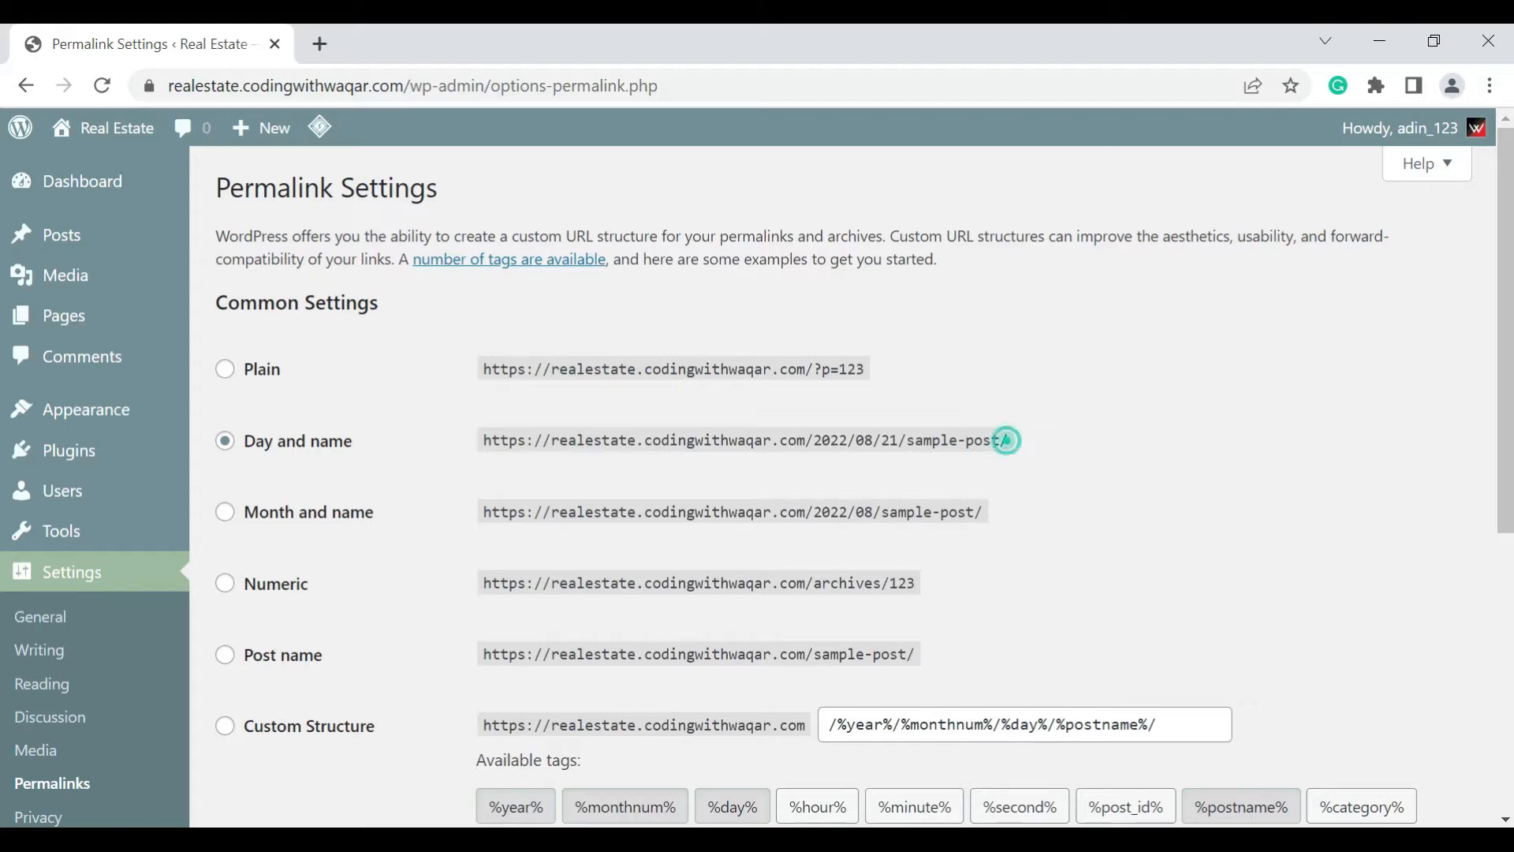
pyautogui.click(225, 656)
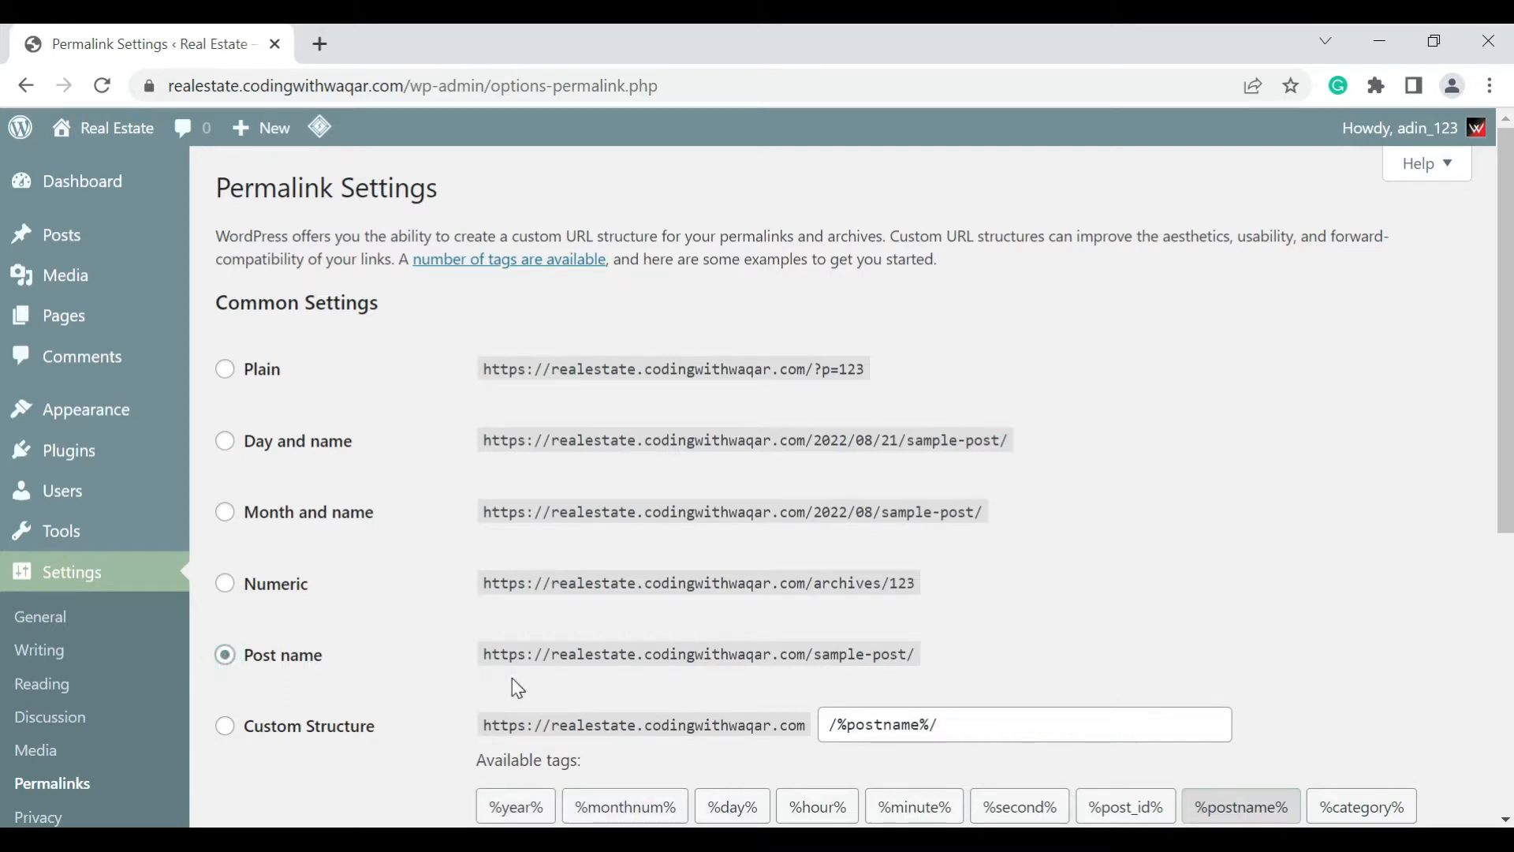
# Examine the domain and sample-post parts of the Post name example URL, keeping Post name selected
pyautogui.moveTo(804, 654); pyautogui.dragTo(509, 655)
pyautogui.moveTo(917, 655); pyautogui.dragTo(823, 656)
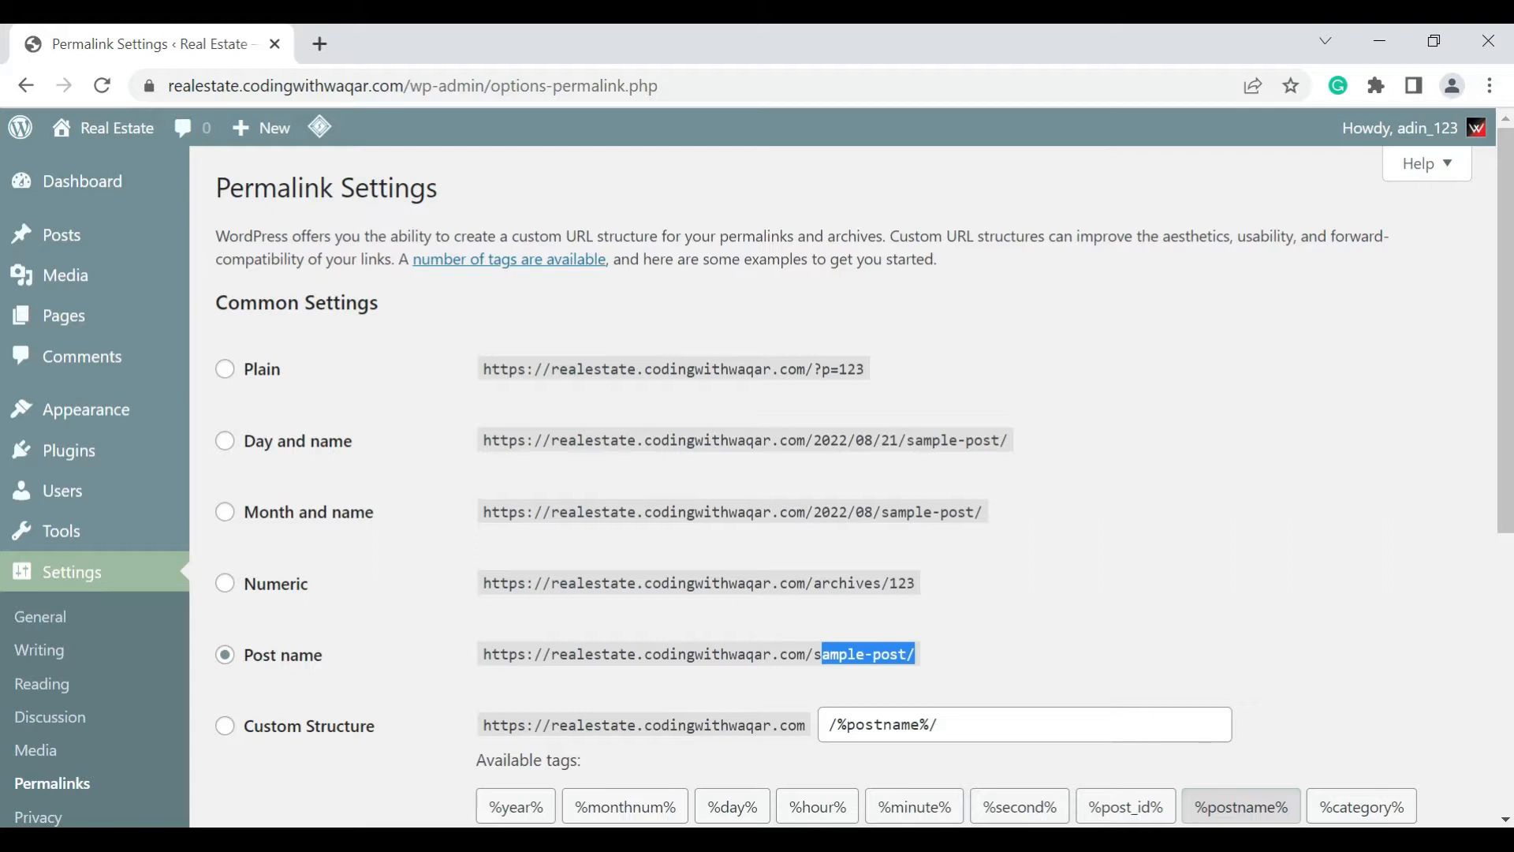
pyautogui.moveTo(559, 653); pyautogui.dragTo(669, 654)
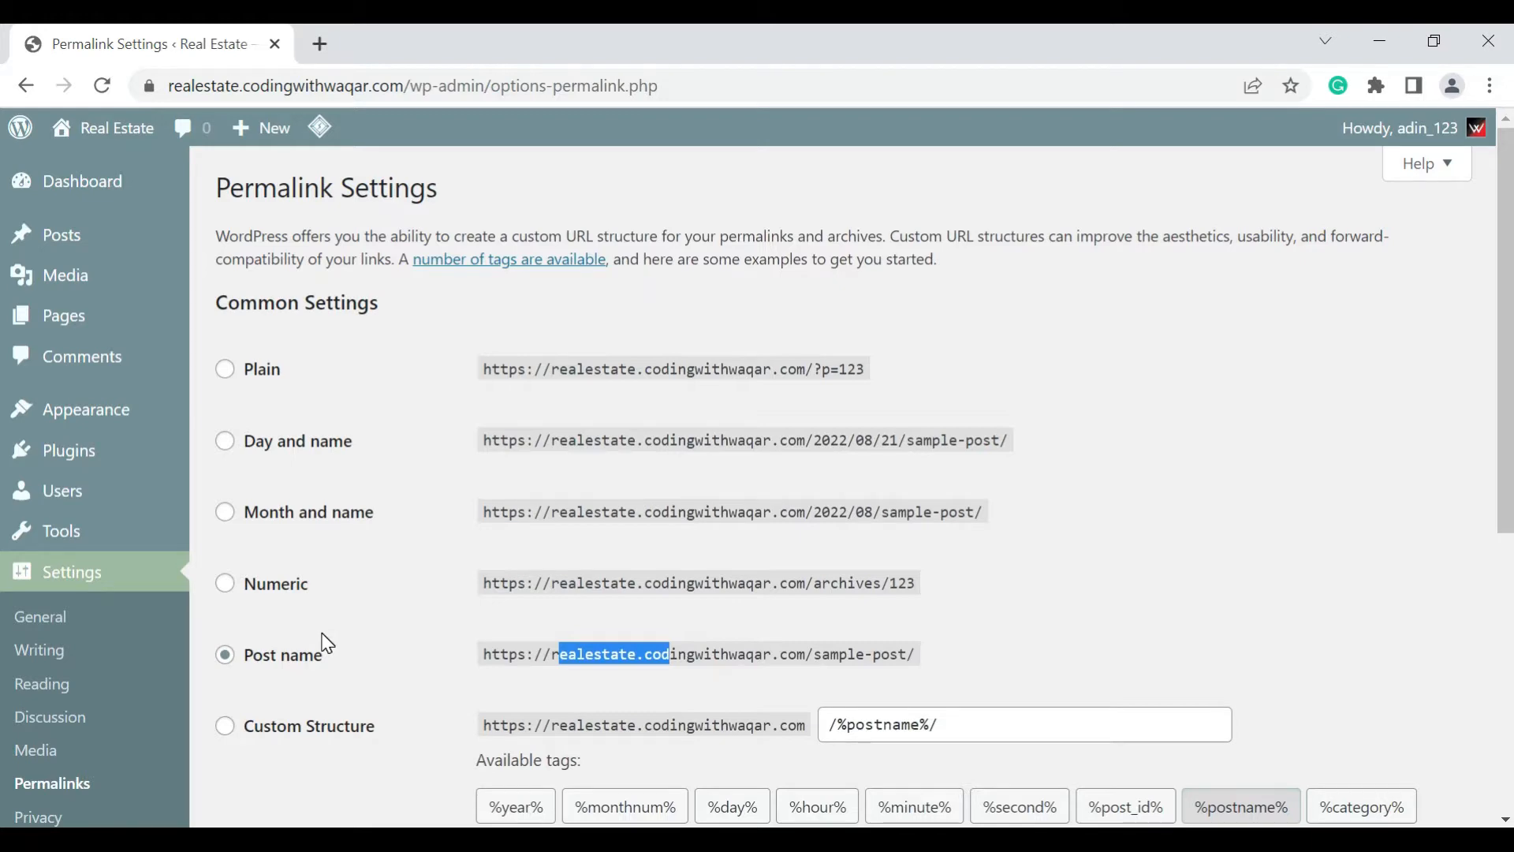
pyautogui.click(266, 665)
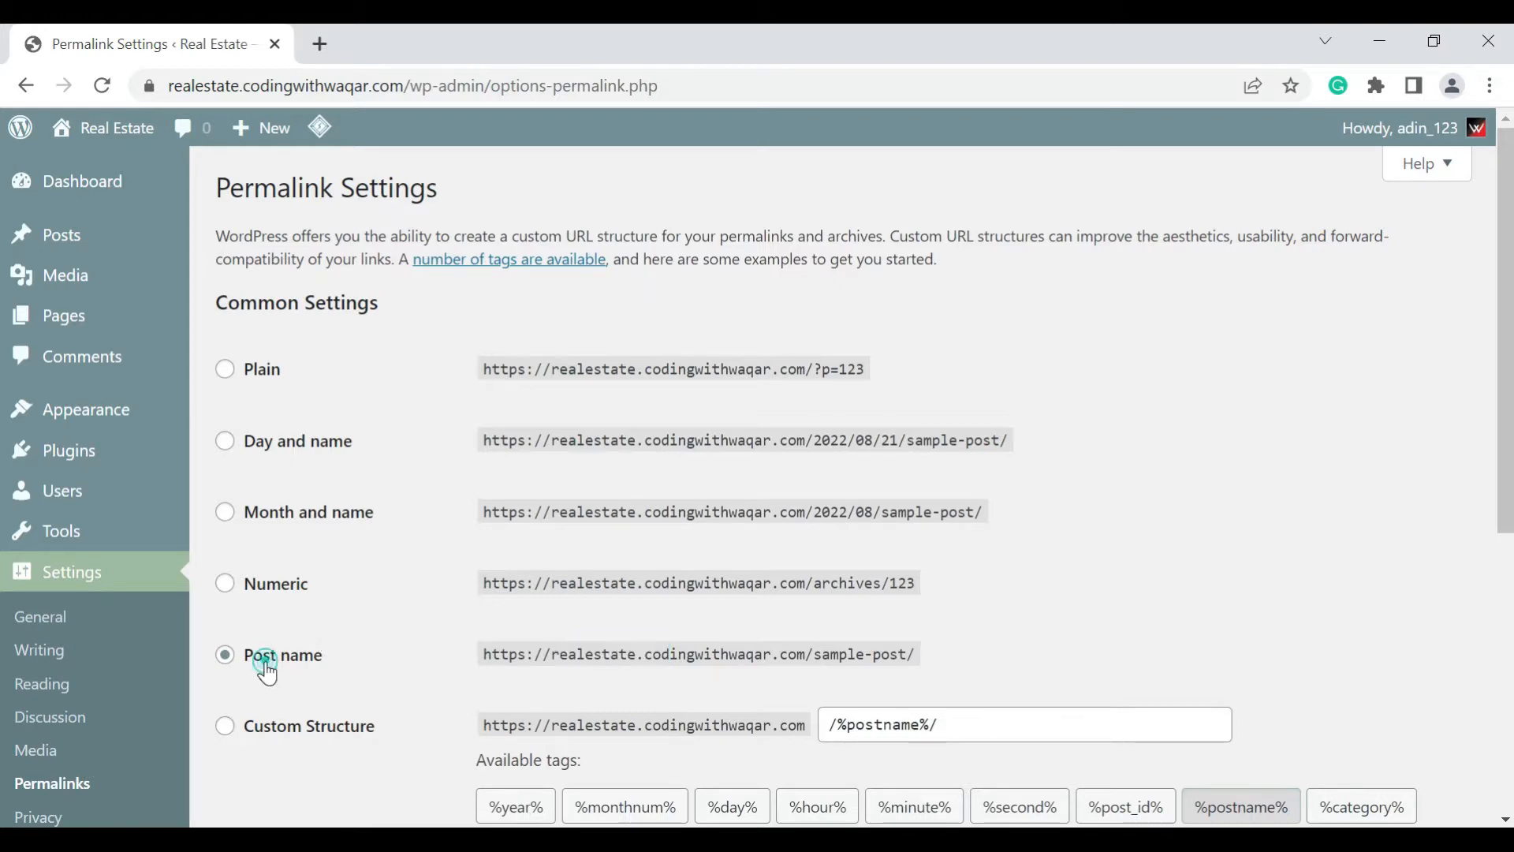
# Save the permalink settings with the Post name structure
pyautogui.scroll(-5, 268, 672)
pyautogui.click(276, 710)
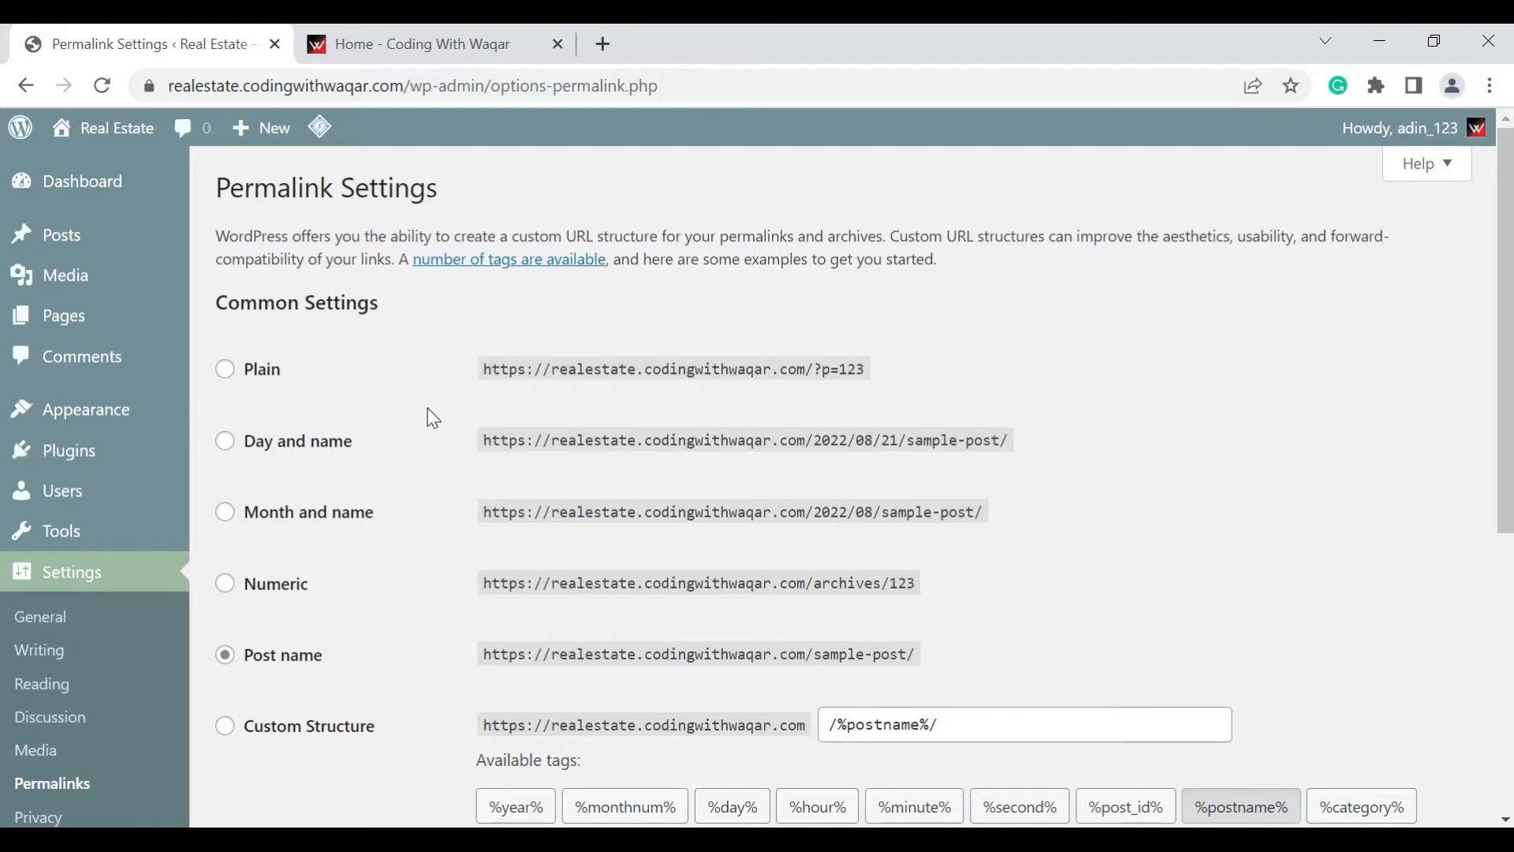
# Switch to the Coding With Waqar site, open its shop and add the RealHomes – Estate Sale and Rental WordPress Theme to the cart
pyautogui.click(425, 47)
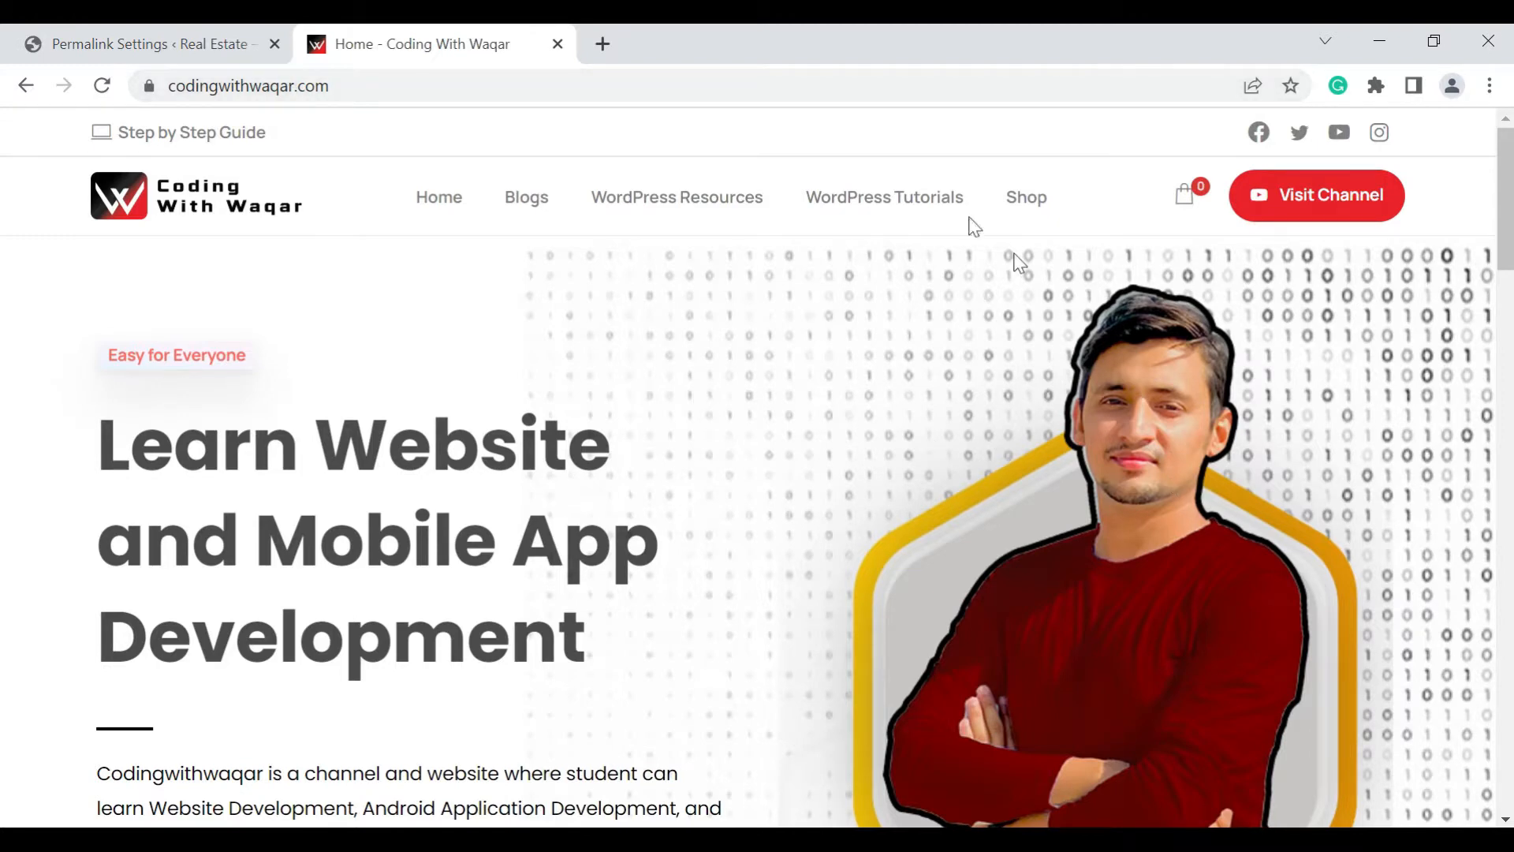
pyautogui.click(1025, 199)
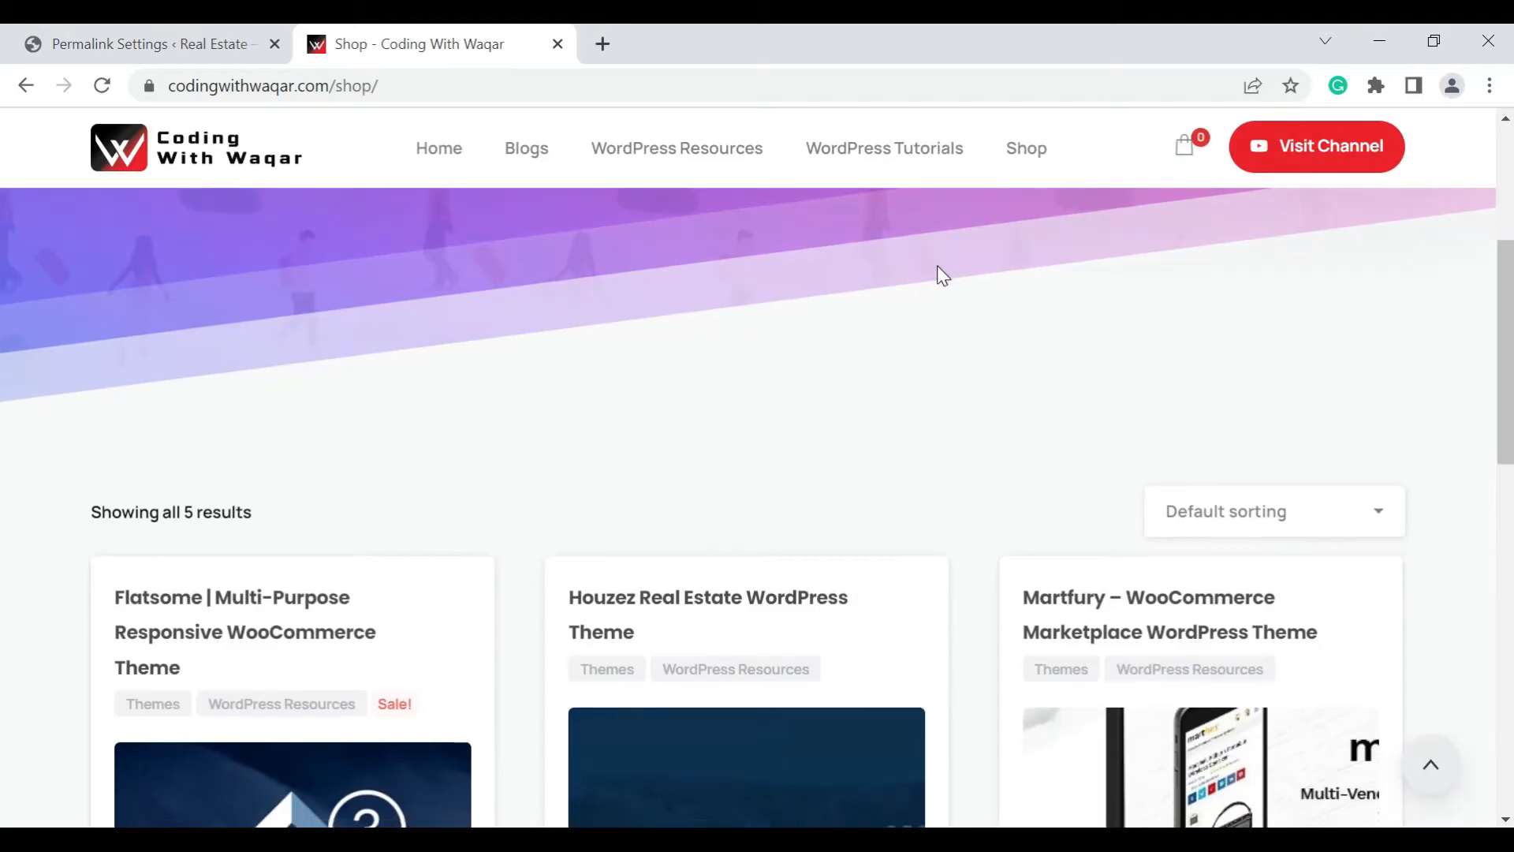
pyautogui.scroll(-5, 940, 272)
pyautogui.scroll(-6, 940, 272)
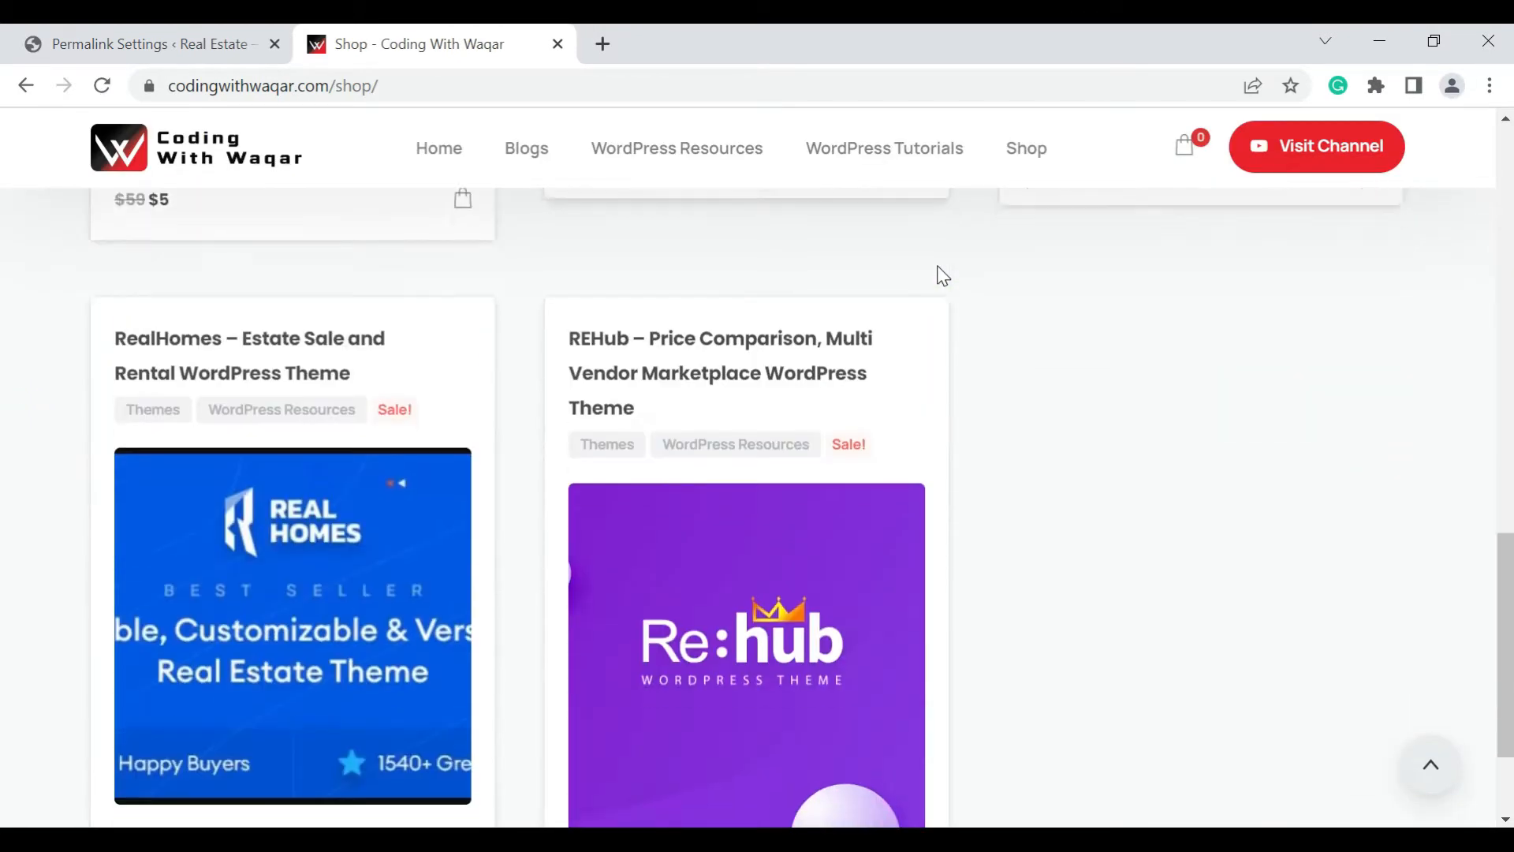
pyautogui.scroll(1, 237, 437)
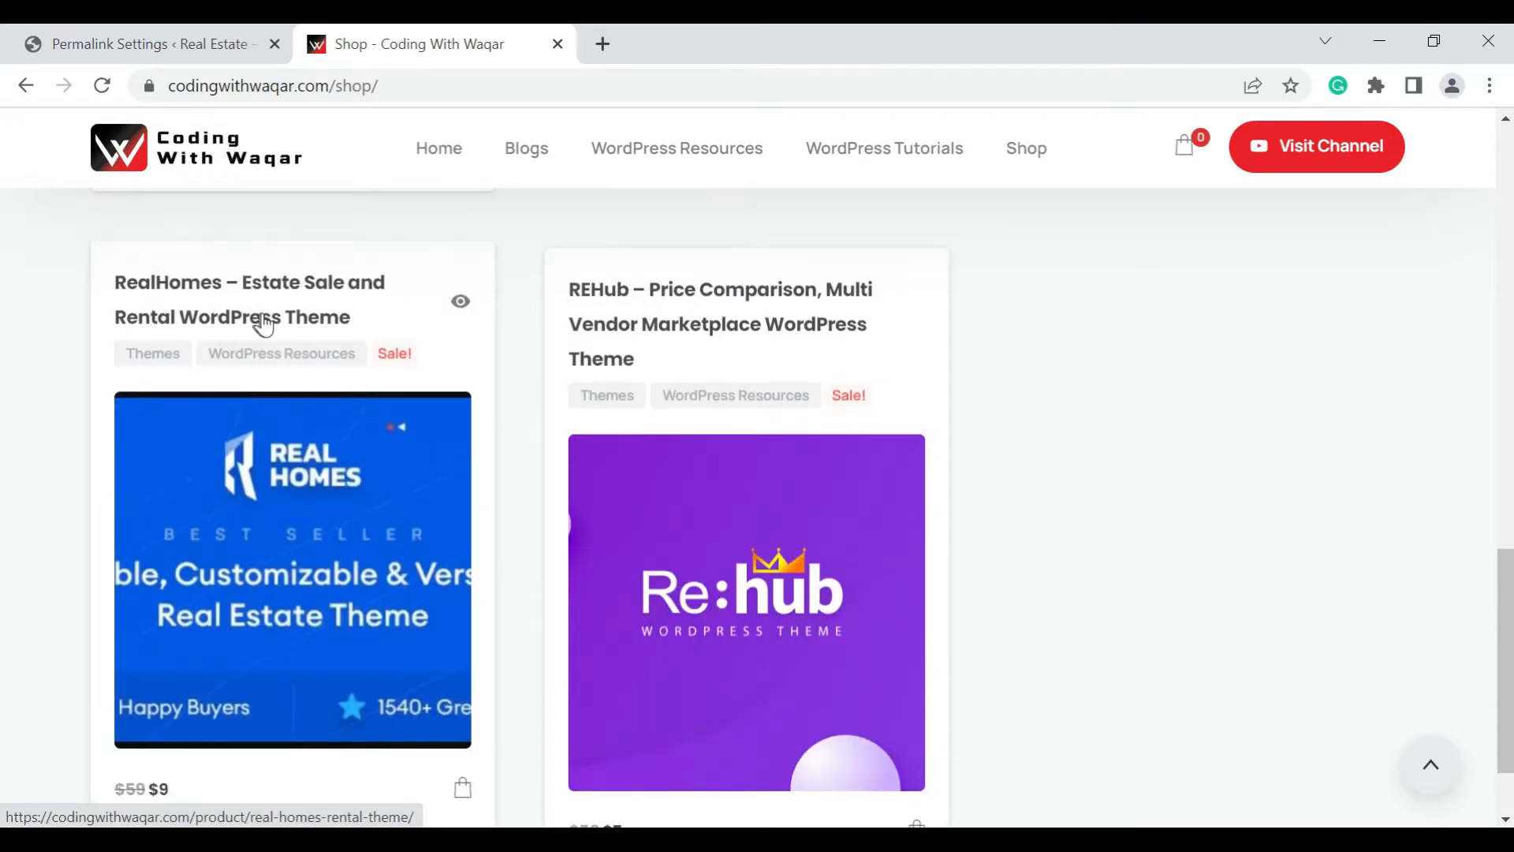
pyautogui.scroll(-1, 292, 568)
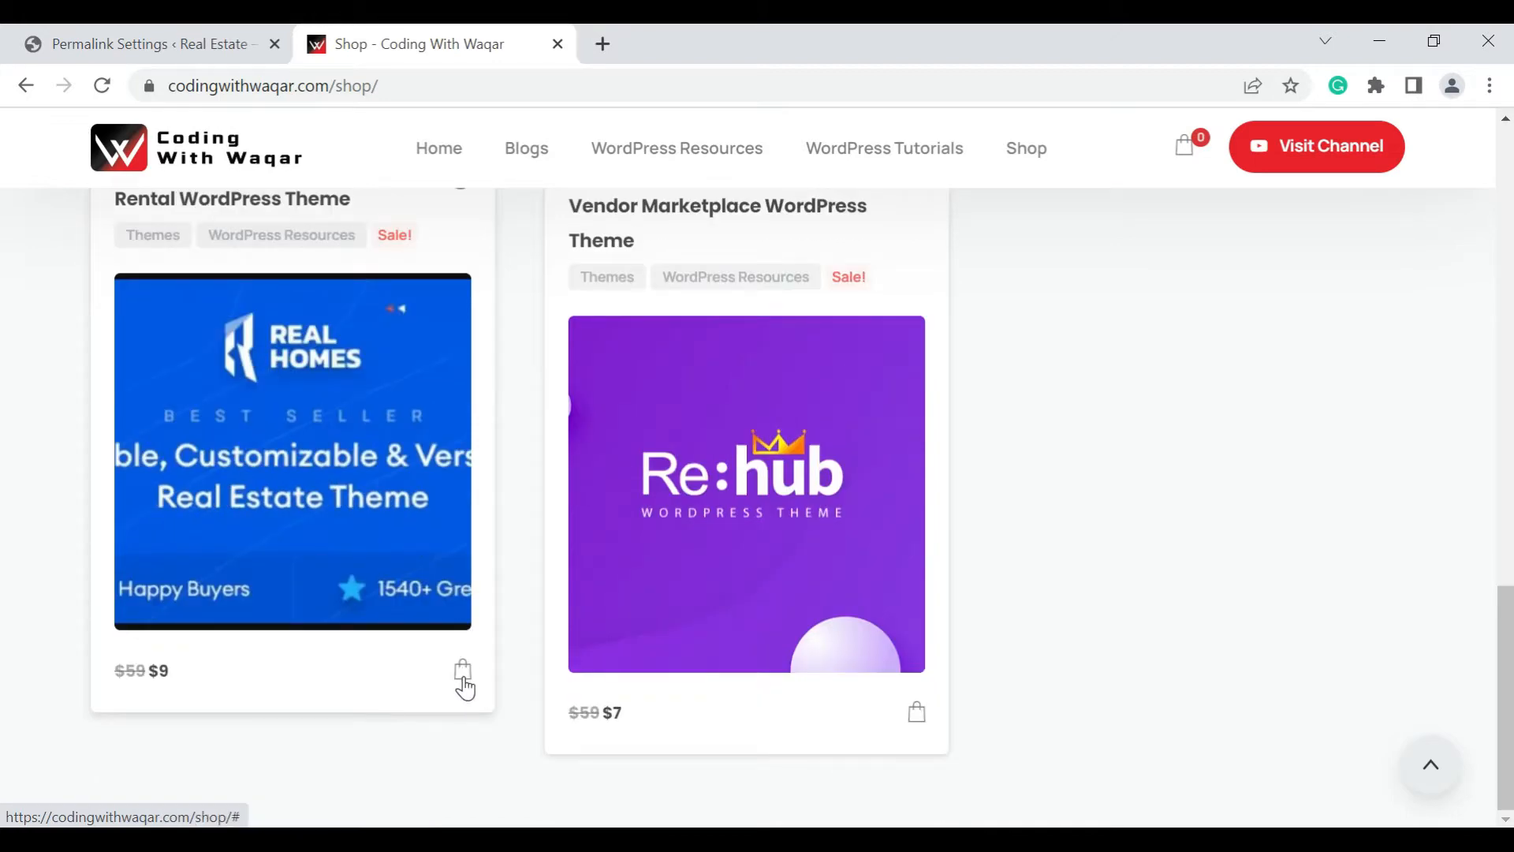
pyautogui.click(464, 672)
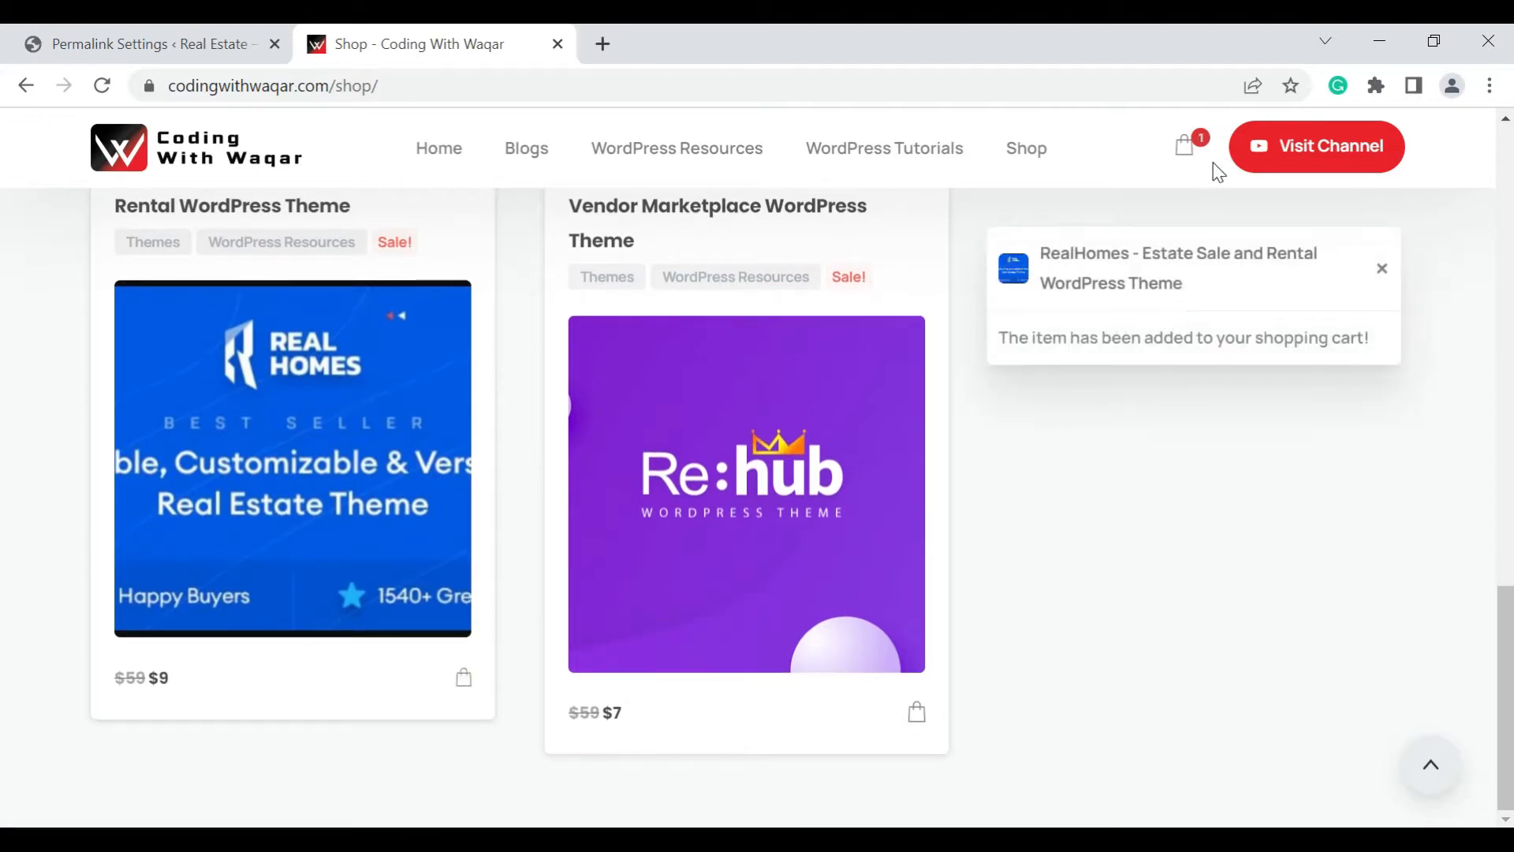
pyautogui.click(1188, 150)
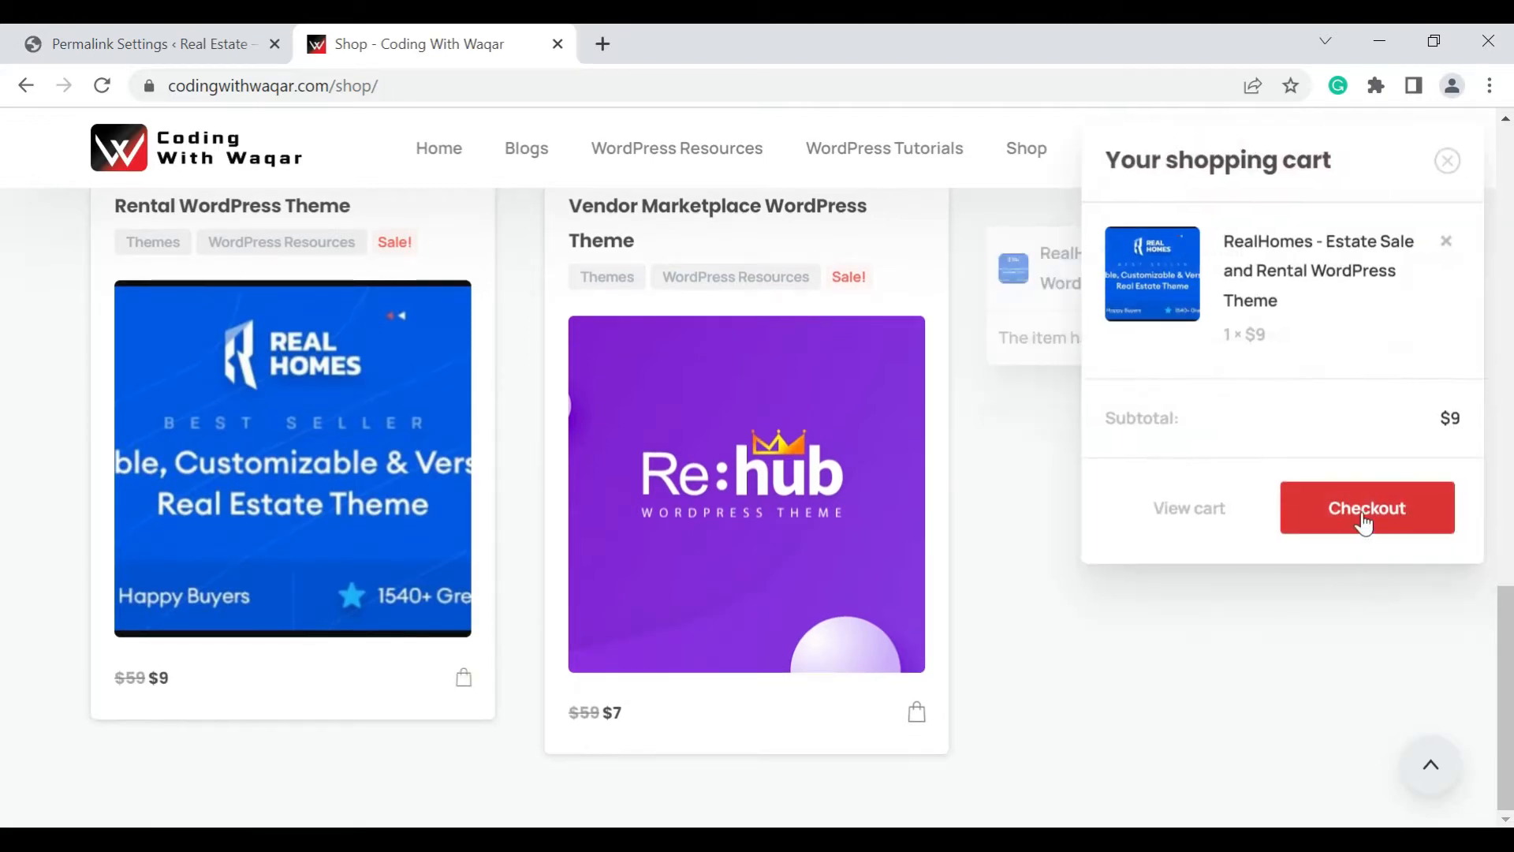
pyautogui.click(1365, 524)
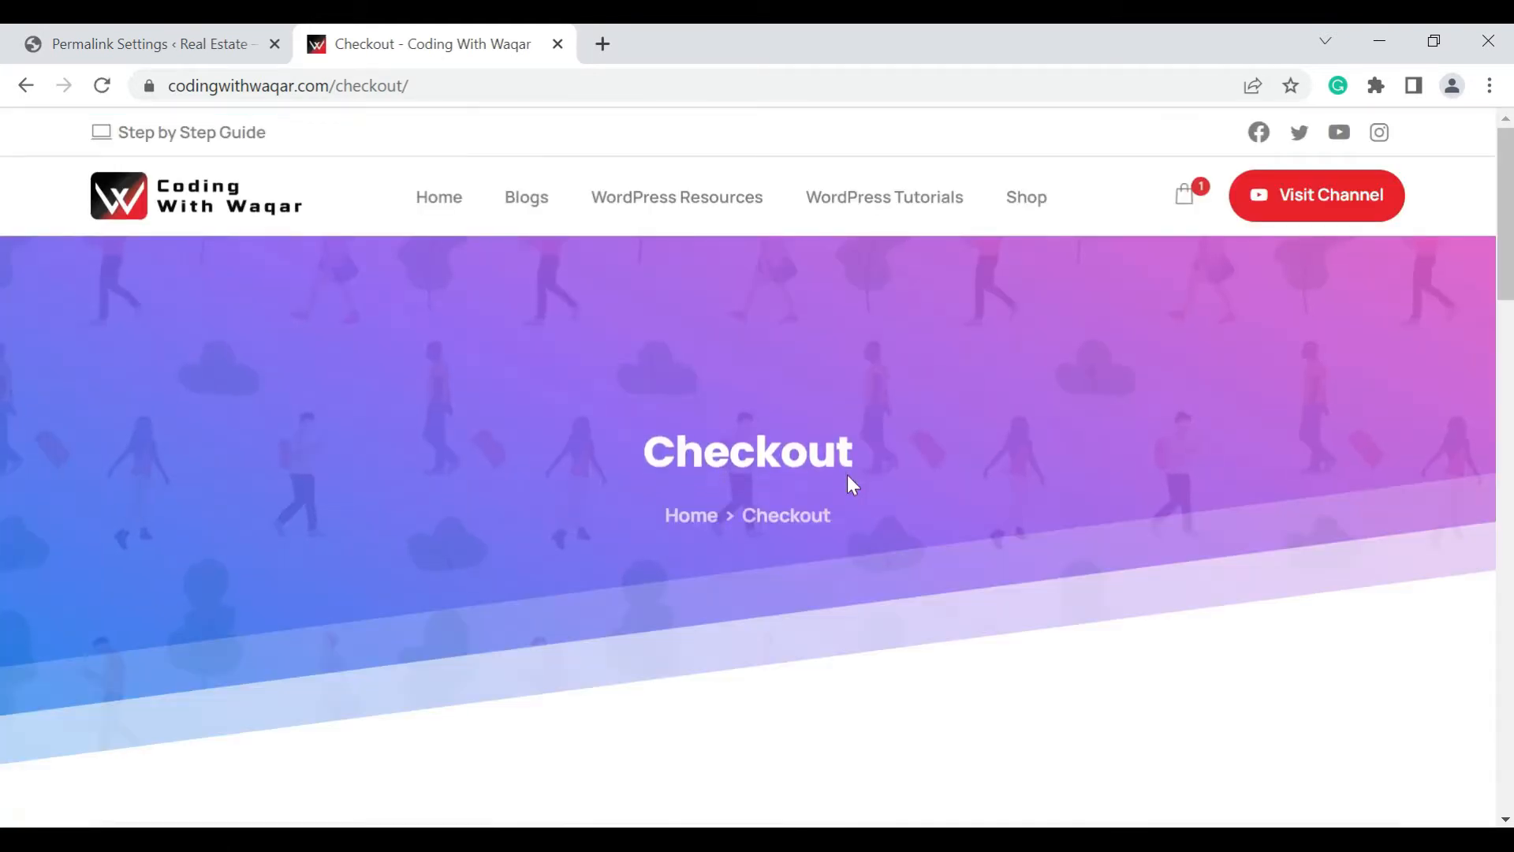
pyautogui.scroll(-5, 848, 476)
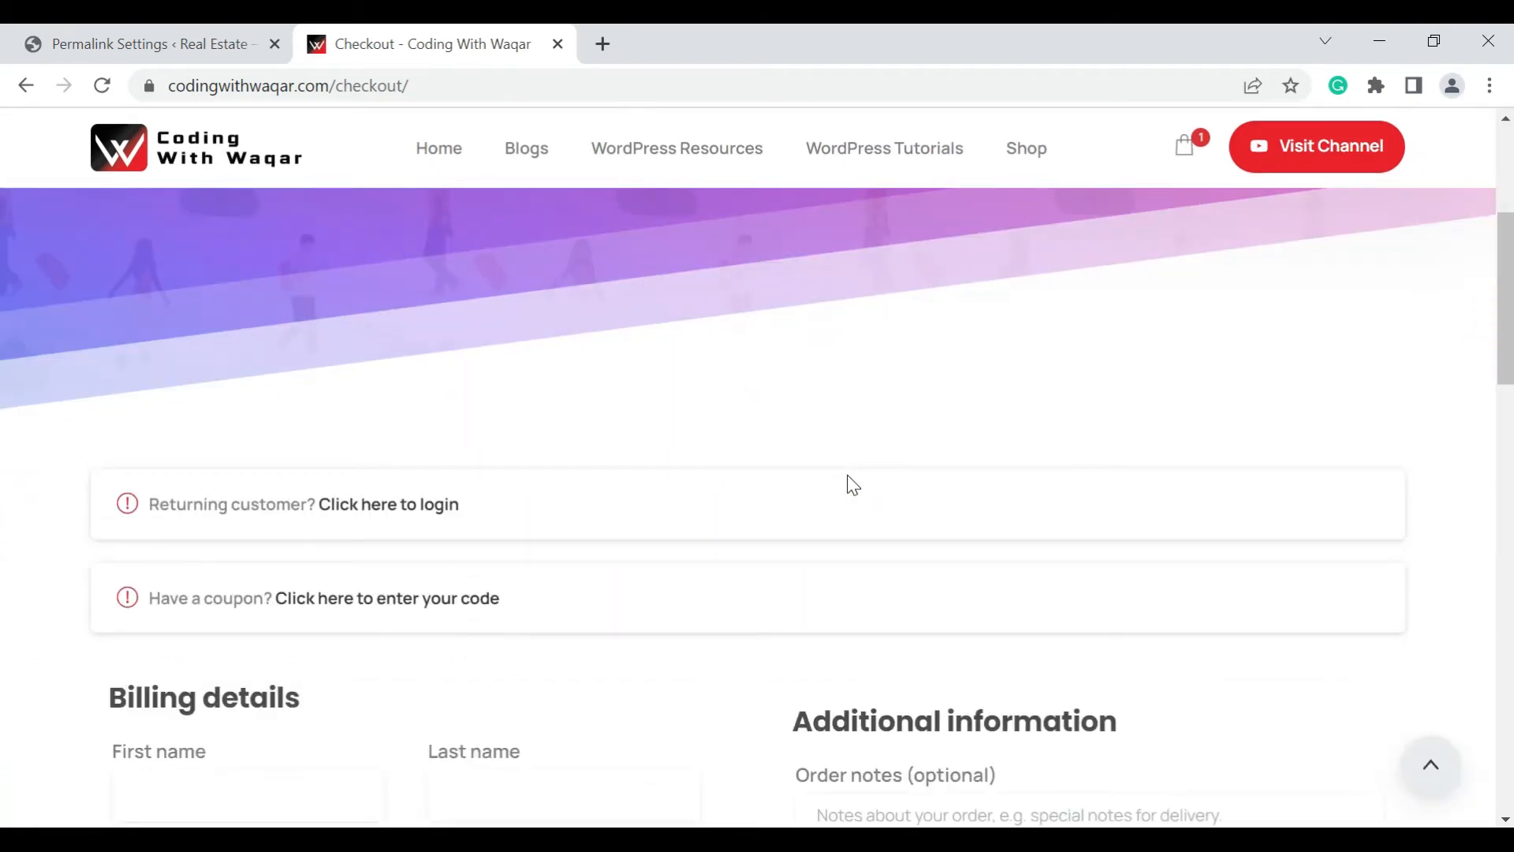
pyautogui.click(451, 590)
pyautogui.click(381, 615)
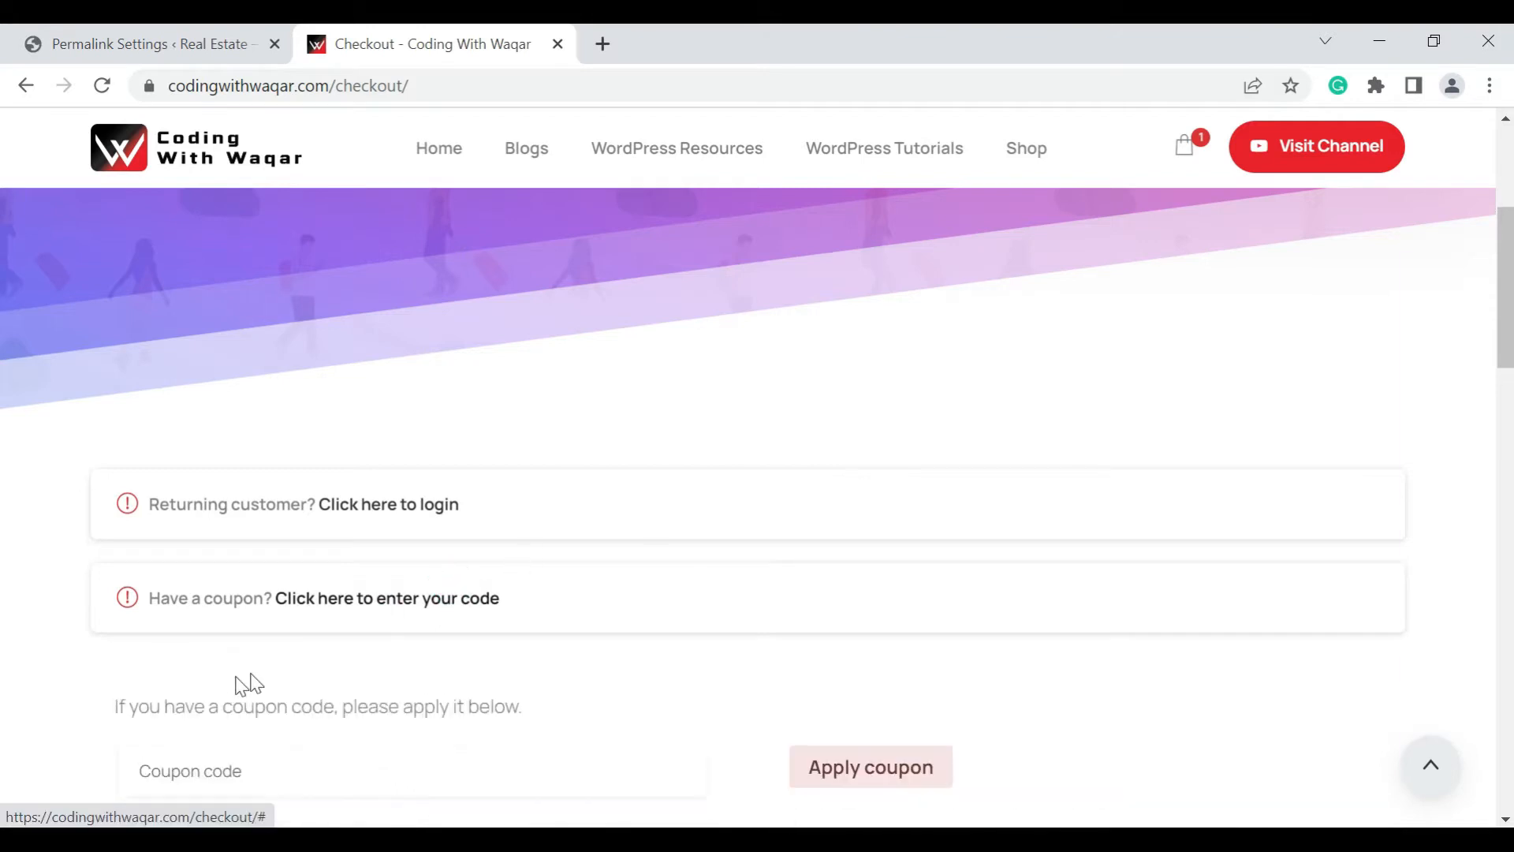
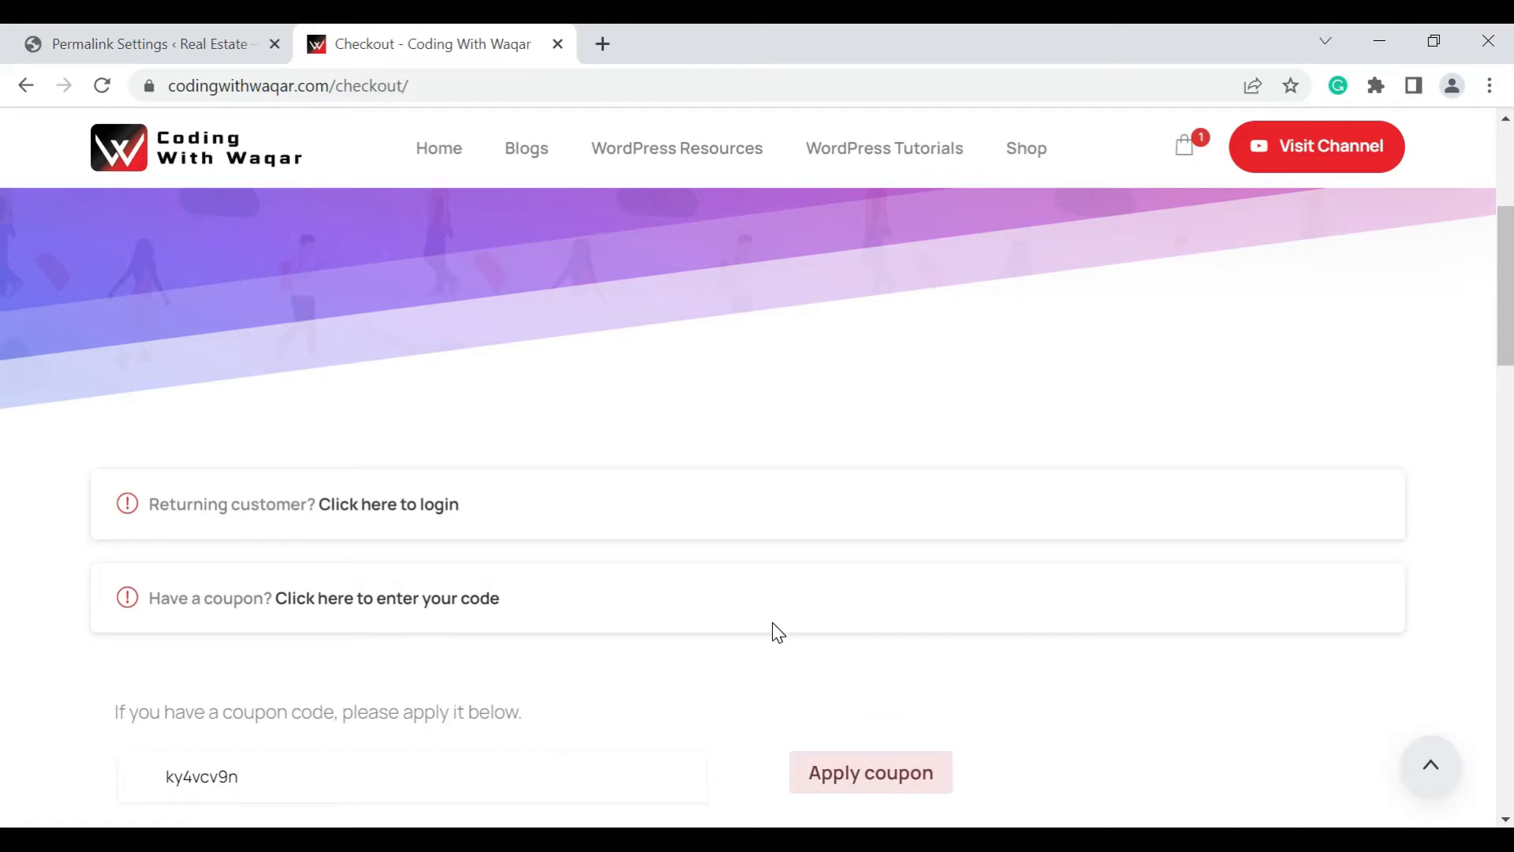
pyautogui.scroll(-2, 824, 652)
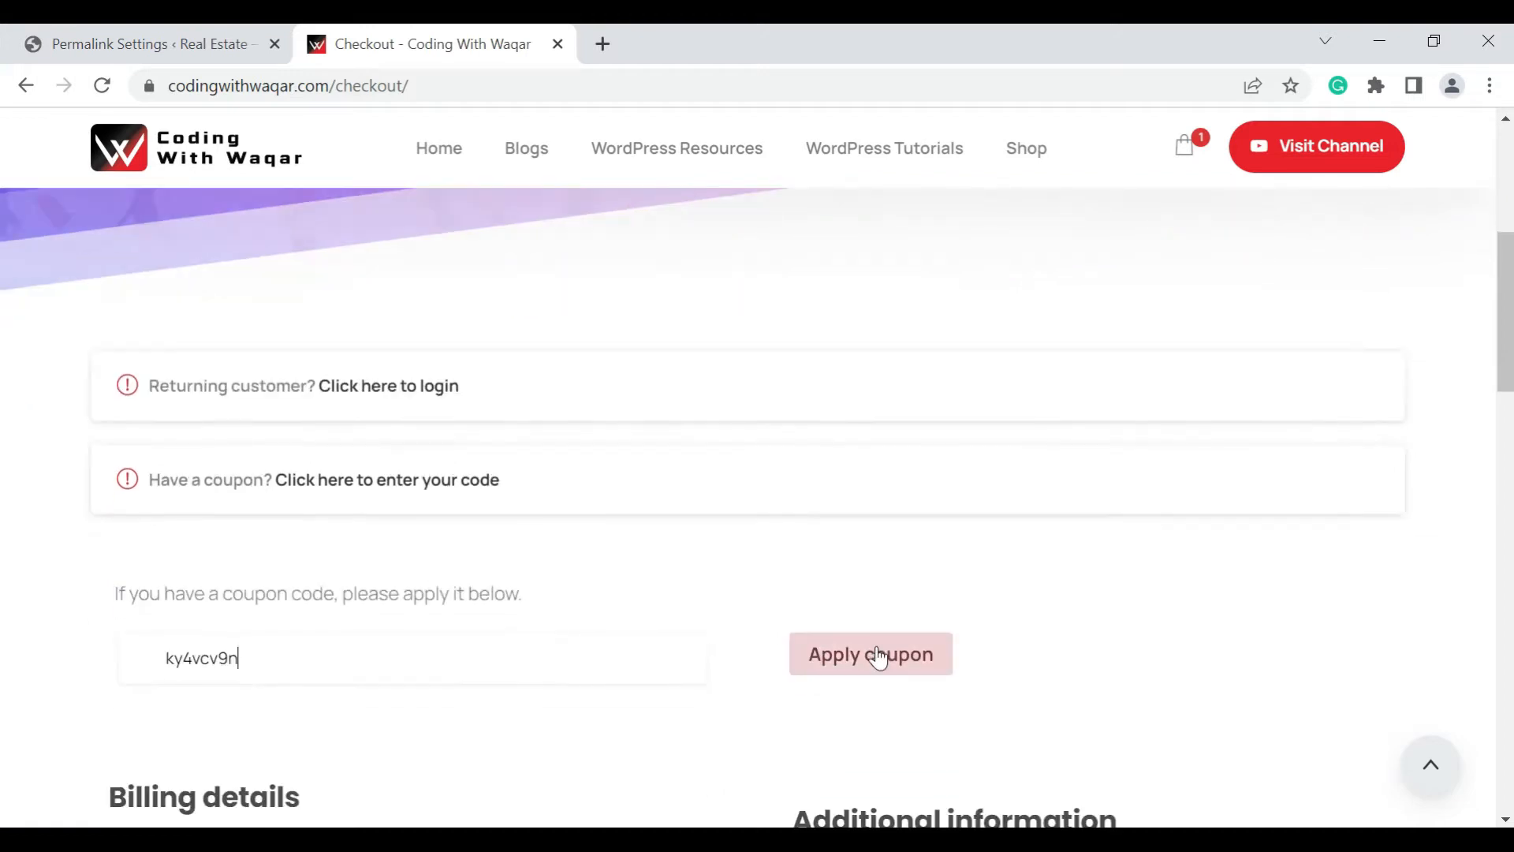
pyautogui.click(878, 658)
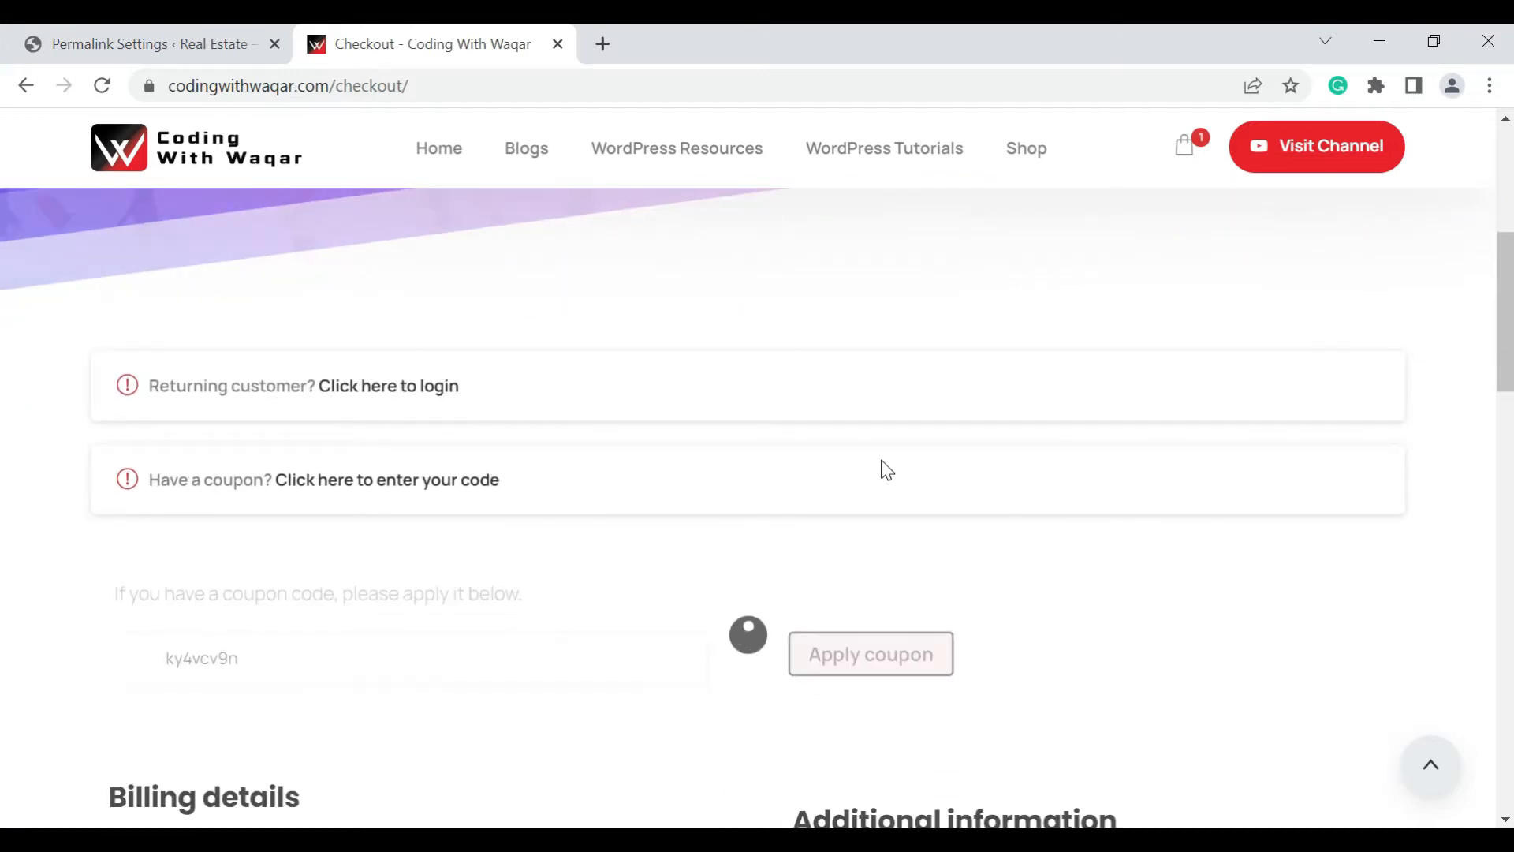
# Review the order summary with the coupon and the billing fields required on the checkout page
pyautogui.scroll(-5, 886, 470)
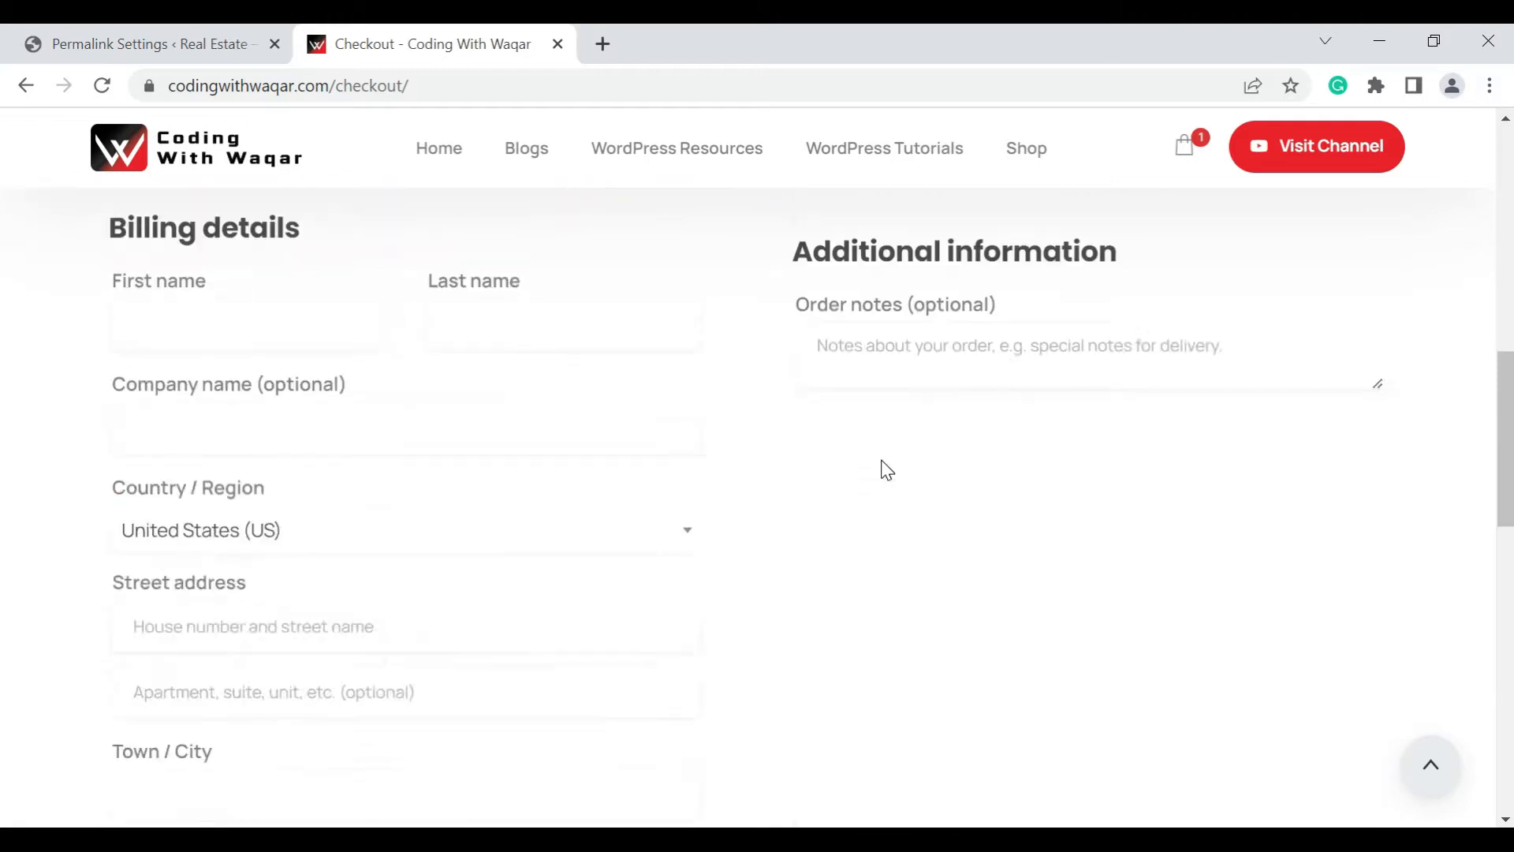
pyautogui.scroll(-10, 887, 470)
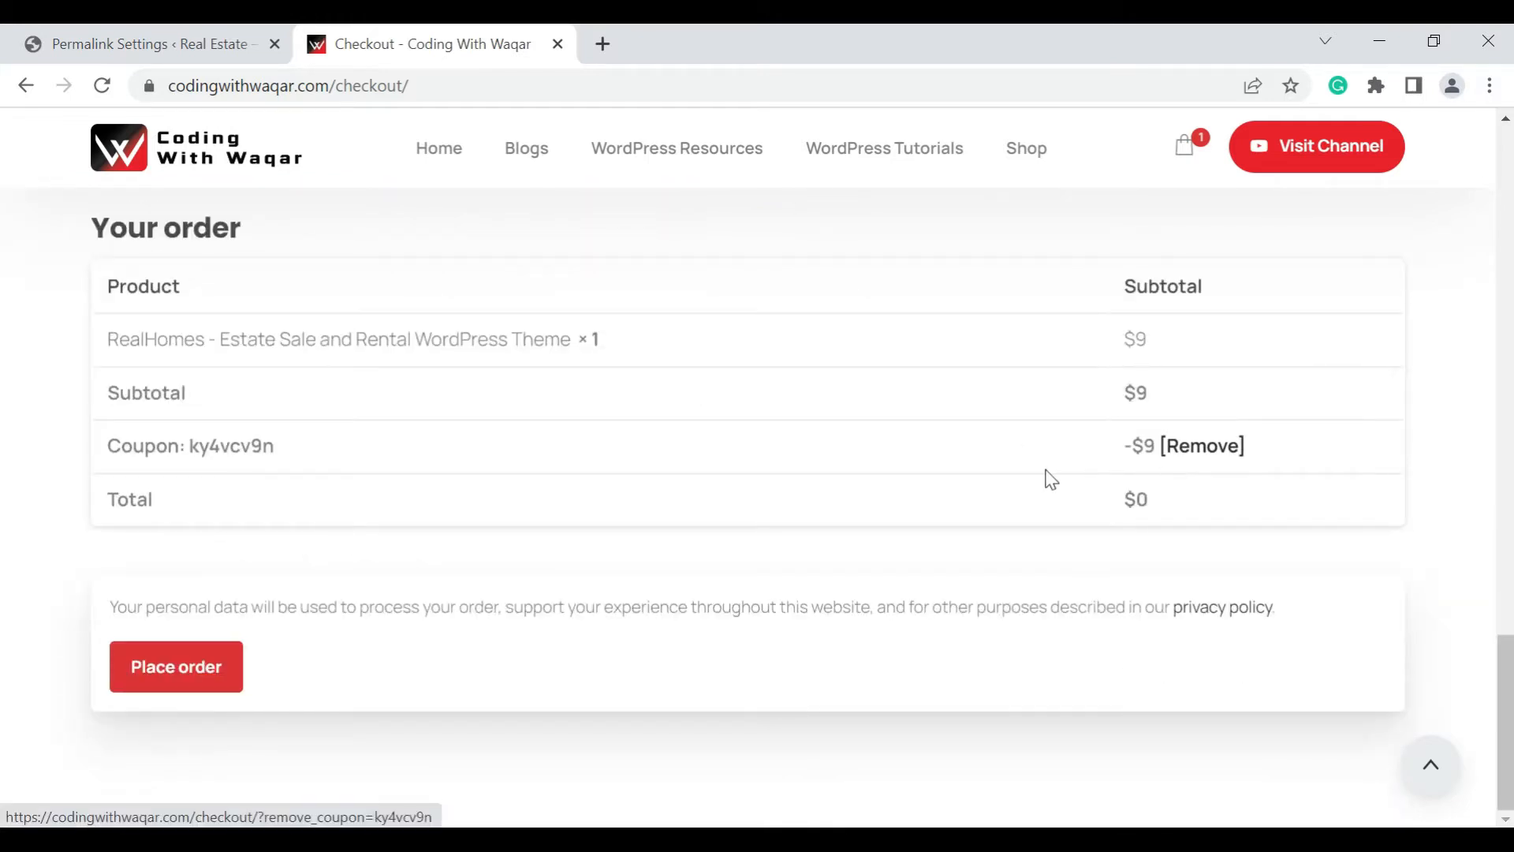
pyautogui.scroll(7, 1048, 477)
pyautogui.scroll(3, 362, 537)
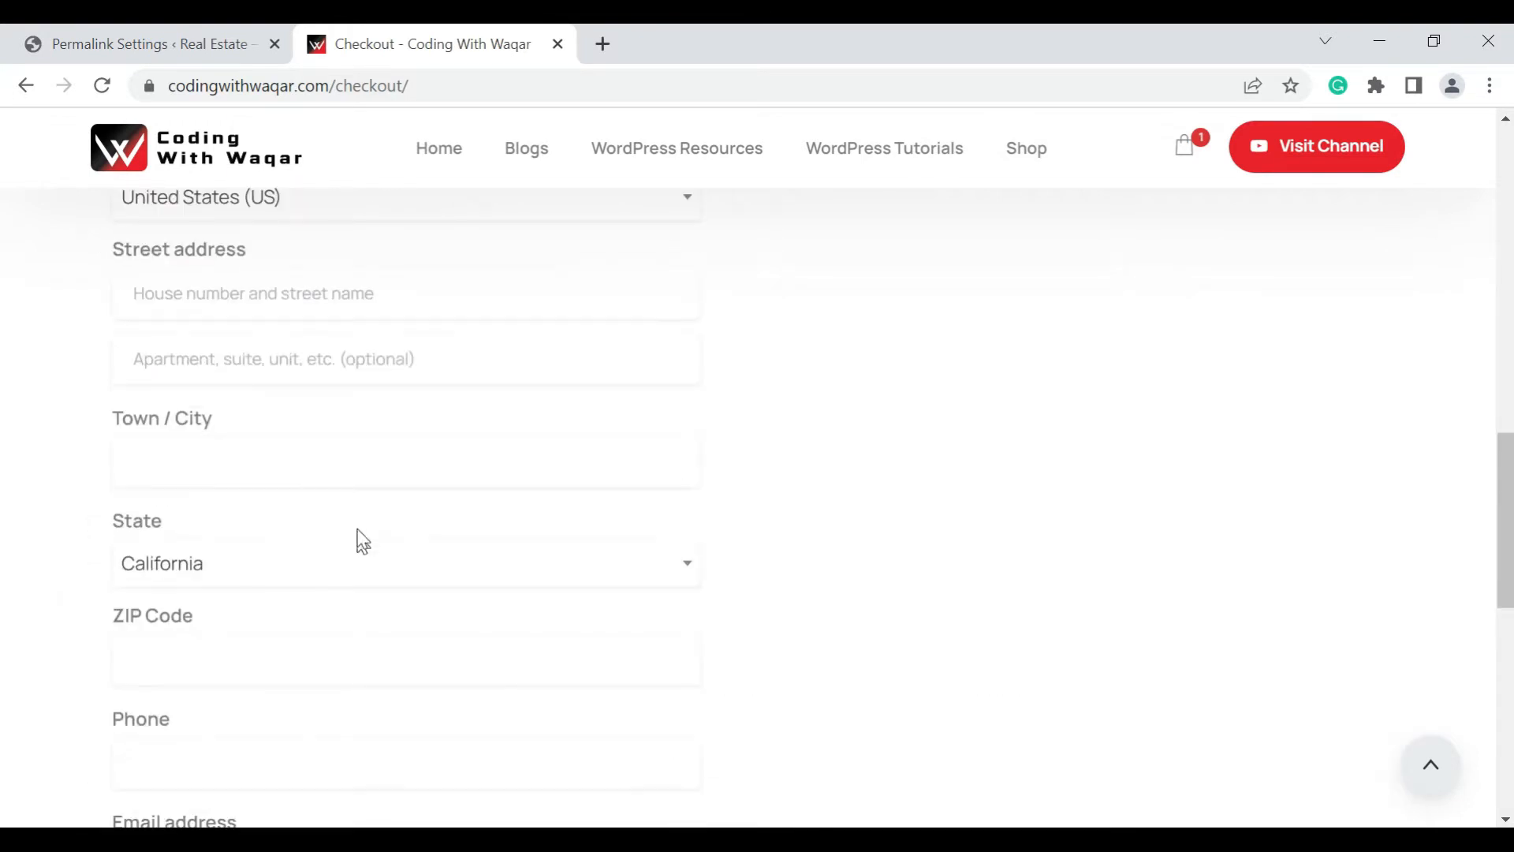
pyautogui.scroll(3, 458, 507)
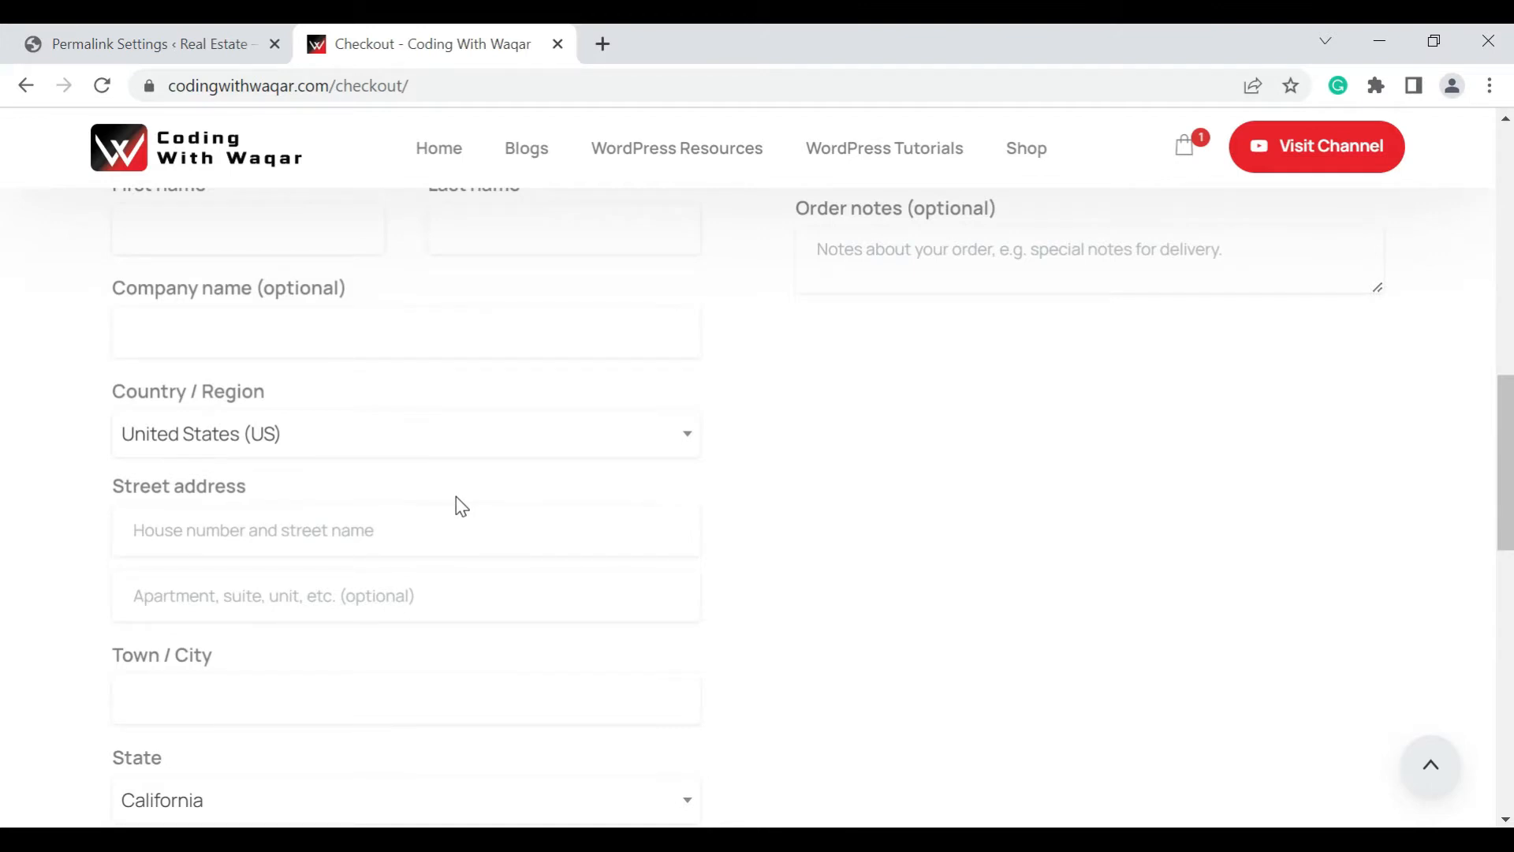
# Return to the WordPress dashboard, browse the popular themes on the Add Themes page and open the theme upload option
pyautogui.click(178, 45)
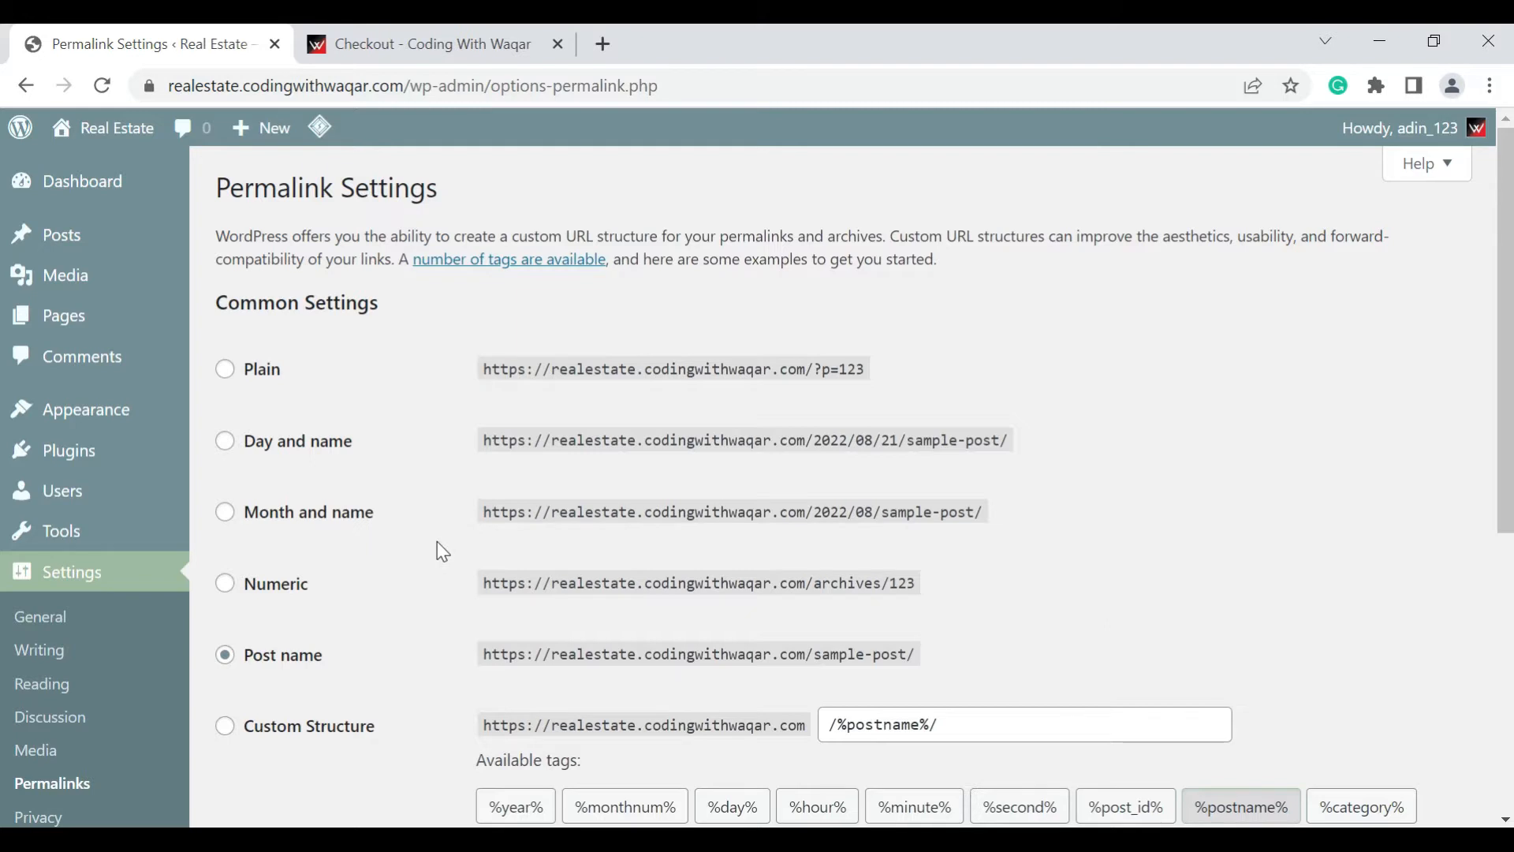
pyautogui.moveTo(102, 424)
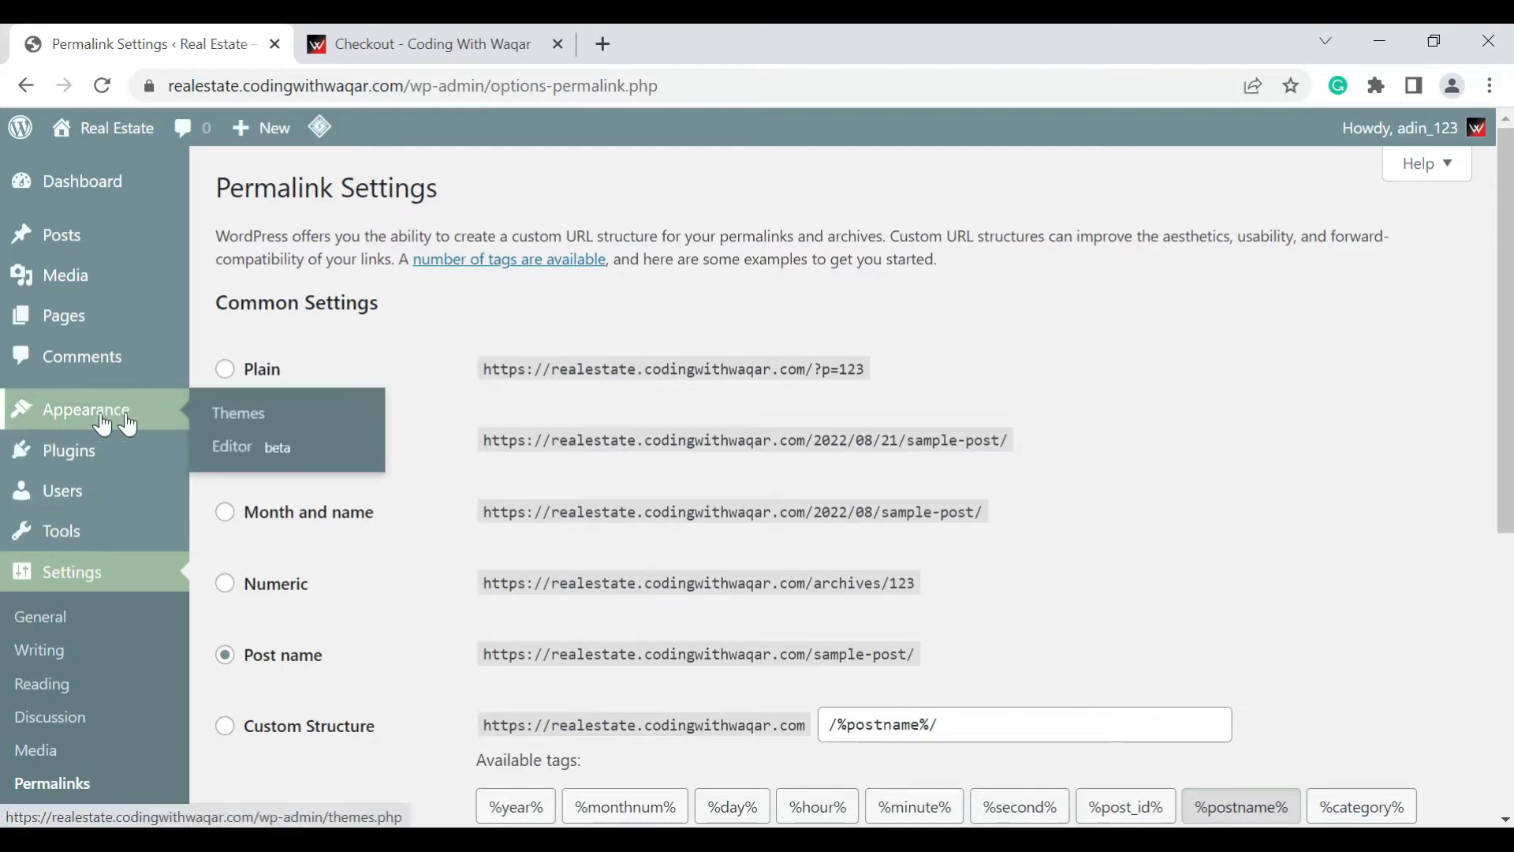
pyautogui.click(235, 424)
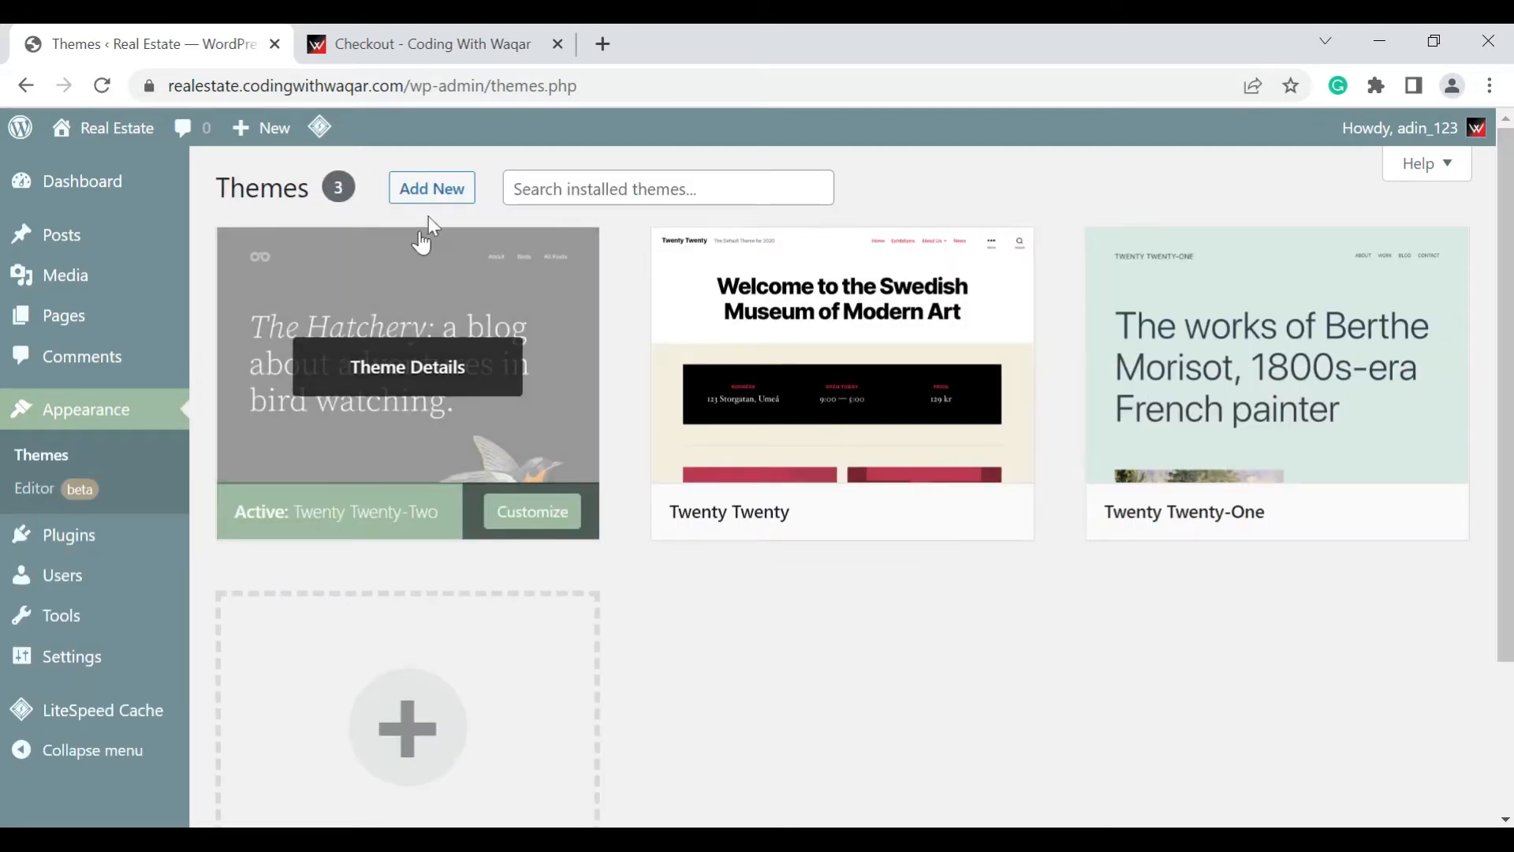
pyautogui.click(438, 207)
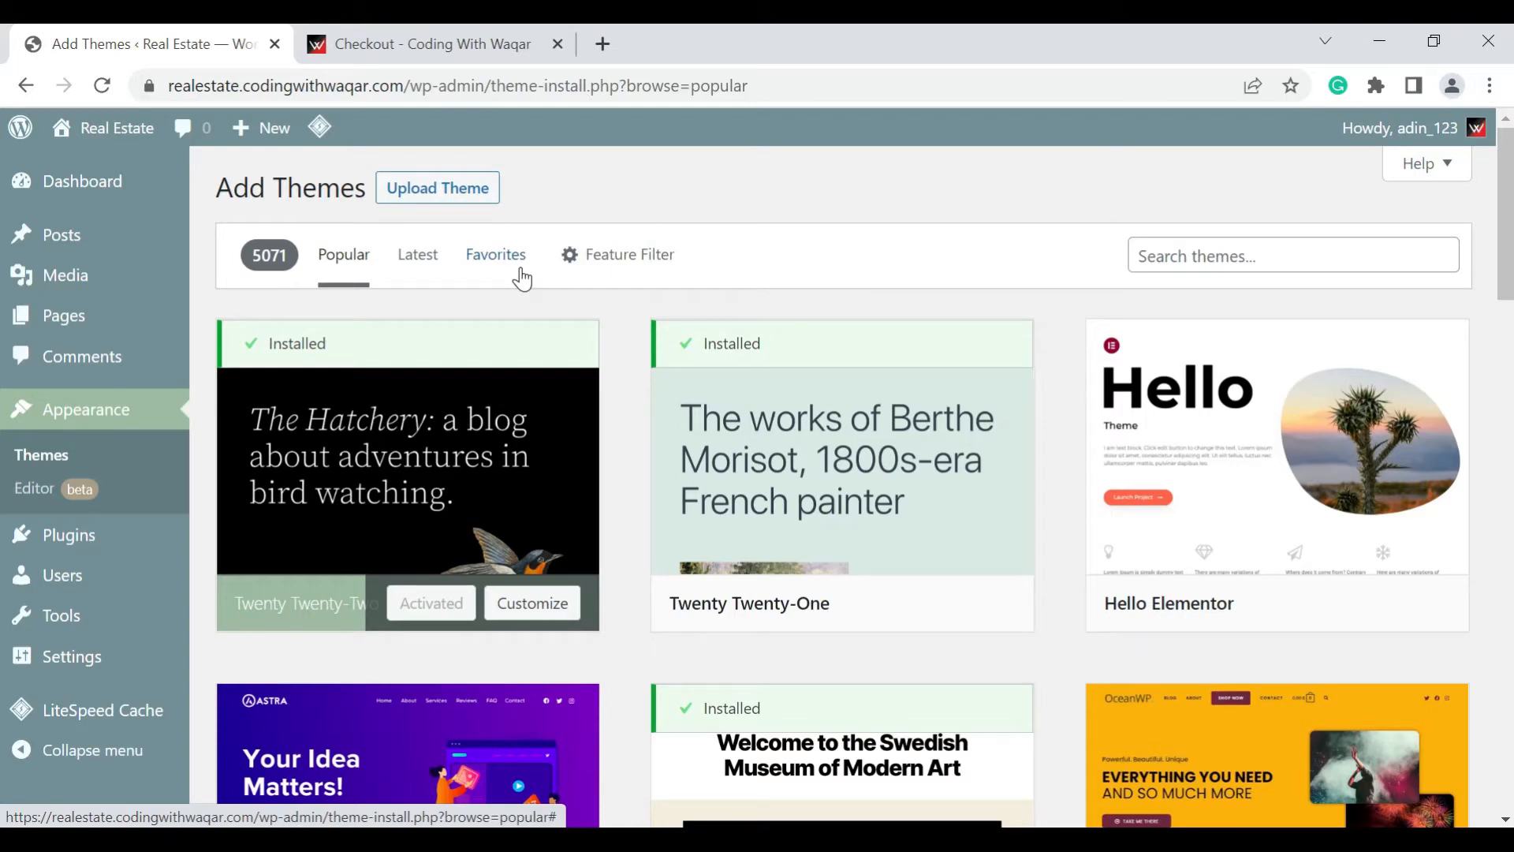
pyautogui.moveTo(767, 380)
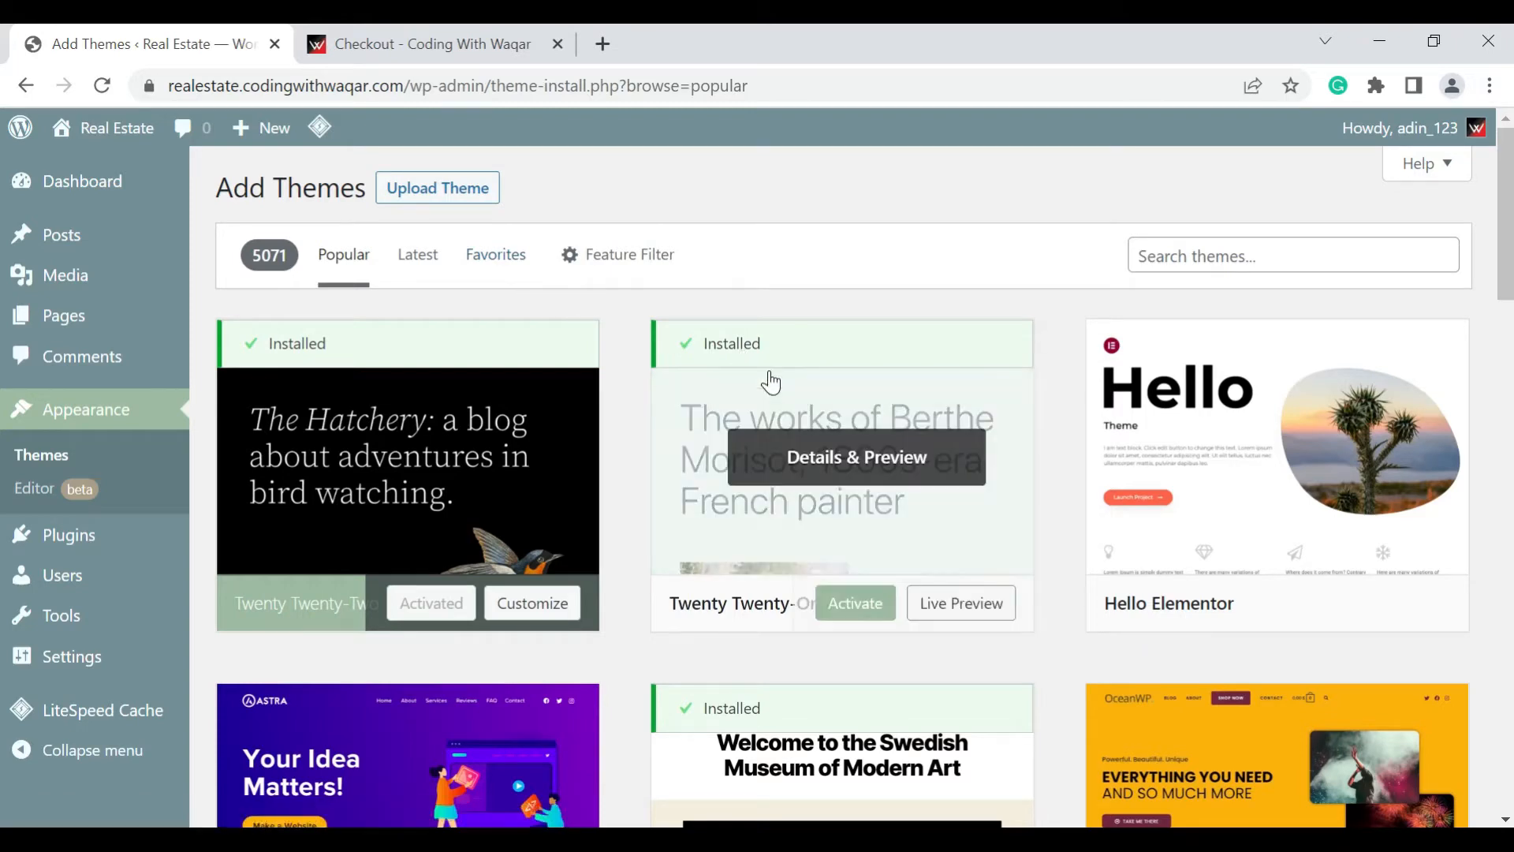
pyautogui.scroll(-3, 810, 430)
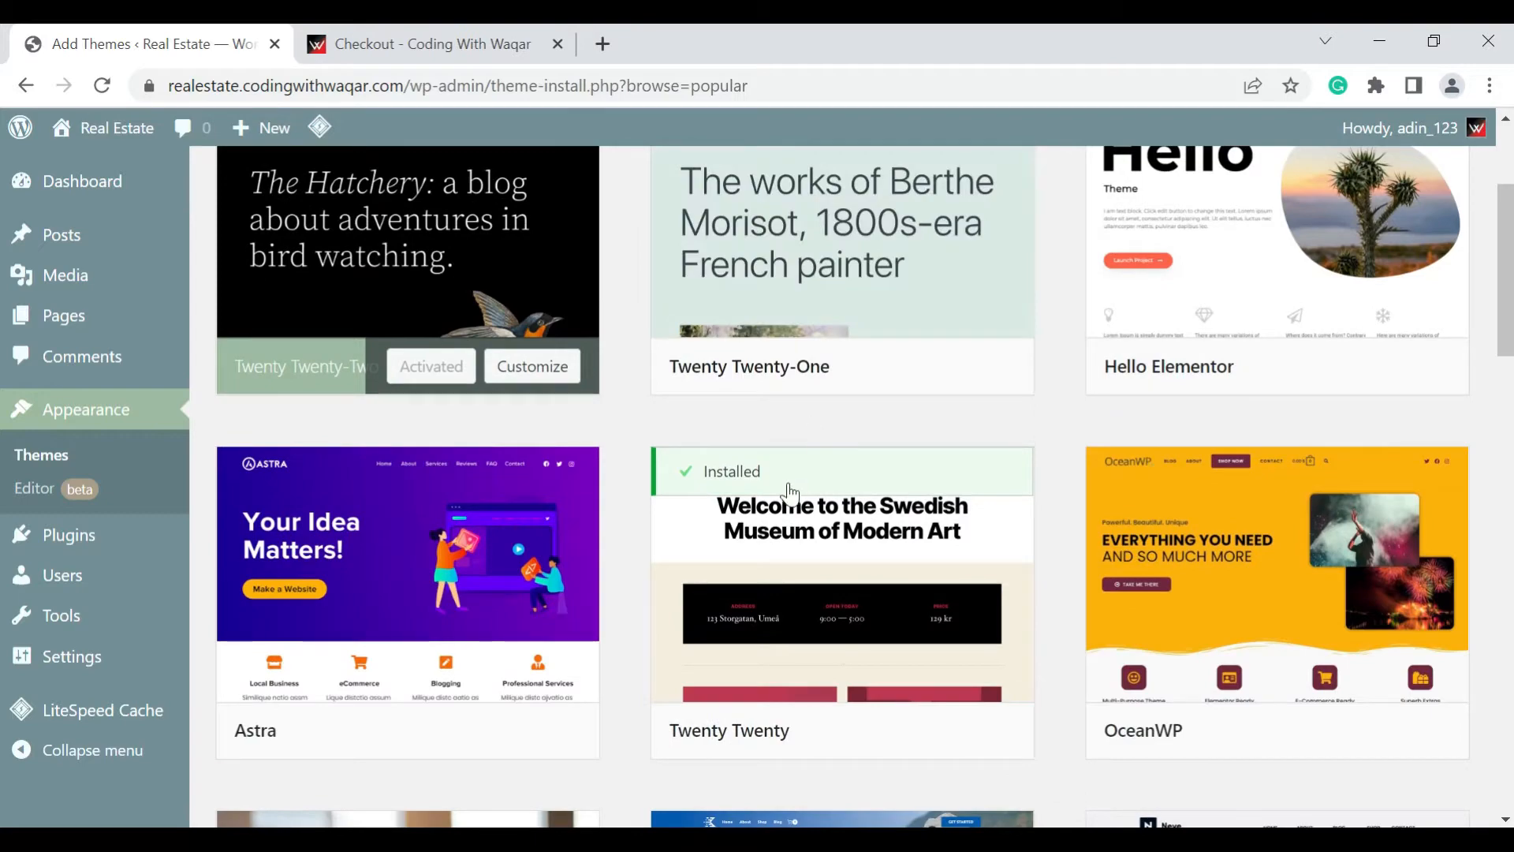
pyautogui.moveTo(397, 576)
pyautogui.scroll(-7, 676, 551)
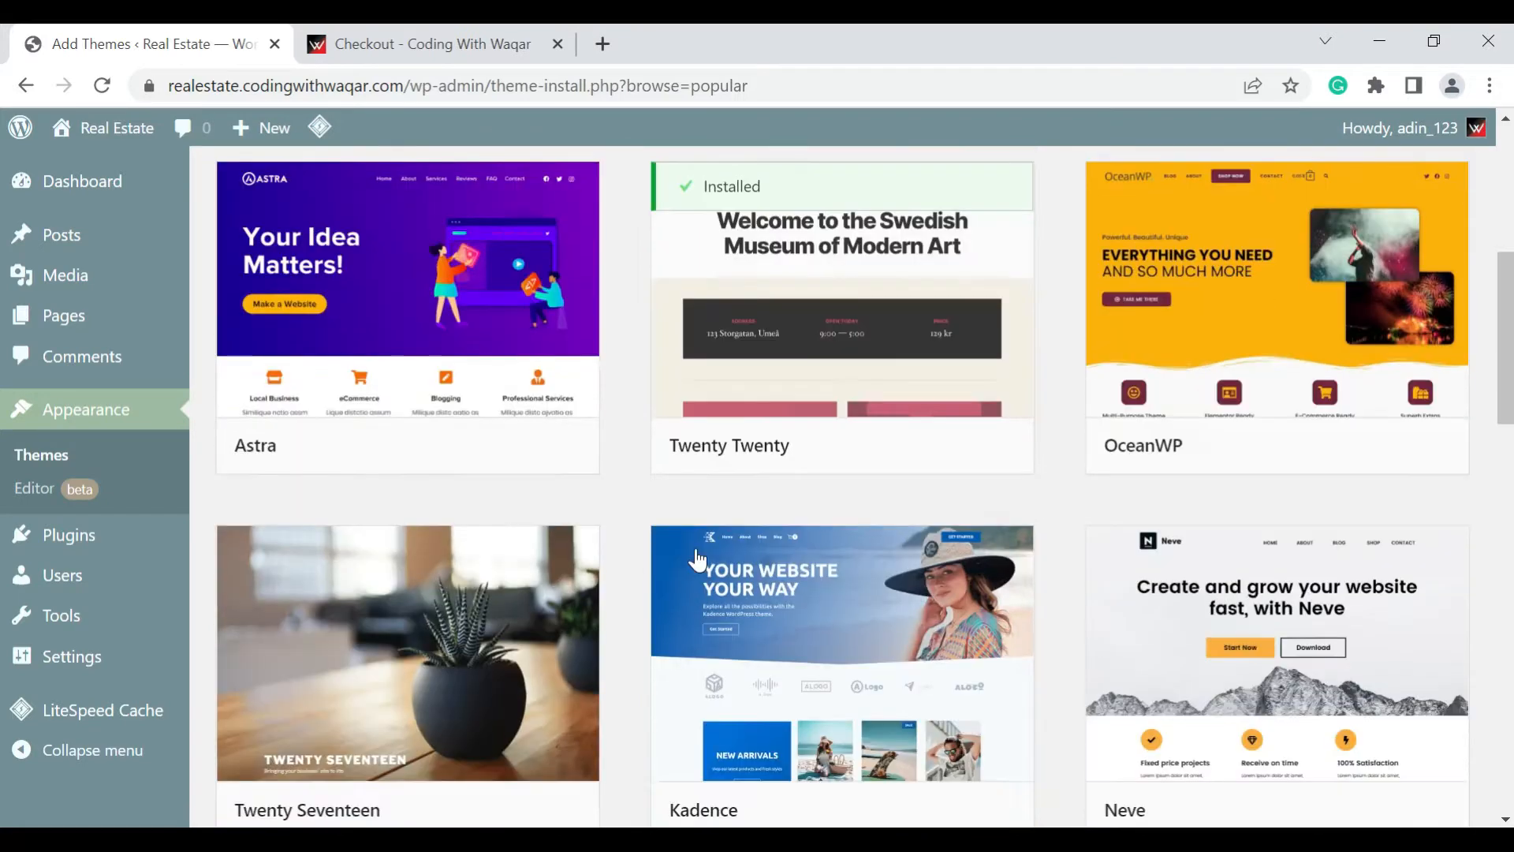
pyautogui.scroll(10, 778, 540)
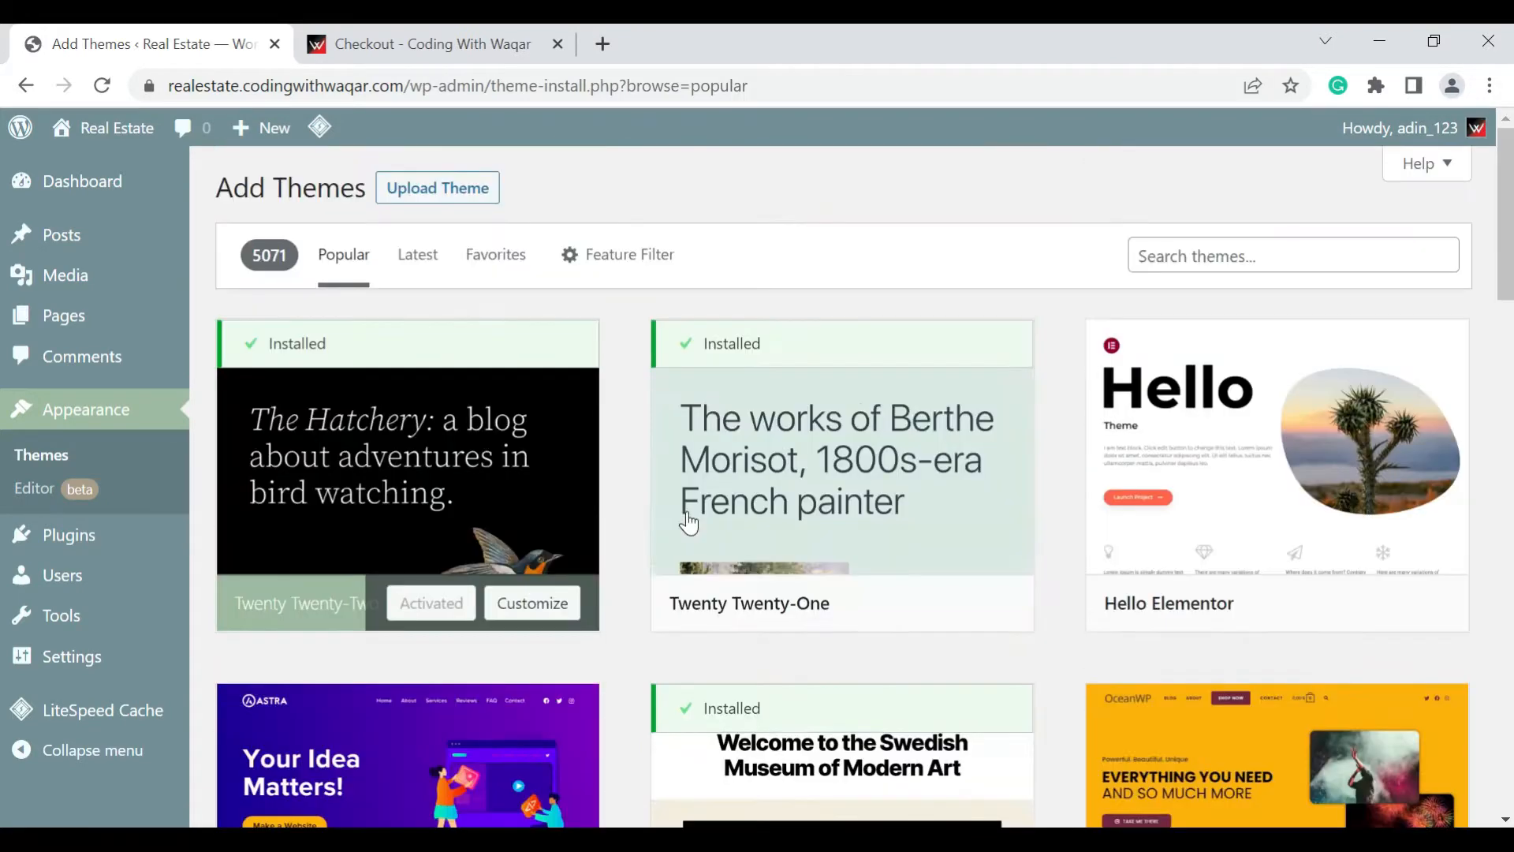
pyautogui.click(454, 199)
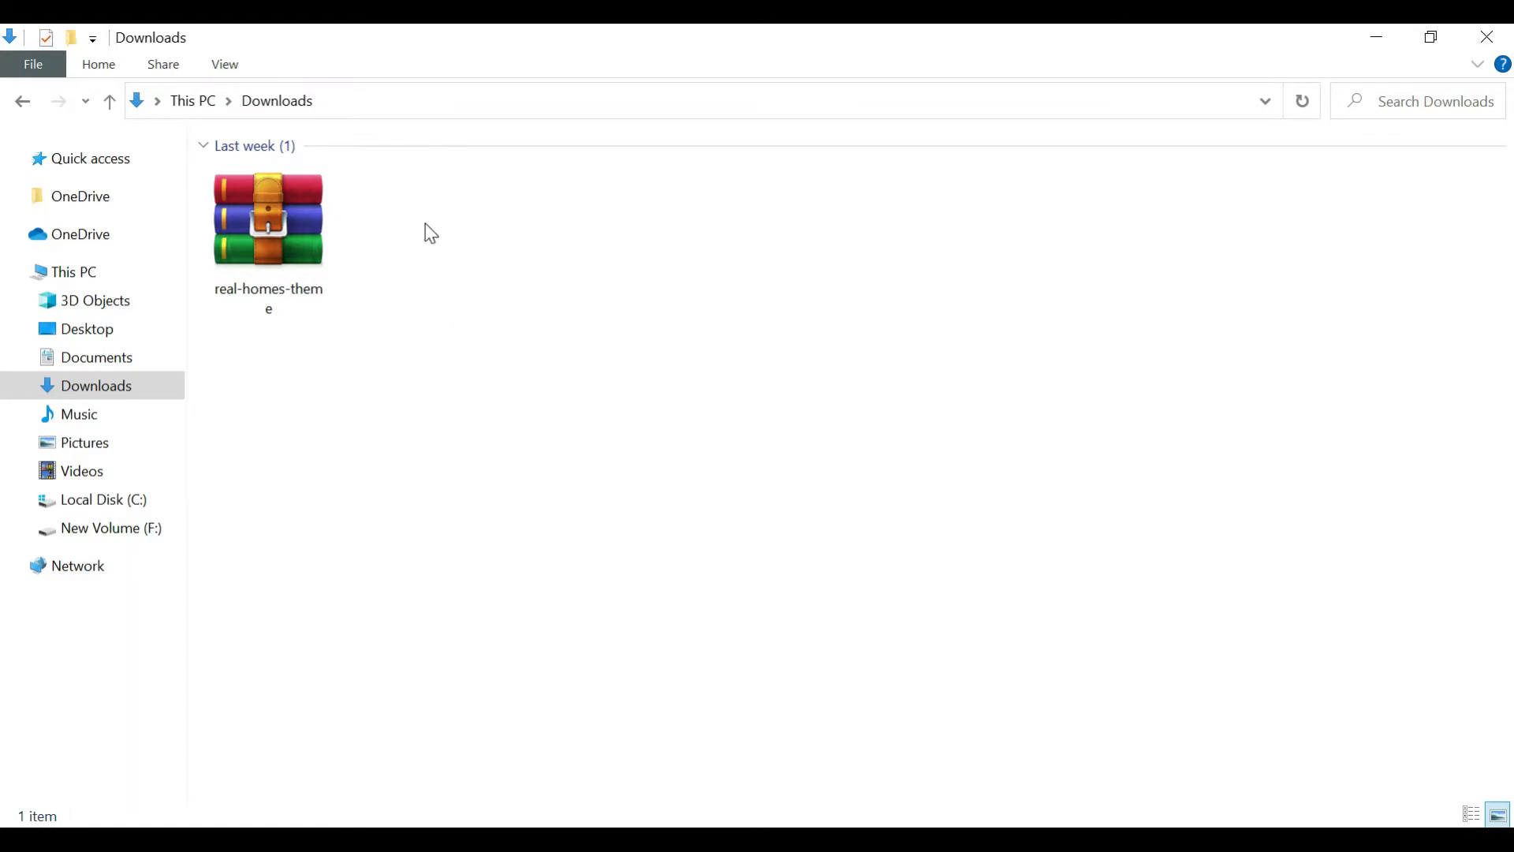
# In File Explorer, extract the real-homes-theme archive directly into the Downloads folder
pyautogui.moveTo(428, 192); pyautogui.dragTo(297, 294)
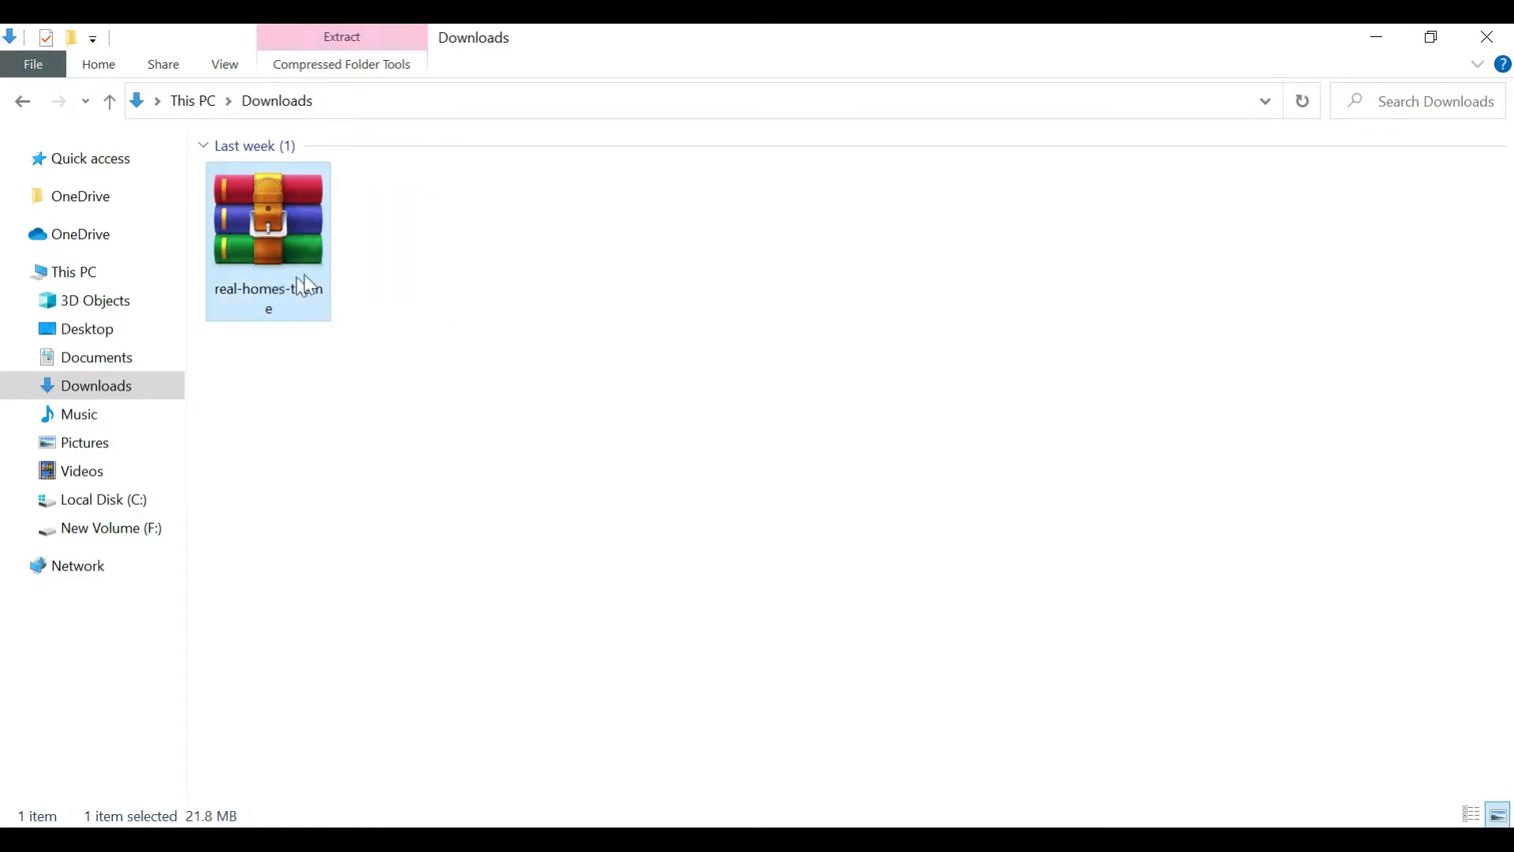
pyautogui.rightClick(298, 229)
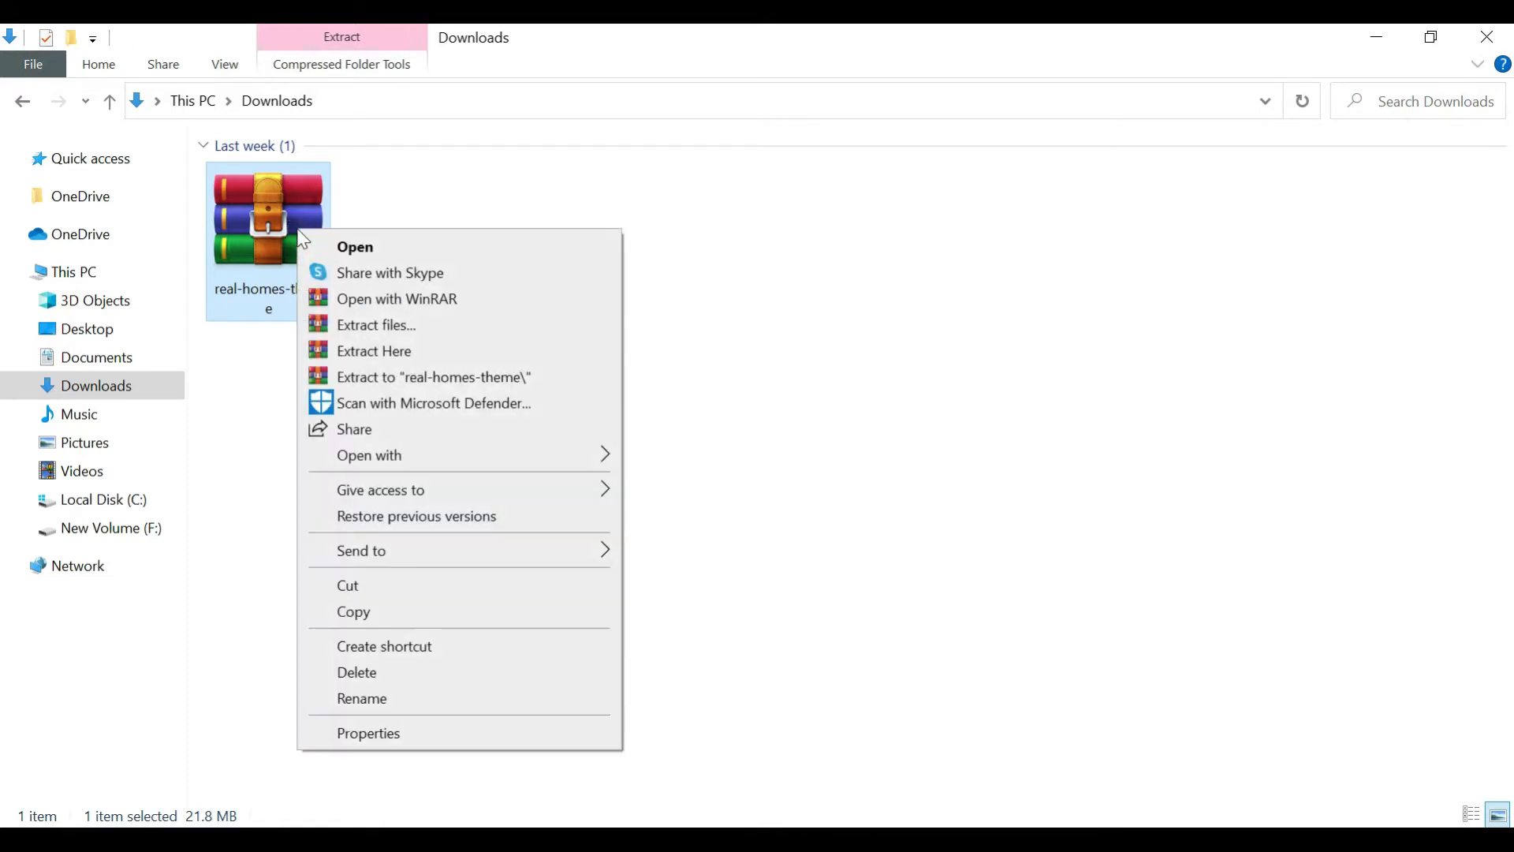
pyautogui.click(410, 356)
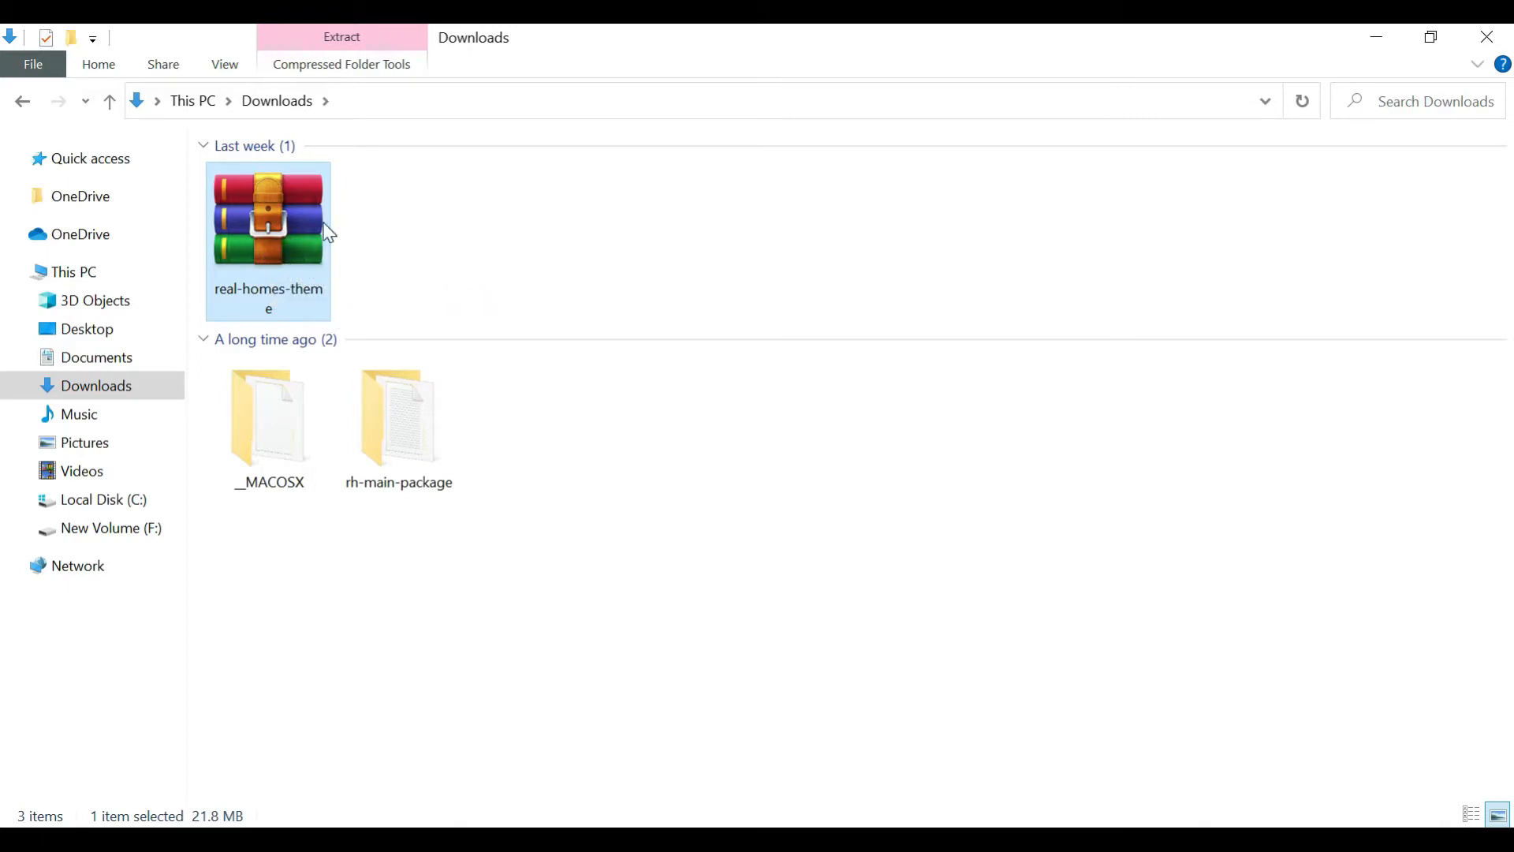
pyautogui.click(607, 517)
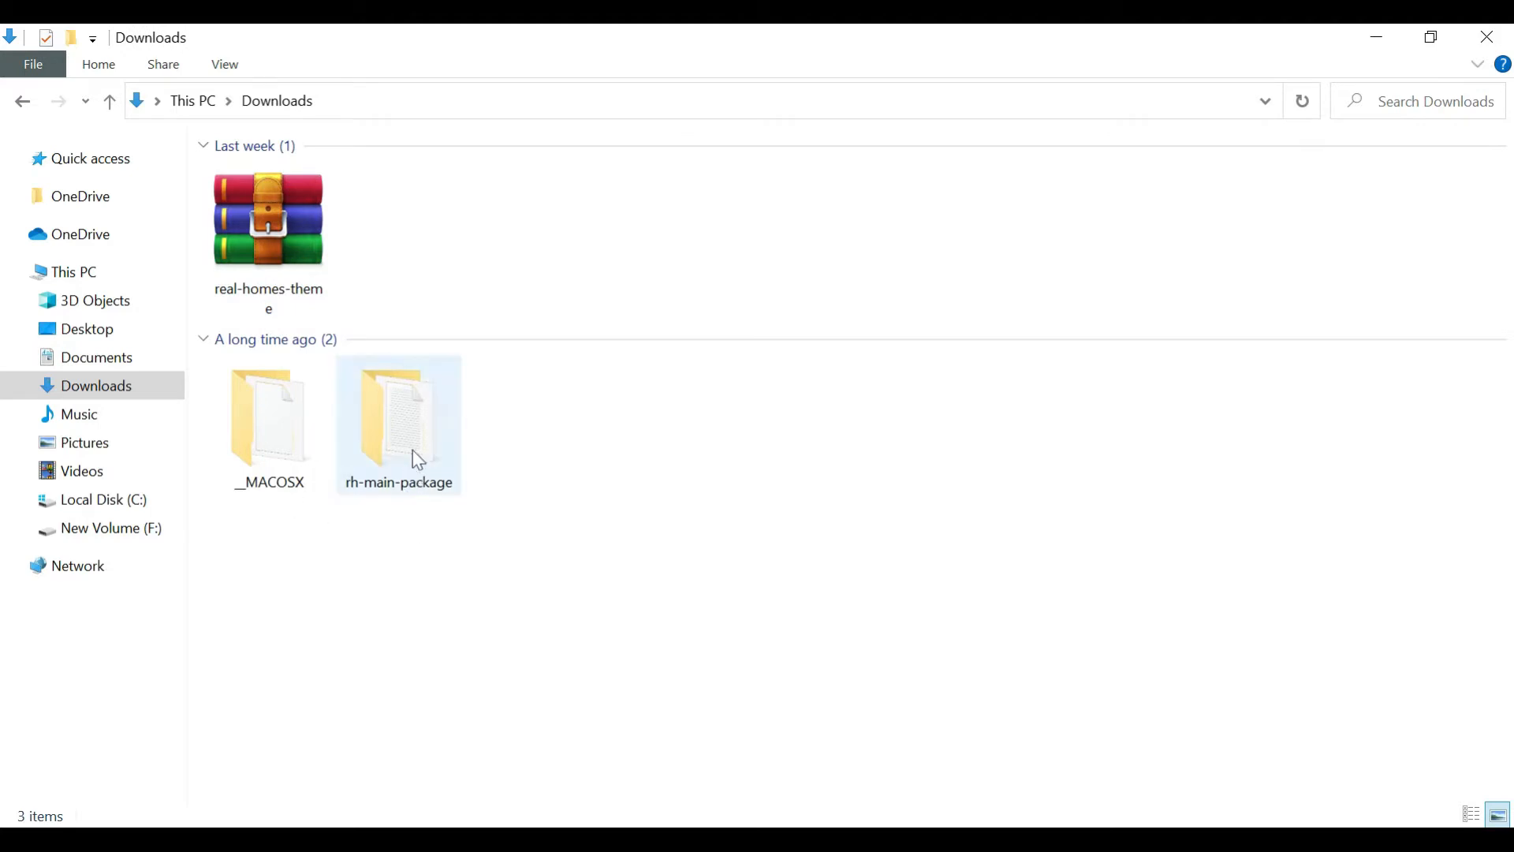
# Open the extracted rh-main-package folder and locate the realhomes and realhomes-child theme archives
pyautogui.moveTo(413, 451)
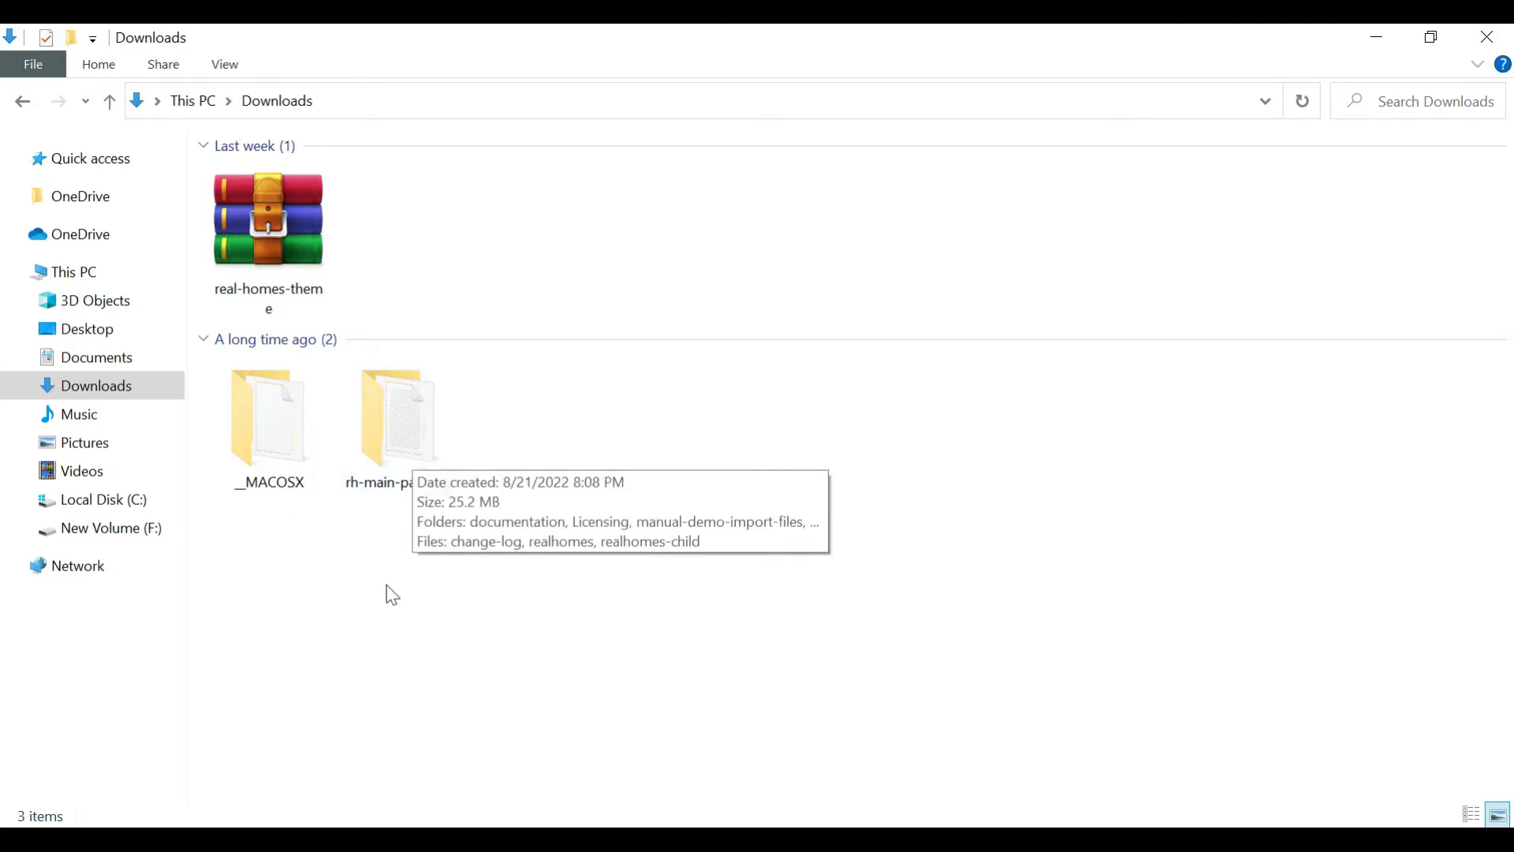
pyautogui.doubleClick(387, 457)
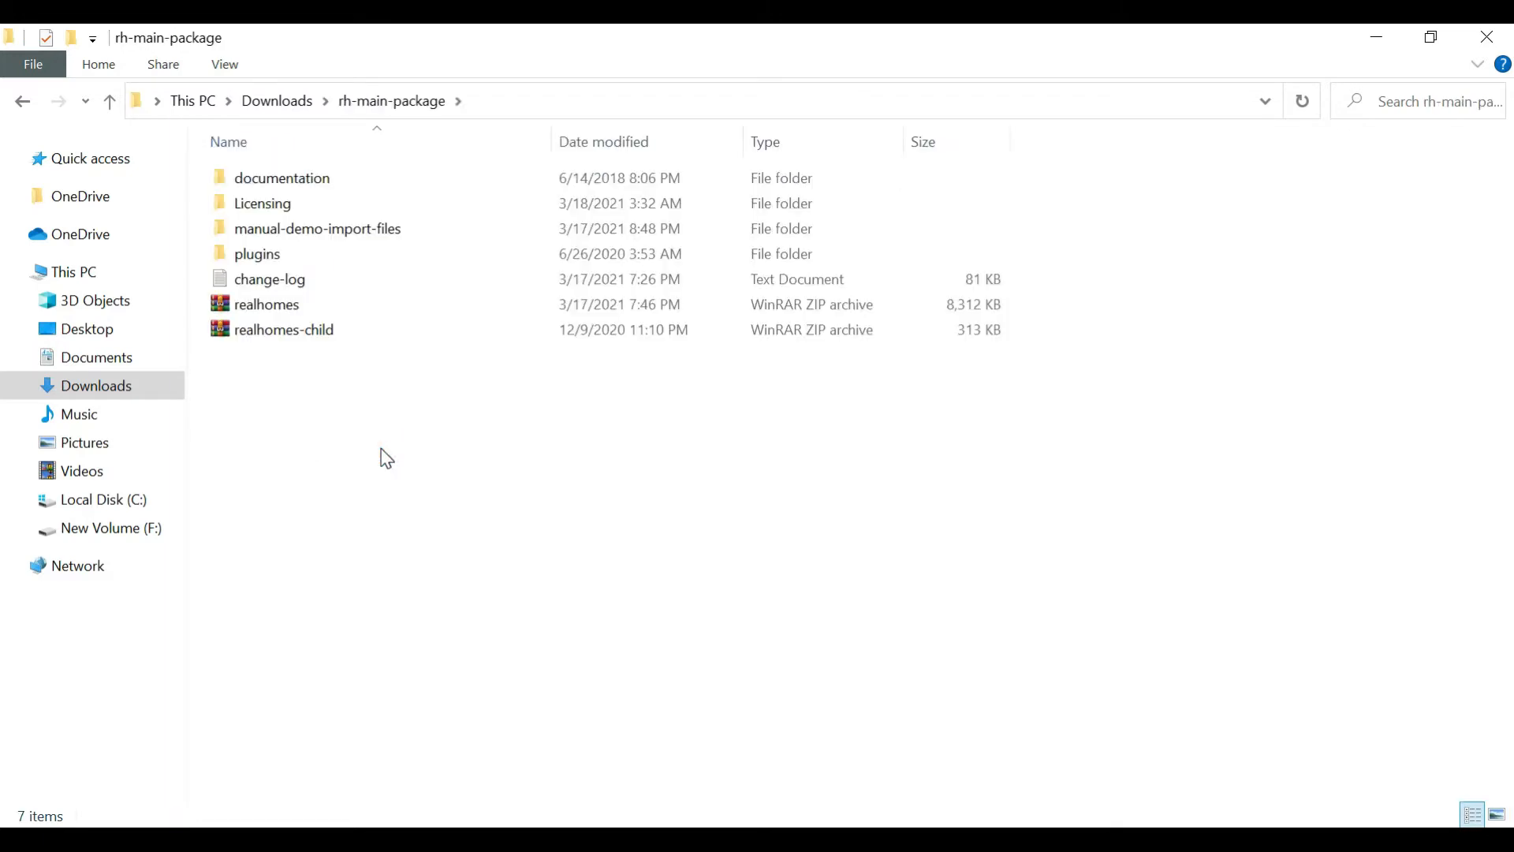
pyautogui.click(311, 308)
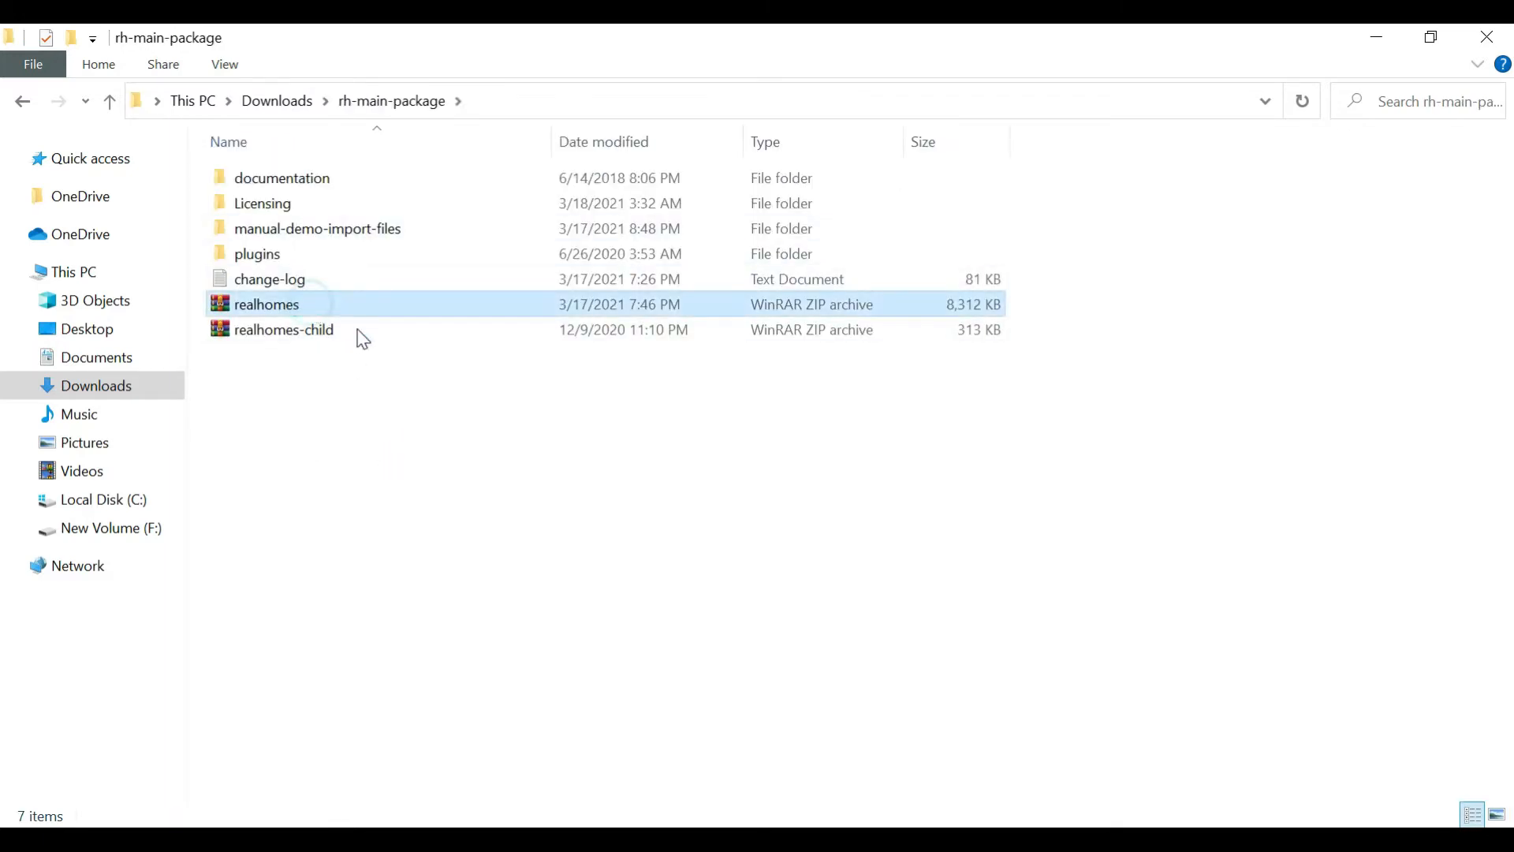
pyautogui.click(355, 329)
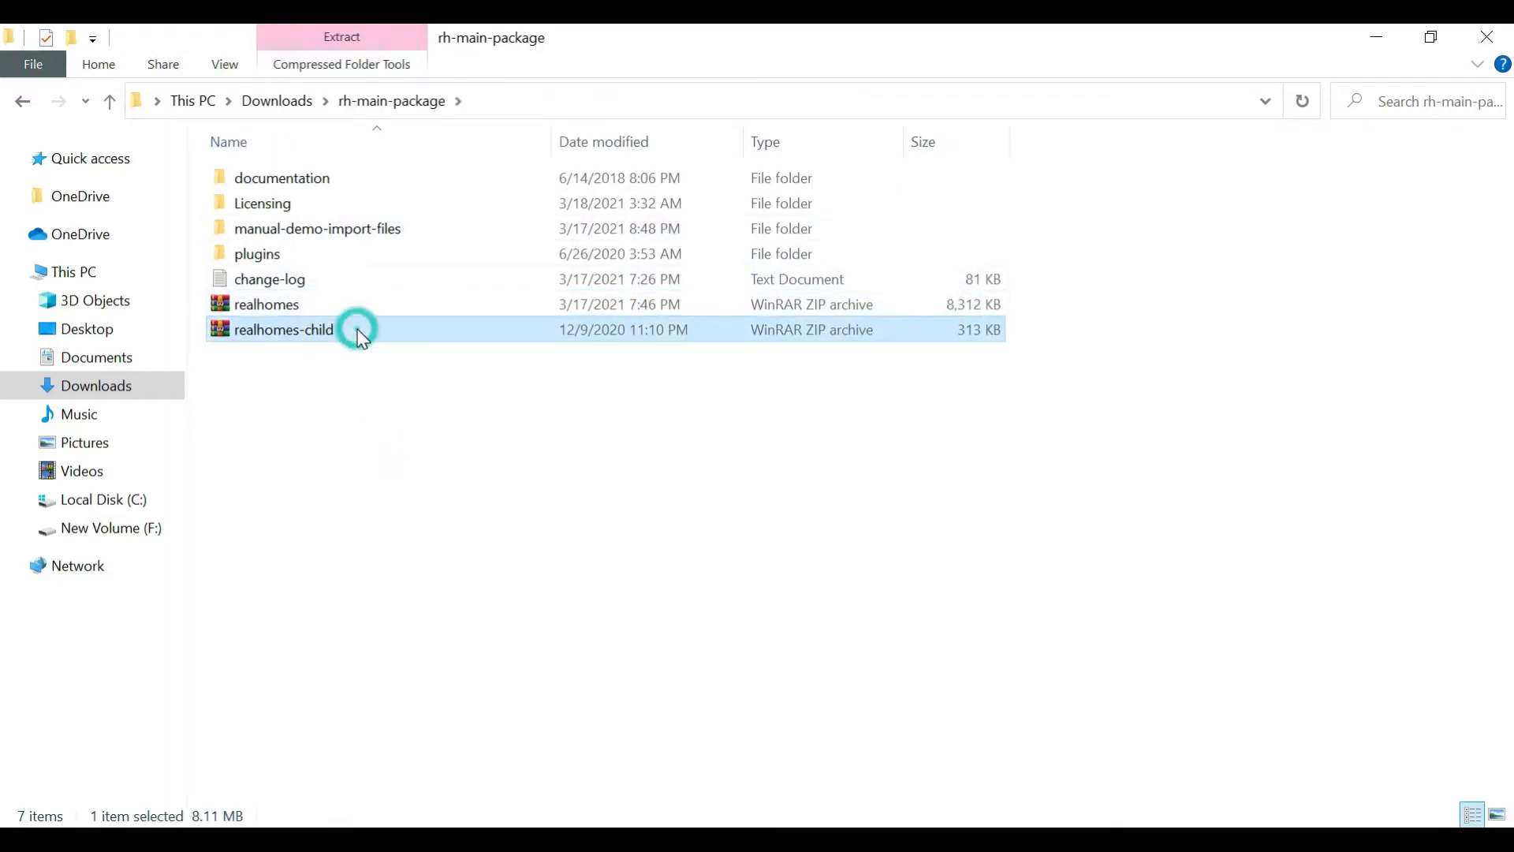
# Return to the Add Themes page in Chrome, then install and activate the theme from the realhomes archive in the Downloads rh-main-package folder
pyautogui.click(240, 309)
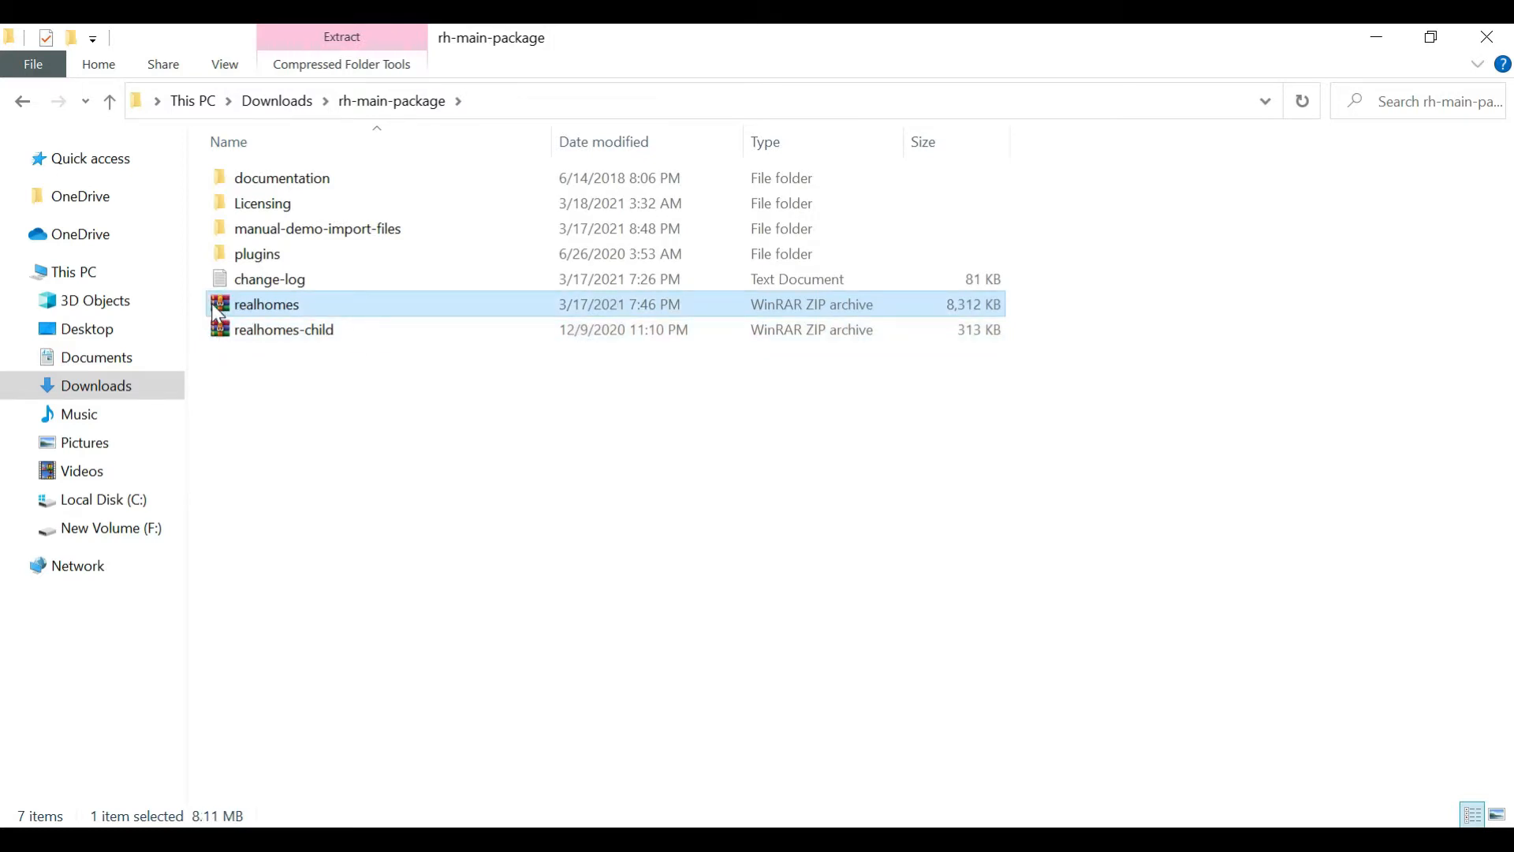
pyautogui.moveTo(223, 305); pyautogui.dragTo(331, 314)
pyautogui.click(352, 383)
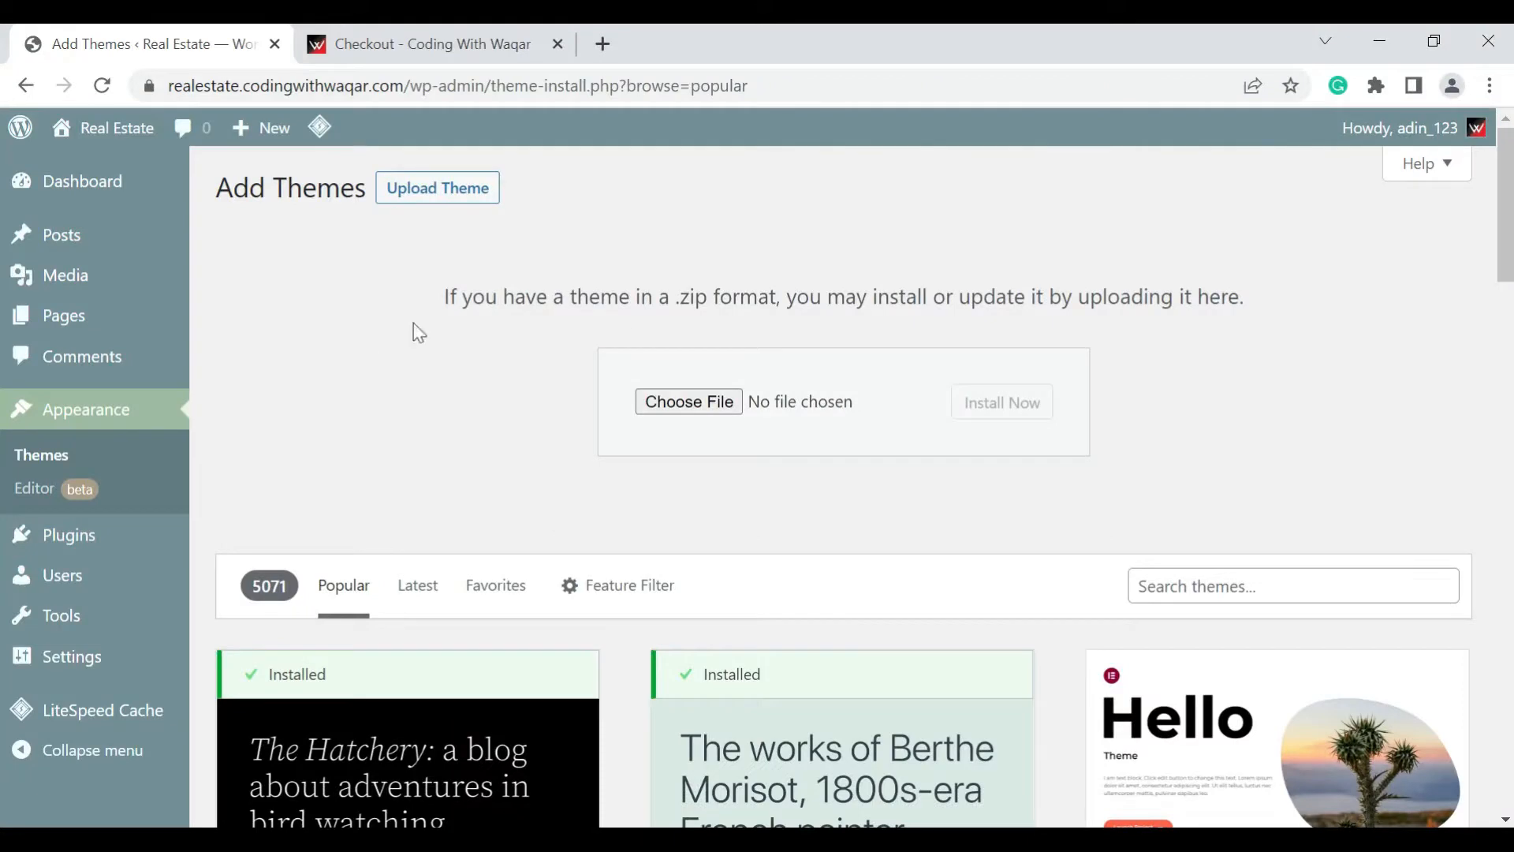
pyautogui.click(683, 407)
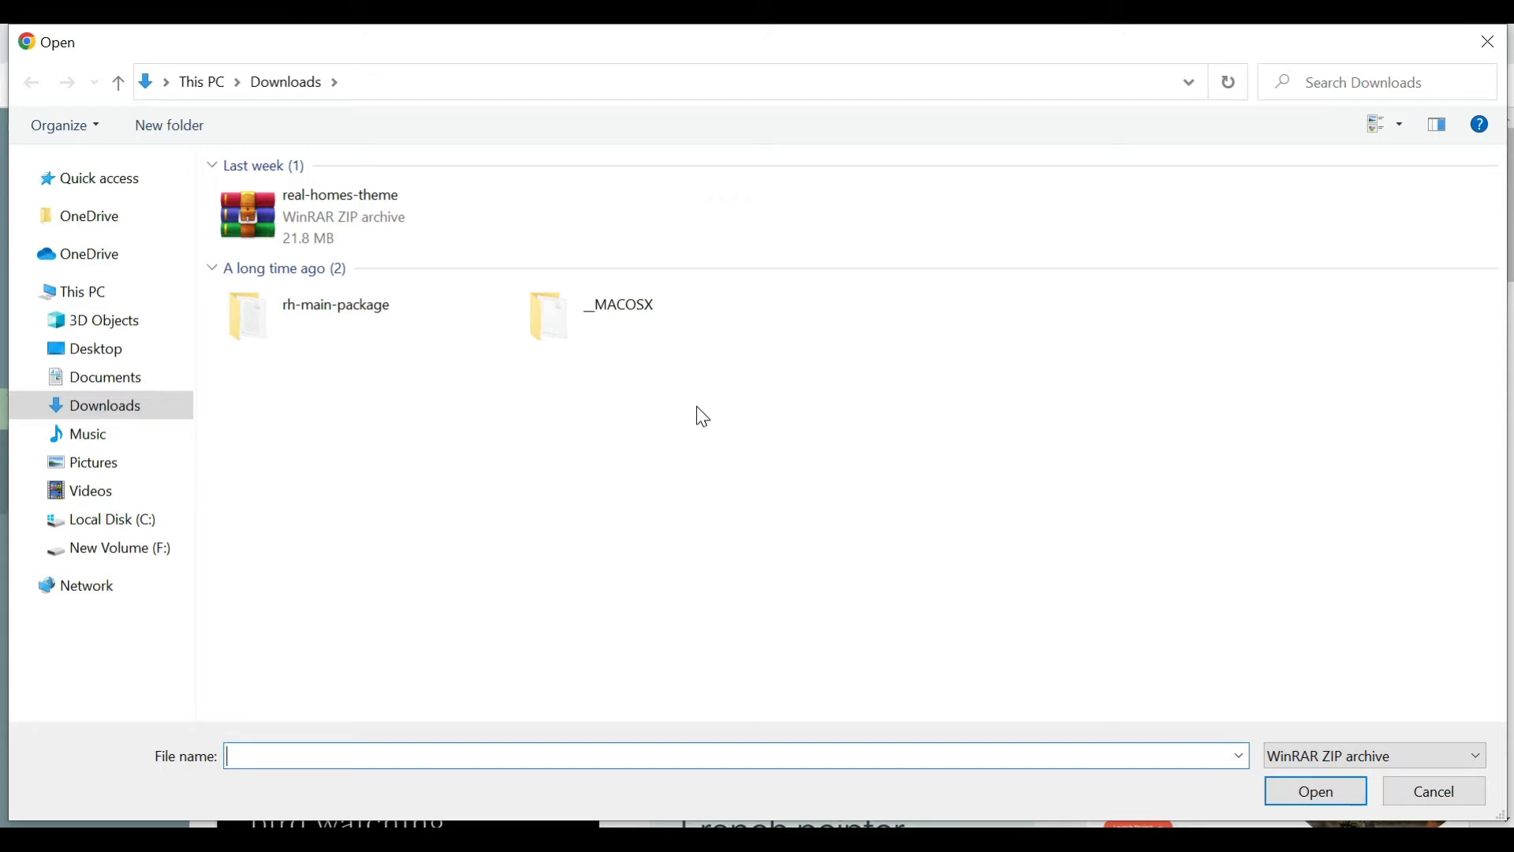
pyautogui.click(320, 337)
pyautogui.click(319, 338)
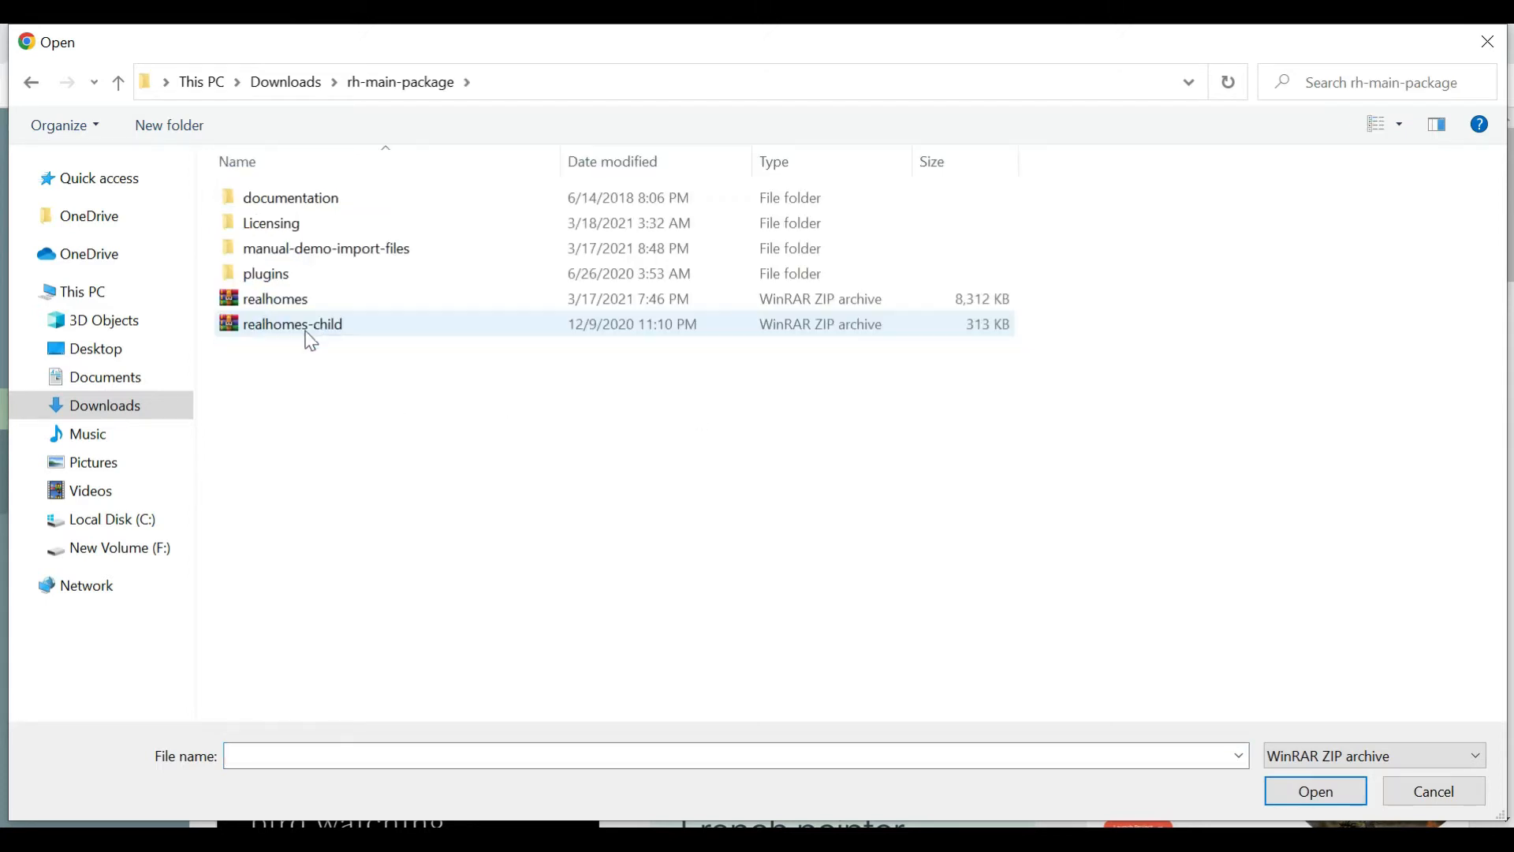
pyautogui.click(286, 303)
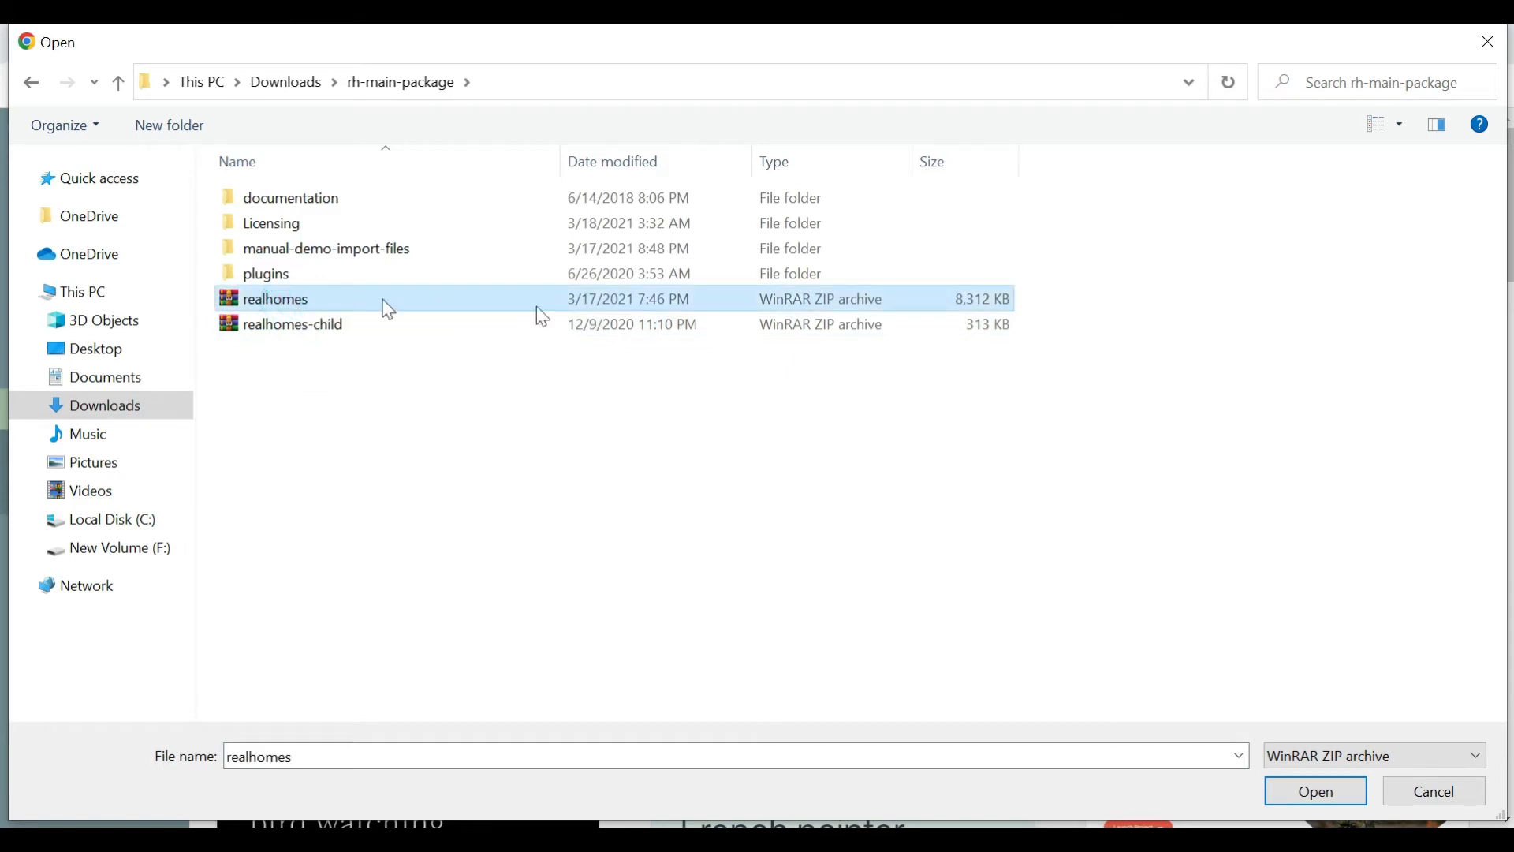
pyautogui.click(1309, 792)
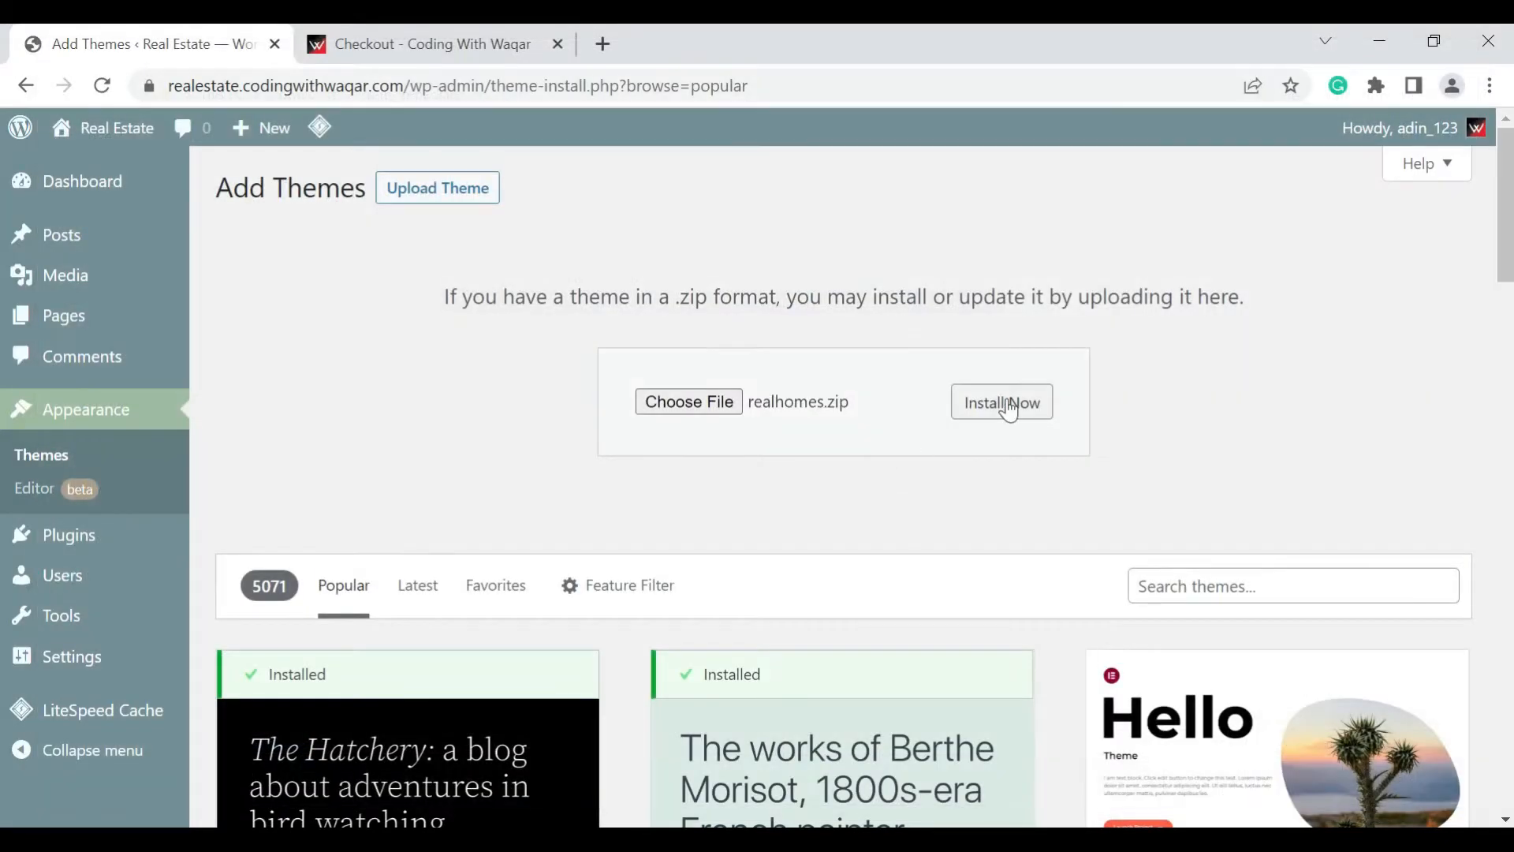
pyautogui.click(1010, 410)
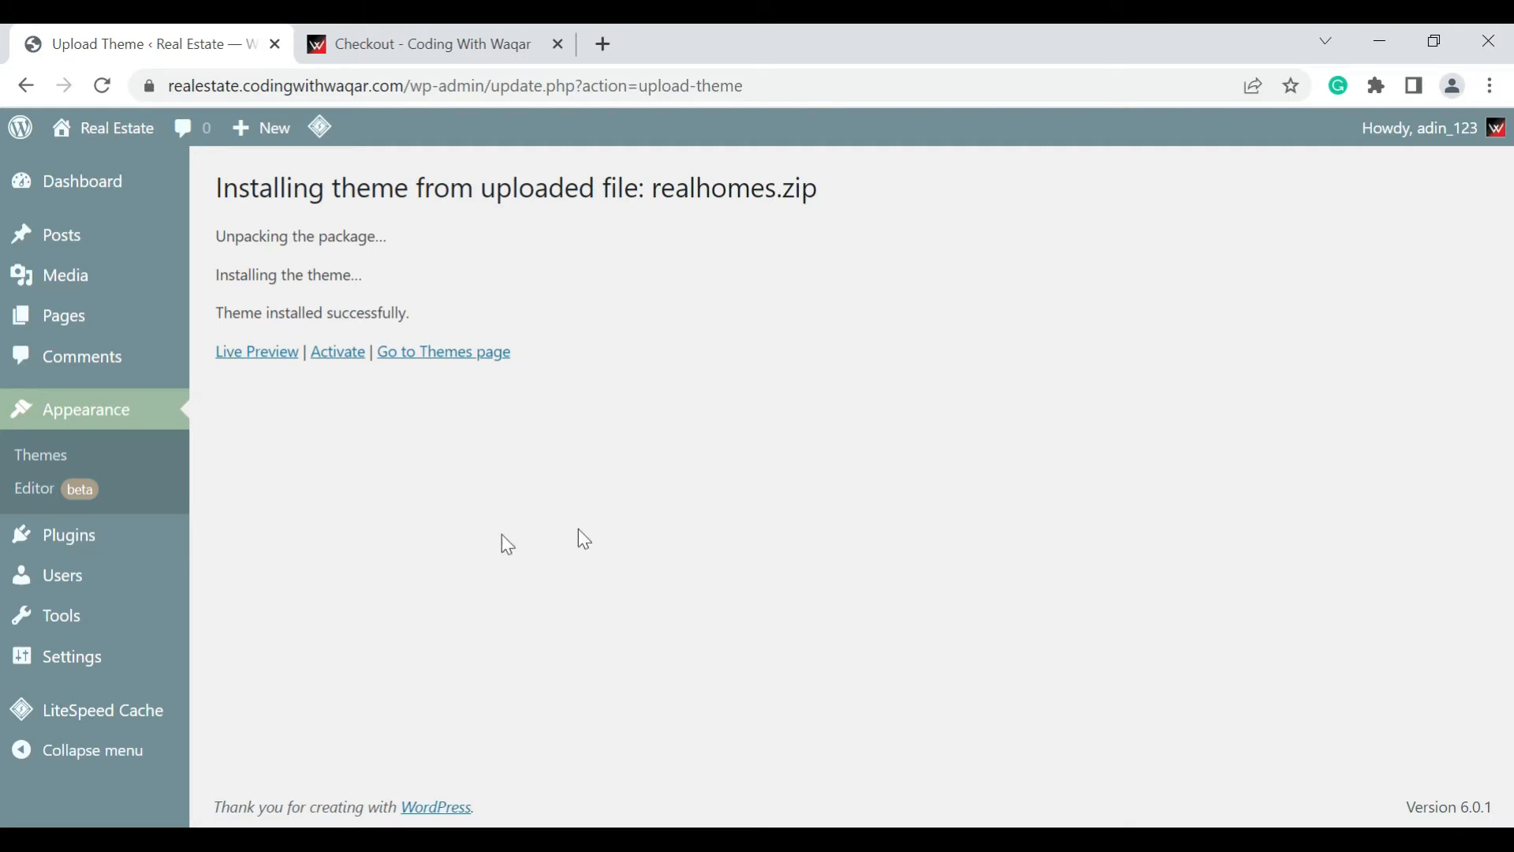
pyautogui.click(339, 355)
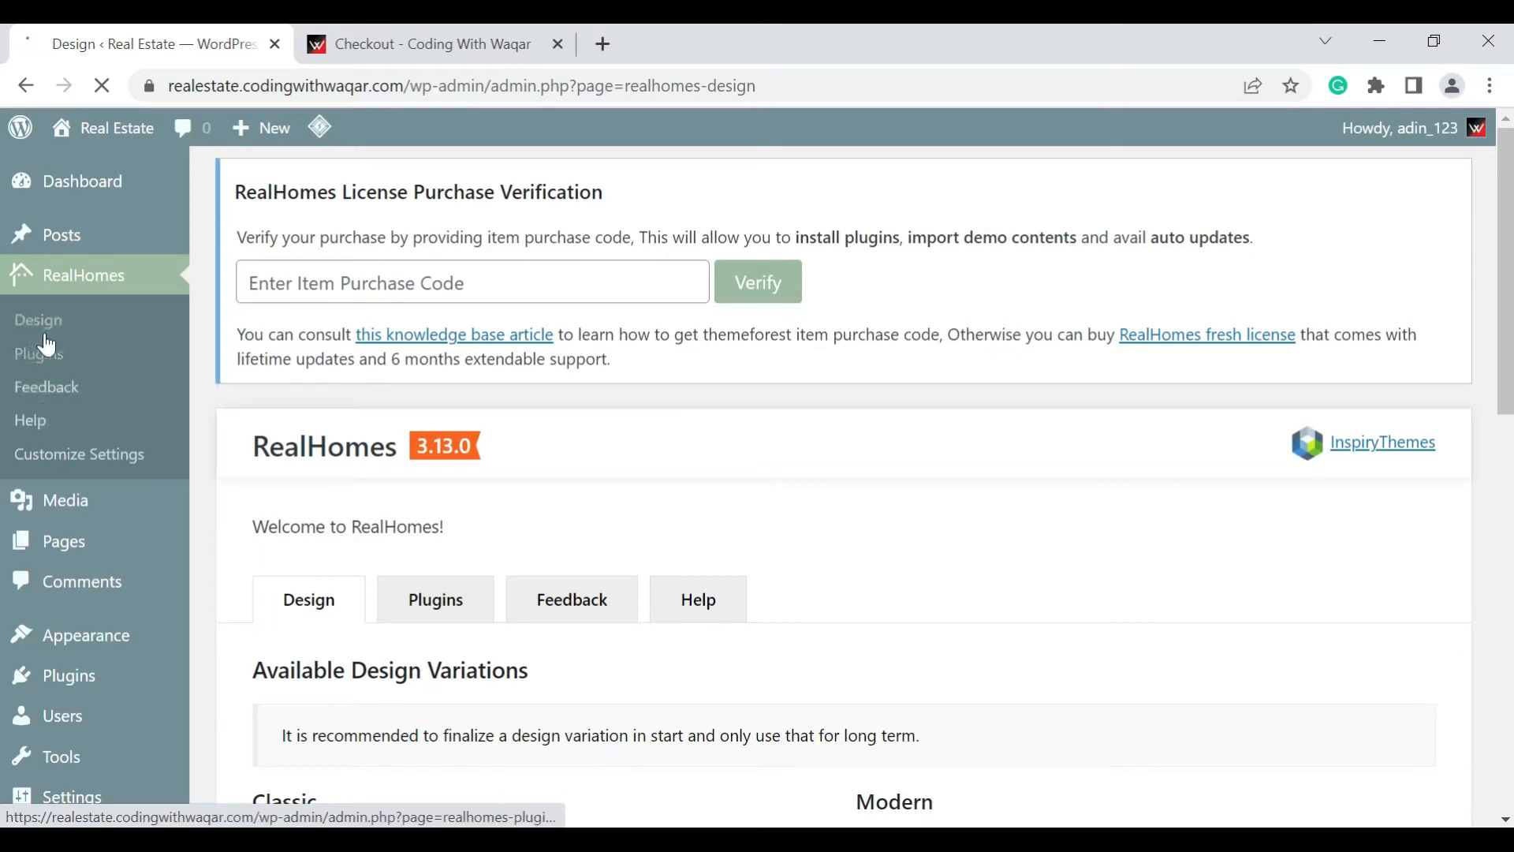
# Review the available design variations on the RealHomes Design page, then open the RealHomes Plugins page
pyautogui.click(114, 335)
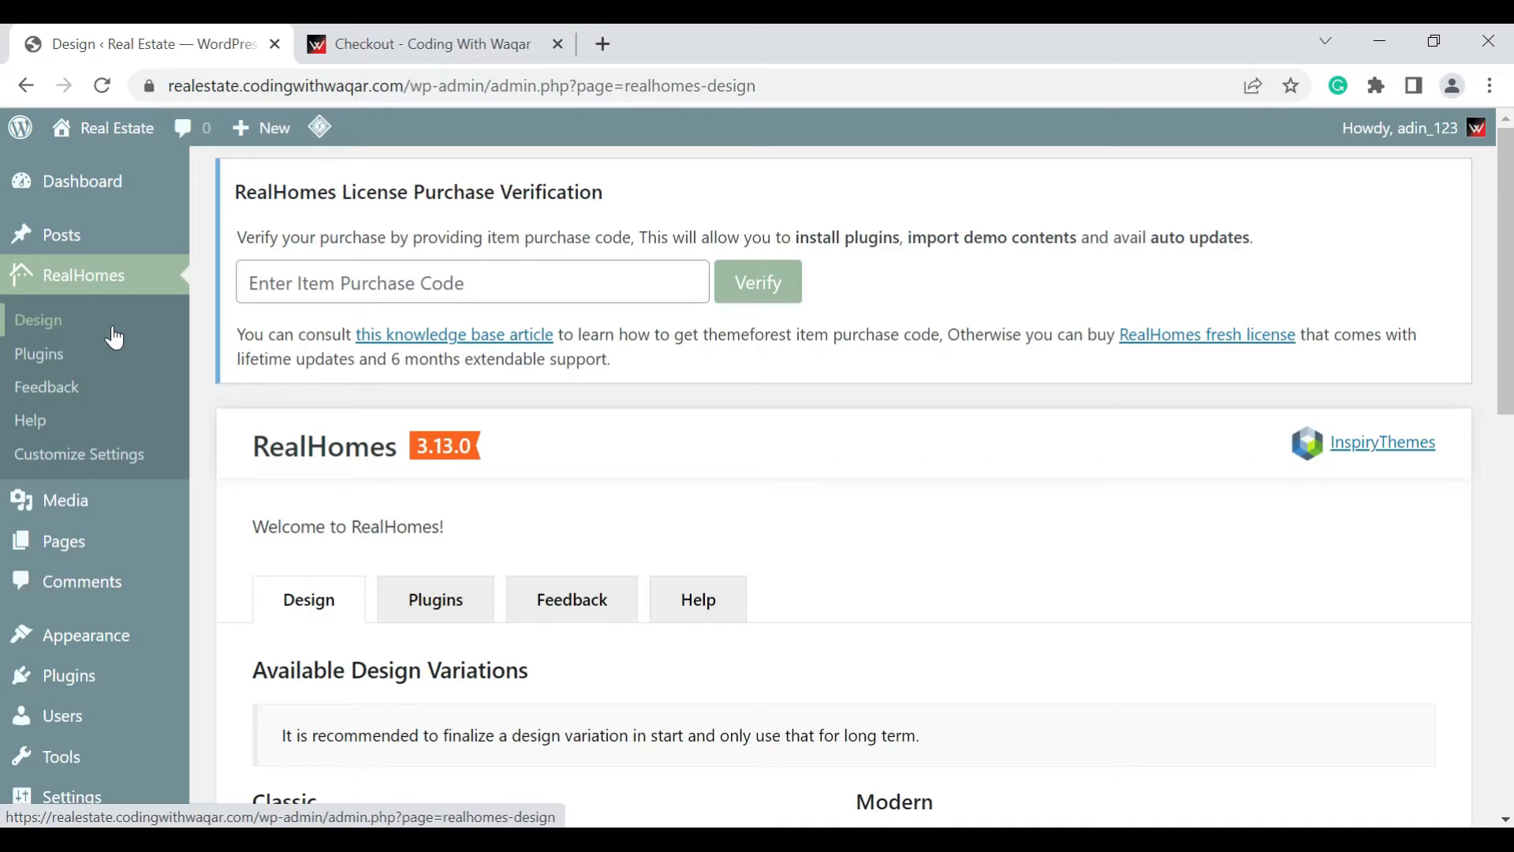
pyautogui.scroll(-9, 406, 402)
pyautogui.scroll(8, 410, 405)
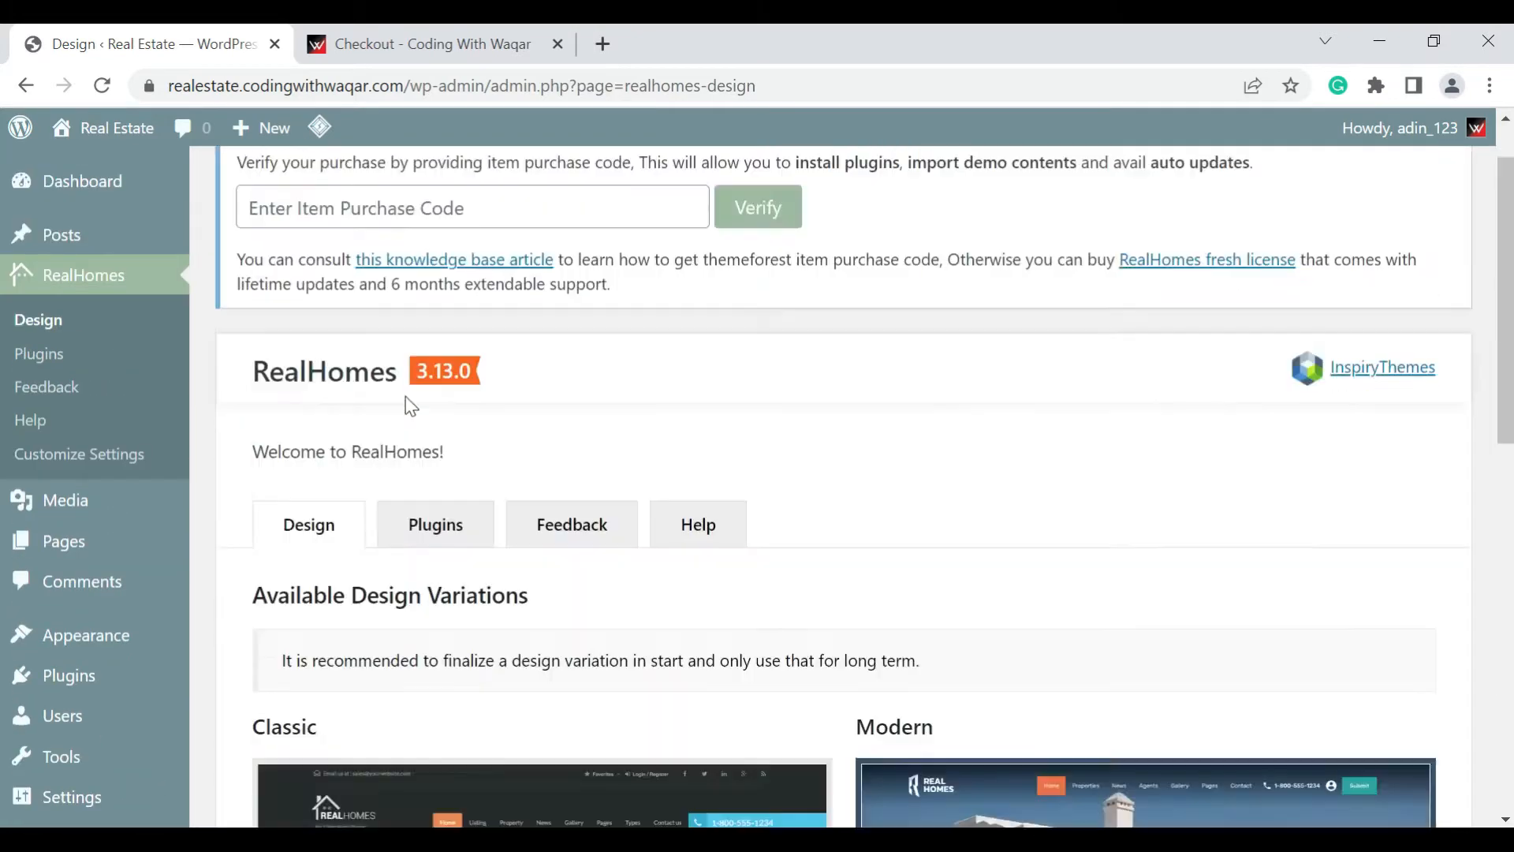
pyautogui.scroll(2, 410, 405)
pyautogui.click(69, 191)
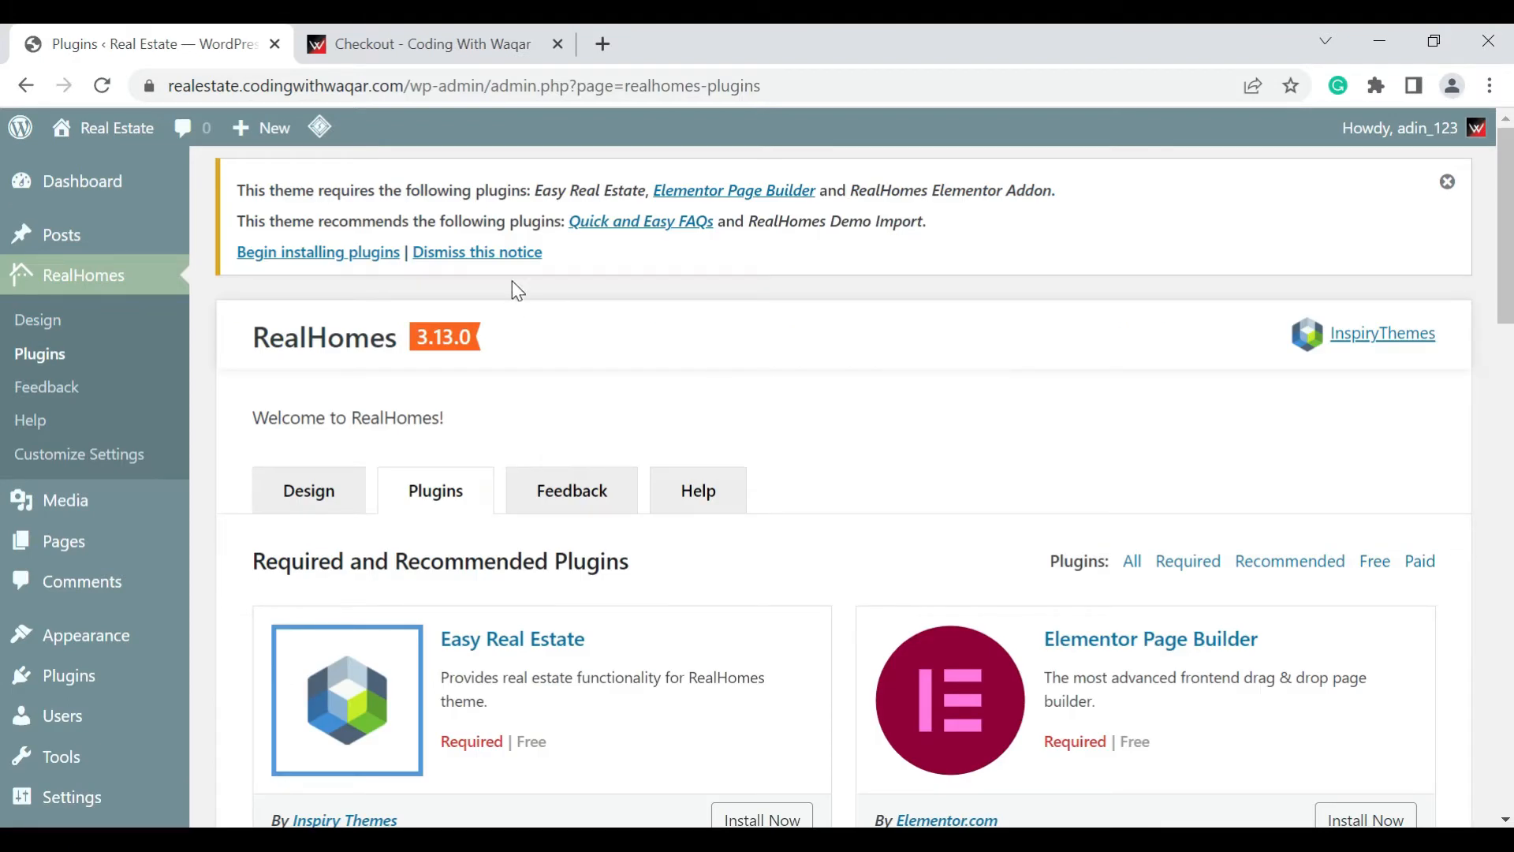
# Begin installing the theme's plugins and bulk install all five required and recommended ones
pyautogui.click(310, 256)
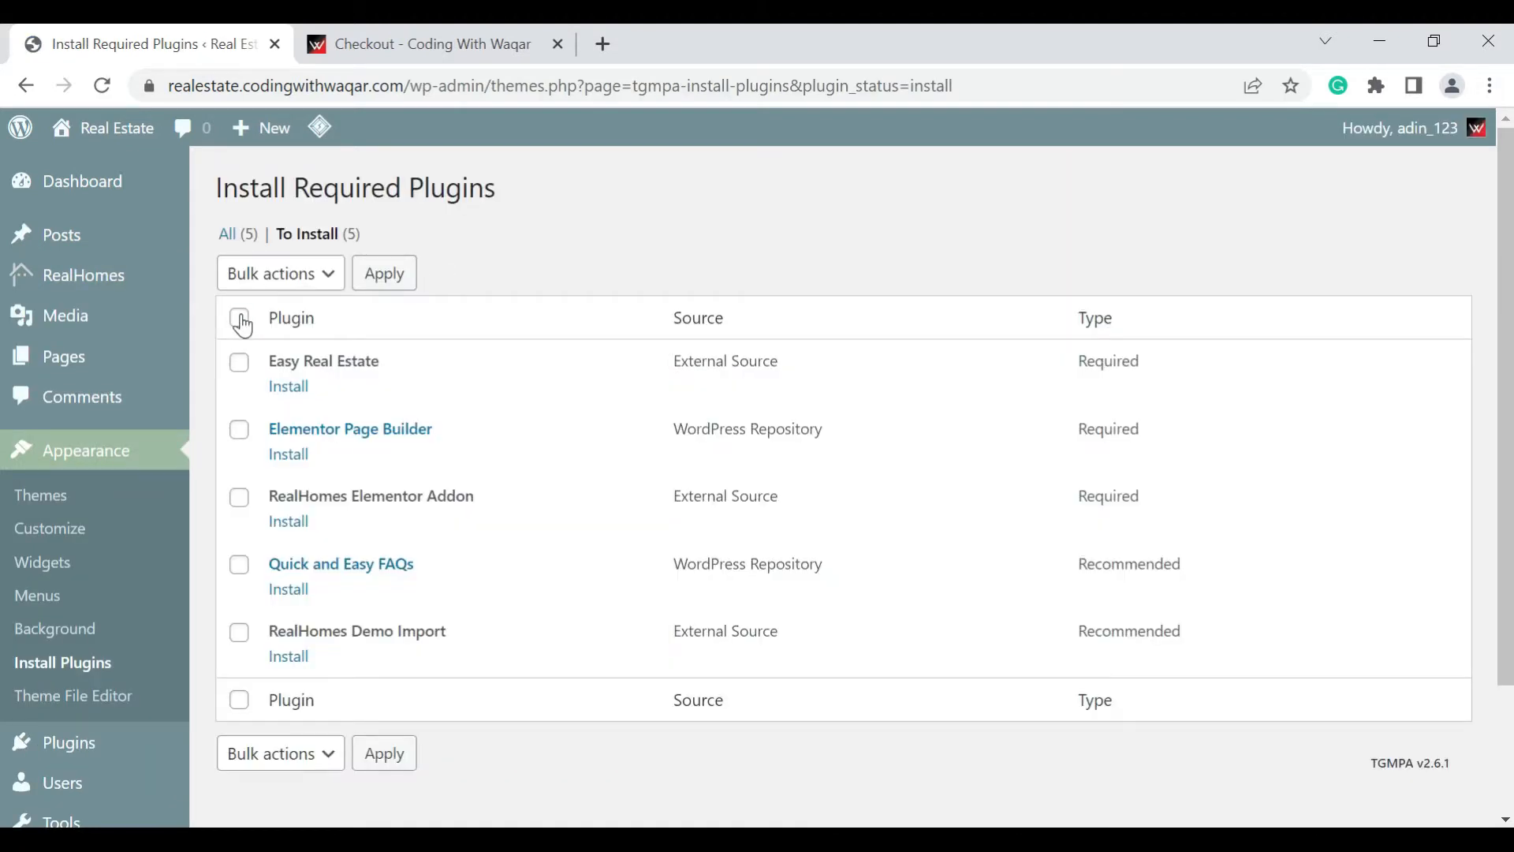
pyautogui.click(240, 319)
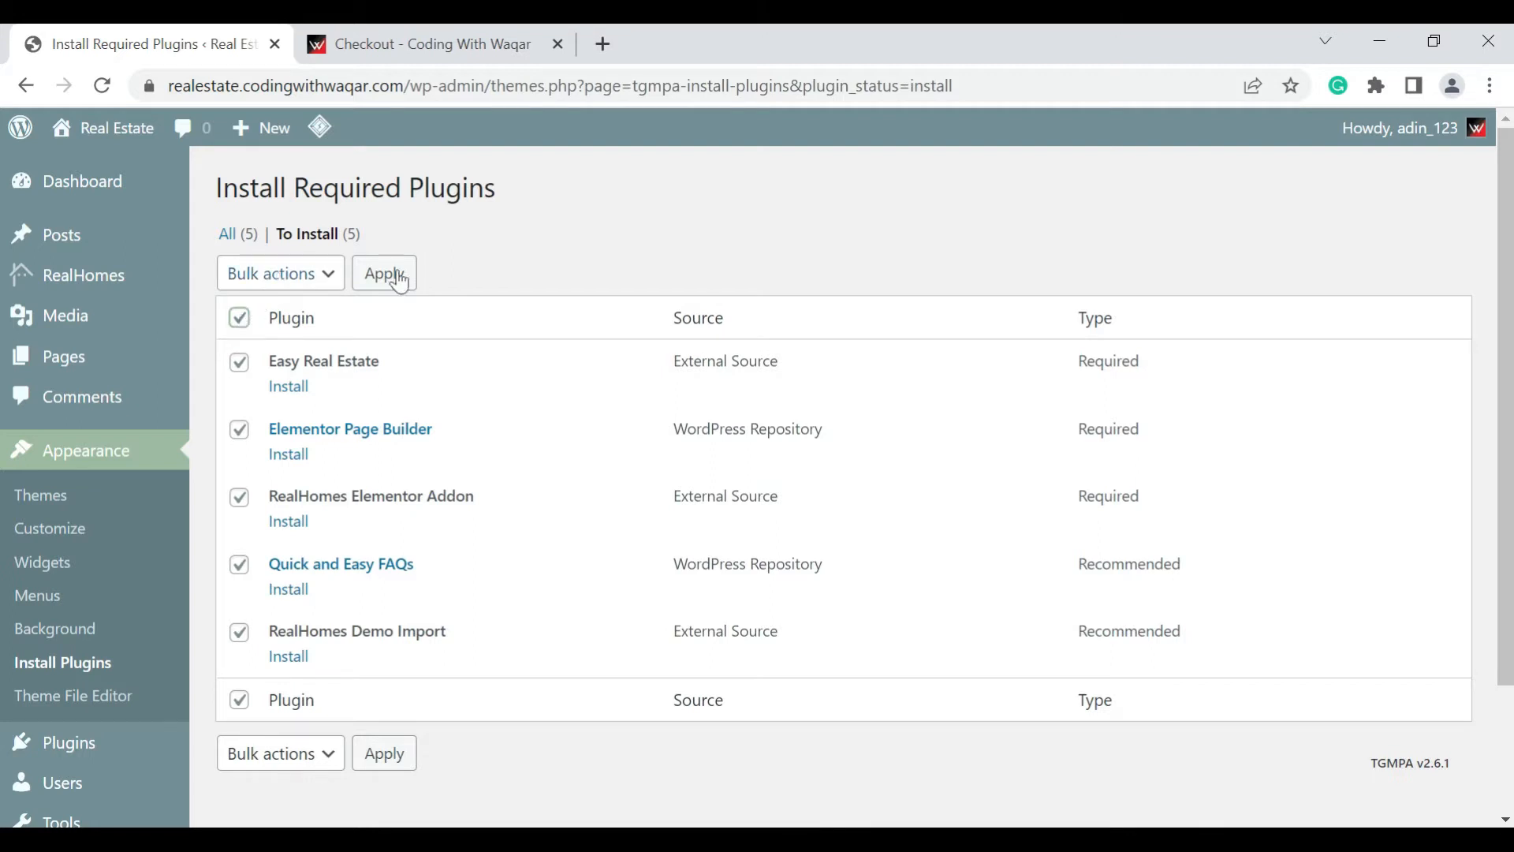
pyautogui.click(323, 285)
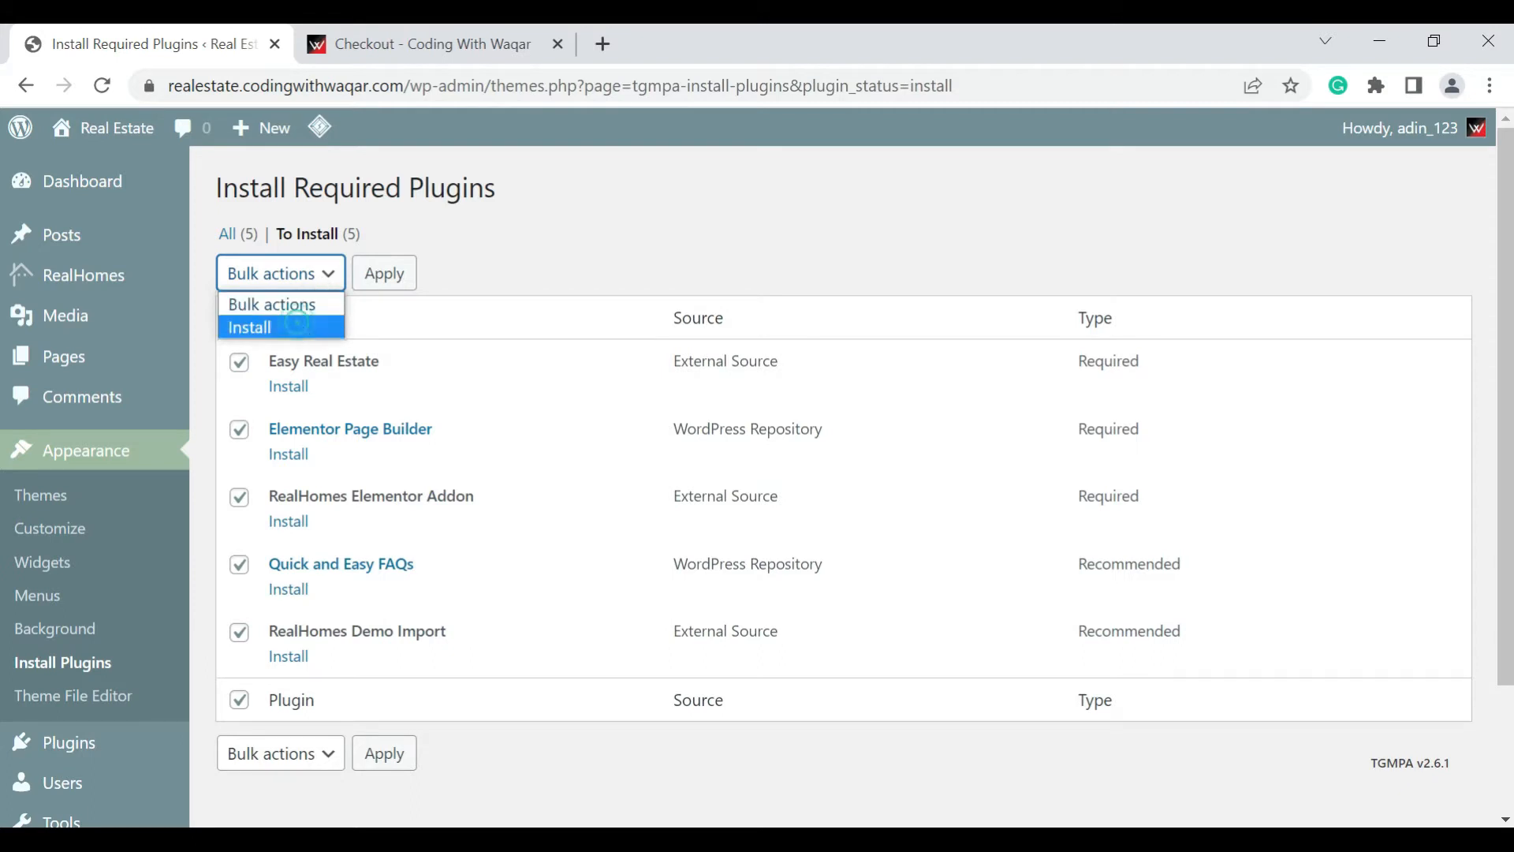
pyautogui.click(304, 327)
pyautogui.click(402, 292)
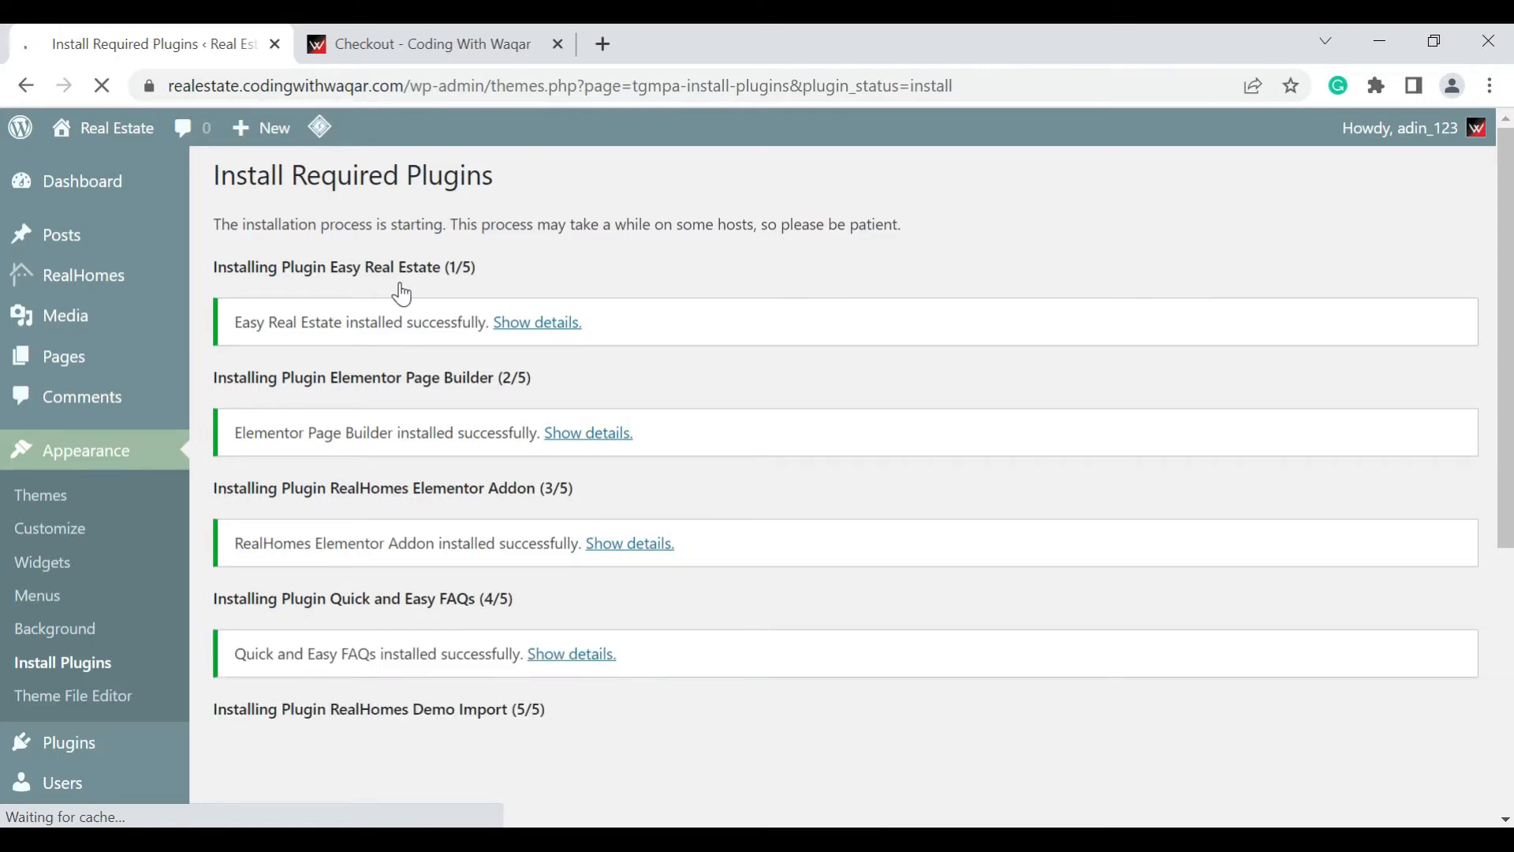
# Return to the required plugins installer and bulk activate all five installed plugins
pyautogui.press('Down')
pyautogui.scroll(-5, 450, 325)
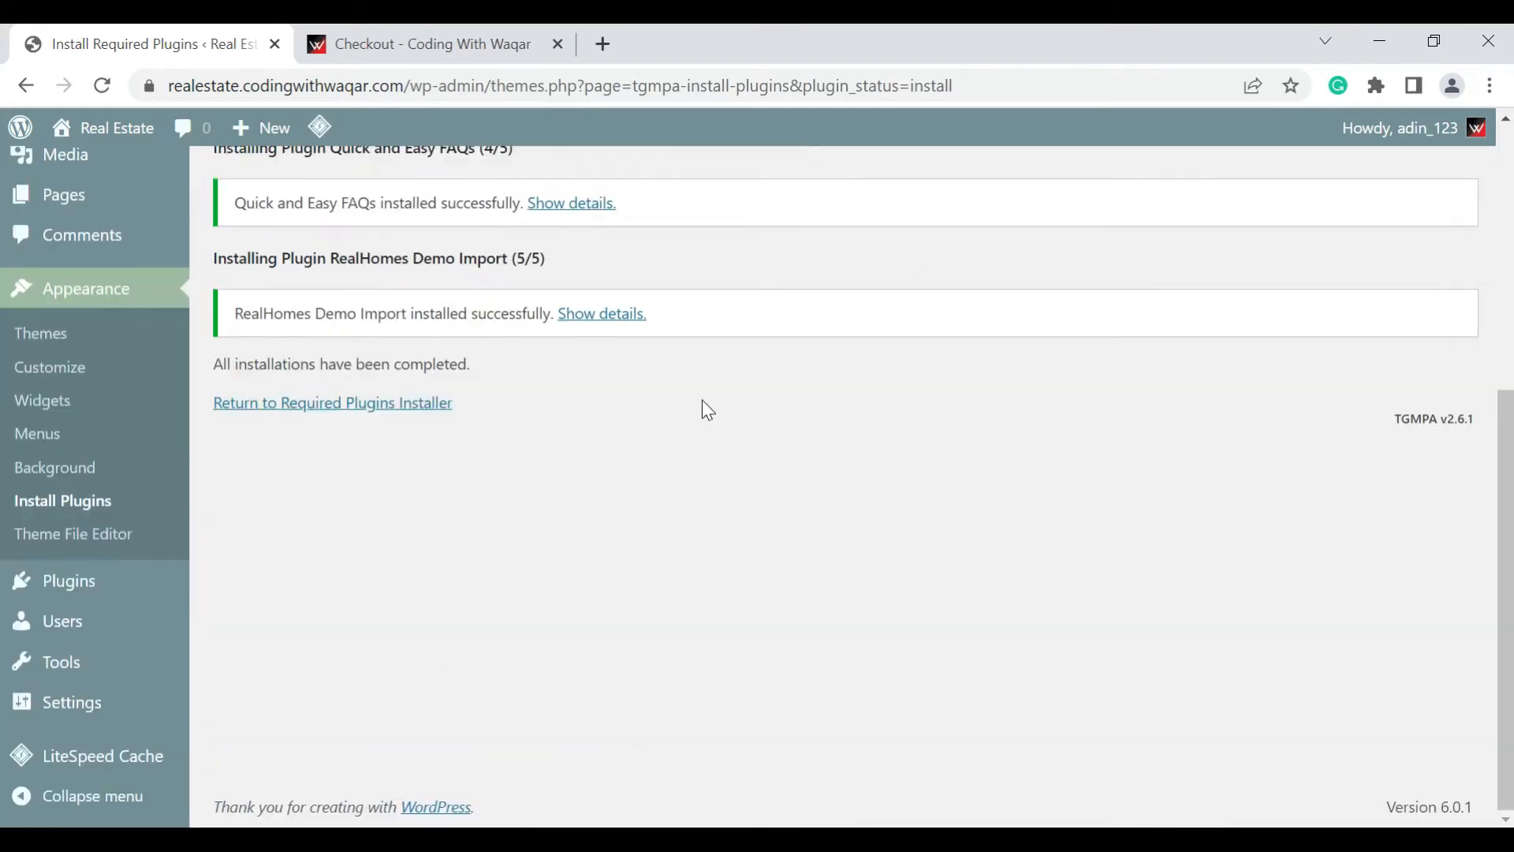
pyautogui.click(380, 411)
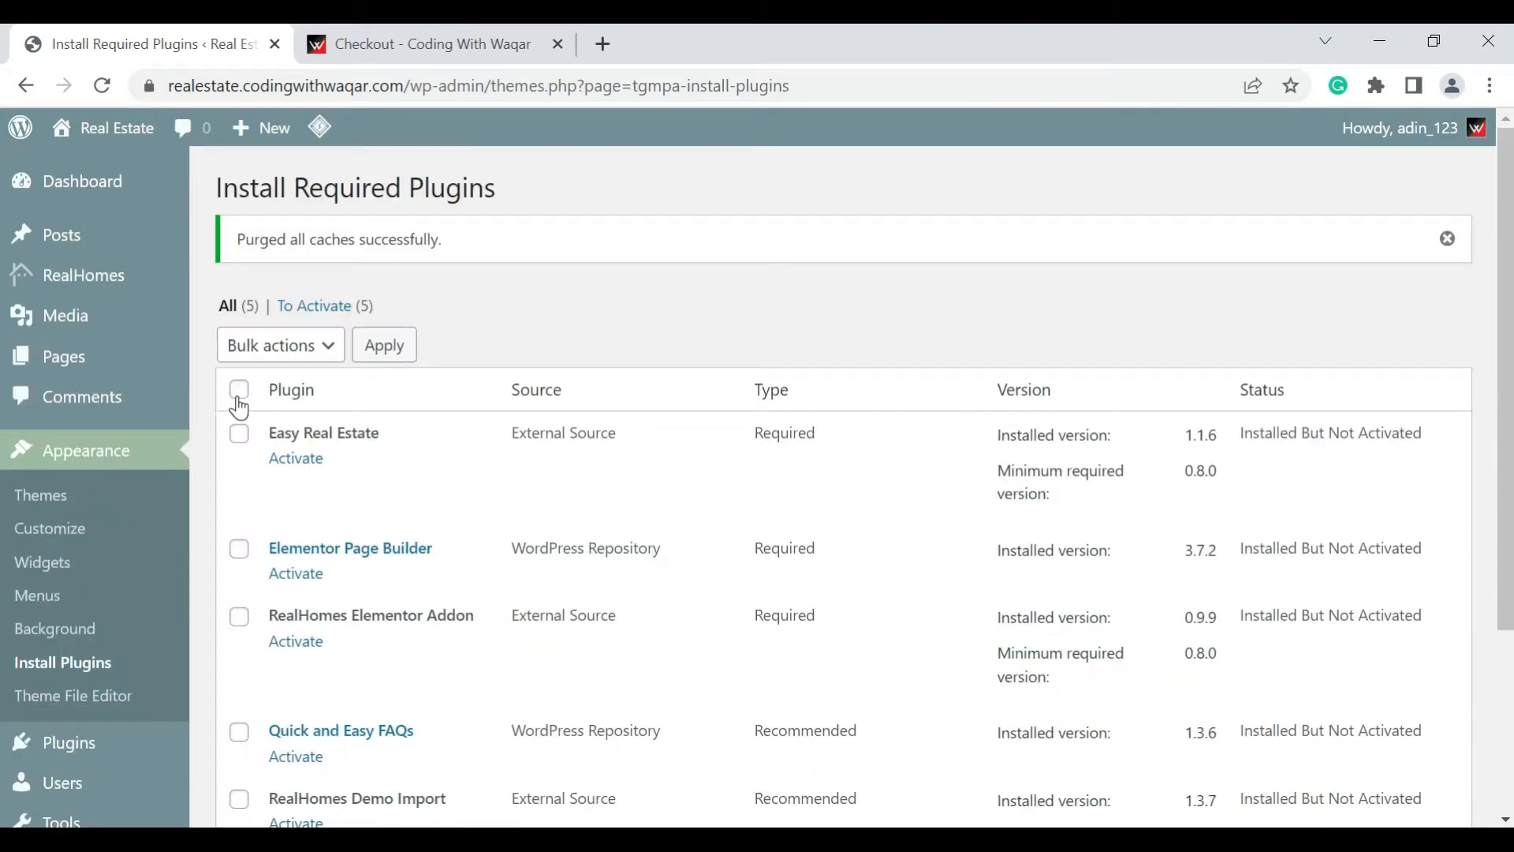
pyautogui.click(239, 390)
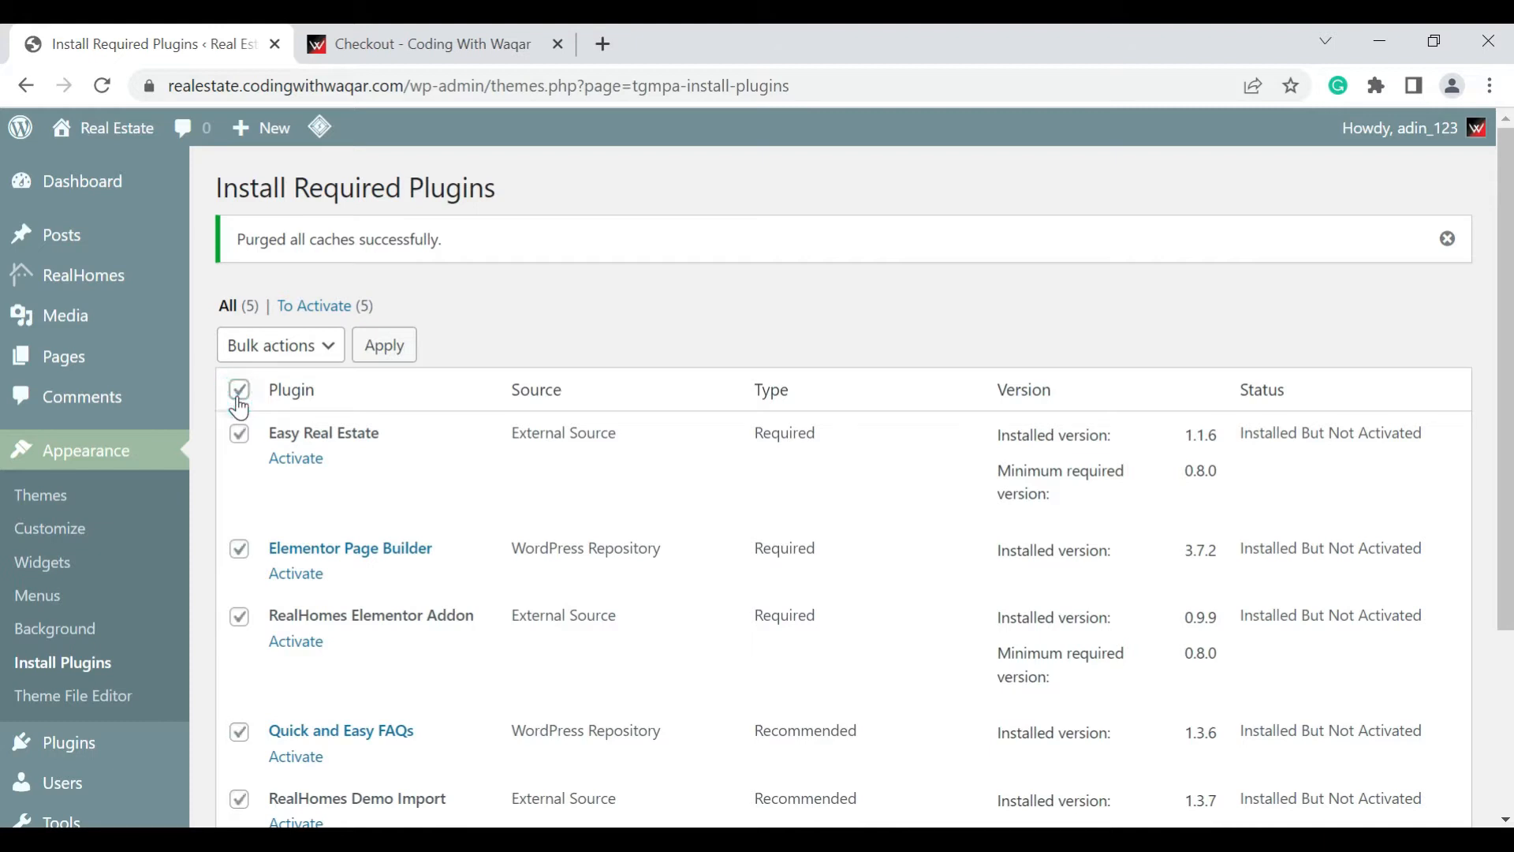
pyautogui.click(284, 357)
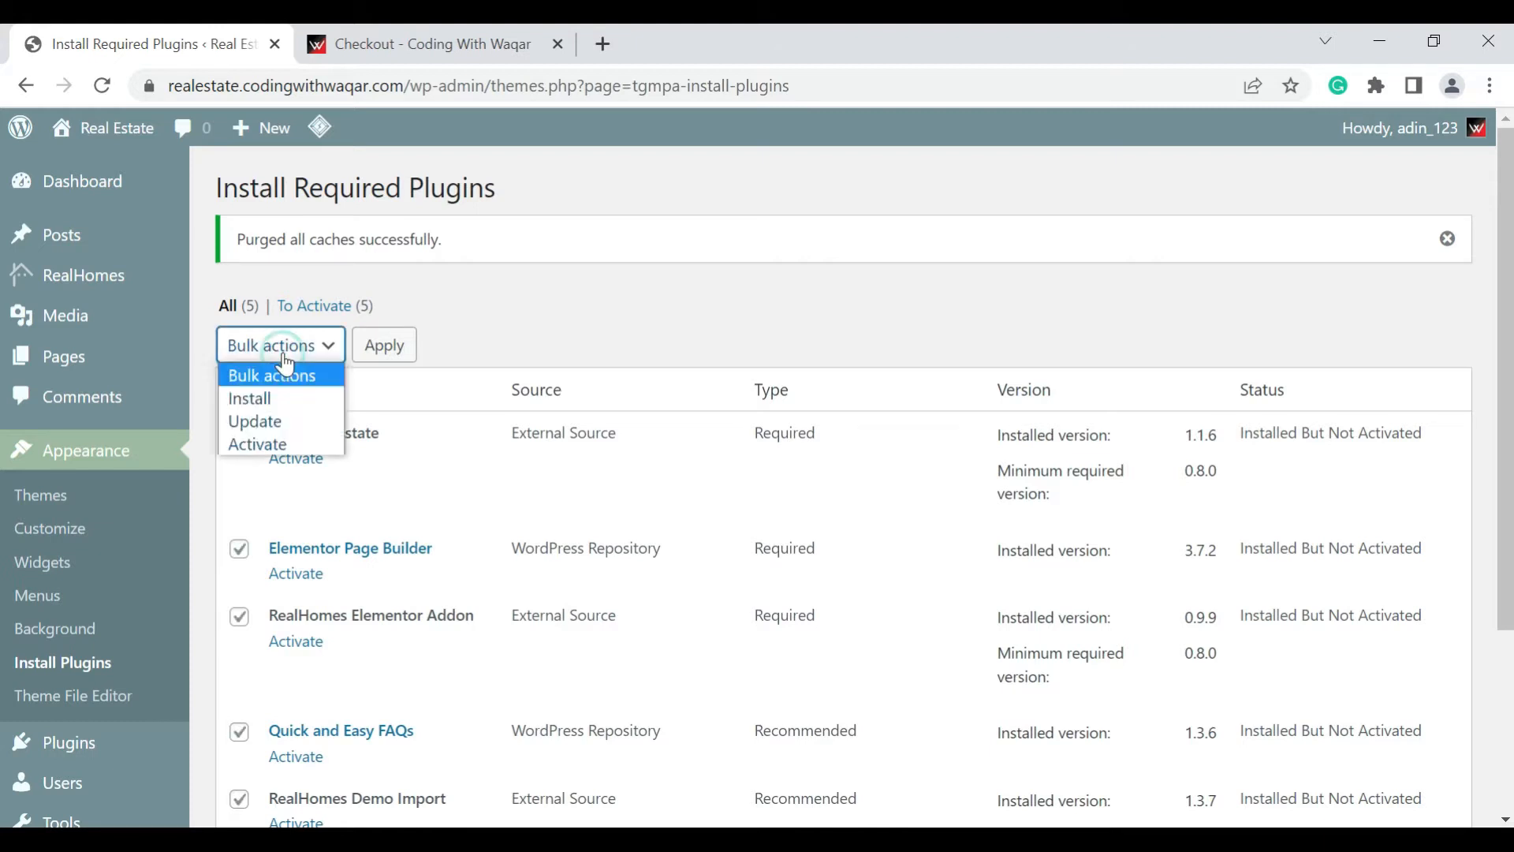
pyautogui.click(312, 443)
pyautogui.click(392, 355)
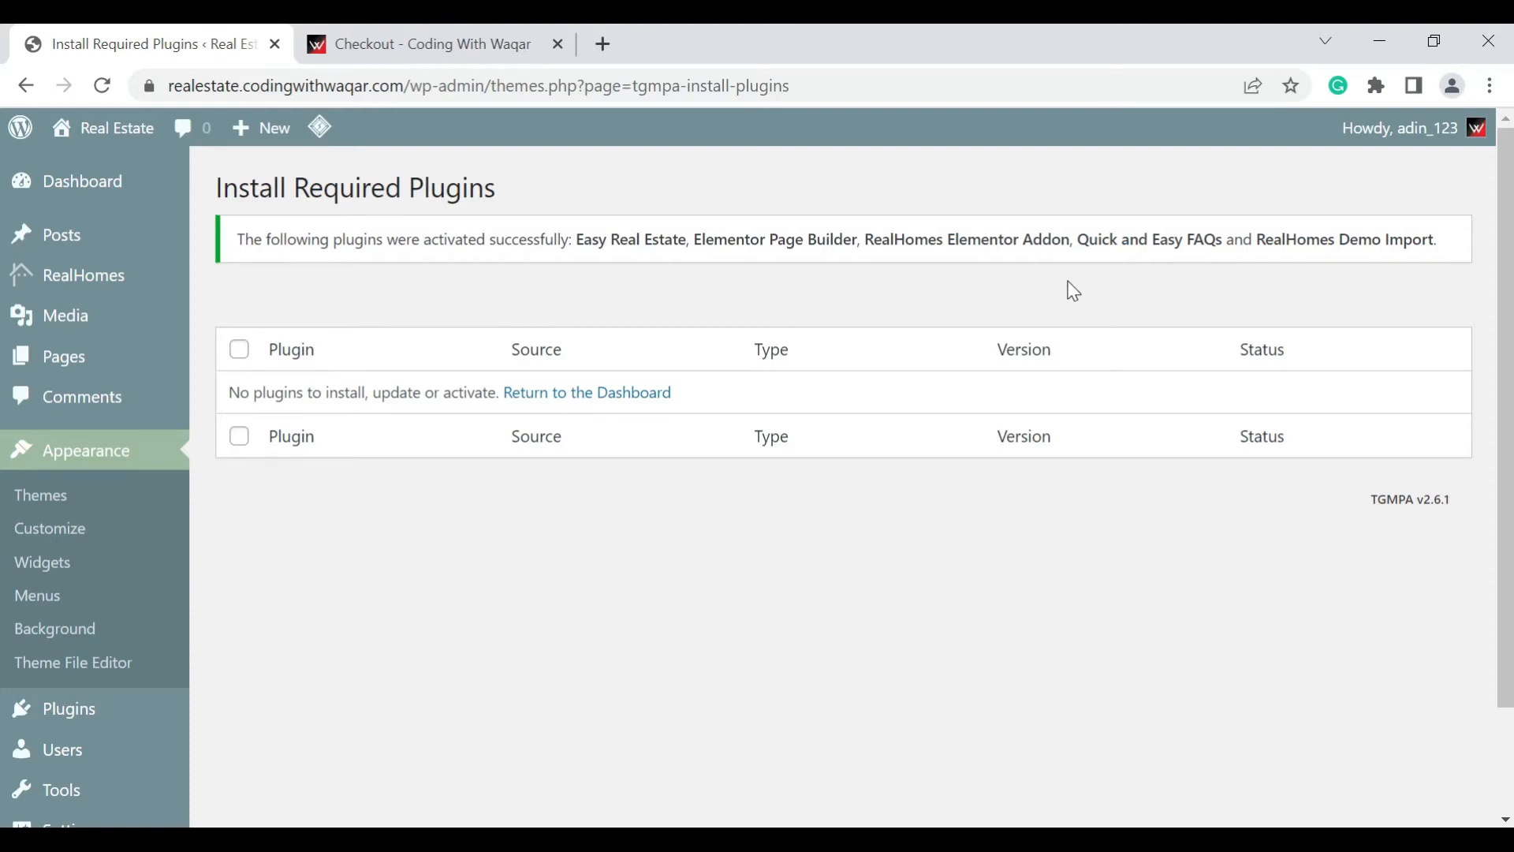
# Return to the WordPress dashboard and open the RealHomes Import Demo Data page
pyautogui.scroll(-2, 875, 308)
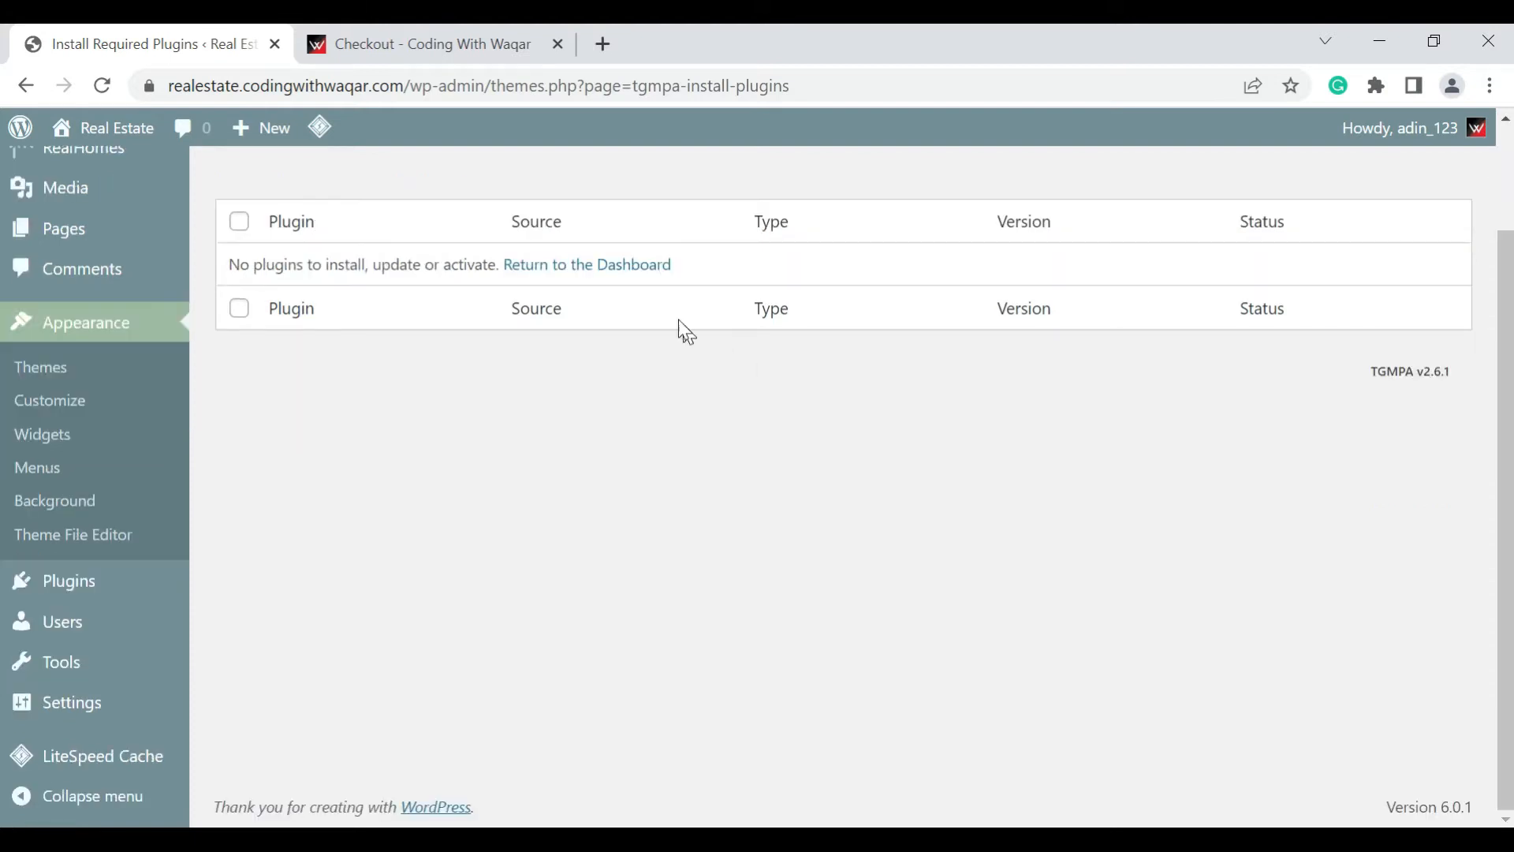
pyautogui.click(625, 282)
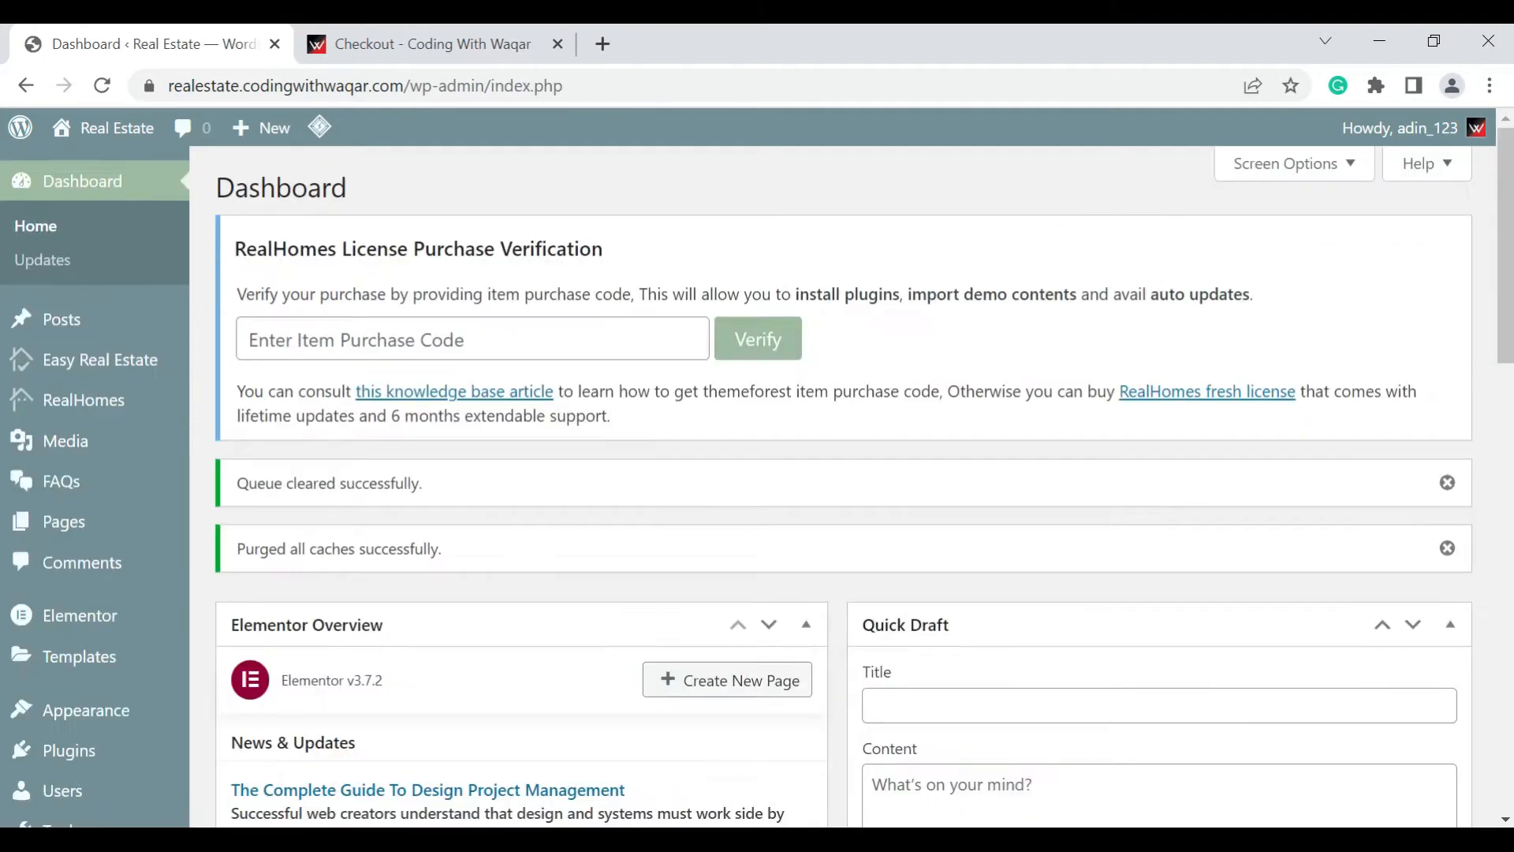
pyautogui.scroll(-3, 108, 575)
pyautogui.moveTo(112, 575)
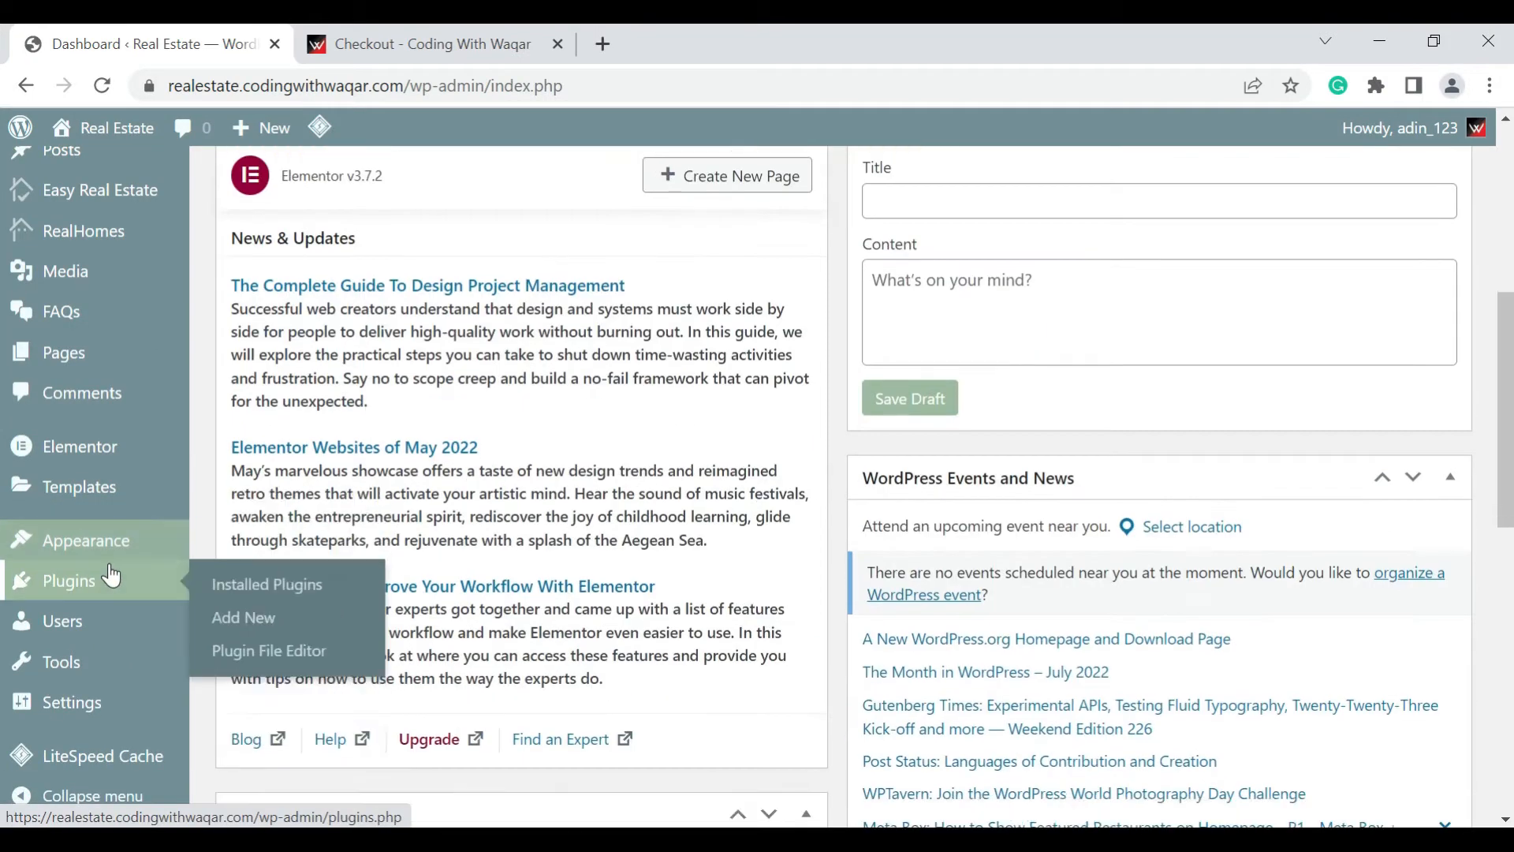
pyautogui.moveTo(111, 541)
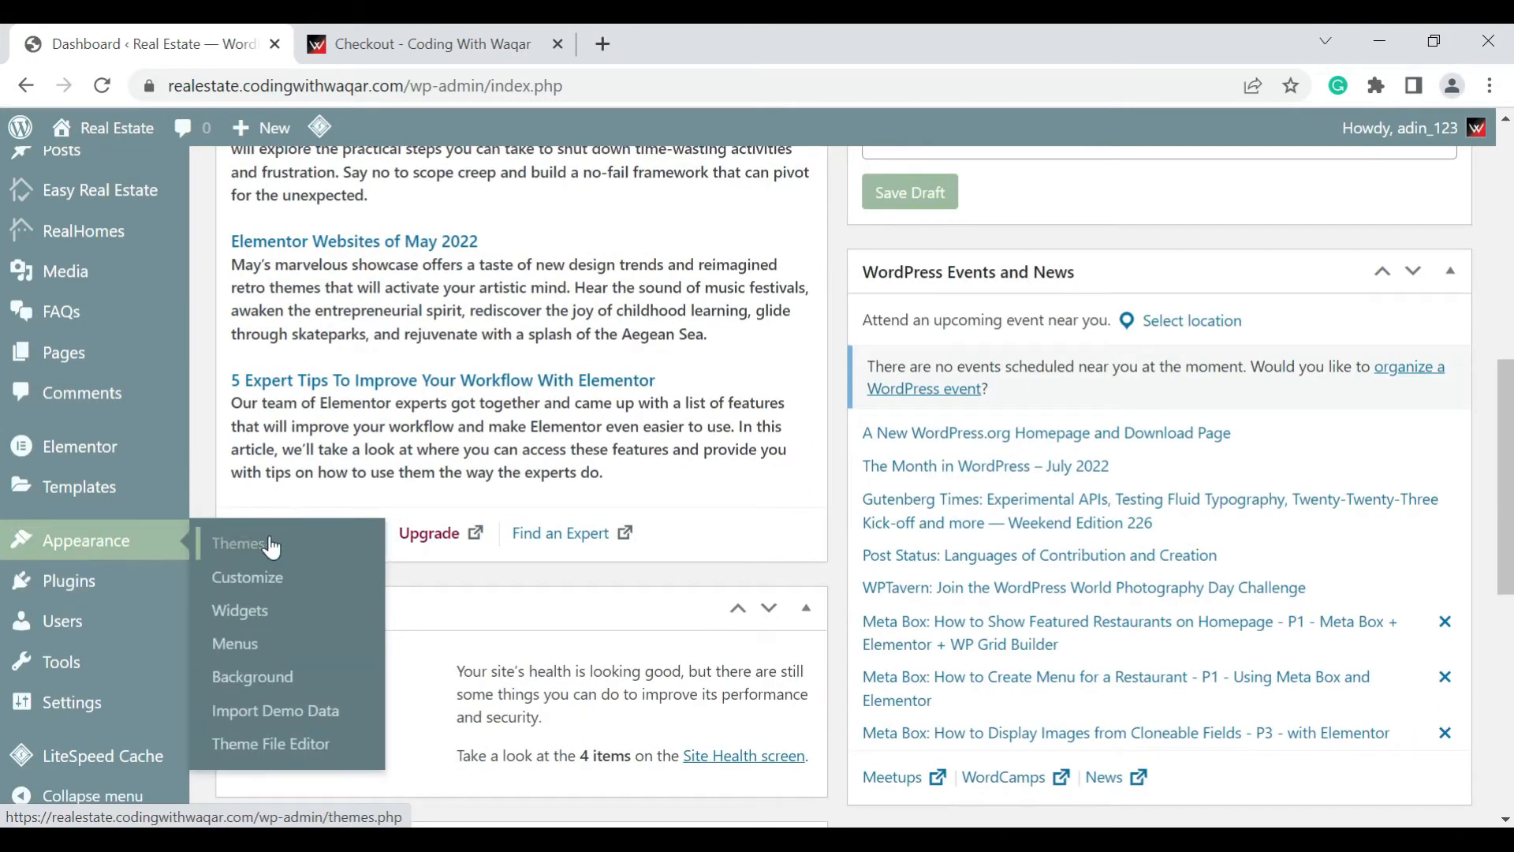
pyautogui.click(266, 716)
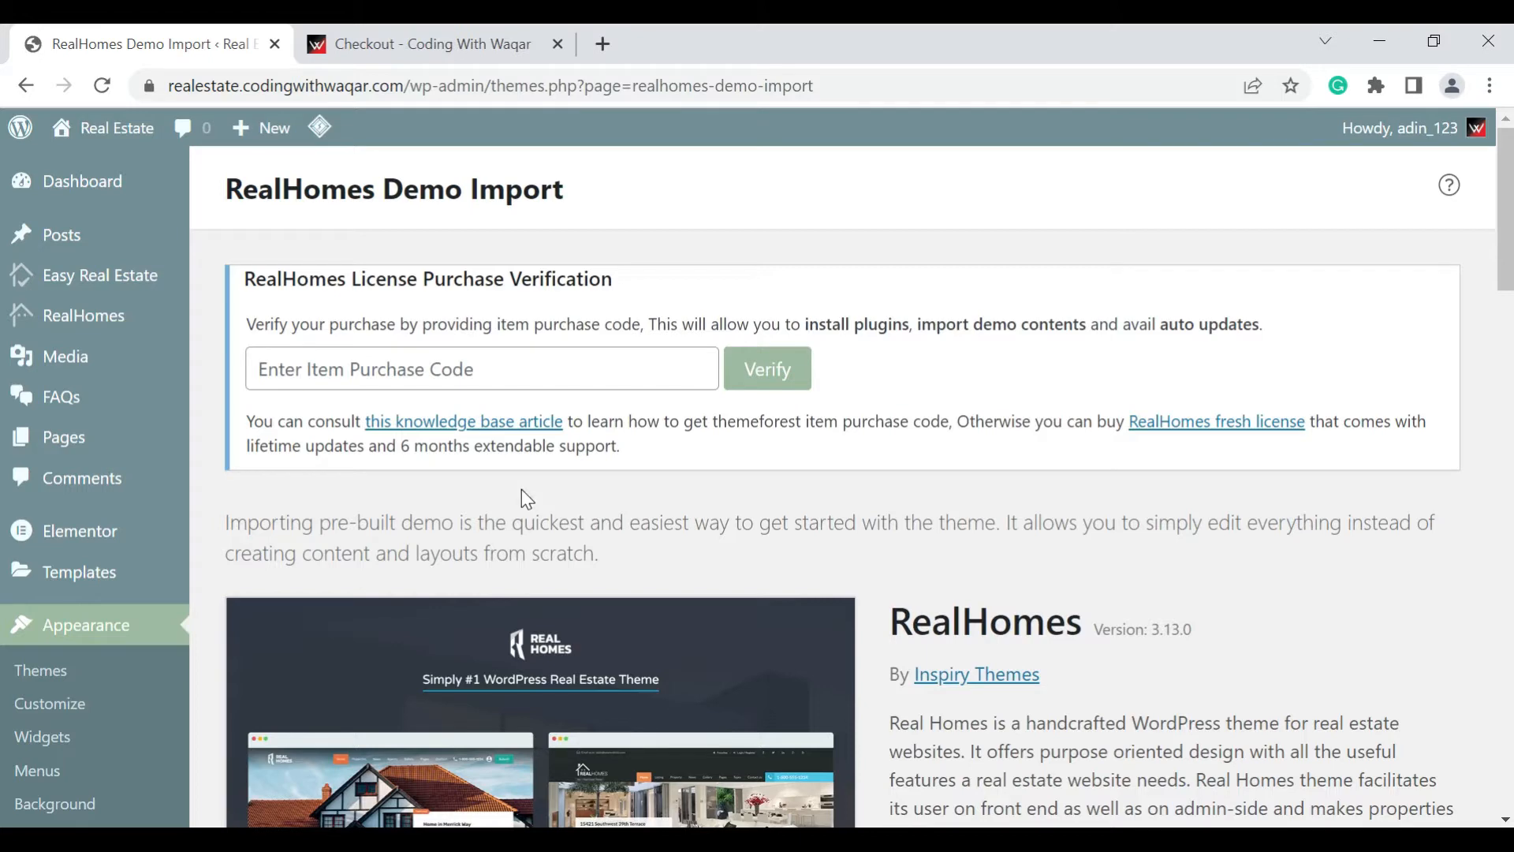
# Filter the RealHomes demo library to show only the Elementor demos
pyautogui.scroll(-5, 623, 499)
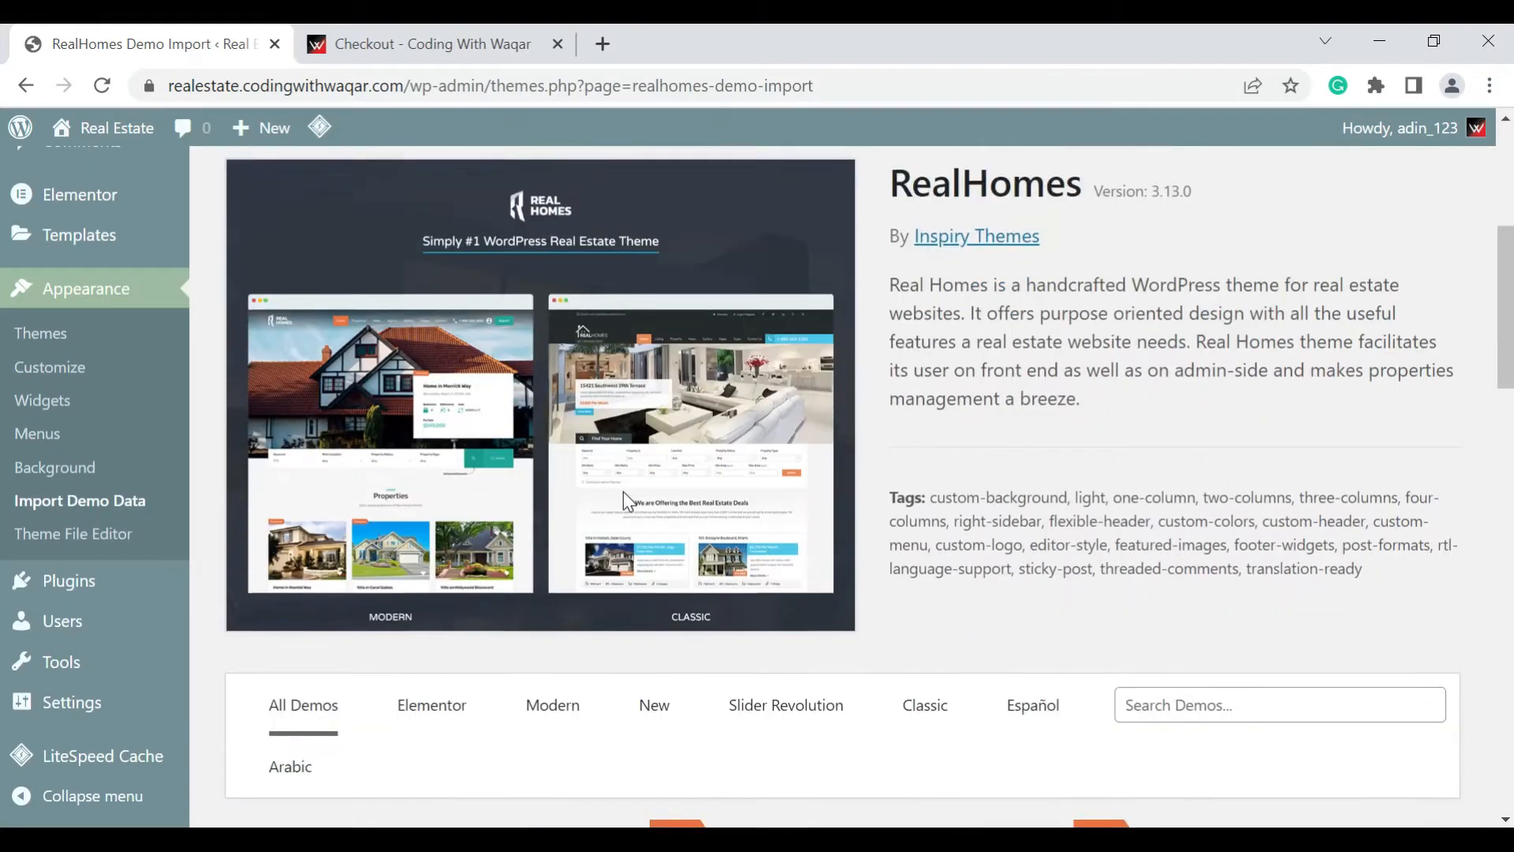
pyautogui.scroll(-2, 624, 492)
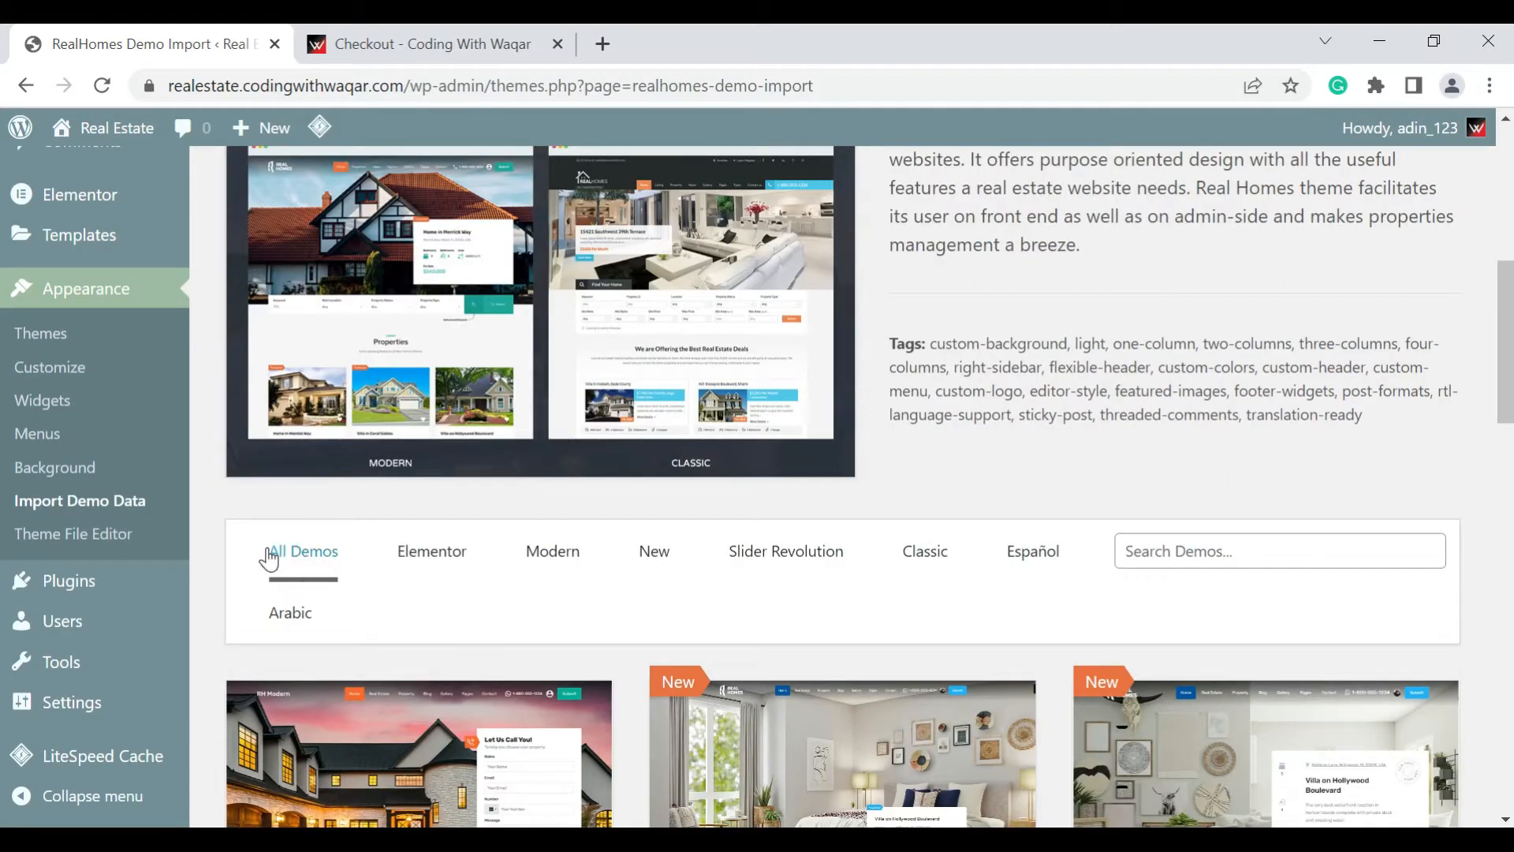
pyautogui.scroll(-1, 613, 563)
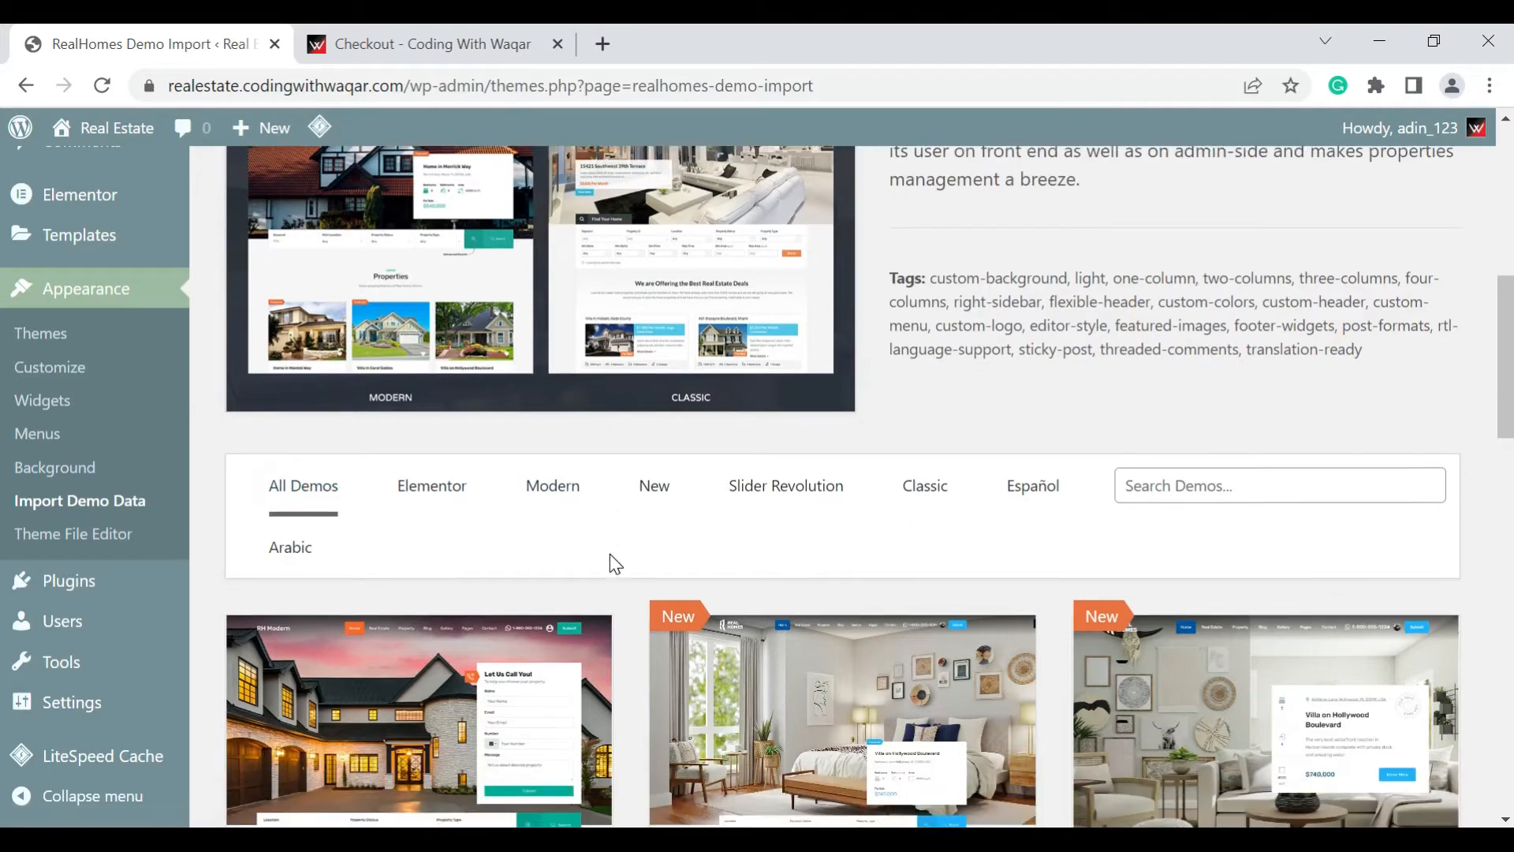
pyautogui.scroll(-2, 609, 553)
pyautogui.click(439, 319)
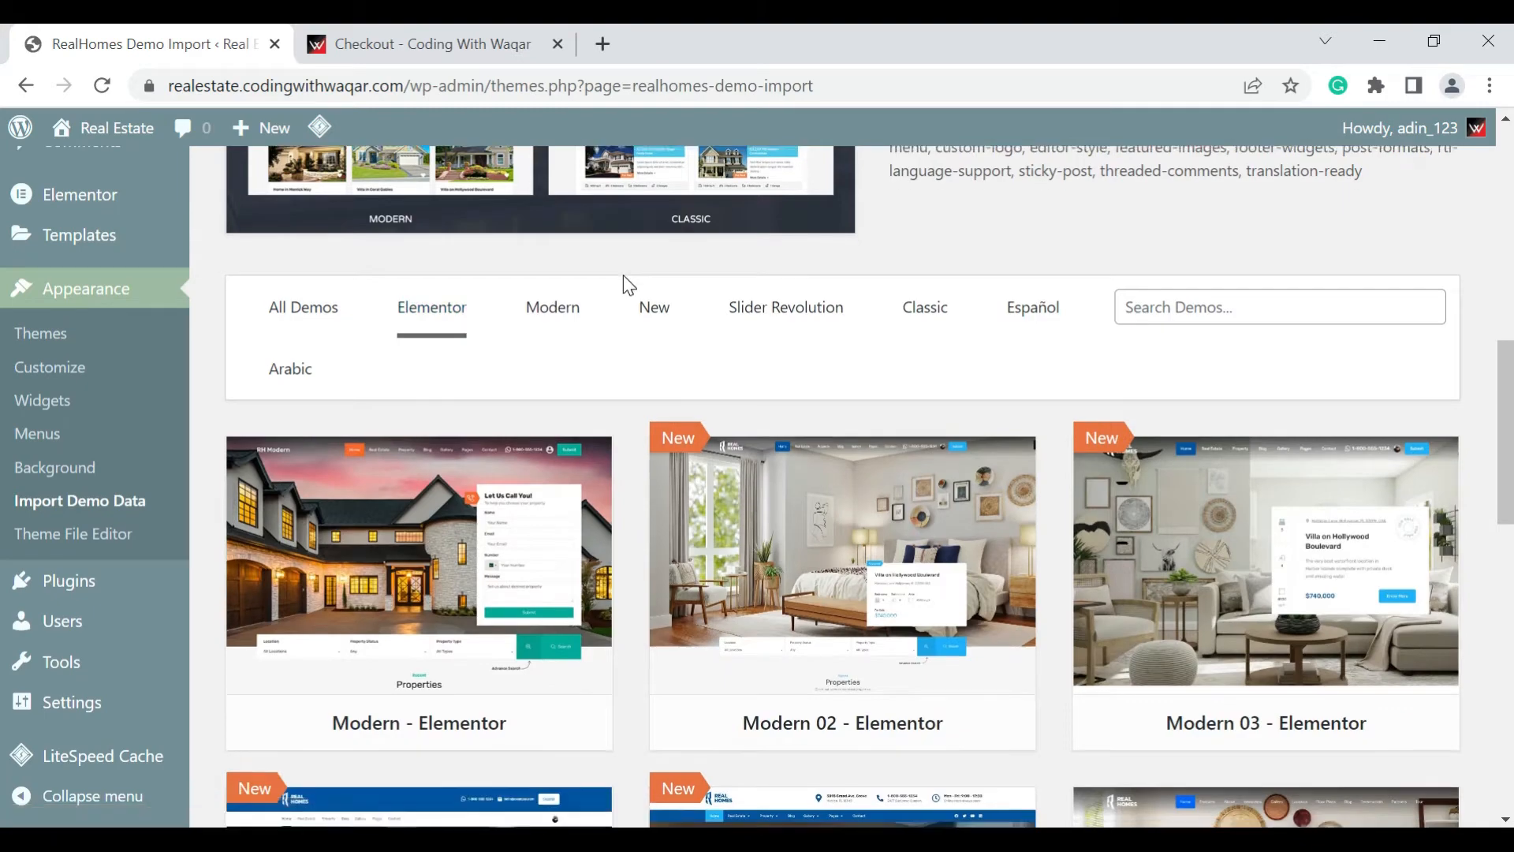
# Browse the available Elementor demos and examine the Modern - Elementor demo as an import candidate
pyautogui.scroll(-3, 628, 284)
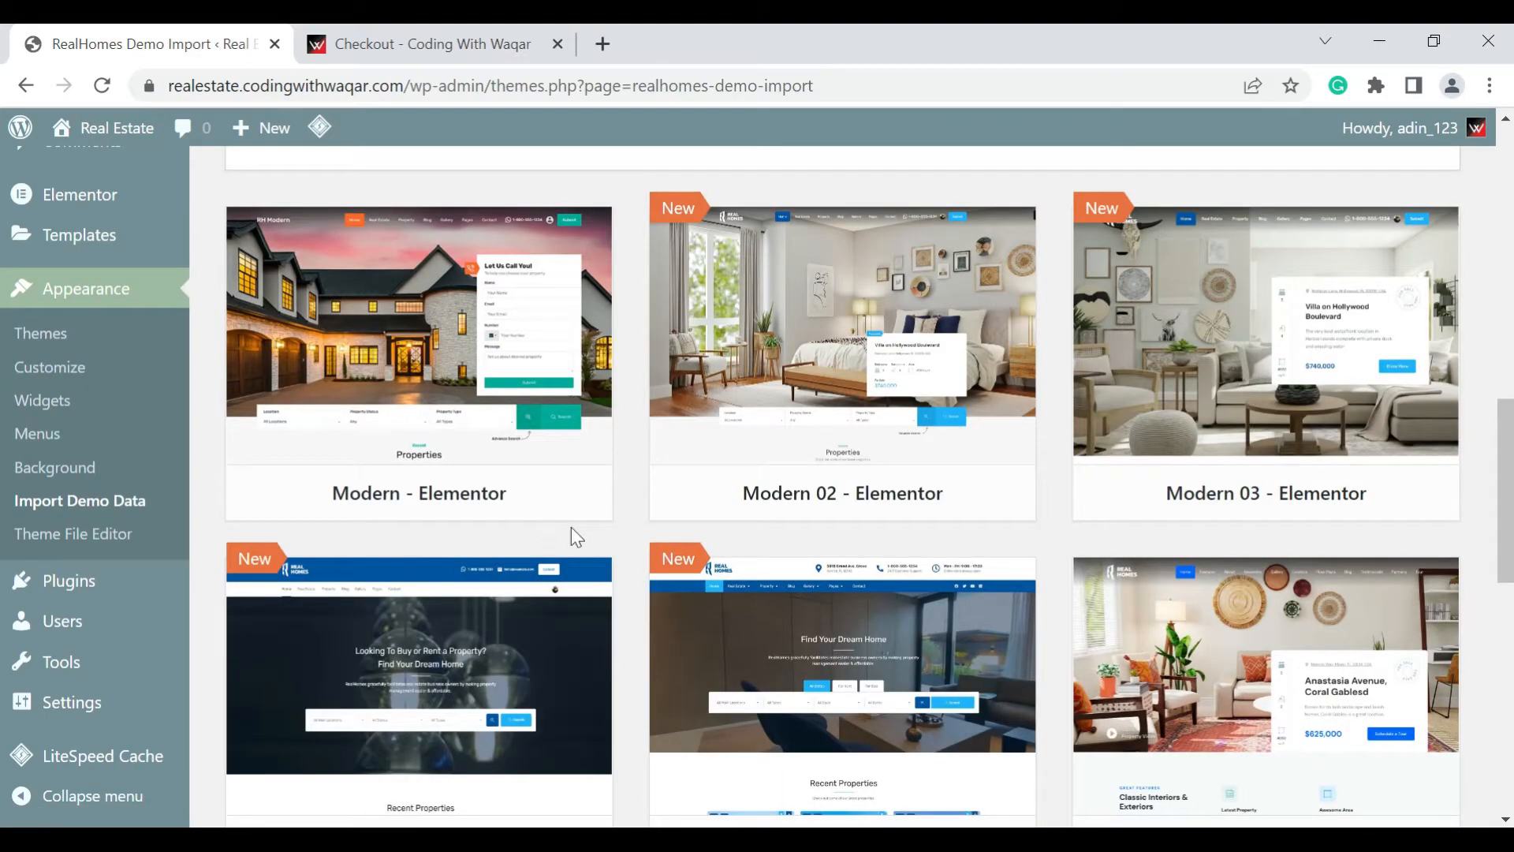
pyautogui.scroll(-3, 678, 514)
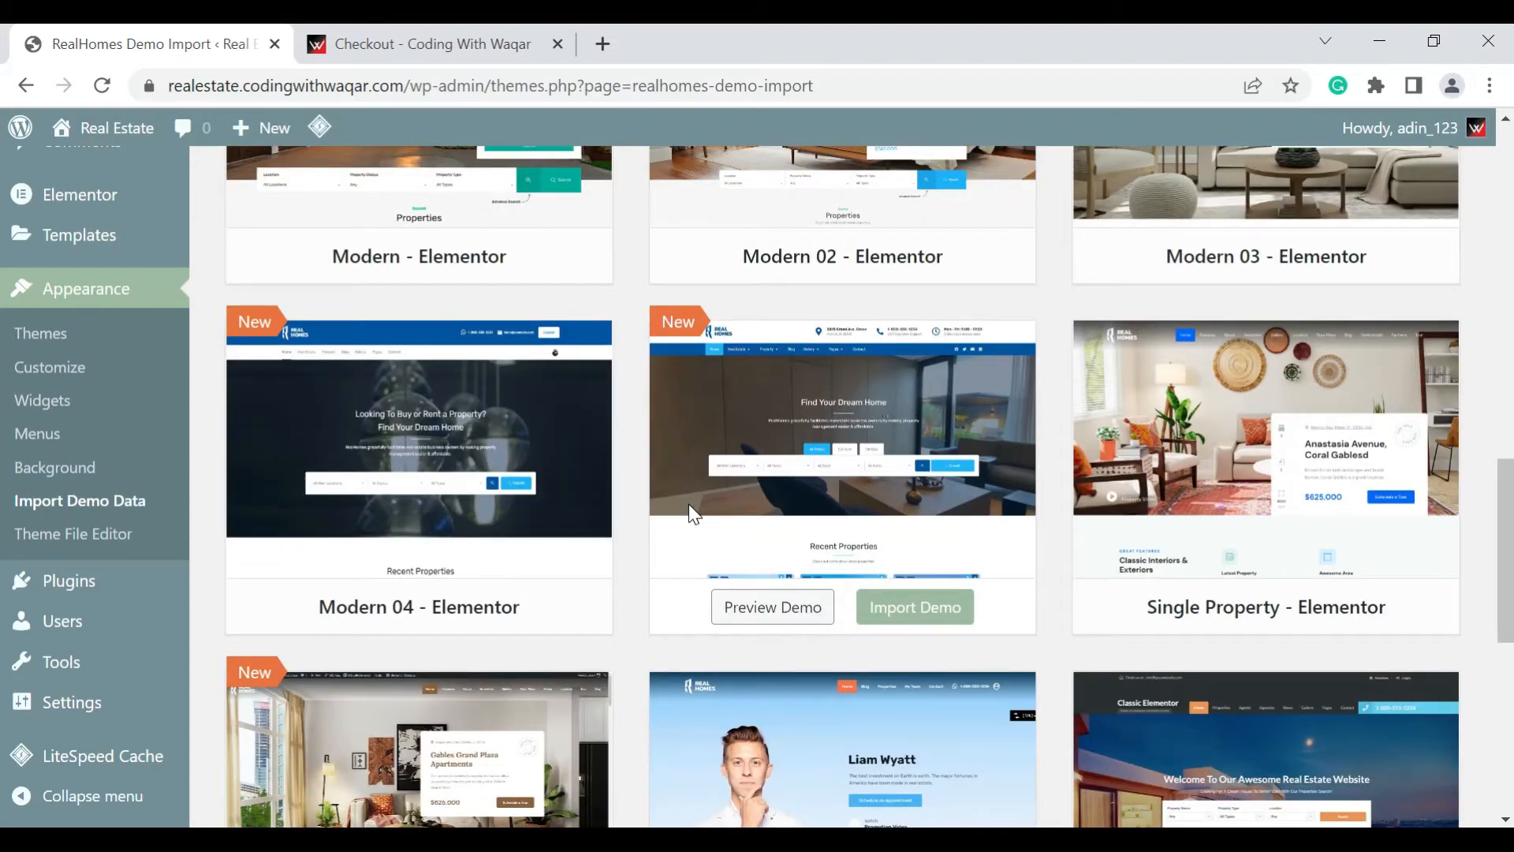
pyautogui.scroll(-3, 690, 509)
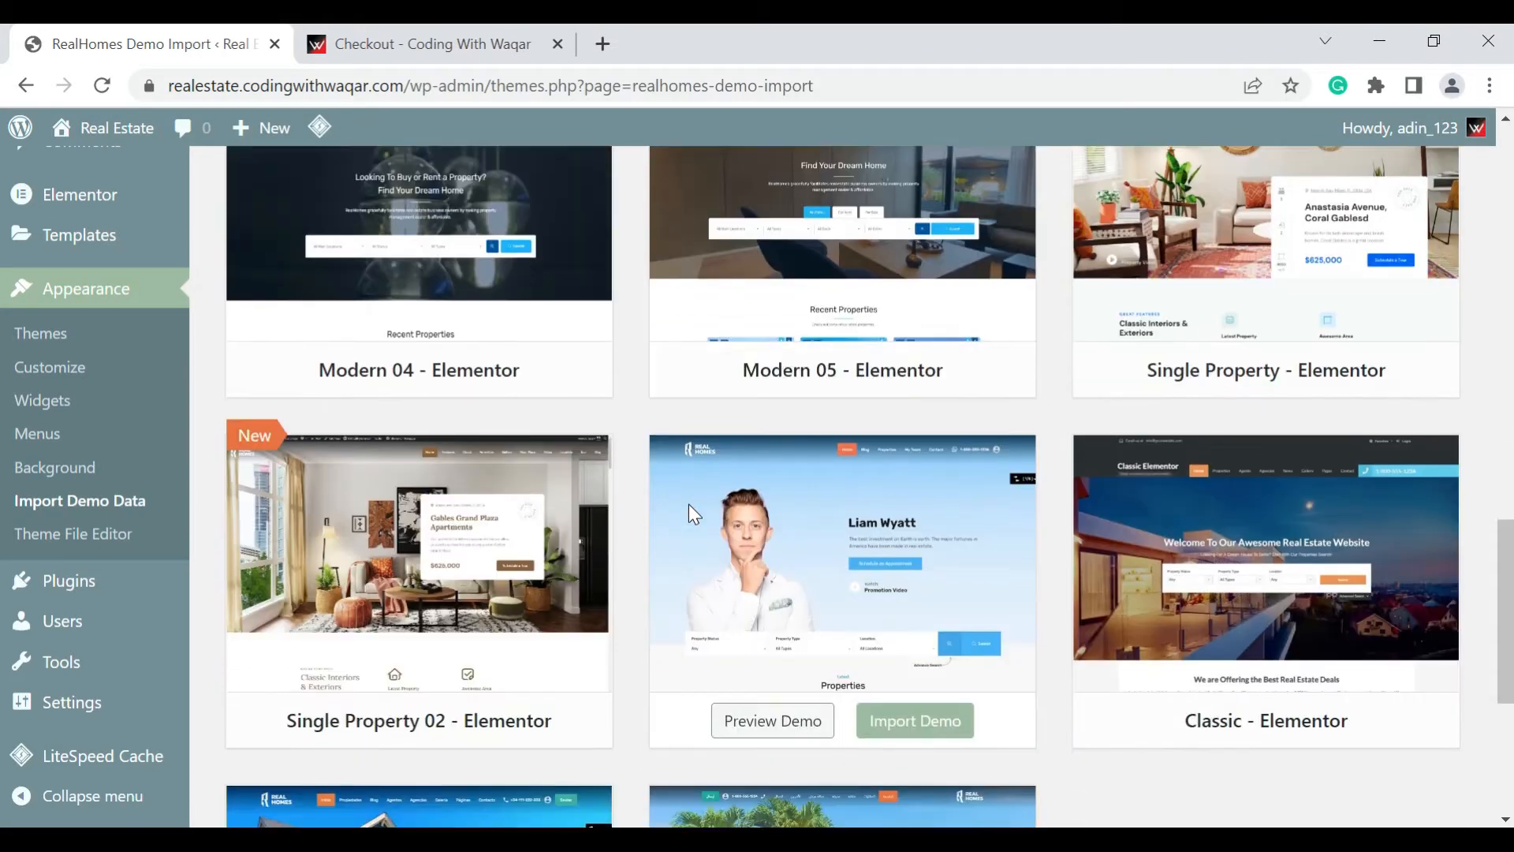
pyautogui.scroll(-3, 690, 513)
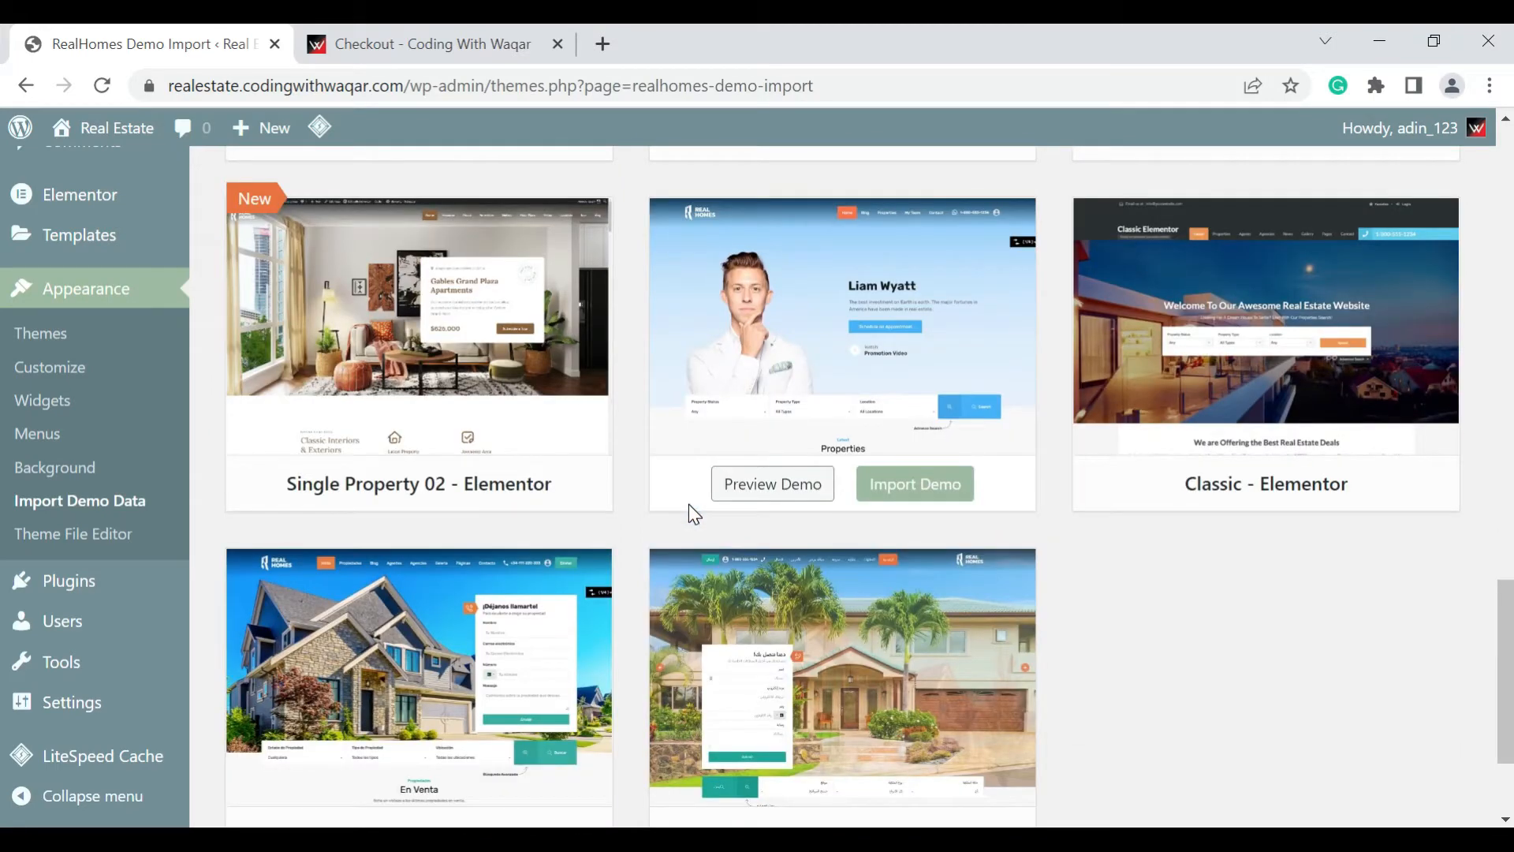
pyautogui.scroll(-4, 689, 505)
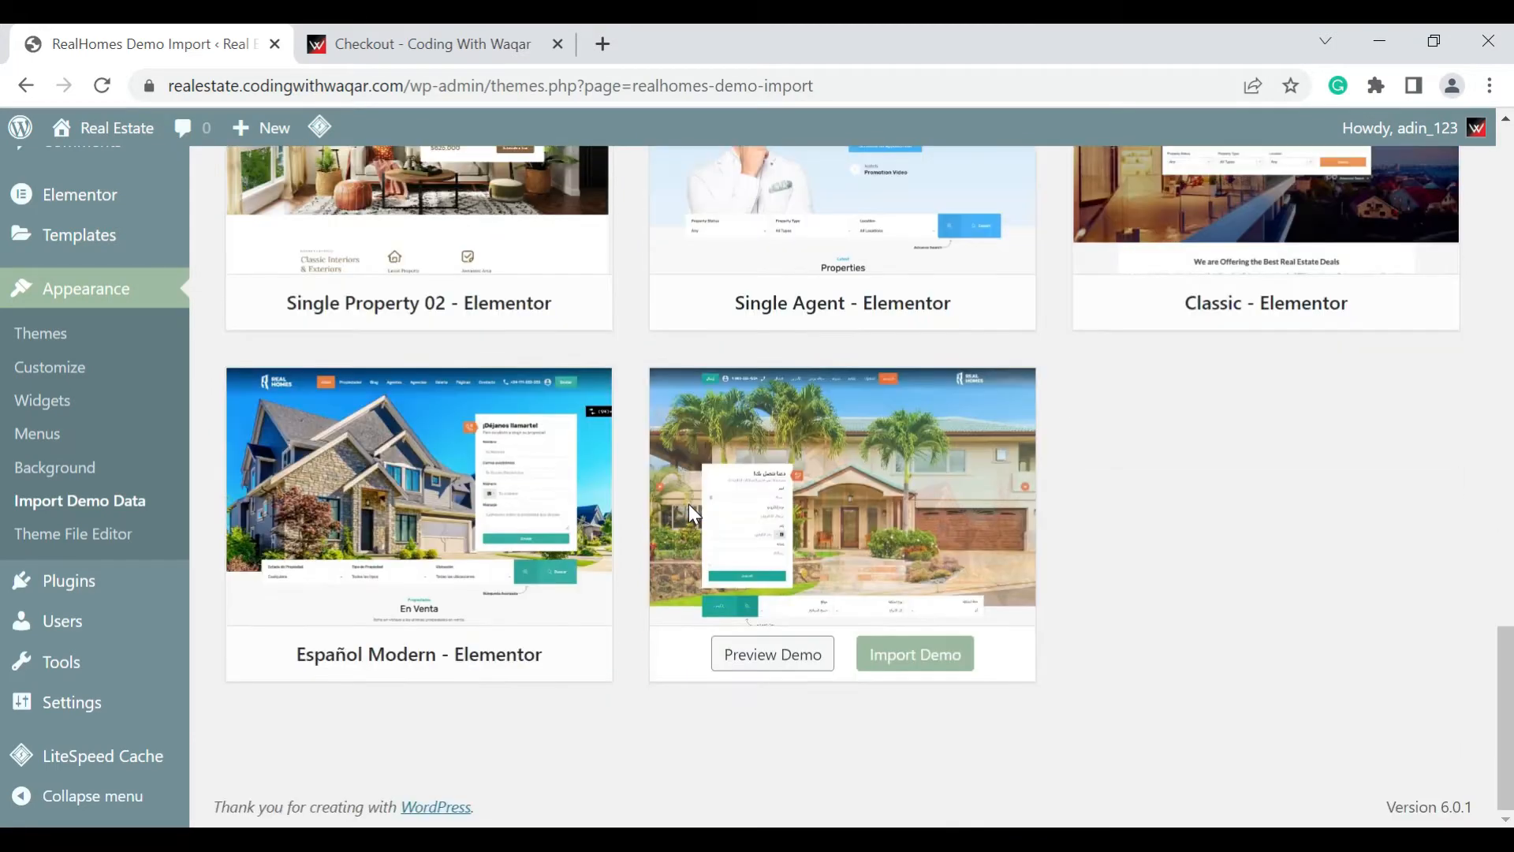
pyautogui.scroll(3, 688, 505)
pyautogui.scroll(8, 689, 504)
pyautogui.scroll(2, 690, 575)
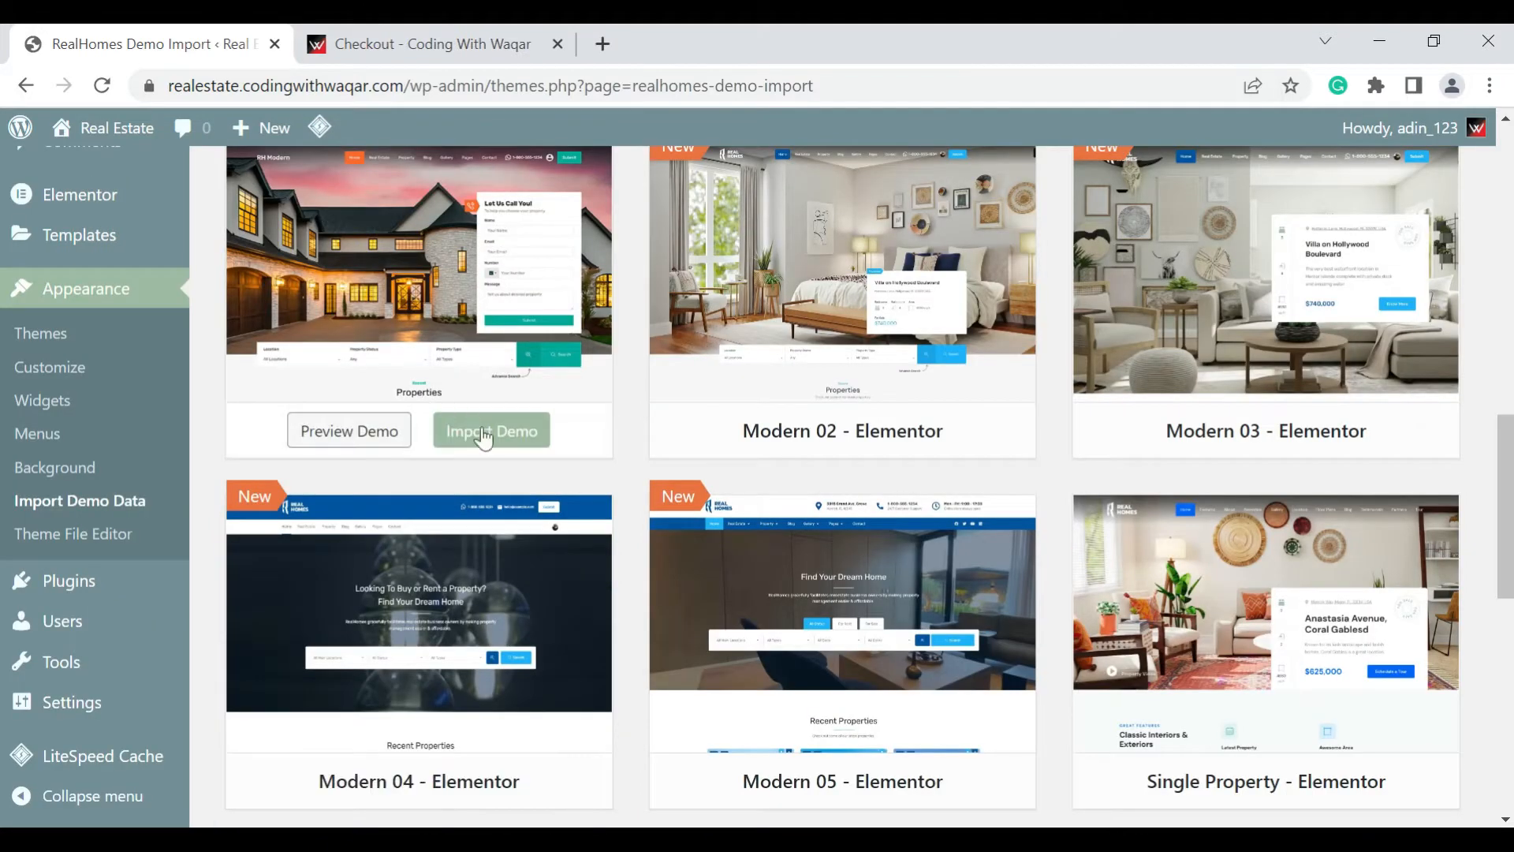
pyautogui.scroll(2, 484, 444)
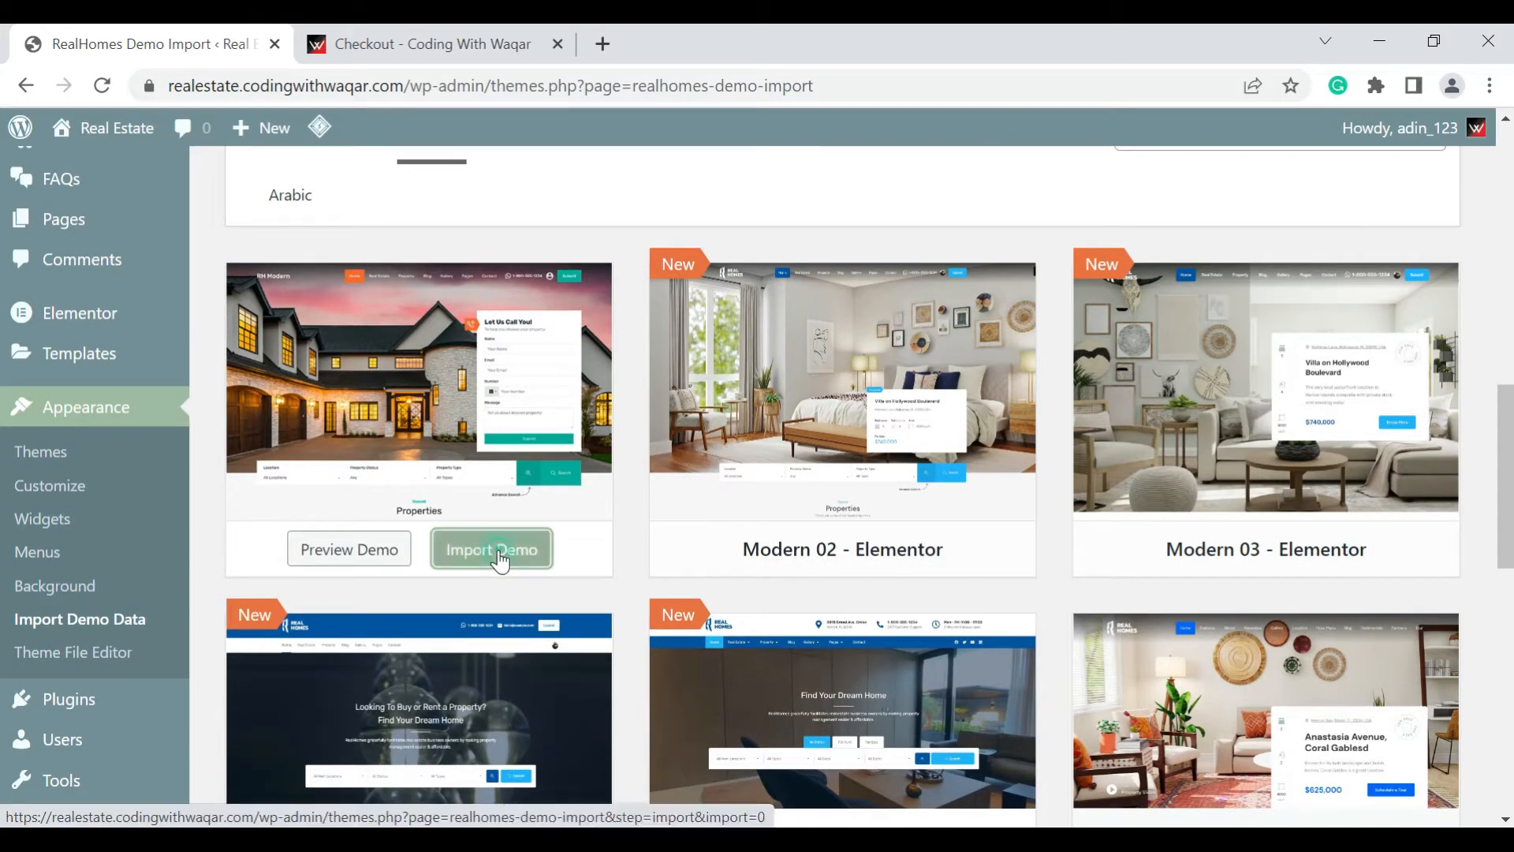
# Import the Modern - Elementor demo, continuing past the list of its required plugins
pyautogui.click(500, 559)
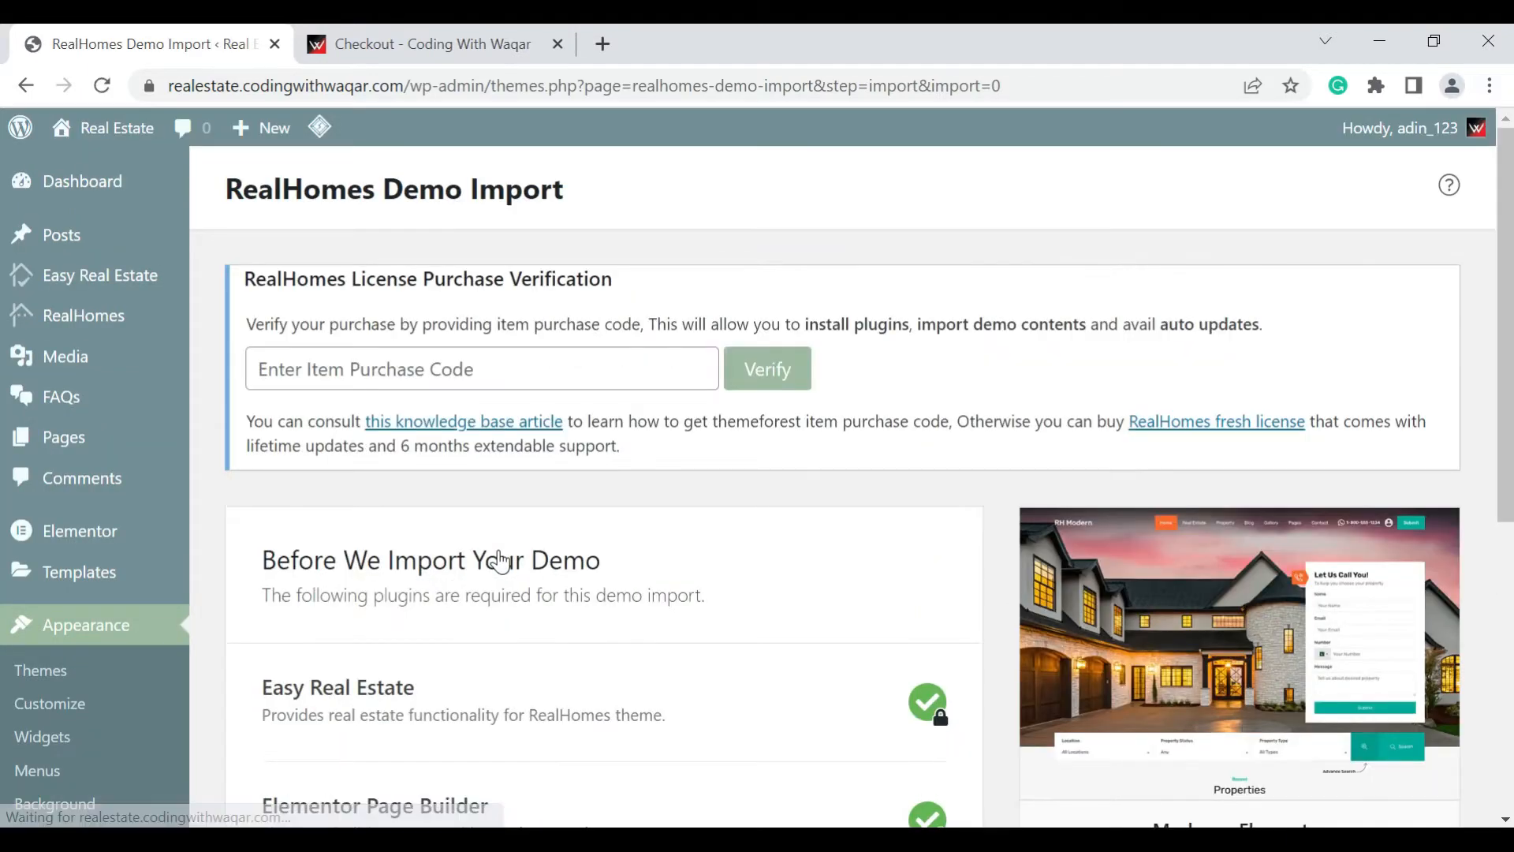
pyautogui.scroll(-3, 501, 561)
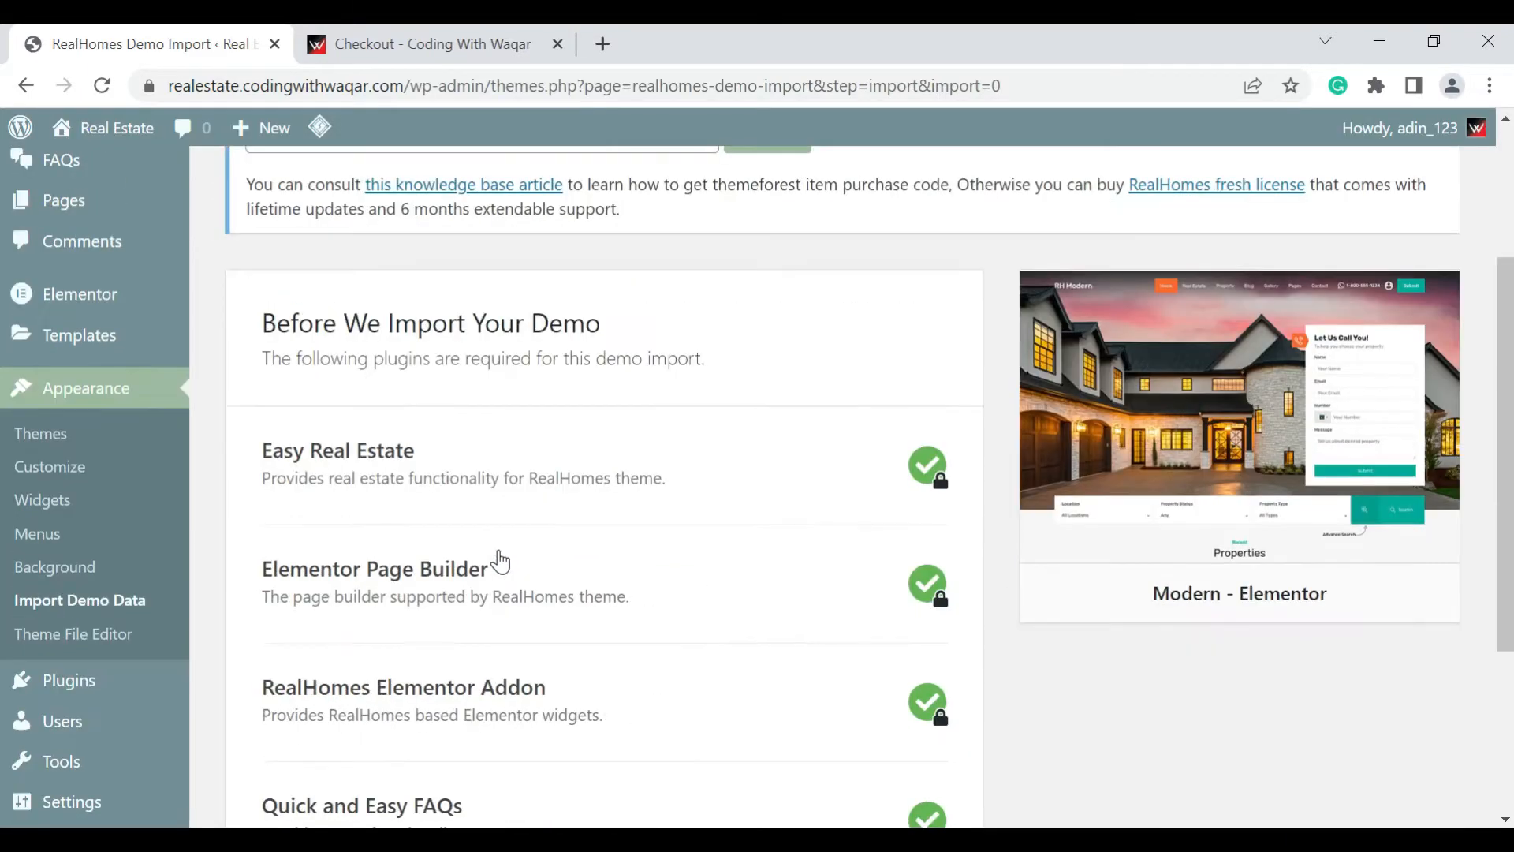
pyautogui.scroll(-3, 500, 561)
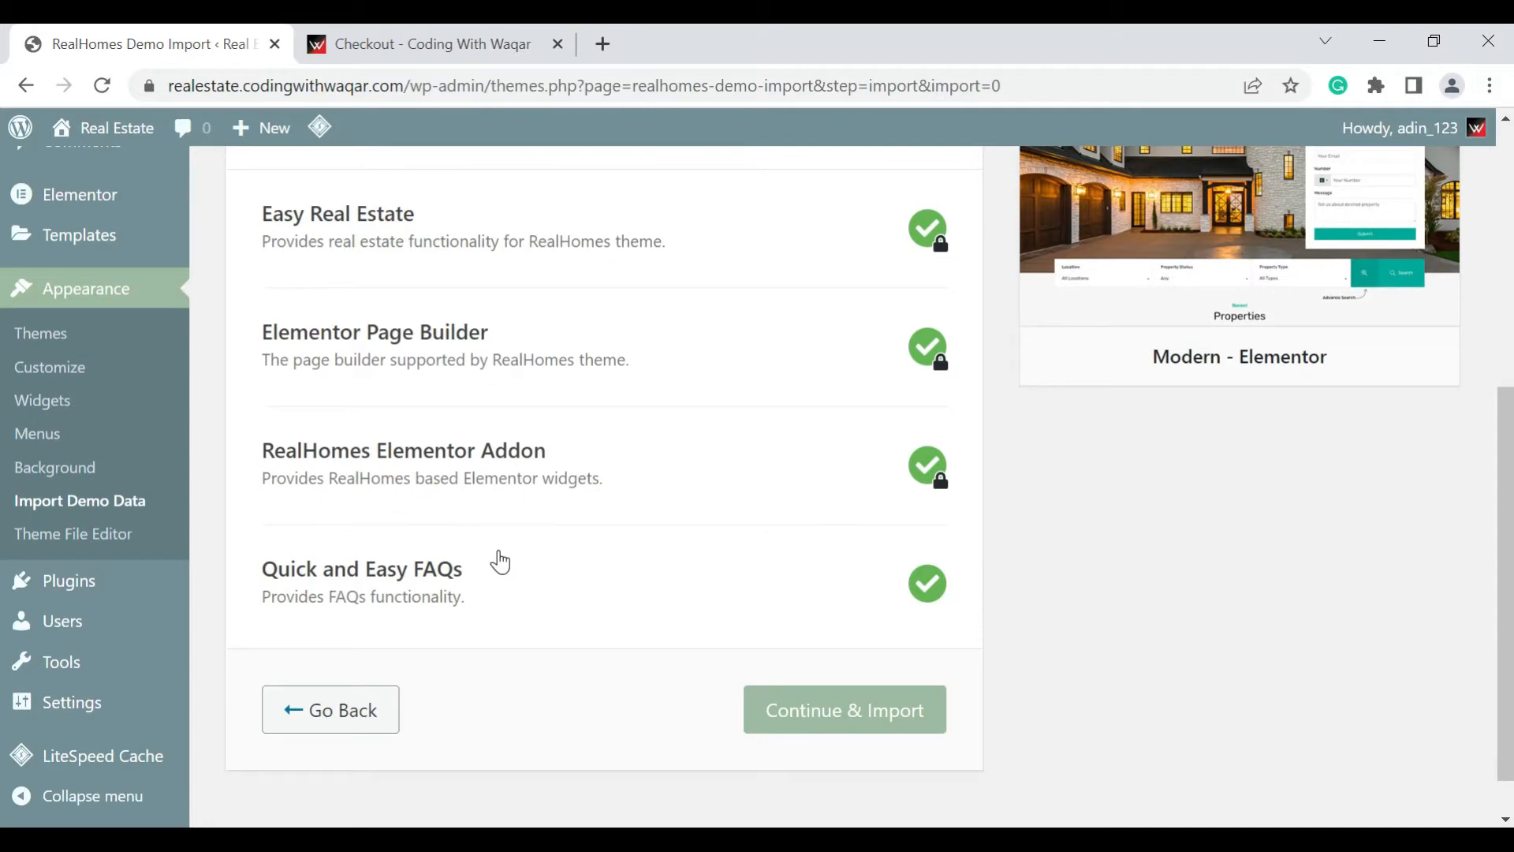
pyautogui.click(825, 712)
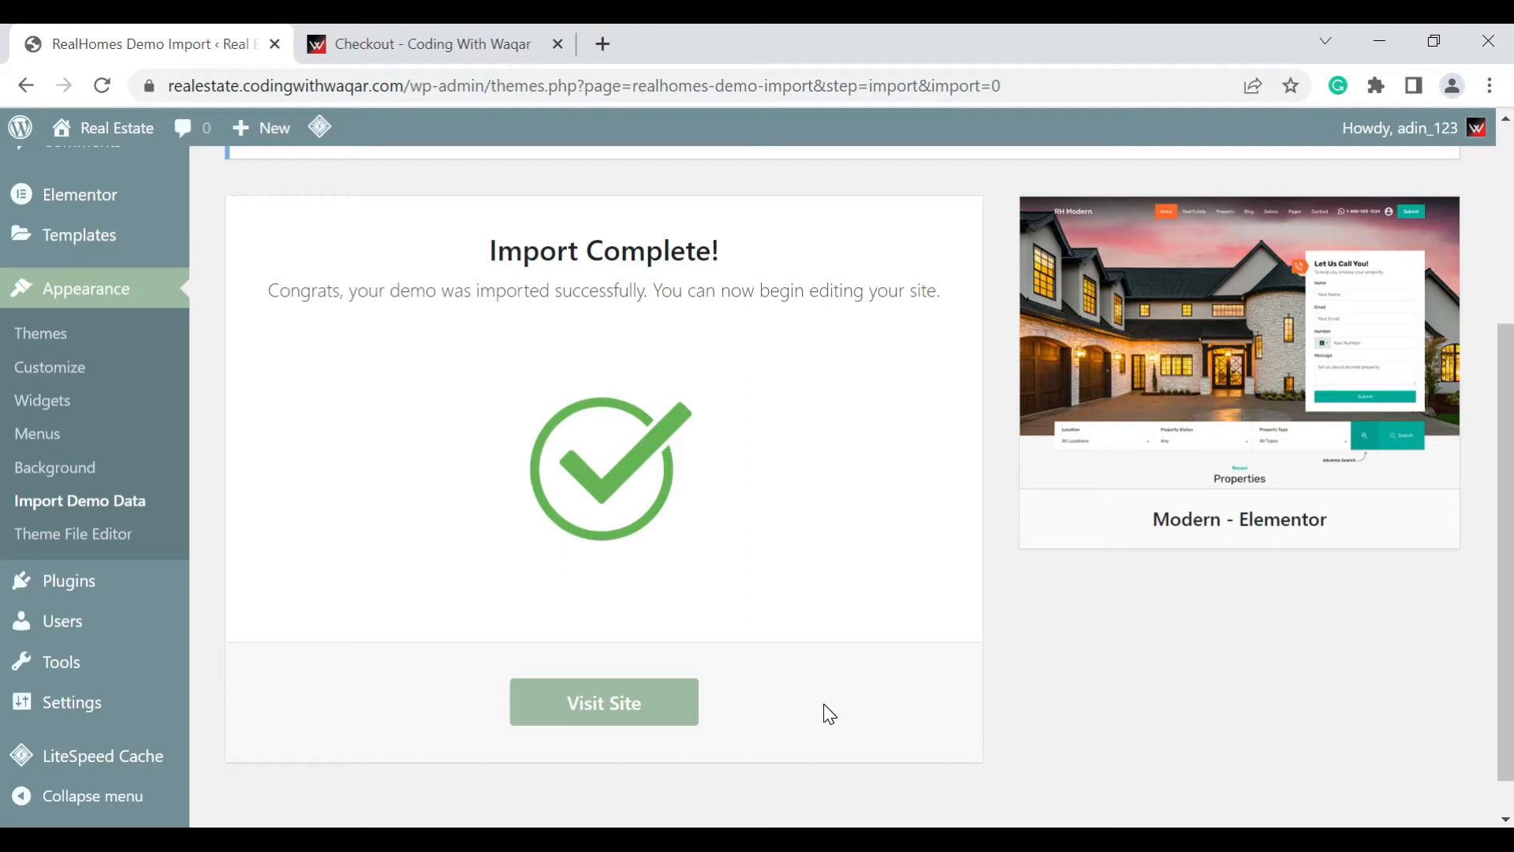
# Open the imported site's homepage in a new browser tab and switch to it
pyautogui.rightClick(648, 696)
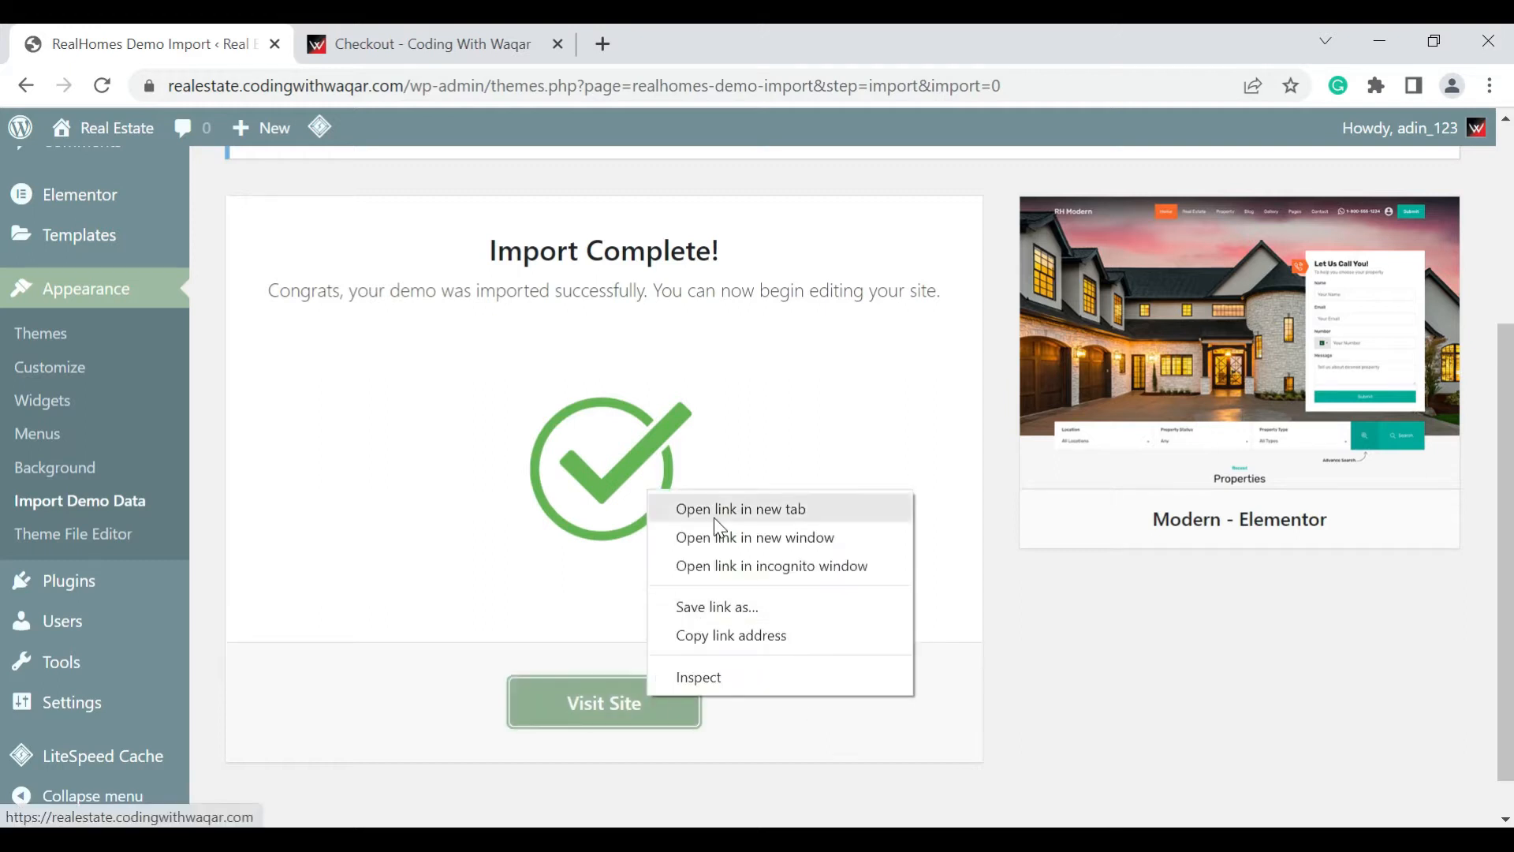
pyautogui.click(714, 519)
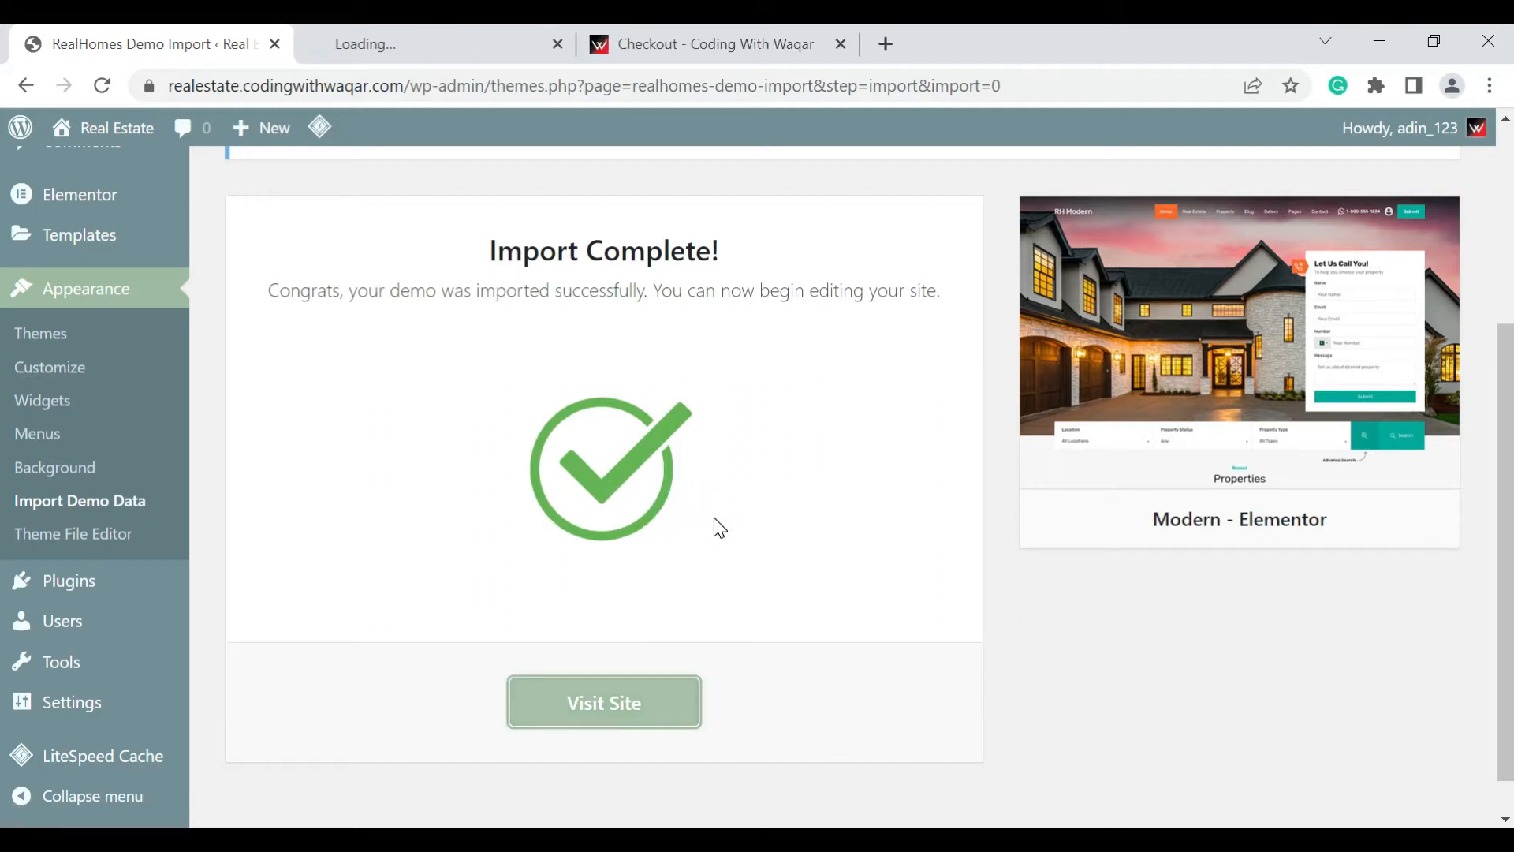
pyautogui.scroll(5, 719, 526)
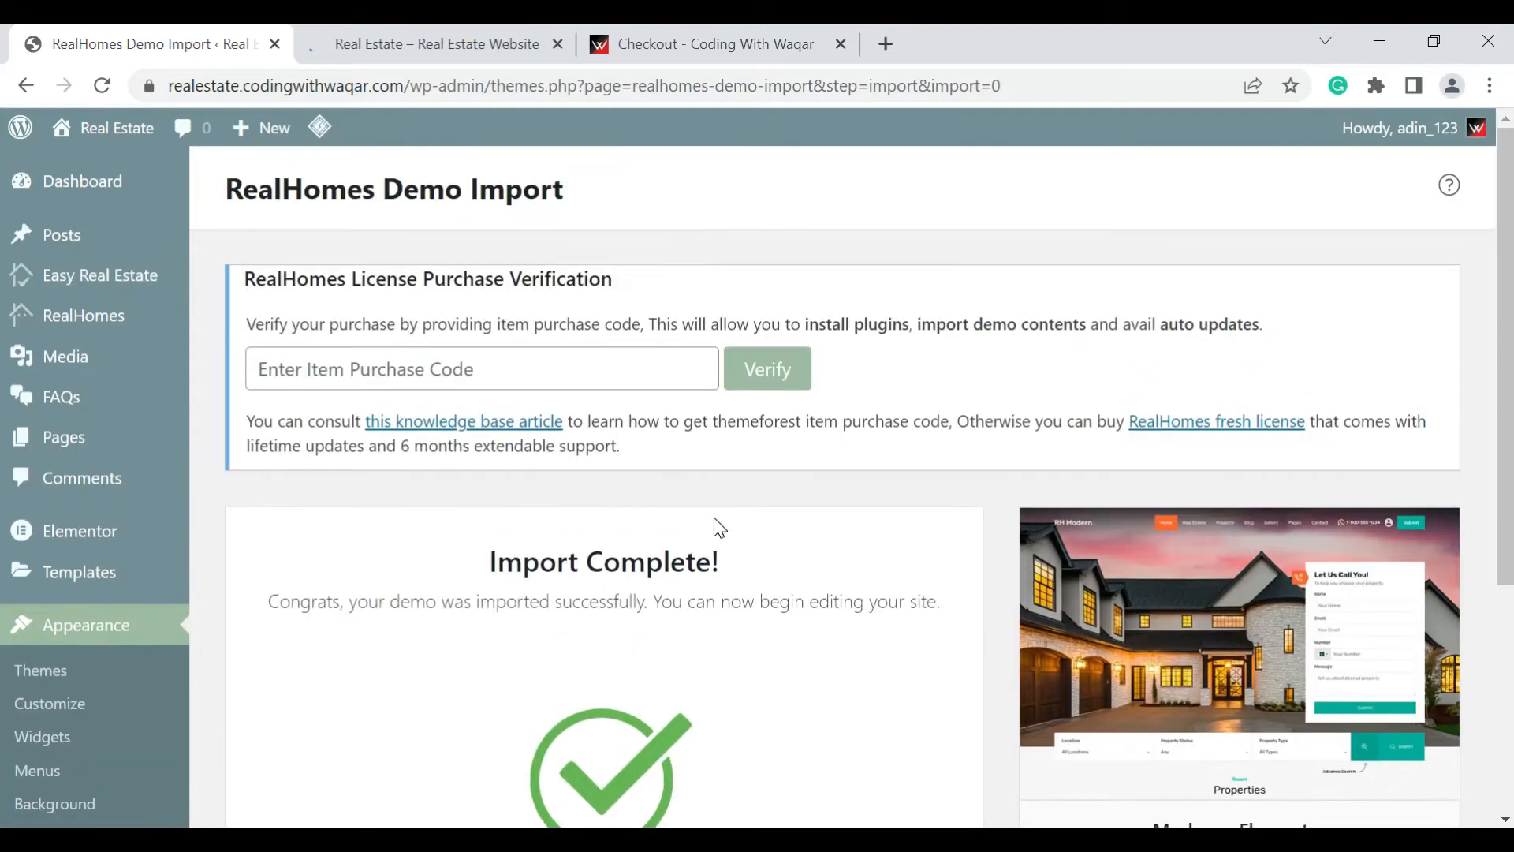
pyautogui.click(429, 29)
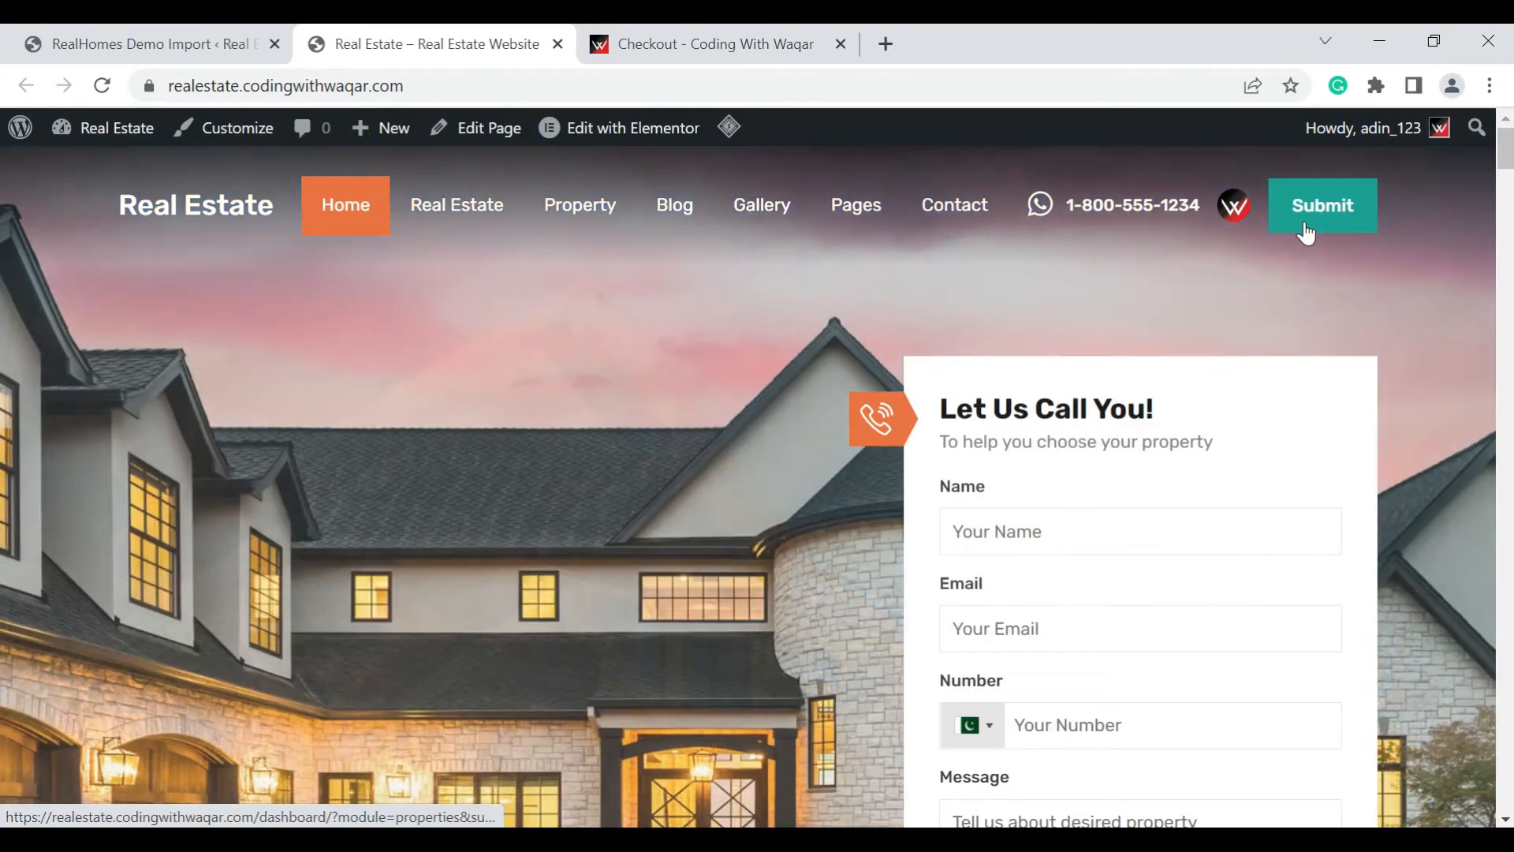
# Examine the homepage's header, contact form and property search, and open the Home in Merrick Way listing in a new tab
pyautogui.scroll(-2, 1306, 234)
pyautogui.scroll(2, 1307, 234)
pyautogui.scroll(-1, 1307, 234)
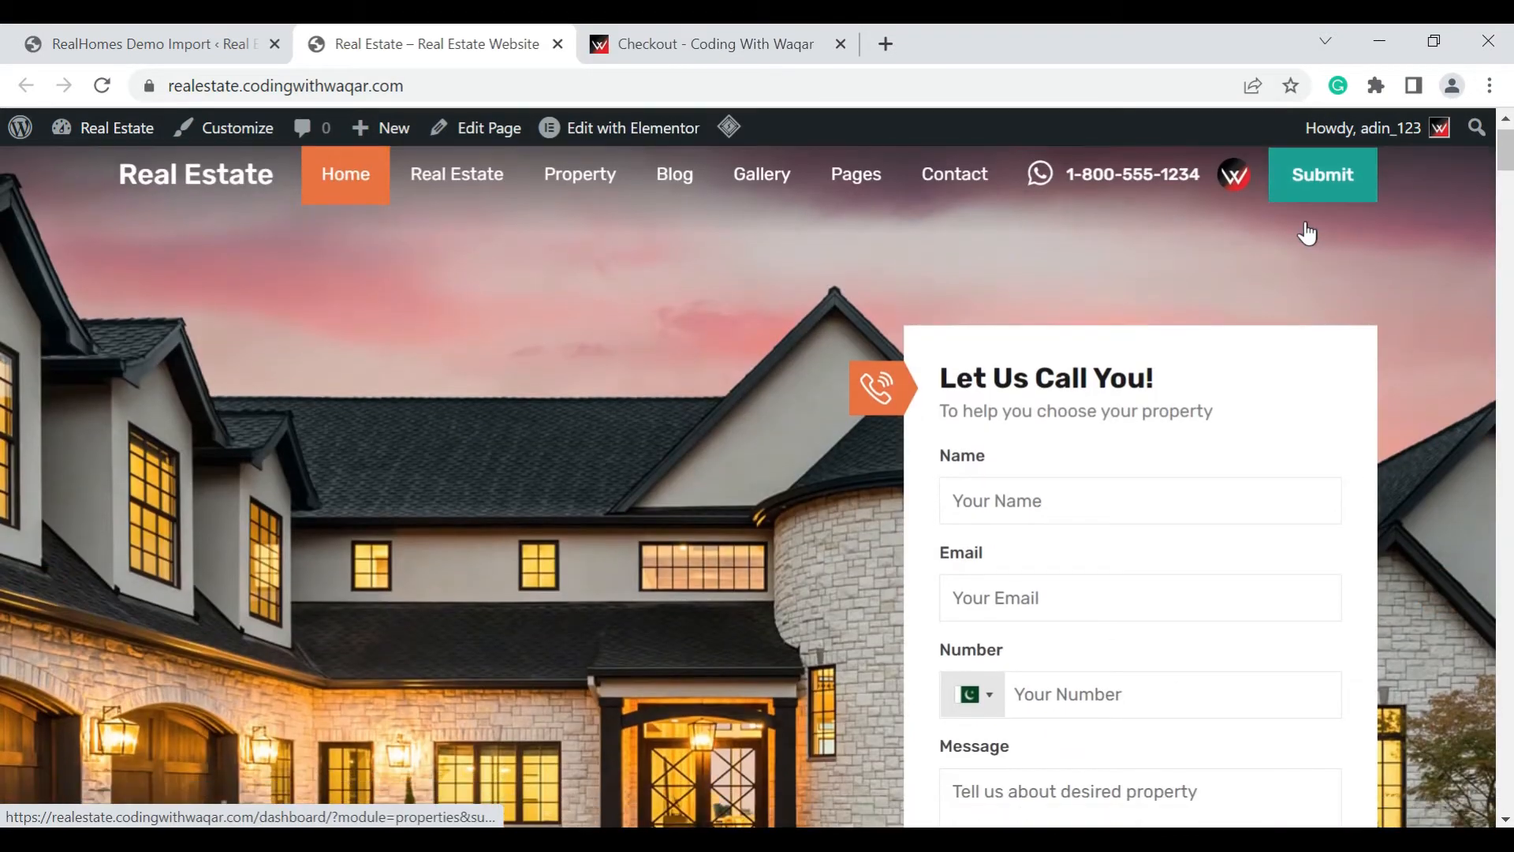
pyautogui.scroll(-3, 1307, 234)
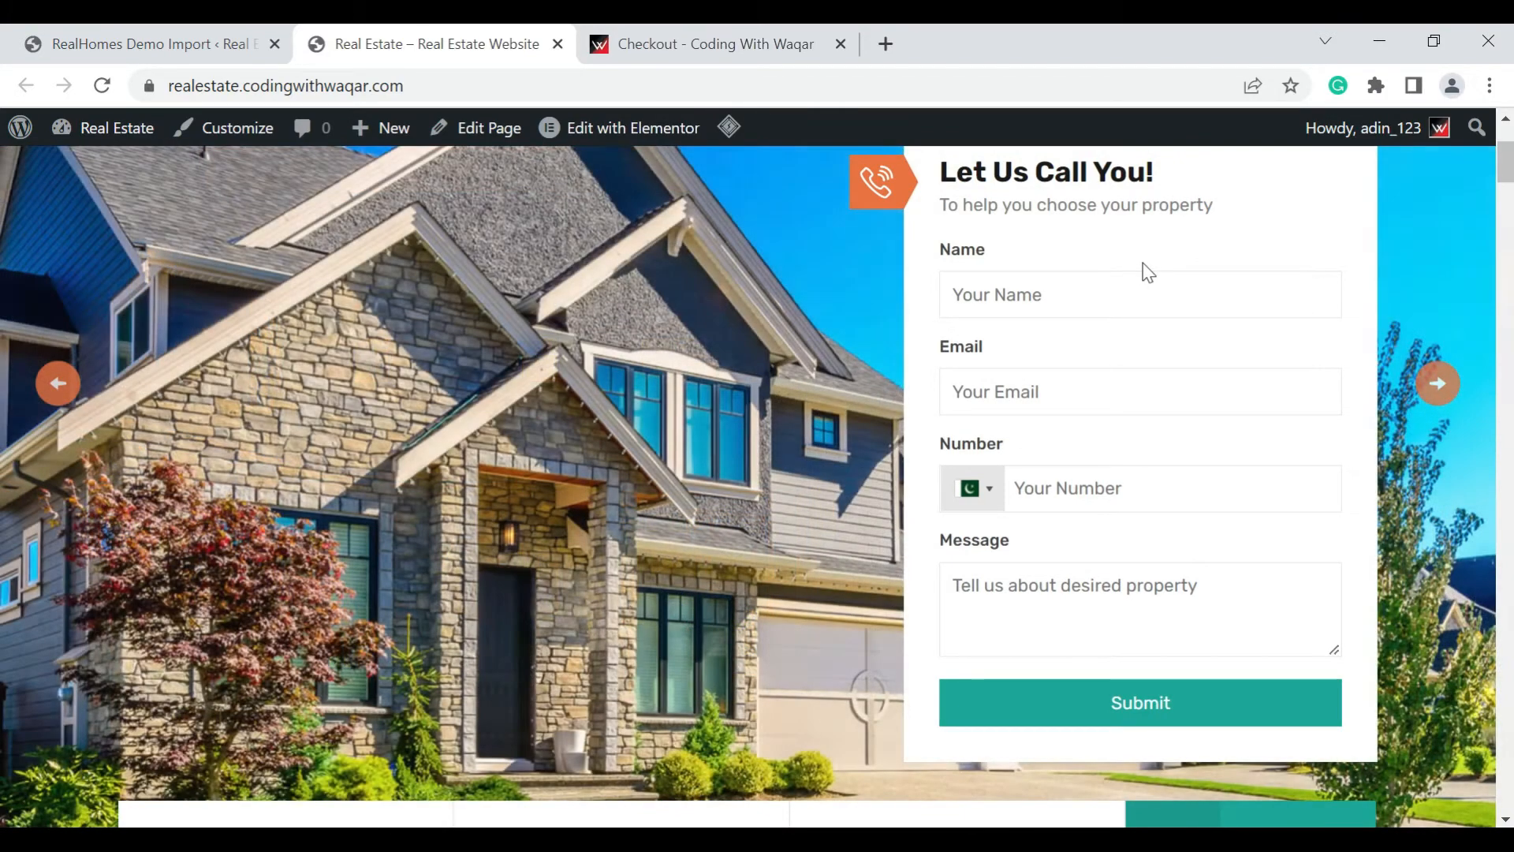
pyautogui.scroll(-6, 1144, 271)
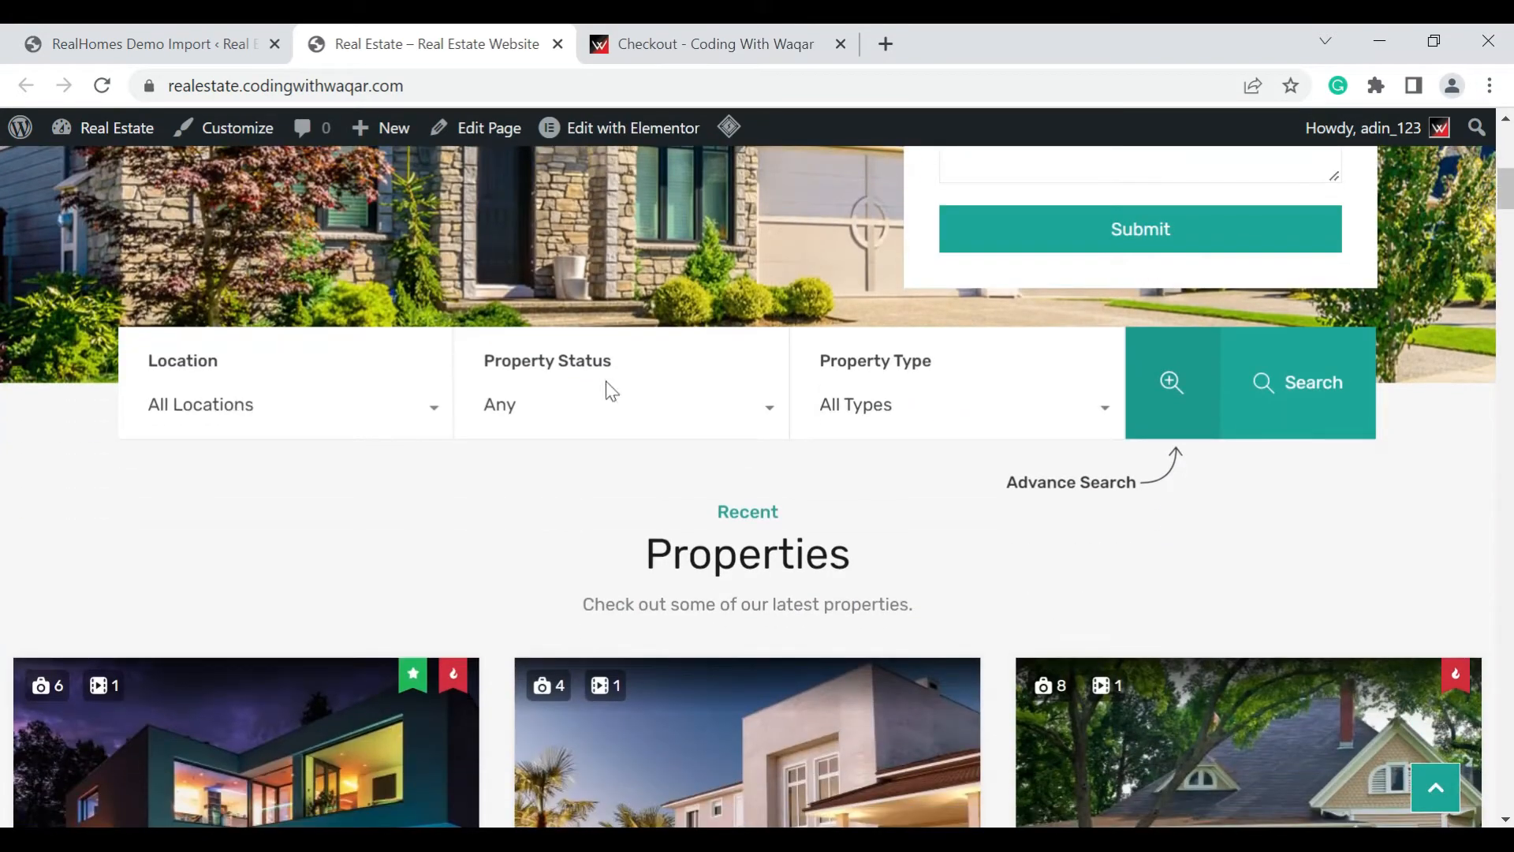
pyautogui.scroll(-5, 1108, 380)
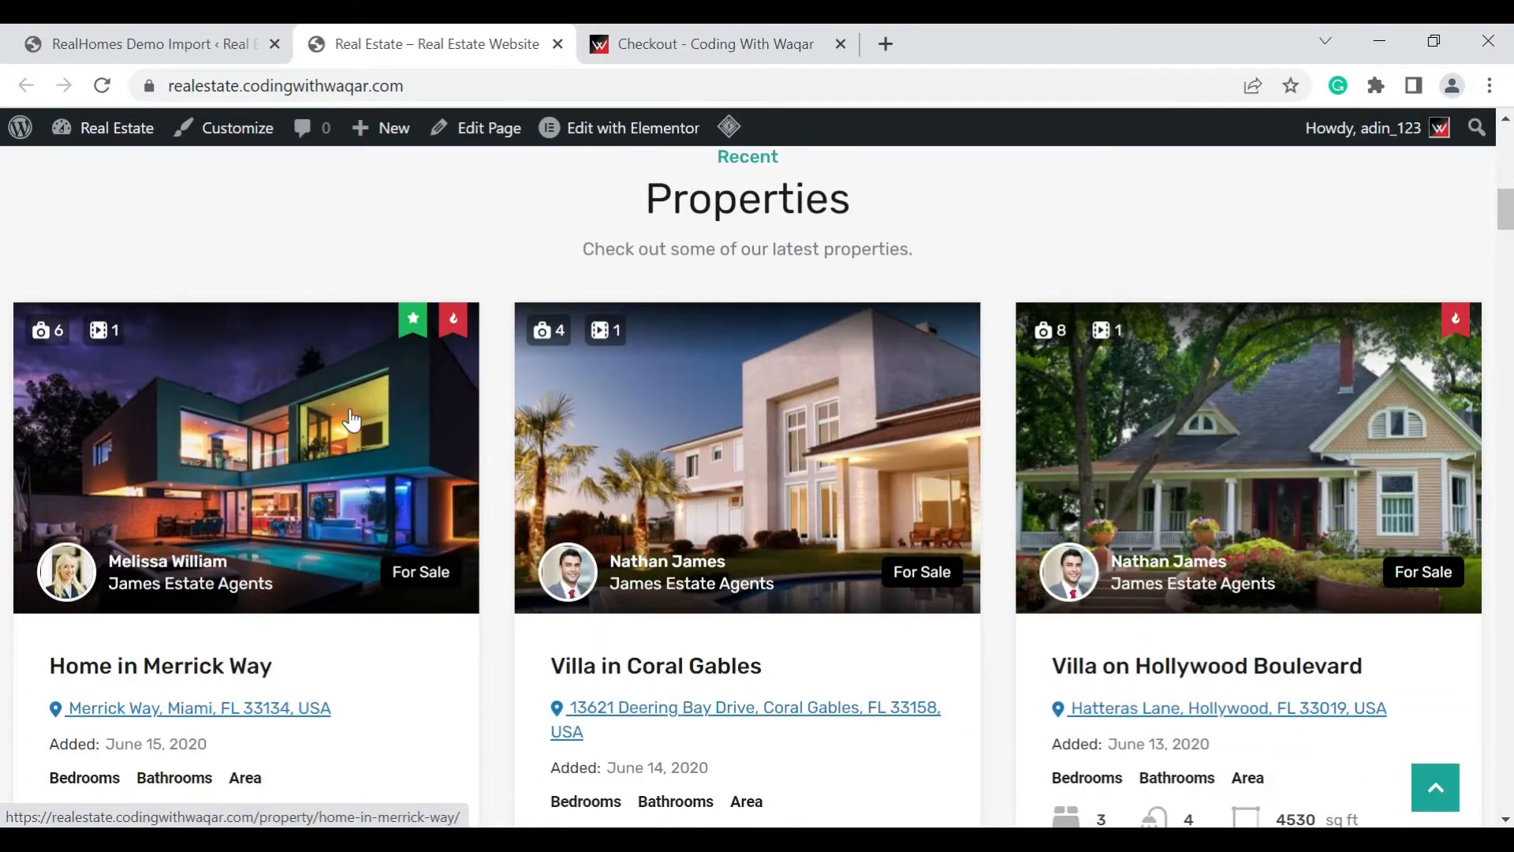
pyautogui.rightClick(352, 420)
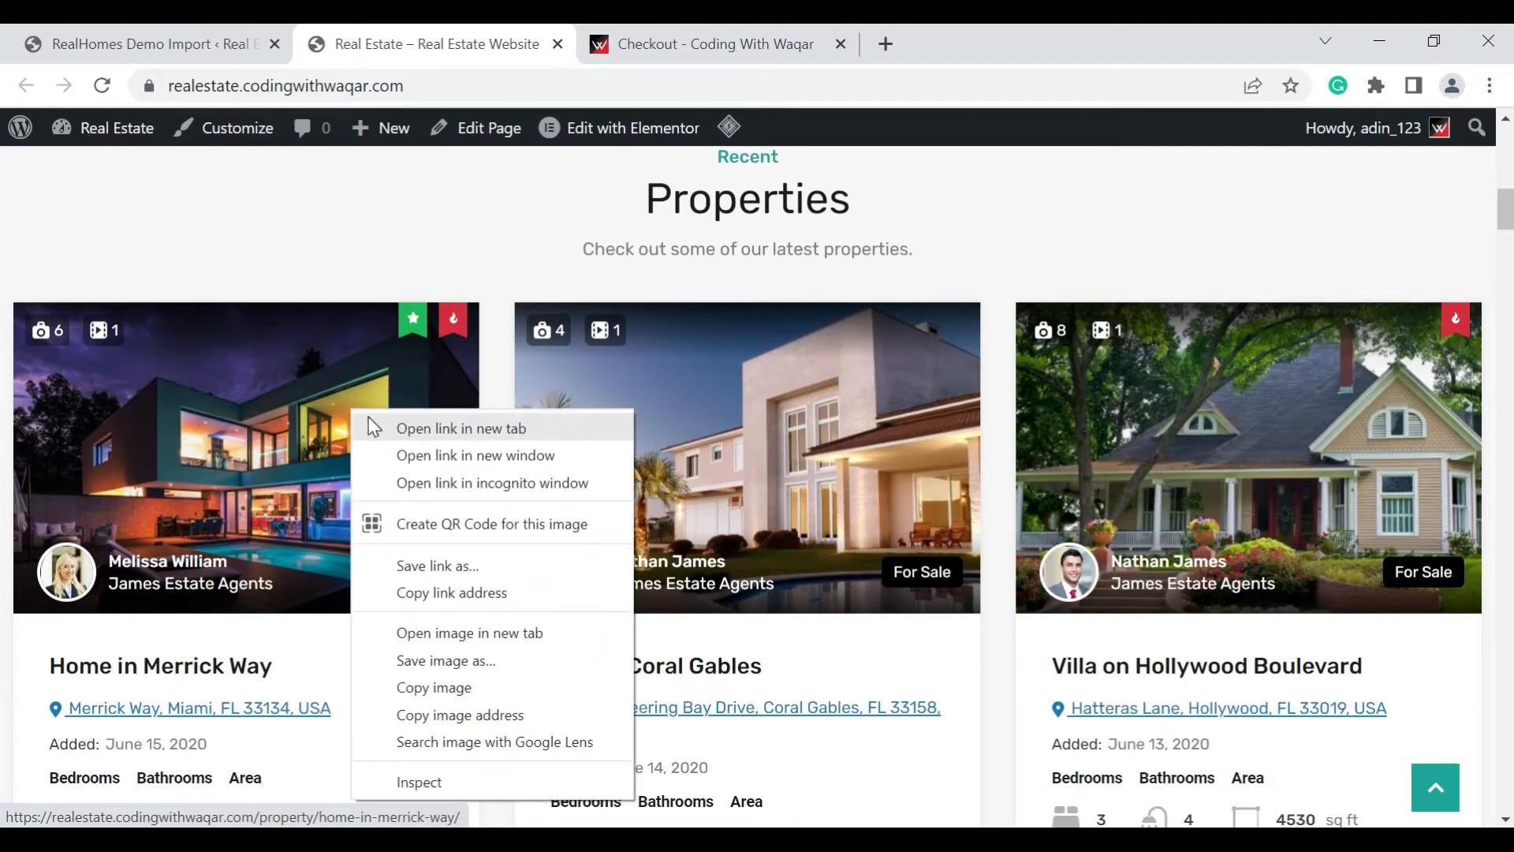
pyautogui.click(400, 426)
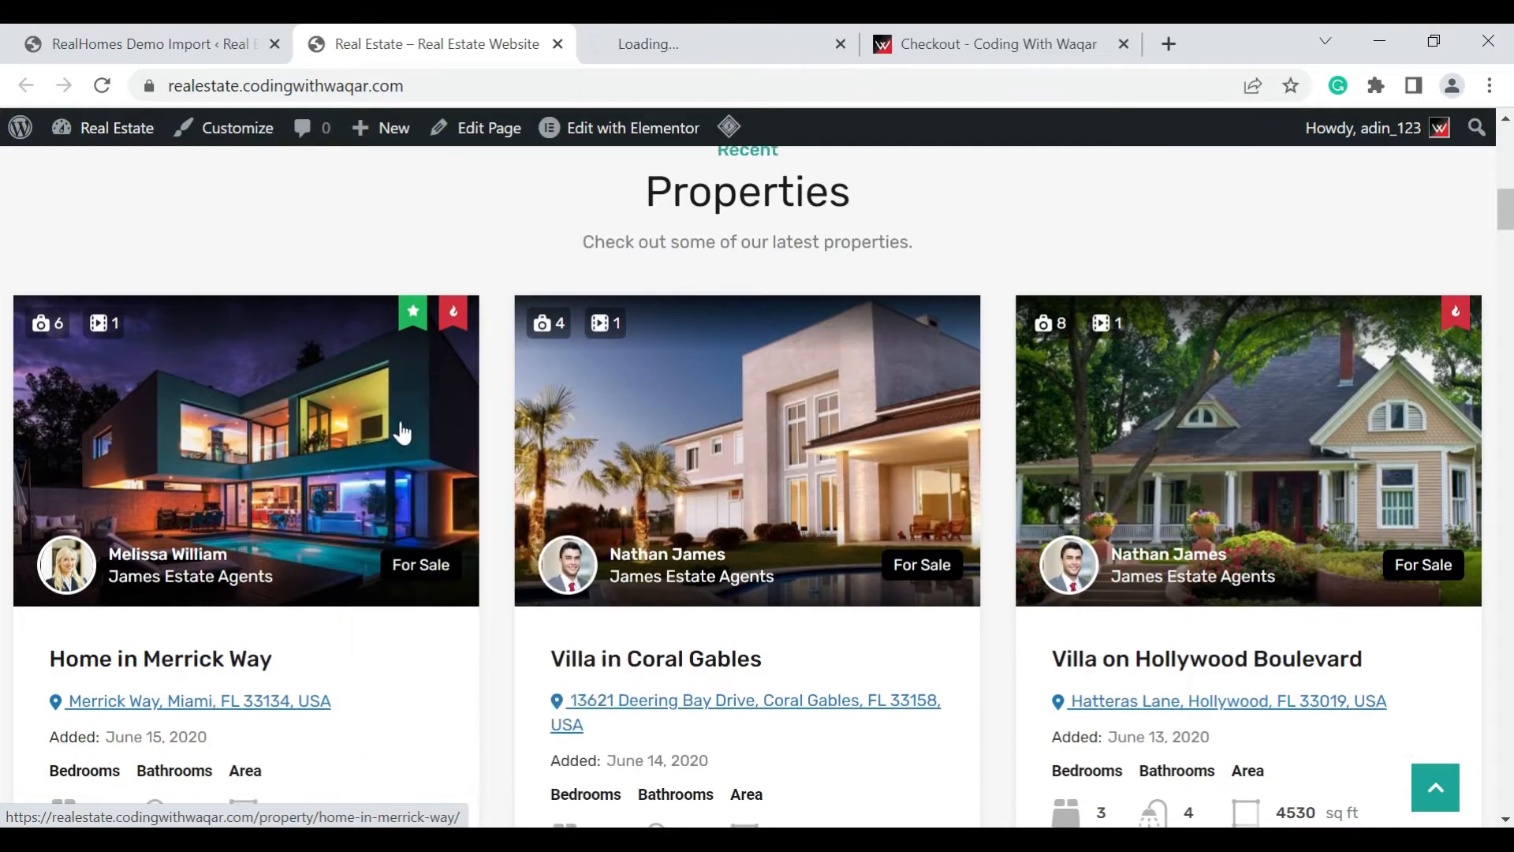
# Examine the homepage's Featured Properties section and advance its slider to the next property
pyautogui.scroll(-6, 400, 427)
pyautogui.scroll(-5, 405, 431)
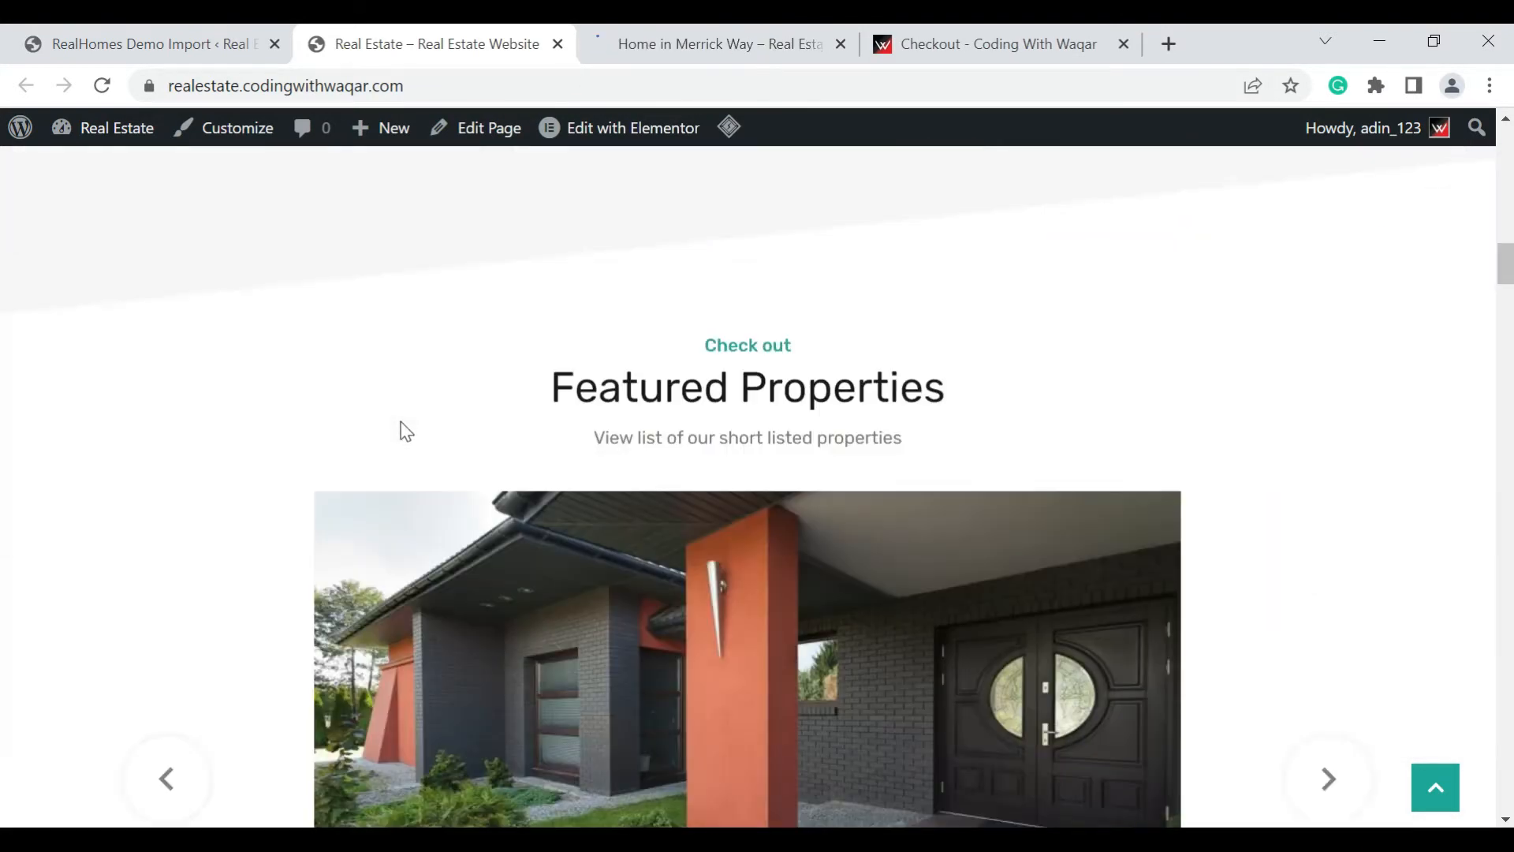
pyautogui.scroll(-2, 406, 430)
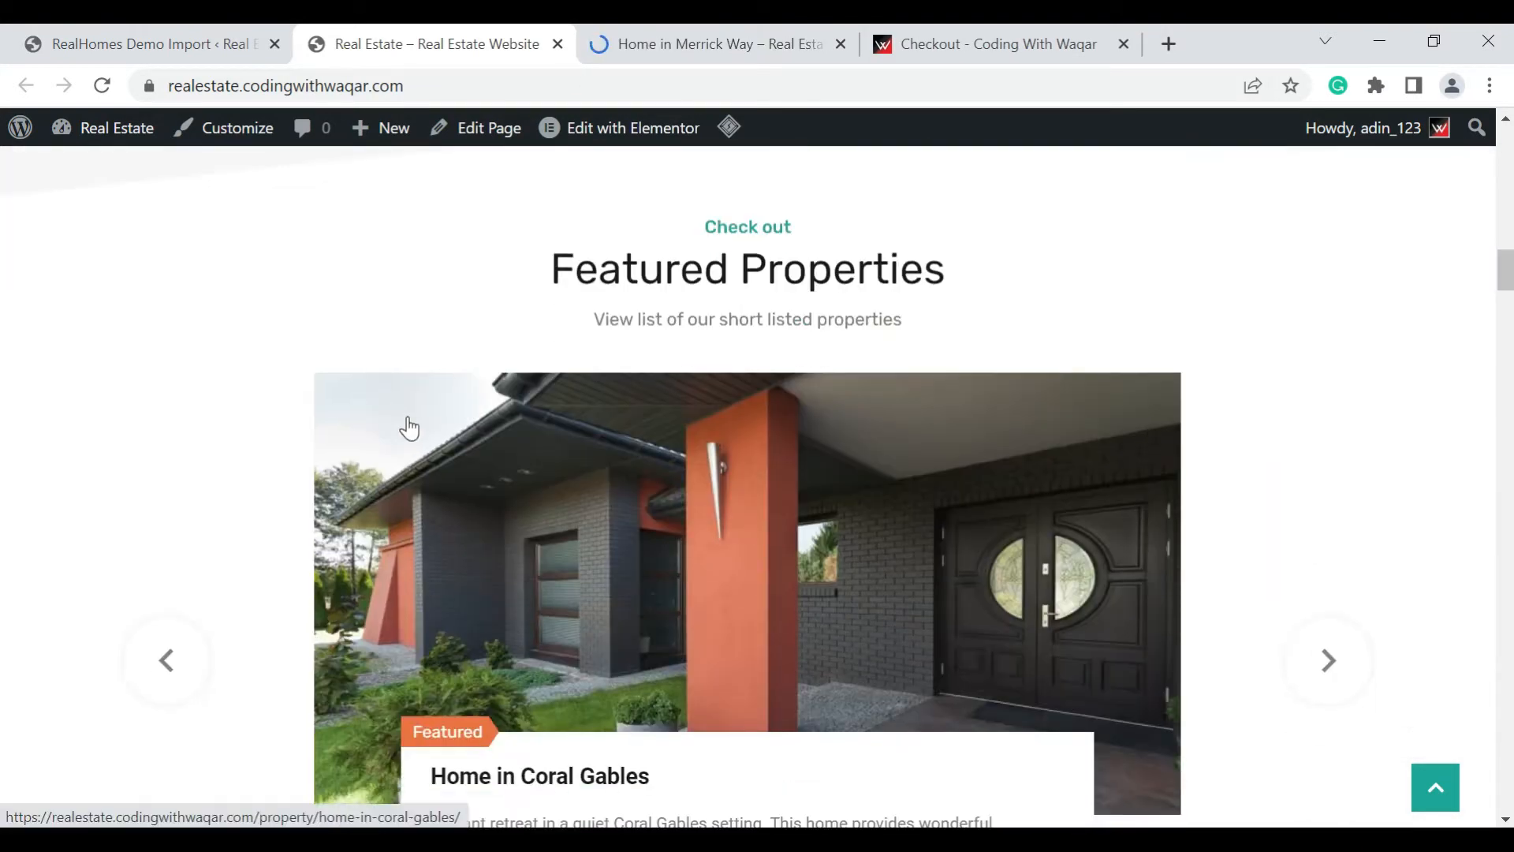
pyautogui.scroll(-5, 407, 429)
pyautogui.scroll(3, 1381, 331)
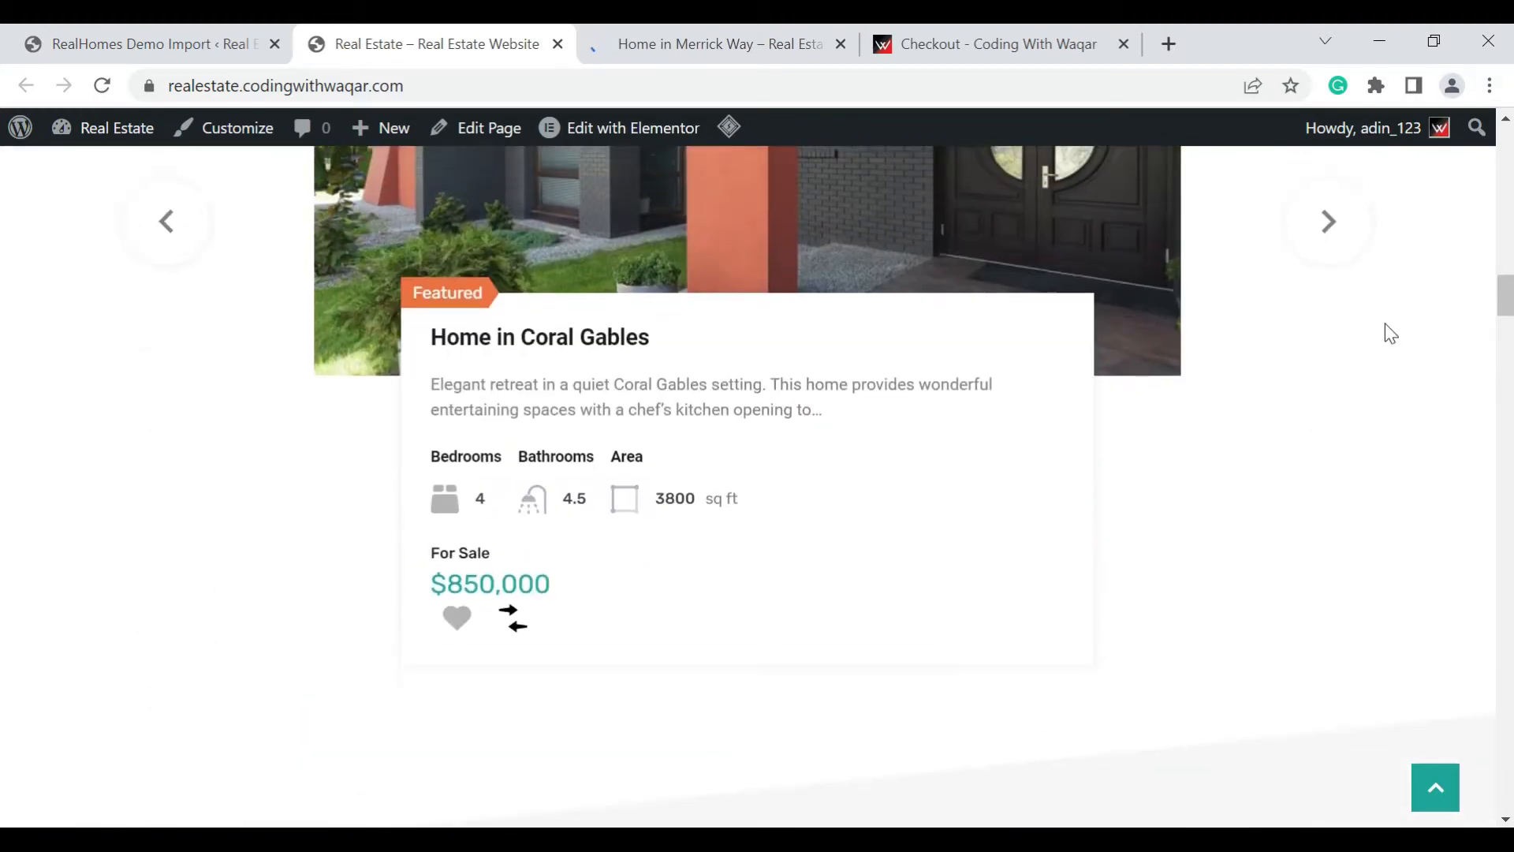
pyautogui.click(1358, 417)
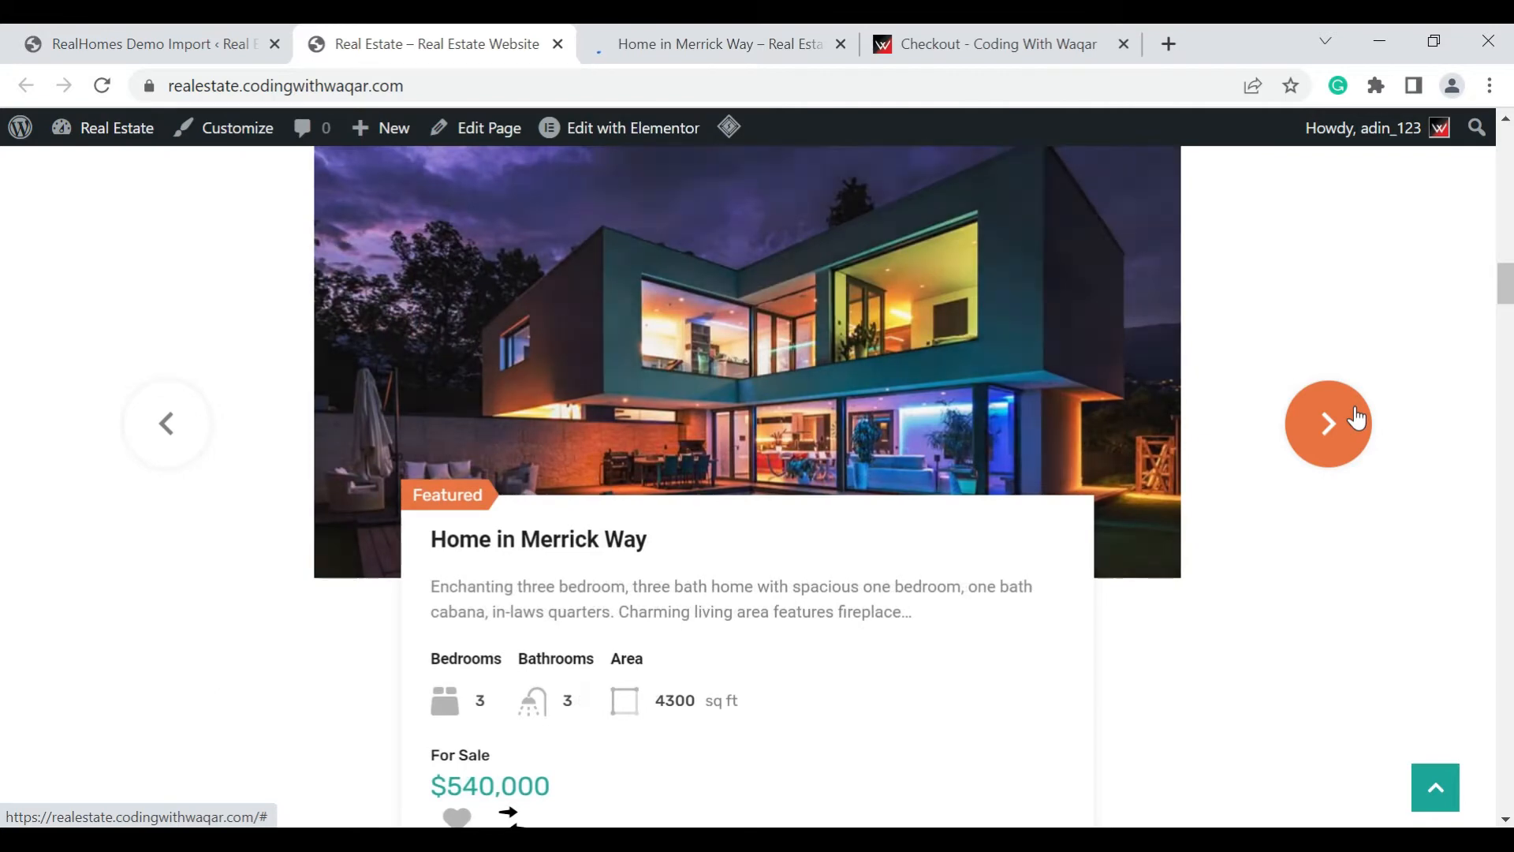
# Examine the homepage's For Sale, For Rent, Buy or Sell, Agents and testimonial sections
pyautogui.scroll(-10, 818, 432)
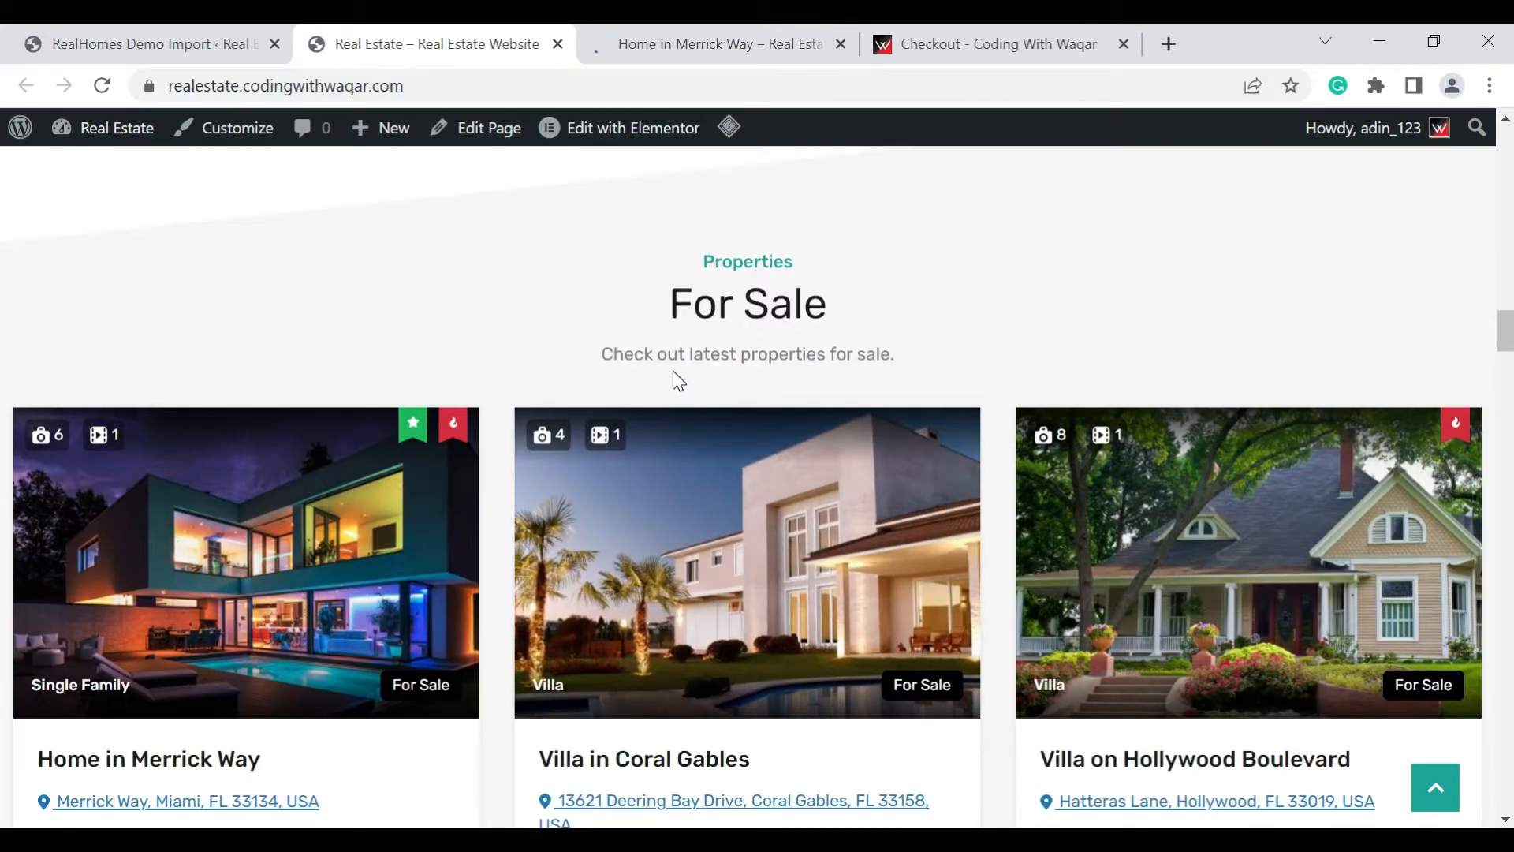
pyautogui.scroll(-9, 674, 371)
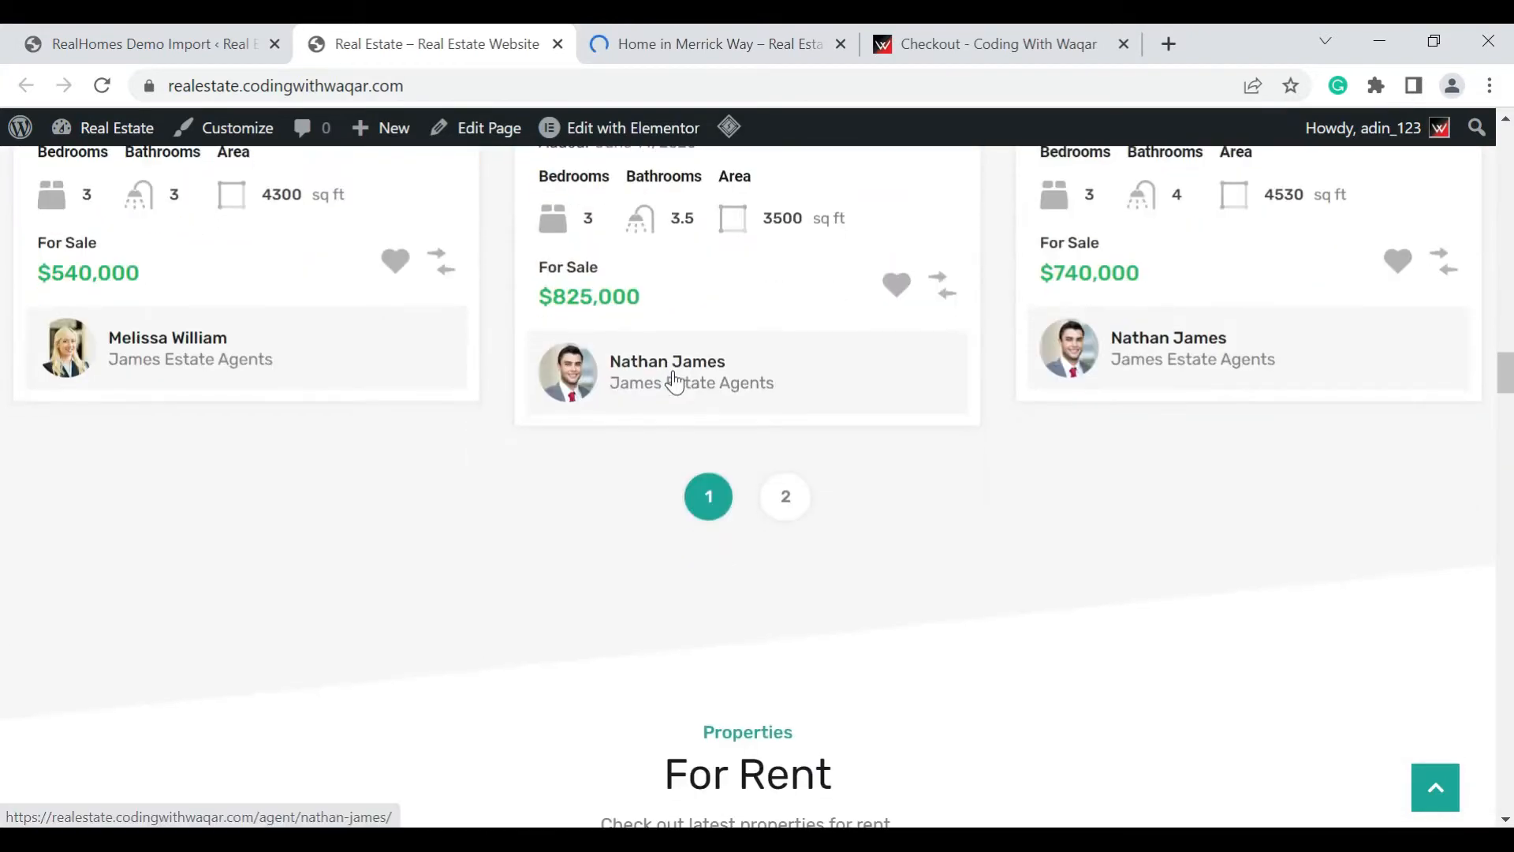
pyautogui.scroll(-9, 675, 382)
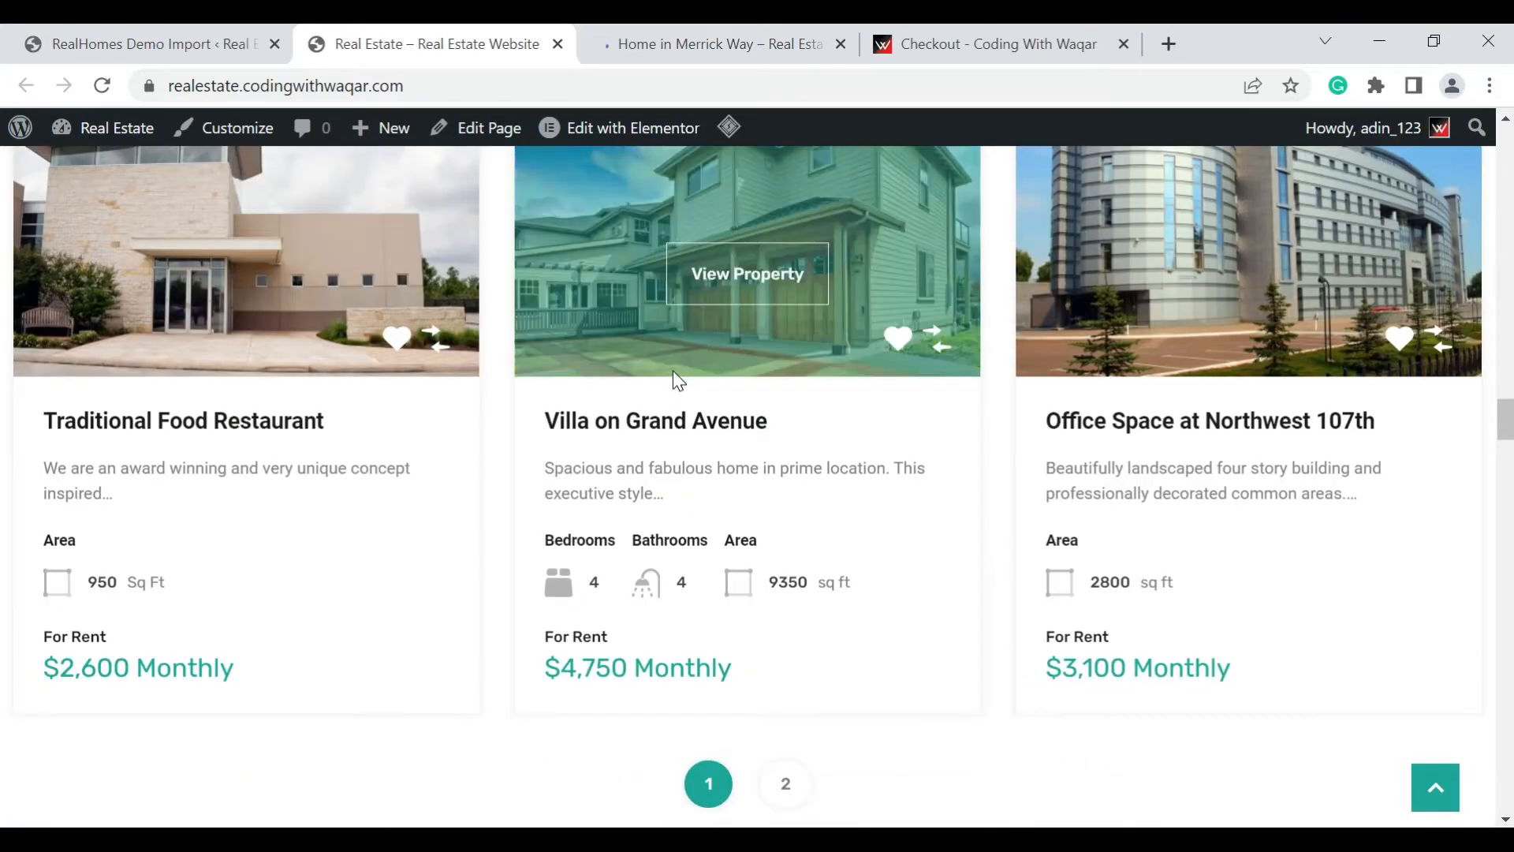
pyautogui.scroll(-10, 675, 380)
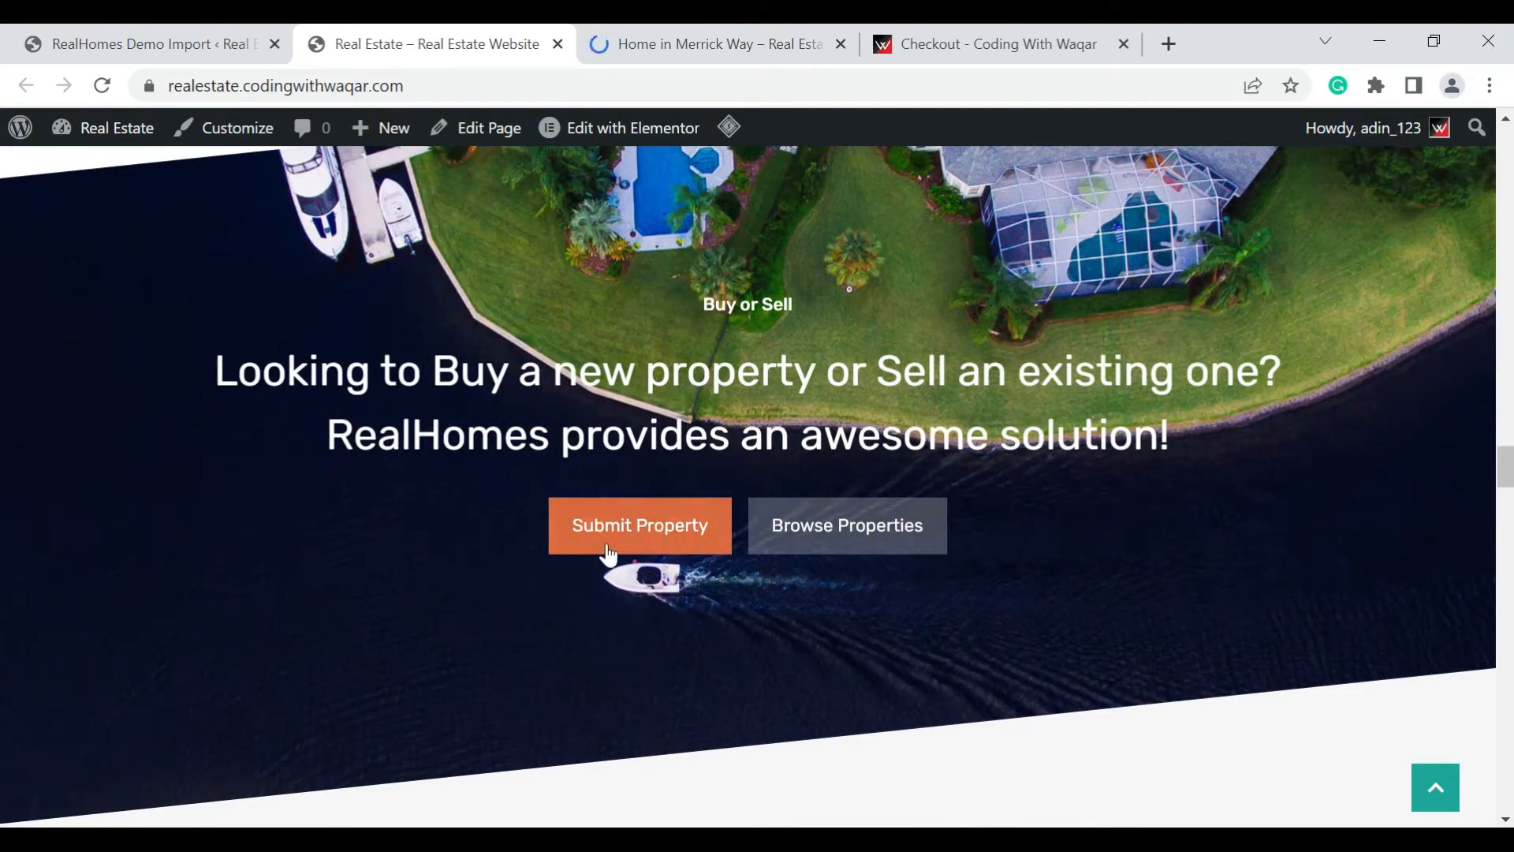
pyautogui.scroll(-5, 611, 555)
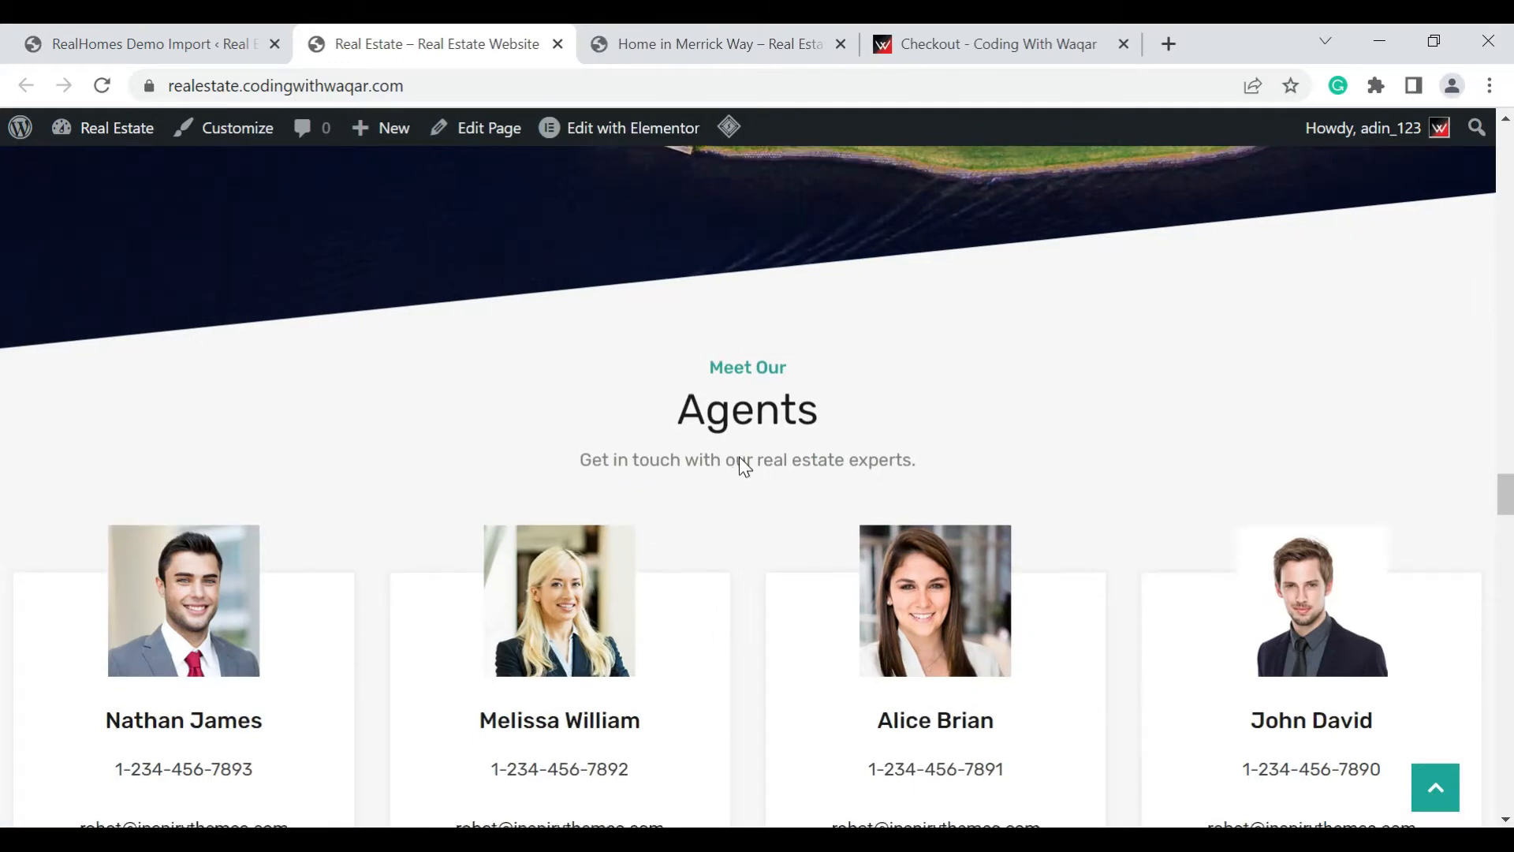
pyautogui.scroll(-7, 740, 457)
pyautogui.scroll(-10, 740, 458)
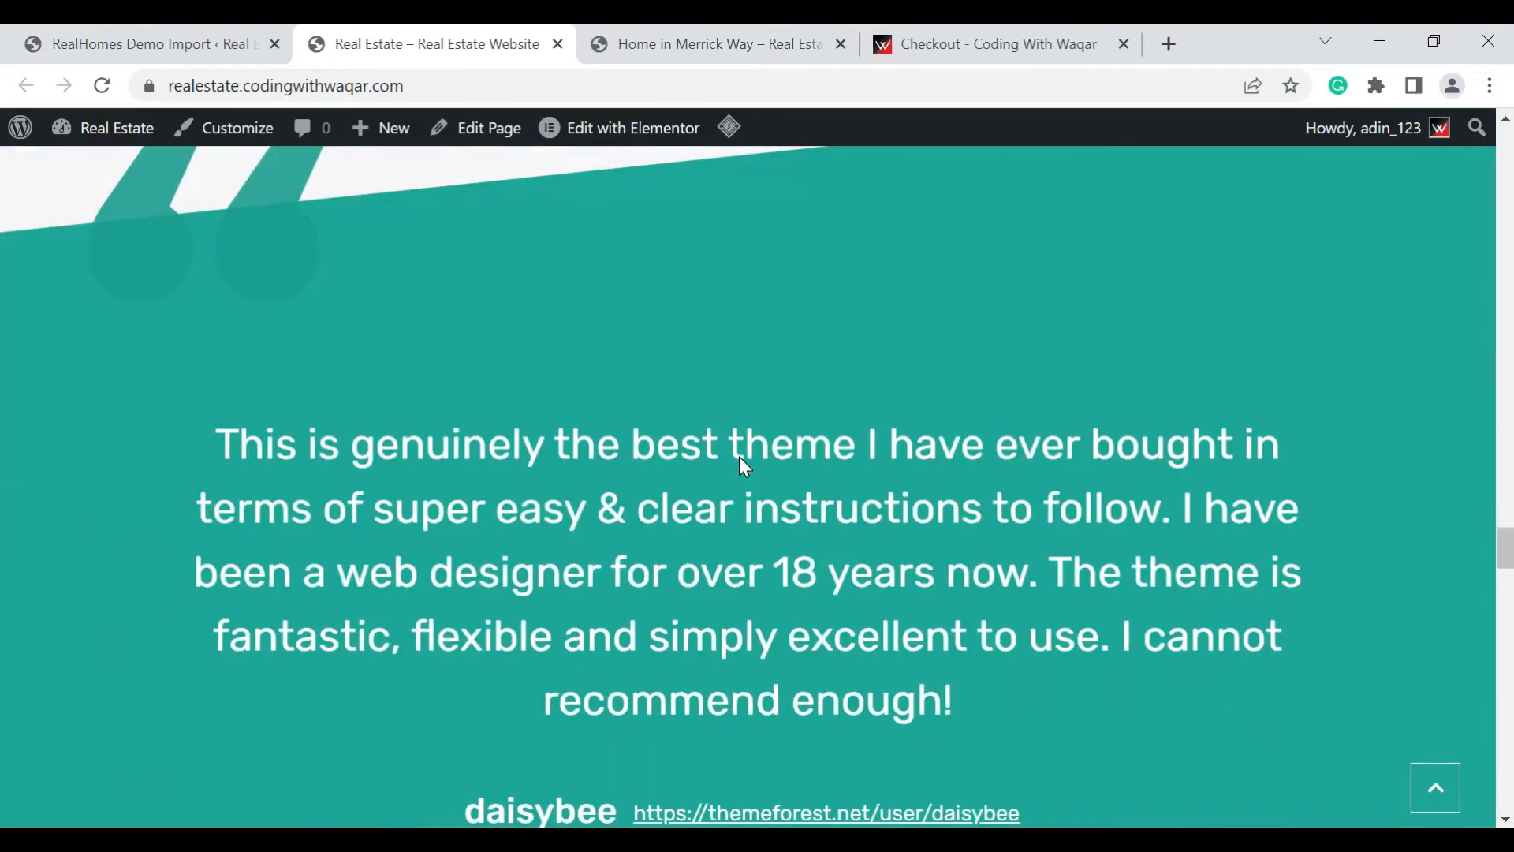
# Examine the rest of the homepage, from News & Updates and Features through the Partners section to the footer
pyautogui.scroll(-3, 739, 458)
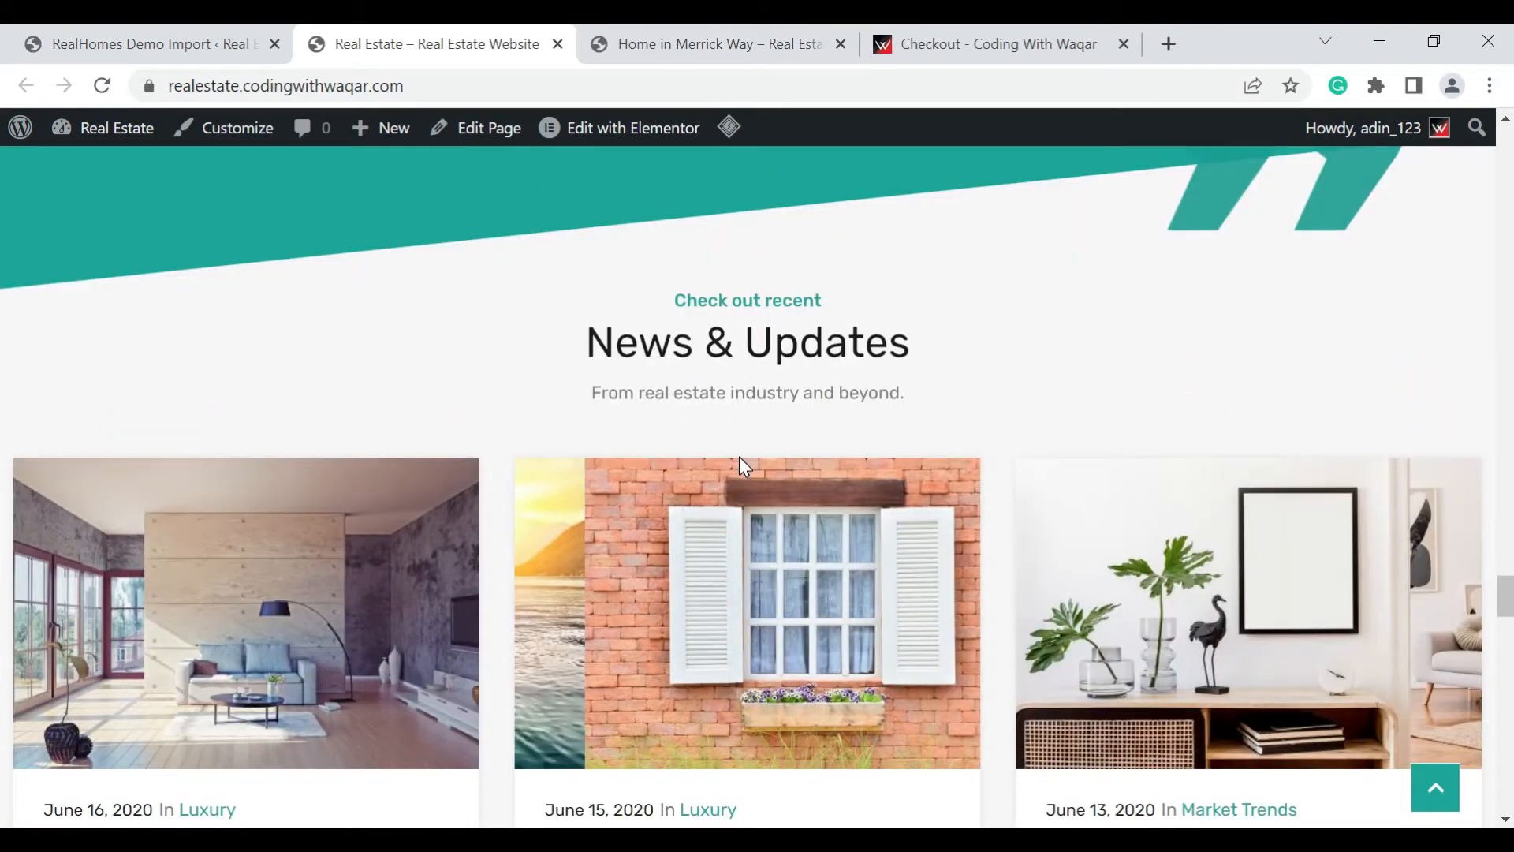
pyautogui.scroll(-4, 740, 459)
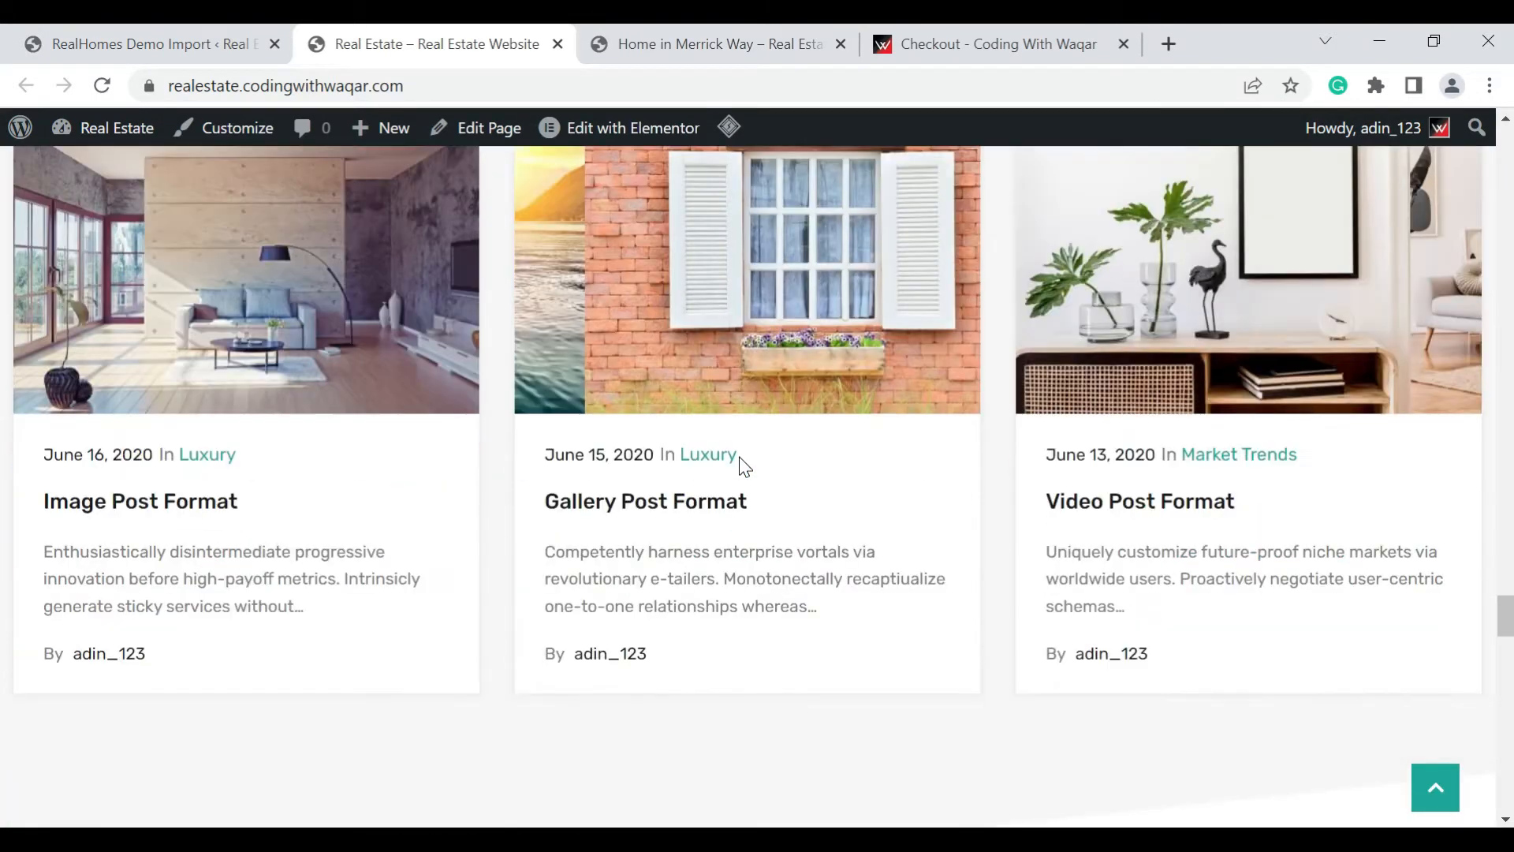
pyautogui.scroll(-3, 442, 460)
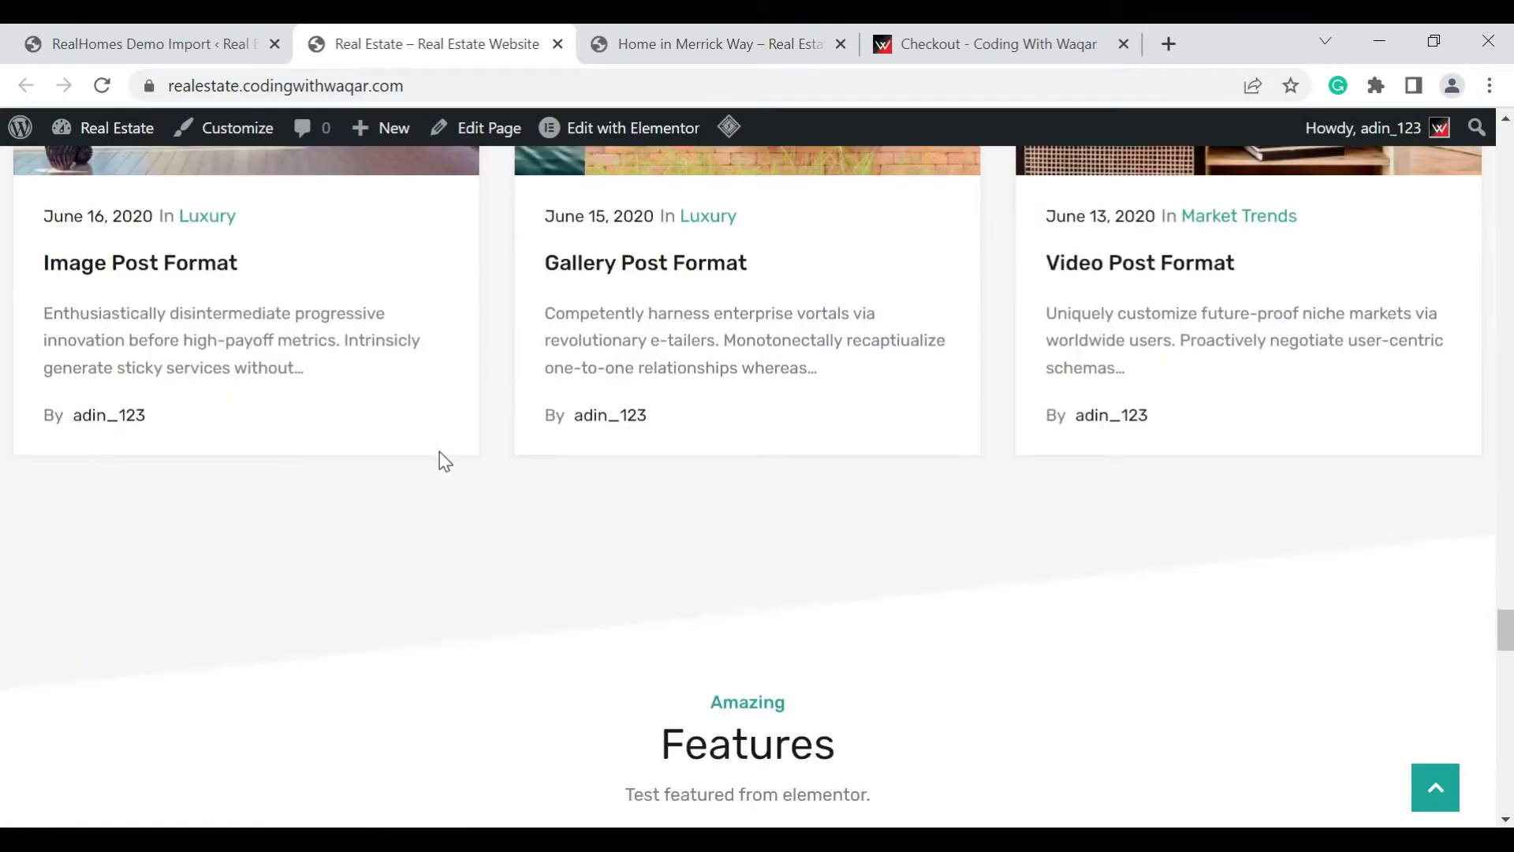
pyautogui.scroll(-4, 442, 460)
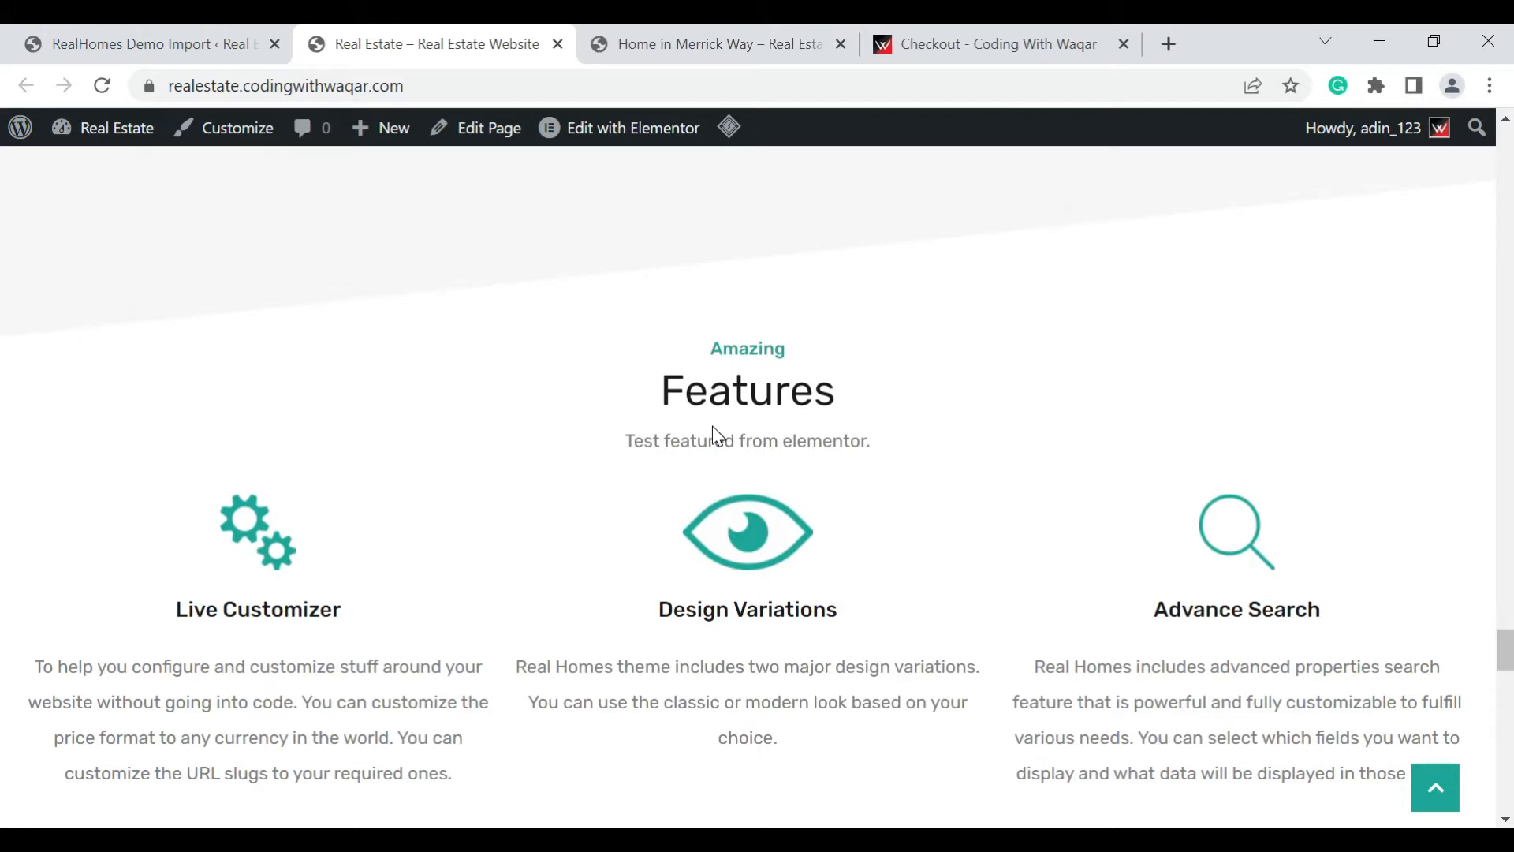
pyautogui.scroll(-9, 834, 395)
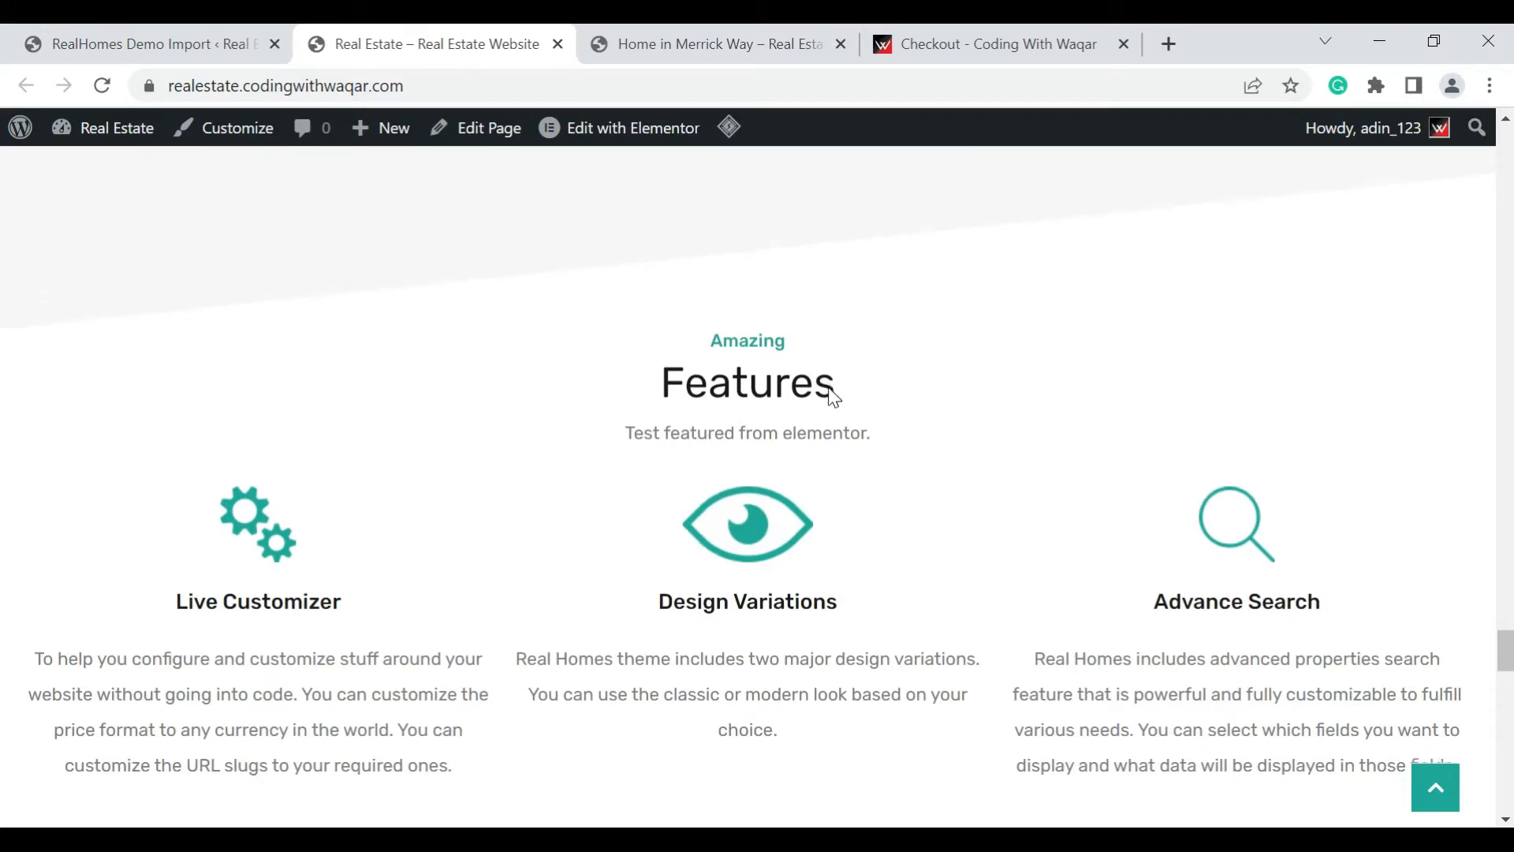
pyautogui.scroll(-5, 831, 394)
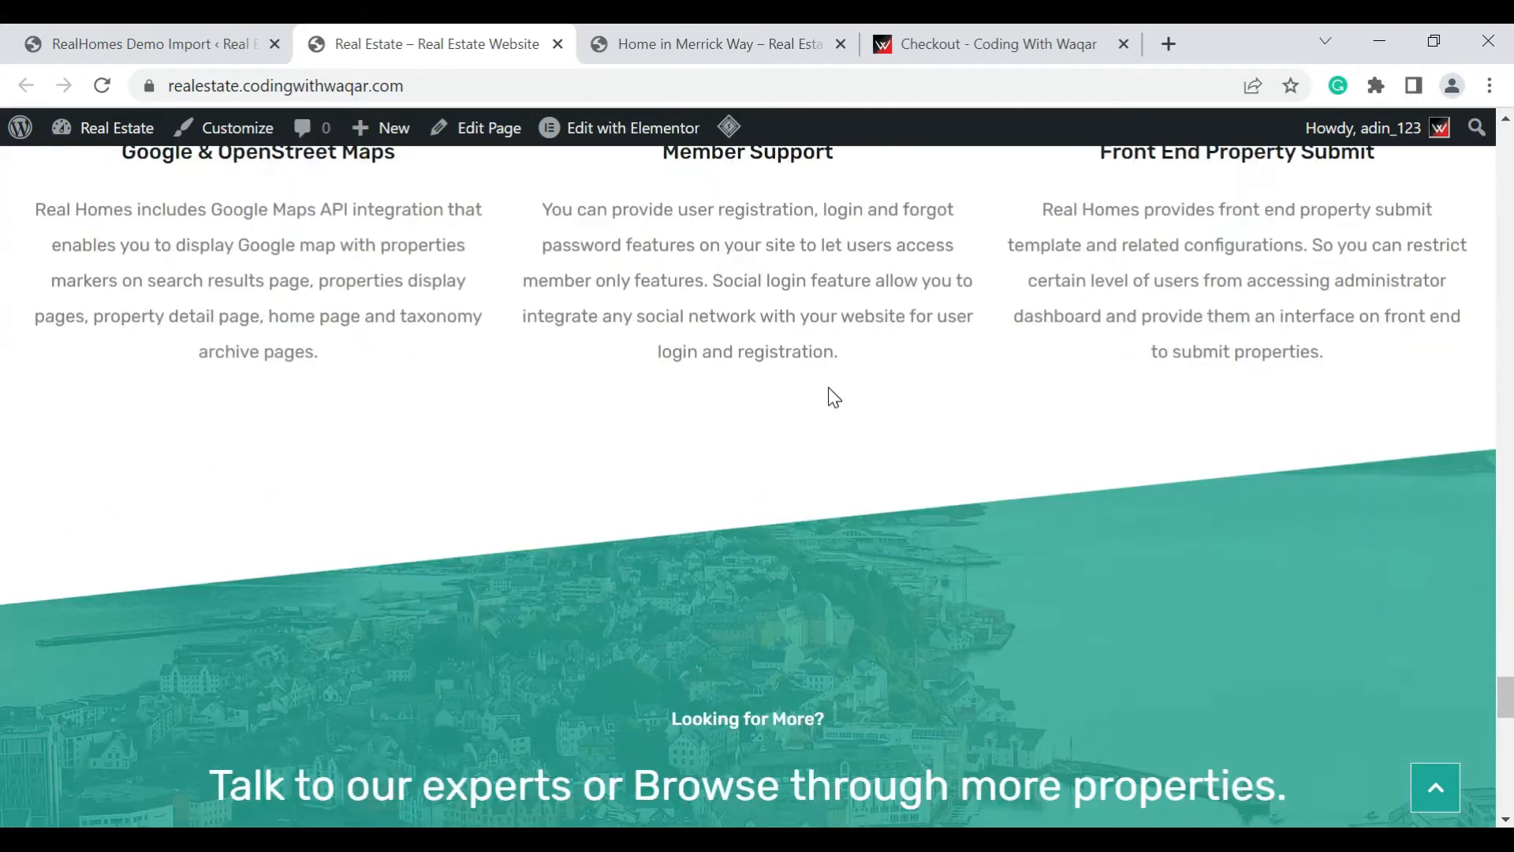
pyautogui.scroll(-3, 830, 398)
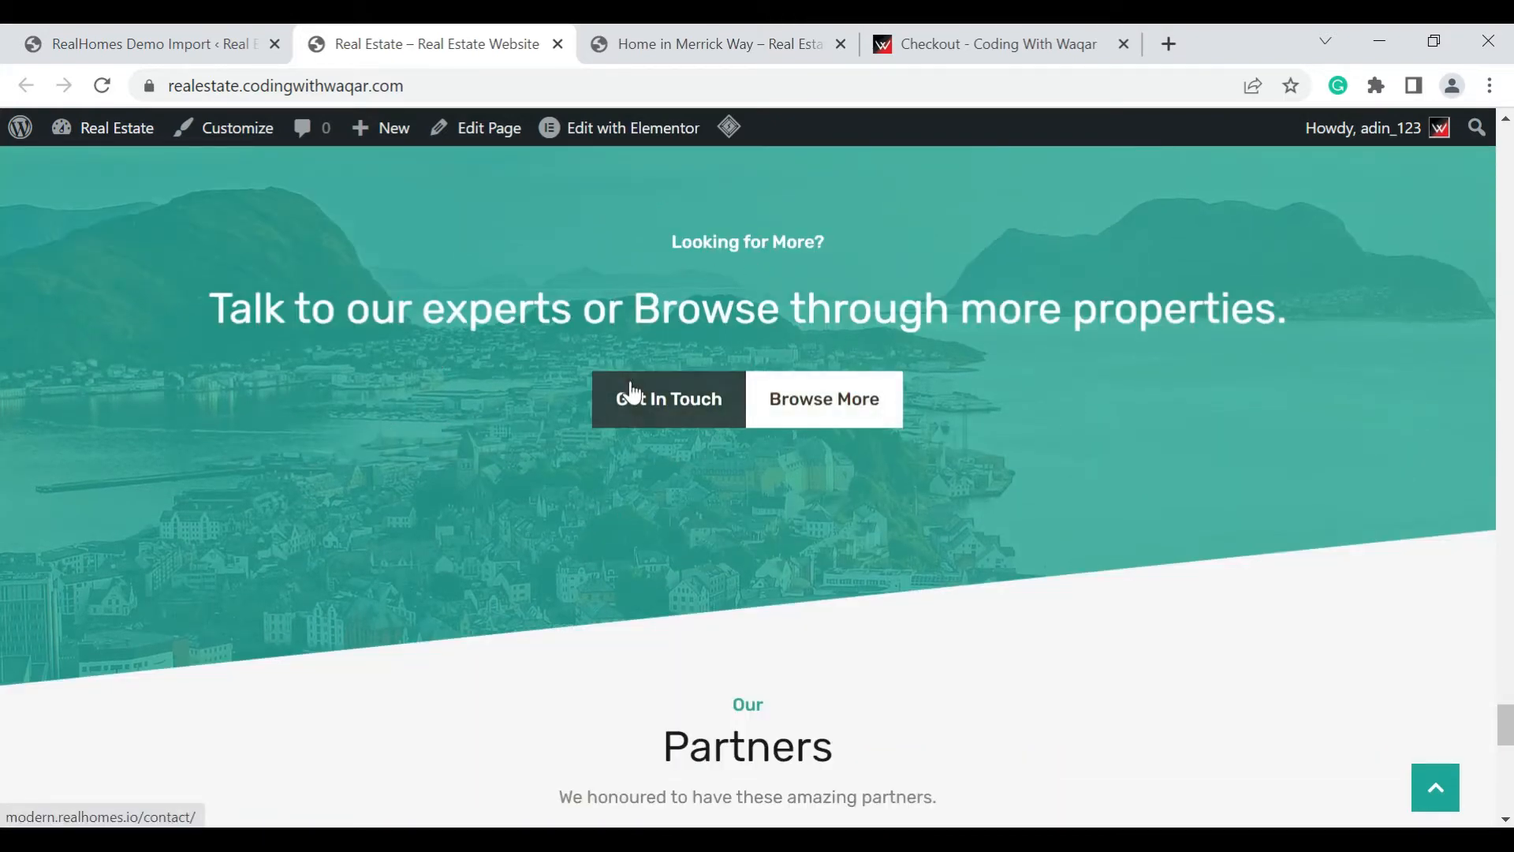
pyautogui.scroll(-8, 632, 390)
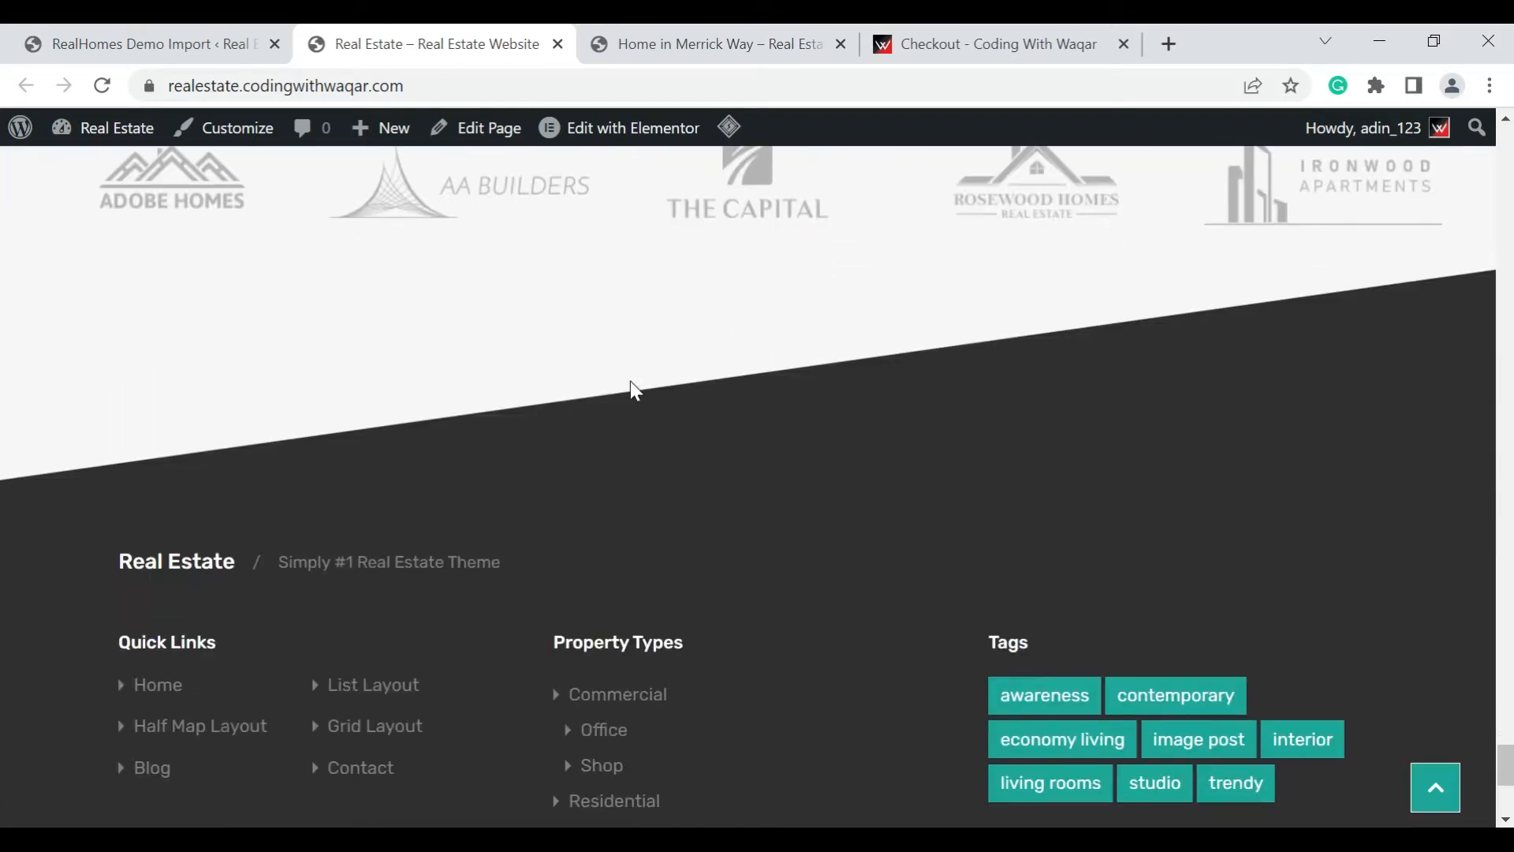
pyautogui.scroll(-4, 631, 381)
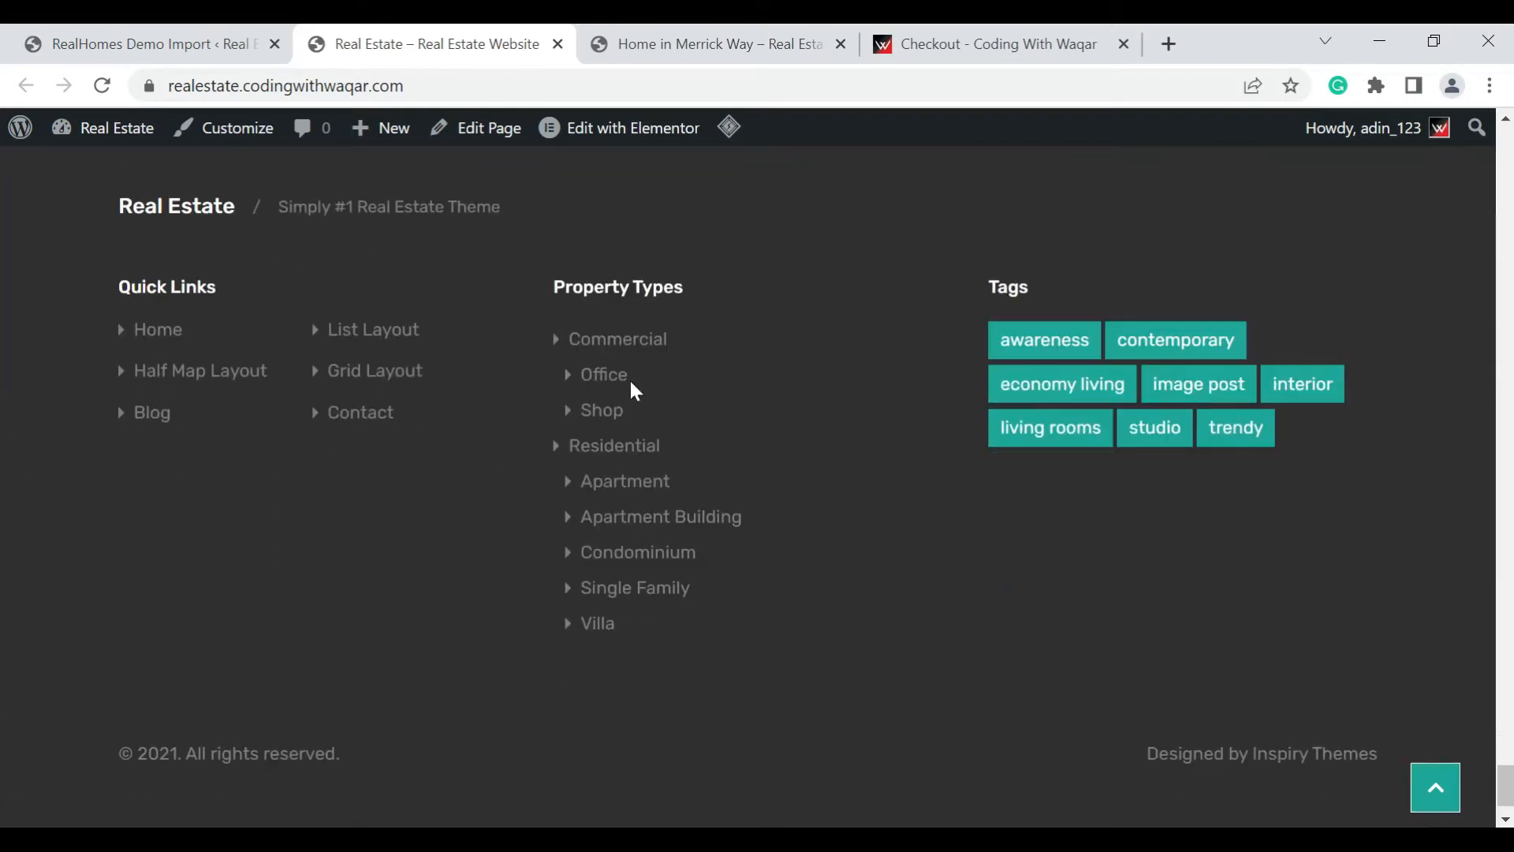
pyautogui.scroll(-1, 629, 384)
pyautogui.scroll(2, 631, 386)
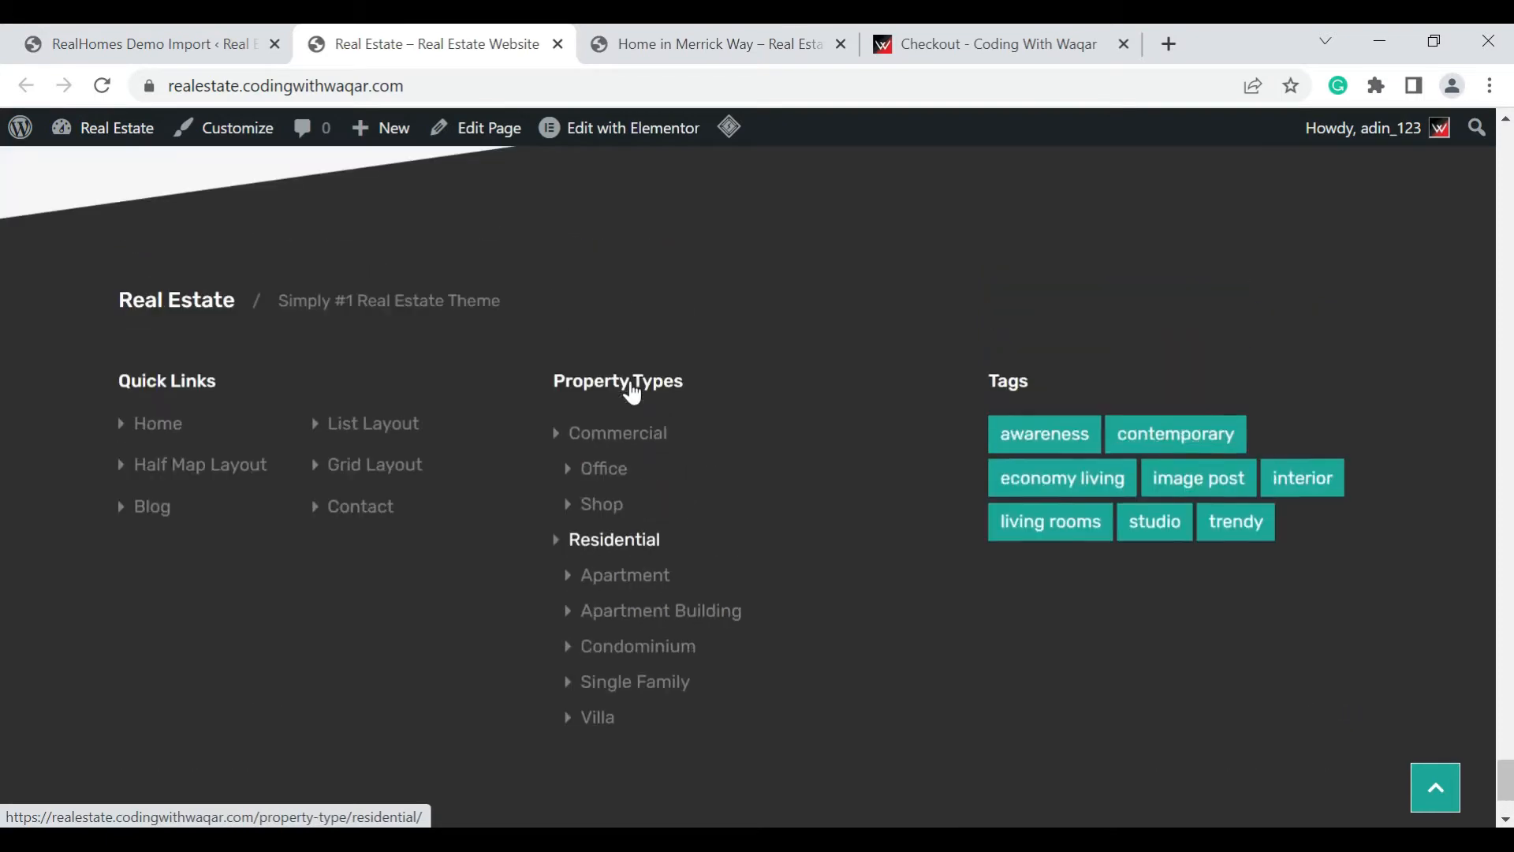
pyautogui.scroll(4, 632, 390)
pyautogui.scroll(8, 707, 567)
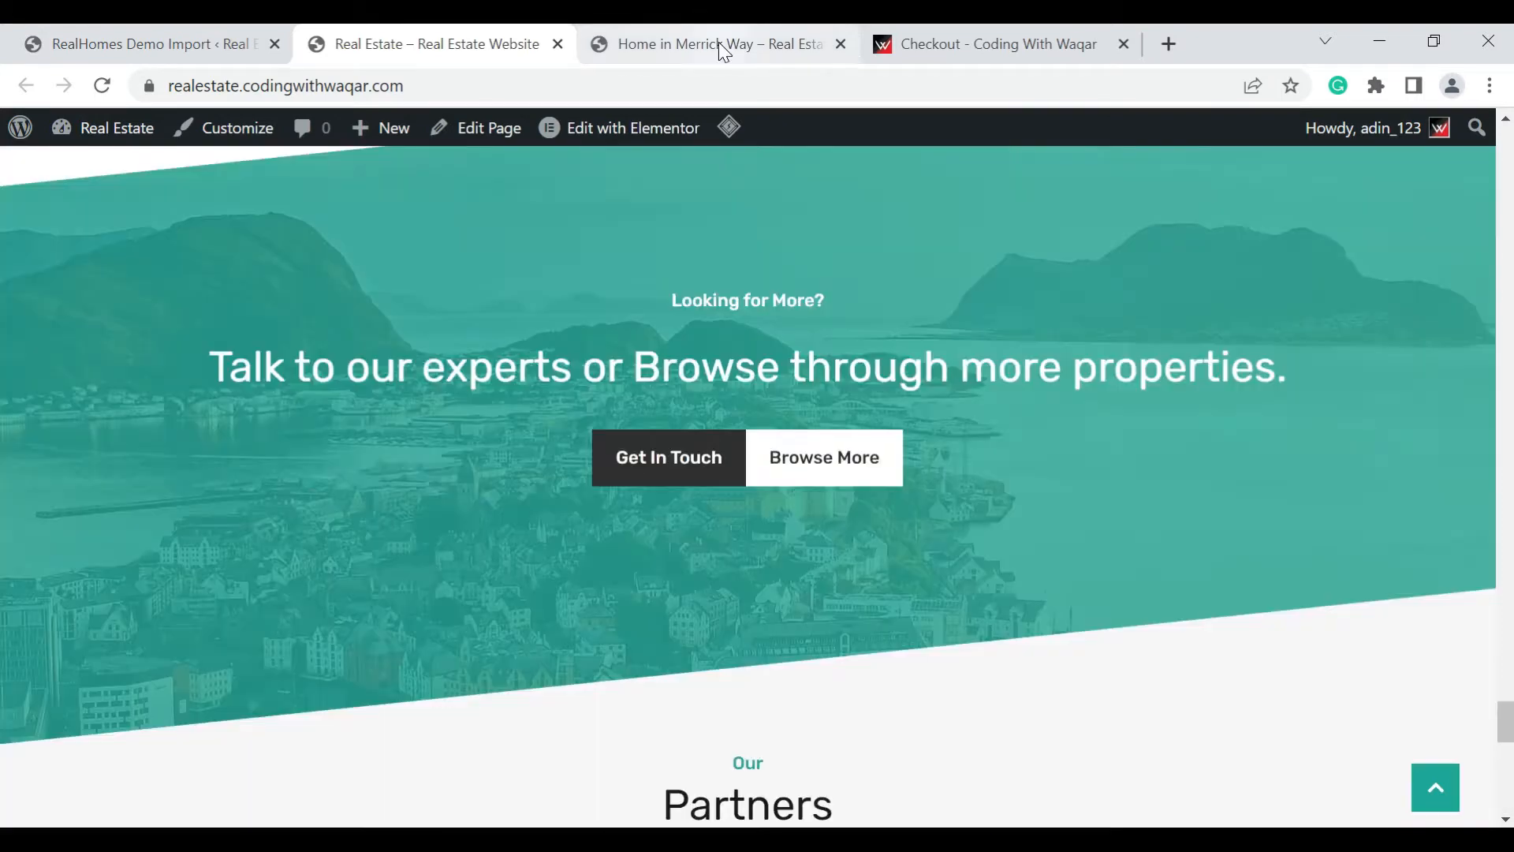
# Examine the Home in Merrick Way listing from its header and photos through the description, agent contact forms and floor plans
pyautogui.click(723, 51)
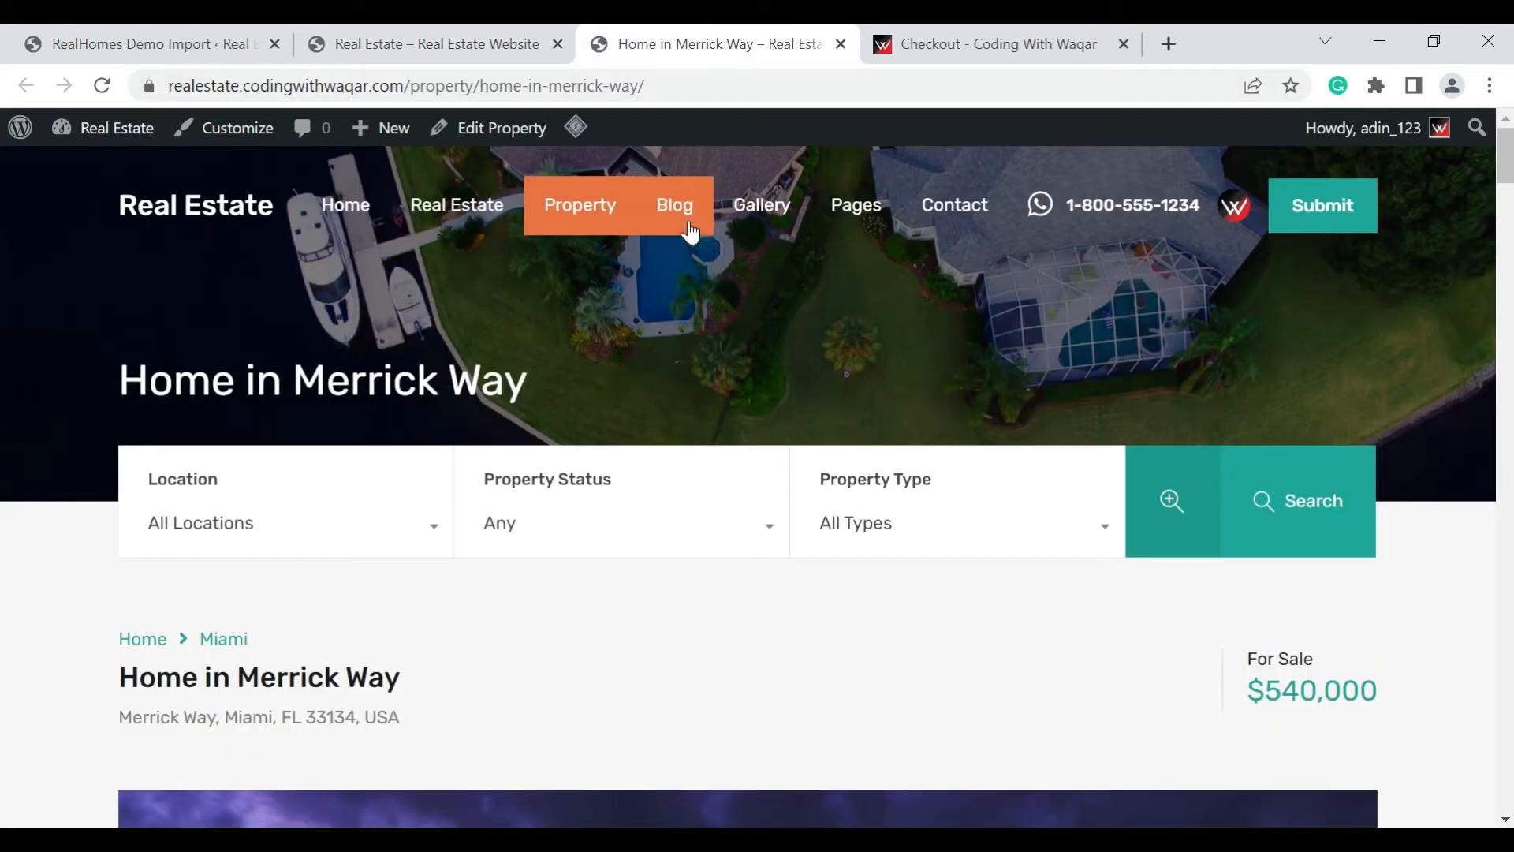
pyautogui.scroll(-6, 778, 509)
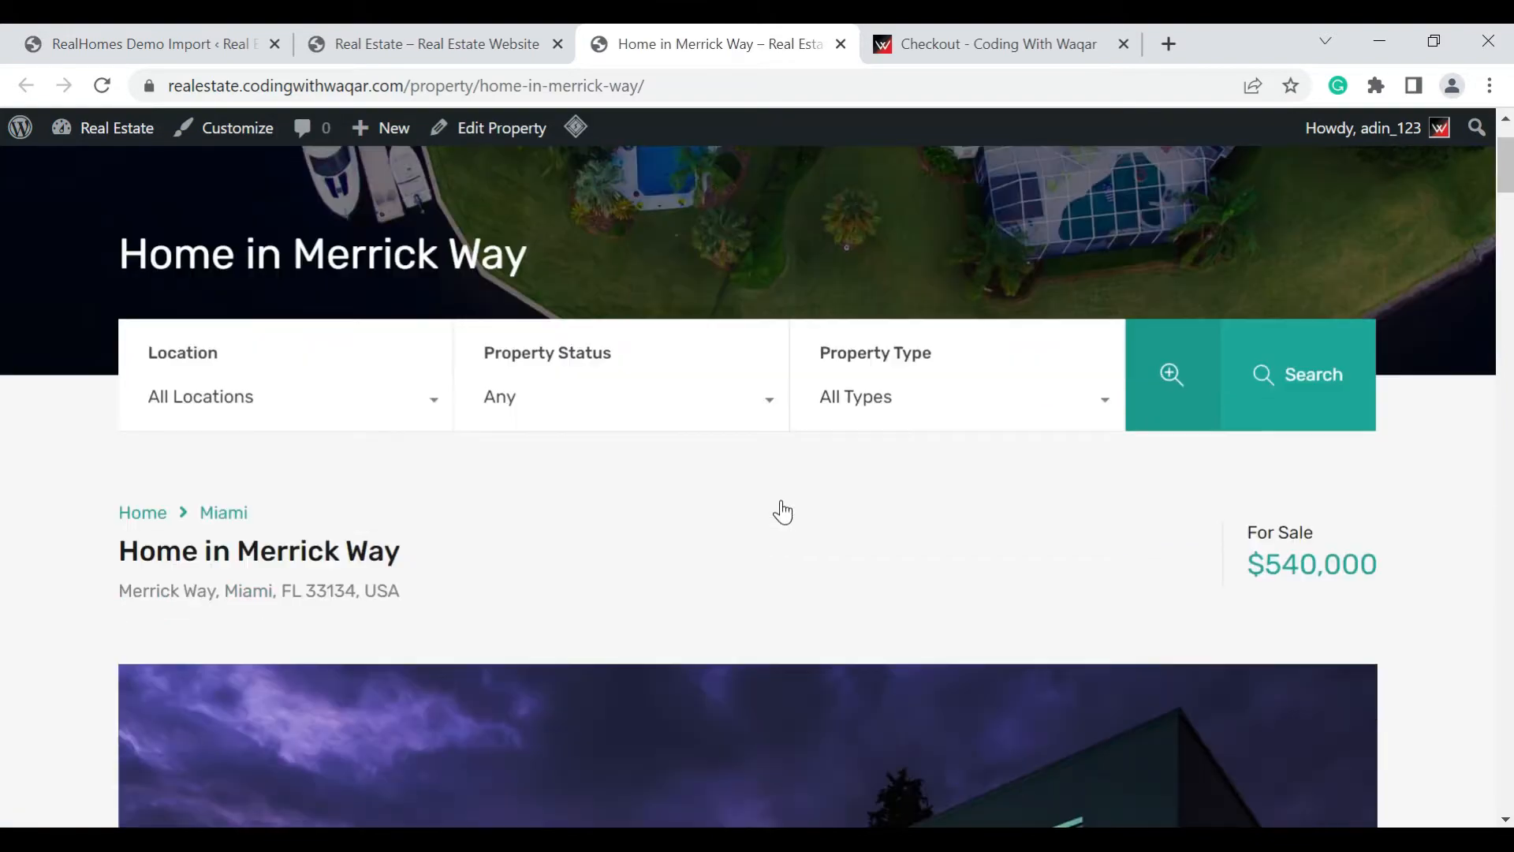
pyautogui.scroll(-1, 783, 513)
pyautogui.scroll(-4, 783, 512)
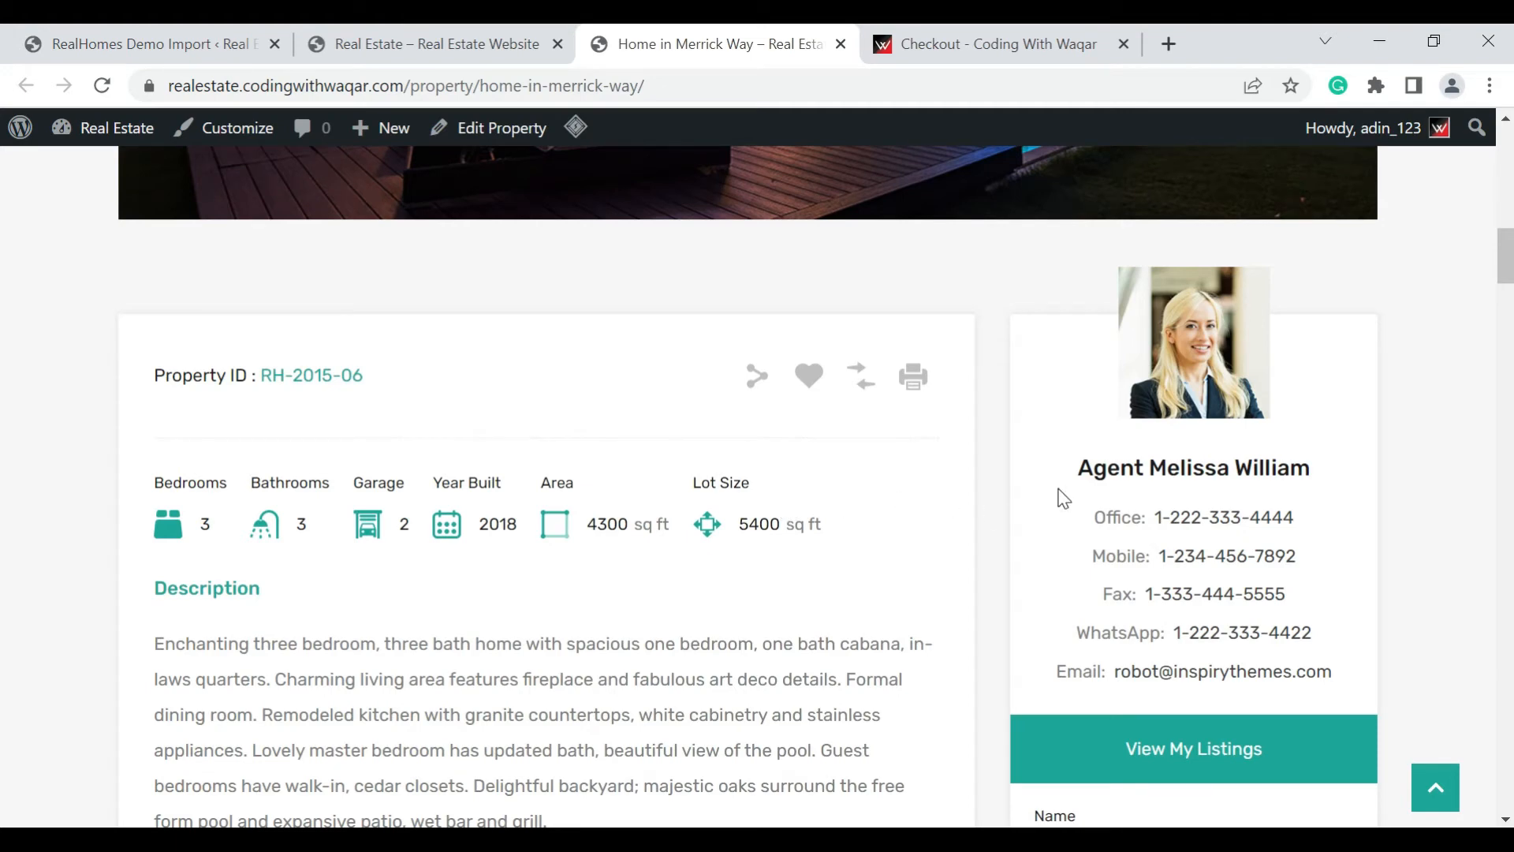
pyautogui.scroll(-5, 1064, 497)
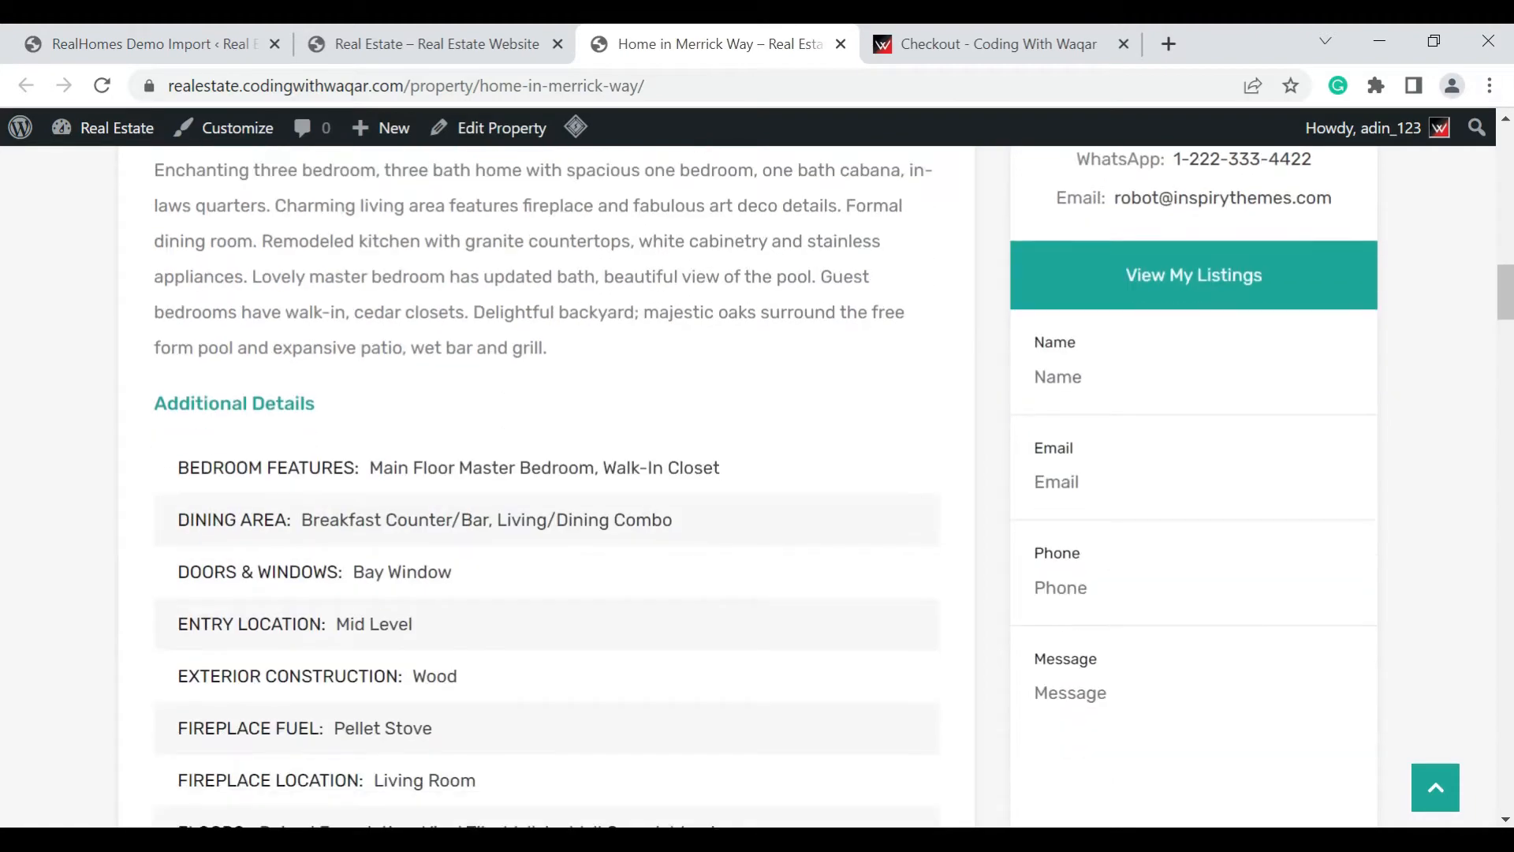
pyautogui.scroll(-9, 1064, 499)
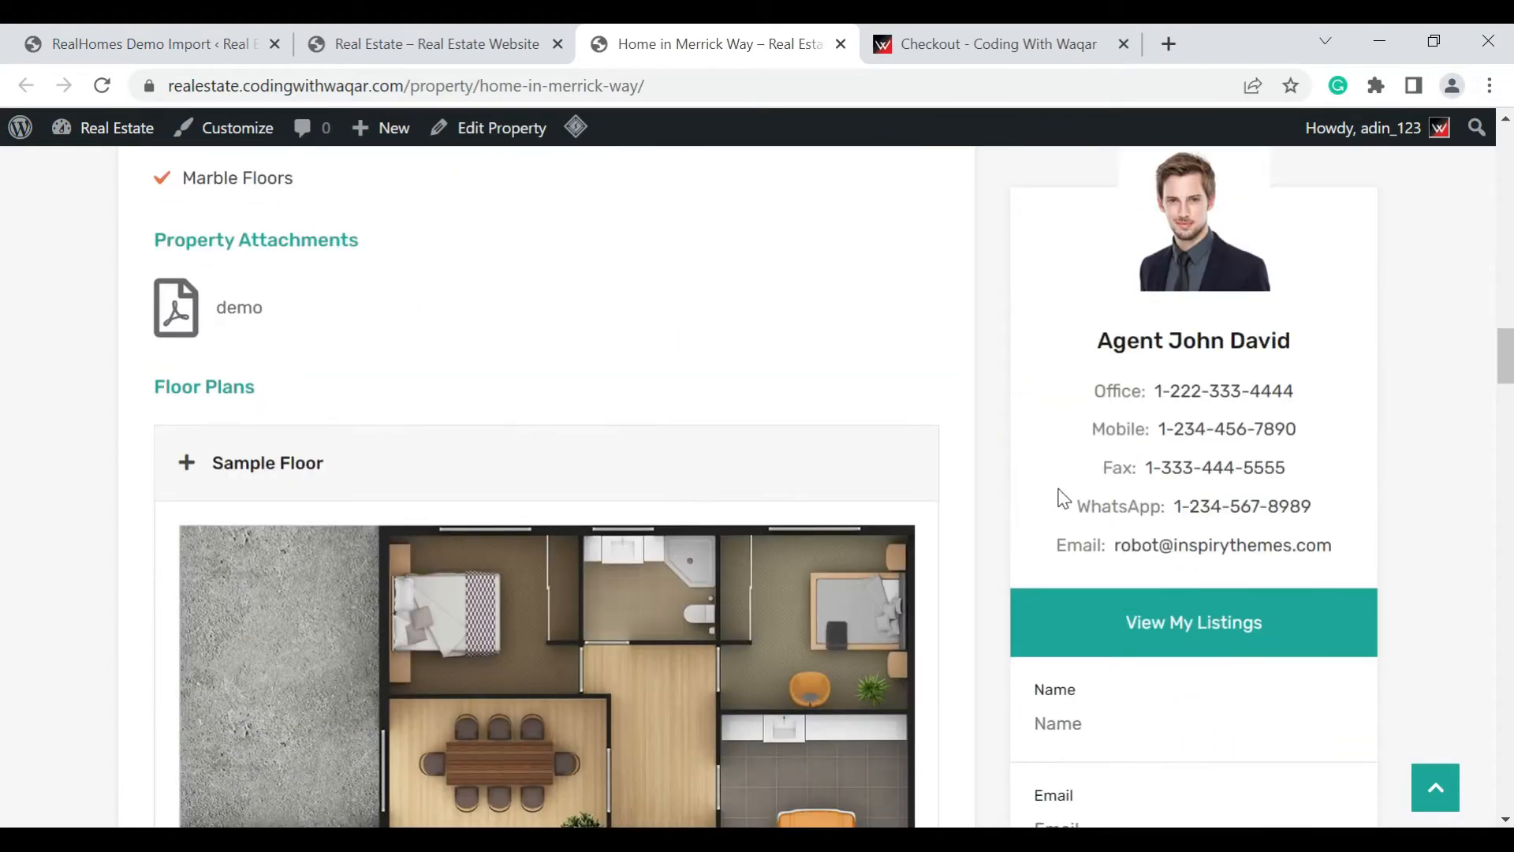
pyautogui.scroll(-7, 1063, 498)
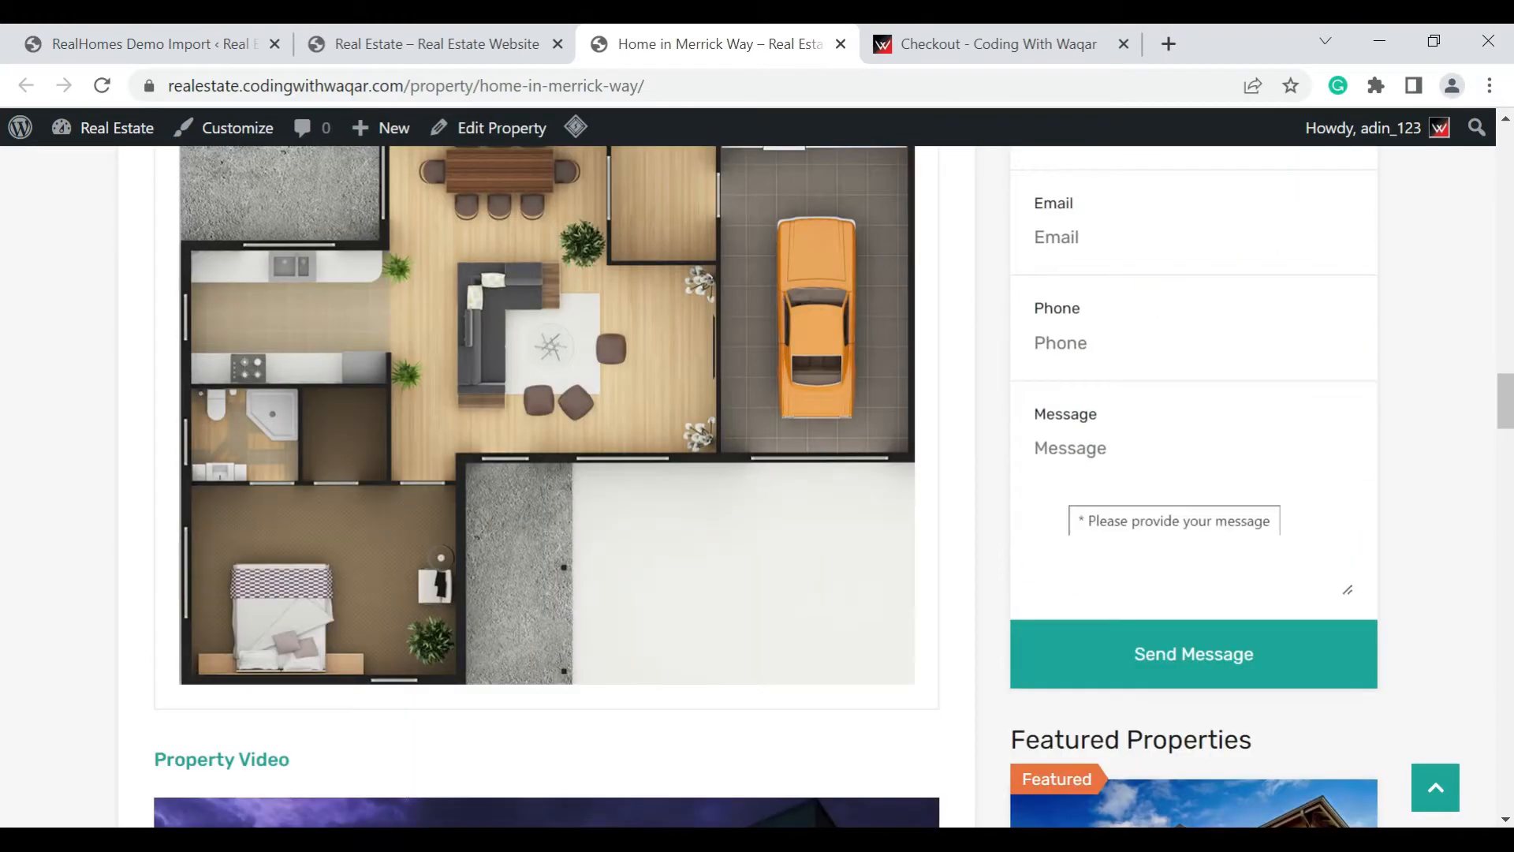
pyautogui.scroll(-2, 1053, 485)
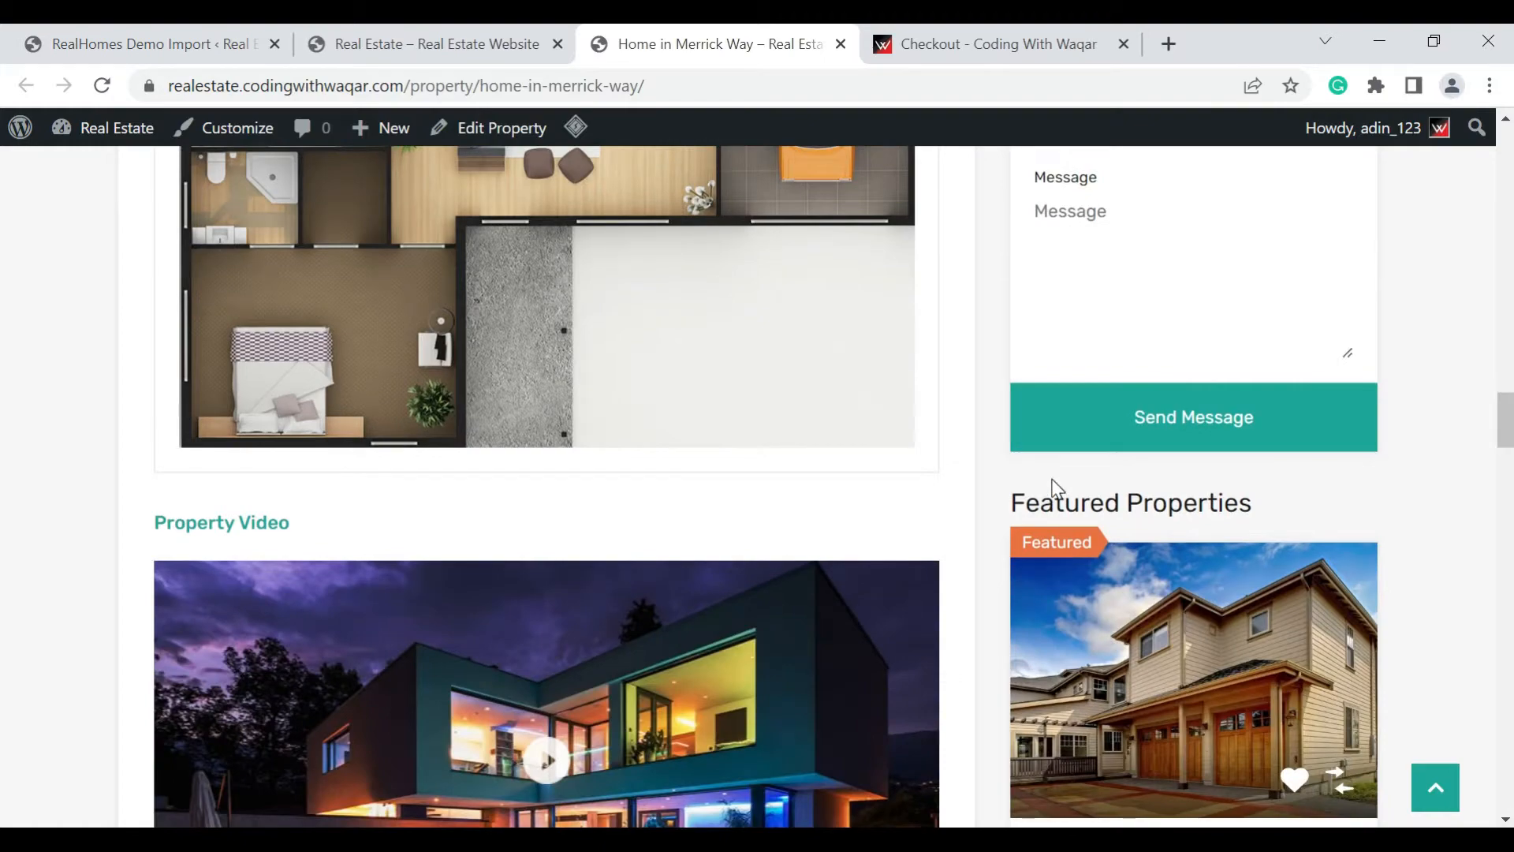
# Examine the listing's map, energy performance, mortgage calculator, similar properties and comment sections
pyautogui.scroll(-9, 1054, 485)
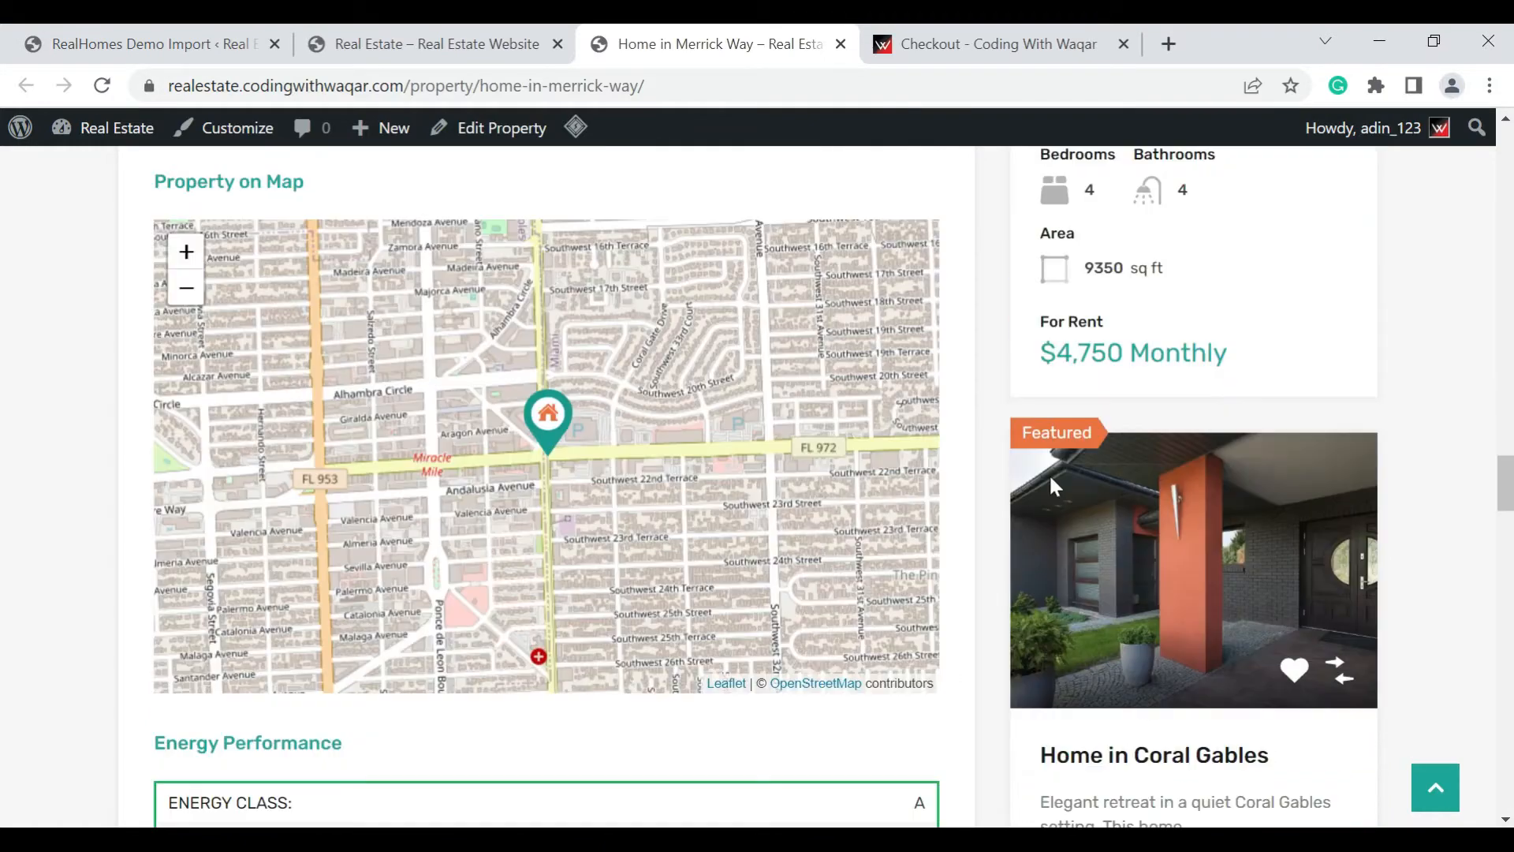
pyautogui.scroll(-6, 1054, 485)
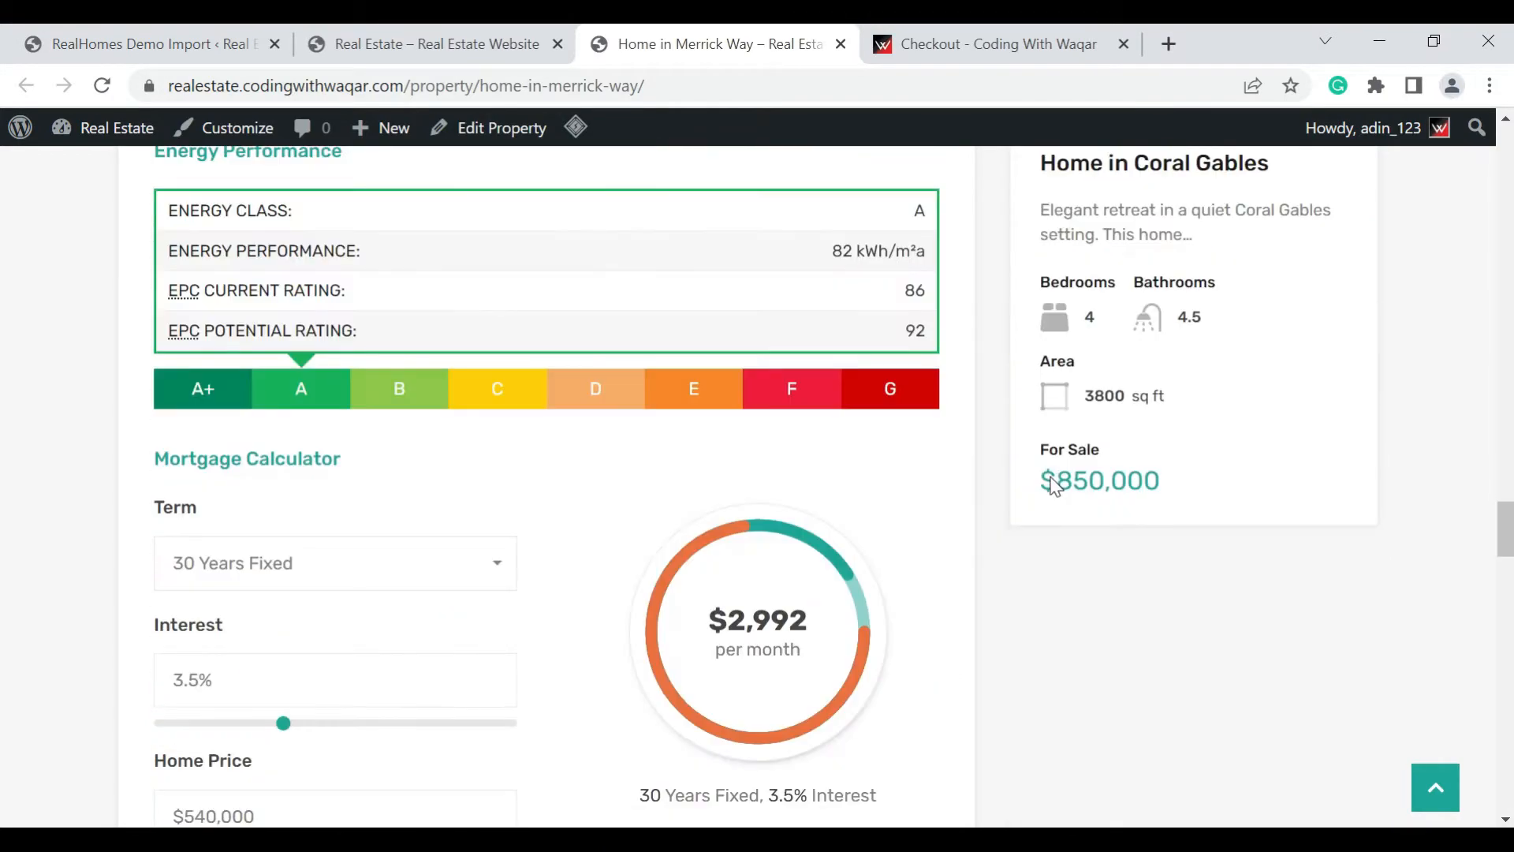
pyautogui.scroll(-6, 1054, 485)
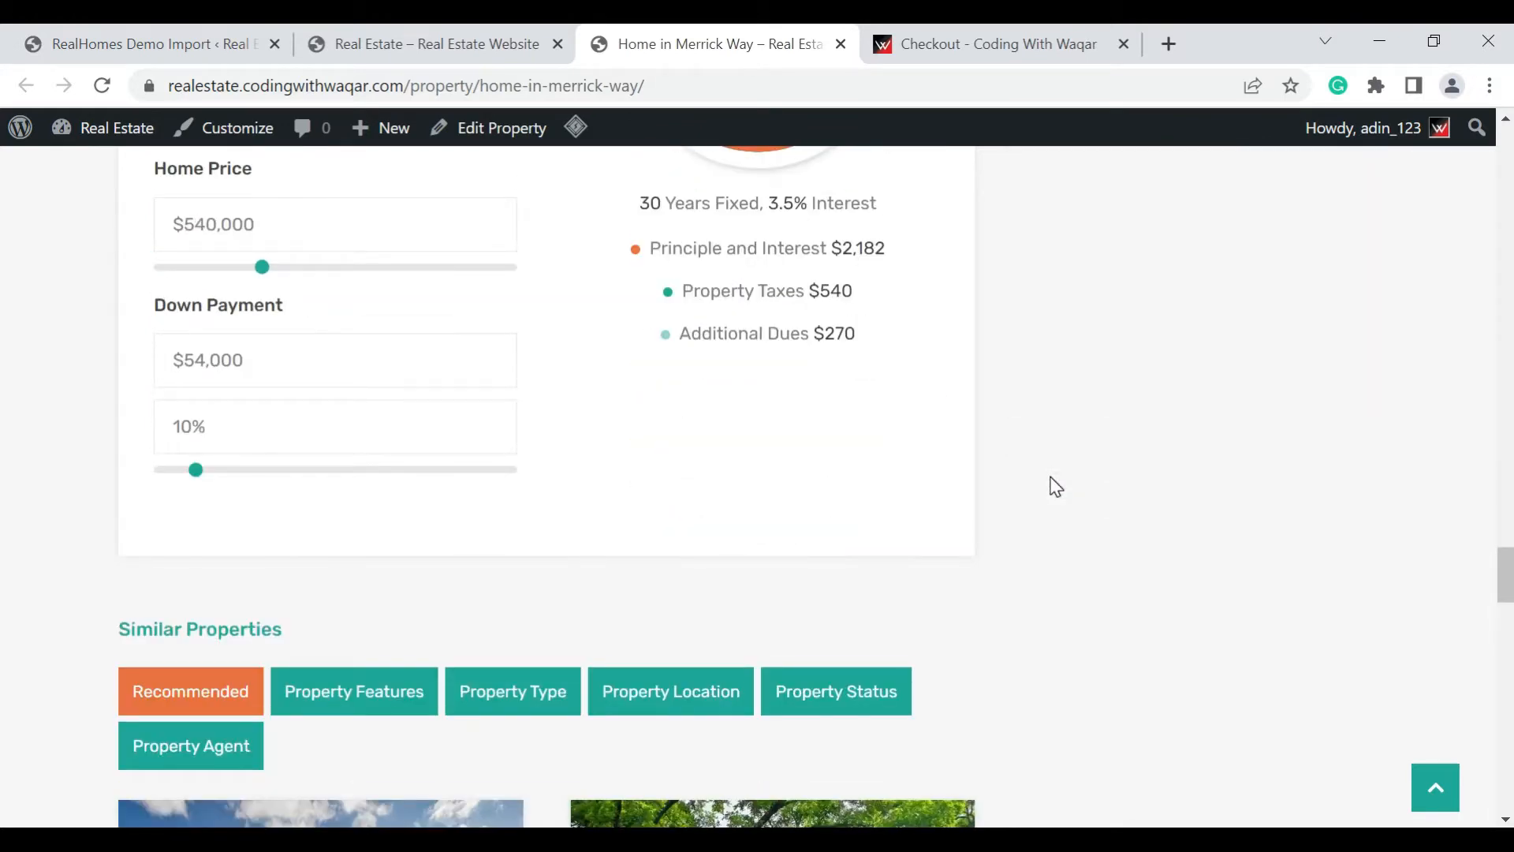
pyautogui.scroll(-5, 1054, 485)
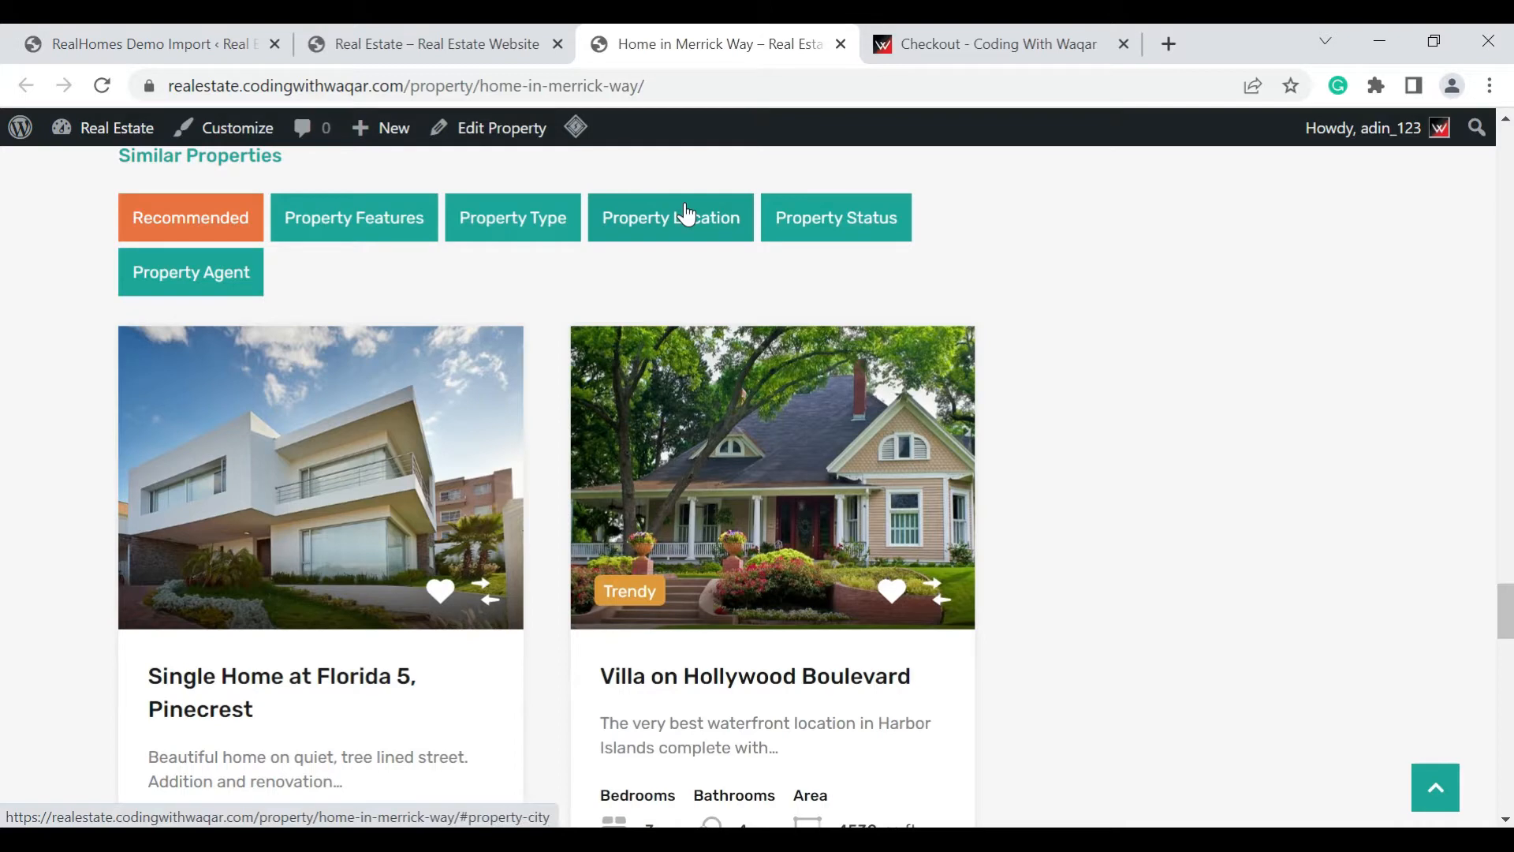
pyautogui.scroll(-9, 686, 215)
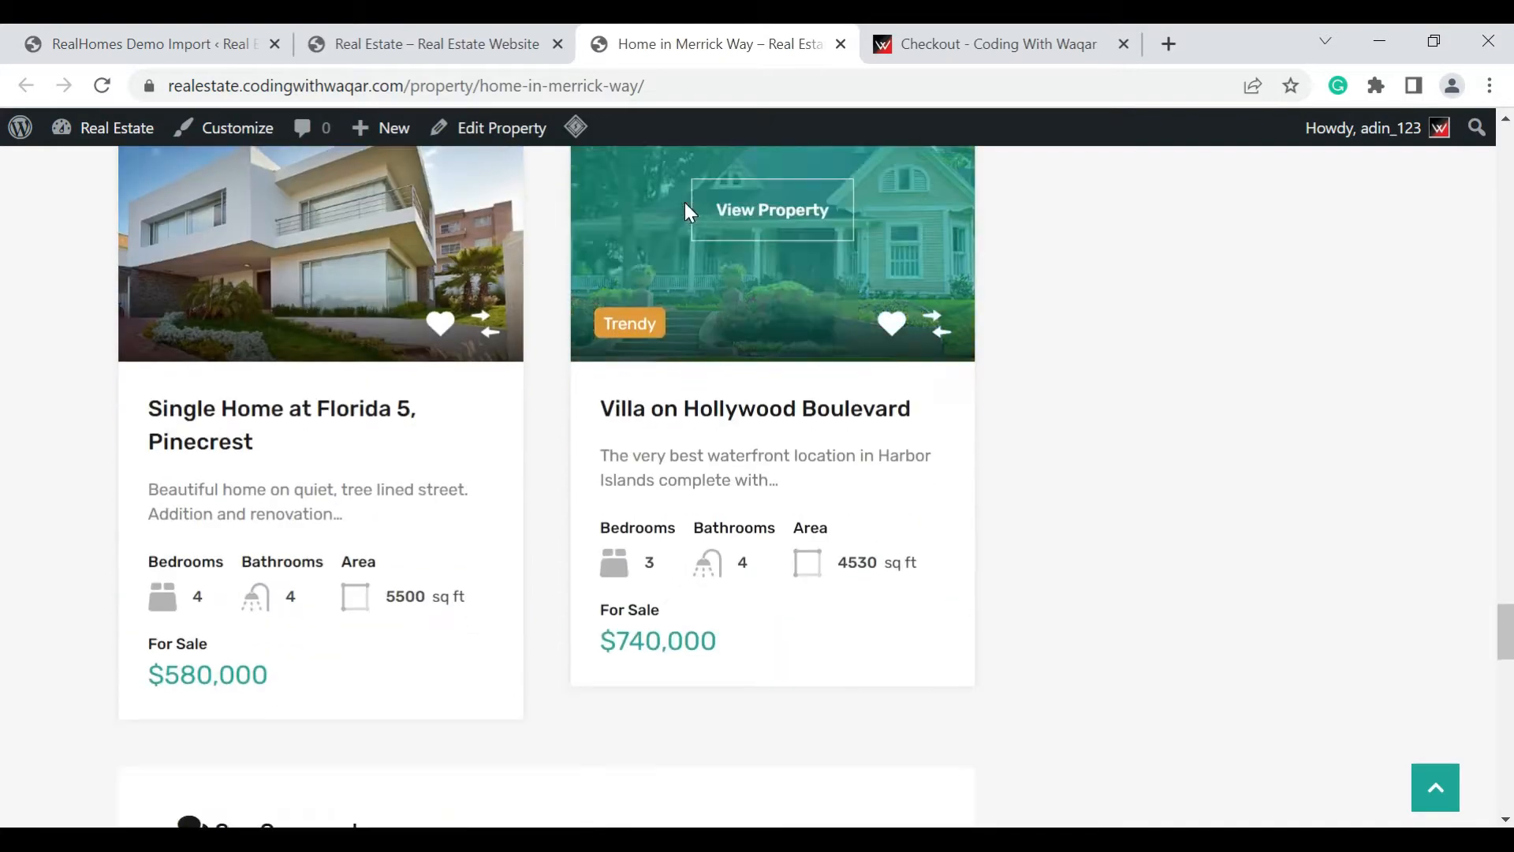
pyautogui.scroll(-7, 690, 213)
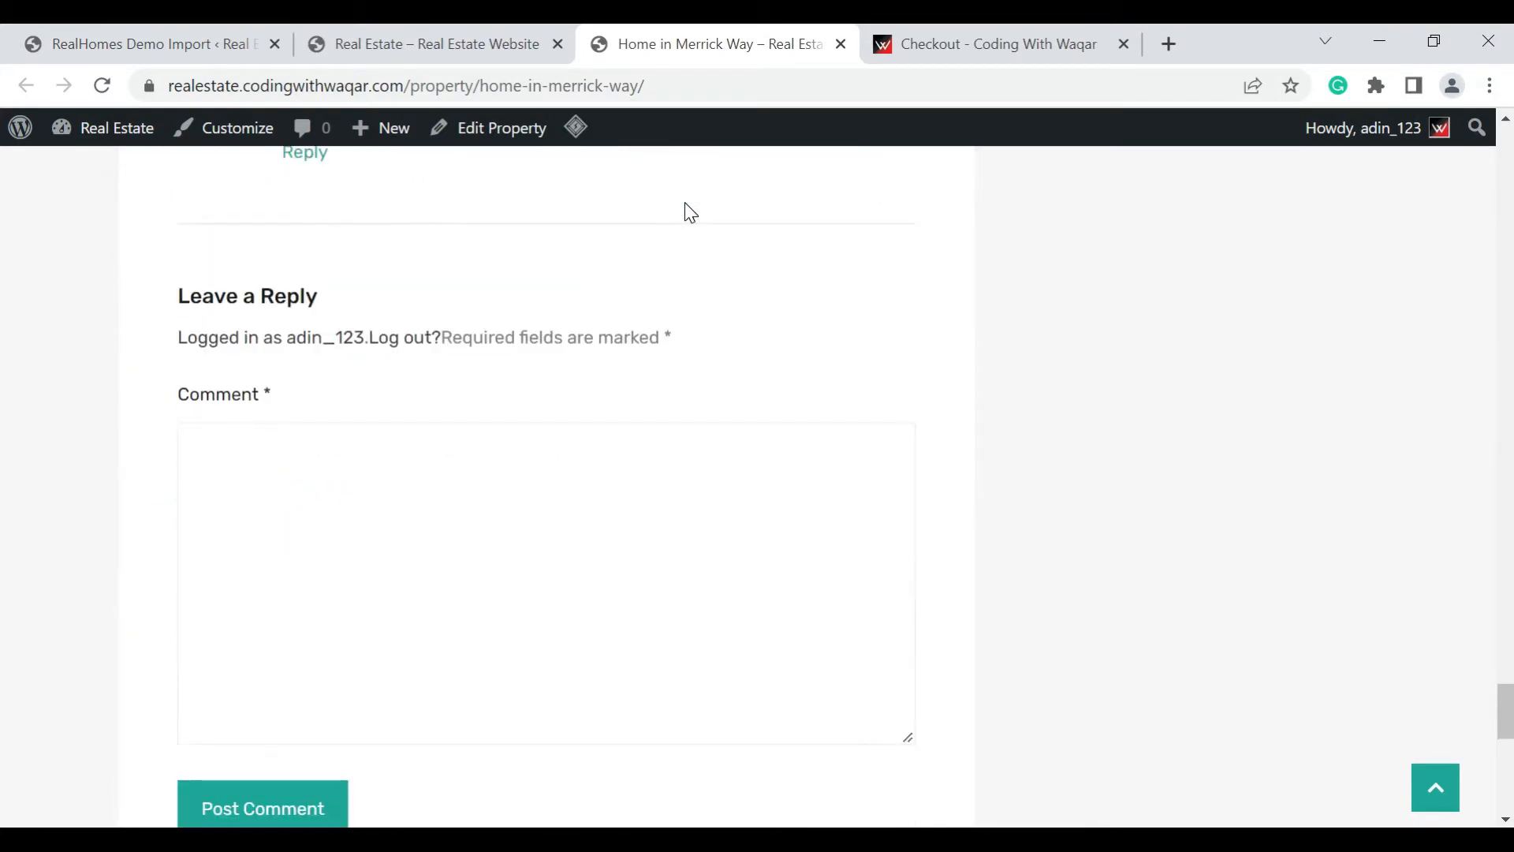
pyautogui.scroll(18, 690, 213)
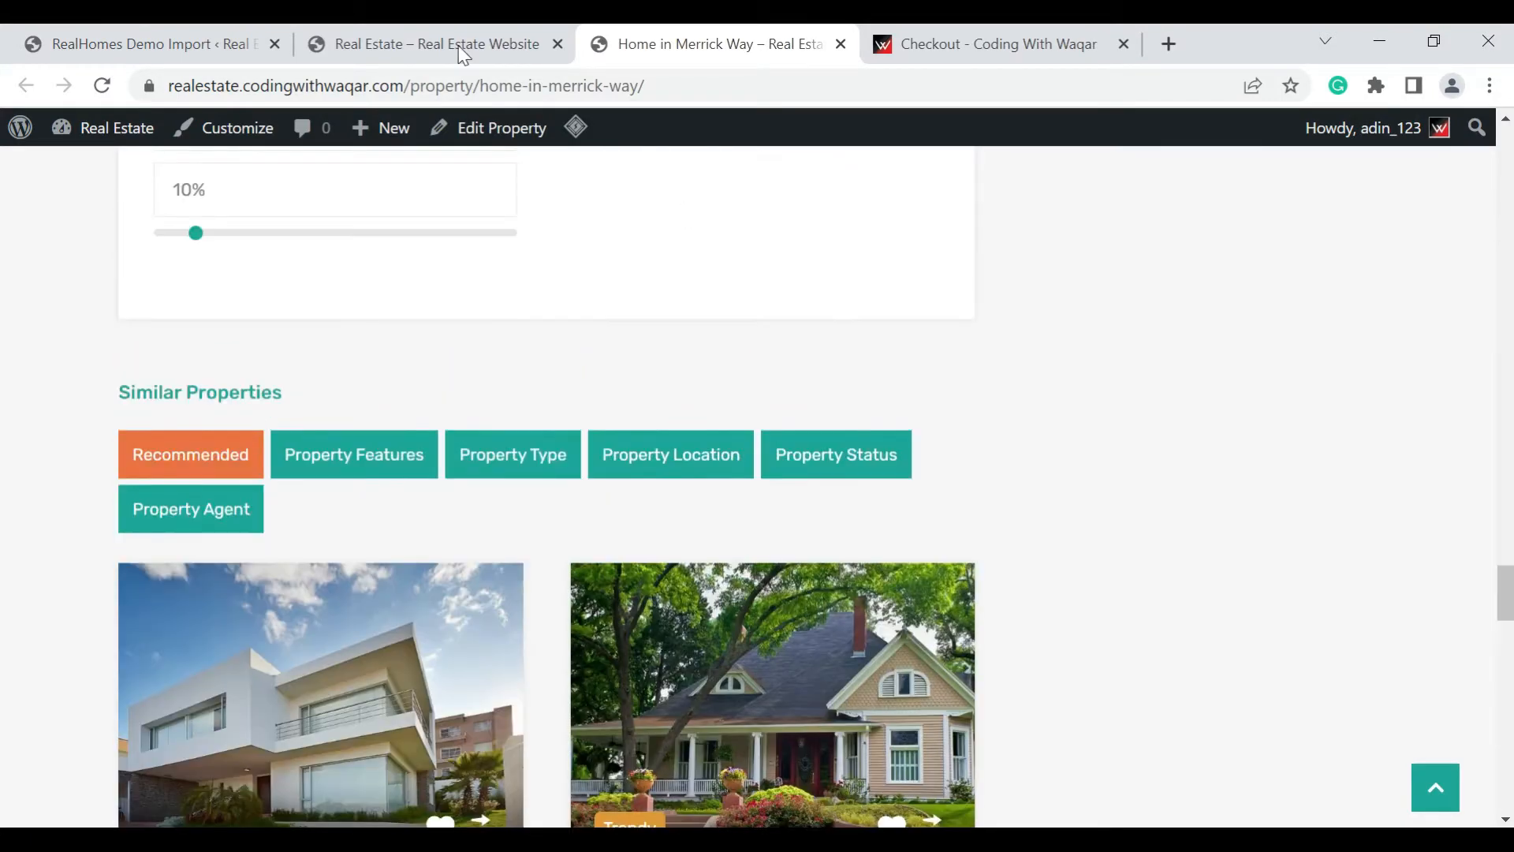
# Return to the homepage and close the Home in Merrick Way listing and the Checkout page
pyautogui.click(444, 44)
pyautogui.scroll(20, 623, 288)
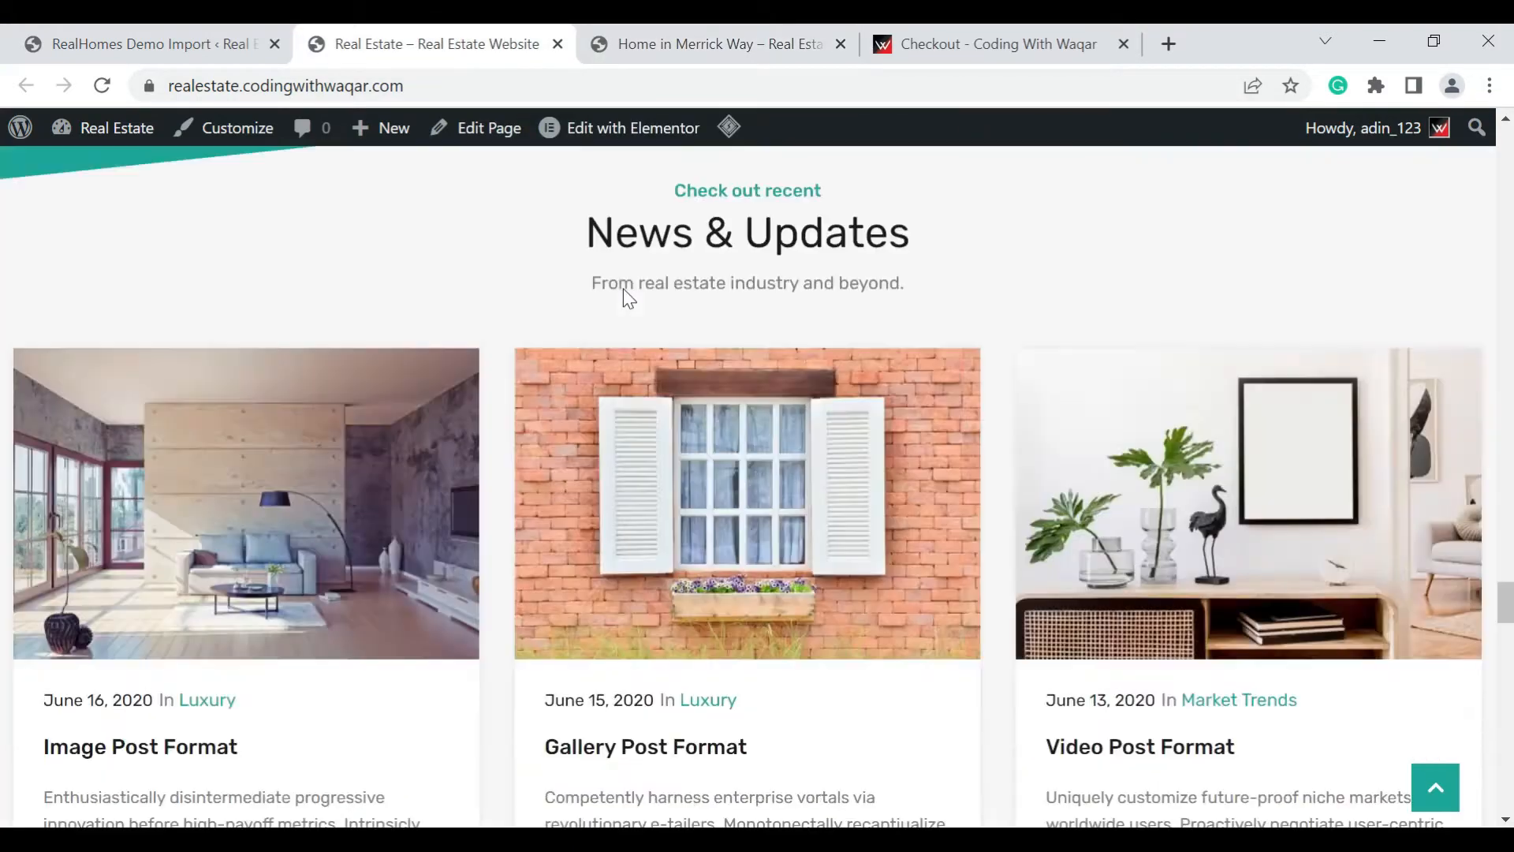
pyautogui.click(841, 44)
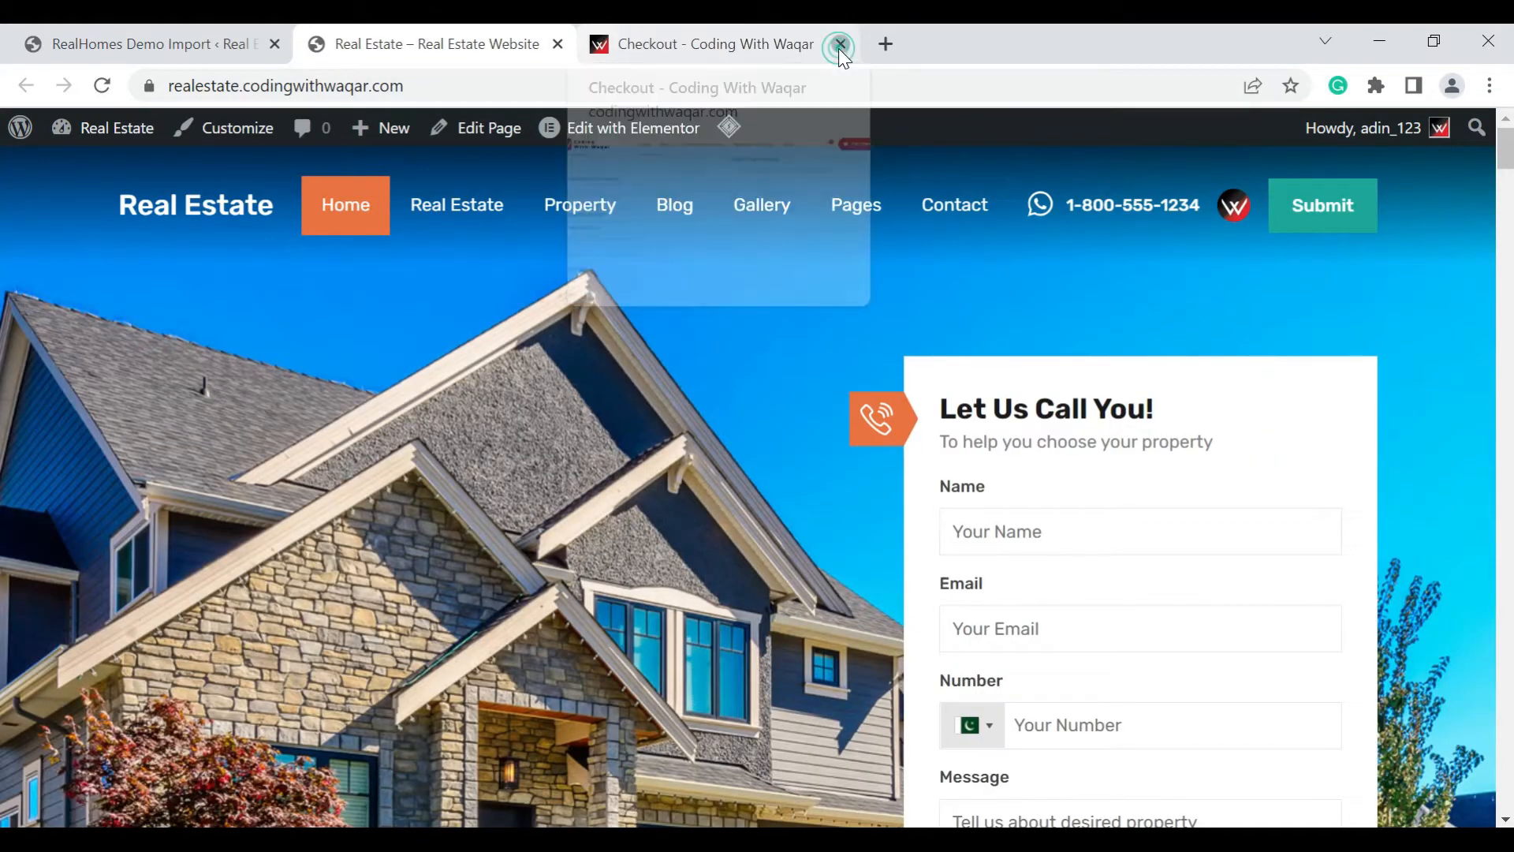
pyautogui.click(840, 44)
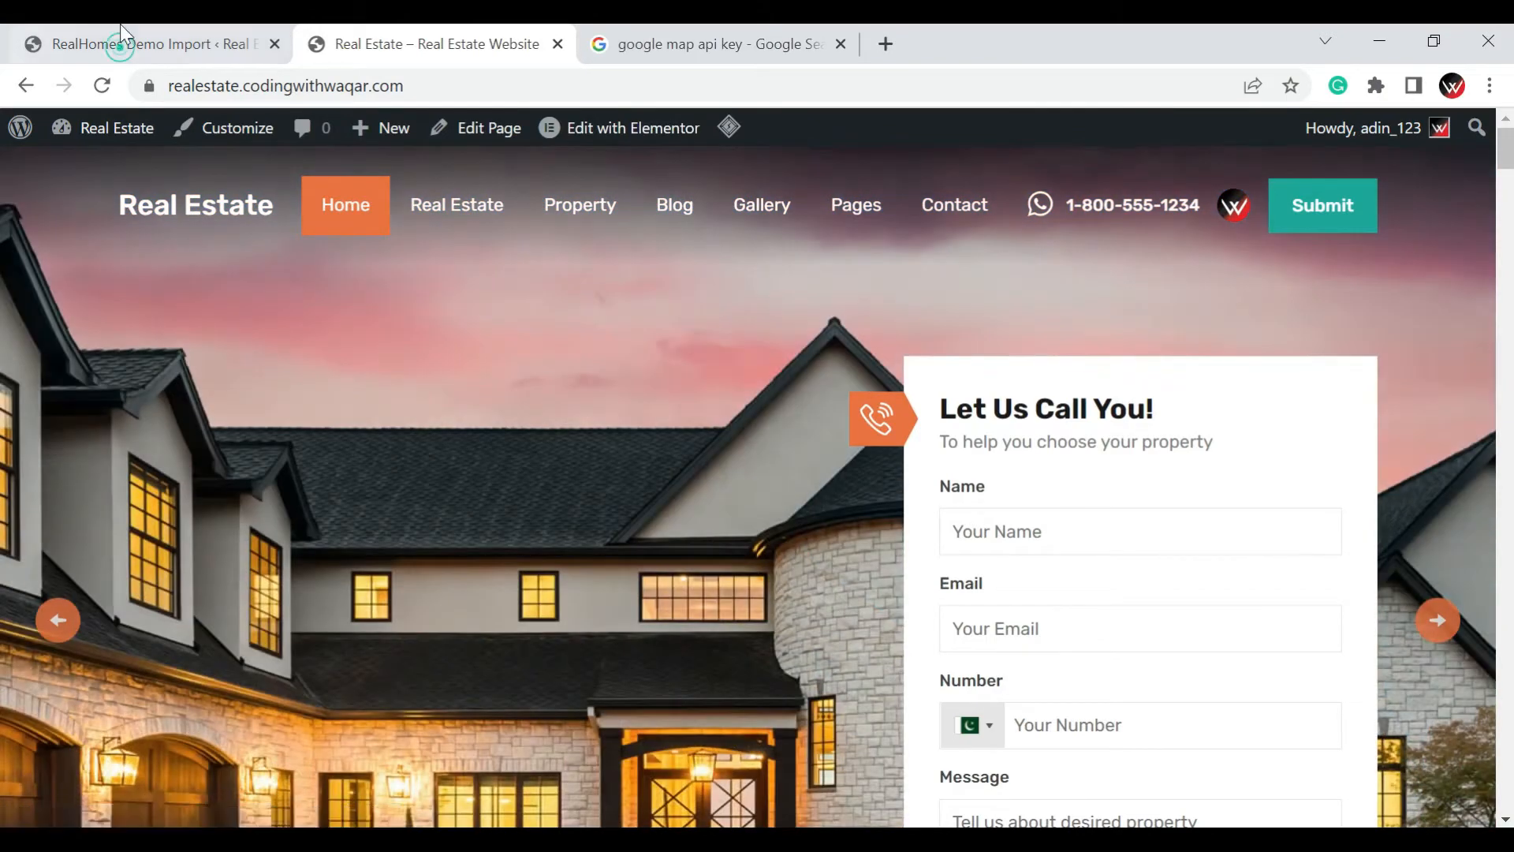
# Switch back to the WordPress admin and open the Easy Real Estate settings
pyautogui.click(120, 32)
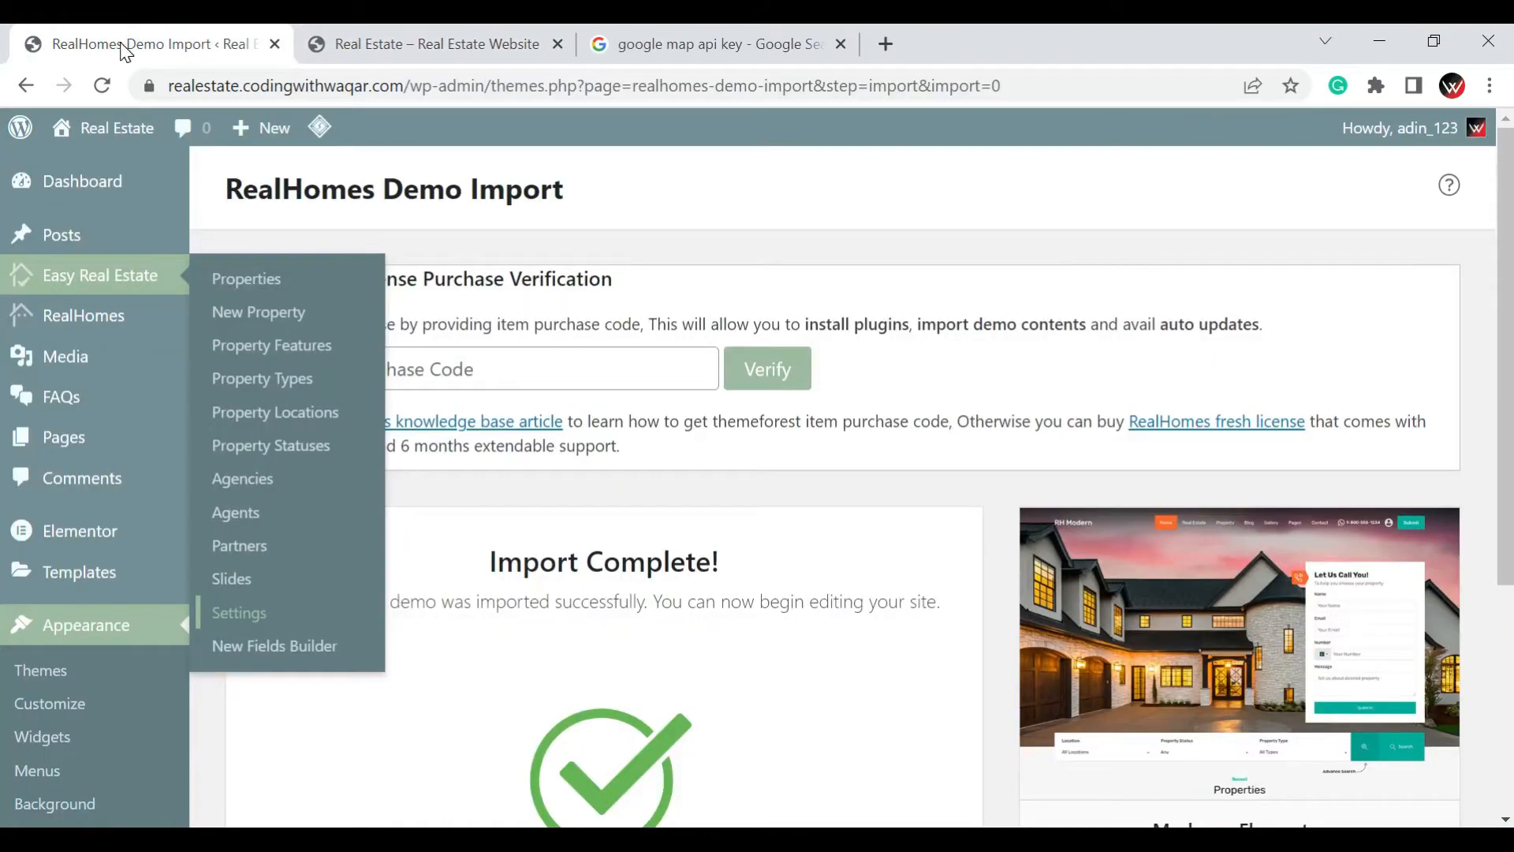
pyautogui.click(508, 635)
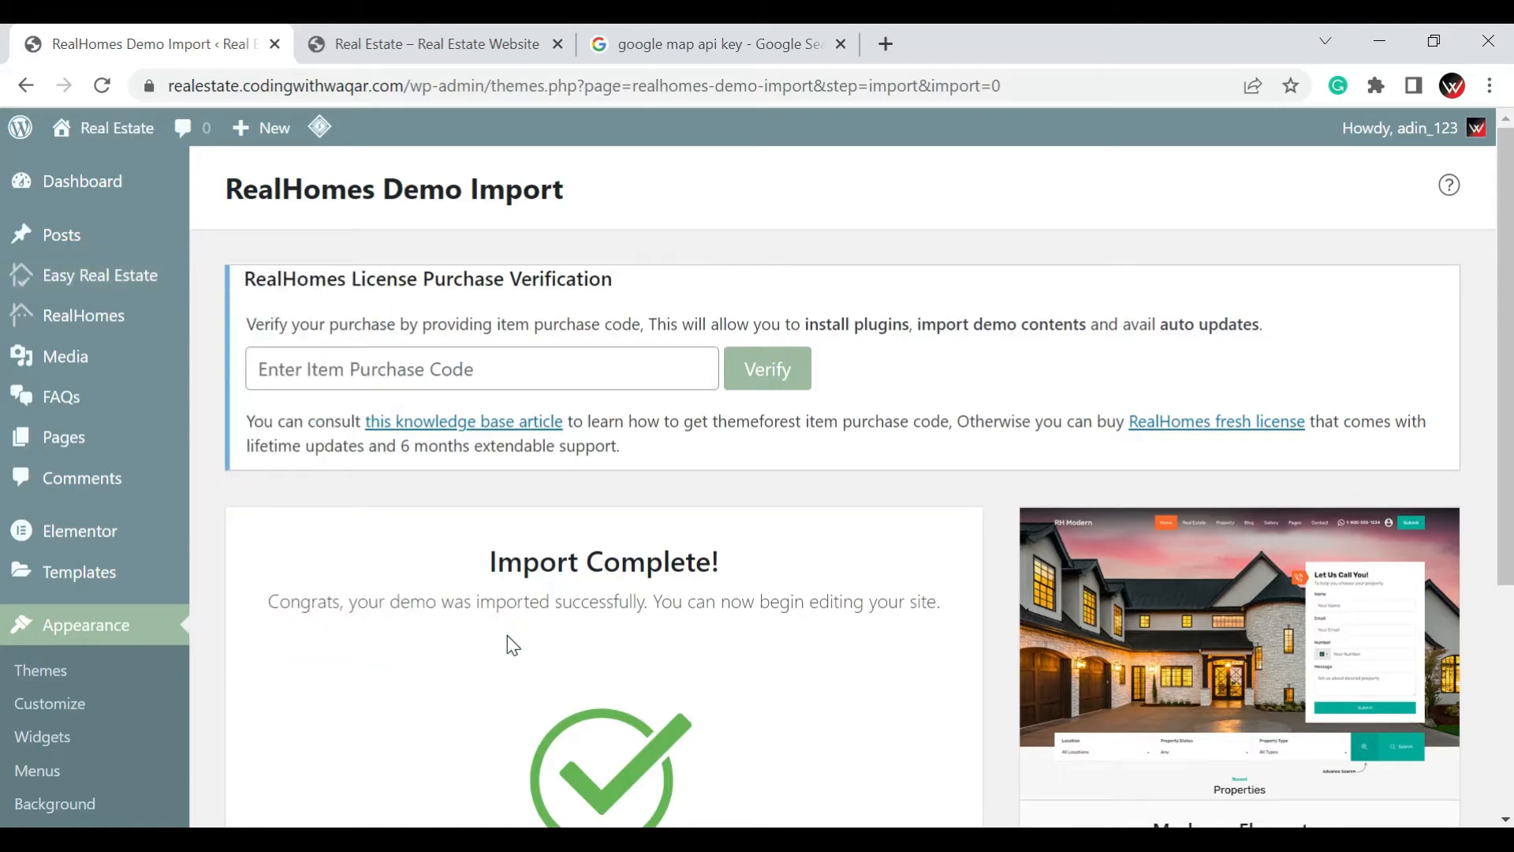
pyautogui.moveTo(81, 294)
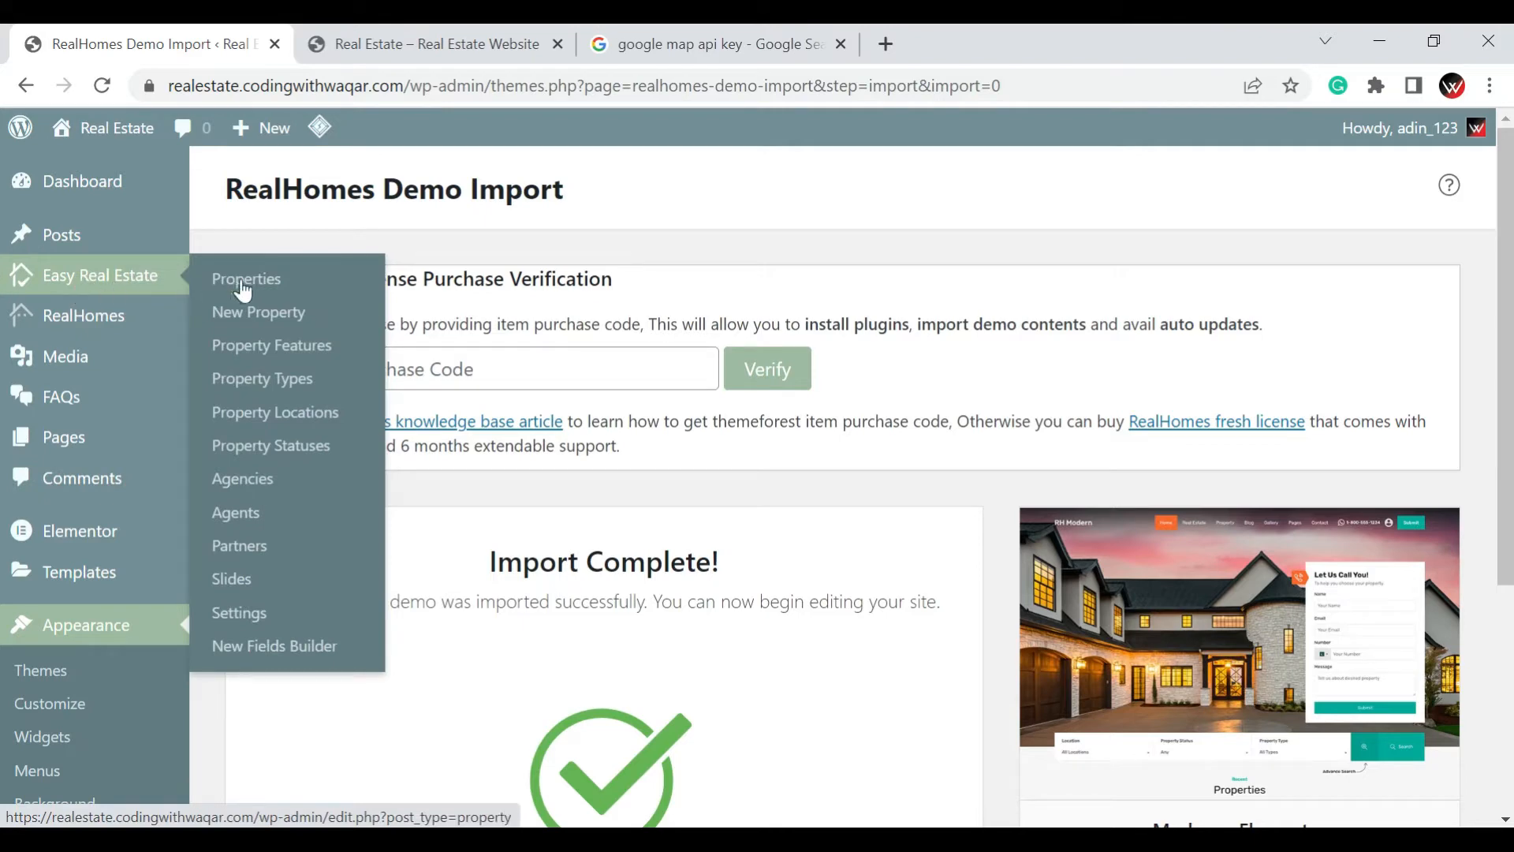
pyautogui.click(255, 631)
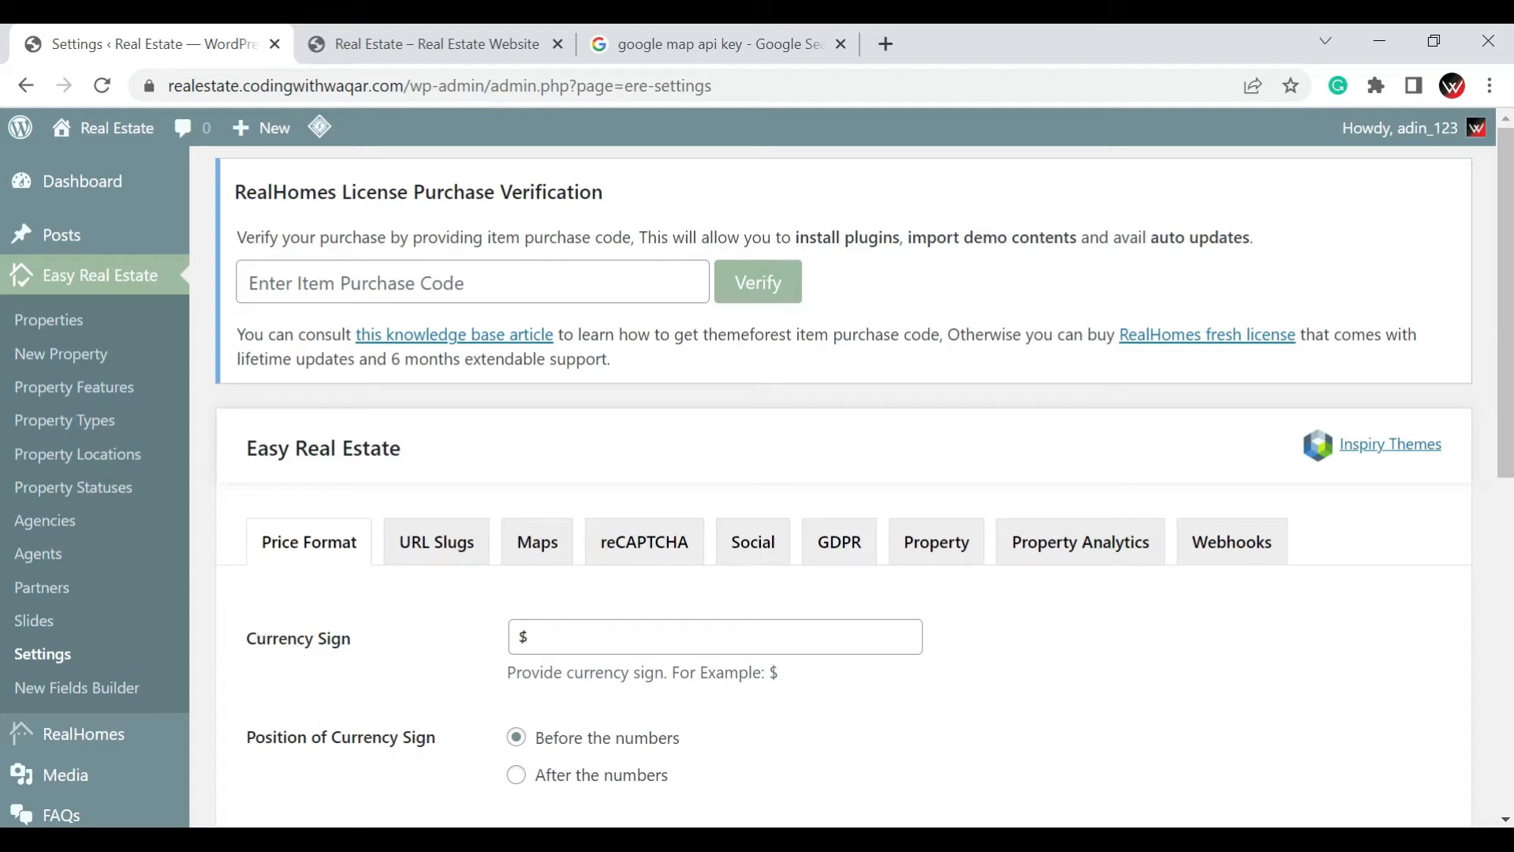
# Set the Currency Sign in the price format settings to PKR
pyautogui.click(592, 635)
pyautogui.click(593, 634)
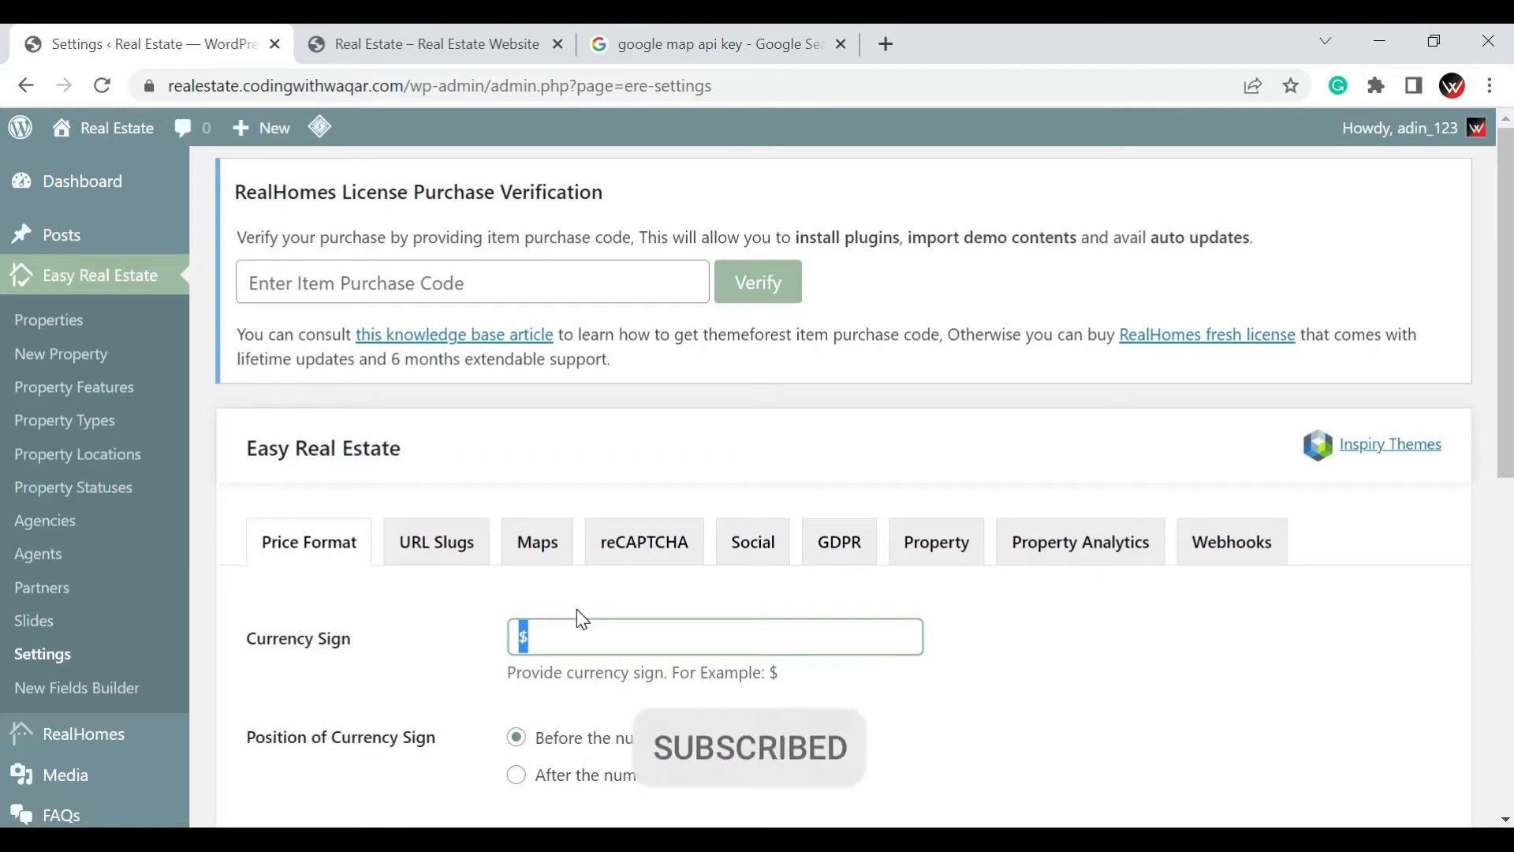
pyautogui.write('P')
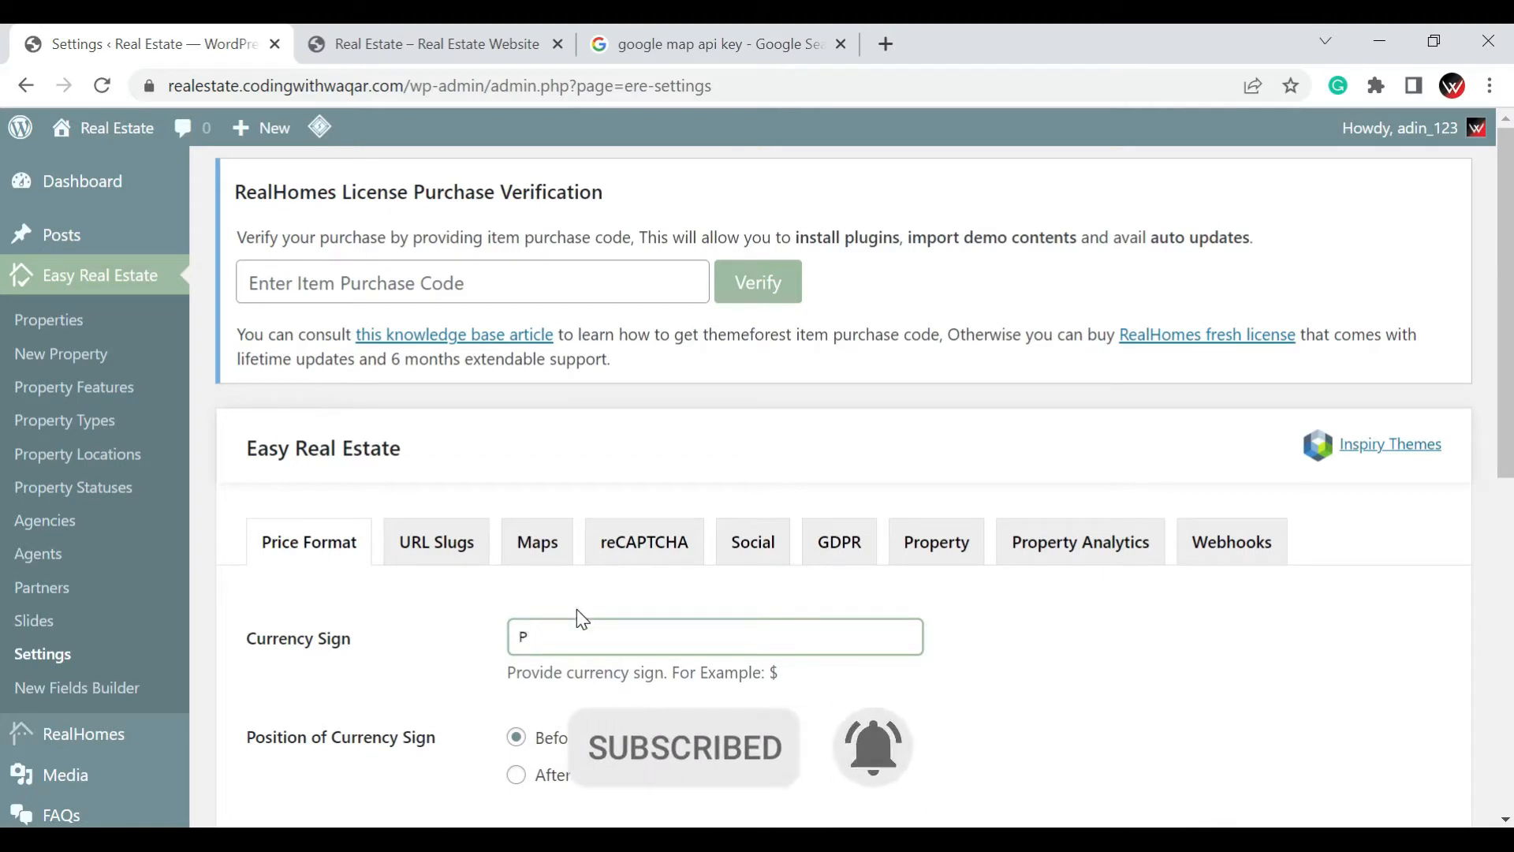
pyautogui.write('KR')
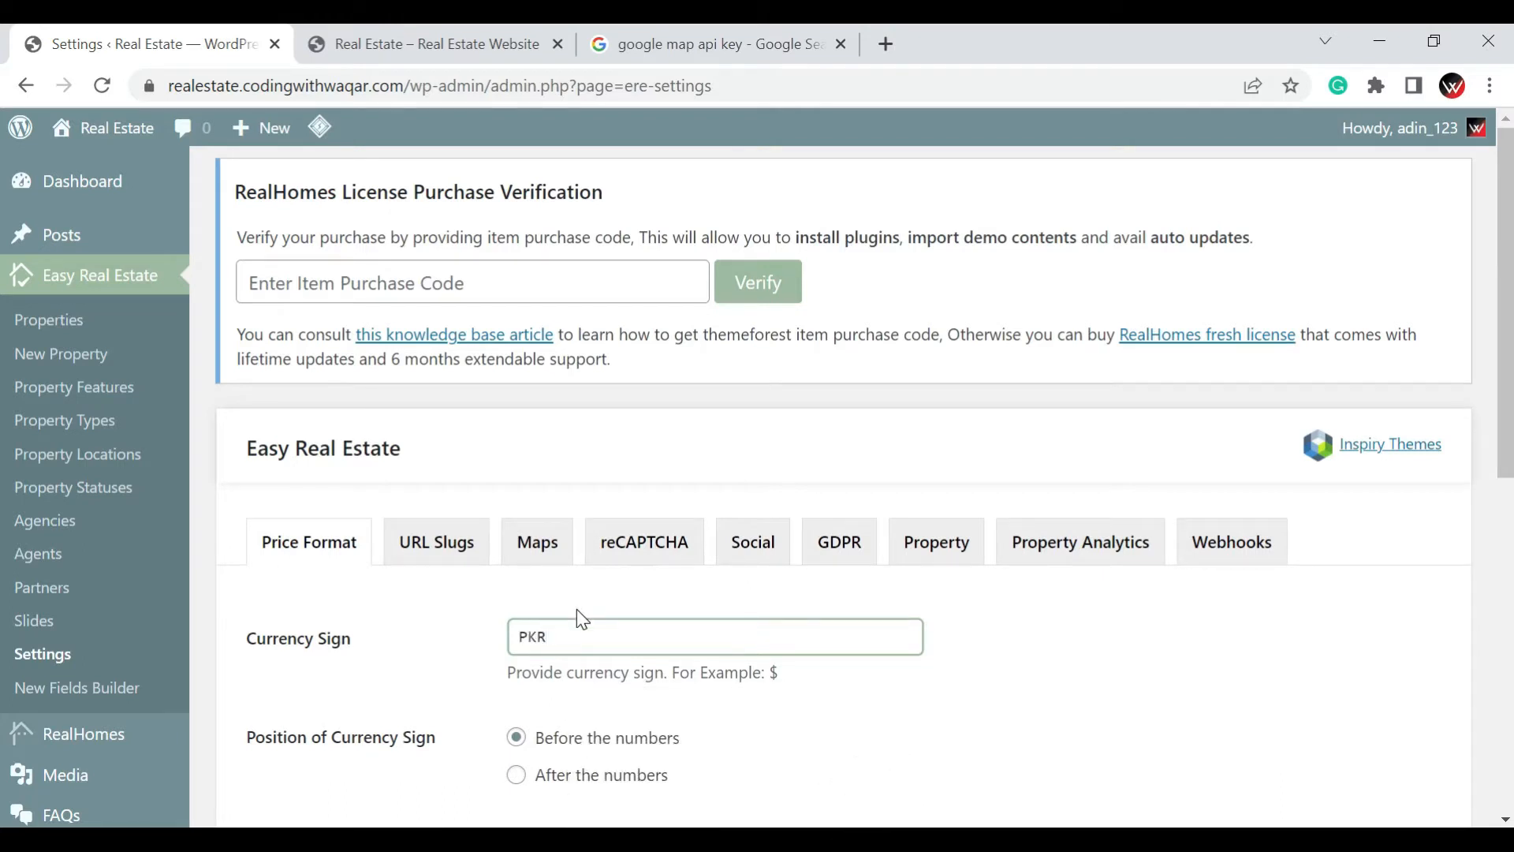
pyautogui.hotkey('ctrl', 'a')
pyautogui.write('R')
pyautogui.hotkey('ctrl', 'a')
pyautogui.write('PKR')
# Review the remaining currency position, decimal and separator options, and save the price format settings
pyautogui.scroll(-2, 598, 622)
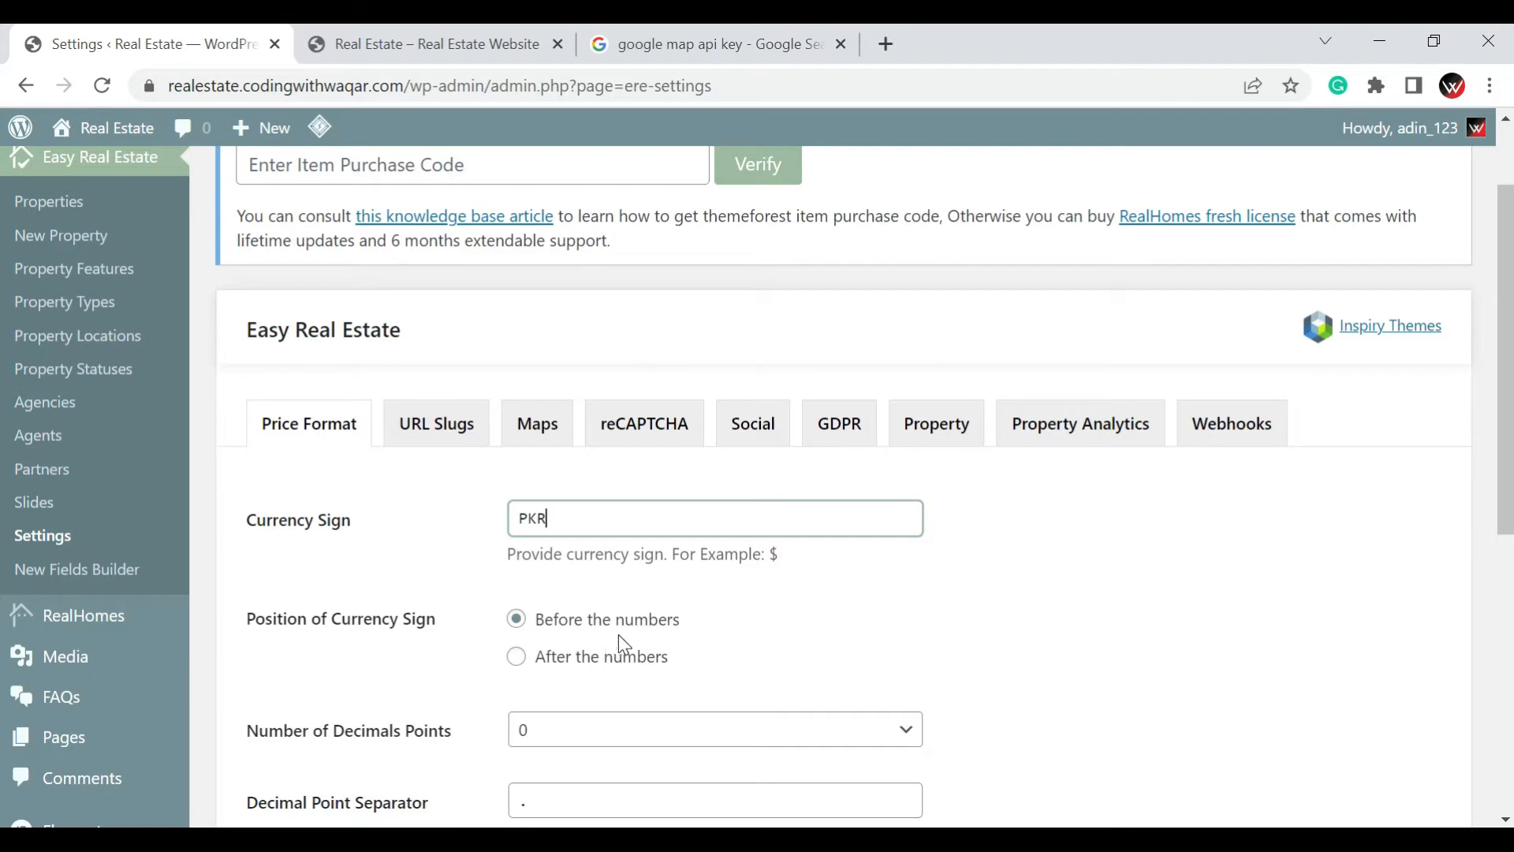
pyautogui.scroll(-2, 620, 633)
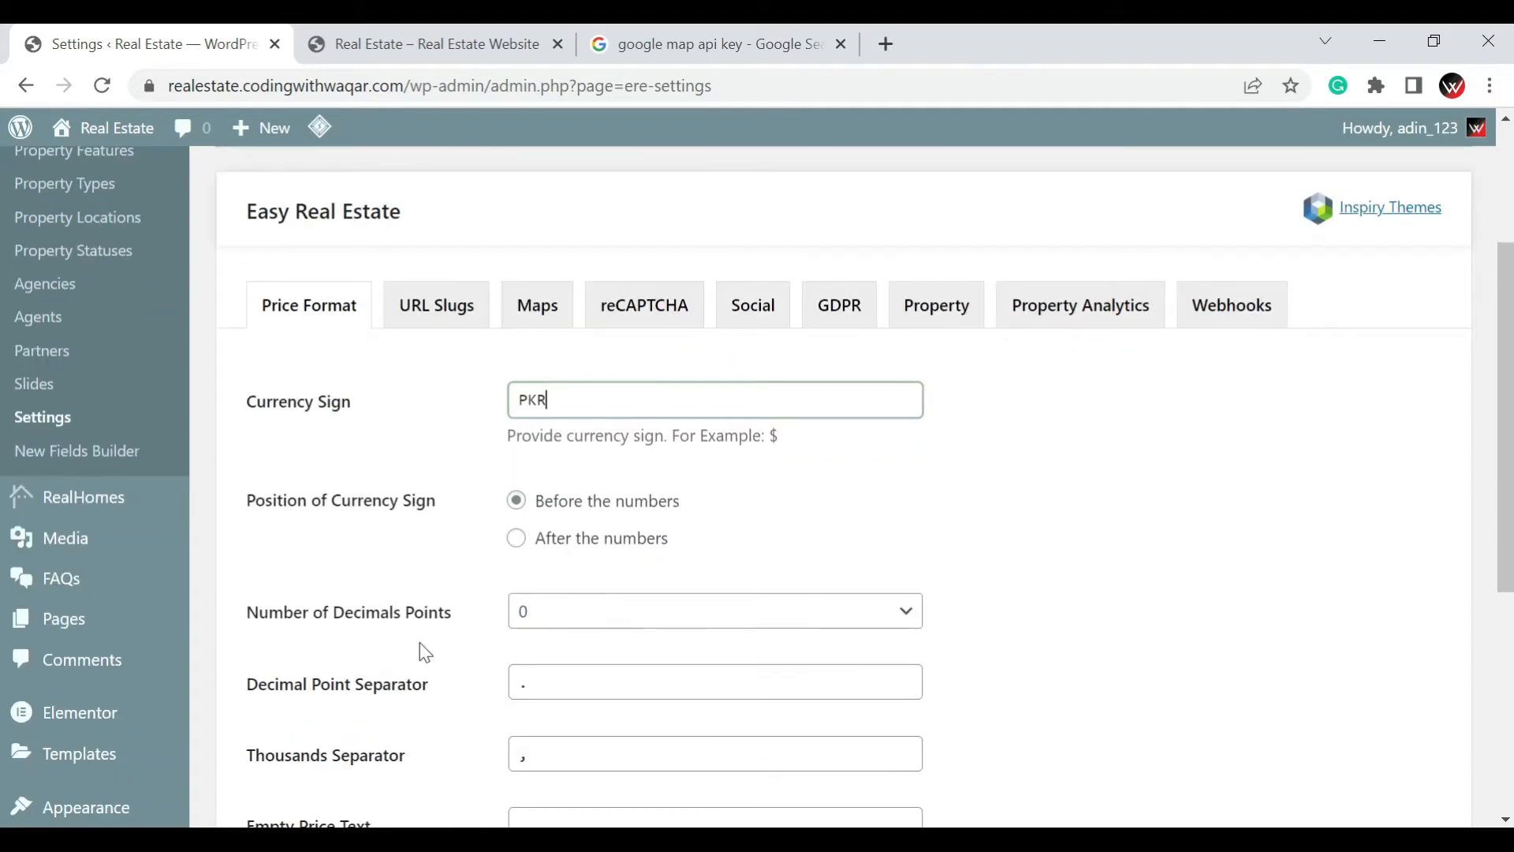
pyautogui.scroll(-2, 394, 699)
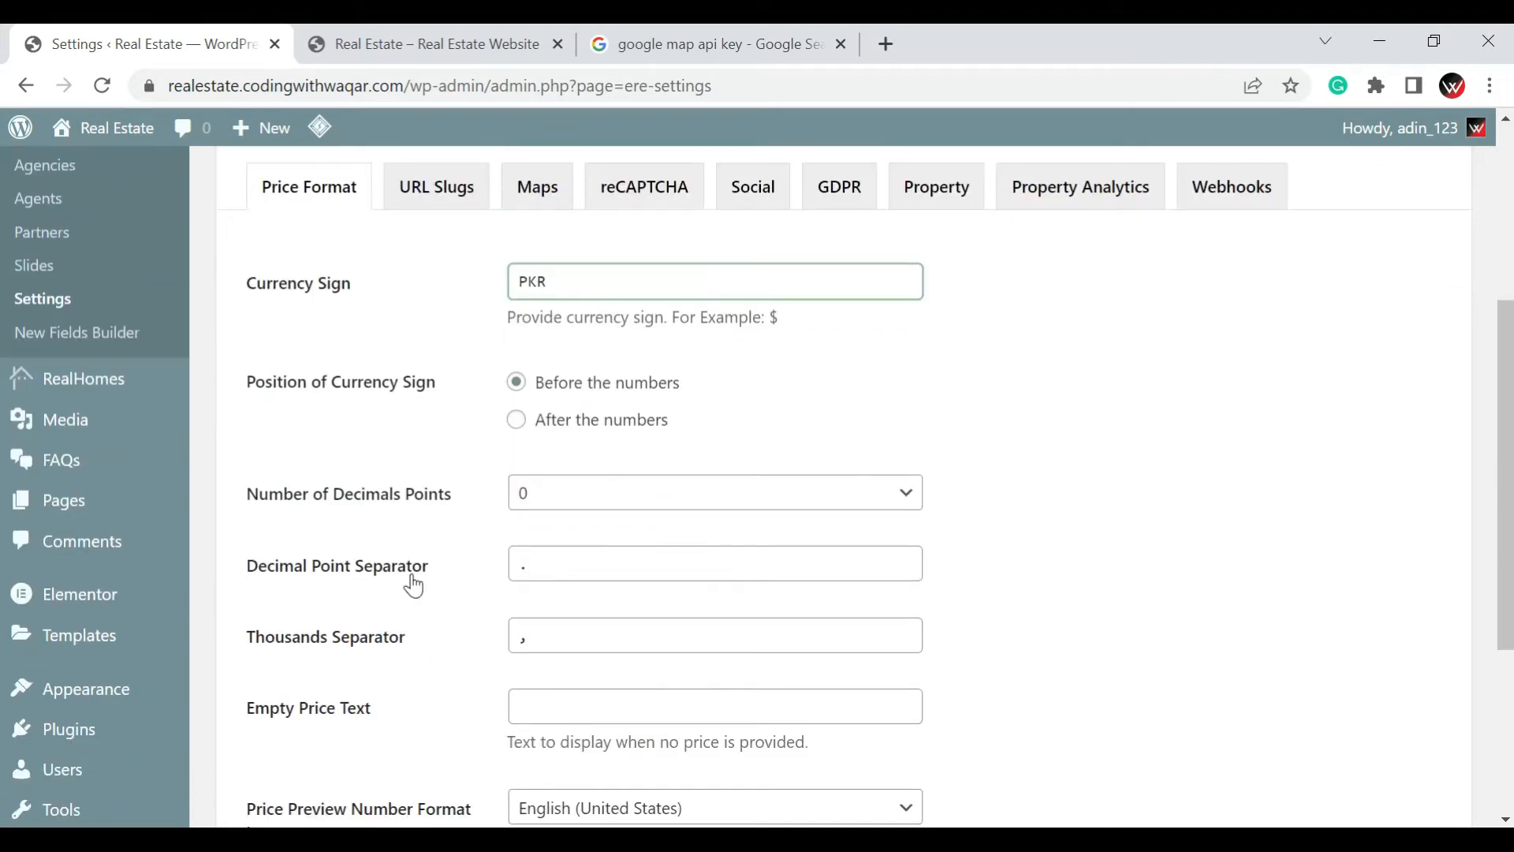
pyautogui.scroll(-2, 413, 585)
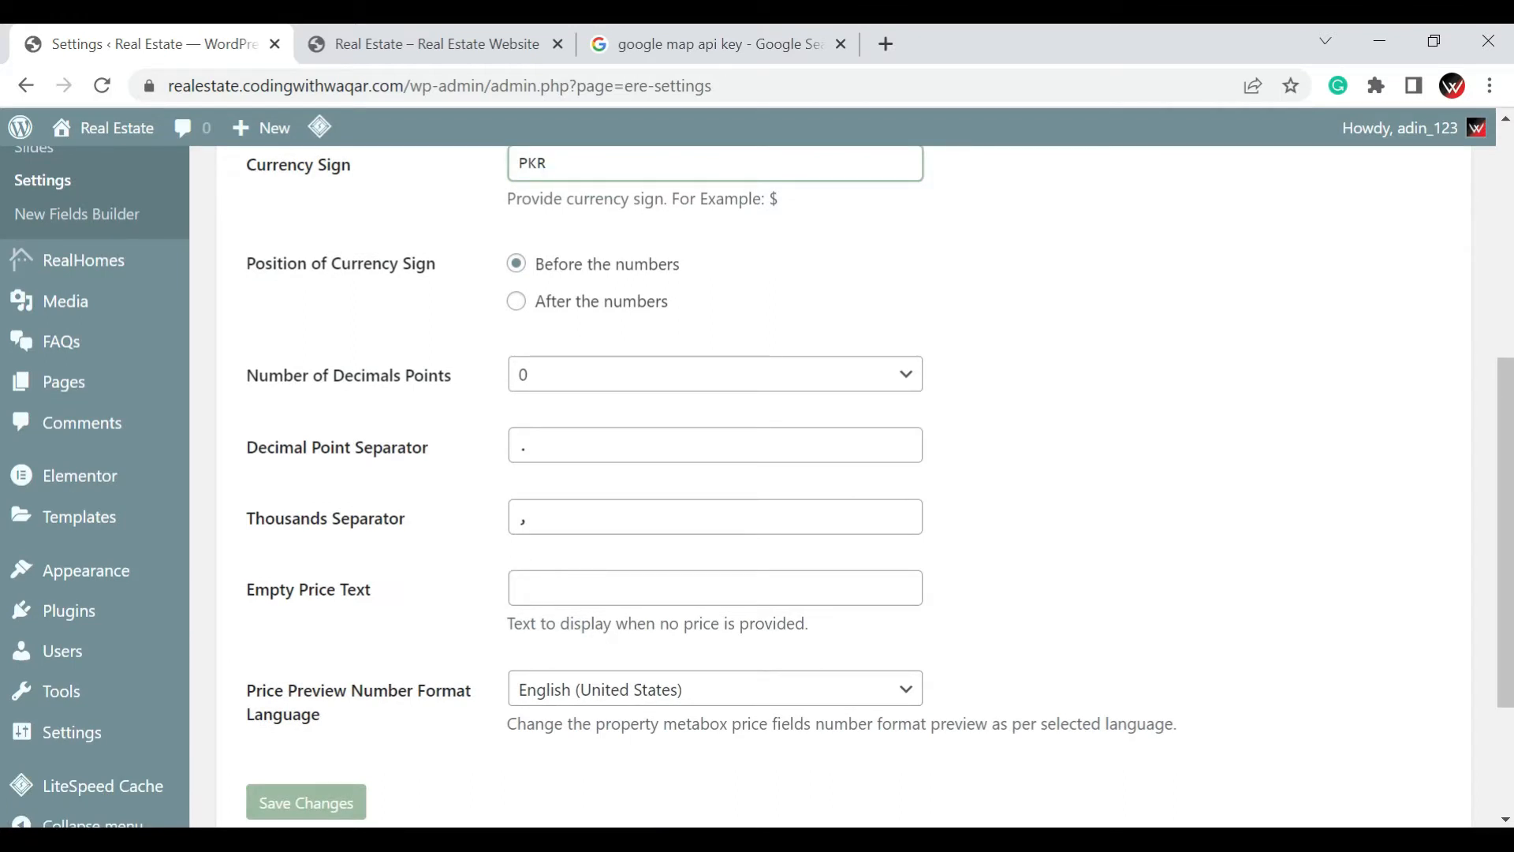
pyautogui.scroll(-3, 534, 608)
pyautogui.click(331, 604)
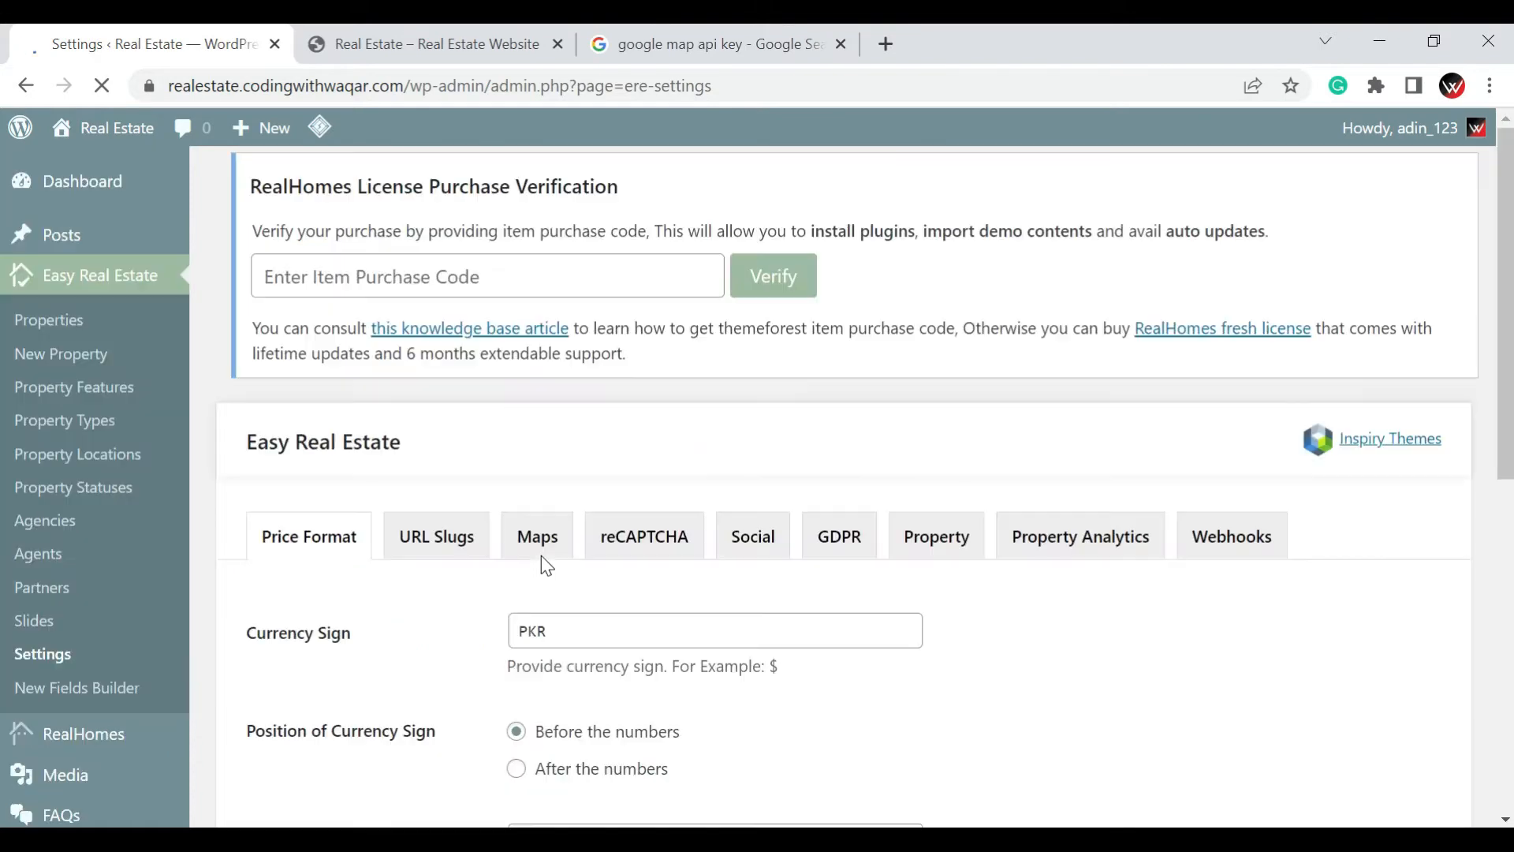
# Set the Property Slug to property12 in the URL slug settings and save the changes
pyautogui.scroll(-3, 548, 555)
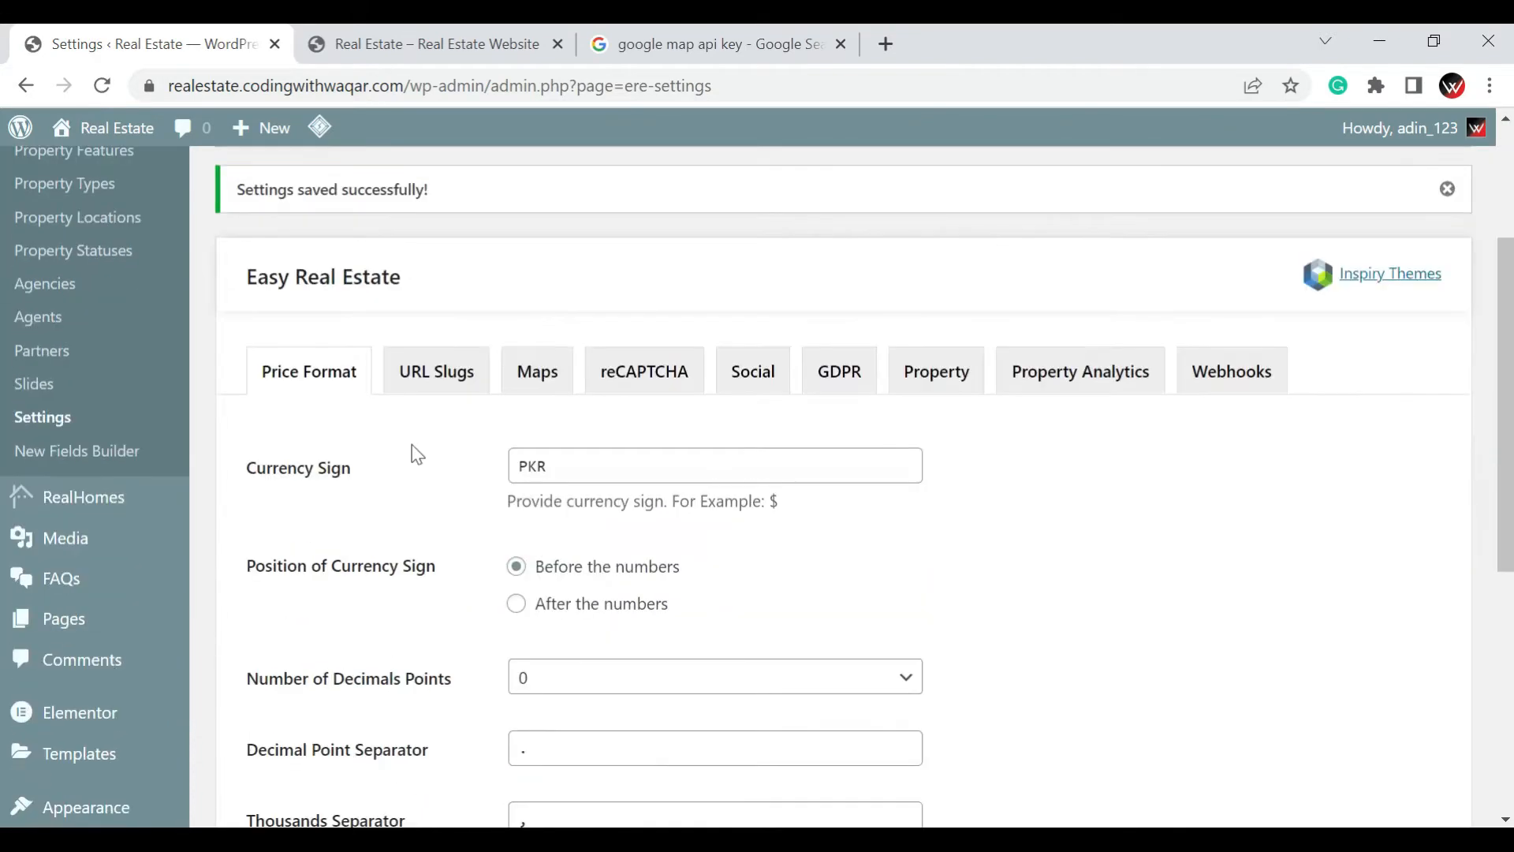
pyautogui.click(438, 384)
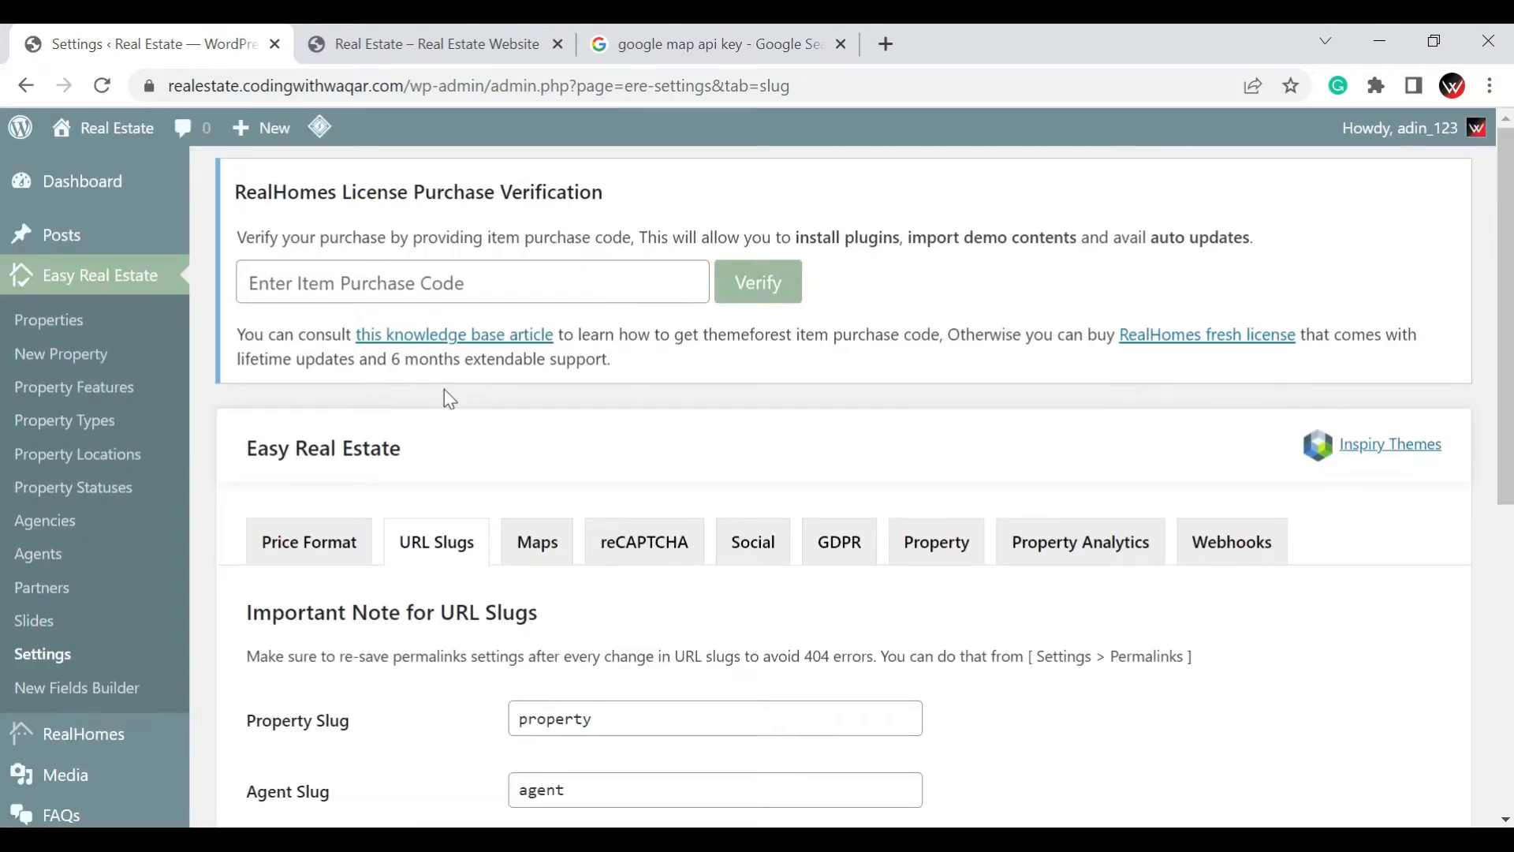
pyautogui.scroll(-3, 449, 399)
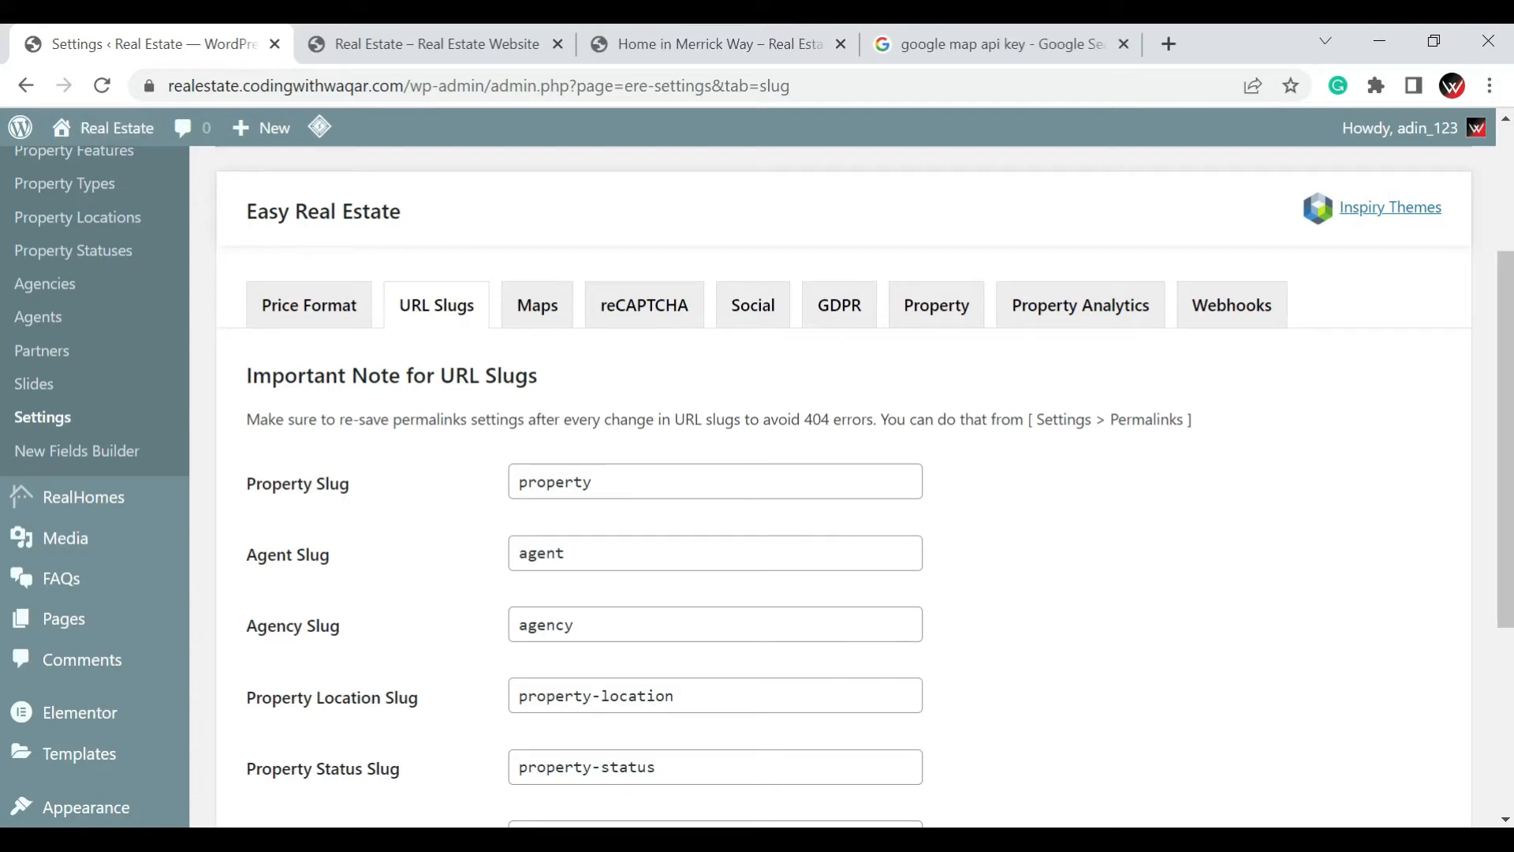
pyautogui.click(643, 481)
pyautogui.write('12')
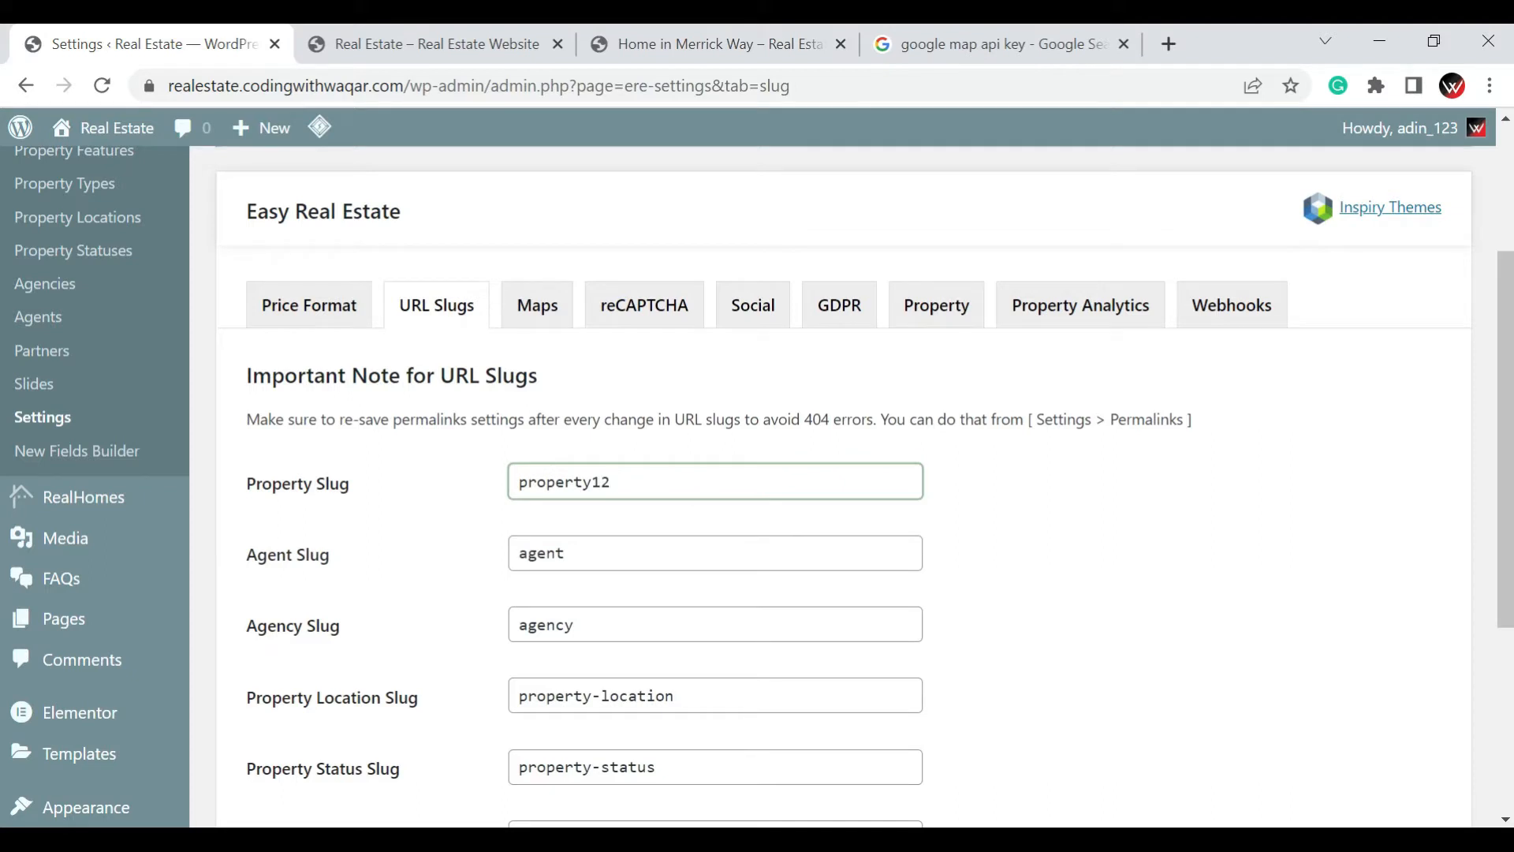
pyautogui.scroll(-2, 645, 479)
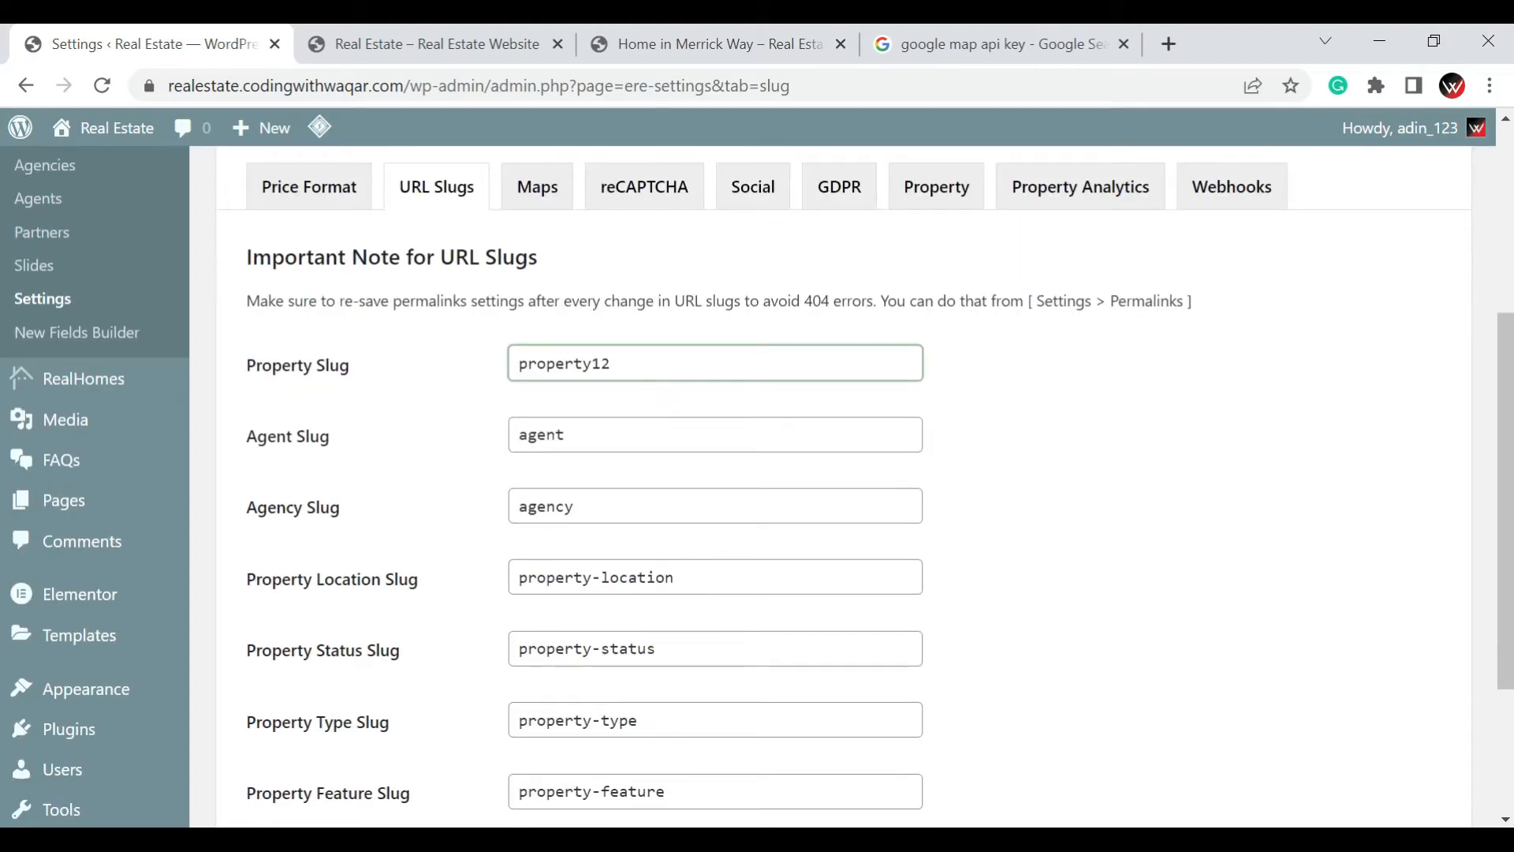
pyautogui.scroll(-4, 508, 508)
pyautogui.click(329, 653)
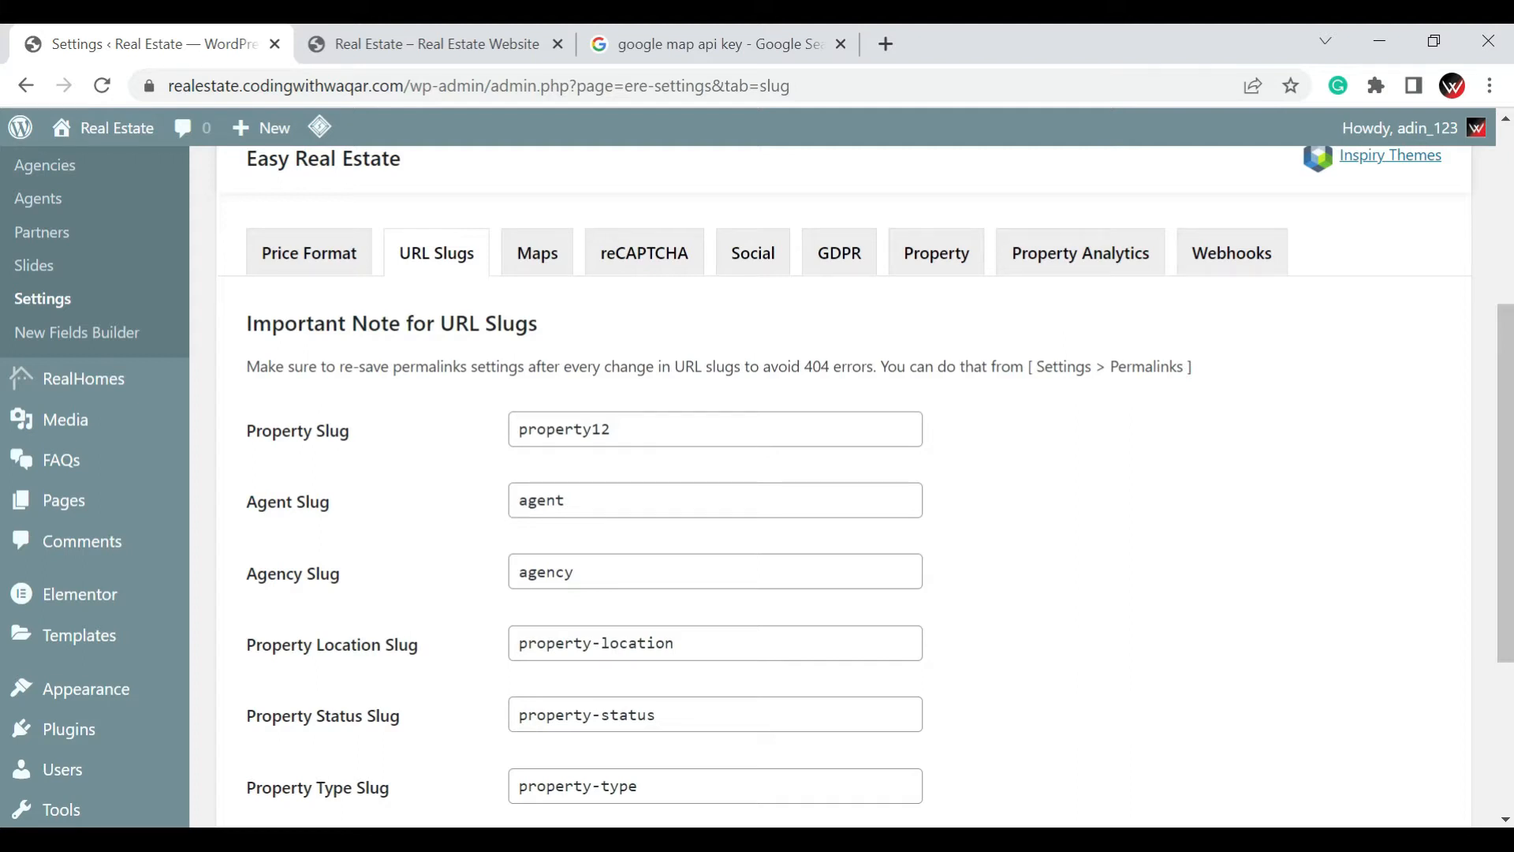
# Review the remaining agent, agency and property slug fields and save the URL slug settings
pyautogui.scroll(-2, 843, 473)
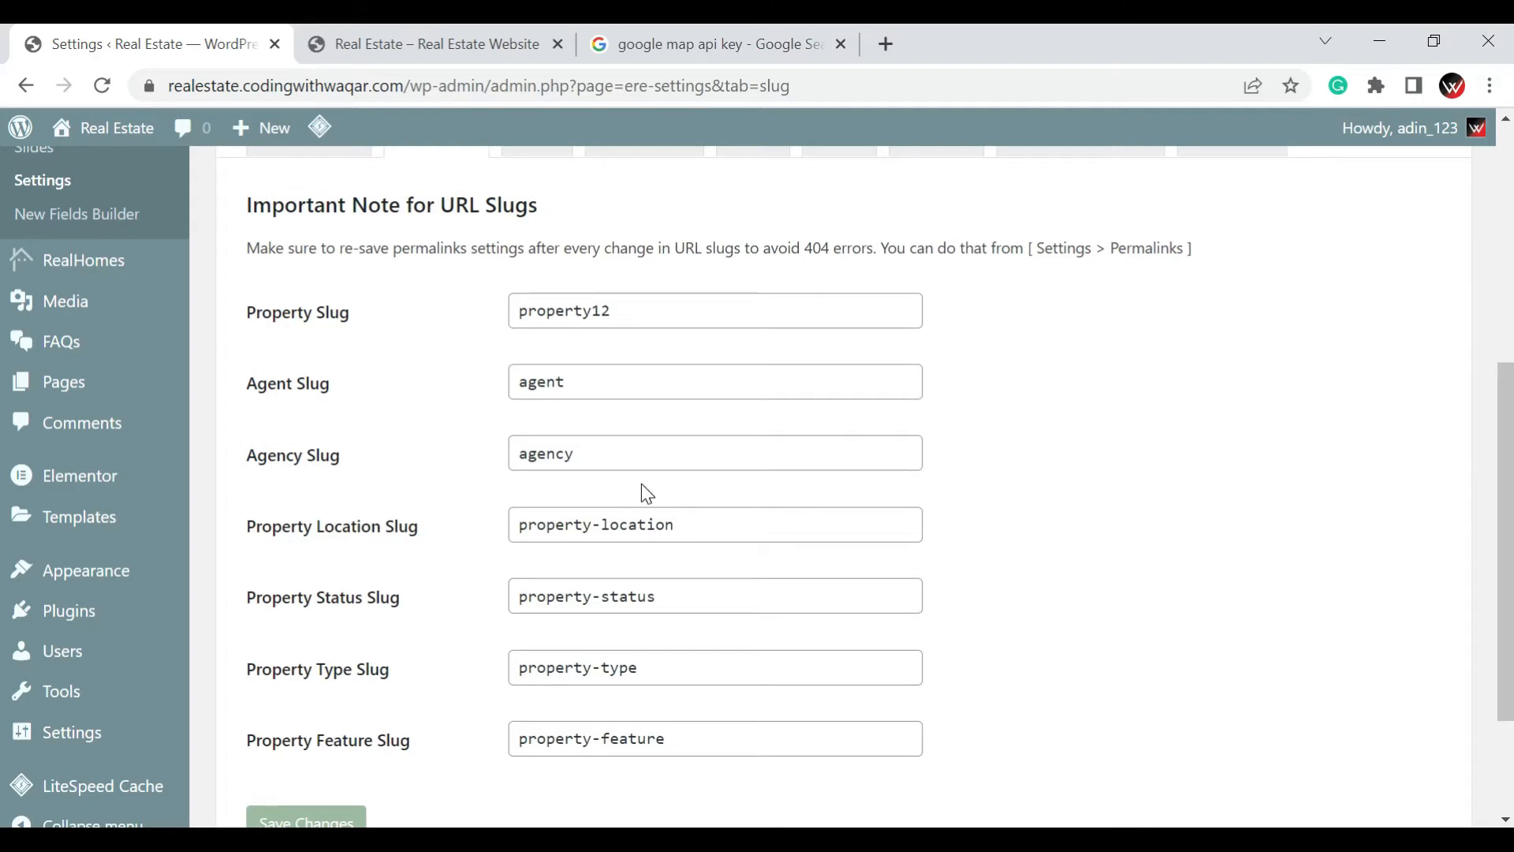
pyautogui.scroll(-3, 647, 493)
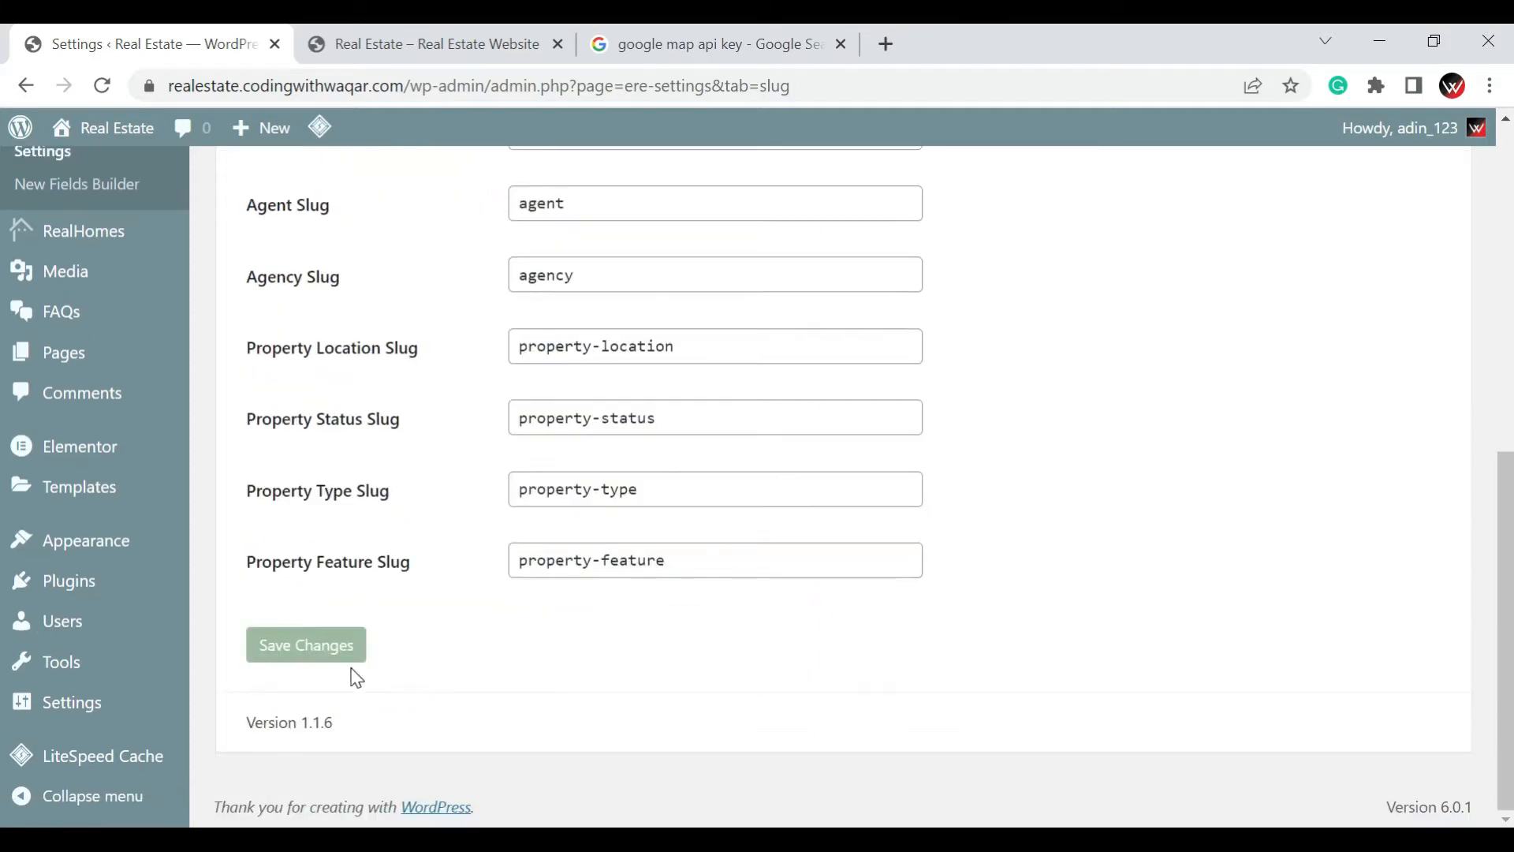
pyautogui.click(339, 643)
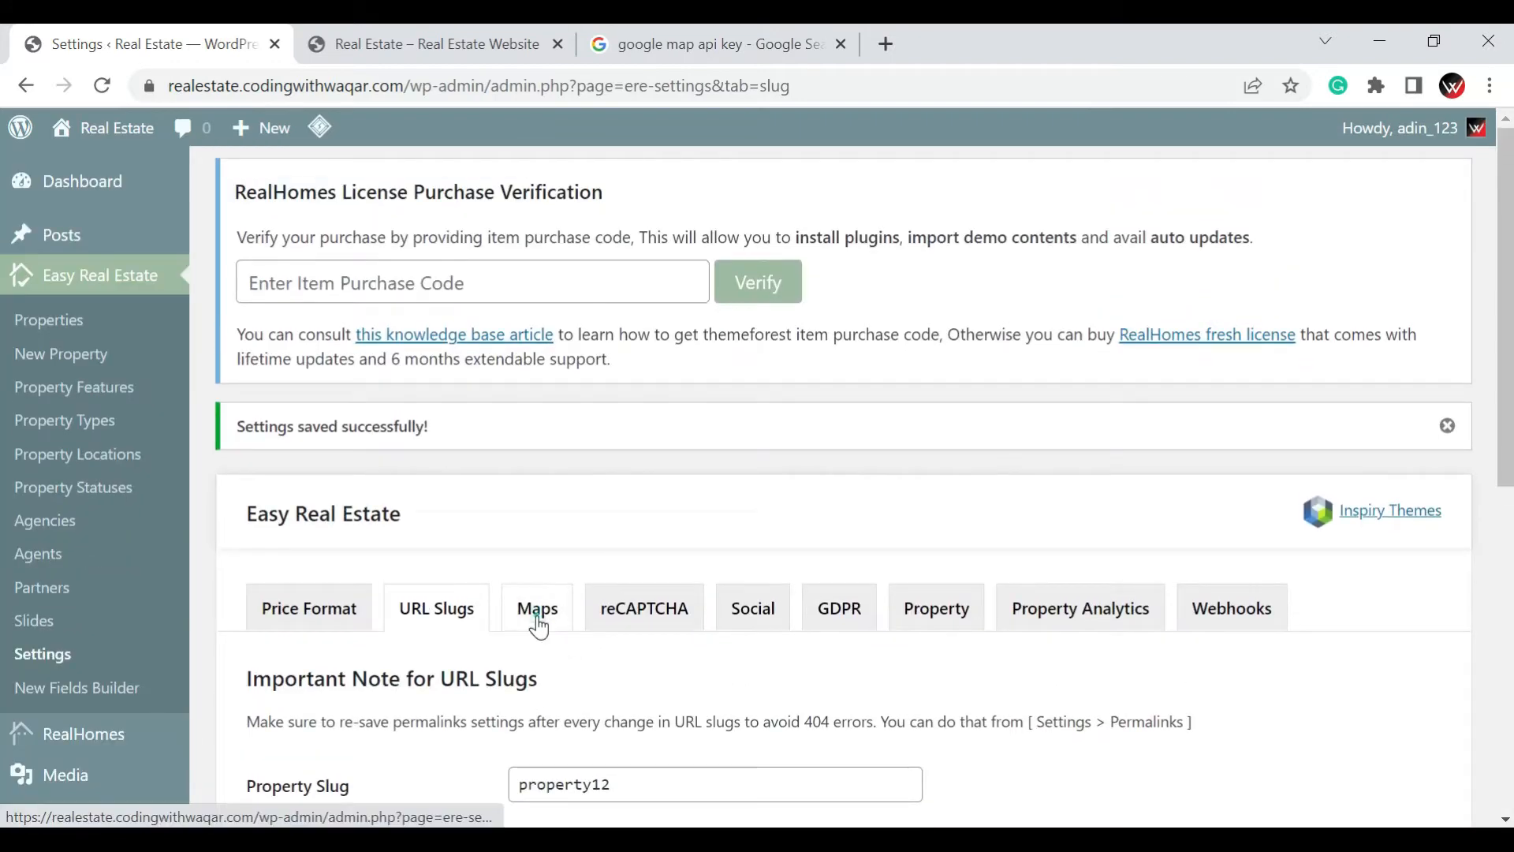
# Open the Maps settings of Easy Real Estate and review the API key, localization and map style options
pyautogui.click(540, 619)
pyautogui.scroll(-3, 683, 490)
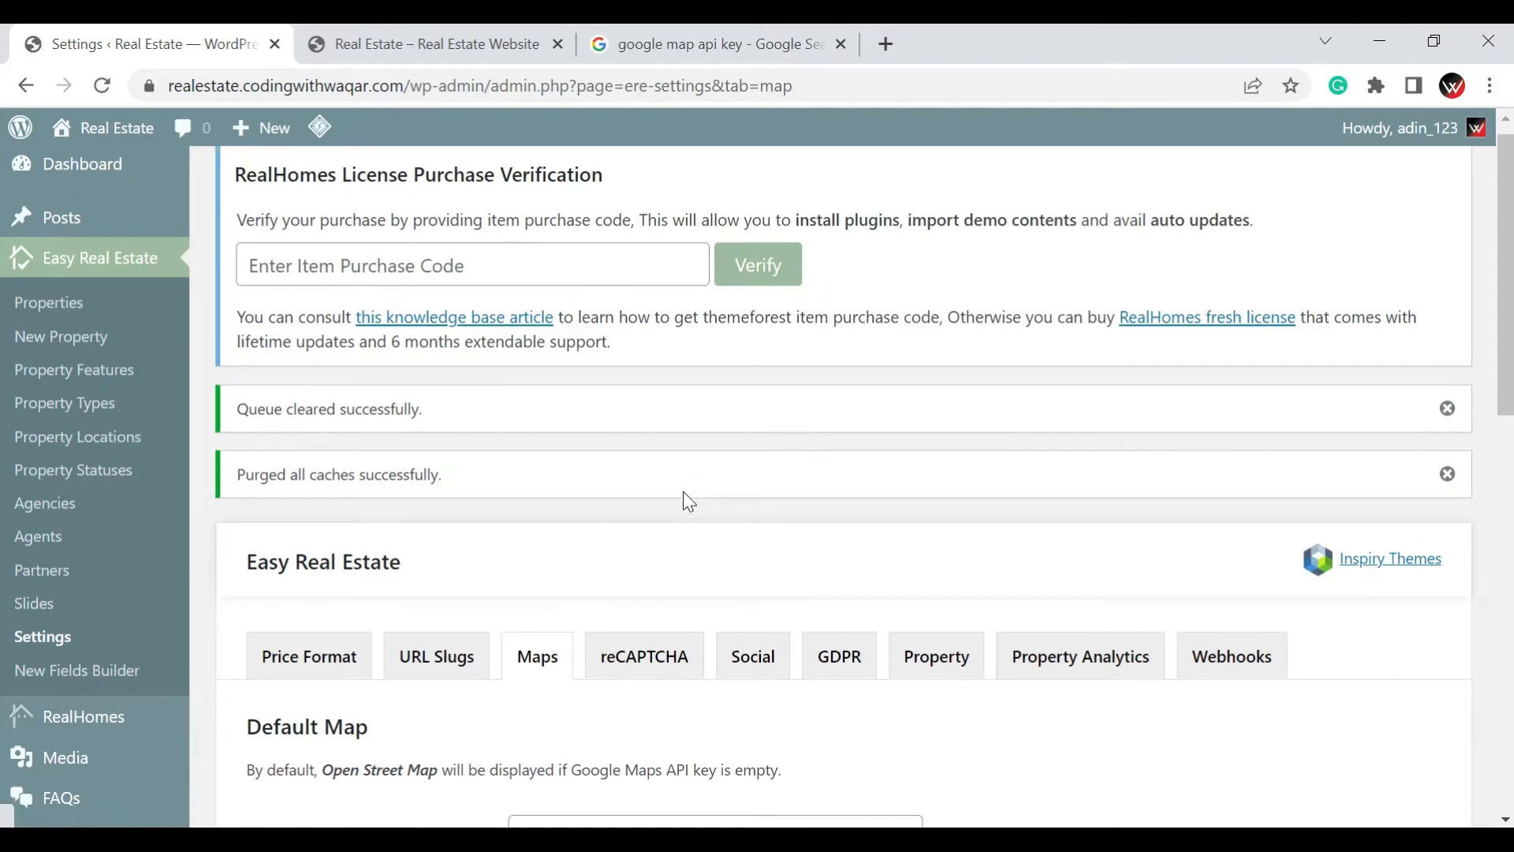
pyautogui.scroll(-4, 682, 491)
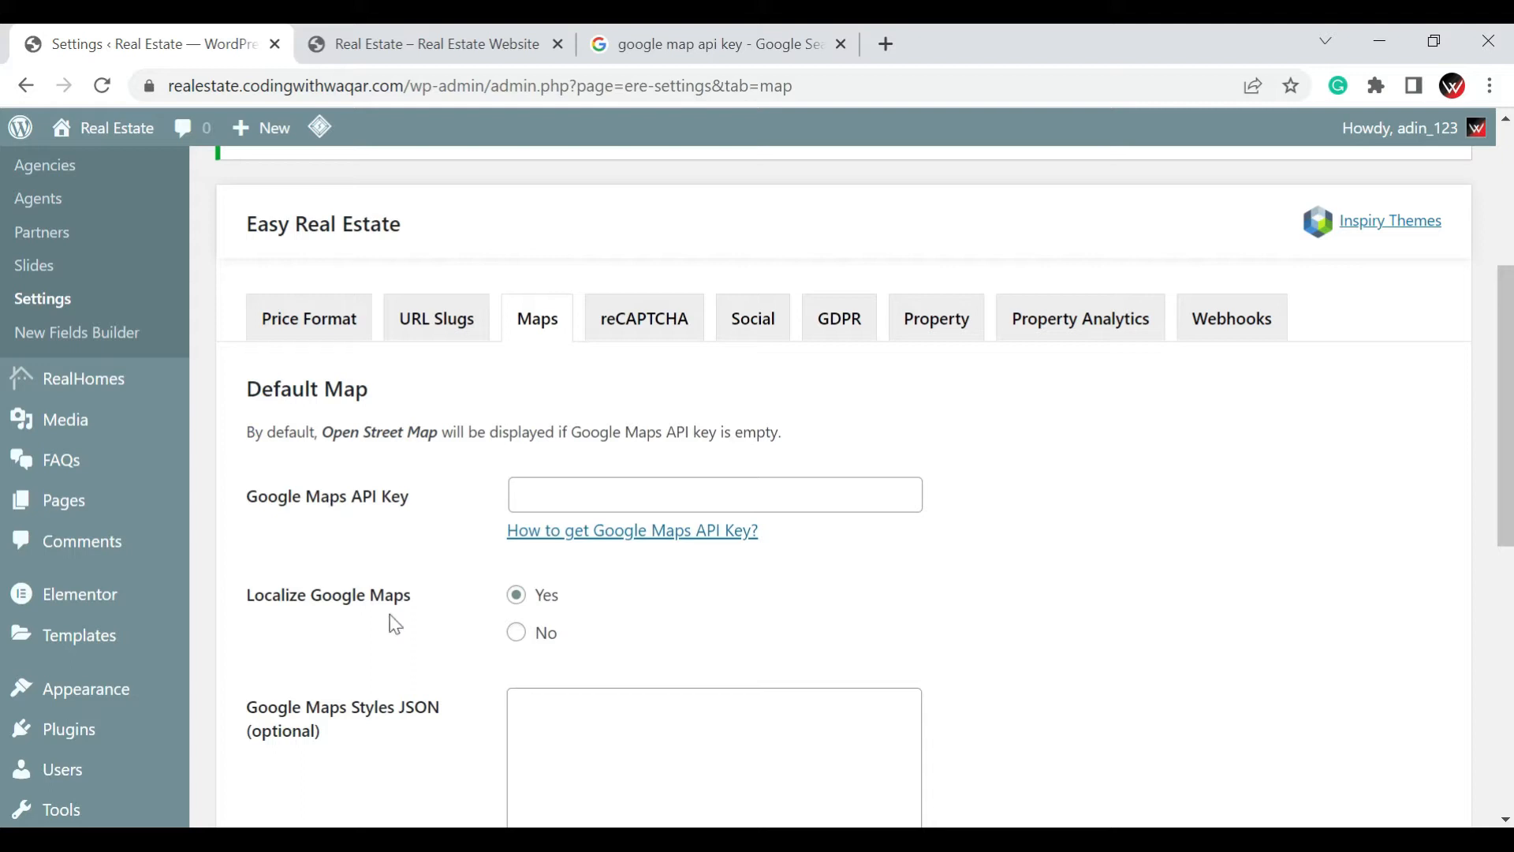
pyautogui.scroll(-1, 655, 682)
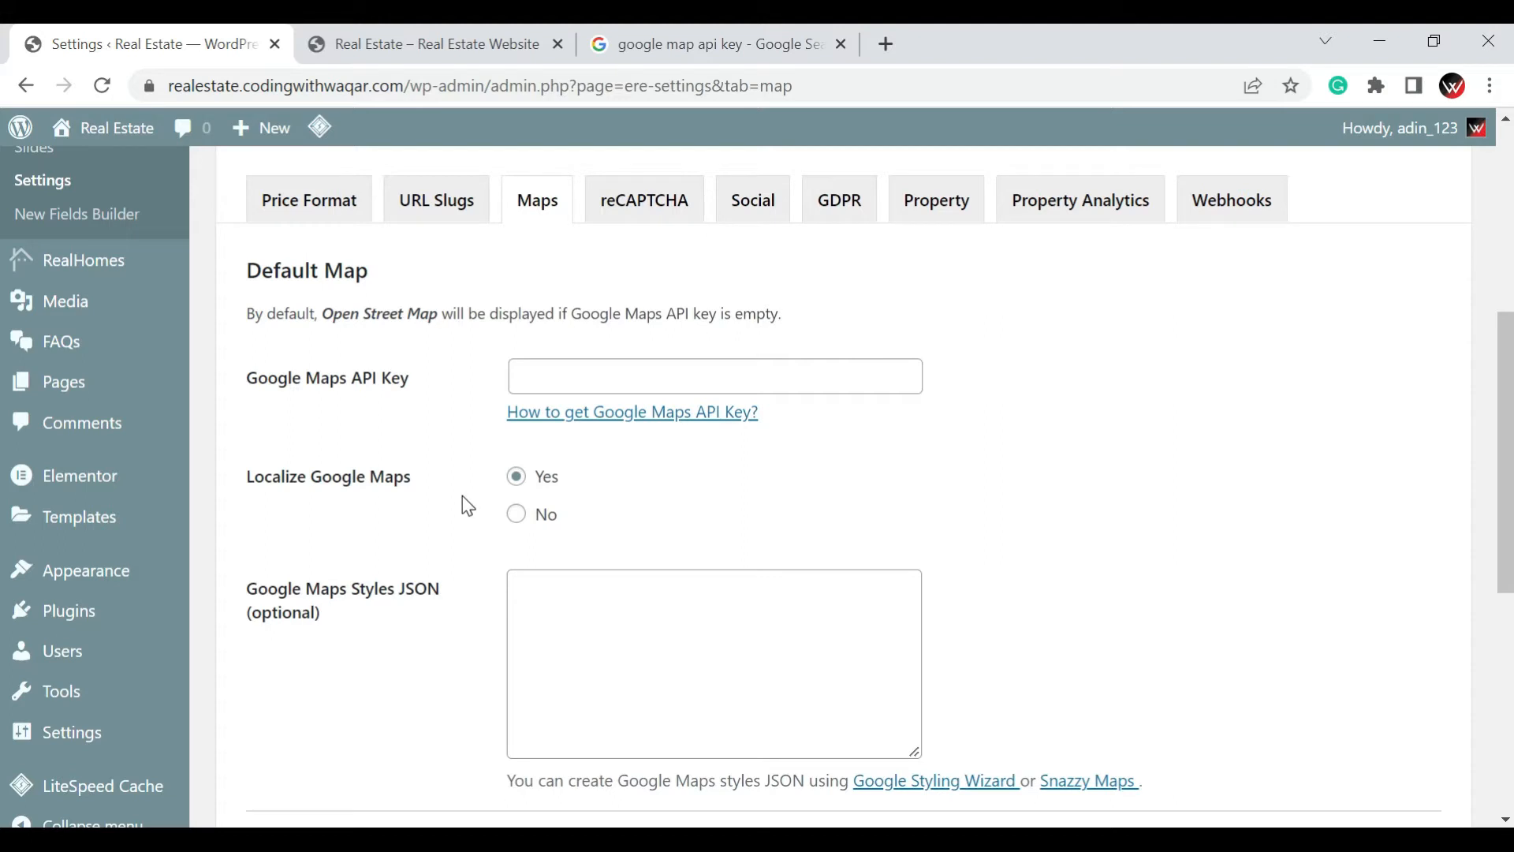
# Switch to the Google results for "google map api key" and open the guide on using API keys with the Geocoding API
pyautogui.click(775, 45)
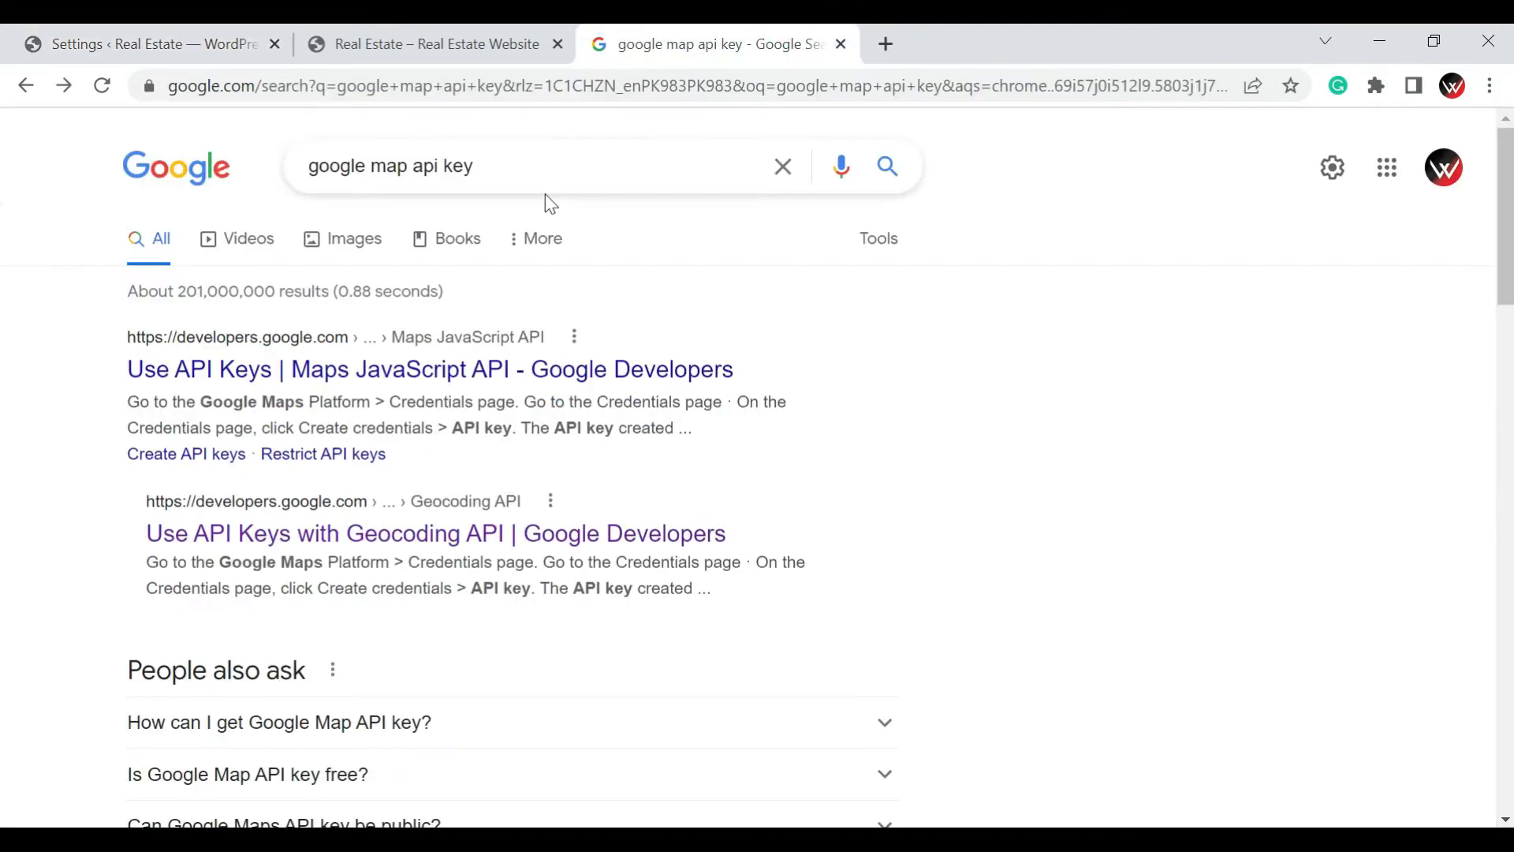
pyautogui.click(544, 166)
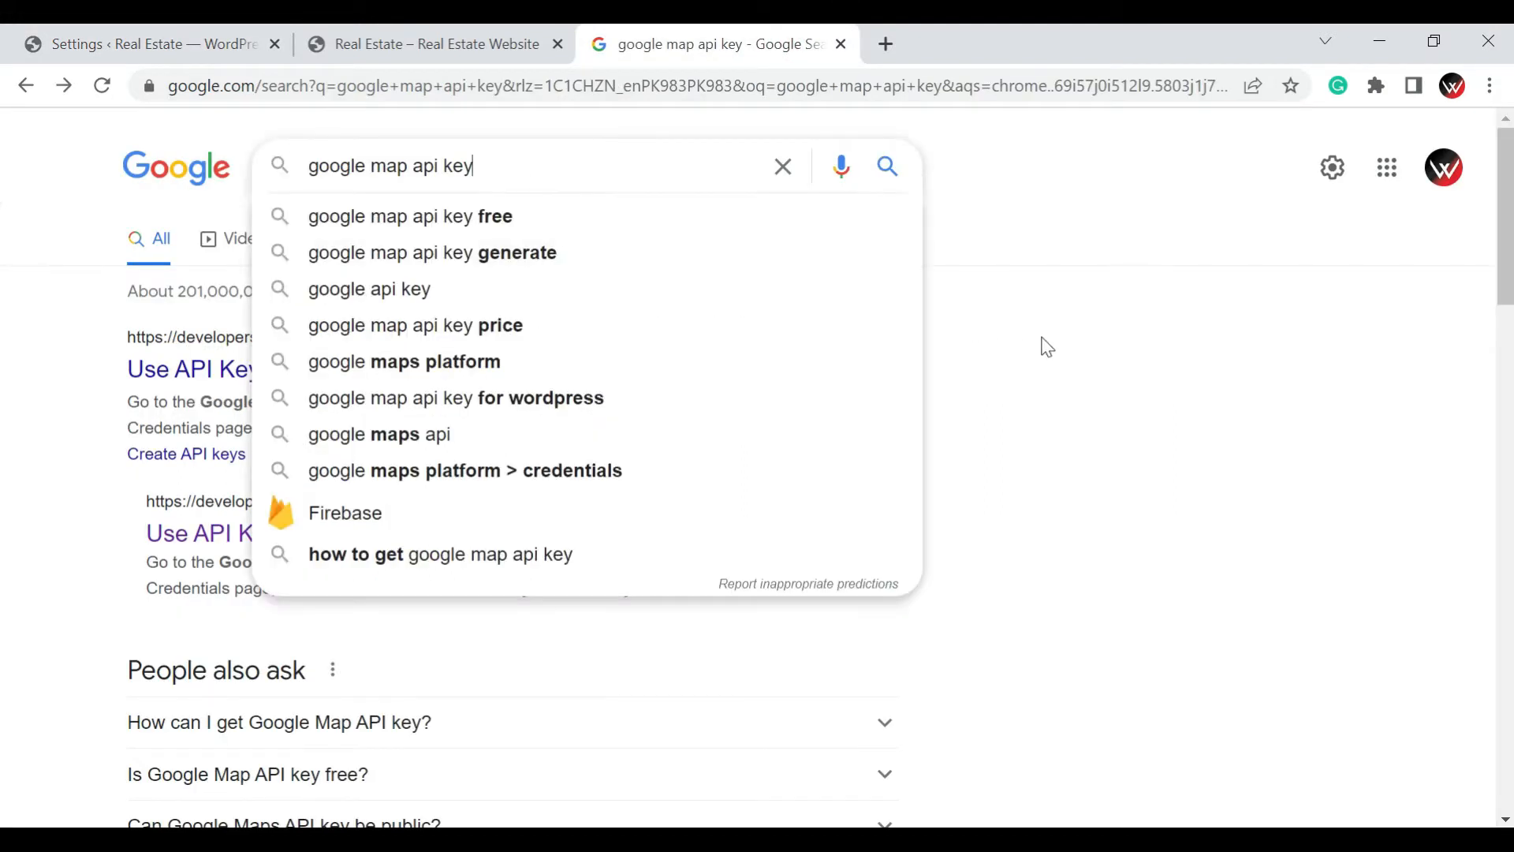
pyautogui.click(1019, 367)
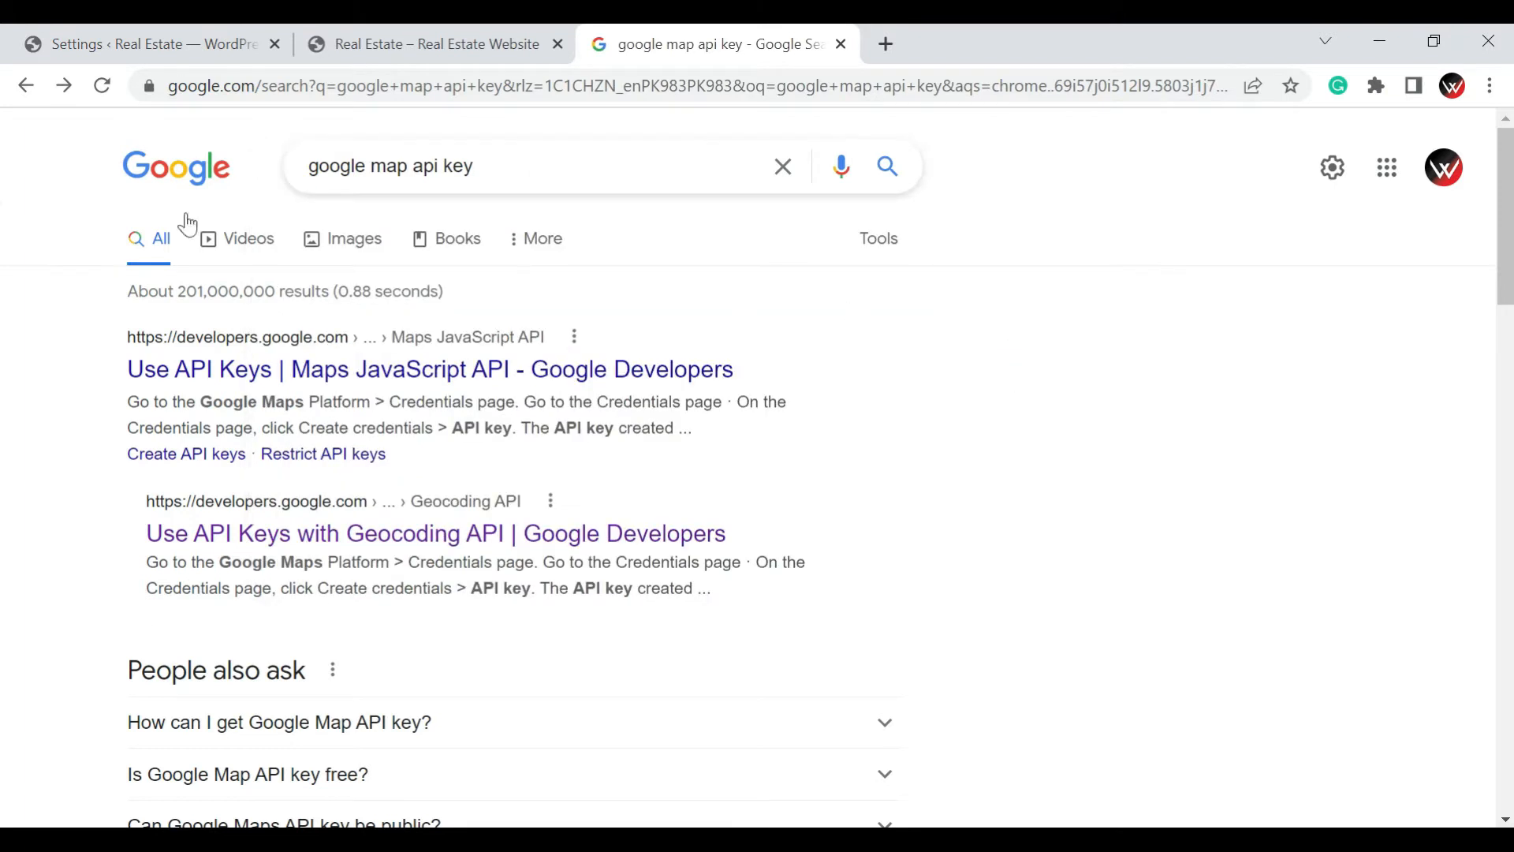
pyautogui.click(203, 543)
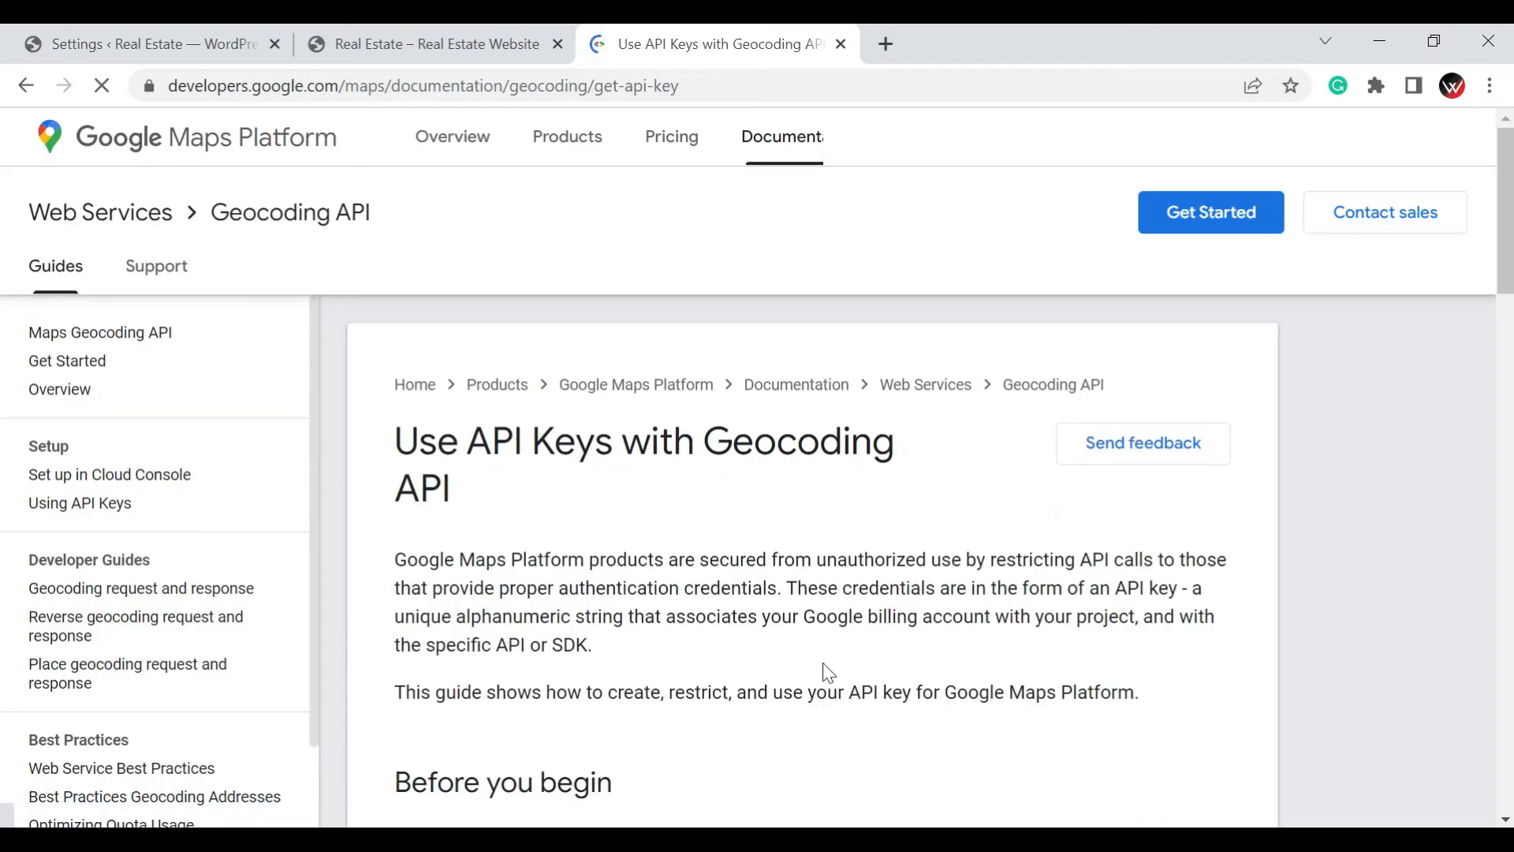
pyautogui.scroll(-7, 823, 664)
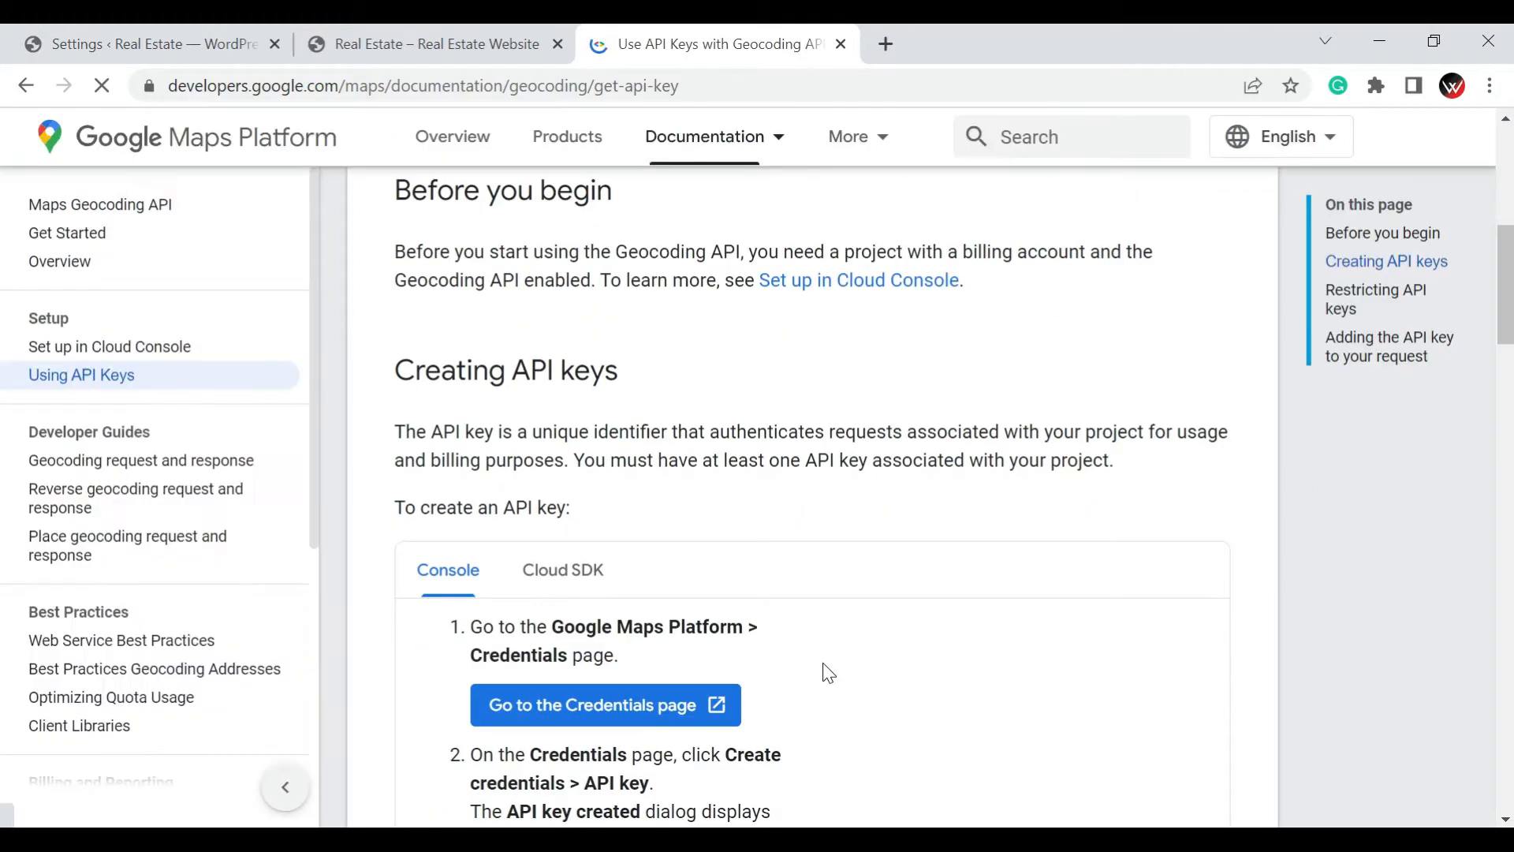
# Go to the Google Maps Platform Credentials page and accept the Google Cloud Terms of Service
pyautogui.click(608, 714)
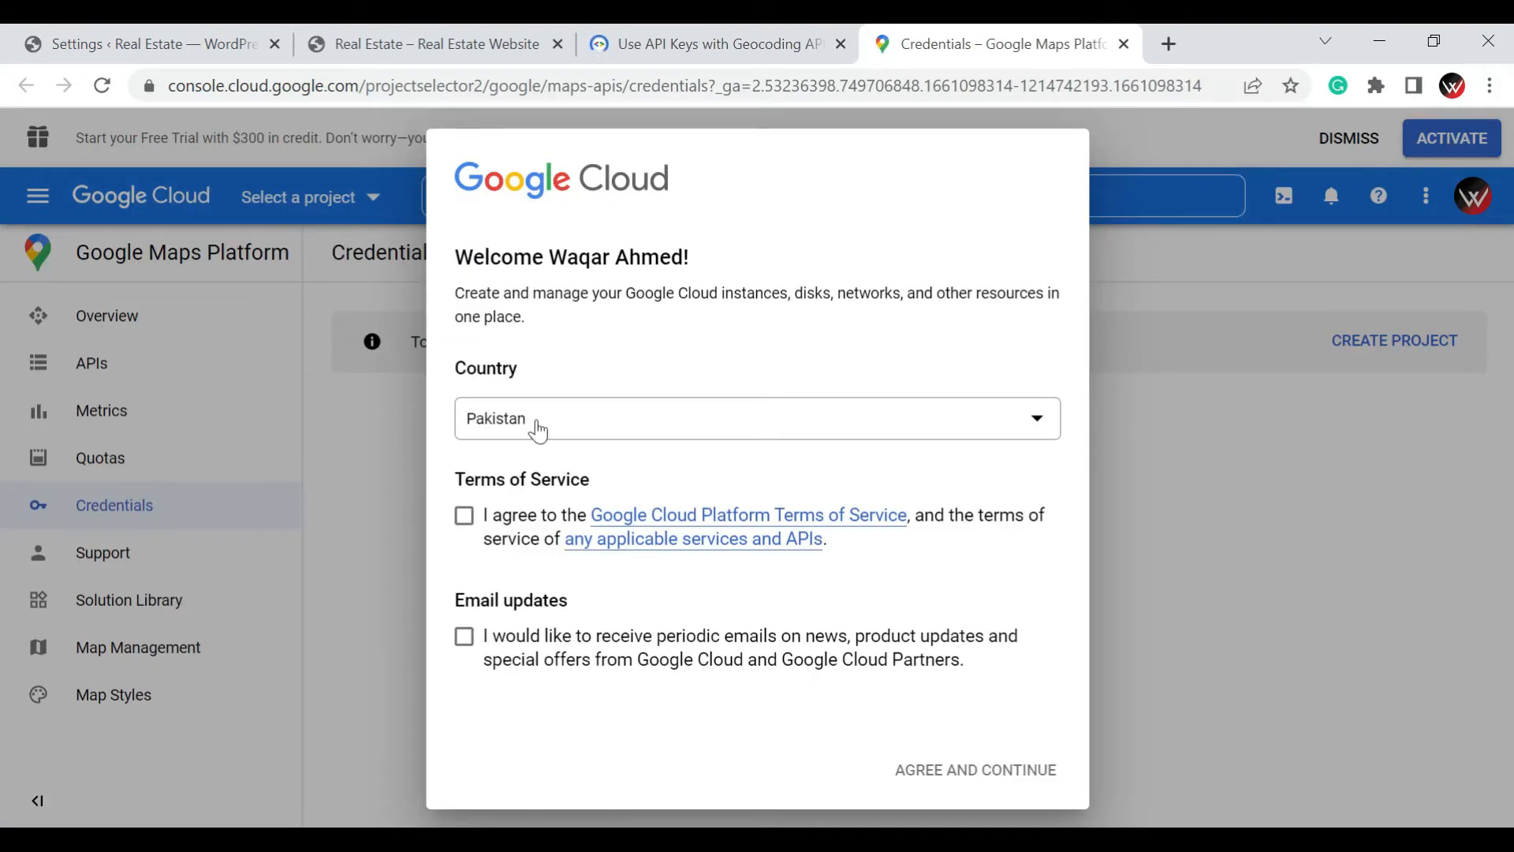
pyautogui.click(465, 519)
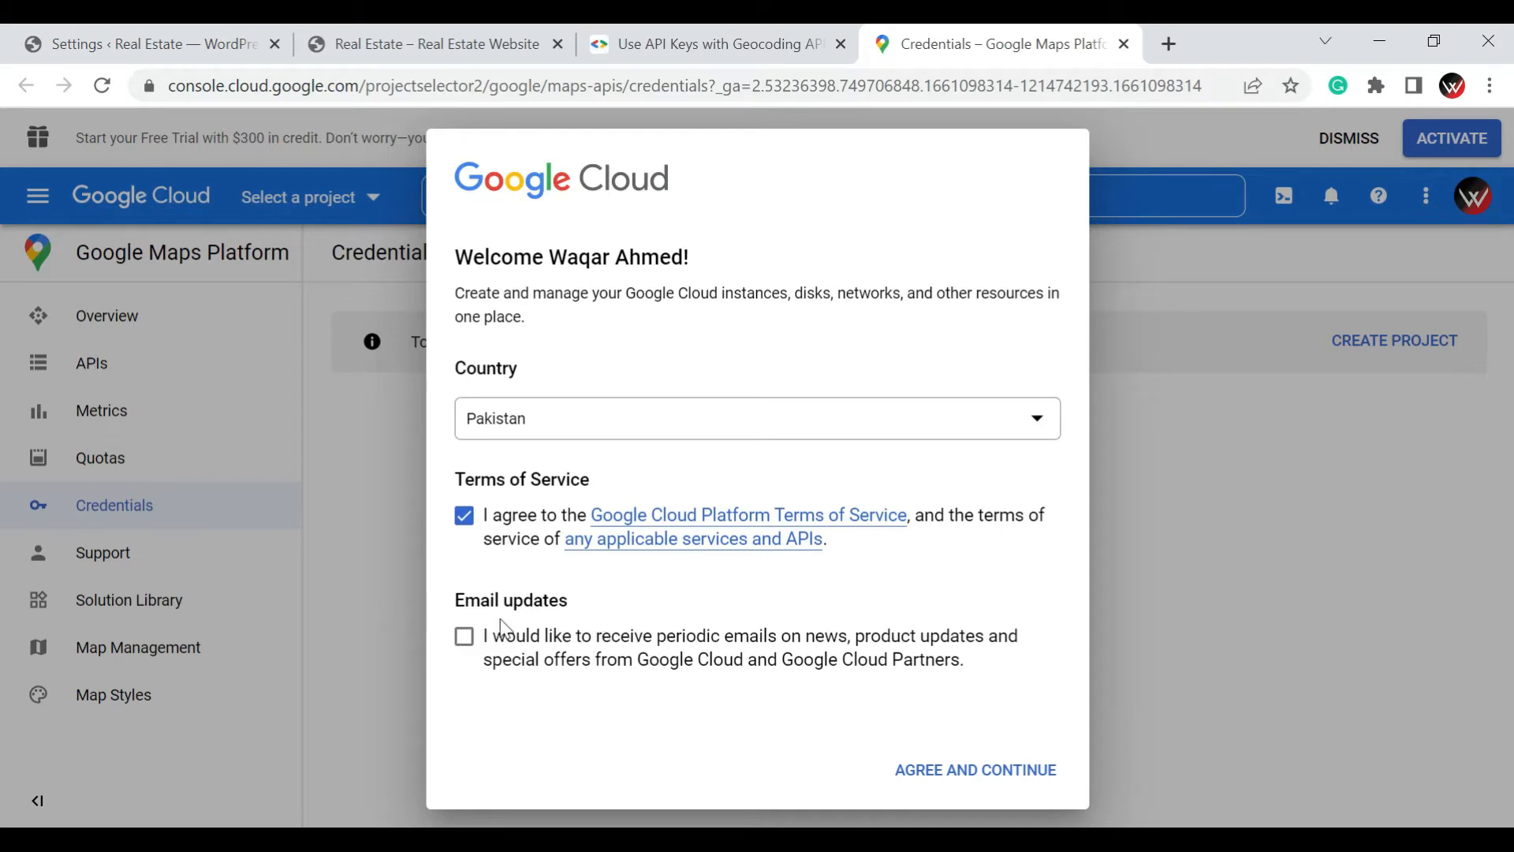
pyautogui.click(936, 788)
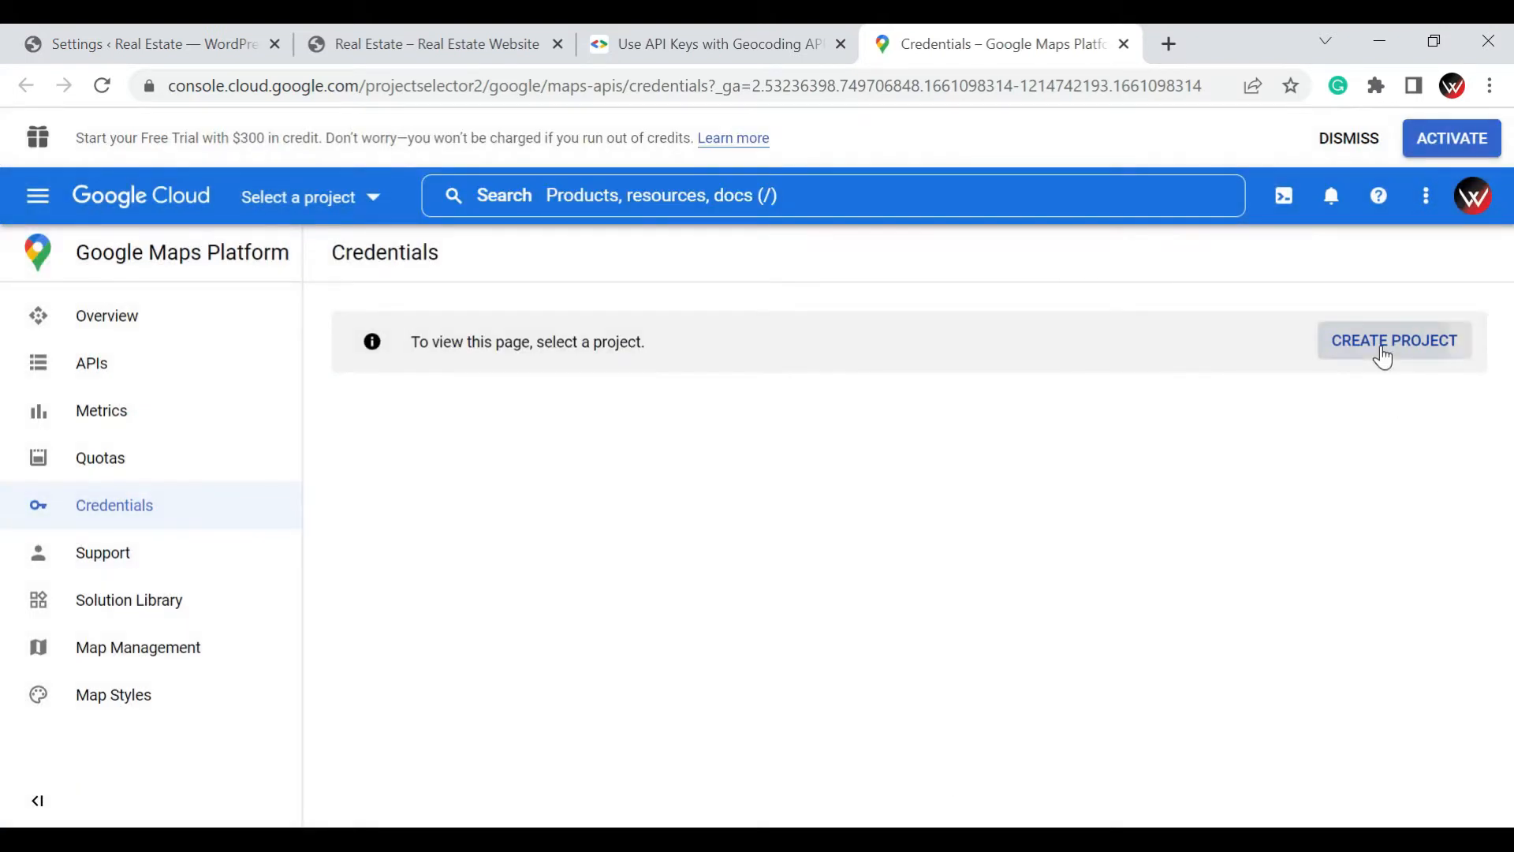
# Create a Google Cloud project named "My Real Estate Website" with no organization and dismiss the notifications
pyautogui.click(1383, 357)
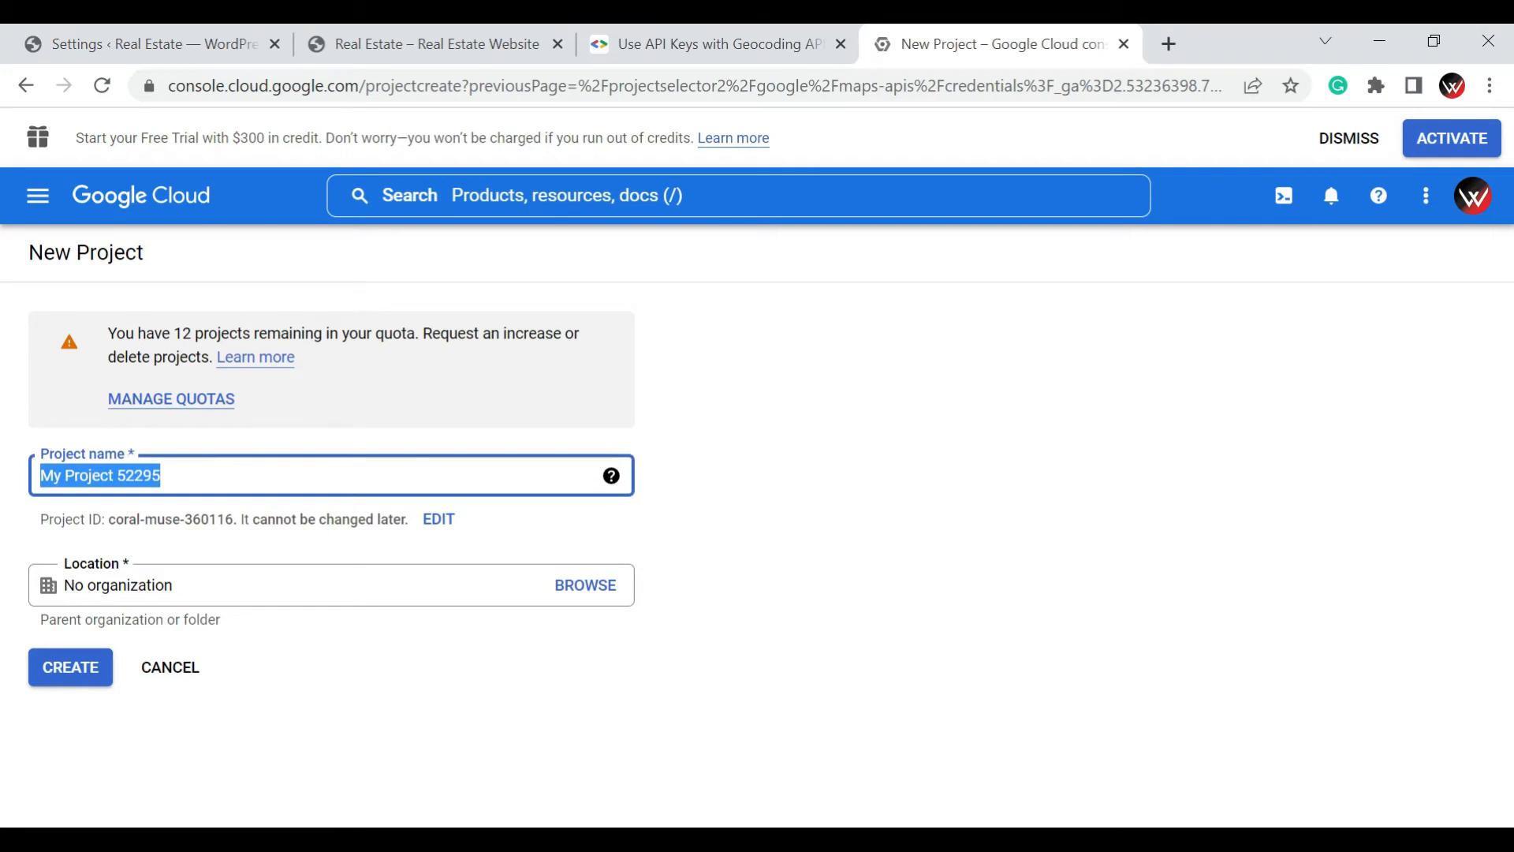
pyautogui.write('My')
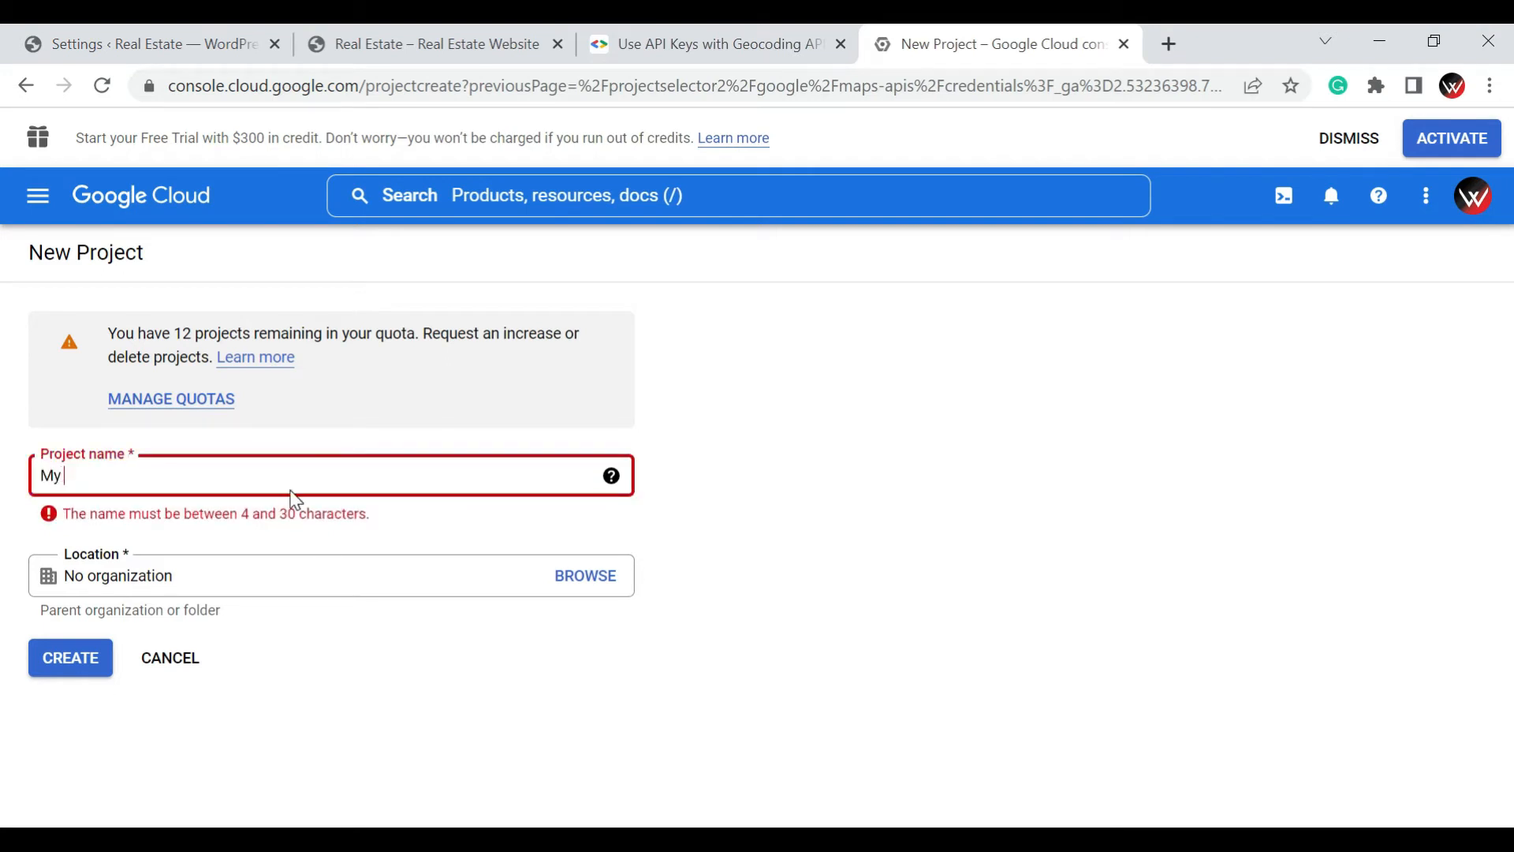
pyautogui.write(' Real ')
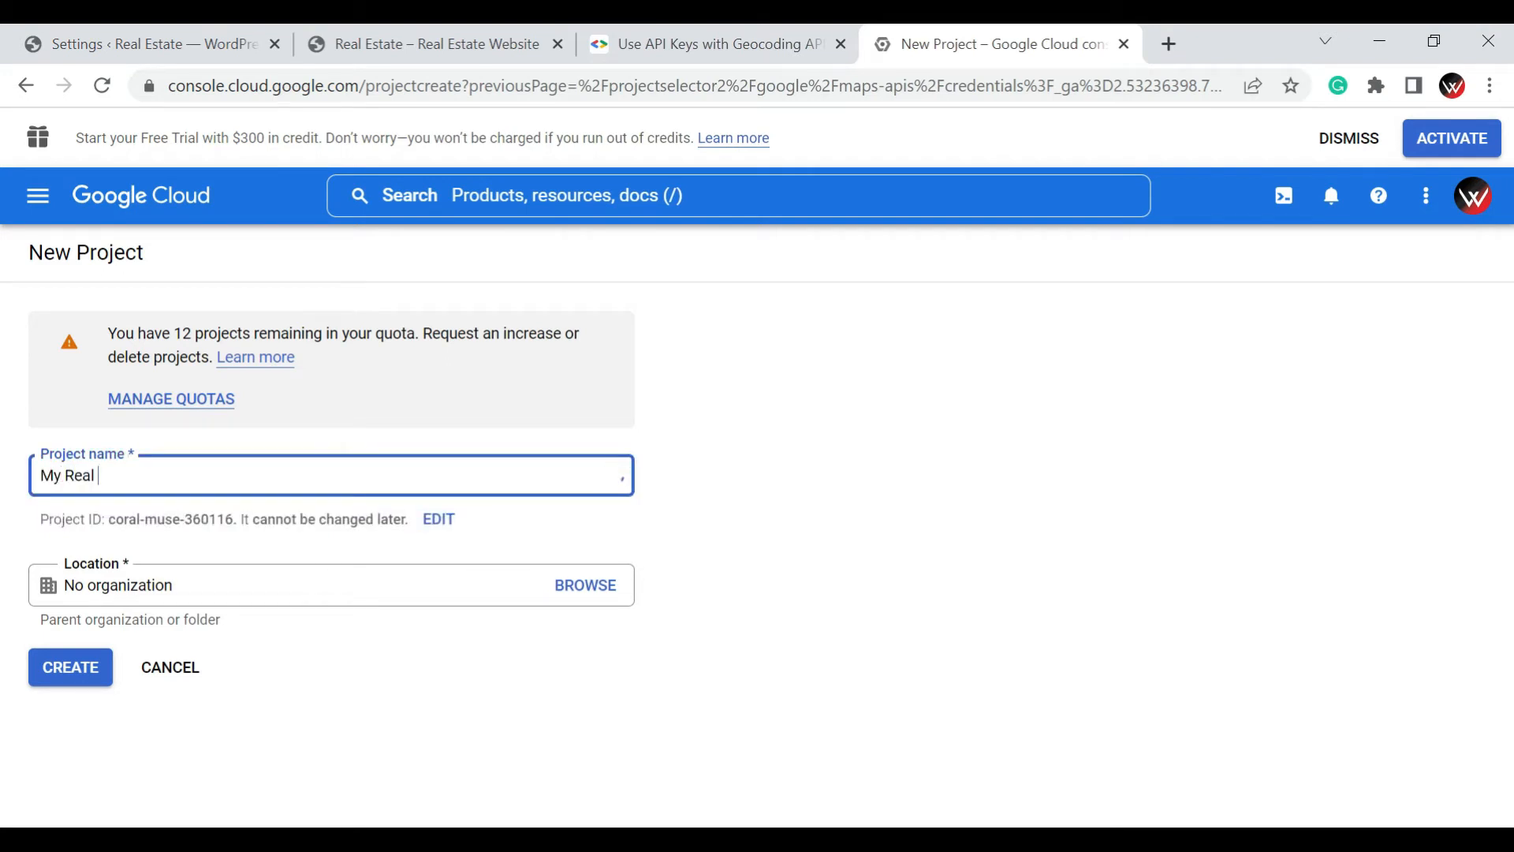
pyautogui.write('Estate Website')
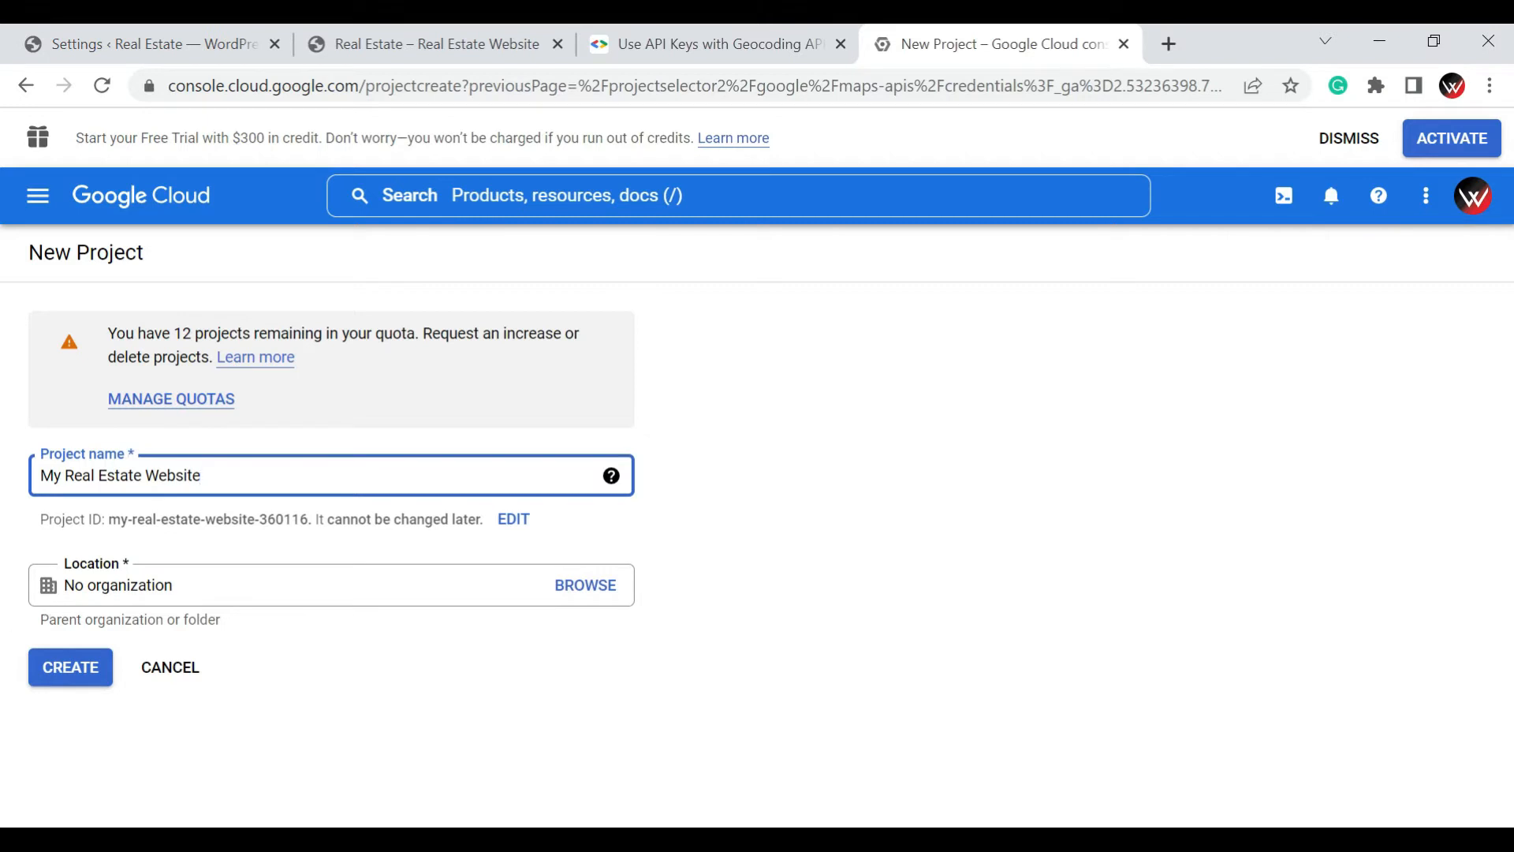
pyautogui.click(138, 582)
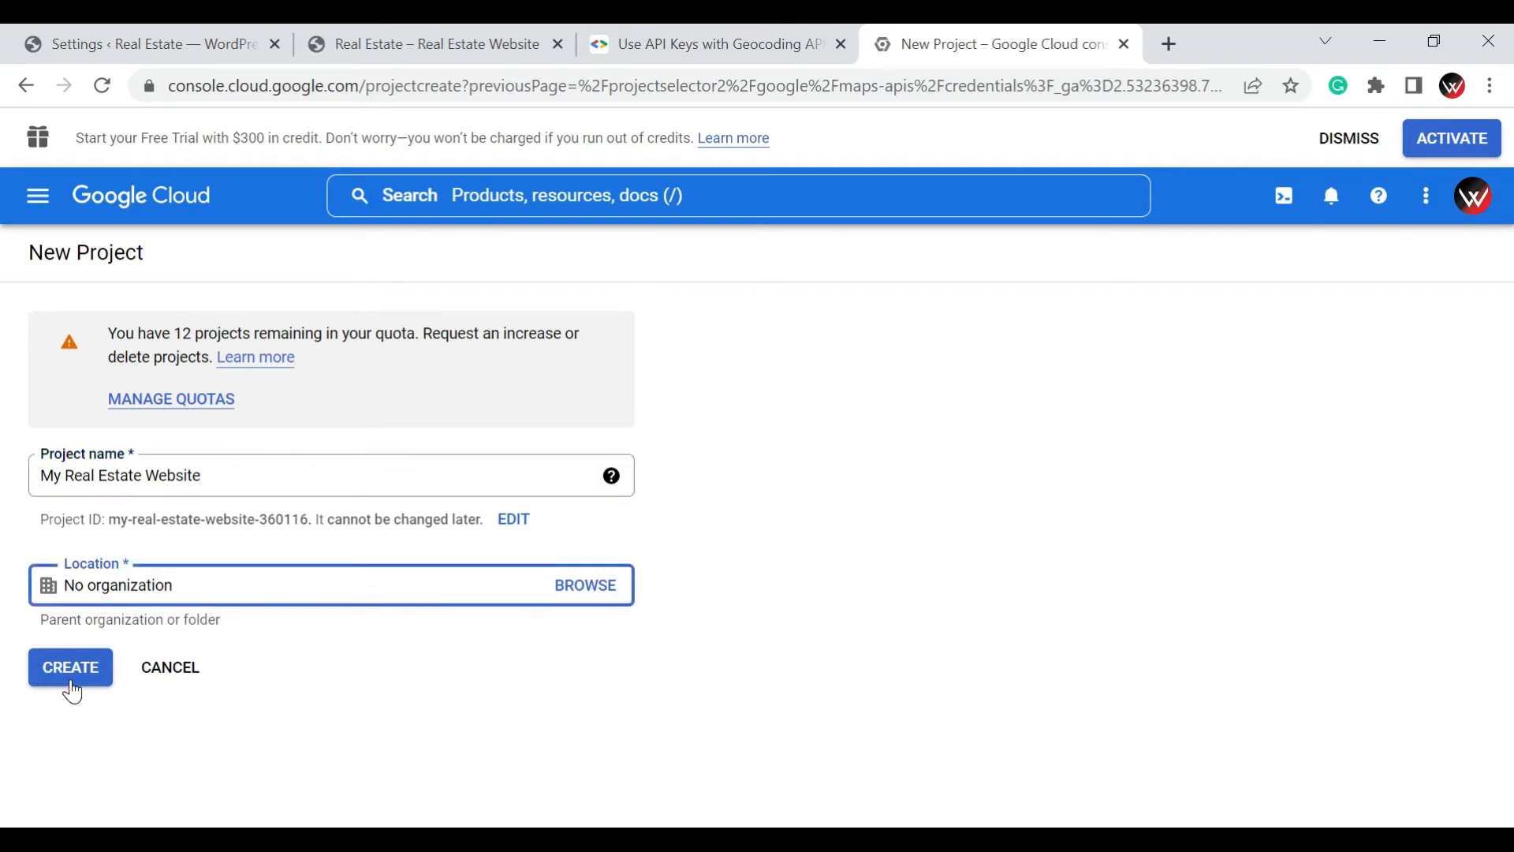
pyautogui.click(73, 691)
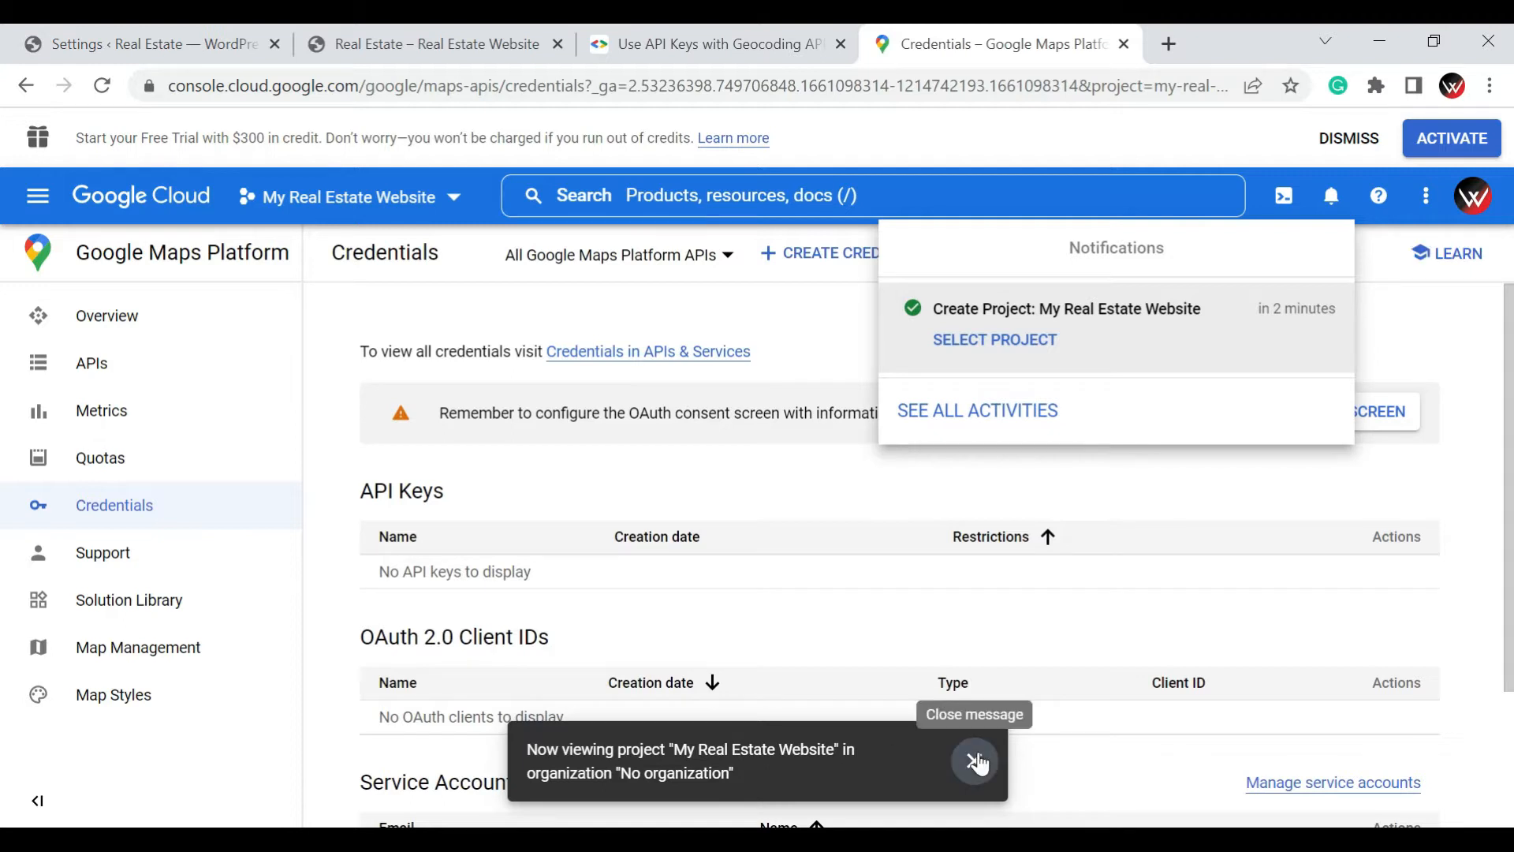
pyautogui.click(975, 760)
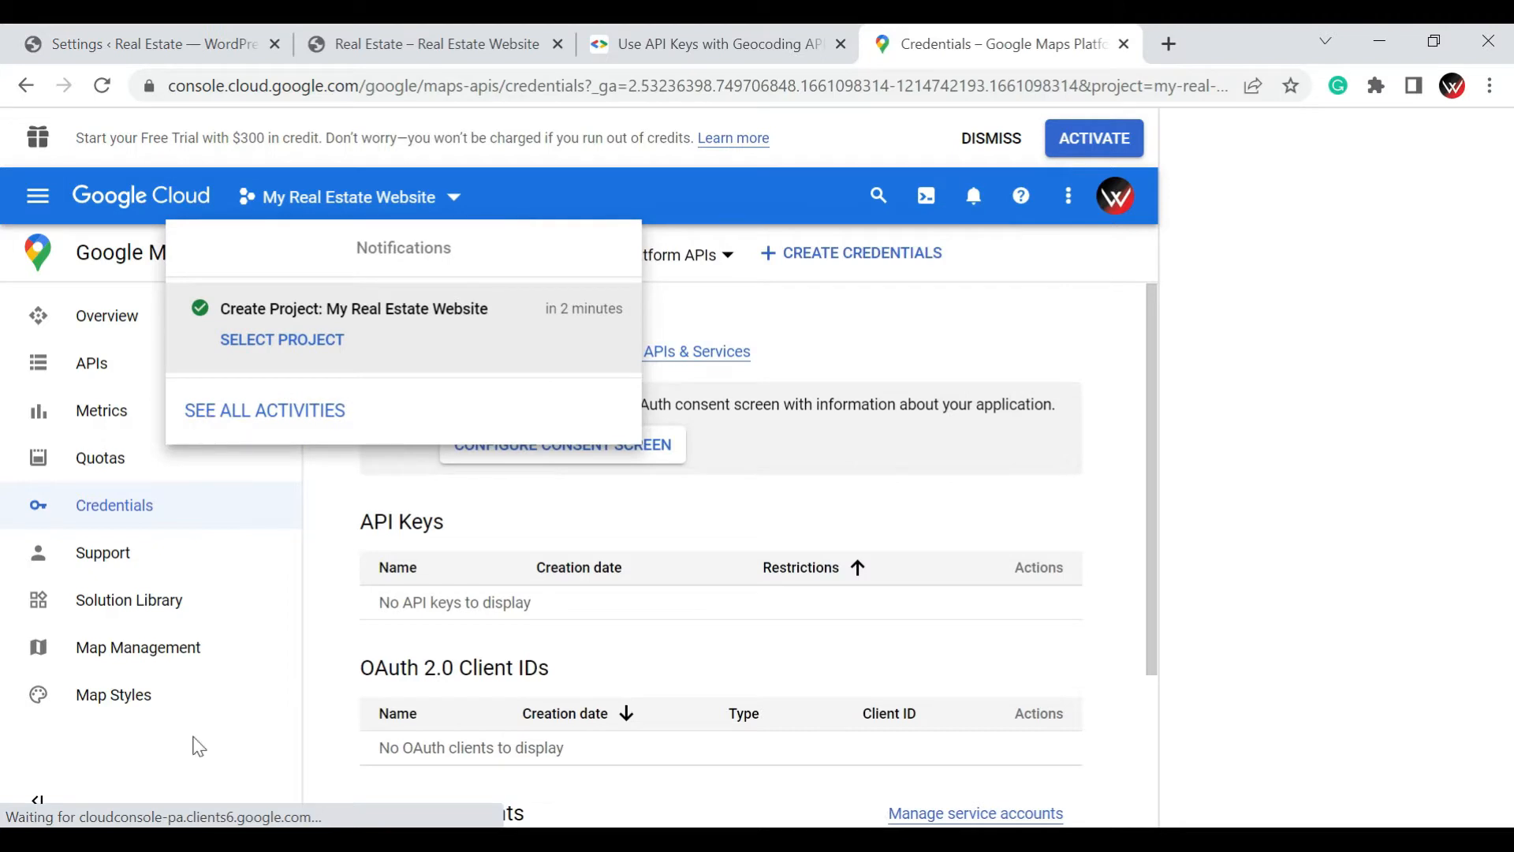
pyautogui.click(191, 738)
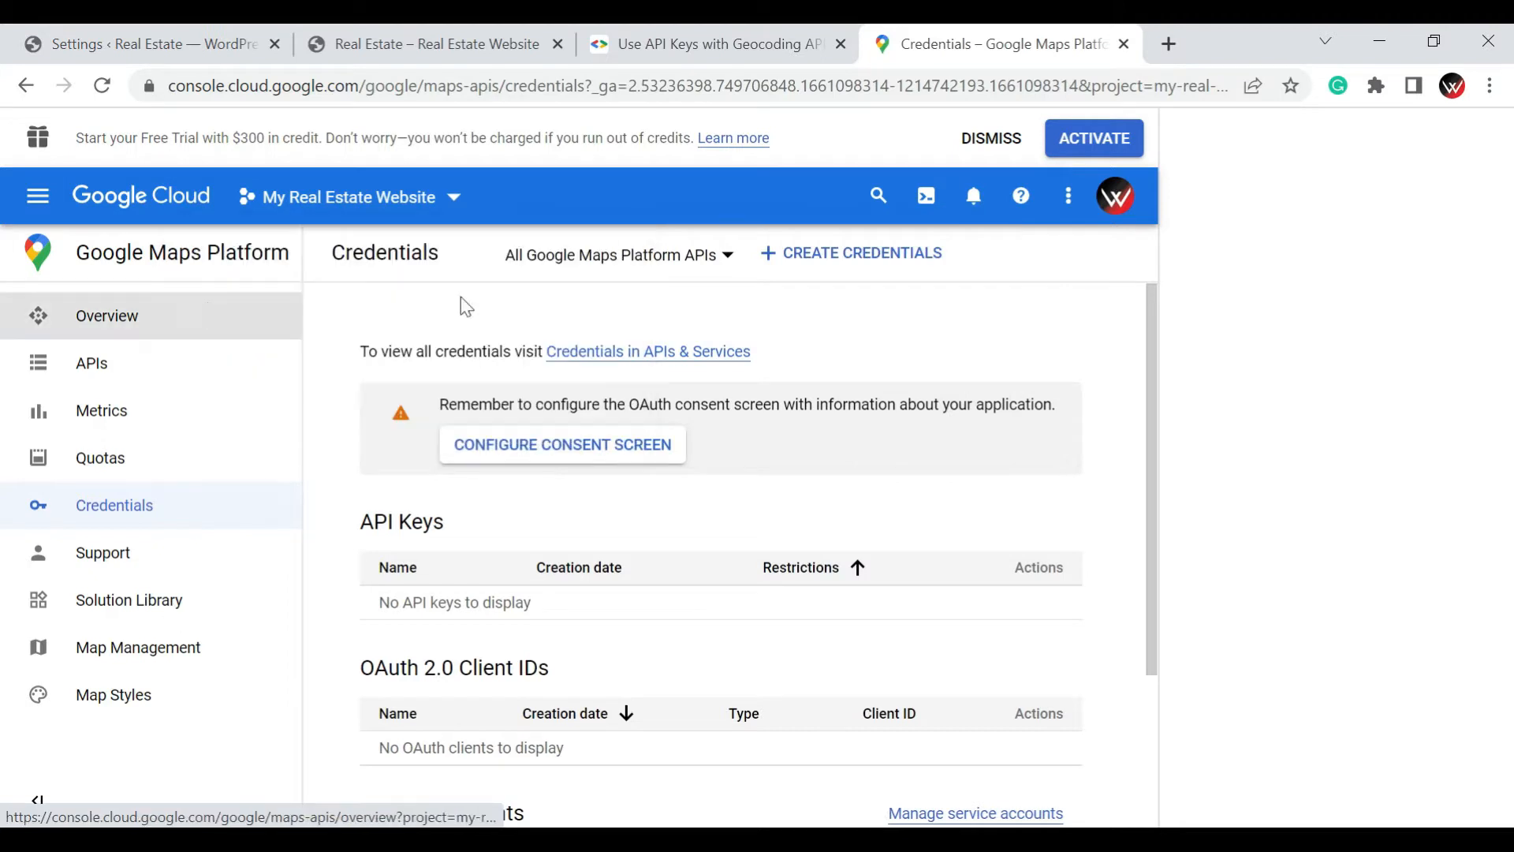
# Create an API key credential for the project and copy the key
pyautogui.click(776, 256)
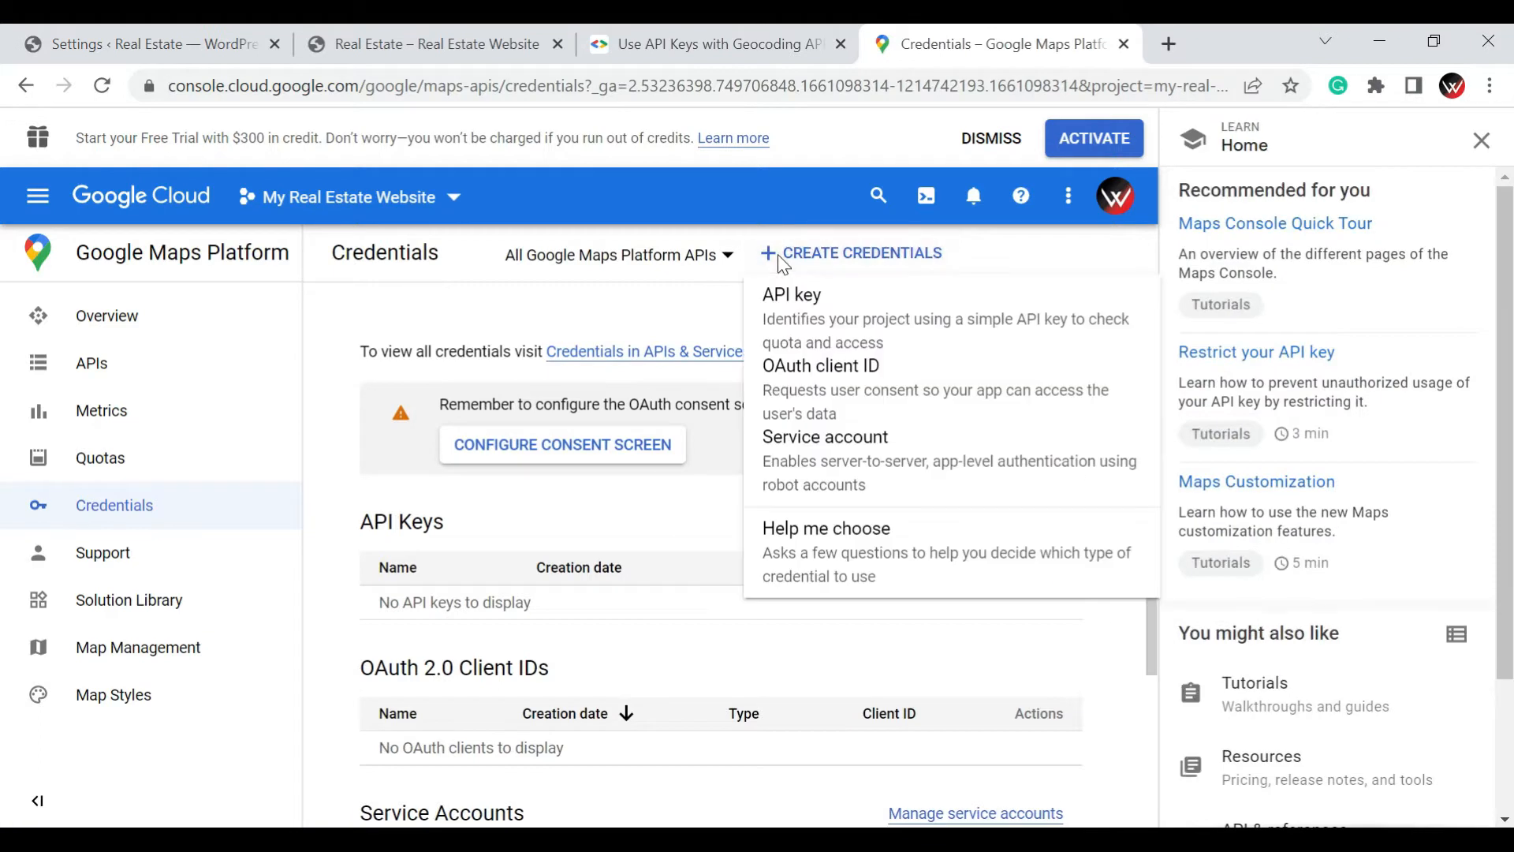
pyautogui.click(801, 309)
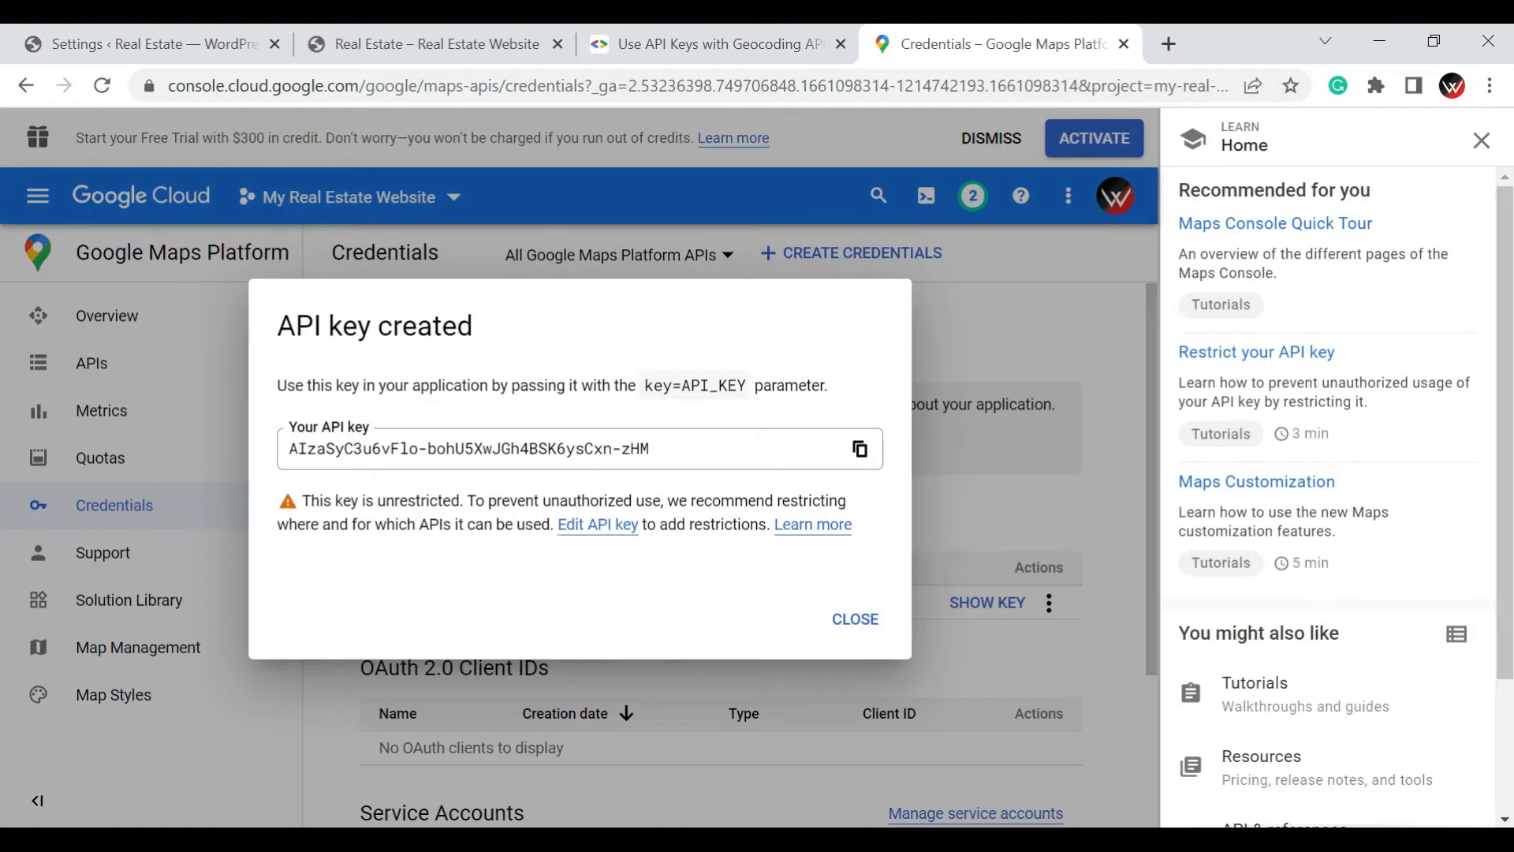
pyautogui.click(859, 448)
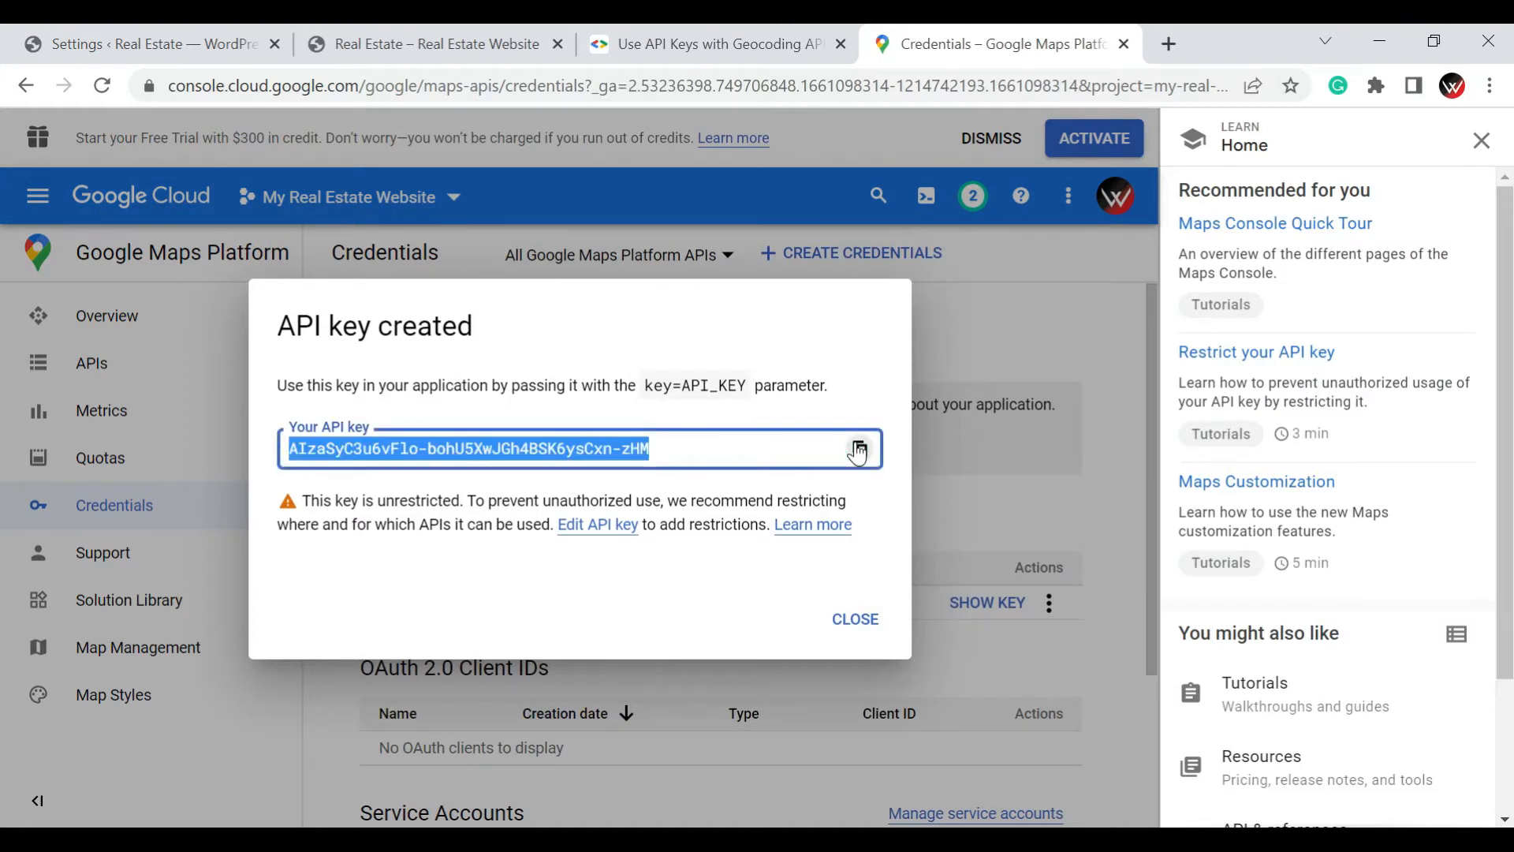
pyautogui.click(860, 451)
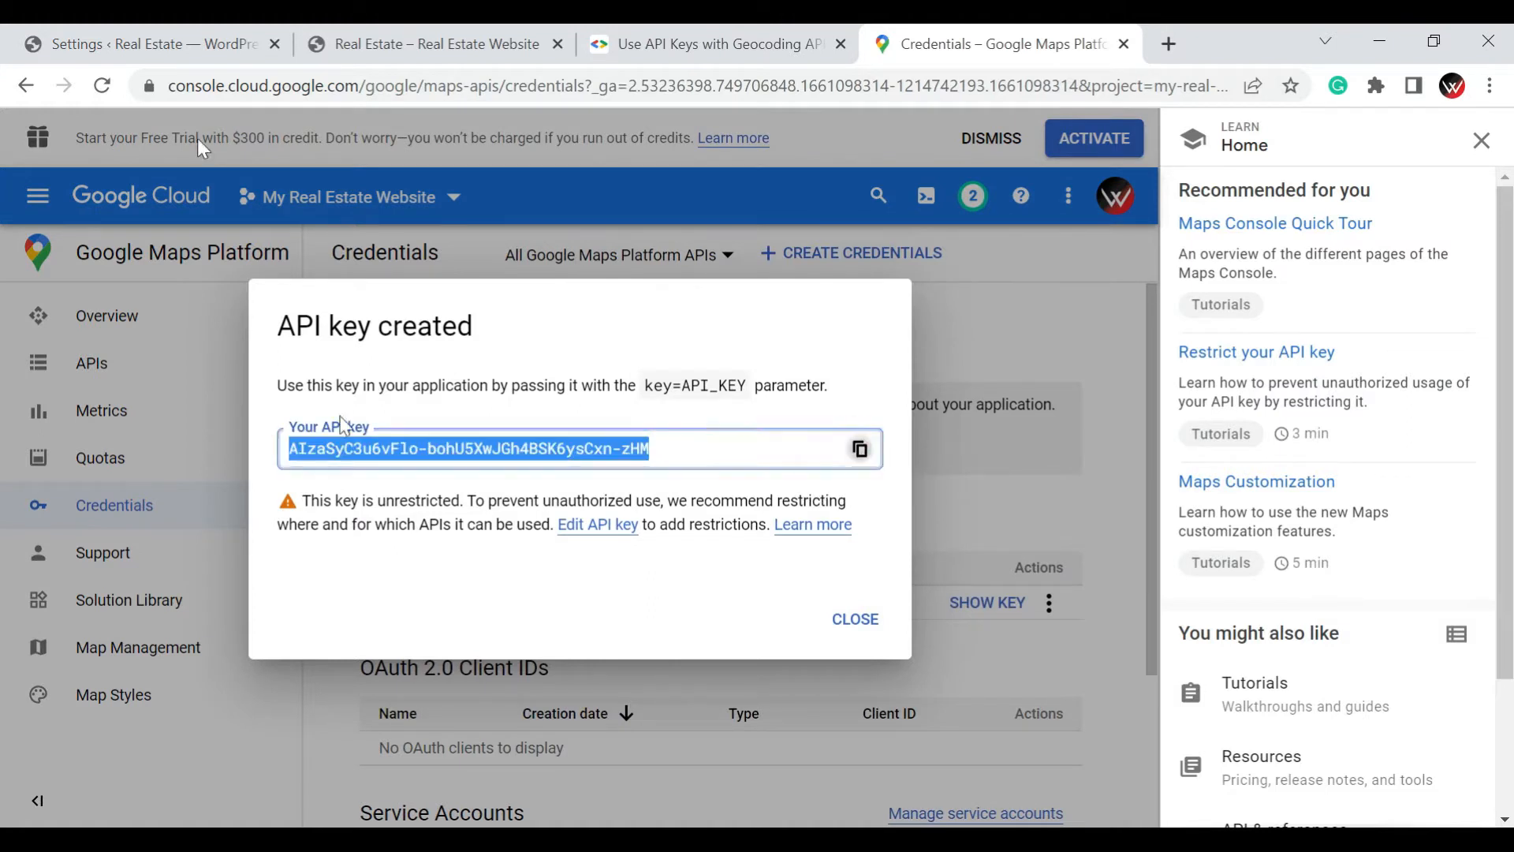
# Return to the WordPress Maps settings, paste the copied key as the Google Maps API Key, and save the changes
pyautogui.click(149, 26)
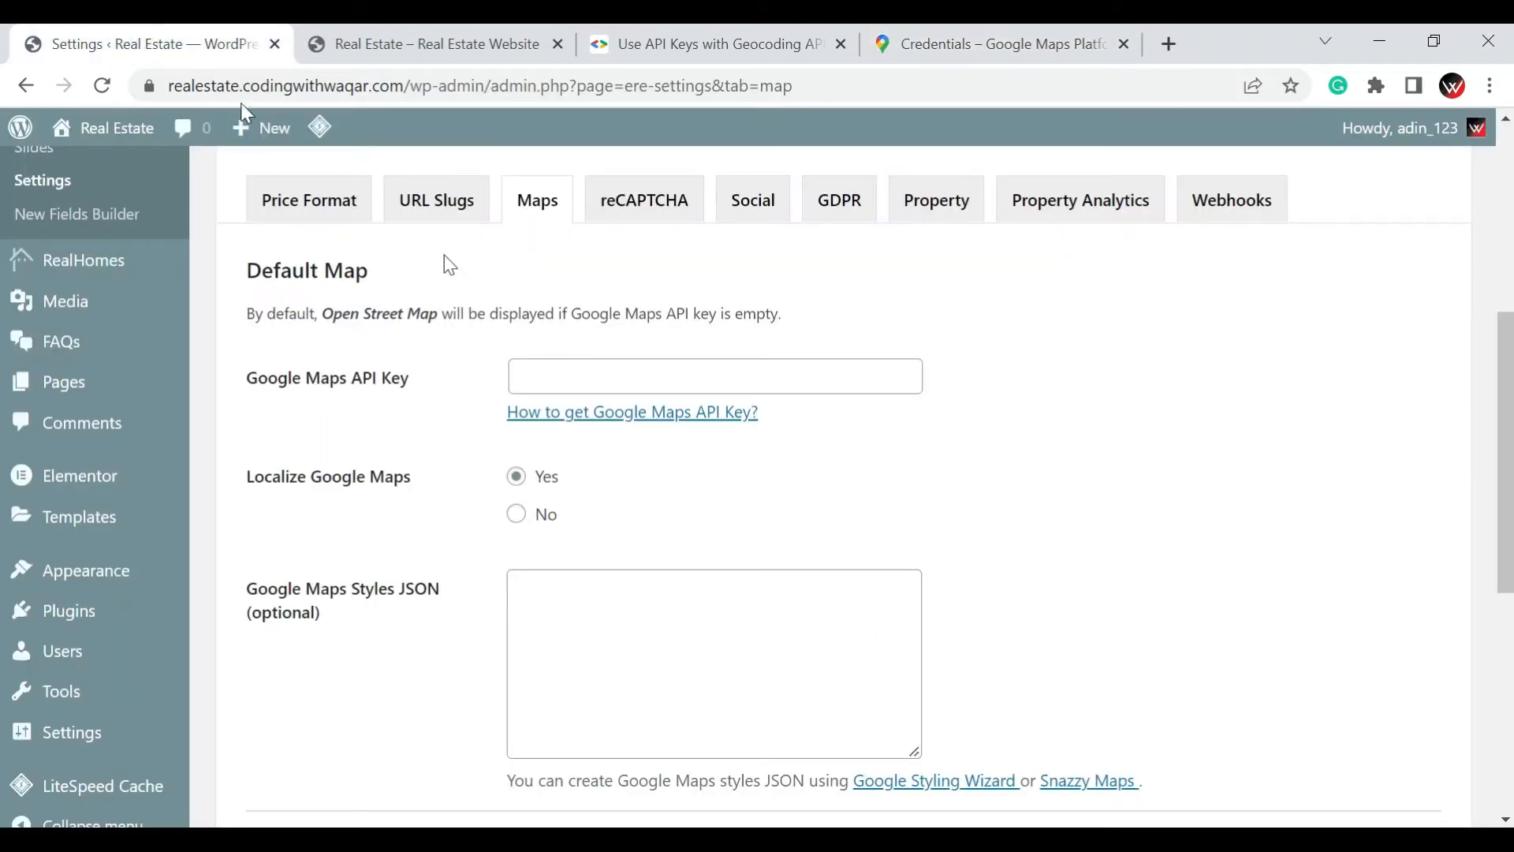
pyautogui.click(575, 376)
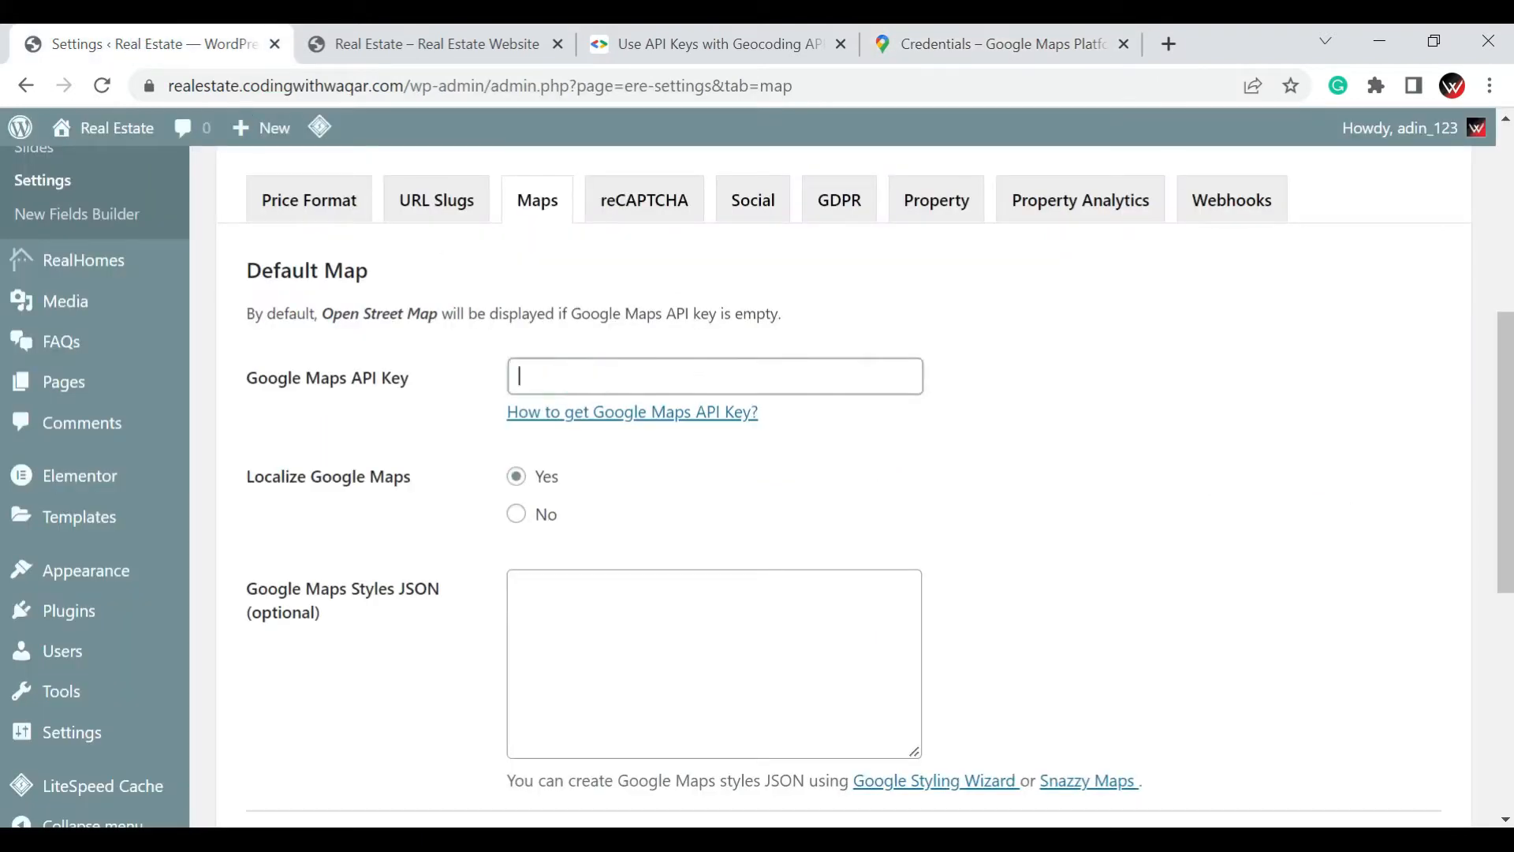
pyautogui.hotkey('ctrl', 'v')
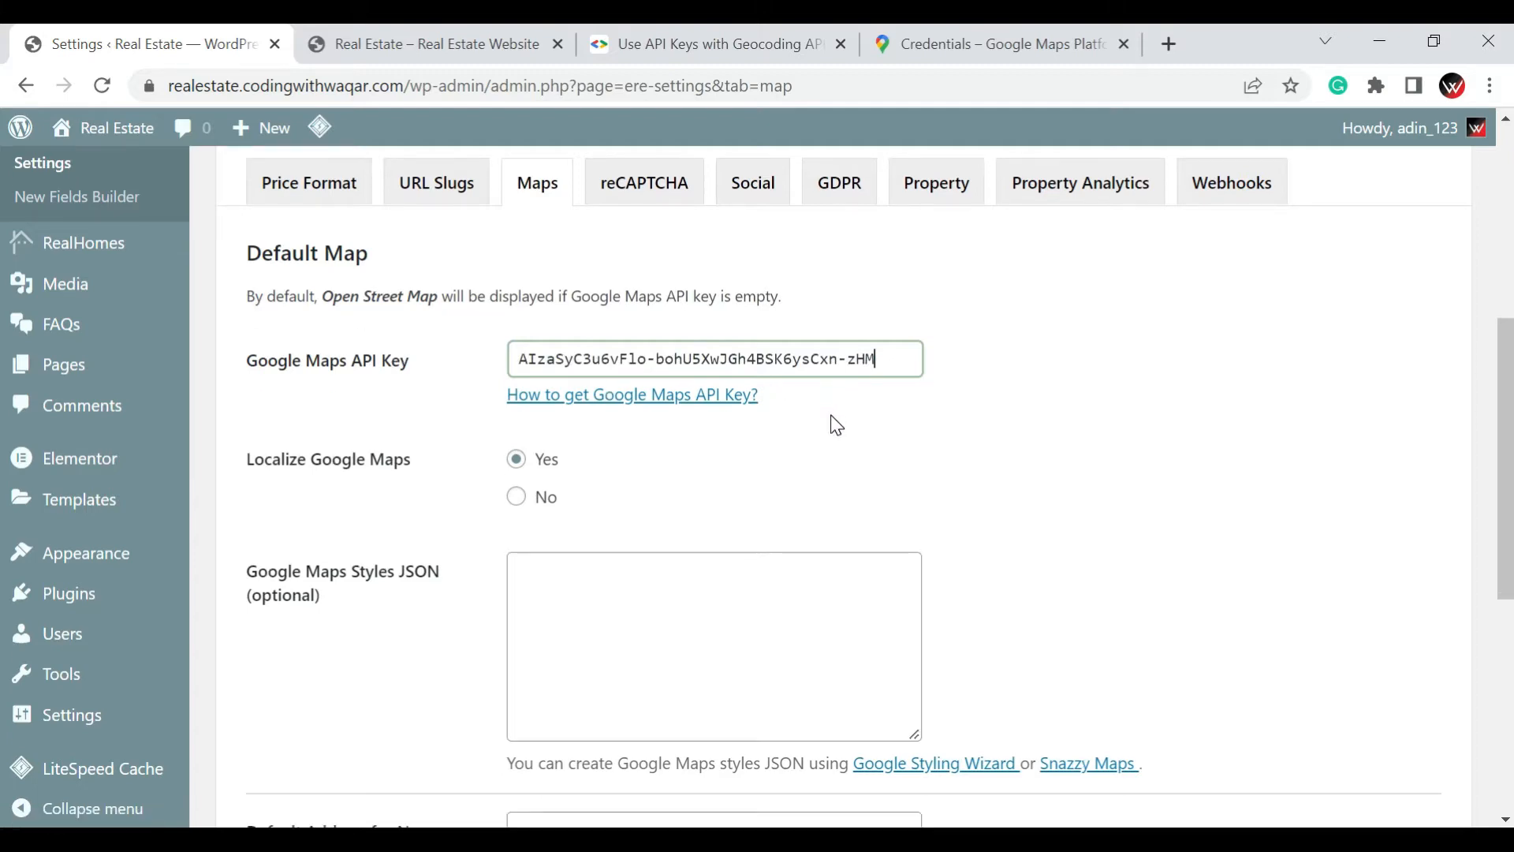
pyautogui.scroll(-5, 837, 425)
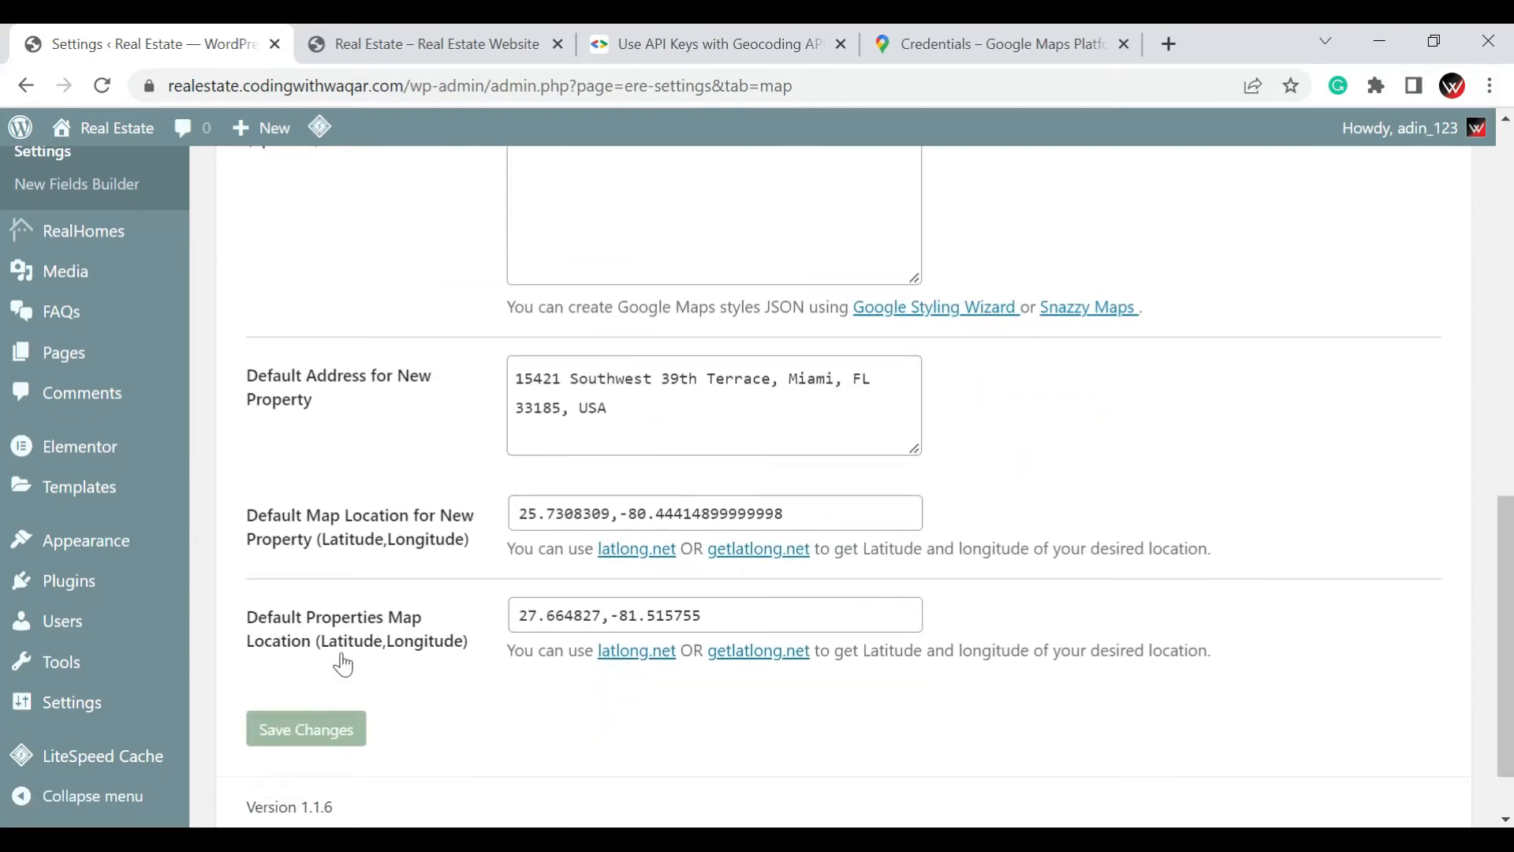
pyautogui.click(328, 753)
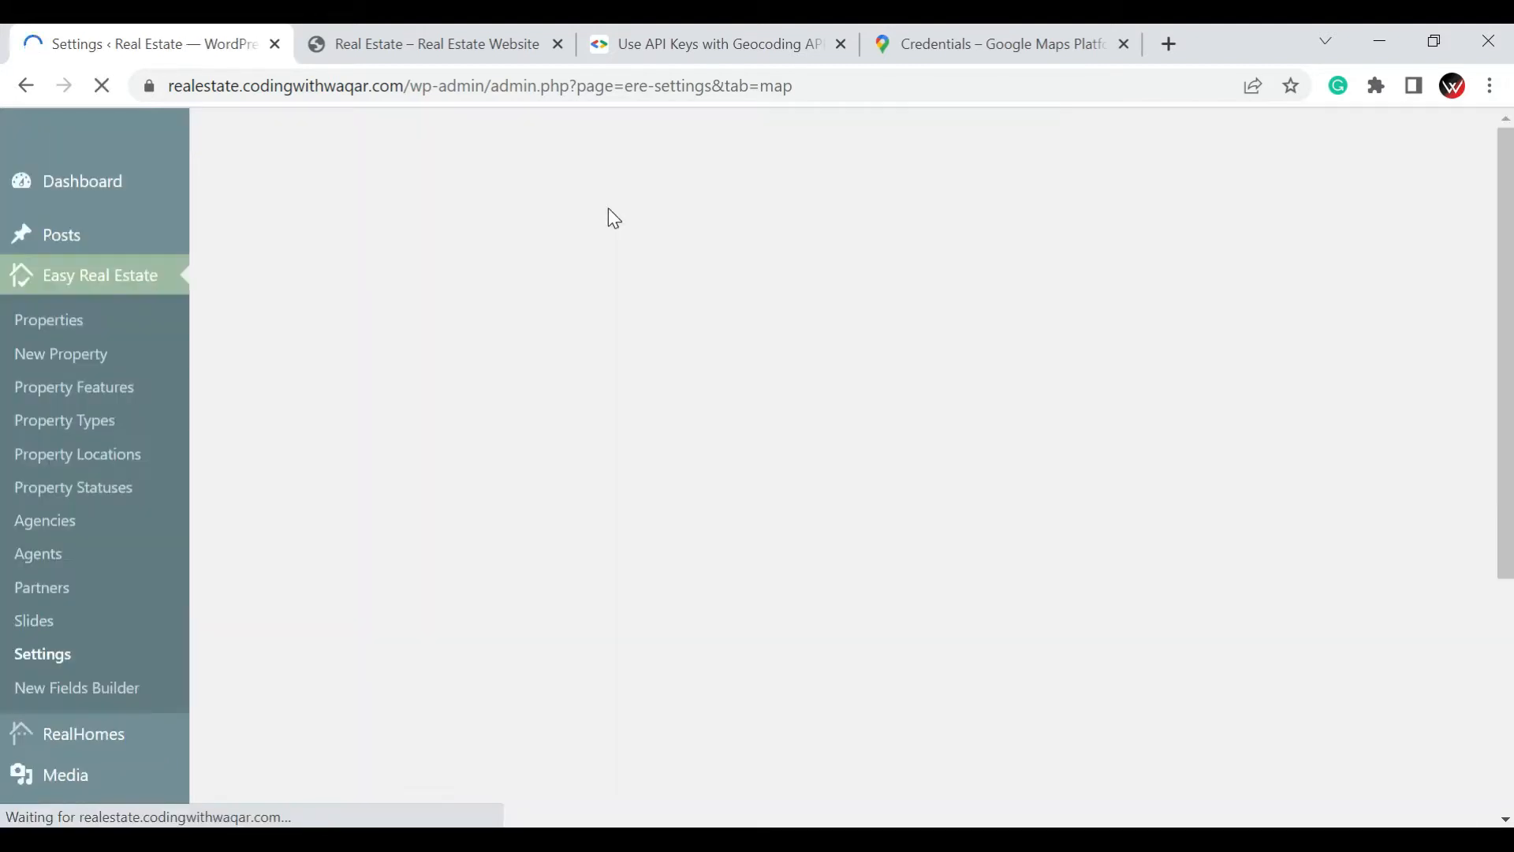
# Replace the Default Address for New Property with "Karachi Pakistan"
pyautogui.scroll(-6, 613, 359)
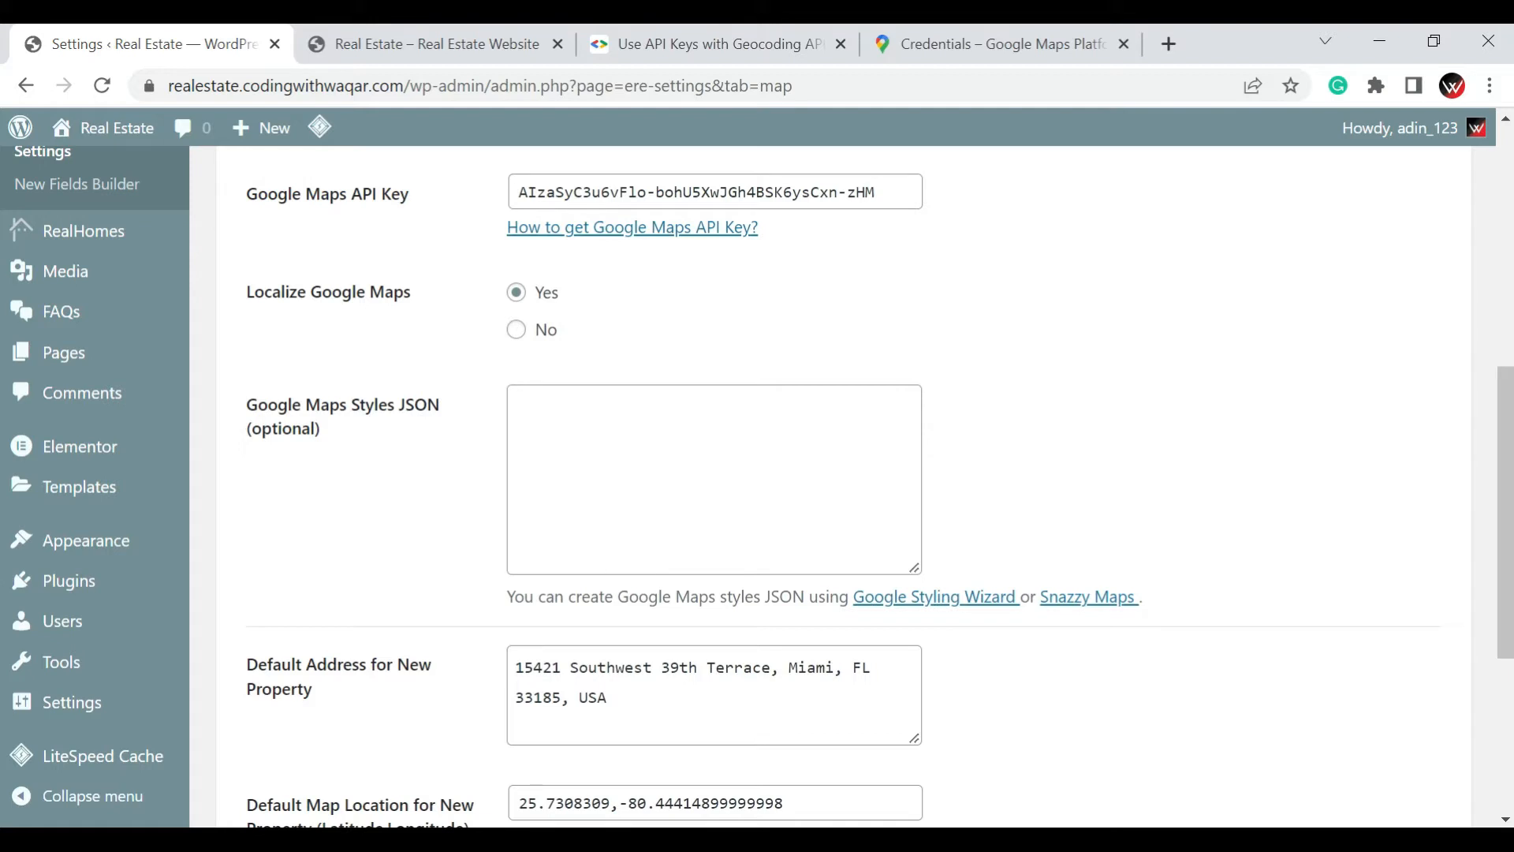
pyautogui.scroll(-3, 426, 509)
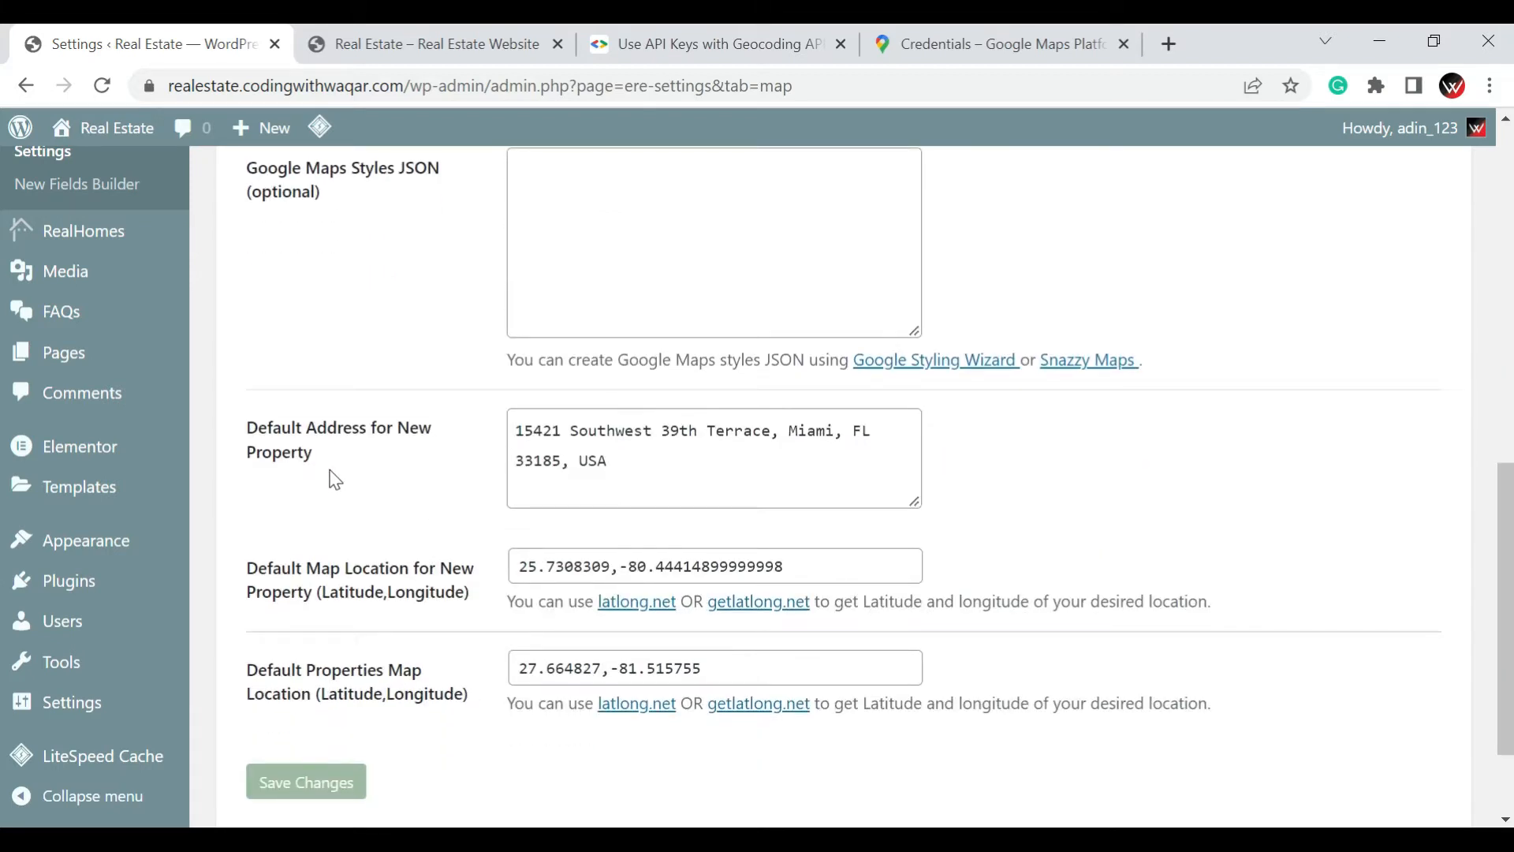
pyautogui.click(697, 485)
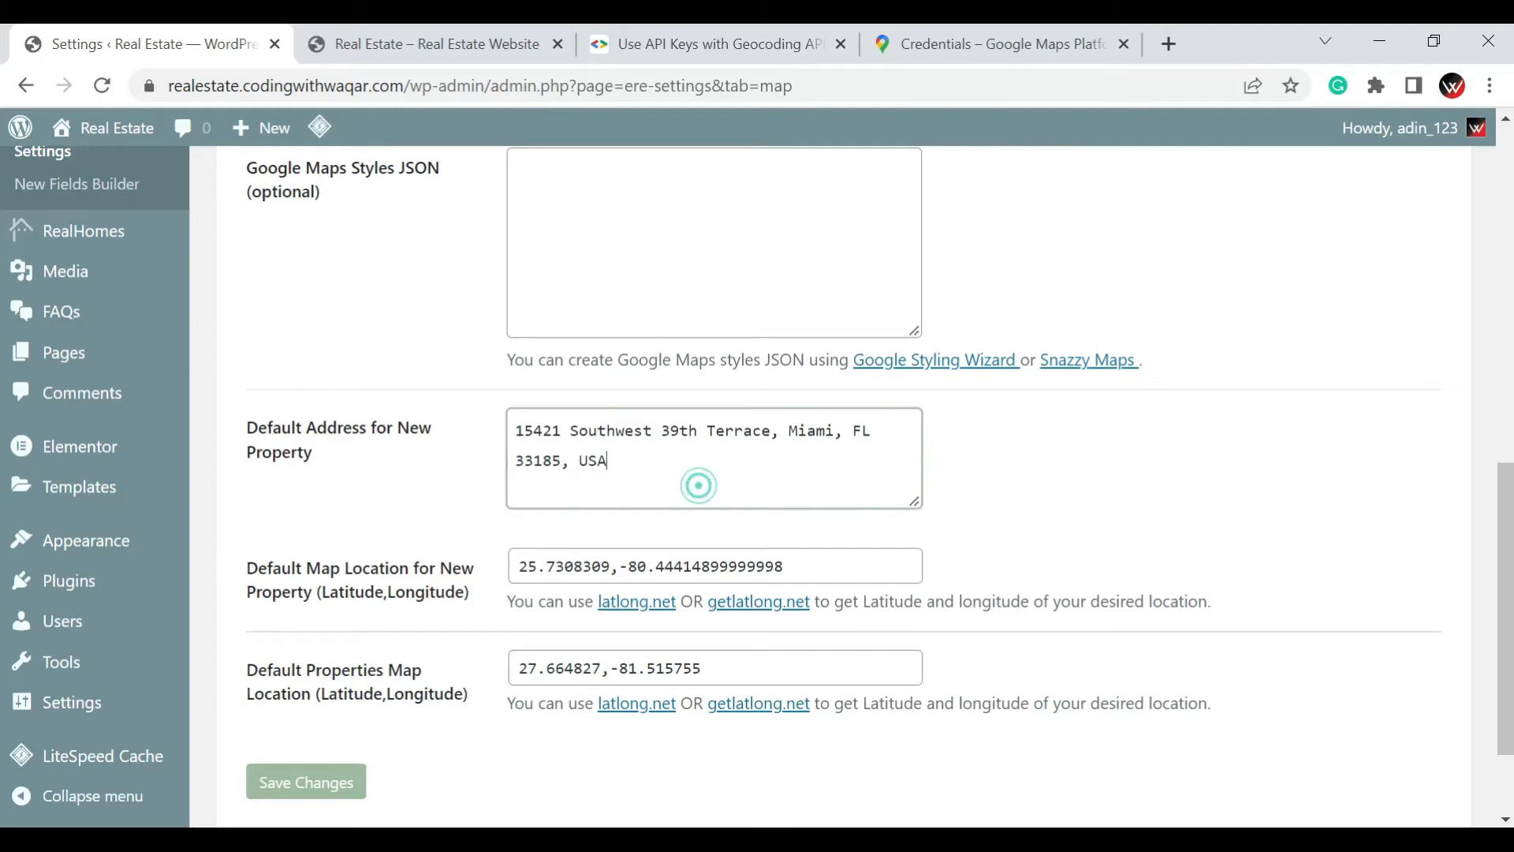
pyautogui.hotkey('ctrl', 'a')
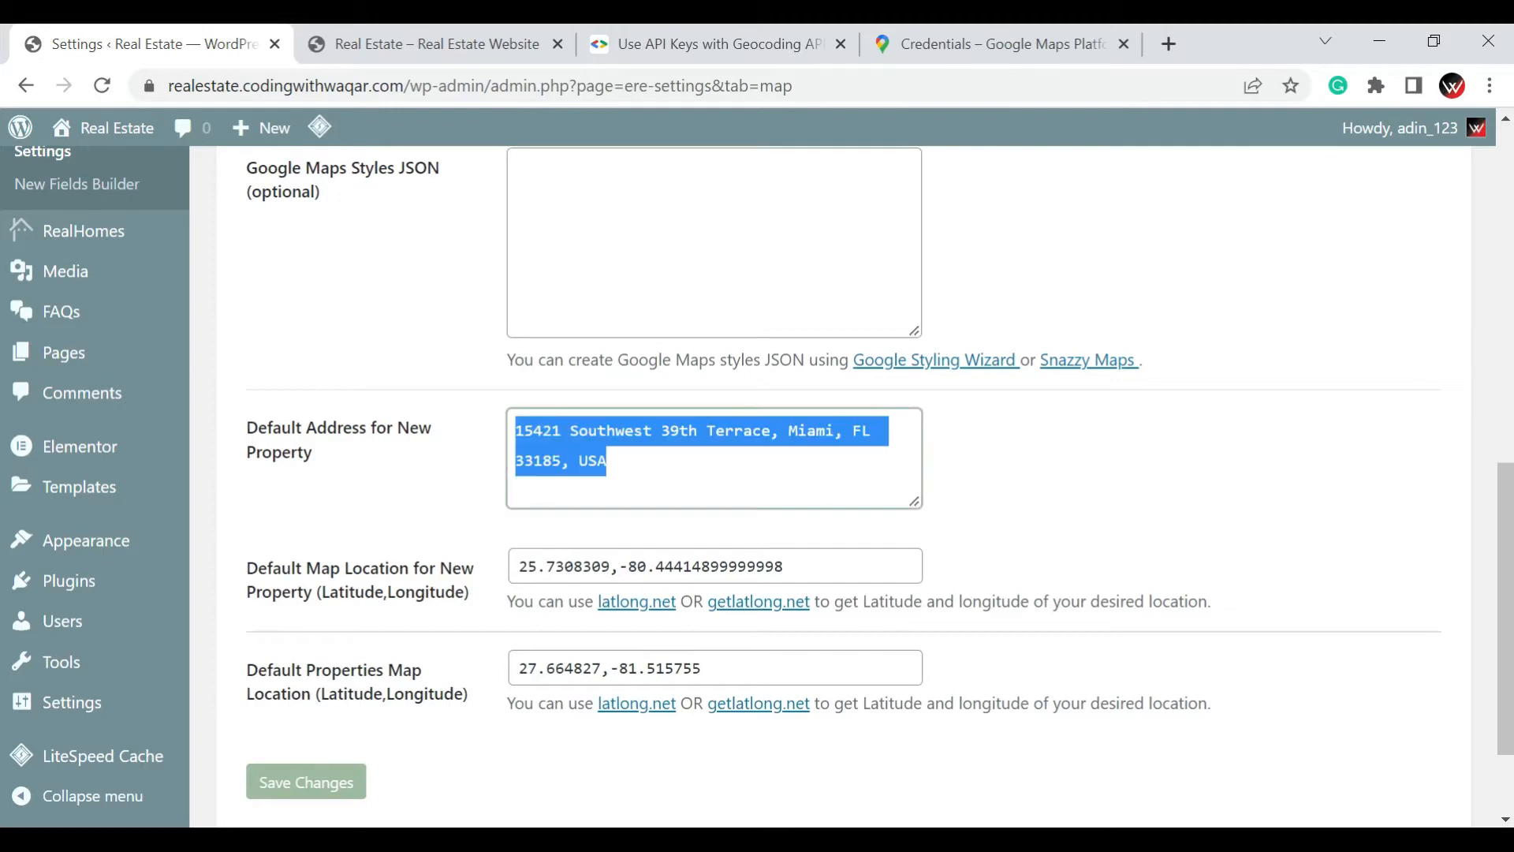
pyautogui.write('P')
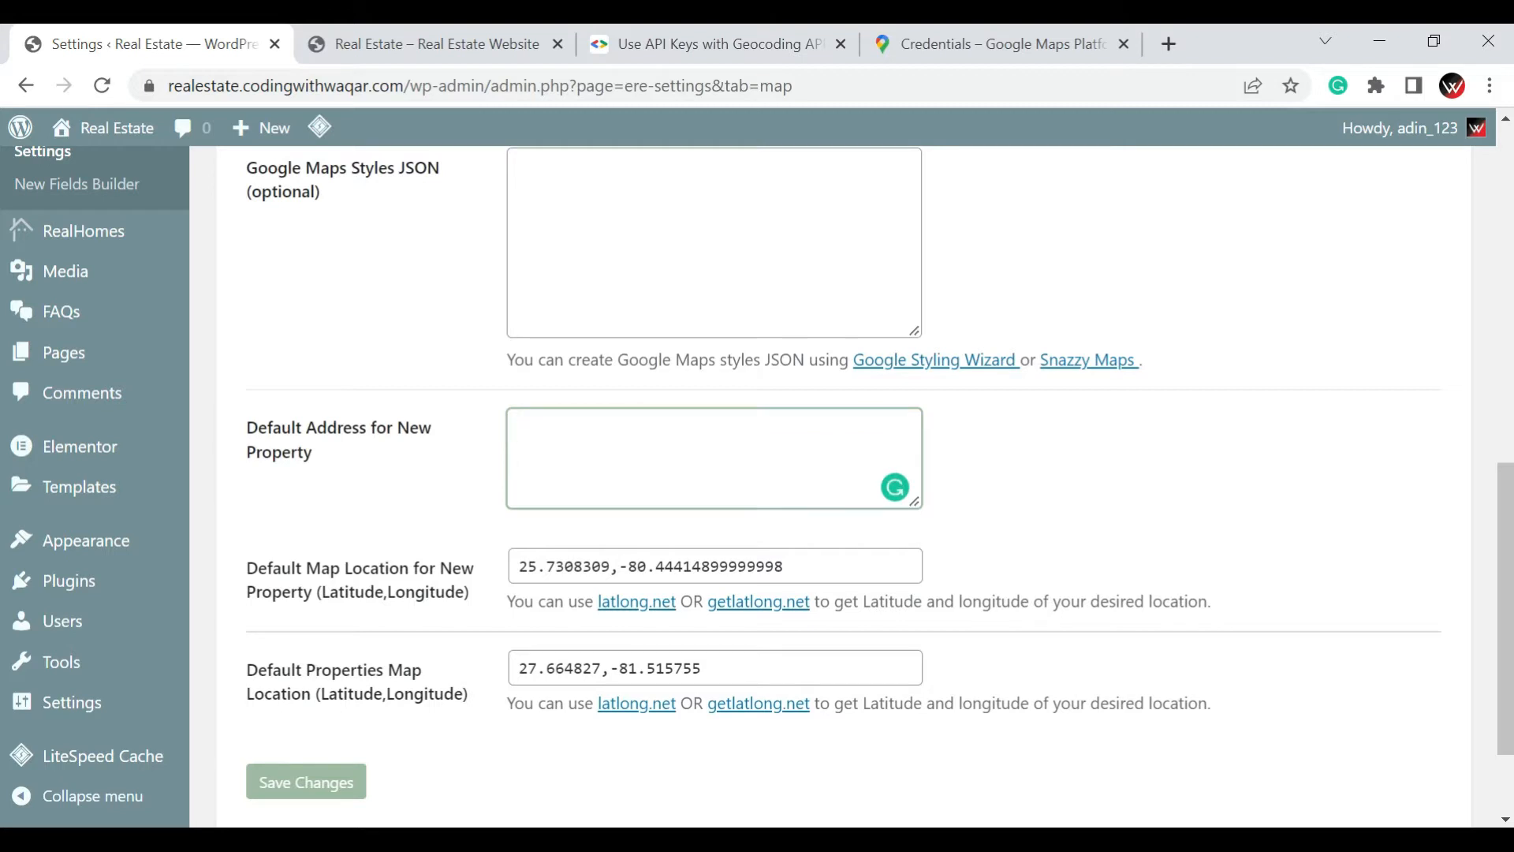
pyautogui.write('Karachi Pakistan')
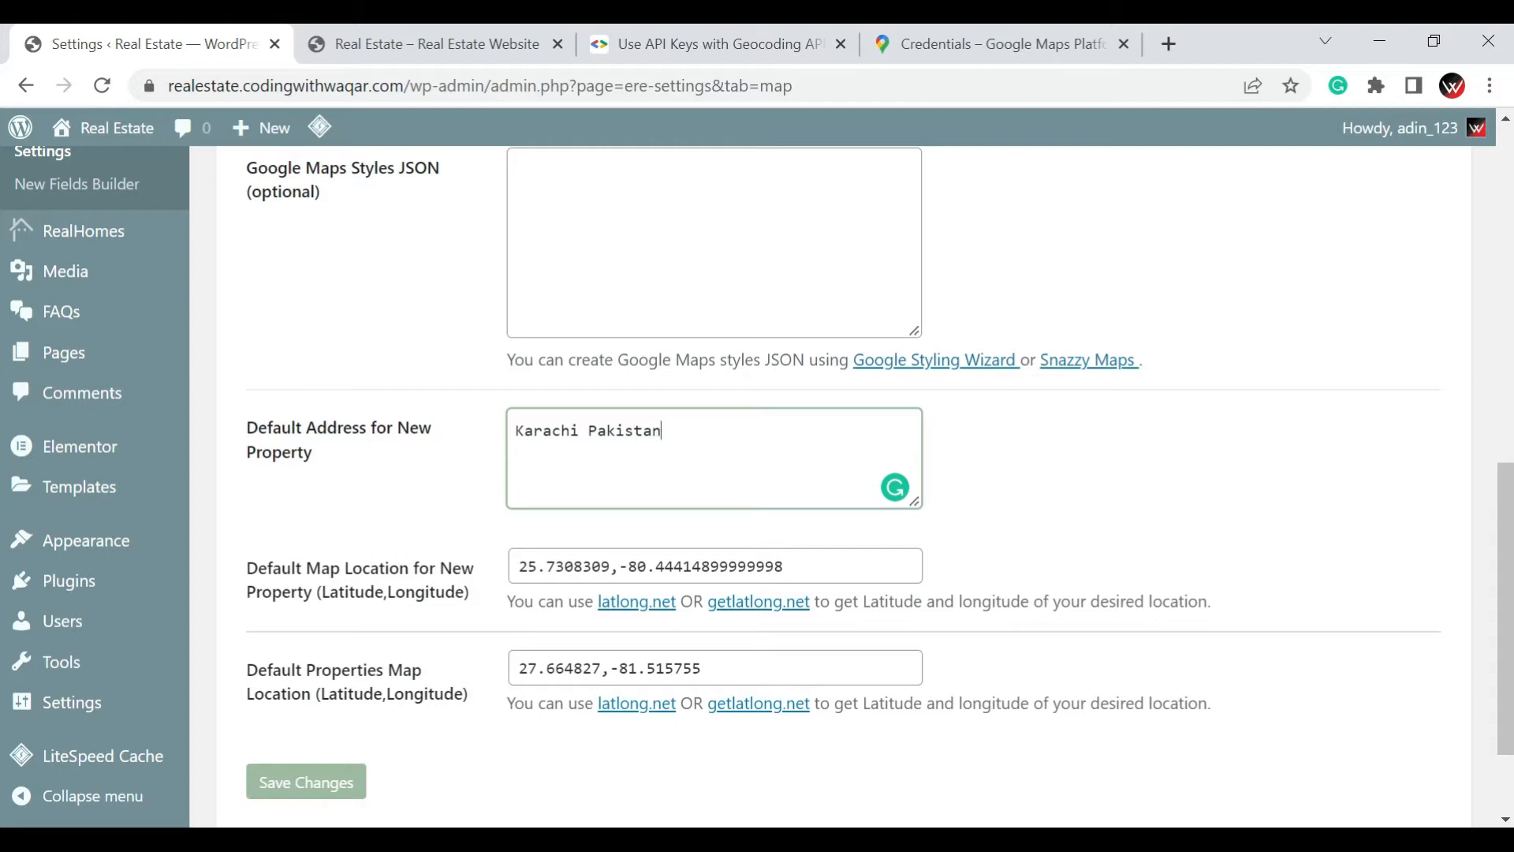
# Save the Maps settings with the new default property address
pyautogui.click(332, 797)
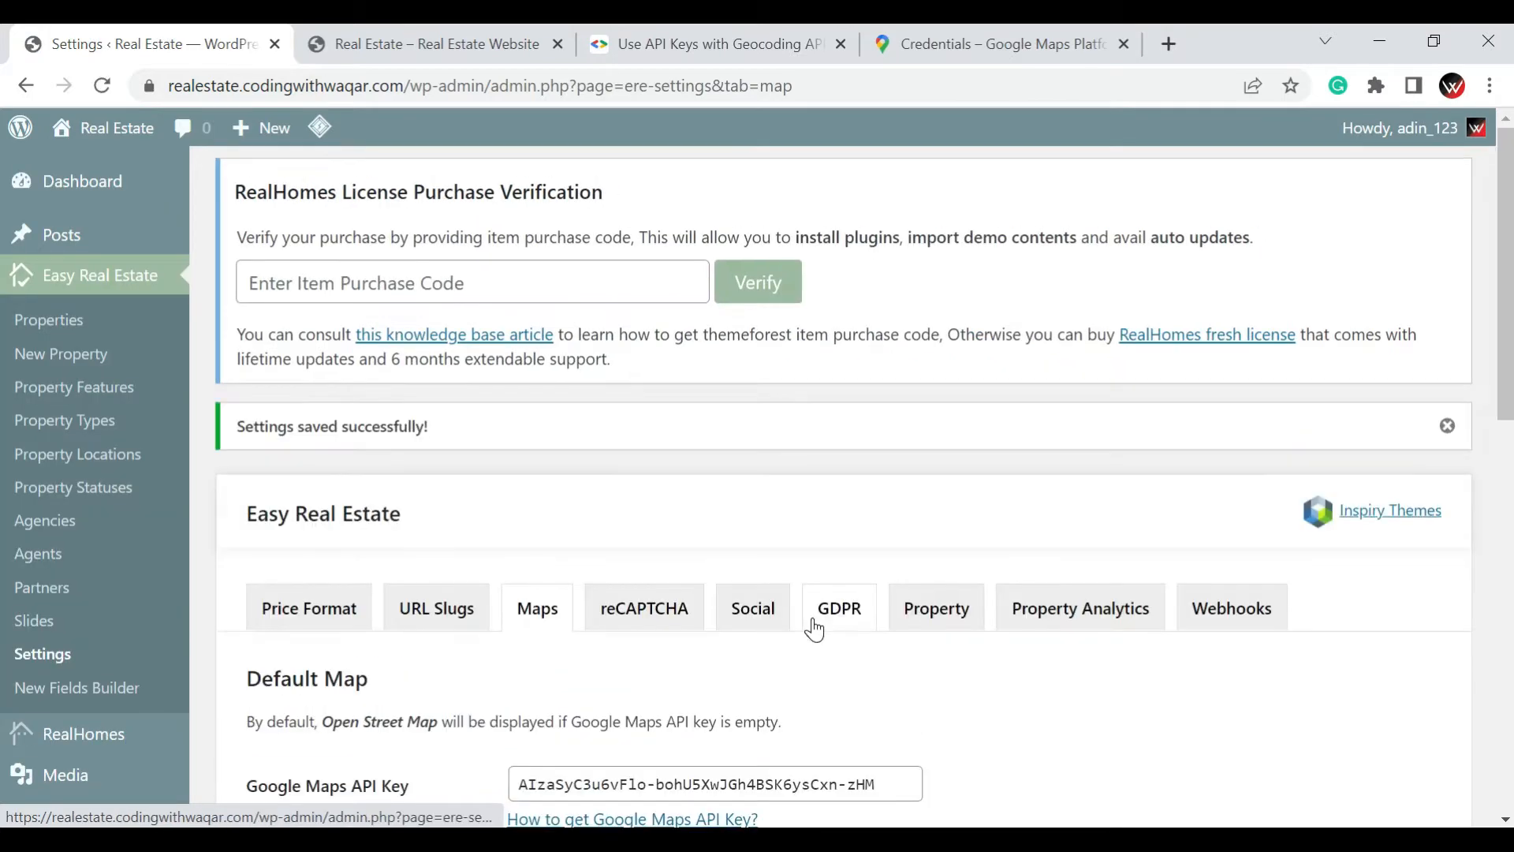
# Open the reCAPTCHA settings and review the enable option, the reCAPTCHA type, and the site and secret key fields
pyautogui.scroll(-1, 814, 631)
pyautogui.click(662, 491)
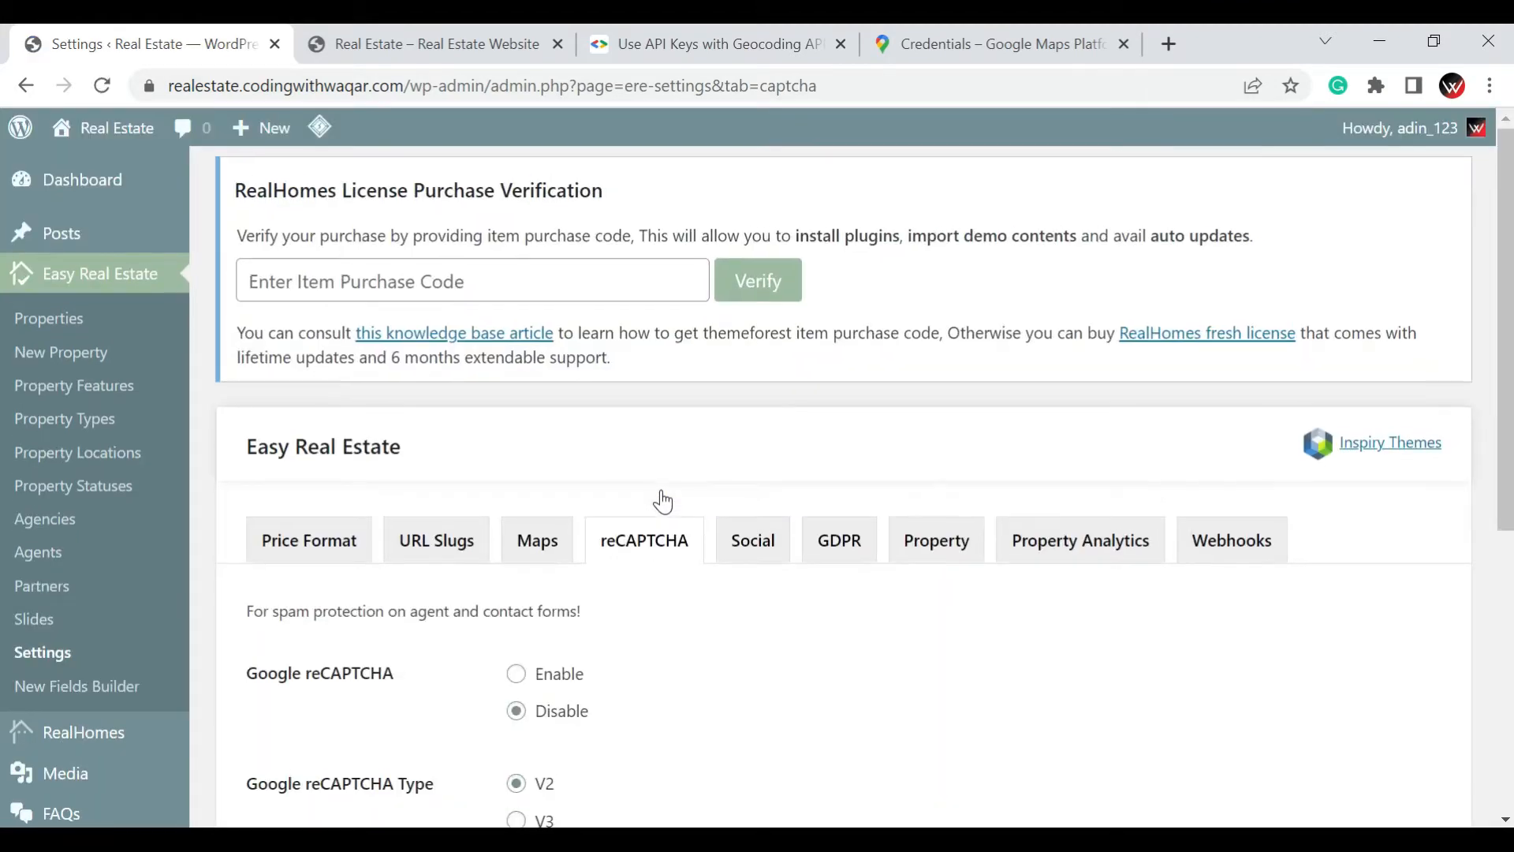
pyautogui.scroll(-3, 662, 502)
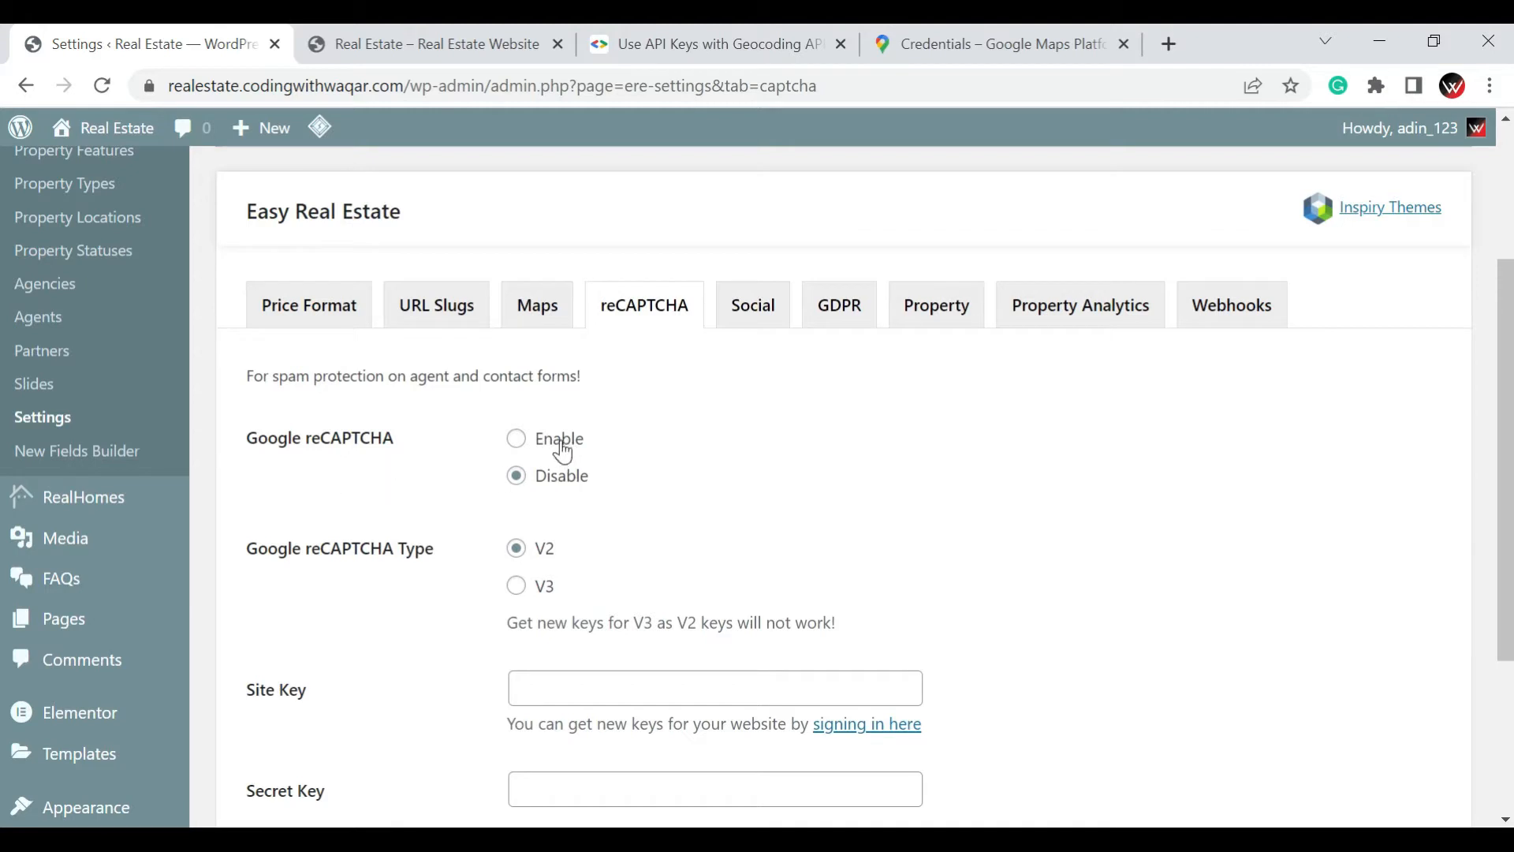
pyautogui.scroll(-2, 585, 506)
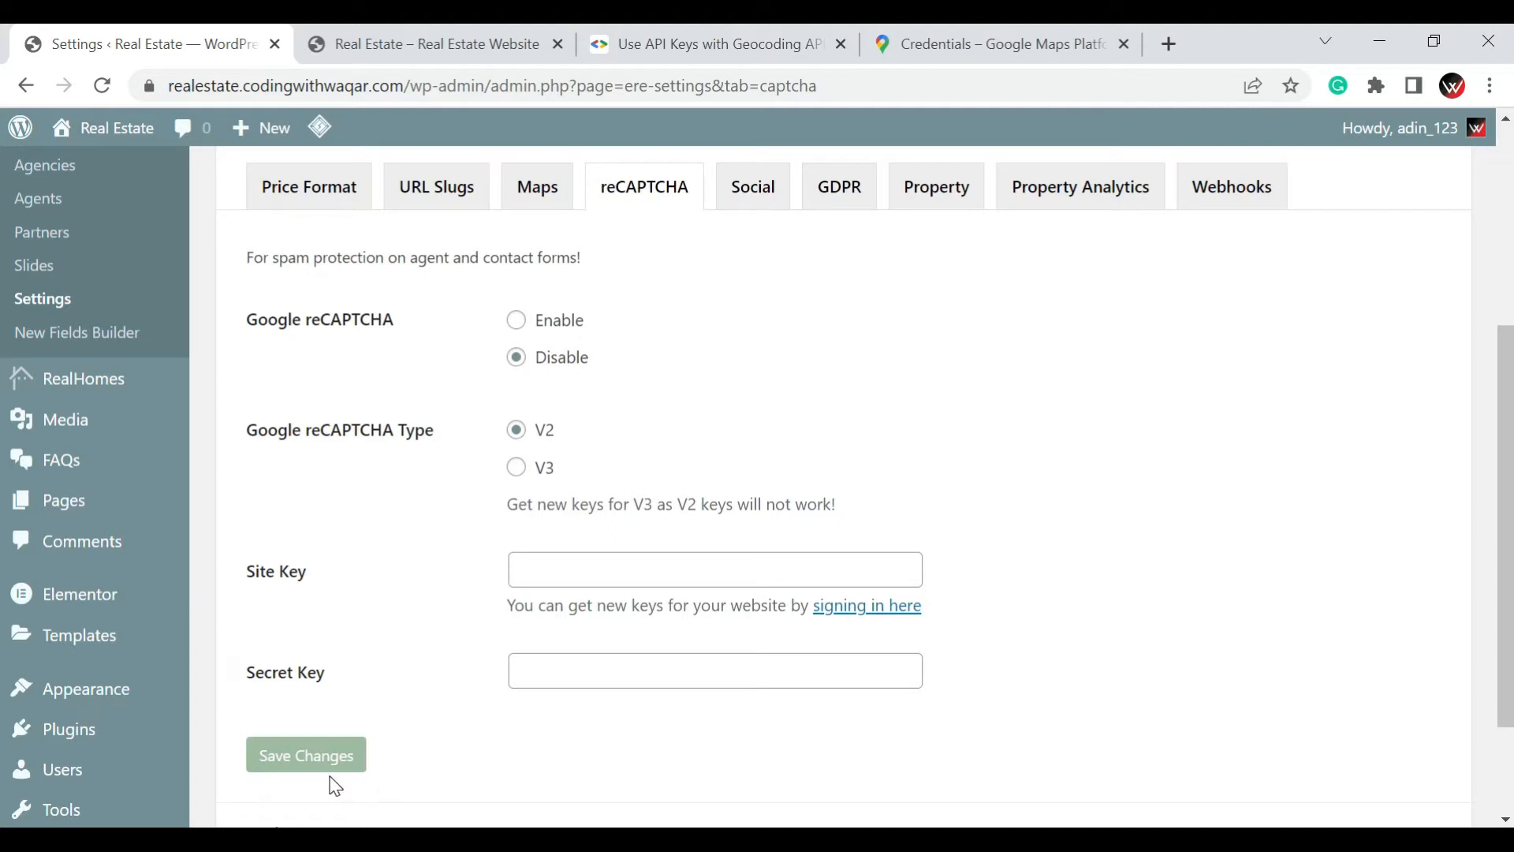
# Open the Social settings and review the social icon URLs and the Facebook and Google login options
pyautogui.click(765, 209)
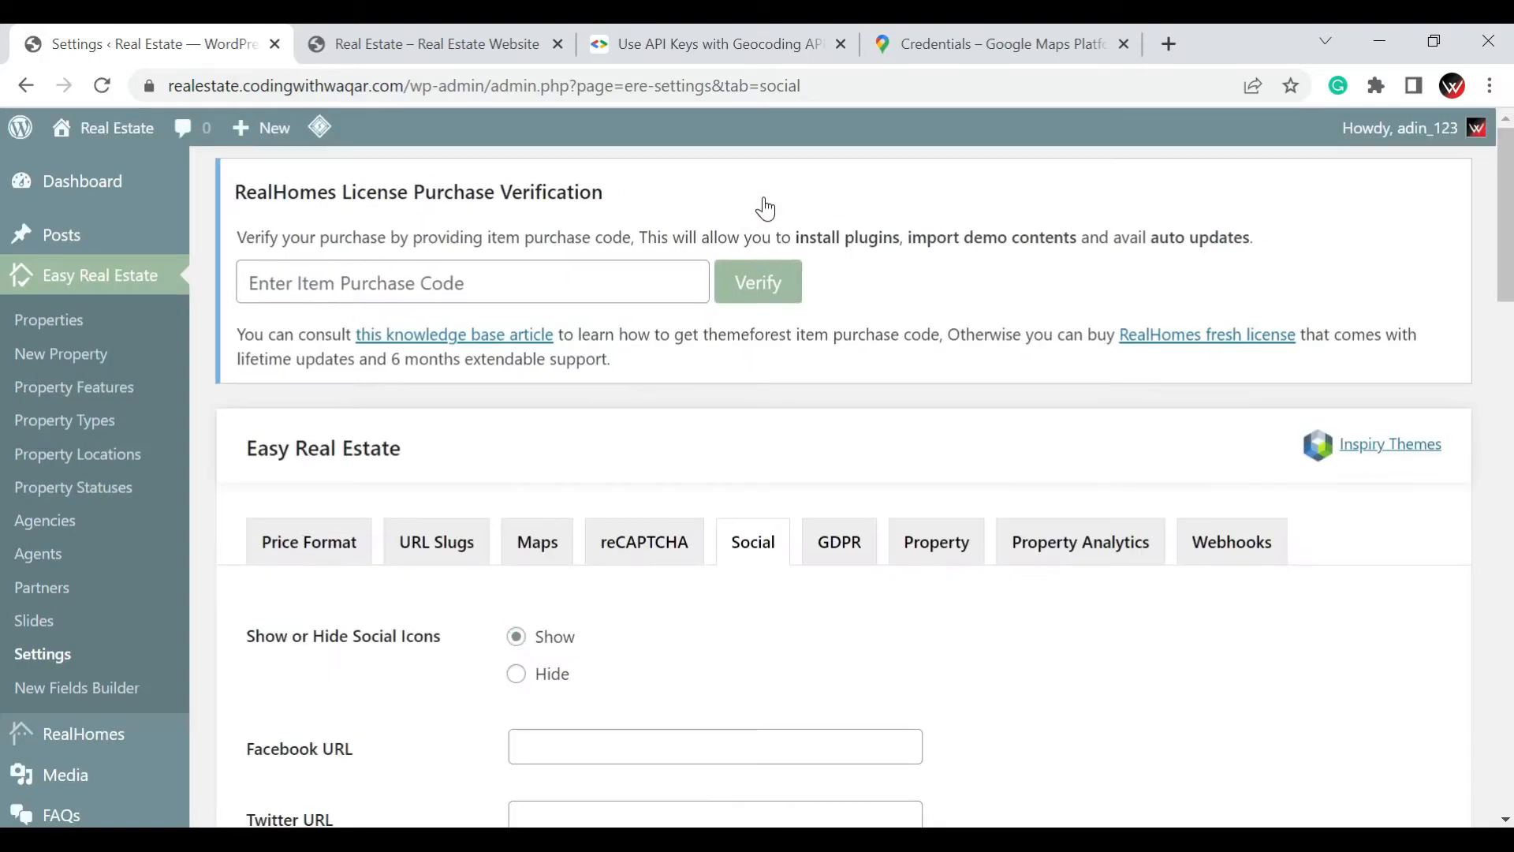
pyautogui.scroll(-4, 789, 312)
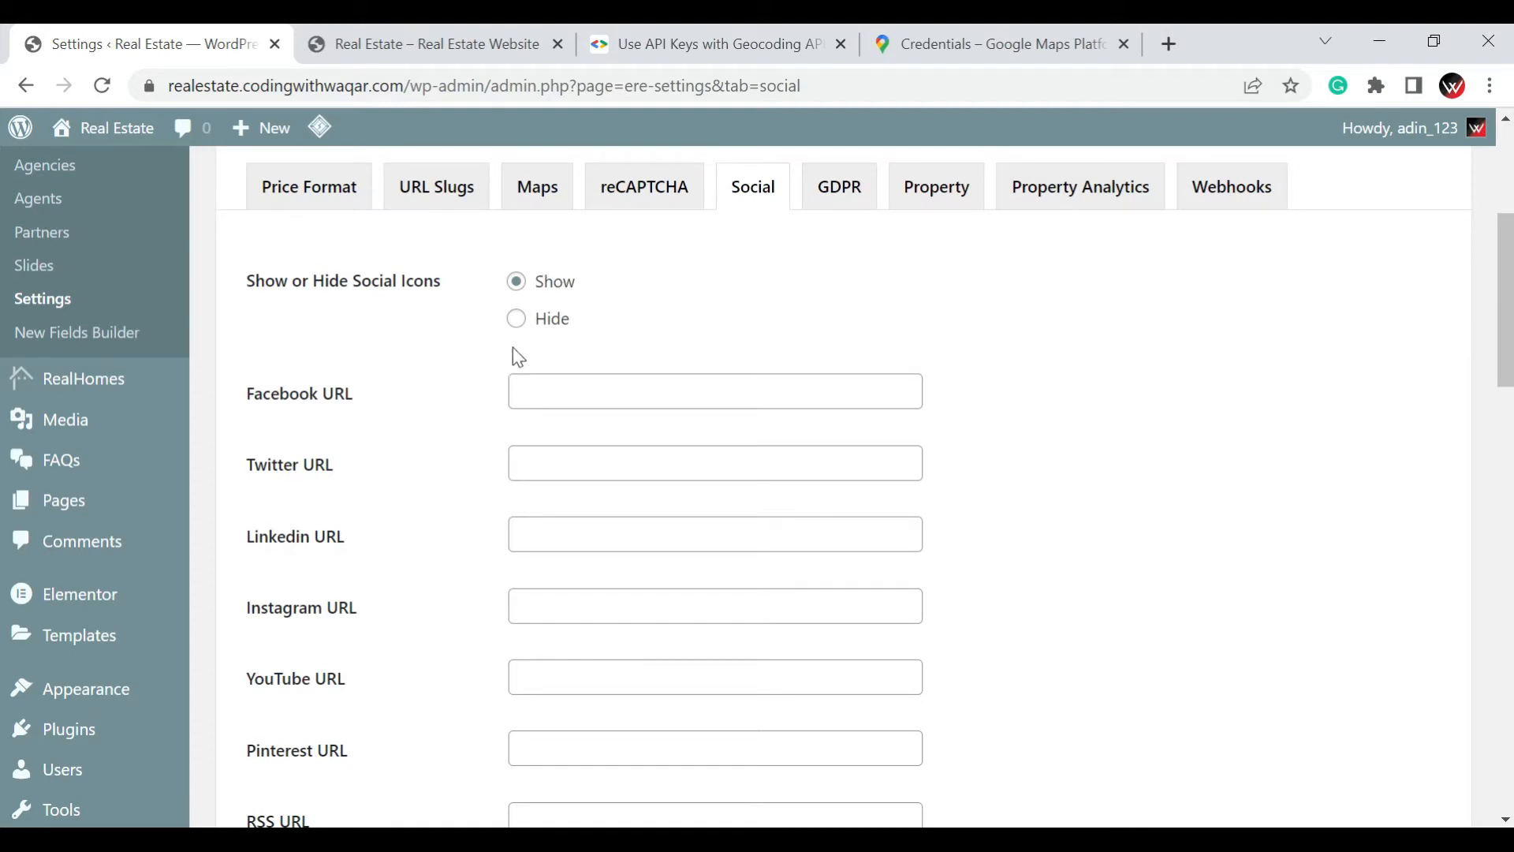
pyautogui.scroll(-4, 641, 370)
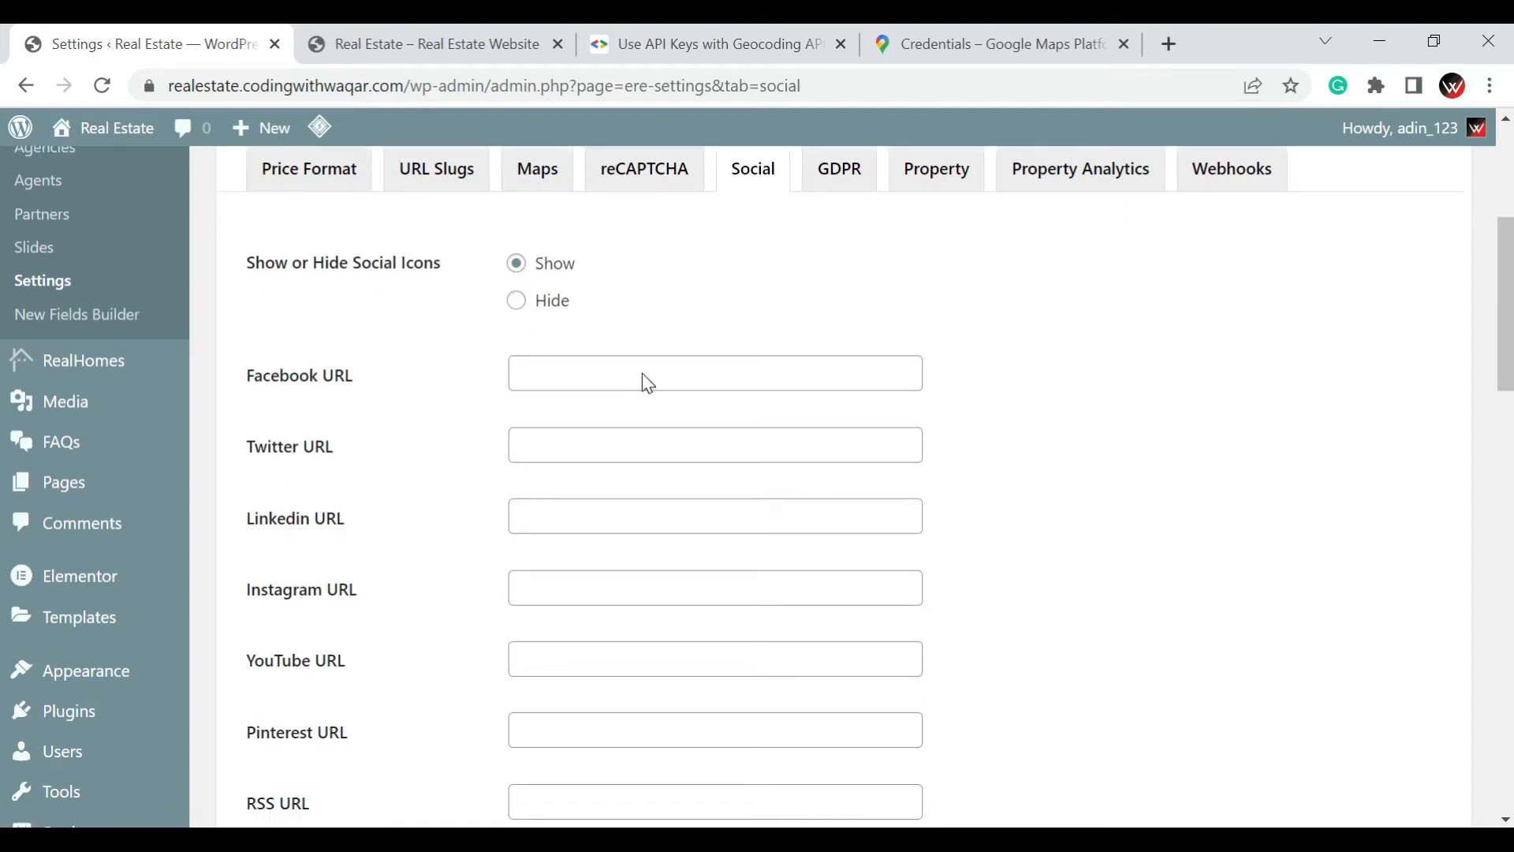
pyautogui.scroll(-7, 580, 517)
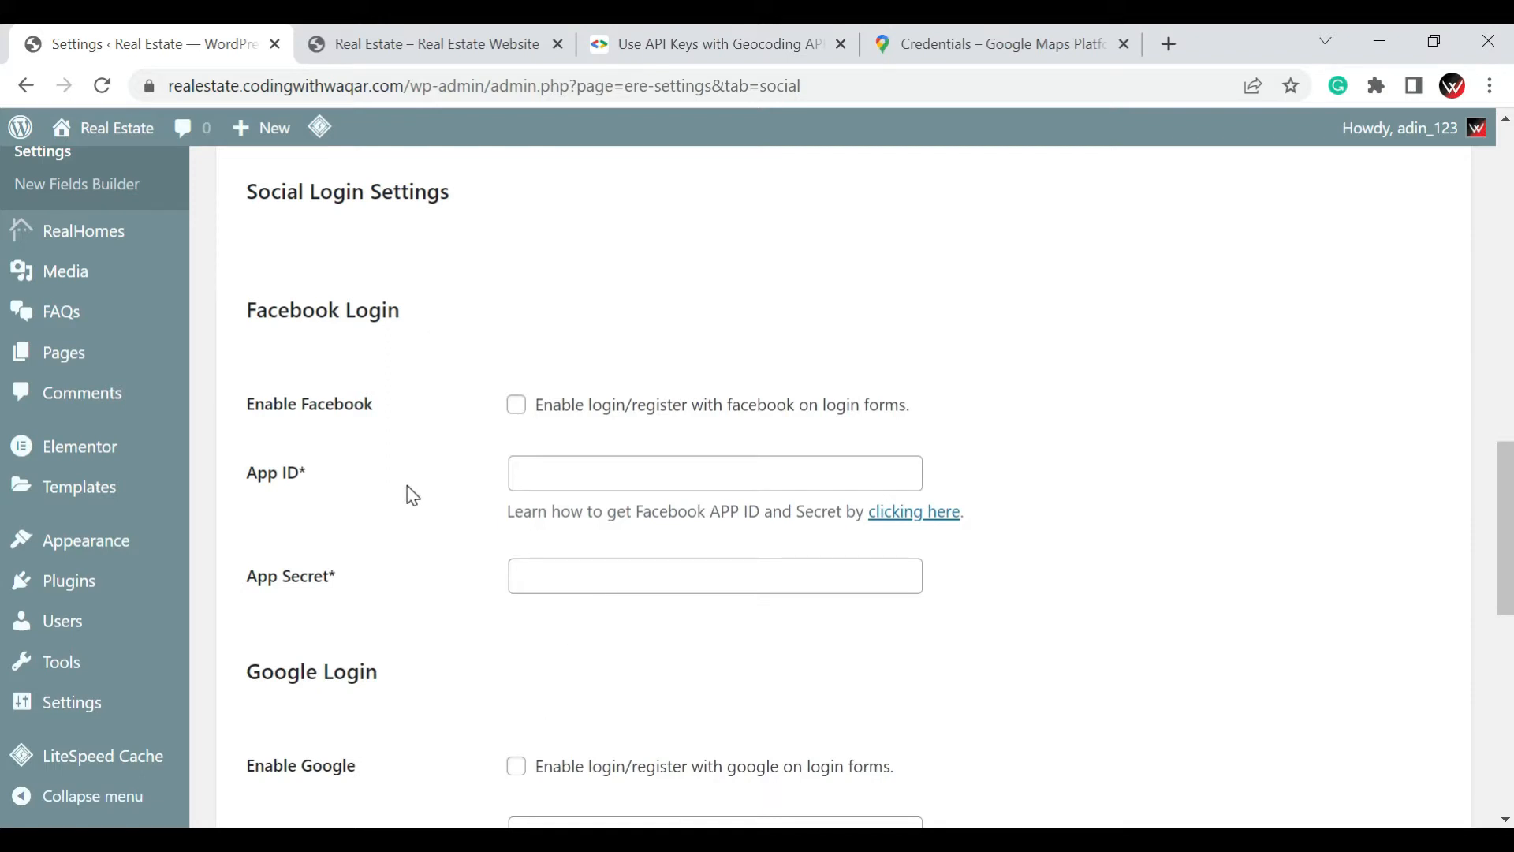
pyautogui.scroll(-5, 409, 495)
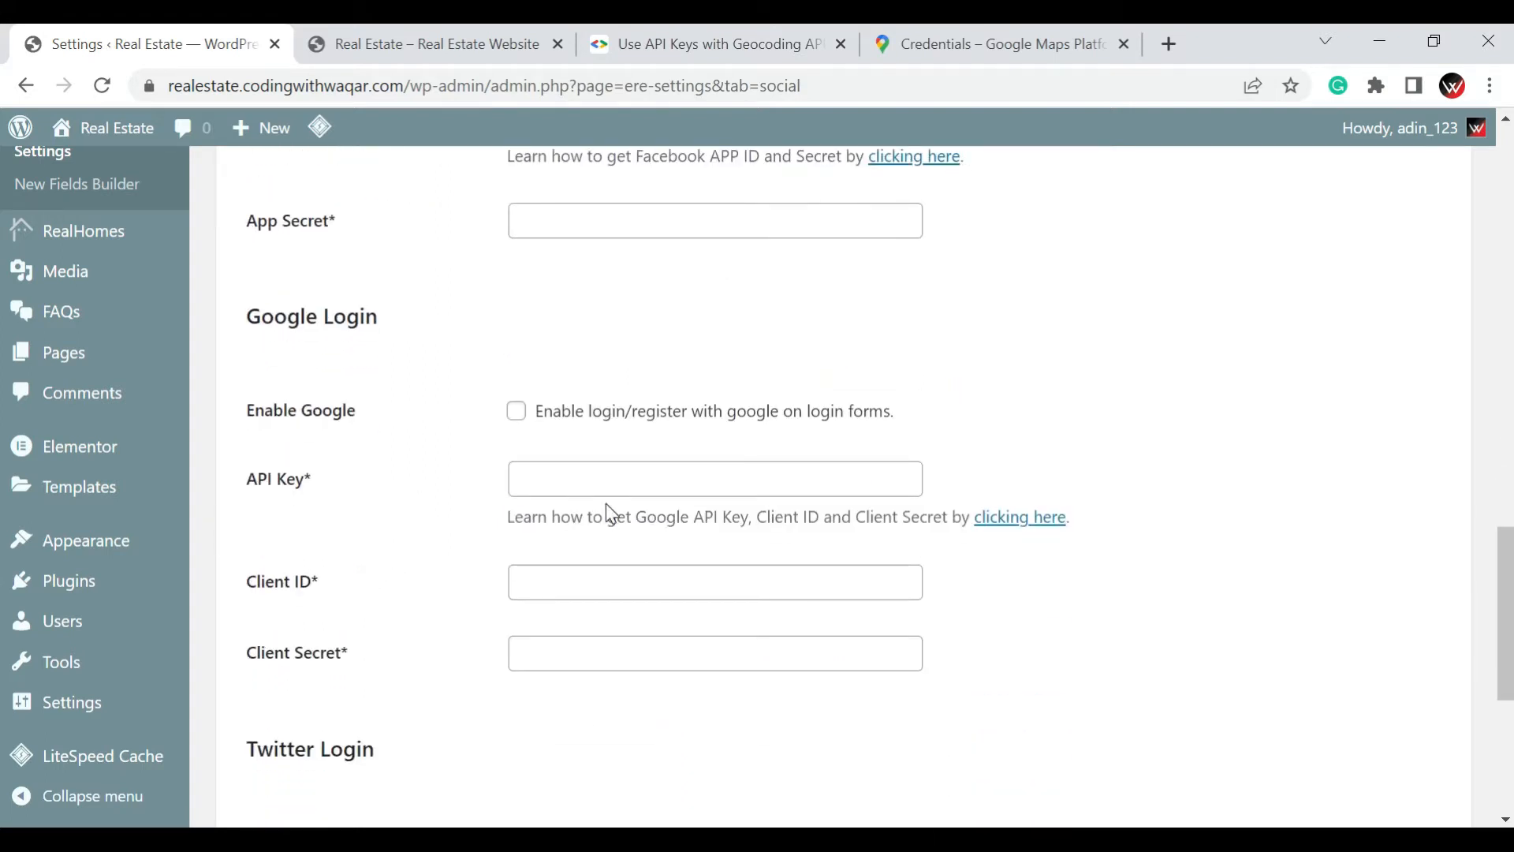
# Open the GDPR settings and review the agreement checkbox option, label, text, validation message and email detail option
pyautogui.scroll(15, 731, 539)
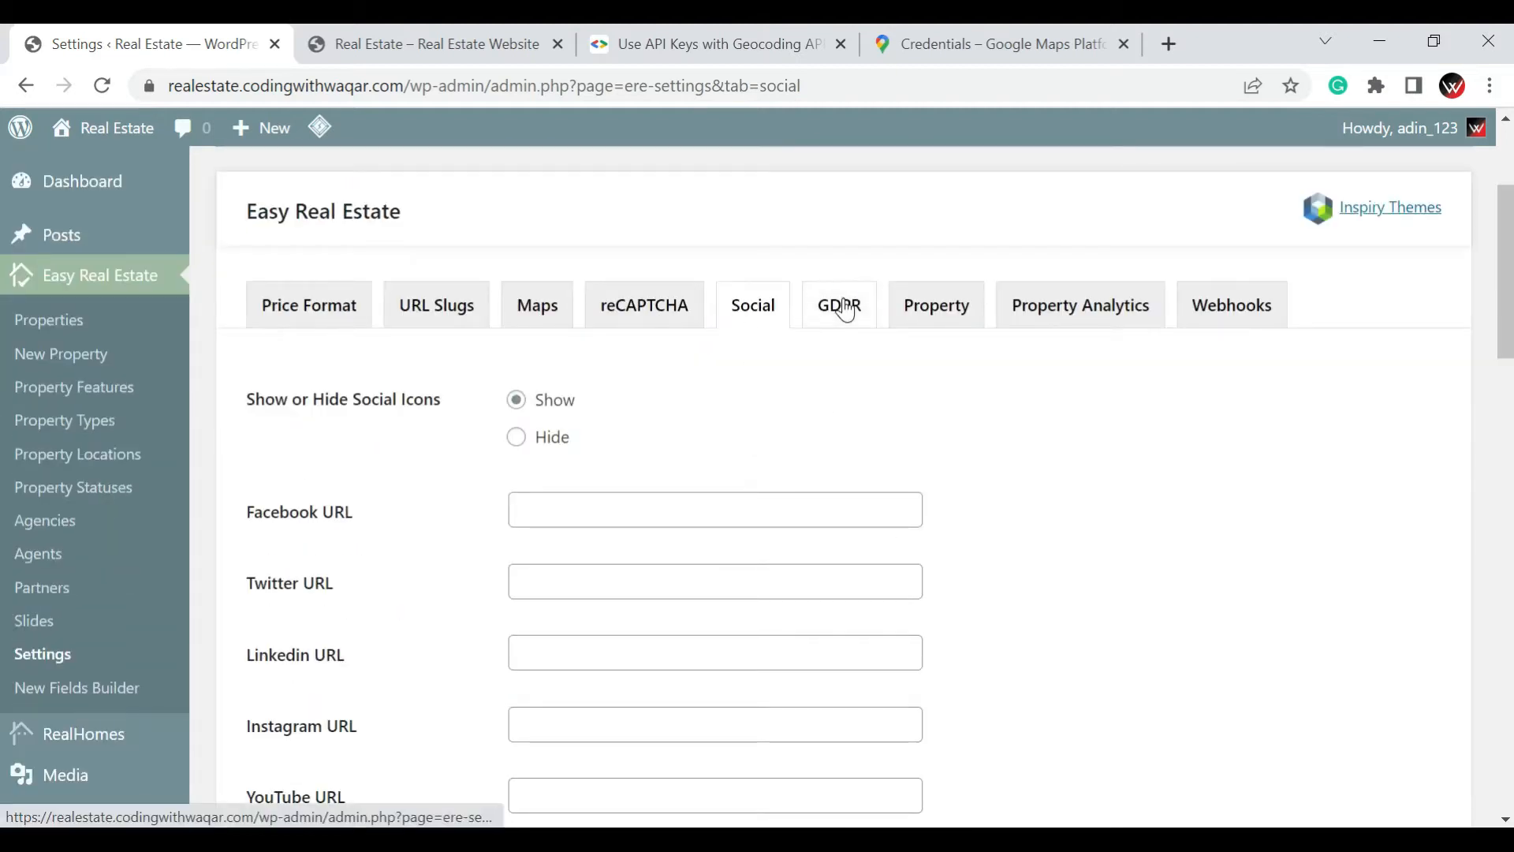
pyautogui.click(843, 309)
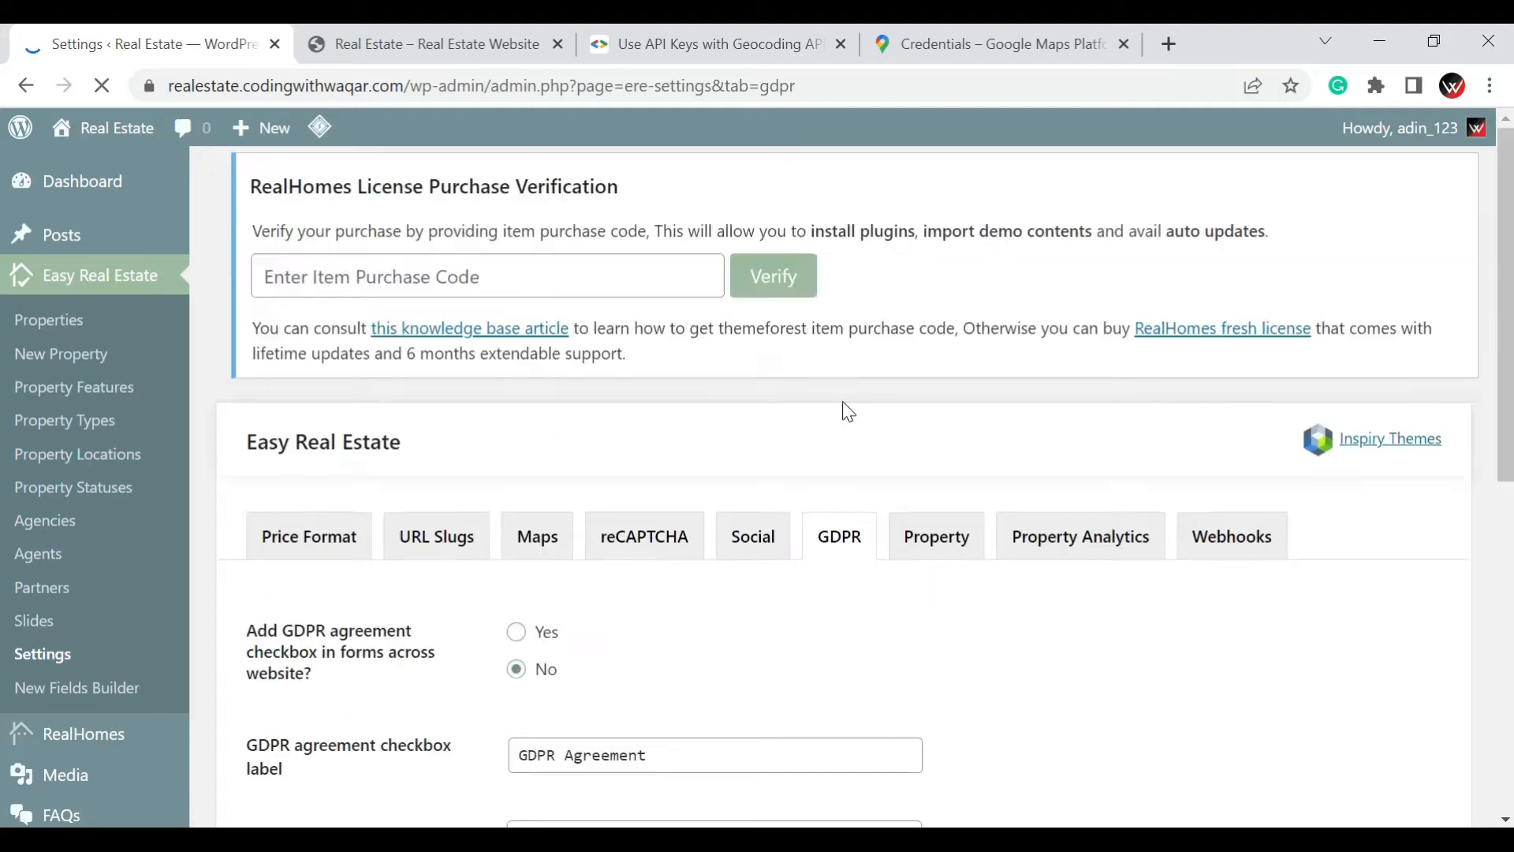
pyautogui.scroll(-3, 848, 410)
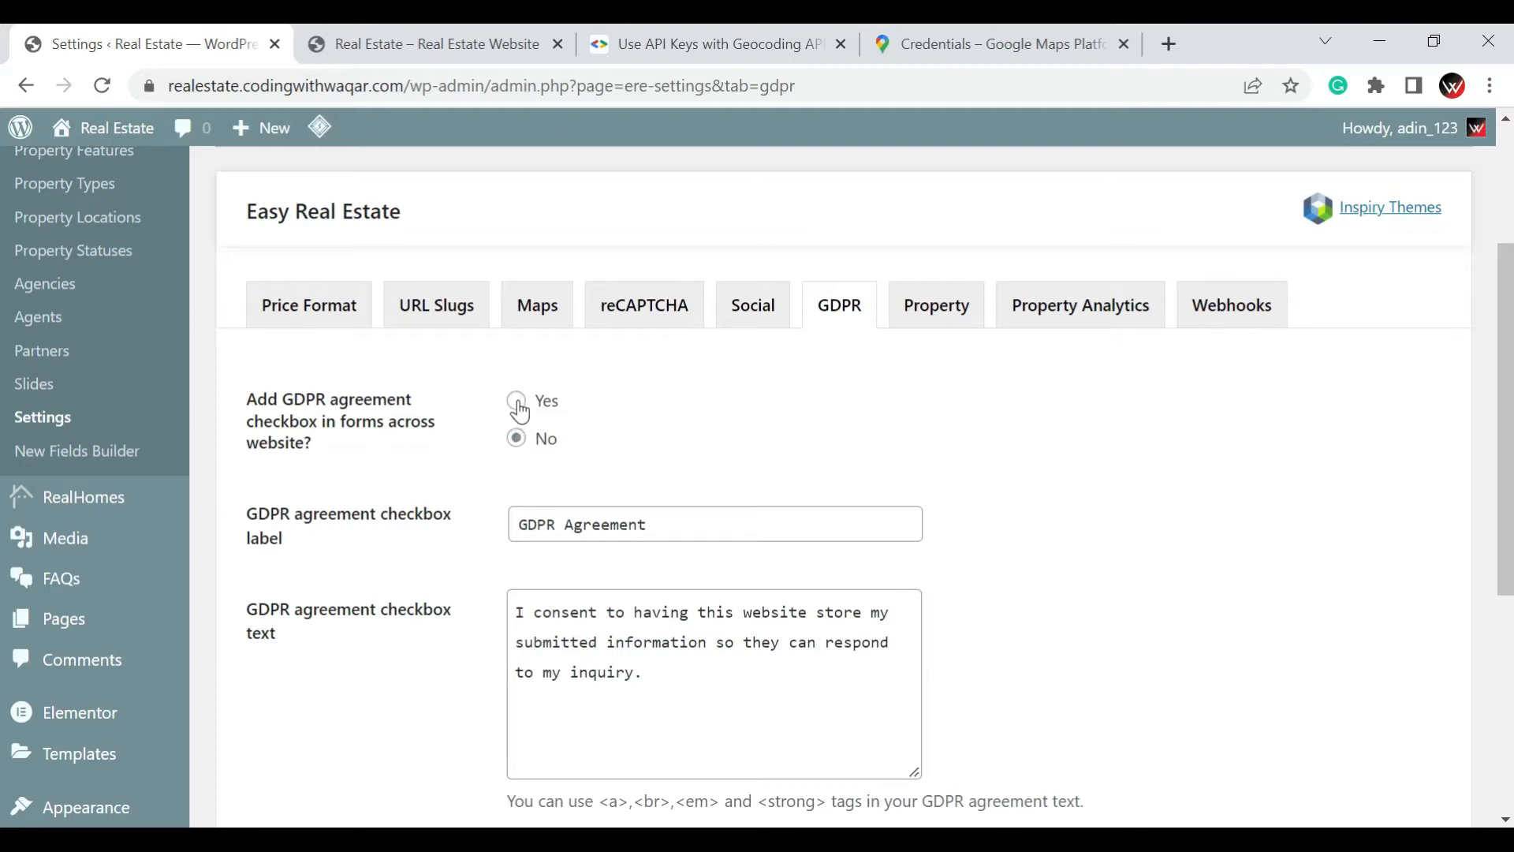
pyautogui.scroll(-2, 519, 410)
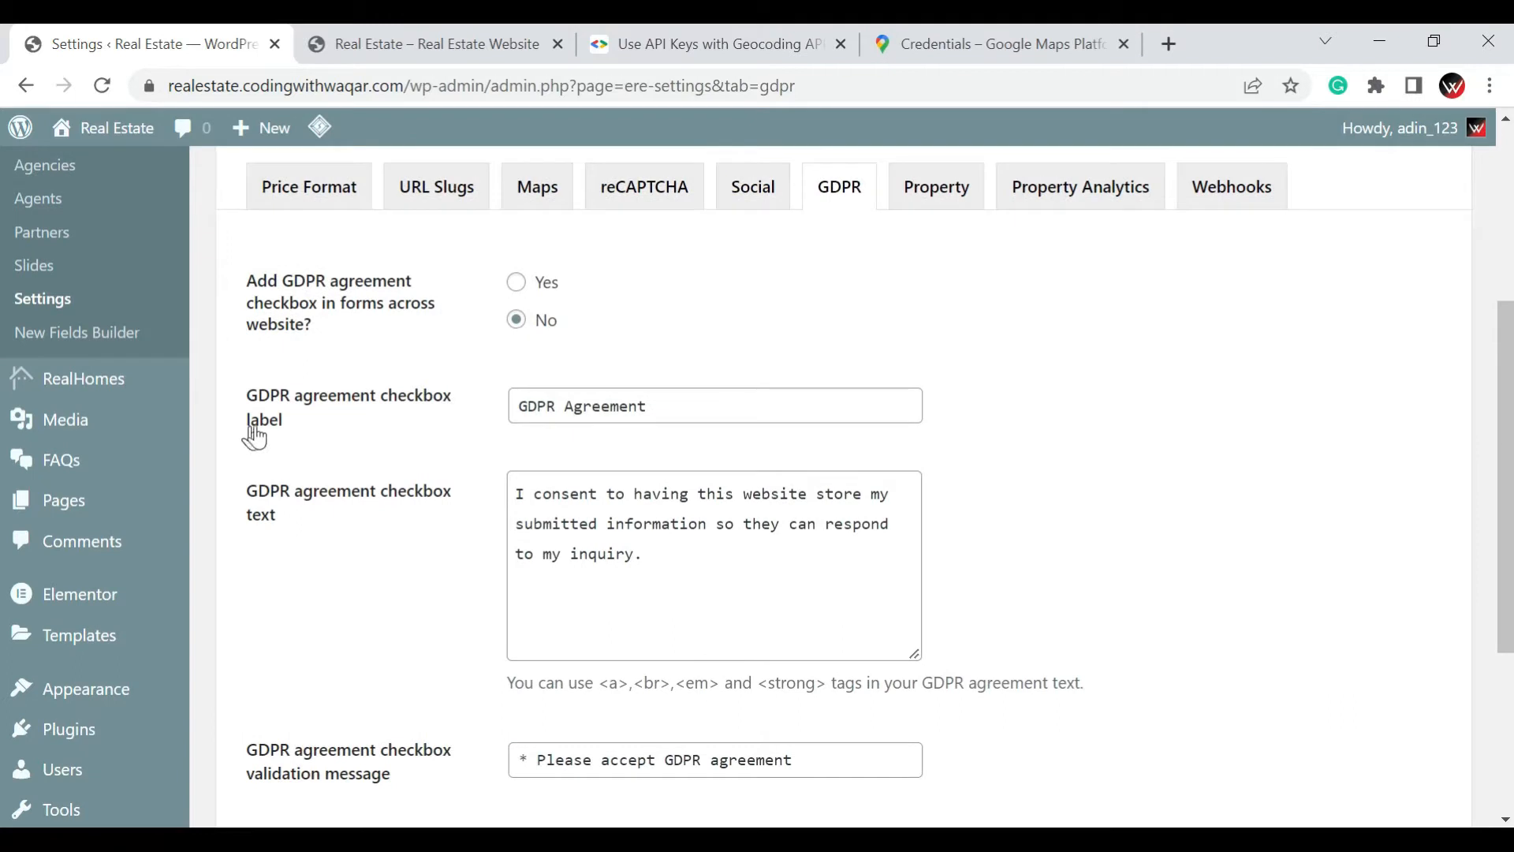
pyautogui.click(688, 411)
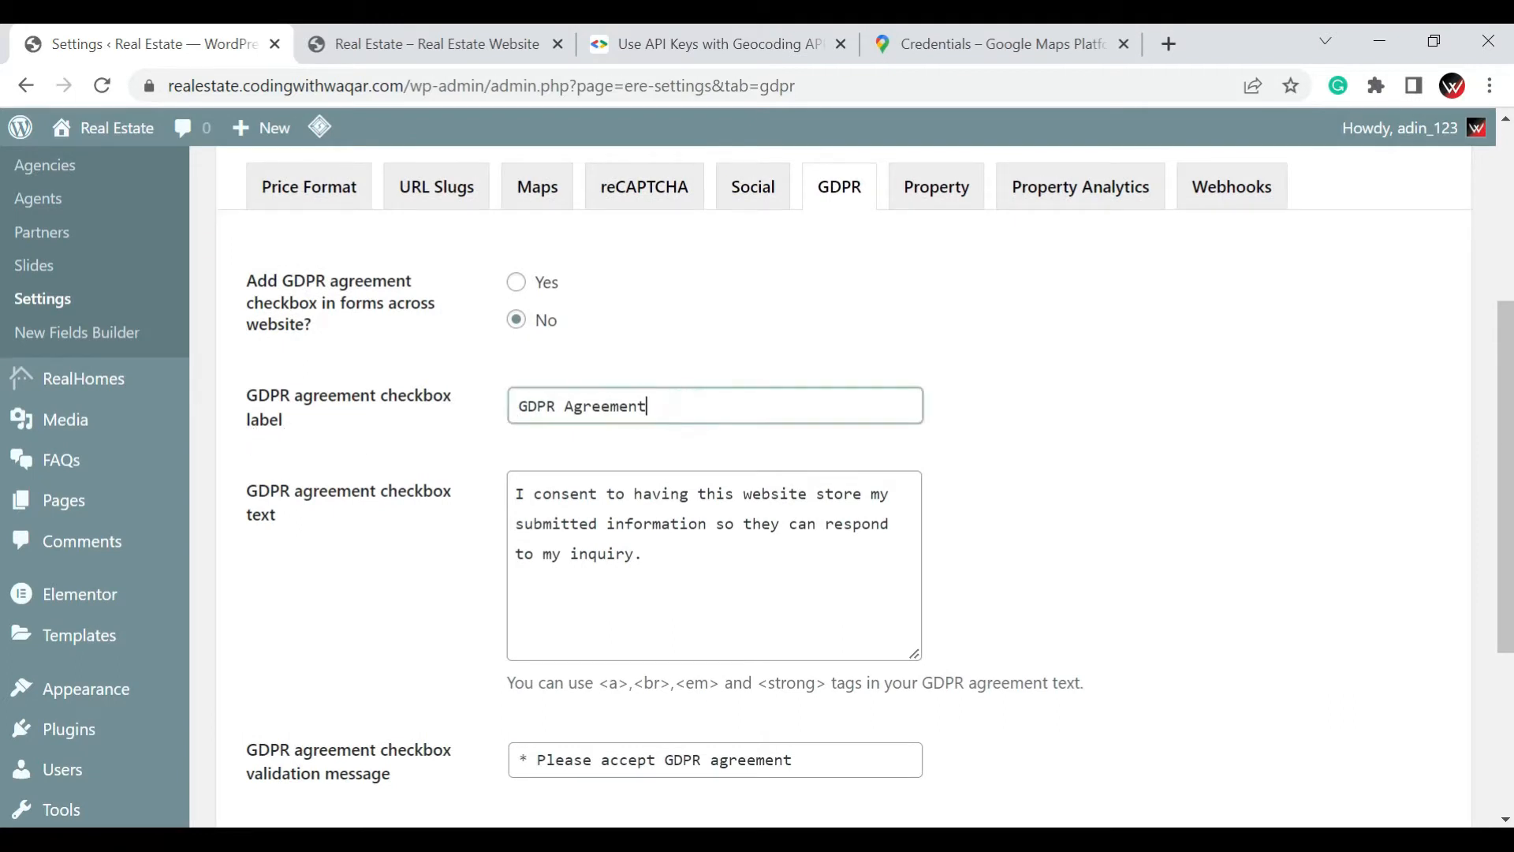
pyautogui.click(688, 577)
pyautogui.scroll(-2, 688, 577)
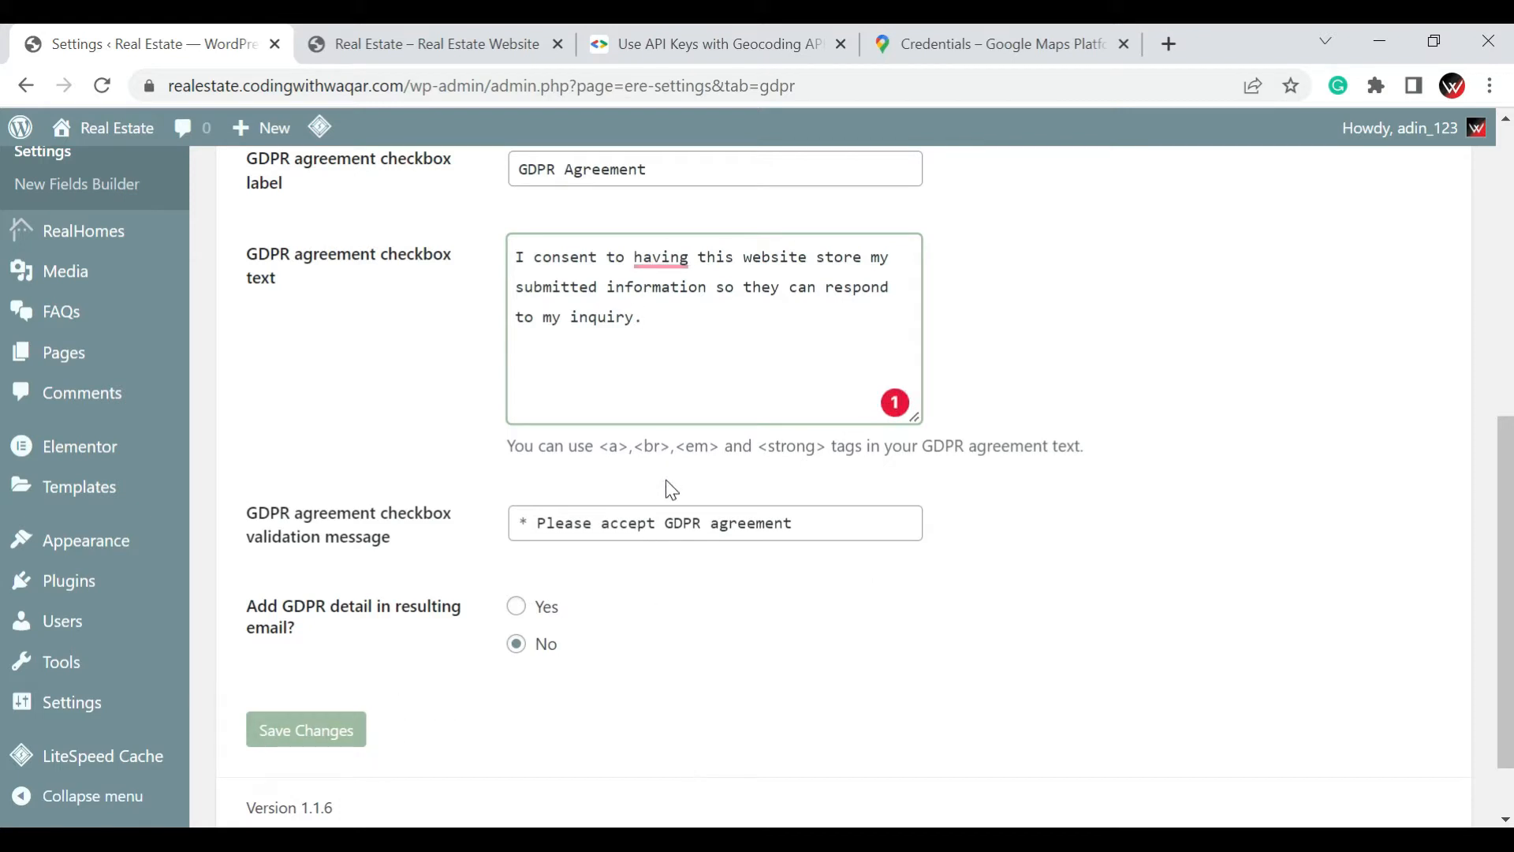
# Open the Property settings and review the auto-generated property ID pattern and the energy performance certificate classes
pyautogui.scroll(6, 674, 552)
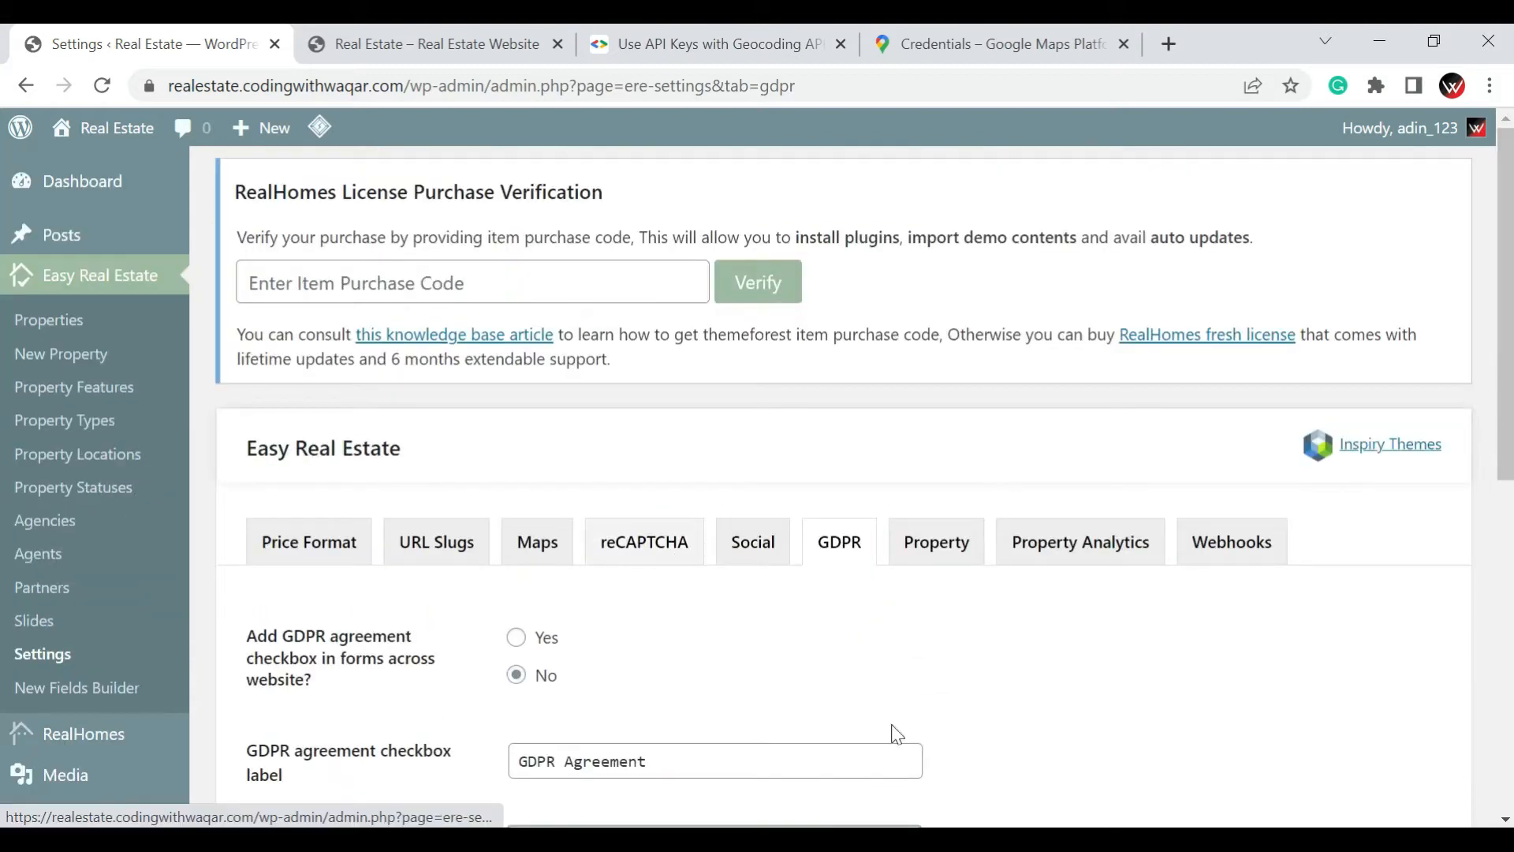
pyautogui.click(941, 561)
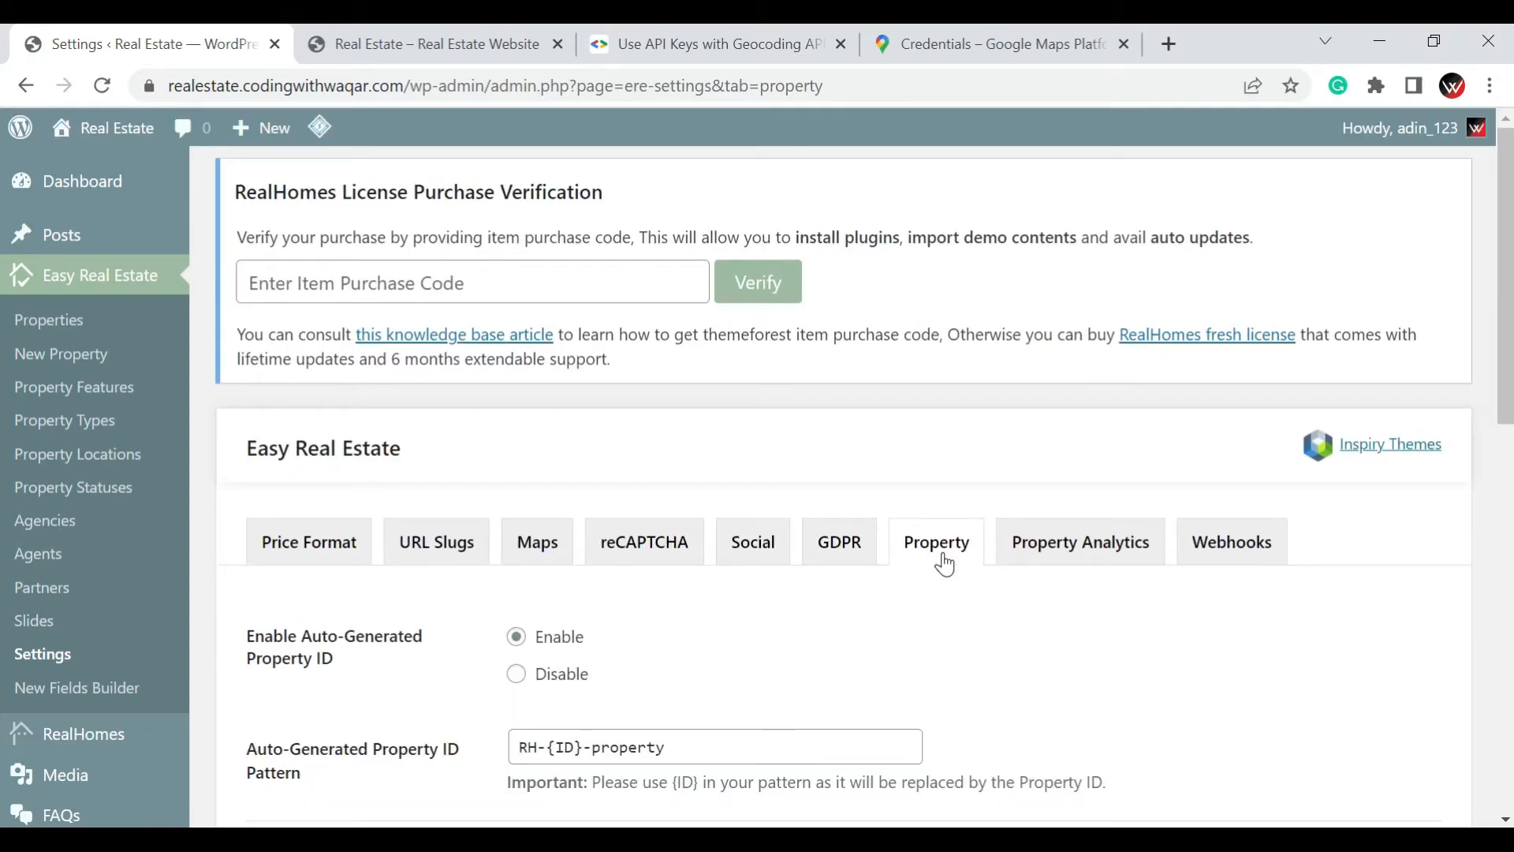
pyautogui.scroll(-1, 957, 588)
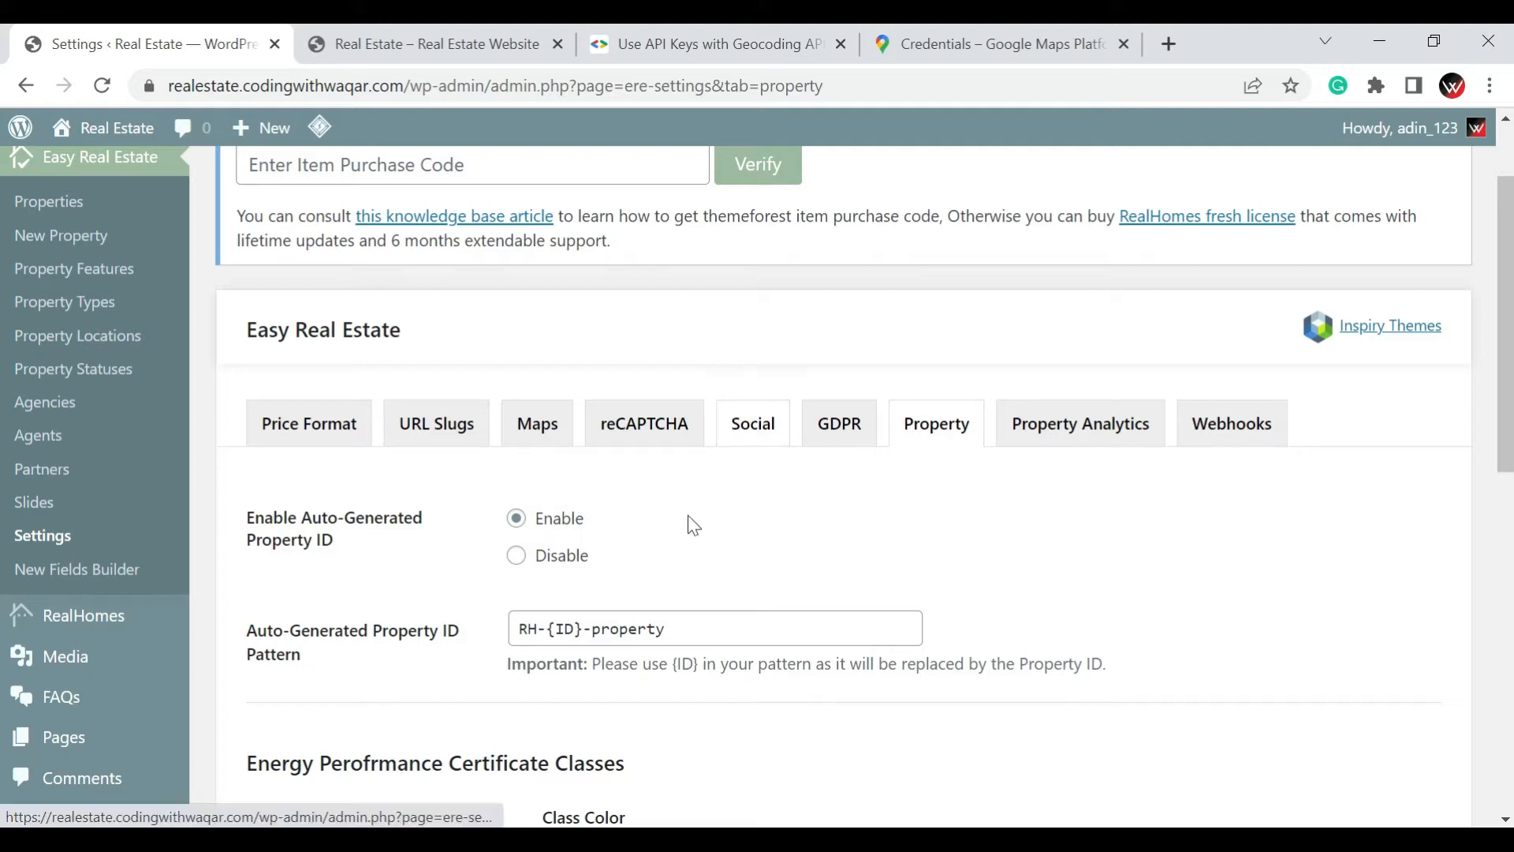
pyautogui.scroll(-4, 768, 485)
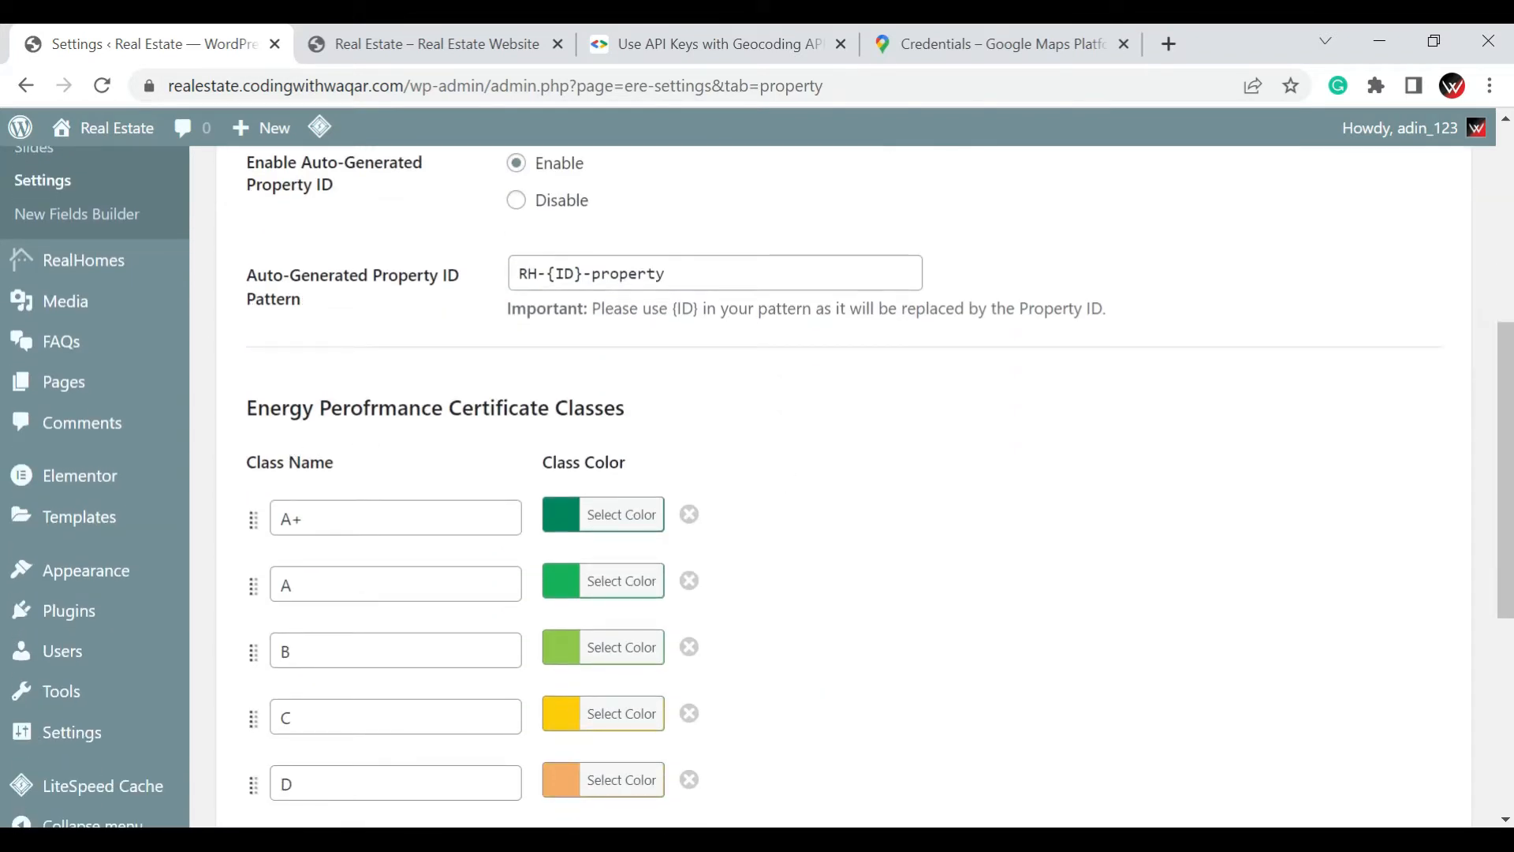
pyautogui.scroll(-5, 432, 401)
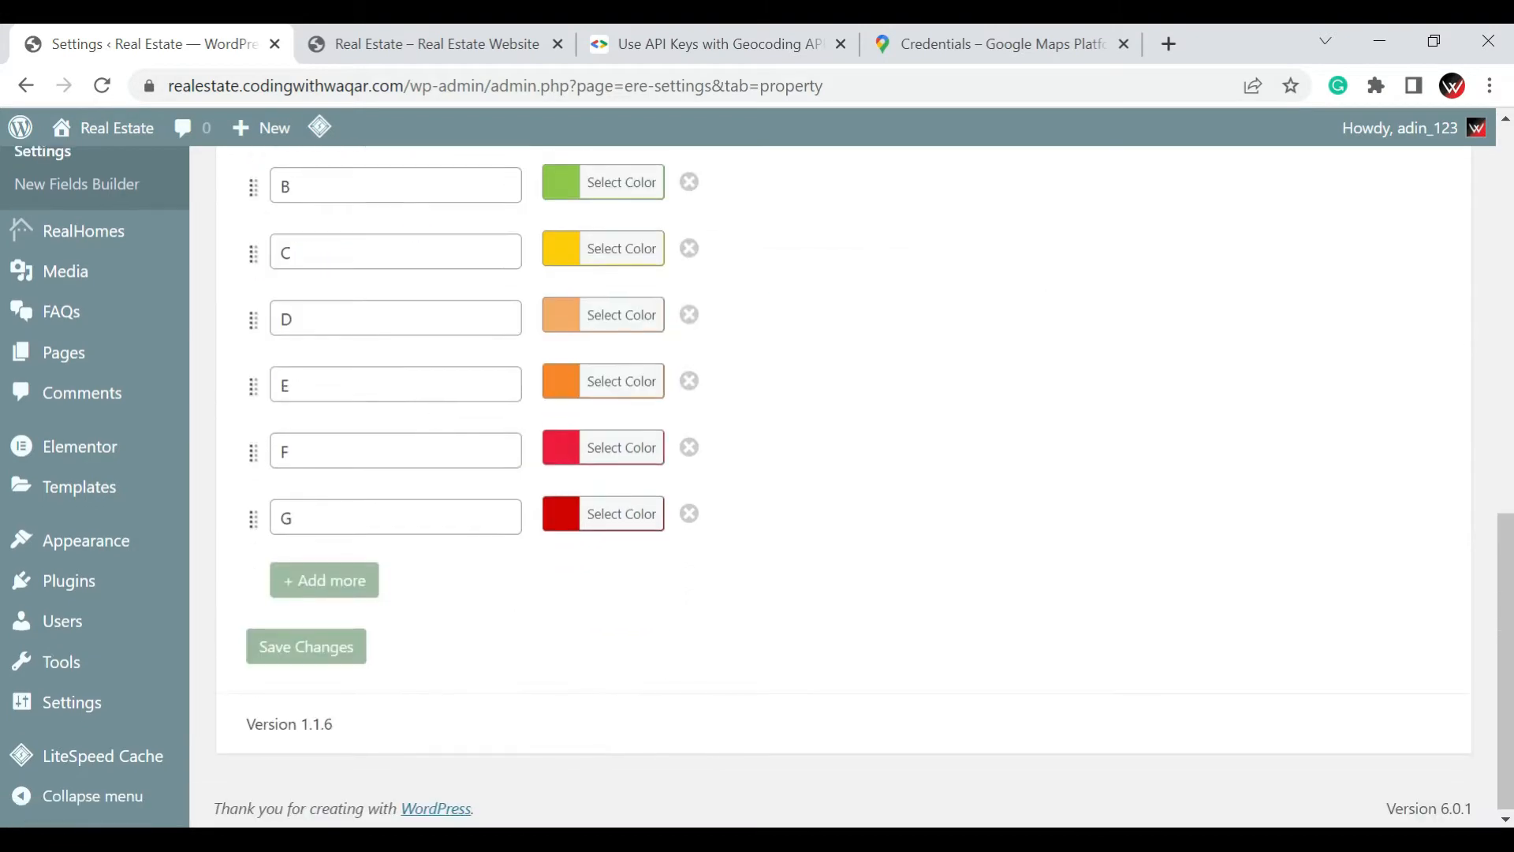
# On the live website, open the Home in Merrick Way listing and examine its details down to the Energy Performance section
pyautogui.click(426, 43)
pyautogui.scroll(-2, 460, 401)
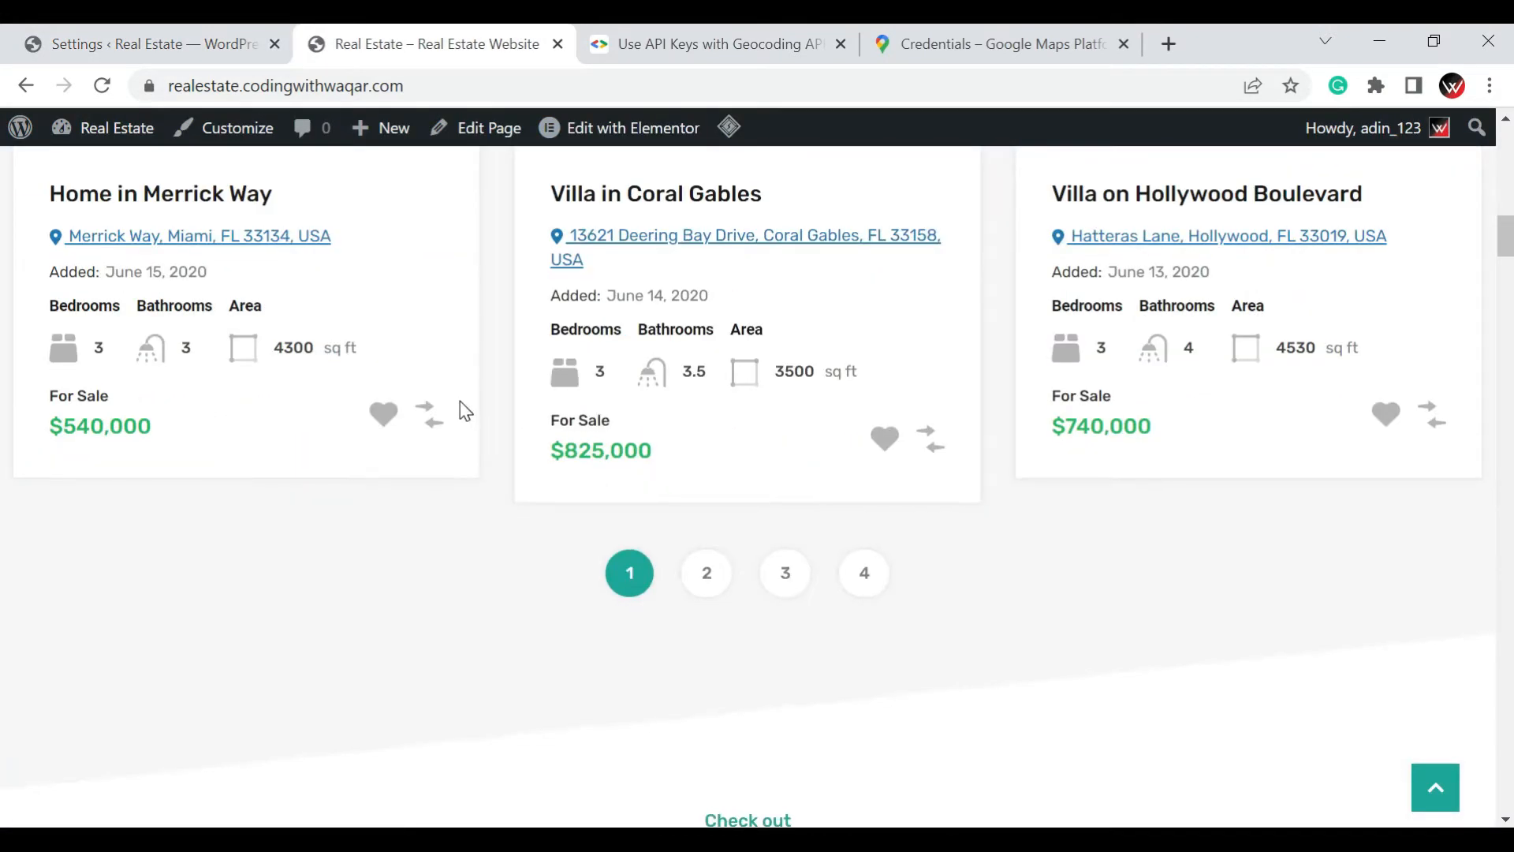
pyautogui.scroll(3, 460, 400)
pyautogui.click(344, 280)
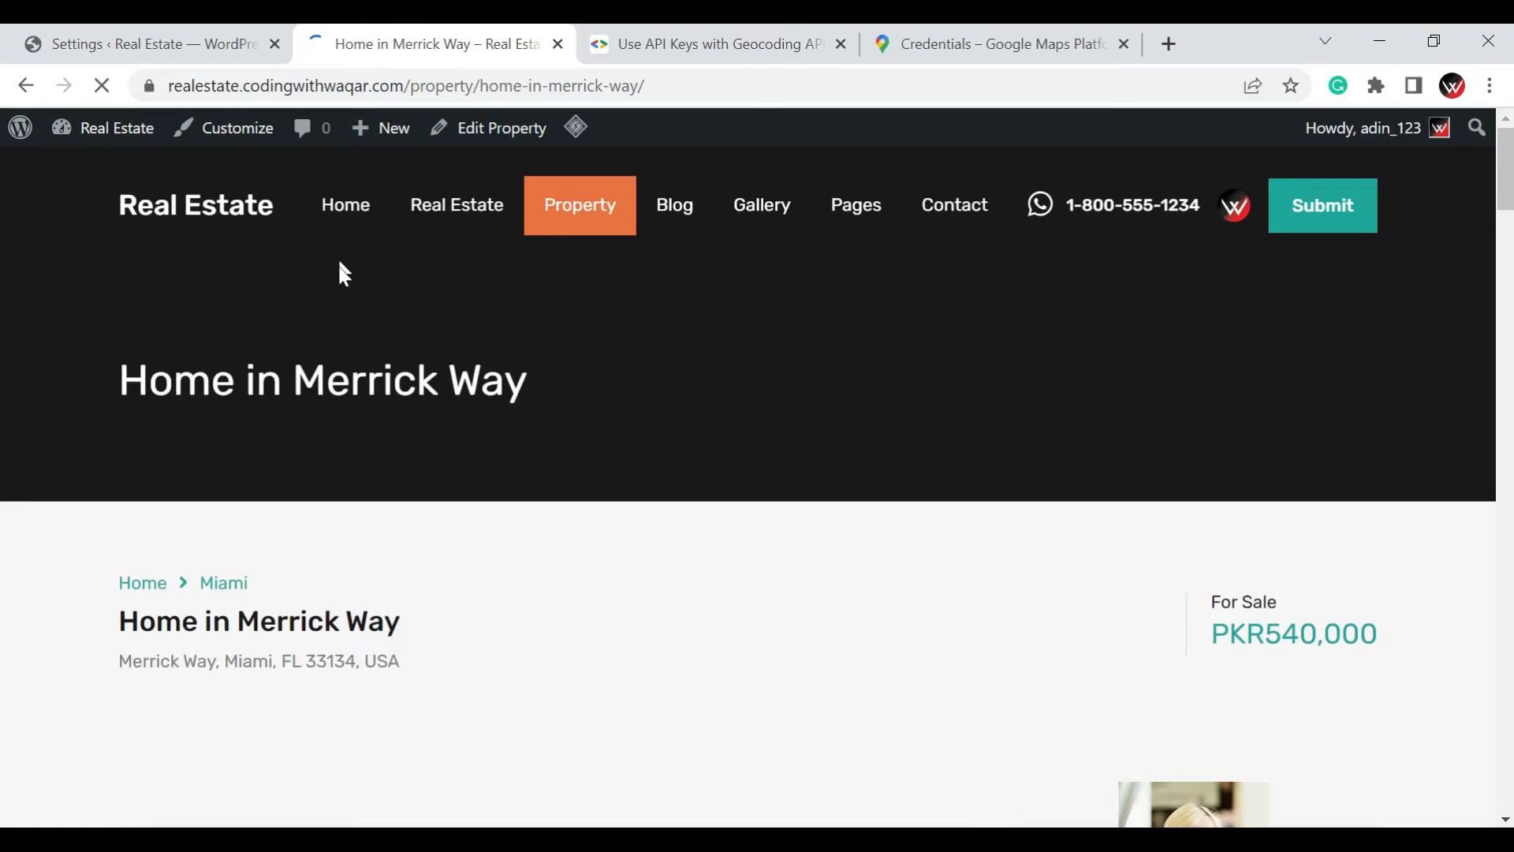
pyautogui.scroll(-15, 532, 611)
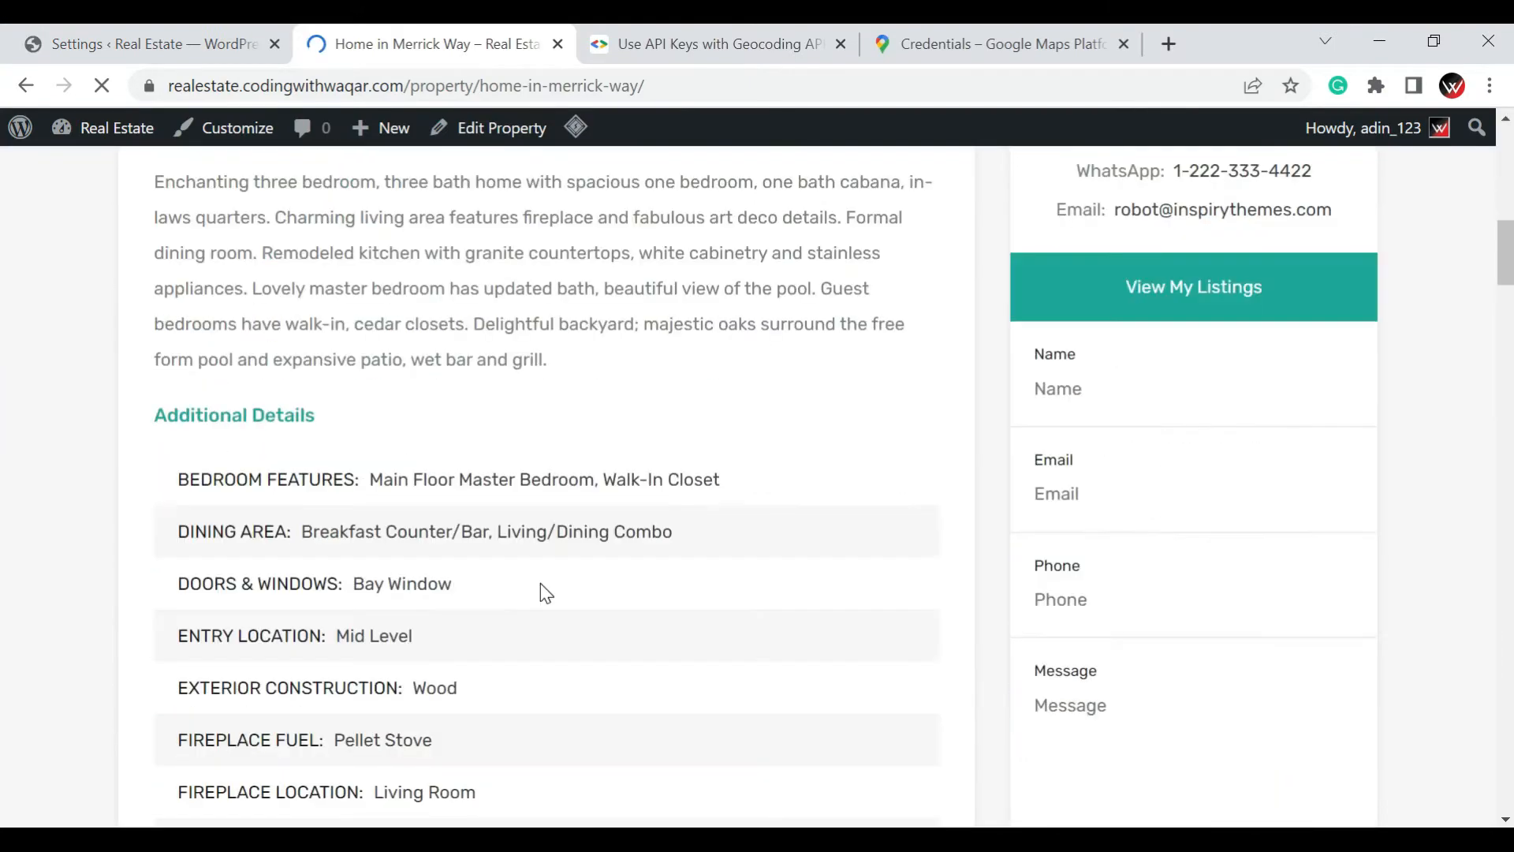
pyautogui.scroll(-15, 545, 593)
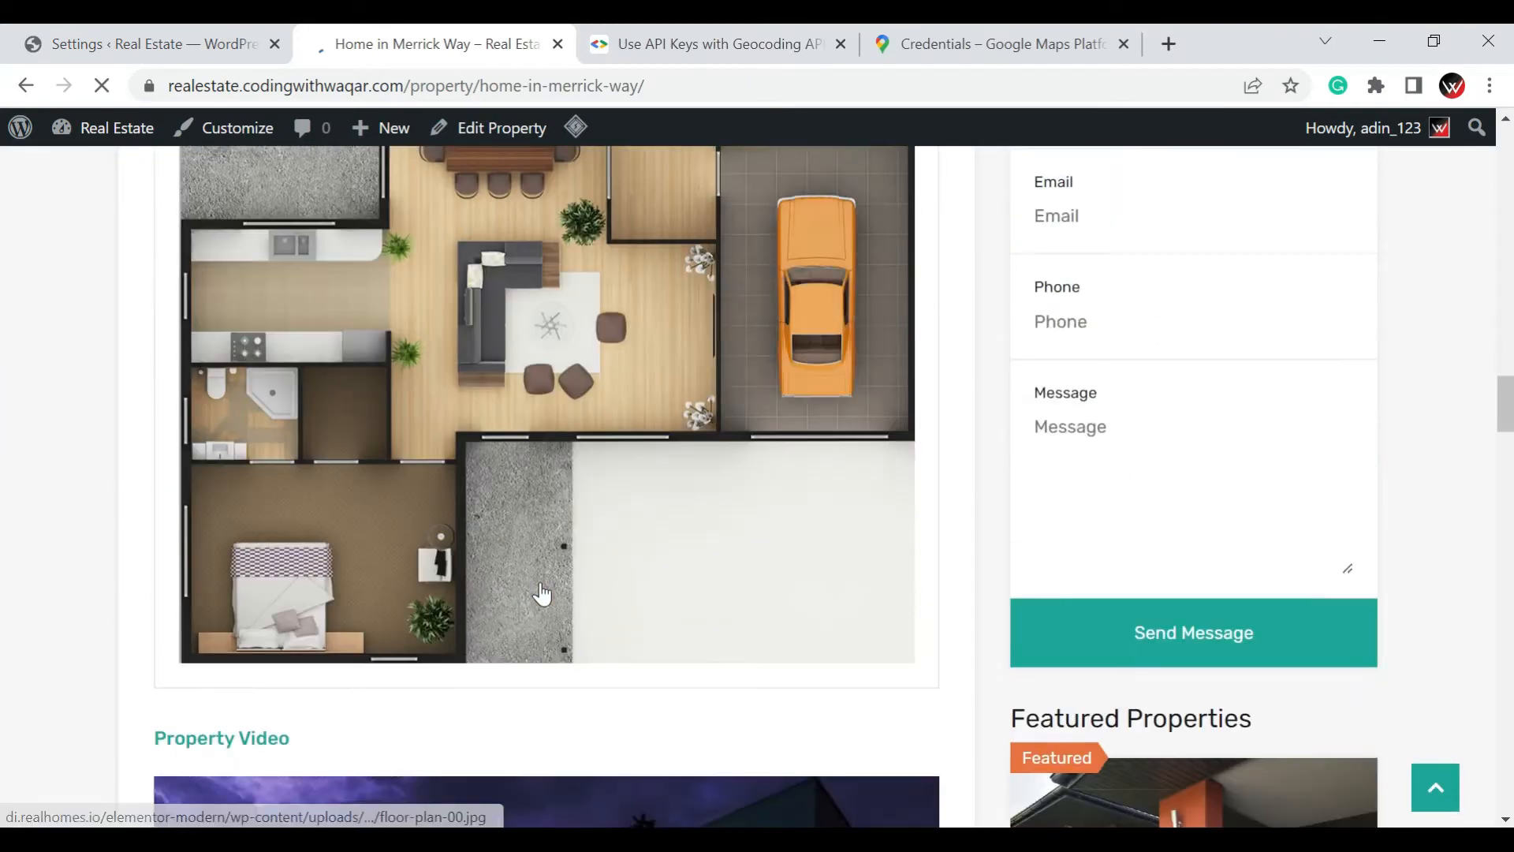
pyautogui.scroll(-6, 541, 585)
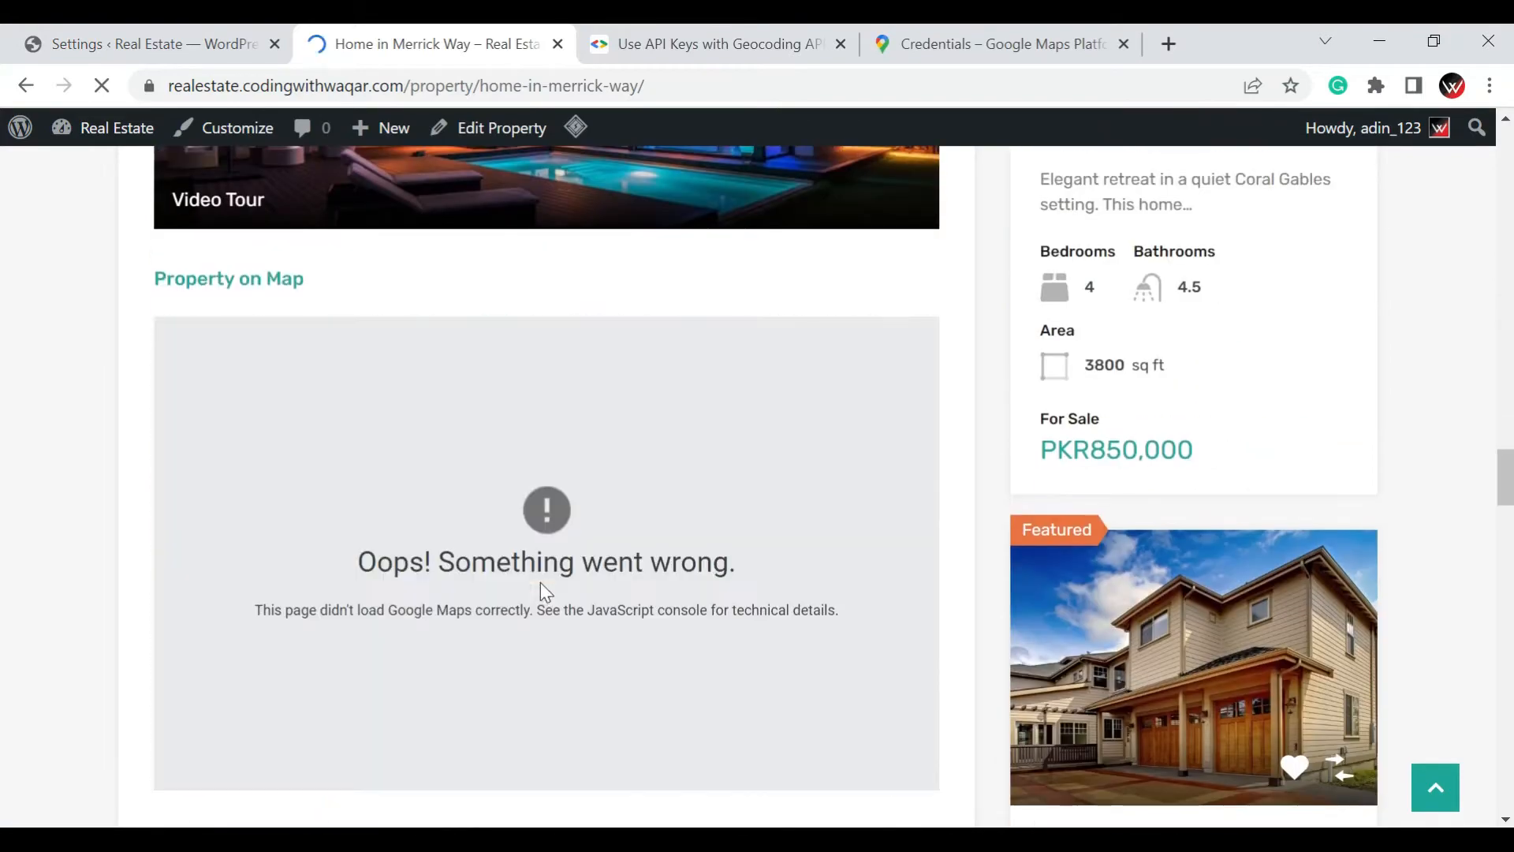
pyautogui.scroll(-1, 541, 585)
pyautogui.scroll(-5, 546, 592)
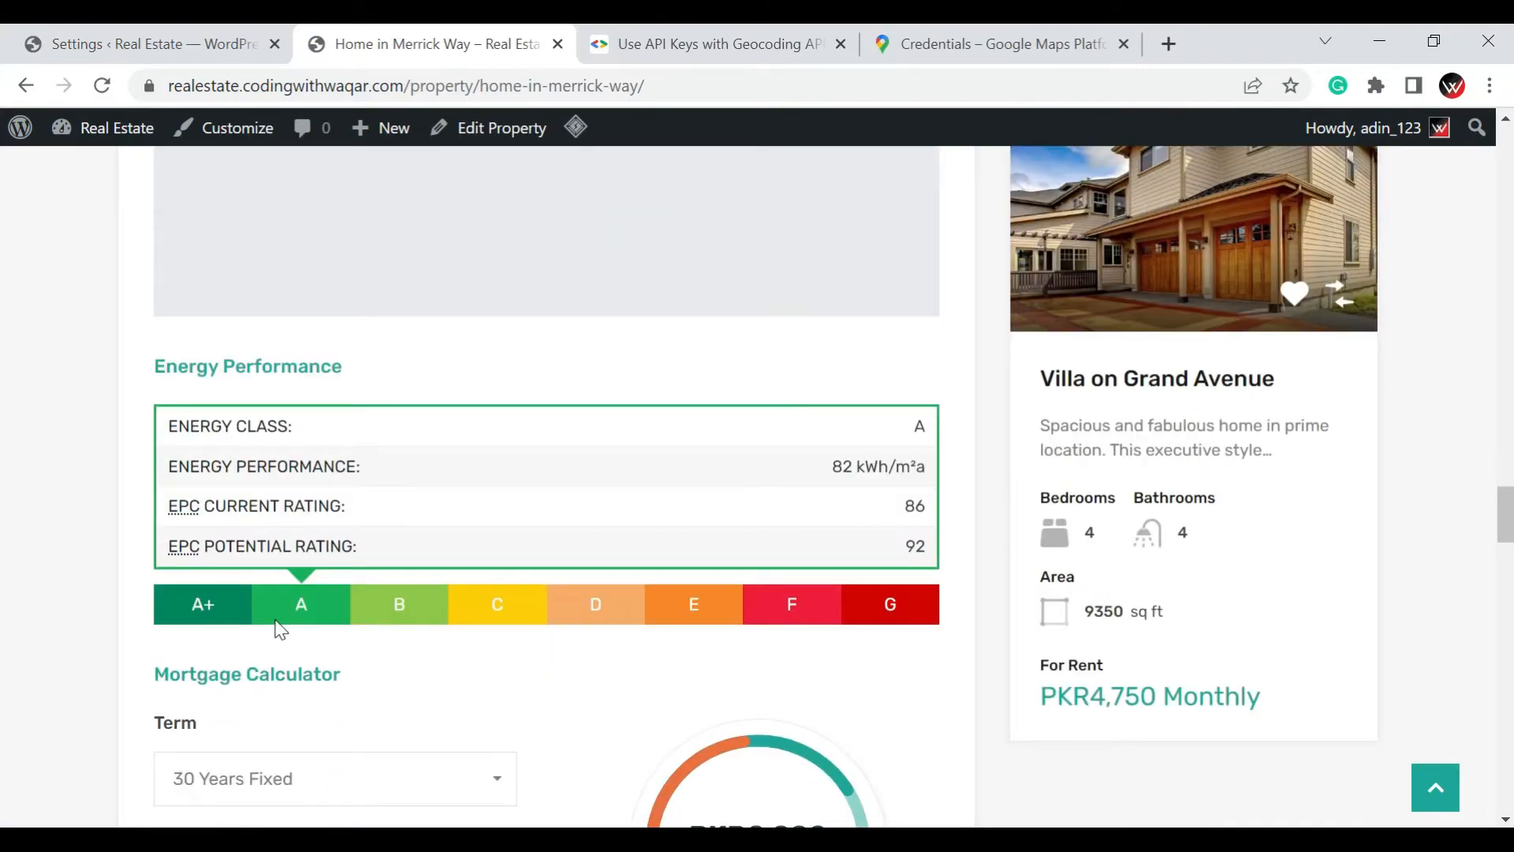
# Return to the Easy Real Estate settings and review the Property Analytics options for data collection, chart type and property views
pyautogui.click(165, 41)
pyautogui.scroll(5, 867, 556)
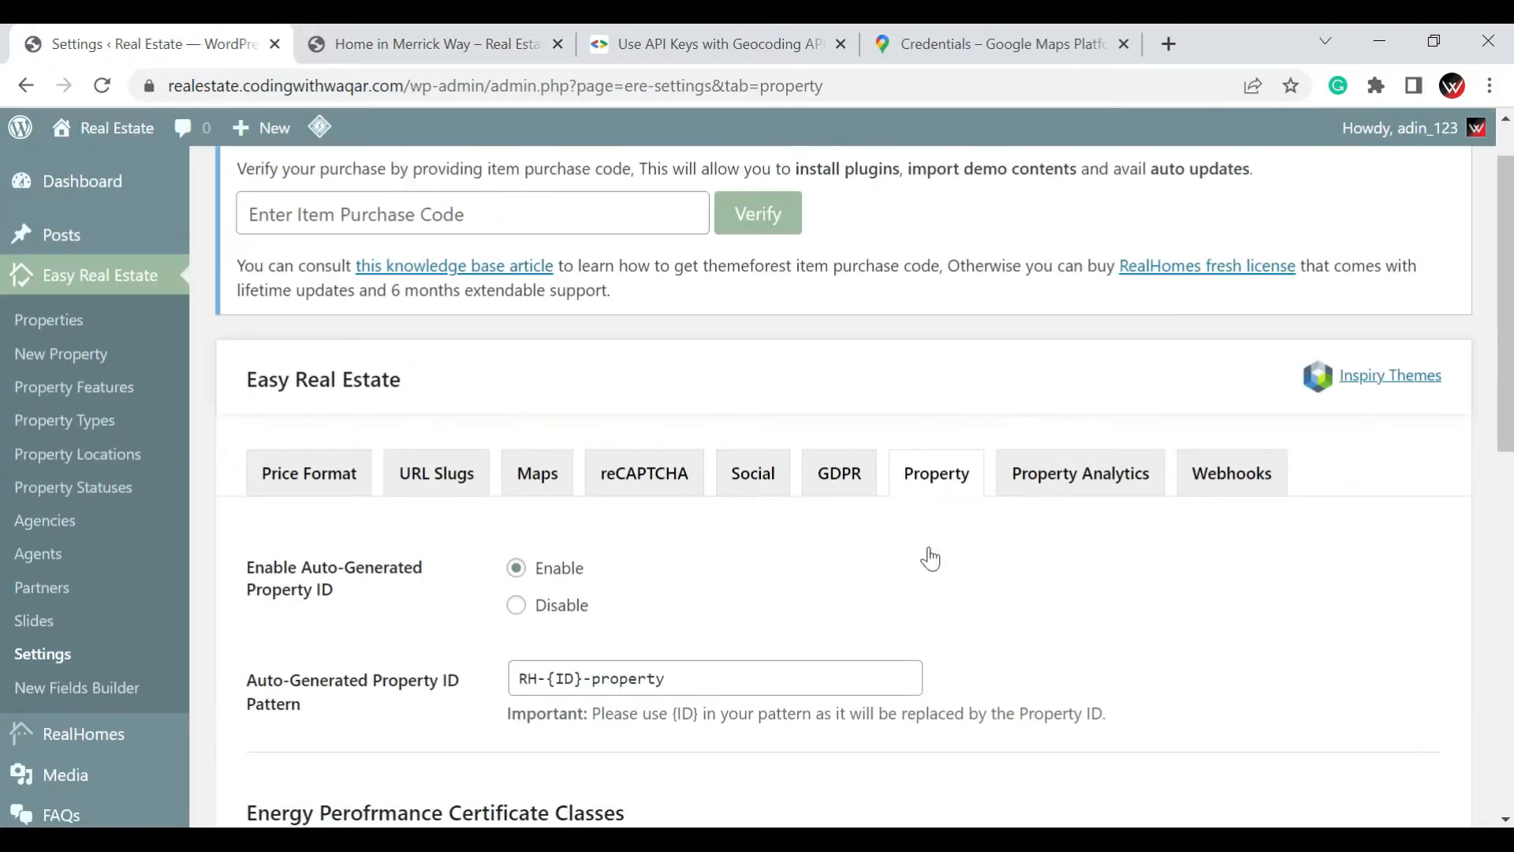
pyautogui.click(1110, 552)
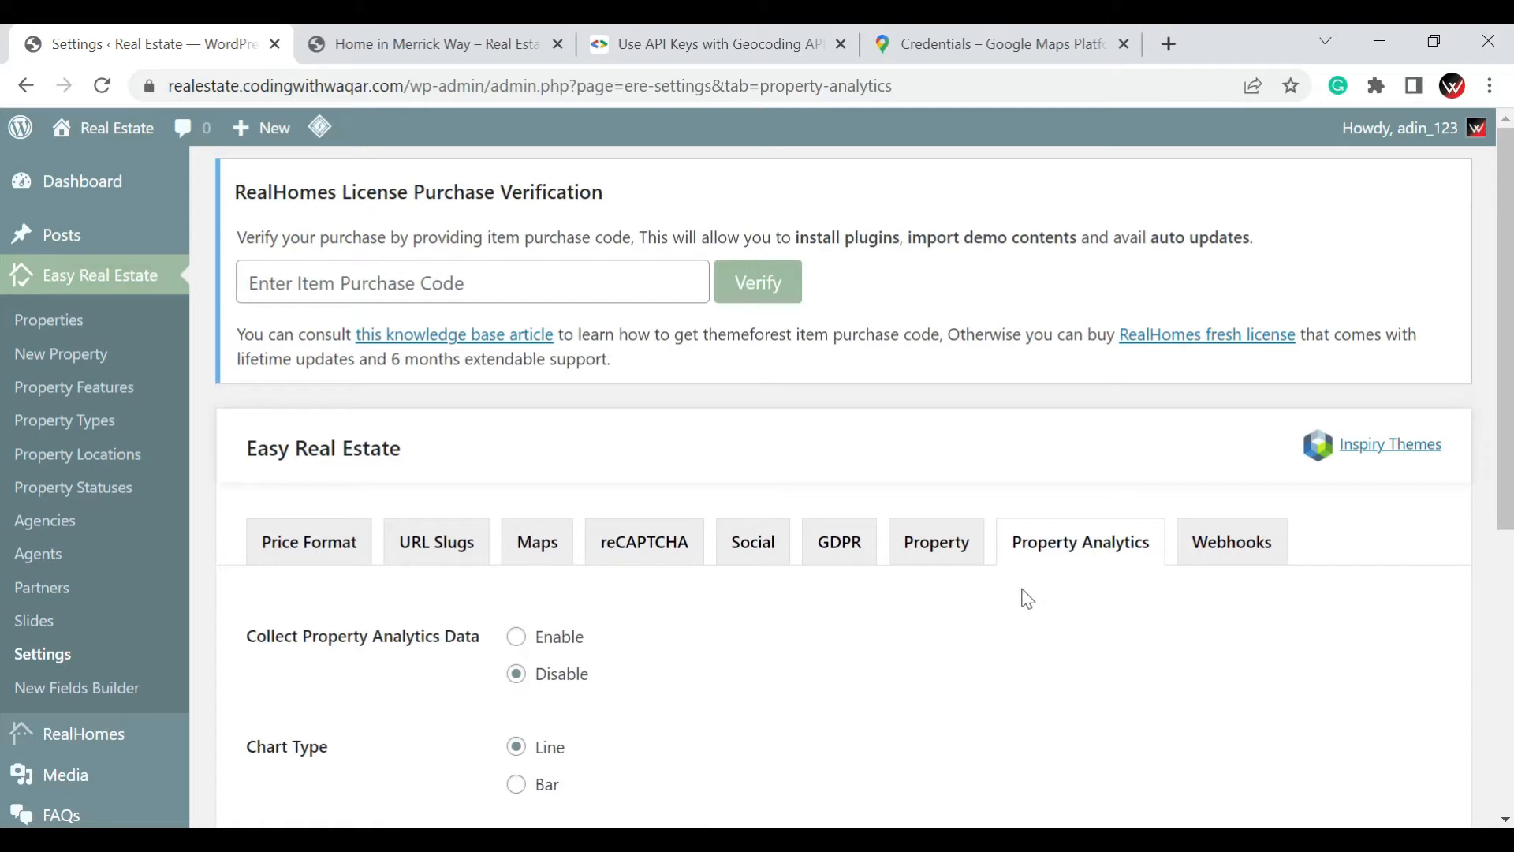
pyautogui.scroll(-2, 521, 615)
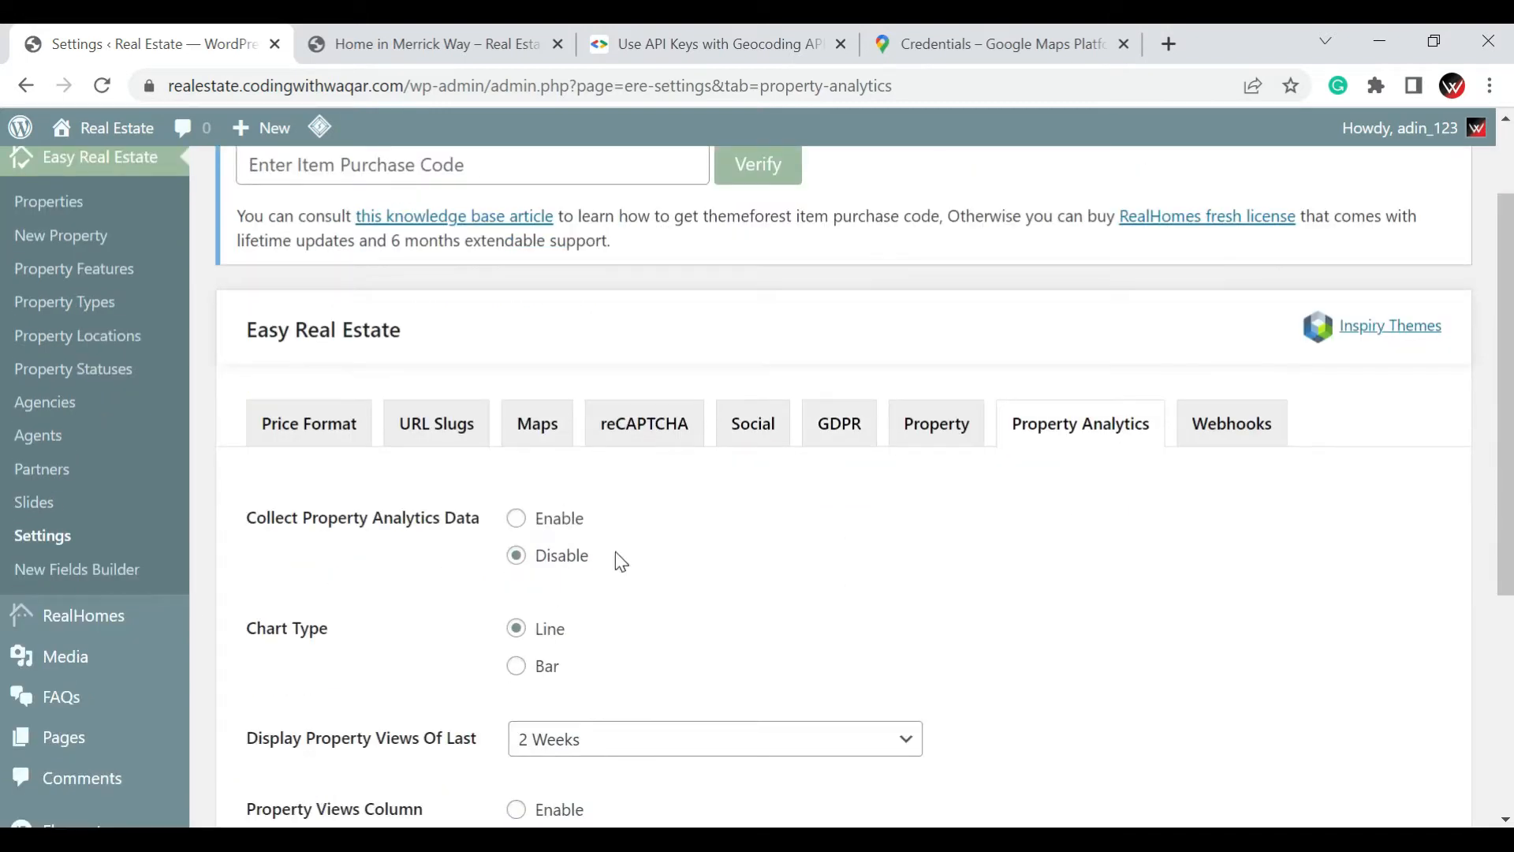
pyautogui.scroll(-2, 615, 553)
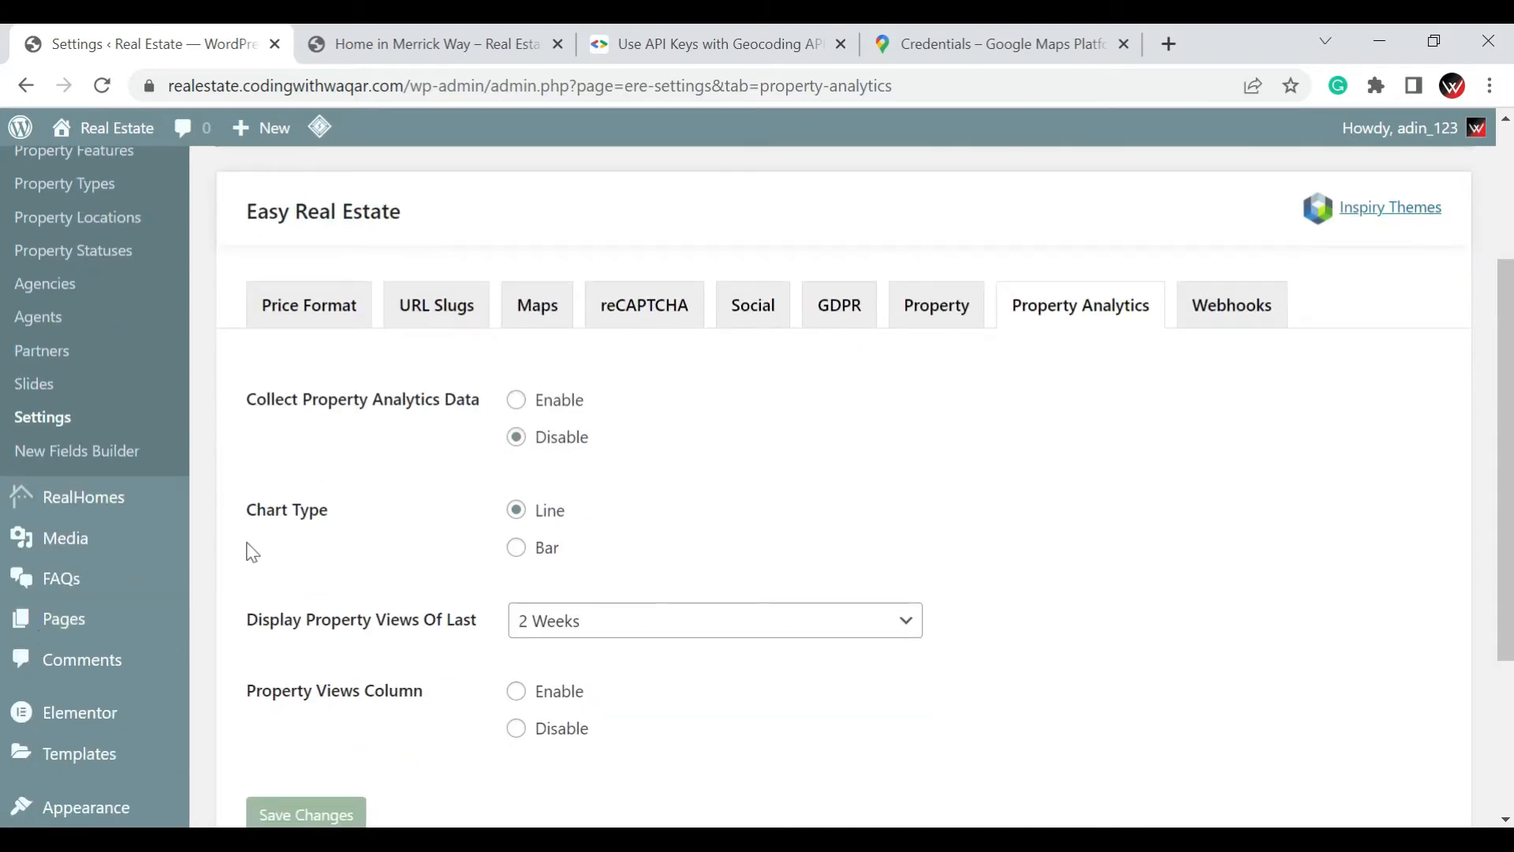
pyautogui.scroll(-2, 521, 548)
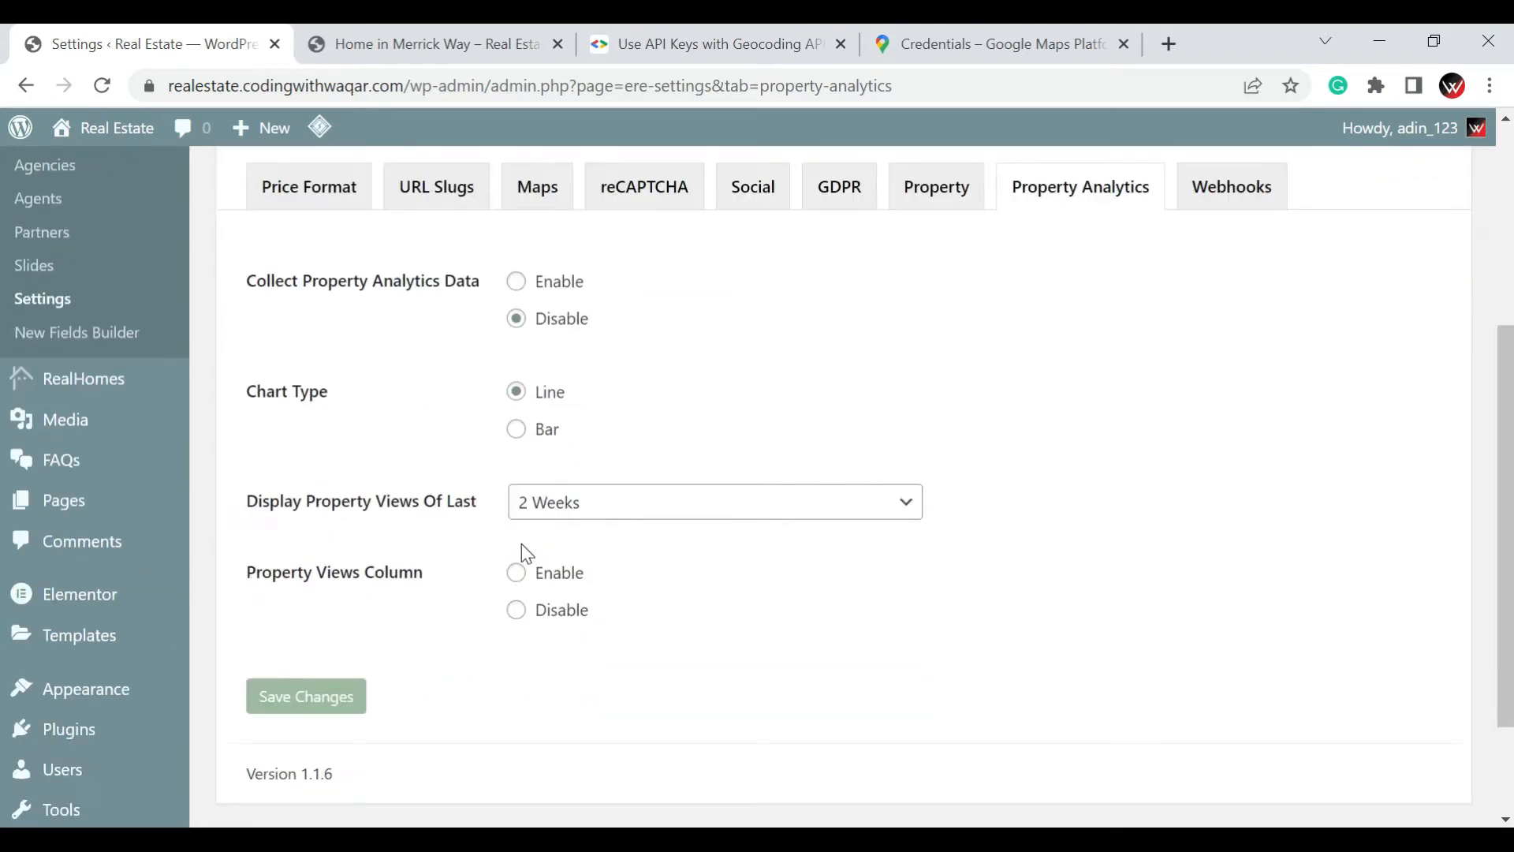
# Open the Partners list of Easy Real Estate and look through the partner entries and their logos
pyautogui.scroll(5, 1009, 558)
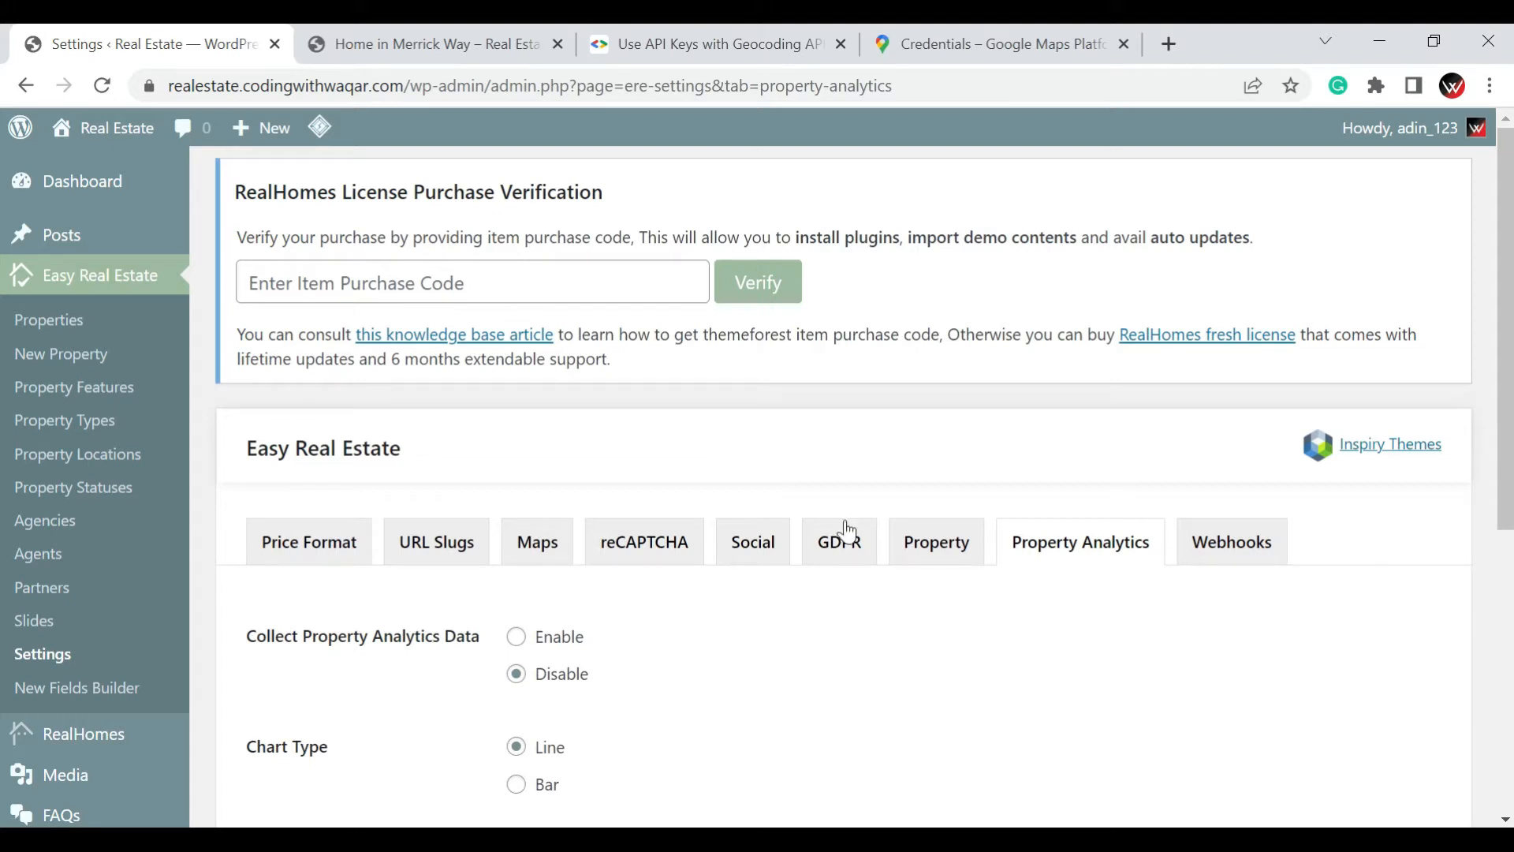
pyautogui.click(36, 601)
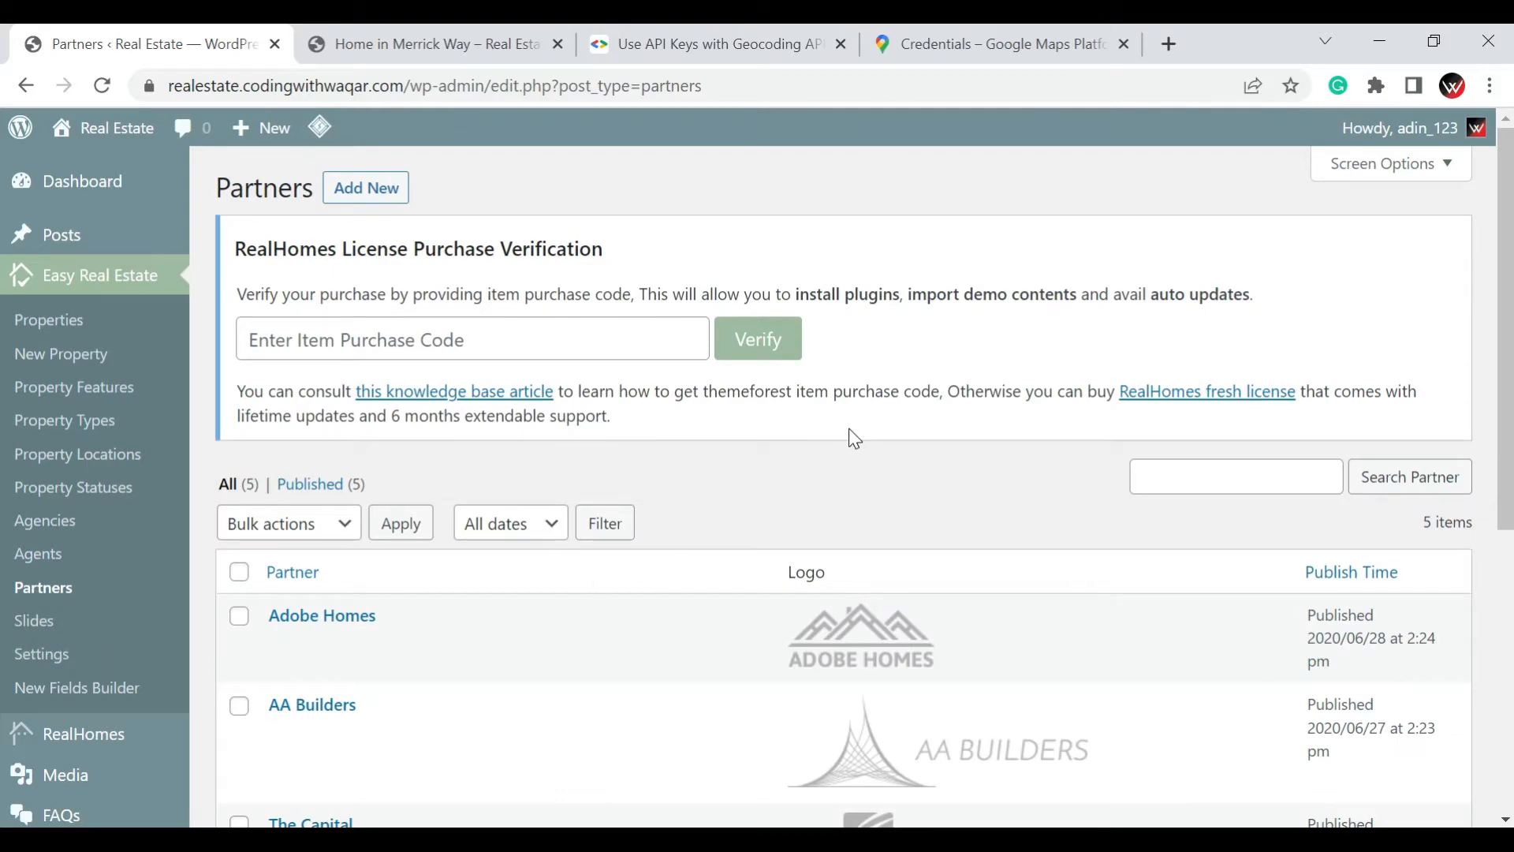
pyautogui.scroll(-5, 849, 429)
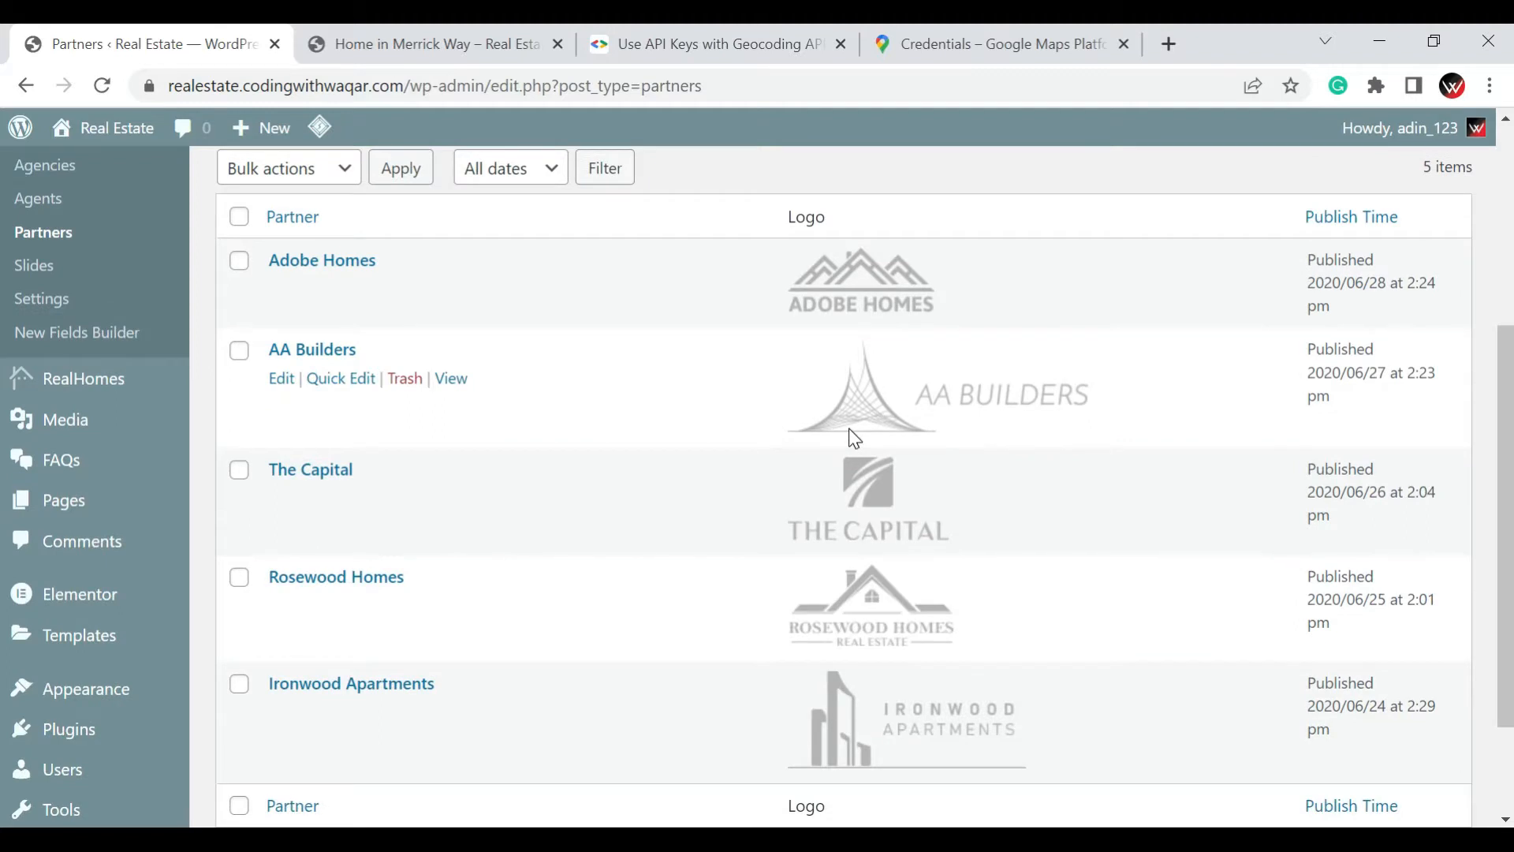
pyautogui.scroll(3, 855, 439)
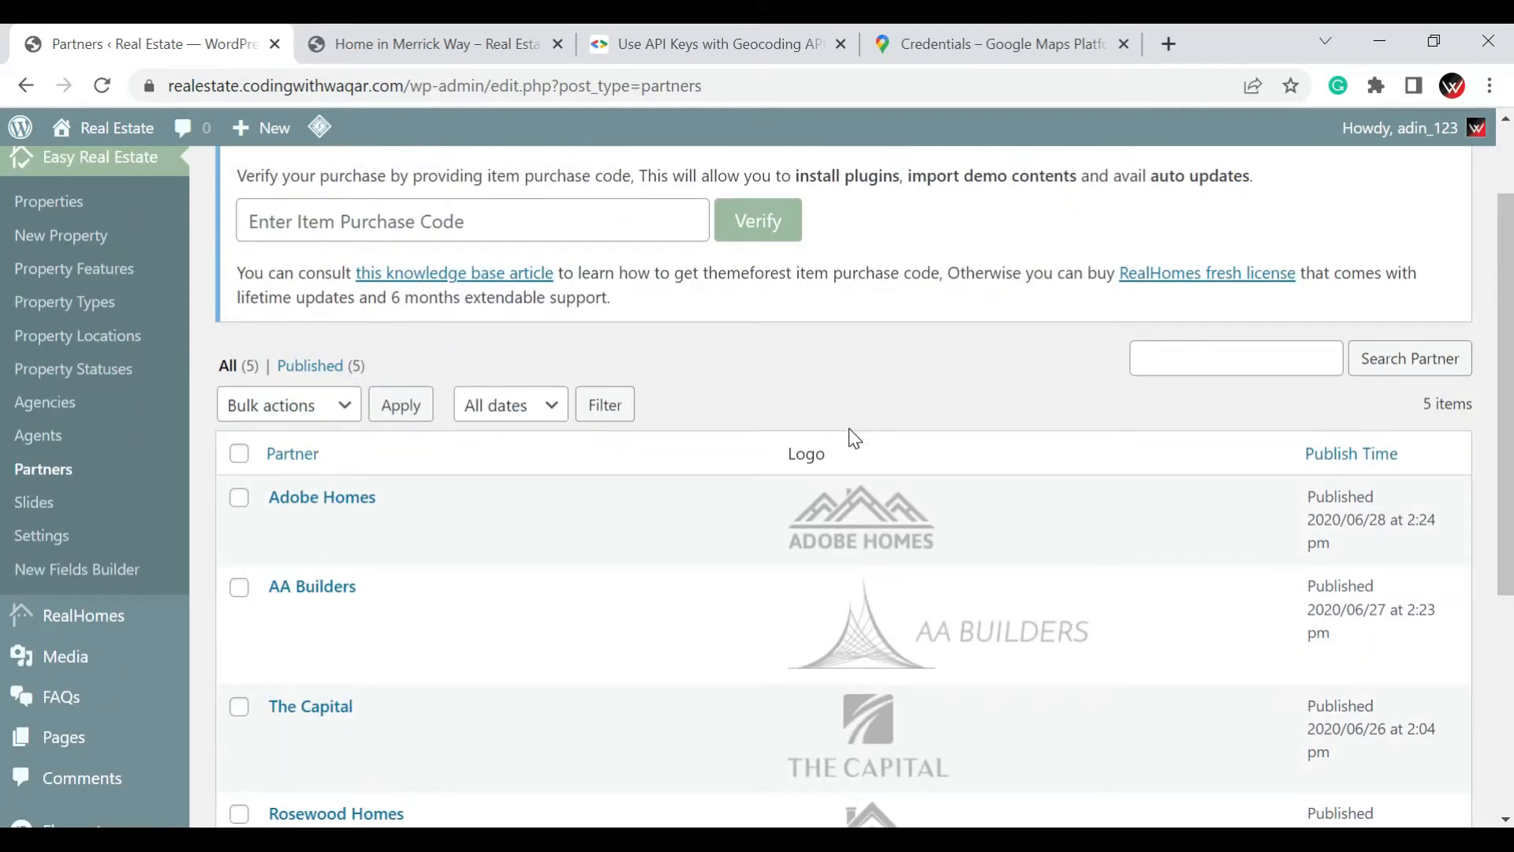
# Open the Adobe Homes partner entry and review its website URL, LiteSpeed options and featured image
pyautogui.scroll(2, 585, 431)
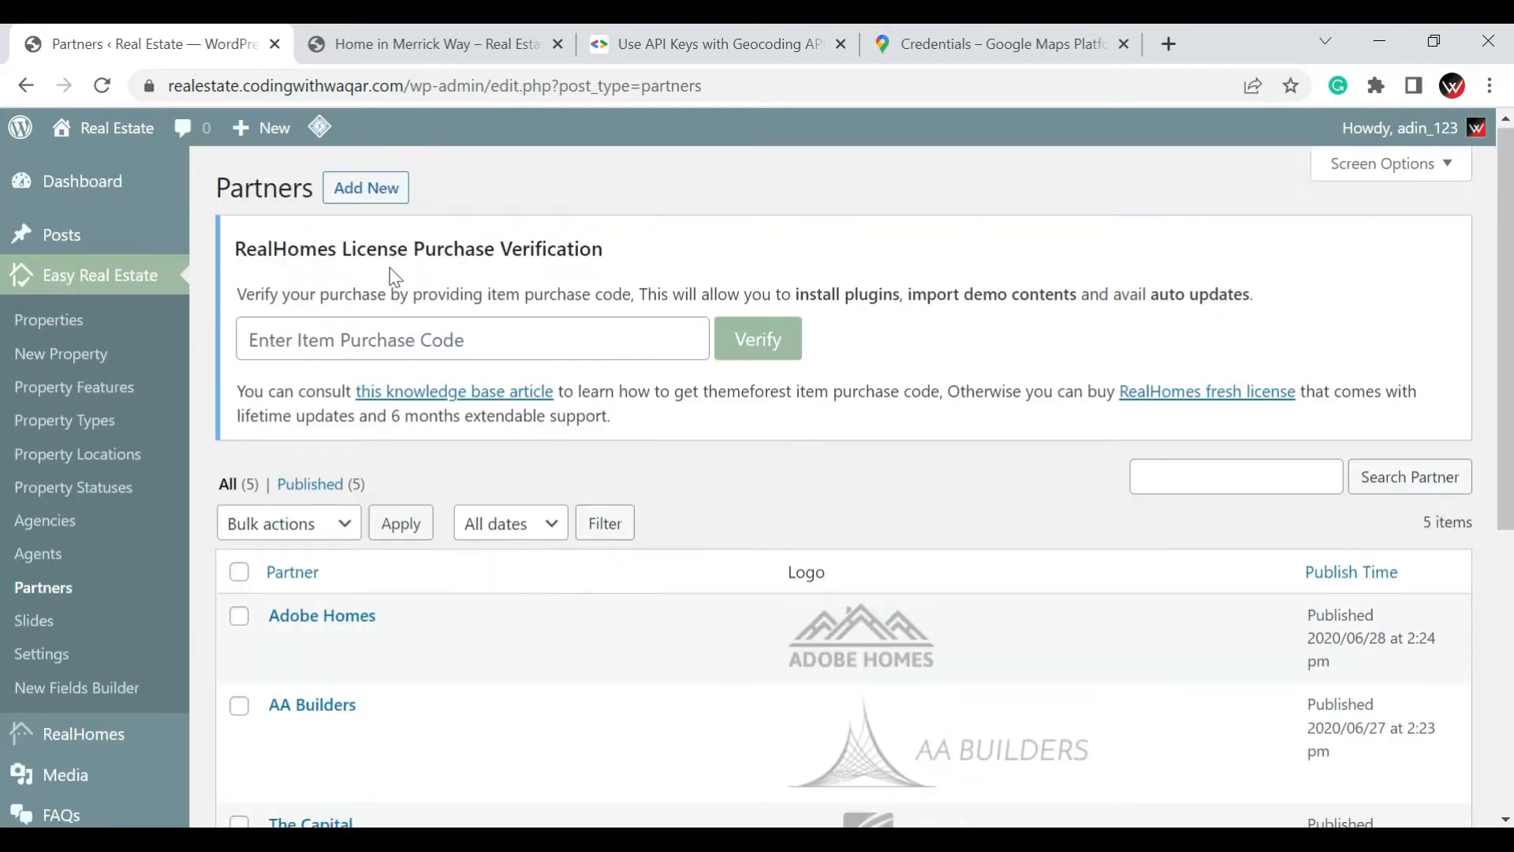
pyautogui.scroll(-3, 448, 402)
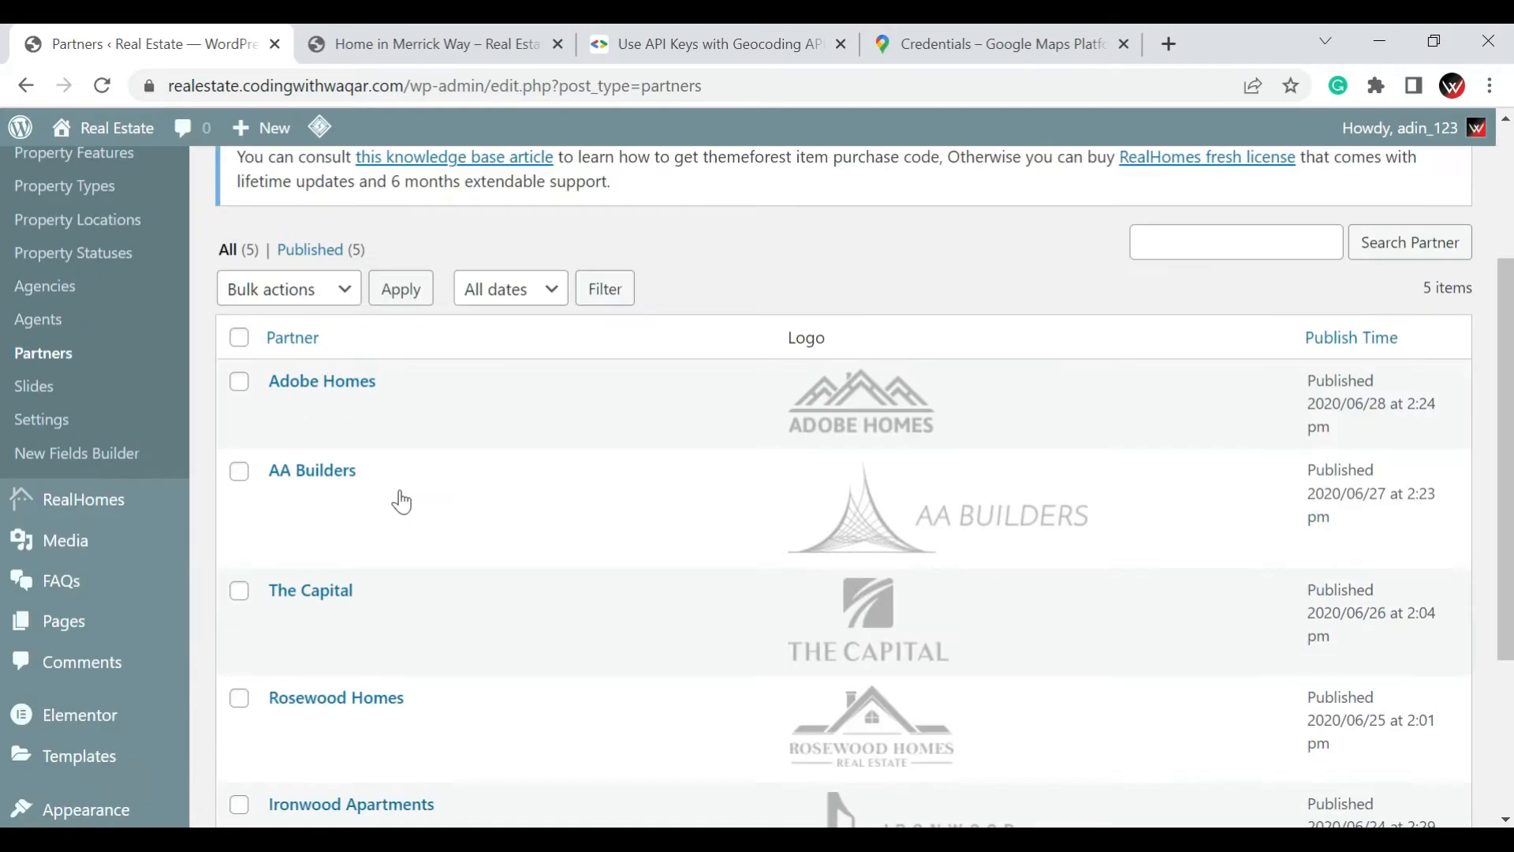
pyautogui.click(337, 382)
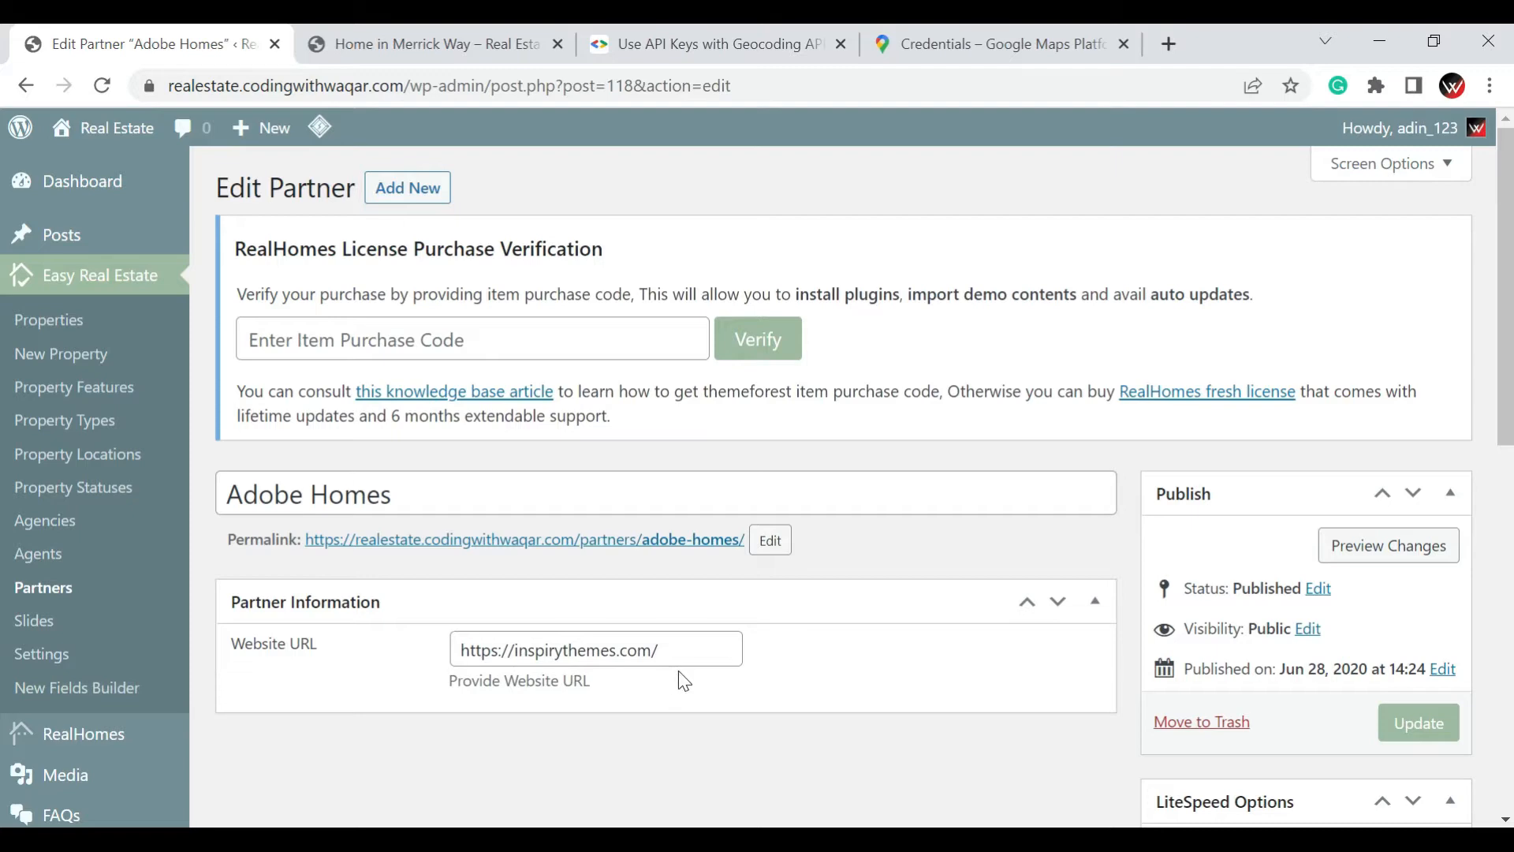
pyautogui.click(691, 645)
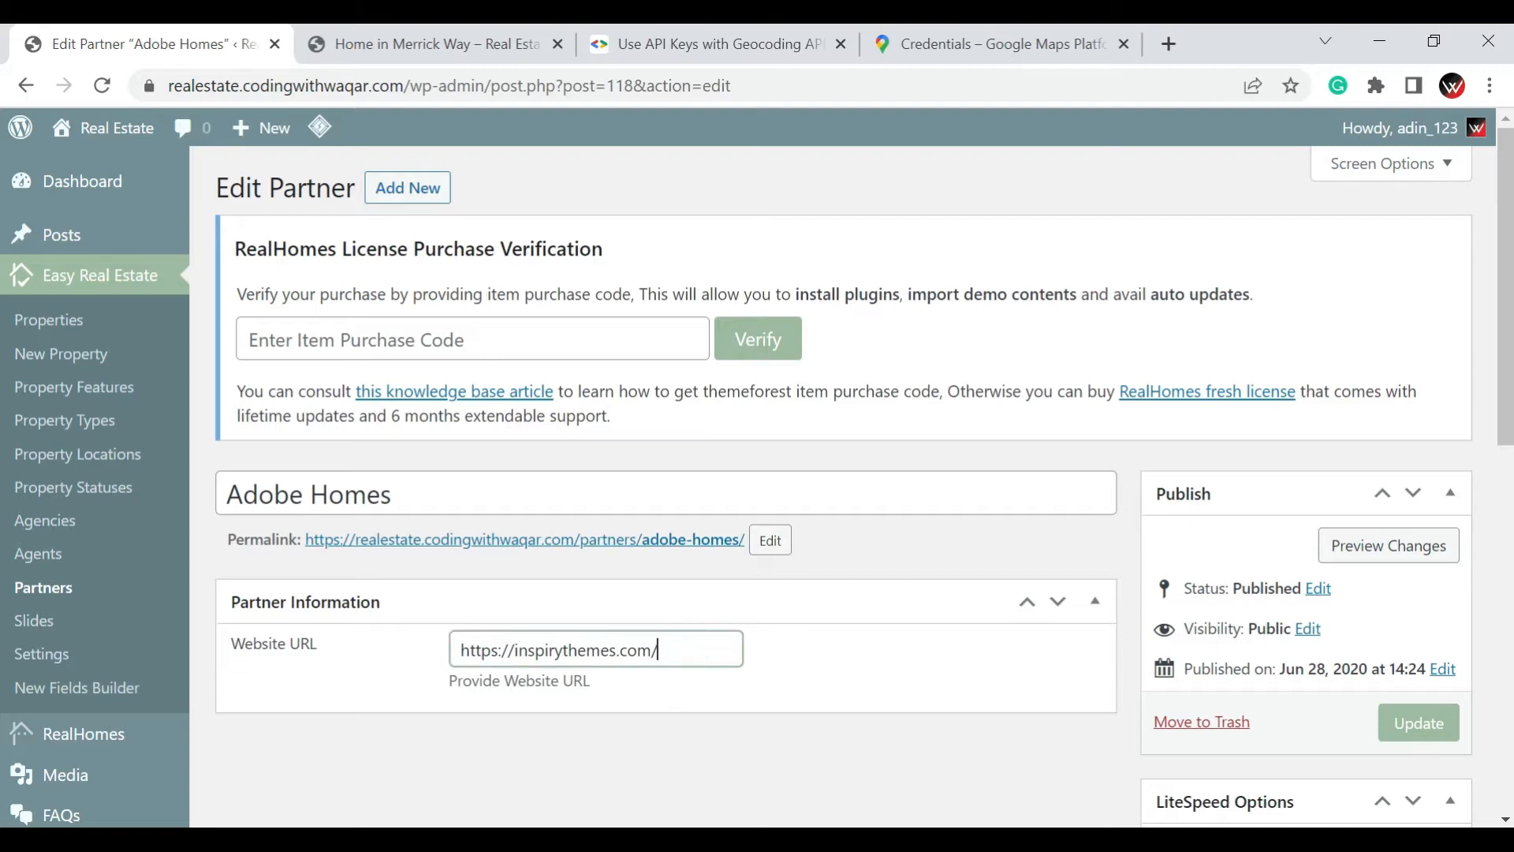
pyautogui.scroll(-6, 770, 618)
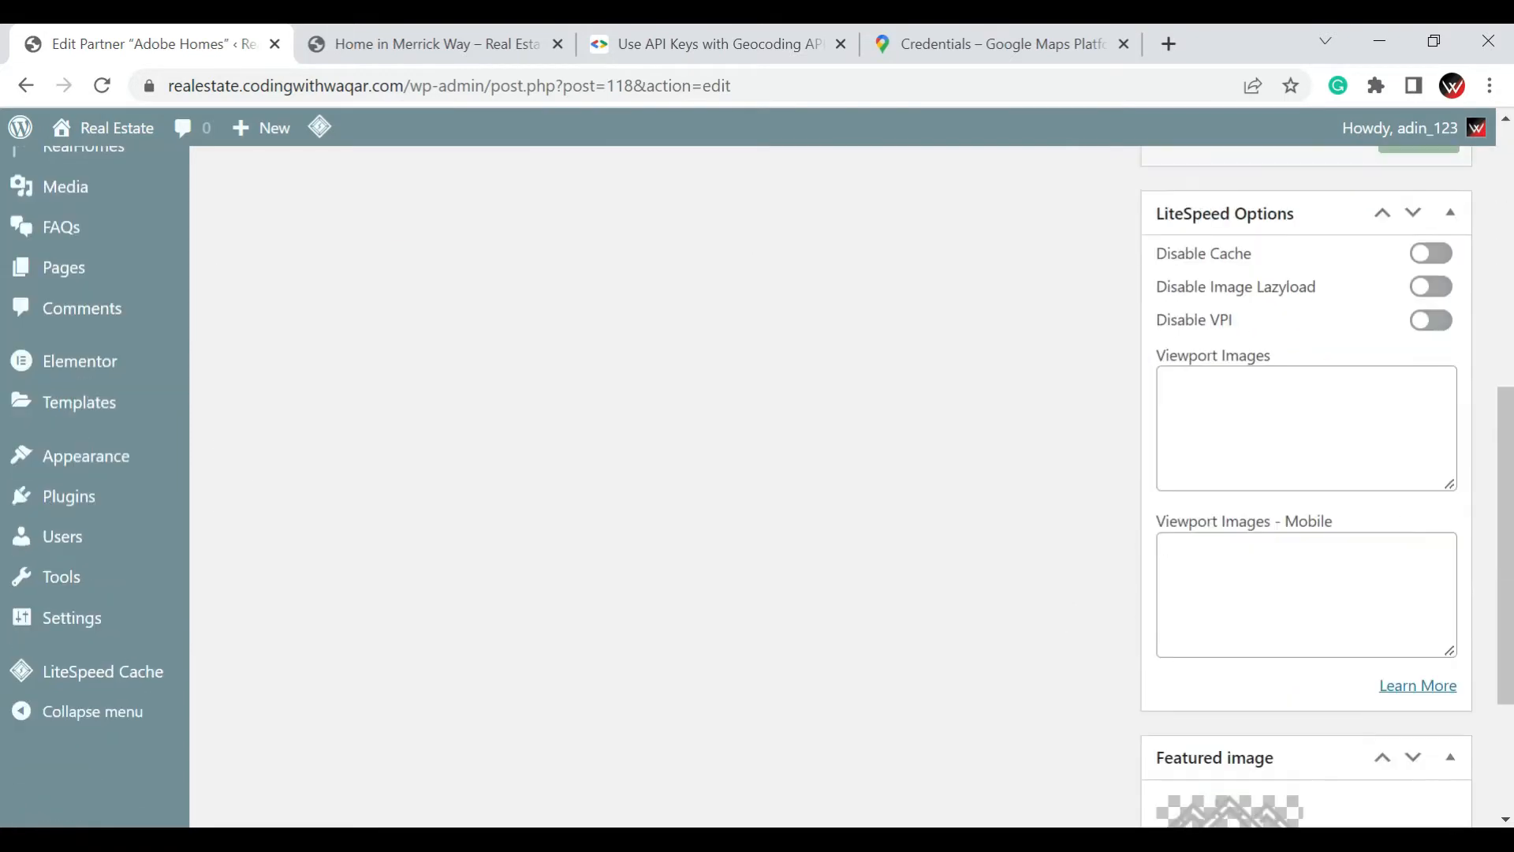
pyautogui.scroll(-2, 1289, 576)
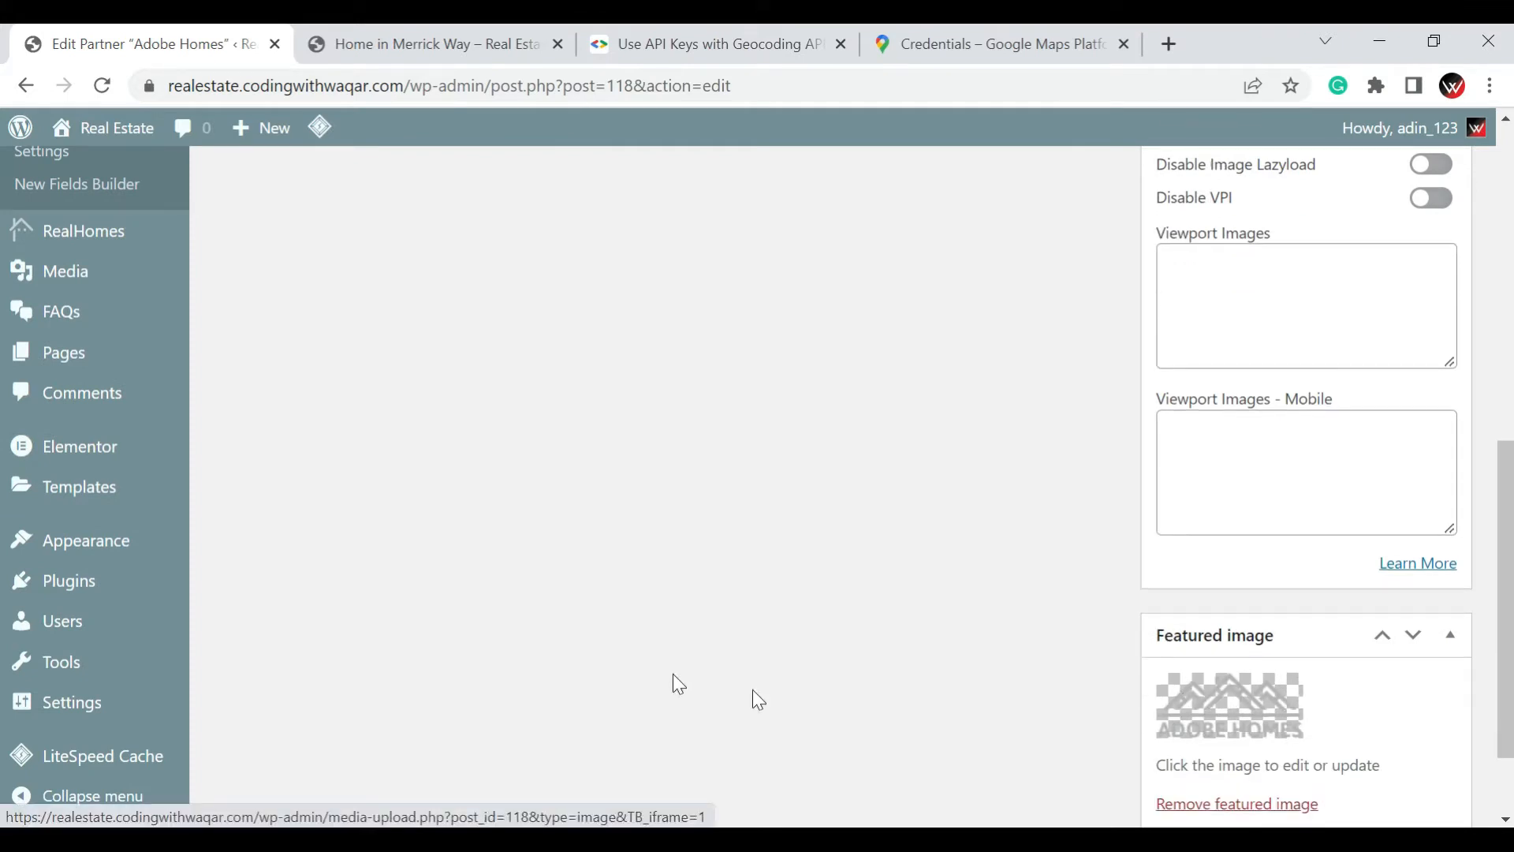
pyautogui.scroll(6, 534, 623)
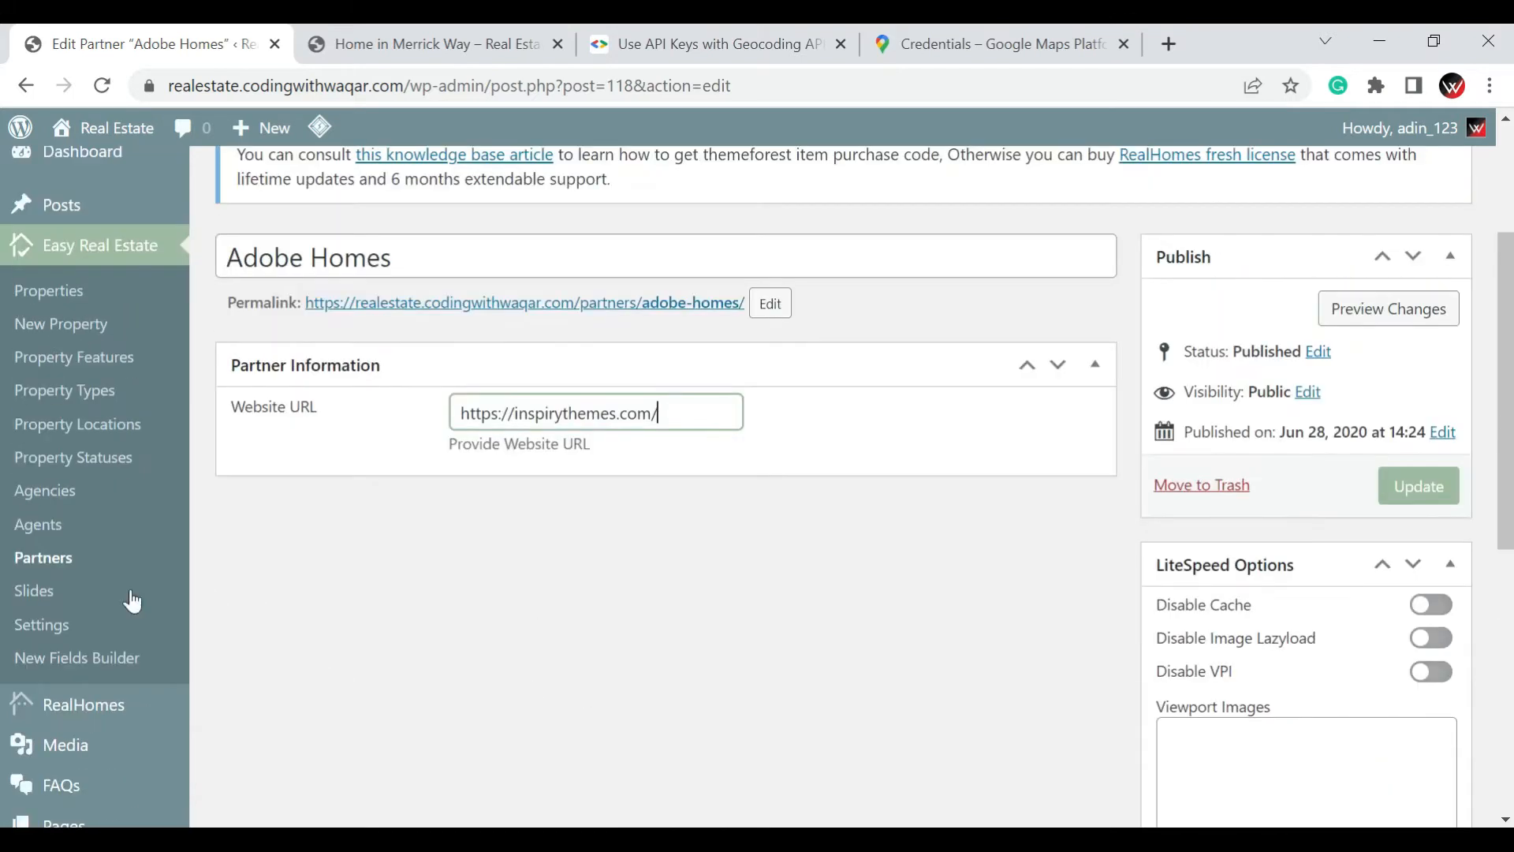
# Open the Agents list of Easy Real Estate and look through the agent entries with their thumbnails and property columns
pyautogui.click(51, 535)
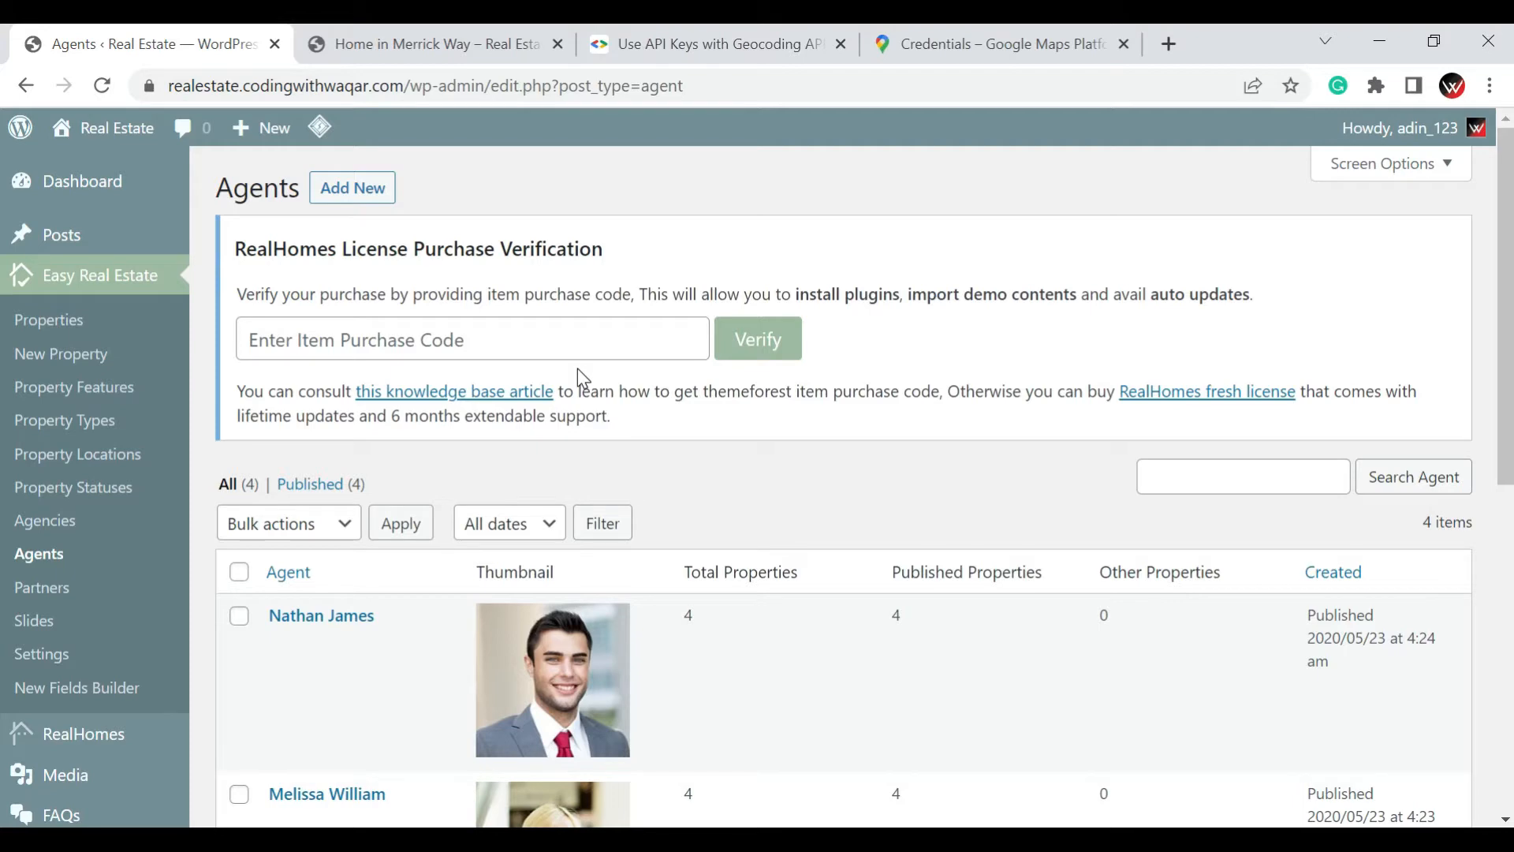
pyautogui.scroll(-5, 577, 368)
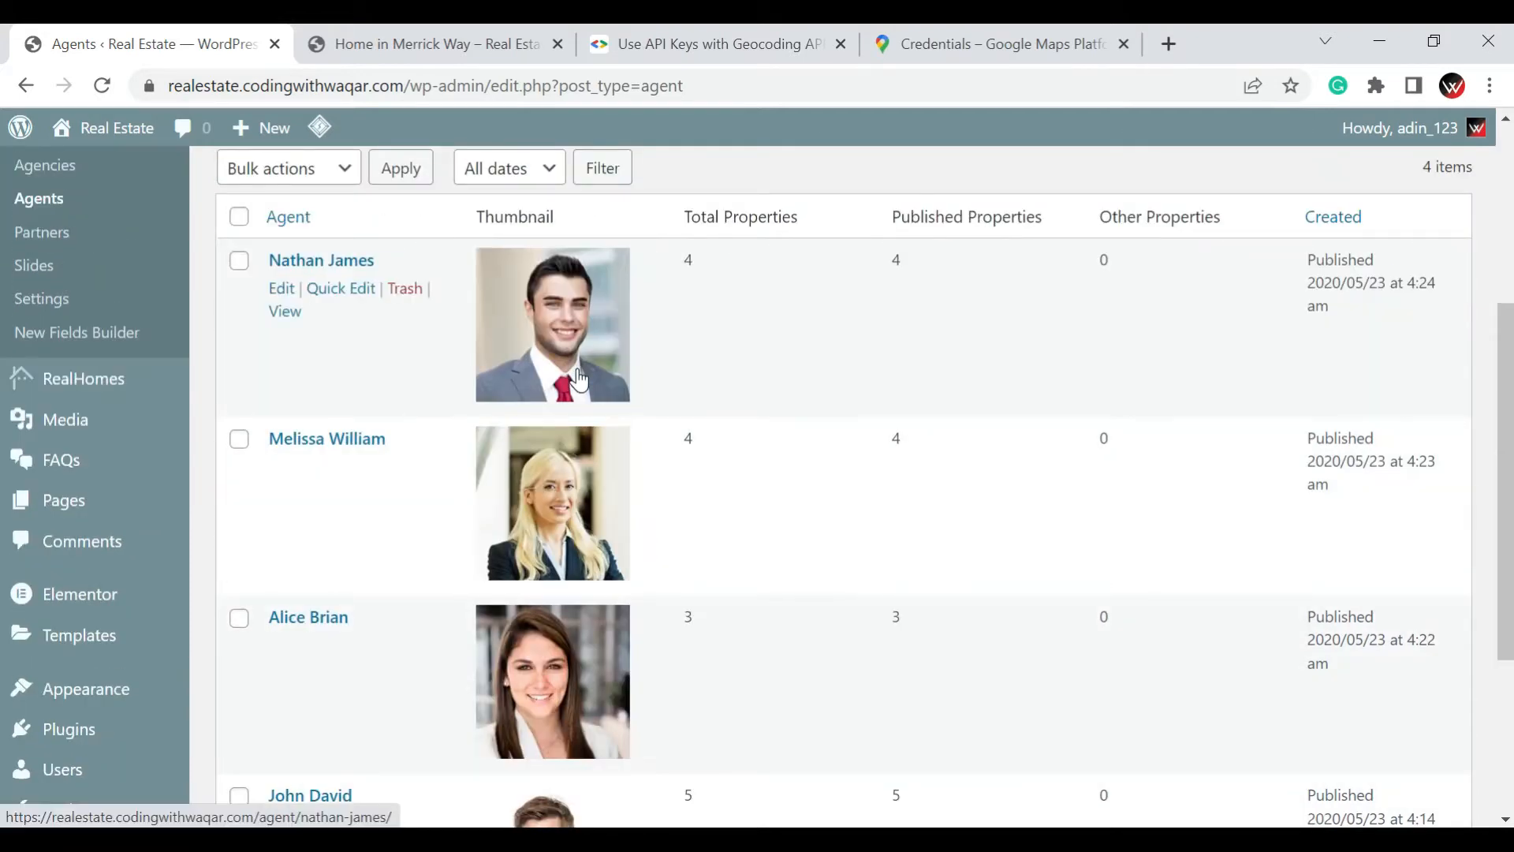
pyautogui.scroll(-4, 579, 381)
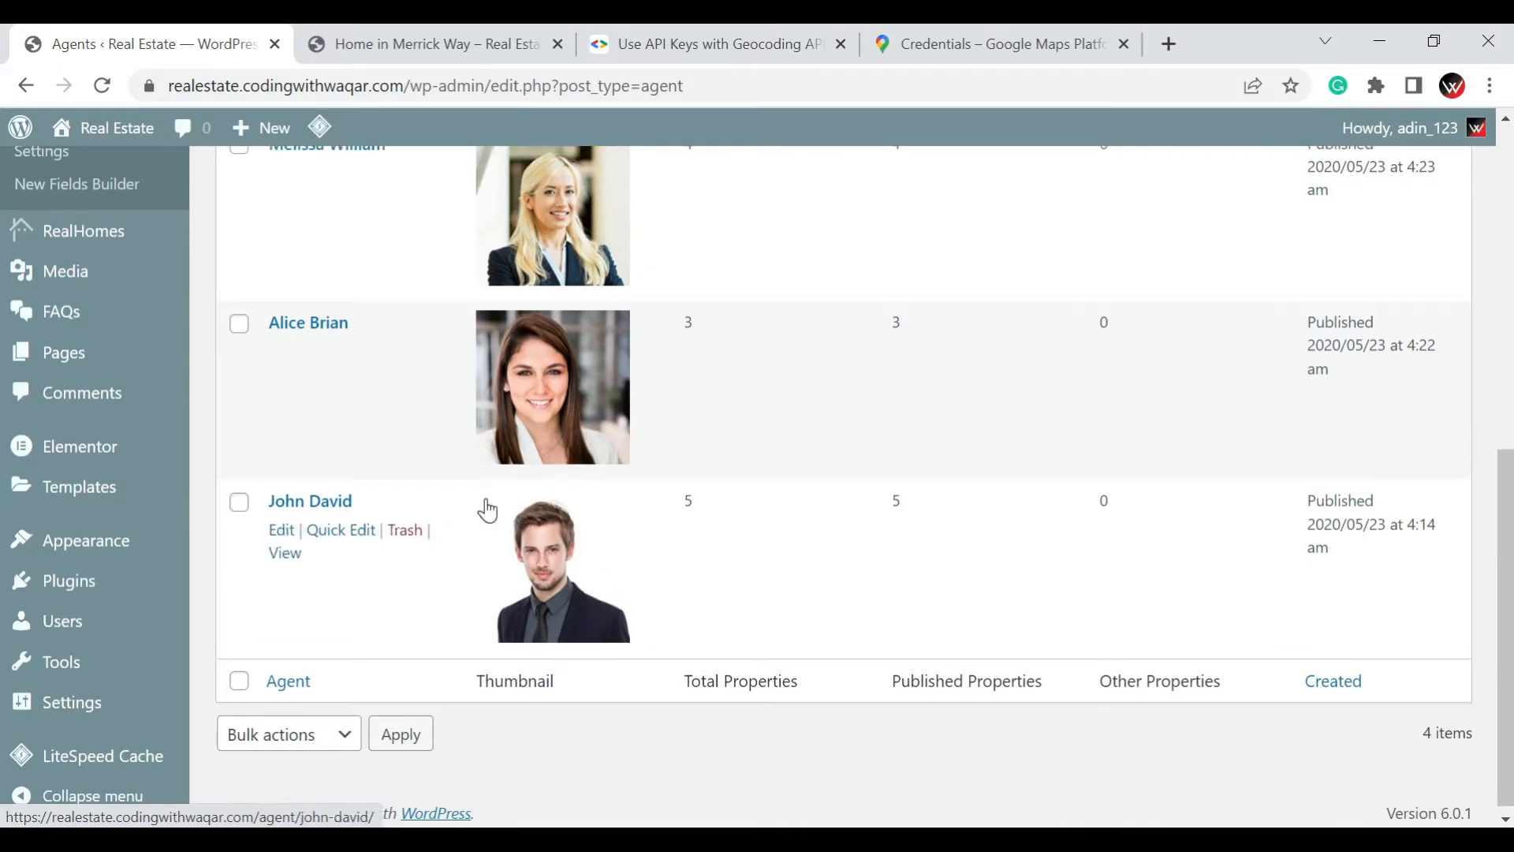
pyautogui.scroll(9, 487, 511)
pyautogui.scroll(-2, 388, 578)
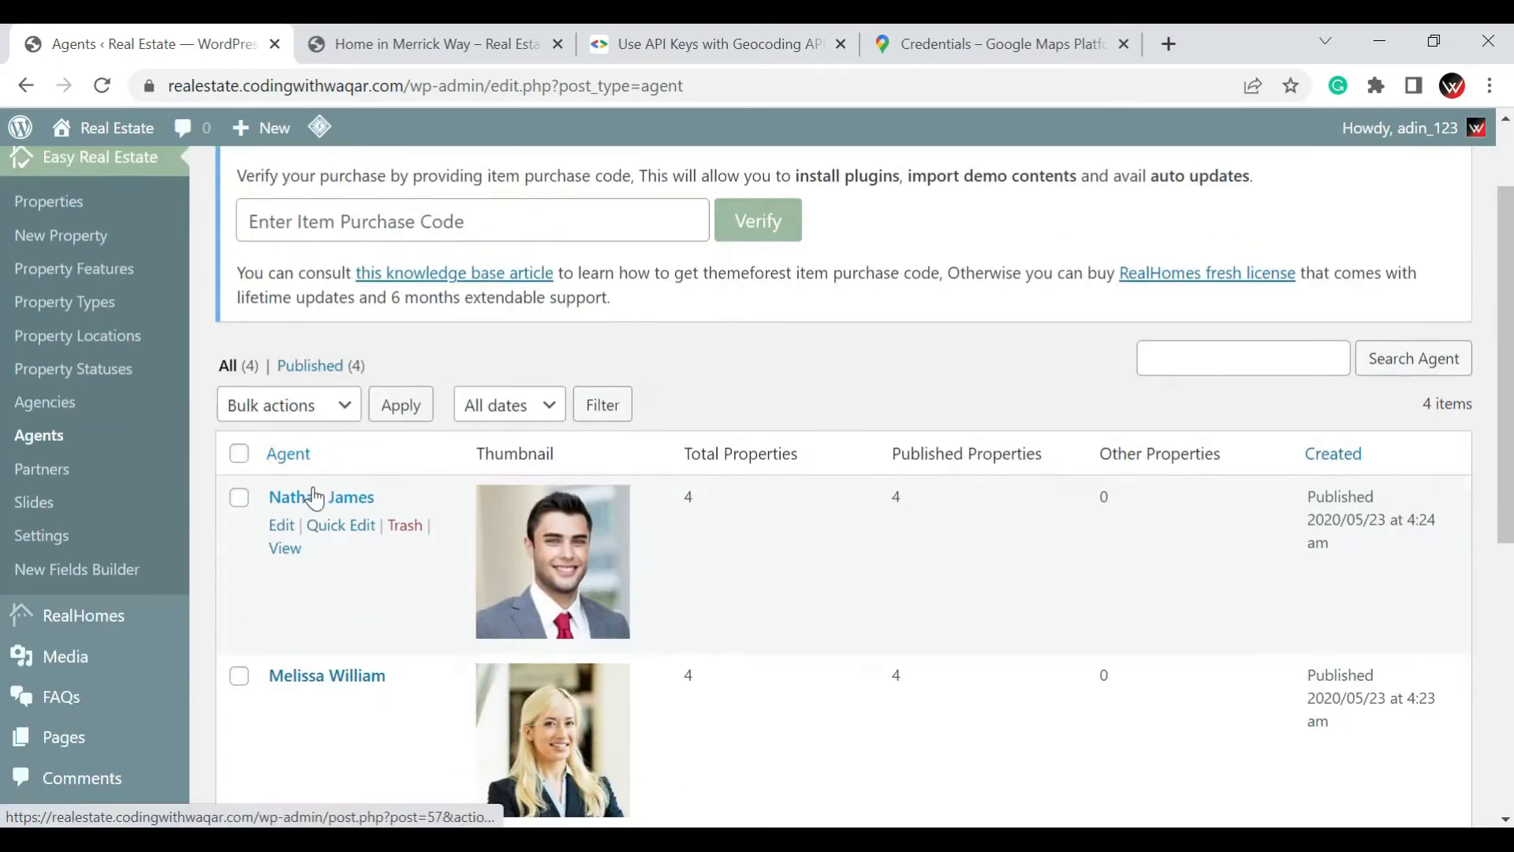
# Open the first agent in the list for editing and activate the Classic block that holds the agent's description
pyautogui.click(315, 499)
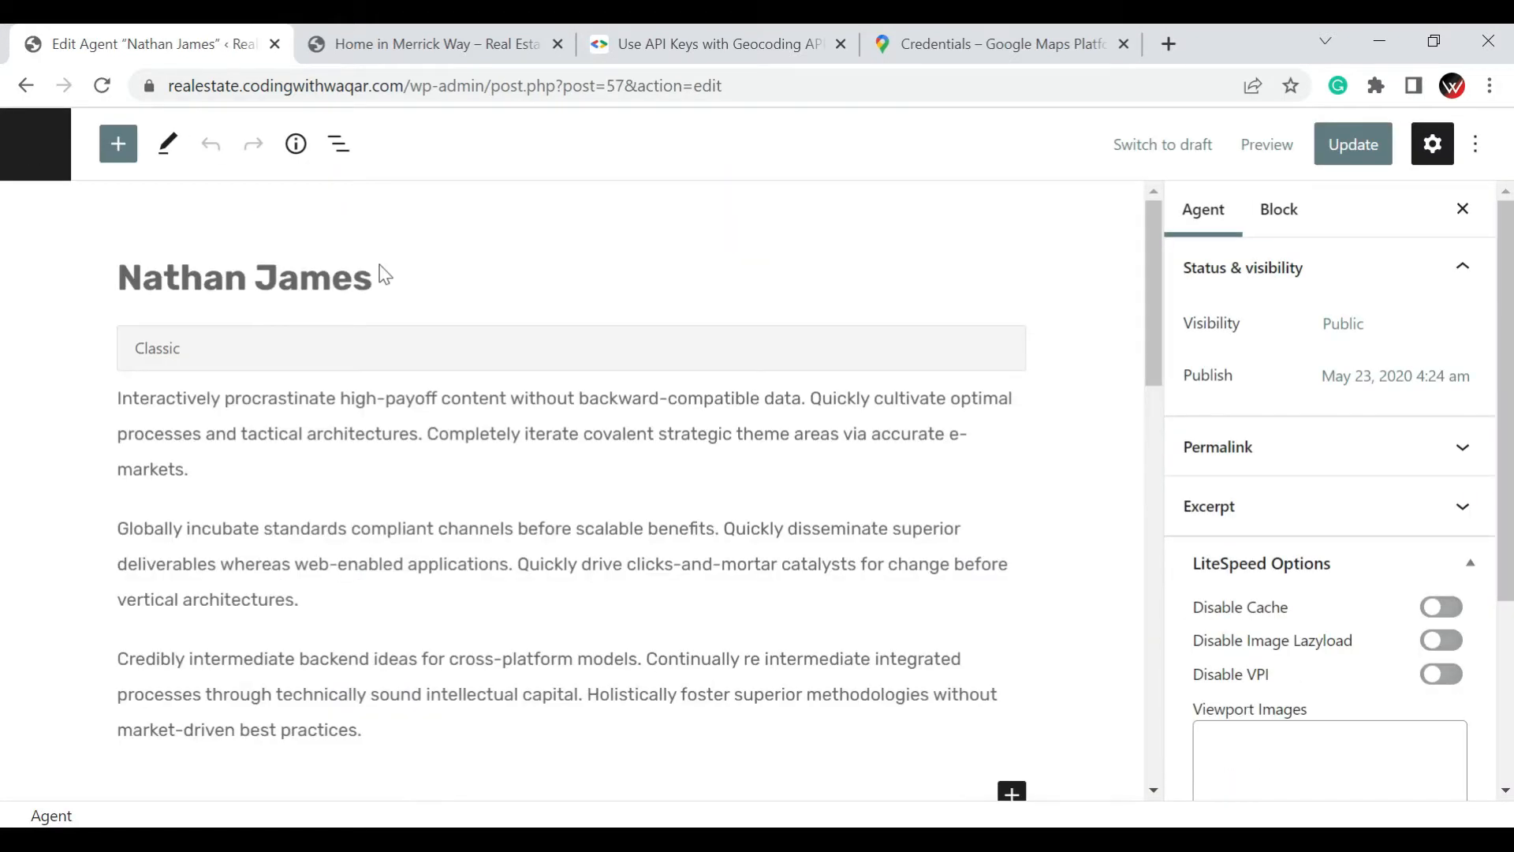
pyautogui.click(248, 280)
pyautogui.press('End')
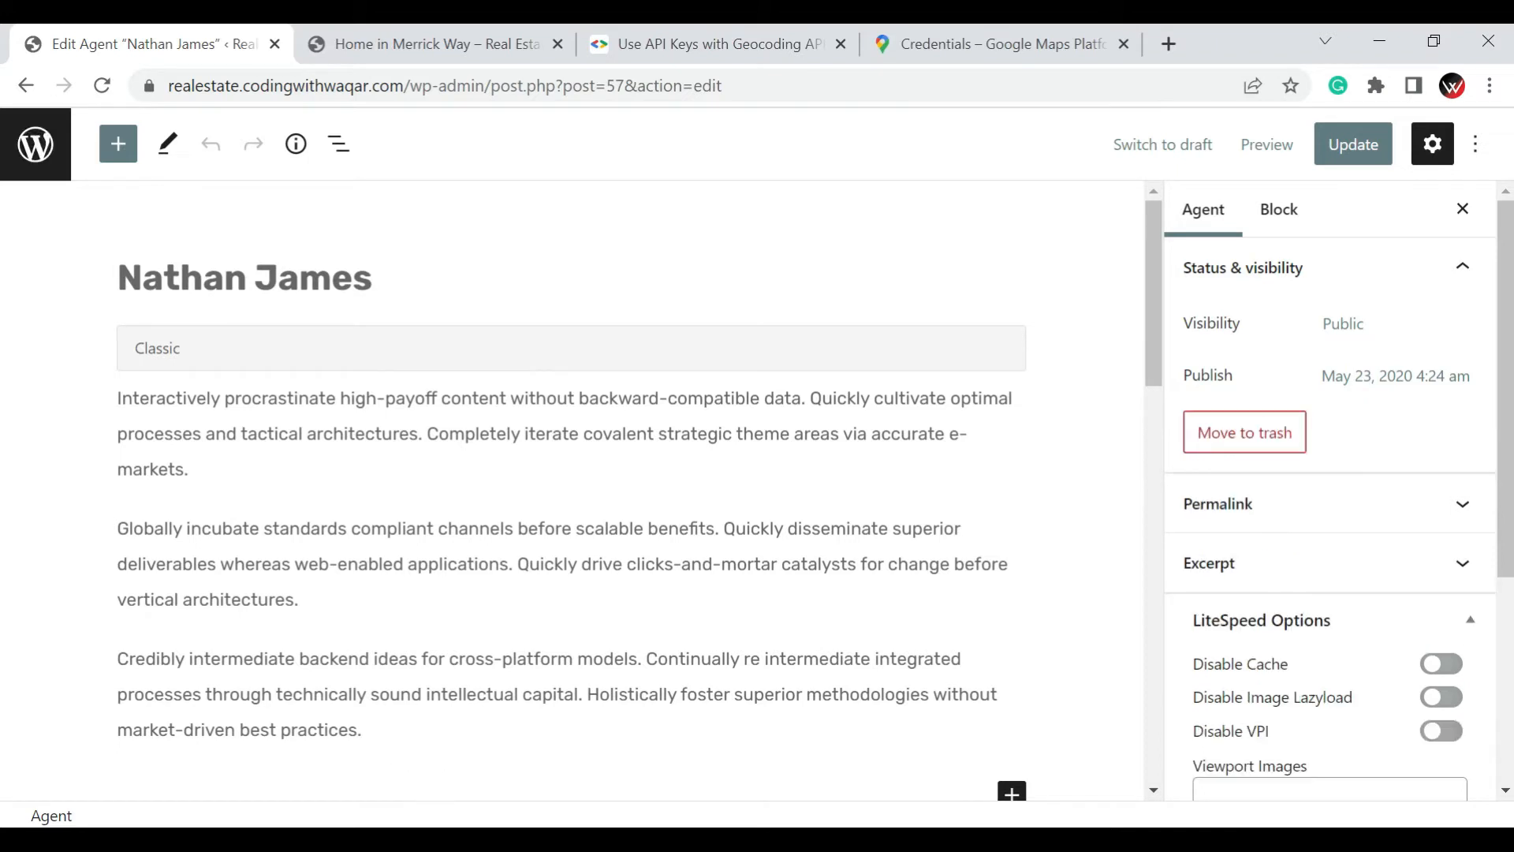
pyautogui.click(178, 468)
pyautogui.click(452, 634)
pyautogui.click(236, 422)
pyautogui.doubleClick(222, 434)
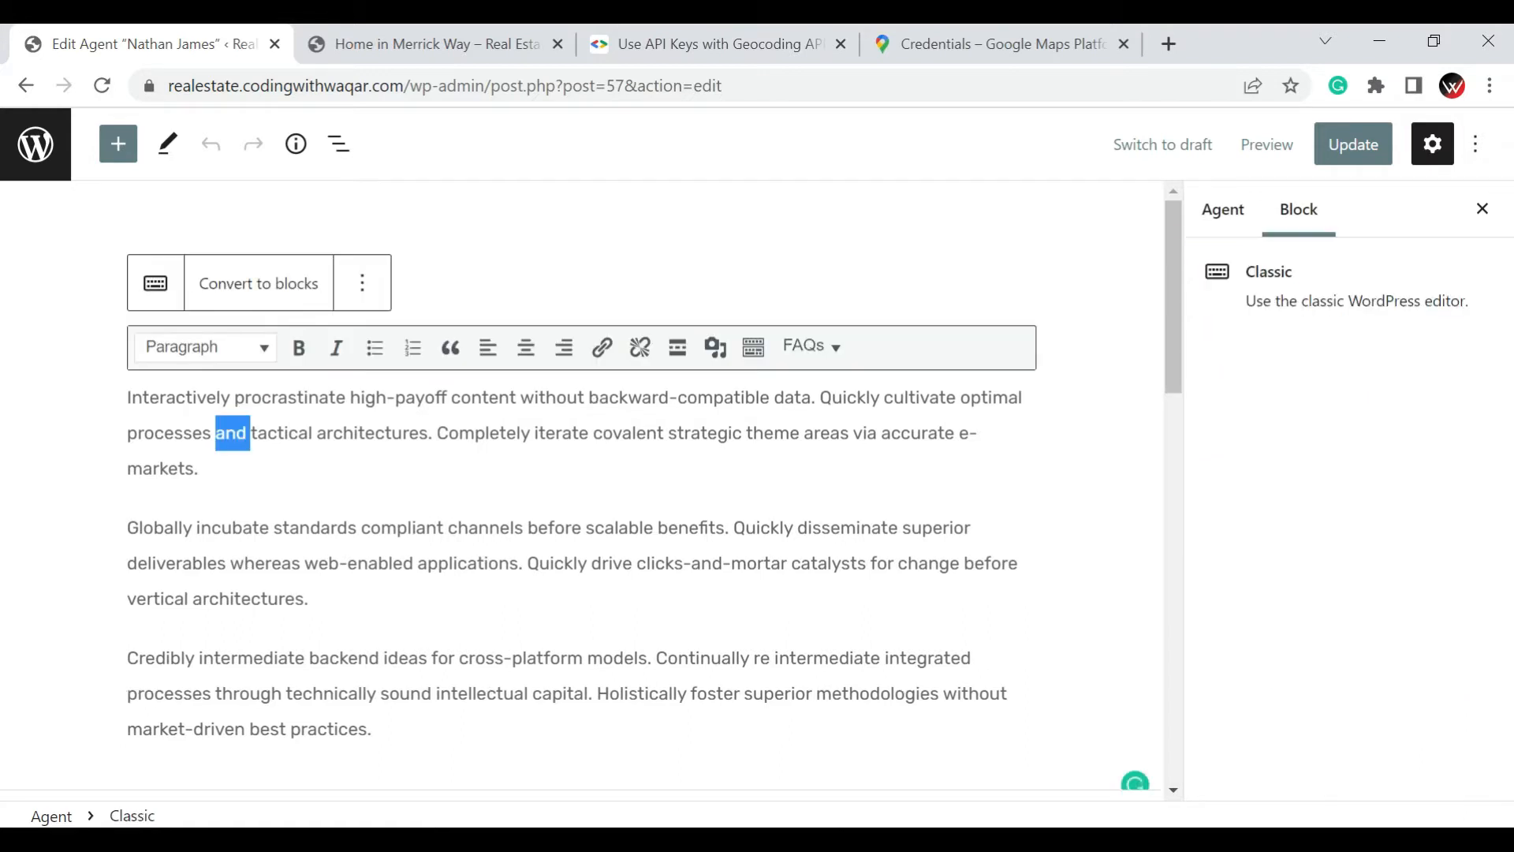
pyautogui.click(246, 434)
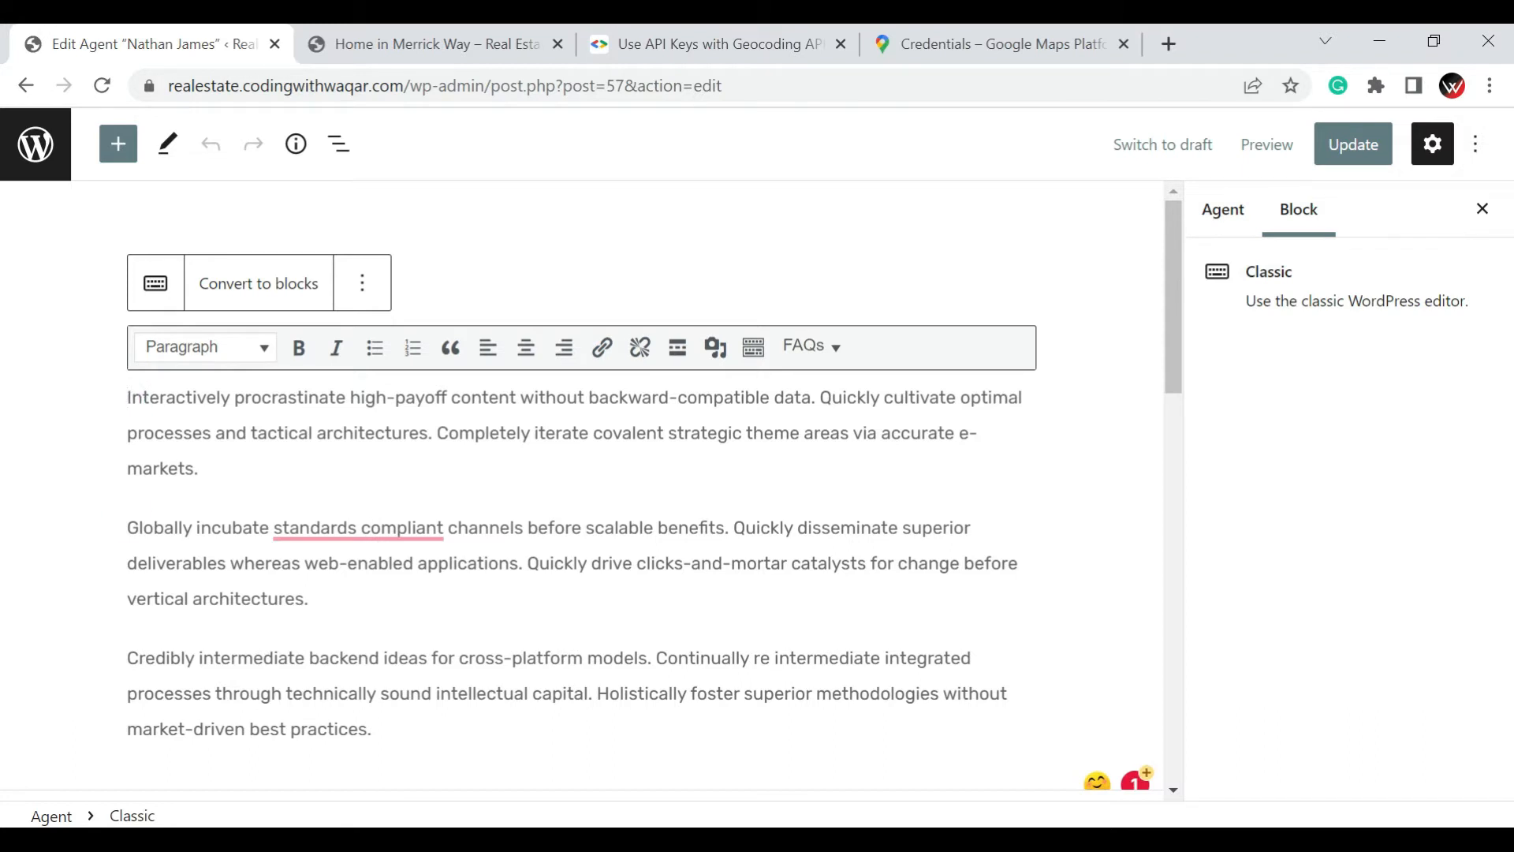
# Make the word "Globally" at the start of the description's second paragraph bold
pyautogui.moveTo(128, 528); pyautogui.dragTo(192, 529)
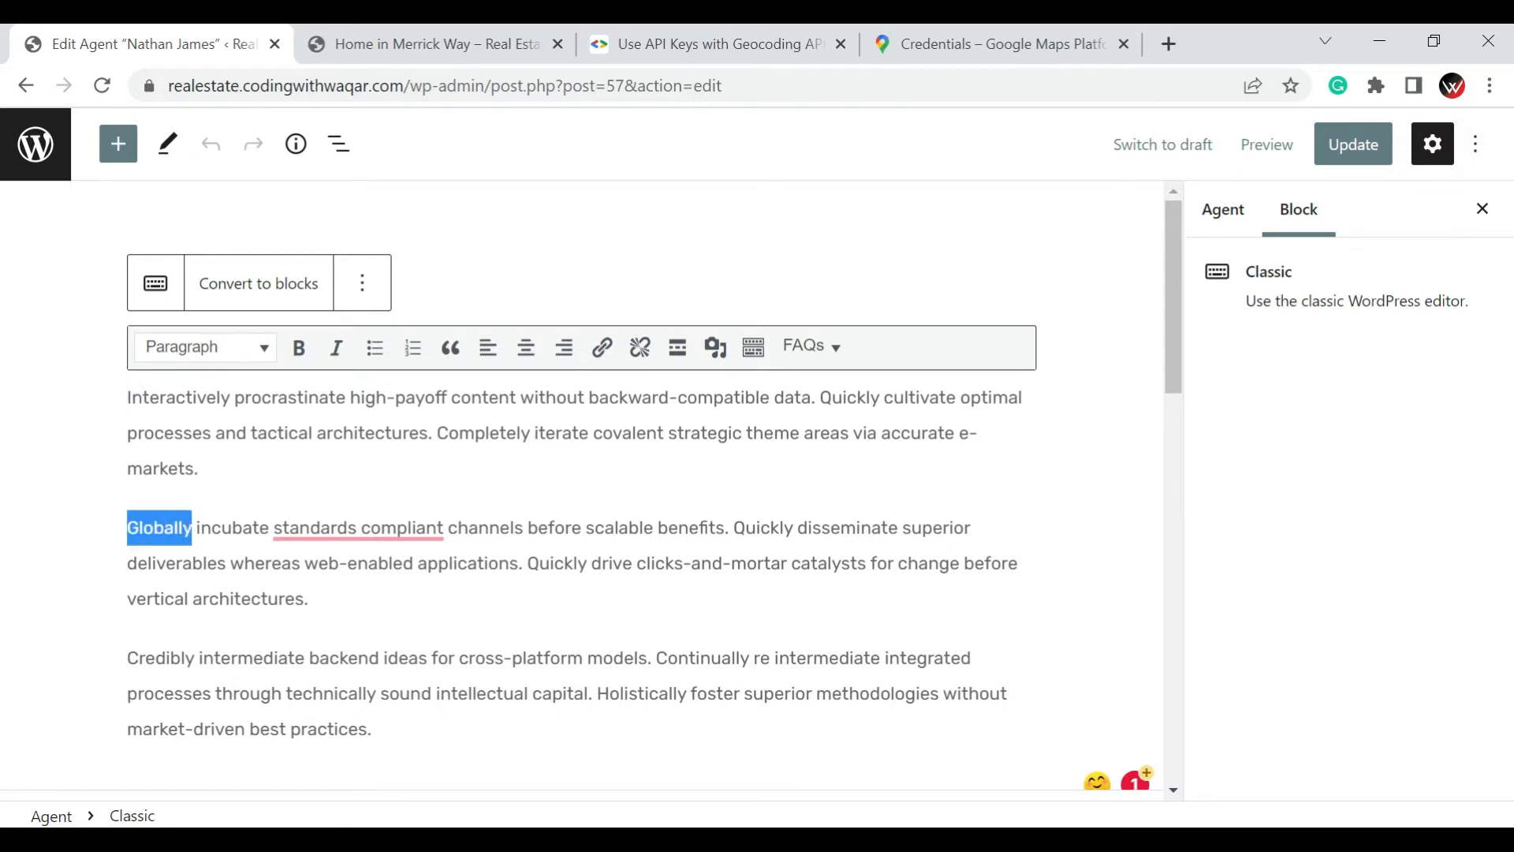
pyautogui.click(300, 351)
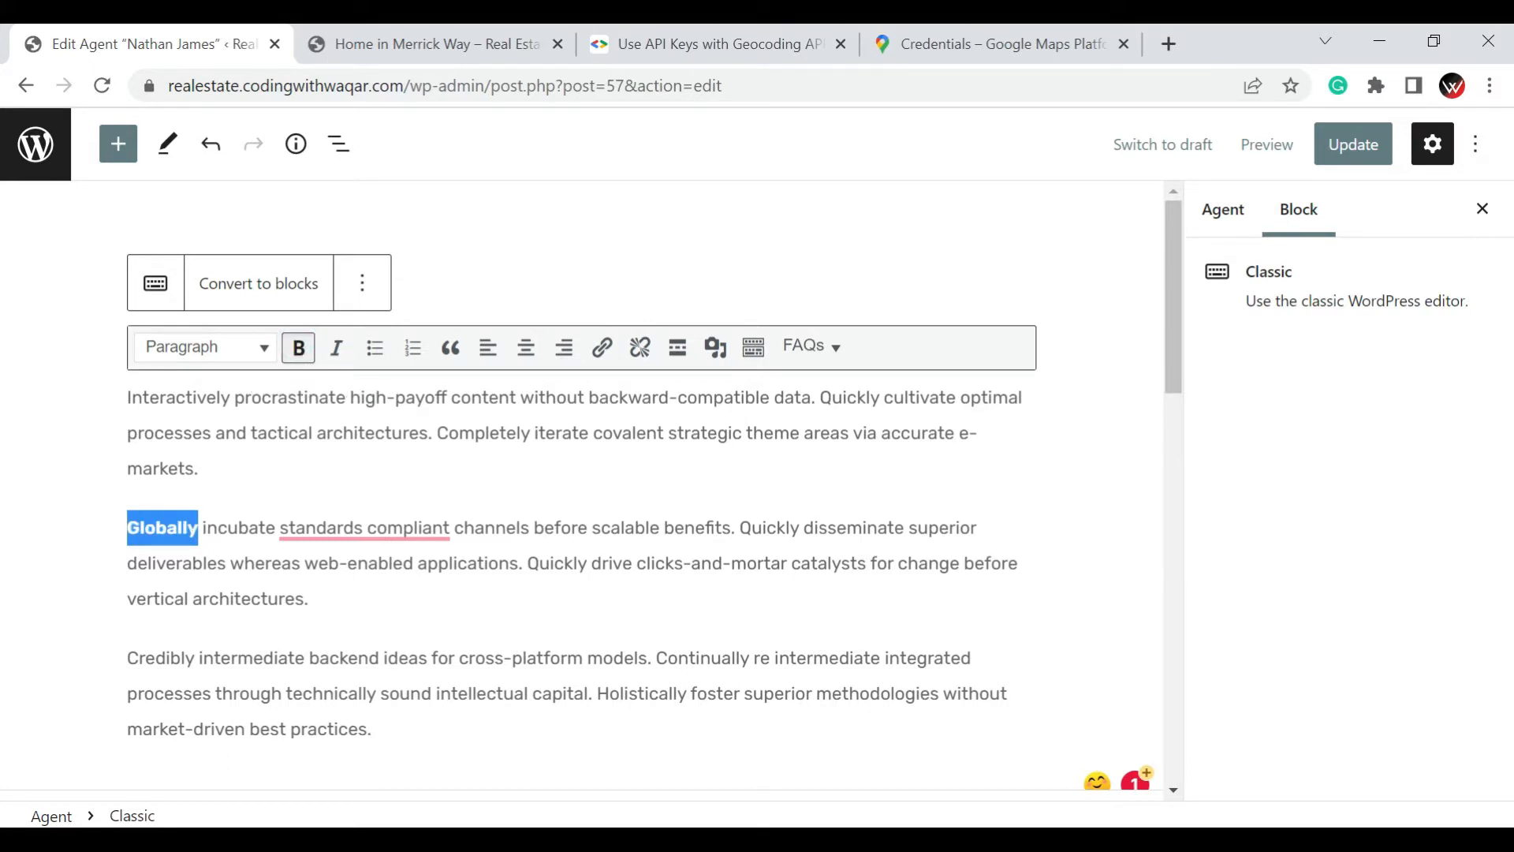
pyautogui.click(594, 652)
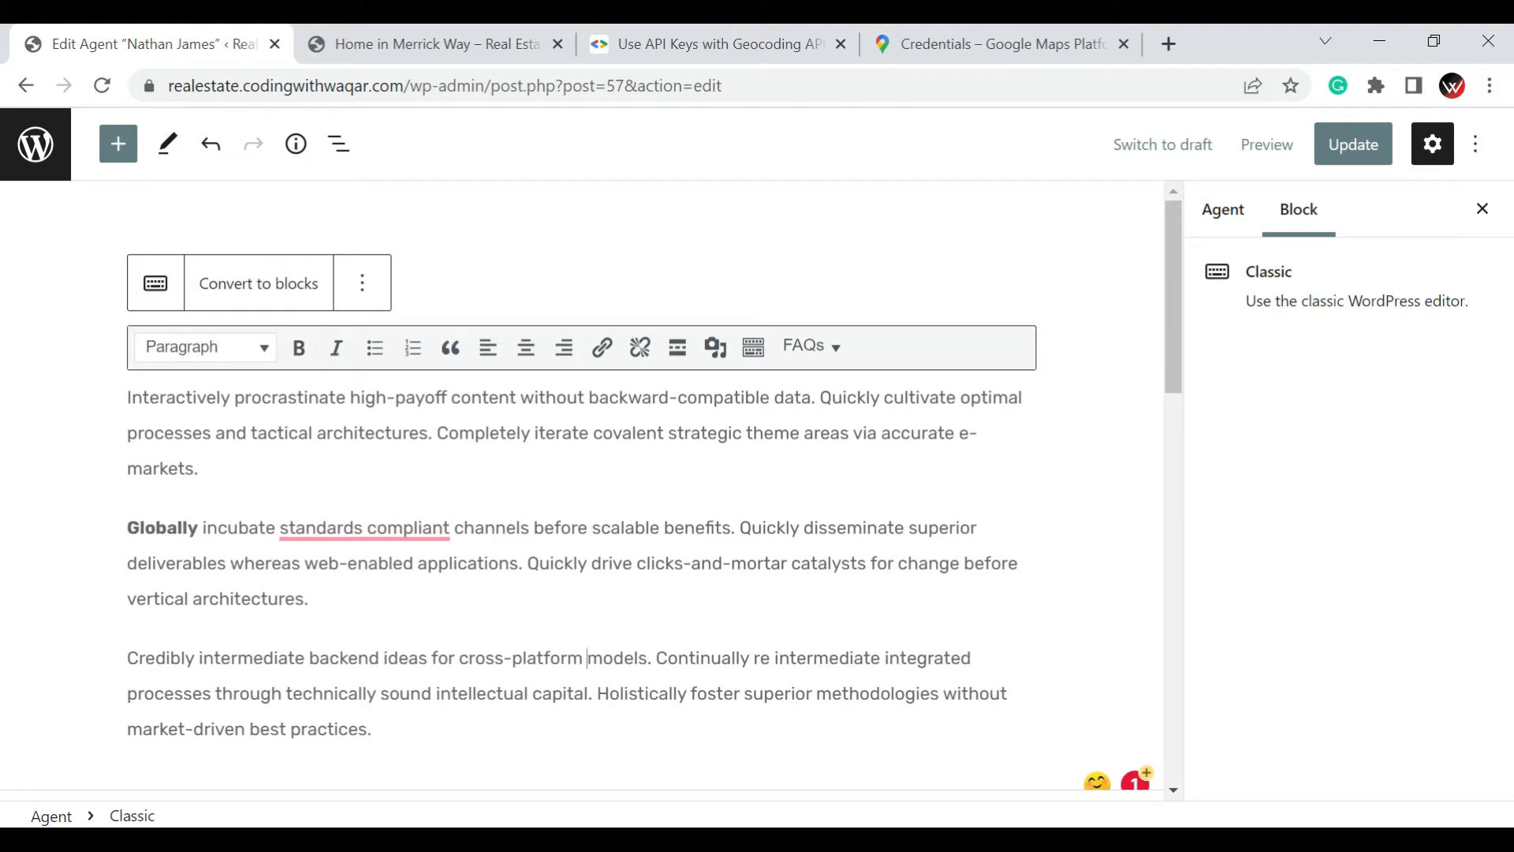
# Italicize "cross-platform models" in the third paragraph and accept the suggested correction "standards-compliant" in the second paragraph
pyautogui.moveTo(460, 657); pyautogui.dragTo(647, 658)
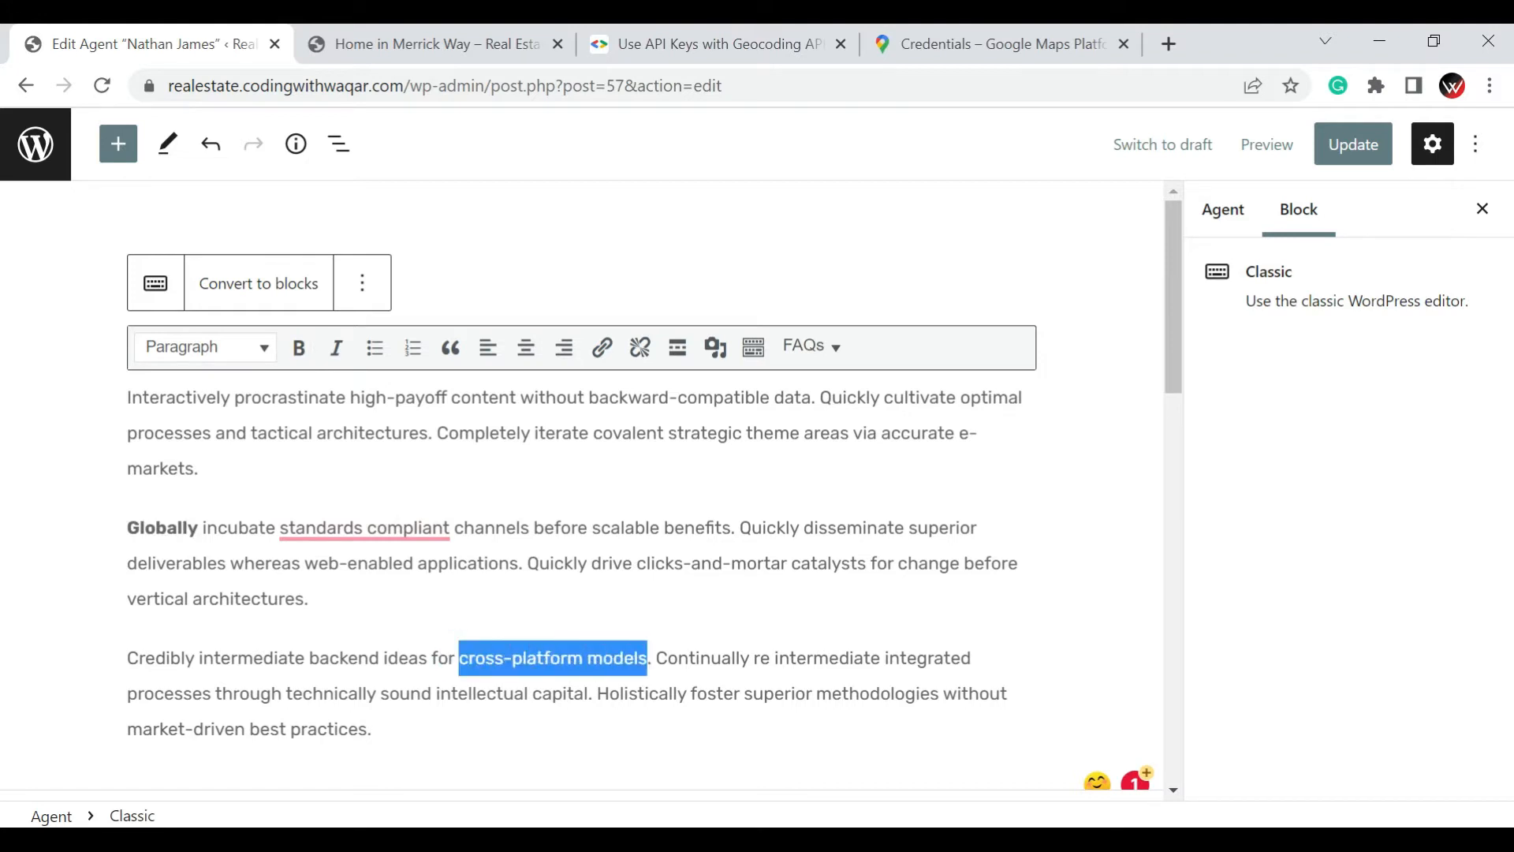
pyautogui.click(337, 351)
pyautogui.click(723, 561)
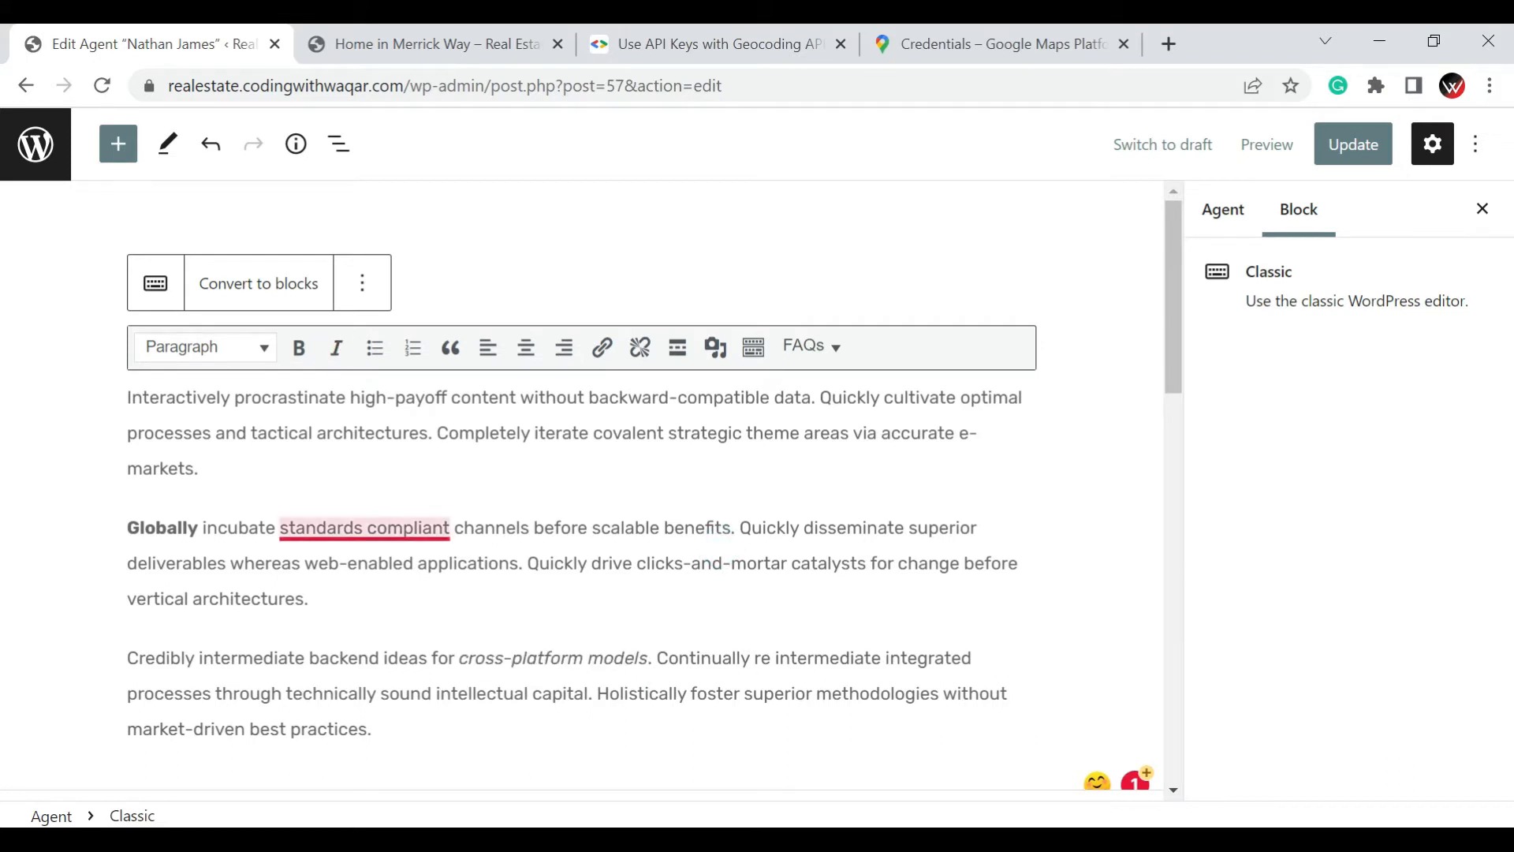
pyautogui.moveTo(363, 530)
pyautogui.click(384, 592)
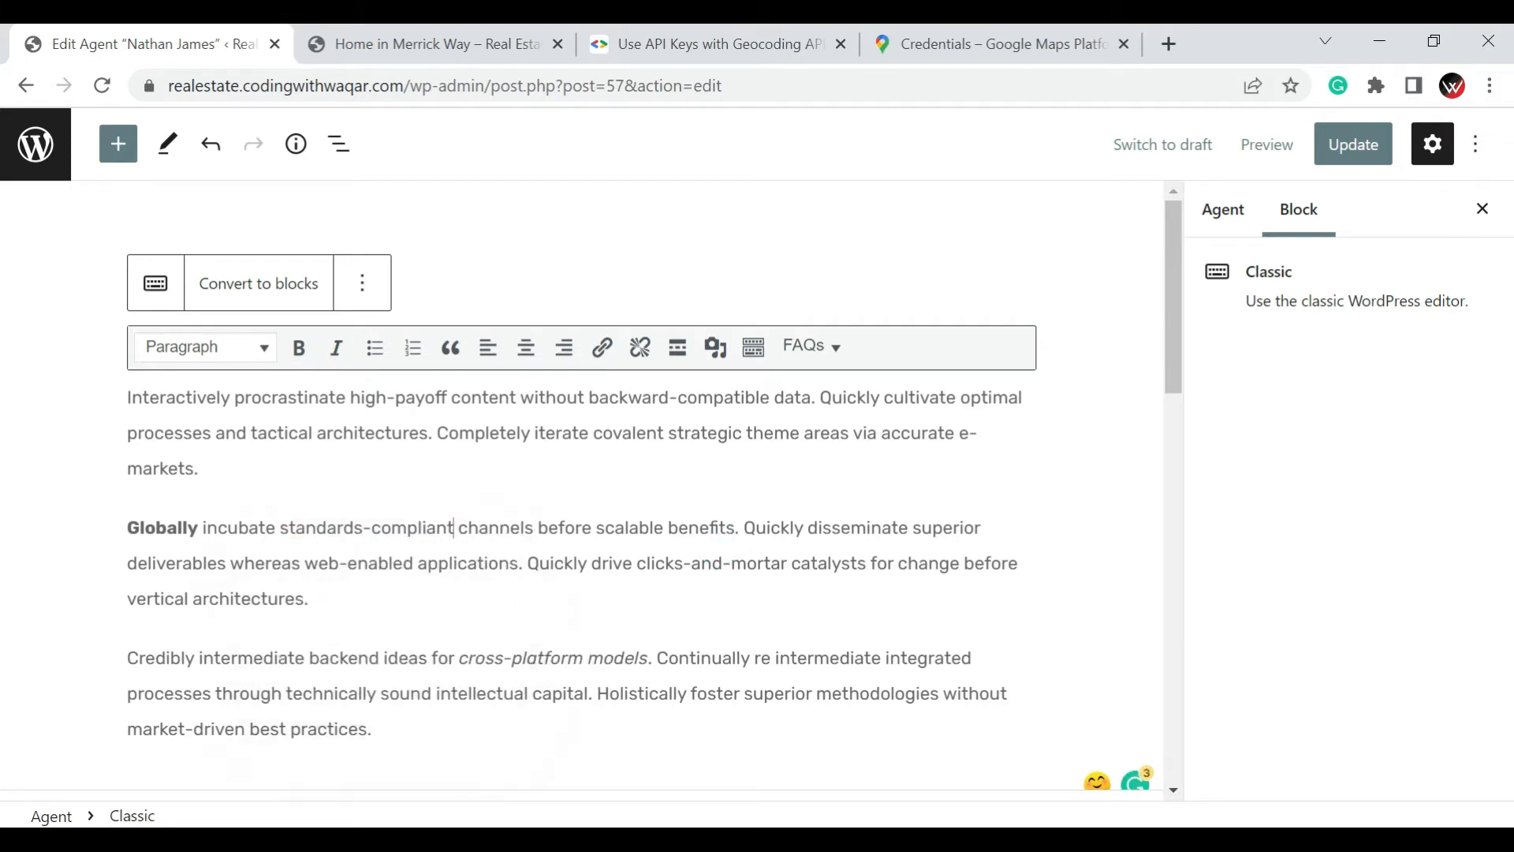
pyautogui.moveTo(669, 528); pyautogui.dragTo(735, 528)
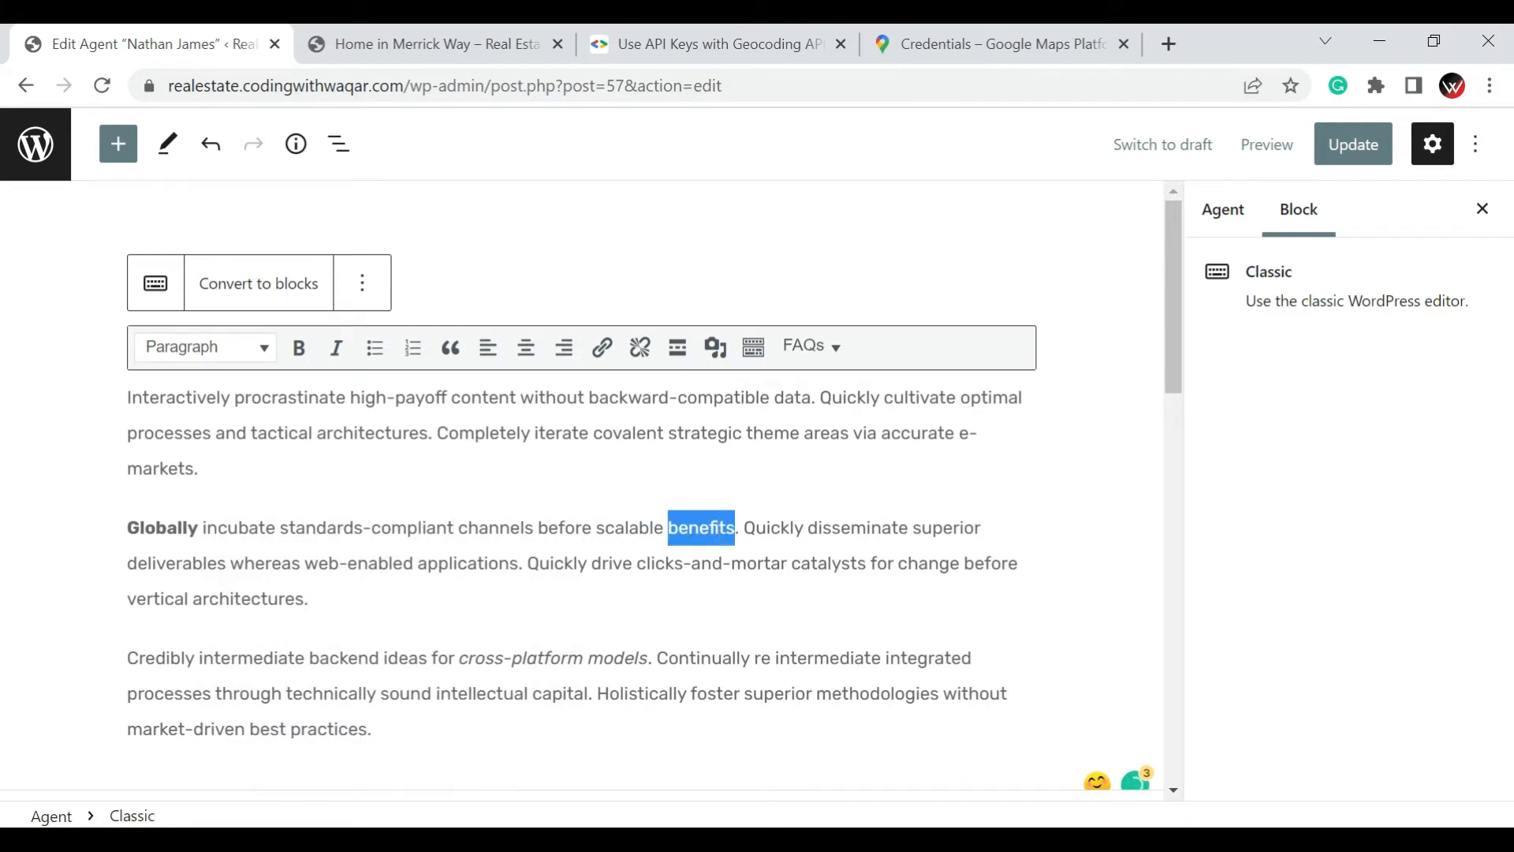
pyautogui.click(602, 363)
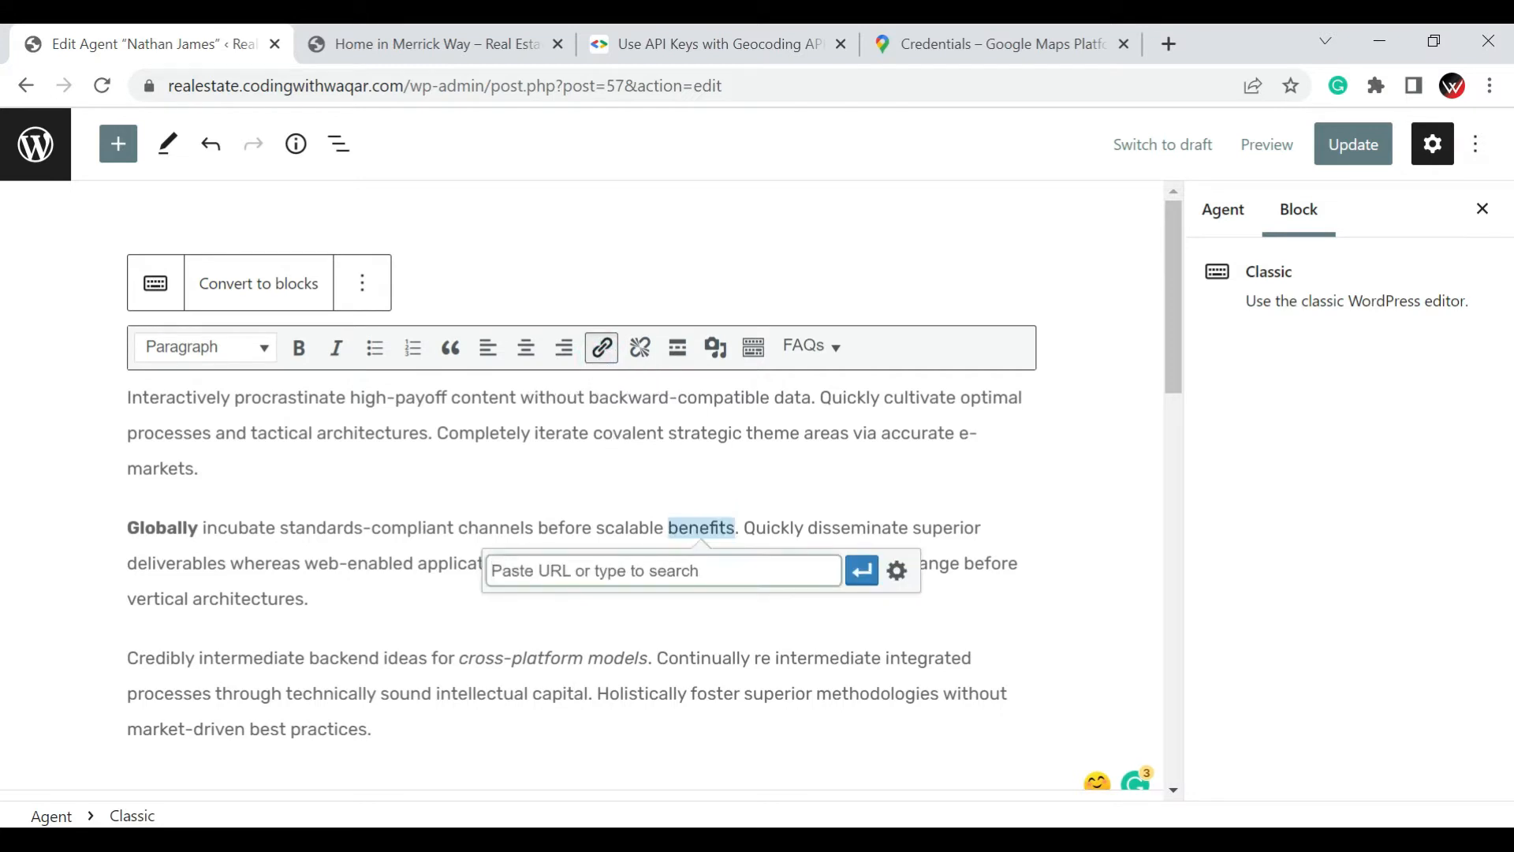
pyautogui.write('h')
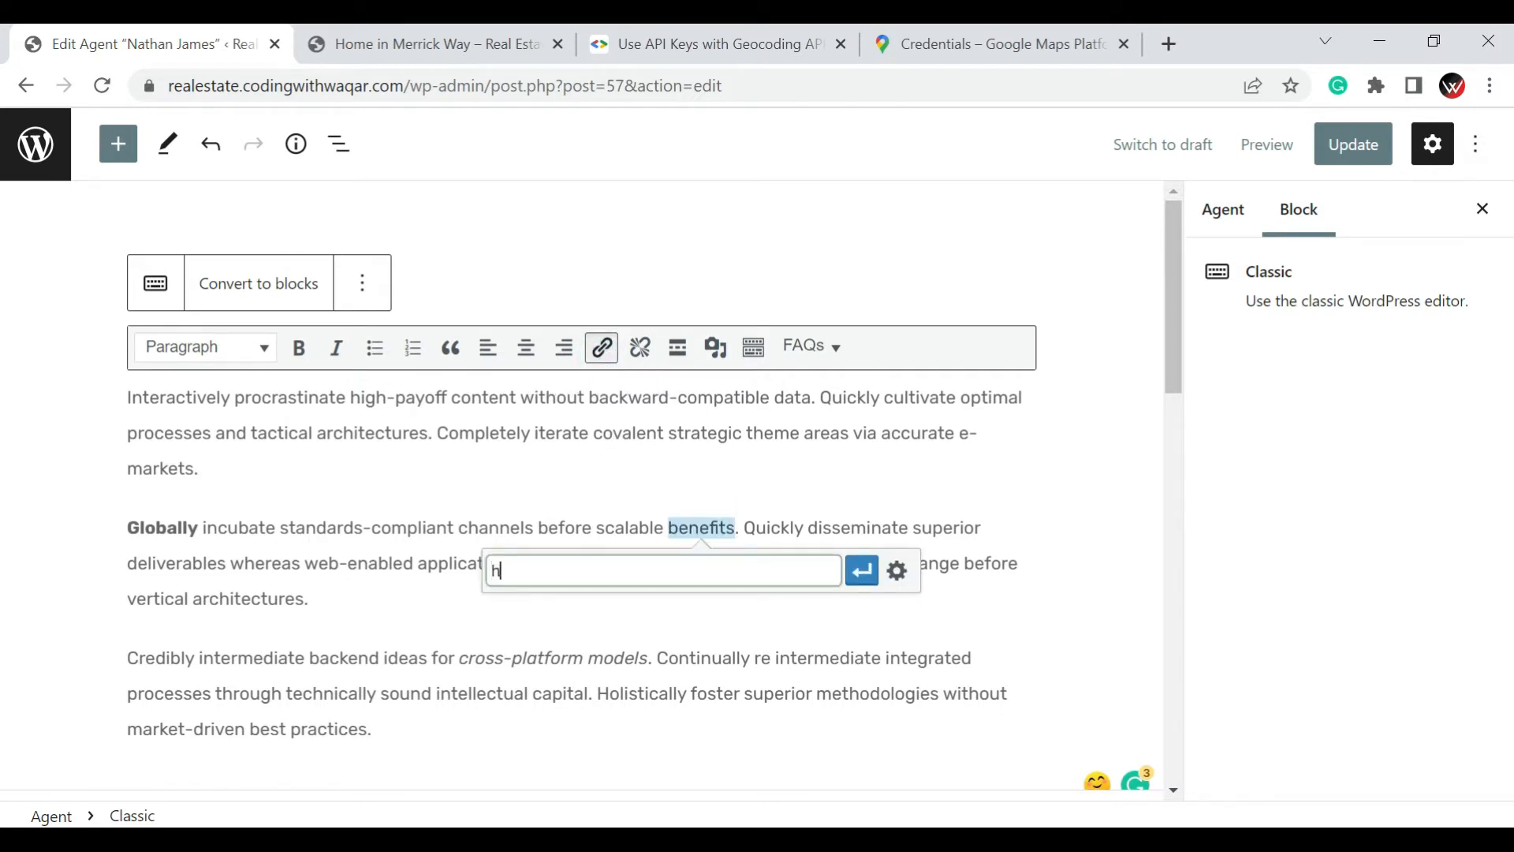
pyautogui.write('ttps://www.coding')
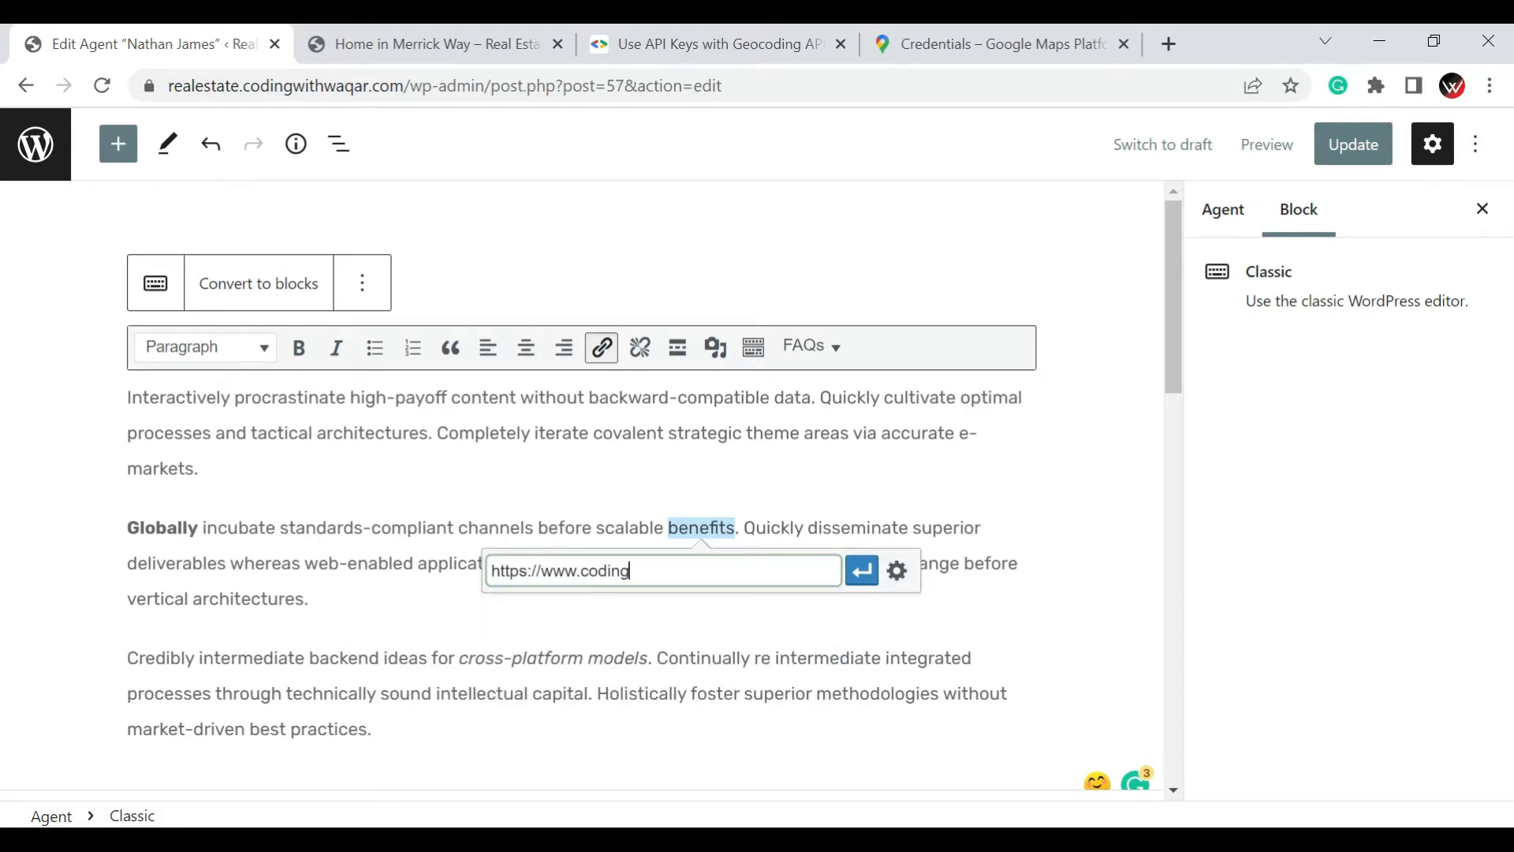
pyautogui.write('withwaqar.com')
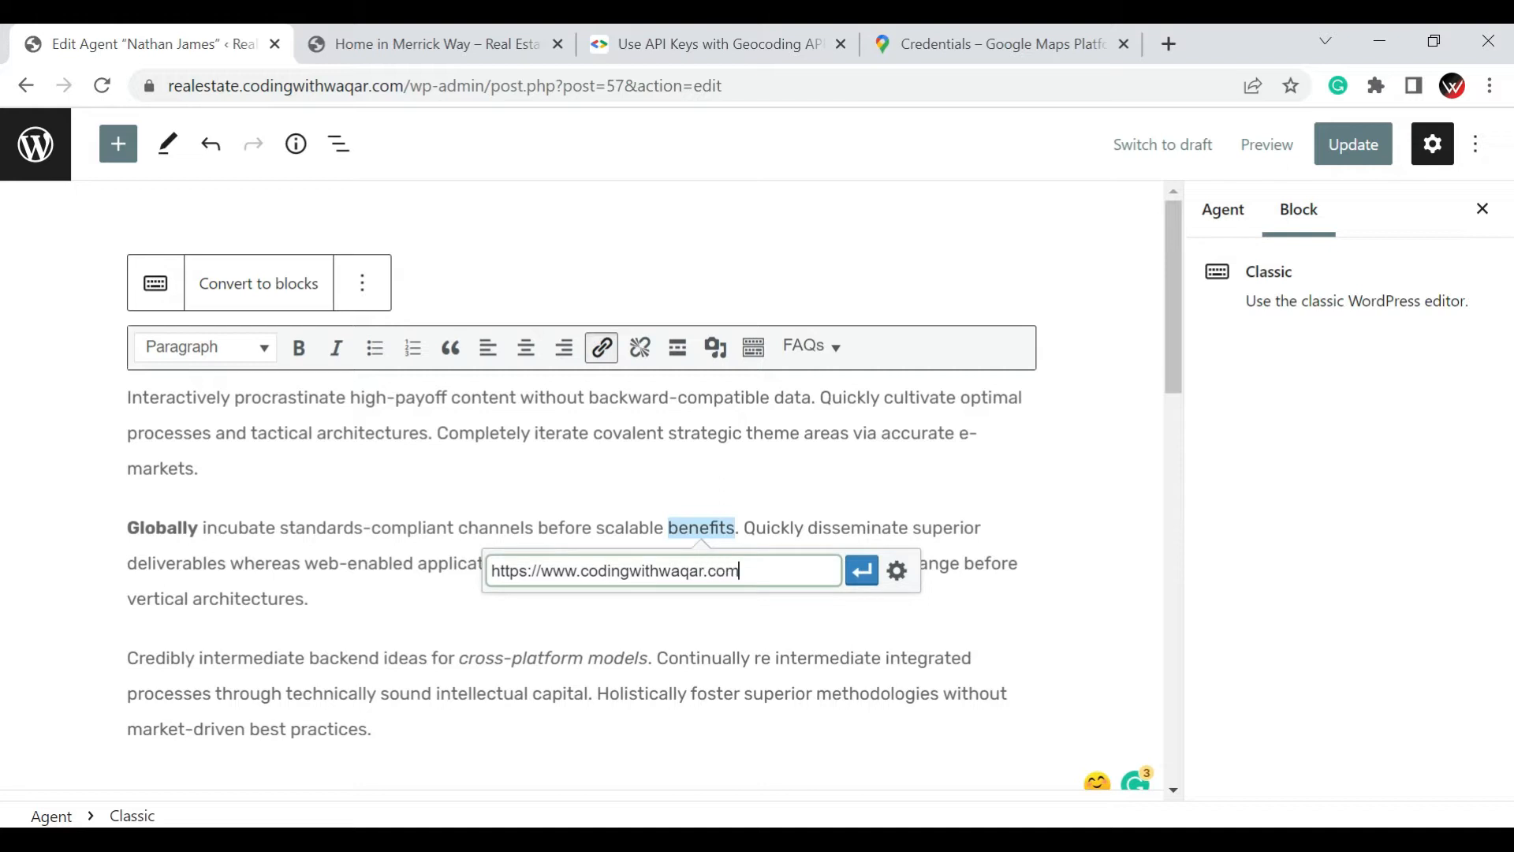
# Set the "benefits" link to open in a new tab and apply the link options
pyautogui.click(895, 580)
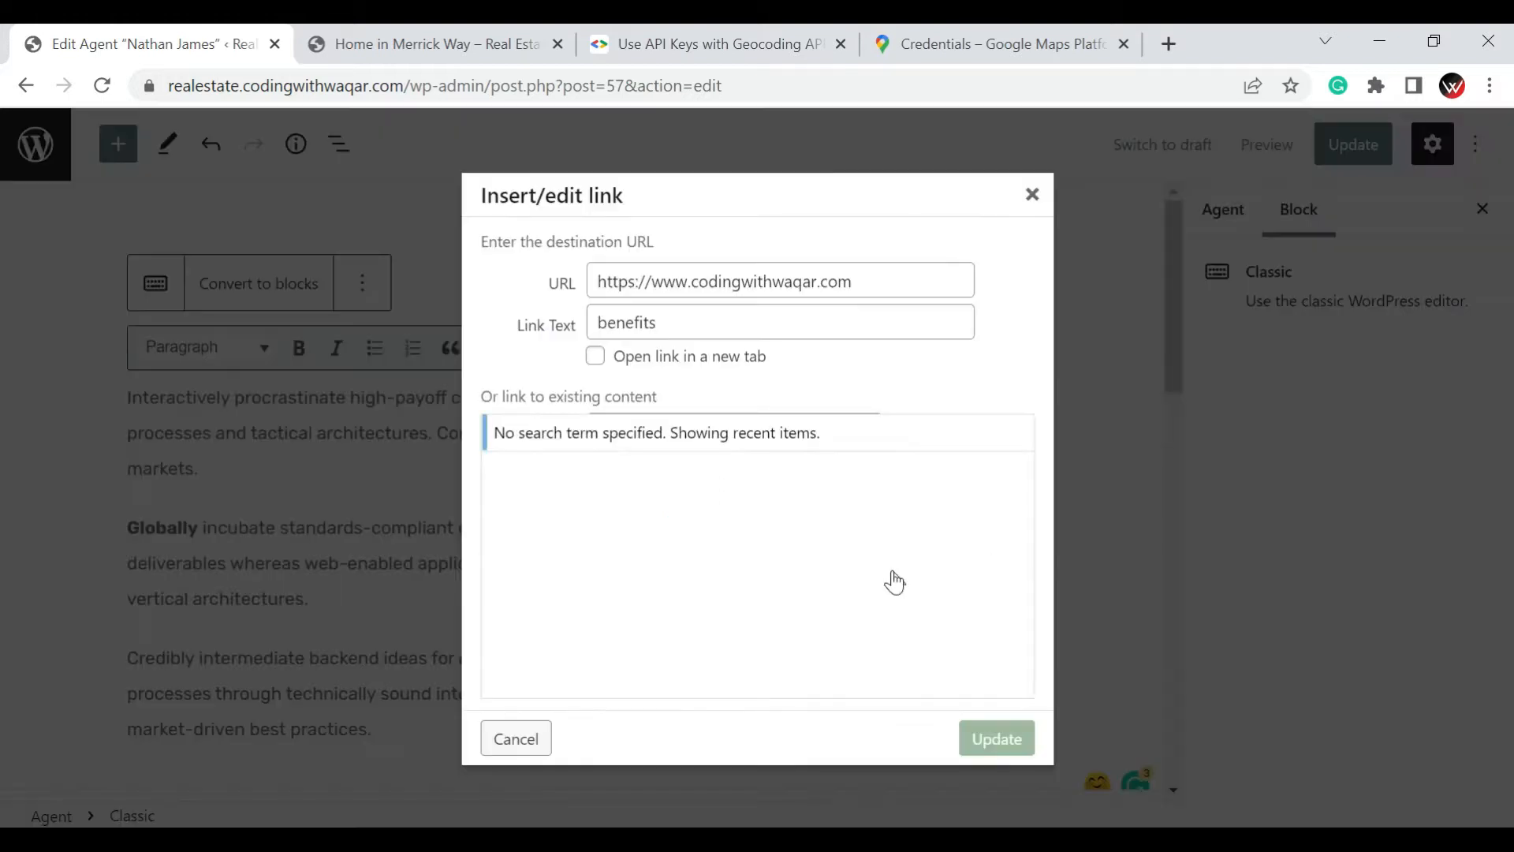
pyautogui.click(704, 371)
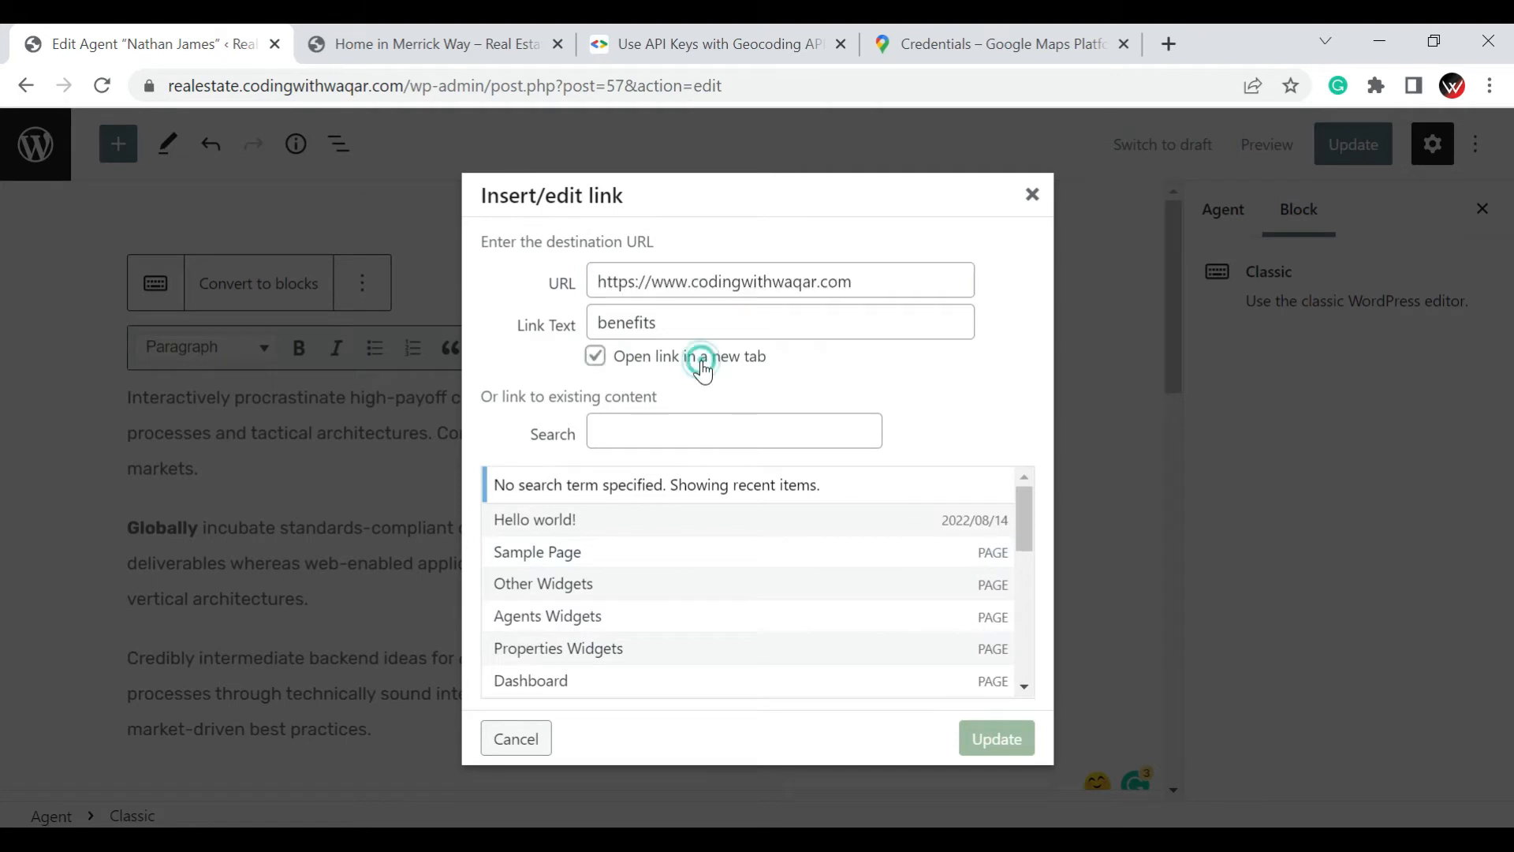
pyautogui.click(1000, 749)
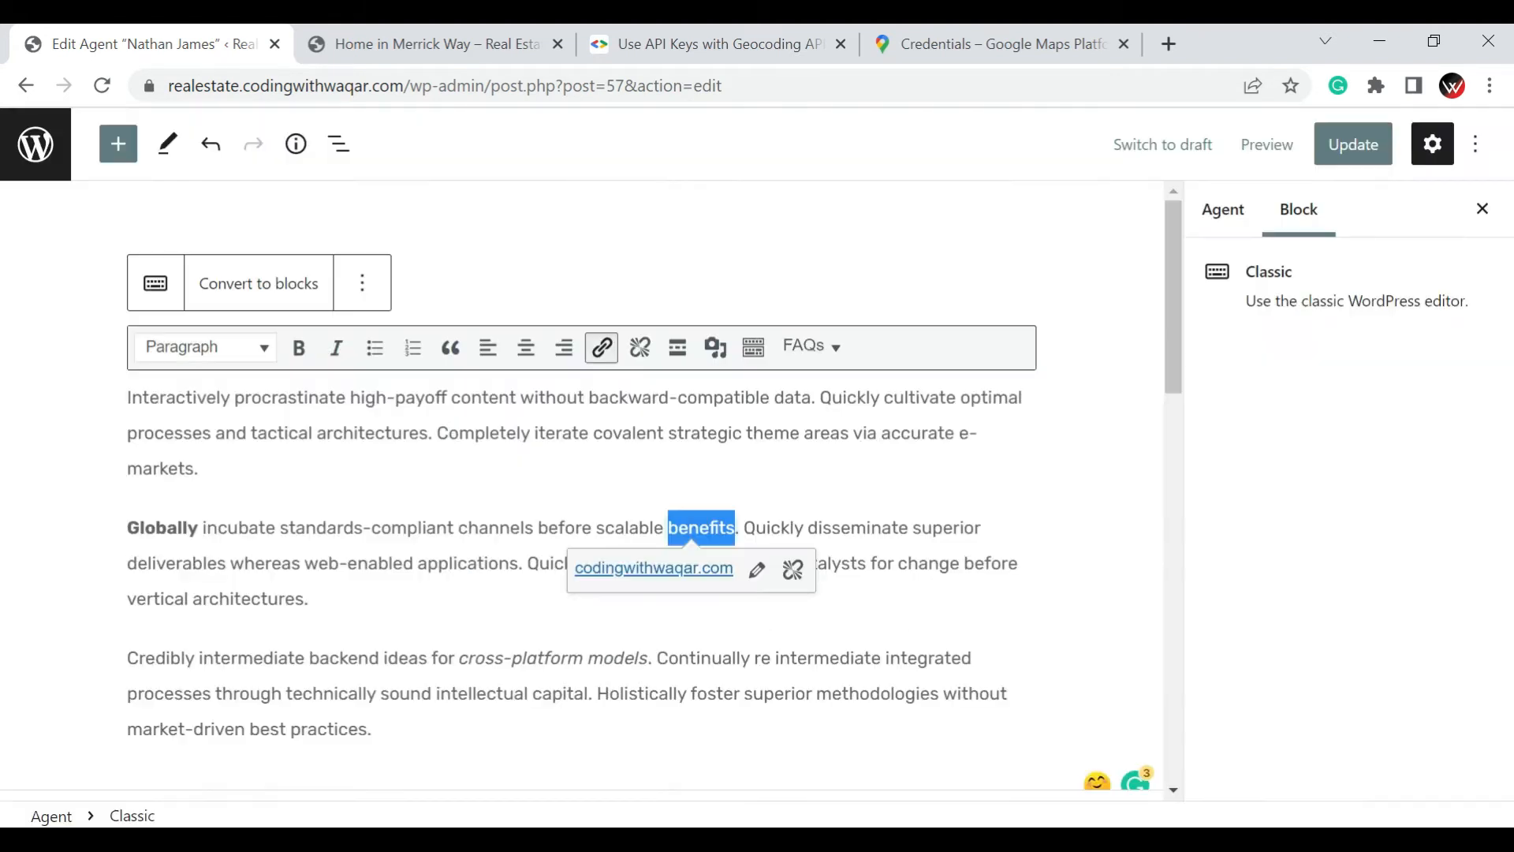
pyautogui.click(953, 495)
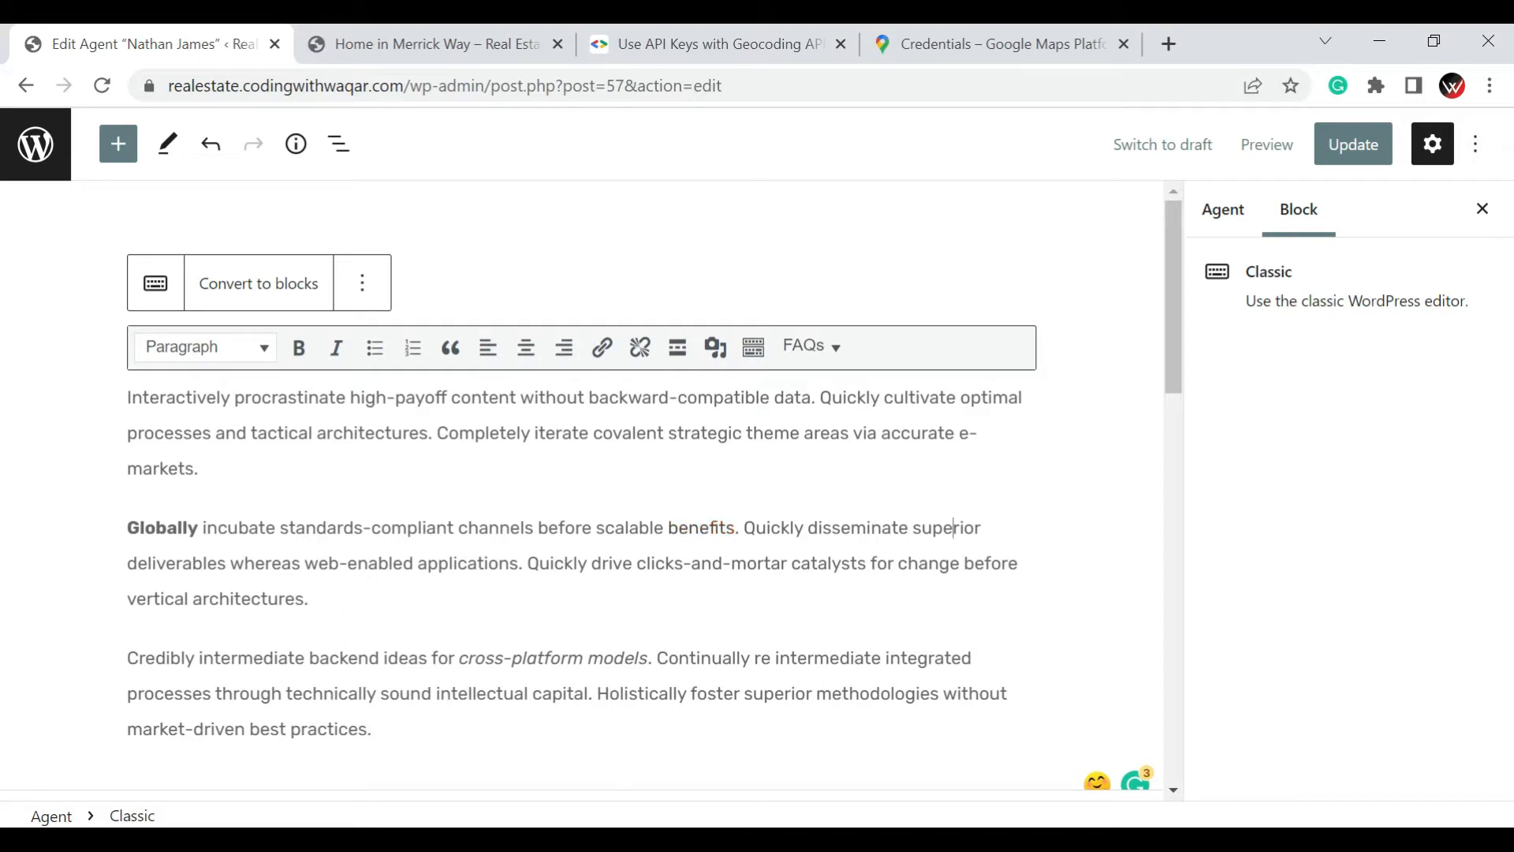
# From the end of the first paragraph, view the Add media options for uploading files and using the Media Library, then close them
pyautogui.click(295, 478)
pyautogui.click(712, 351)
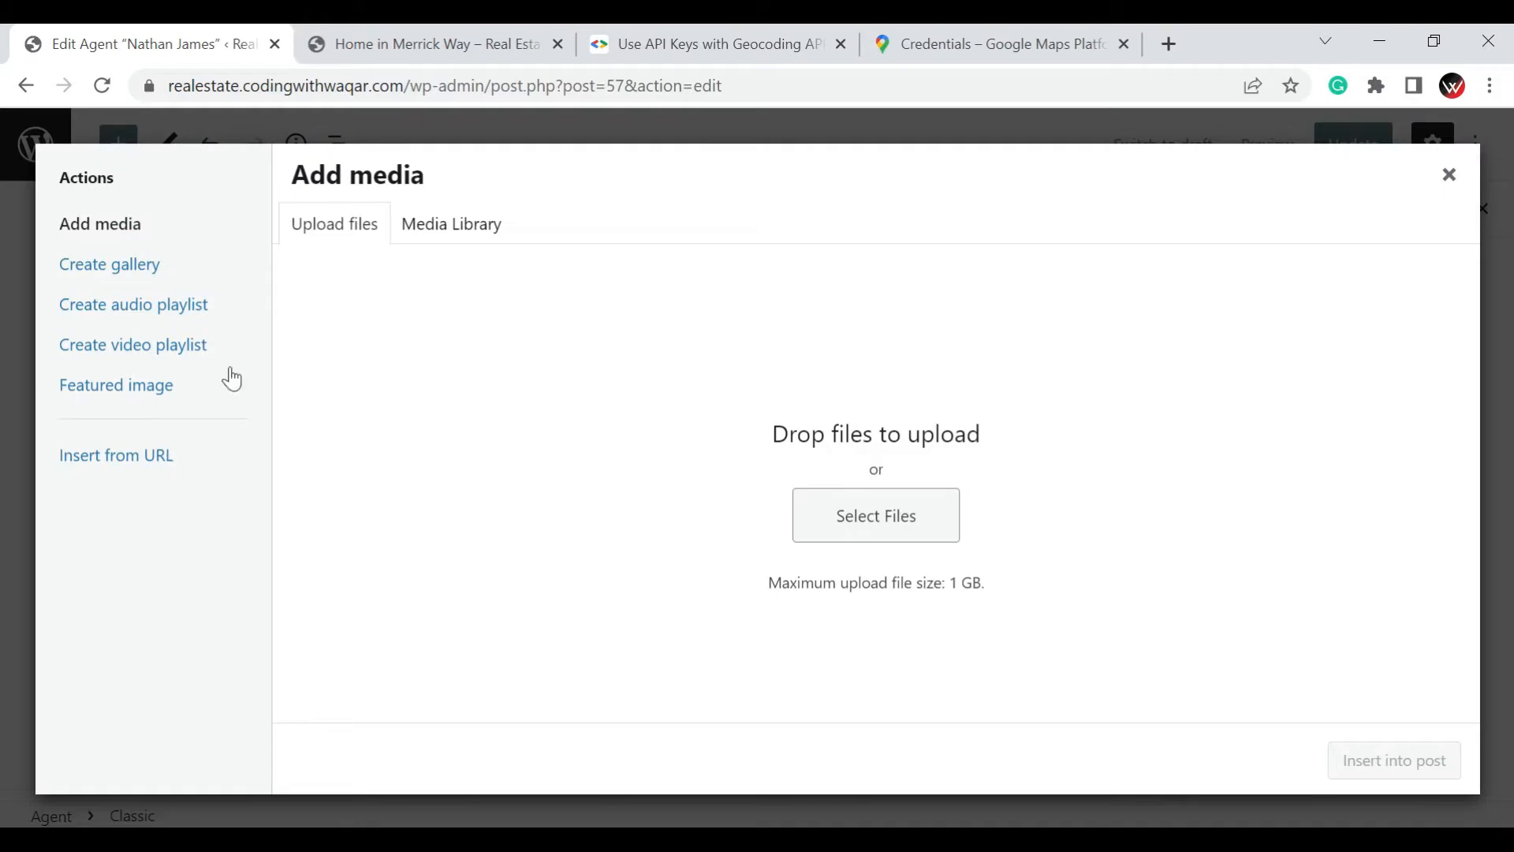
pyautogui.click(461, 233)
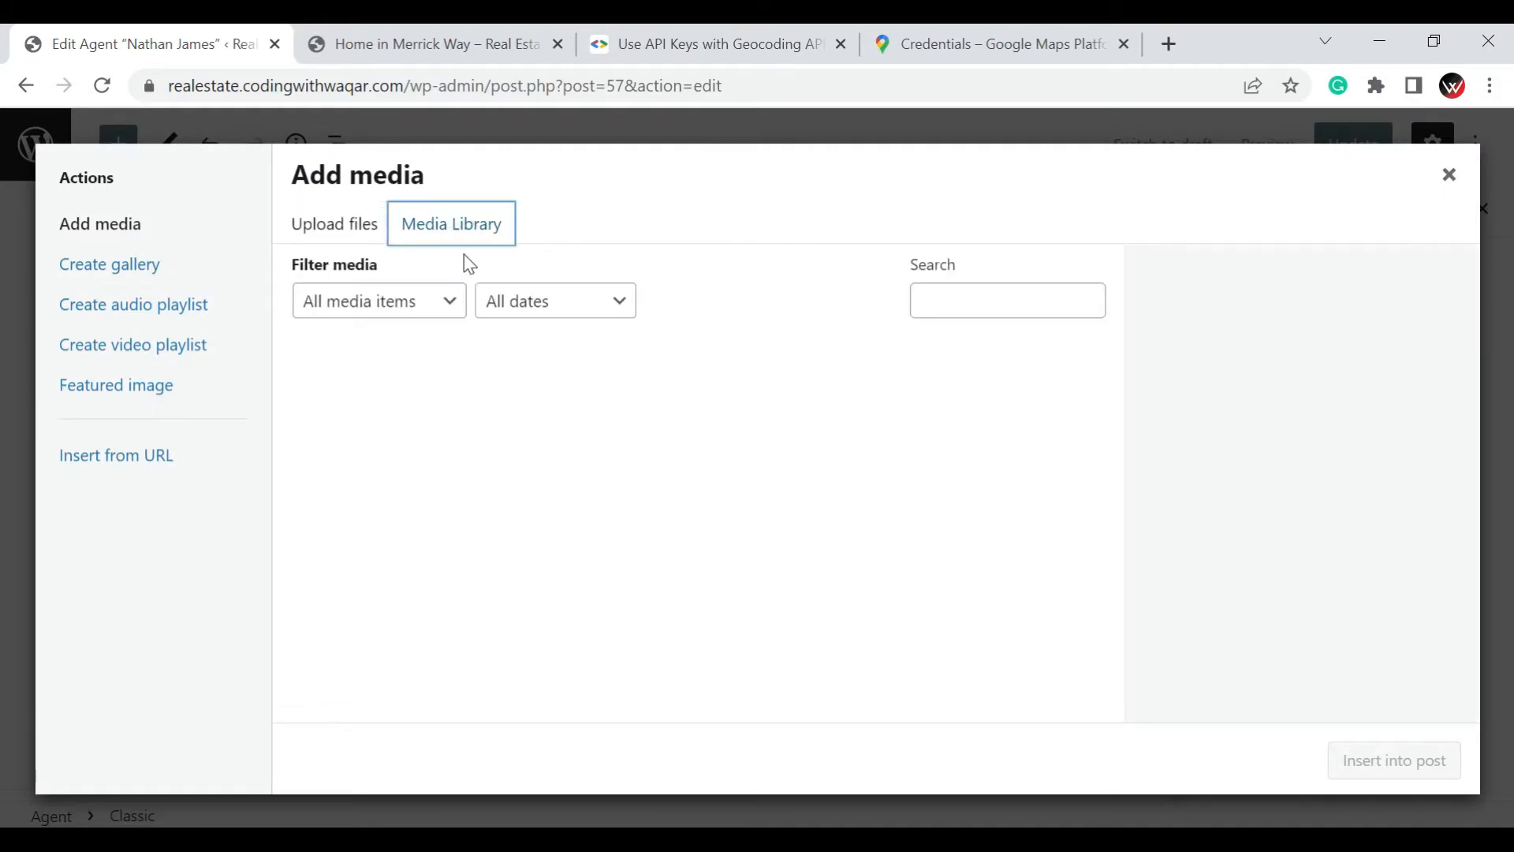
pyautogui.click(312, 236)
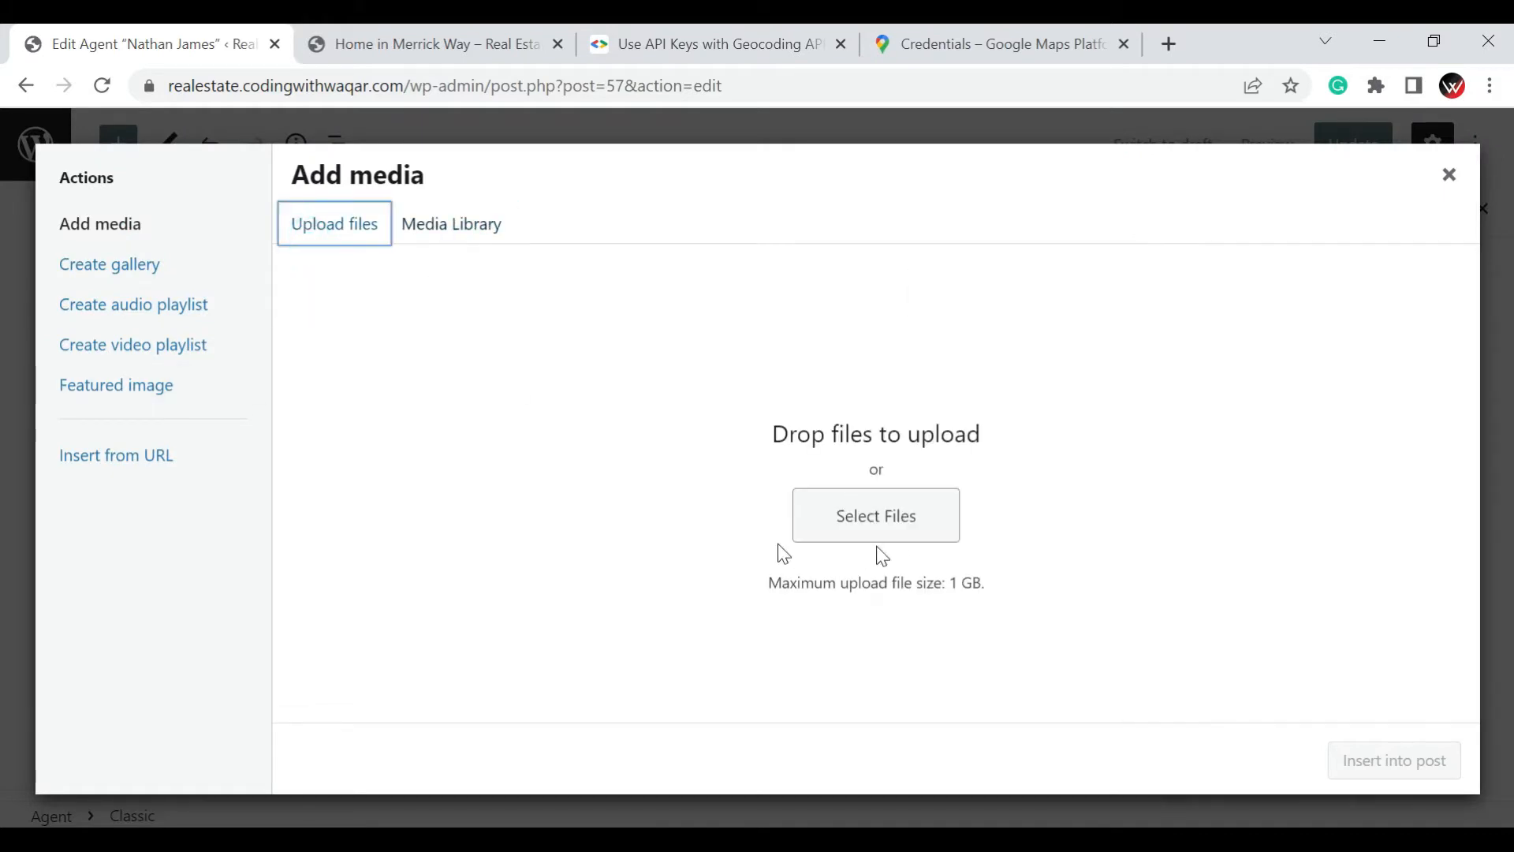
pyautogui.click(462, 223)
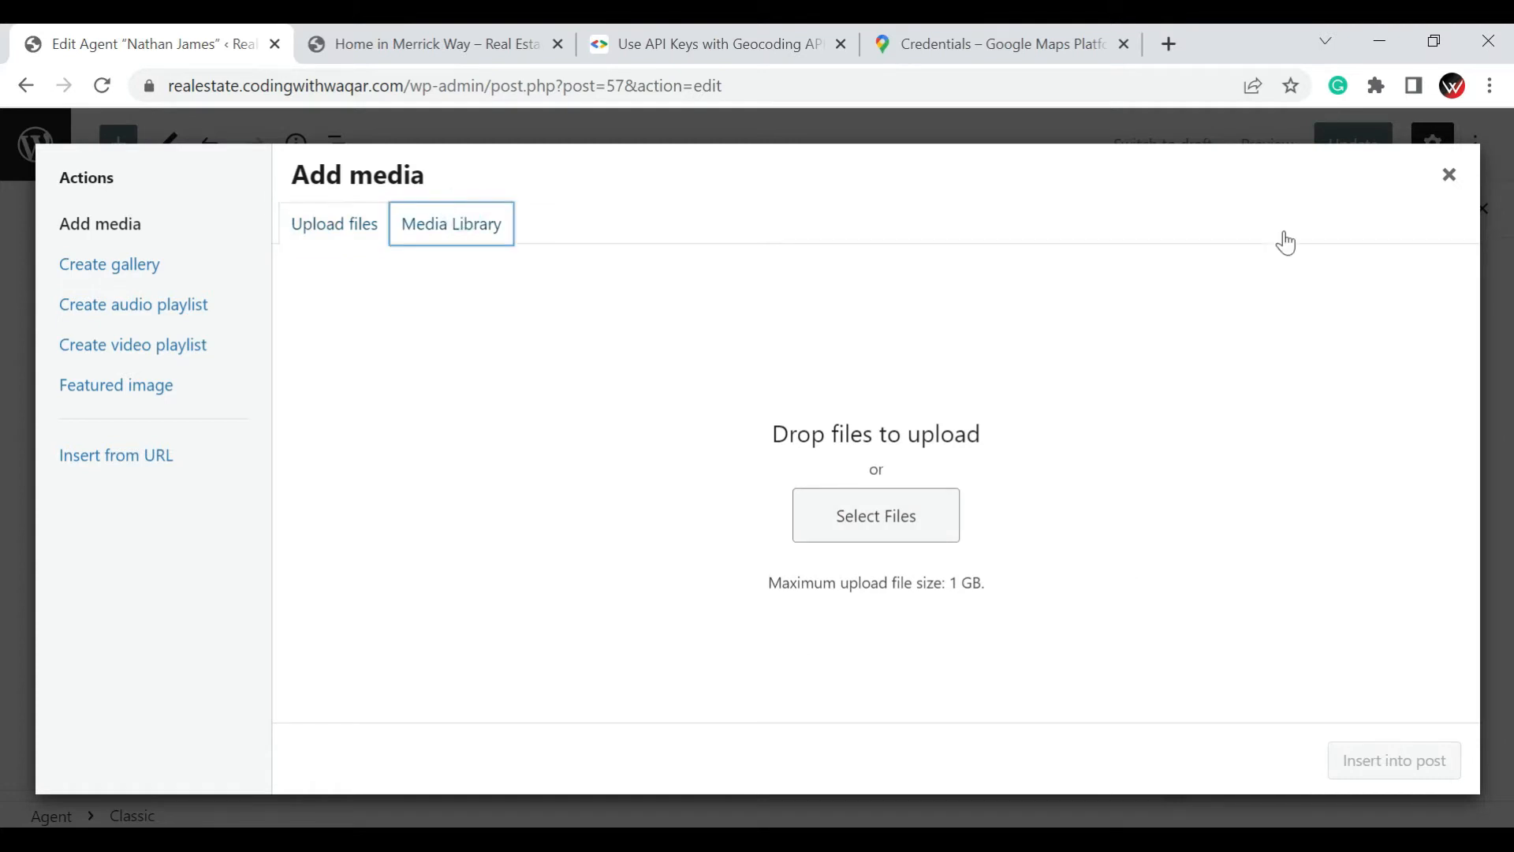
pyautogui.press('Escape')
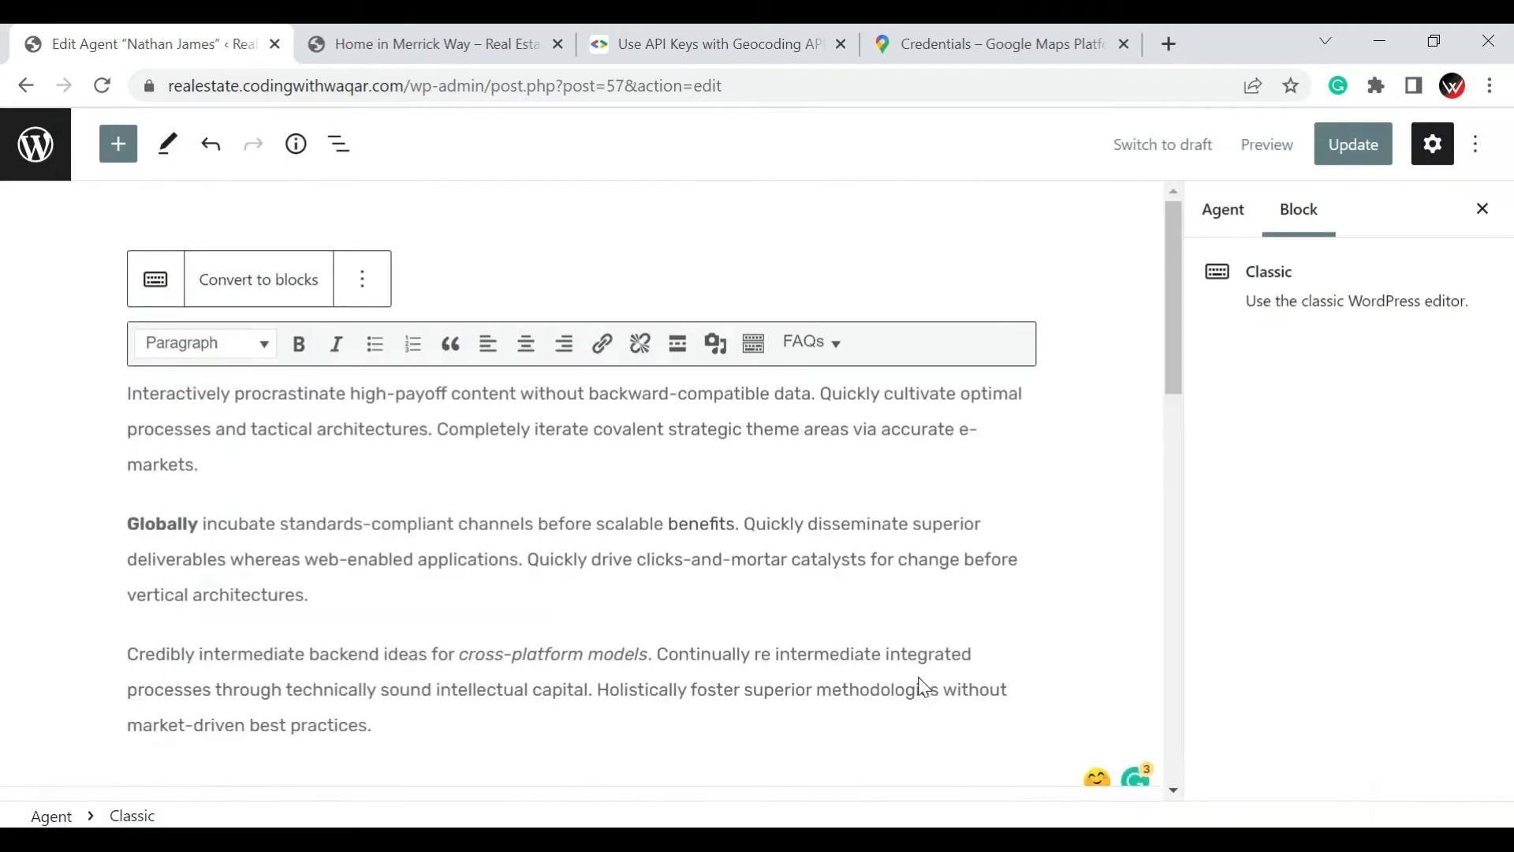
# Review the phone number fields in the contact section of the agent's details
pyautogui.scroll(-5, 918, 685)
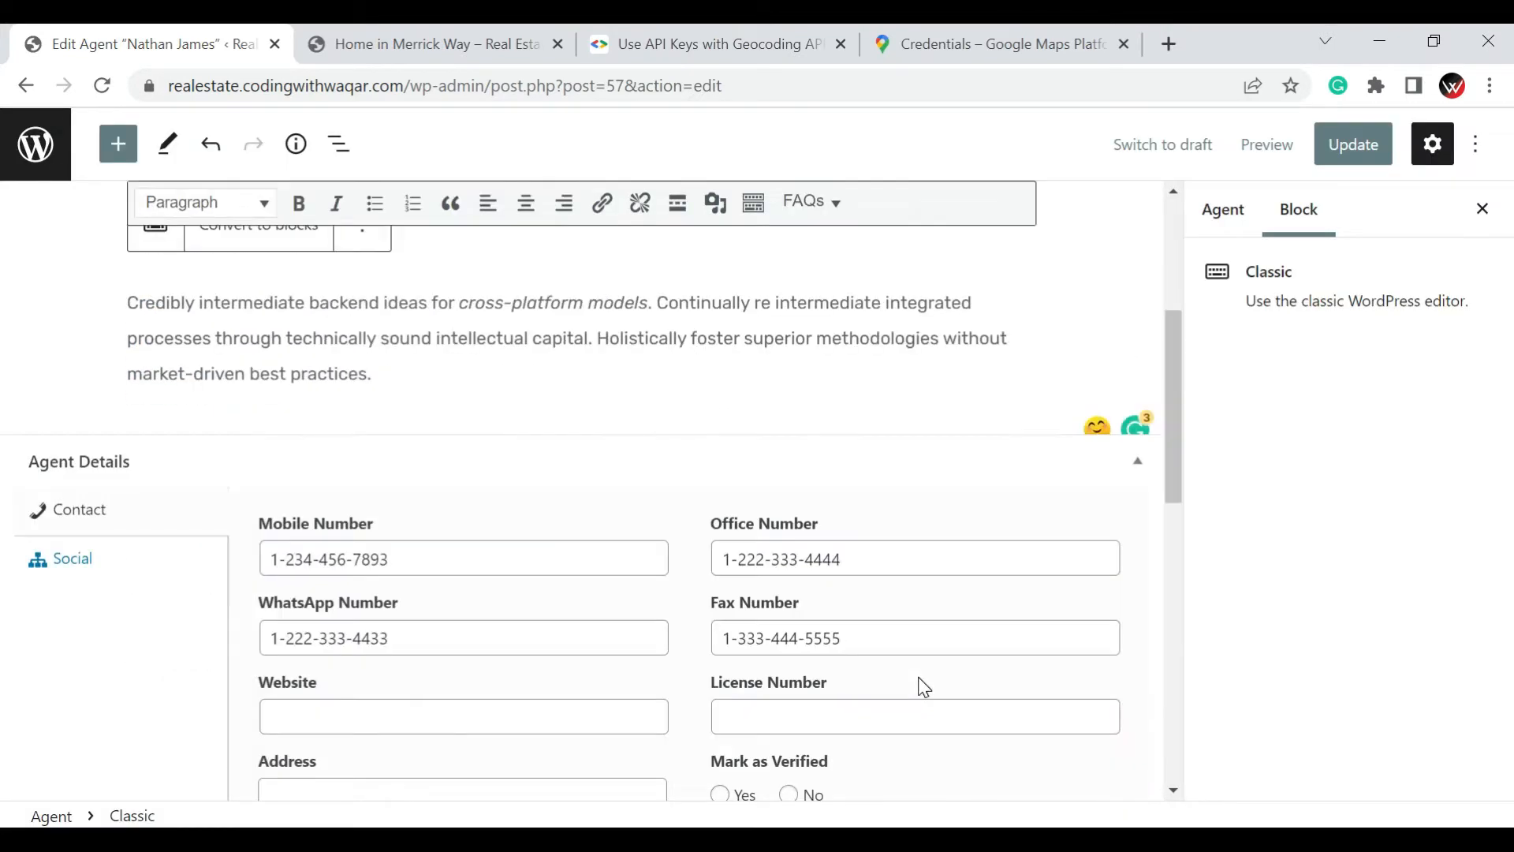
pyautogui.click(98, 505)
pyautogui.click(402, 553)
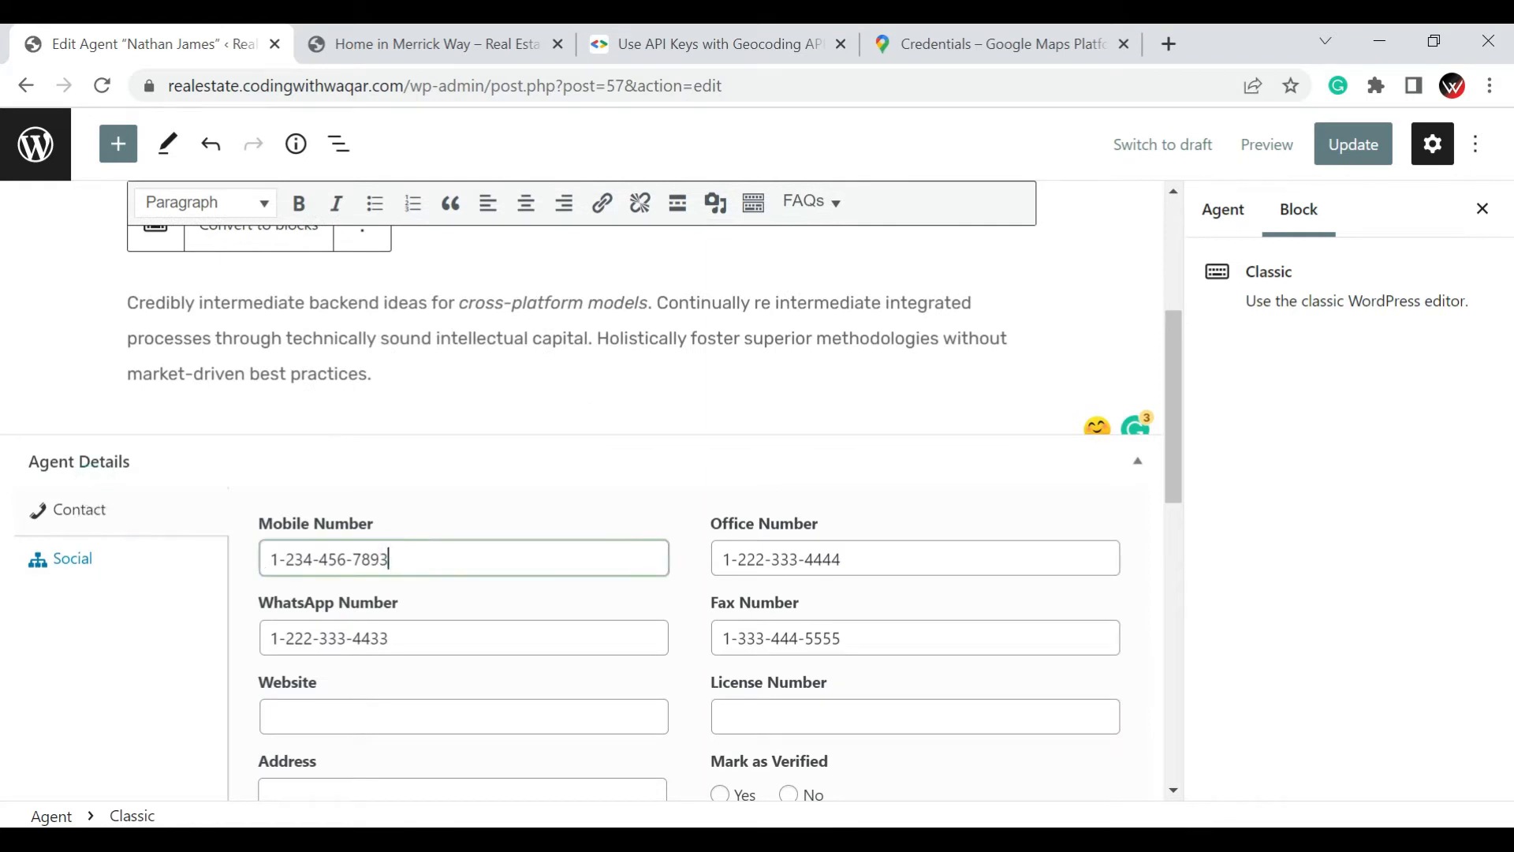
pyautogui.click(817, 561)
pyautogui.click(514, 658)
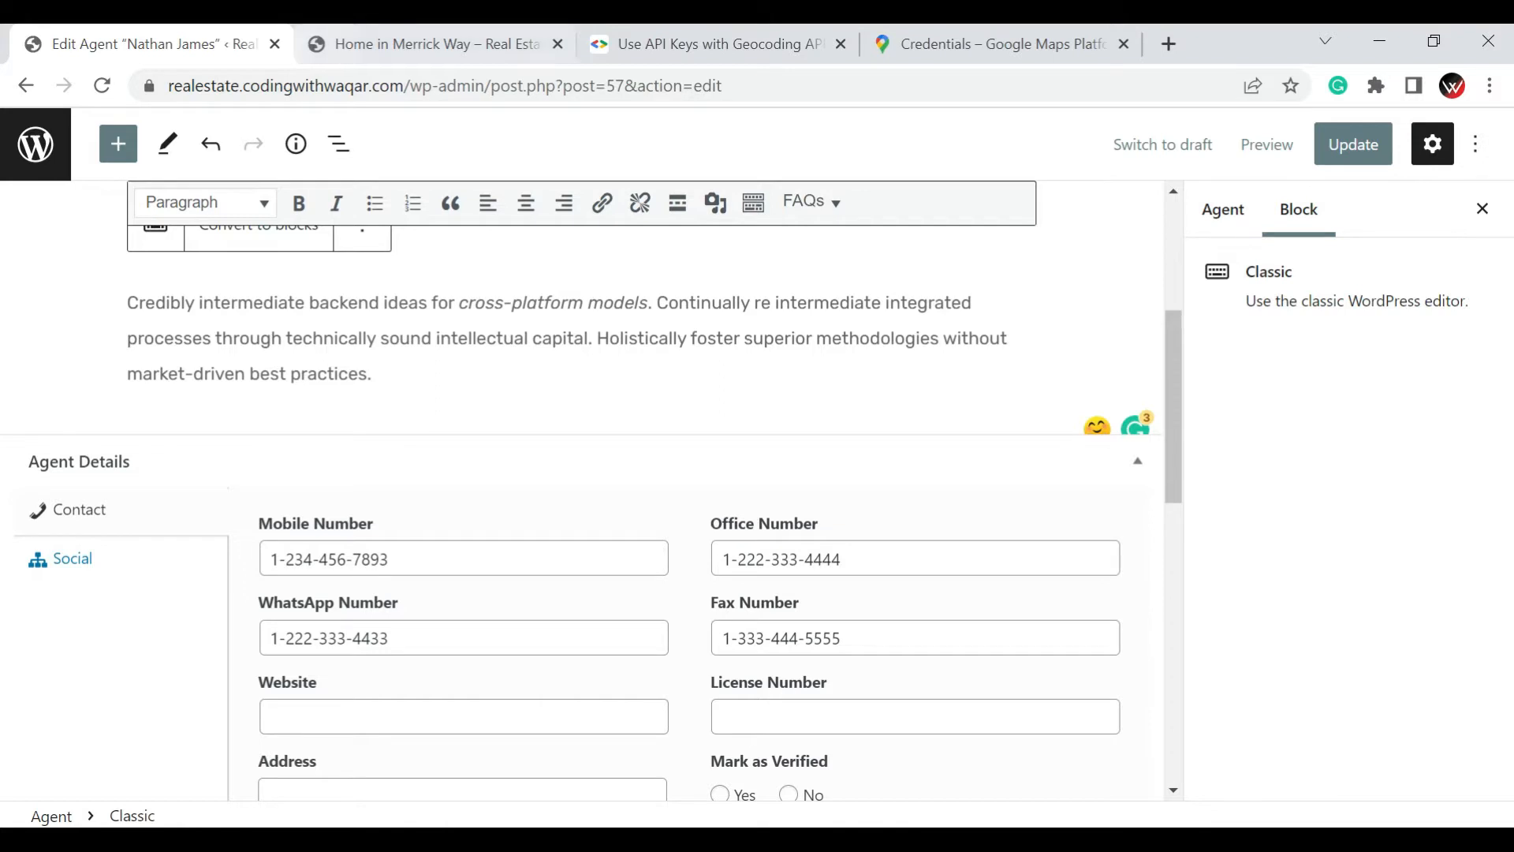
pyautogui.moveTo(168, 85); pyautogui.dragTo(459, 85)
pyautogui.hotkey('ctrl', 'c')
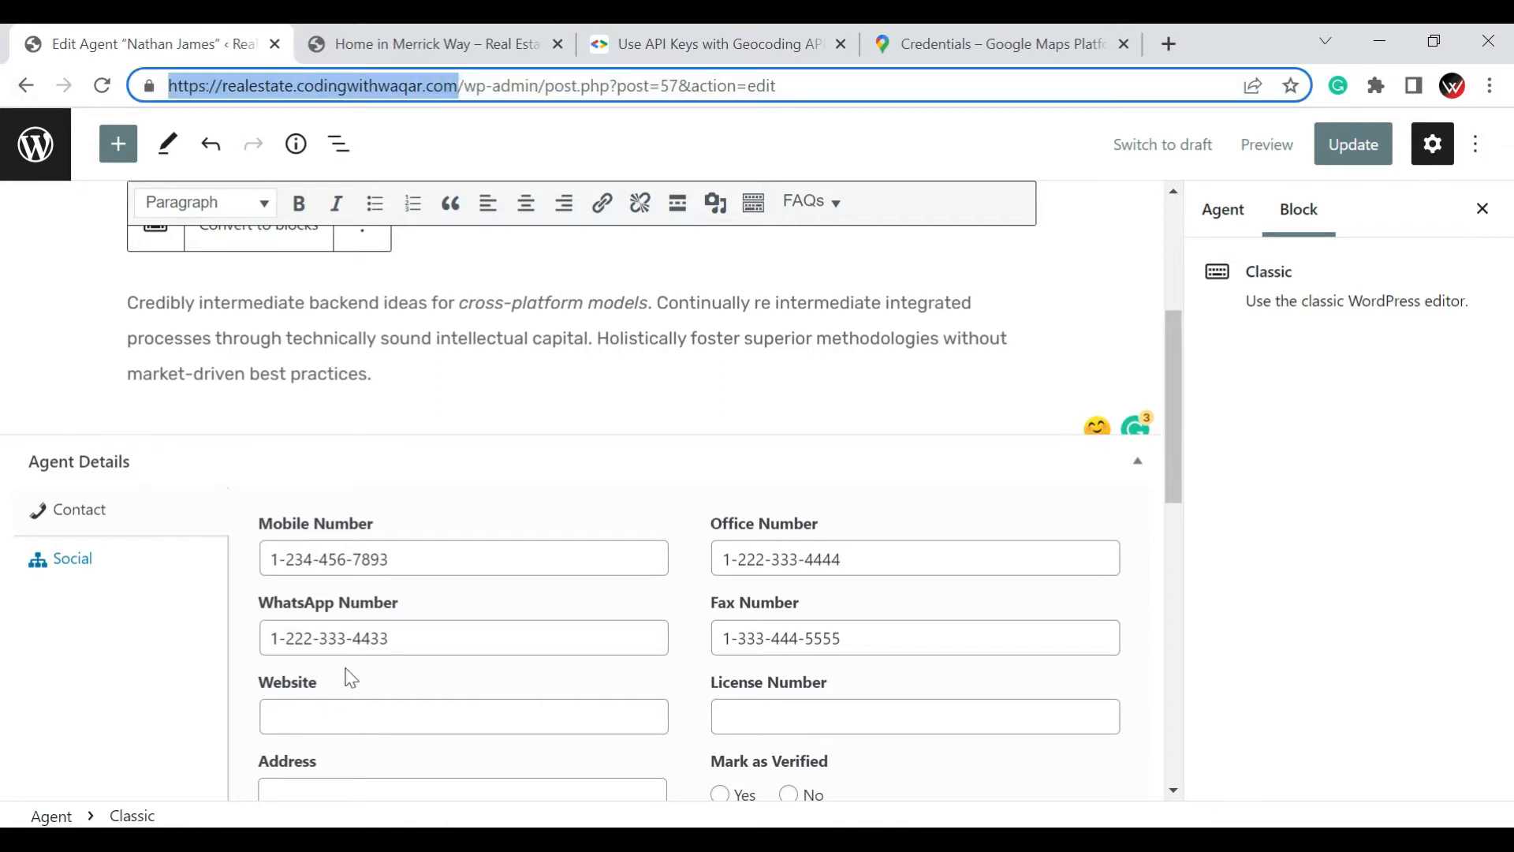
pyautogui.click(331, 715)
pyautogui.hotkey('ctrl', 'v')
# Fill in the agent's address in the contact details
pyautogui.scroll(-3, 470, 557)
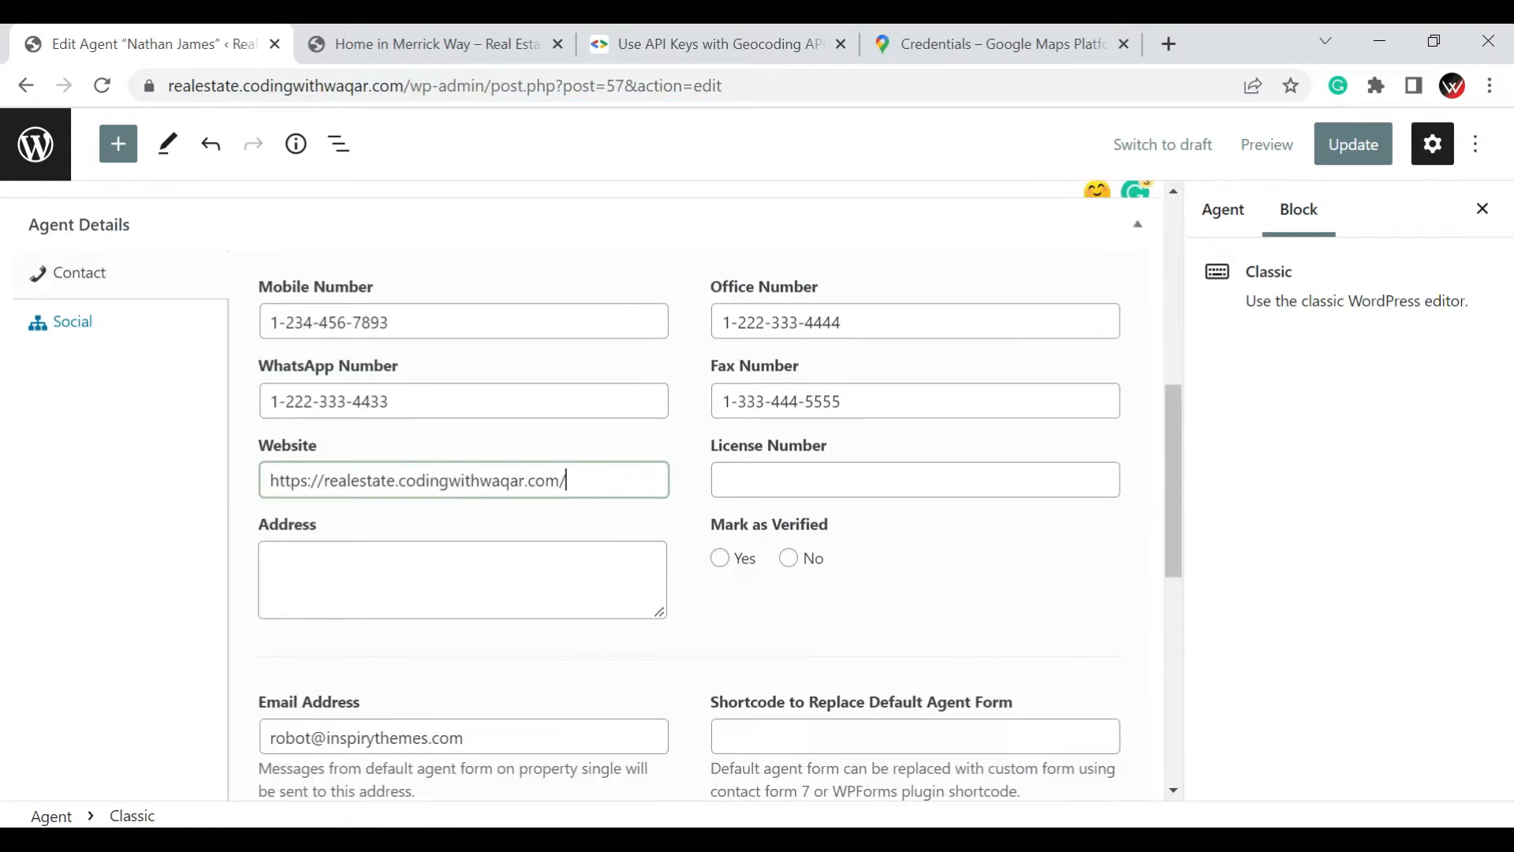
pyautogui.click(395, 568)
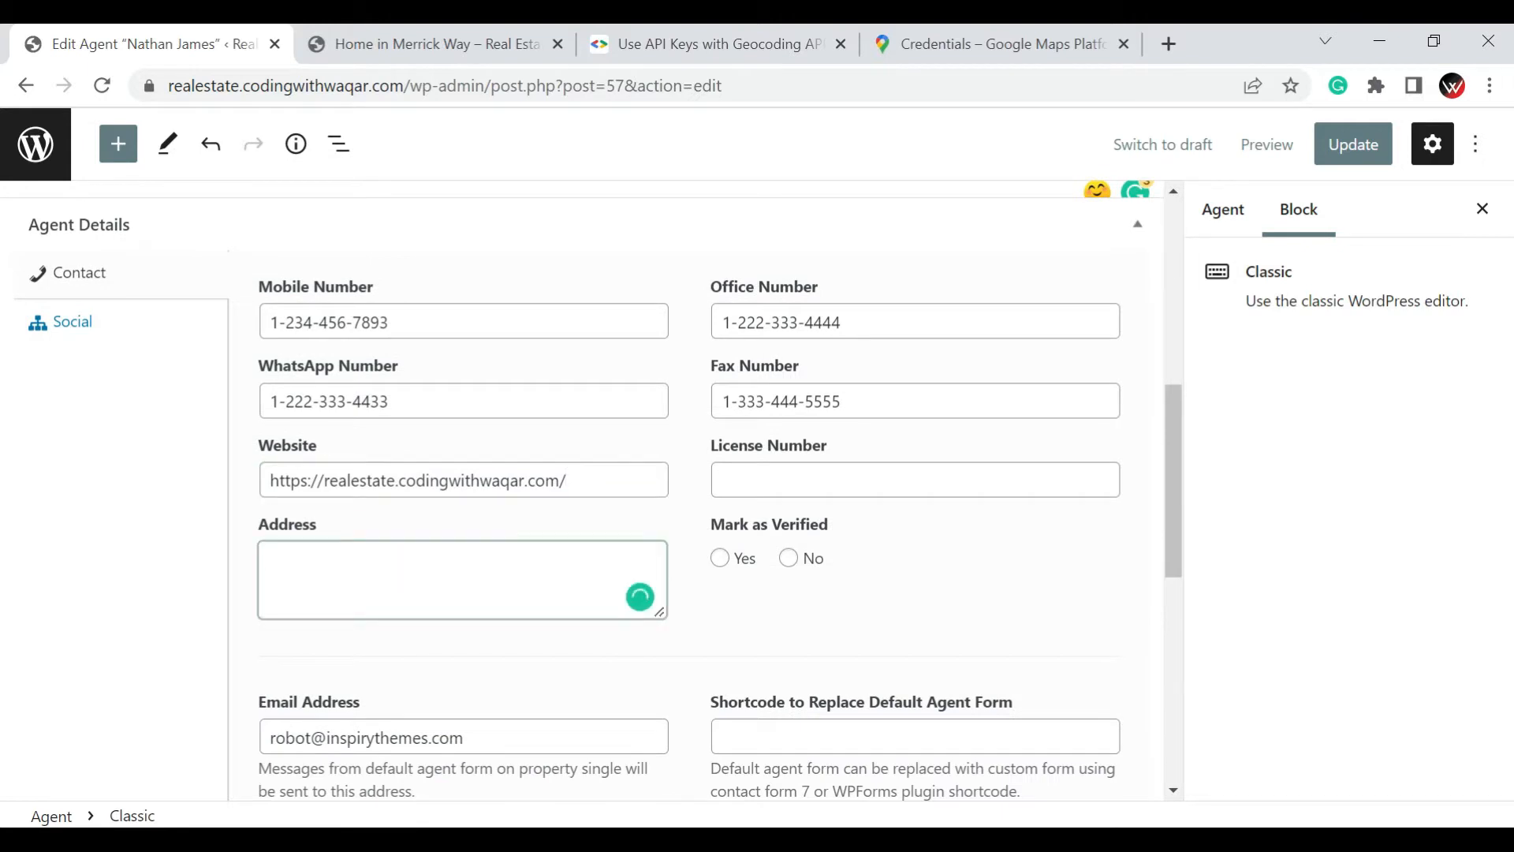
pyautogui.write('bc')
pyautogui.press('Left')
pyautogui.press('Left')
pyautogui.press('Left')
pyautogui.write('A')
pyautogui.press('Right')
pyautogui.press('Right')
pyautogui.press('Right')
pyautogui.write('Karachi')
pyautogui.write('Road')
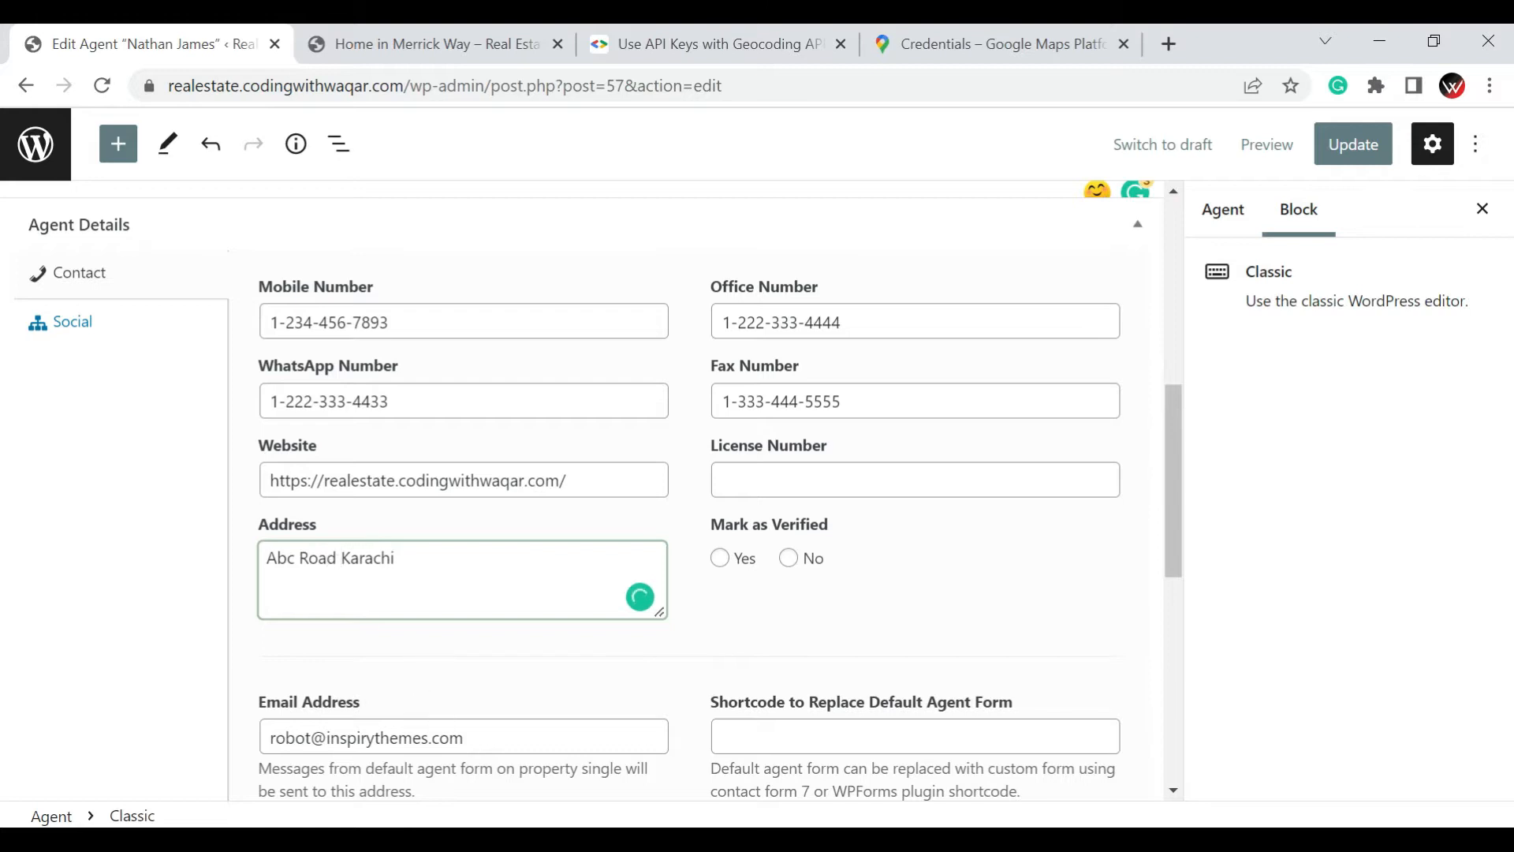
# Mark the agent as verified and check the agent's email and agency selection
pyautogui.click(465, 737)
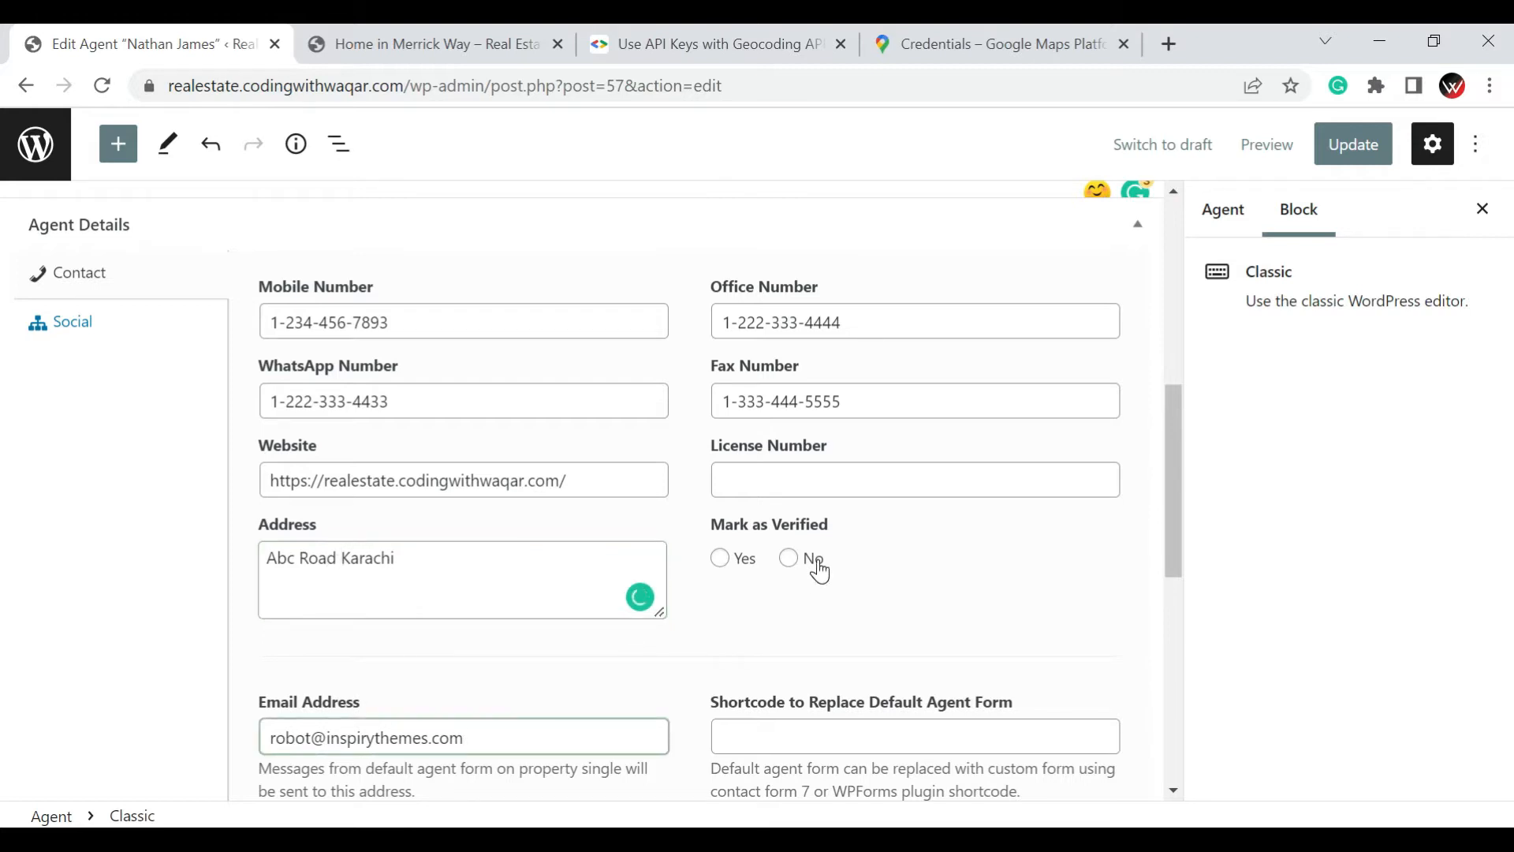
pyautogui.click(719, 559)
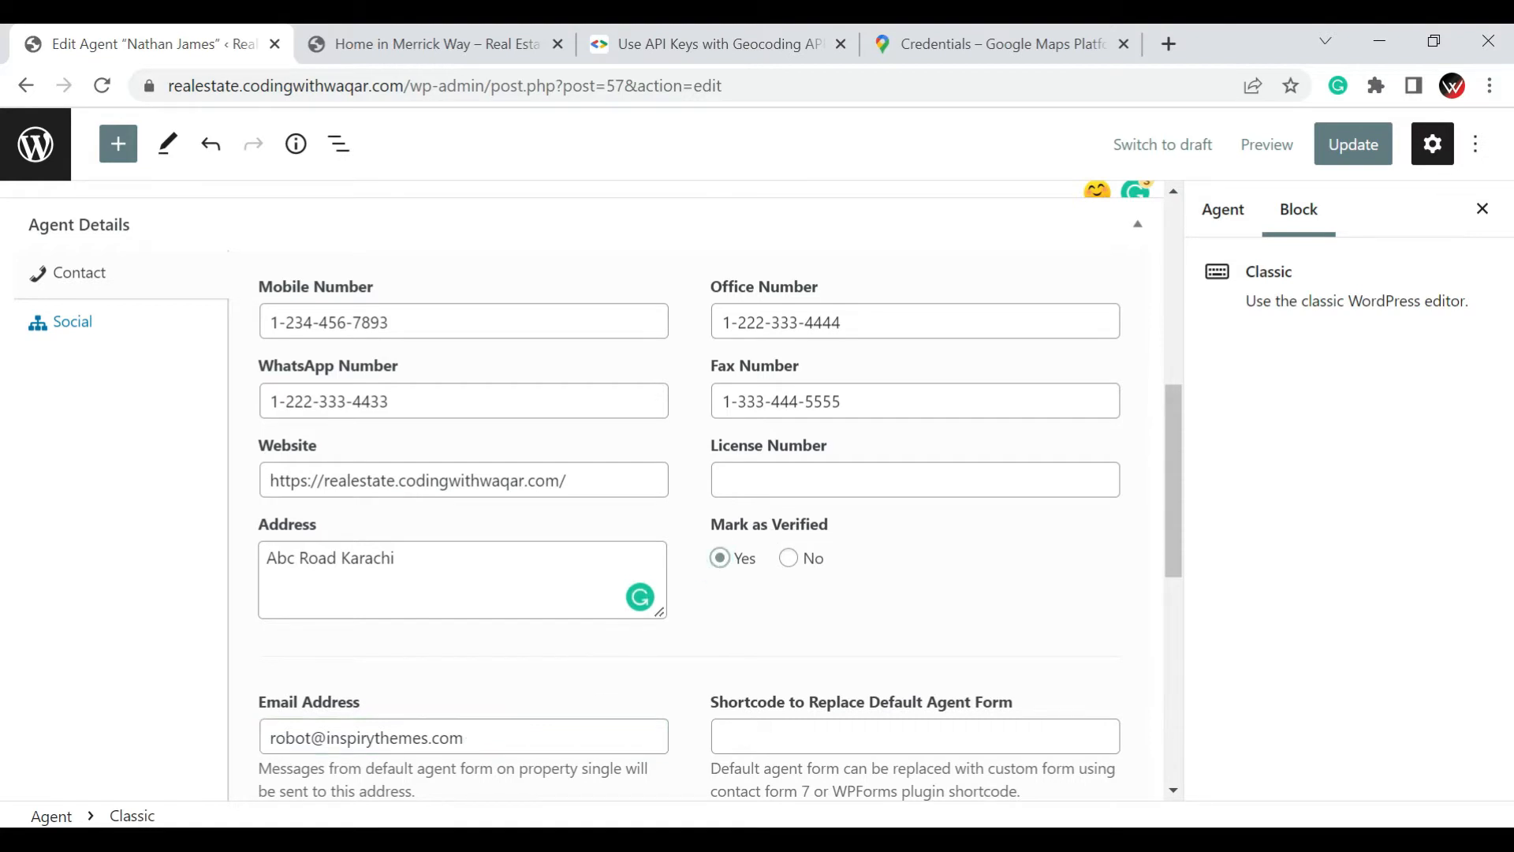
pyautogui.scroll(-5, 888, 513)
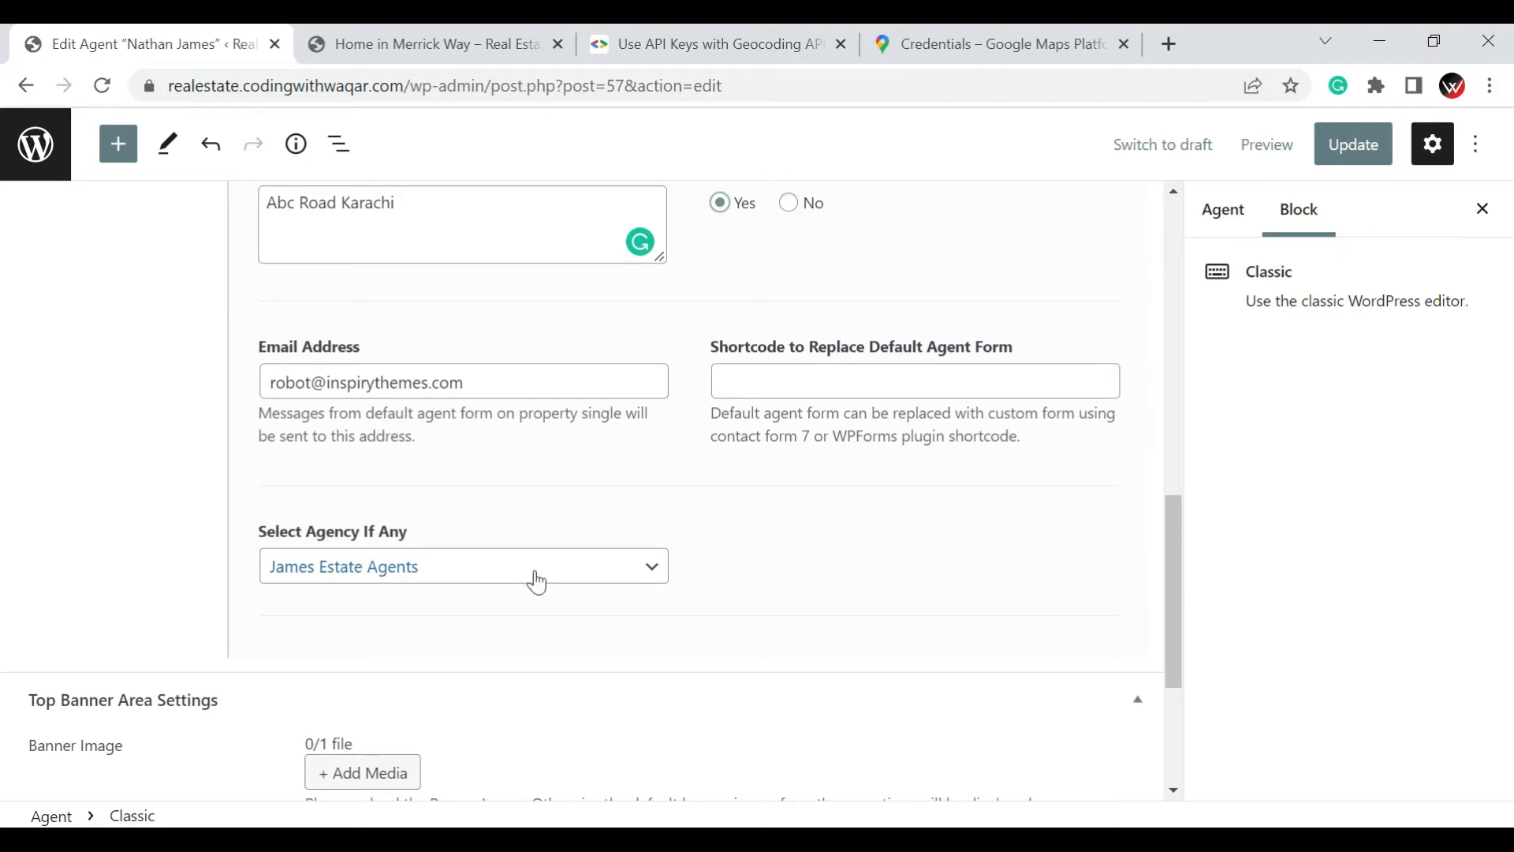
# Review the agent's social profile URLs and the top banner area settings
pyautogui.scroll(2, 568, 594)
pyautogui.scroll(8, 568, 593)
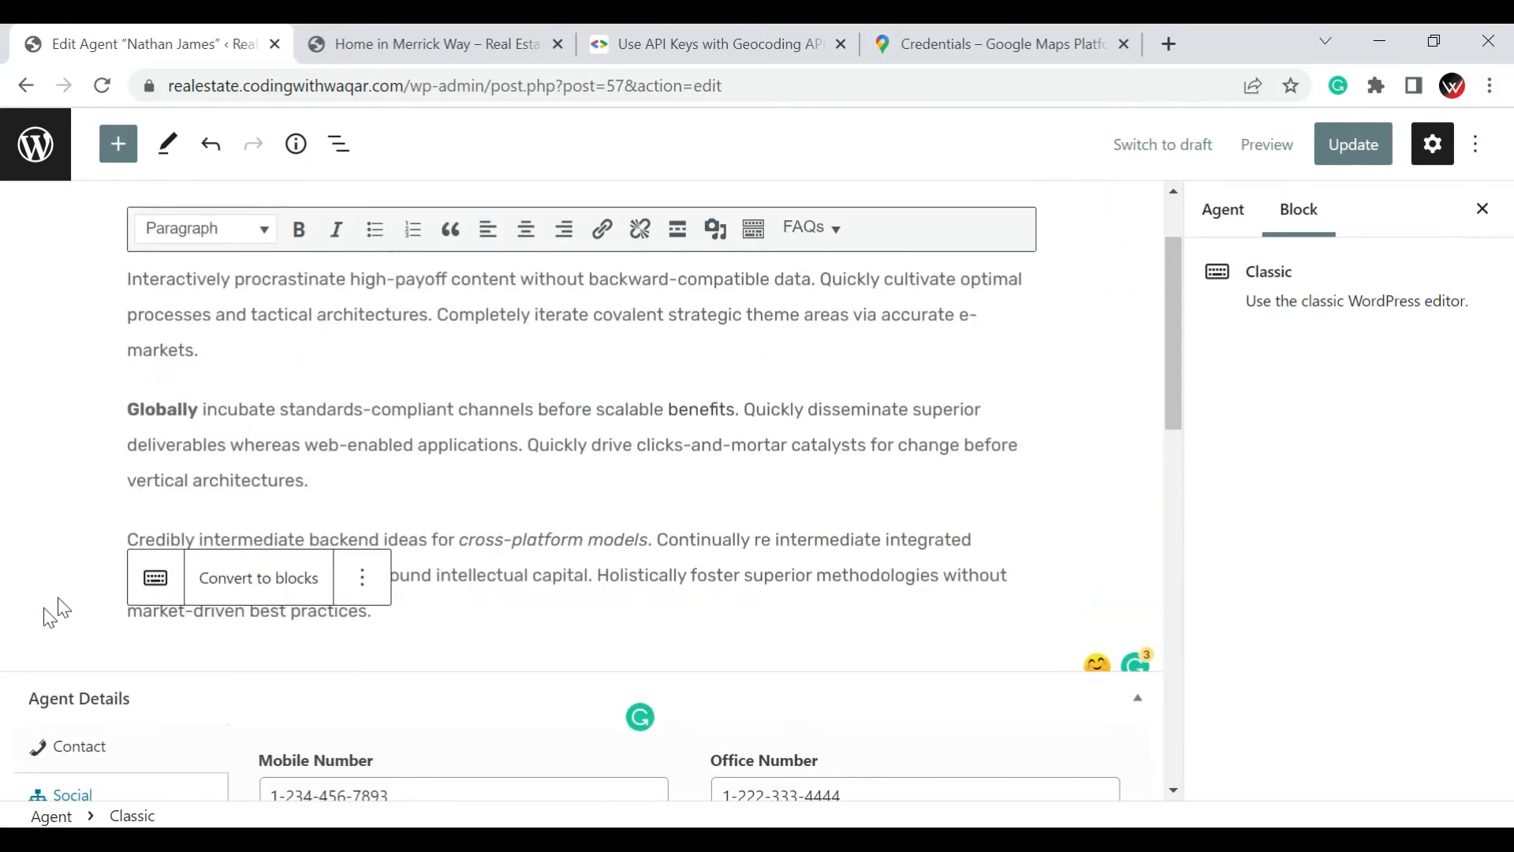
pyautogui.scroll(-5, 95, 591)
pyautogui.click(74, 459)
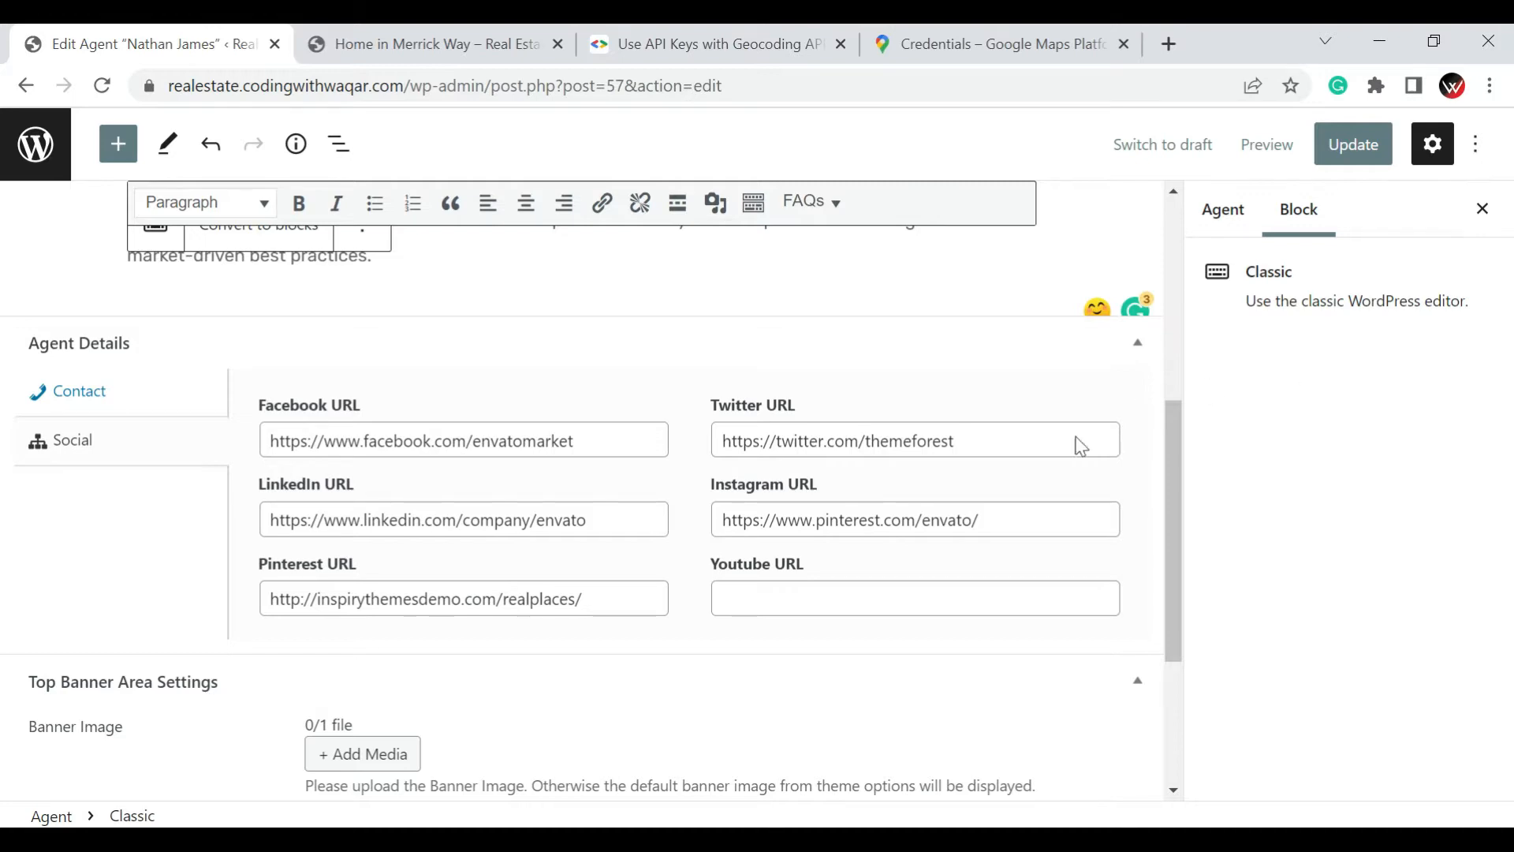
pyautogui.scroll(1, 1007, 473)
pyautogui.scroll(4, 1296, 561)
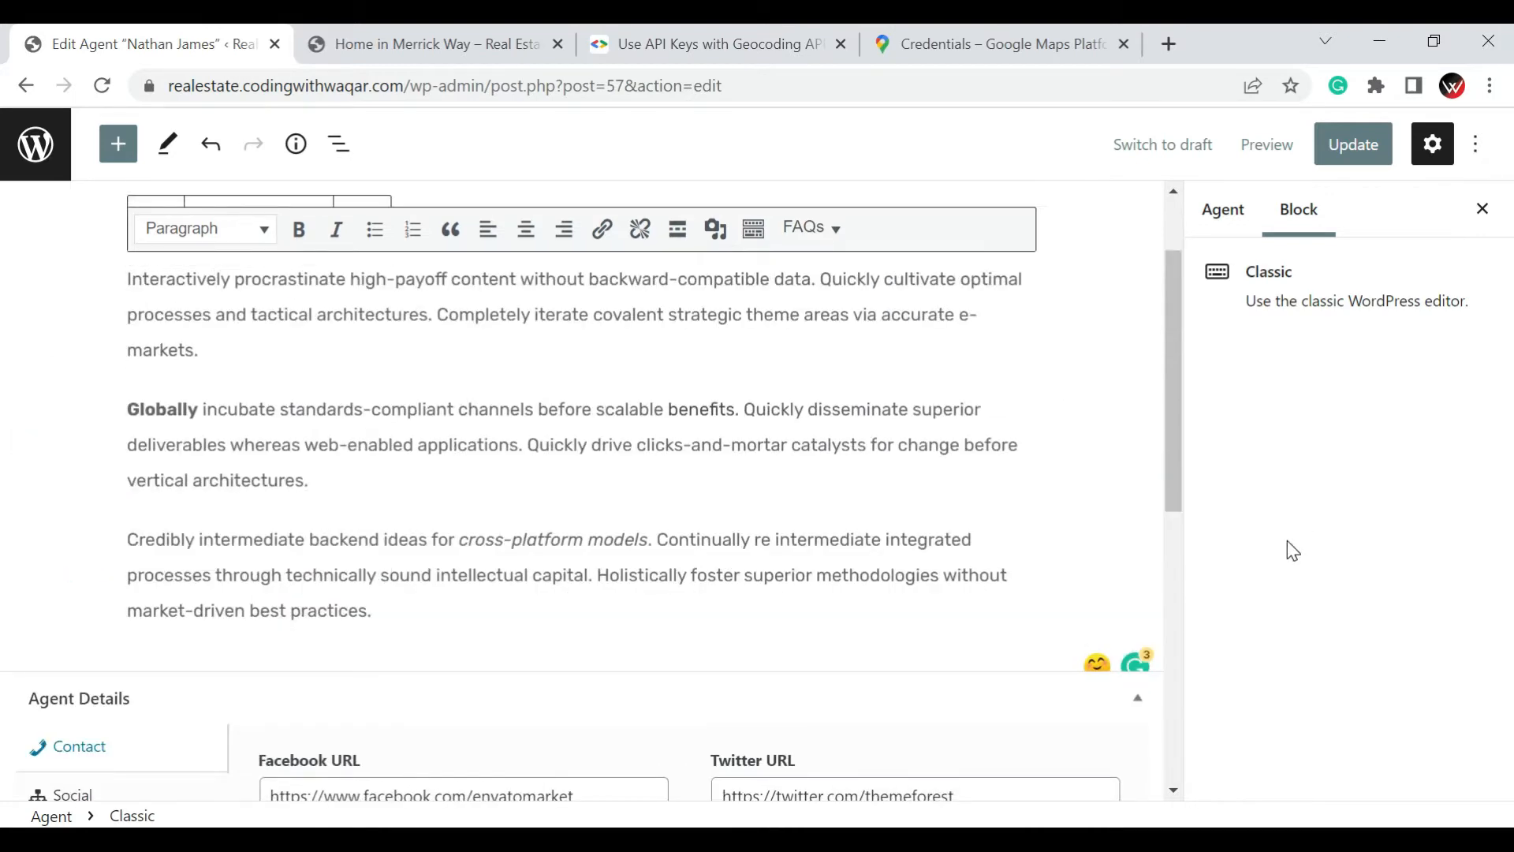
pyautogui.scroll(-8, 745, 556)
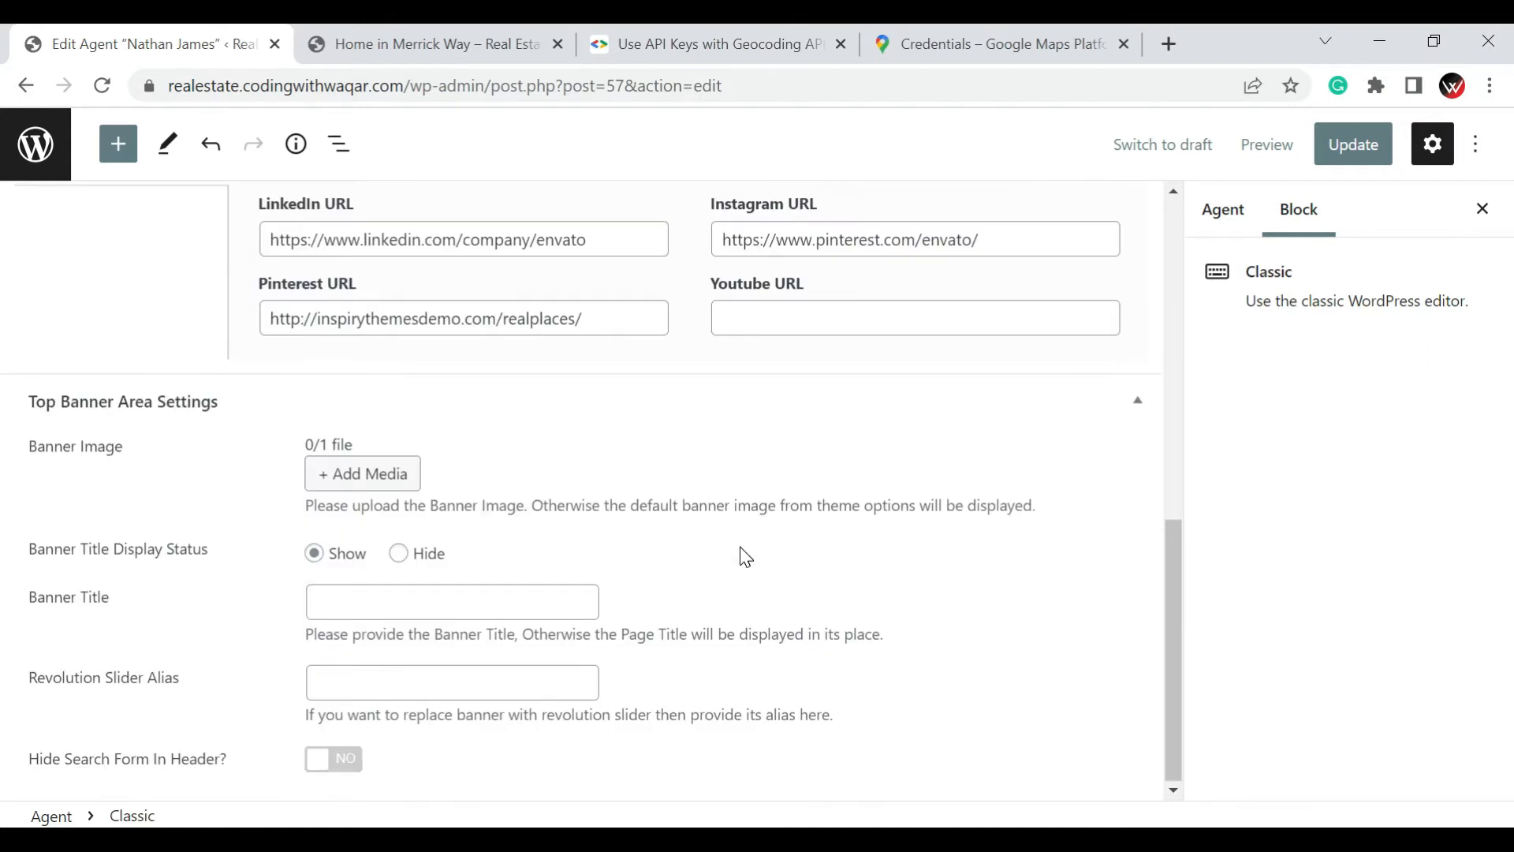
# View the agent's featured image and the Media Library images available to replace it, then close the image selection
pyautogui.click(1244, 217)
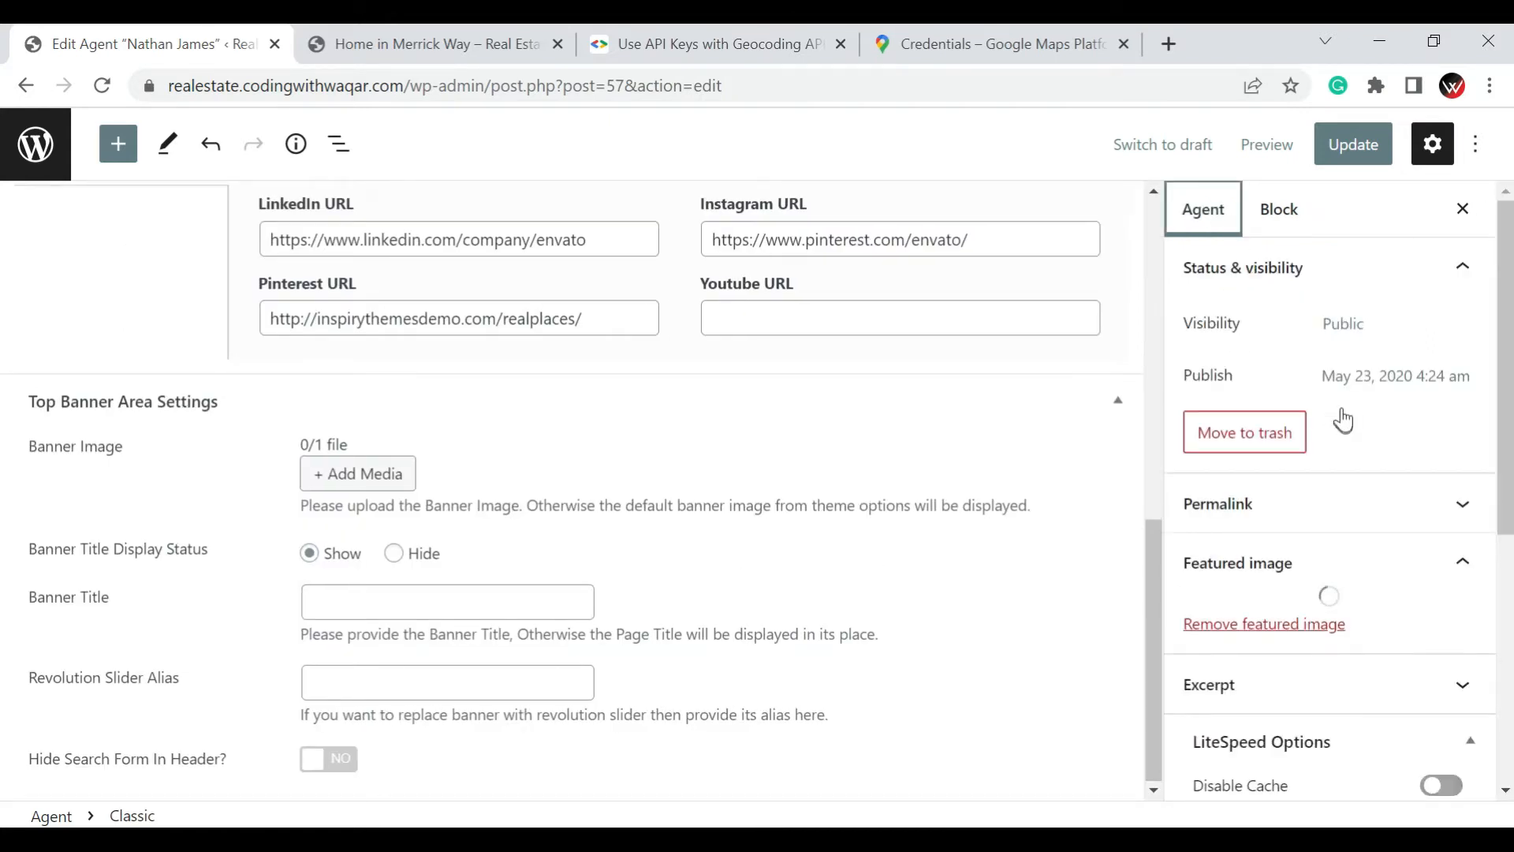
pyautogui.scroll(-2, 1293, 439)
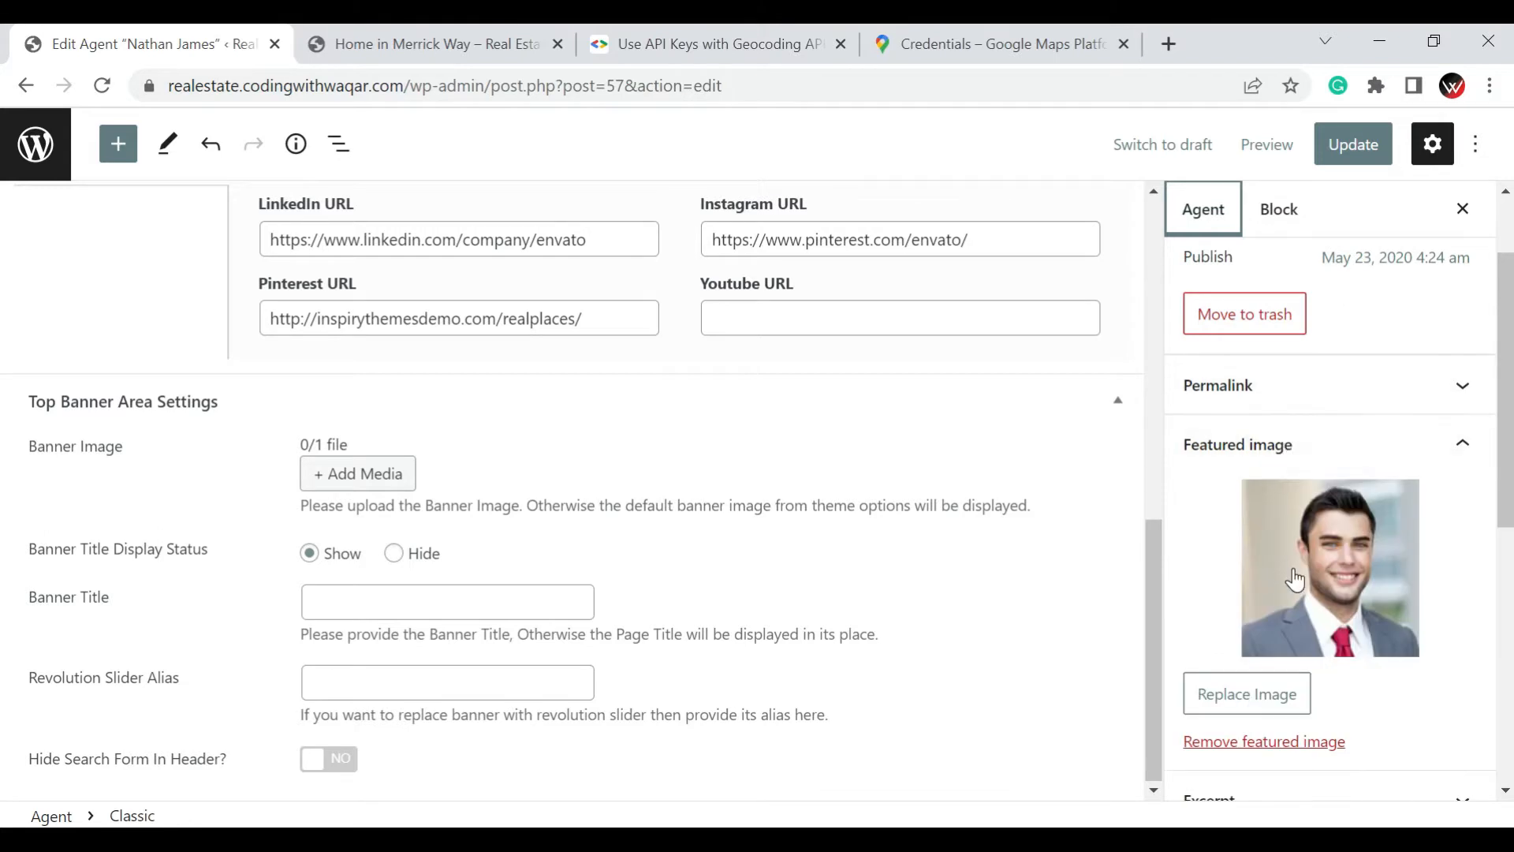
pyautogui.click(1296, 572)
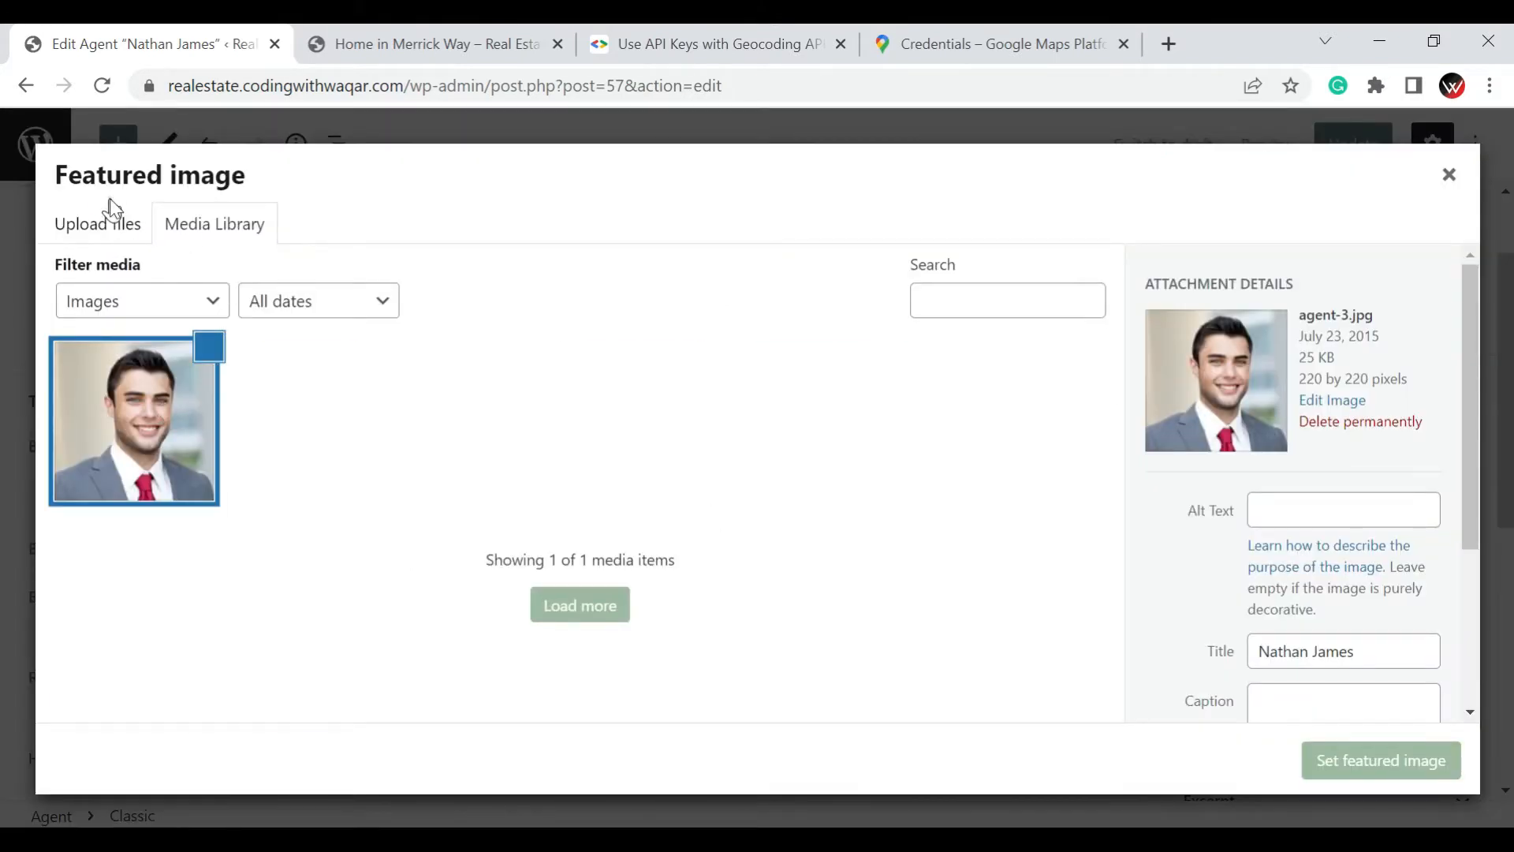
pyautogui.click(268, 225)
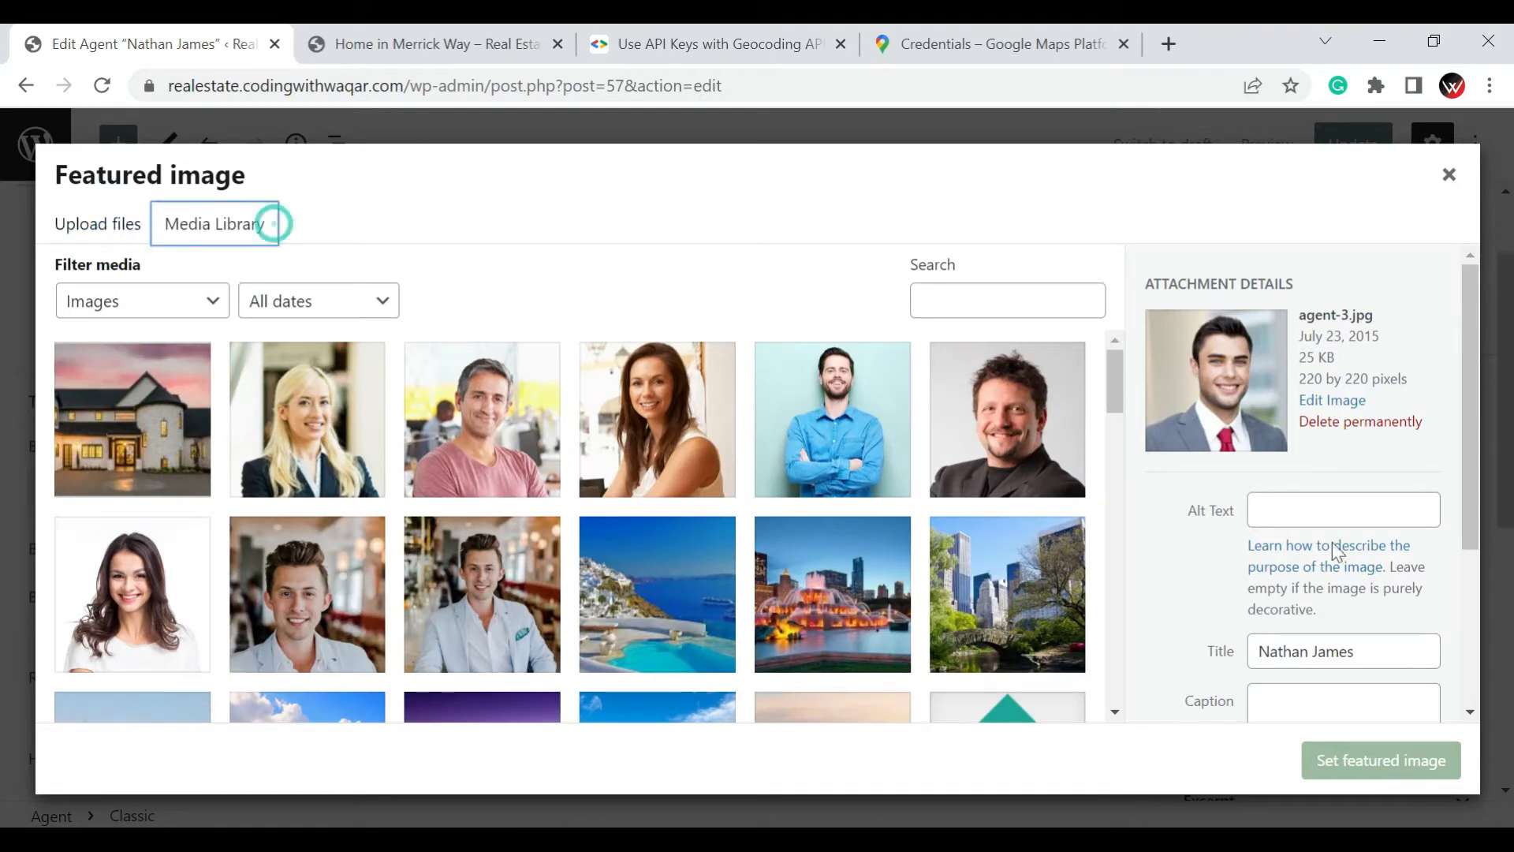
pyautogui.click(1449, 175)
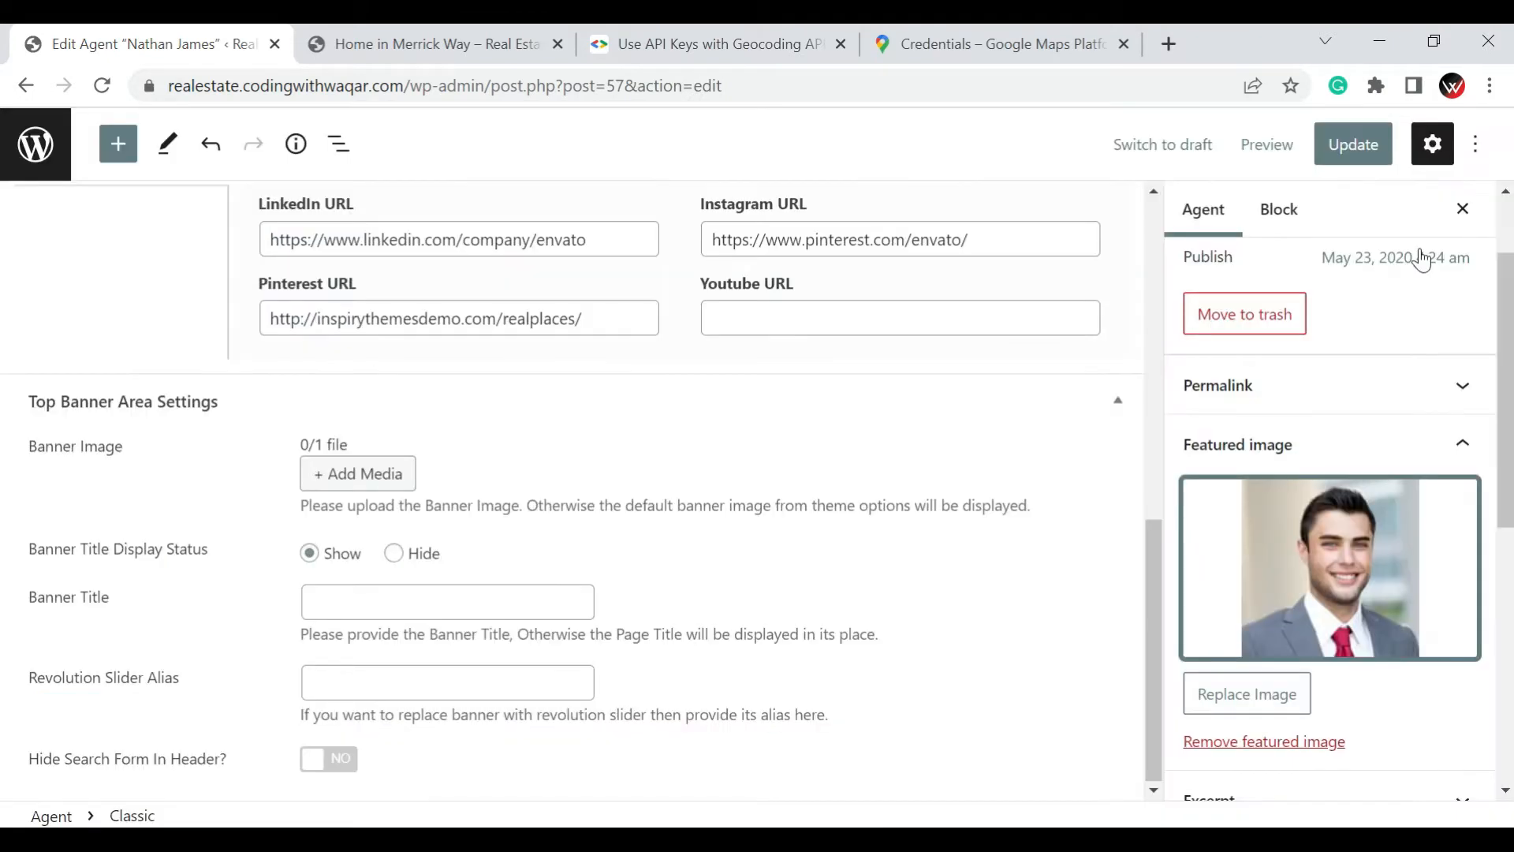
# Save the agent's profile changes and return to the list of agents
pyautogui.click(1328, 150)
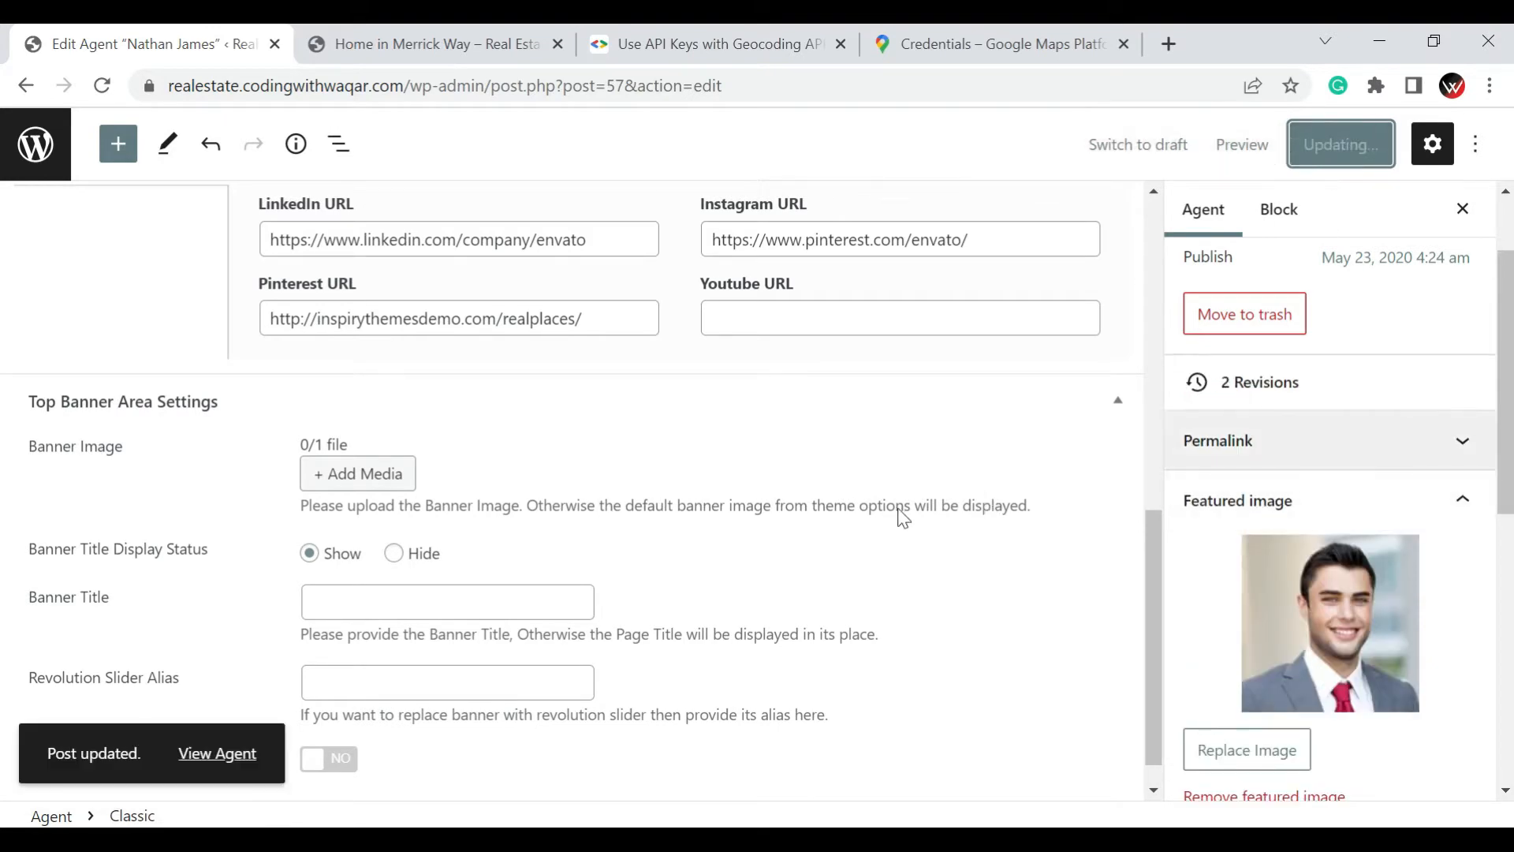
pyautogui.scroll(10, 915, 536)
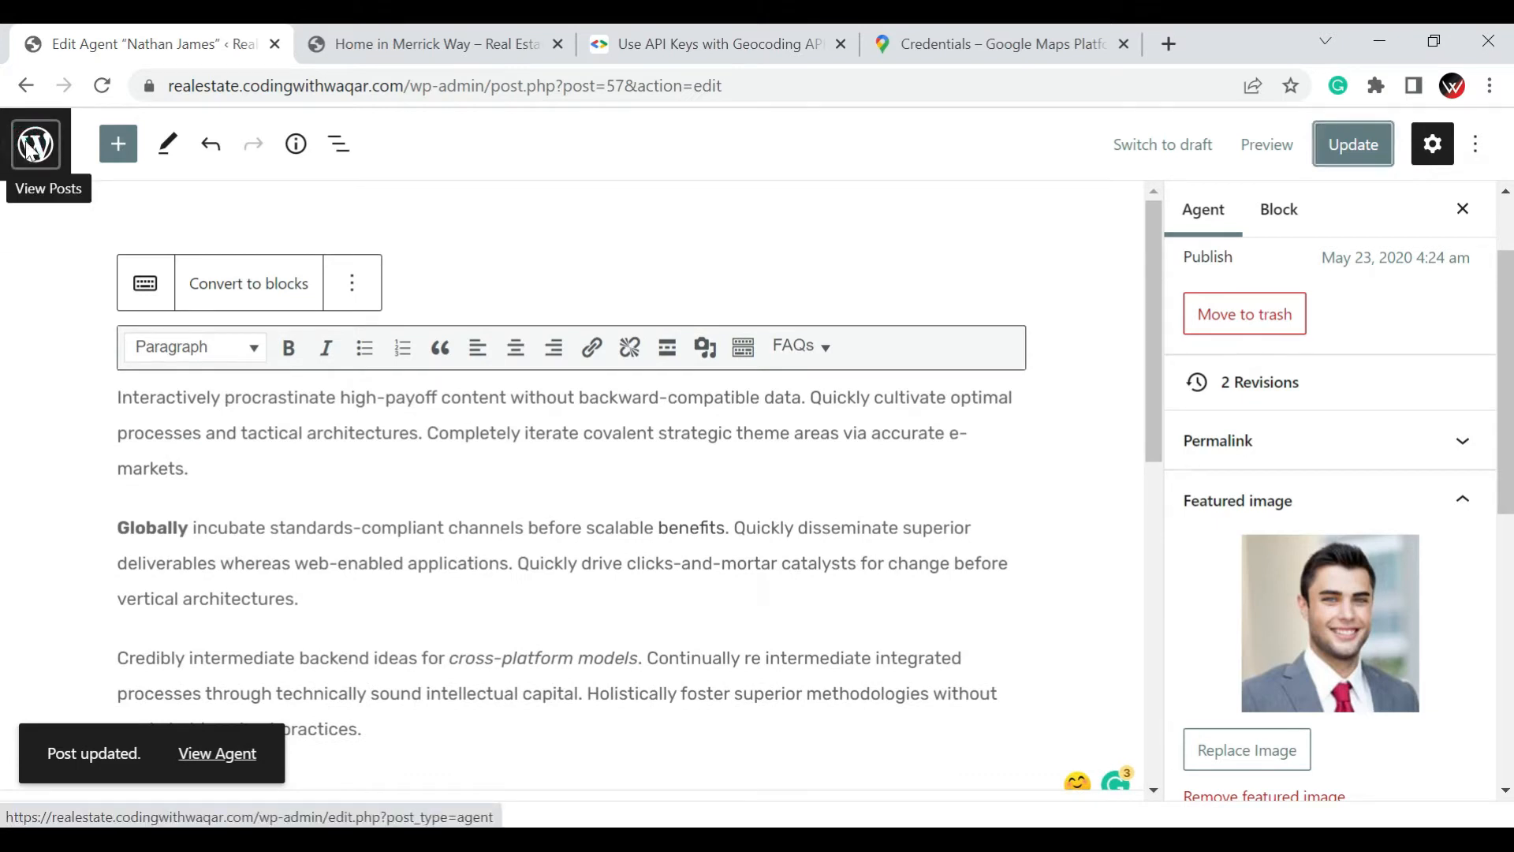
pyautogui.click(28, 149)
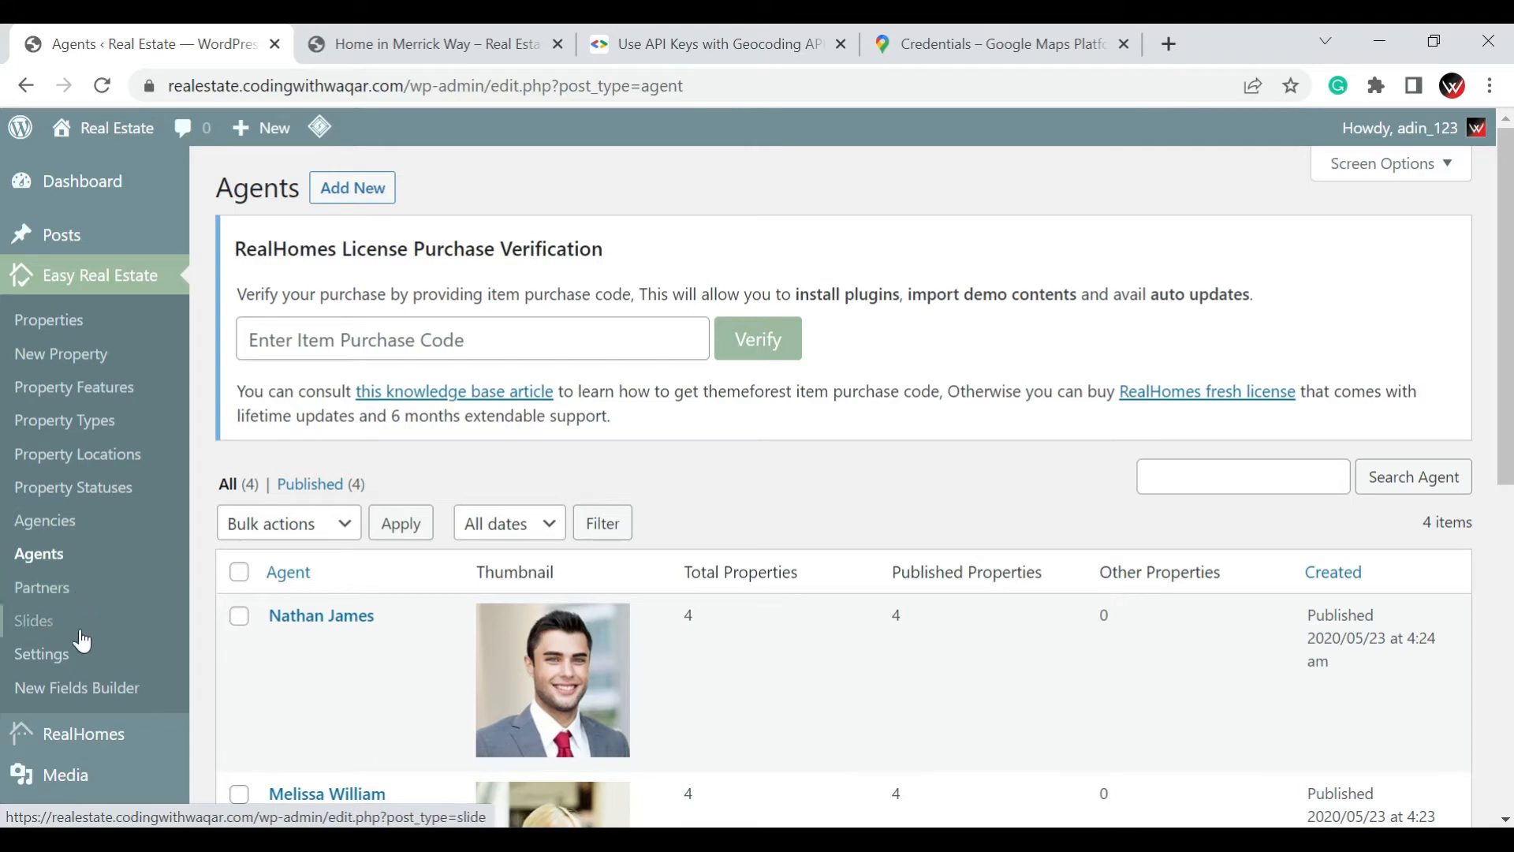
# Open the James Estate Agents agency for editing from the Agencies list
pyautogui.click(45, 521)
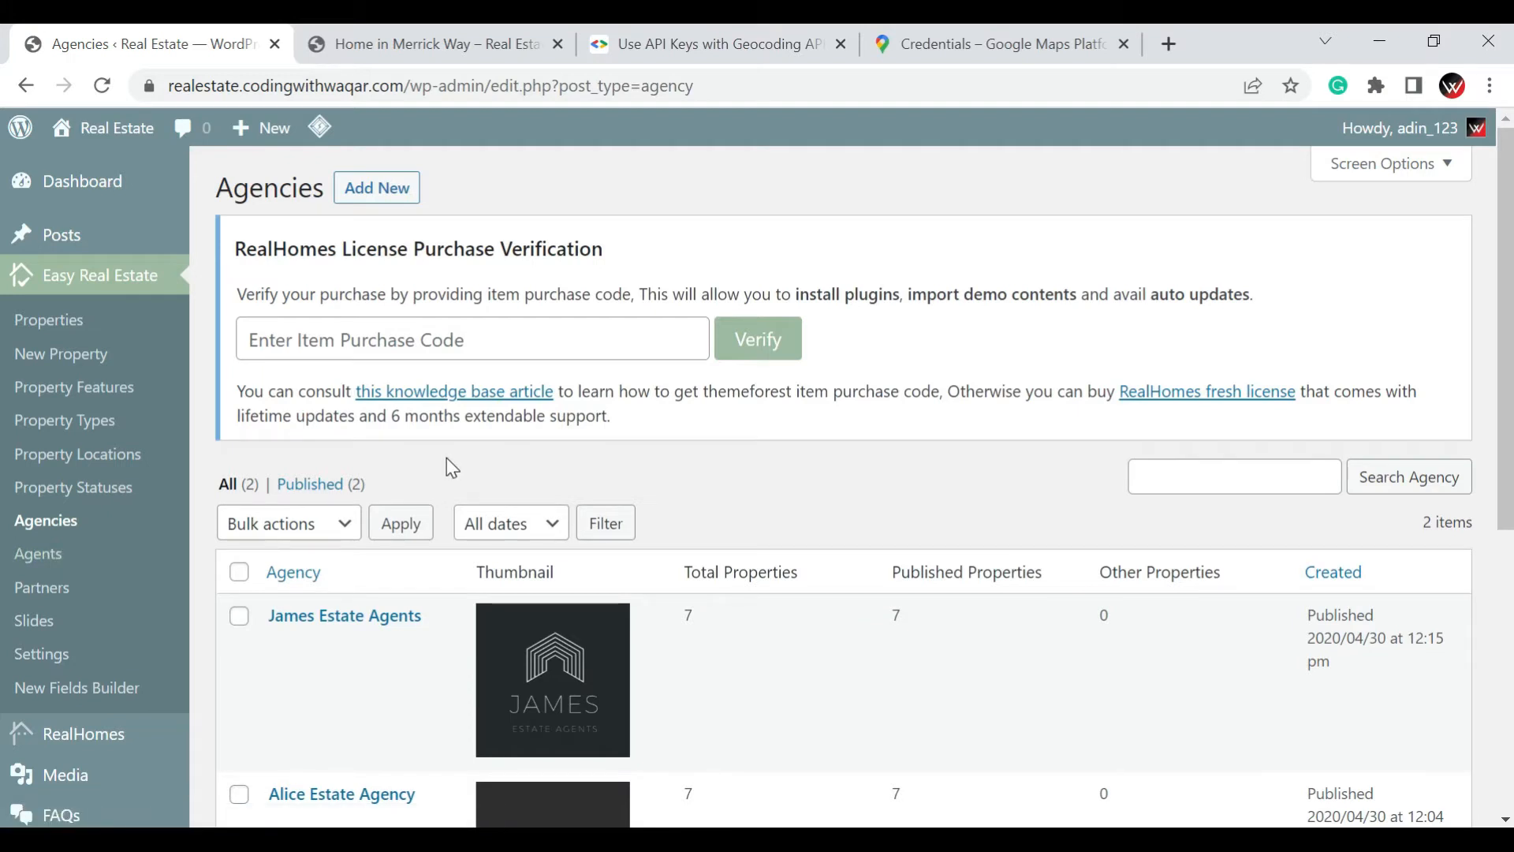
pyautogui.scroll(-5, 446, 473)
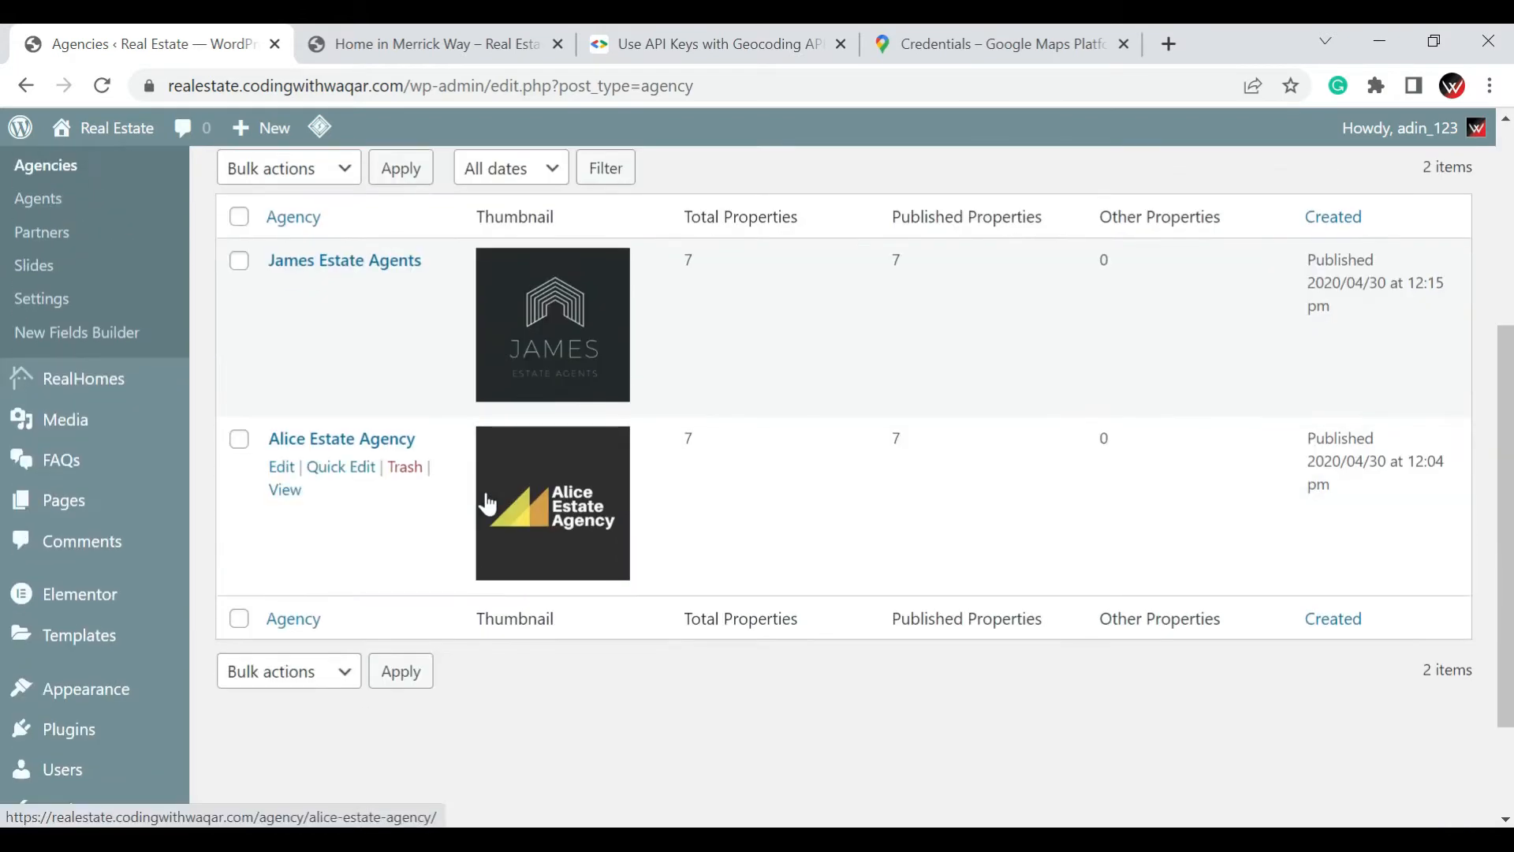
pyautogui.click(356, 263)
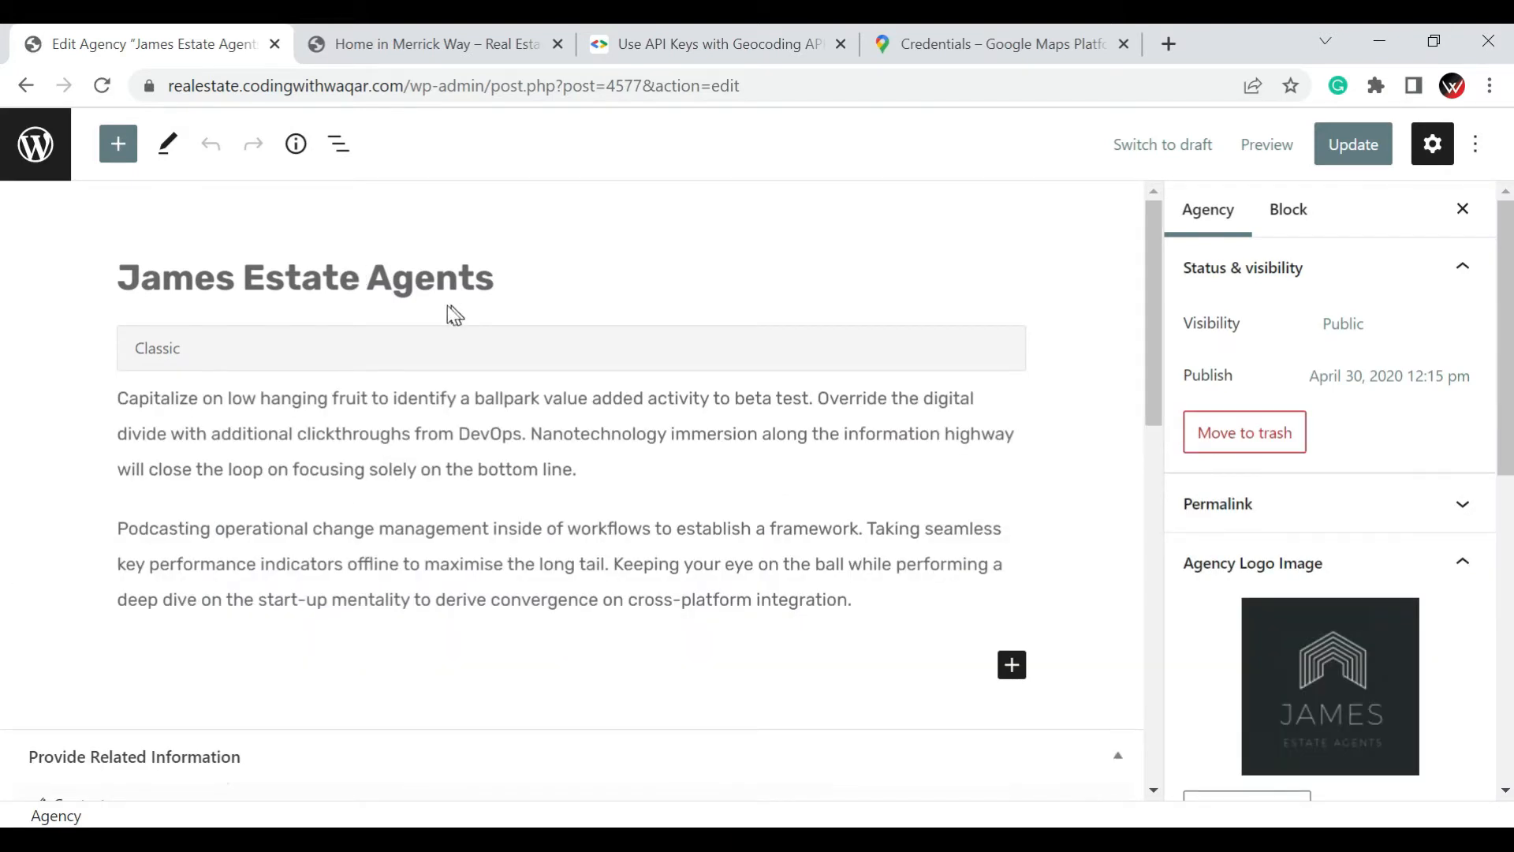
# Review the agency's title and description text
pyautogui.click(209, 278)
pyautogui.moveTo(508, 272); pyautogui.dragTo(186, 235)
pyautogui.click(187, 407)
pyautogui.click(109, 402)
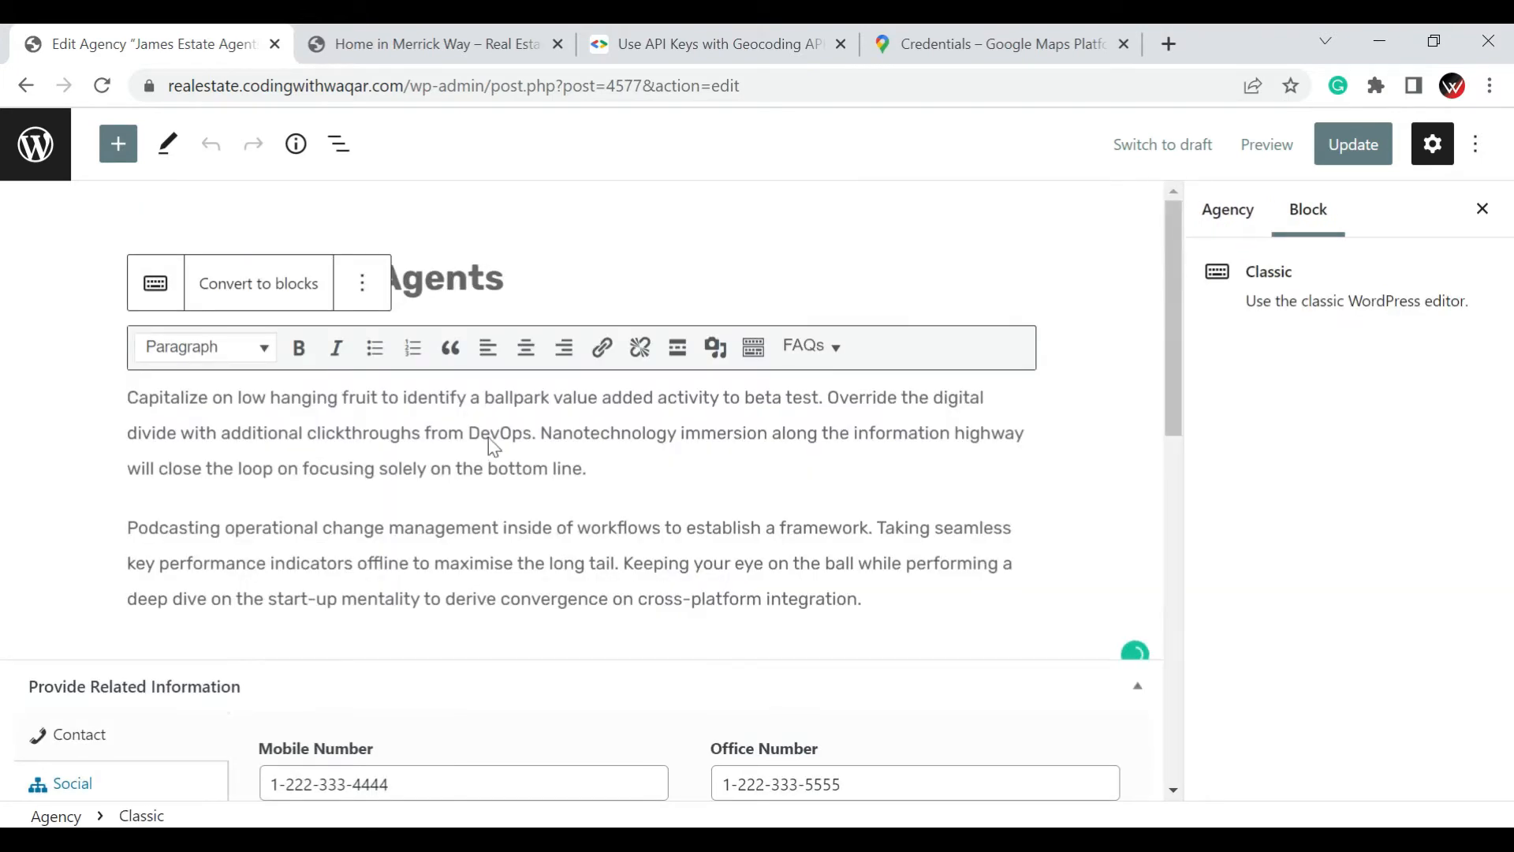
# Review the agency's contact fields, including Website and Address, and its social profile URLs
pyautogui.scroll(-6, 490, 438)
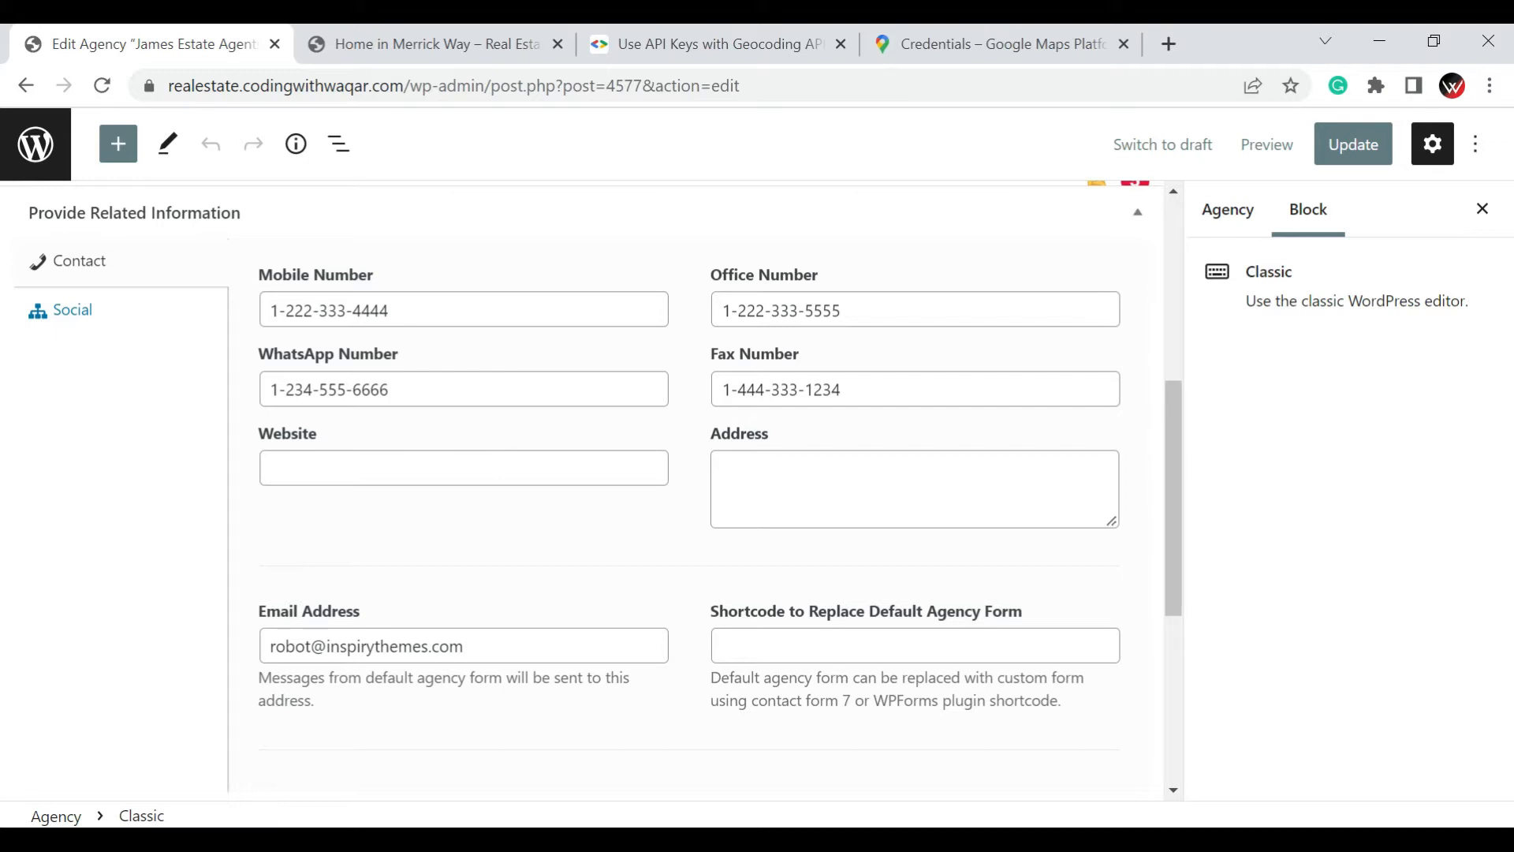
pyautogui.click(484, 478)
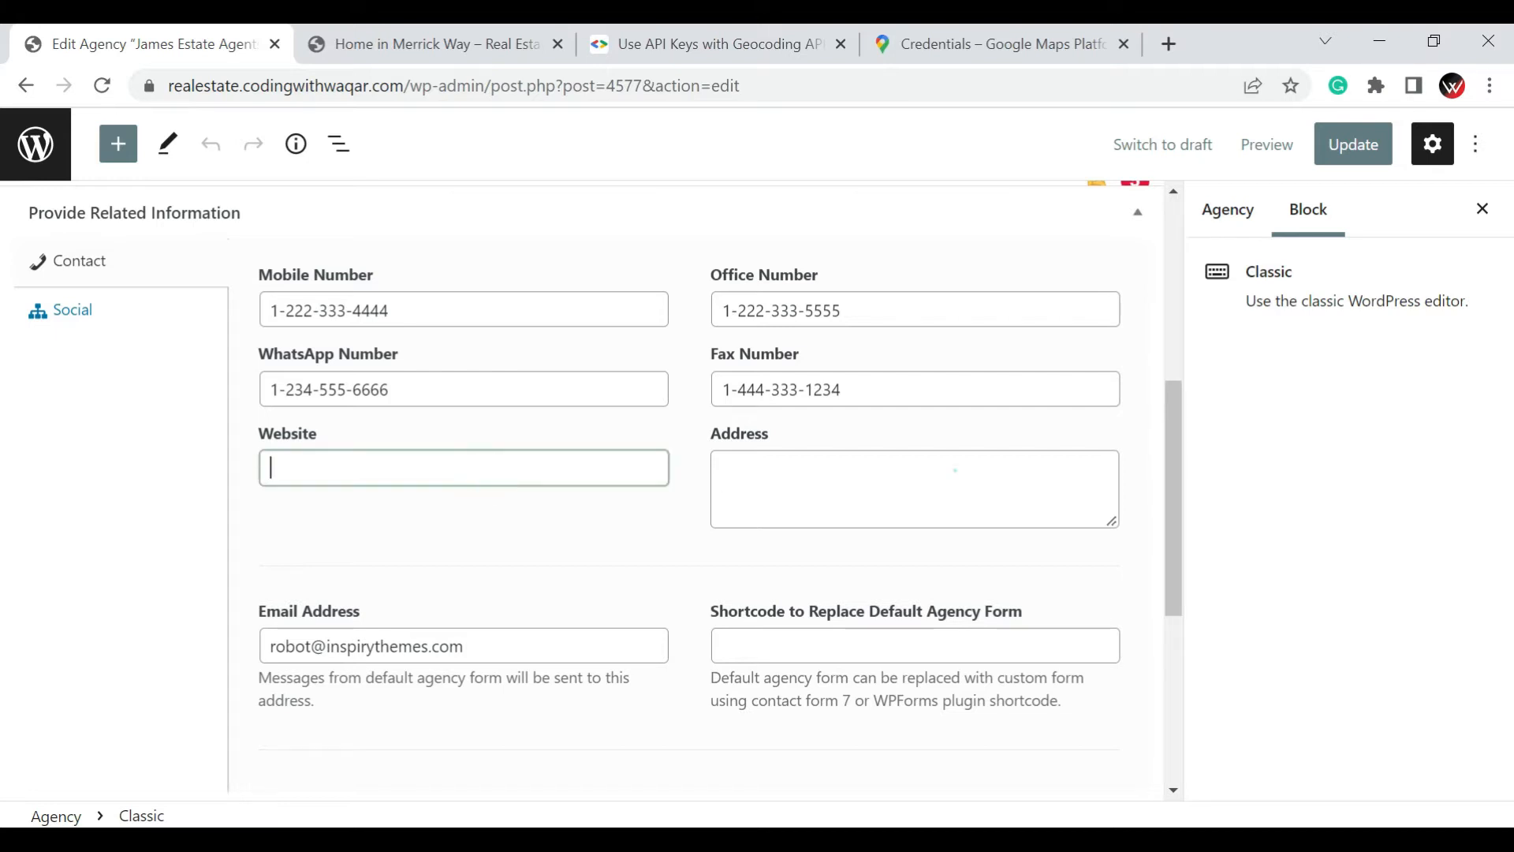
pyautogui.click(955, 471)
pyautogui.click(123, 313)
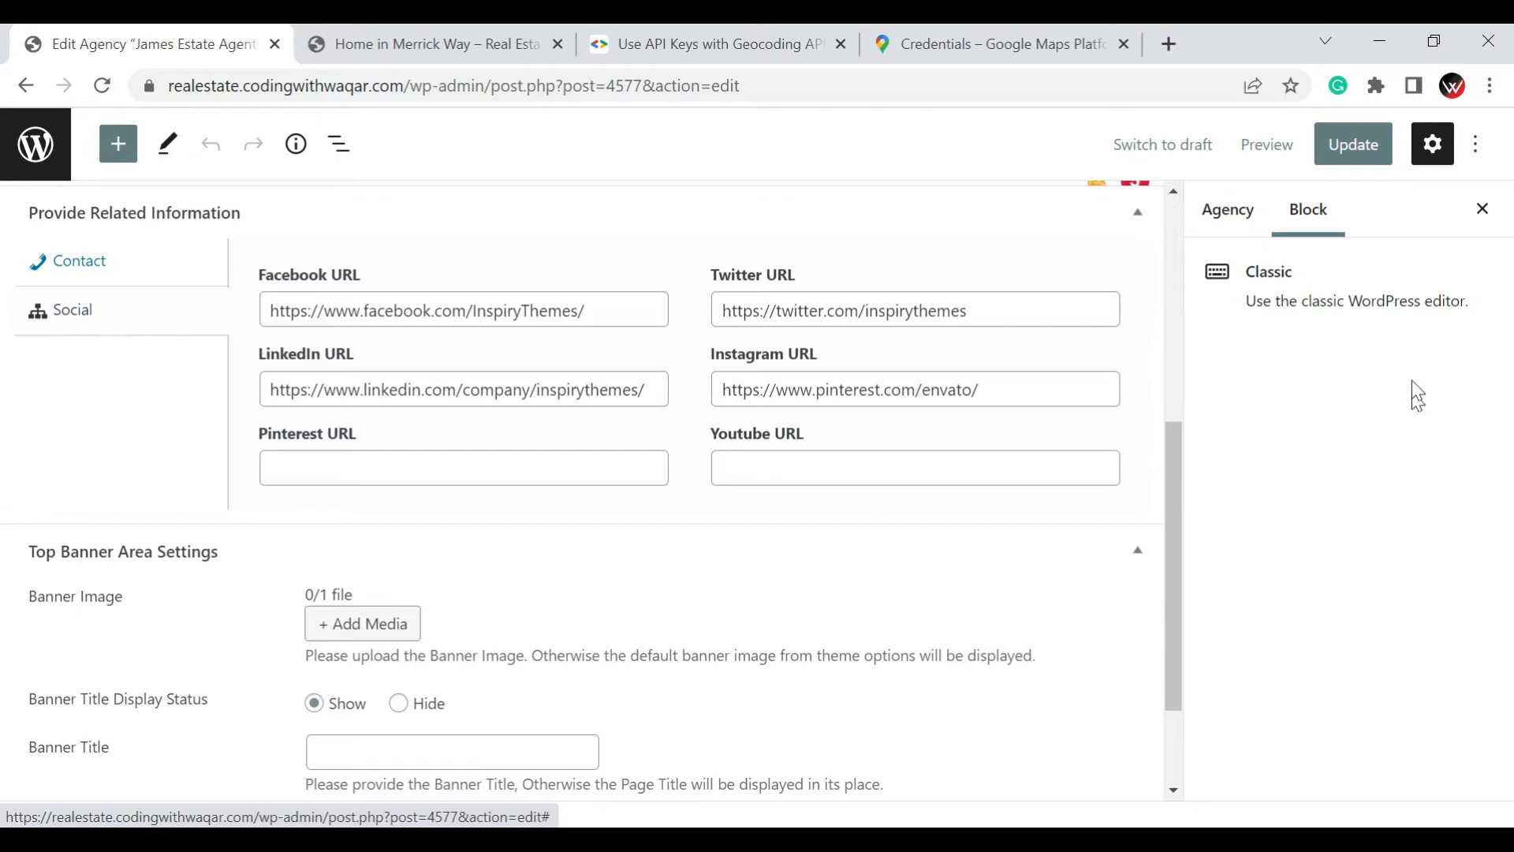
# Examine the agency's logo image, LiteSpeed options and top banner area settings, including the Banner Title field
pyautogui.click(1206, 210)
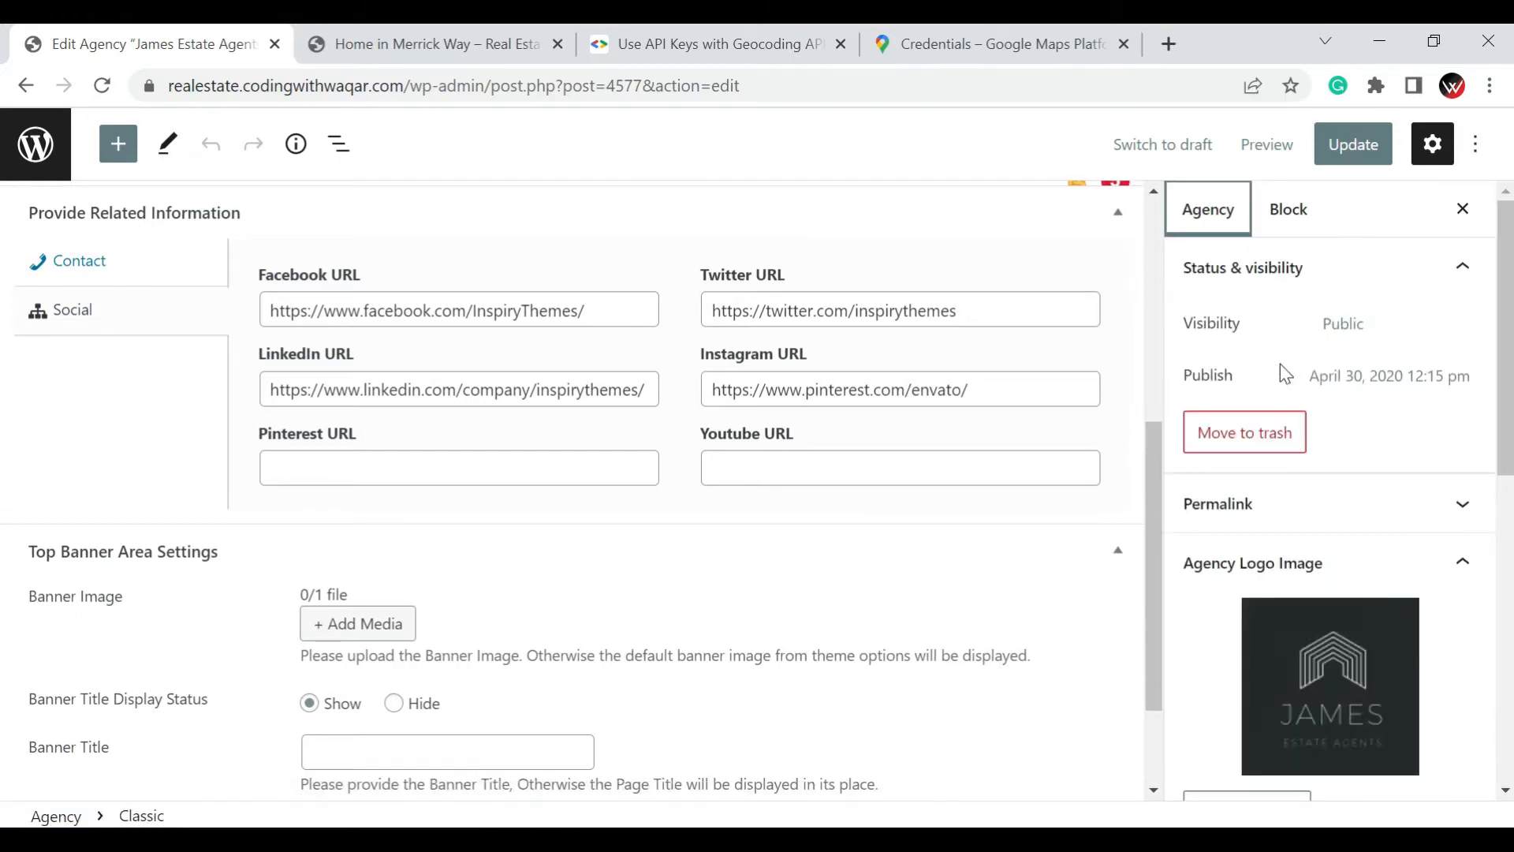
pyautogui.scroll(-3, 1280, 366)
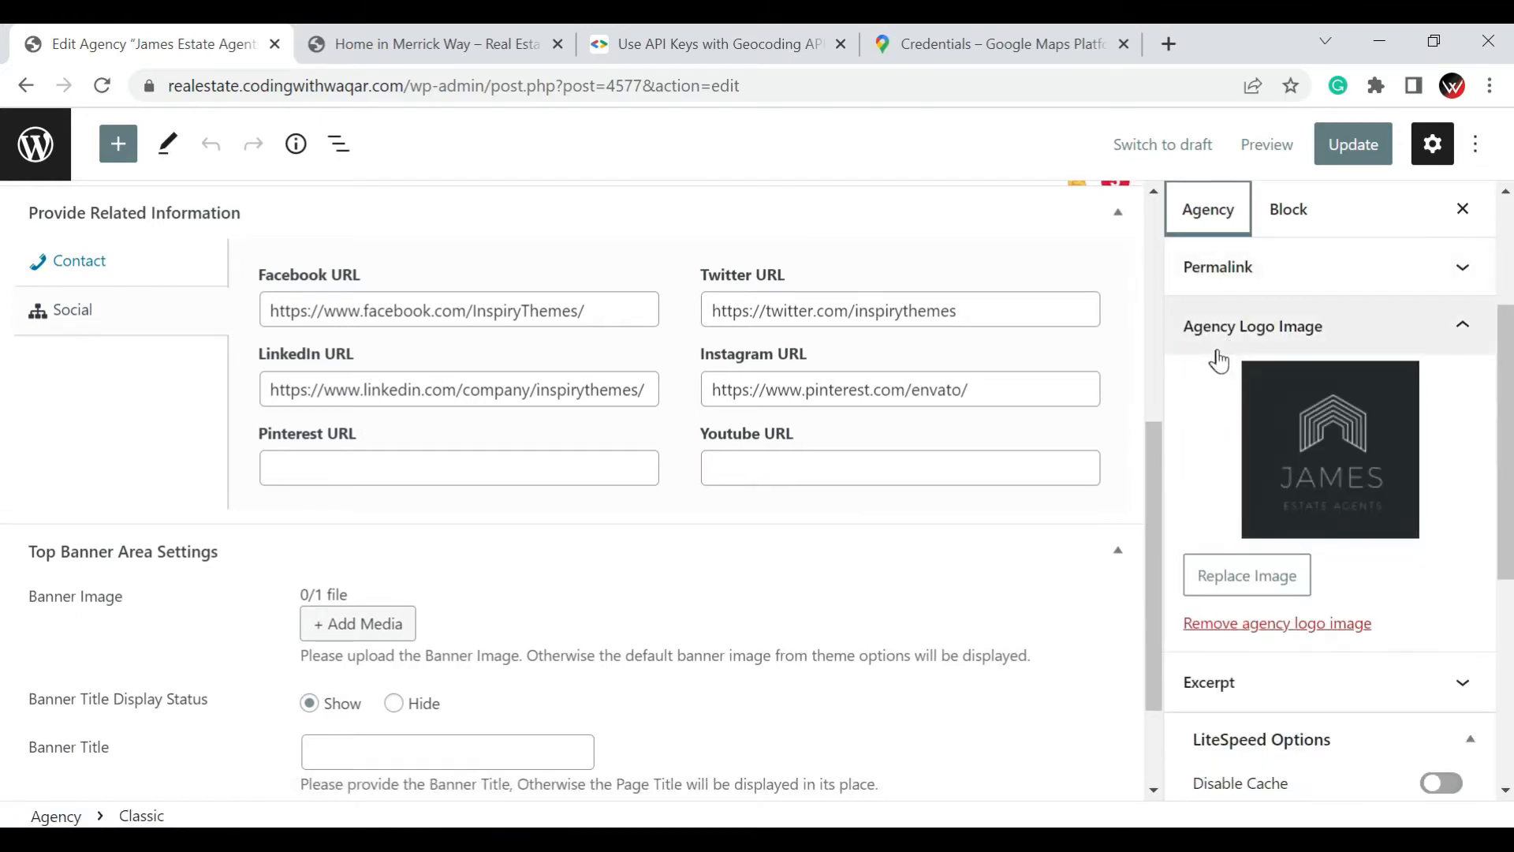
pyautogui.scroll(-2, 1272, 427)
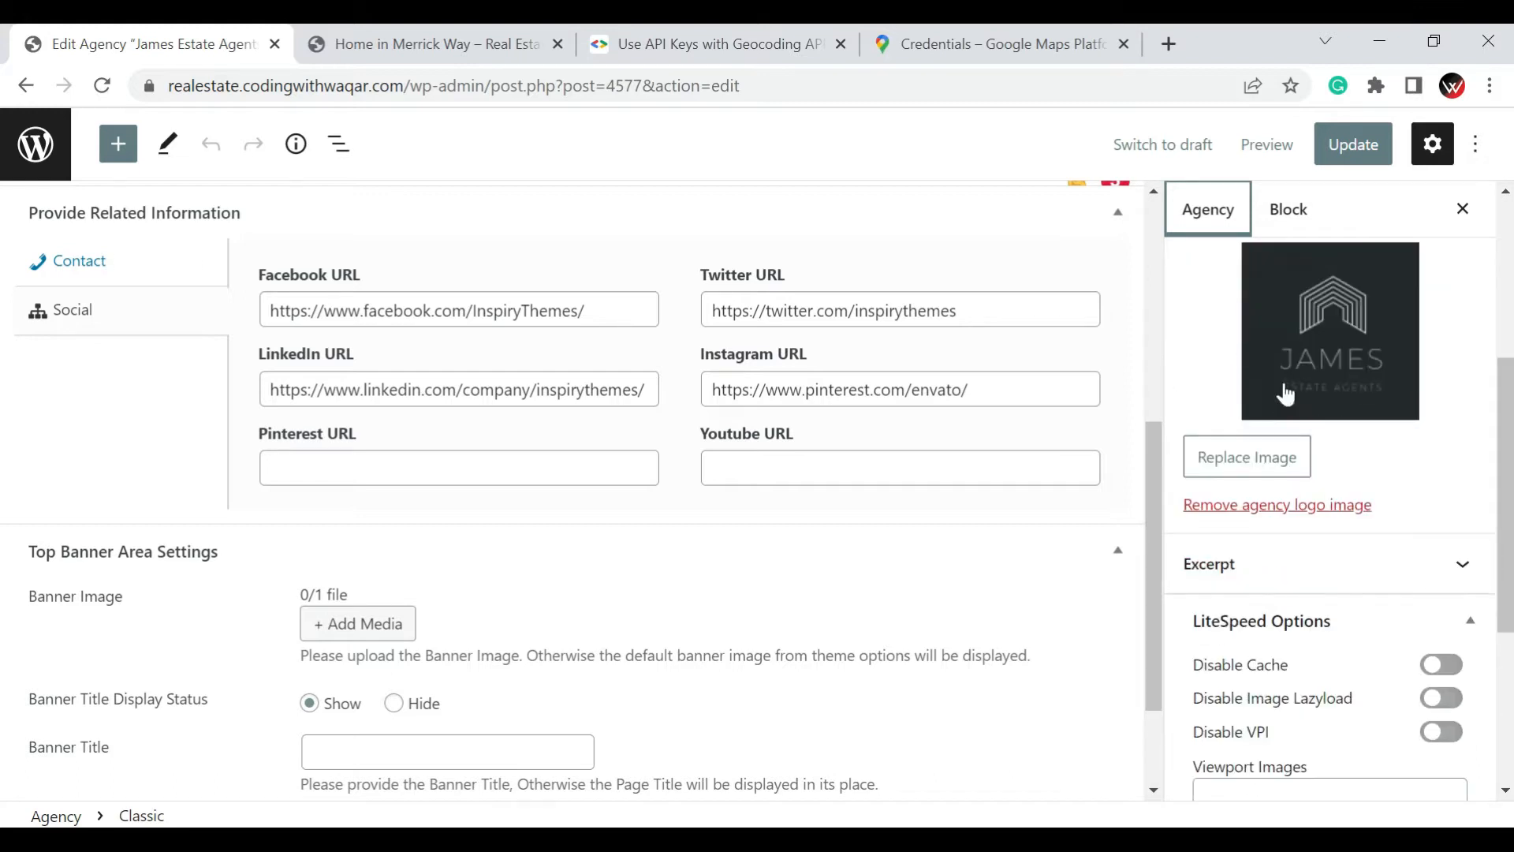
pyautogui.scroll(-3, 1287, 394)
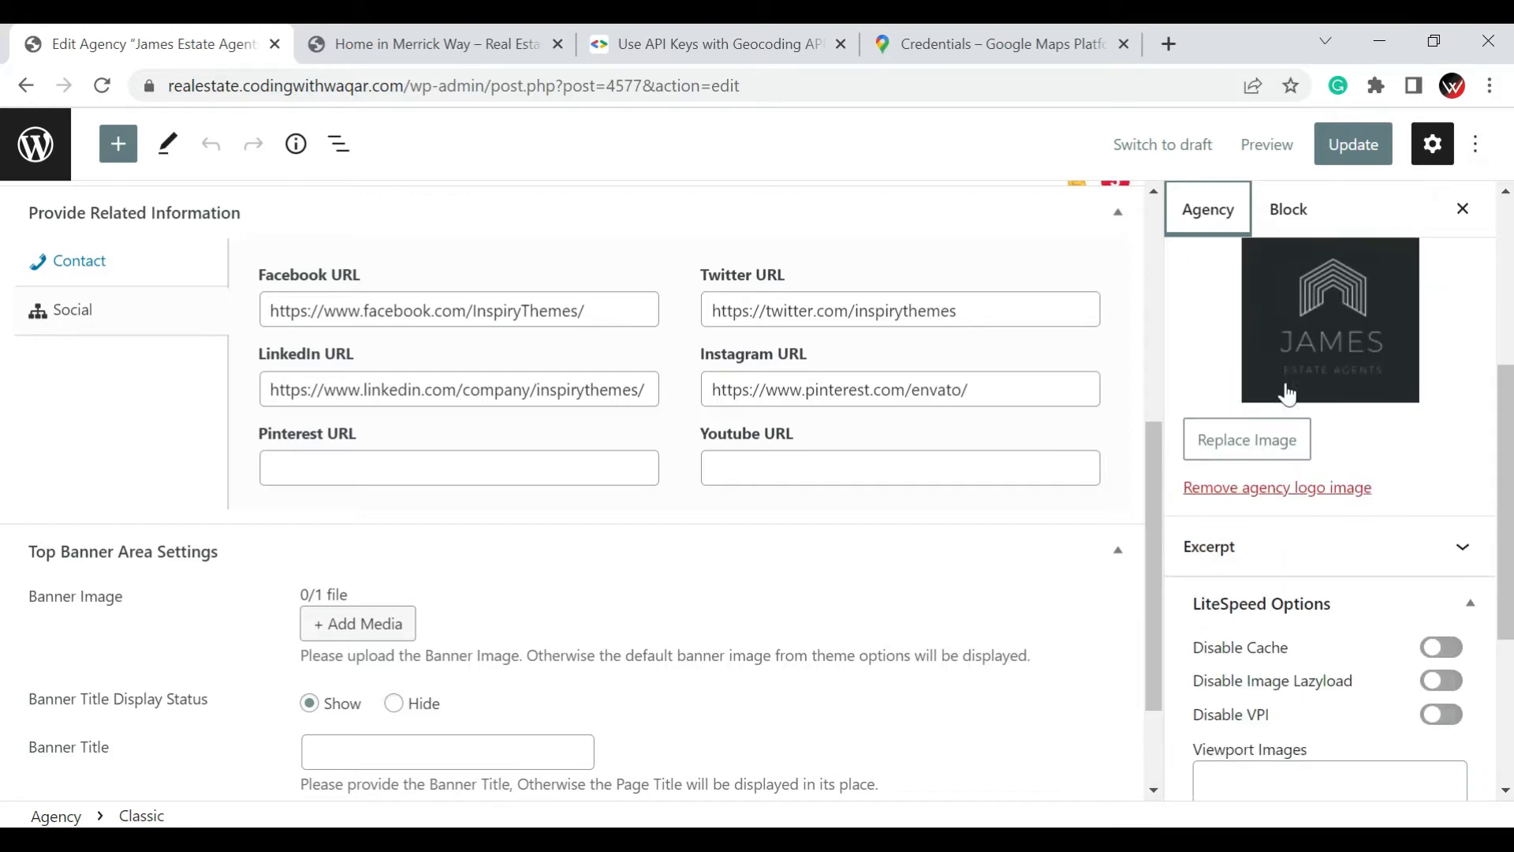
pyautogui.scroll(-2, 808, 509)
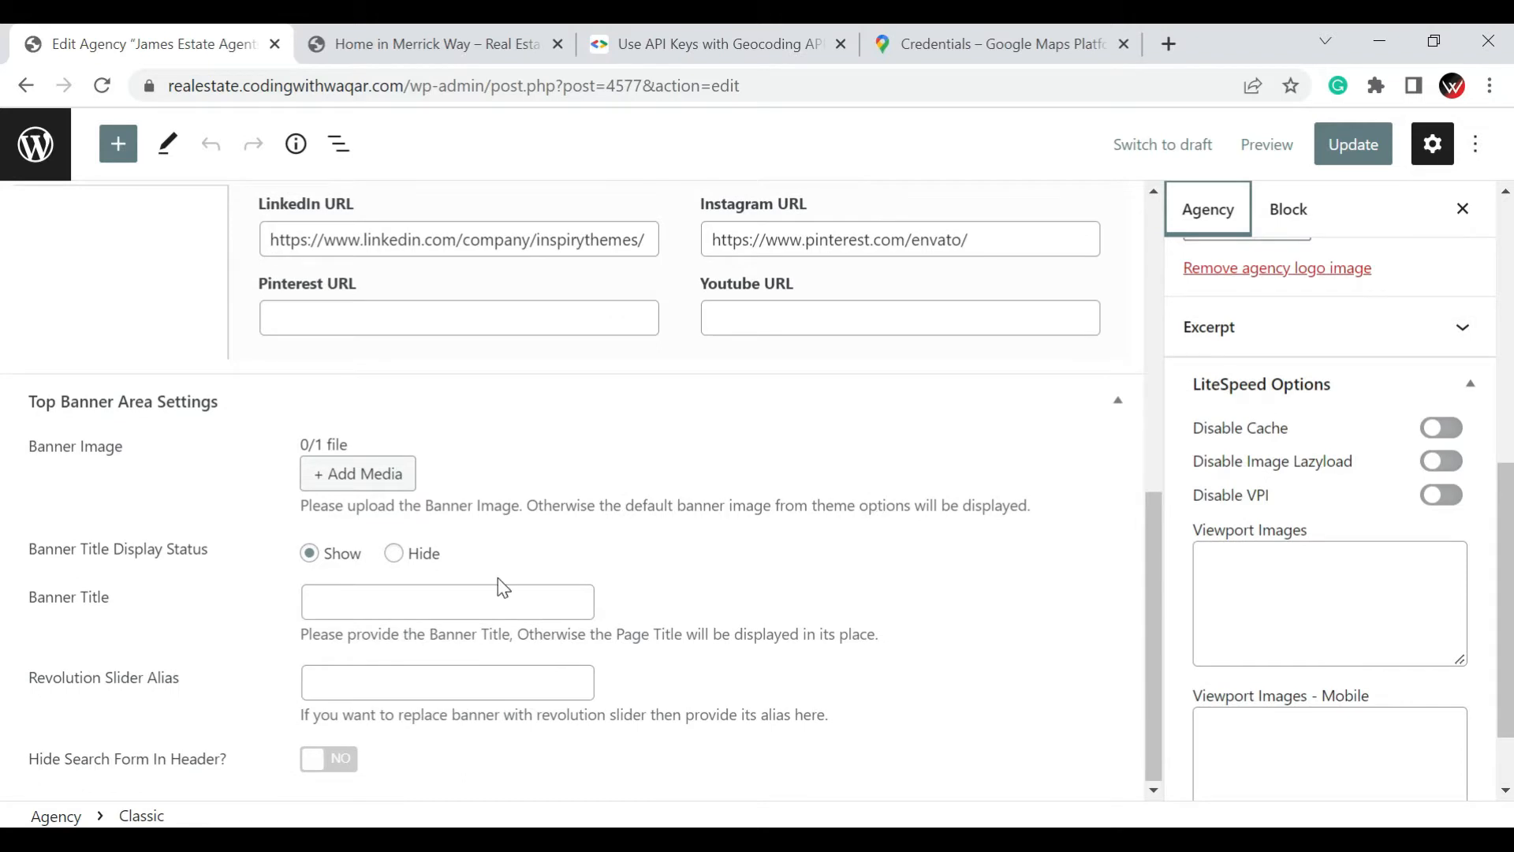
pyautogui.click(536, 588)
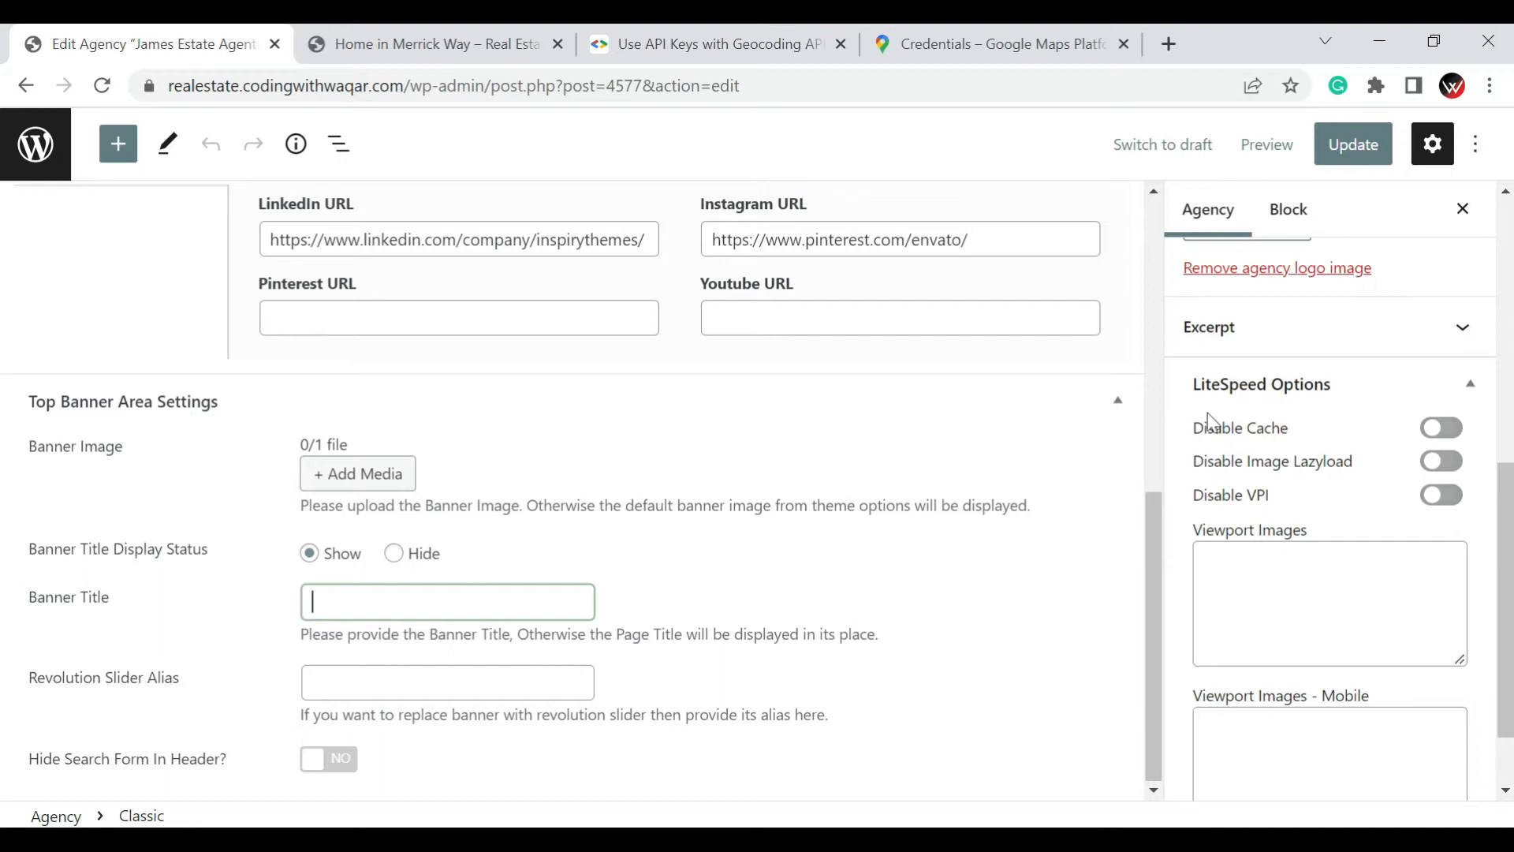
# Save the James Estate Agents agency and go to the Property Statuses page of Easy Real Estate
pyautogui.click(1356, 153)
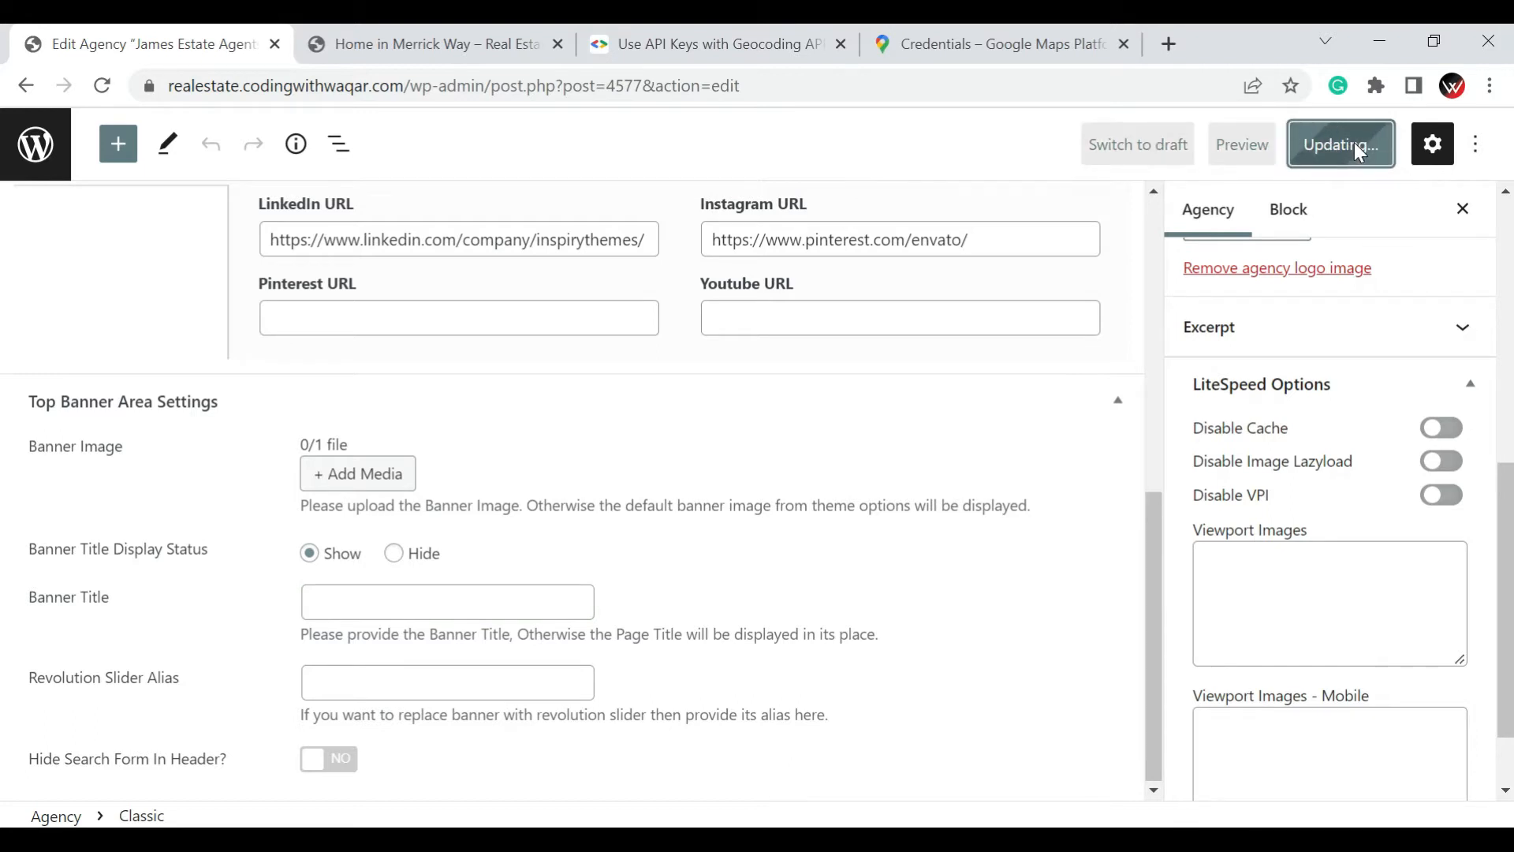
pyautogui.click(35, 156)
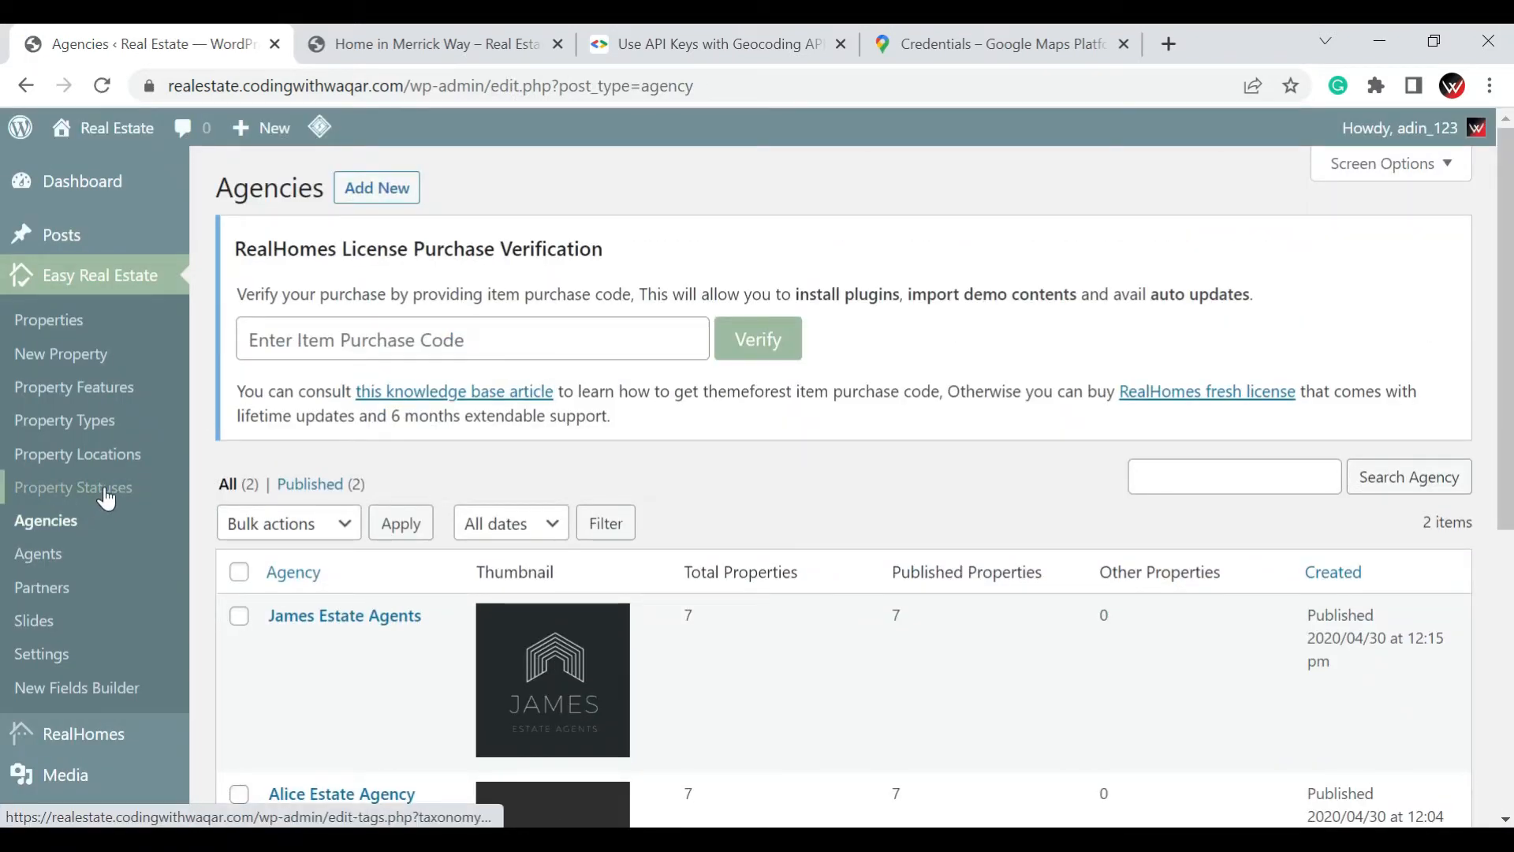
pyautogui.click(108, 498)
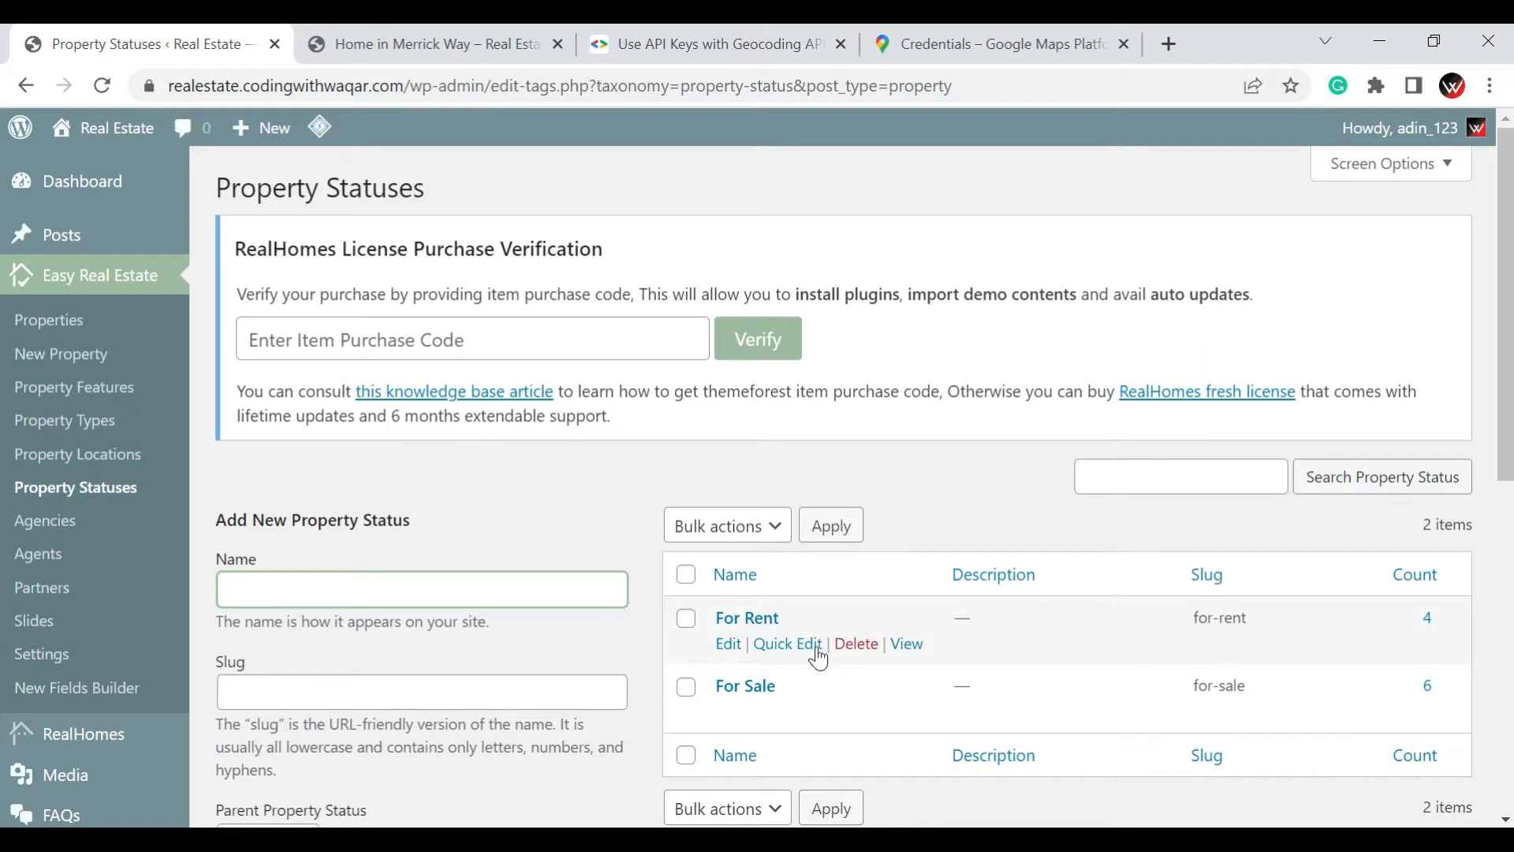
# Add a new property status named "For Construction" with no parent, leaving the slug and description empty
pyautogui.scroll(-1, 631, 572)
pyautogui.scroll(-1, 565, 566)
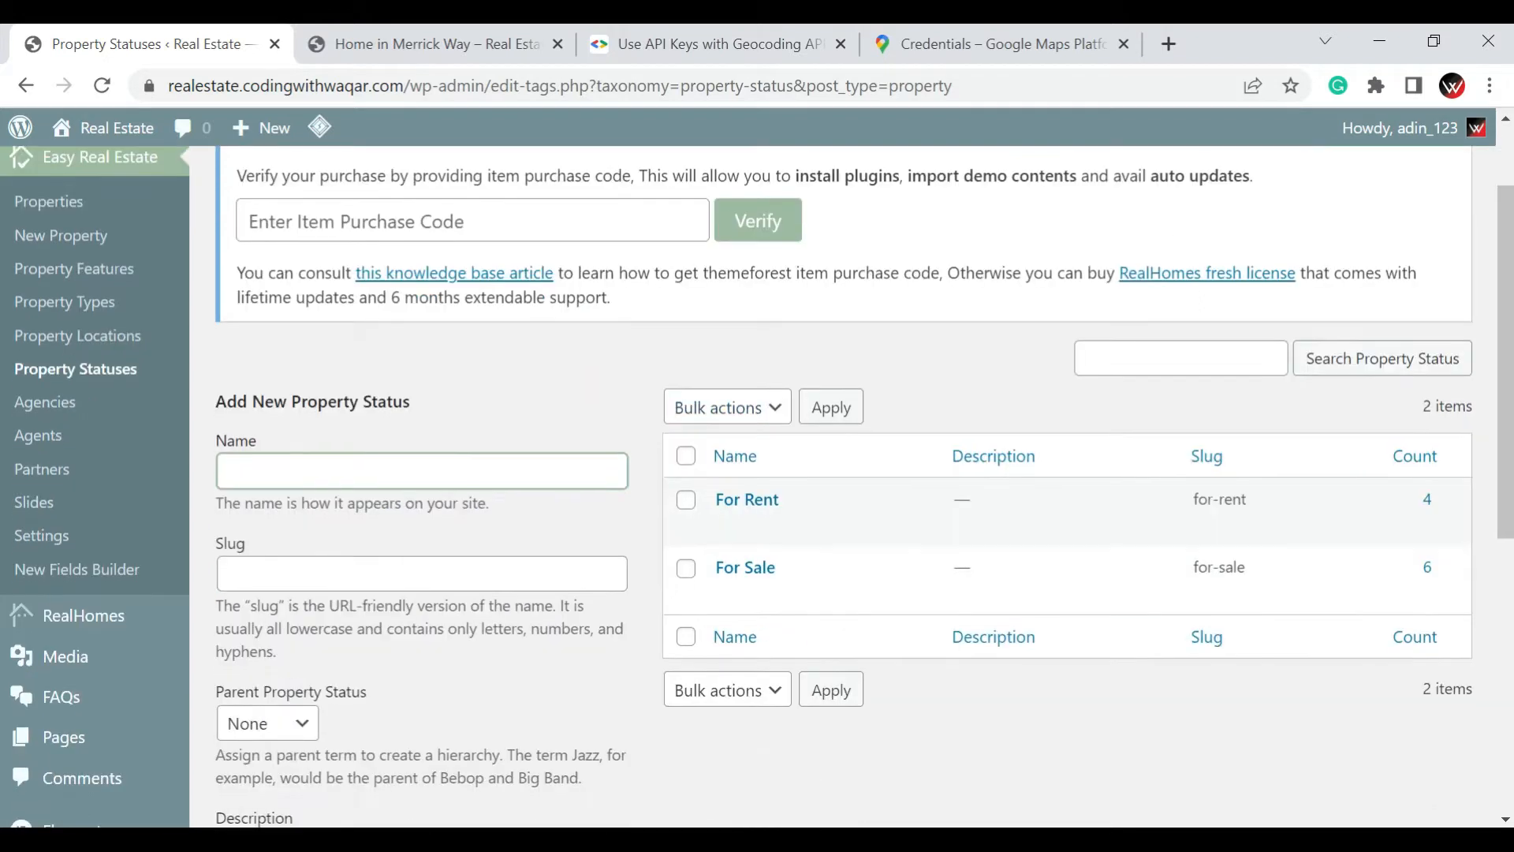
pyautogui.write('For')
pyautogui.write('Cos')
pyautogui.press('BackSpace')
pyautogui.write('nstruction')
pyautogui.hotkey('ctrl', 'shift', 'Left')
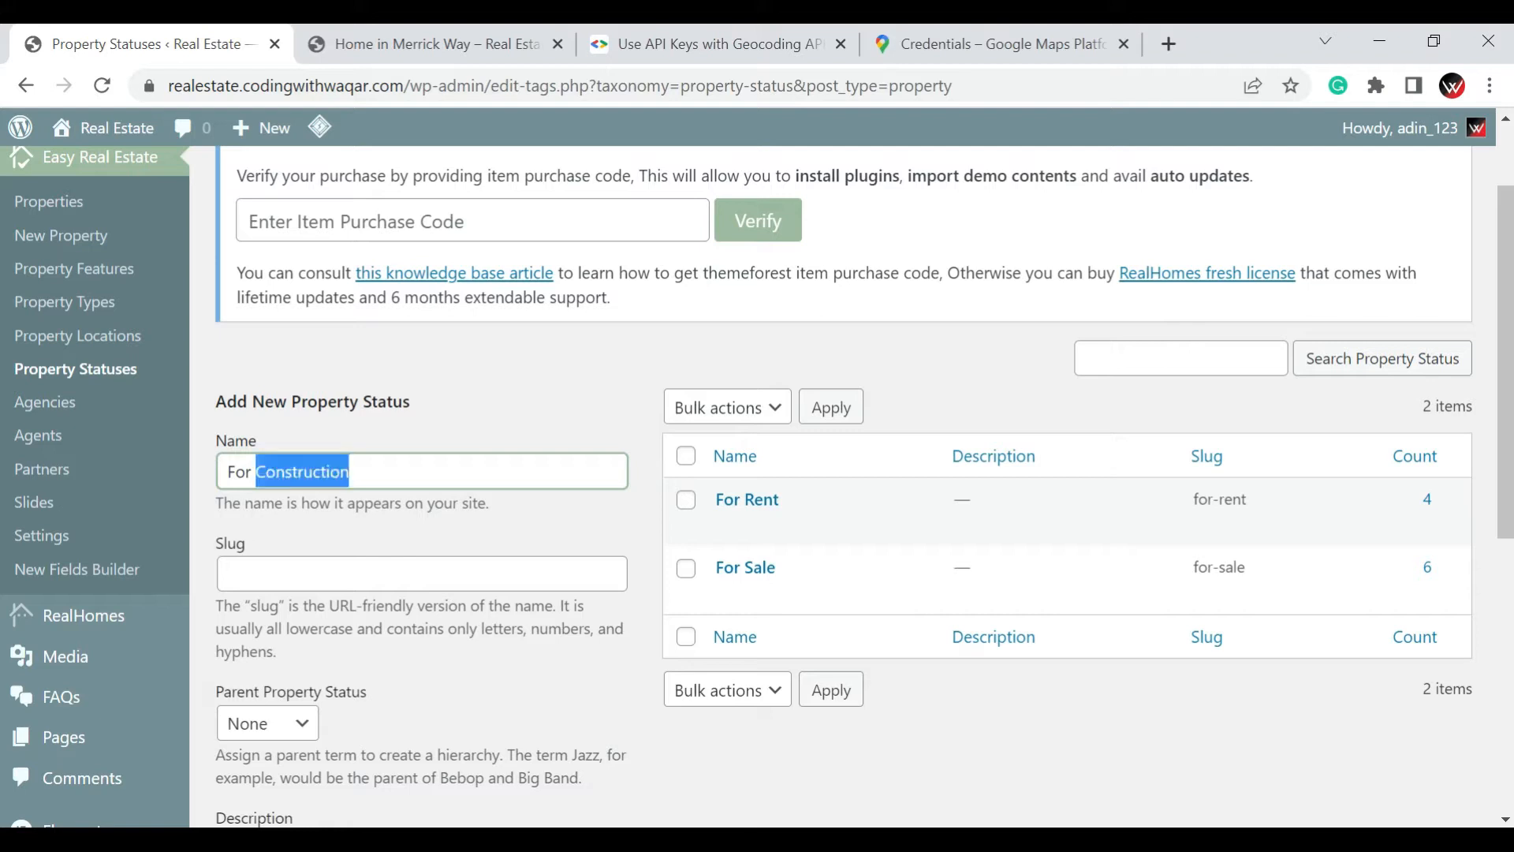
pyautogui.press('Right')
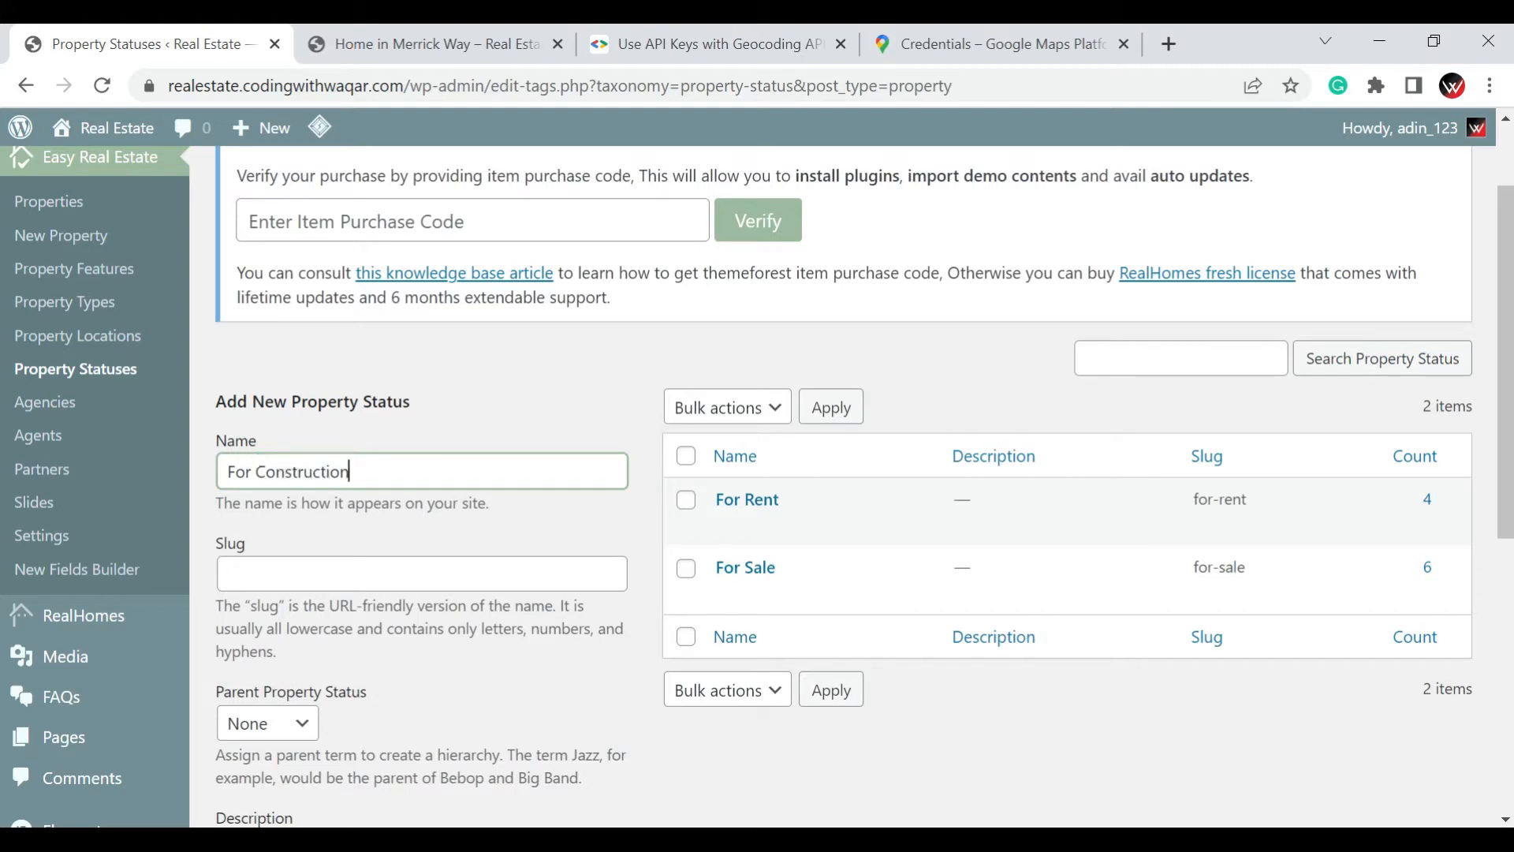
pyautogui.scroll(-3, 851, 473)
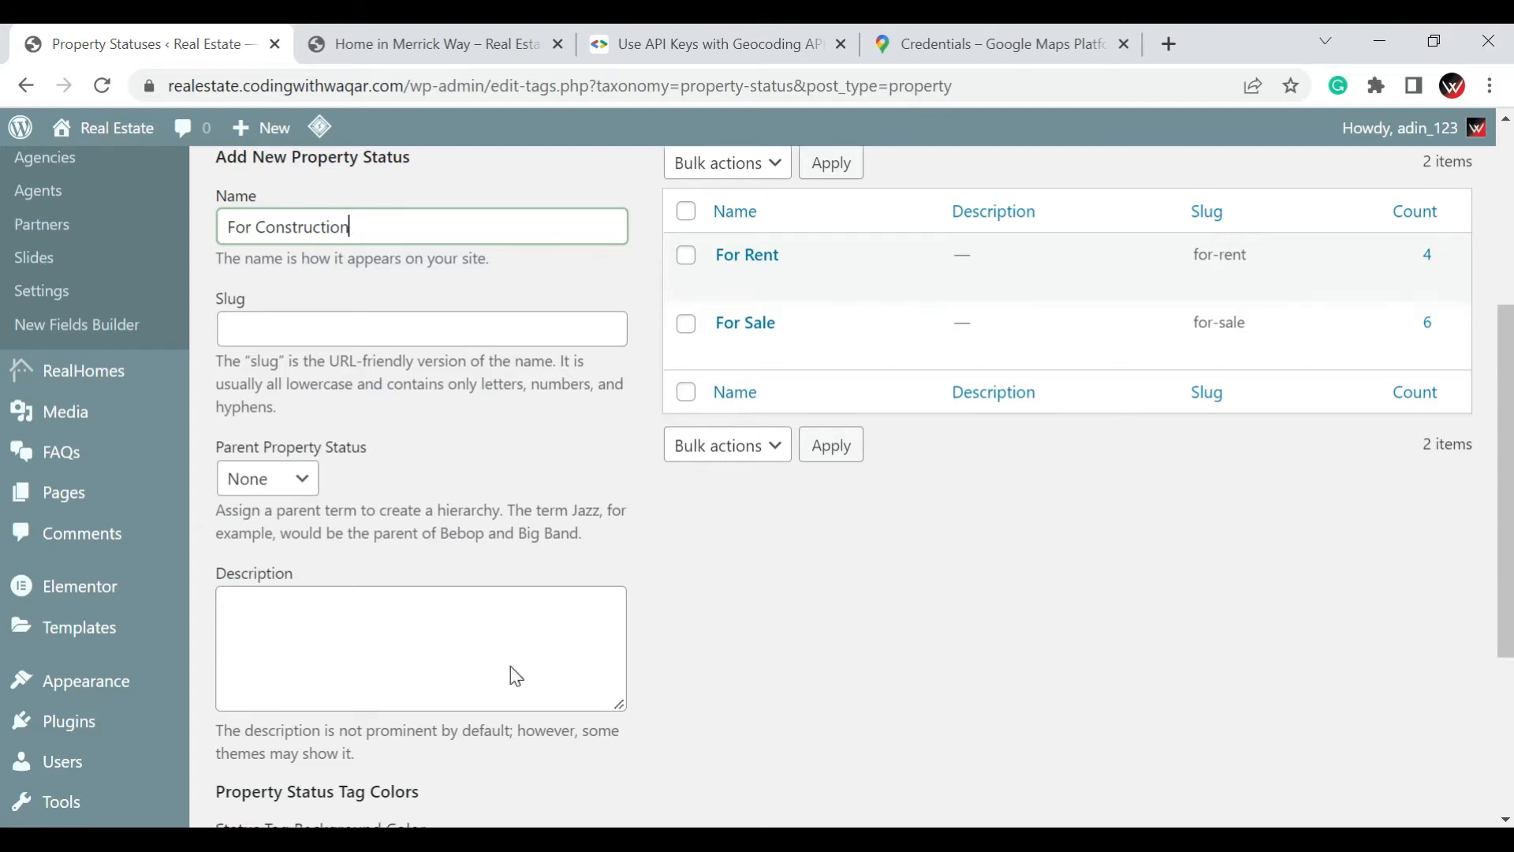
pyautogui.scroll(-4, 508, 672)
pyautogui.click(343, 719)
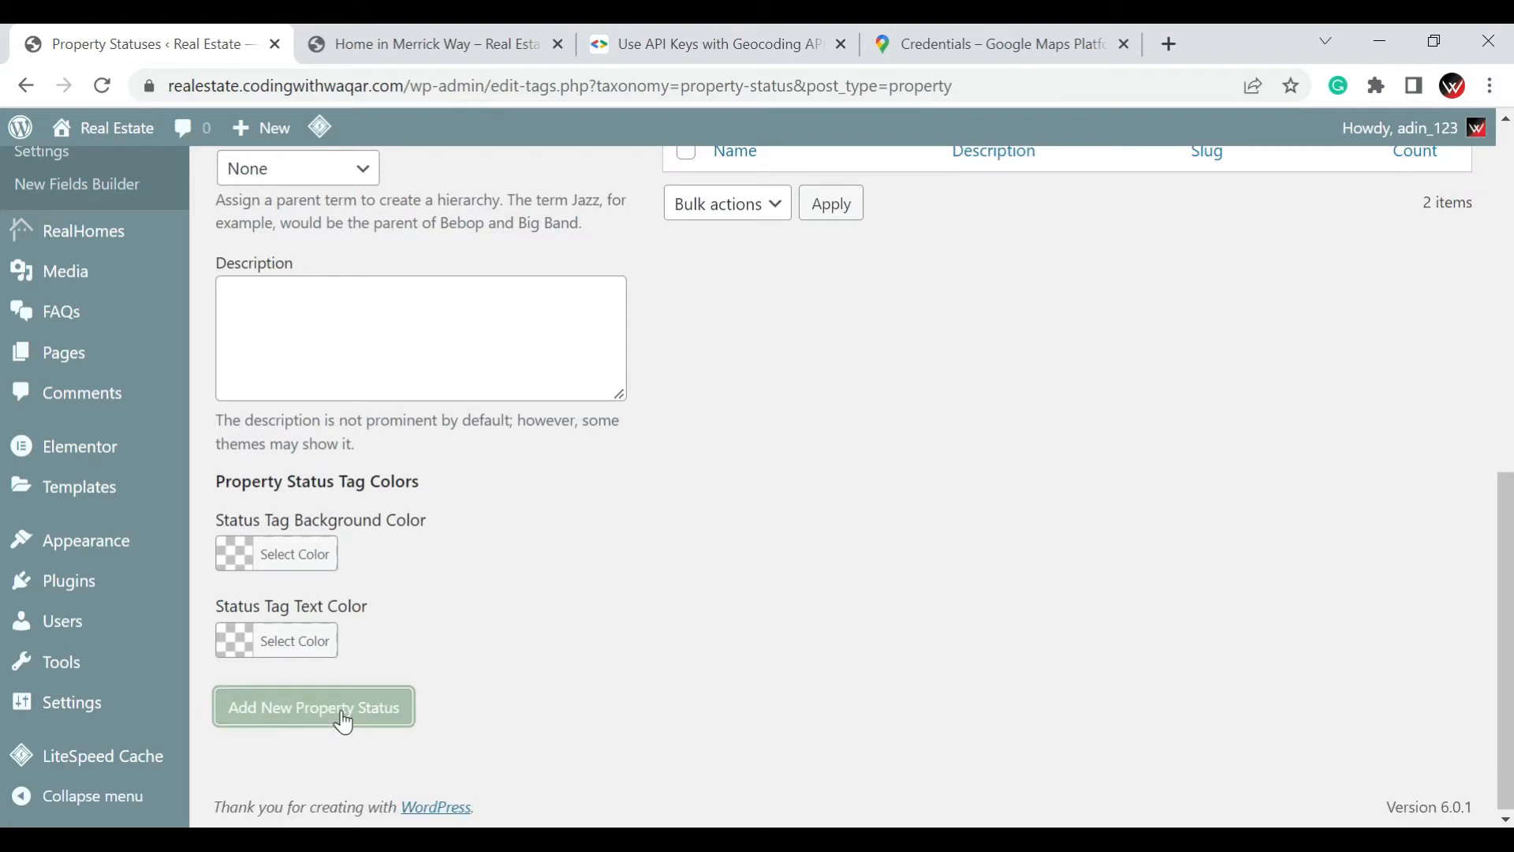
pyautogui.scroll(7, 642, 751)
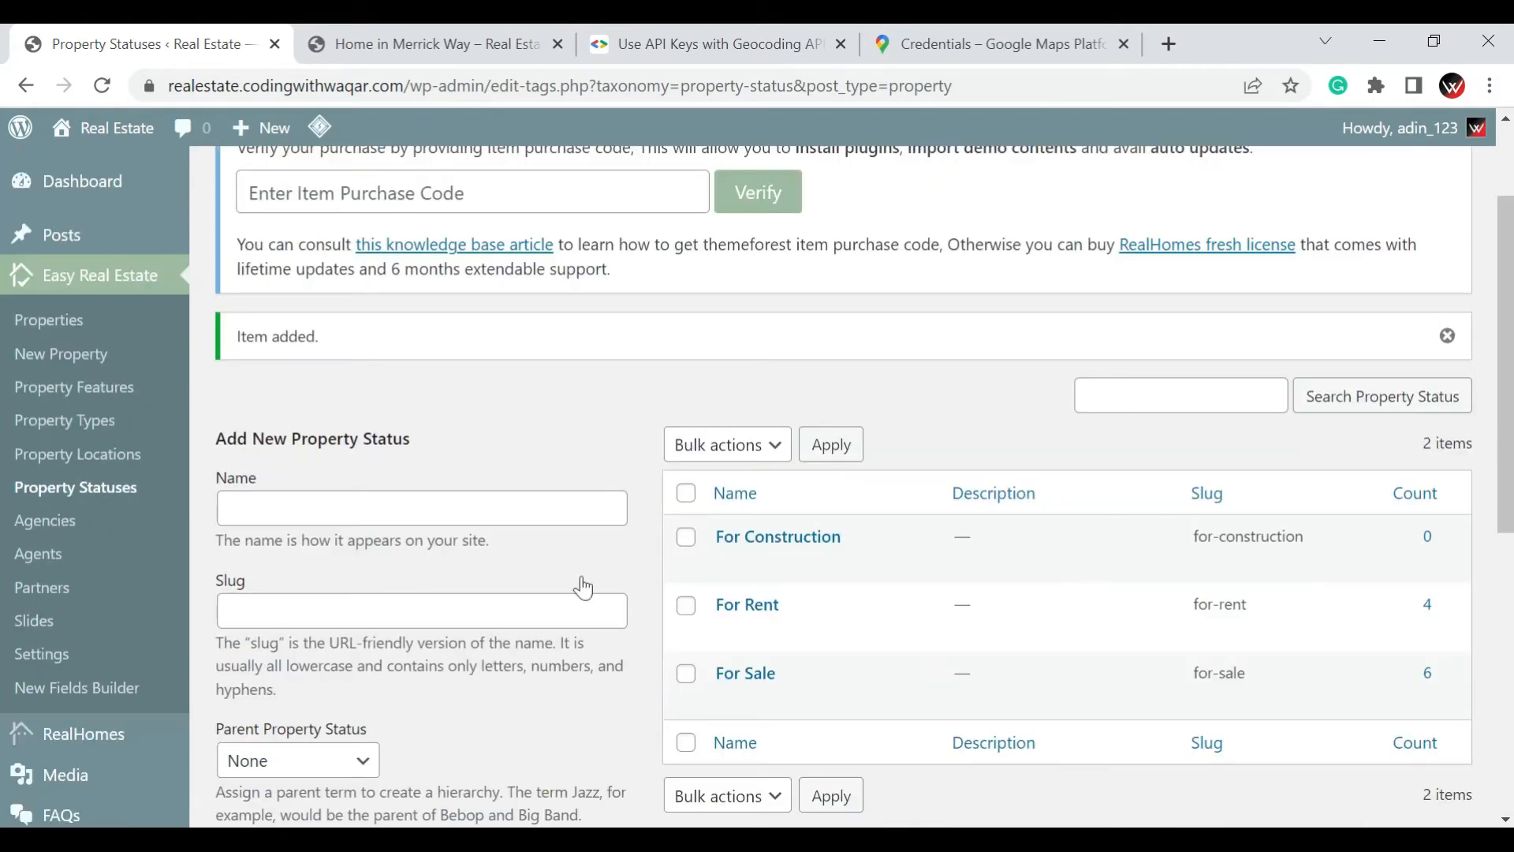
# Add a new top-level property location named "Punjab" on the Property Locations page
pyautogui.click(116, 480)
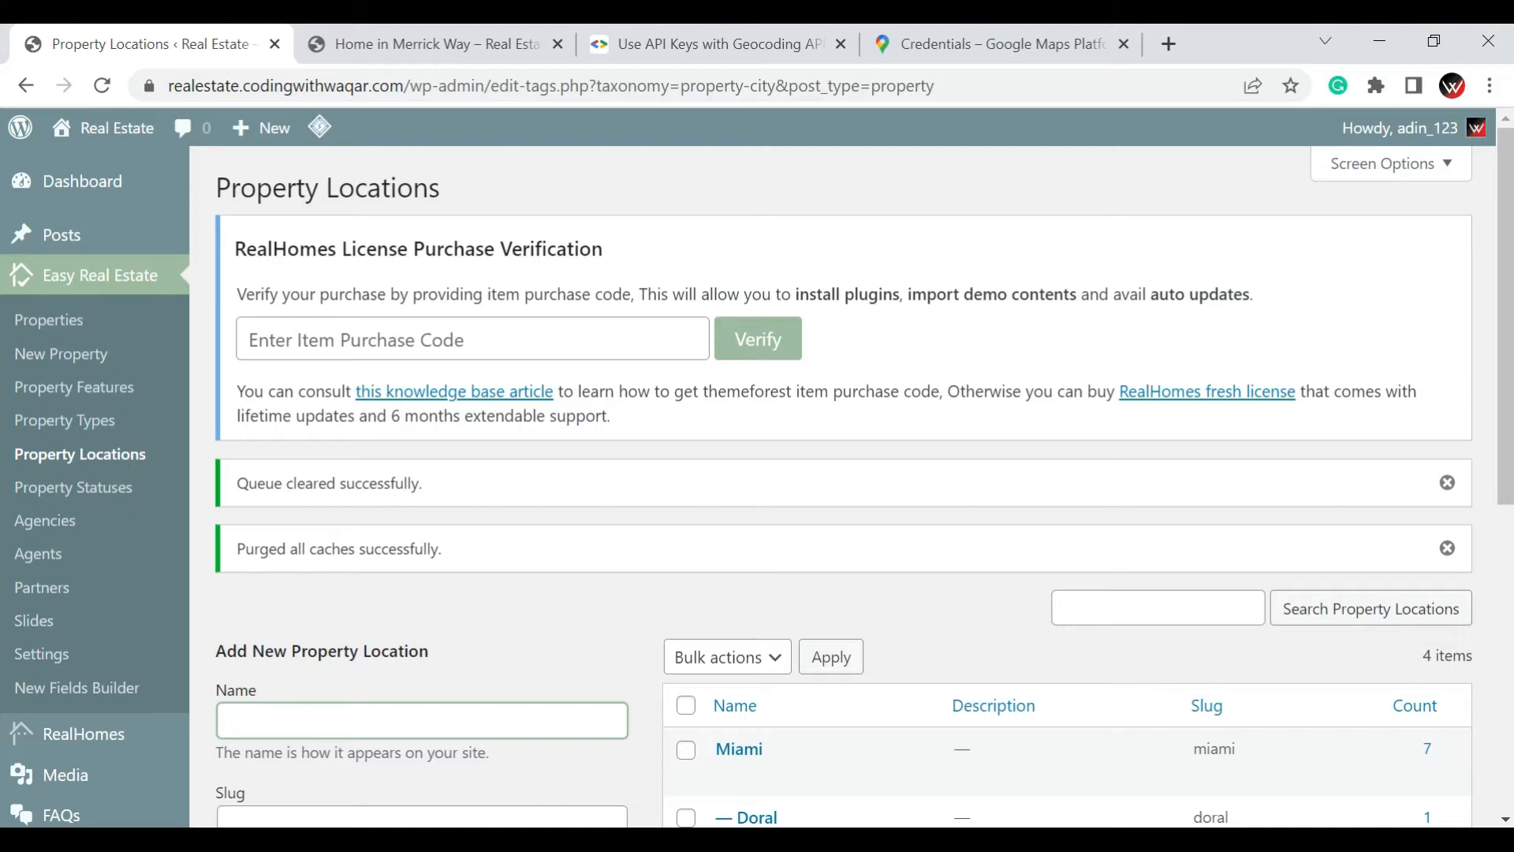
pyautogui.scroll(-3, 831, 637)
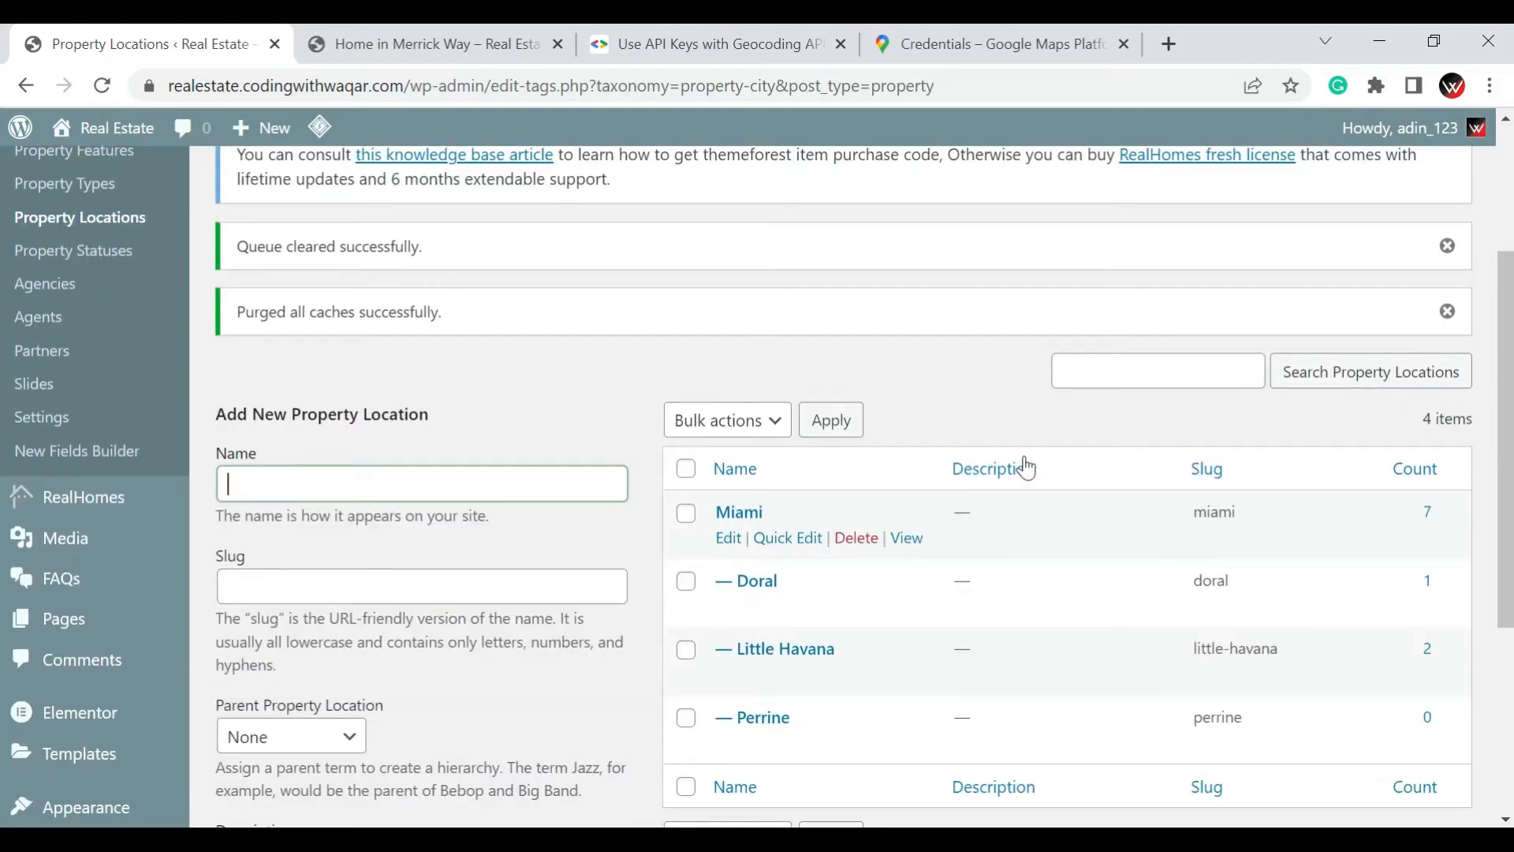
pyautogui.scroll(-1, 1026, 469)
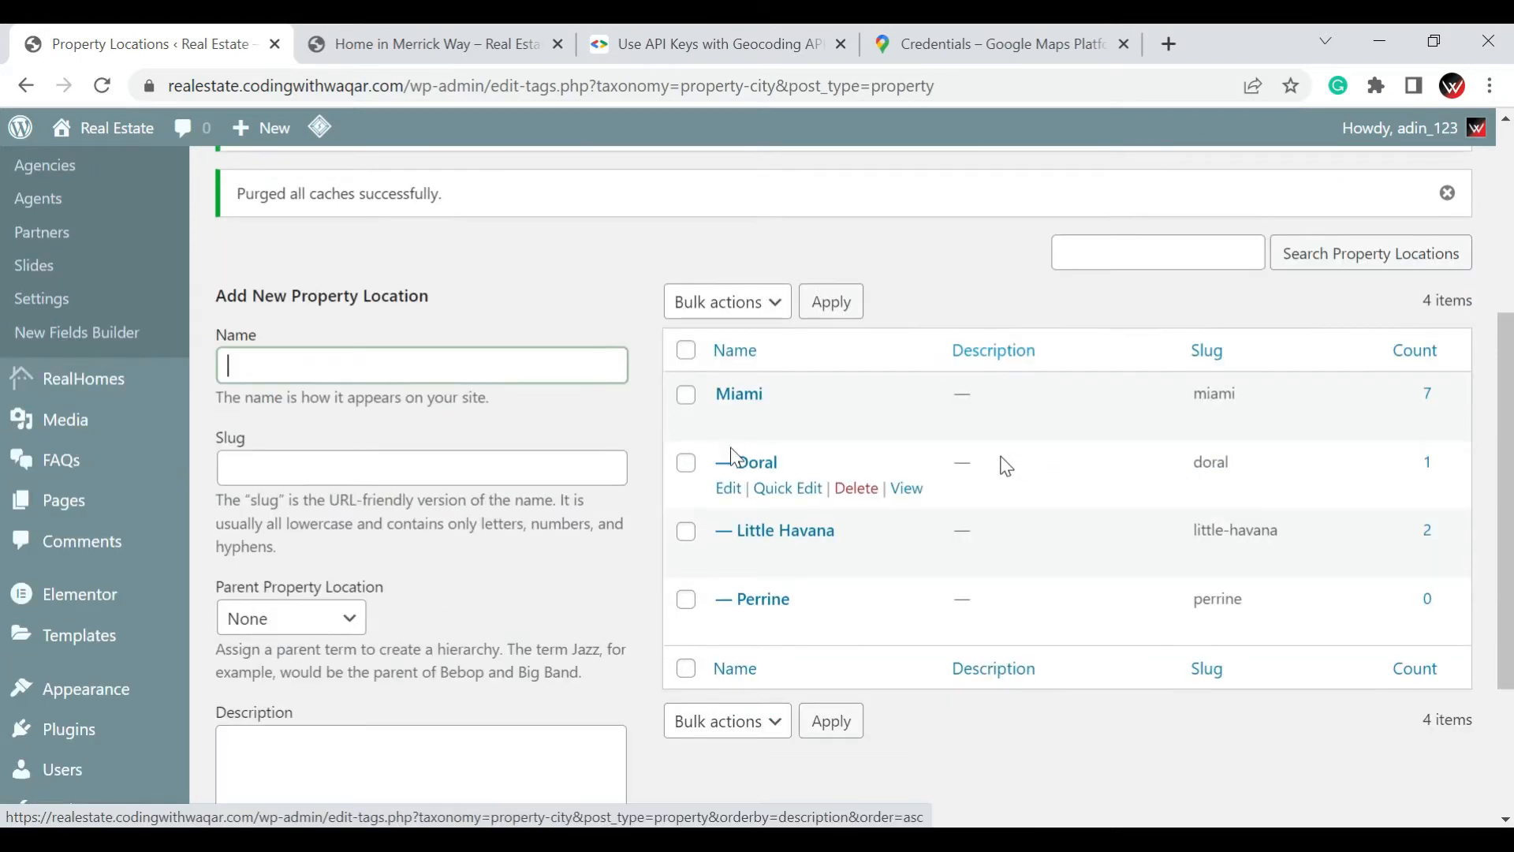
pyautogui.click(569, 365)
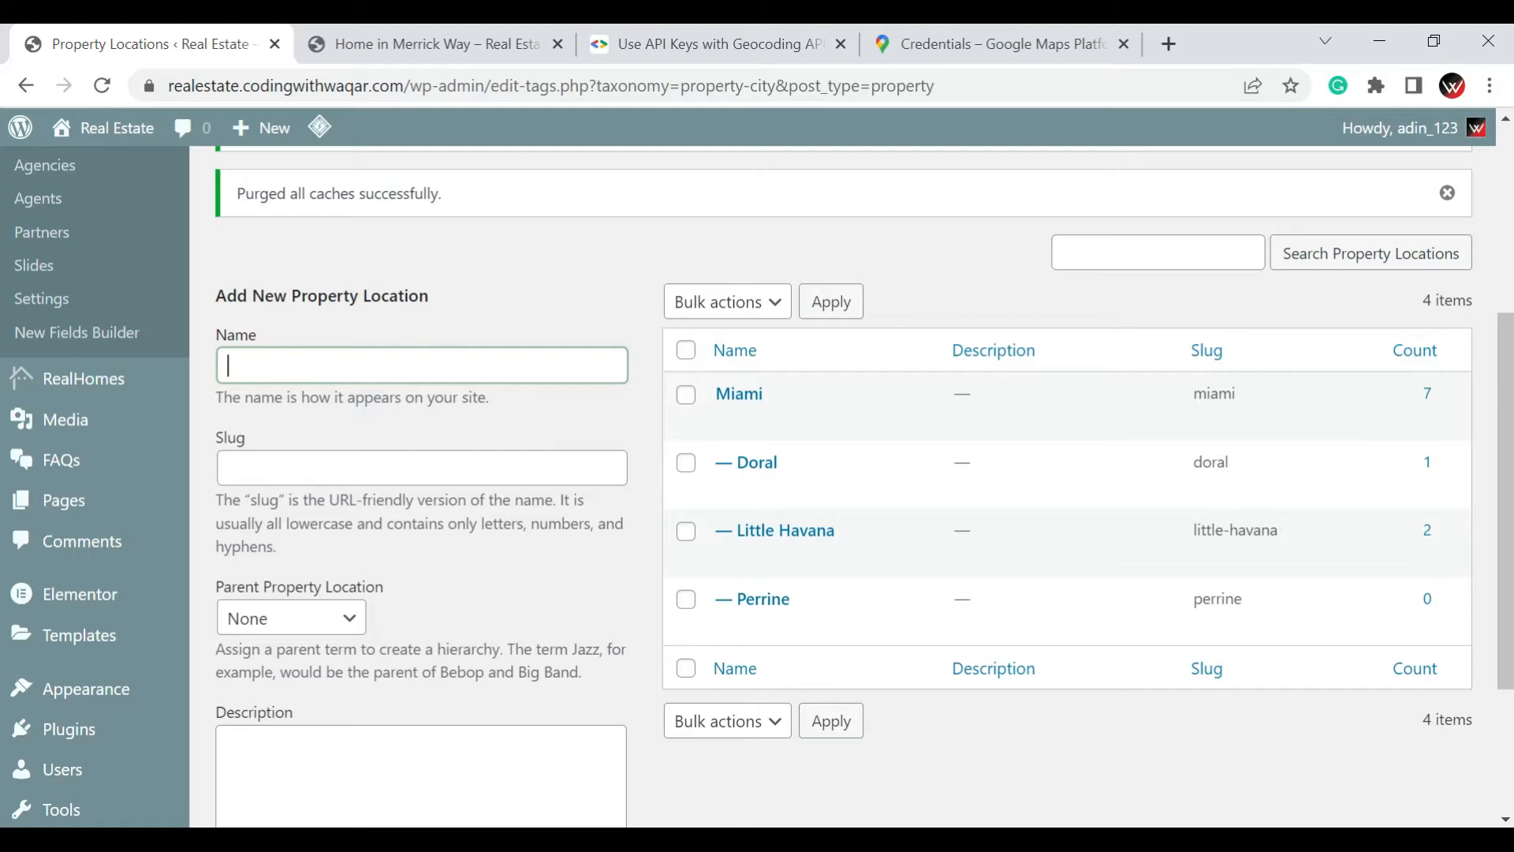
pyautogui.write('Punjab')
pyautogui.scroll(-4, 618, 426)
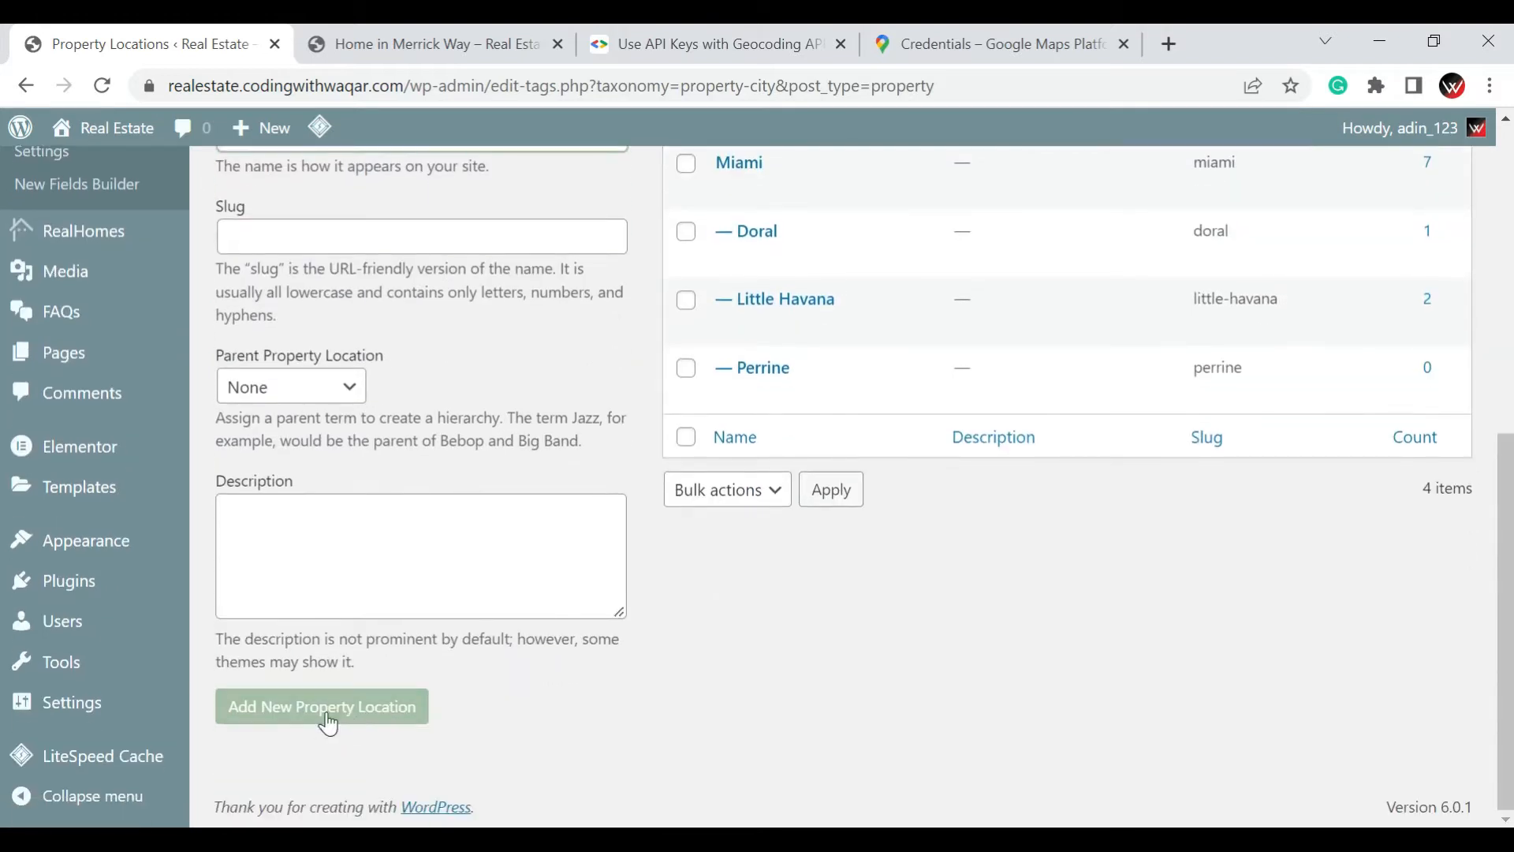
pyautogui.click(329, 724)
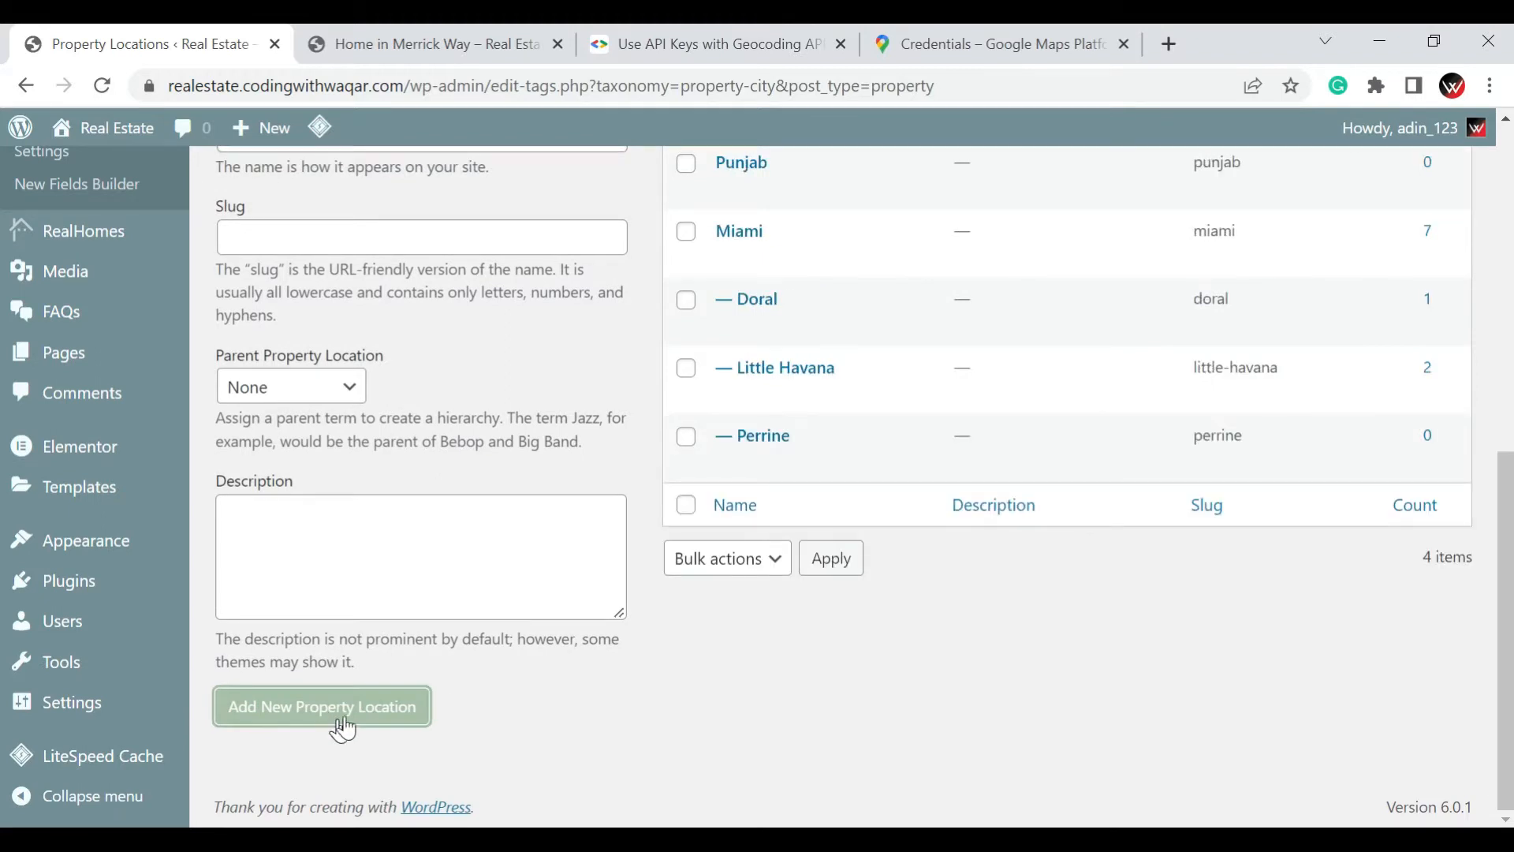
# Add a new property location named "Lahore" with Punjab as its parent location
pyautogui.scroll(2, 489, 378)
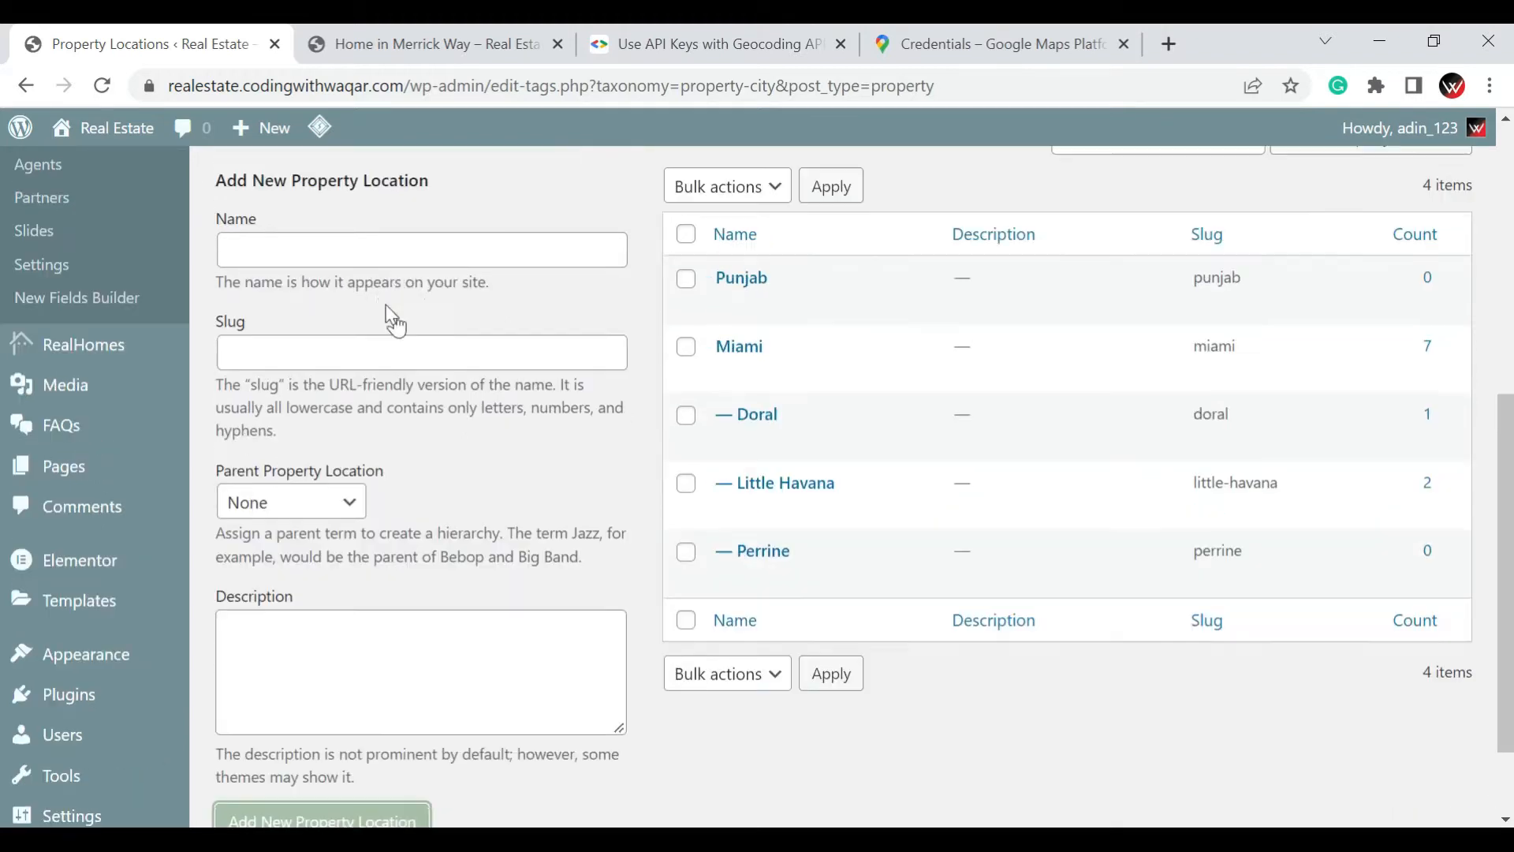
pyautogui.click(361, 253)
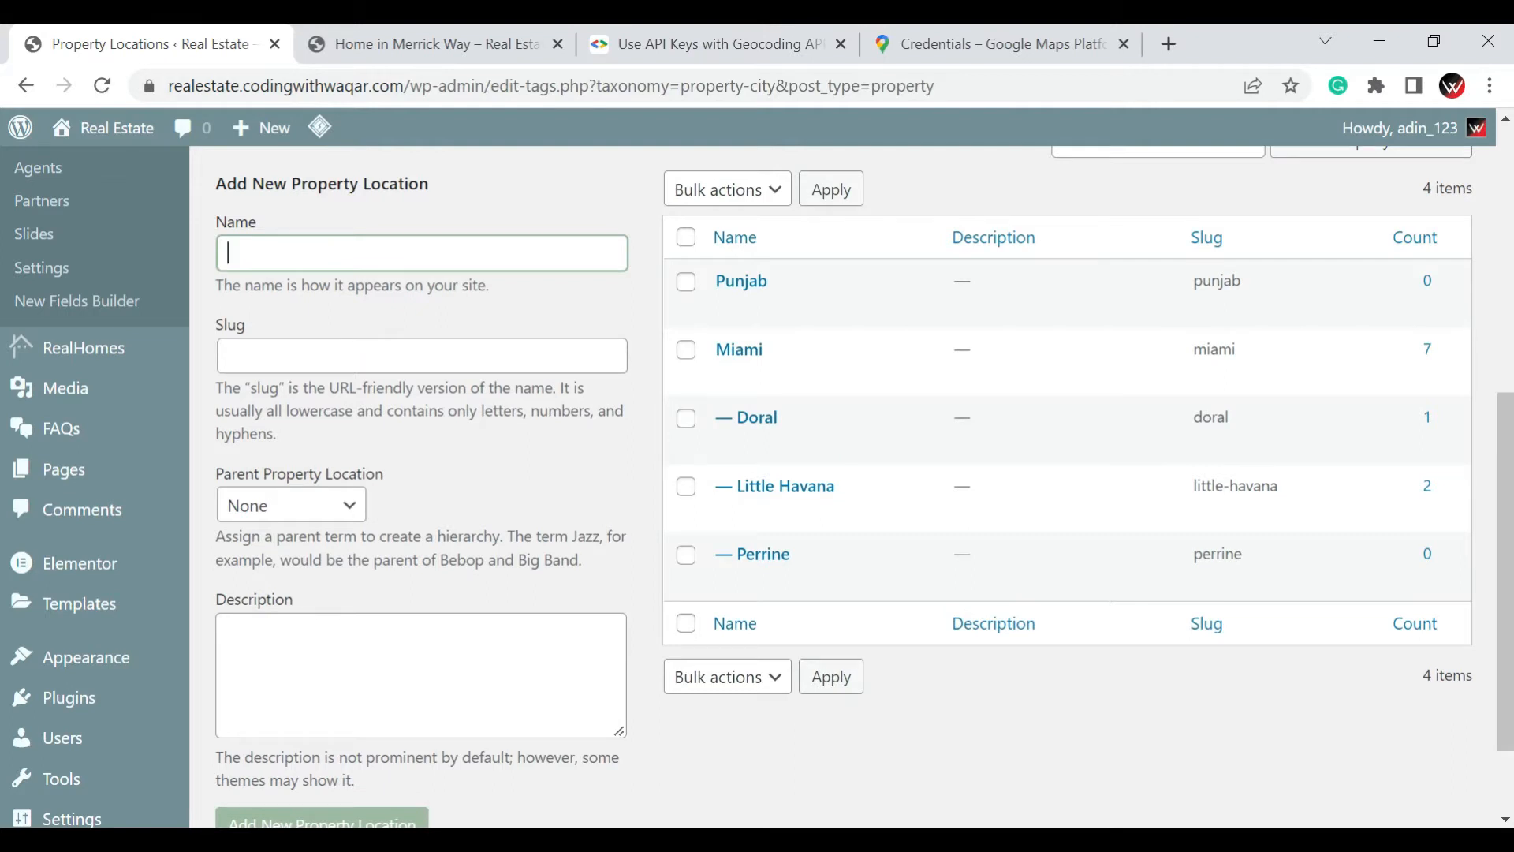
pyautogui.write('Lahore')
pyautogui.click(312, 505)
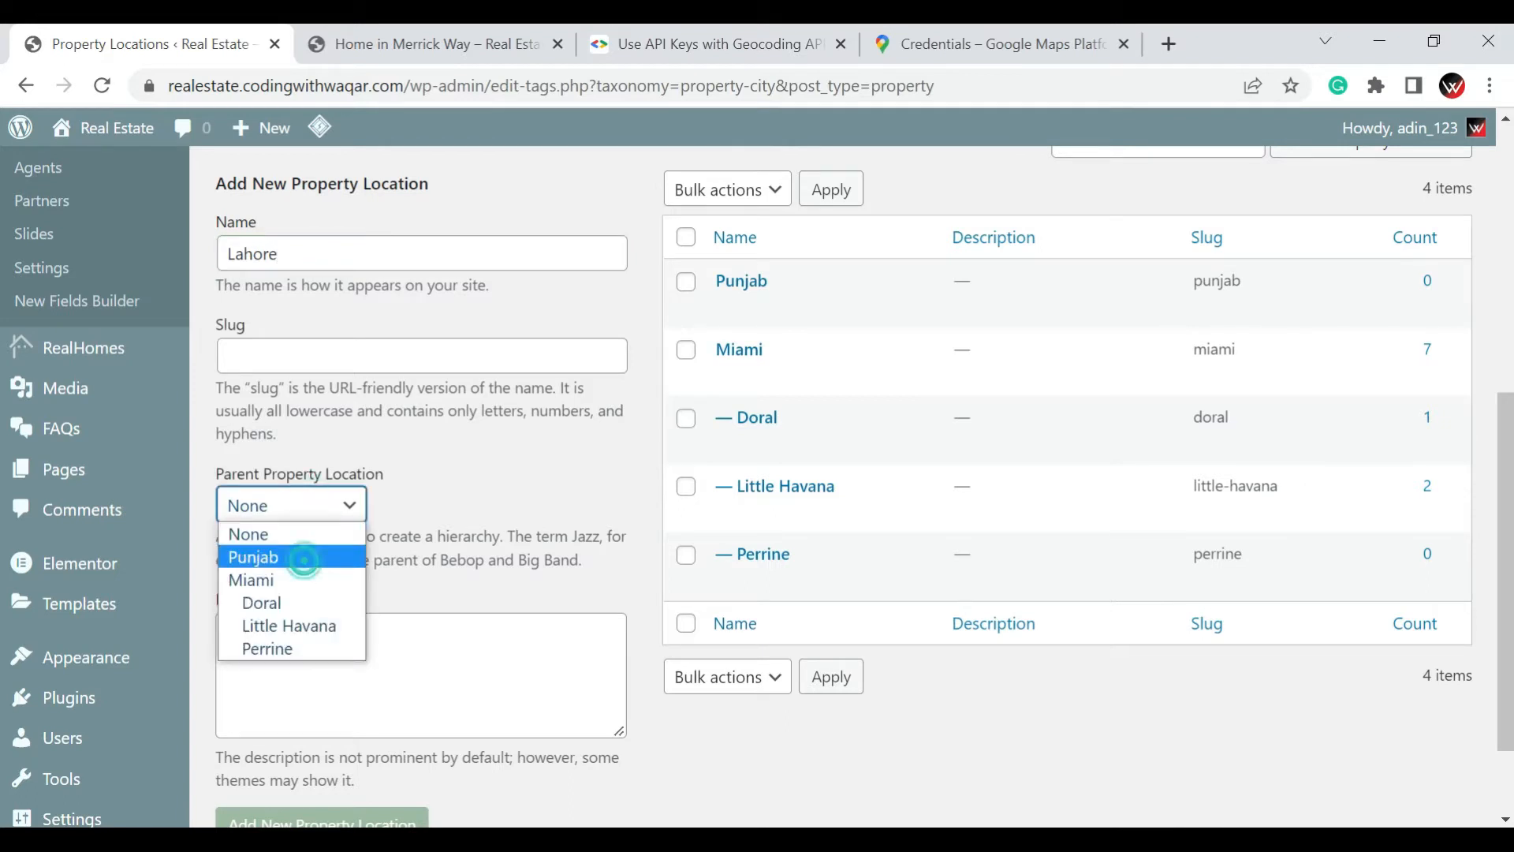
pyautogui.click(300, 556)
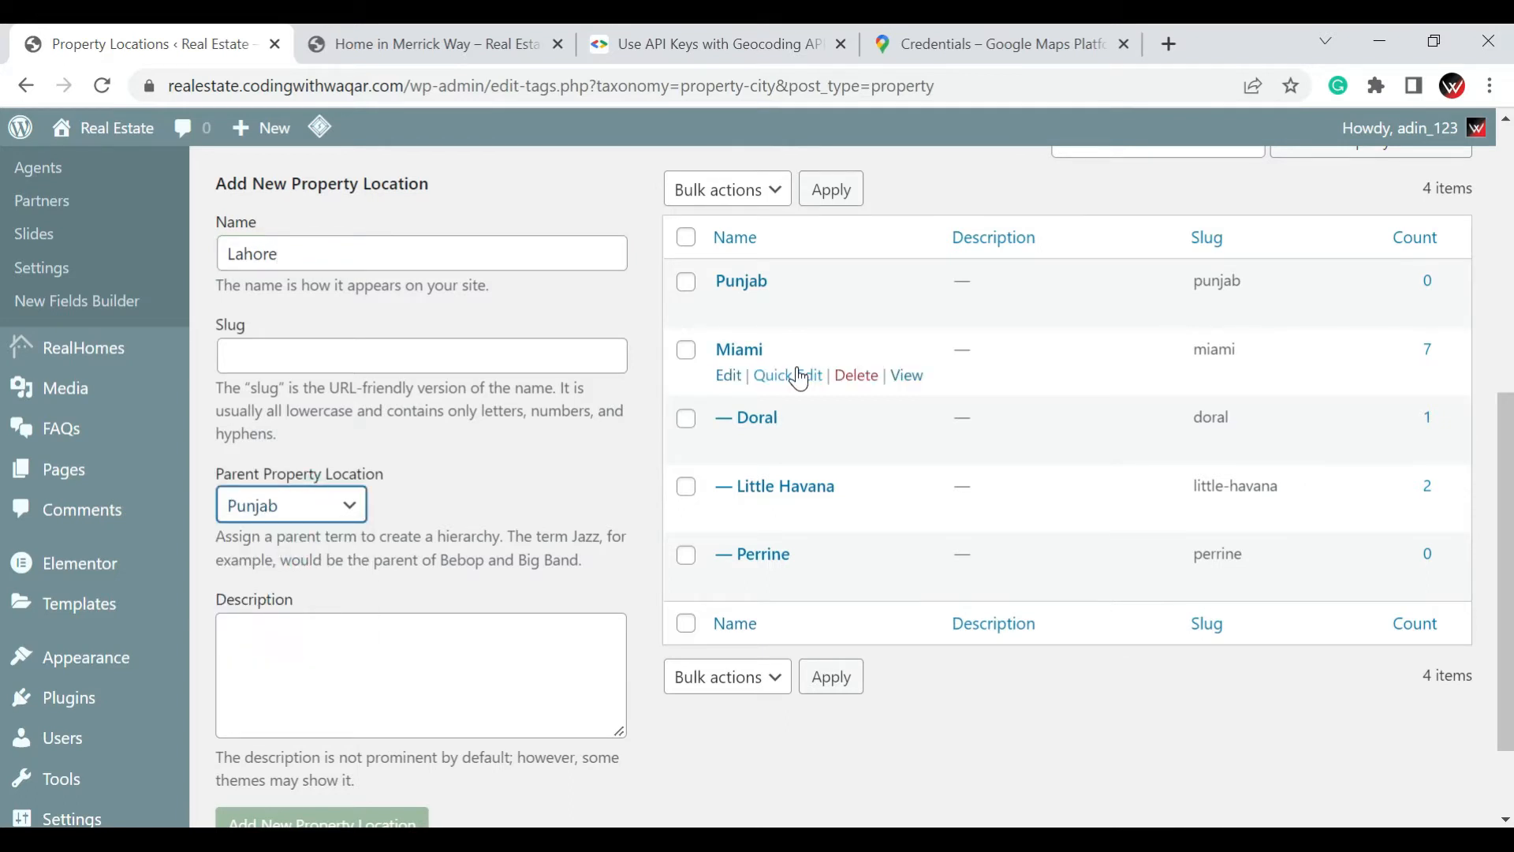
pyautogui.scroll(3, 803, 378)
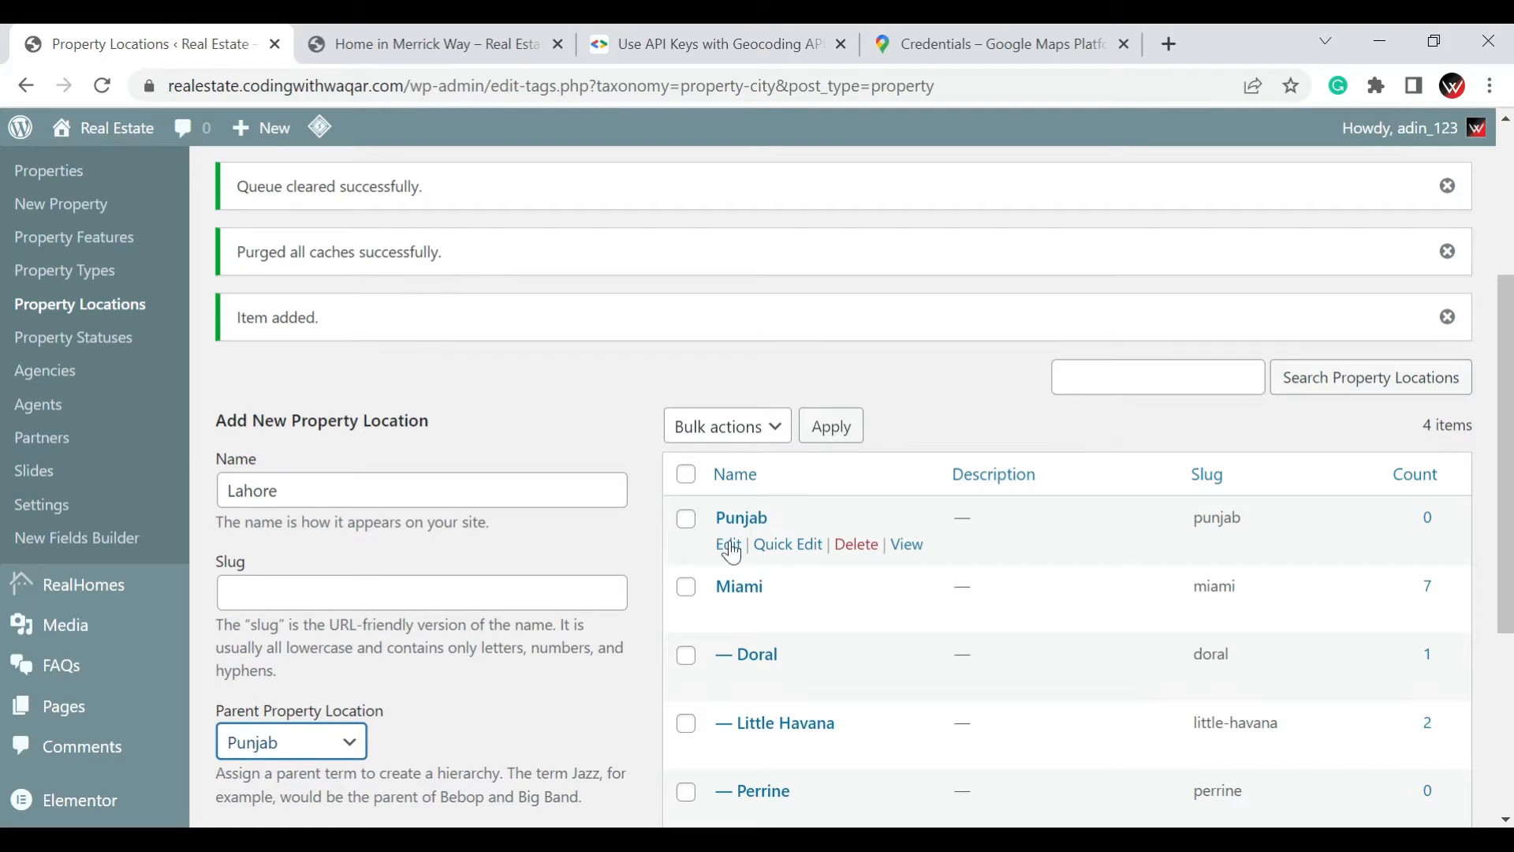
pyautogui.scroll(-5, 757, 489)
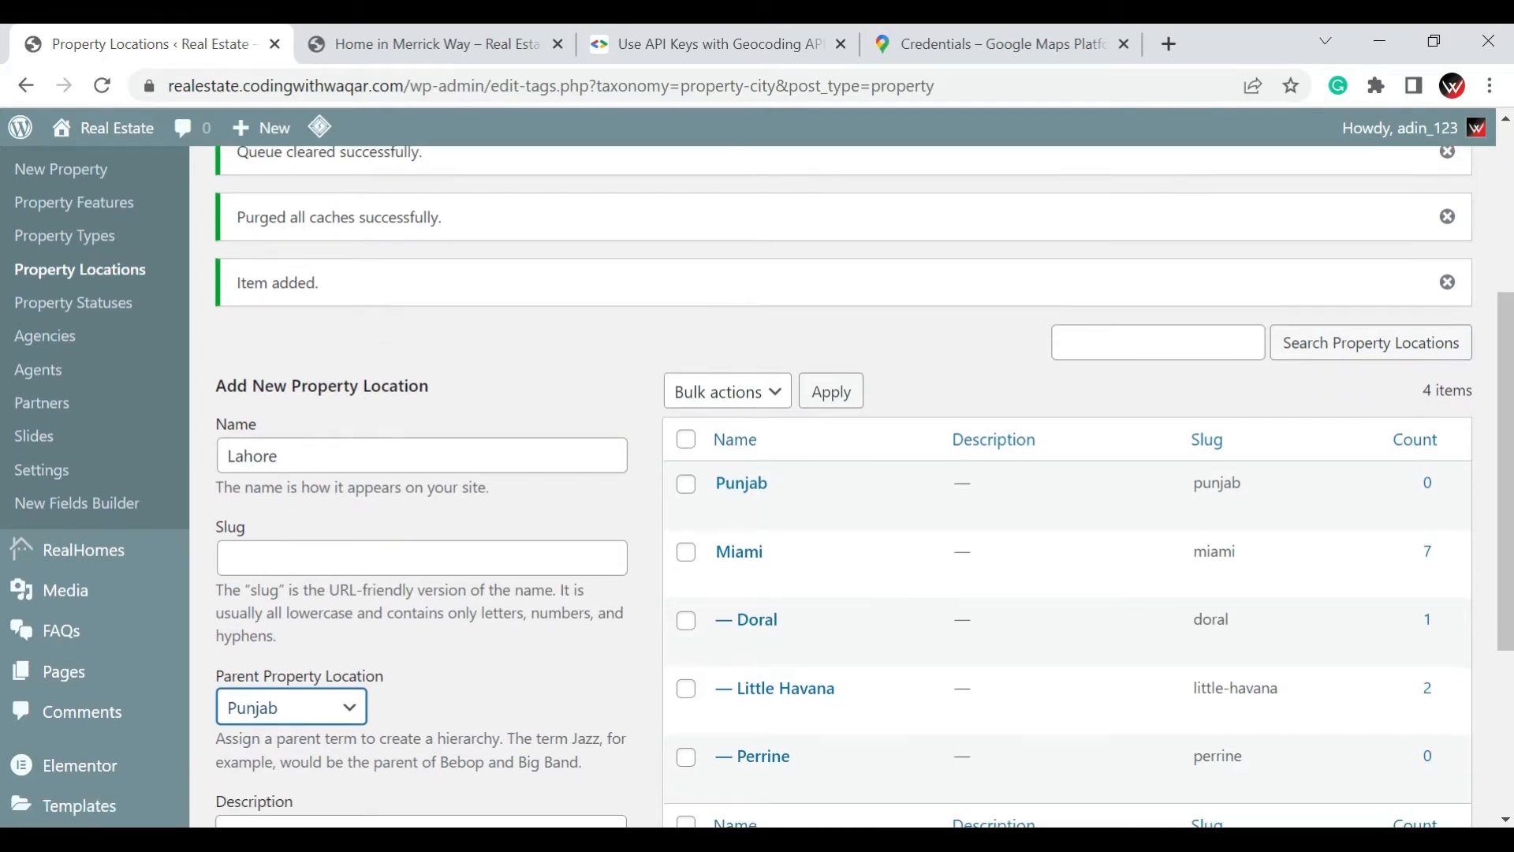
pyautogui.click(347, 729)
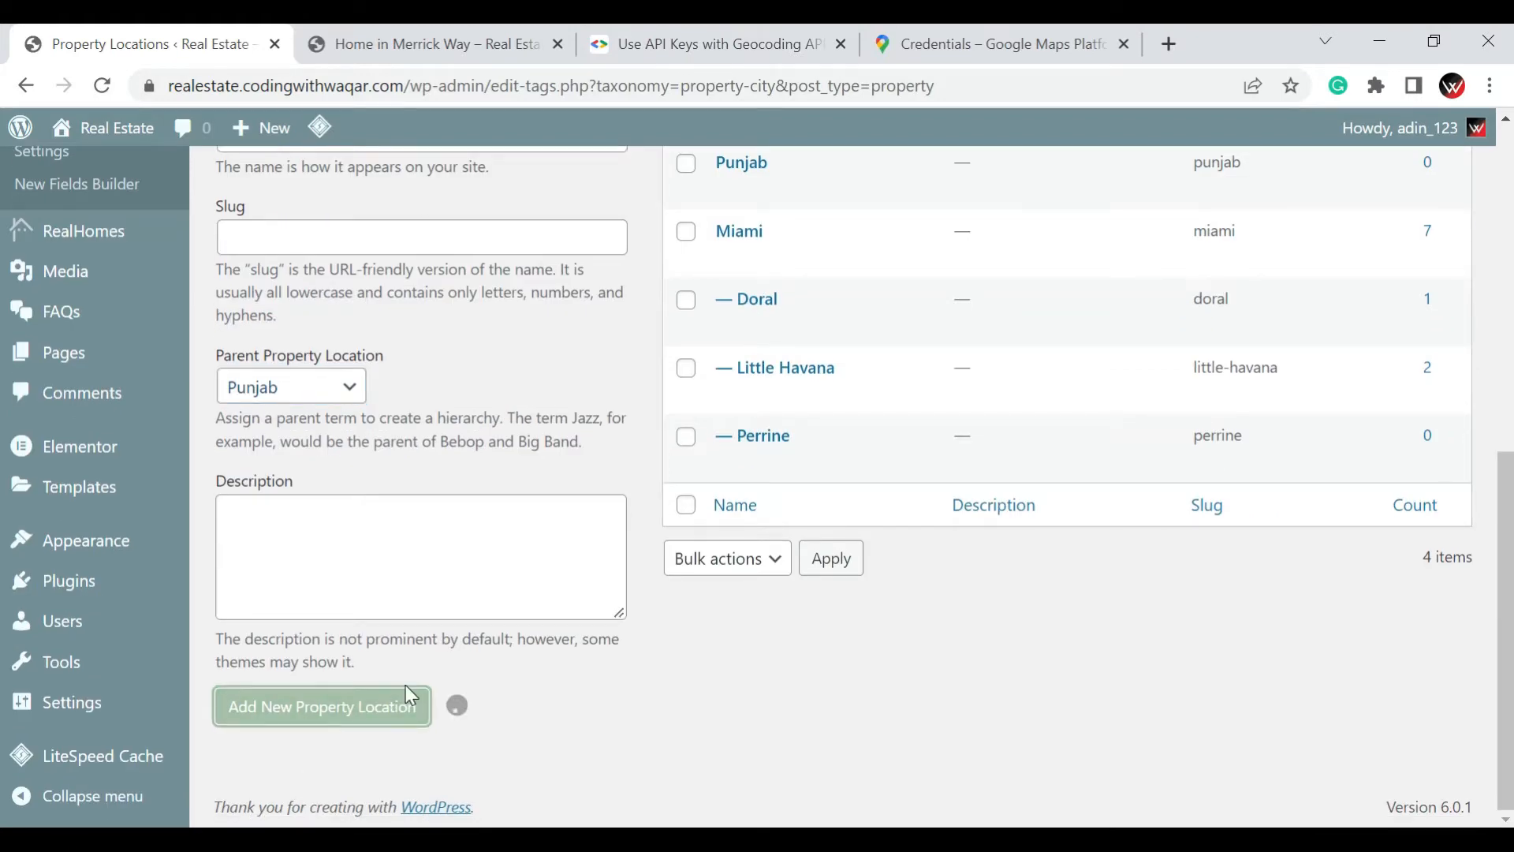
pyautogui.scroll(3, 757, 574)
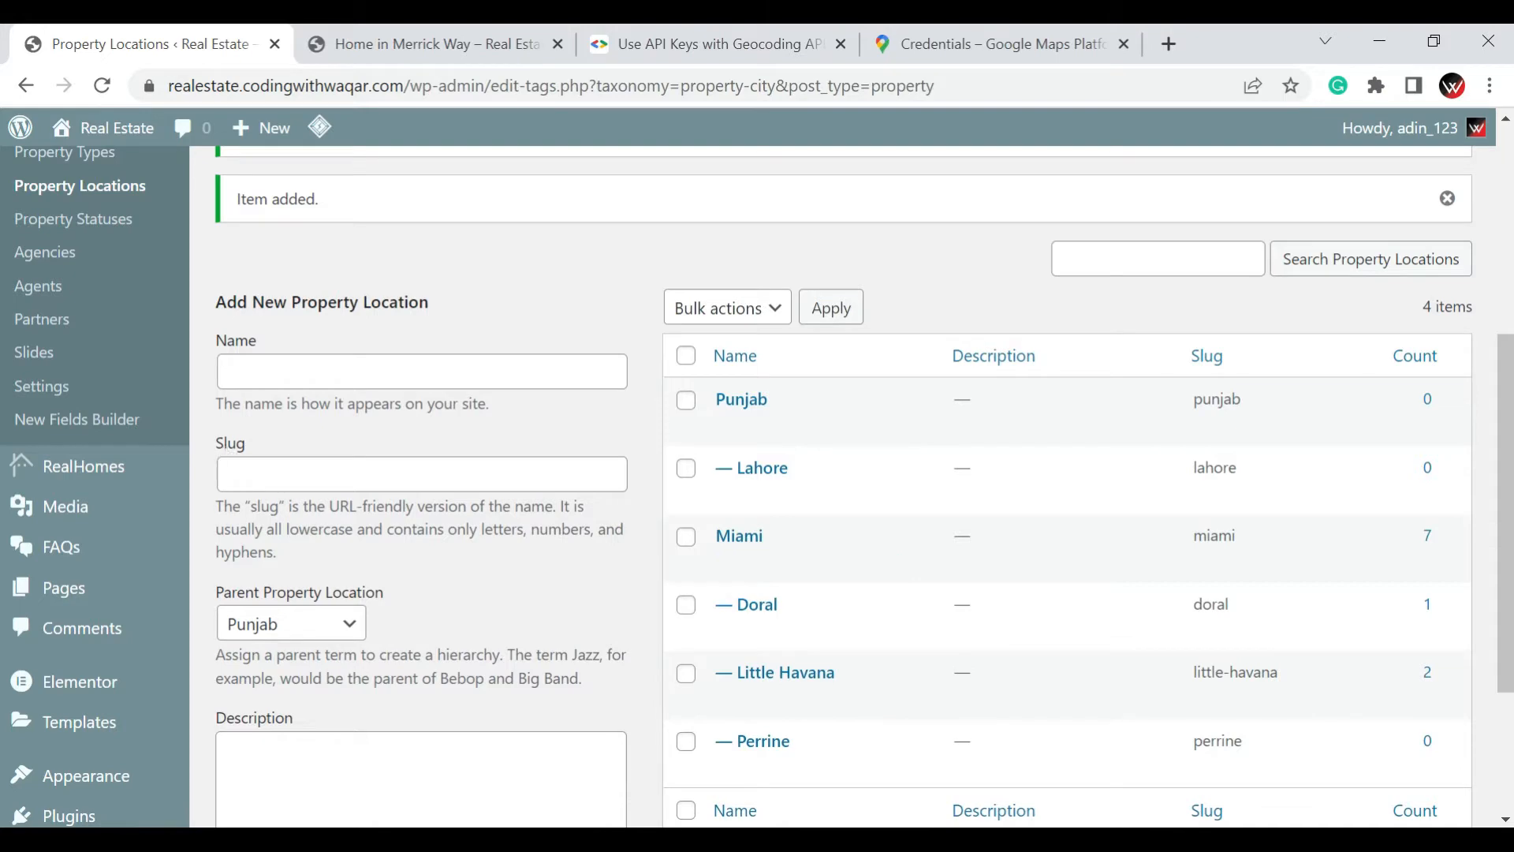
# Add a new property type named "Car Parking" with no parent on the Property Types page
pyautogui.scroll(3, 106, 560)
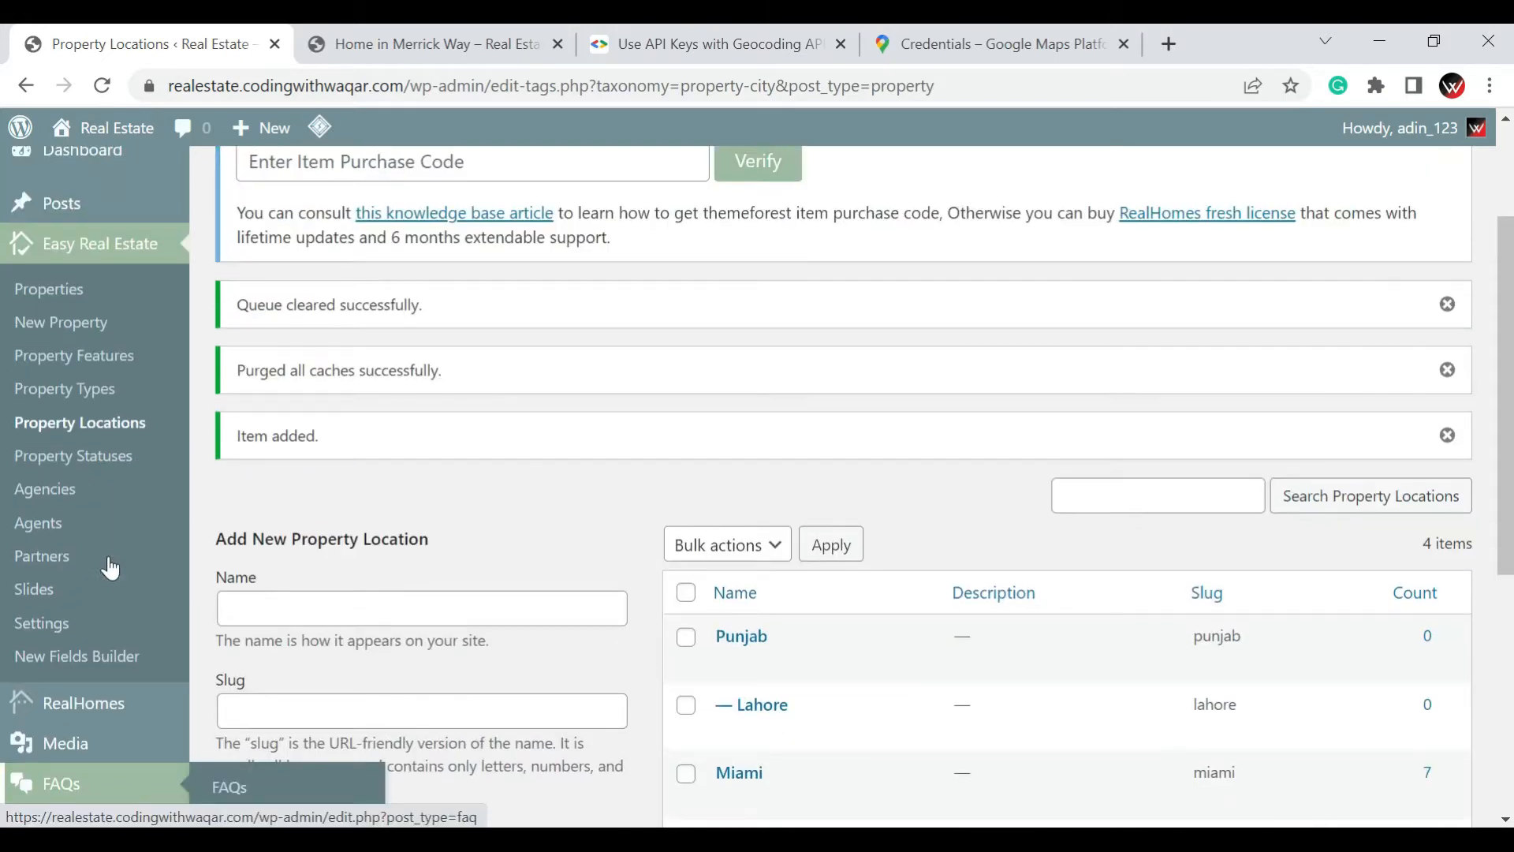
pyautogui.click(64, 400)
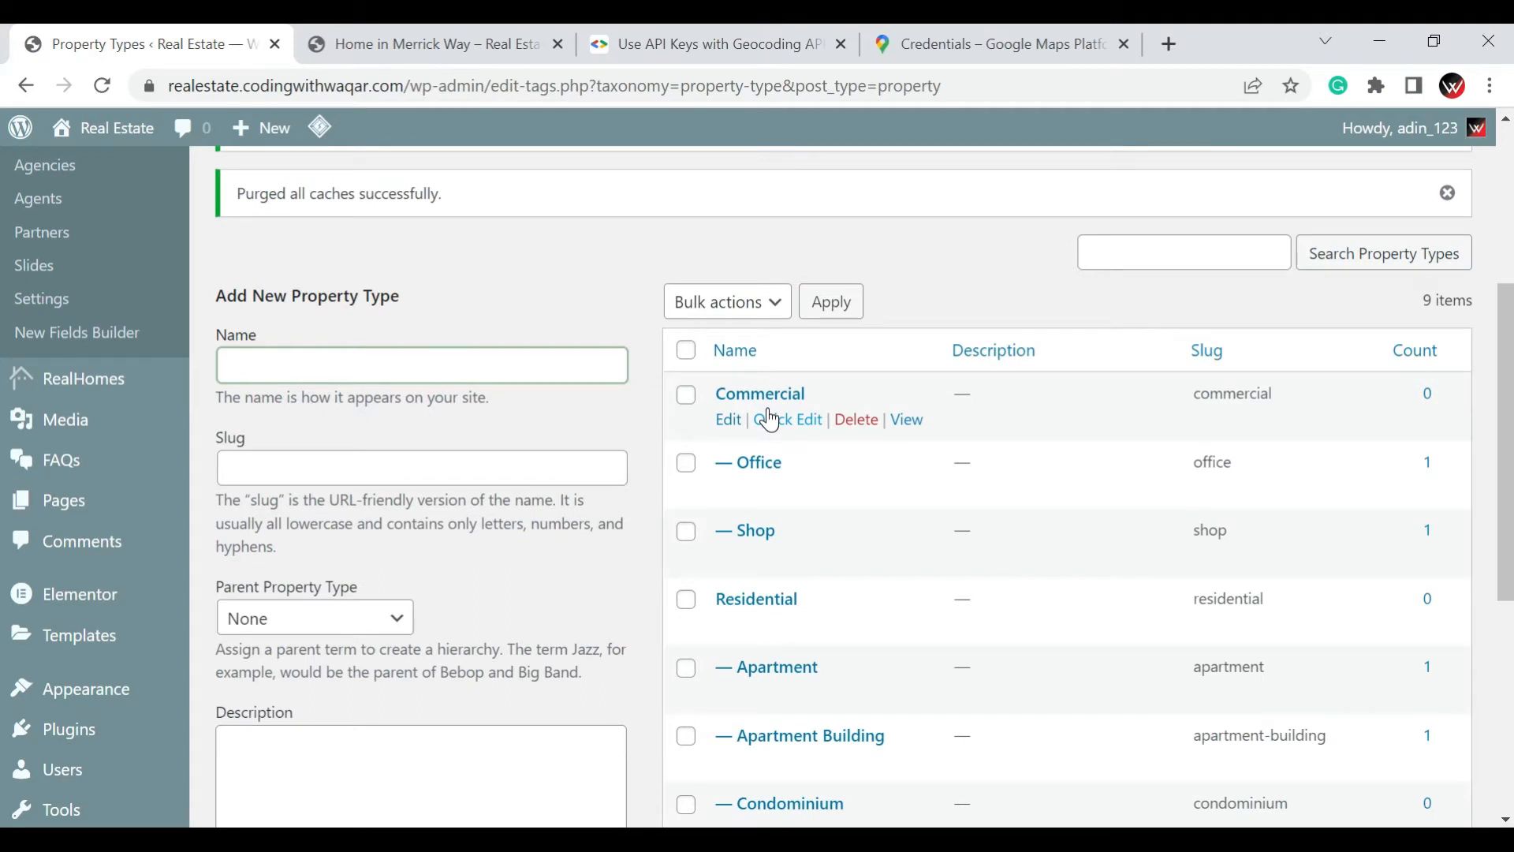
pyautogui.scroll(-1, 857, 490)
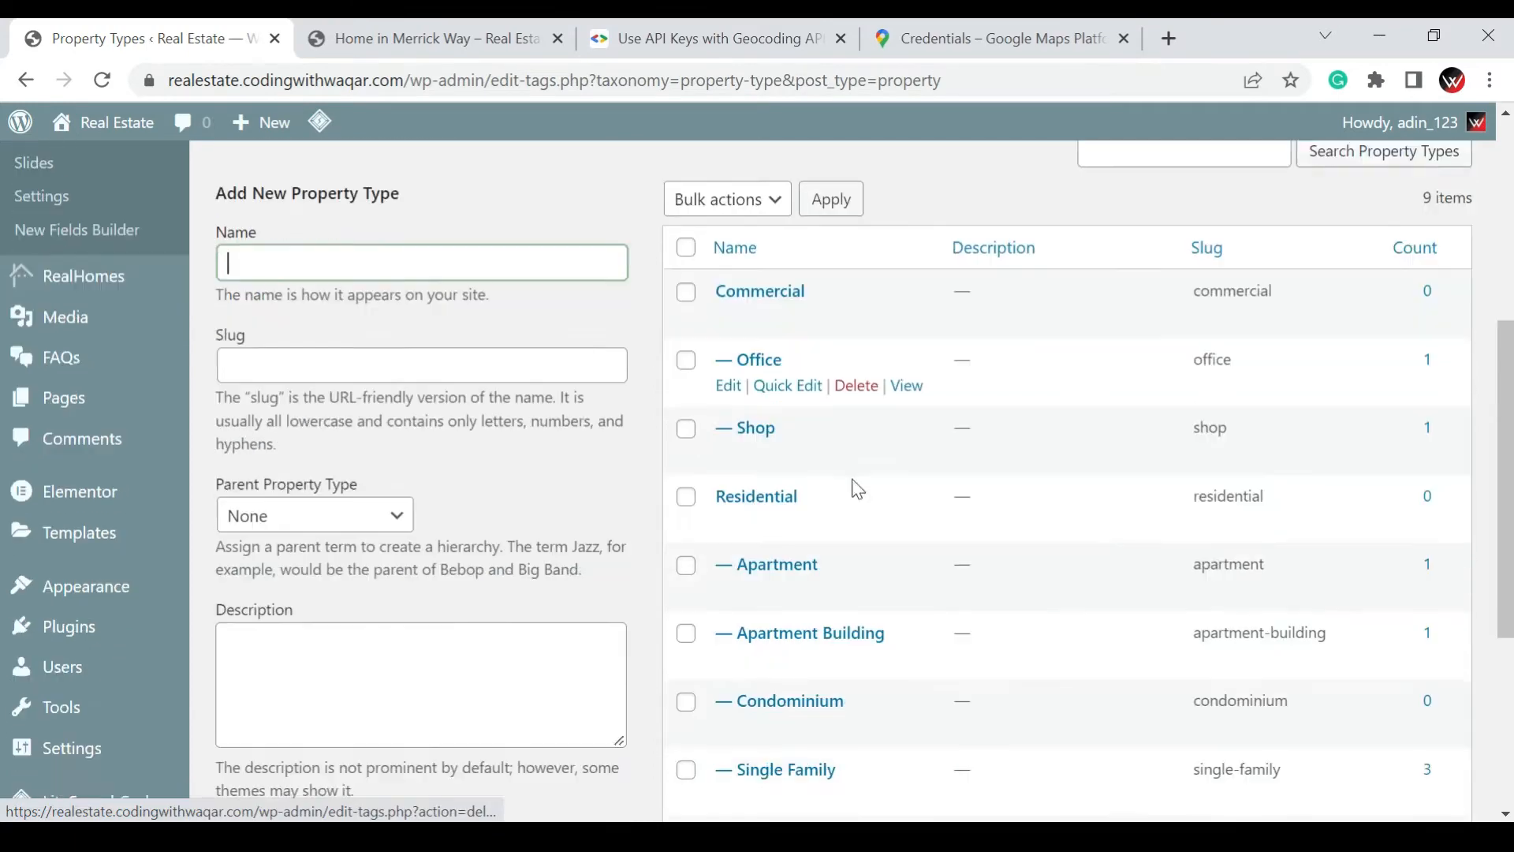
pyautogui.scroll(-3, 858, 490)
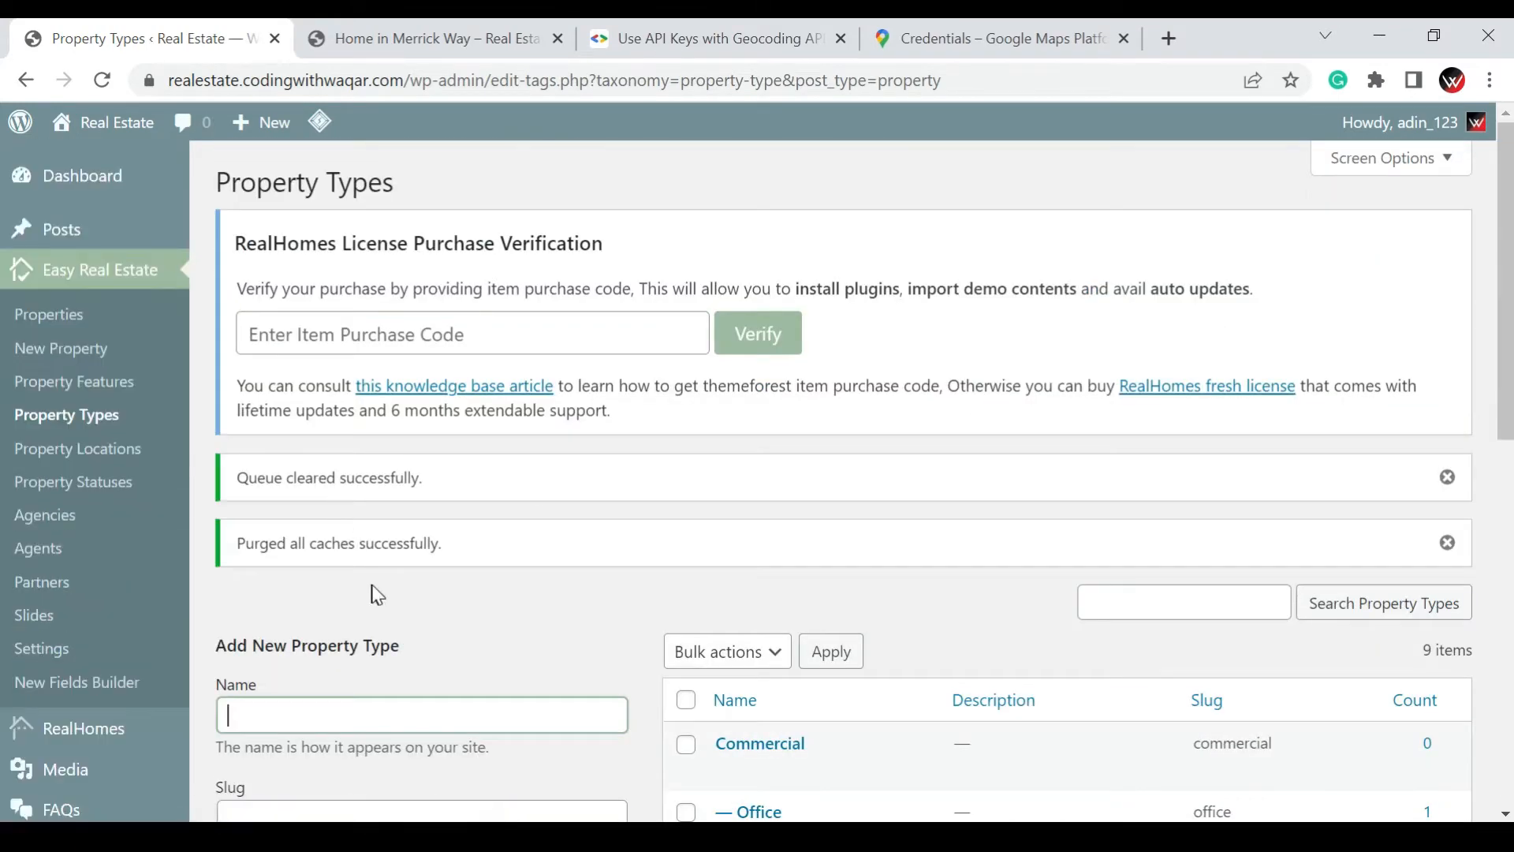
pyautogui.scroll(-1, 448, 556)
pyautogui.scroll(-4, 448, 556)
pyautogui.click(544, 351)
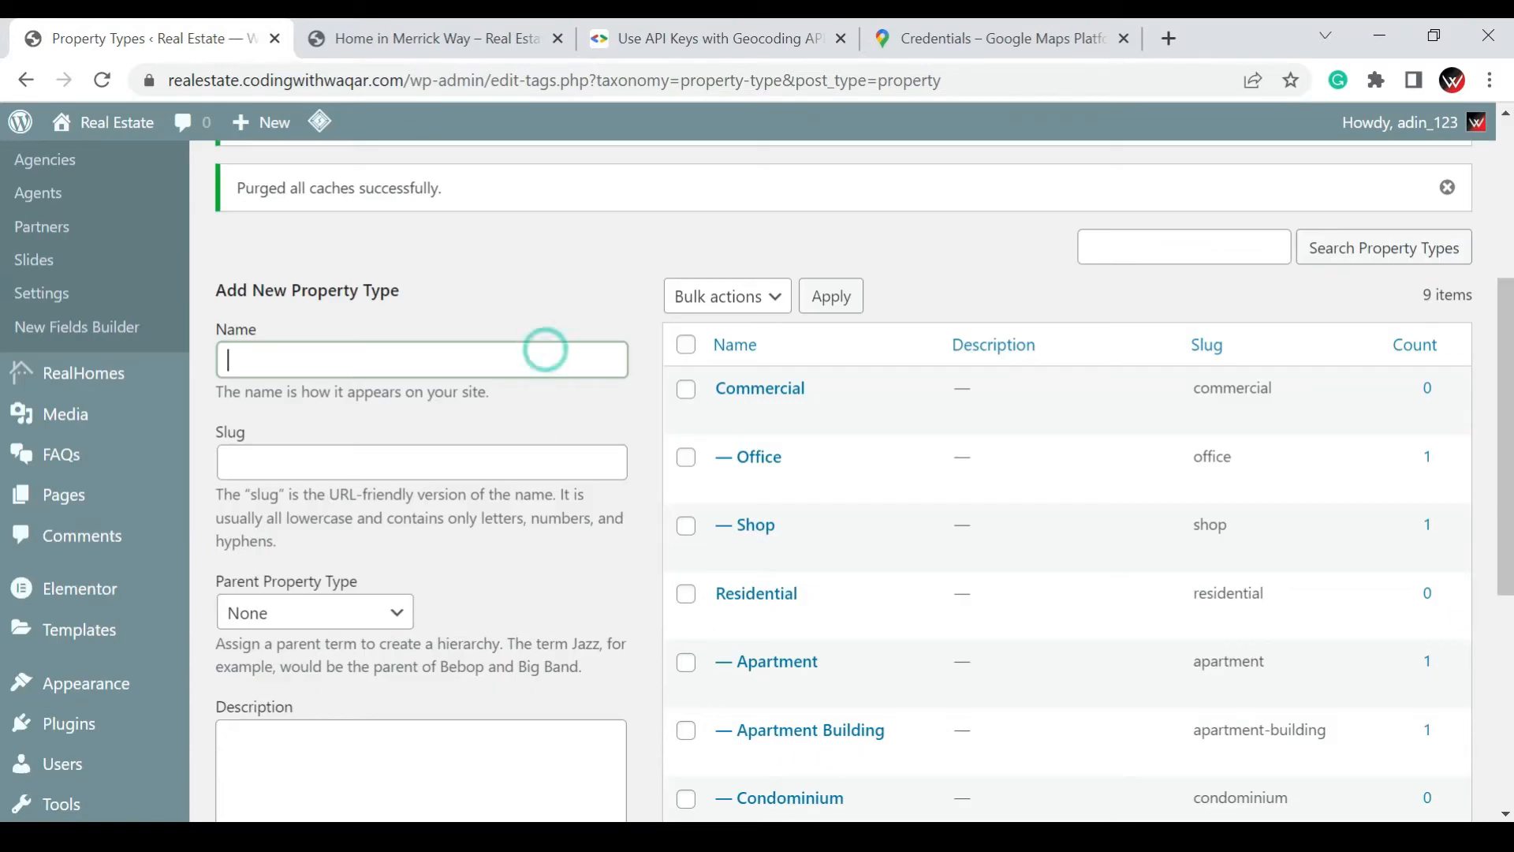
pyautogui.write('Car Parking')
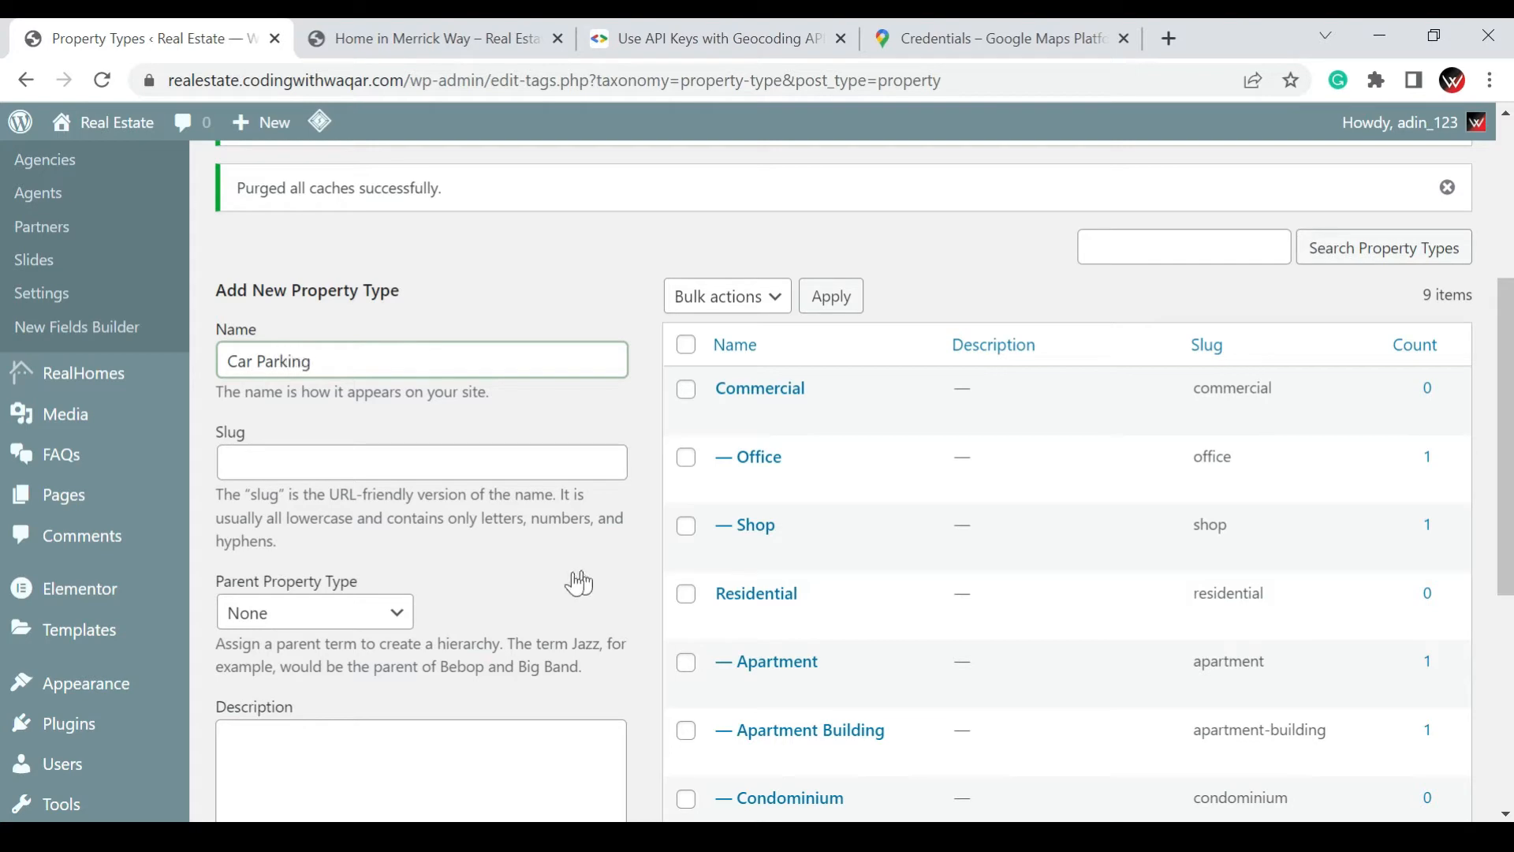
pyautogui.scroll(-6, 500, 672)
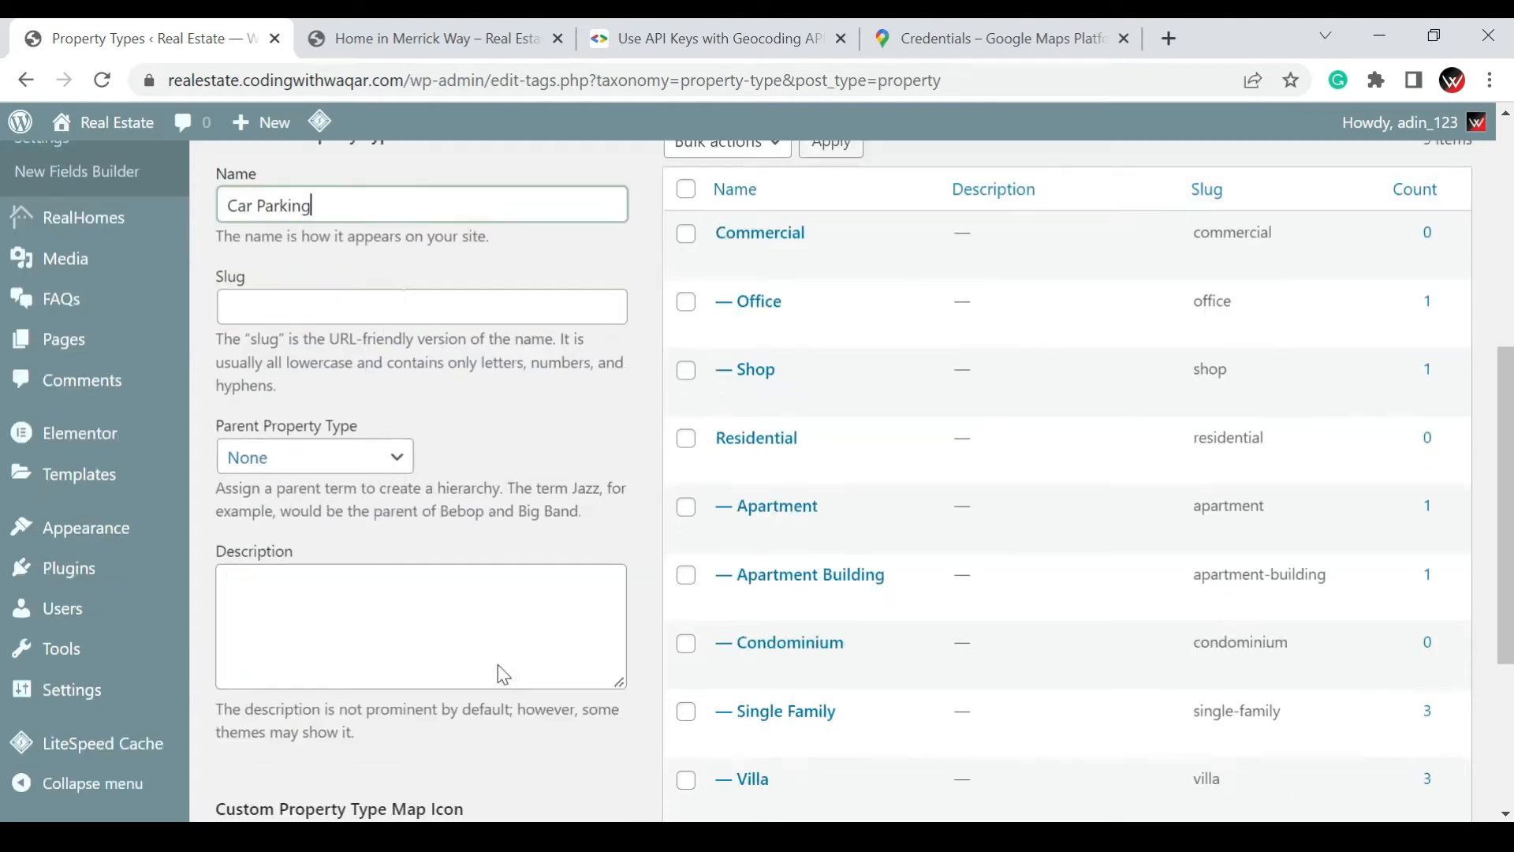
pyautogui.click(323, 703)
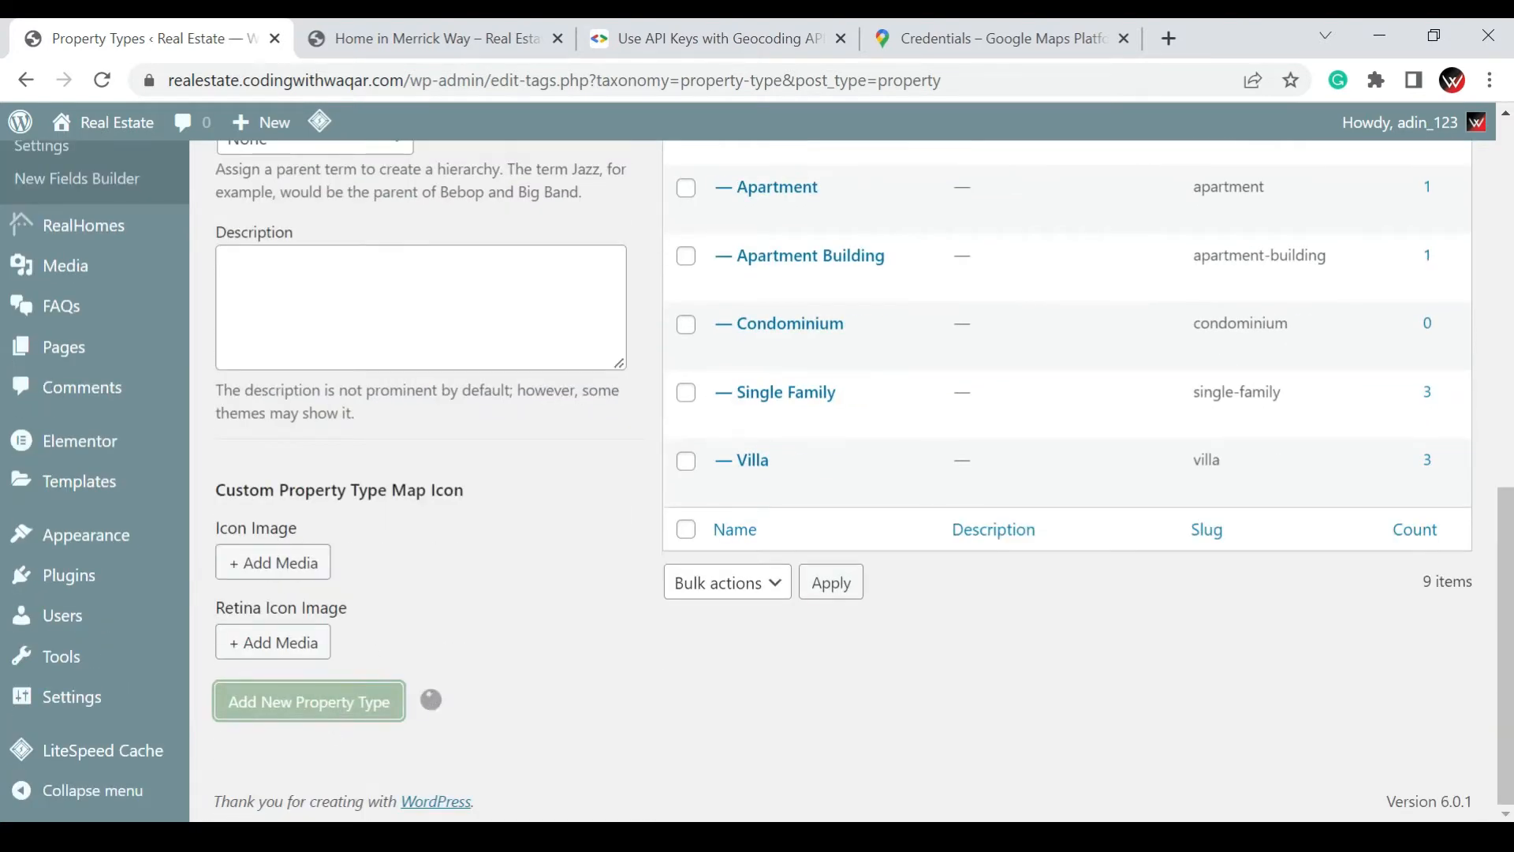
# Add another property type named "Cricket Ground" with no parent type
pyautogui.scroll(8, 385, 463)
pyautogui.click(385, 463)
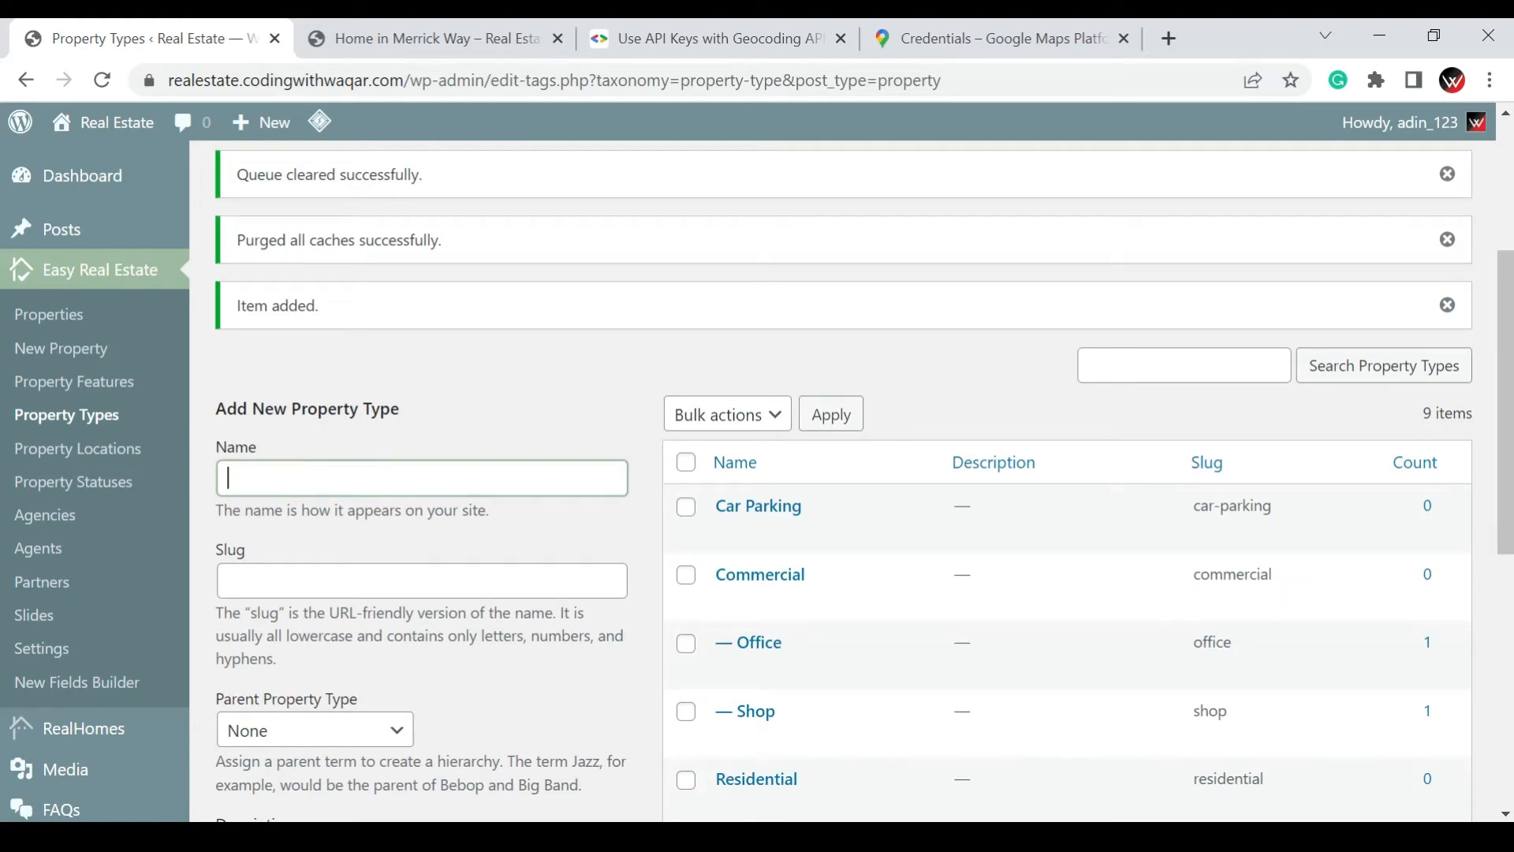
pyautogui.write('Cricket Ground')
pyautogui.scroll(-5, 757, 481)
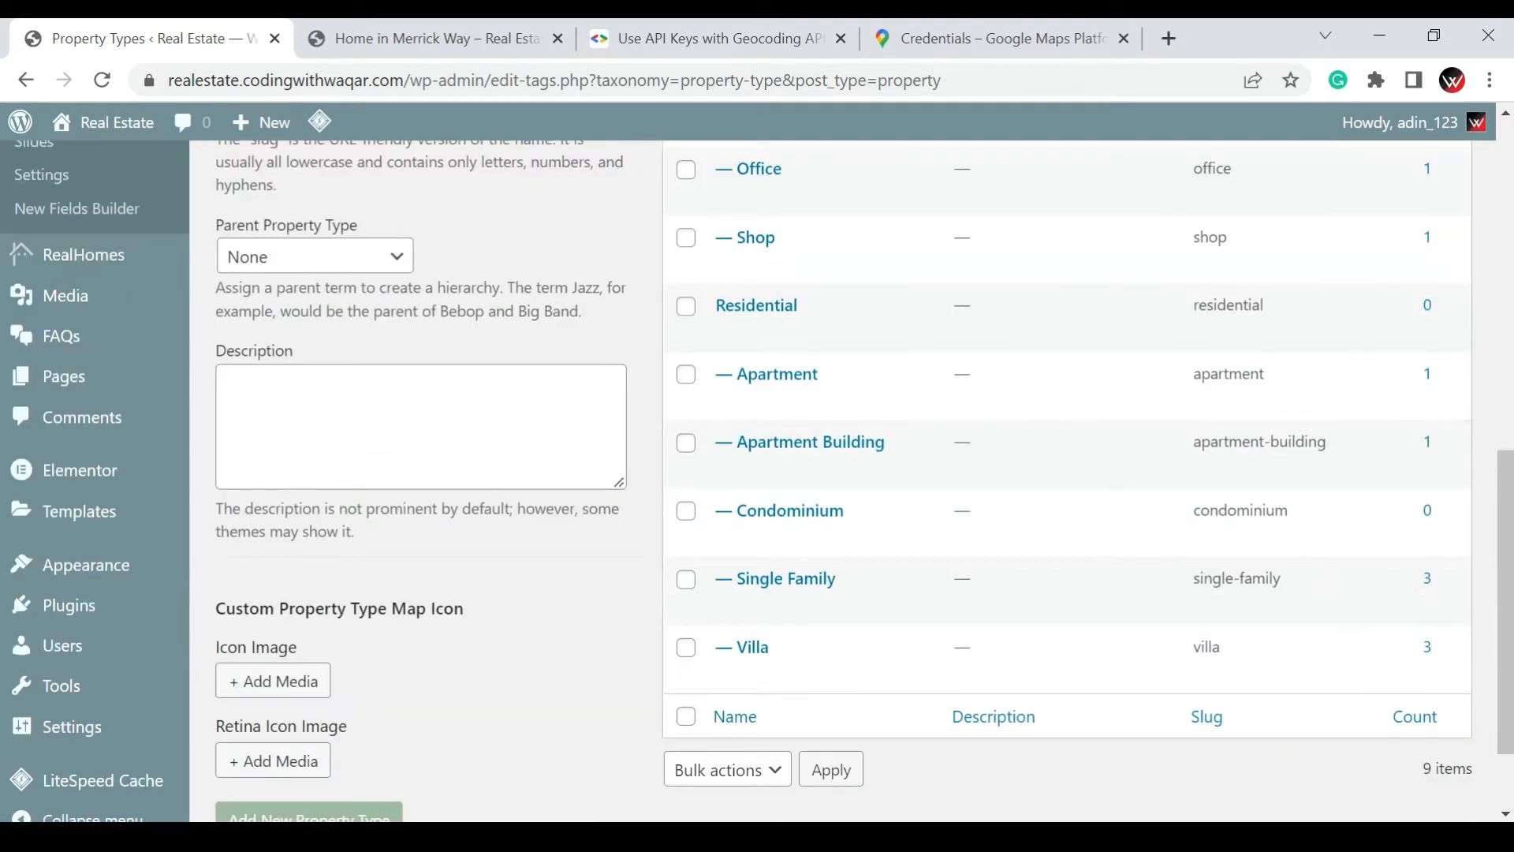
pyautogui.scroll(-2, 362, 741)
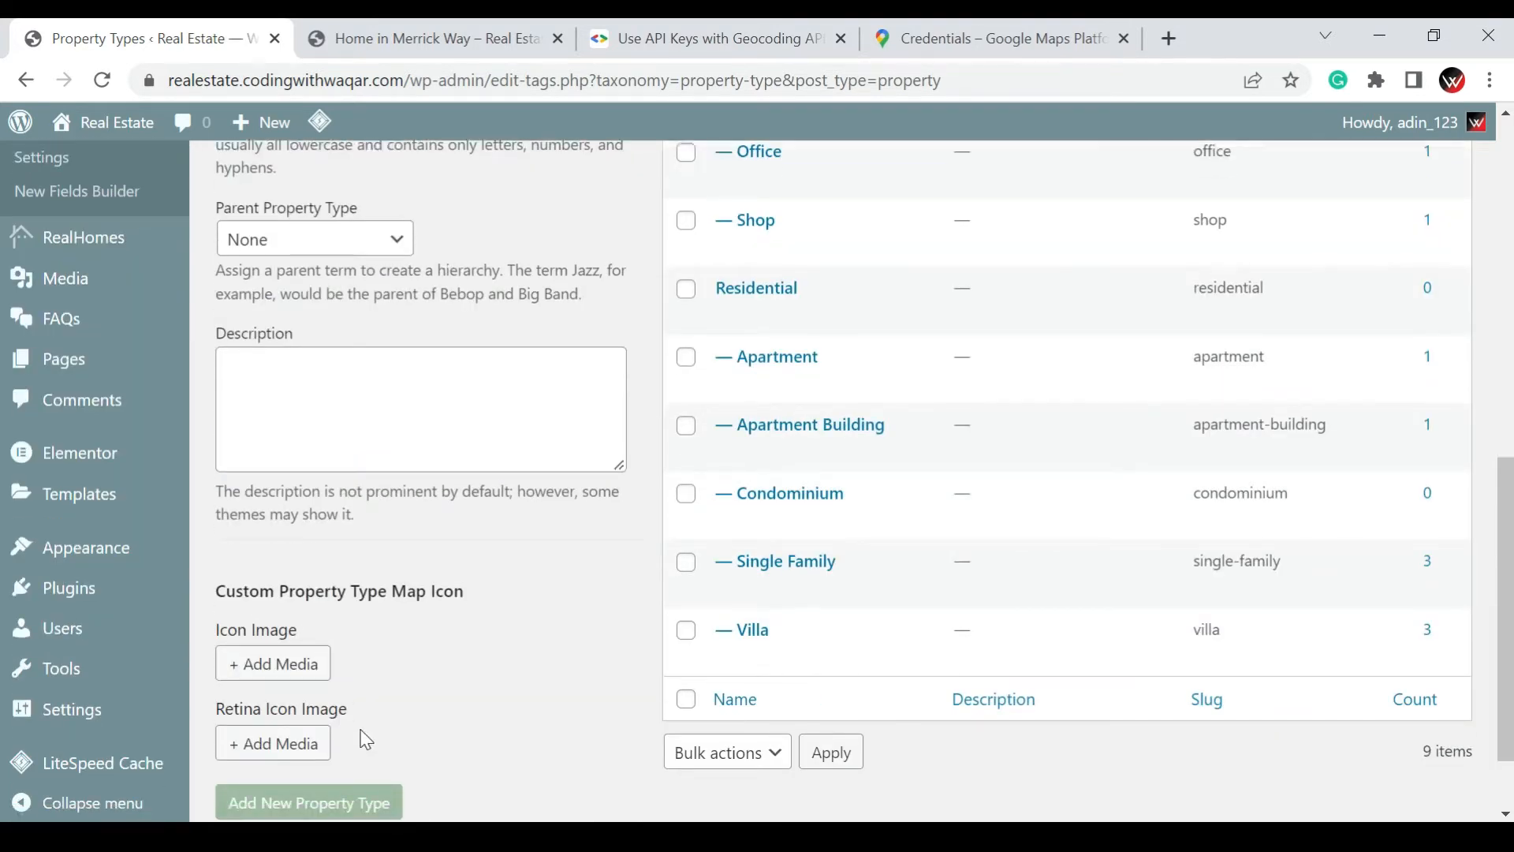
pyautogui.click(364, 724)
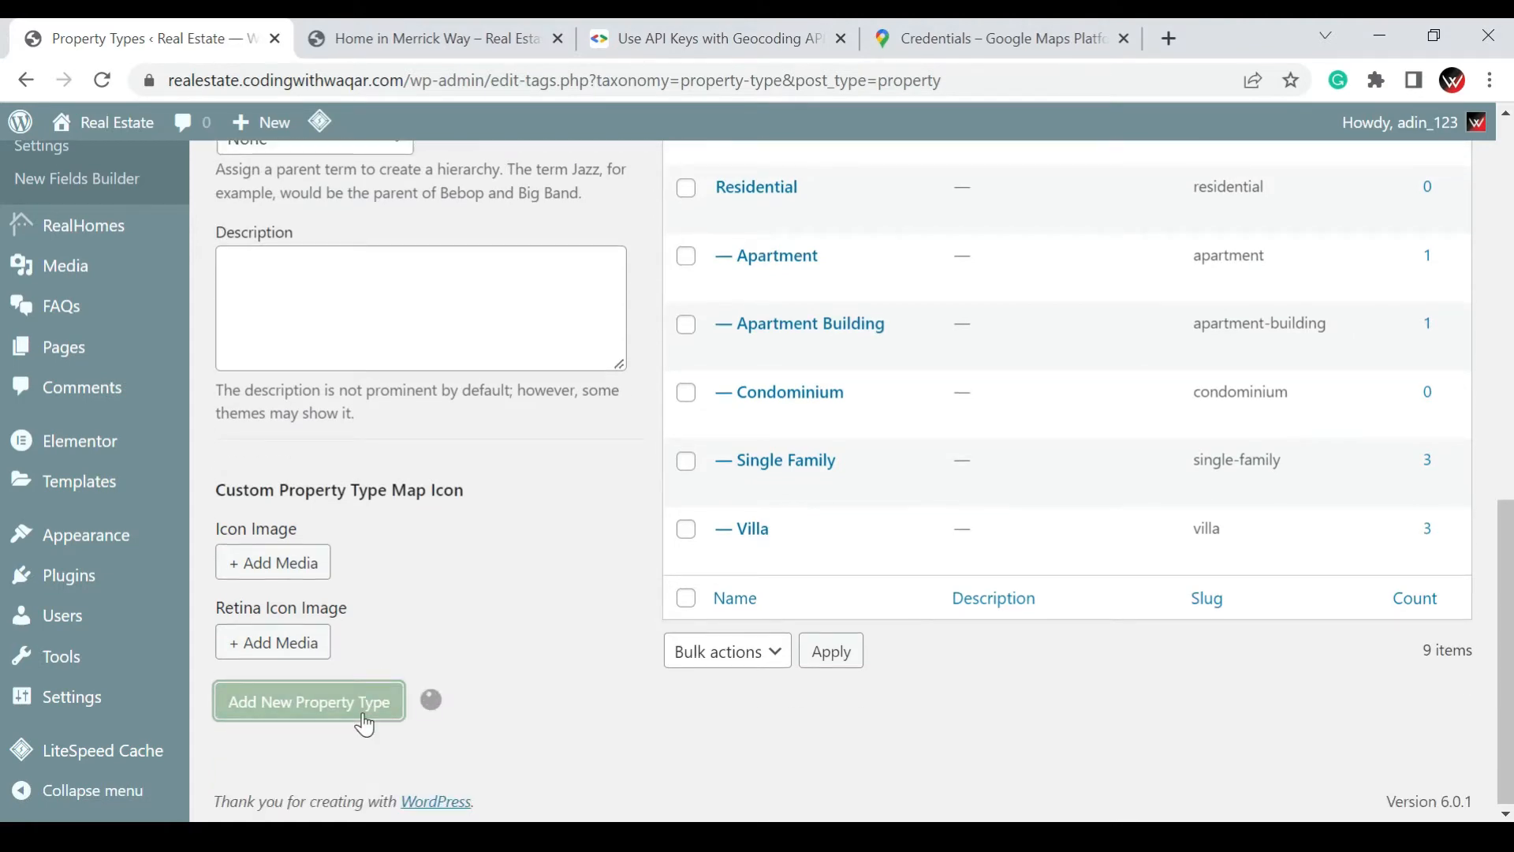
# Add a new property feature named "Sea Front" with no parent on the Property Features page
pyautogui.scroll(7, 459, 665)
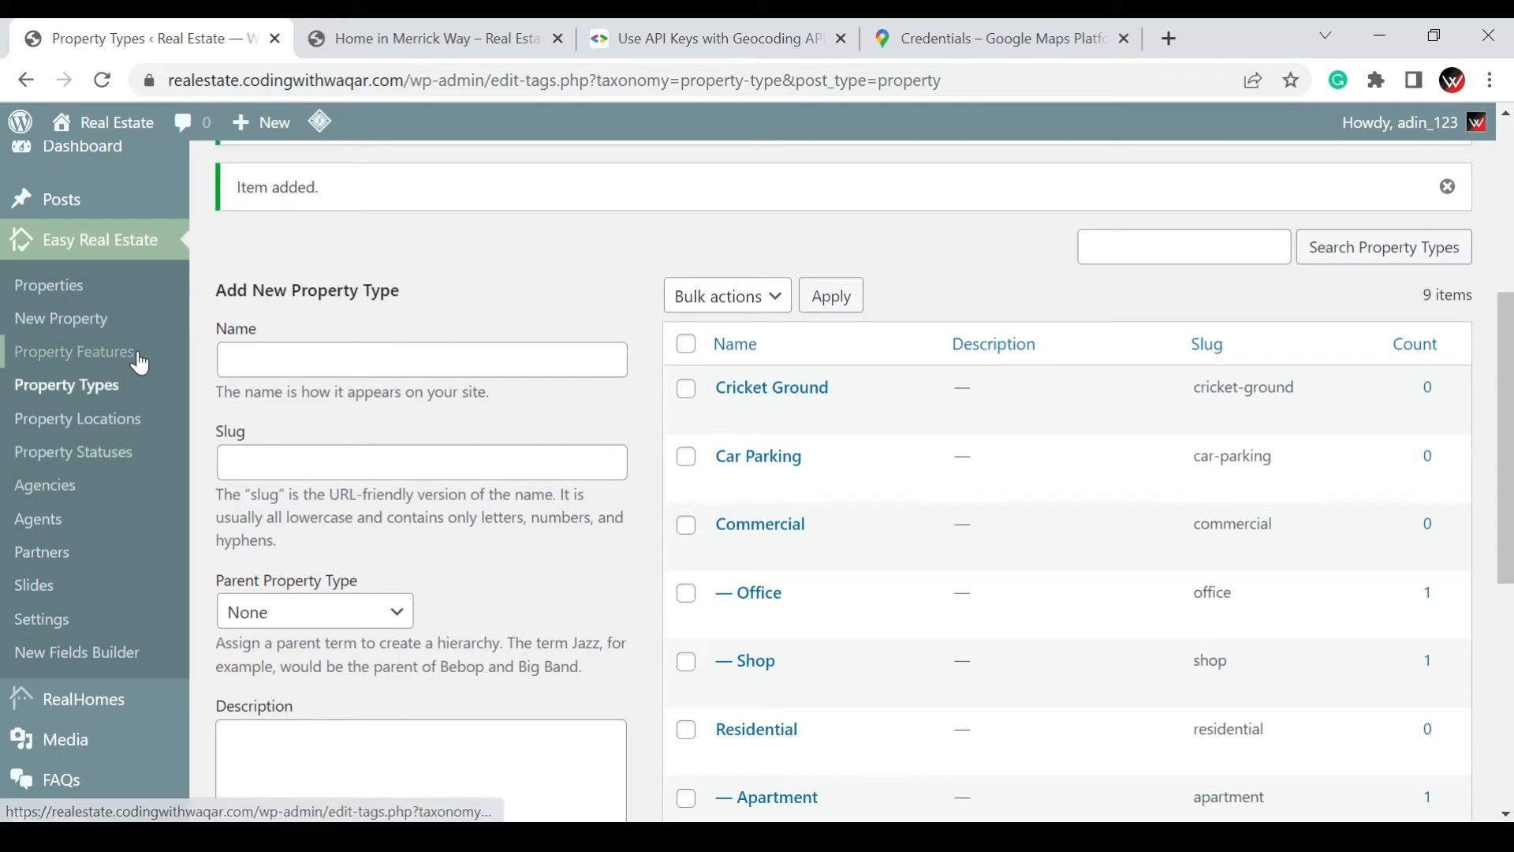
pyautogui.click(139, 361)
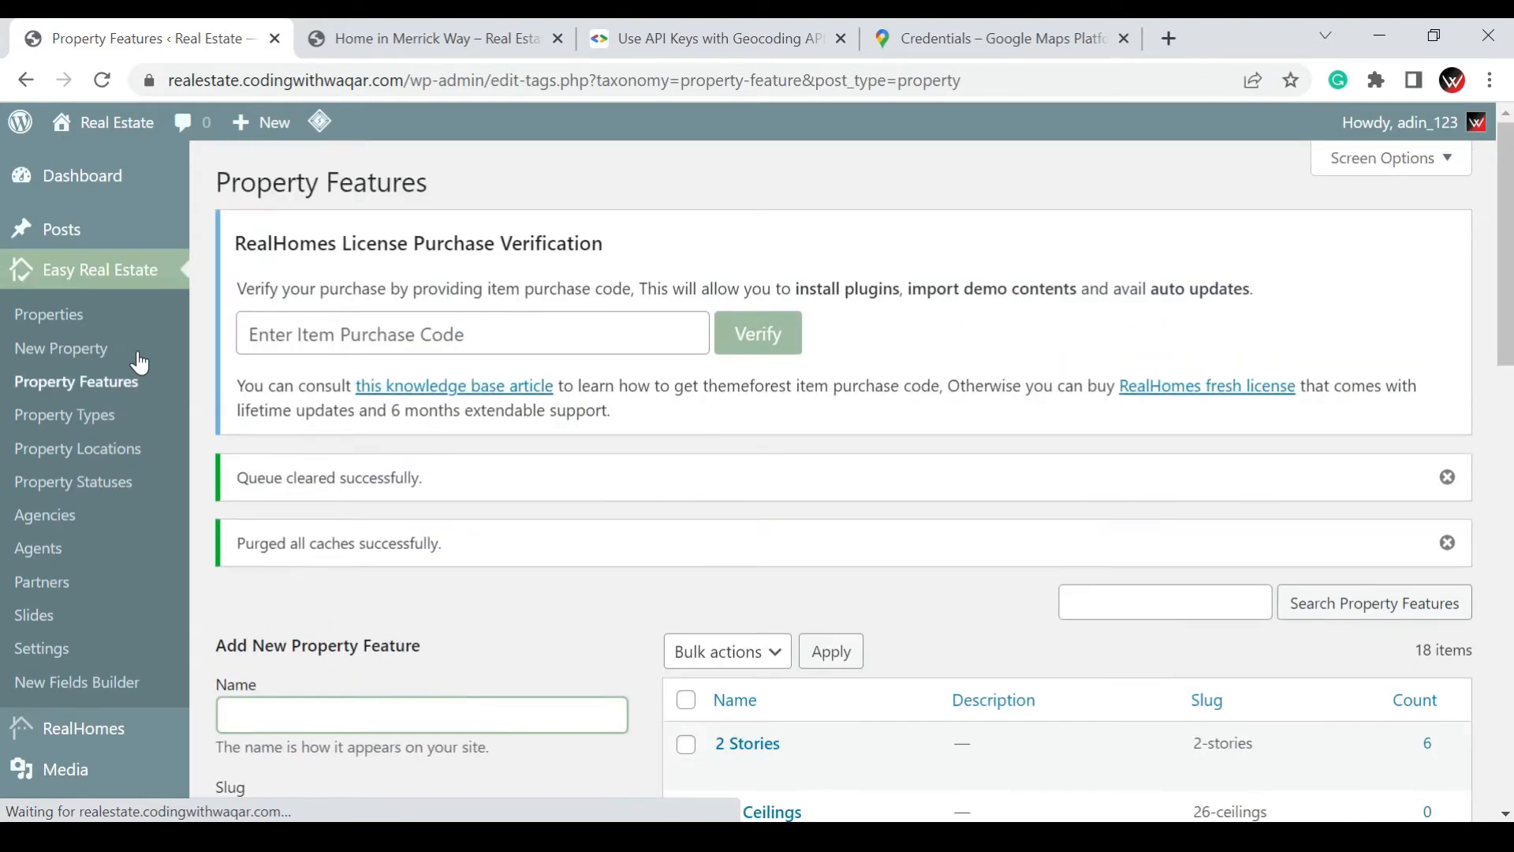
pyautogui.scroll(-3, 832, 362)
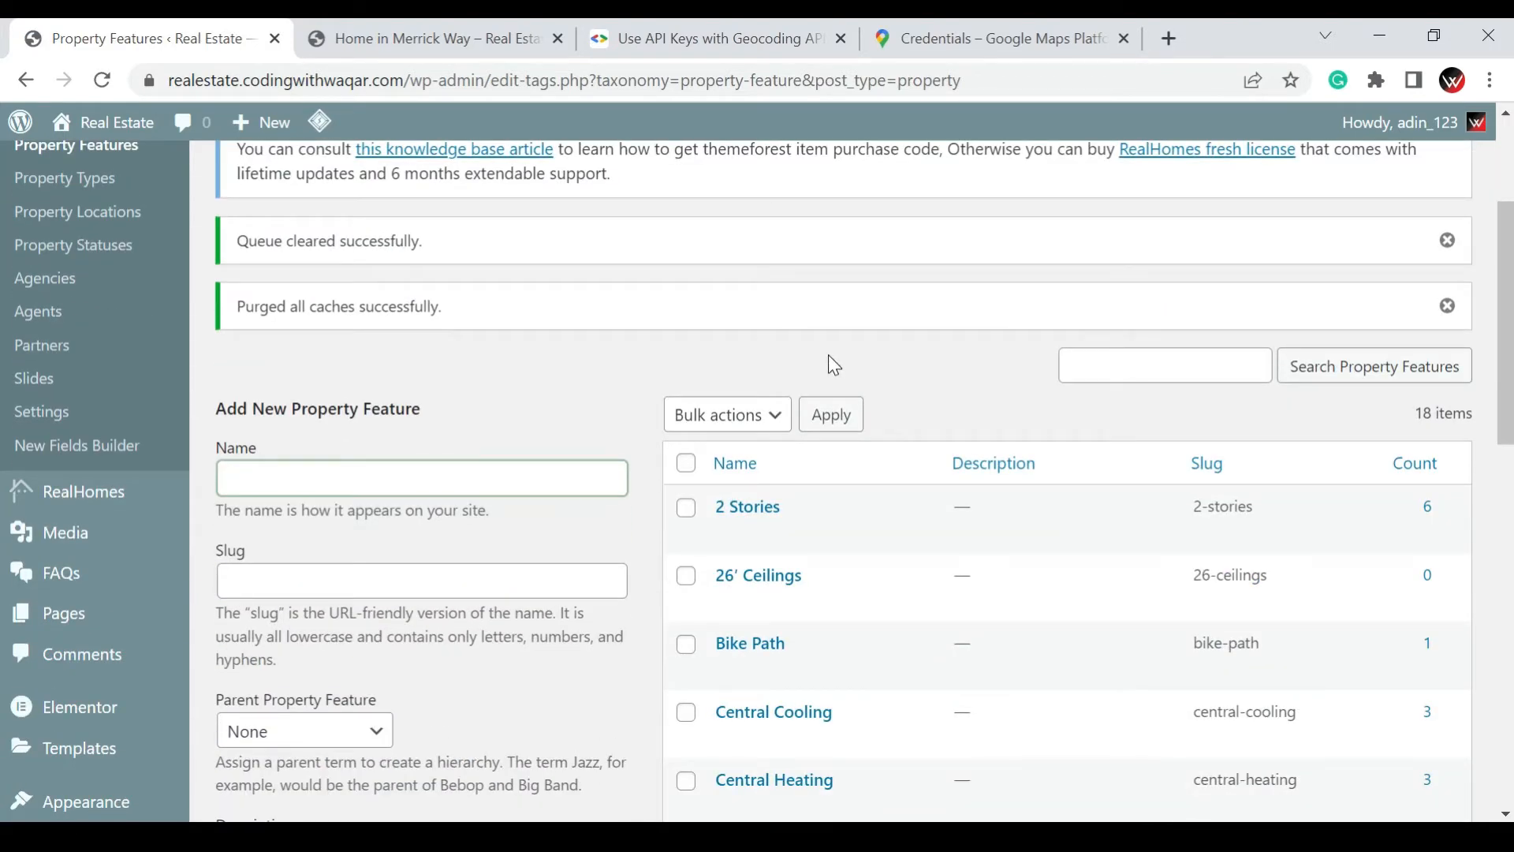
pyautogui.scroll(-5, 834, 364)
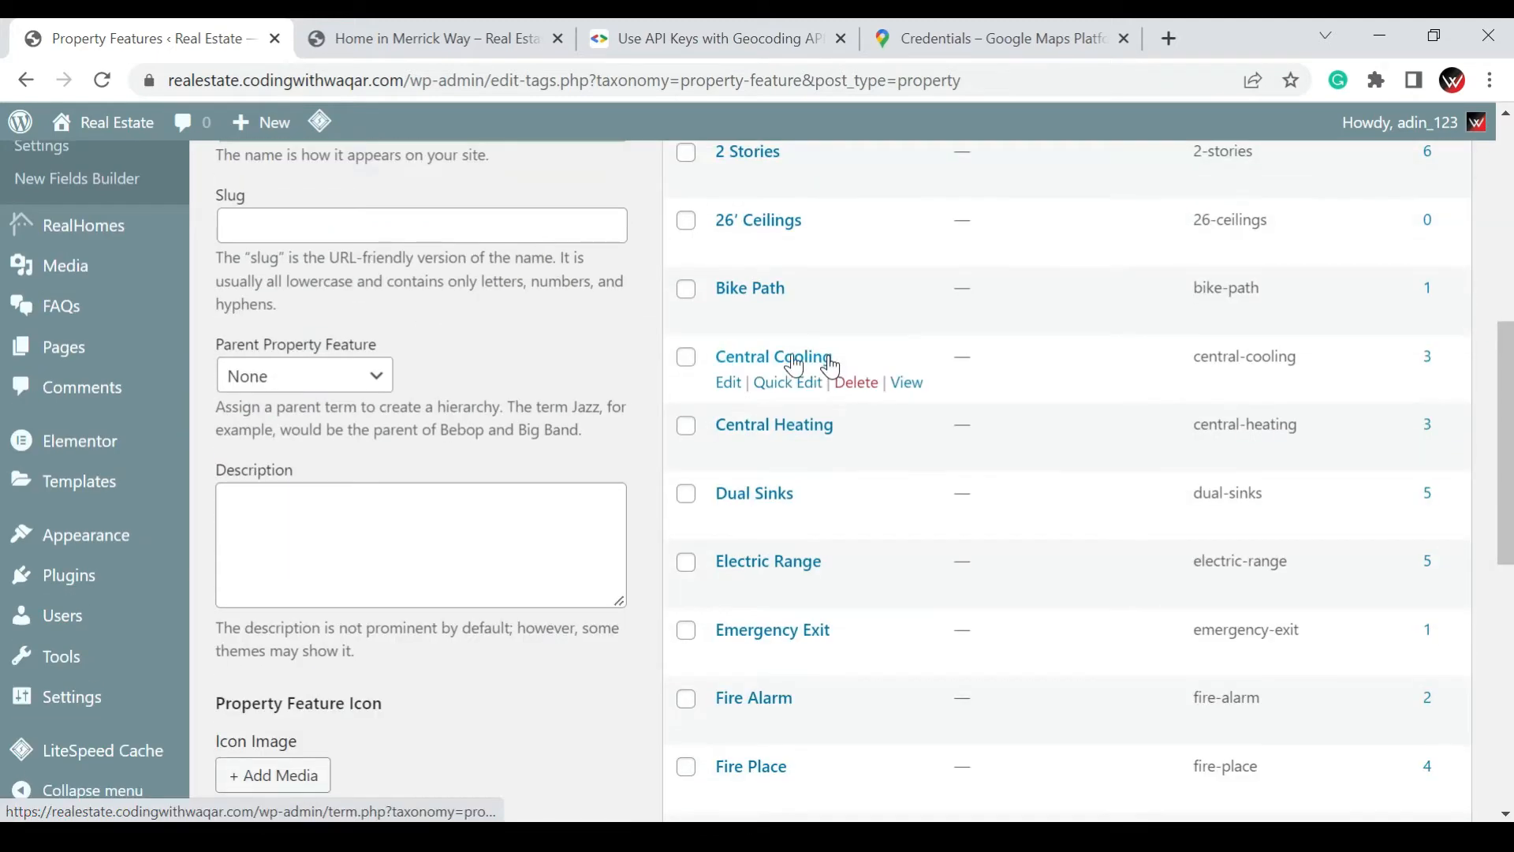
pyautogui.scroll(3, 832, 366)
pyautogui.click(371, 368)
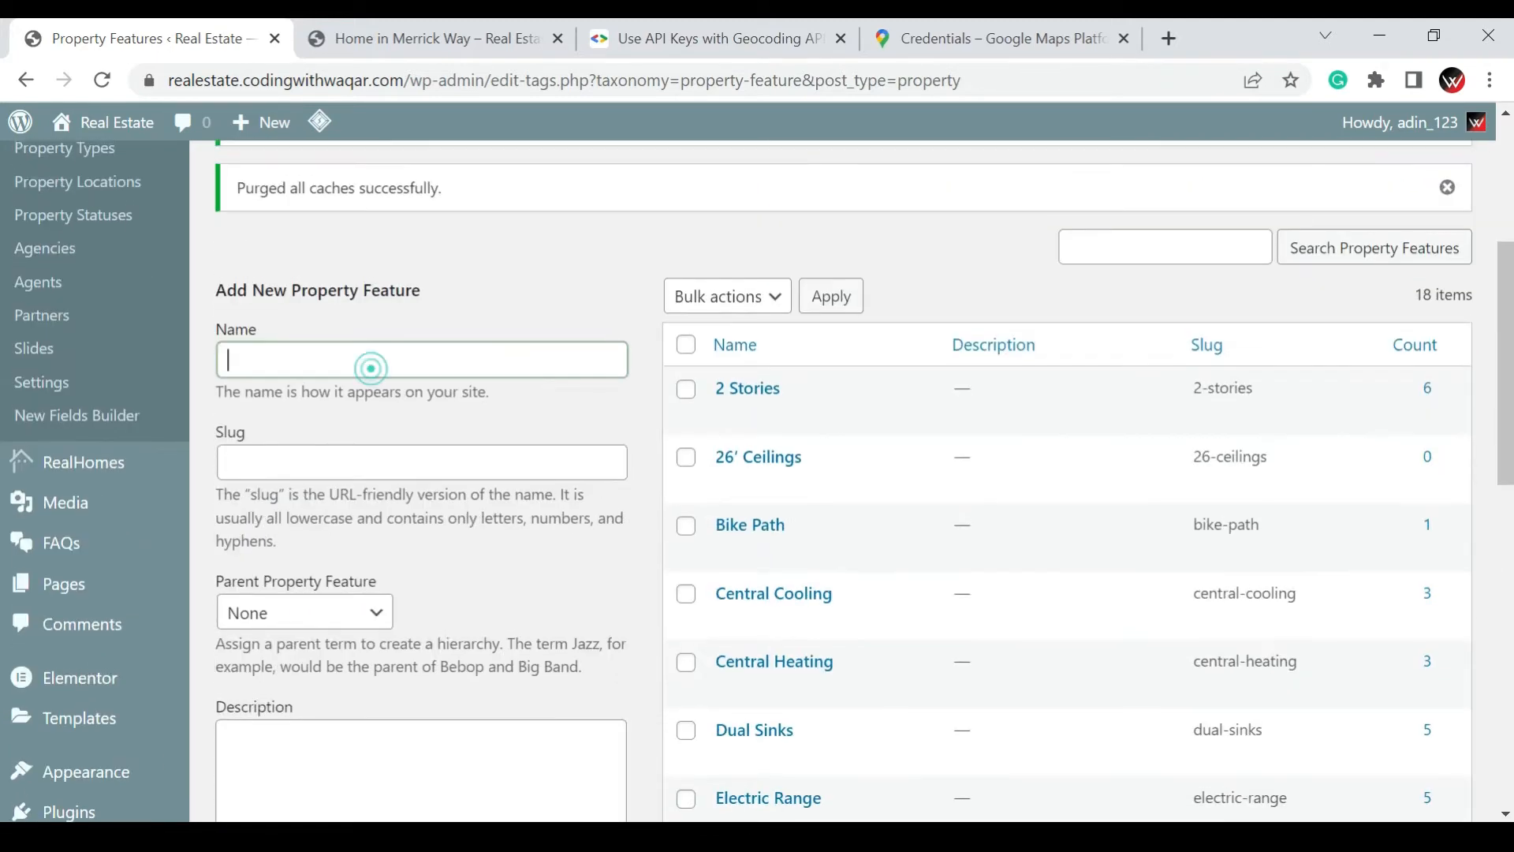
pyautogui.write('Sea Front')
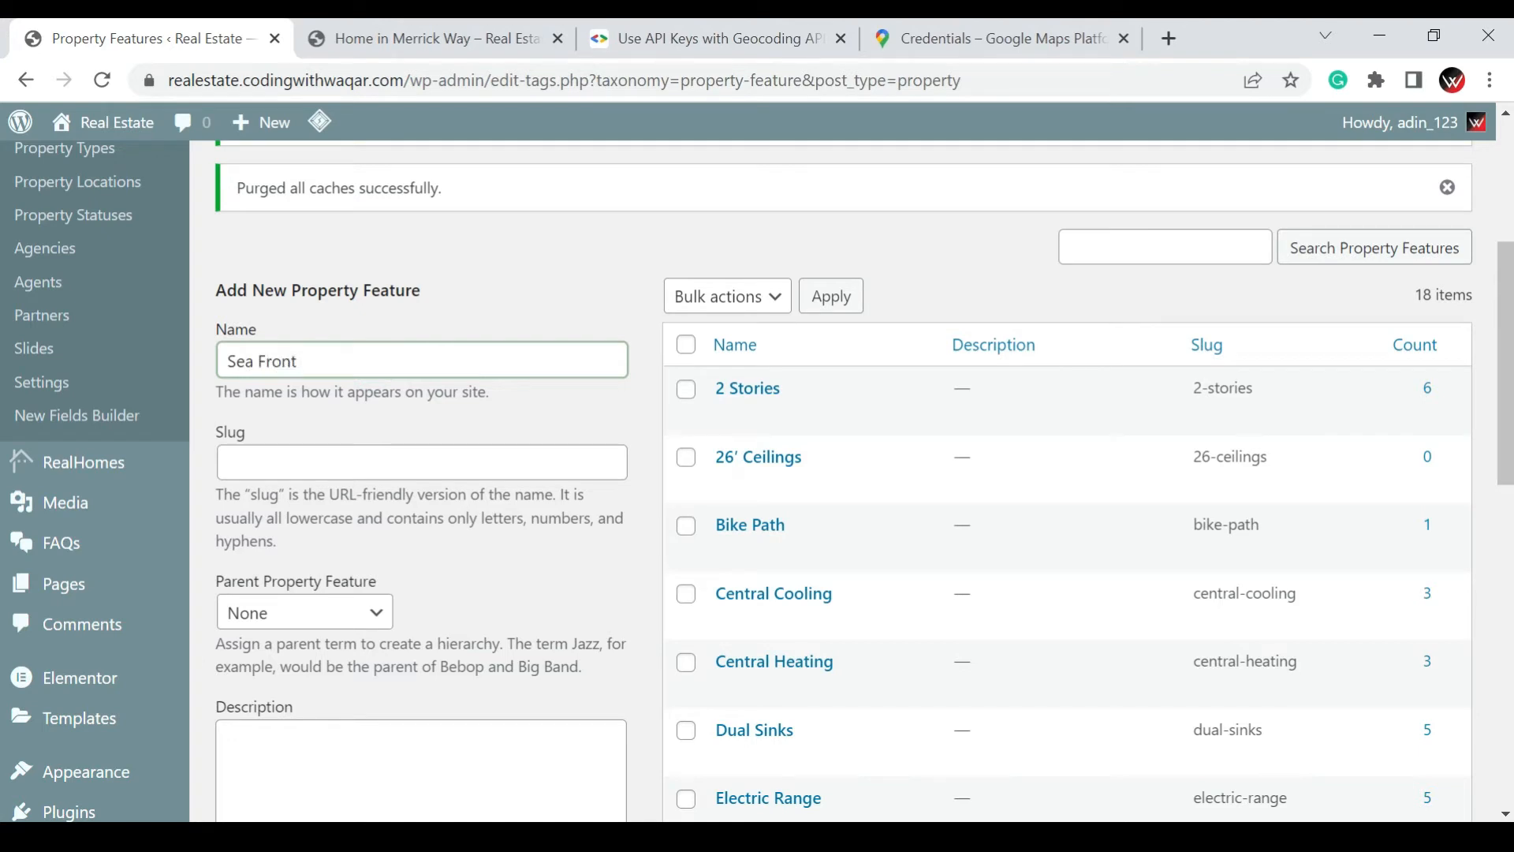
pyautogui.scroll(-9, 375, 512)
pyautogui.click(326, 428)
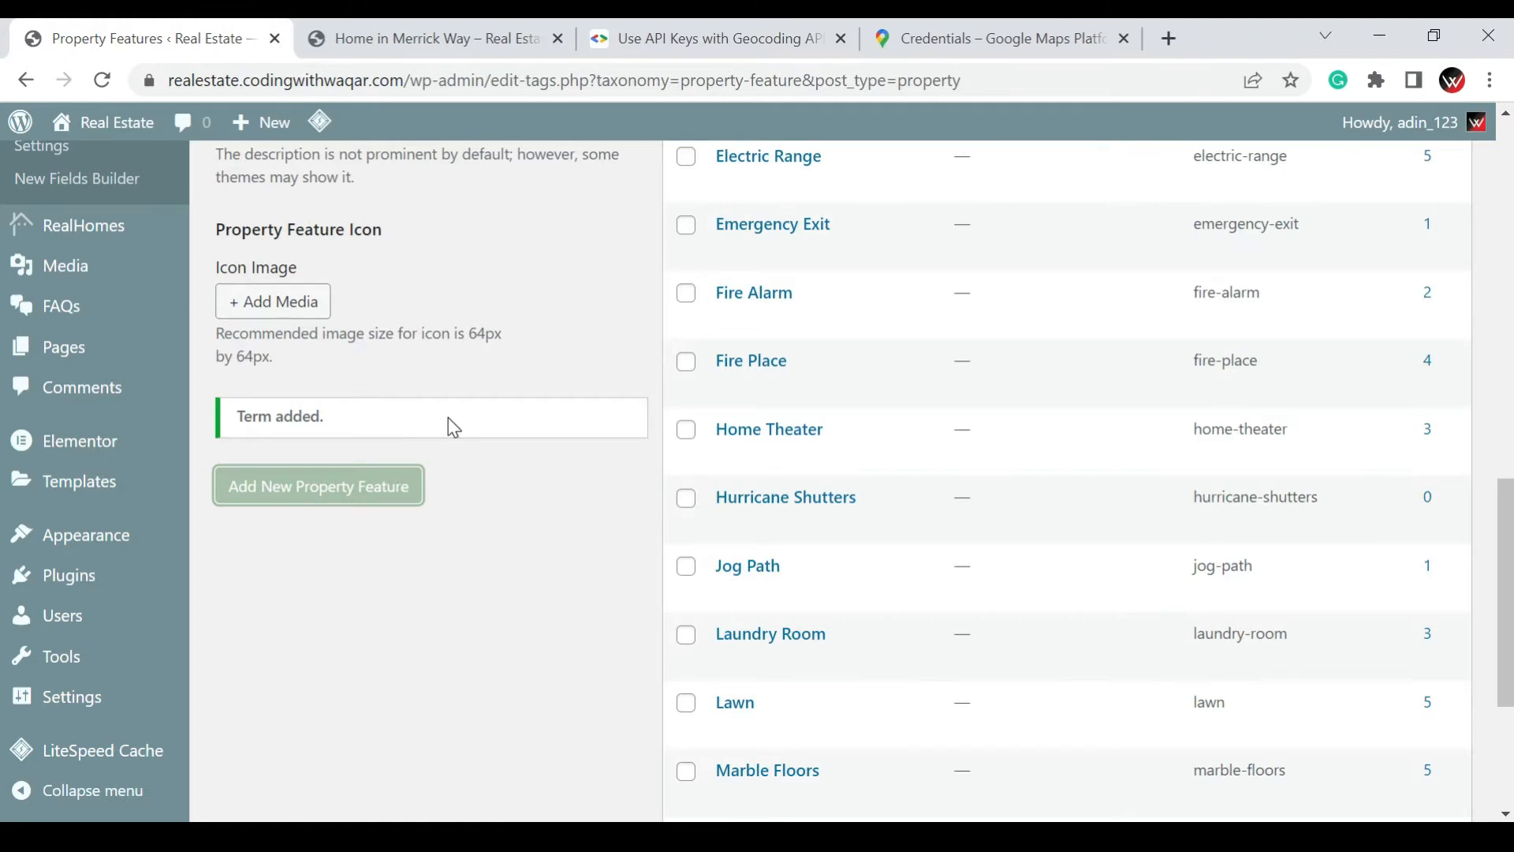
# Add another property feature named "We have free Air Conditioned" with no parent feature
pyautogui.scroll(12, 471, 422)
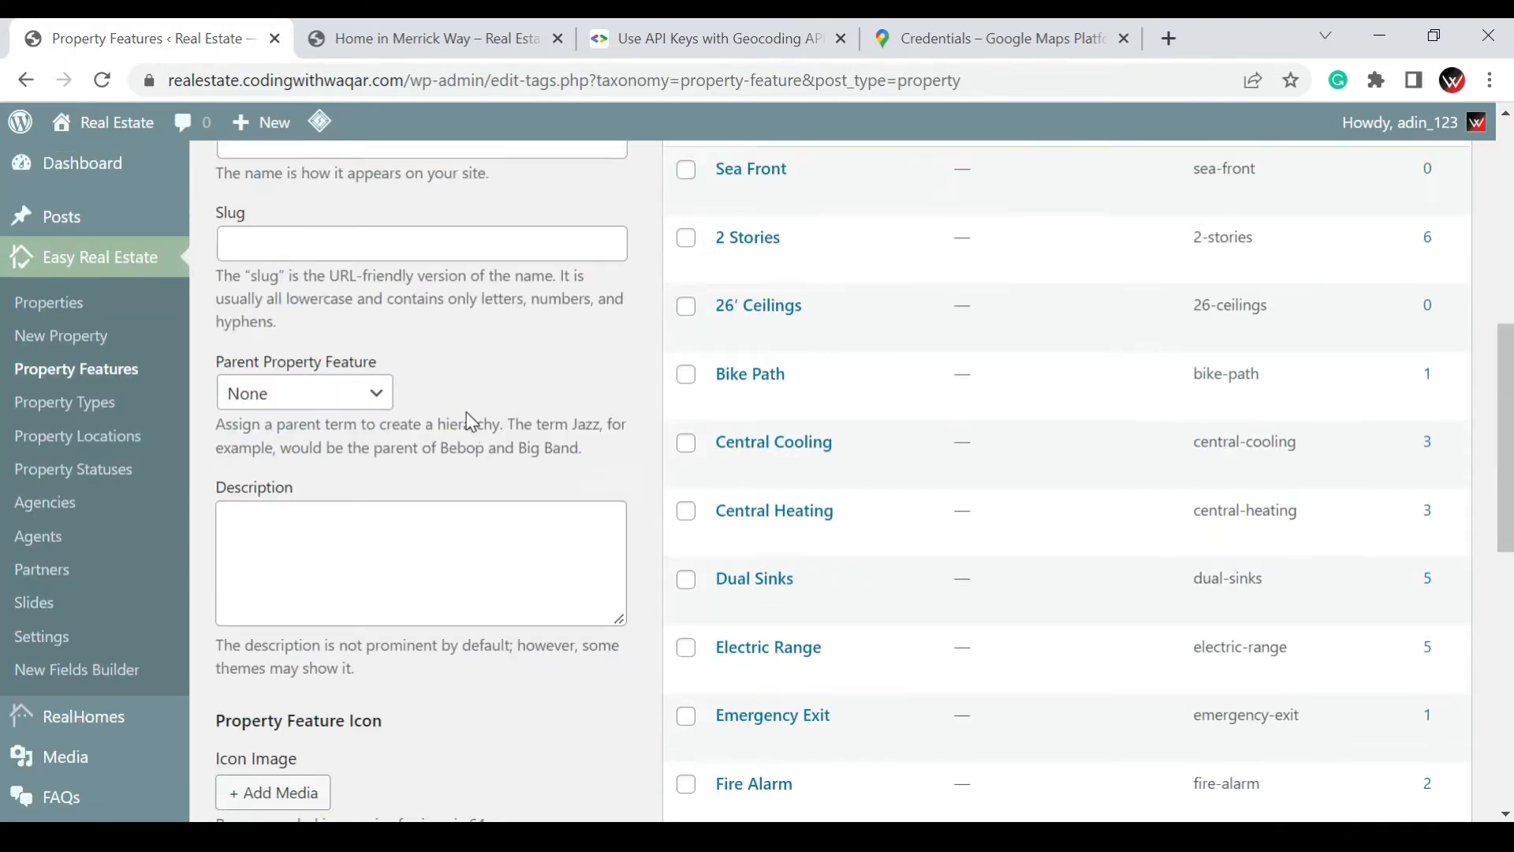
pyautogui.click(344, 597)
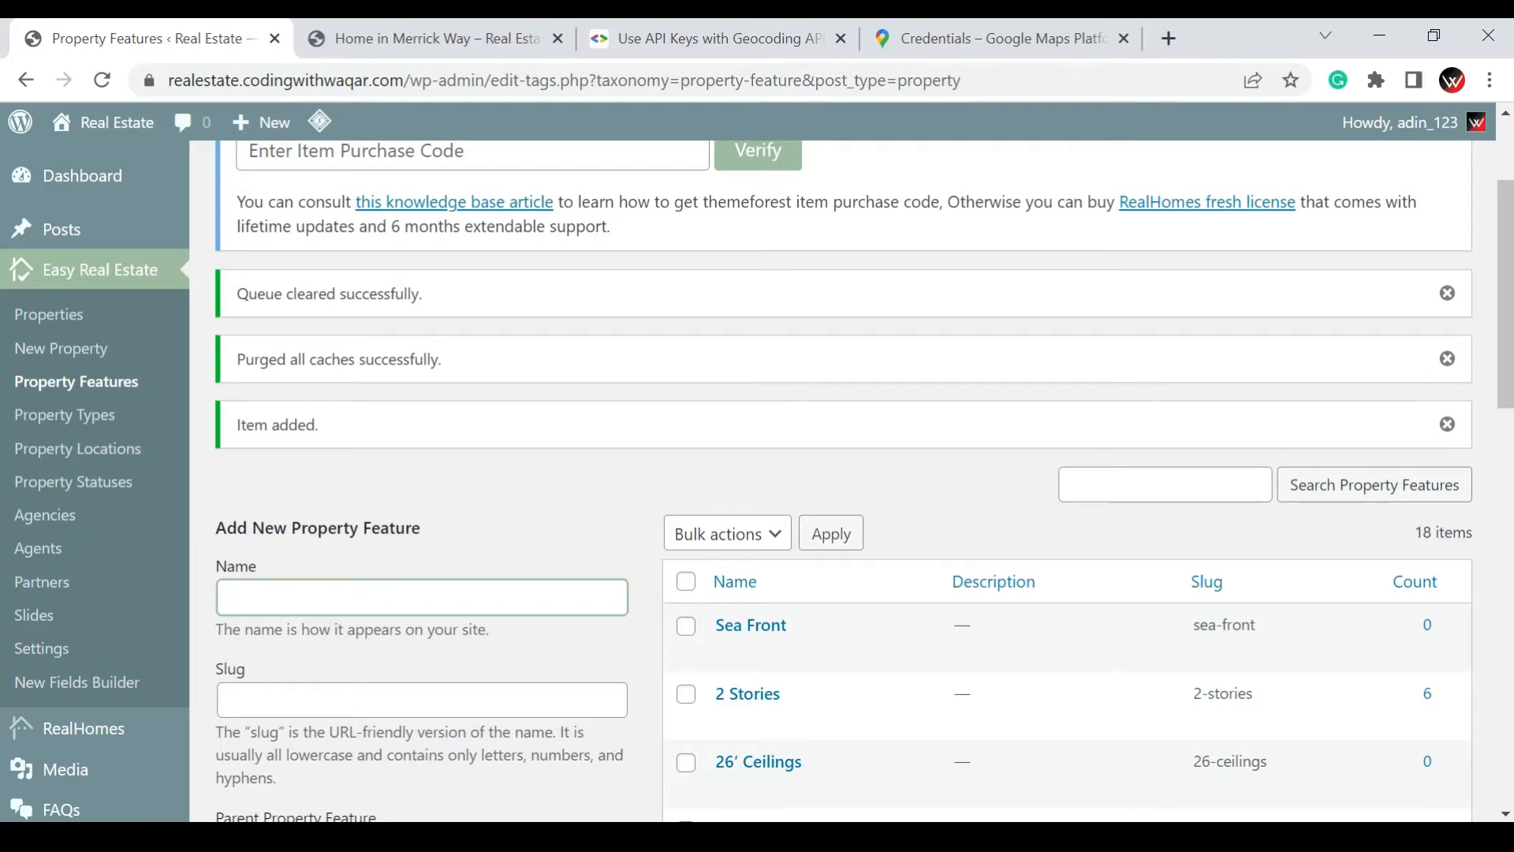
pyautogui.write('We have free Air Con')
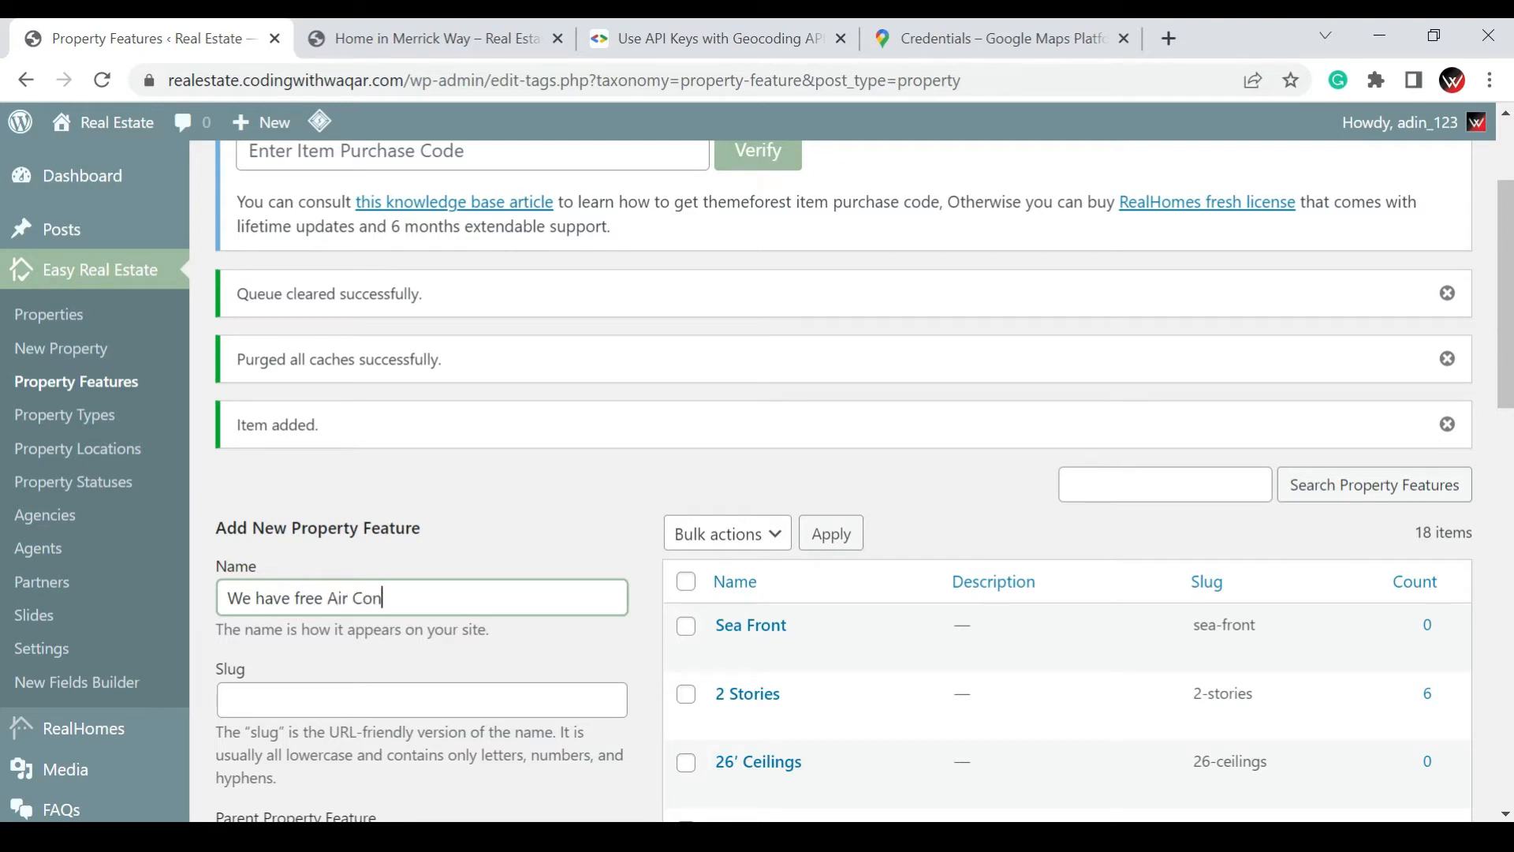
pyautogui.write('dite')
pyautogui.write('ioned R')
pyautogui.press('BackSpace')
pyautogui.scroll(-10, 433, 686)
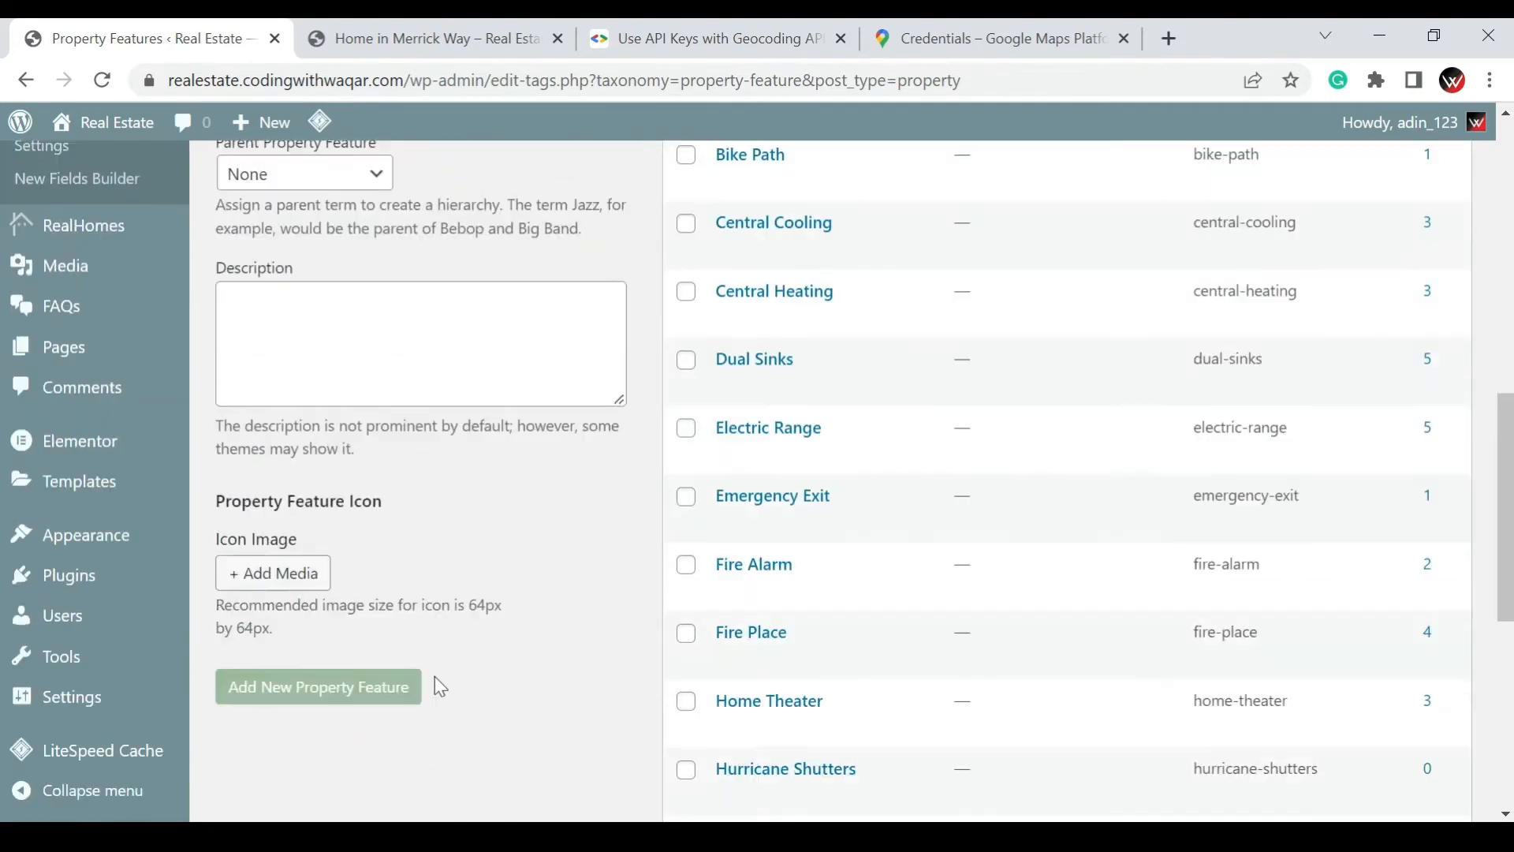
pyautogui.click(348, 557)
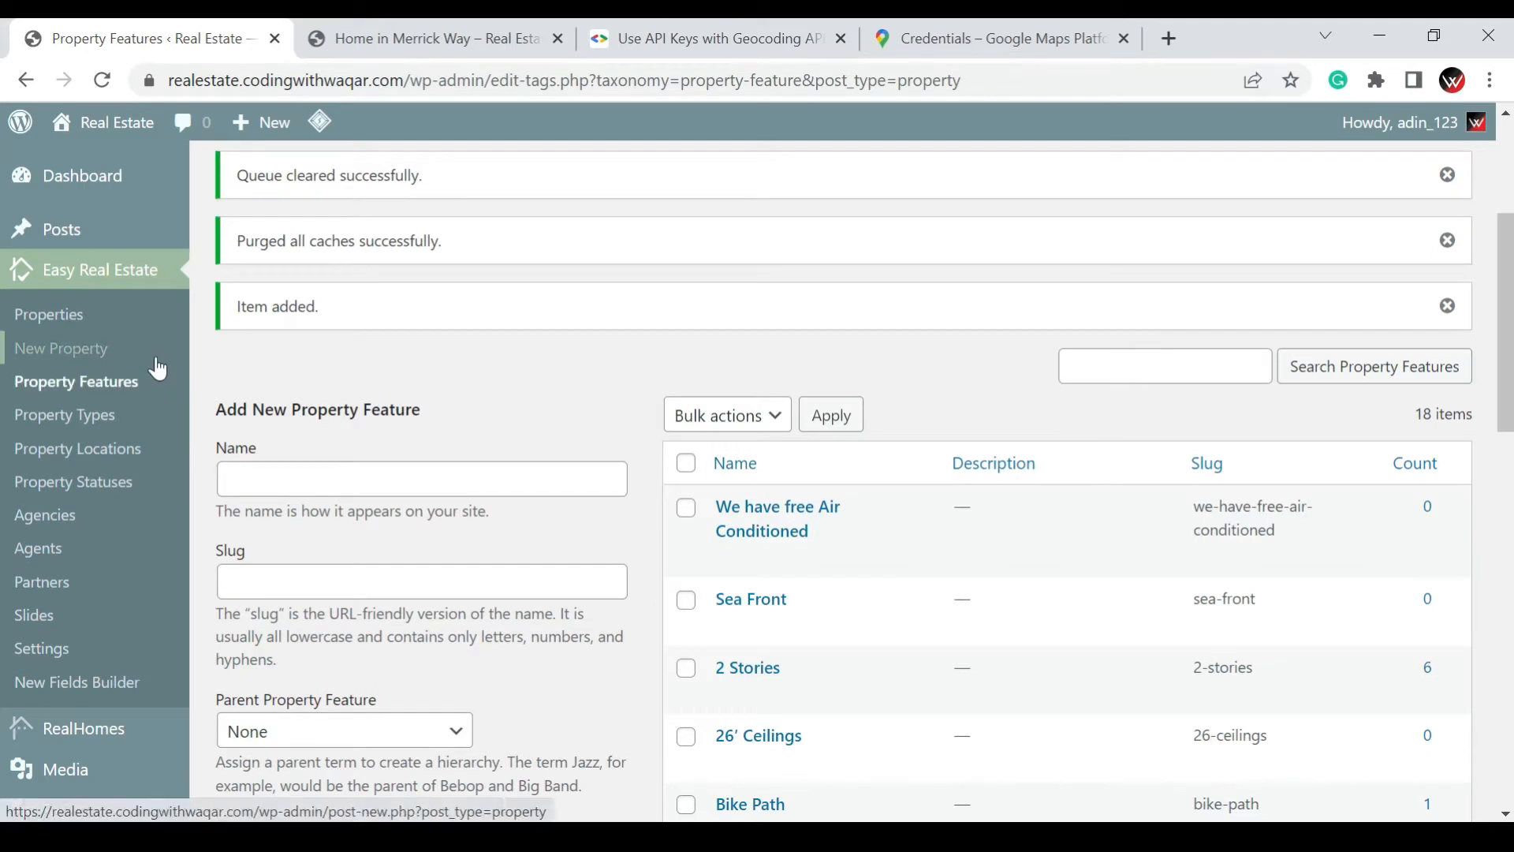
# Start a new property and title it "Green Apartments", using the spelling suggestion to correct the second word
pyautogui.click(62, 367)
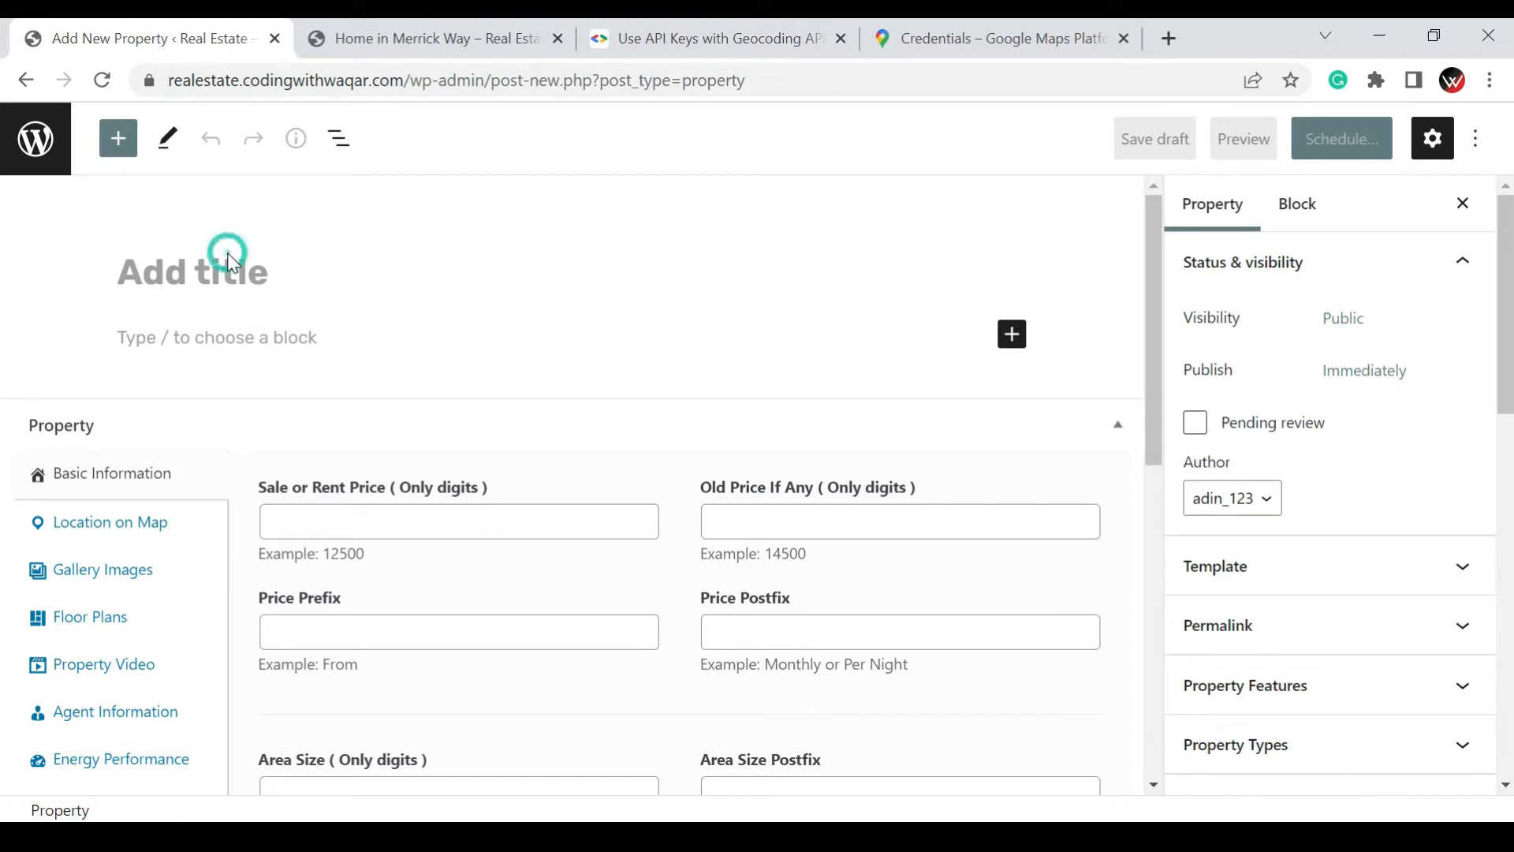
pyautogui.click(210, 263)
pyautogui.write('Green')
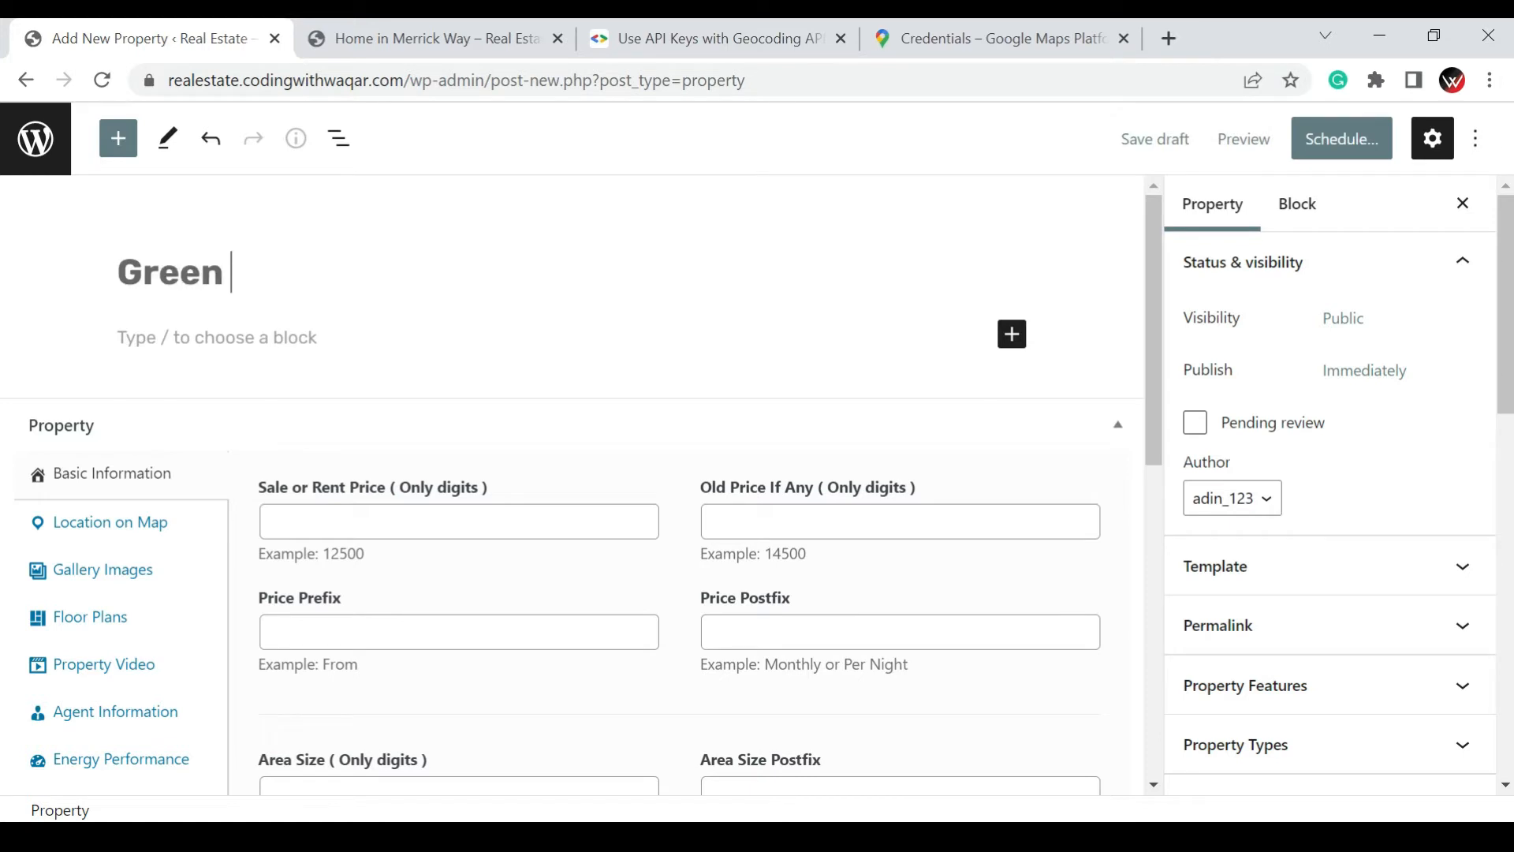
pyautogui.write(' App')
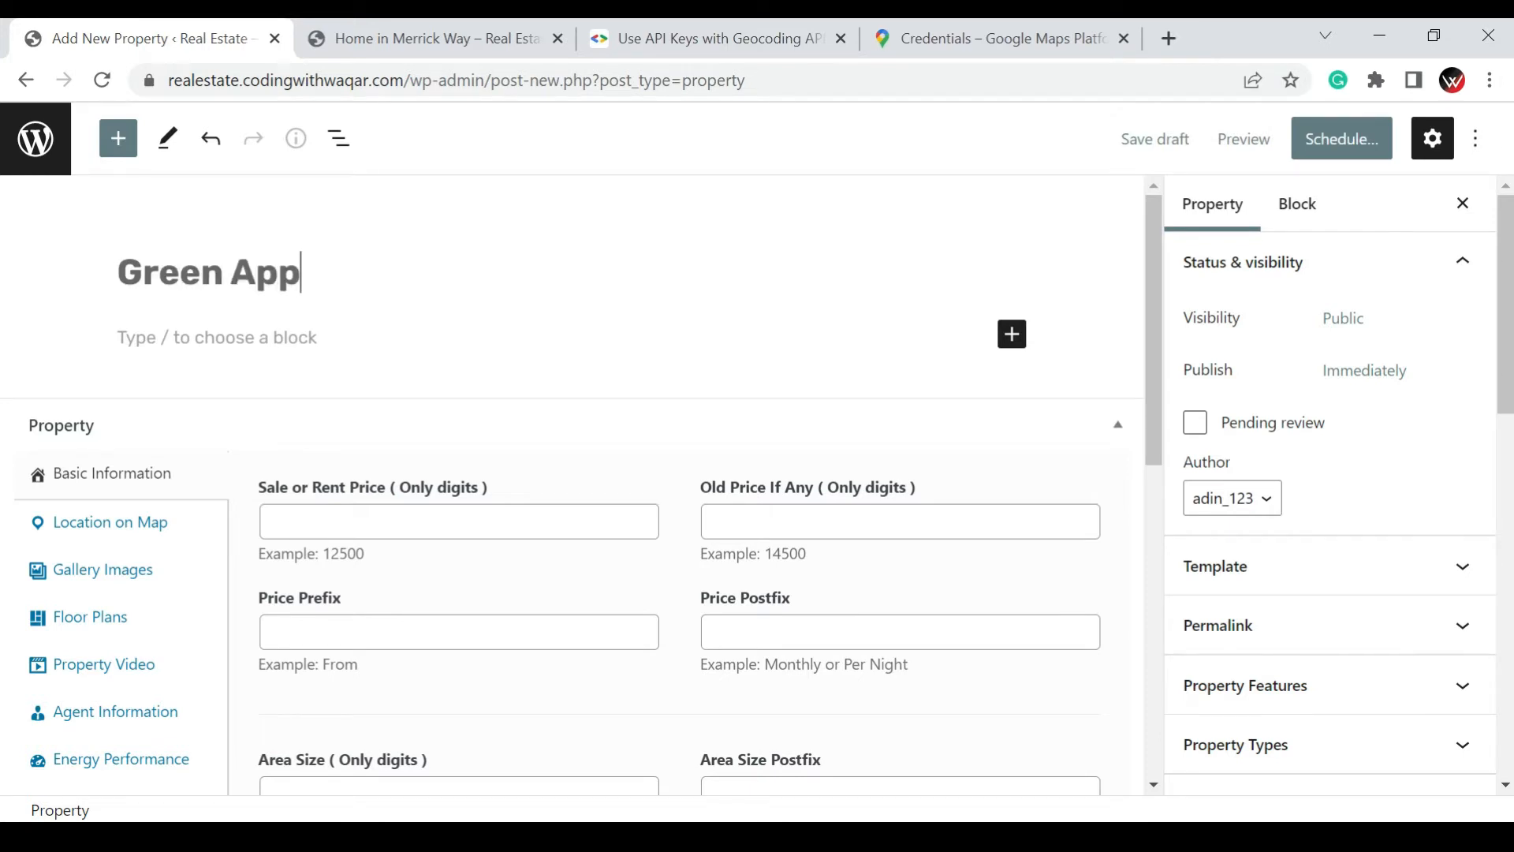
pyautogui.write('artments')
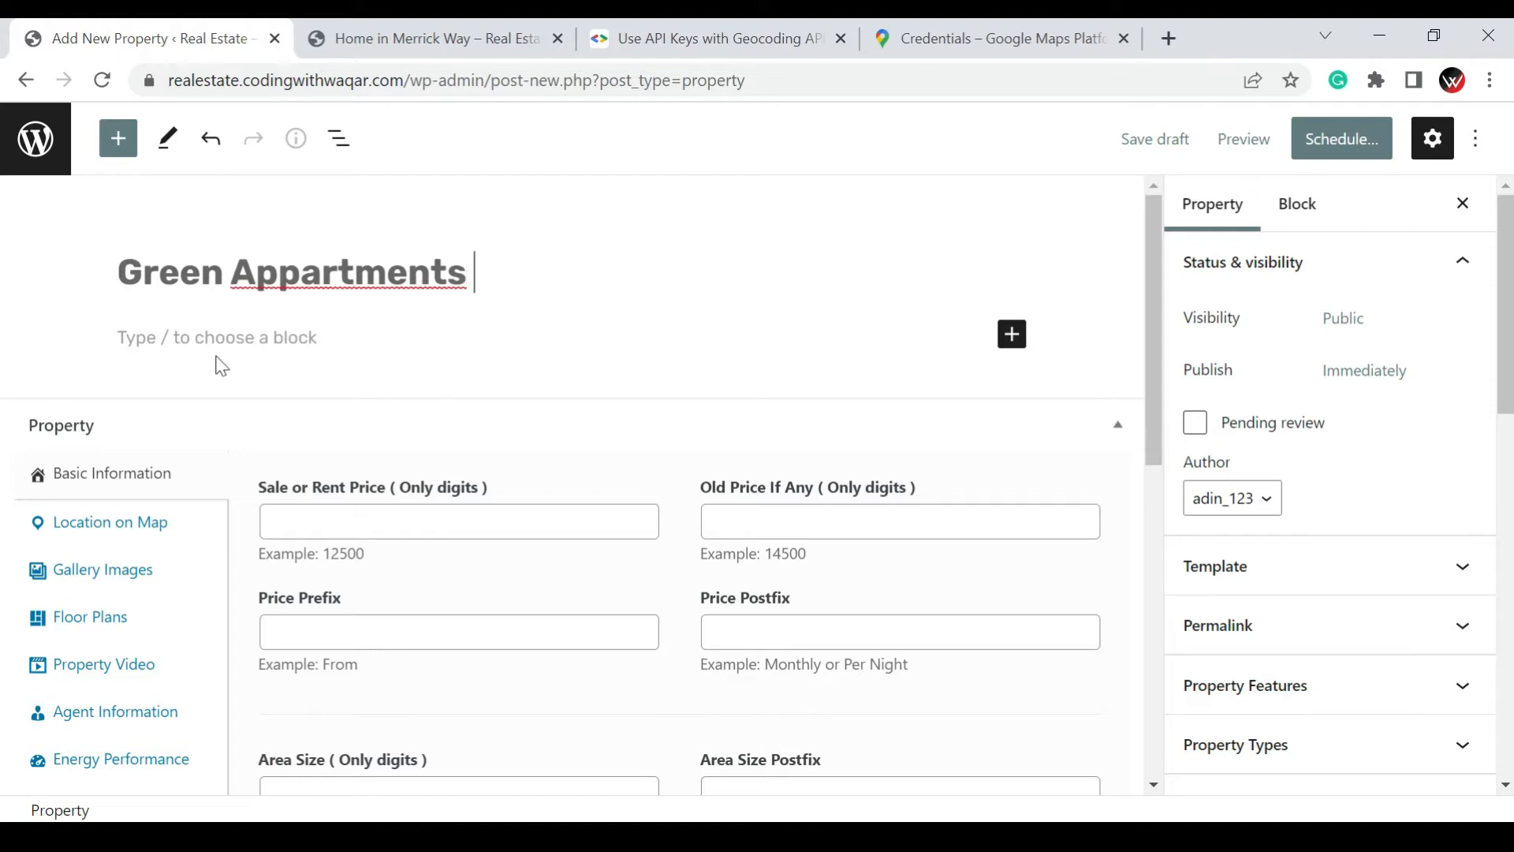
pyautogui.click(328, 268)
pyautogui.rightClick(328, 268)
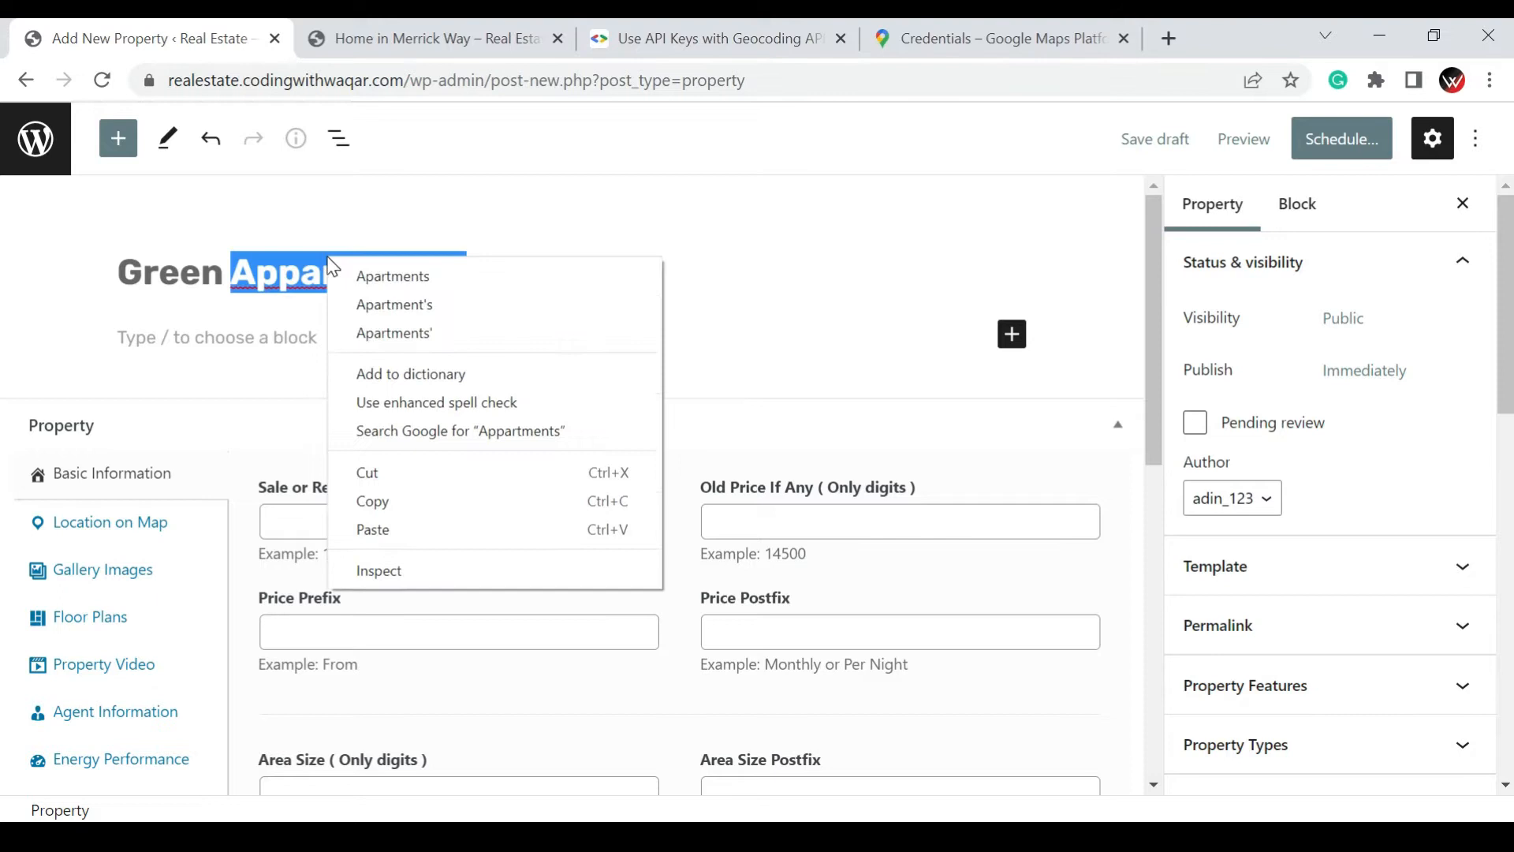
pyautogui.click(371, 274)
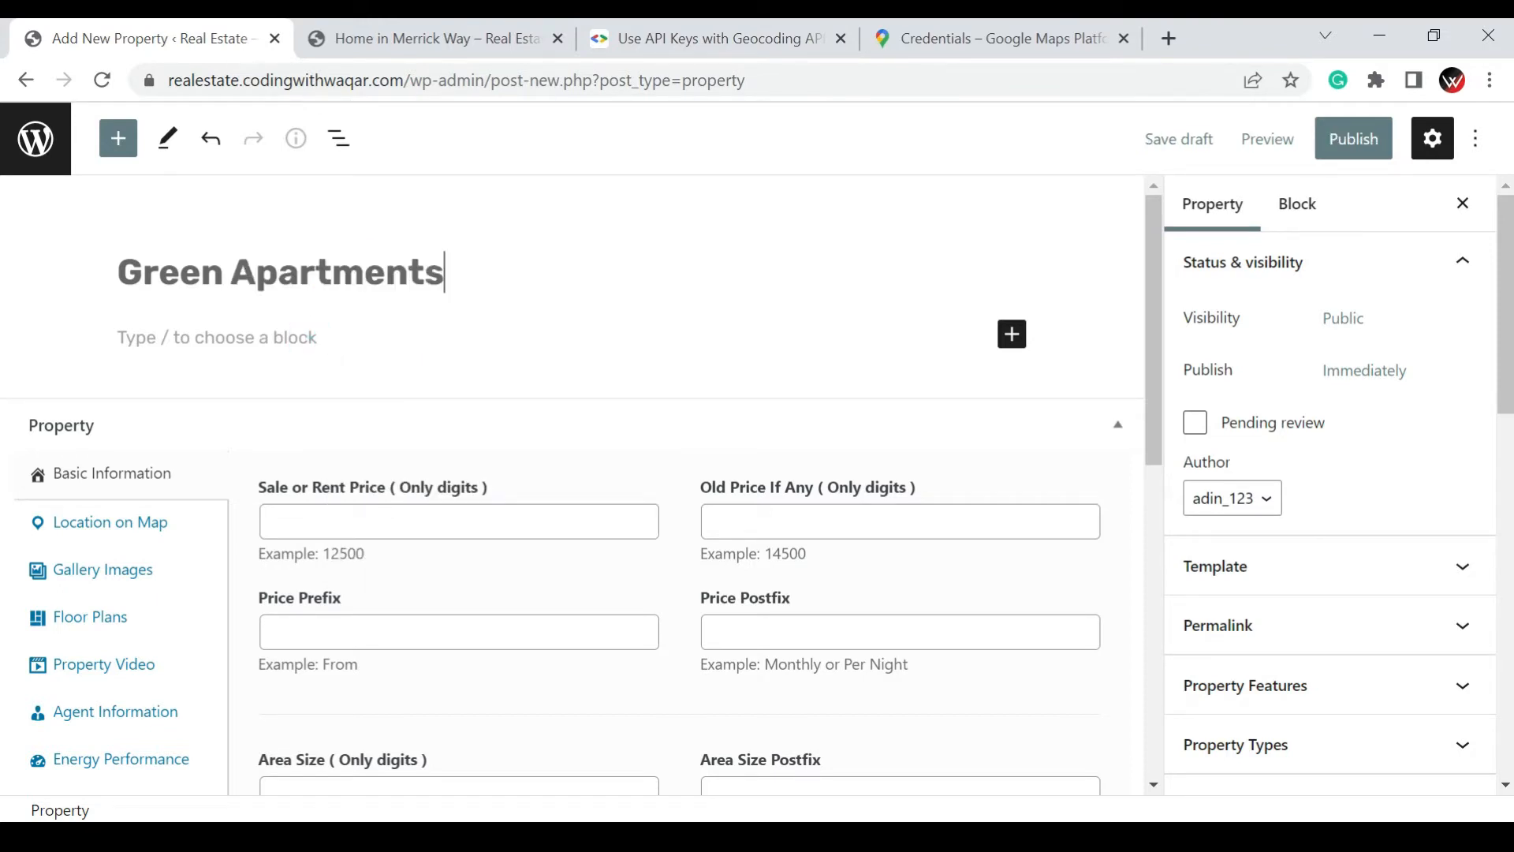
# Write the property description "This is the best property in Pakistan, Lorem Ipsum" in the paragraph below the title
pyautogui.click(446, 340)
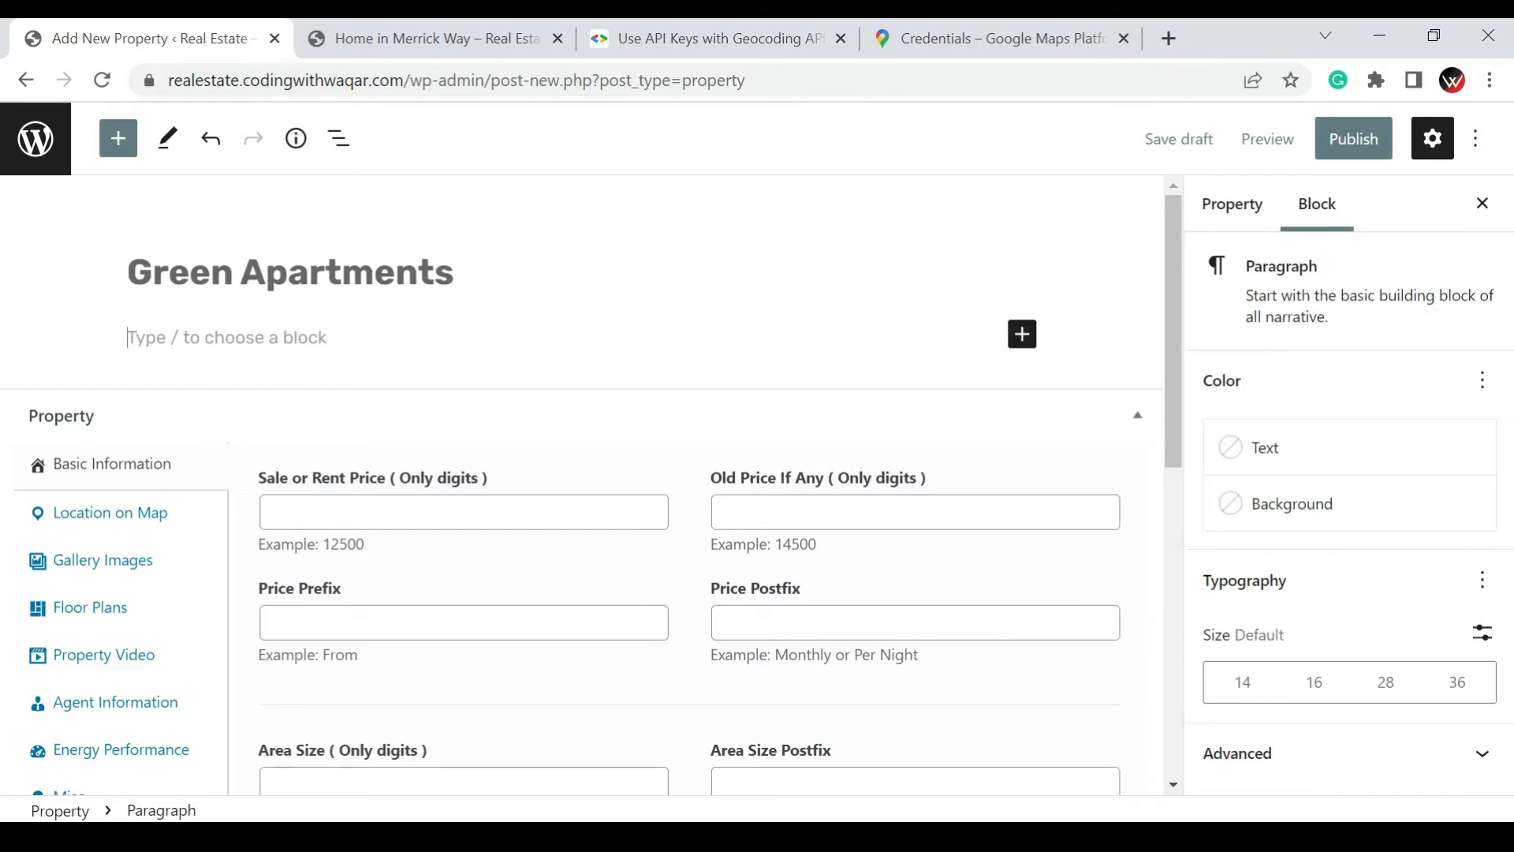
pyautogui.write('T')
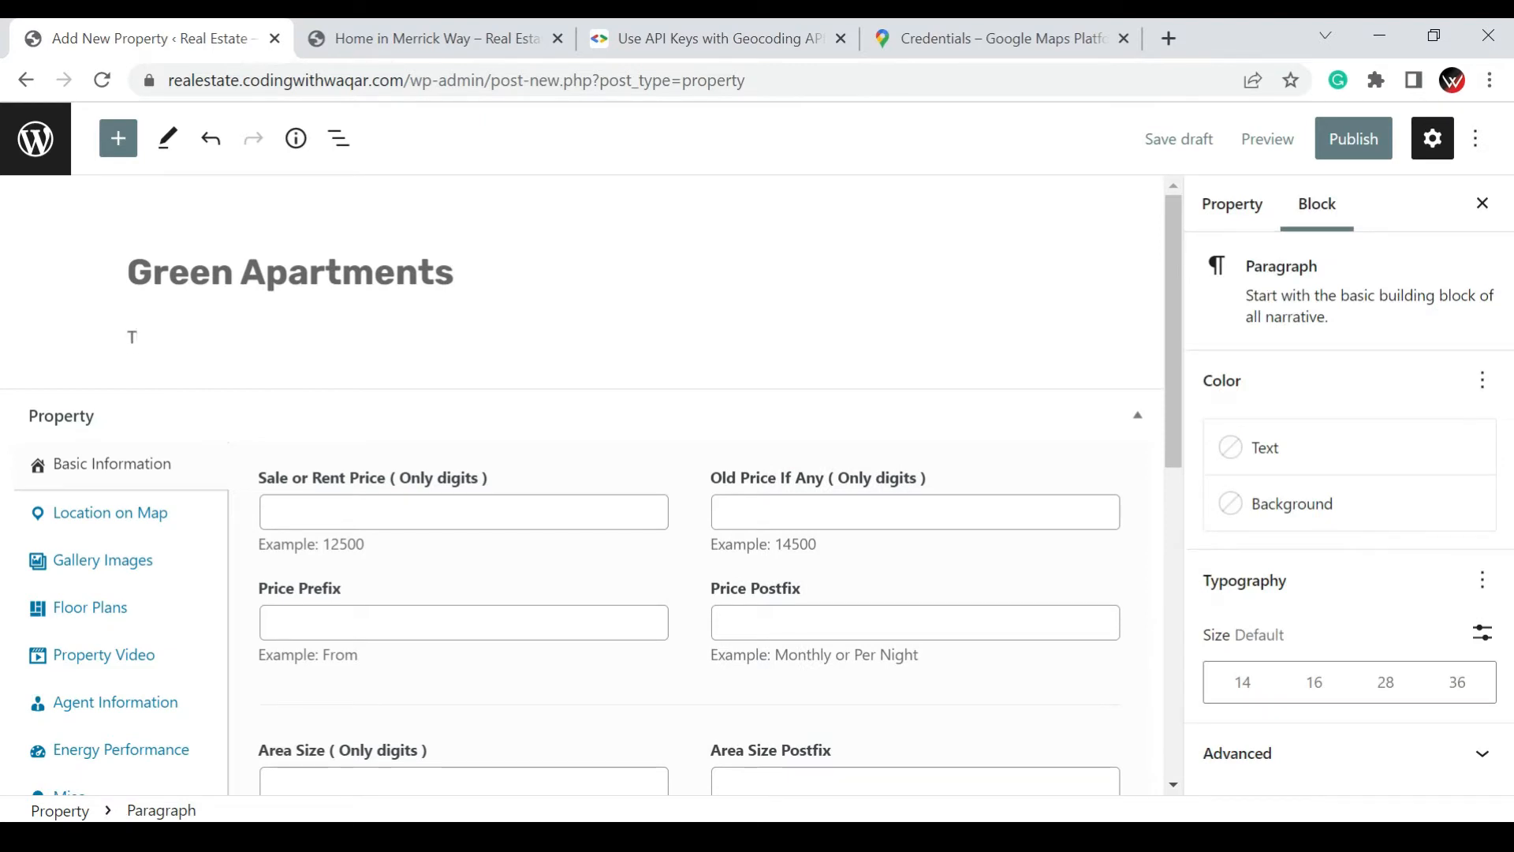
pyautogui.write('his is the best proper')
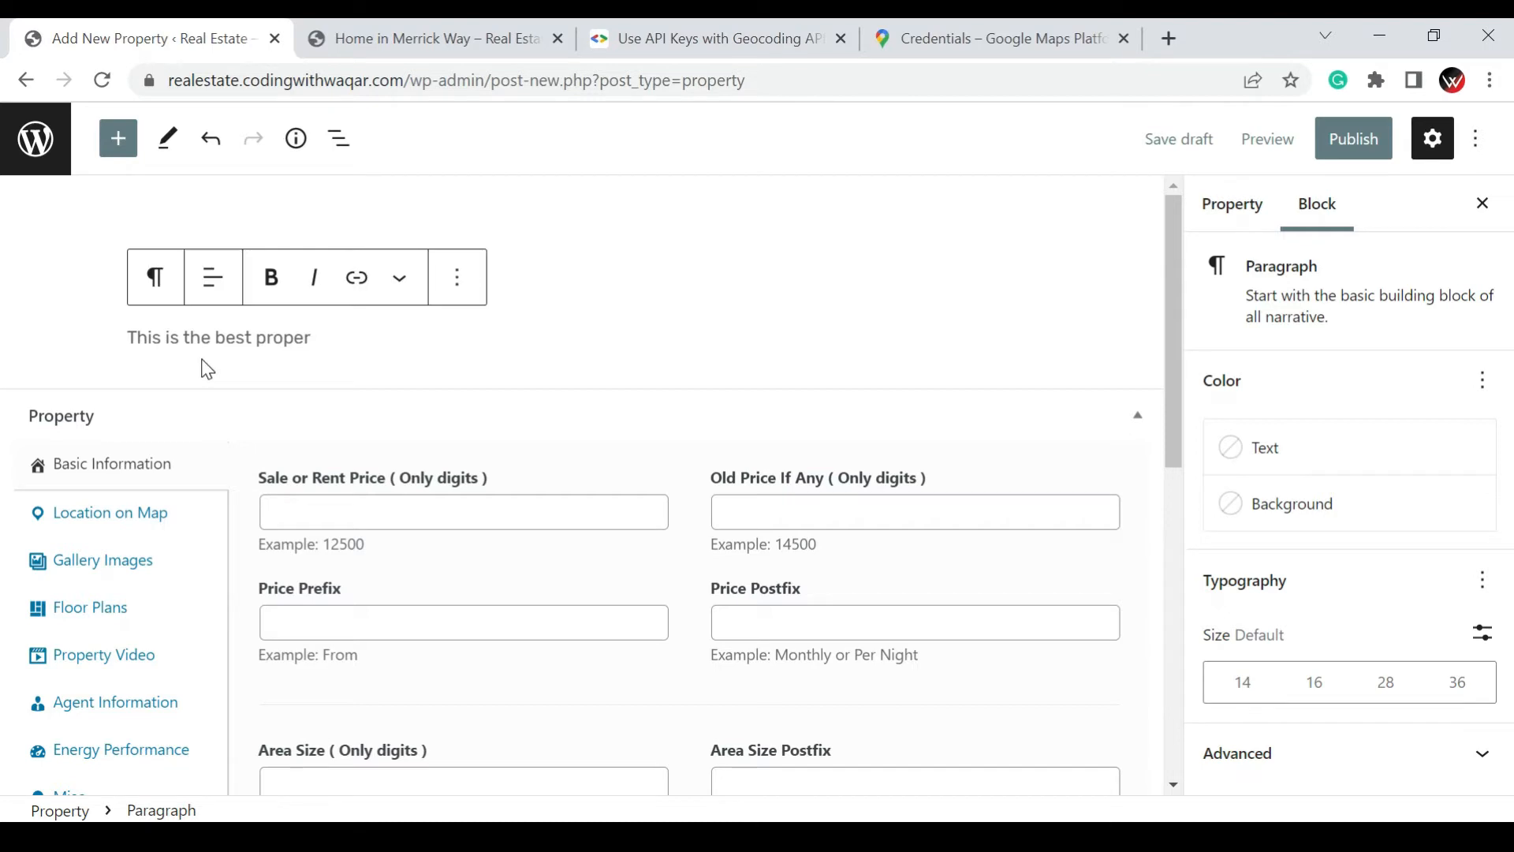
pyautogui.write('ty in Pakista')
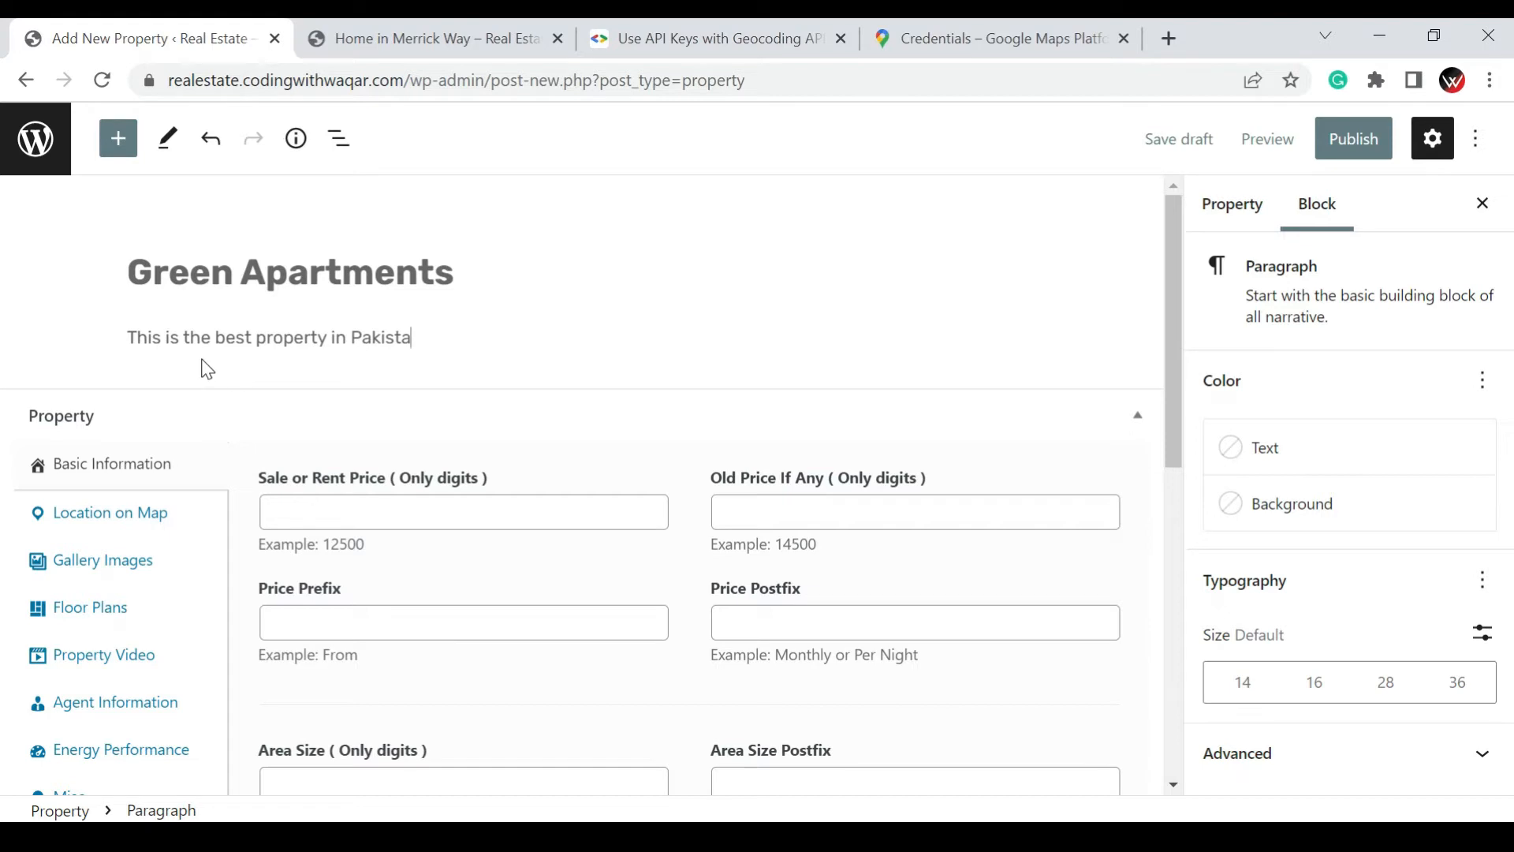
pyautogui.write('n , Lorem Ipsum')
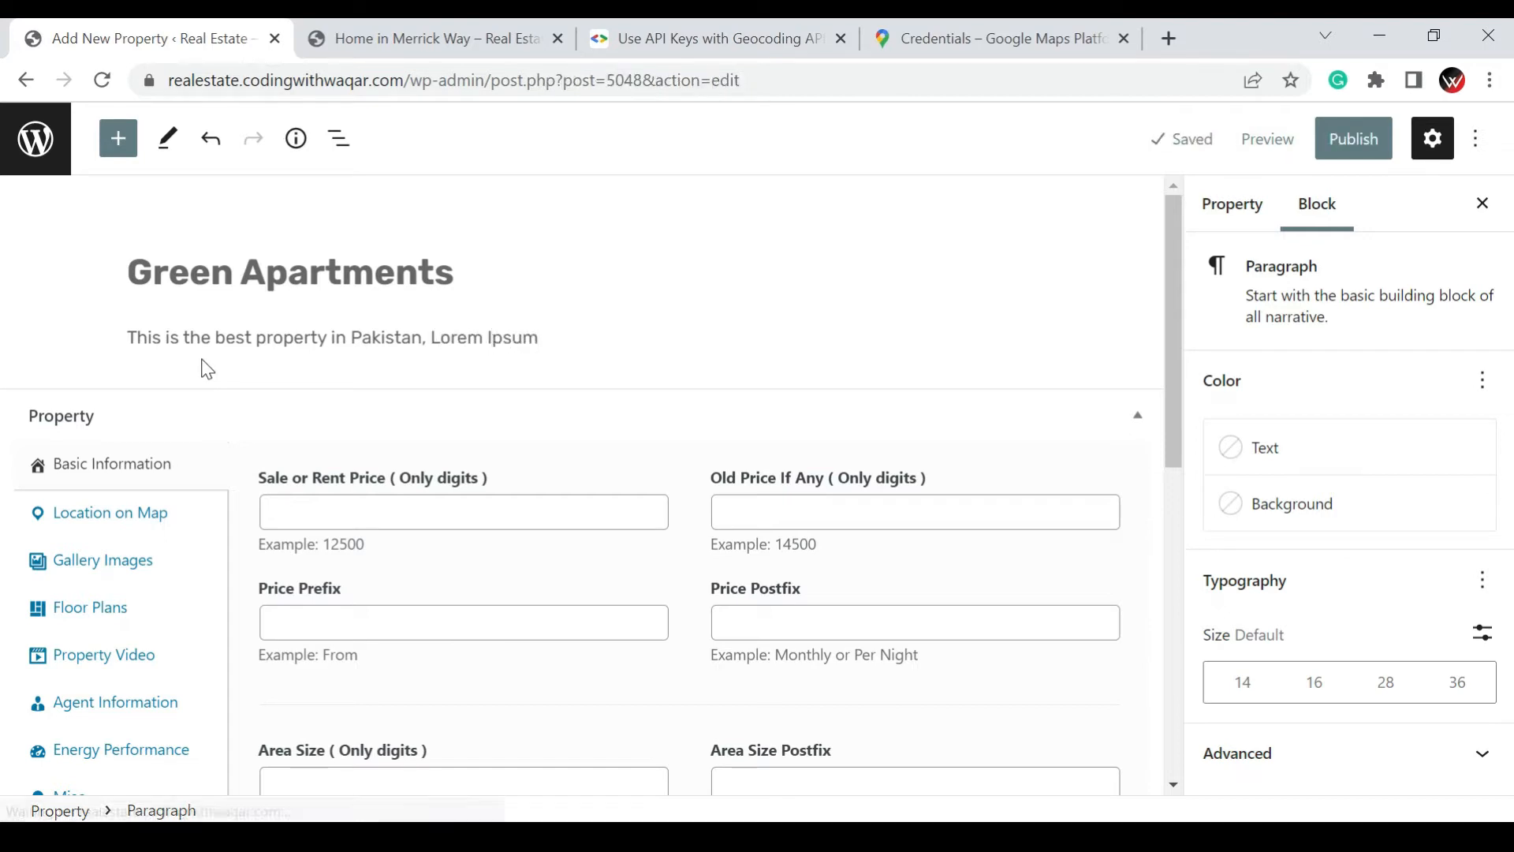
# Lengthen the description to two lines by repeatedly pasting copies of "Lorem Ipsum" at its end
pyautogui.hotkey('ctrl', 'shift', 'Left')
pyautogui.hotkey('ctrl', 'shift', 'Left')
pyautogui.hotkey('ctrl', 'c')
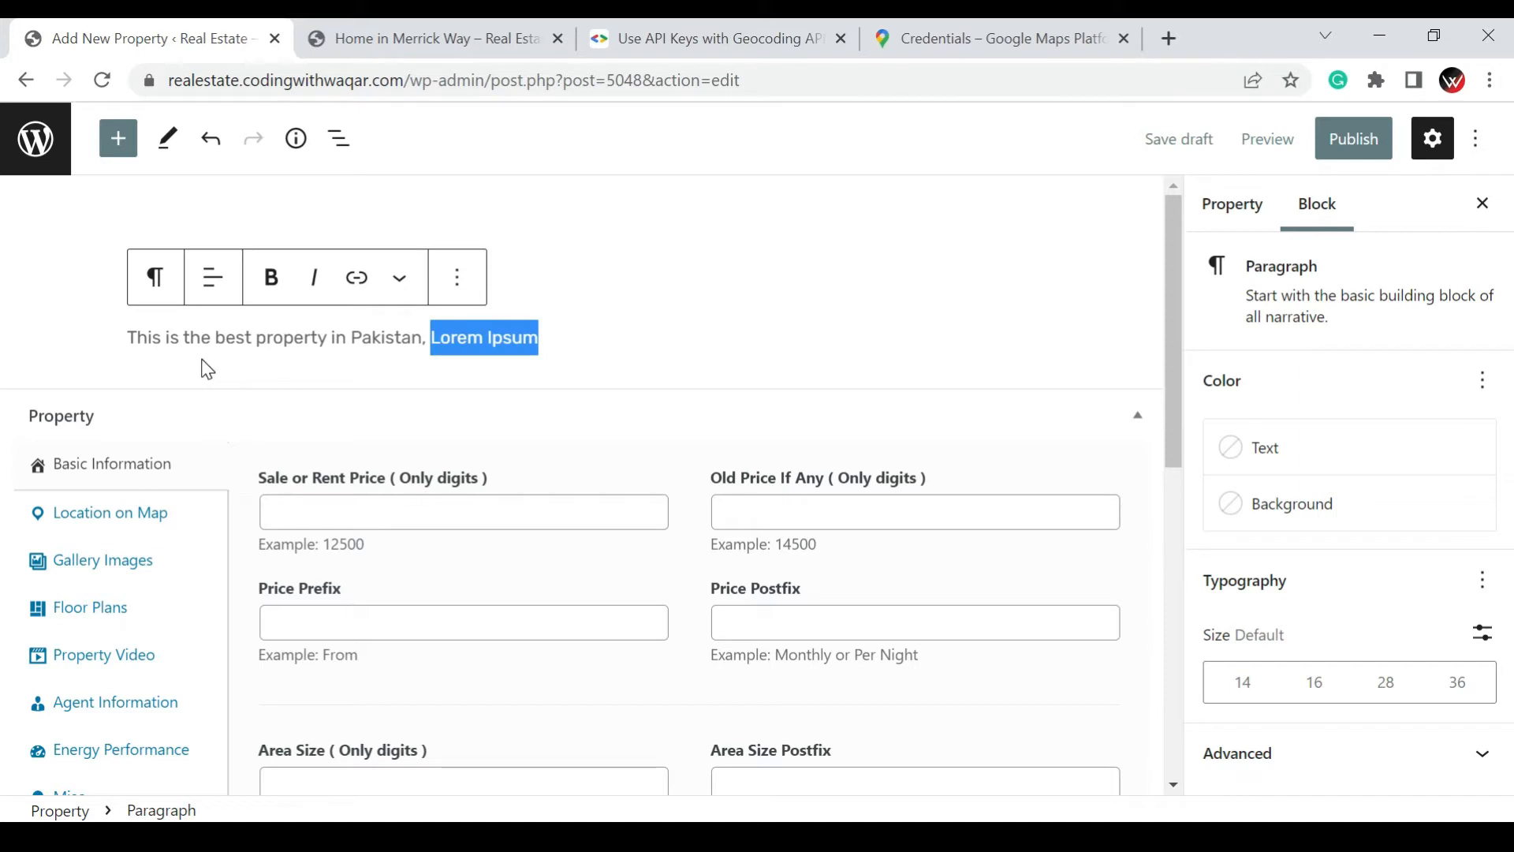
pyautogui.press('Right')
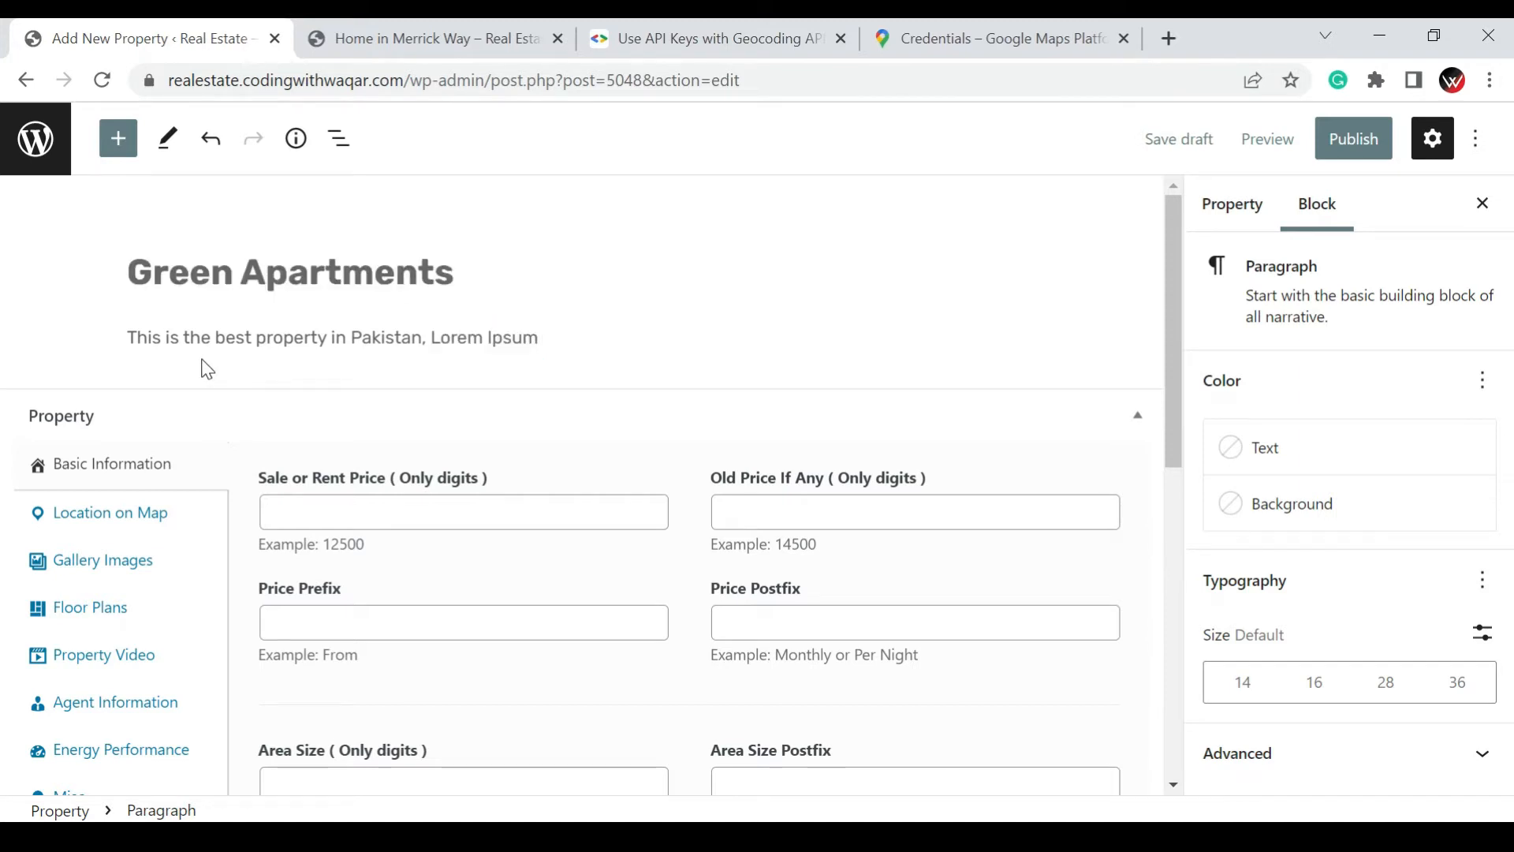
pyautogui.hotkey('ctrl', 'v')
pyautogui.hotkey('ctrl', 'shift', 'Left')
pyautogui.hotkey('ctrl', 'shift', 'Left')
pyautogui.hotkey('ctrl', 'shift', 'Left')
pyautogui.hotkey('ctrl', 'shift', 'Left')
pyautogui.hotkey('ctrl', 'c')
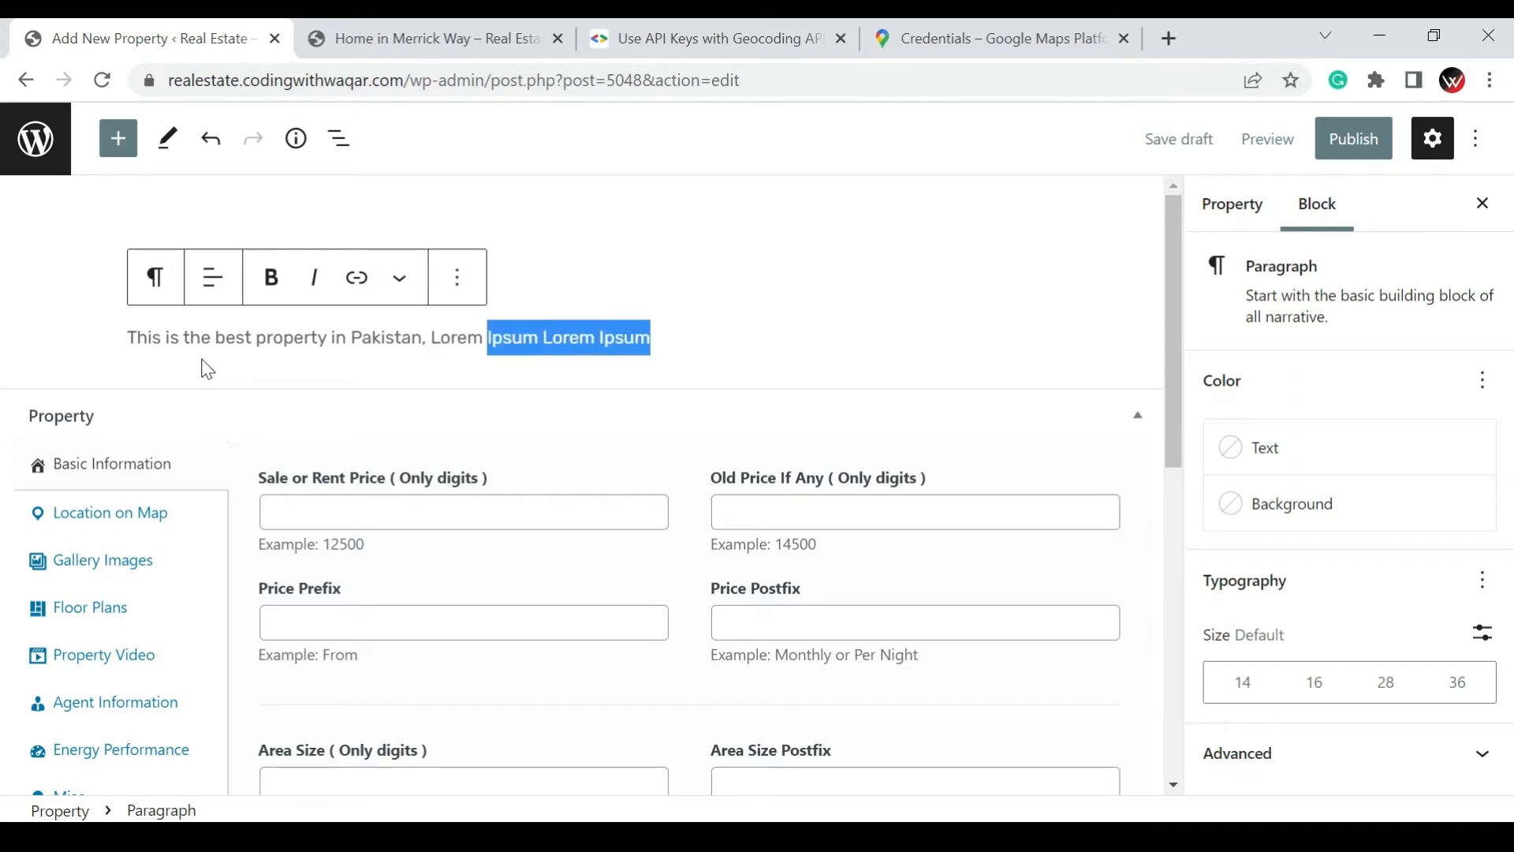
pyautogui.press('Right')
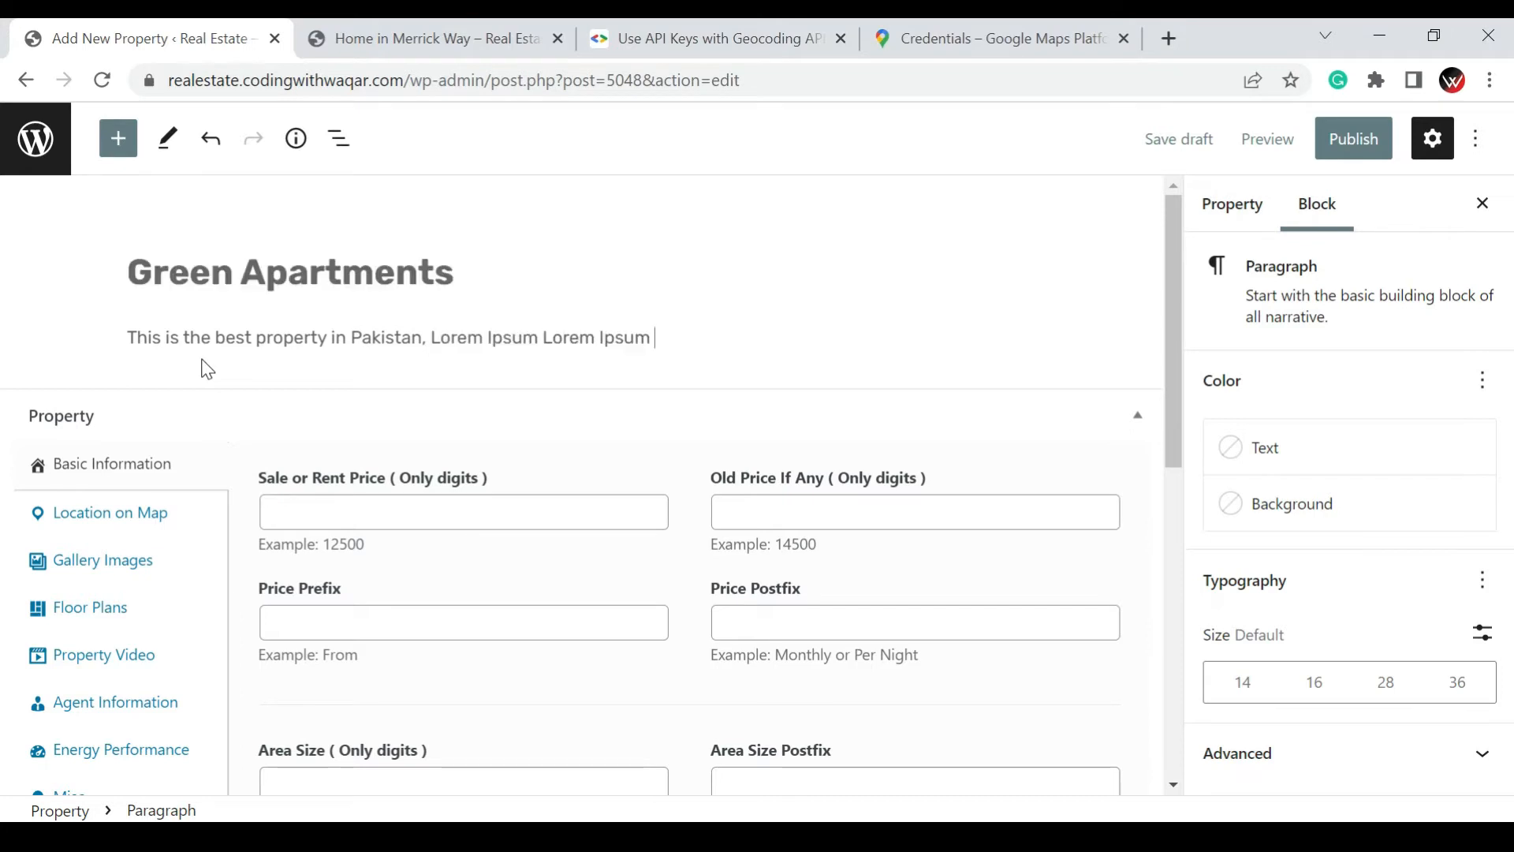
pyautogui.hotkey('ctrl', 'v')
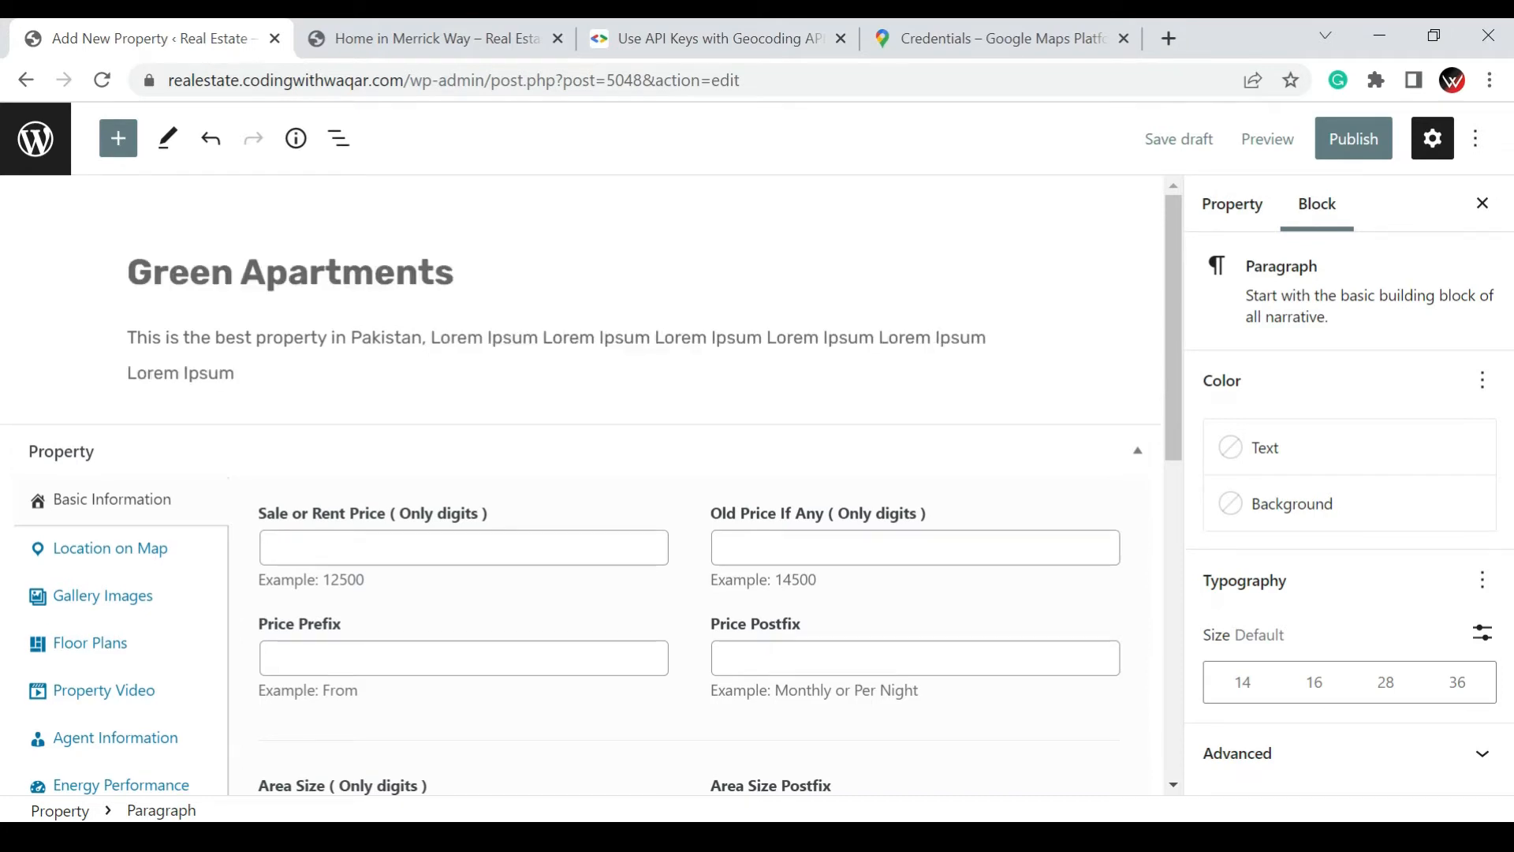
pyautogui.hotkey('ctrl', 'v')
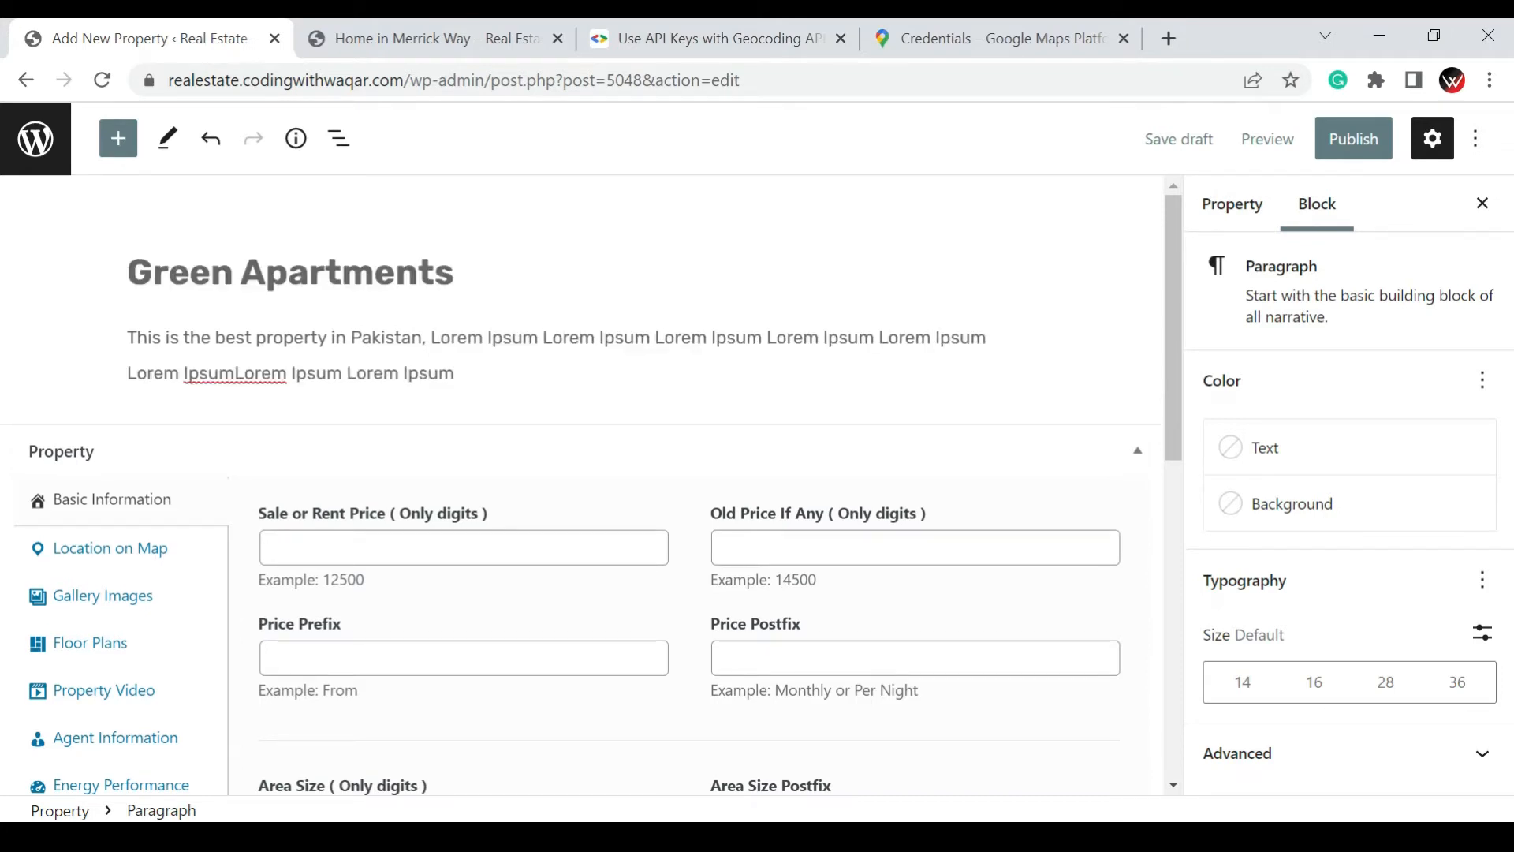
pyautogui.hotkey('ctrl', 'v')
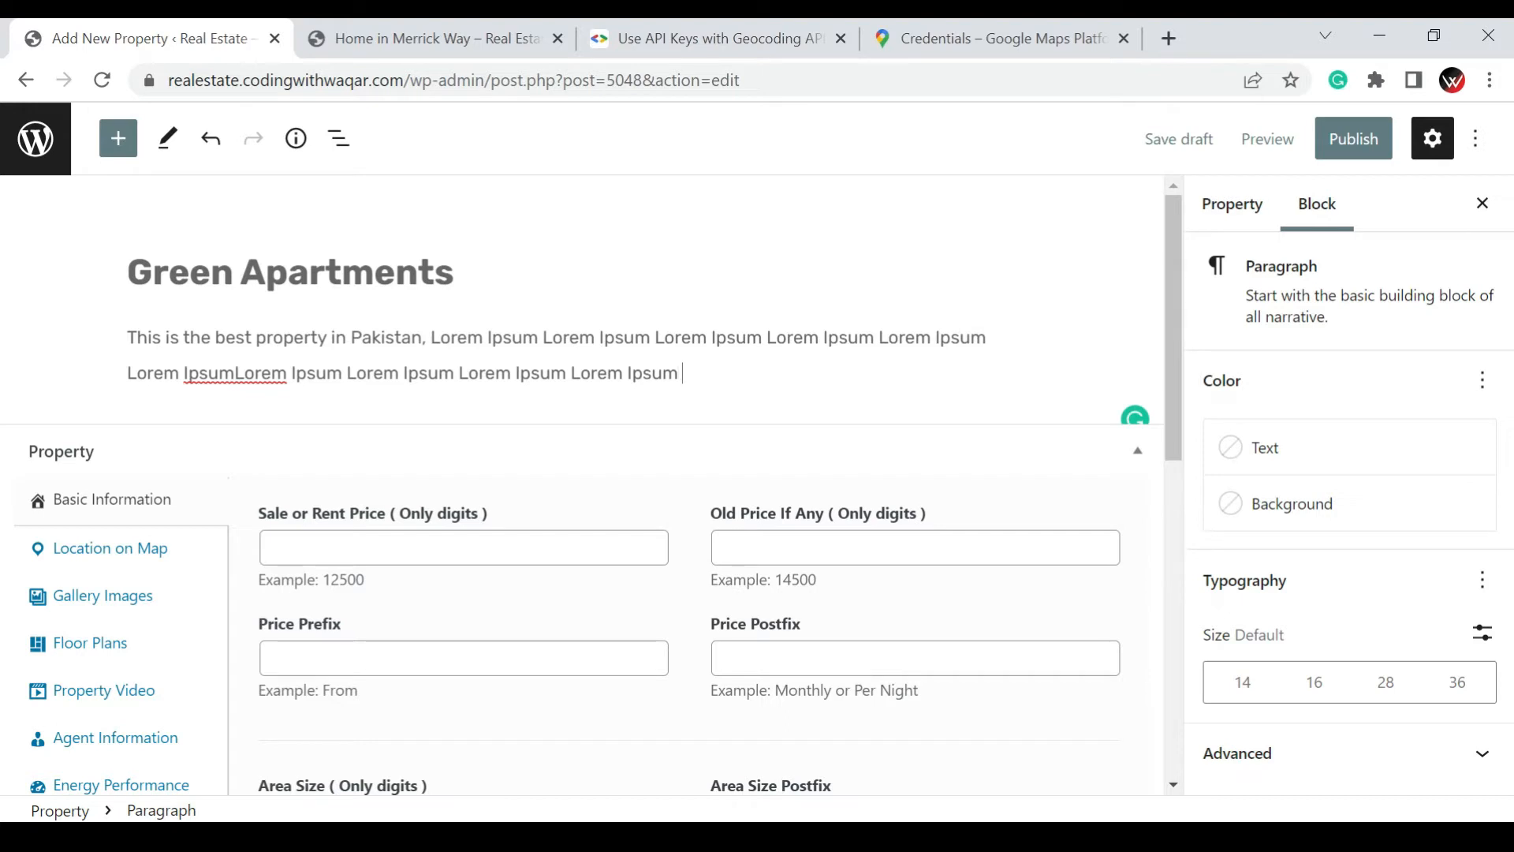
pyautogui.hotkey('ctrl', 'v')
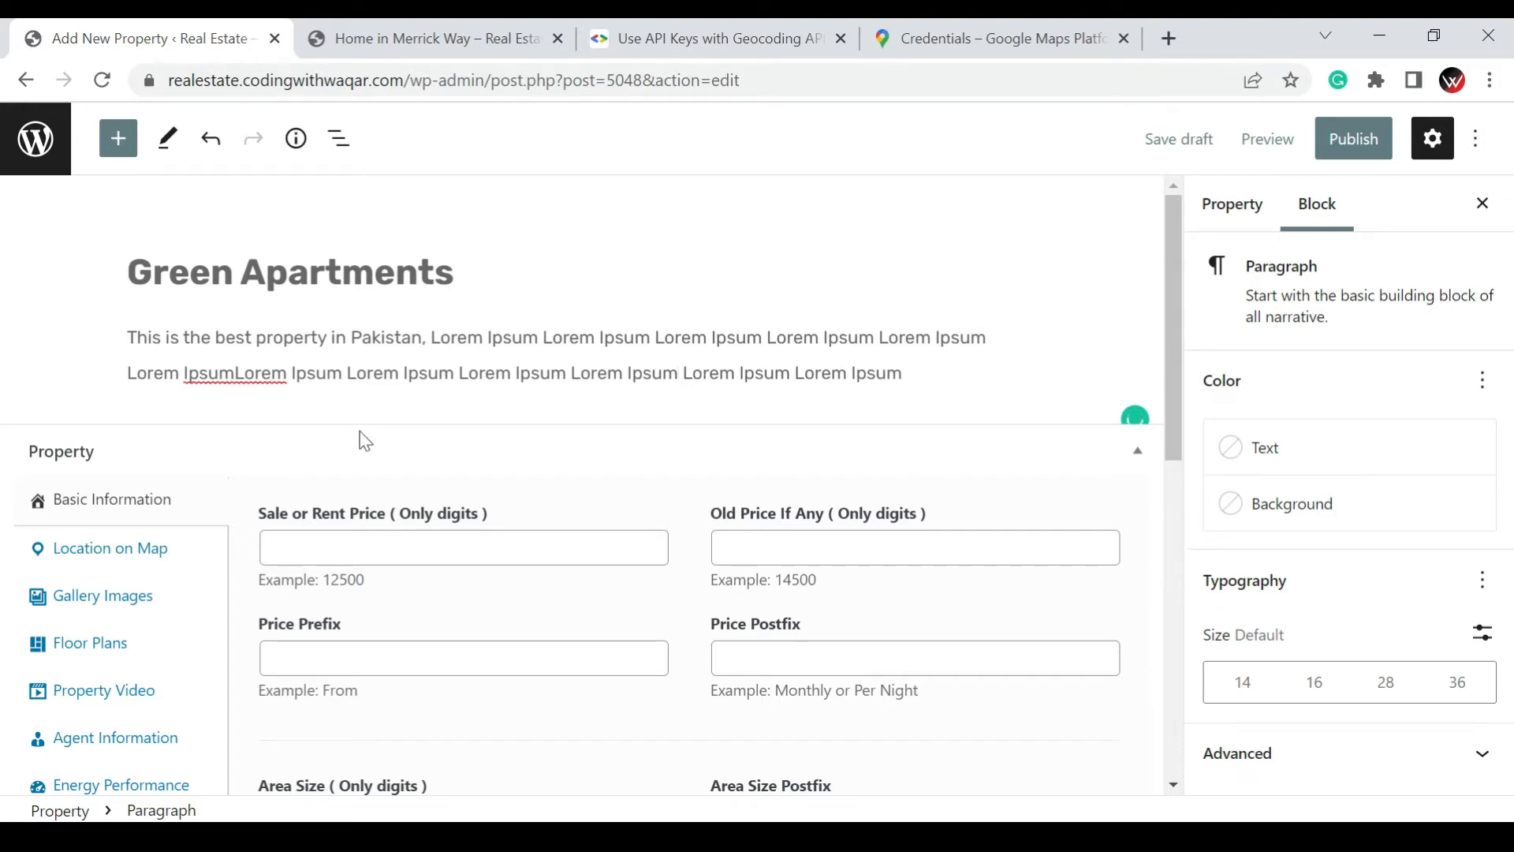
# Set the property's old price to 100000 in its basic information
pyautogui.scroll(-1, 361, 439)
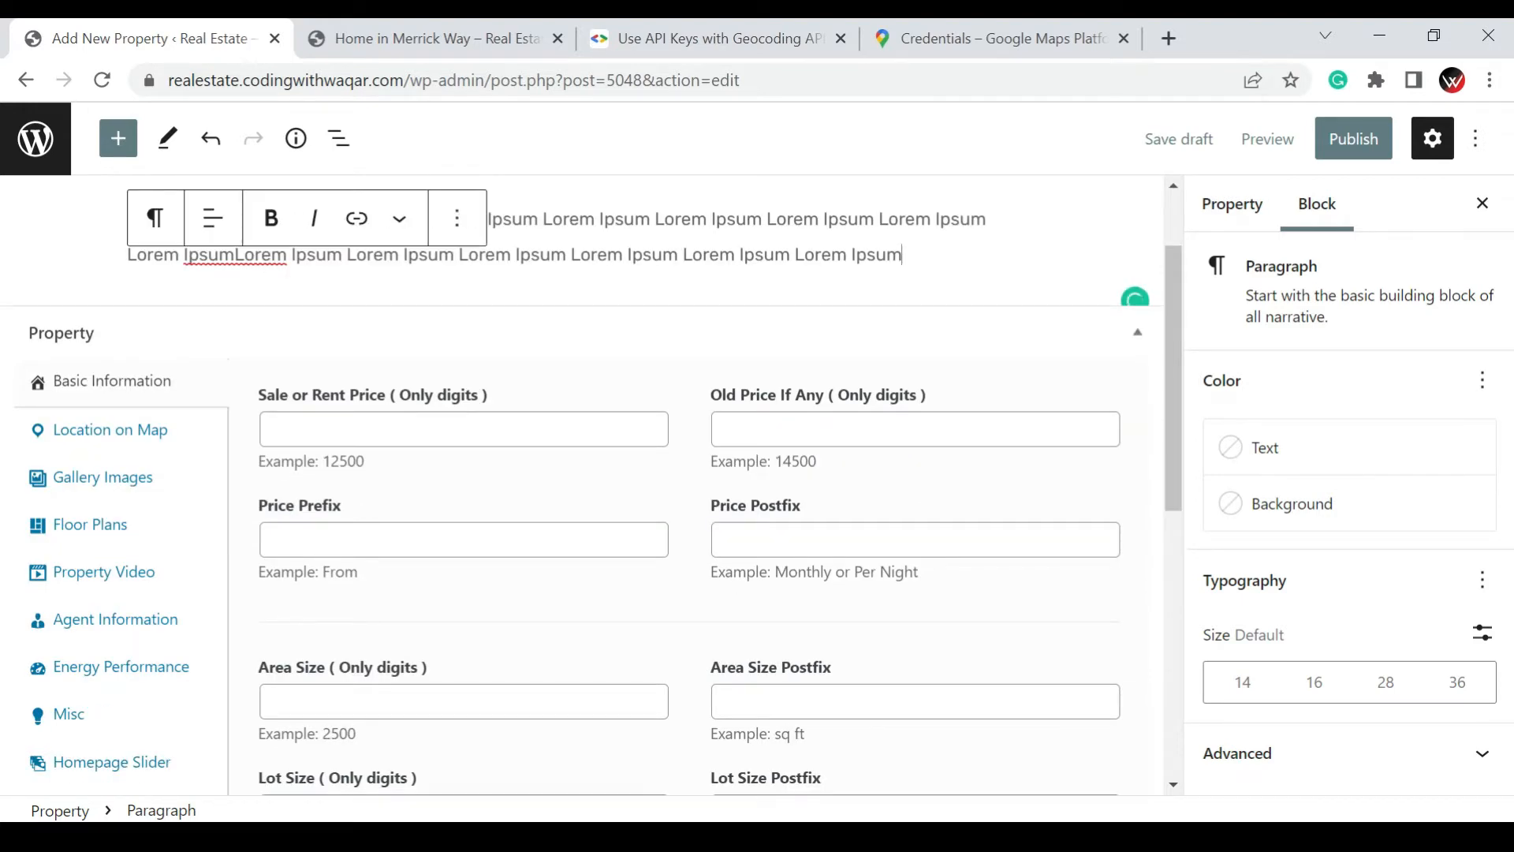
pyautogui.click(333, 429)
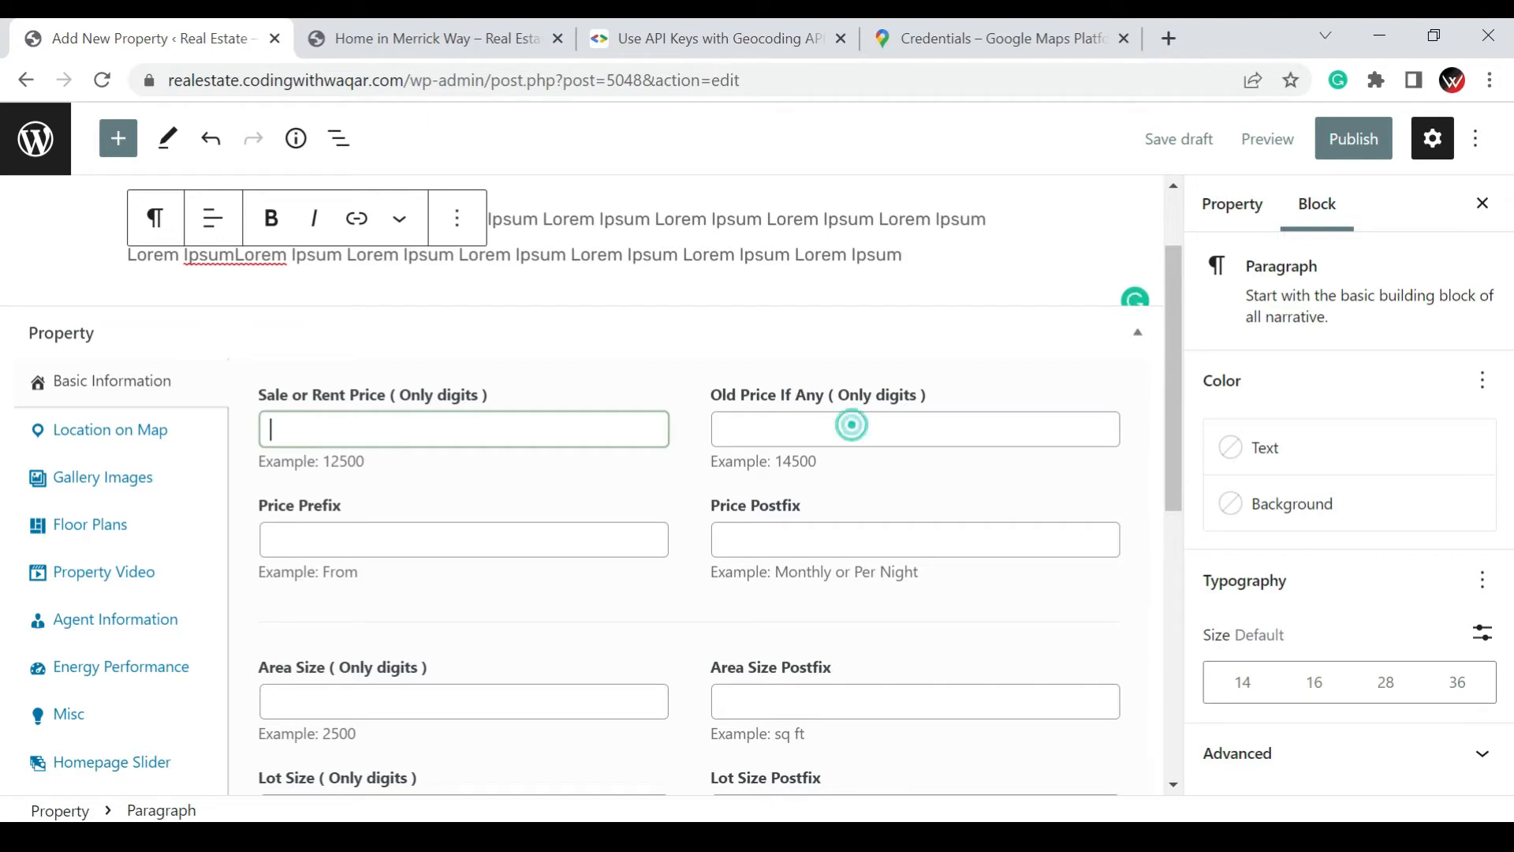
pyautogui.click(850, 426)
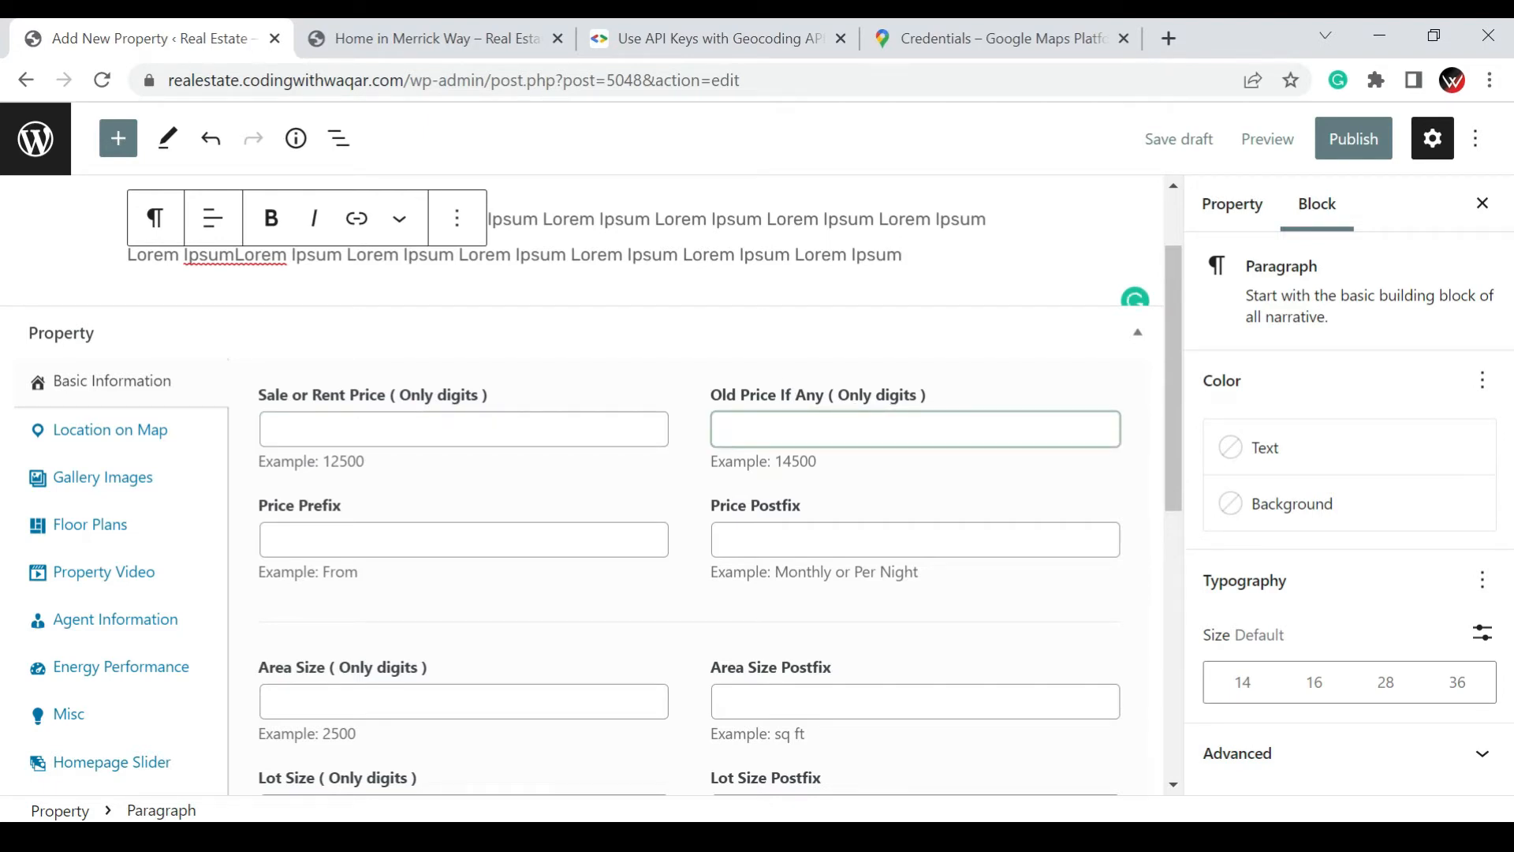
pyautogui.write('100000')
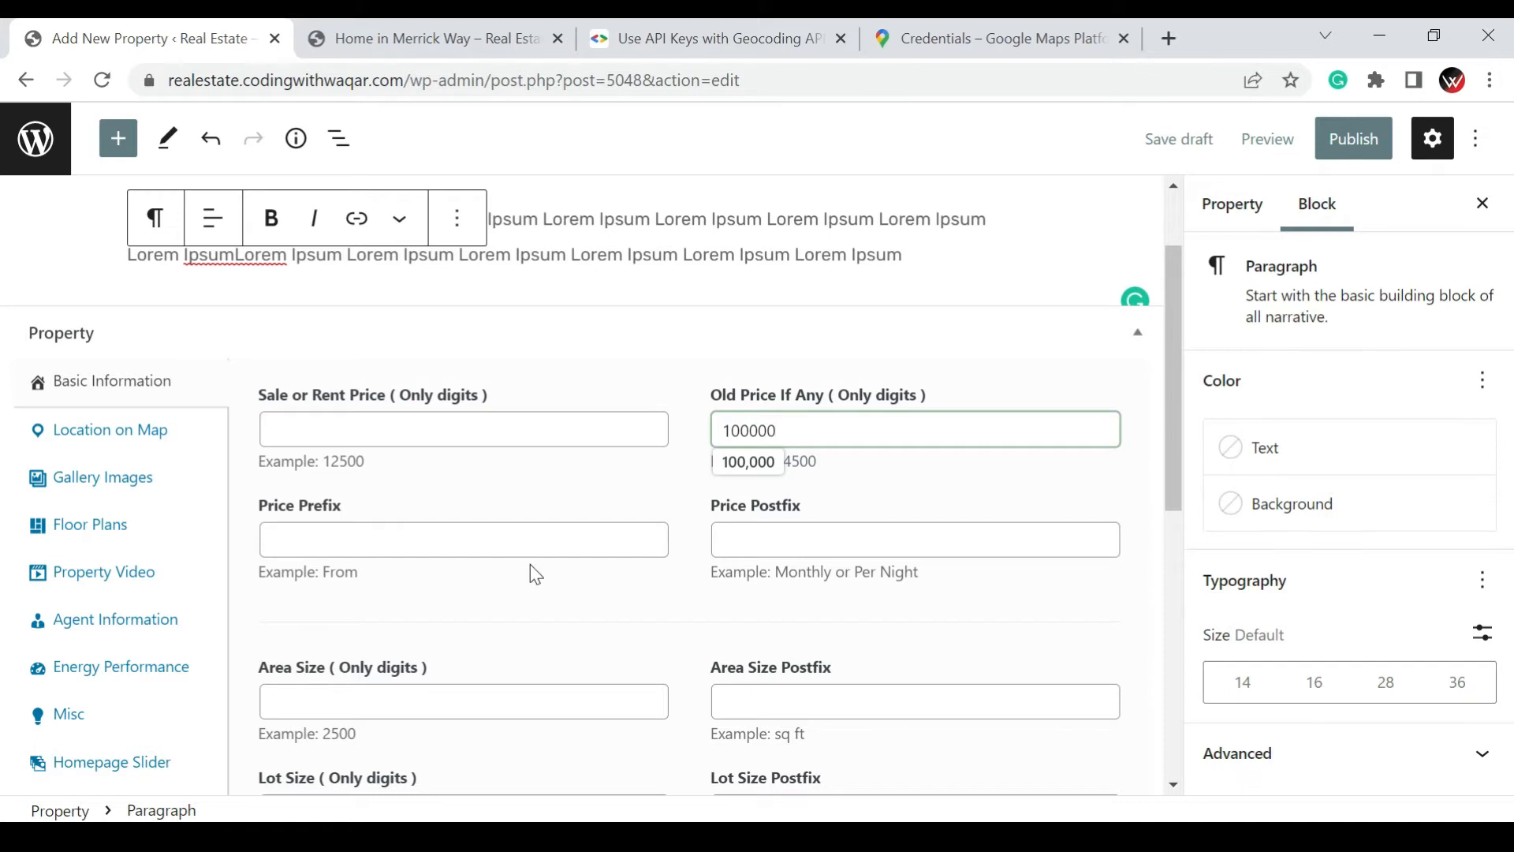
# Set the property's sale or rent price to 90000, leaving the price prefix and postfix empty
pyautogui.click(379, 428)
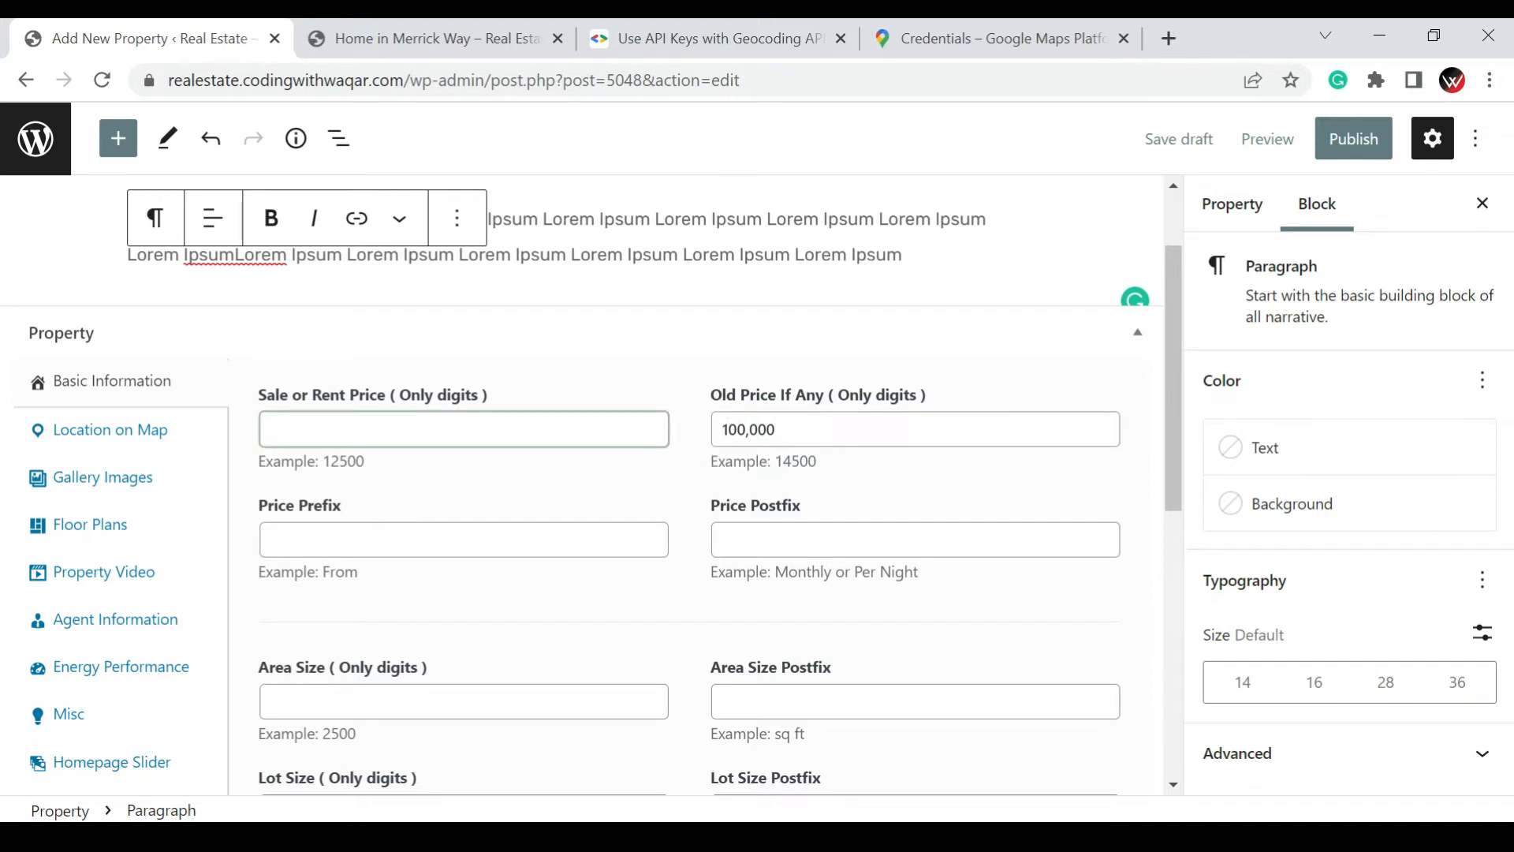
pyautogui.write('90000')
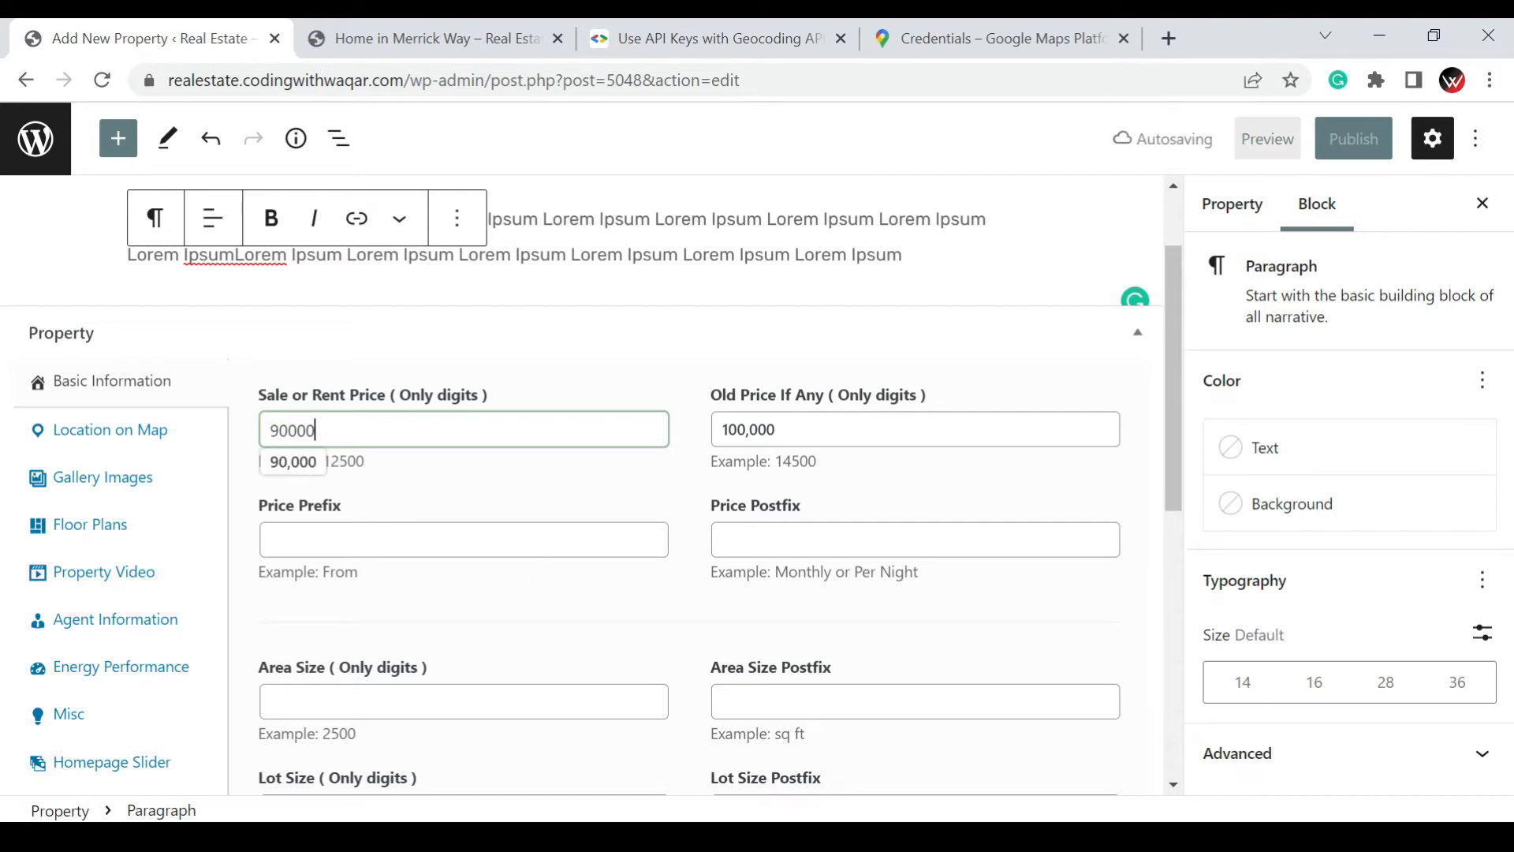
pyautogui.click(388, 545)
pyautogui.click(725, 546)
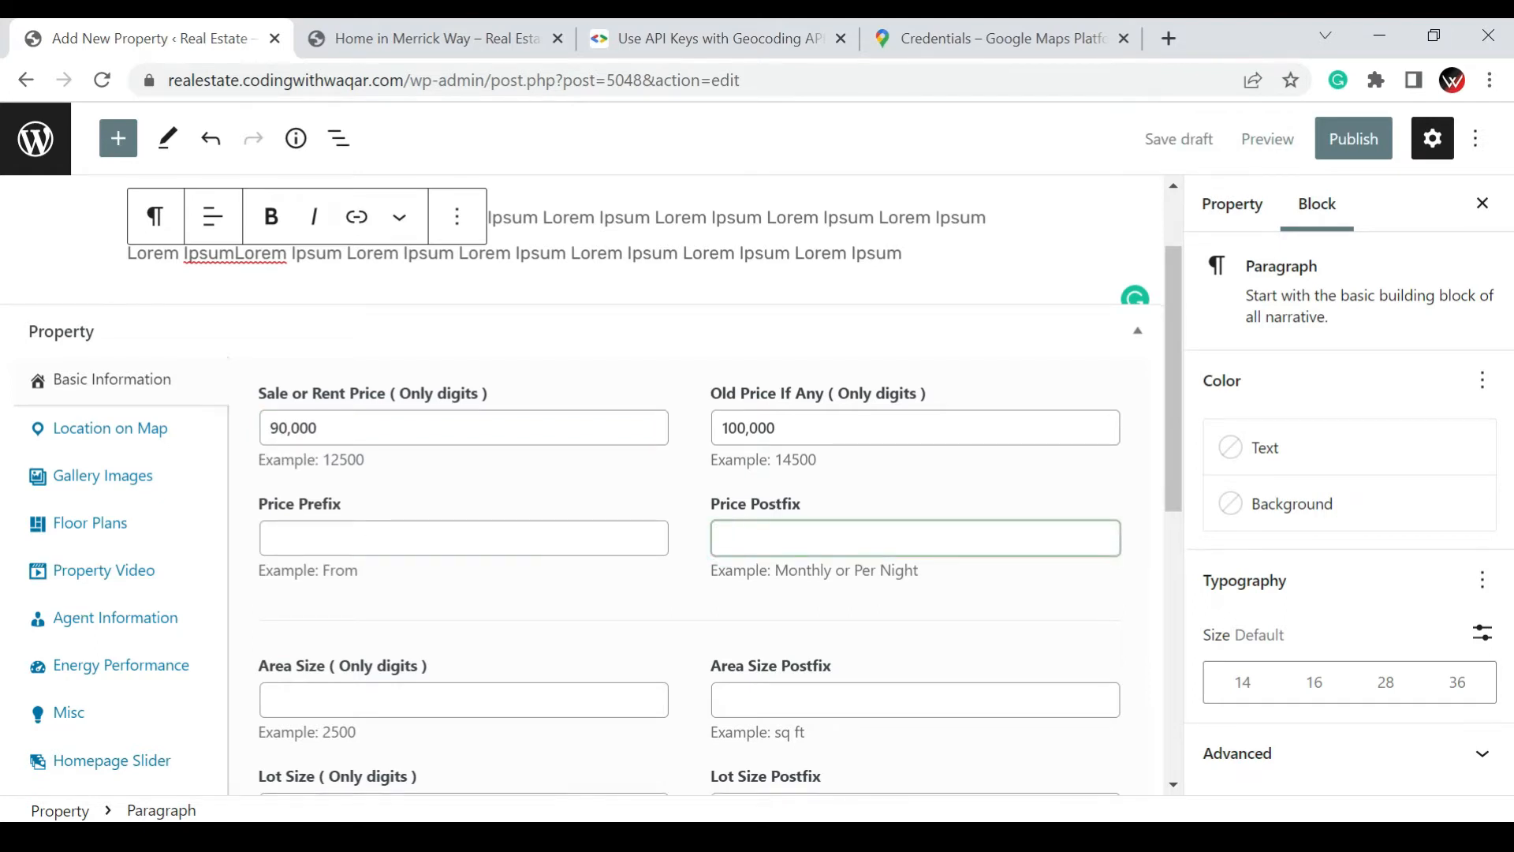
# Set the property's area size to 1000 and its lot size to 400, without entering size postfixes
pyautogui.scroll(-3, 730, 548)
pyautogui.click(325, 459)
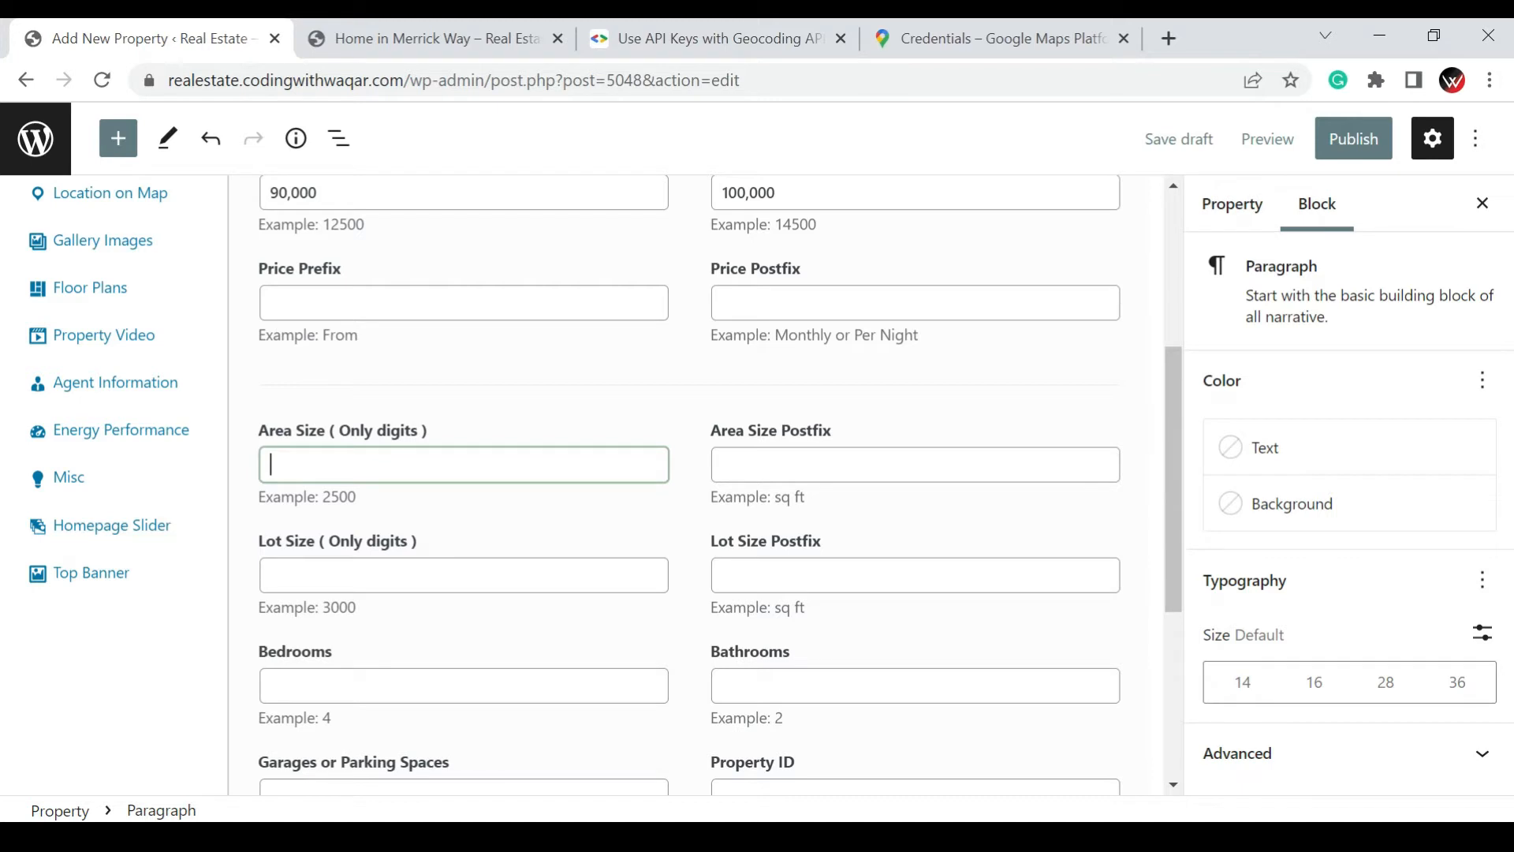
pyautogui.write('1000')
pyautogui.click(414, 578)
pyautogui.click(774, 579)
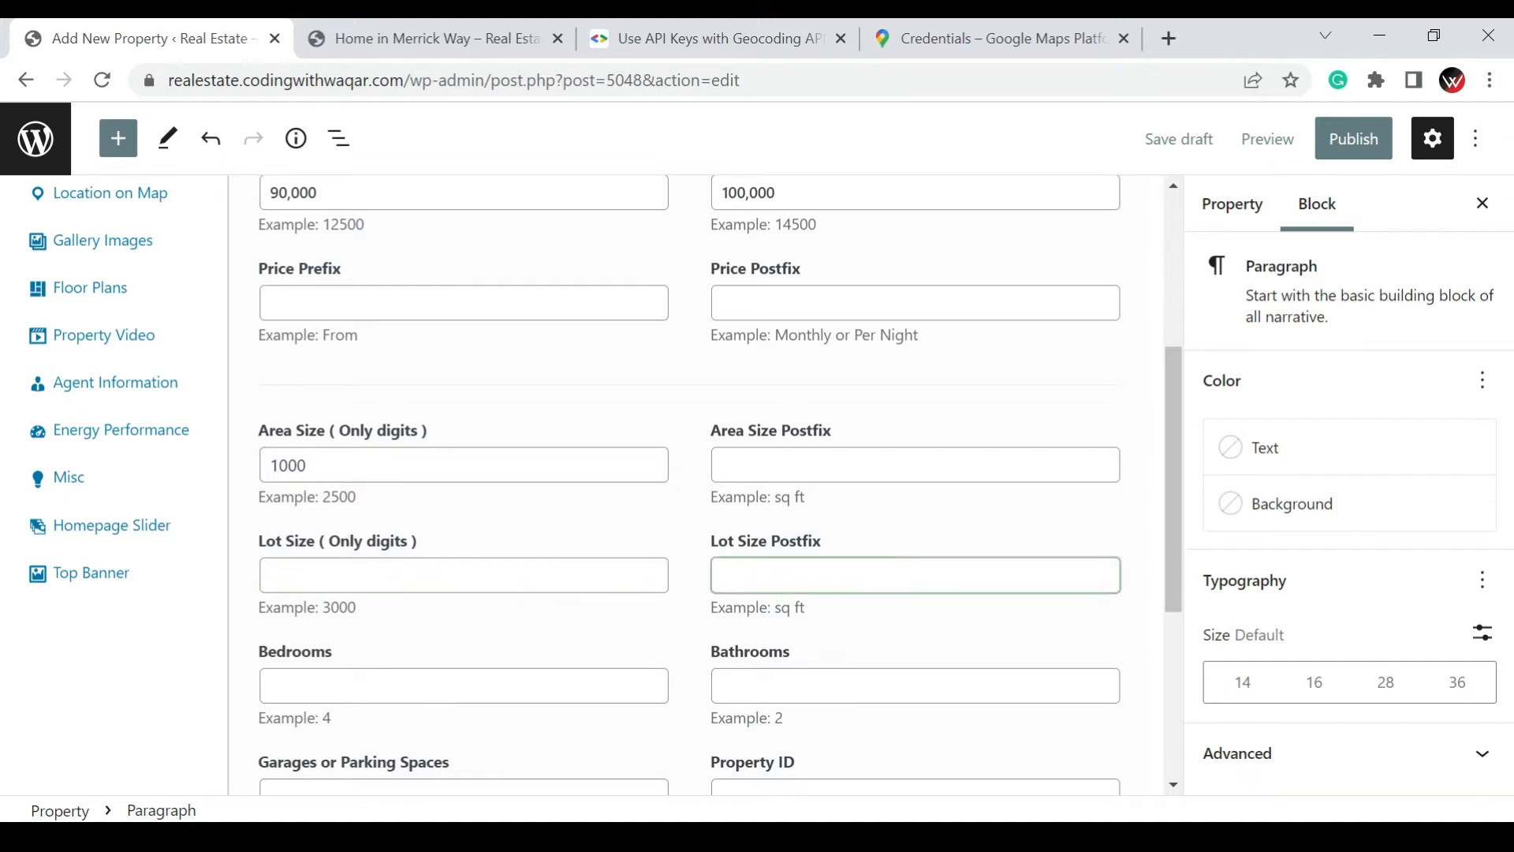
pyautogui.click(797, 468)
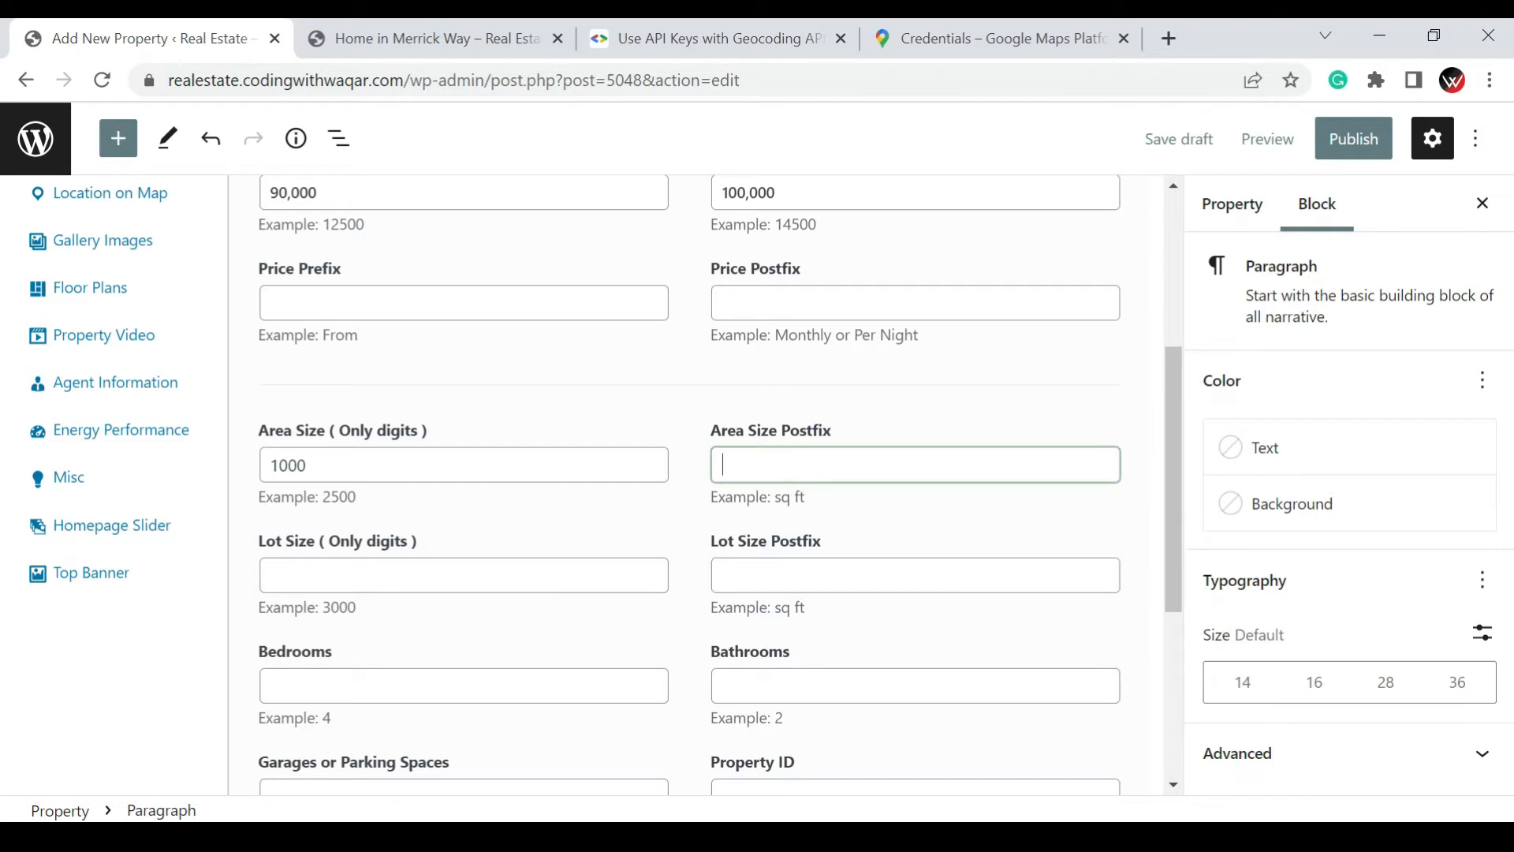
pyautogui.click(528, 578)
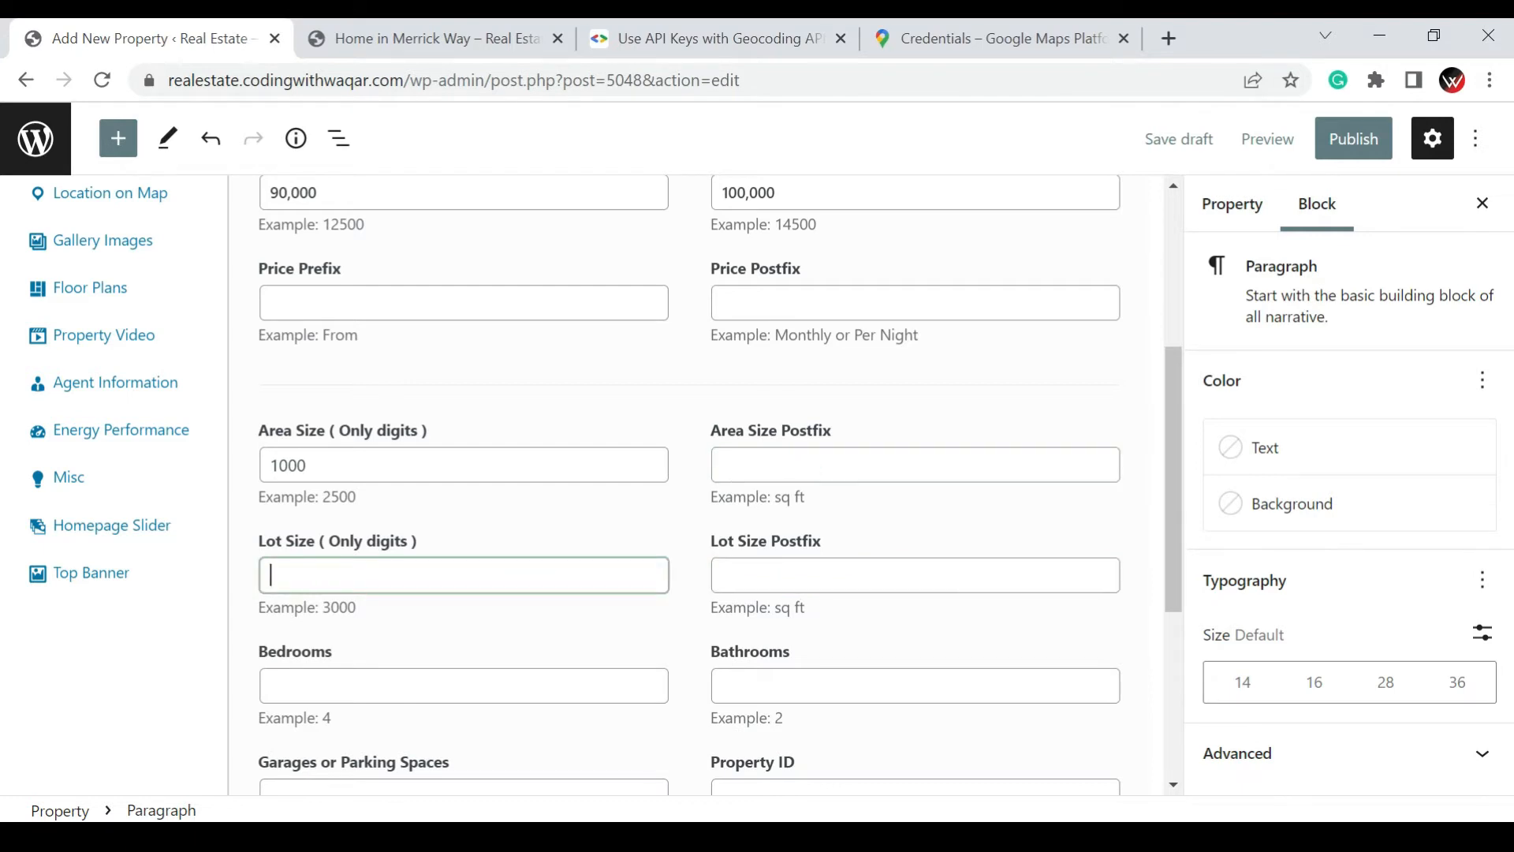
pyautogui.write('400')
# Fill in the property's room counts with 4 bedrooms, 3 bathrooms and 2 garages or parking spaces
pyautogui.scroll(-3, 674, 560)
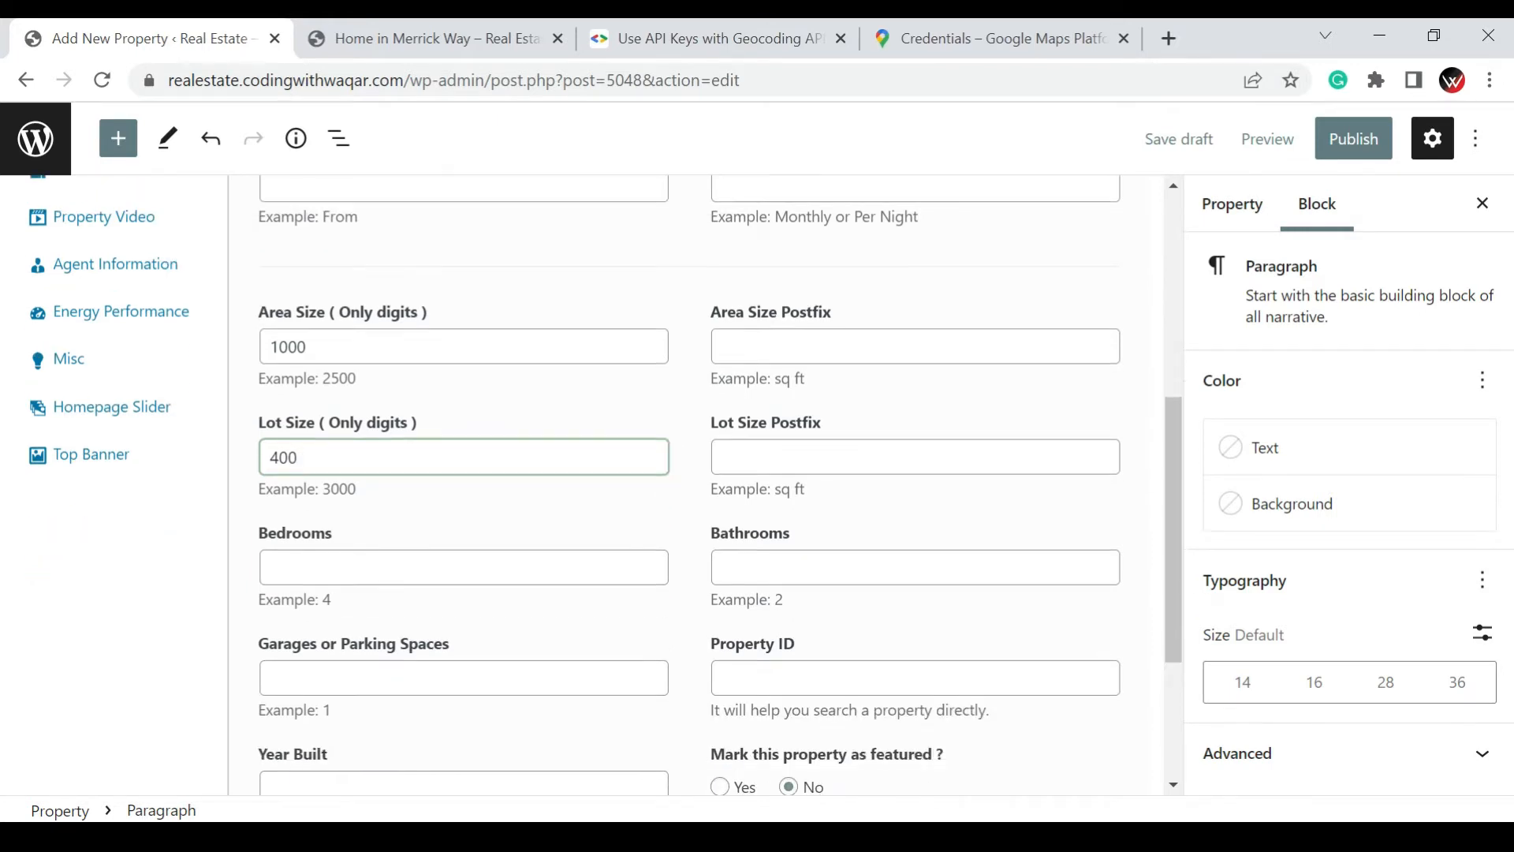
pyautogui.click(632, 569)
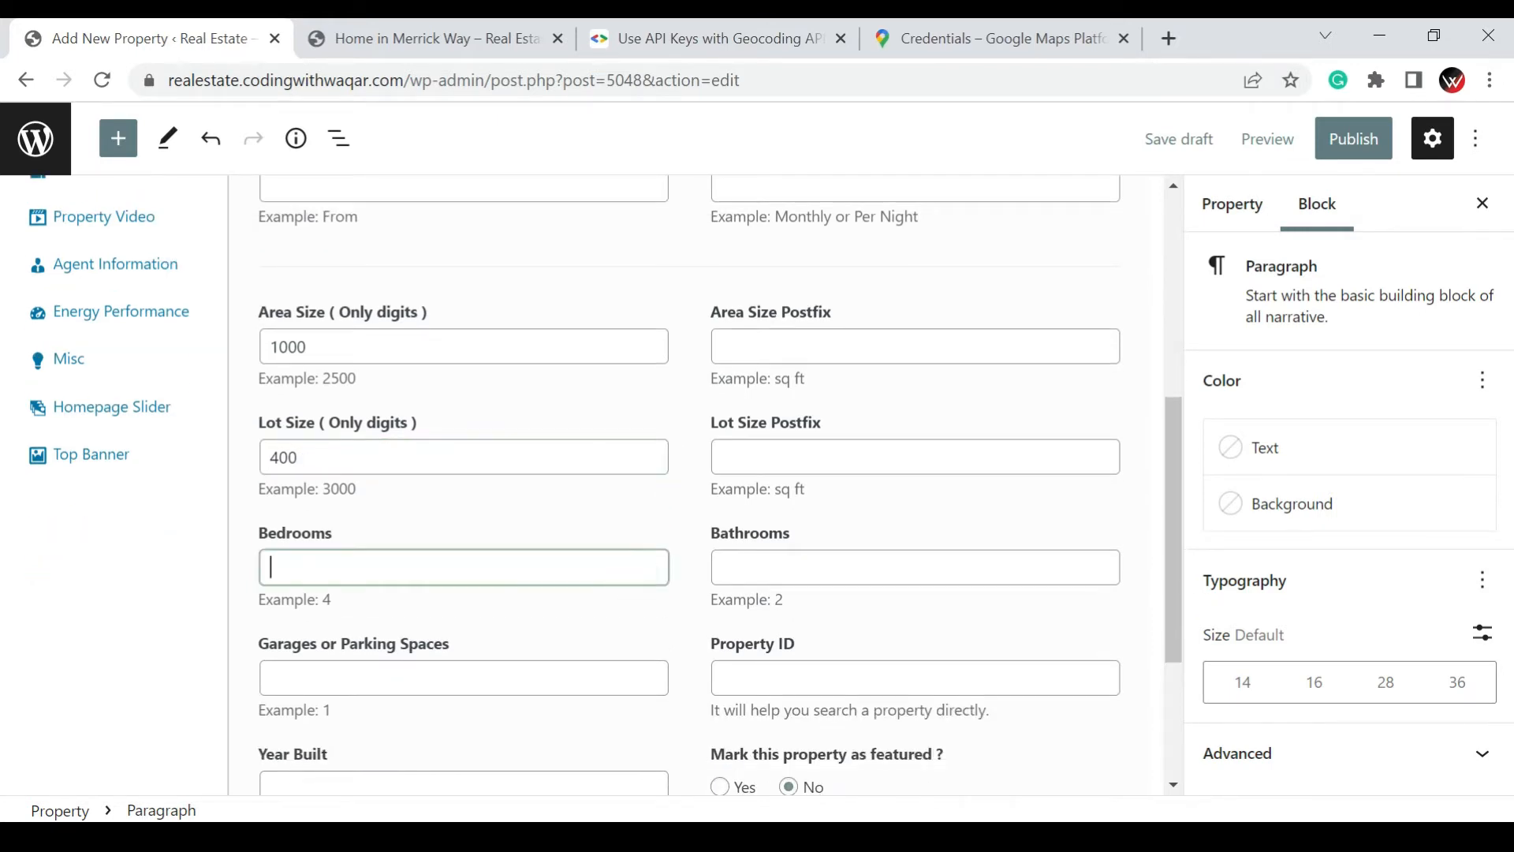
pyautogui.write('4')
pyautogui.click(750, 570)
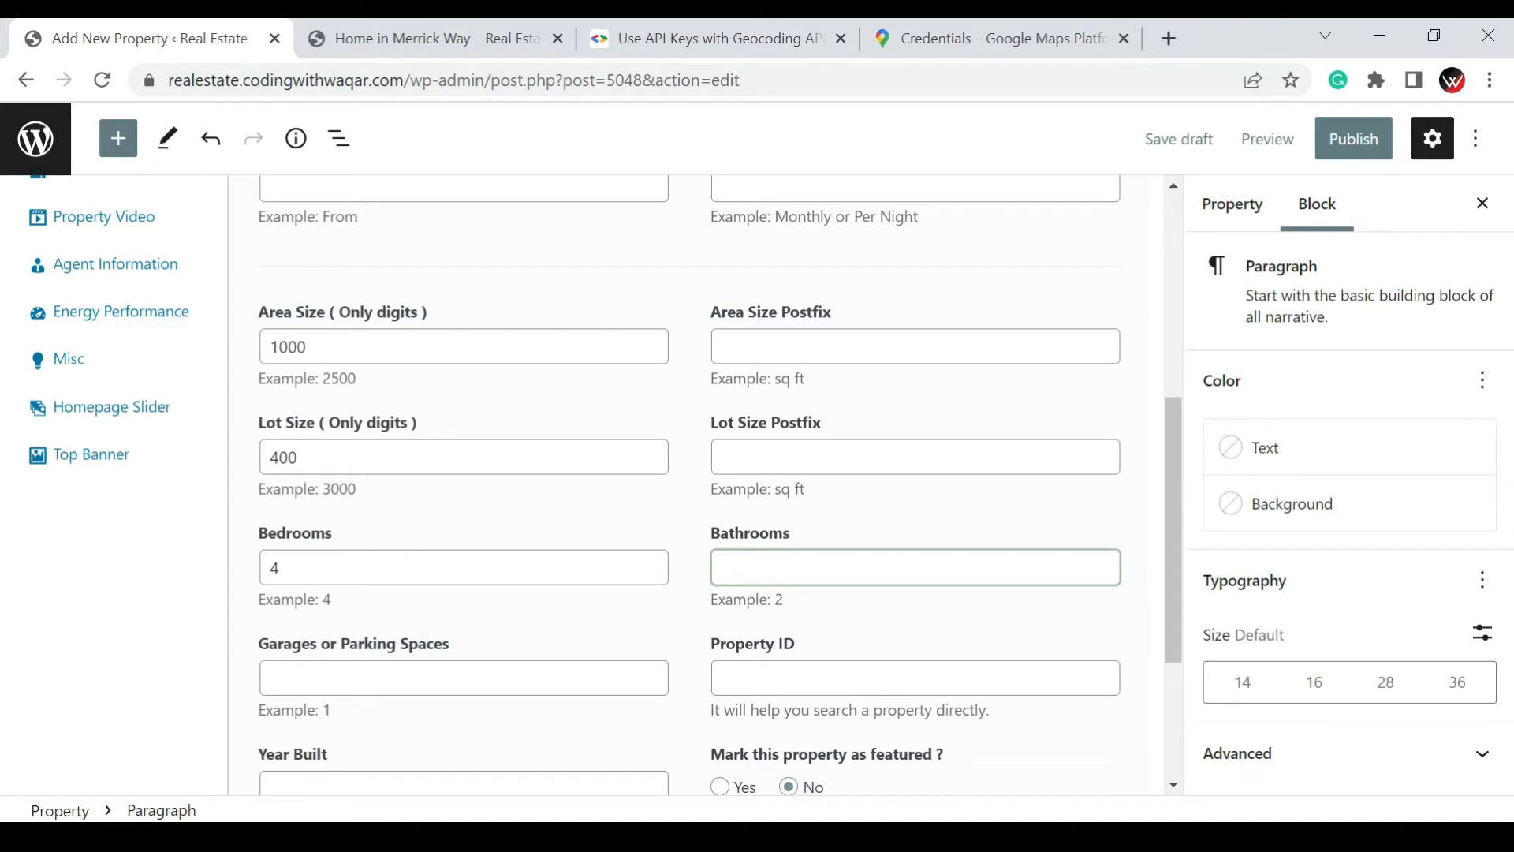
pyautogui.write('3')
pyautogui.click(464, 678)
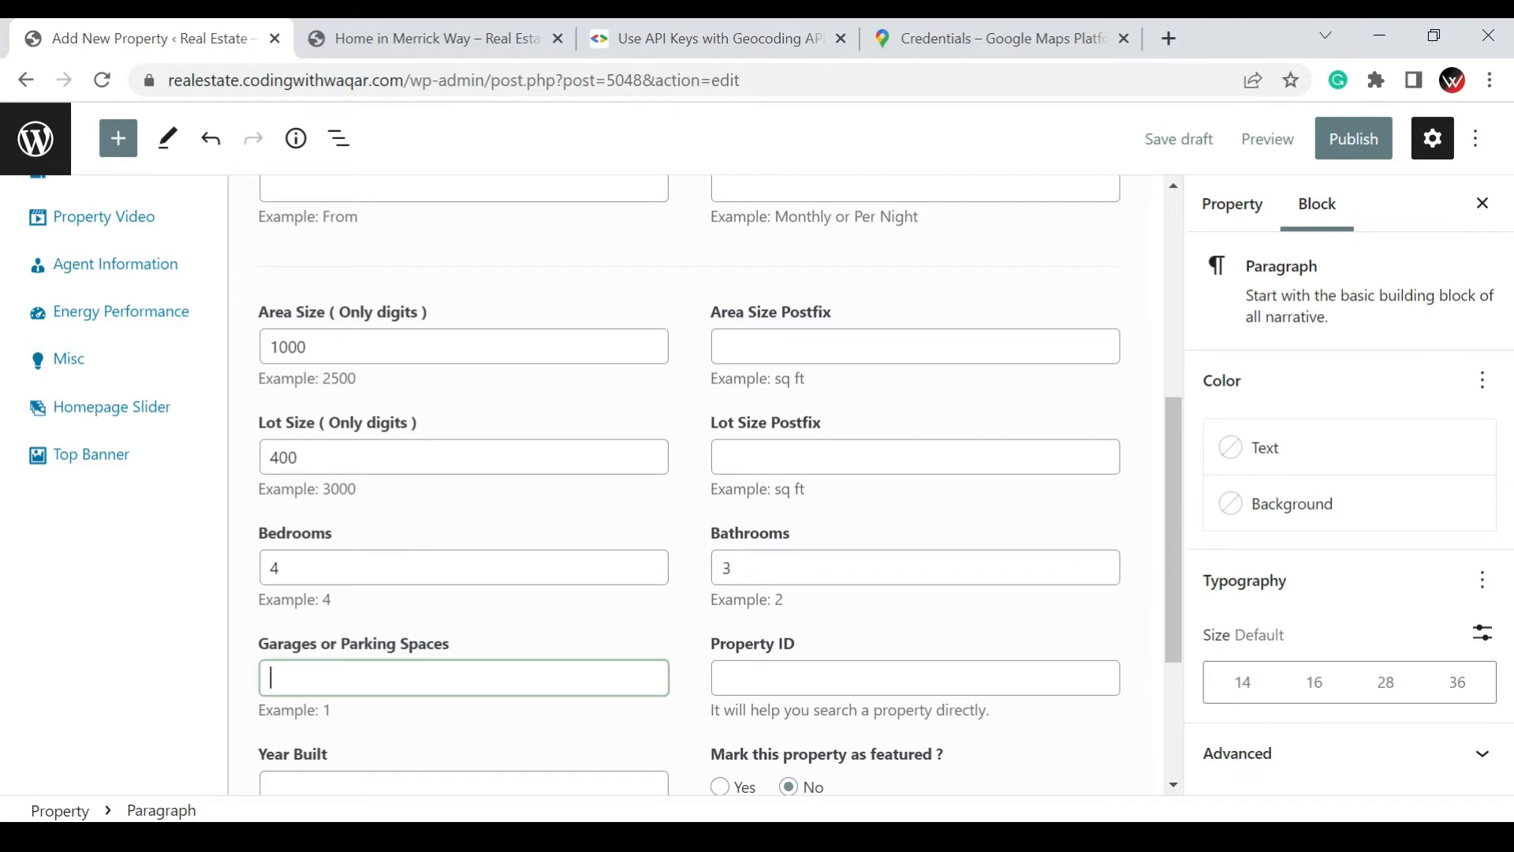
pyautogui.write('2')
pyautogui.click(838, 680)
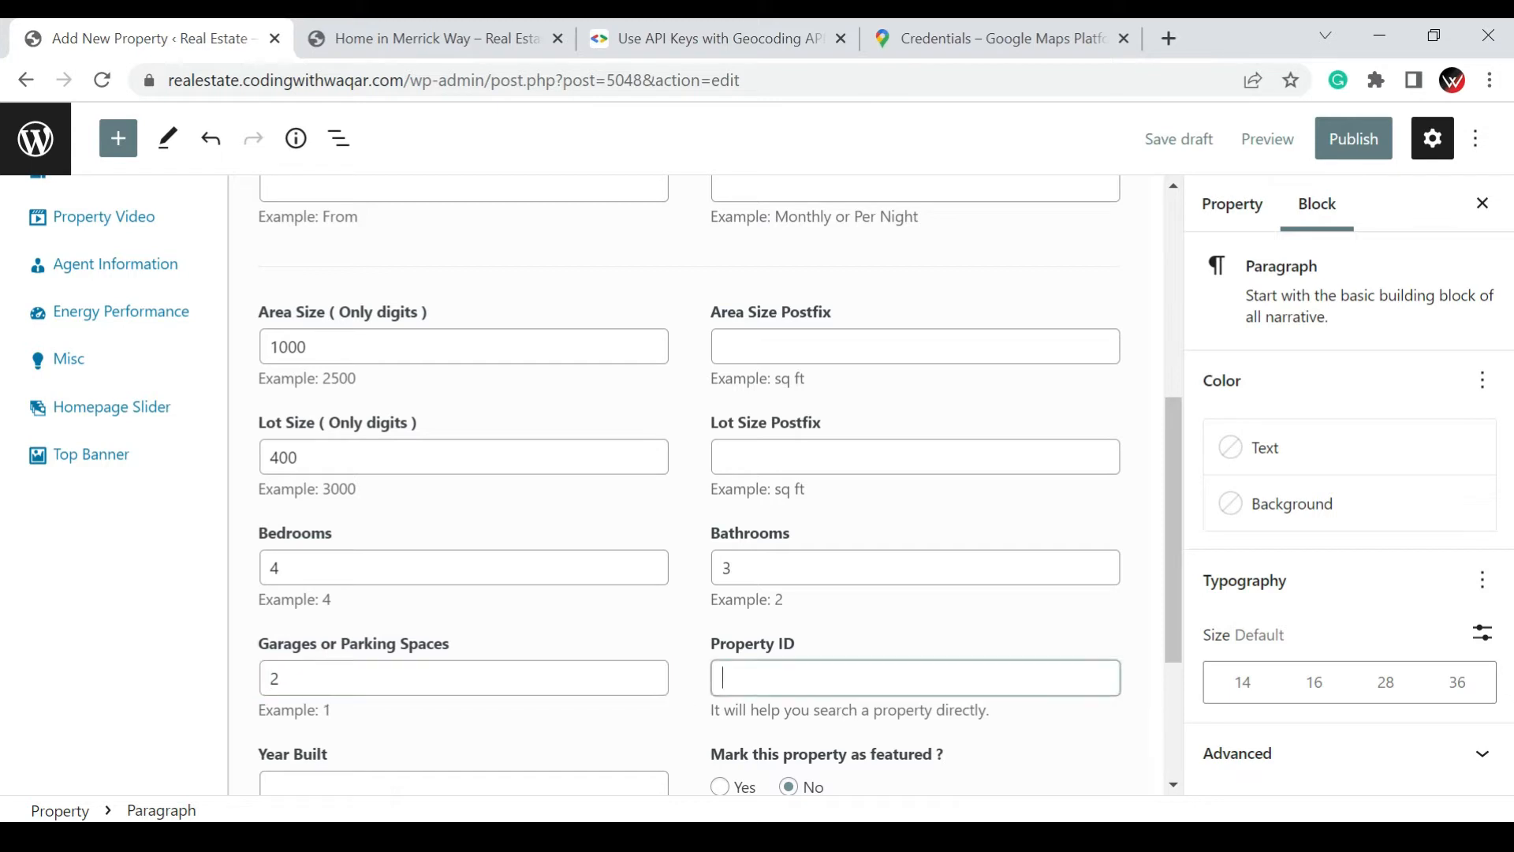
# Set the property's year built to 2022, leaving the property ID empty
pyautogui.scroll(-2, 888, 635)
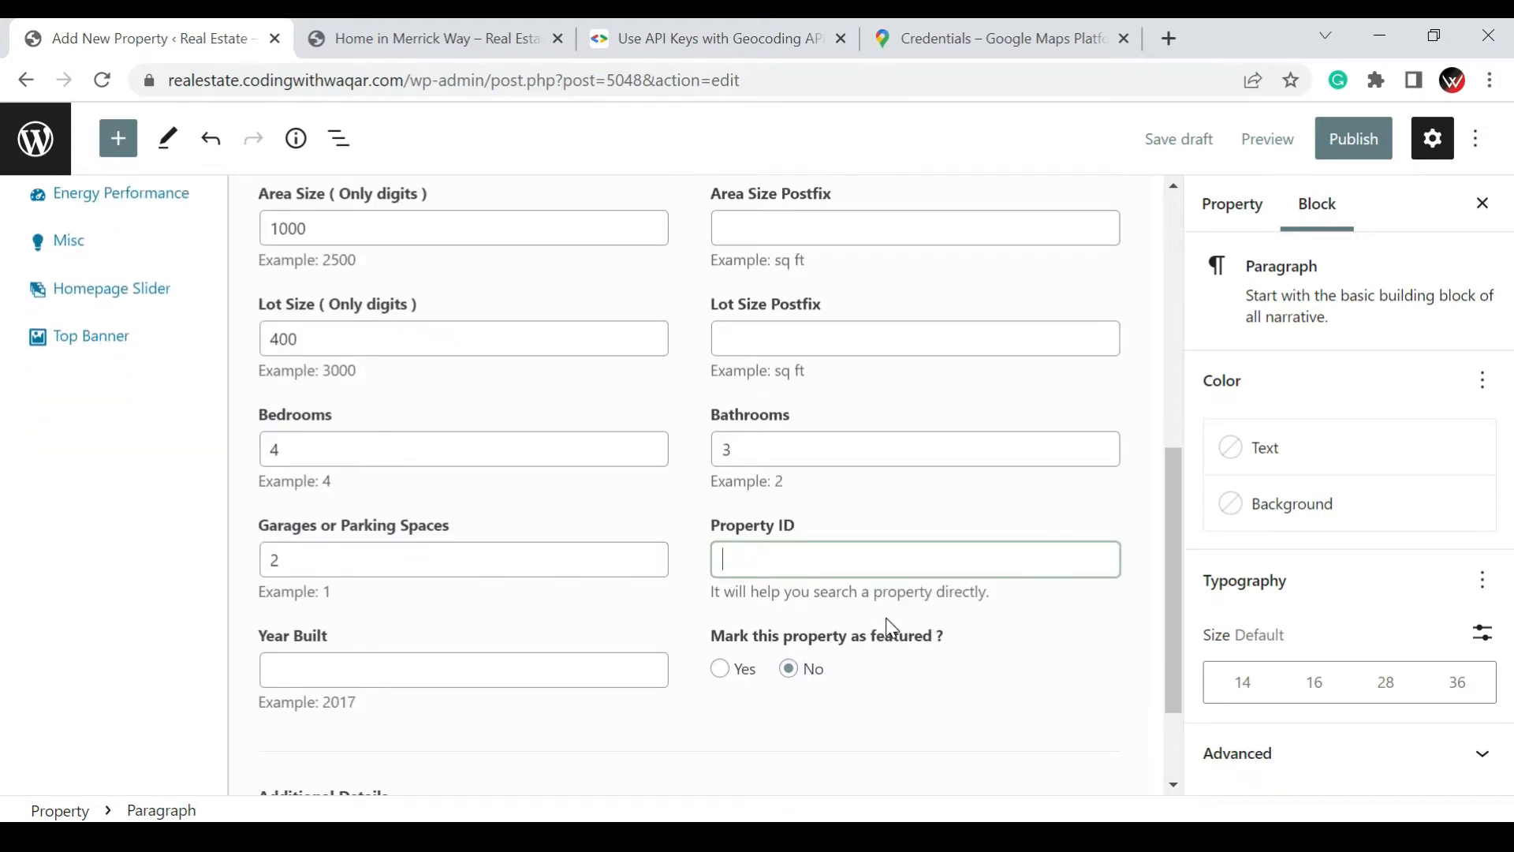
pyautogui.click(433, 664)
pyautogui.write('2')
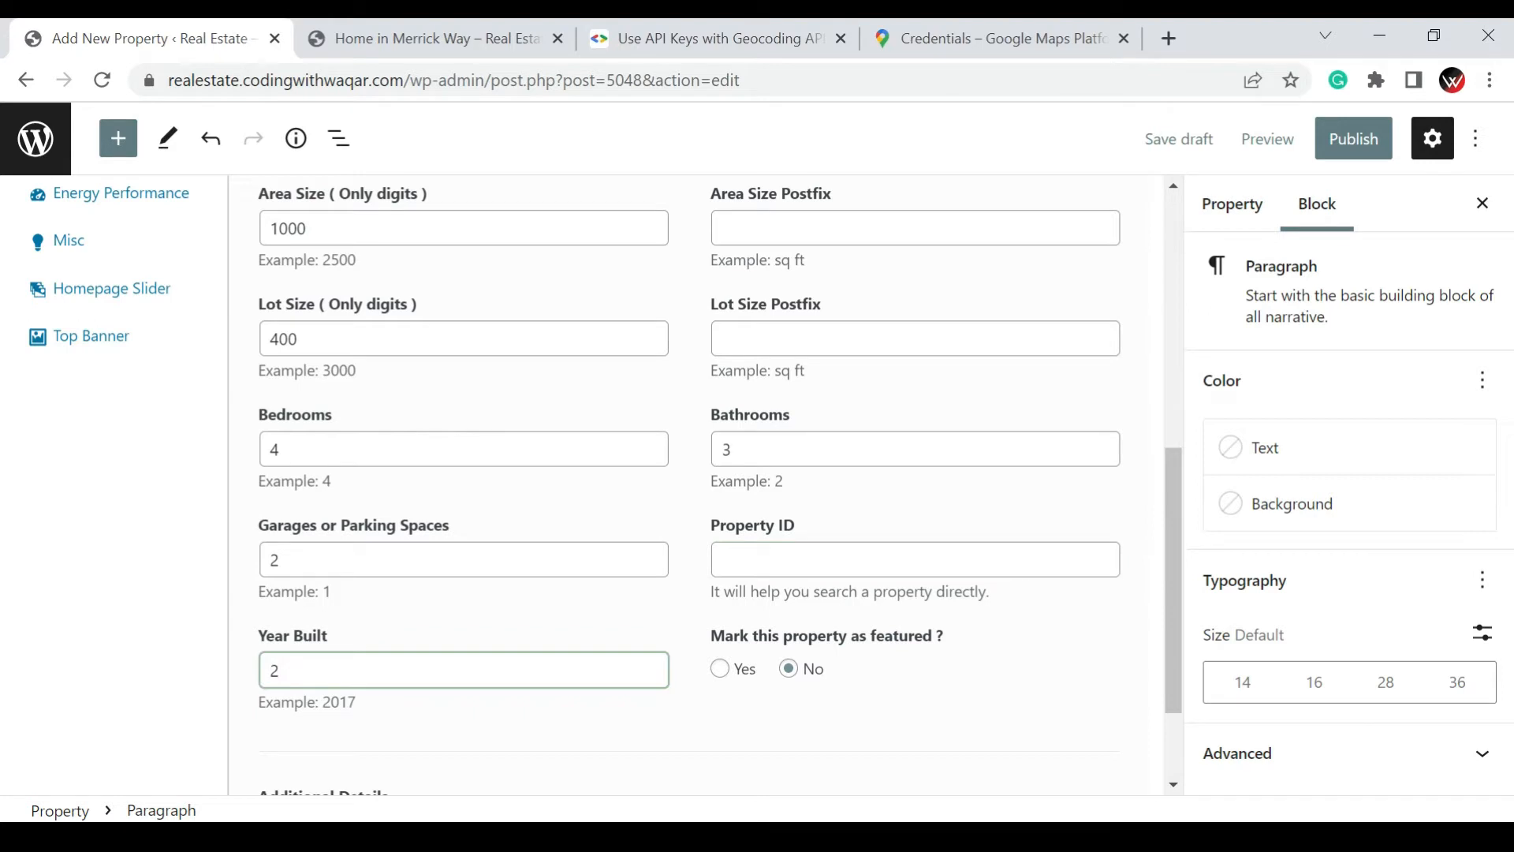
pyautogui.write('022')
# Enter an additional detail titled "Swimming Pool" with the value 40,000, and add another empty detail row below it
pyautogui.scroll(-2, 847, 654)
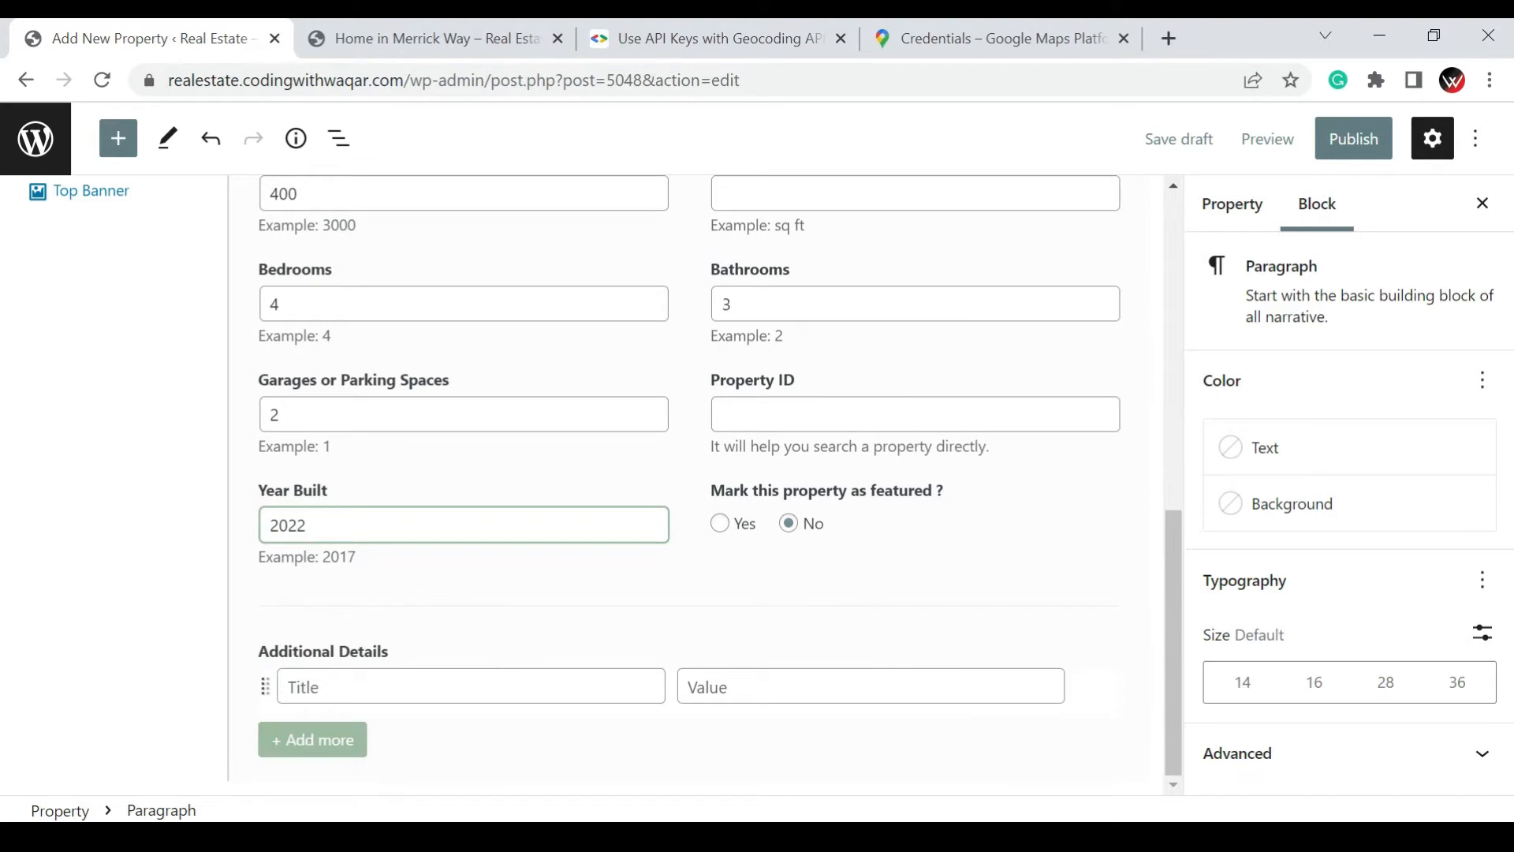
pyautogui.click(434, 684)
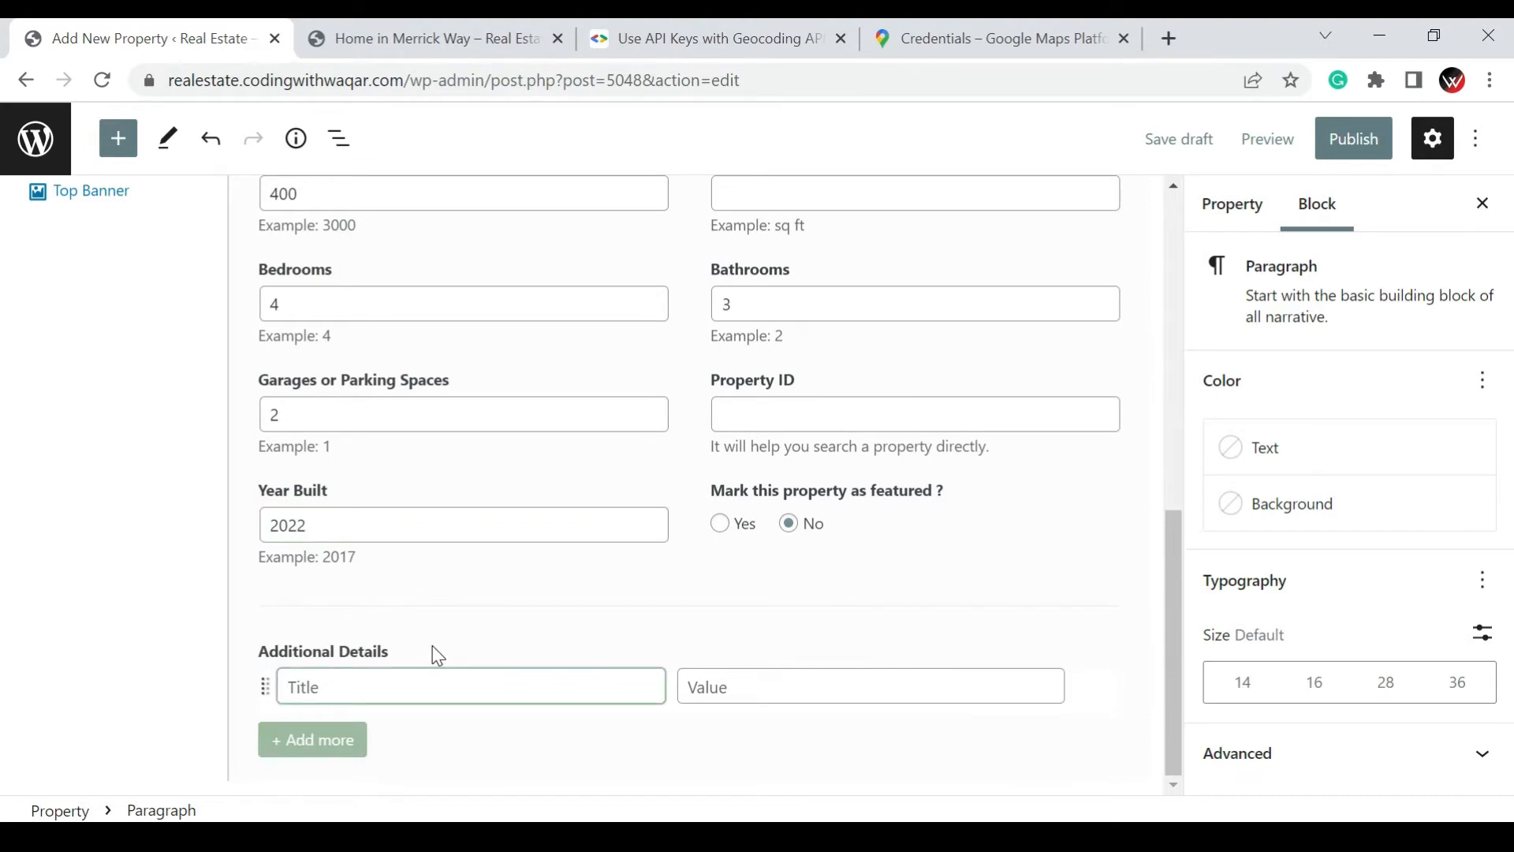
pyautogui.write('Swimming Pool')
pyautogui.press('Tab')
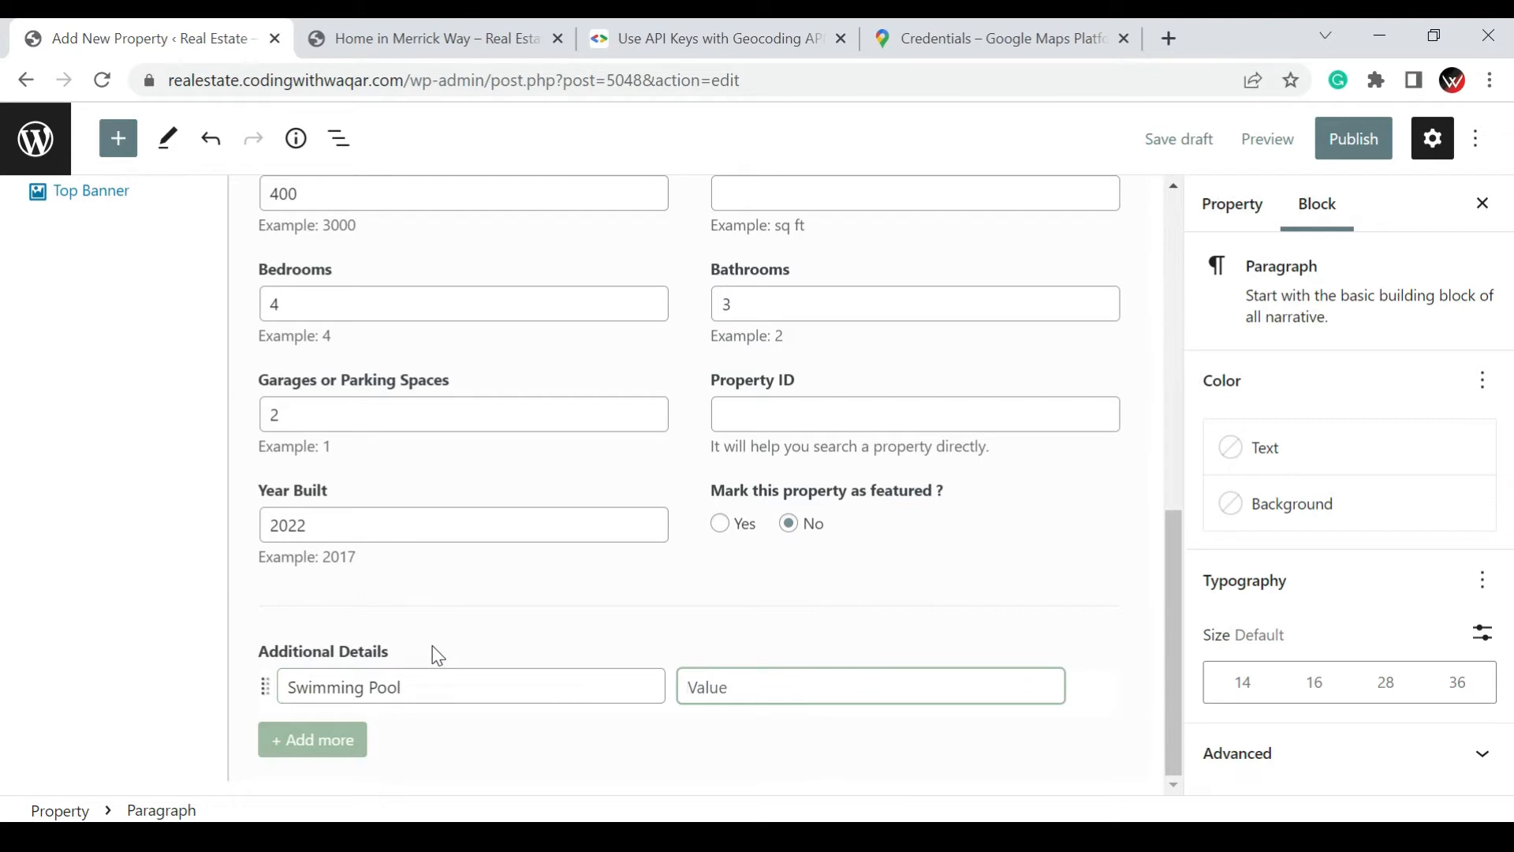
pyautogui.write('40,000')
pyautogui.click(351, 724)
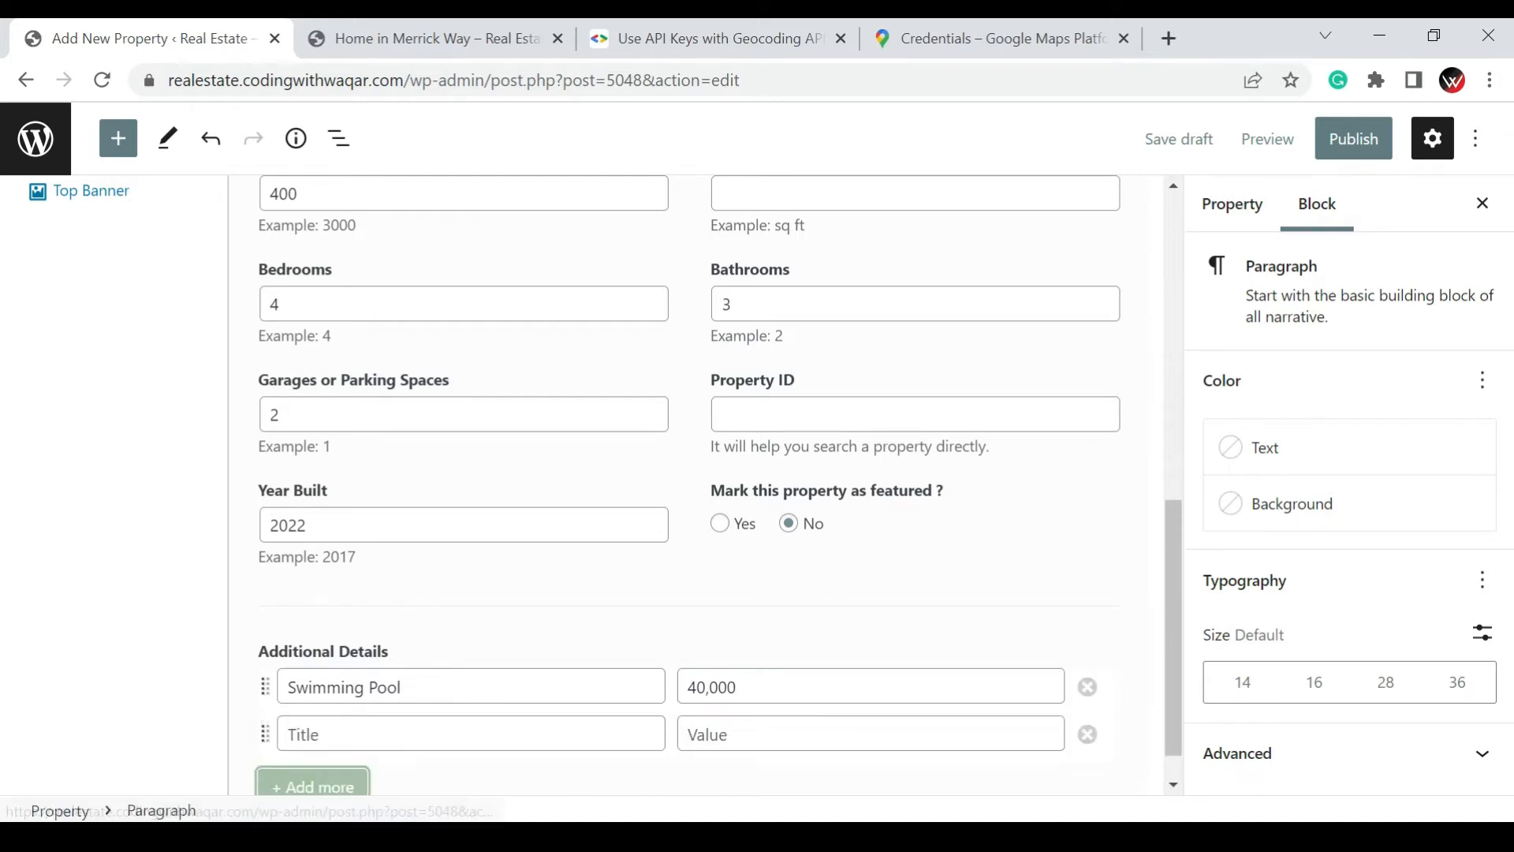
# Open the property's map location settings and examine the map, address and map visibility options
pyautogui.scroll(-1, 628, 621)
pyautogui.scroll(7, 419, 629)
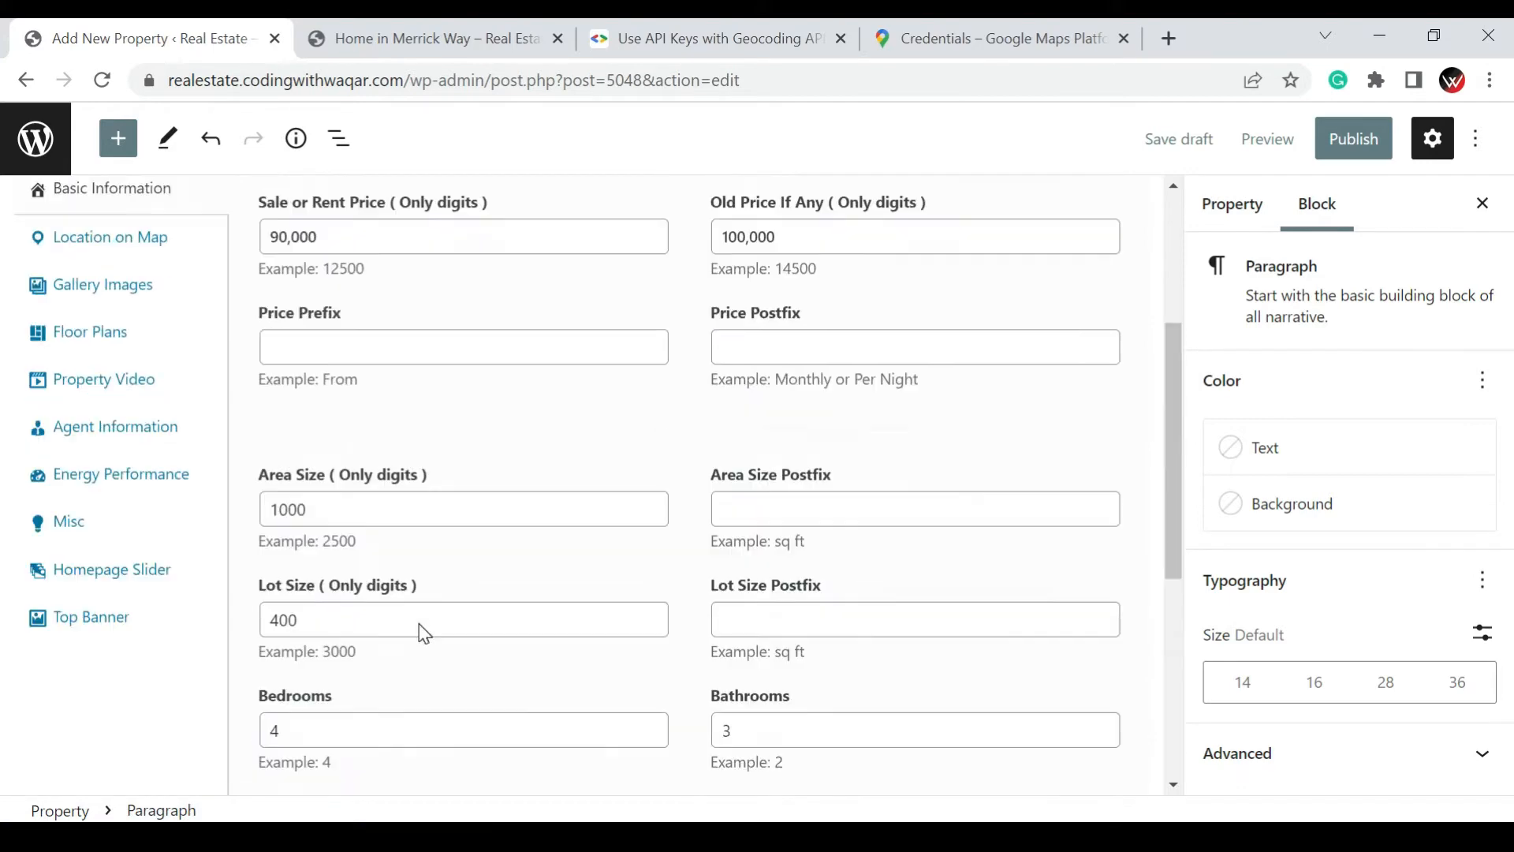
pyautogui.scroll(1, 75, 639)
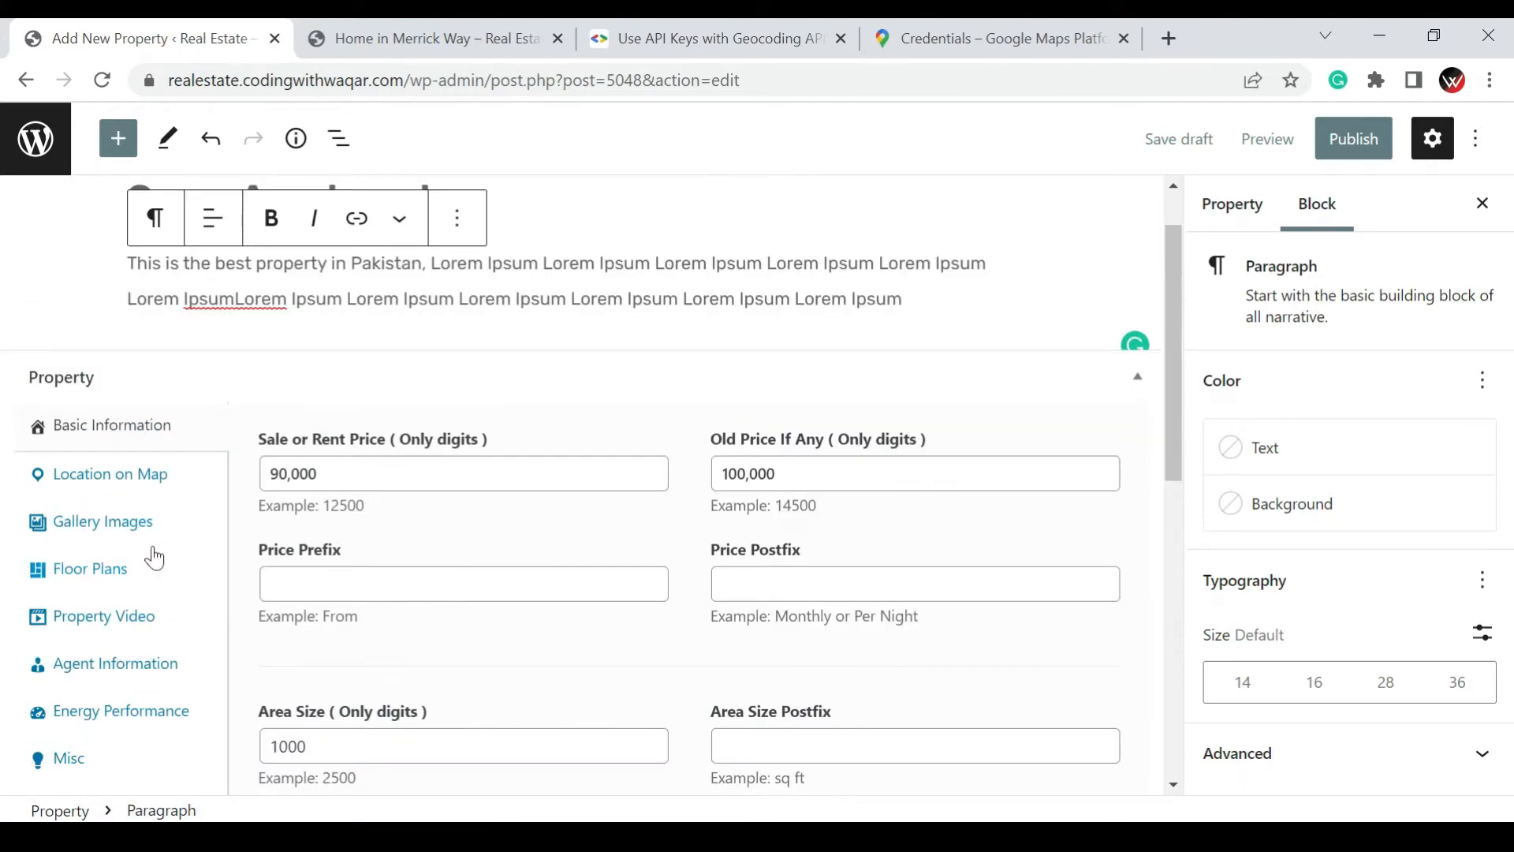
pyautogui.click(130, 485)
pyautogui.scroll(-3, 698, 382)
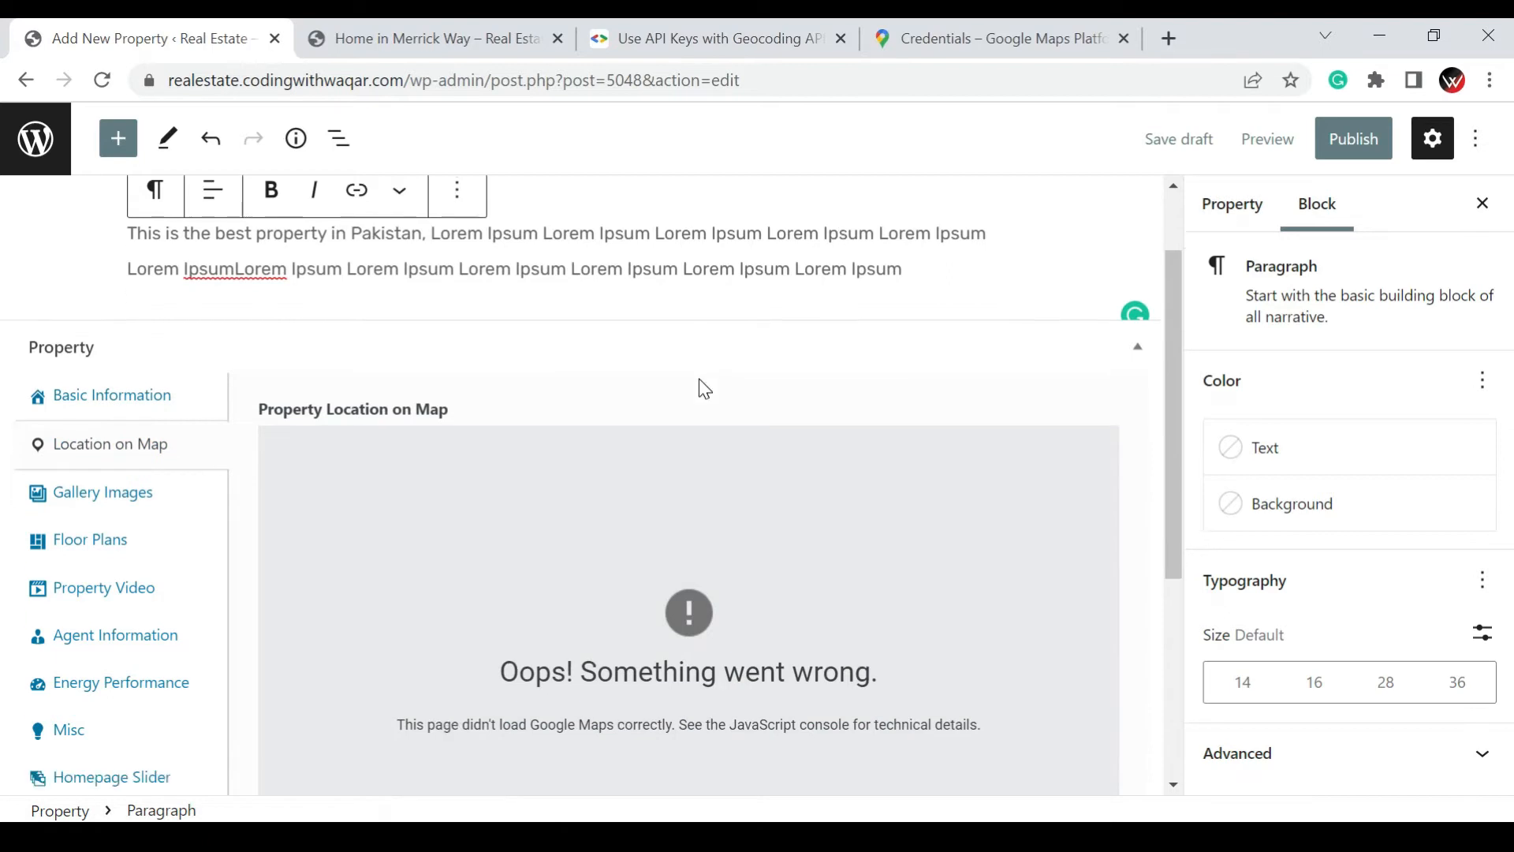
pyautogui.scroll(-2, 699, 378)
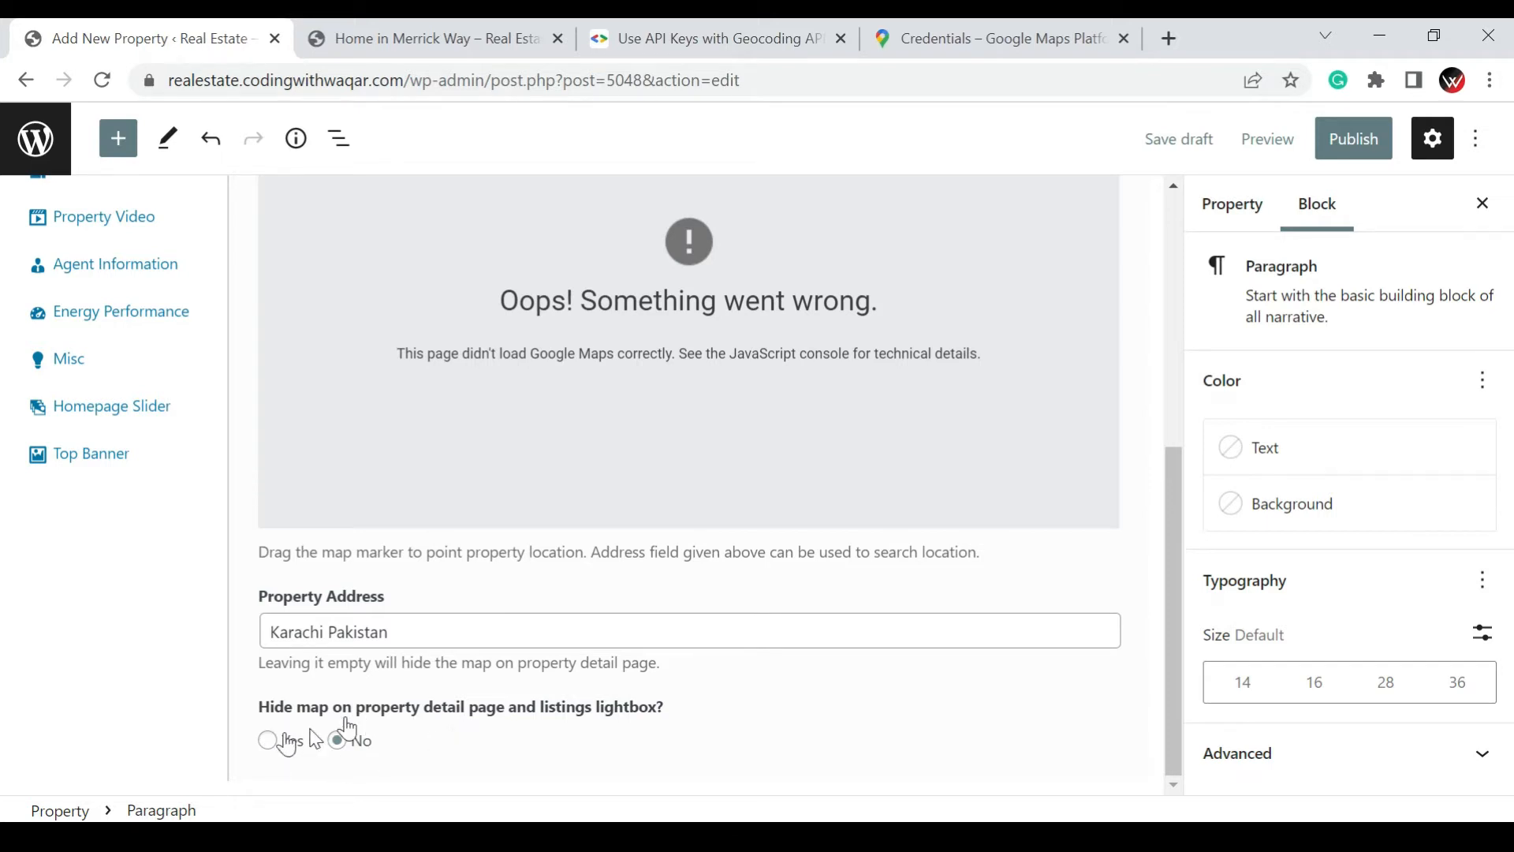
# Add cta-bg-01.jpg, chicago-final.jpg, new-york-final.jpg, los-angeles-final.jpg and the adjacent blue lakeside skyline image to the property's gallery
pyautogui.scroll(1, 324, 725)
pyautogui.scroll(4, 324, 726)
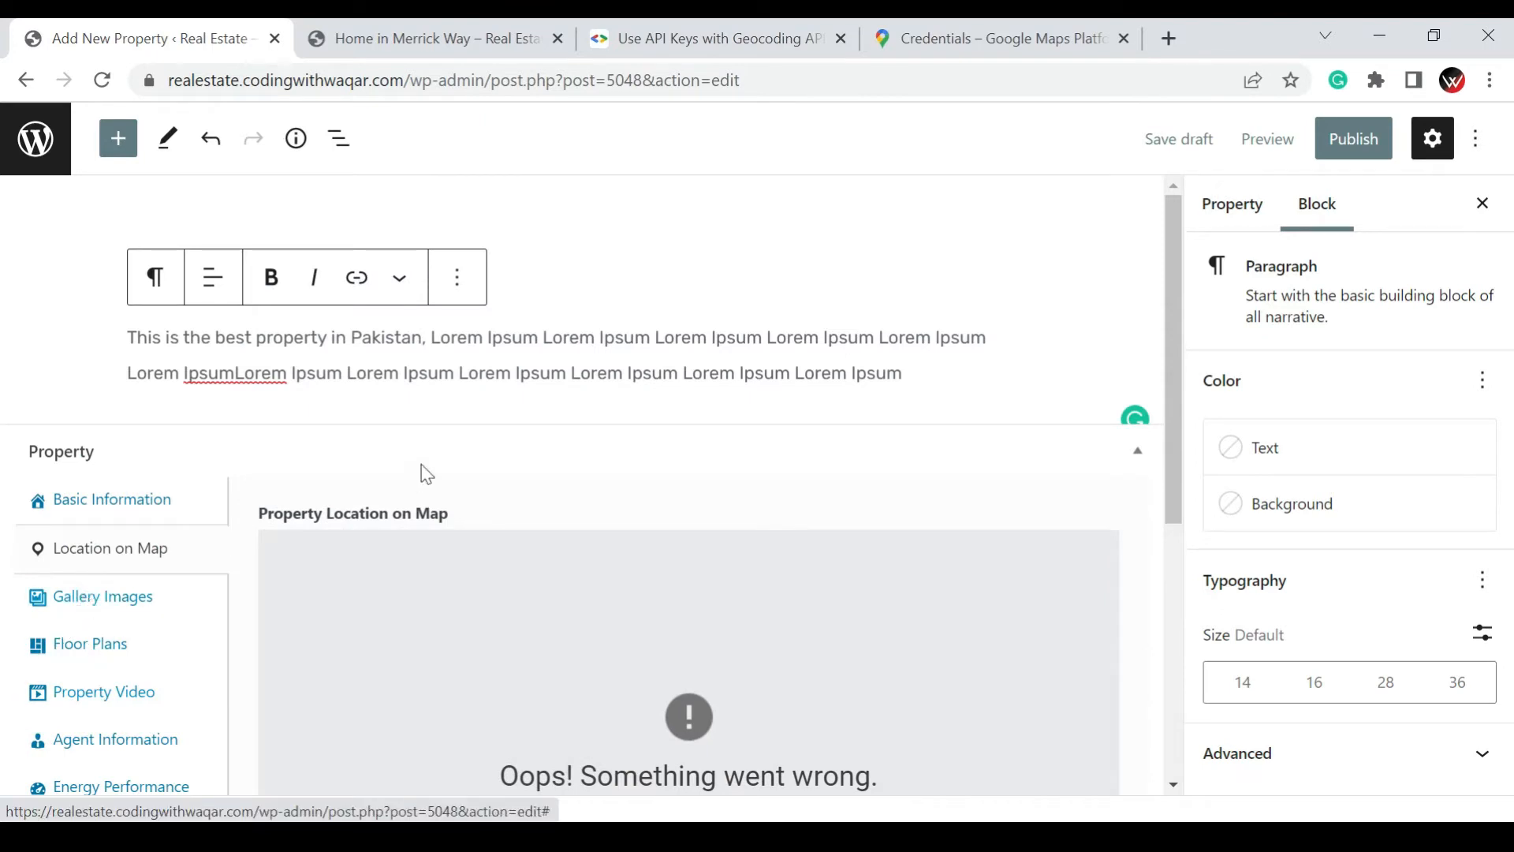
pyautogui.click(91, 600)
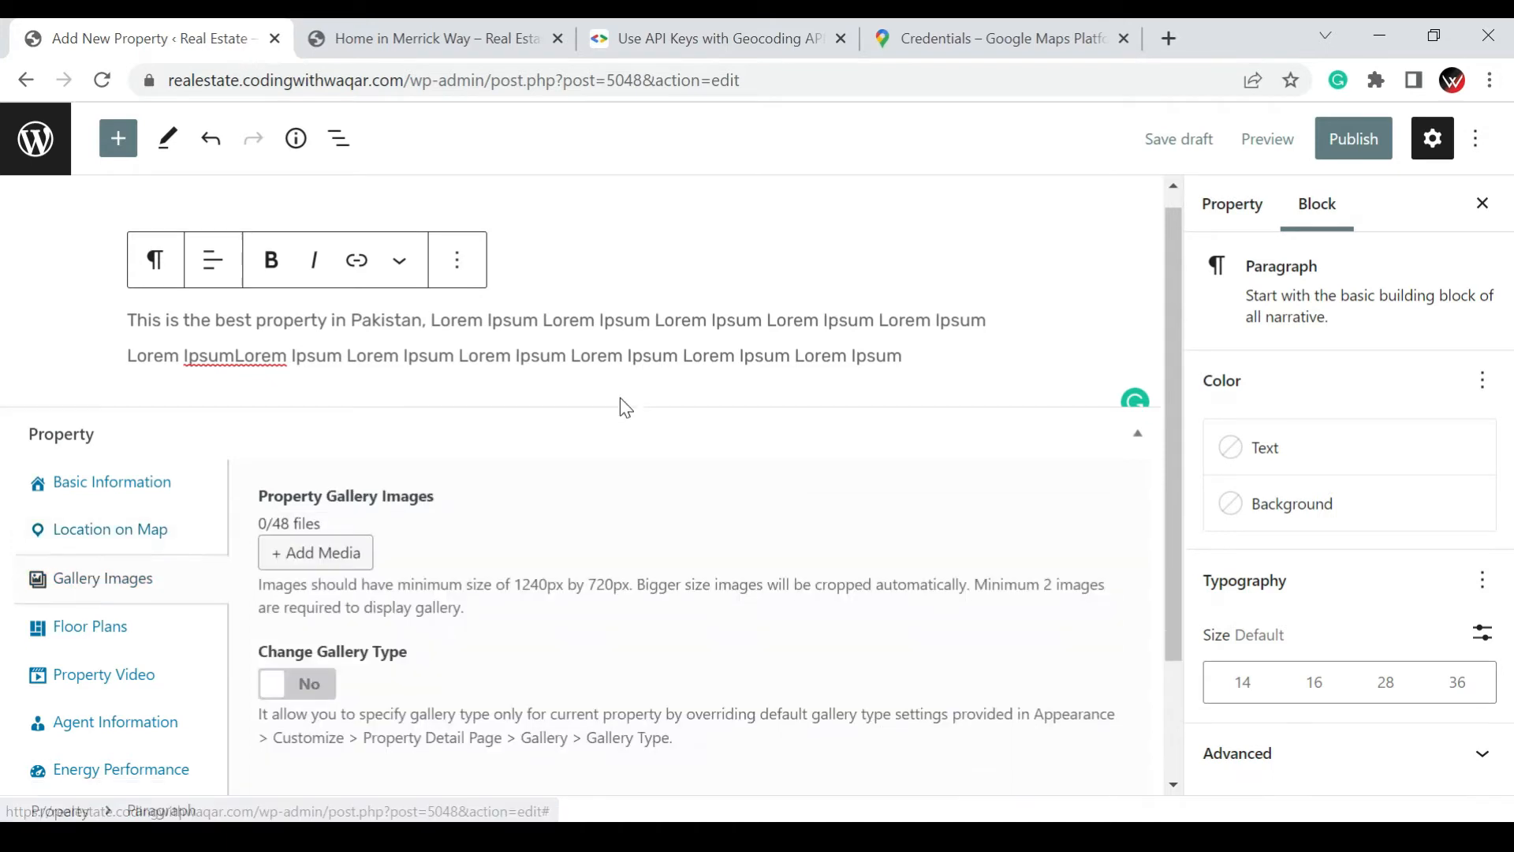
pyautogui.scroll(-2, 619, 405)
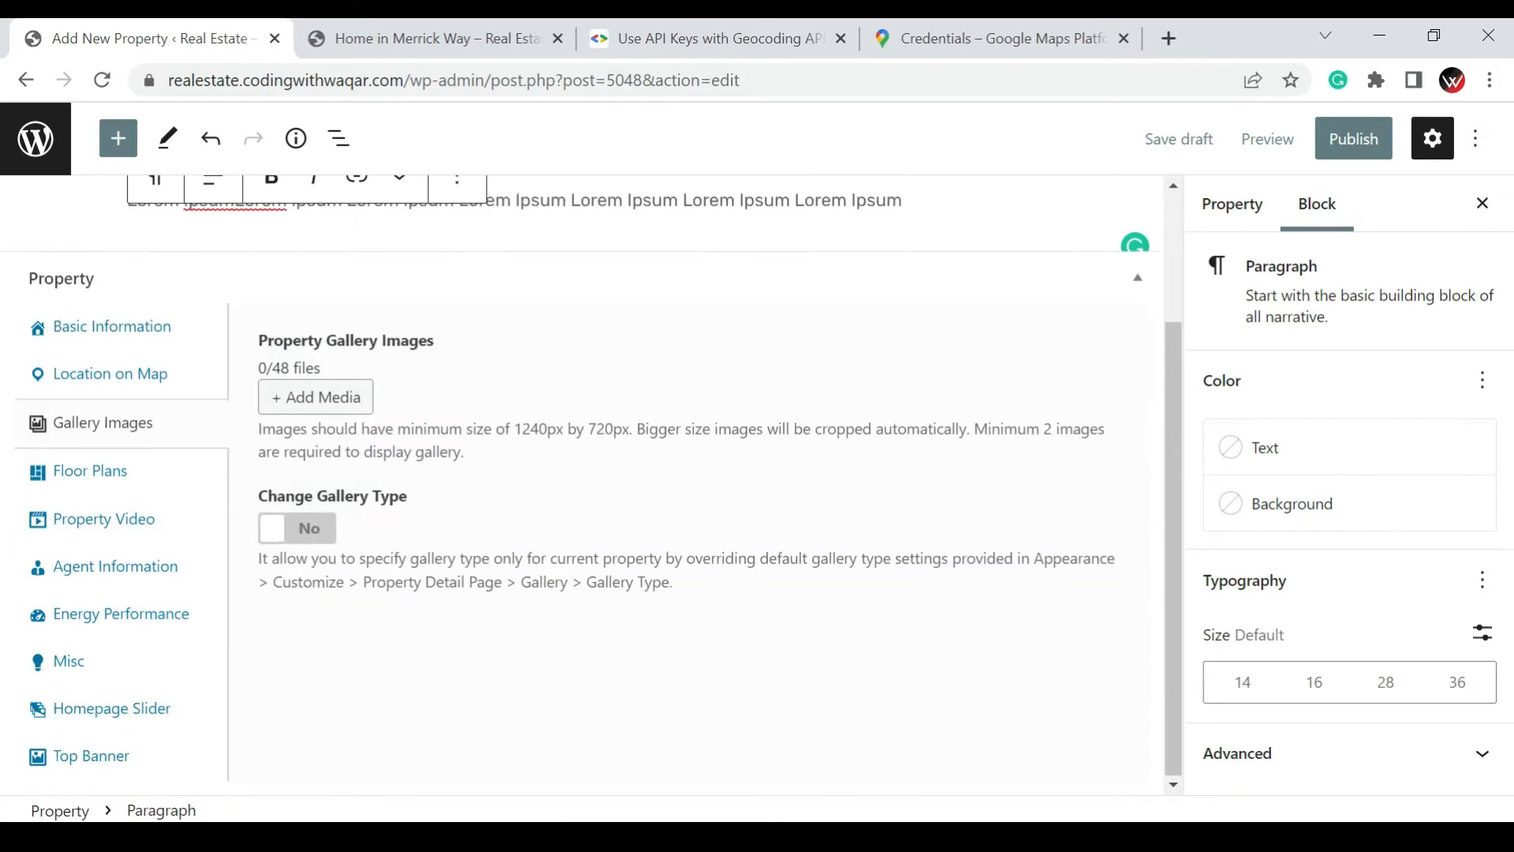
pyautogui.click(360, 410)
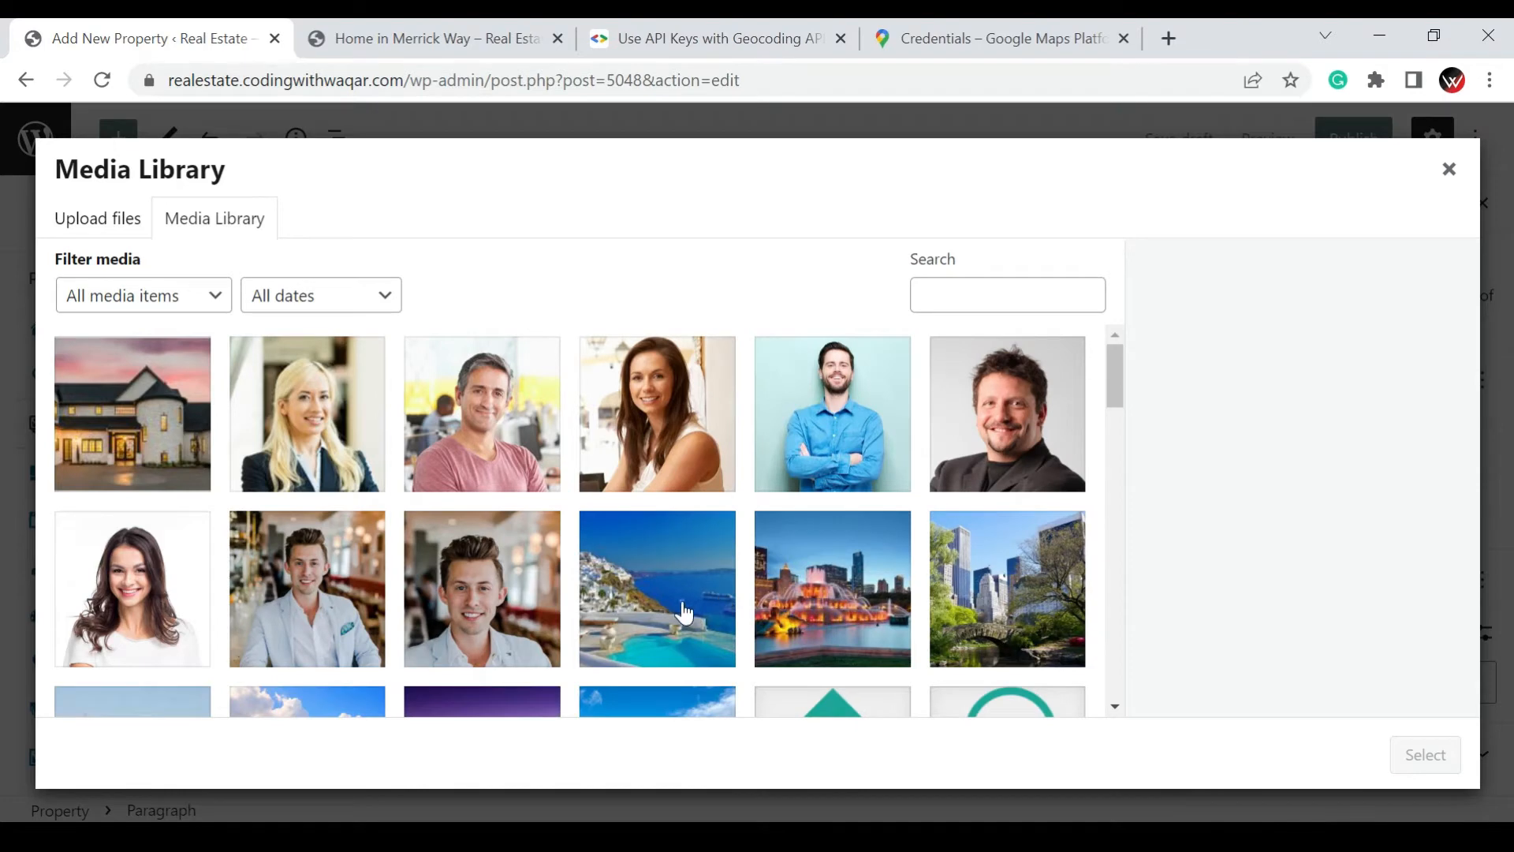
pyautogui.click(682, 603)
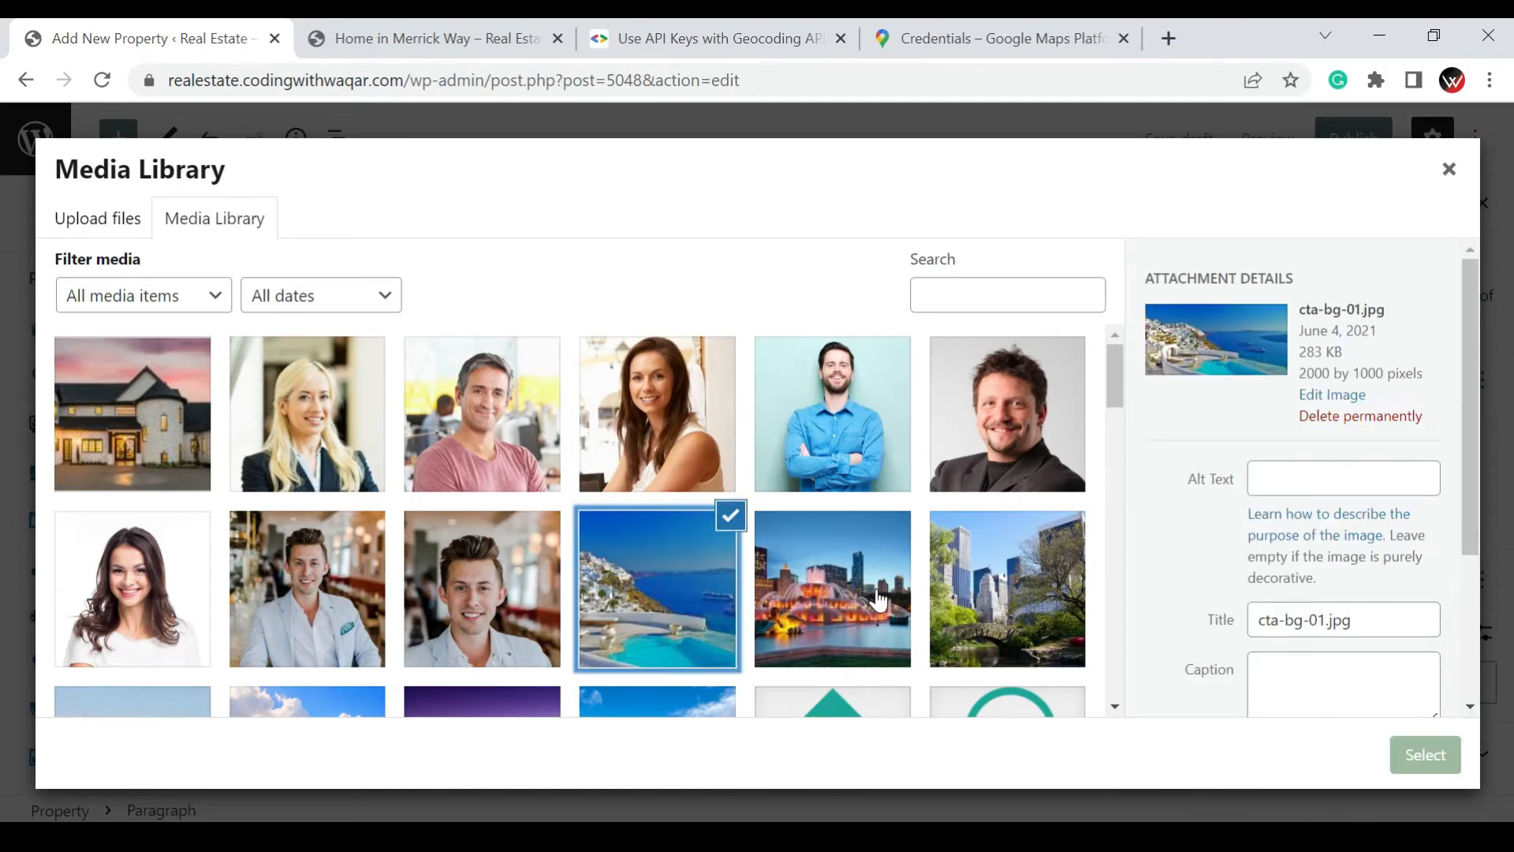
pyautogui.click(878, 601)
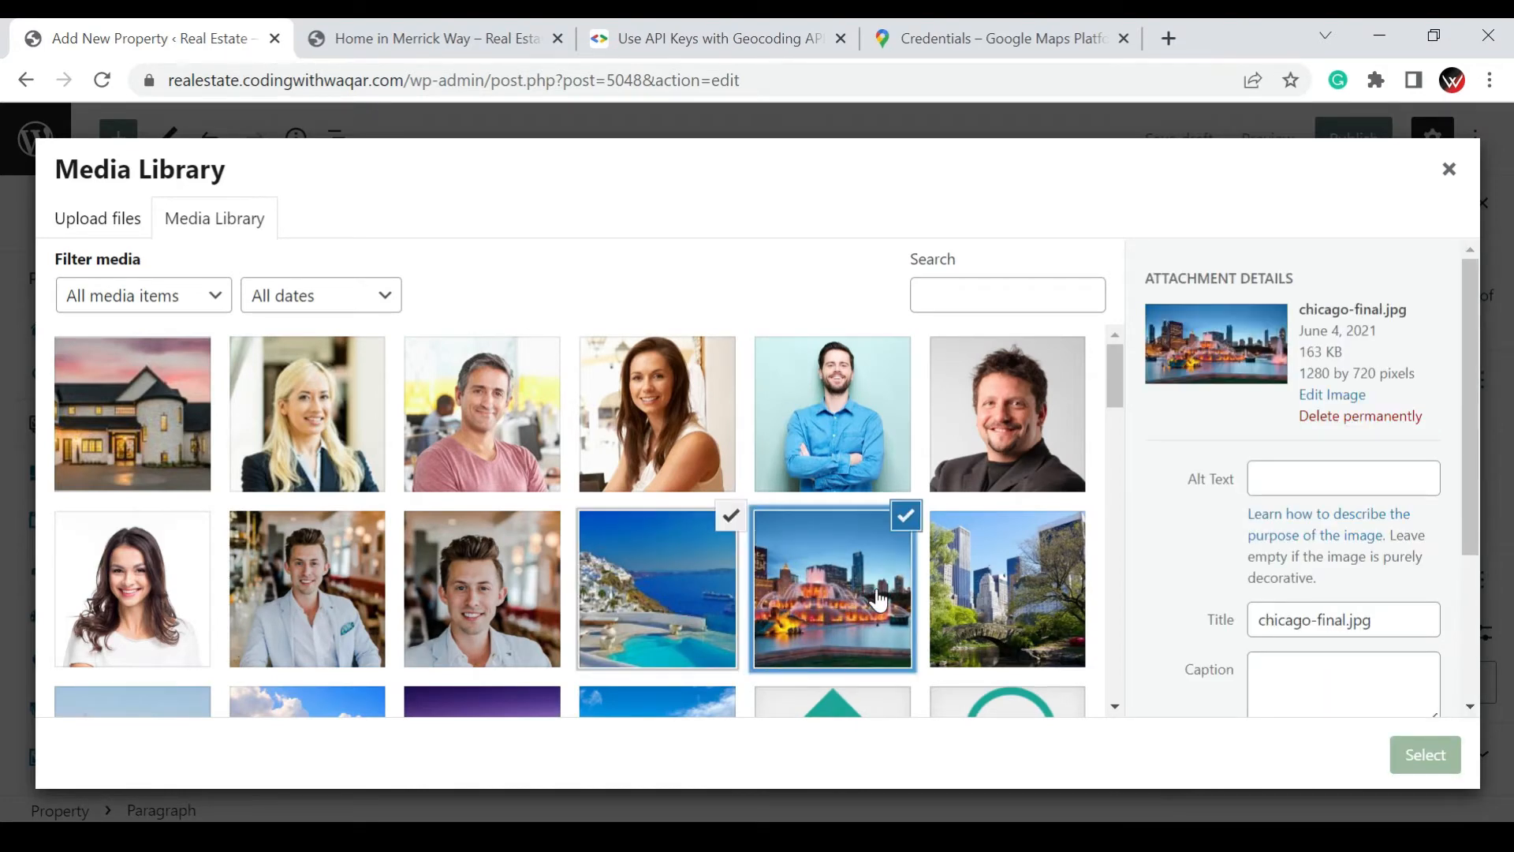
pyautogui.click(1041, 601)
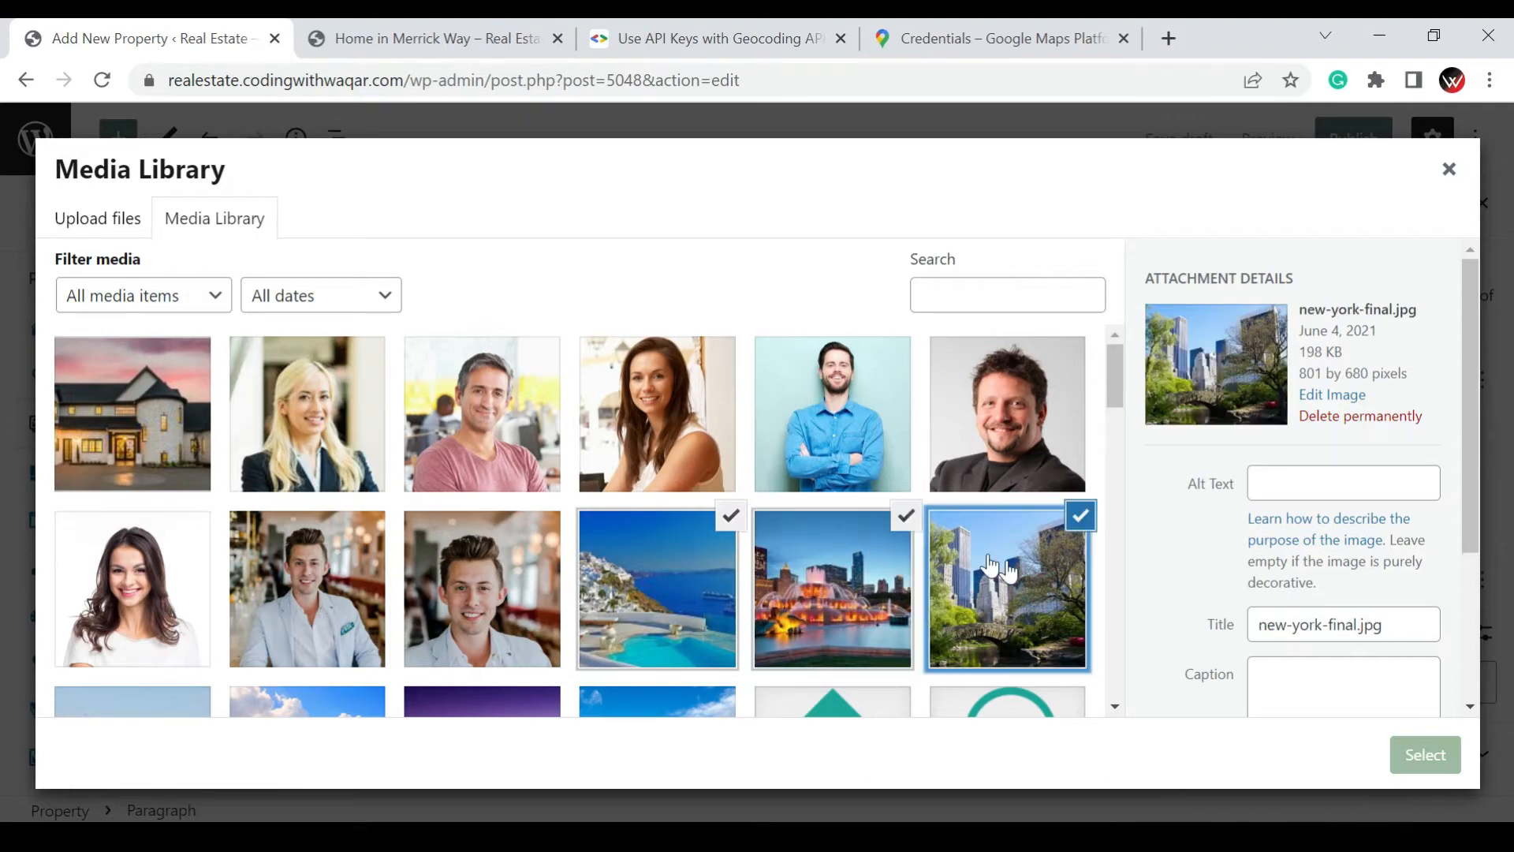
pyautogui.scroll(-3, 923, 561)
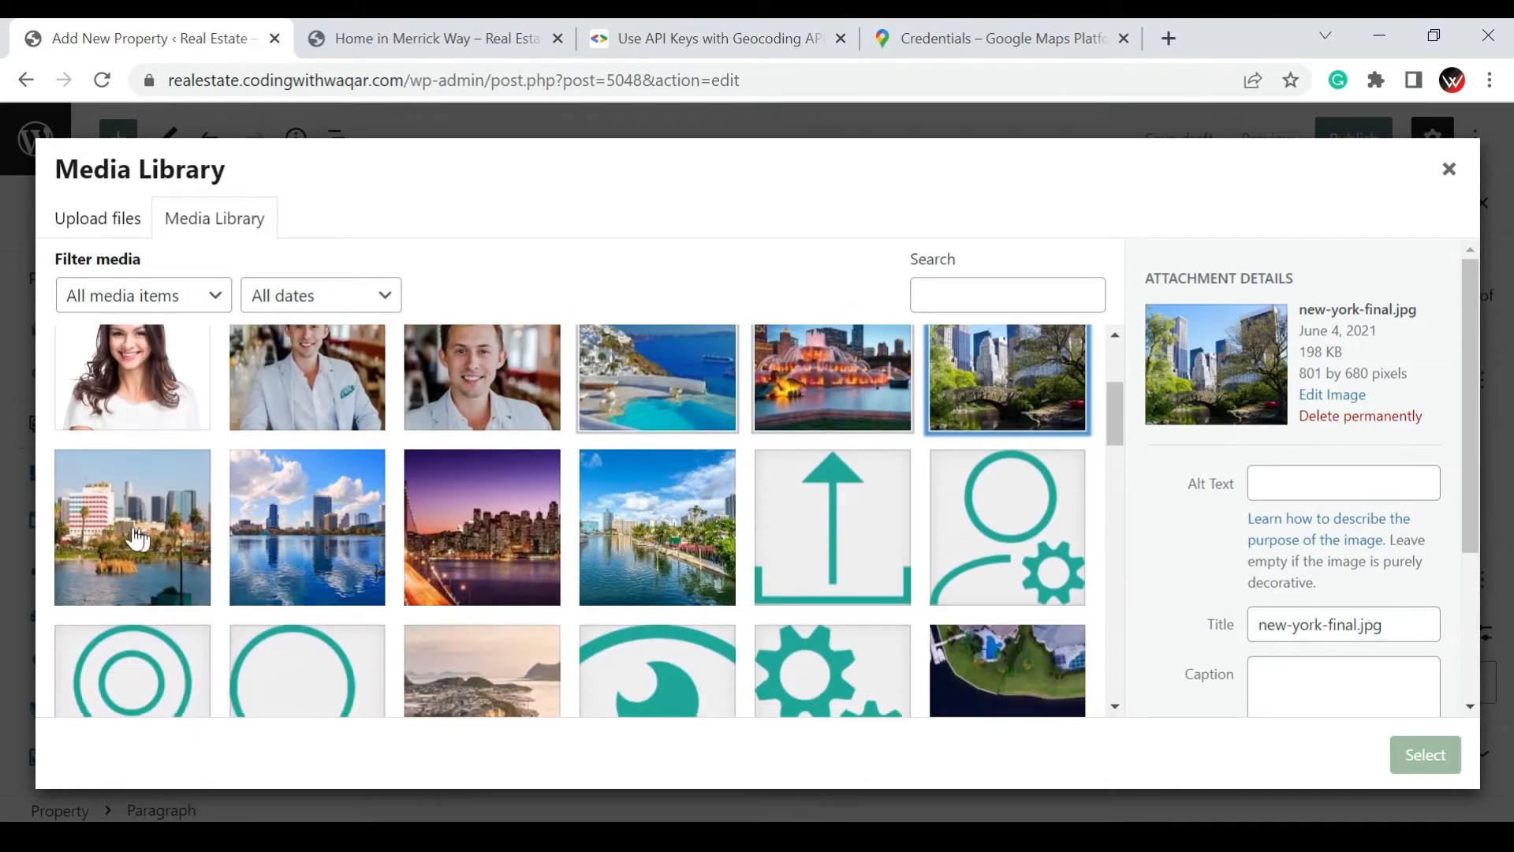
pyautogui.click(178, 535)
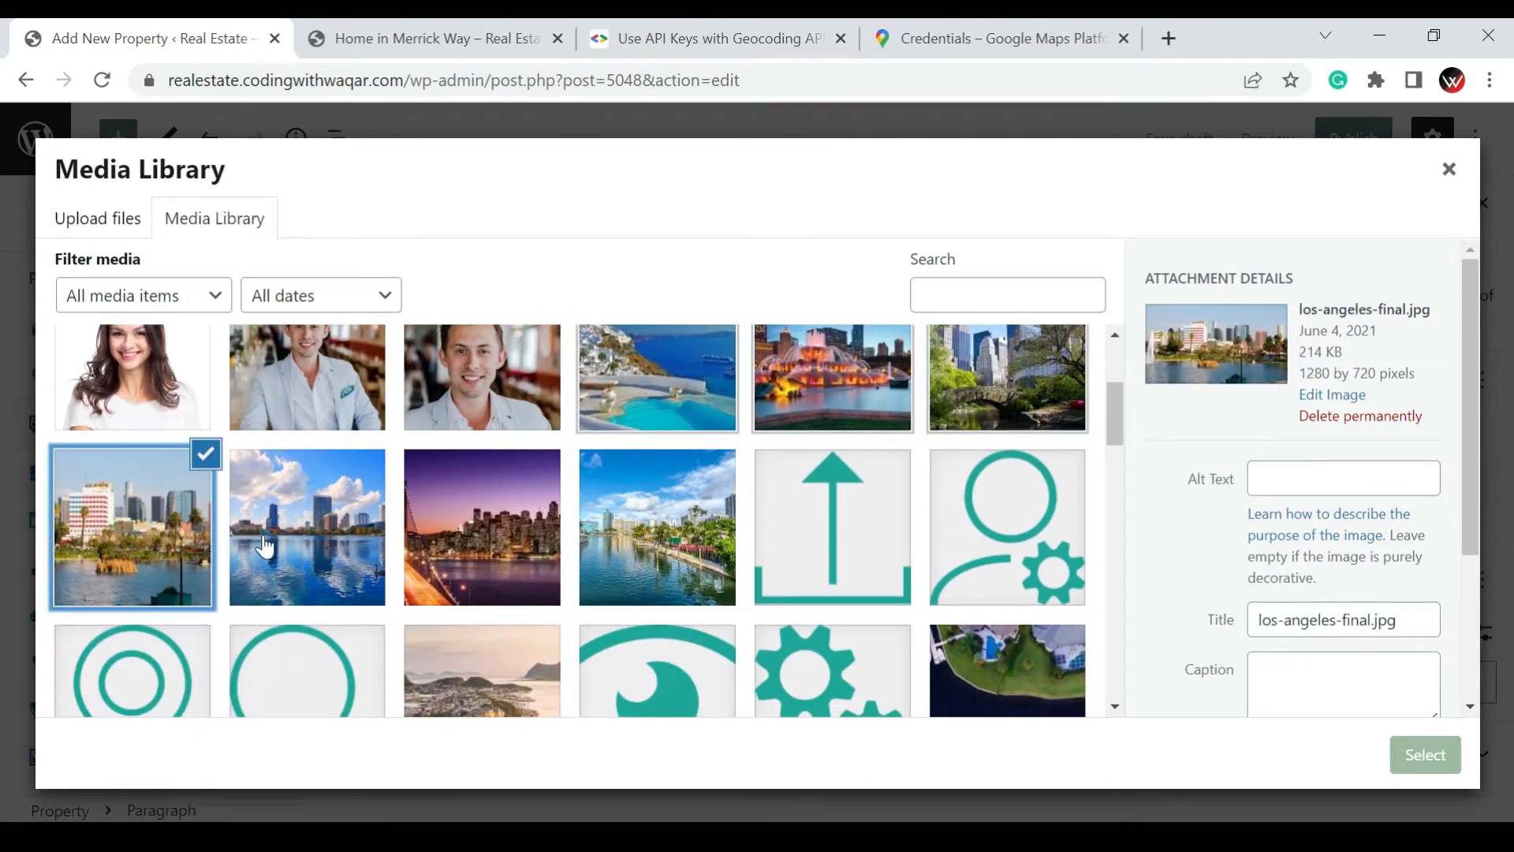
pyautogui.click(256, 544)
pyautogui.click(1427, 757)
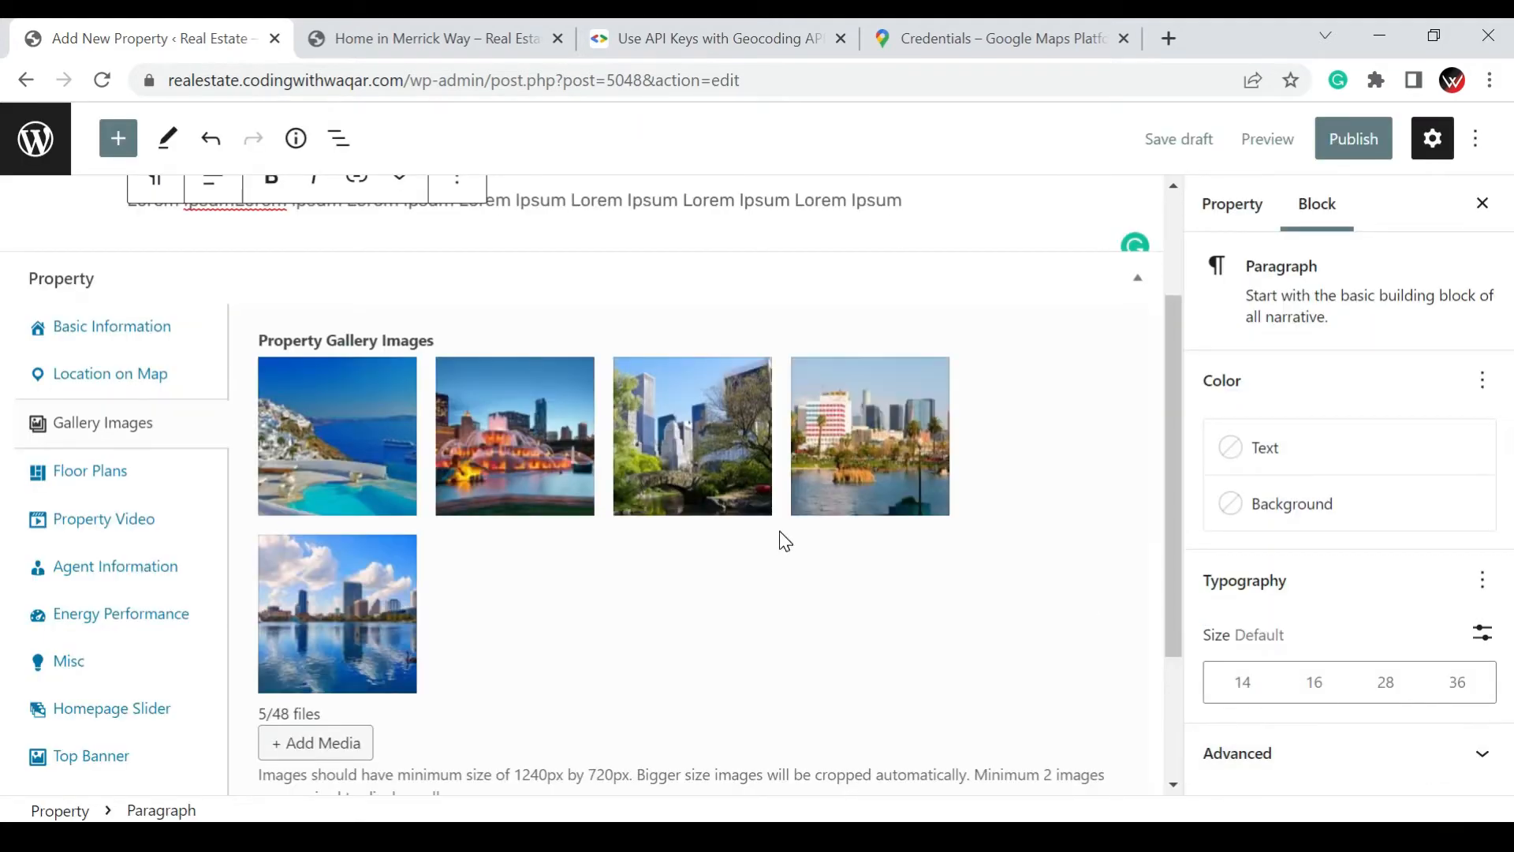
# Open the property's floor plan settings and name the floor "First Floor"
pyautogui.scroll(-3, 779, 533)
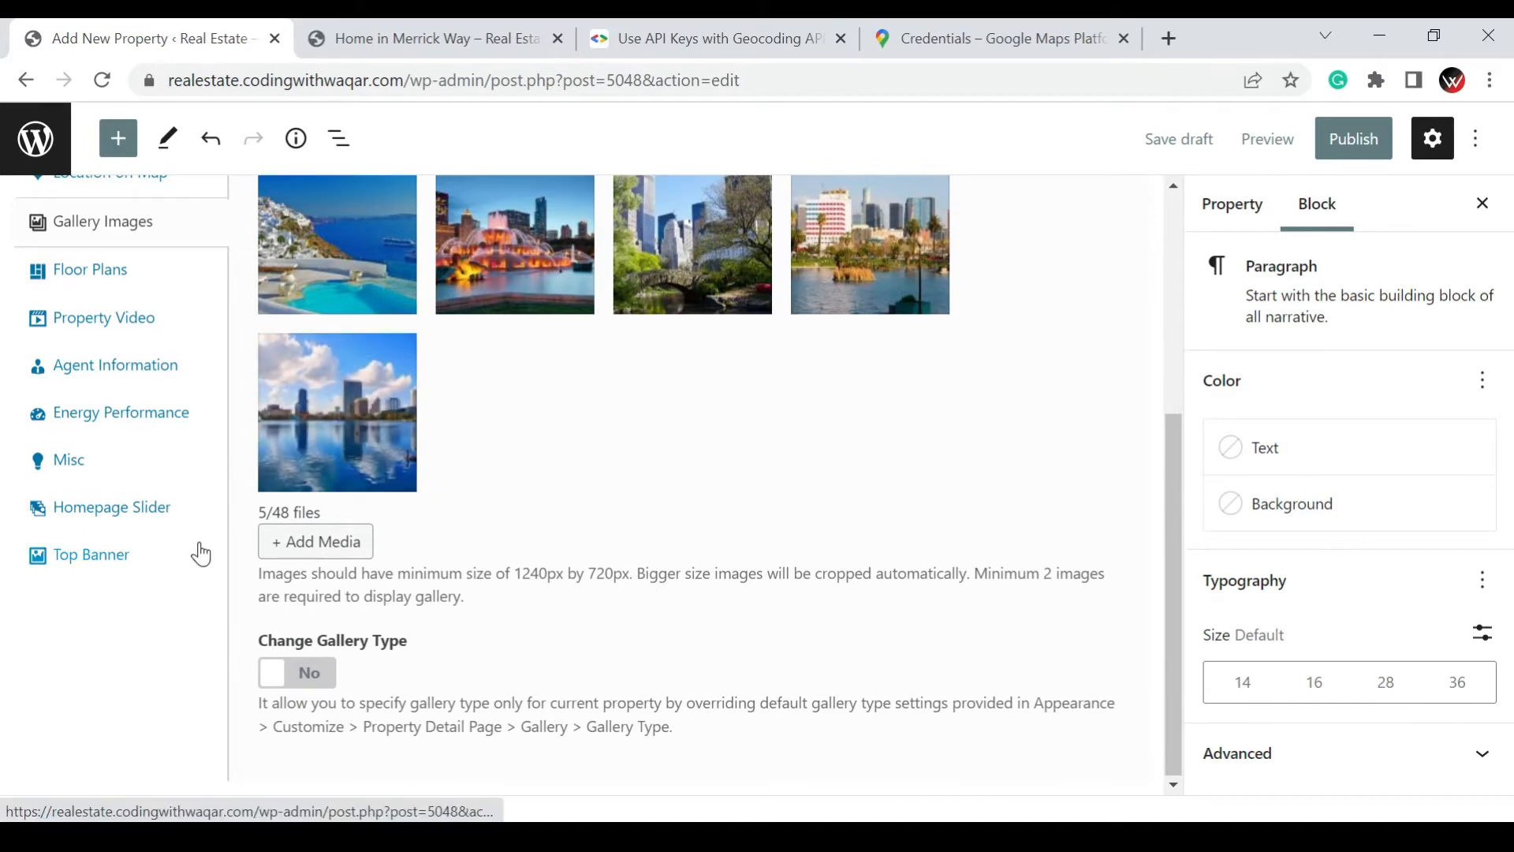
pyautogui.click(115, 276)
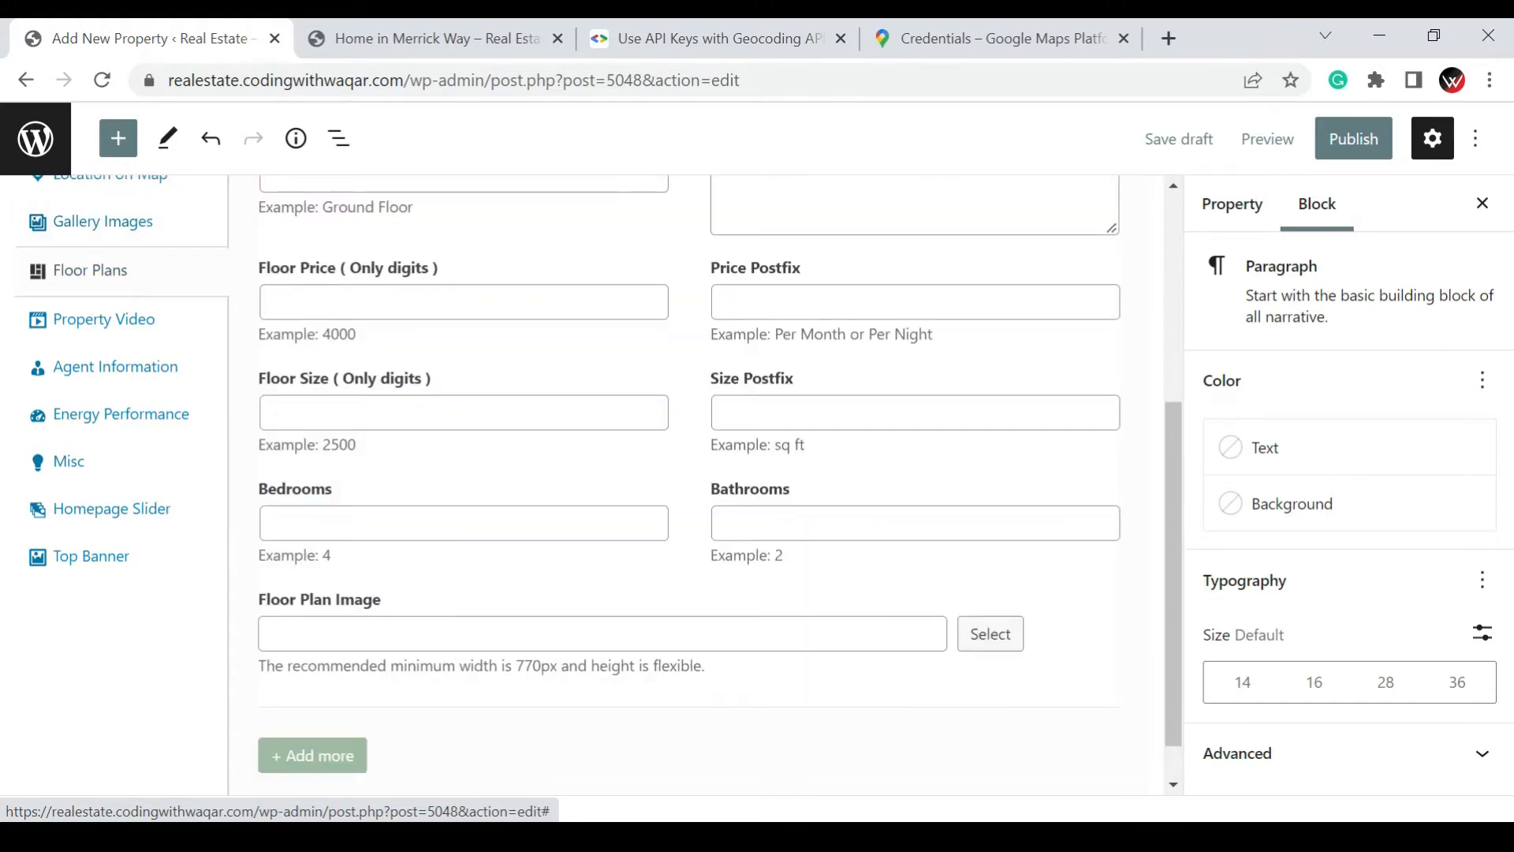
pyautogui.click(345, 293)
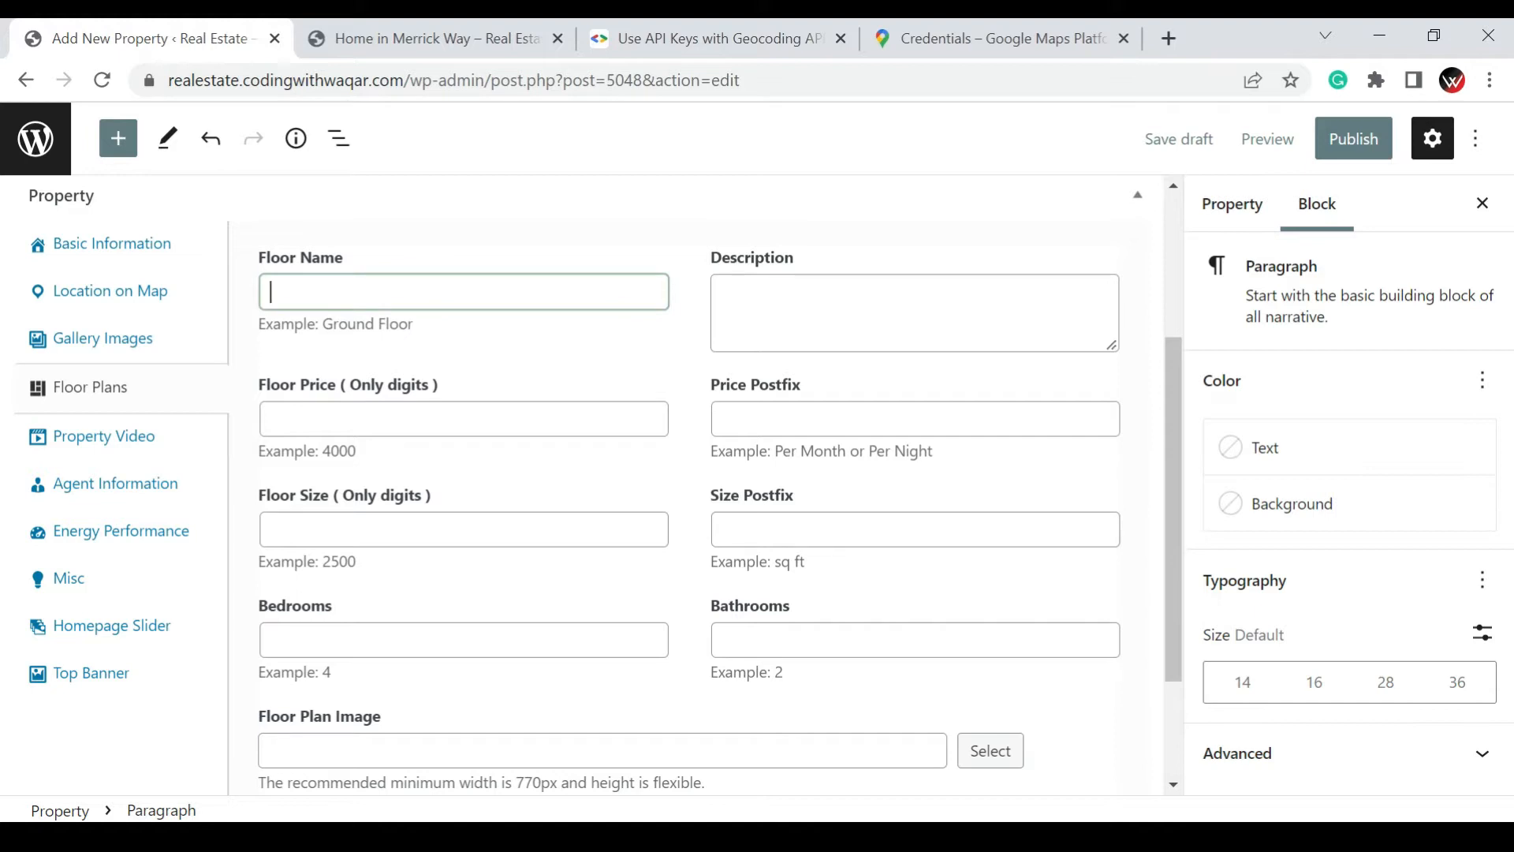
pyautogui.write('First Floor')
pyautogui.press('Tab')
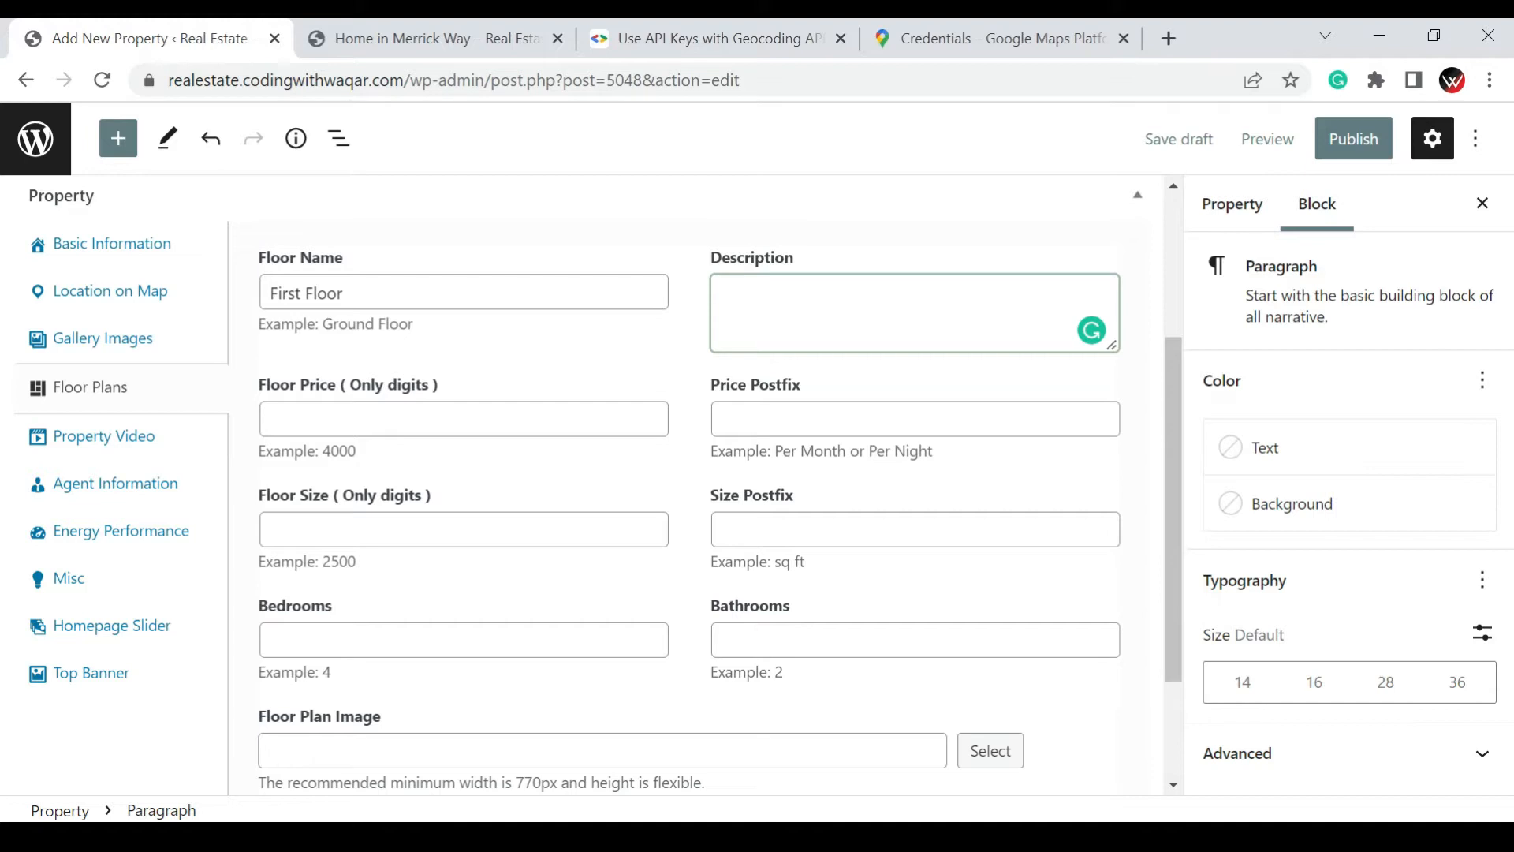
# Enter the floor plan description "It has four bed rooms One Kitchen"
pyautogui.write('IT T')
pyautogui.press('BackSpace')
pyautogui.write('t has four bed rooms ')
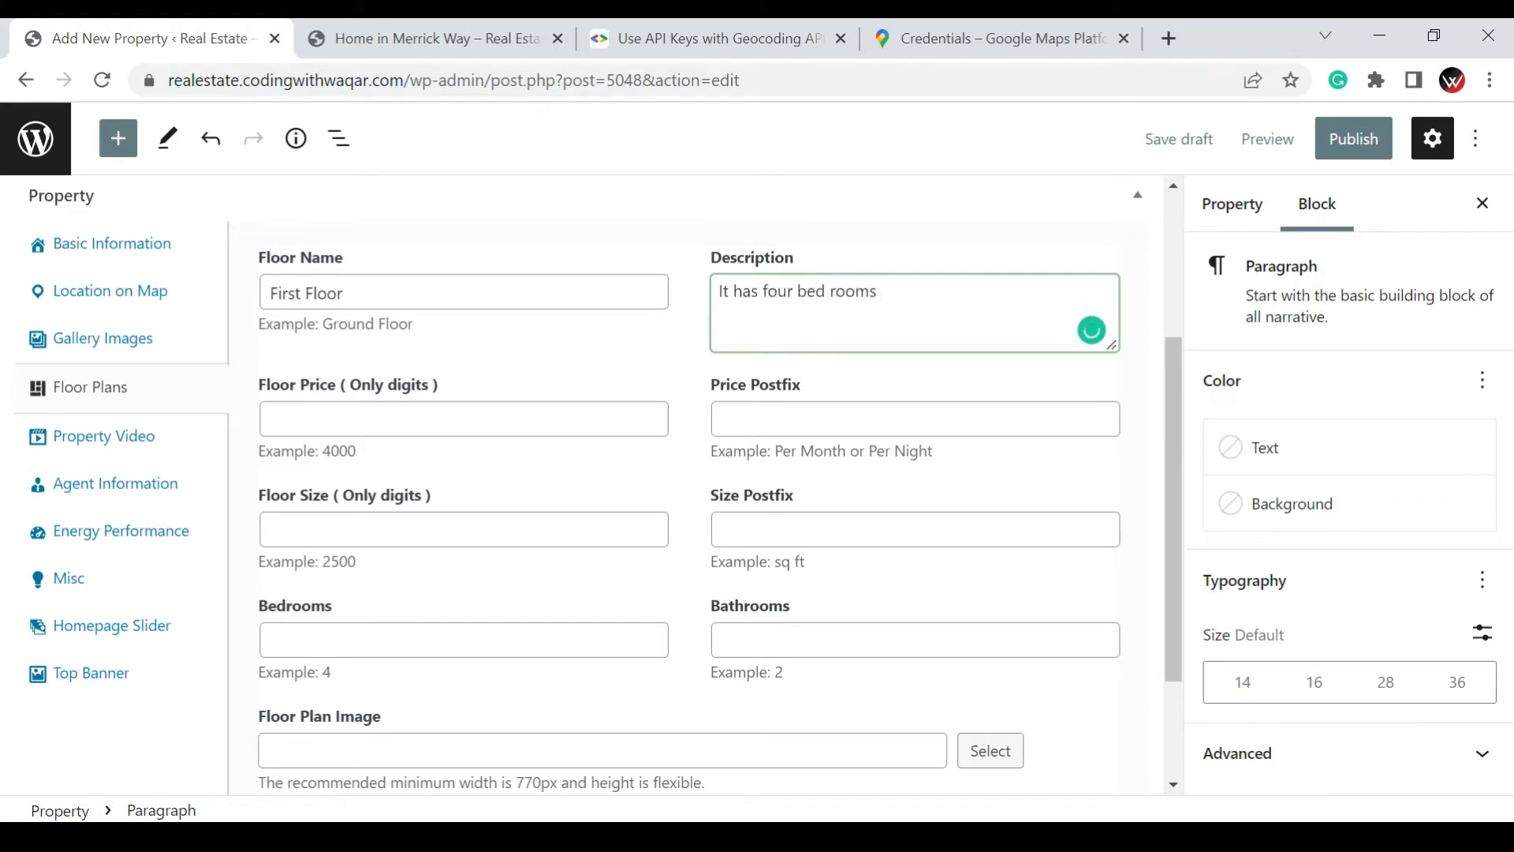
pyautogui.write('One Kitchen')
# Set the first floor's price to 1000, with 4 bedrooms and 3 bathrooms
pyautogui.click(382, 422)
pyautogui.write('1000')
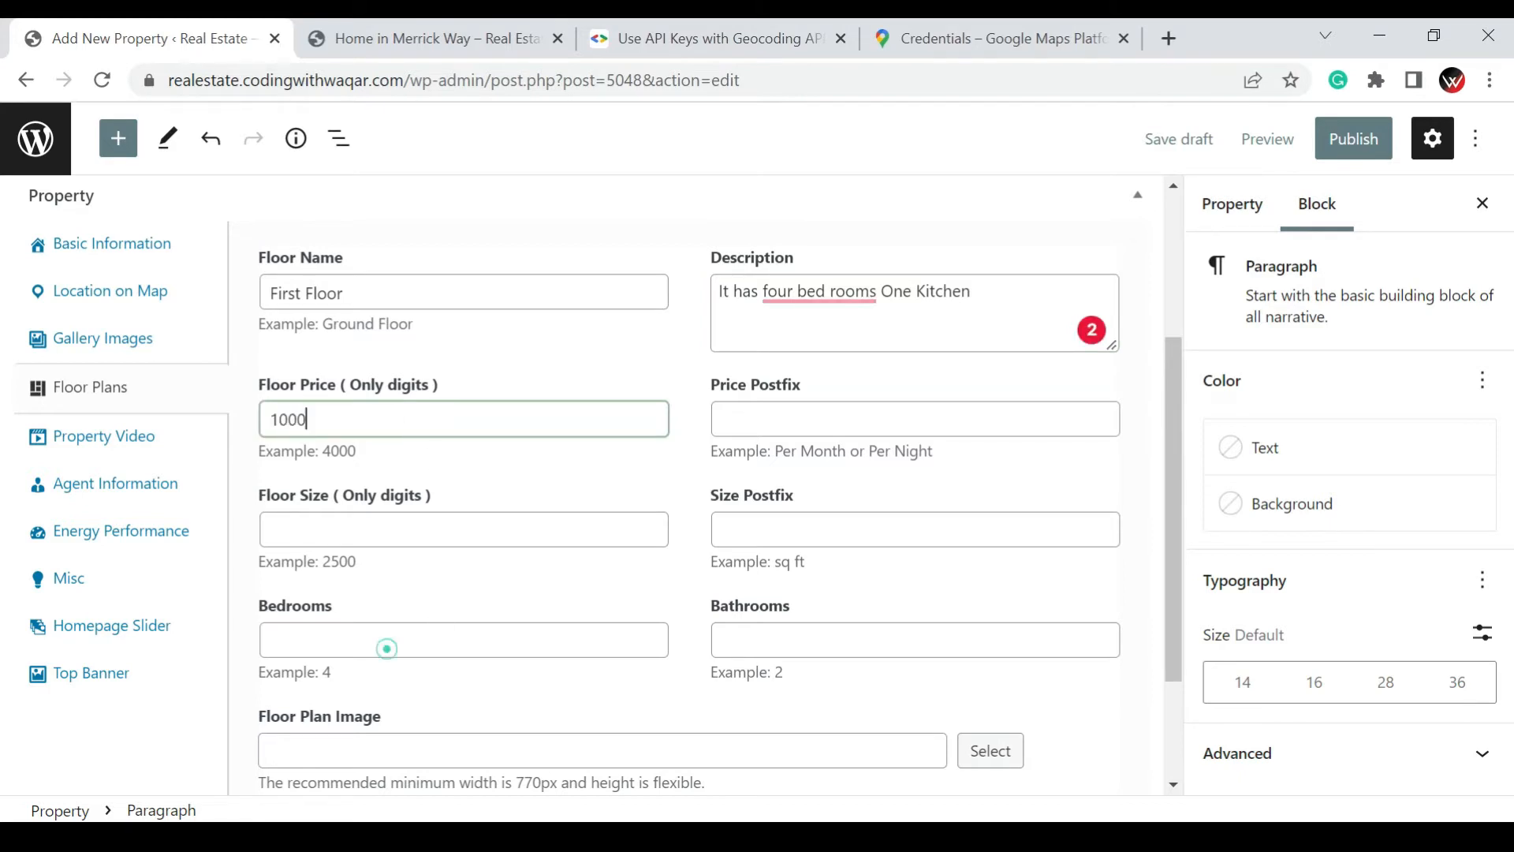
pyautogui.click(387, 648)
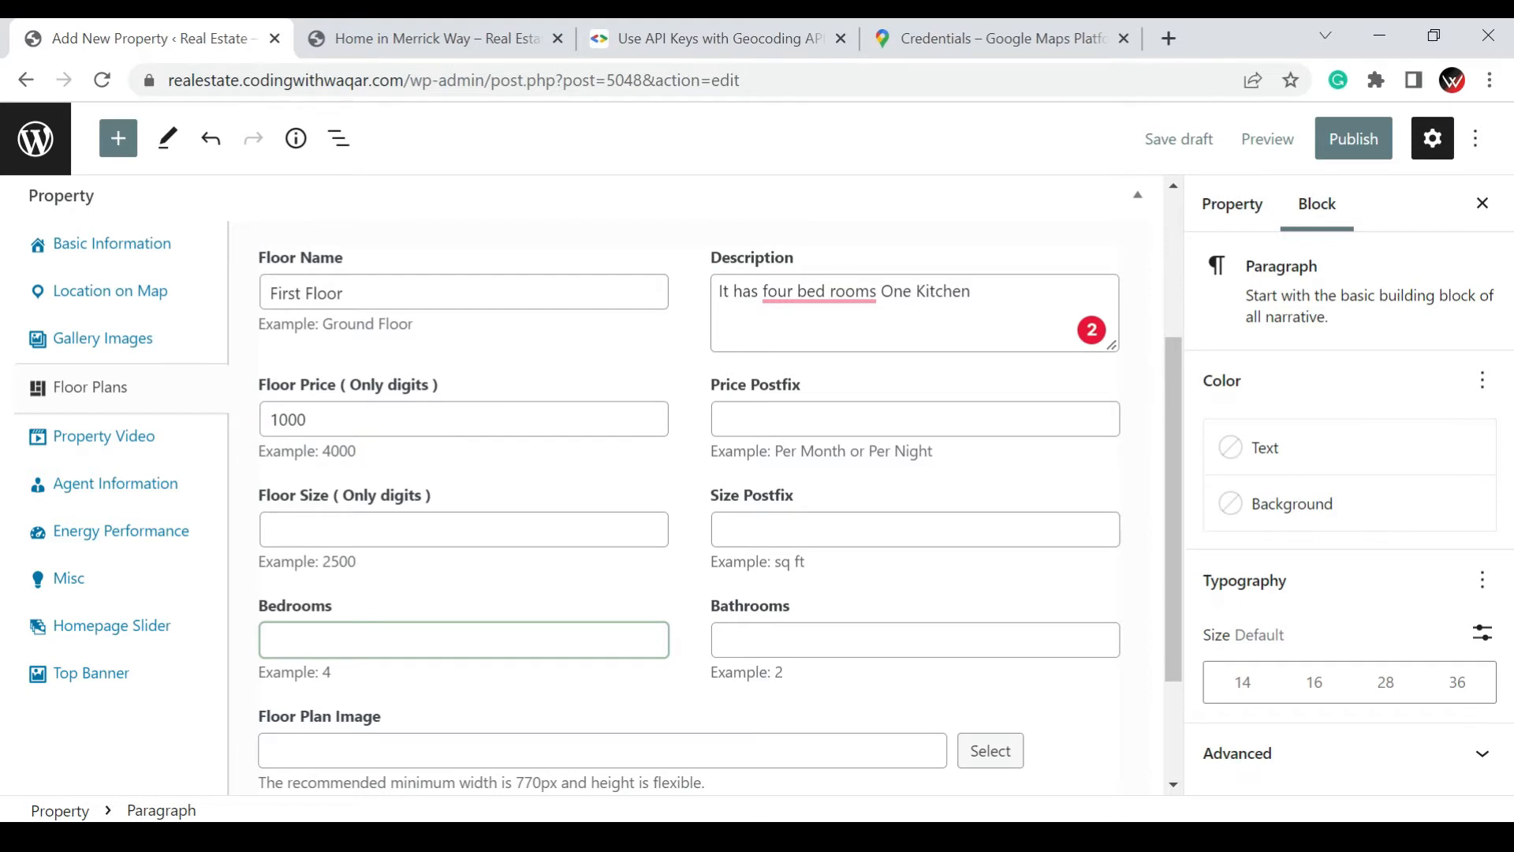
pyautogui.write('4')
pyautogui.click(781, 639)
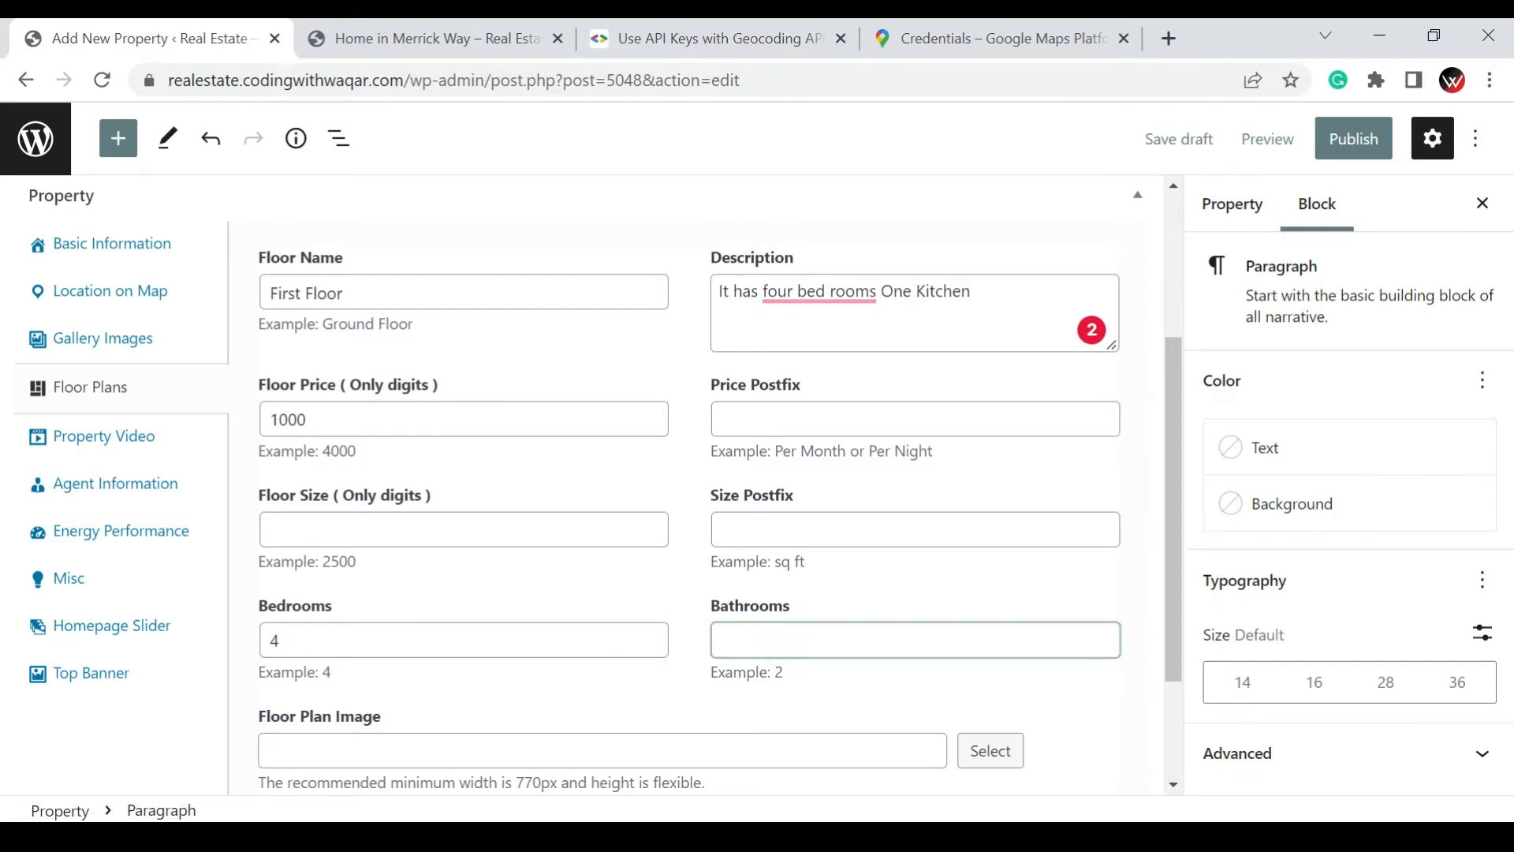
pyautogui.write('3')
# Correct the spelling of "bed rooms" in the floor description with the suggested replacement
pyautogui.click(821, 294)
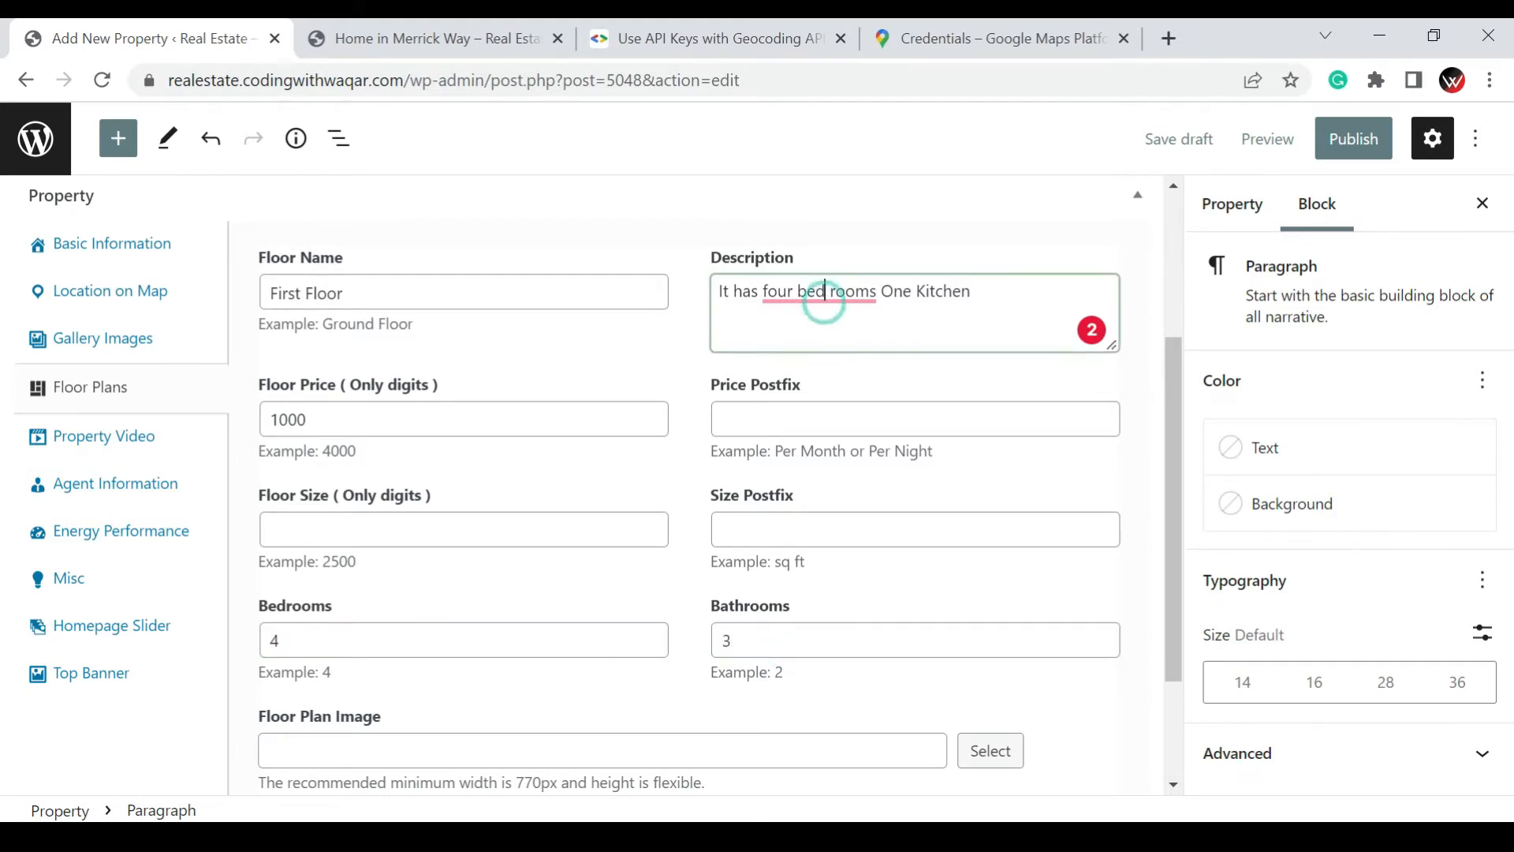
pyautogui.rightClick(833, 296)
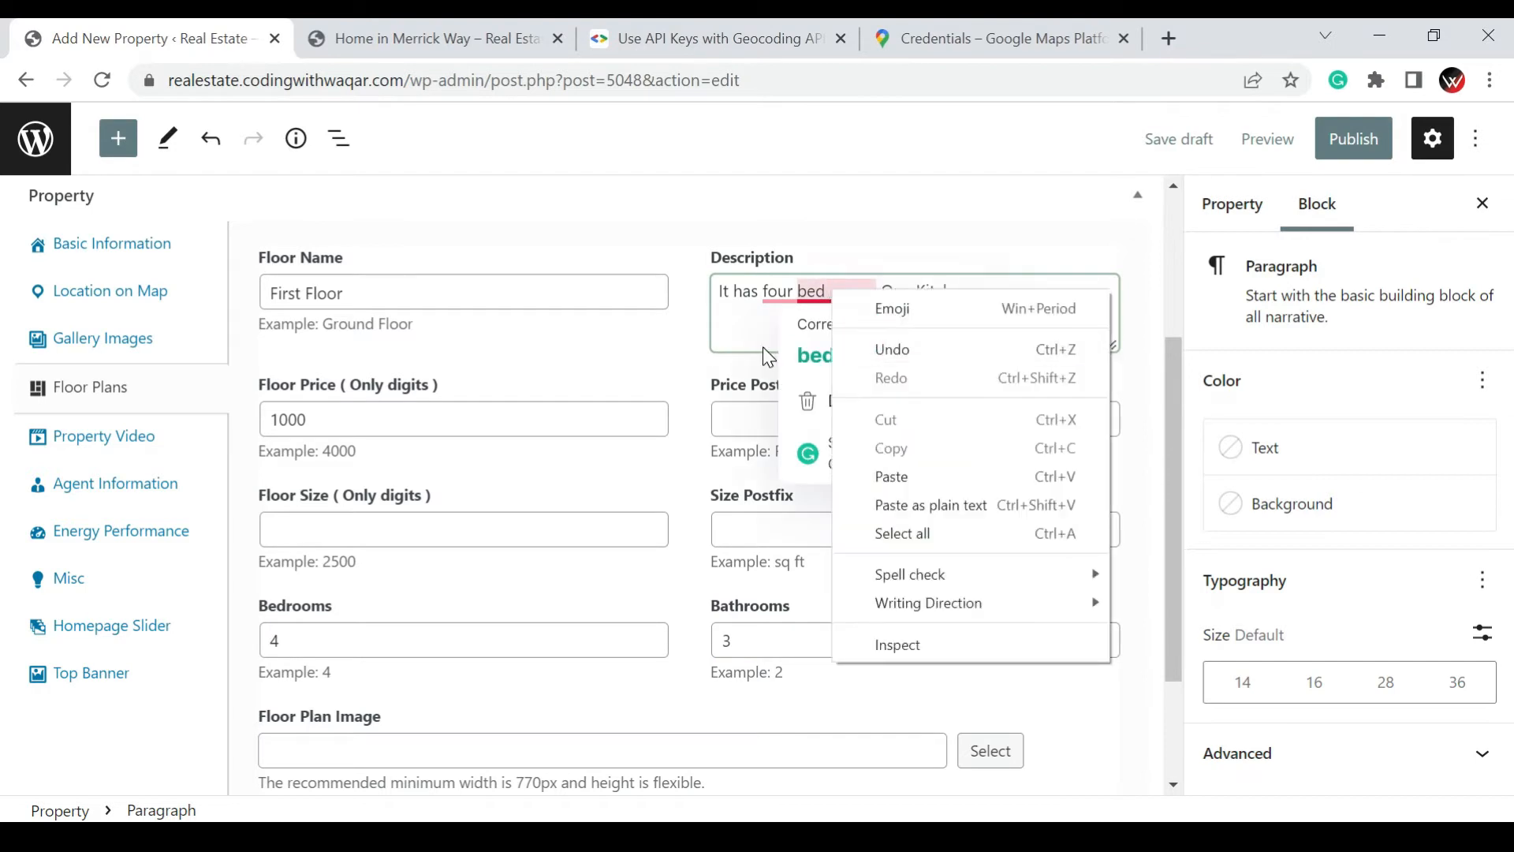
pyautogui.click(812, 354)
pyautogui.click(812, 355)
# Choose apartment-06.jpg from the media library as the first floor's floor plan image
pyautogui.scroll(-2, 812, 362)
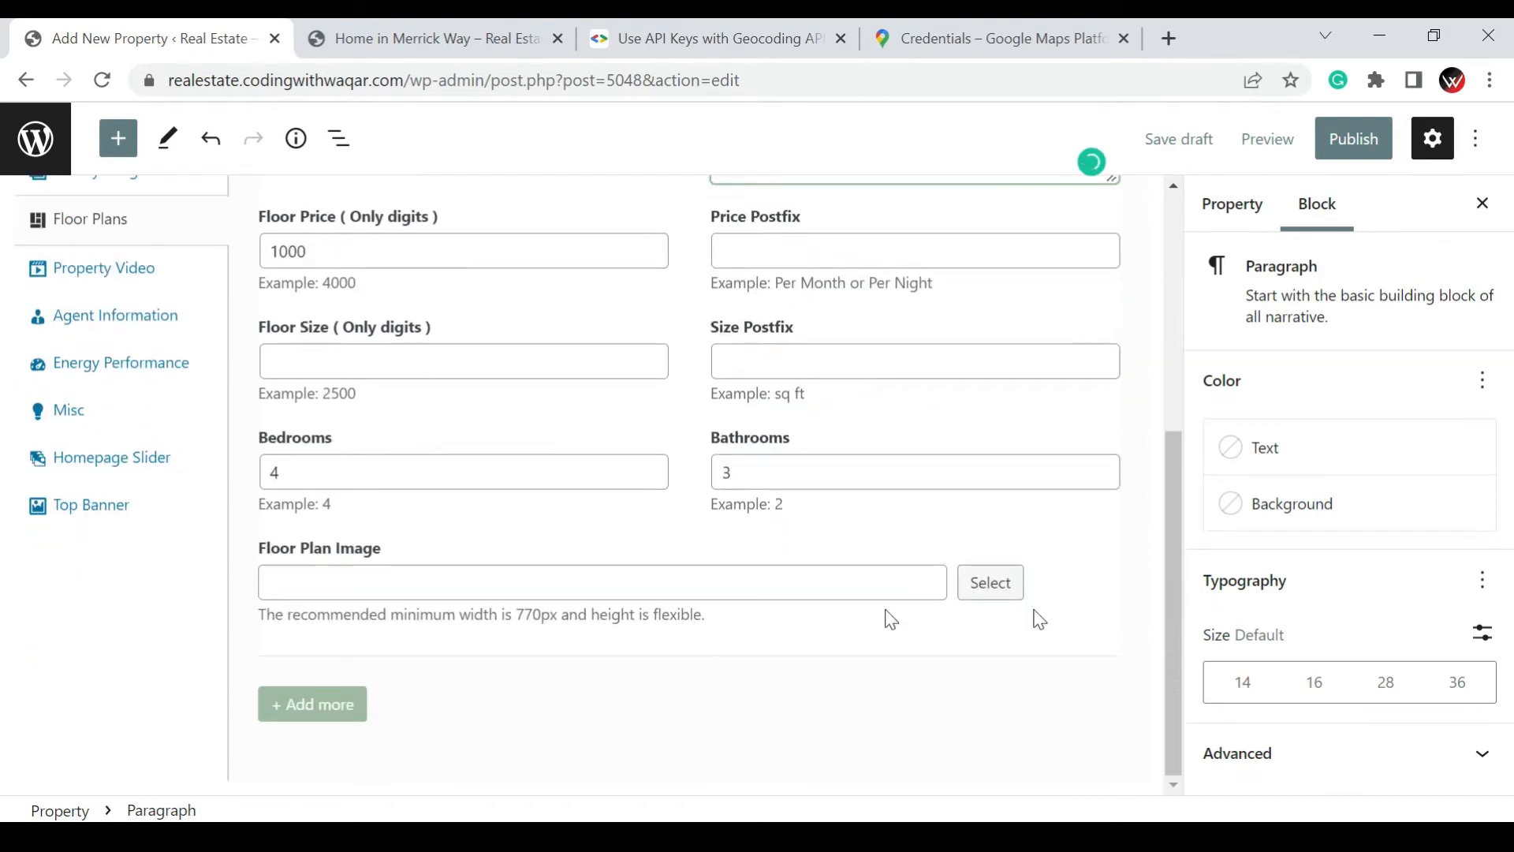
pyautogui.click(996, 582)
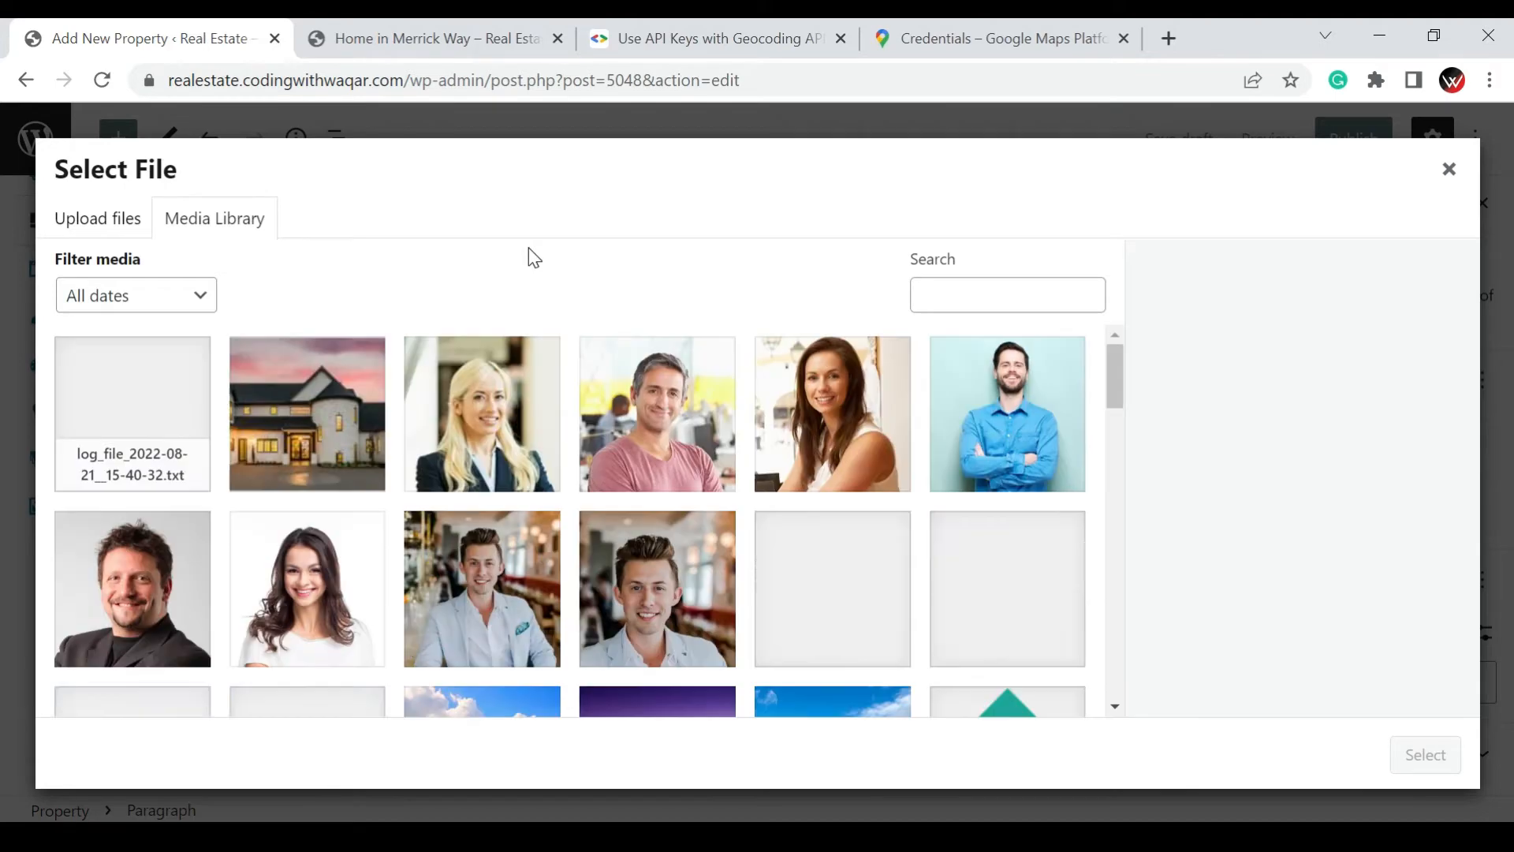
pyautogui.scroll(-10, 627, 502)
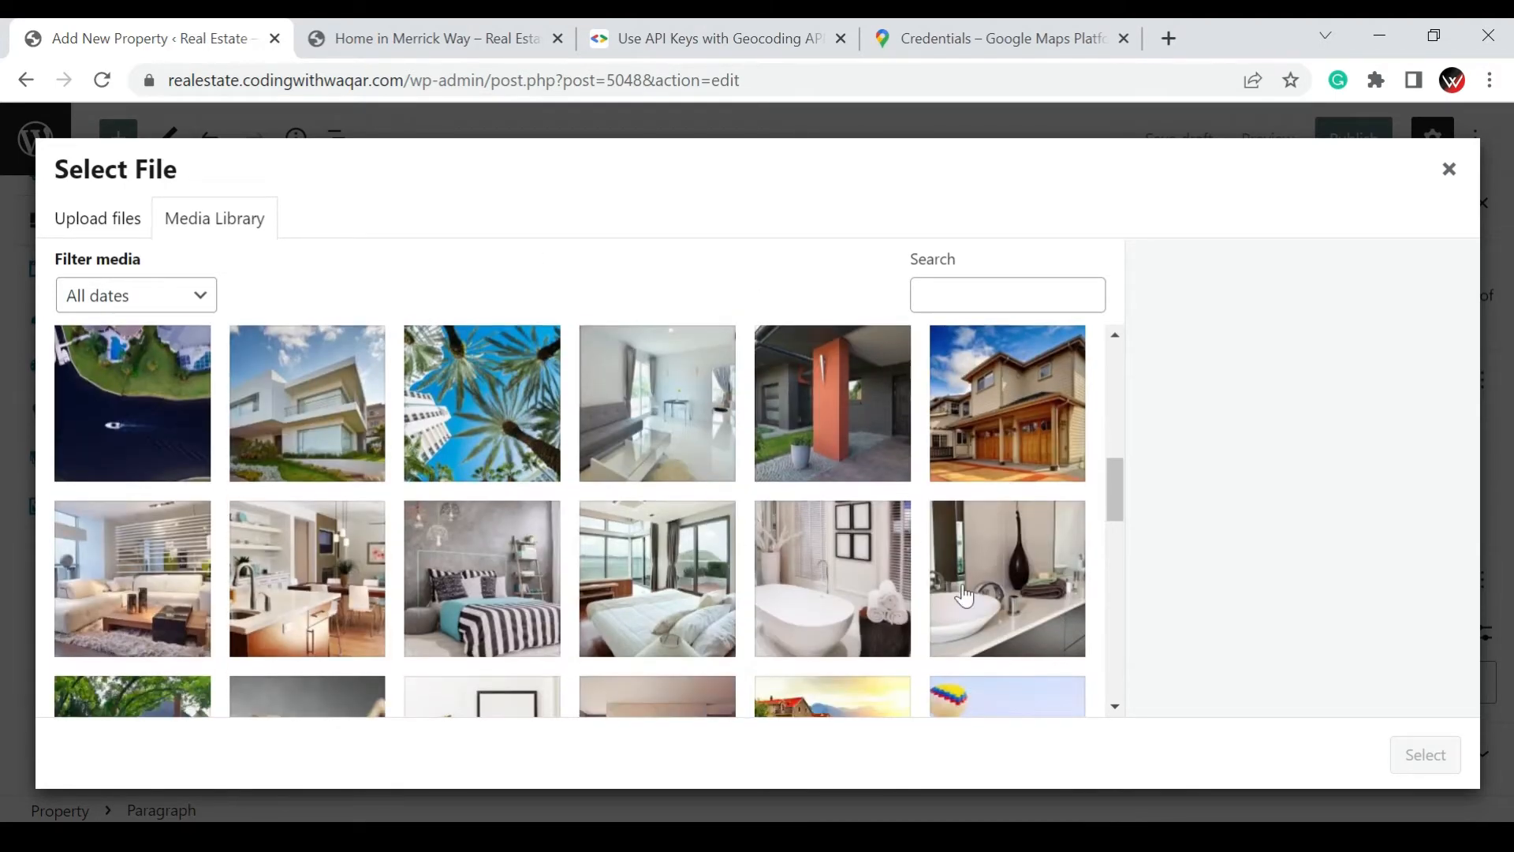
pyautogui.scroll(2, 720, 577)
pyautogui.click(729, 565)
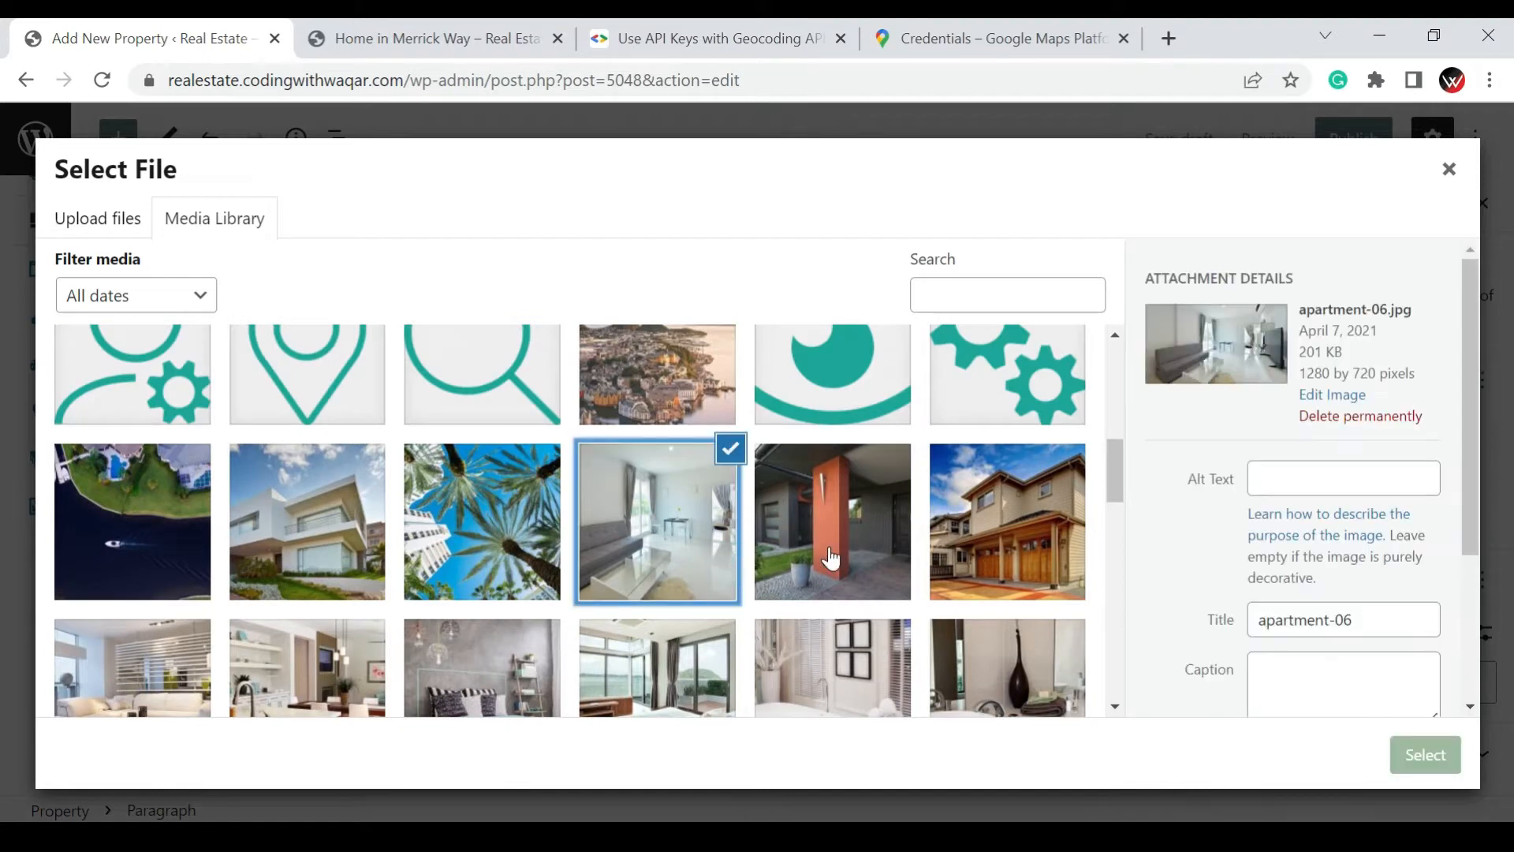
pyautogui.click(1403, 759)
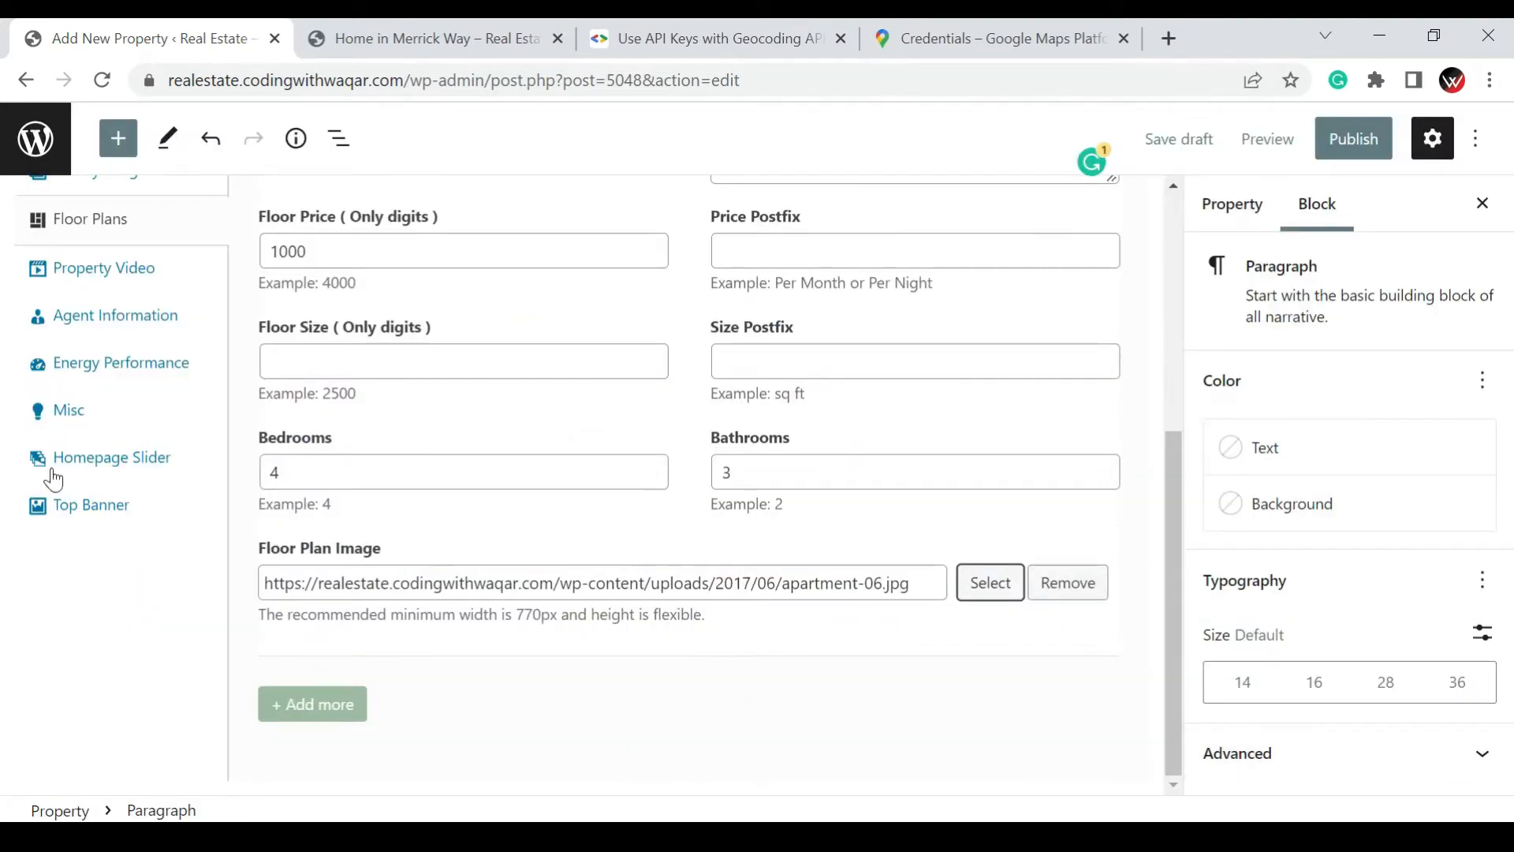
# Open the property's video settings and examine the video image, title, URL and 360 virtual tour fields
pyautogui.scroll(2, 51, 473)
pyautogui.click(96, 396)
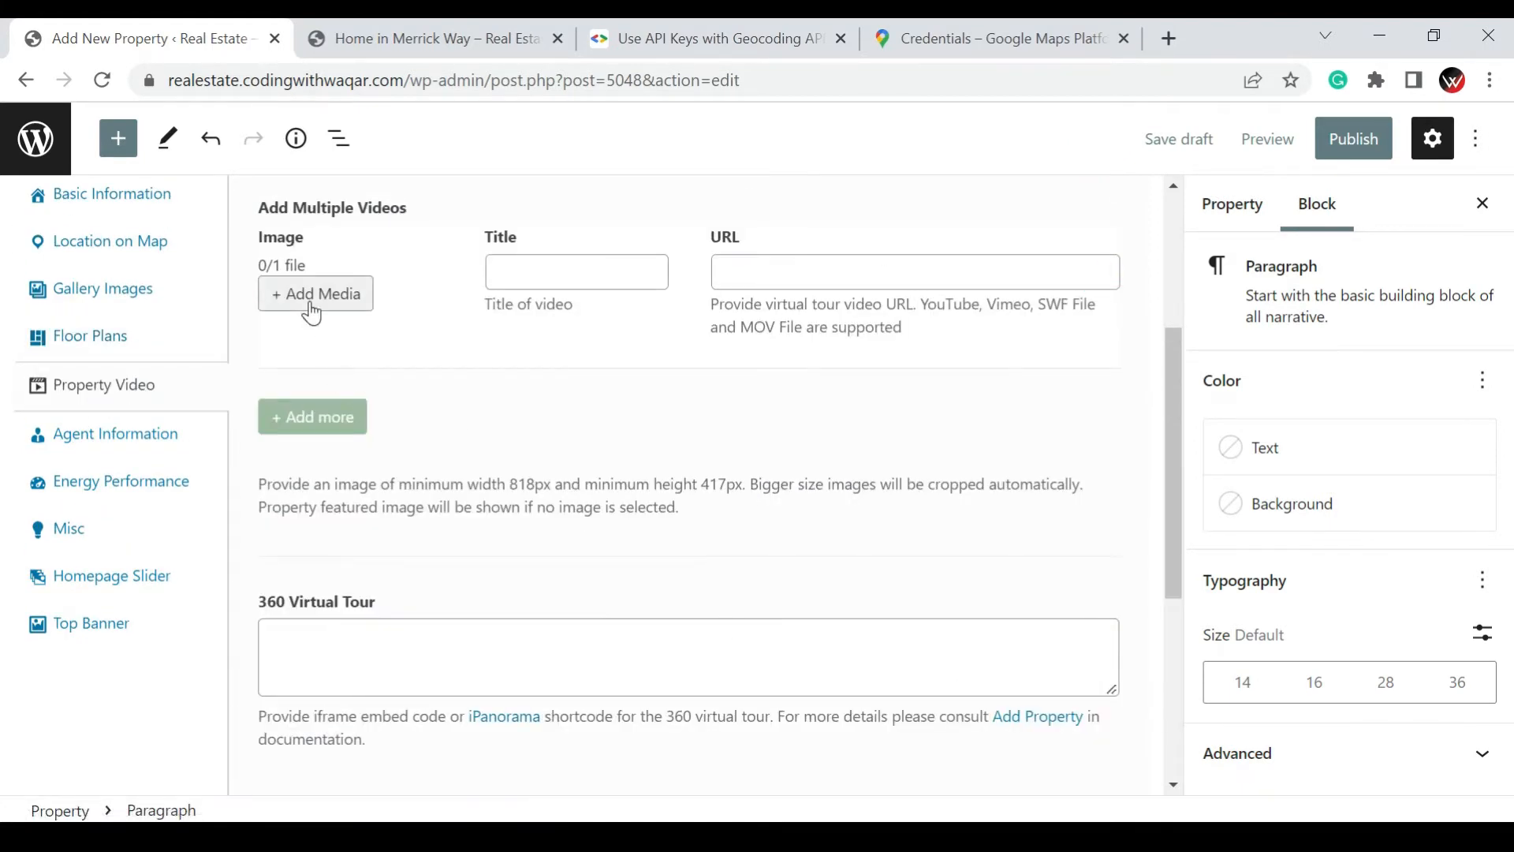
pyautogui.click(383, 644)
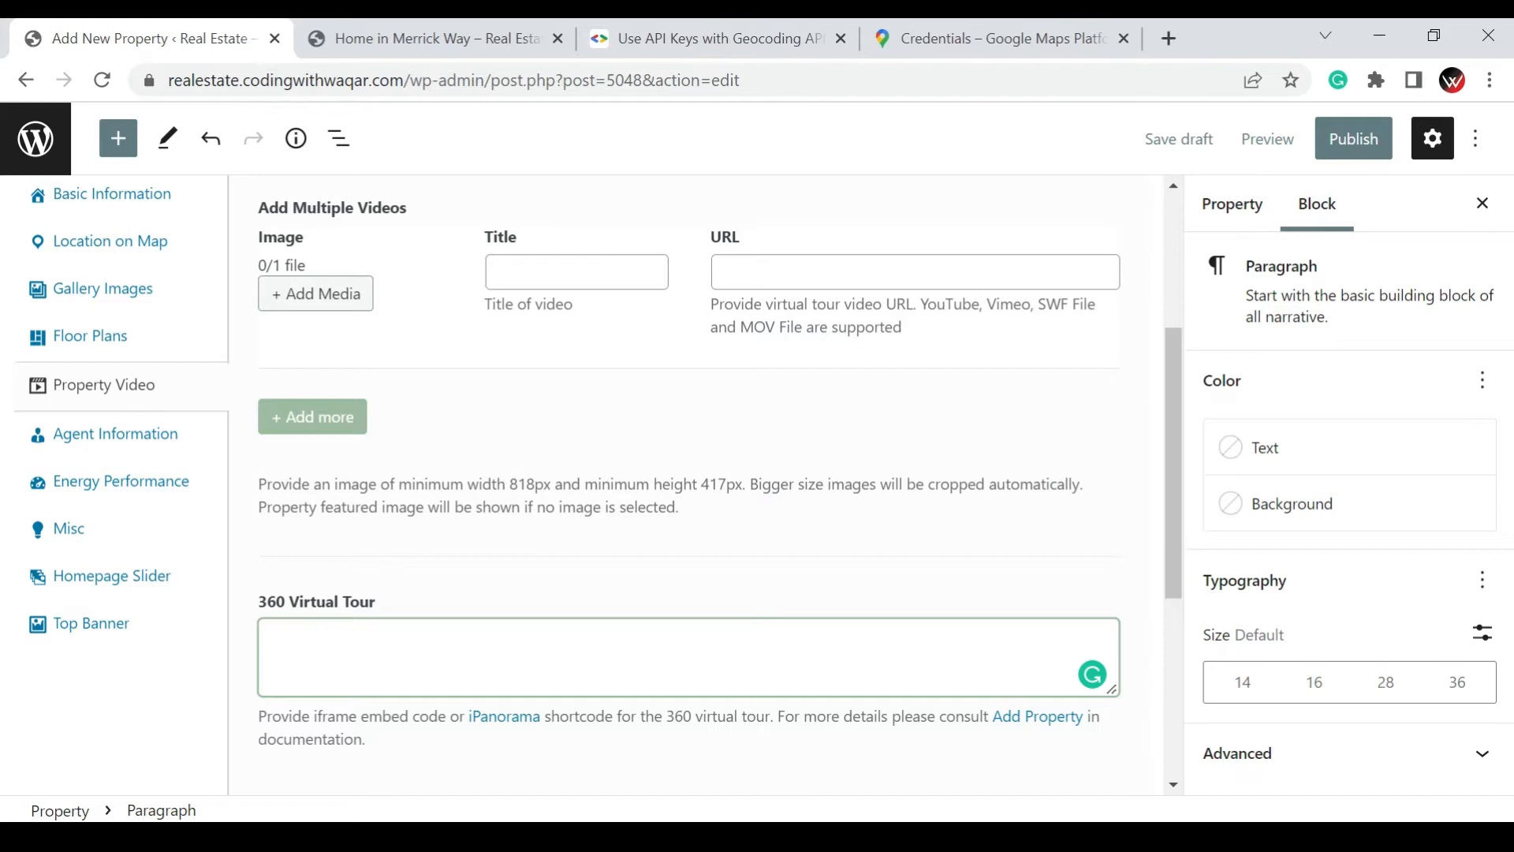
pyautogui.click(535, 659)
# In the property's agent information, select the first named agent and set the information box to display author information
pyautogui.click(69, 446)
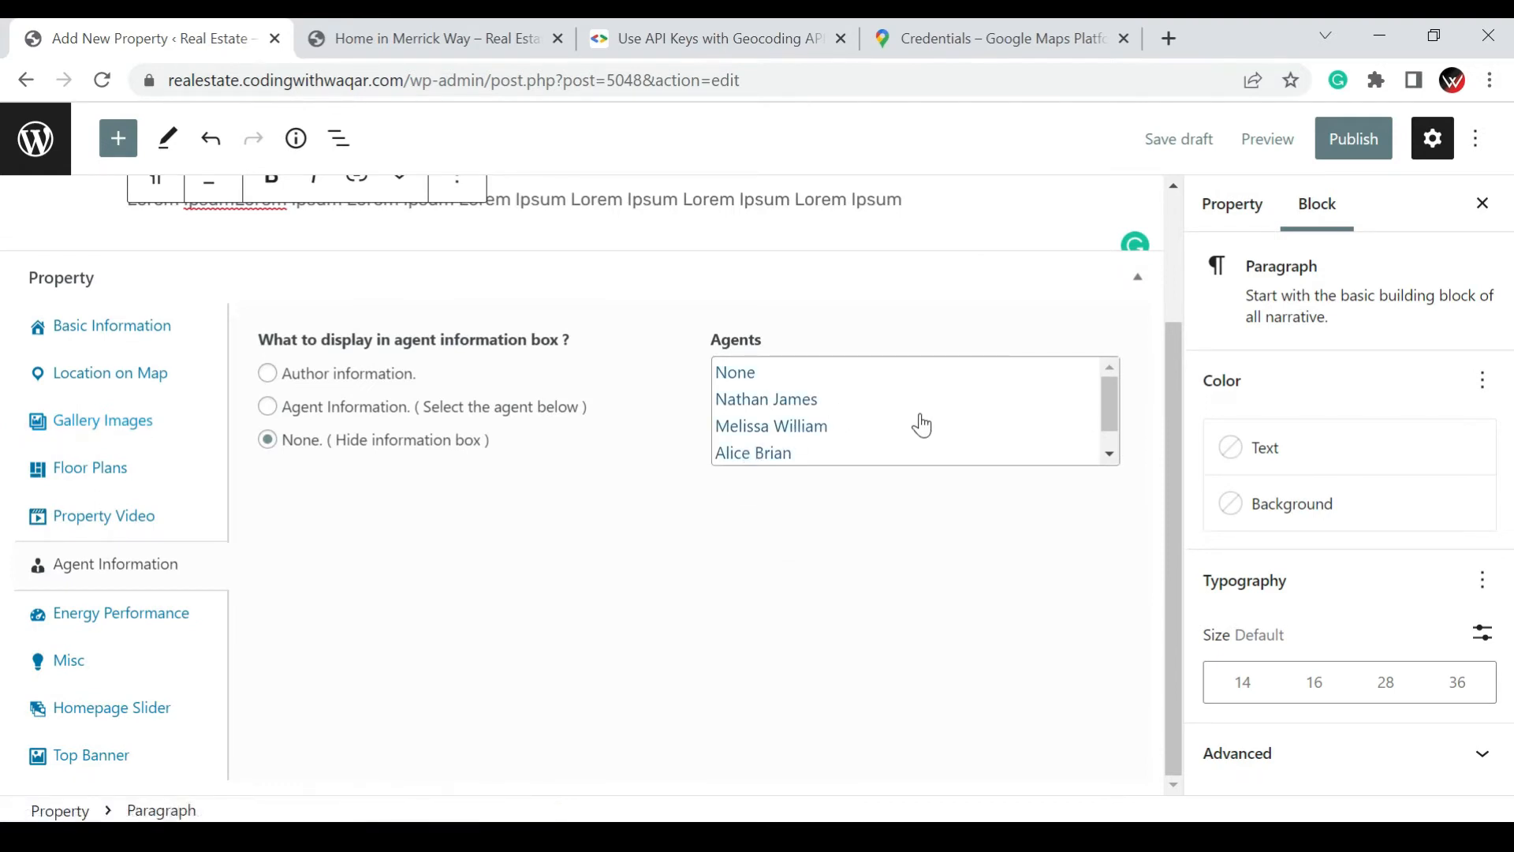
pyautogui.scroll(-1, 917, 413)
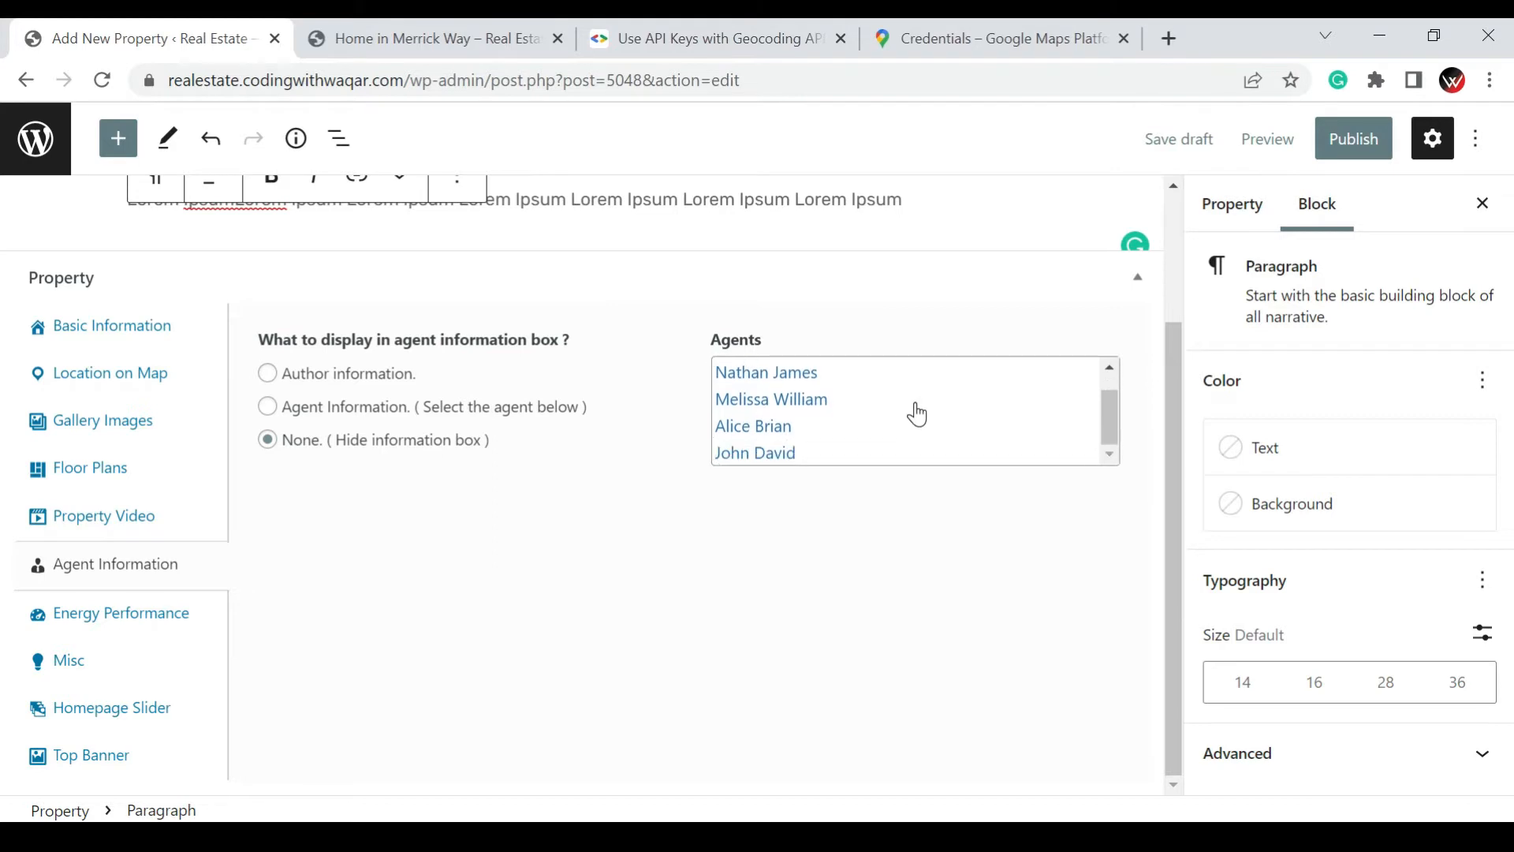
pyautogui.scroll(1, 867, 414)
pyautogui.click(726, 399)
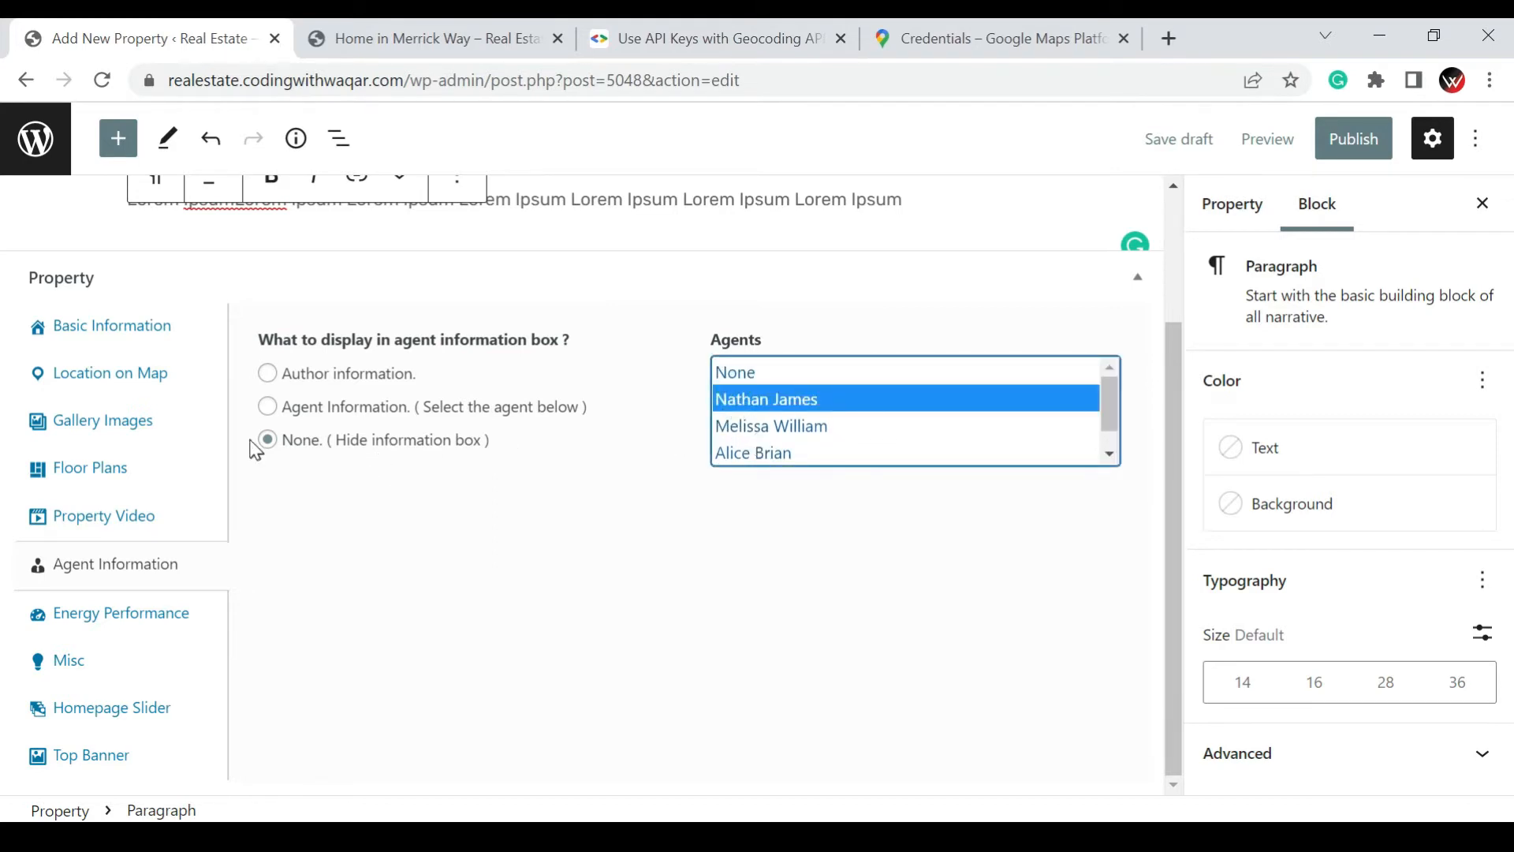
pyautogui.click(268, 408)
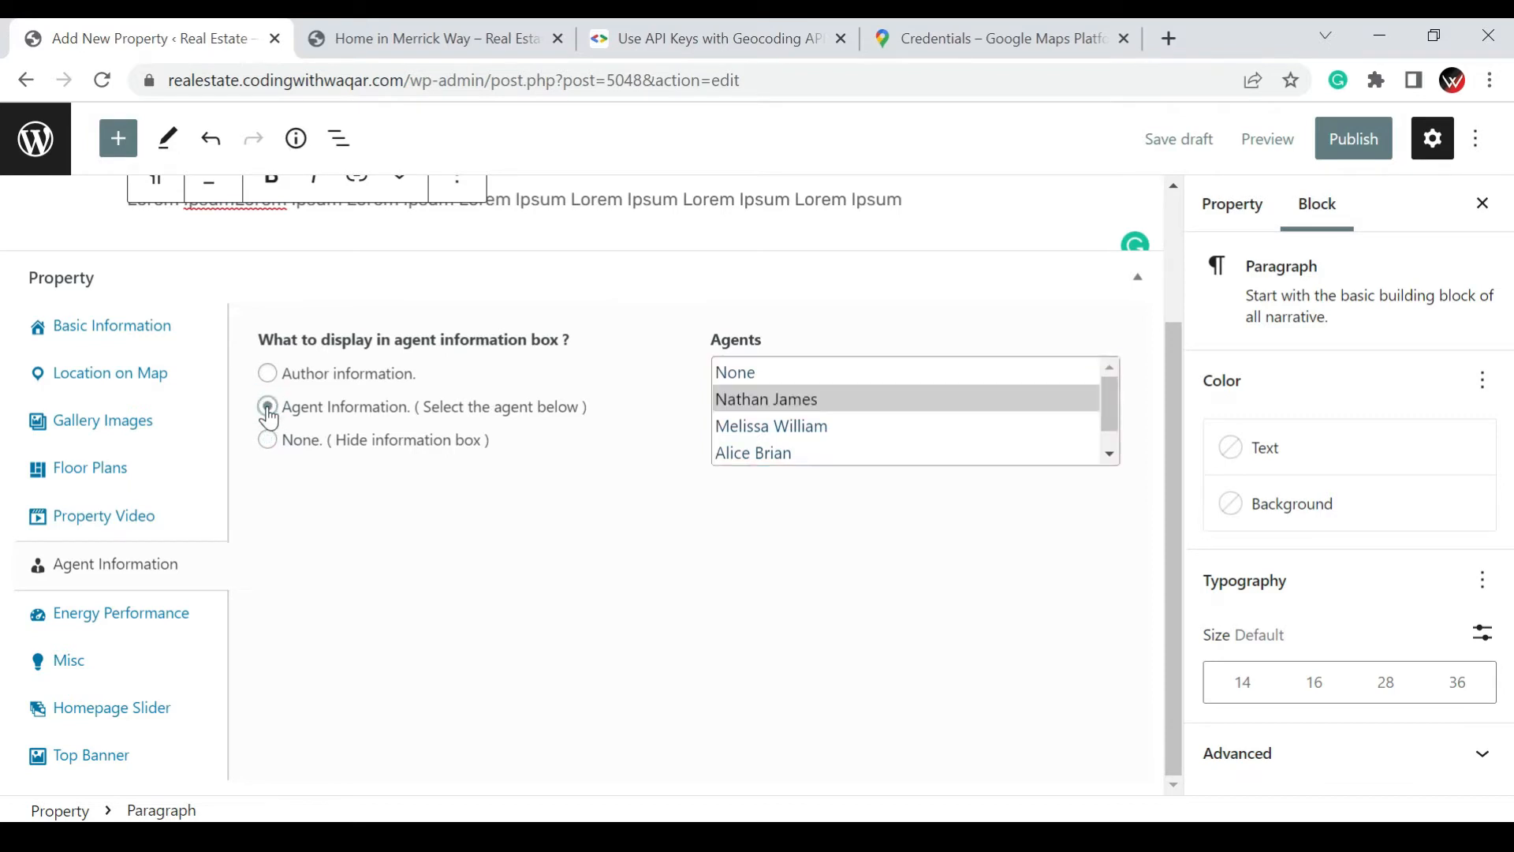
pyautogui.click(268, 373)
# In the property's energy performance details, set the energy class to A+ and the energy performance to 500 KWH
pyautogui.click(93, 636)
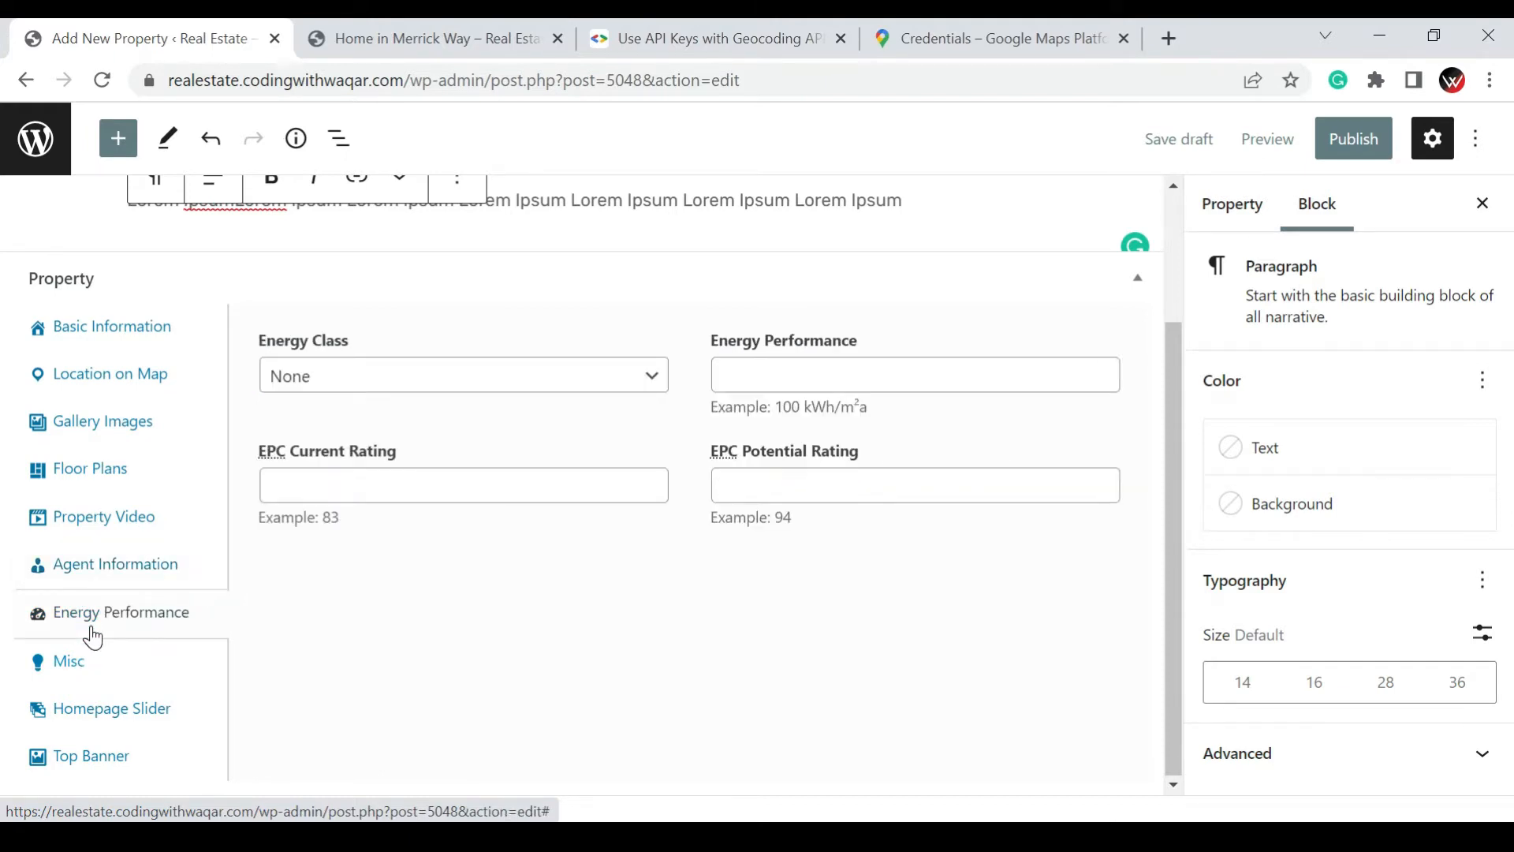
pyautogui.click(493, 366)
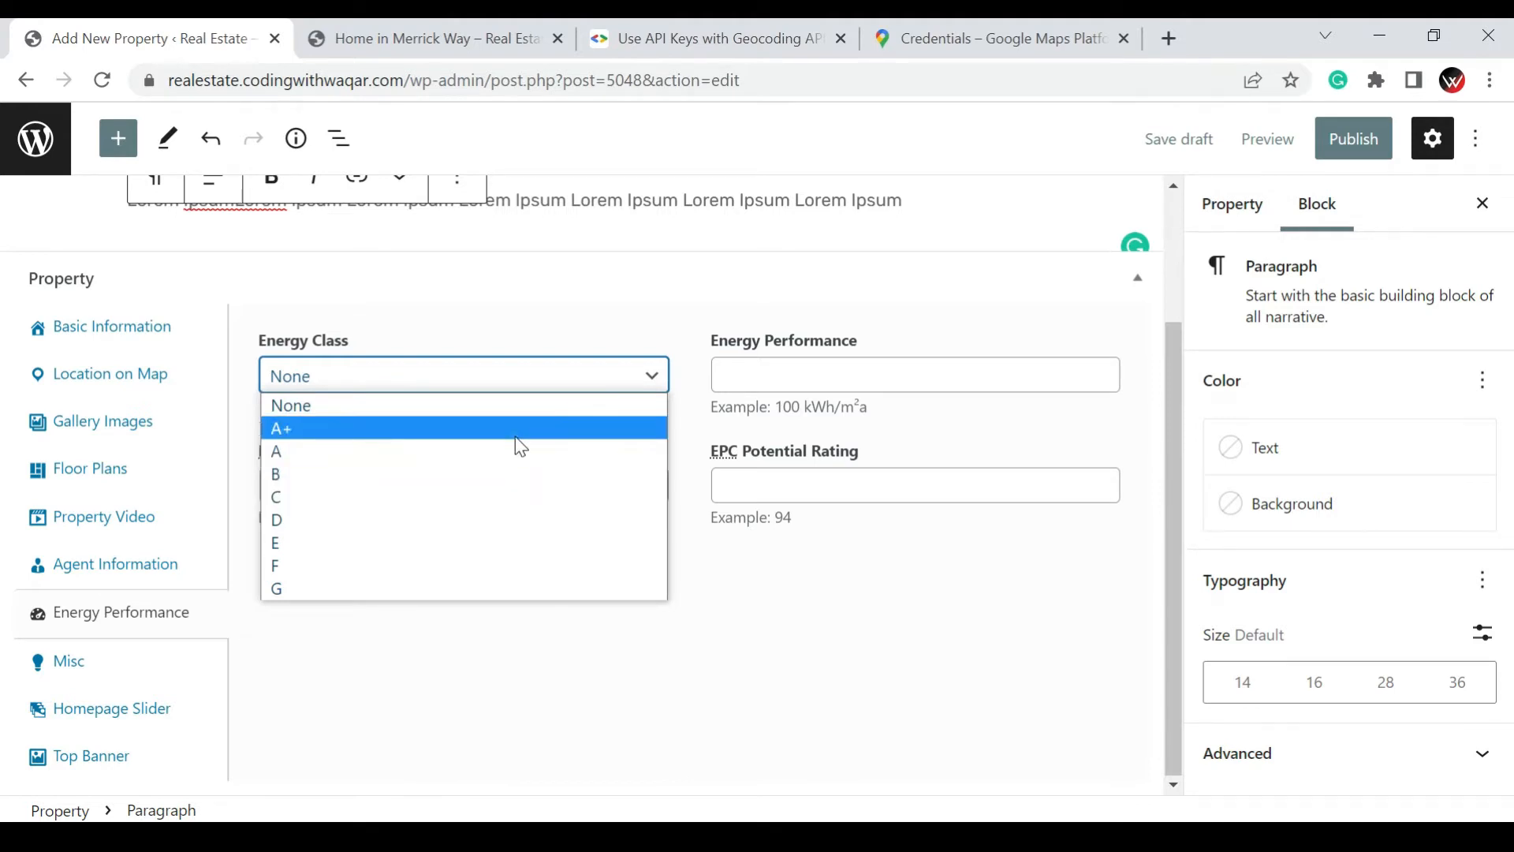
pyautogui.click(516, 432)
pyautogui.click(818, 374)
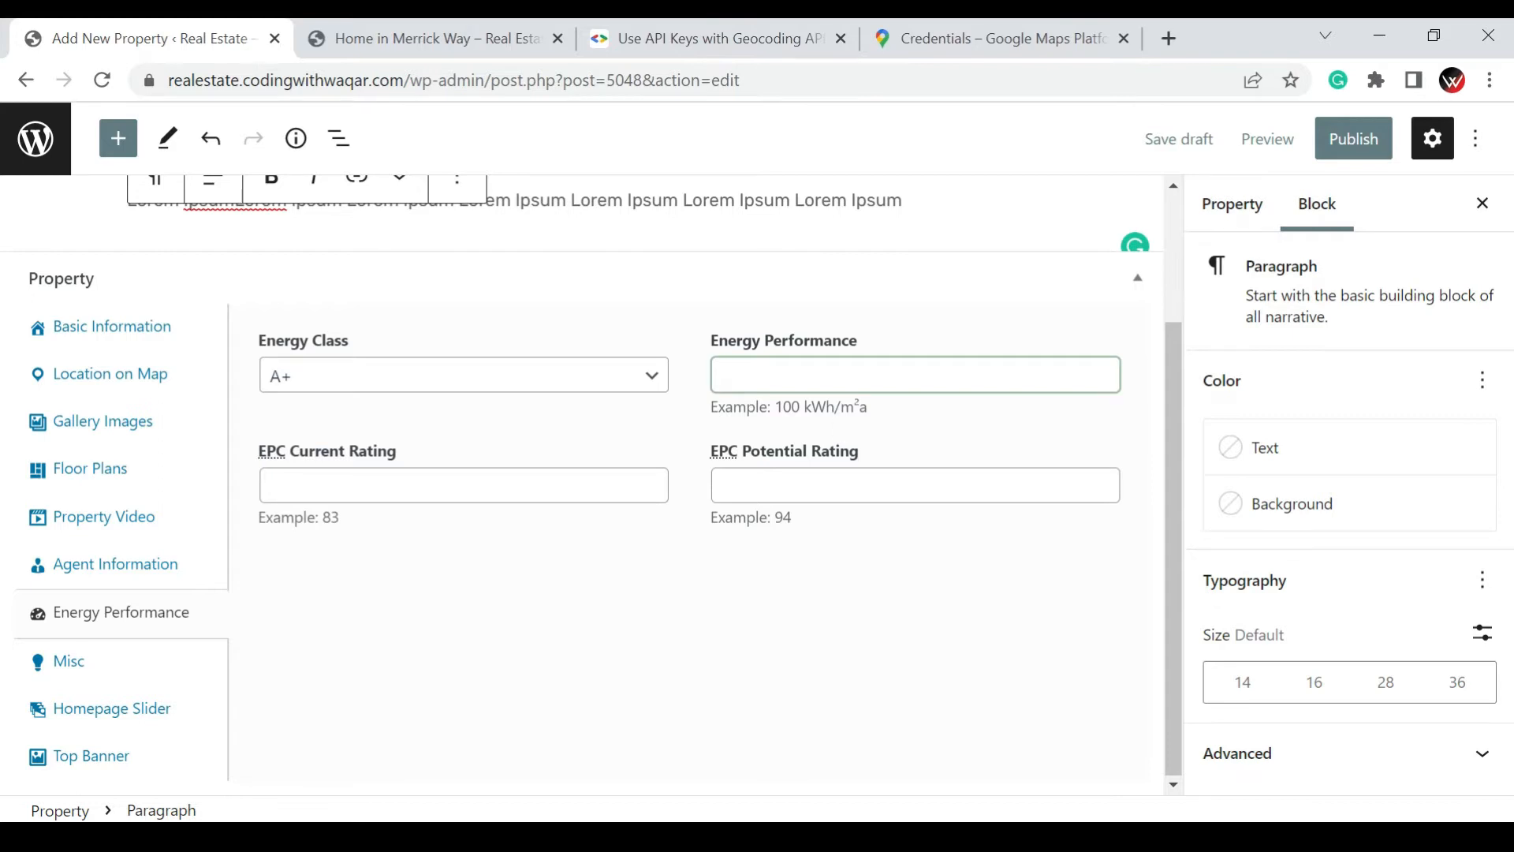
pyautogui.click(827, 379)
pyautogui.write('500 KWH')
# Set the EPC current rating to 92 and the EPC potential rating to 96
pyautogui.click(509, 493)
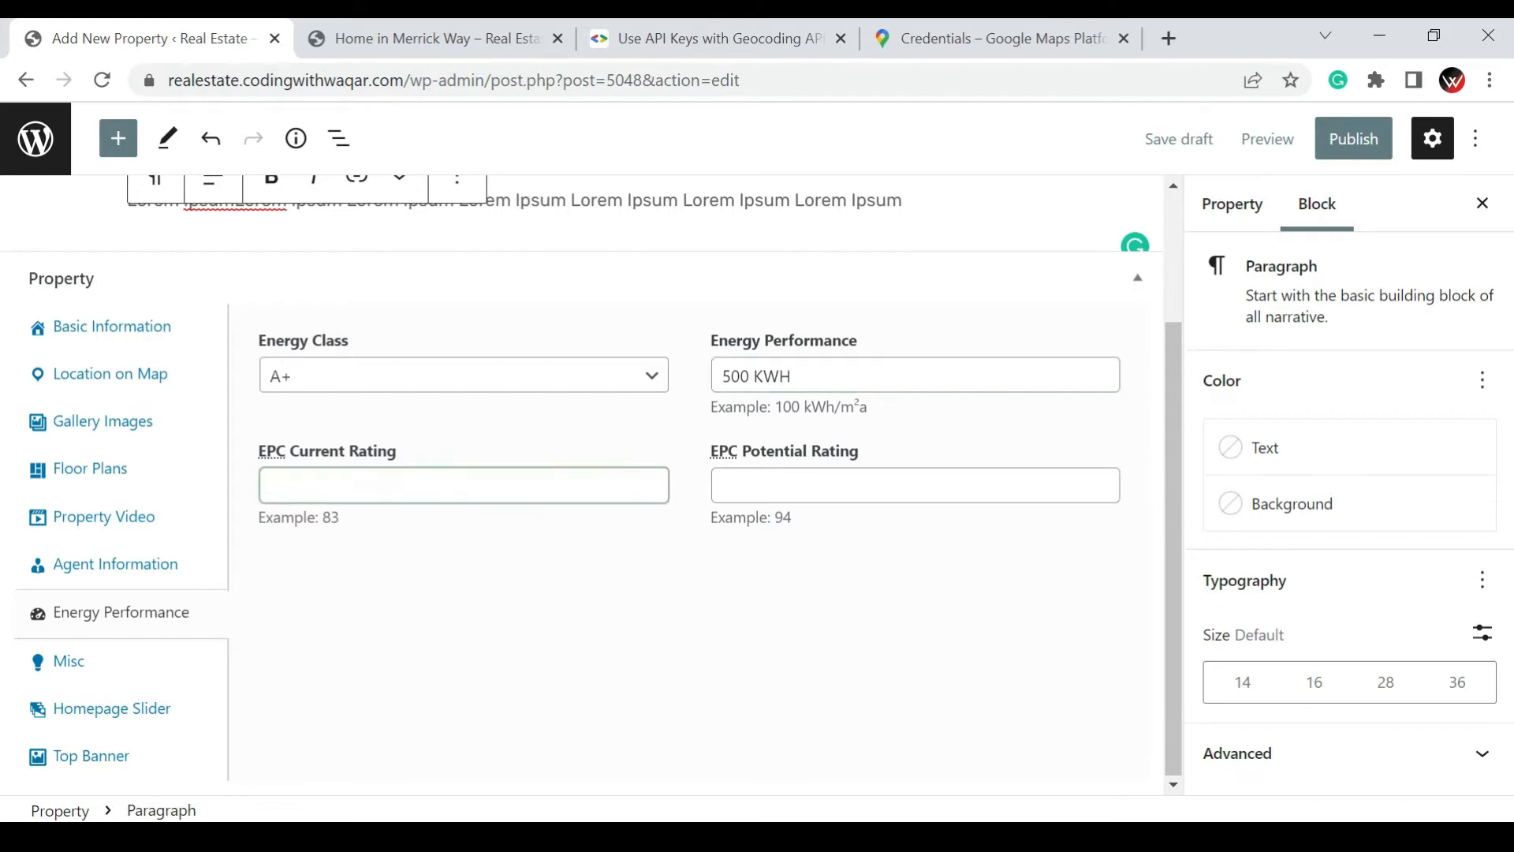
pyautogui.write('92')
pyautogui.click(936, 476)
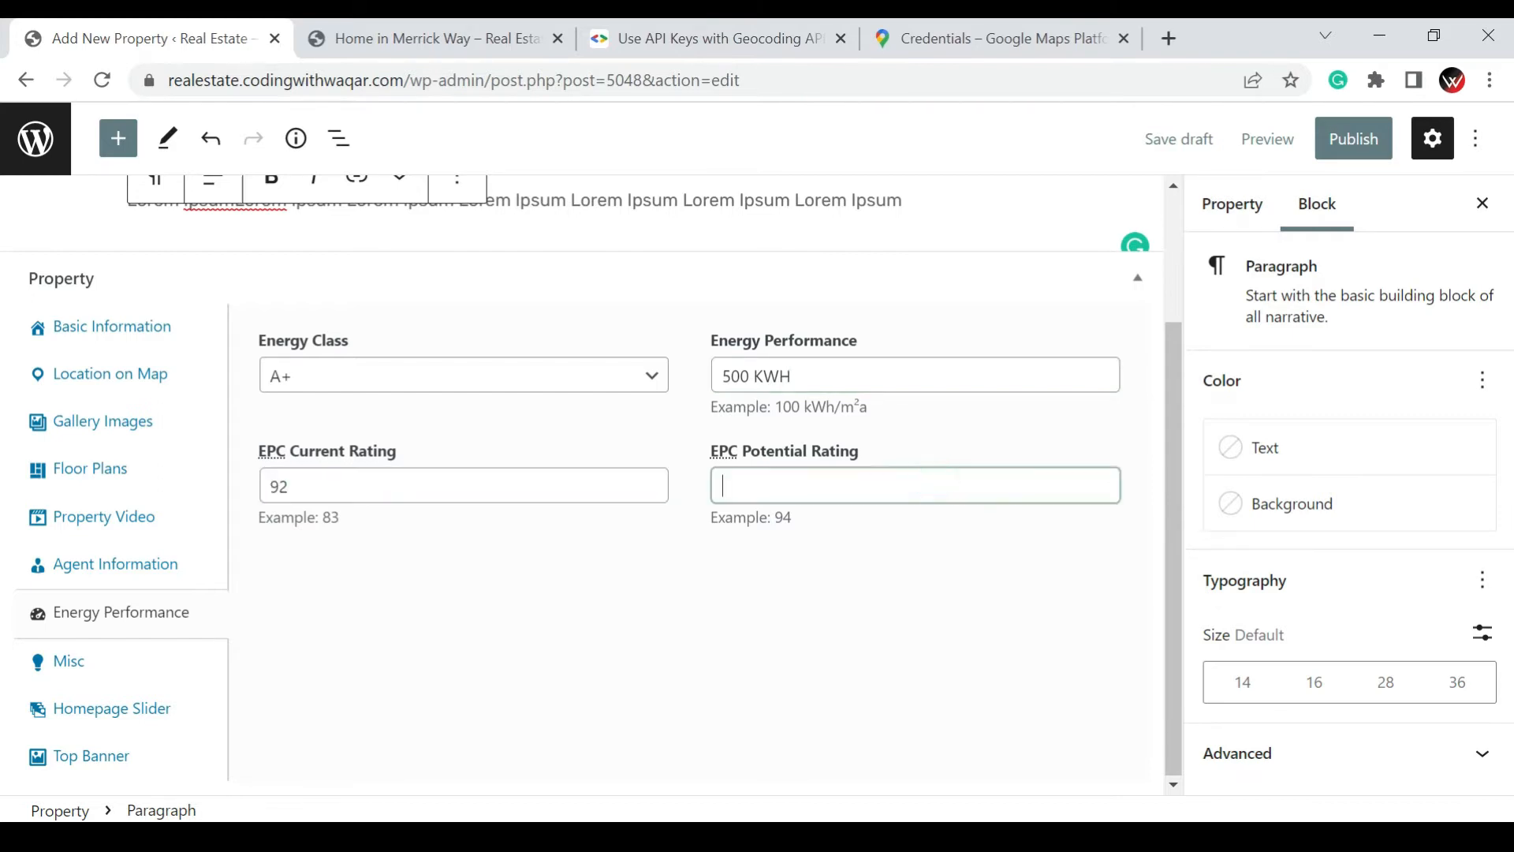
pyautogui.write('96')
# In the property's miscellaneous settings, enter "Top Viewing" as the property label text and leave the sticky option at No
pyautogui.click(90, 662)
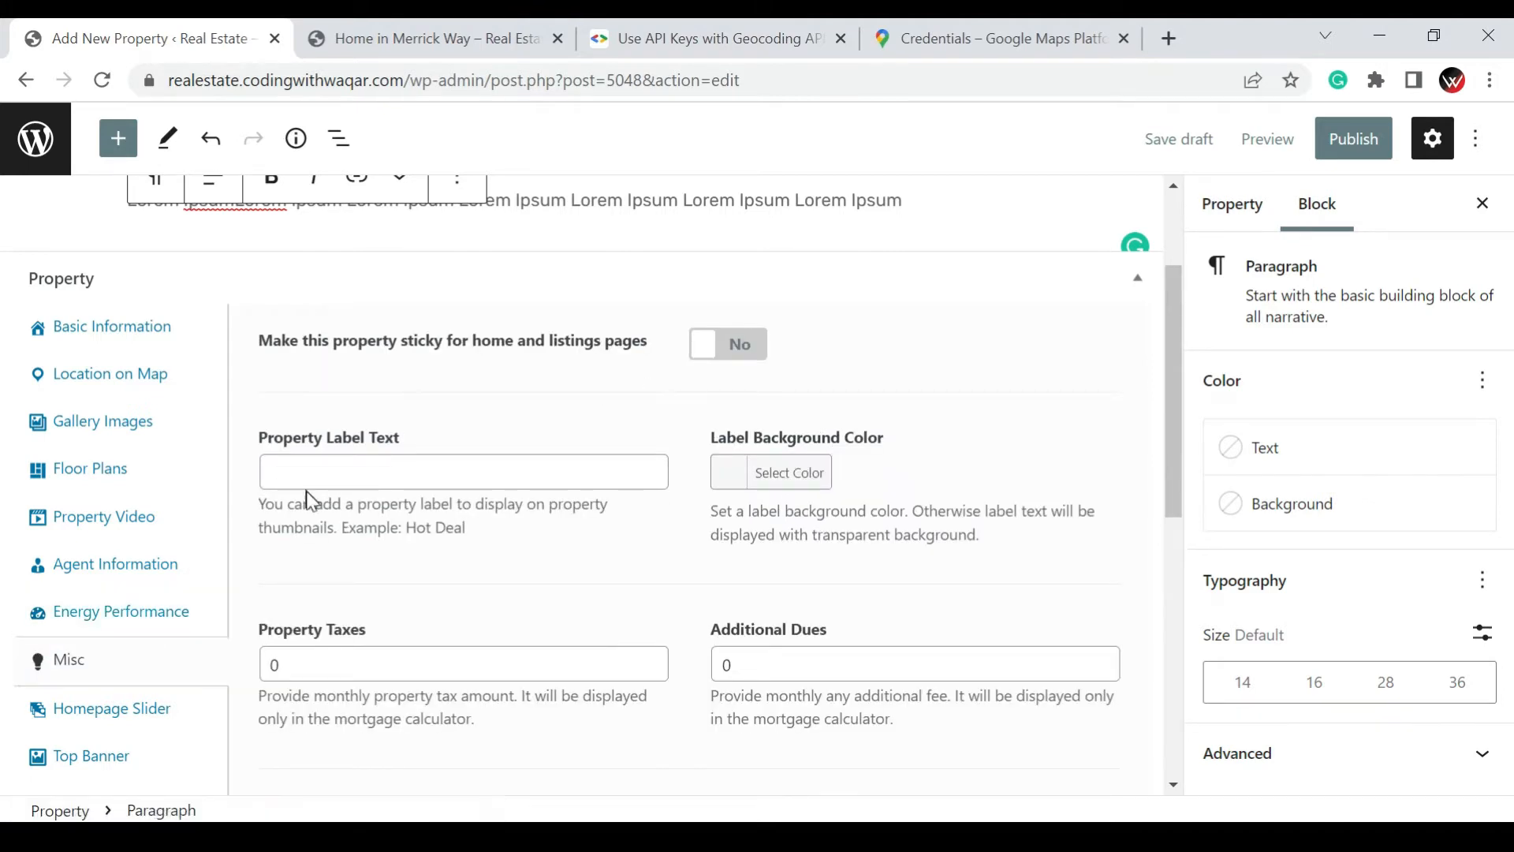
pyautogui.click(341, 476)
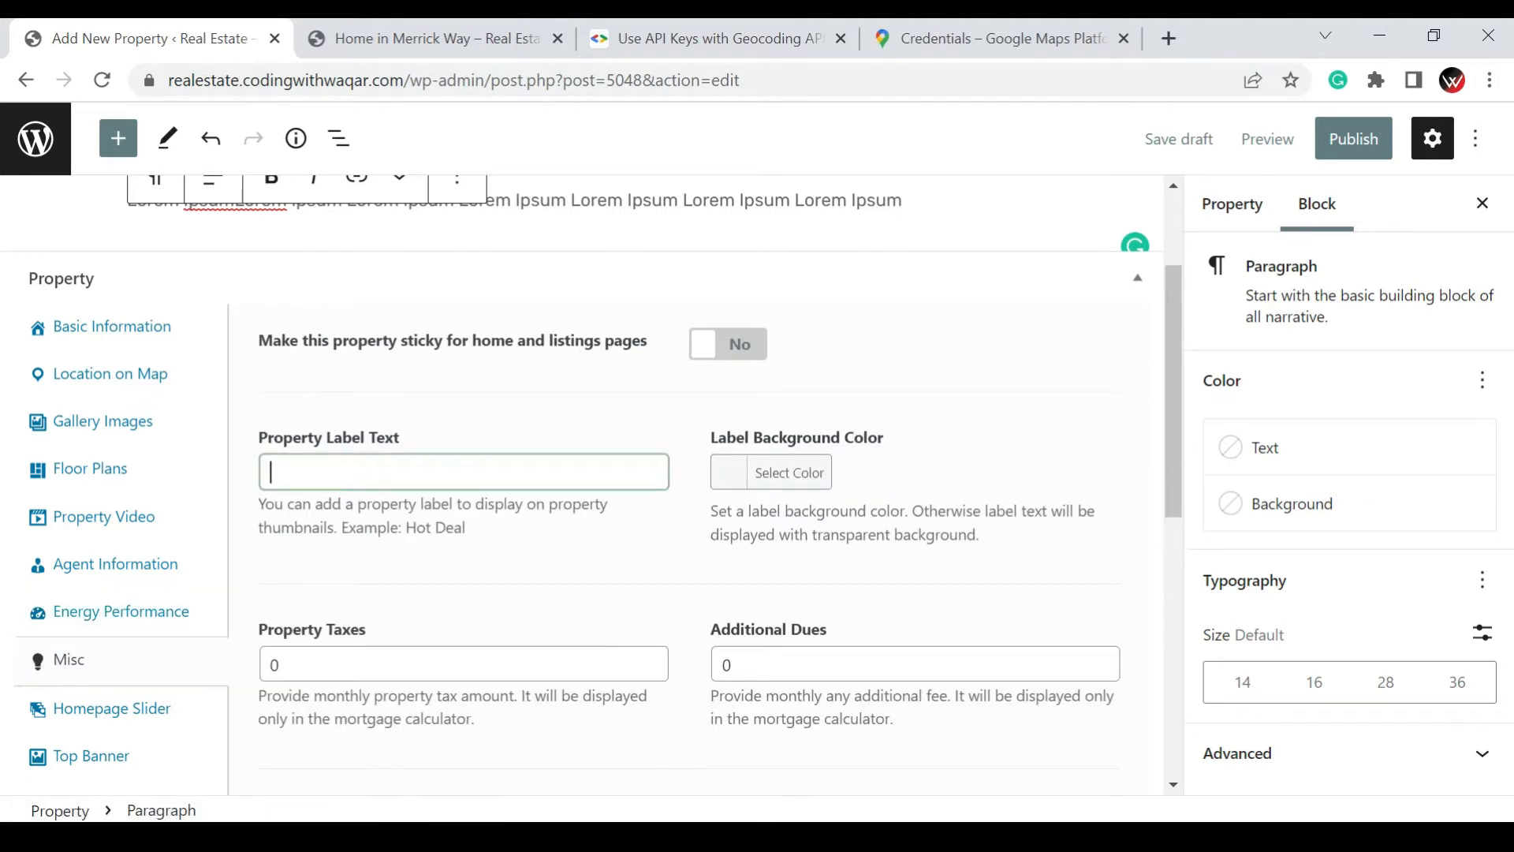
pyautogui.write('Top Viewing')
pyautogui.click(732, 361)
pyautogui.click(733, 364)
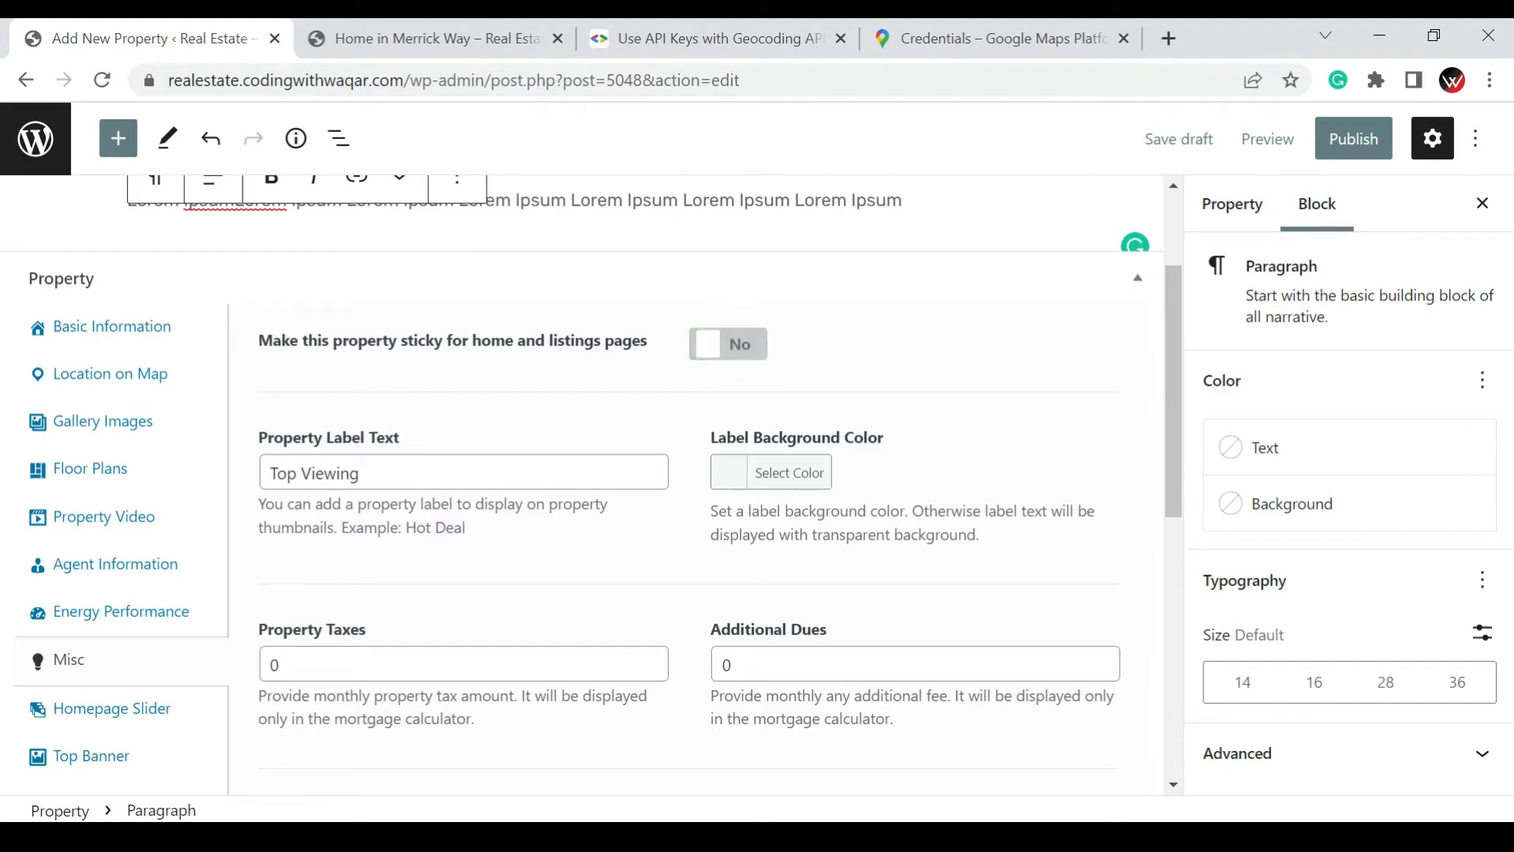
# Choose exterior-04.jpg from the media library as the property's homepage slider image
pyautogui.scroll(-1, 228, 604)
pyautogui.scroll(-1, 229, 604)
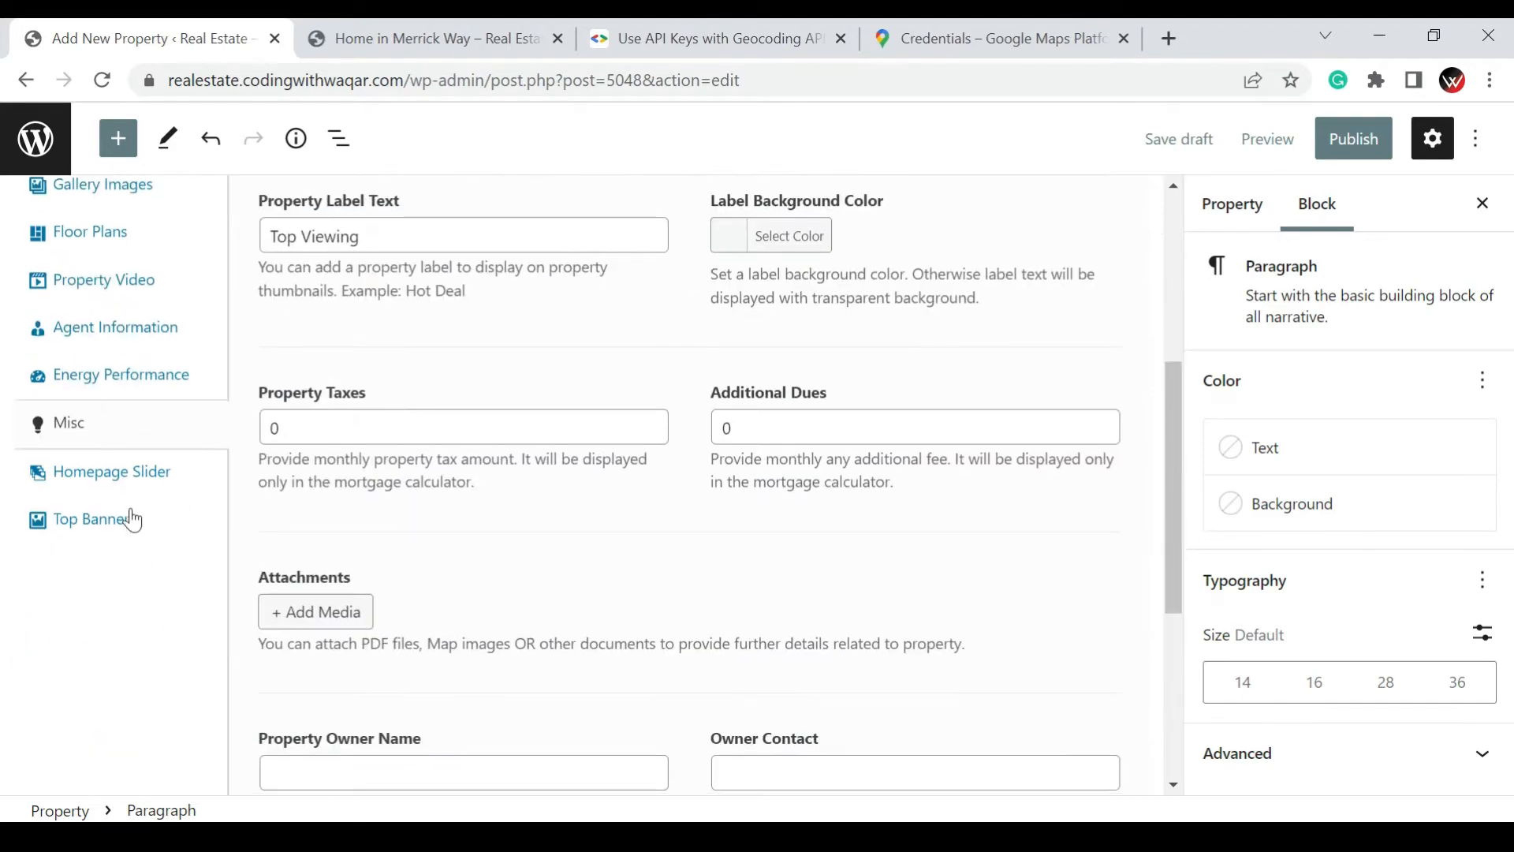
pyautogui.click(126, 465)
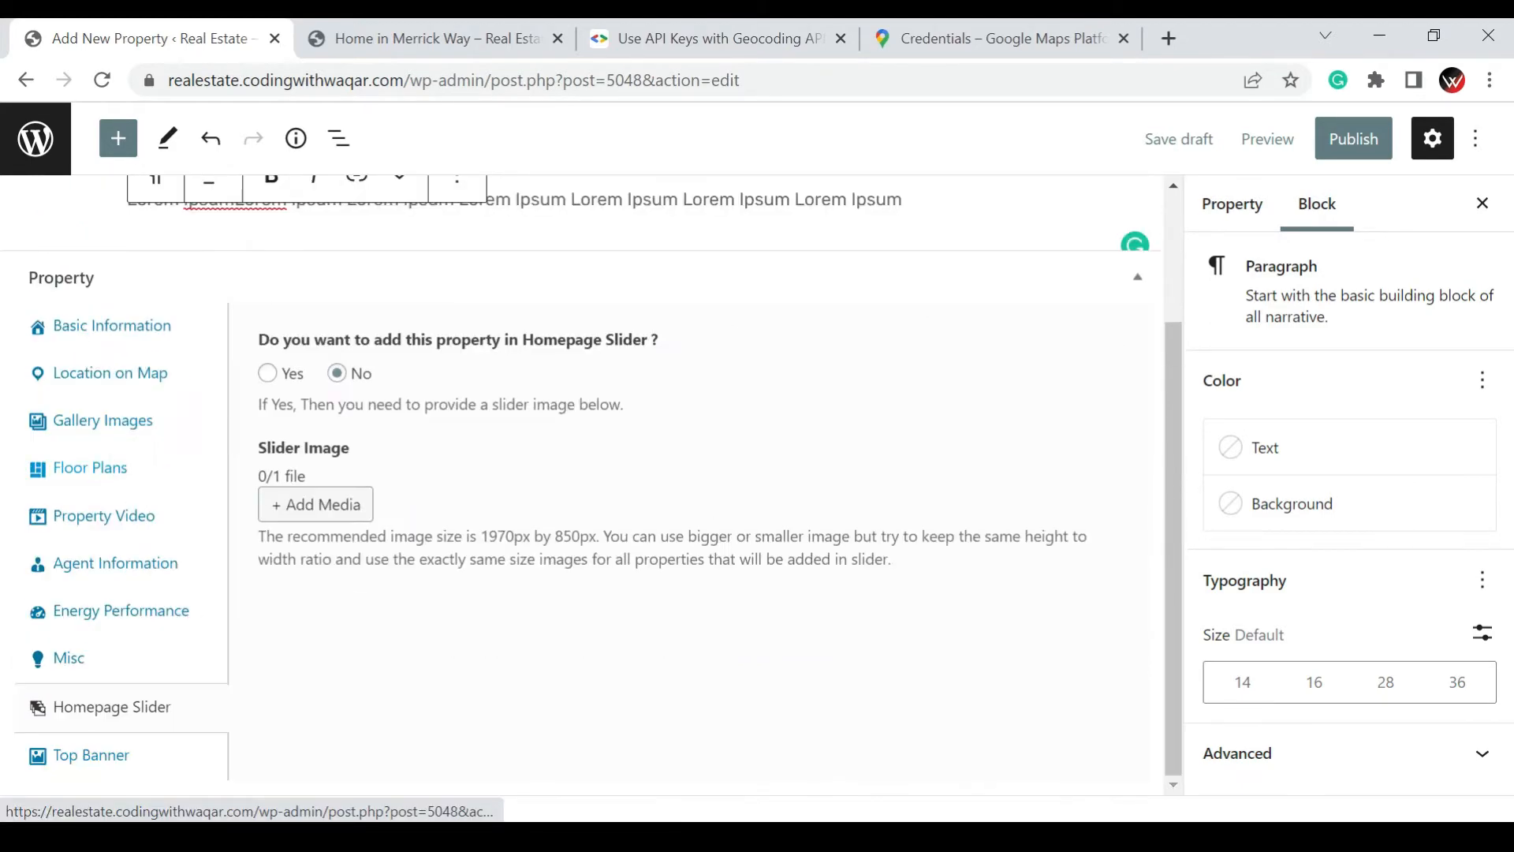
pyautogui.click(331, 504)
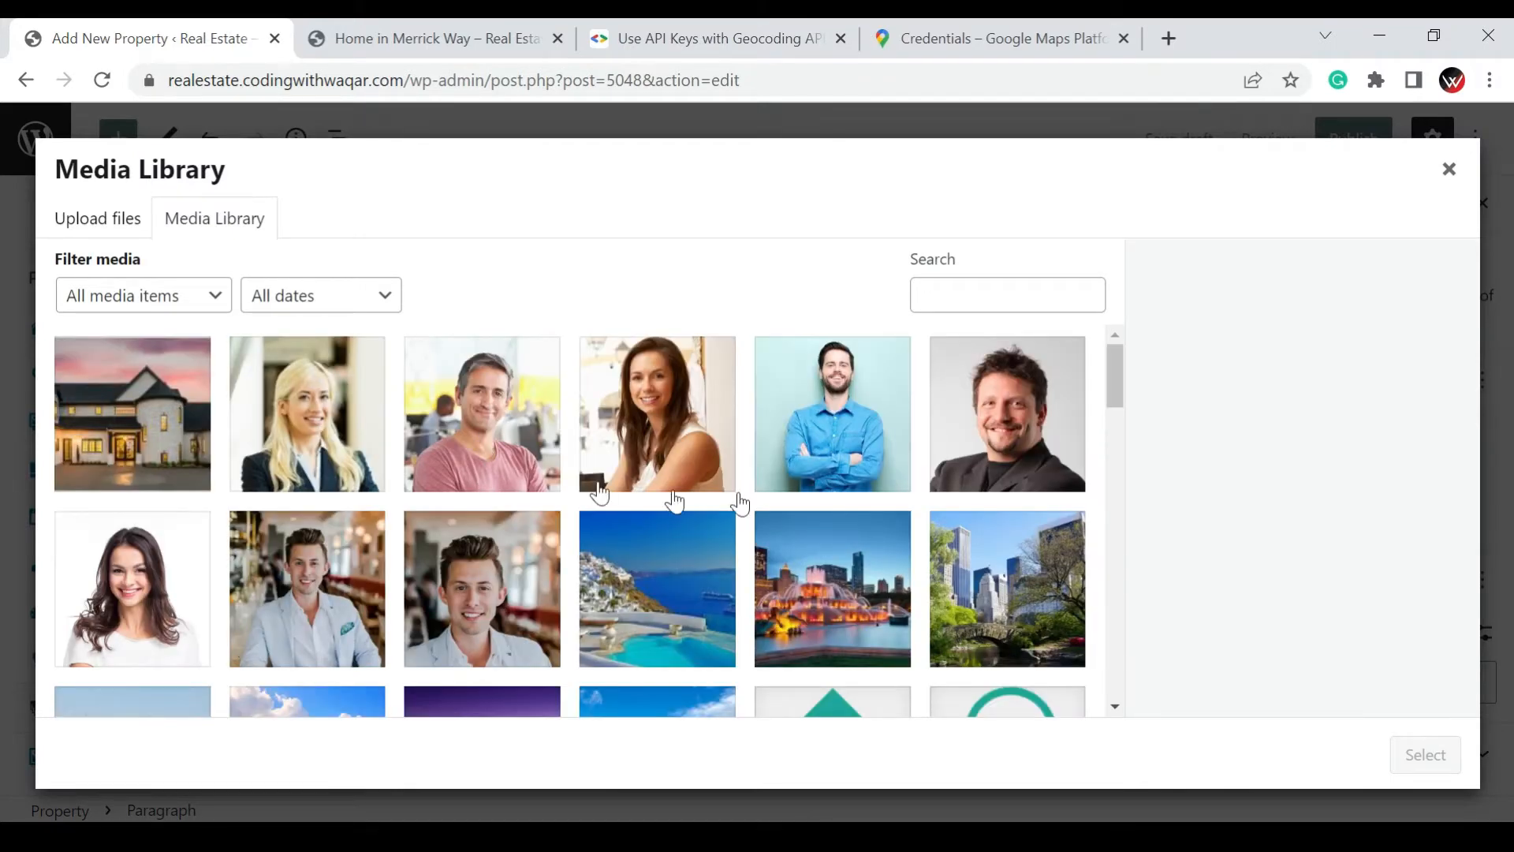
pyautogui.scroll(-4, 812, 507)
pyautogui.scroll(-8, 962, 535)
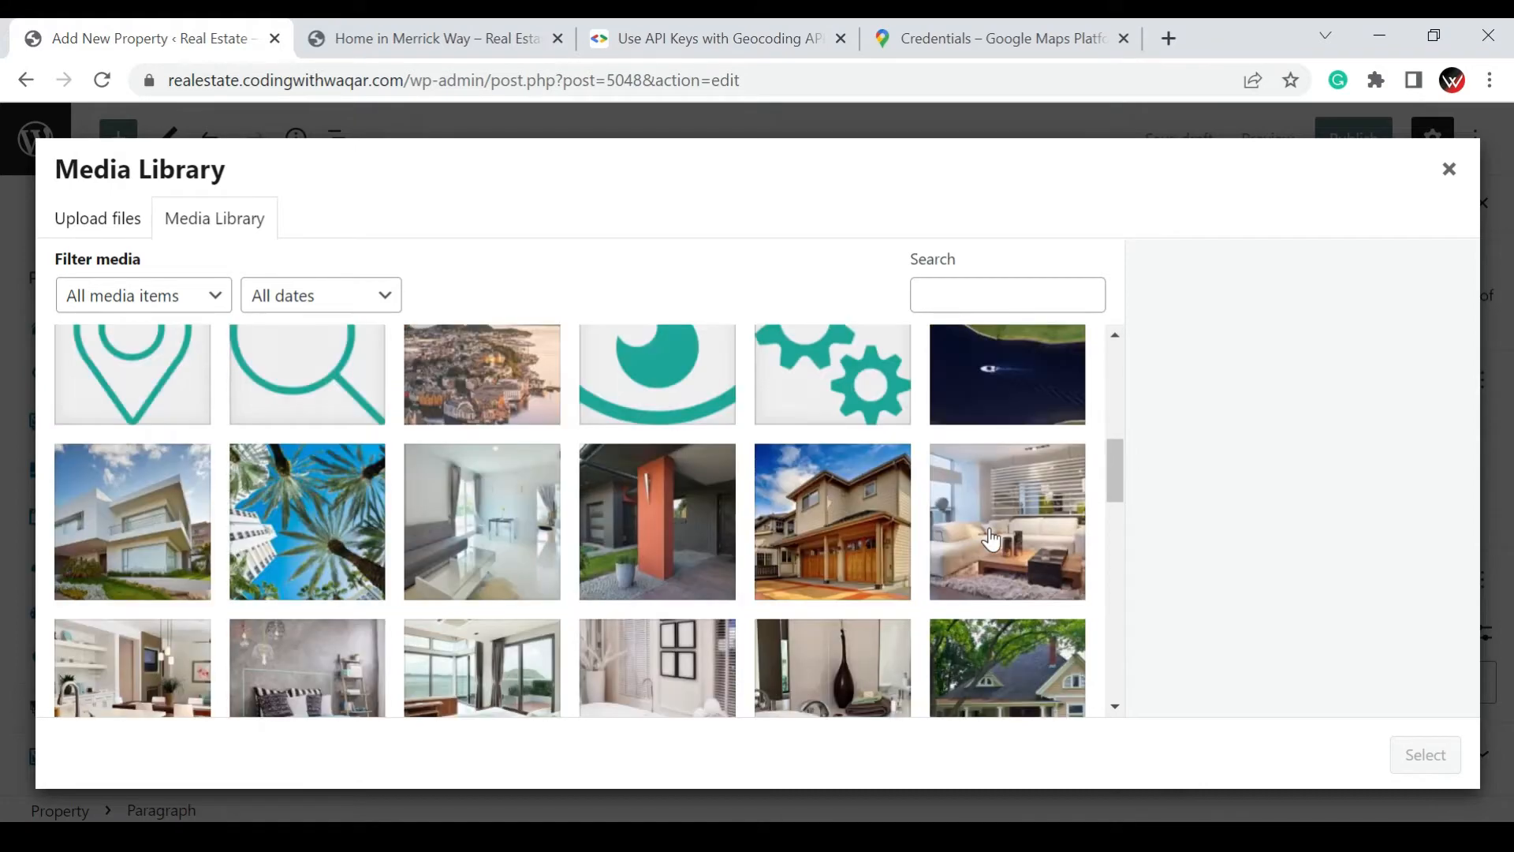
pyautogui.click(995, 536)
pyautogui.scroll(-2, 1009, 621)
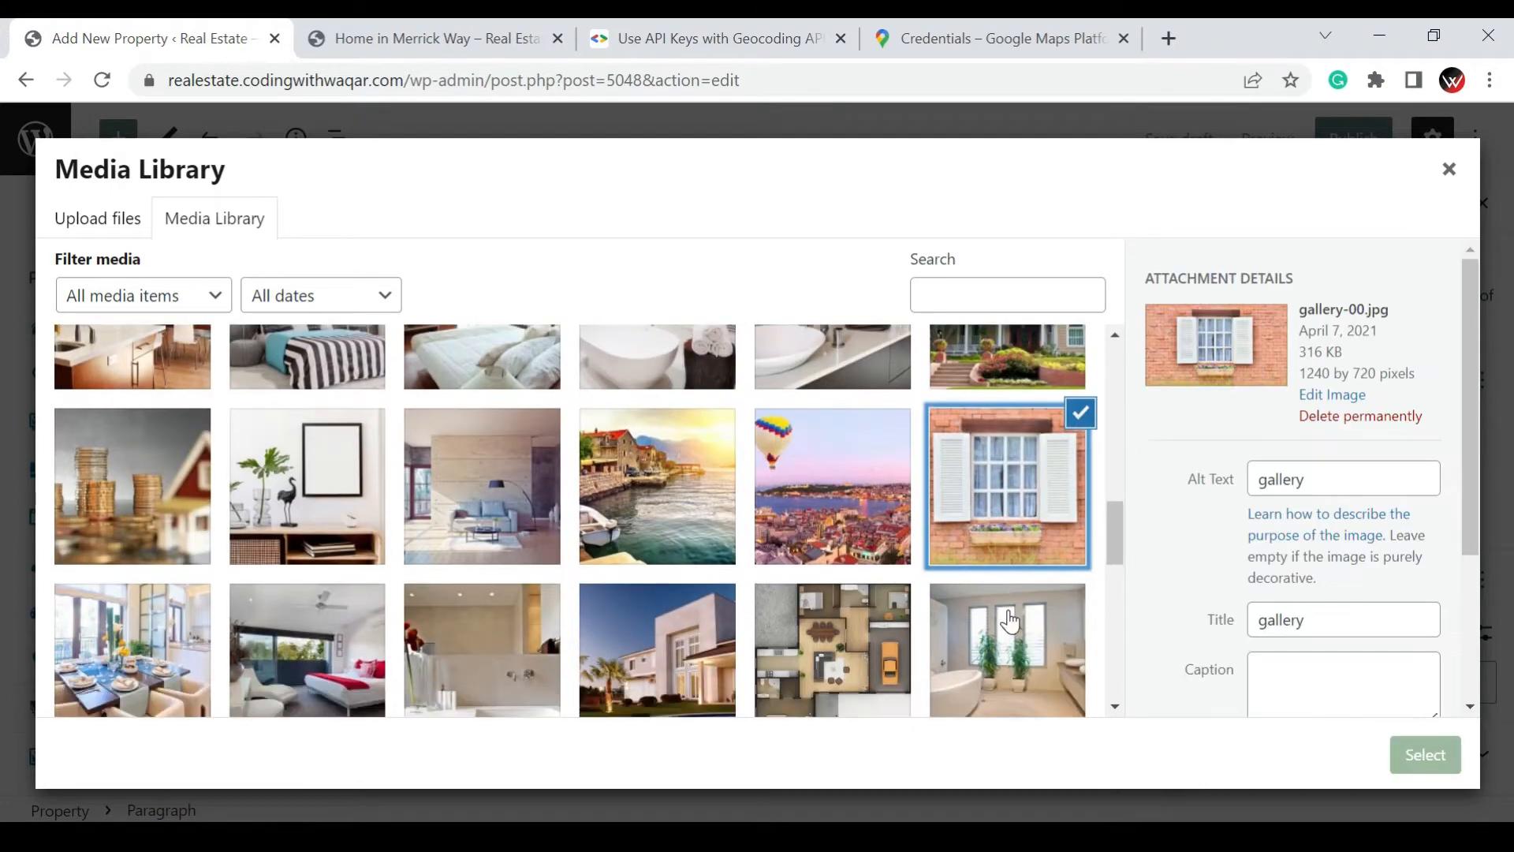
pyautogui.click(1010, 599)
pyautogui.click(828, 568)
pyautogui.click(606, 575)
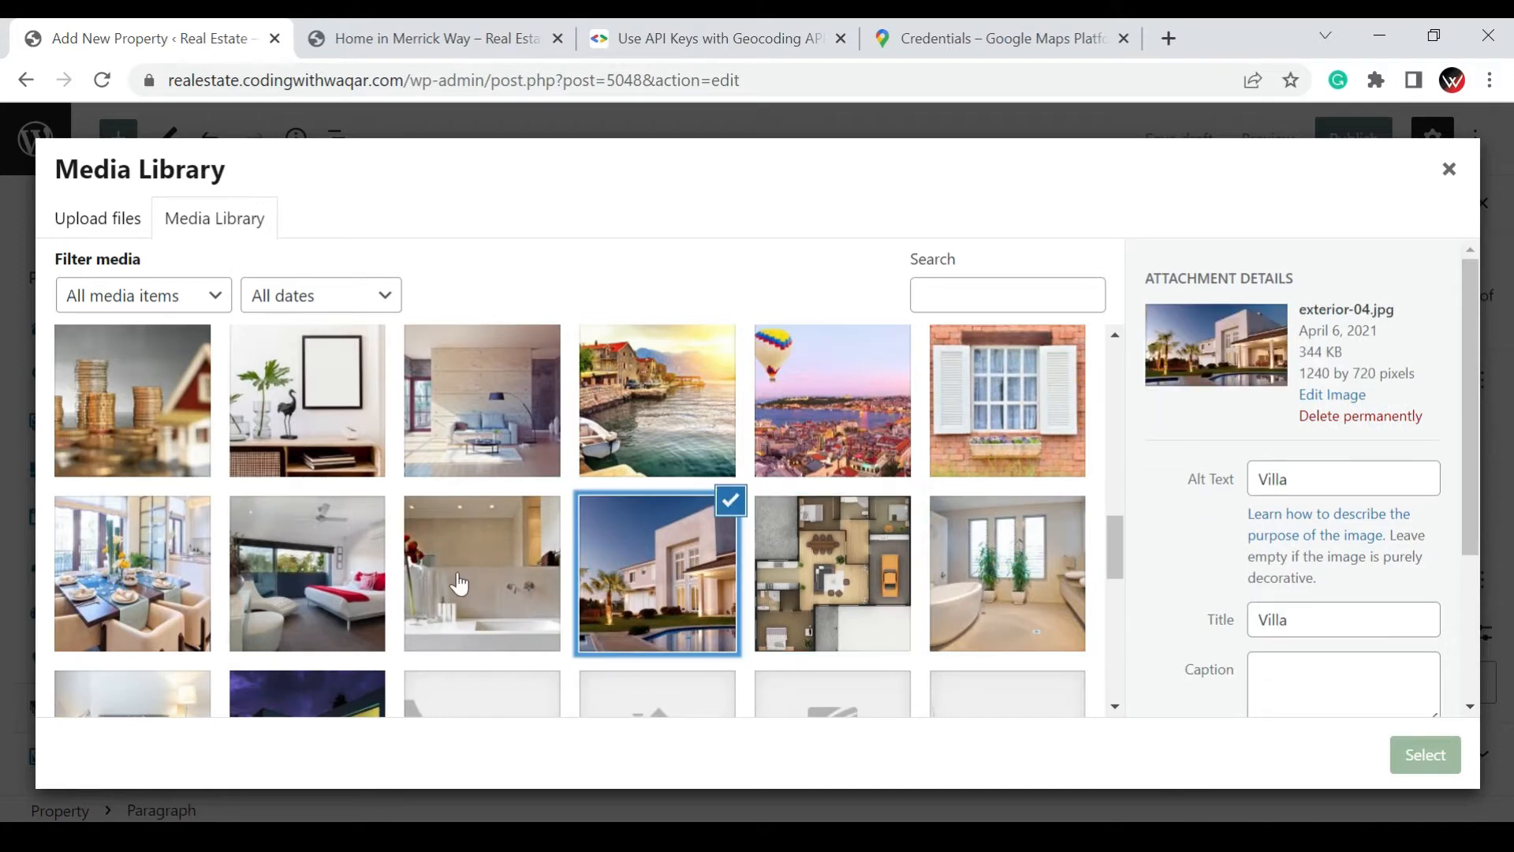
pyautogui.click(893, 582)
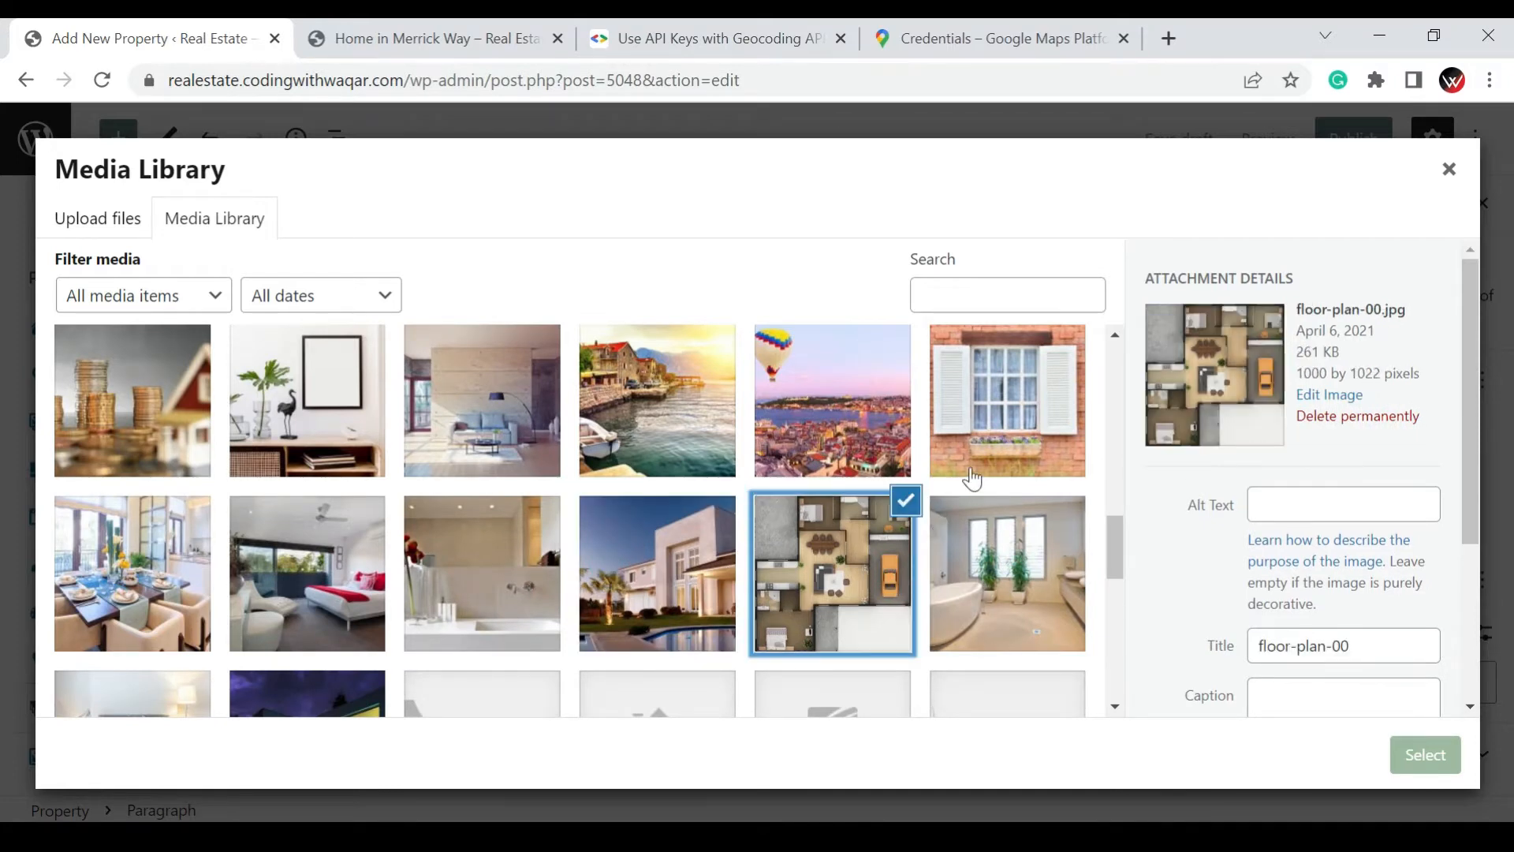
pyautogui.click(644, 572)
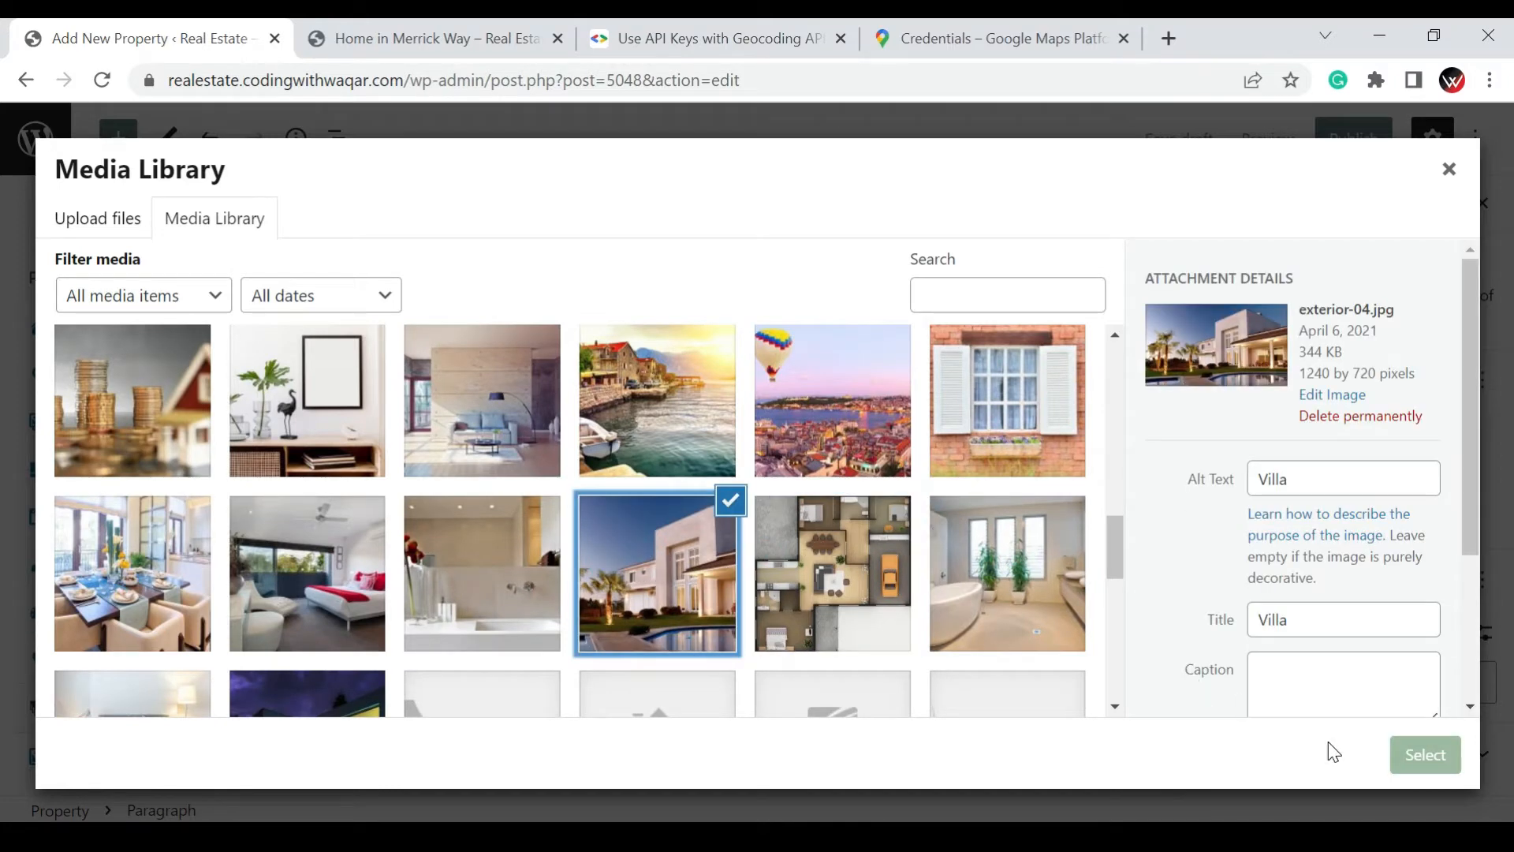
pyautogui.click(1422, 757)
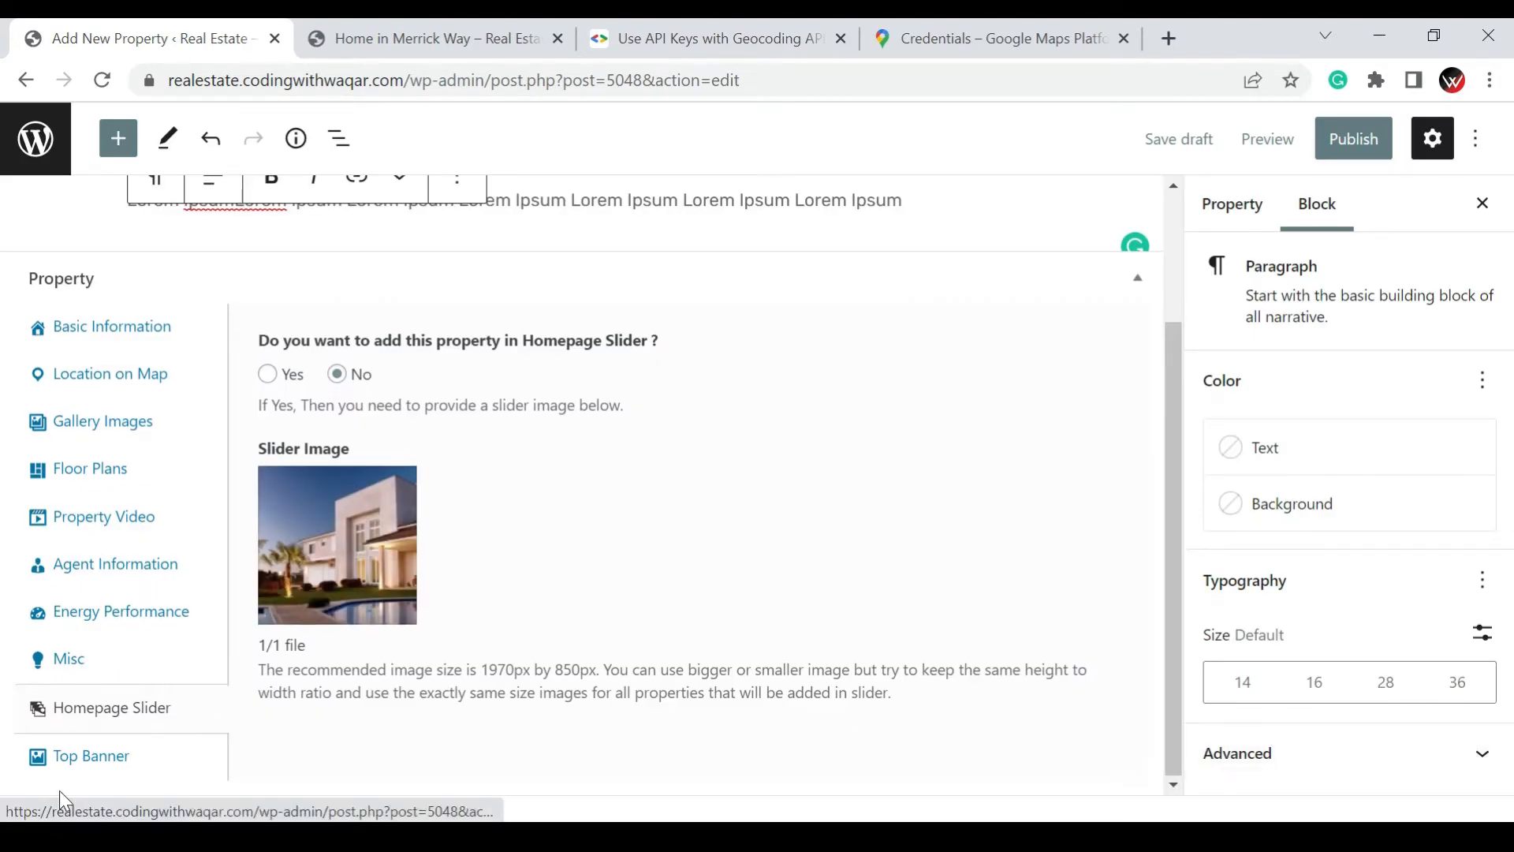
# Examine the property's top banner options and its document-level settings
pyautogui.click(46, 761)
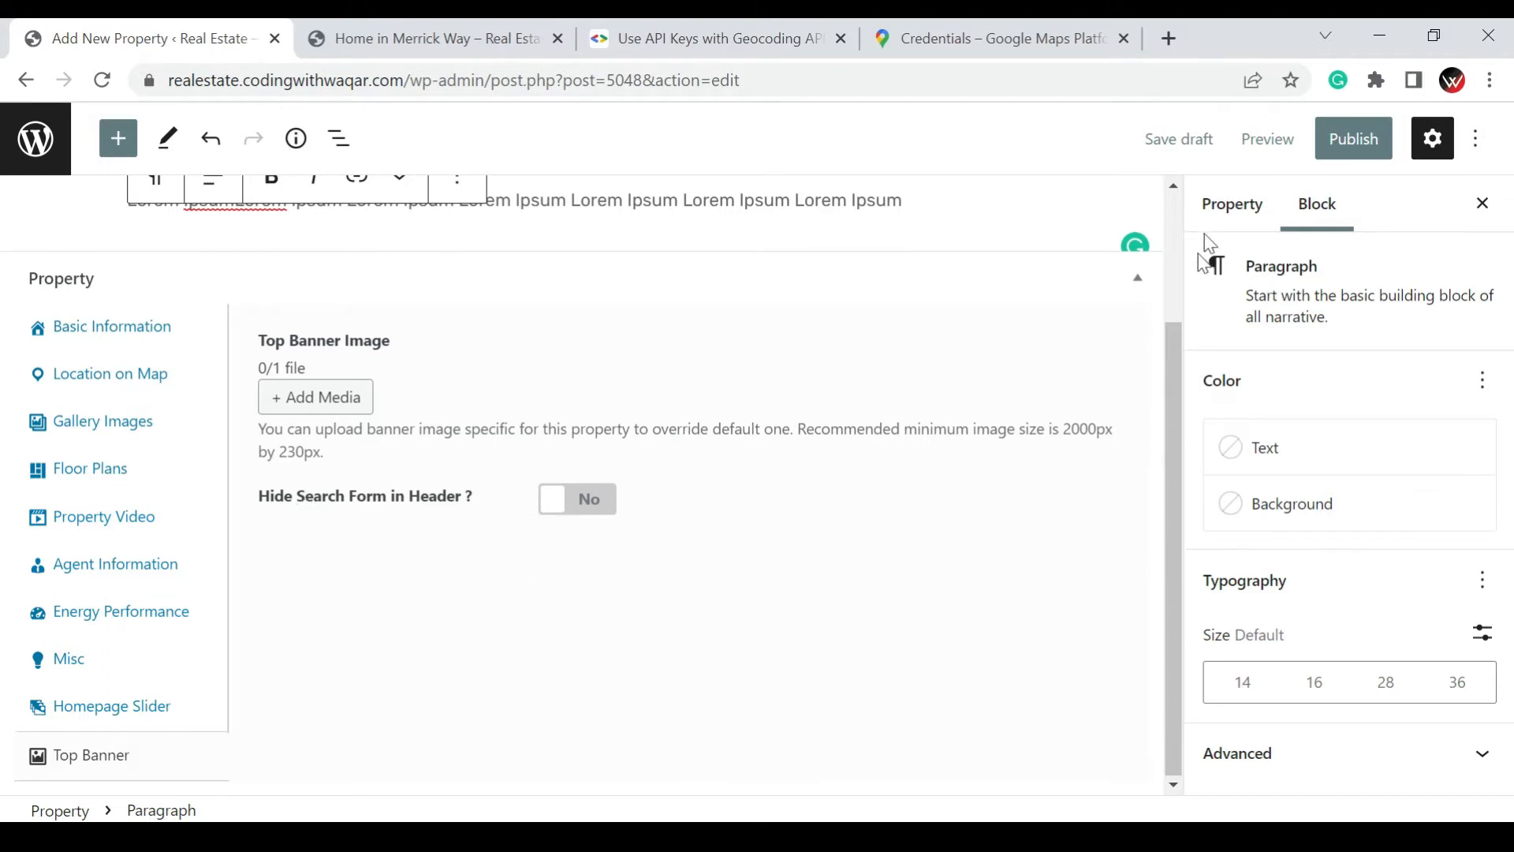
pyautogui.click(1231, 215)
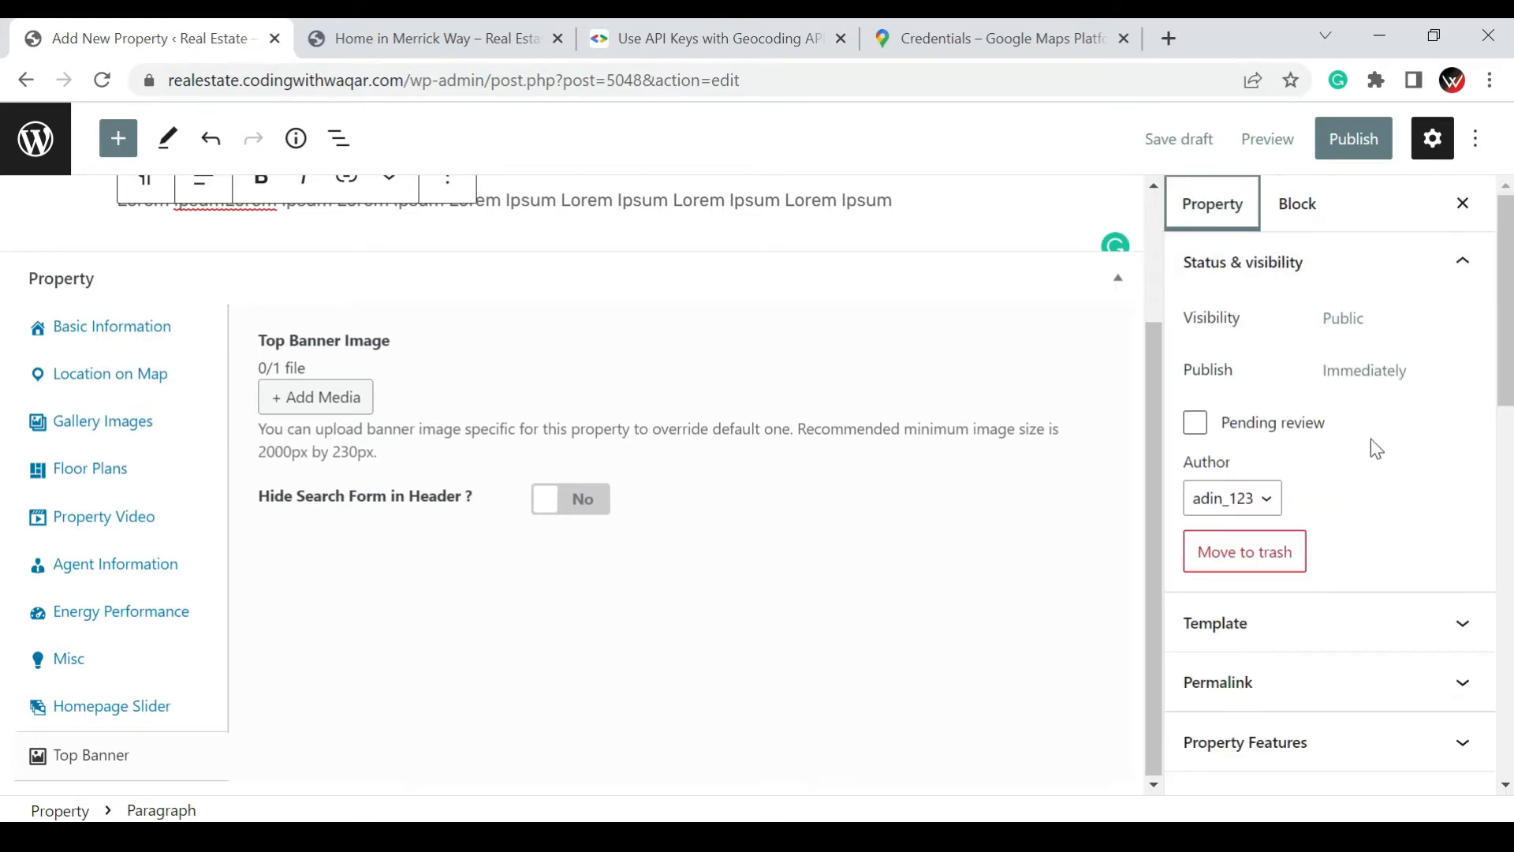
pyautogui.scroll(-5, 1376, 448)
pyautogui.scroll(2, 1372, 450)
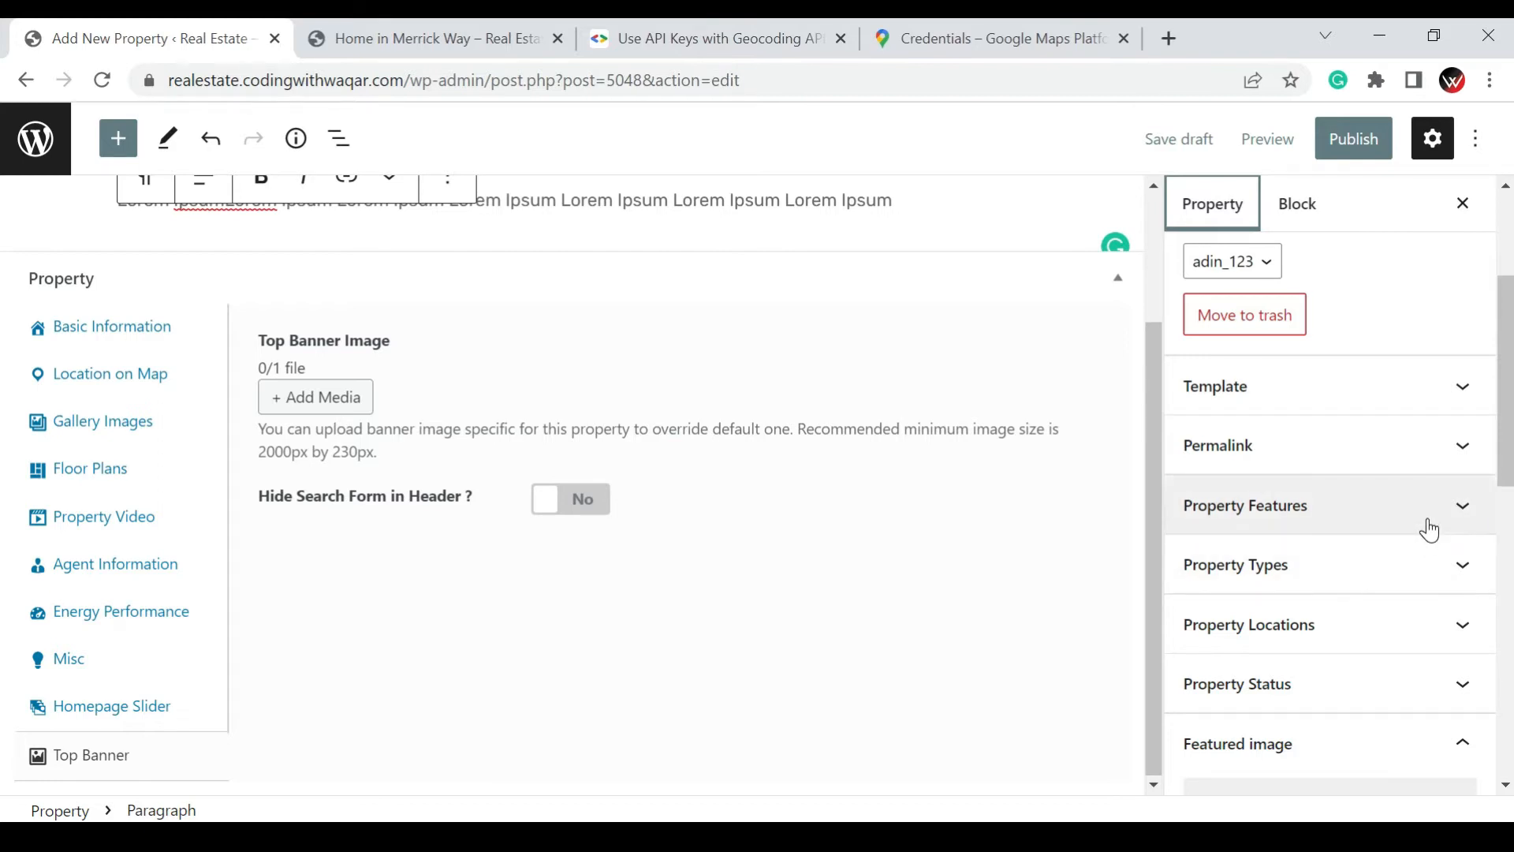
# Assign the property features Bike Path, Central Cooling and We have free Air Conditioned
pyautogui.click(1457, 526)
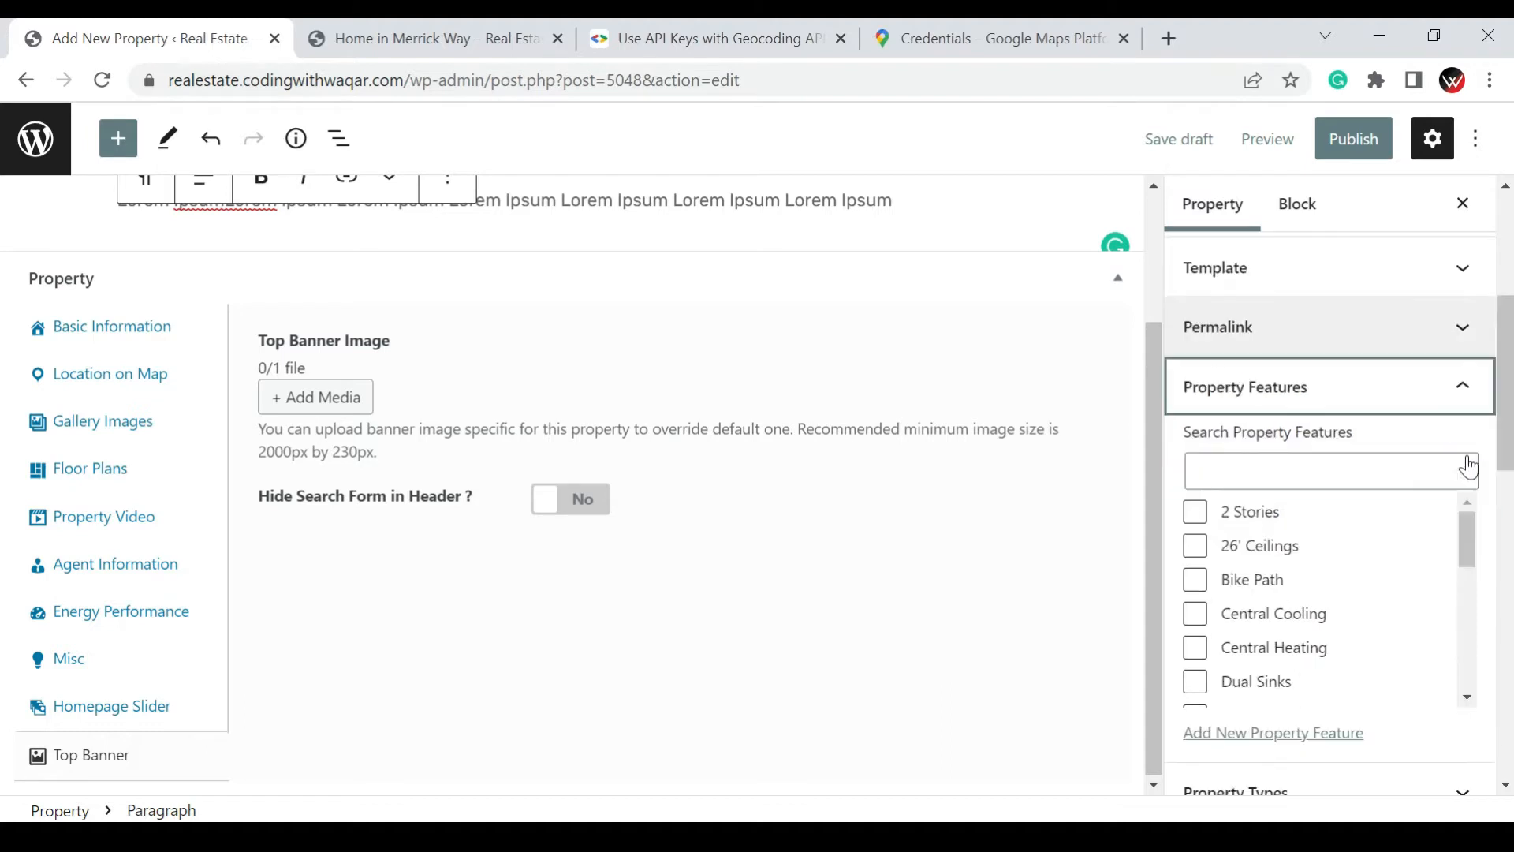
pyautogui.click(1194, 579)
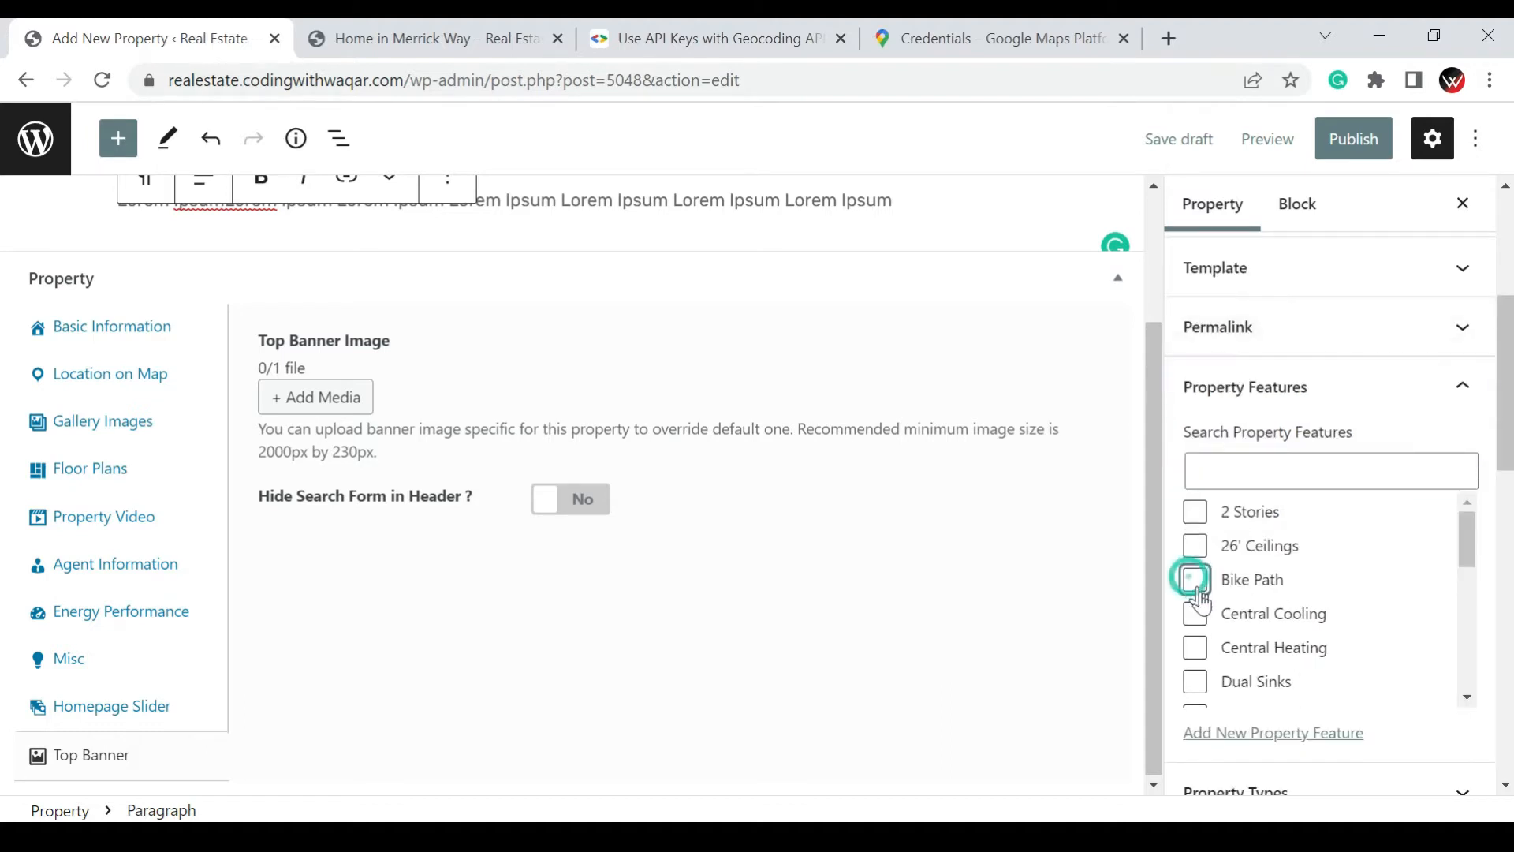
pyautogui.click(1195, 615)
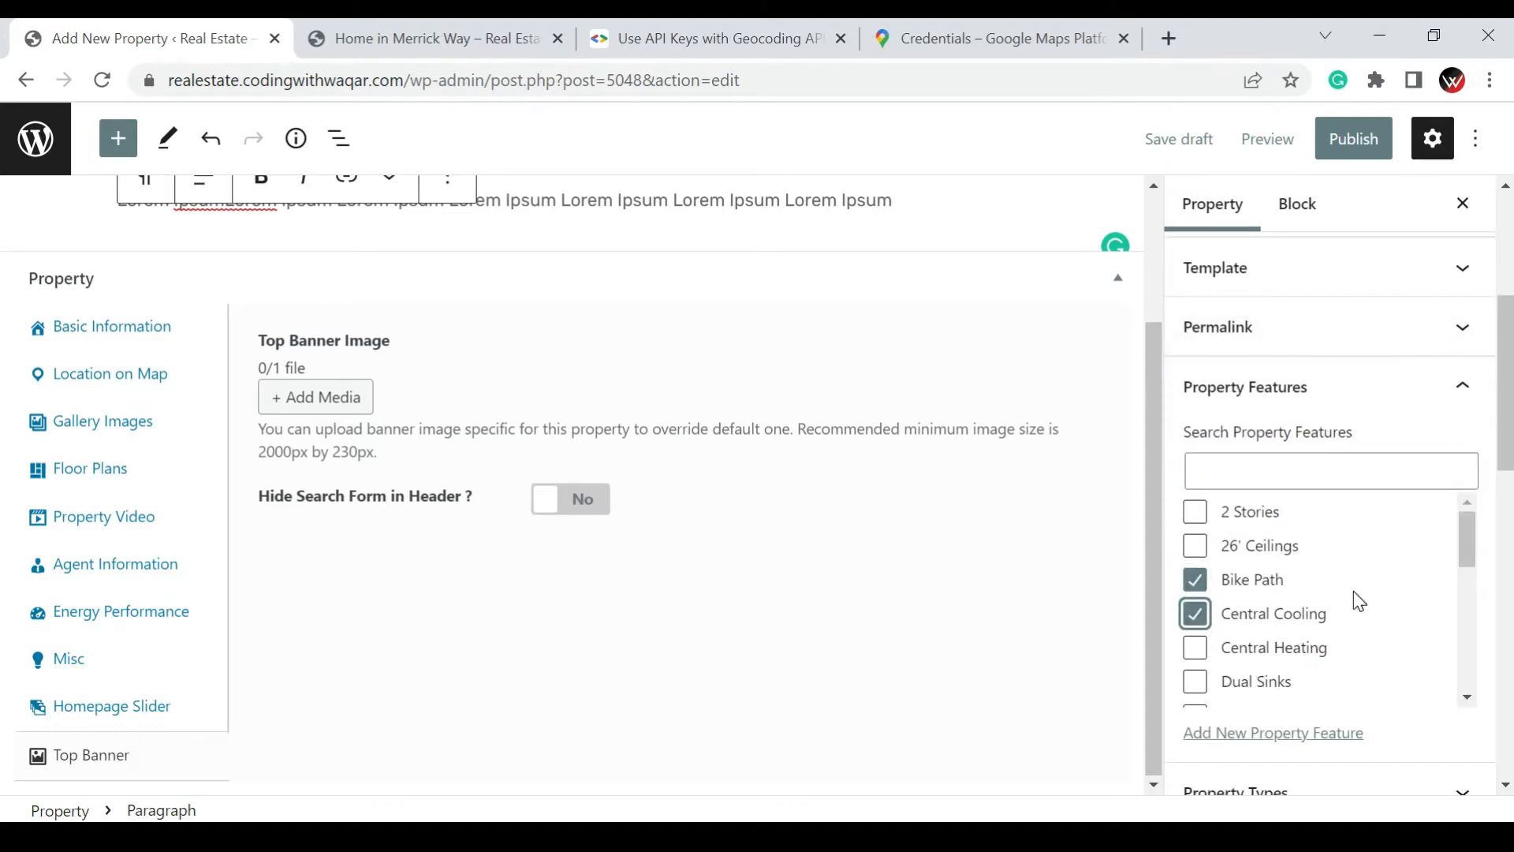
pyautogui.scroll(-6, 1358, 600)
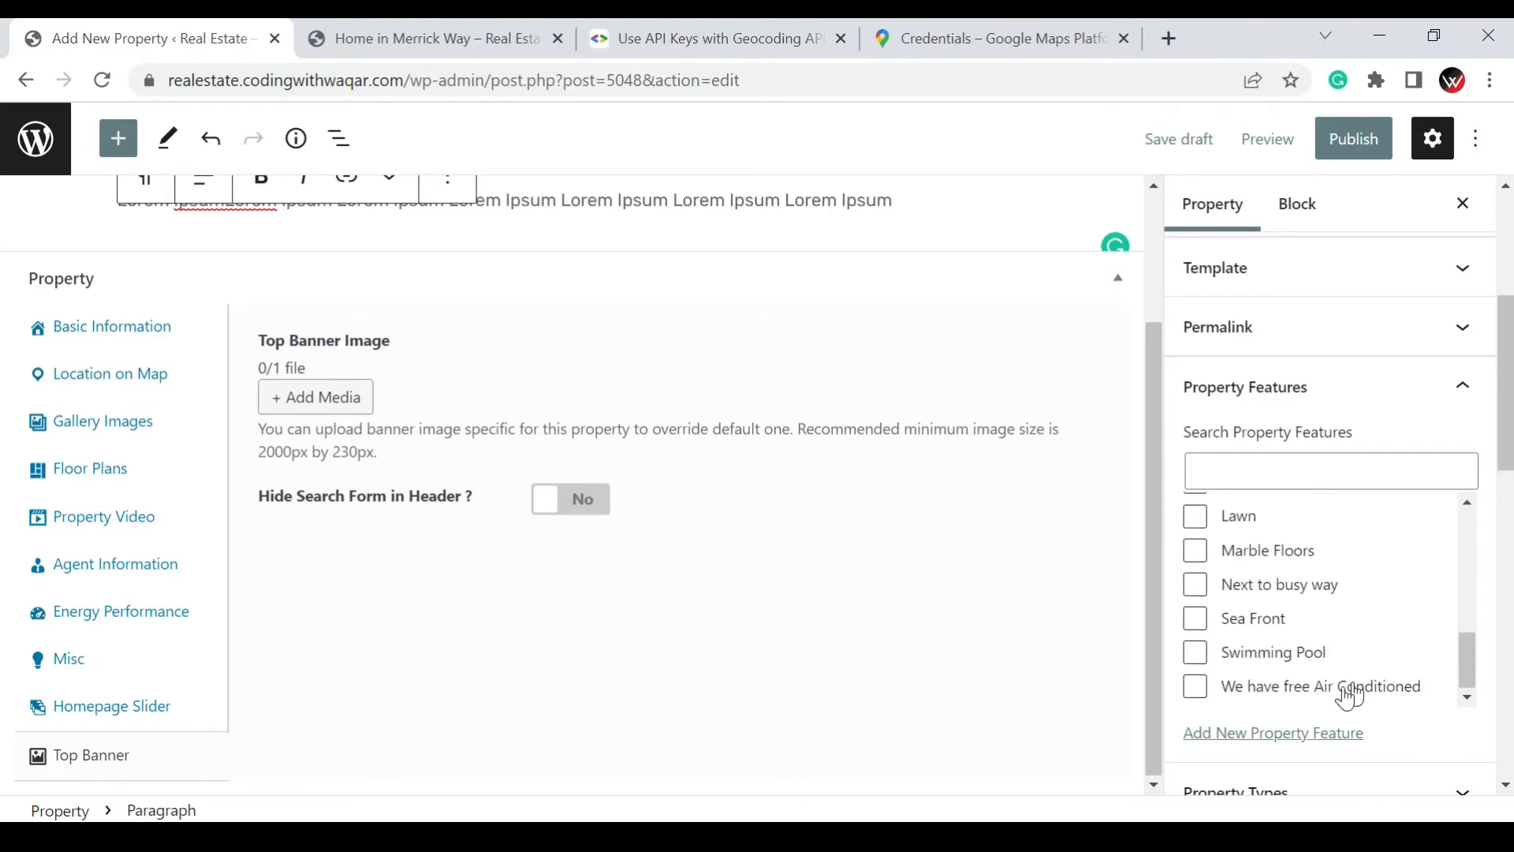
pyautogui.click(1343, 700)
# Assign the property types Residential and Apartment, and open the form for adding a new property type
pyautogui.scroll(-3, 1340, 698)
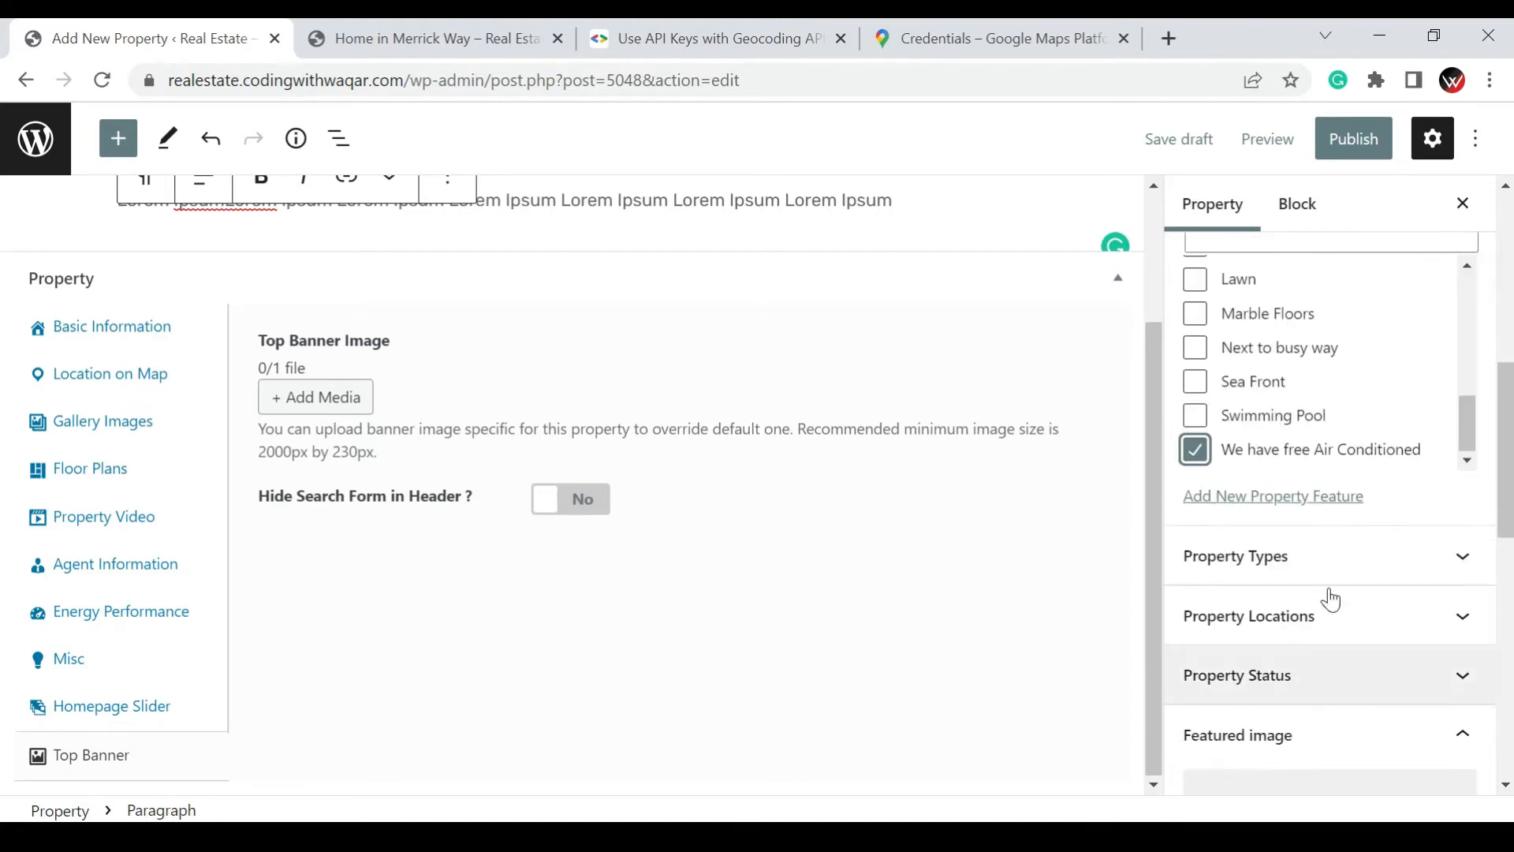
pyautogui.click(1335, 573)
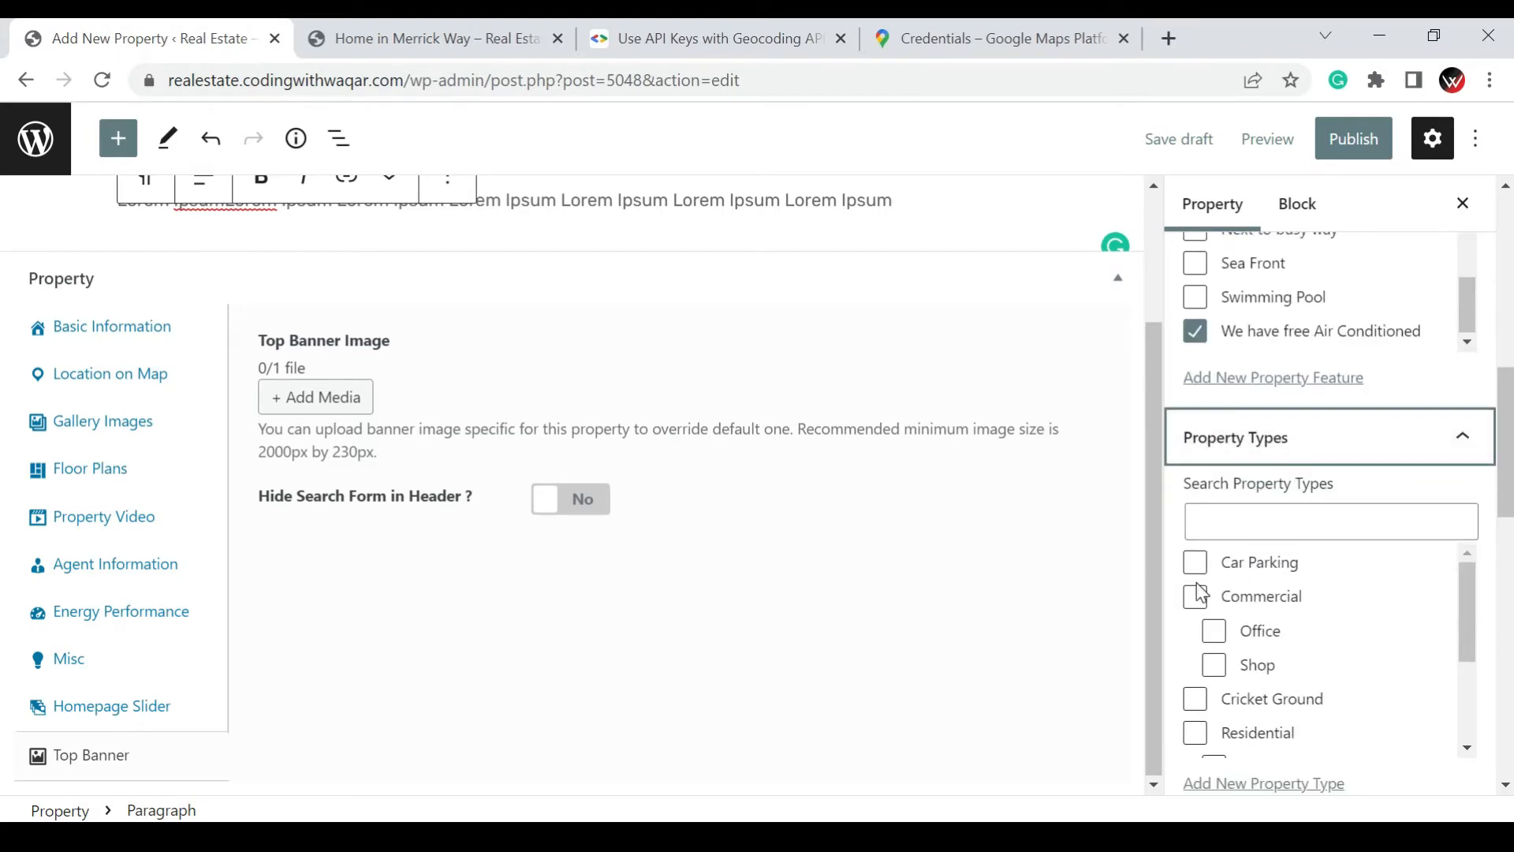
pyautogui.click(1196, 597)
pyautogui.scroll(-2, 1256, 648)
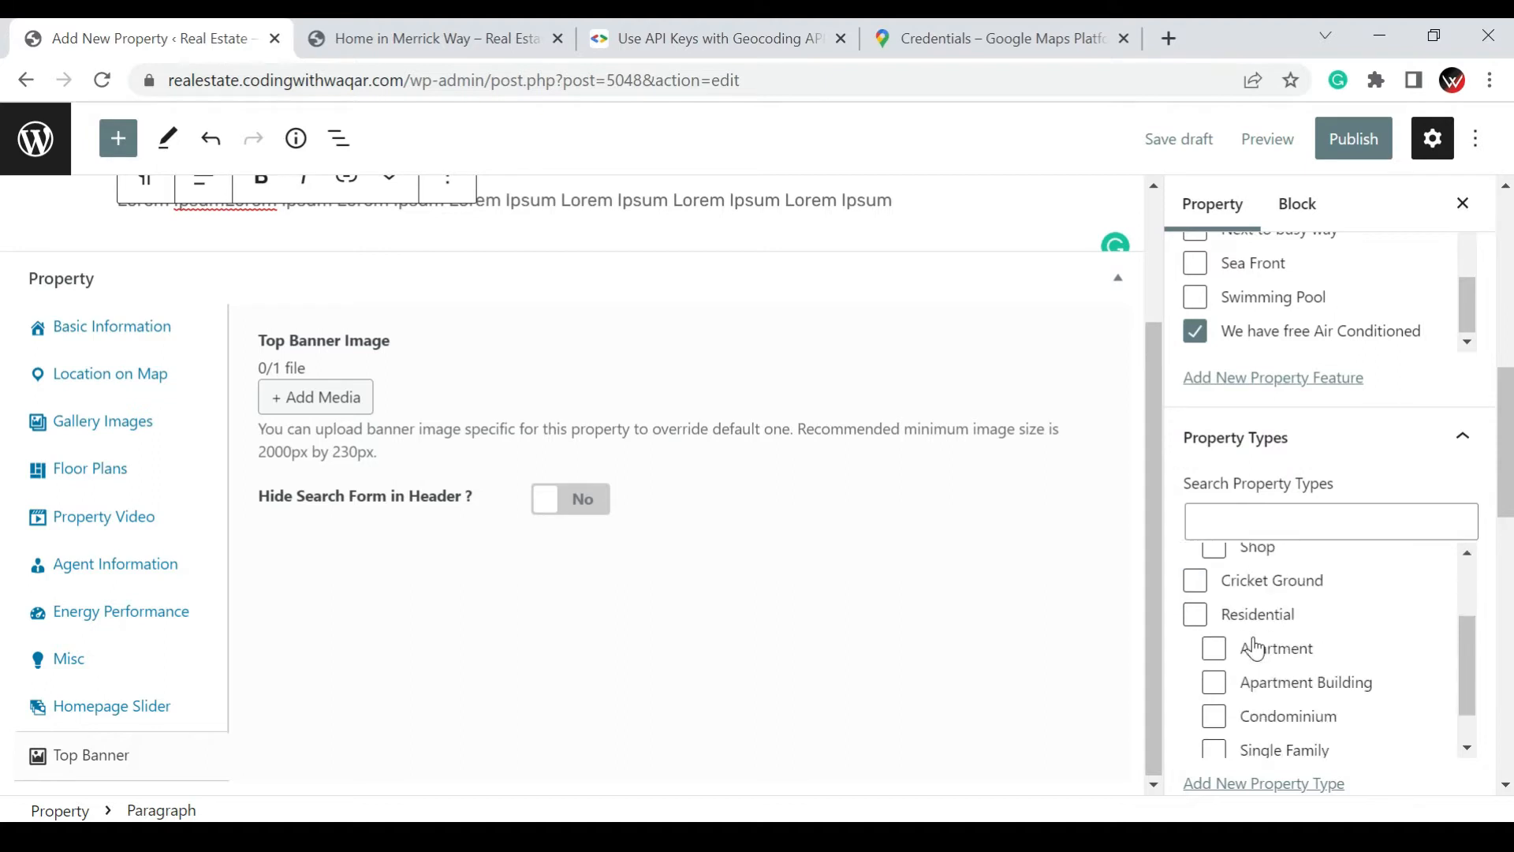
pyautogui.click(1215, 660)
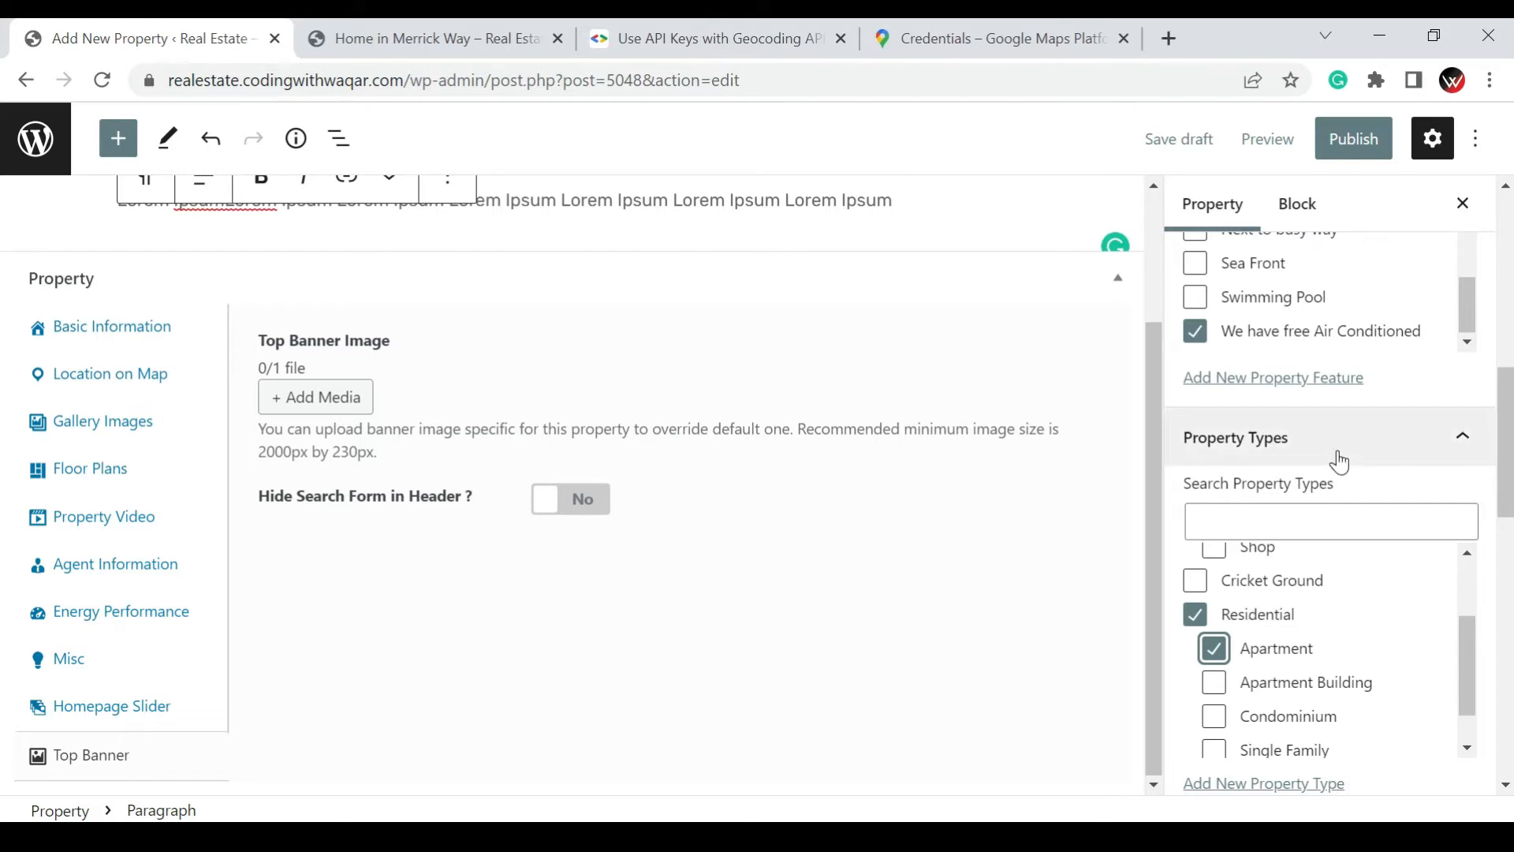
pyautogui.scroll(-5, 1345, 447)
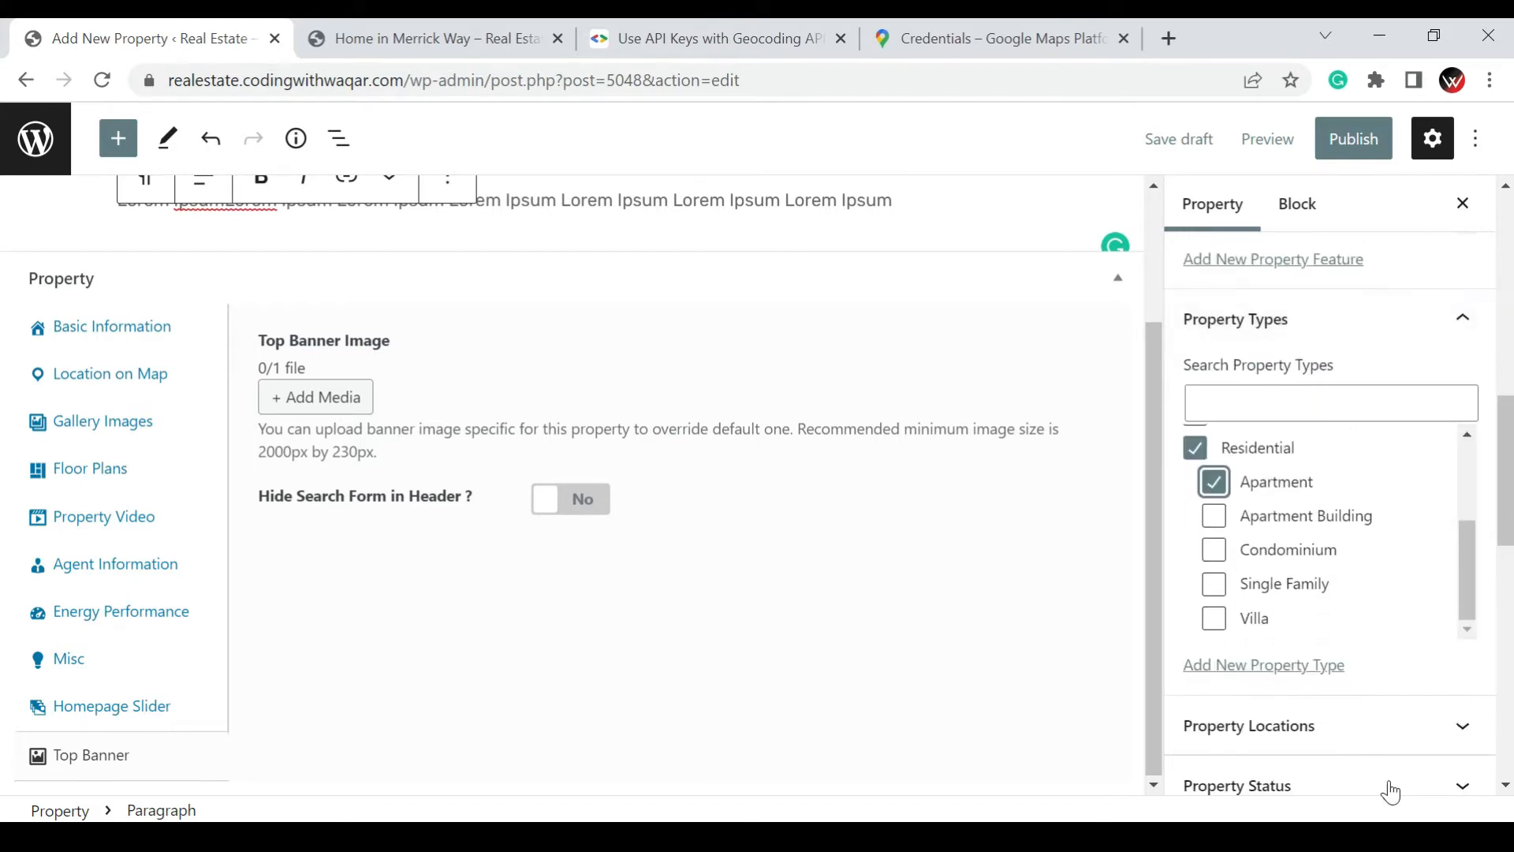
pyautogui.click(1271, 667)
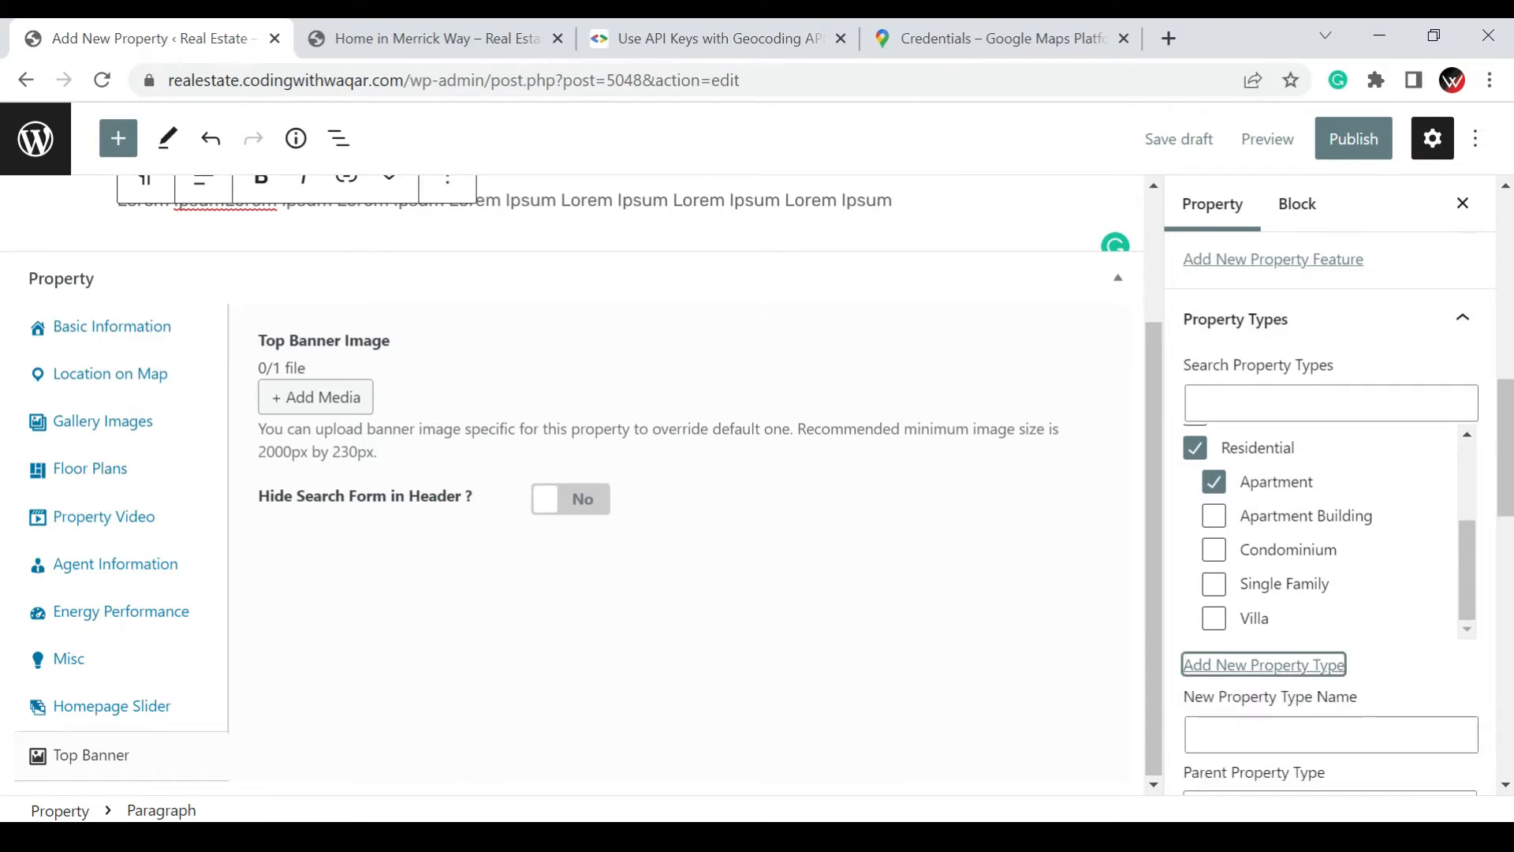
pyautogui.scroll(-3, 1389, 694)
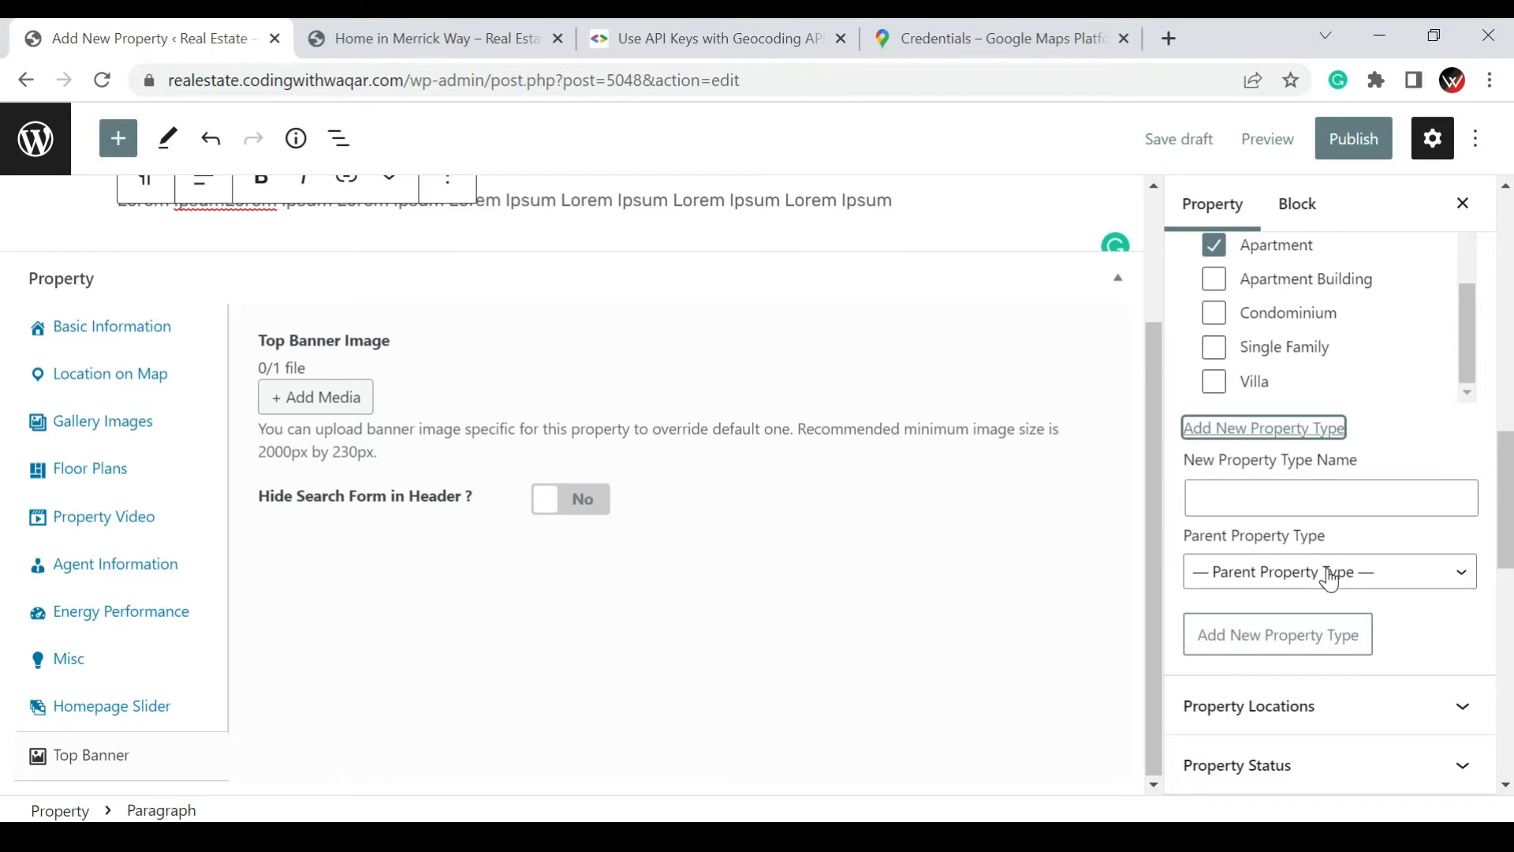
# Assign the property location Lahore together with its parent location Punjab
pyautogui.scroll(-3, 1331, 579)
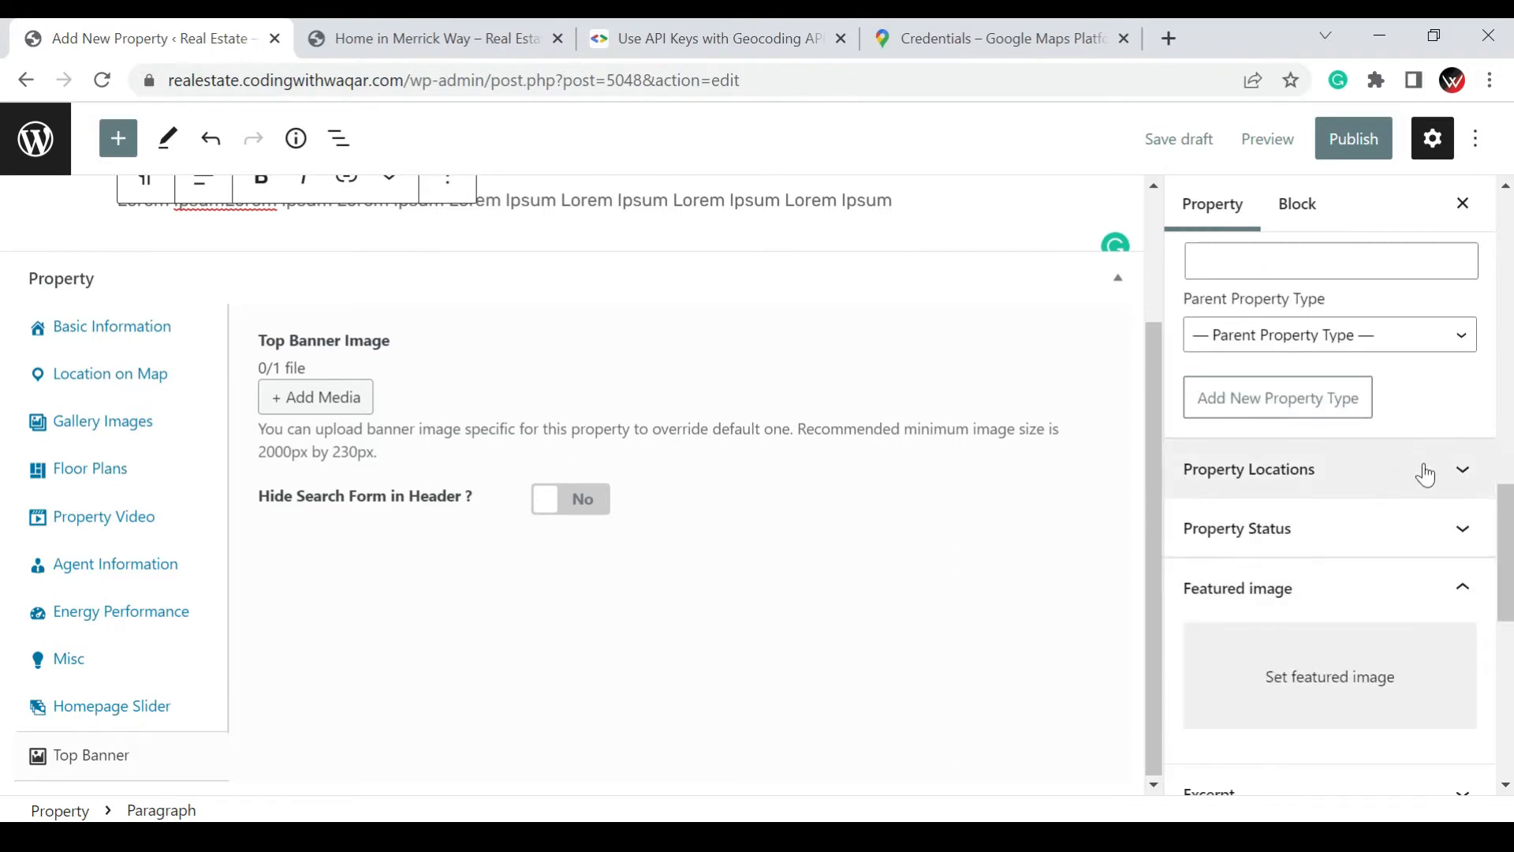
pyautogui.click(1425, 474)
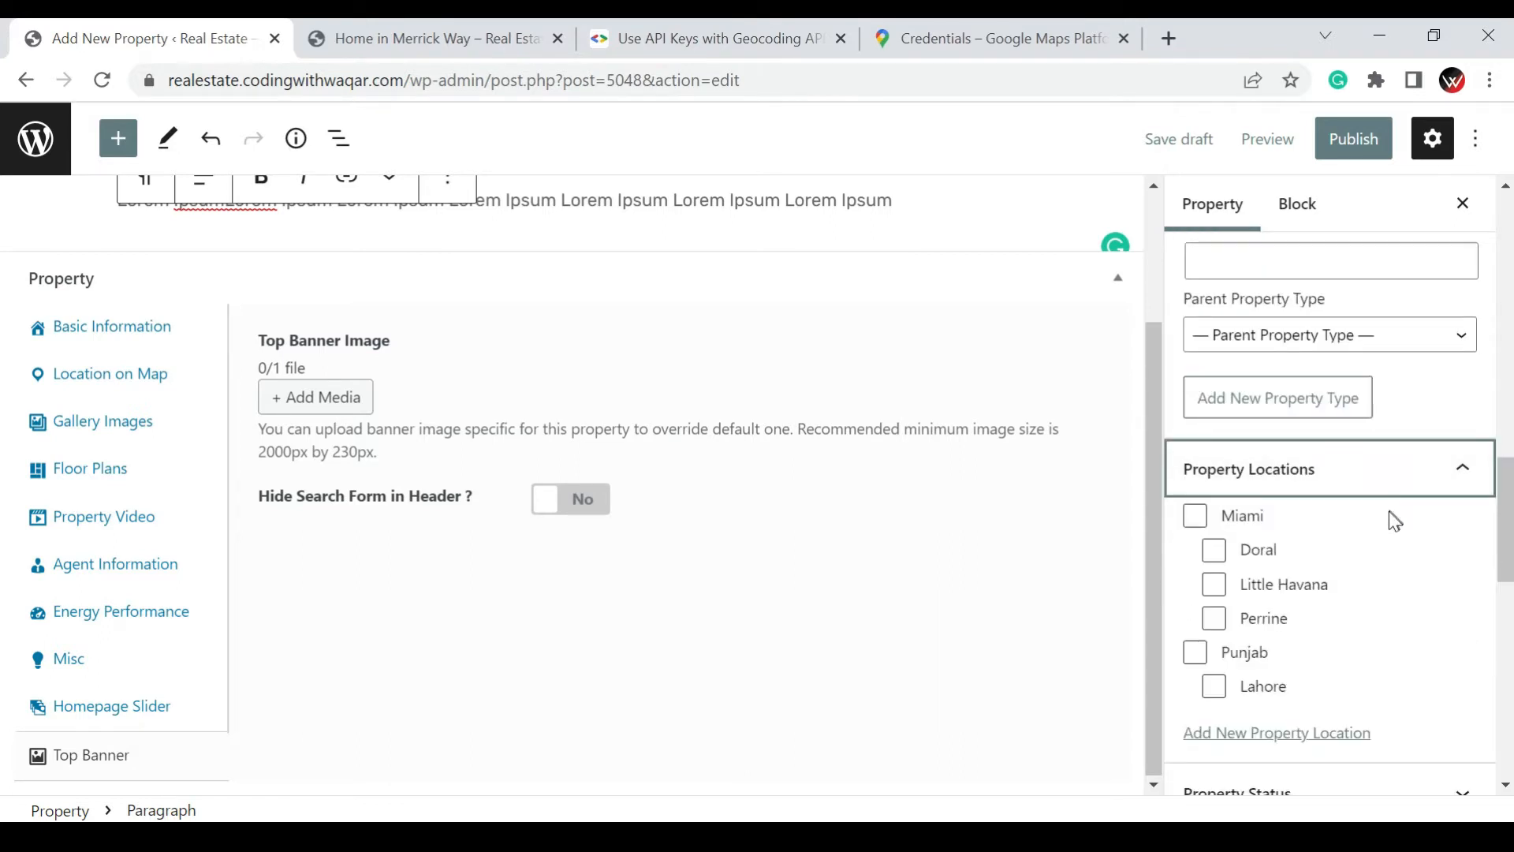
pyautogui.click(1213, 686)
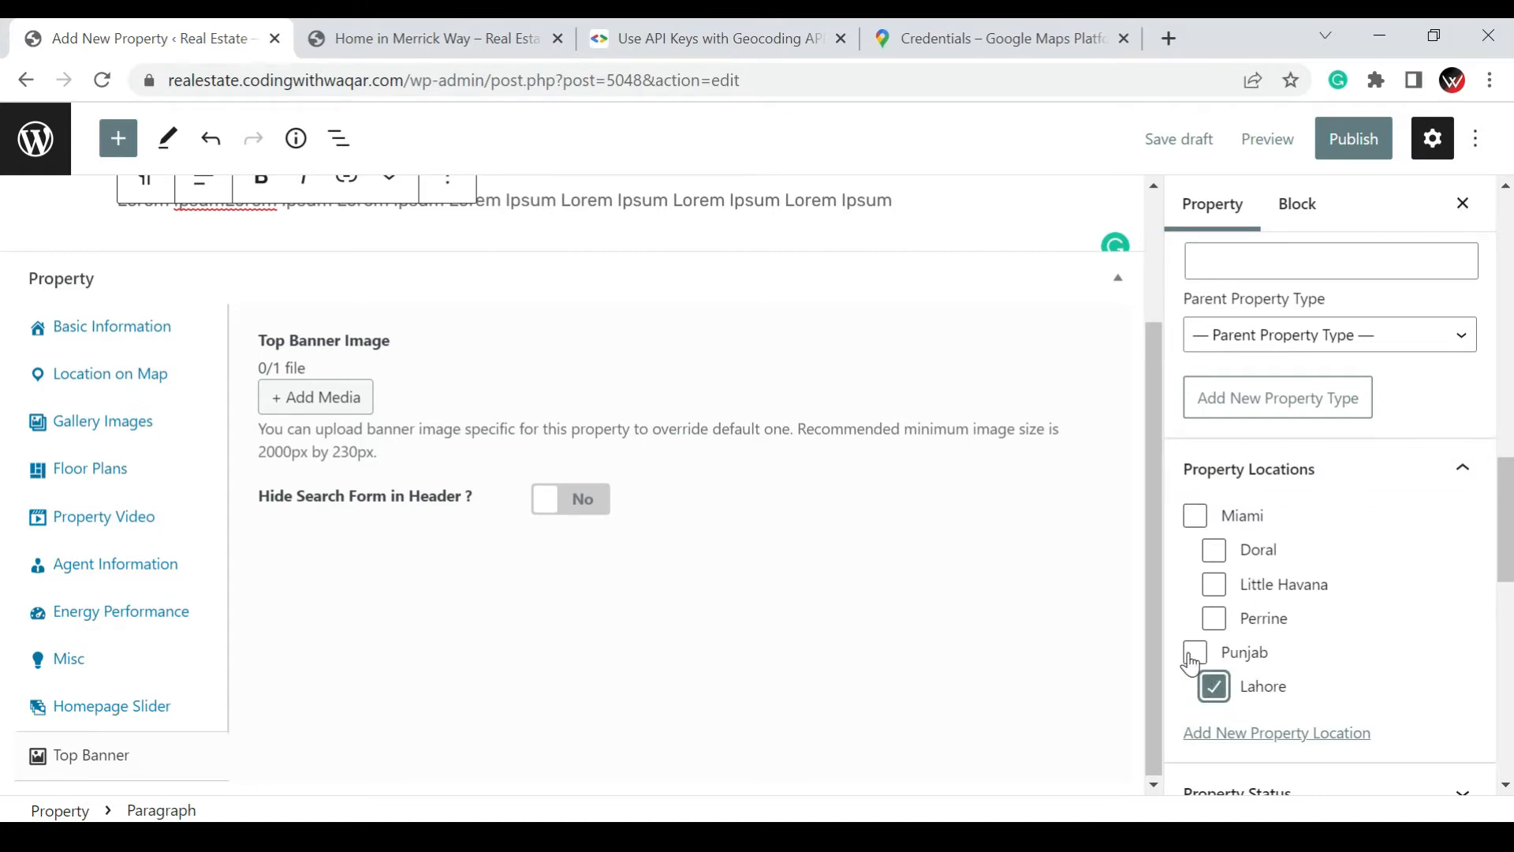
pyautogui.click(1193, 652)
pyautogui.scroll(-2, 1355, 565)
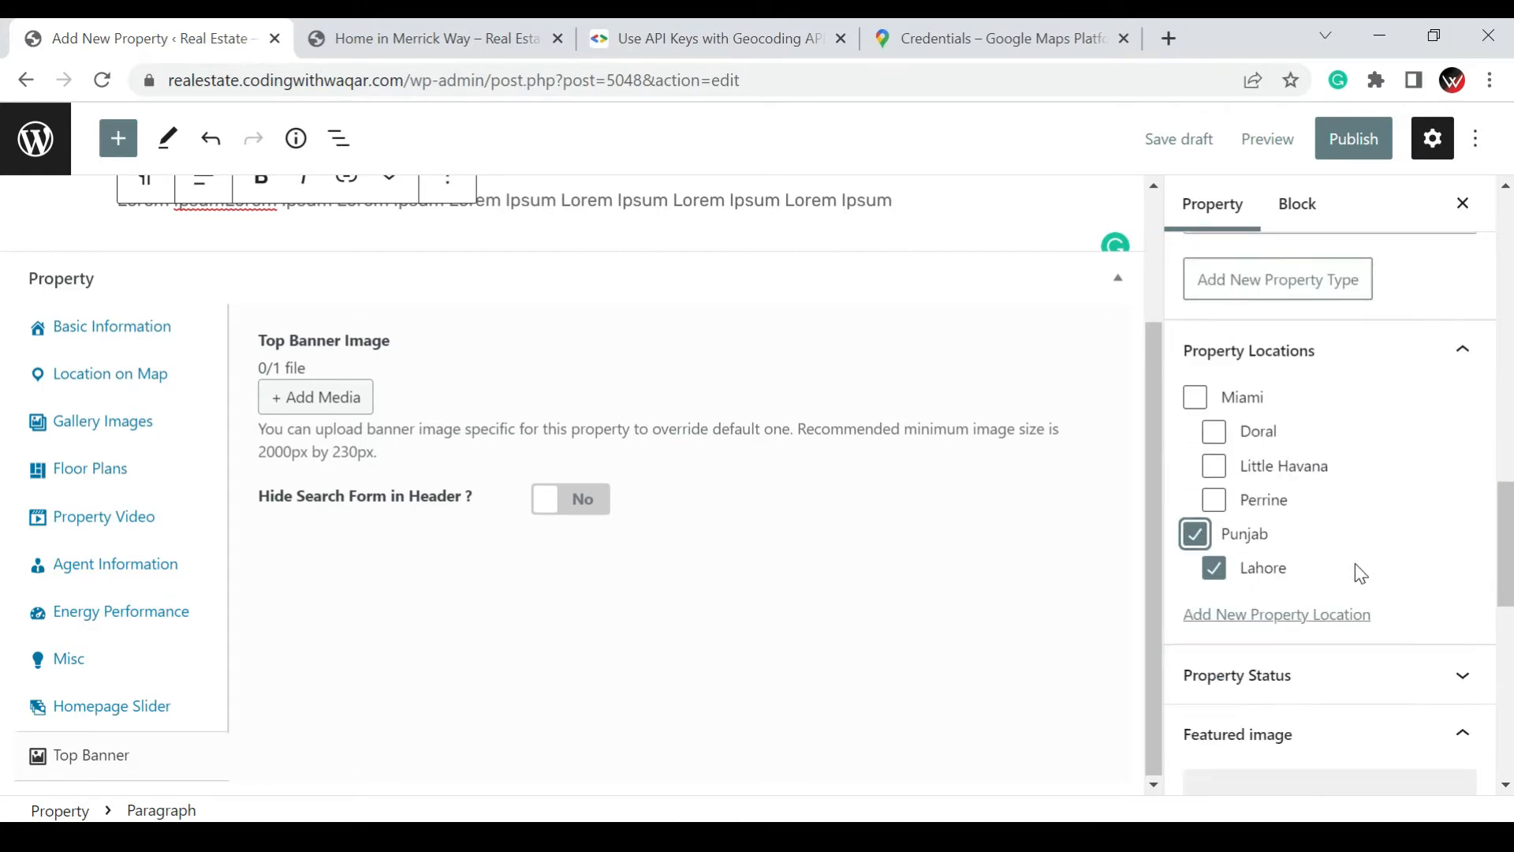
# Expand the Property Status section in the Green Apartments listing's settings
pyautogui.scroll(-3, 1355, 563)
pyautogui.click(1342, 446)
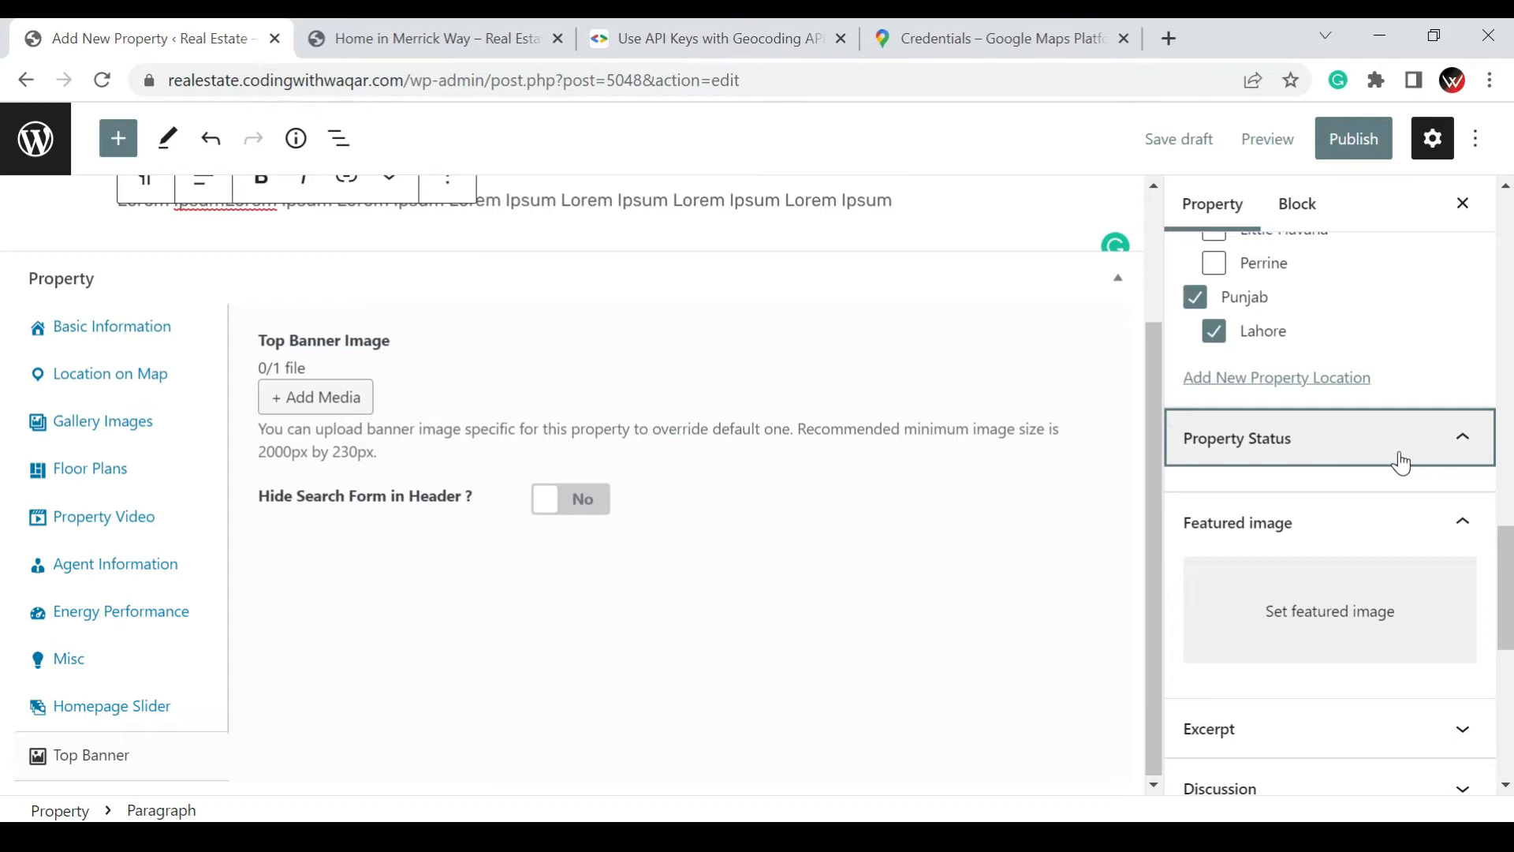
pyautogui.click(1466, 449)
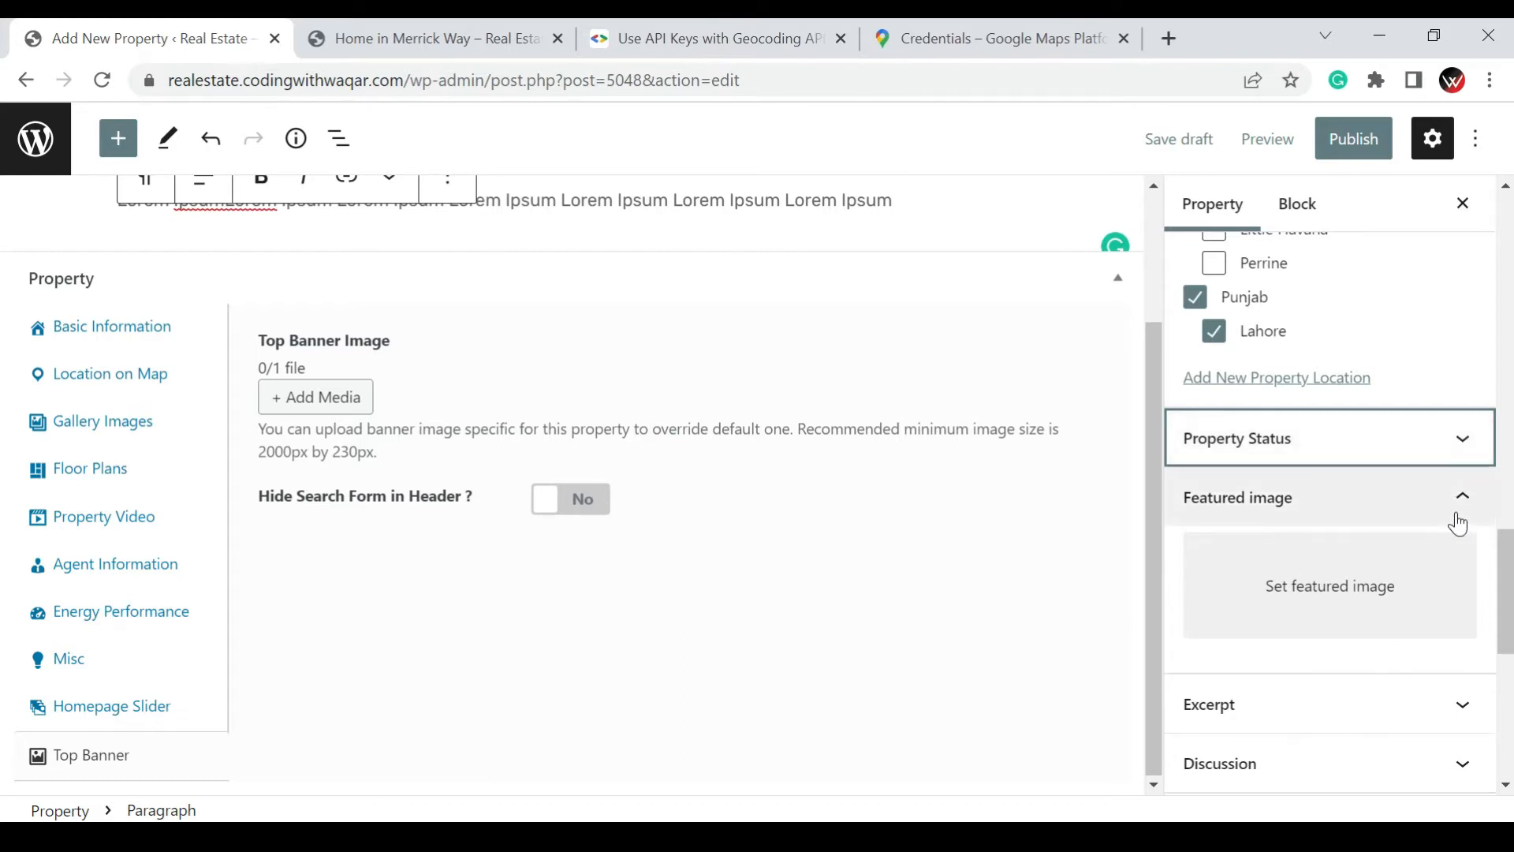
pyautogui.click(1457, 451)
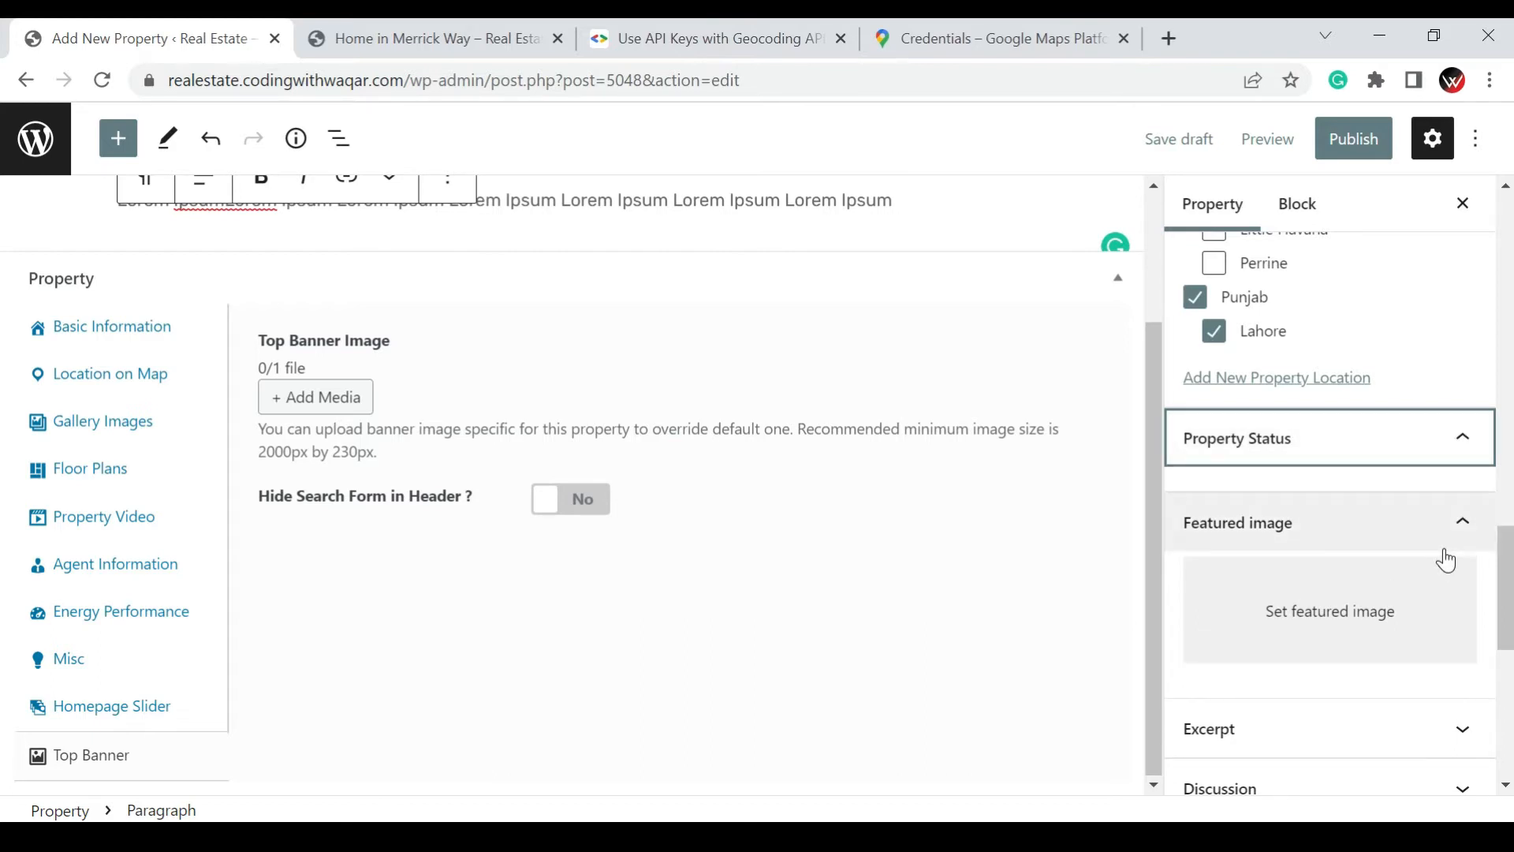
# Set chicago-final.jpg from the media library as the property's featured image
pyautogui.scroll(-1, 1446, 560)
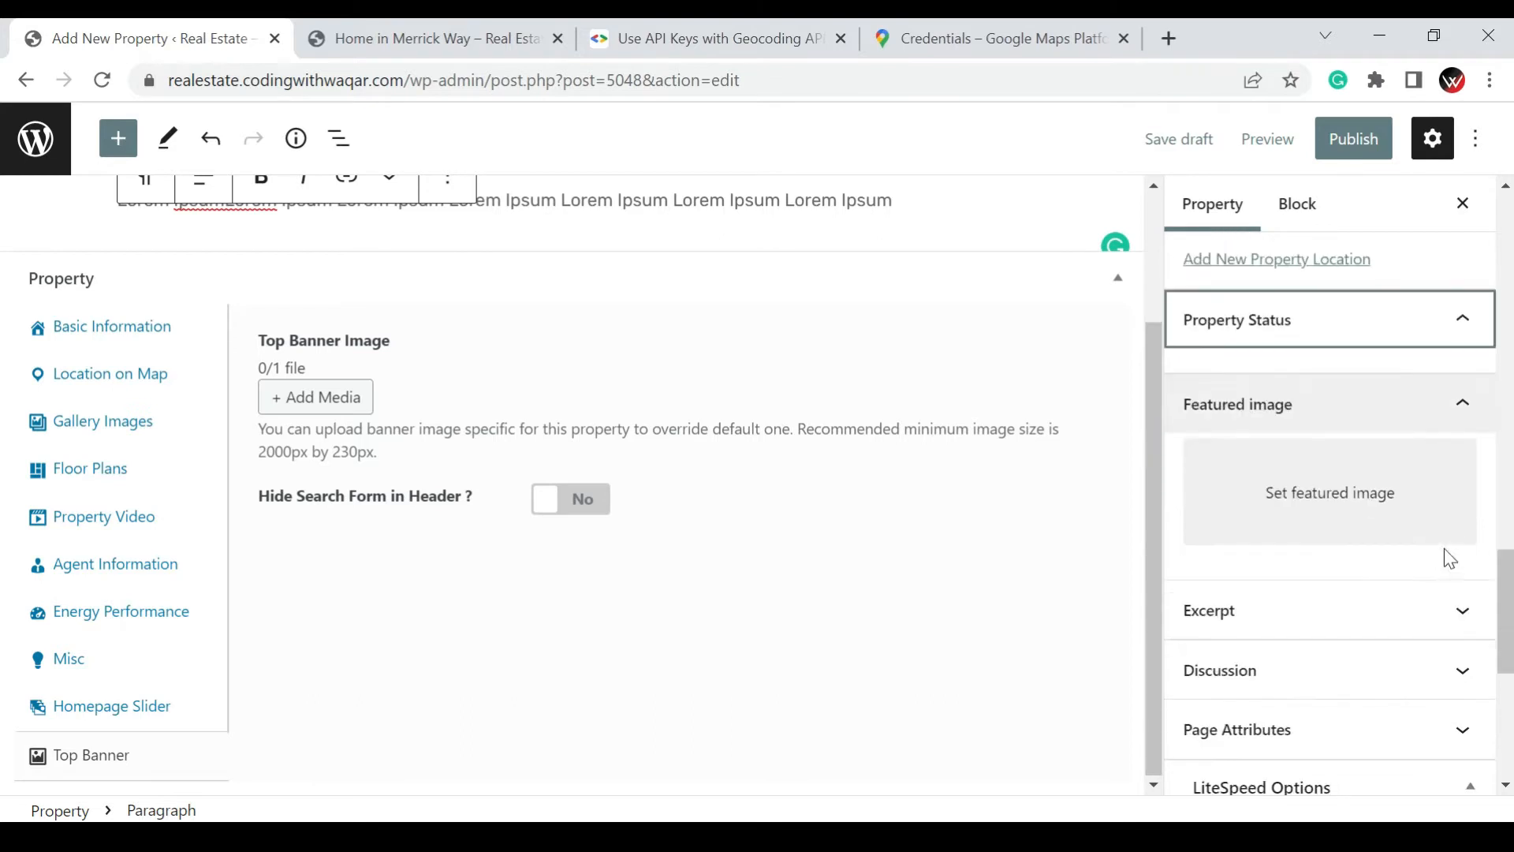
pyautogui.click(1334, 496)
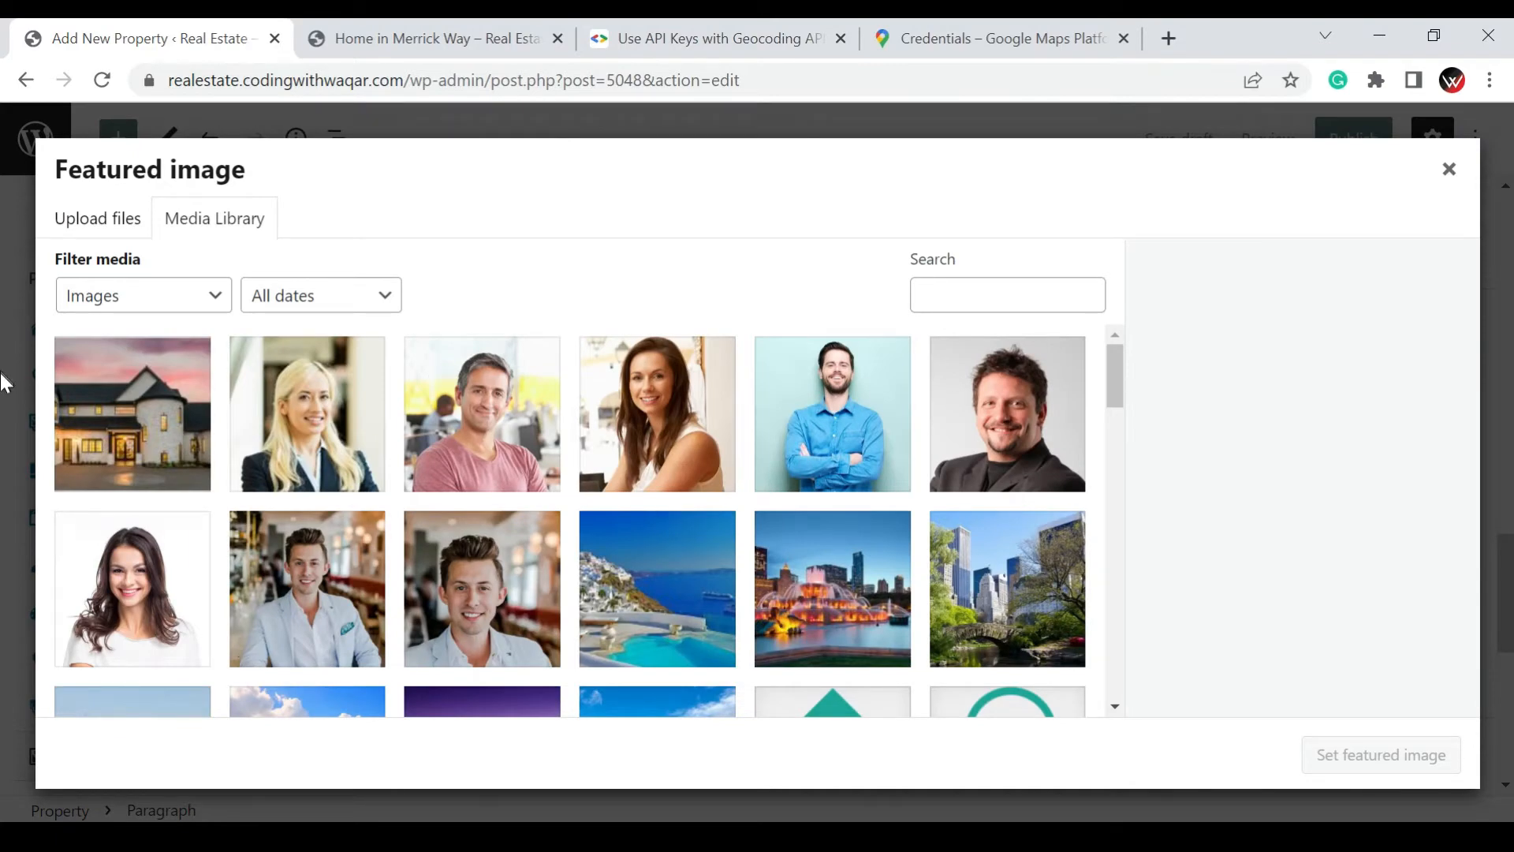
pyautogui.scroll(-1, 272, 433)
pyautogui.scroll(-5, 272, 433)
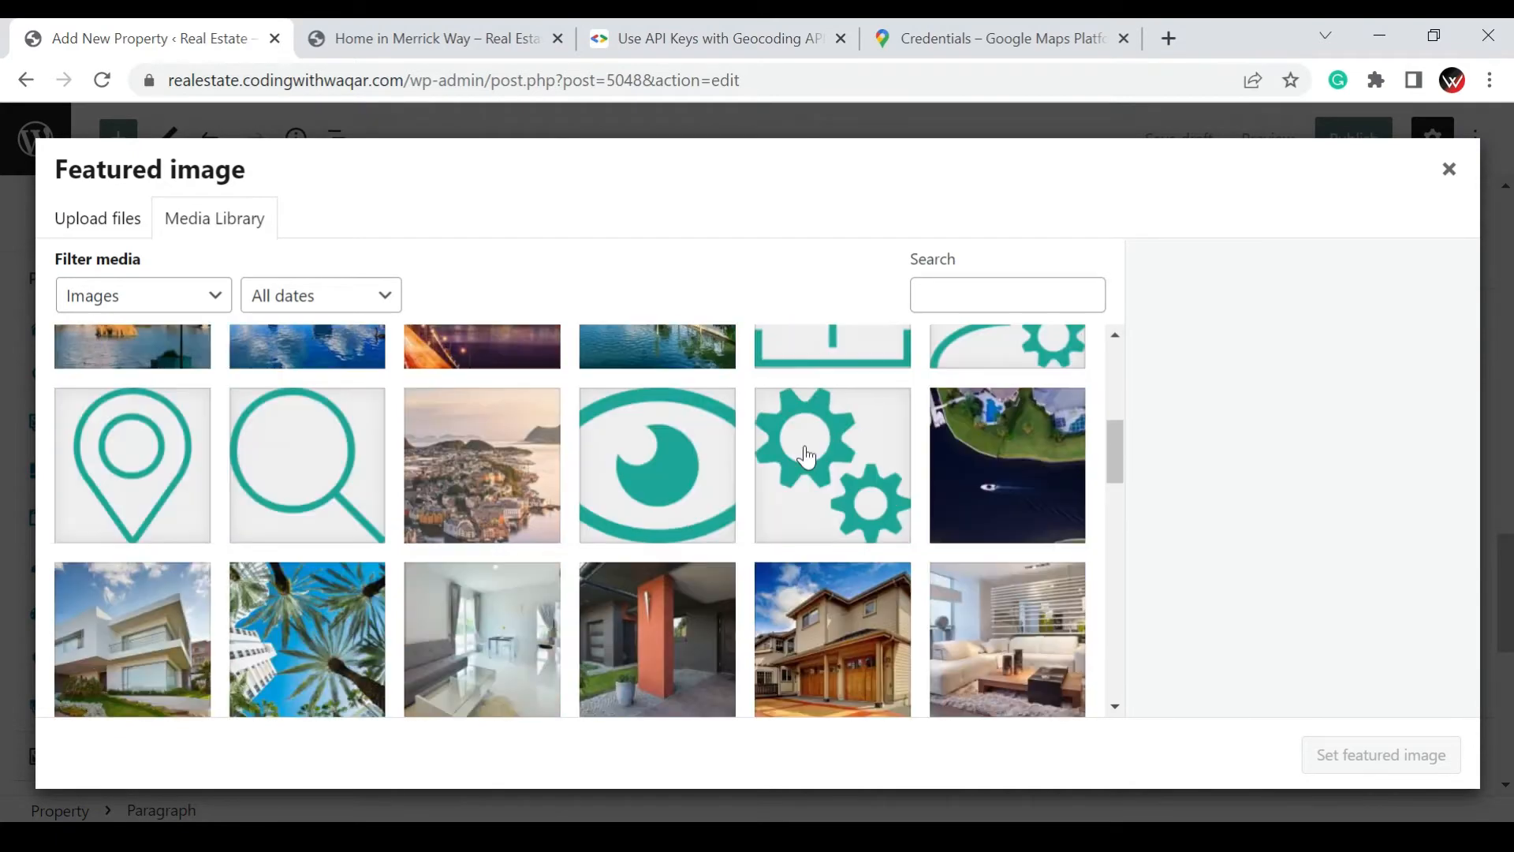
pyautogui.scroll(3, 814, 496)
pyautogui.click(814, 496)
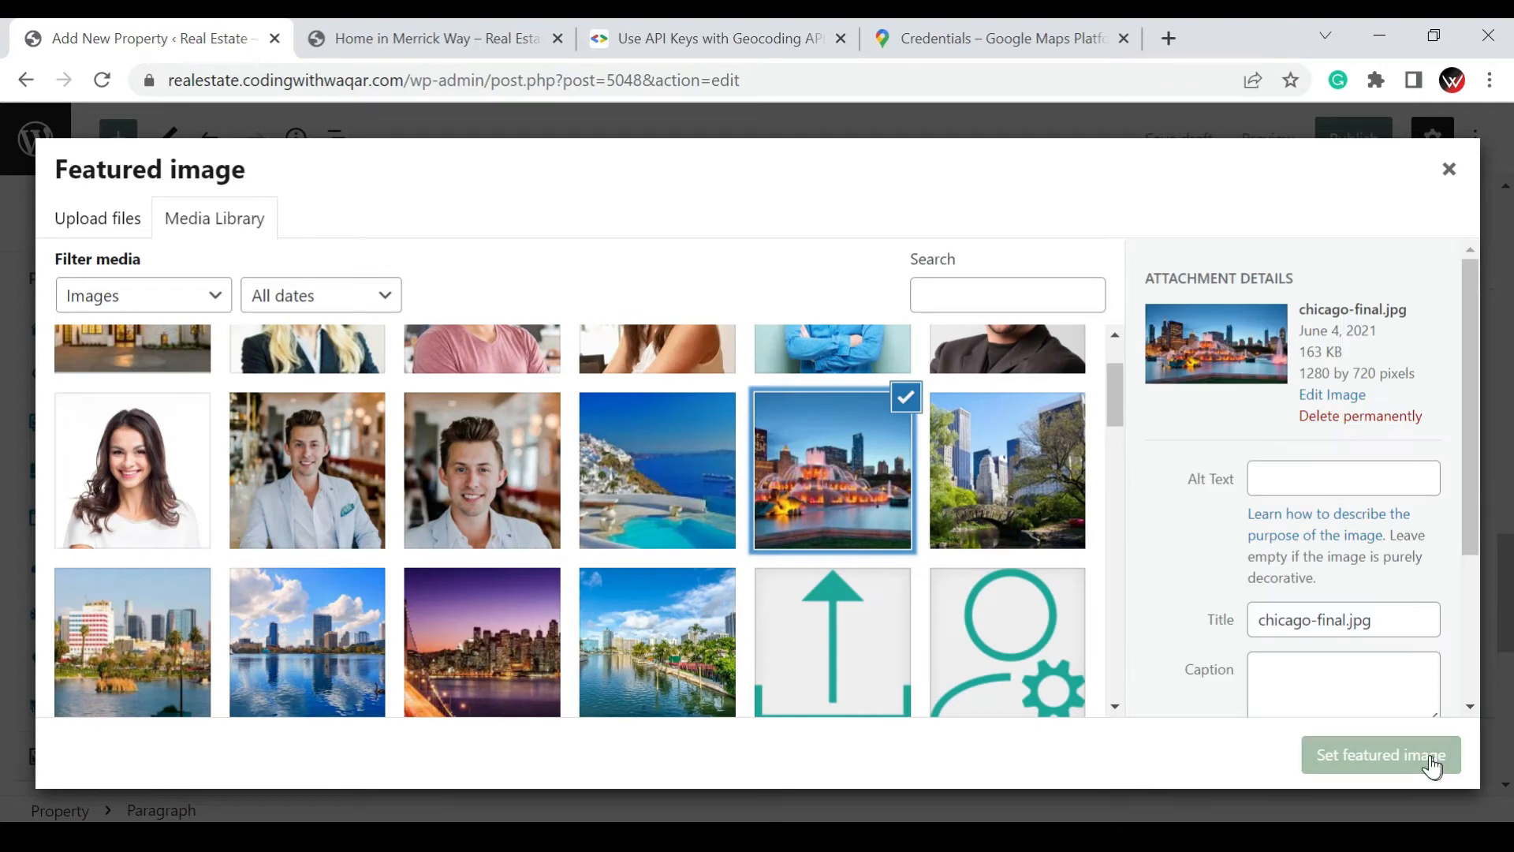
pyautogui.click(1431, 764)
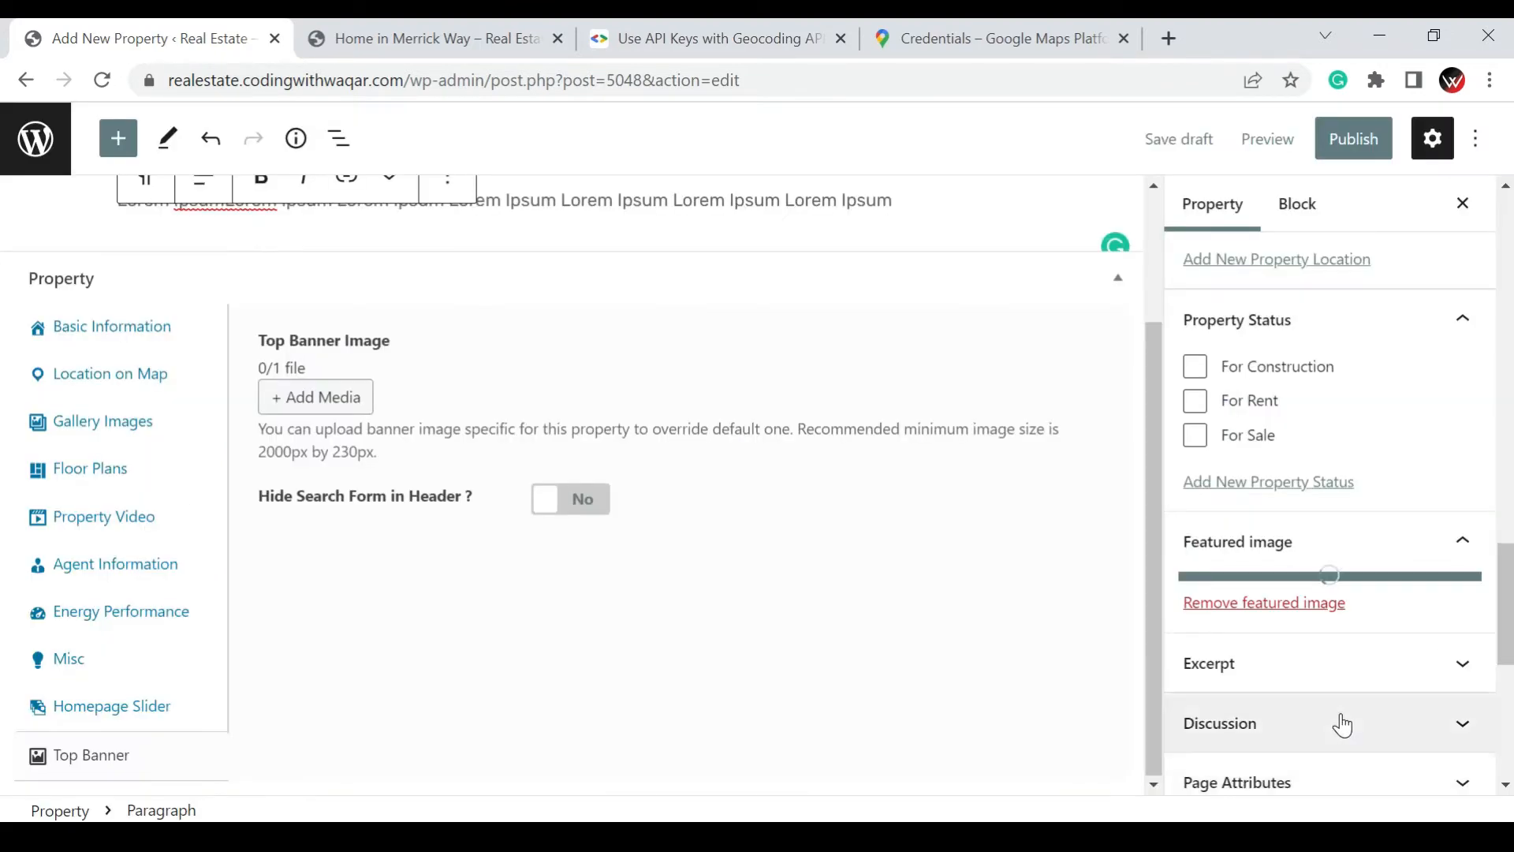
# Review the remaining property settings and publish the Green Apartments listing
pyautogui.scroll(-1, 1338, 723)
pyautogui.scroll(-6, 1341, 721)
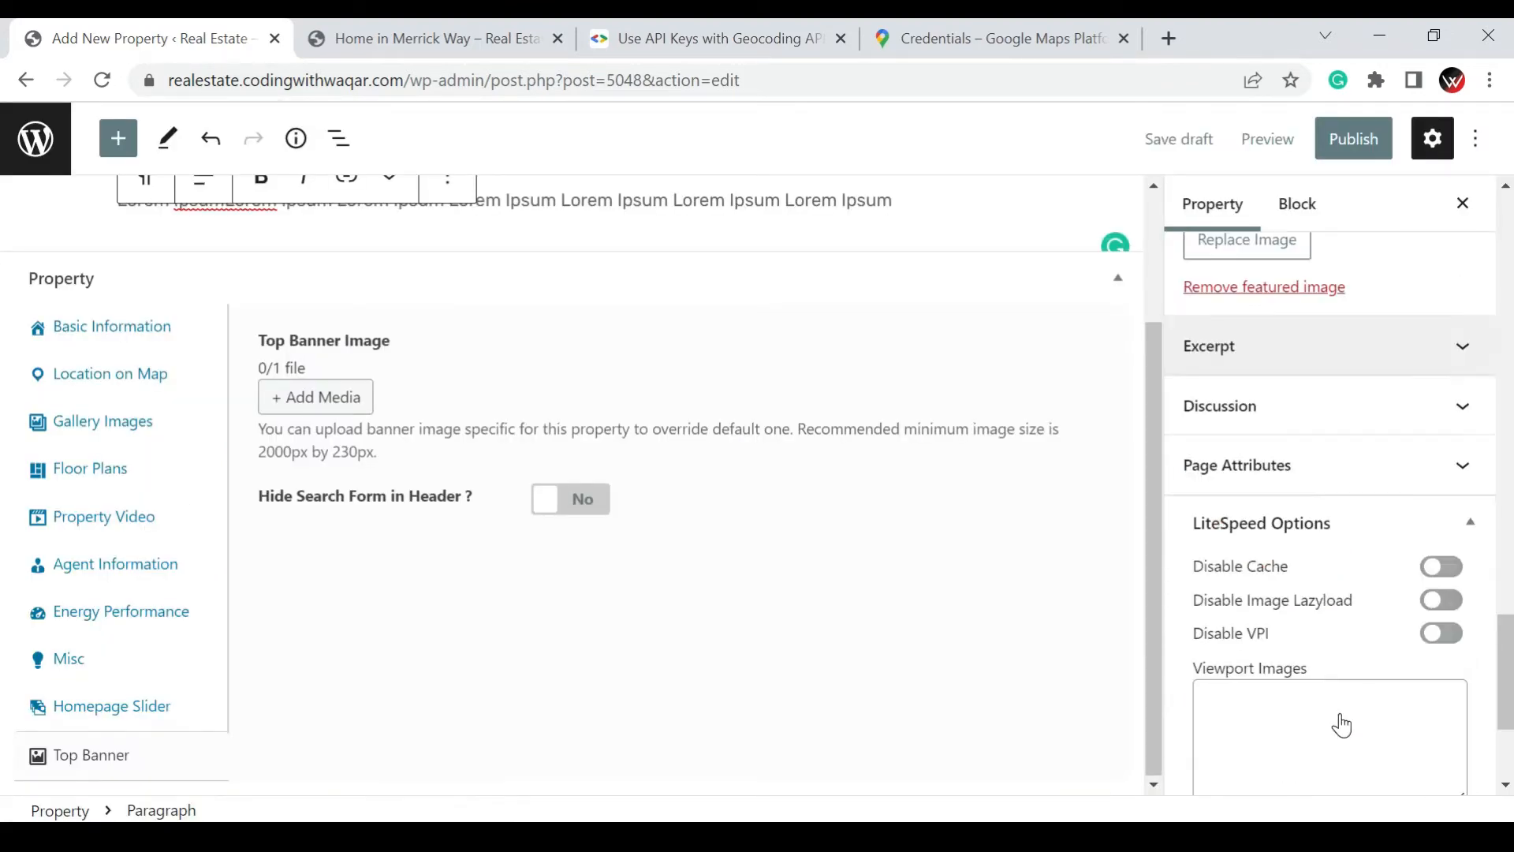
pyautogui.scroll(8, 1343, 724)
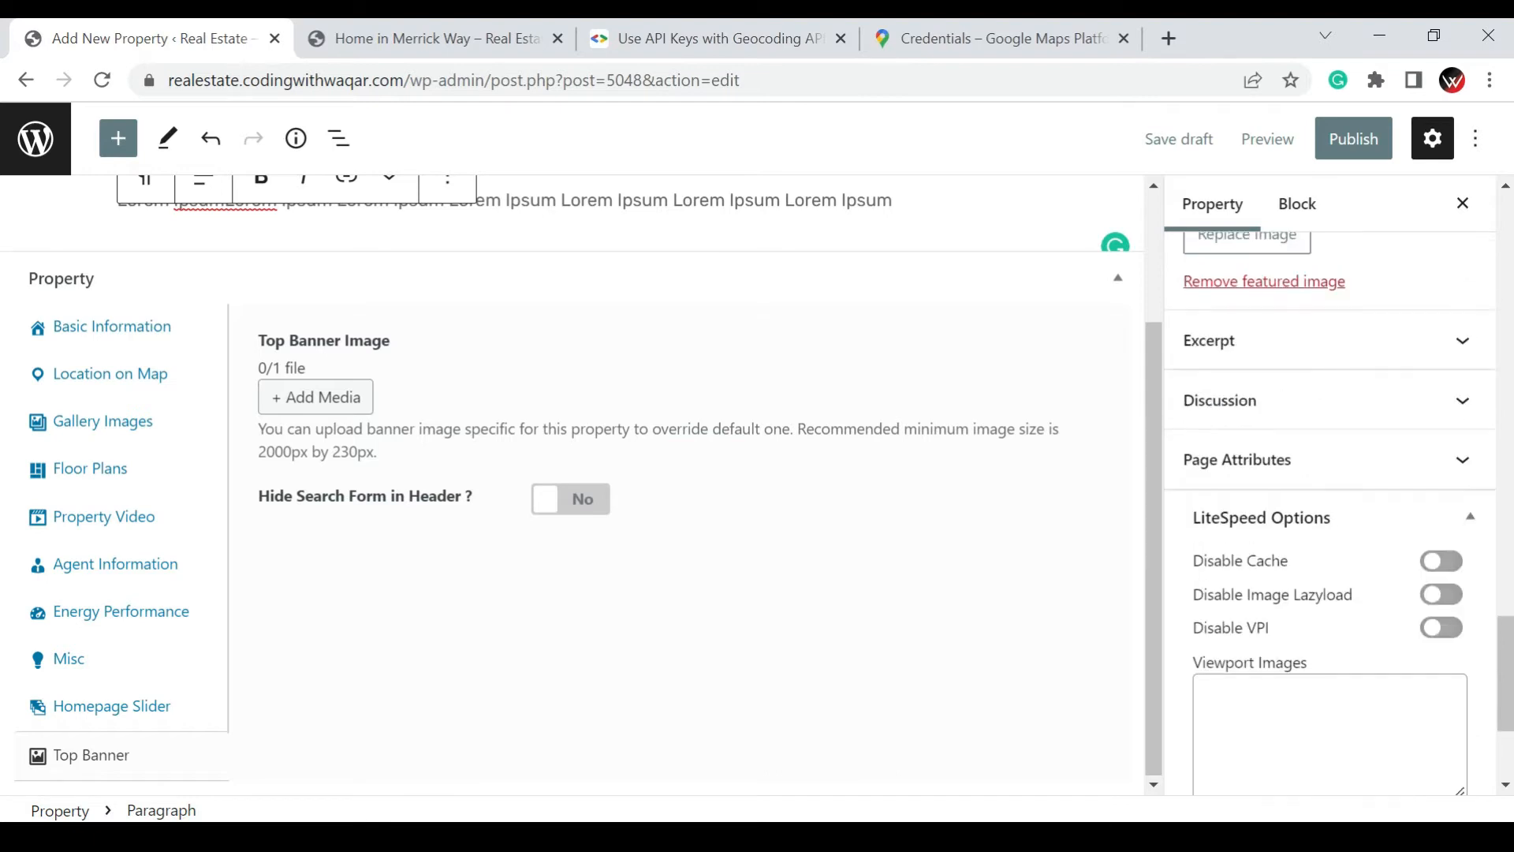
pyautogui.scroll(5, 1341, 723)
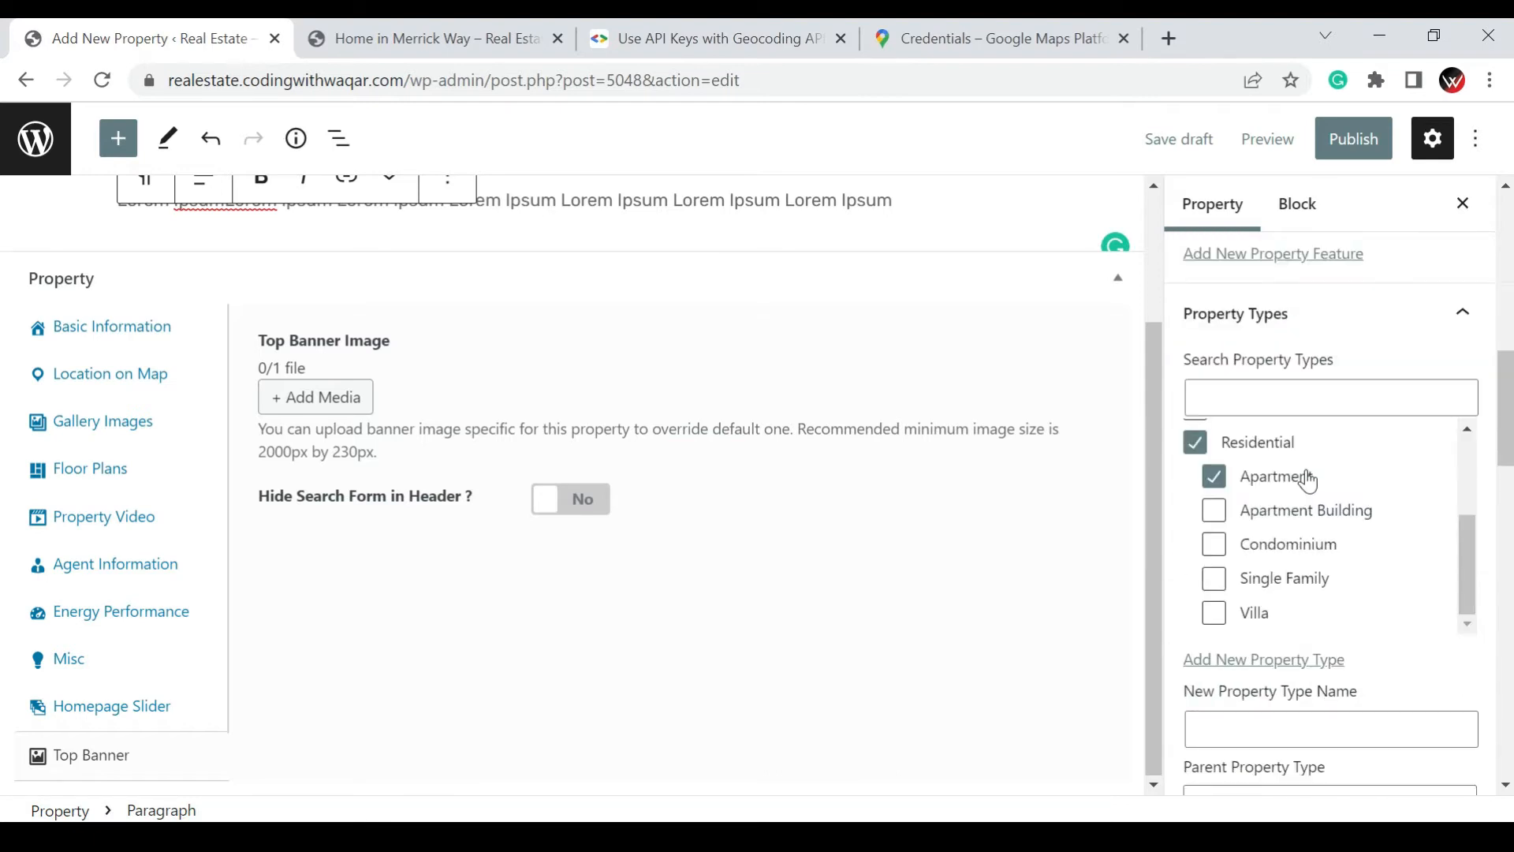
pyautogui.click(1351, 149)
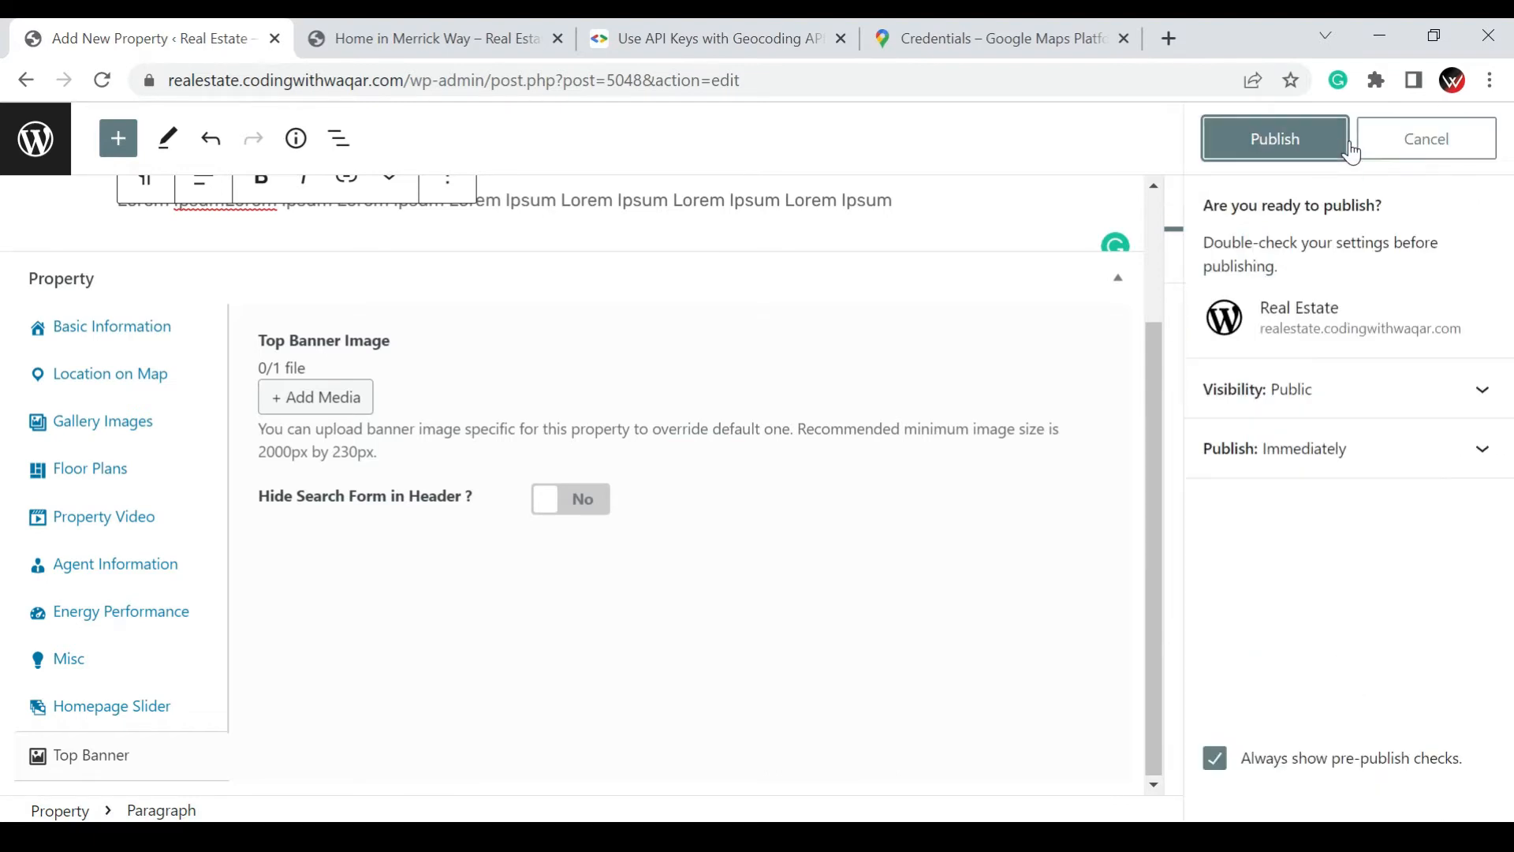
pyautogui.click(1287, 147)
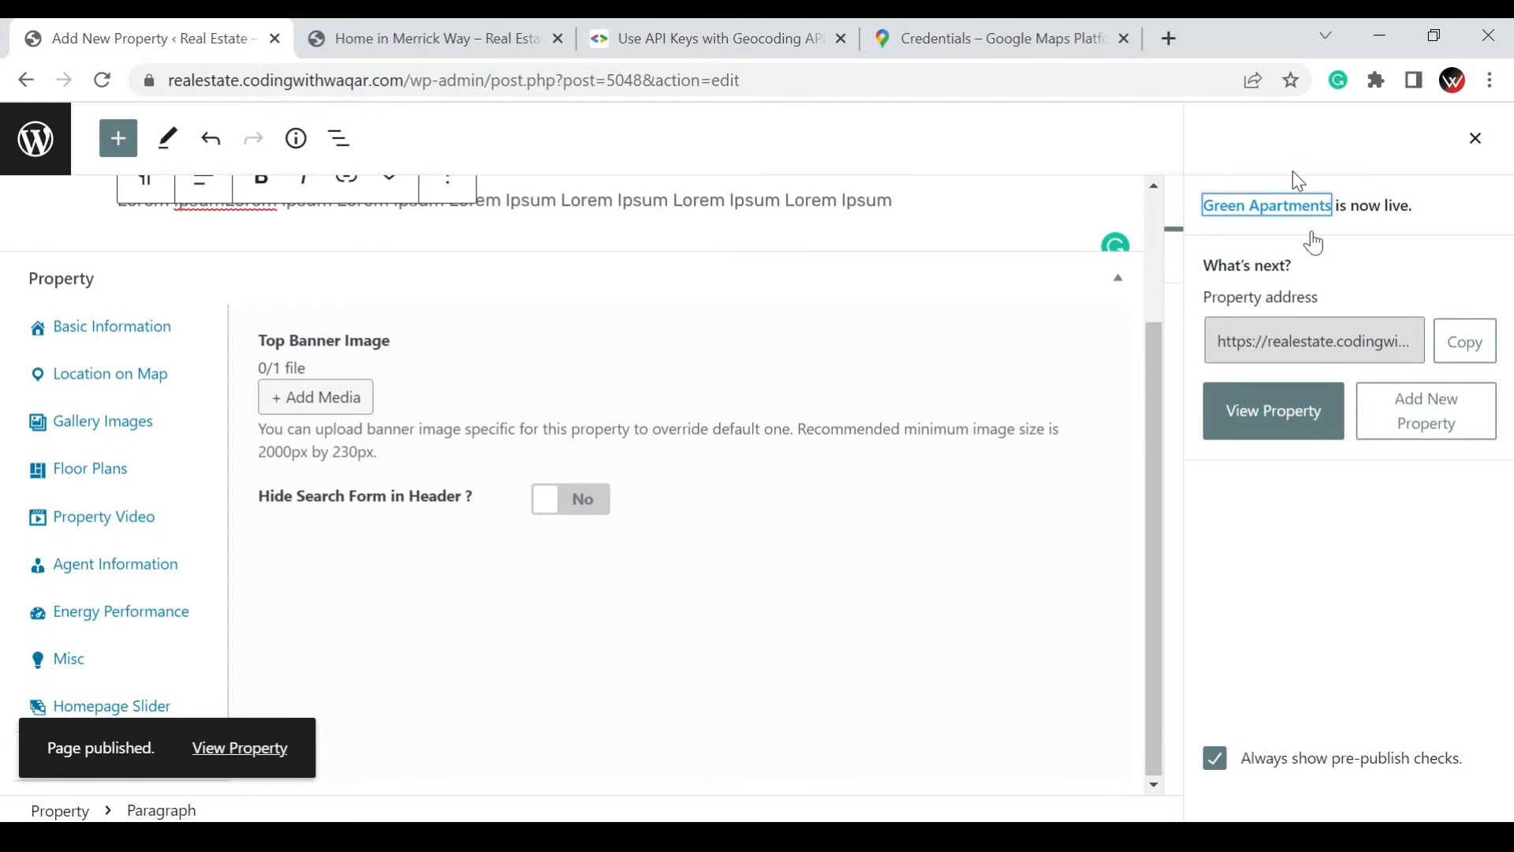
# Open the published property's page in a new browser tab and look it over
pyautogui.click(1287, 429)
pyautogui.rightClick(1287, 429)
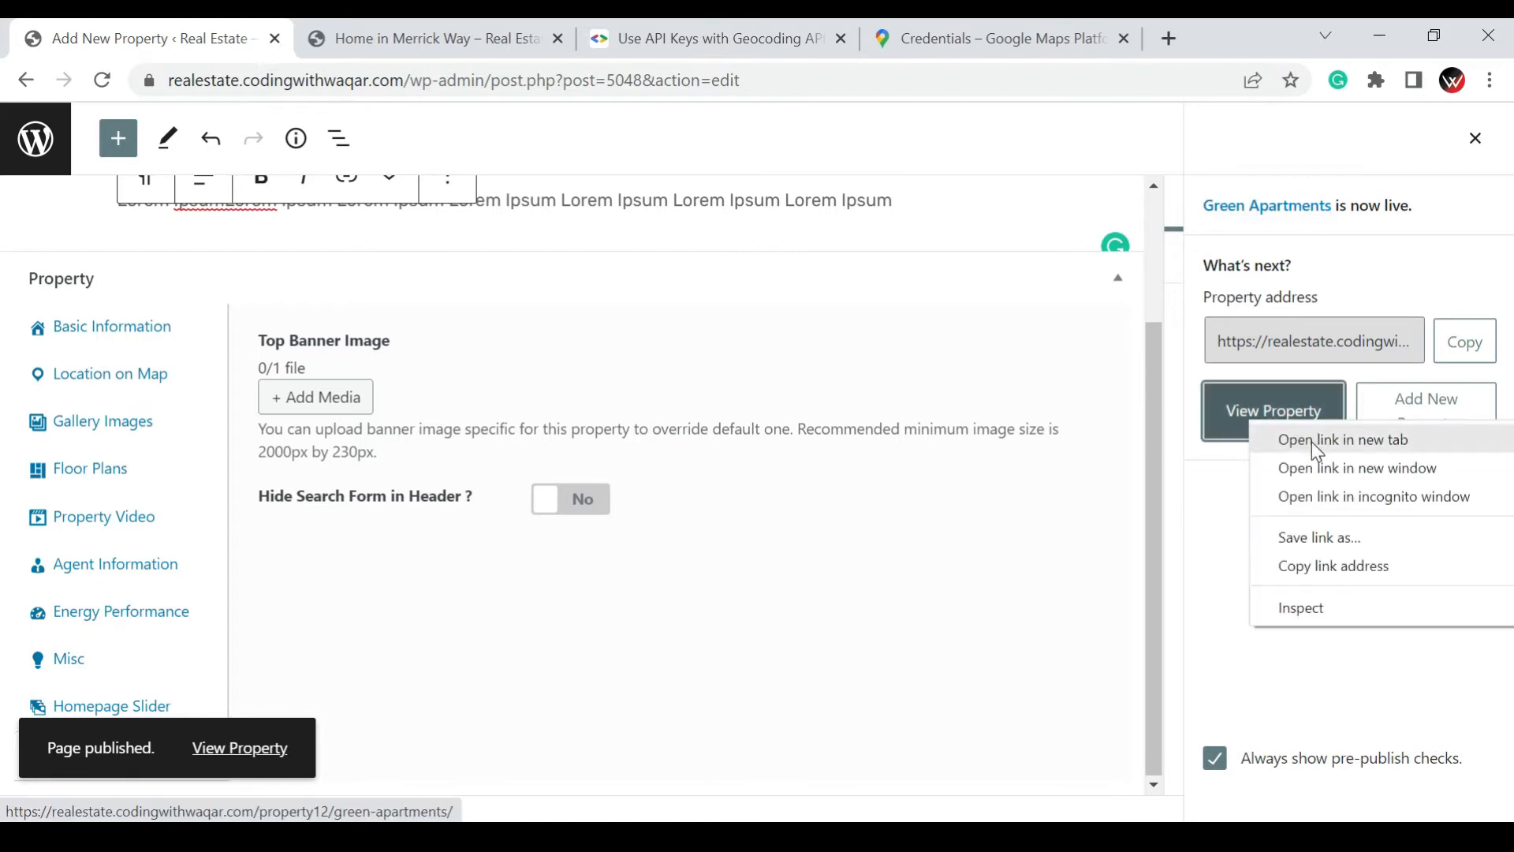
pyautogui.click(1312, 442)
pyautogui.click(366, 25)
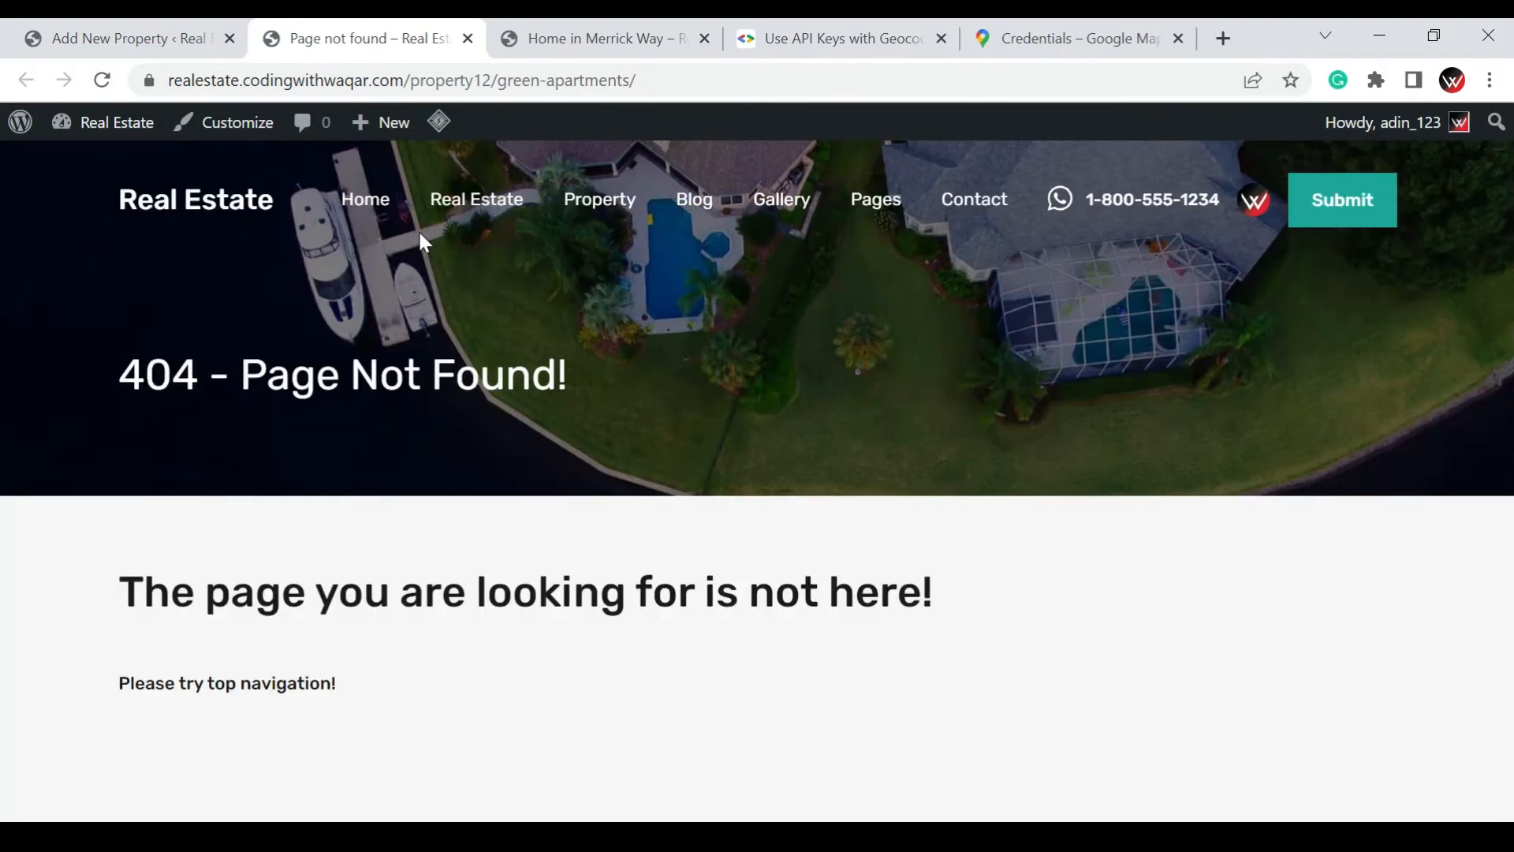
pyautogui.scroll(-5, 591, 501)
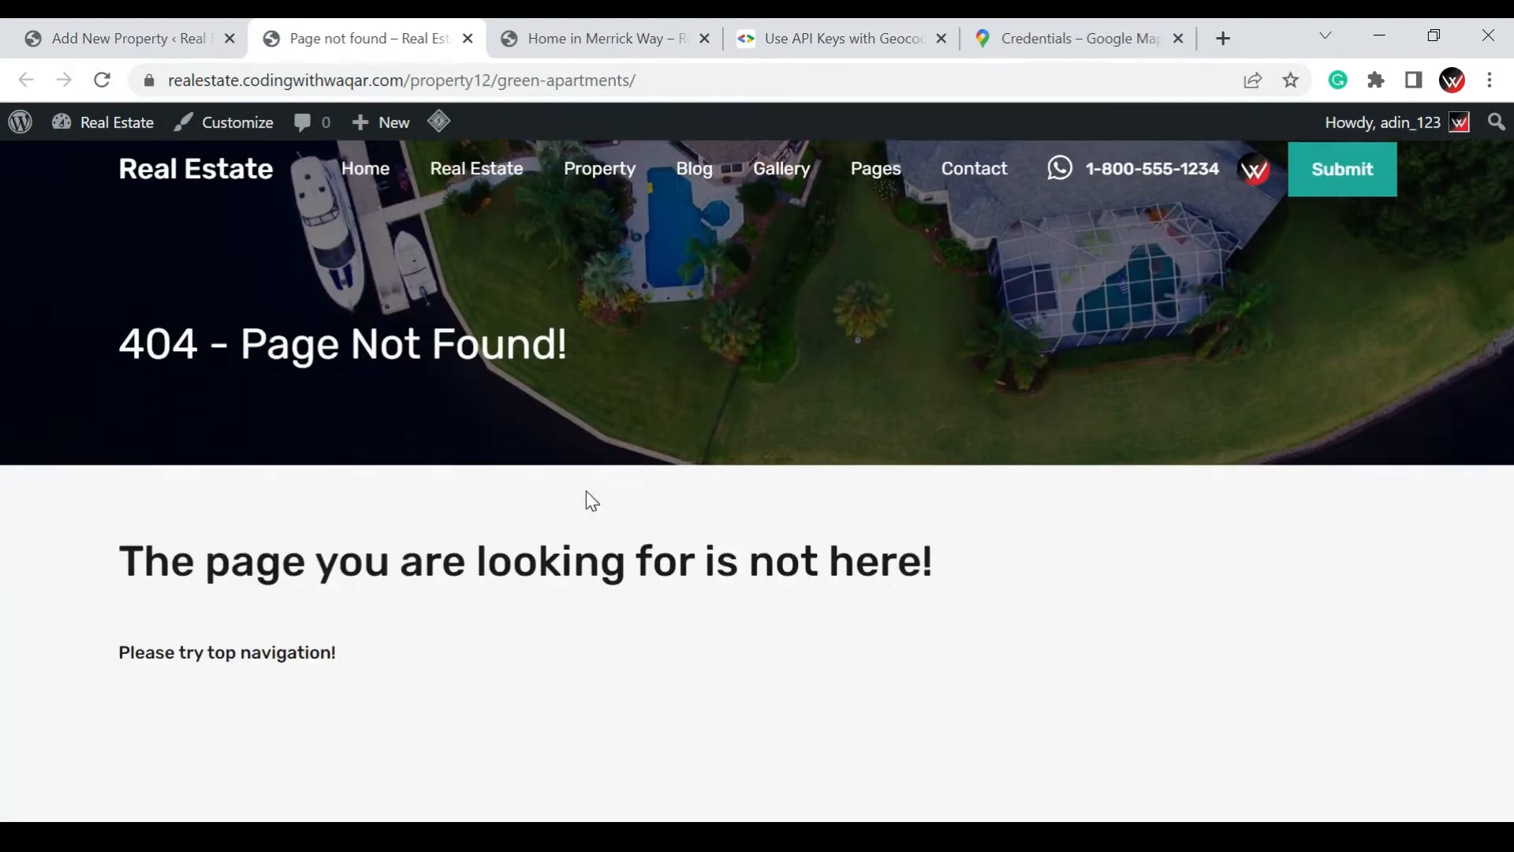
pyautogui.click(237, 333)
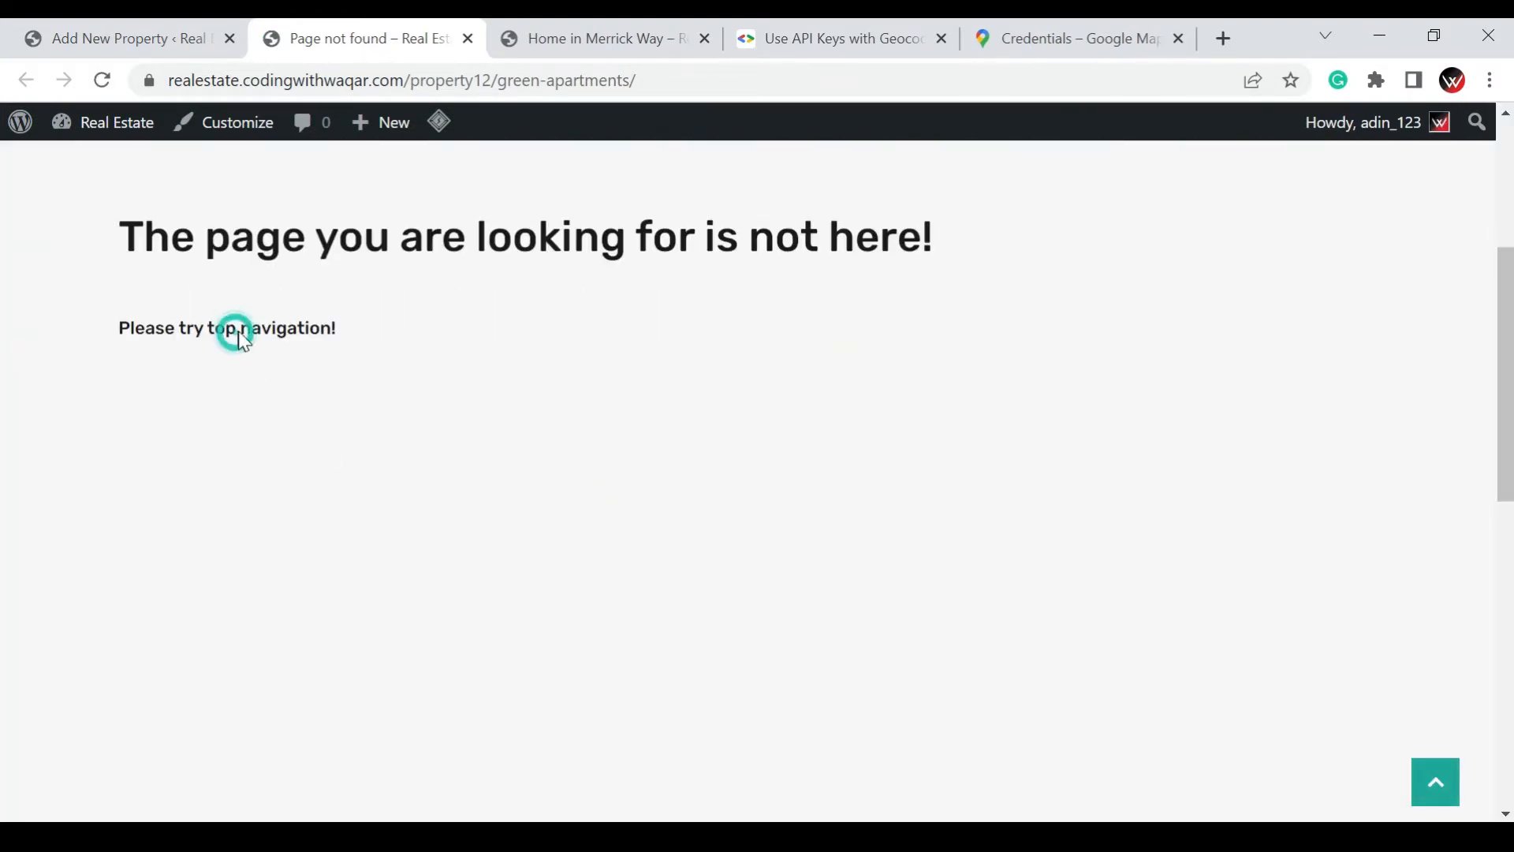
pyautogui.scroll(5, 486, 318)
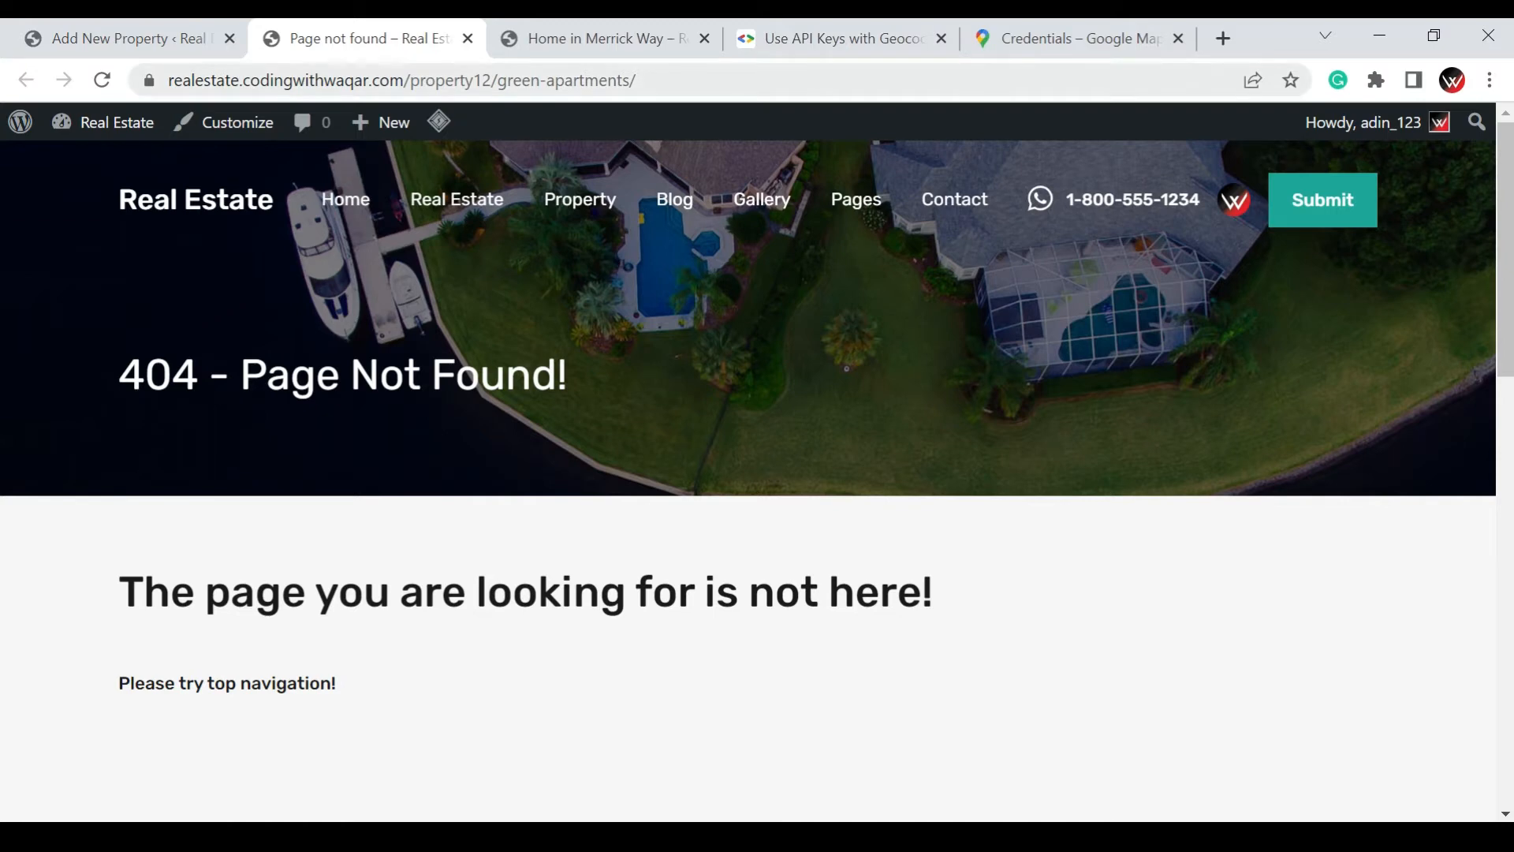
# Remove the 12 from the page address and load the listing at property/green-apartments/
pyautogui.click(494, 80)
pyautogui.click(685, 79)
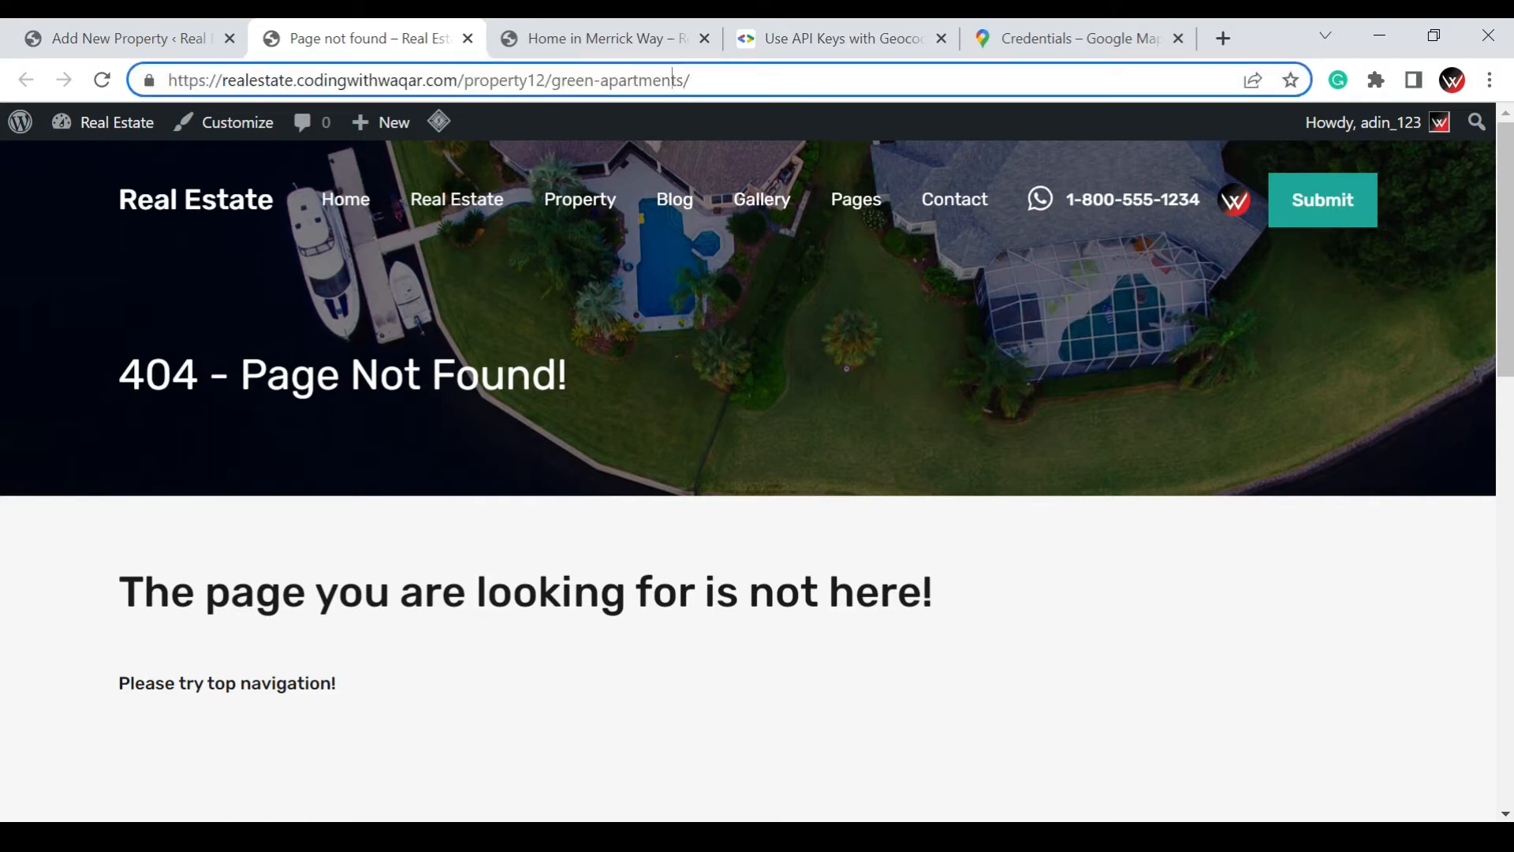
pyautogui.press('BackSpace')
pyautogui.press('BackSpace')
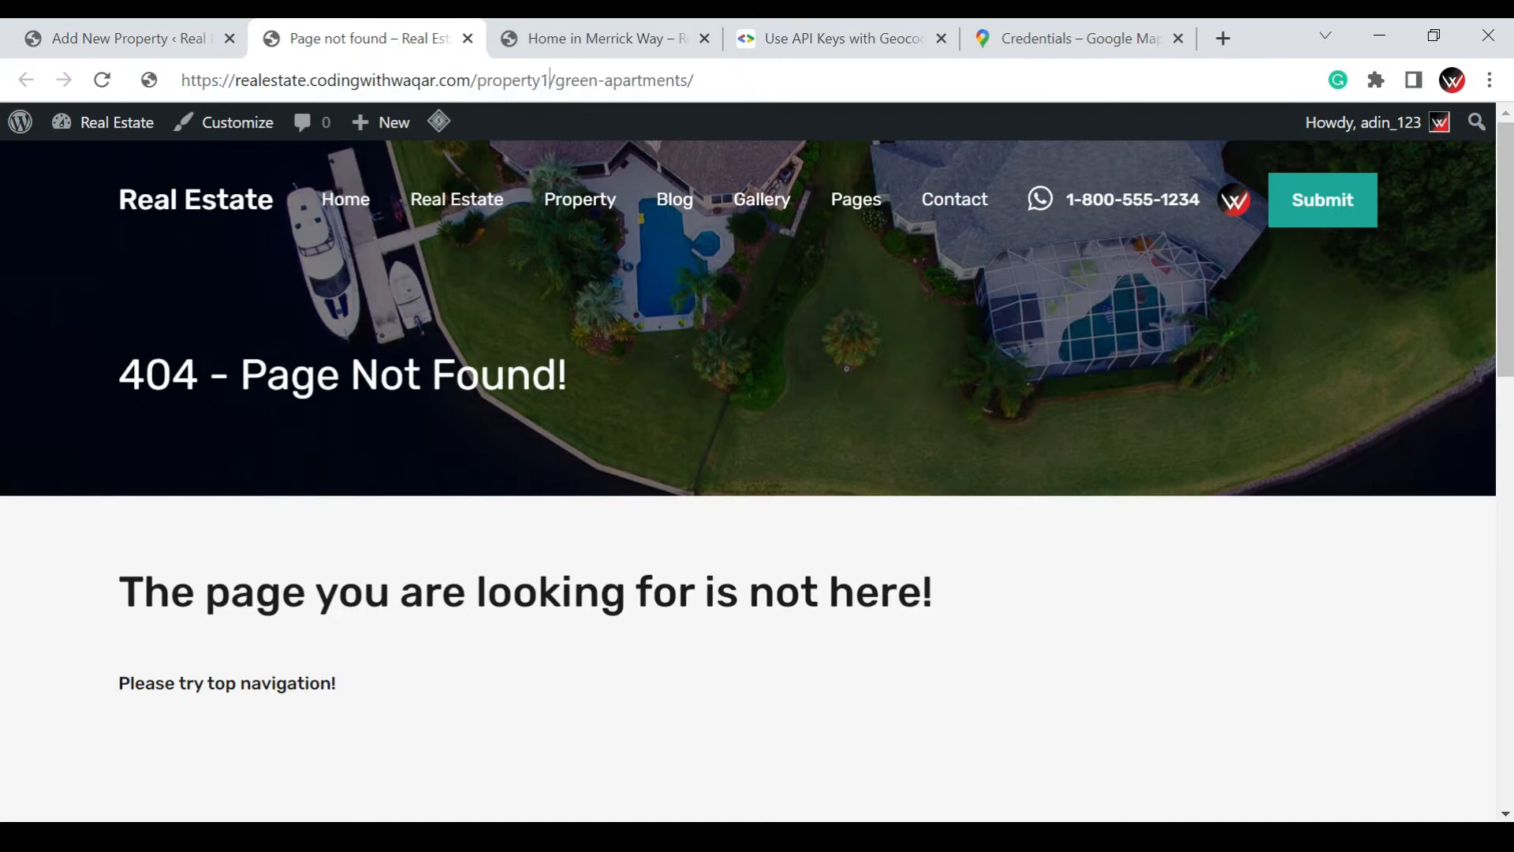
pyautogui.press('Return')
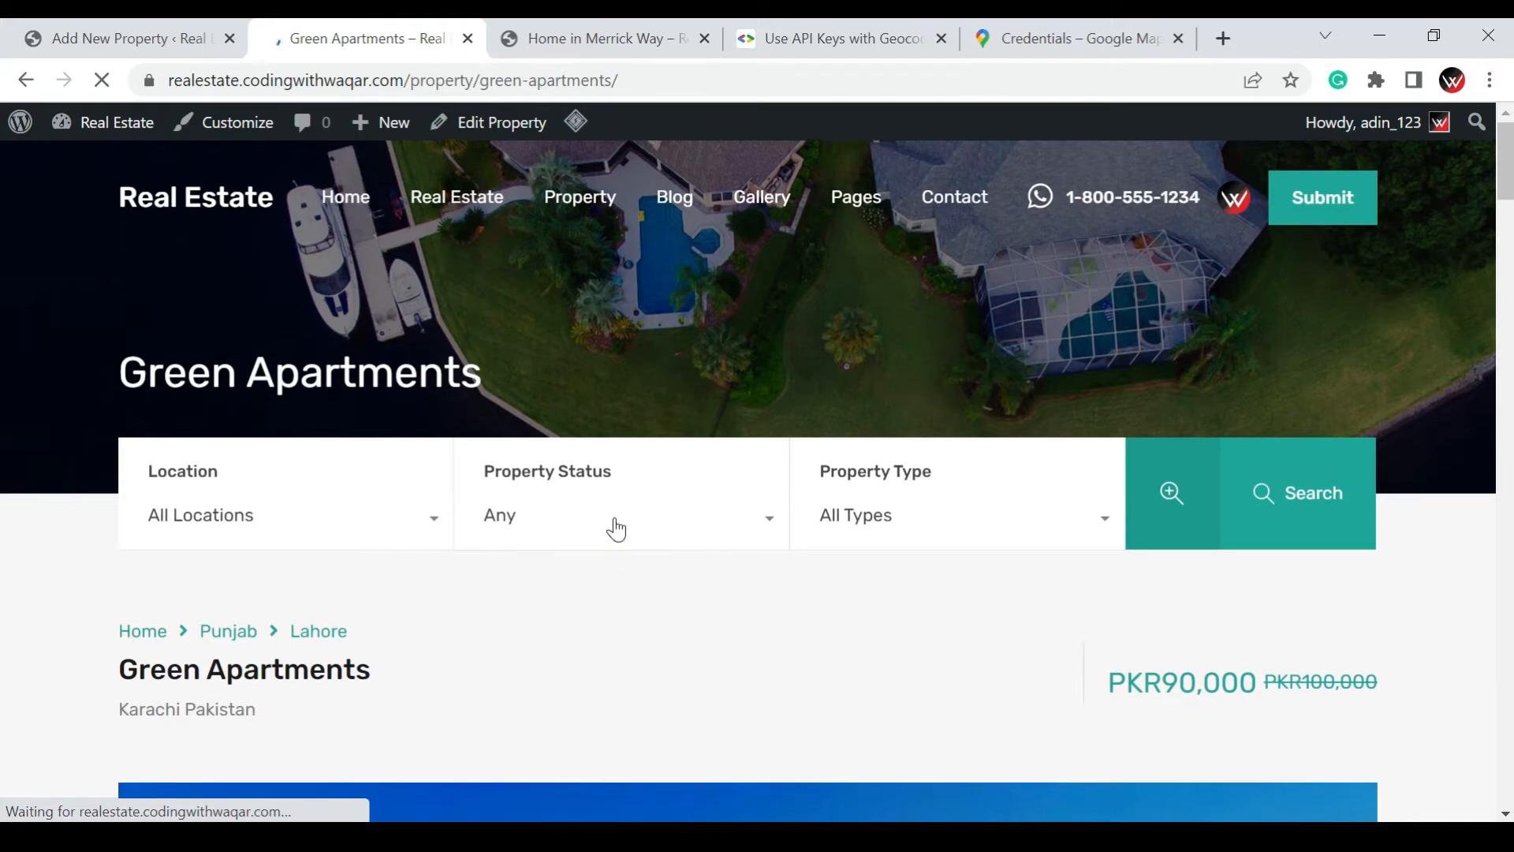
# Examine the live Green Apartments page, including its gallery, specifications, description, features, floor plan, map and energy performance
pyautogui.scroll(-6, 616, 528)
pyautogui.scroll(-2, 617, 529)
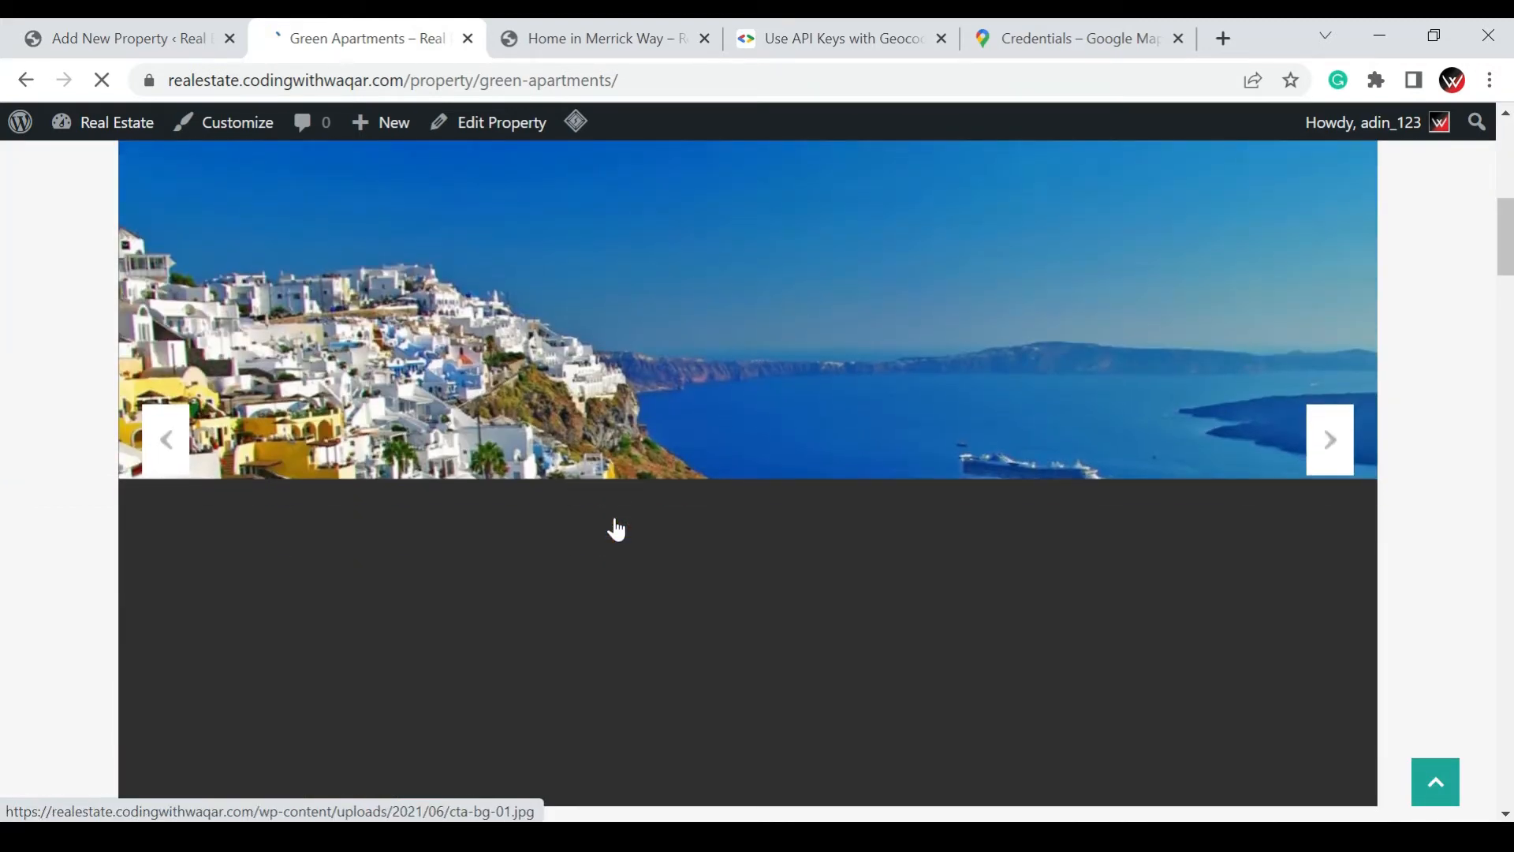
pyautogui.scroll(-8, 617, 528)
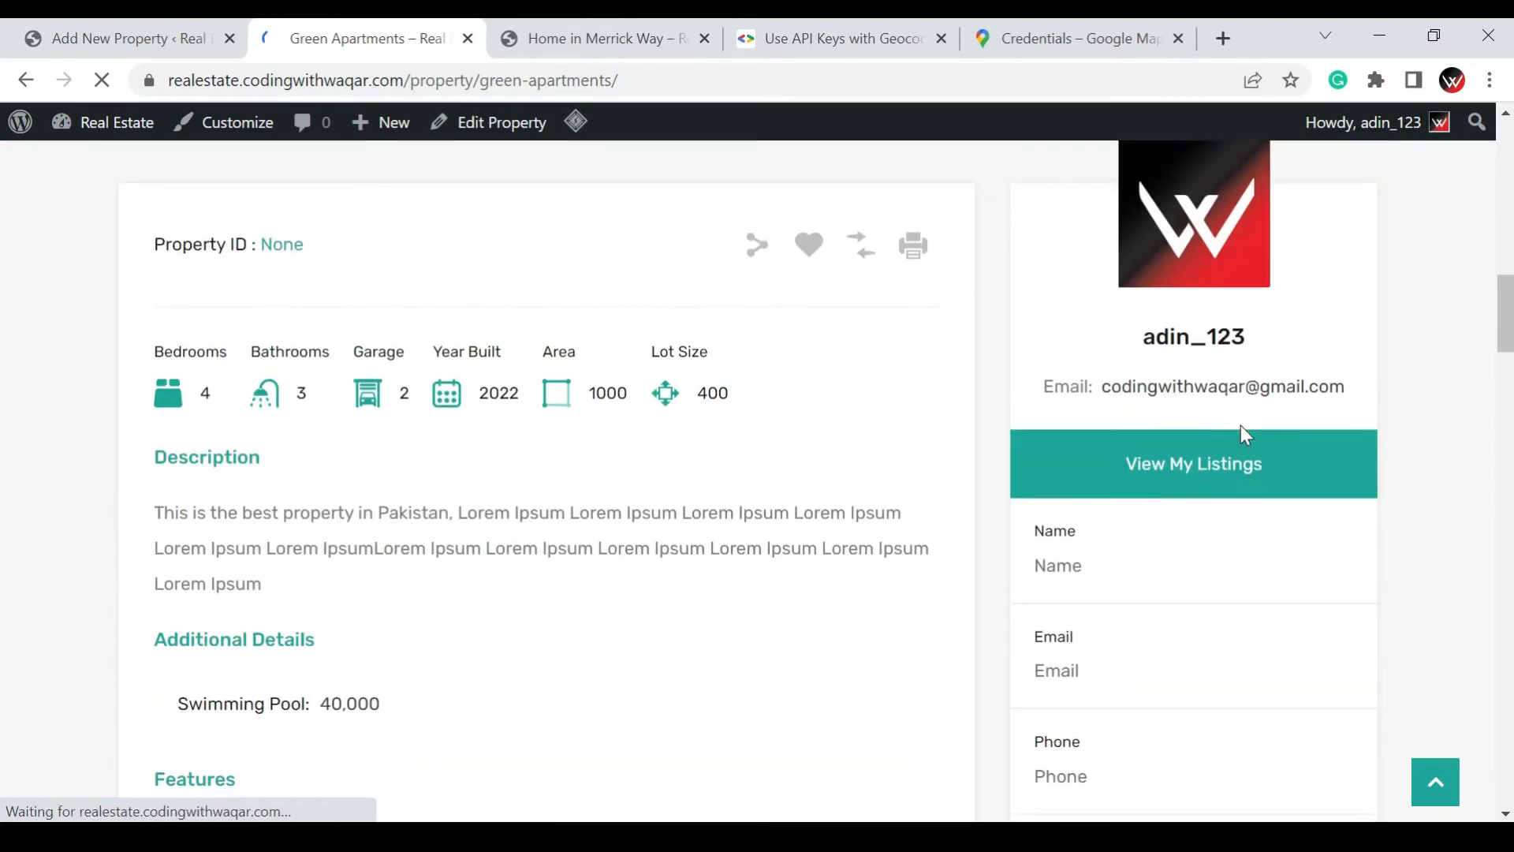
pyautogui.scroll(-3, 1242, 430)
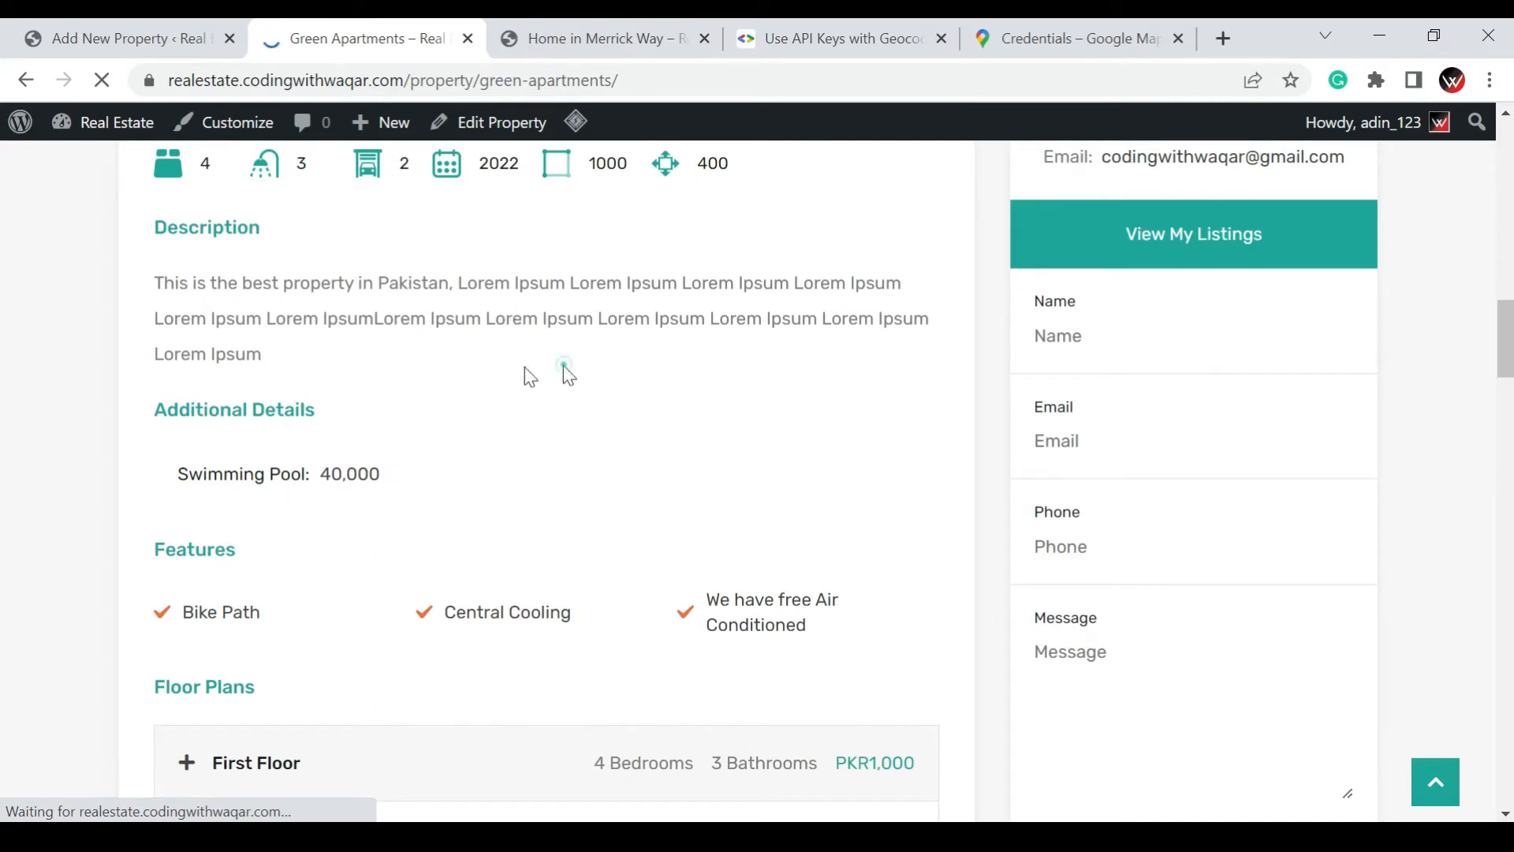
pyautogui.moveTo(564, 365); pyautogui.dragTo(471, 279)
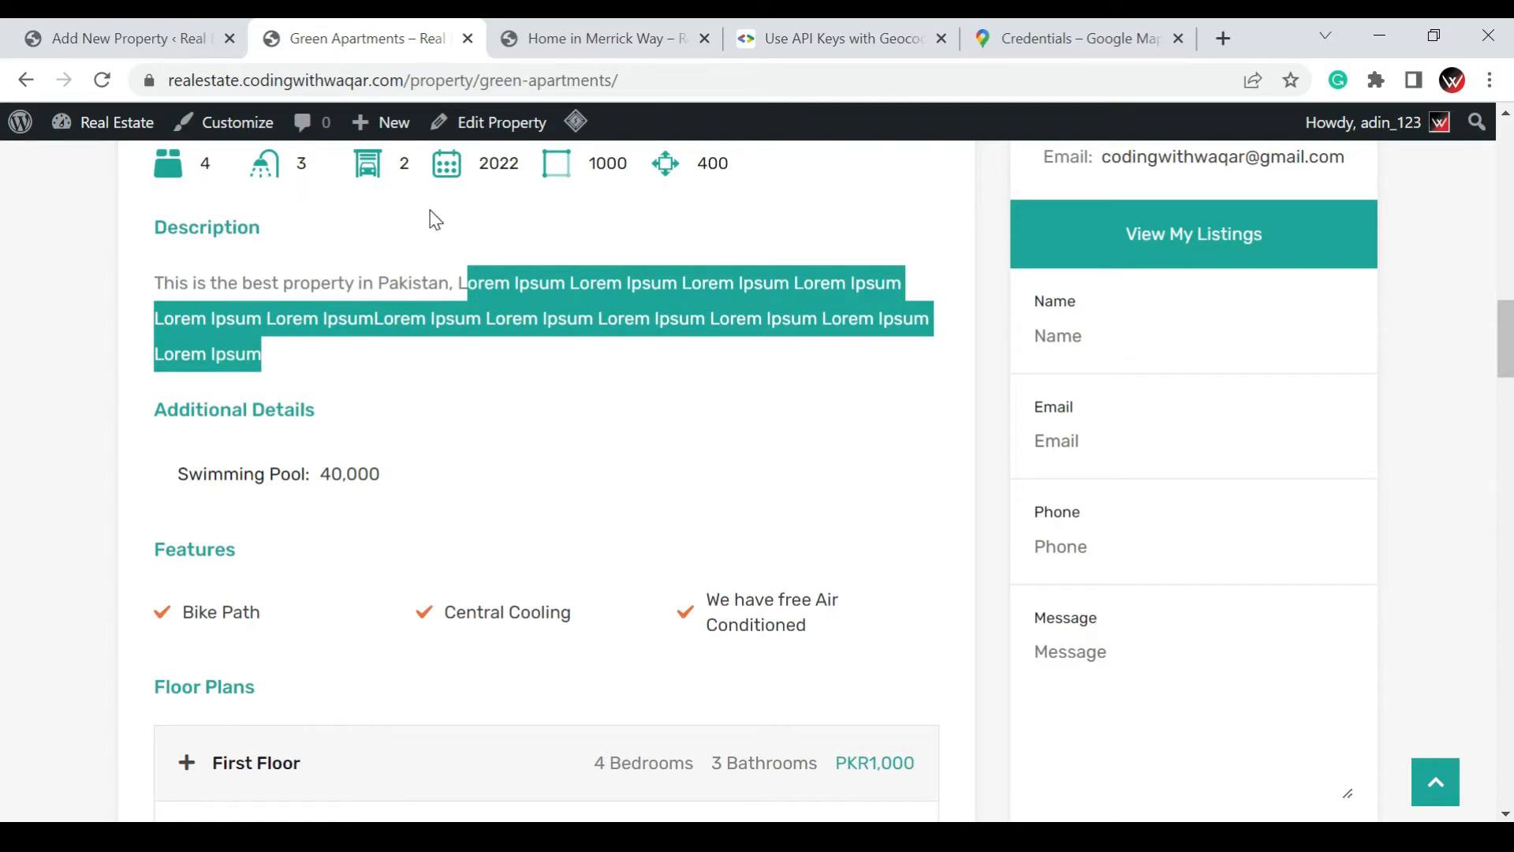
pyautogui.scroll(2, 433, 213)
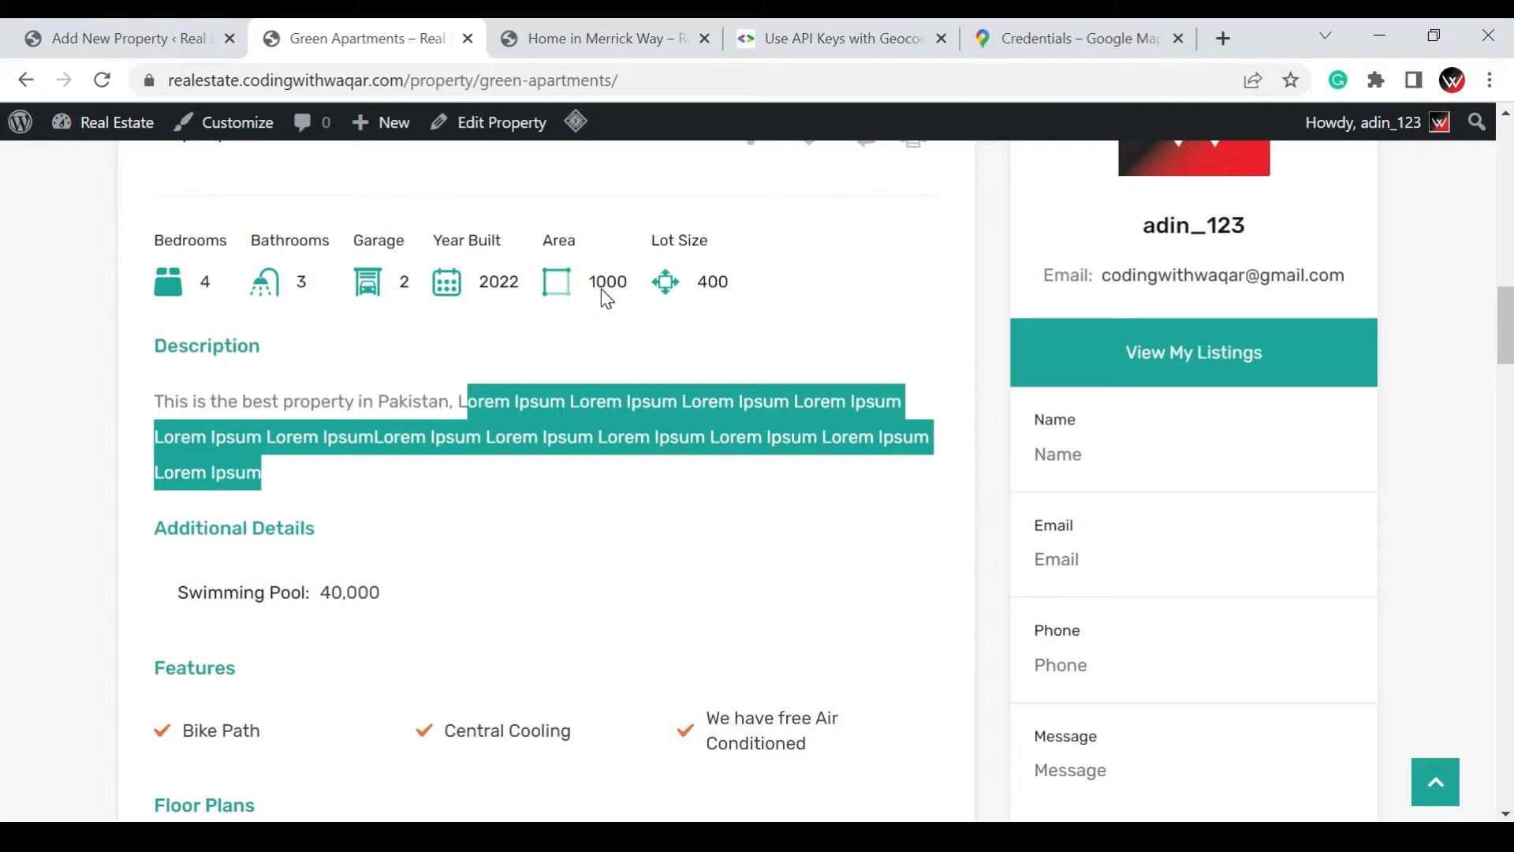
pyautogui.moveTo(758, 282); pyautogui.dragTo(696, 282)
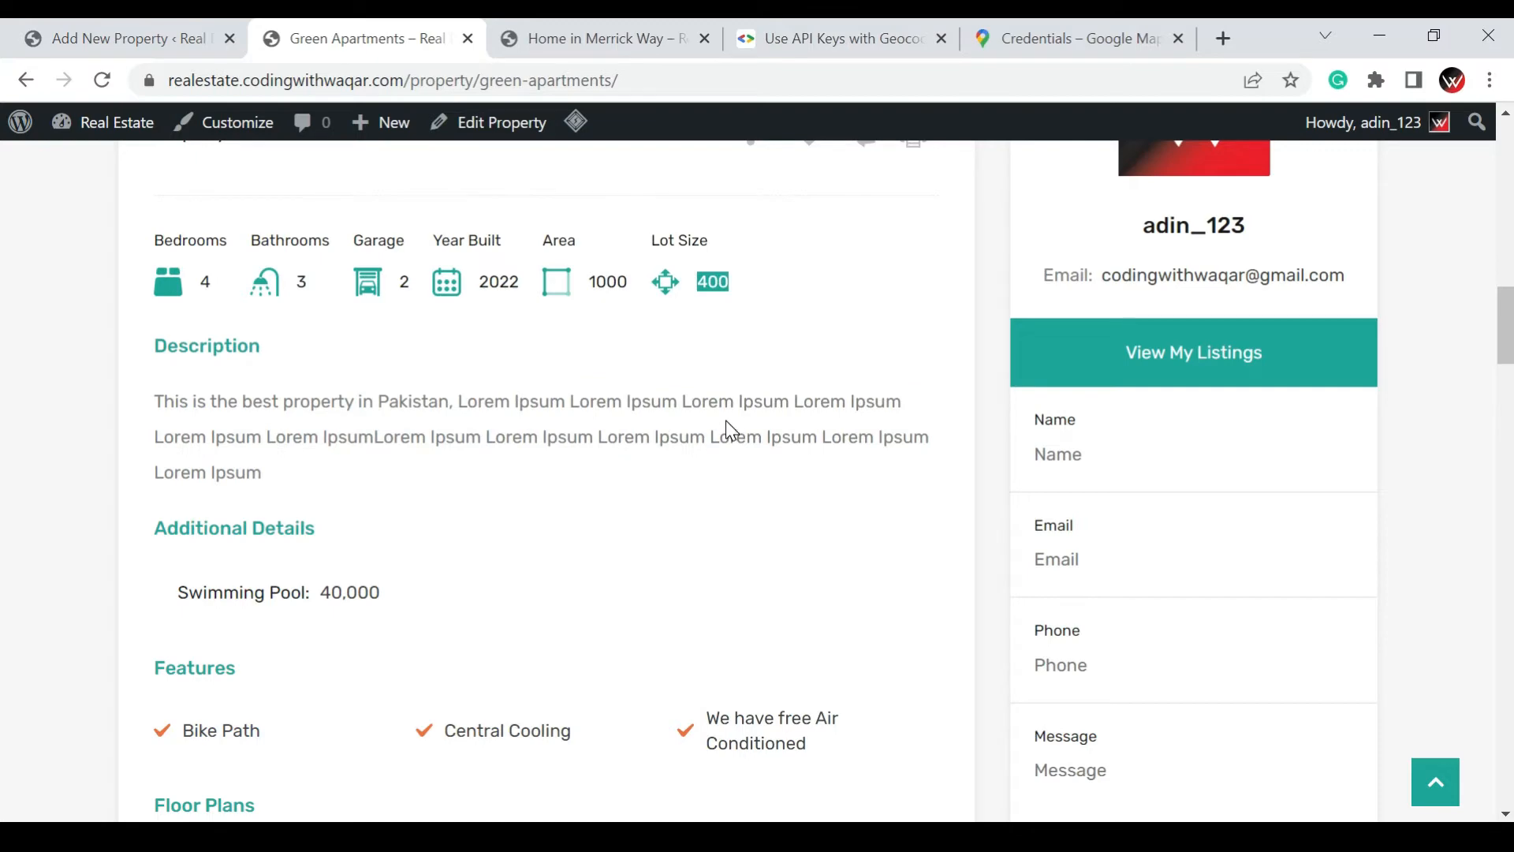
pyautogui.scroll(-2, 725, 420)
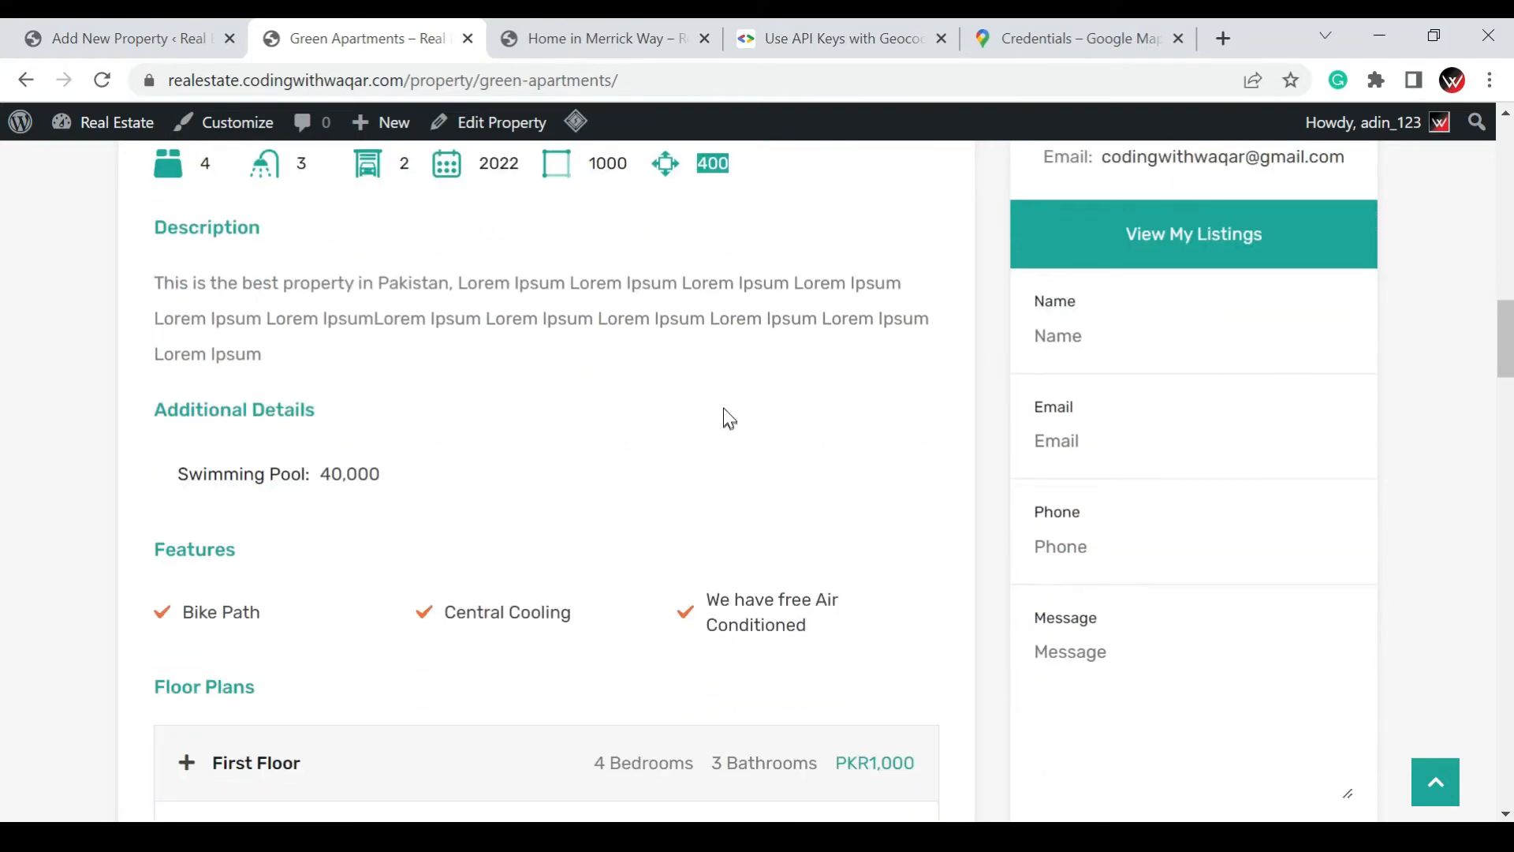
pyautogui.scroll(-2, 352, 436)
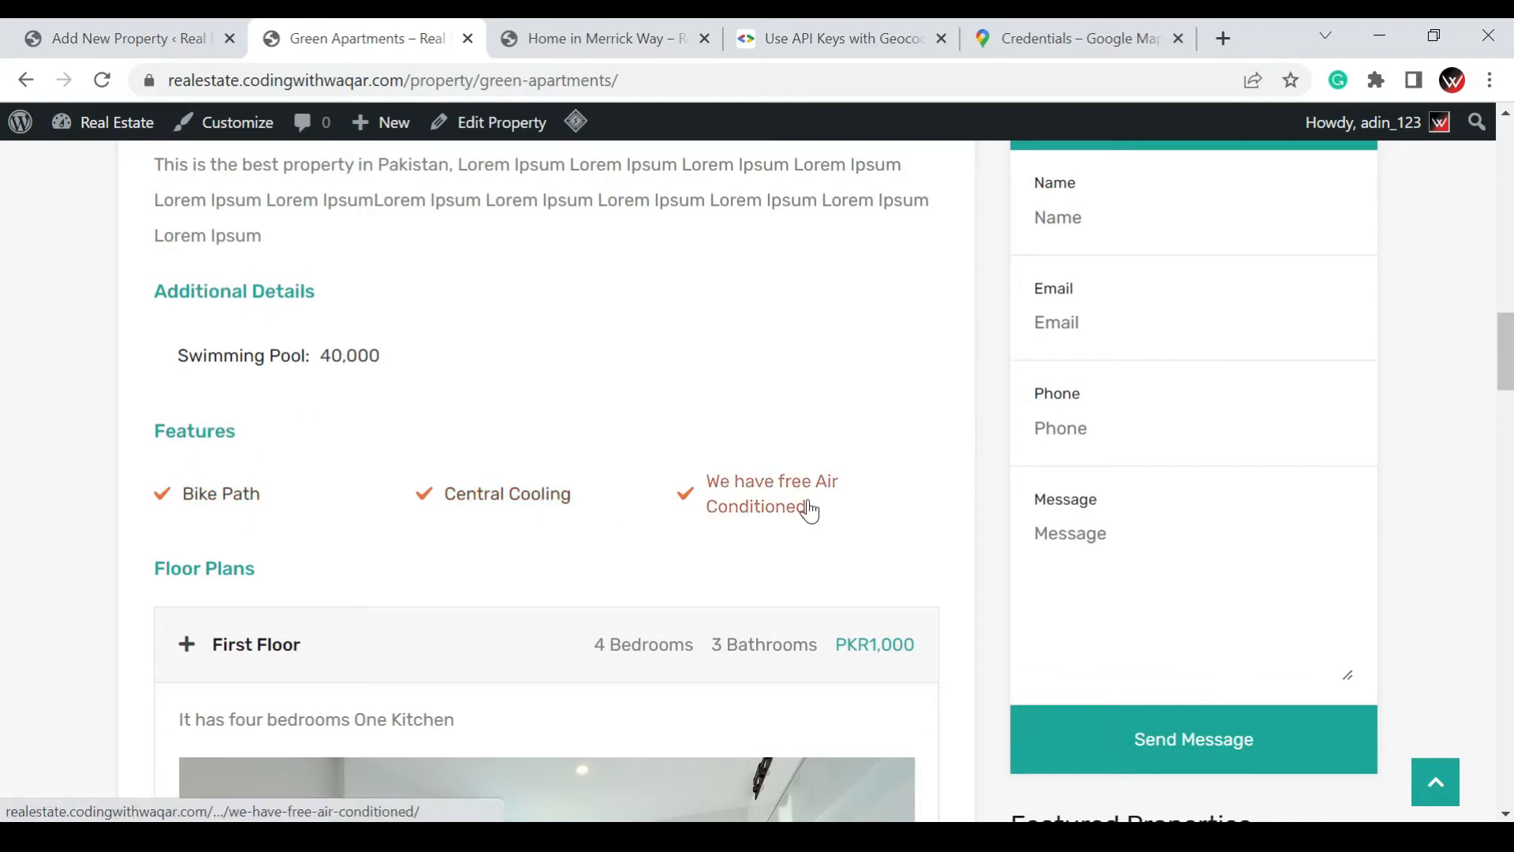
pyautogui.scroll(-8, 797, 483)
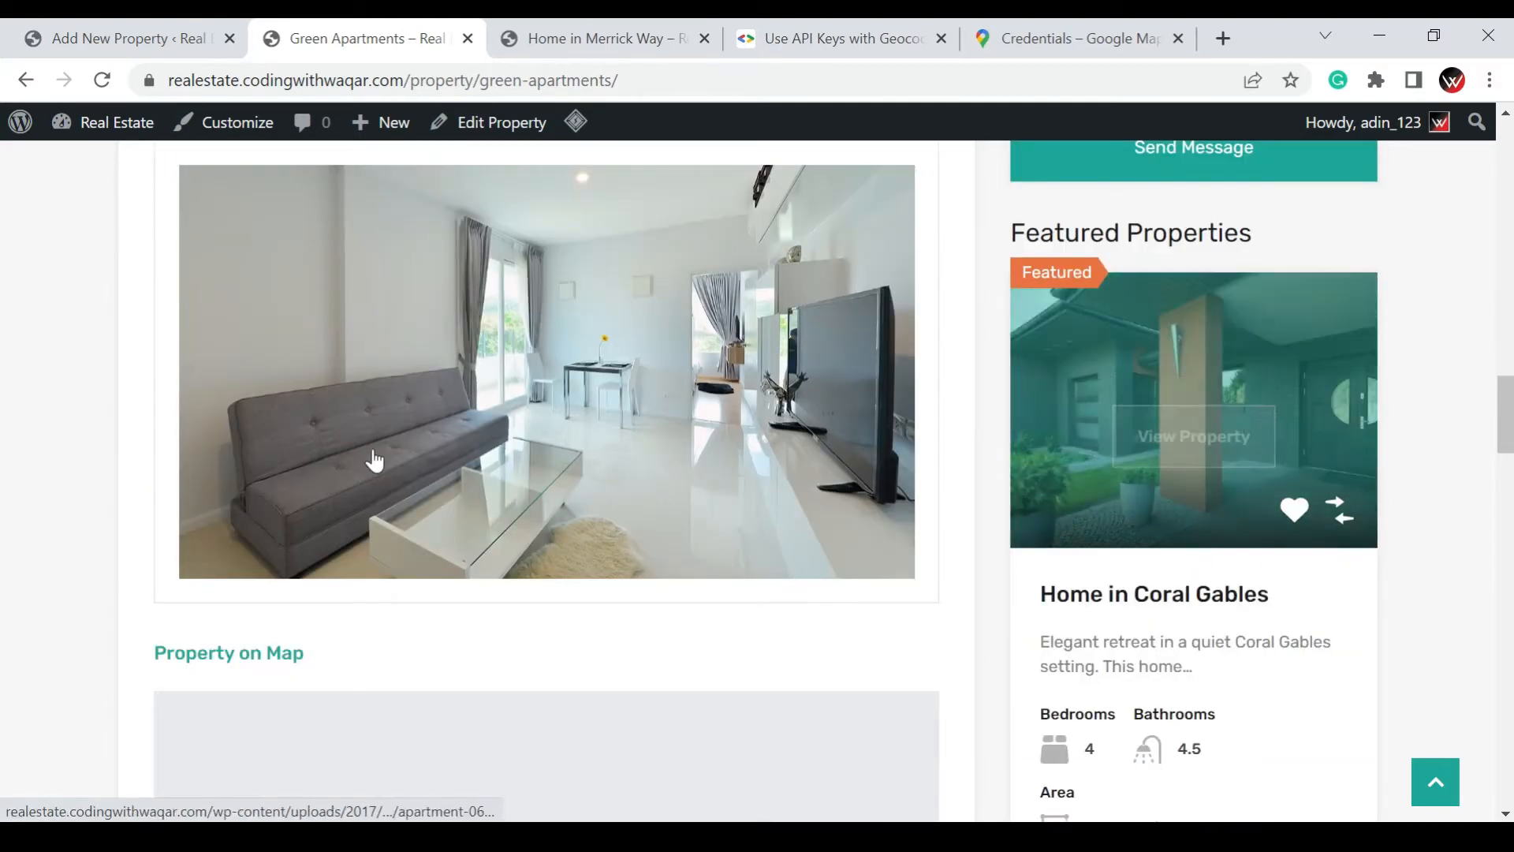
pyautogui.scroll(-8, 473, 465)
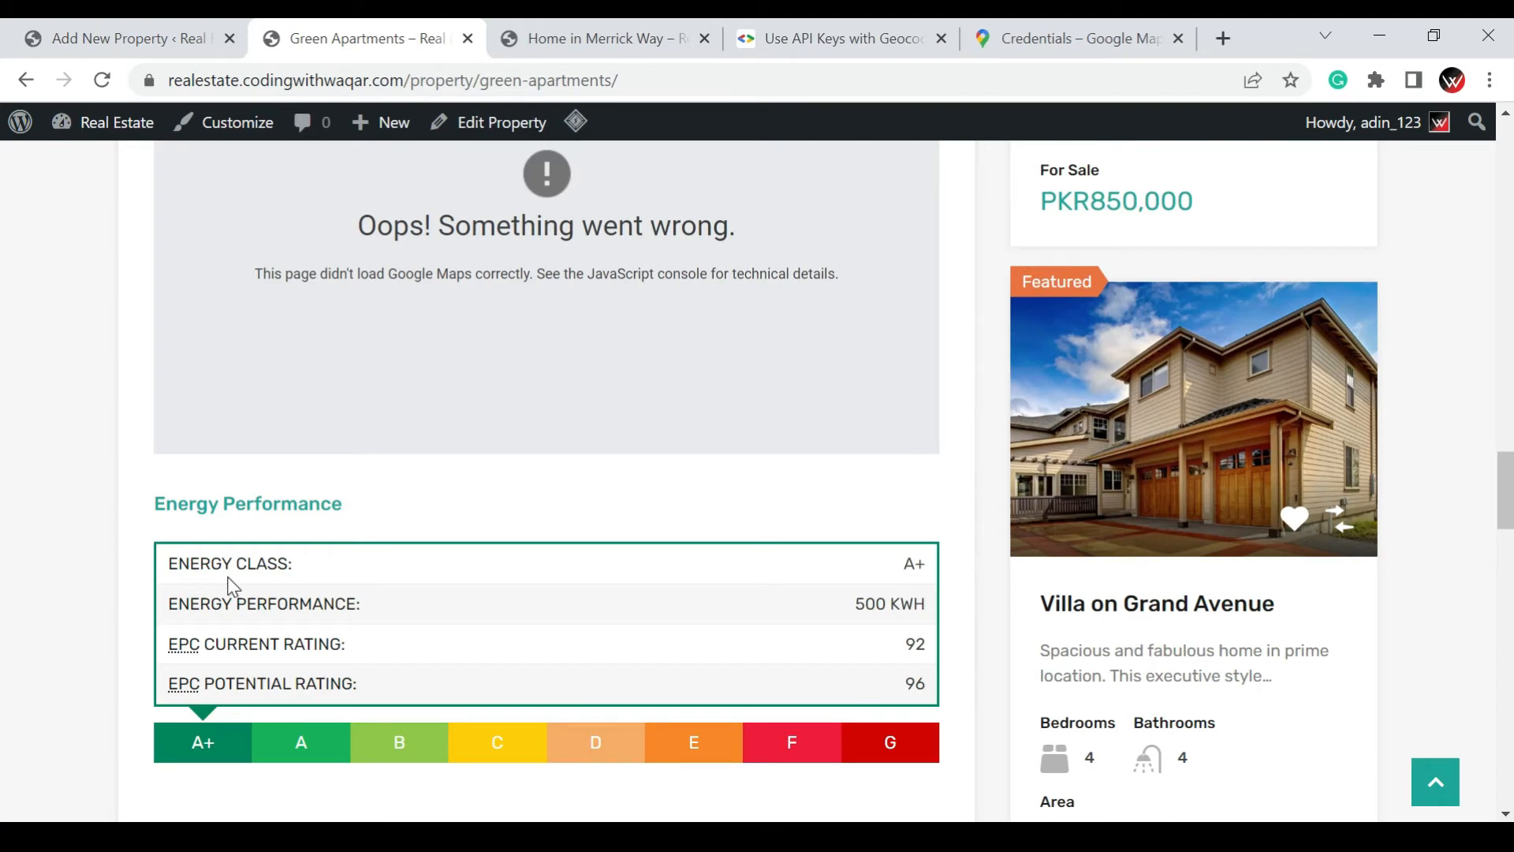
pyautogui.scroll(-4, 522, 565)
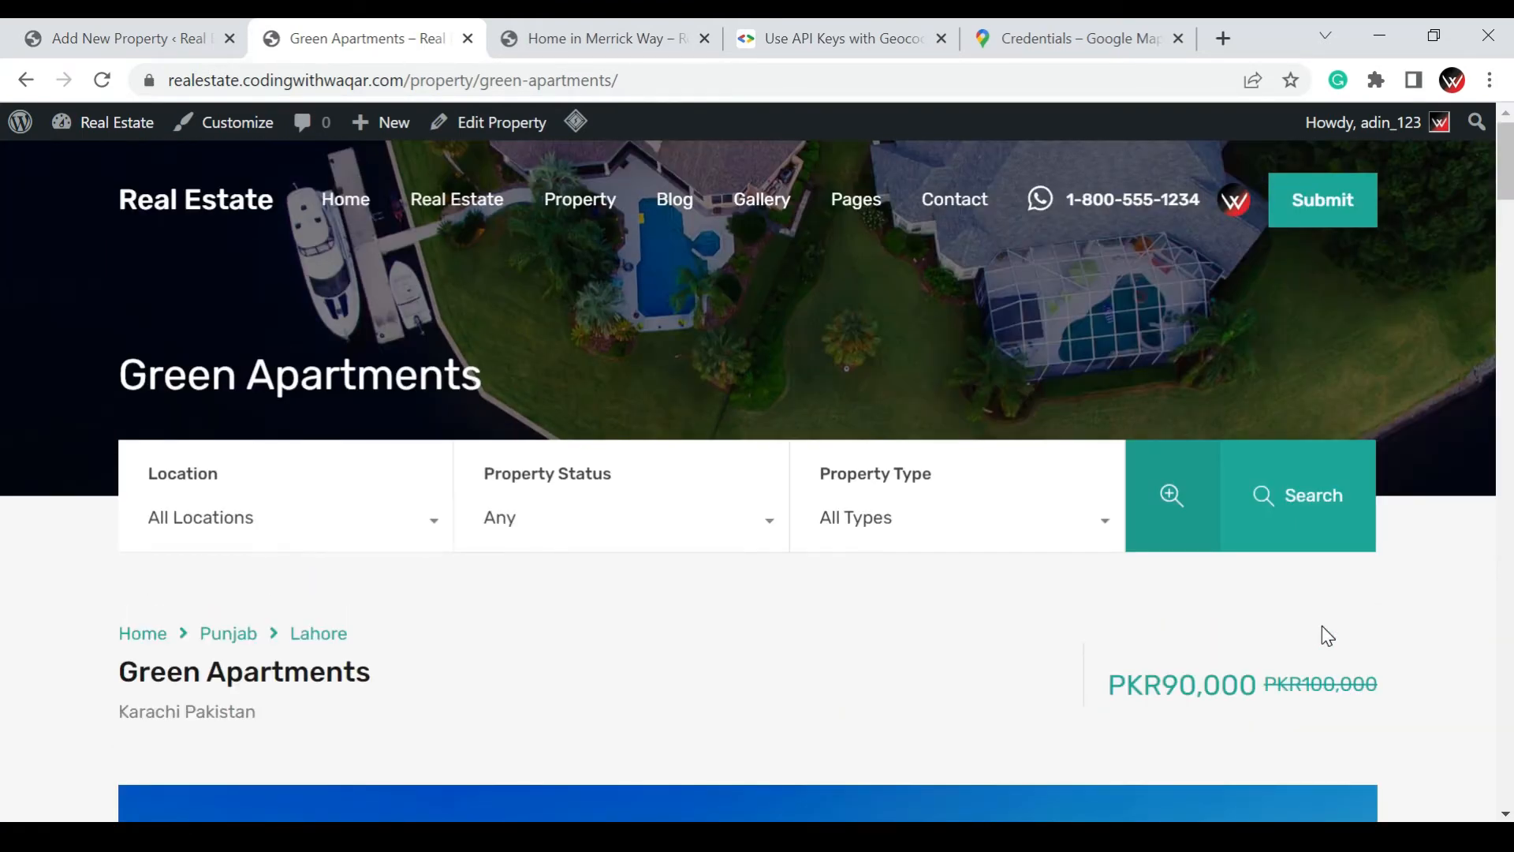
# Return to the property editor's browser tab and leave it for the list of all properties
pyautogui.click(134, 33)
pyautogui.click(359, 37)
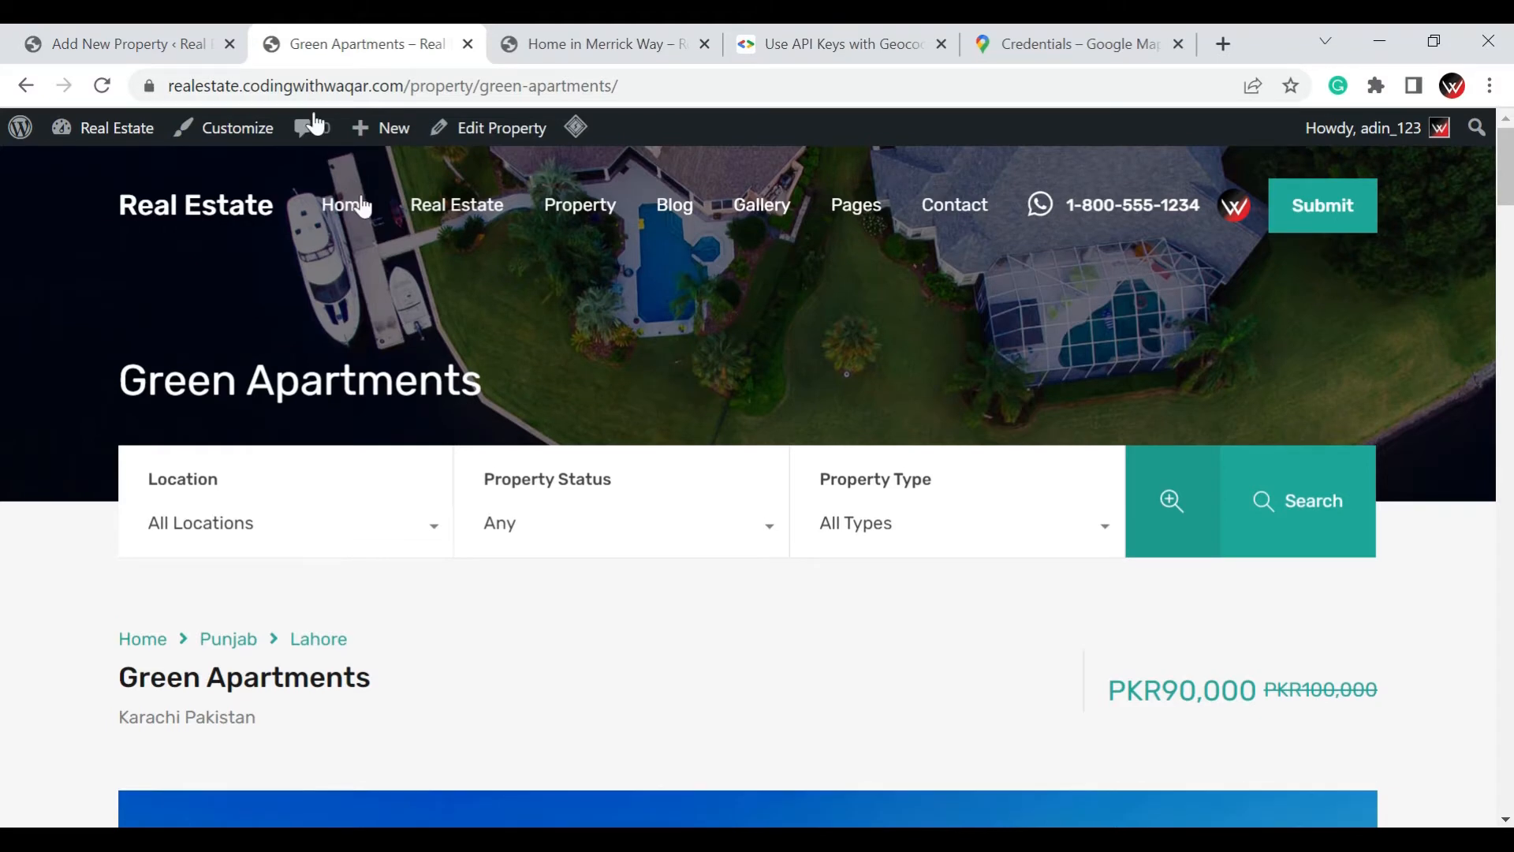
pyautogui.click(169, 35)
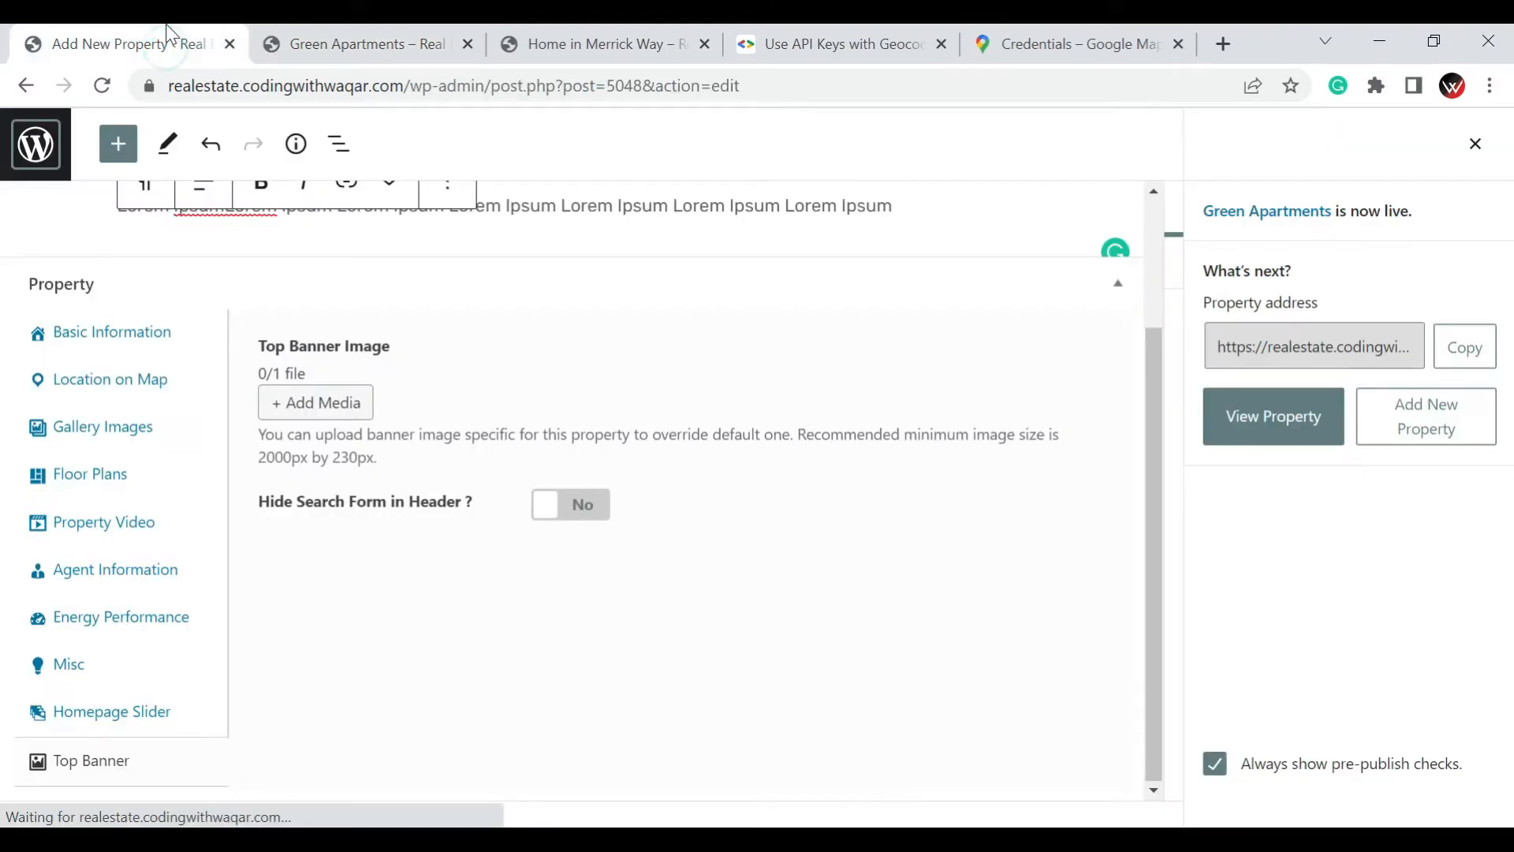
pyautogui.click(29, 149)
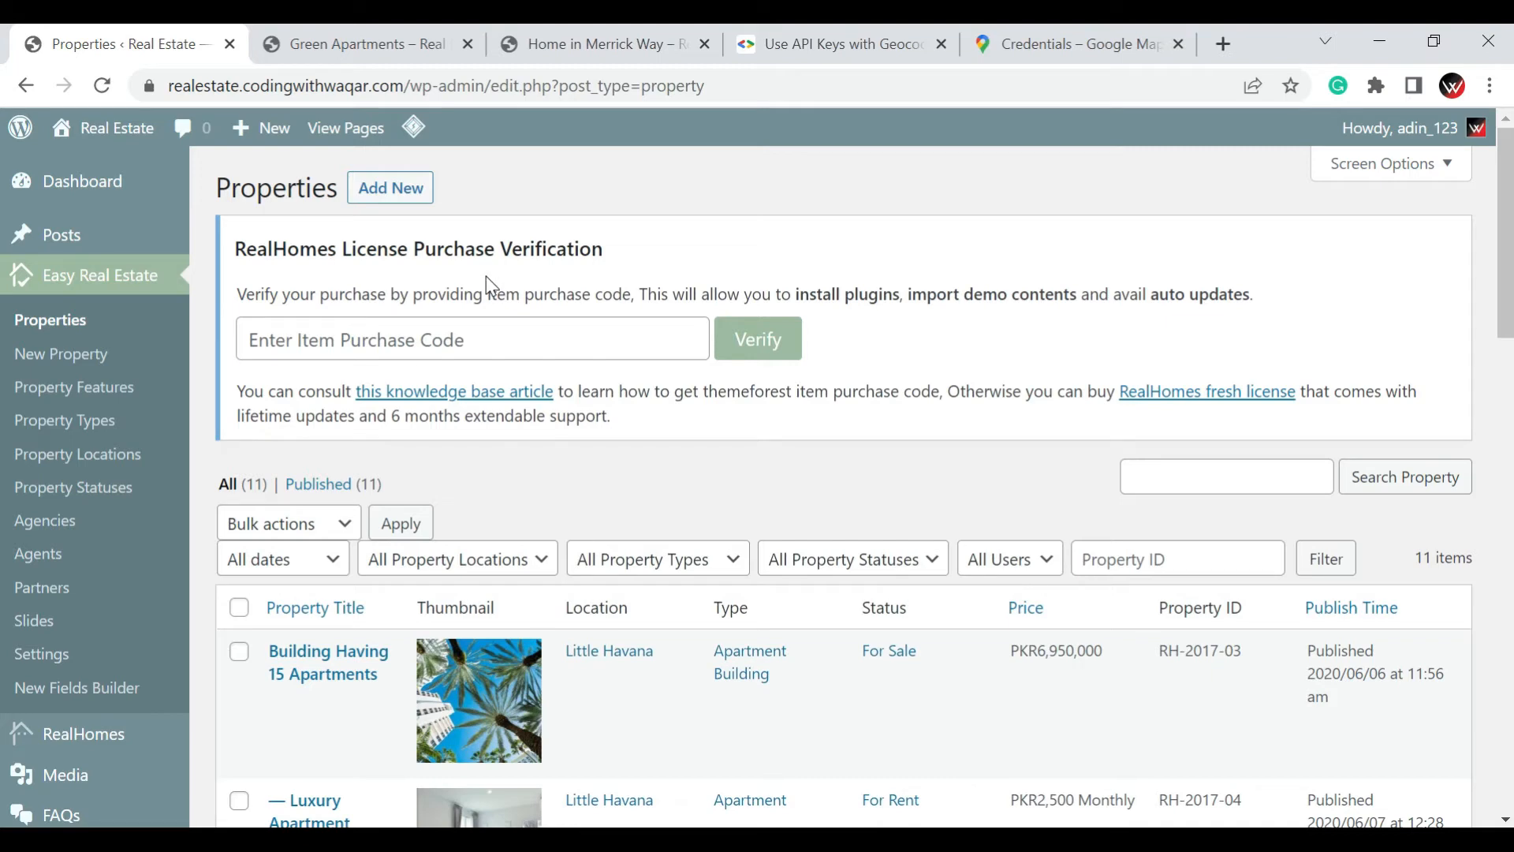
# Open the RealHomes theme's customization settings and look through the Site Identity options for logos, title, tagline and icon
pyautogui.scroll(-7, 487, 282)
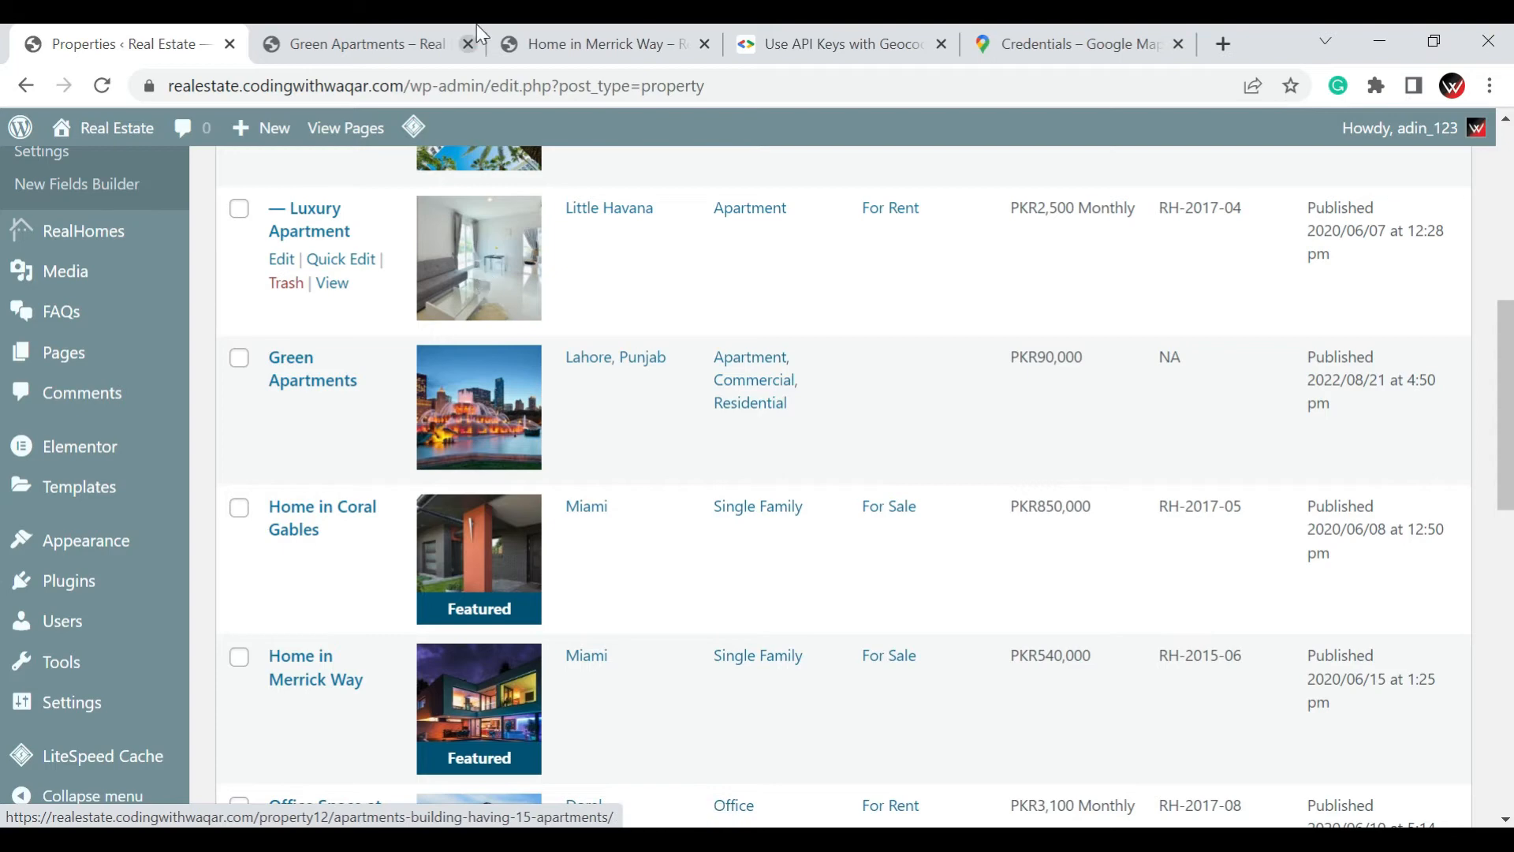
pyautogui.scroll(3, 132, 471)
pyautogui.moveTo(133, 471)
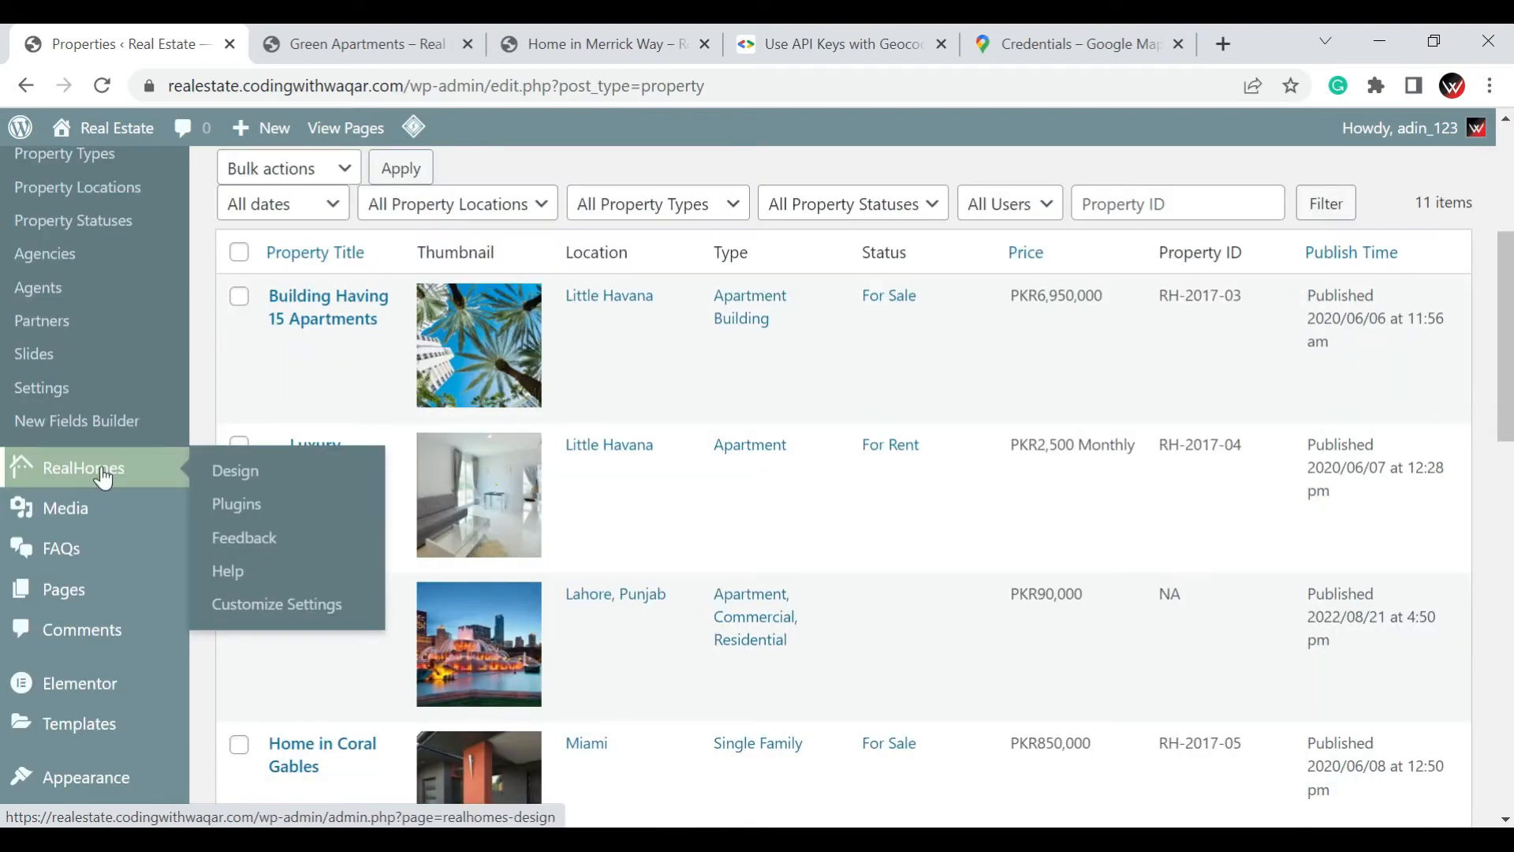
pyautogui.click(265, 605)
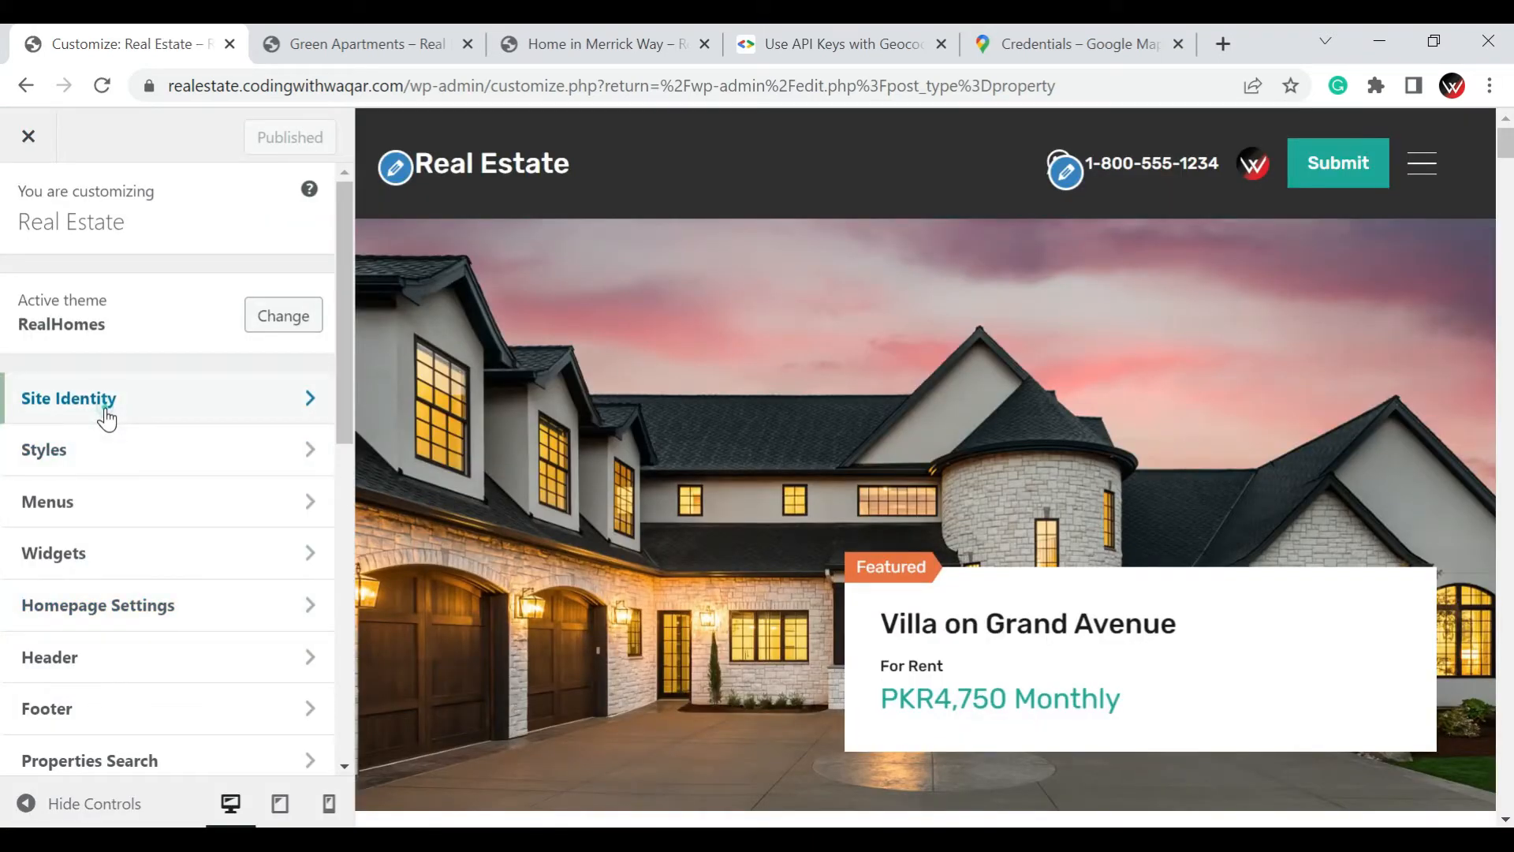
pyautogui.click(107, 415)
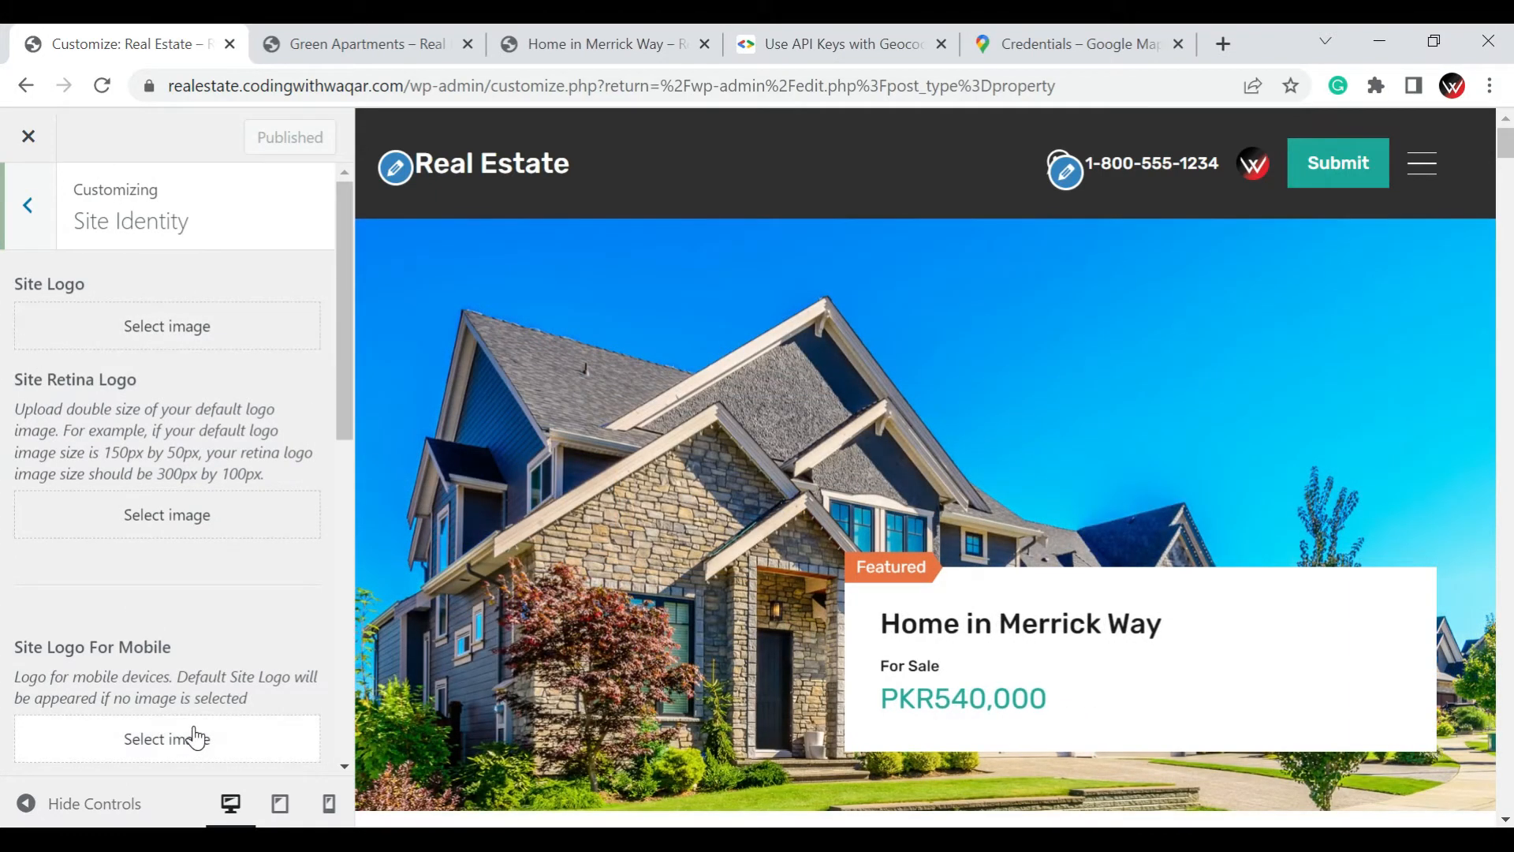
pyautogui.scroll(-2, 192, 733)
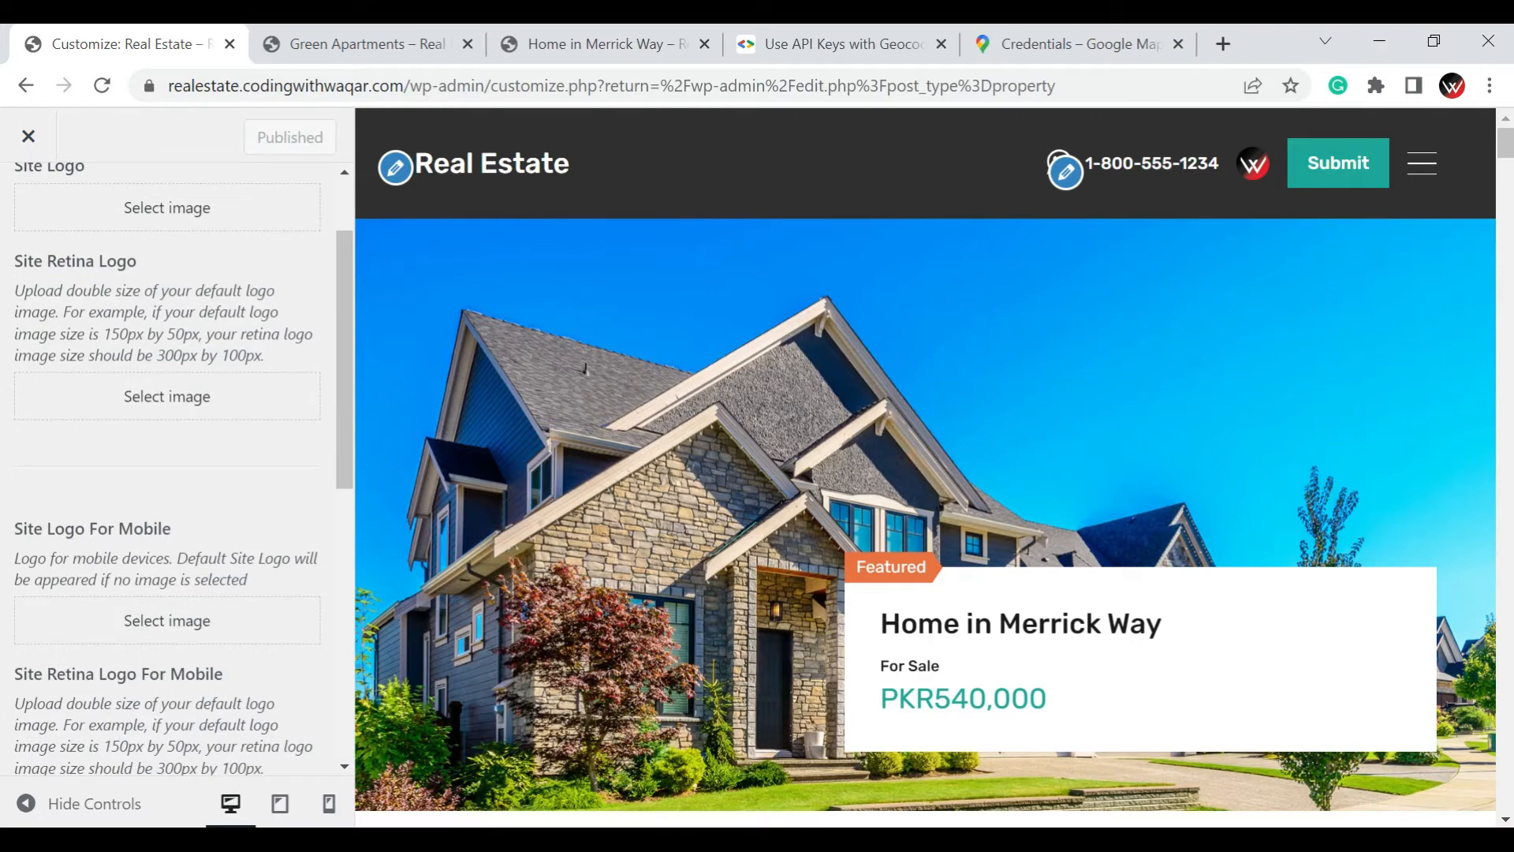
pyautogui.scroll(-4, 128, 587)
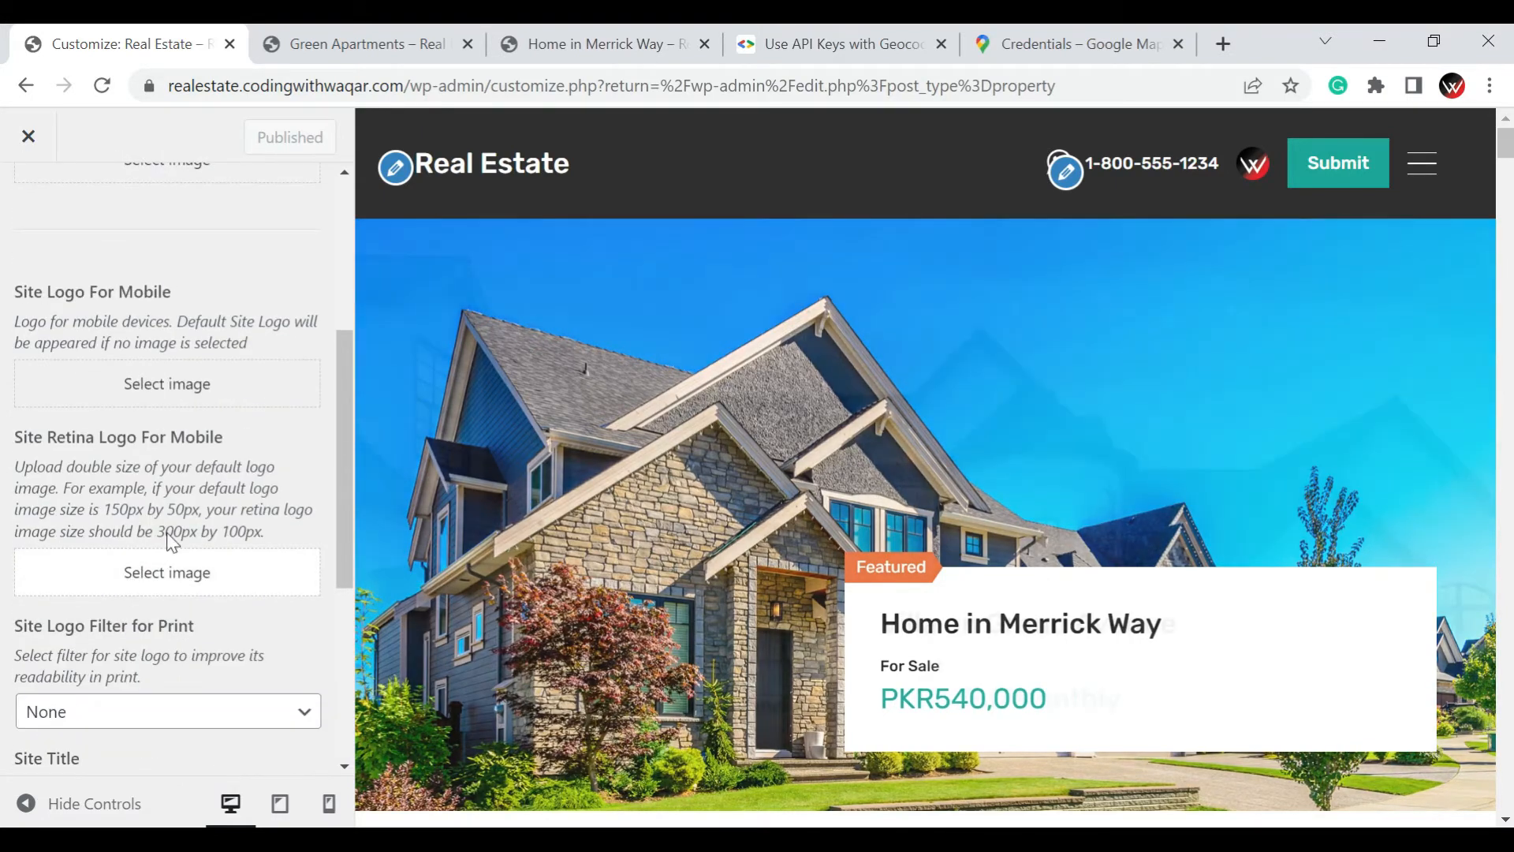
pyautogui.scroll(-5, 197, 412)
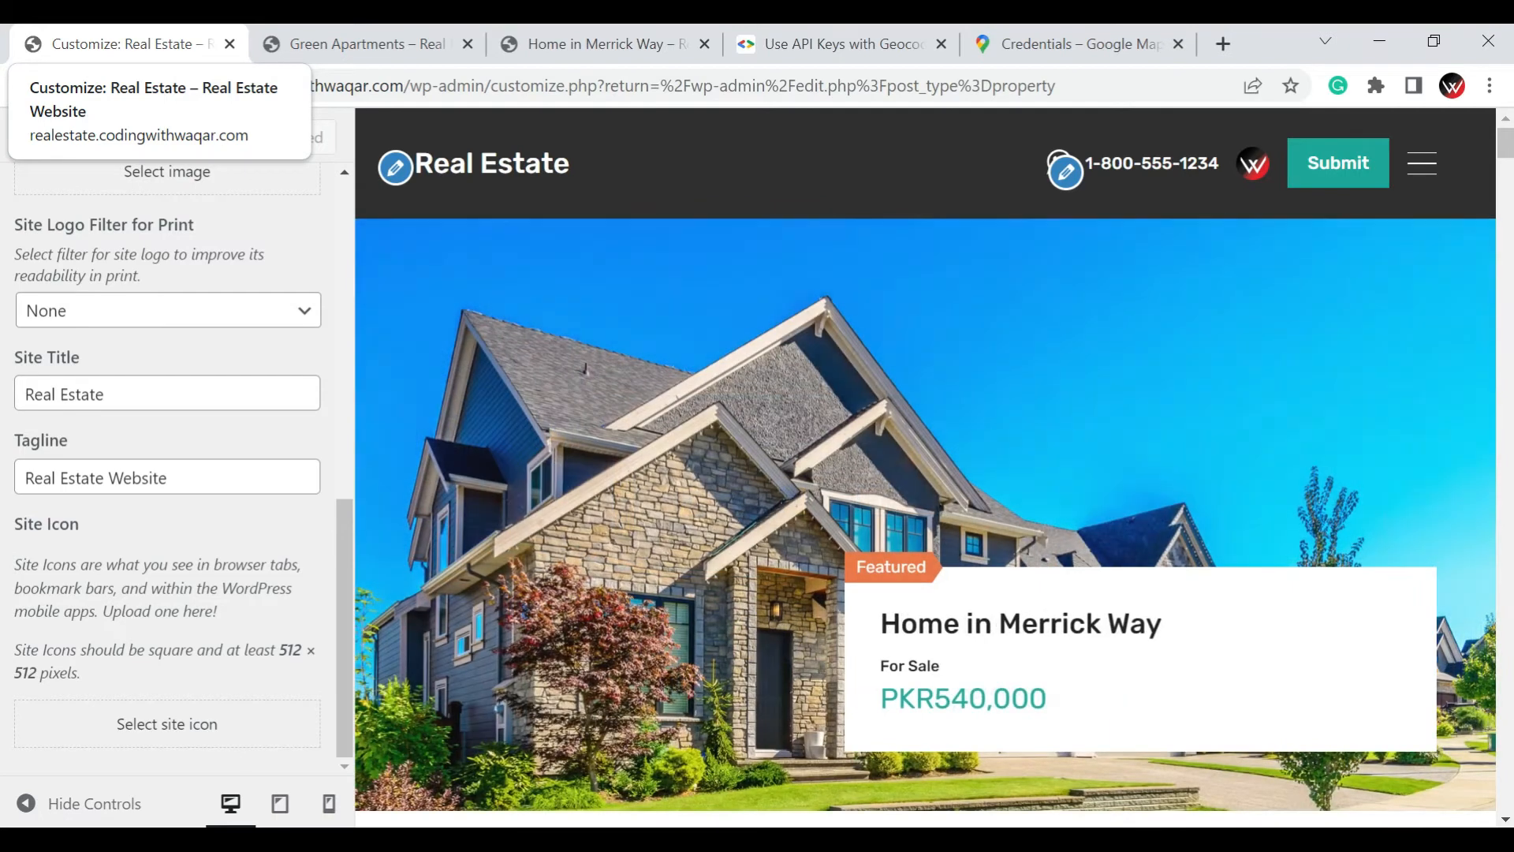
pyautogui.scroll(6, 135, 308)
pyautogui.scroll(3, 188, 356)
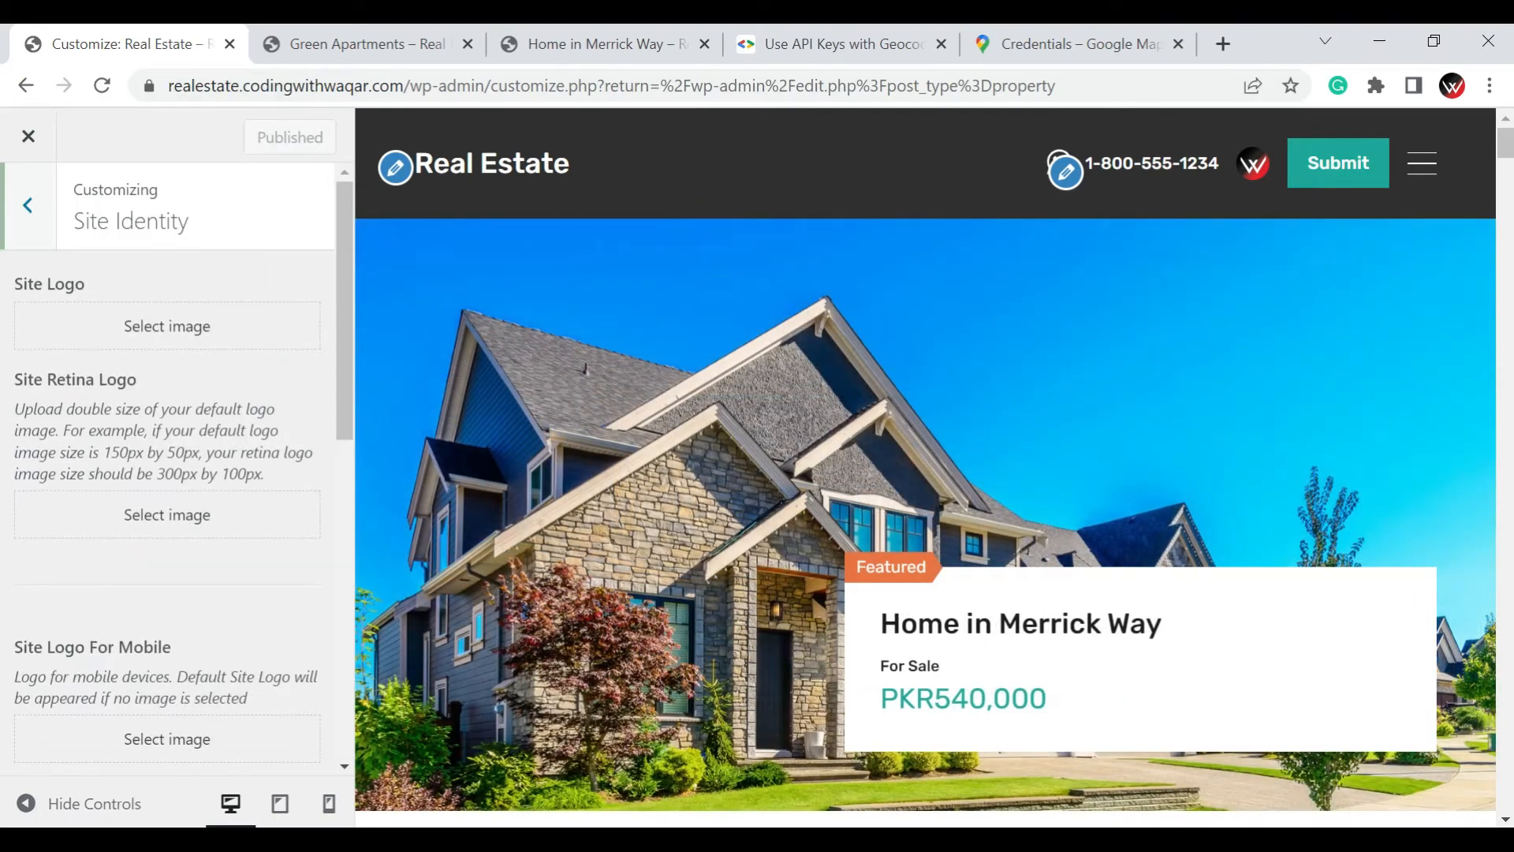
# Set the Site Logo to the Ironwood Apartments image from the media library and publish the change
pyautogui.click(187, 345)
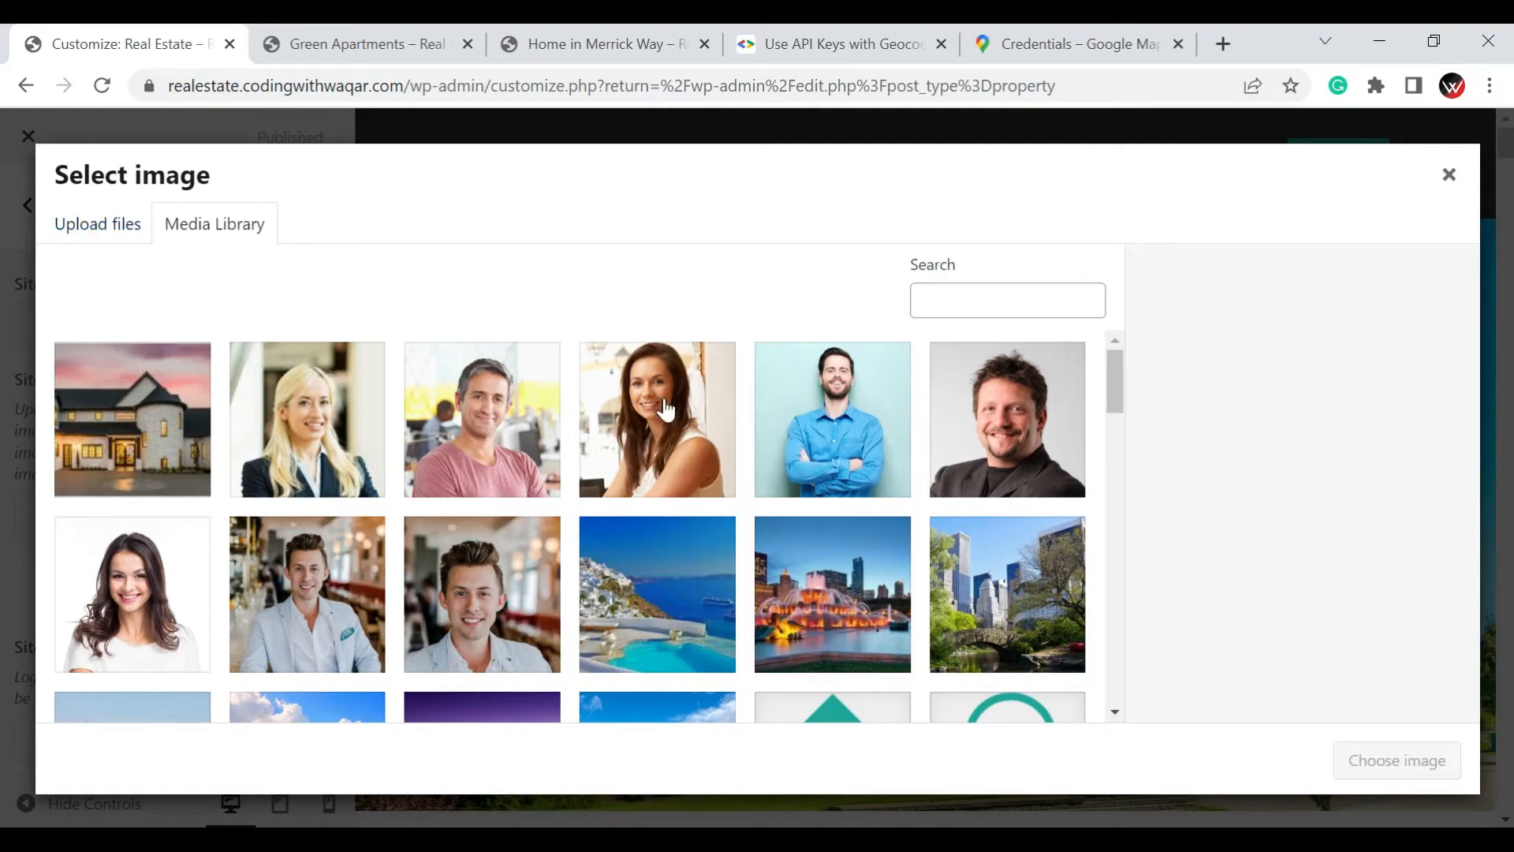
pyautogui.scroll(-5, 666, 406)
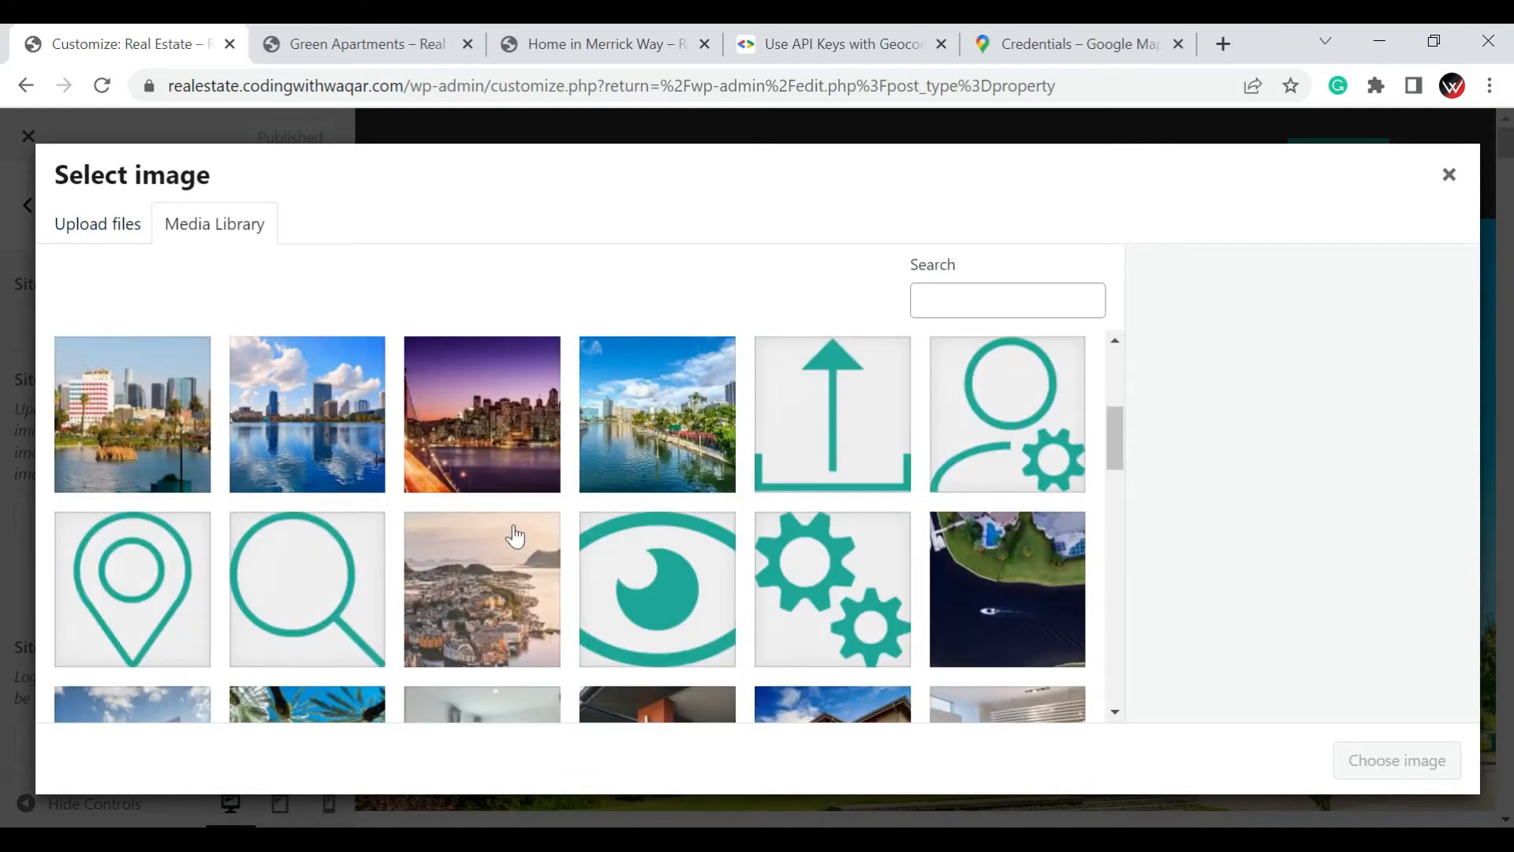
pyautogui.click(150, 576)
pyautogui.scroll(-5, 351, 564)
pyautogui.scroll(-5, 351, 564)
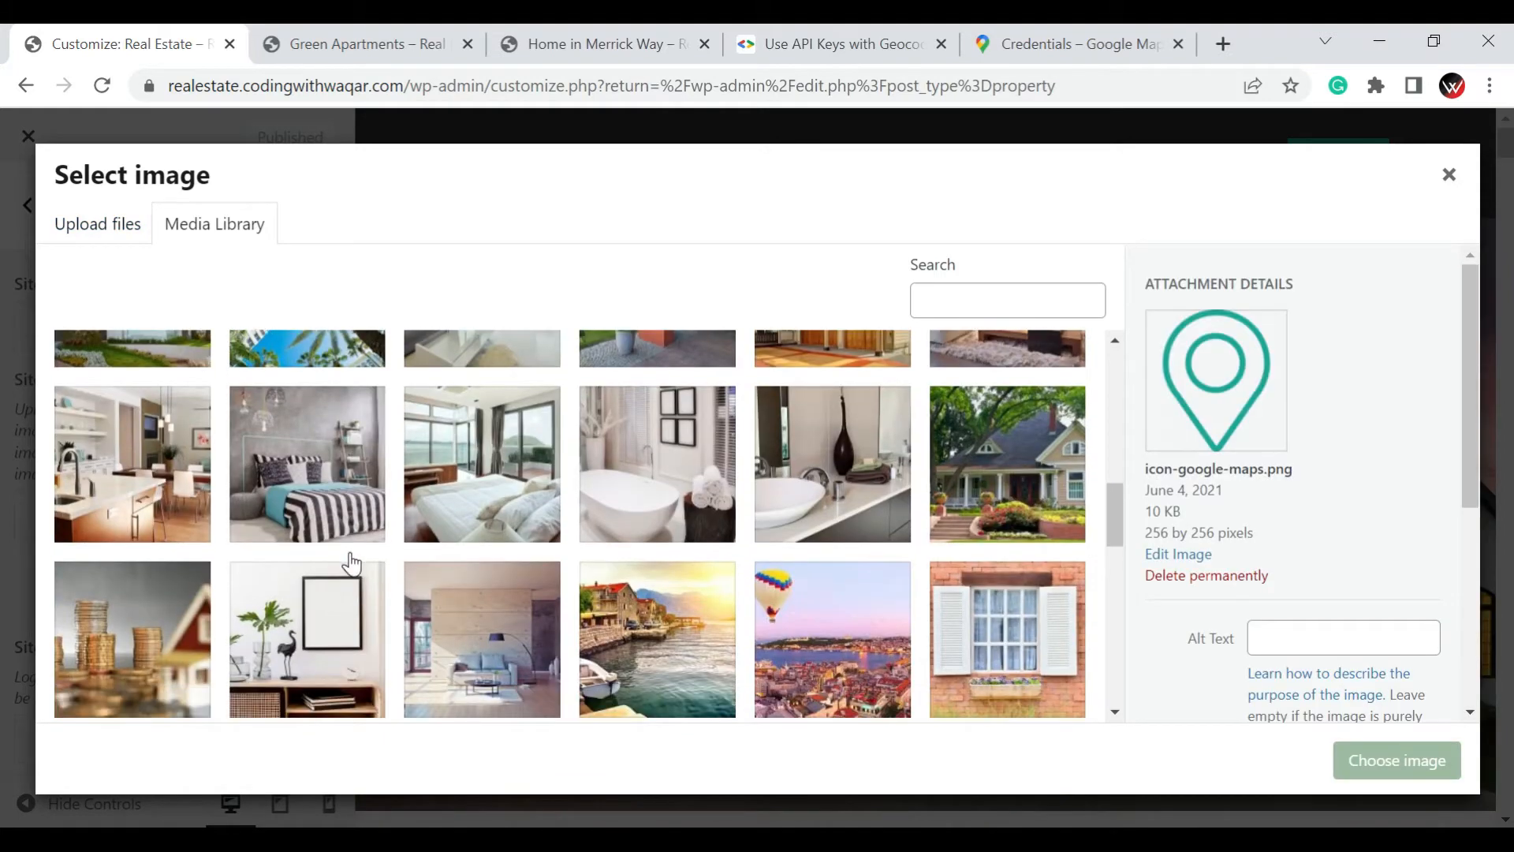
pyautogui.click(698, 683)
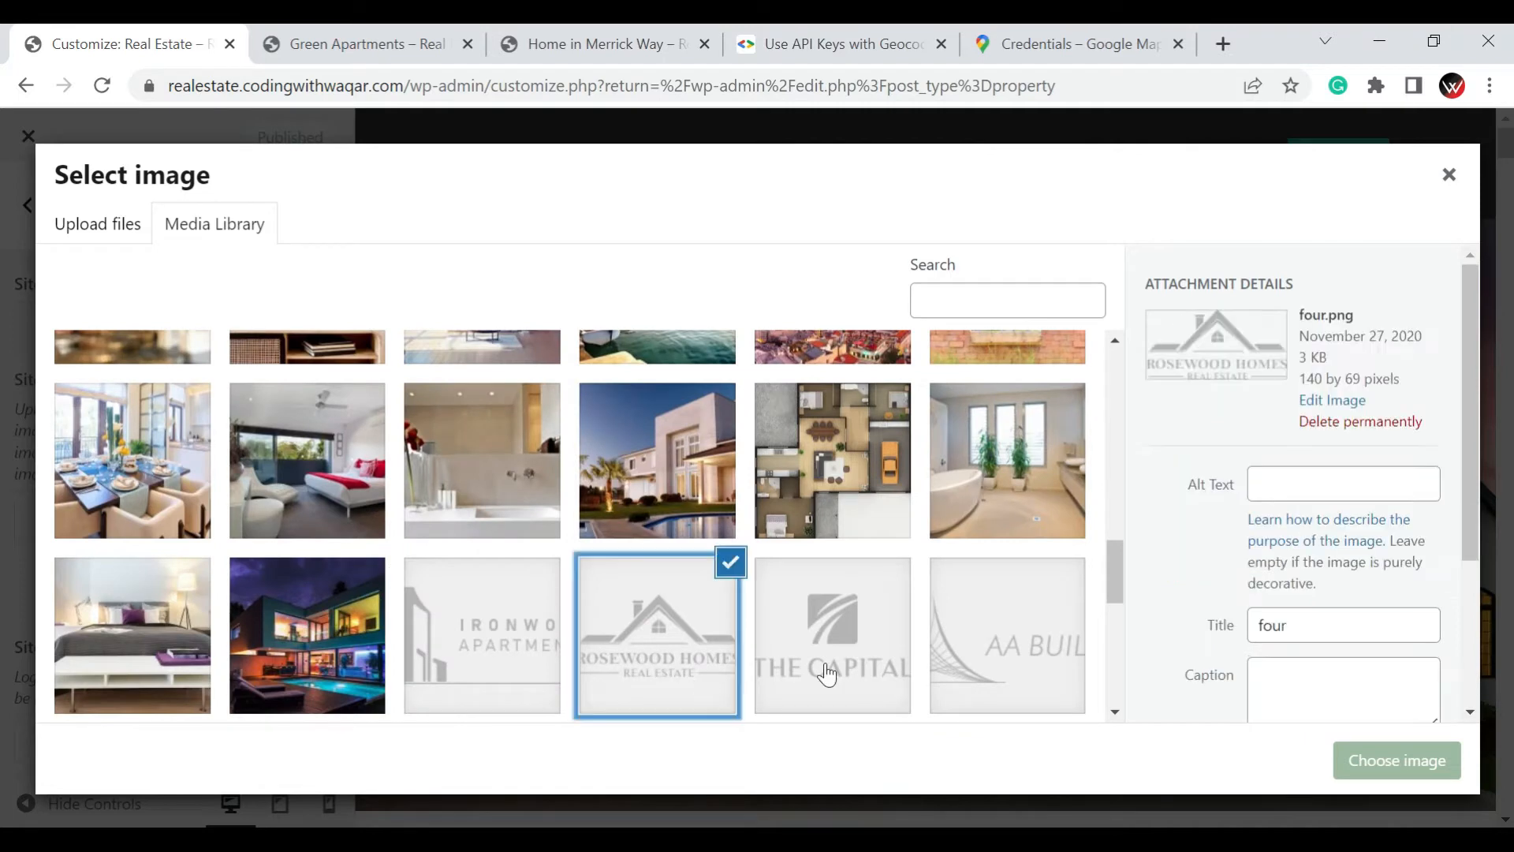
pyautogui.click(826, 675)
pyautogui.click(990, 679)
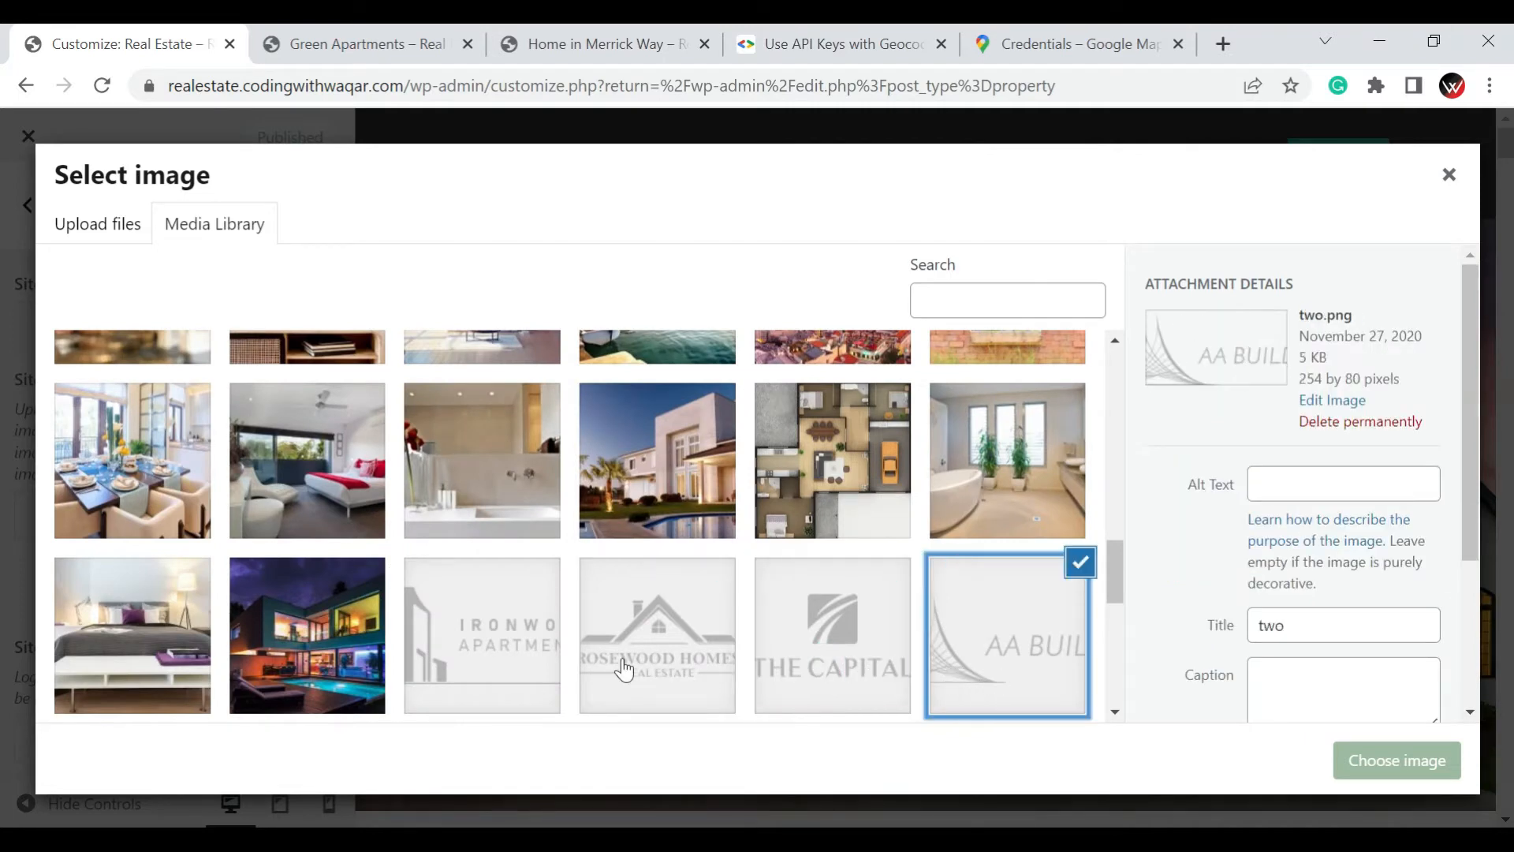
pyautogui.click(585, 662)
pyautogui.click(512, 659)
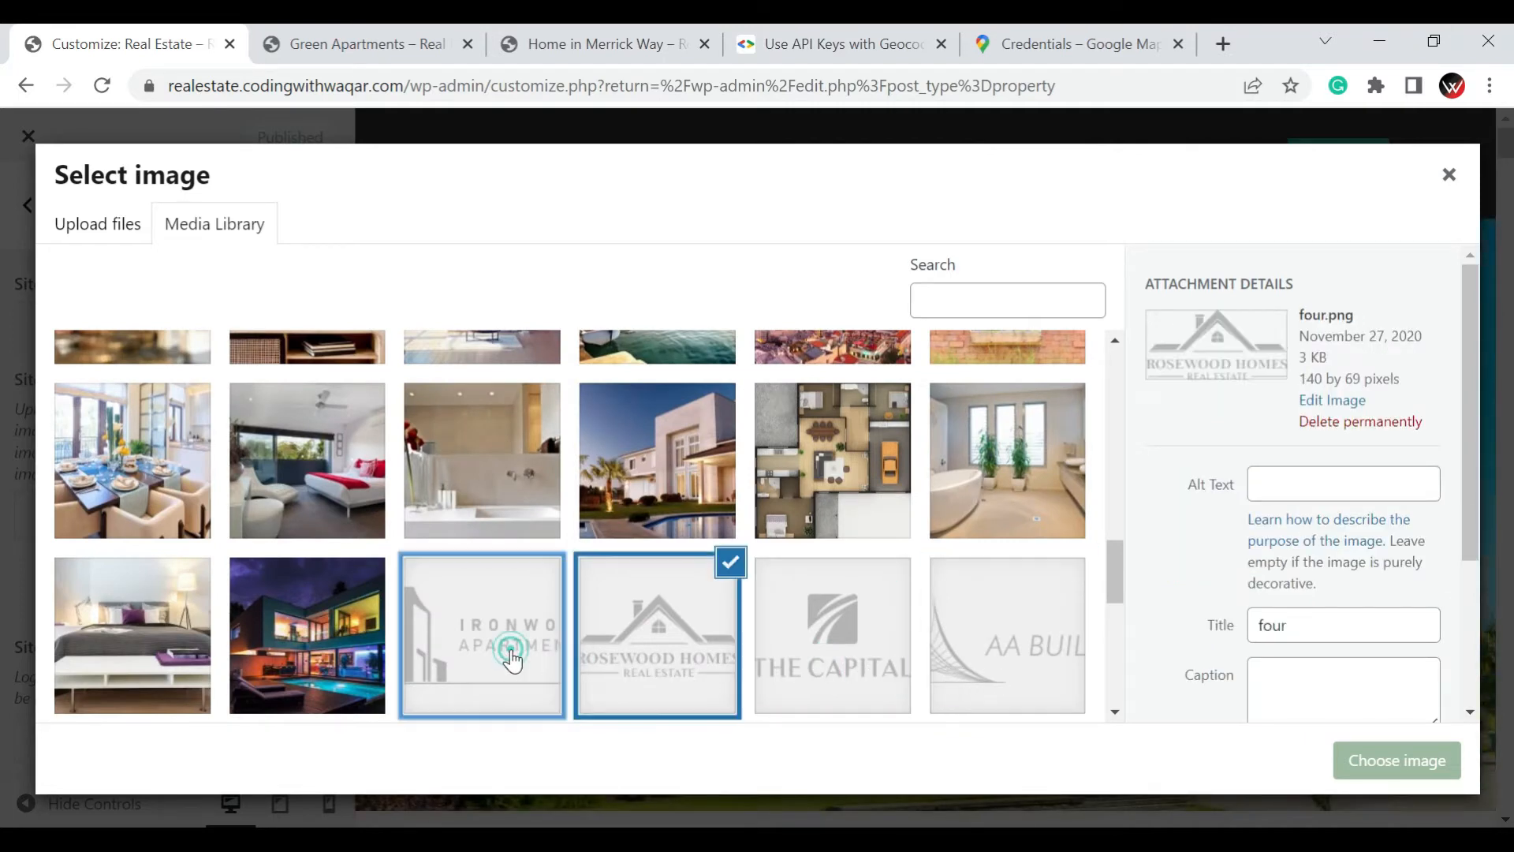
pyautogui.click(1376, 762)
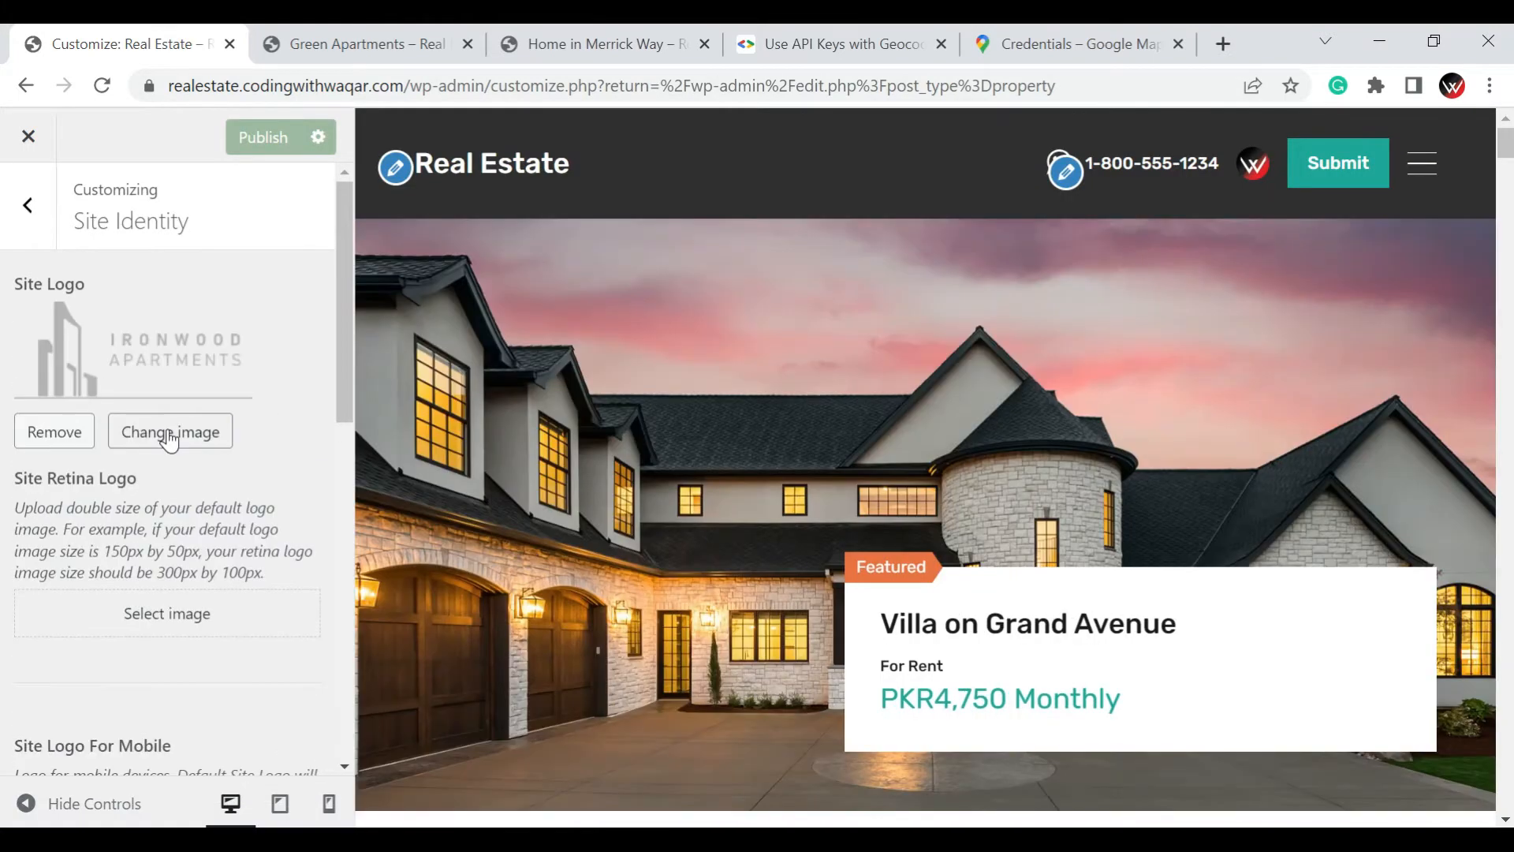
pyautogui.click(248, 150)
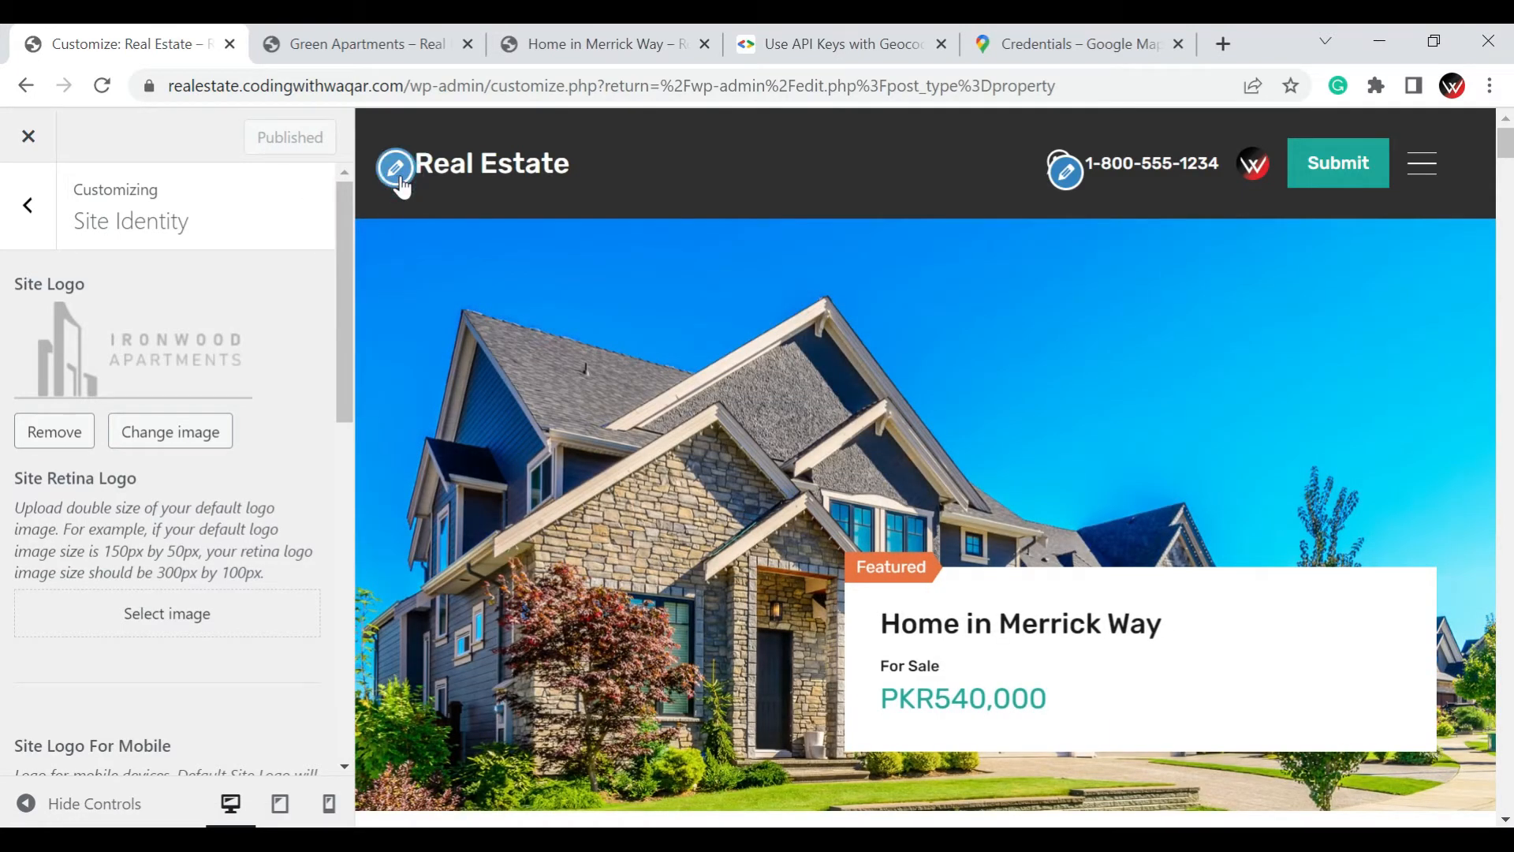
# Reload the customizer and check the new logo on the live site's home page in the Green Apartments browser tab
pyautogui.click(399, 176)
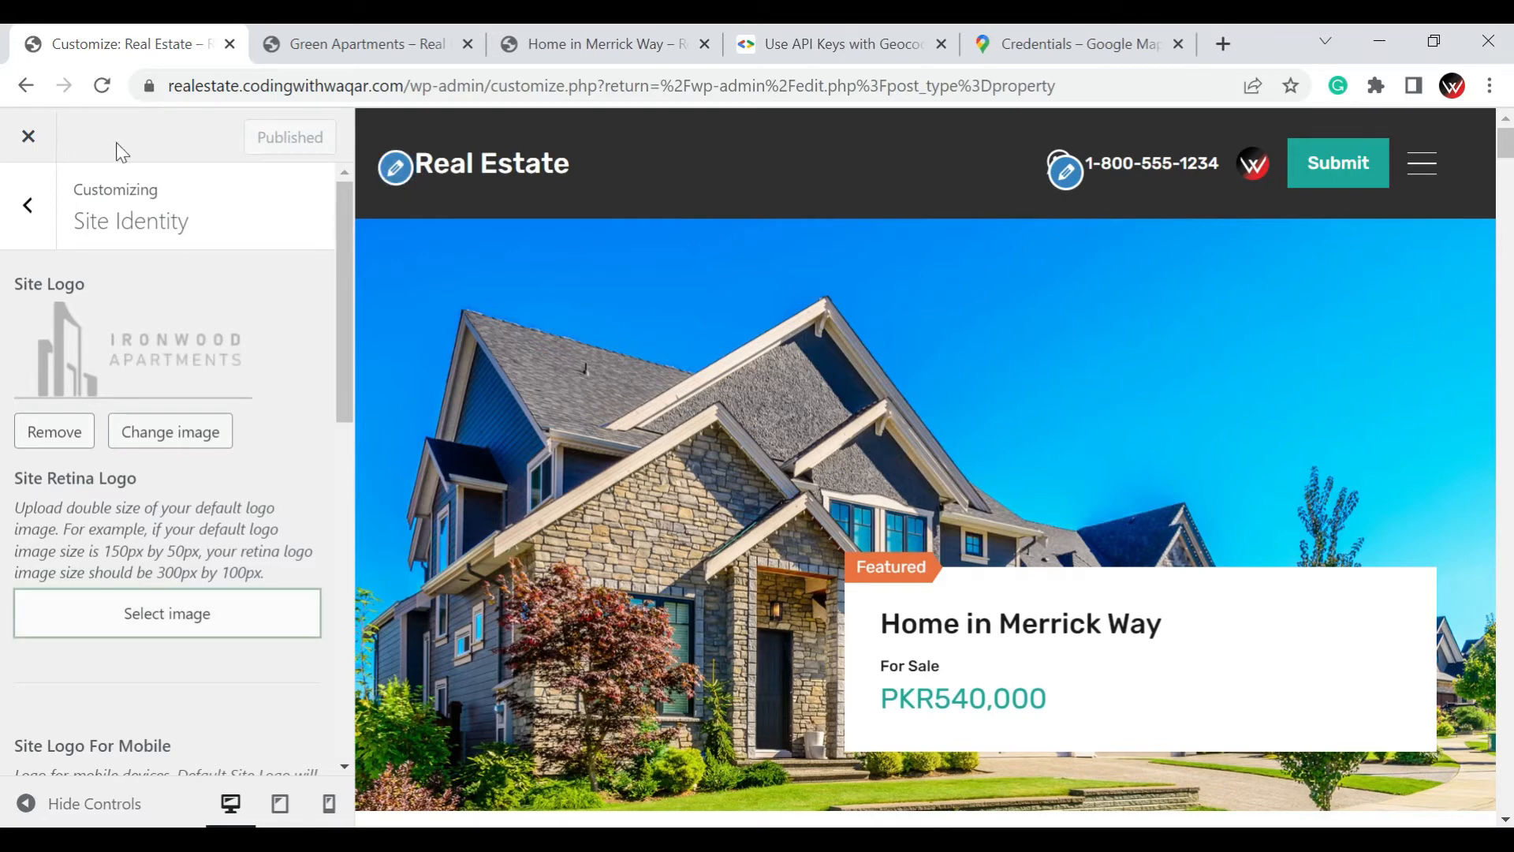
pyautogui.click(94, 96)
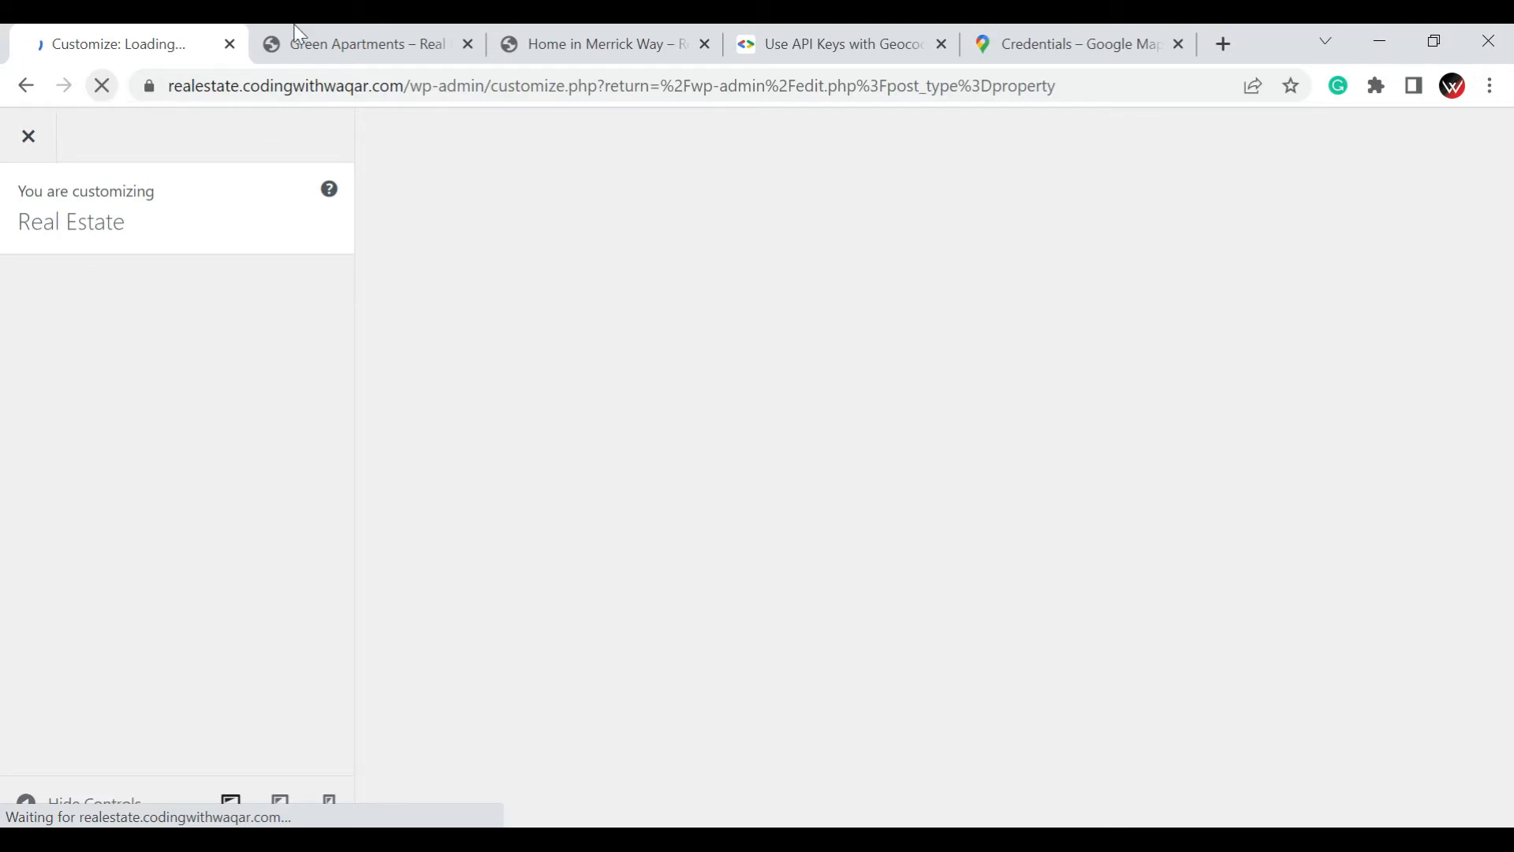
pyautogui.click(551, 40)
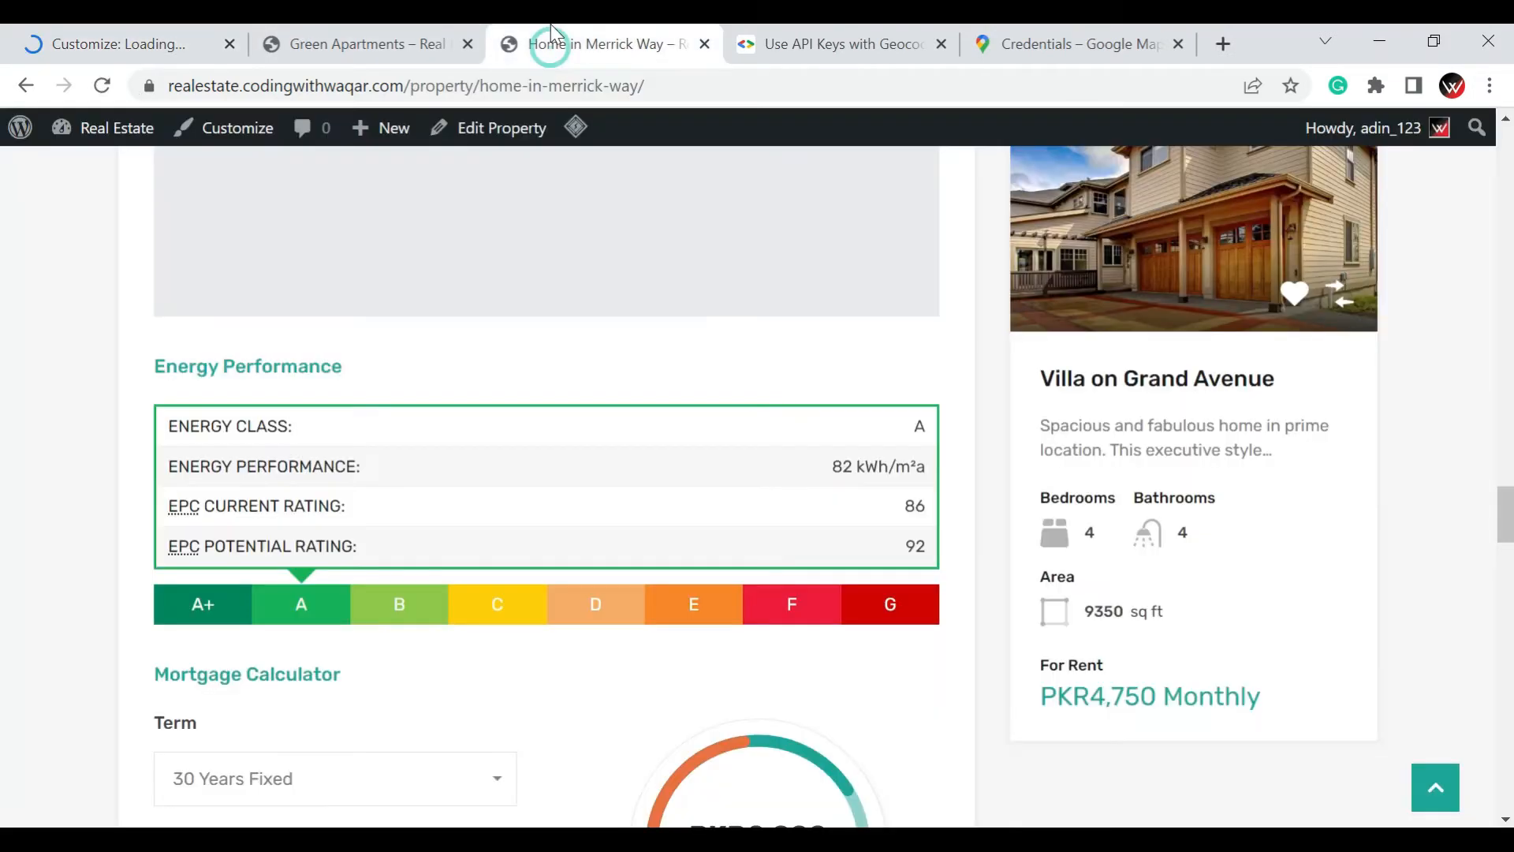
pyautogui.click(442, 31)
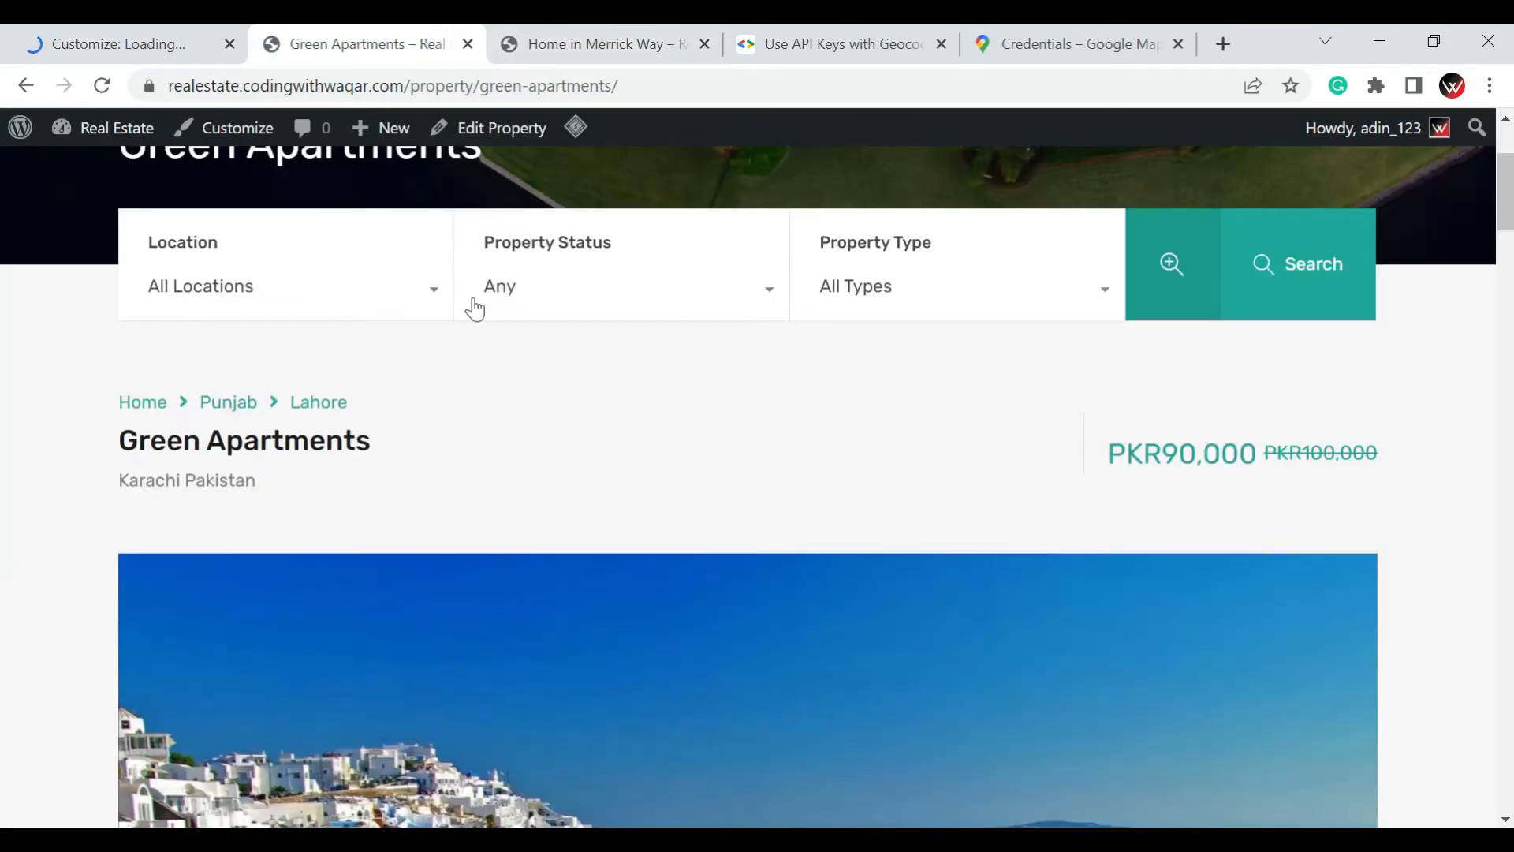
pyautogui.scroll(3, 504, 300)
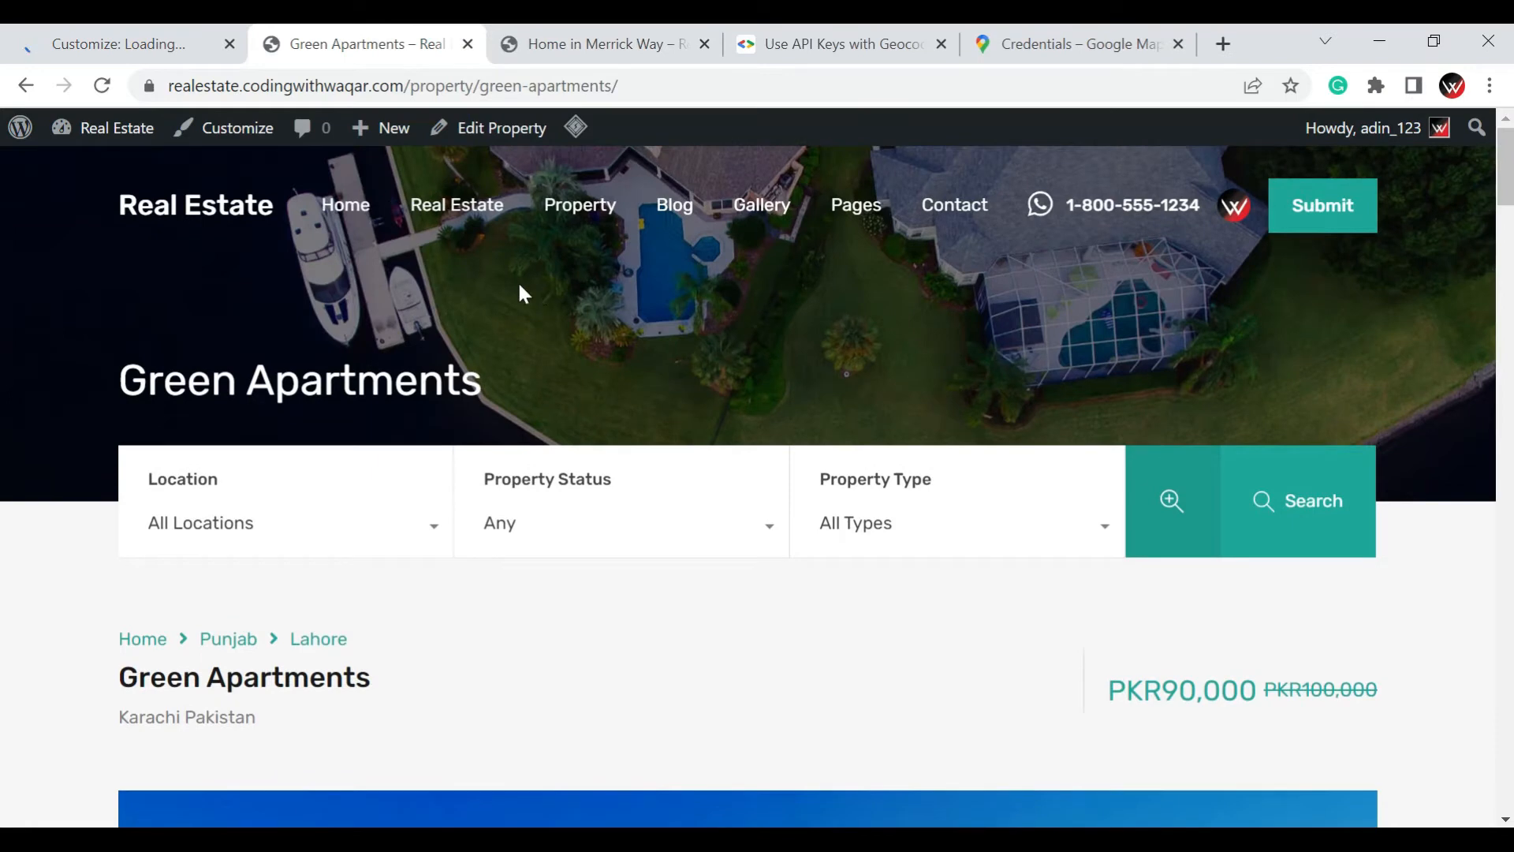
pyautogui.click(202, 210)
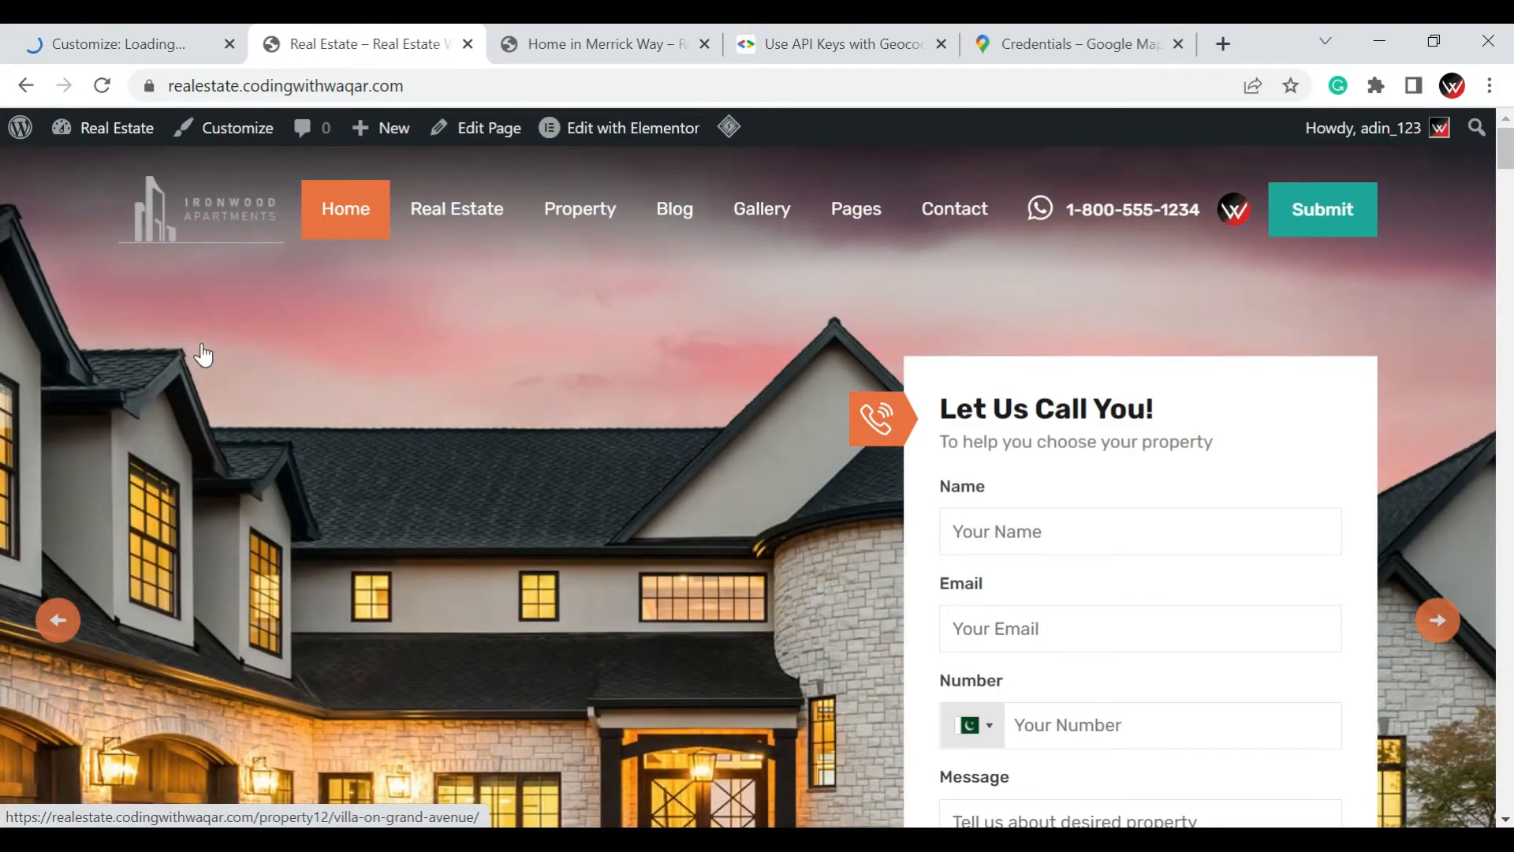
# Return to the customizer's browser tab and reopen Site Identity at the Site Icon setting
pyautogui.click(98, 45)
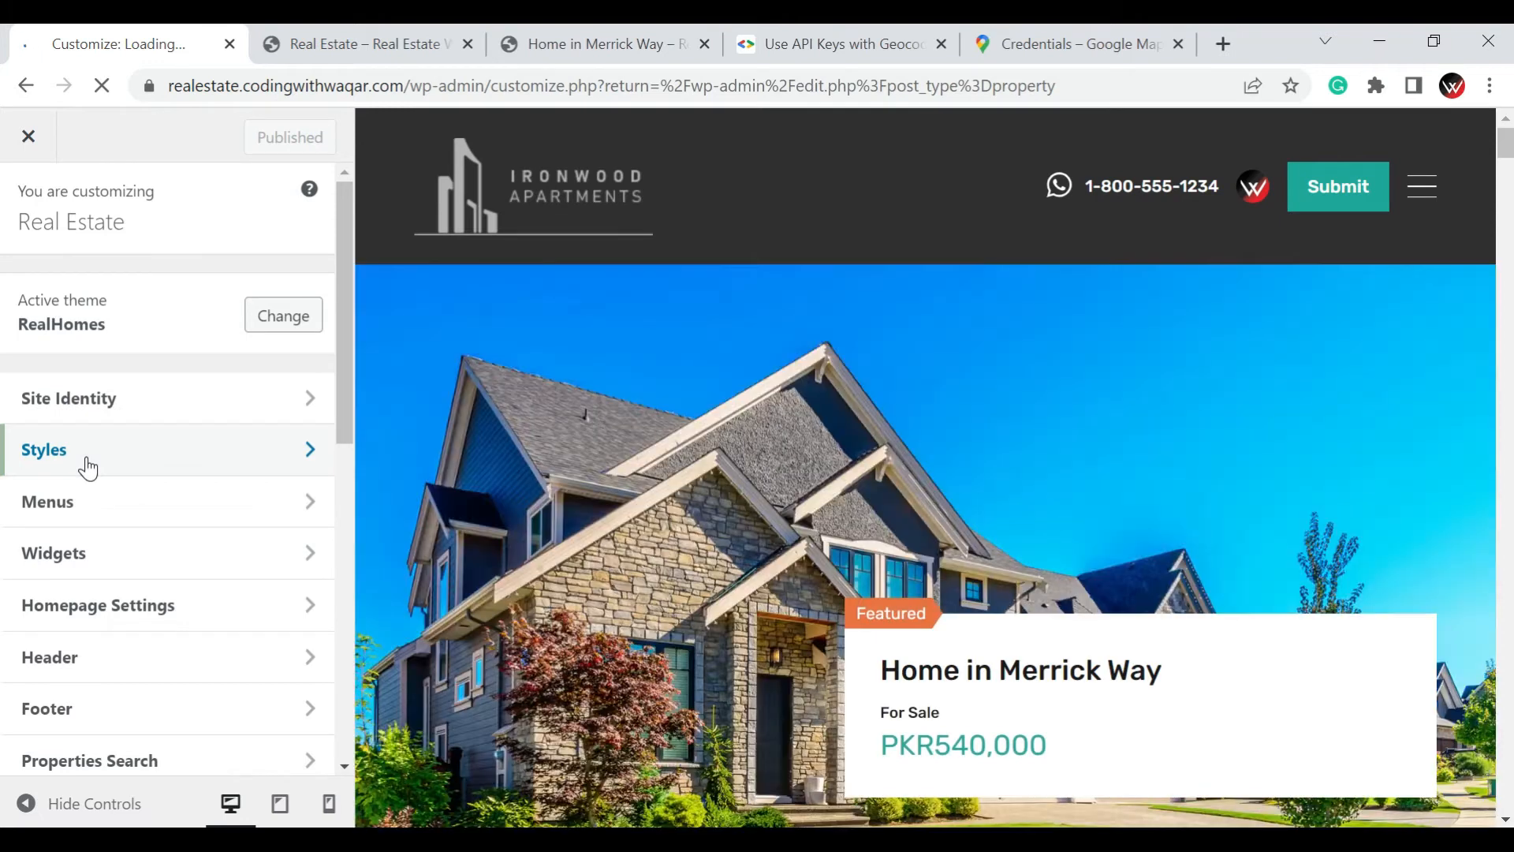
pyautogui.click(107, 416)
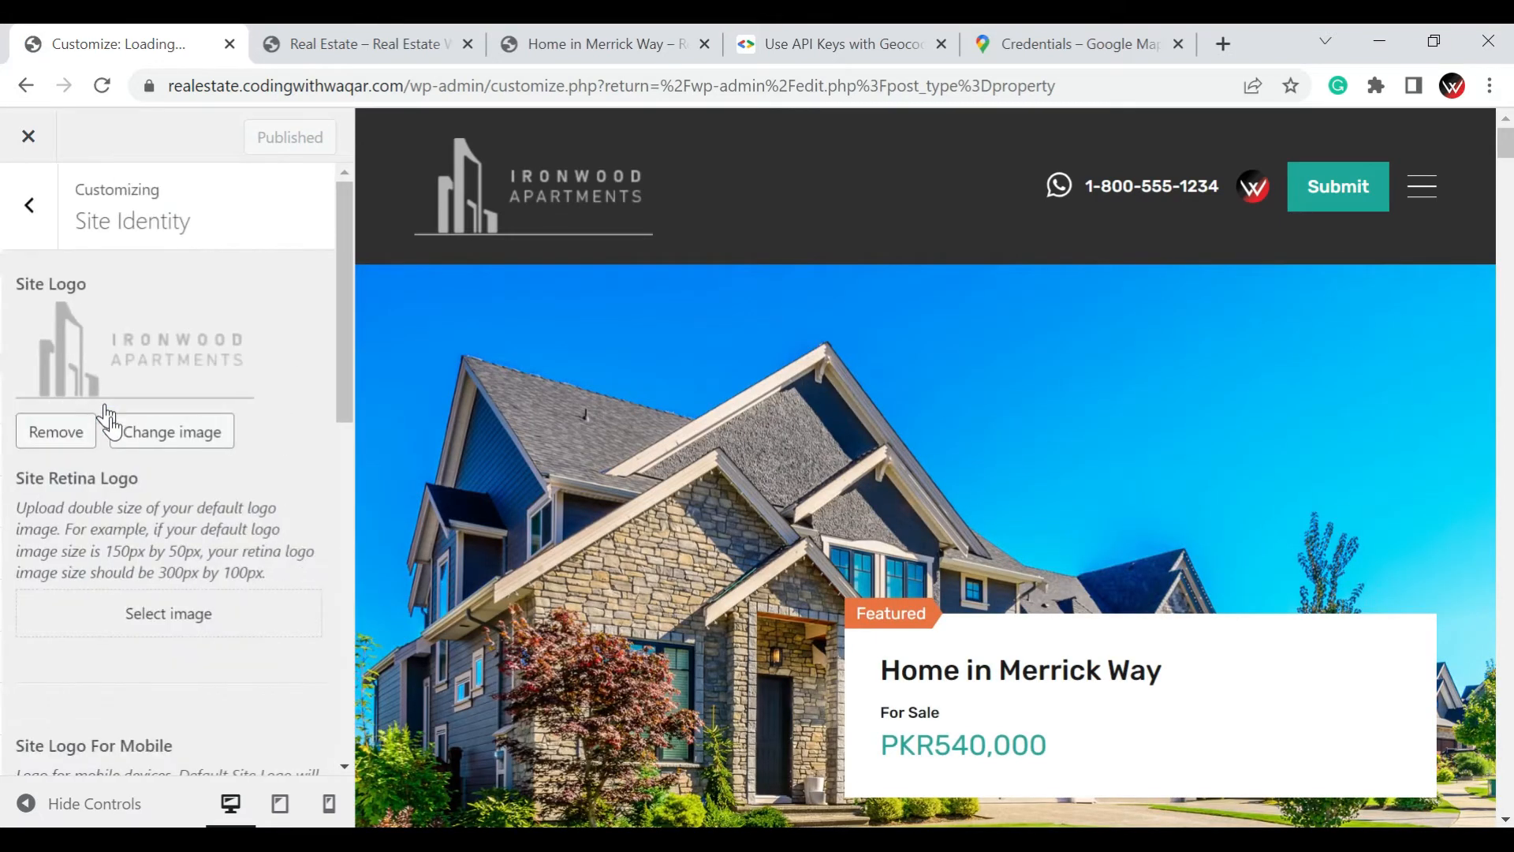
pyautogui.scroll(-6, 130, 481)
pyautogui.scroll(1, 134, 479)
pyautogui.scroll(-5, 134, 478)
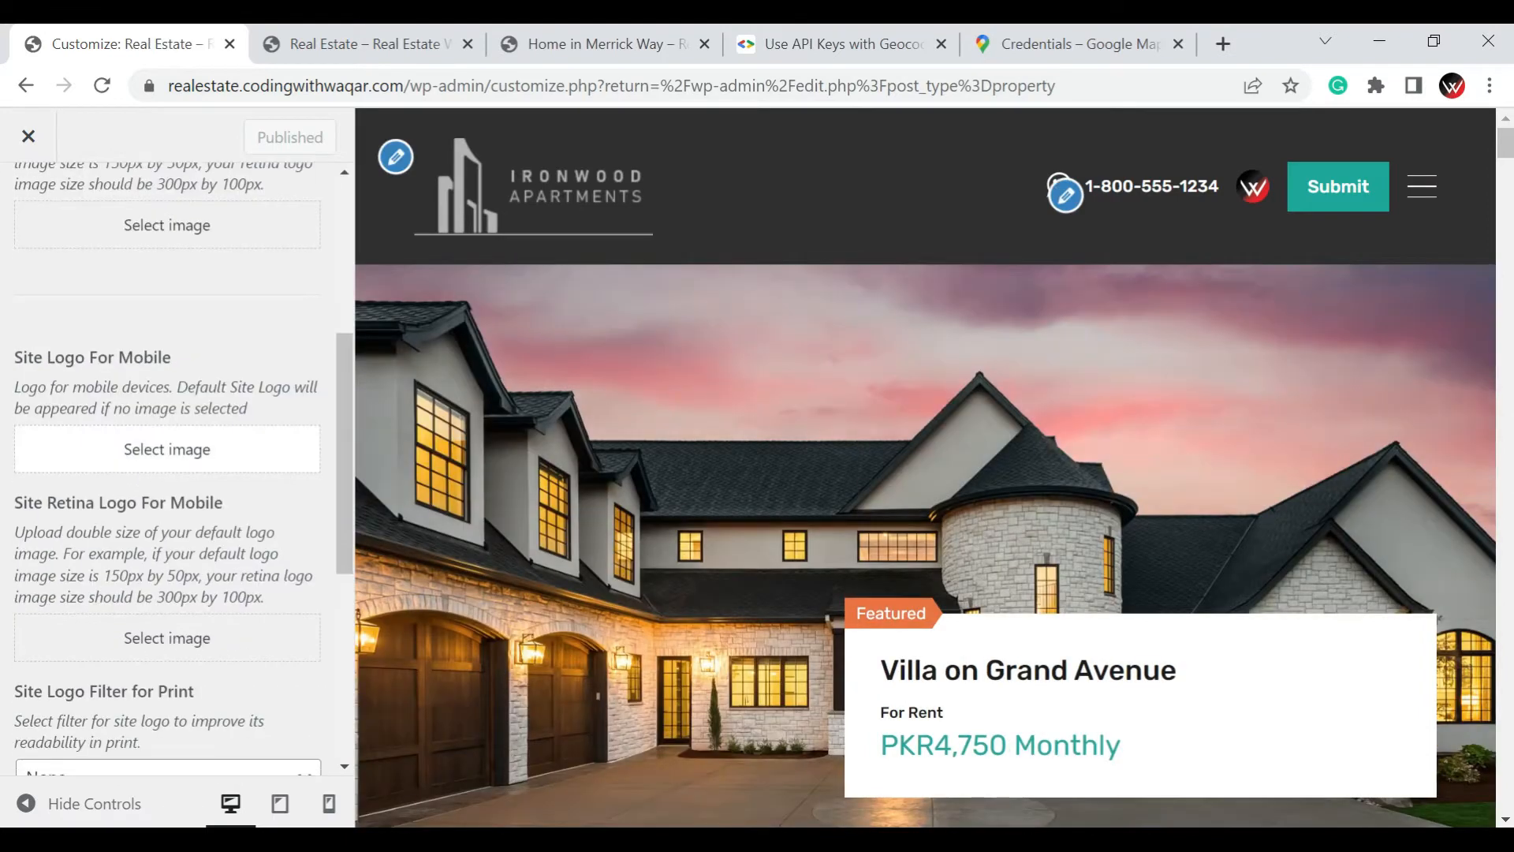
pyautogui.scroll(1, 135, 490)
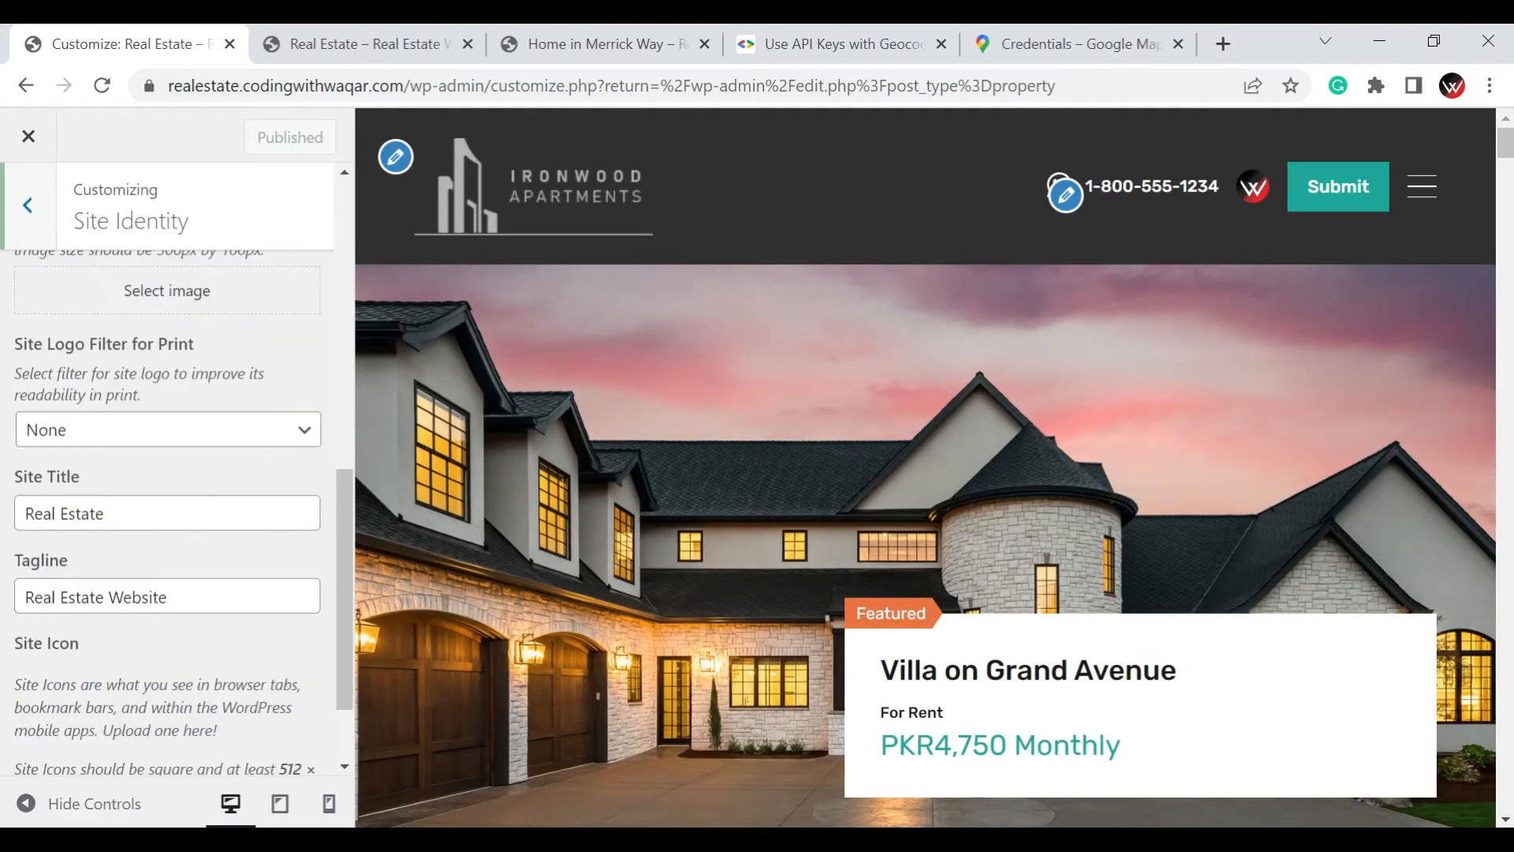
pyautogui.scroll(-2, 182, 552)
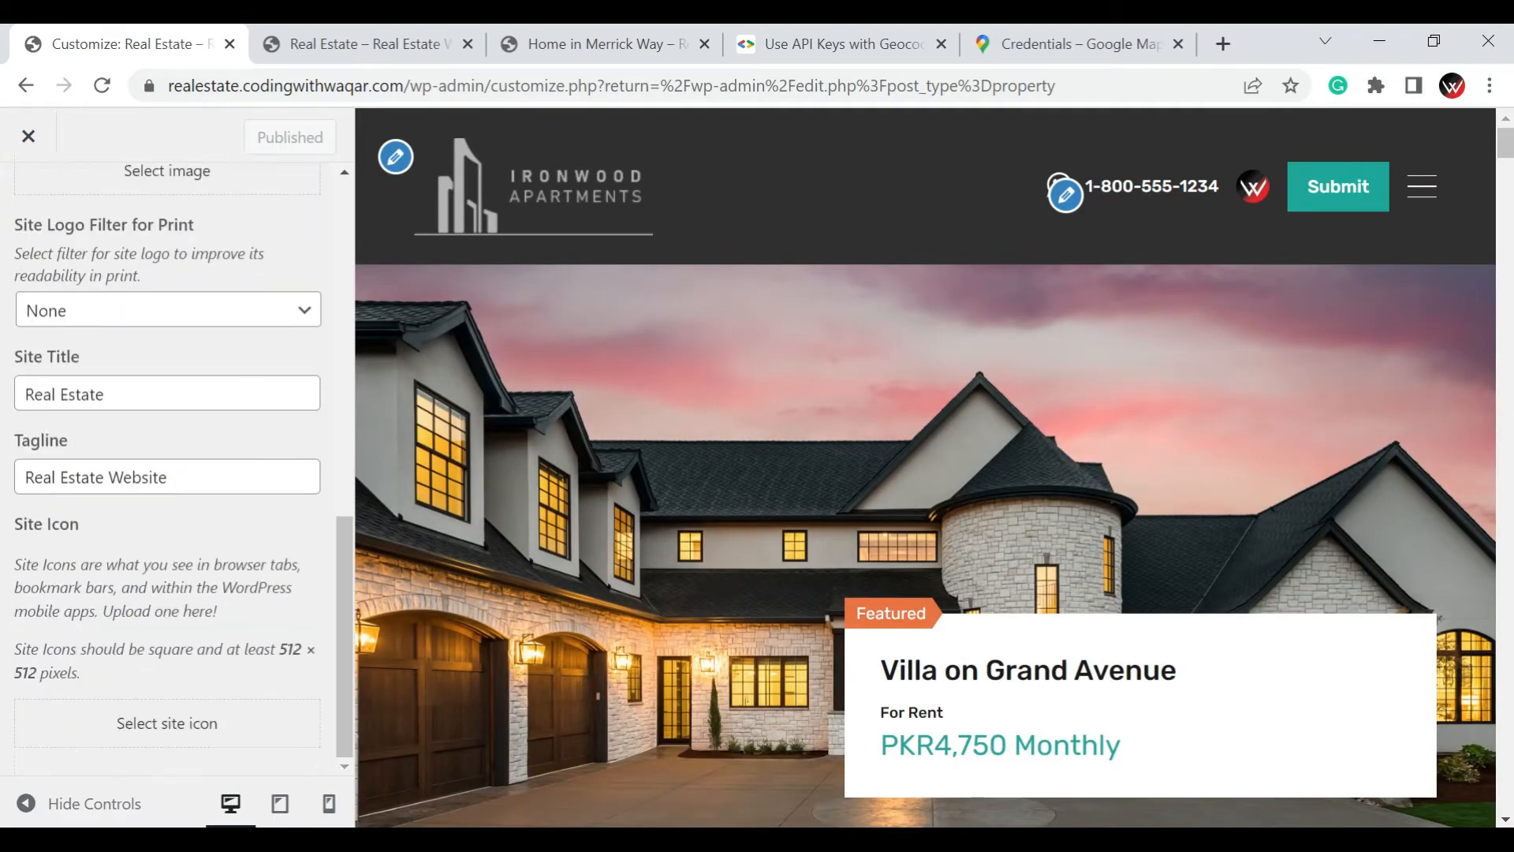
# Set the site icon to icon-google-maps.png from the media library, cropping it with the default full selection
pyautogui.click(157, 720)
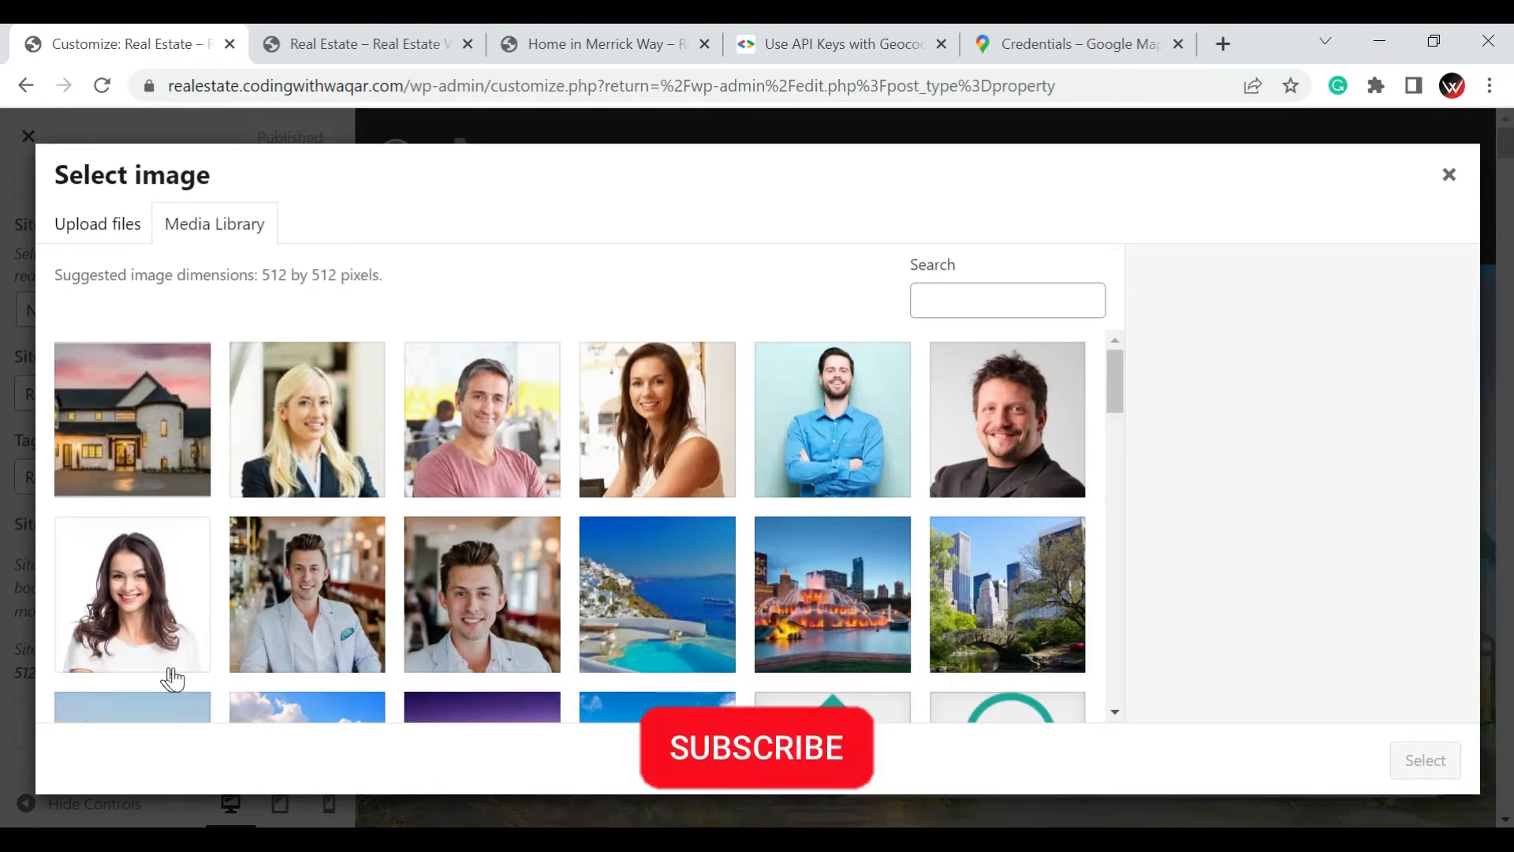
pyautogui.scroll(-5, 712, 613)
pyautogui.scroll(-4, 712, 613)
pyautogui.scroll(4, 710, 608)
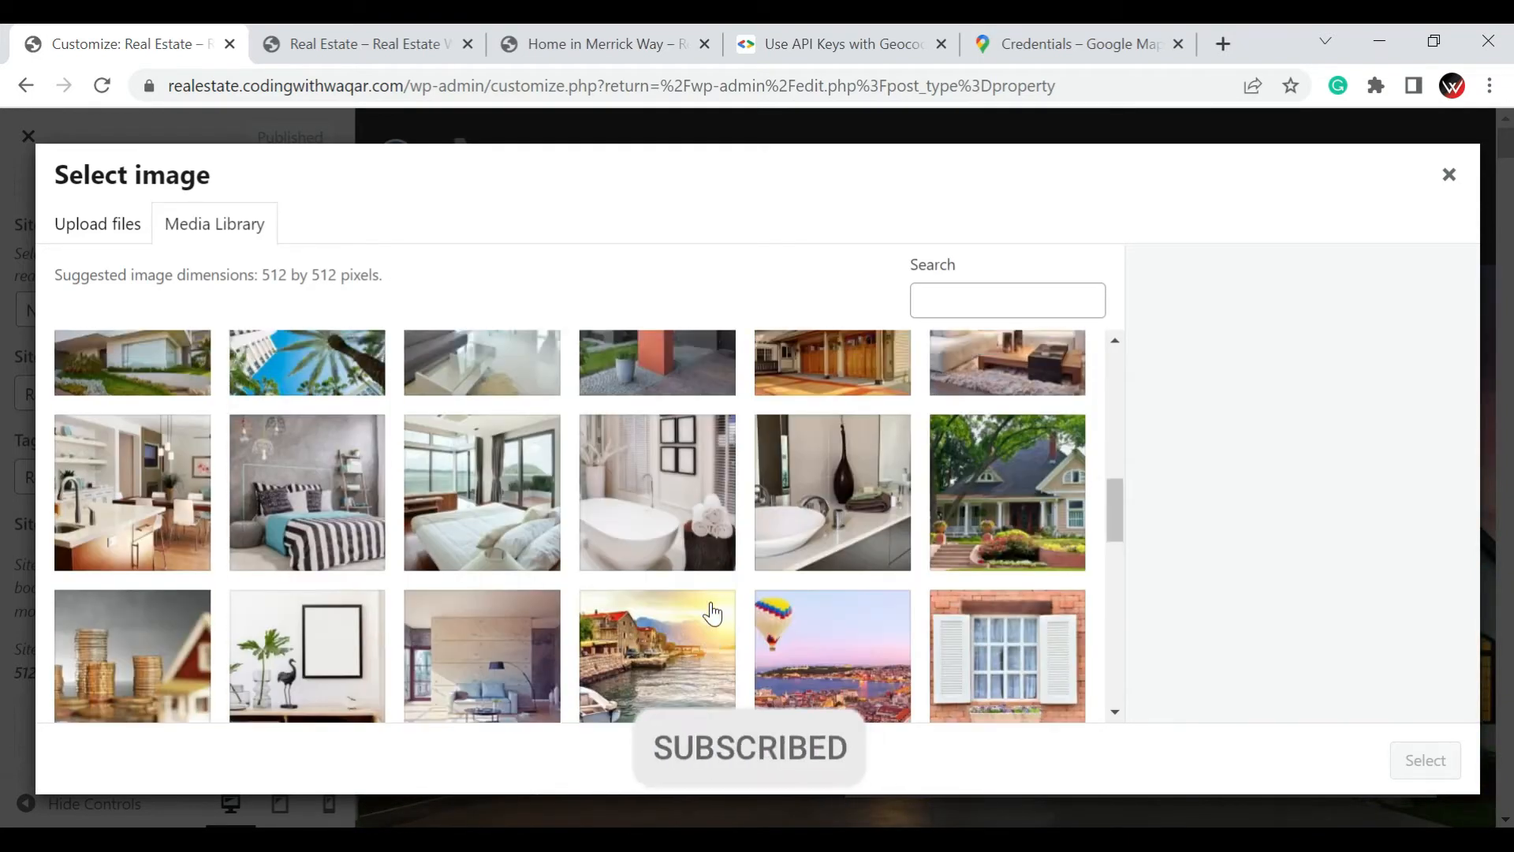
pyautogui.click(201, 434)
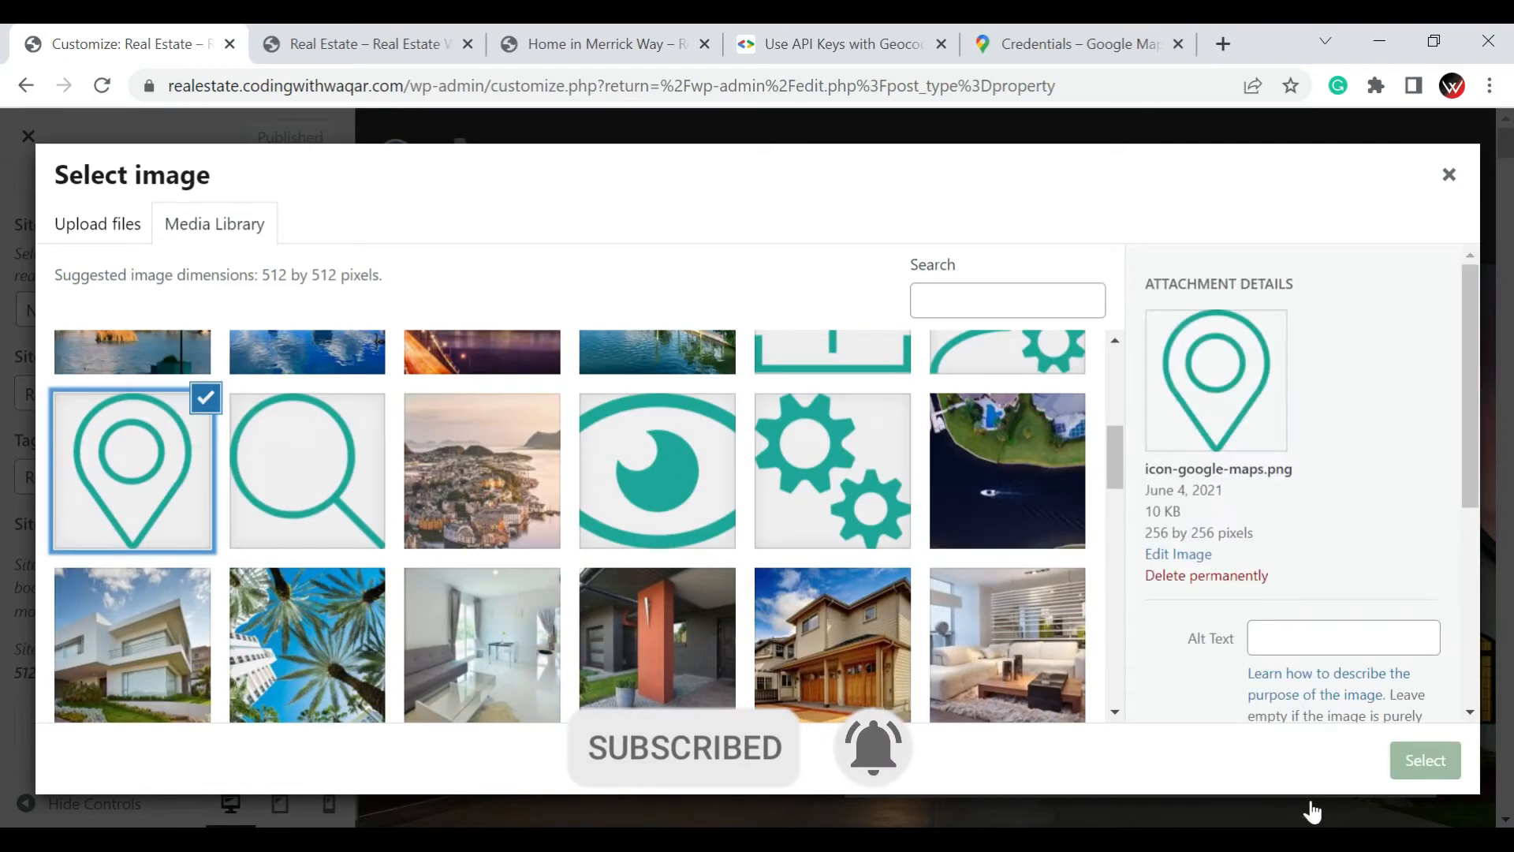
pyautogui.click(1426, 760)
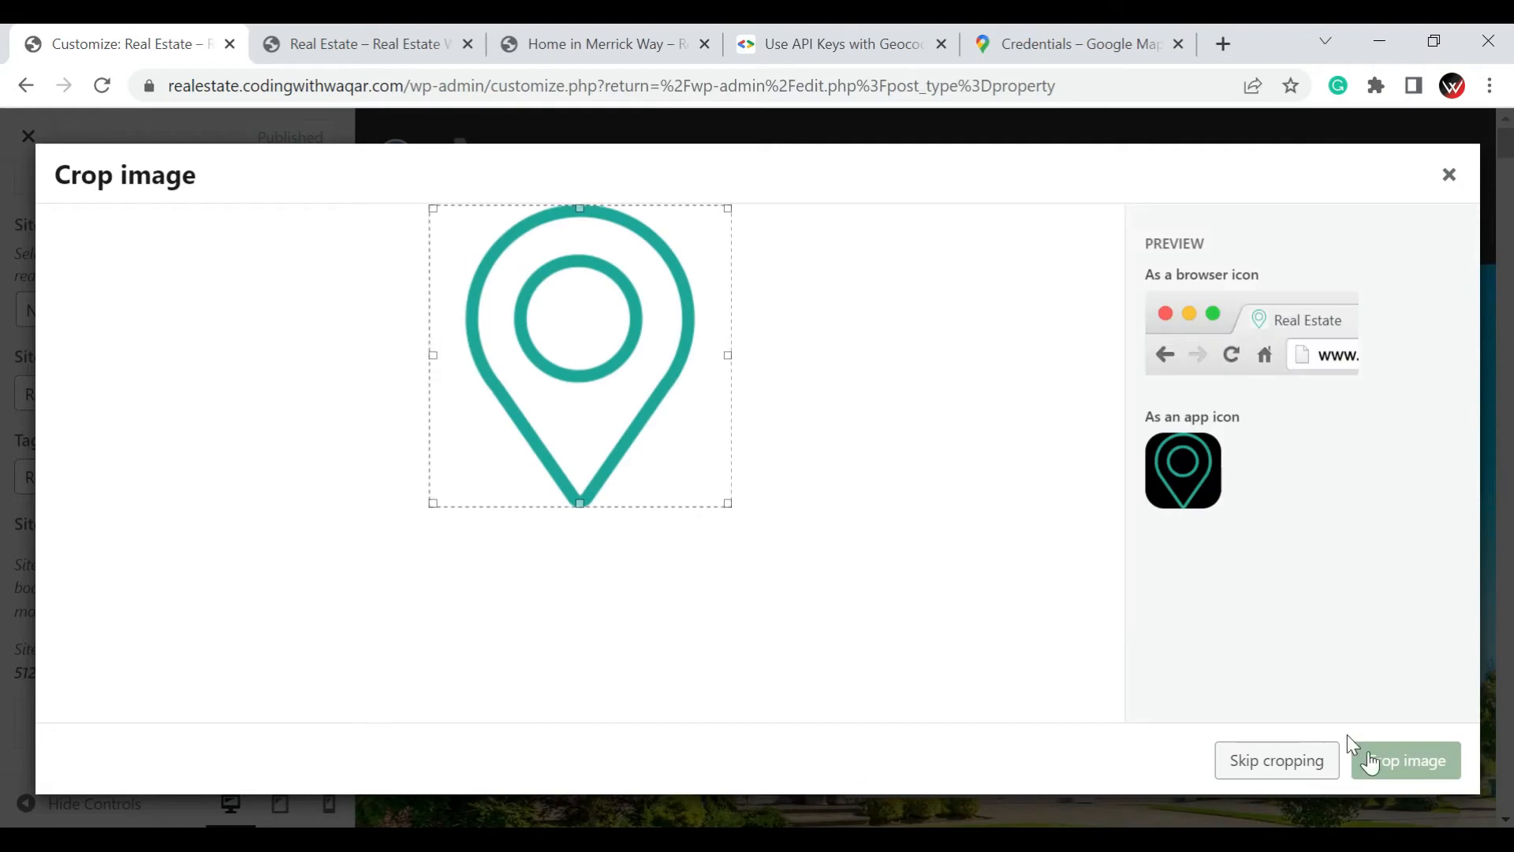
pyautogui.click(1430, 765)
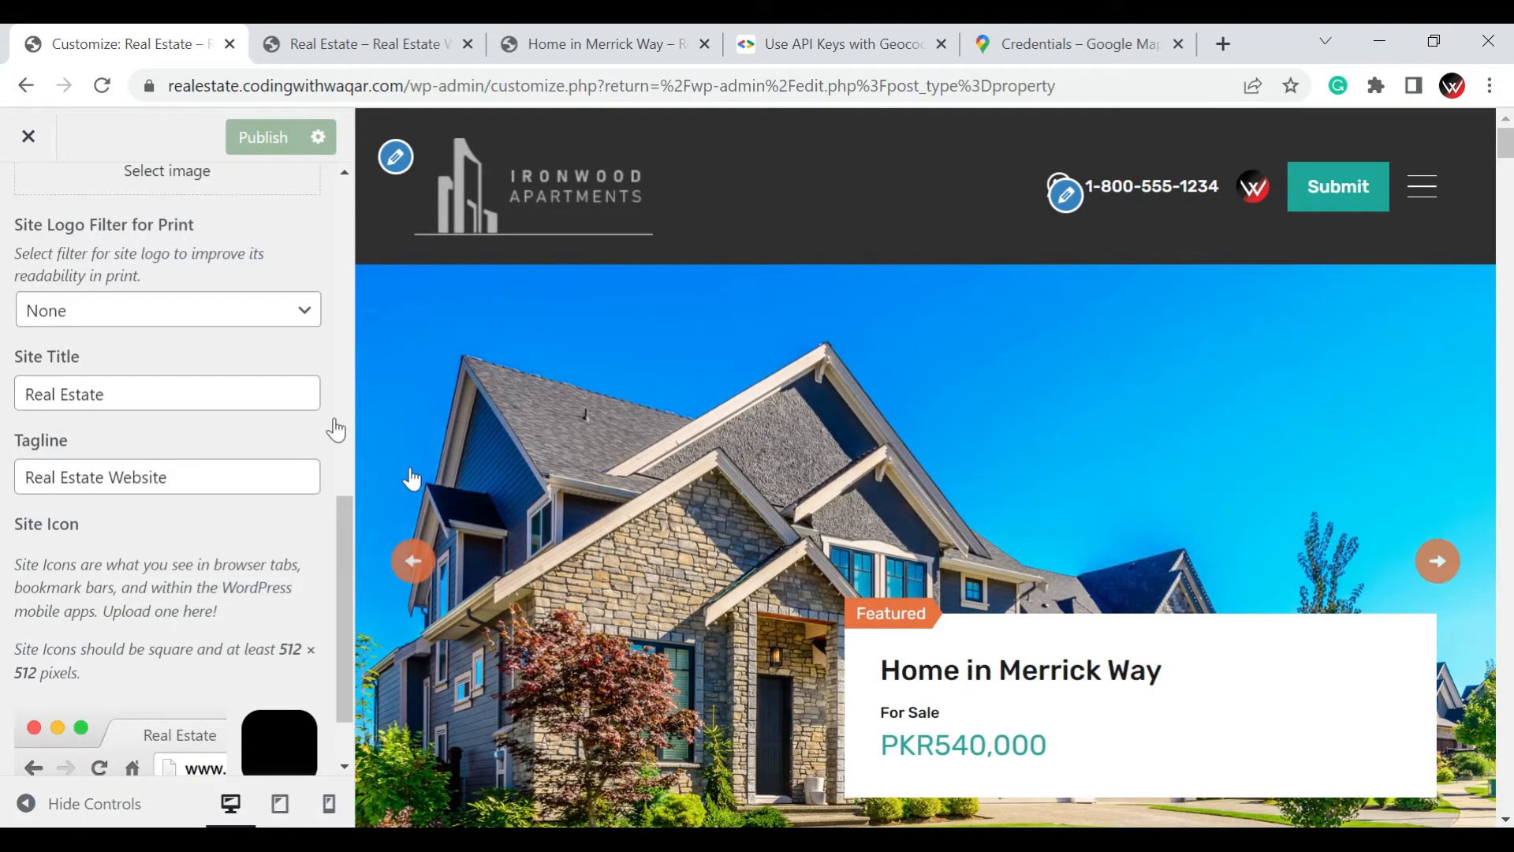
# Review the site icon preview and the Site Title and Tagline fields
pyautogui.scroll(-2, 306, 415)
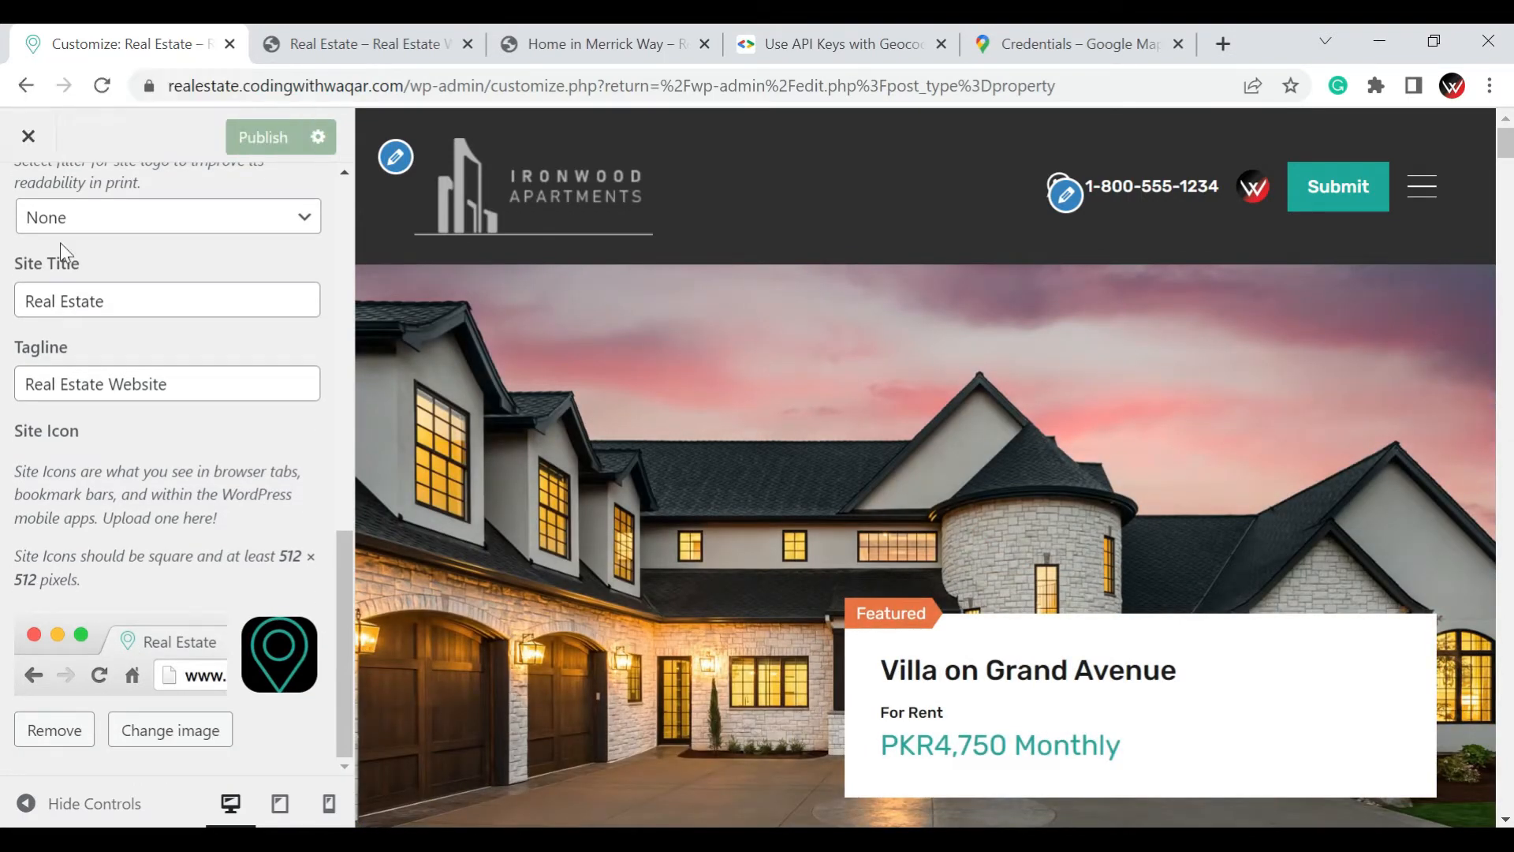
pyautogui.click(164, 303)
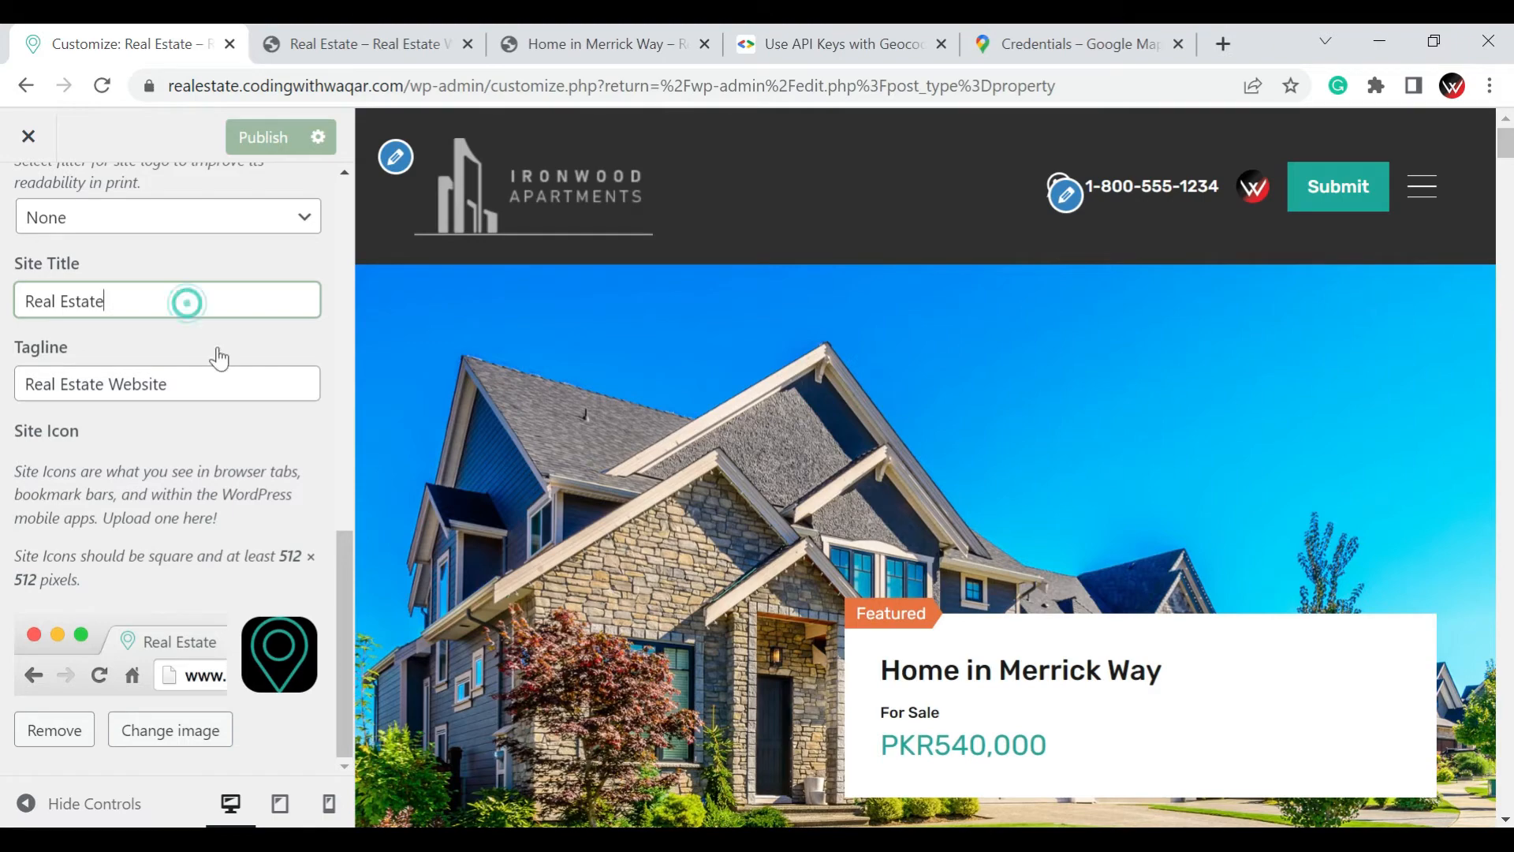
pyautogui.click(213, 378)
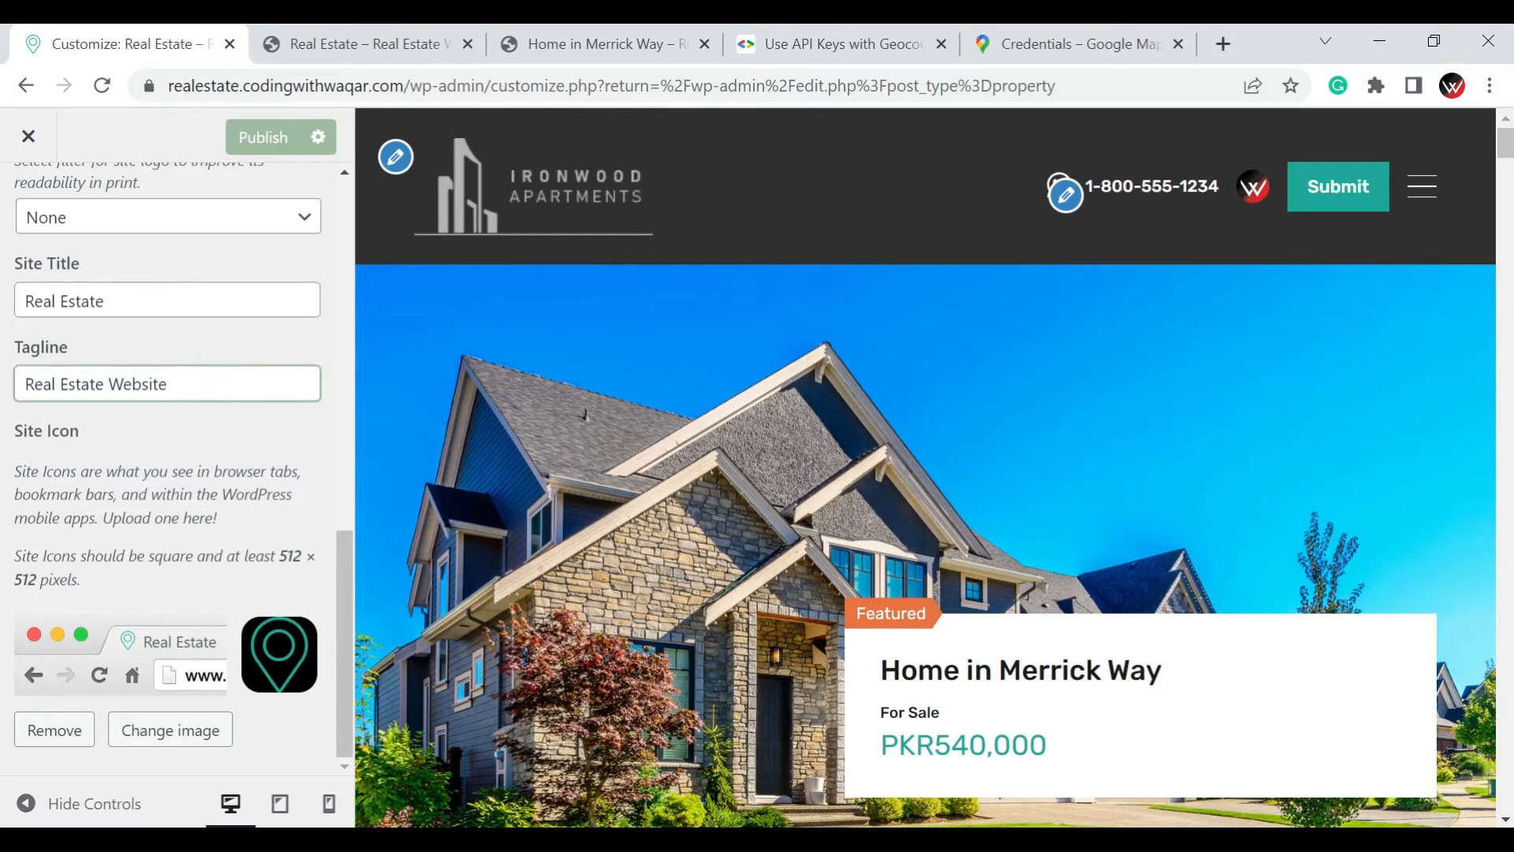
# Publish the Site Identity changes and return to the main list of customizer sections
pyautogui.scroll(10, 215, 379)
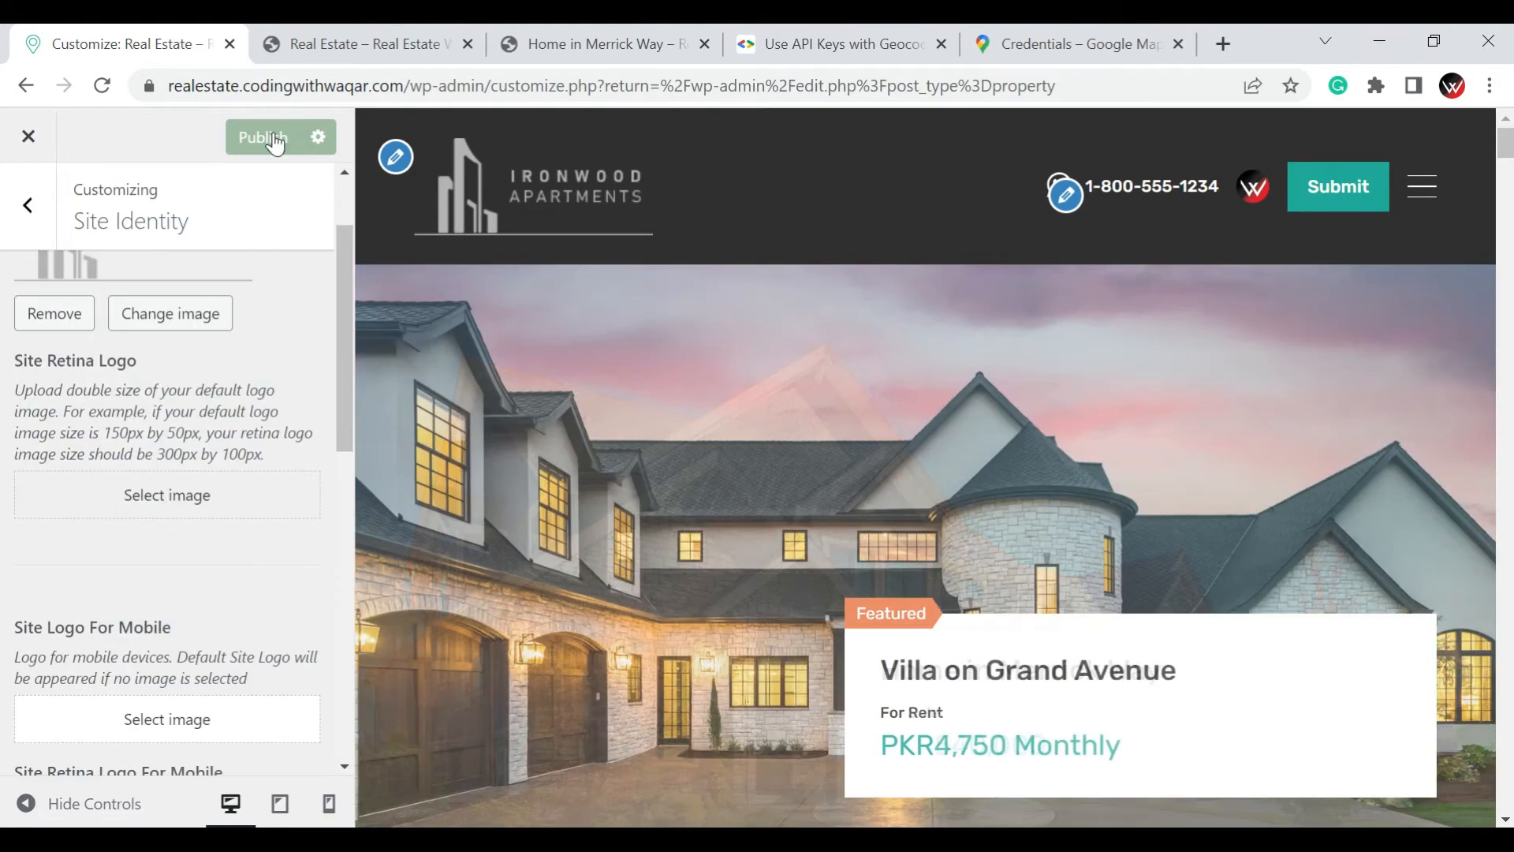
pyautogui.click(273, 130)
pyautogui.click(27, 215)
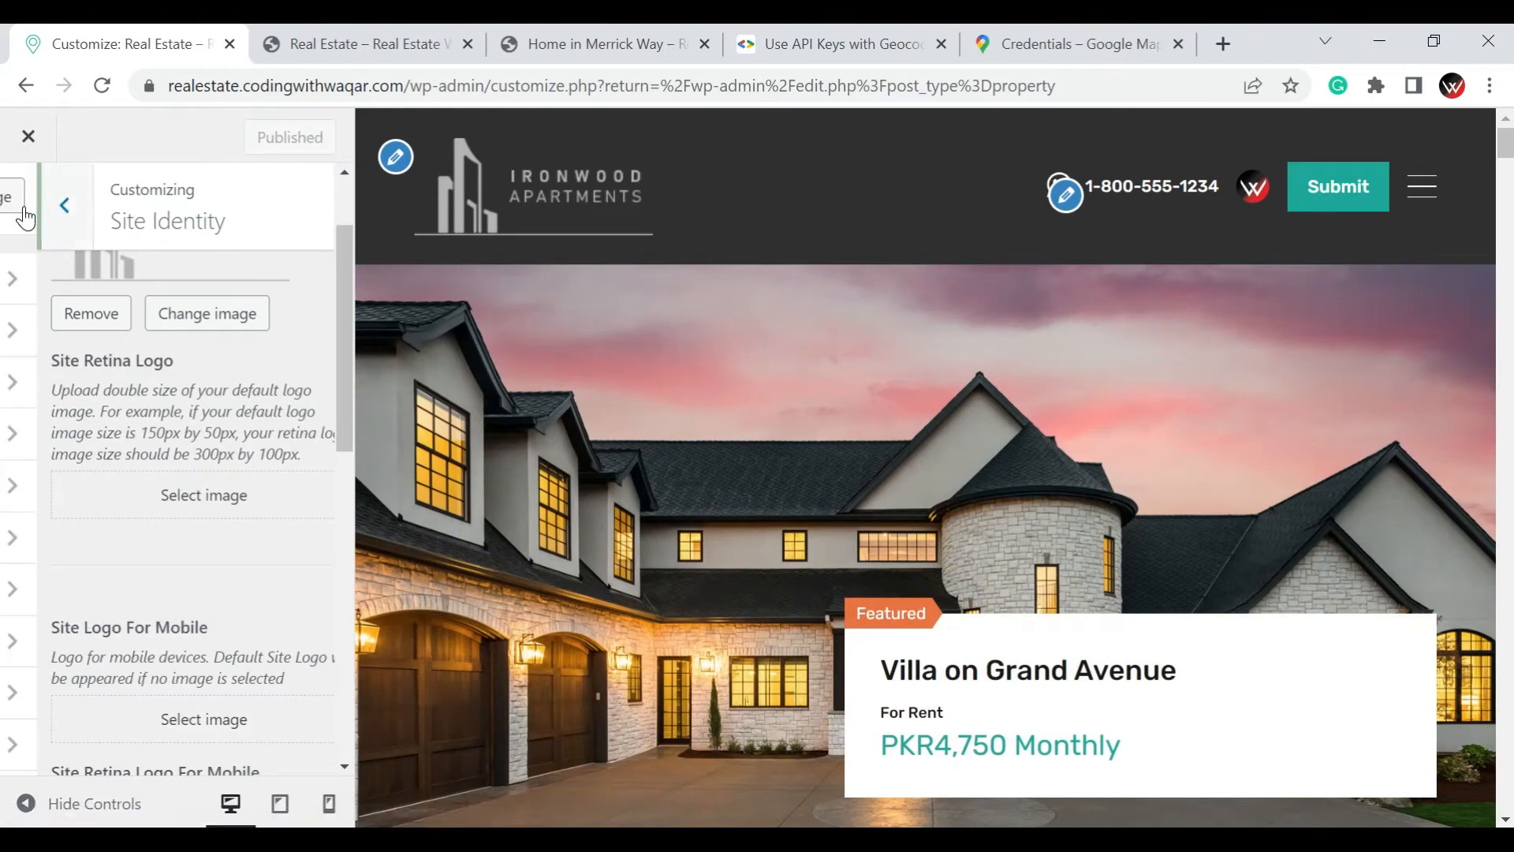
pyautogui.scroll(2, 79, 347)
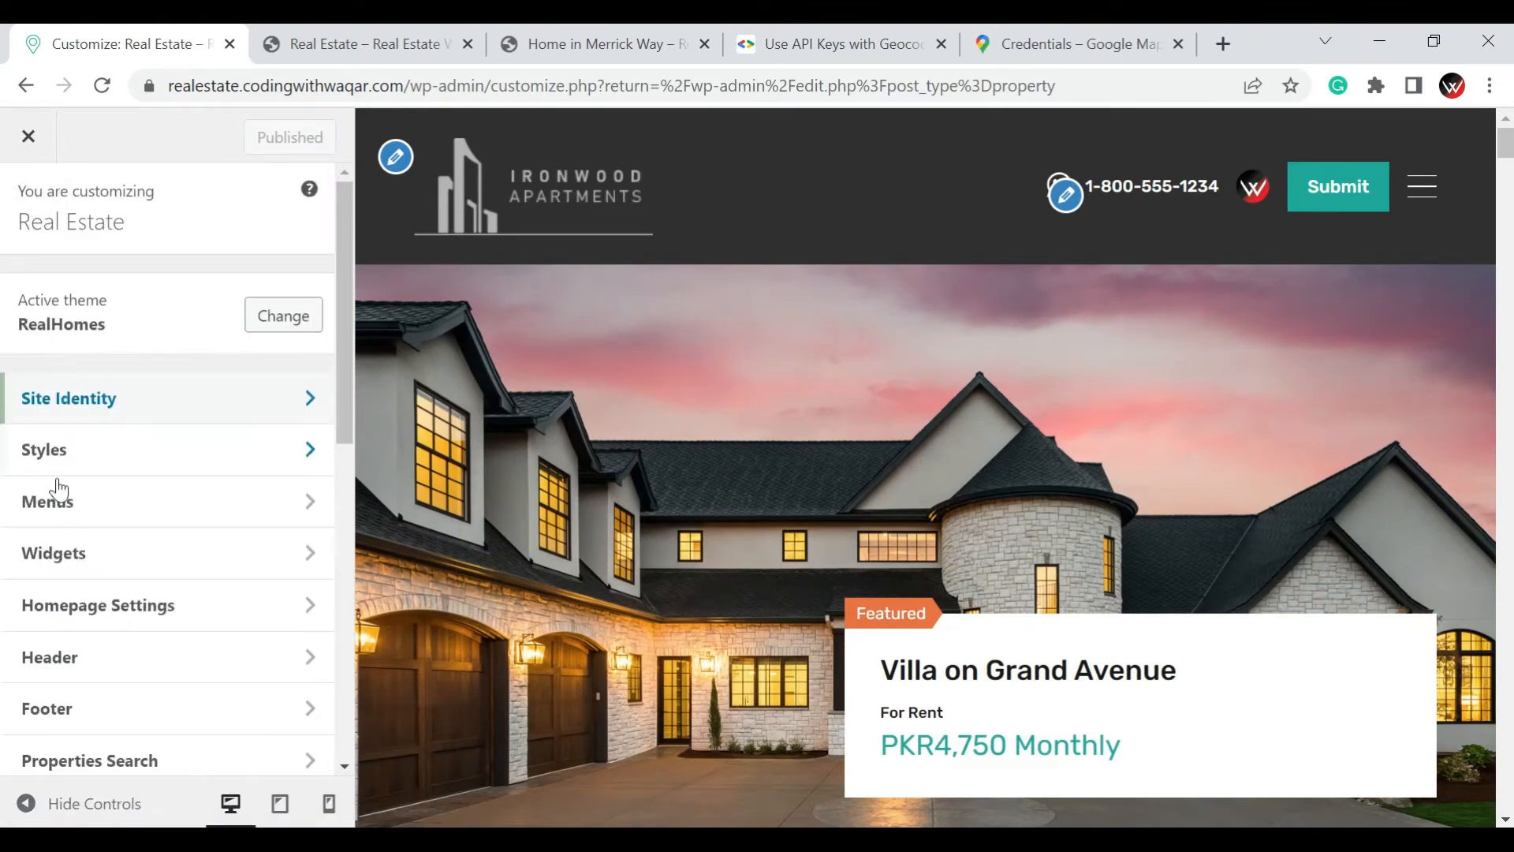
# Review the Background Image and Default or Custom color settings within the Styles section
pyautogui.click(57, 443)
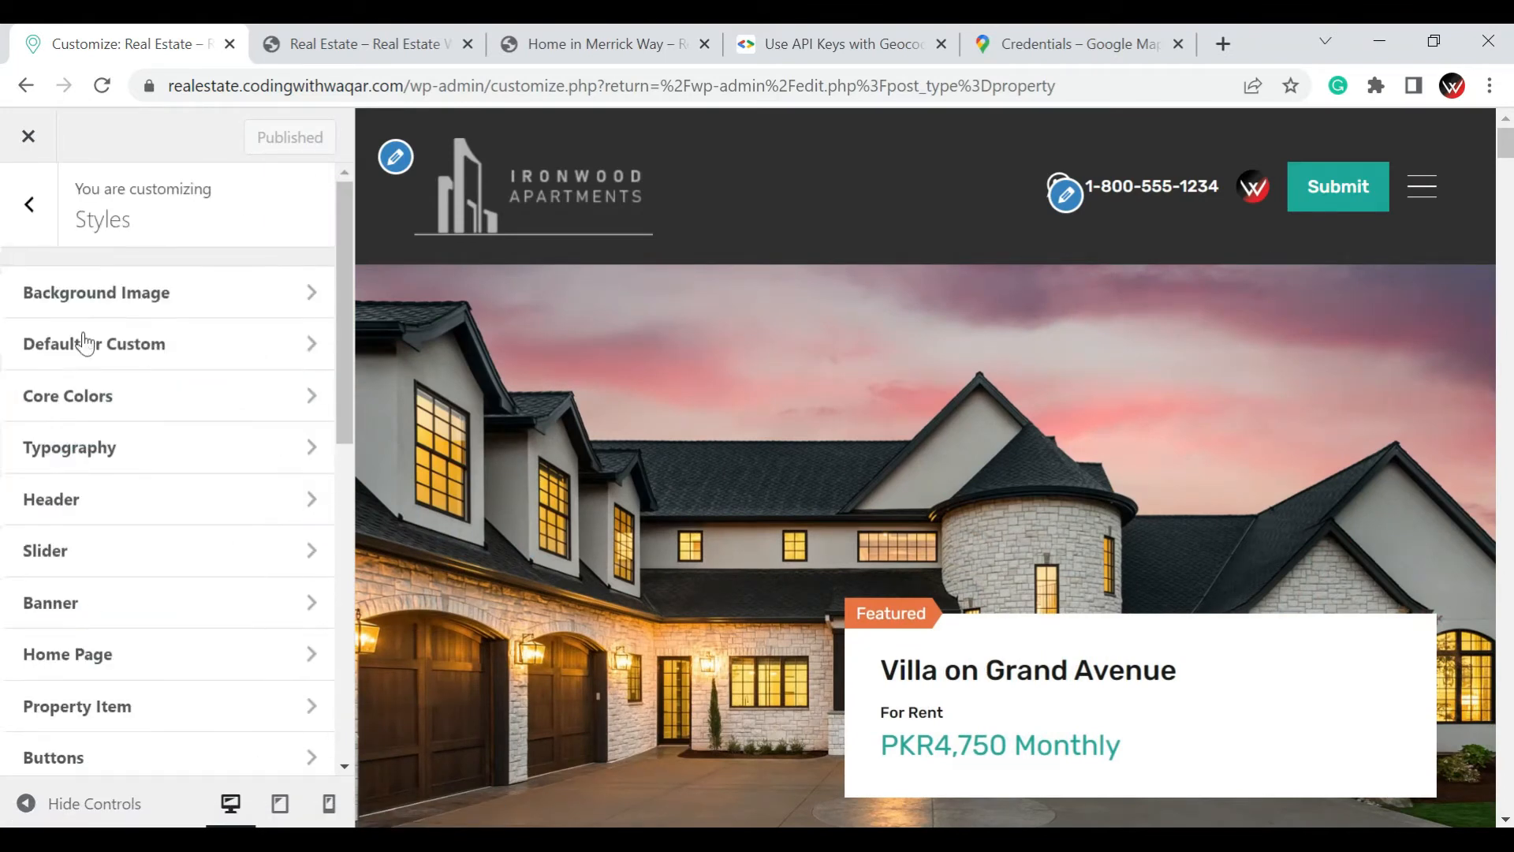
pyautogui.click(147, 319)
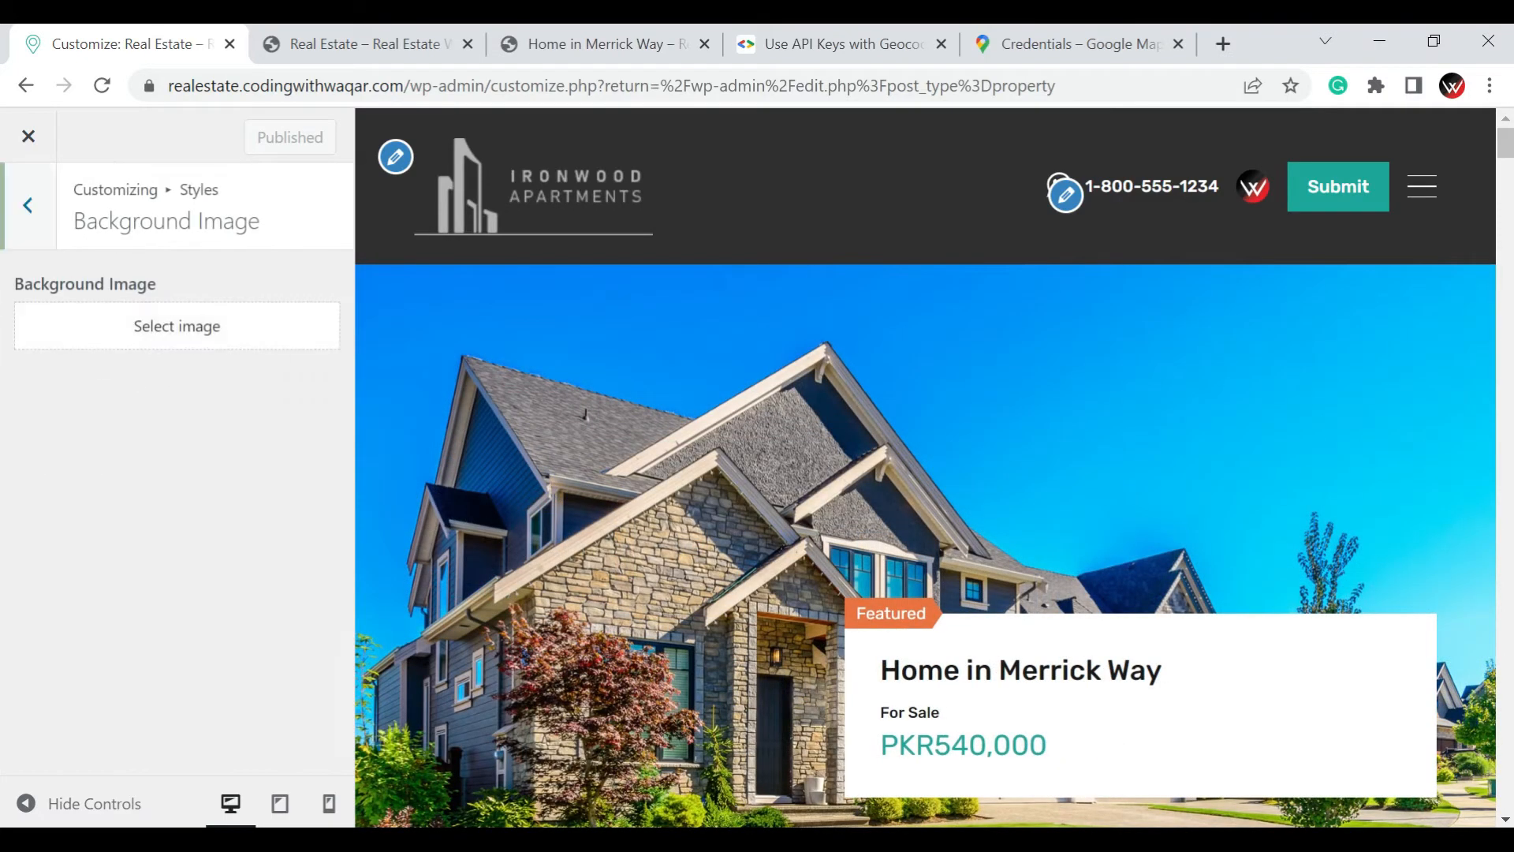
pyautogui.click(28, 230)
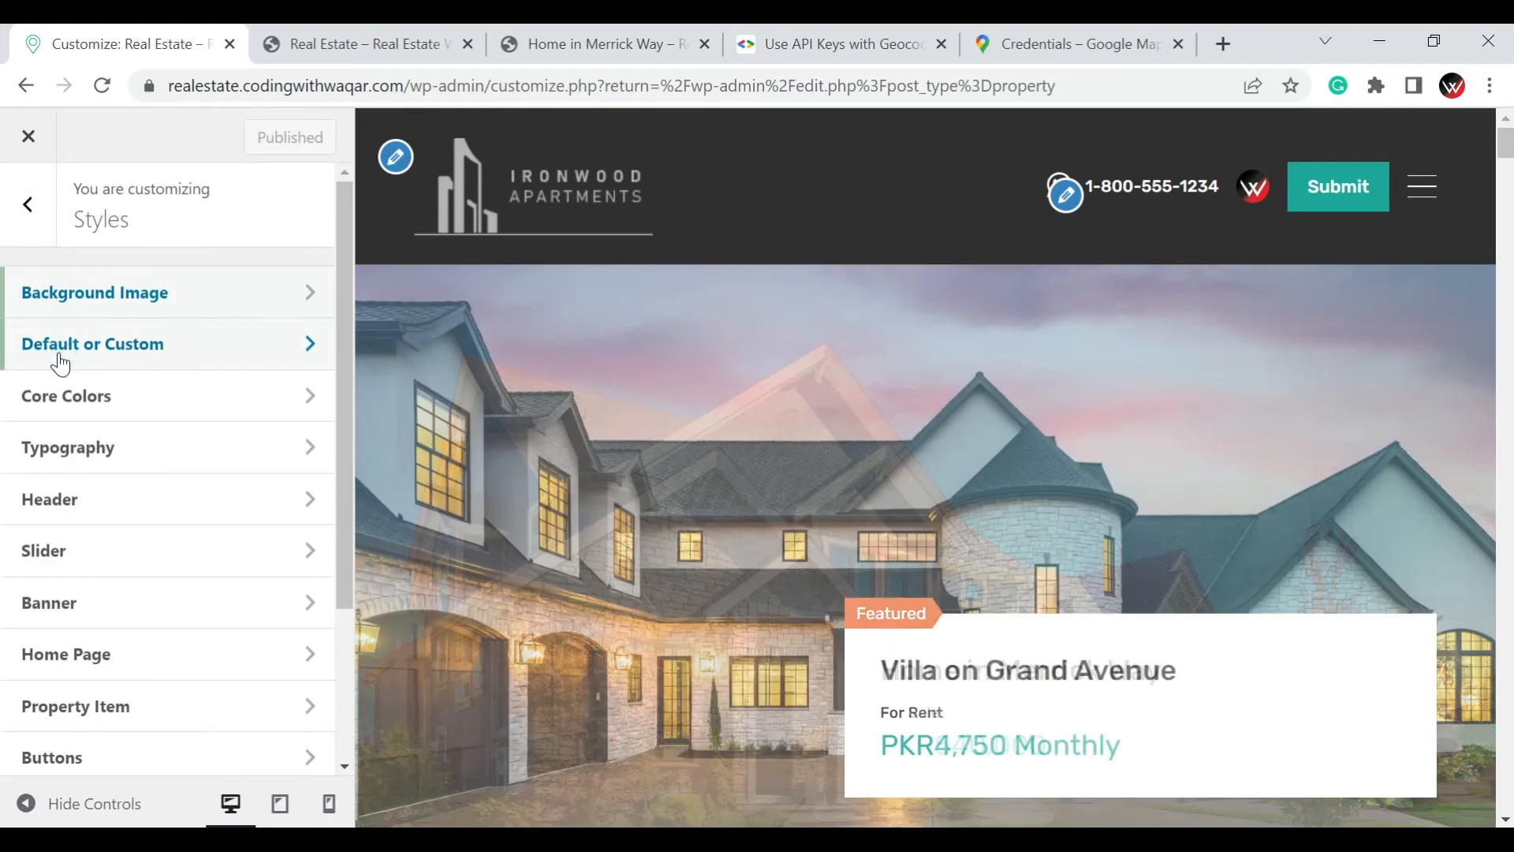
pyautogui.click(60, 359)
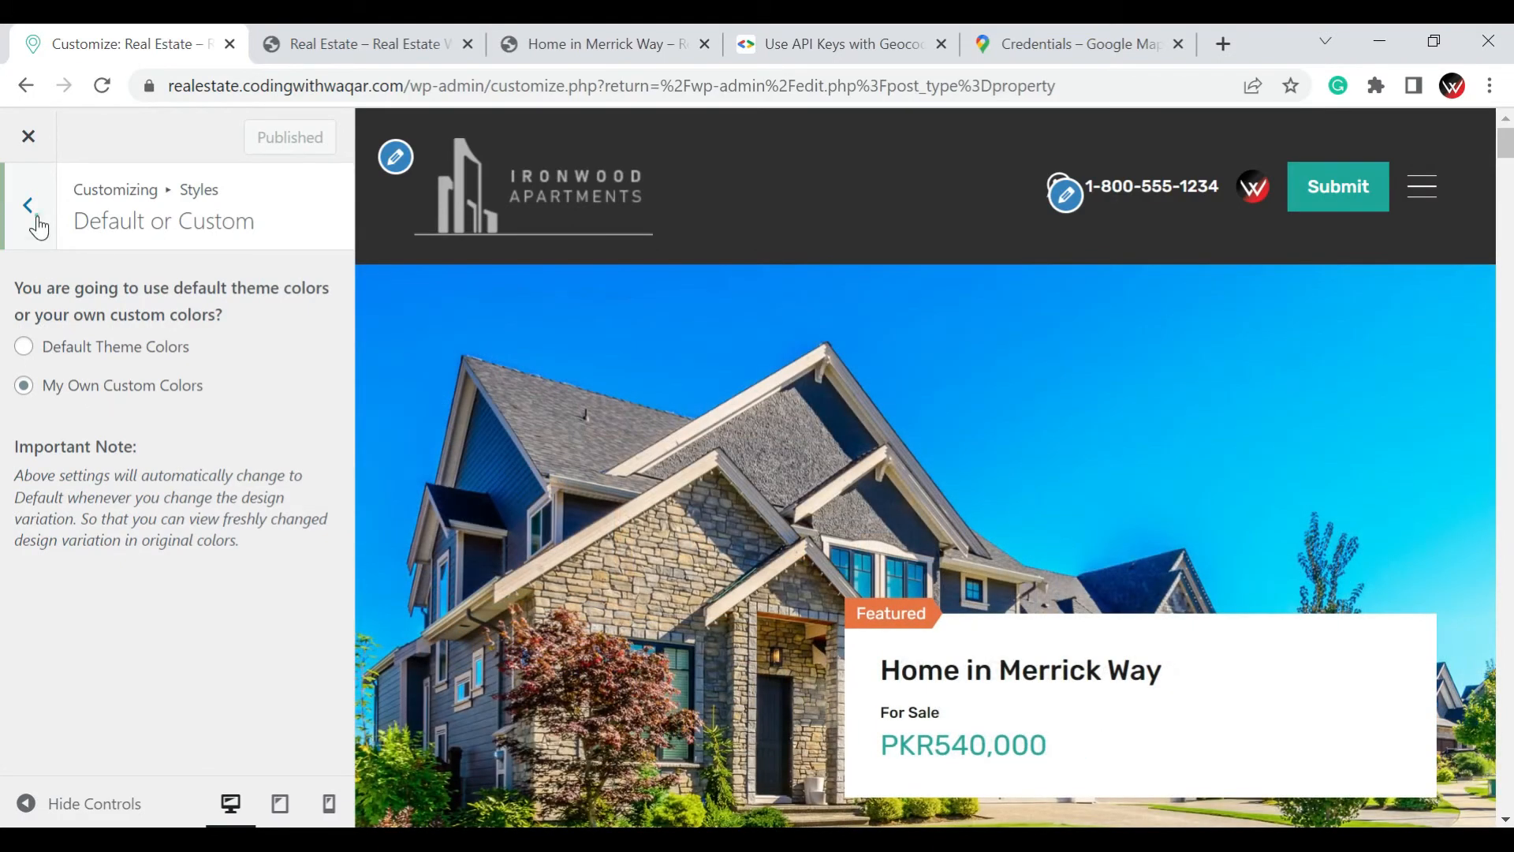
pyautogui.click(29, 206)
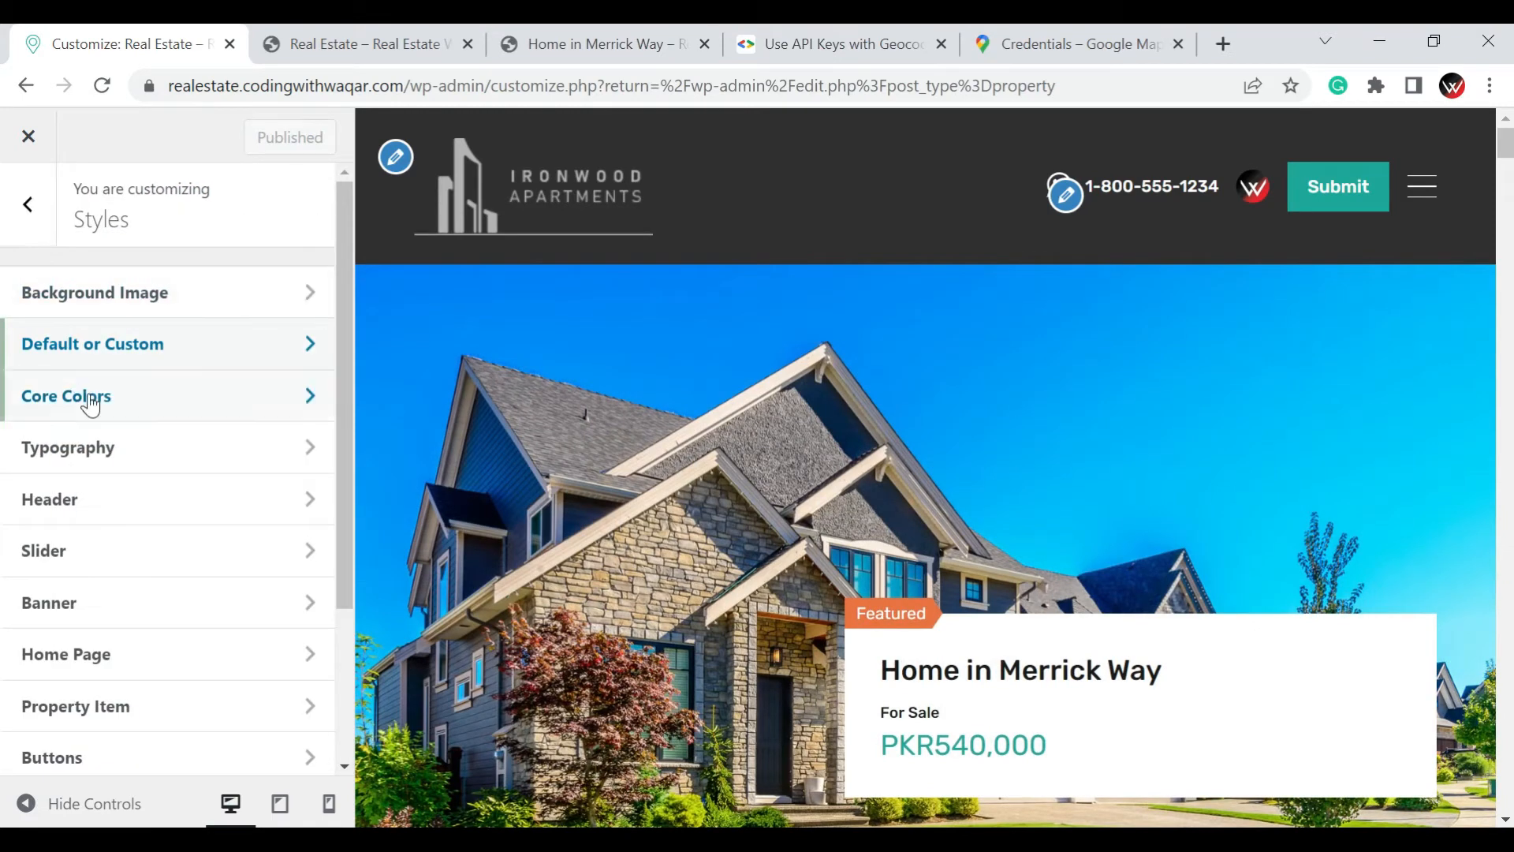
# Set the Orange core color to #59d600 in the Core Colors styles
pyautogui.click(90, 399)
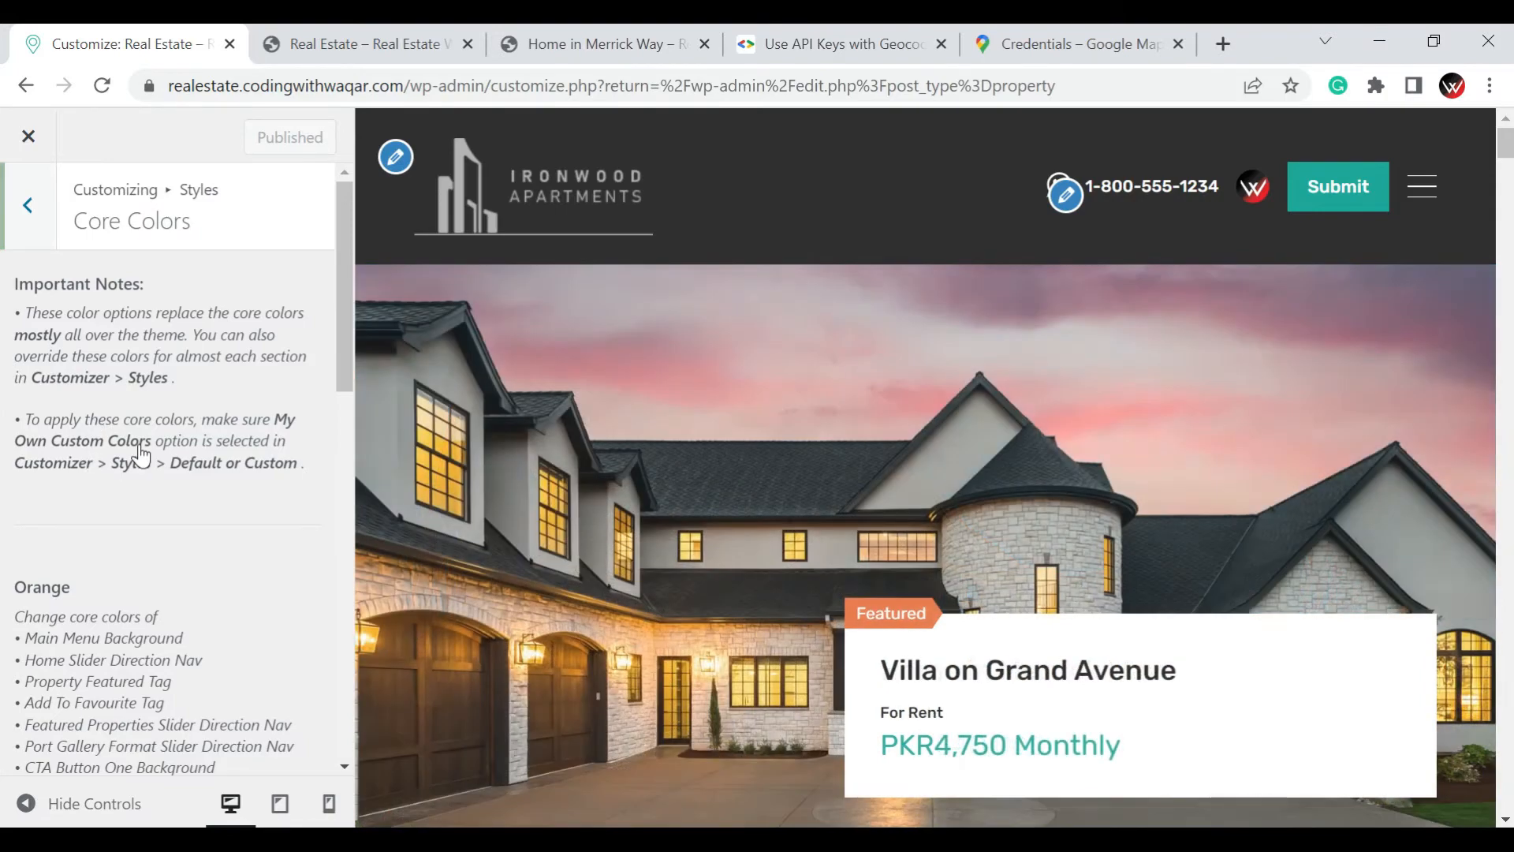
pyautogui.scroll(-3, 142, 456)
pyautogui.scroll(-4, 142, 456)
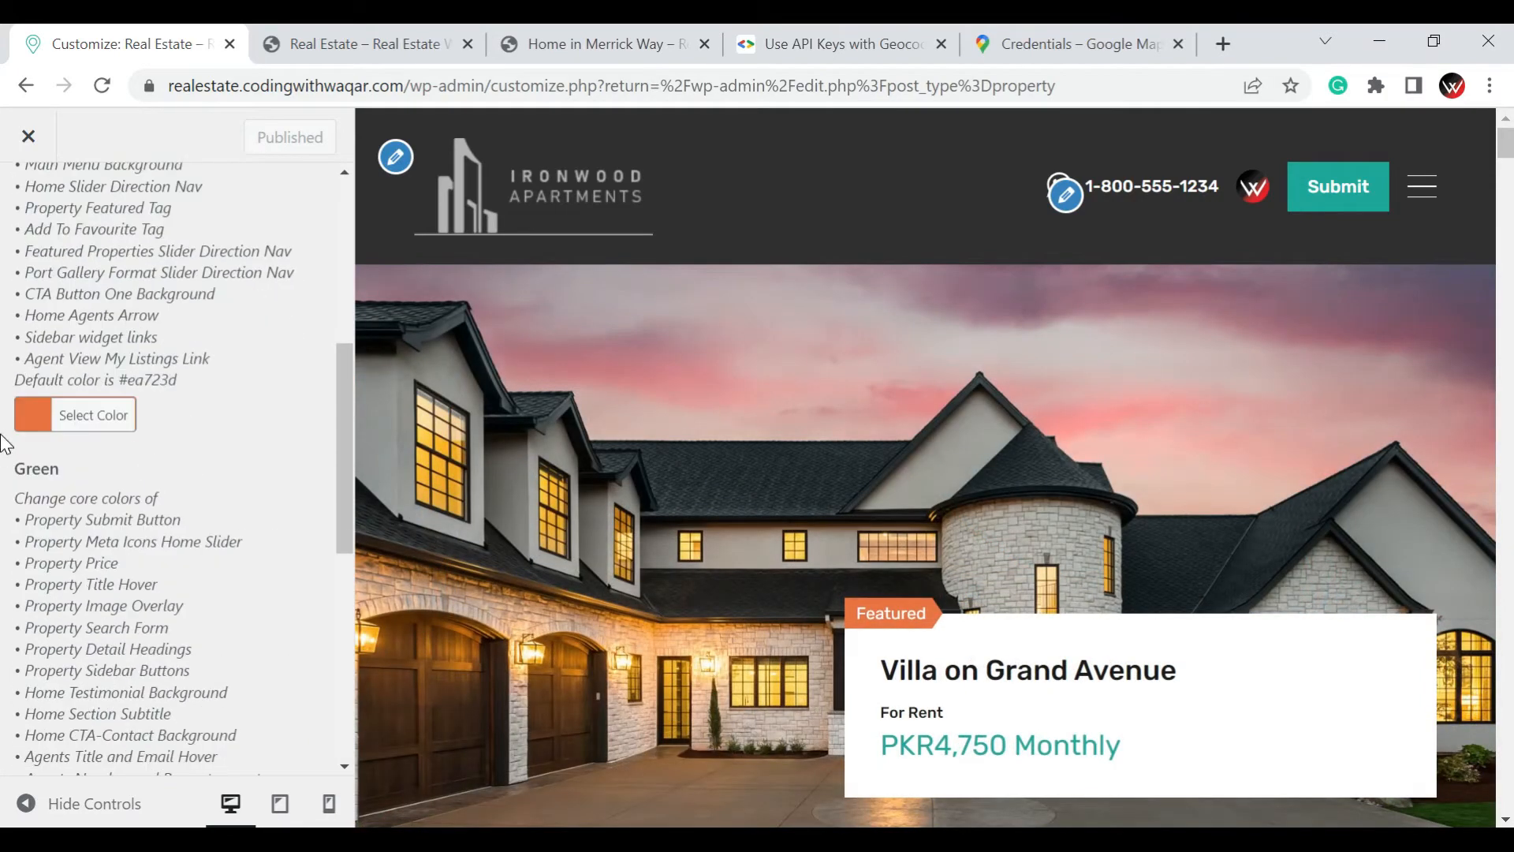
pyautogui.click(66, 414)
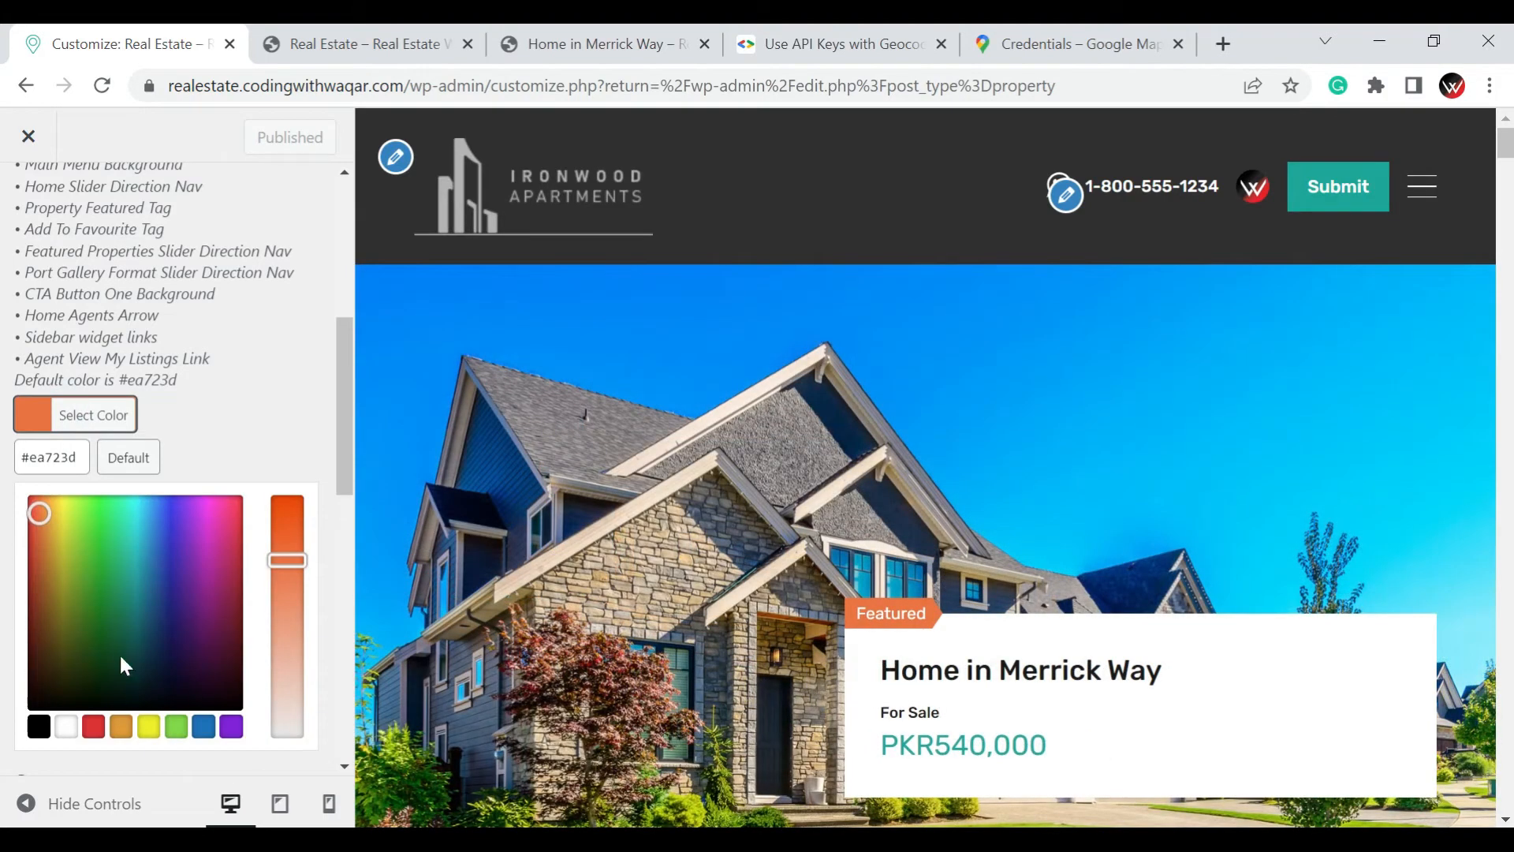
pyautogui.click(177, 735)
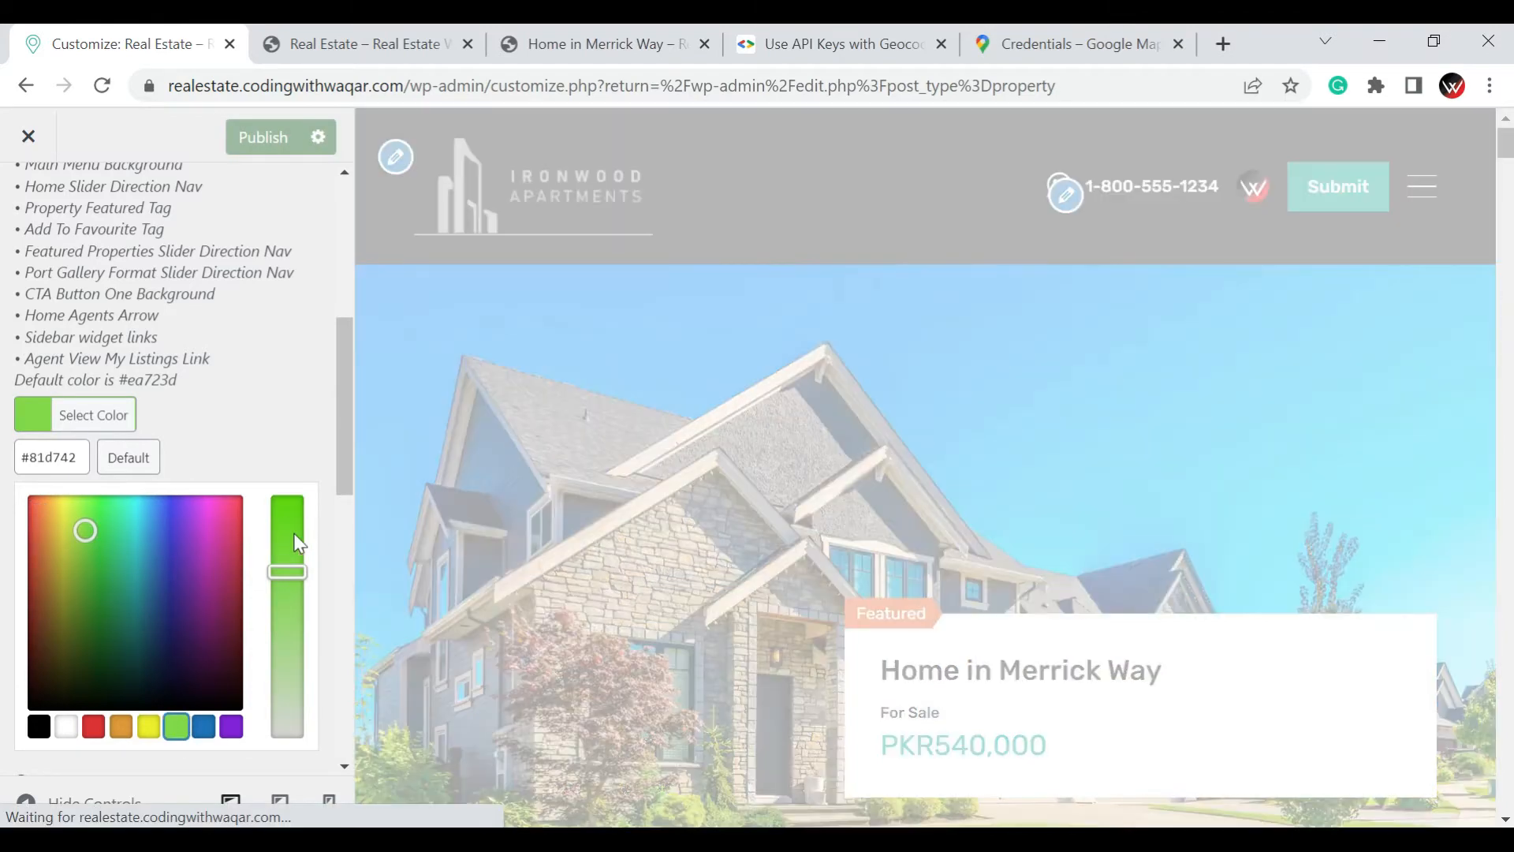
pyautogui.moveTo(294, 533)
pyautogui.mouseDown()
pyautogui.moveTo(300, 504)
pyautogui.moveTo(300, 521)
pyautogui.mouseUp()
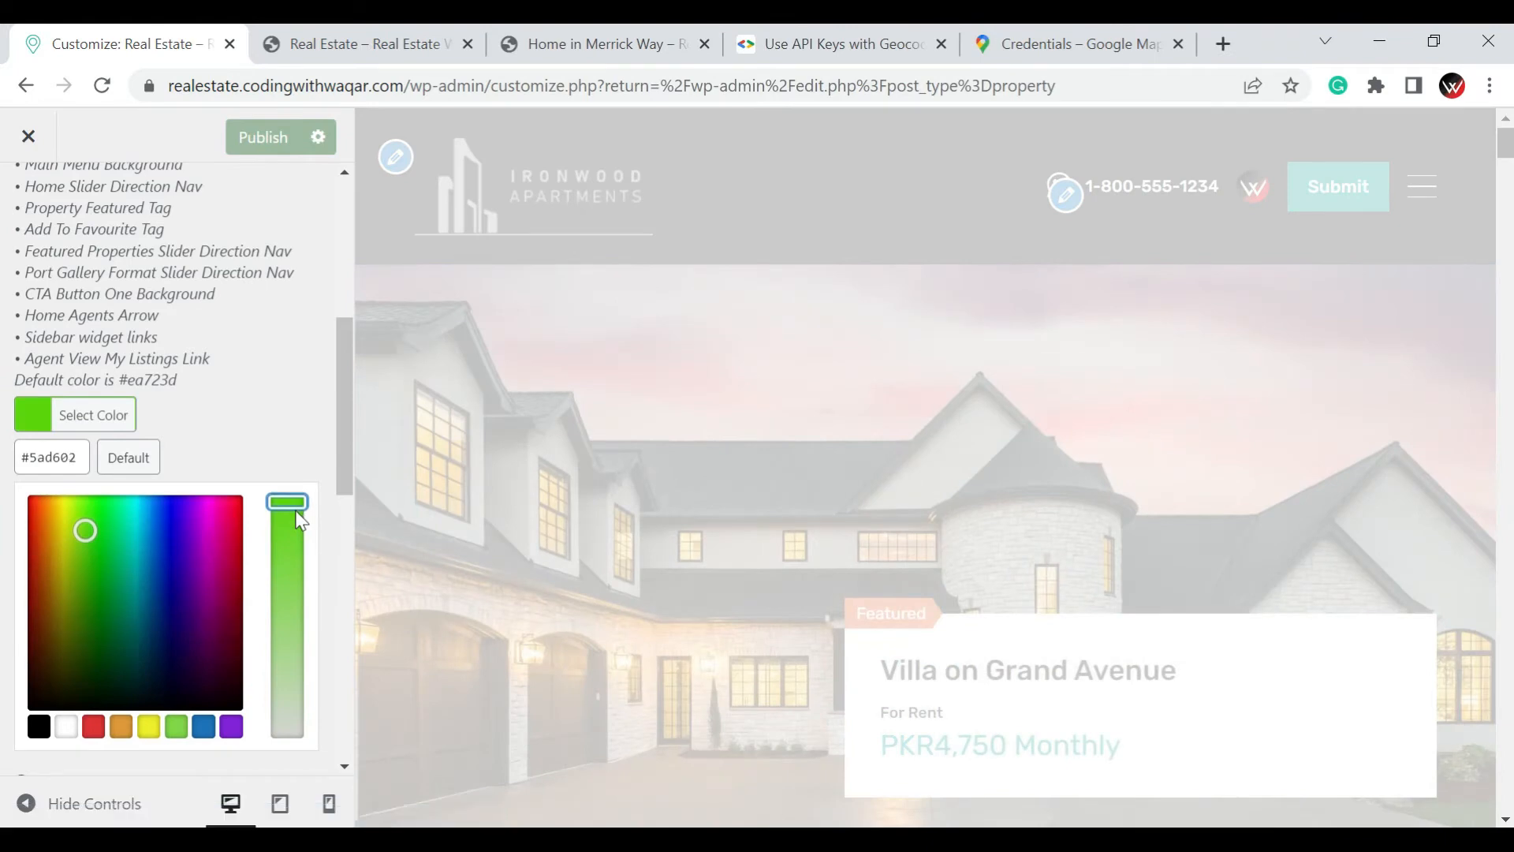
pyautogui.click(298, 420)
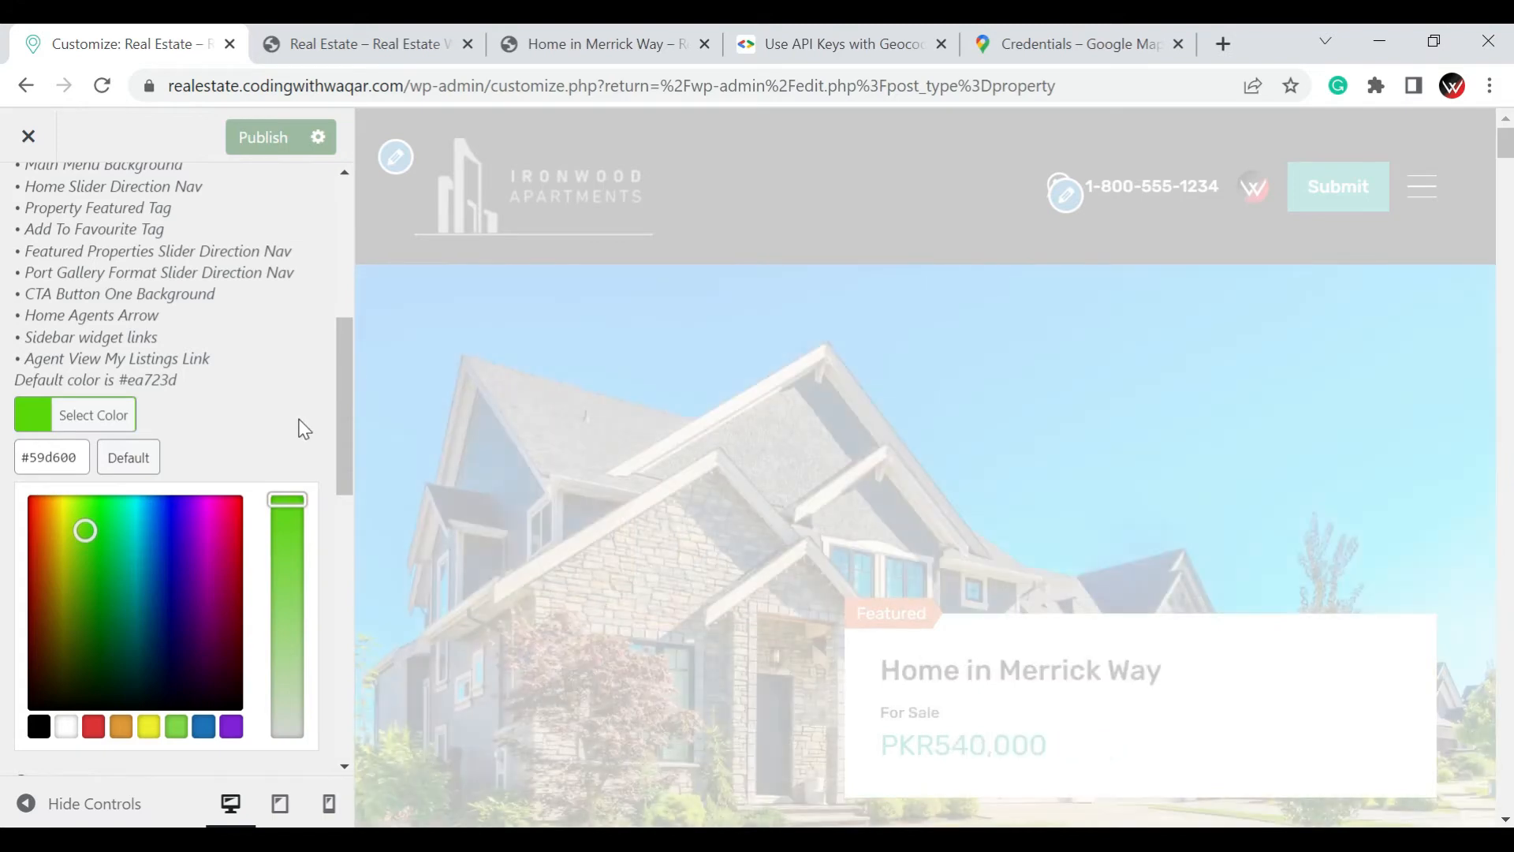
pyautogui.click(299, 416)
# Review the Green and Green Dark color options and the page preview, and publish the core color change
pyautogui.scroll(-4, 4, 542)
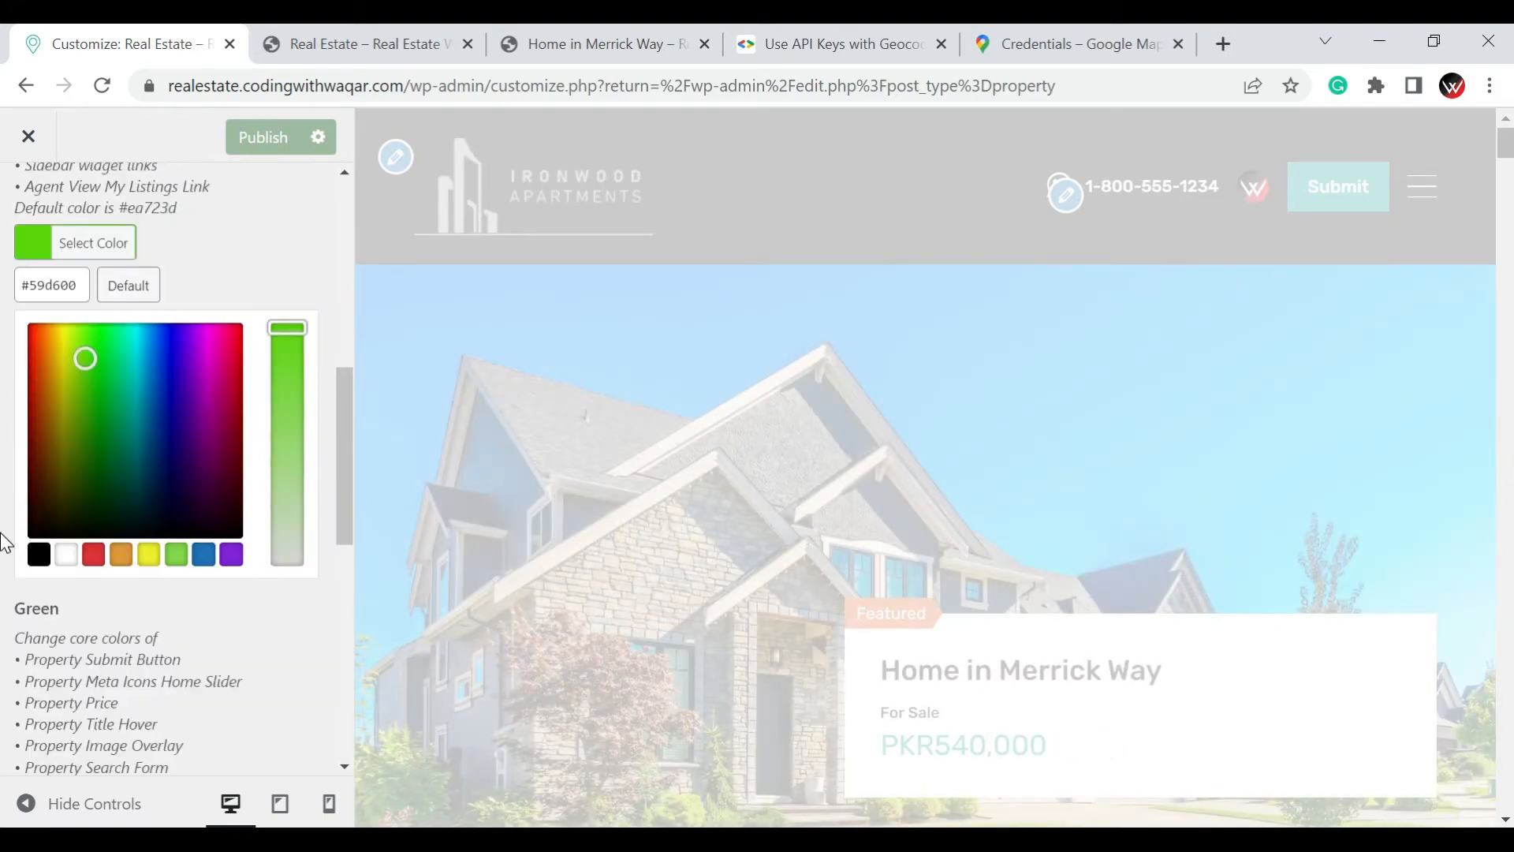
pyautogui.scroll(-6, 4, 543)
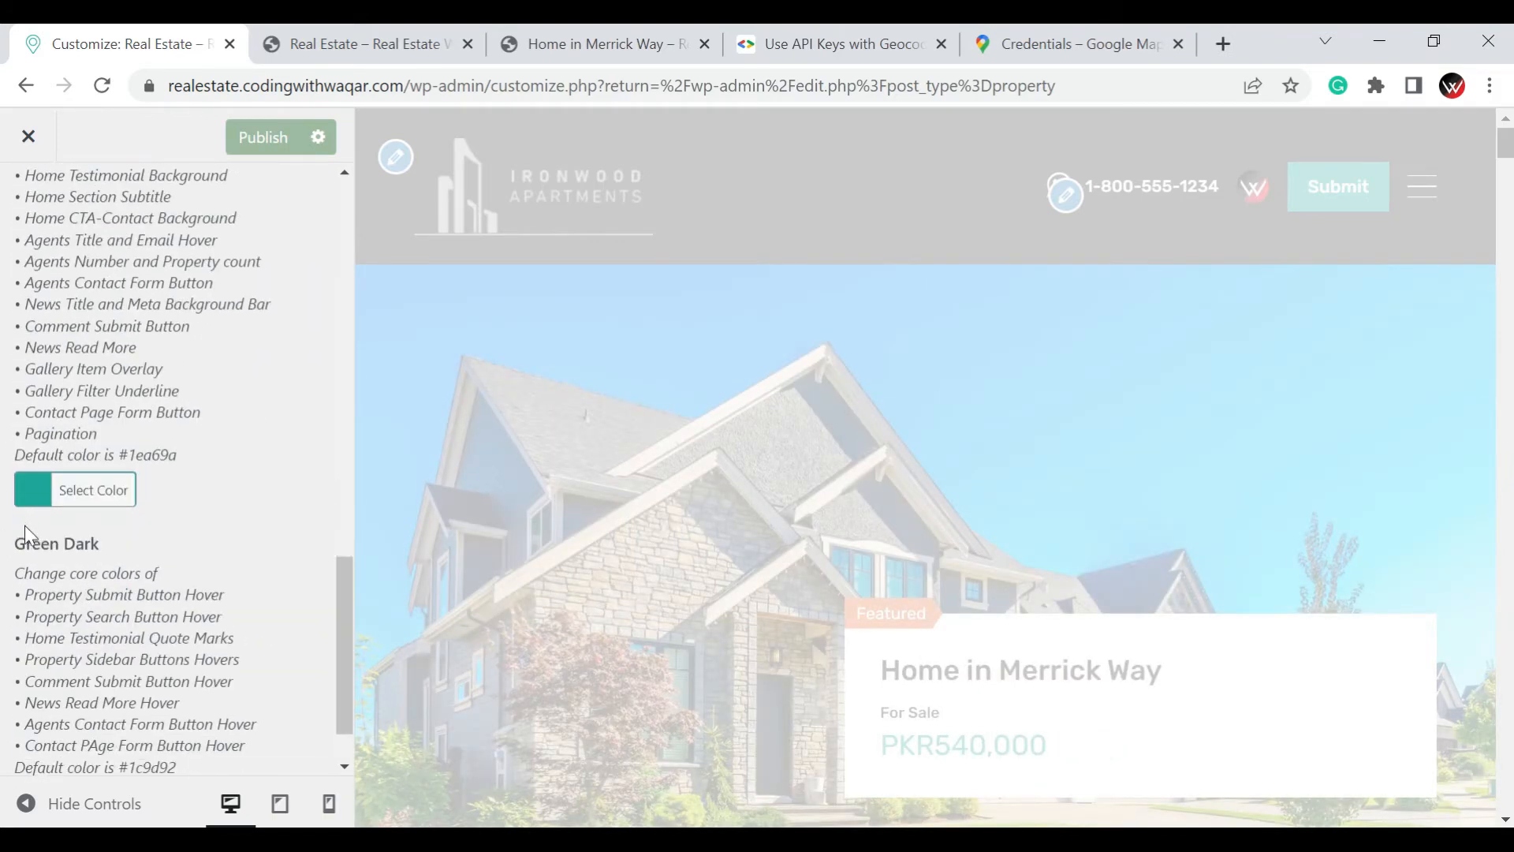
pyautogui.scroll(-1, 68, 525)
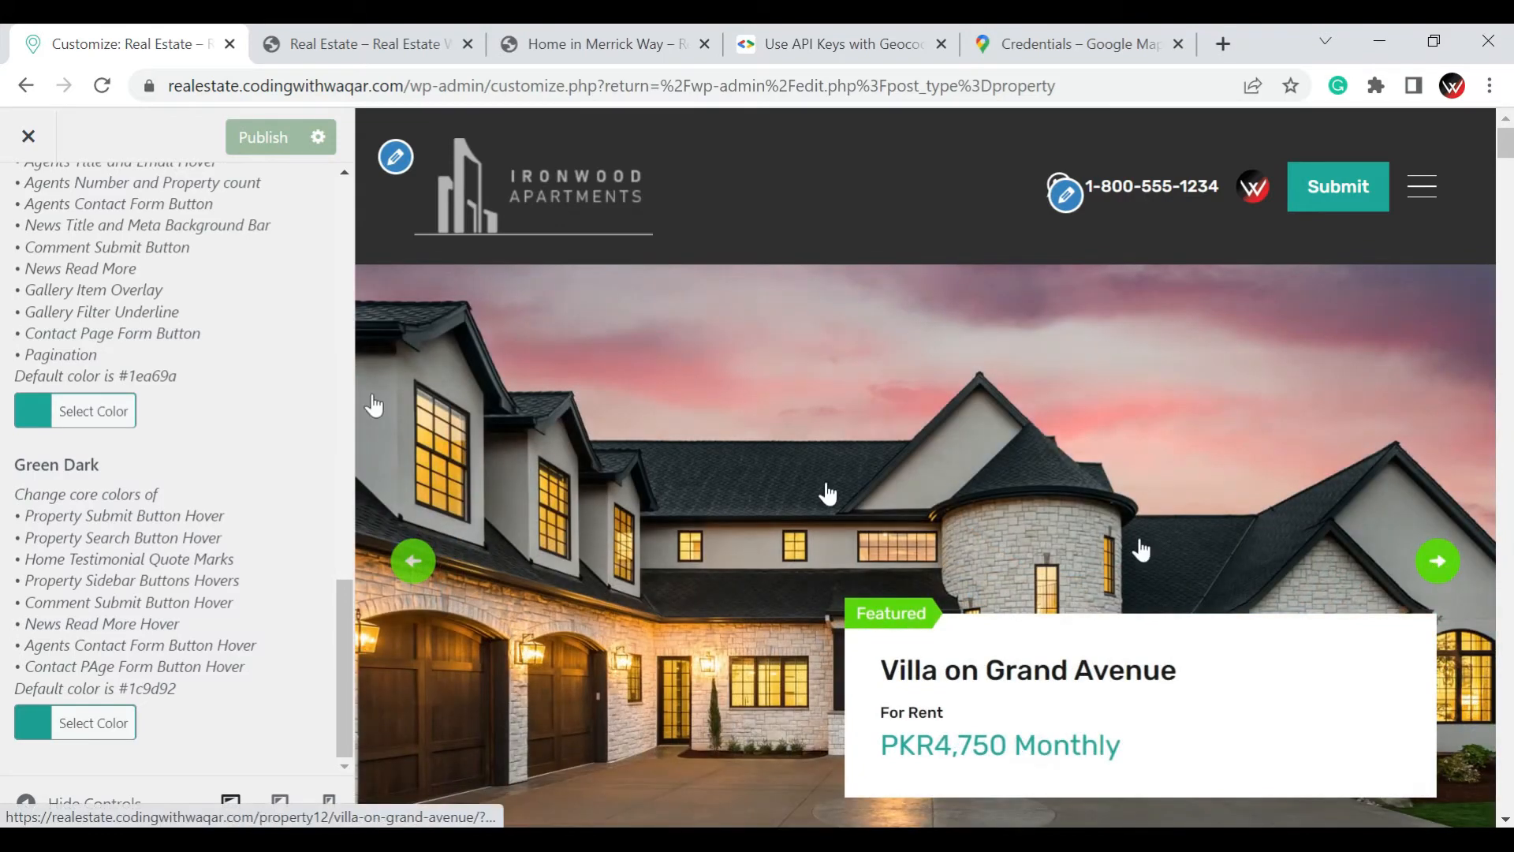
pyautogui.scroll(-4, 827, 493)
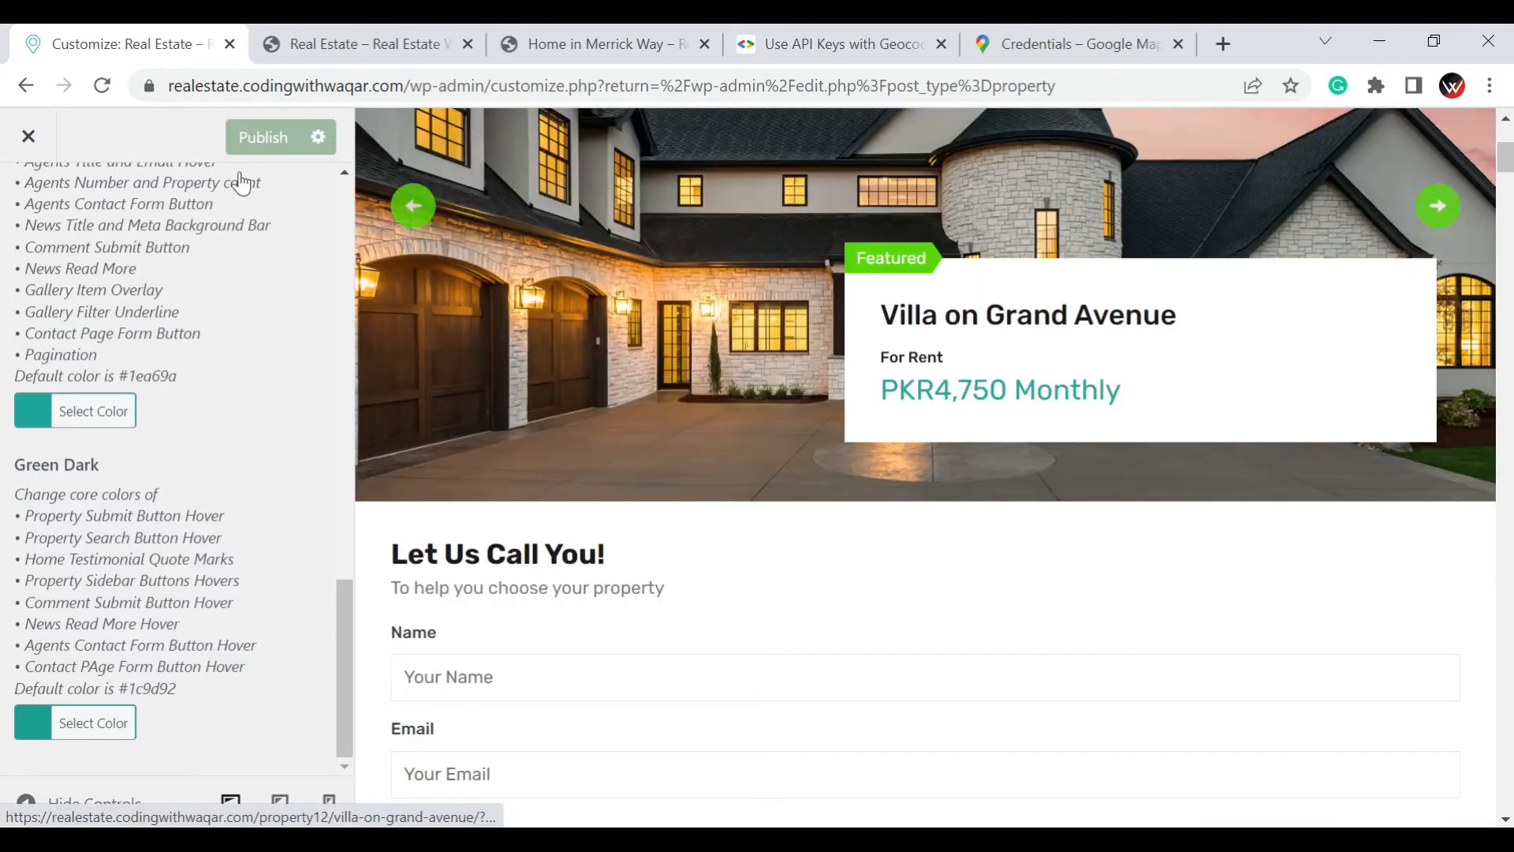
pyautogui.click(284, 140)
pyautogui.scroll(5, 28, 259)
pyautogui.scroll(3, 28, 259)
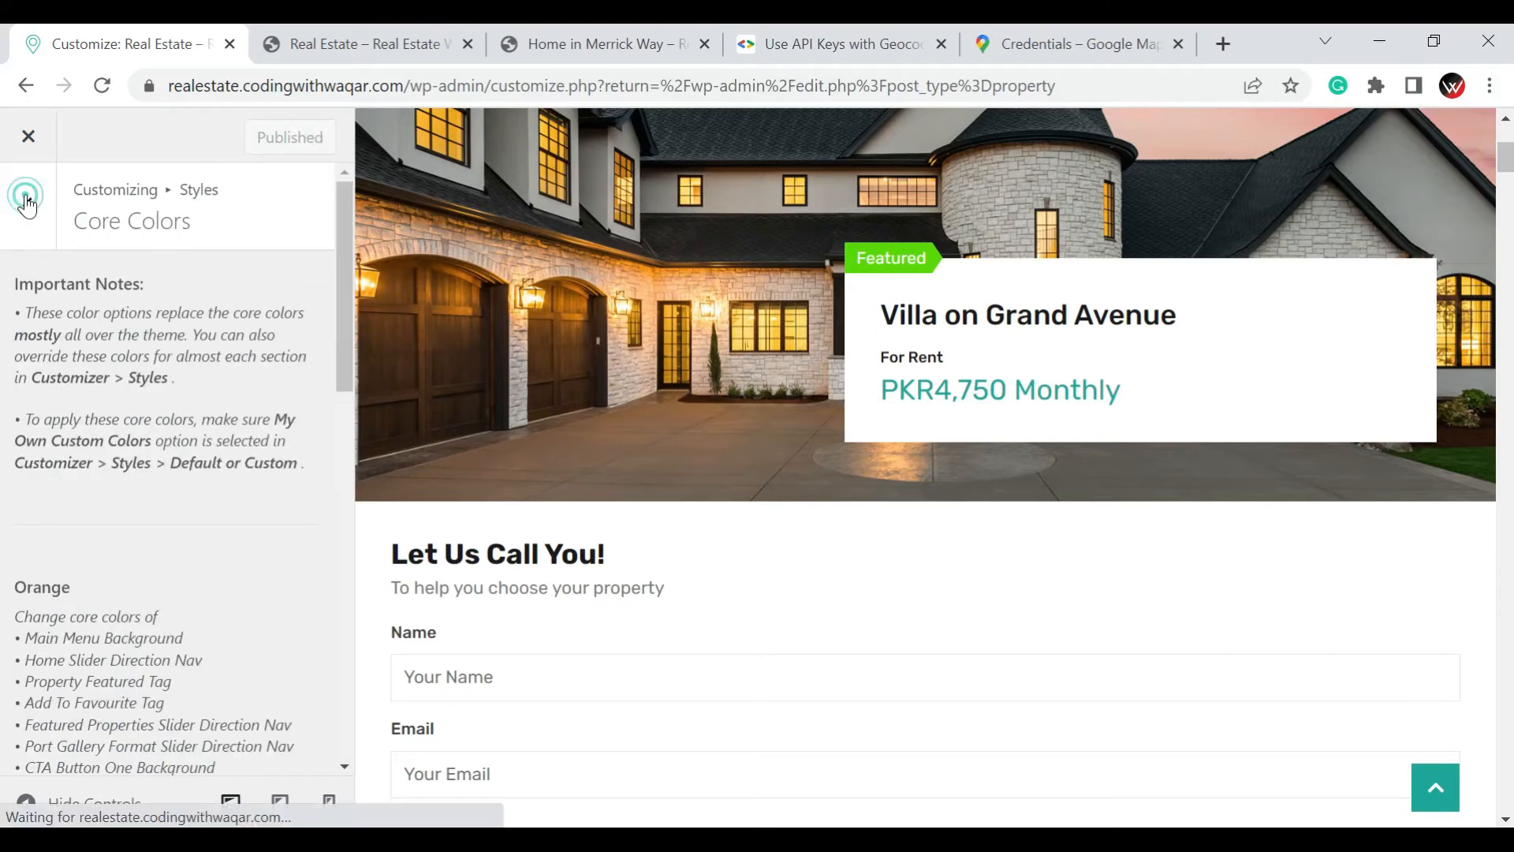
# Set the Google Font for Primary Headings to Bevan in the Typography styles
pyautogui.click(28, 207)
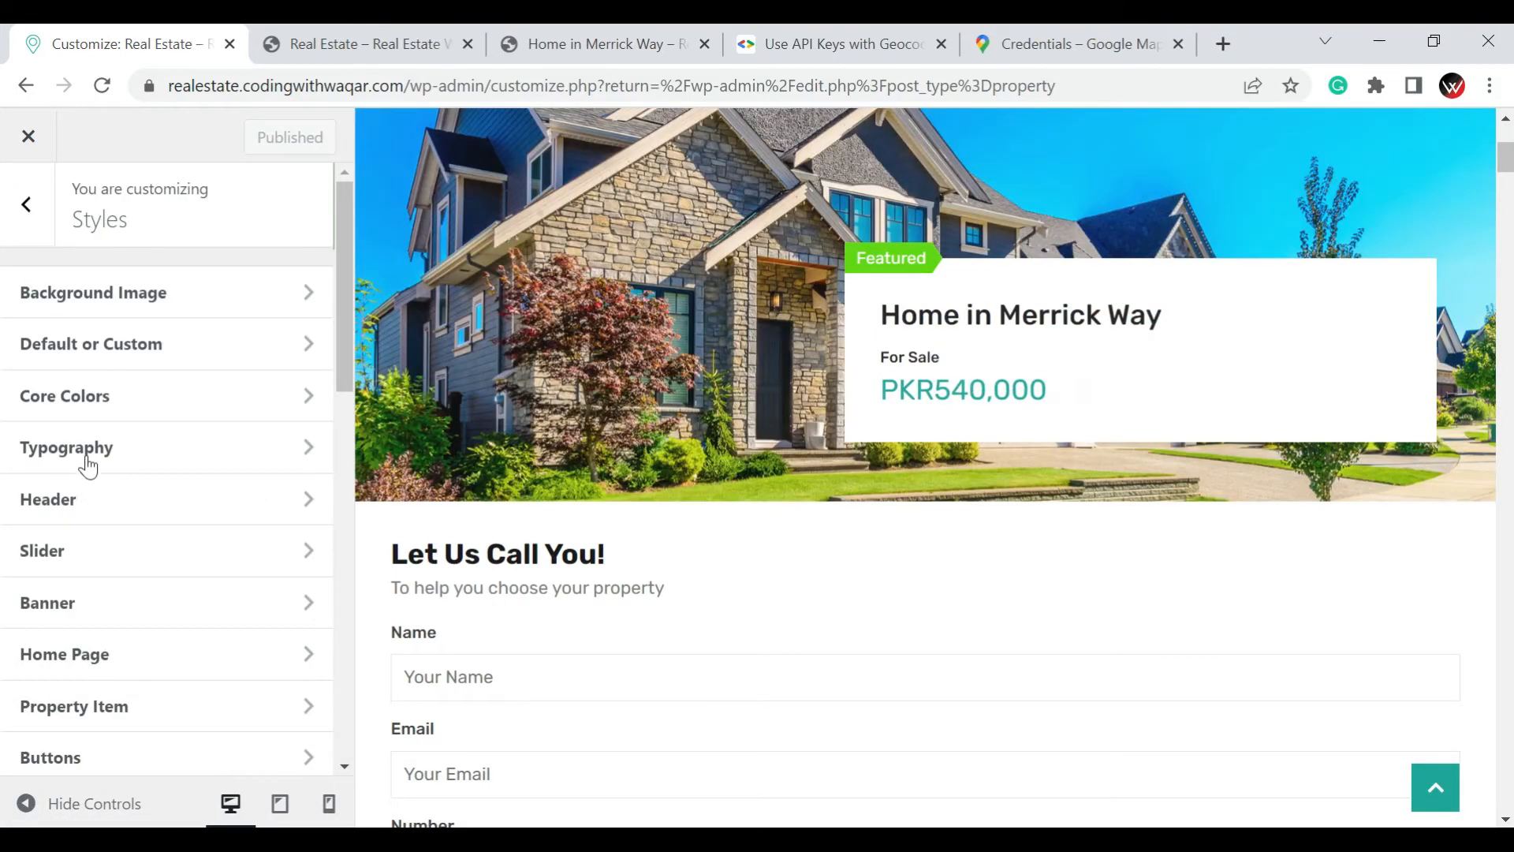
pyautogui.click(86, 456)
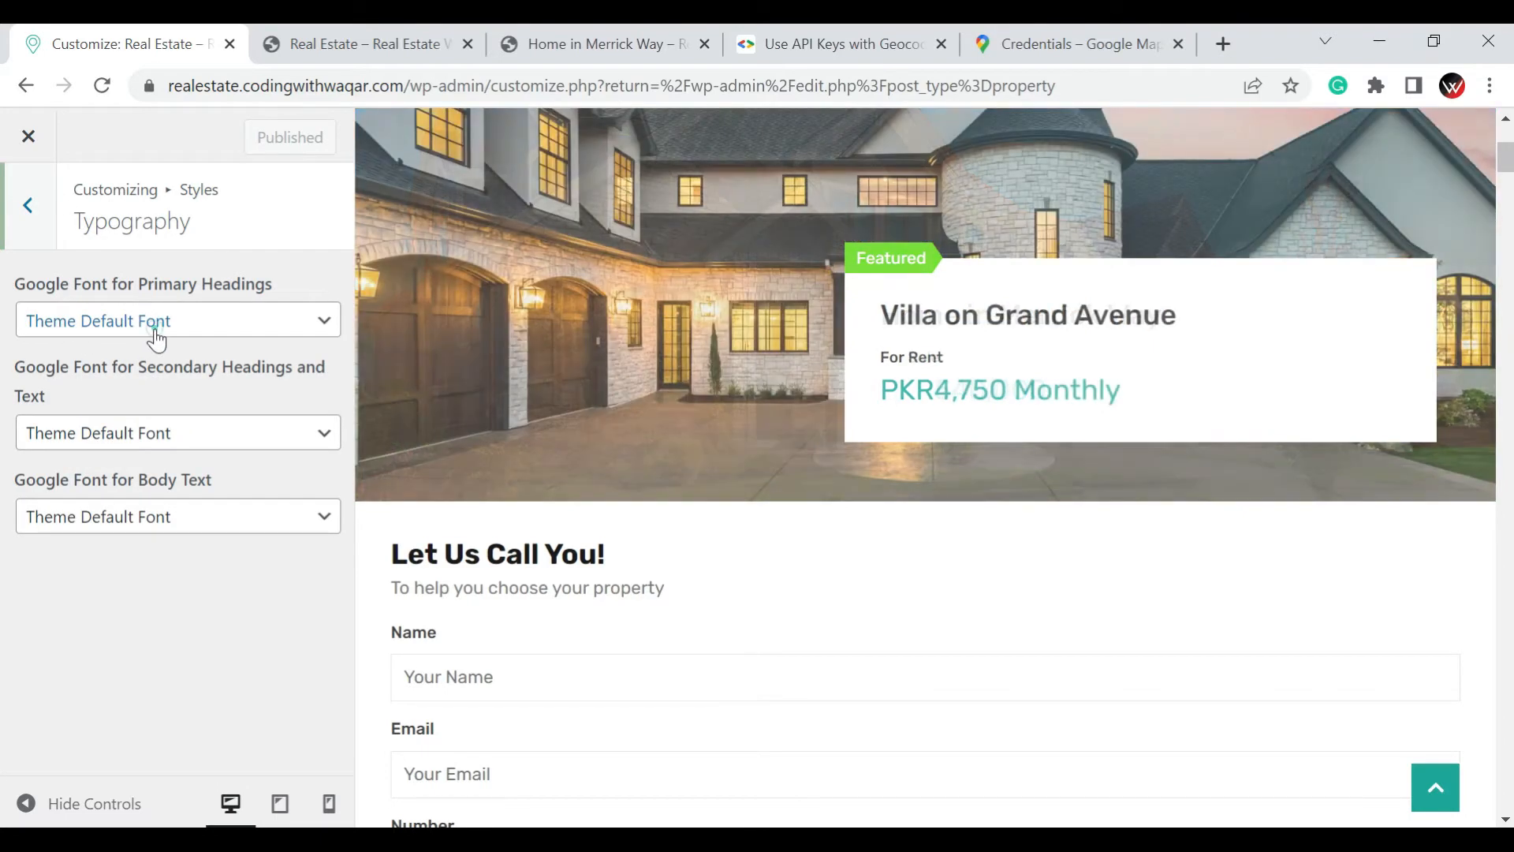
pyautogui.click(193, 331)
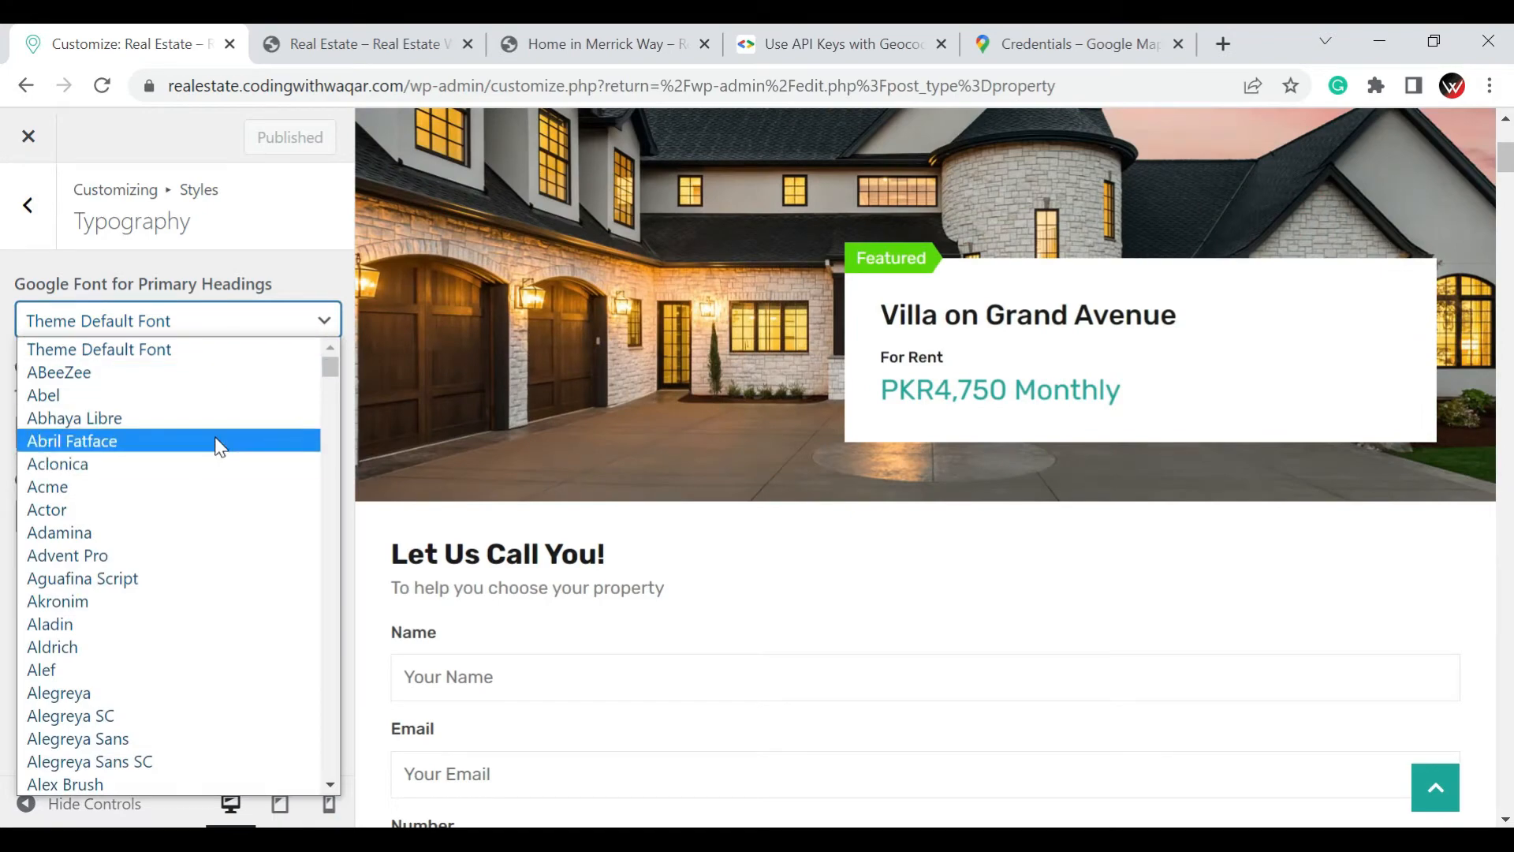
pyautogui.scroll(-6, 220, 446)
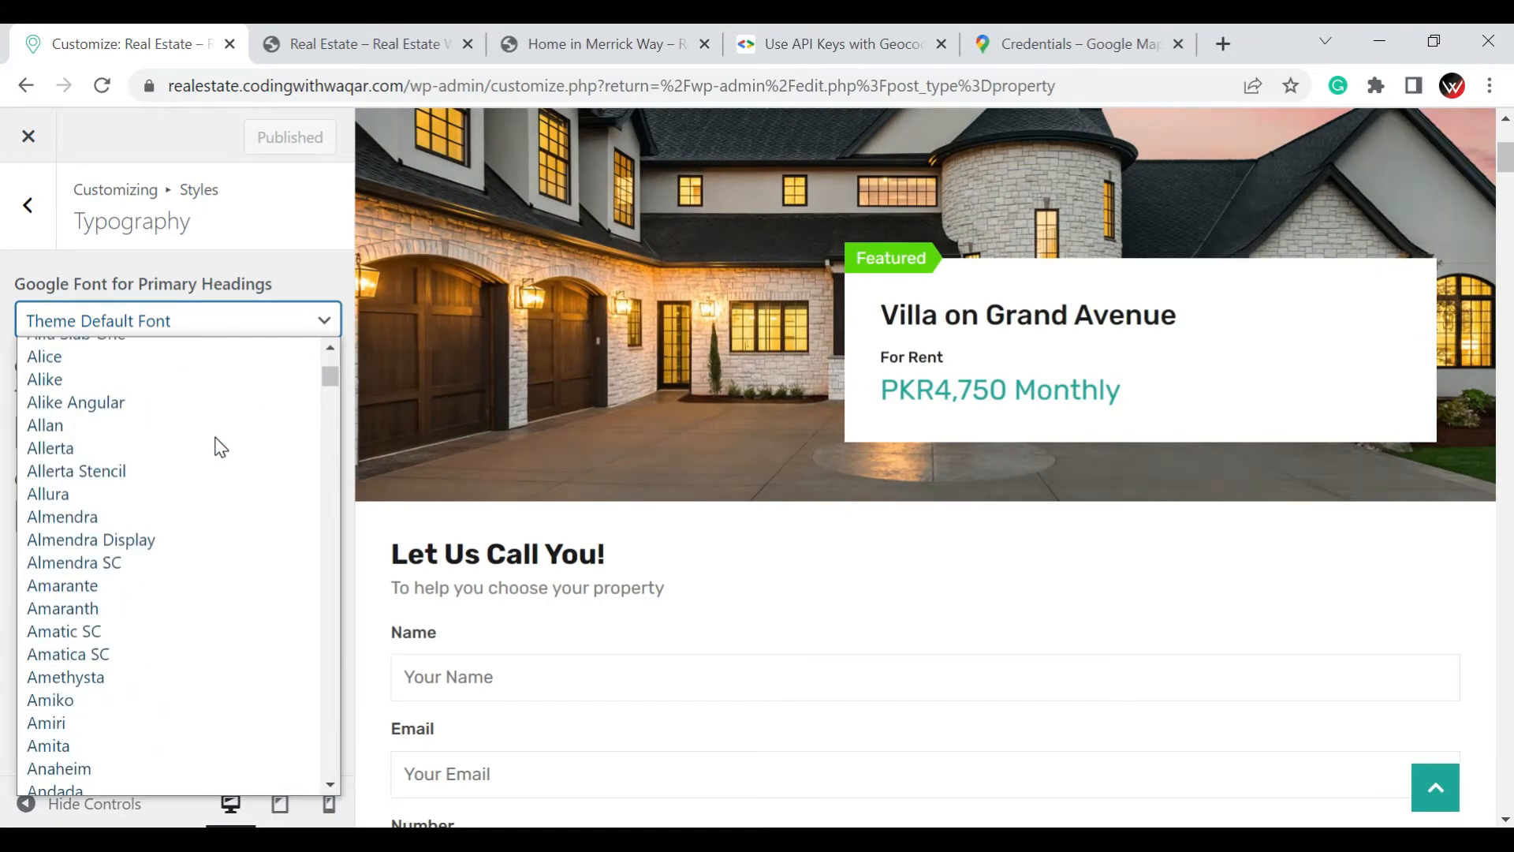
pyautogui.scroll(-10, 220, 446)
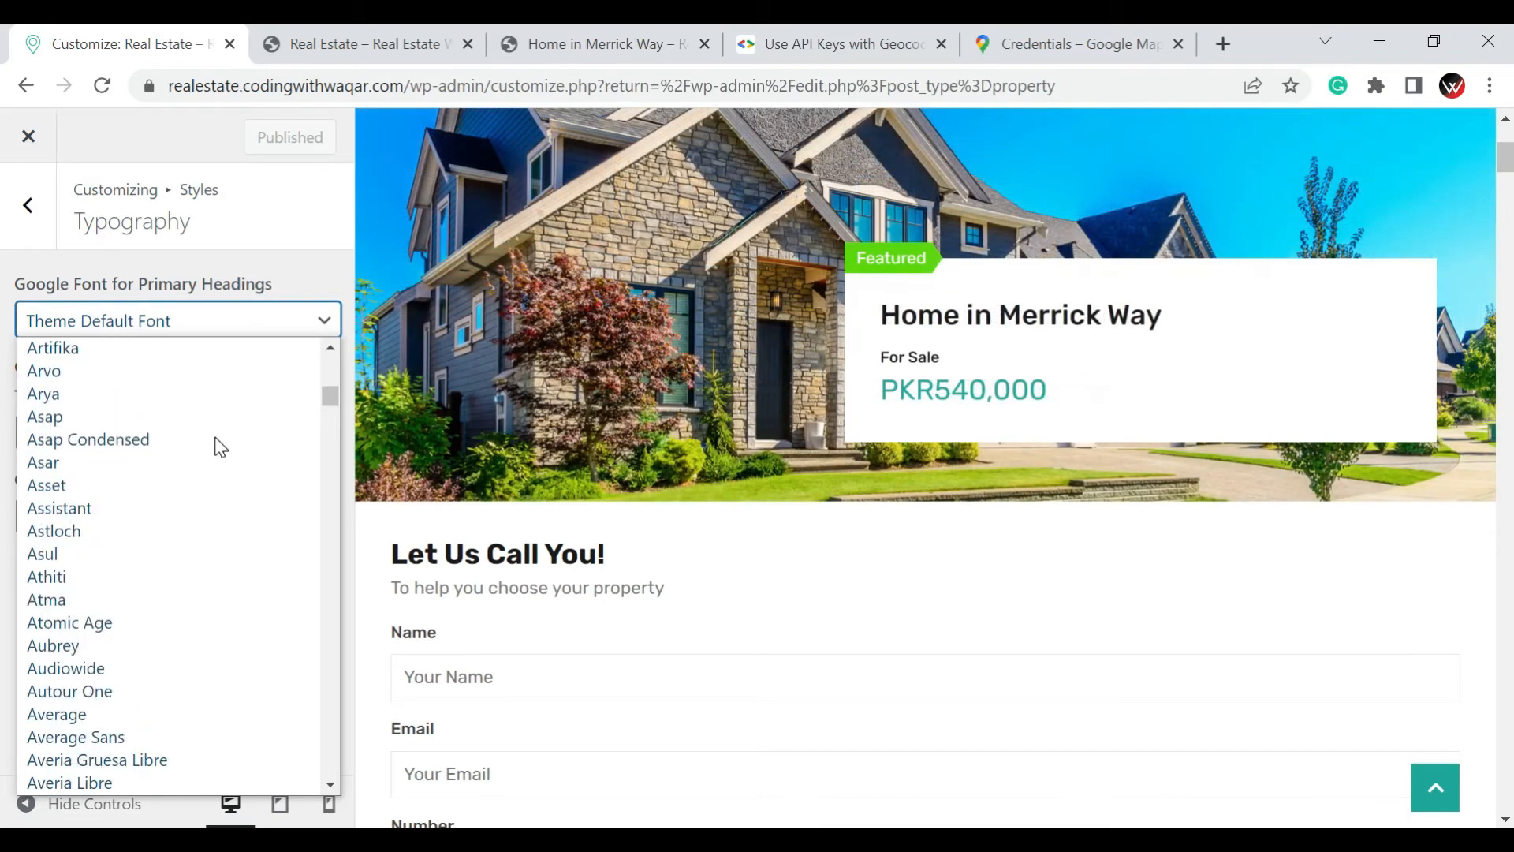
pyautogui.scroll(-10, 220, 446)
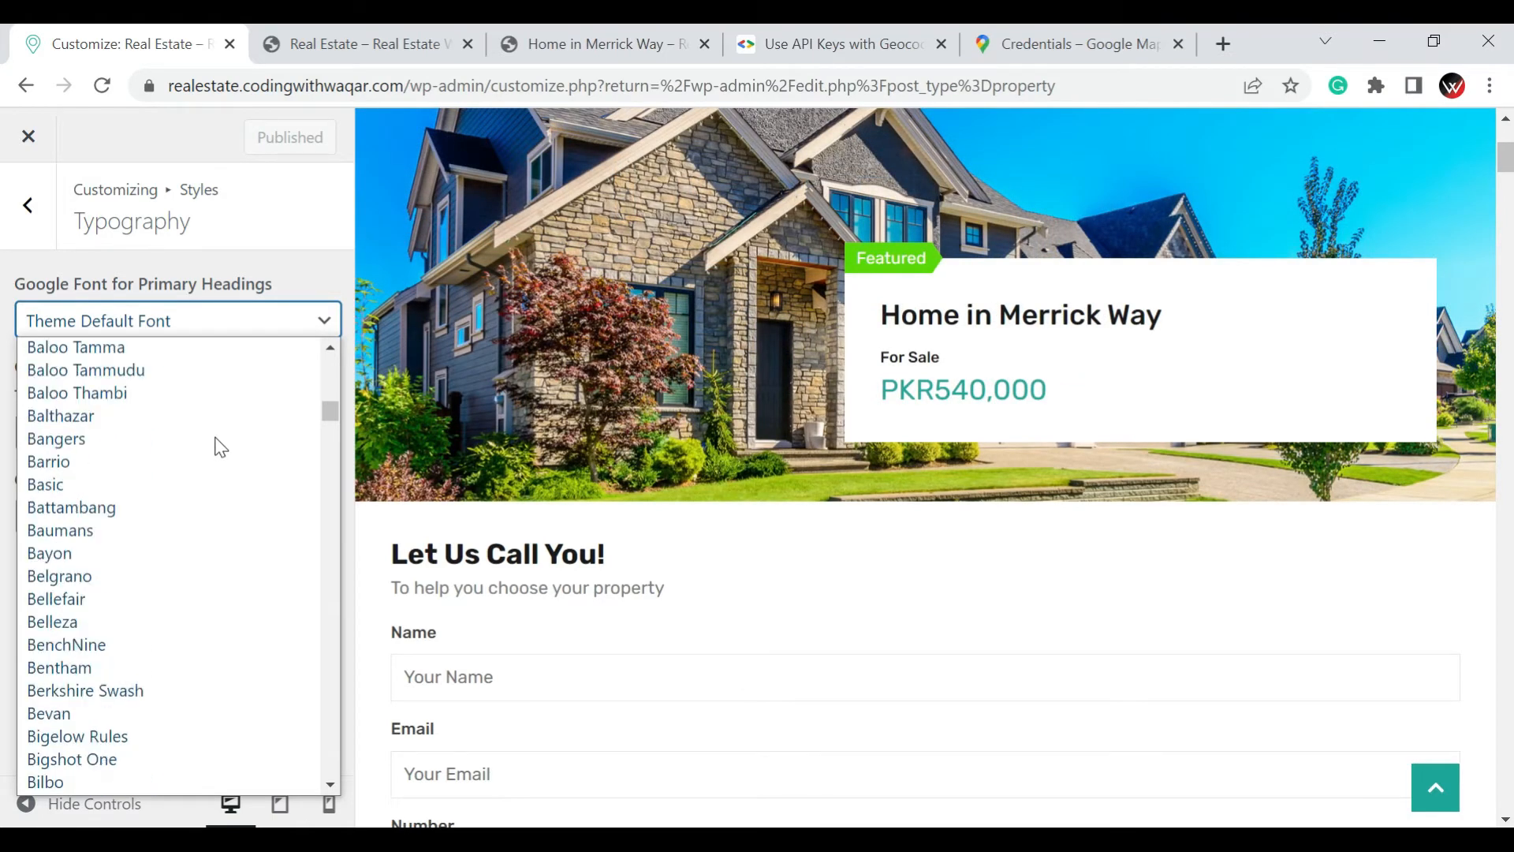
pyautogui.scroll(-3, 220, 447)
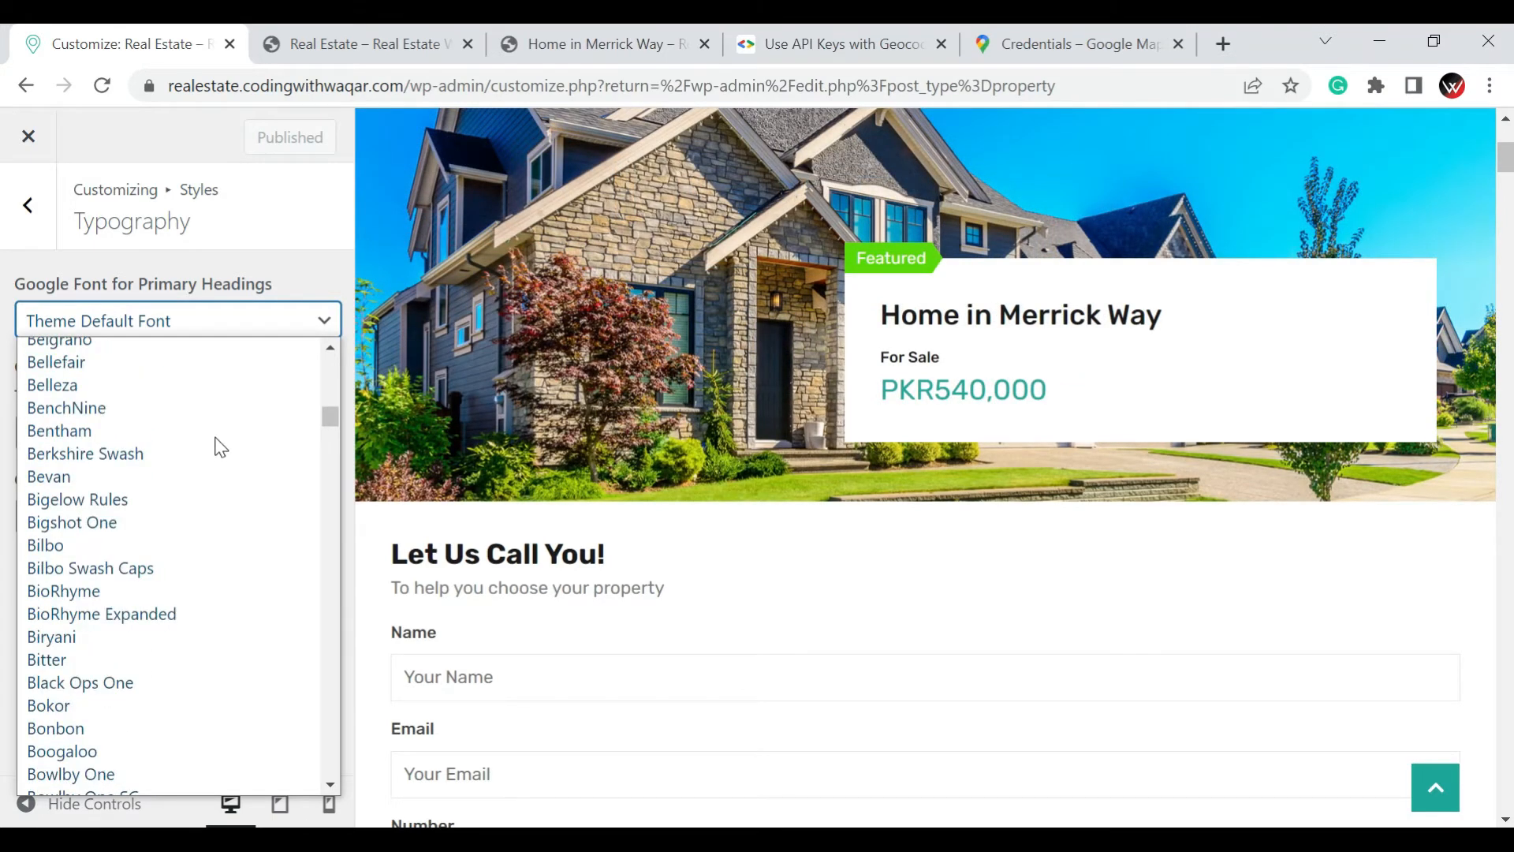
pyautogui.click(98, 474)
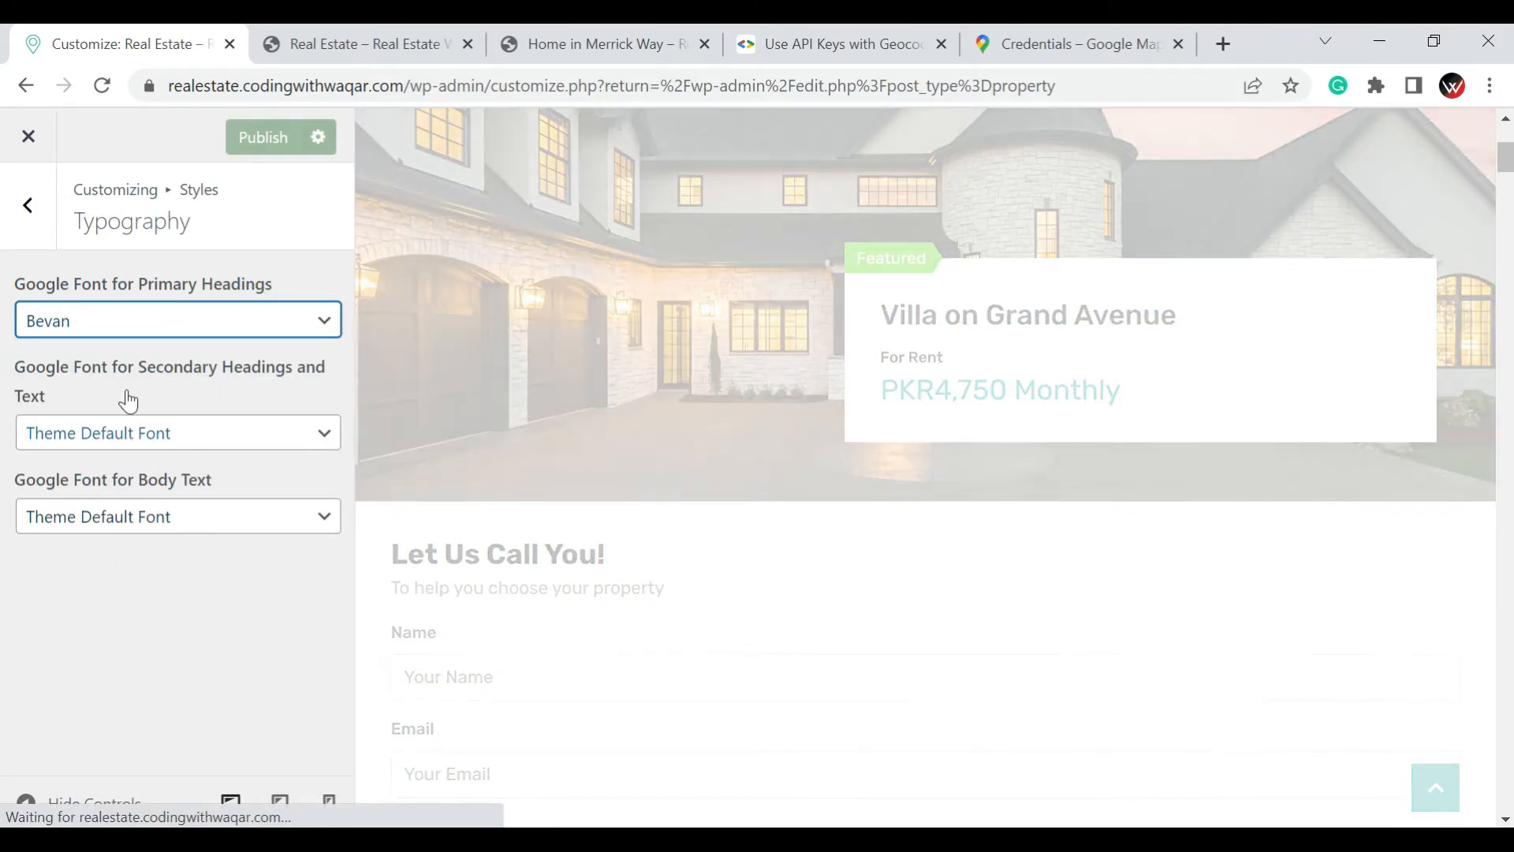
pyautogui.click(101, 336)
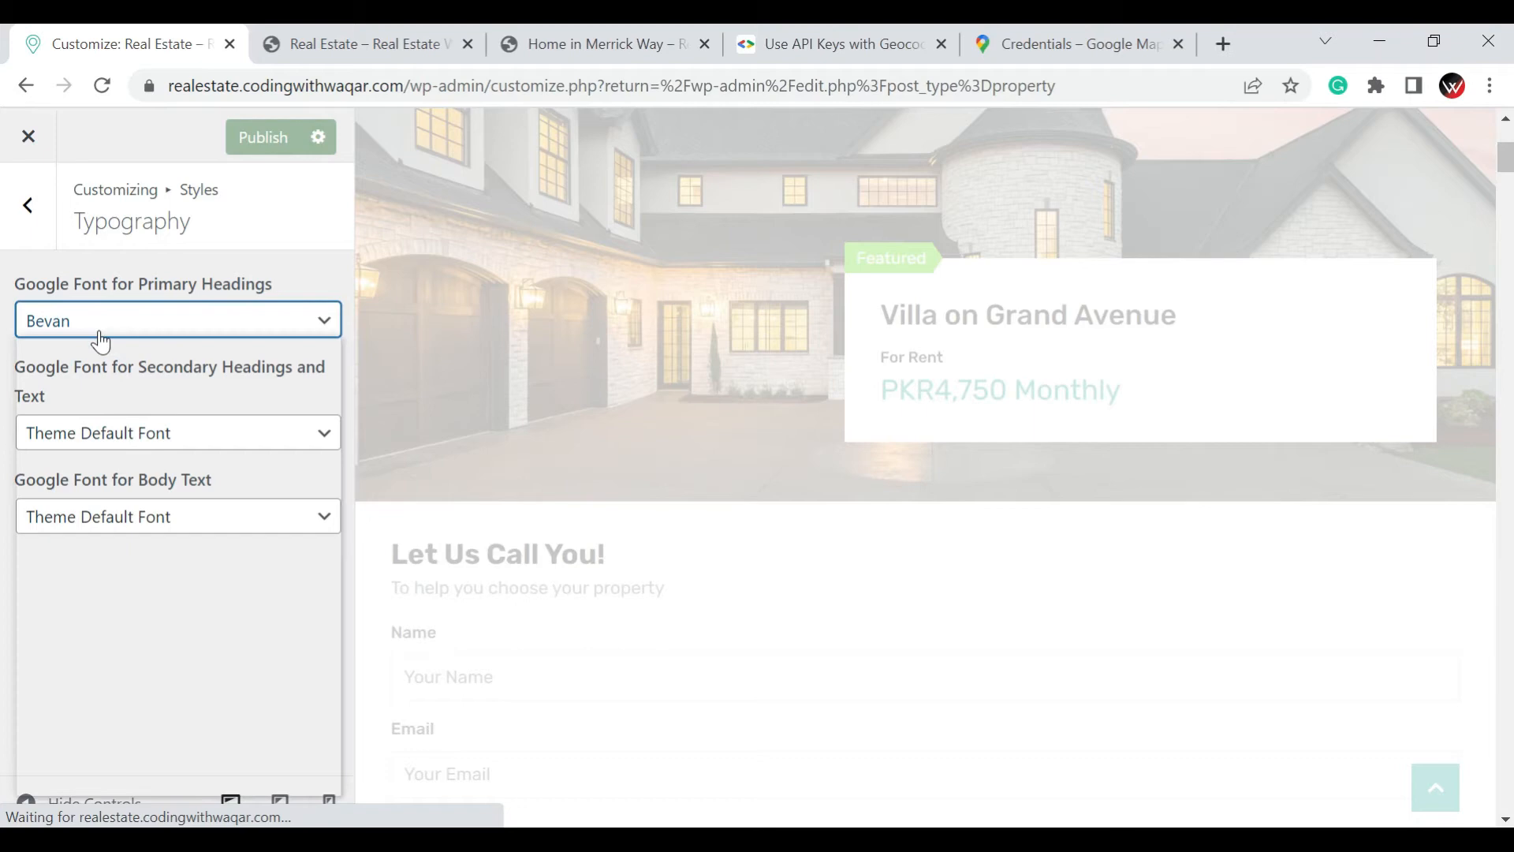
pyautogui.click(7, 400)
pyautogui.doubleClick(7, 400)
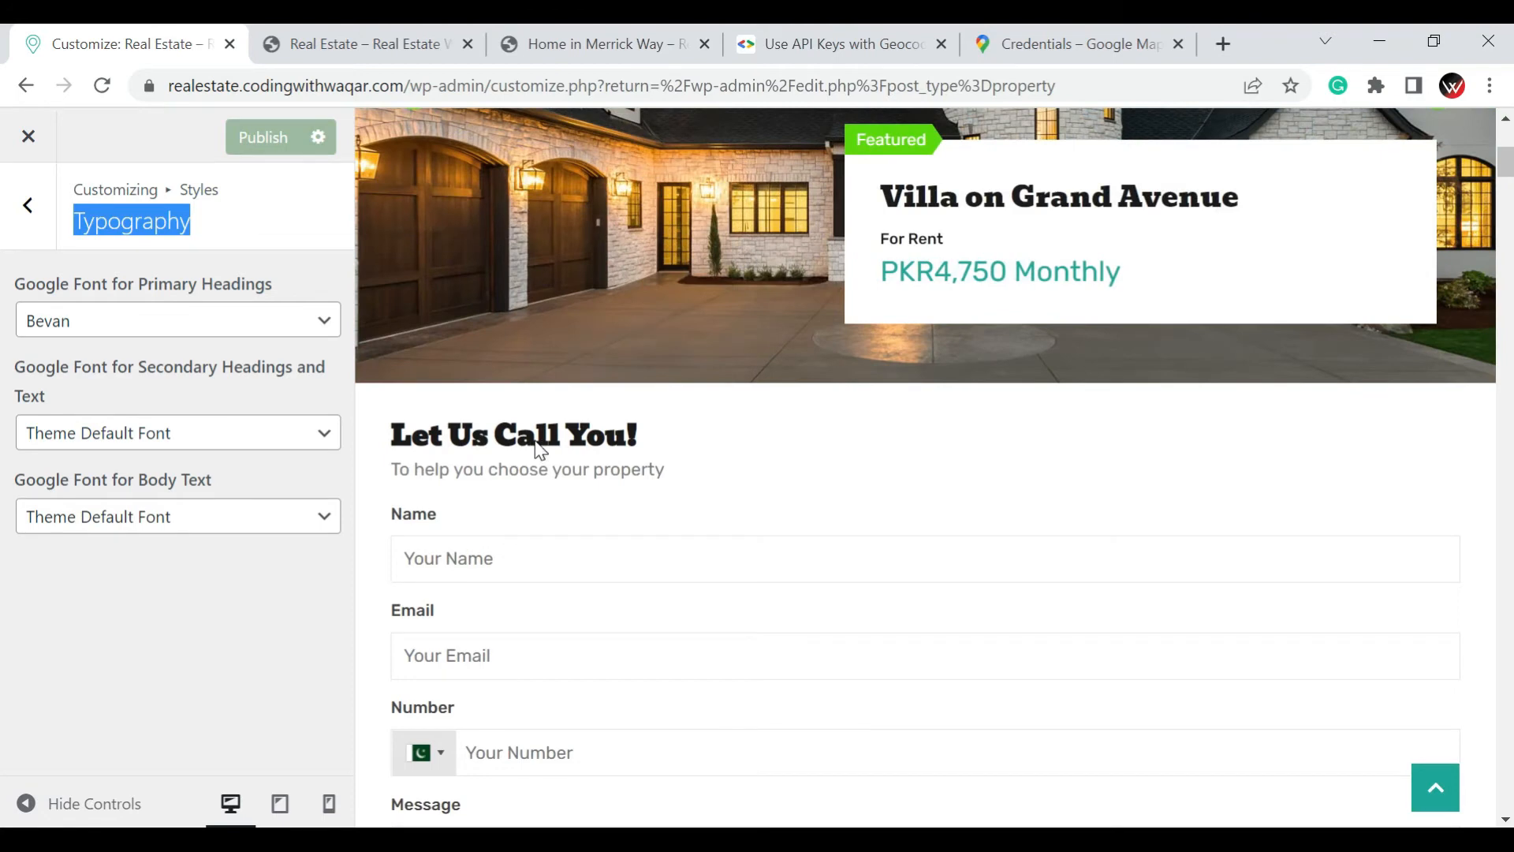
# Set the Header/Banner Background Color to #ba8d25 in the Header styles
pyautogui.click(26, 205)
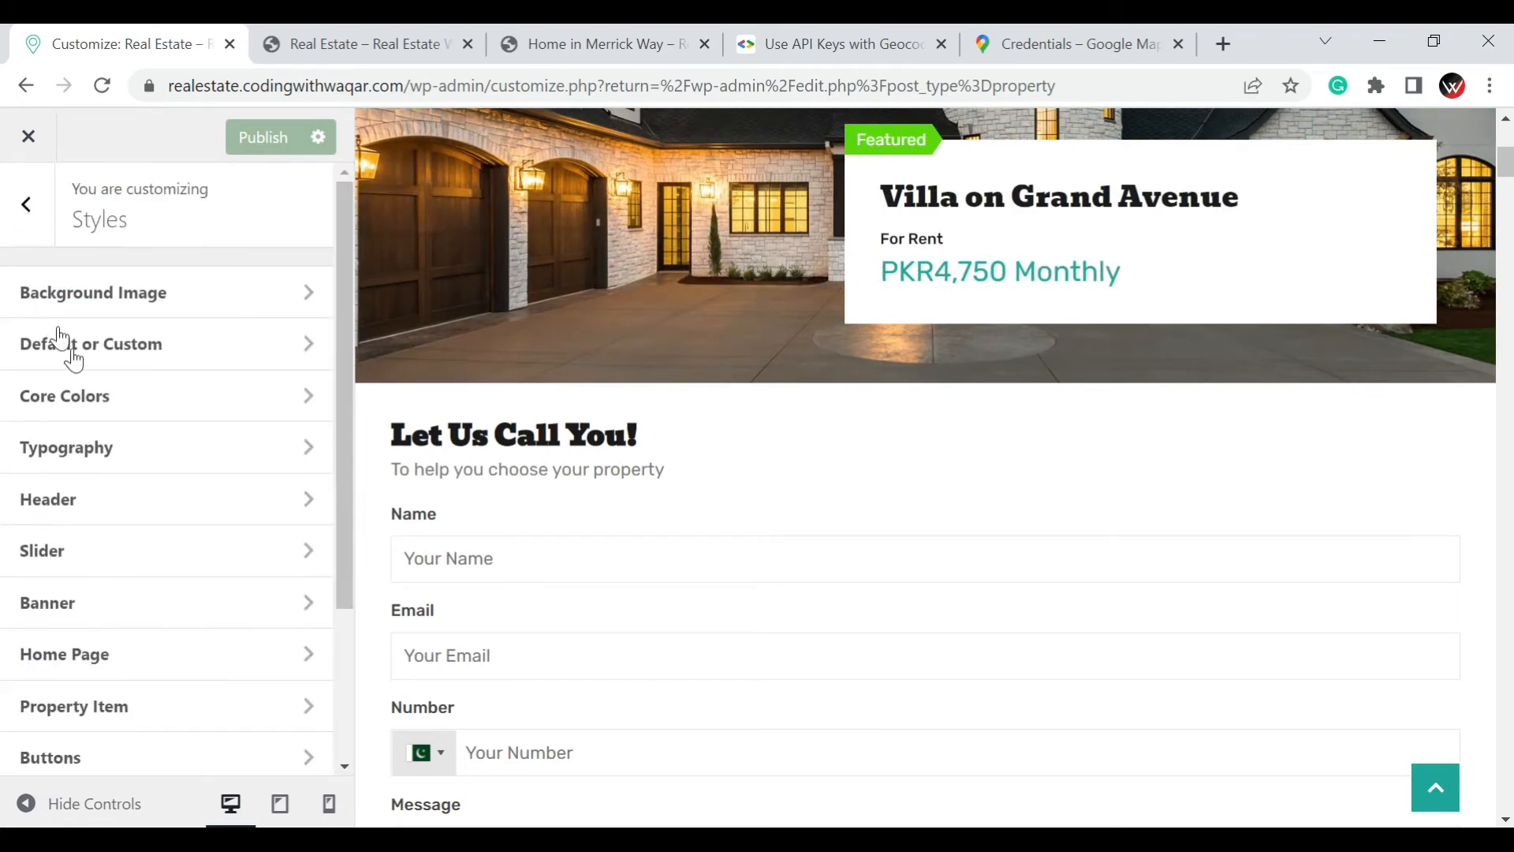
pyautogui.click(77, 505)
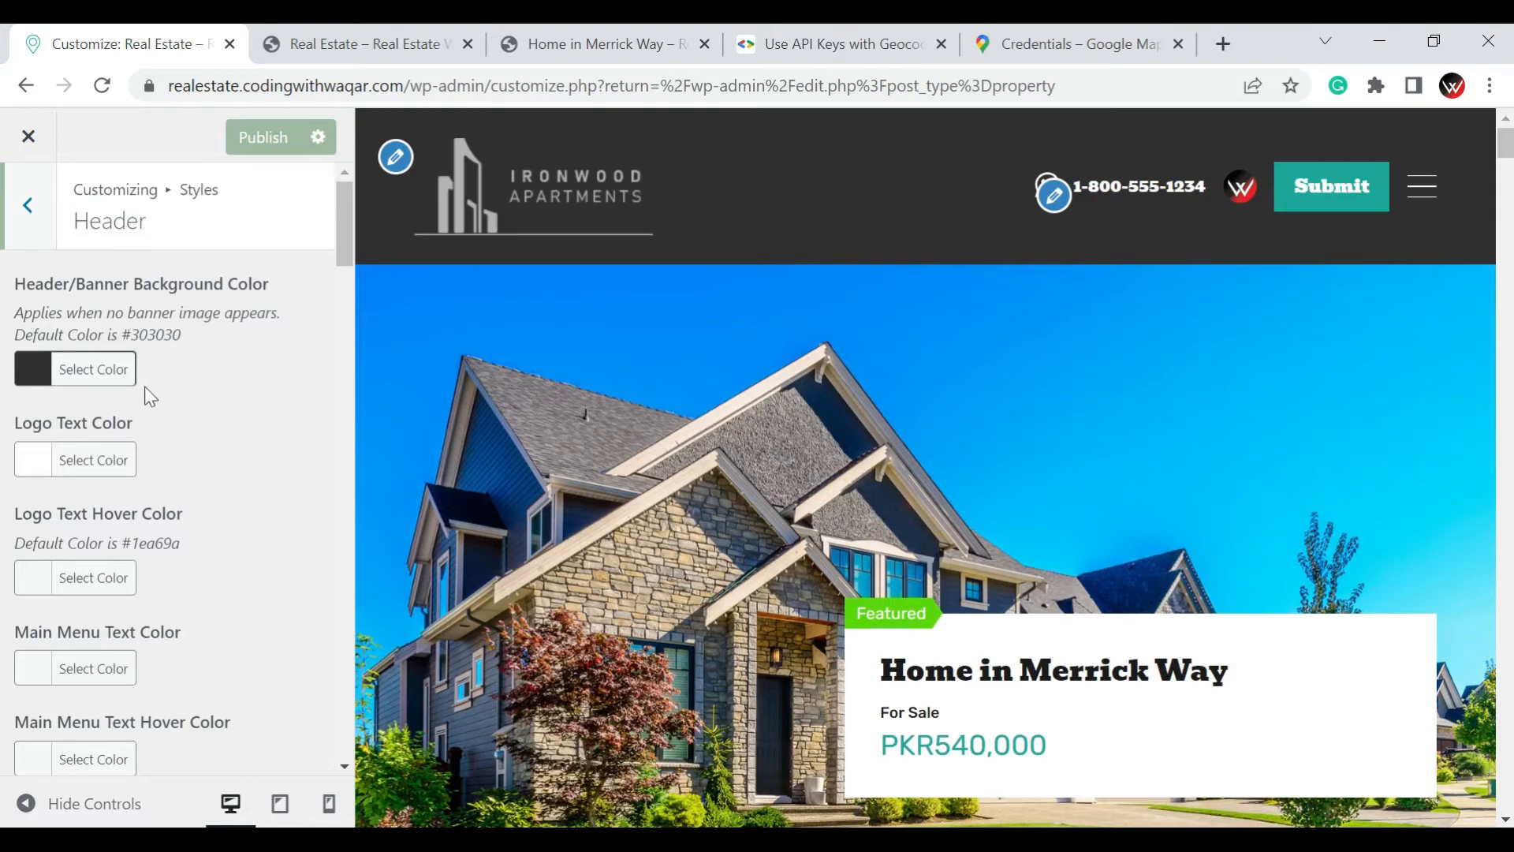
pyautogui.click(34, 376)
pyautogui.click(52, 508)
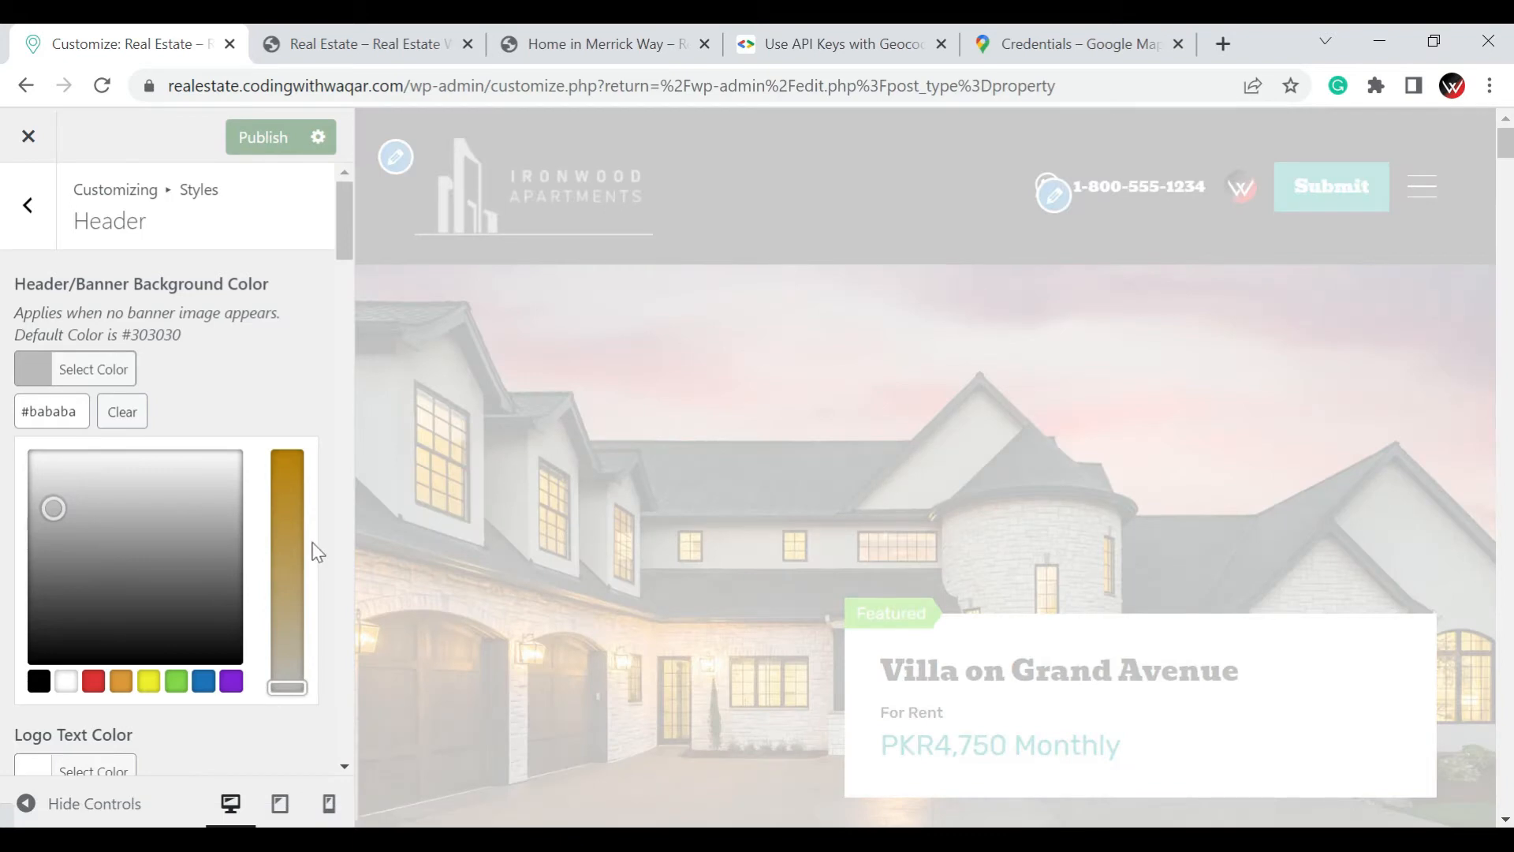
pyautogui.click(295, 509)
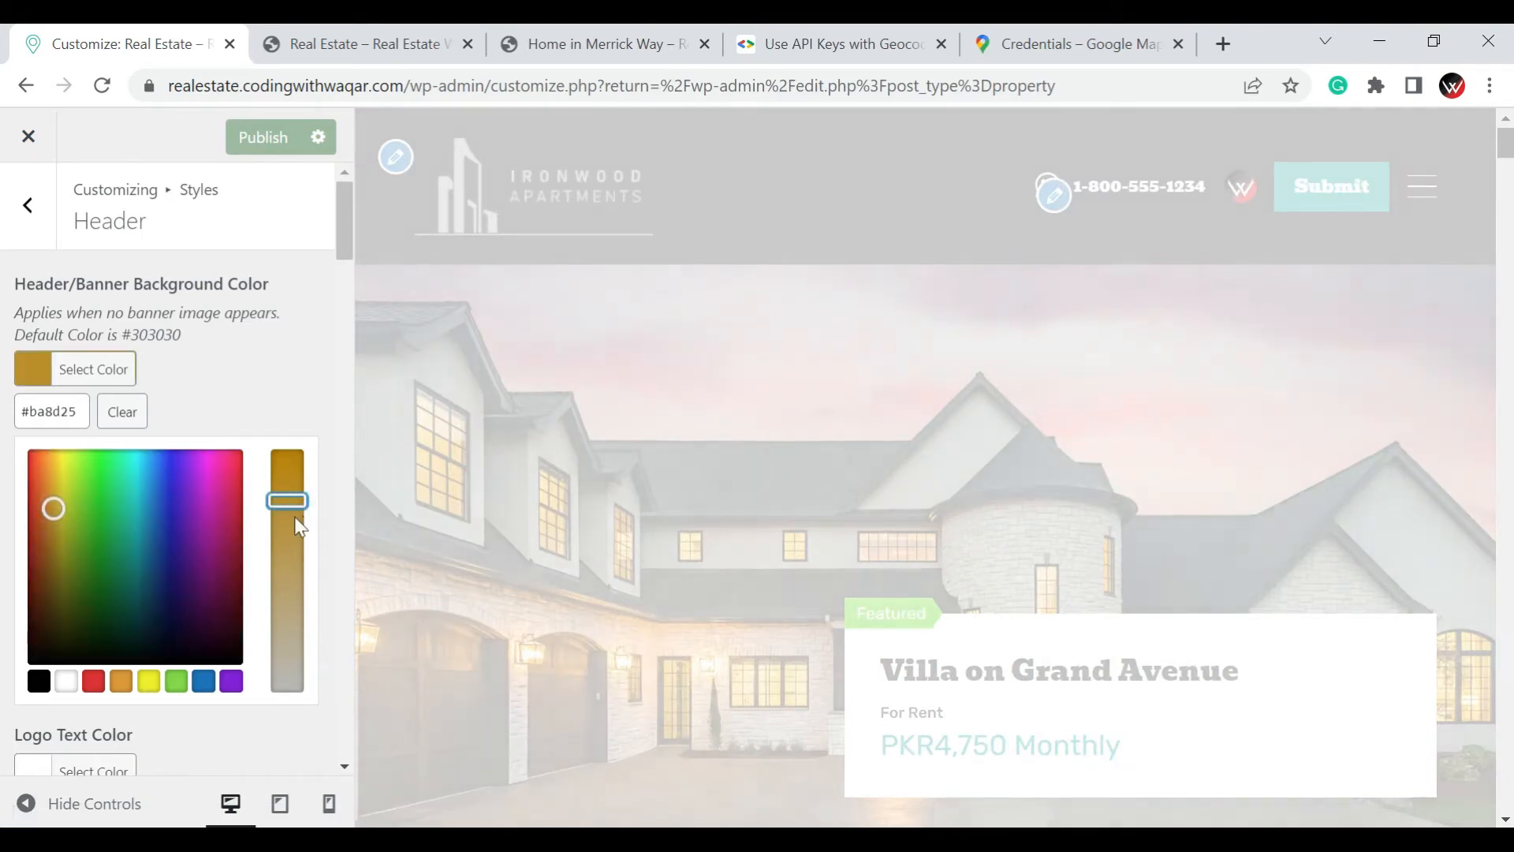
pyautogui.click(265, 425)
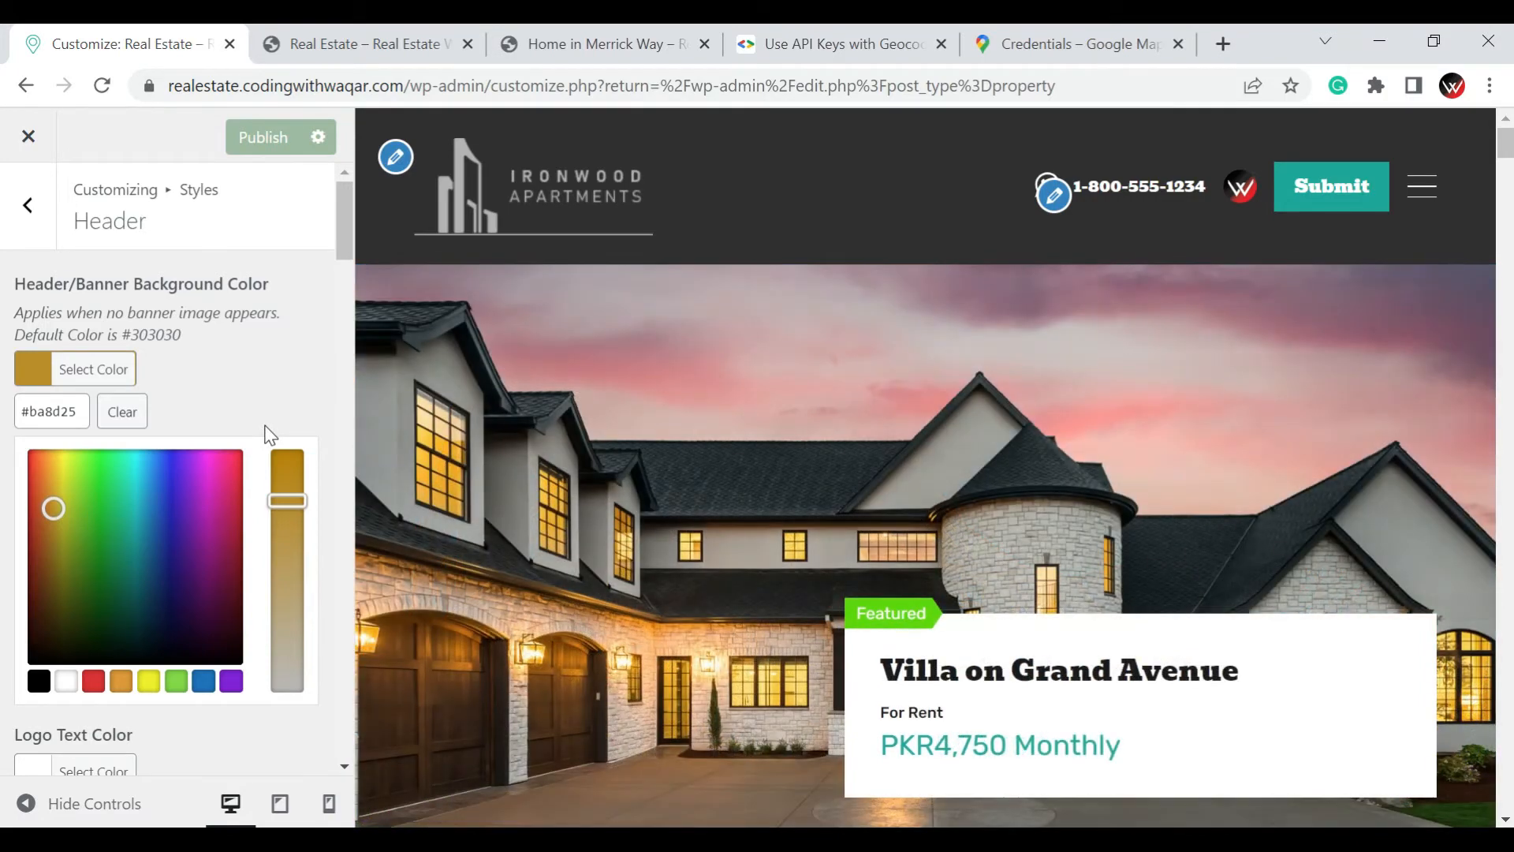
pyautogui.click(17, 456)
pyautogui.scroll(-4, 85, 472)
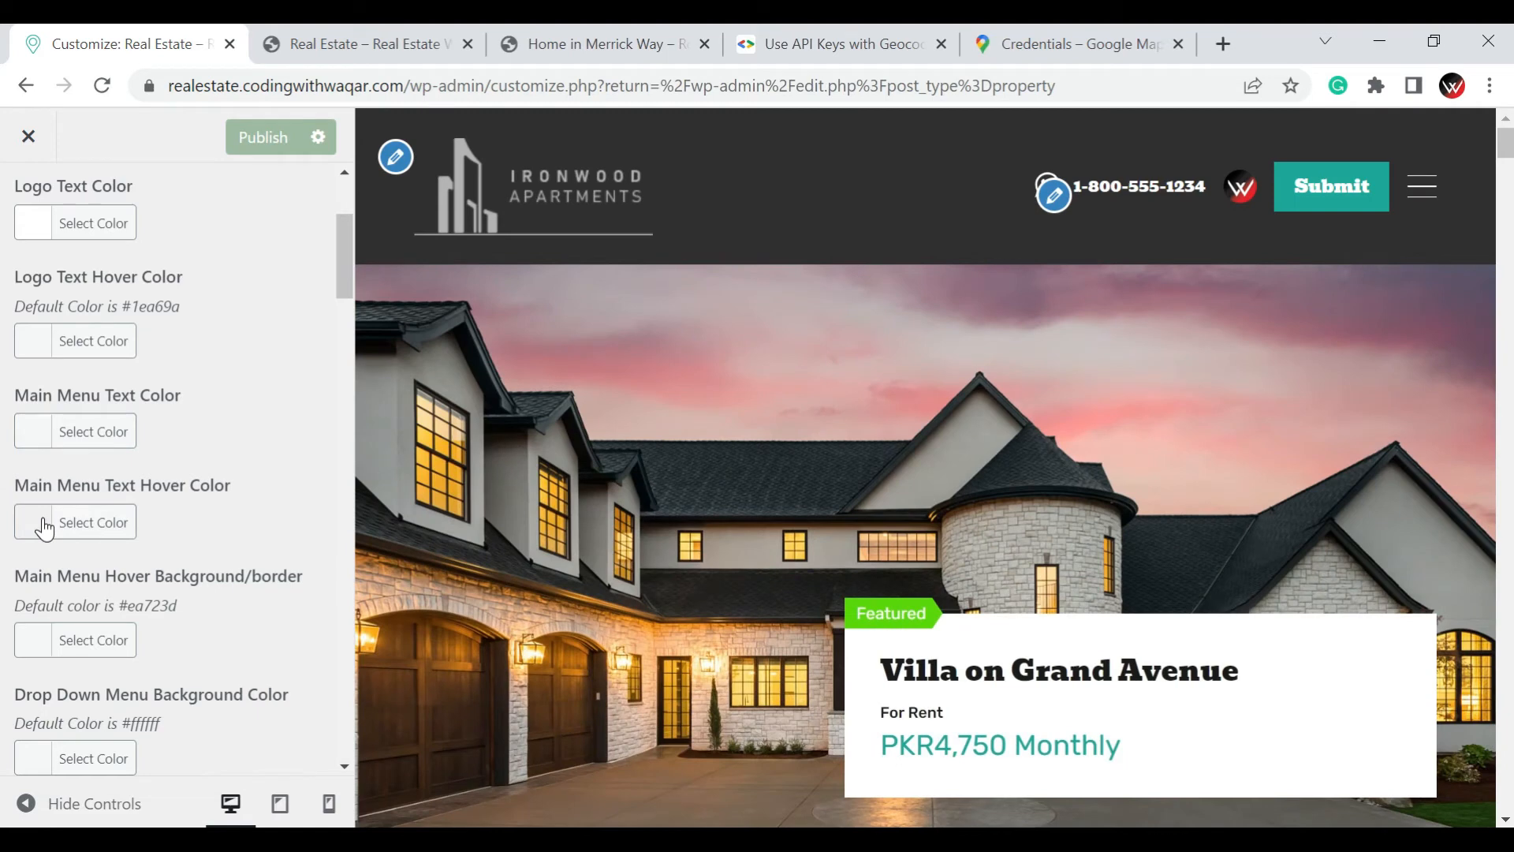
# Review the remaining menu and sticky header color options in the Header styles, and the color options in the Slider styles
pyautogui.scroll(-15, 45, 528)
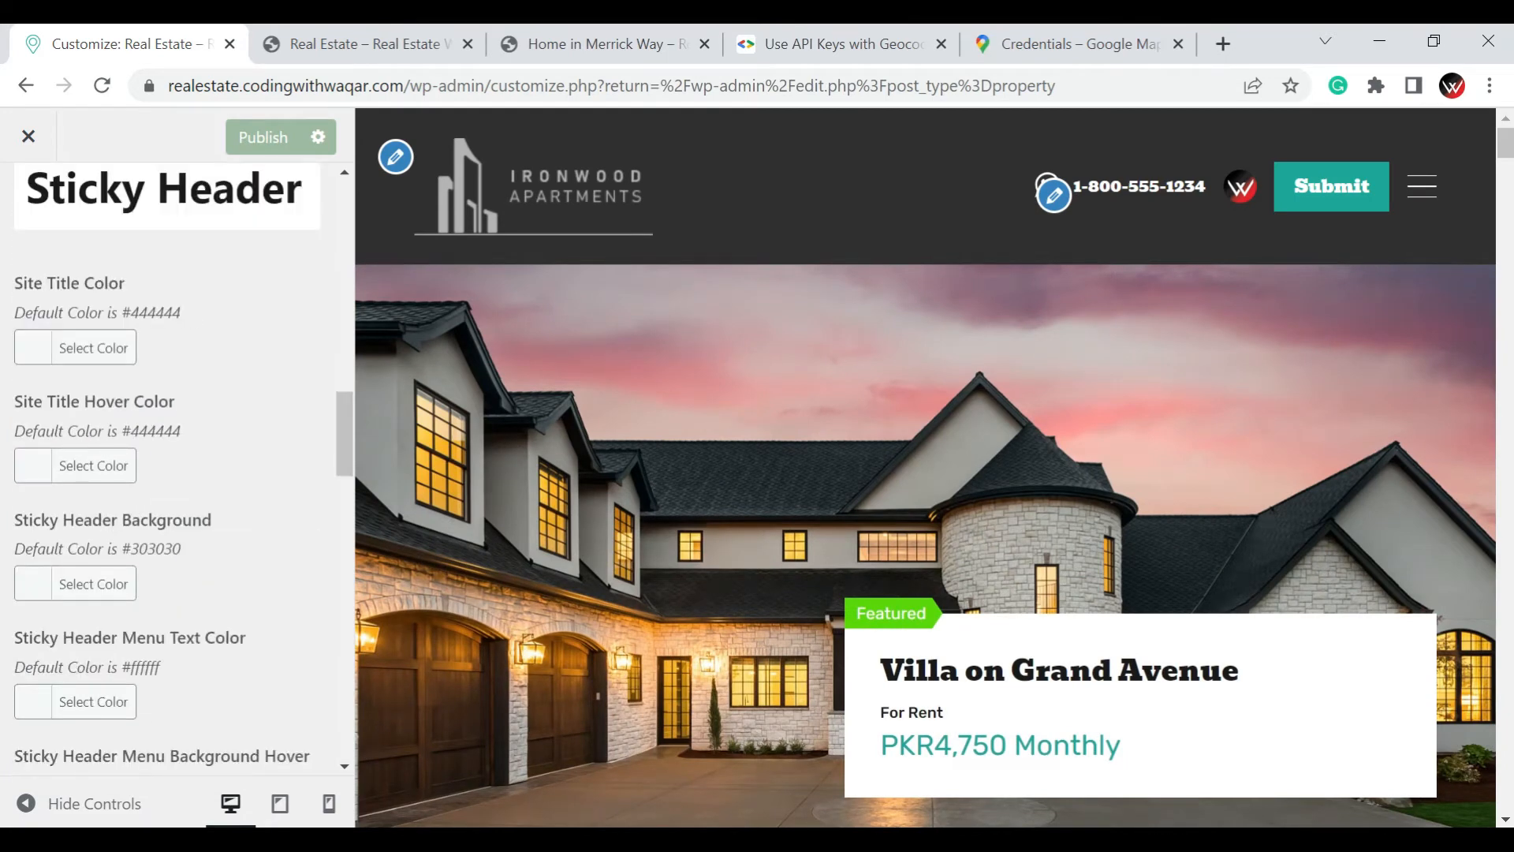
pyautogui.scroll(3, 150, 378)
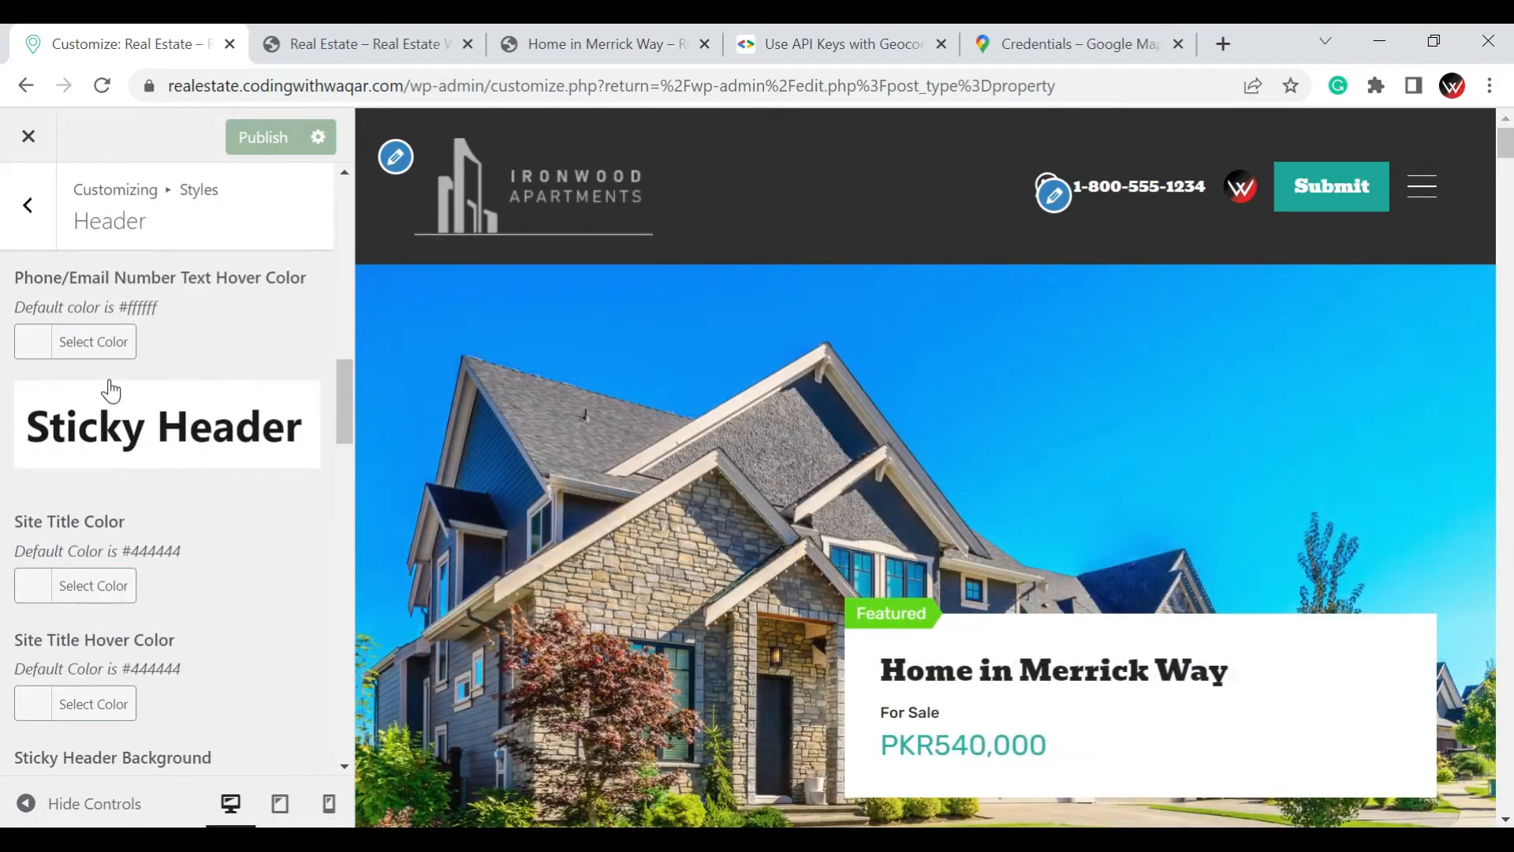
pyautogui.scroll(10, 81, 429)
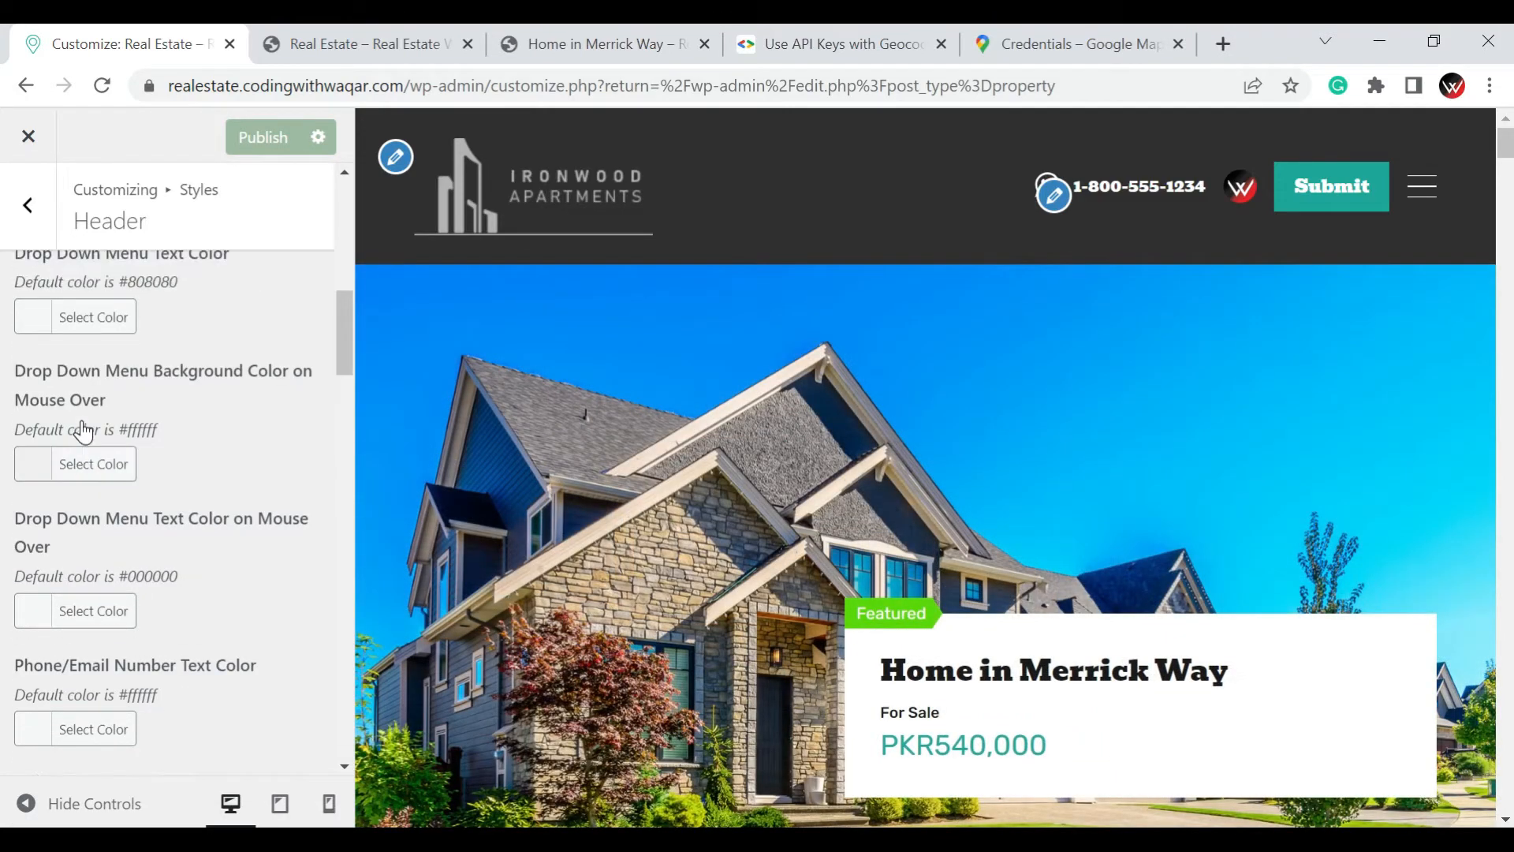
pyautogui.click(26, 234)
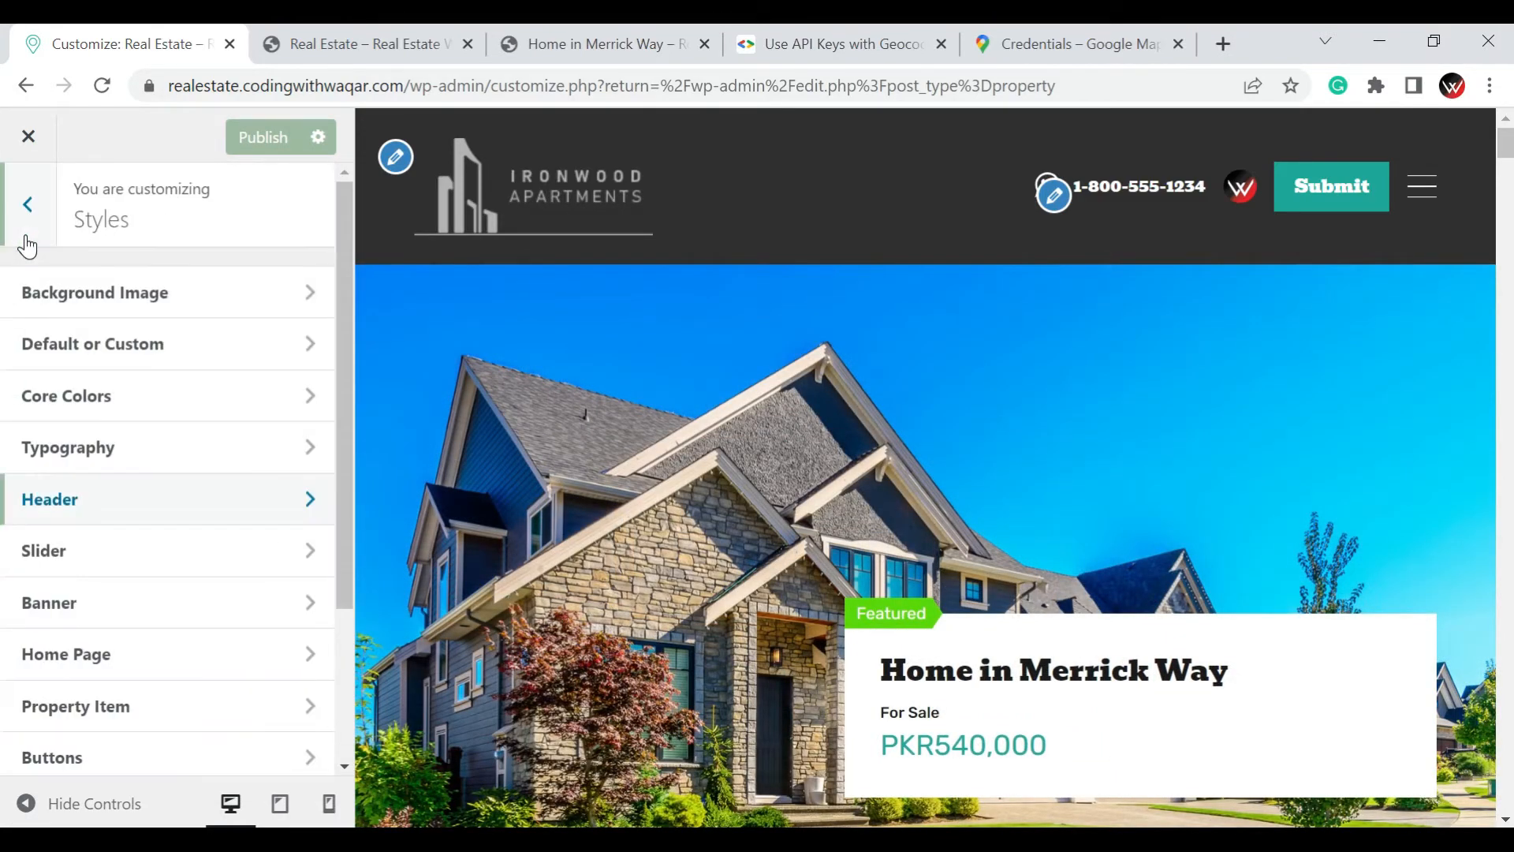
pyautogui.scroll(-2, 110, 394)
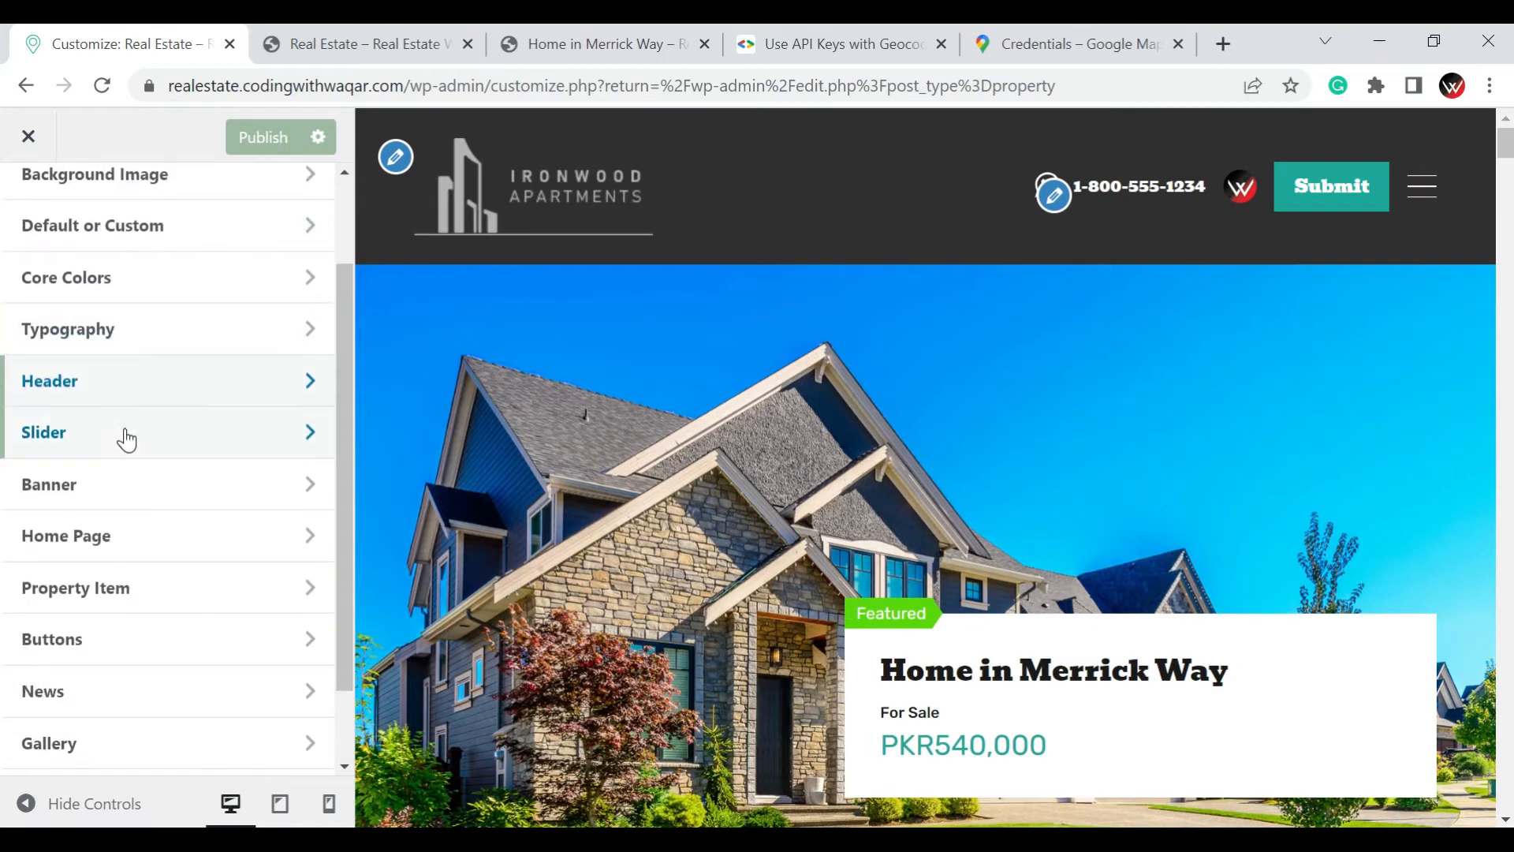
pyautogui.click(124, 433)
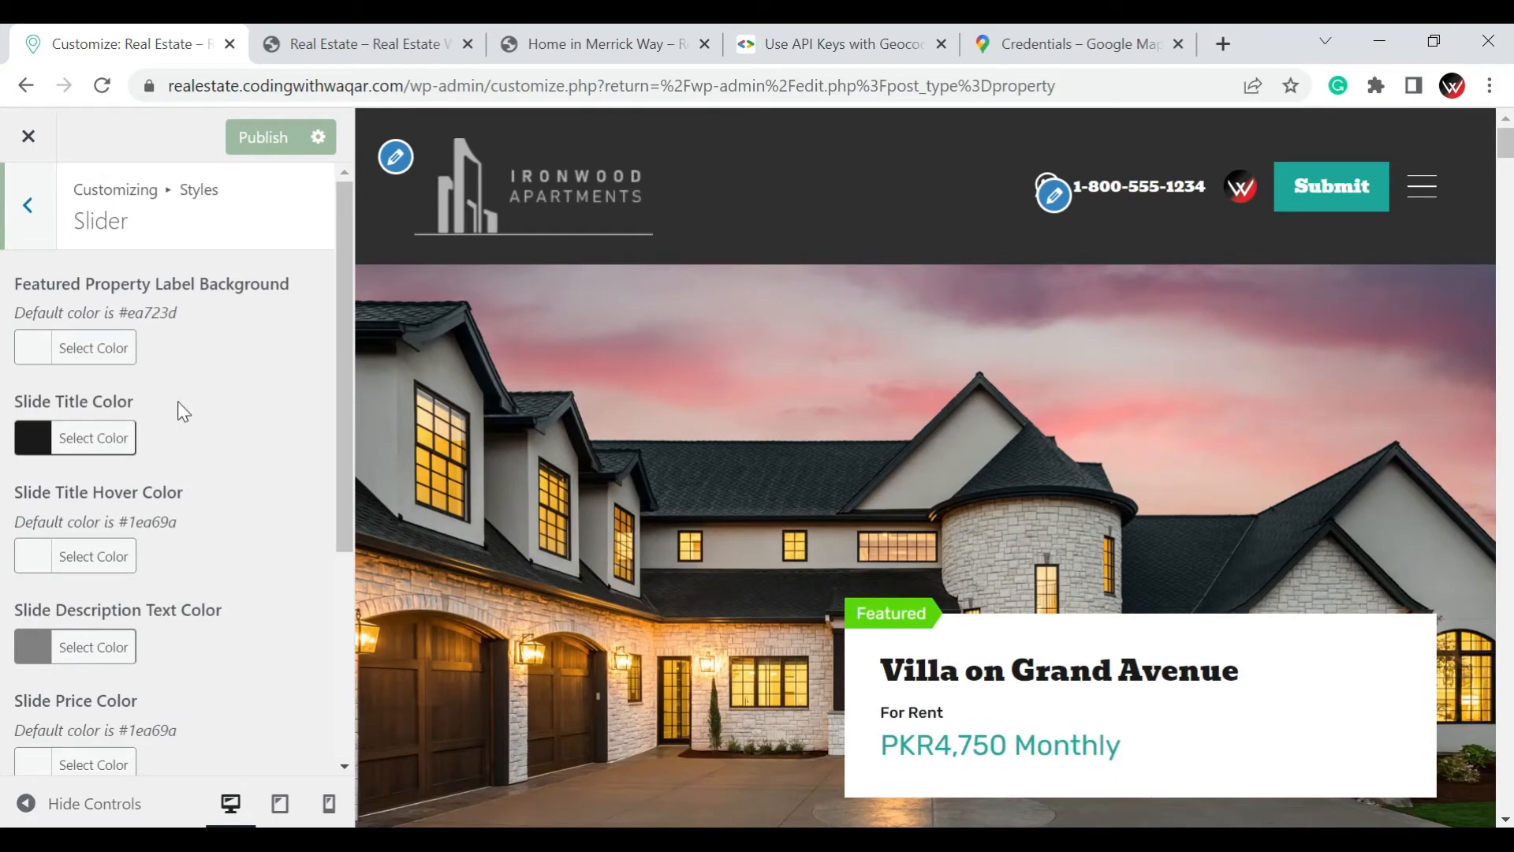
pyautogui.scroll(-4, 177, 400)
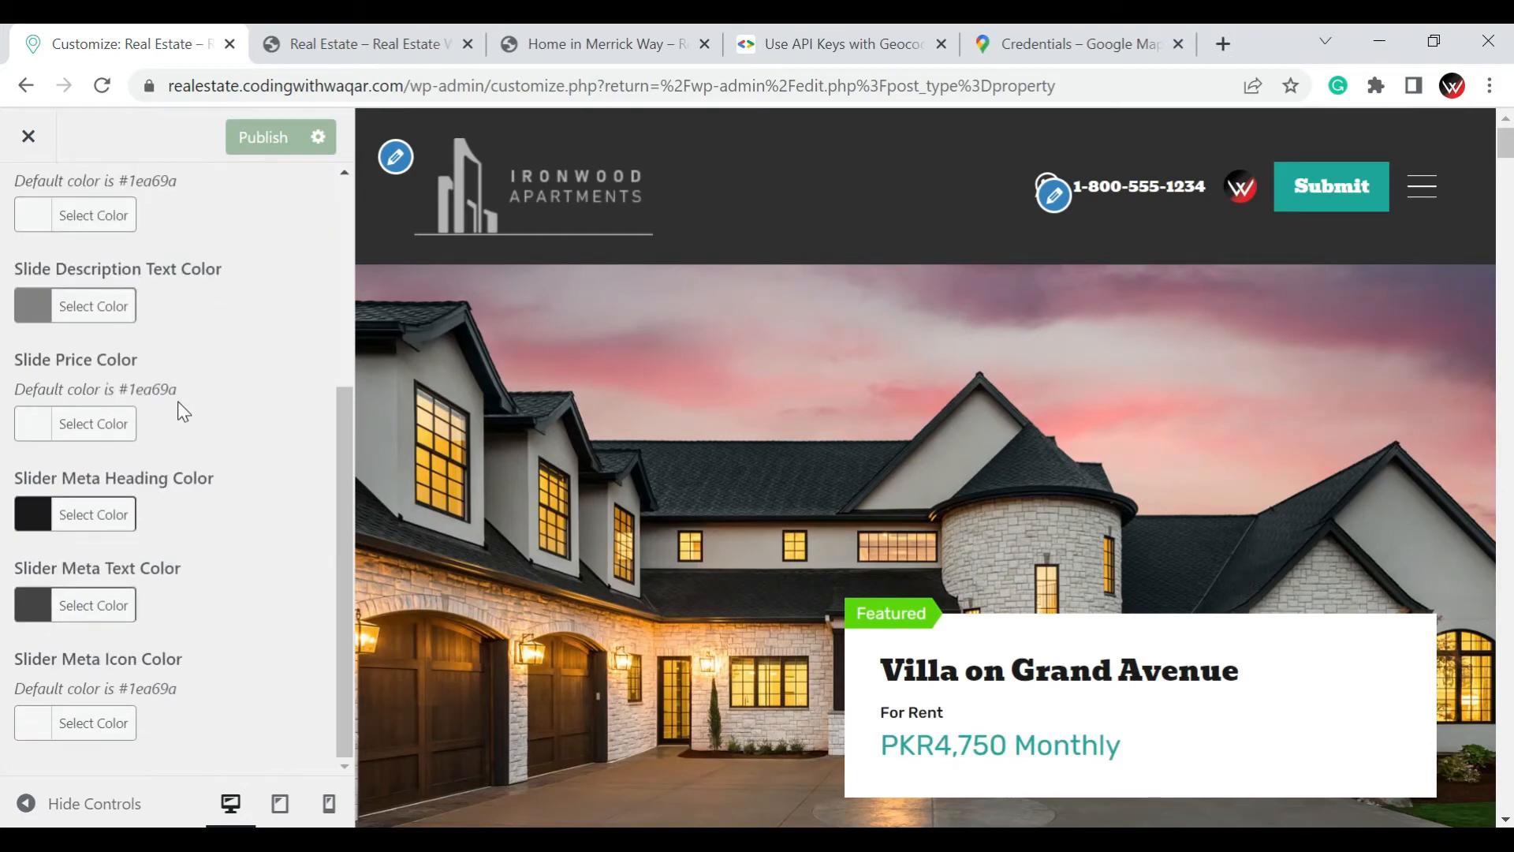
pyautogui.scroll(4, 27, 253)
pyautogui.click(28, 206)
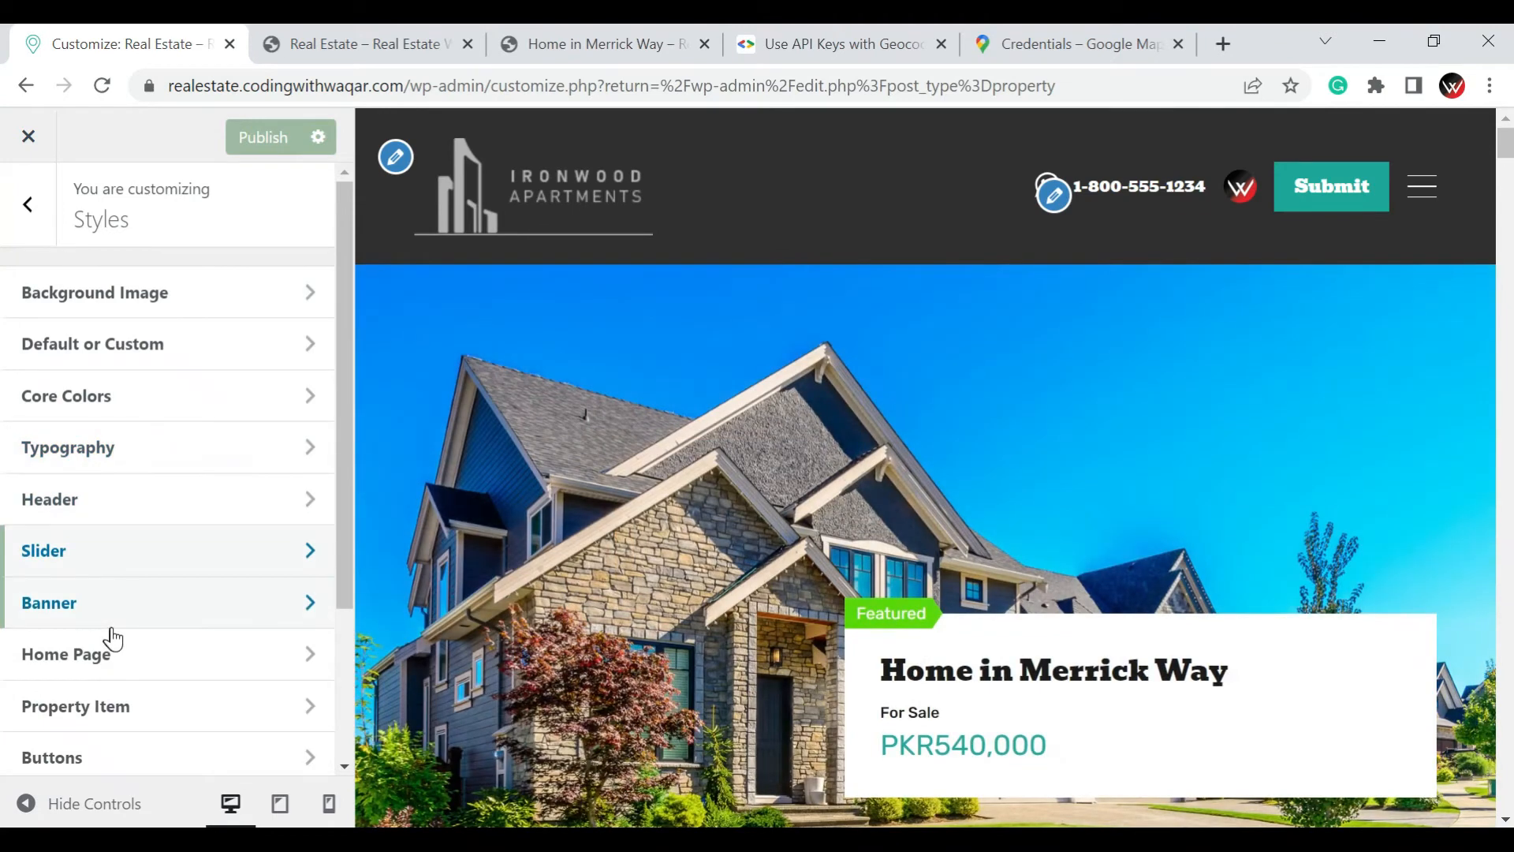
# Review the Property Item color options in the Styles settings and compare them with the property cards in the page preview
pyautogui.scroll(-2, 113, 639)
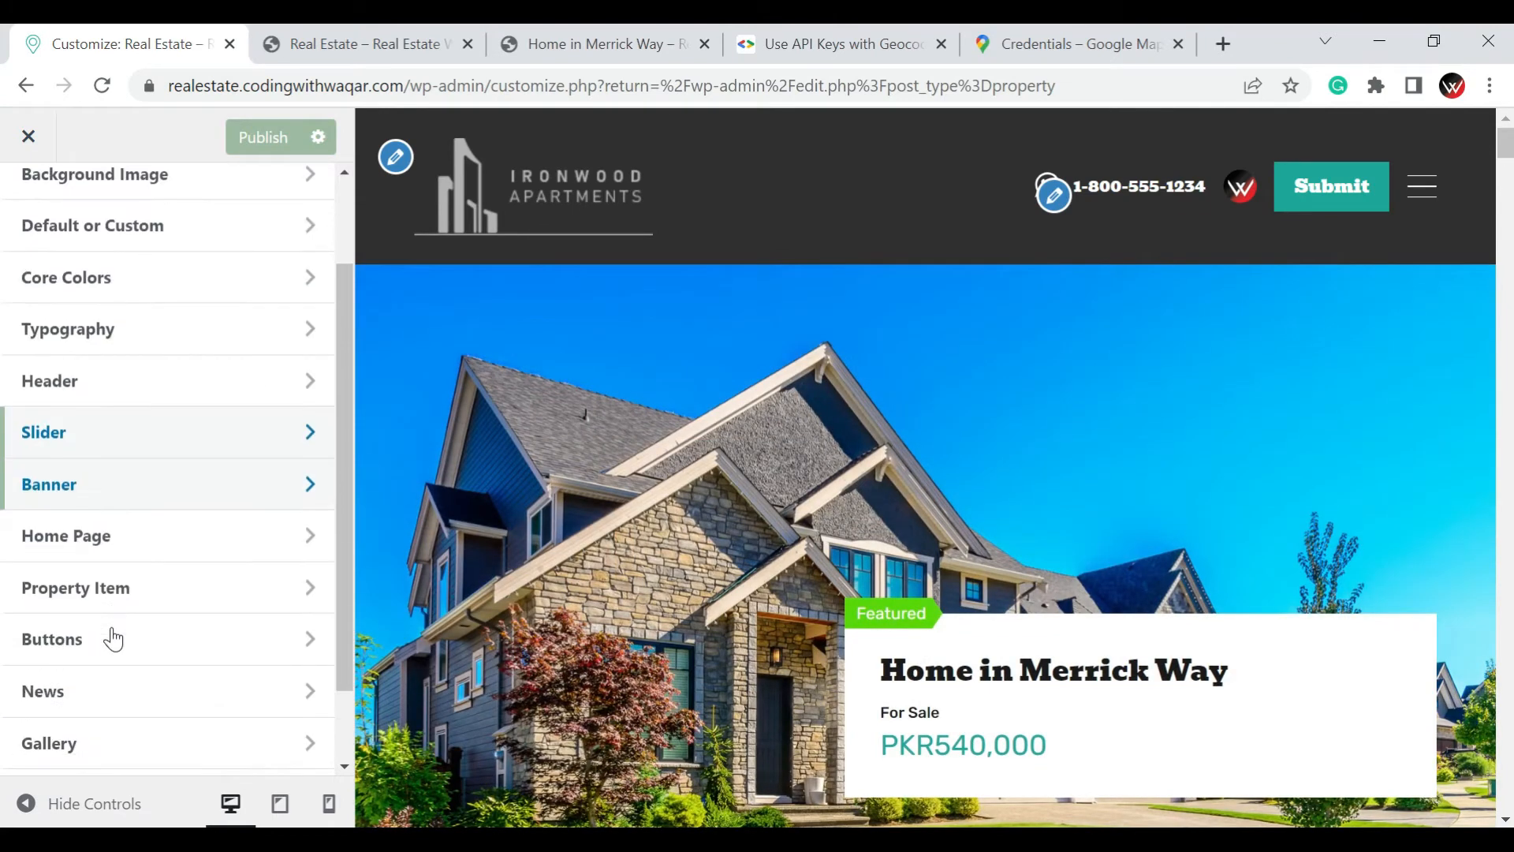
pyautogui.click(193, 601)
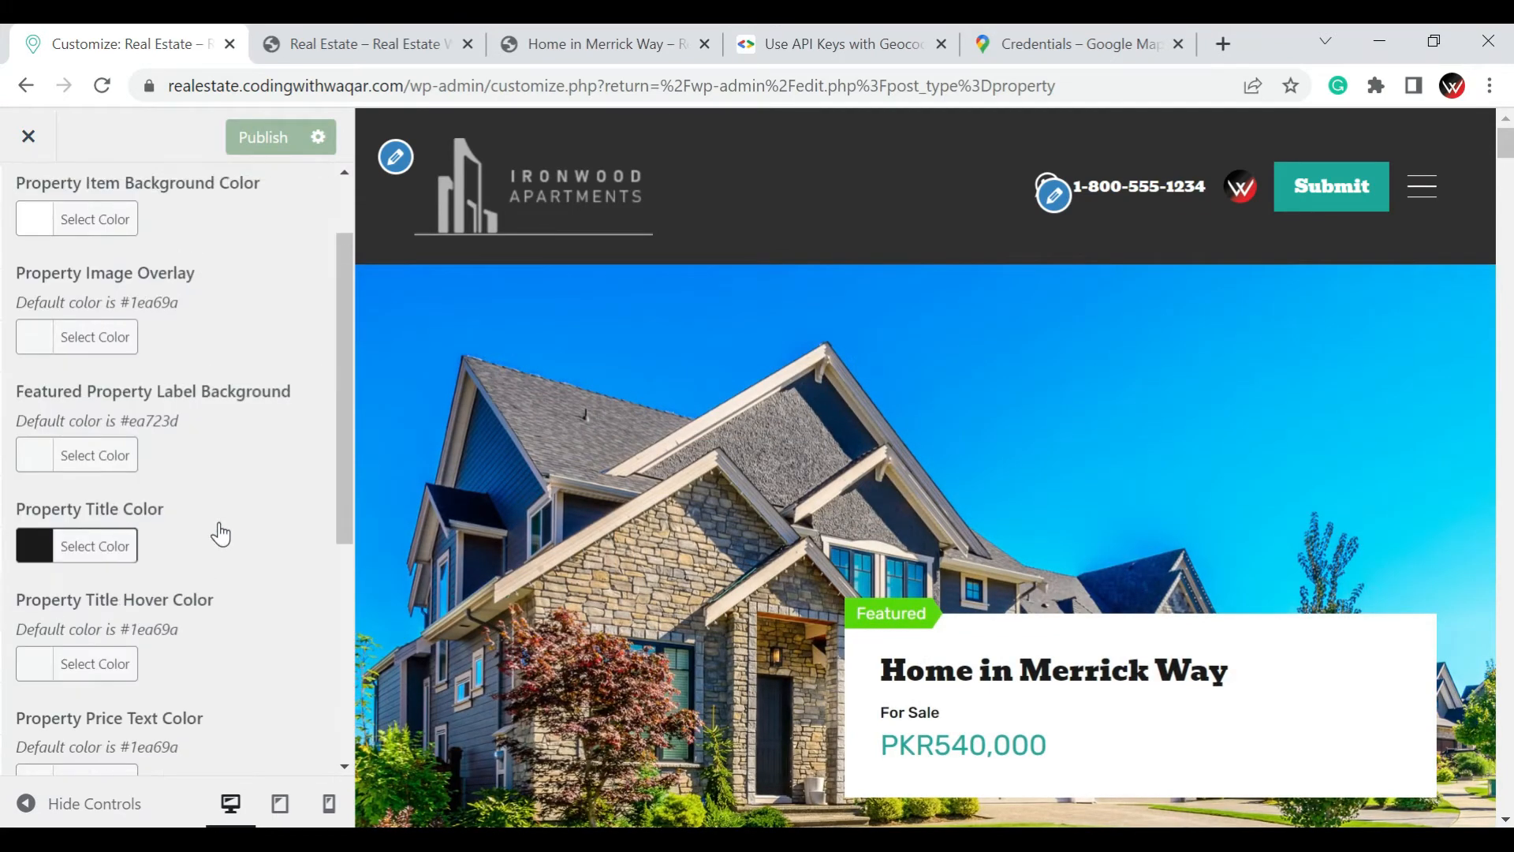
pyautogui.scroll(-5, 220, 531)
pyautogui.scroll(-1, 929, 580)
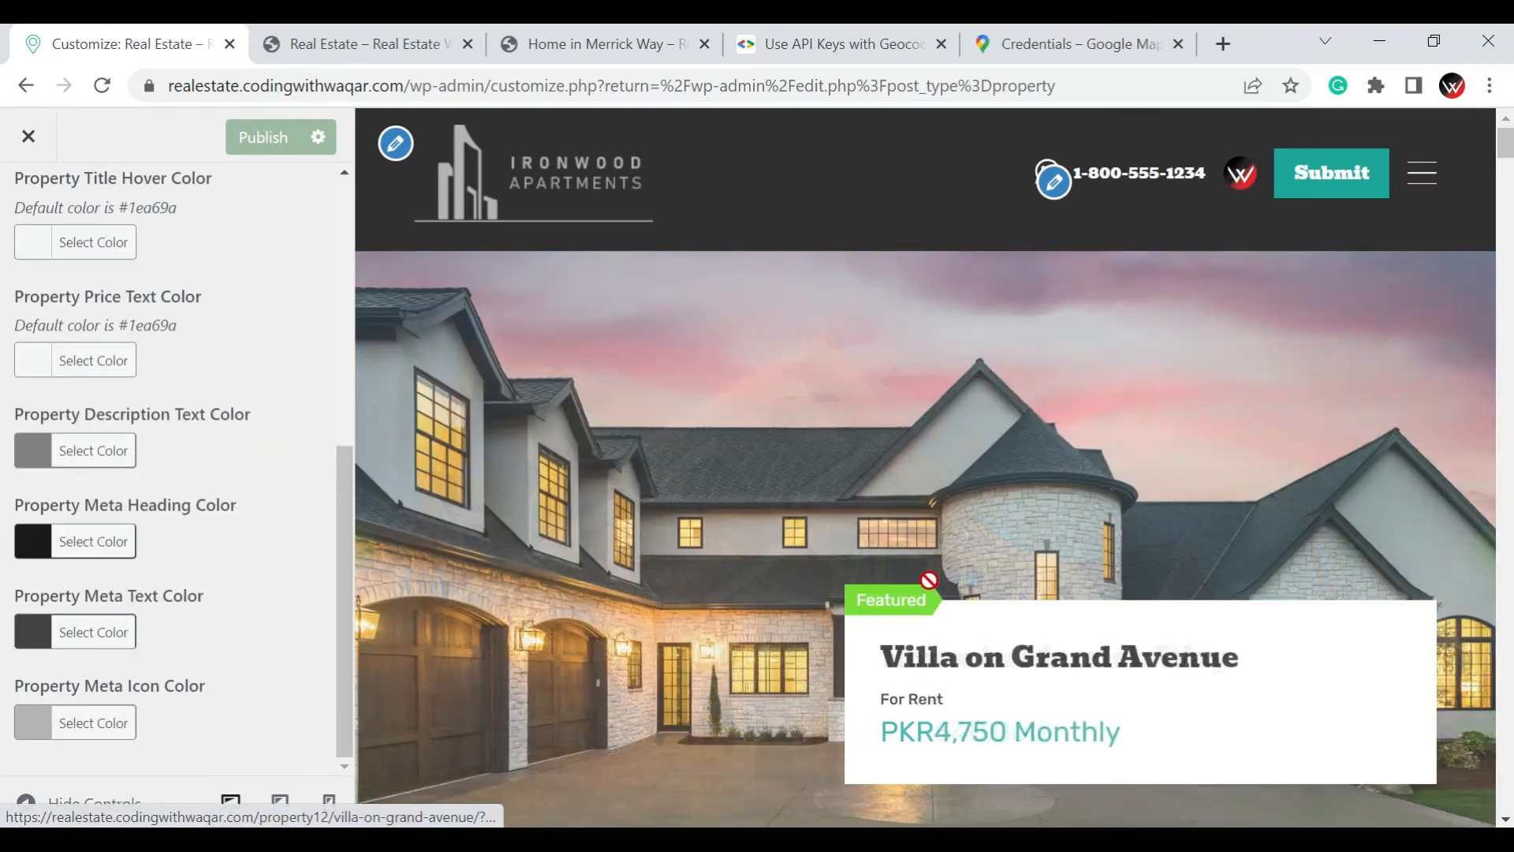
pyautogui.scroll(-10, 871, 564)
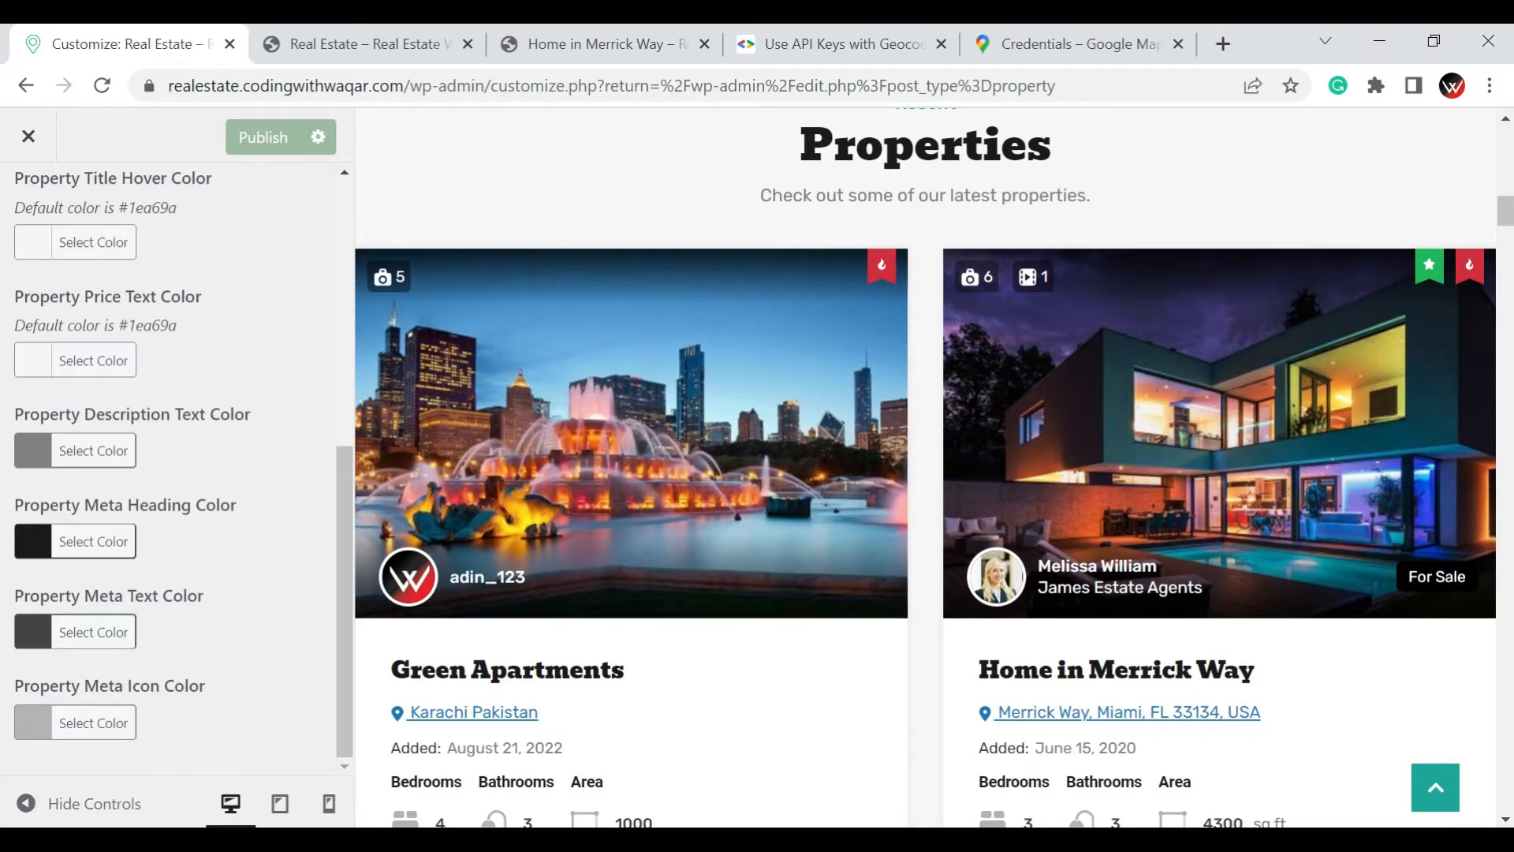
pyautogui.scroll(8, 7, 237)
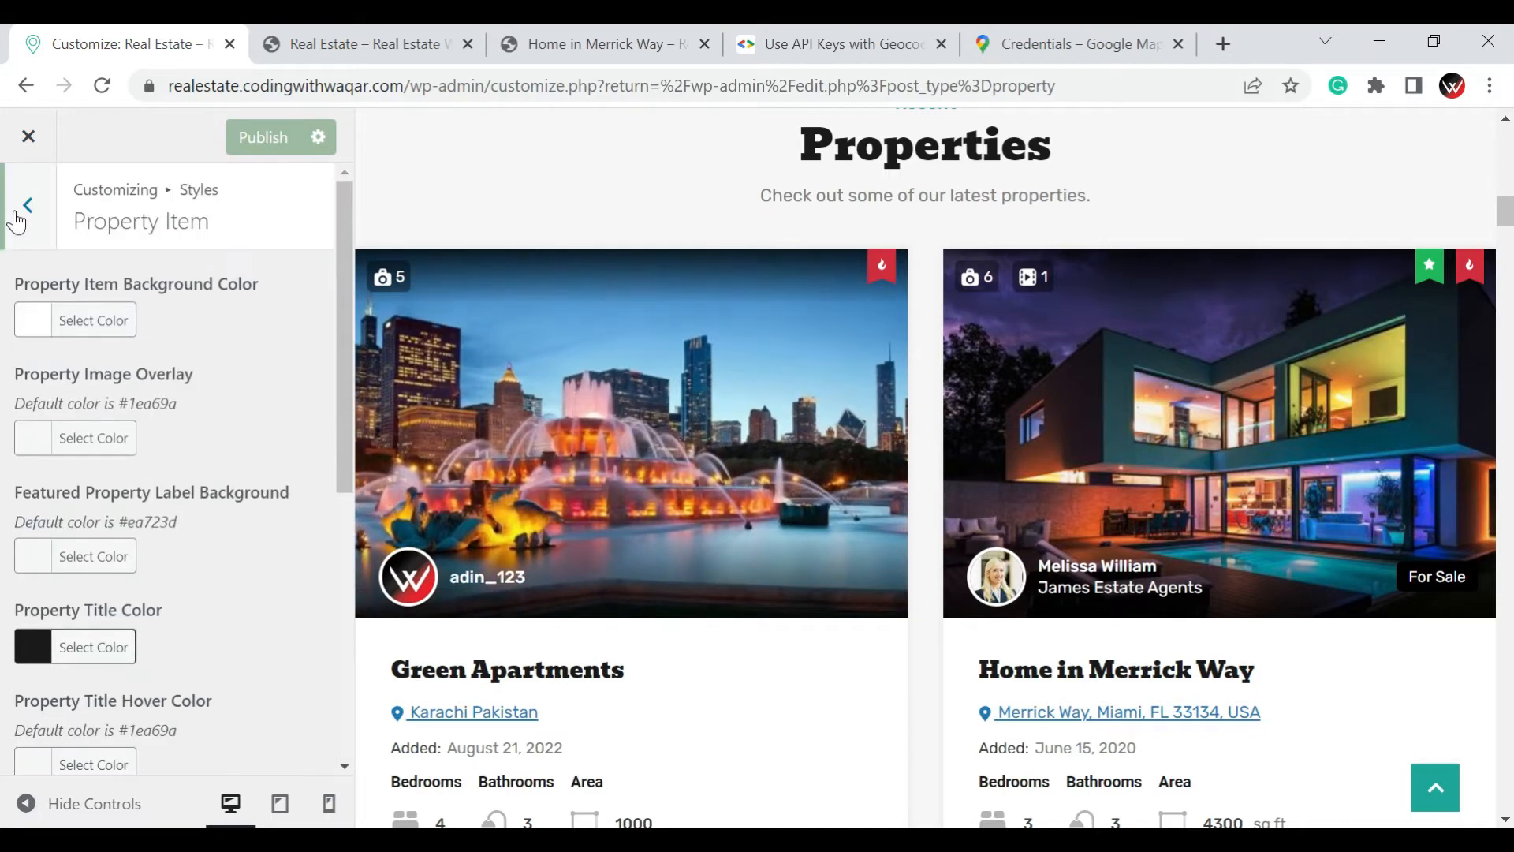
pyautogui.click(24, 208)
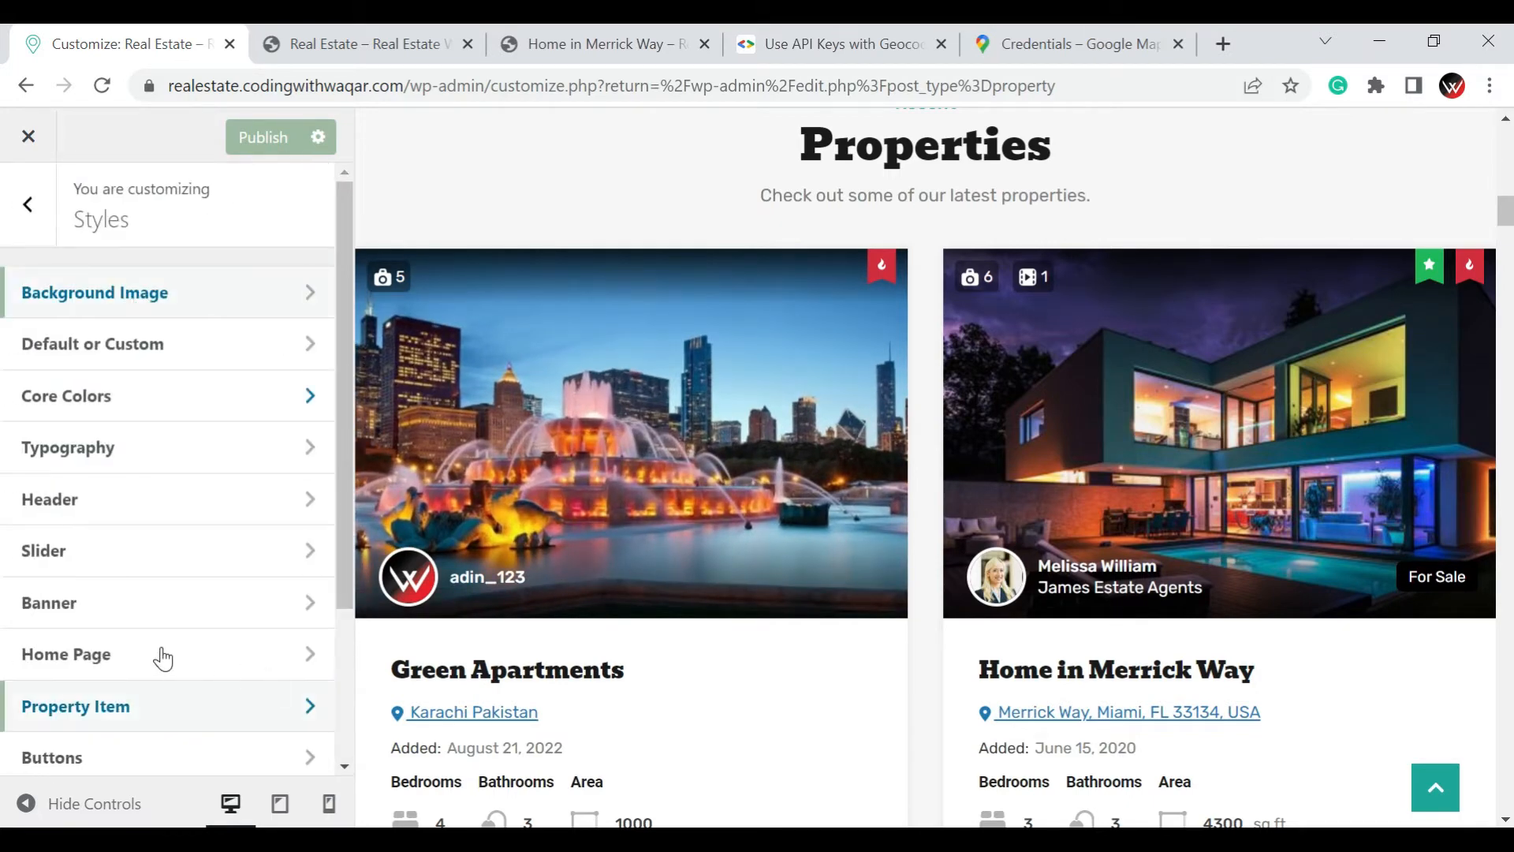
# Examine the text, background, hover and advance search color options in the Buttons styles
pyautogui.scroll(-3, 159, 656)
pyautogui.click(81, 546)
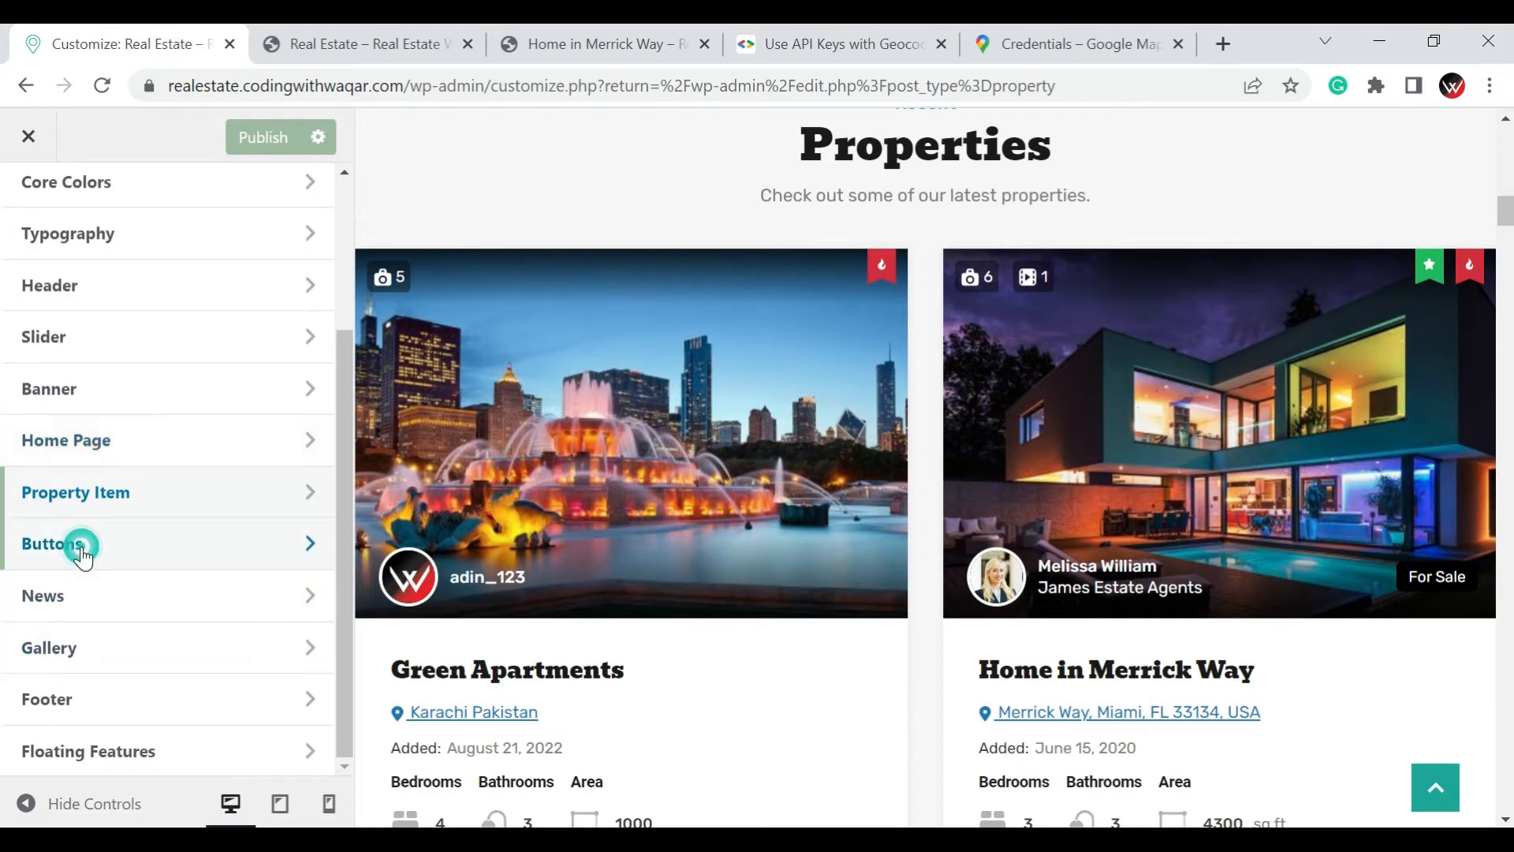
pyautogui.scroll(3, 97, 562)
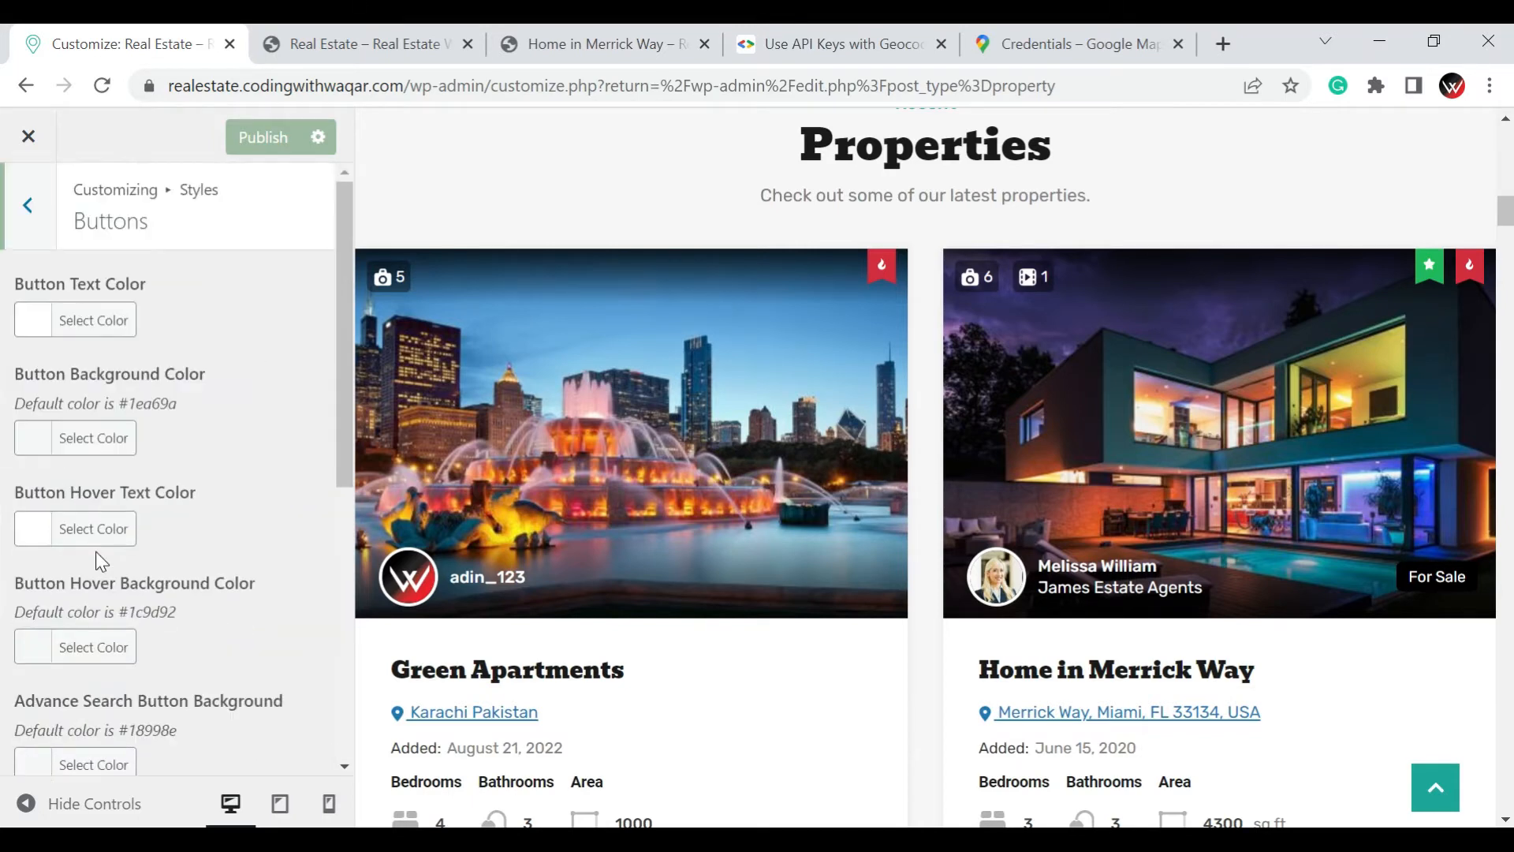
pyautogui.scroll(-6, 95, 552)
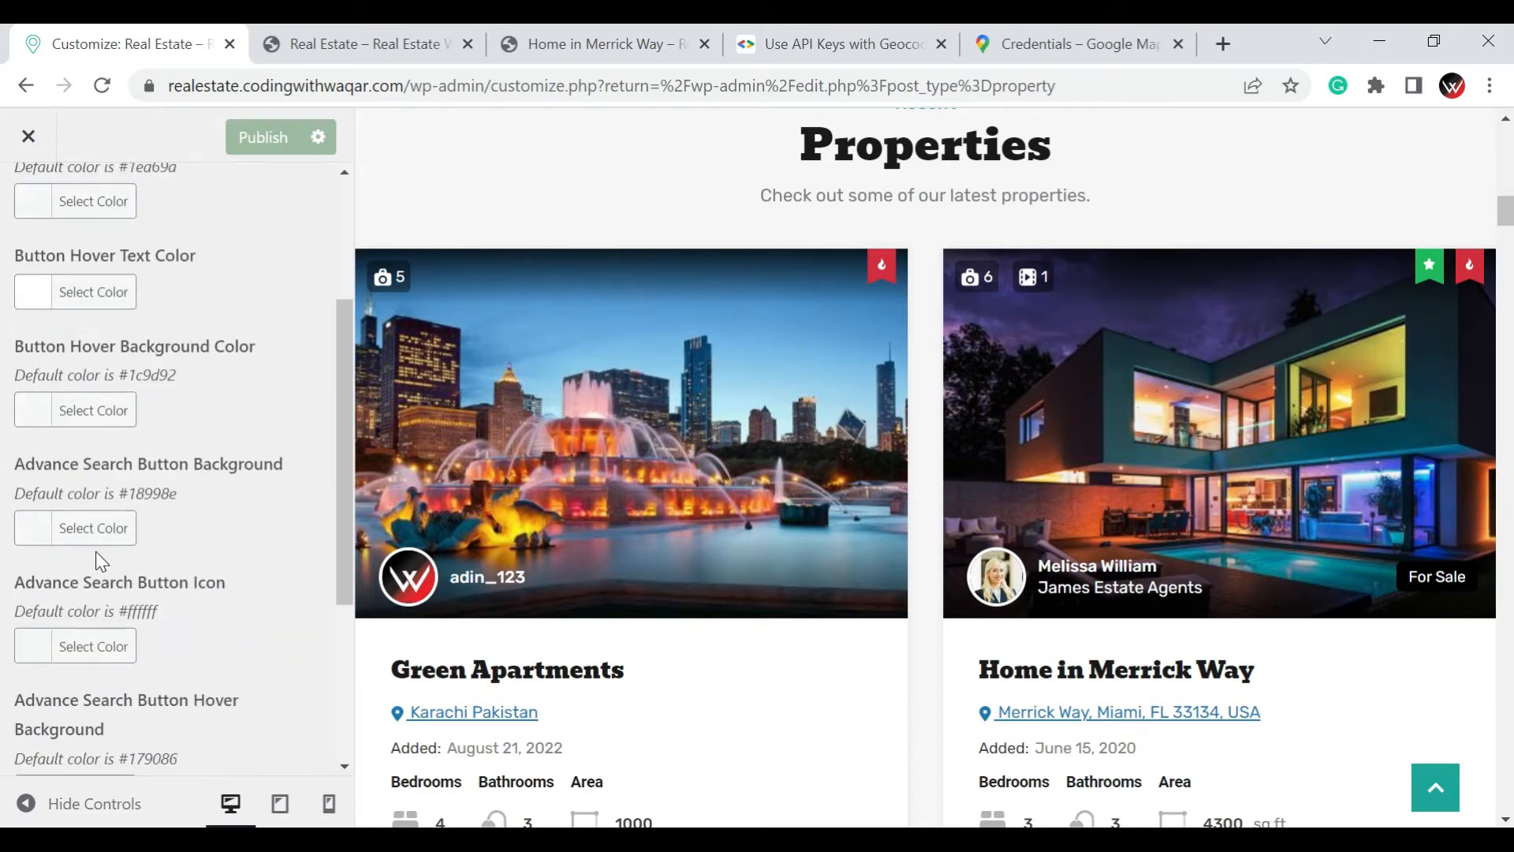
pyautogui.scroll(6, 97, 562)
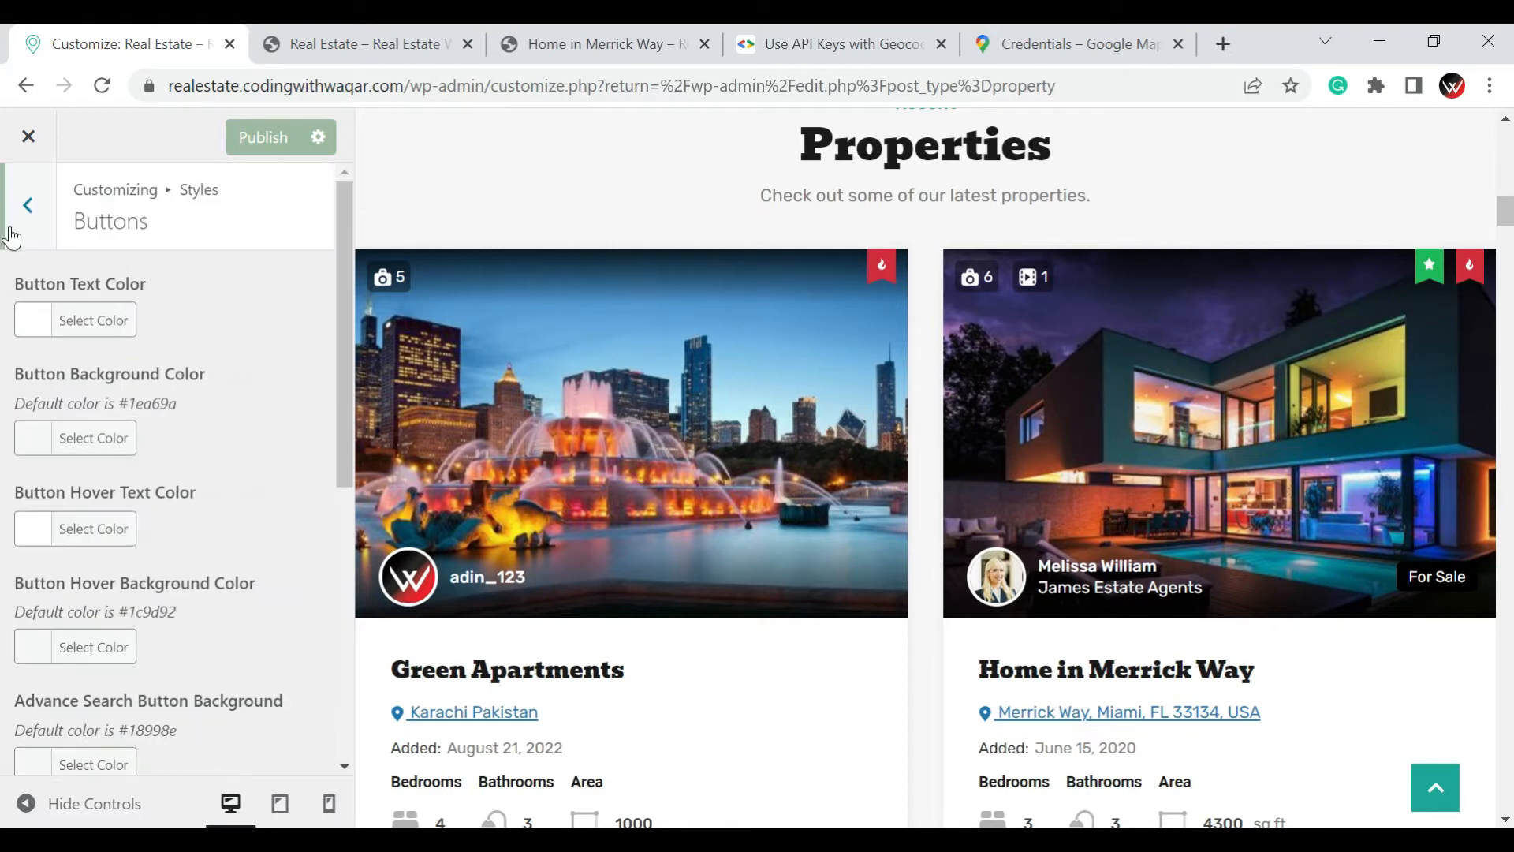
pyautogui.click(27, 206)
# Set the Footer Background Color to #63d611 in the Footer styles and check the footer in the page preview
pyautogui.scroll(-3, 924, 619)
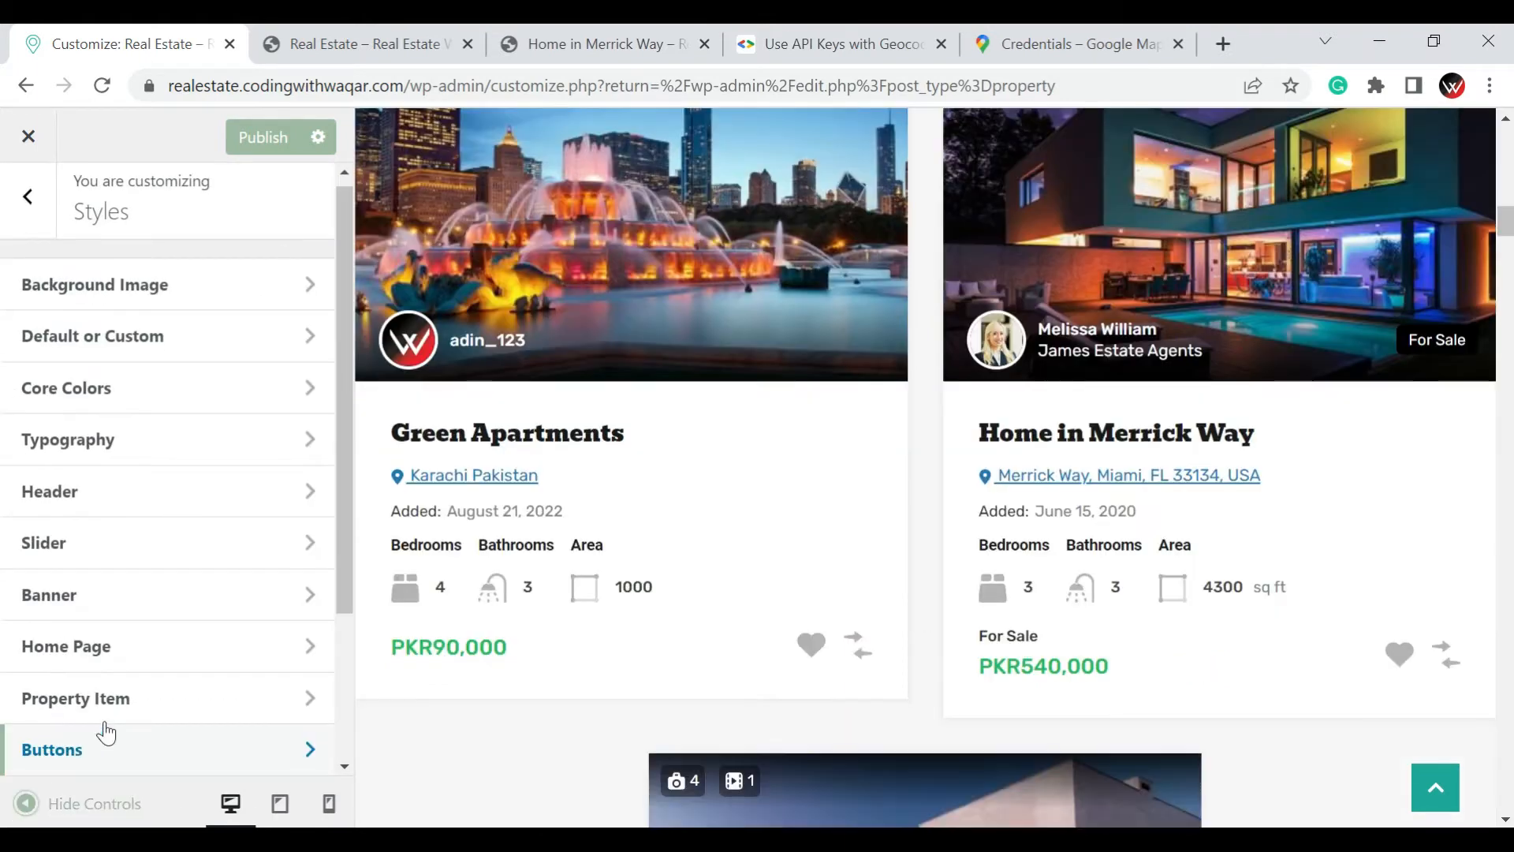
pyautogui.scroll(-3, 118, 720)
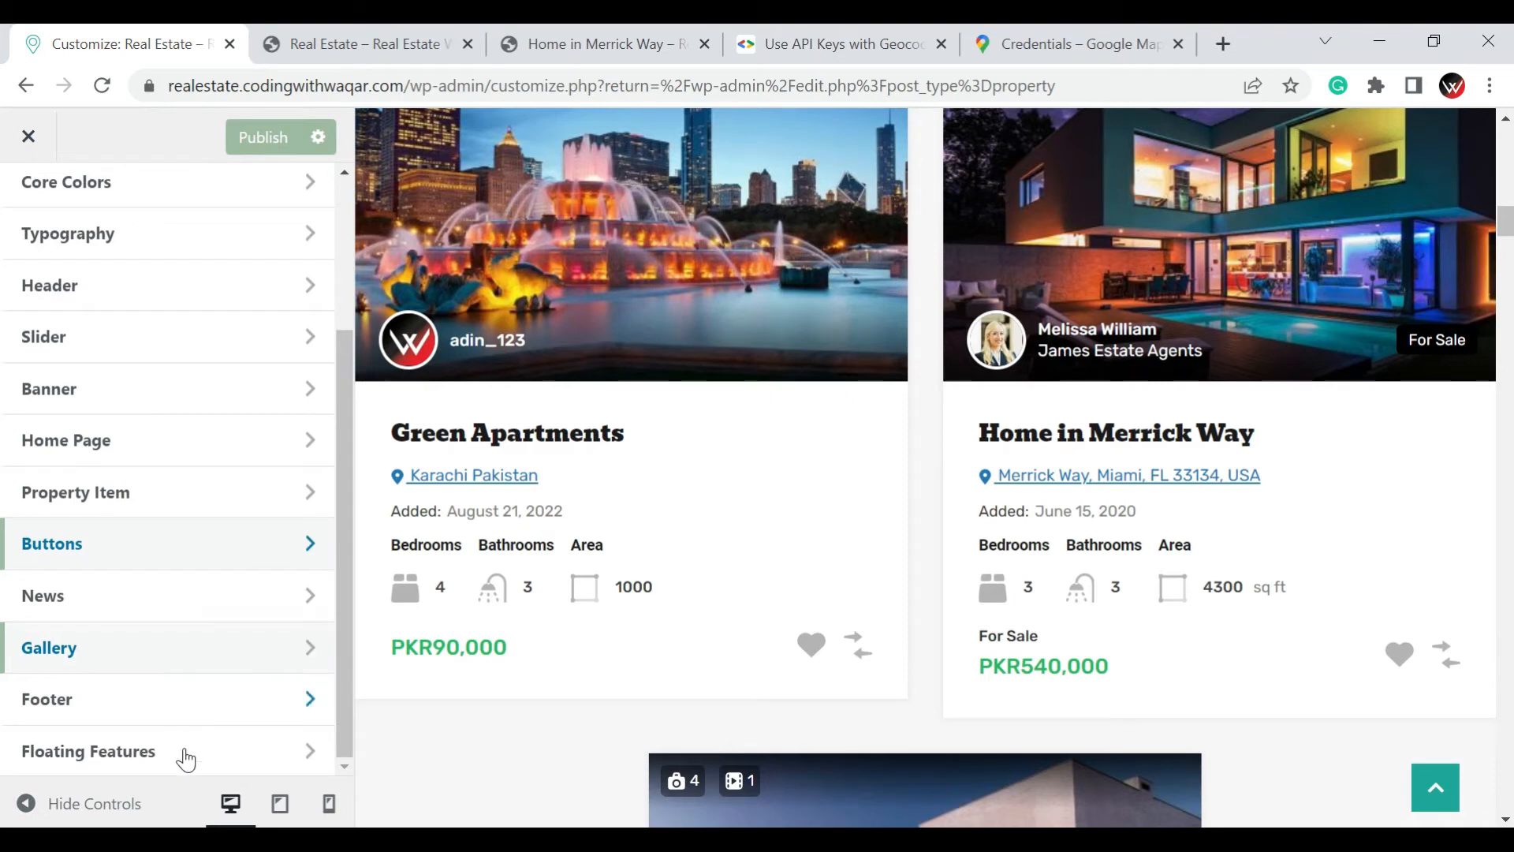
pyautogui.click(91, 719)
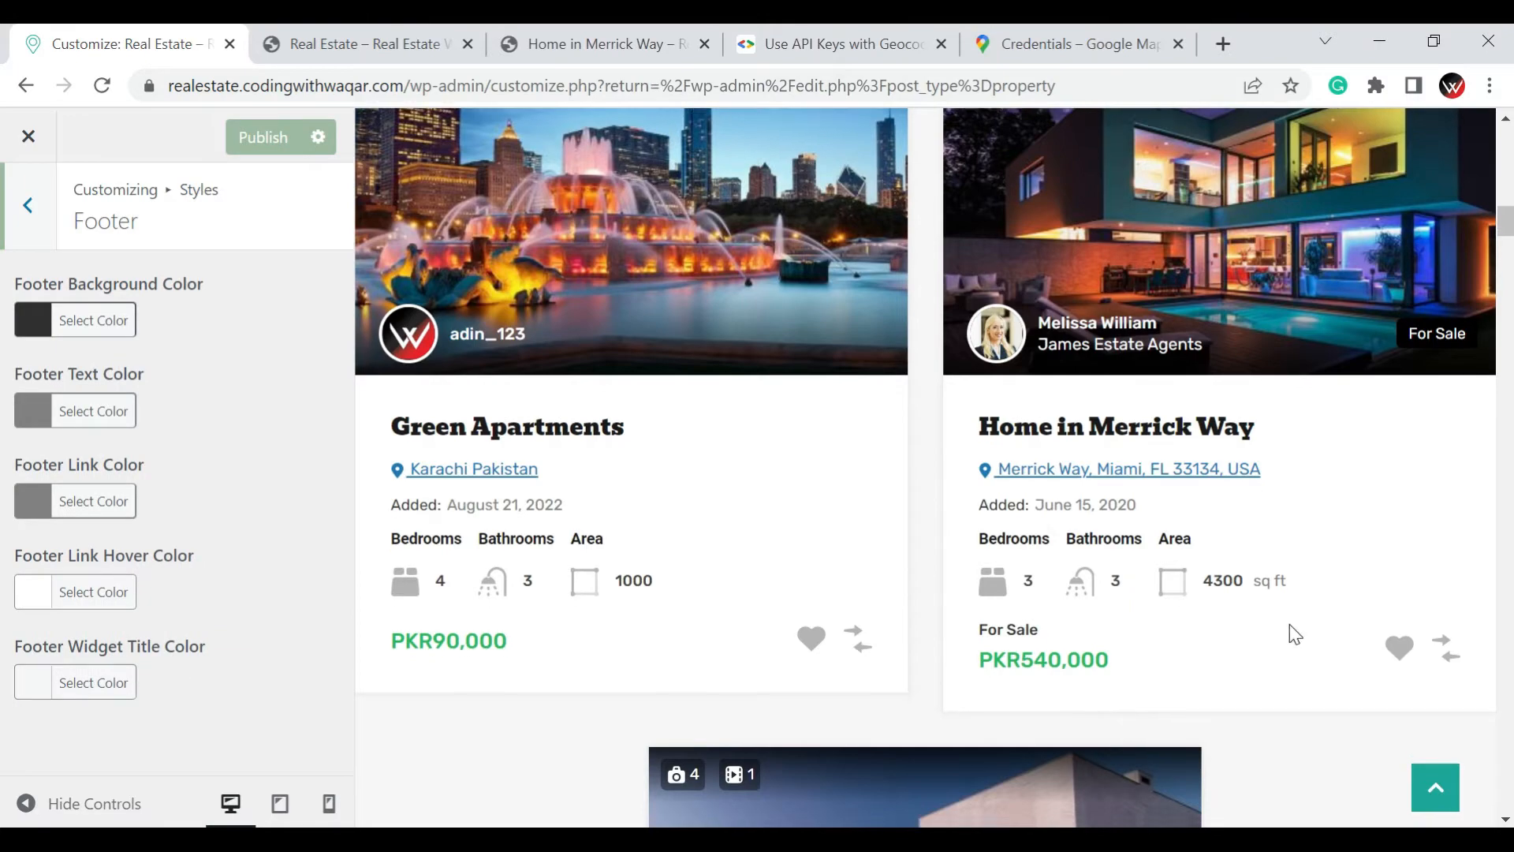
pyautogui.scroll(-15, 1293, 624)
pyautogui.scroll(-15, 1295, 628)
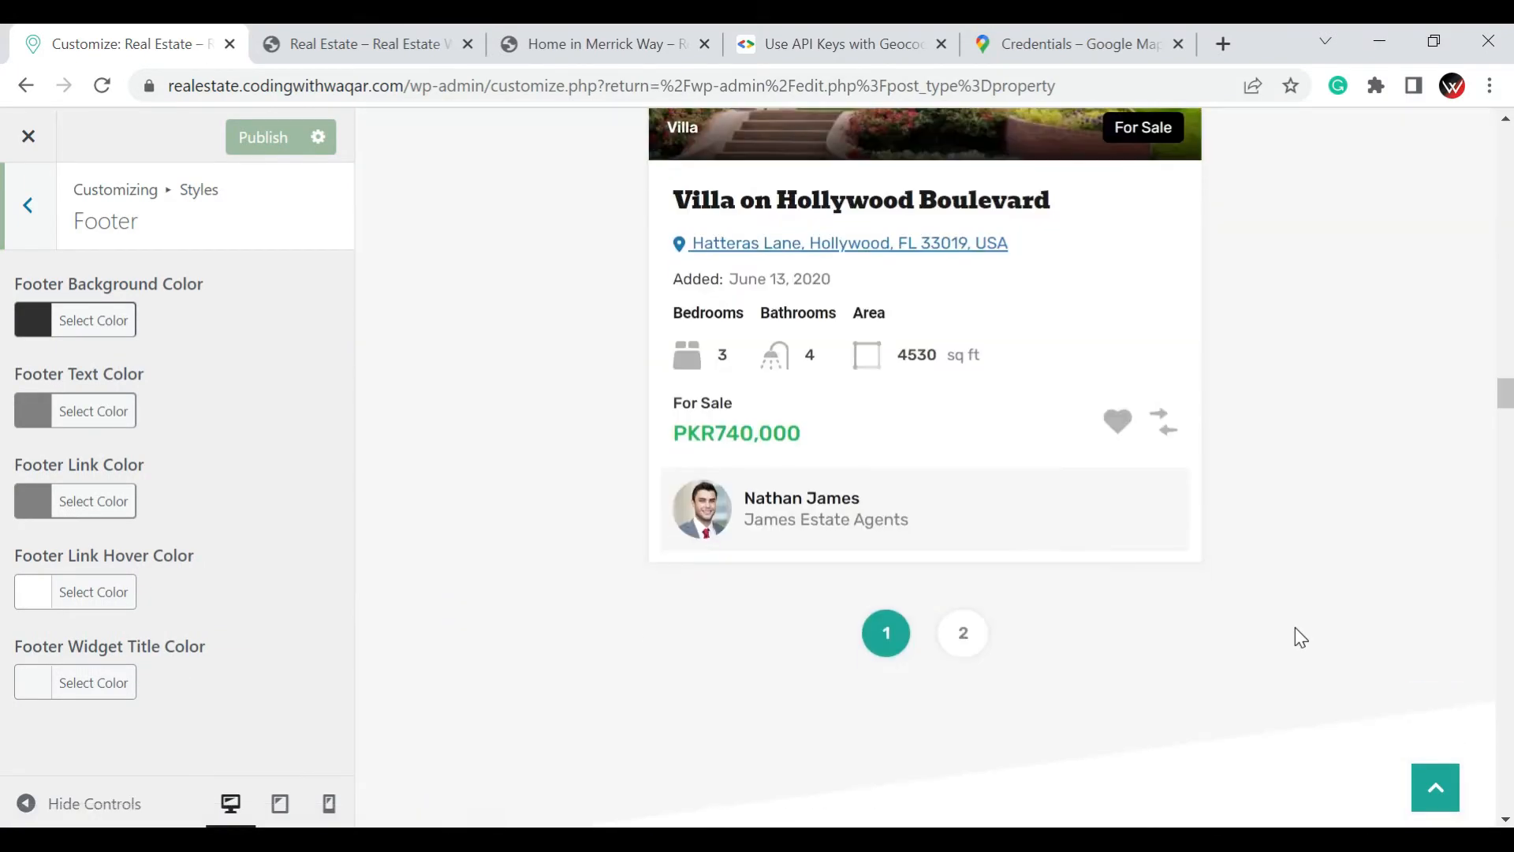
pyautogui.scroll(-15, 1299, 643)
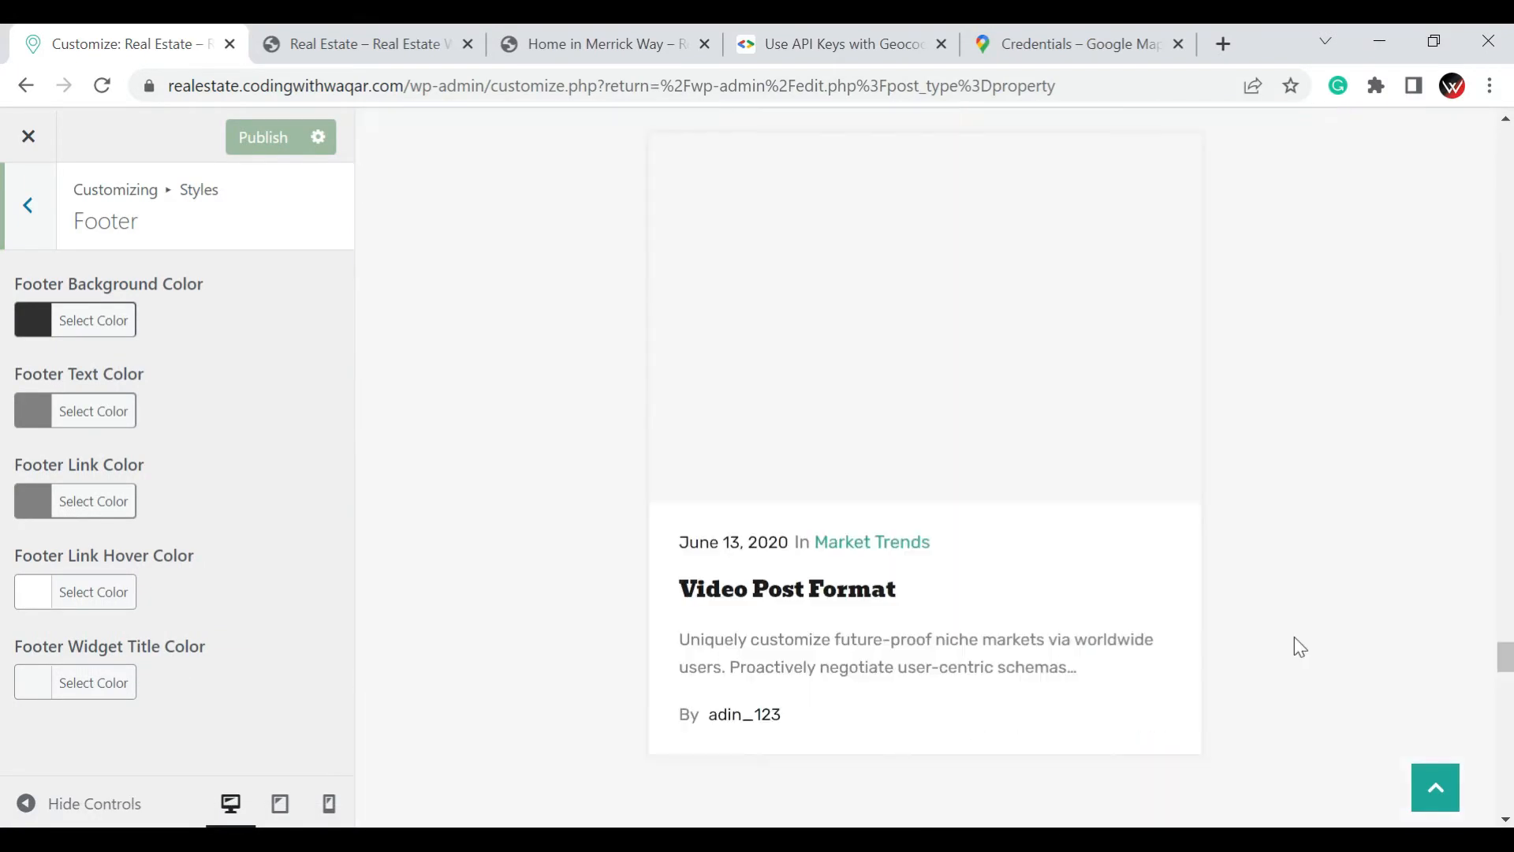
pyautogui.scroll(6, 1300, 651)
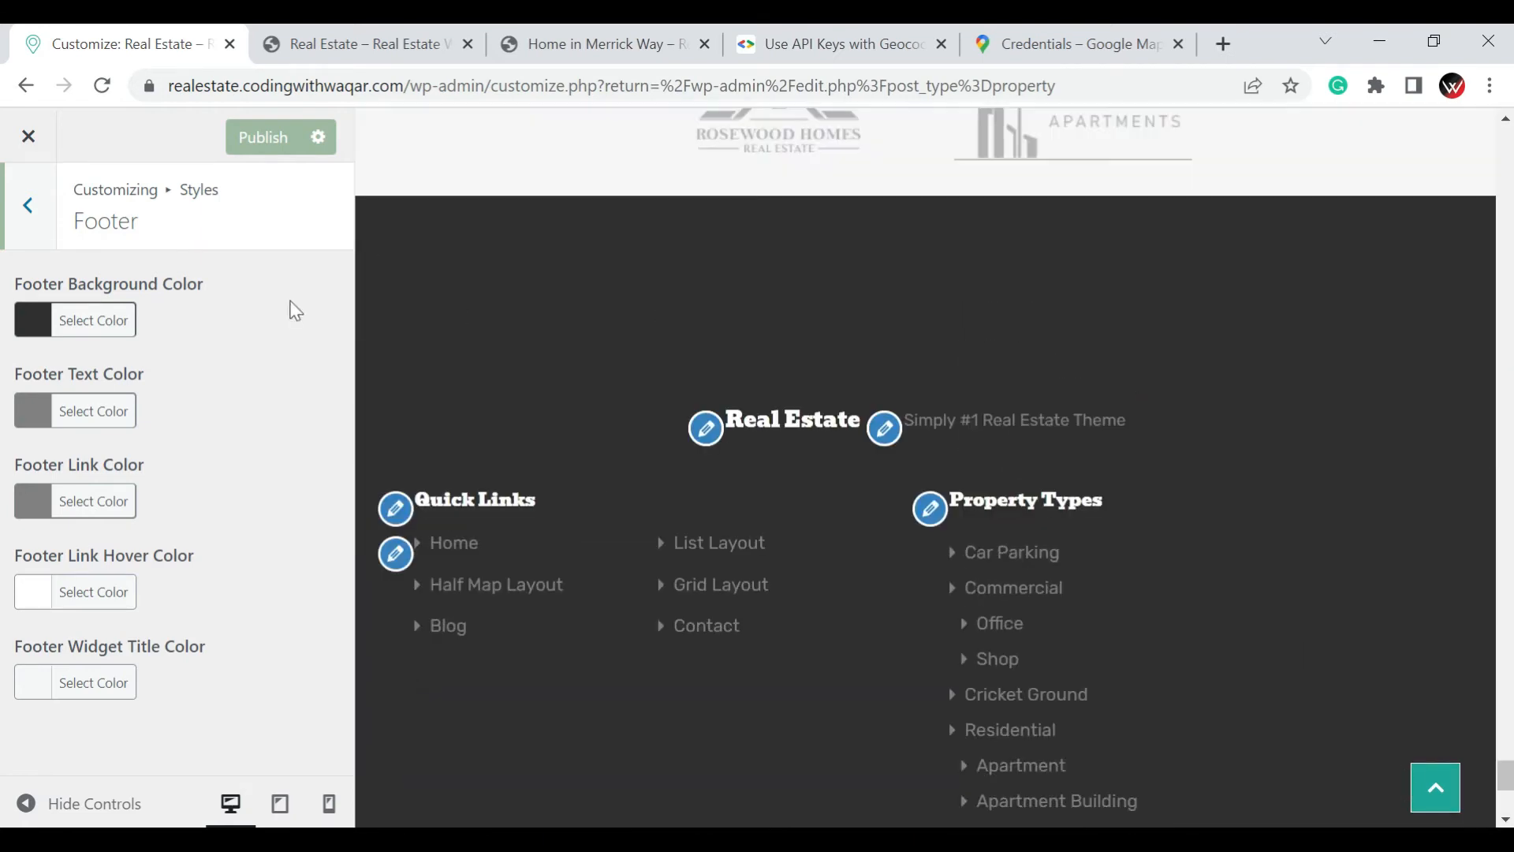
pyautogui.click(49, 314)
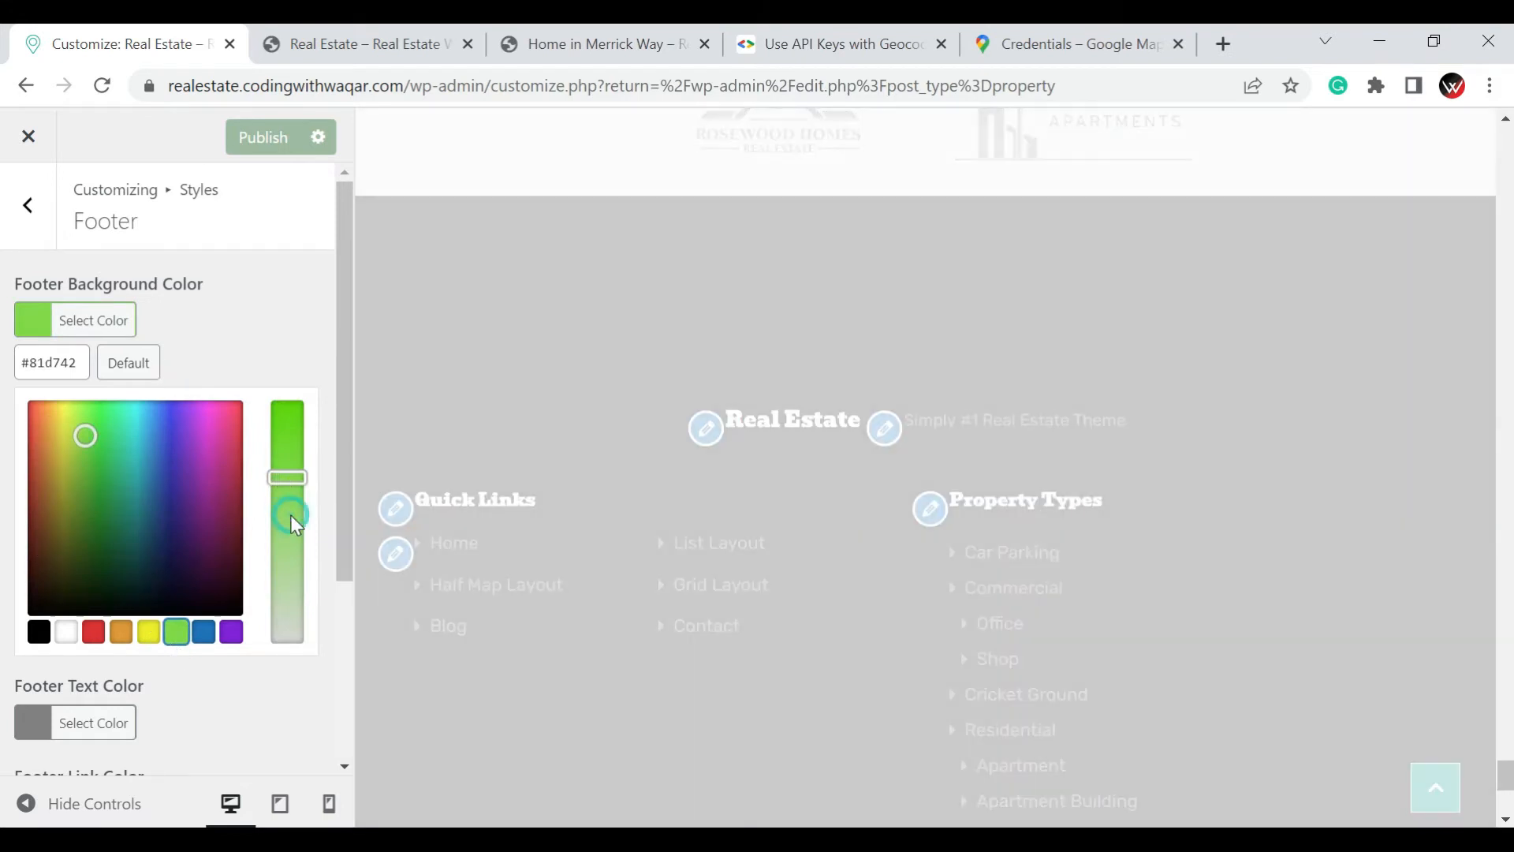
pyautogui.click(290, 515)
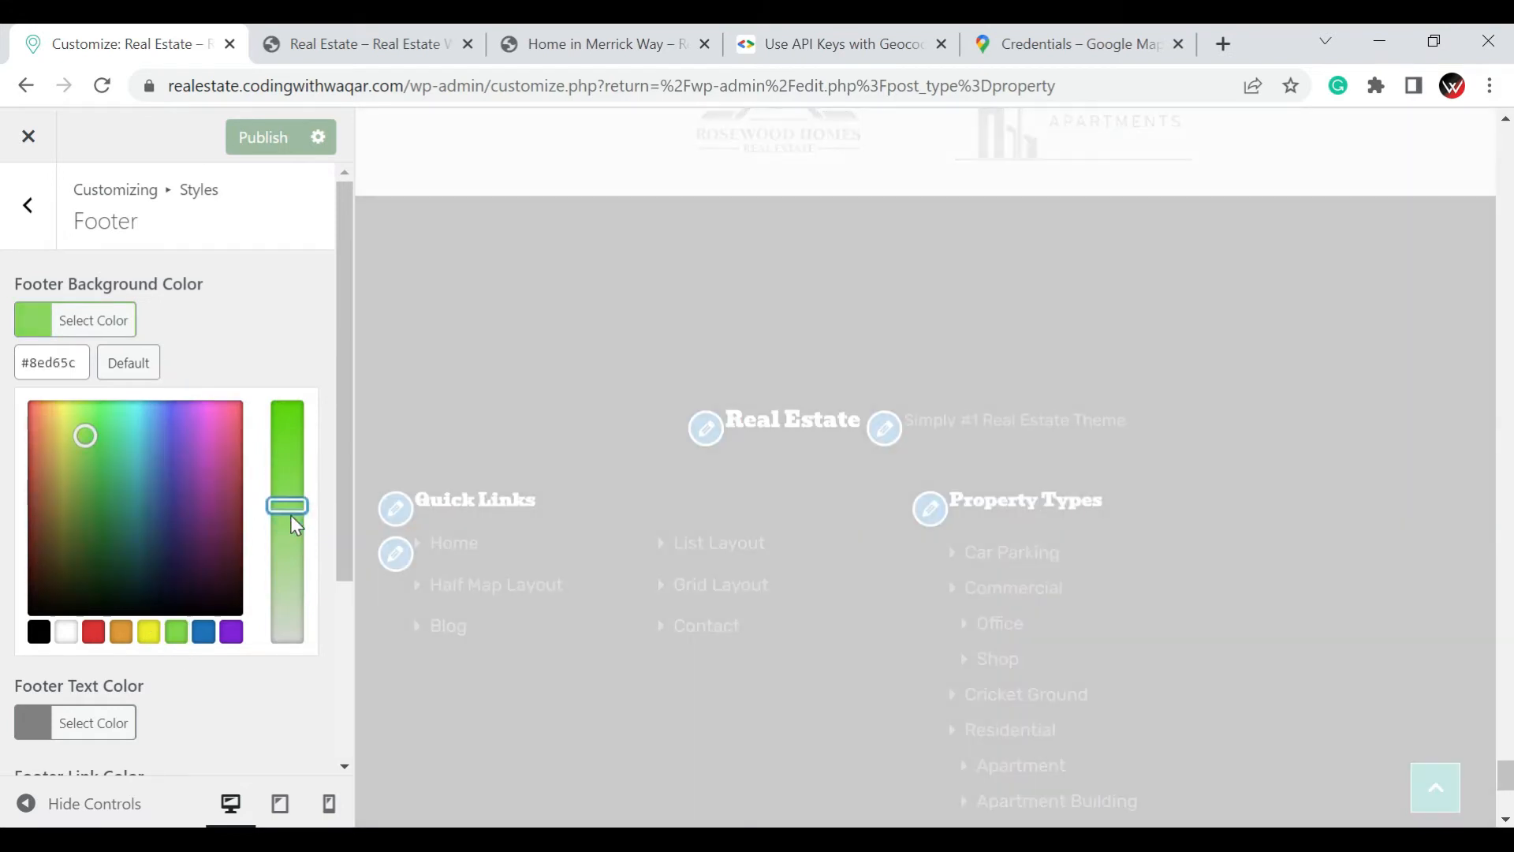
pyautogui.click(290, 430)
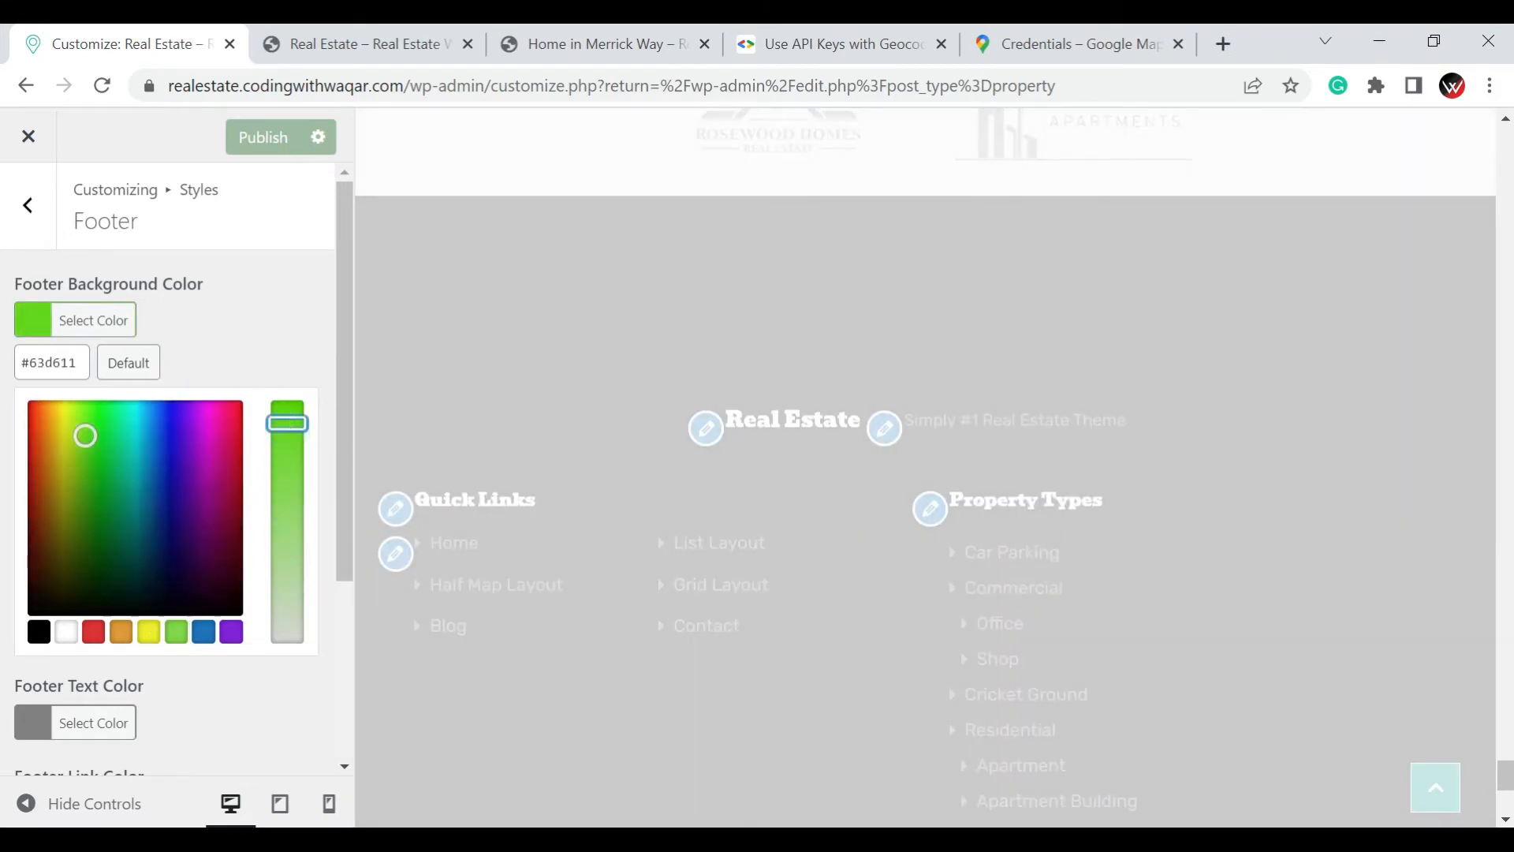
pyautogui.click(238, 311)
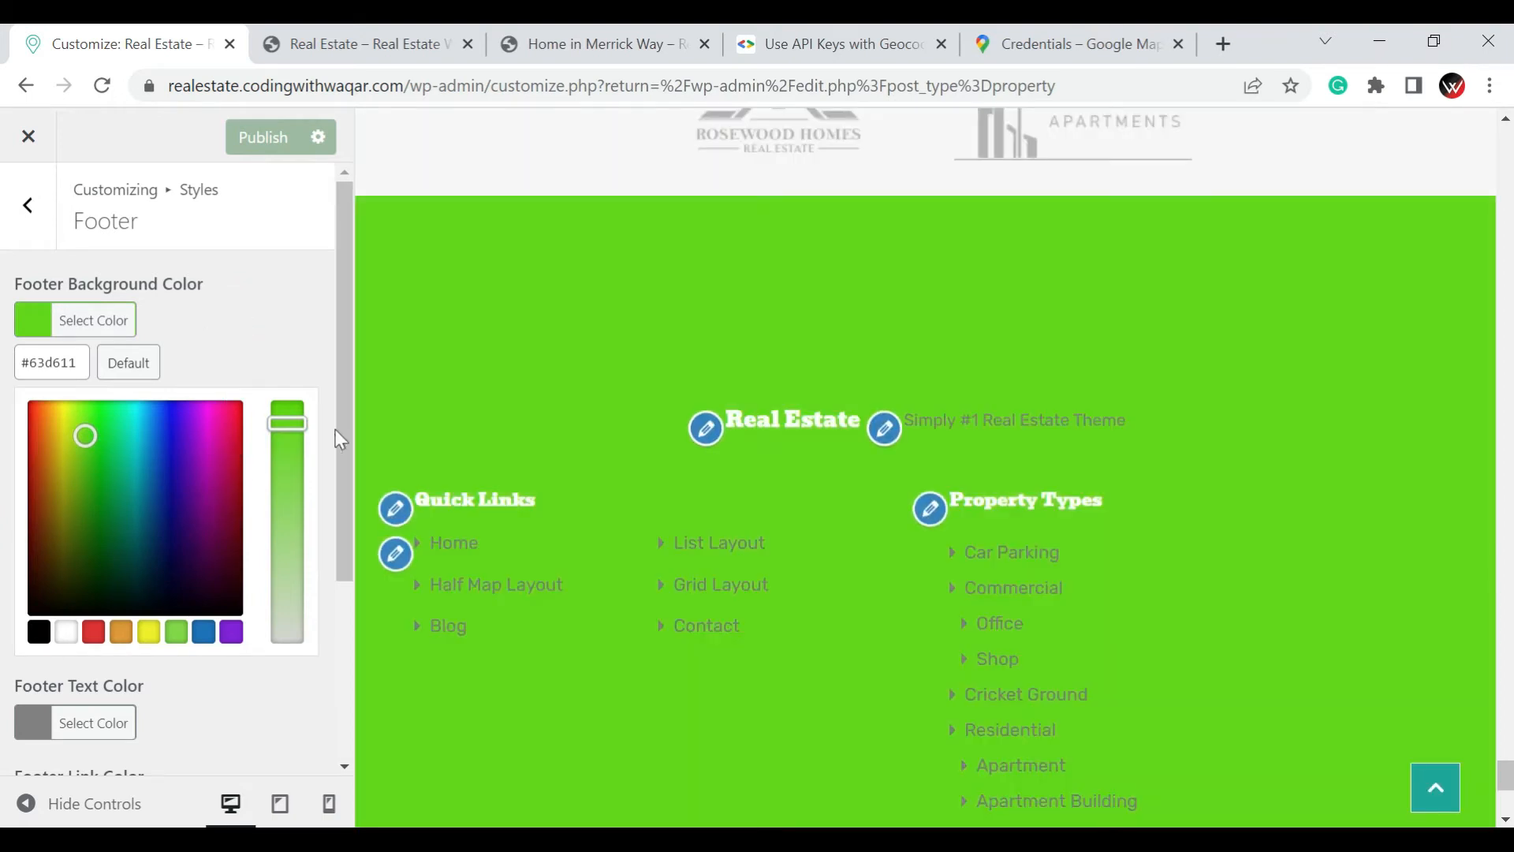
# Restore the default Footer Background Color, publish the change and leave the Footer styles
pyautogui.click(38, 632)
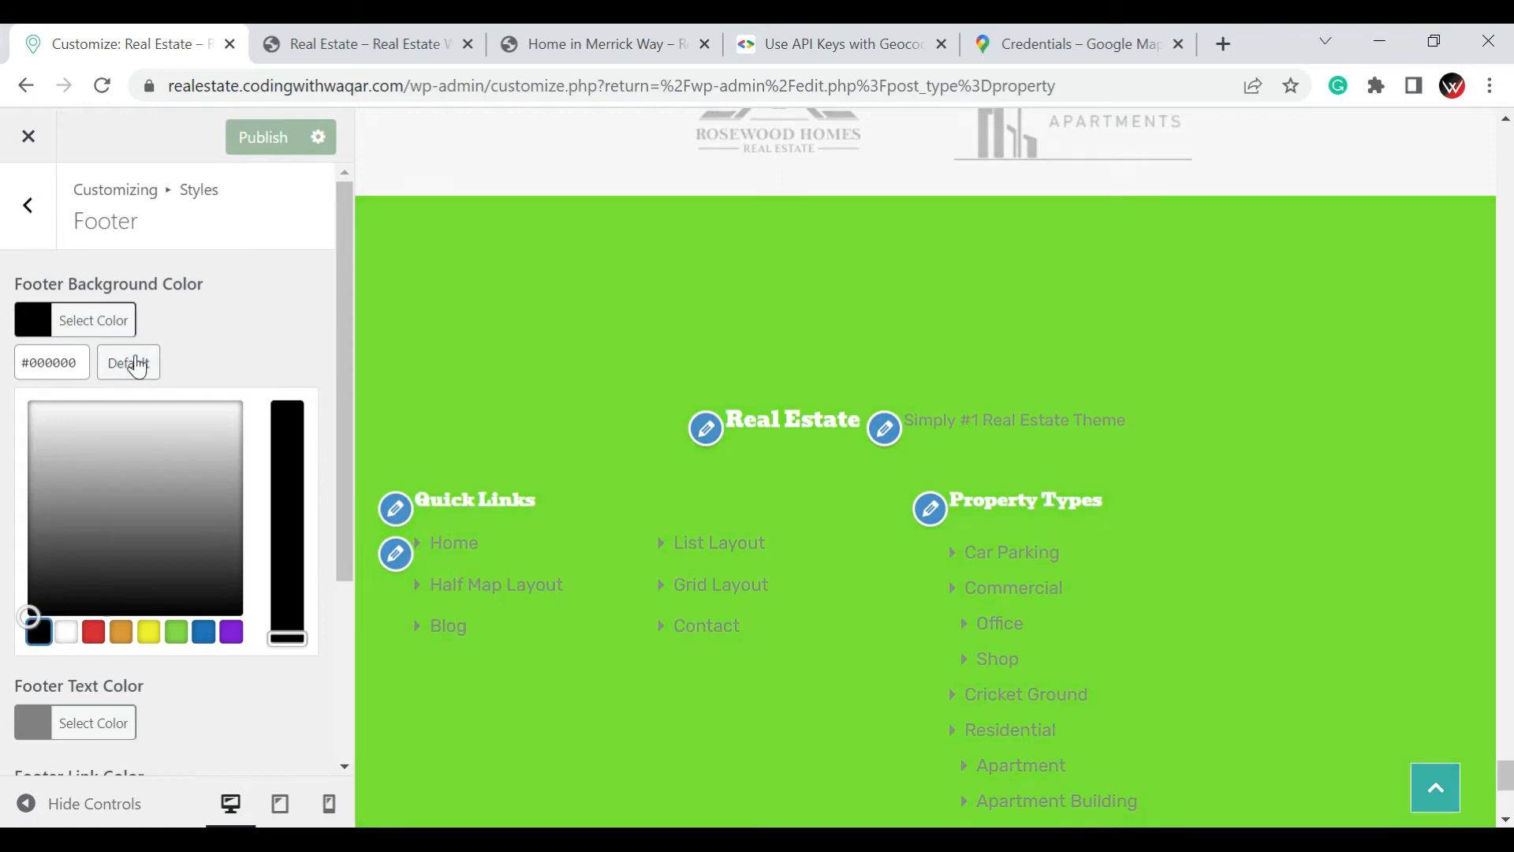
pyautogui.click(138, 363)
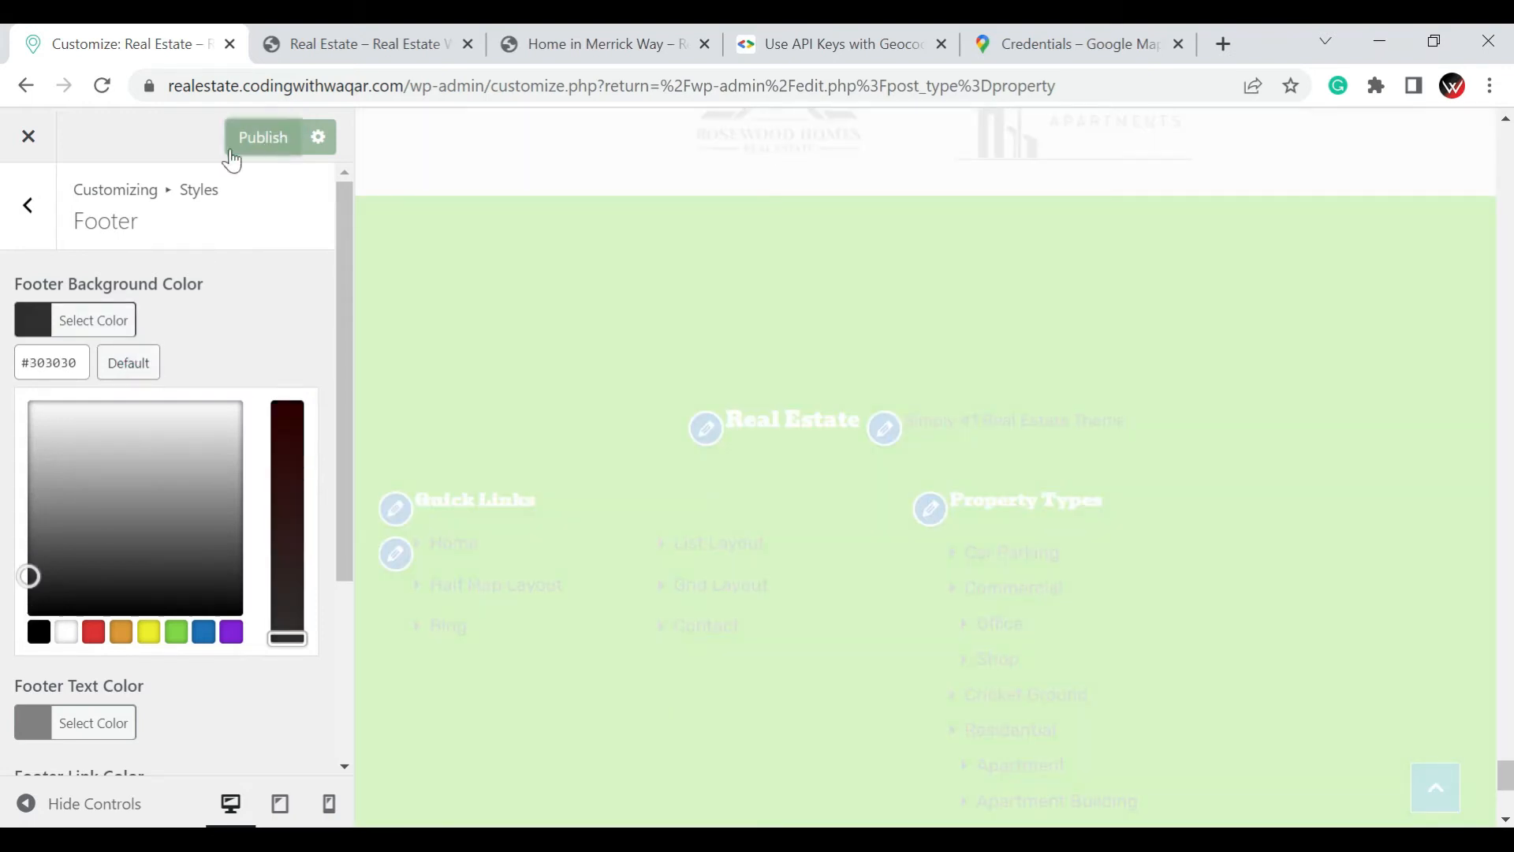
pyautogui.click(29, 206)
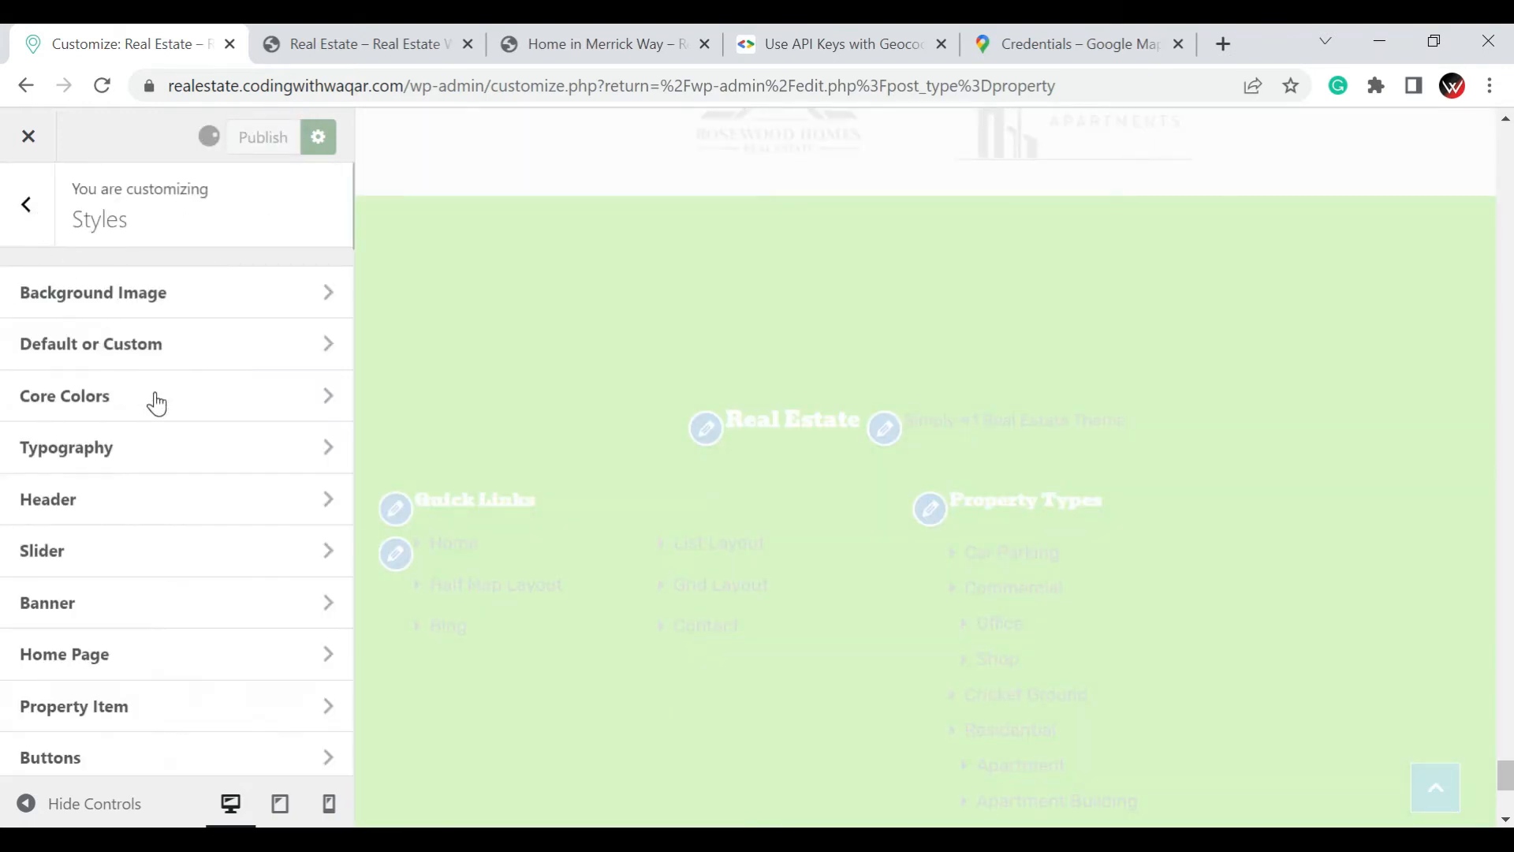
# Examine the Compare Properties color options in the Floating Features styles
pyautogui.scroll(-3, 157, 404)
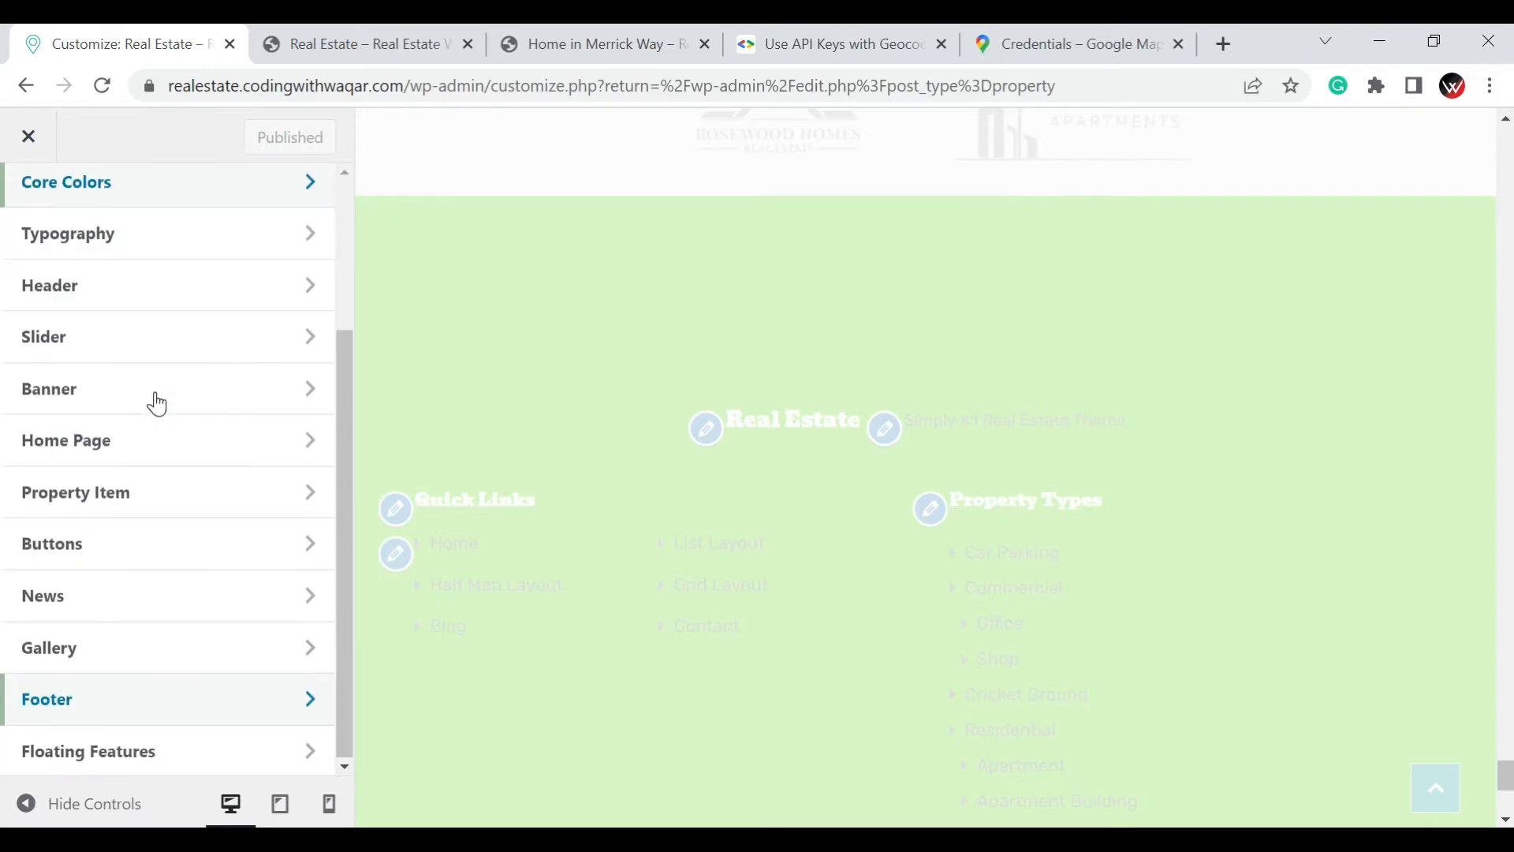
pyautogui.click(130, 769)
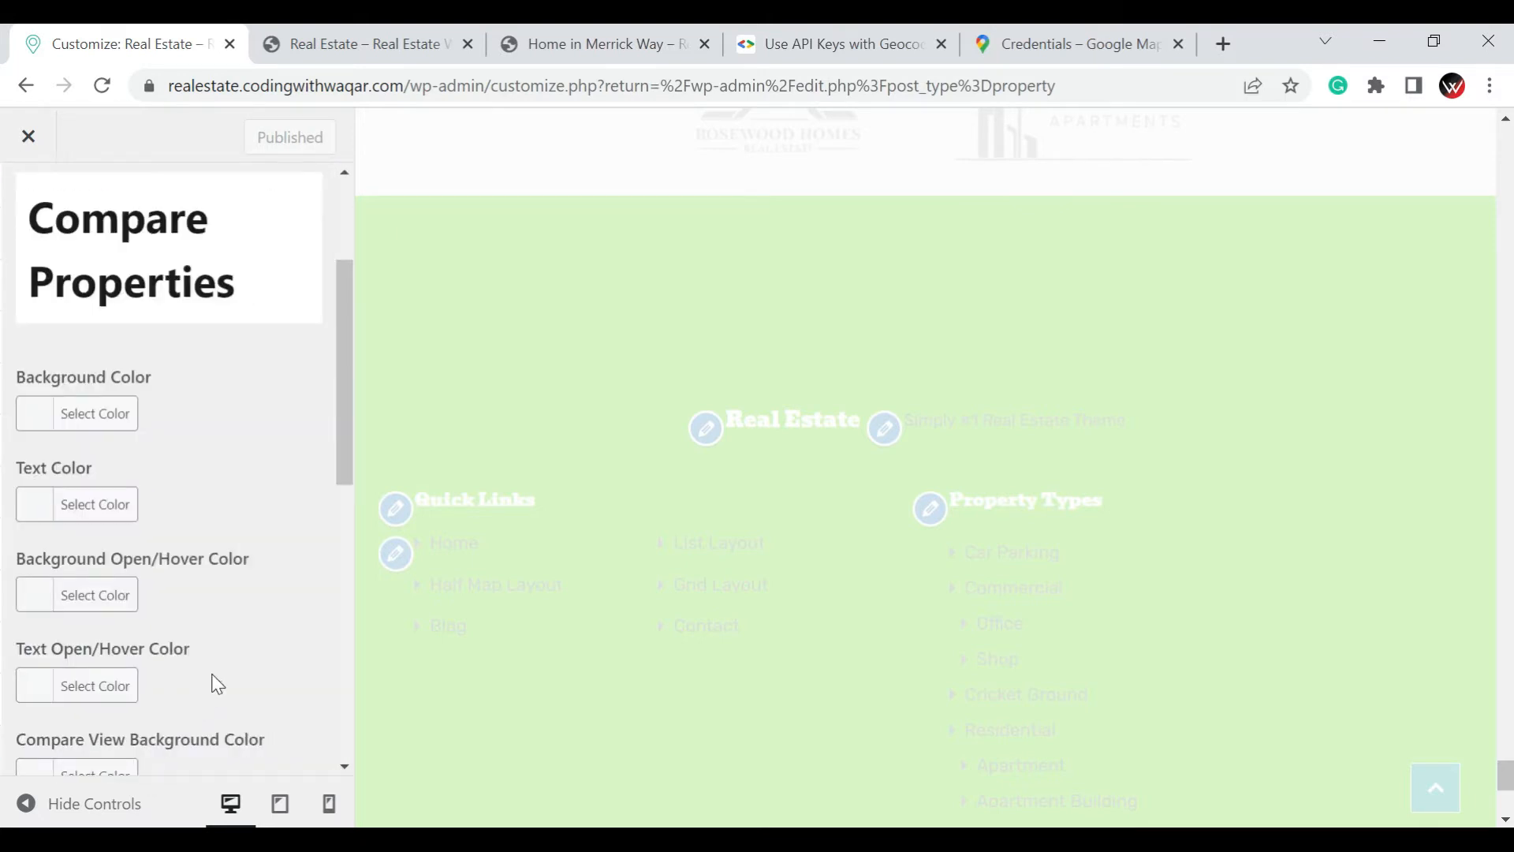
pyautogui.scroll(3, 215, 683)
pyautogui.scroll(-10, 213, 683)
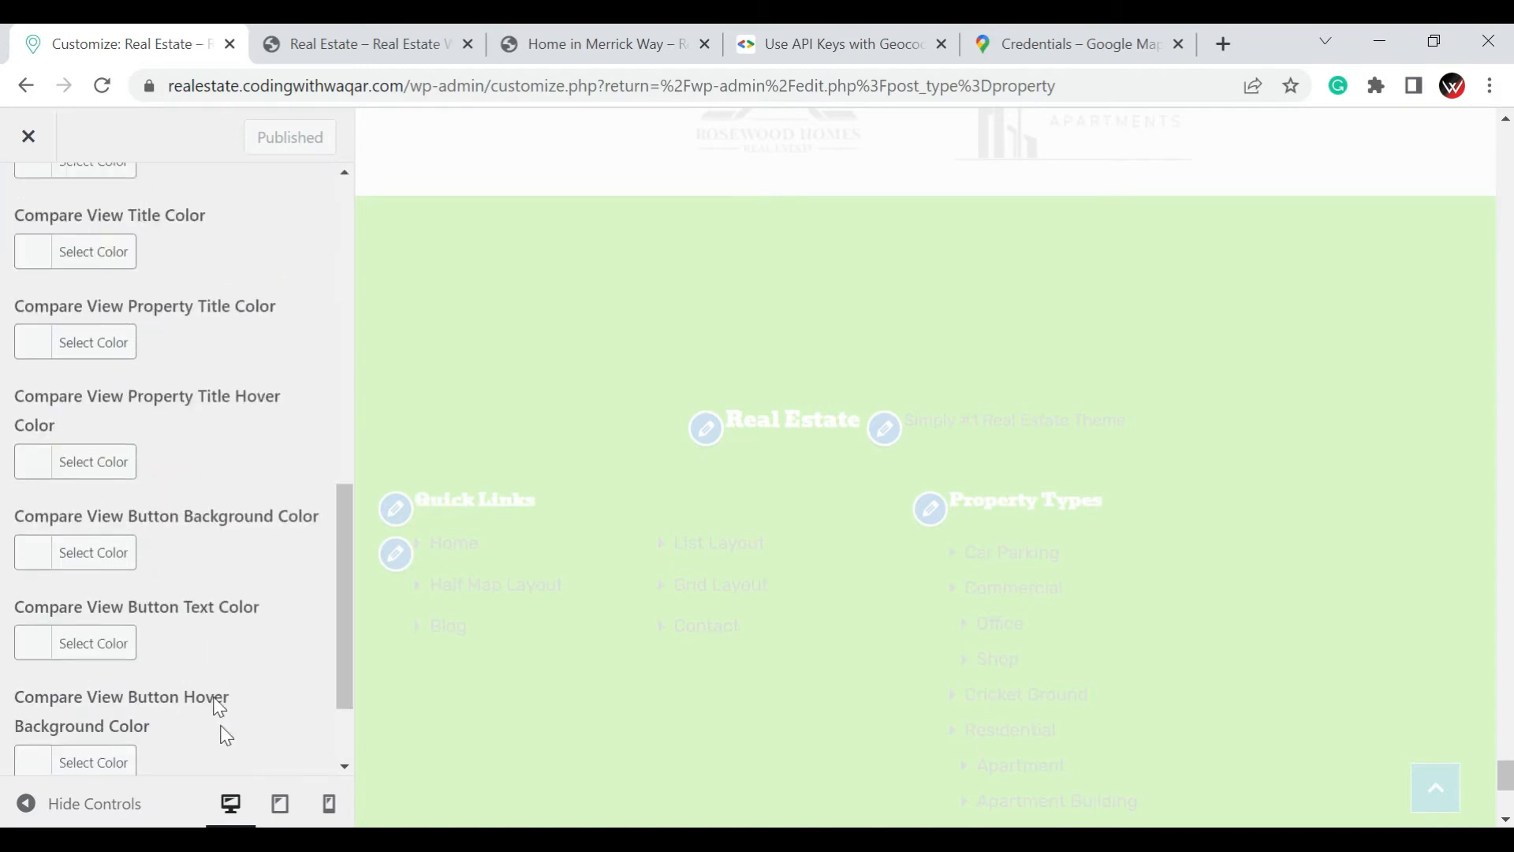
pyautogui.scroll(-2, 228, 715)
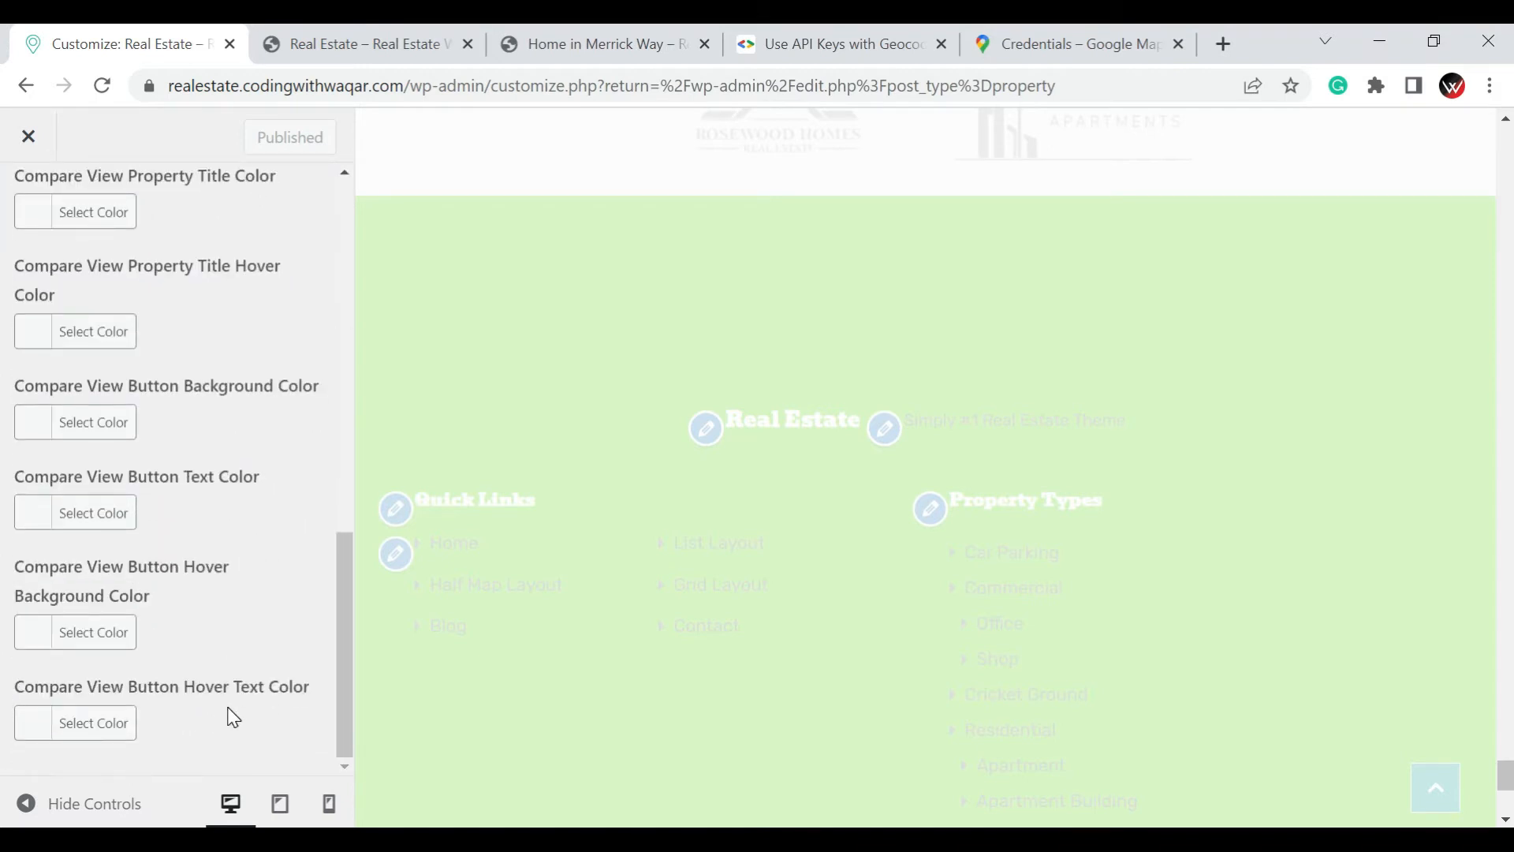
# Leave the Floating Features styles and look over the available menus and menu locations in the Menus section
pyautogui.scroll(10, 233, 718)
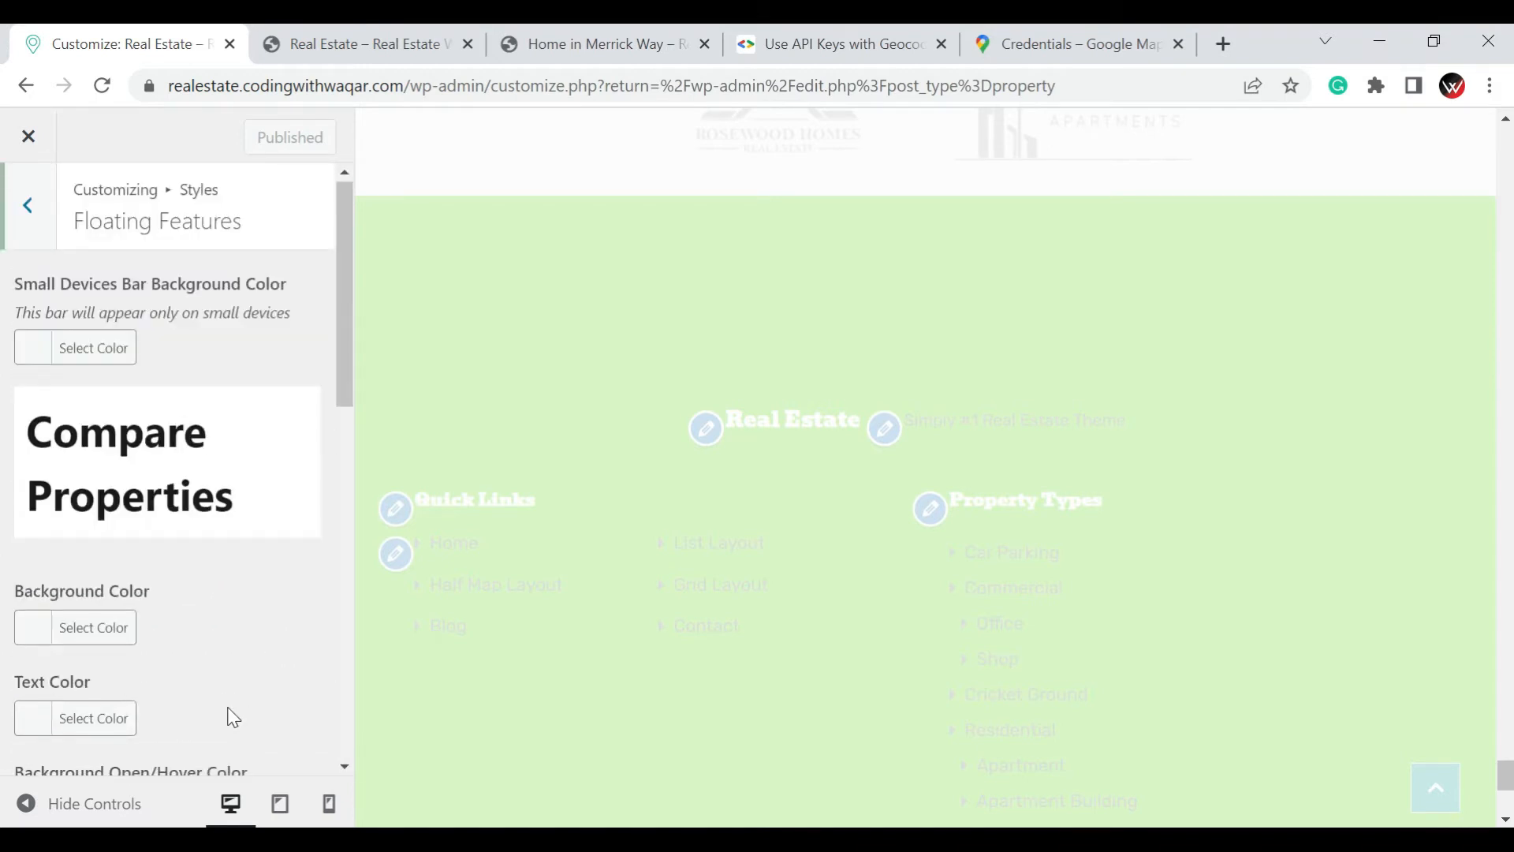
pyautogui.click(32, 206)
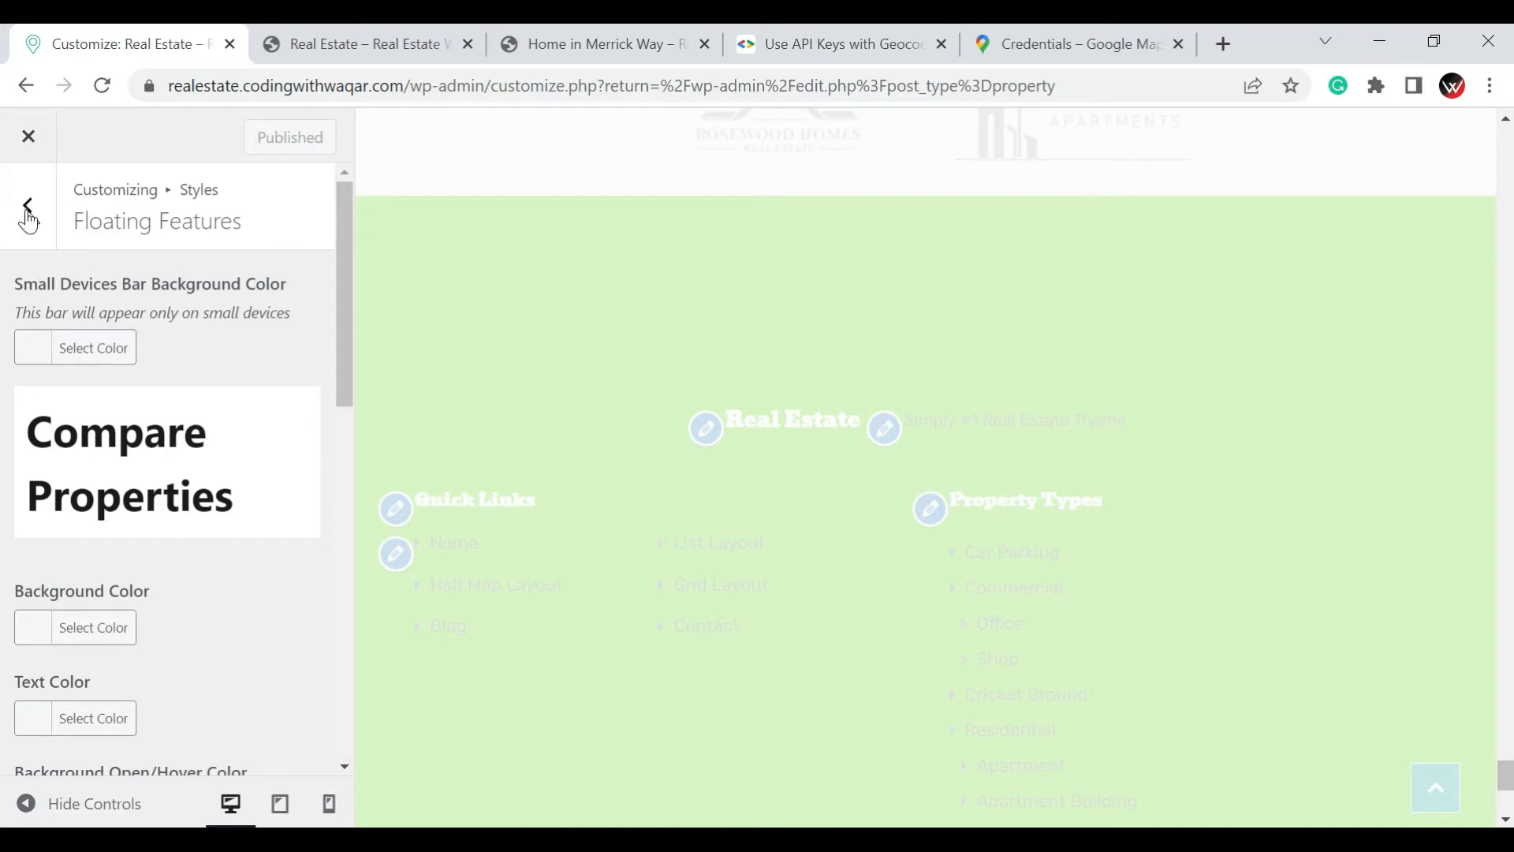
pyautogui.click(29, 218)
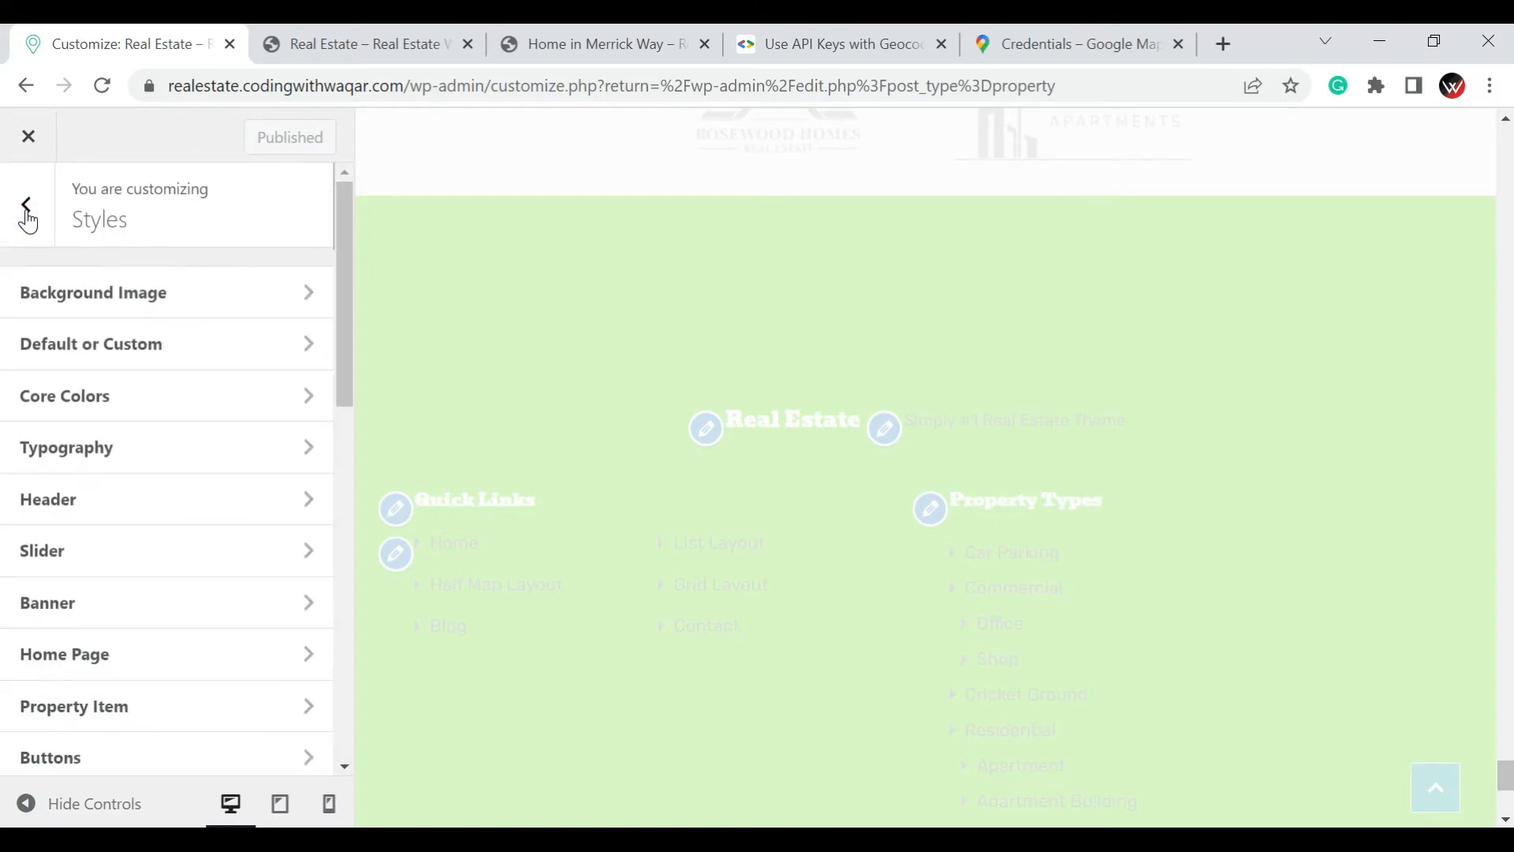
pyautogui.click(26, 213)
pyautogui.scroll(3, 178, 377)
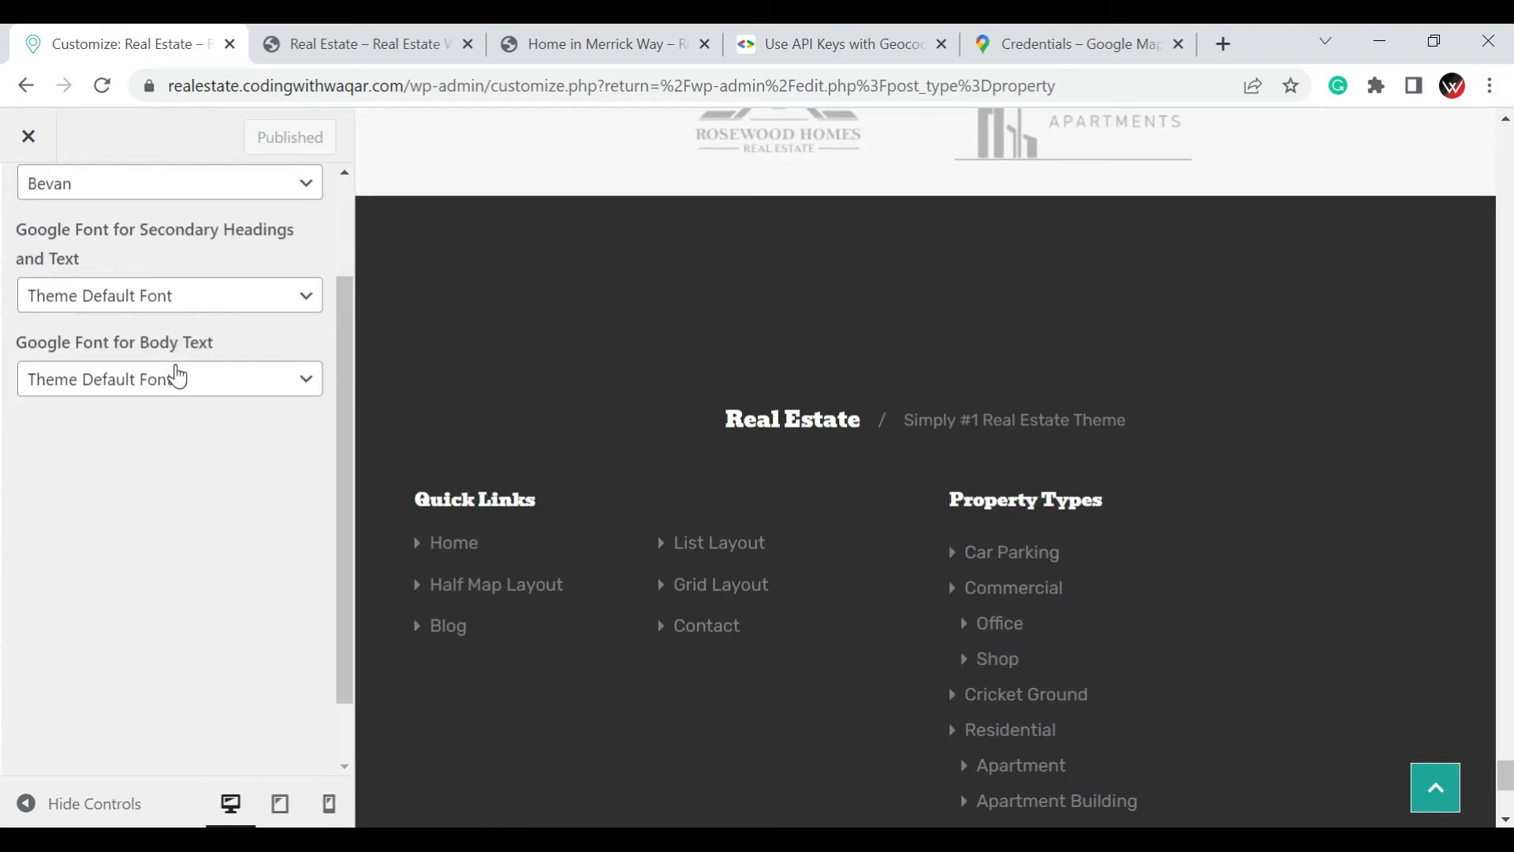
pyautogui.click(37, 210)
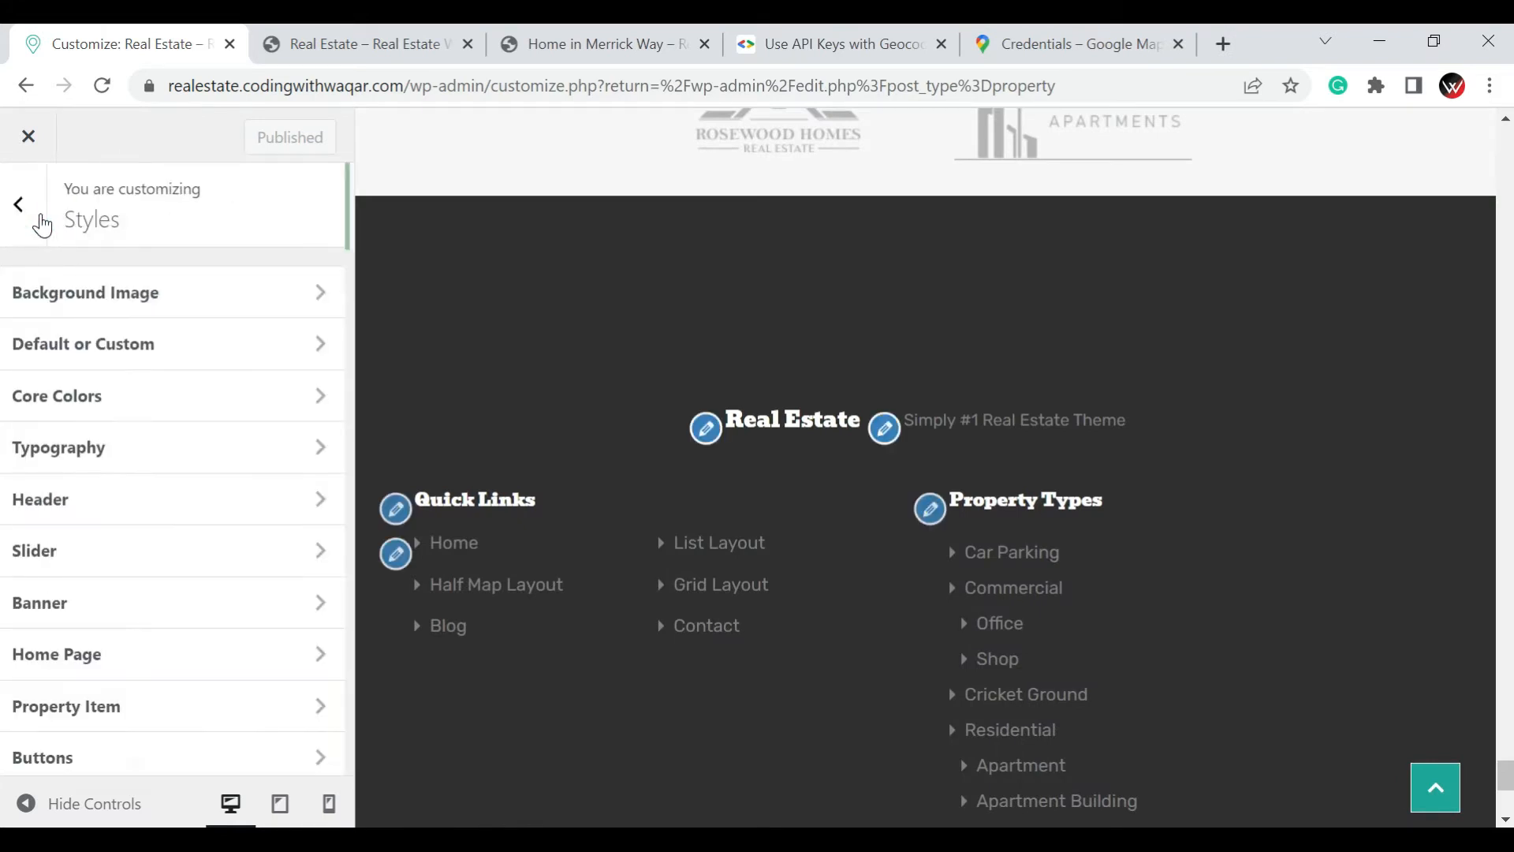
pyautogui.click(38, 205)
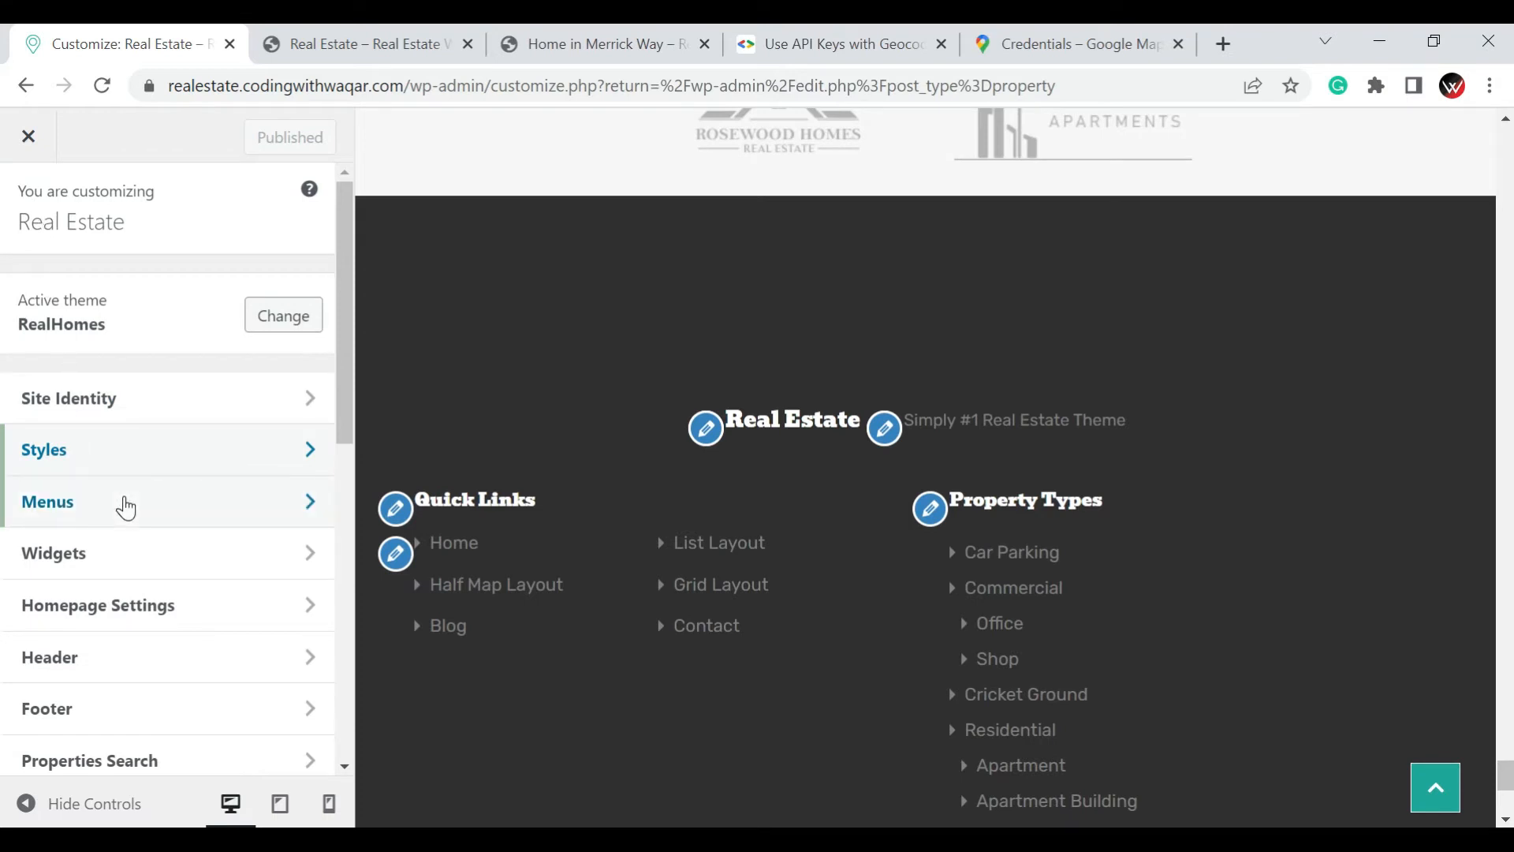
pyautogui.click(127, 507)
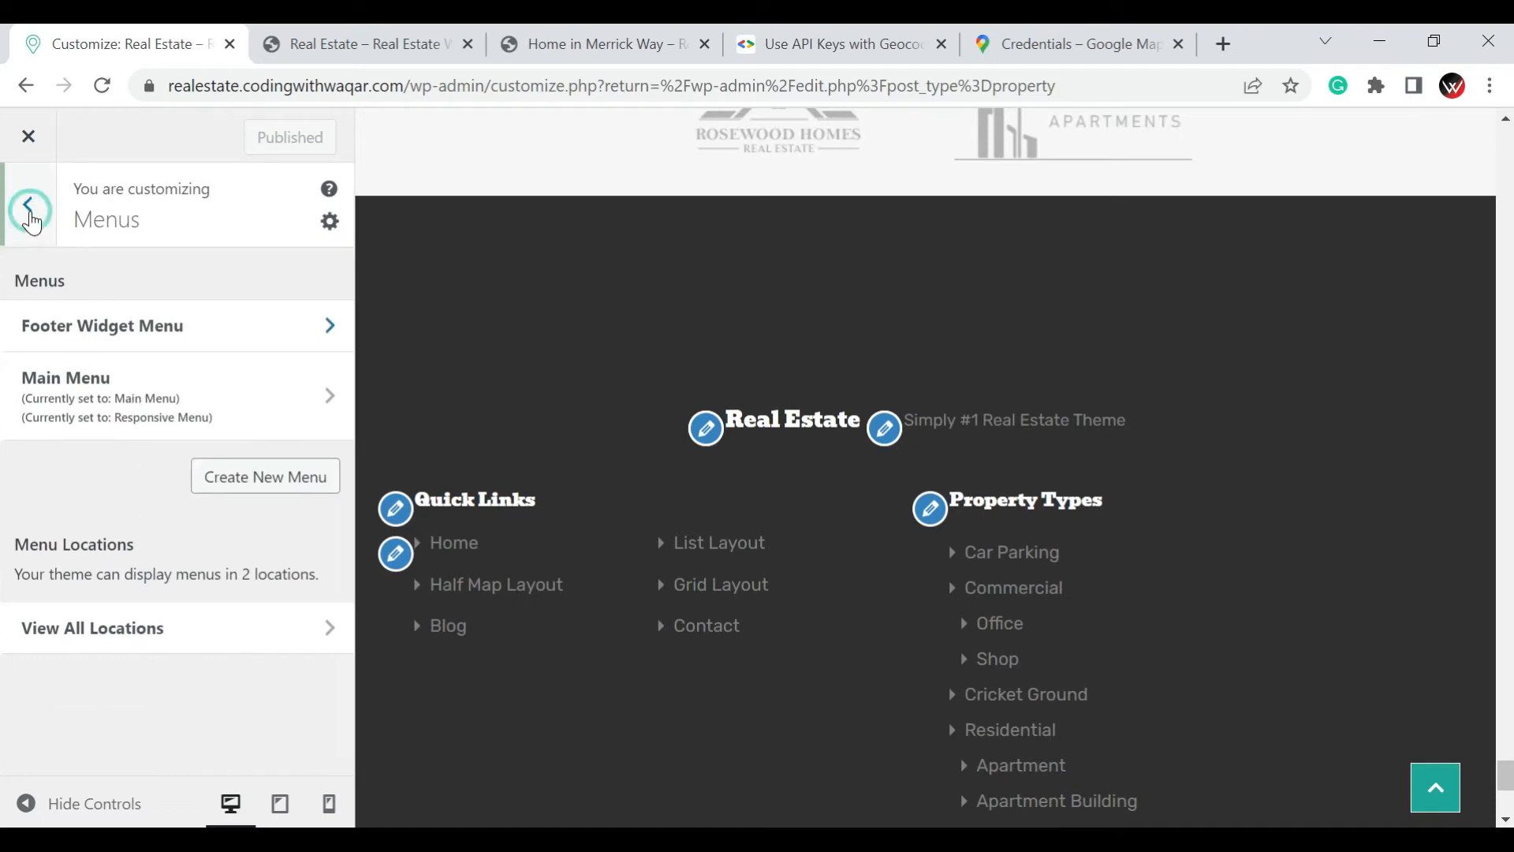
pyautogui.click(30, 216)
# Set the Footer Logo to the Ironwood Apartments image five.png from the media library
pyautogui.scroll(-2, 85, 439)
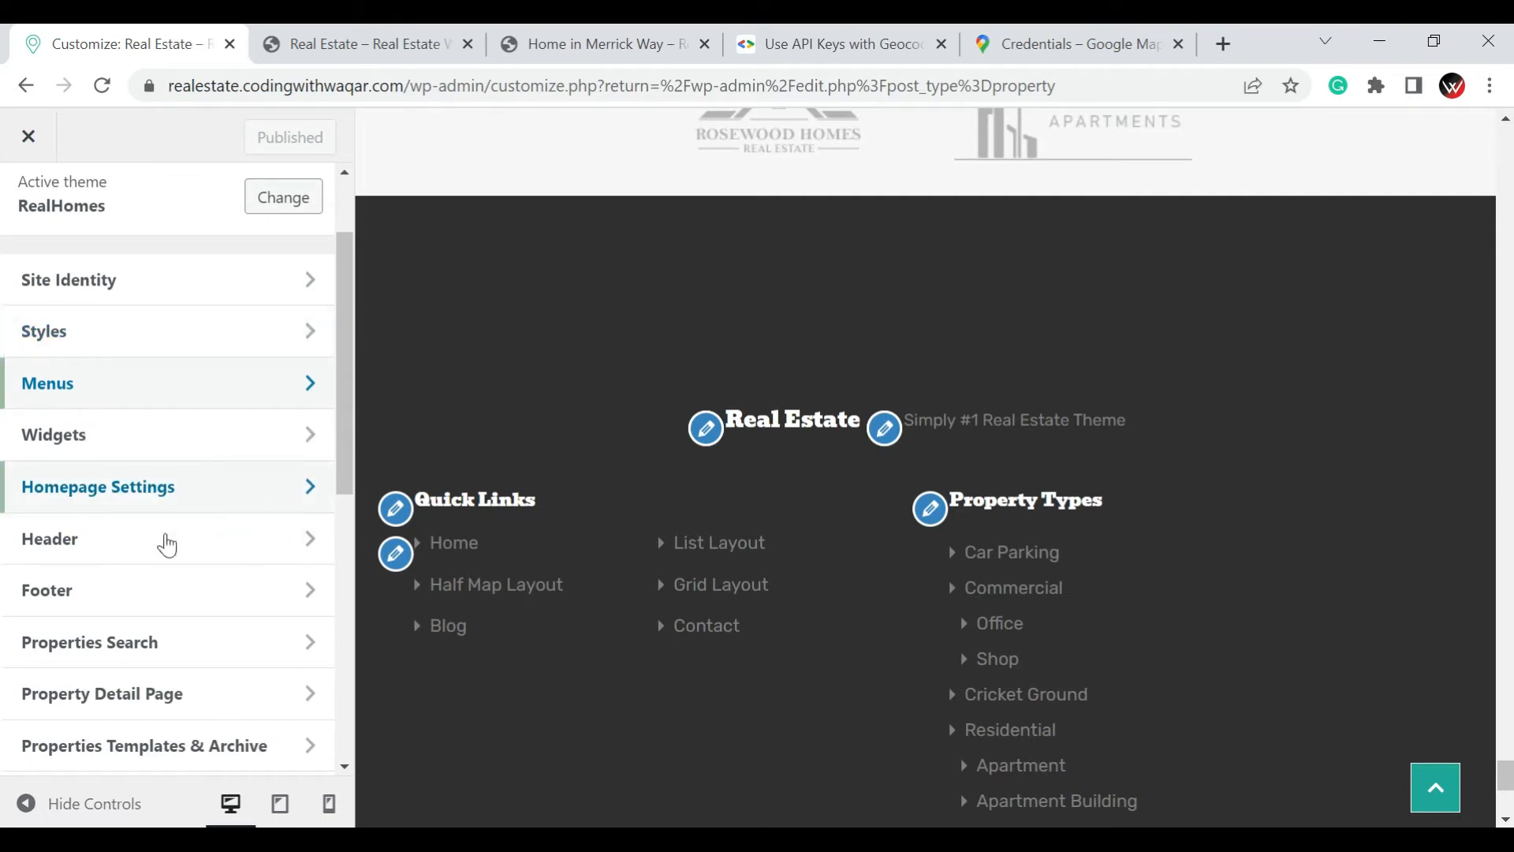
pyautogui.click(95, 591)
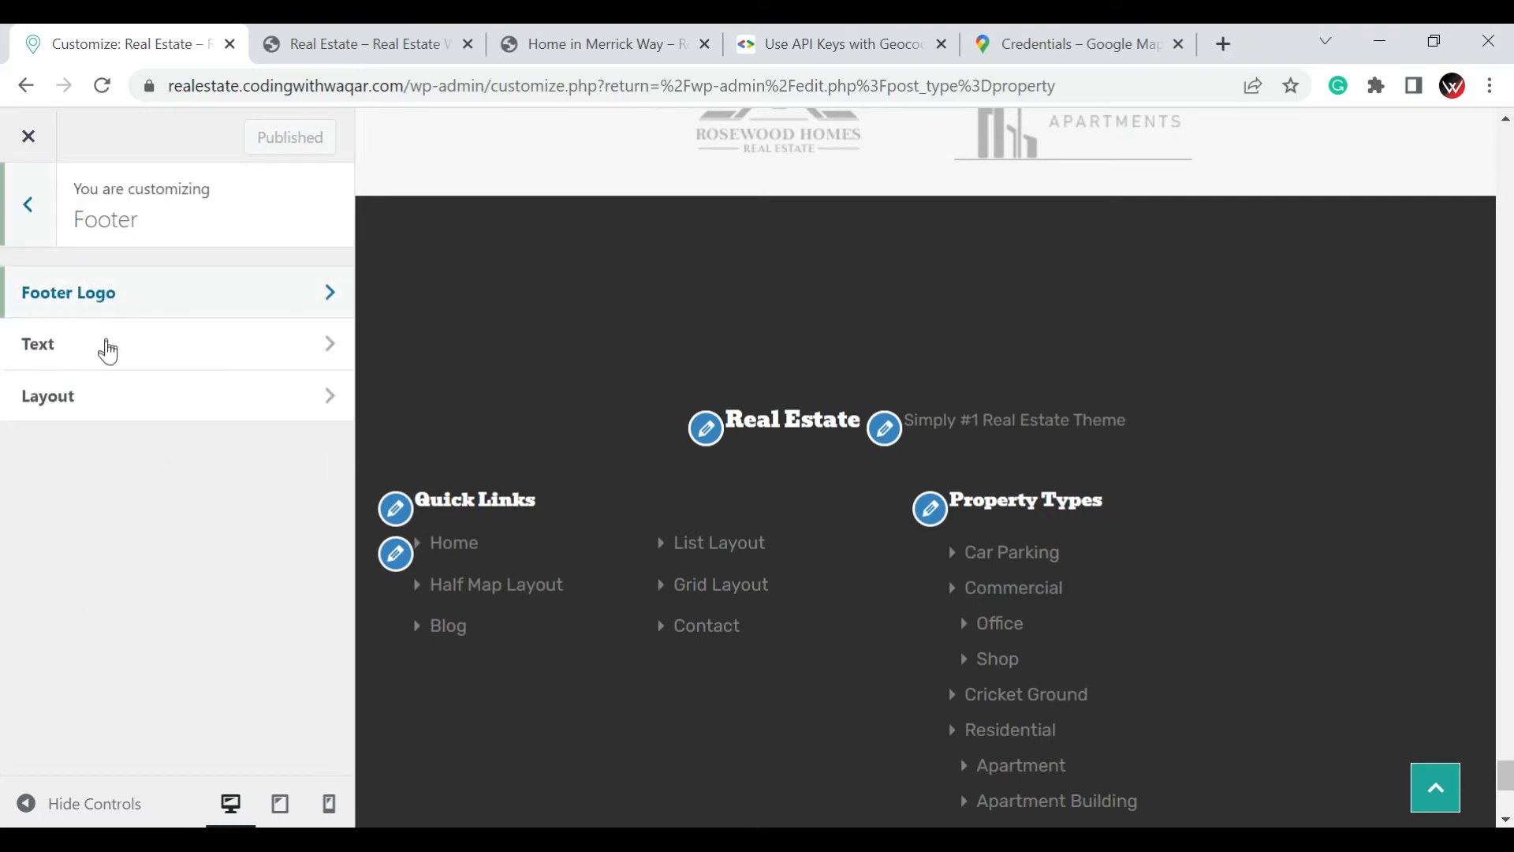
pyautogui.click(57, 288)
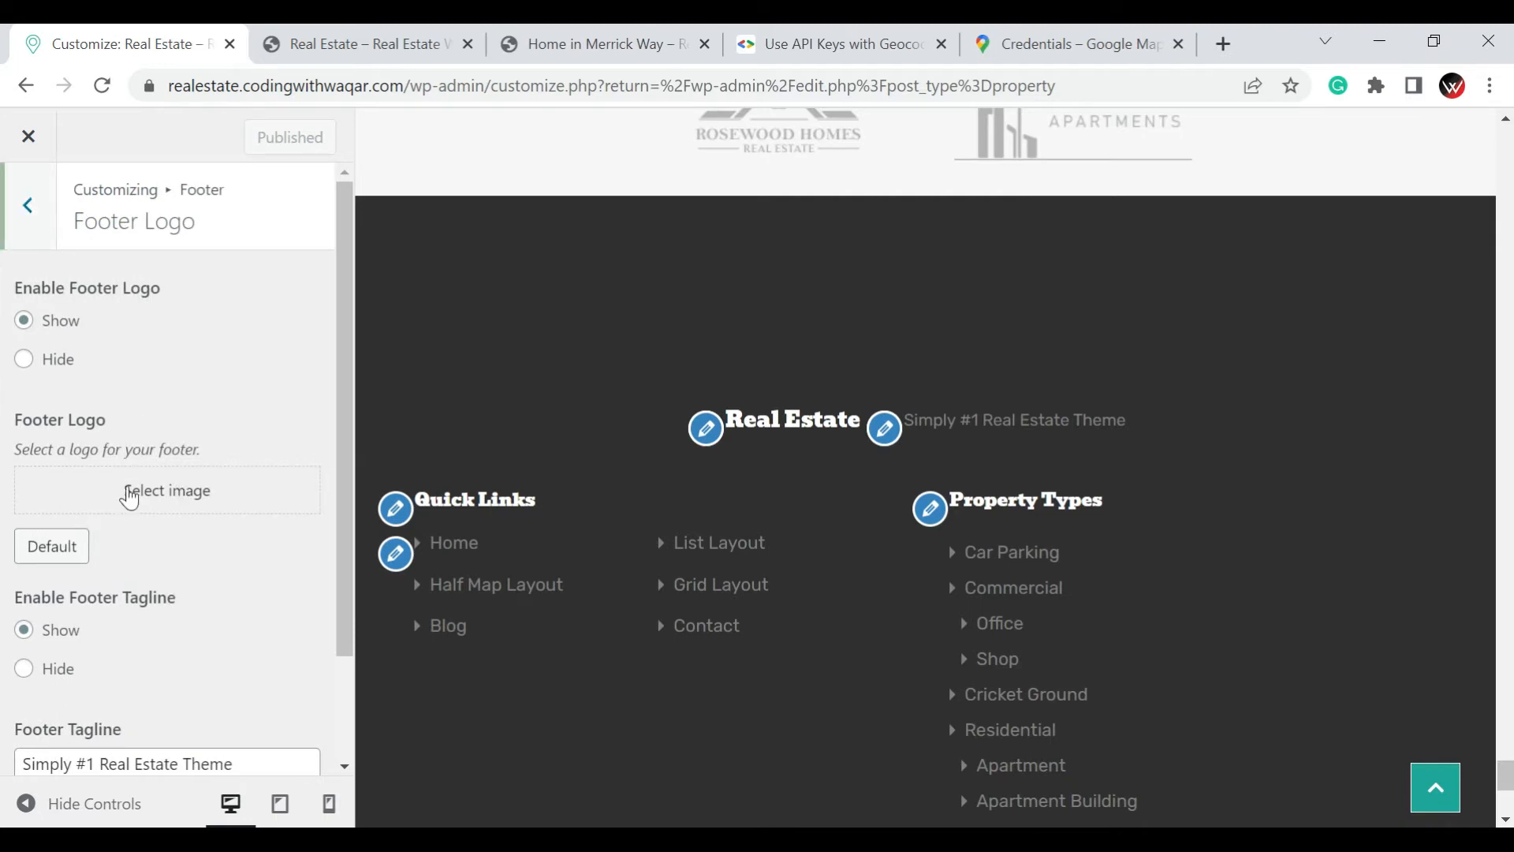
pyautogui.click(136, 505)
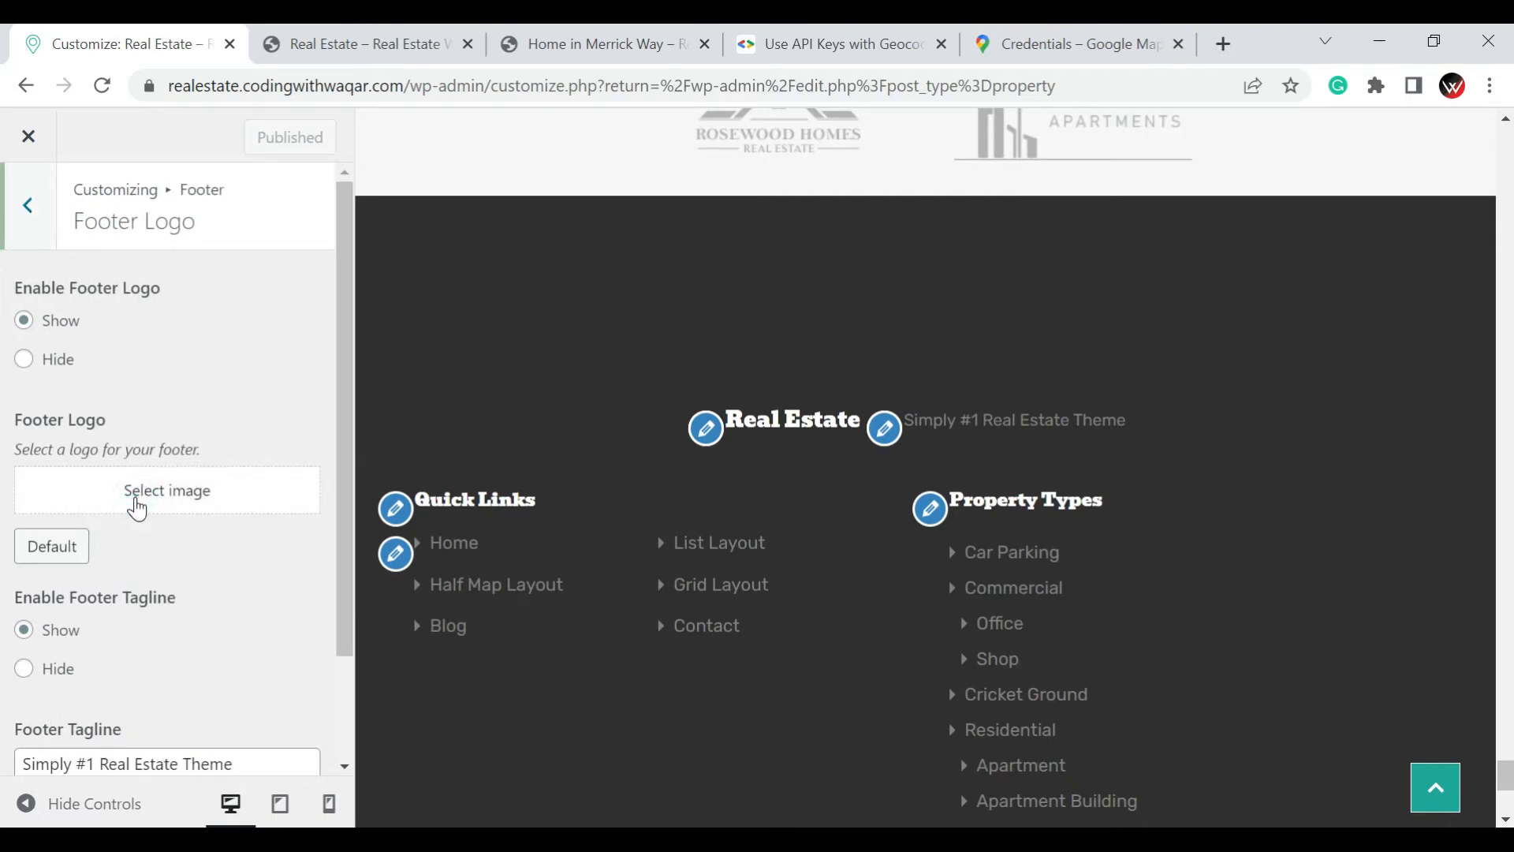
pyautogui.click(138, 508)
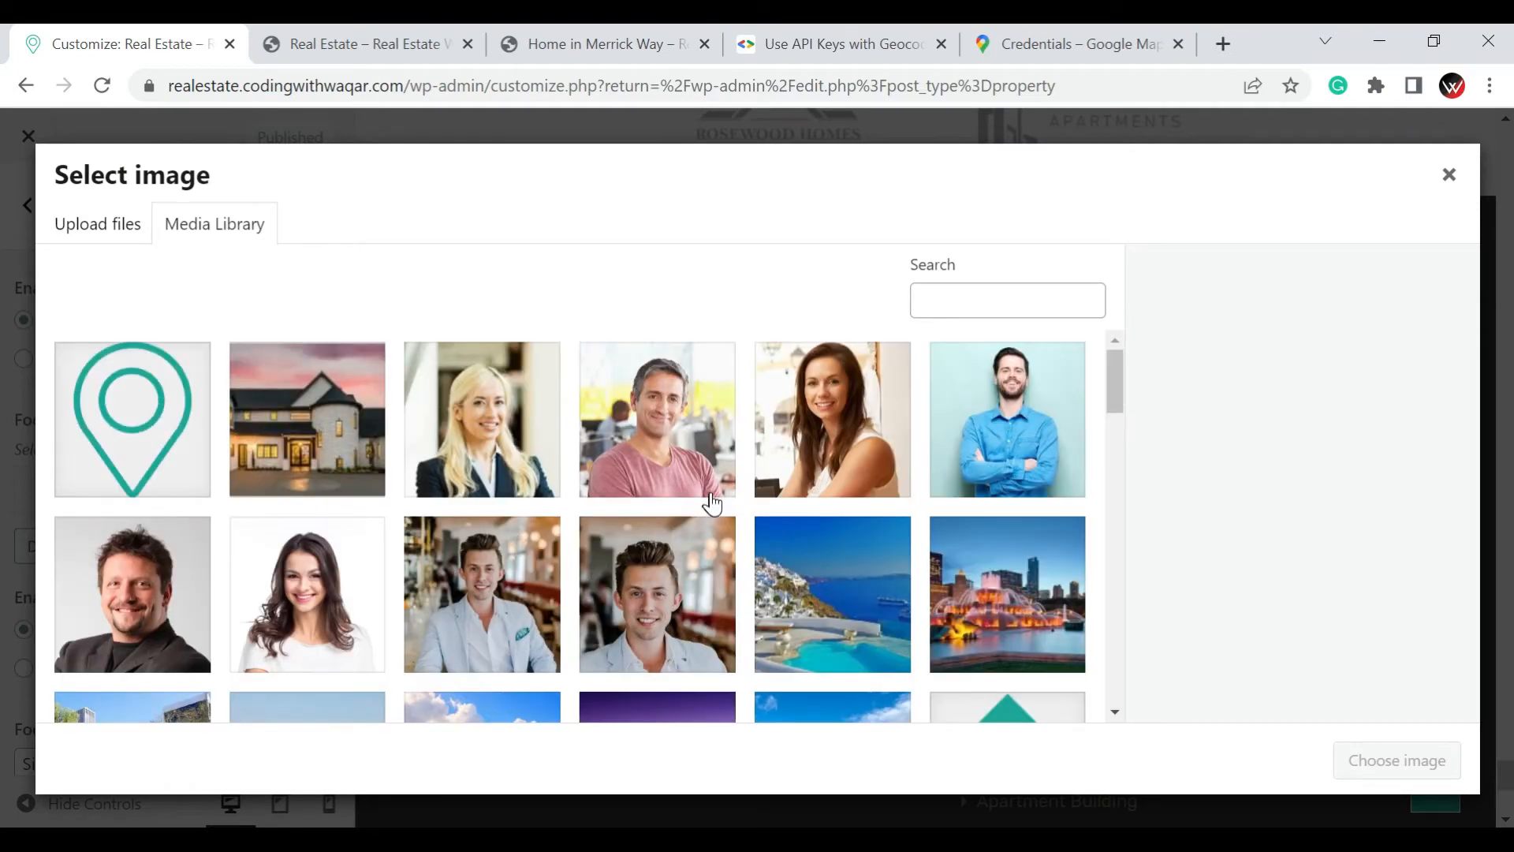
pyautogui.scroll(-3, 719, 503)
pyautogui.scroll(-10, 724, 473)
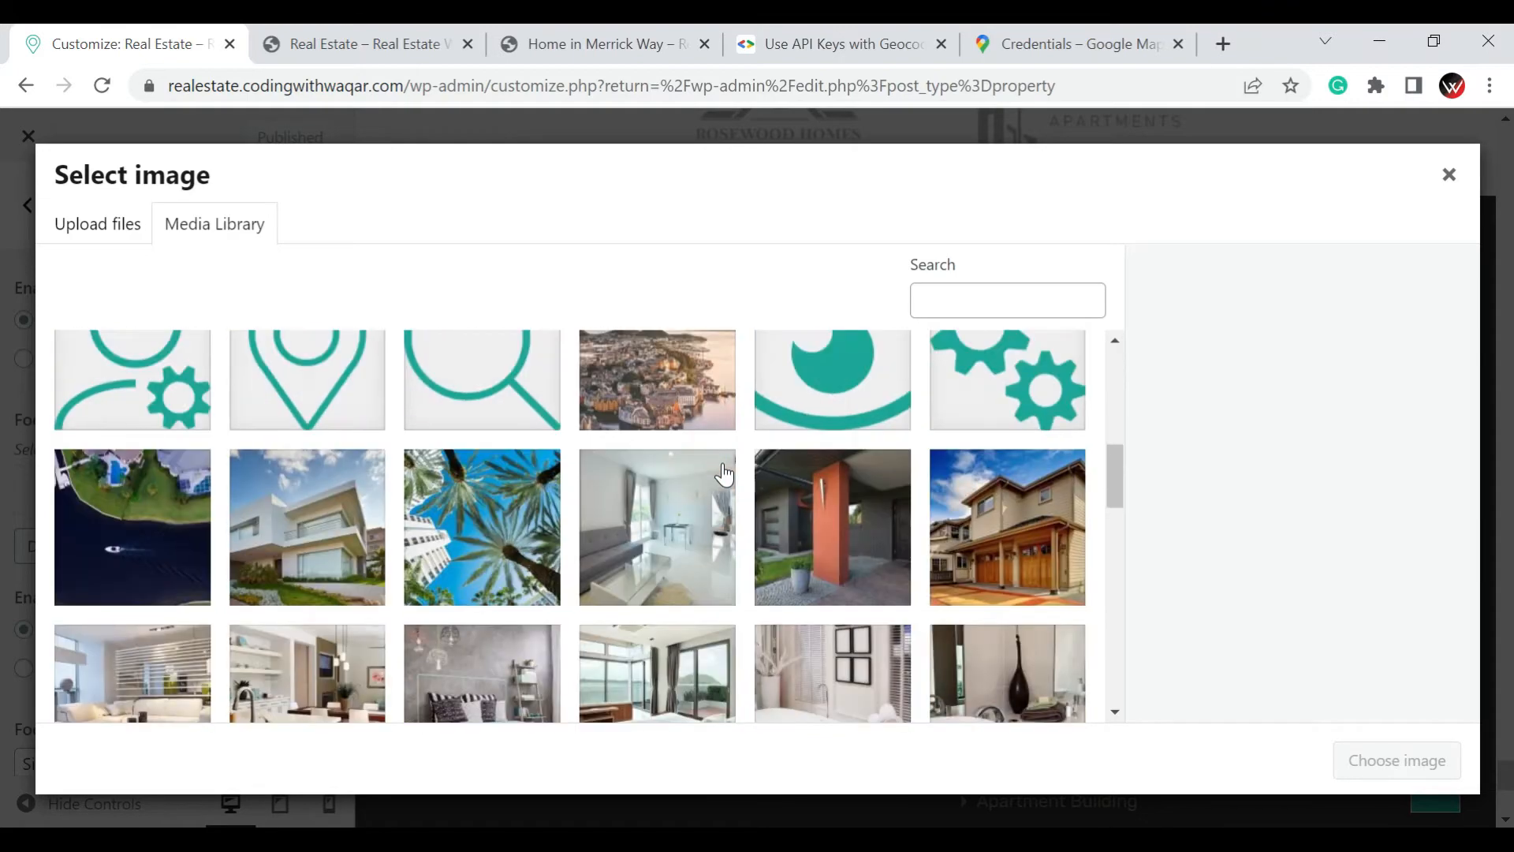
pyautogui.scroll(-4, 724, 473)
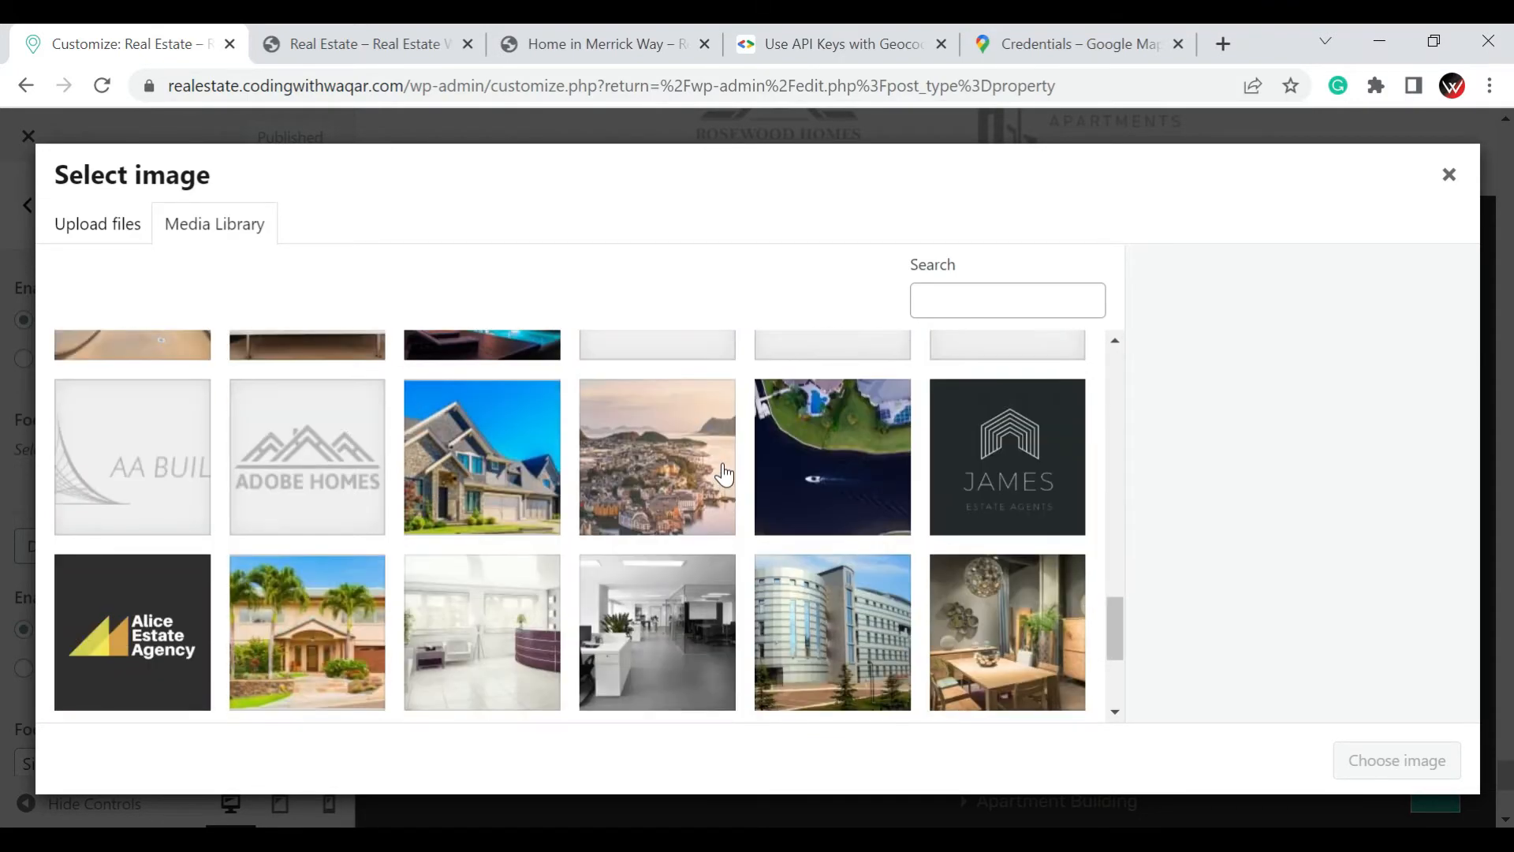
pyautogui.scroll(4, 709, 474)
pyautogui.click(686, 659)
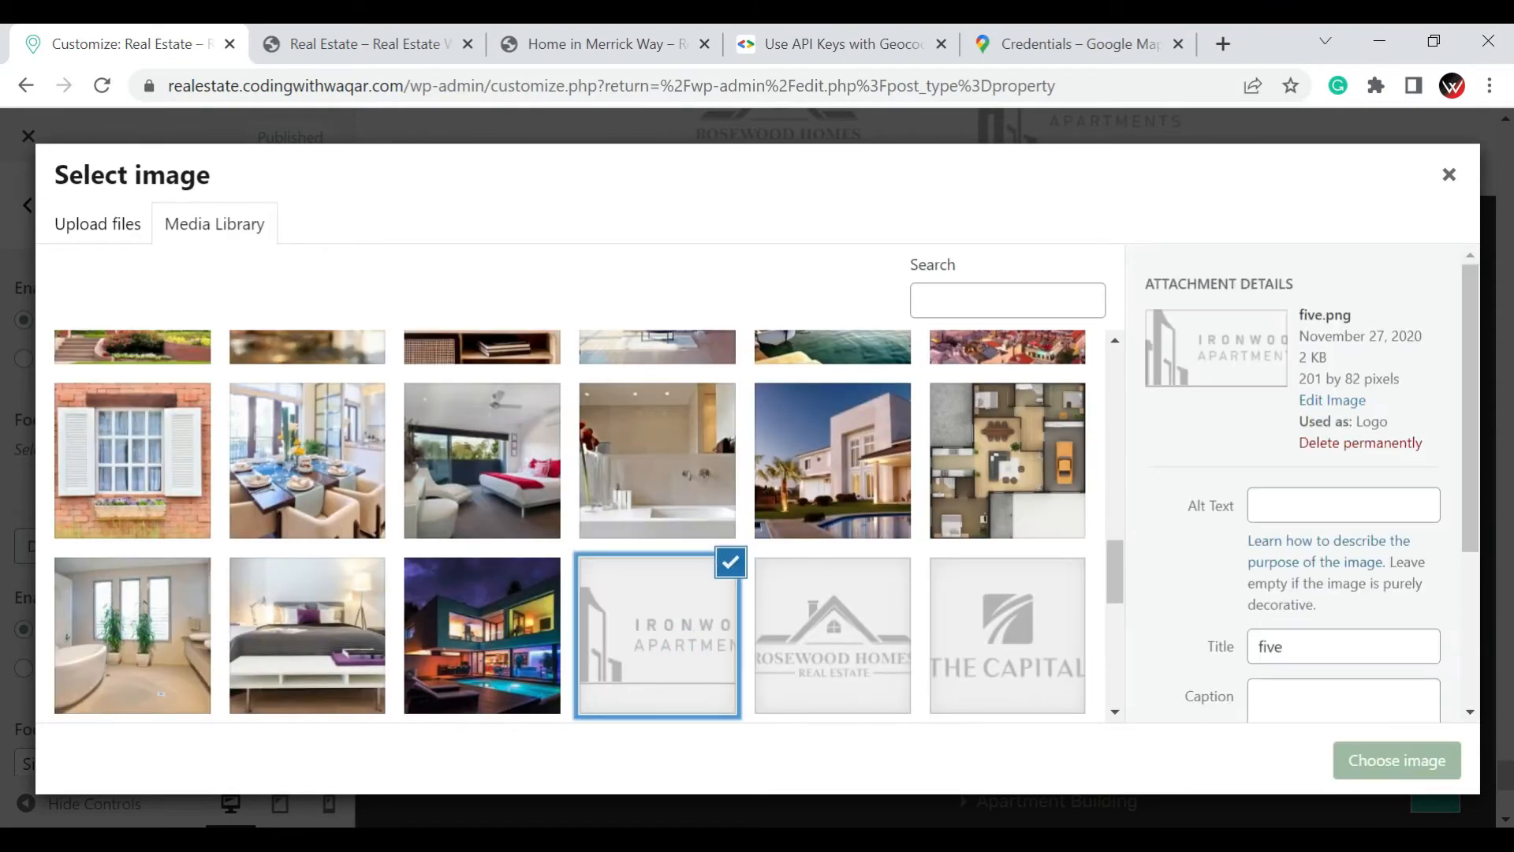
pyautogui.click(1392, 770)
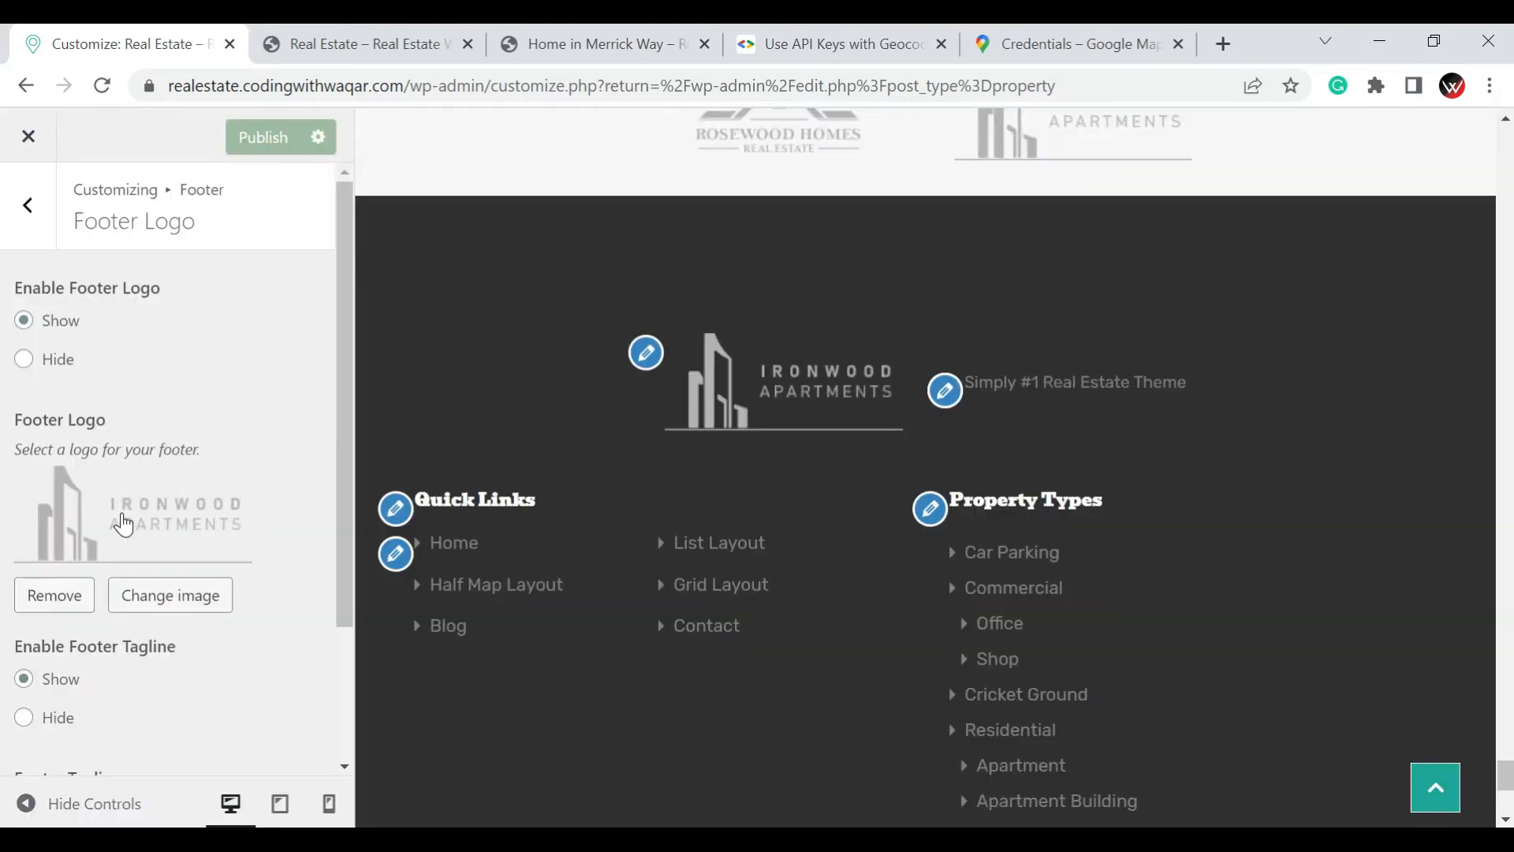
# Replace the Footer Tagline with "Buy Your Dream Home" and publish the footer logo and tagline changes
pyautogui.scroll(-2, 124, 525)
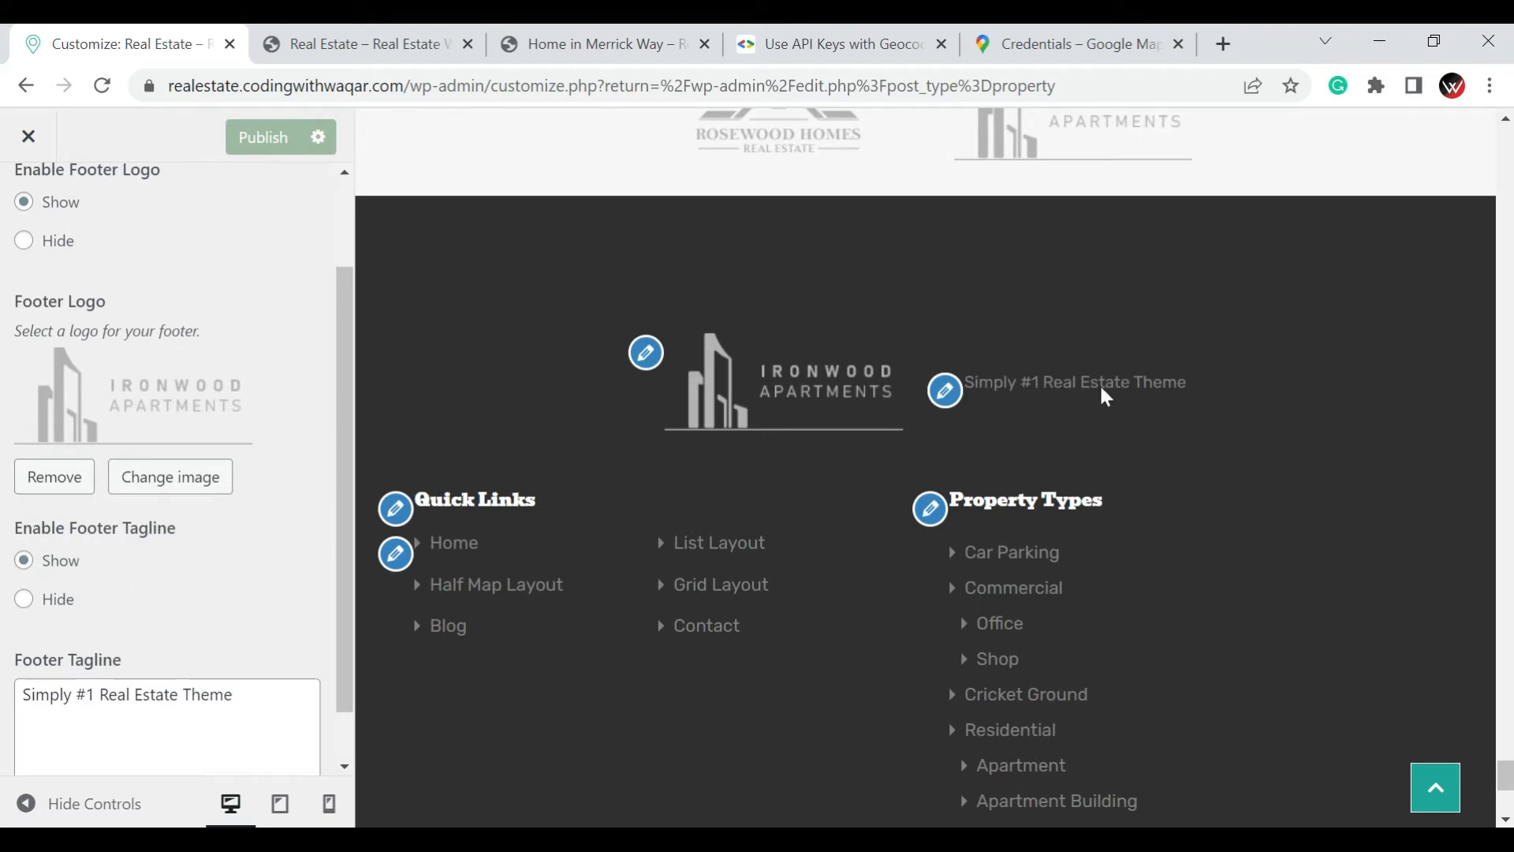
pyautogui.click(108, 694)
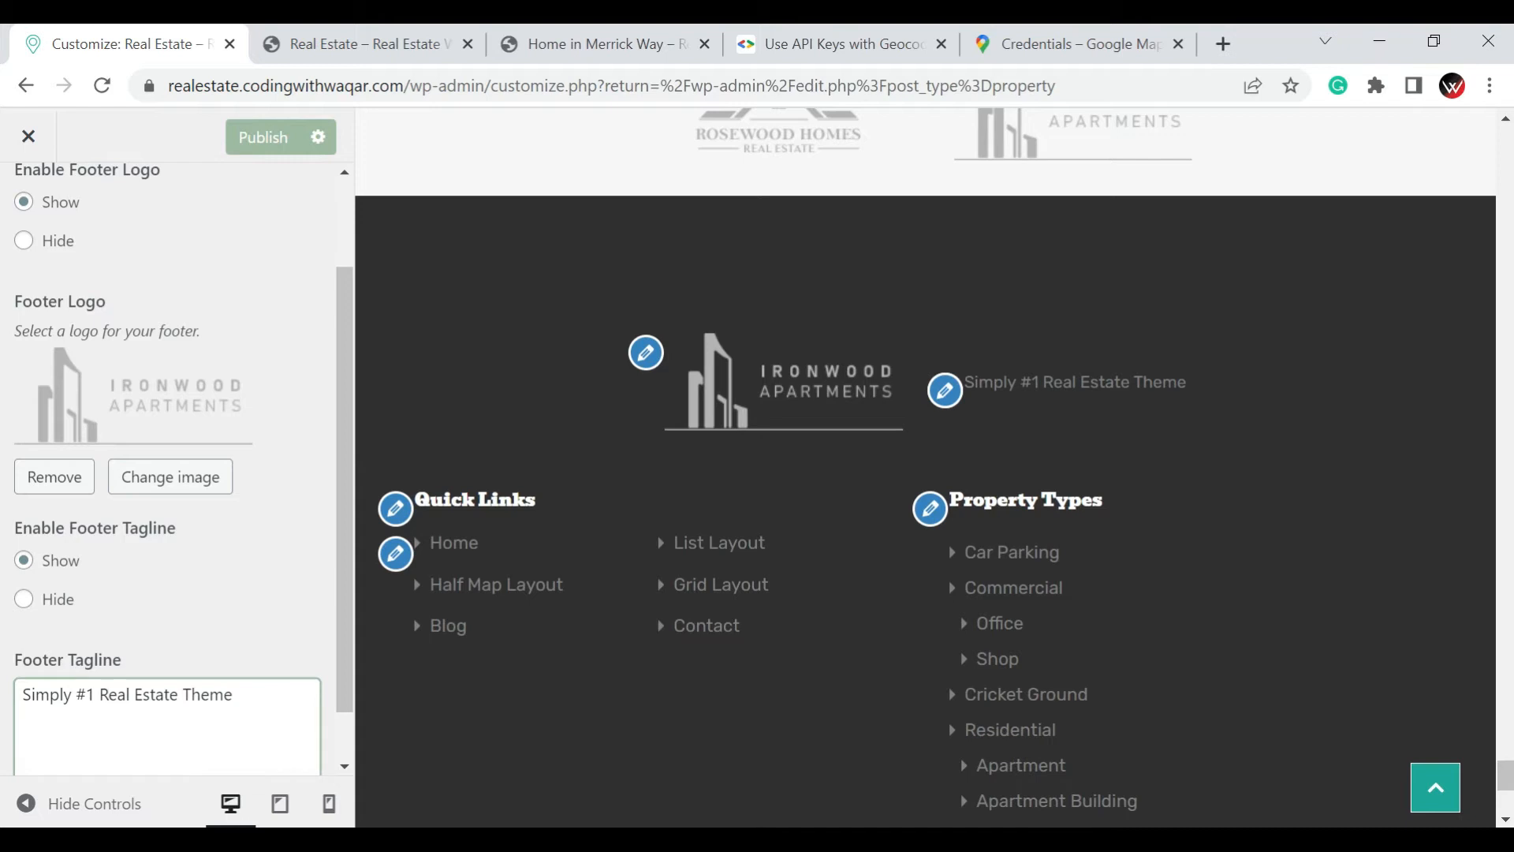
pyautogui.hotkey('ctrl', 'a')
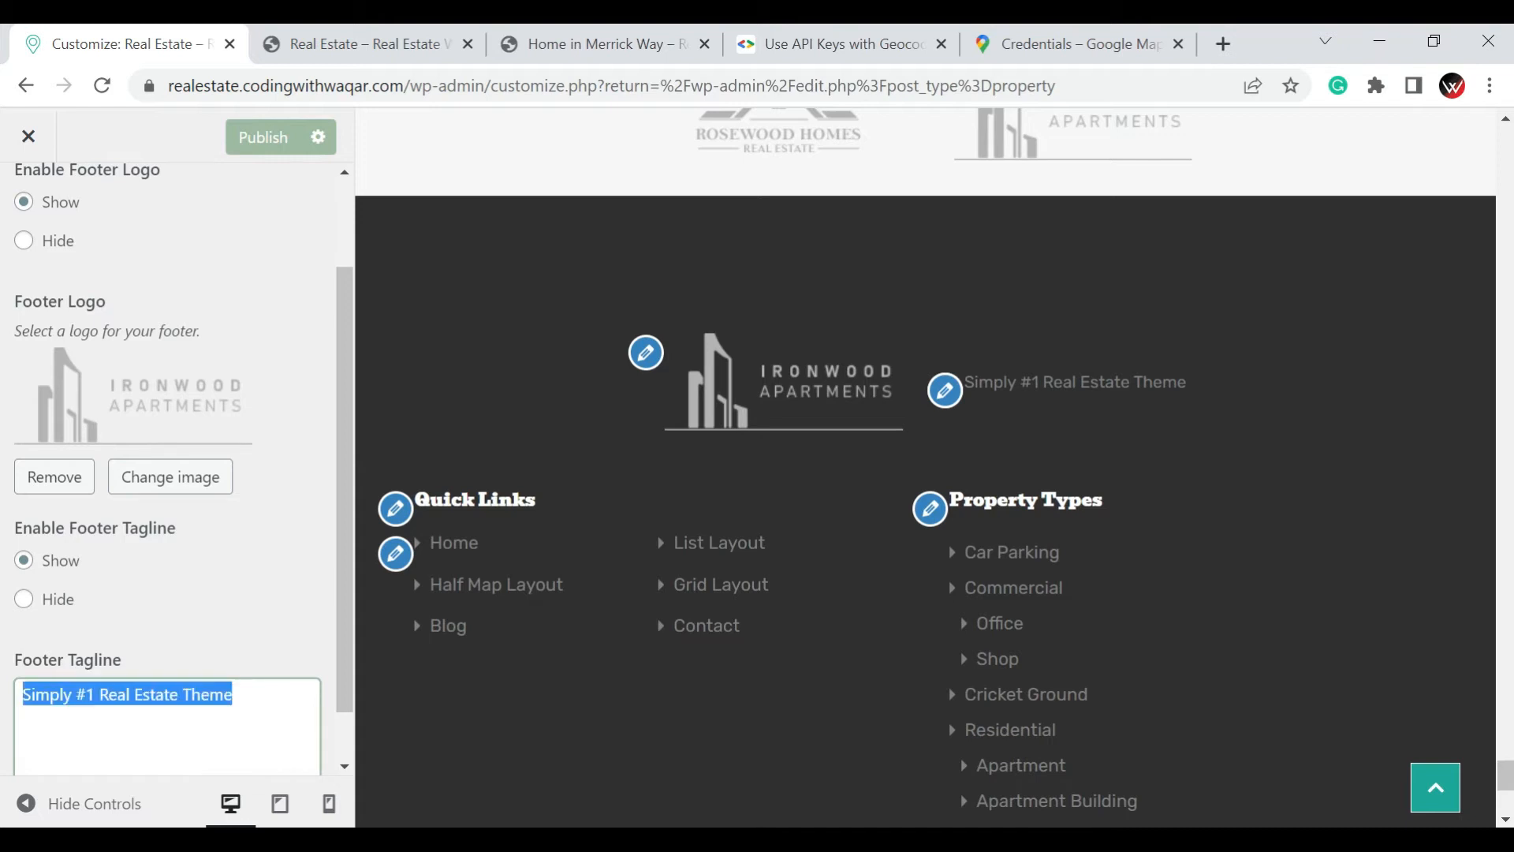
pyautogui.click(108, 694)
pyautogui.write('Buy')
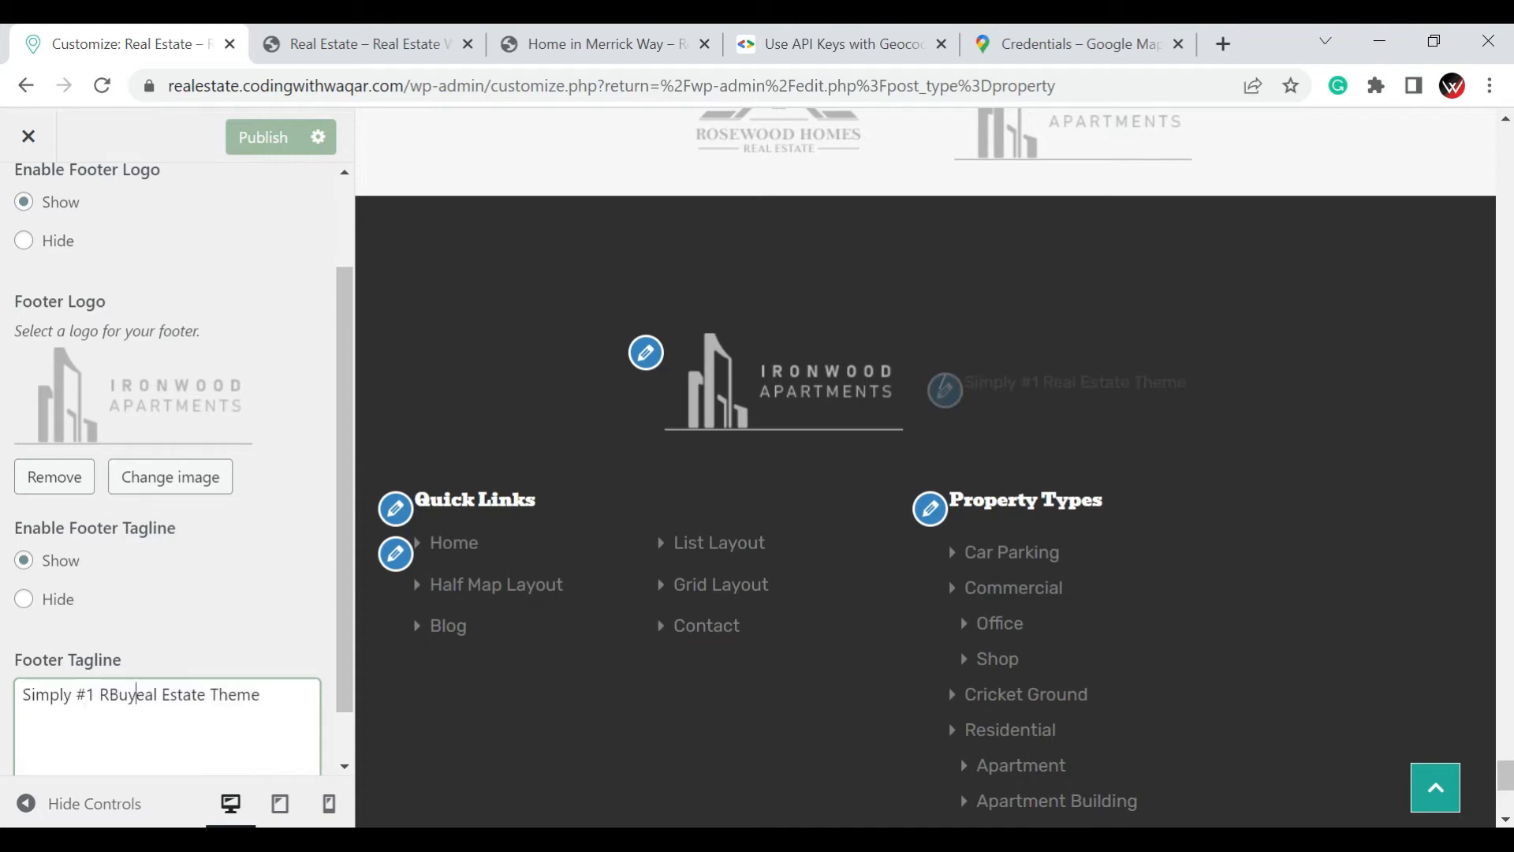
pyautogui.hotkey('ctrl', 'a')
pyautogui.press('BackSpace')
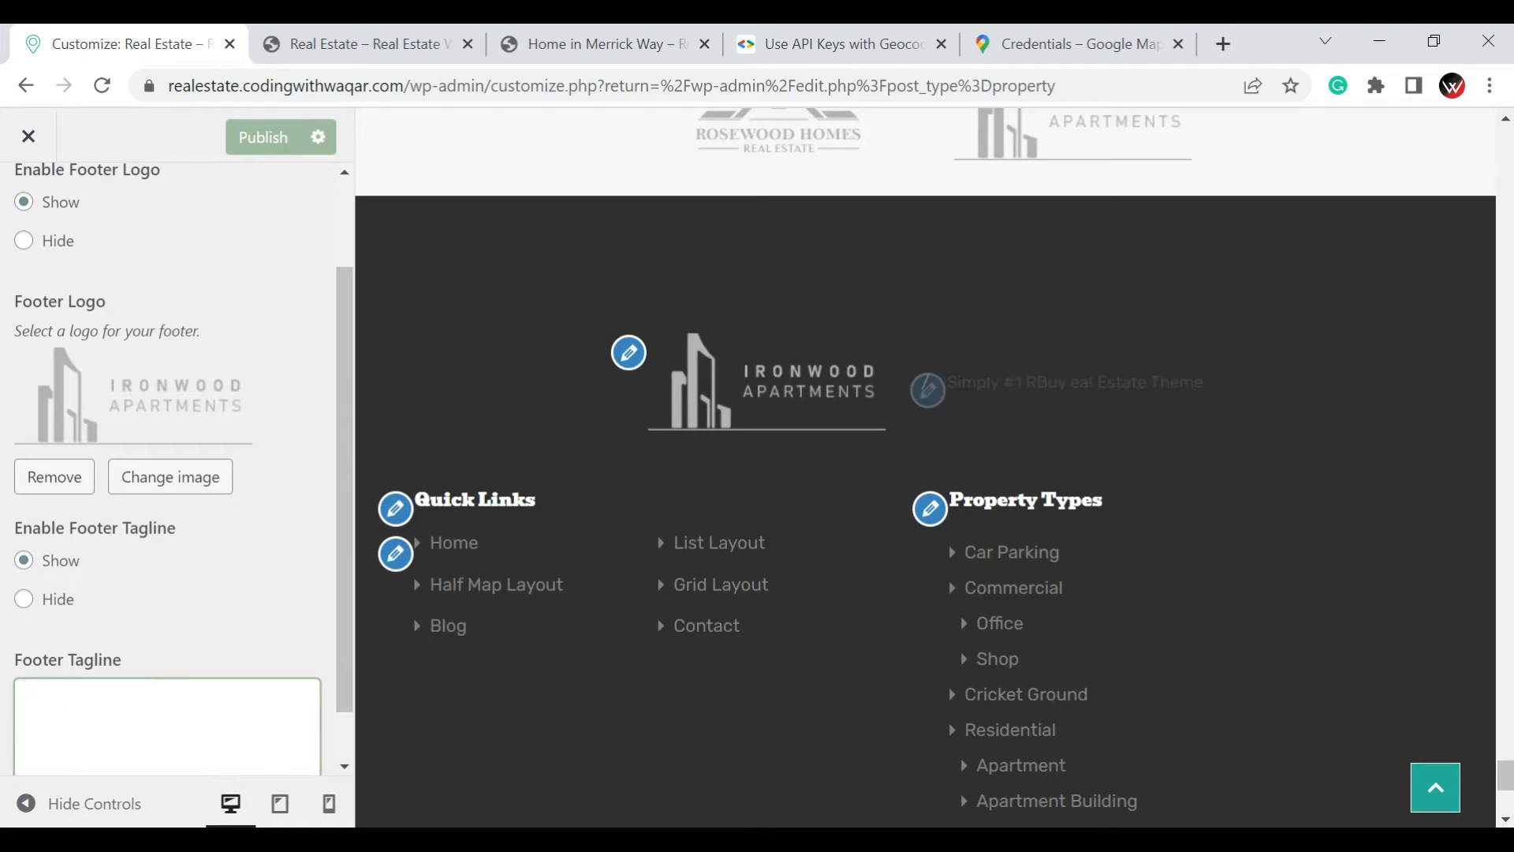
pyautogui.write('Buy Your')
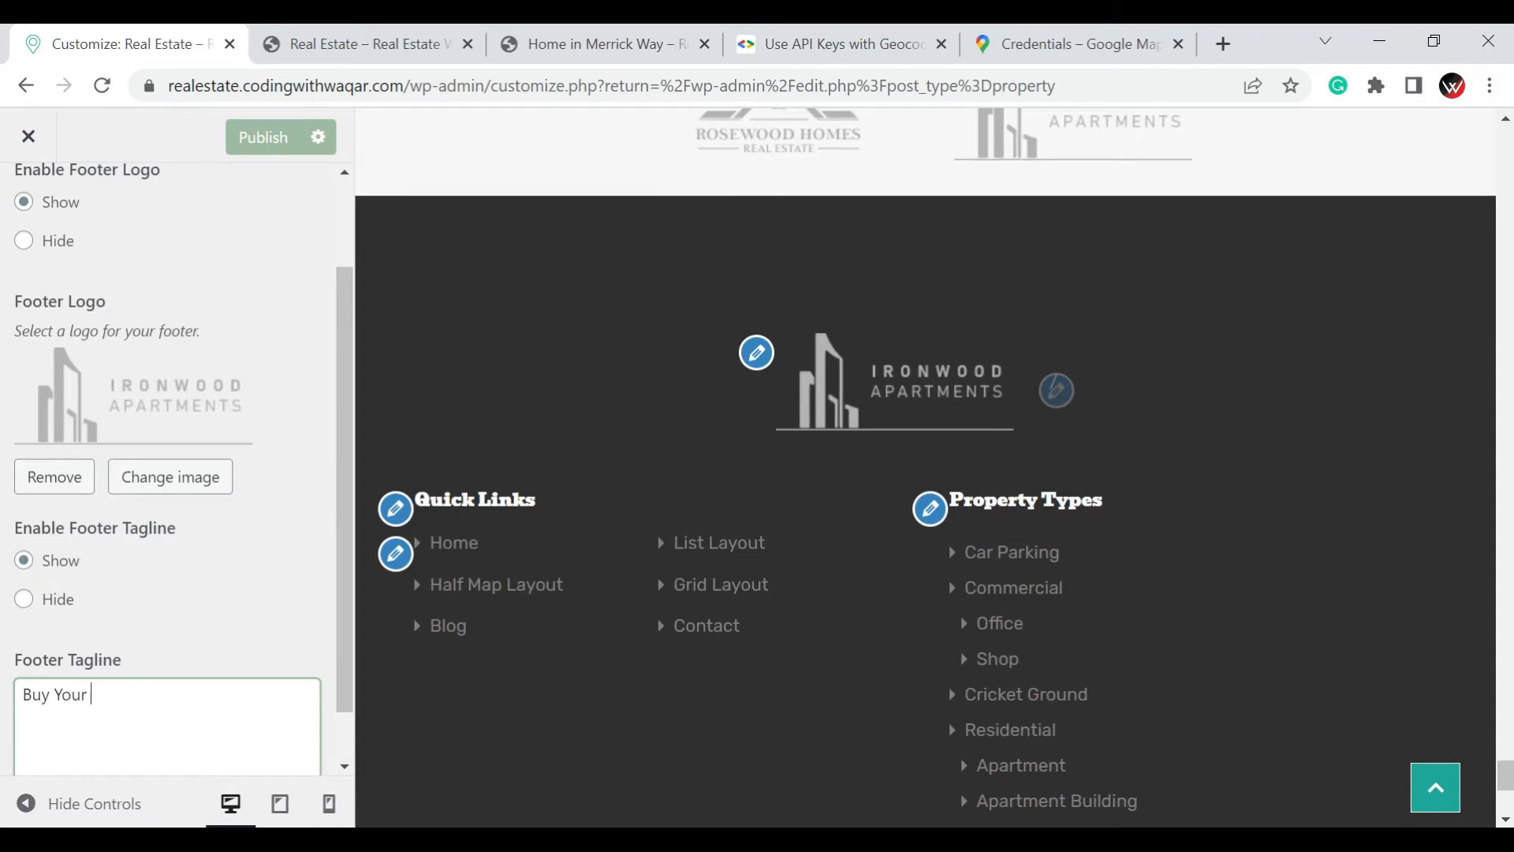
pyautogui.write(' D')
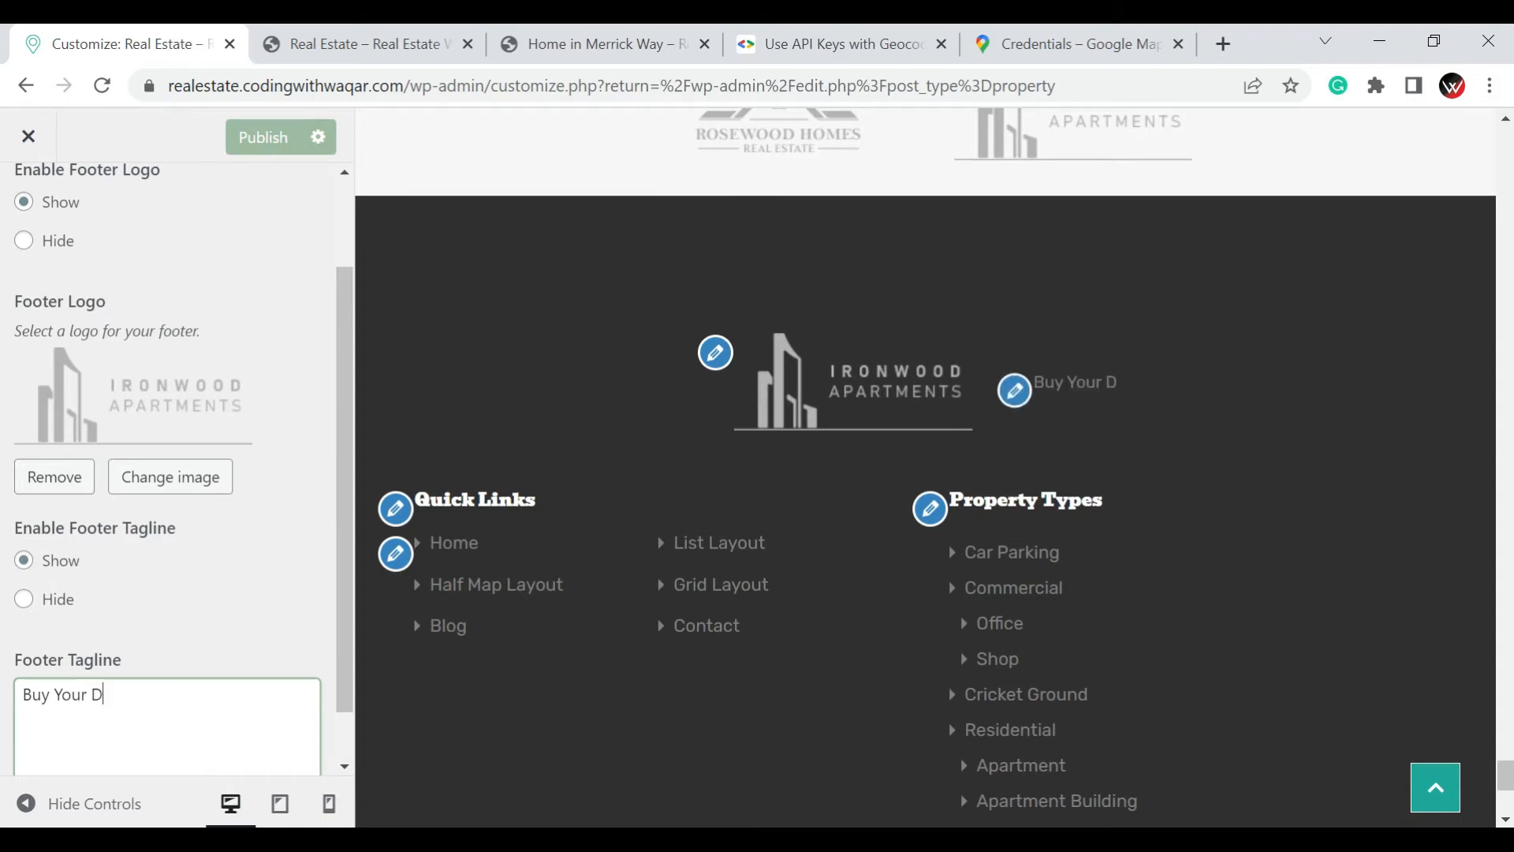
pyautogui.write('ream Home')
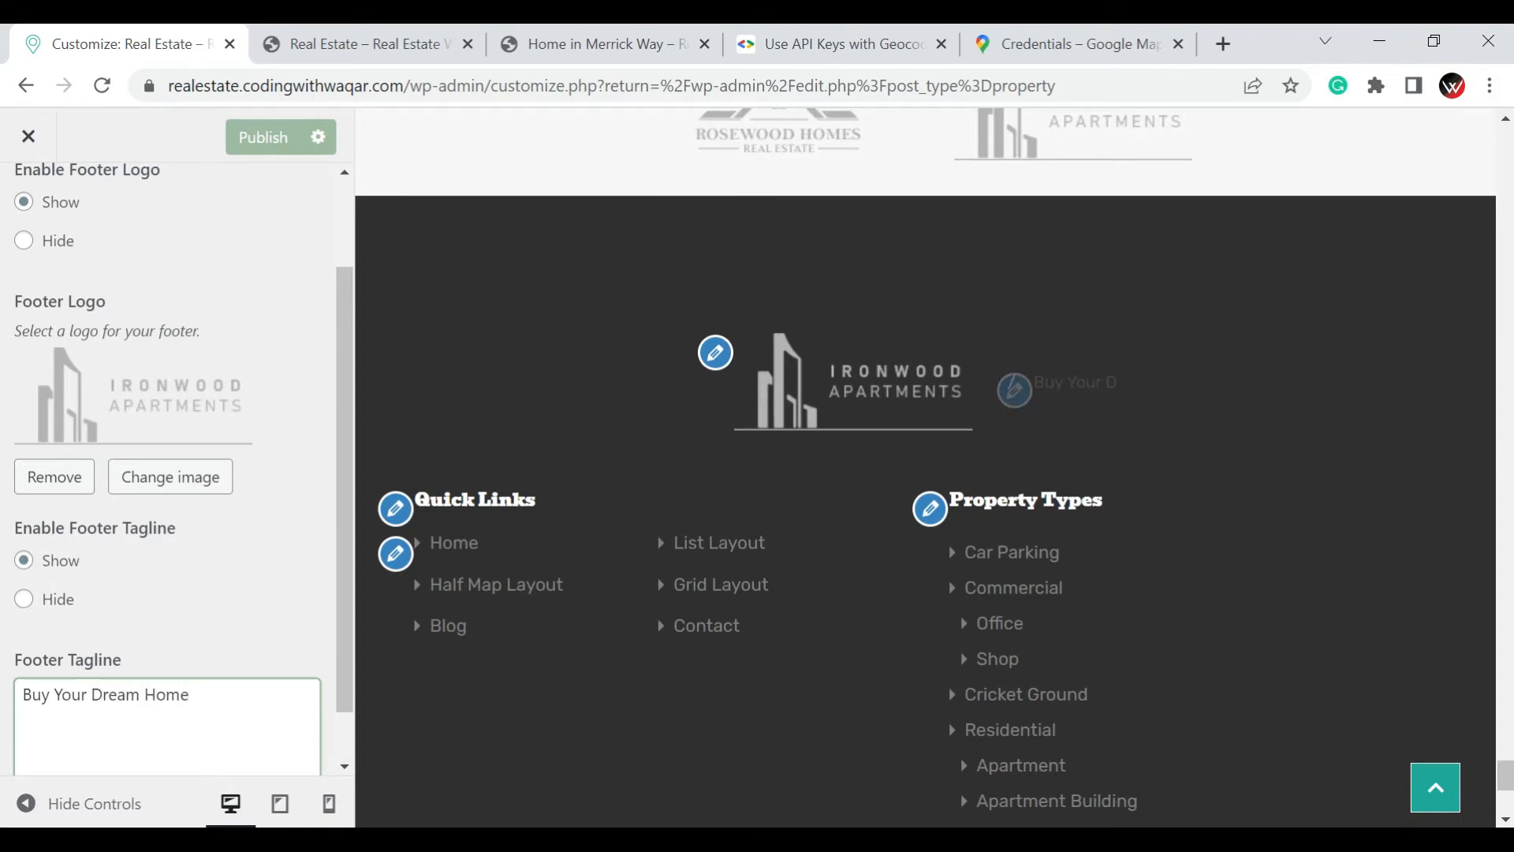
pyautogui.scroll(-1, 11, 627)
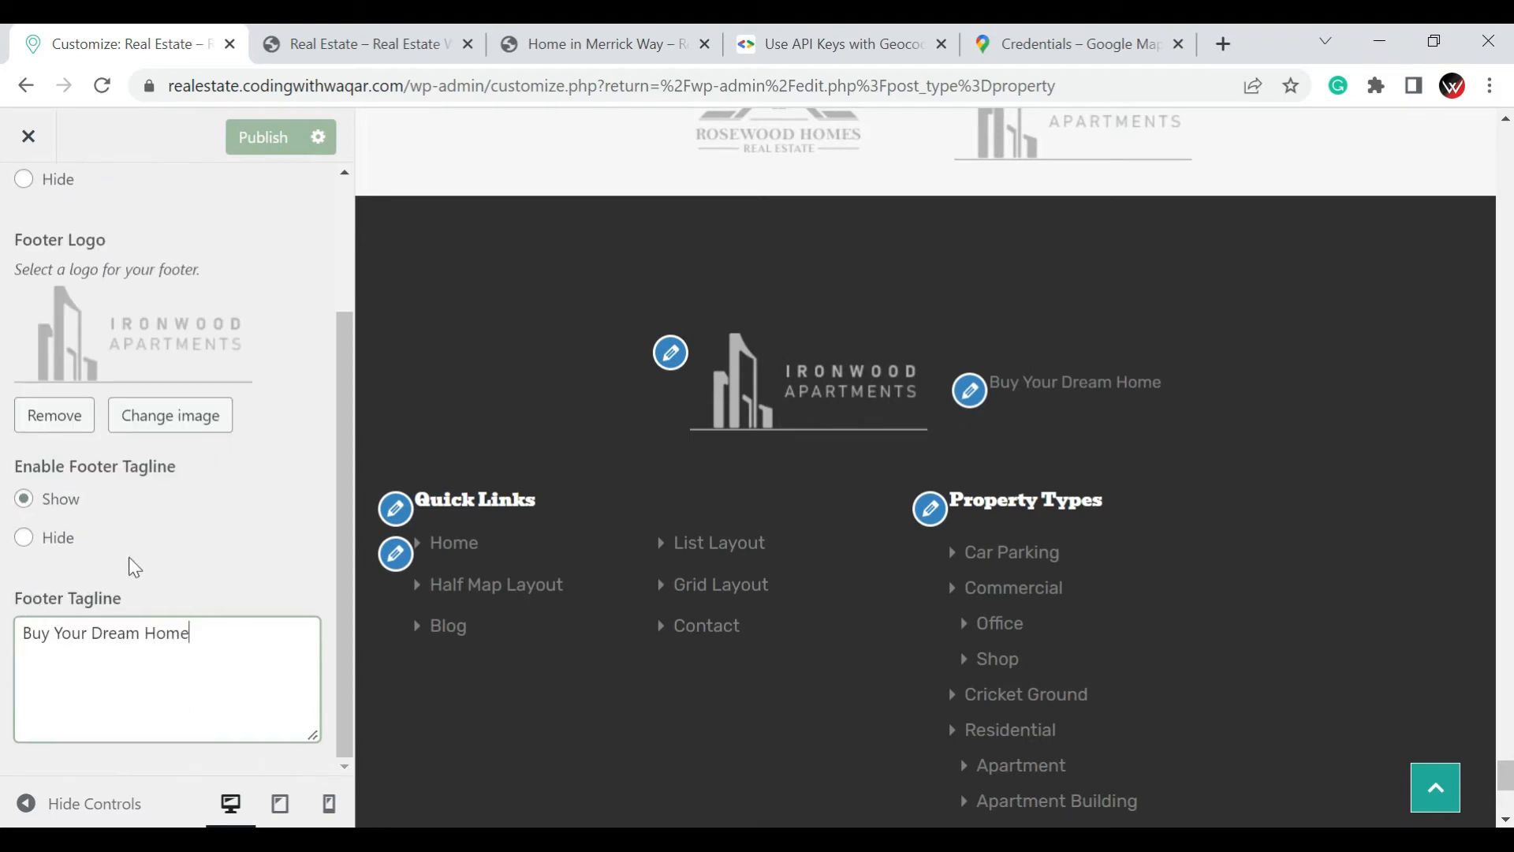
pyautogui.scroll(4, 131, 566)
pyautogui.click(241, 152)
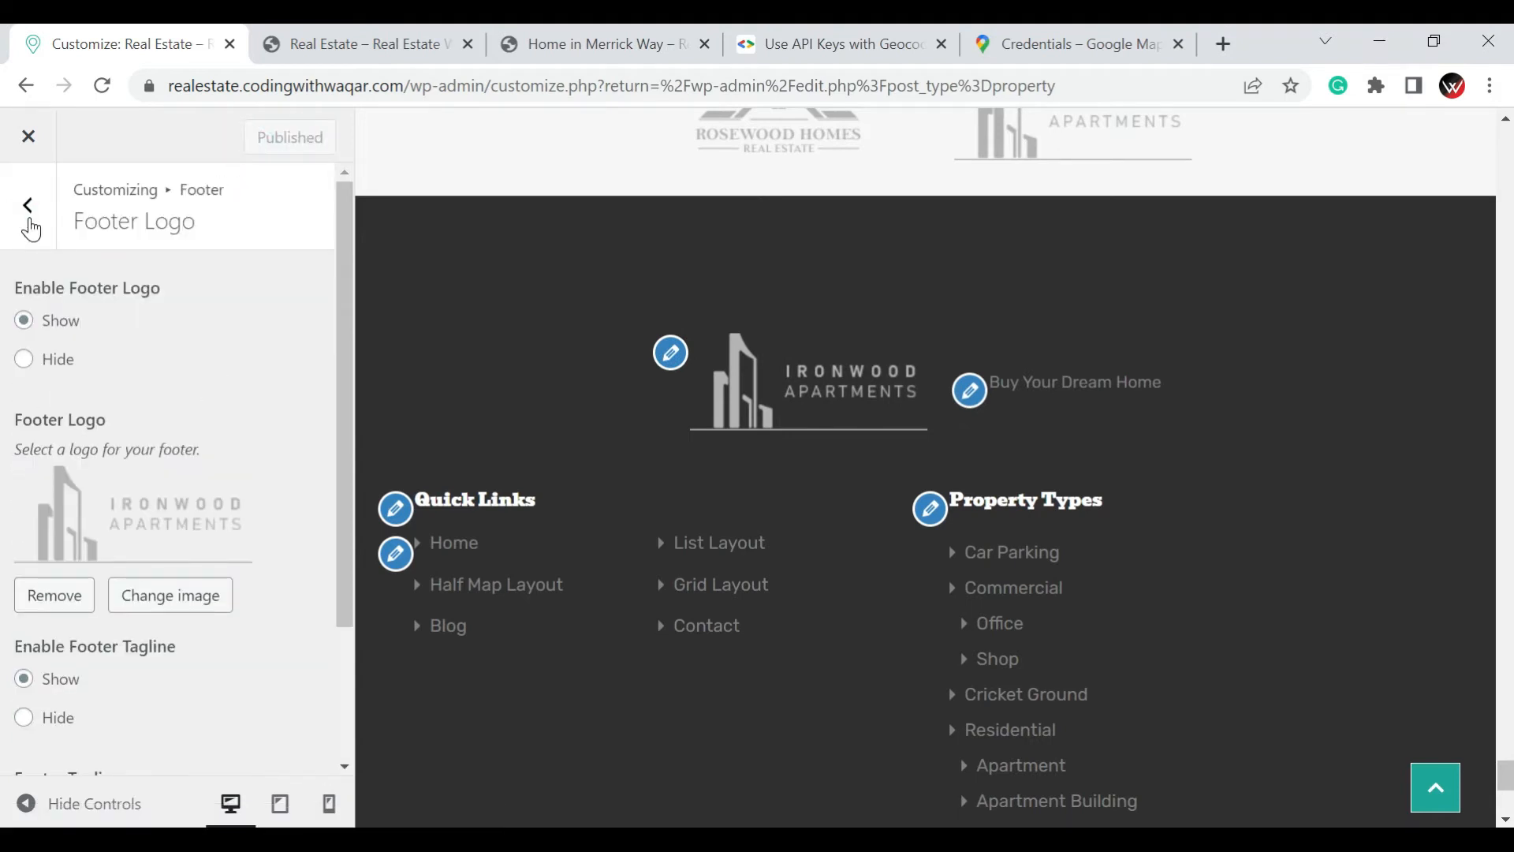
# Change the footer's Copyright Text to "© 2022. CodingWithWaqar All rights reserved."
pyautogui.click(30, 229)
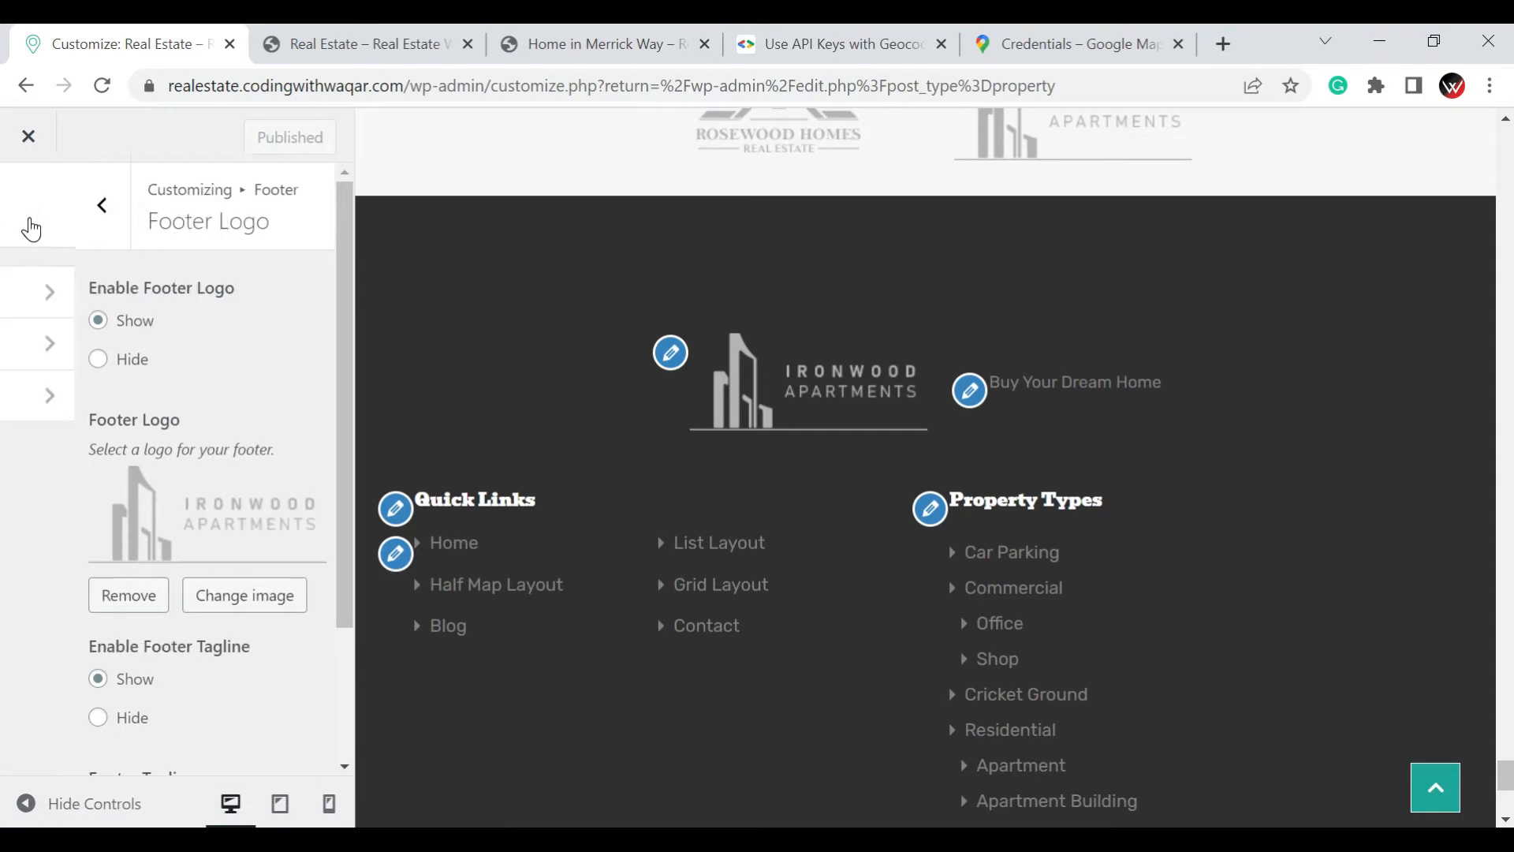
pyautogui.click(56, 360)
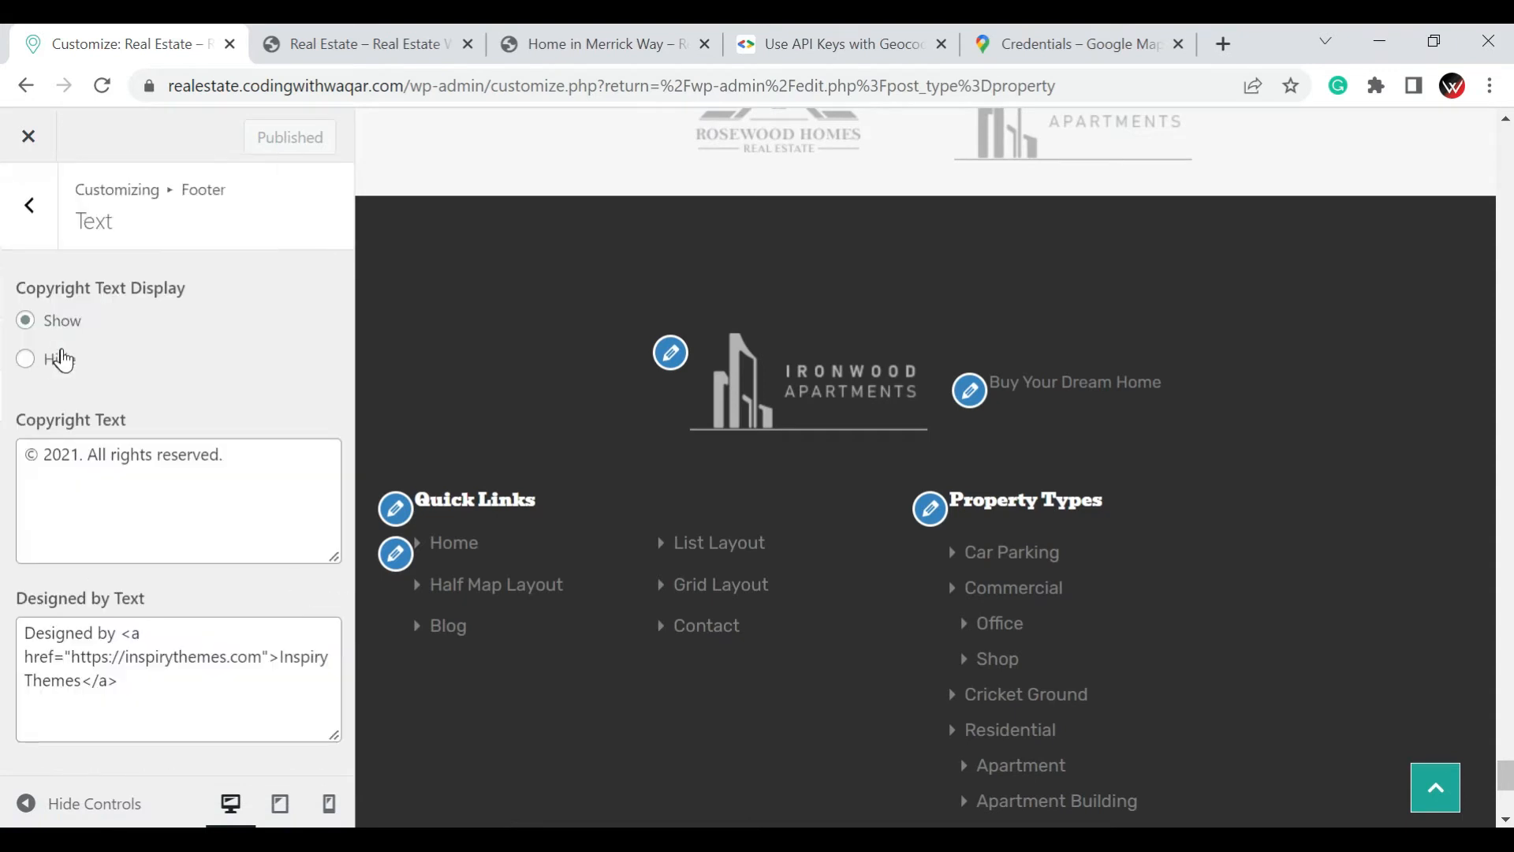
pyautogui.click(230, 474)
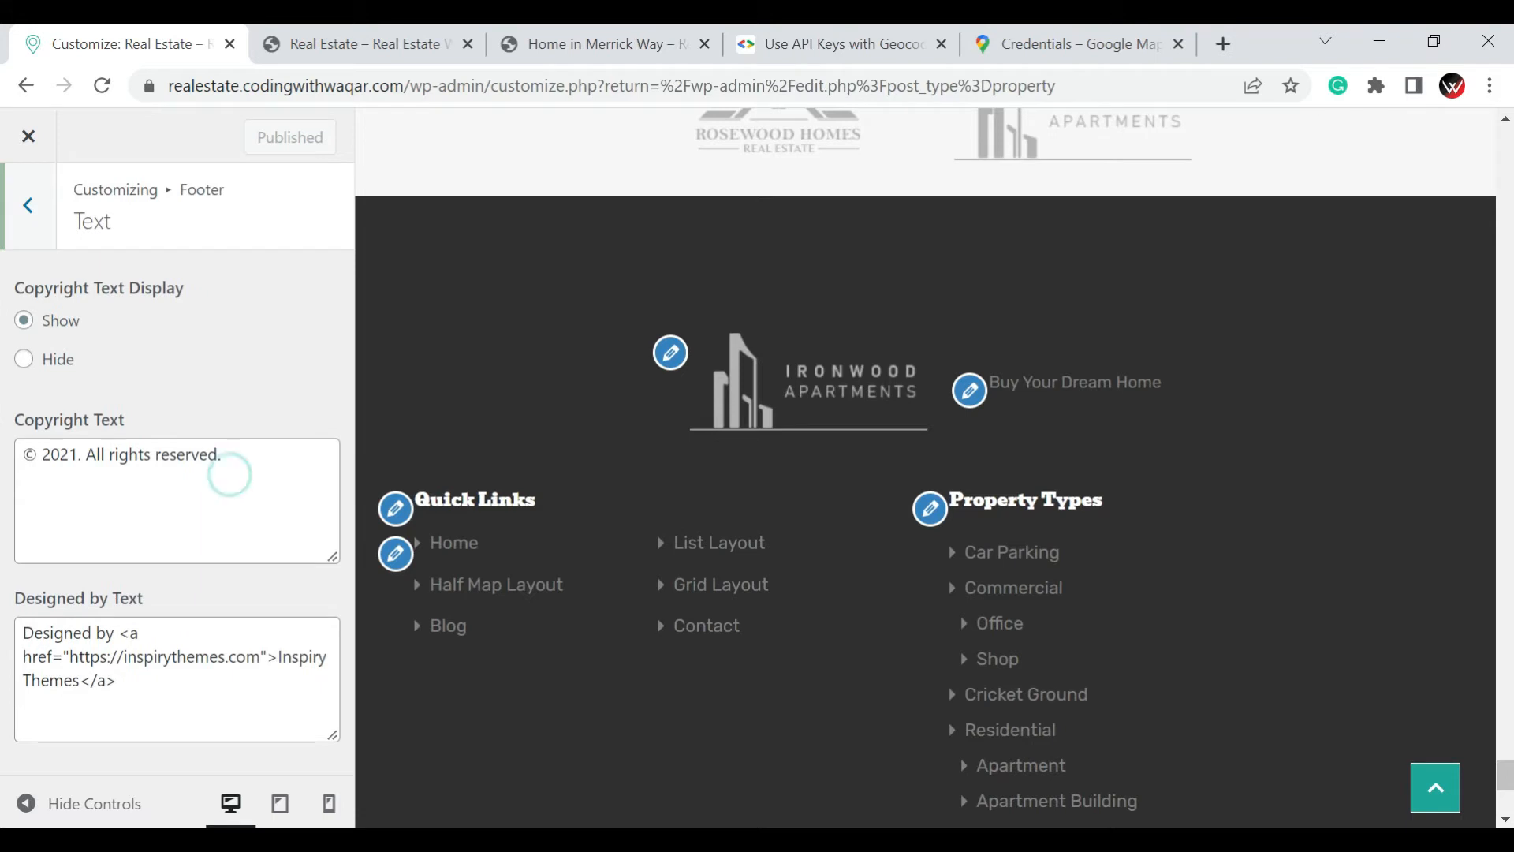
pyautogui.click(78, 452)
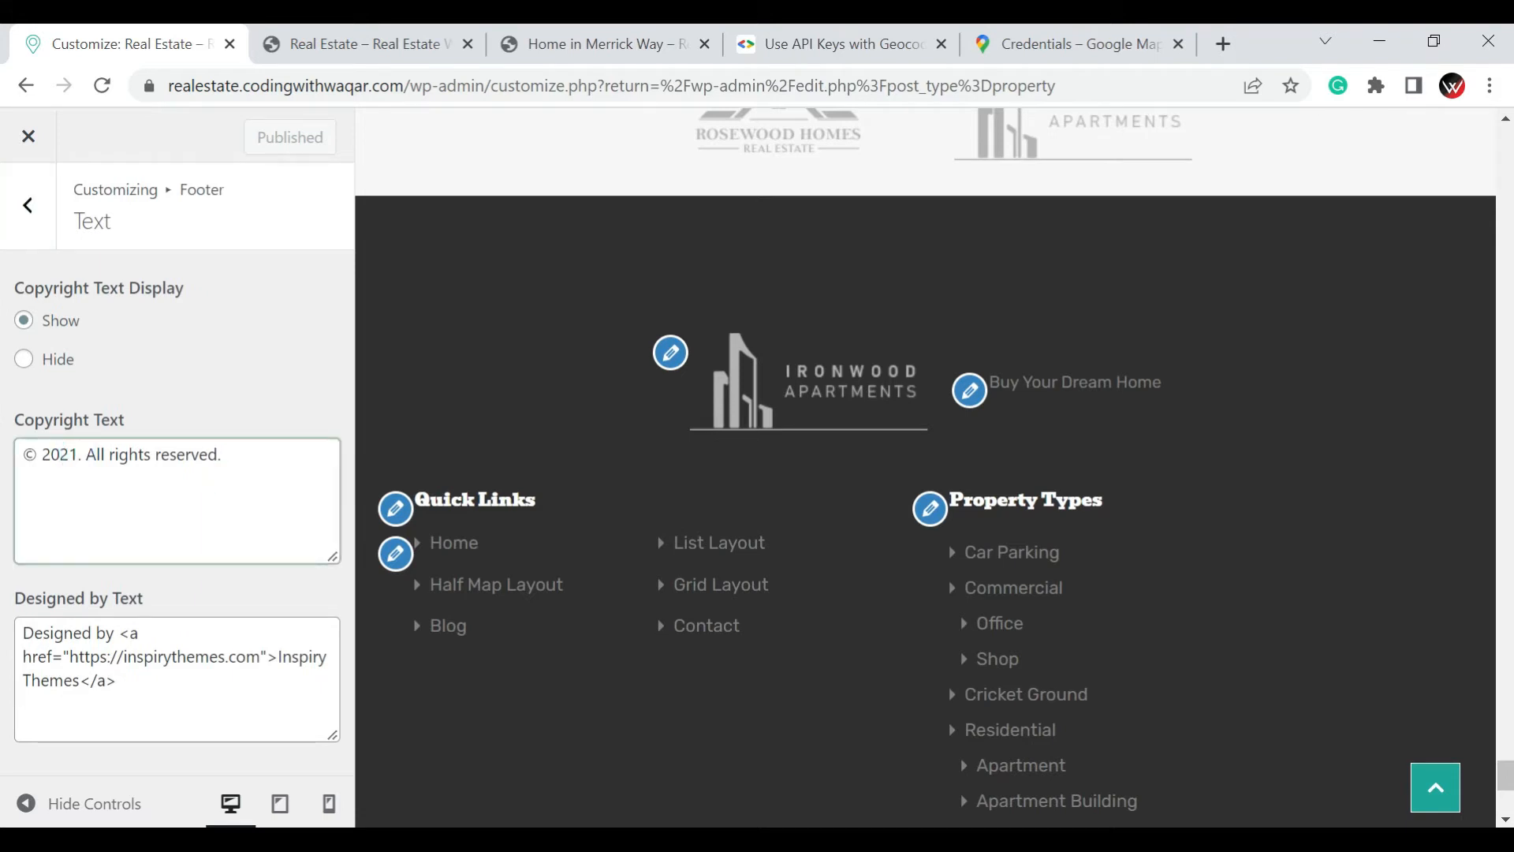
pyautogui.press('BackSpace')
pyautogui.write('2.')
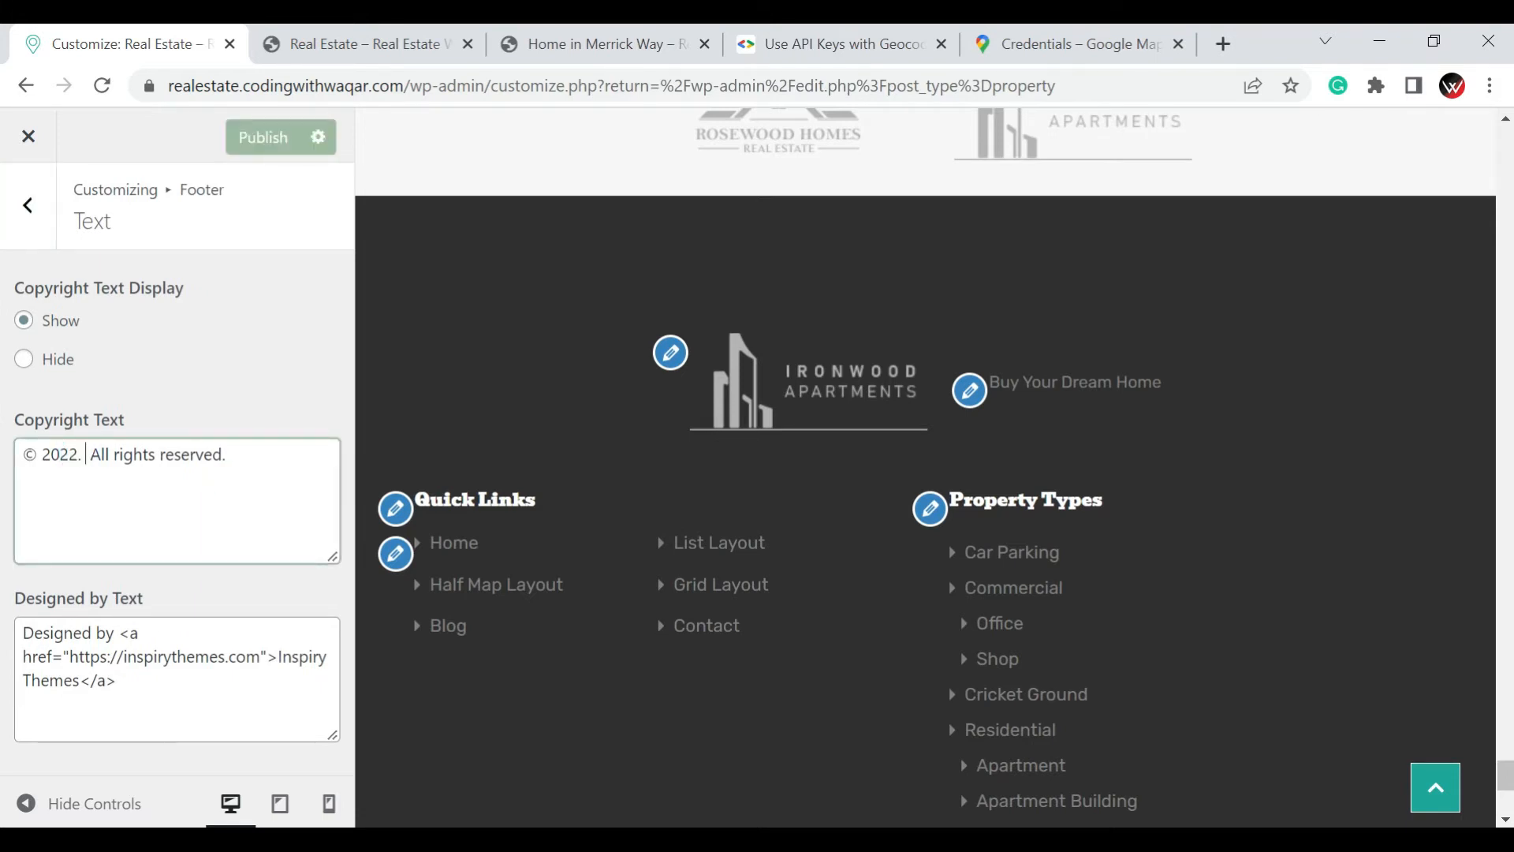
pyautogui.write(' Cod')
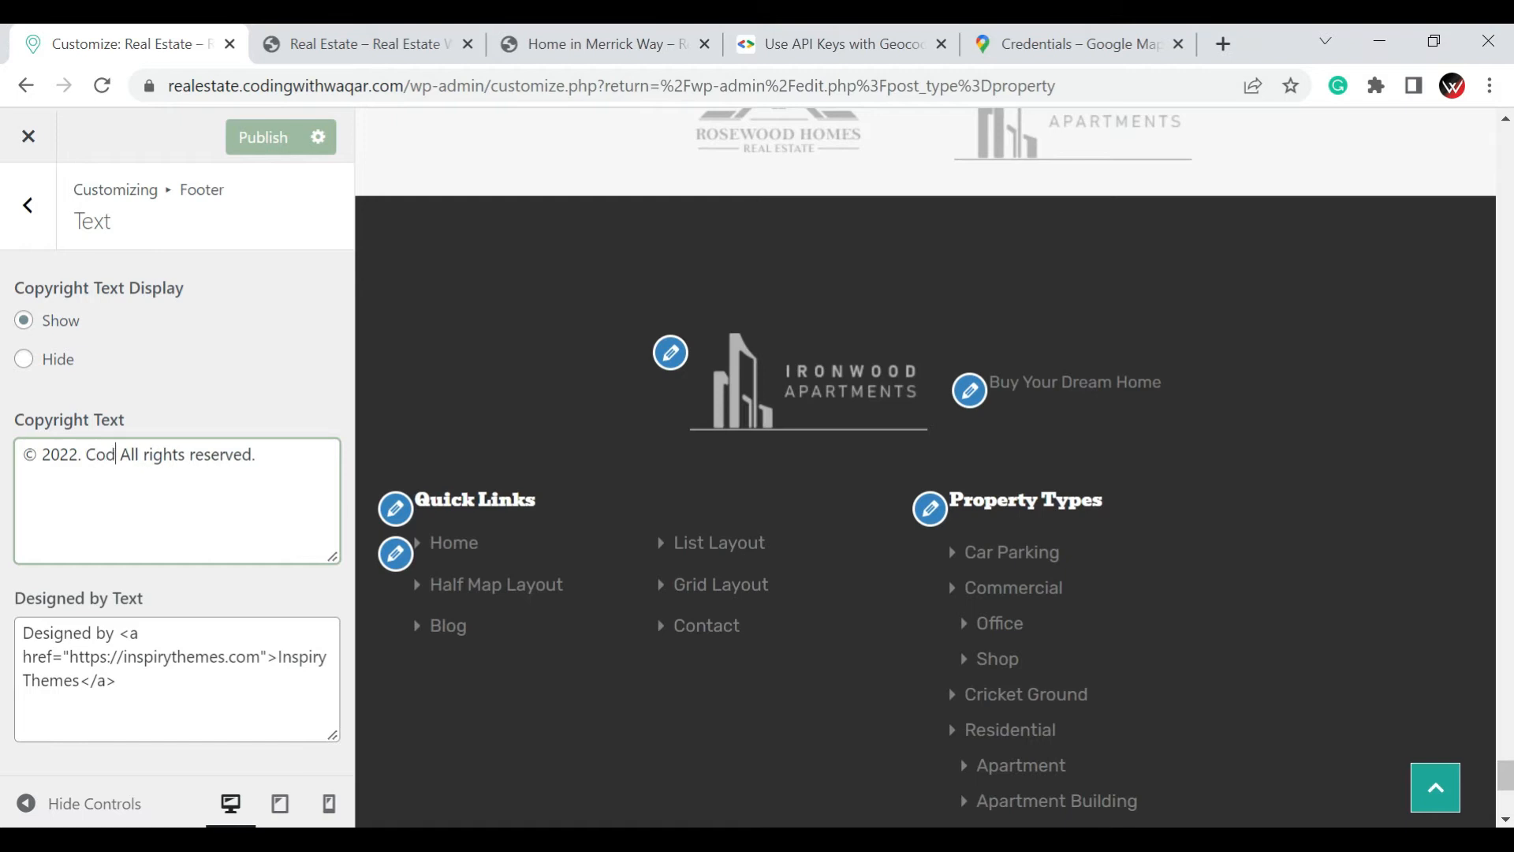
pyautogui.write('ing')
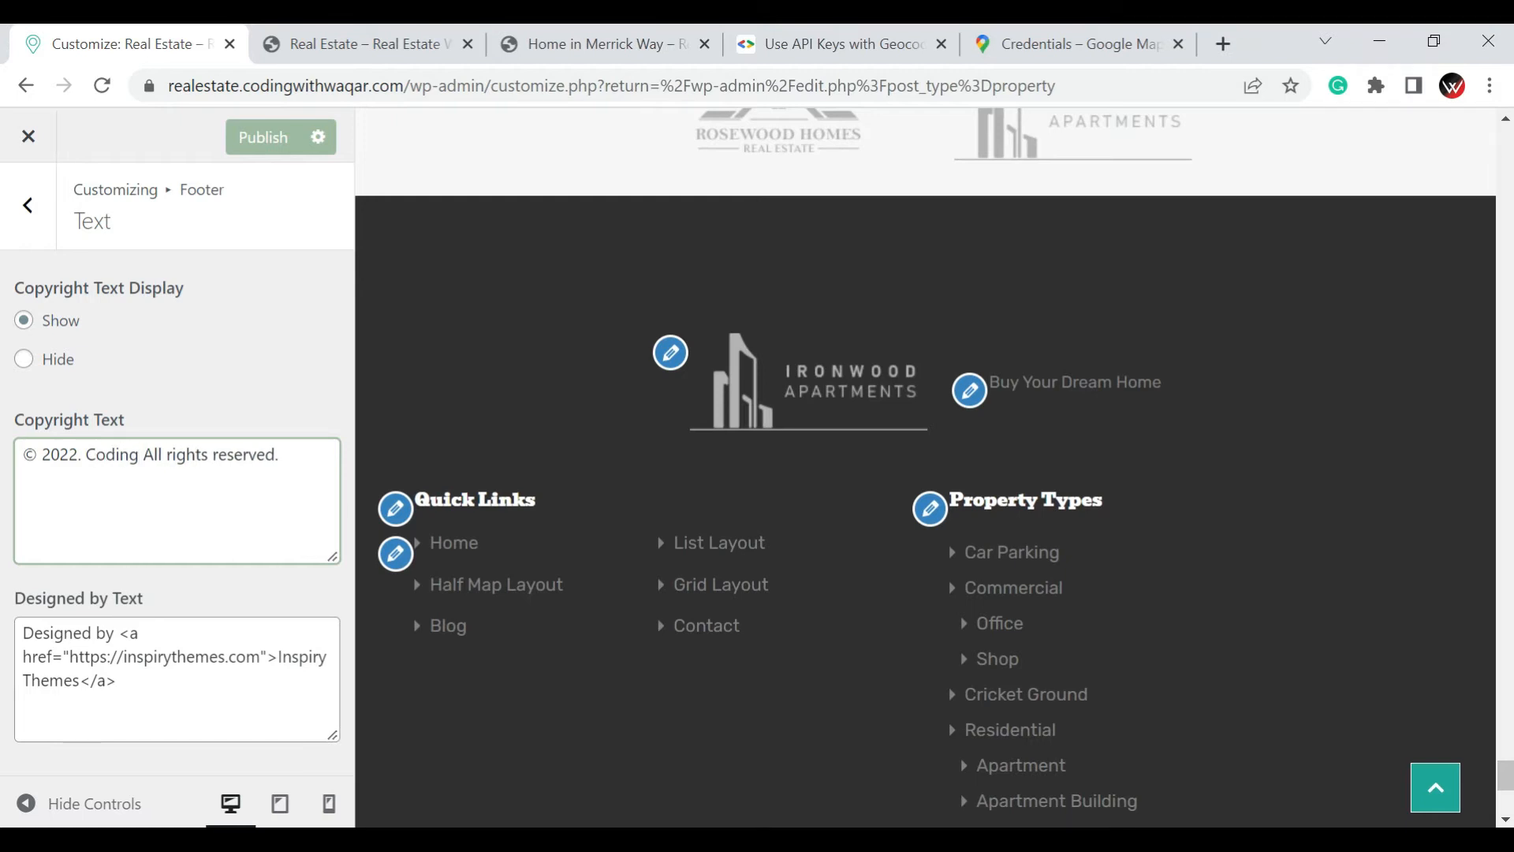
pyautogui.write('With')
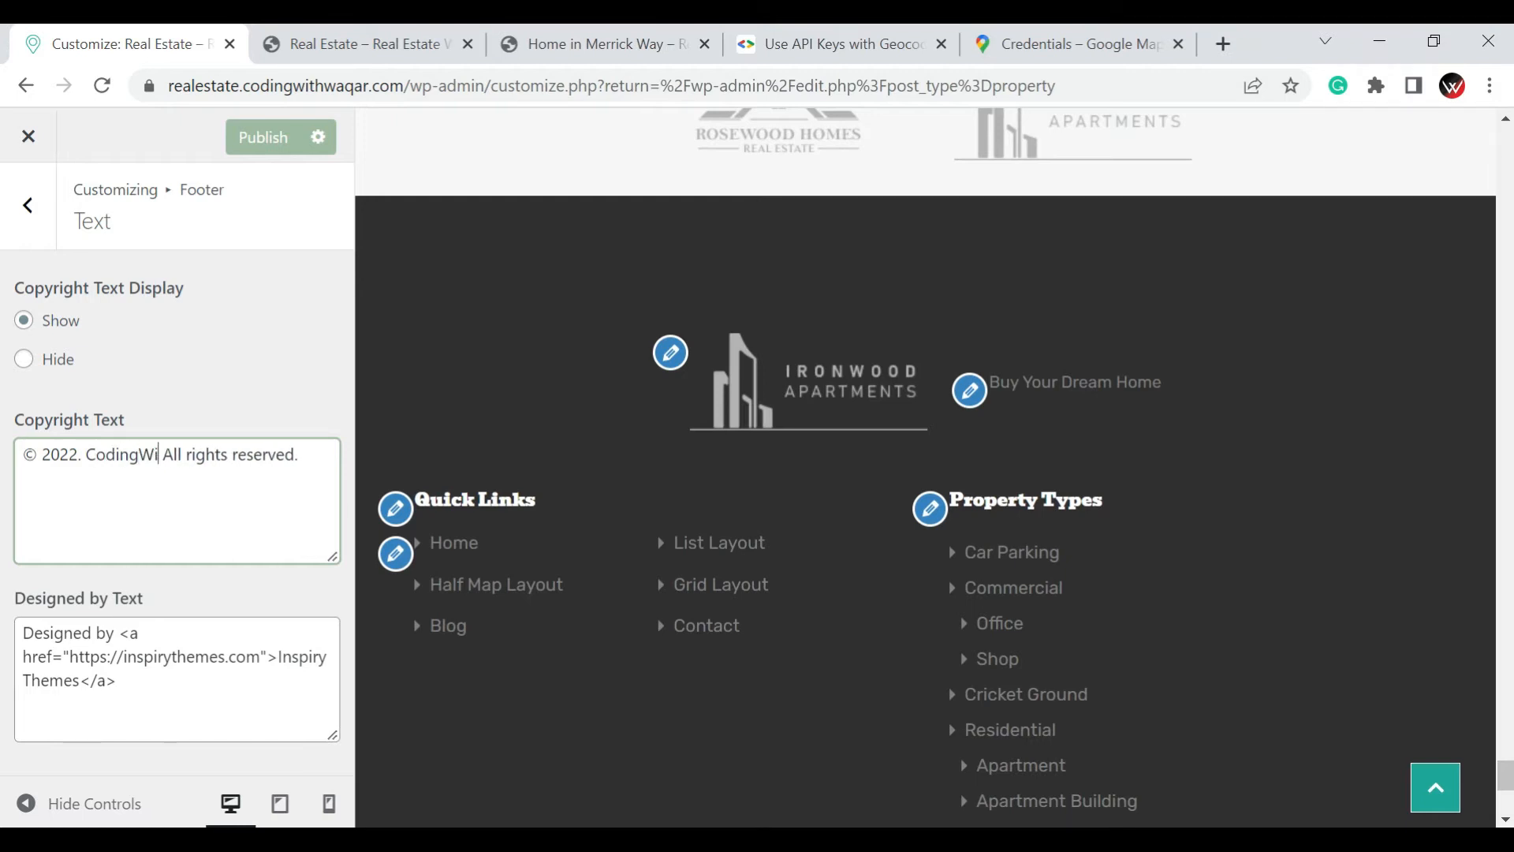
pyautogui.write('Waqar')
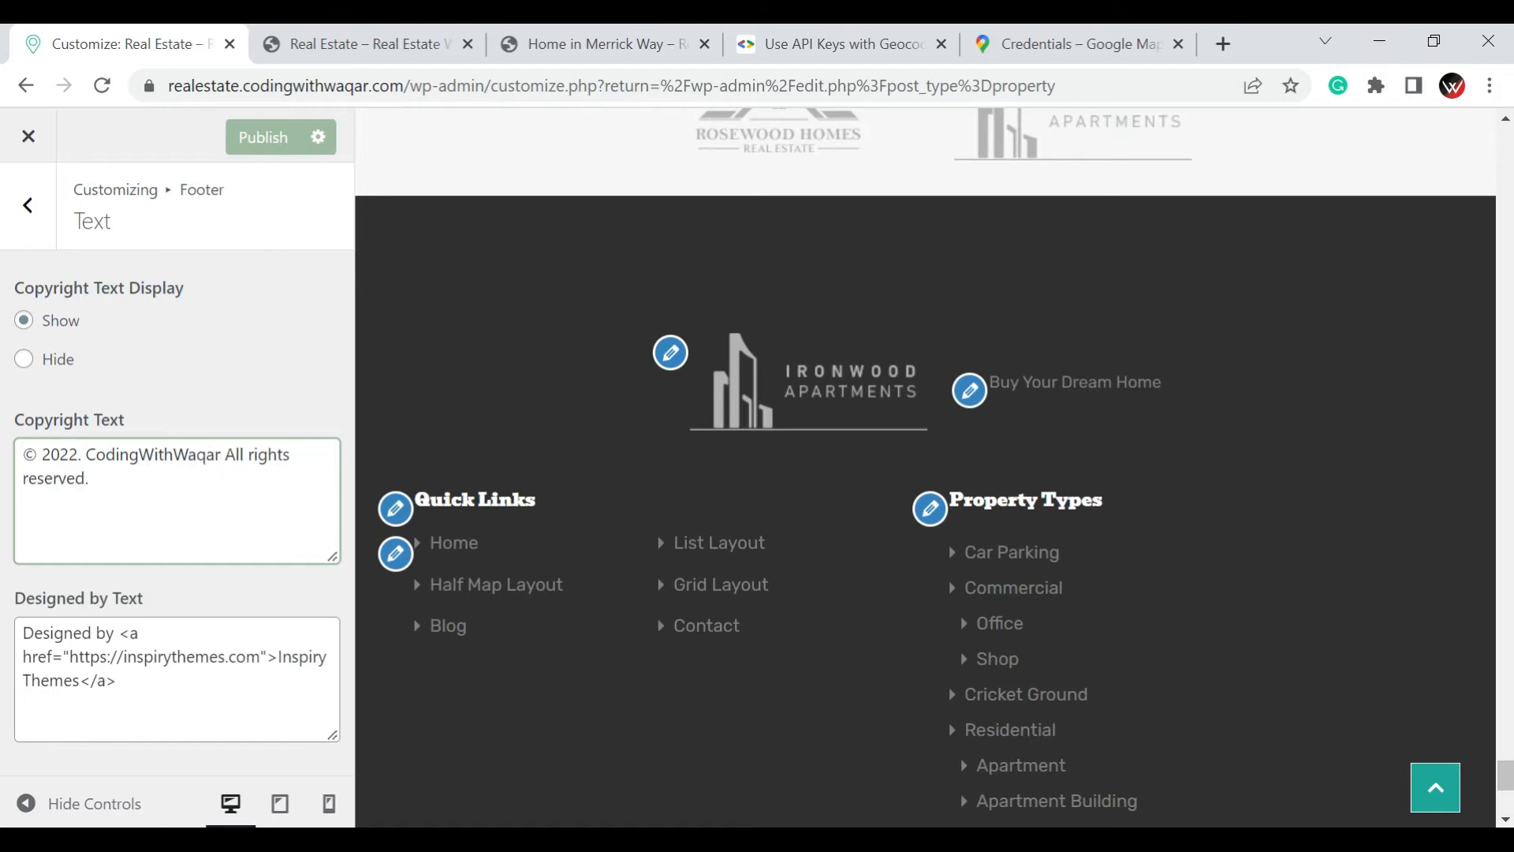
pyautogui.moveTo(405, 85); pyautogui.dragTo(169, 85)
pyautogui.hotkey('ctrl', 'c')
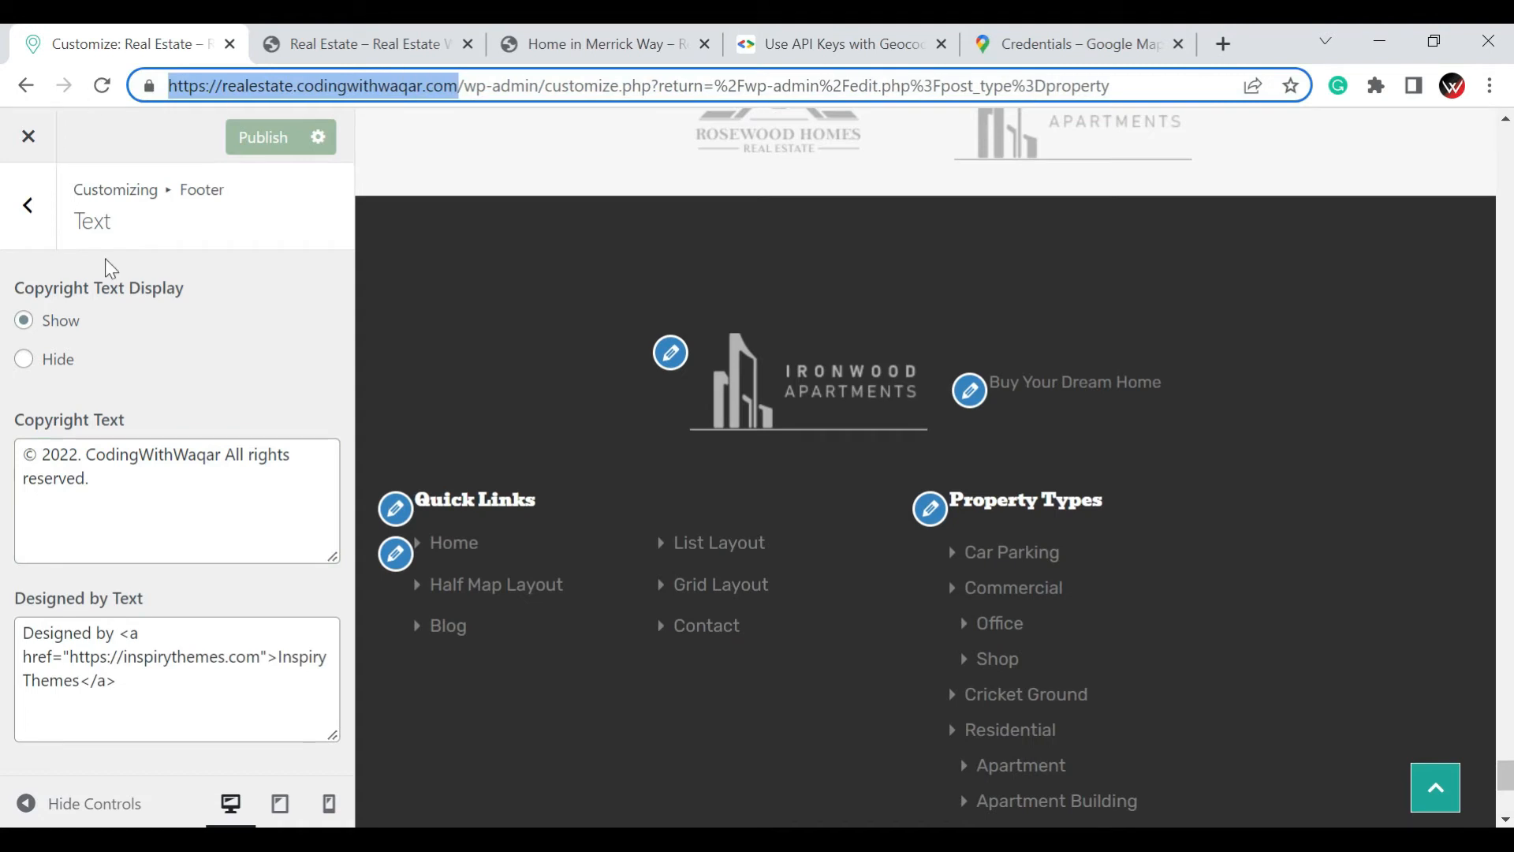
pyautogui.click(70, 656)
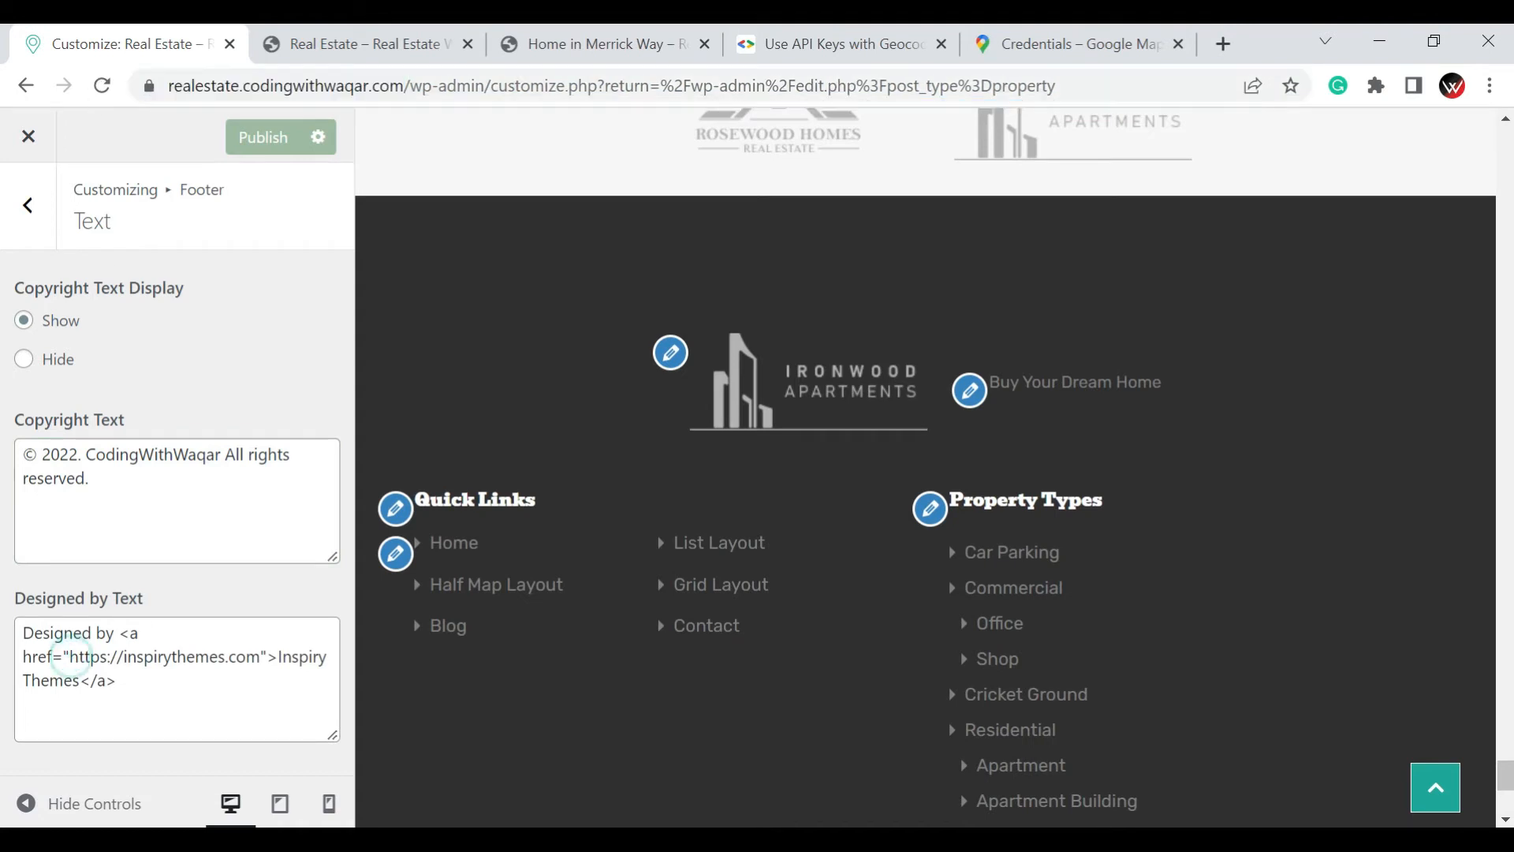
pyautogui.moveTo(70, 657); pyautogui.dragTo(261, 656)
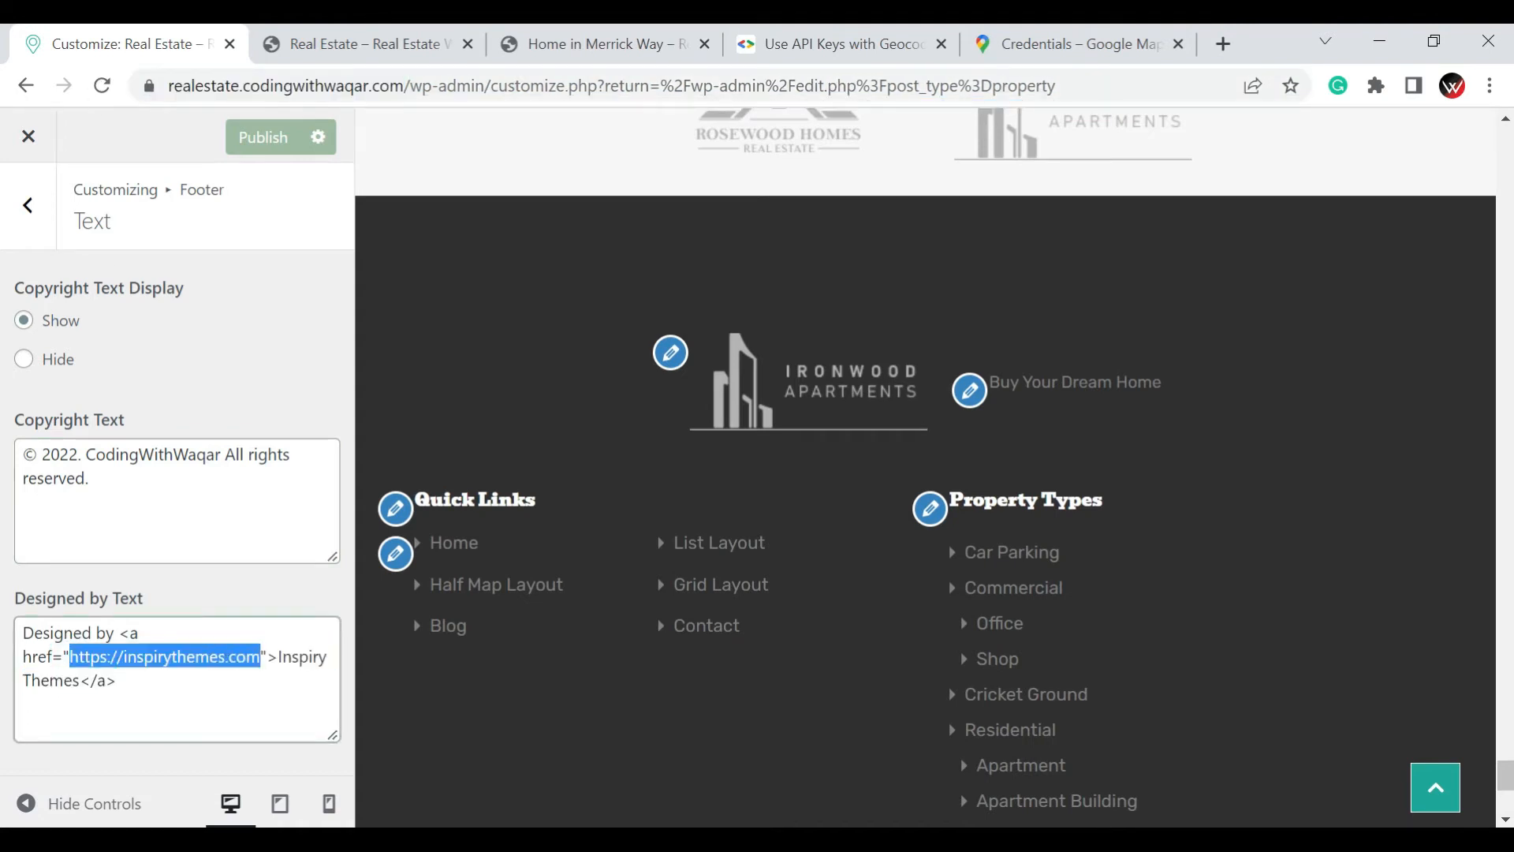
pyautogui.hotkey('ctrl', 'v')
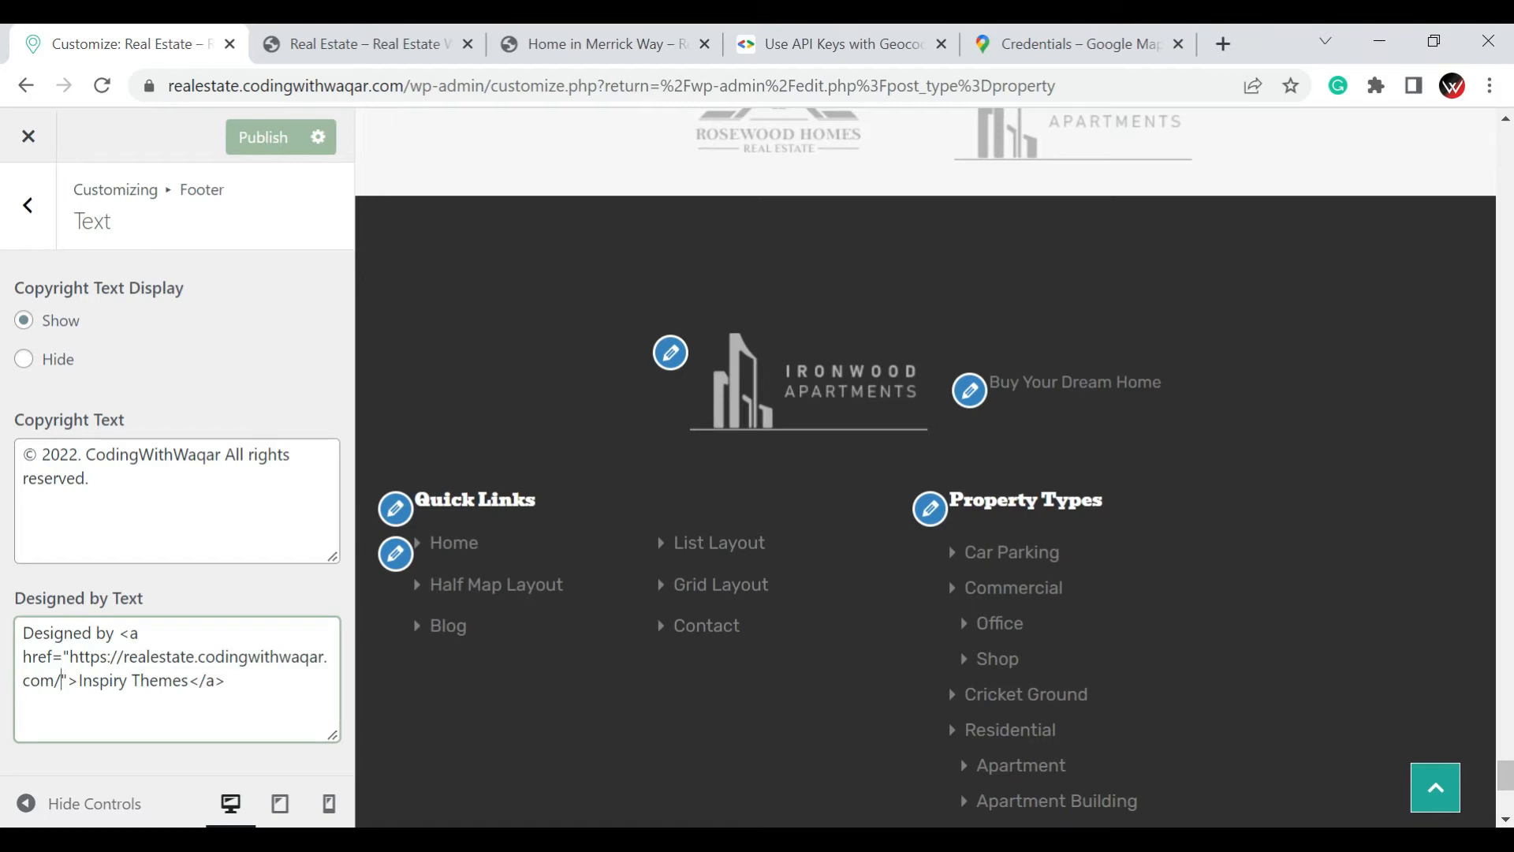
# Change the link text in the footer's Designed by Text to "CodingWithWaqar" and publish the footer text changes
pyautogui.moveTo(78, 680); pyautogui.dragTo(121, 680)
pyautogui.moveTo(127, 680); pyautogui.dragTo(358, 689)
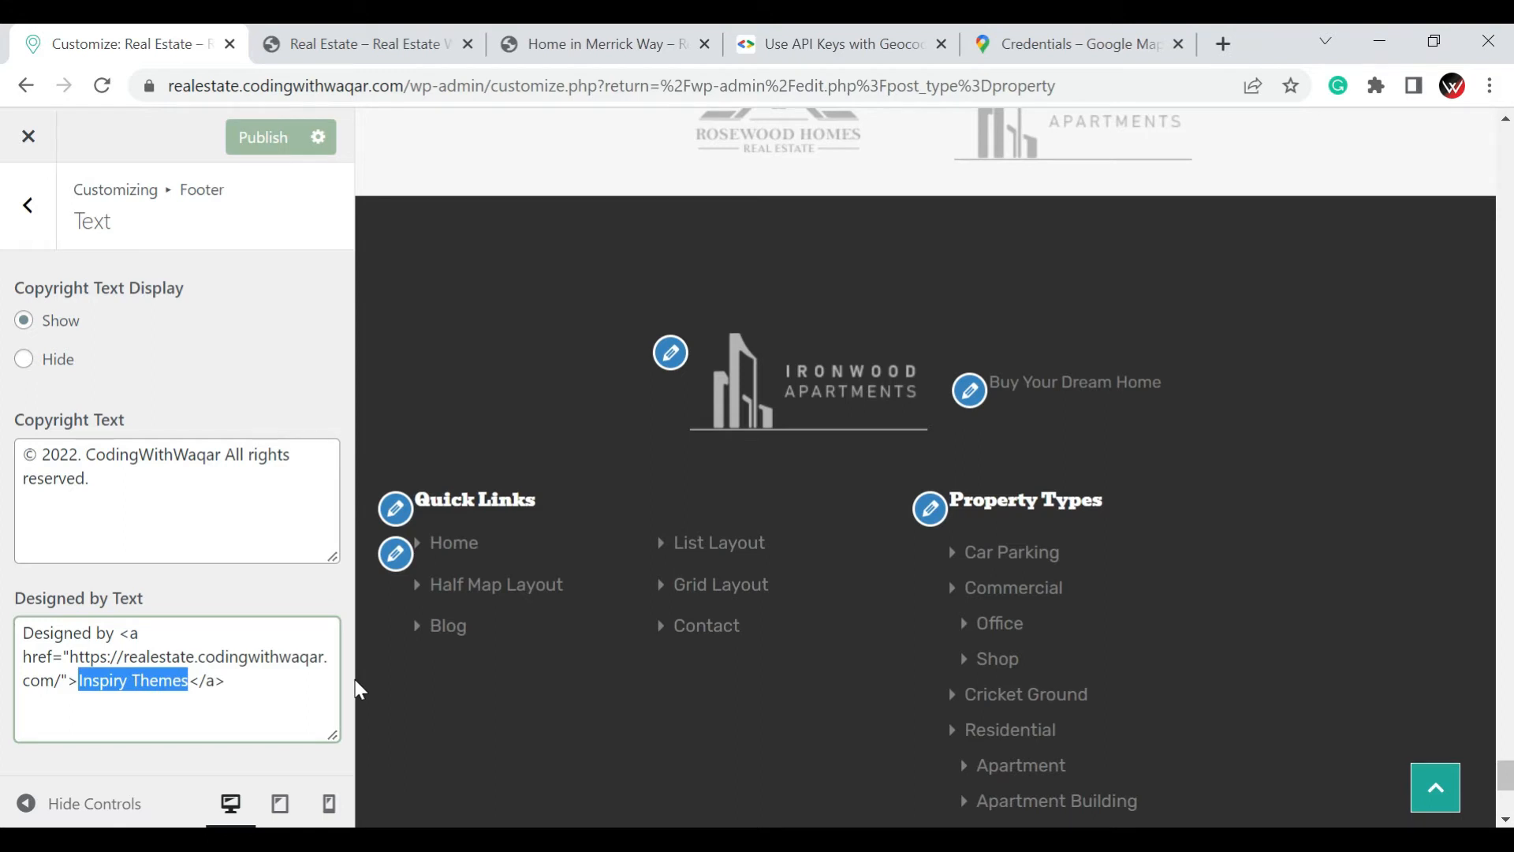
pyautogui.write('Coding')
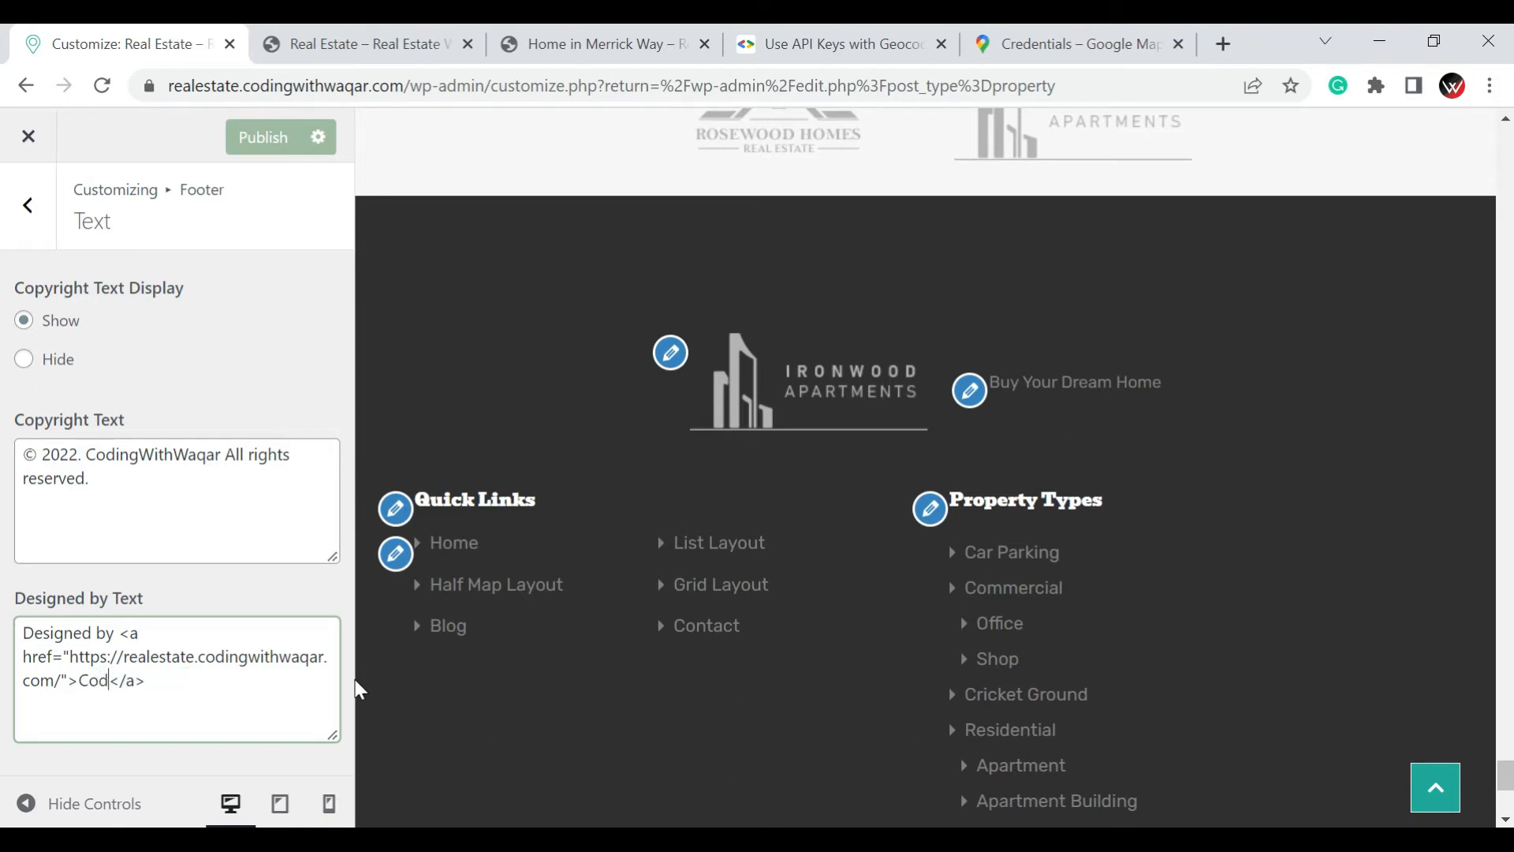
pyautogui.write('WithWaqar')
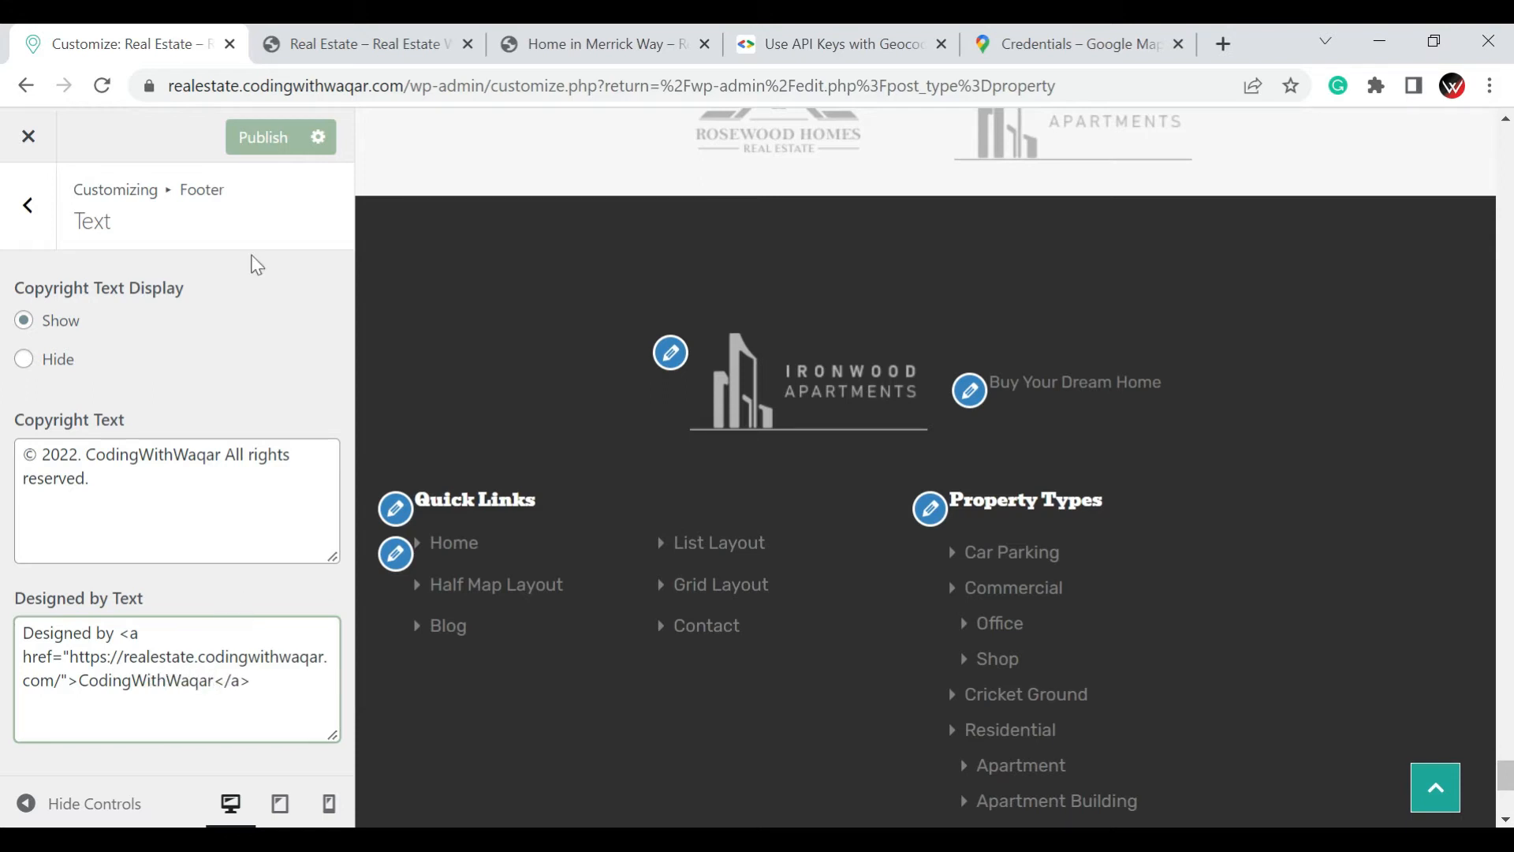
pyautogui.click(254, 150)
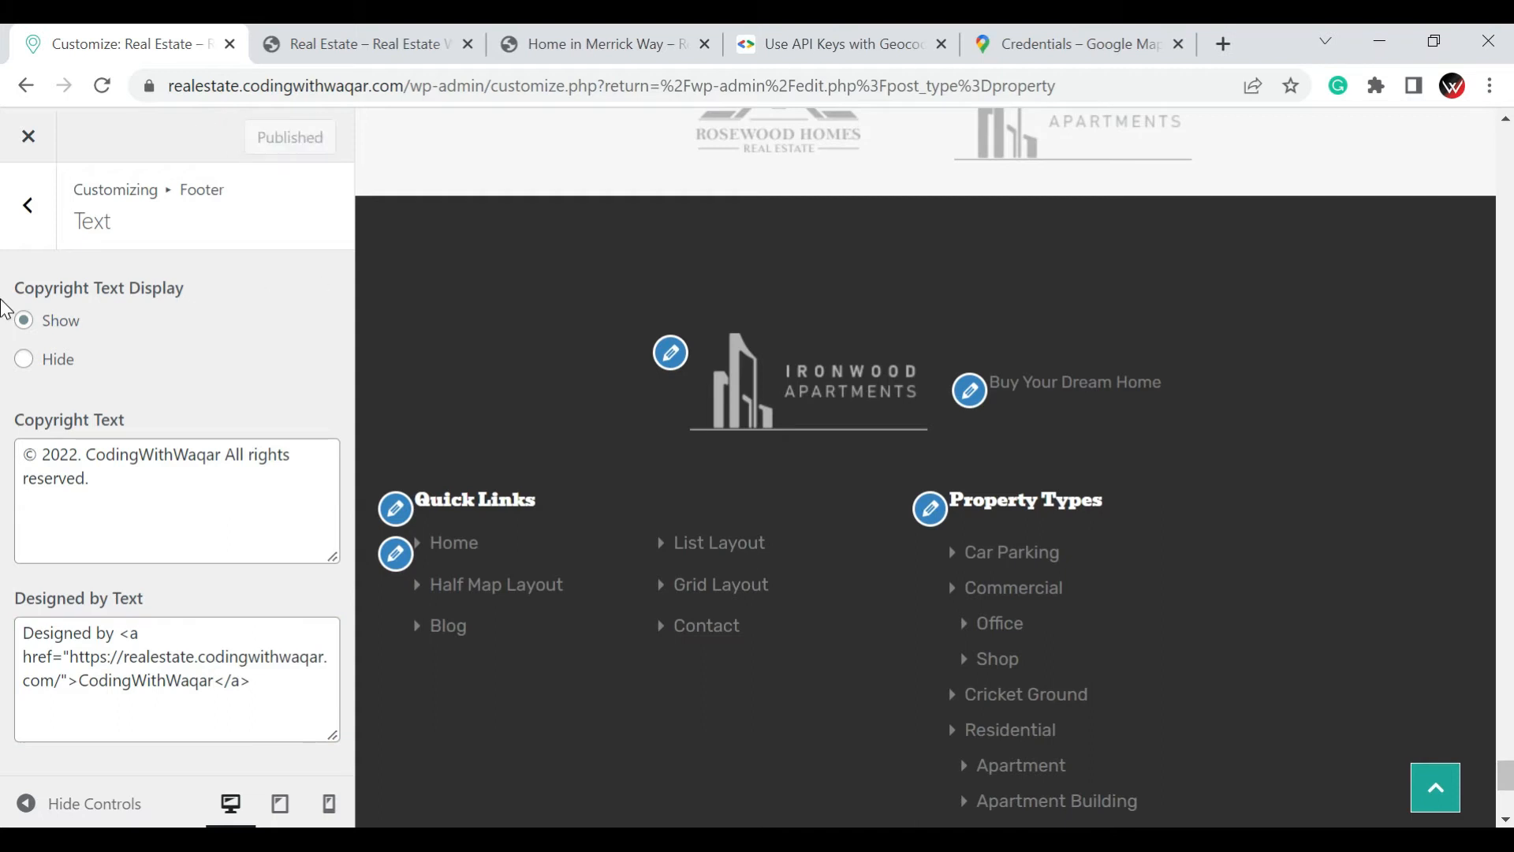
# Set the number of footer widget columns to Four Columns in the Footer Layout settings
pyautogui.click(27, 236)
pyautogui.click(58, 411)
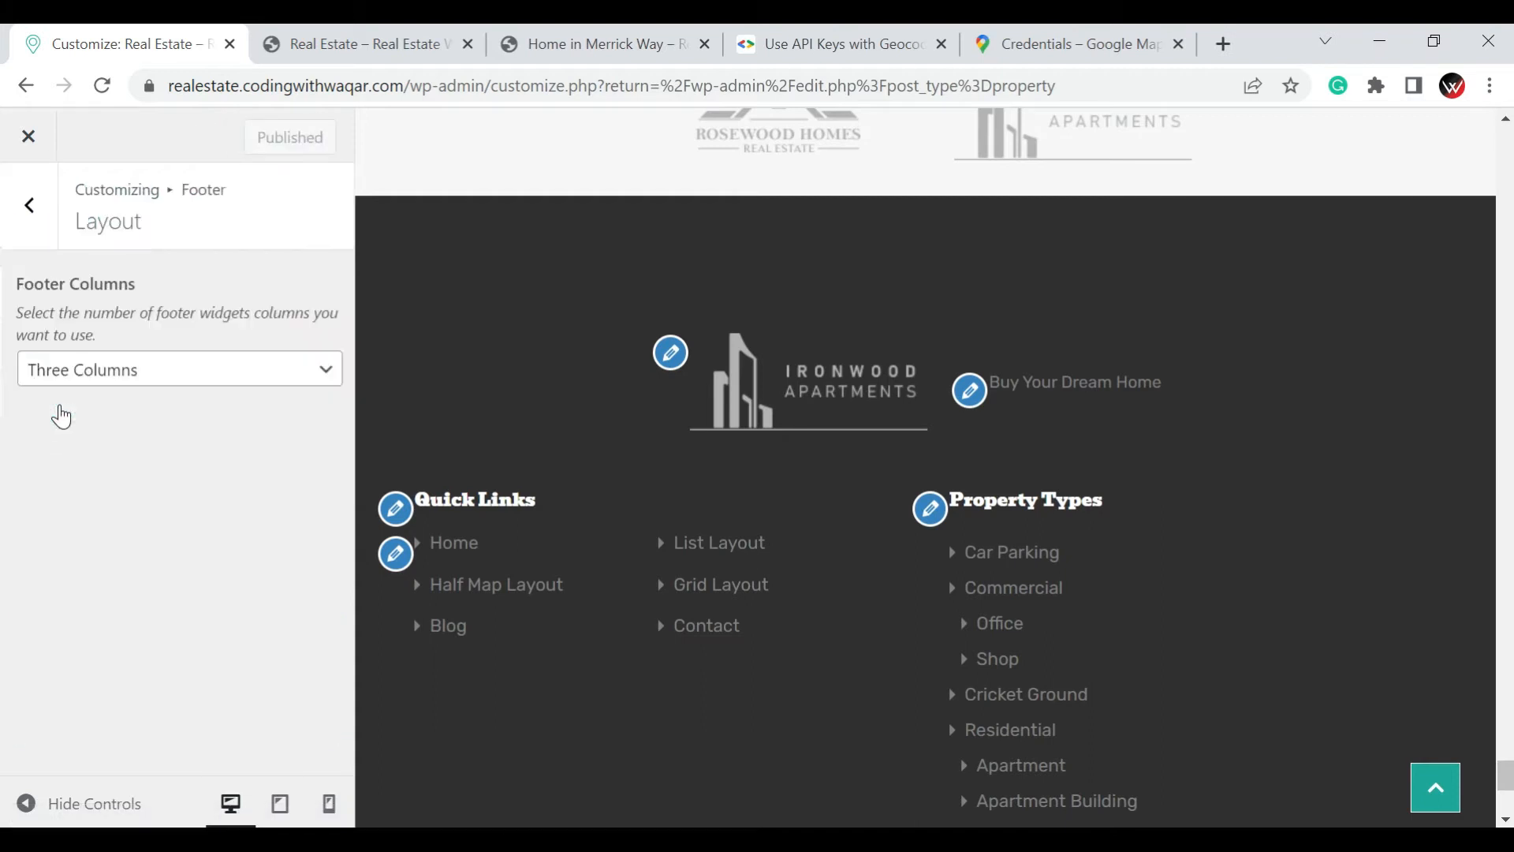
pyautogui.click(101, 377)
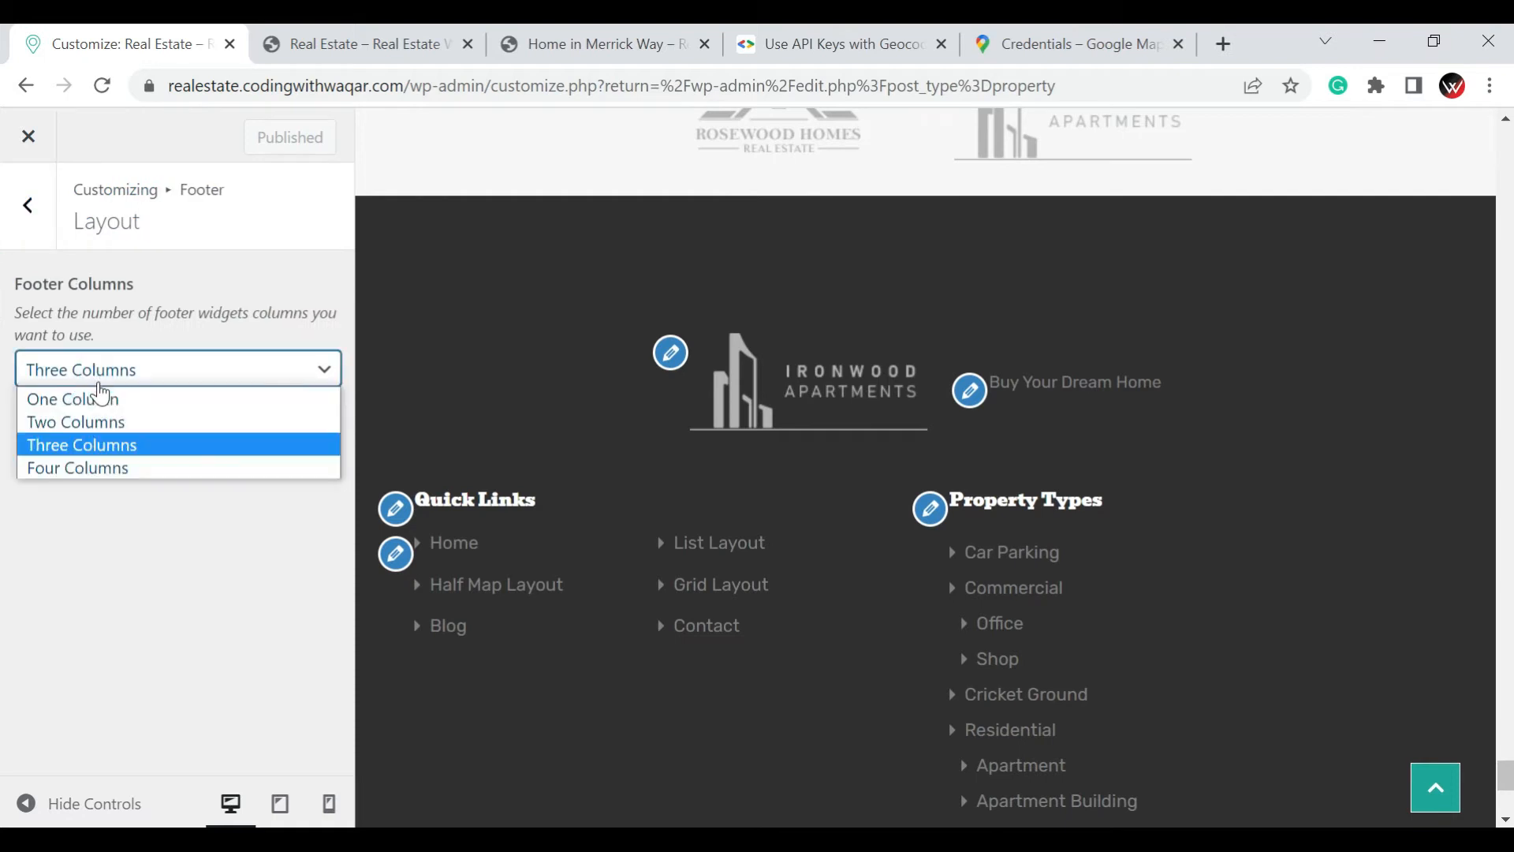
pyautogui.click(104, 457)
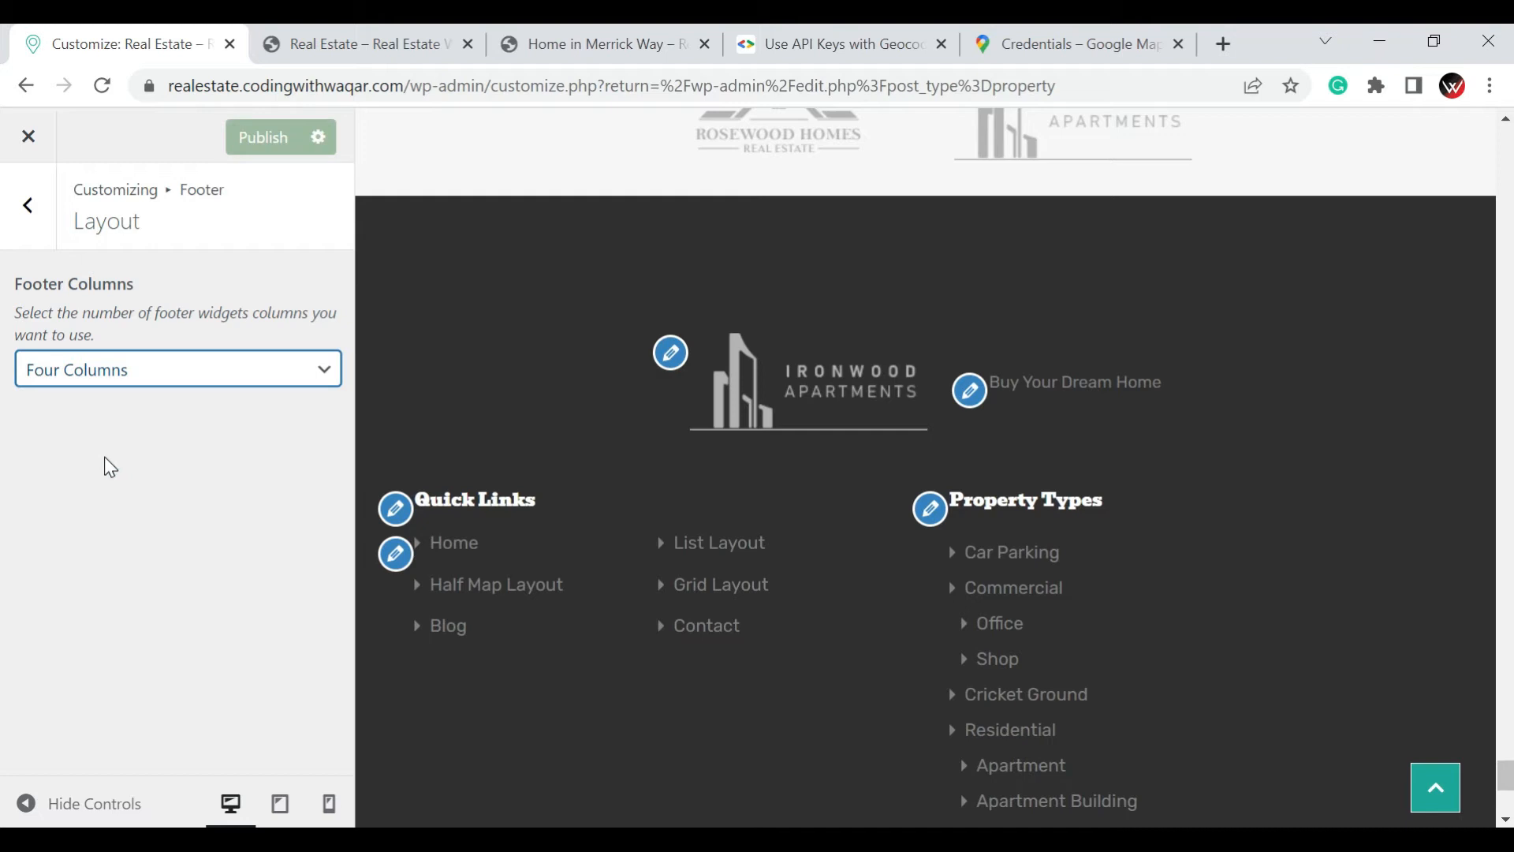
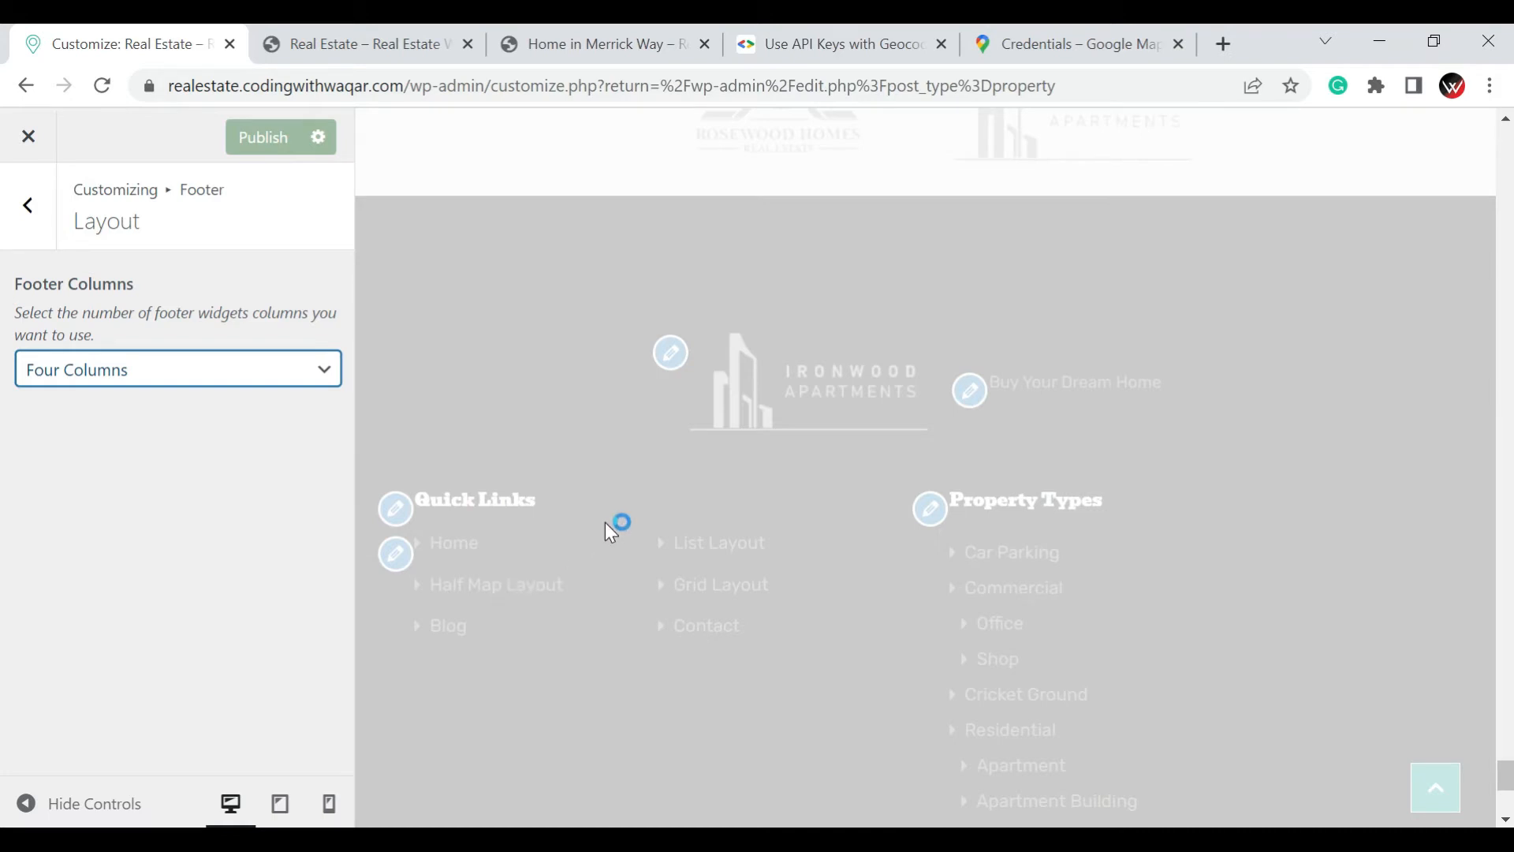
# Leave the footer layout settings and open the Widgets section of the site customization options
pyautogui.click(27, 210)
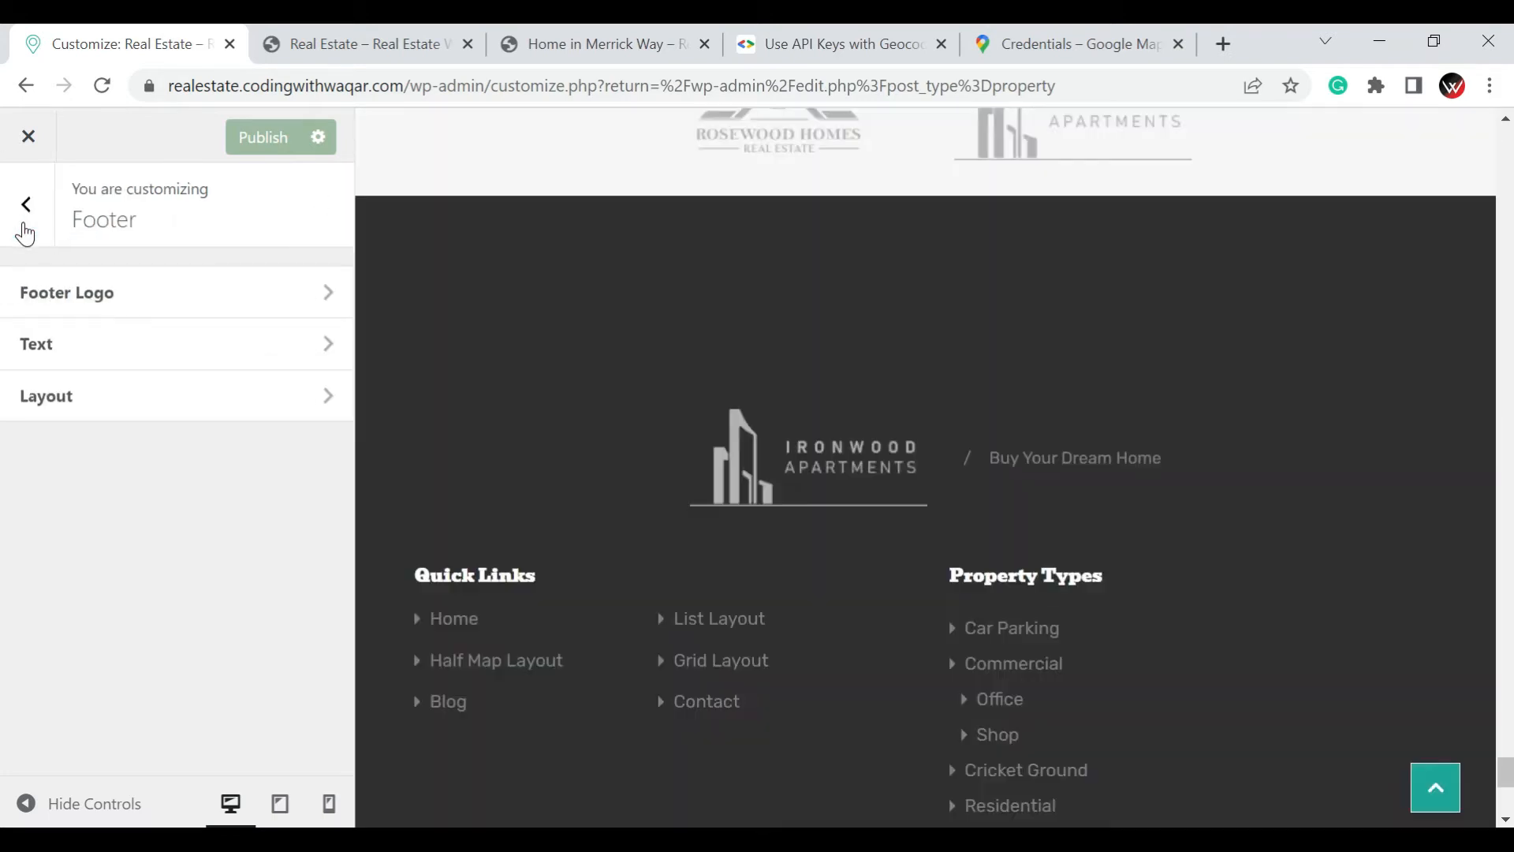
pyautogui.click(26, 228)
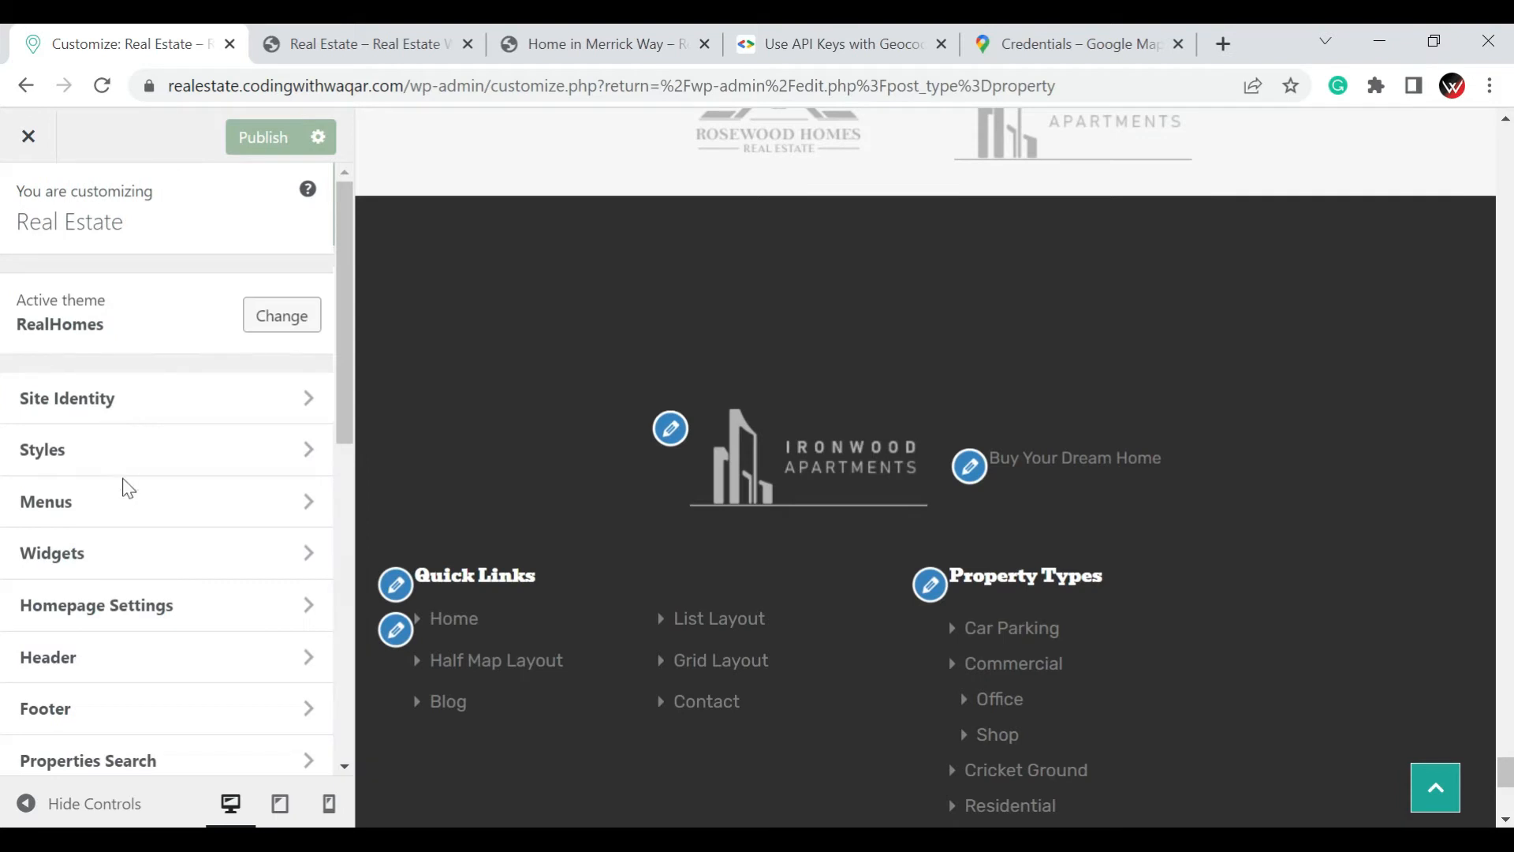
pyautogui.scroll(-8, 128, 489)
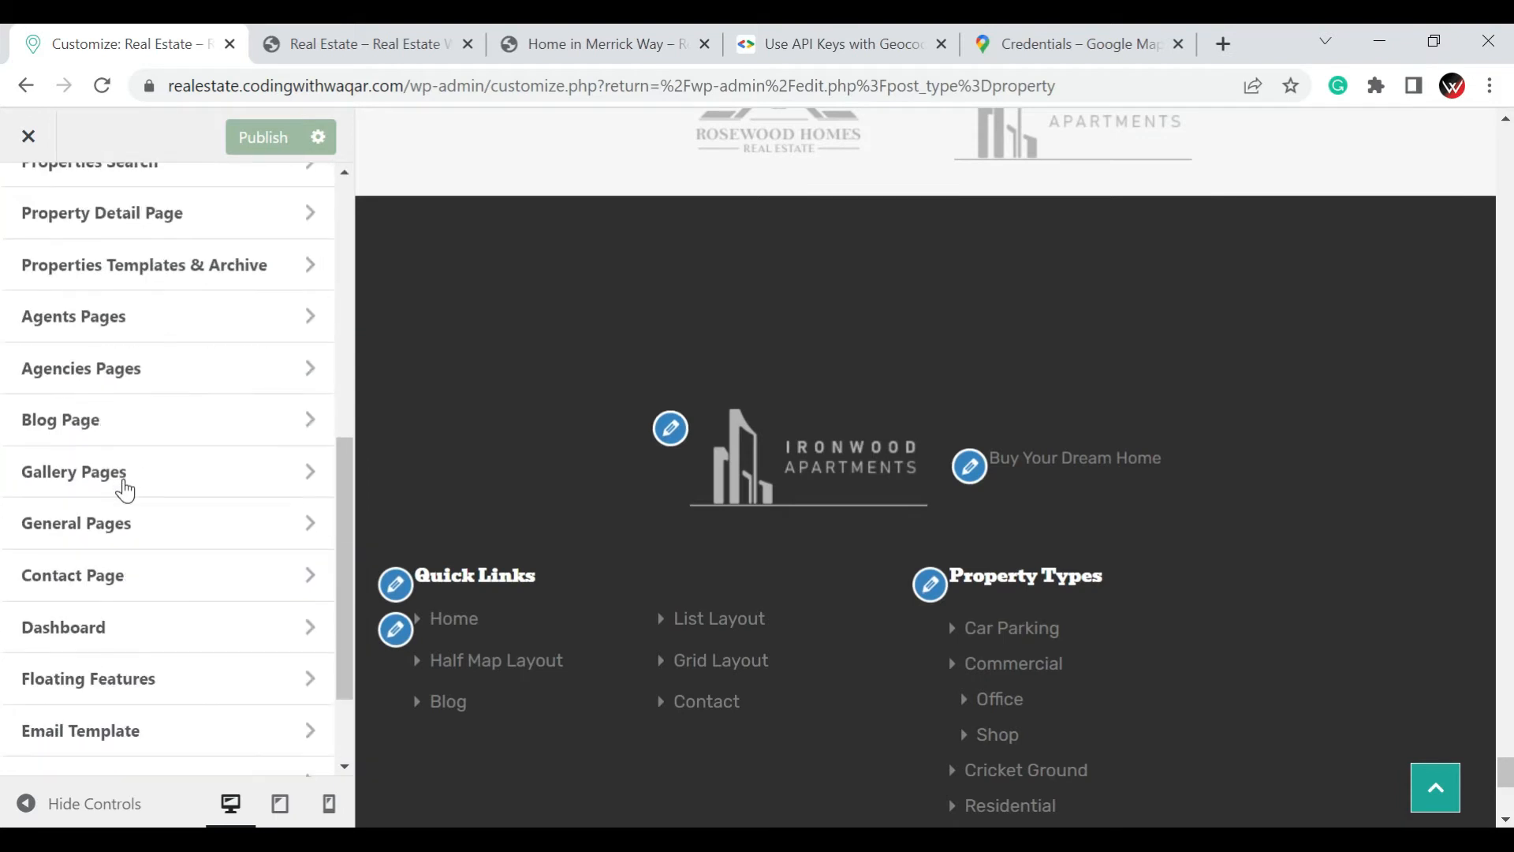
pyautogui.scroll(-2, 126, 491)
pyautogui.scroll(5, 125, 491)
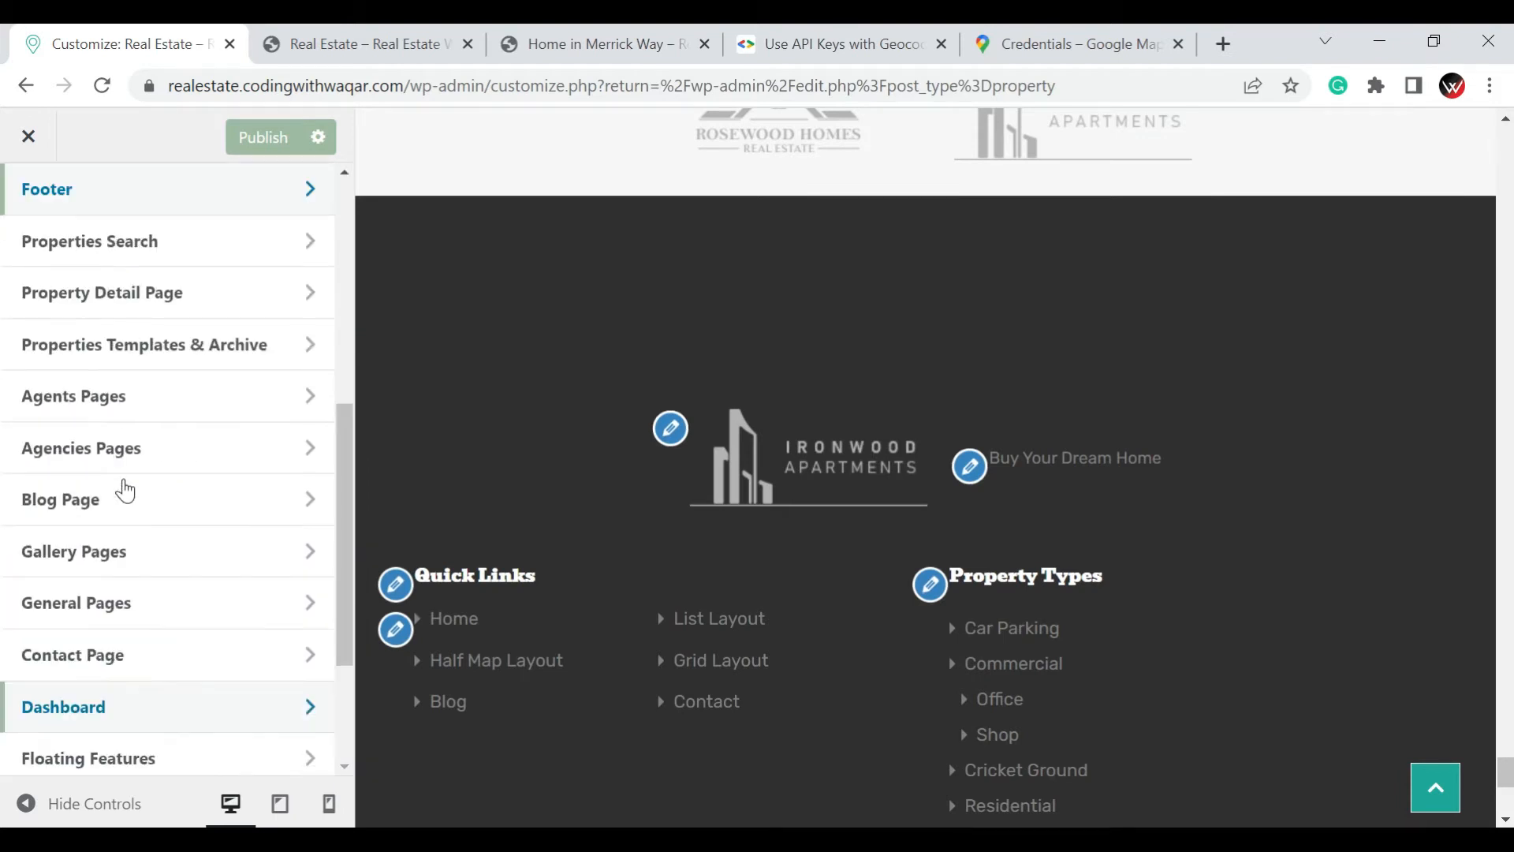
pyautogui.scroll(2, 127, 491)
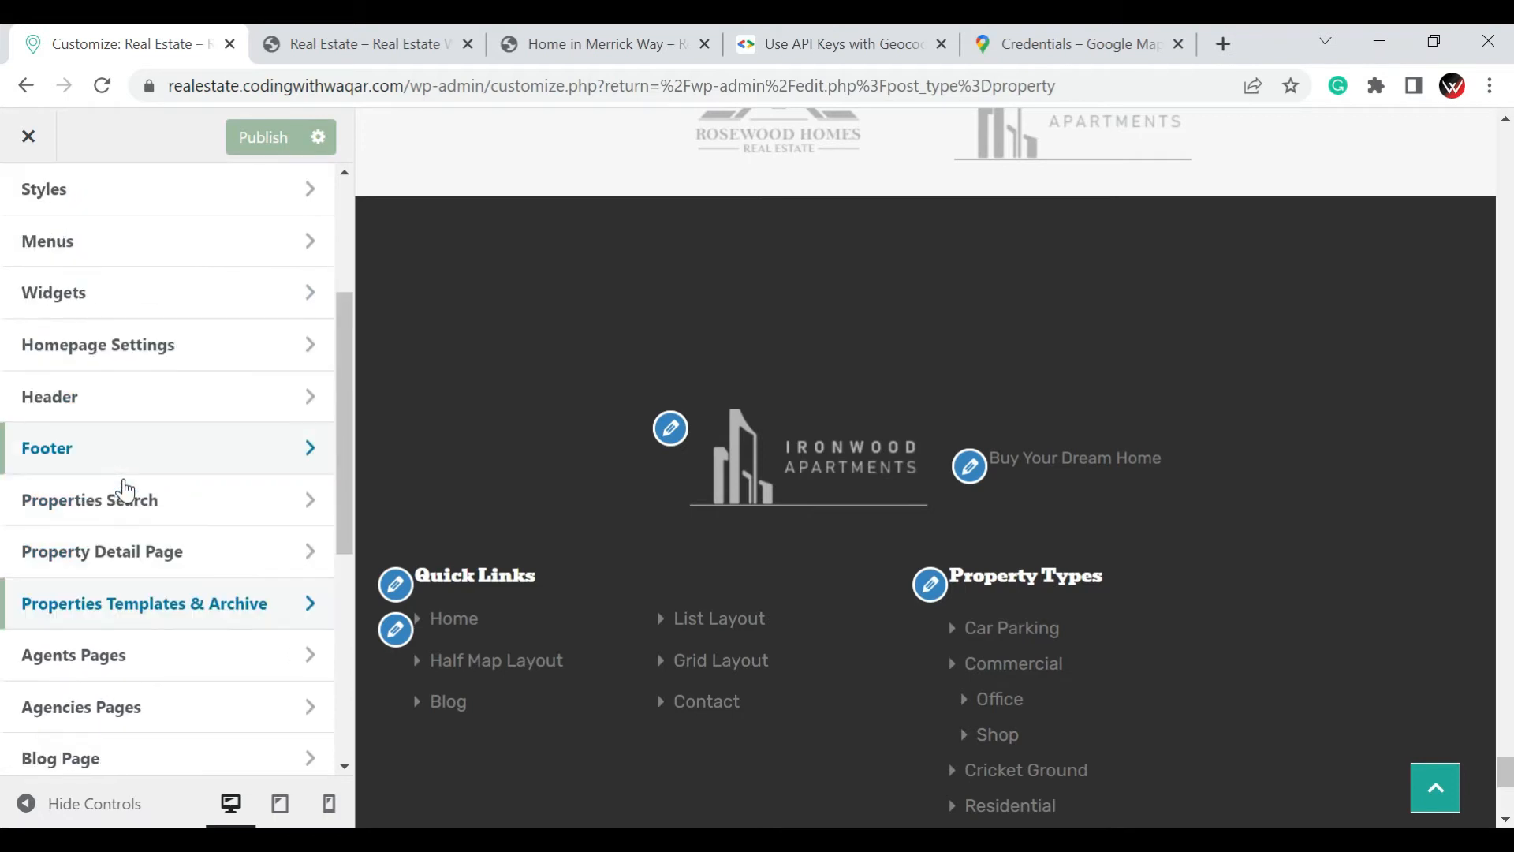
pyautogui.scroll(2, 125, 491)
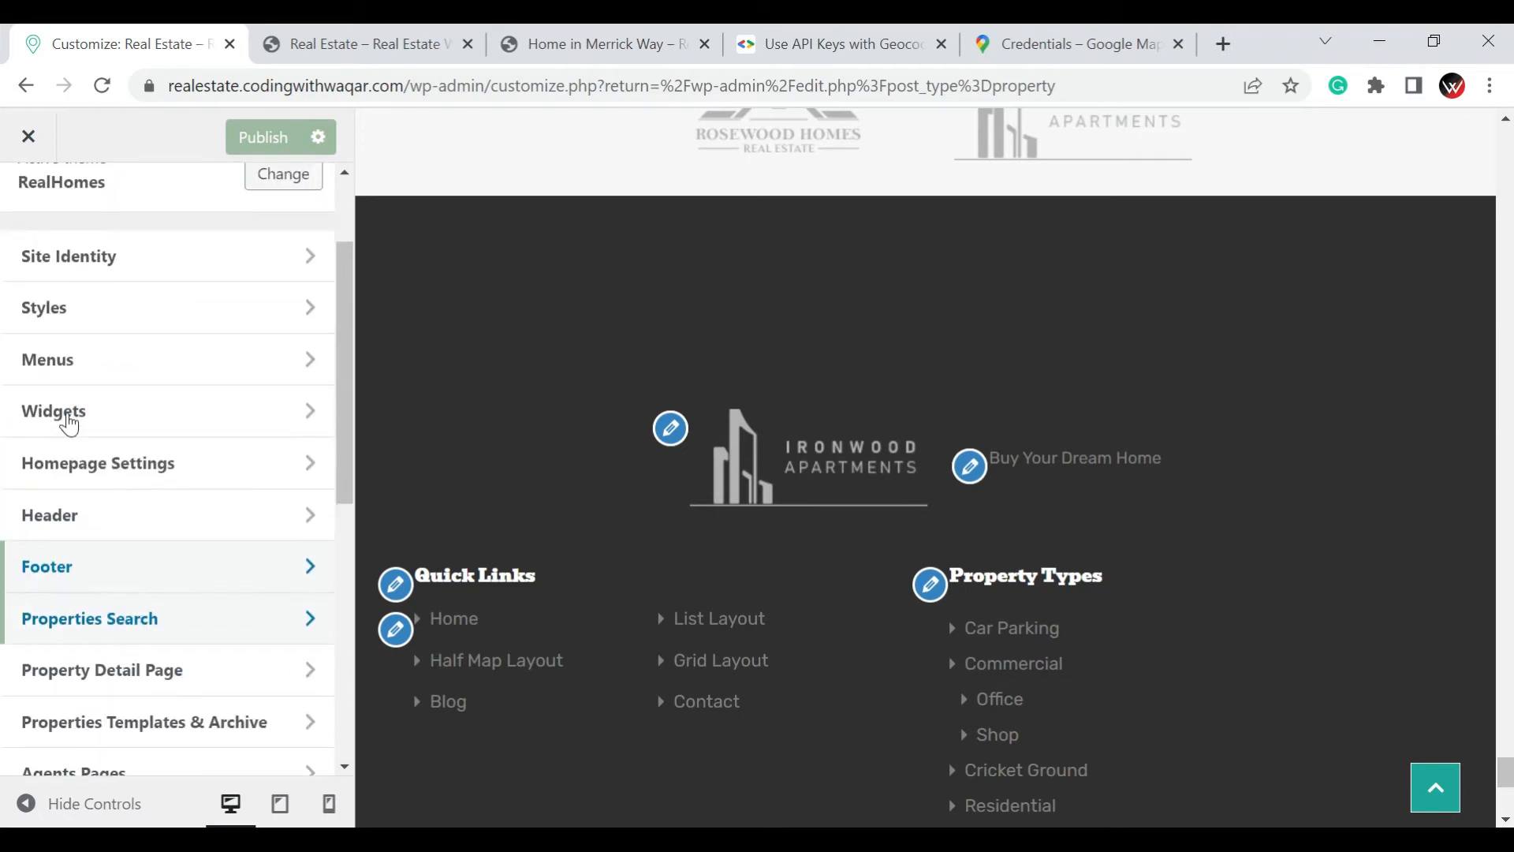
pyautogui.click(66, 416)
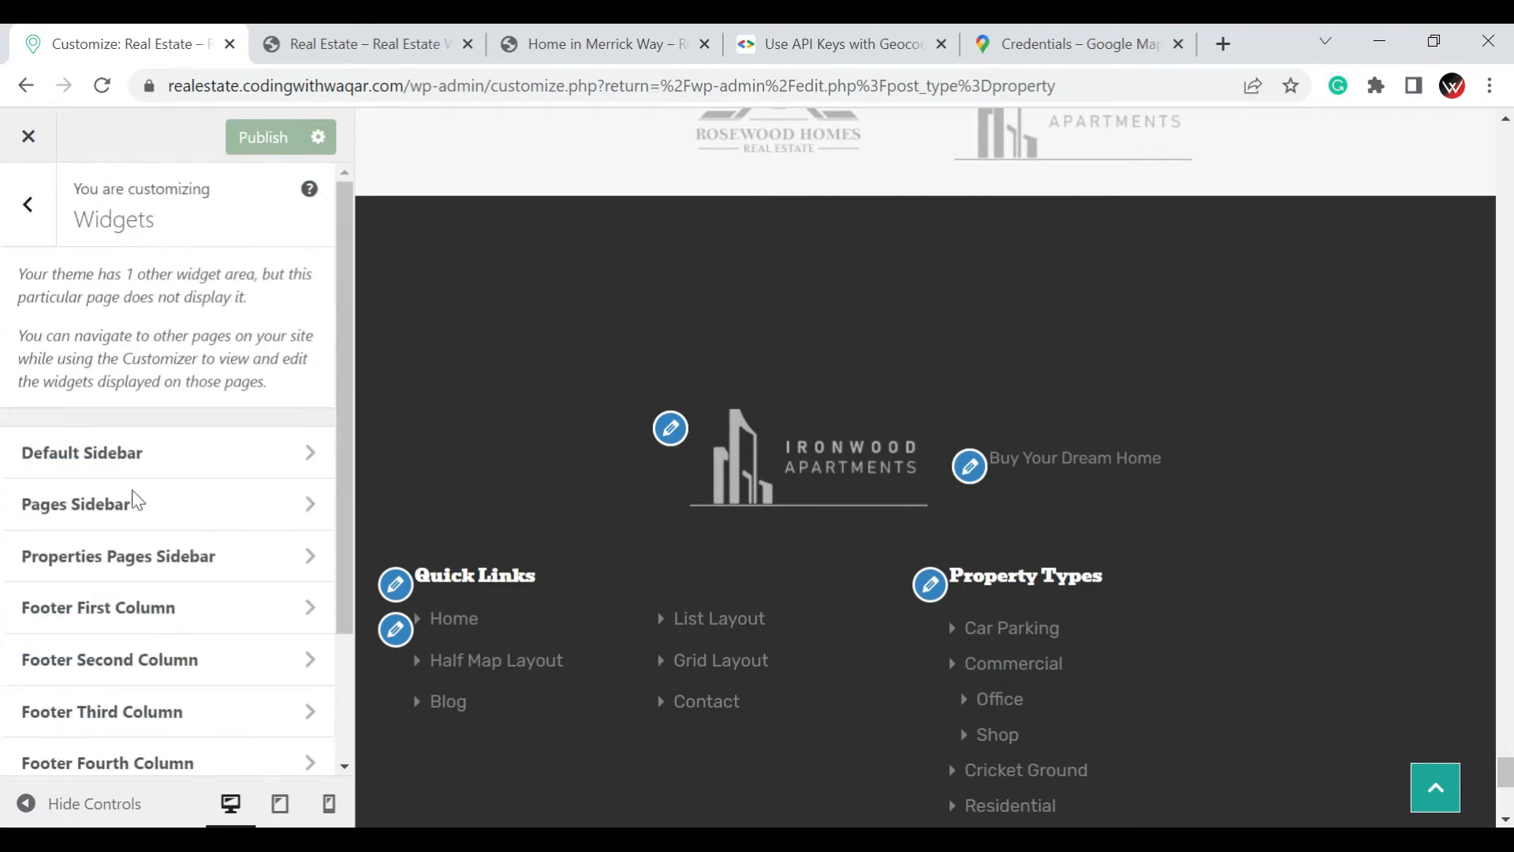
# Open the Footer First Column widget area and dismiss the block Widgets welcome message
pyautogui.scroll(-2, 146, 520)
pyautogui.click(135, 503)
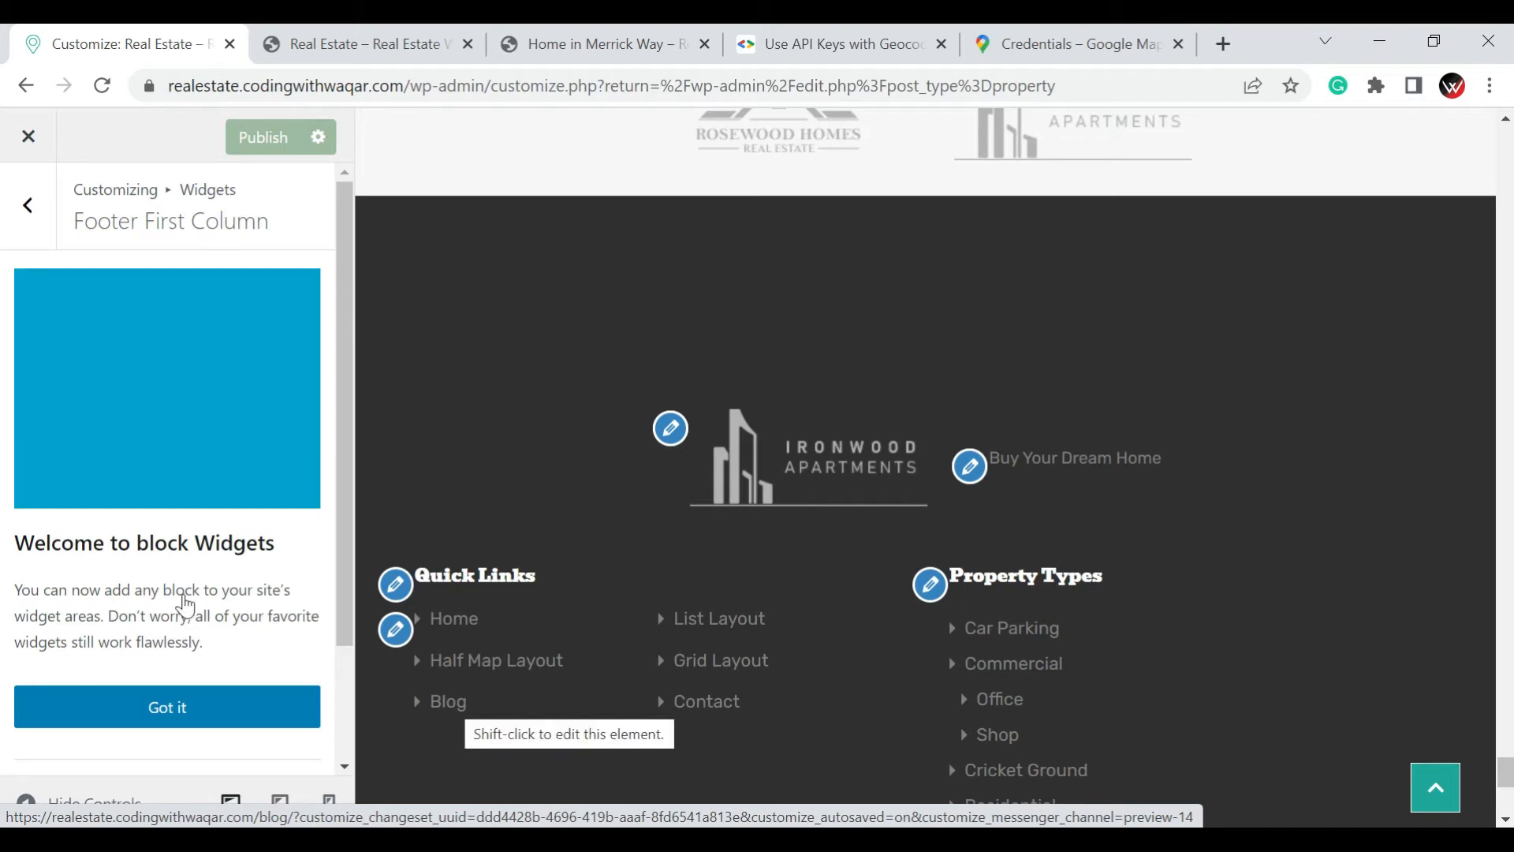
pyautogui.scroll(-2, 181, 670)
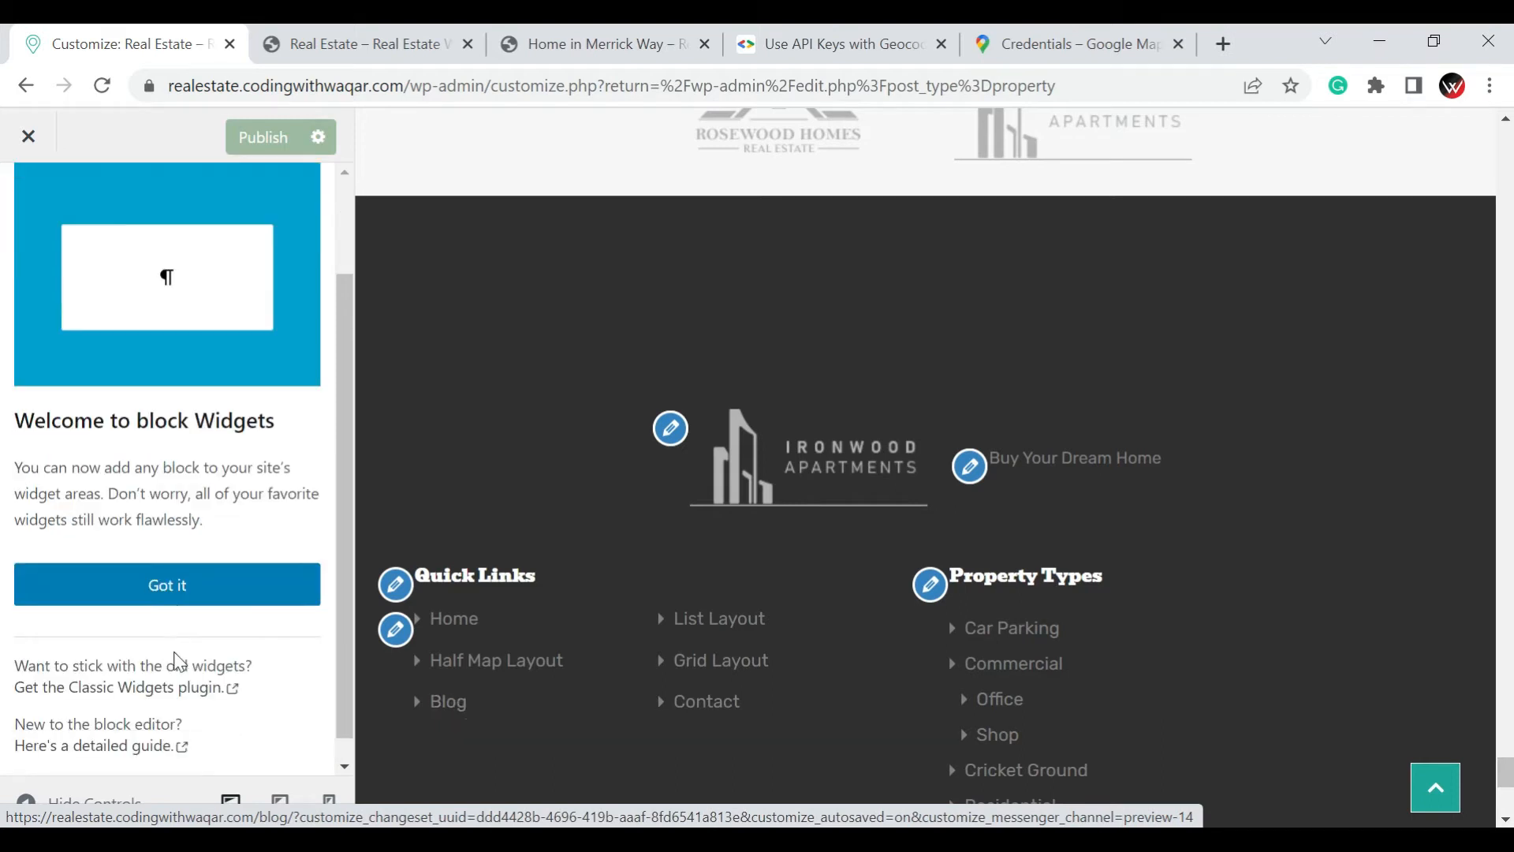
pyautogui.click(170, 561)
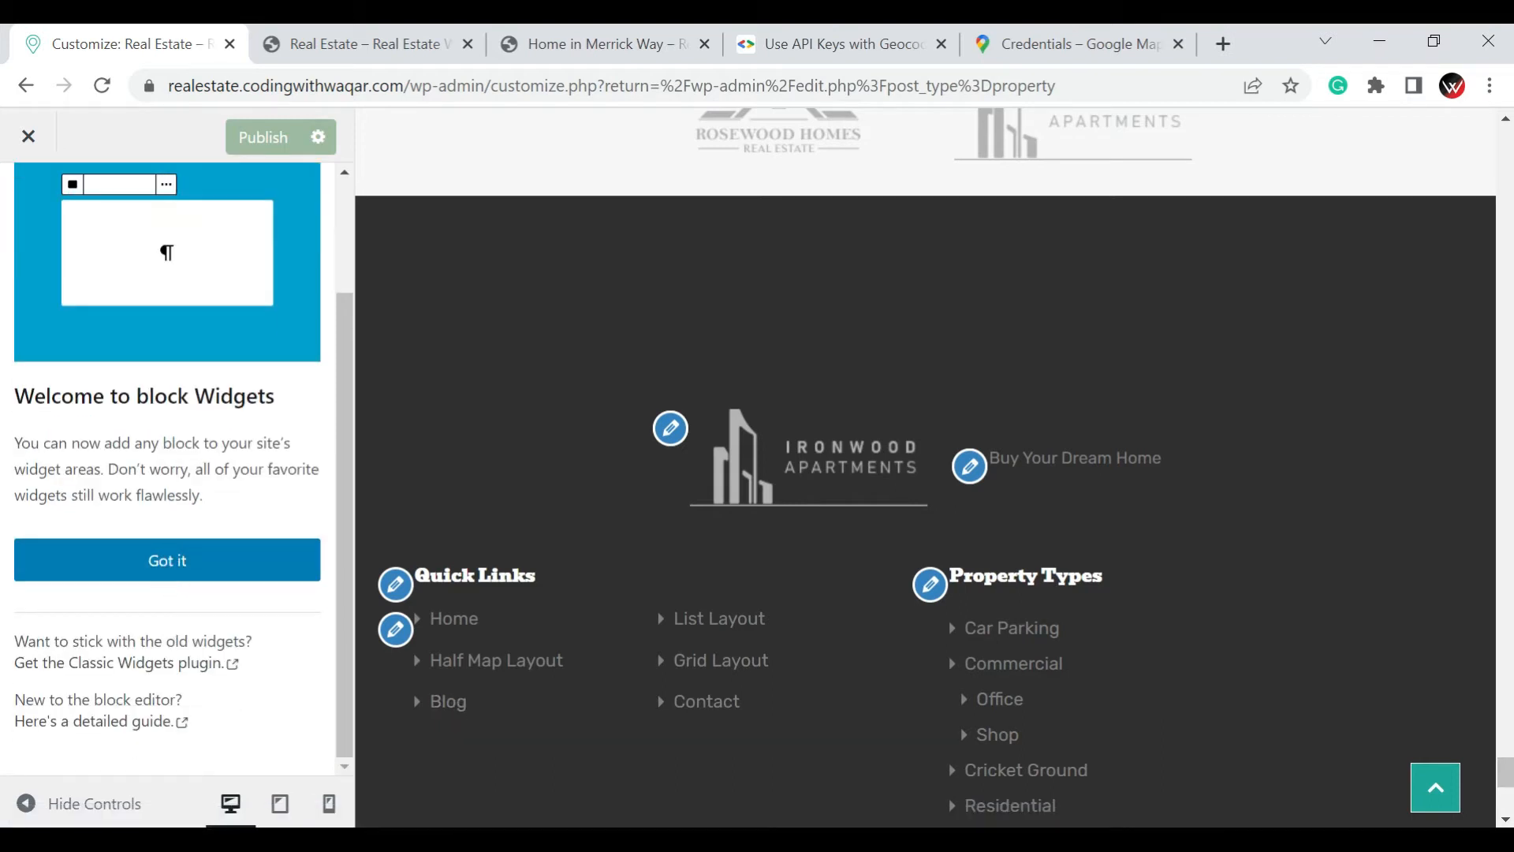
pyautogui.click(189, 561)
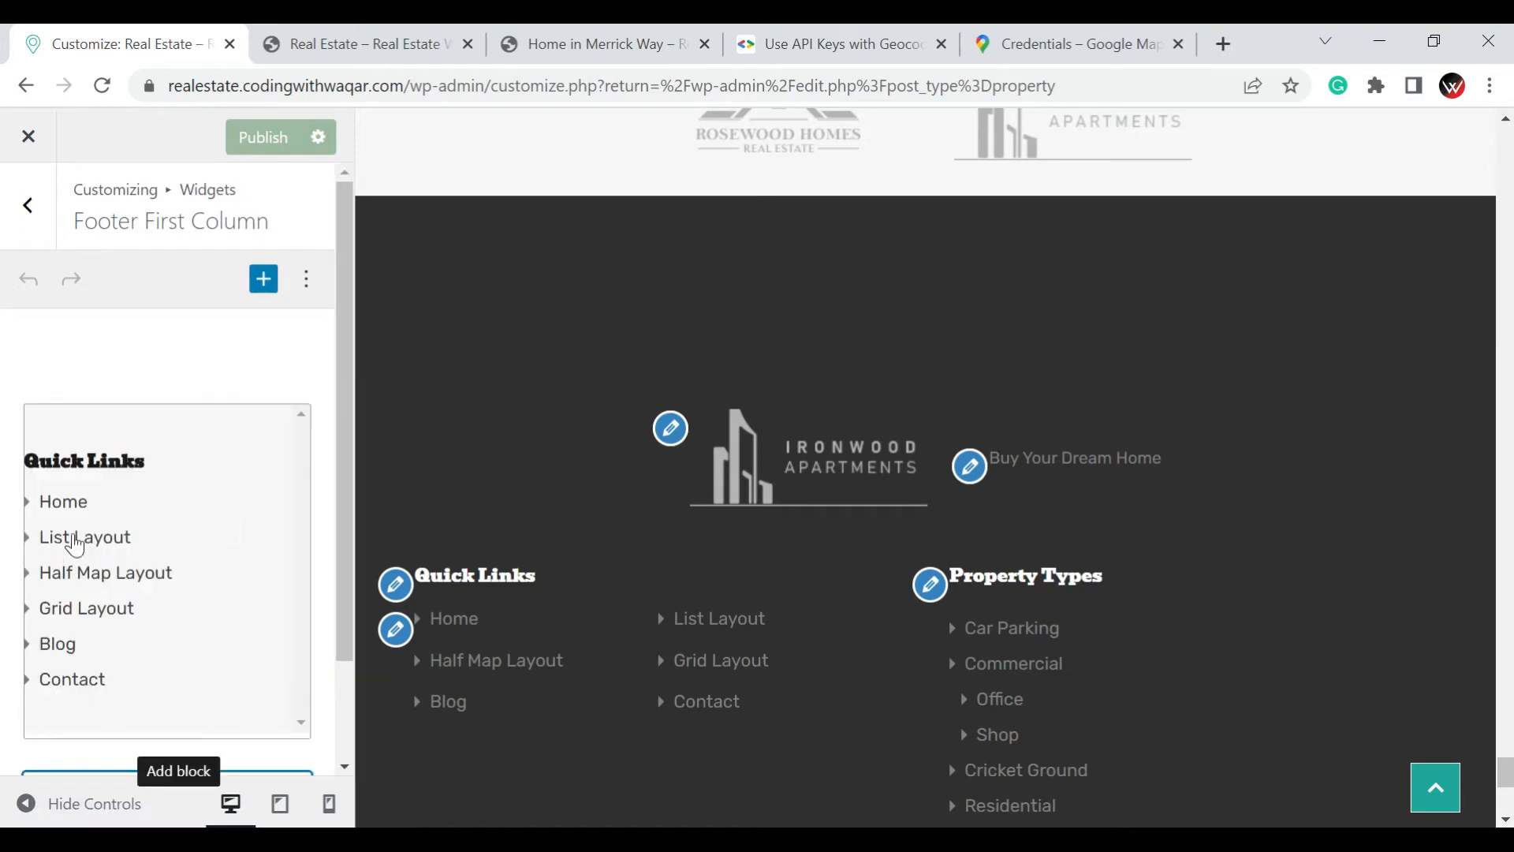
# Review the Quick Links block of the footer's first column against the footer preview
pyautogui.scroll(-1, 518, 517)
pyautogui.scroll(-3, 514, 513)
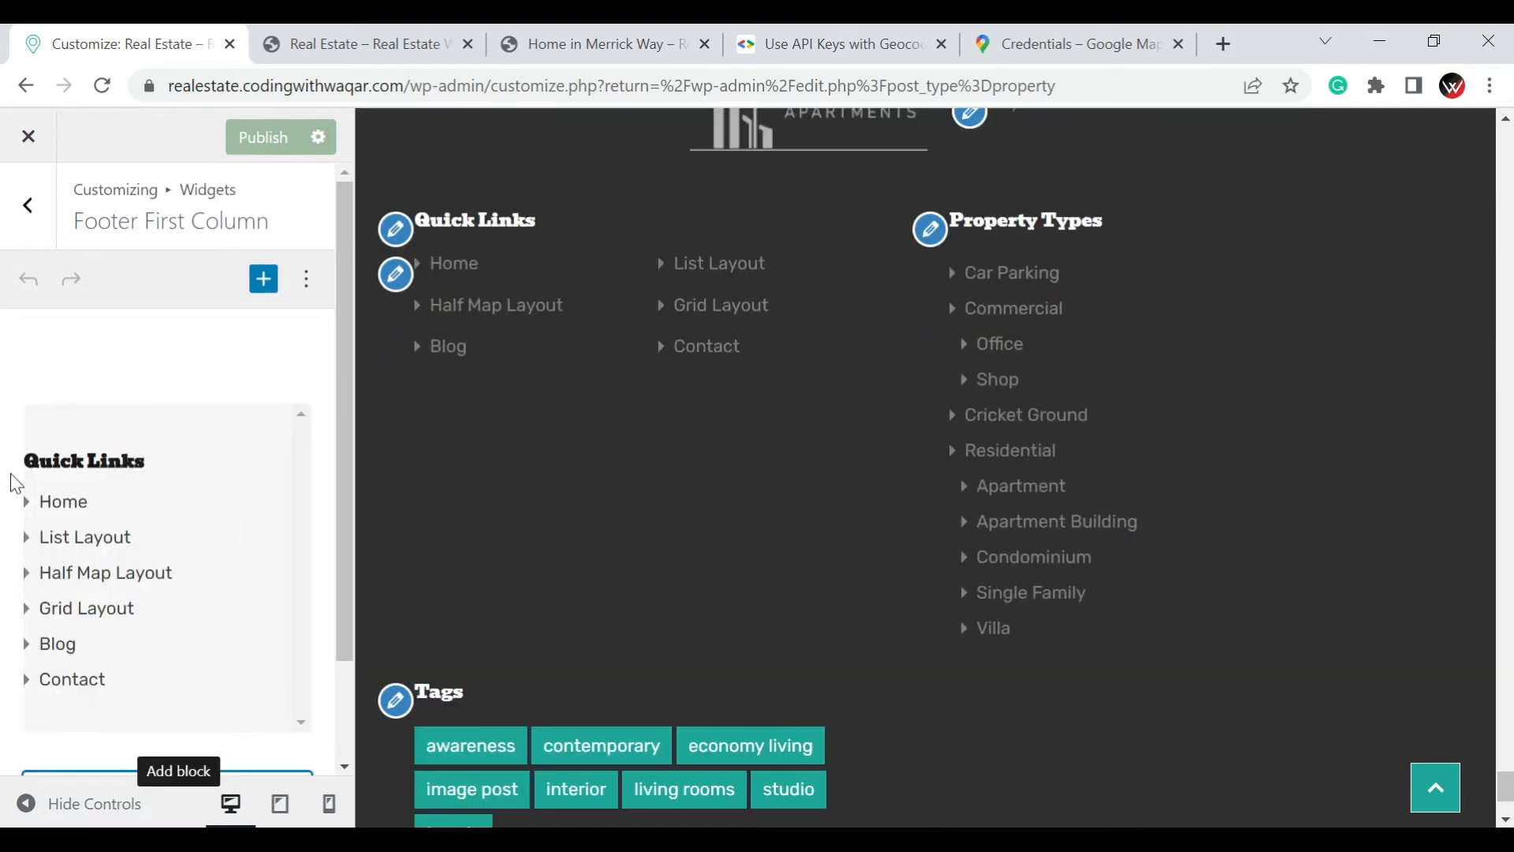
pyautogui.scroll(-1, 184, 497)
pyautogui.scroll(-1, 186, 497)
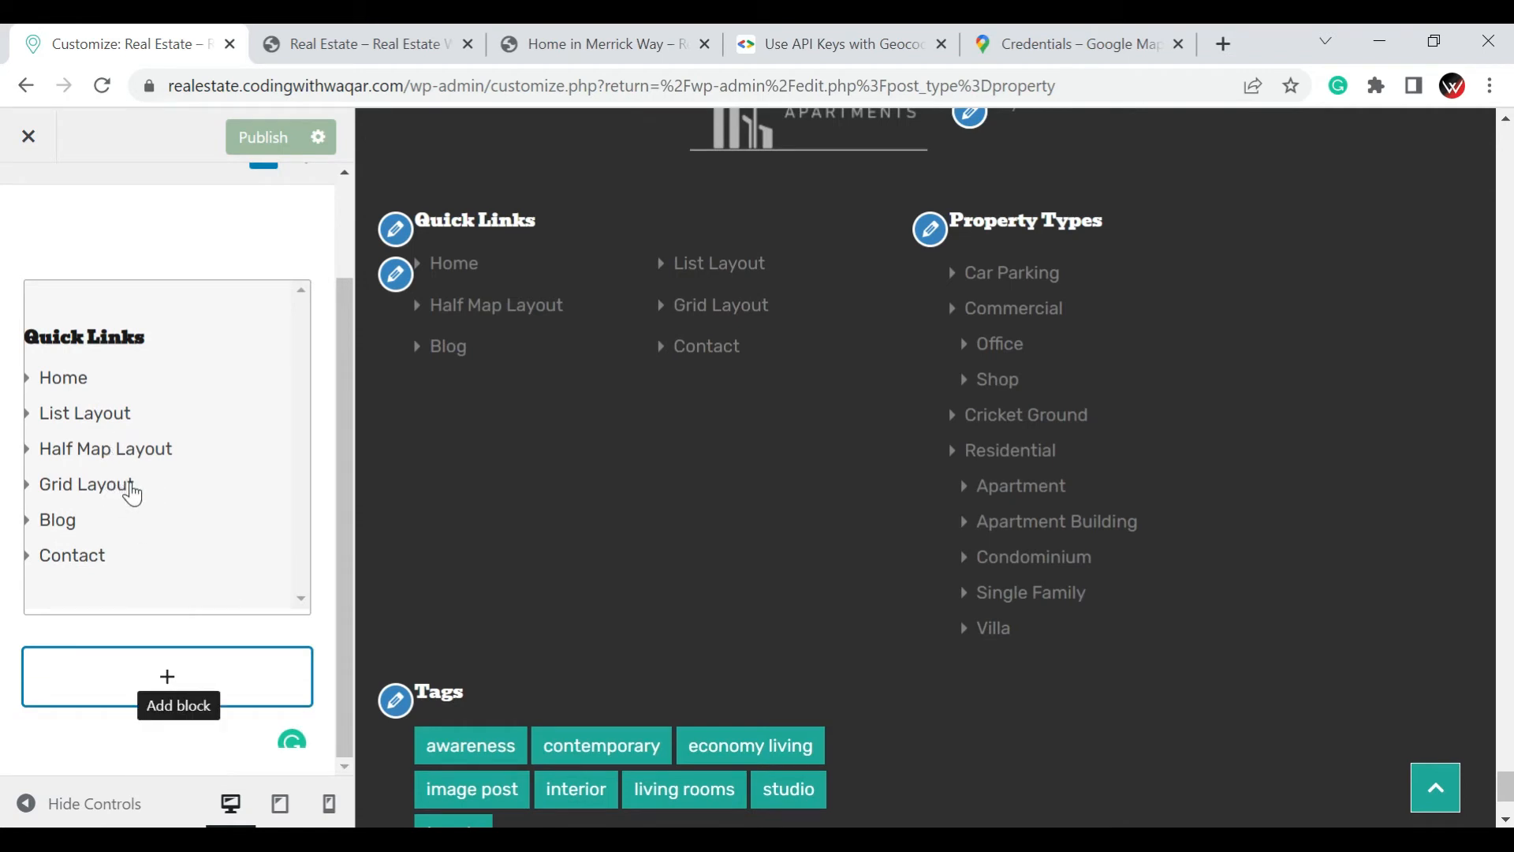
pyautogui.scroll(2, 33, 413)
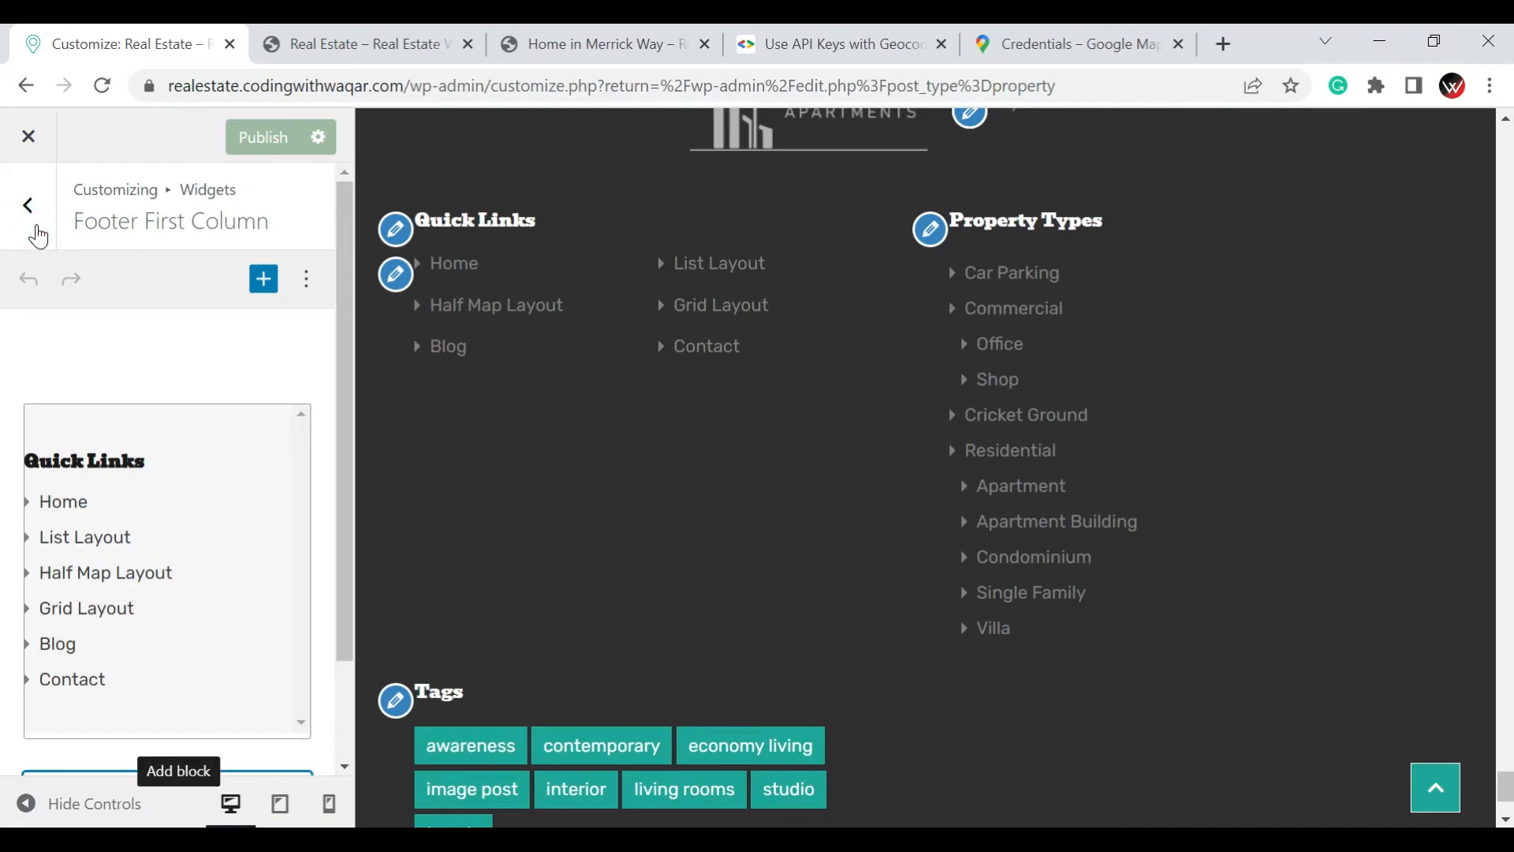
# Look over the remaining widget areas and open the Properties Search settings to view their sections
pyautogui.click(30, 206)
pyautogui.scroll(-2, 112, 629)
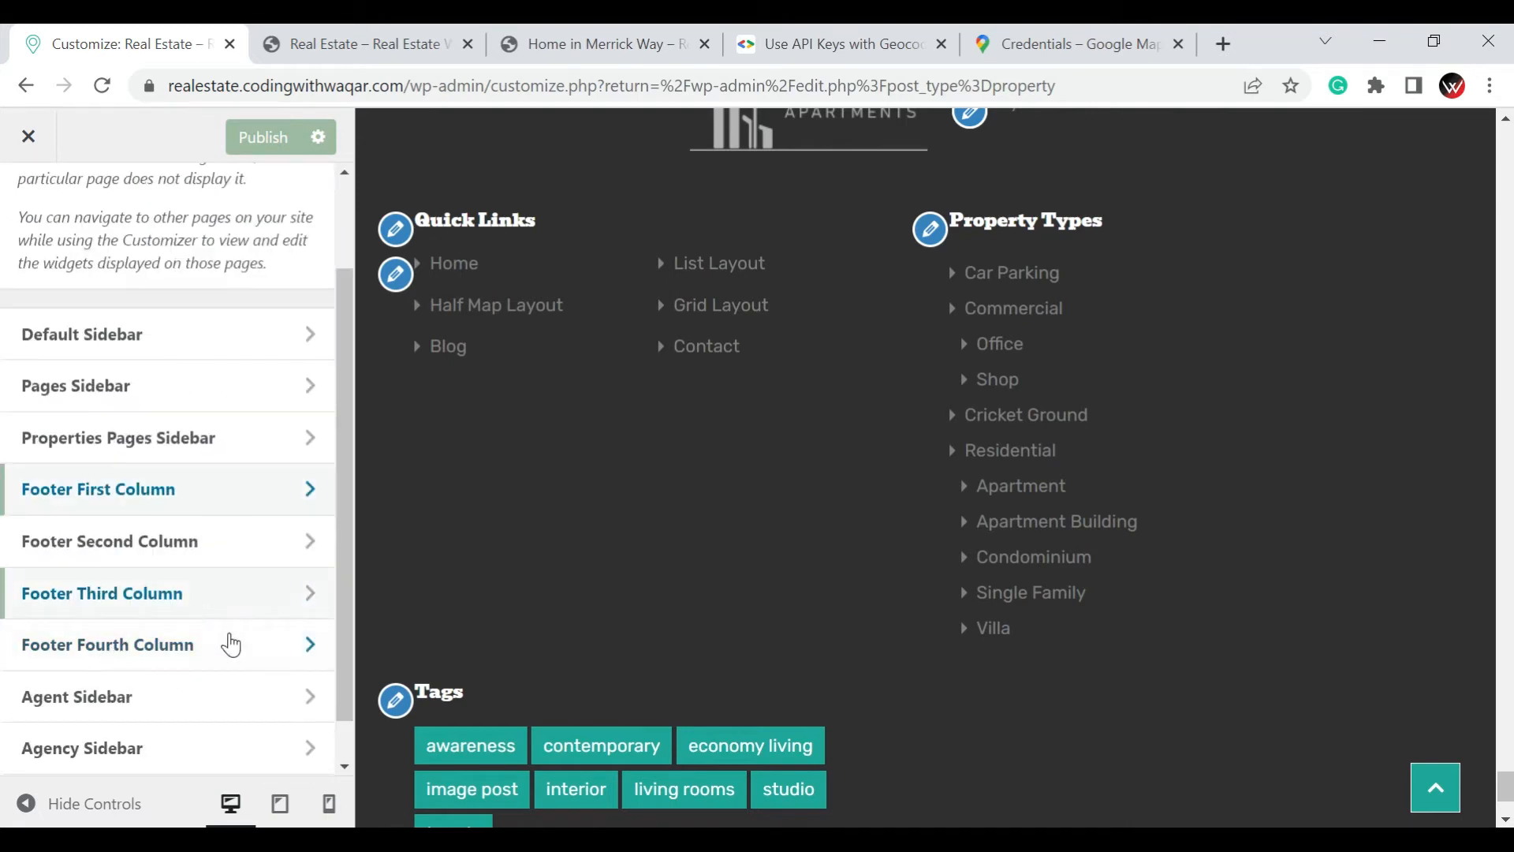
pyautogui.scroll(2, 64, 318)
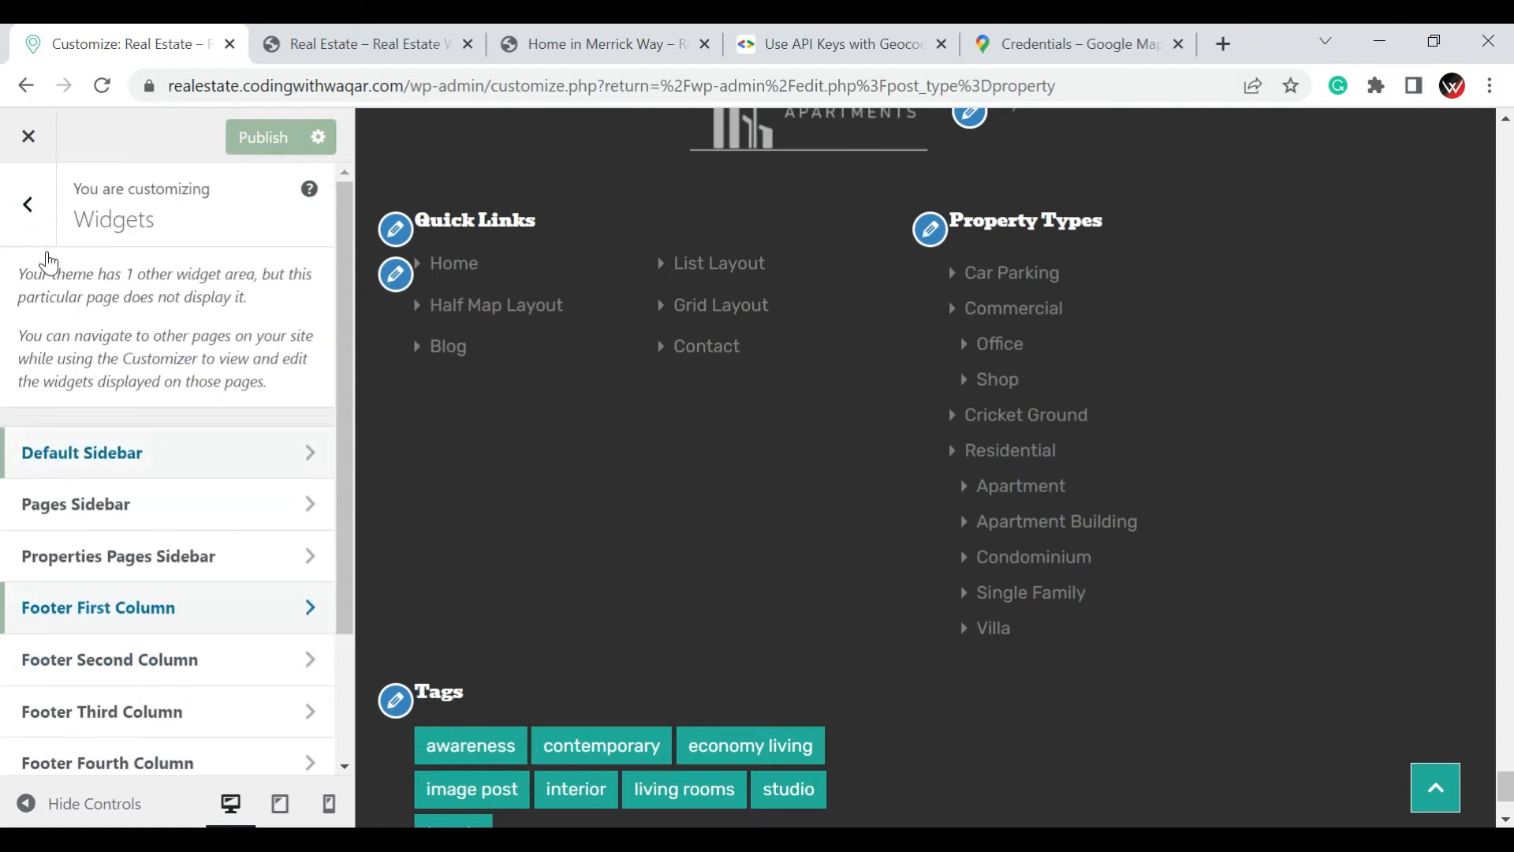
pyautogui.click(35, 228)
pyautogui.scroll(-5, 122, 432)
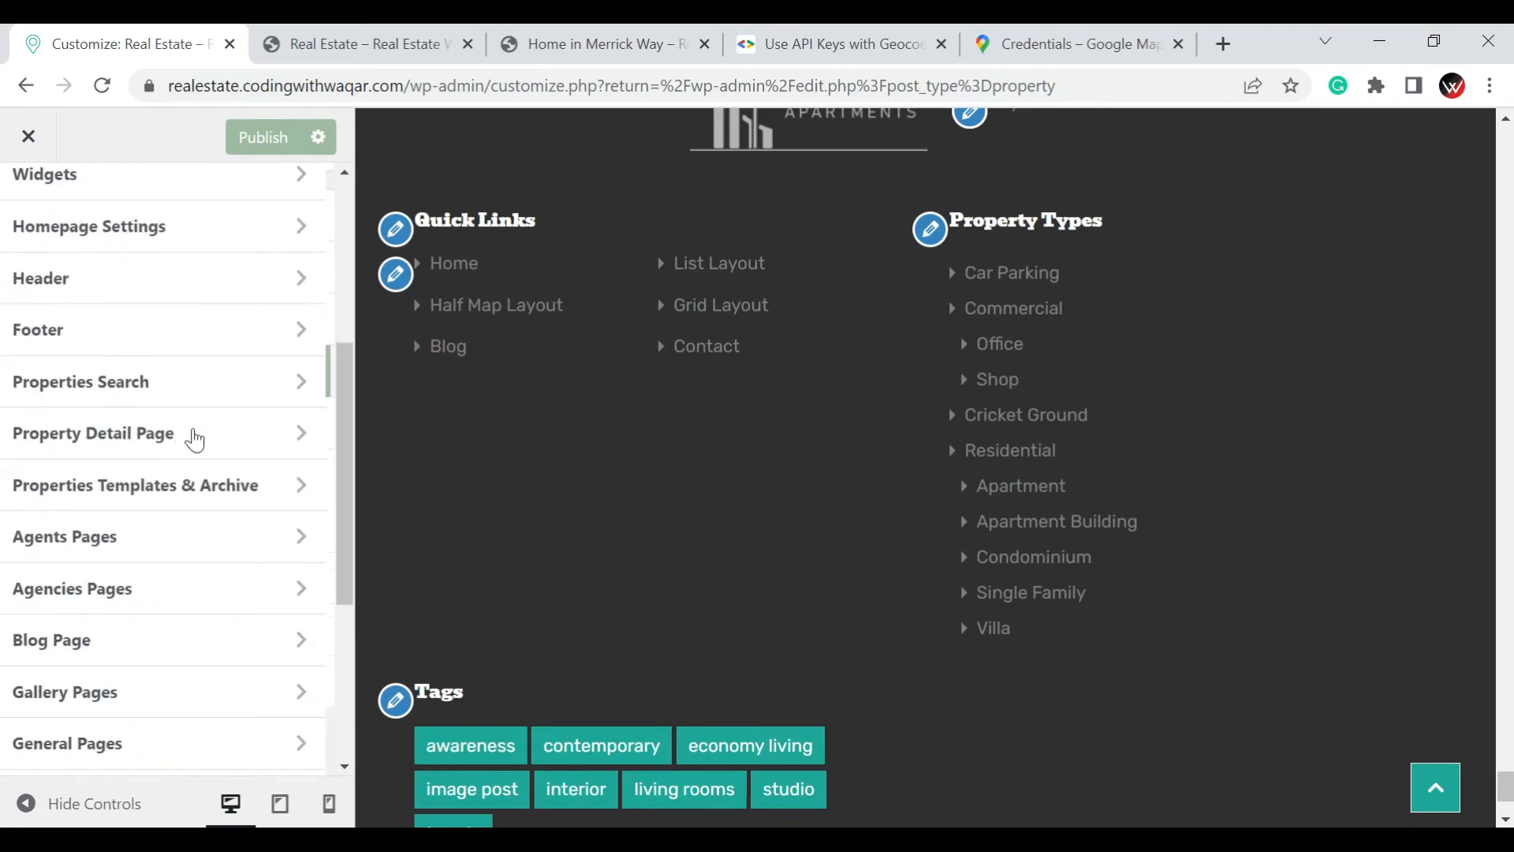
pyautogui.click(117, 389)
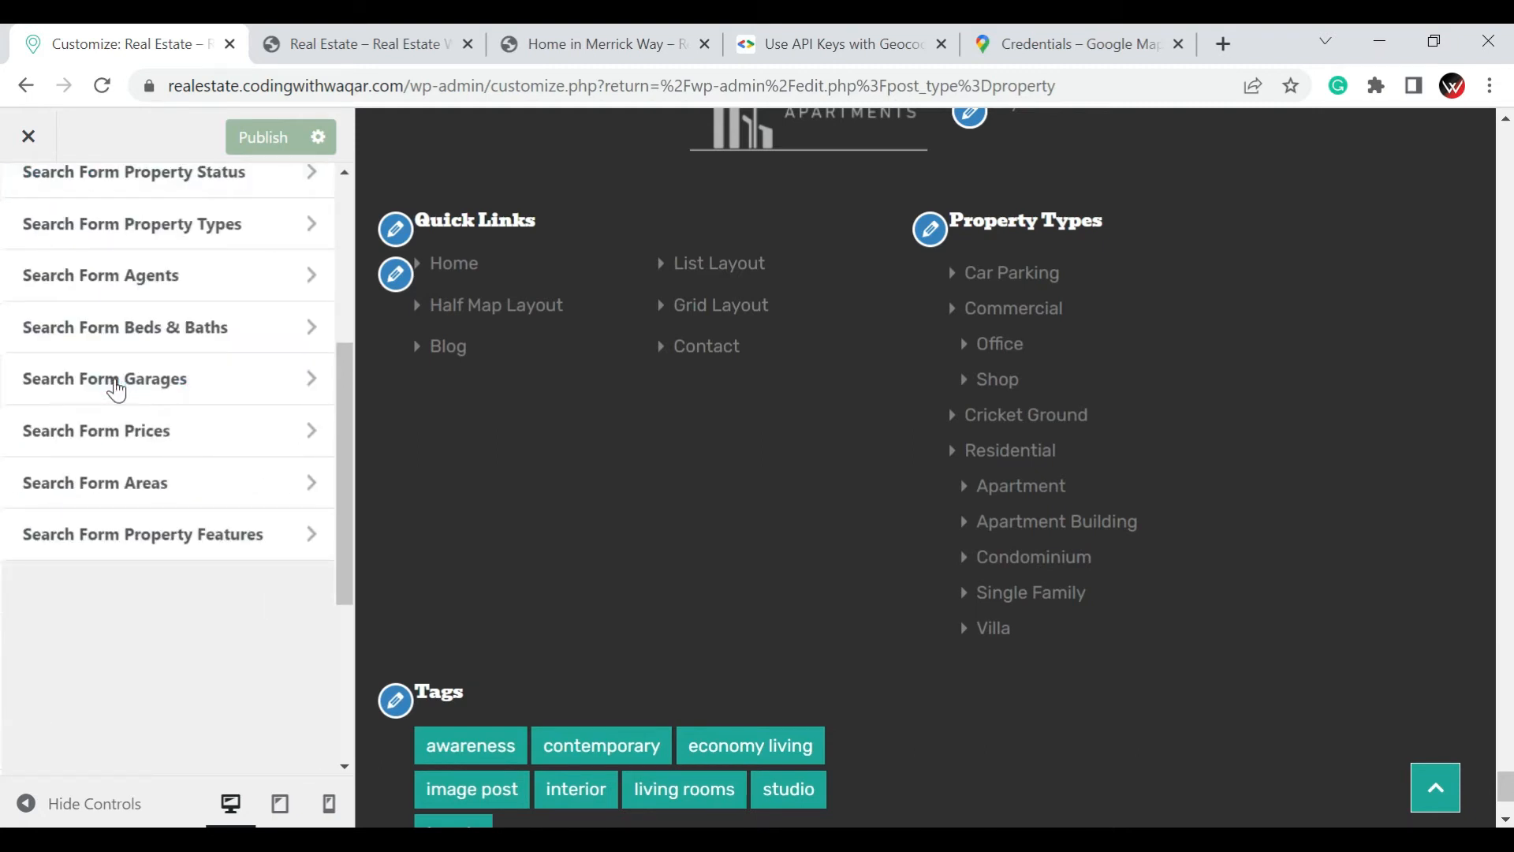
pyautogui.scroll(5, 166, 479)
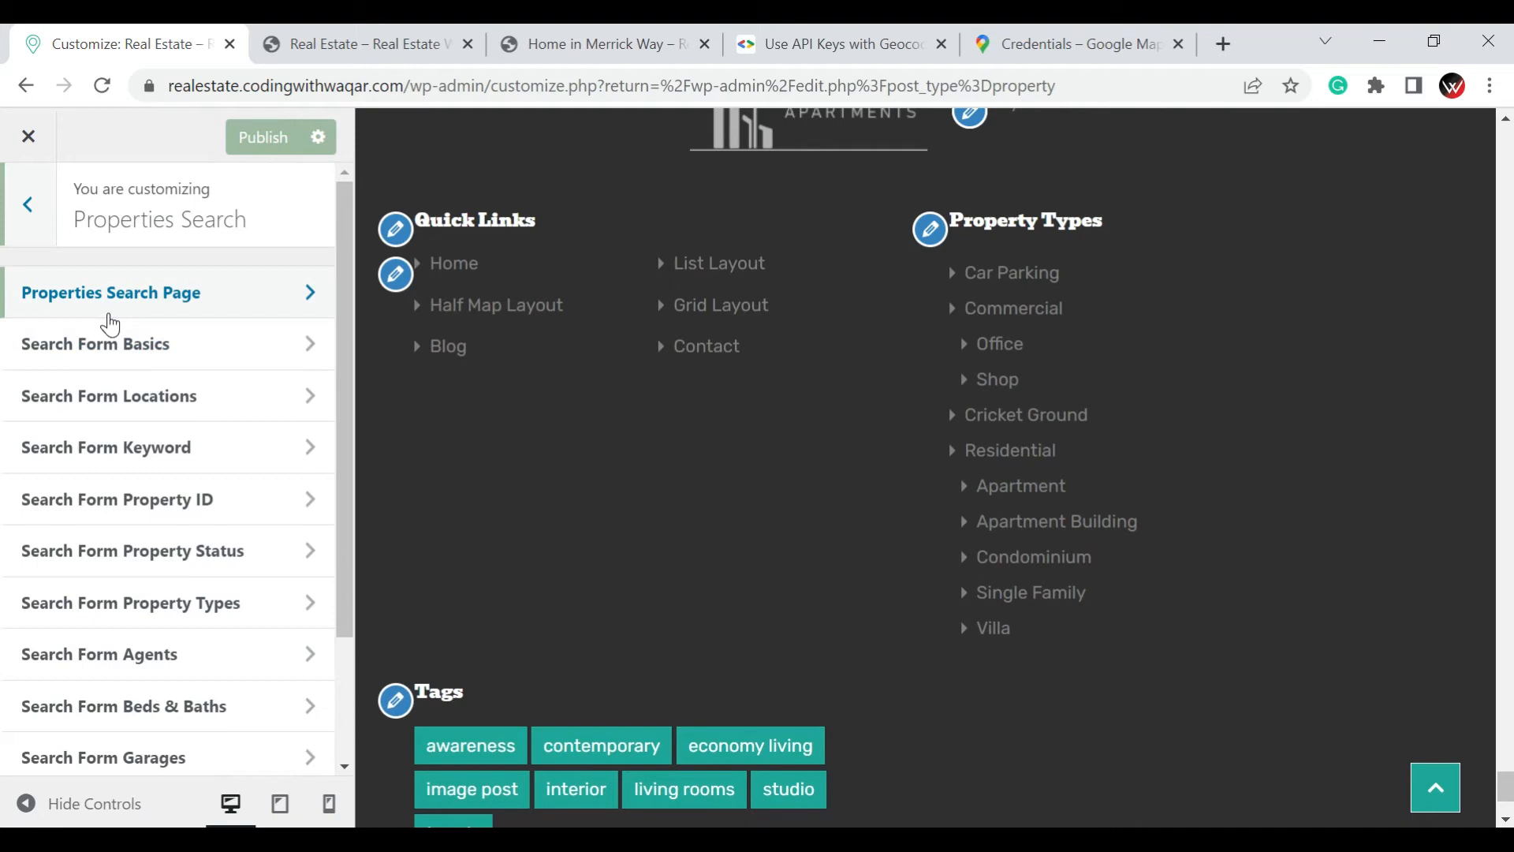
# Look at the property search form on the live homepage and return to the Properties Search settings
pyautogui.click(453, 31)
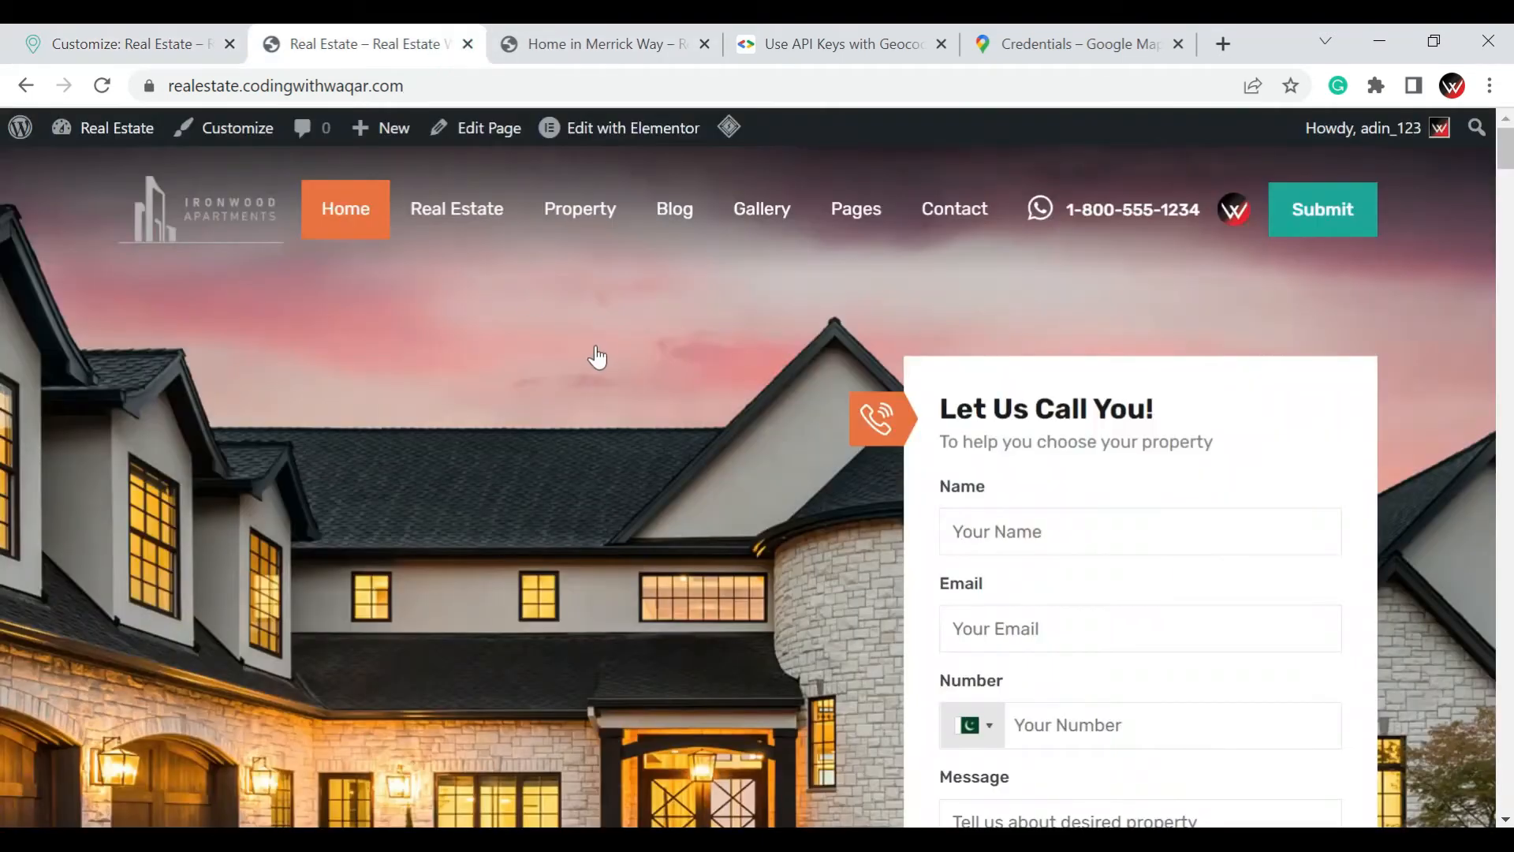
pyautogui.scroll(-4, 599, 347)
pyautogui.scroll(-3, 599, 418)
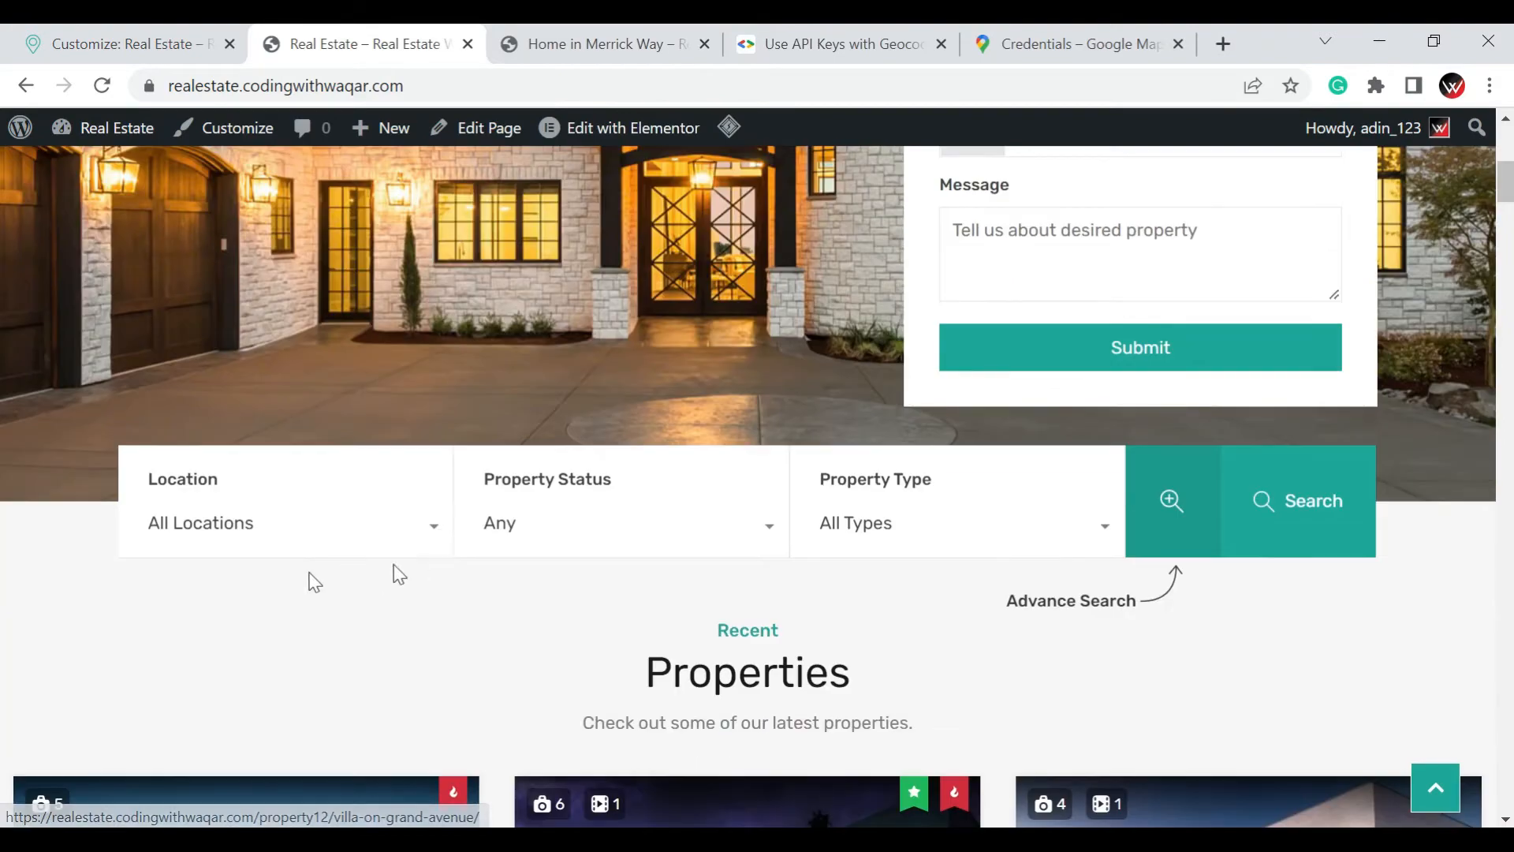
pyautogui.click(119, 43)
pyautogui.click(394, 47)
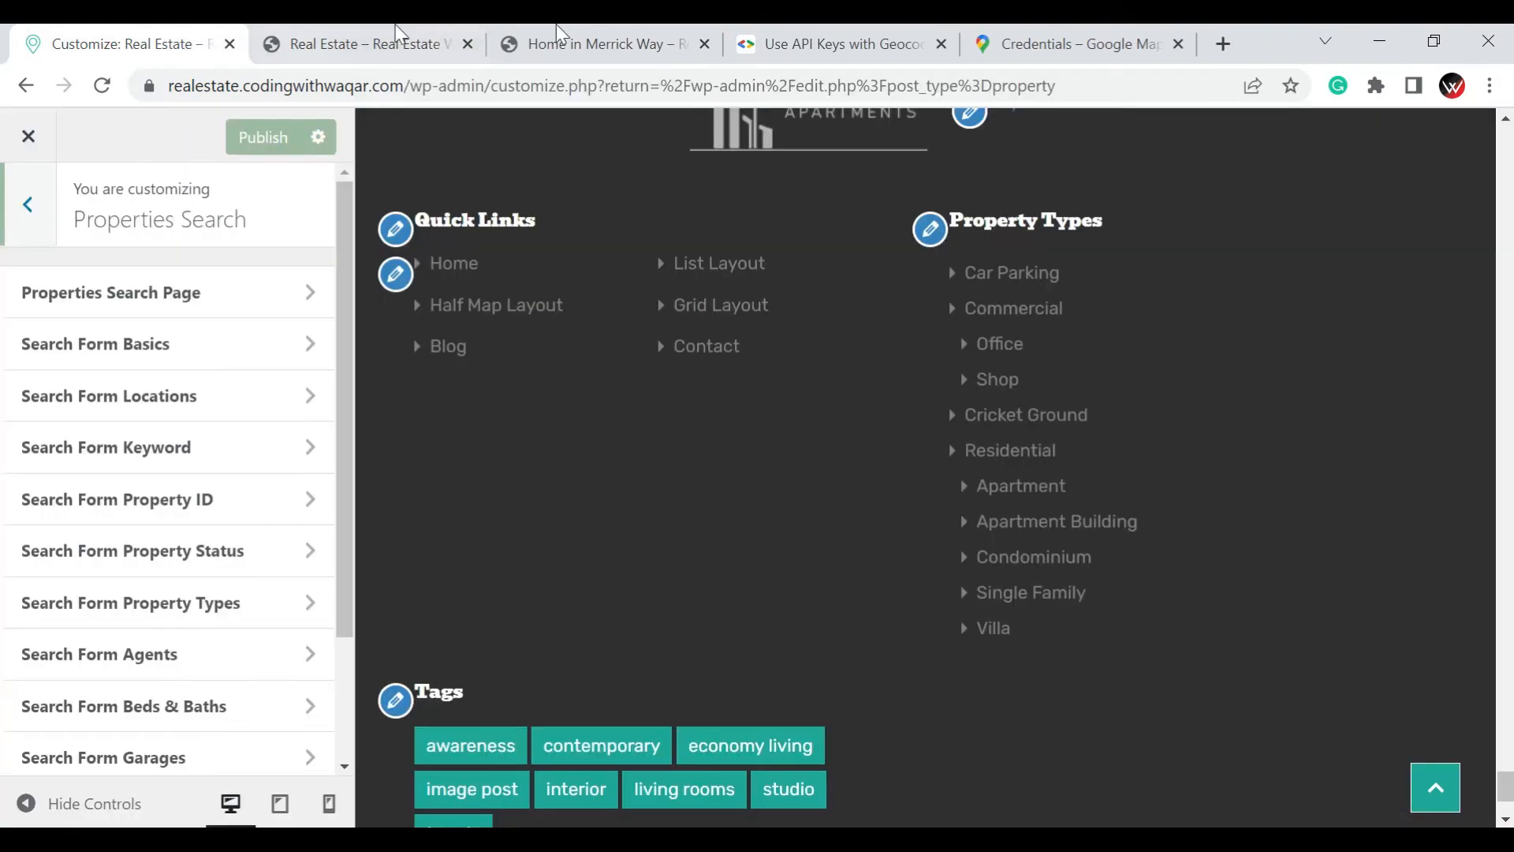
pyautogui.click(31, 39)
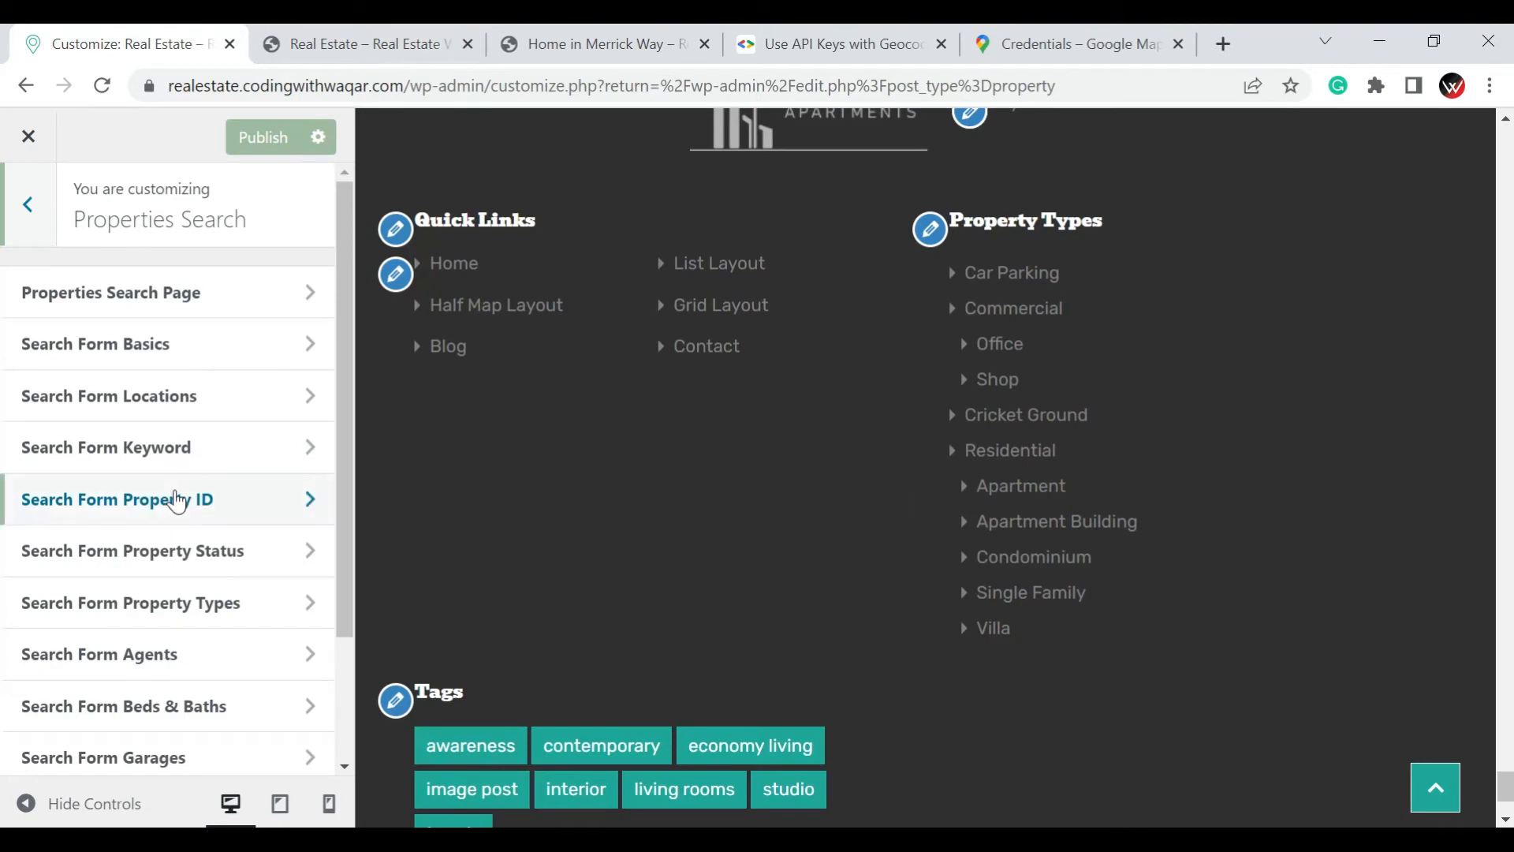
# Open Search Form Basics and review the form layout options and the fields displayed in the search form
pyautogui.click(185, 369)
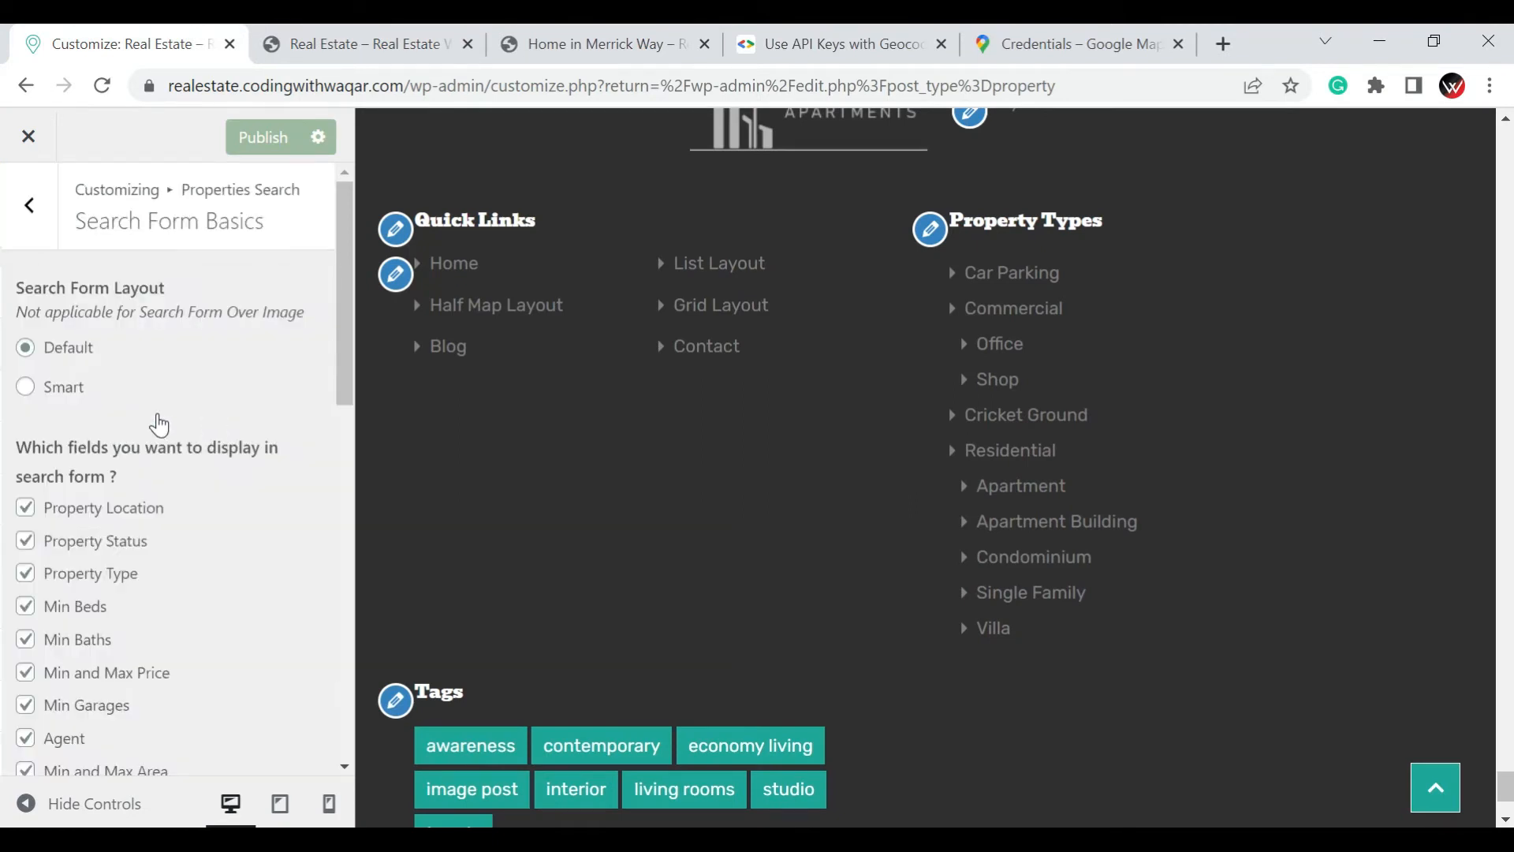
pyautogui.scroll(-1, 158, 413)
pyautogui.scroll(-4, 157, 413)
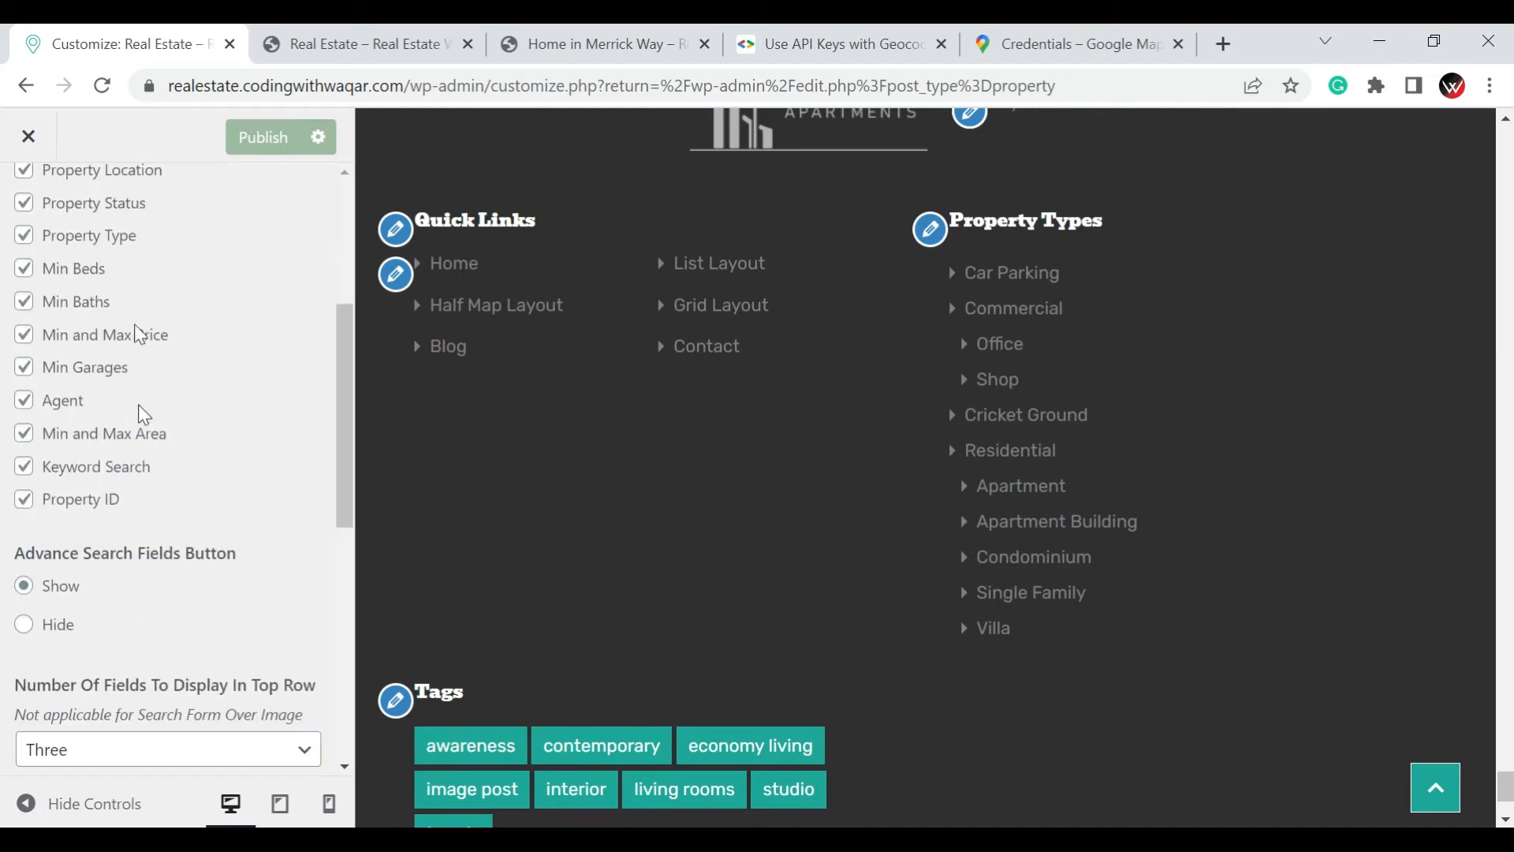
pyautogui.scroll(3, 101, 348)
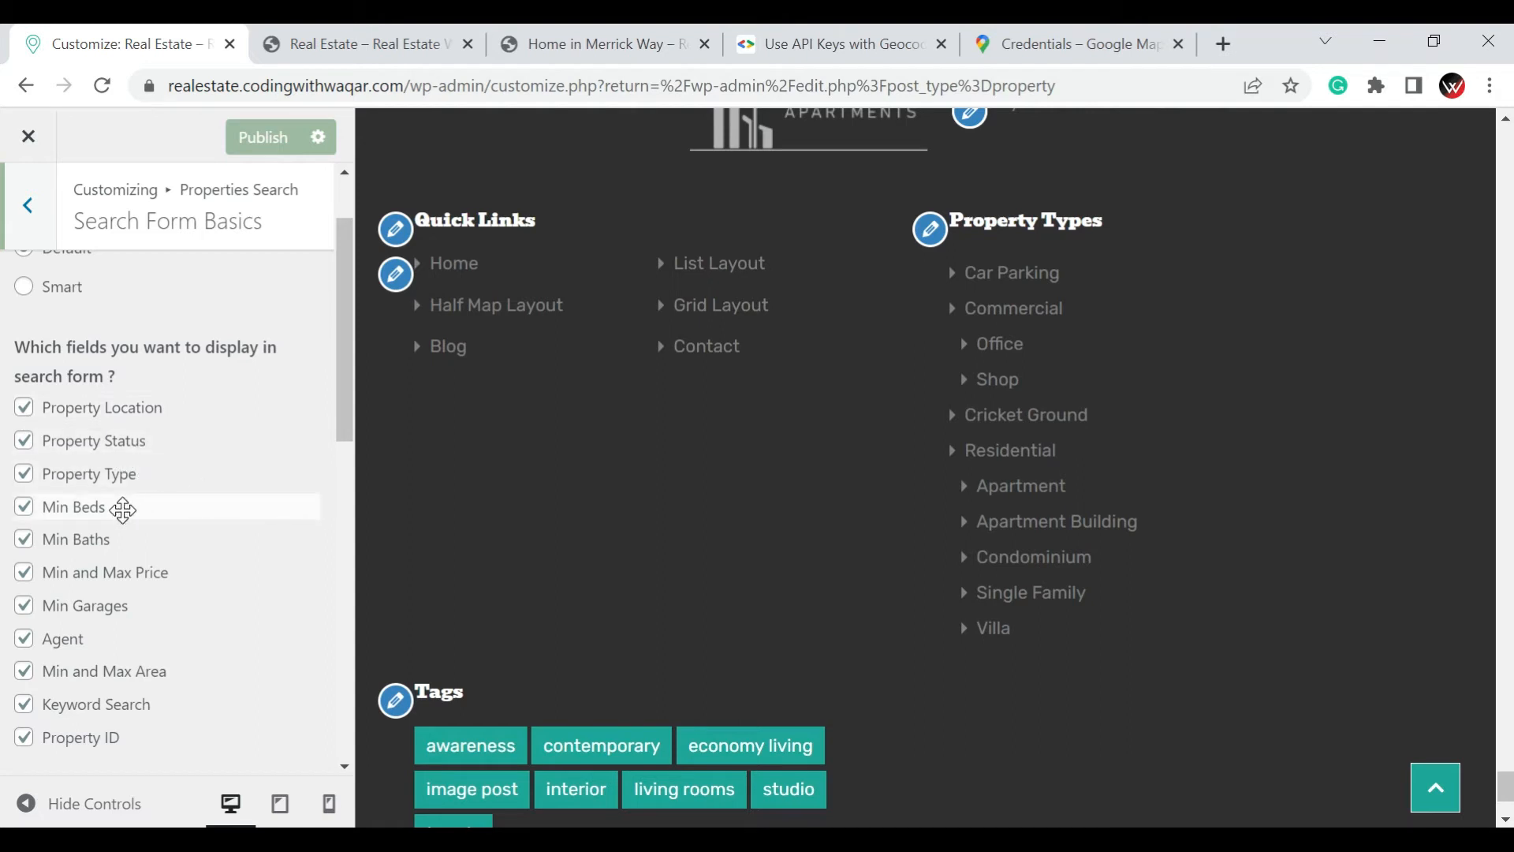
pyautogui.scroll(1, 179, 489)
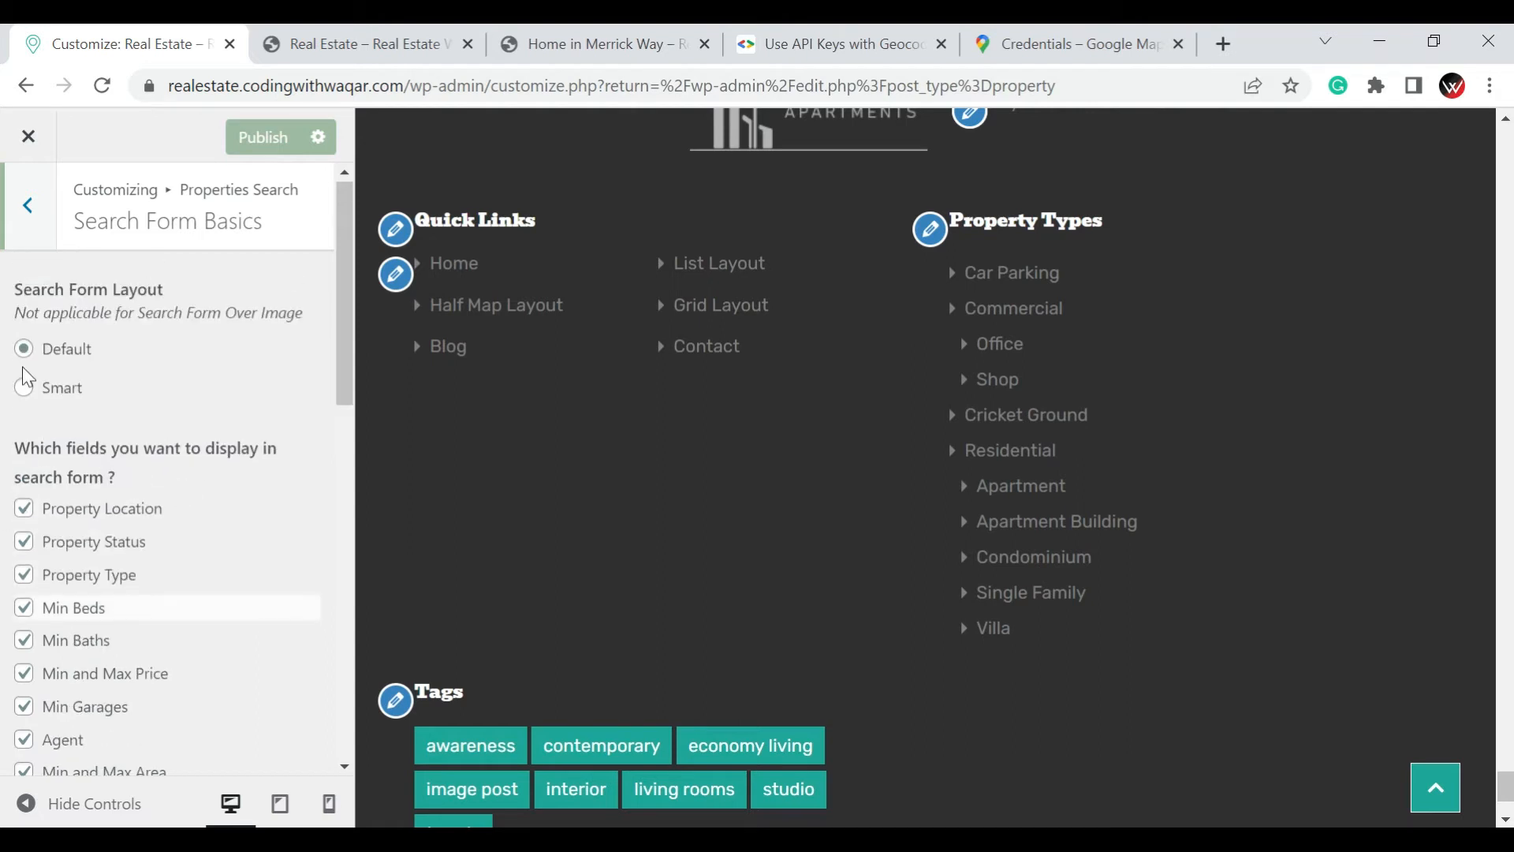
# View the Search Form Property Types settings and inspect the Location, Property Status and Property Type choices on the live homepage
pyautogui.click(28, 207)
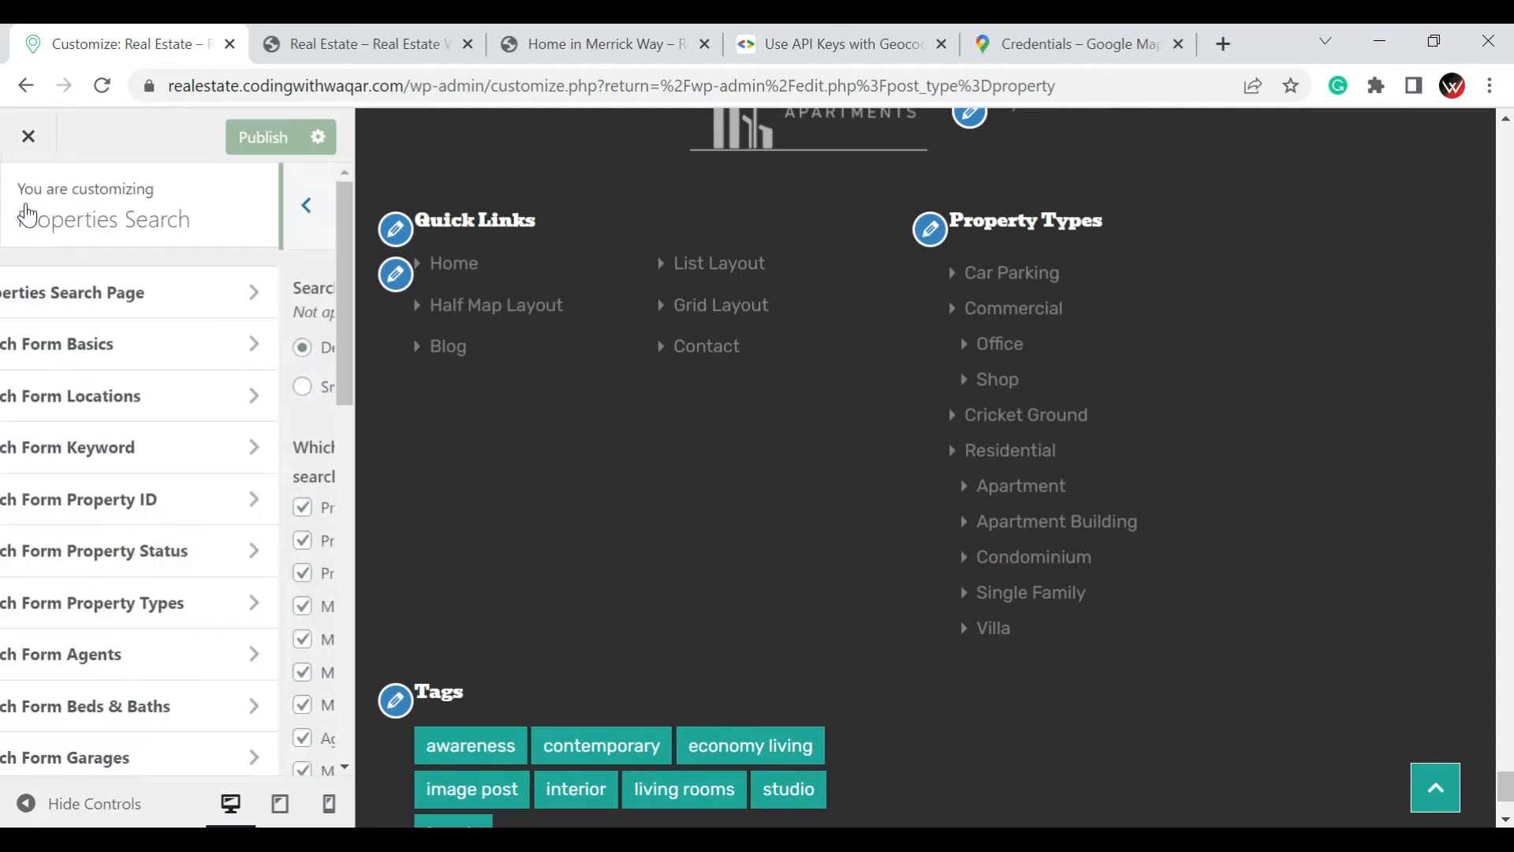
pyautogui.click(177, 604)
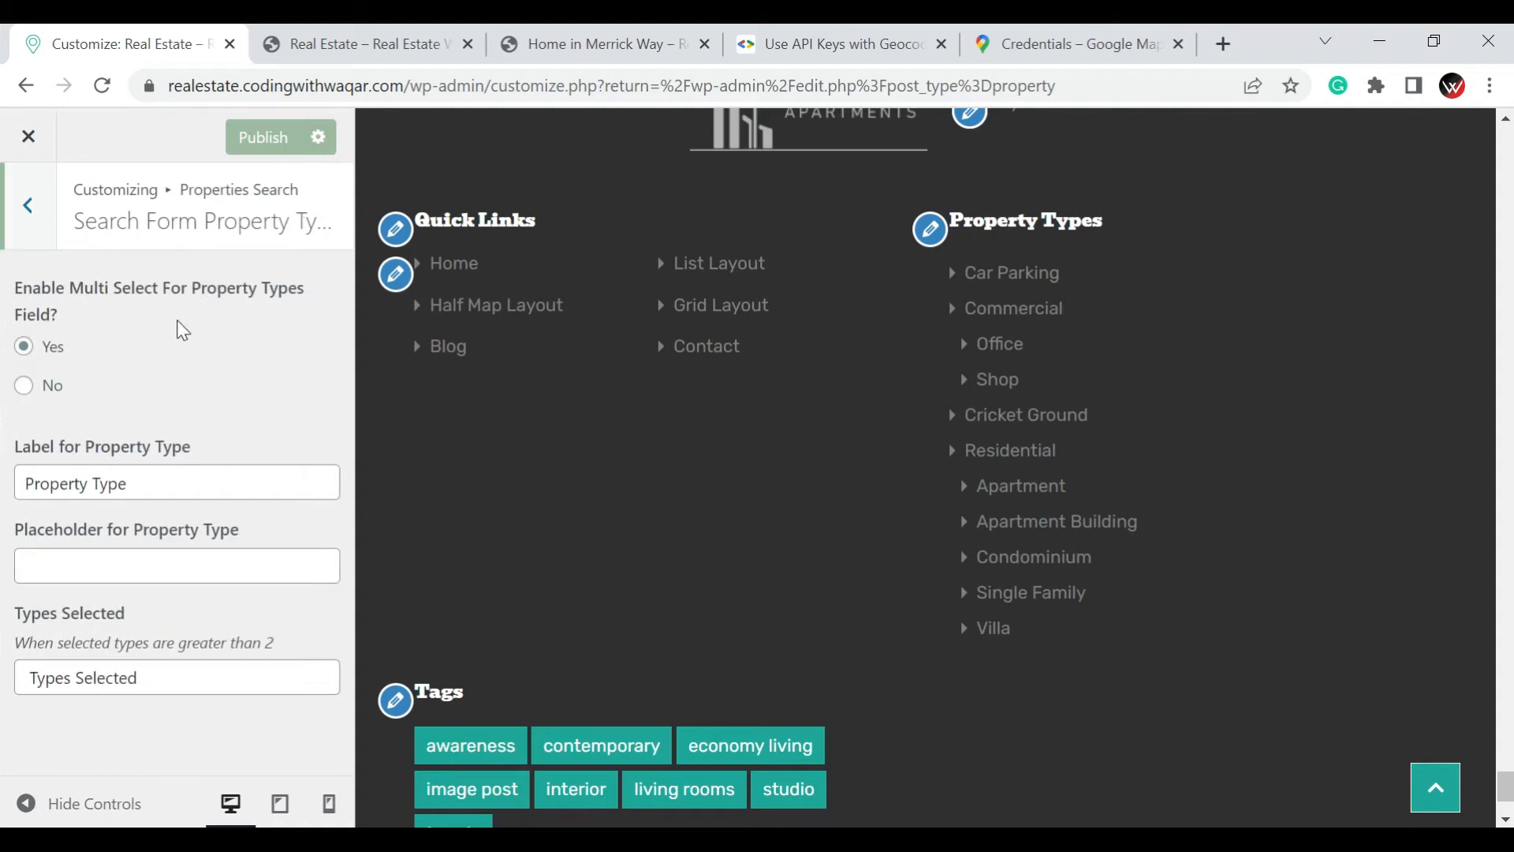
pyautogui.click(343, 47)
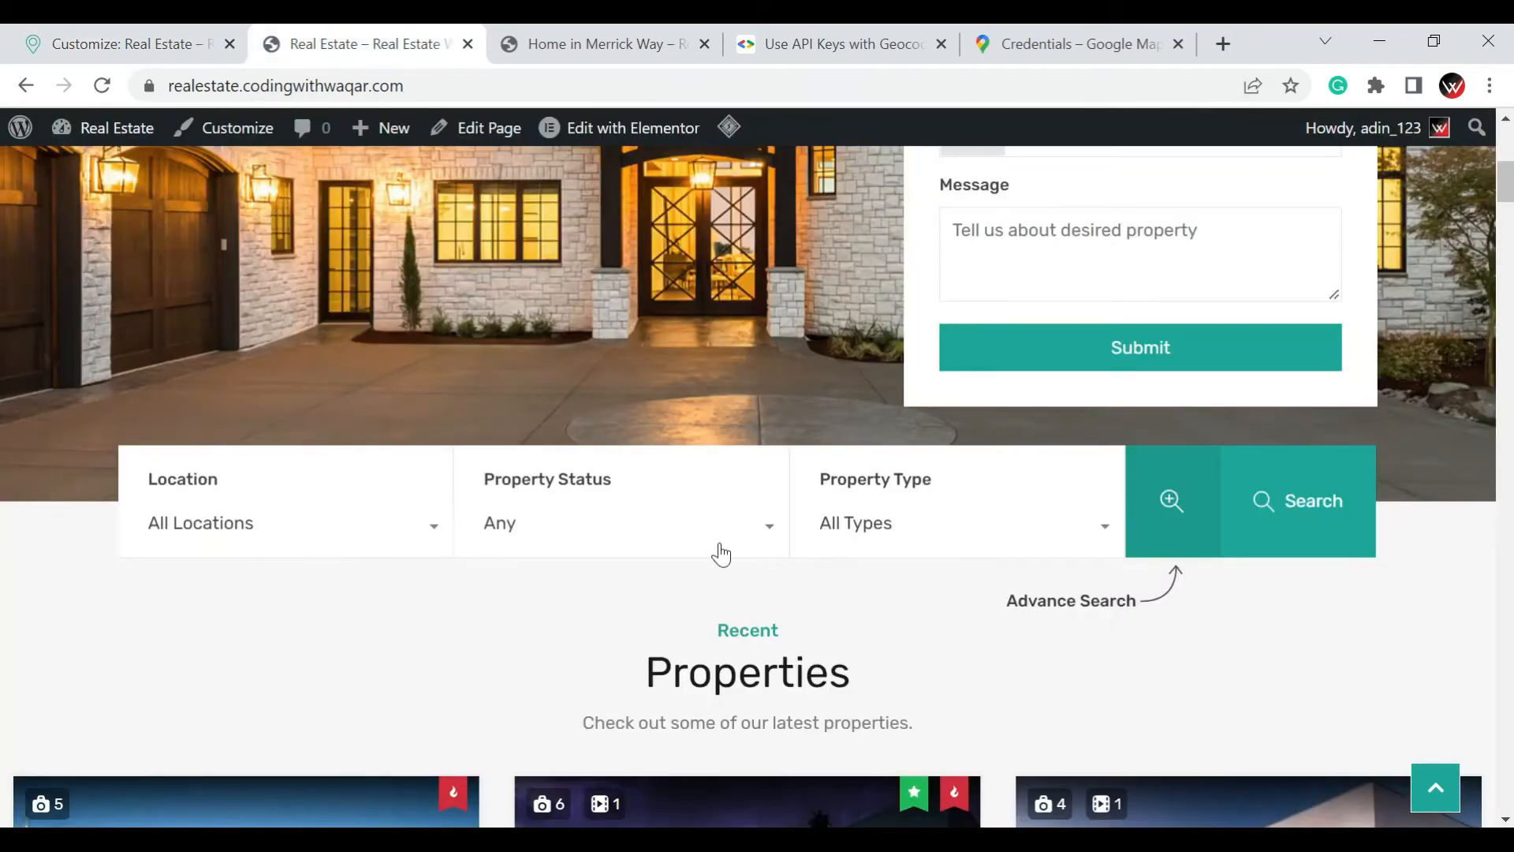
pyautogui.click(354, 530)
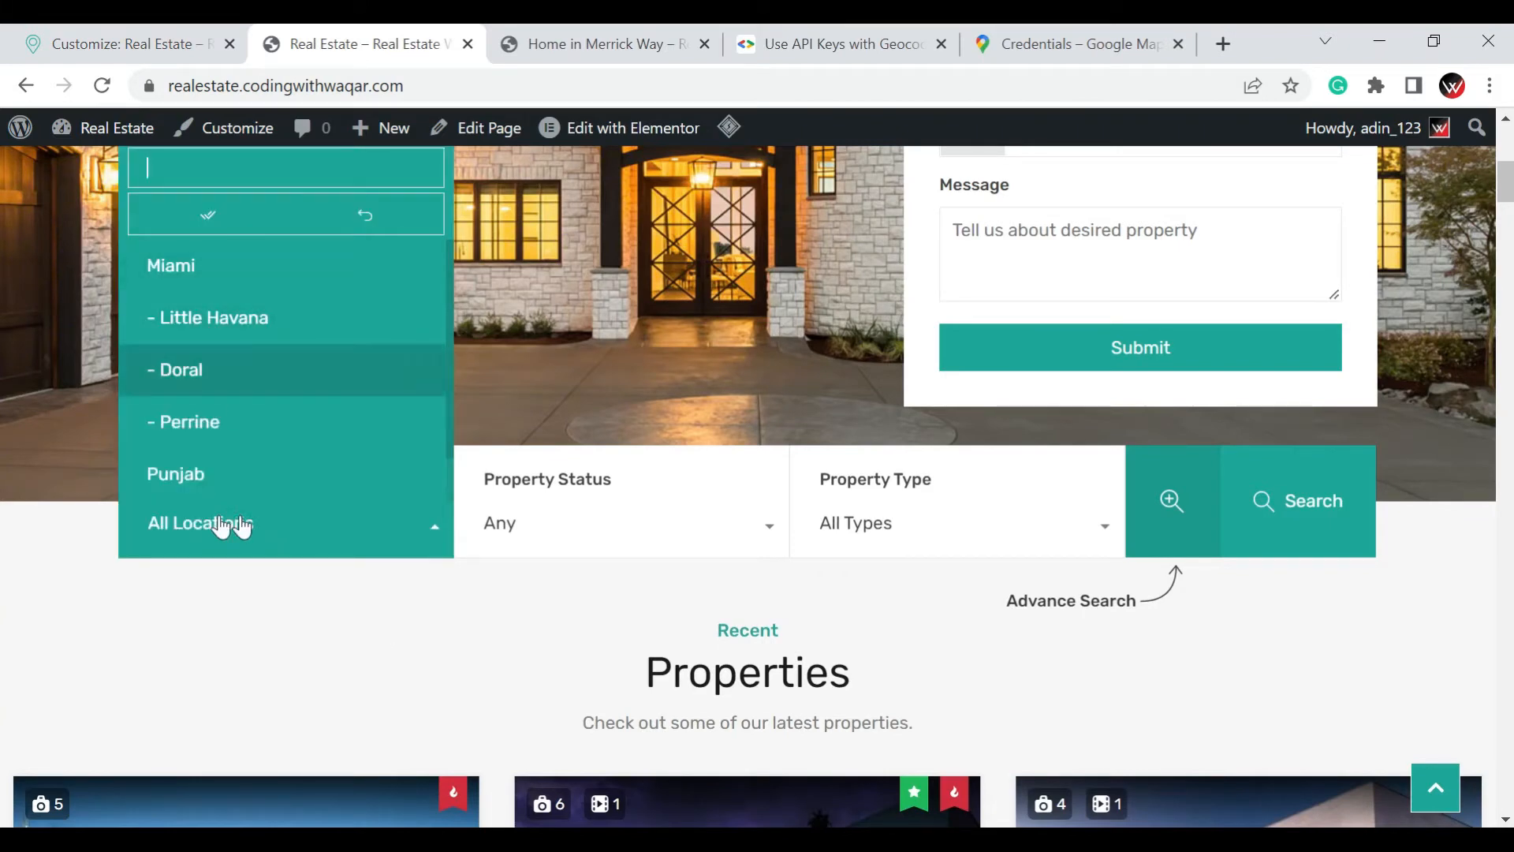
pyautogui.click(745, 536)
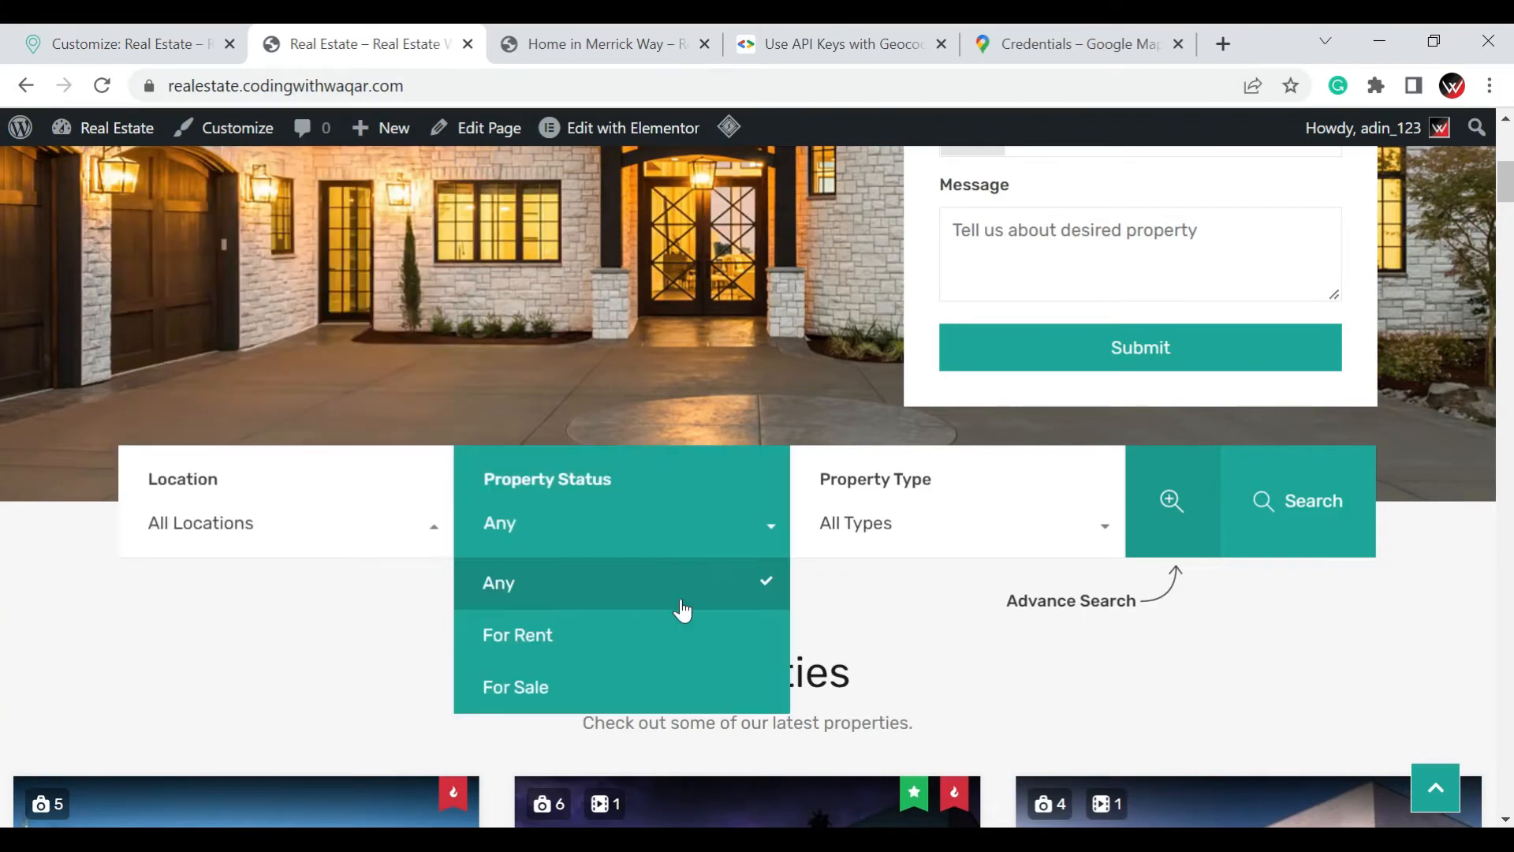
pyautogui.click(1100, 525)
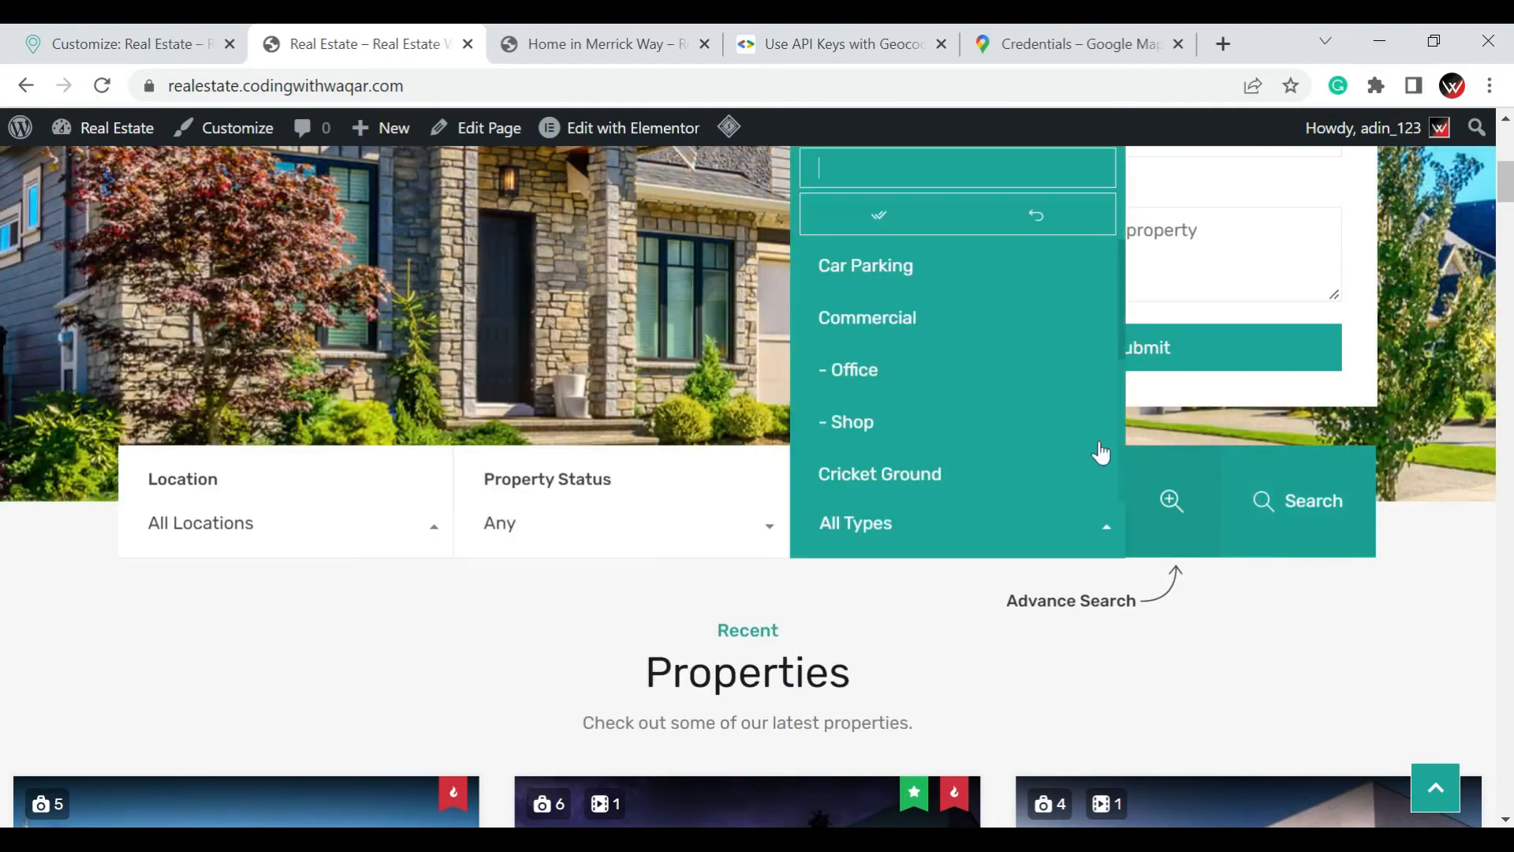
# Return to the customization options and open the Property Detail Page settings to view their sections
pyautogui.click(63, 32)
pyautogui.click(32, 203)
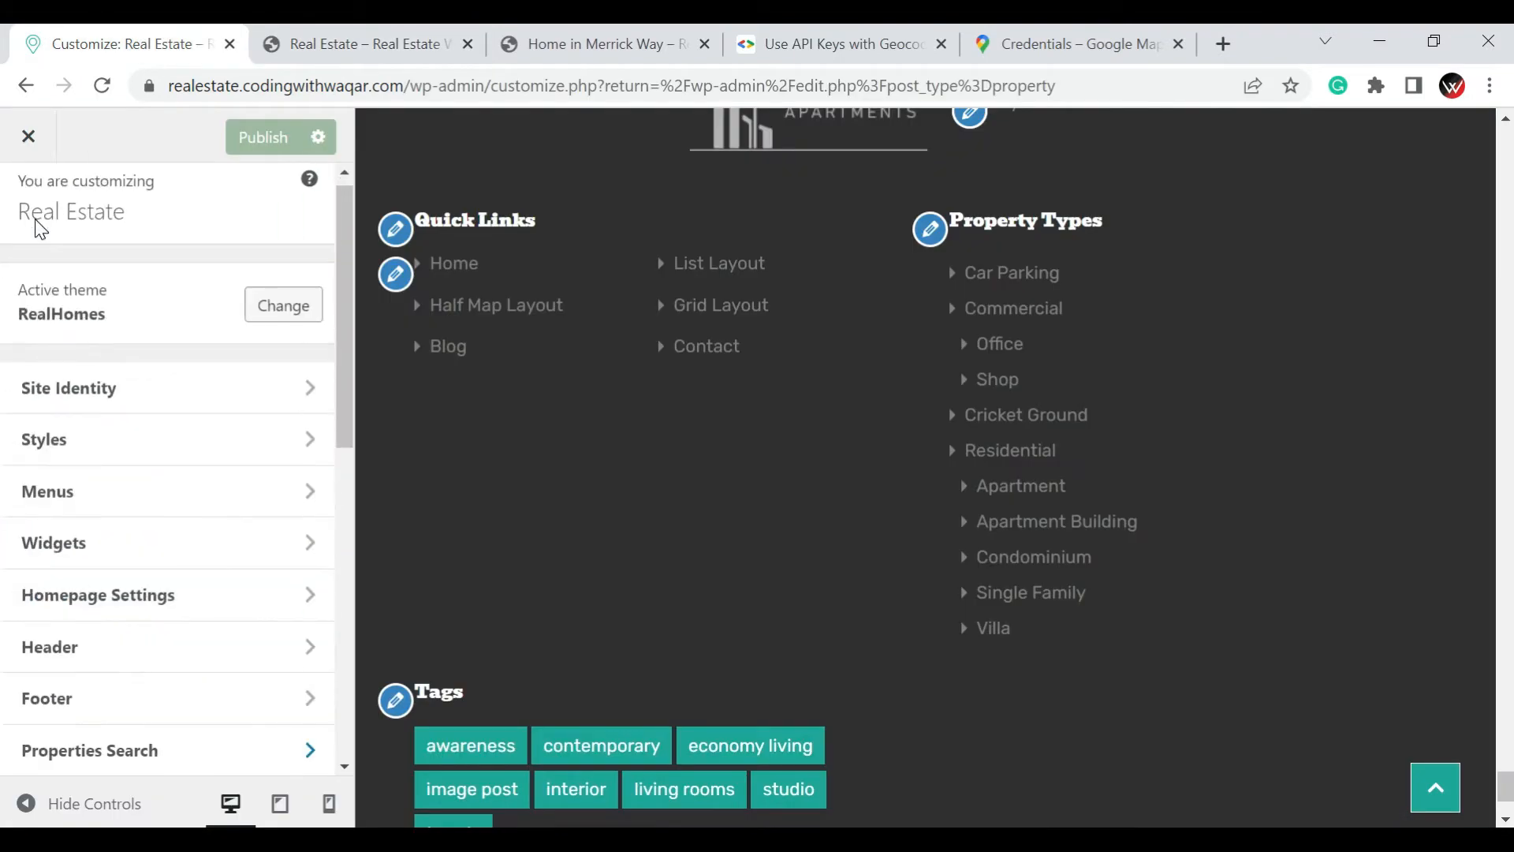
pyautogui.scroll(-5, 158, 491)
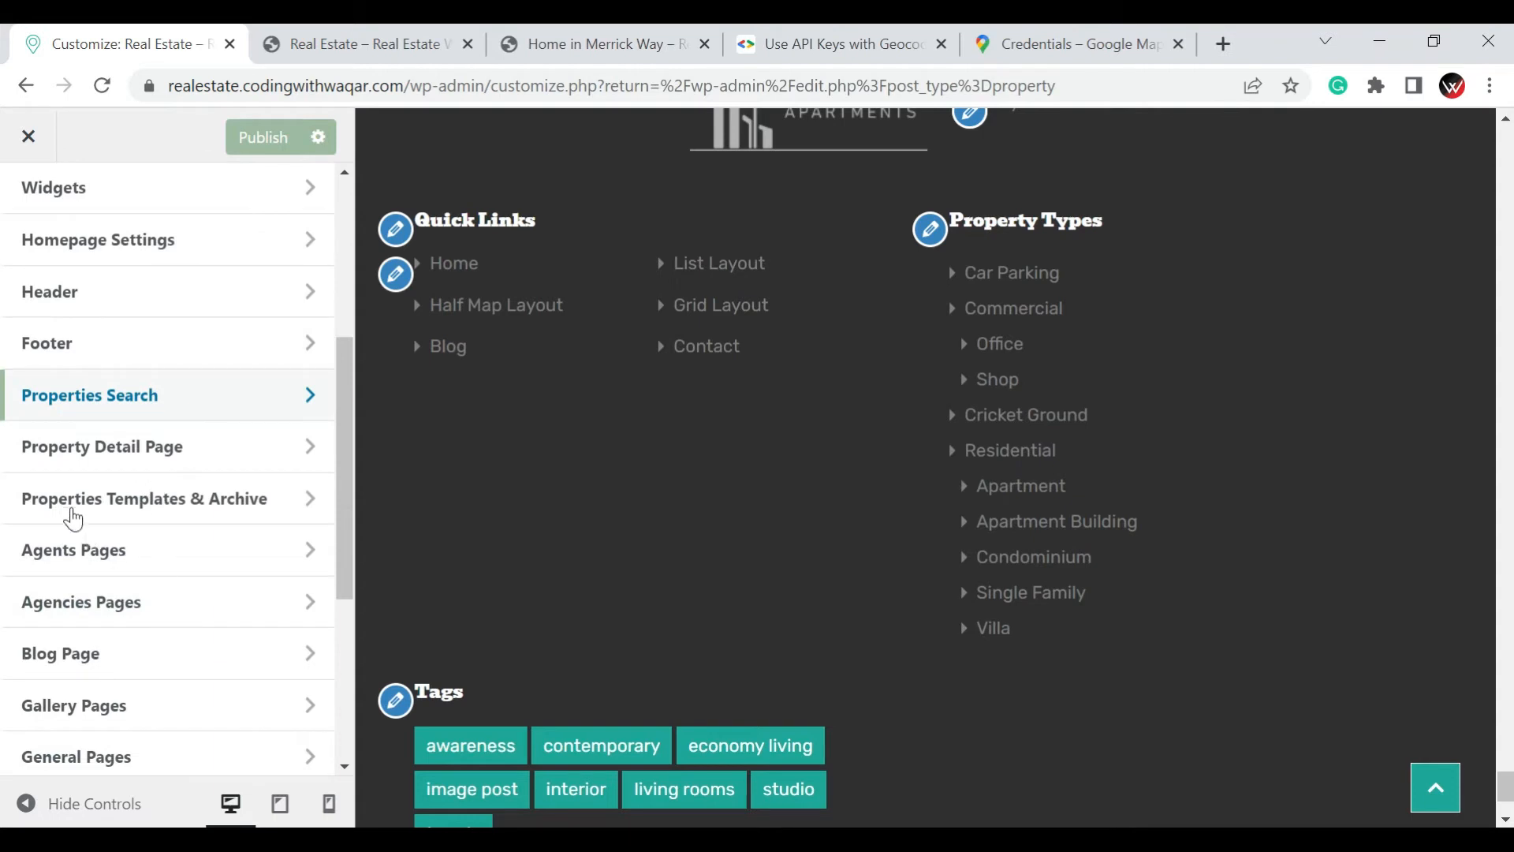
pyautogui.click(117, 460)
pyautogui.scroll(5, 213, 418)
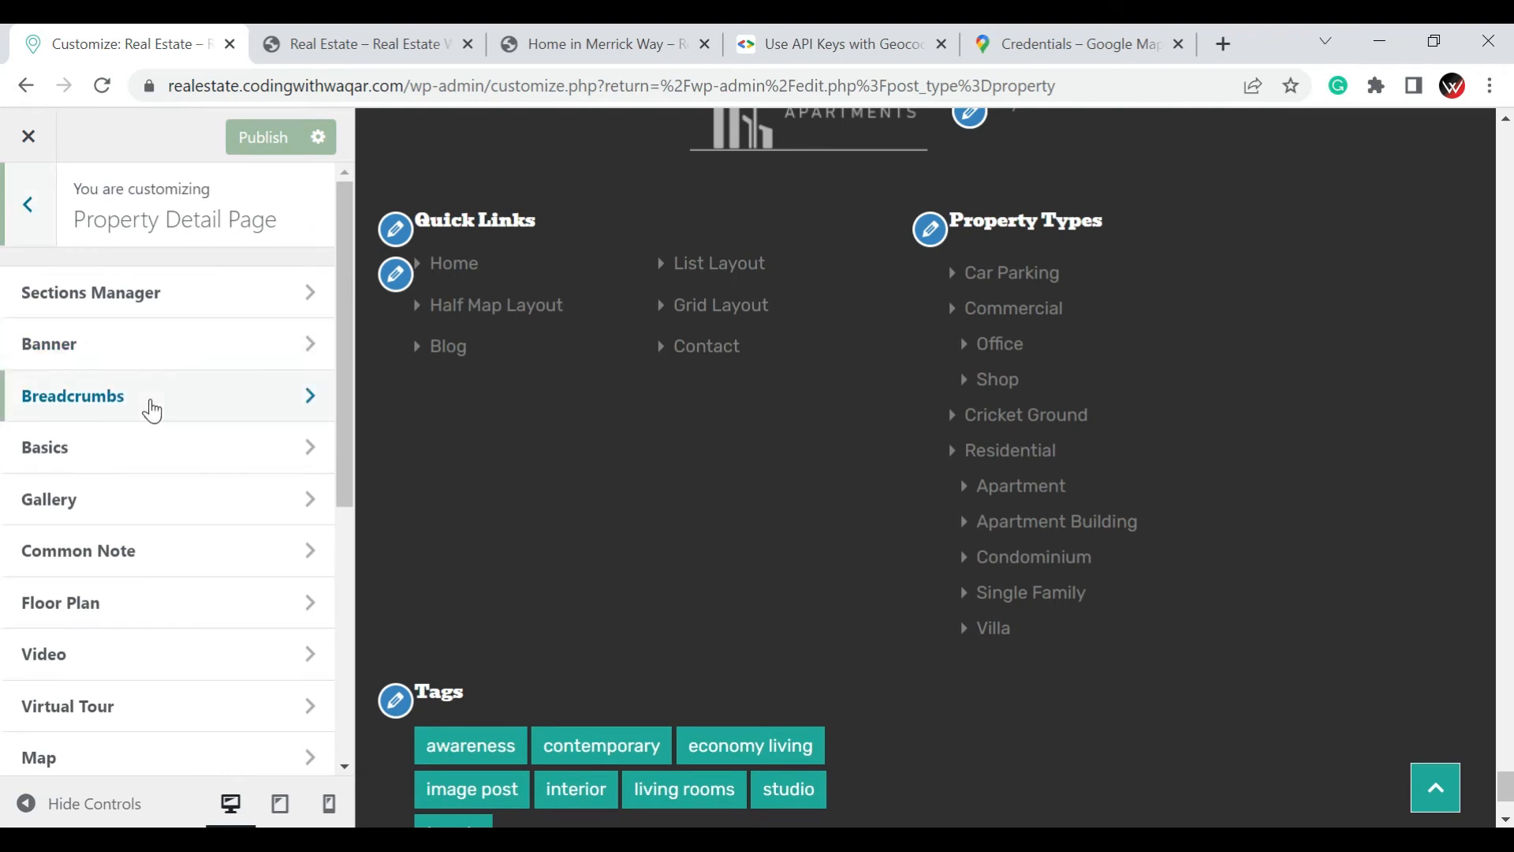
# Open the Sections Manager of the Property Detail Page, review its order settings and sections order, and return to the section list
pyautogui.click(146, 294)
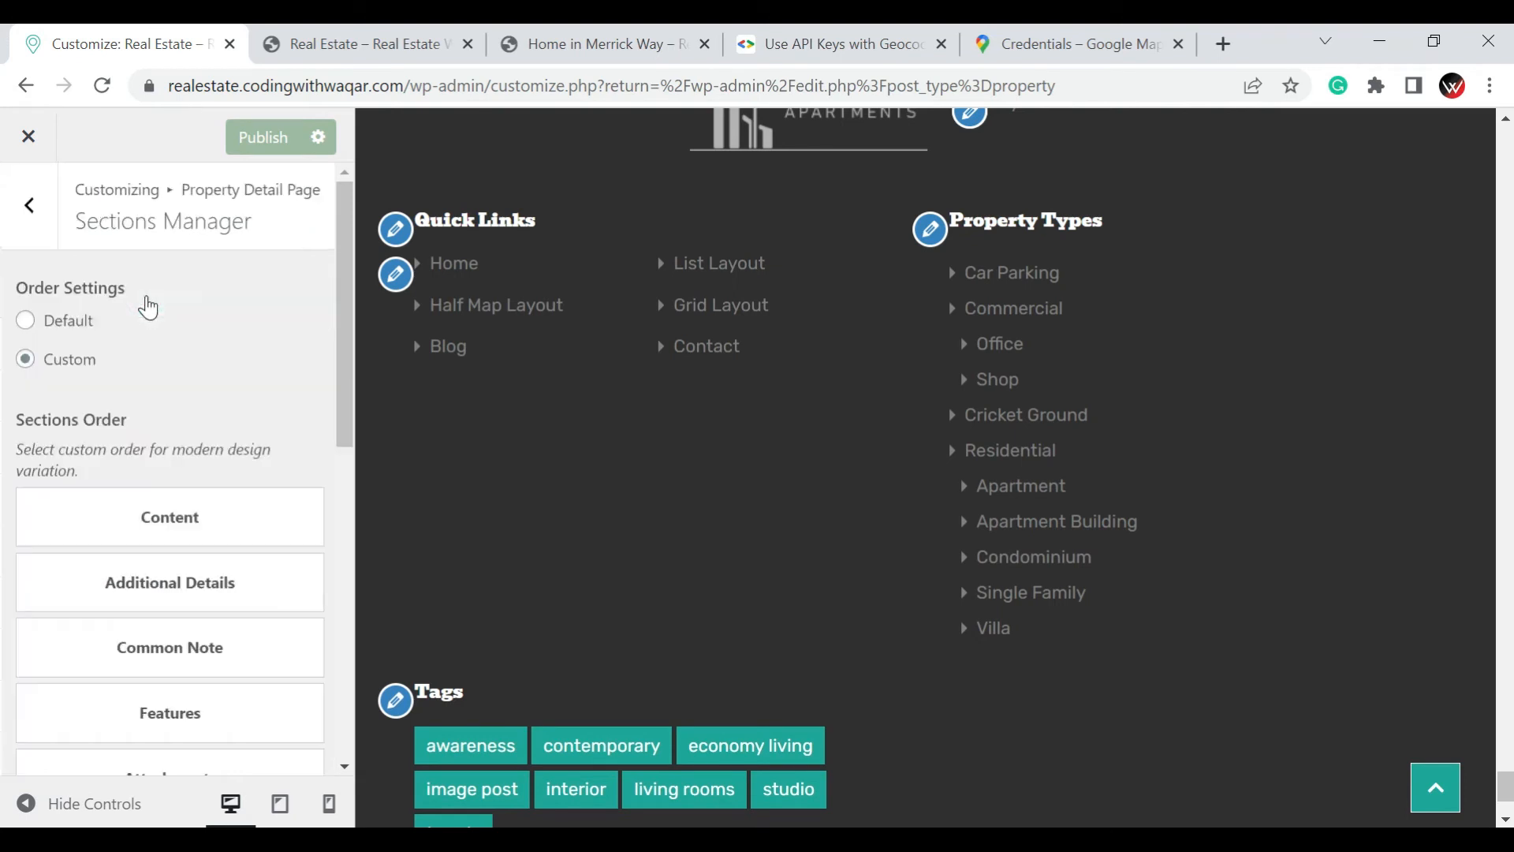
pyautogui.scroll(-3, 162, 355)
pyautogui.scroll(1, 284, 354)
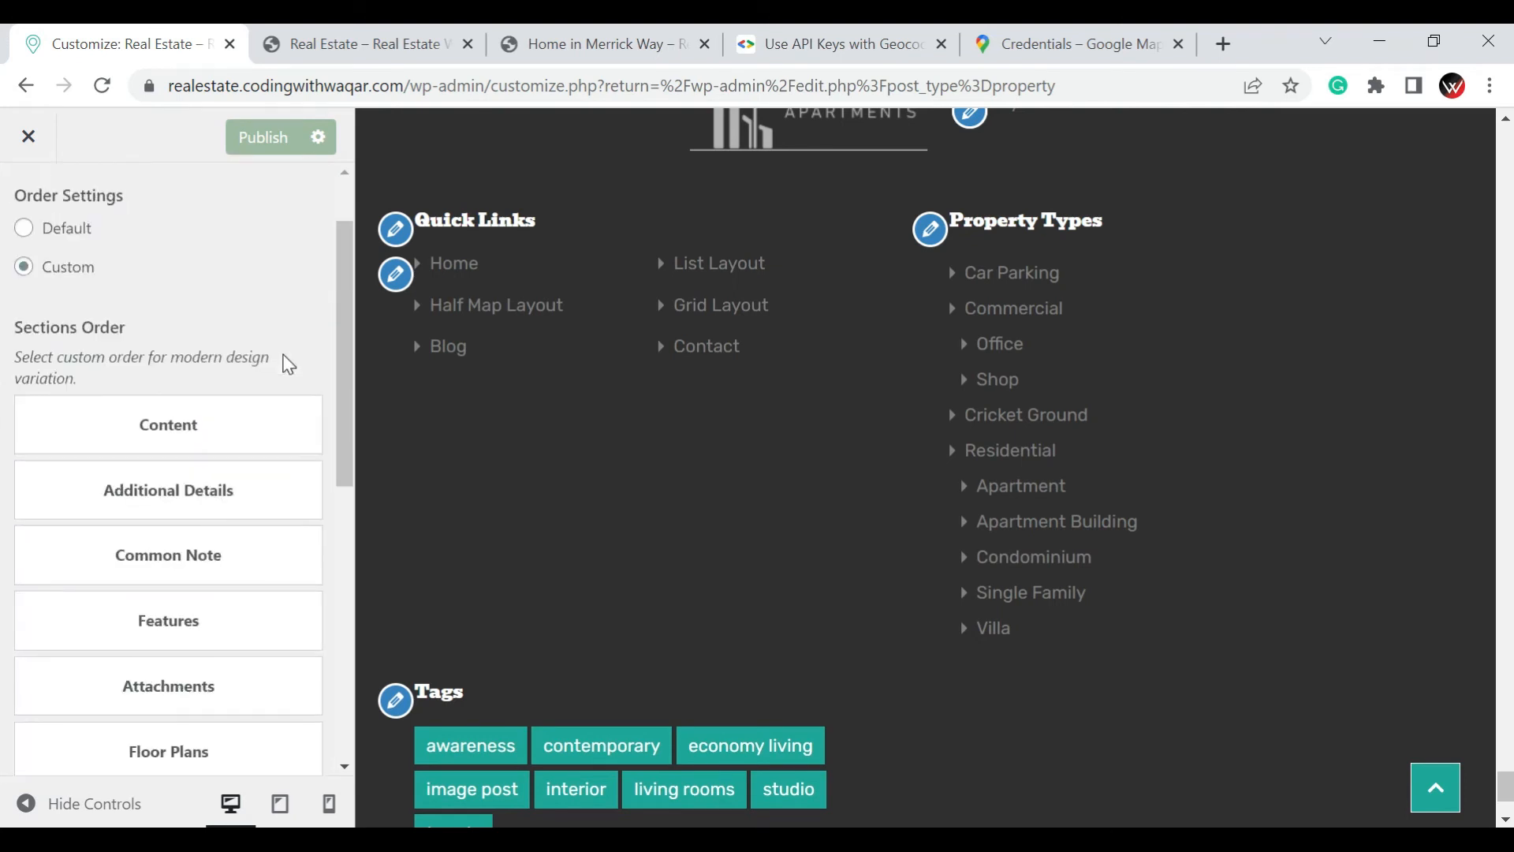
pyautogui.scroll(-1, 253, 391)
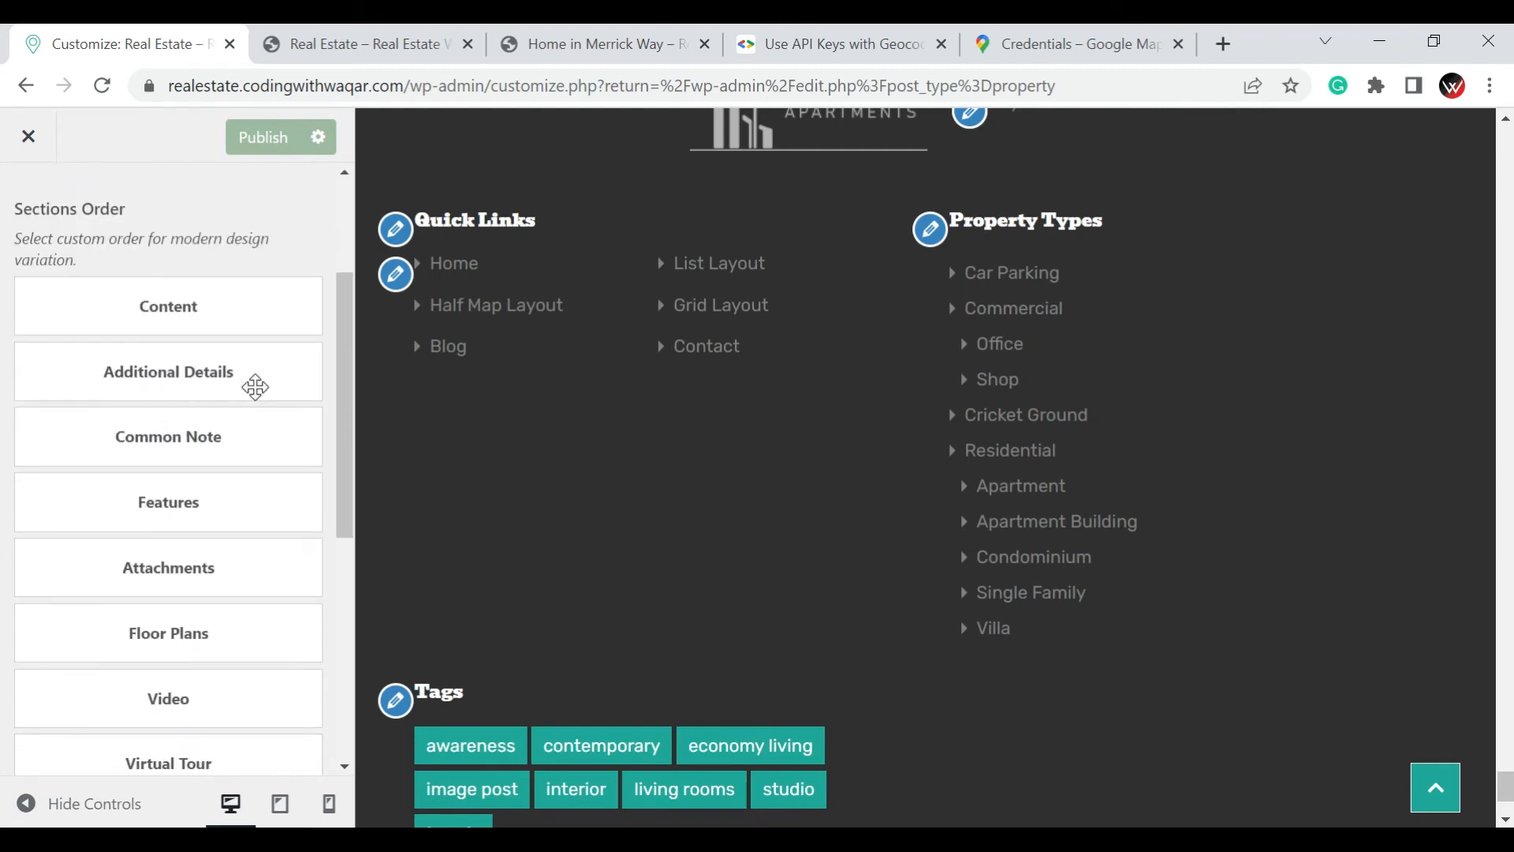
pyautogui.scroll(-4, 255, 388)
pyautogui.scroll(-2, 256, 387)
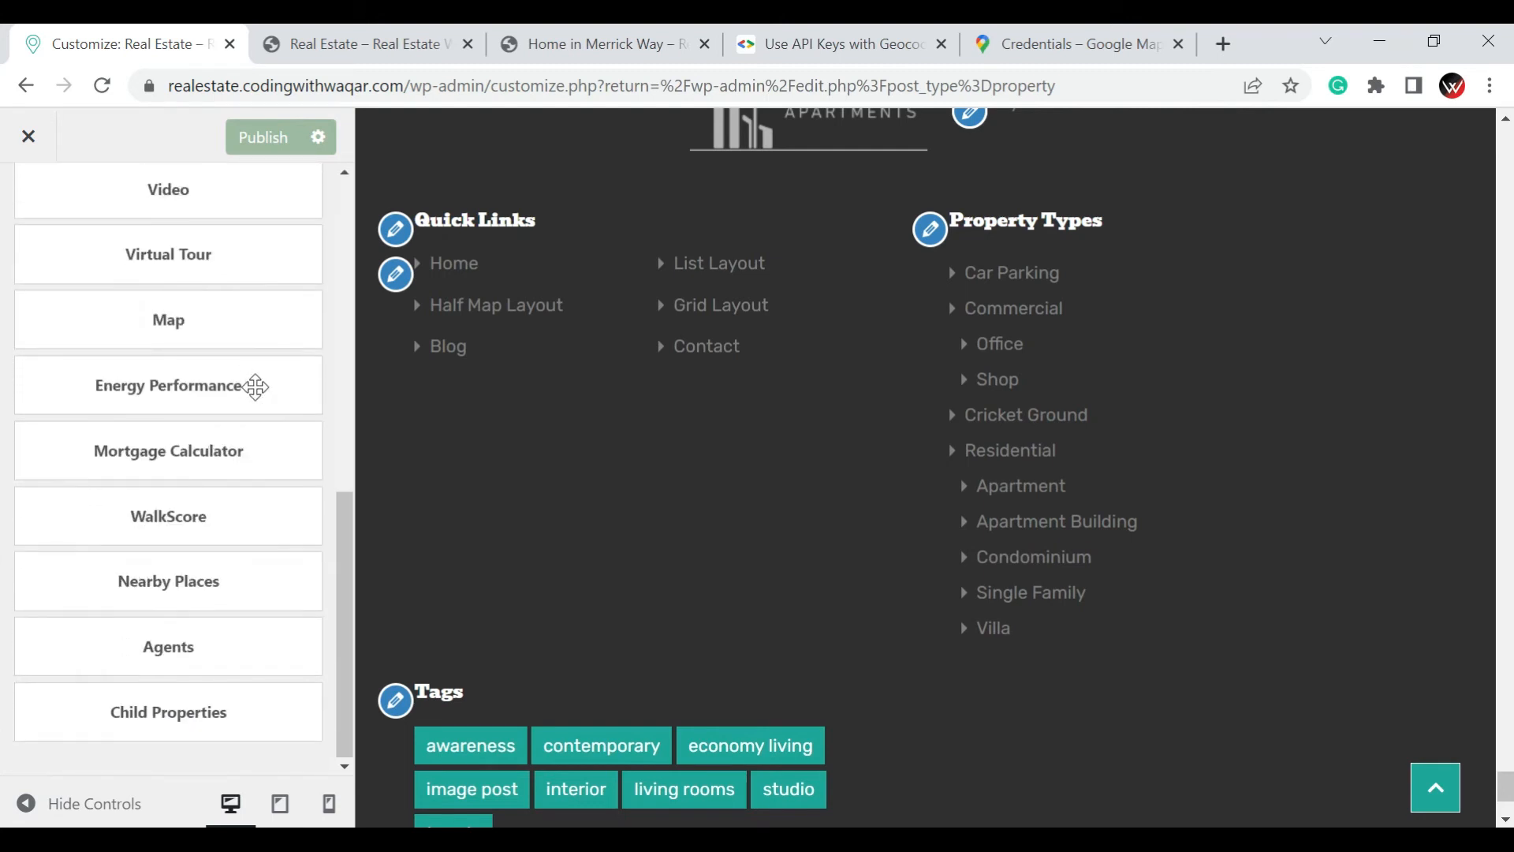
pyautogui.scroll(8, 120, 384)
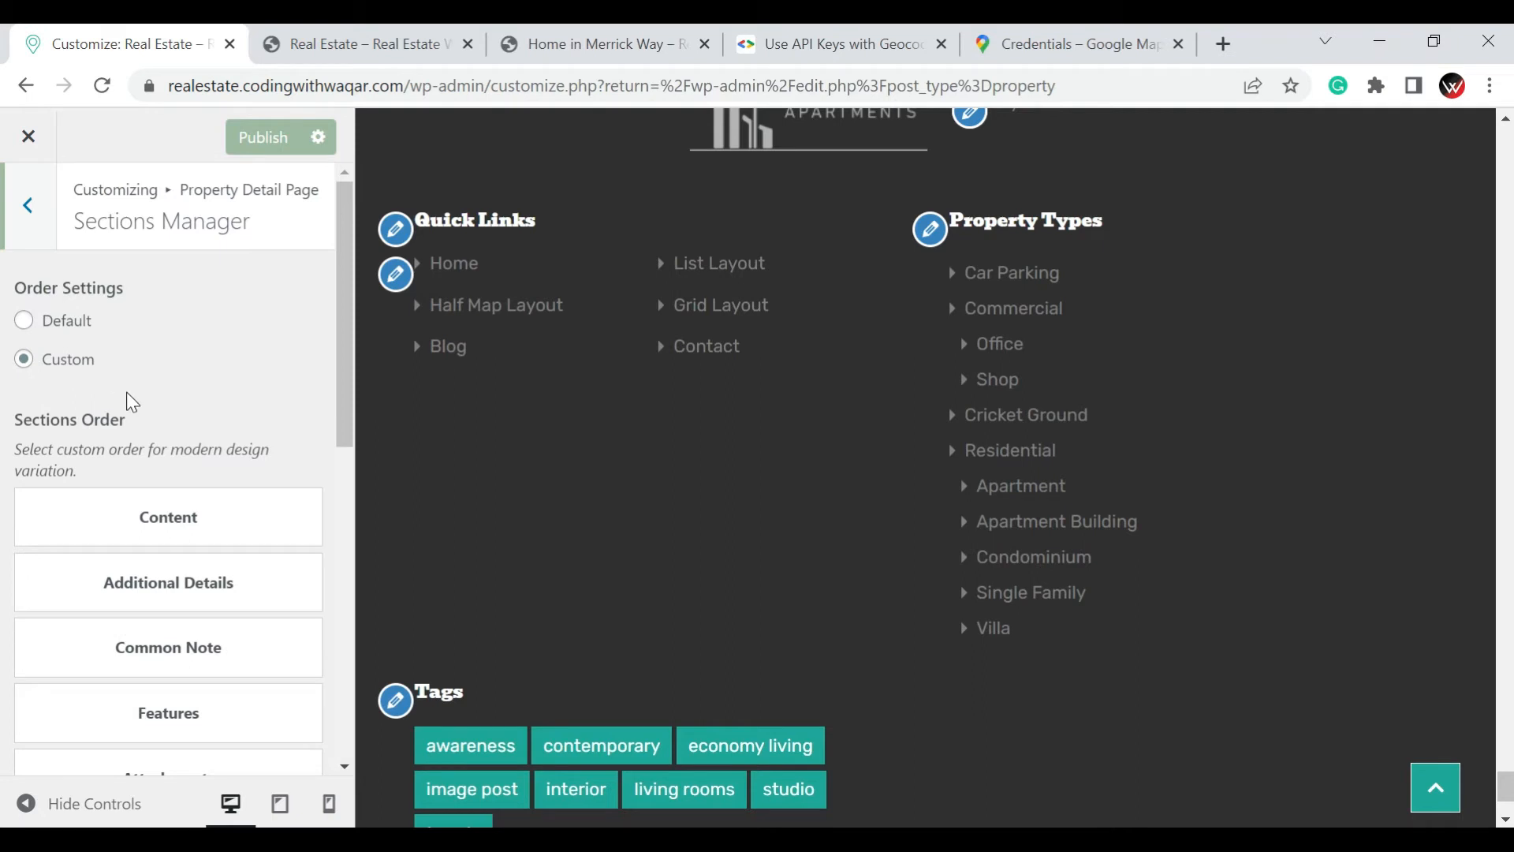
pyautogui.click(45, 210)
# Look through the full list of Property Detail Page sections, from Sections Manager to Similar Properties
pyautogui.scroll(-3, 127, 404)
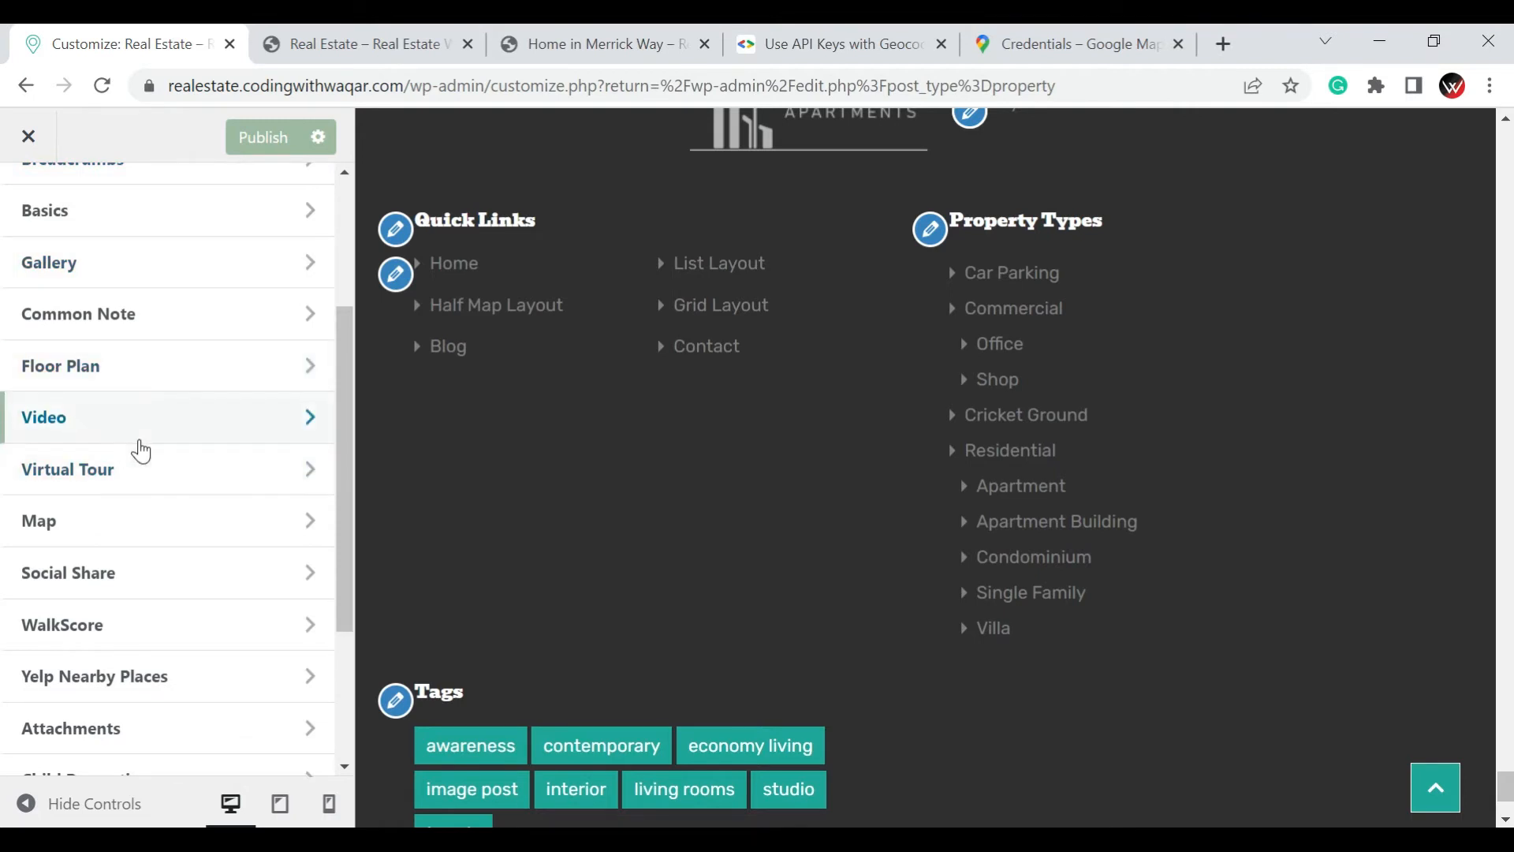
pyautogui.scroll(-3, 138, 451)
pyautogui.scroll(3, 140, 448)
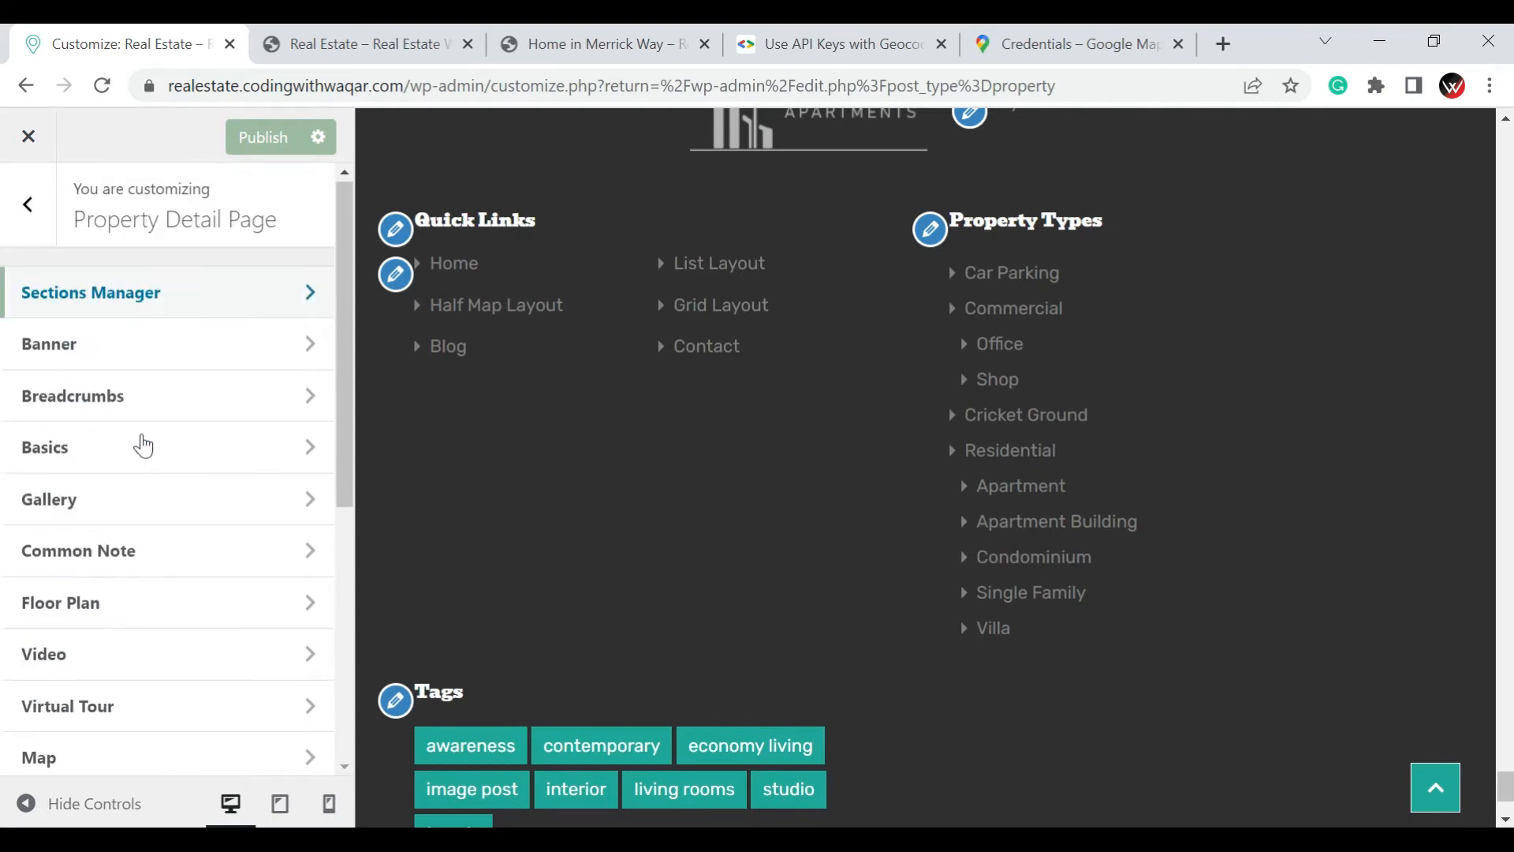
pyautogui.scroll(-3, 140, 447)
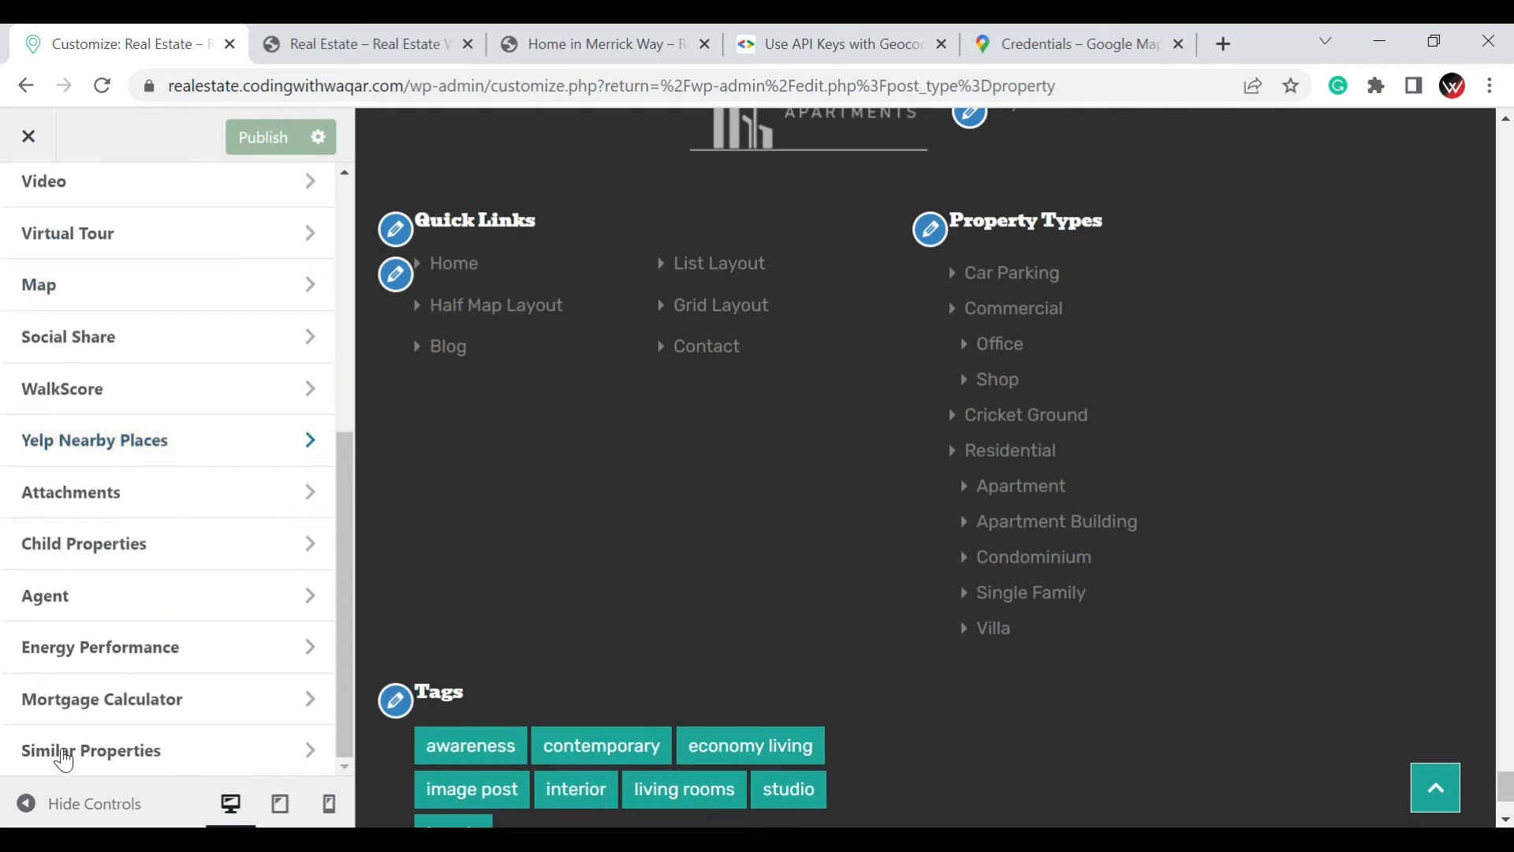
pyautogui.scroll(5, 154, 298)
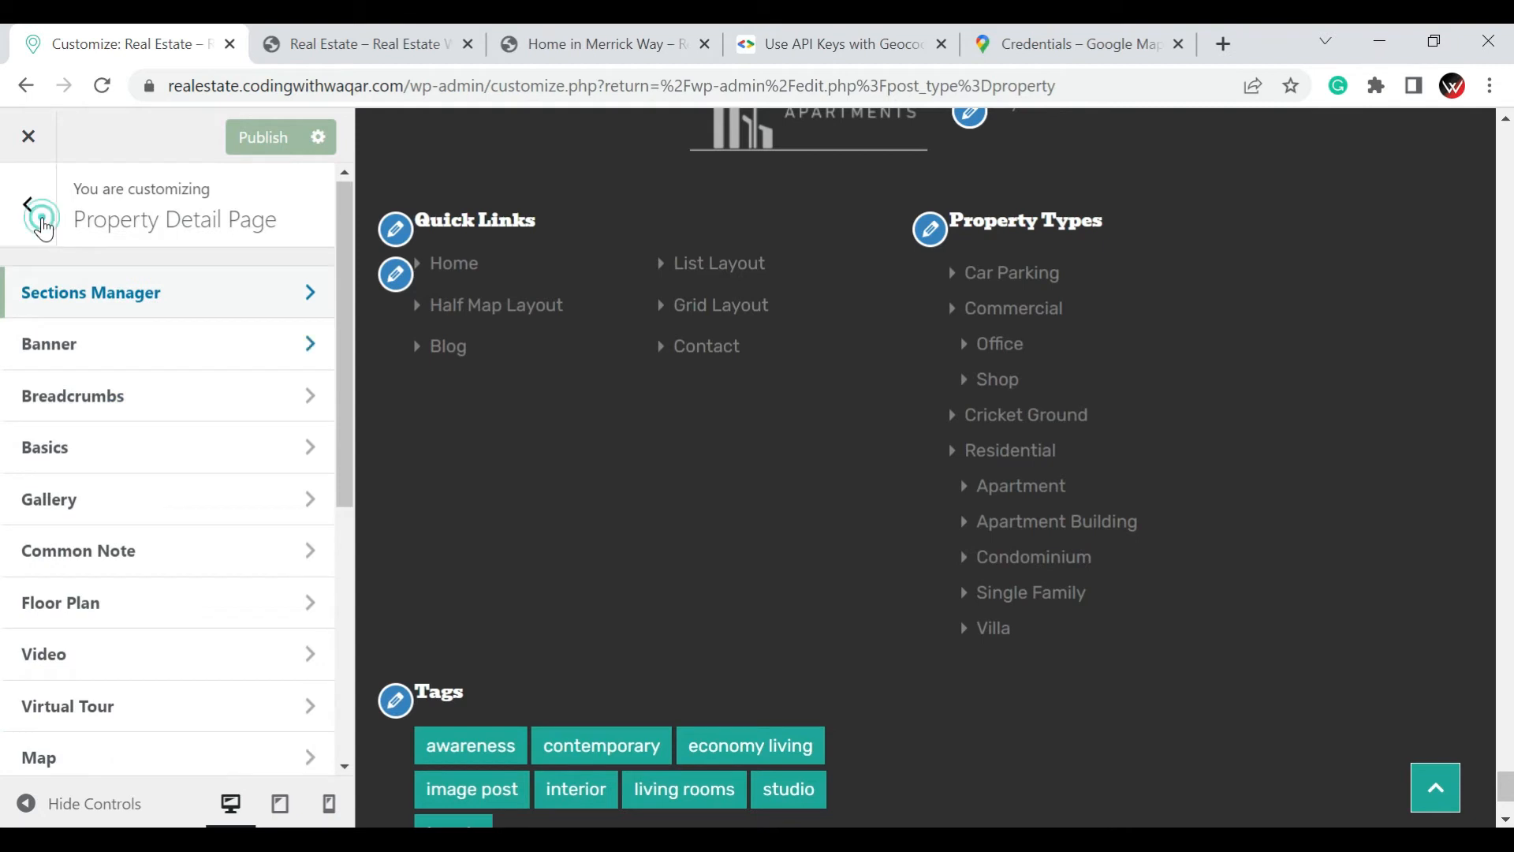
# Reopen the Sections Manager, examine the section order through Child Properties, and go back to the Property Detail Page settings
pyautogui.click(82, 307)
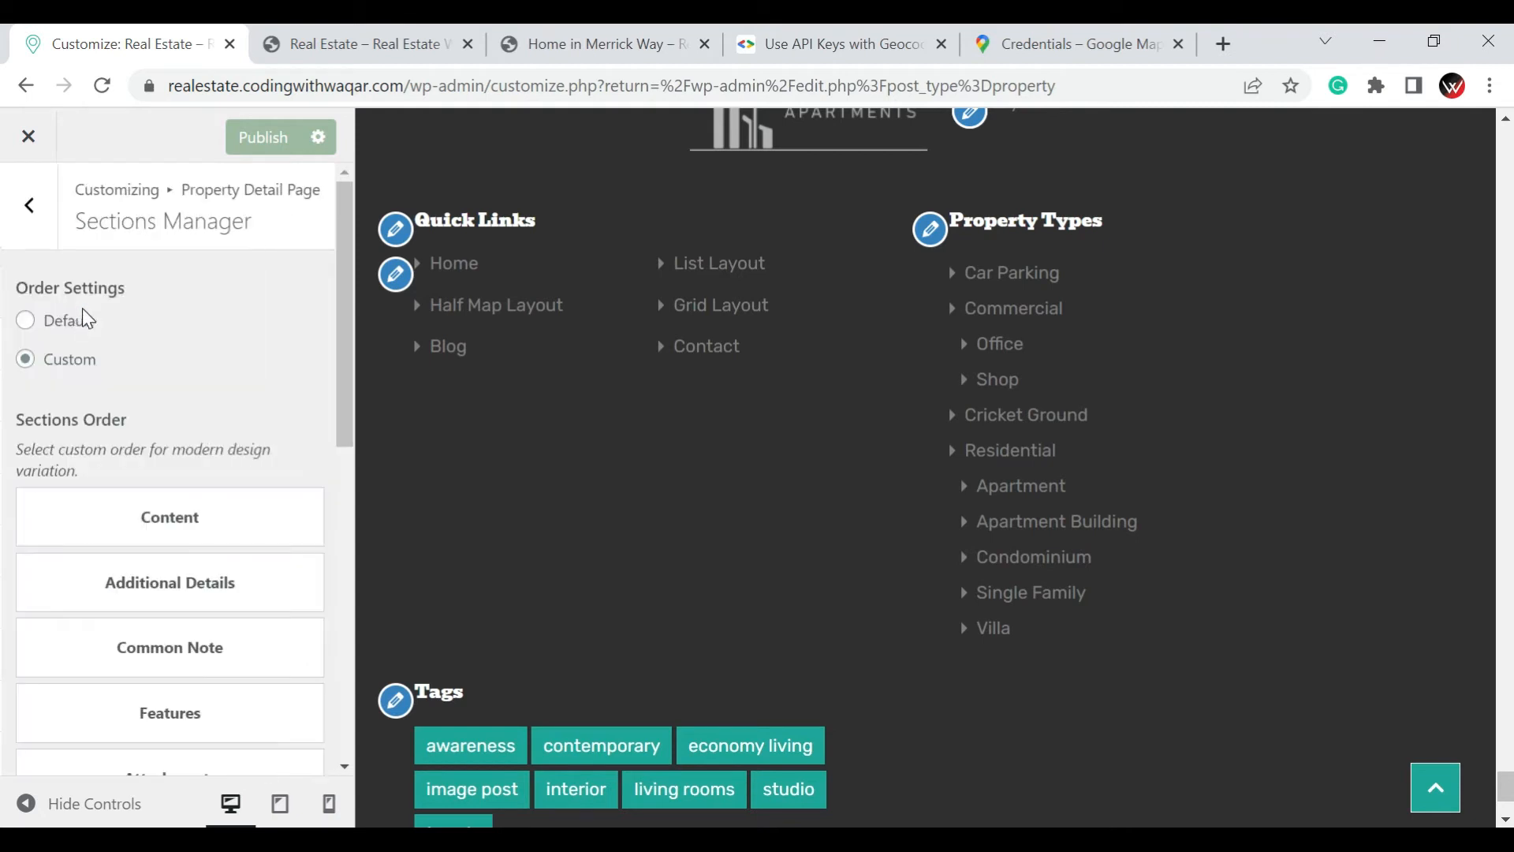
pyautogui.scroll(-3, 84, 314)
pyautogui.scroll(-6, 87, 318)
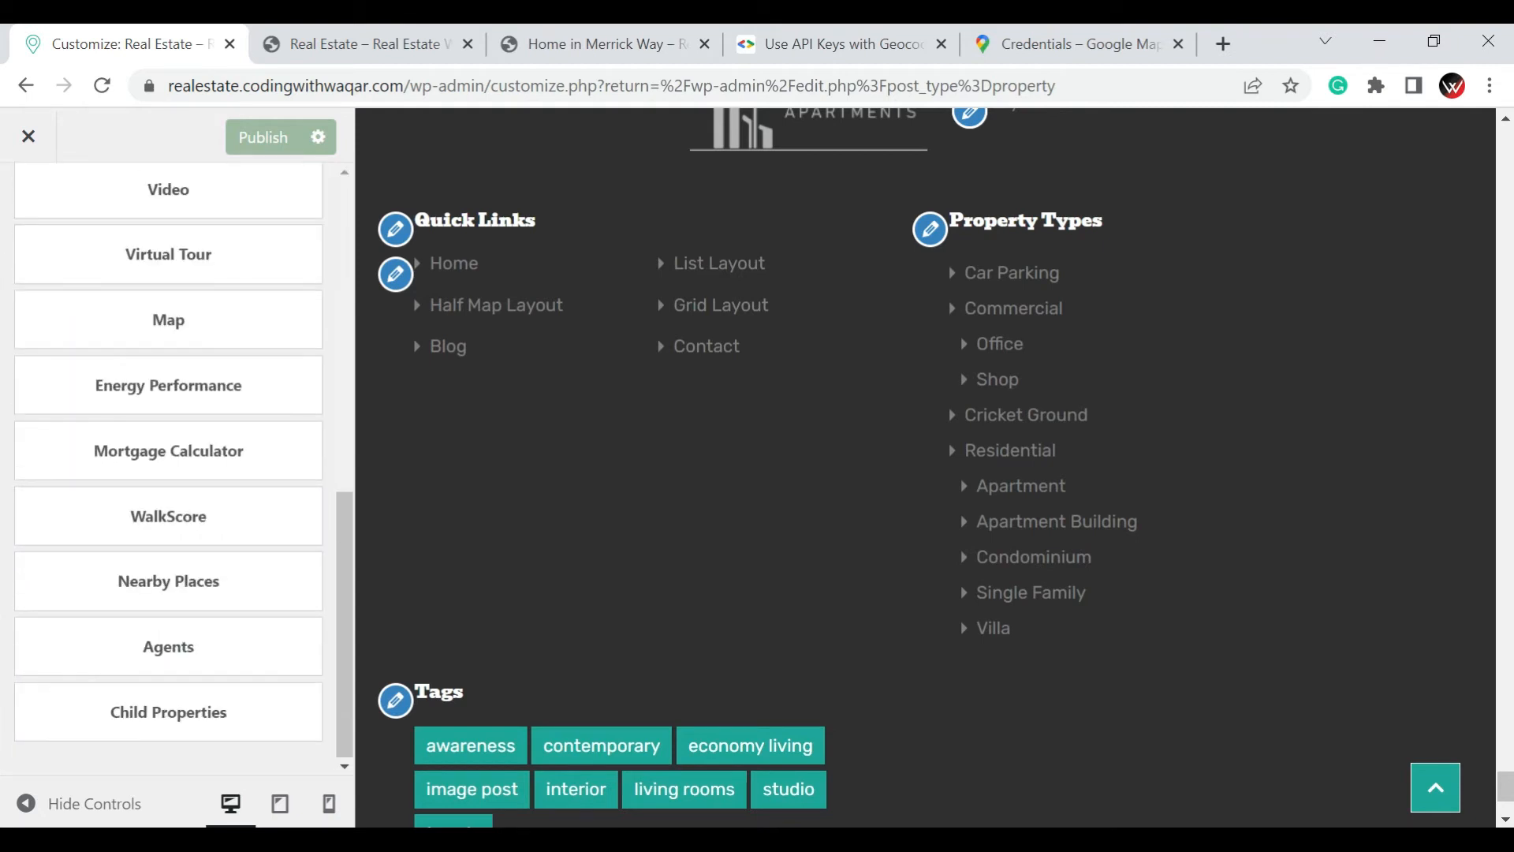
pyautogui.scroll(8, 78, 311)
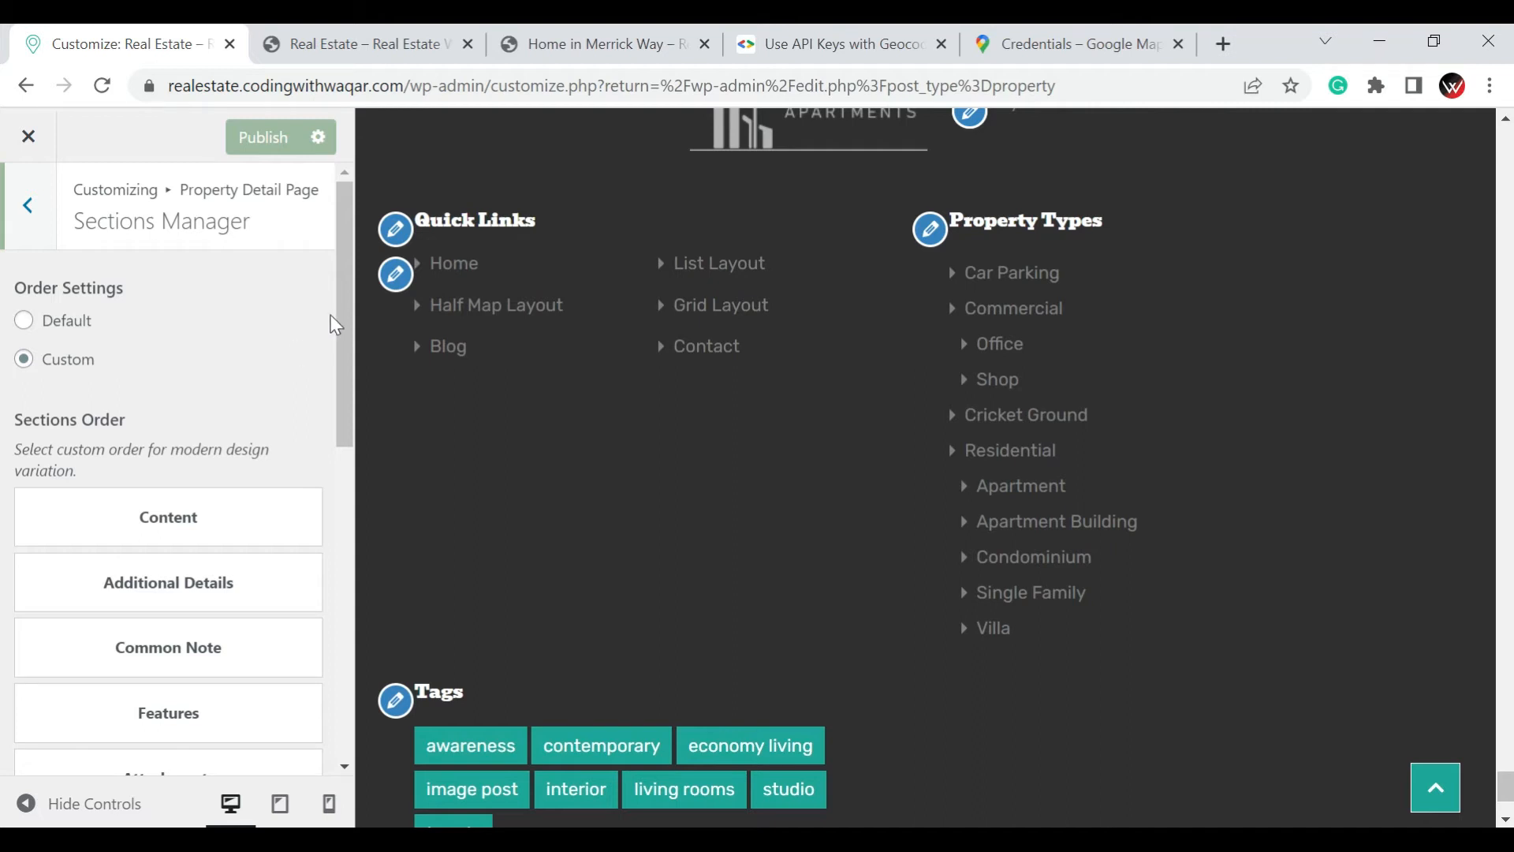
pyautogui.click(28, 205)
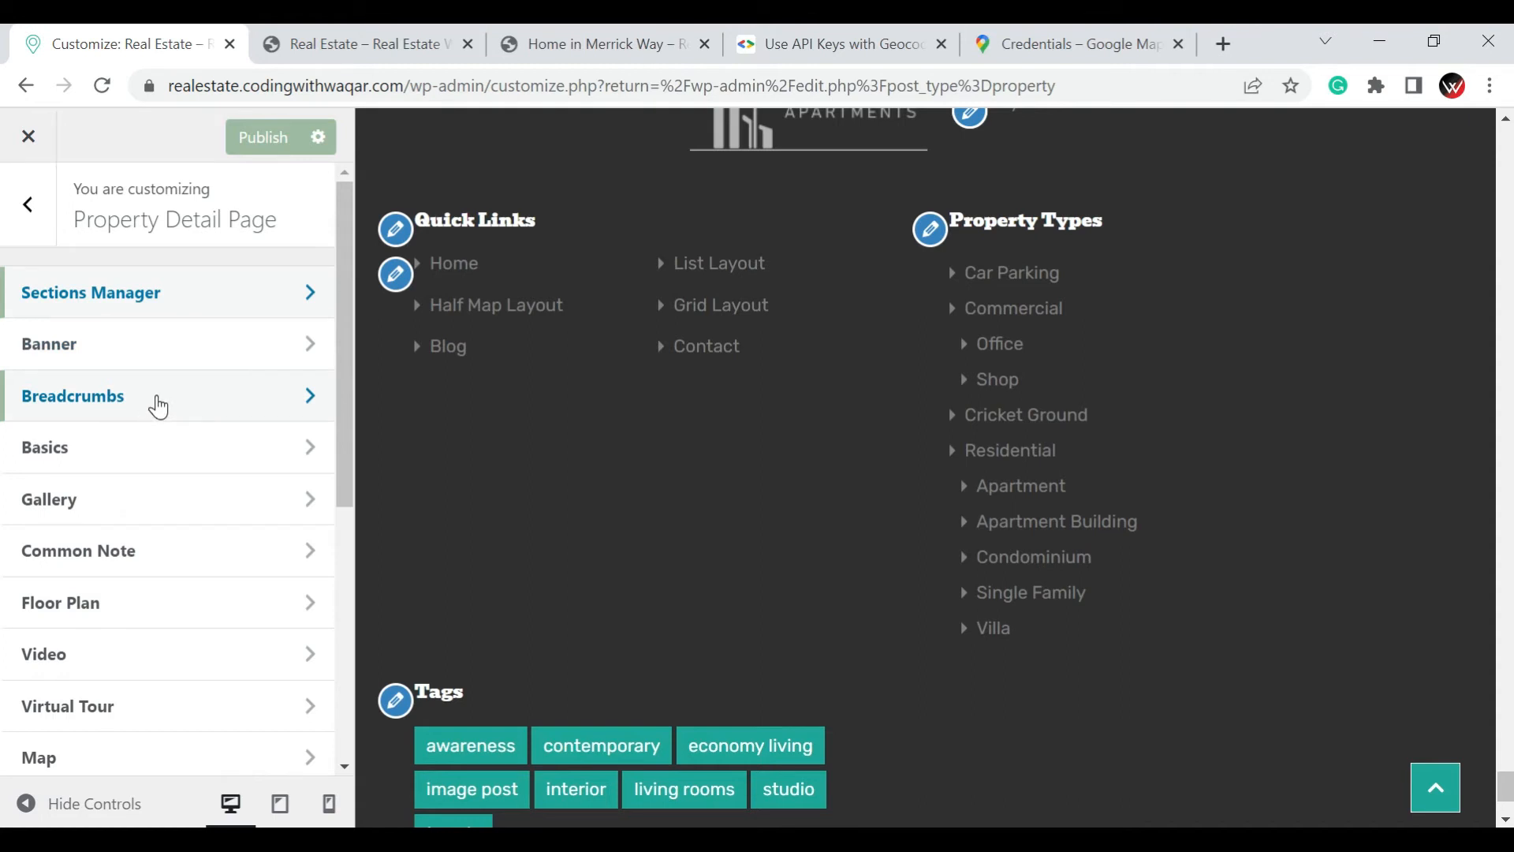
# Return to the main customization options, view the Contact Page settings, and leave them again
pyautogui.click(34, 237)
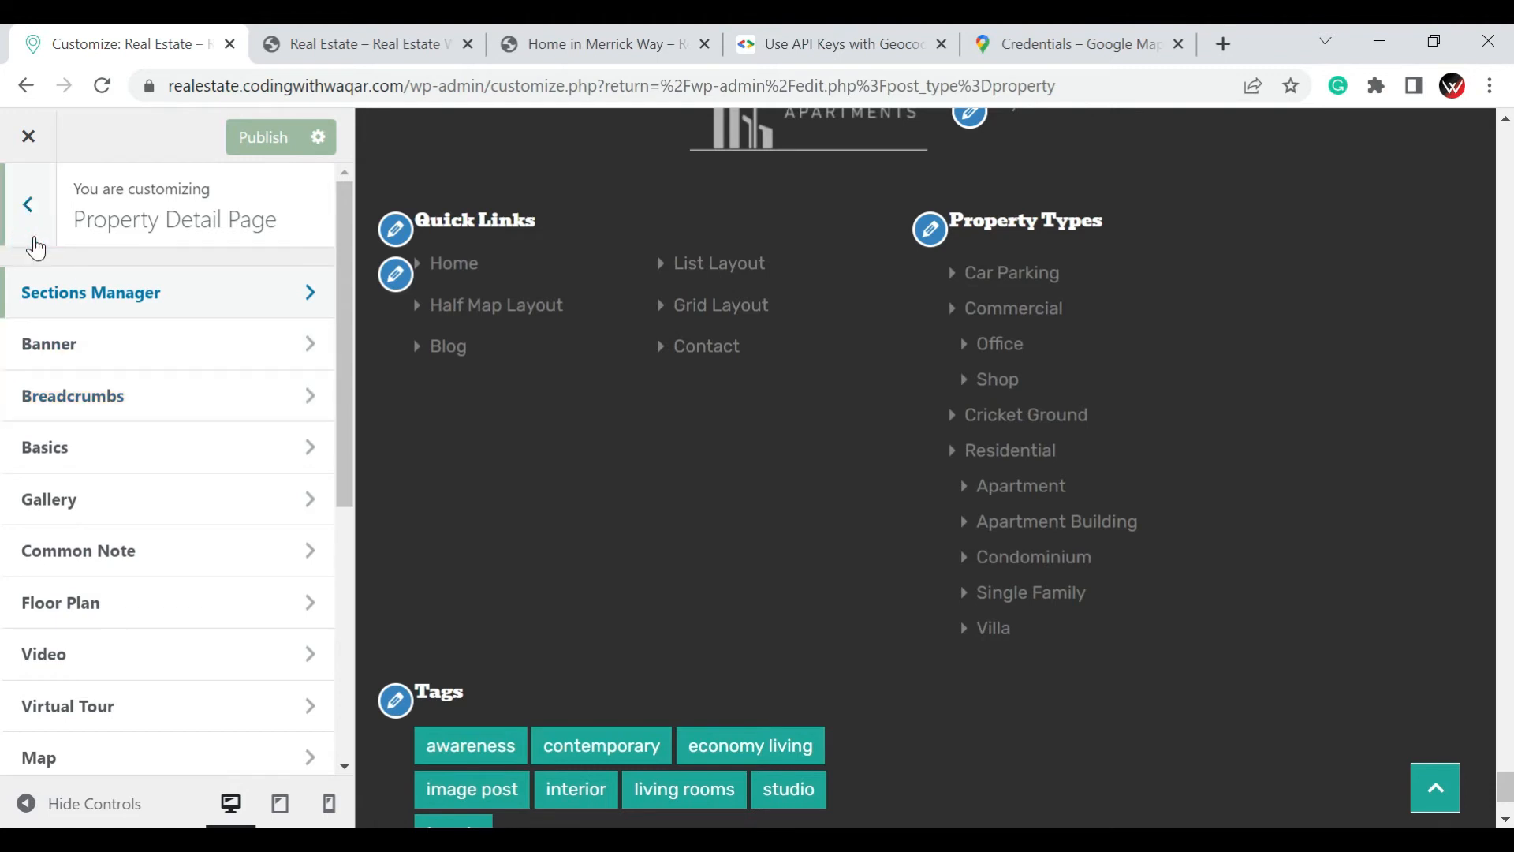
pyautogui.scroll(-9, 35, 236)
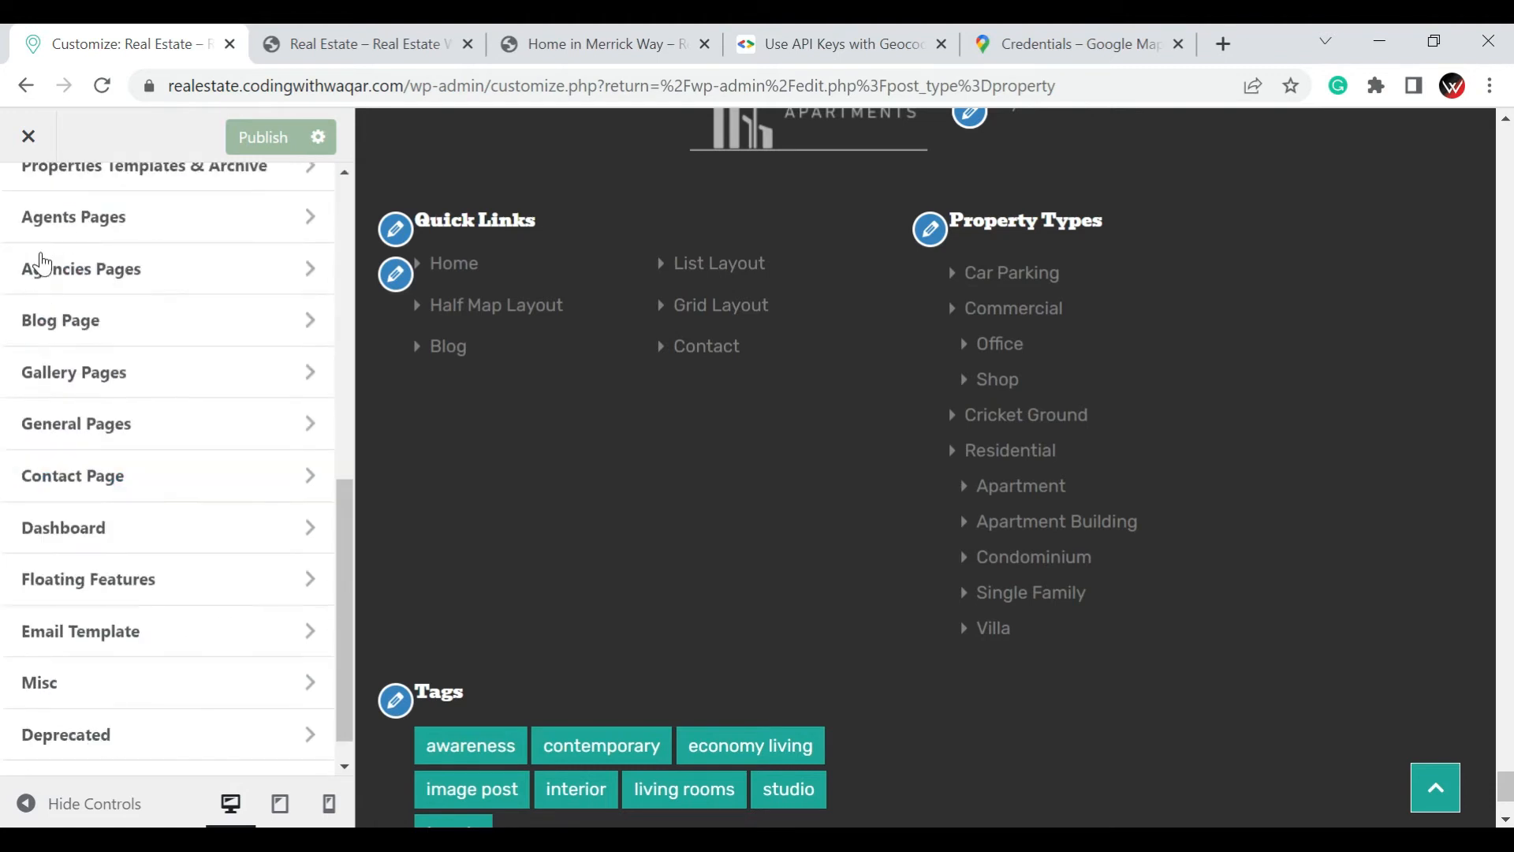
pyautogui.click(112, 477)
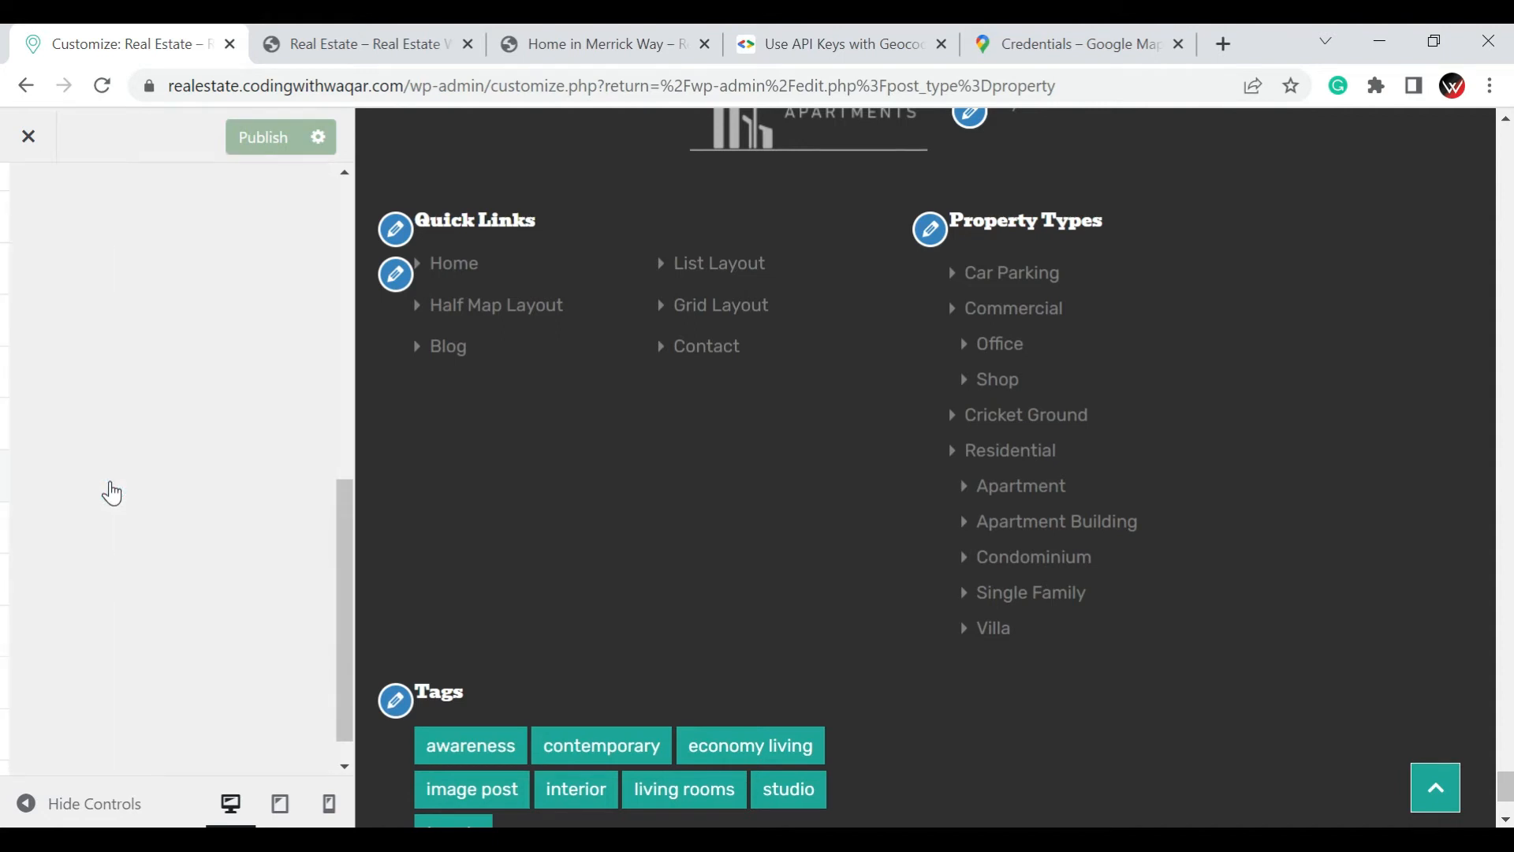
pyautogui.click(42, 174)
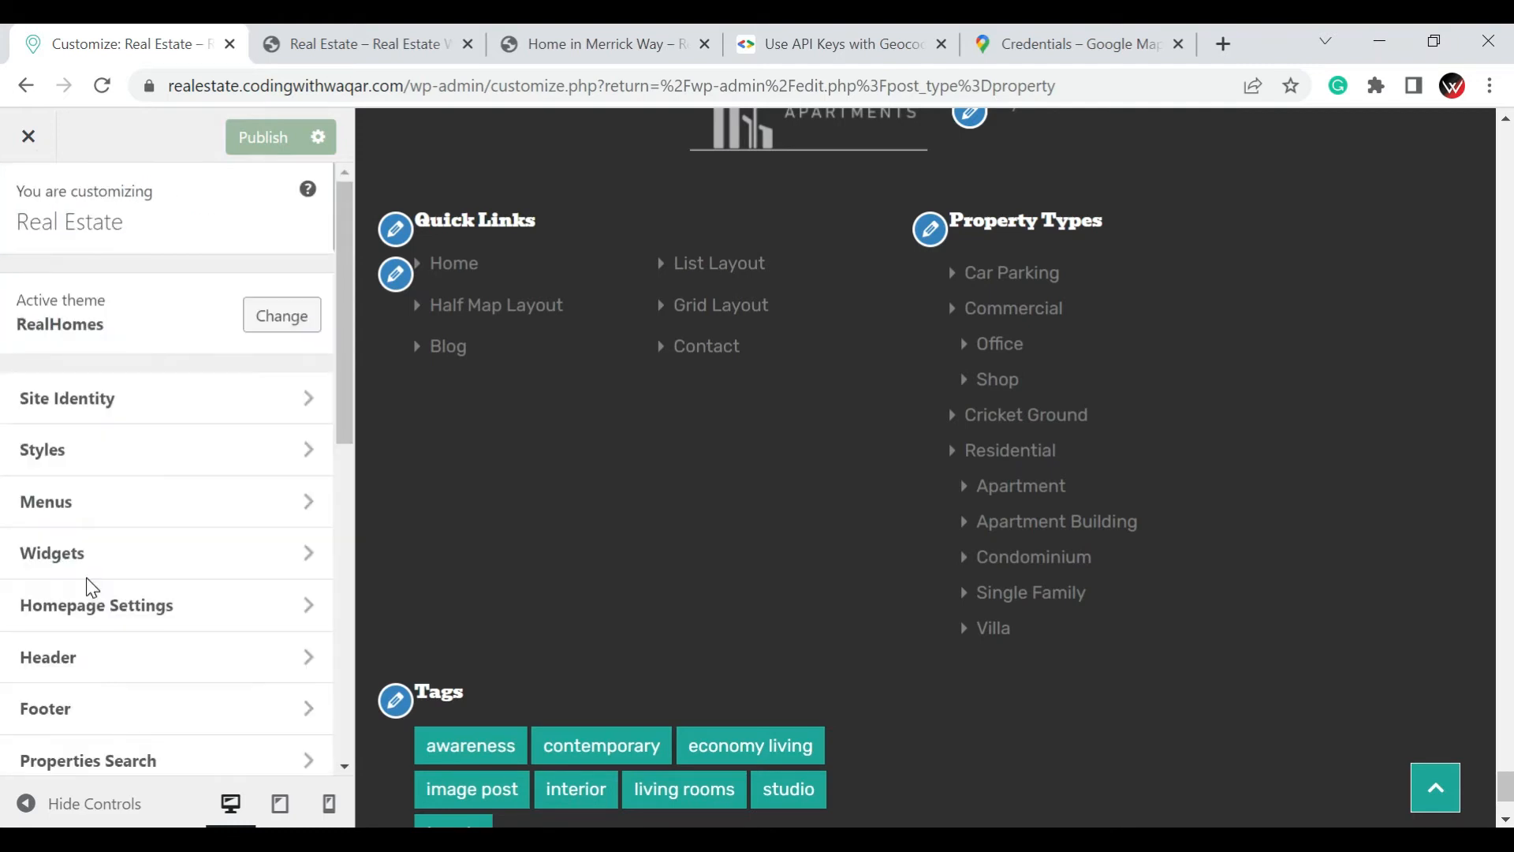
# Open the Email Template settings, review the header content, image, title and color options, and return to the main options
pyautogui.scroll(-5, 86, 581)
pyautogui.click(88, 587)
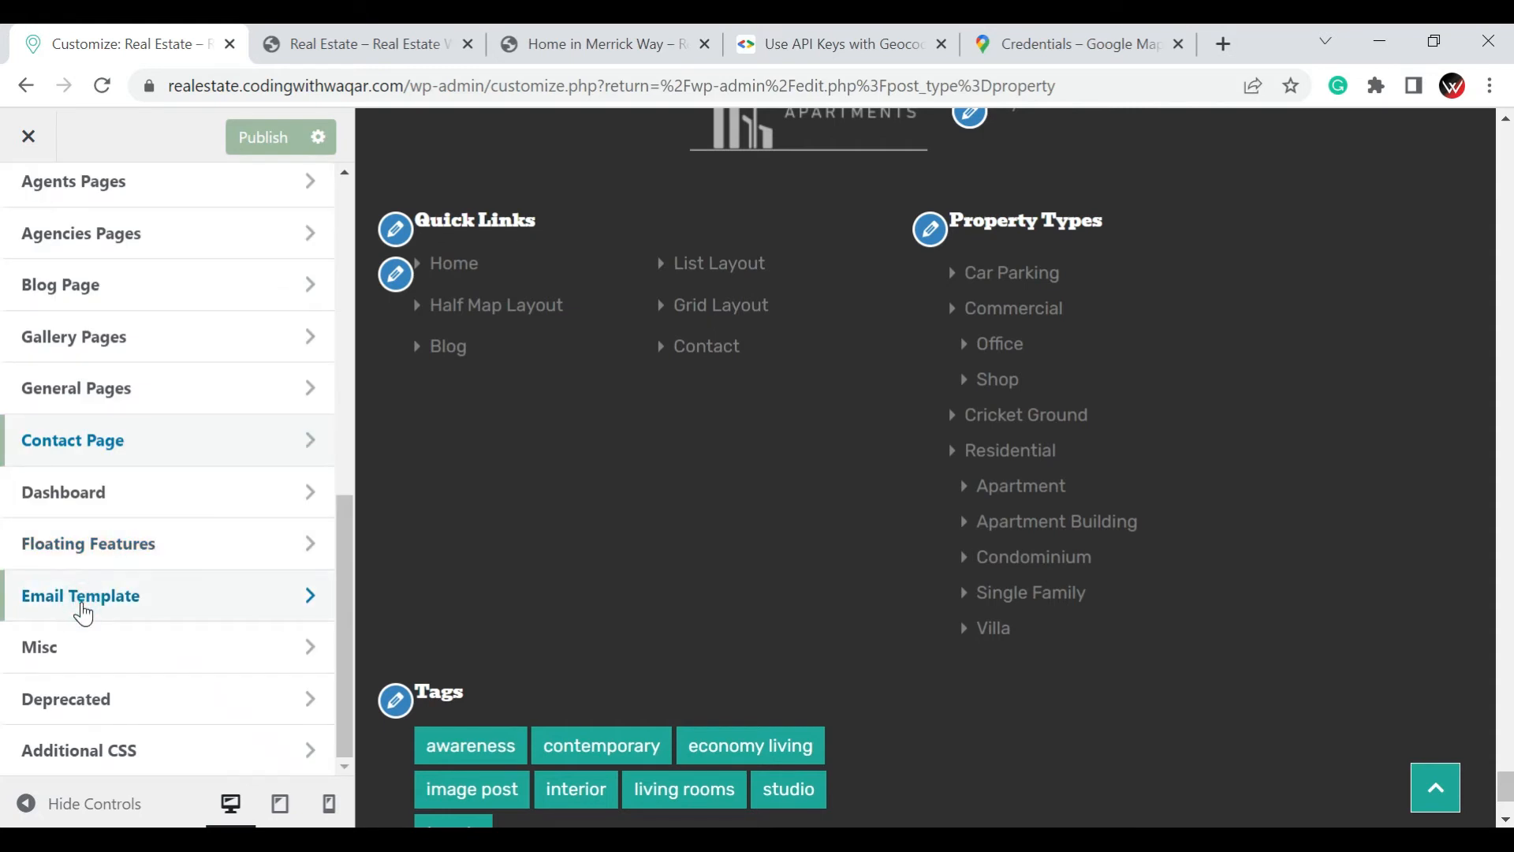
pyautogui.click(84, 609)
pyautogui.scroll(7, 169, 443)
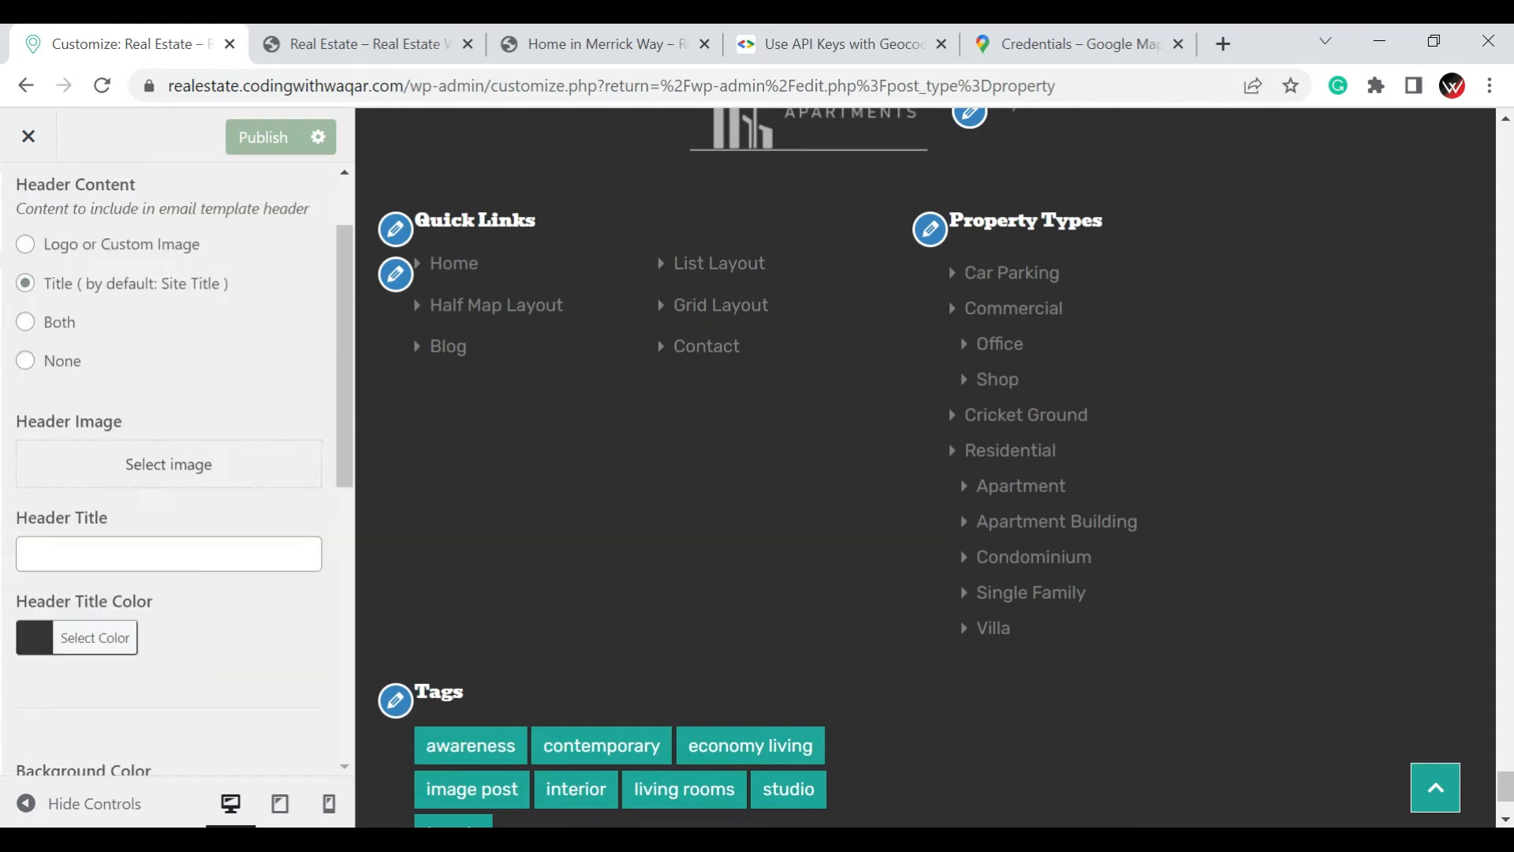
pyautogui.press('Escape')
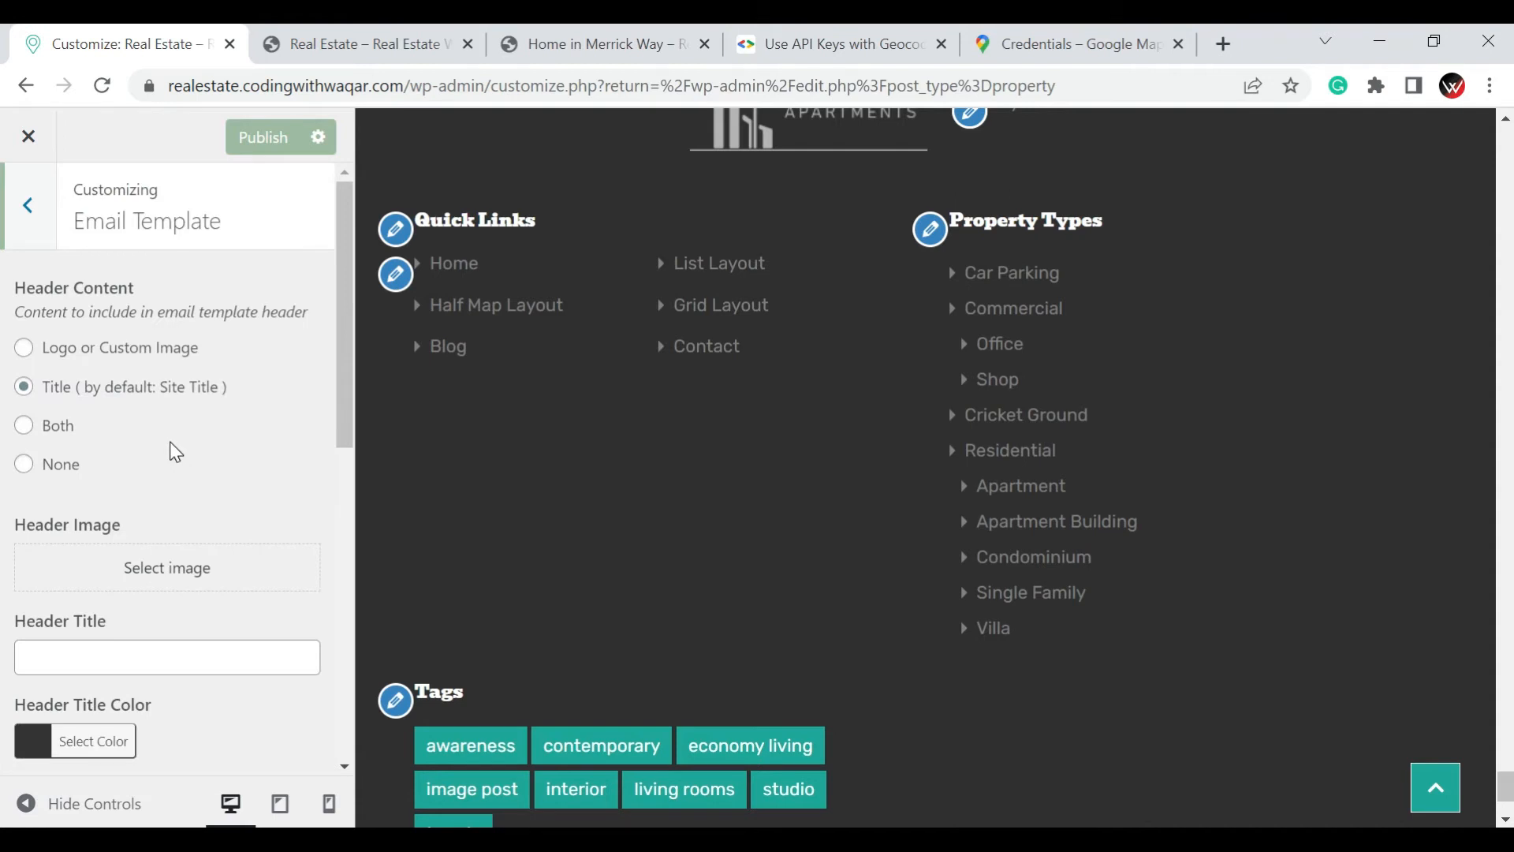
pyautogui.scroll(-9, 172, 450)
pyautogui.scroll(8, 172, 449)
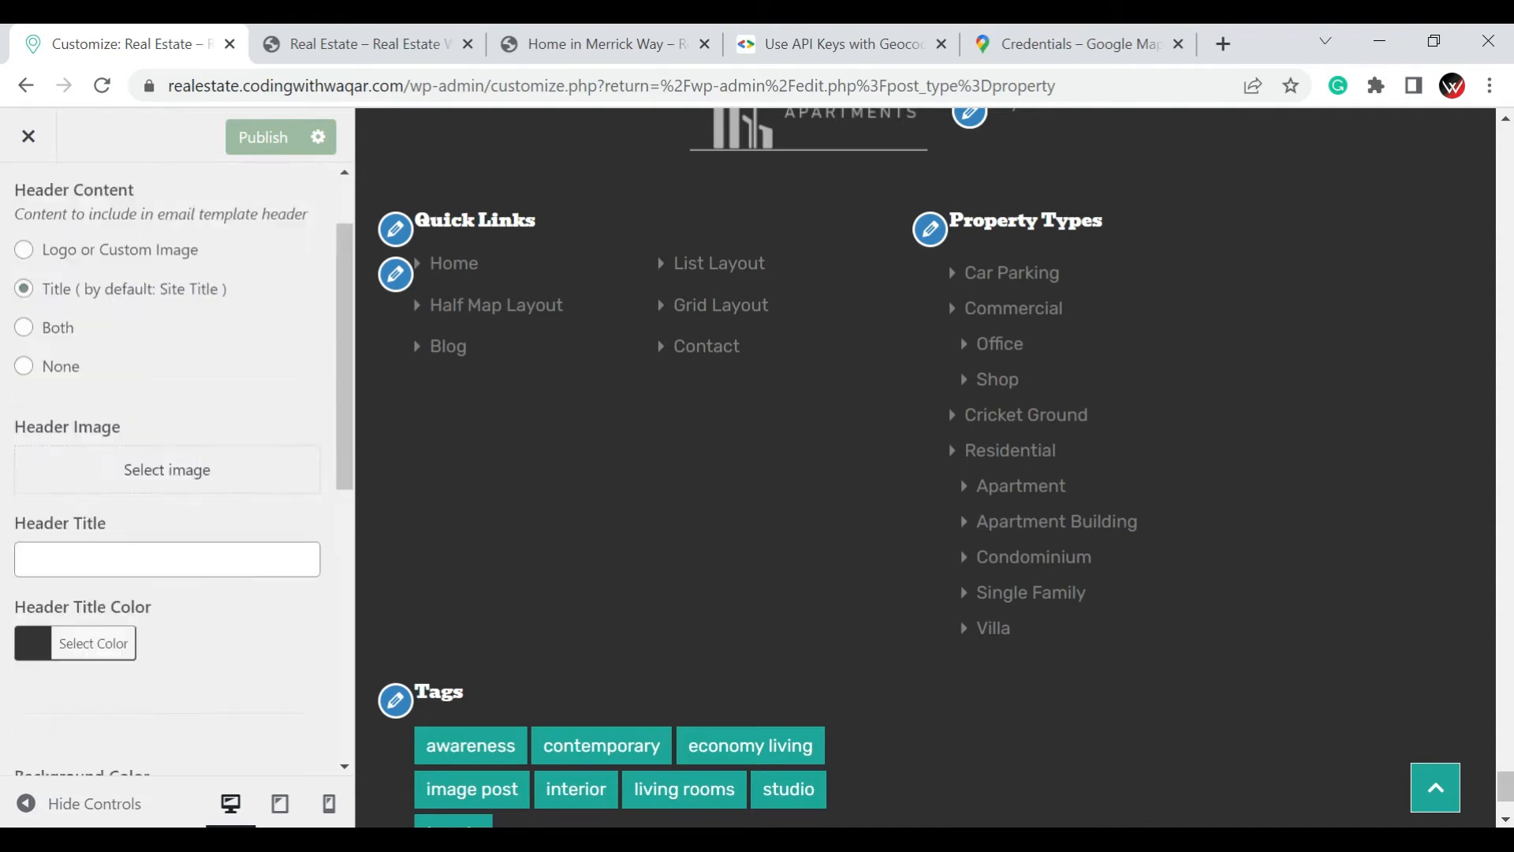
pyautogui.scroll(1, 27, 237)
pyautogui.click(24, 209)
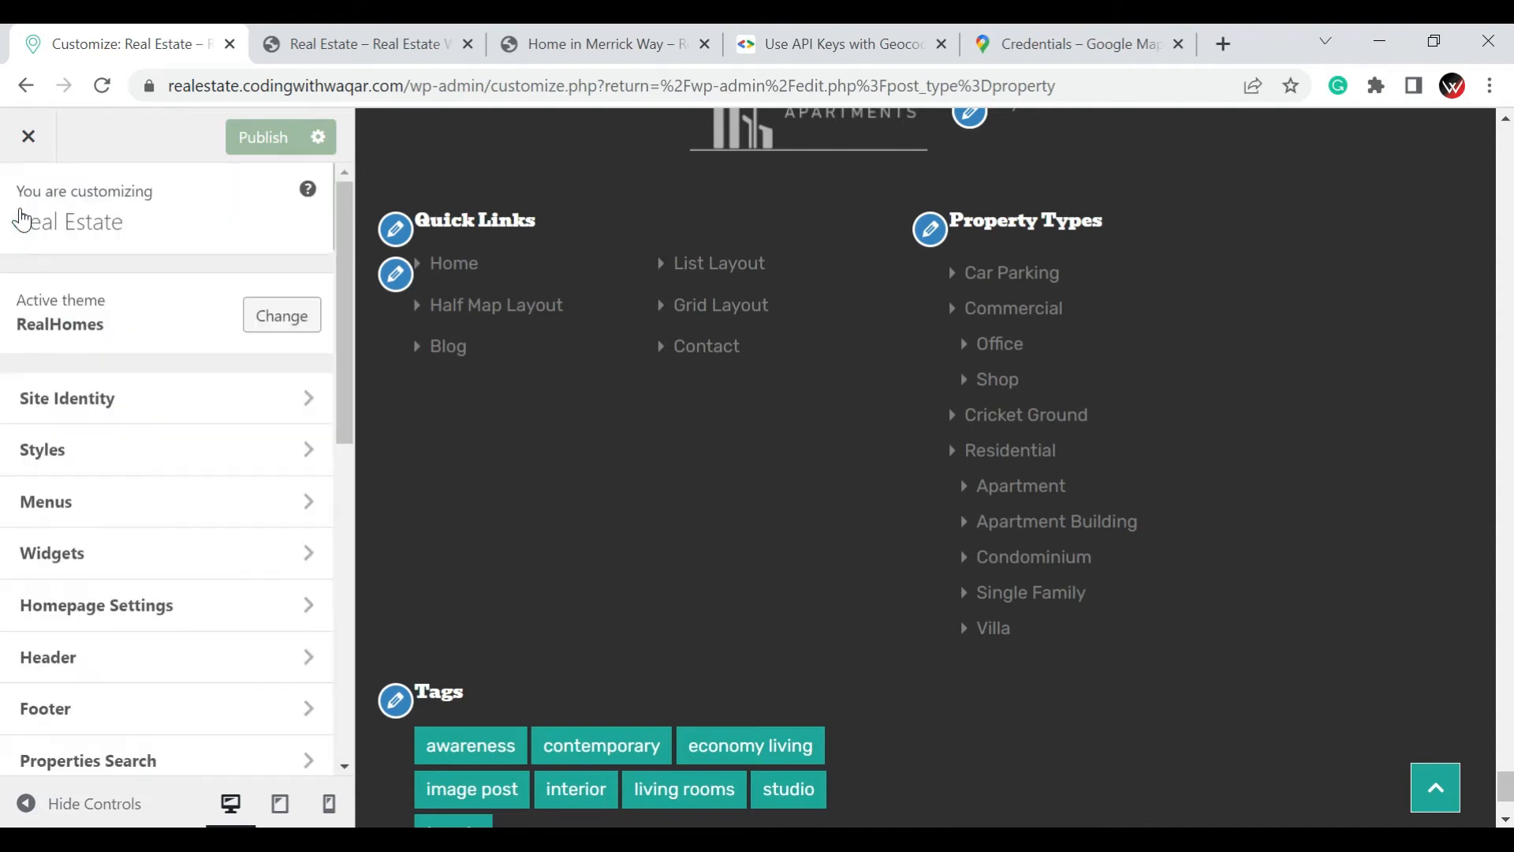
# Open the Additional CSS section, look at its guidance and code editor, and return to the main options
pyautogui.scroll(-10, 152, 513)
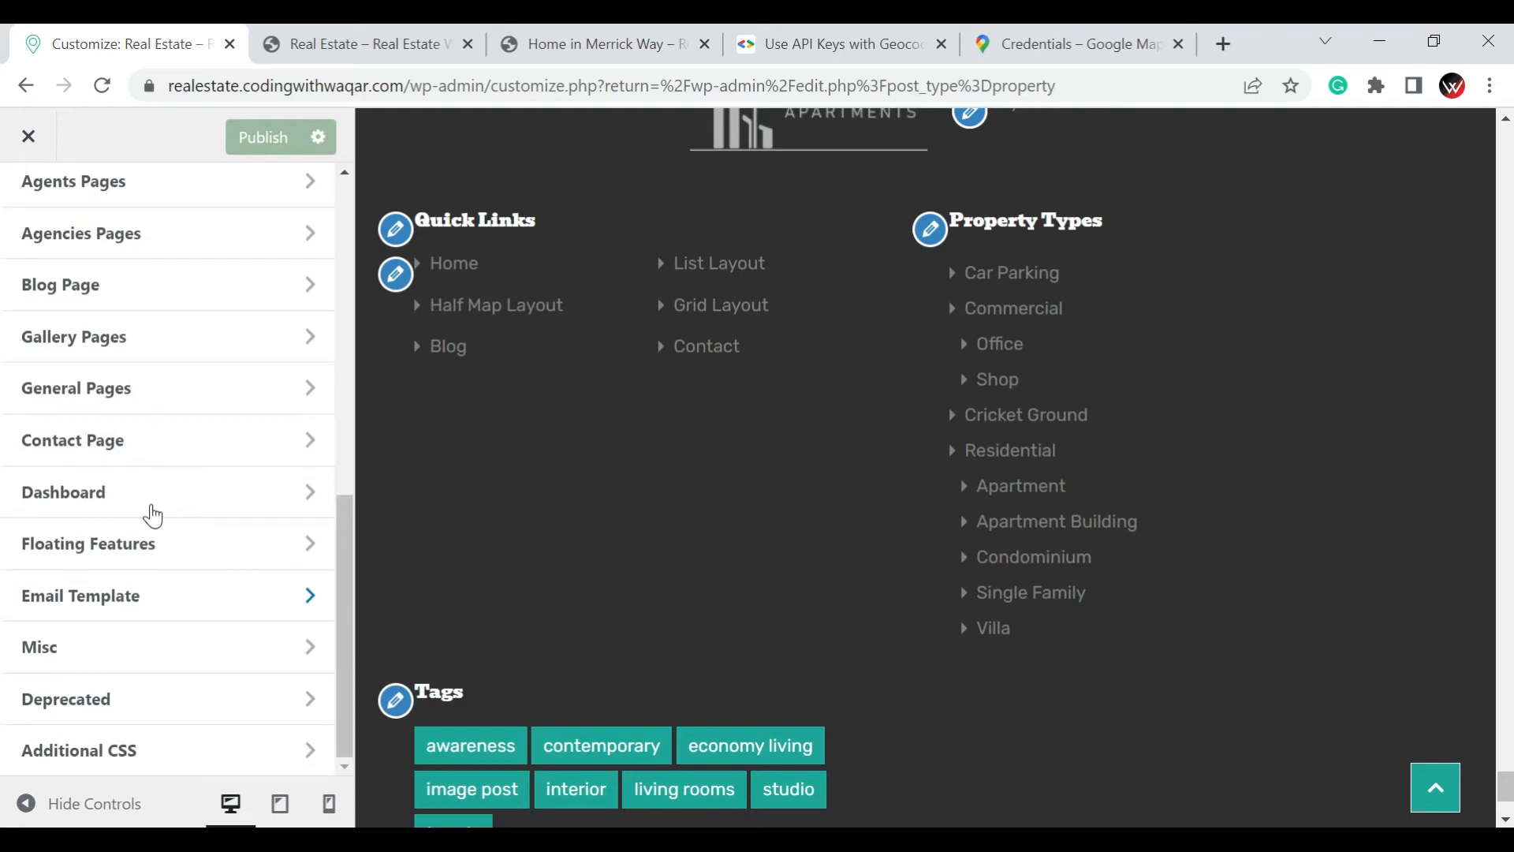
pyautogui.click(104, 758)
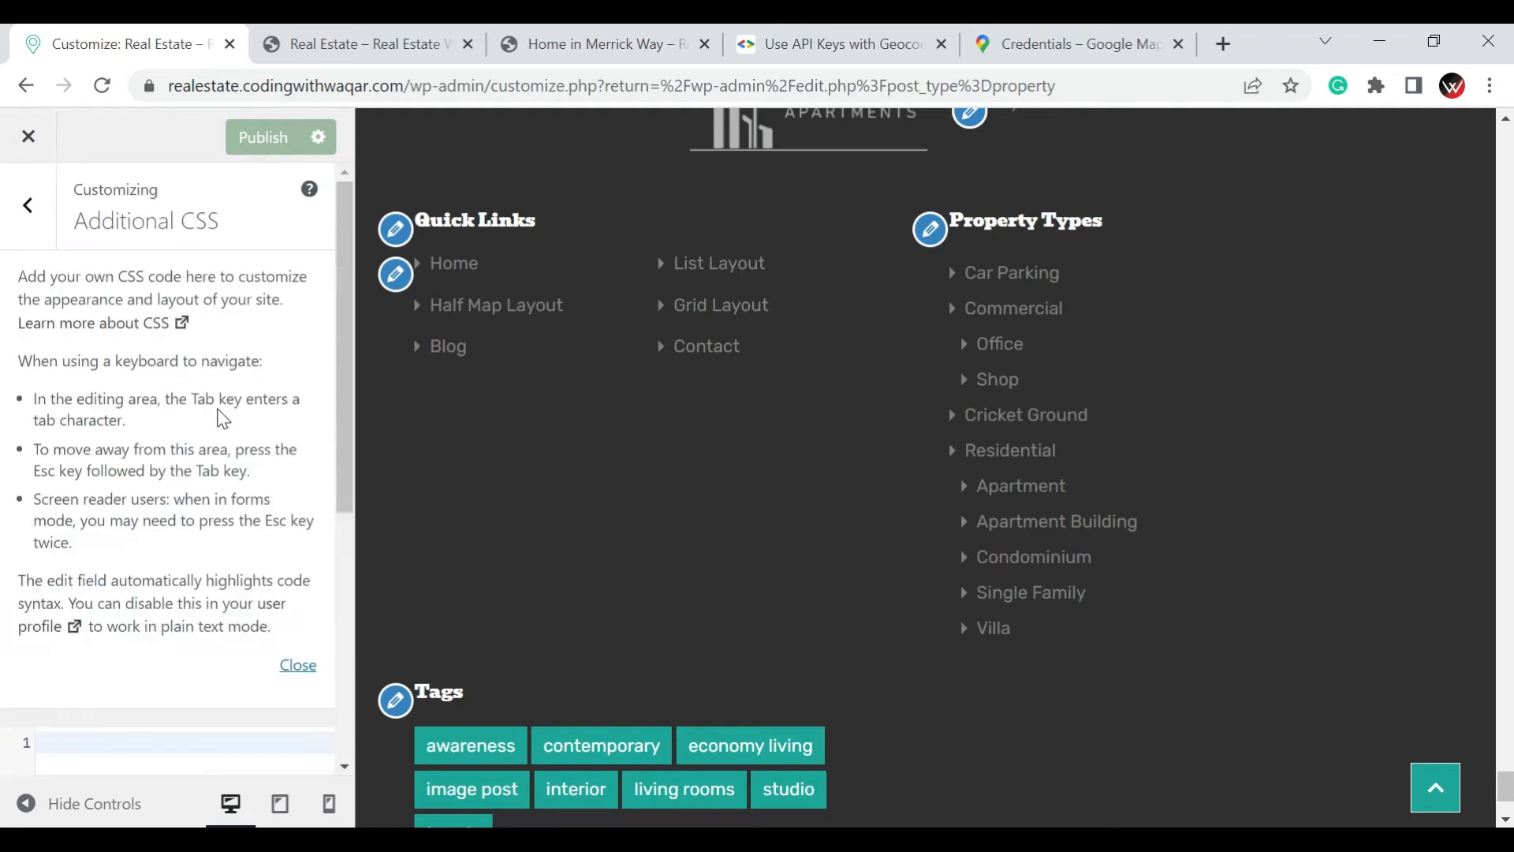
pyautogui.scroll(-5, 223, 420)
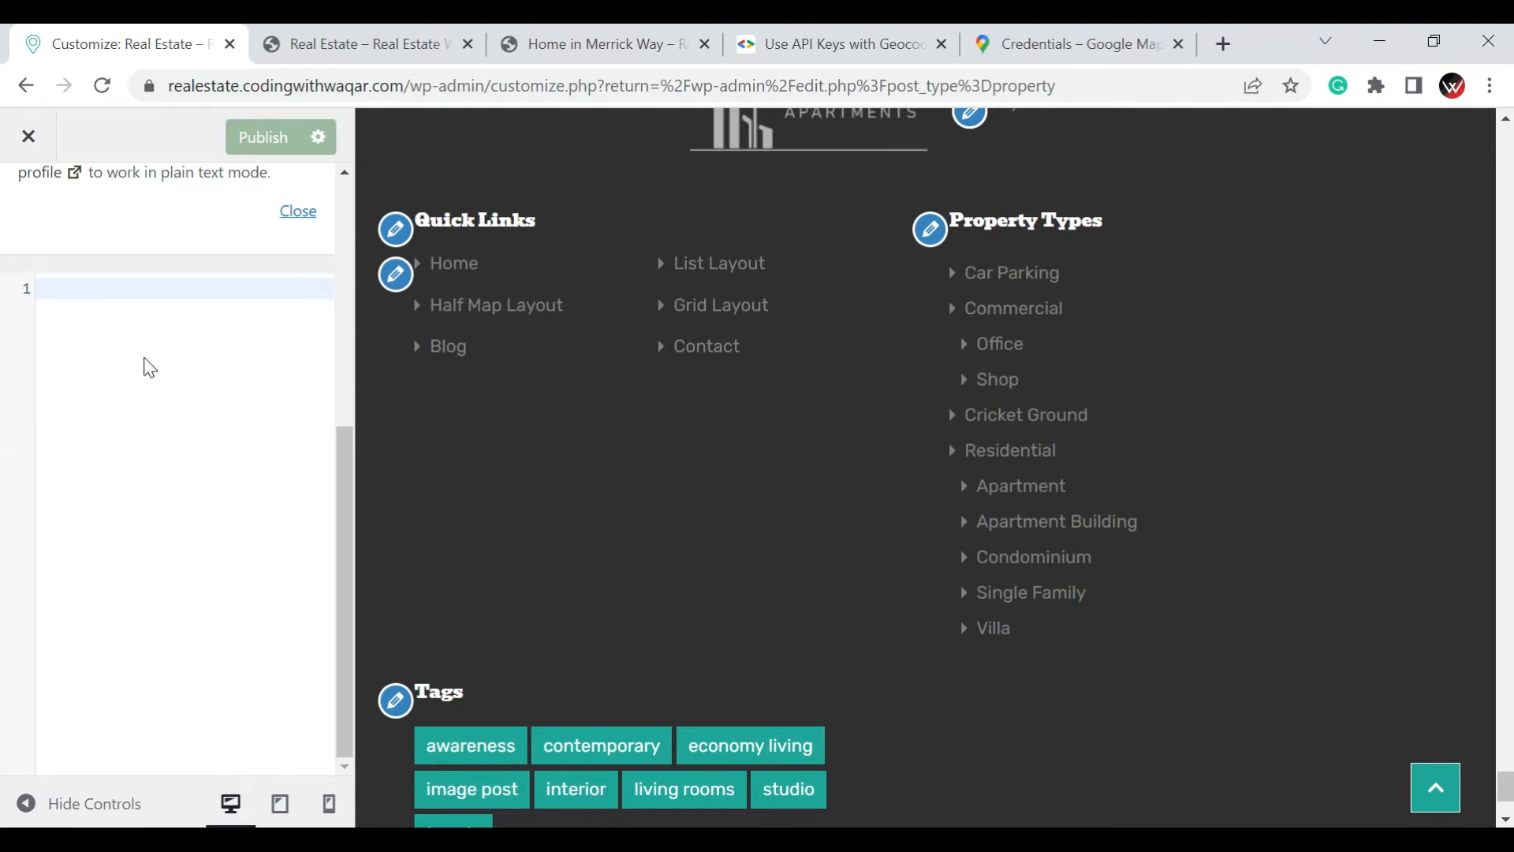
pyautogui.scroll(6, 40, 237)
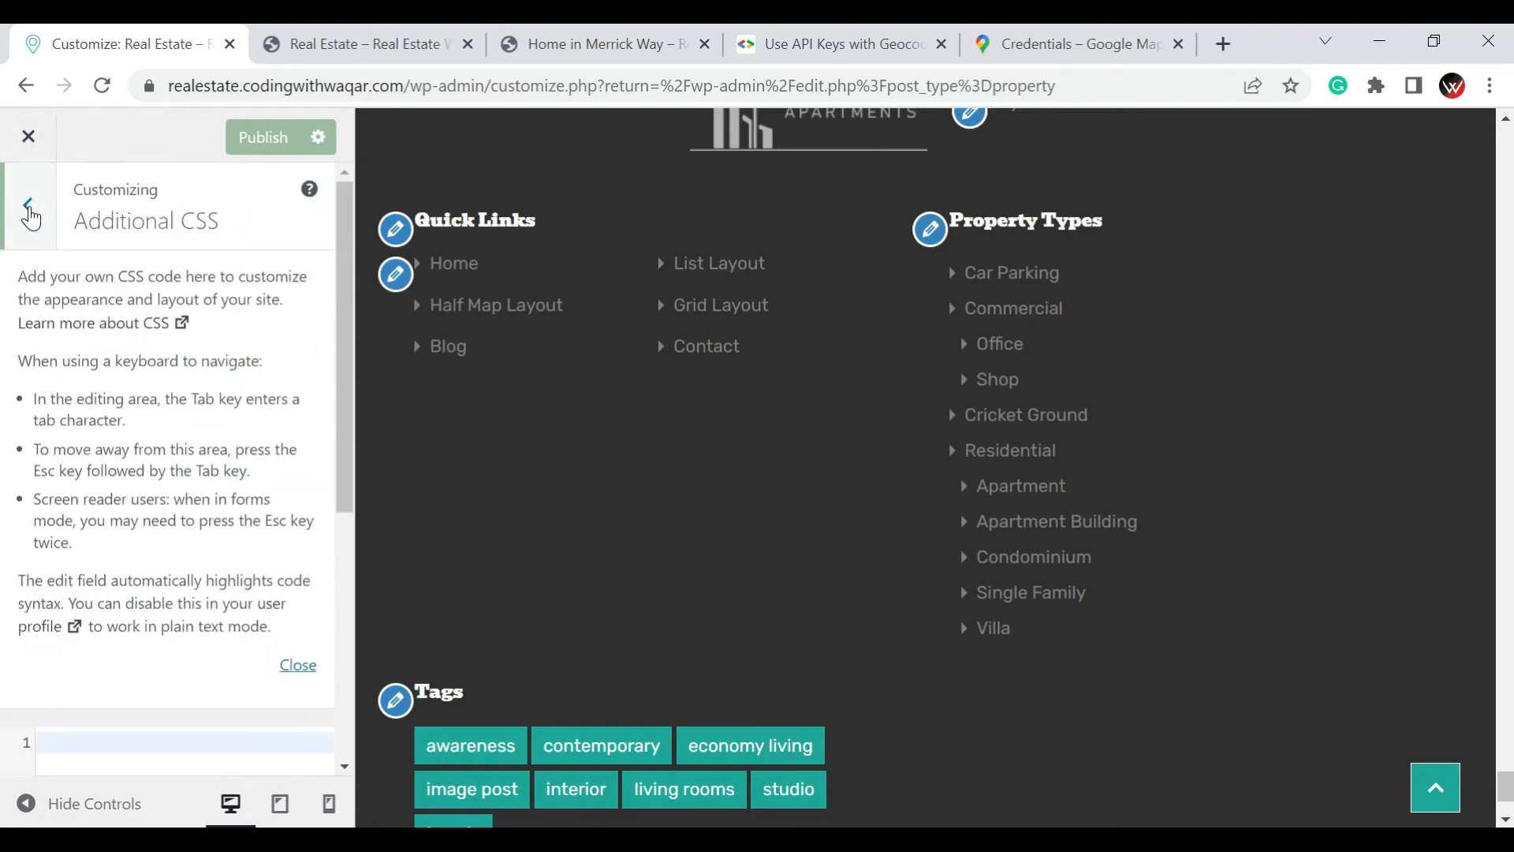
pyautogui.click(31, 213)
# Publish the customization changes and close the Customizer to return to the Properties list
pyautogui.scroll(5, 79, 335)
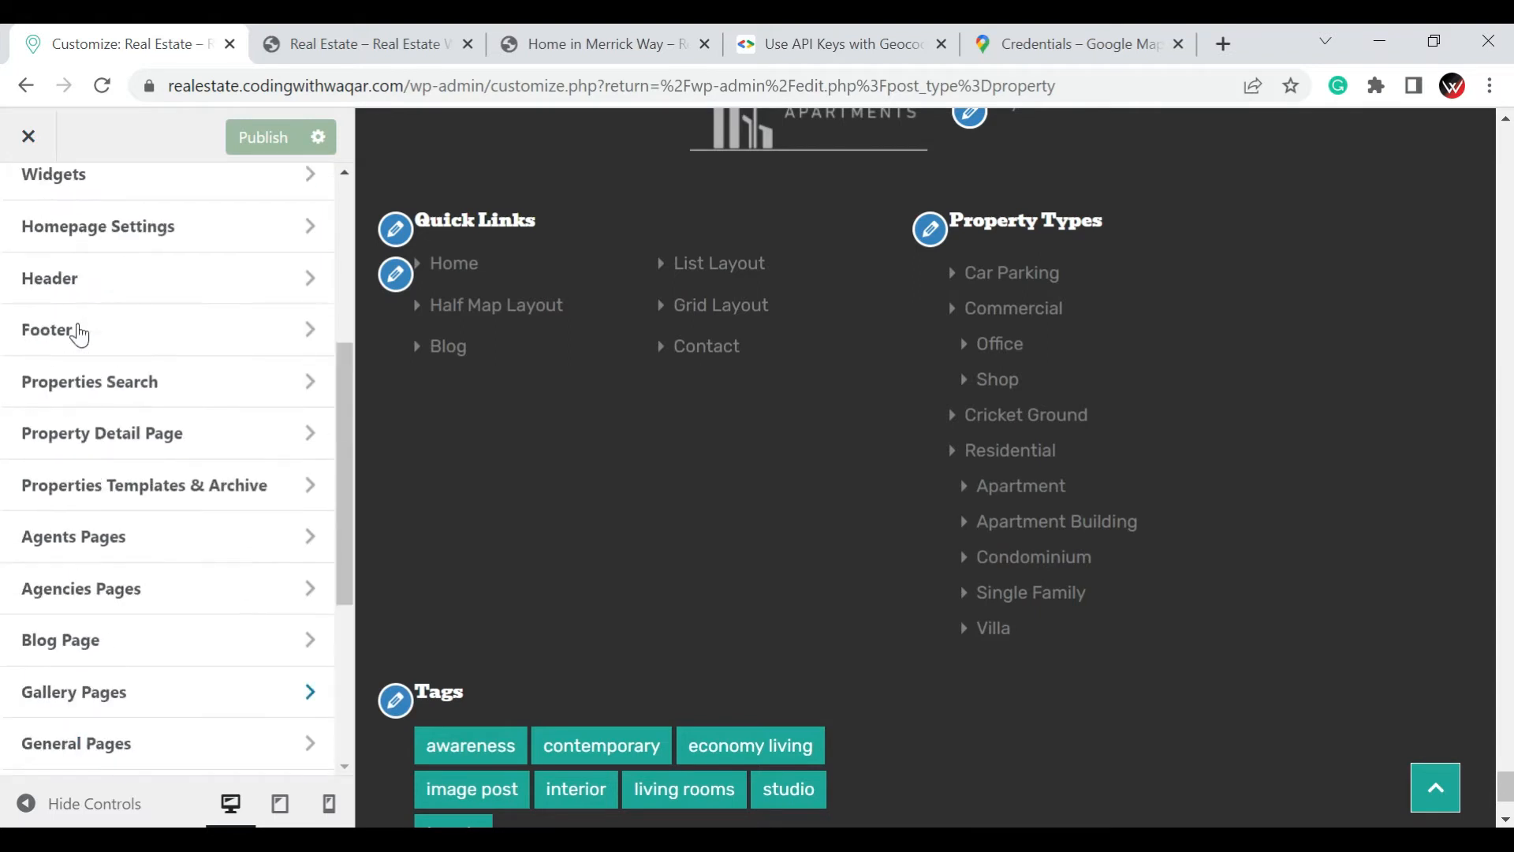
pyautogui.scroll(4, 80, 335)
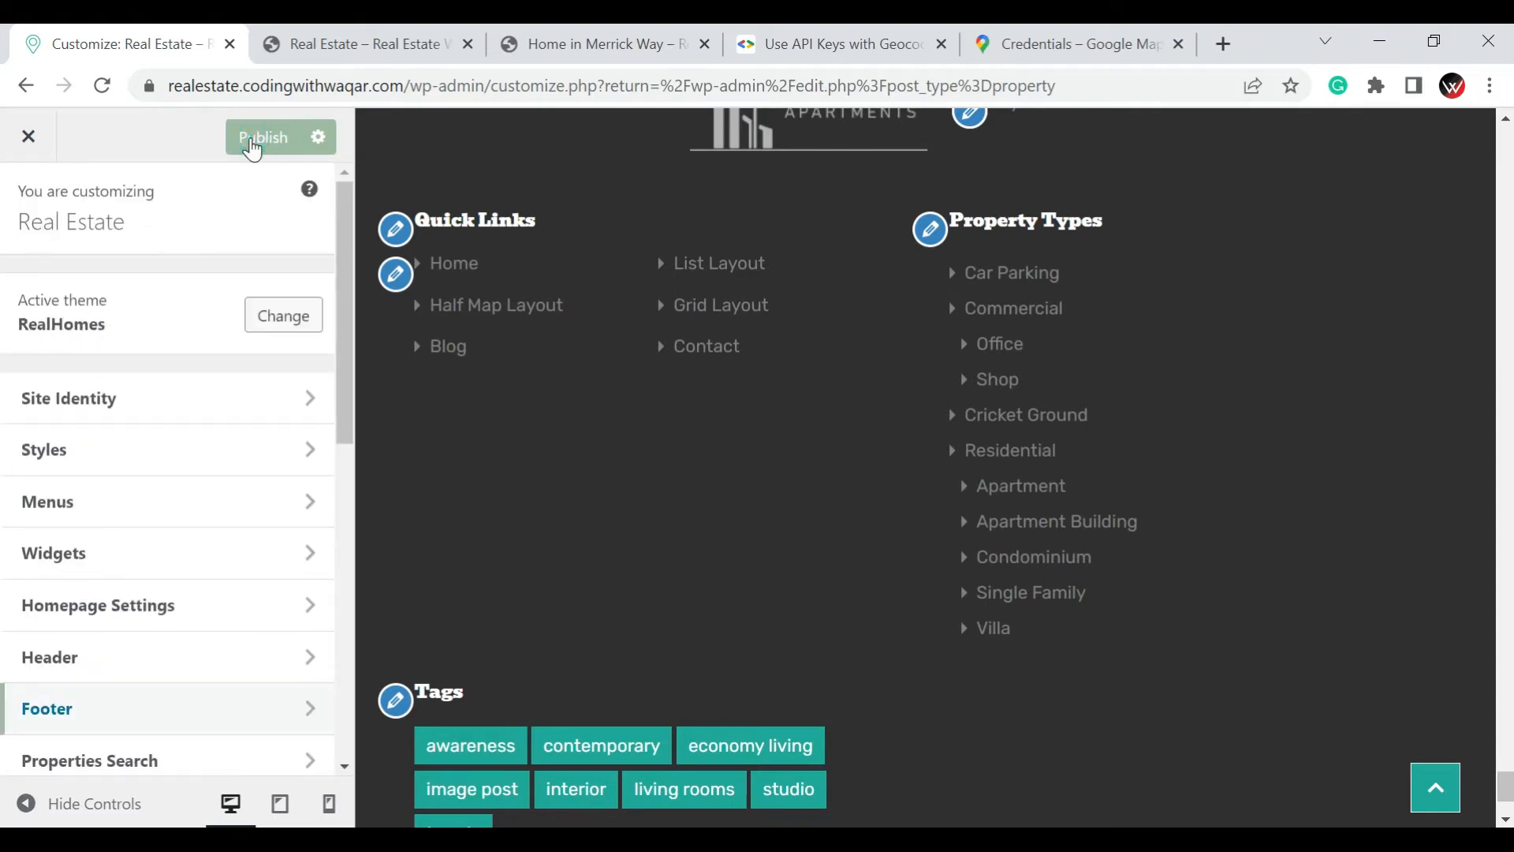
pyautogui.click(252, 143)
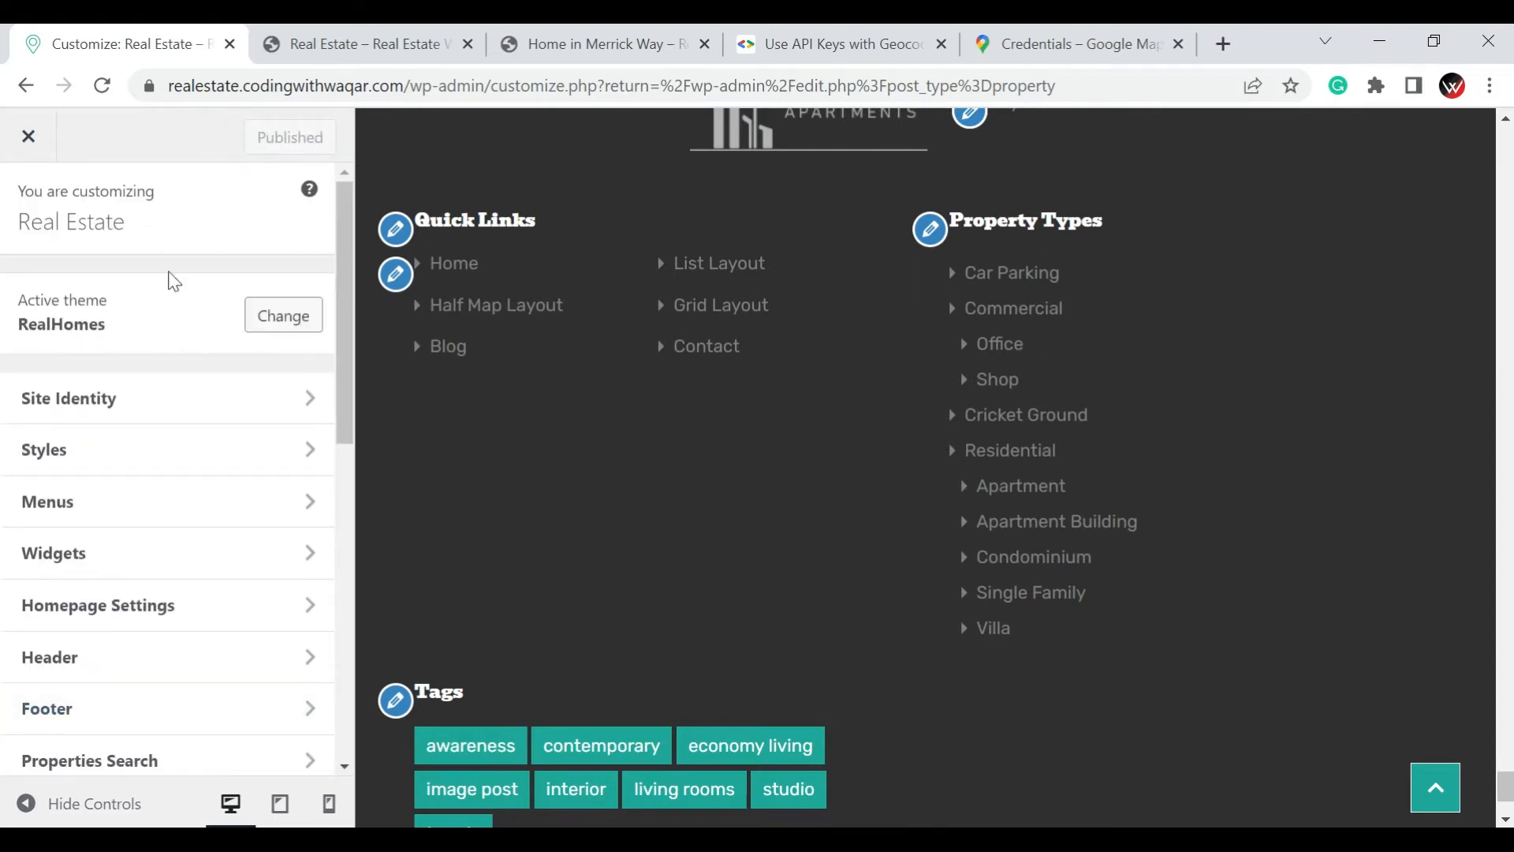
pyautogui.click(28, 137)
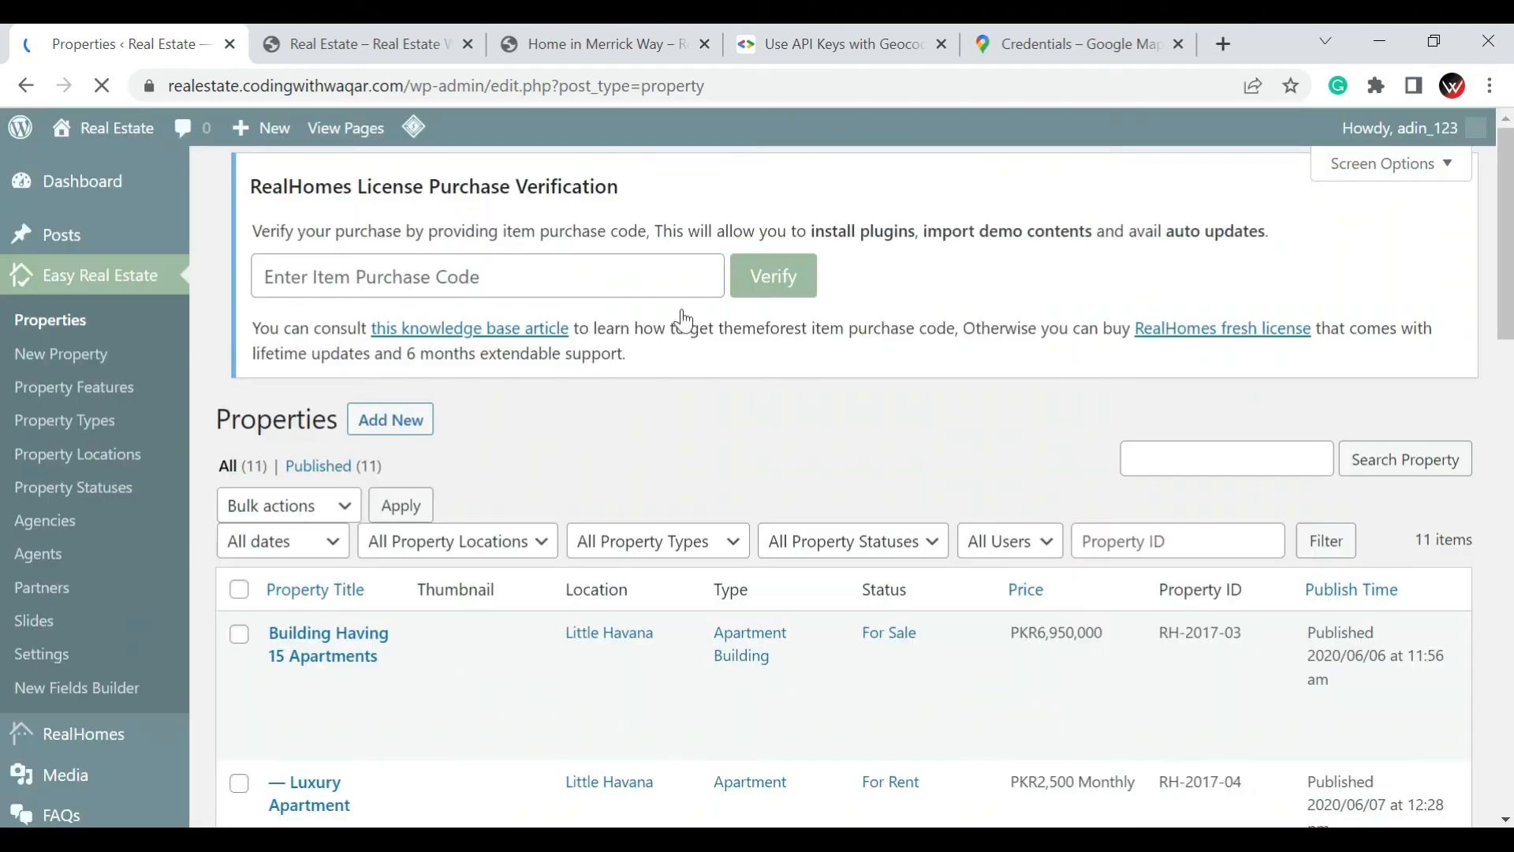
# Open the navigation menu management page from the site's appearance options
pyautogui.scroll(-7, 39, 608)
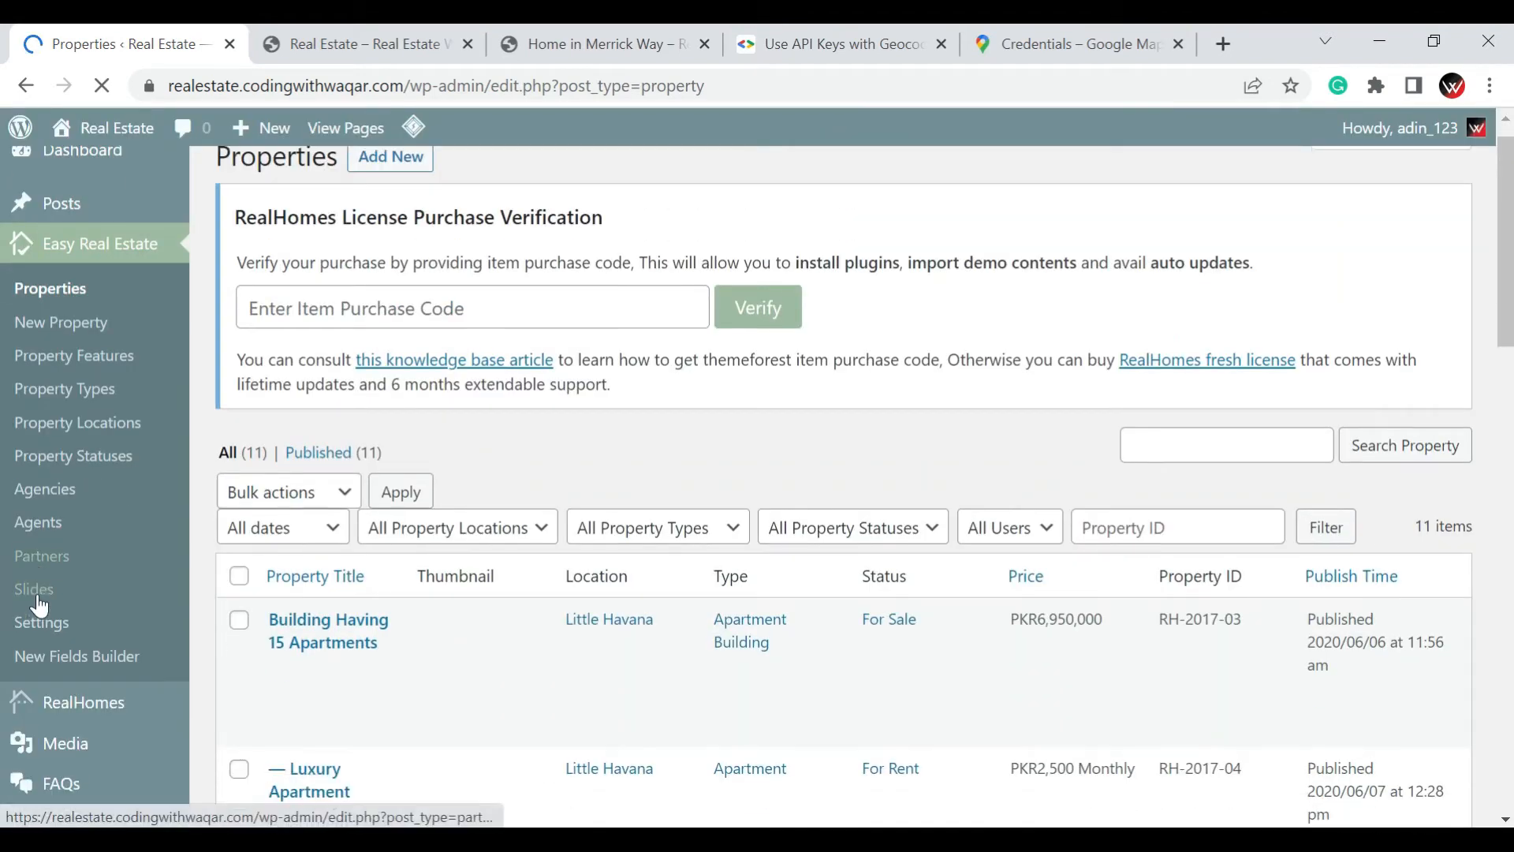
pyautogui.moveTo(75, 571)
pyautogui.moveTo(118, 542)
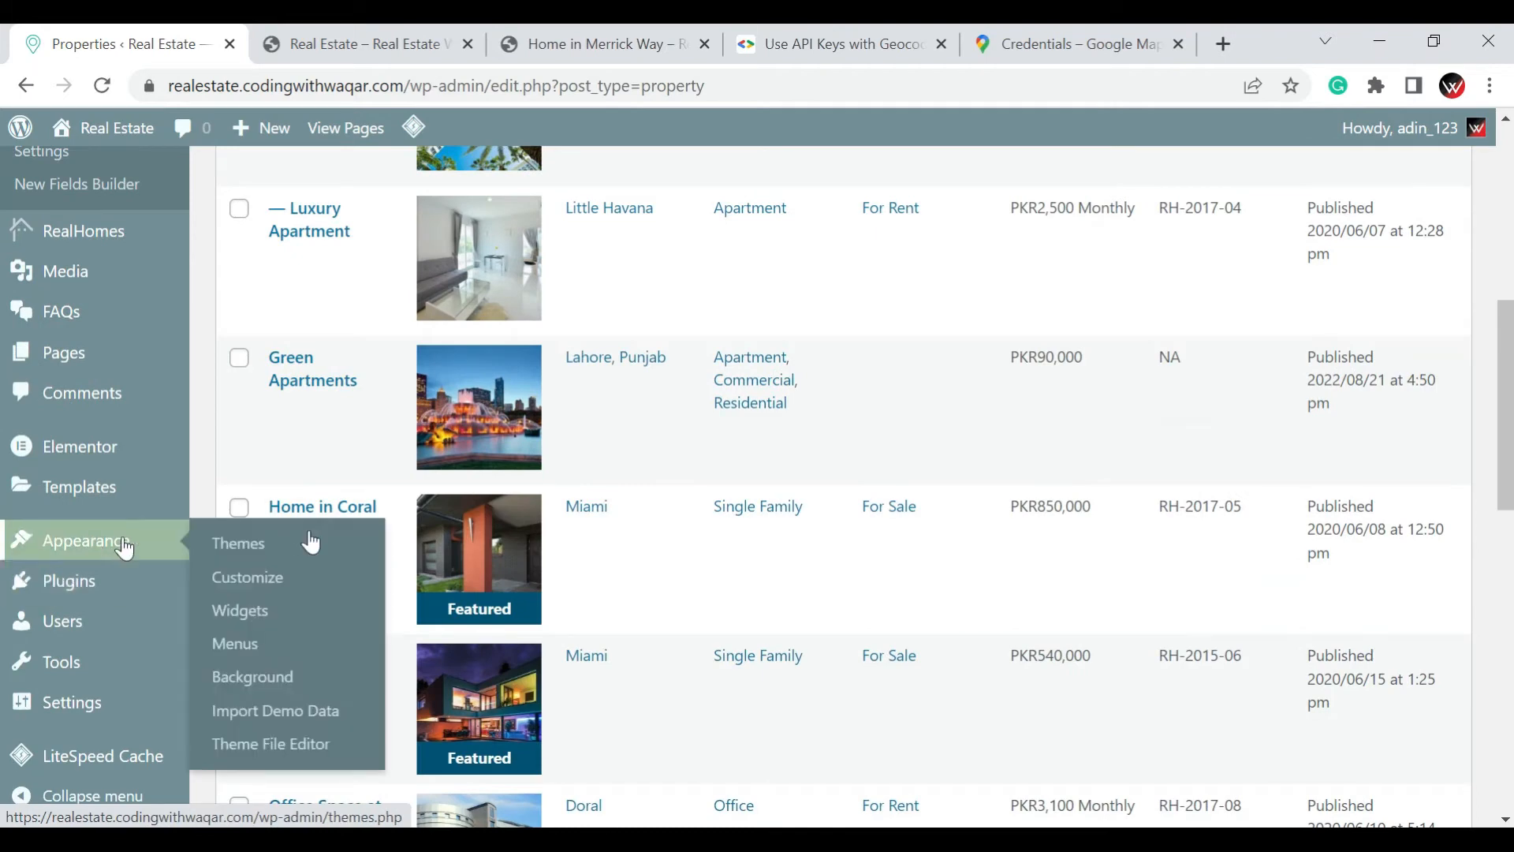
pyautogui.click(249, 643)
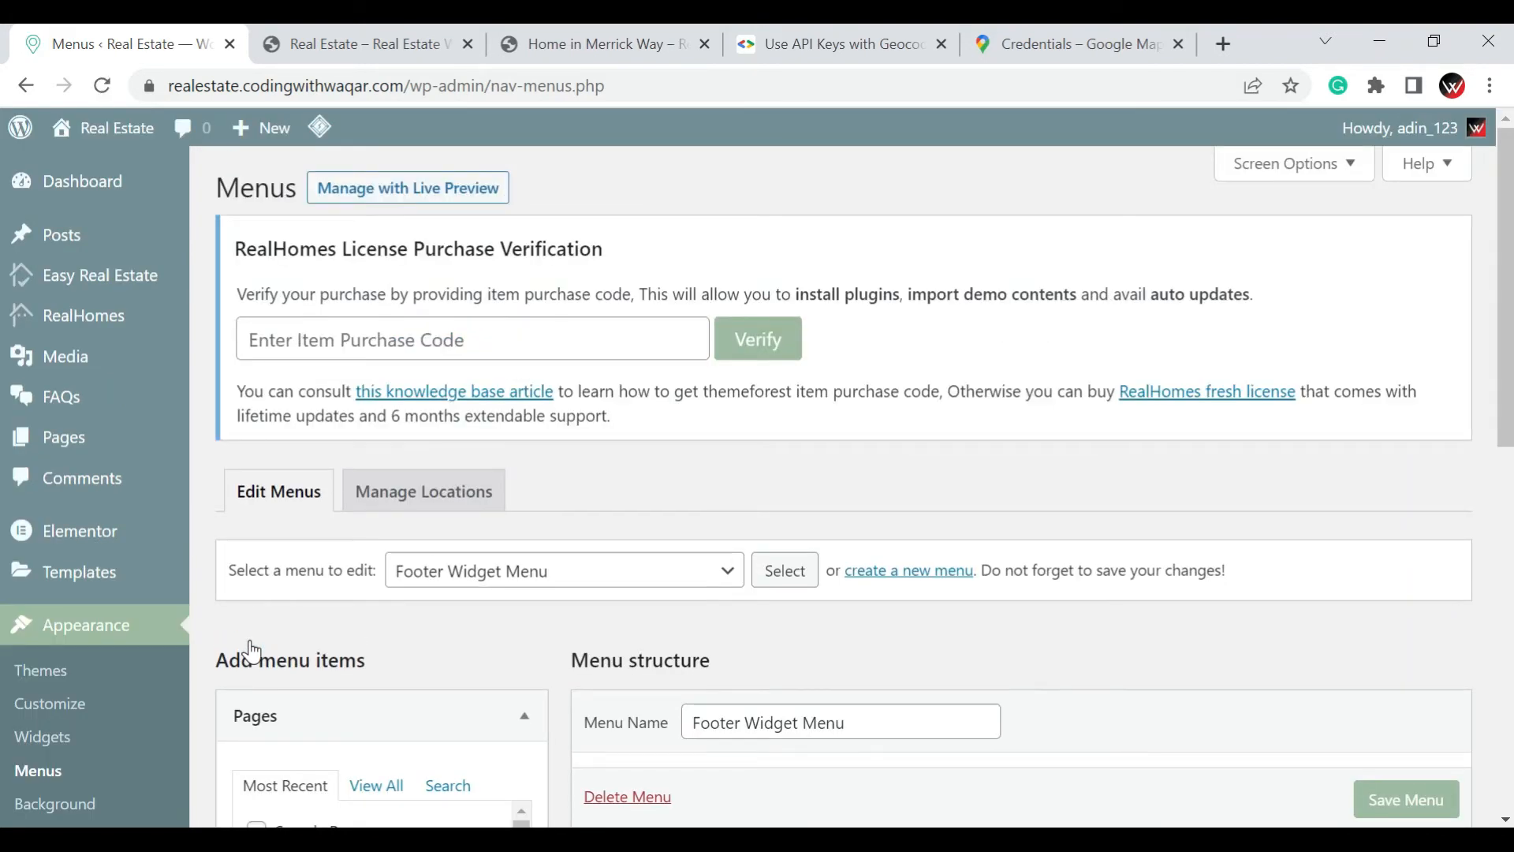
# Load Main Menu (Main Menu, Responsive Menu) for editing
pyautogui.scroll(-2, 688, 493)
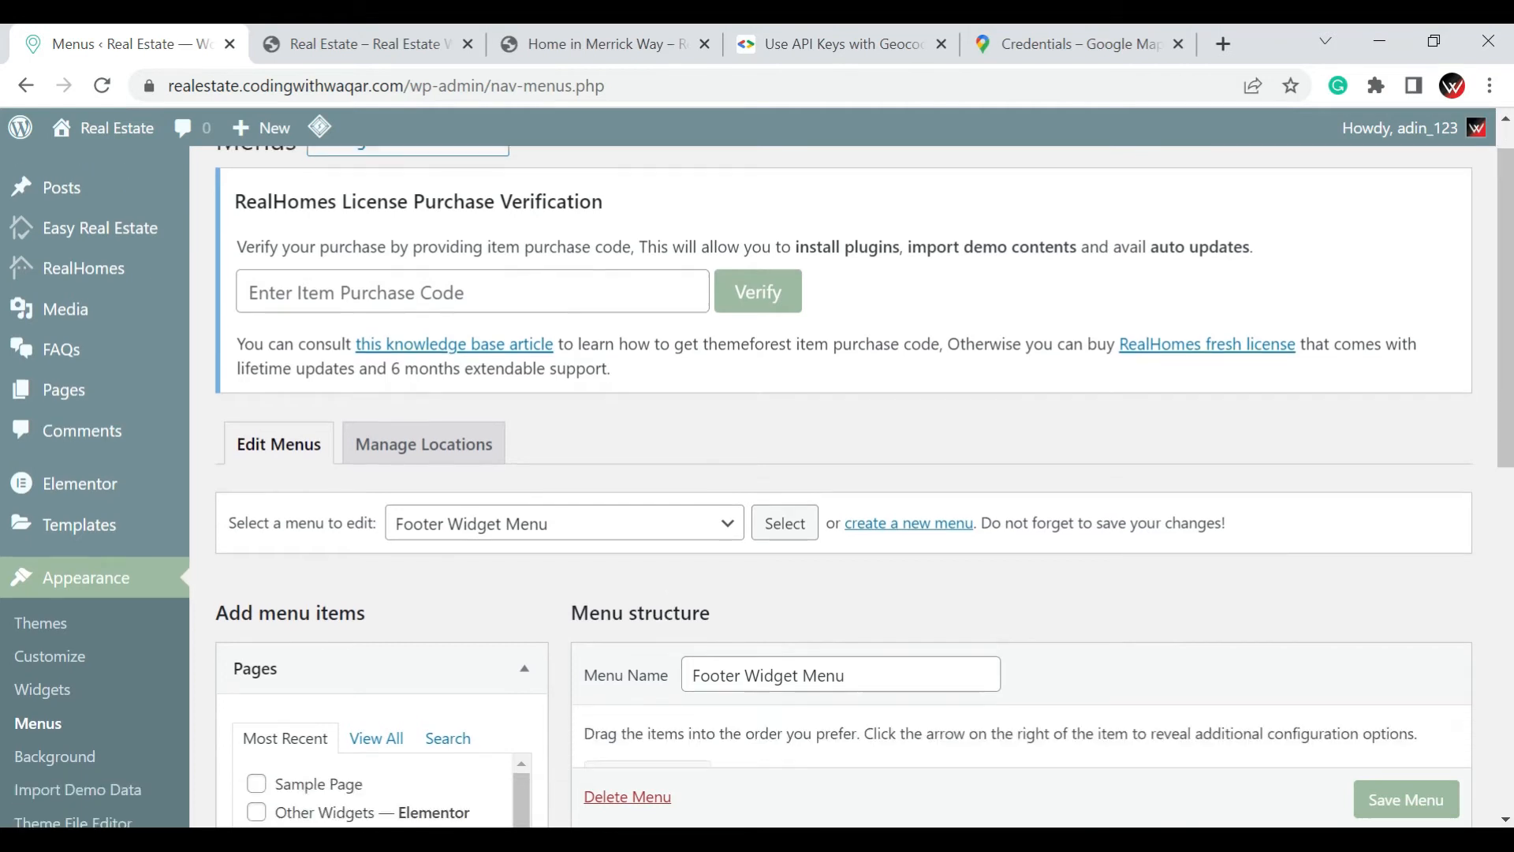
pyautogui.click(666, 452)
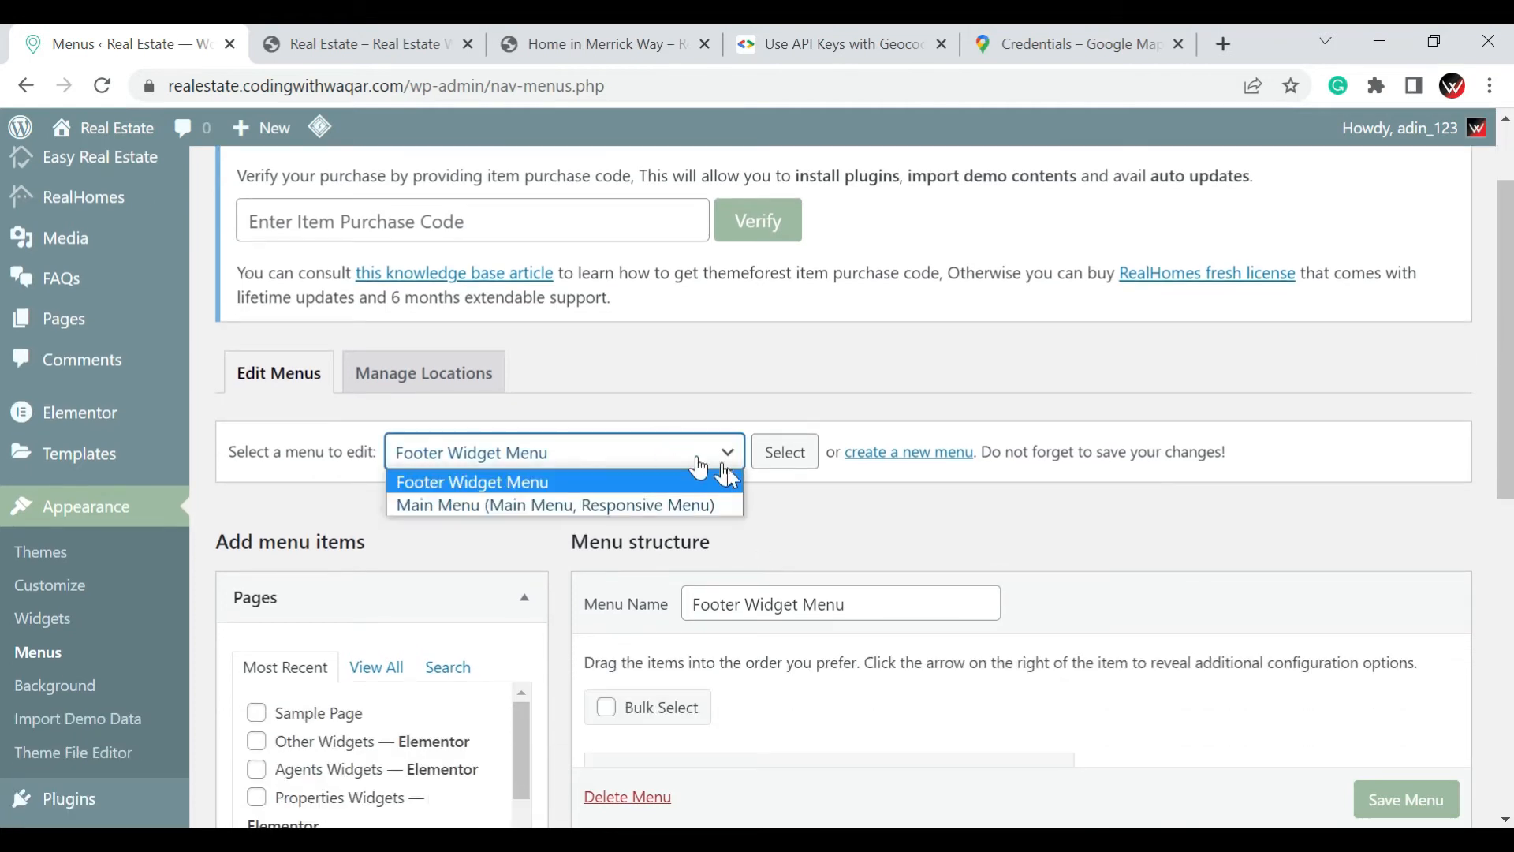
pyautogui.click(691, 508)
pyautogui.click(795, 463)
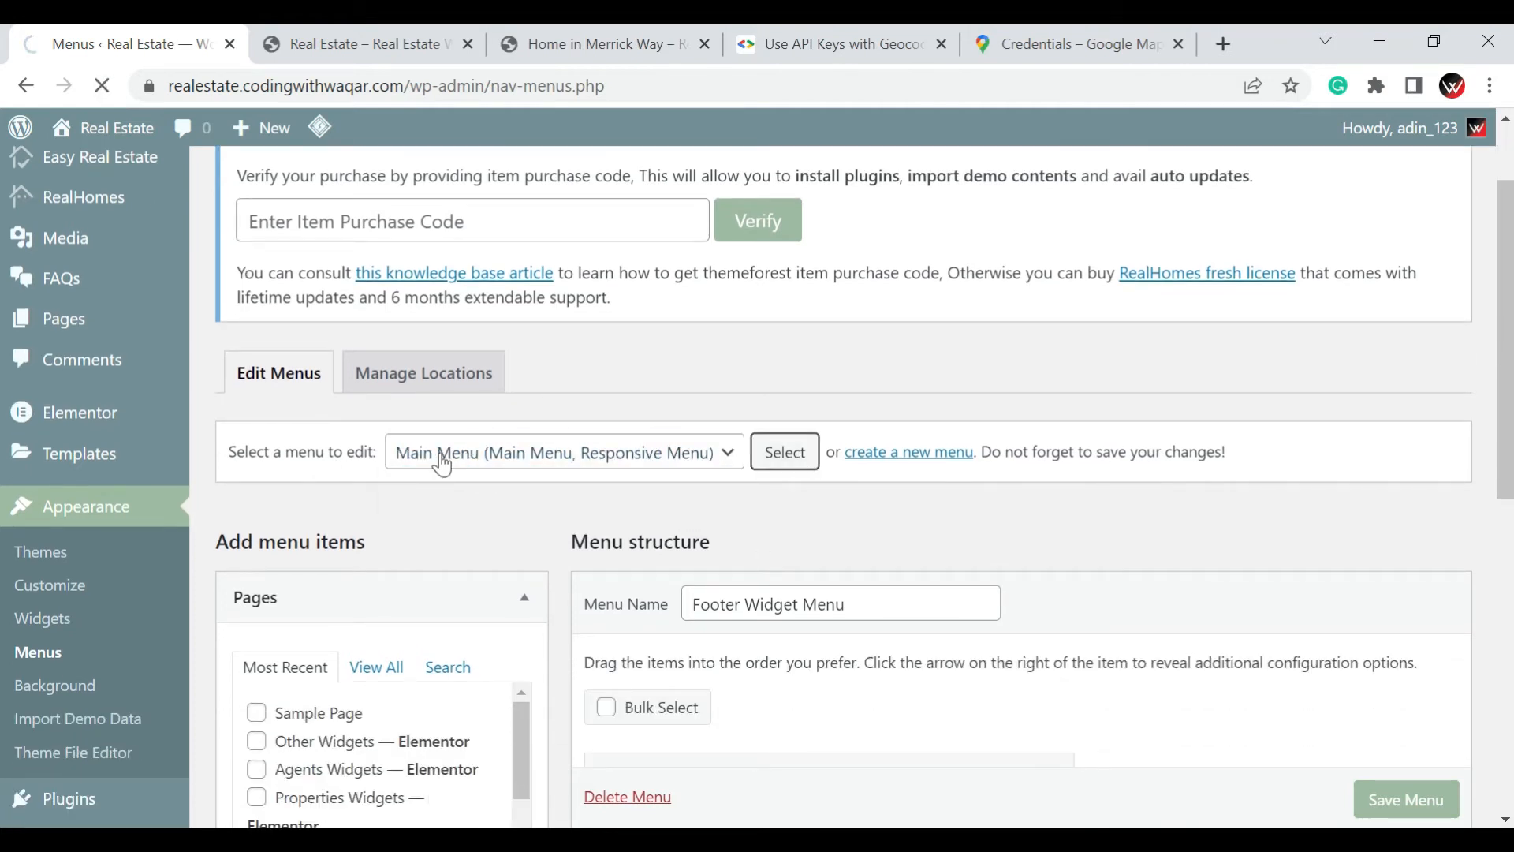
pyautogui.click(785, 452)
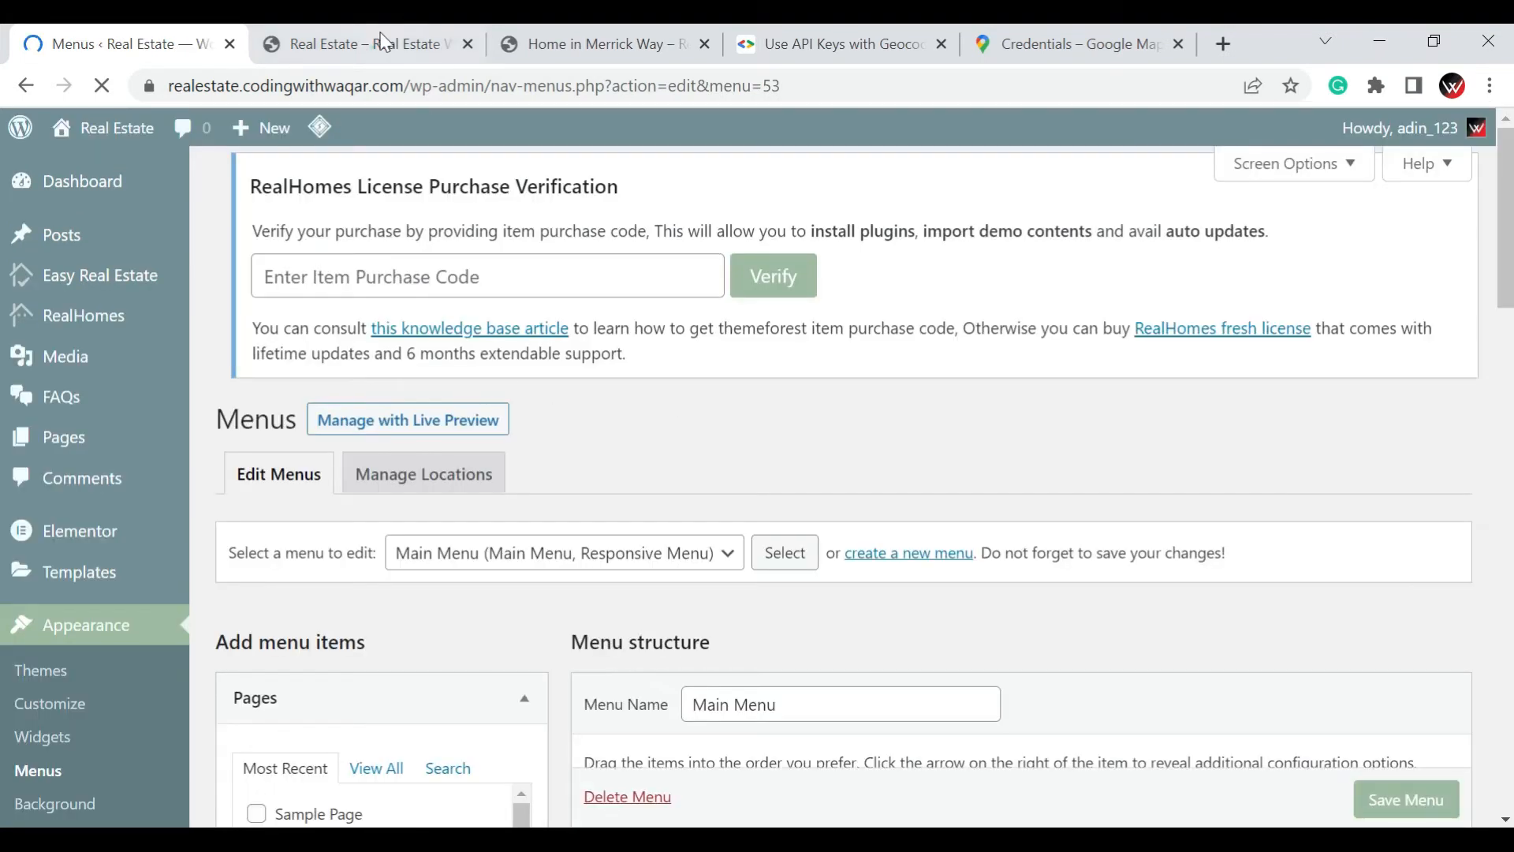
# View the header navigation on the live Real Estate home page and return to the menu editor
pyautogui.click(370, 44)
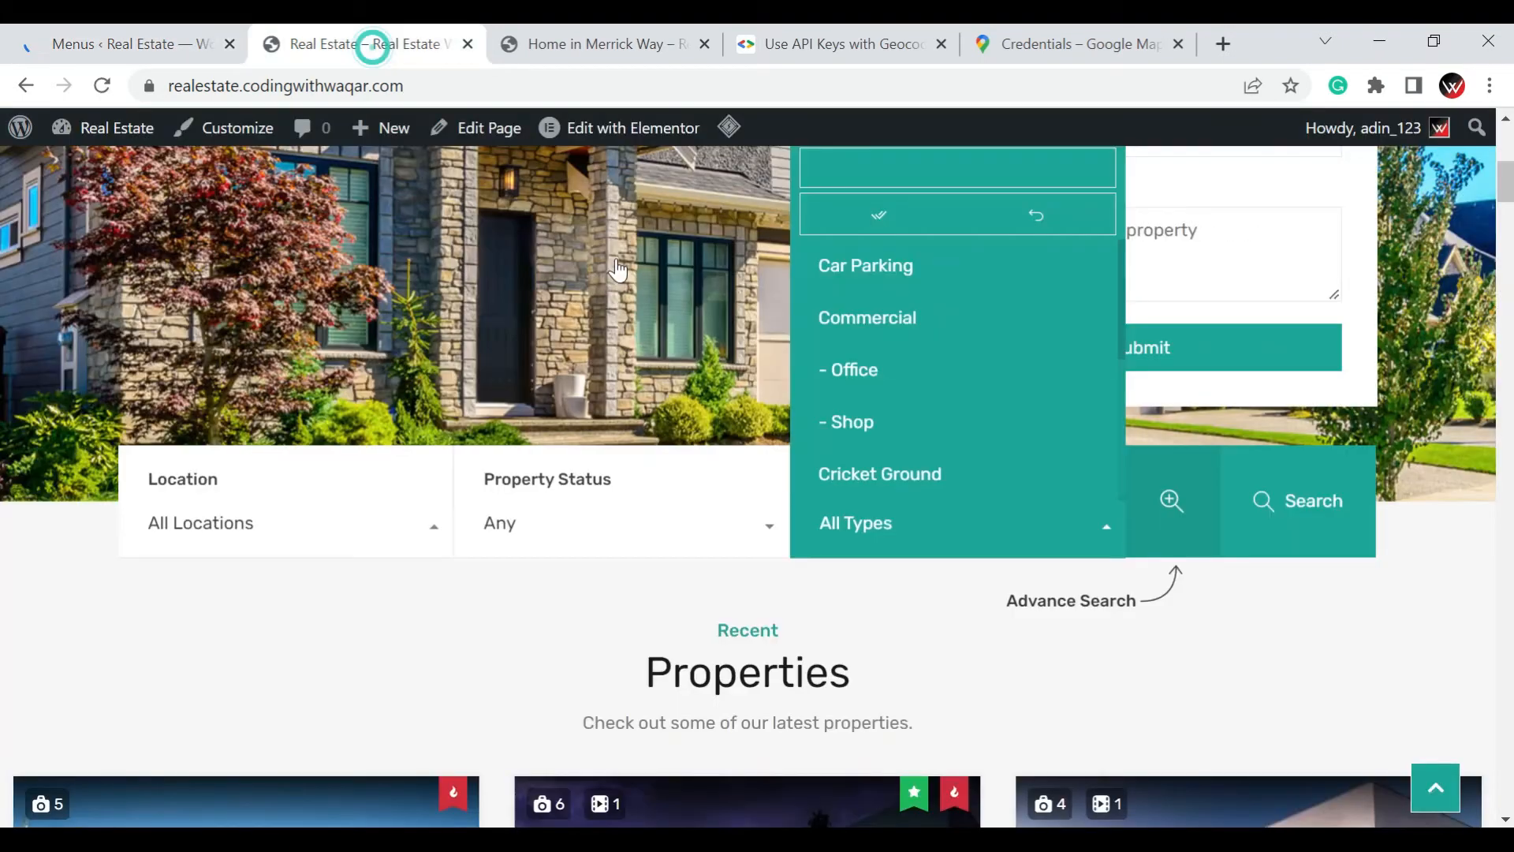
pyautogui.scroll(5, 592, 492)
pyautogui.click(107, 43)
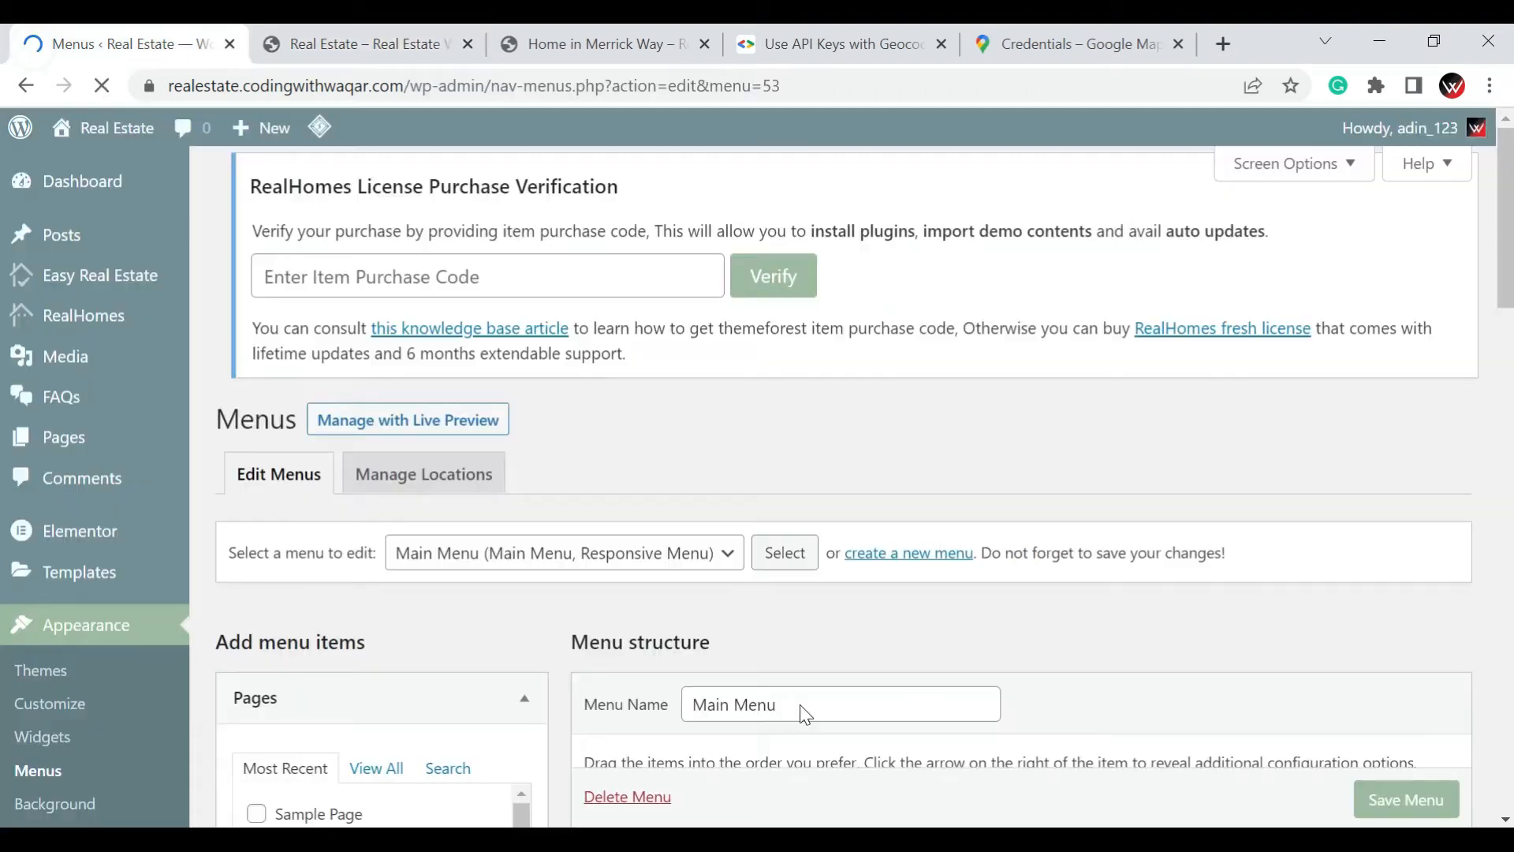
# Remove the Real Estate parent item from Main Menu and expand the List Layout item's options
pyautogui.scroll(-1, 803, 712)
pyautogui.scroll(-5, 844, 485)
pyautogui.scroll(-3, 669, 535)
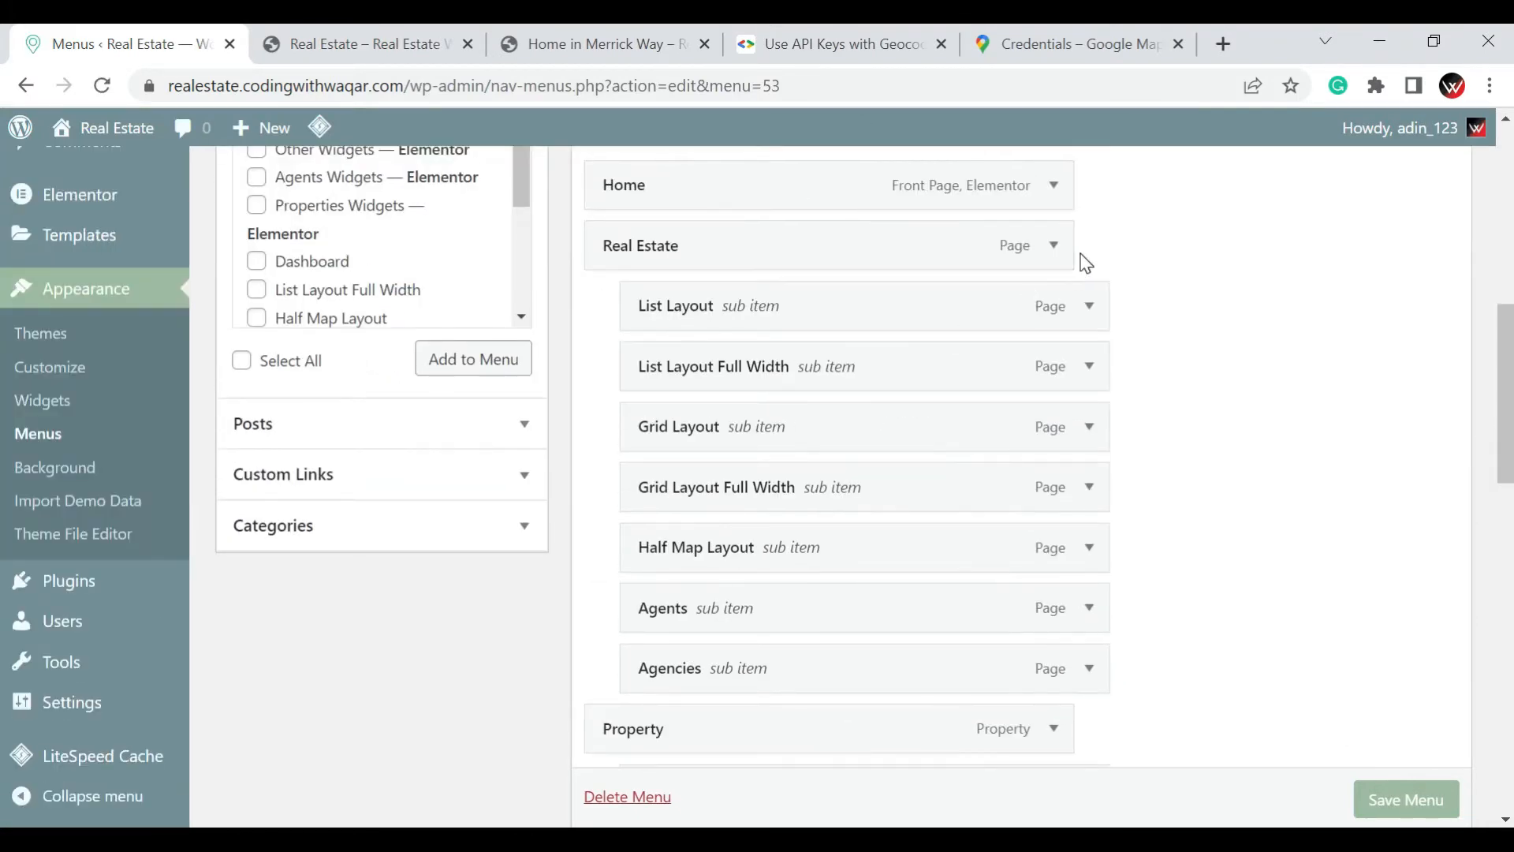
pyautogui.click(1056, 247)
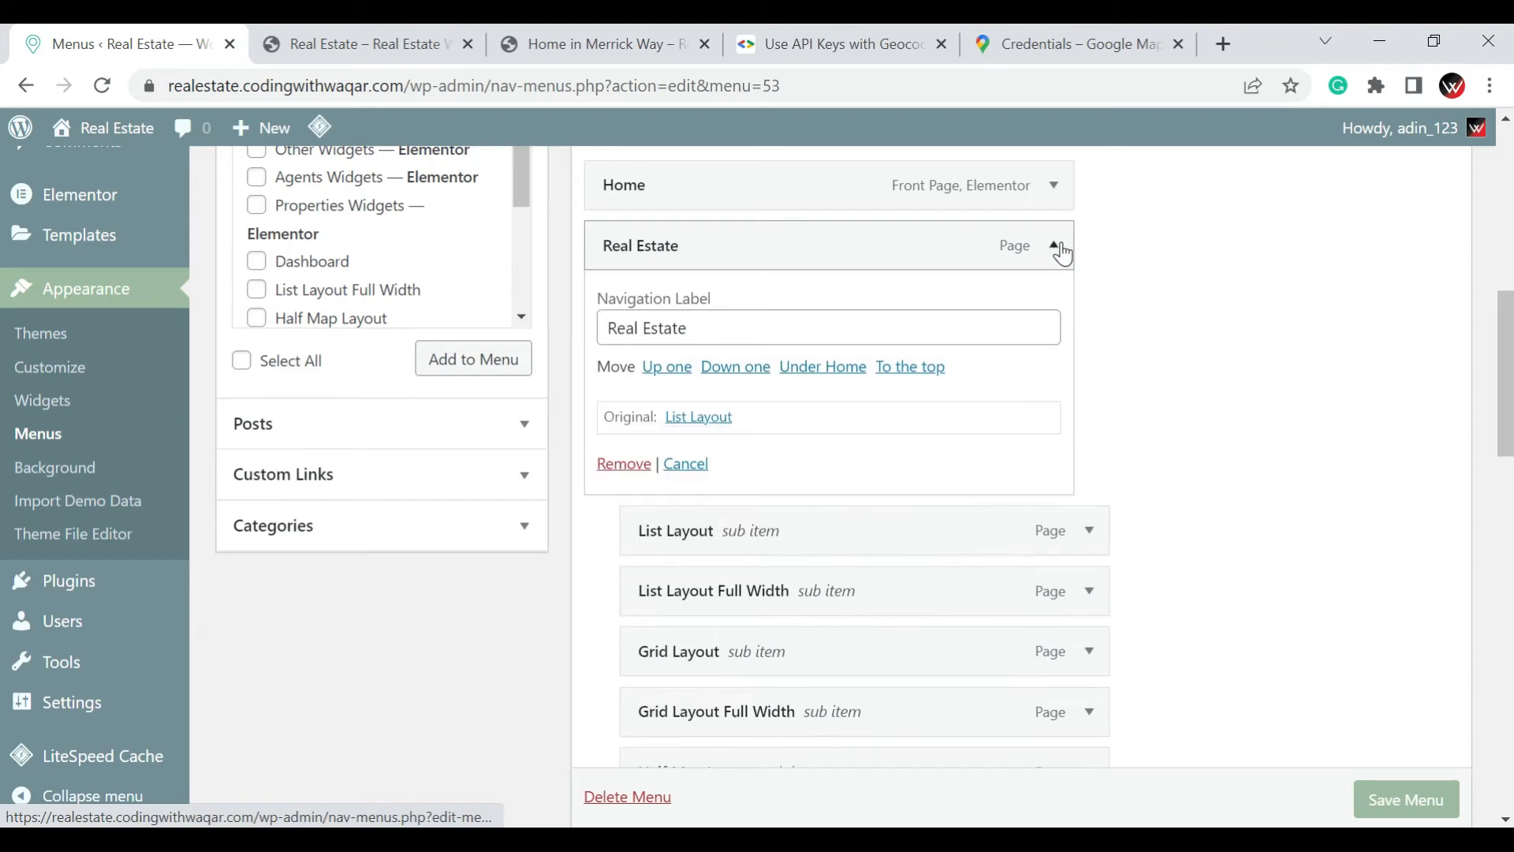
pyautogui.click(613, 463)
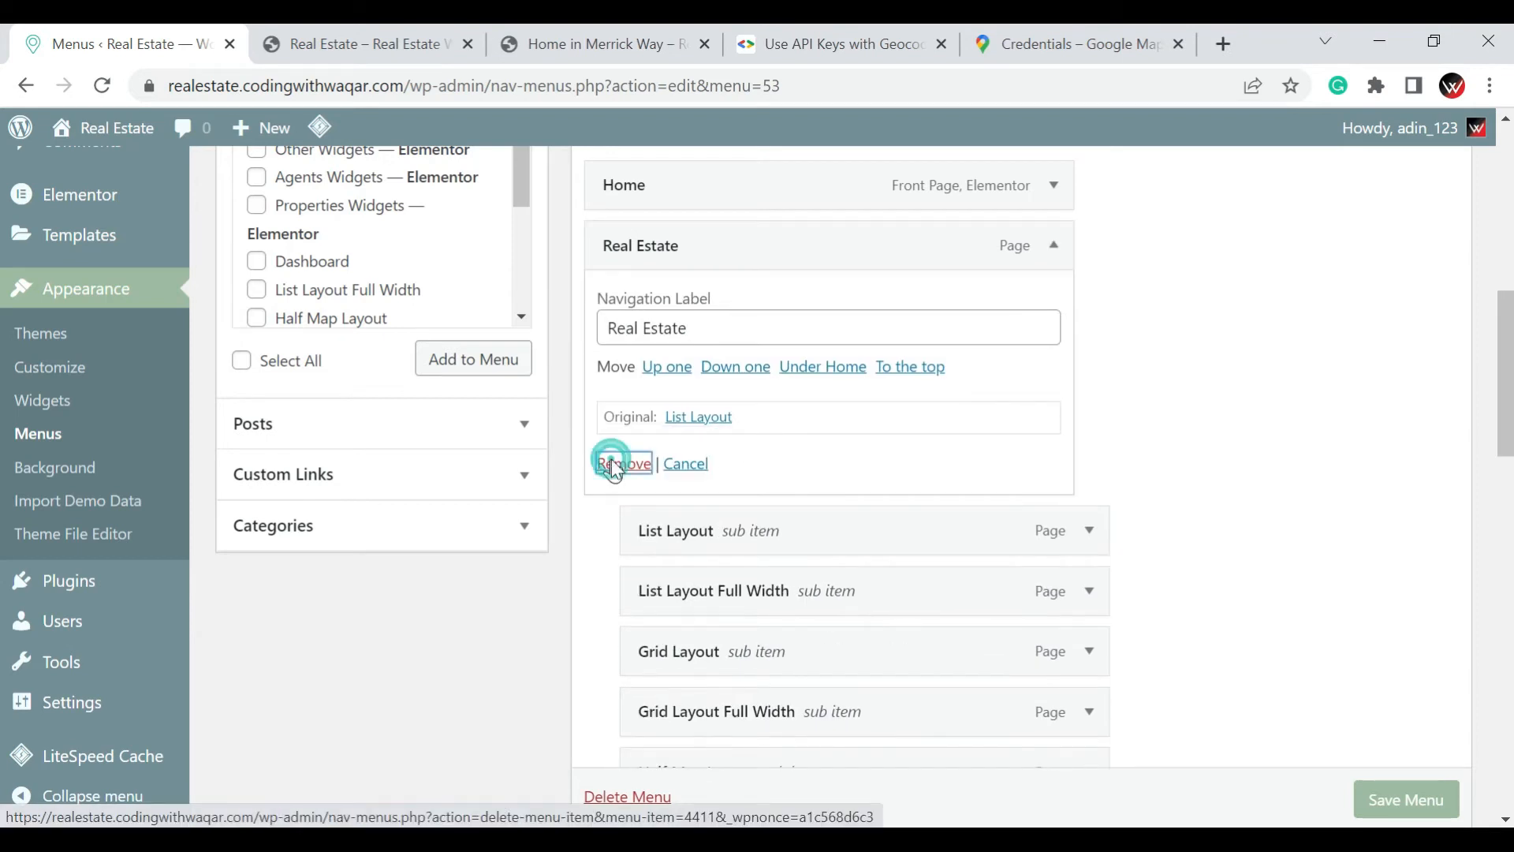
pyautogui.click(1056, 248)
# Delete the whole Main Menu permanently
pyautogui.scroll(-3, 846, 516)
pyautogui.scroll(-1, 699, 741)
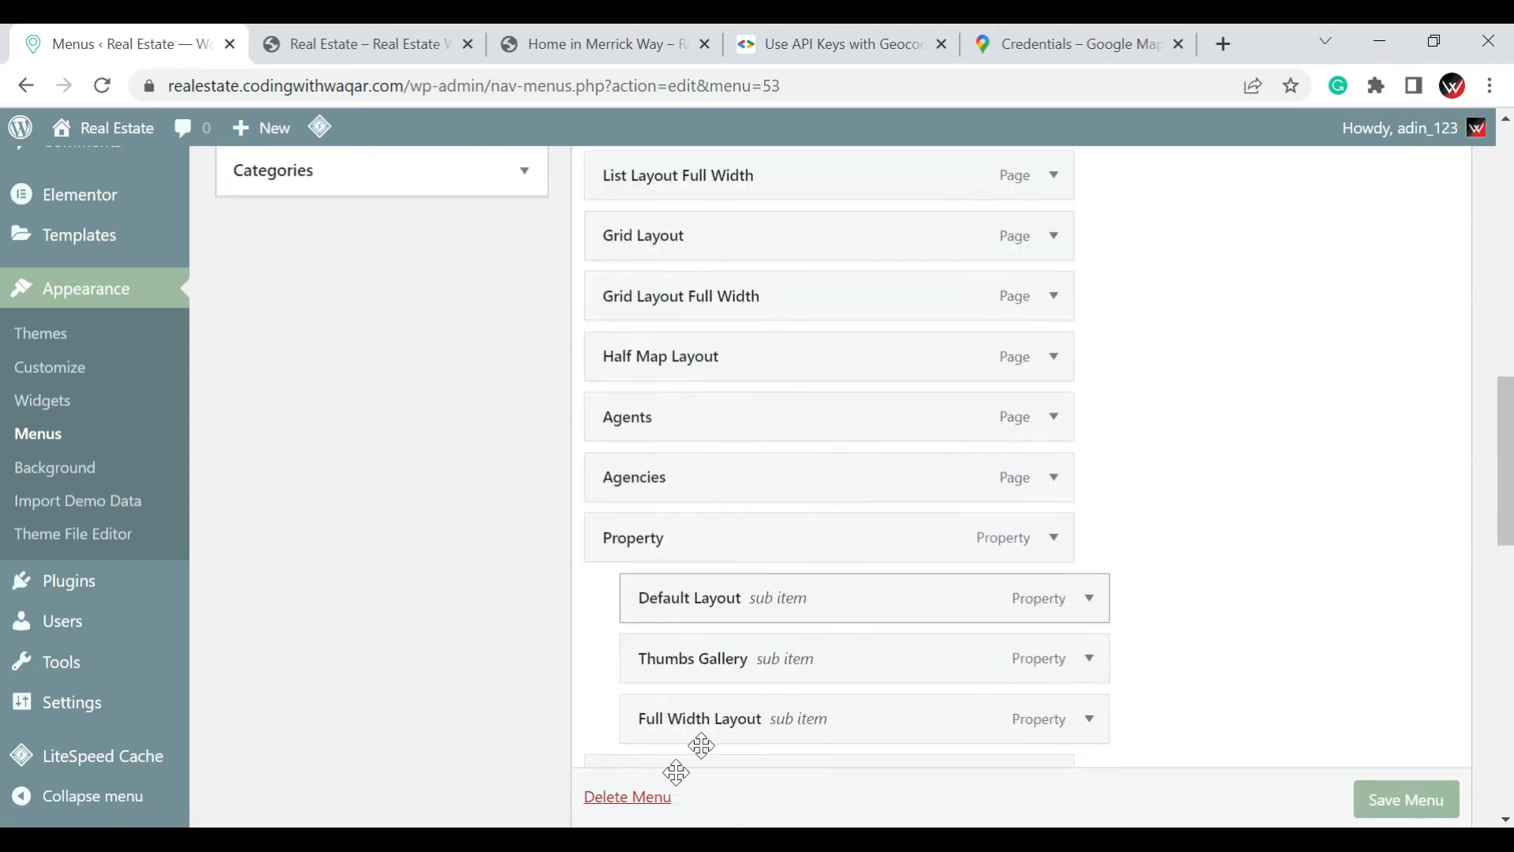
pyautogui.scroll(-1, 628, 797)
pyautogui.click(628, 796)
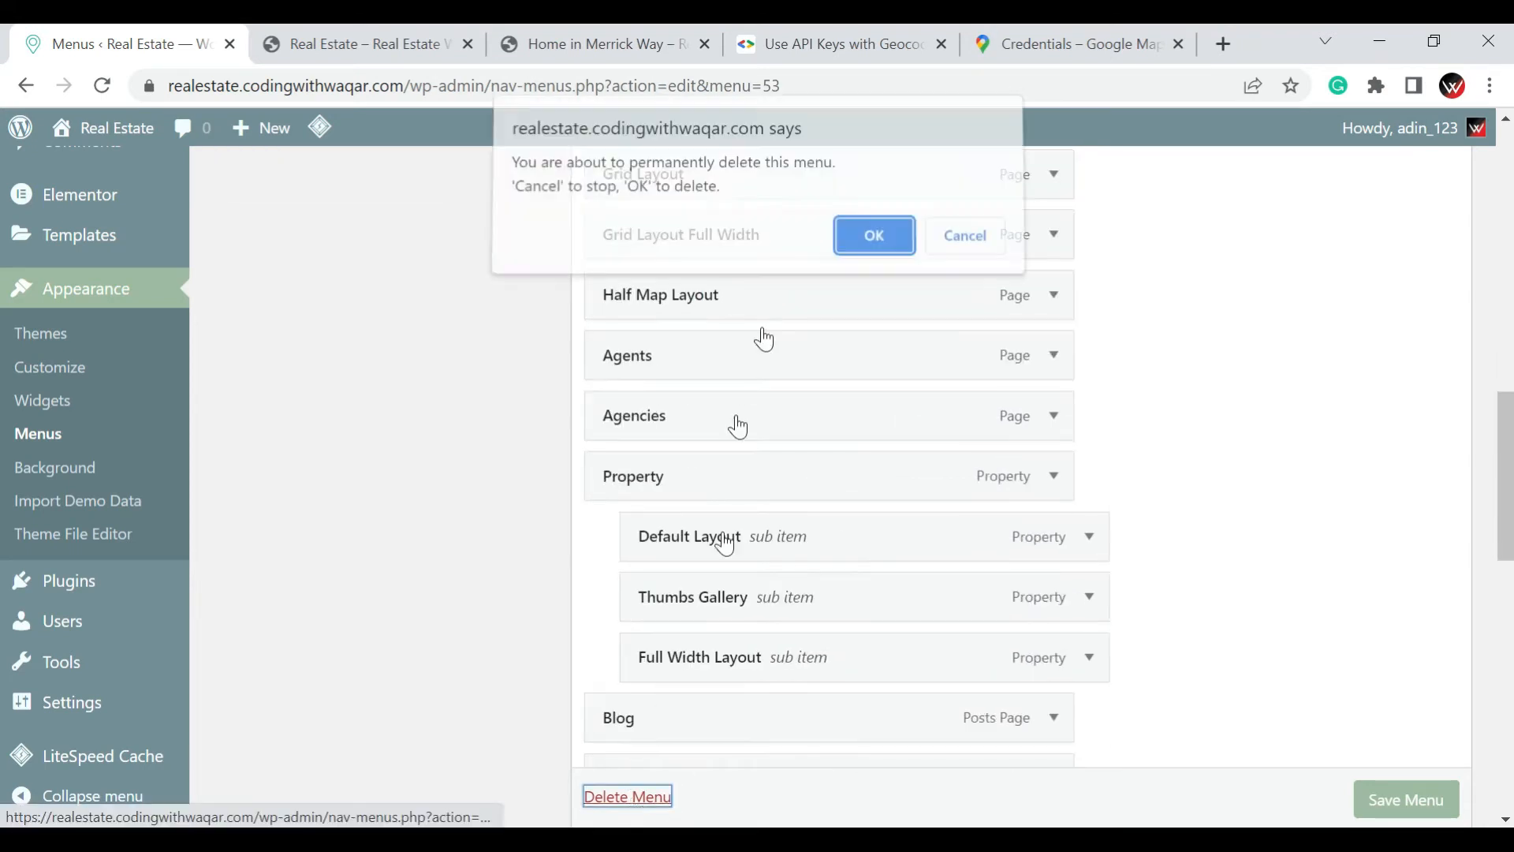
pyautogui.click(870, 245)
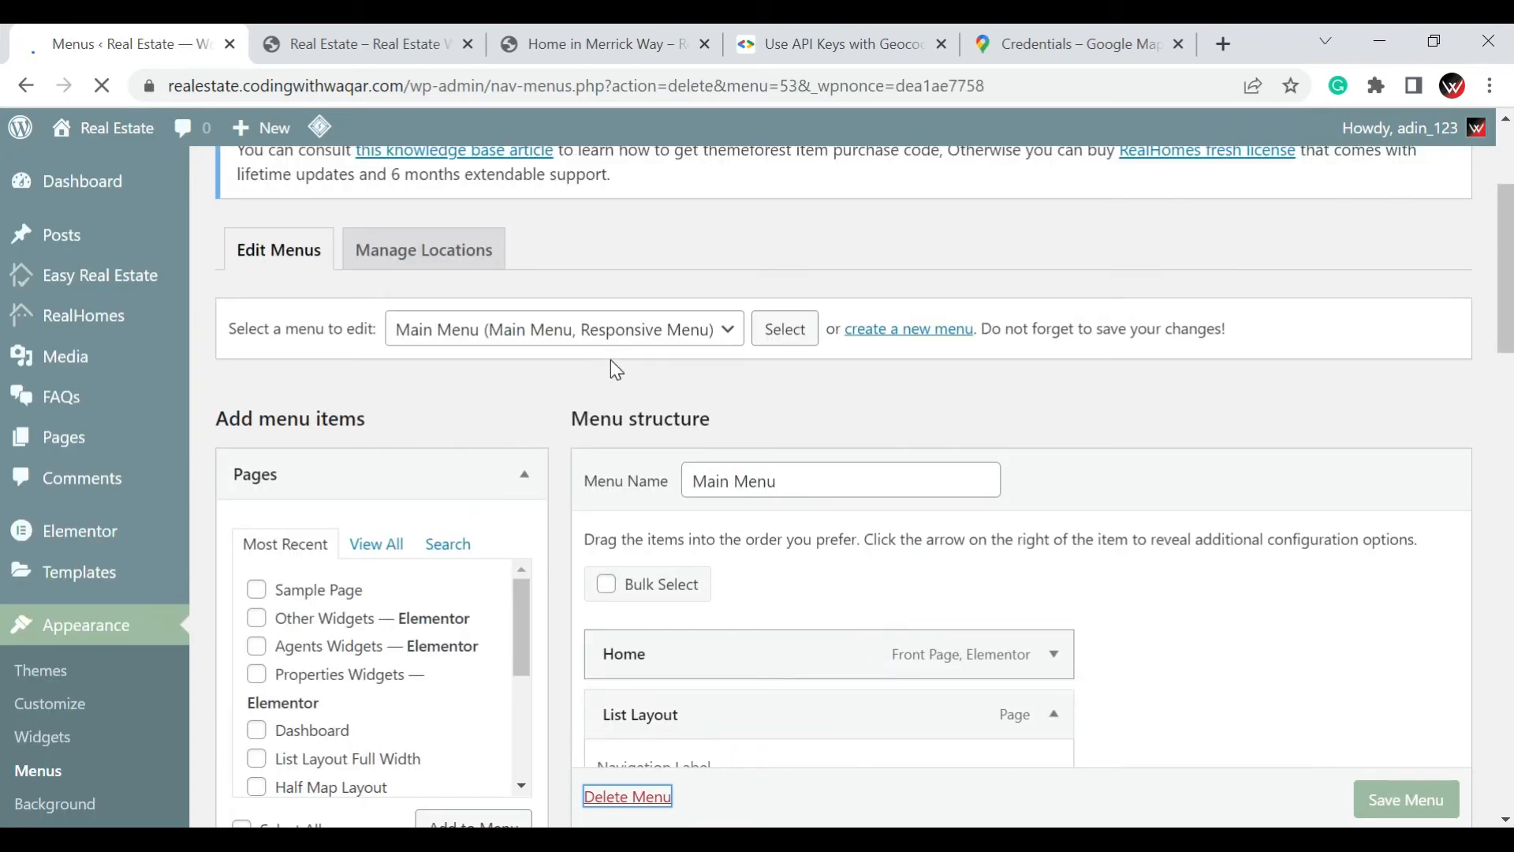
# Create a new menu named Main_menu with Main Menu and Responsive Menu as its display locations
pyautogui.scroll(-6, 626, 418)
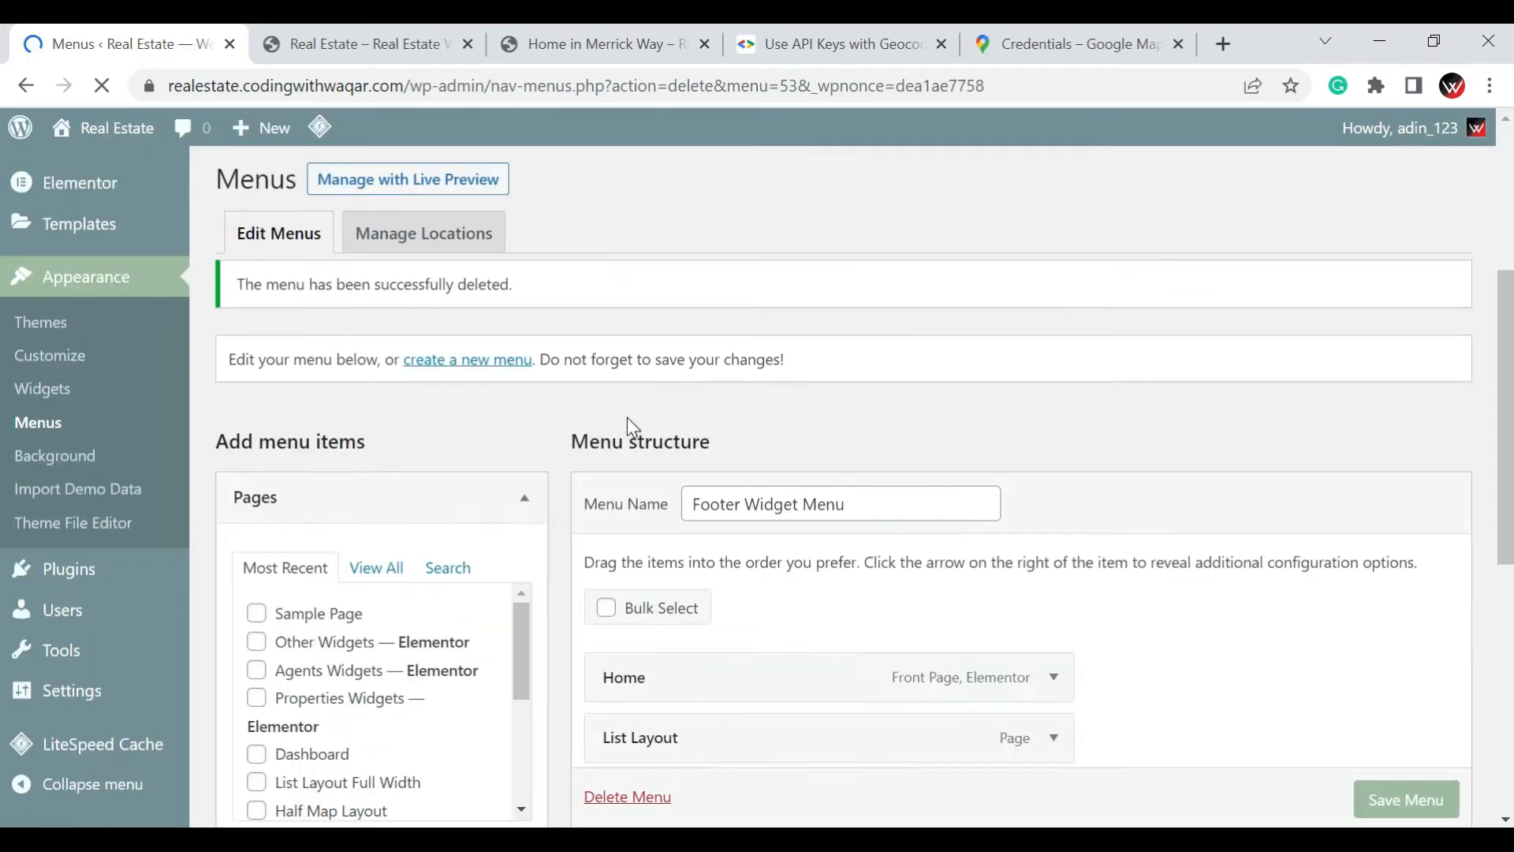
pyautogui.scroll(2, 634, 442)
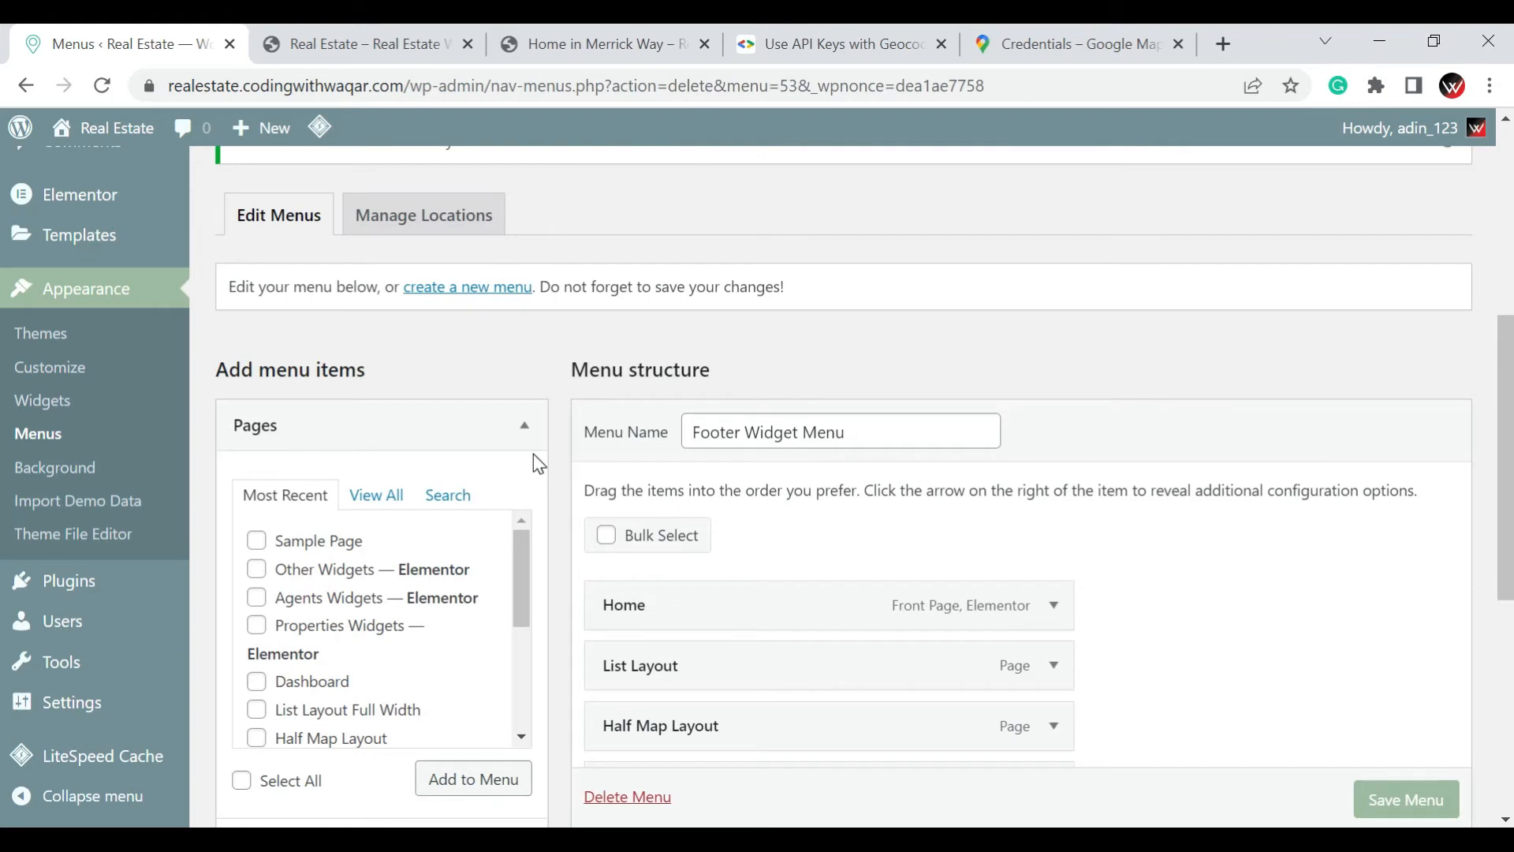
pyautogui.scroll(2, 533, 452)
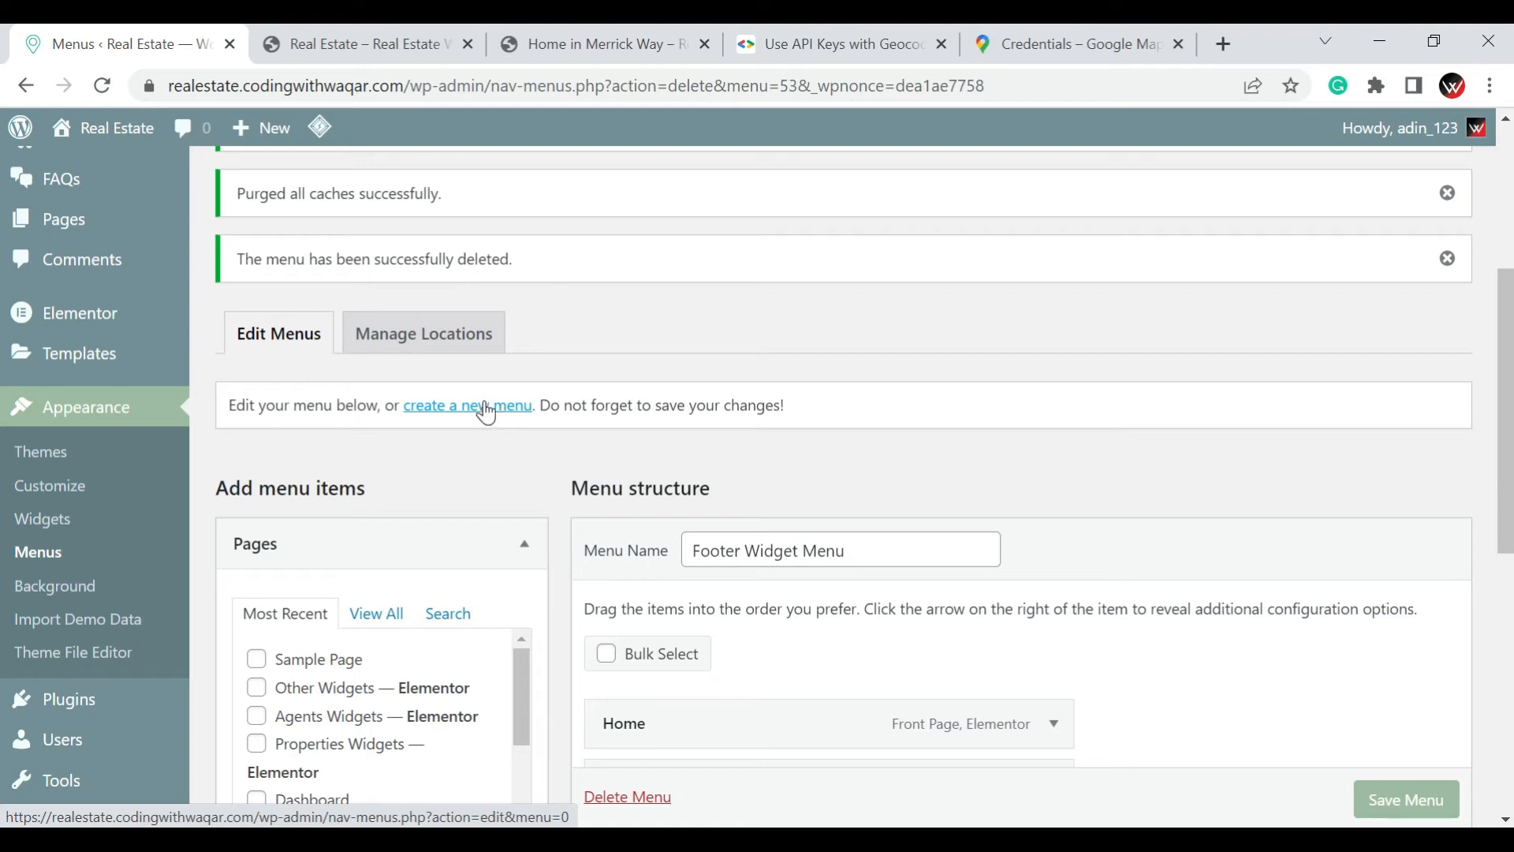
pyautogui.click(486, 411)
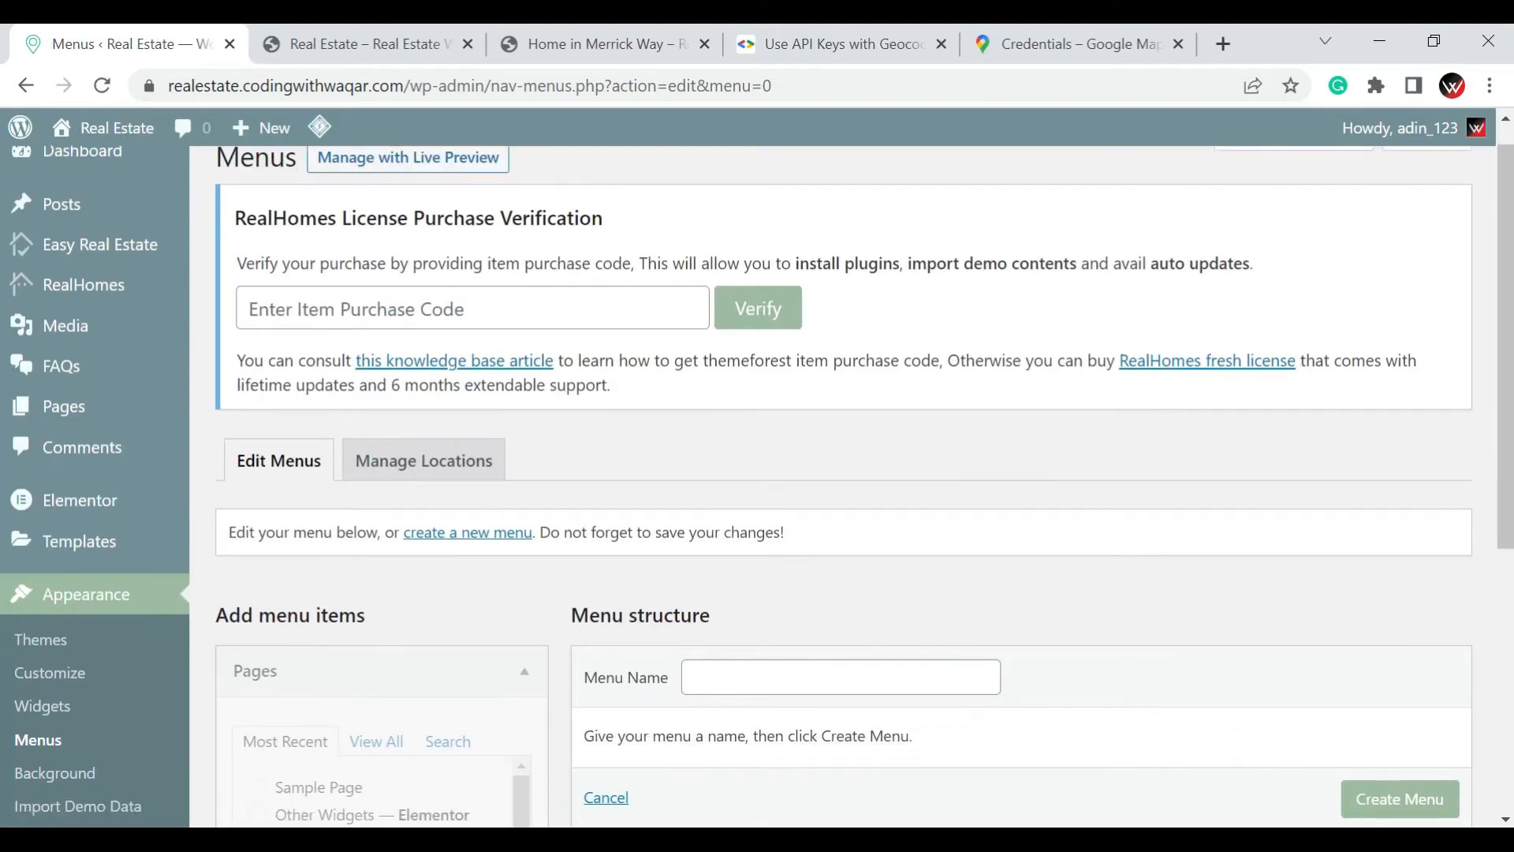
pyautogui.scroll(-4, 841, 473)
pyautogui.click(757, 351)
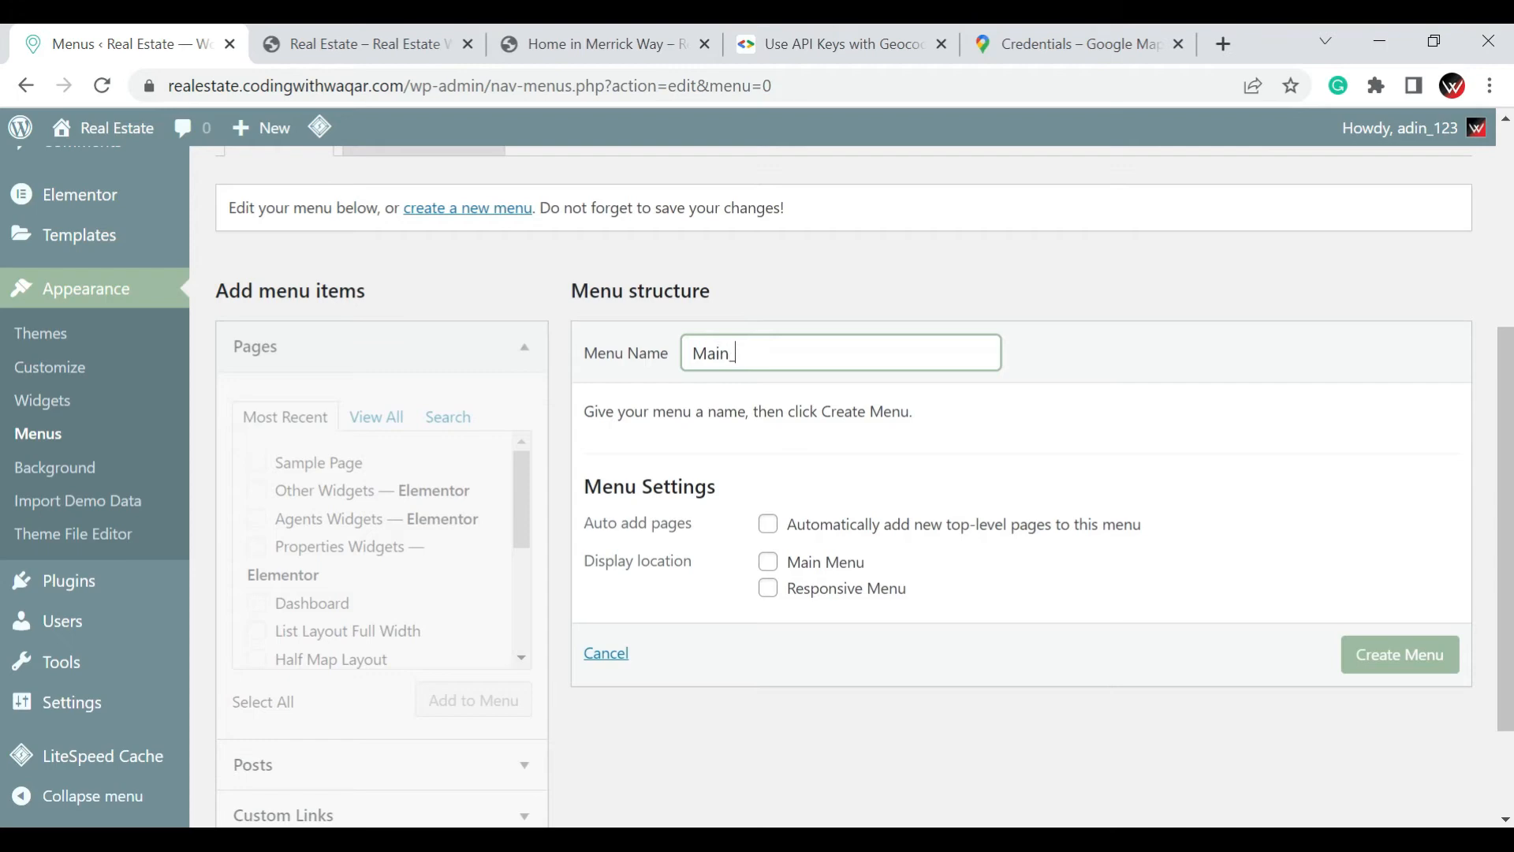
pyautogui.click(769, 561)
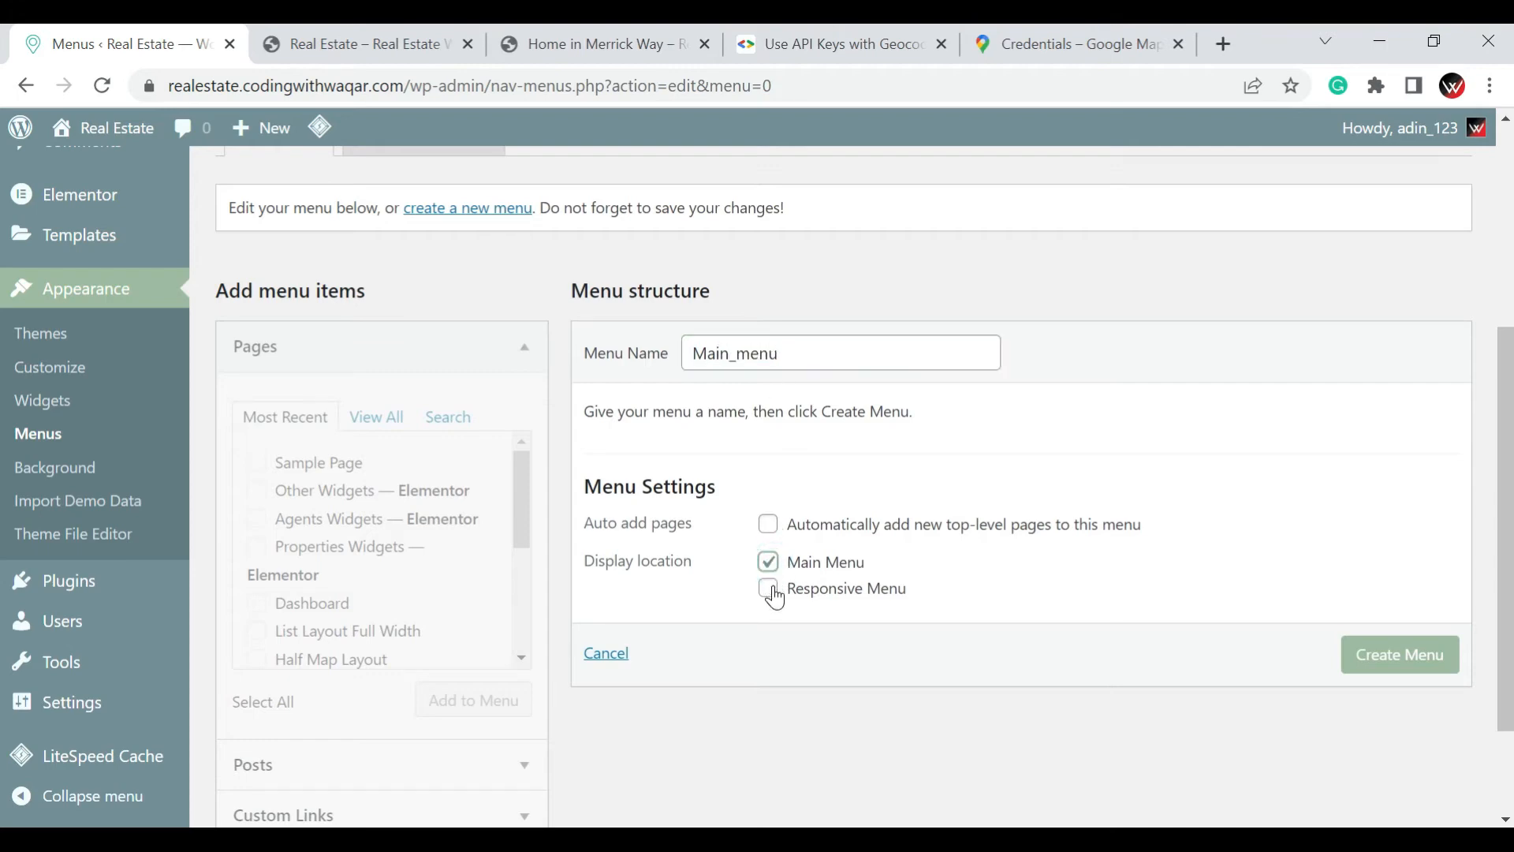
pyautogui.click(770, 589)
pyautogui.click(1411, 672)
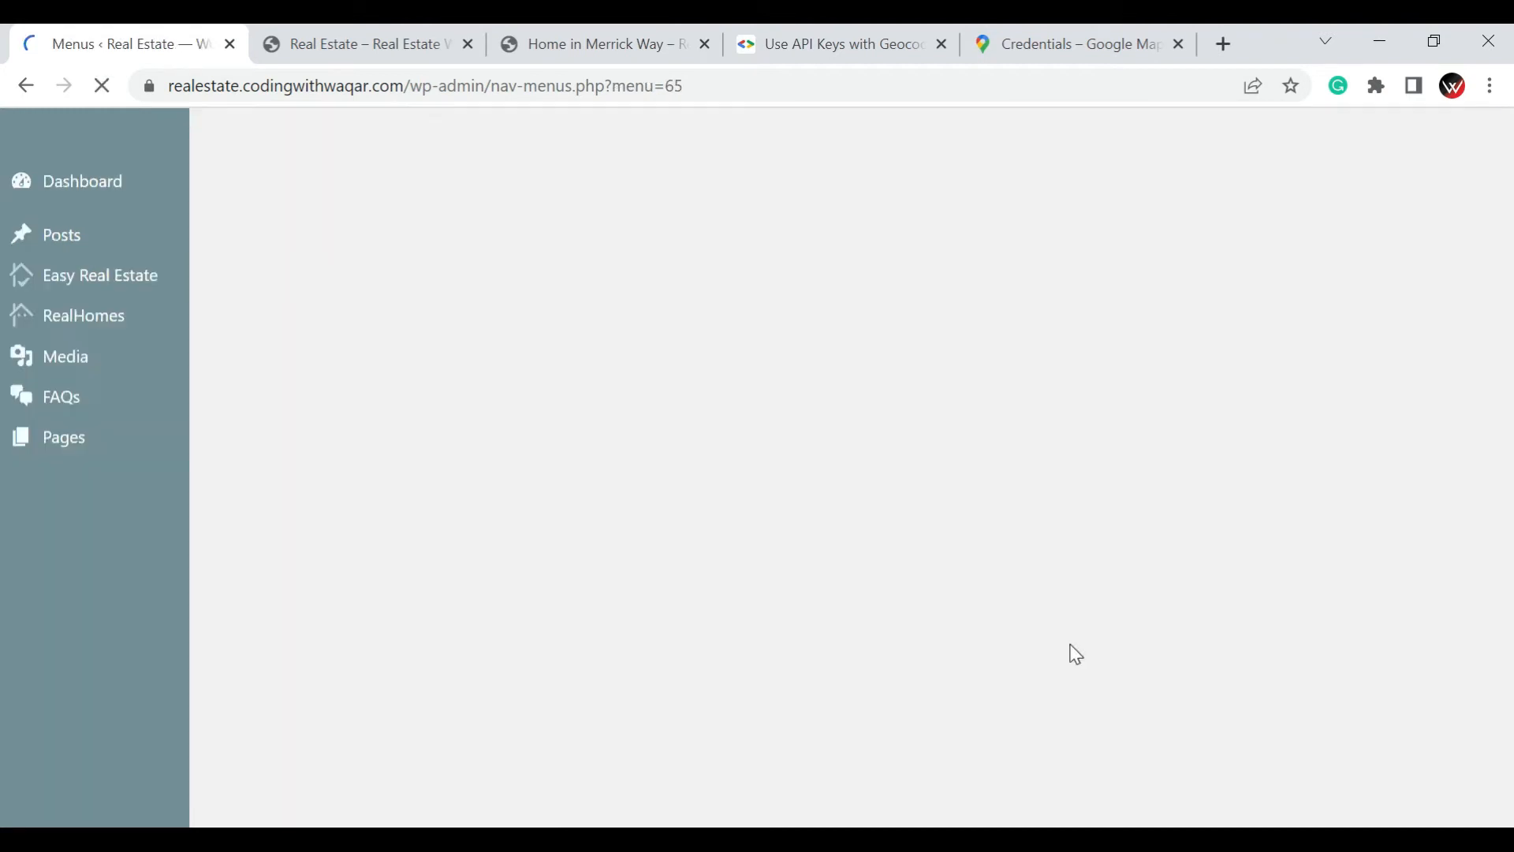
# Add the Home, Blog, Contact and FAQs pages from the full page list to Main_menu and save it
pyautogui.scroll(-8, 1054, 631)
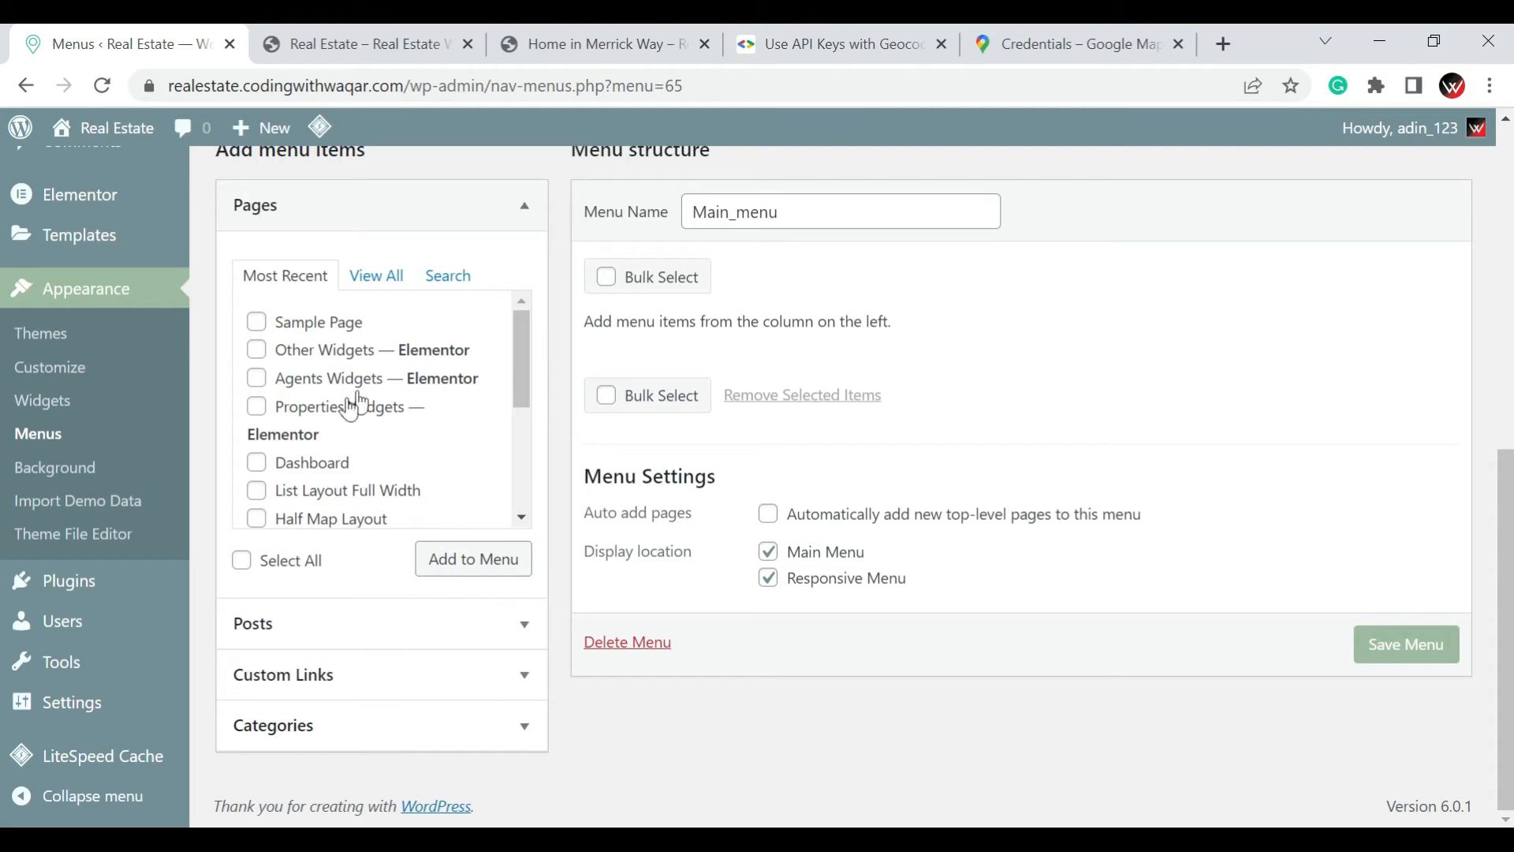
pyautogui.scroll(-3, 289, 406)
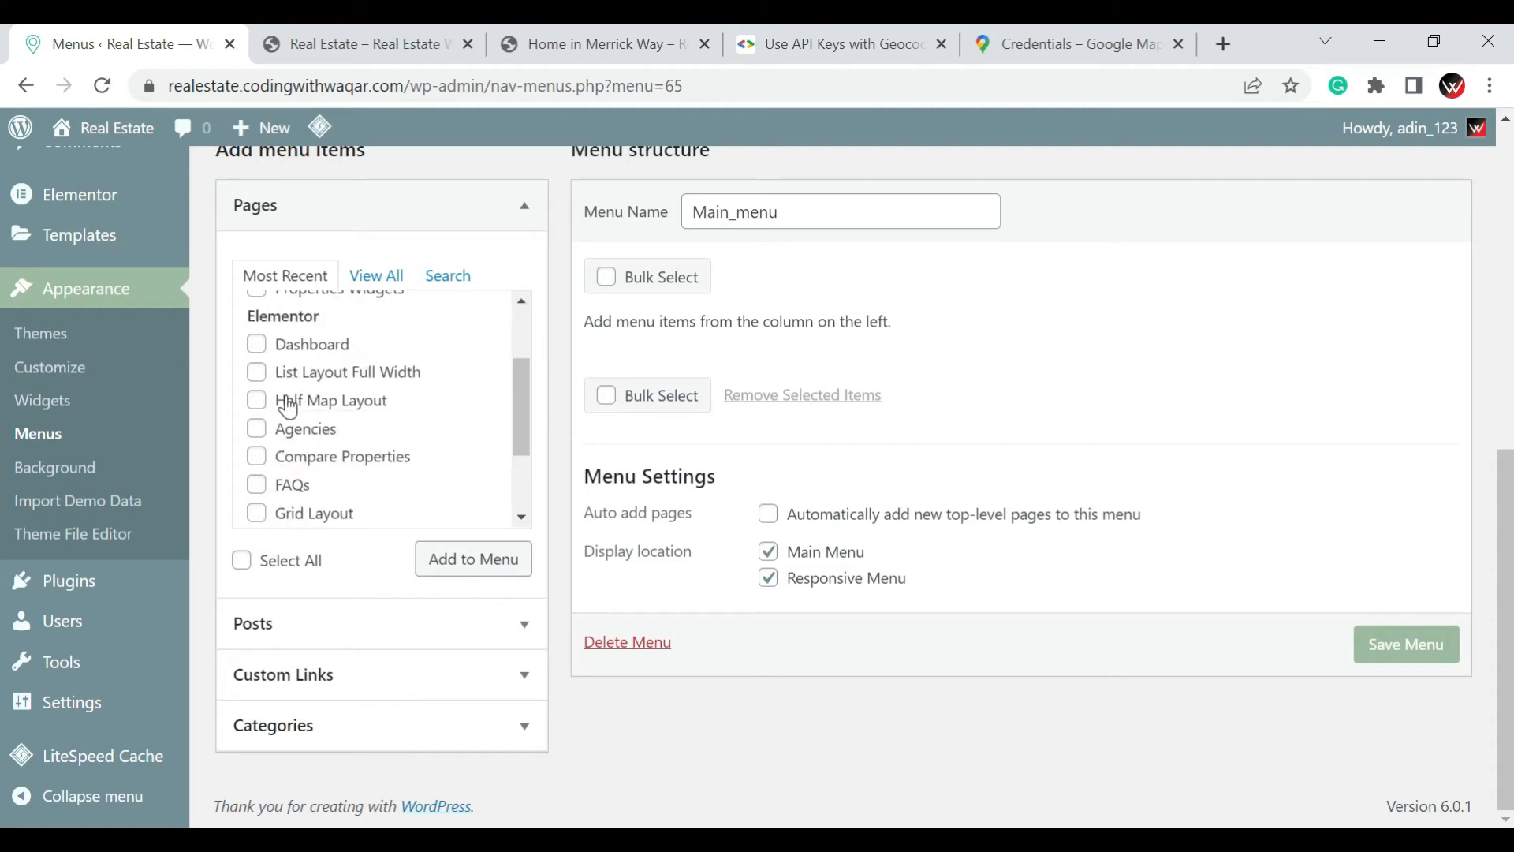
pyautogui.scroll(-3, 382, 481)
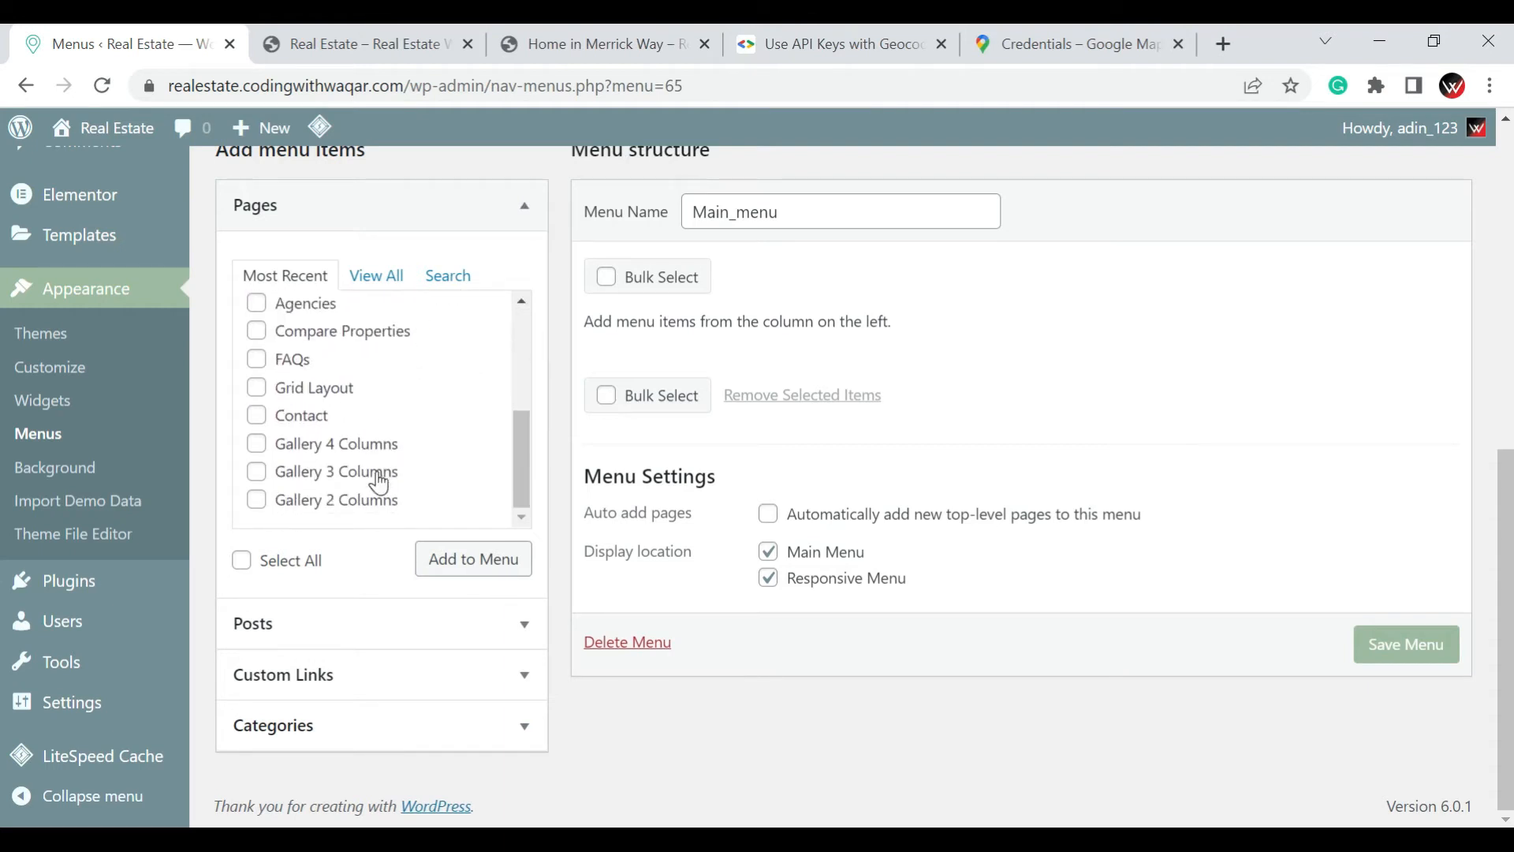
pyautogui.scroll(6, 380, 457)
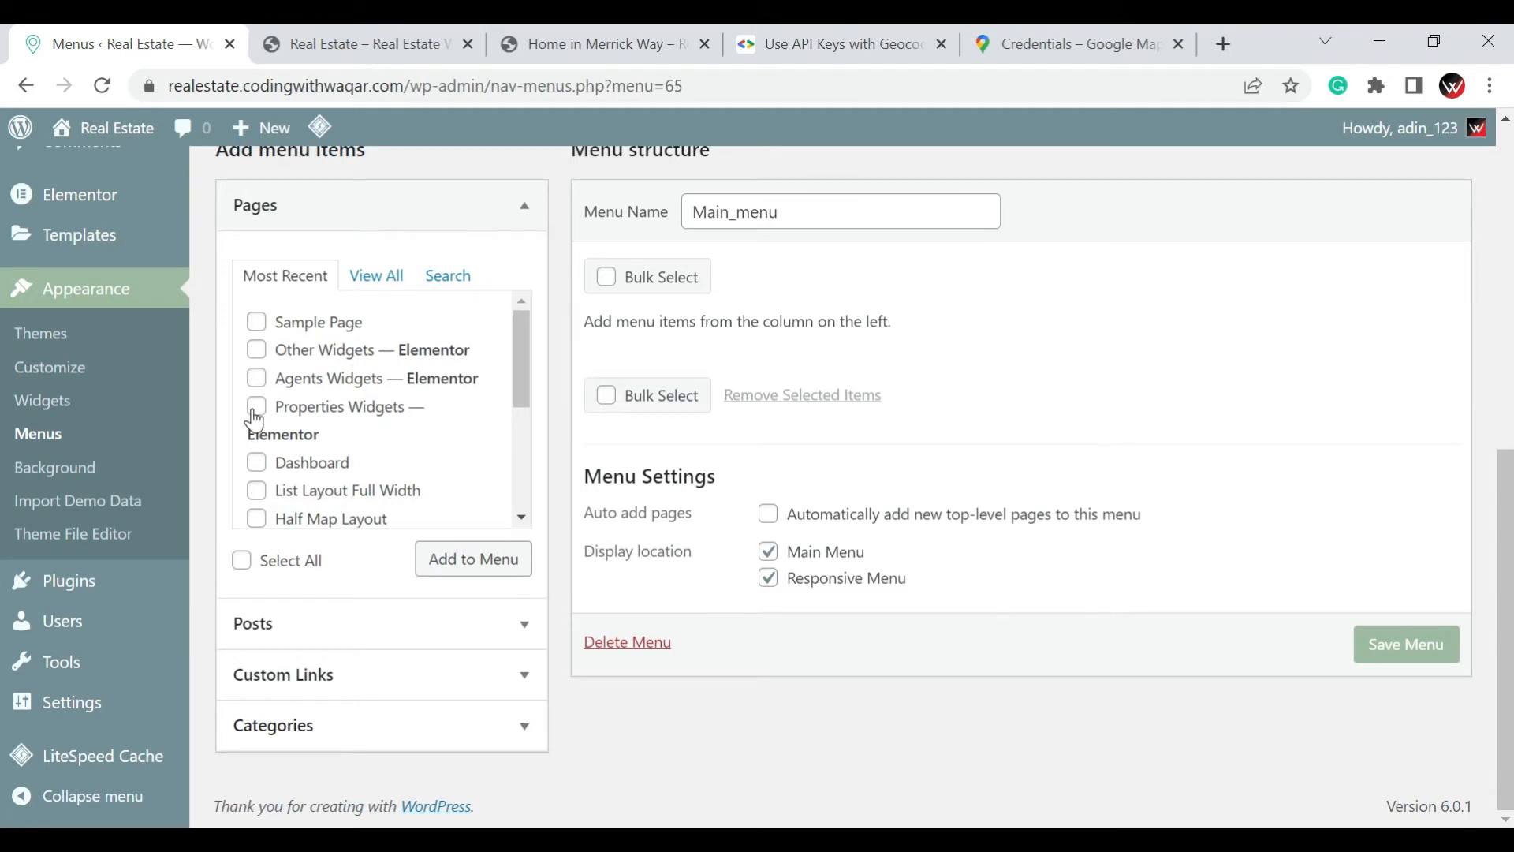
pyautogui.click(368, 275)
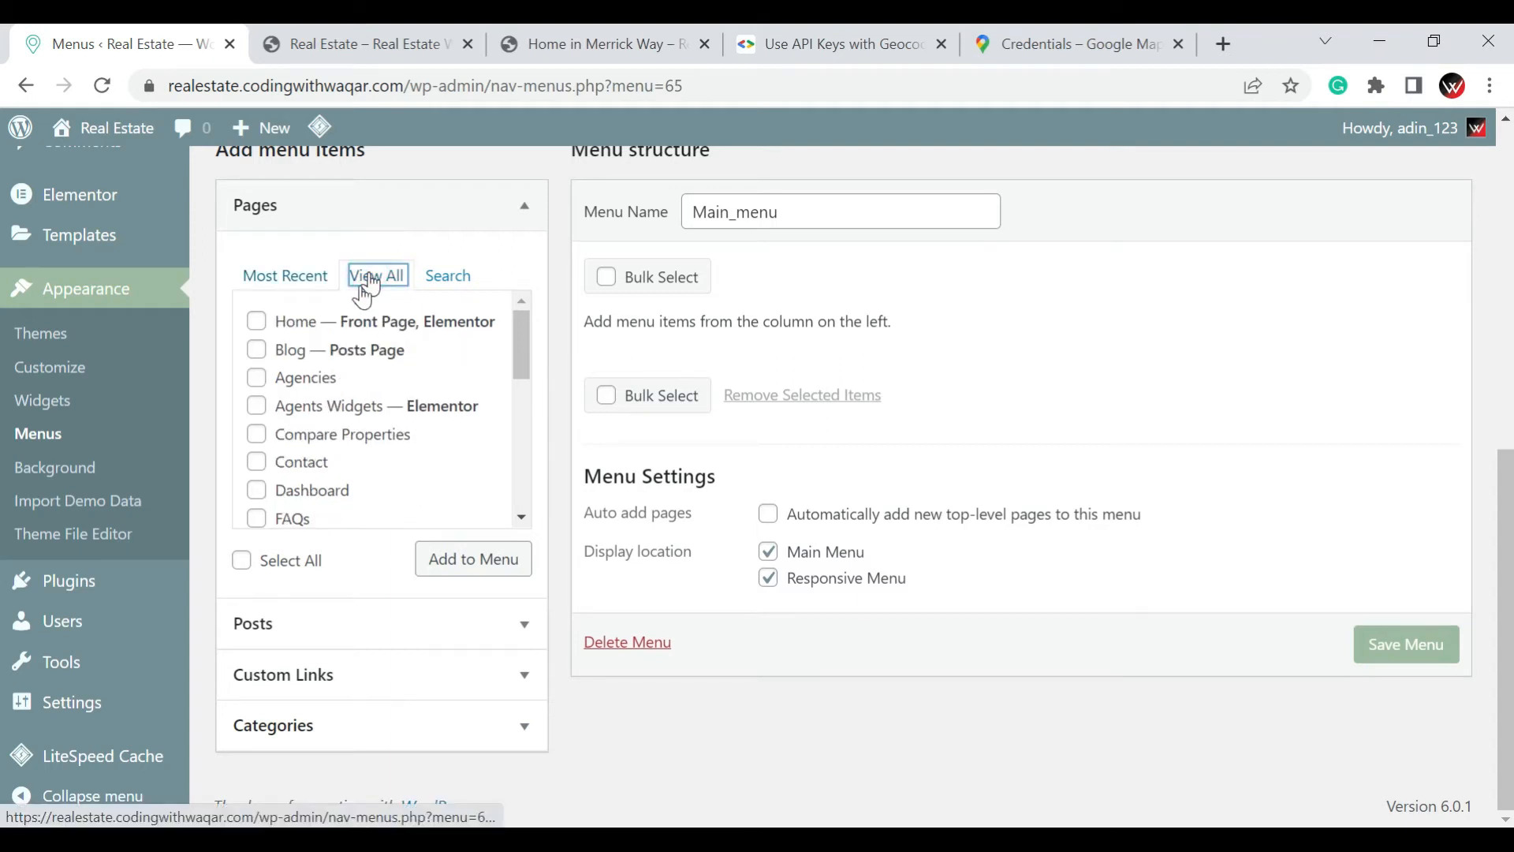
pyautogui.click(256, 321)
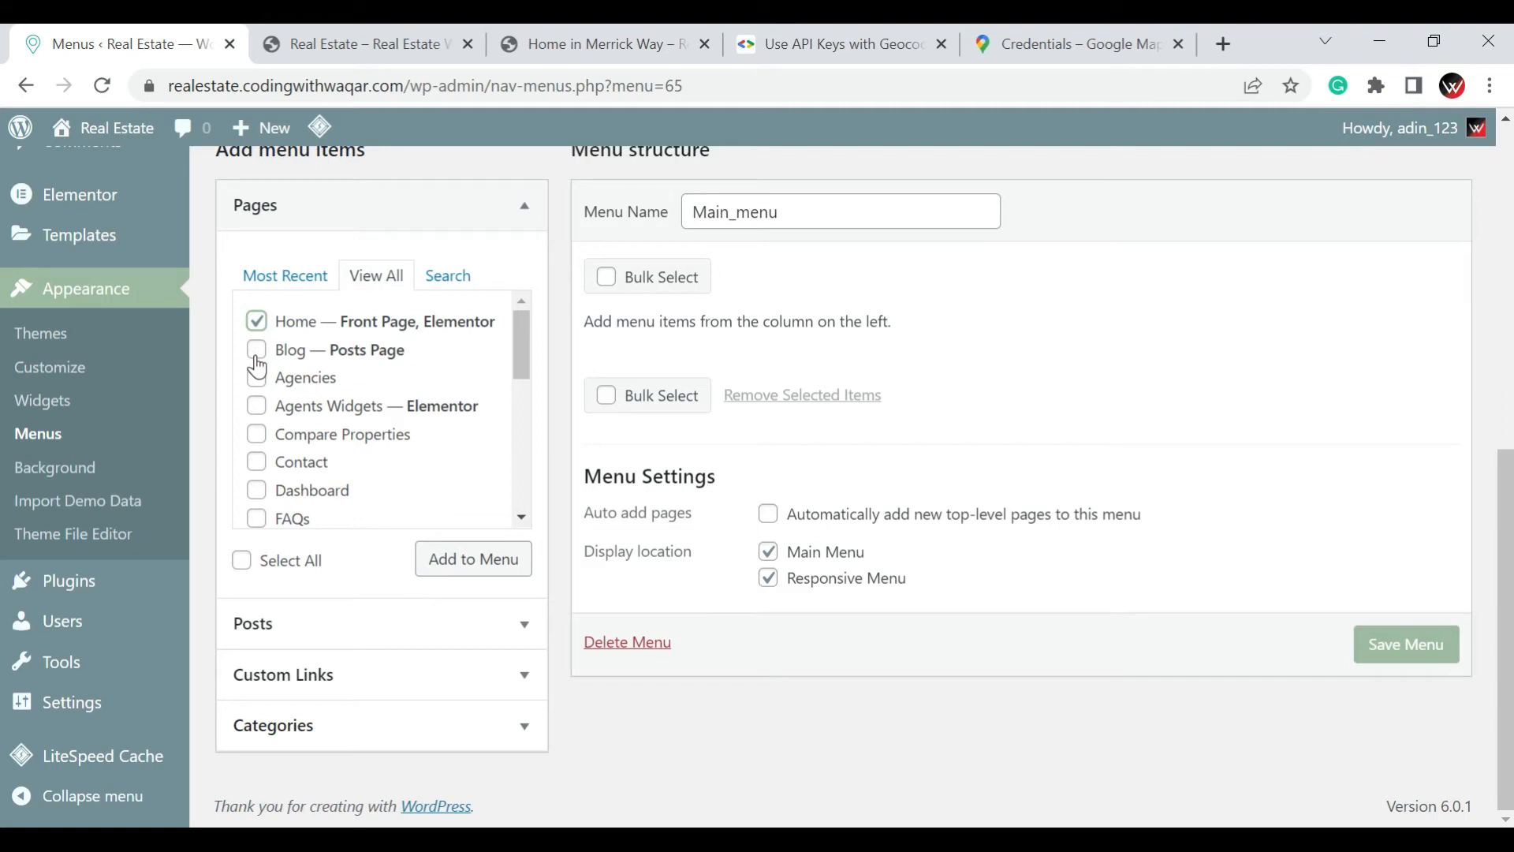
pyautogui.click(257, 351)
pyautogui.click(257, 463)
pyautogui.scroll(-2, 466, 427)
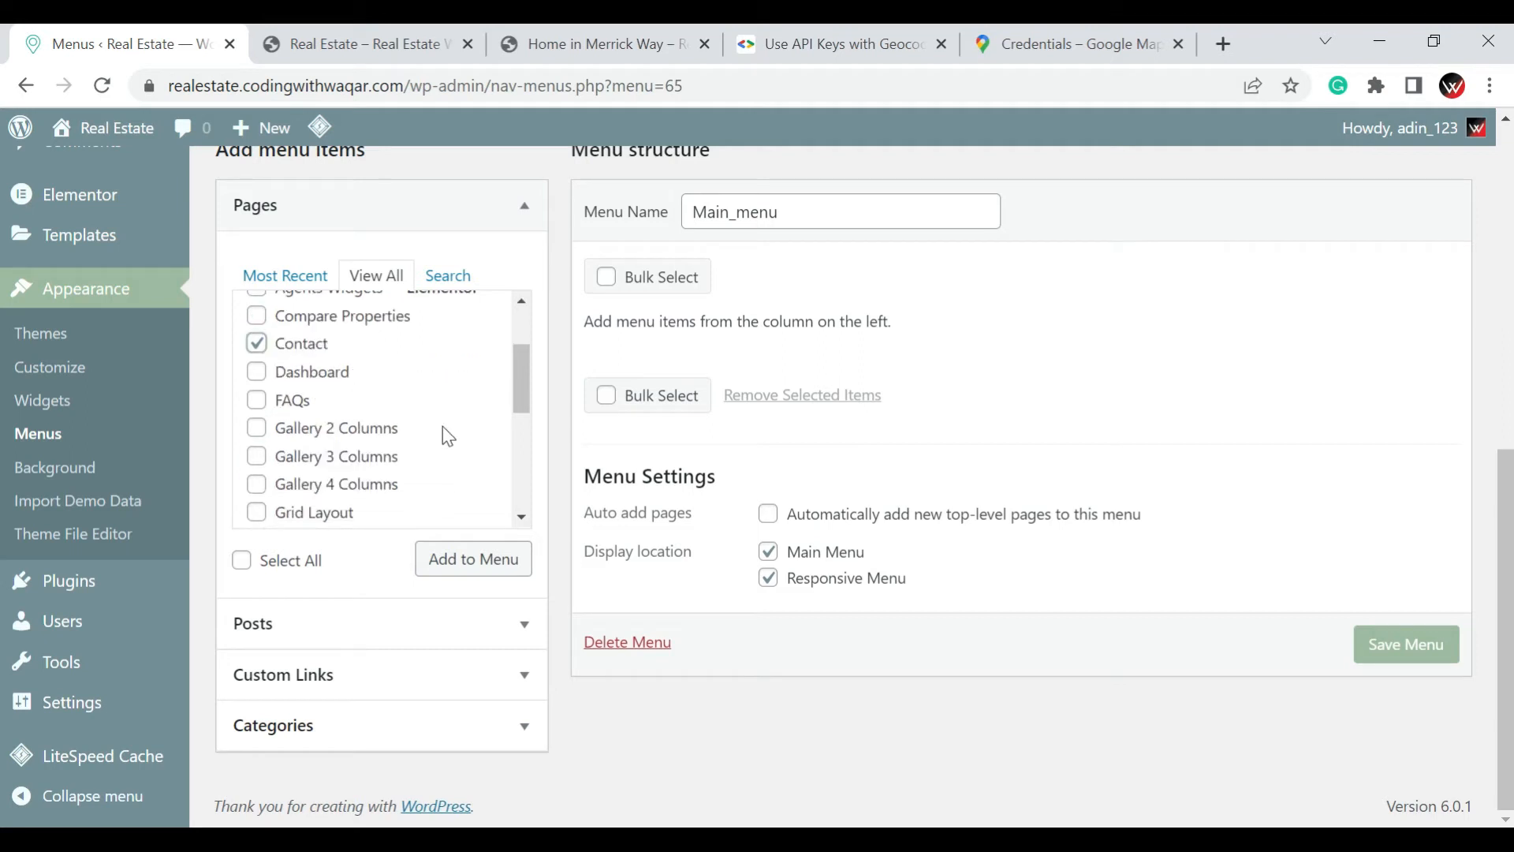
pyautogui.click(255, 397)
pyautogui.scroll(-3, 441, 390)
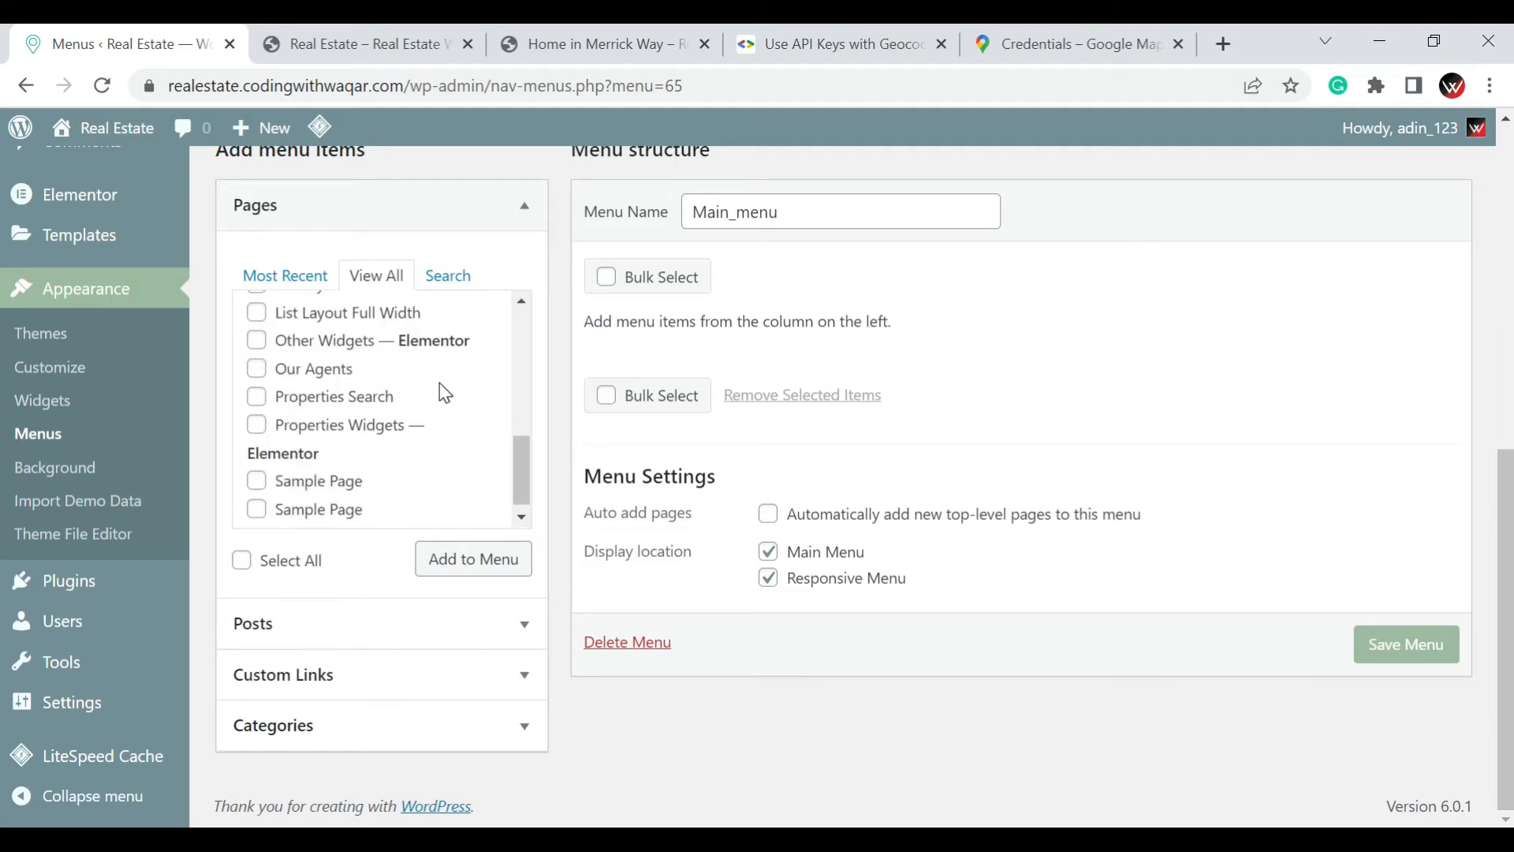
pyautogui.click(454, 568)
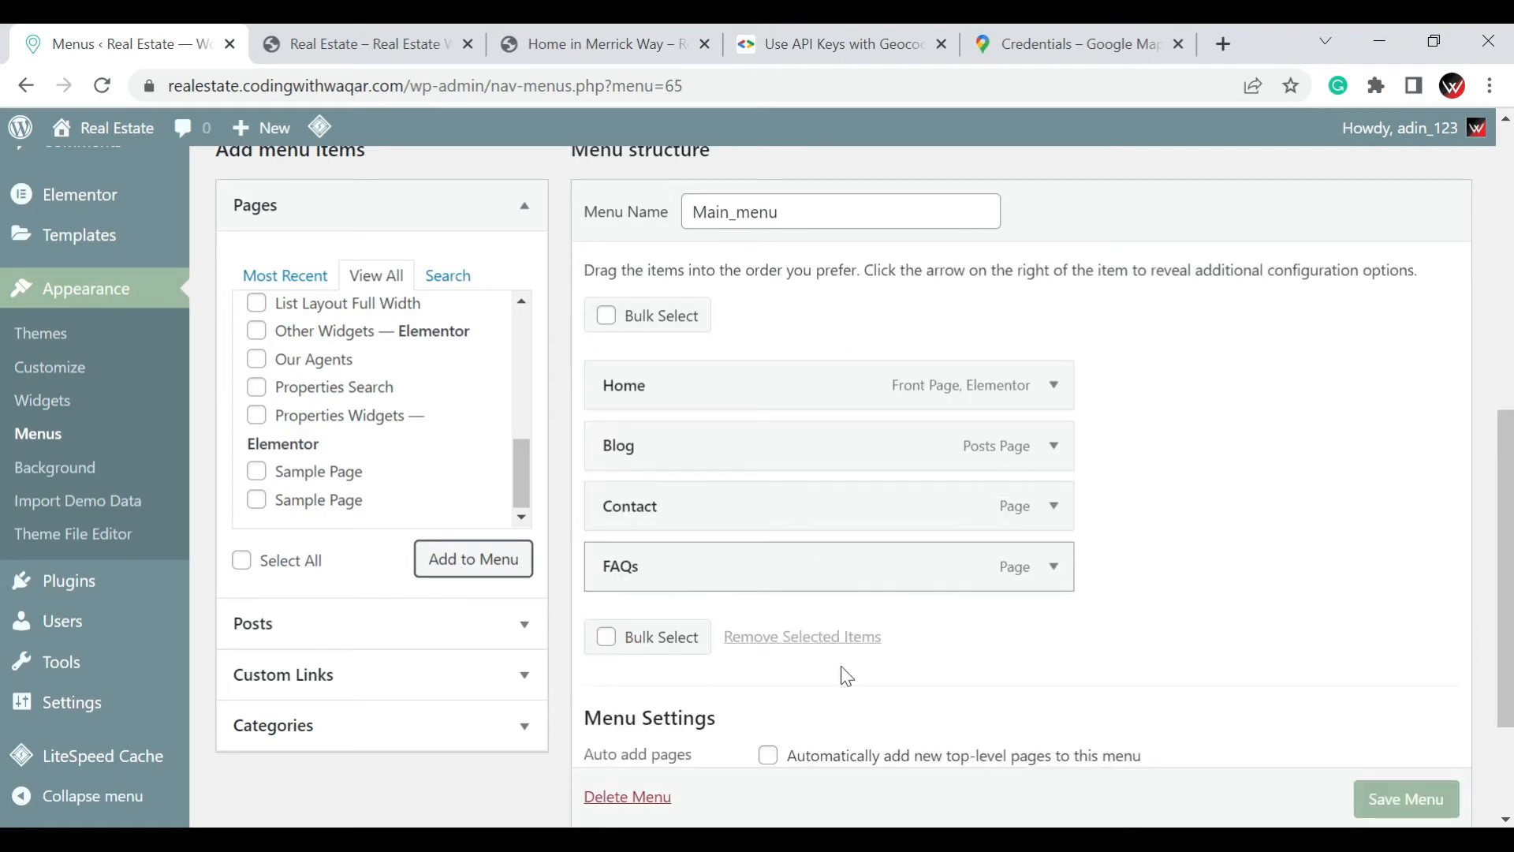
pyautogui.scroll(-1, 1378, 800)
pyautogui.click(1379, 800)
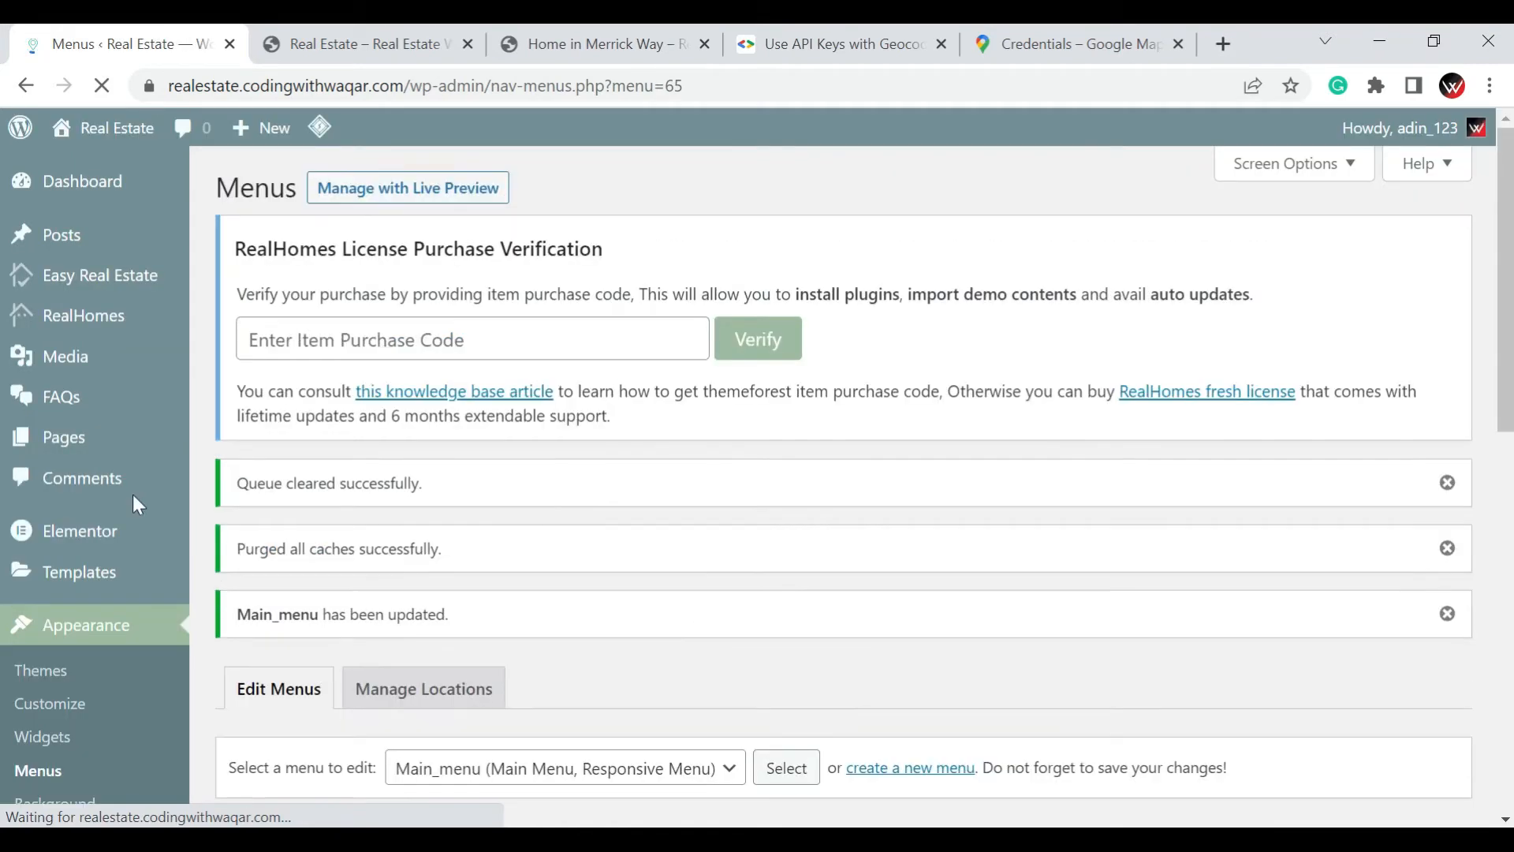
# Open the FAQs list in a new browser tab and look through the published questions
pyautogui.rightClick(77, 403)
pyautogui.click(106, 410)
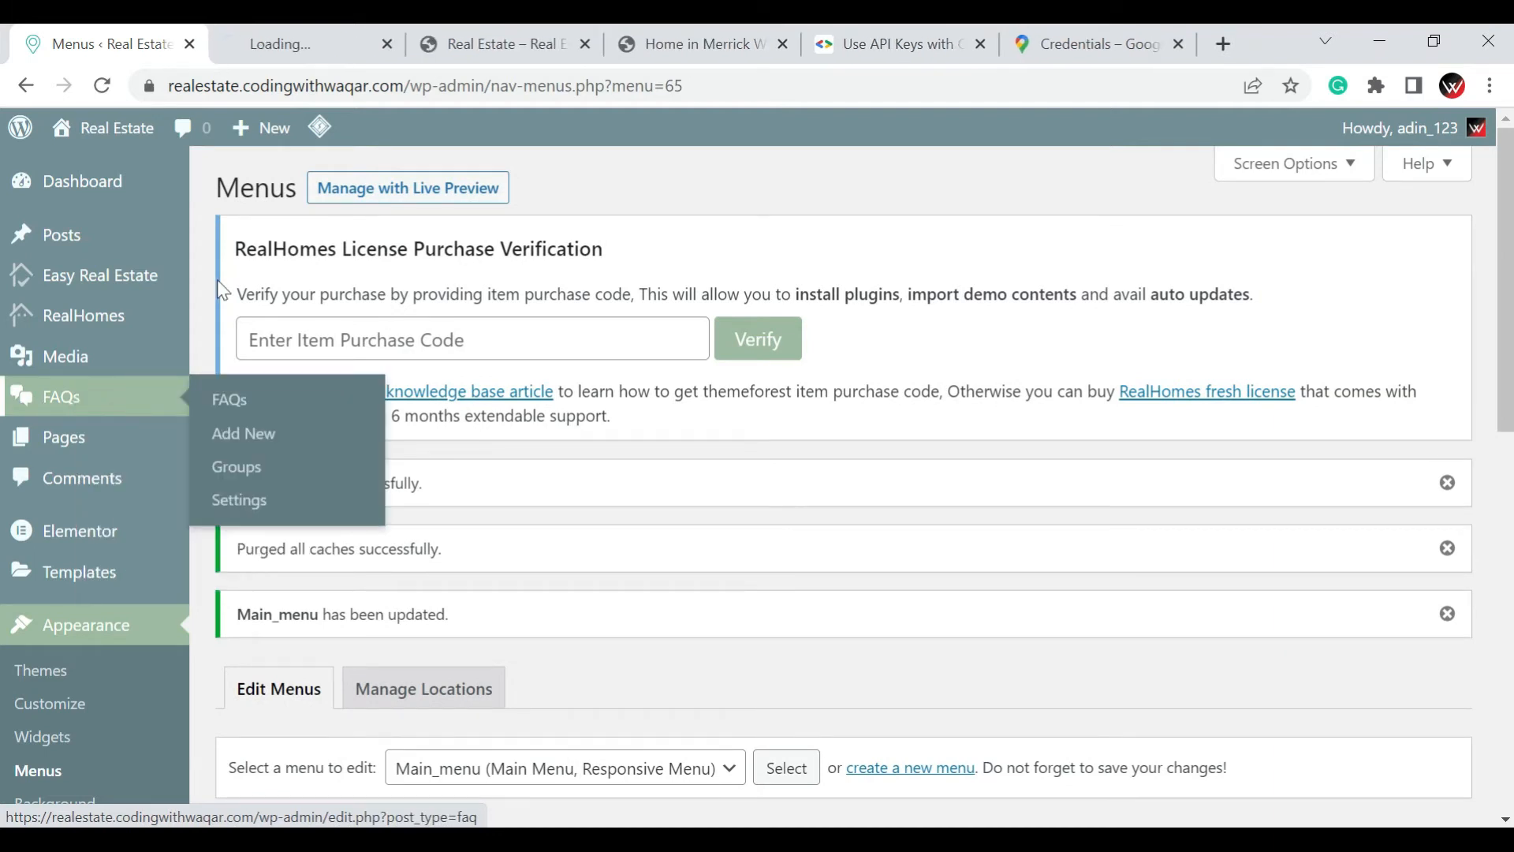
pyautogui.click(292, 40)
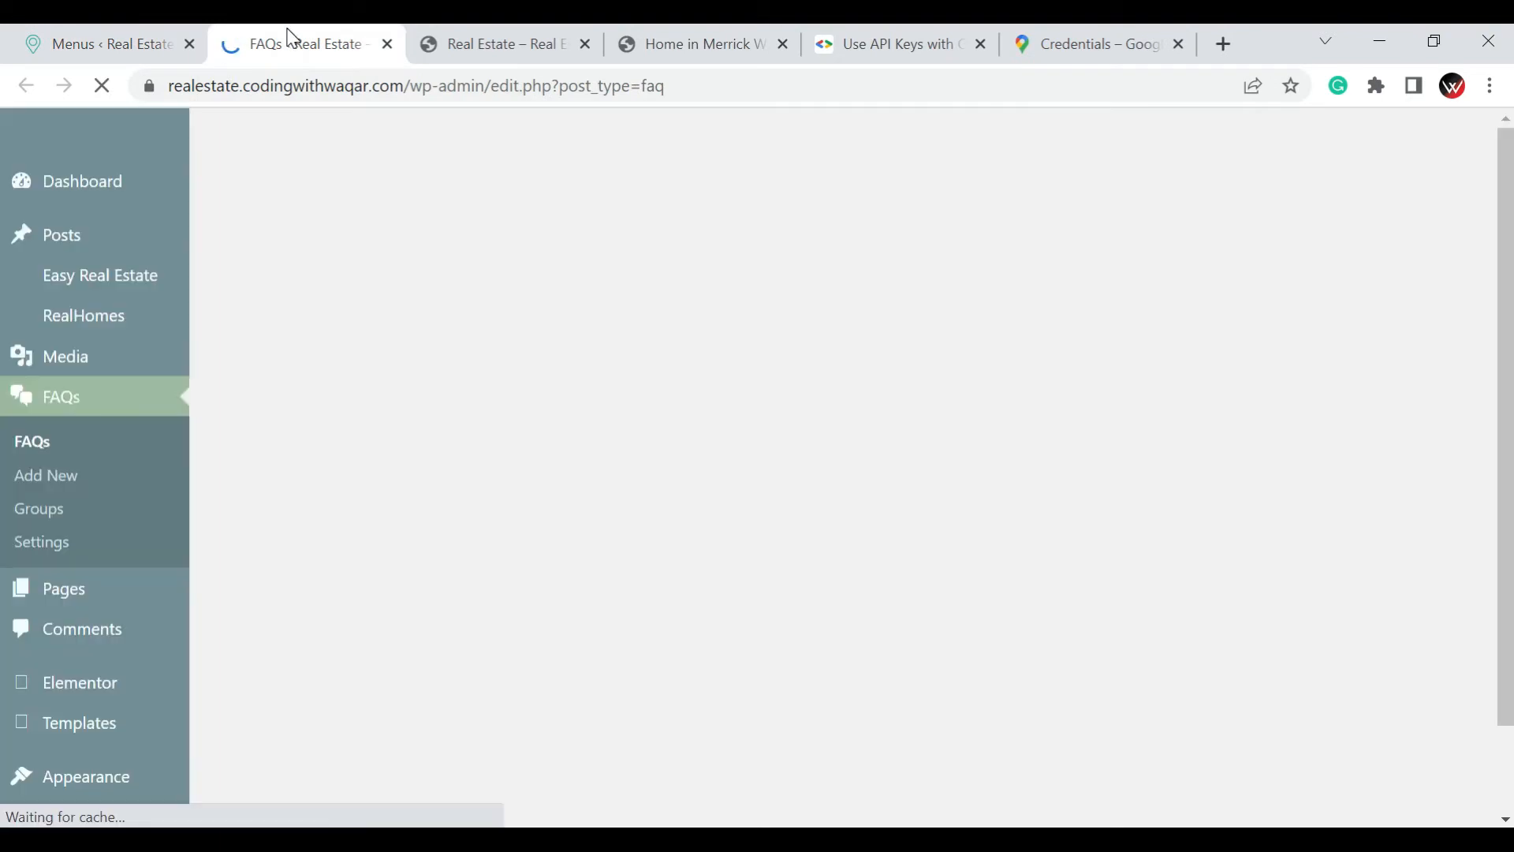
pyautogui.scroll(-3, 789, 327)
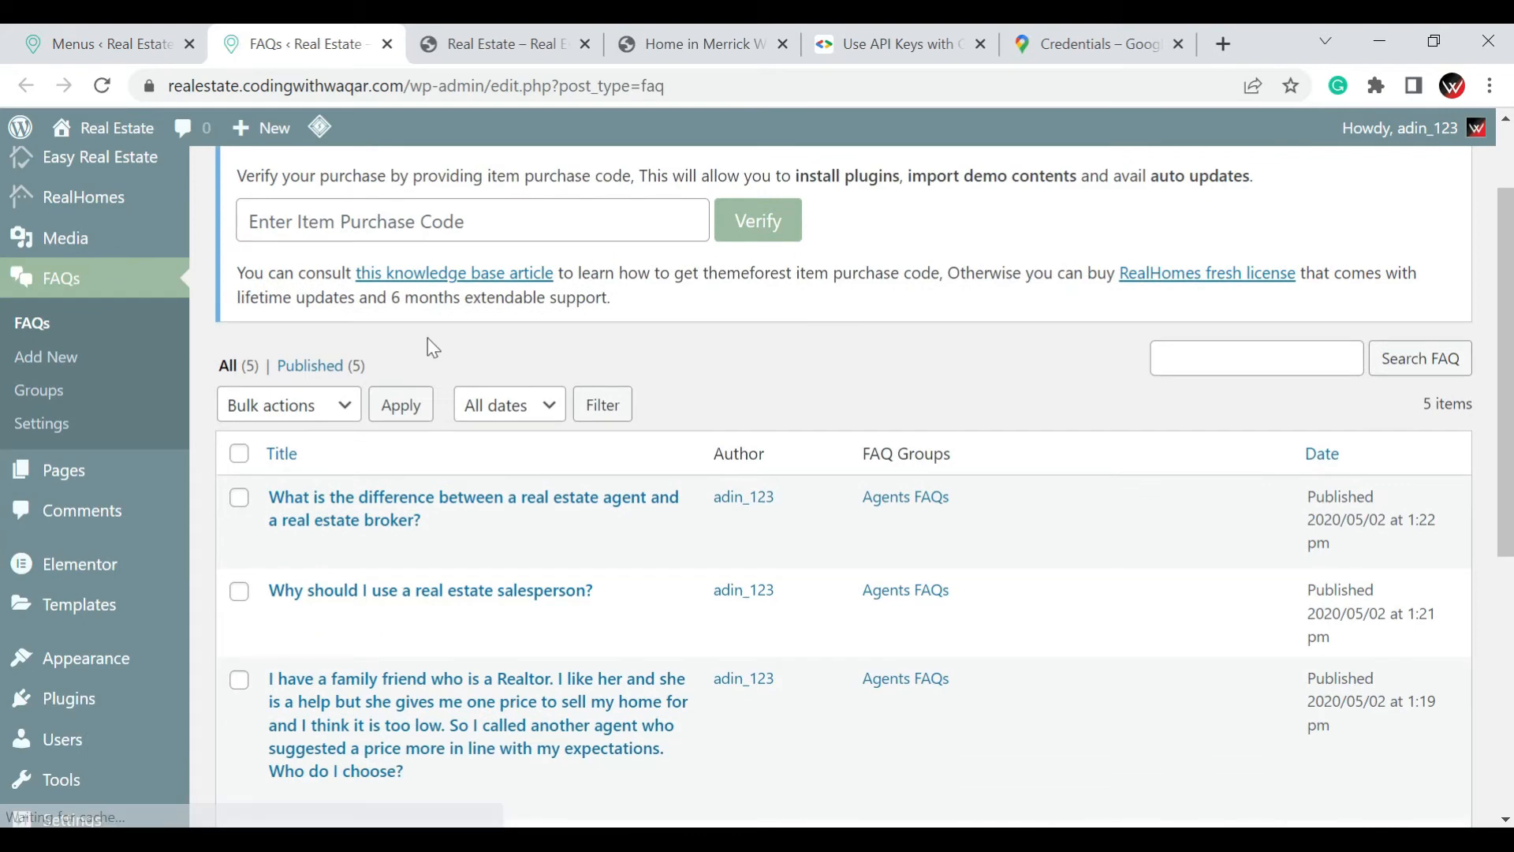
# Open the FAQ "What is the difference between a real estate agent and a real estate broker?" for editing
pyautogui.scroll(-3, 426, 344)
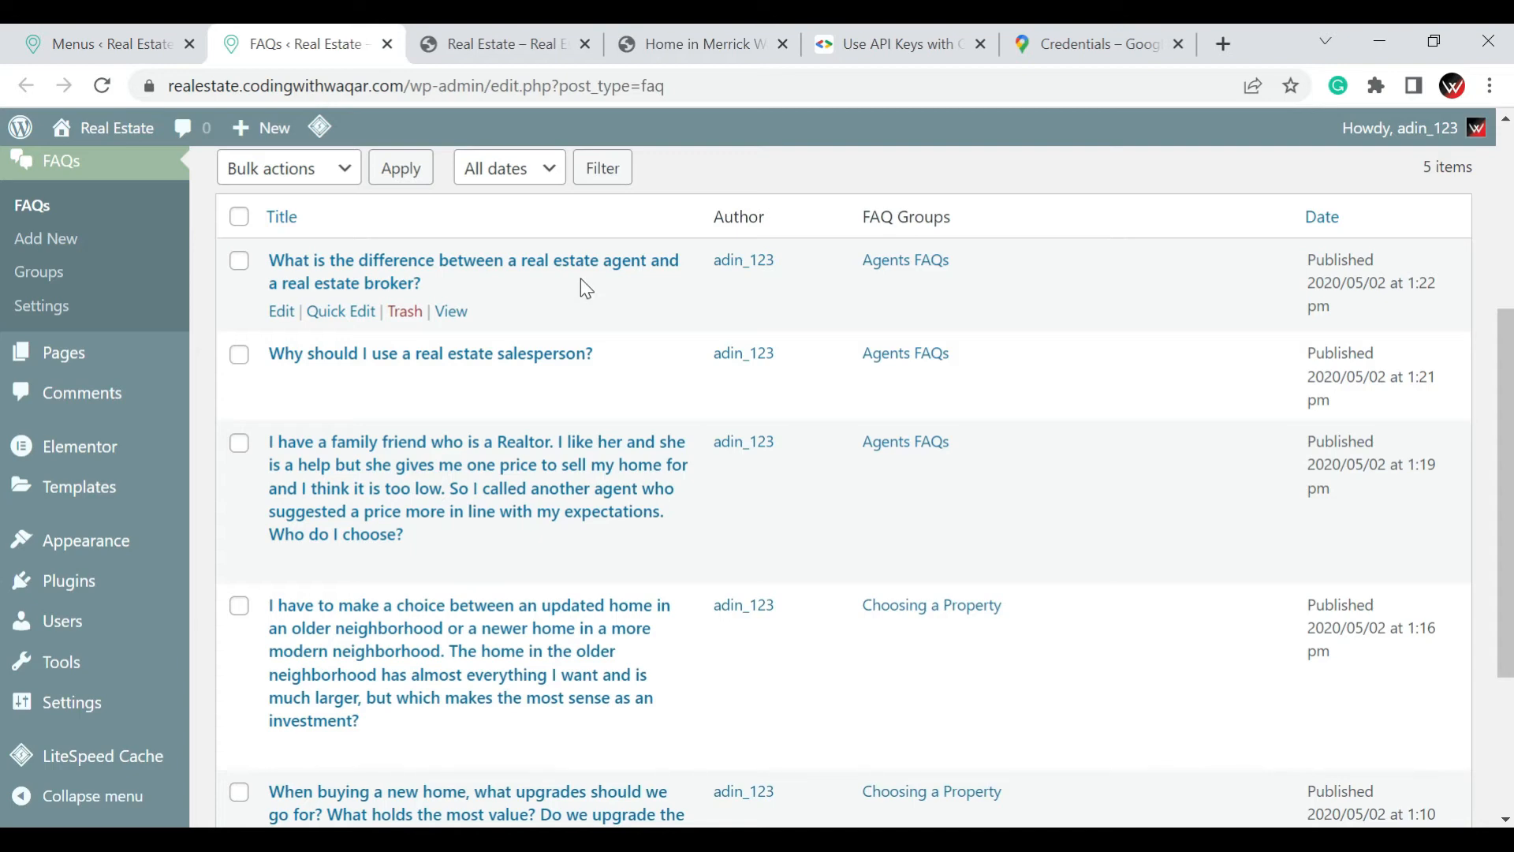
pyautogui.click(588, 273)
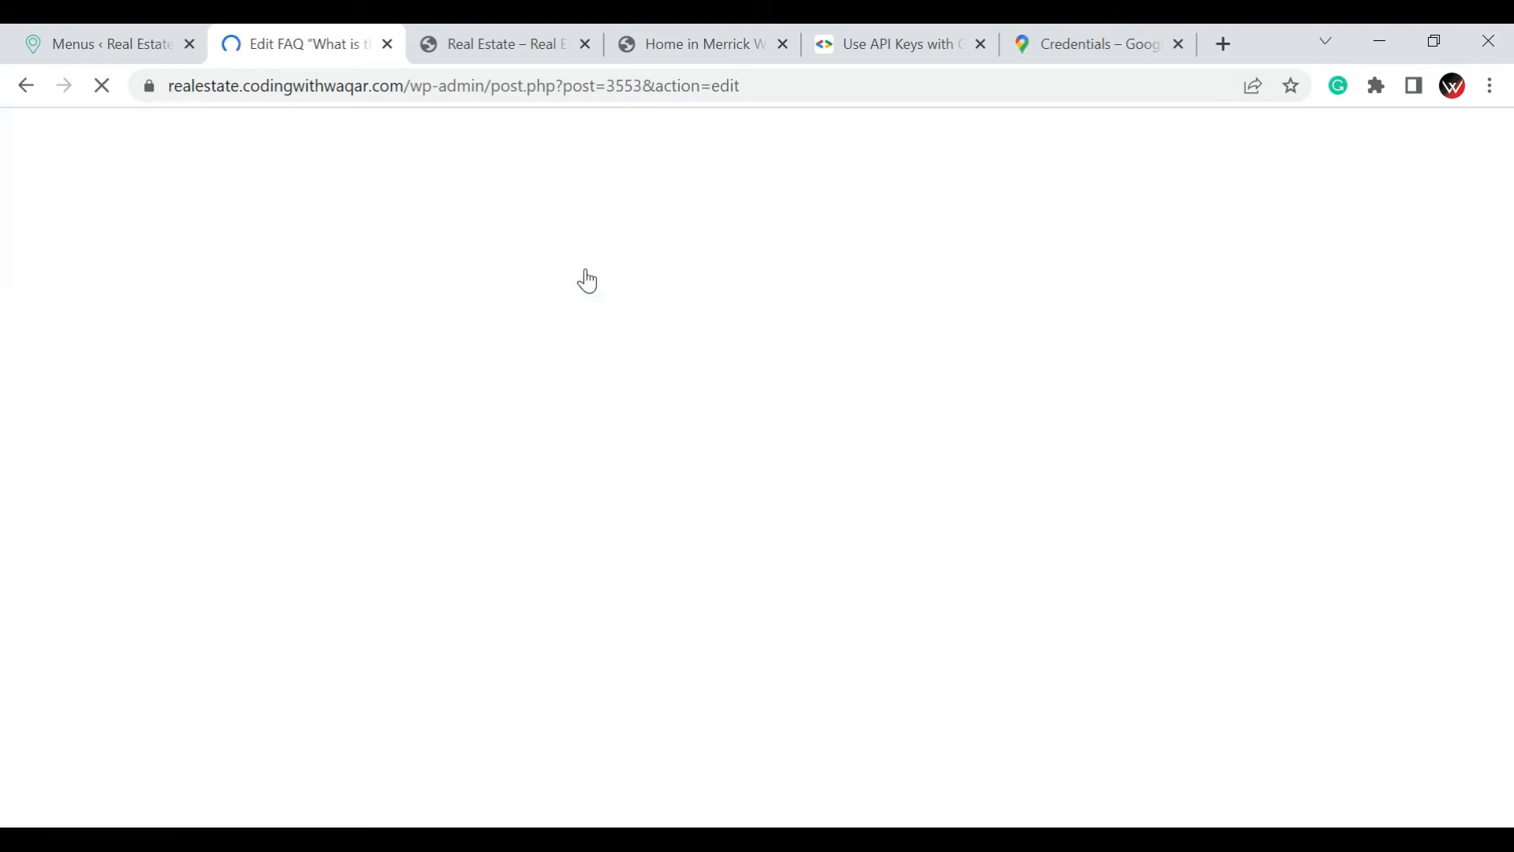
# Open the LiteSpeed Cache dashboard from the live site's tab, and load the site's homepage again in that tab
pyautogui.click(494, 44)
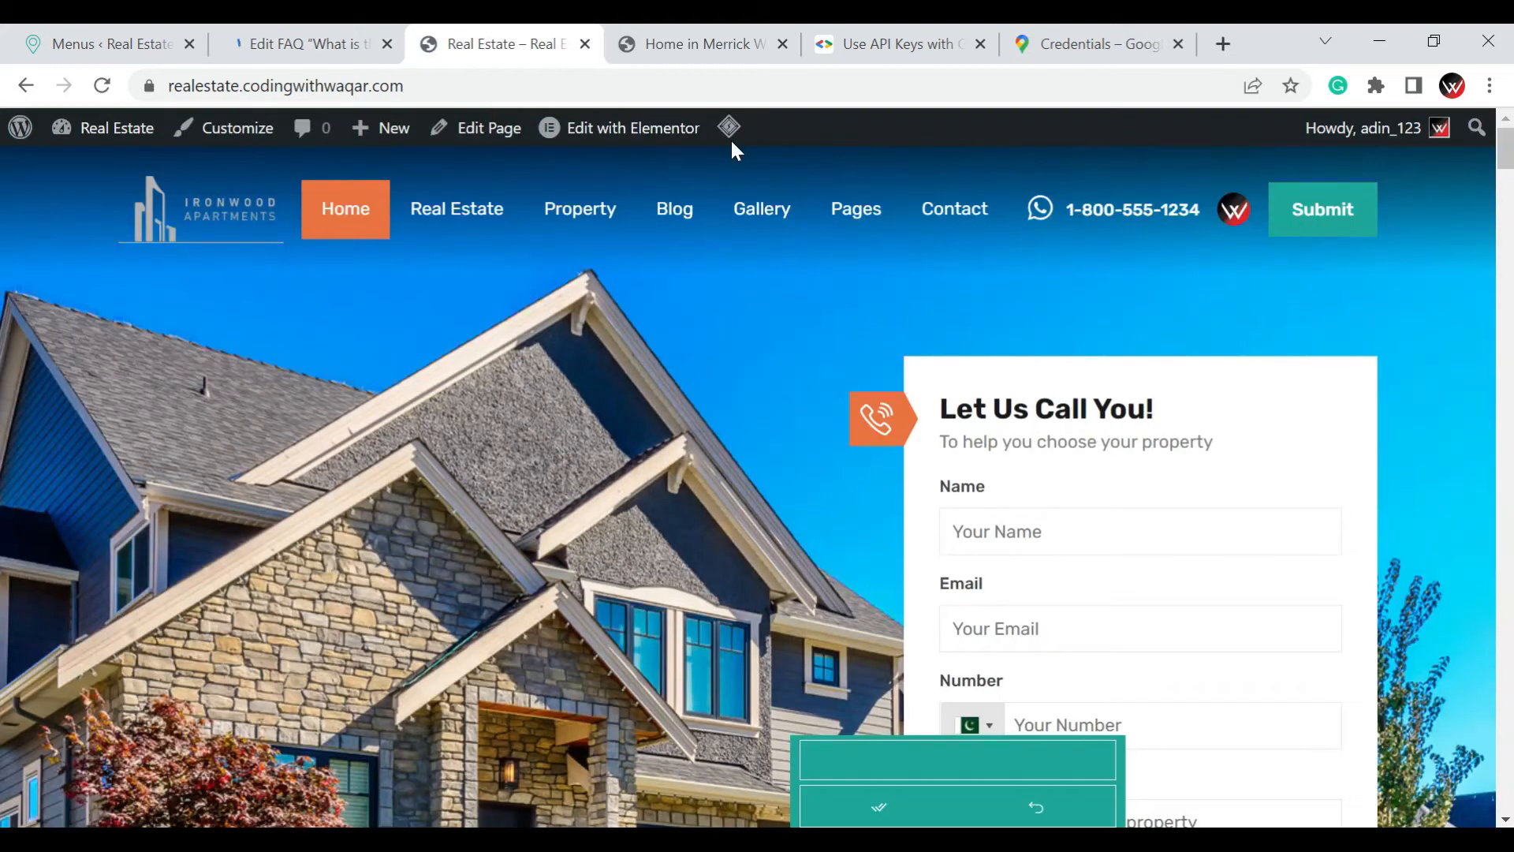
pyautogui.moveTo(731, 148)
pyautogui.click(754, 229)
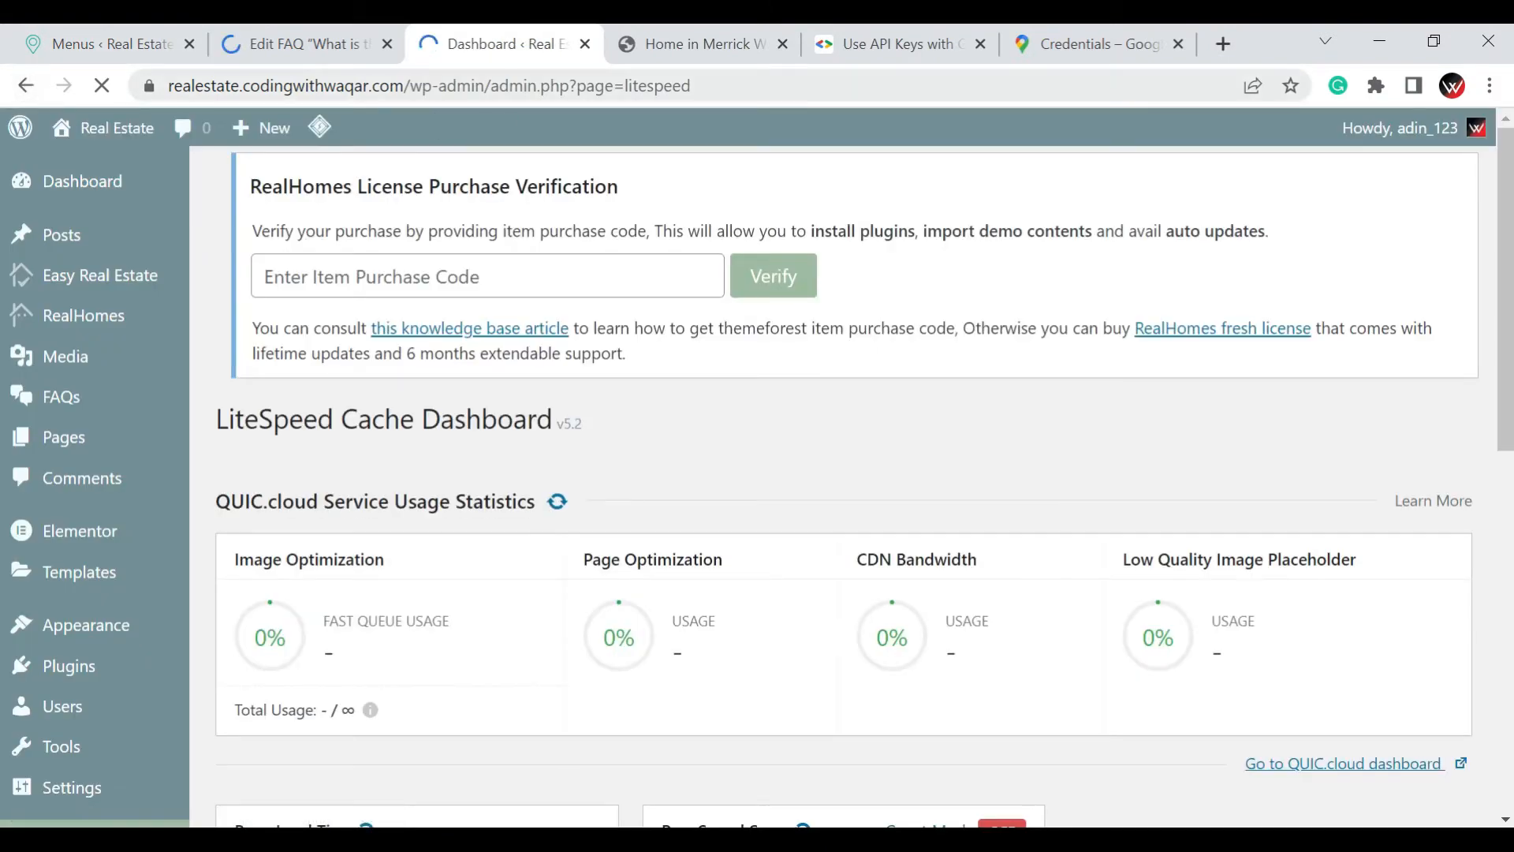
pyautogui.moveTo(410, 86); pyautogui.dragTo(733, 86)
pyautogui.write('\\')
pyautogui.press('Return')
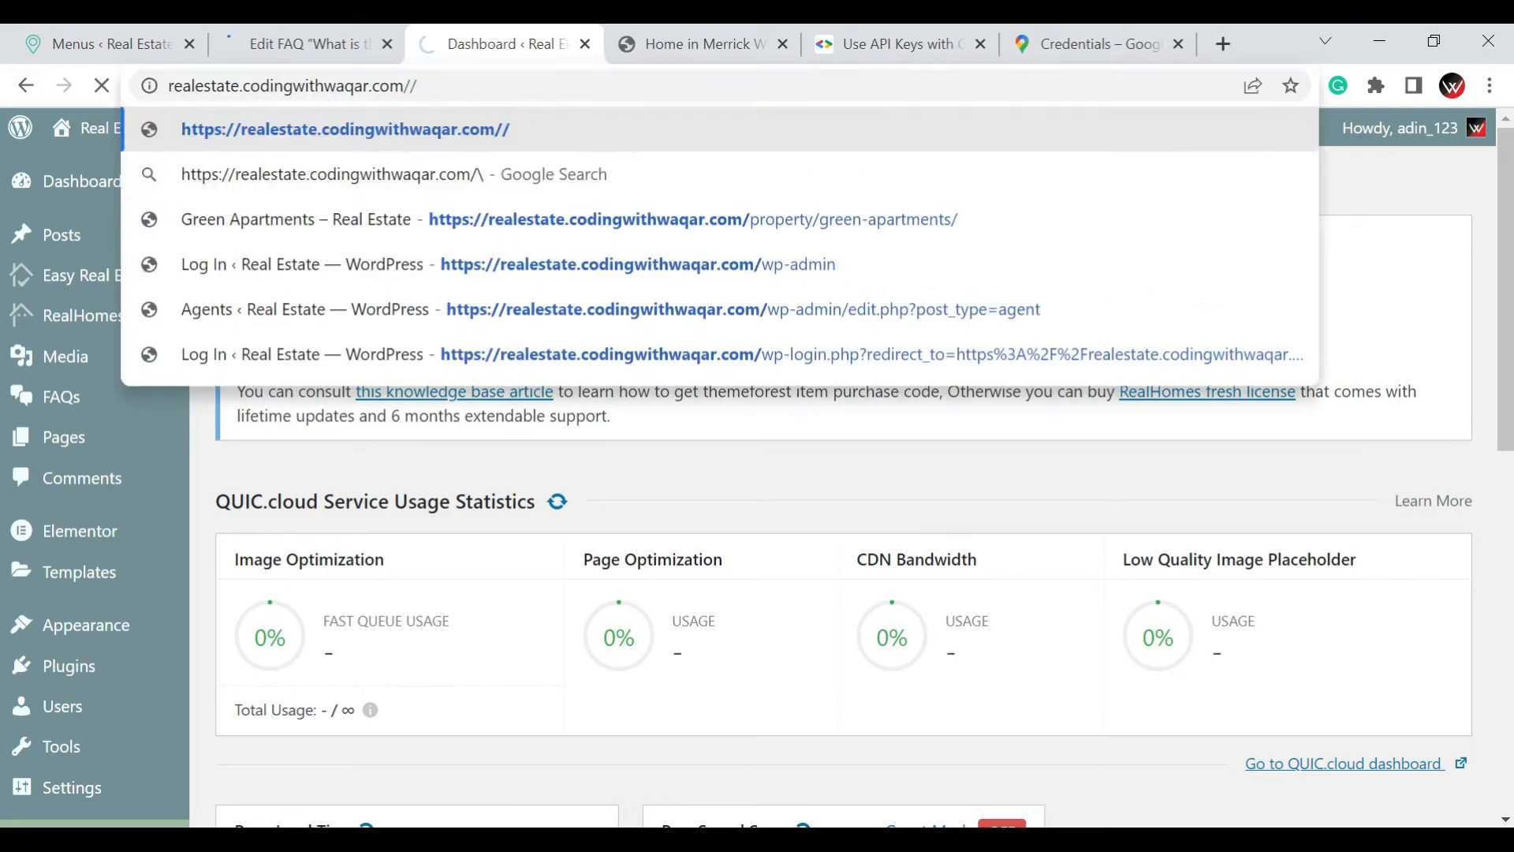
# Look over the opened FAQ's title, answer text and FAQ settings in the editor
pyautogui.click(272, 35)
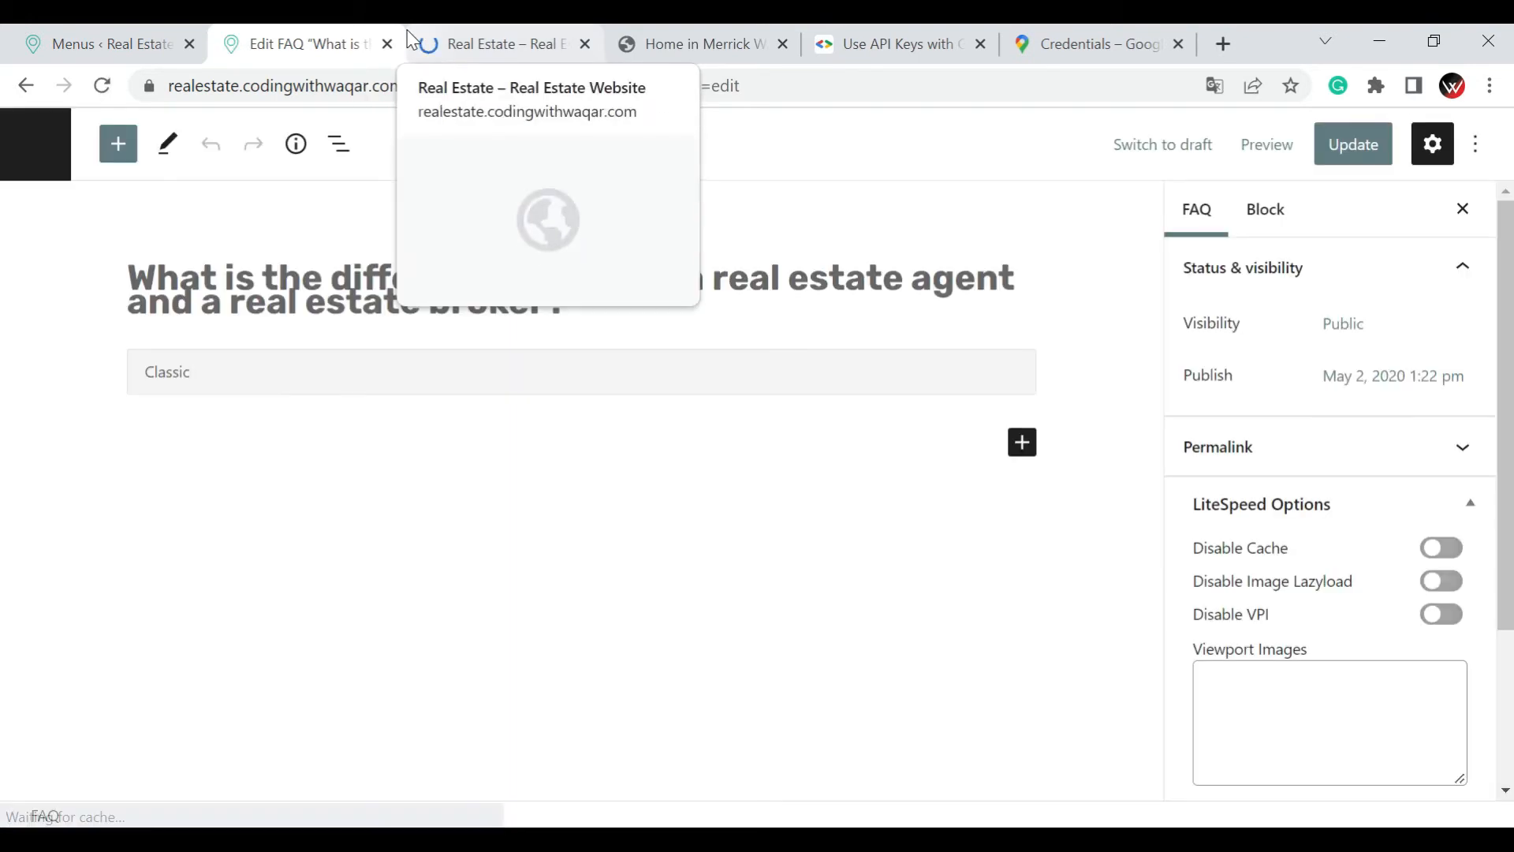
pyautogui.scroll(1, 193, 343)
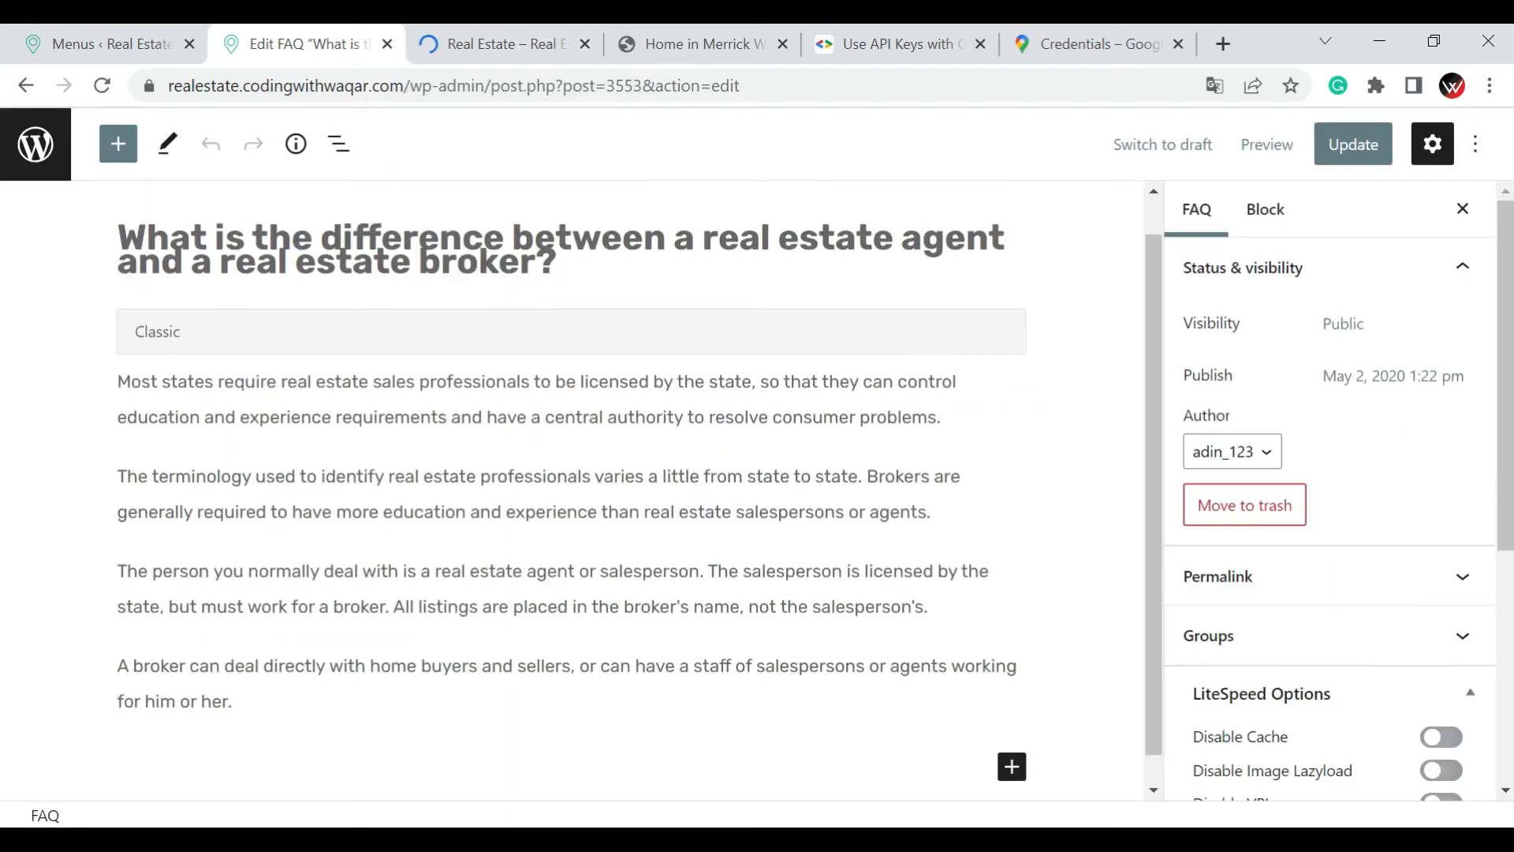
pyautogui.click(252, 286)
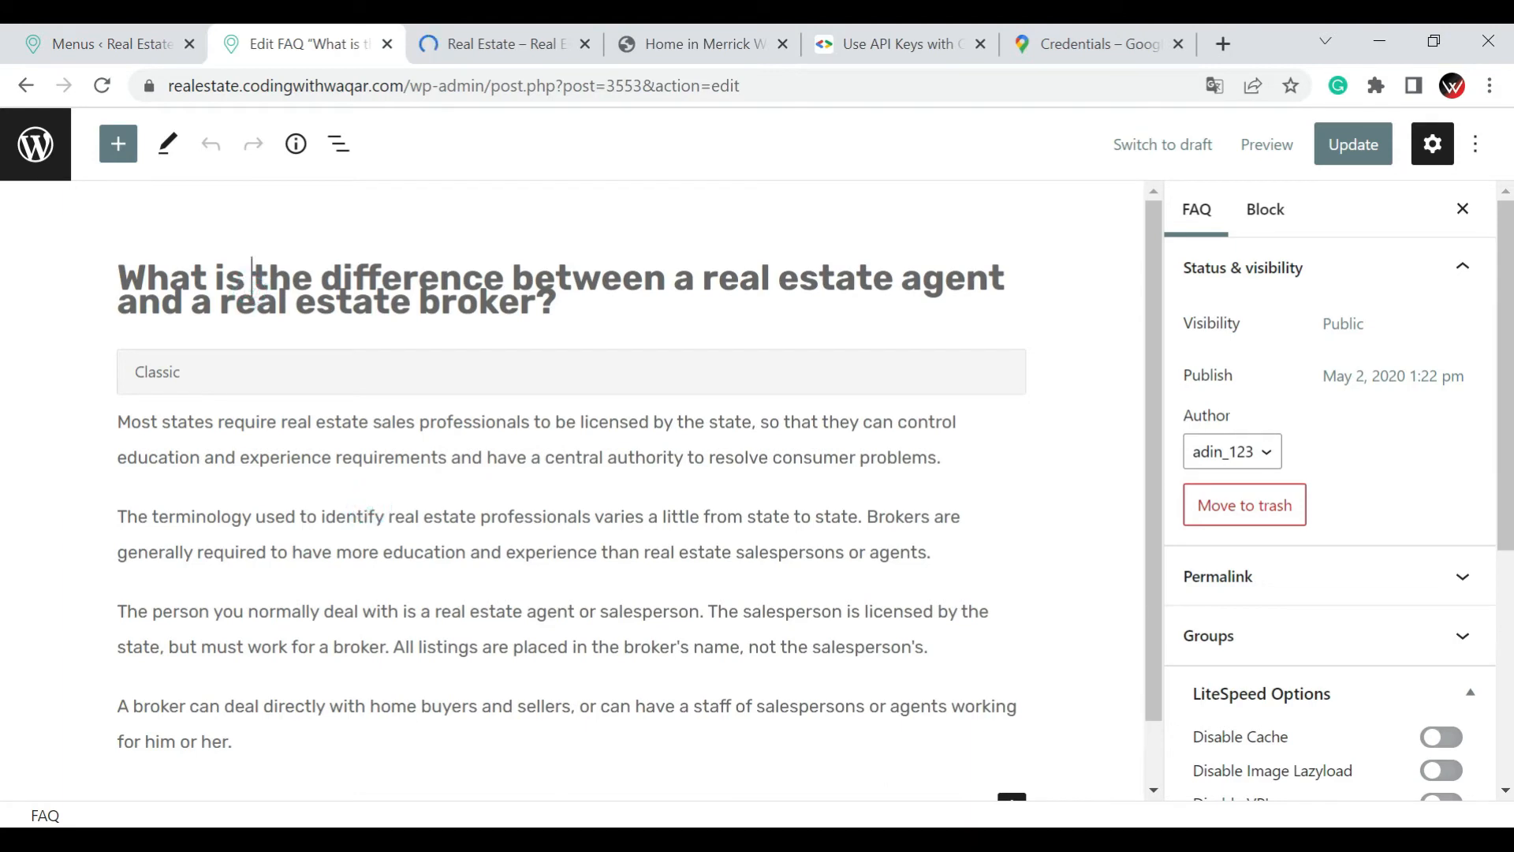
pyautogui.click(358, 516)
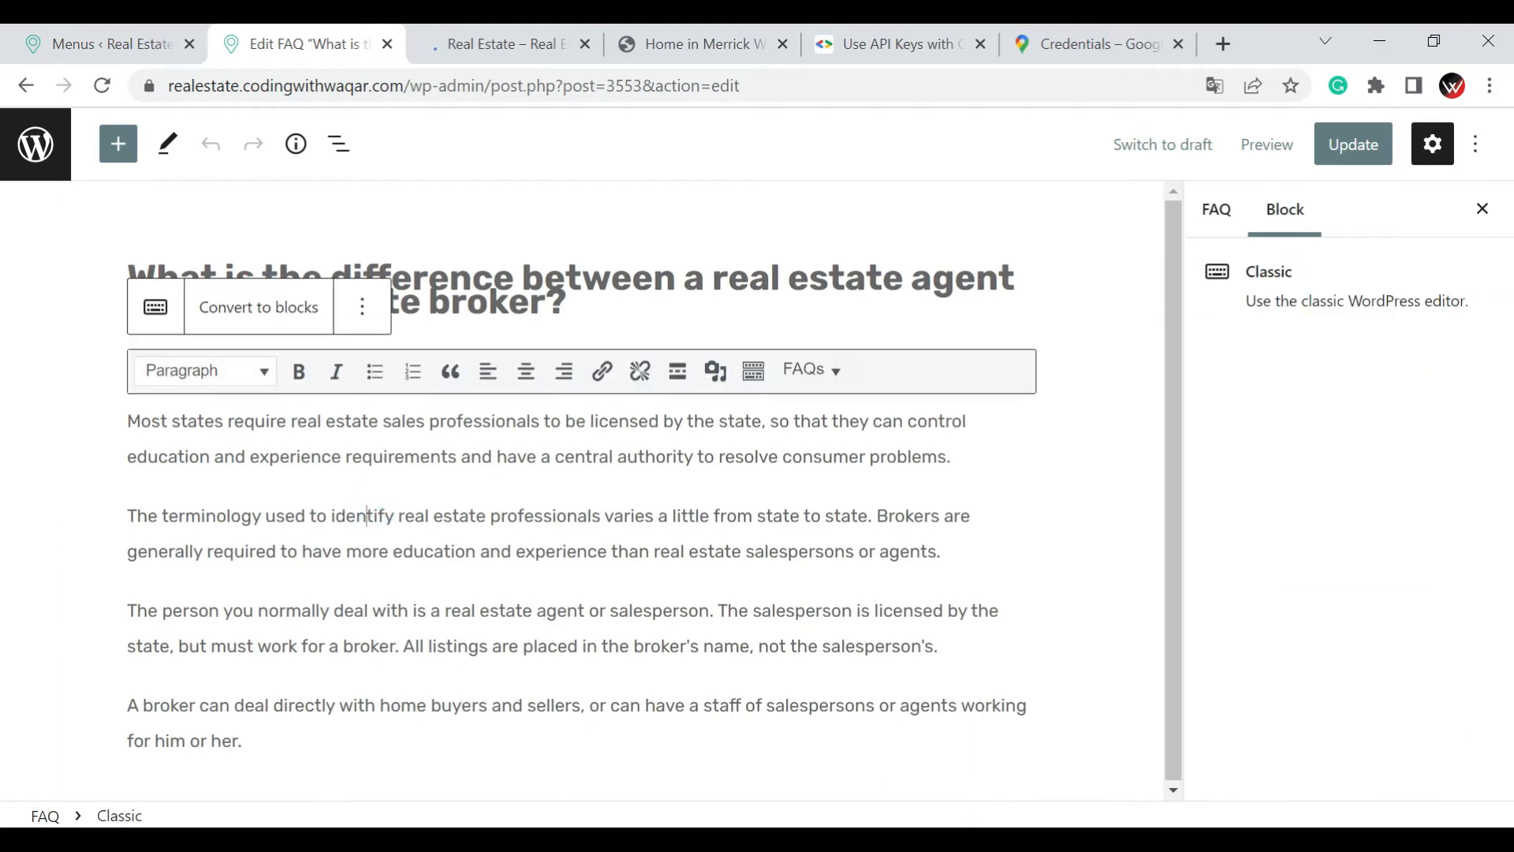
pyautogui.click(1216, 209)
pyautogui.scroll(-4, 1278, 492)
pyautogui.scroll(-1, 1279, 493)
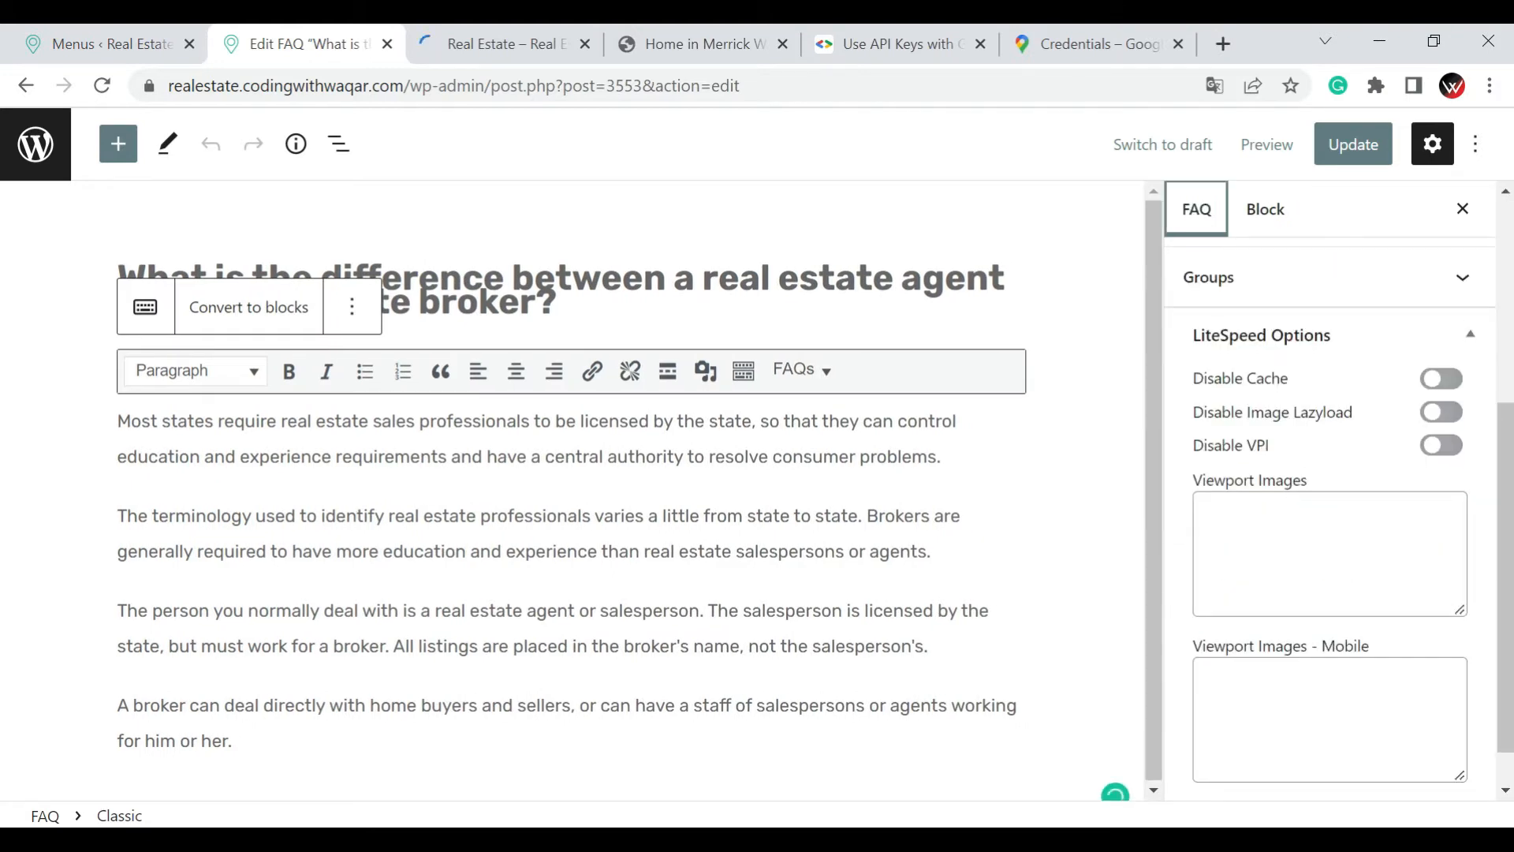
# Open the FAQs page from the homepage's navigation menu in a new browser tab and switch to it
pyautogui.click(482, 44)
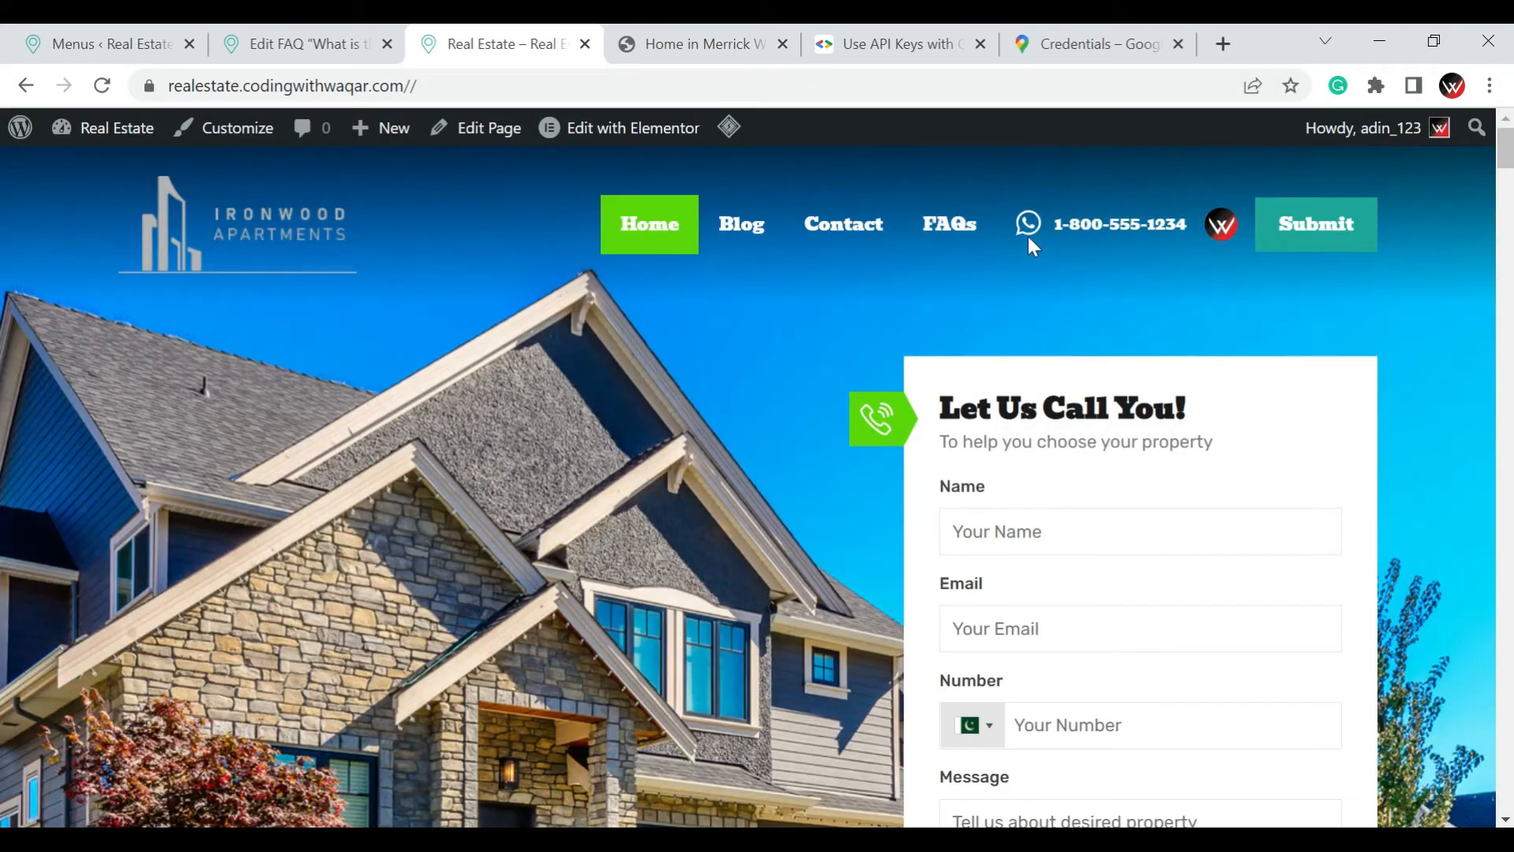
pyautogui.rightClick(956, 216)
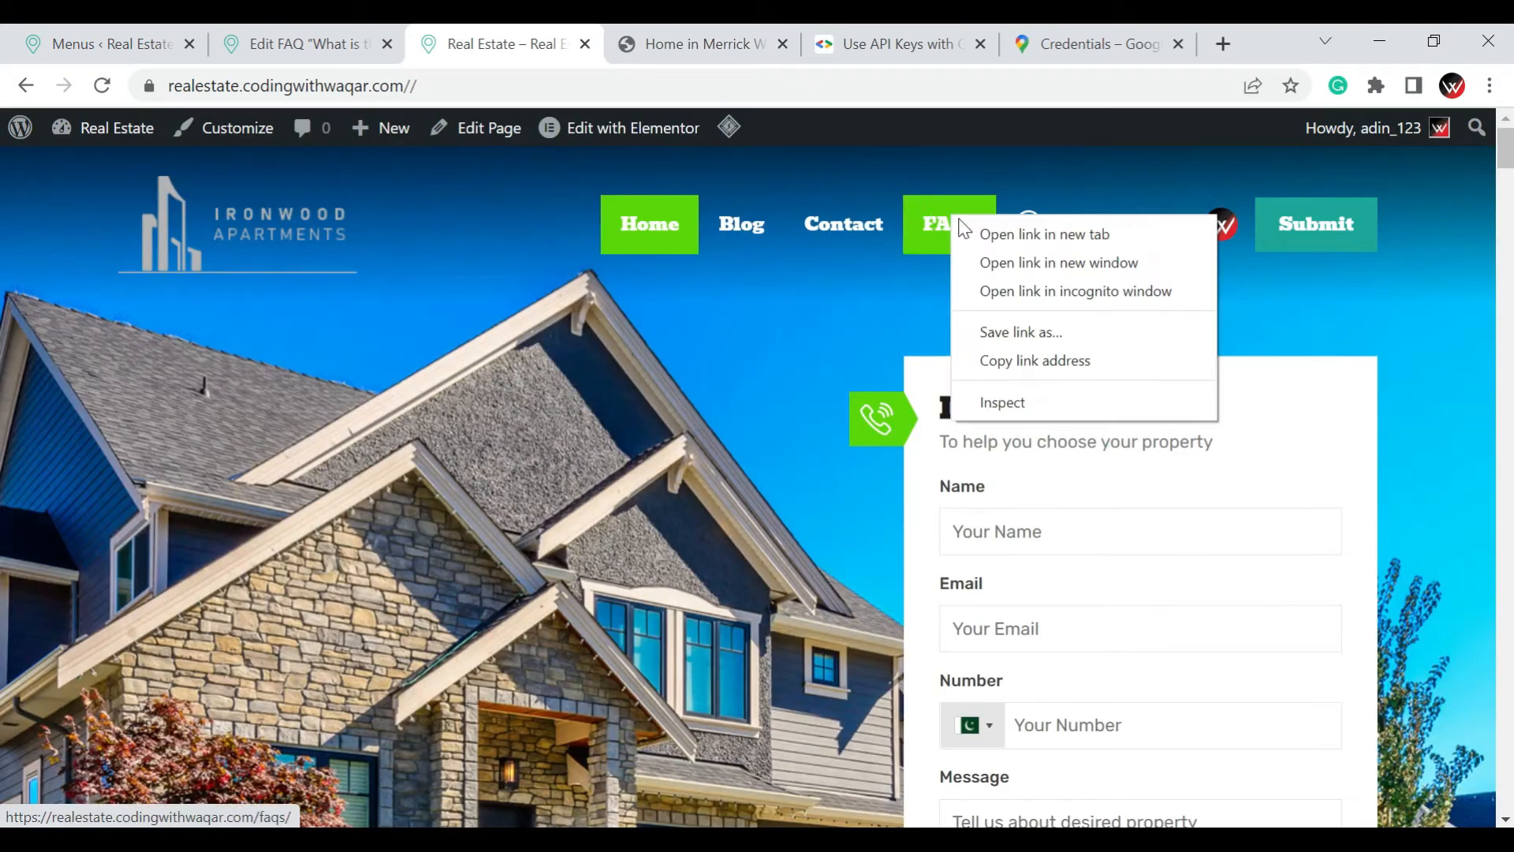
pyautogui.click(968, 228)
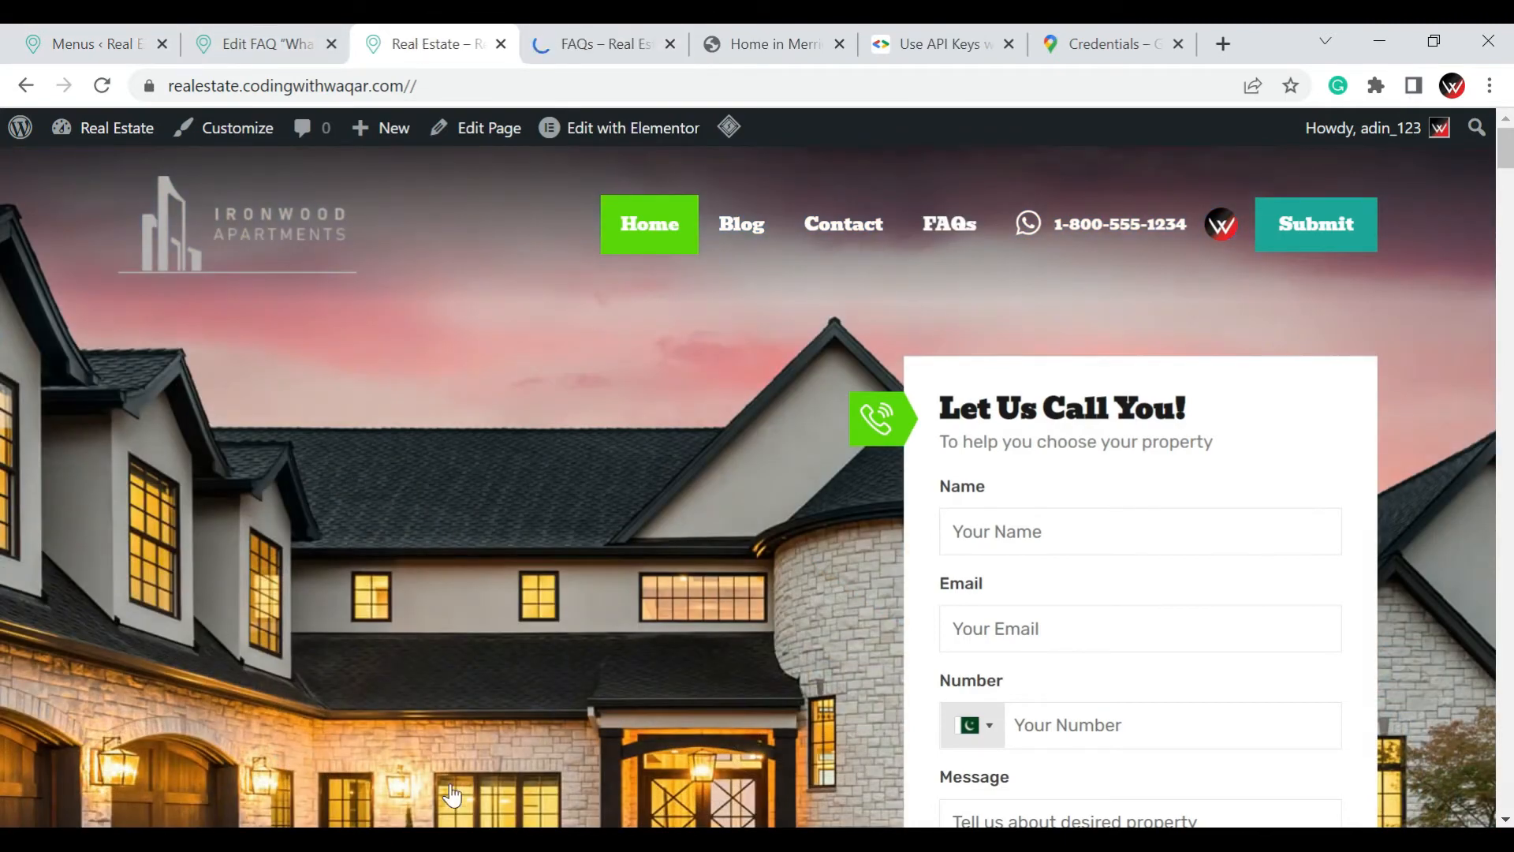
pyautogui.click(579, 43)
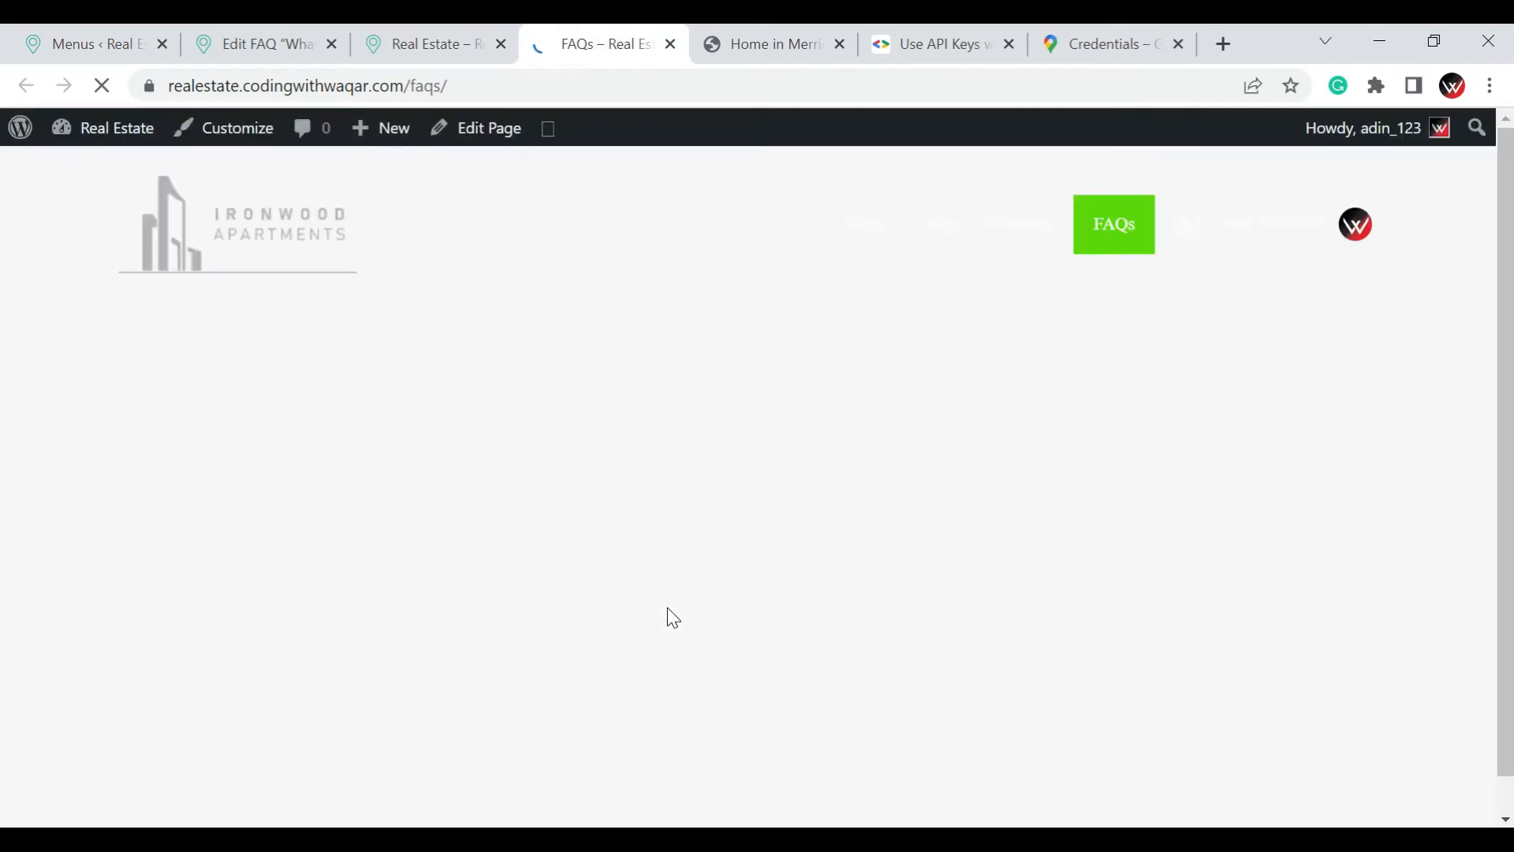
# Look through the live FAQs page, expanding and collapsing the question about real estate agents versus brokers
pyautogui.scroll(-3, 674, 604)
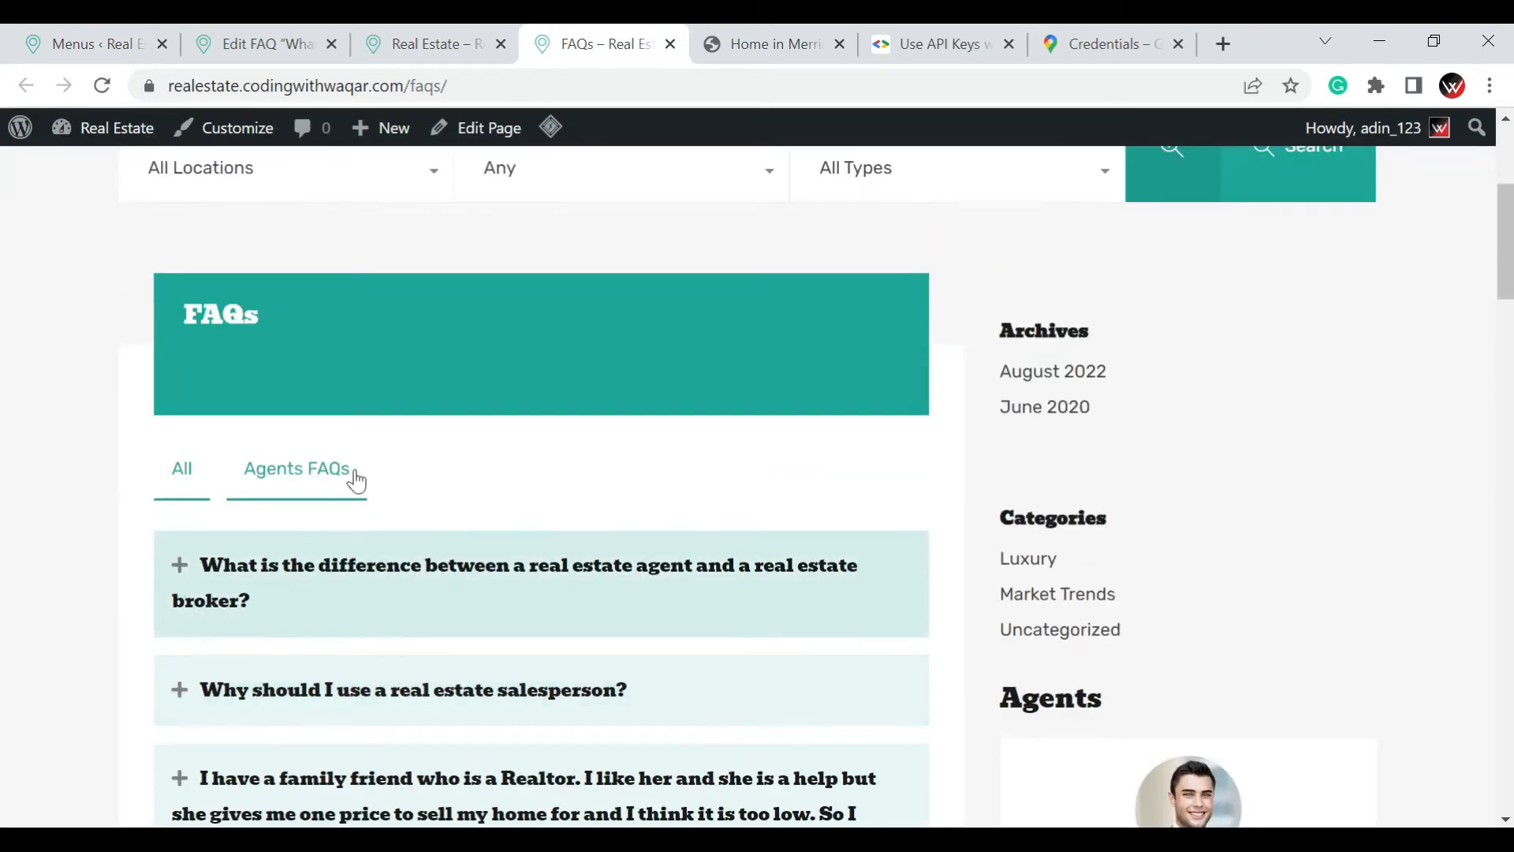
pyautogui.scroll(-3, 358, 476)
pyautogui.click(182, 318)
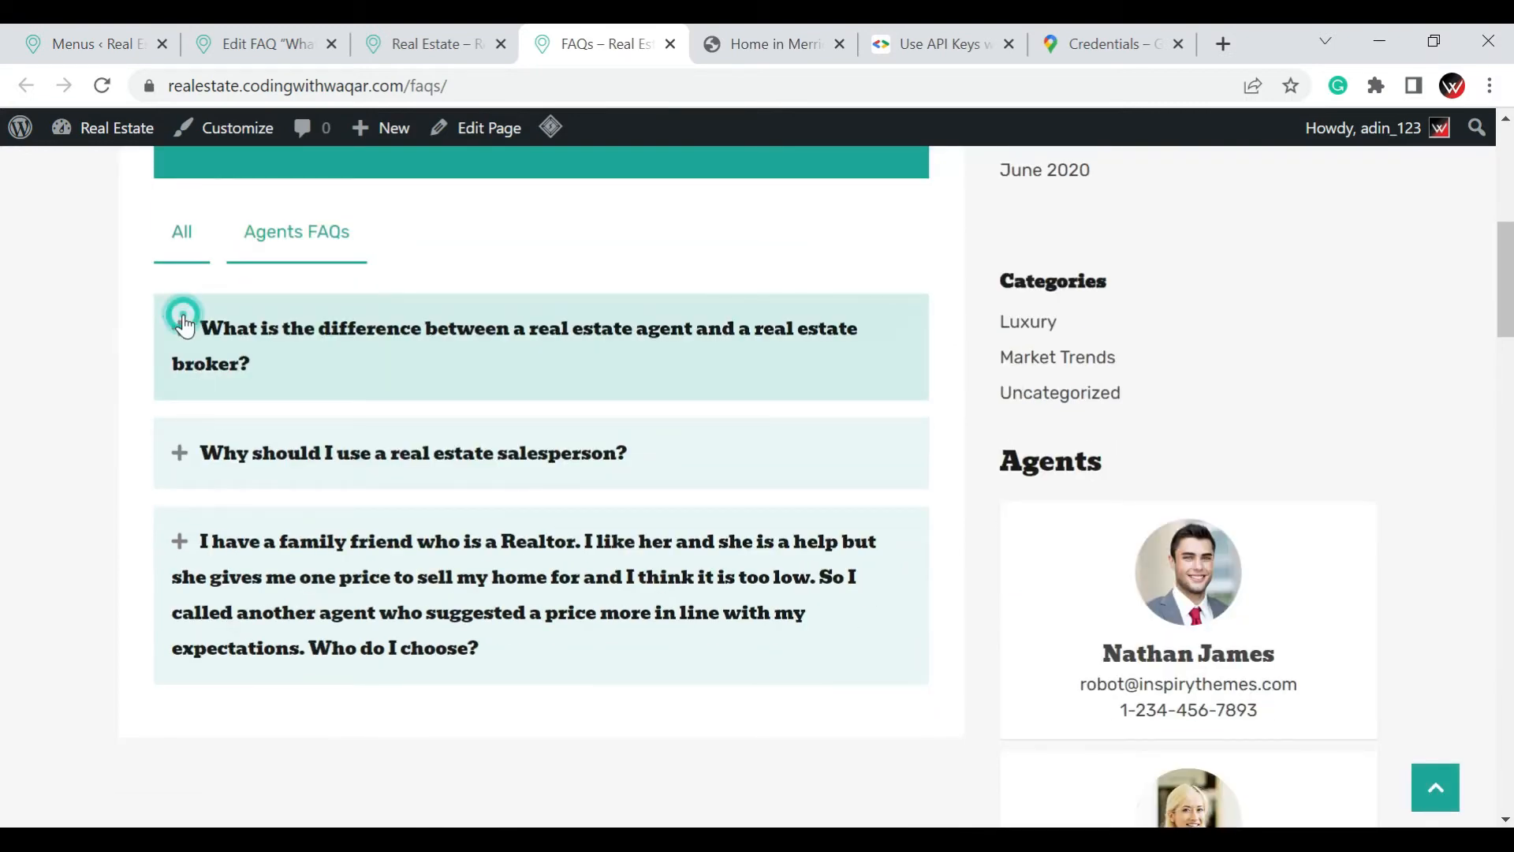
pyautogui.click(177, 320)
pyautogui.scroll(-5, 284, 528)
pyautogui.scroll(-5, 286, 523)
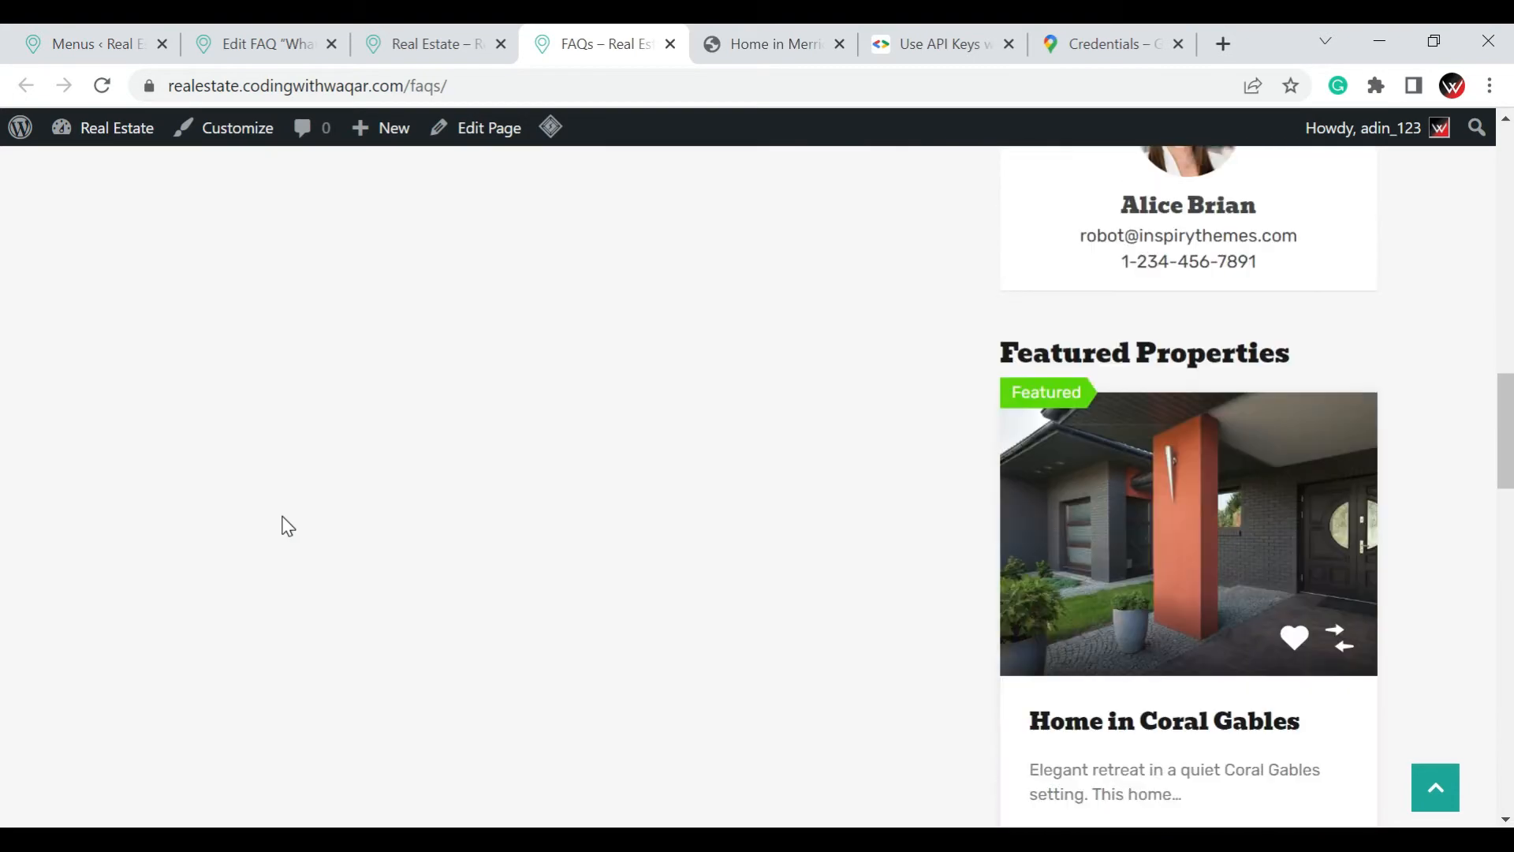
pyautogui.scroll(15, 308, 517)
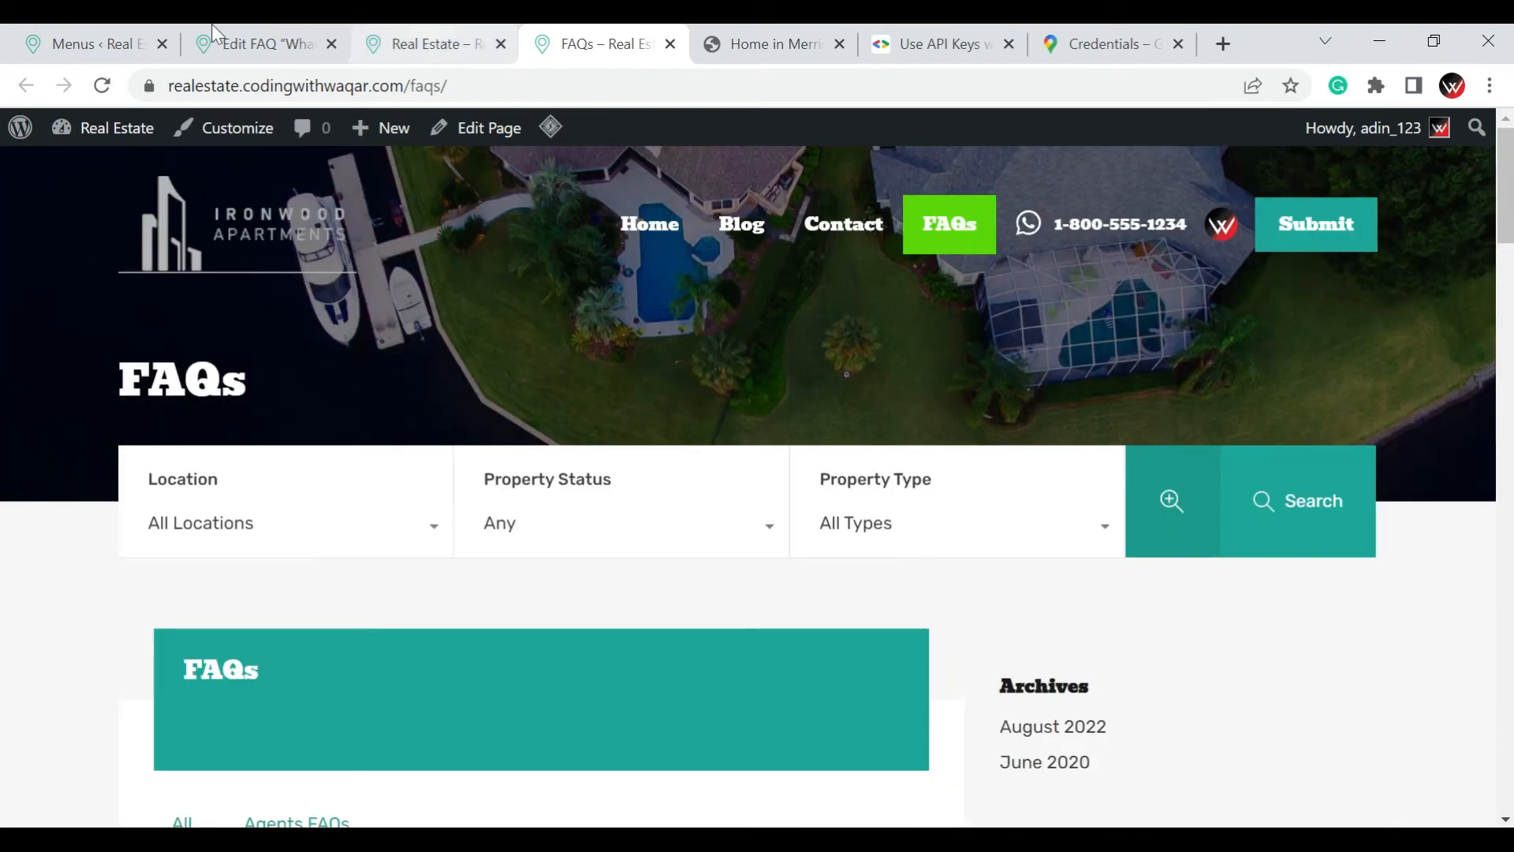
# Open the Widgets screen, dismiss the block widgets welcome message and look through the sidebar and footer widget areas
pyautogui.click(96, 25)
pyautogui.scroll(-10, 1128, 499)
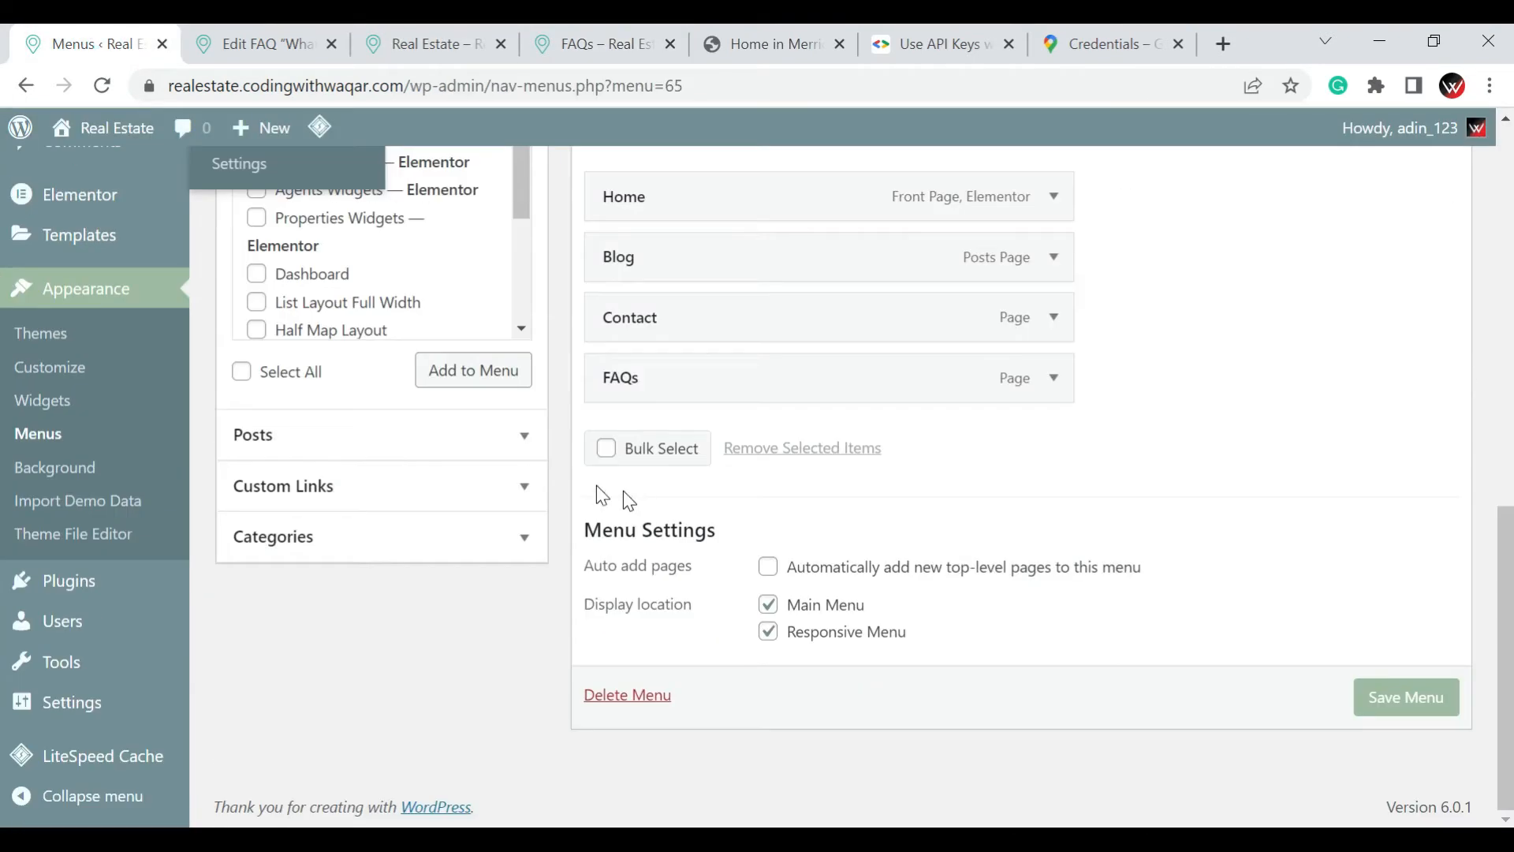
pyautogui.click(42, 418)
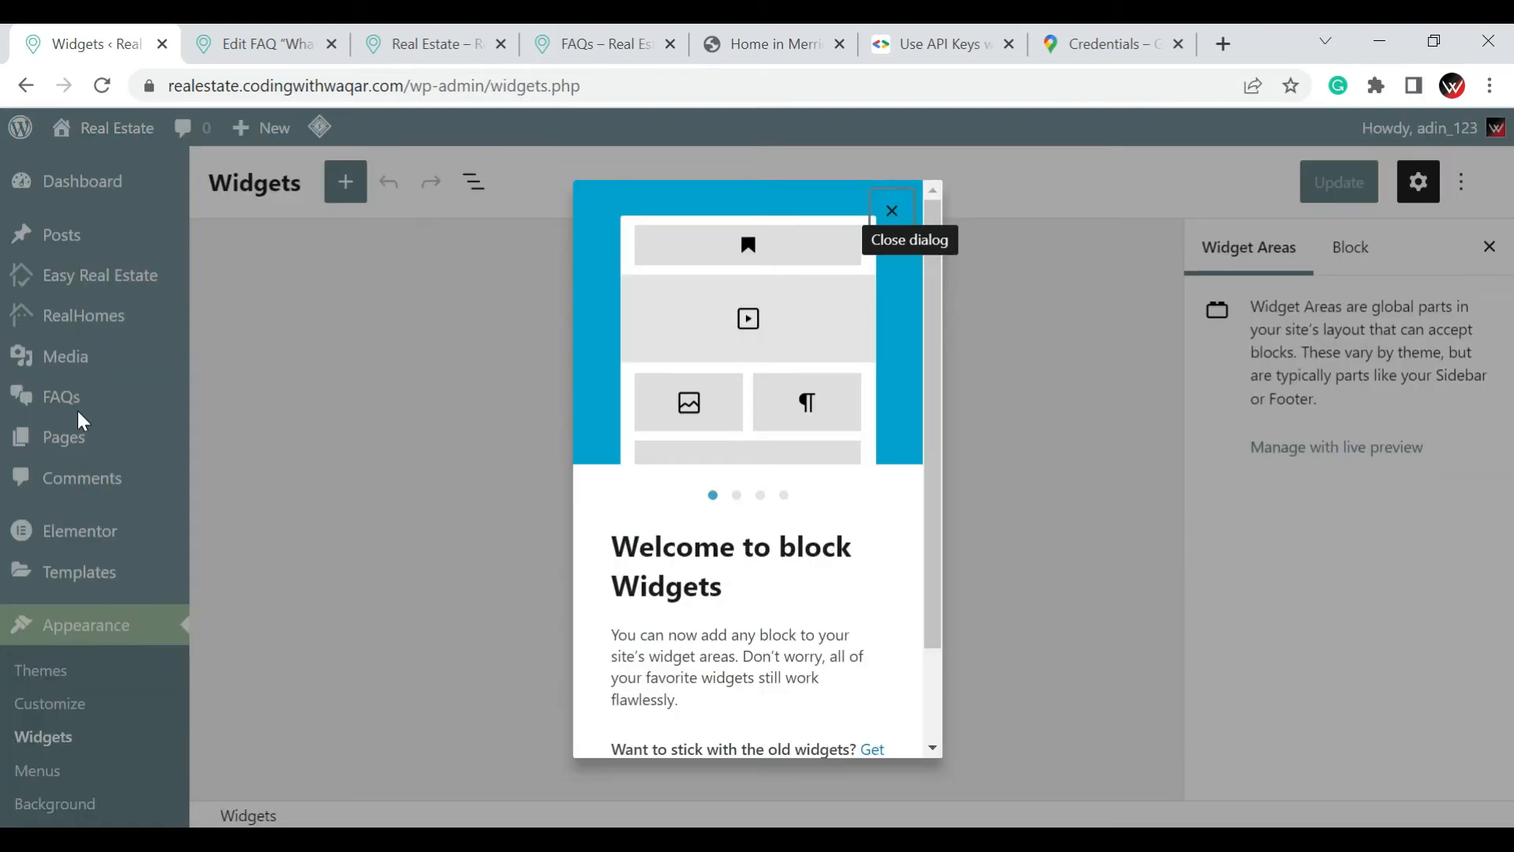
pyautogui.click(893, 211)
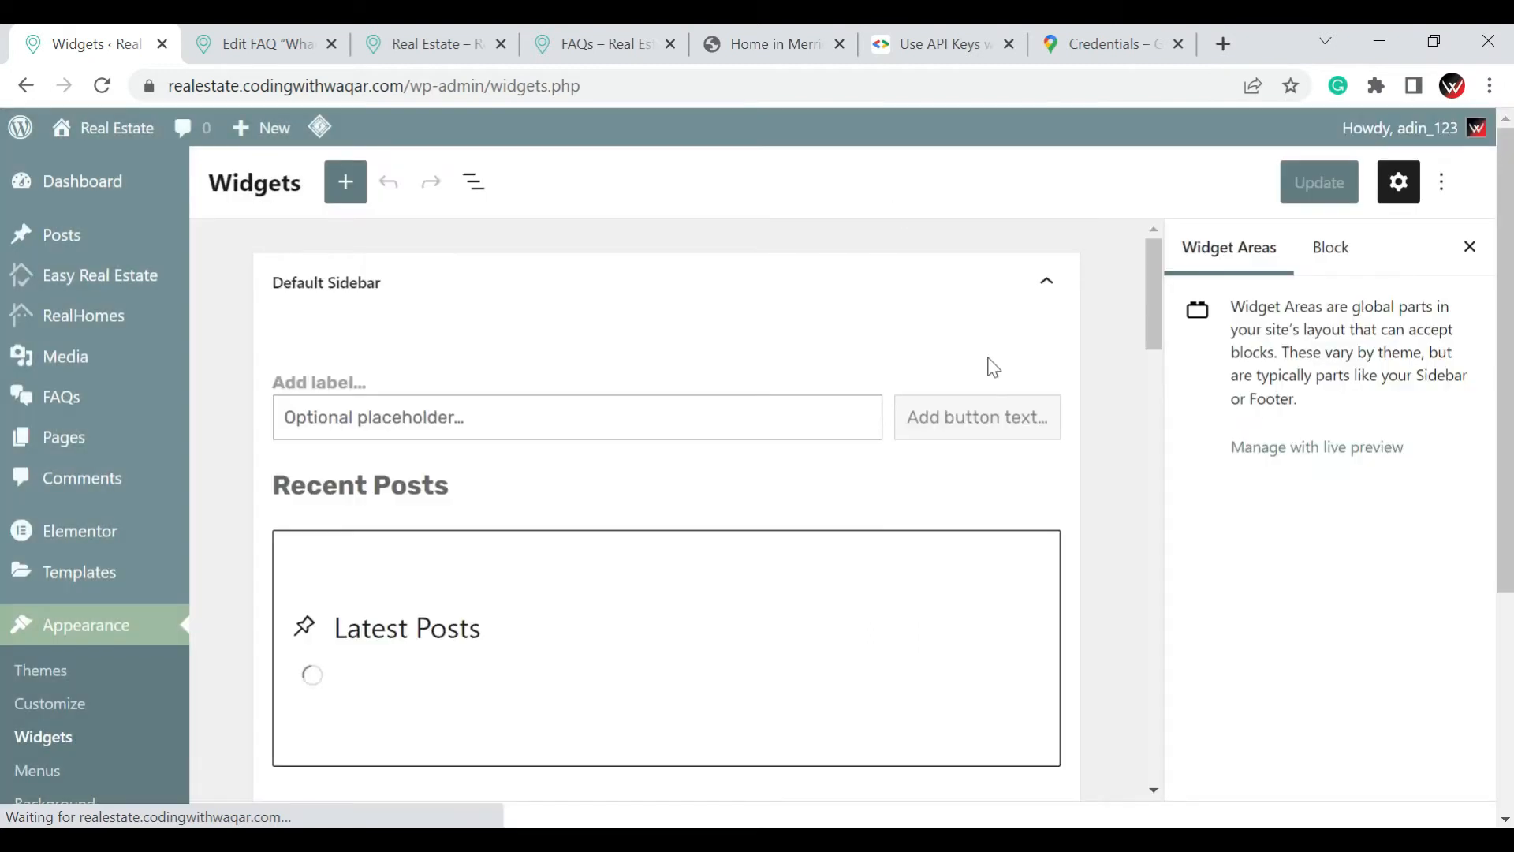
pyautogui.scroll(-3, 993, 368)
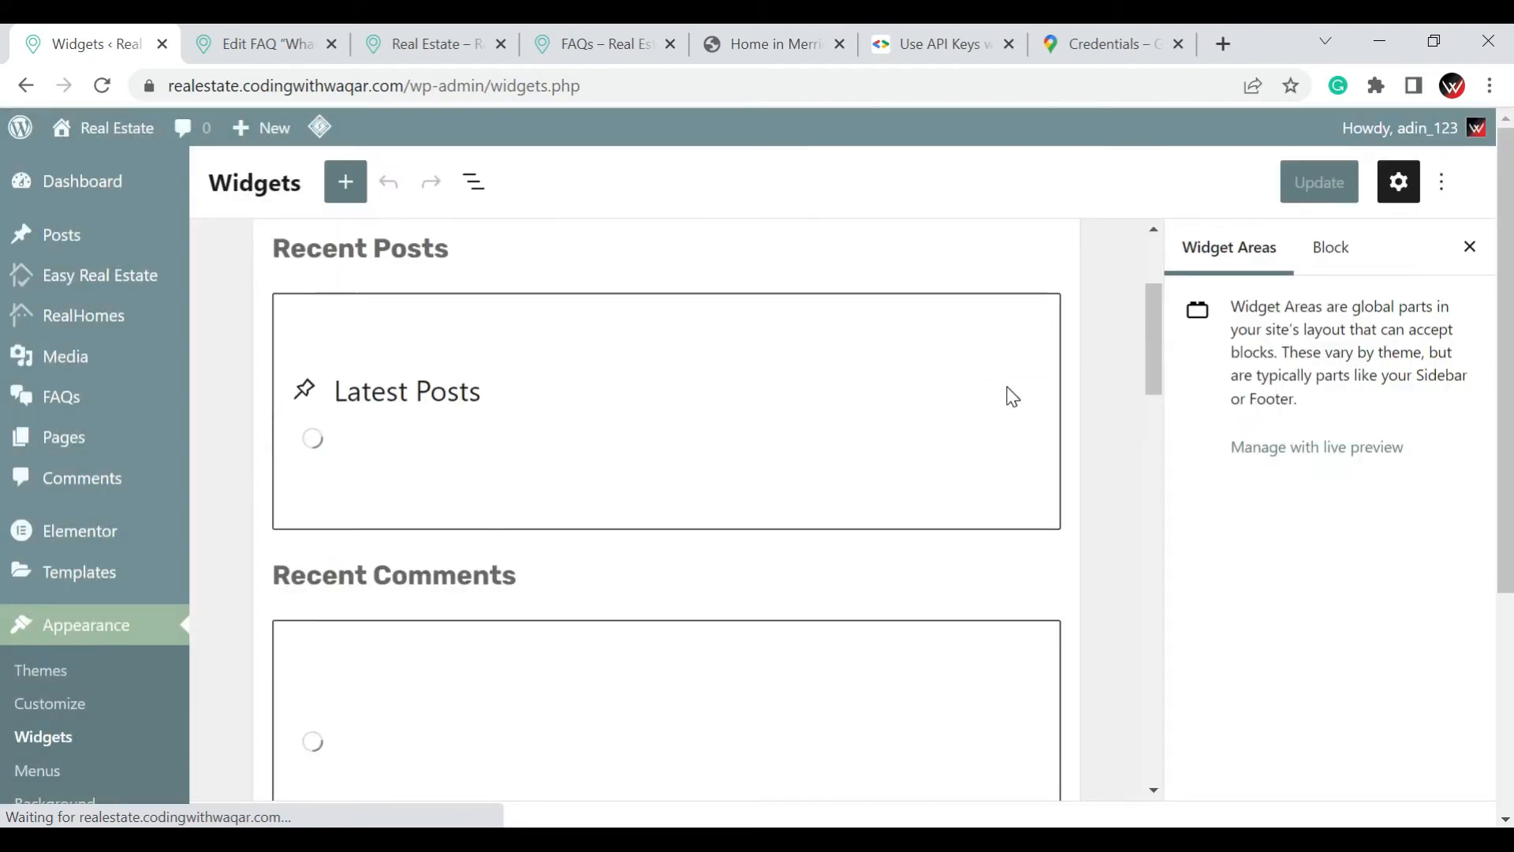
pyautogui.scroll(-3, 503, 247)
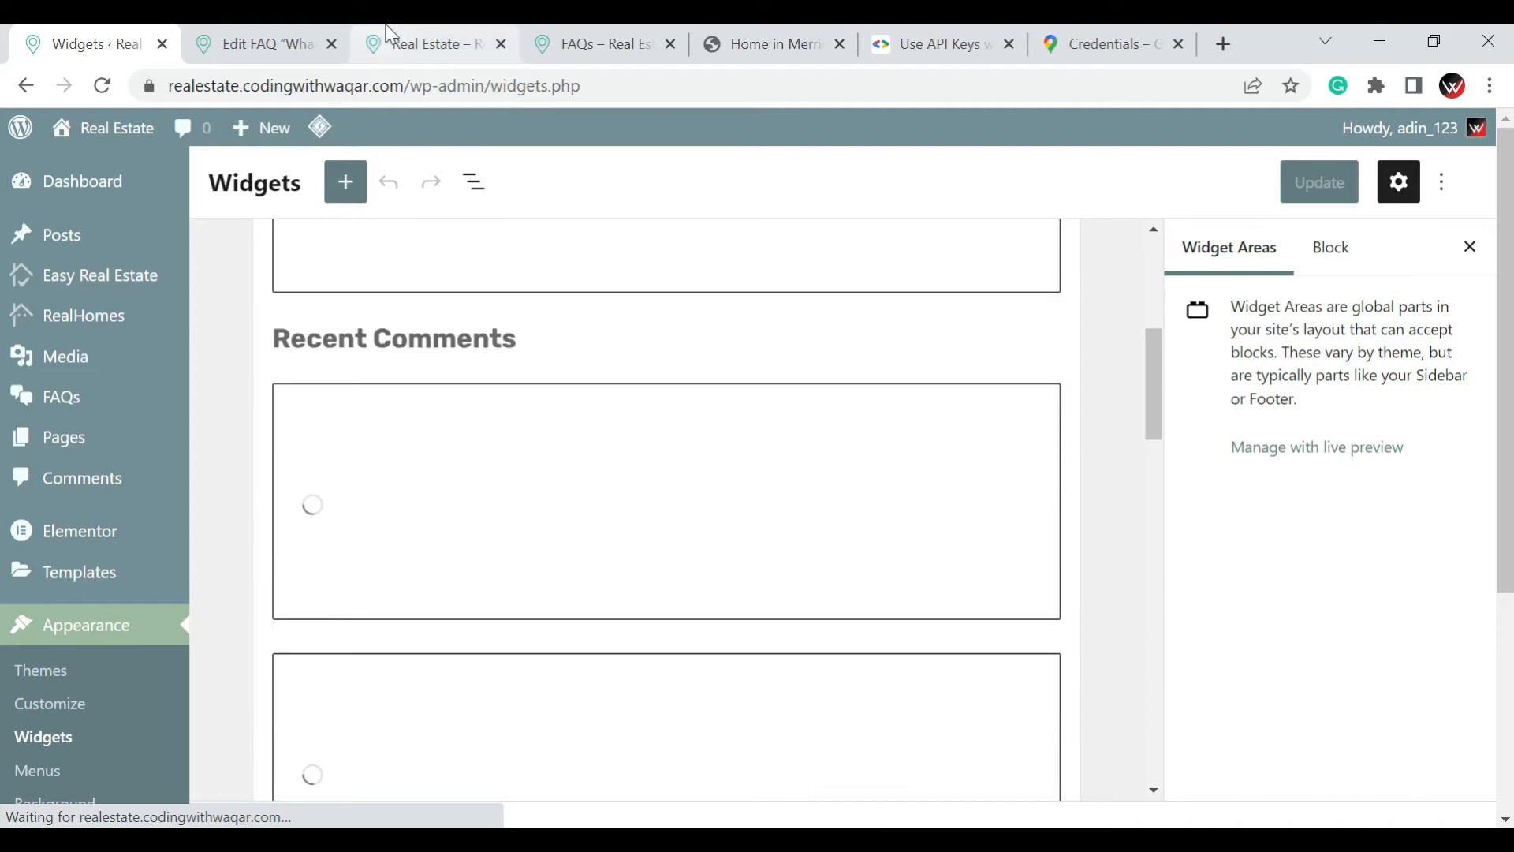
pyautogui.scroll(-5, 1091, 321)
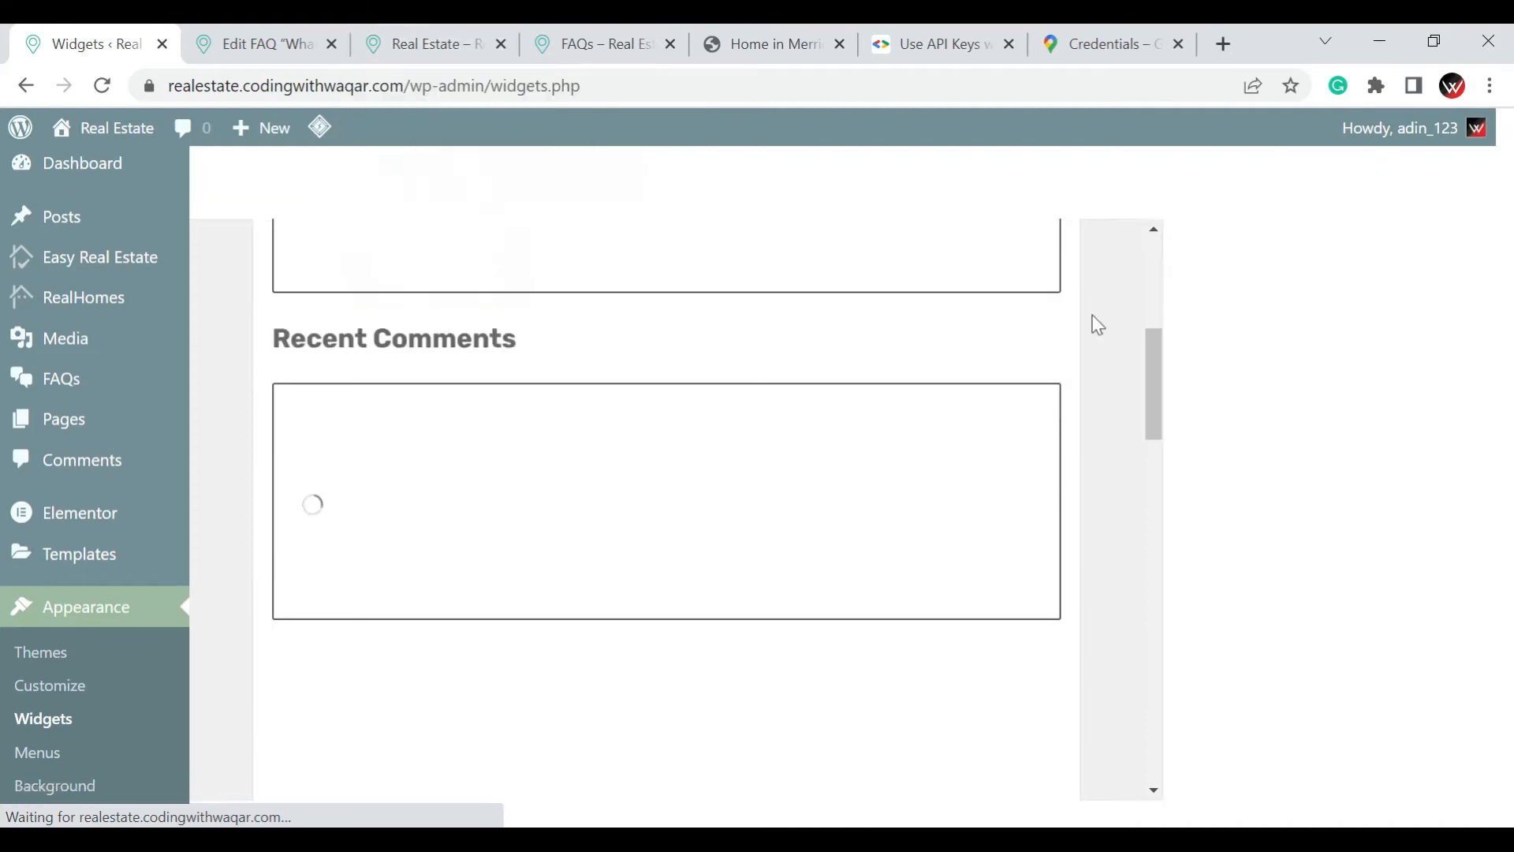
pyautogui.scroll(-5, 1099, 348)
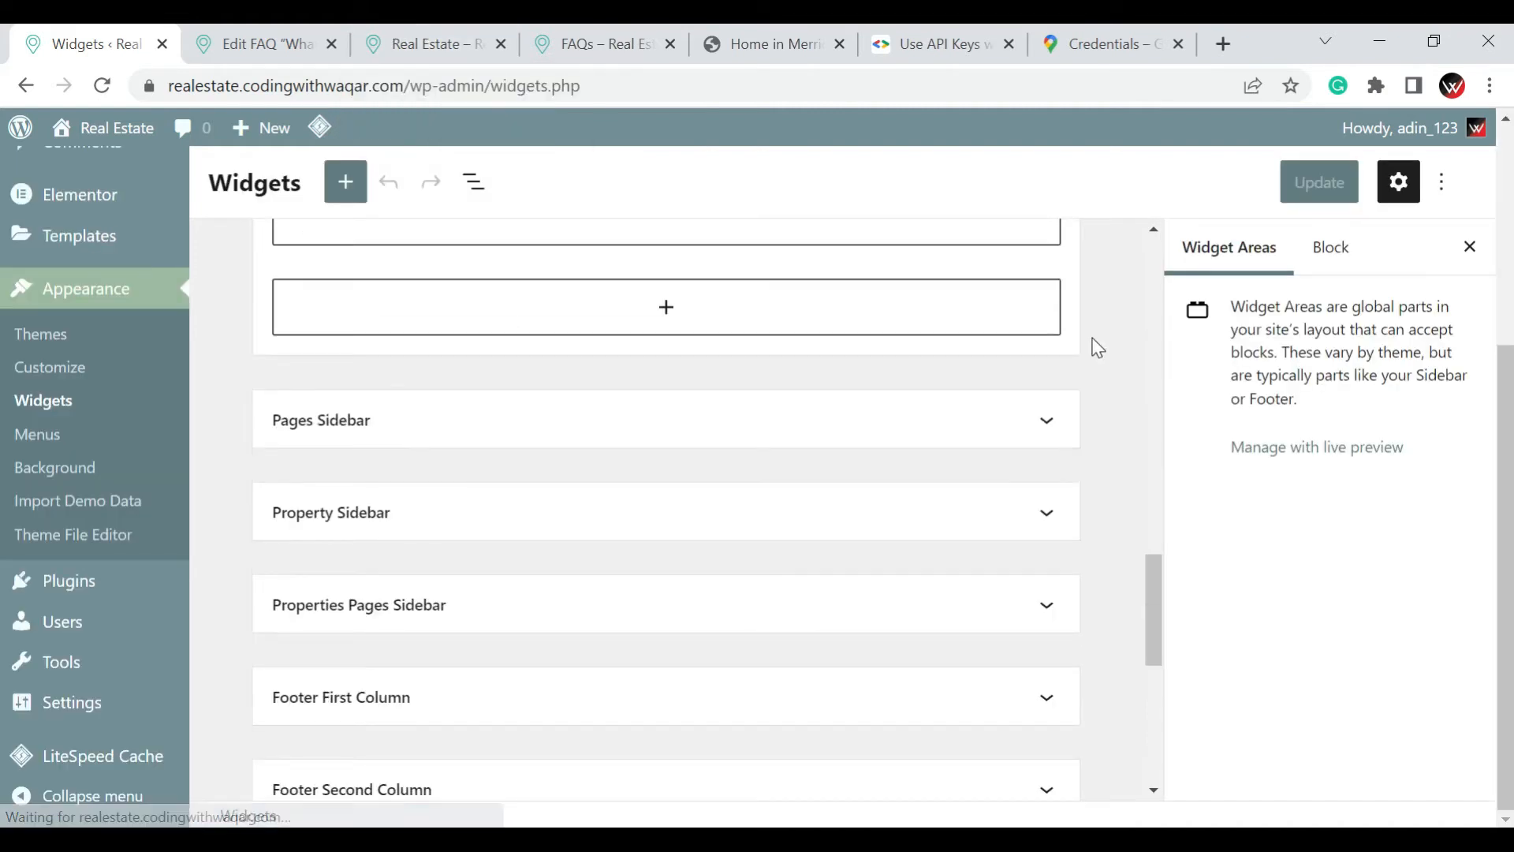
pyautogui.scroll(1, 997, 402)
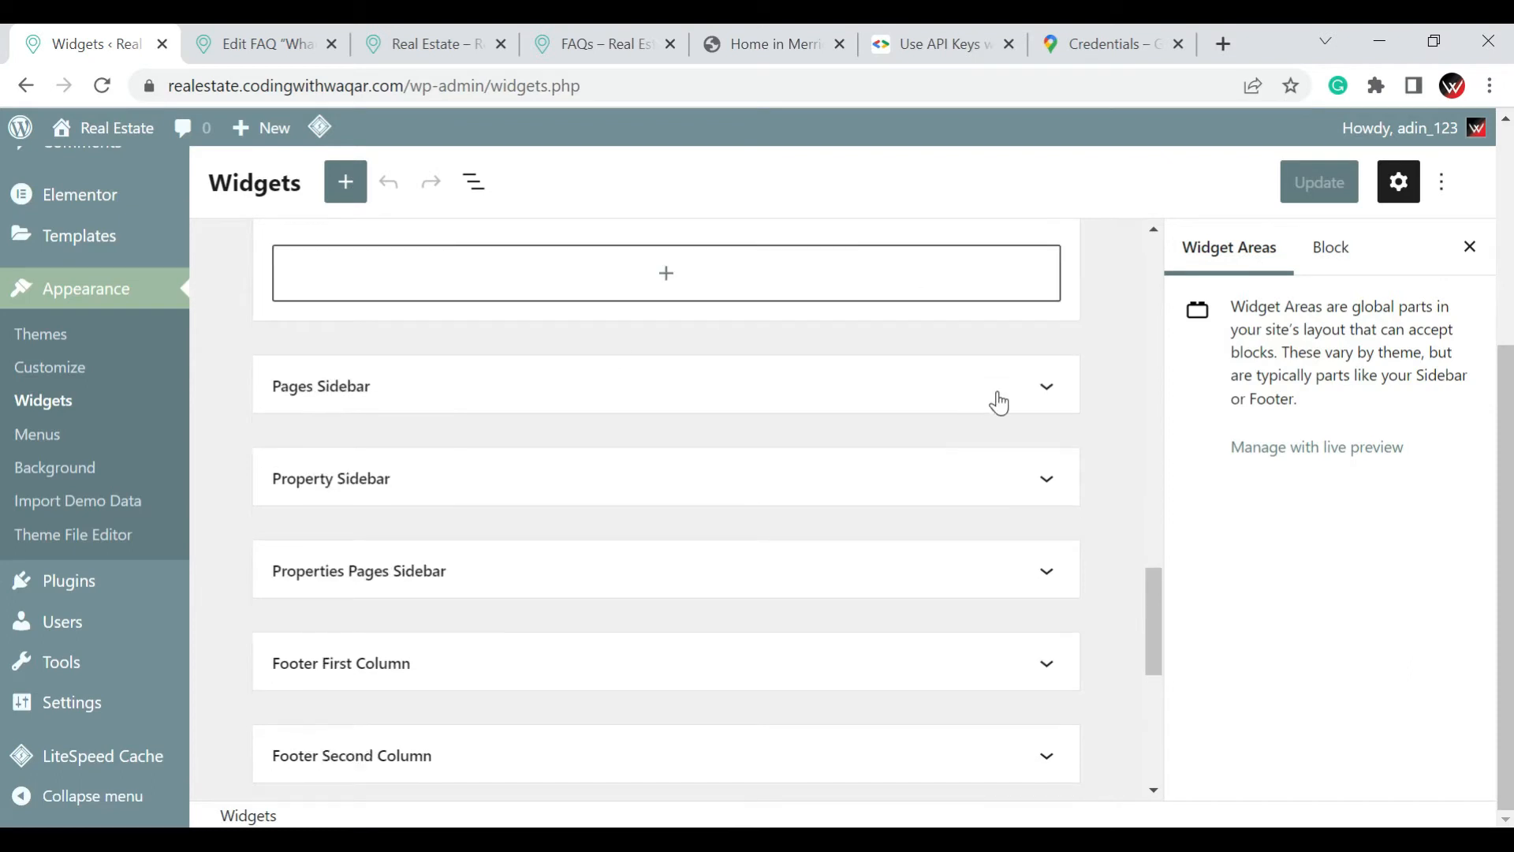
pyautogui.scroll(-7, 1009, 407)
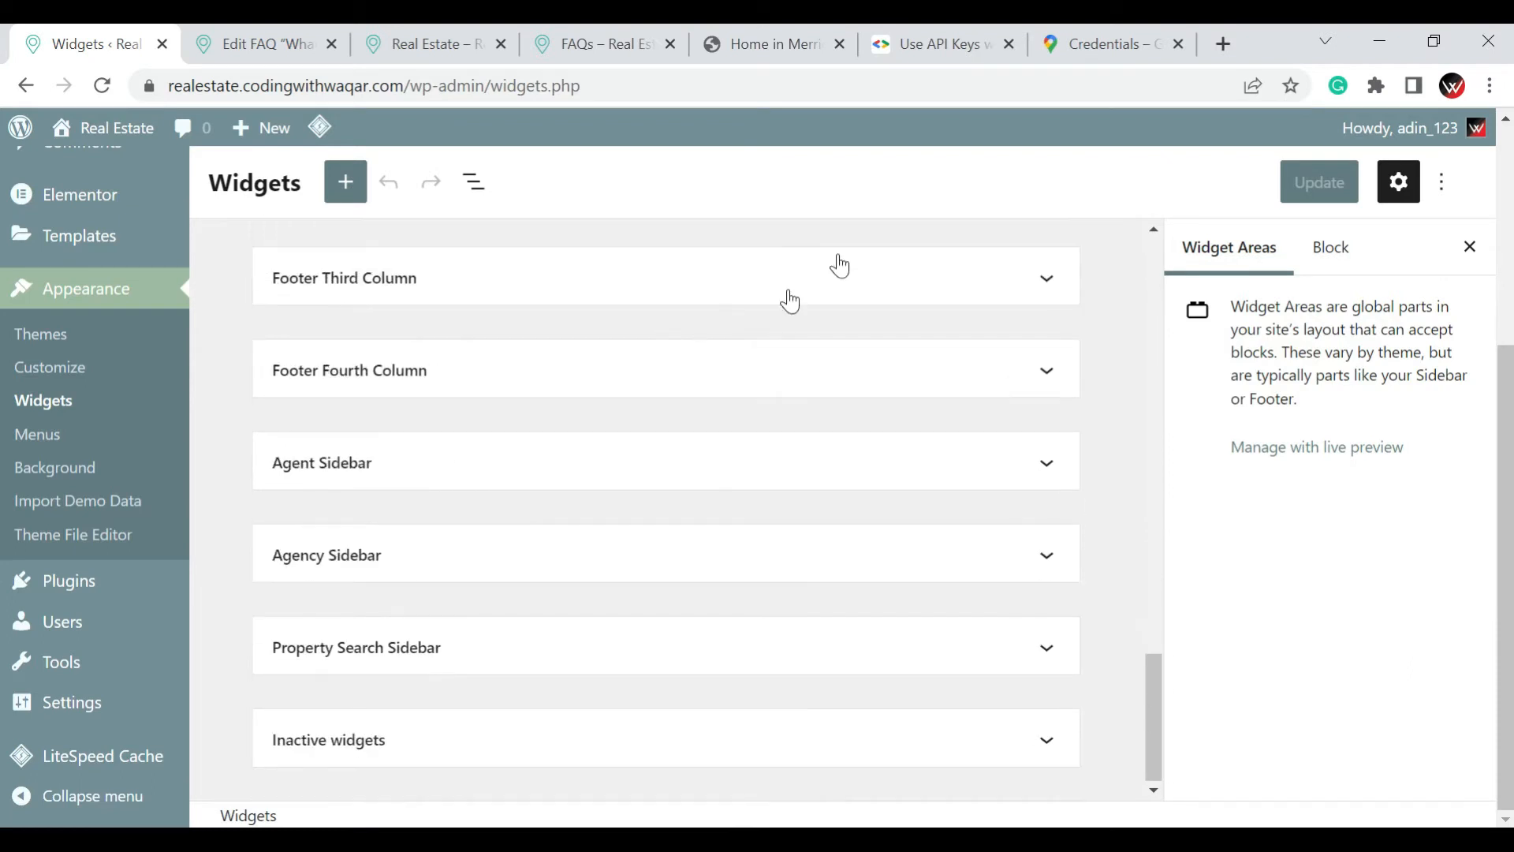
# Close the Google API keys, Google credentials and Home in Merrick Way browser tabs
pyautogui.click(1005, 49)
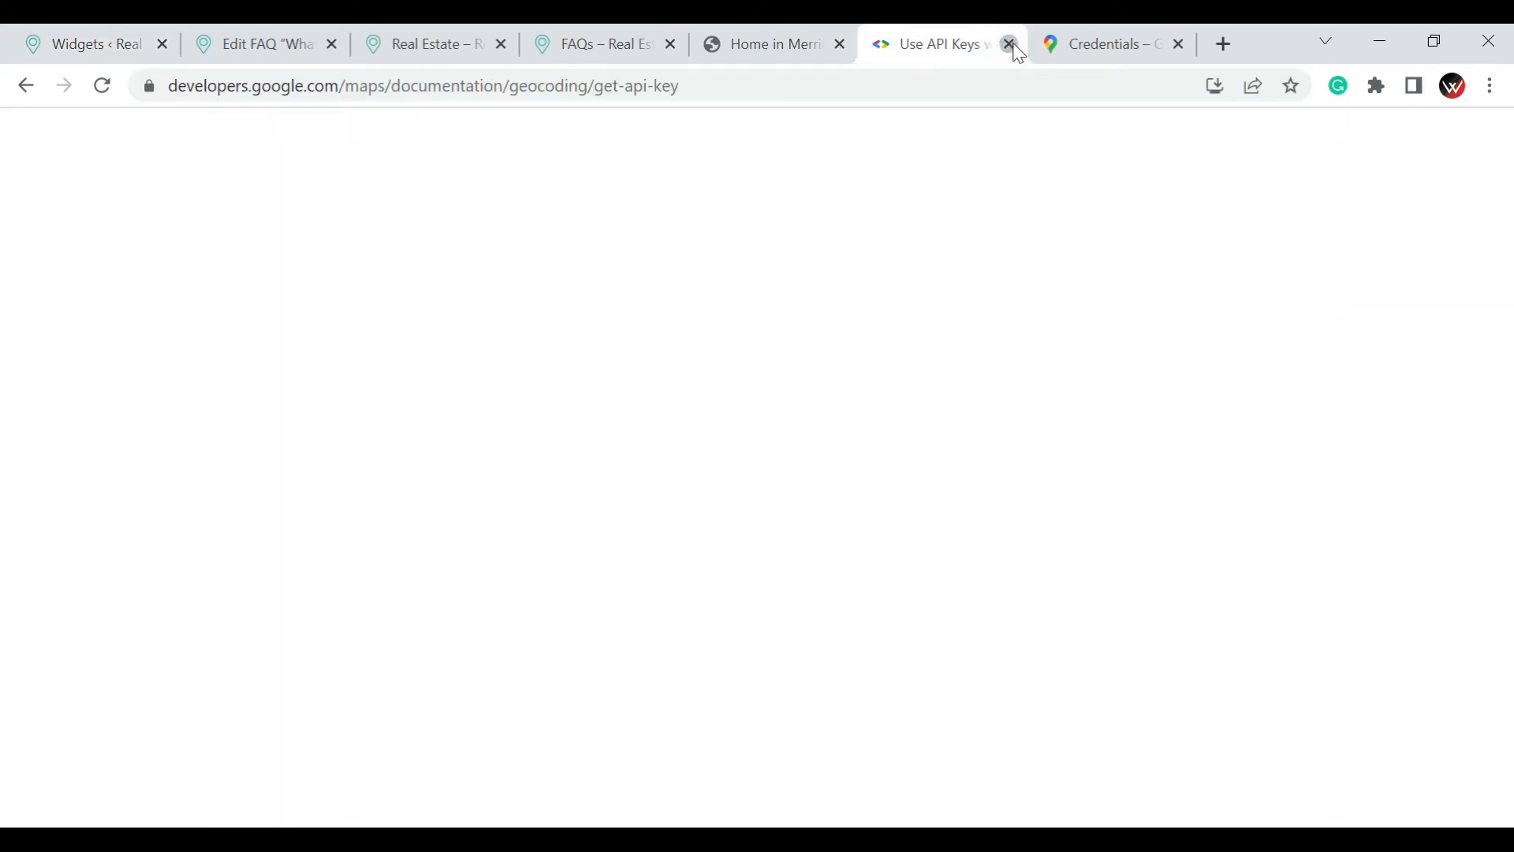
pyautogui.click(1011, 45)
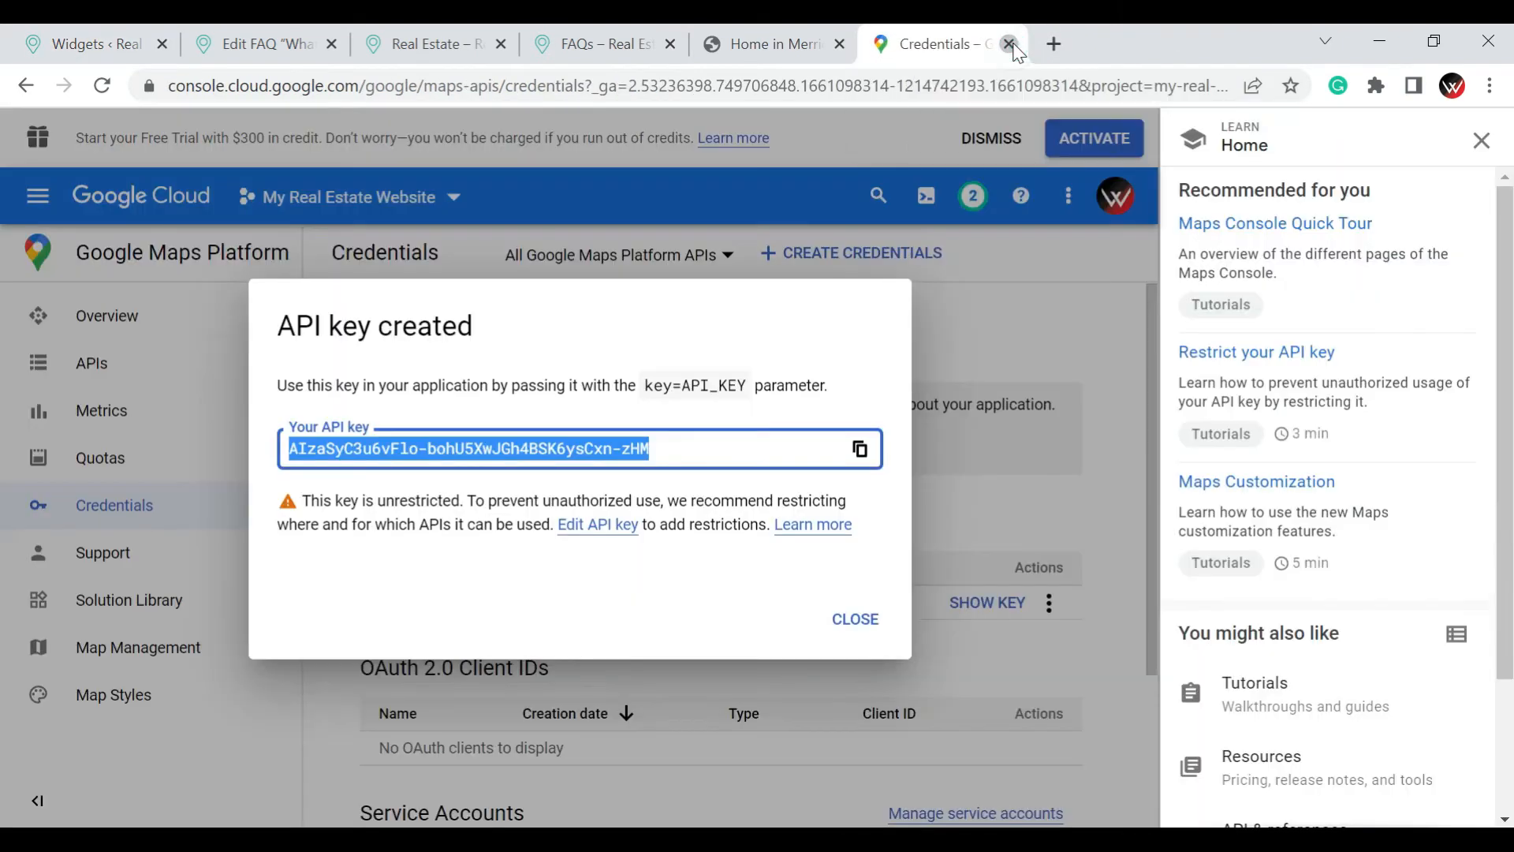
pyautogui.click(1010, 45)
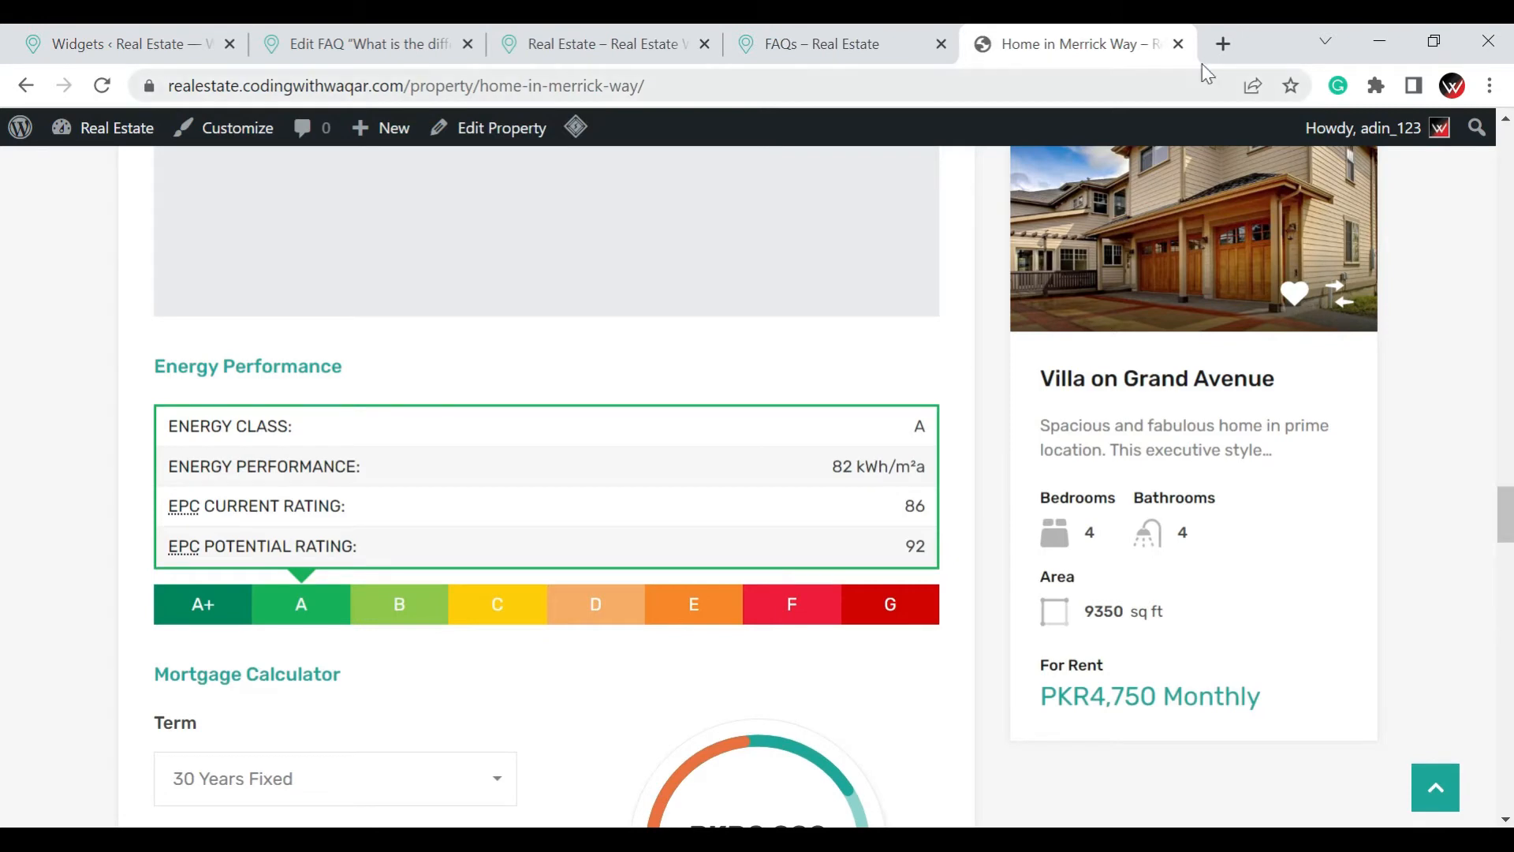
pyautogui.click(1178, 44)
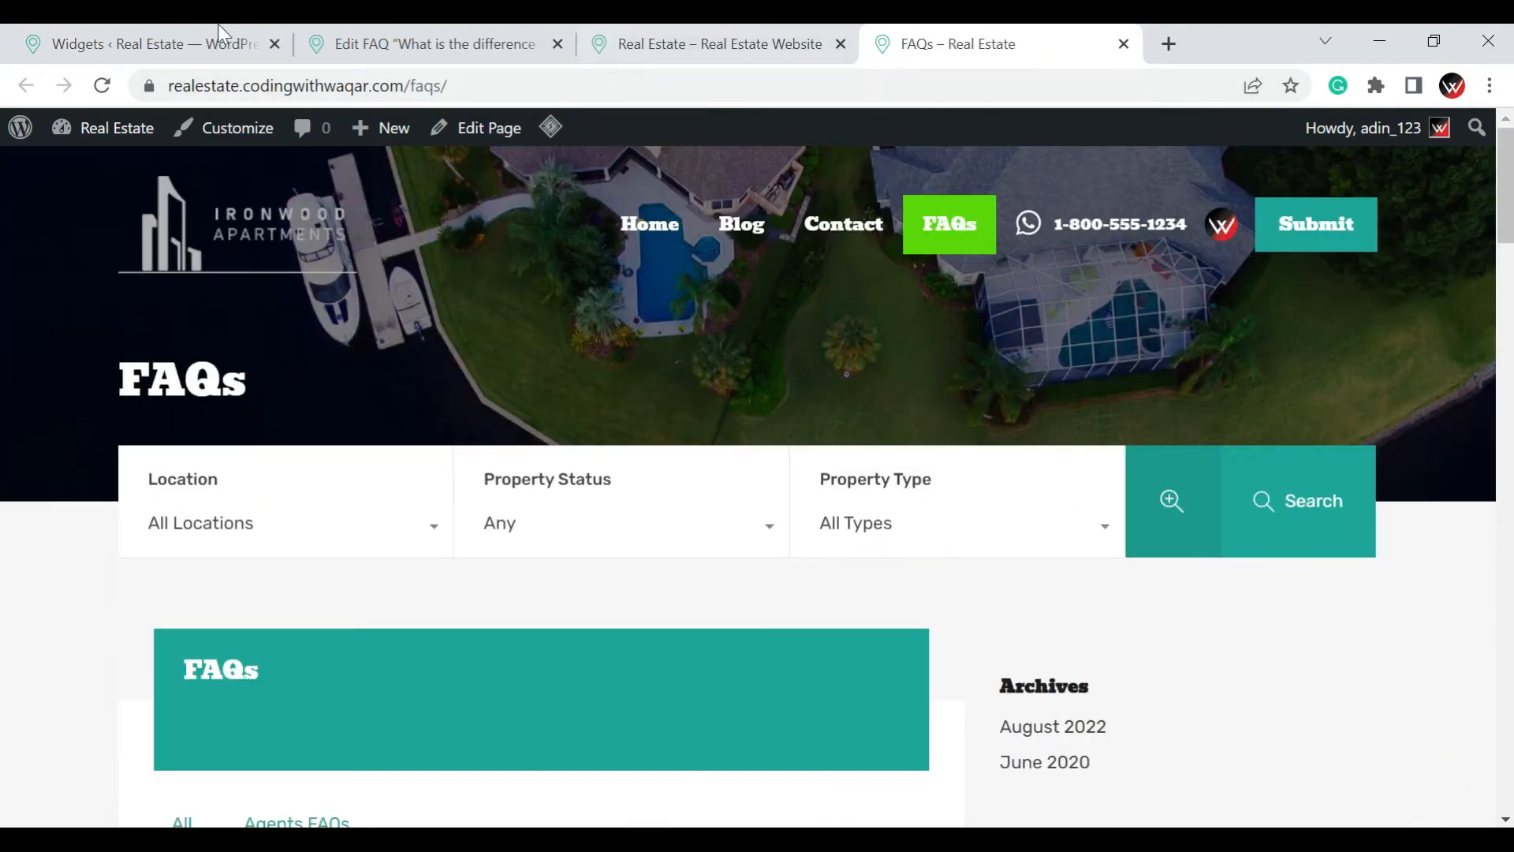
# Look through the open Widgets, FAQ editor, homepage and live FAQs tabs, ending at the FAQs page's sidebar
pyautogui.click(55, 33)
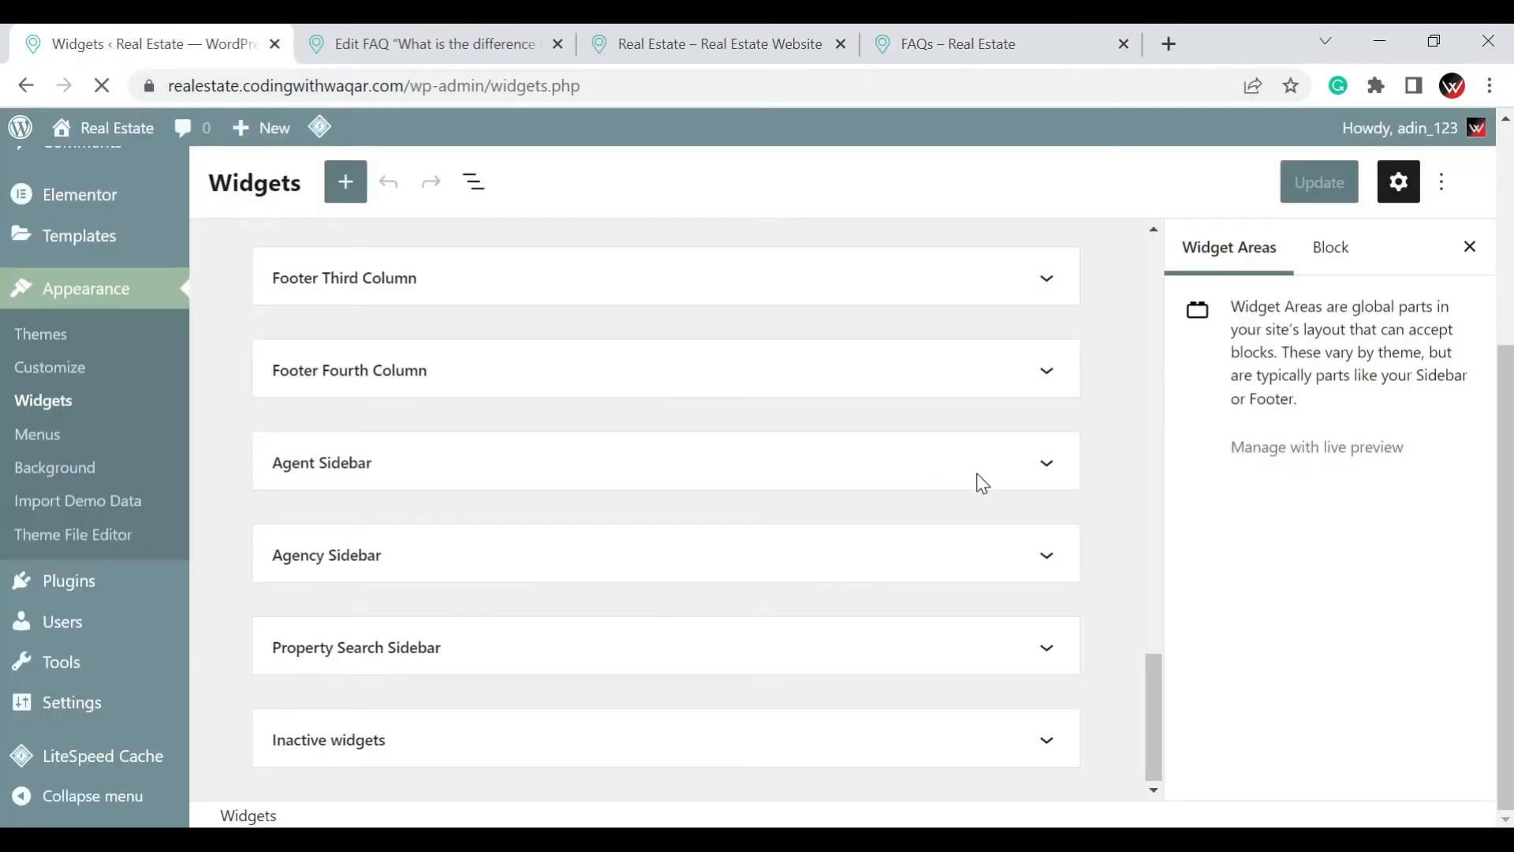
pyautogui.scroll(3, 978, 475)
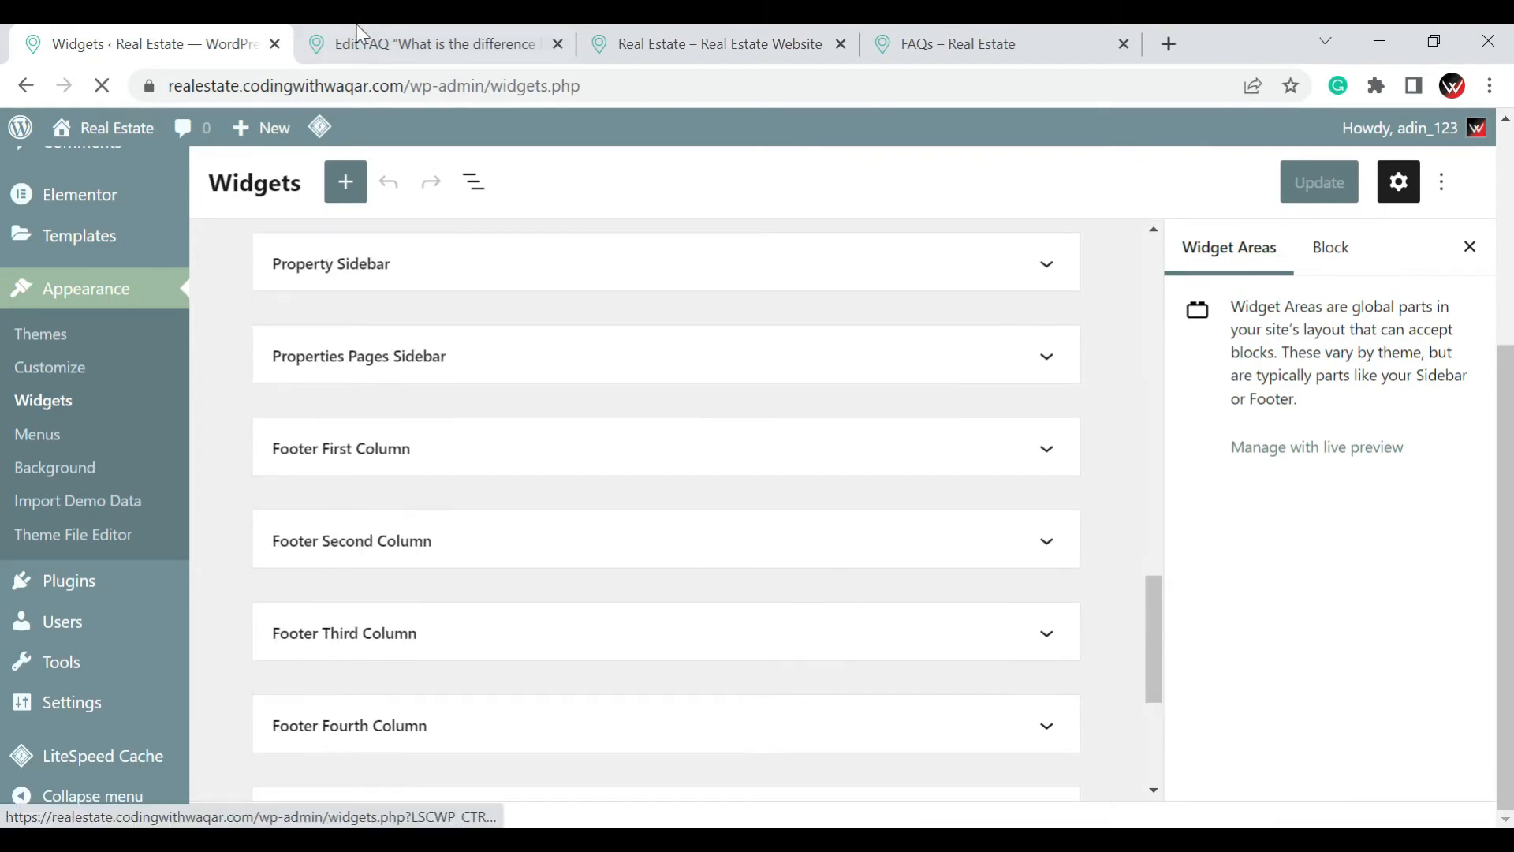
pyautogui.click(357, 33)
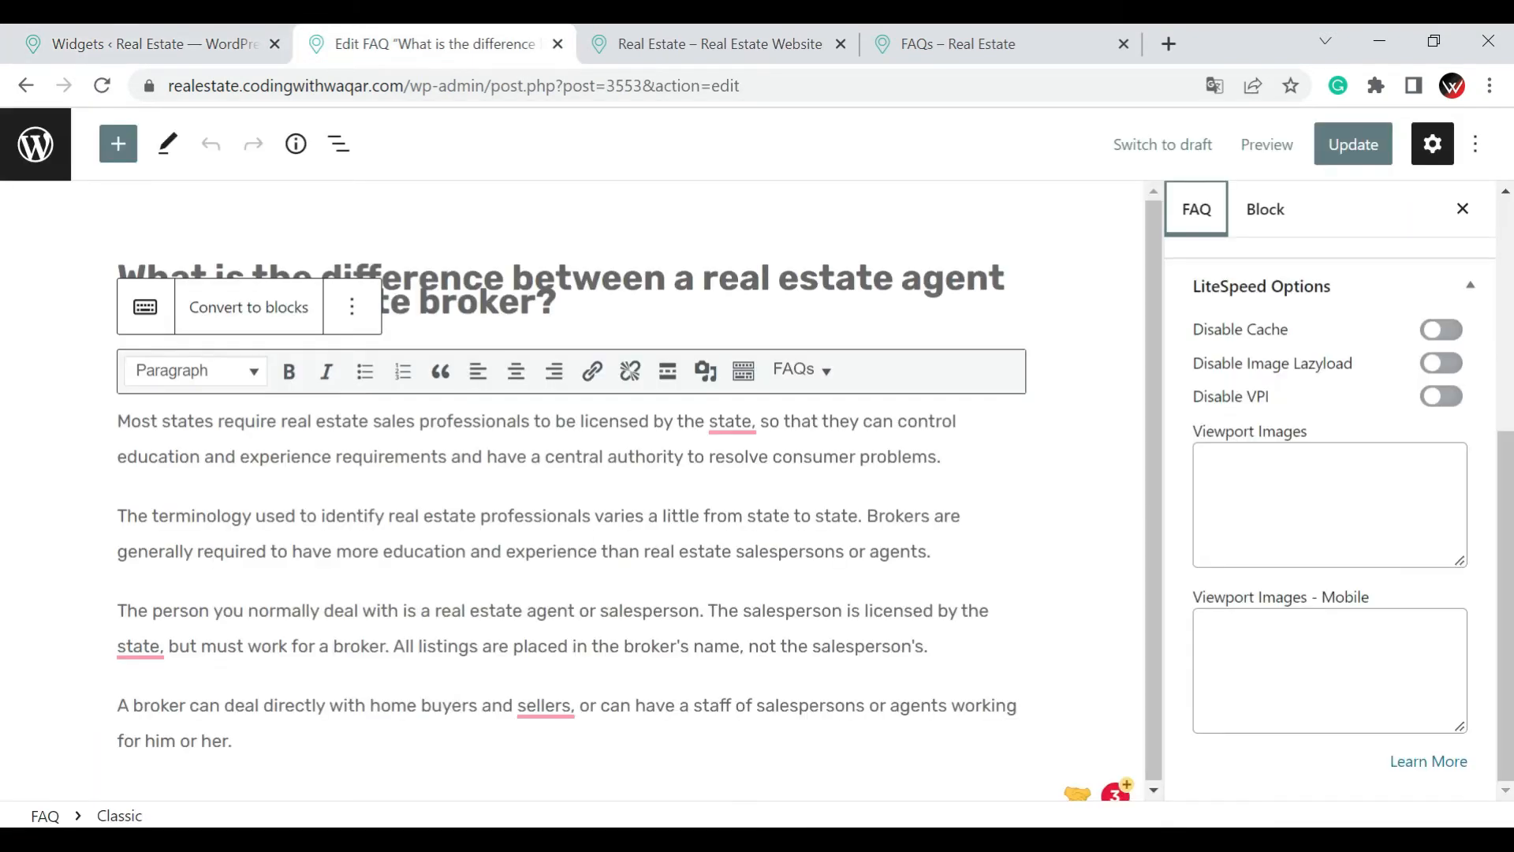
pyautogui.click(695, 38)
pyautogui.click(1108, 37)
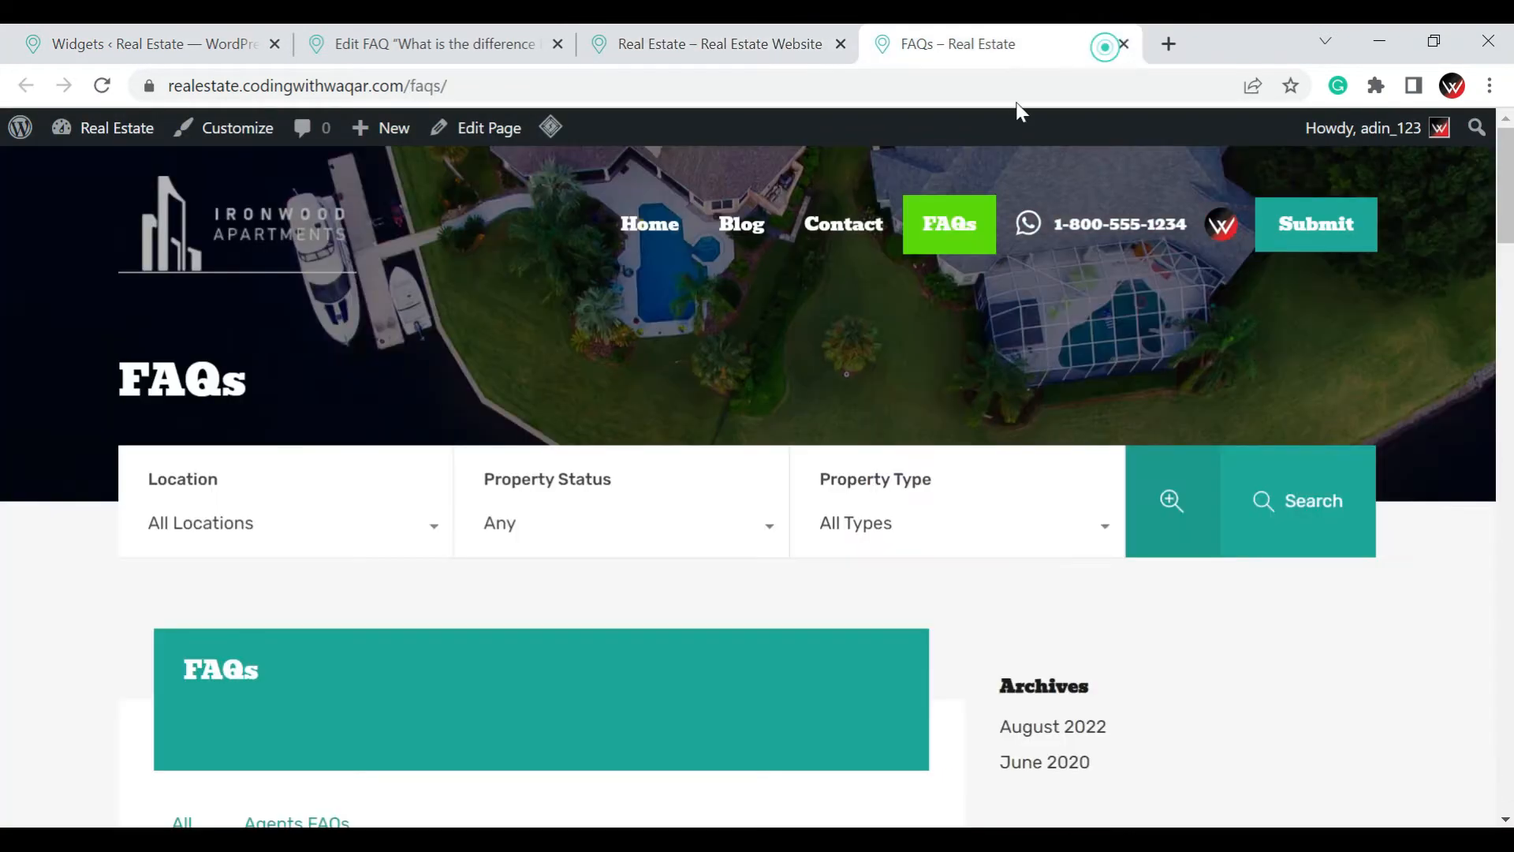
pyautogui.scroll(-6, 1247, 596)
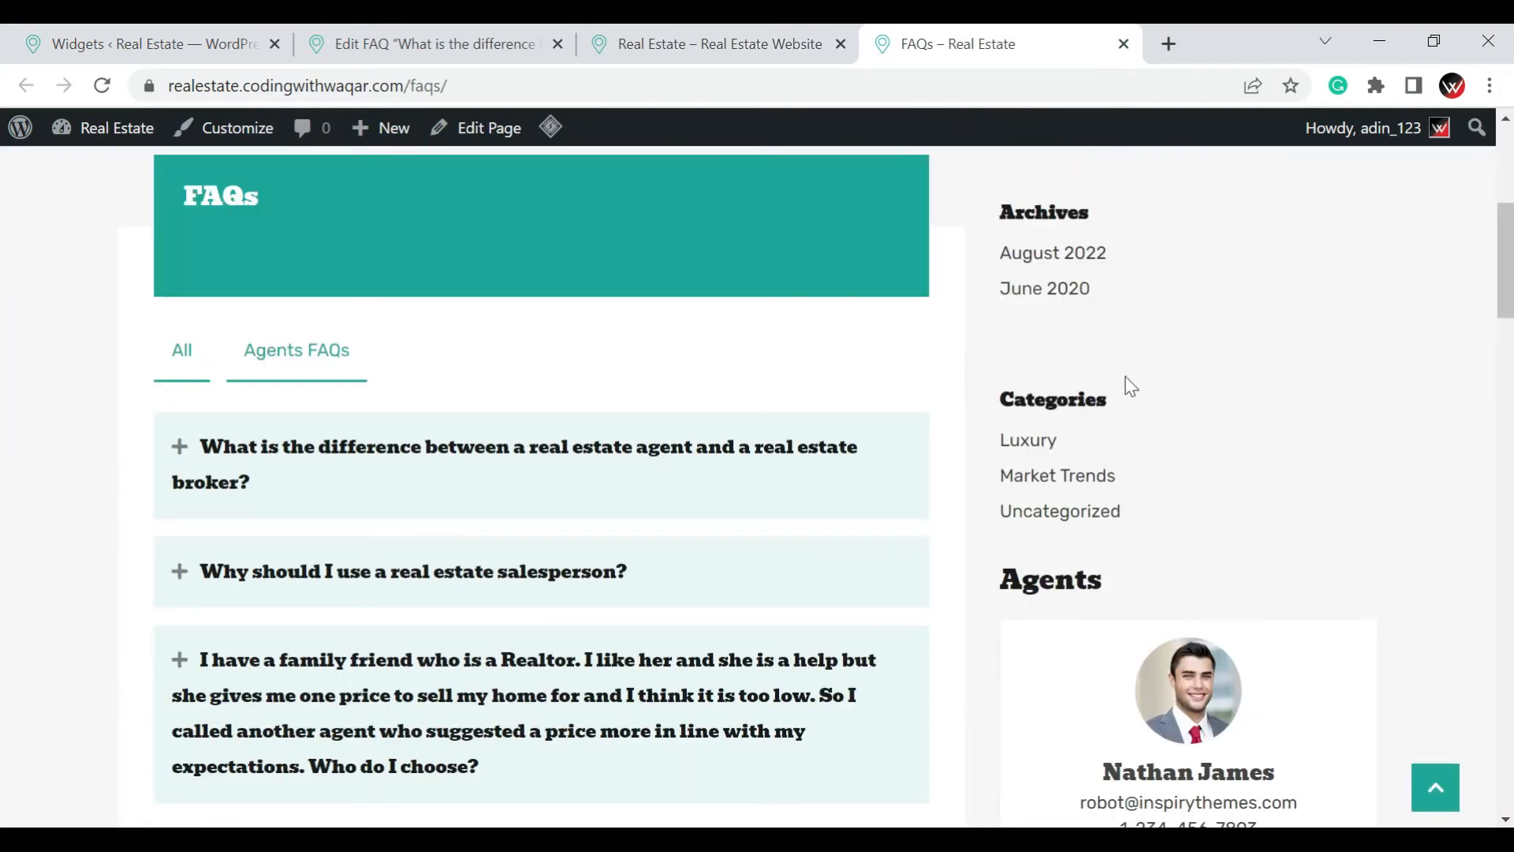
# Compare the widgets in the Default Sidebar area with the sidebar shown on the live FAQs page
pyautogui.click(135, 23)
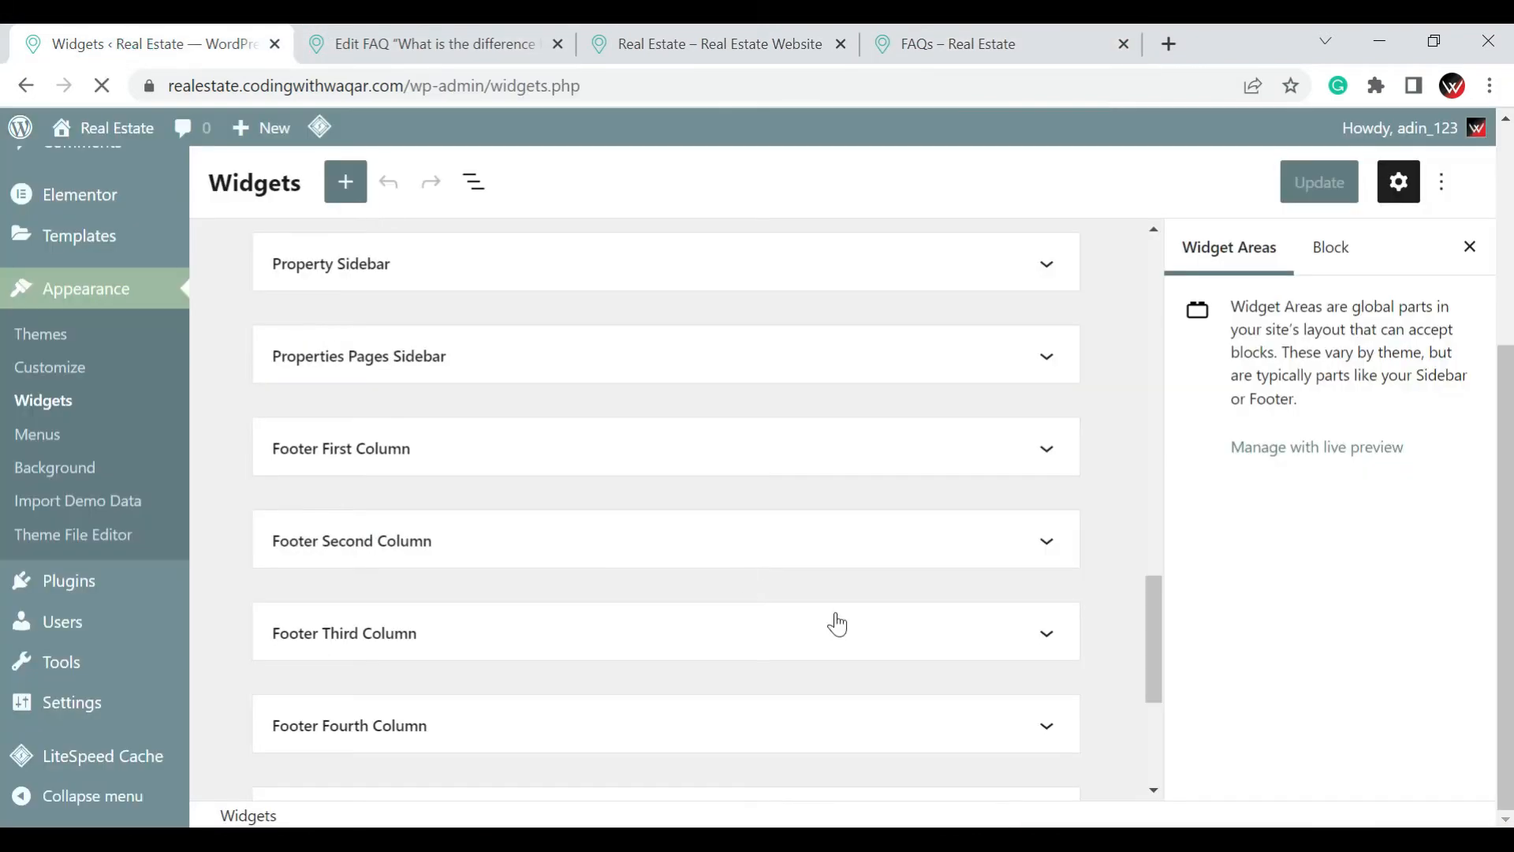
pyautogui.scroll(10, 1135, 528)
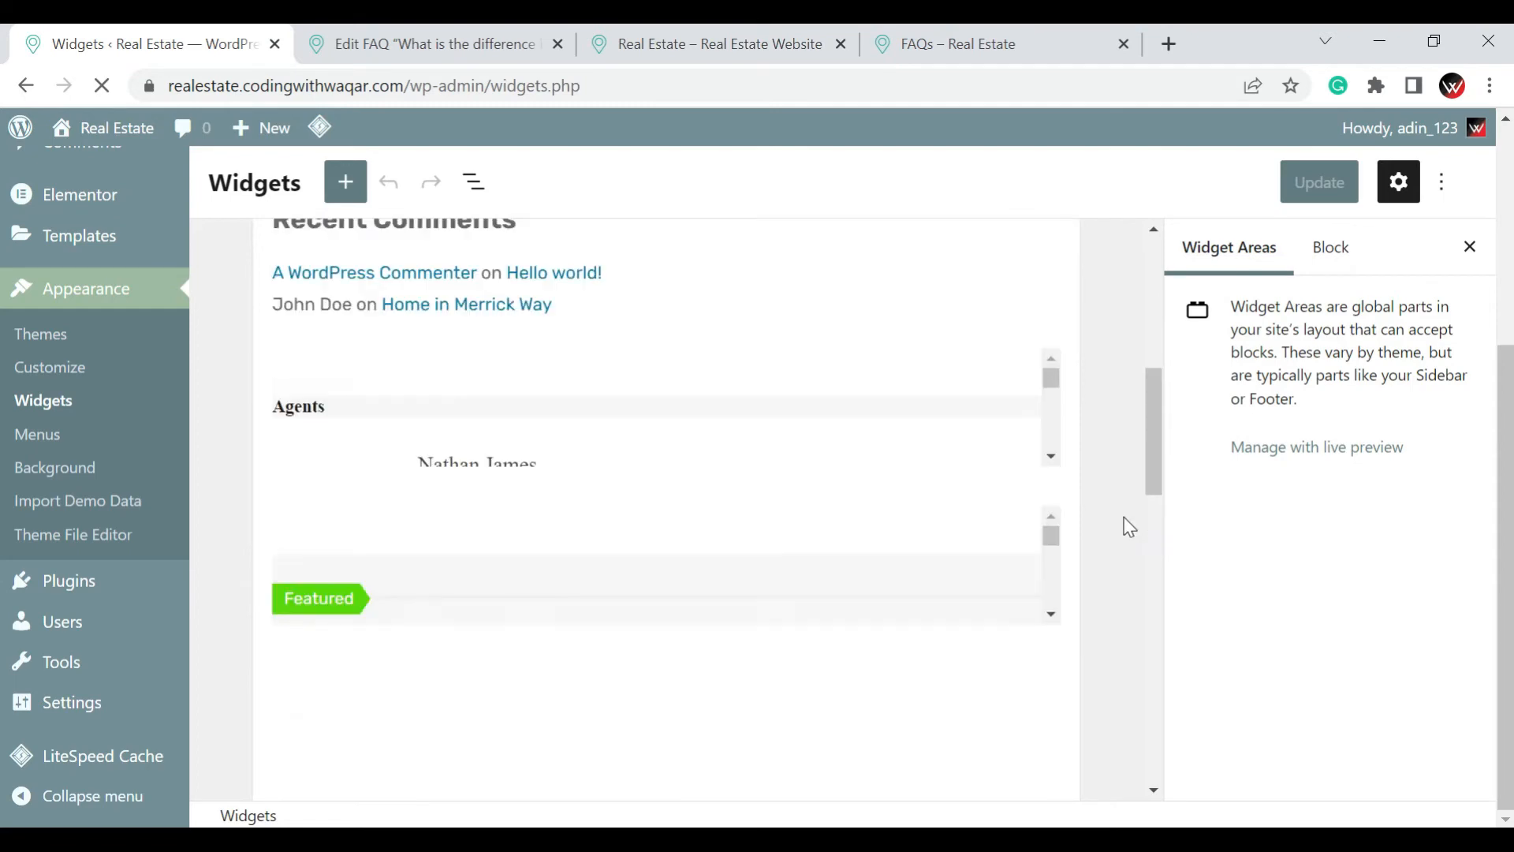
pyautogui.scroll(1, 1130, 526)
pyautogui.scroll(-2, 1128, 527)
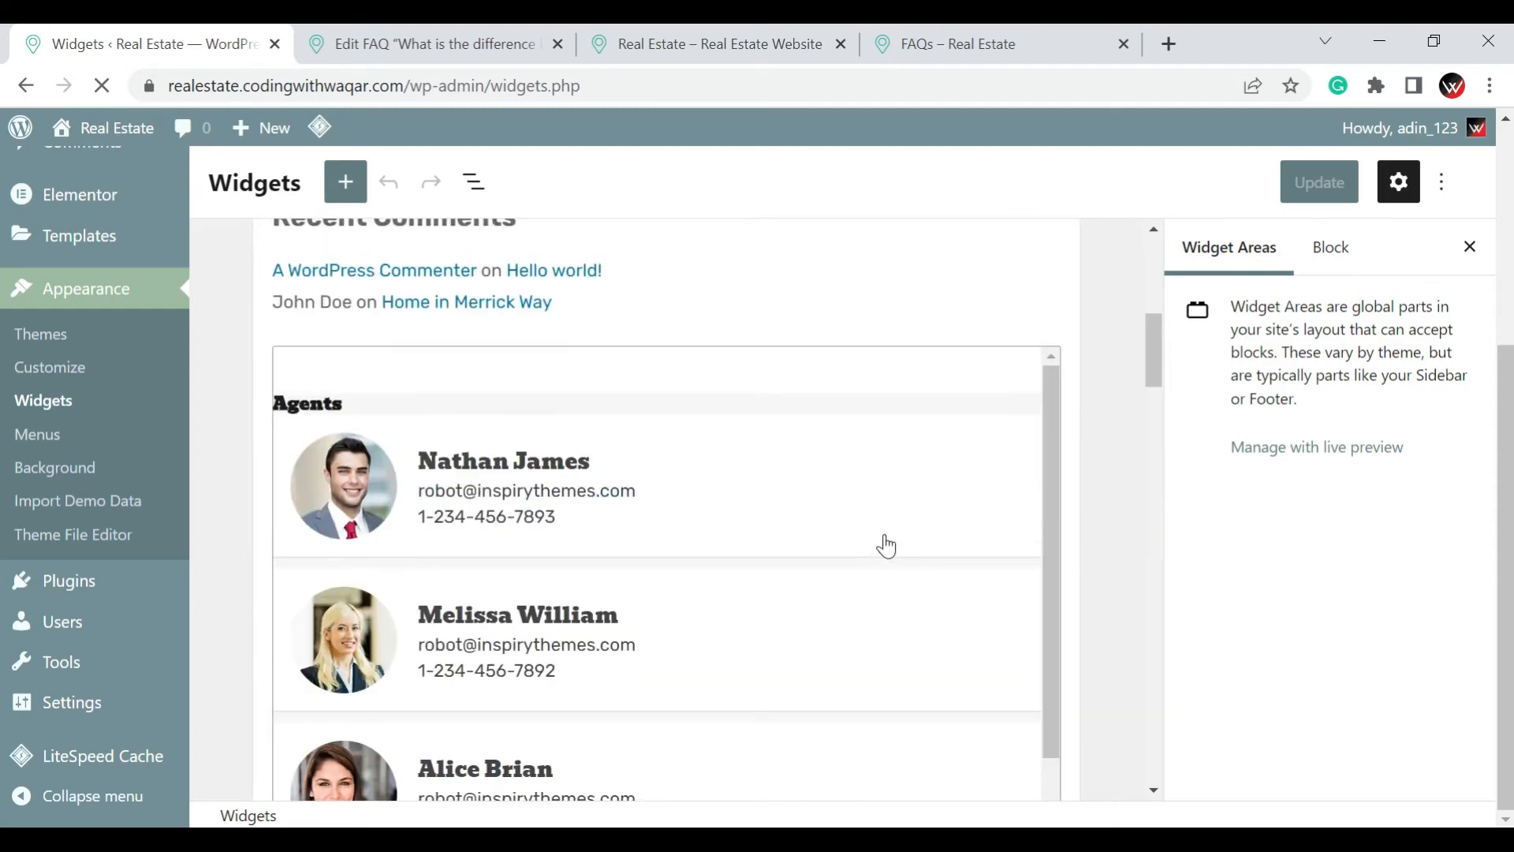
pyautogui.click(978, 44)
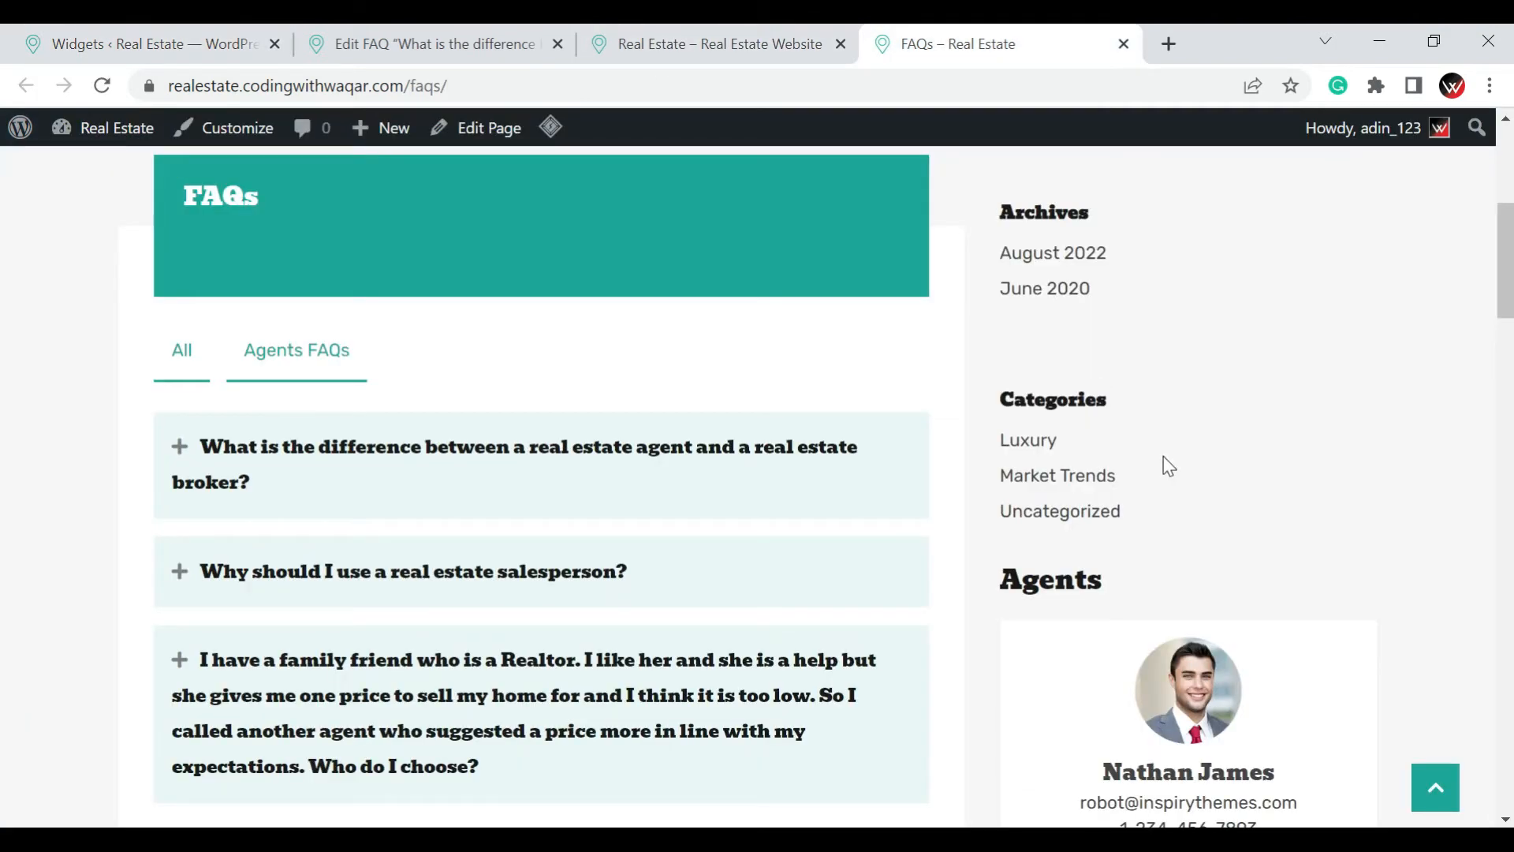
pyautogui.click(39, 36)
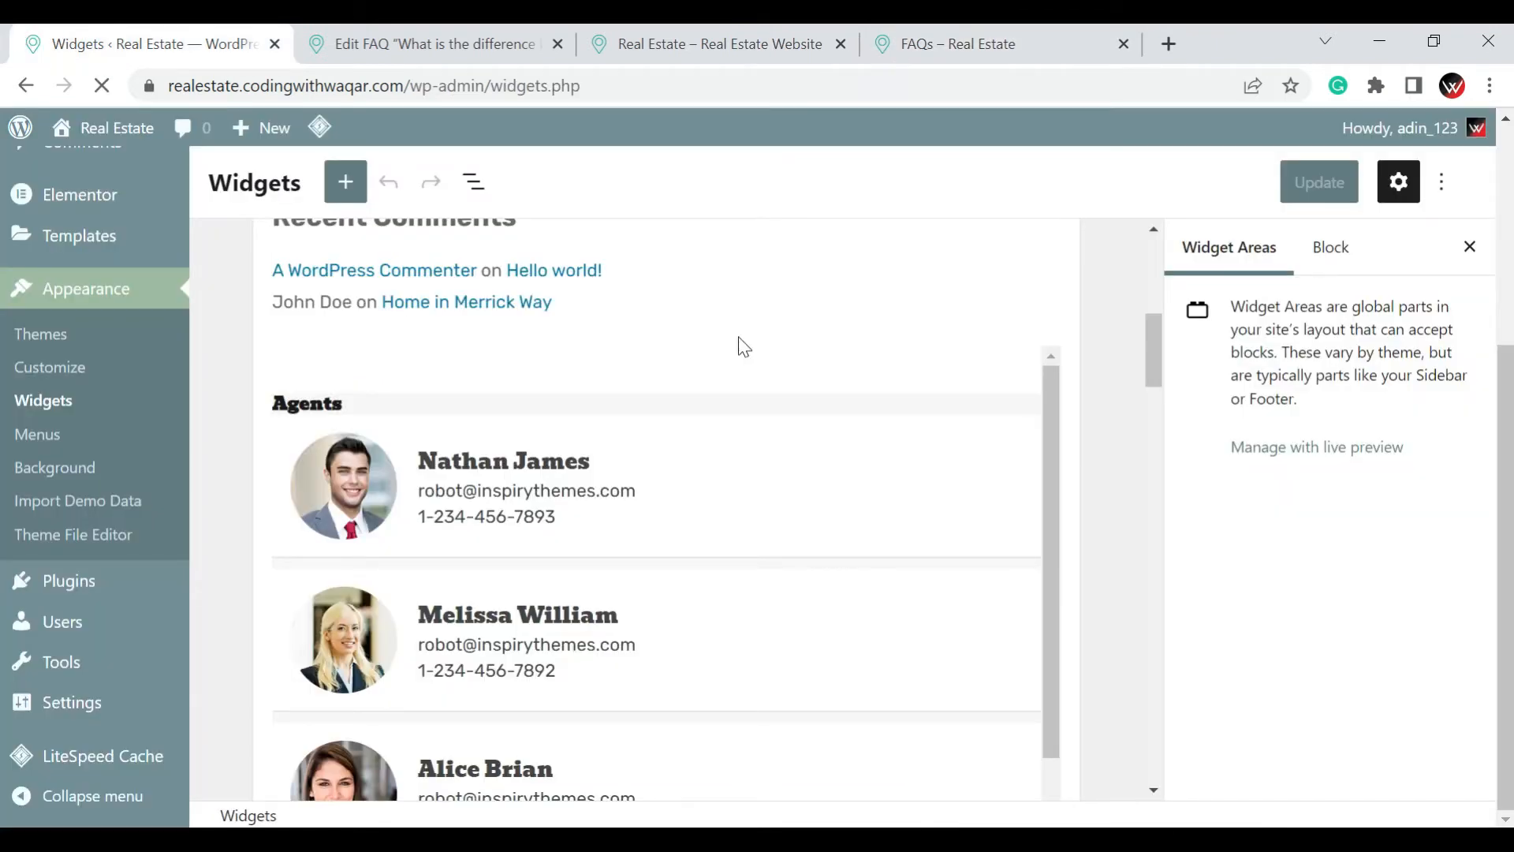
pyautogui.scroll(5, 761, 521)
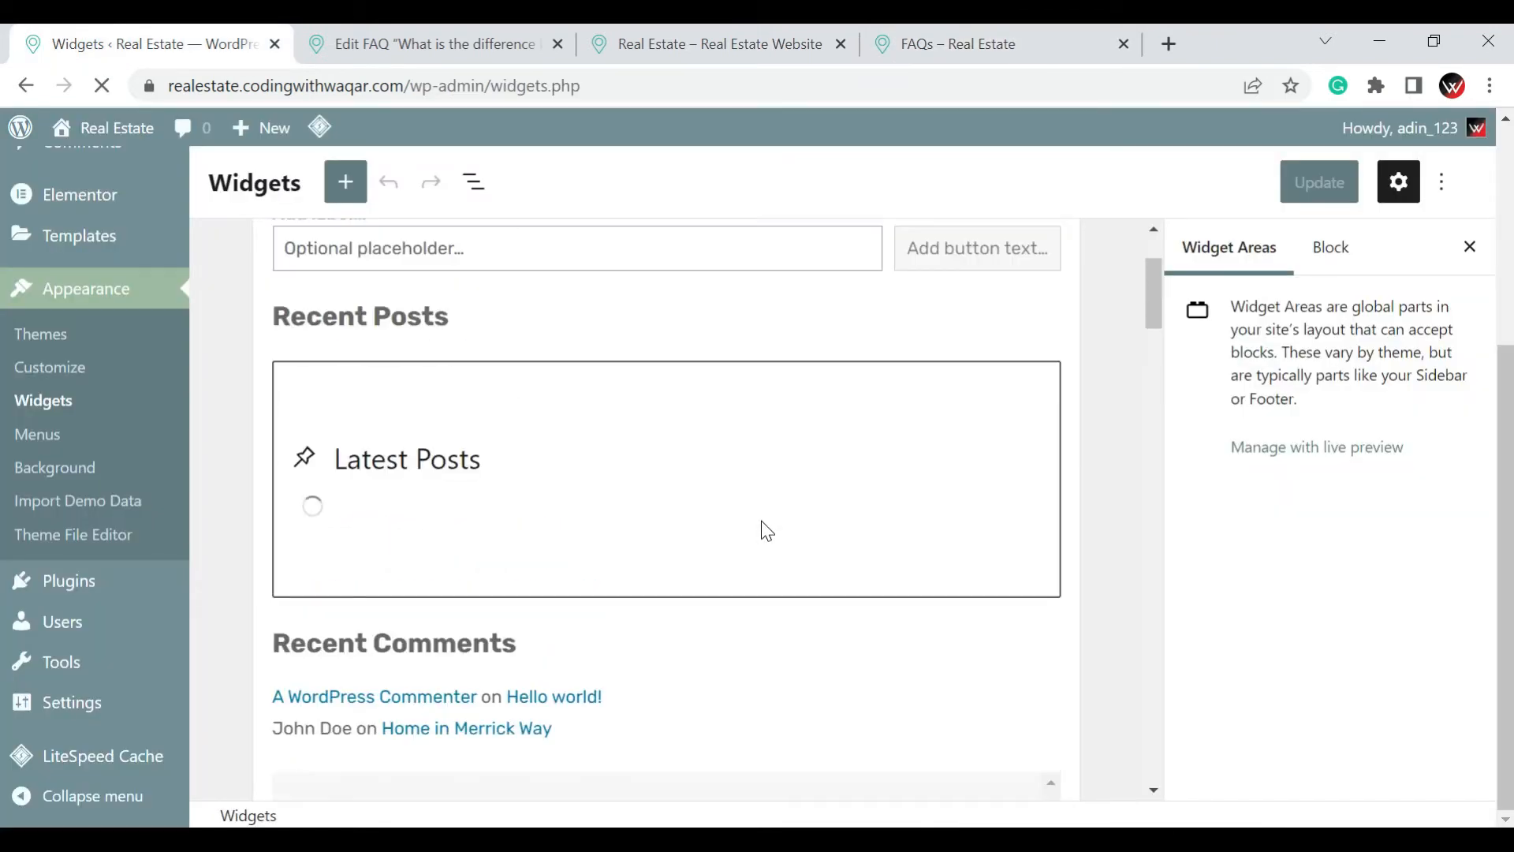
pyautogui.scroll(-6, 761, 521)
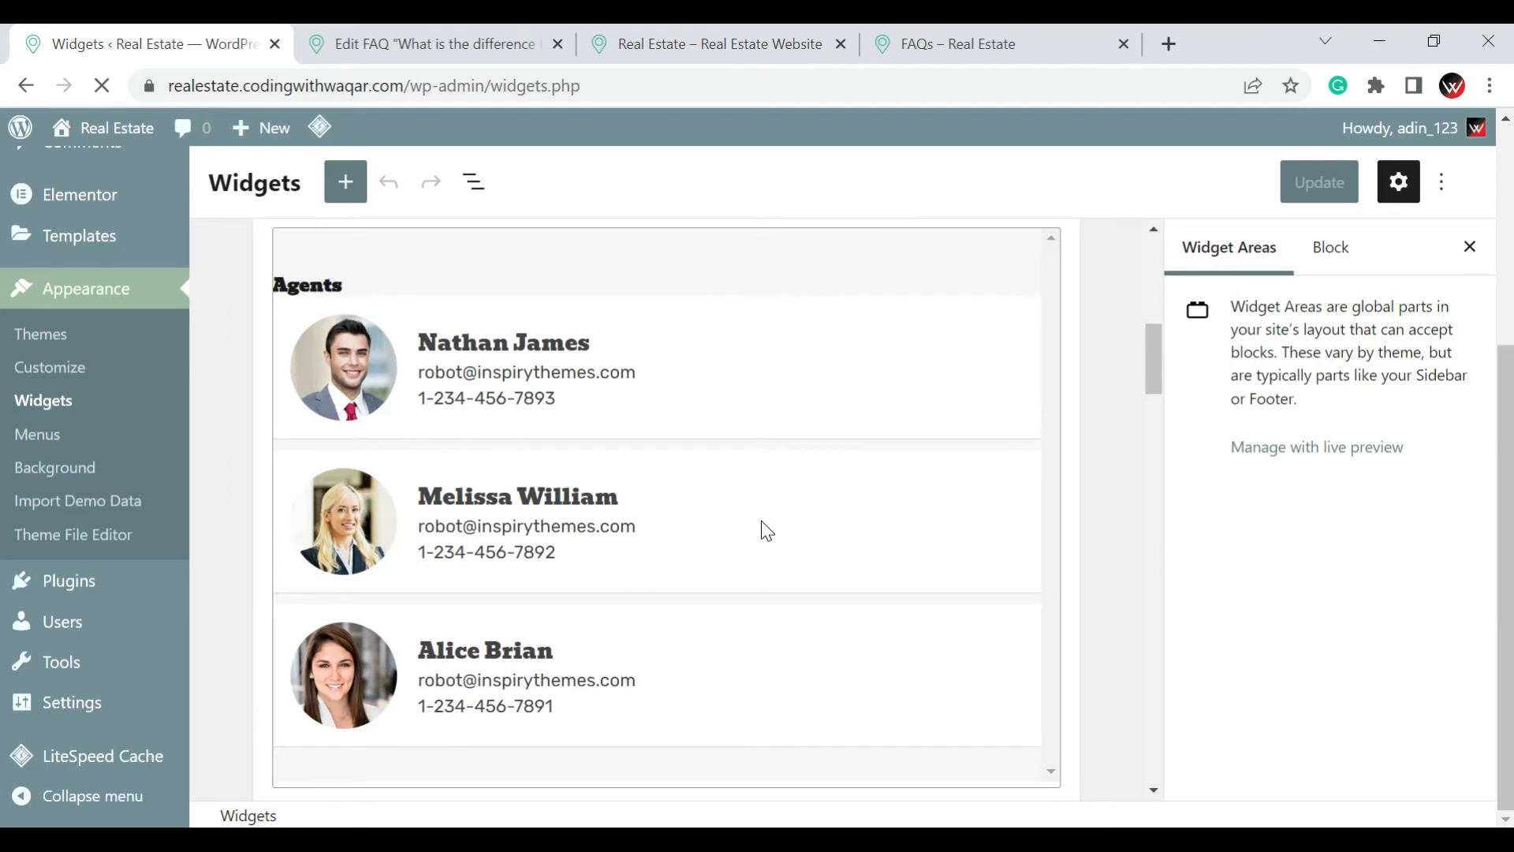
pyautogui.click(484, 43)
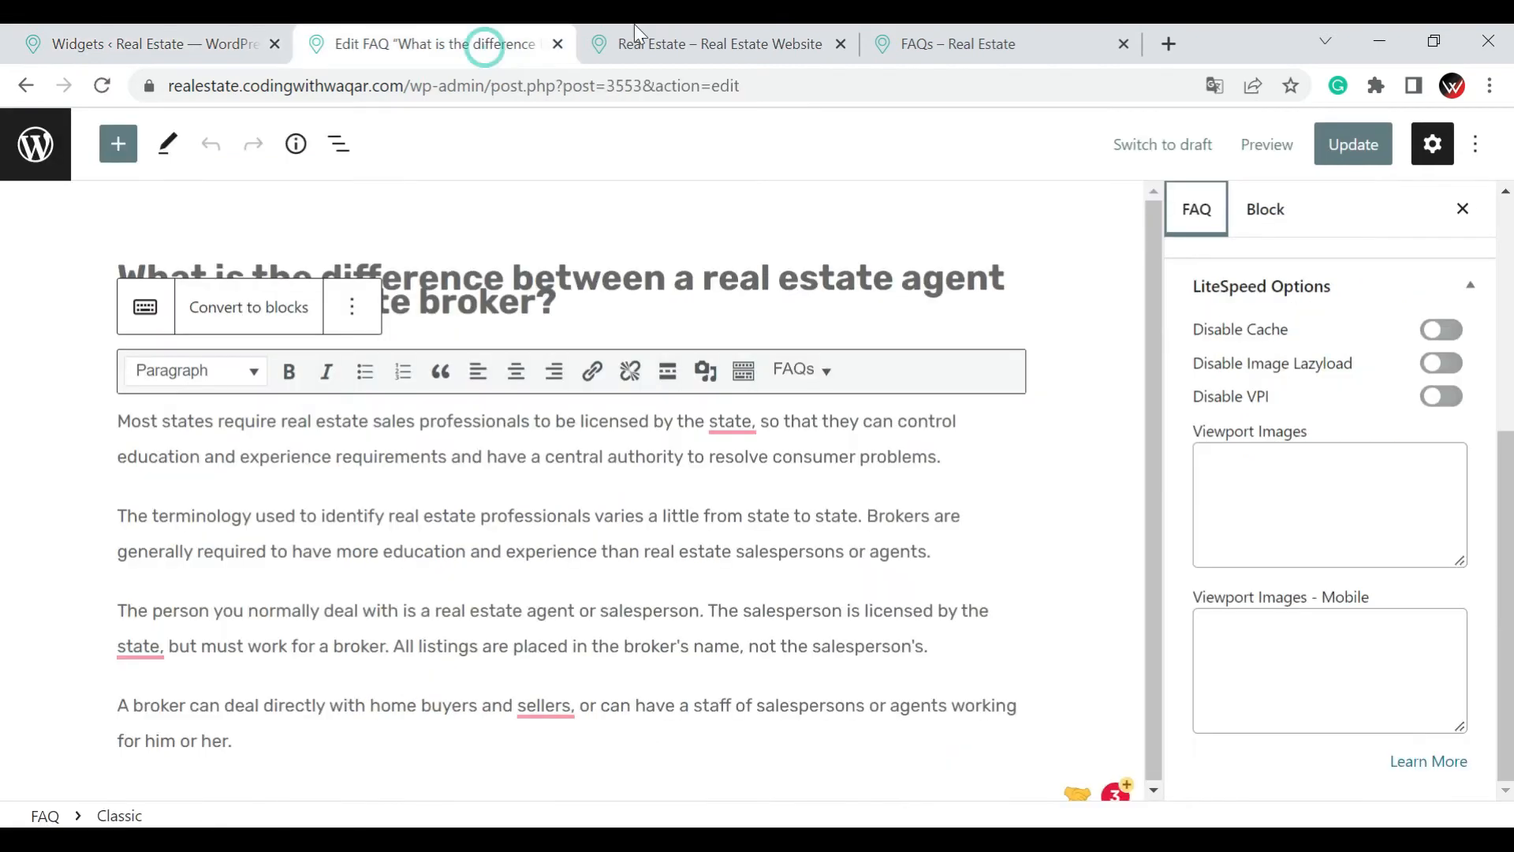
pyautogui.click(985, 44)
pyautogui.scroll(-1, 1221, 347)
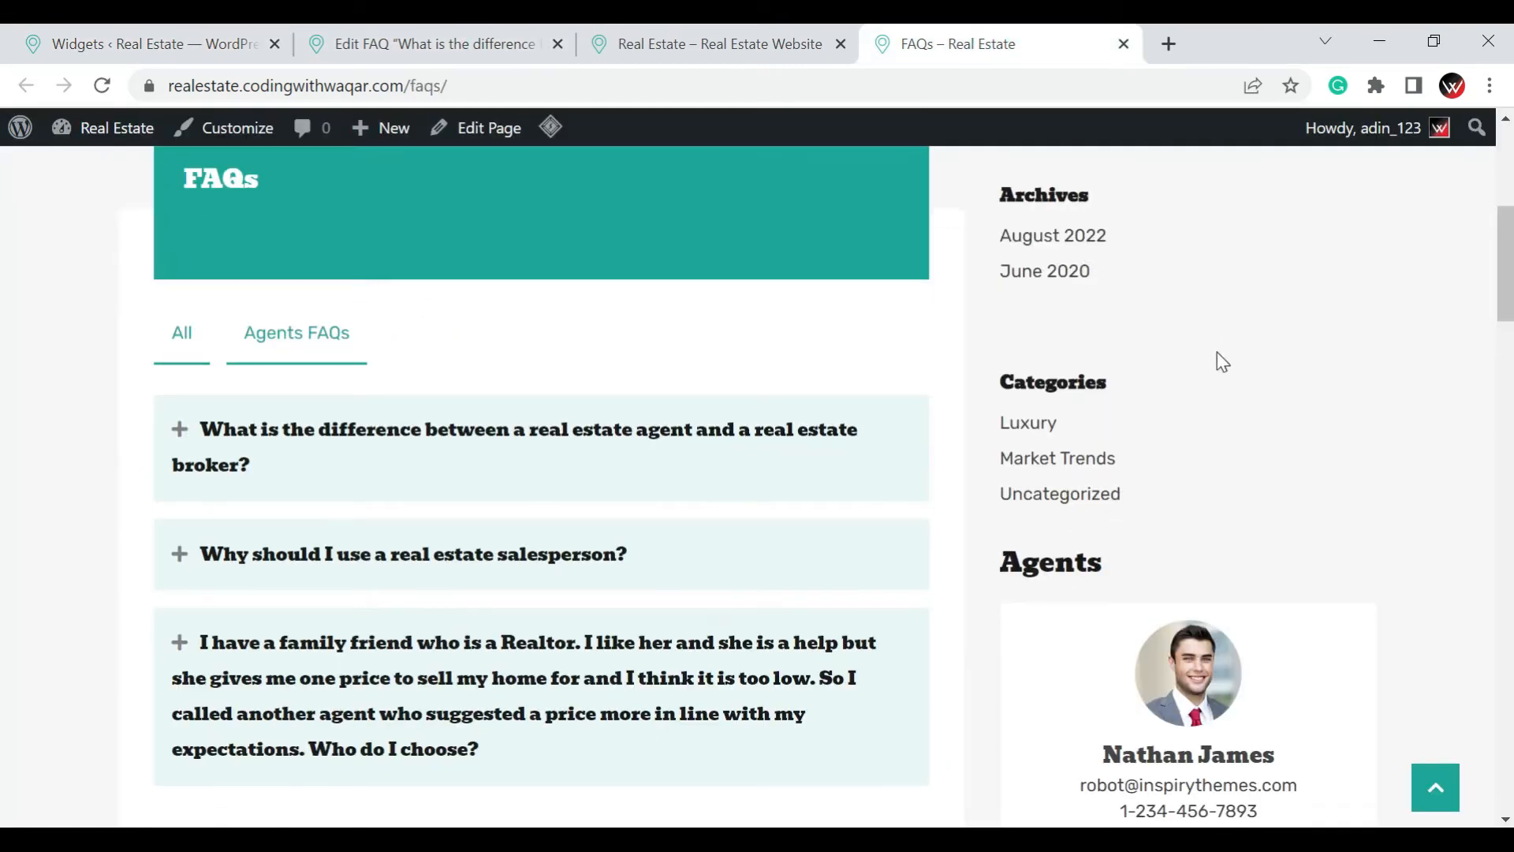
pyautogui.scroll(-4, 1217, 353)
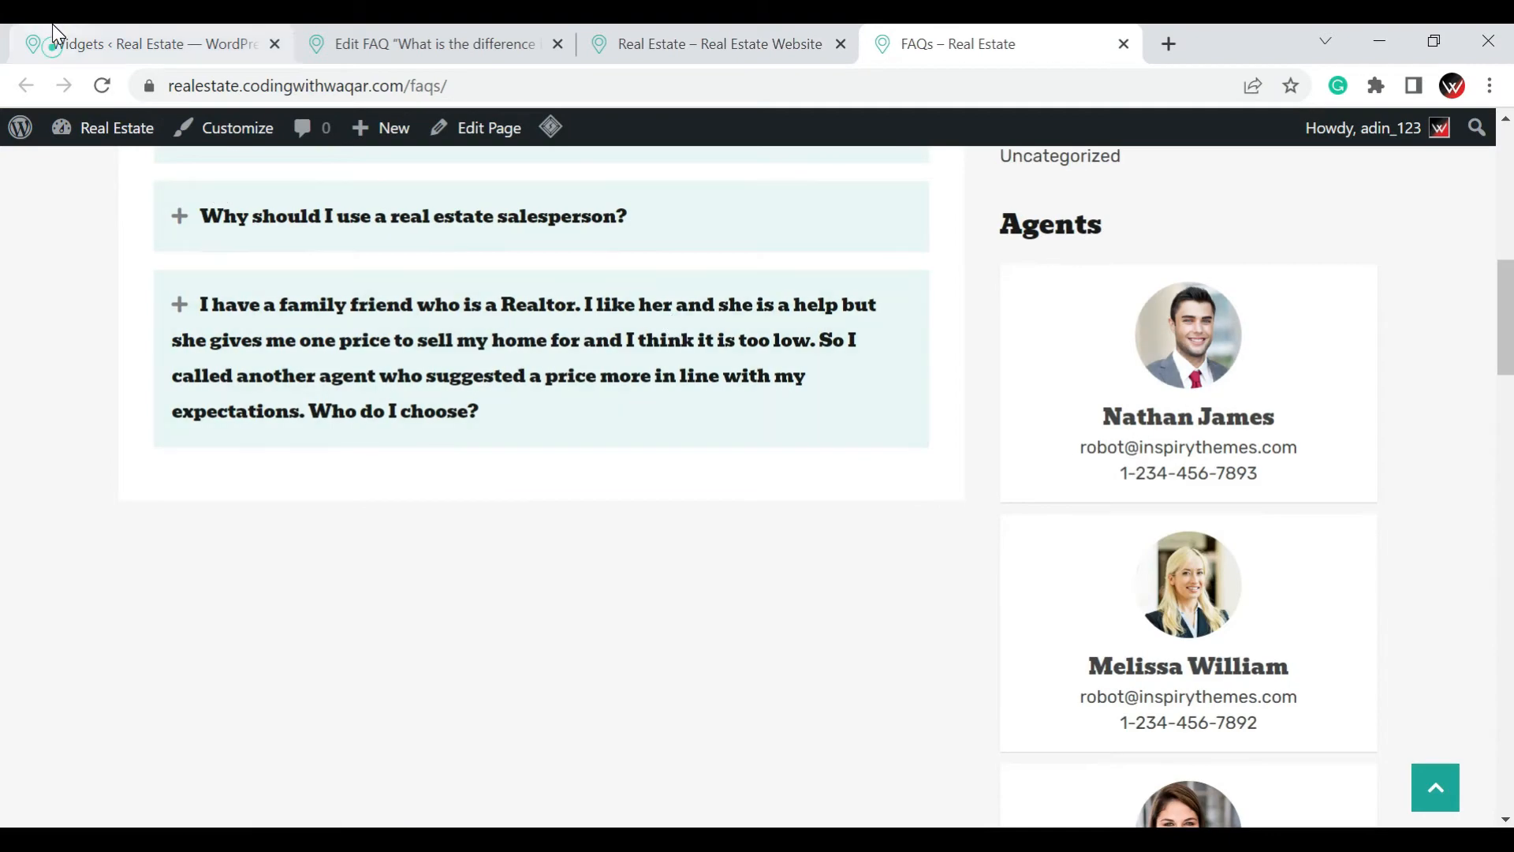
# Examine the Default Sidebar's Agents widget settings and Featured Properties widget, and check the live FAQs page again
pyautogui.click(52, 32)
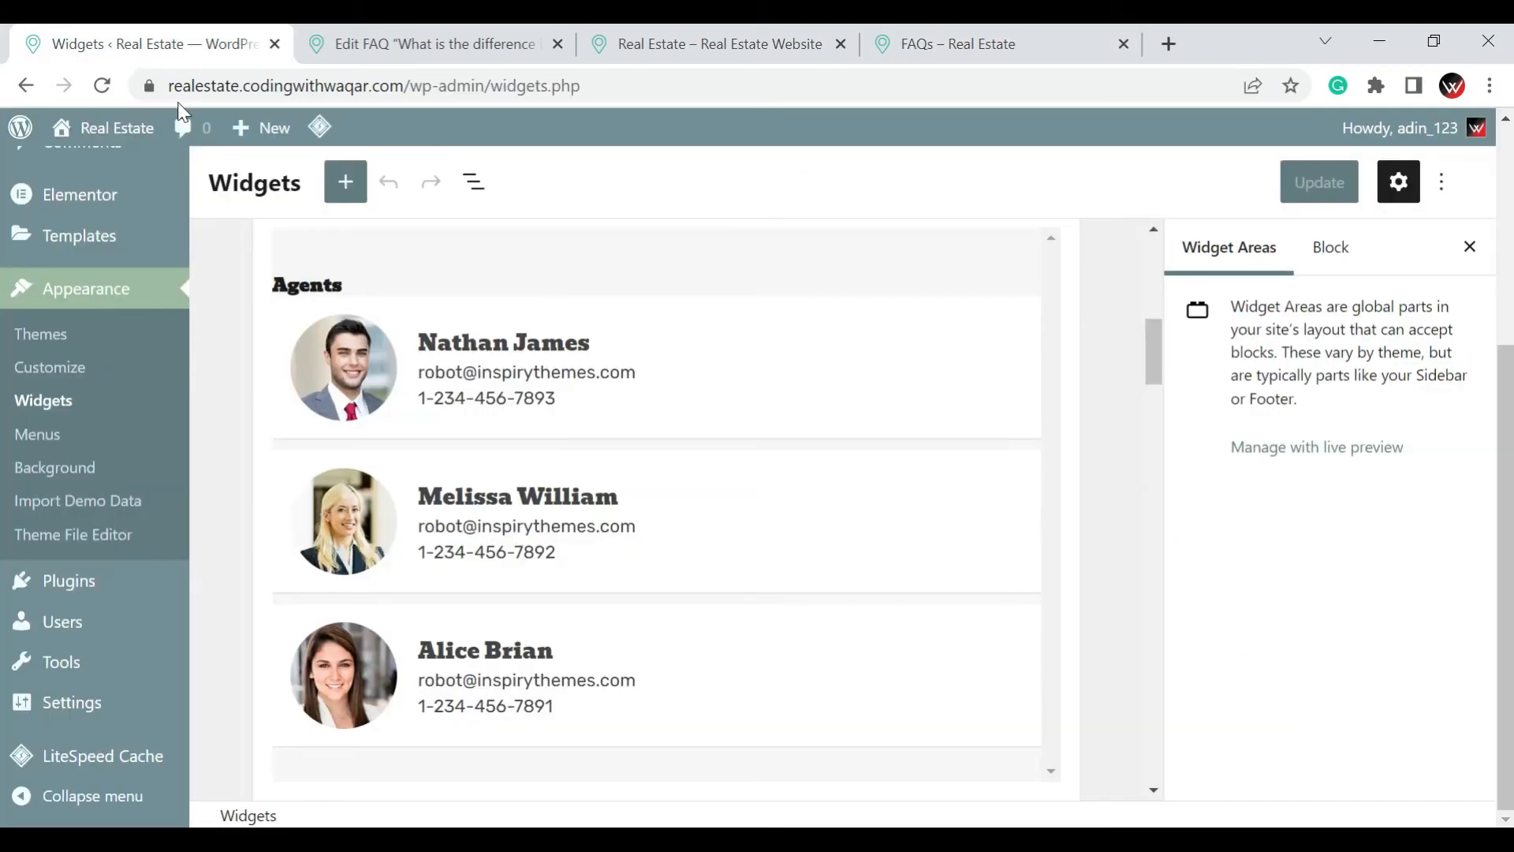
pyautogui.click(721, 373)
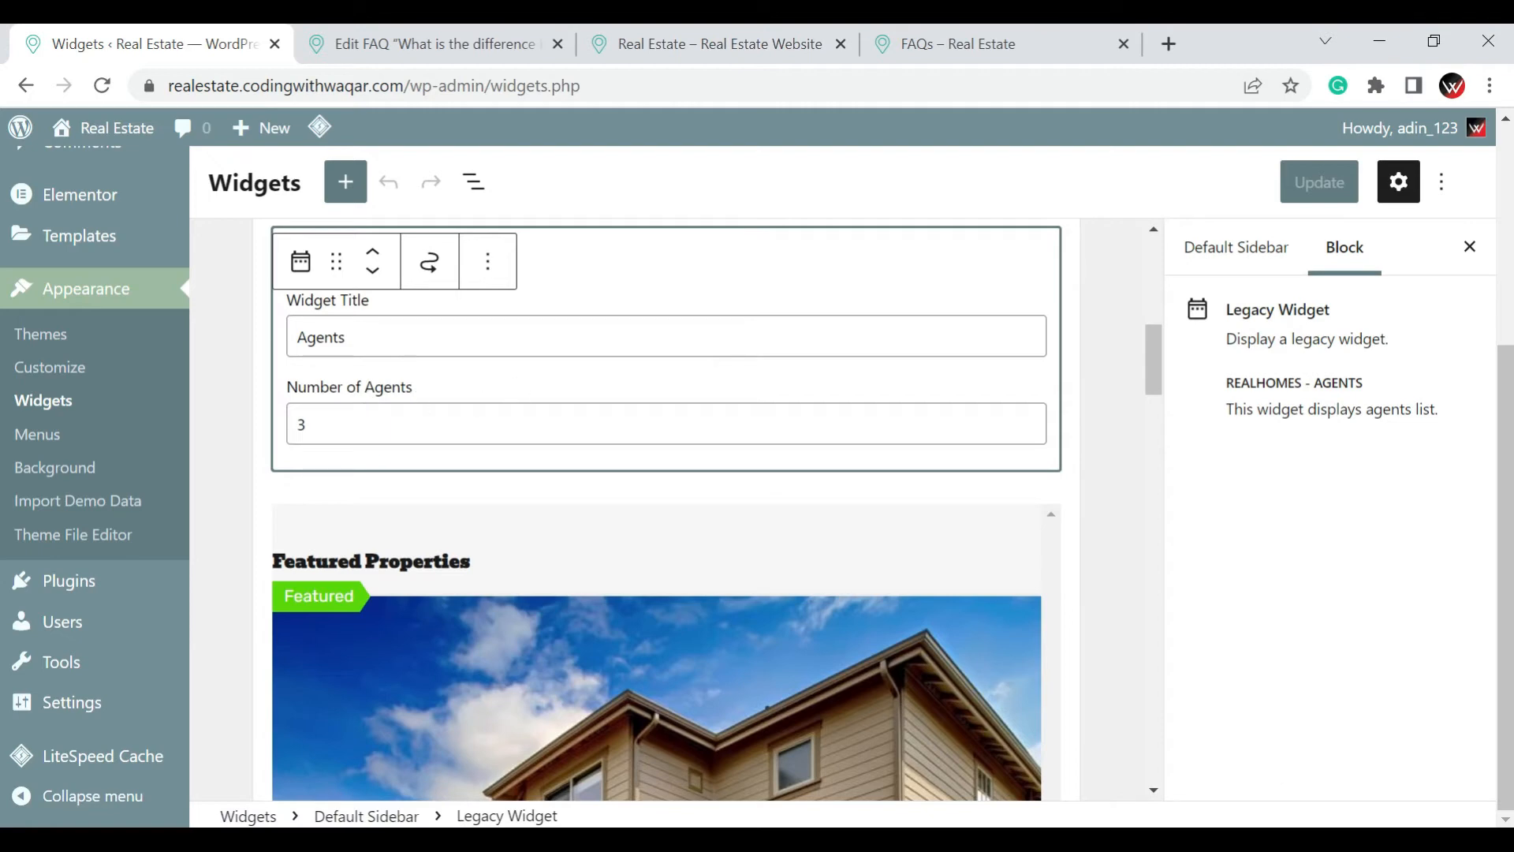
pyautogui.click(396, 337)
pyautogui.click(403, 418)
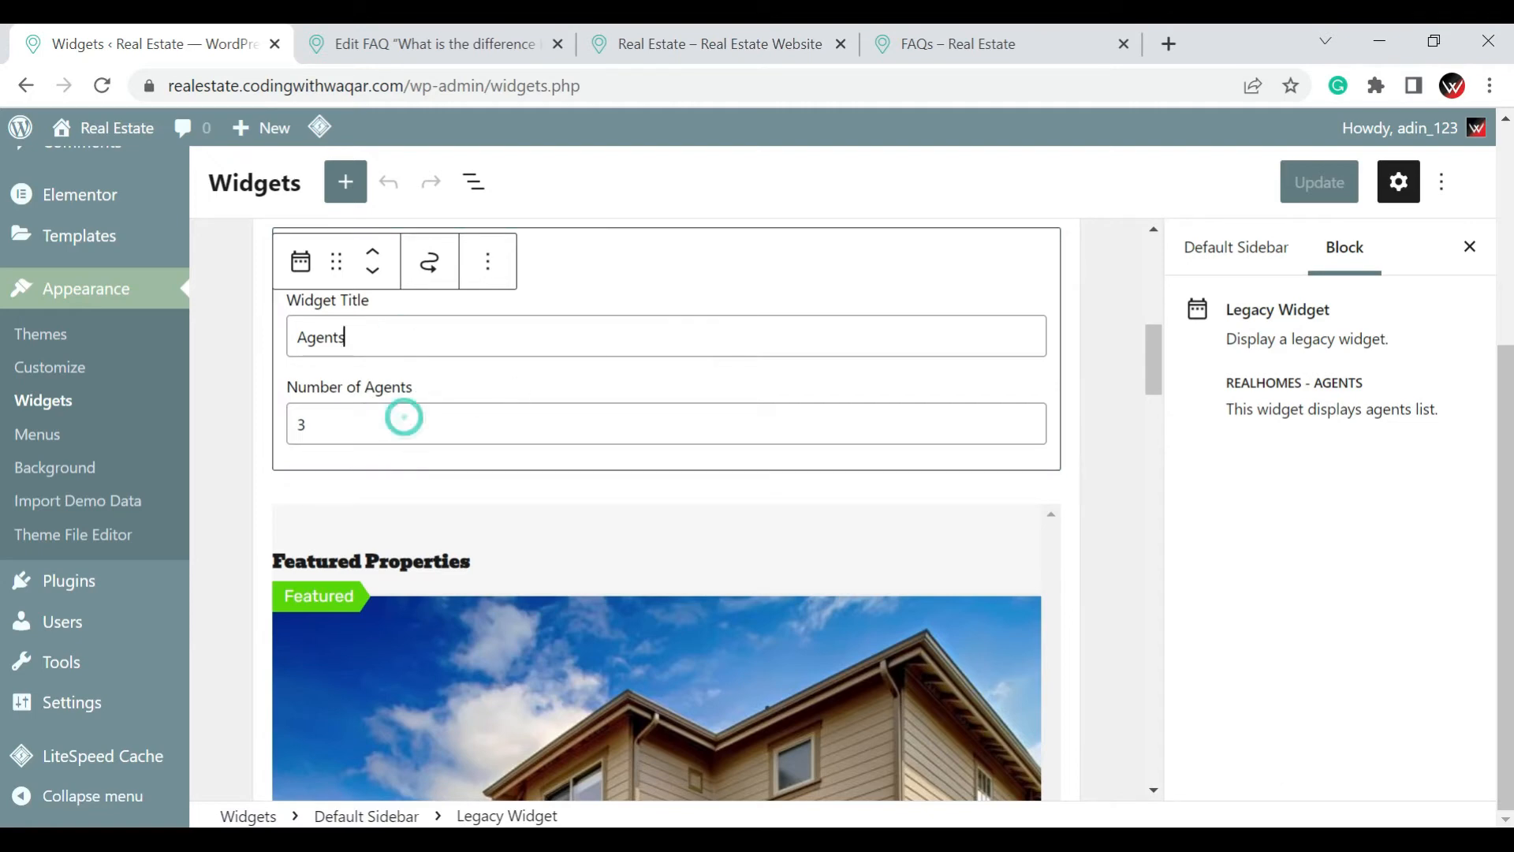
pyautogui.scroll(-5, 418, 429)
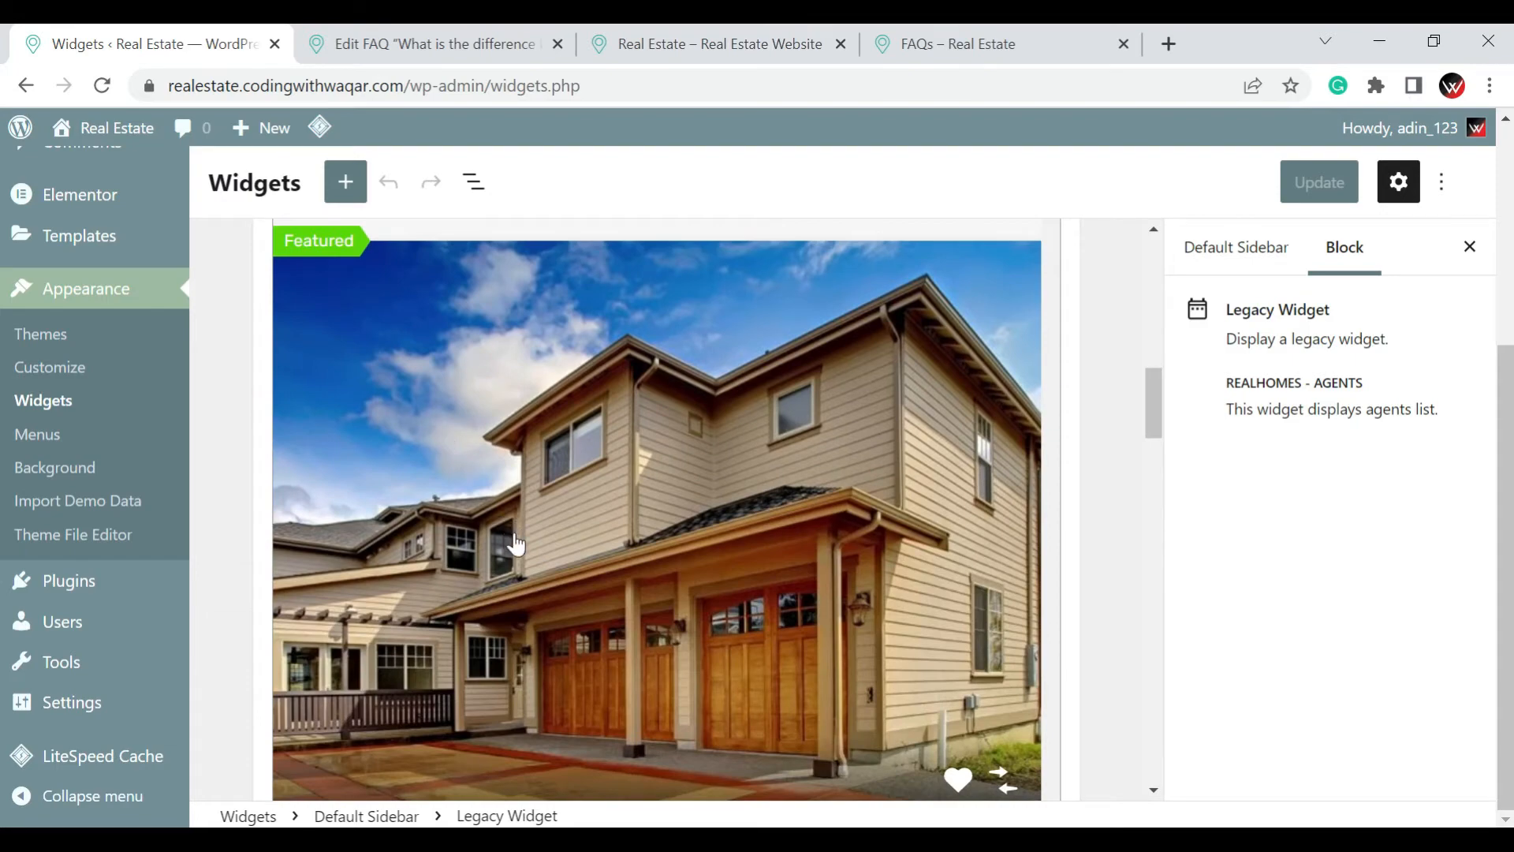
pyautogui.scroll(-6, 514, 539)
pyautogui.scroll(9, 516, 544)
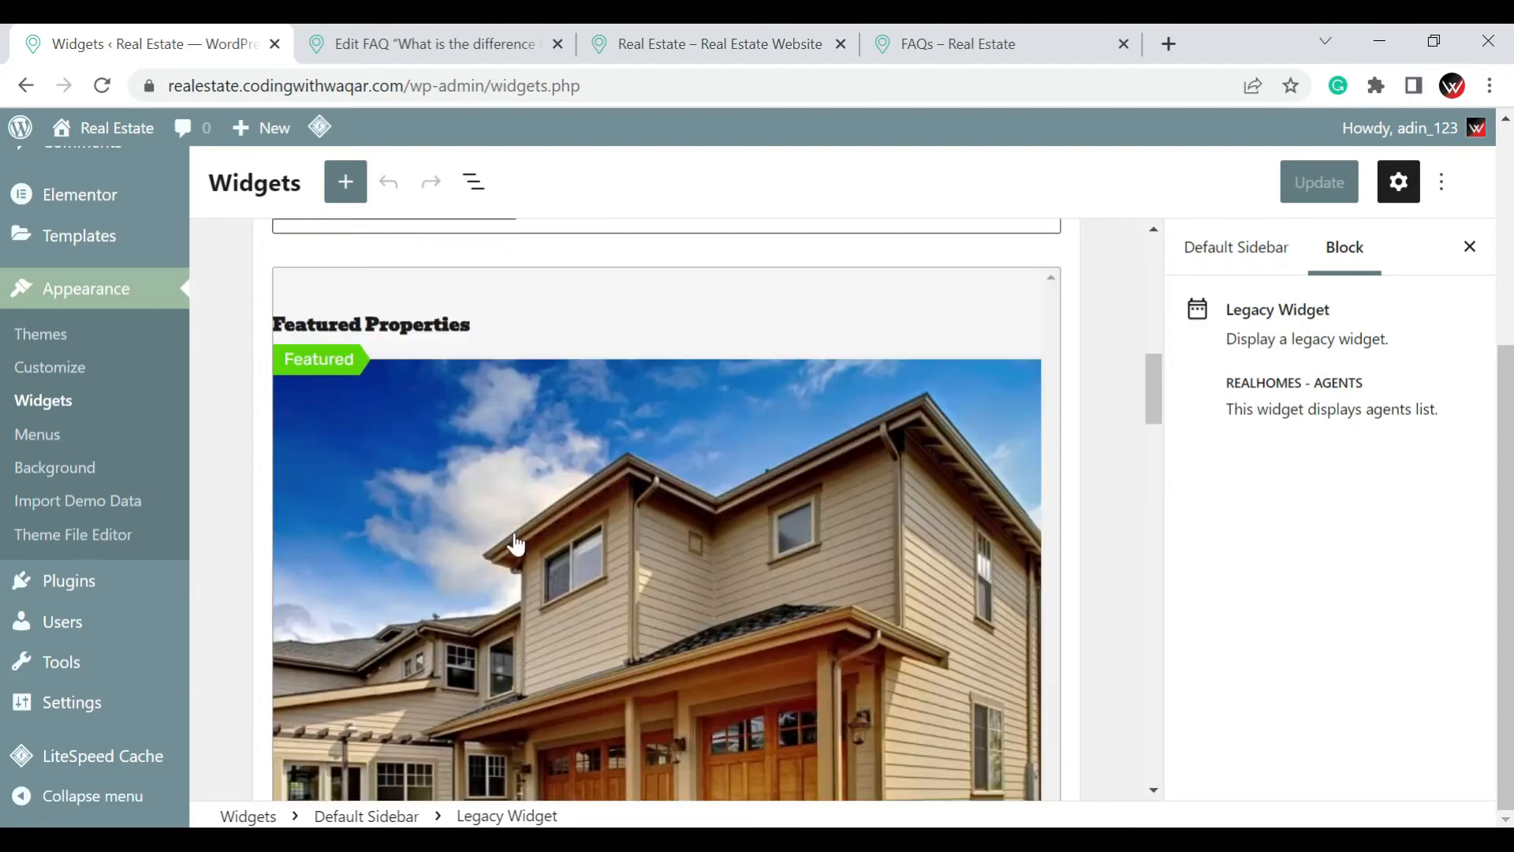
pyautogui.click(940, 45)
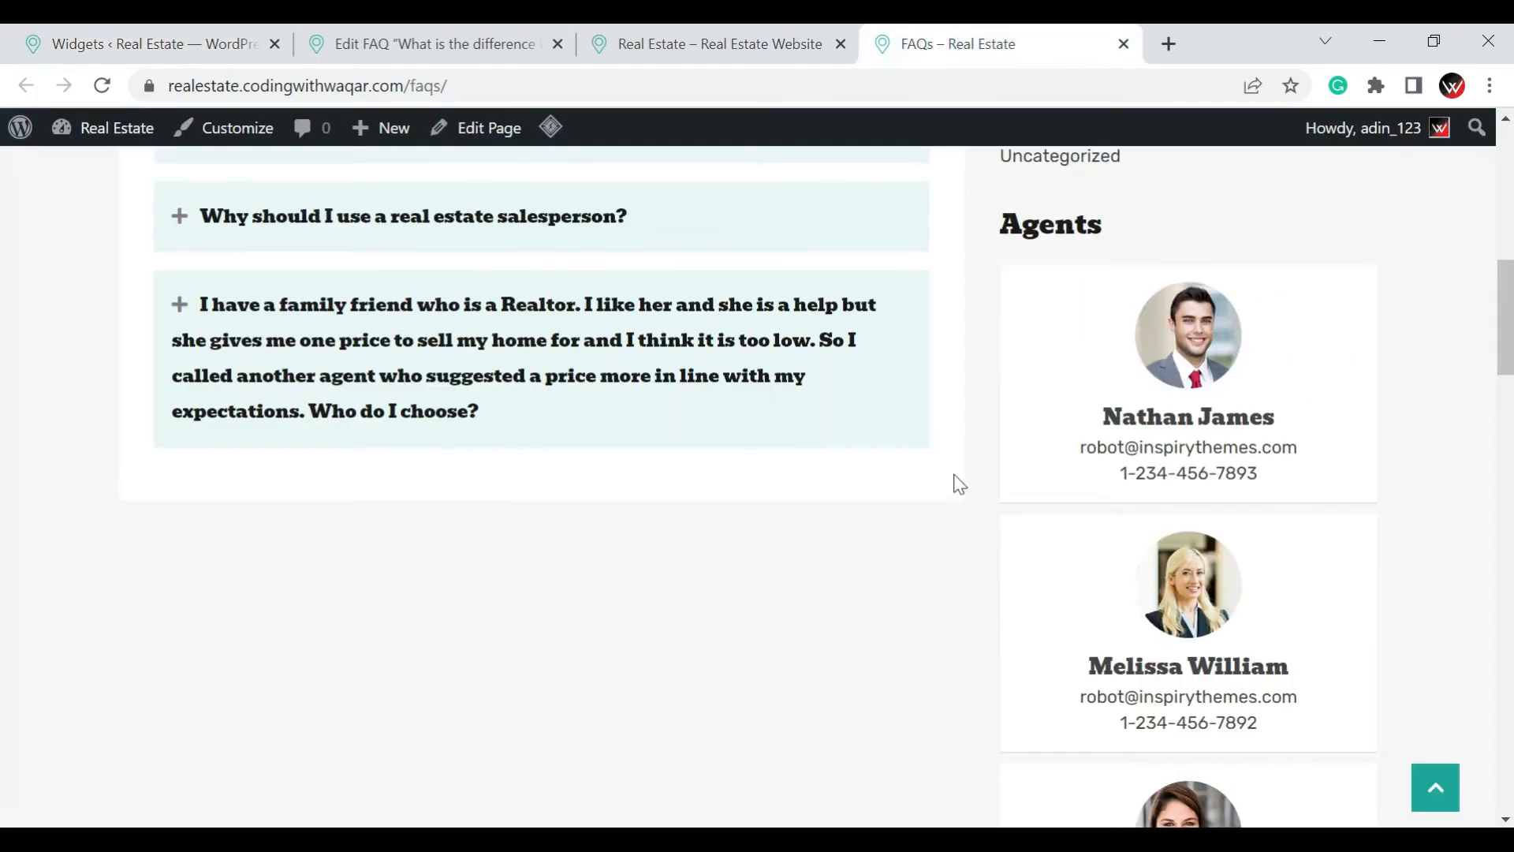
pyautogui.scroll(10, 956, 483)
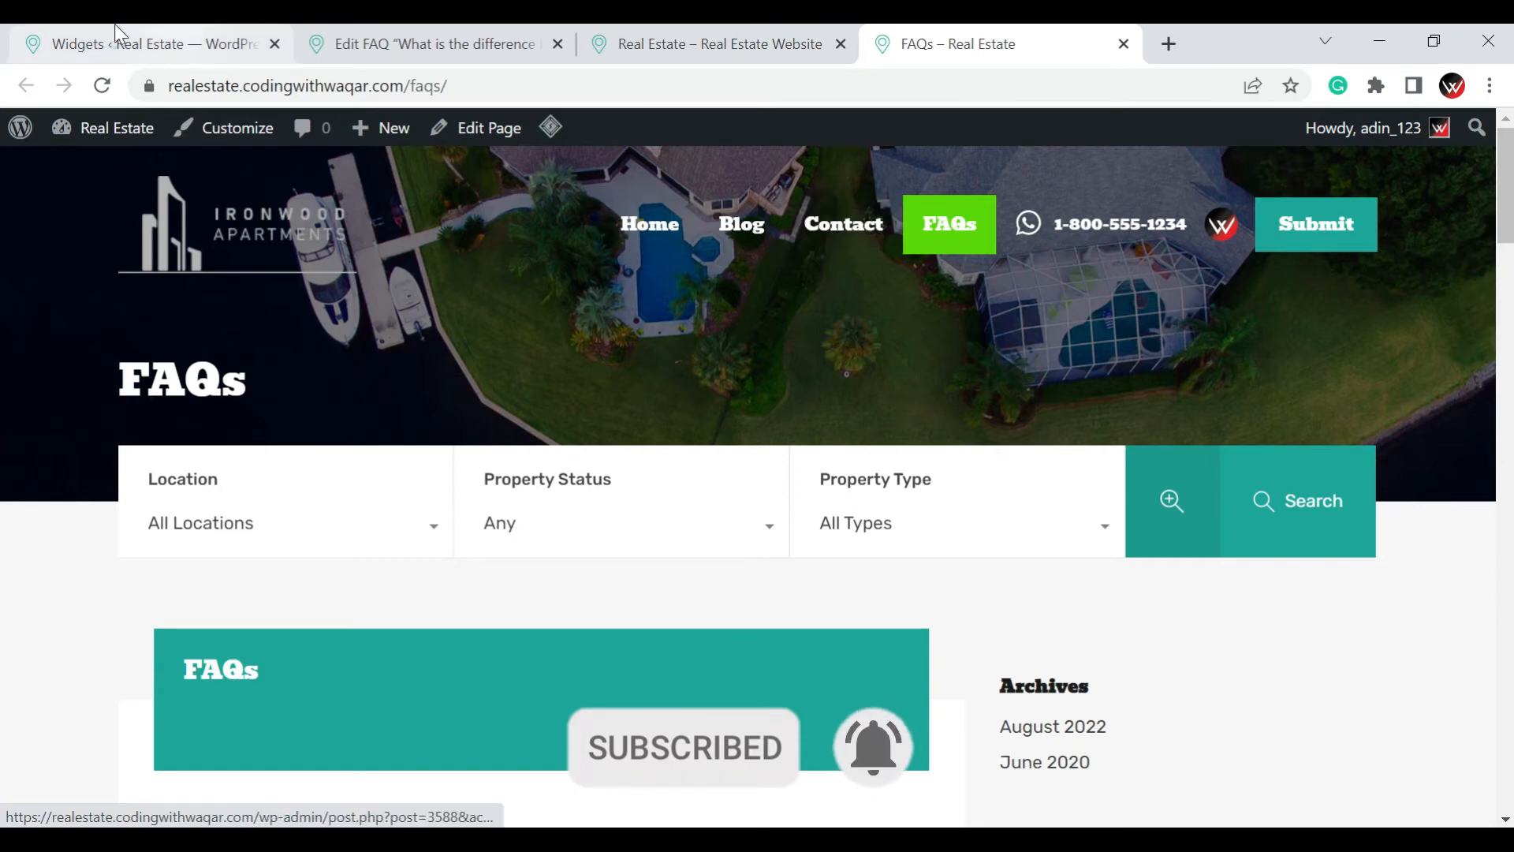
# In the Customizer's typography styles, set the Google font for primary headings to Theme Default Font and publish the change
pyautogui.click(116, 44)
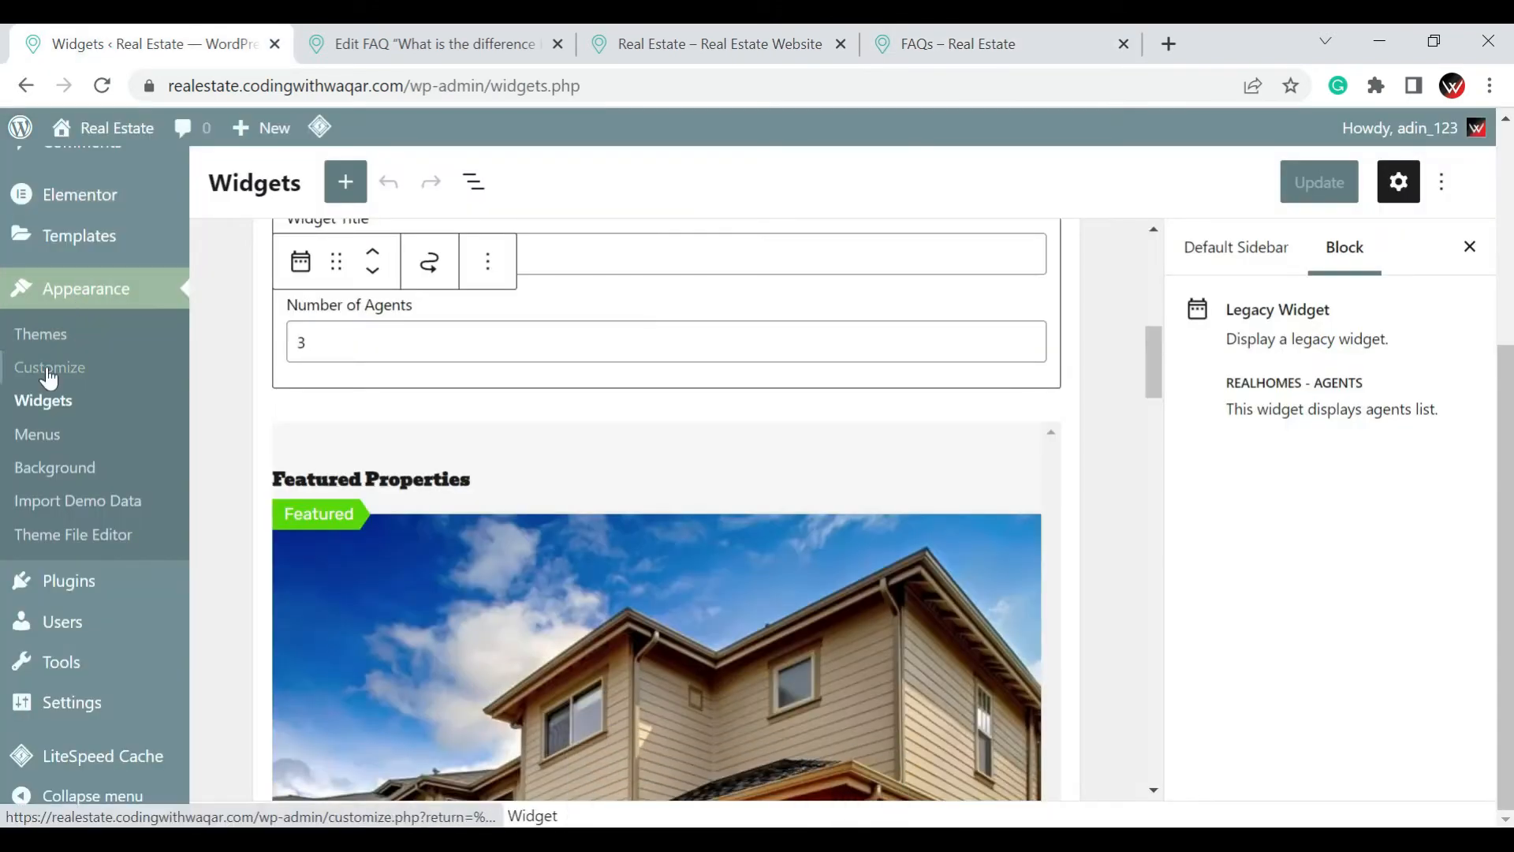
pyautogui.click(49, 376)
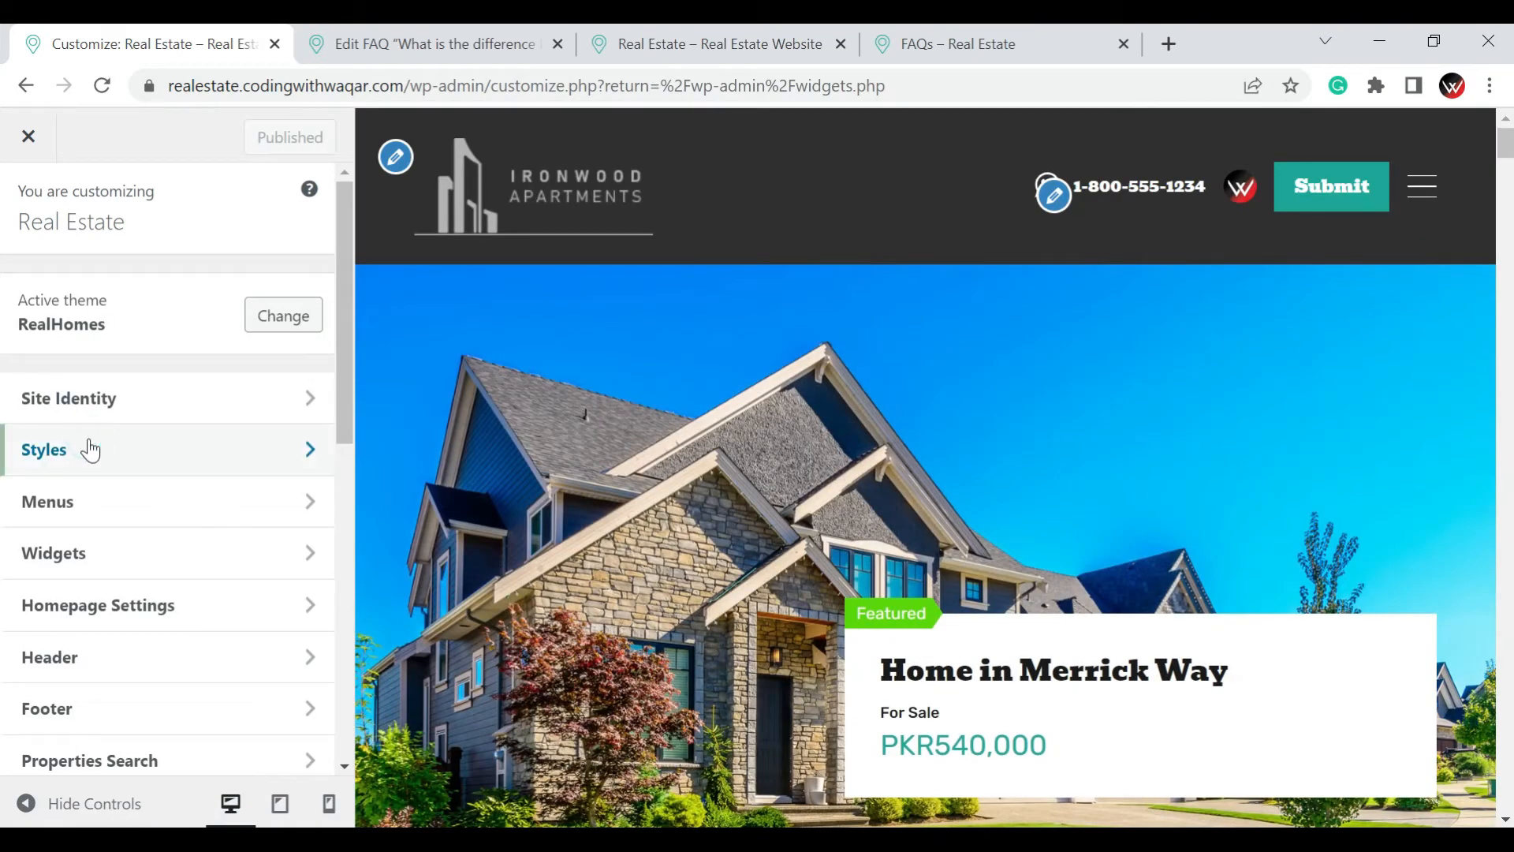
pyautogui.click(91, 450)
pyautogui.click(91, 450)
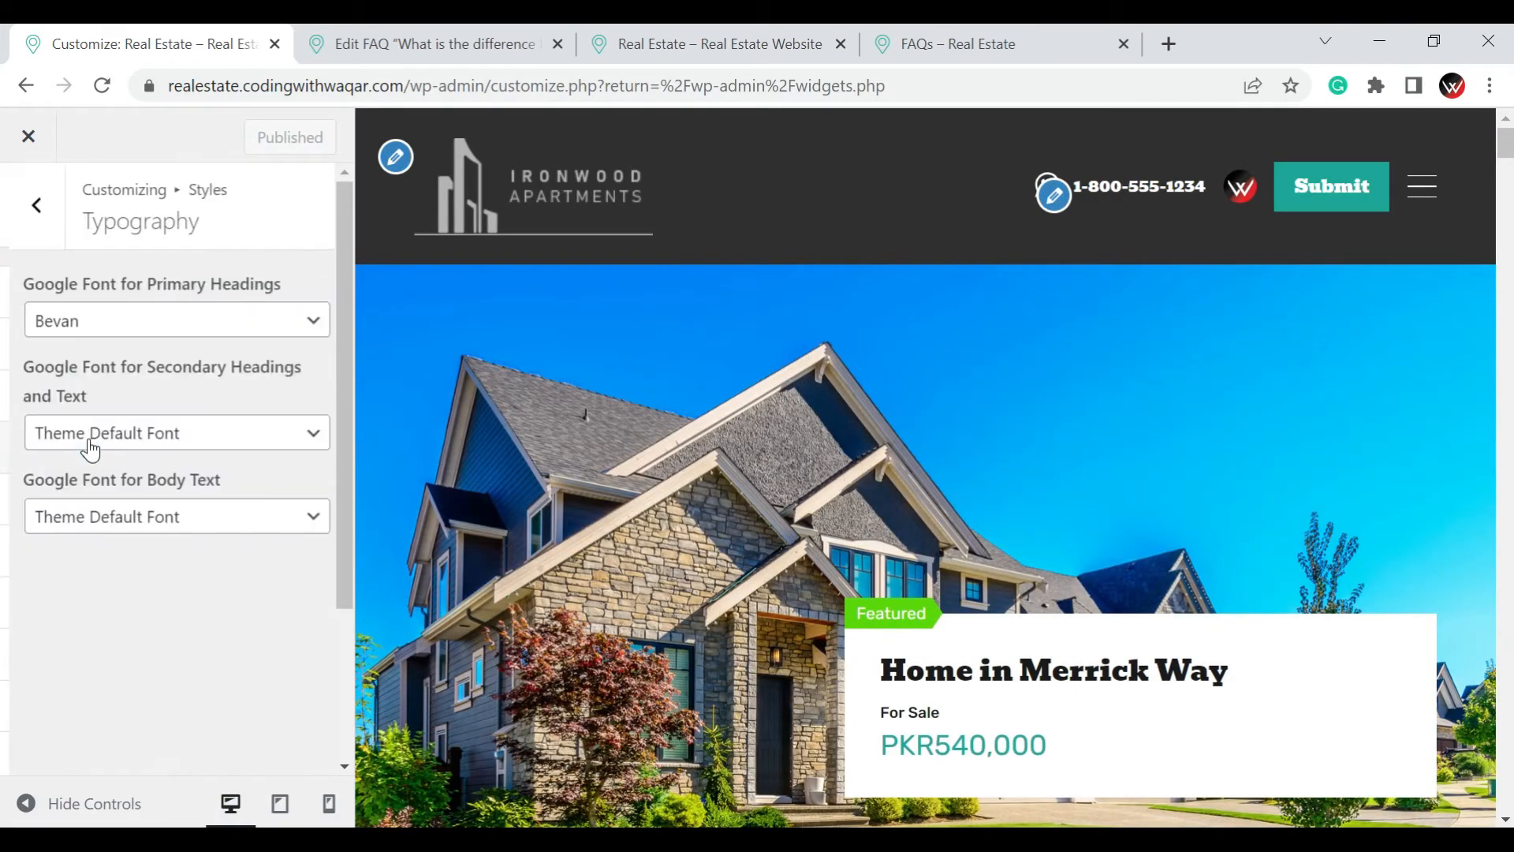
pyautogui.click(69, 311)
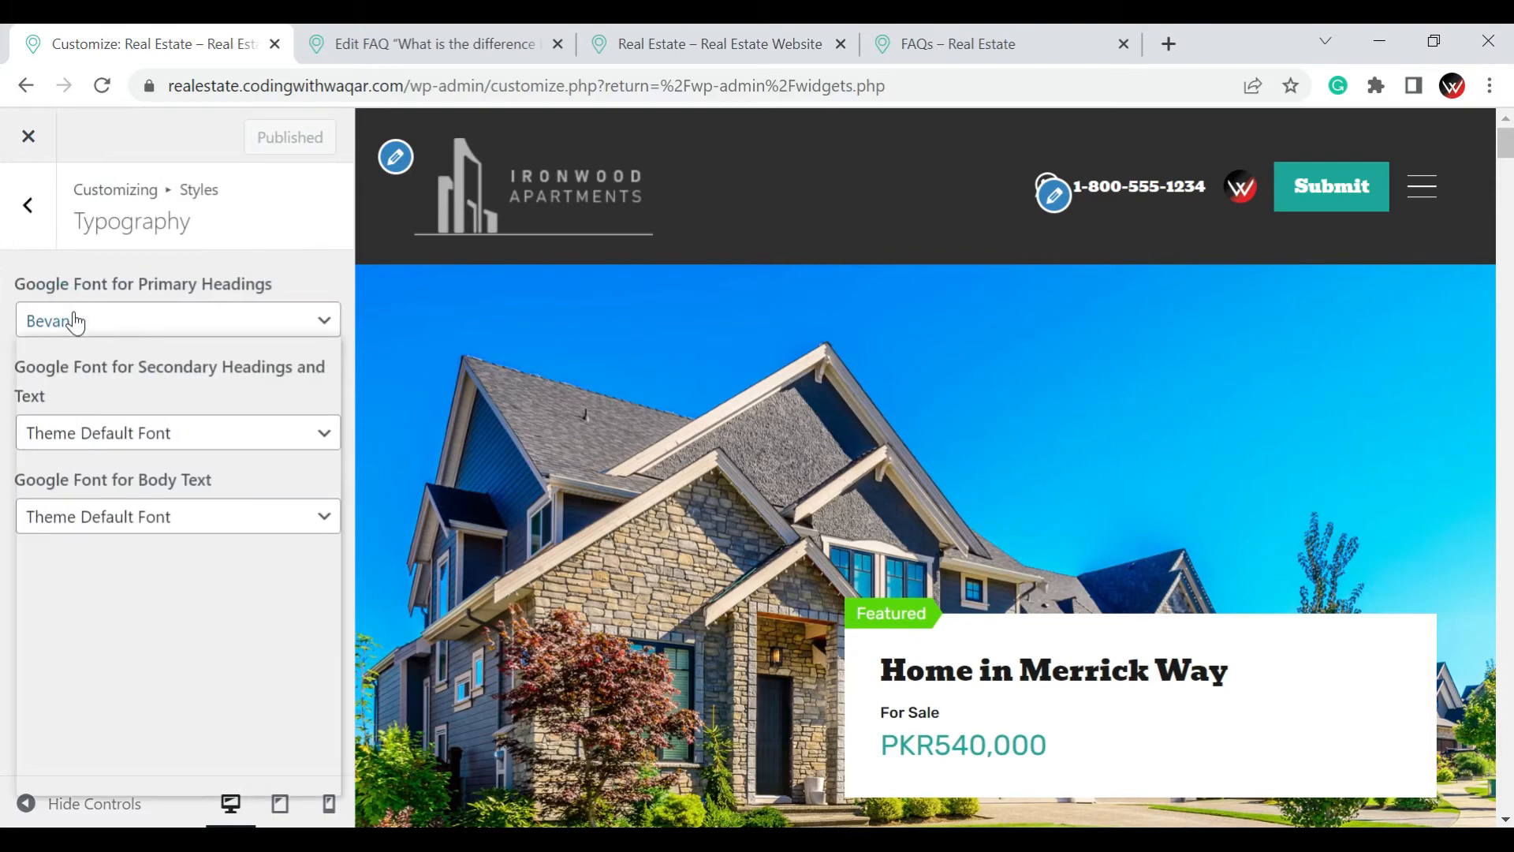
pyautogui.click(210, 325)
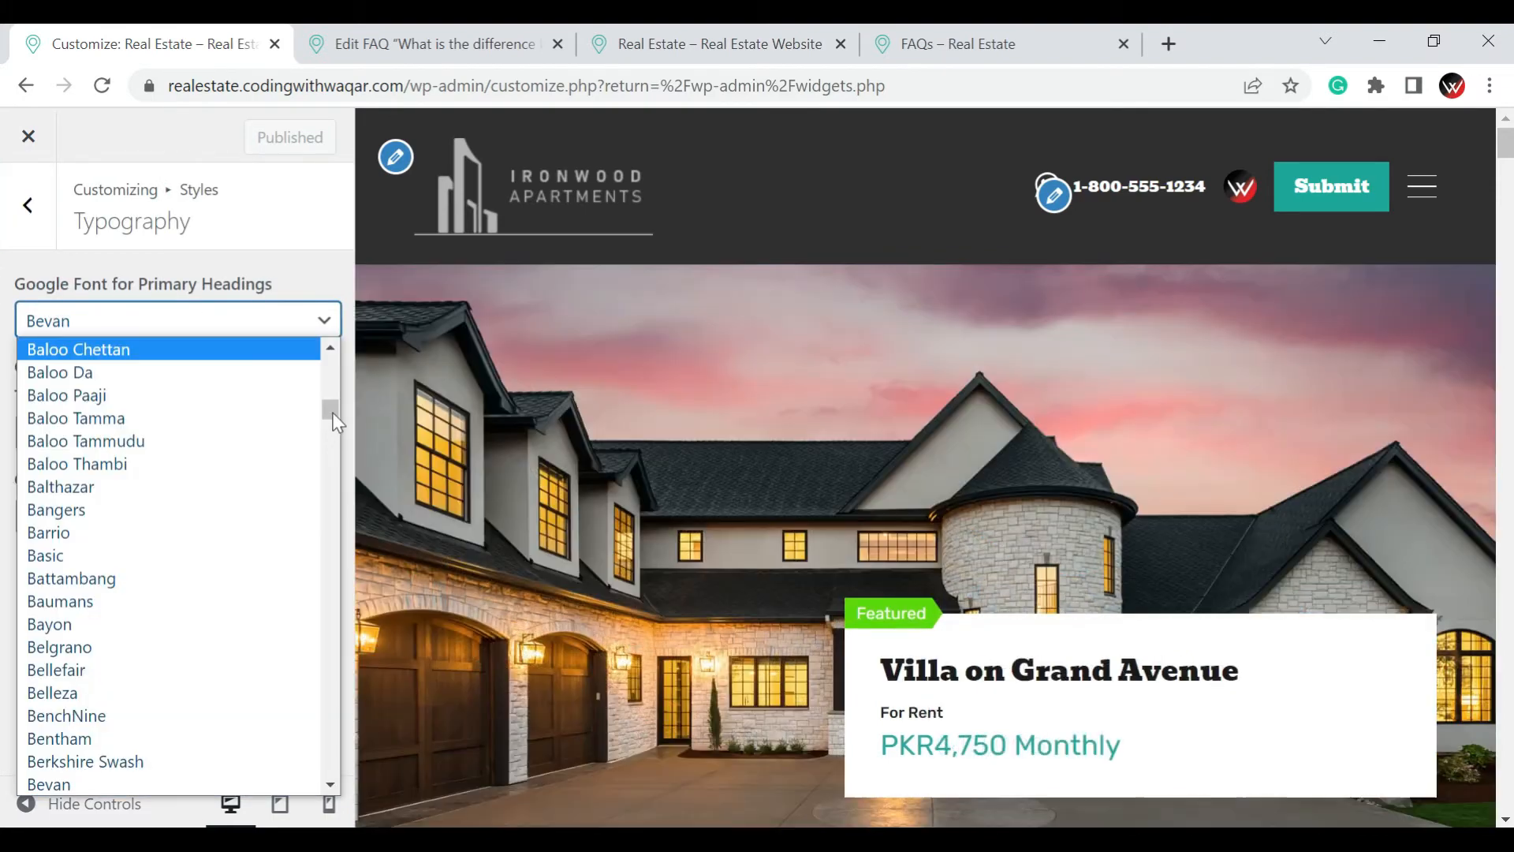
pyautogui.moveTo(332, 412); pyautogui.dragTo(330, 342)
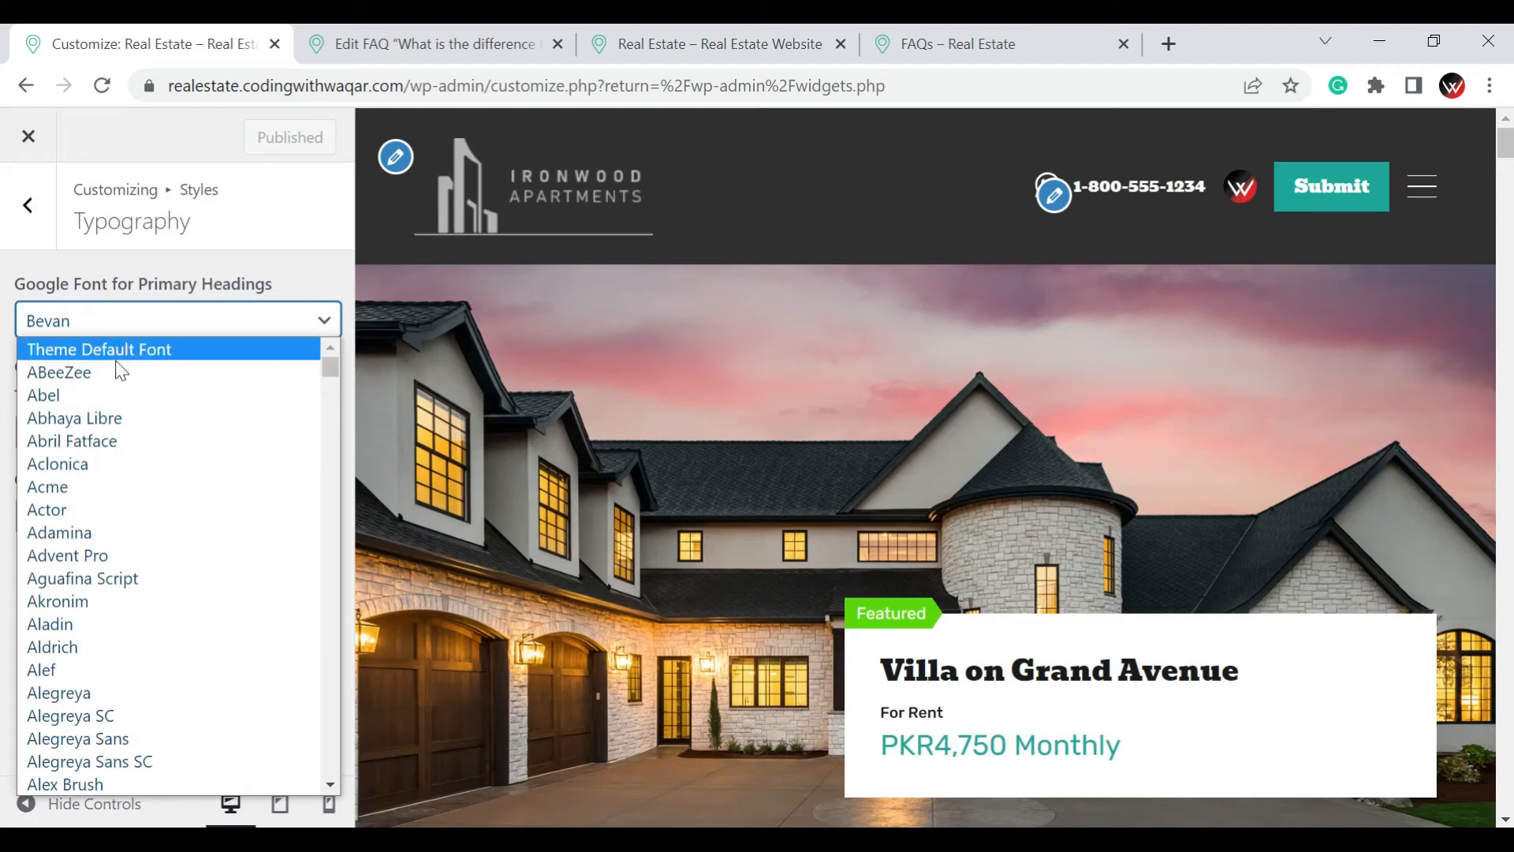
pyautogui.click(115, 352)
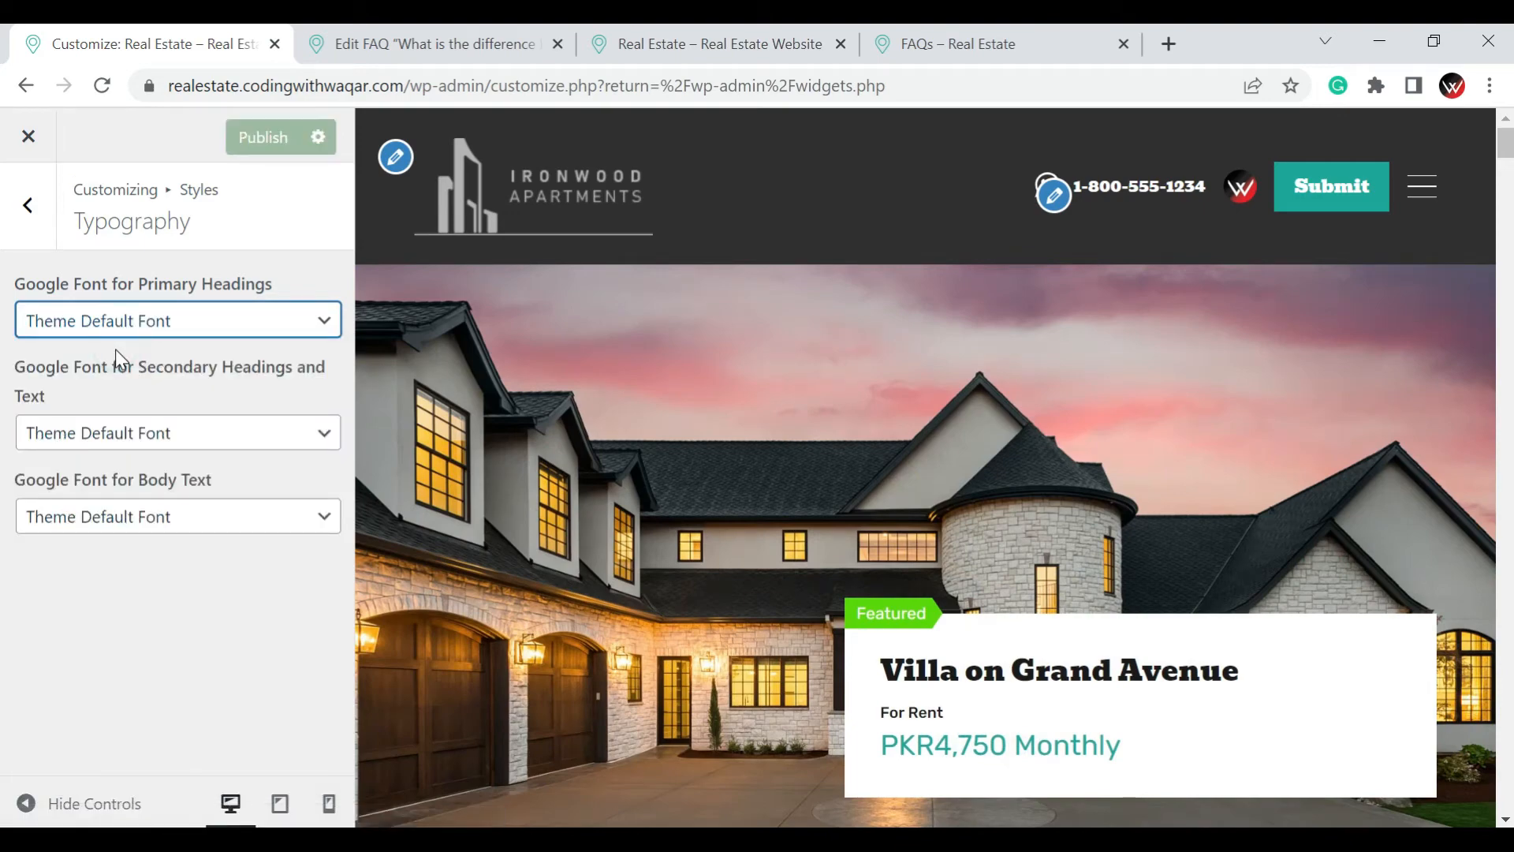
pyautogui.click(287, 147)
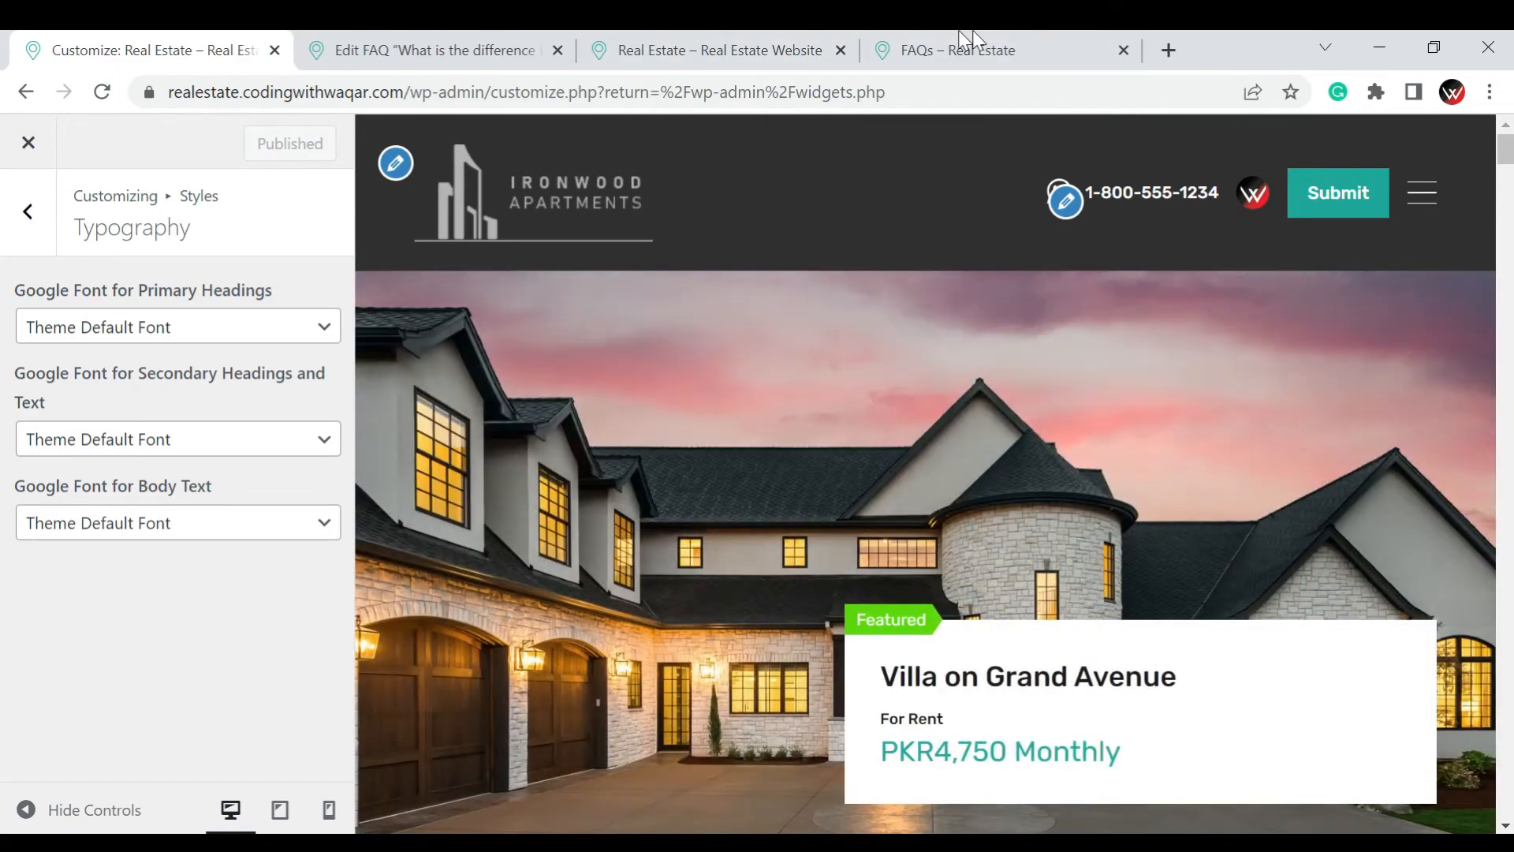
# Check the heading font on the live FAQs page and purge all LiteSpeed caches from there
pyautogui.click(962, 33)
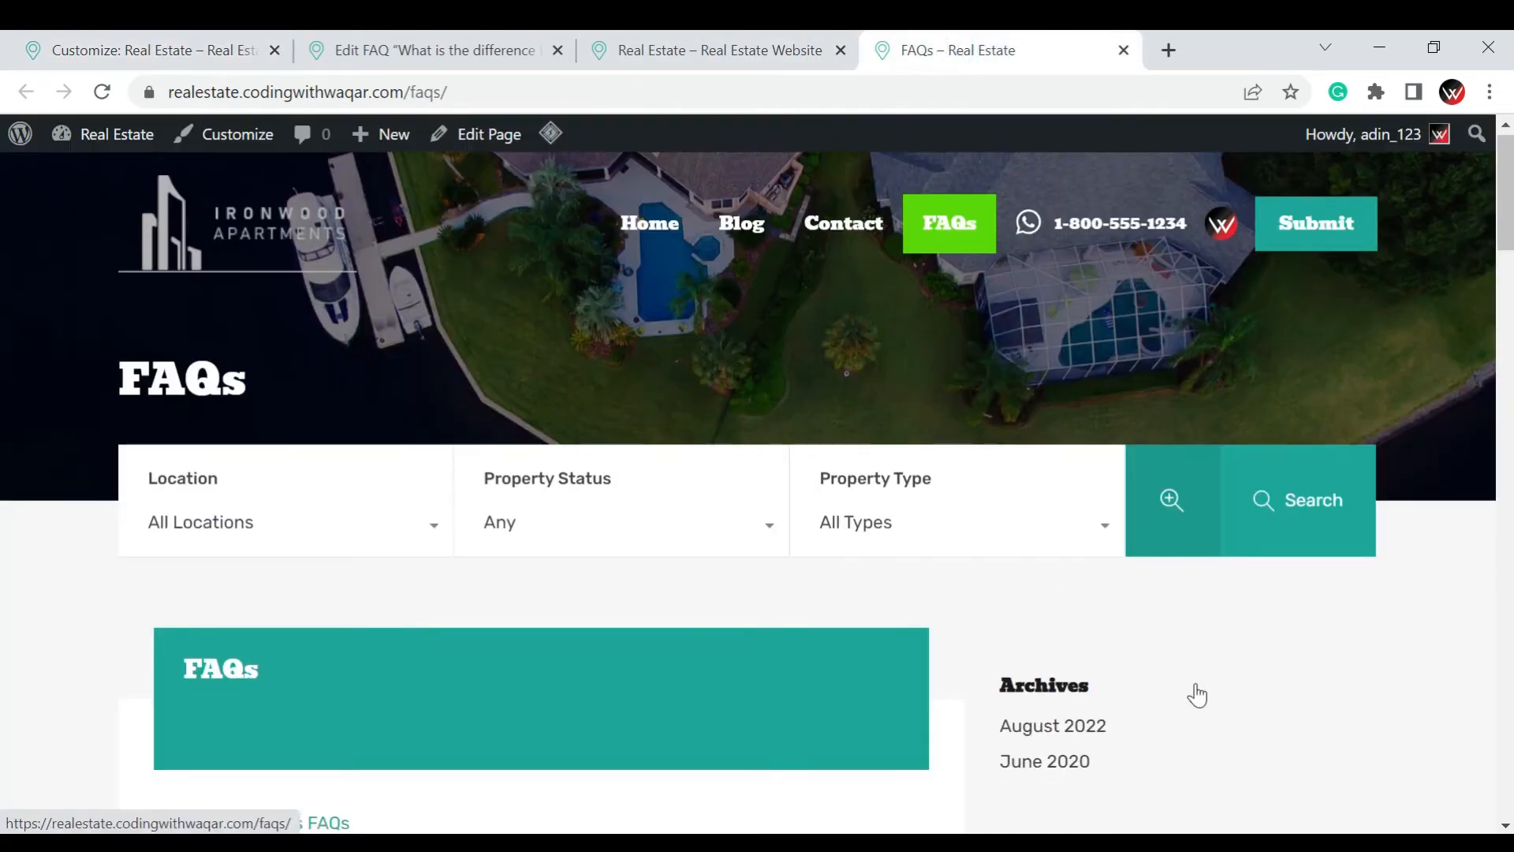
pyautogui.scroll(-6, 1190, 693)
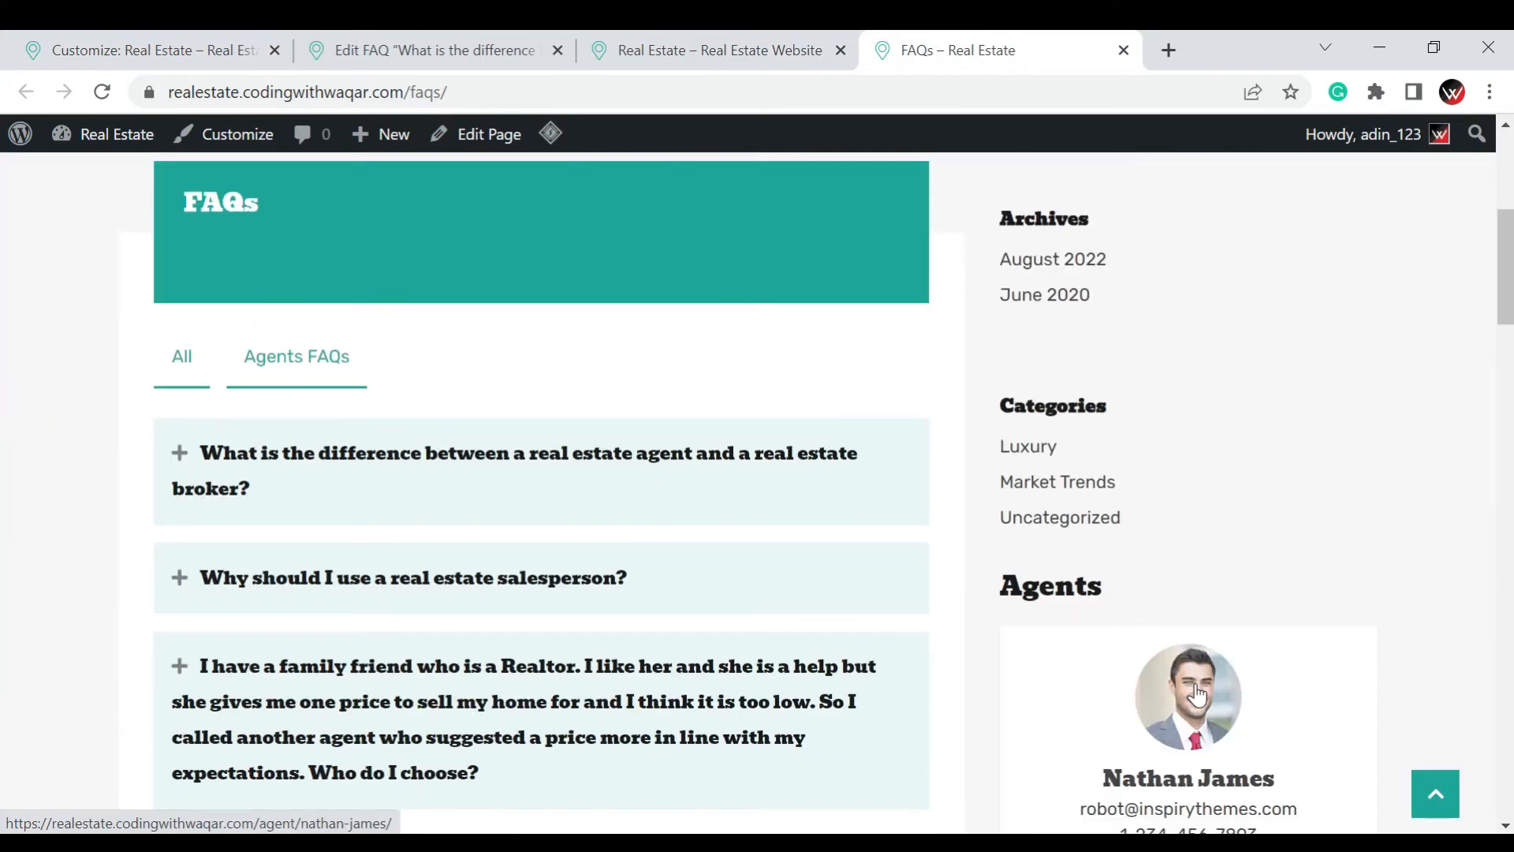
pyautogui.scroll(6, 1197, 694)
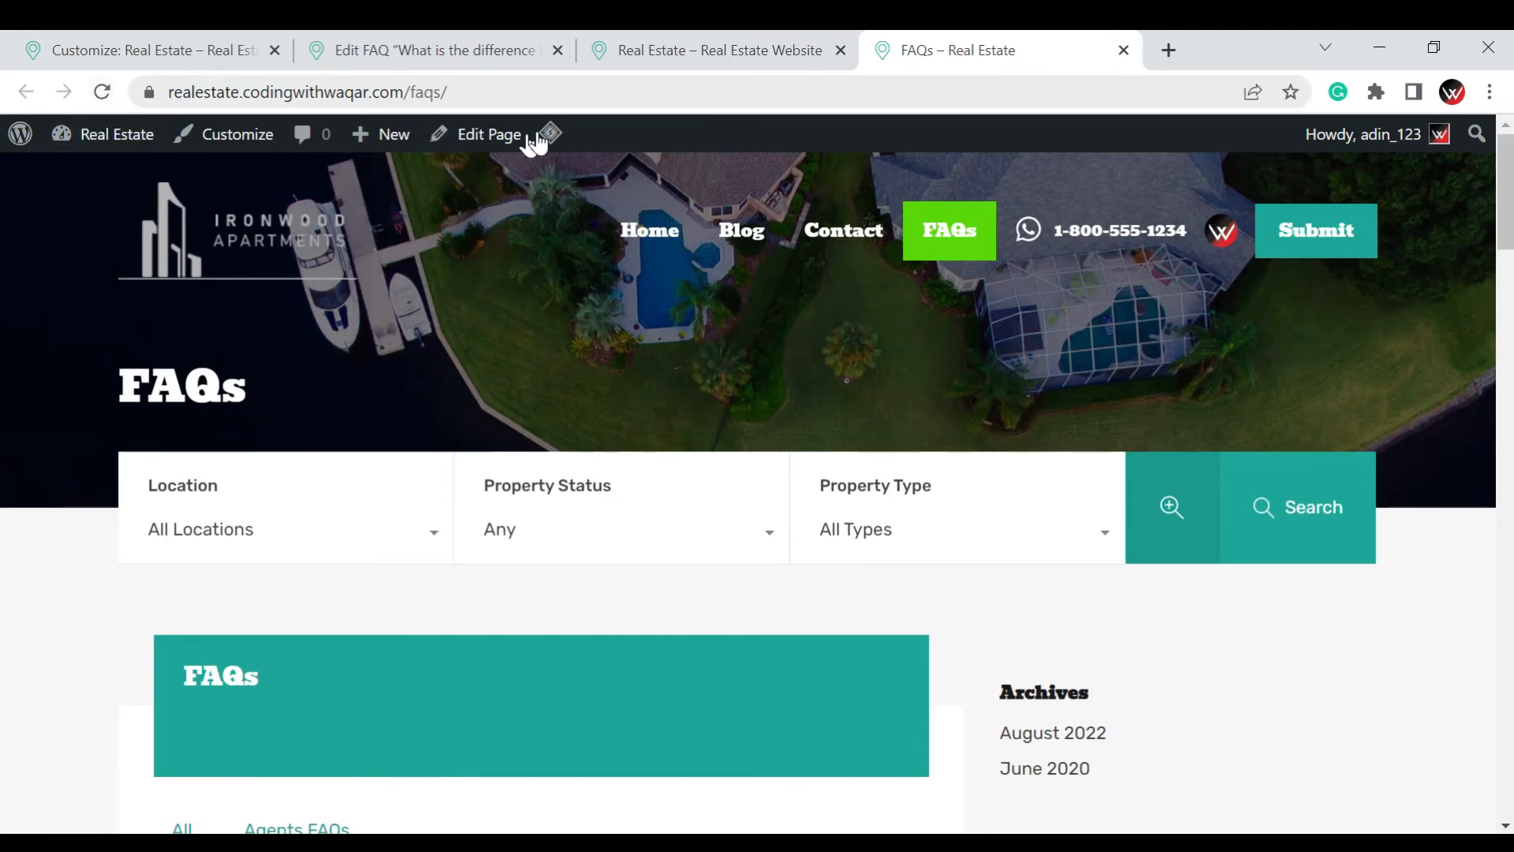
pyautogui.moveTo(544, 134)
pyautogui.click(582, 244)
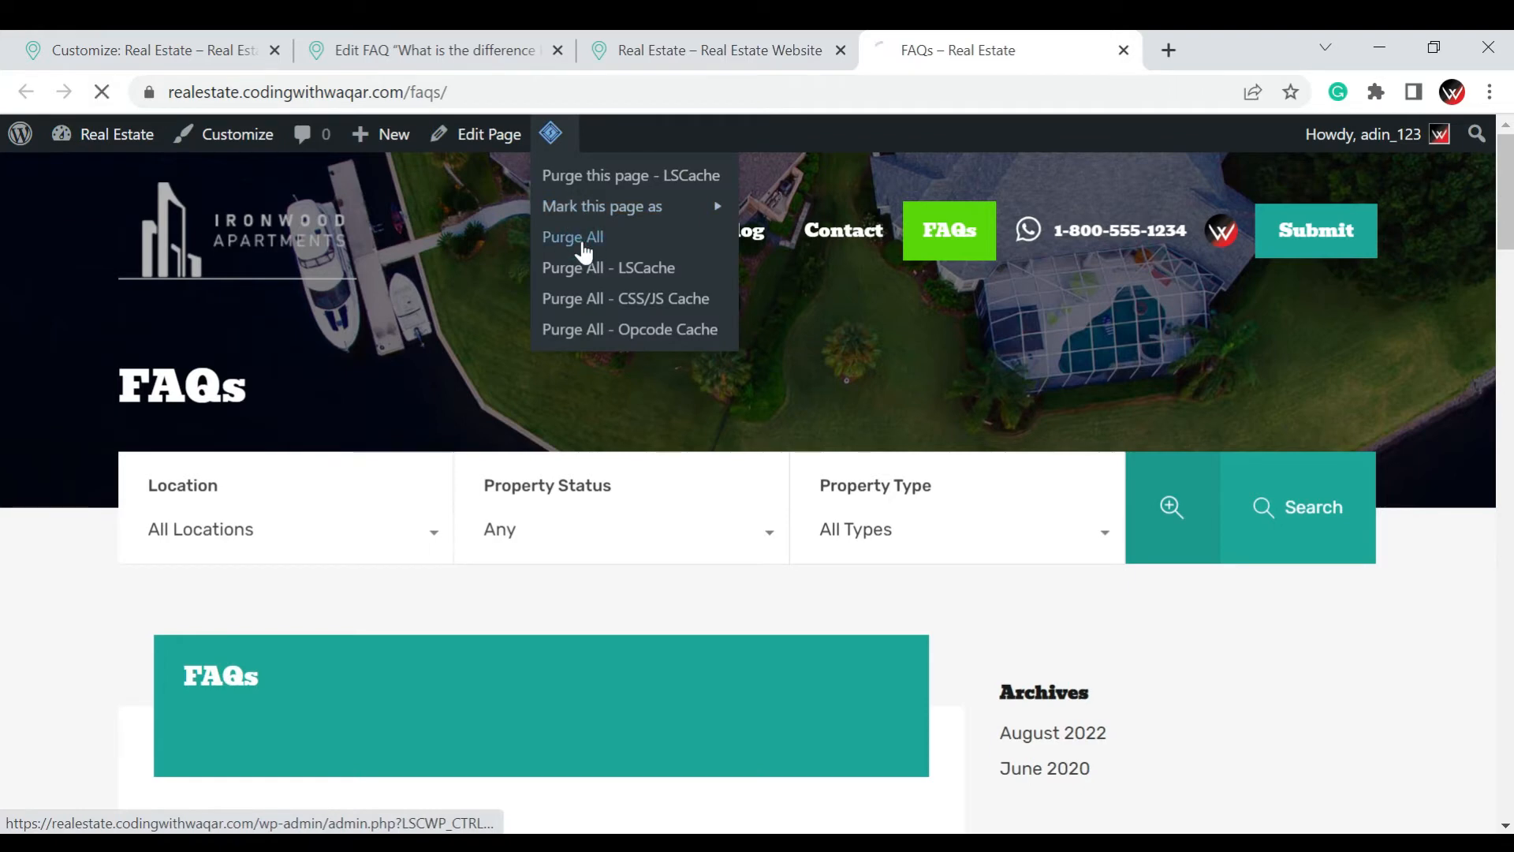
# Return to the Customizer and review the colour options in the Header styles
pyautogui.click(179, 55)
pyautogui.click(11, 227)
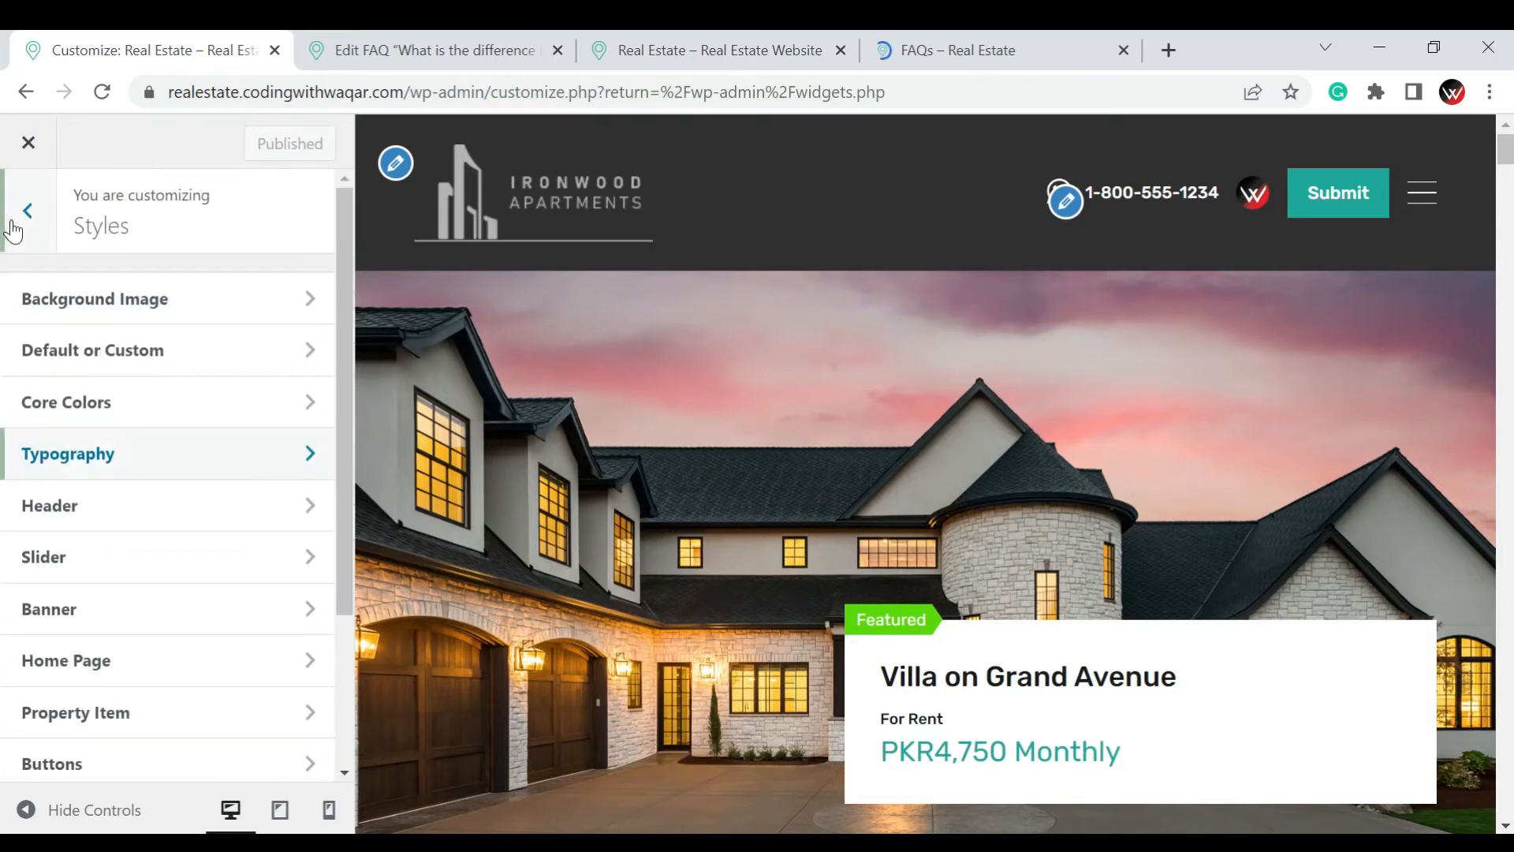
pyautogui.click(84, 514)
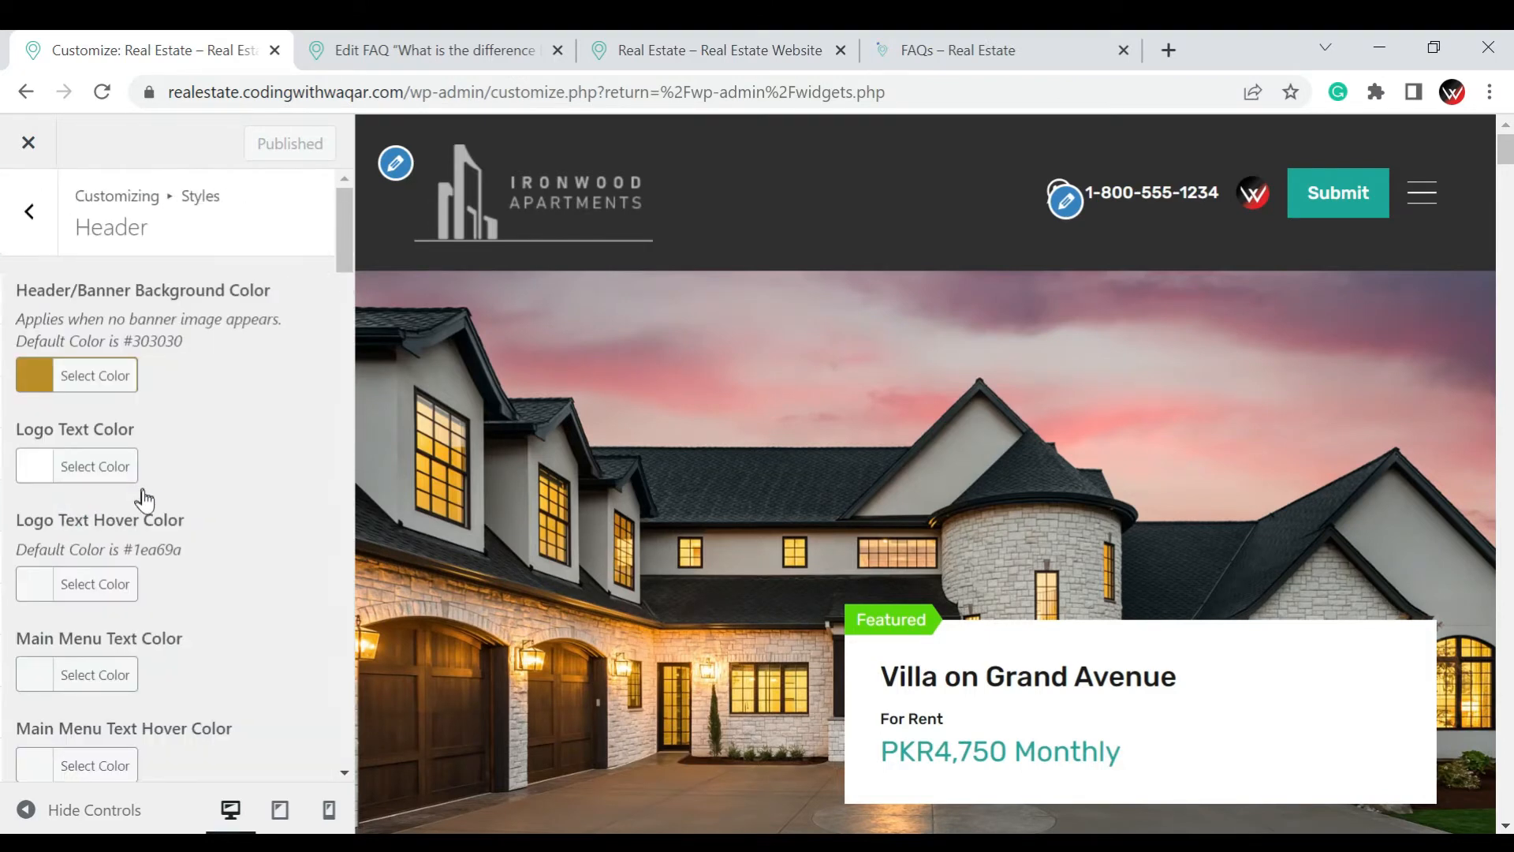
pyautogui.scroll(-15, 143, 492)
pyautogui.scroll(-10, 144, 491)
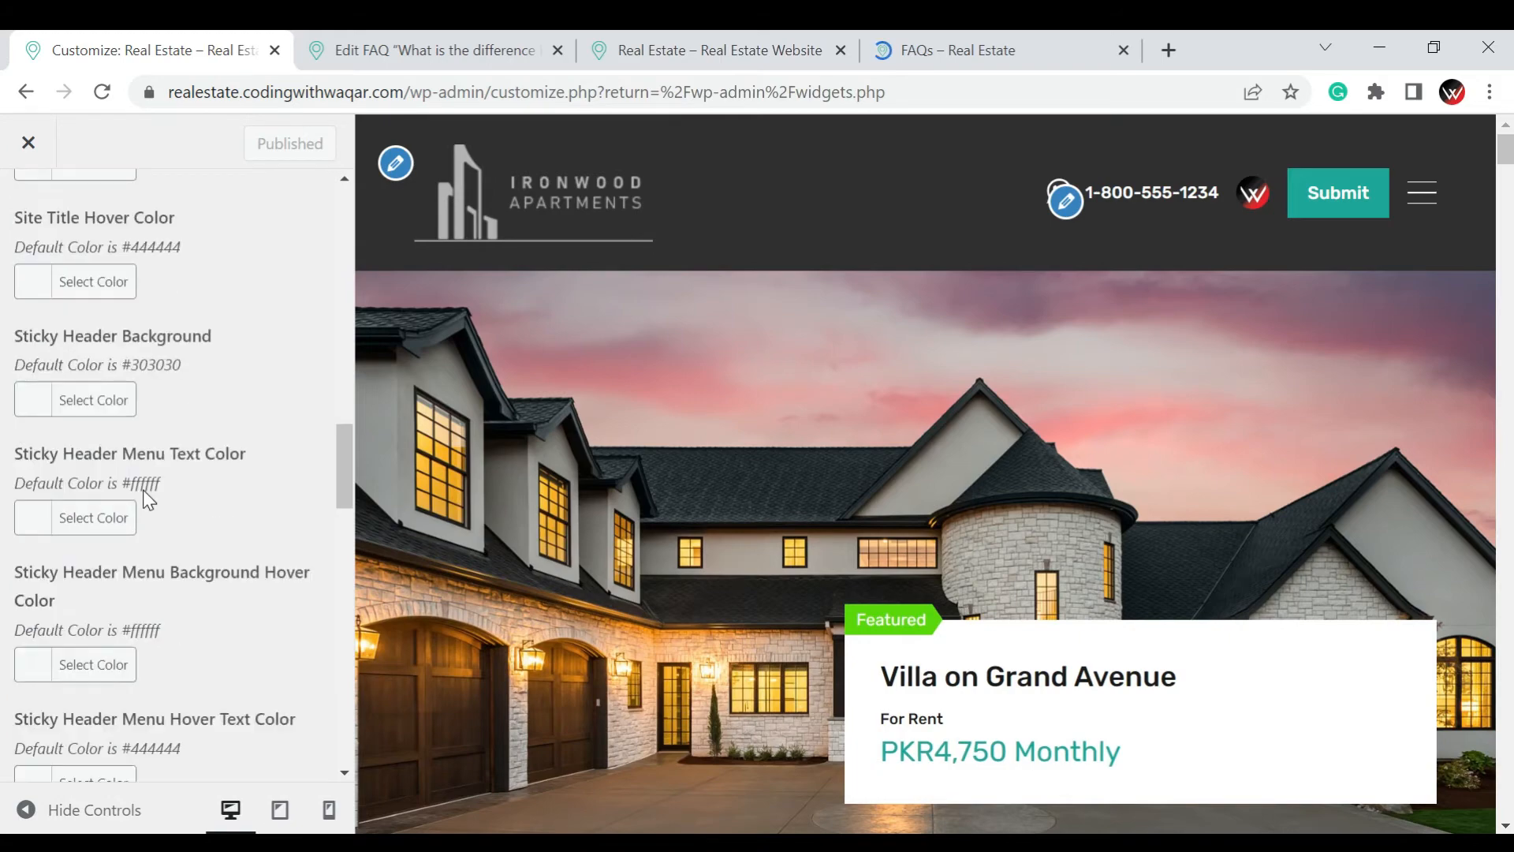
pyautogui.scroll(-5, 144, 492)
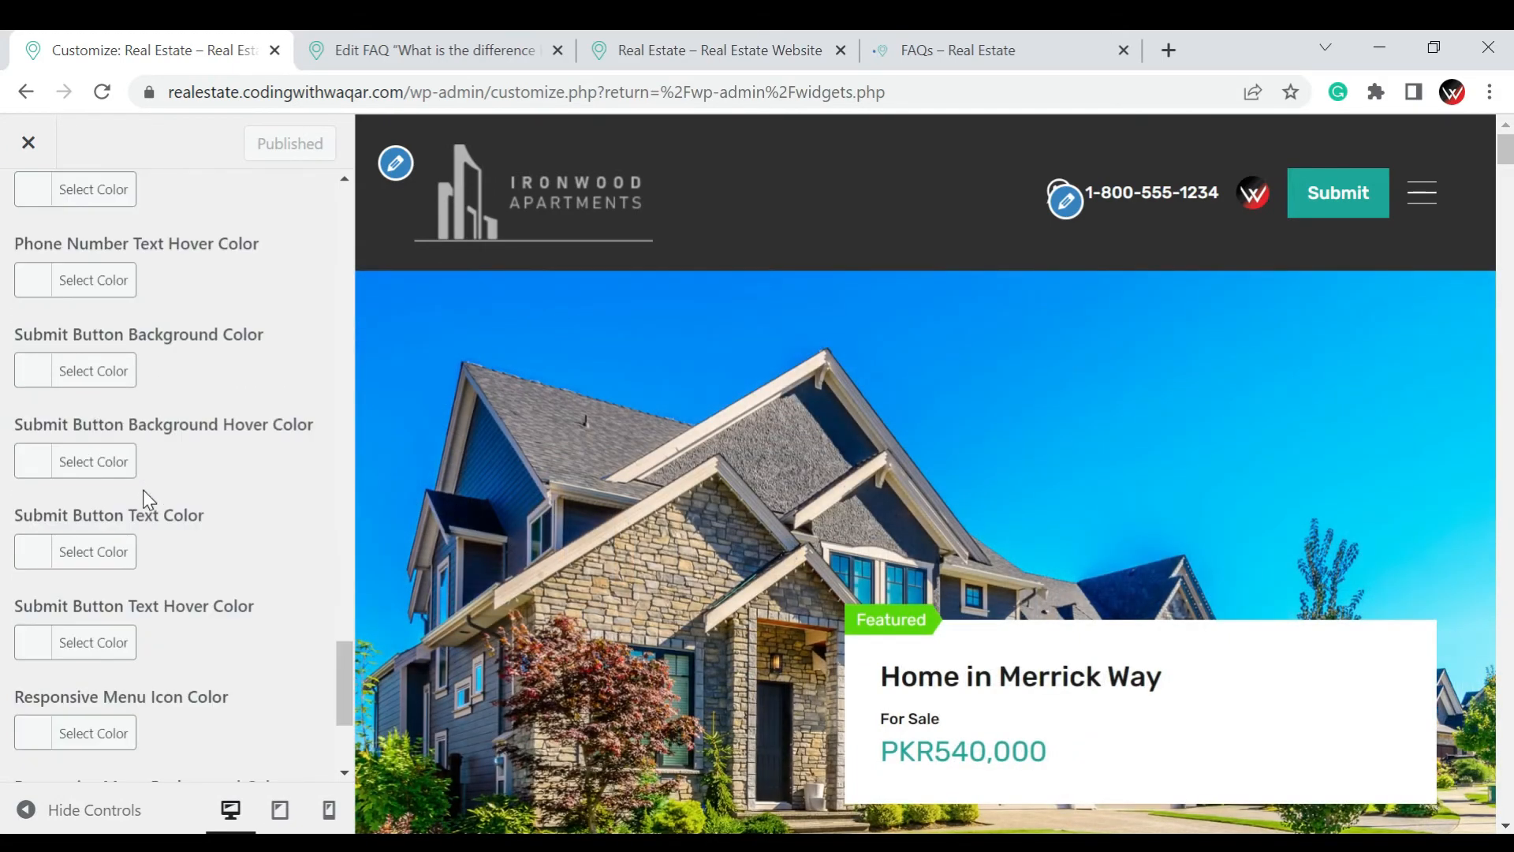
pyautogui.scroll(20, 144, 490)
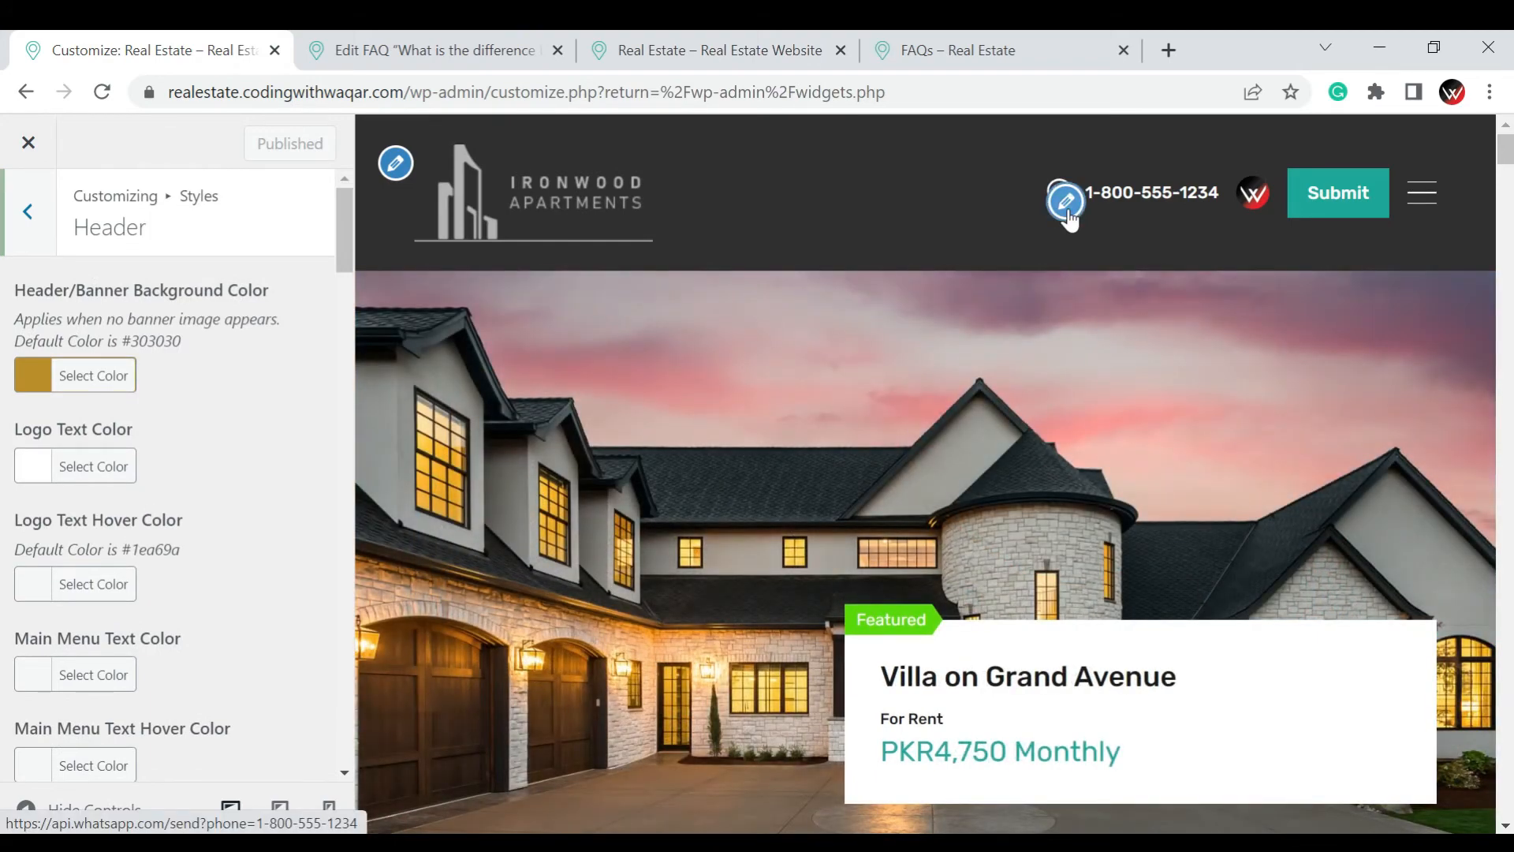
# In the header's contact information, try the Phone icon, set the phone number icon back to WhatsApp, and publish
pyautogui.click(1066, 204)
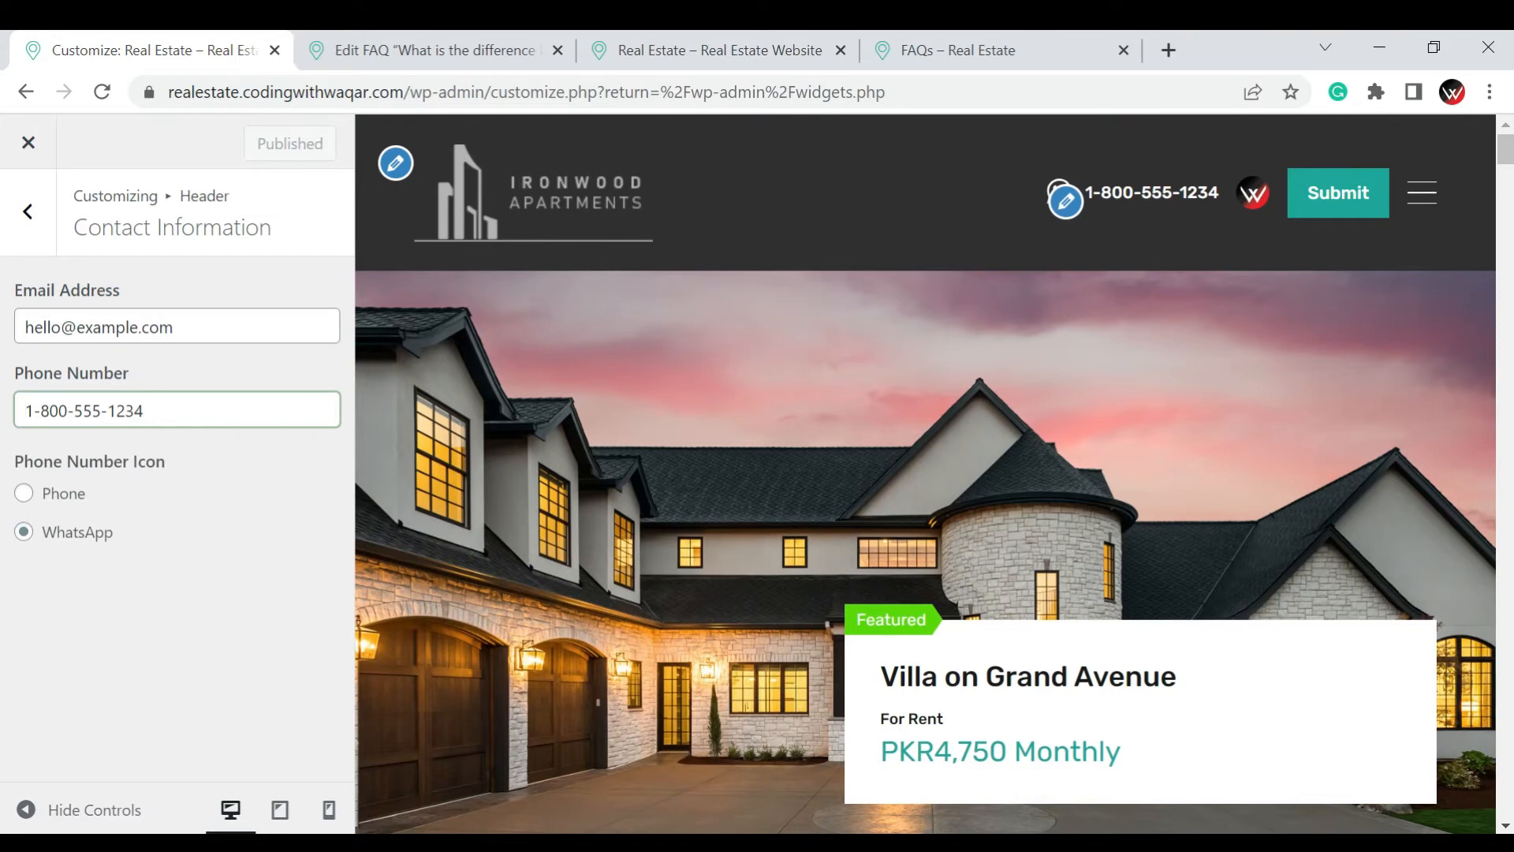
pyautogui.click(199, 328)
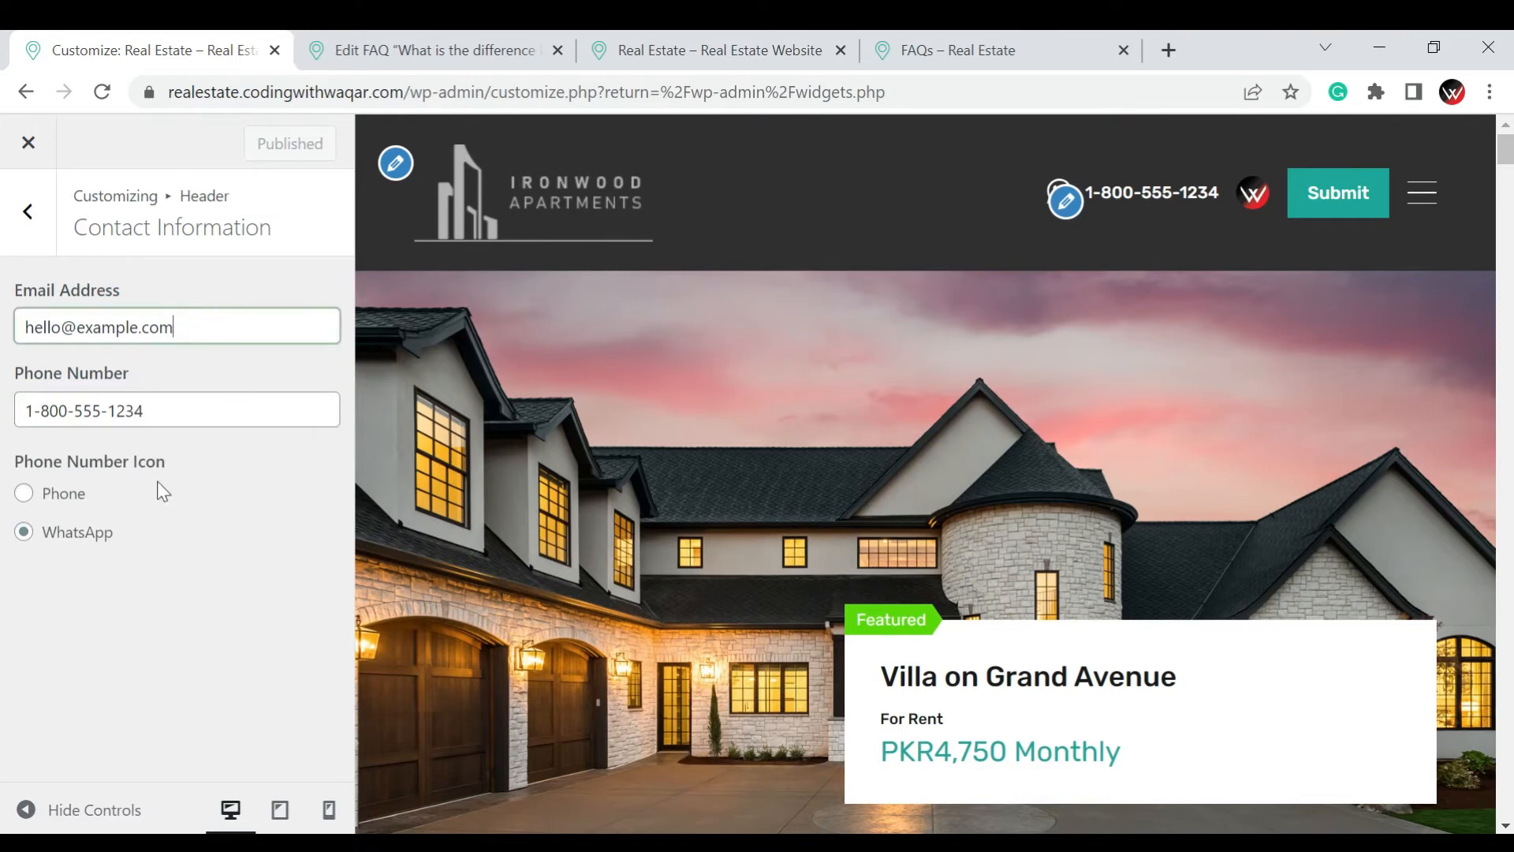
pyautogui.click(25, 495)
pyautogui.click(23, 531)
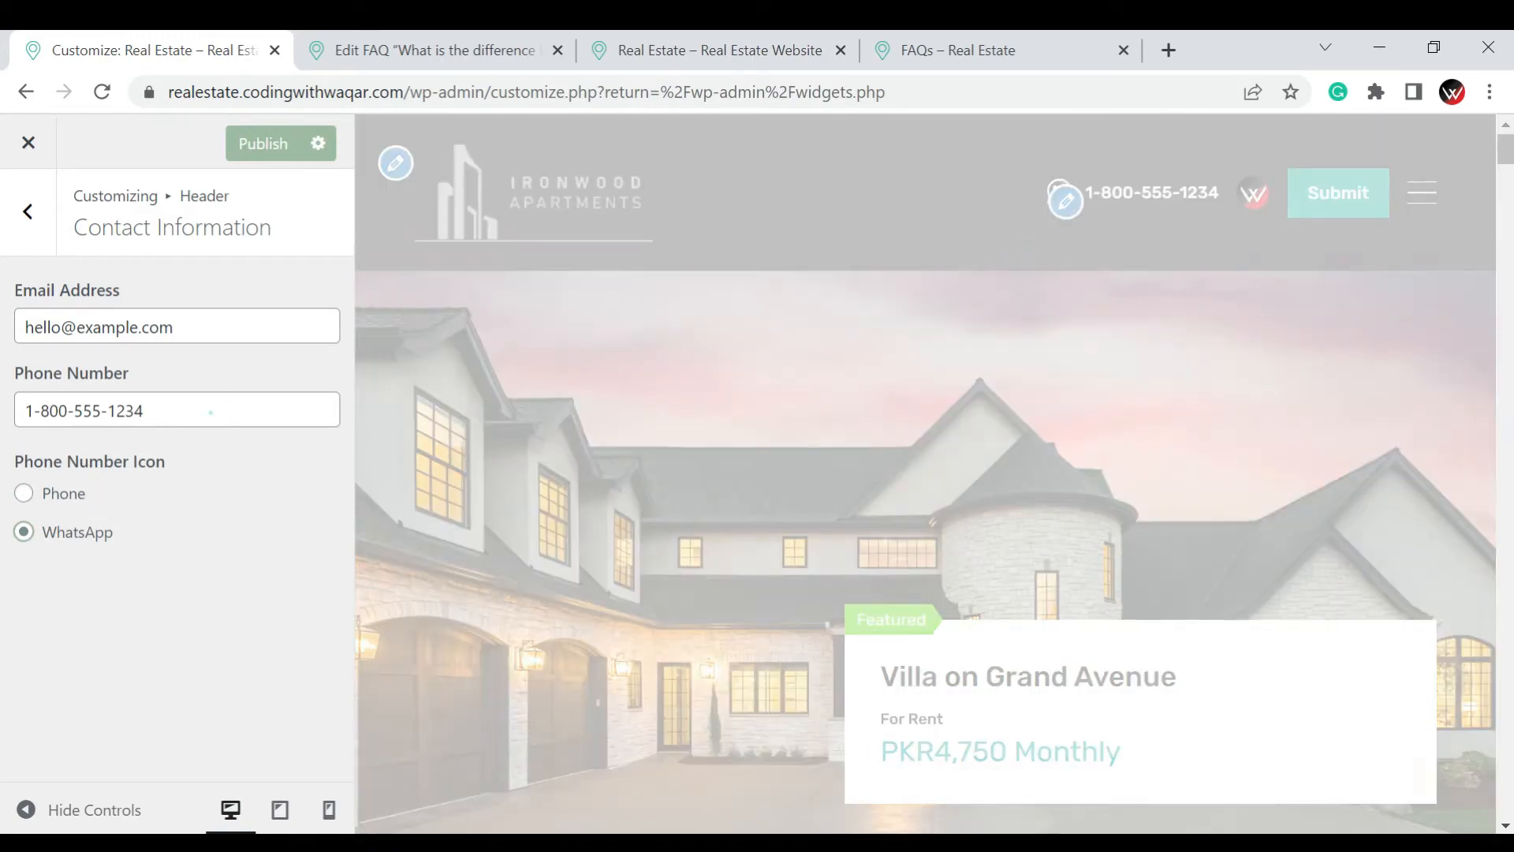
pyautogui.click(210, 412)
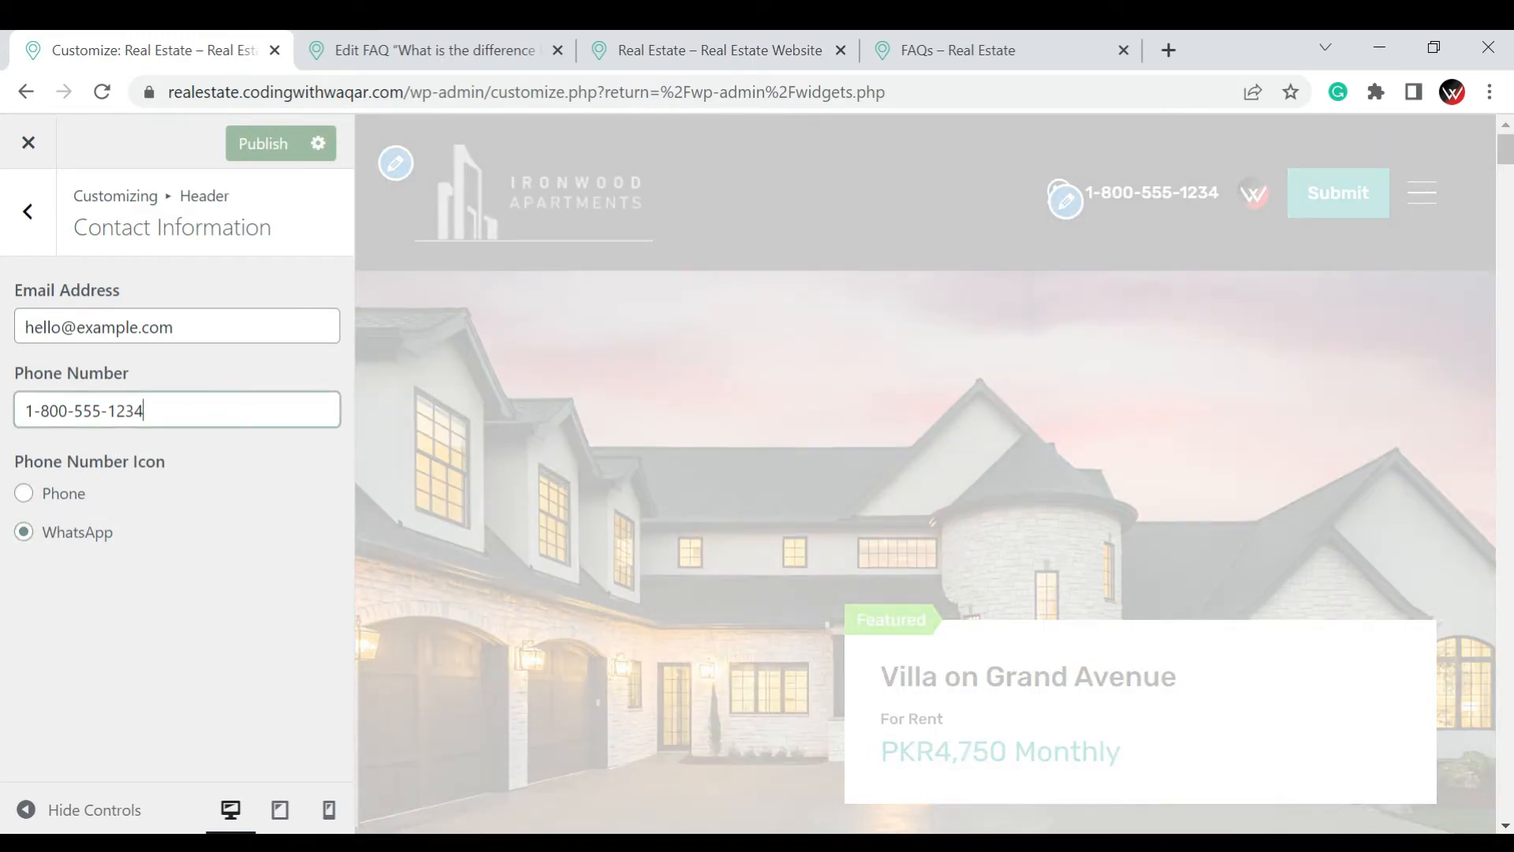
pyautogui.click(223, 332)
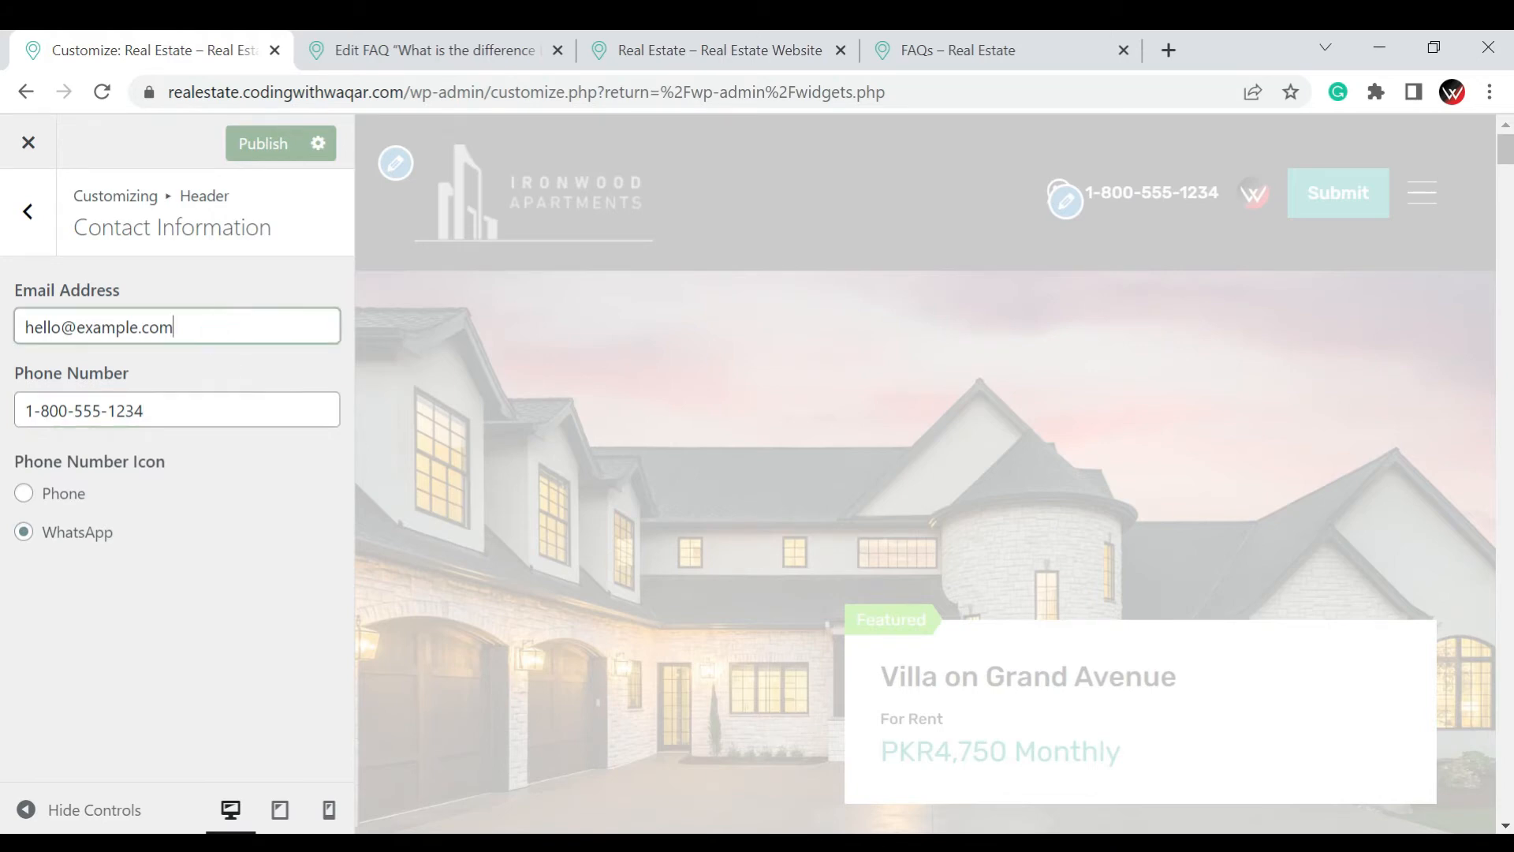
pyautogui.click(257, 150)
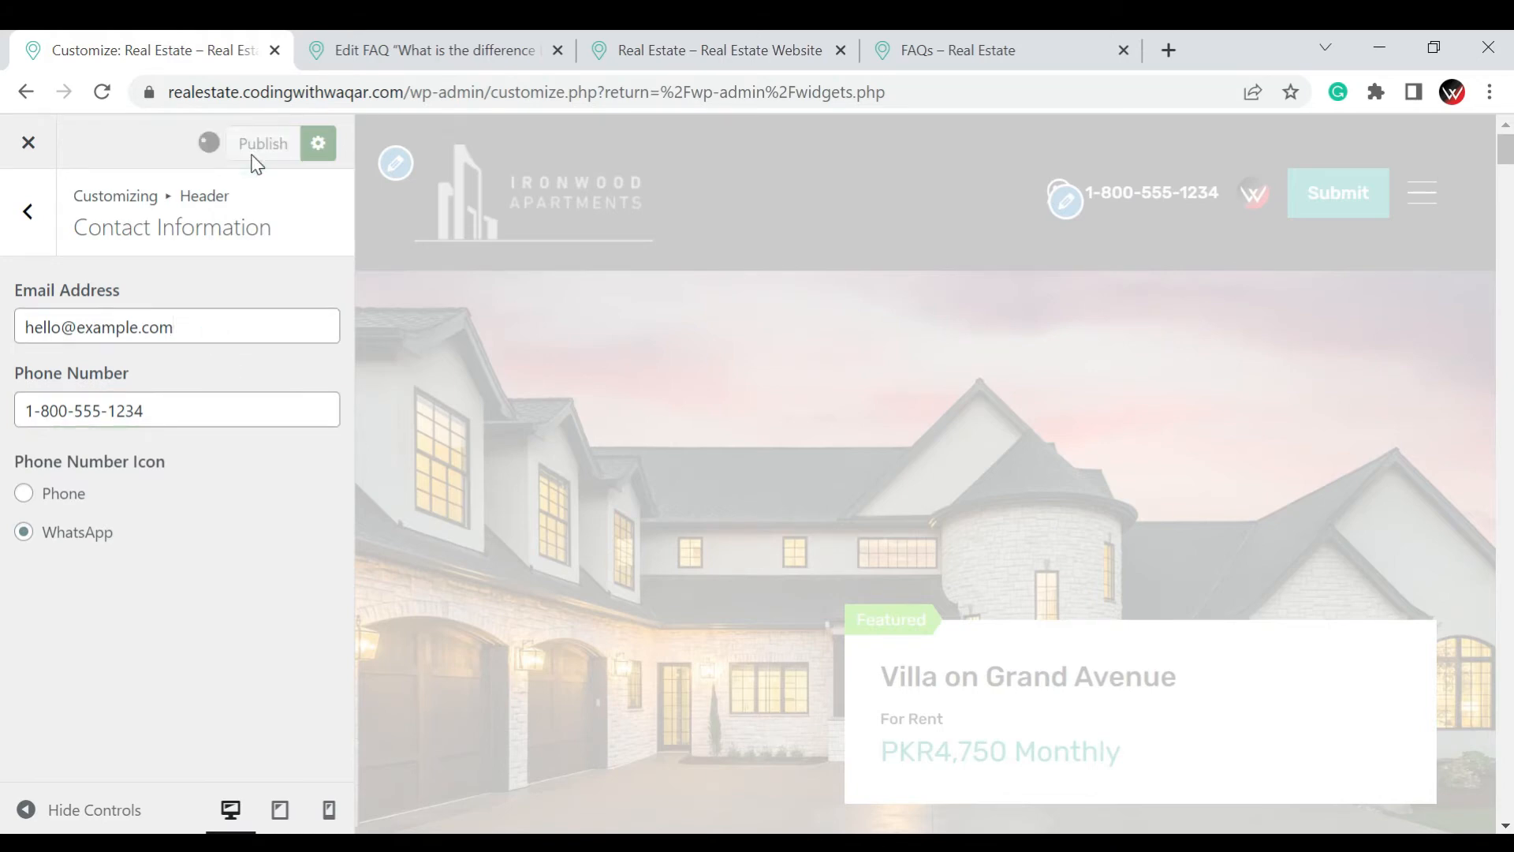
# Open the site's home page in the Elementor editor and preview it at full width before restoring the widget controls
pyautogui.click(833, 33)
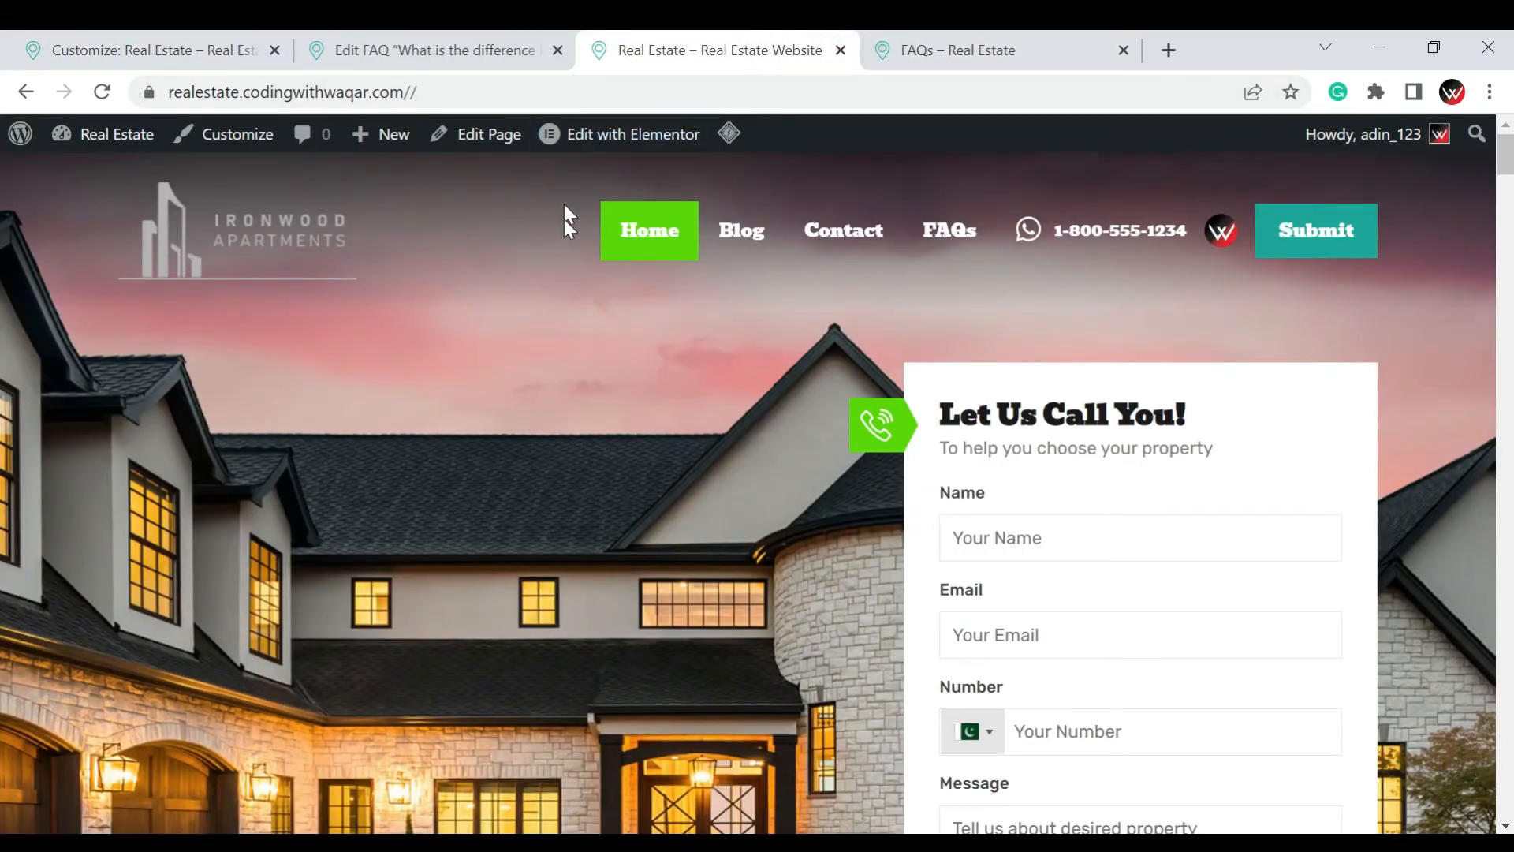
pyautogui.click(610, 138)
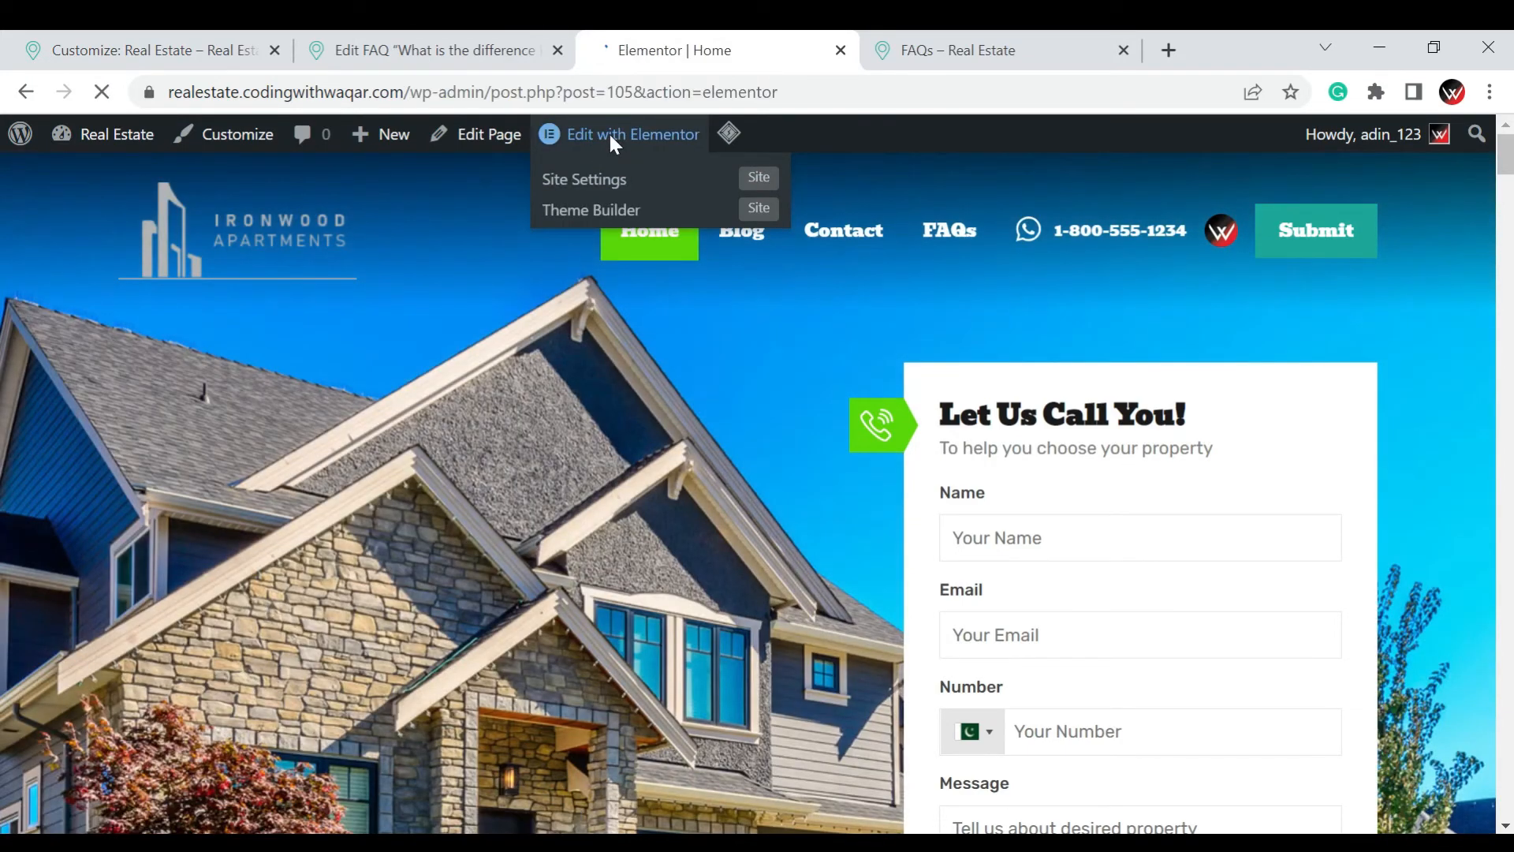
pyautogui.scroll(7, 788, 477)
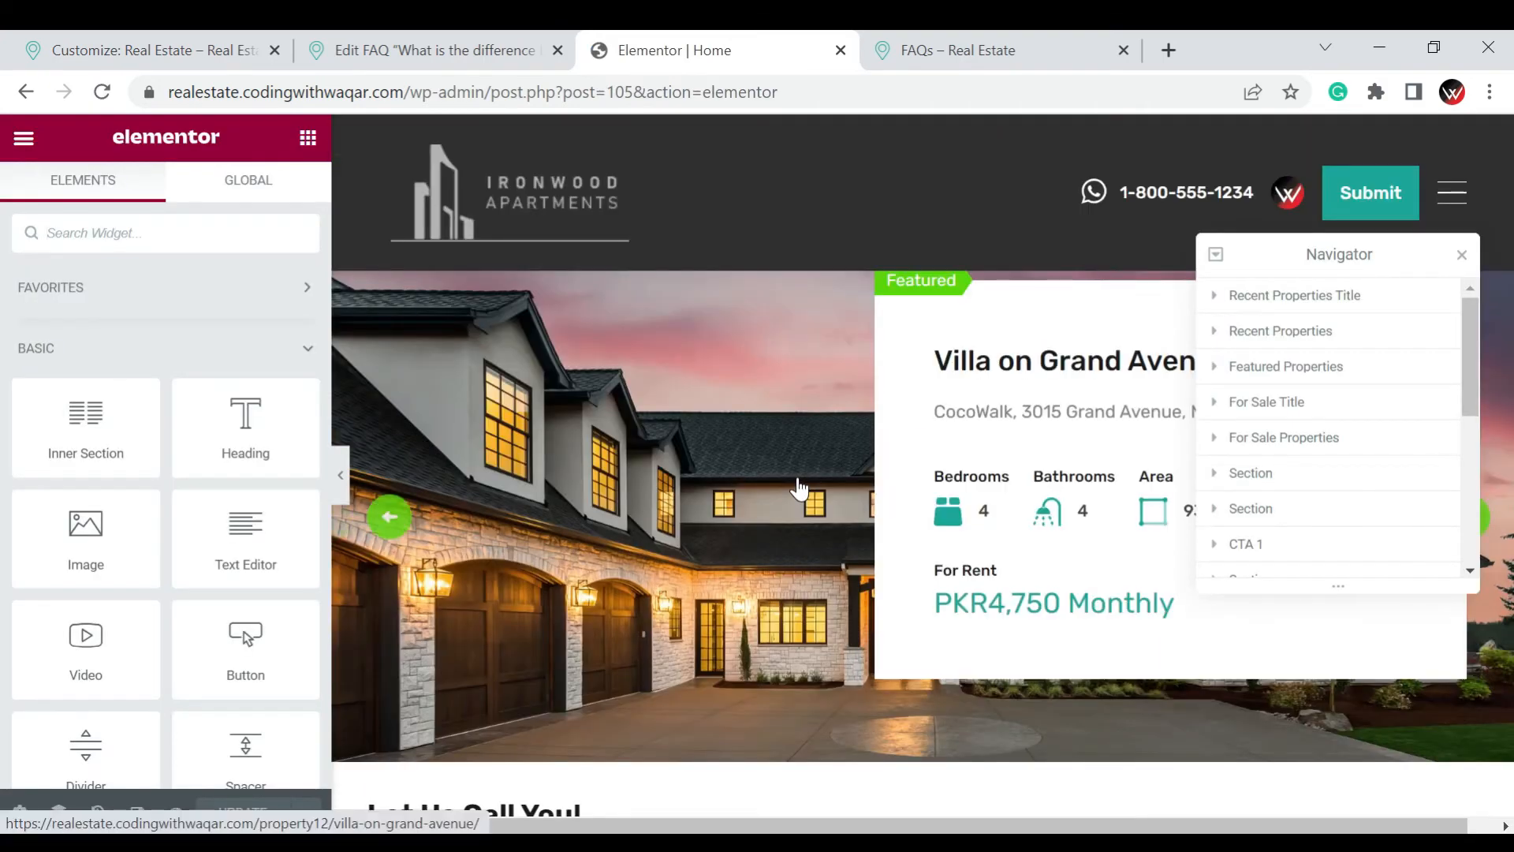
pyautogui.click(347, 476)
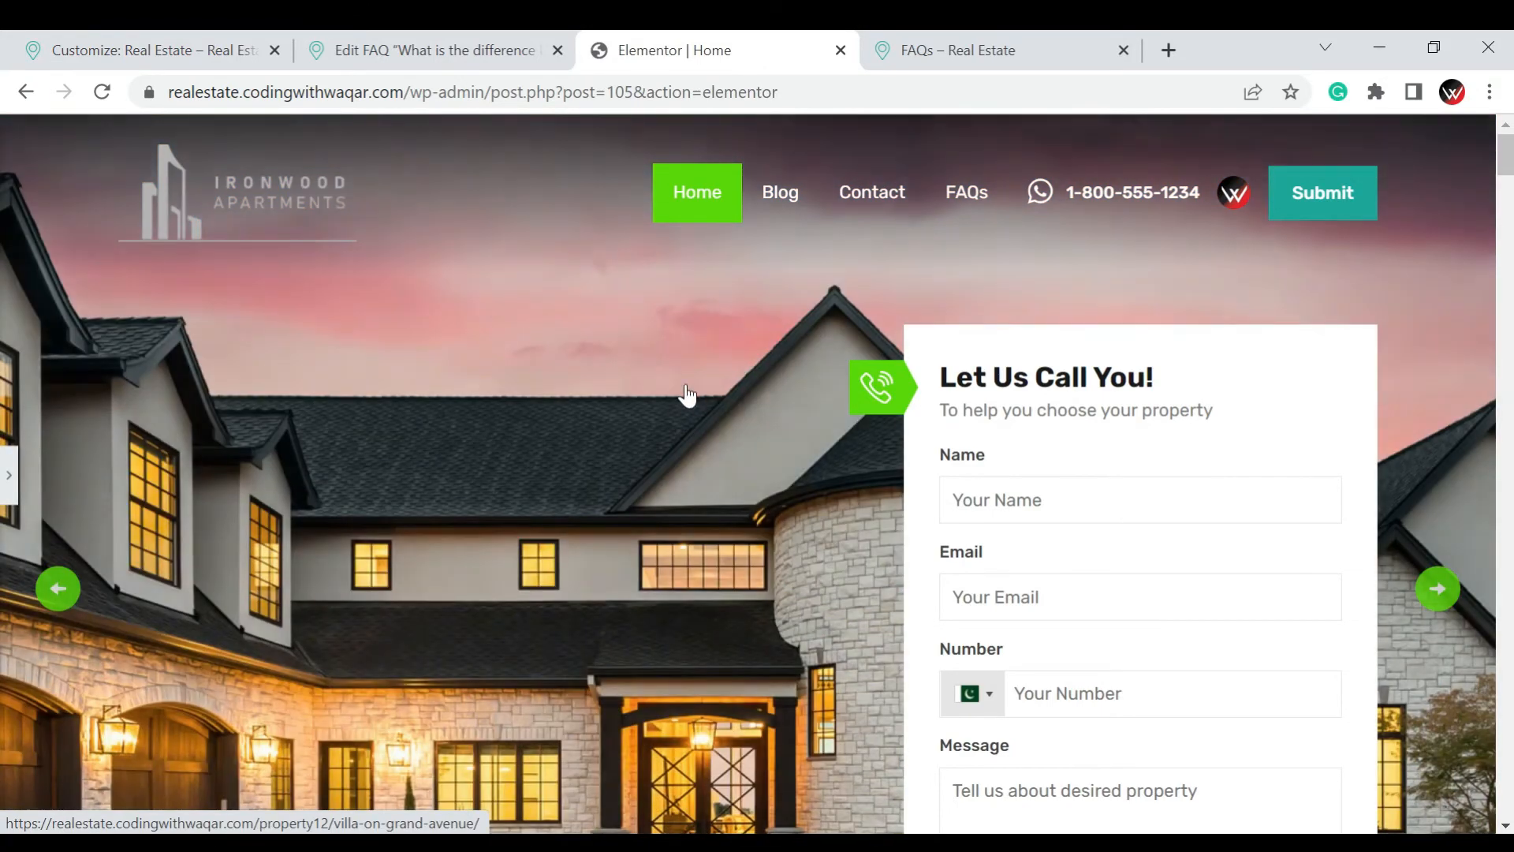
pyautogui.click(9, 489)
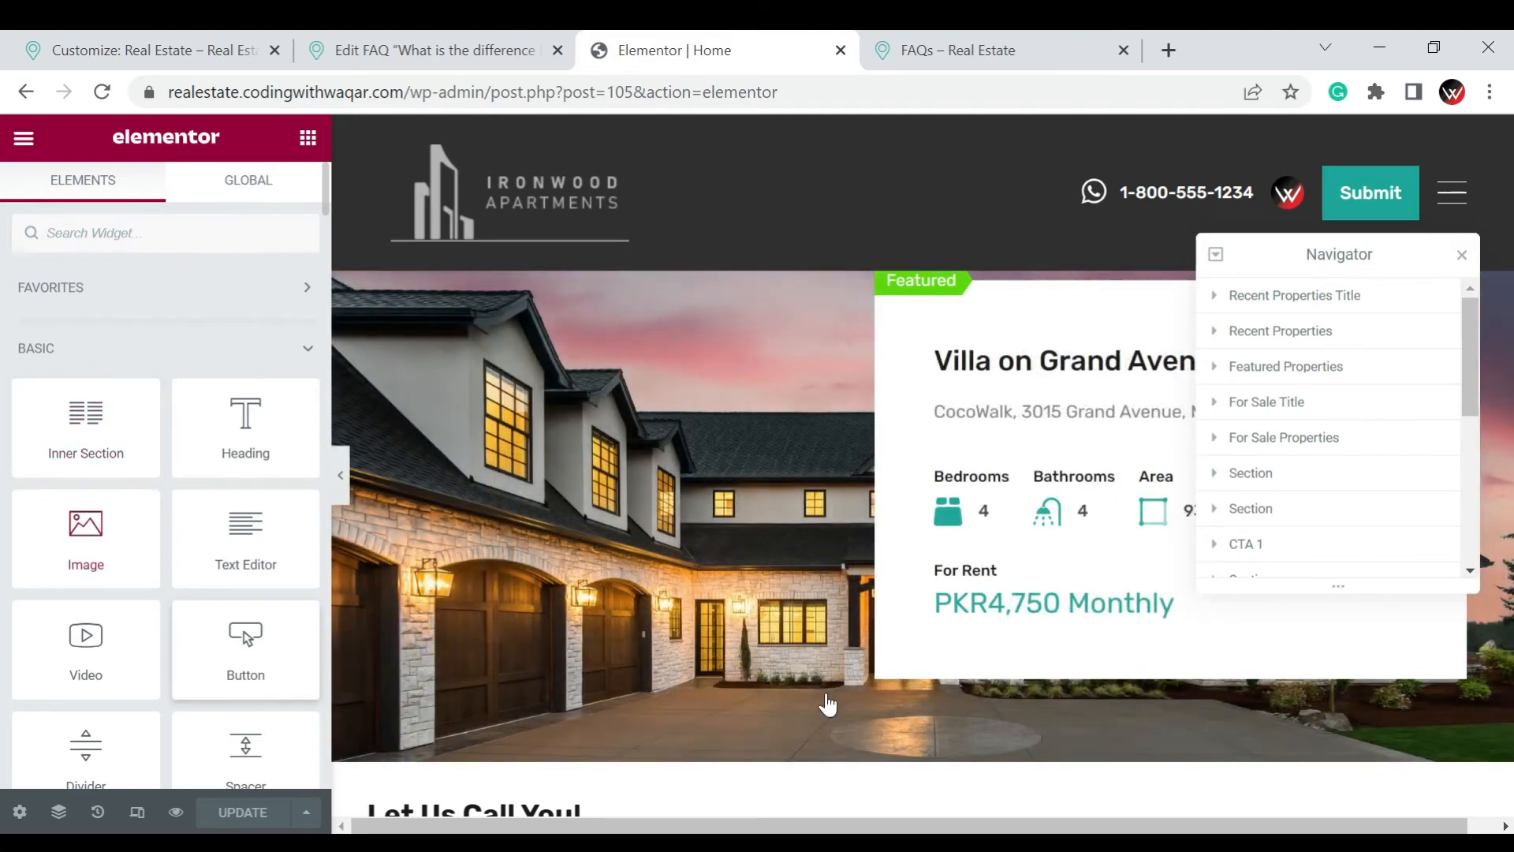
# Look over the home page's property slider, Let Us Call You form and property search in the editor
pyautogui.scroll(-4, 827, 704)
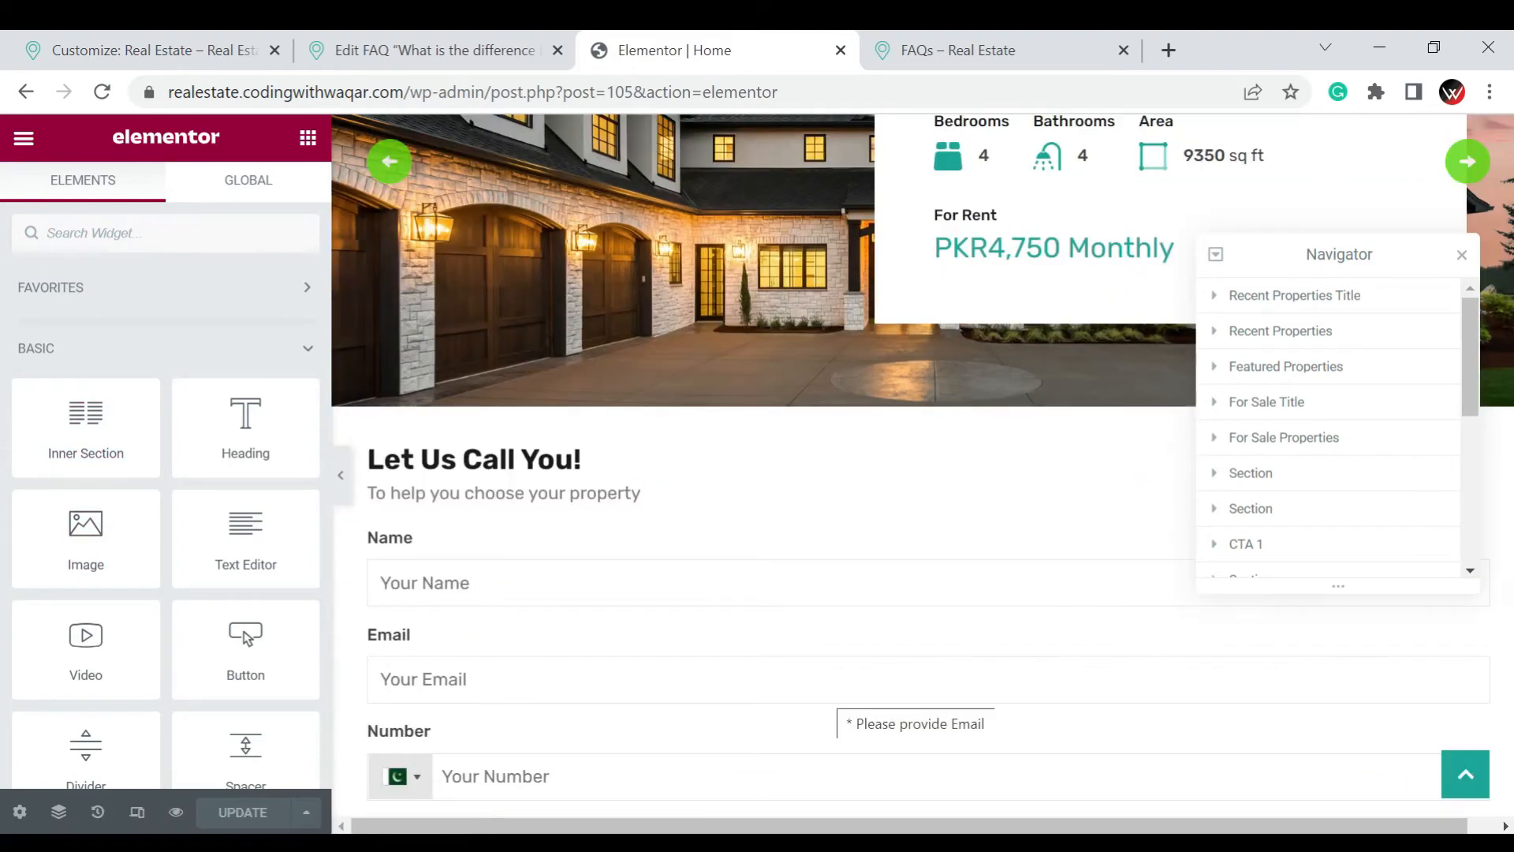
pyautogui.scroll(-5, 838, 683)
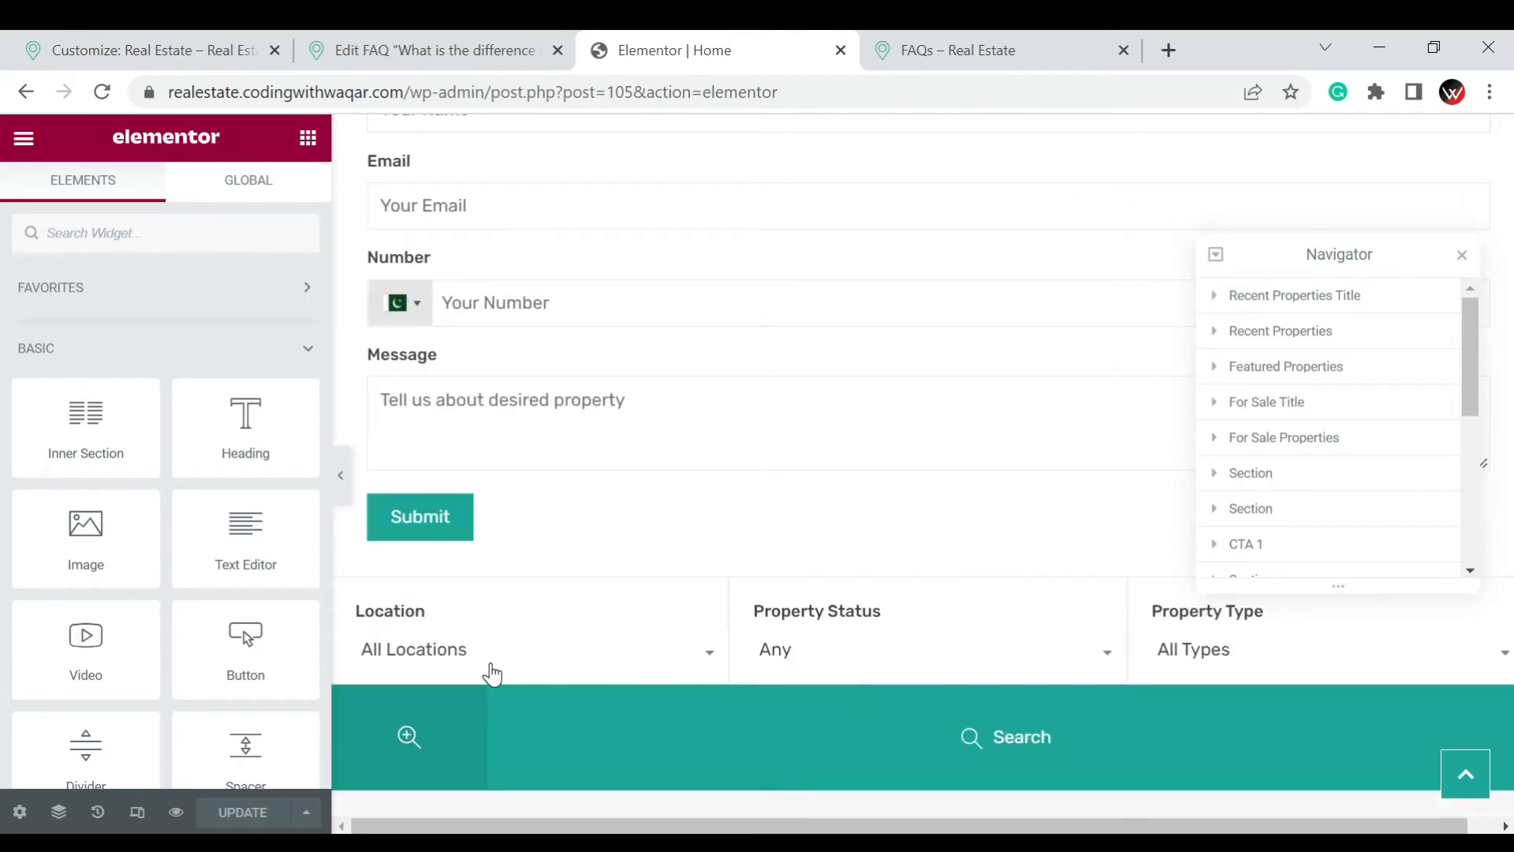
pyautogui.scroll(-1, 953, 437)
pyautogui.scroll(6, 952, 438)
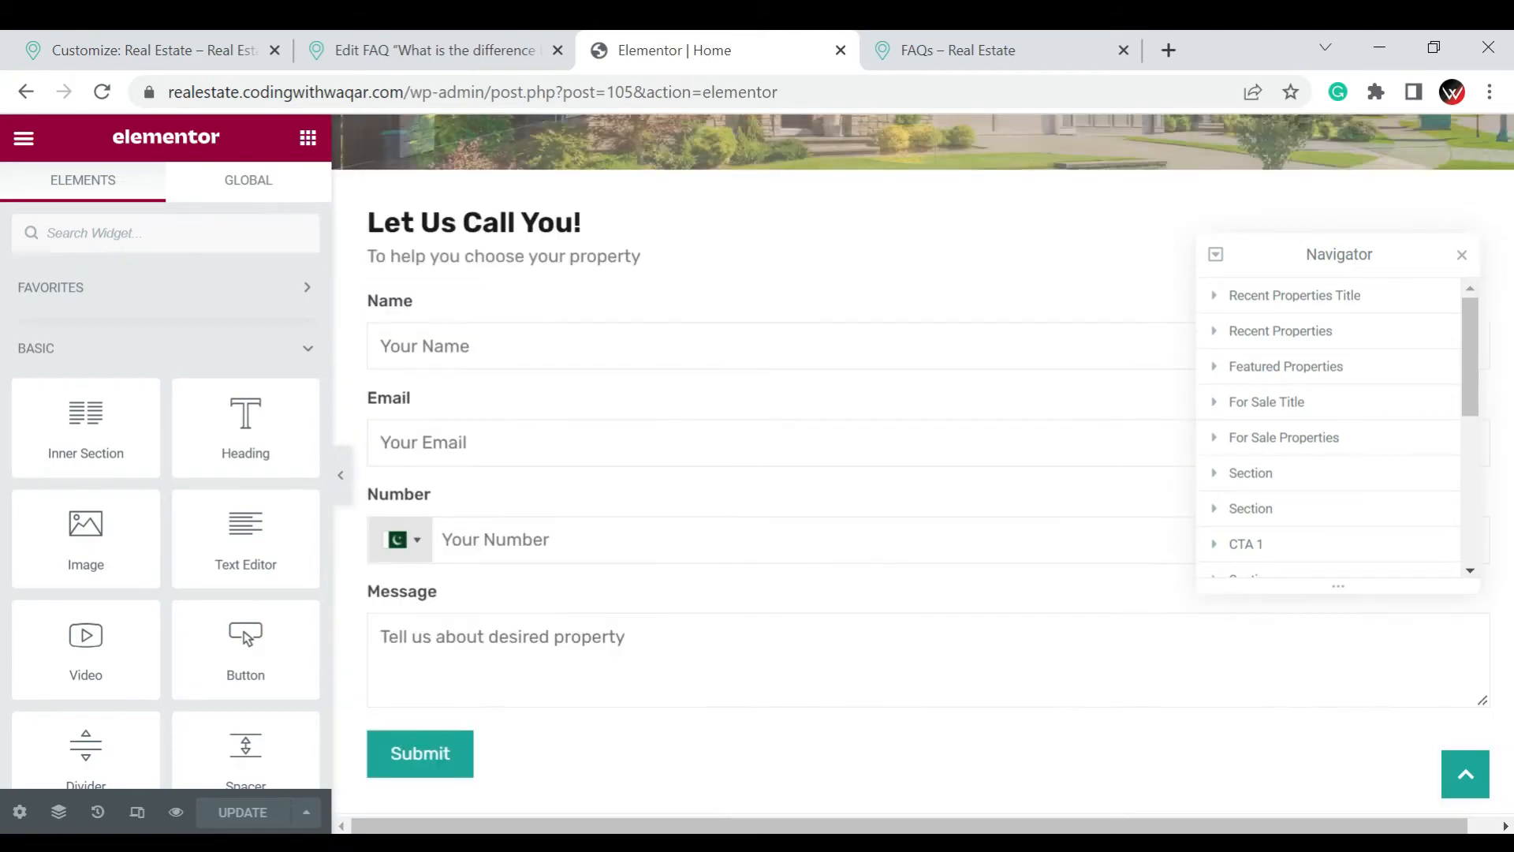
pyautogui.scroll(4, 952, 438)
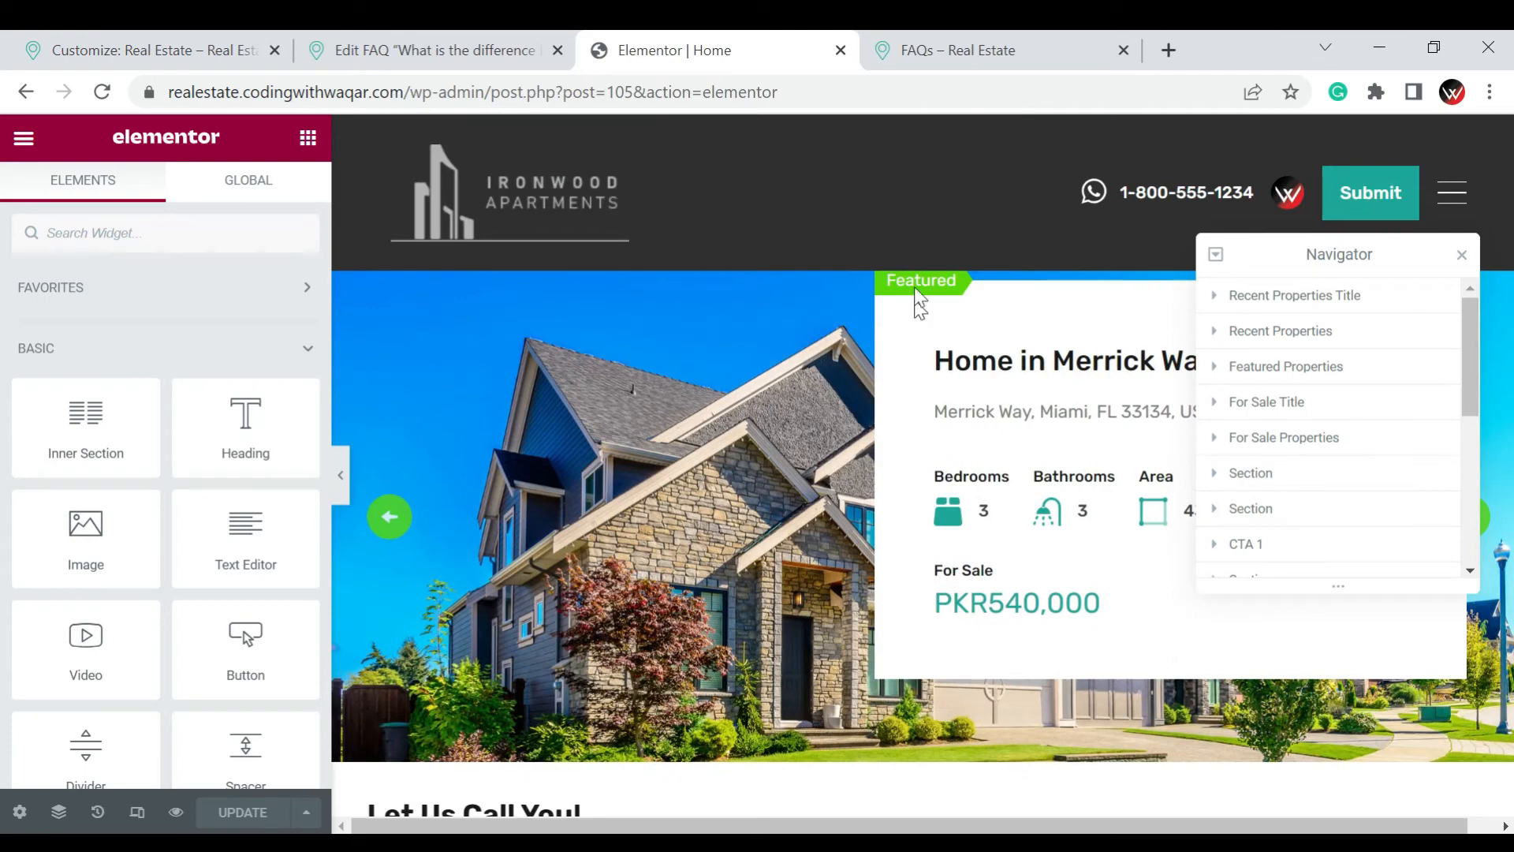
# Select the Recent Properties section and examine its Layout, Style and Advanced settings
pyautogui.scroll(-4, 1016, 499)
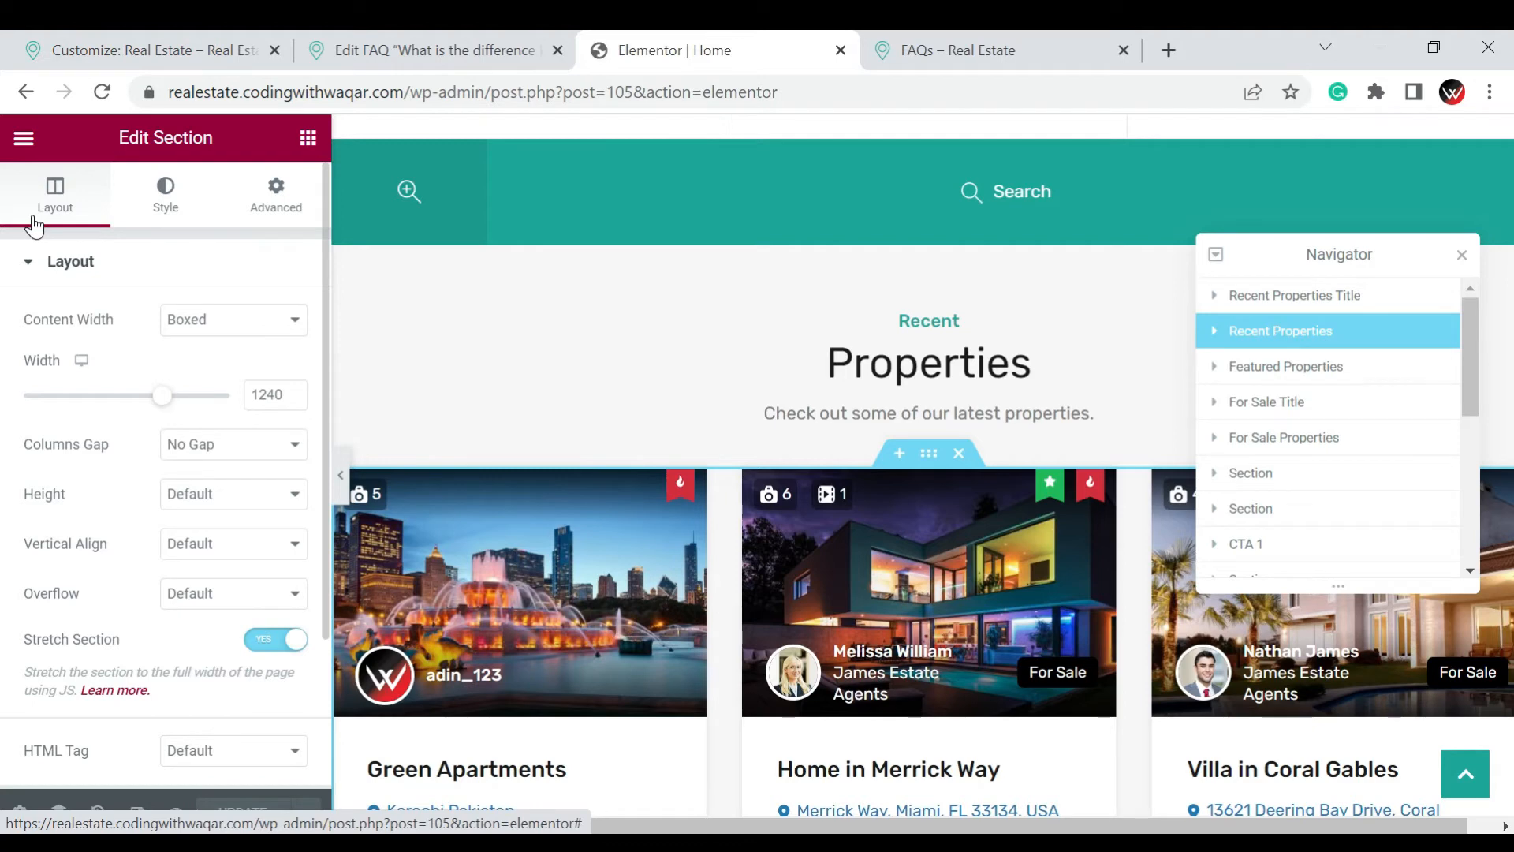
pyautogui.click(162, 210)
pyautogui.click(276, 215)
pyautogui.scroll(-3, 154, 467)
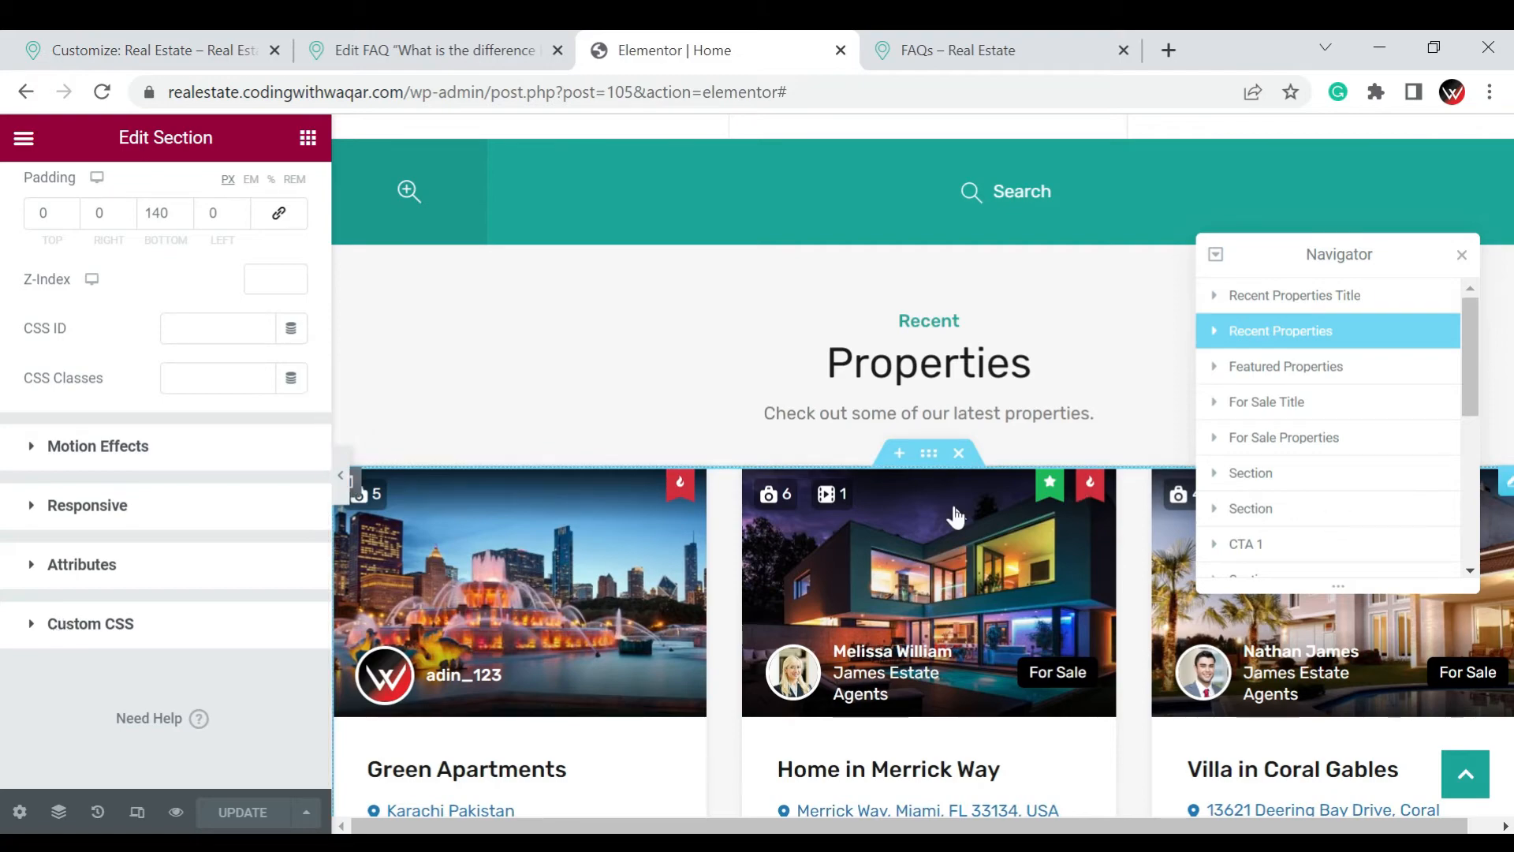
# Select the Recent Properties Title section through the Navigator and examine where it sits on the home page
pyautogui.scroll(8, 954, 514)
pyautogui.scroll(10, 936, 473)
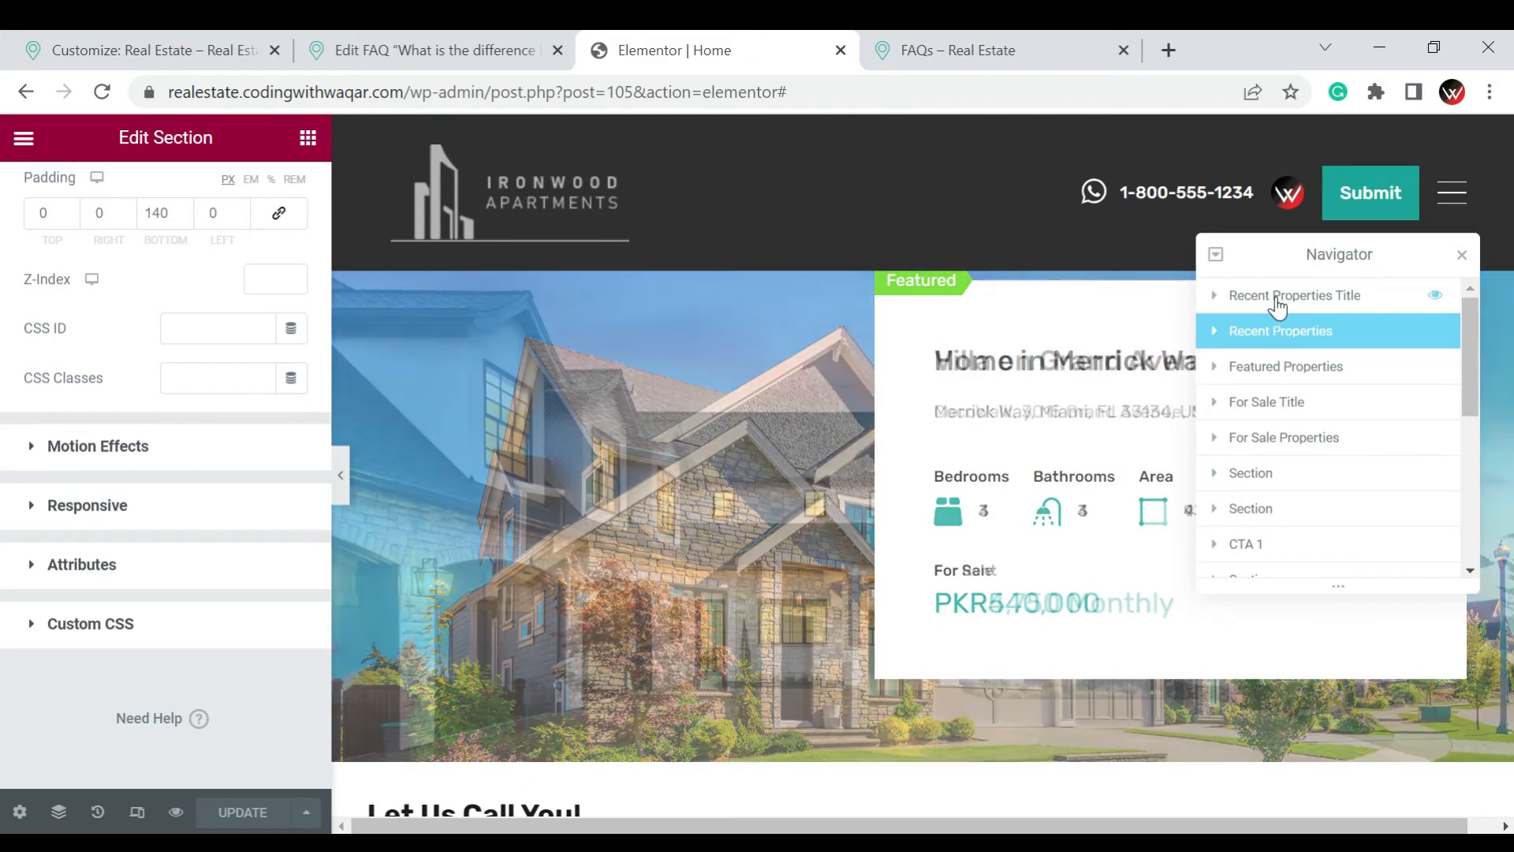
pyautogui.click(1277, 296)
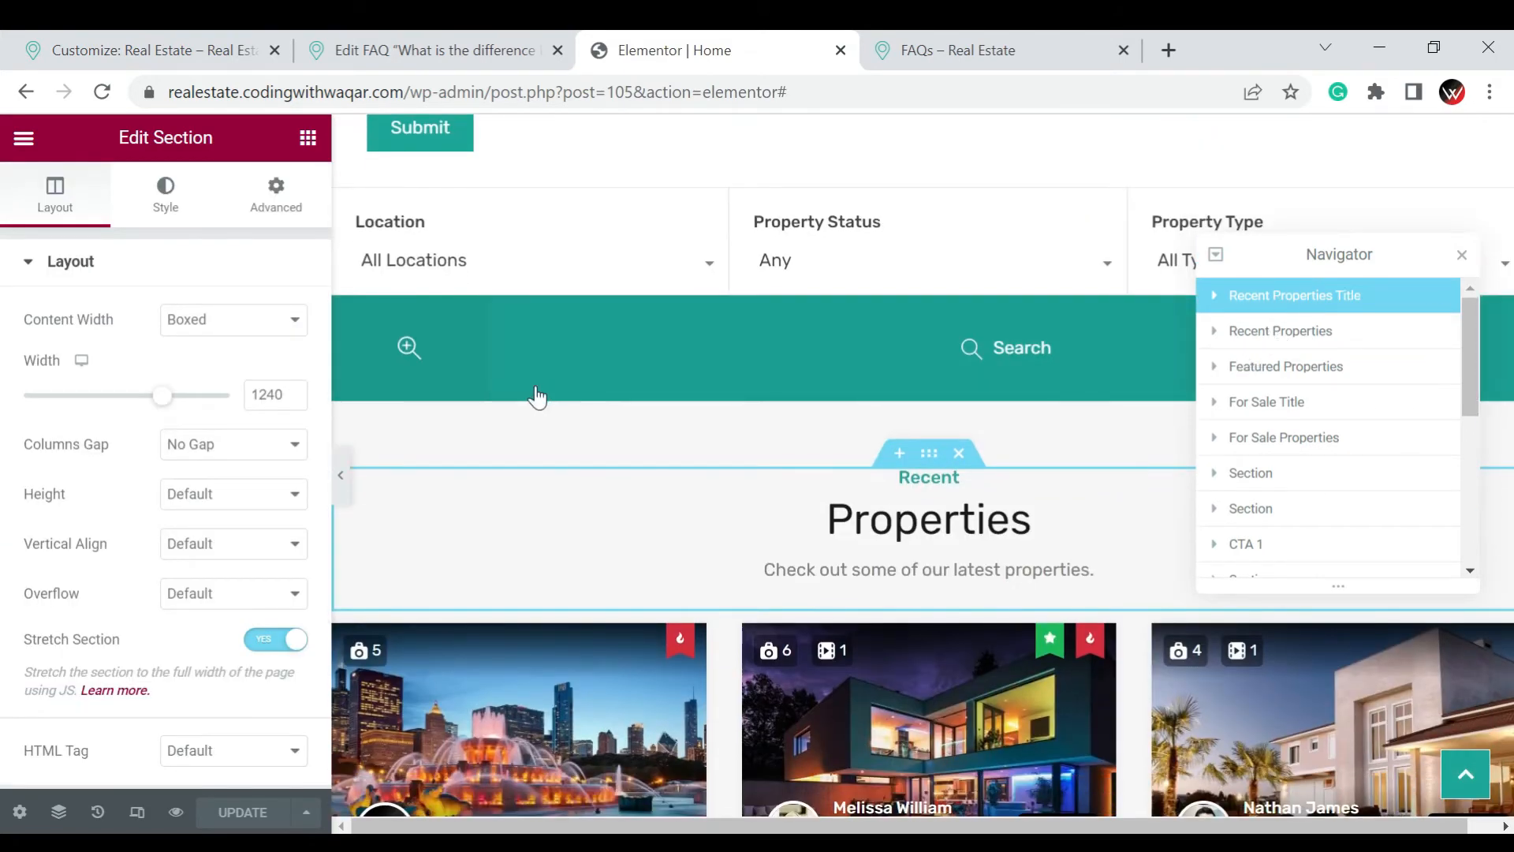
pyautogui.scroll(-20, 536, 398)
pyautogui.scroll(1, 625, 507)
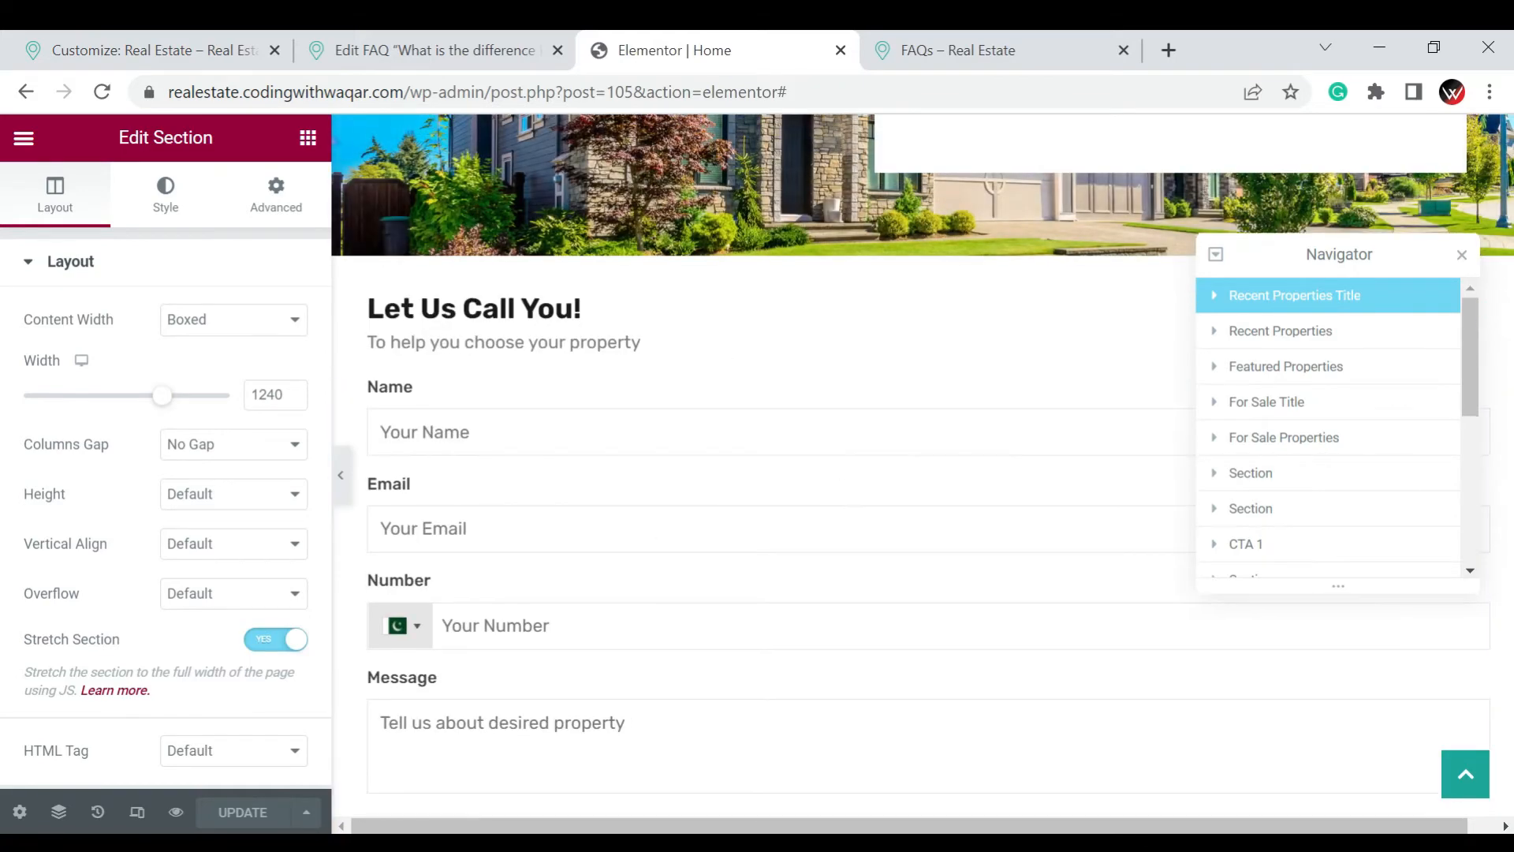
pyautogui.scroll(5, 530, 203)
pyautogui.scroll(1, 530, 203)
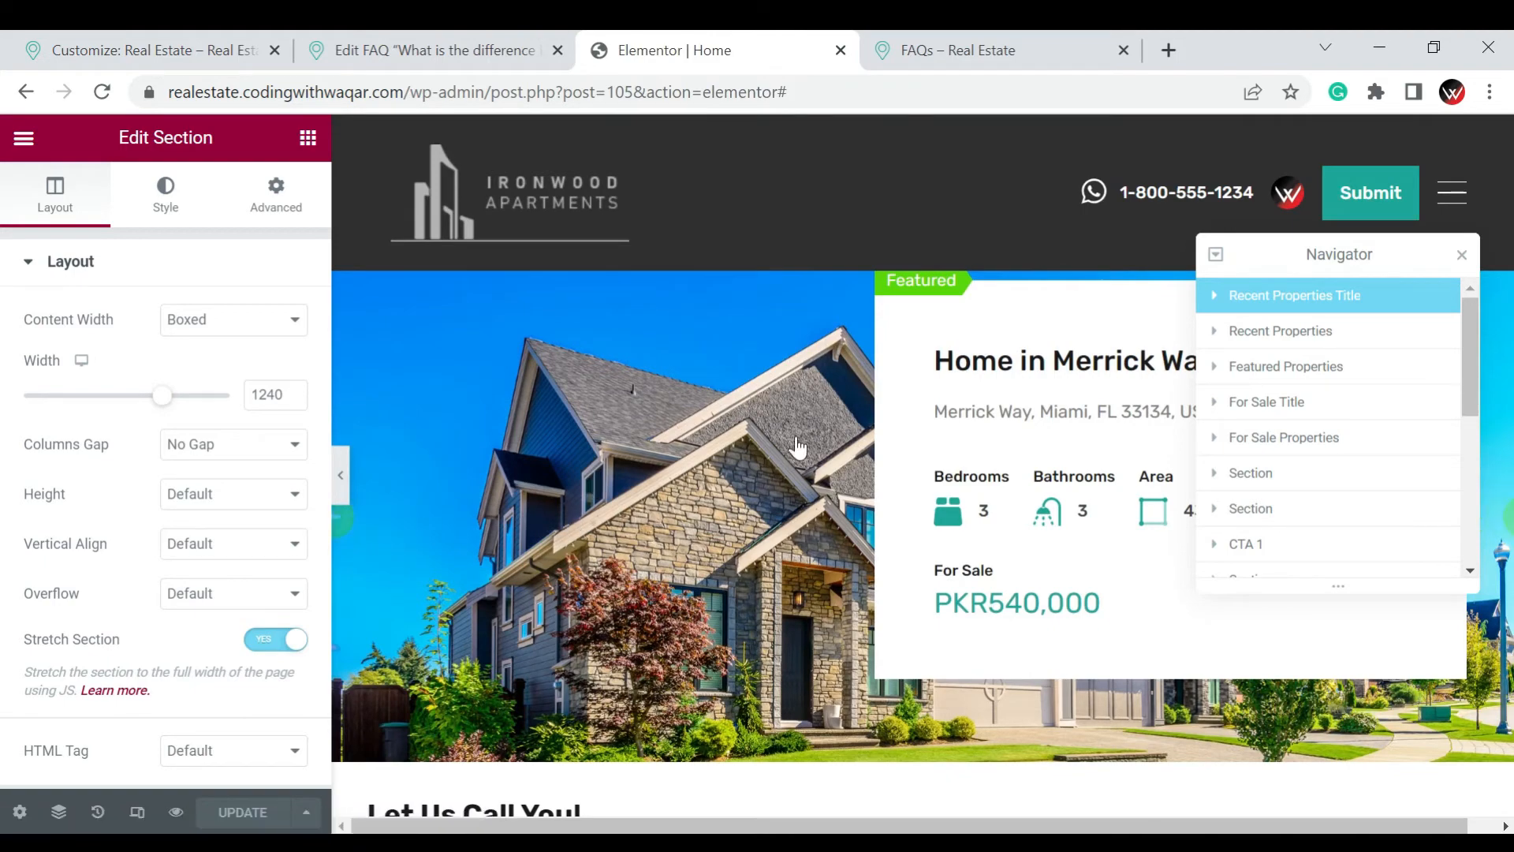
pyautogui.scroll(-3, 906, 407)
pyautogui.scroll(-10, 905, 408)
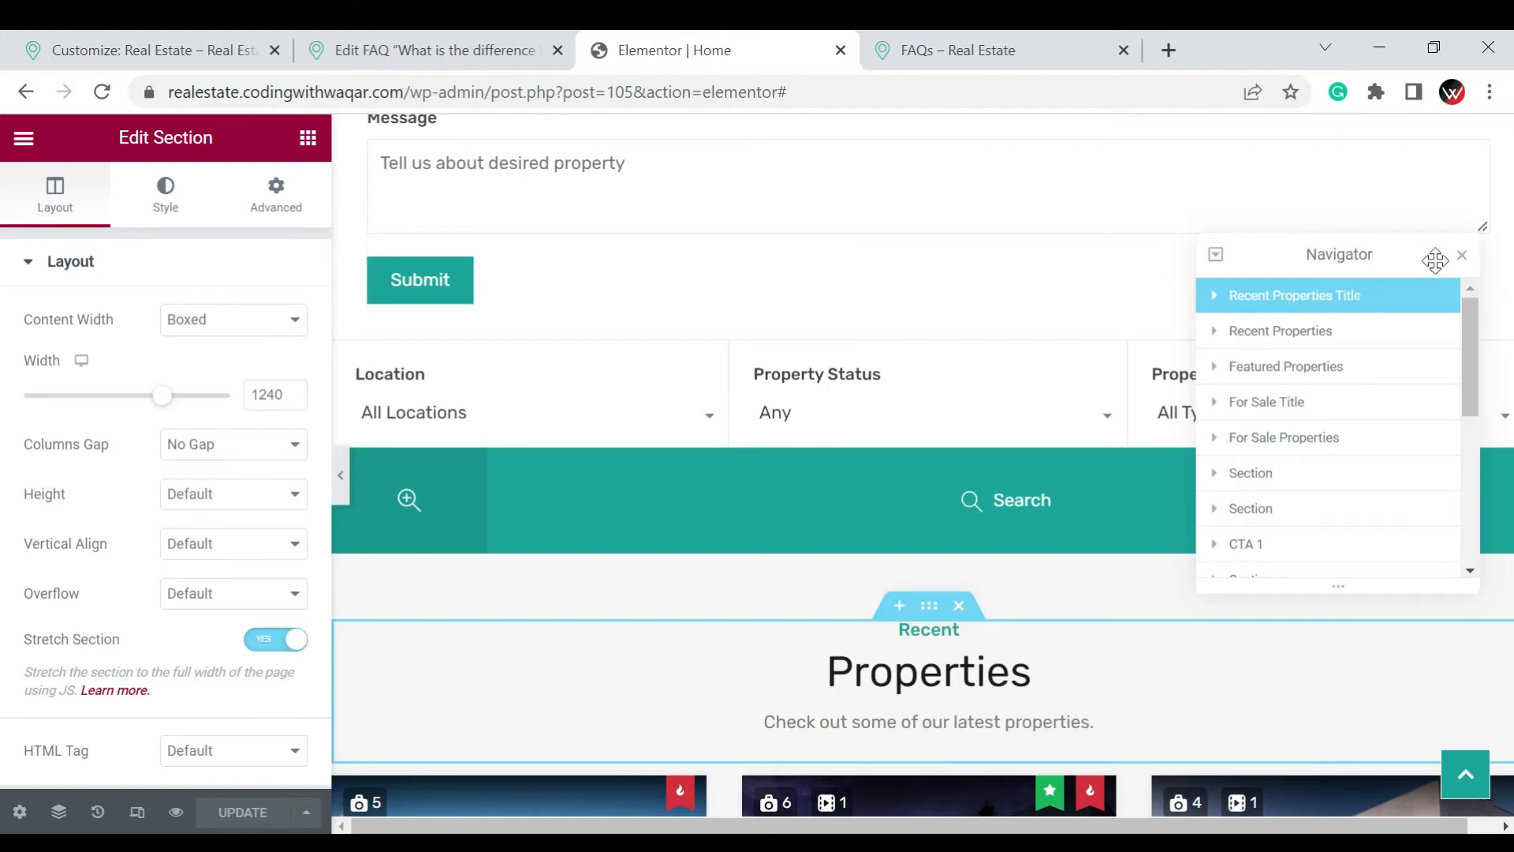
# Close the Navigator and reopen it from the Section Title widget above the recent properties
pyautogui.click(1462, 256)
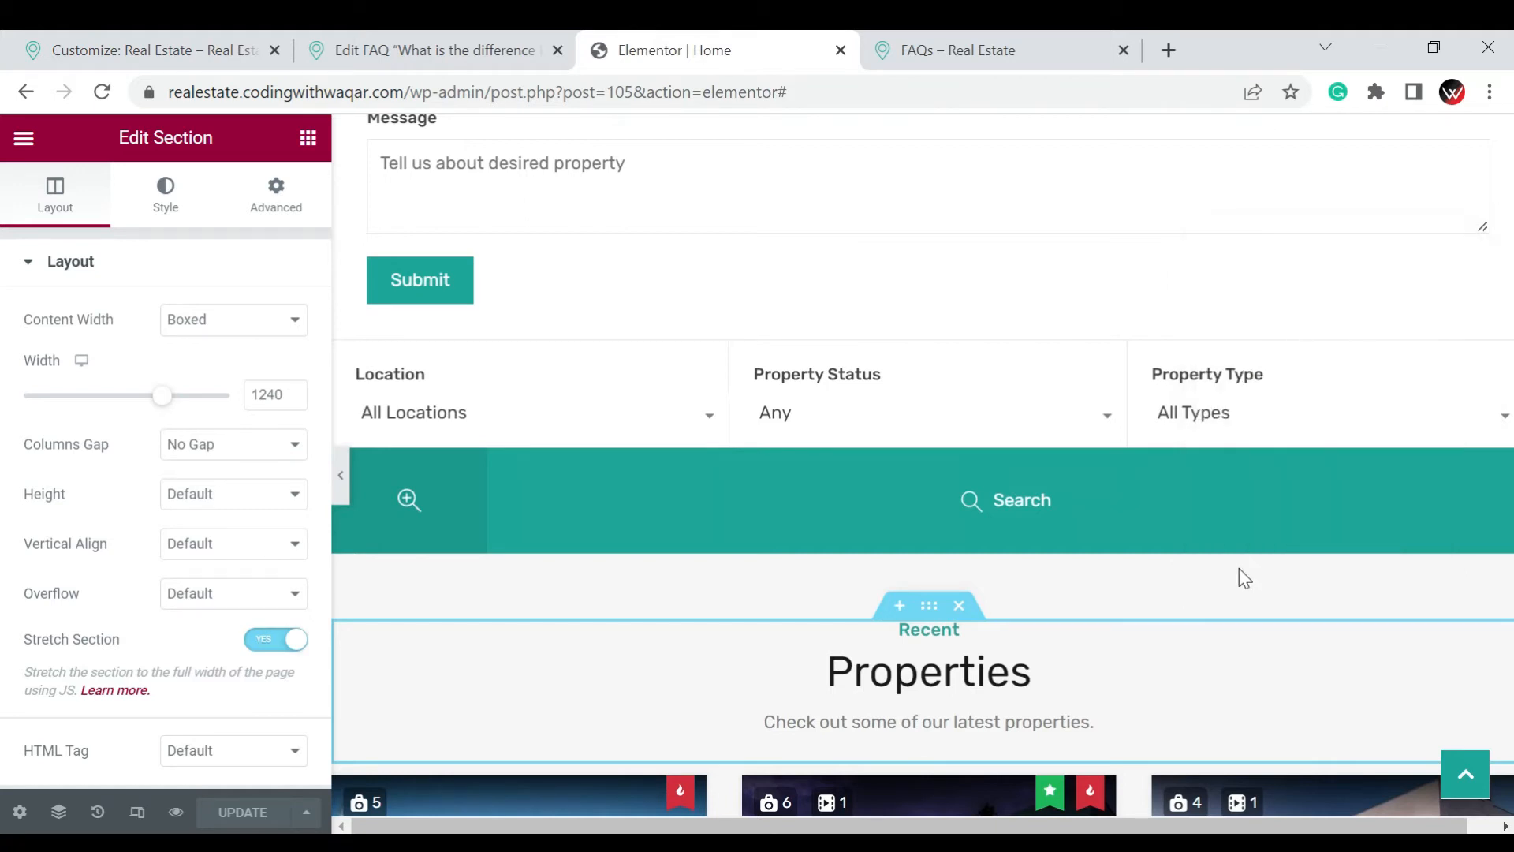
pyautogui.rightClick(1236, 673)
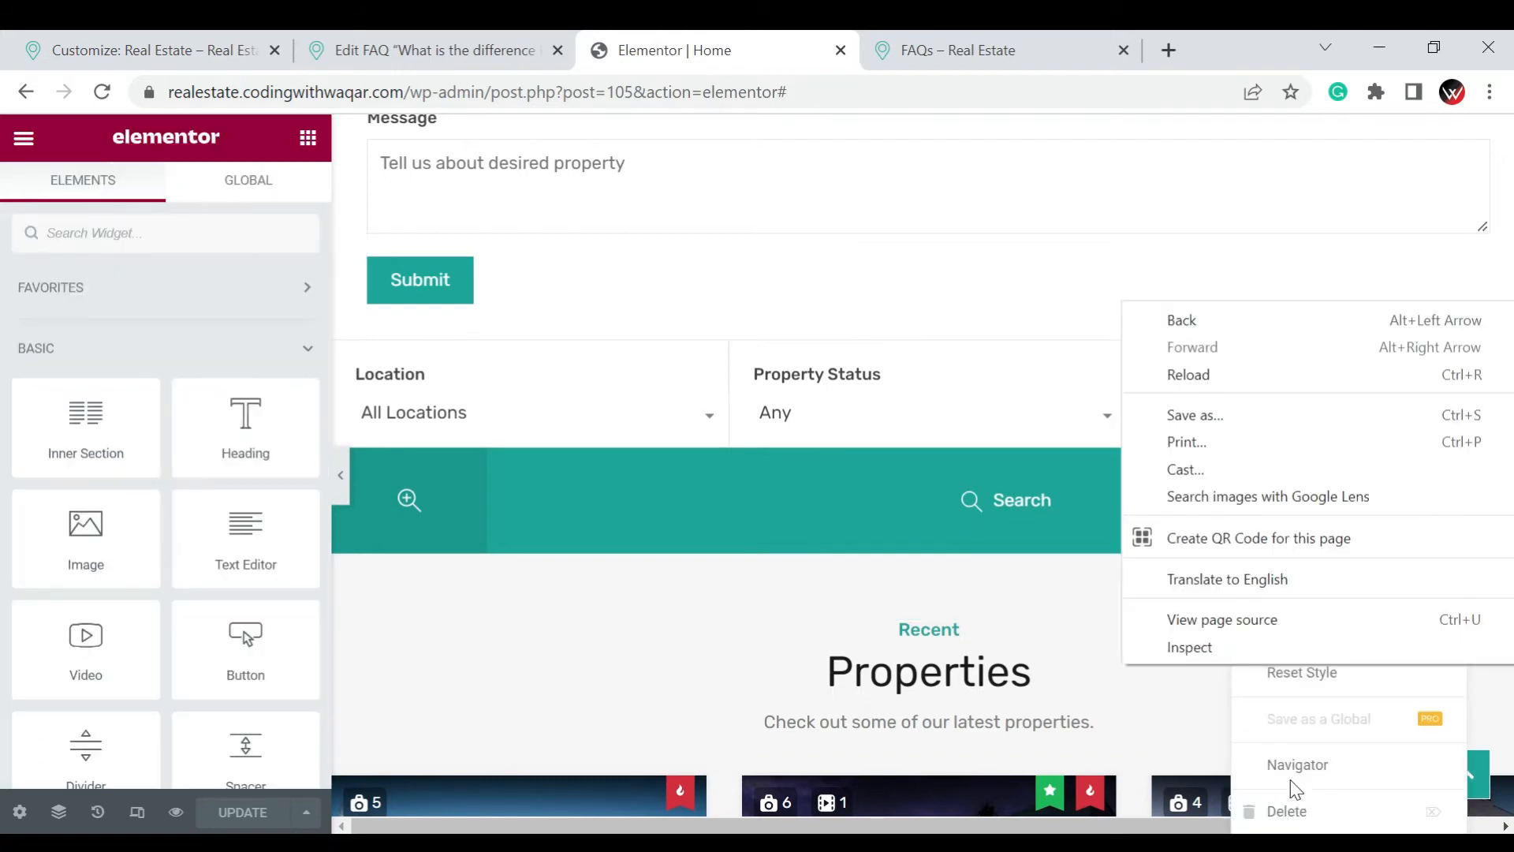
pyautogui.click(1313, 781)
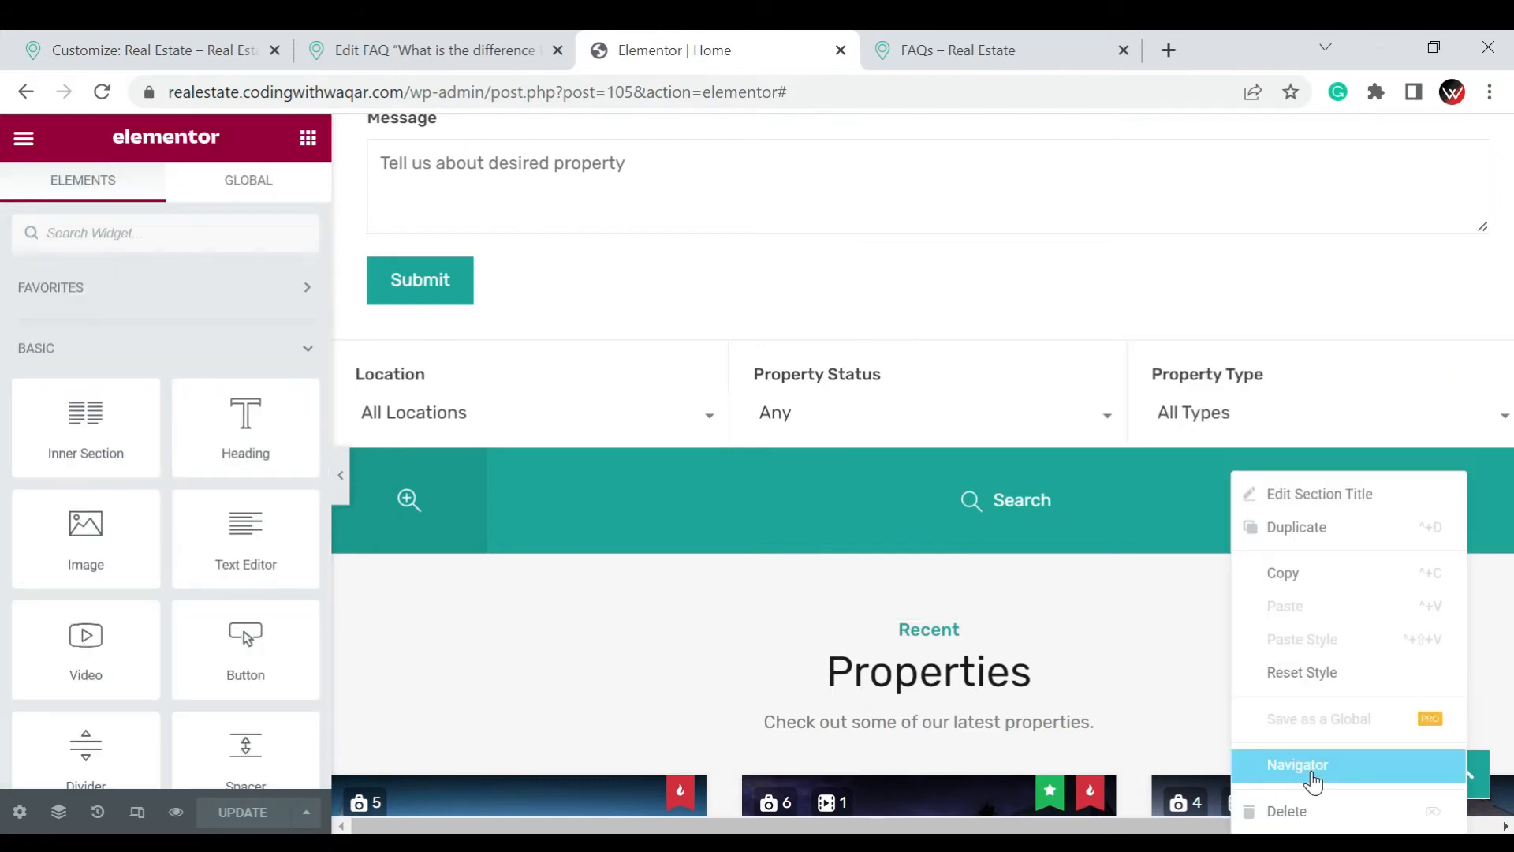
pyautogui.click(1313, 781)
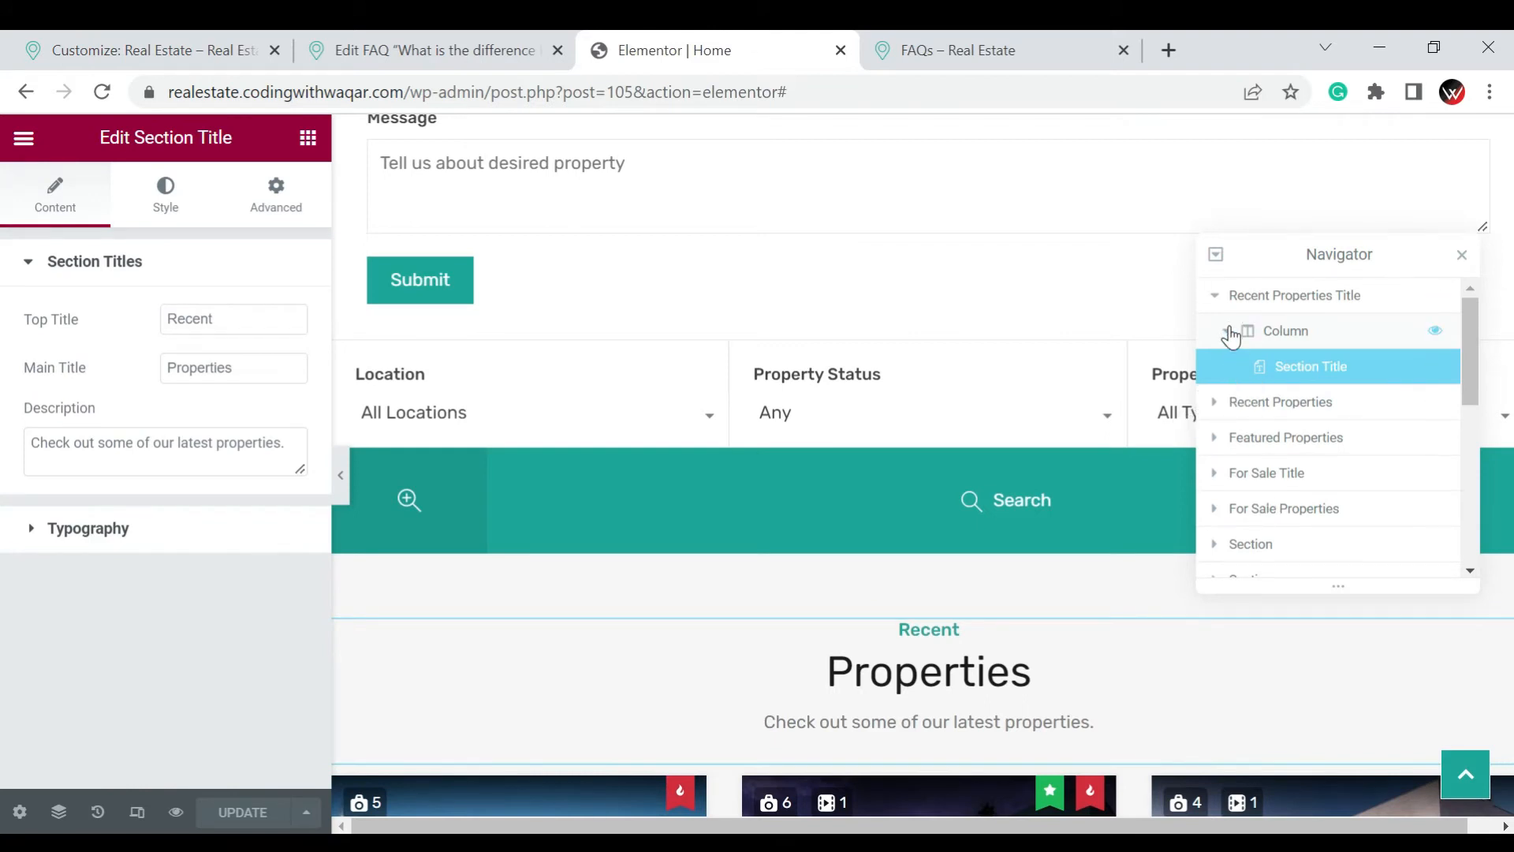
# Collapse and re-expand the Recent Properties Title structure in the Navigator, and return to the list of available widgets
pyautogui.click(1227, 331)
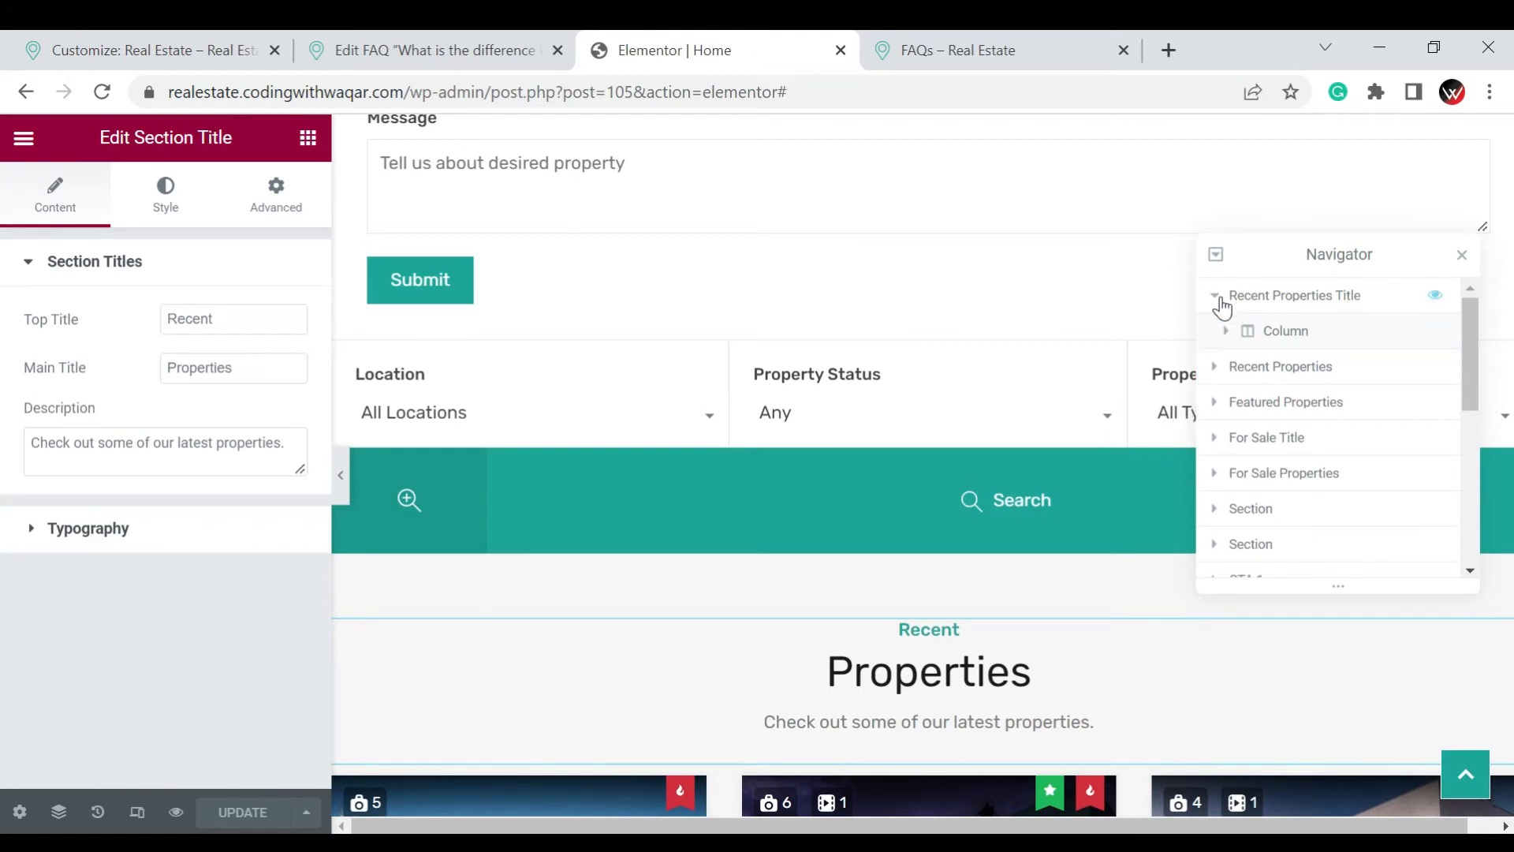
pyautogui.click(1216, 298)
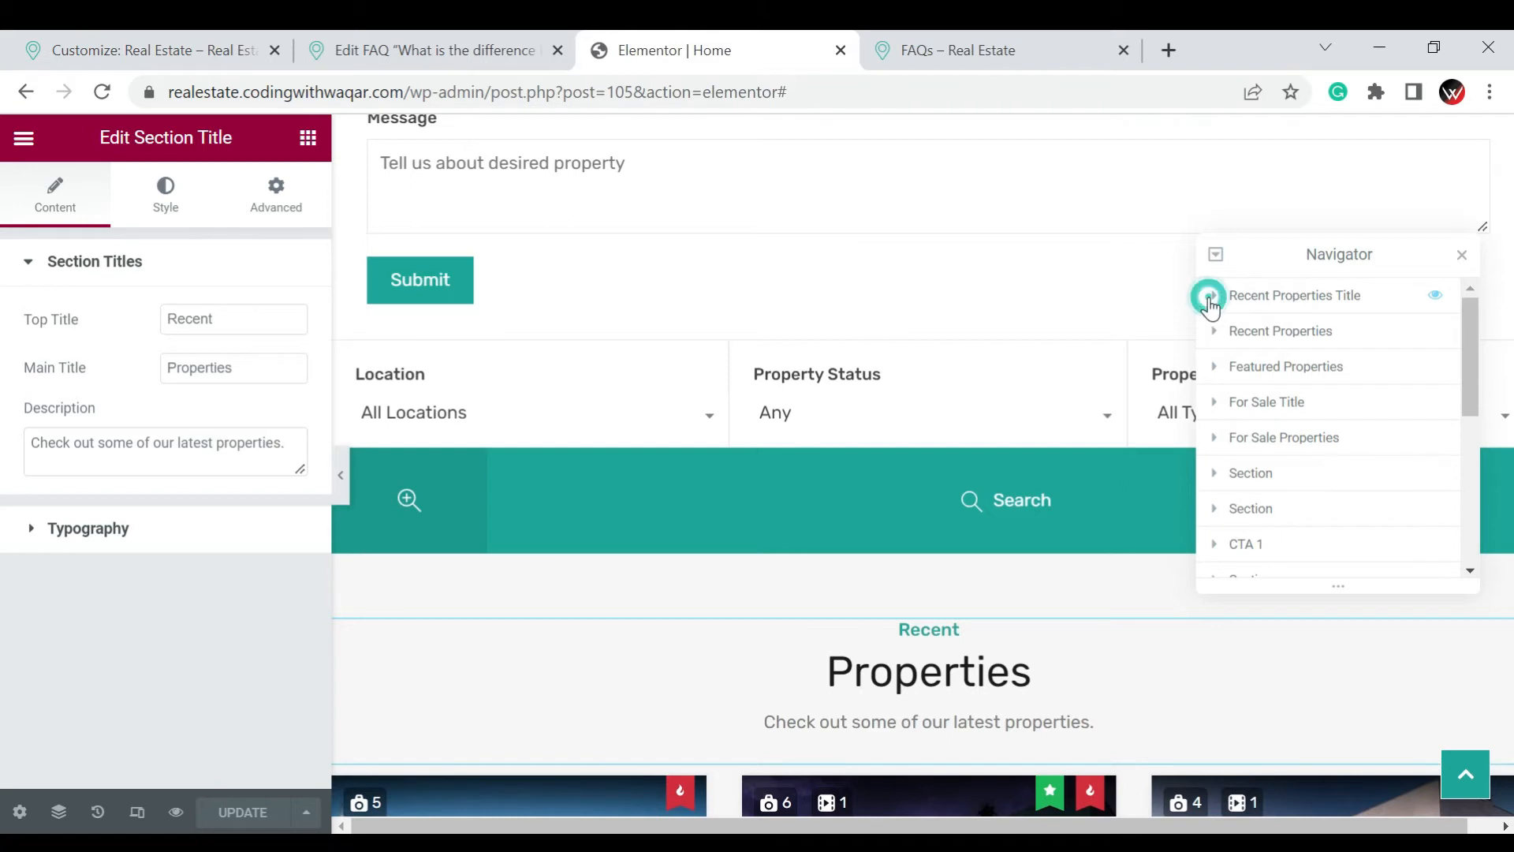
pyautogui.click(1211, 299)
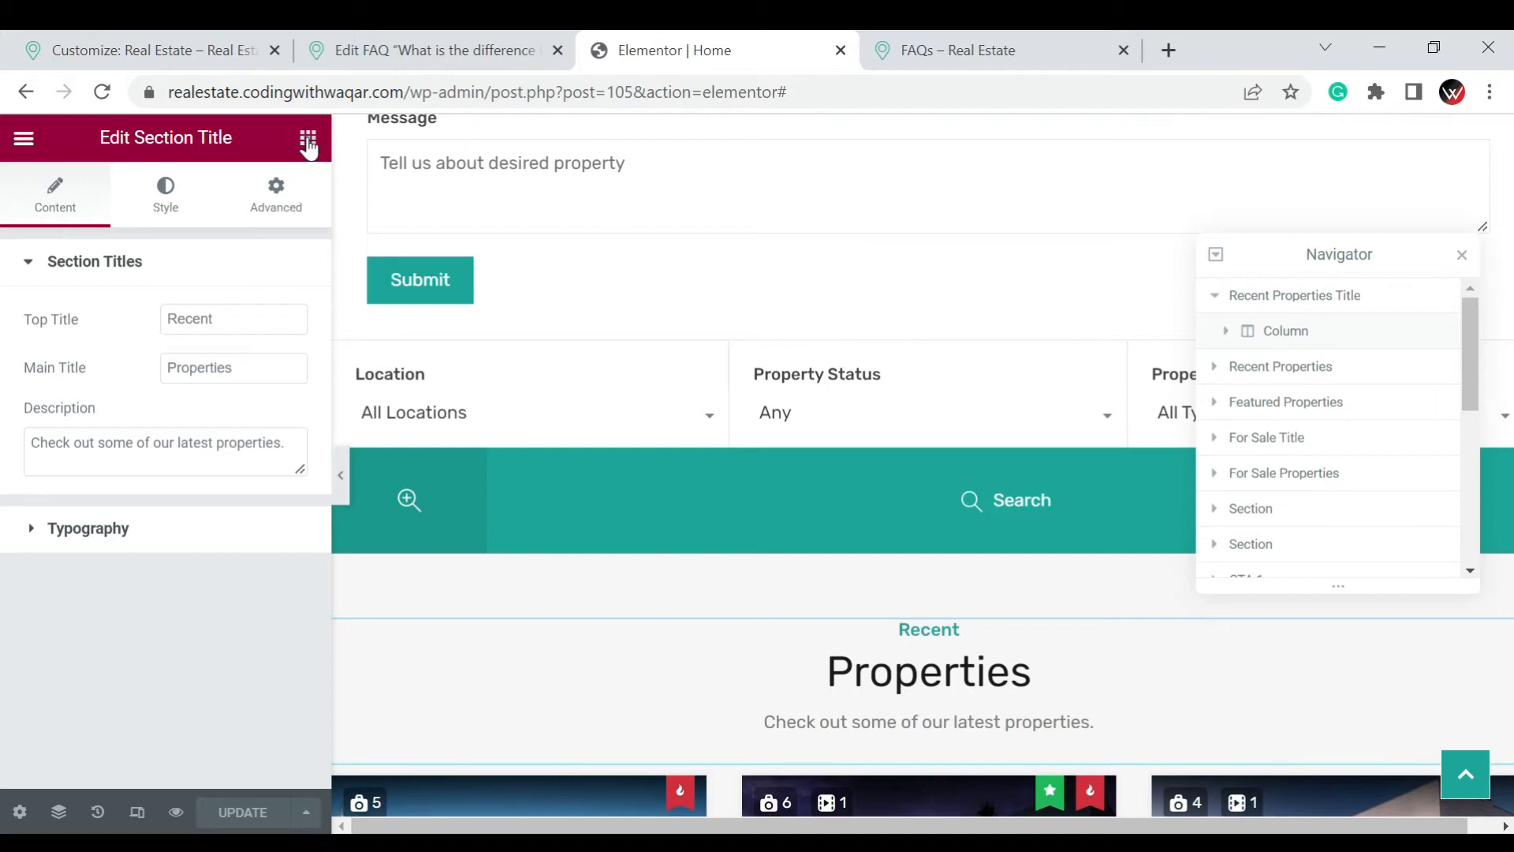
pyautogui.click(308, 140)
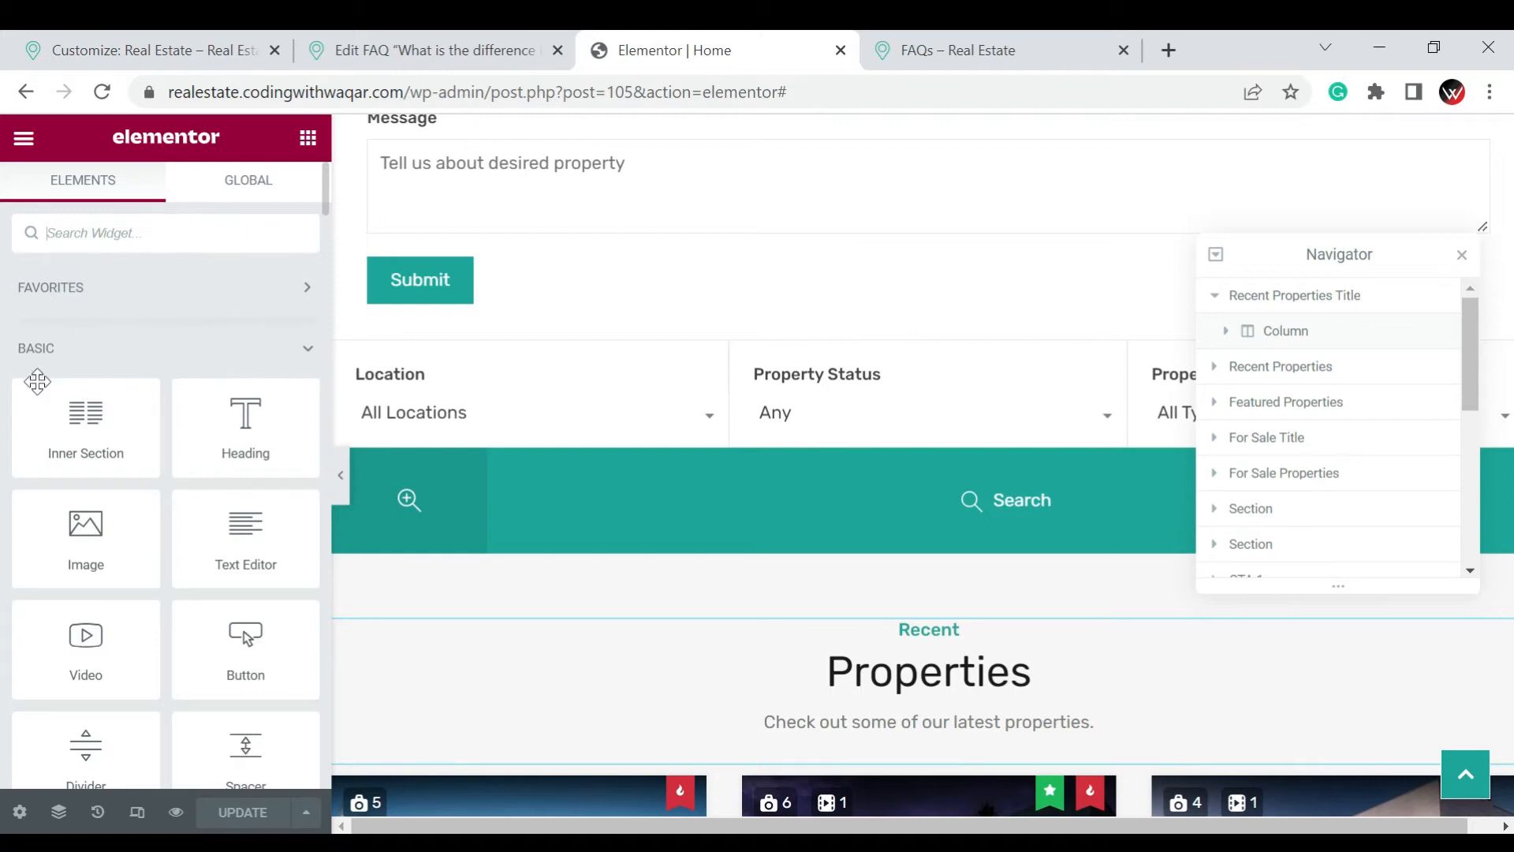
# Browse the available widgets from the Basic, Pro and General categories down to the RealHomes widgets
pyautogui.scroll(-2, 40, 355)
pyautogui.scroll(-3, 241, 284)
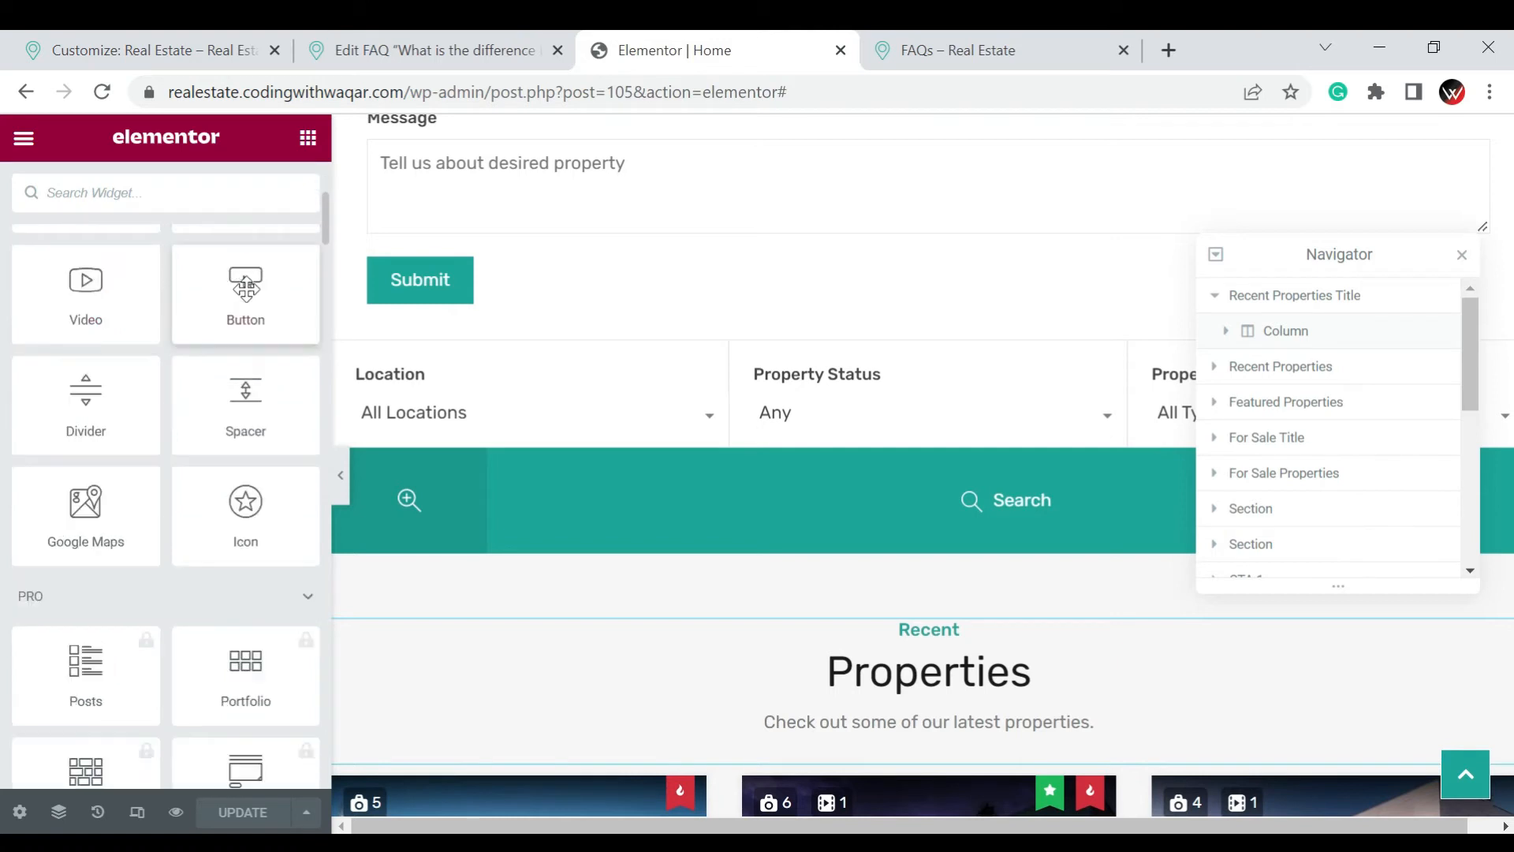
pyautogui.scroll(-2, 247, 426)
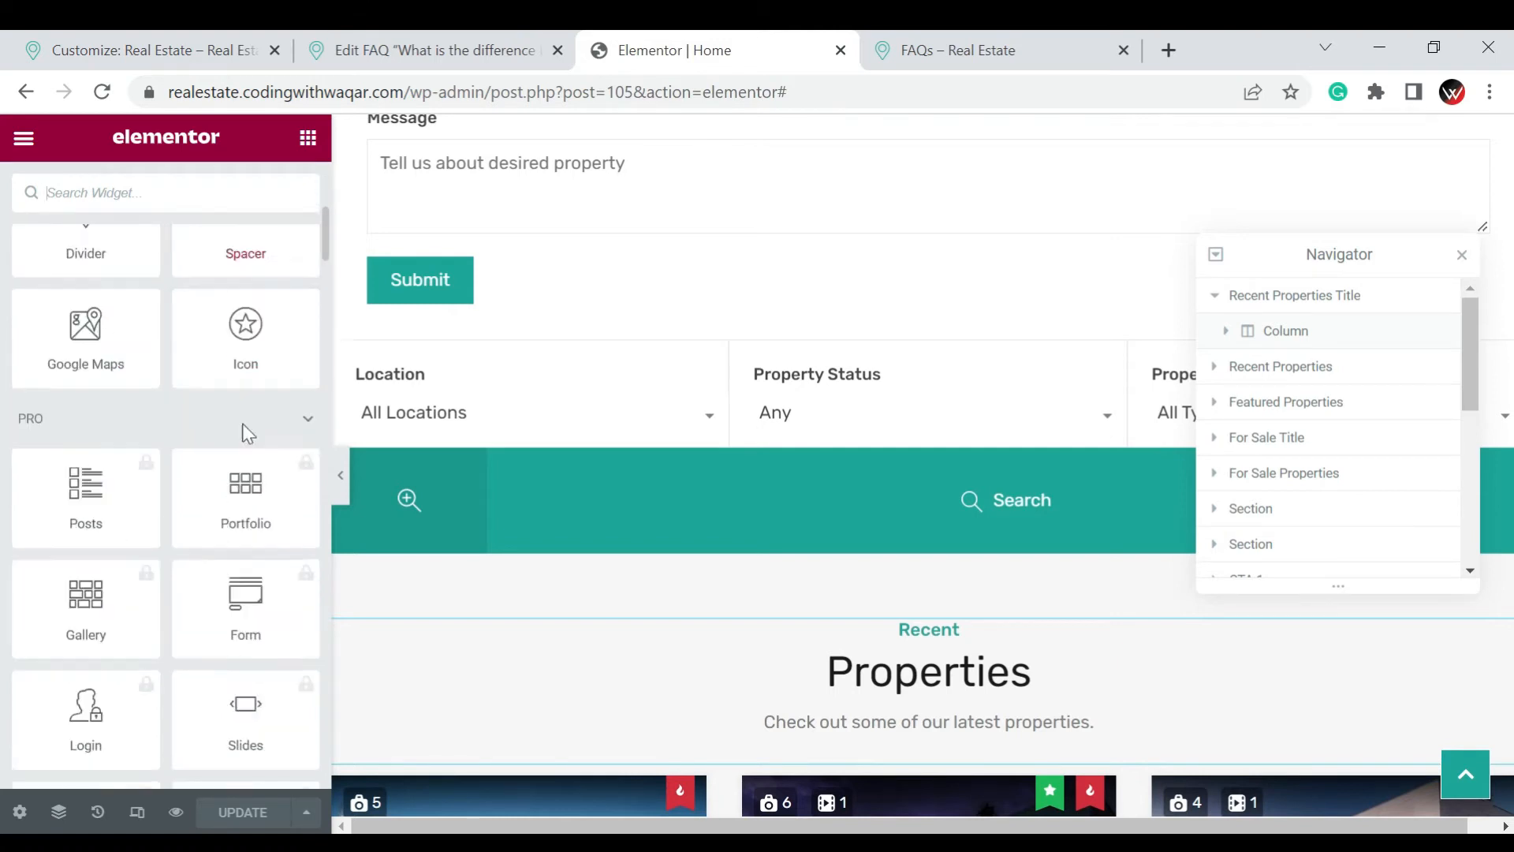
pyautogui.scroll(-4, 247, 431)
pyautogui.scroll(2, 247, 431)
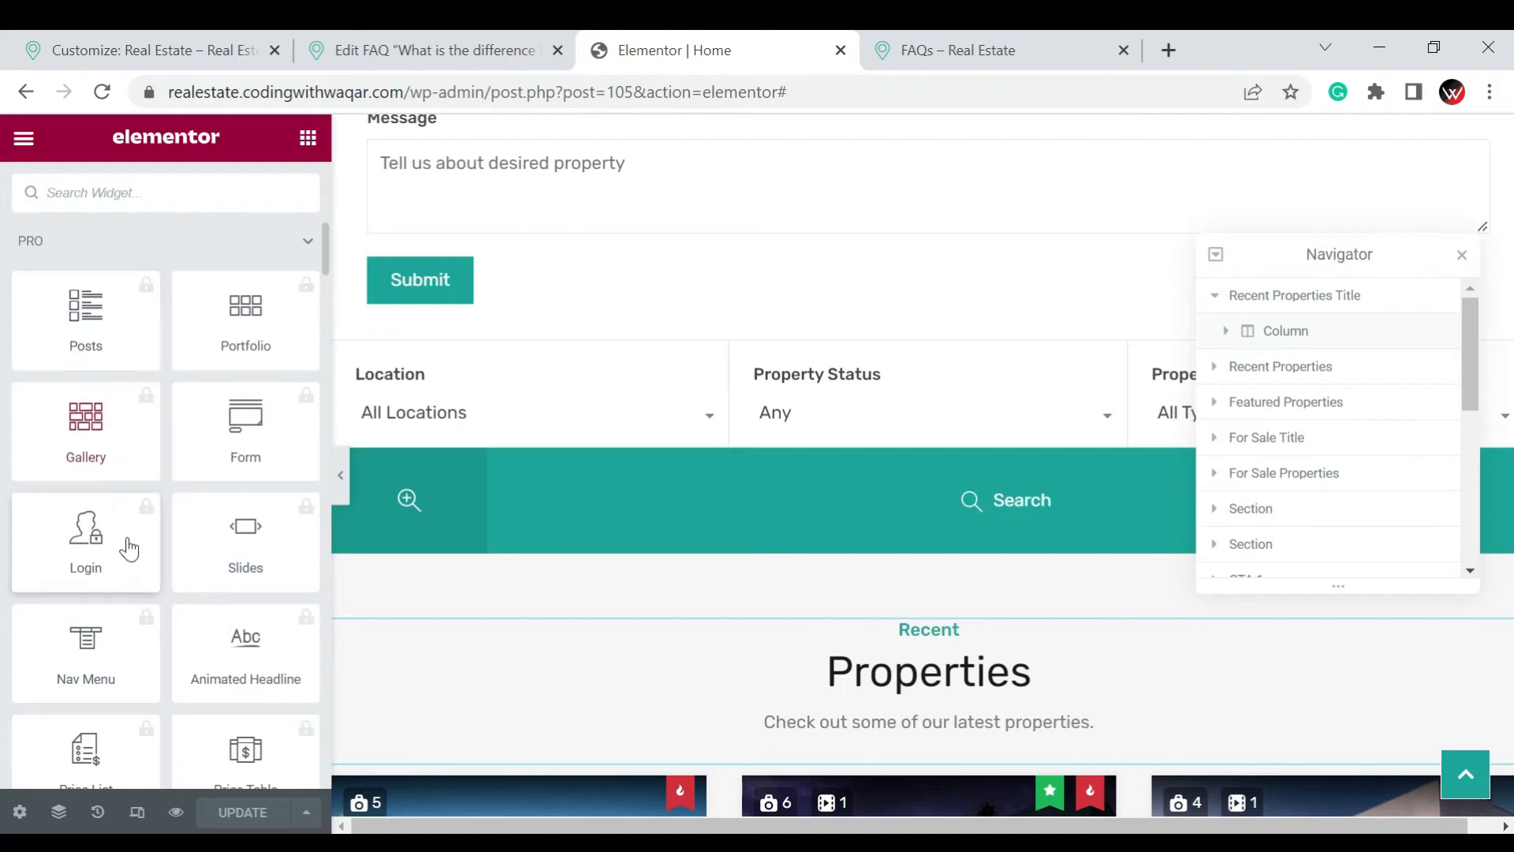
pyautogui.scroll(-5, 128, 549)
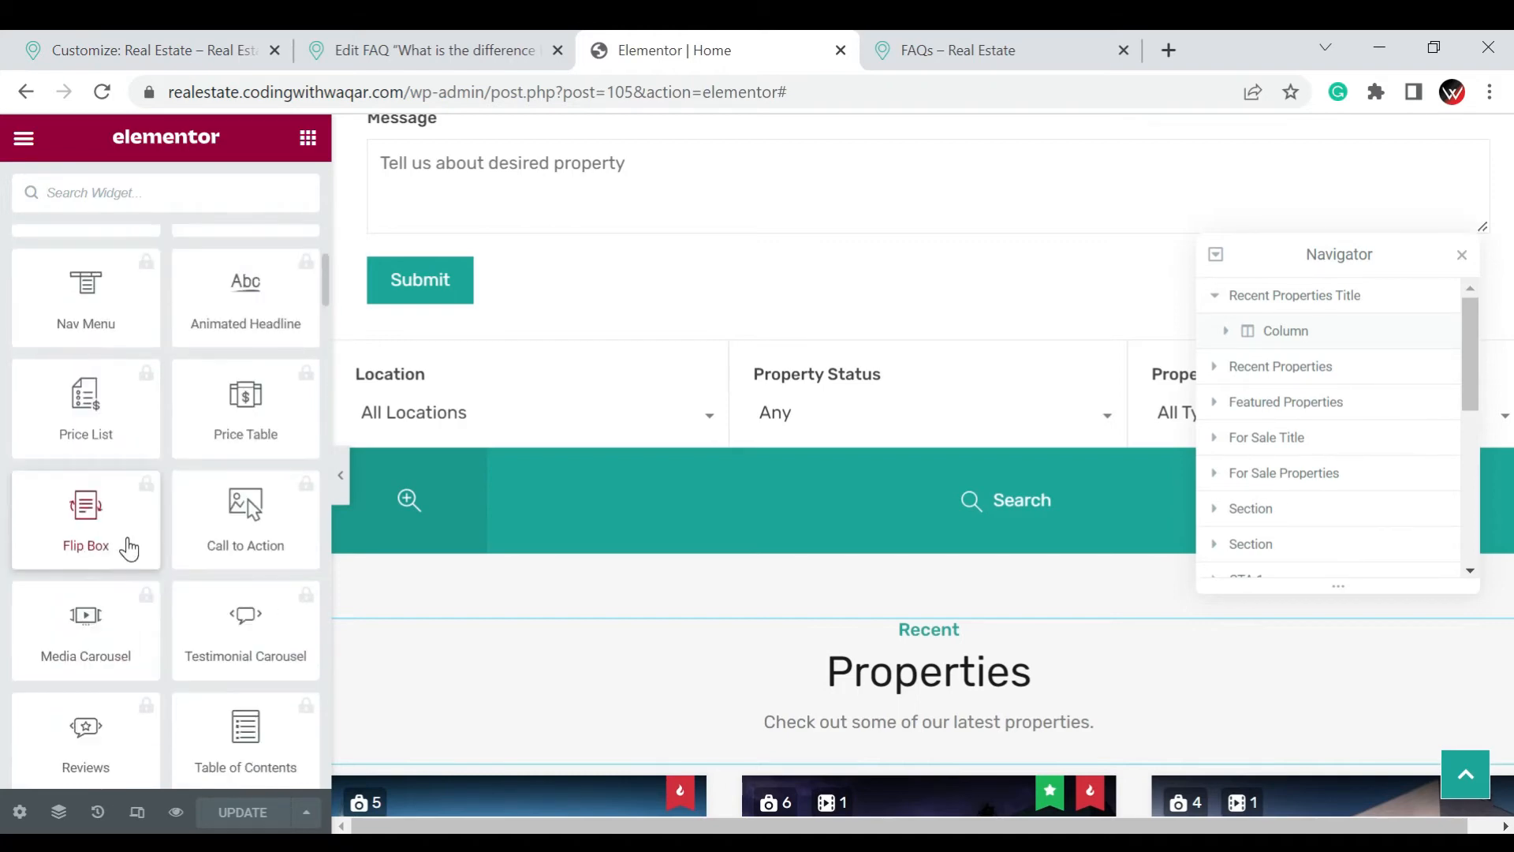
pyautogui.scroll(-10, 128, 549)
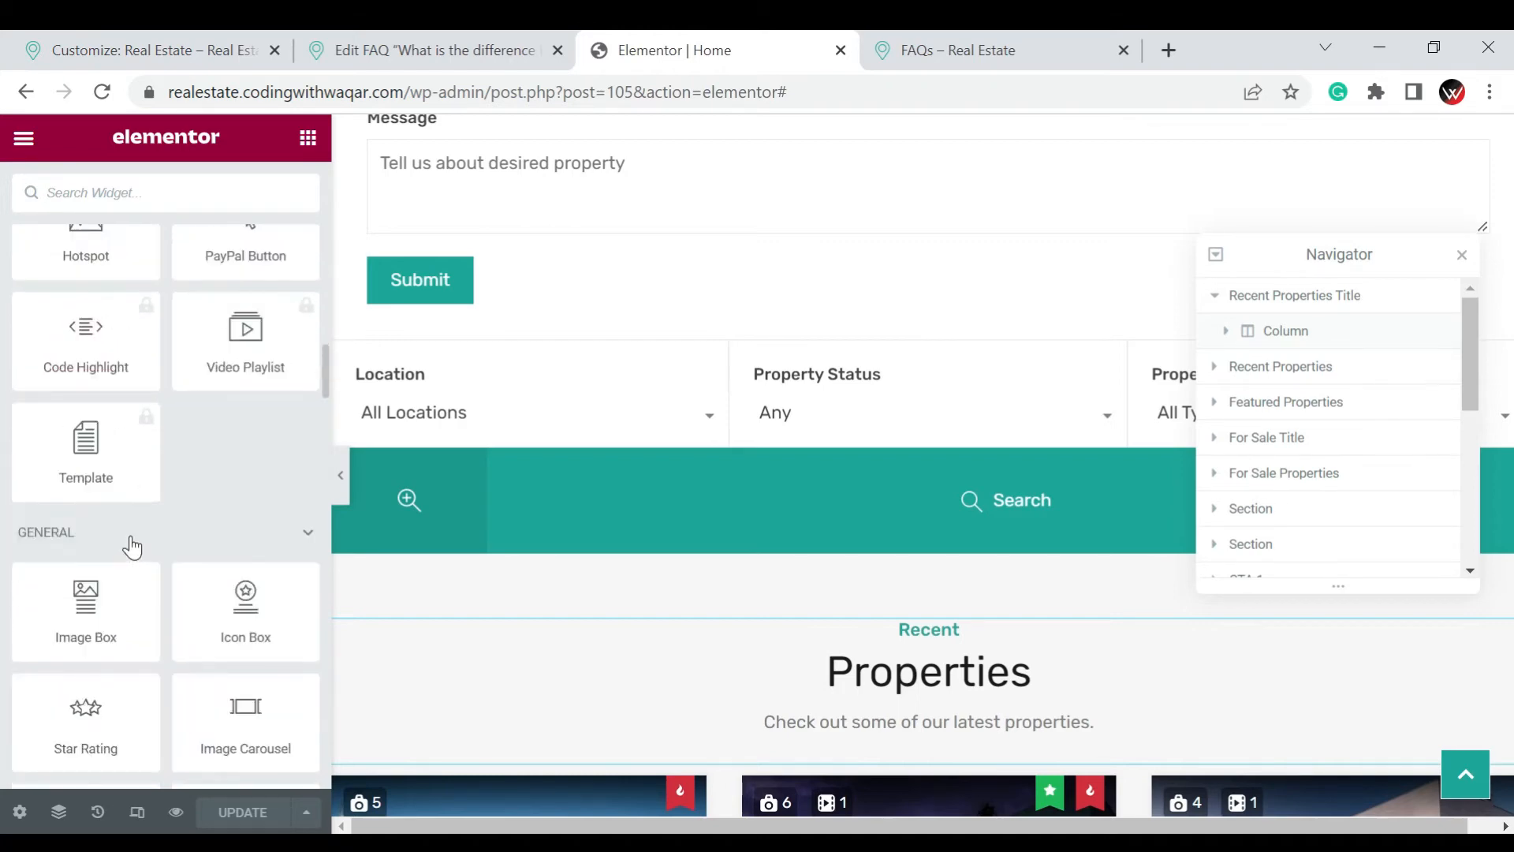
pyautogui.scroll(-5, 149, 525)
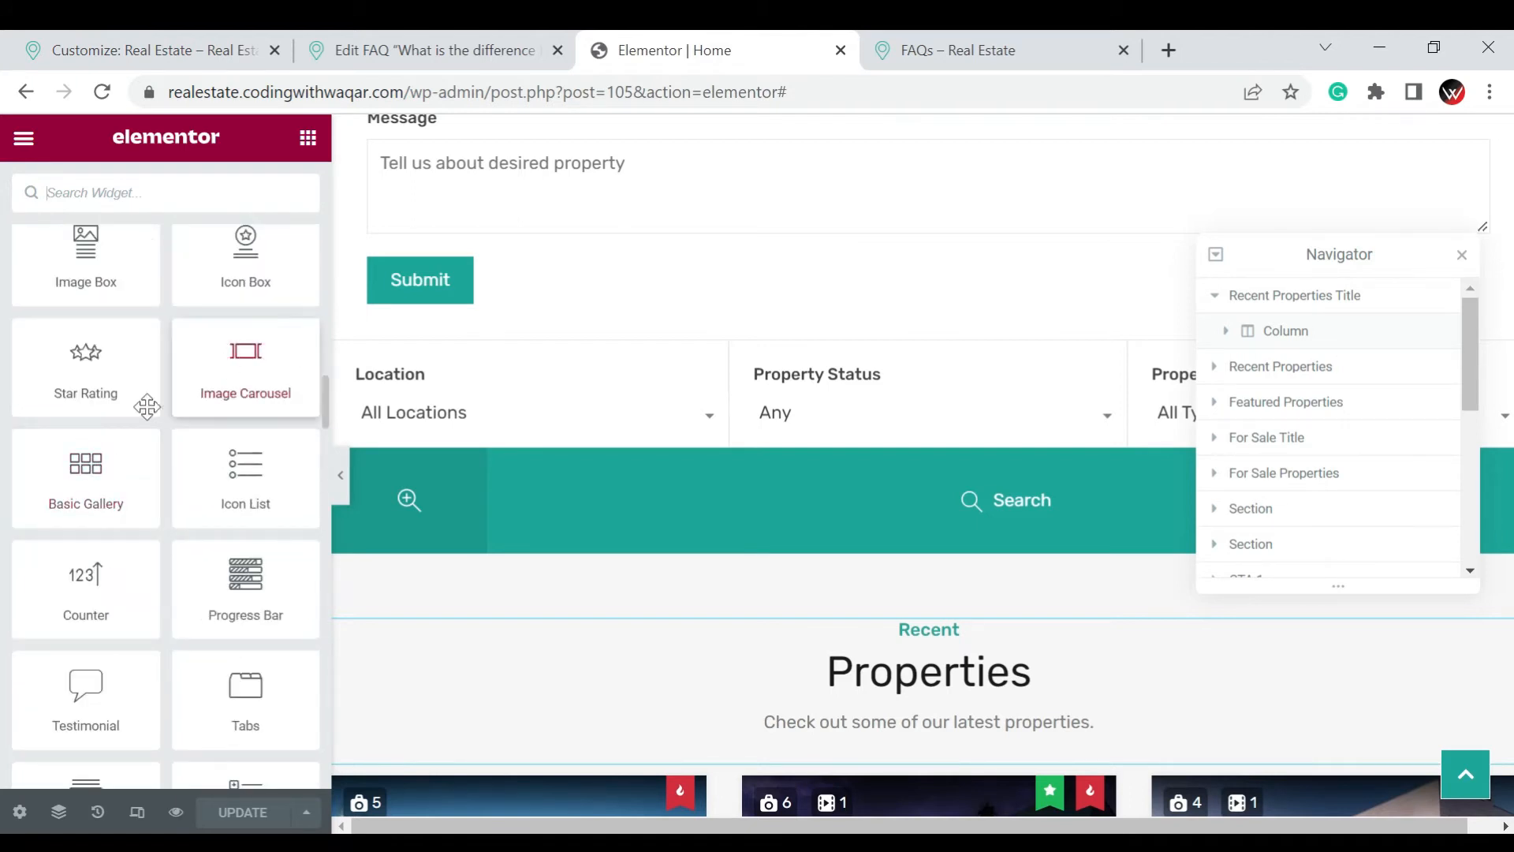
pyautogui.scroll(-12, 145, 403)
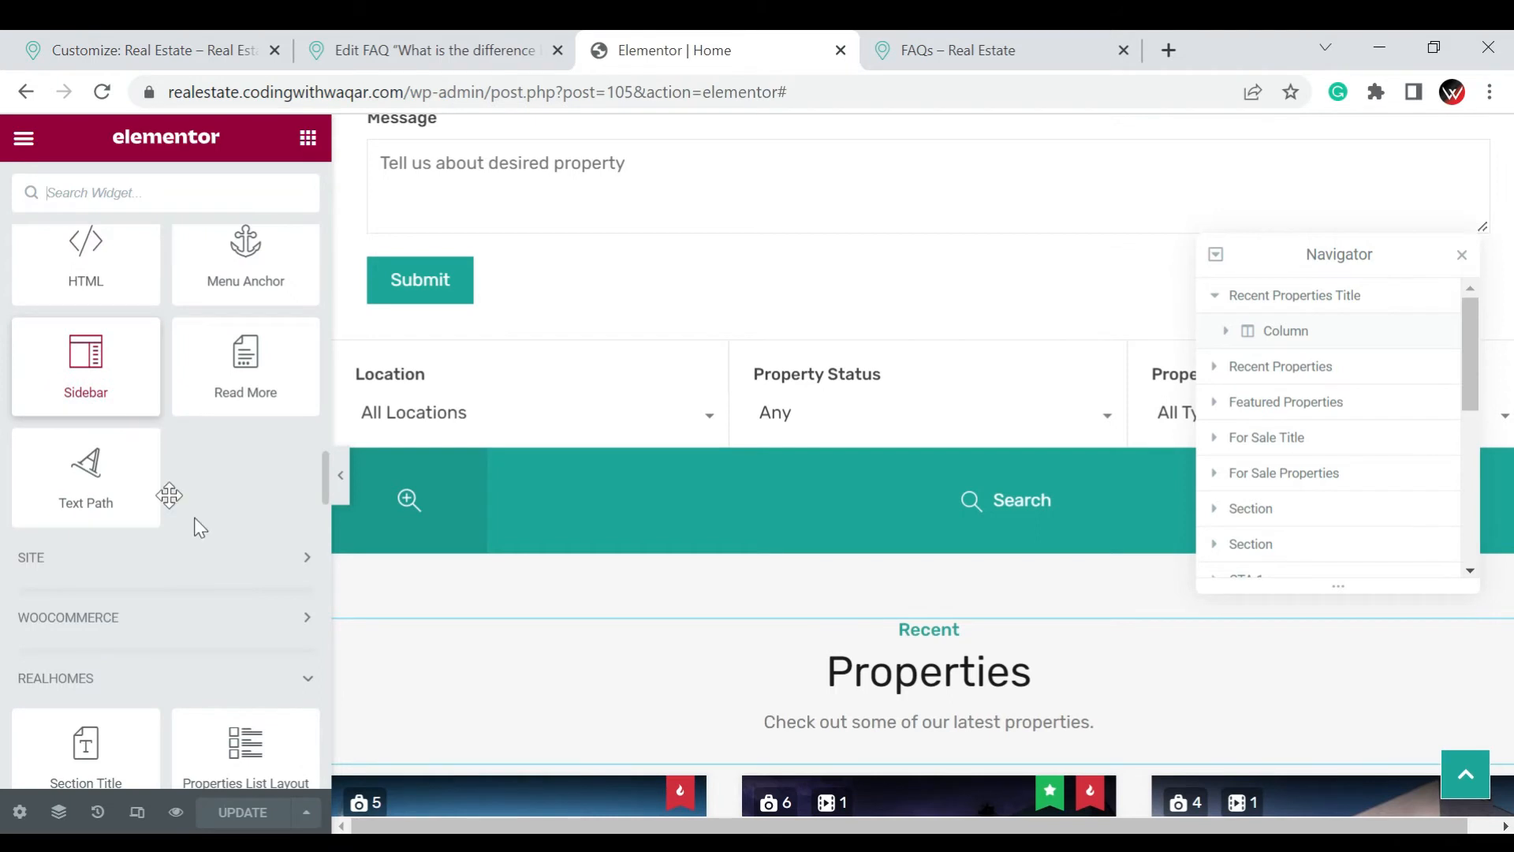
pyautogui.scroll(-5, 193, 524)
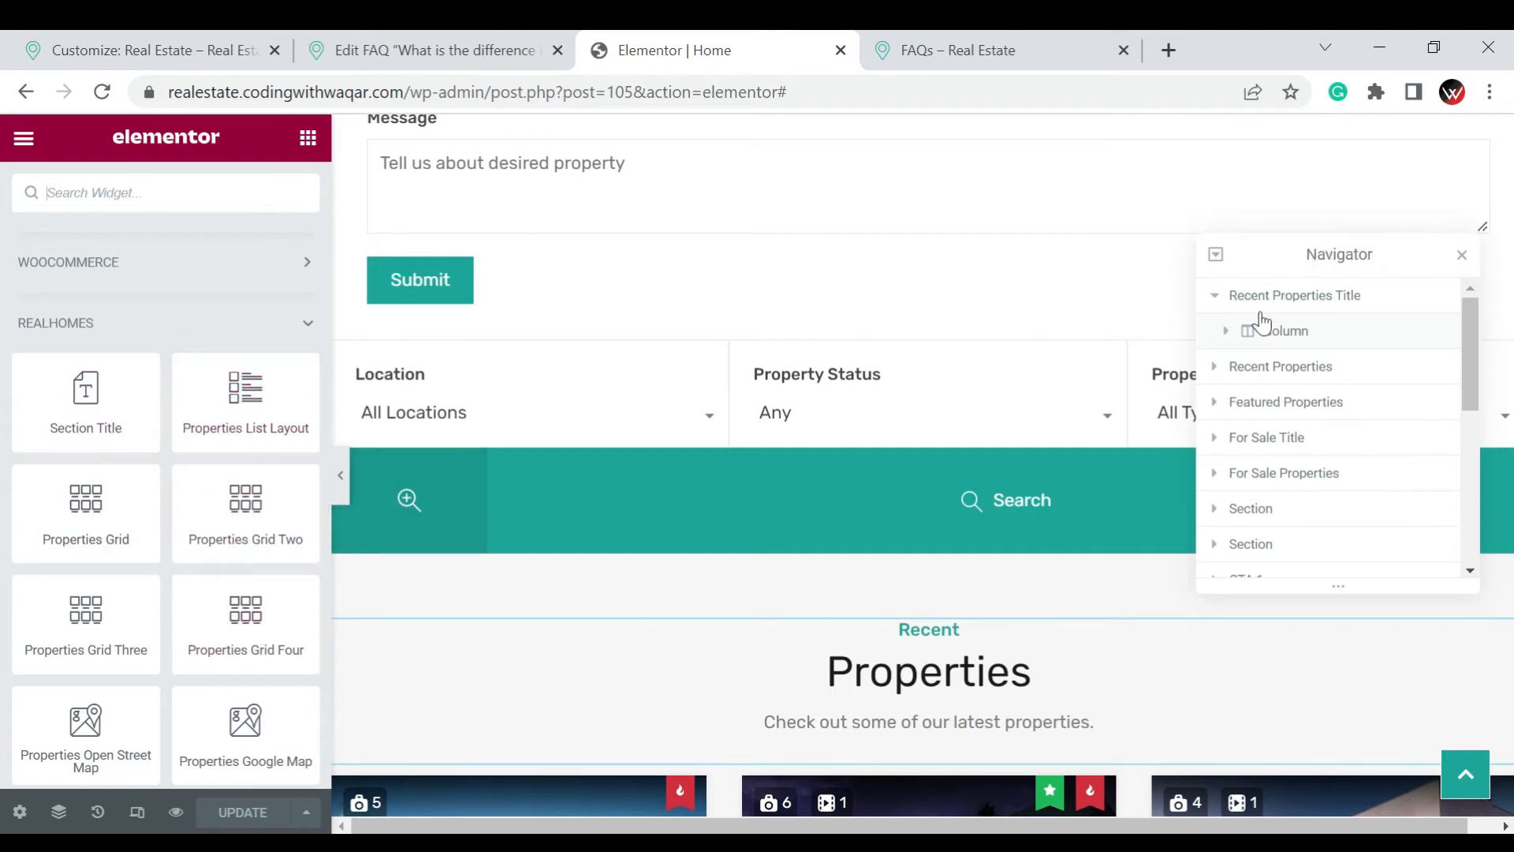
# Collapse the Recent Properties Title structure in the Navigator and dock the Navigator beside the page
pyautogui.click(1220, 300)
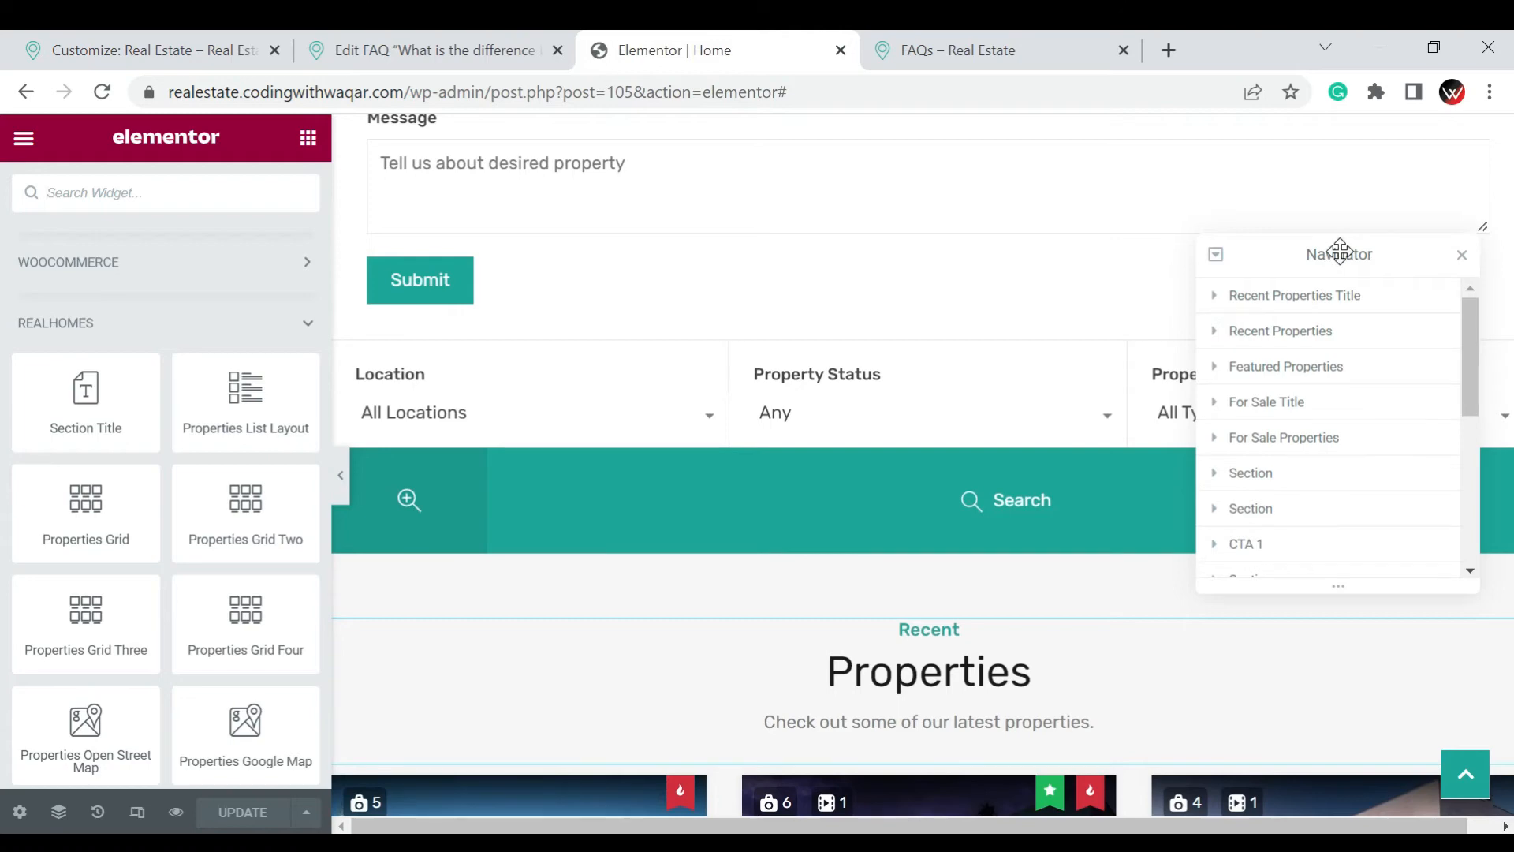
pyautogui.moveTo(1340, 251); pyautogui.dragTo(1384, 396)
pyautogui.scroll(-2, 1086, 391)
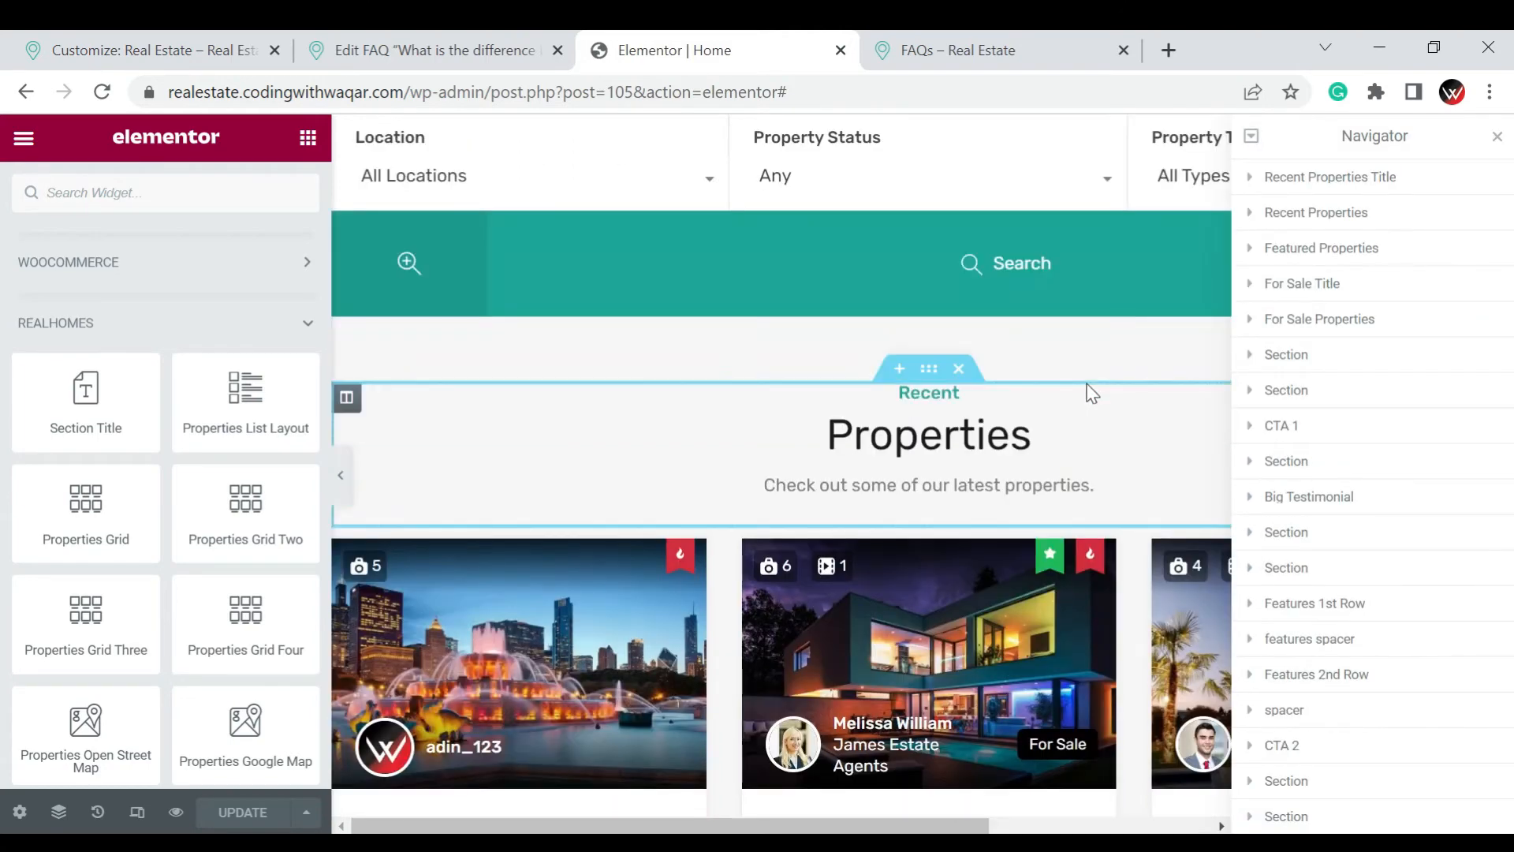
# Start a new section above the Recent Properties title, look at the template library, and close it
pyautogui.click(898, 385)
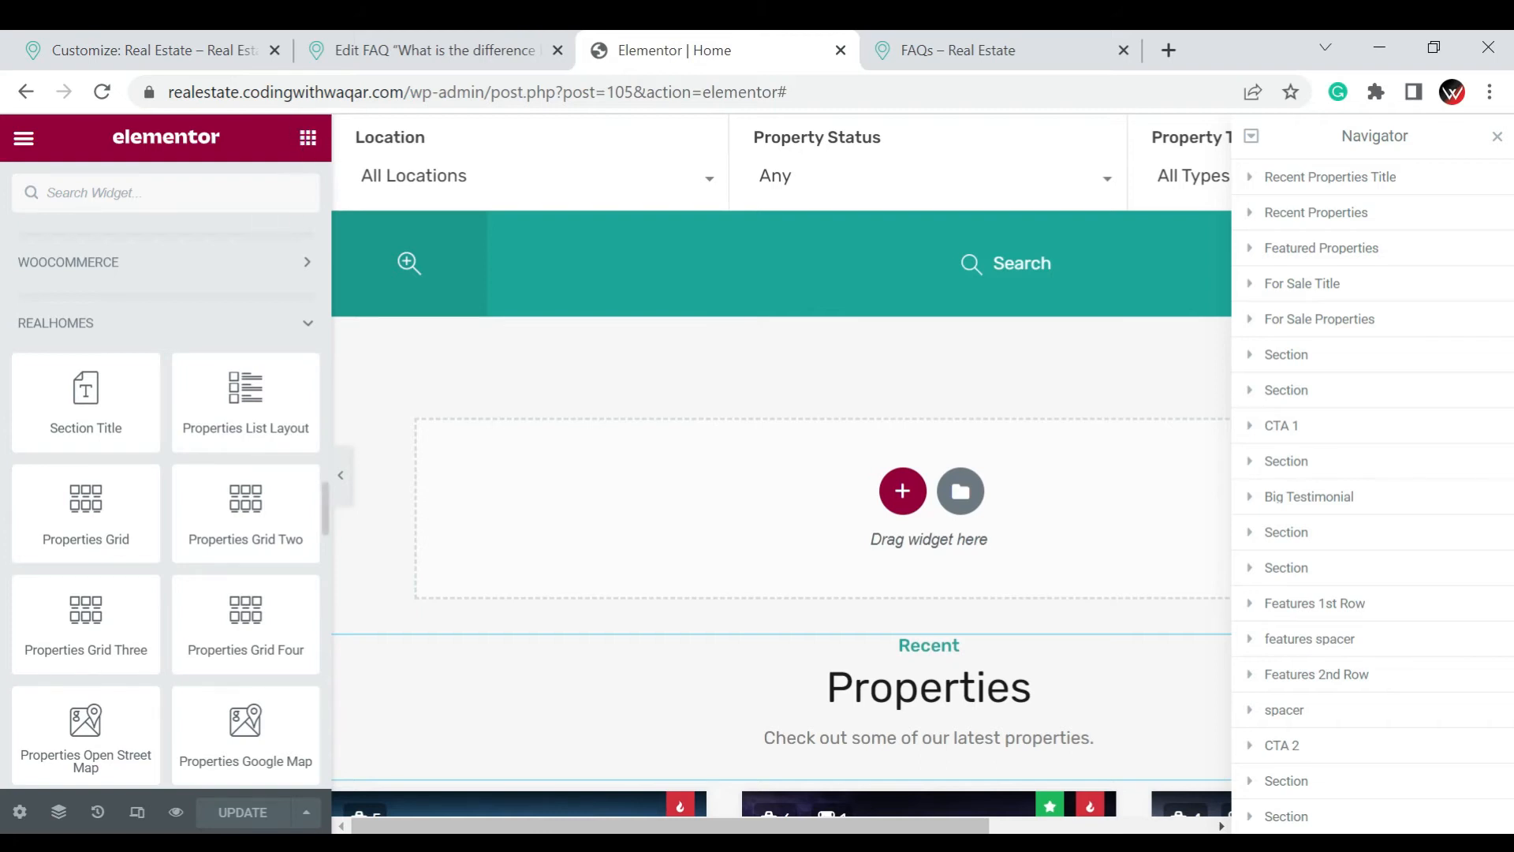
pyautogui.scroll(15, 208, 395)
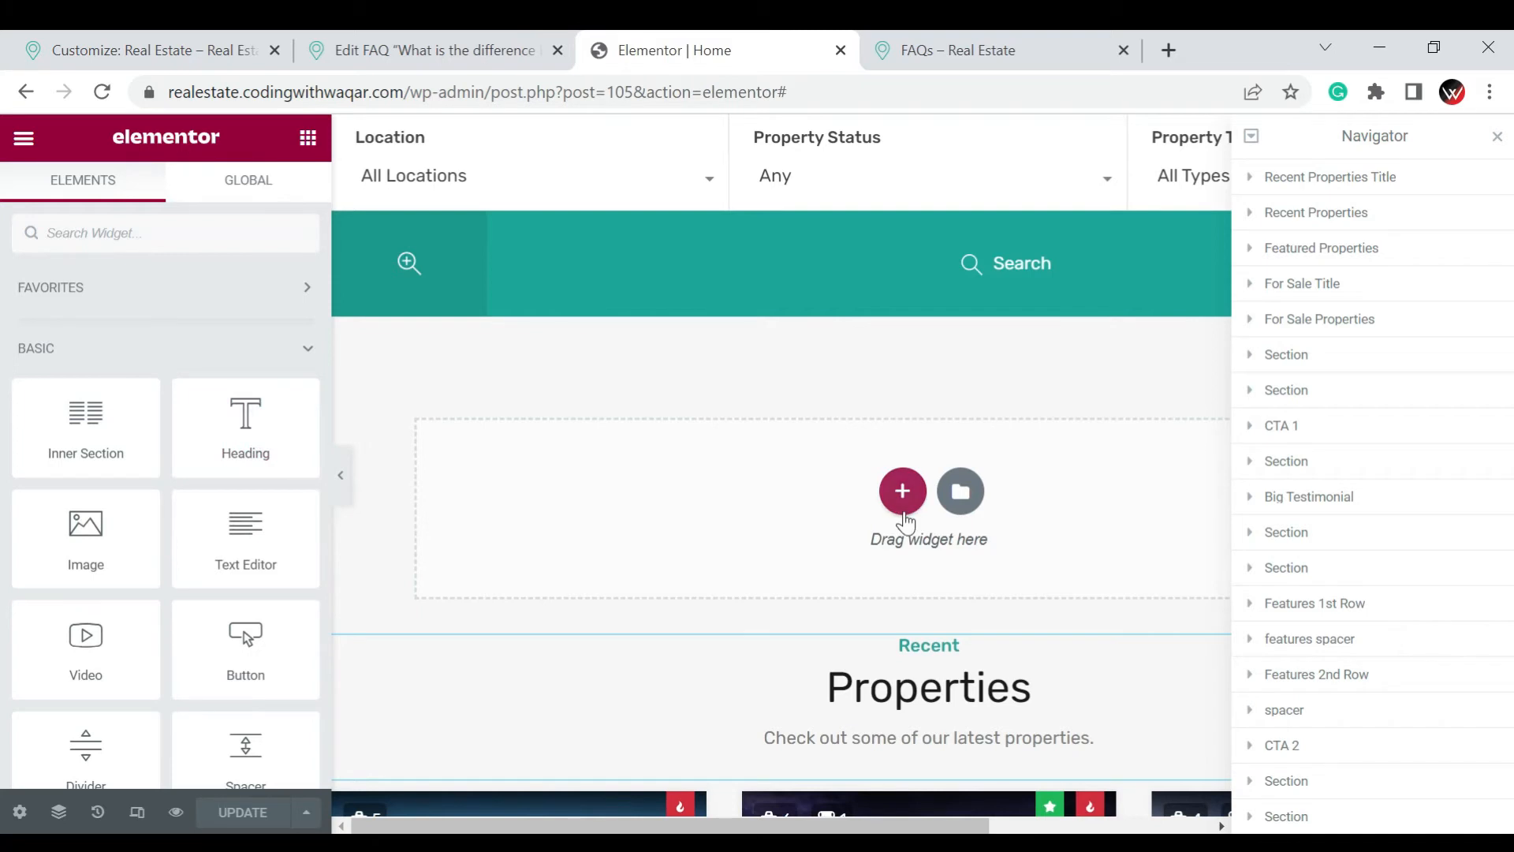
pyautogui.click(960, 492)
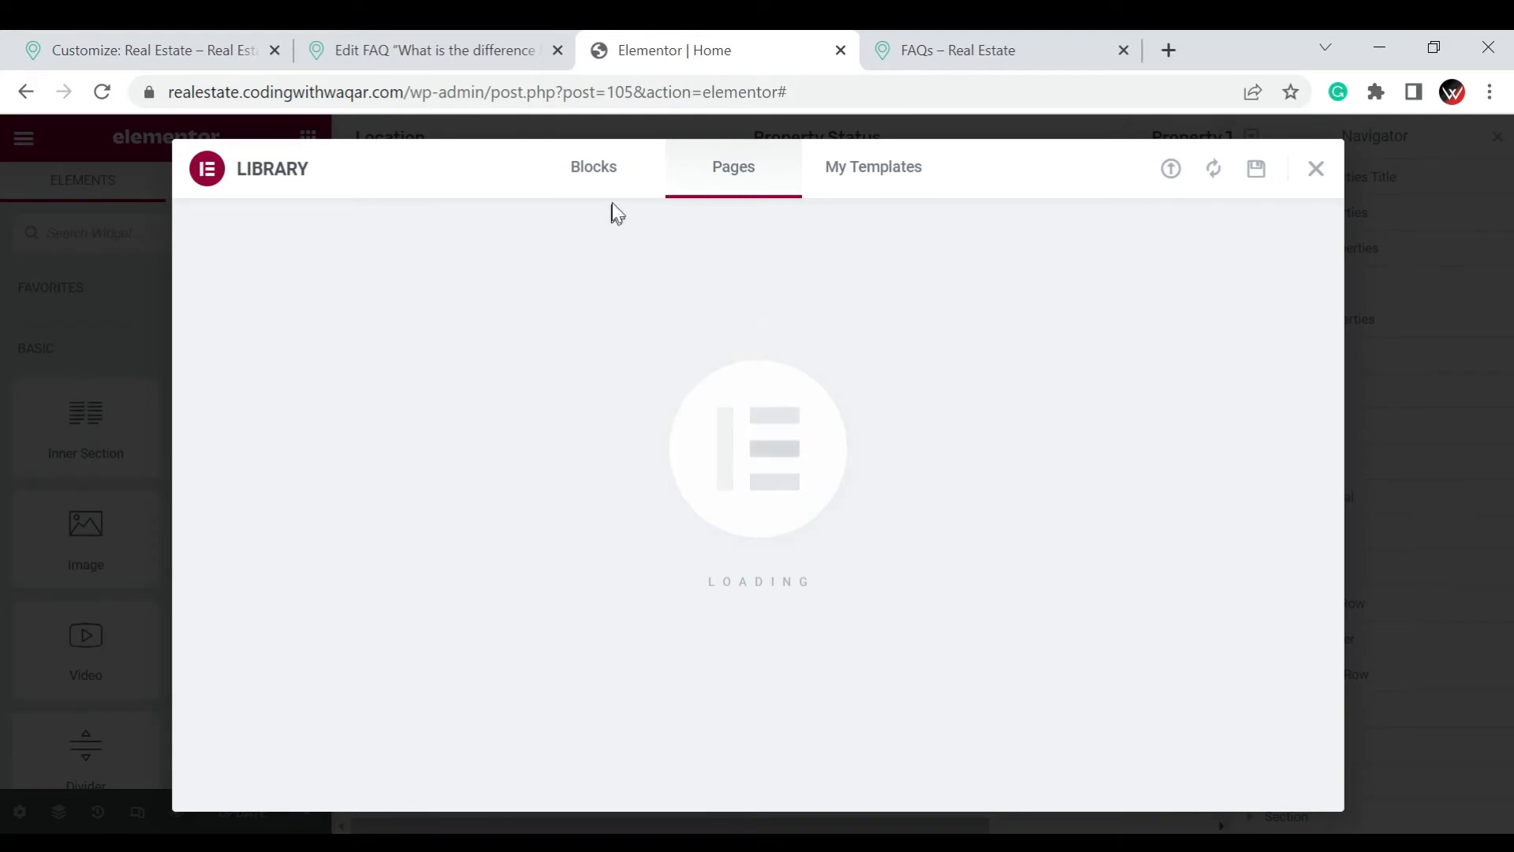
pyautogui.click(1315, 170)
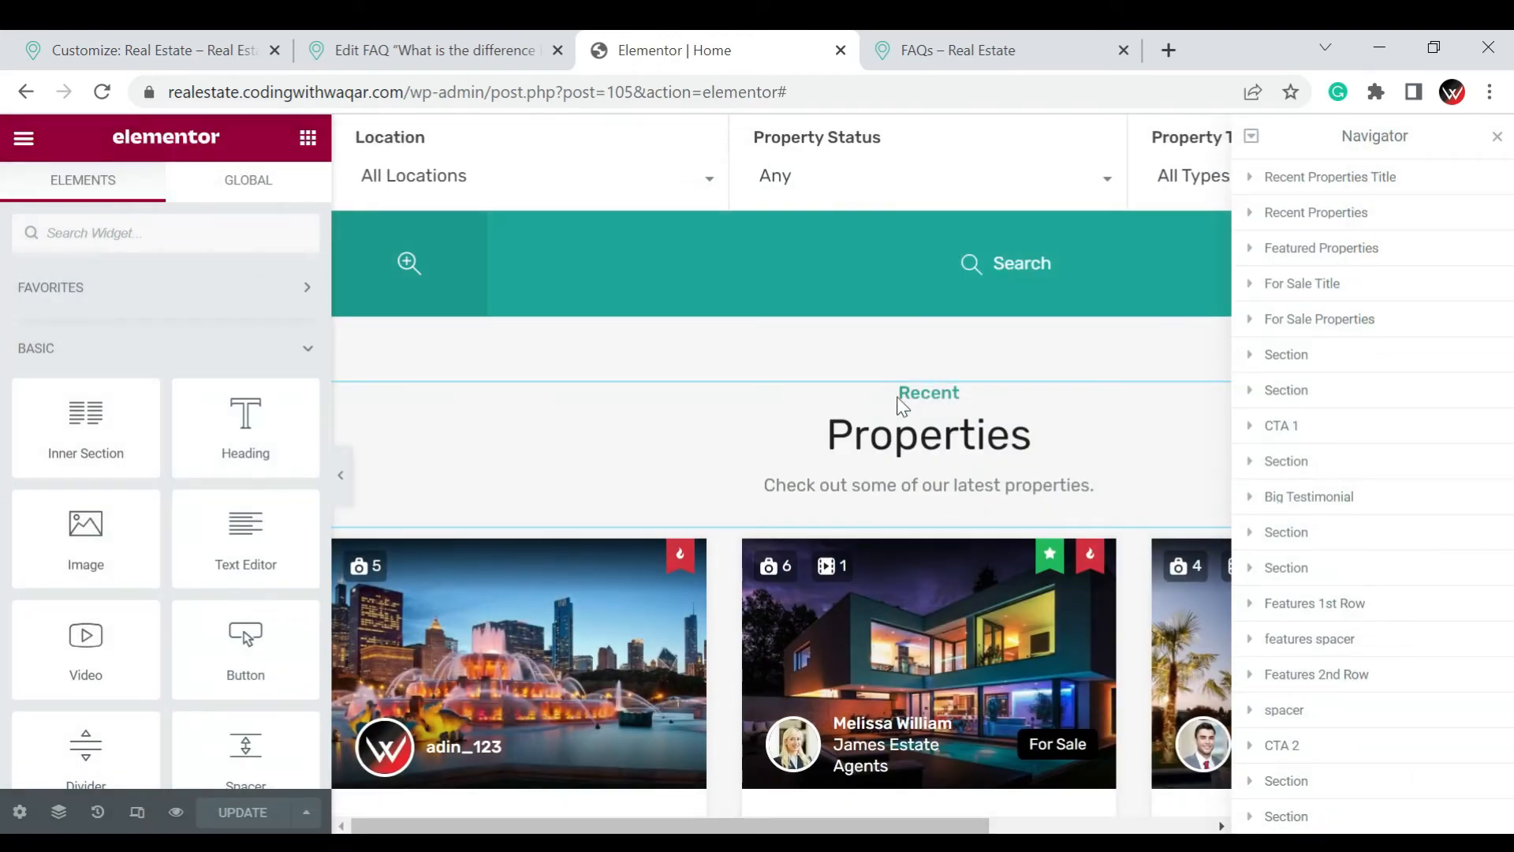
# Add a new section with two equal columns above the Recent Properties title and close the Navigator
pyautogui.click(900, 370)
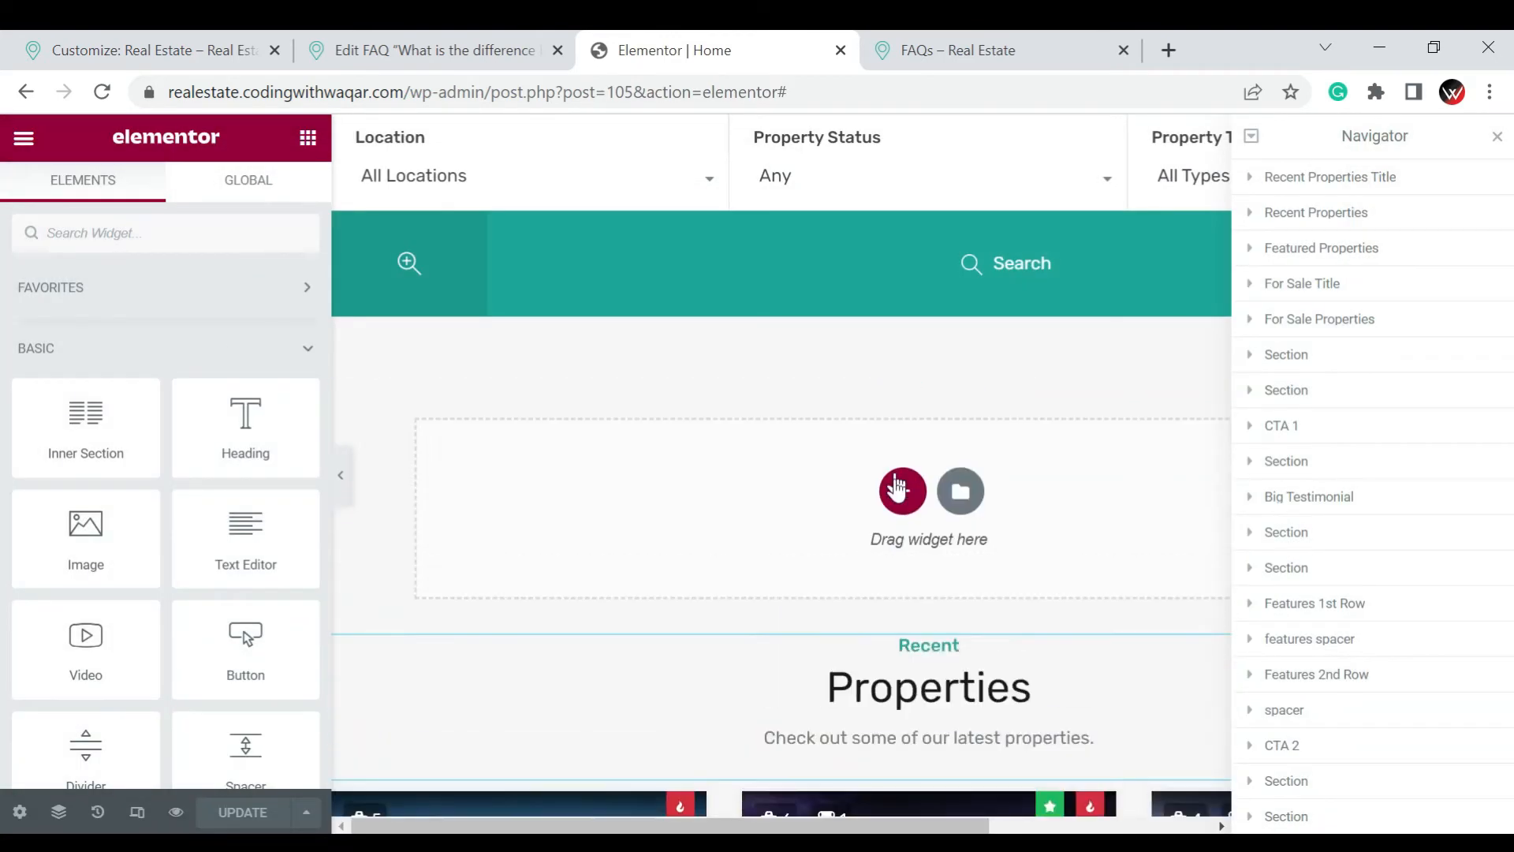
pyautogui.click(903, 492)
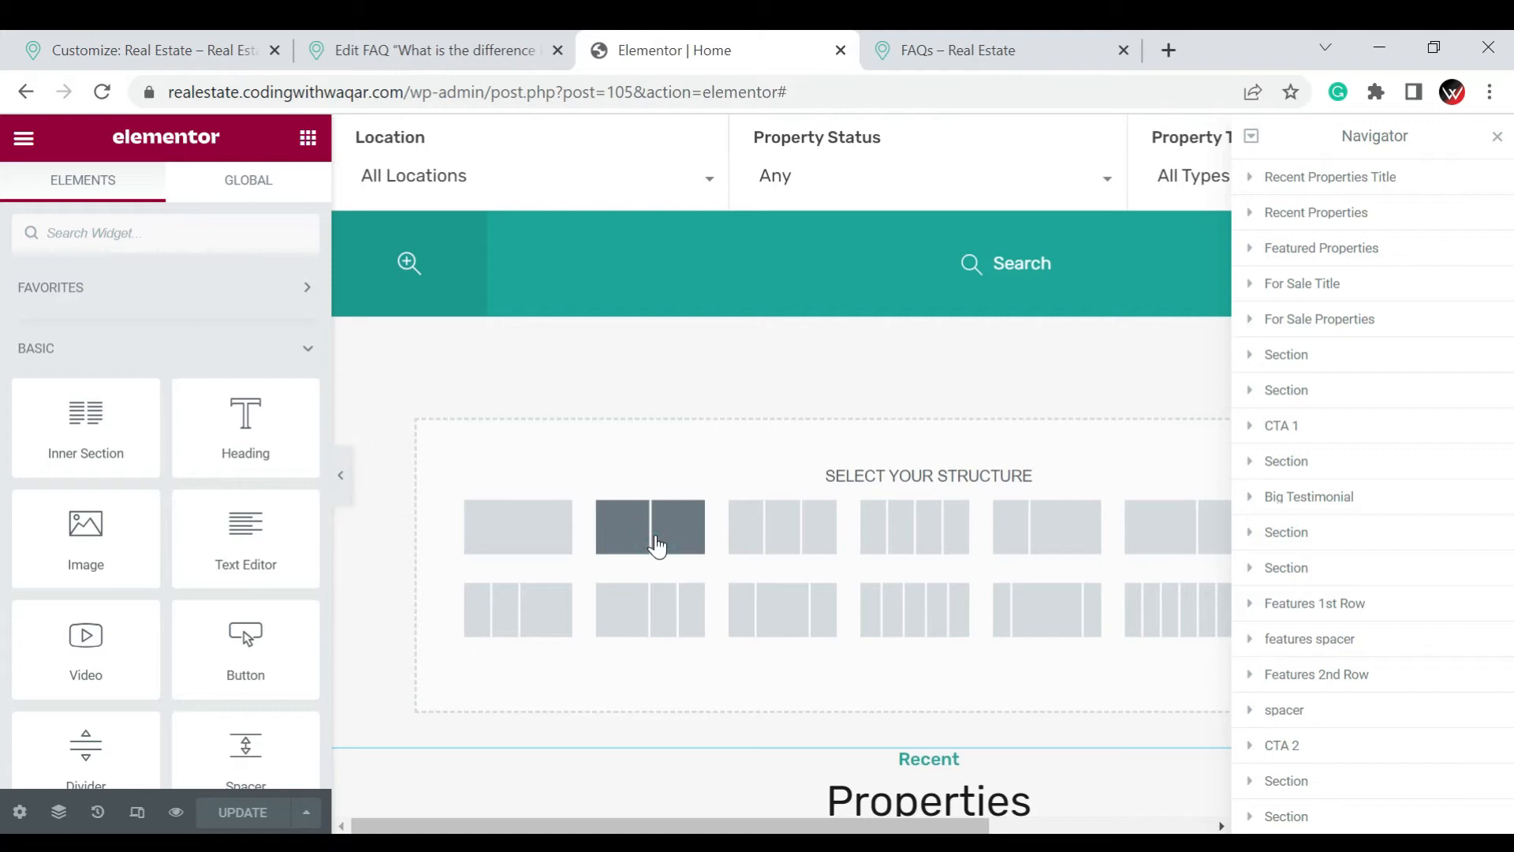
pyautogui.click(649, 511)
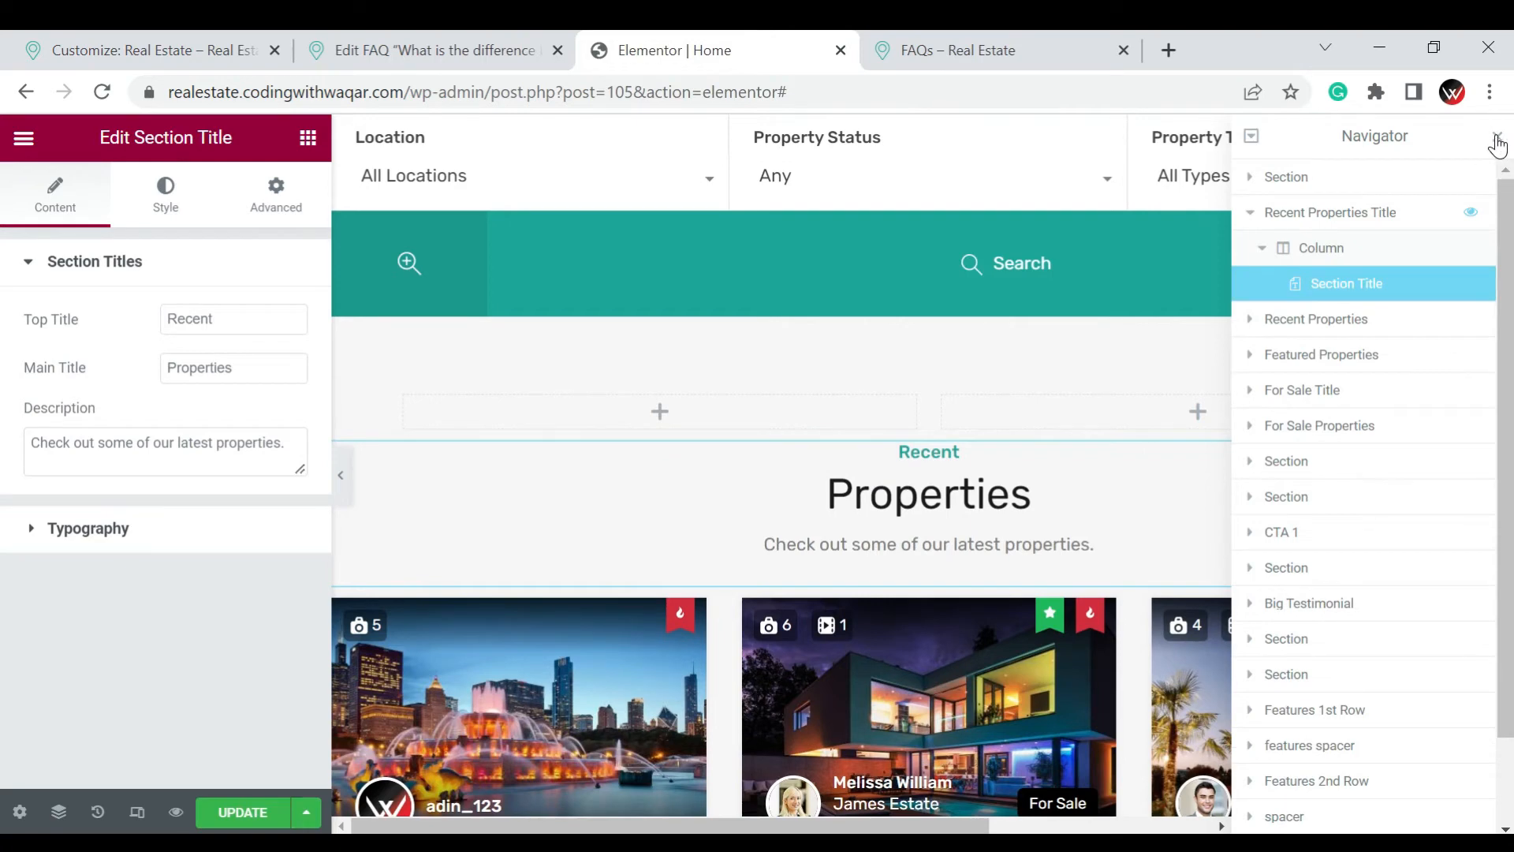
pyautogui.click(1497, 141)
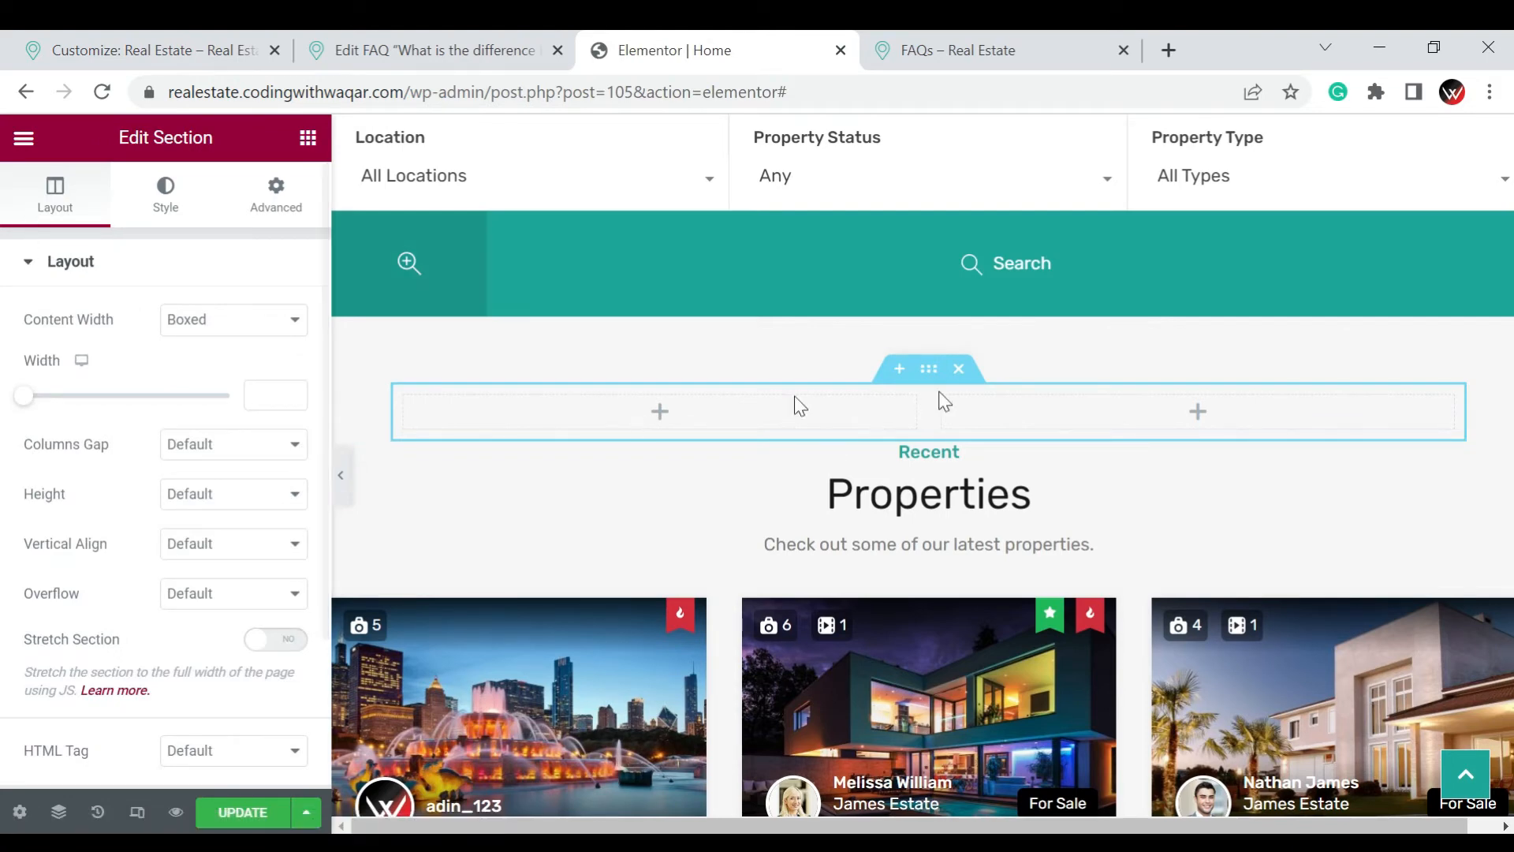
# Set the new section's content width to Full Width and enable Stretch Section
pyautogui.click(171, 327)
pyautogui.click(186, 362)
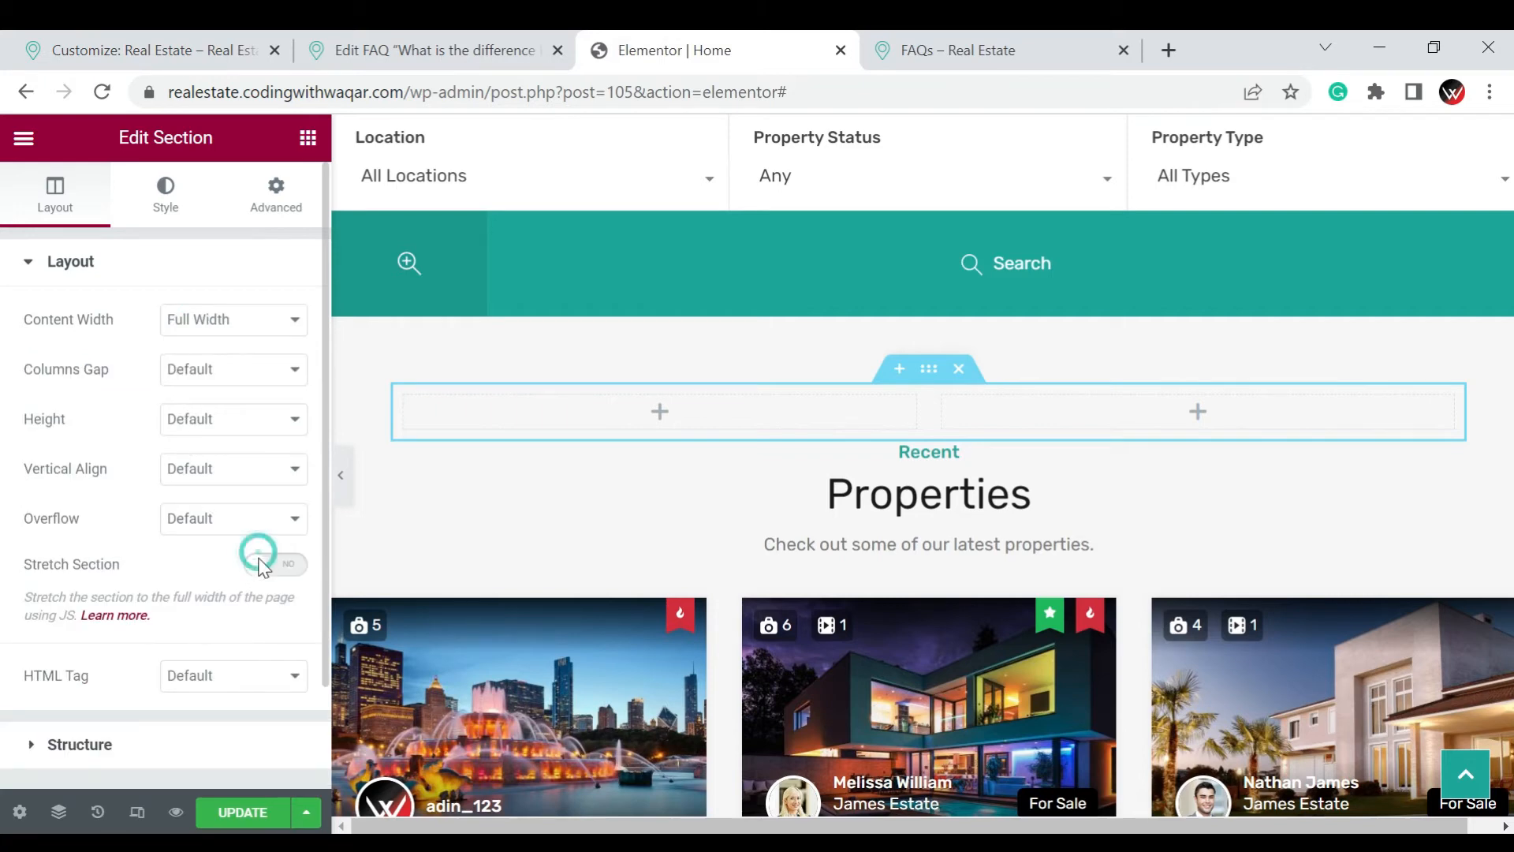
pyautogui.click(263, 563)
pyautogui.click(260, 566)
pyautogui.click(259, 575)
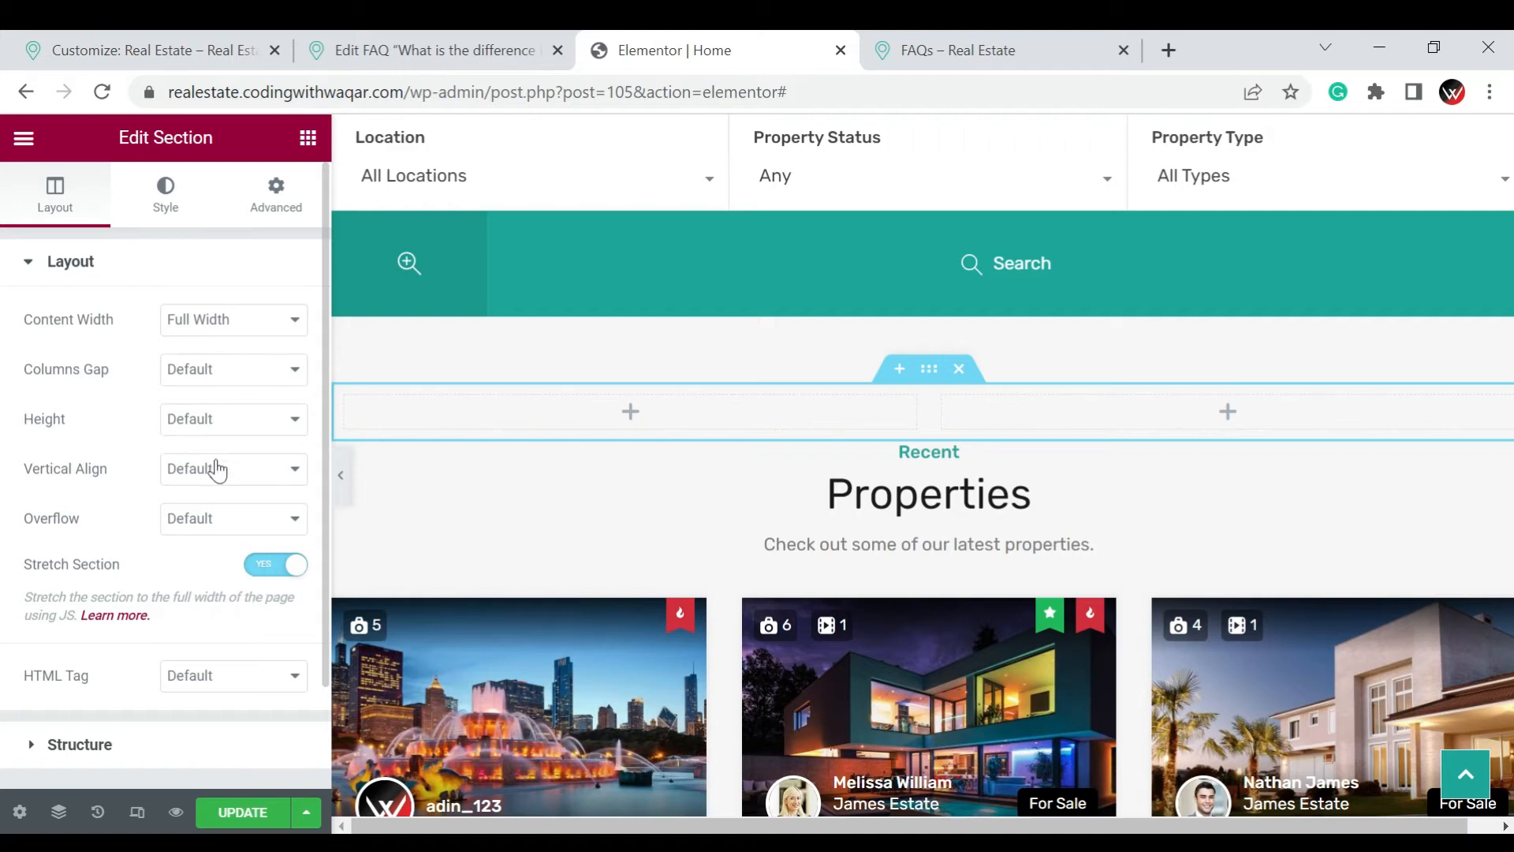
# Set the new section's columns gap to No Gap and its content width to Boxed
pyautogui.click(214, 367)
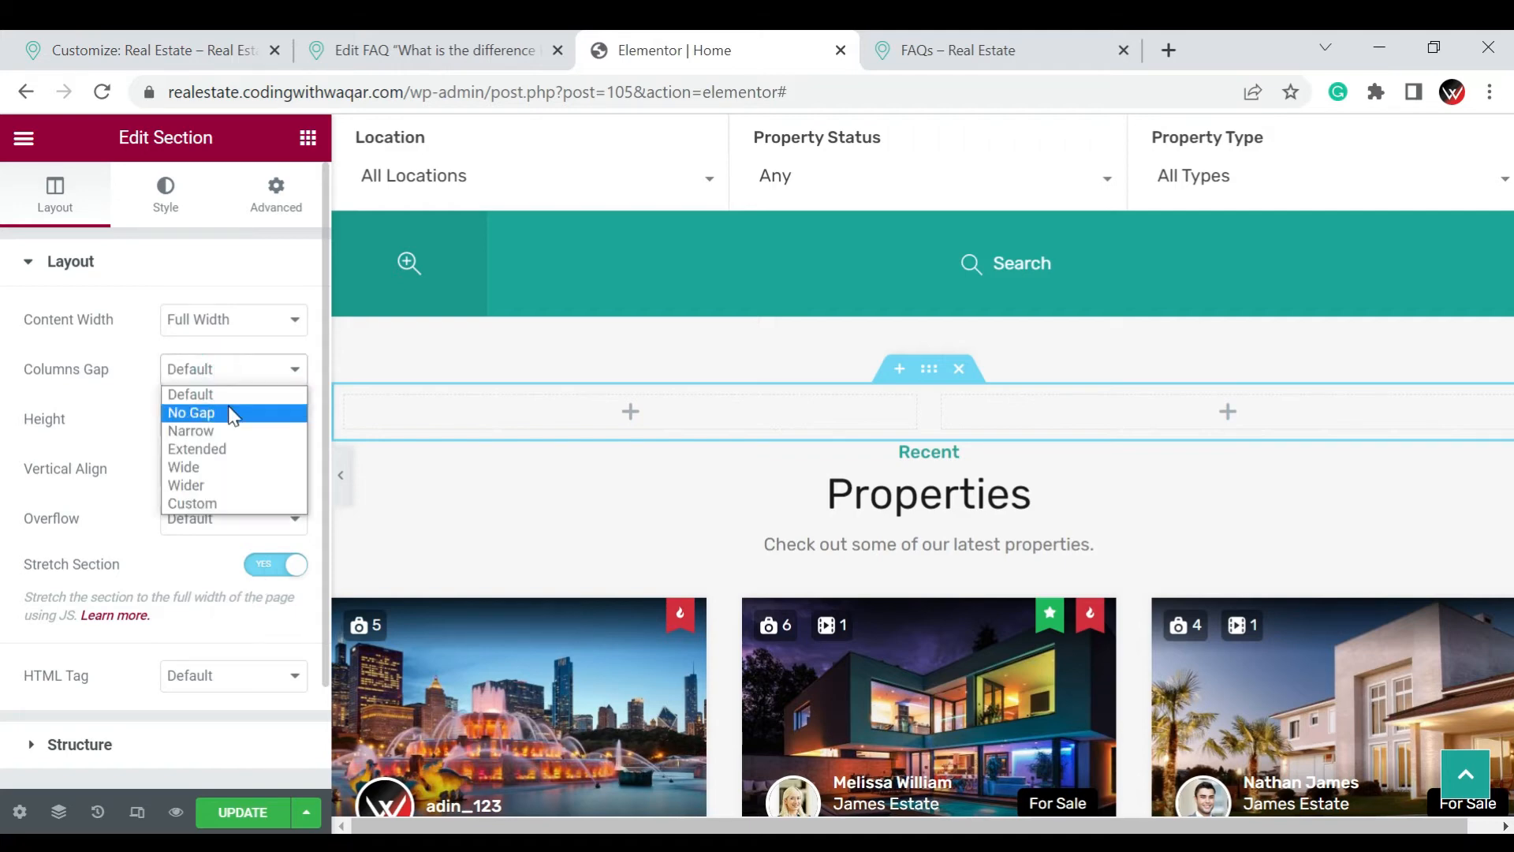
pyautogui.click(228, 407)
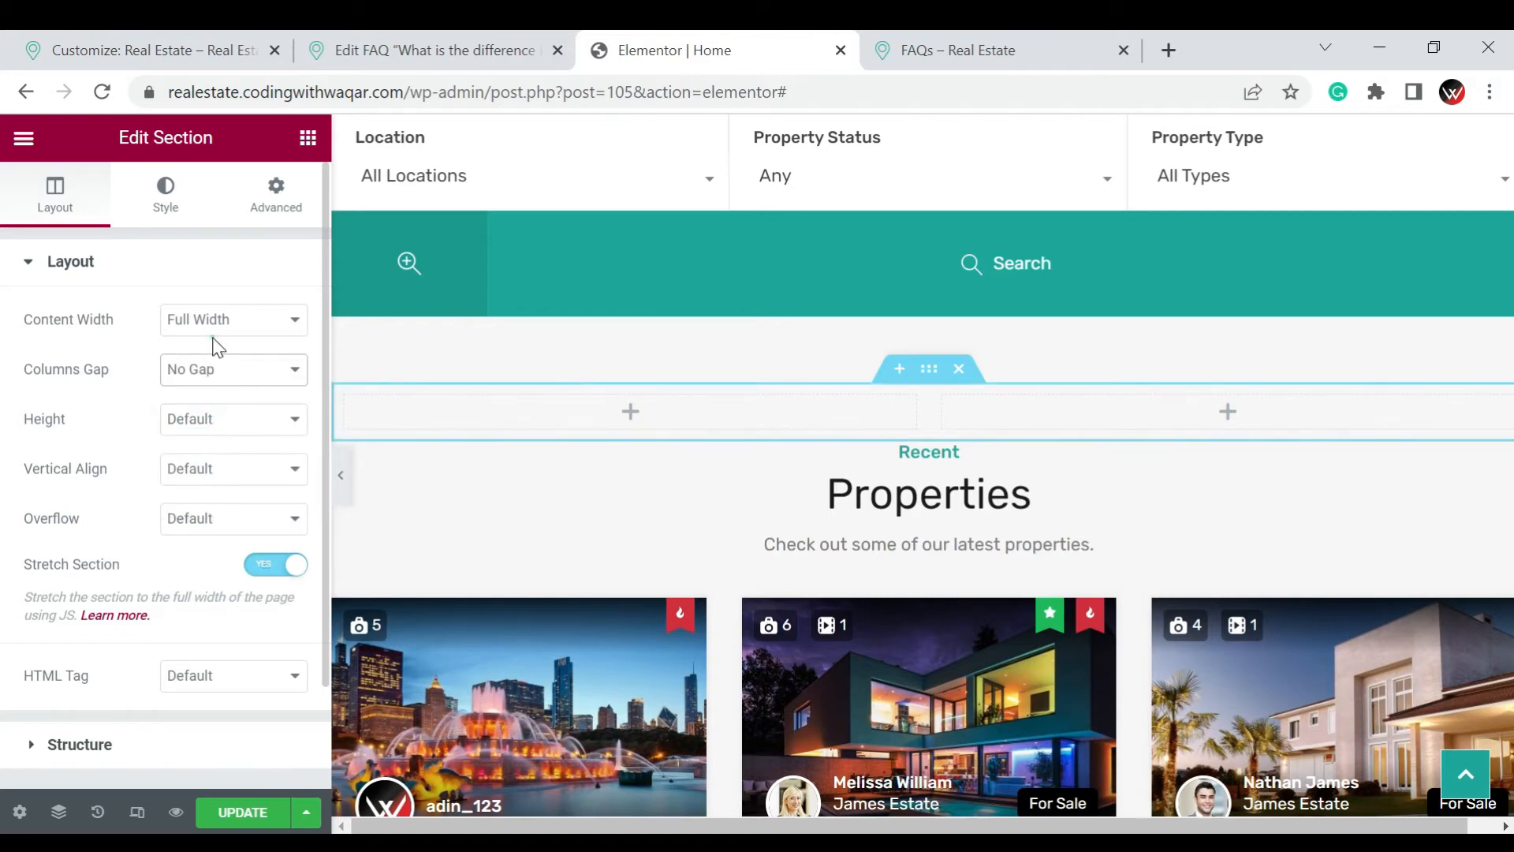
pyautogui.click(216, 324)
pyautogui.click(224, 351)
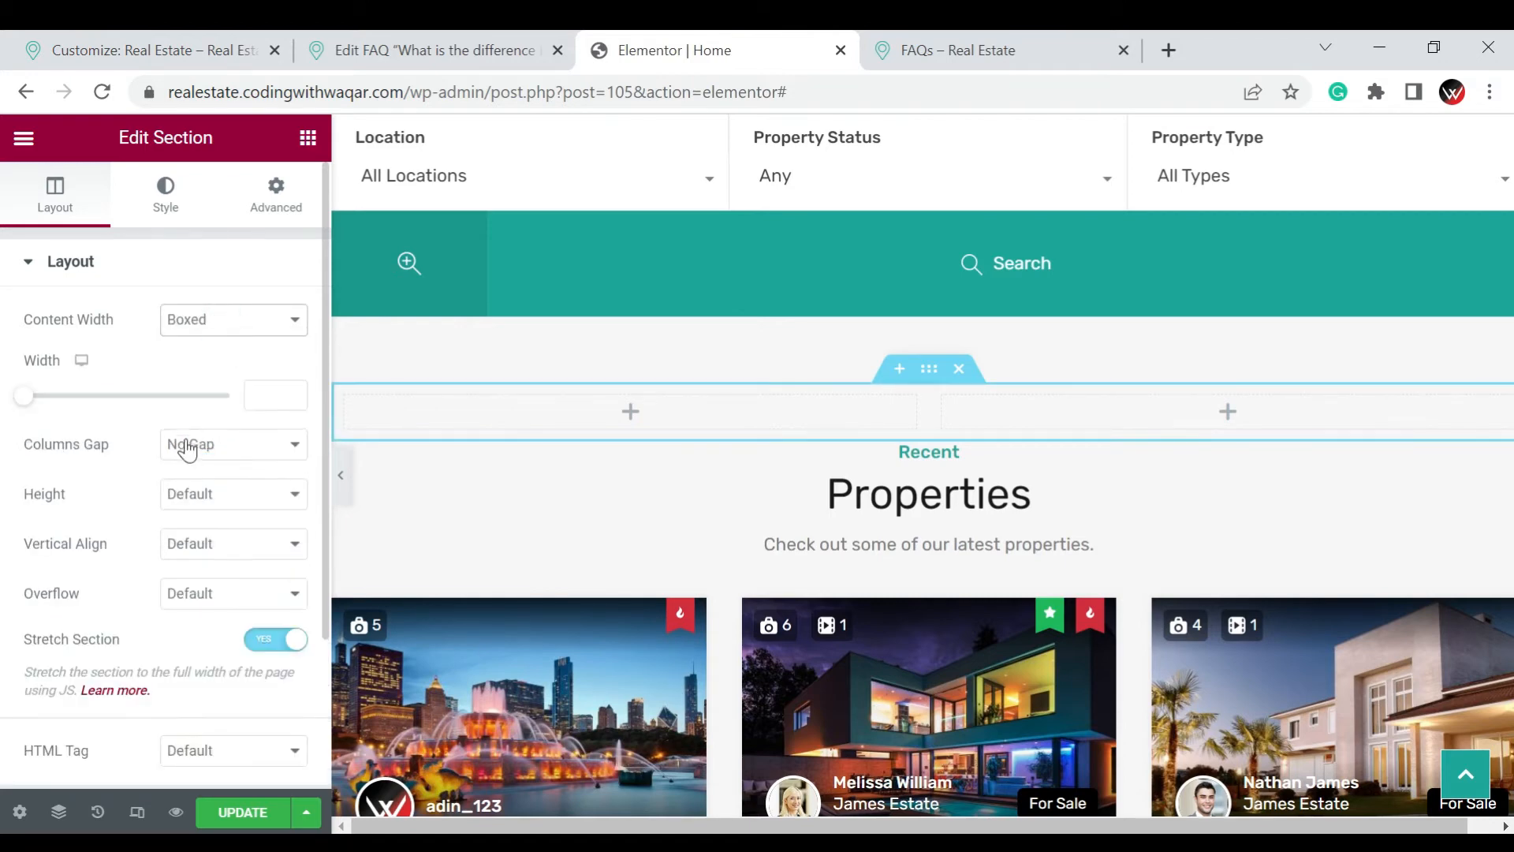
# Try the Fit To Screen height on the new section and set its height to Min Height
pyautogui.scroll(-2, 237, 436)
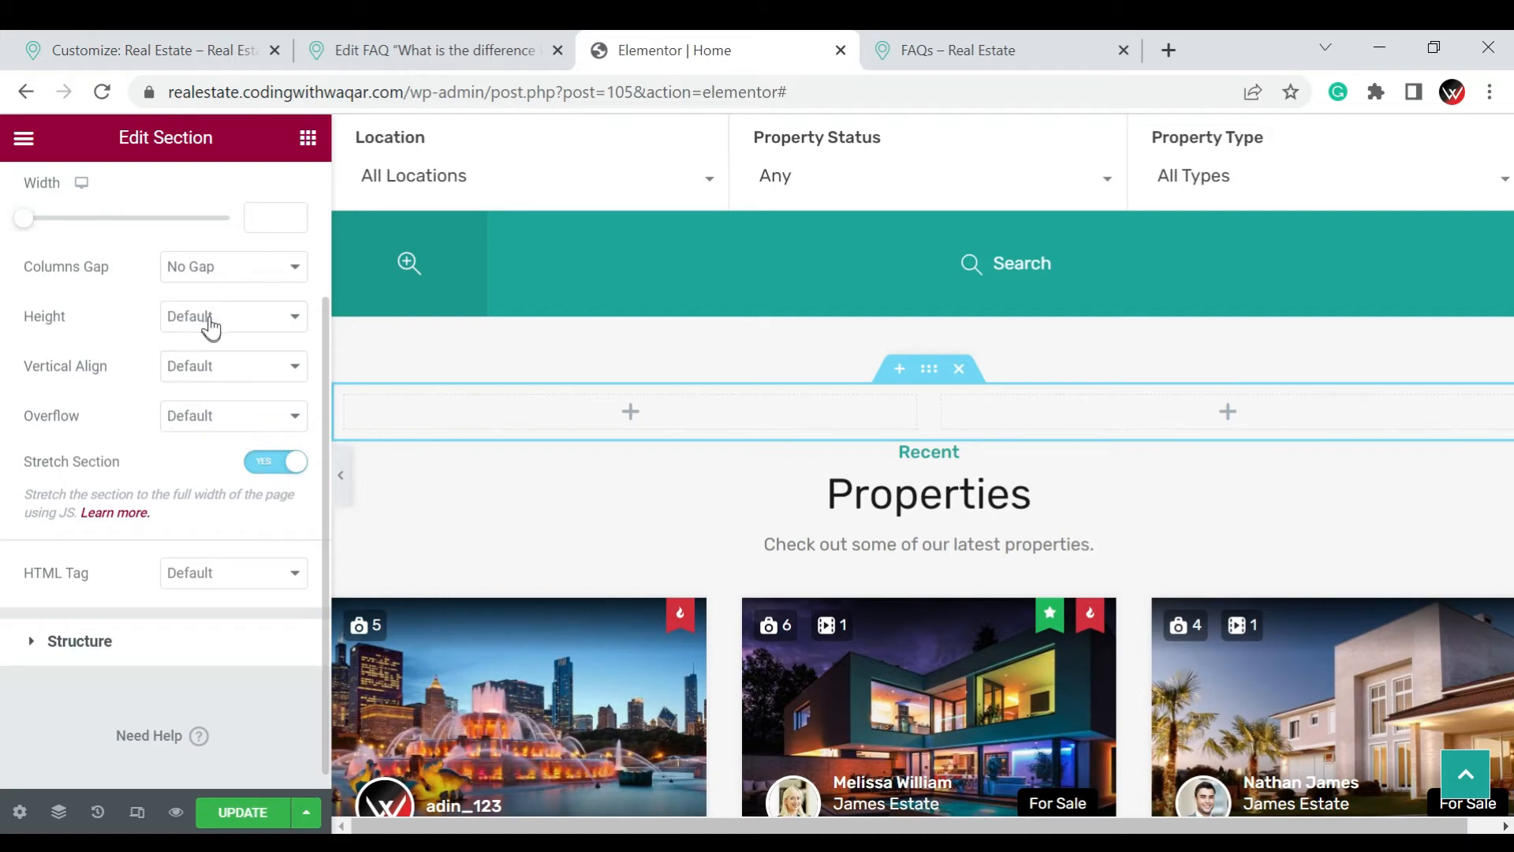
pyautogui.click(211, 317)
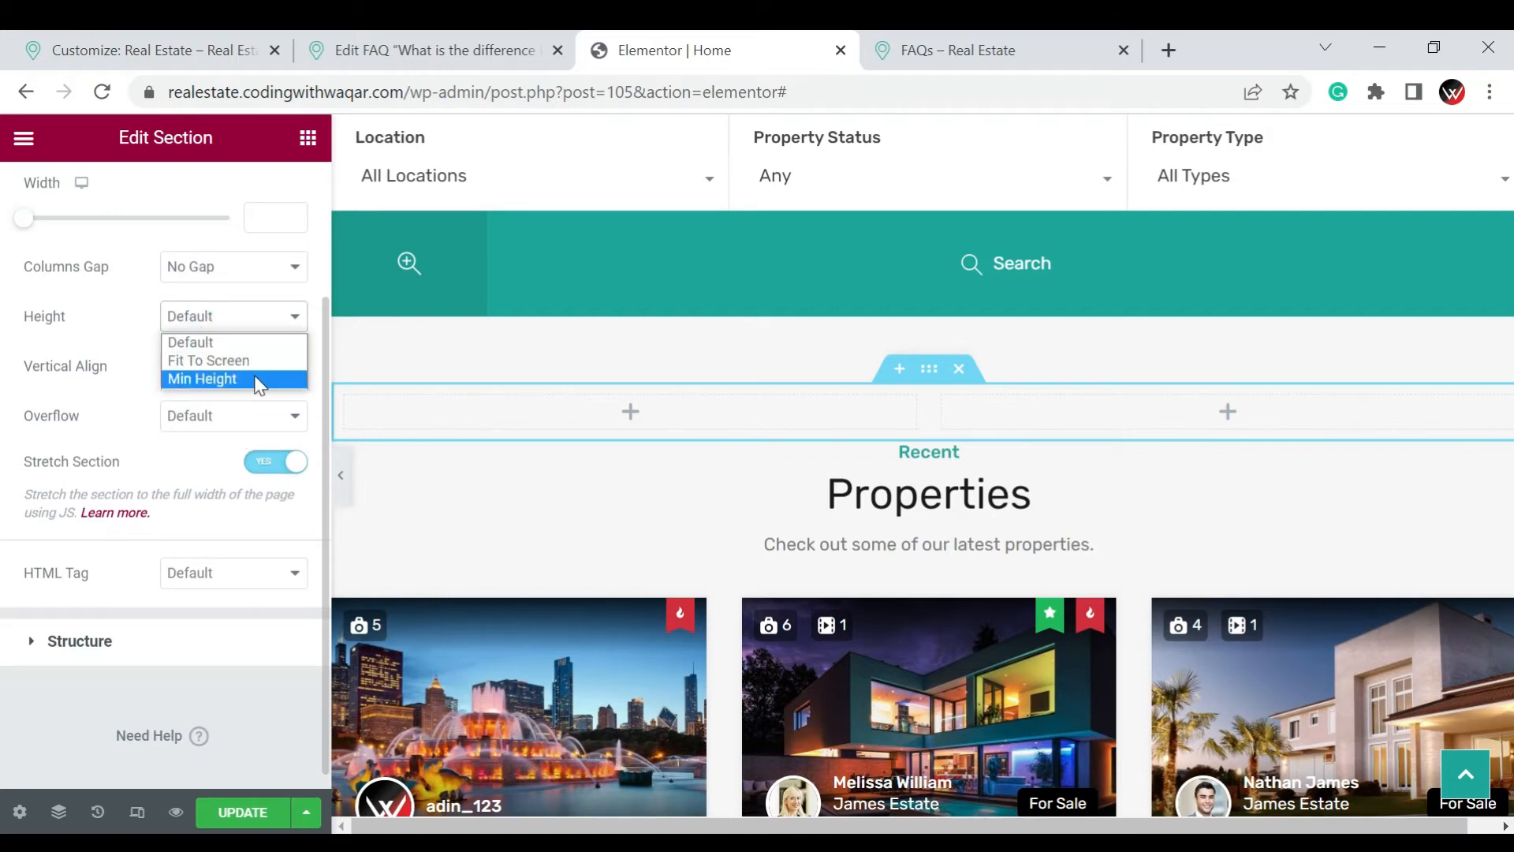
pyautogui.click(258, 381)
pyautogui.click(199, 319)
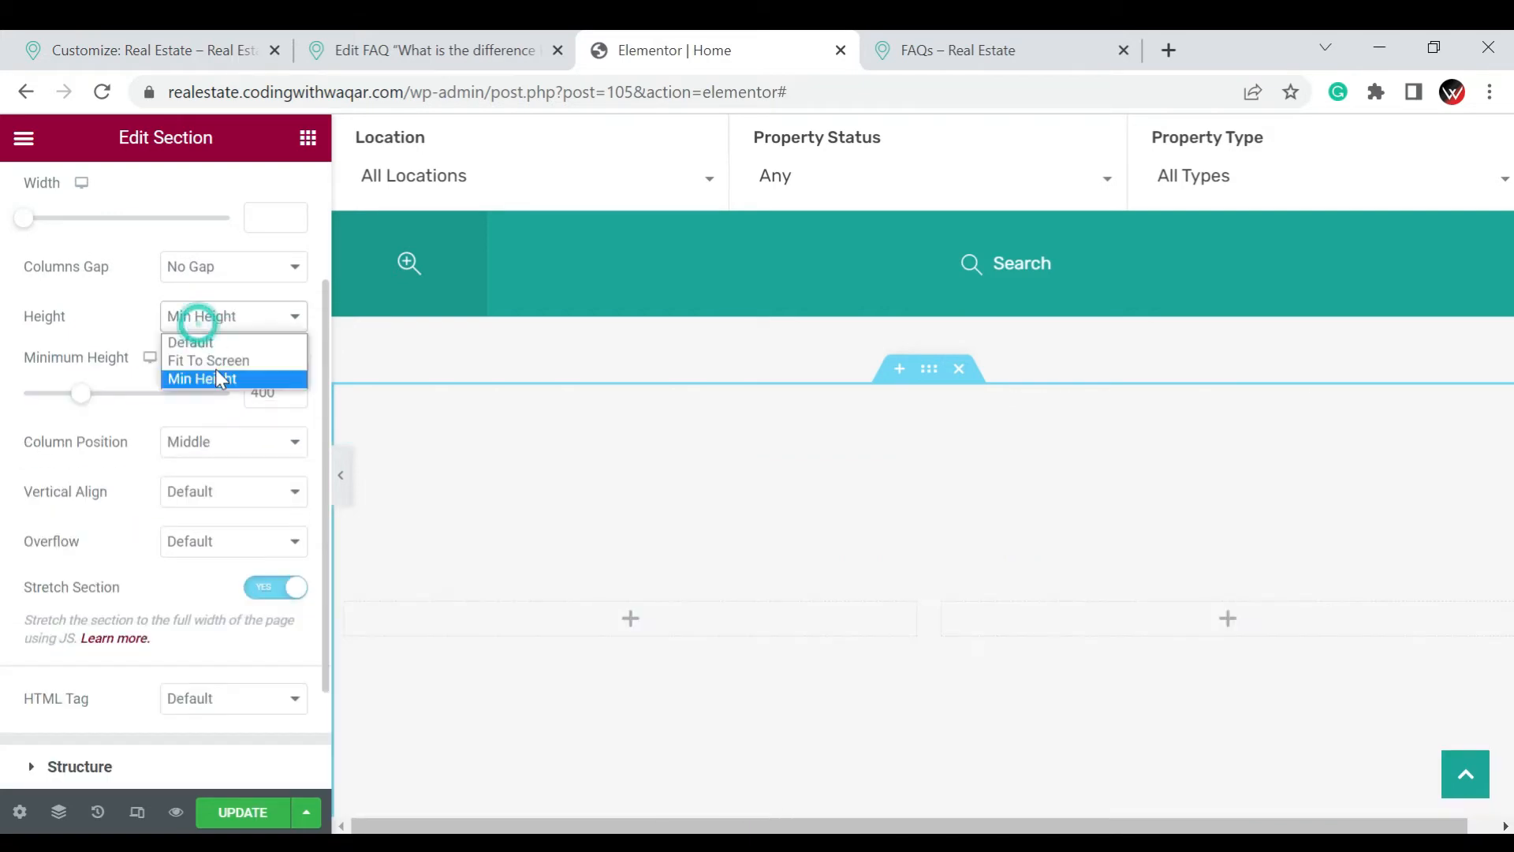
pyautogui.click(211, 360)
pyautogui.click(209, 335)
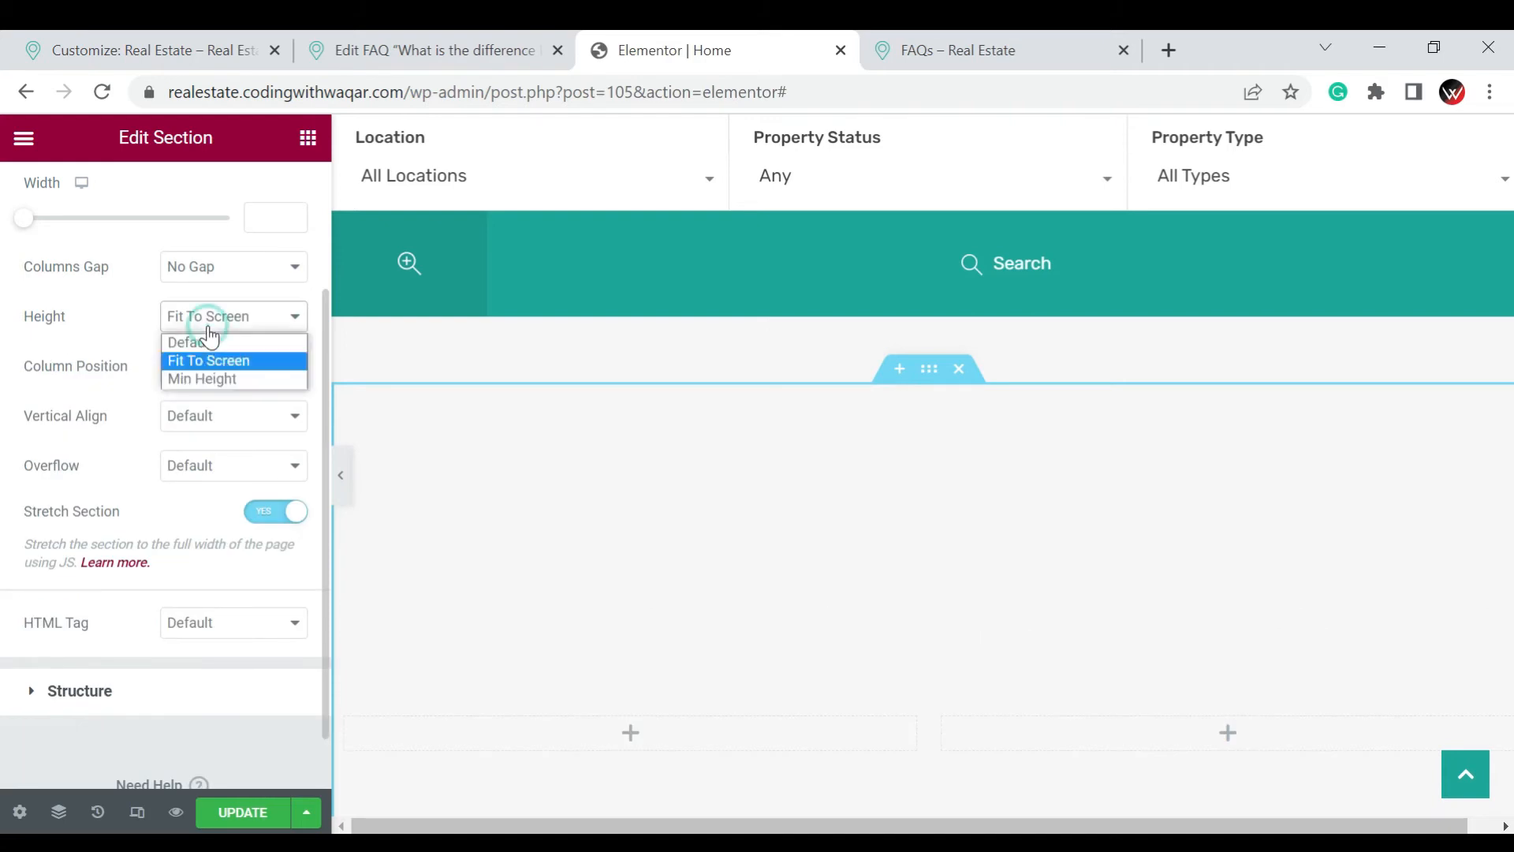
pyautogui.click(203, 378)
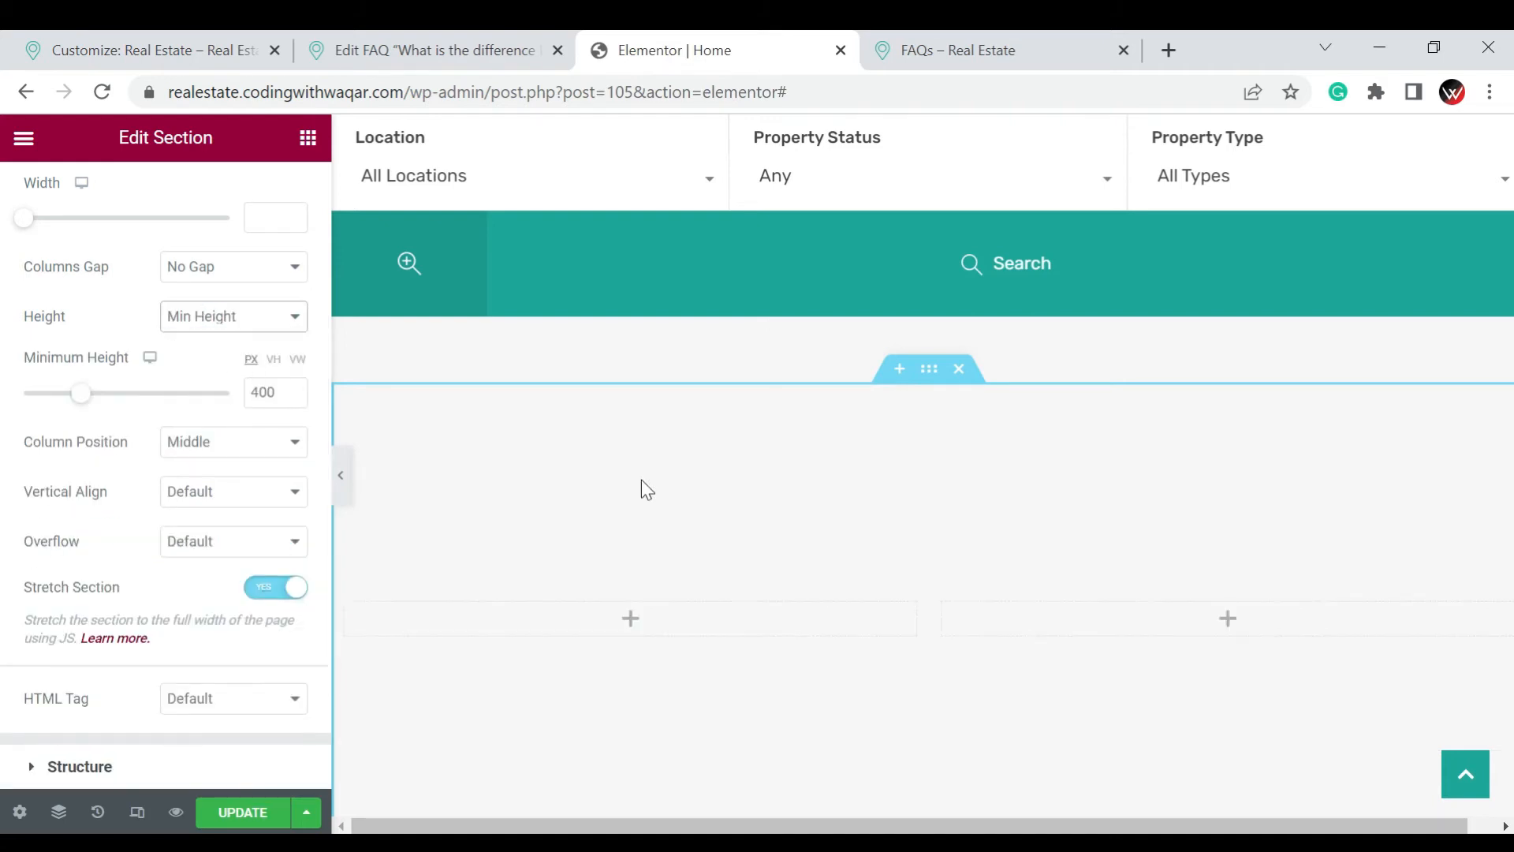
pyautogui.scroll(-2, 641, 489)
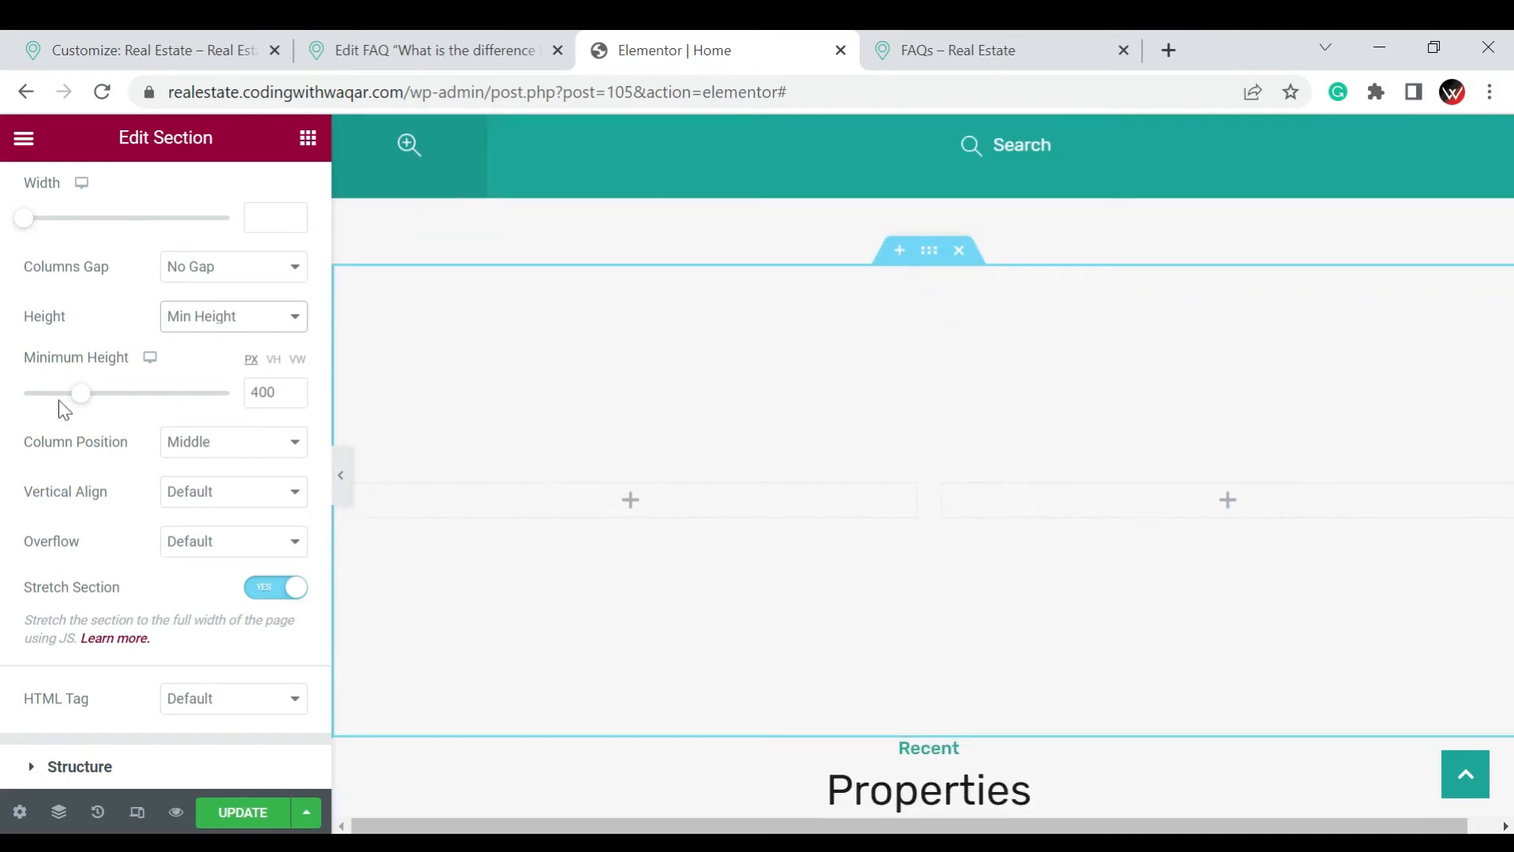
# Try the 33, 66 and 50, 50 structures on the section and set its column structure to 66, 33
pyautogui.scroll(-2, 158, 461)
pyautogui.click(88, 621)
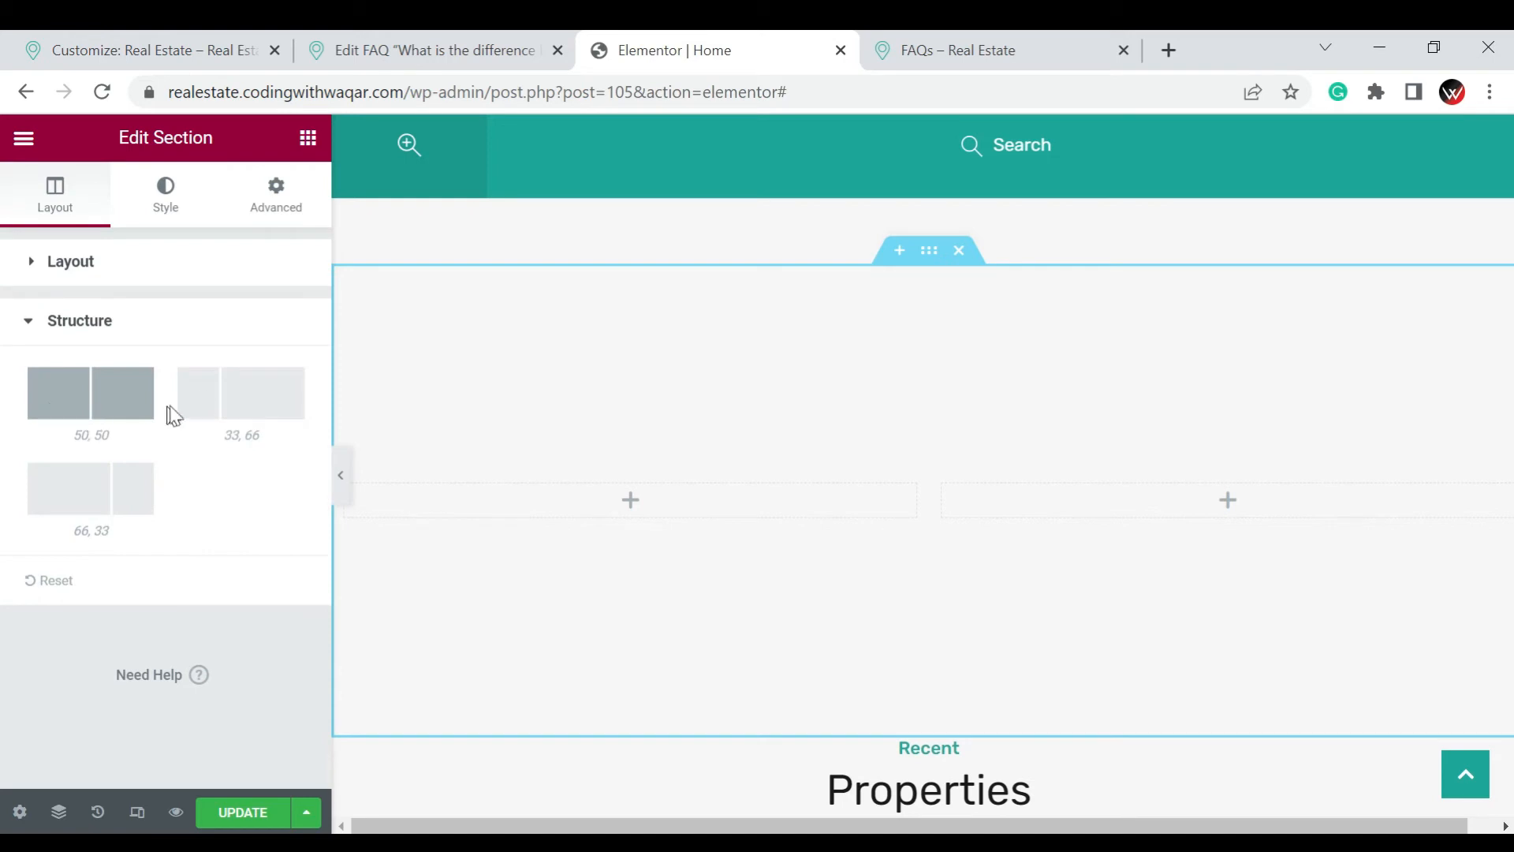
pyautogui.click(240, 400)
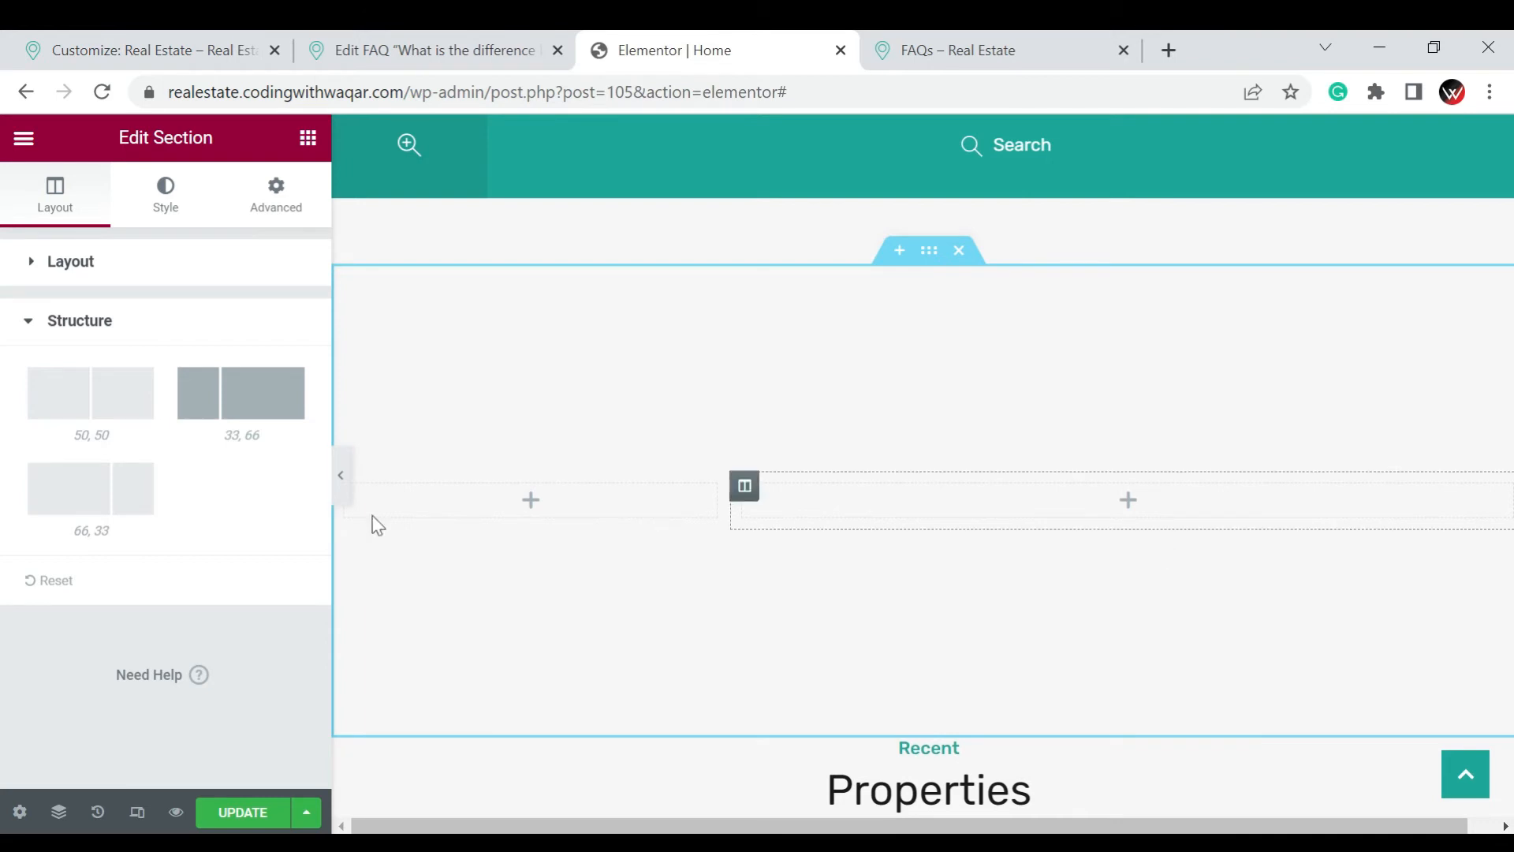
pyautogui.click(103, 403)
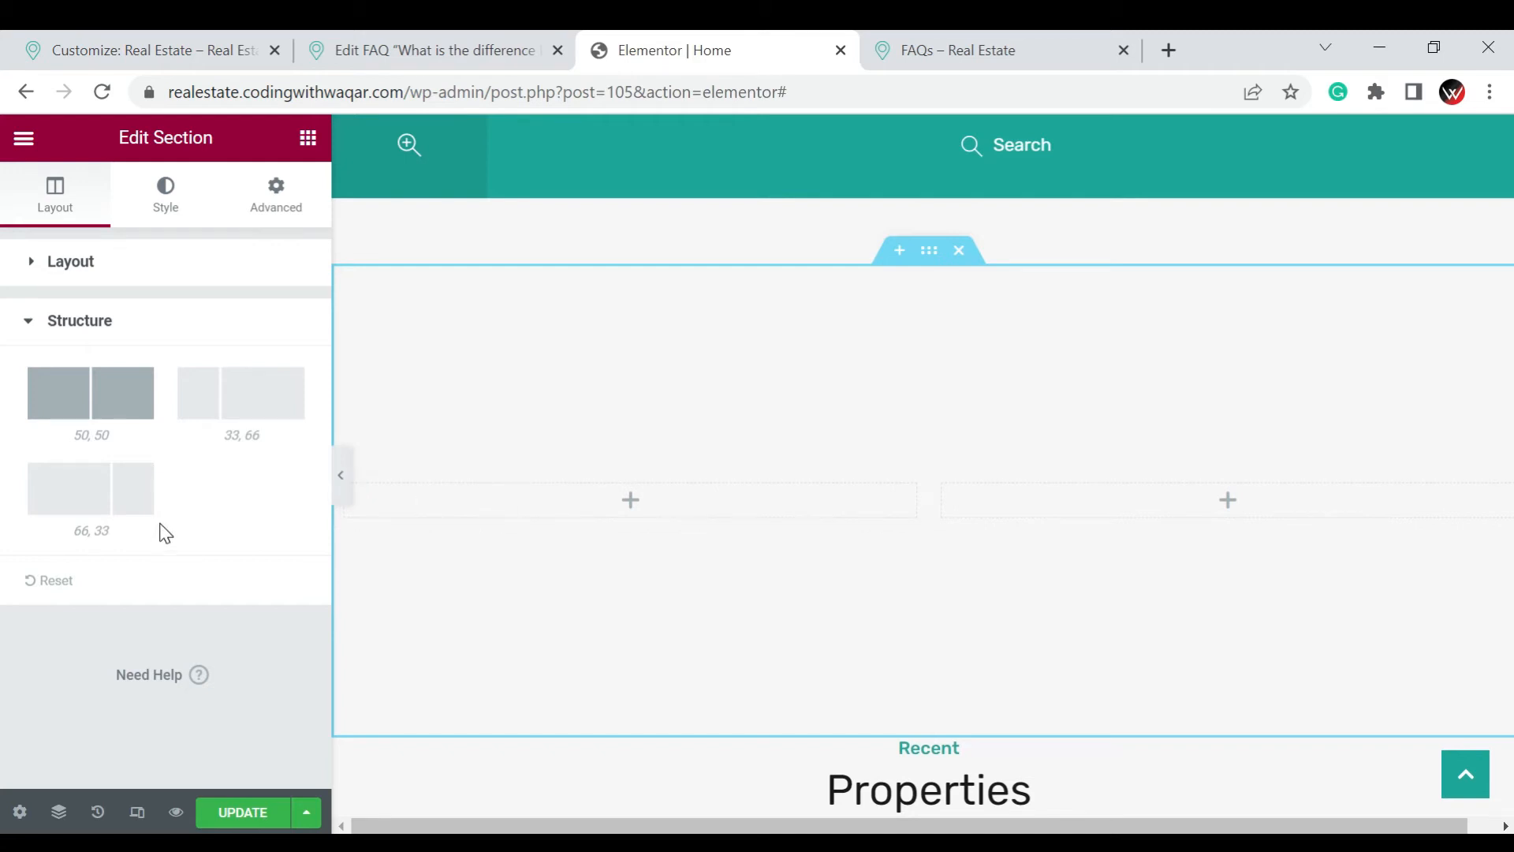
pyautogui.click(108, 507)
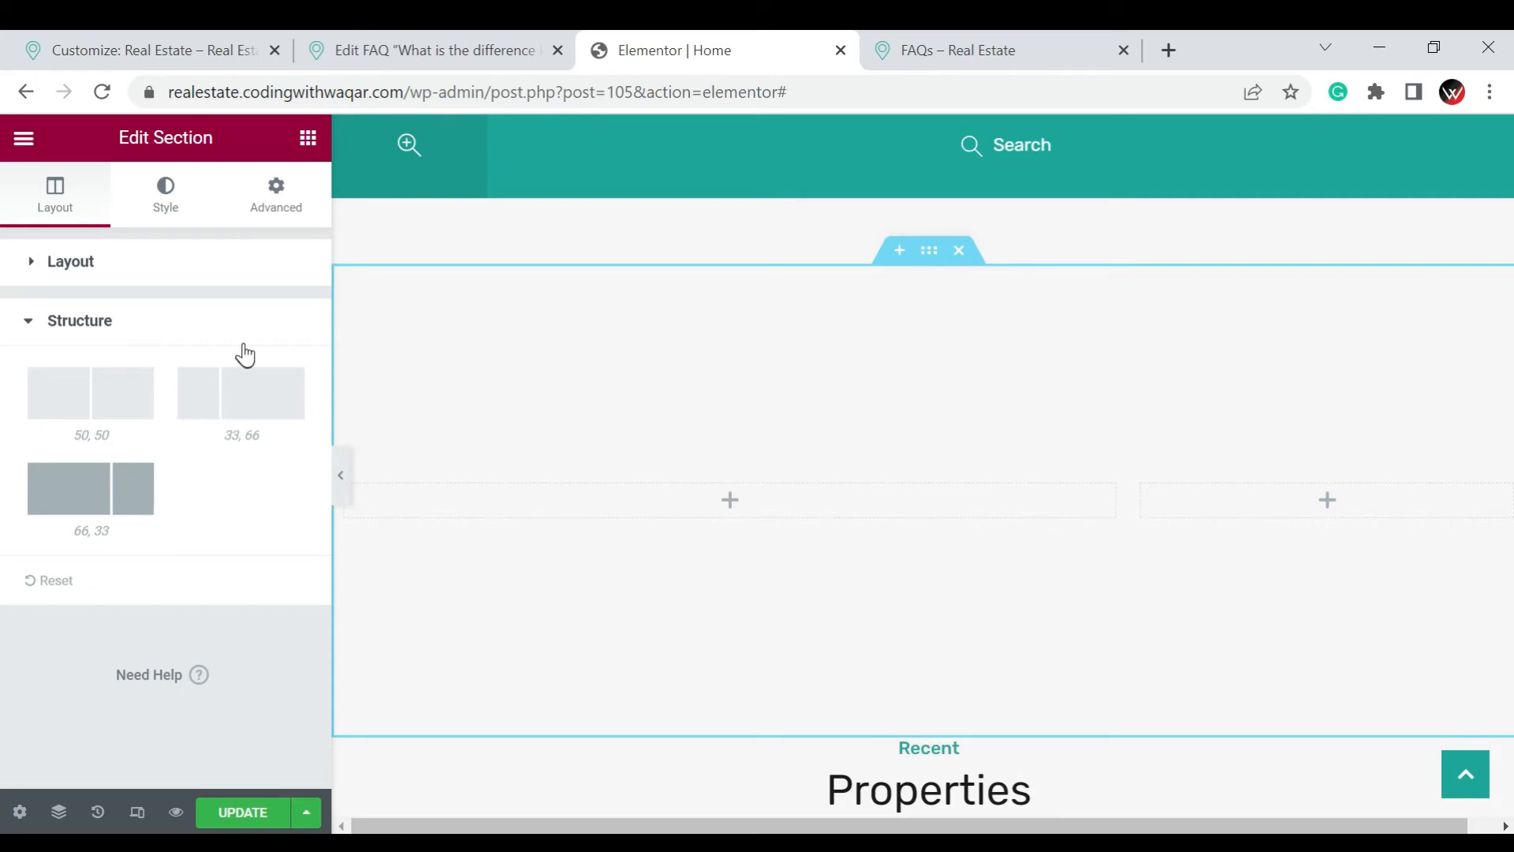
# Reopen the section's Layout settings, and open the wider column of the new section for editing
pyautogui.click(226, 279)
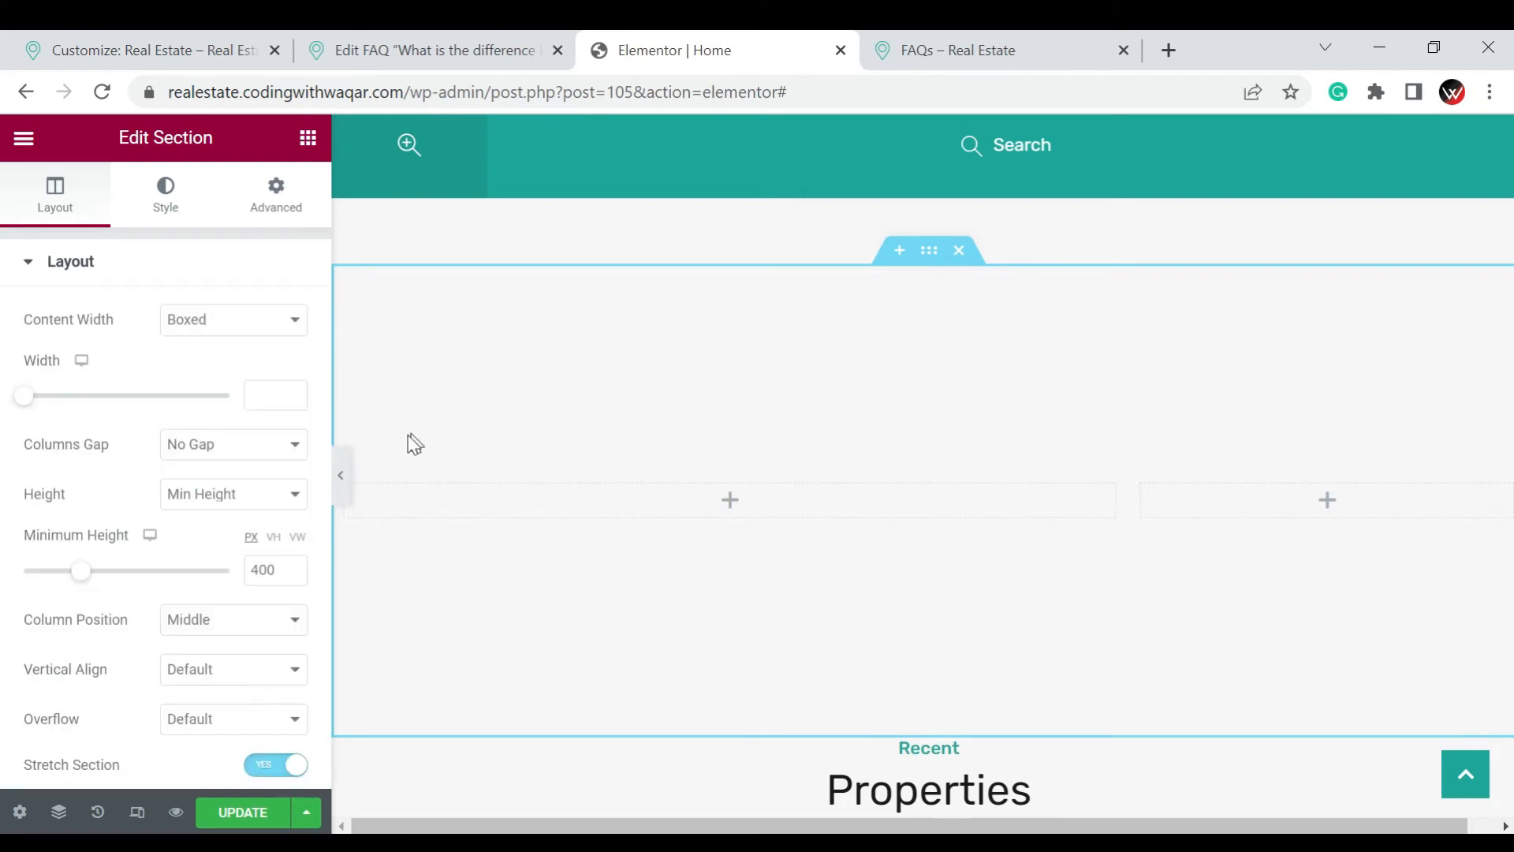
pyautogui.click(355, 480)
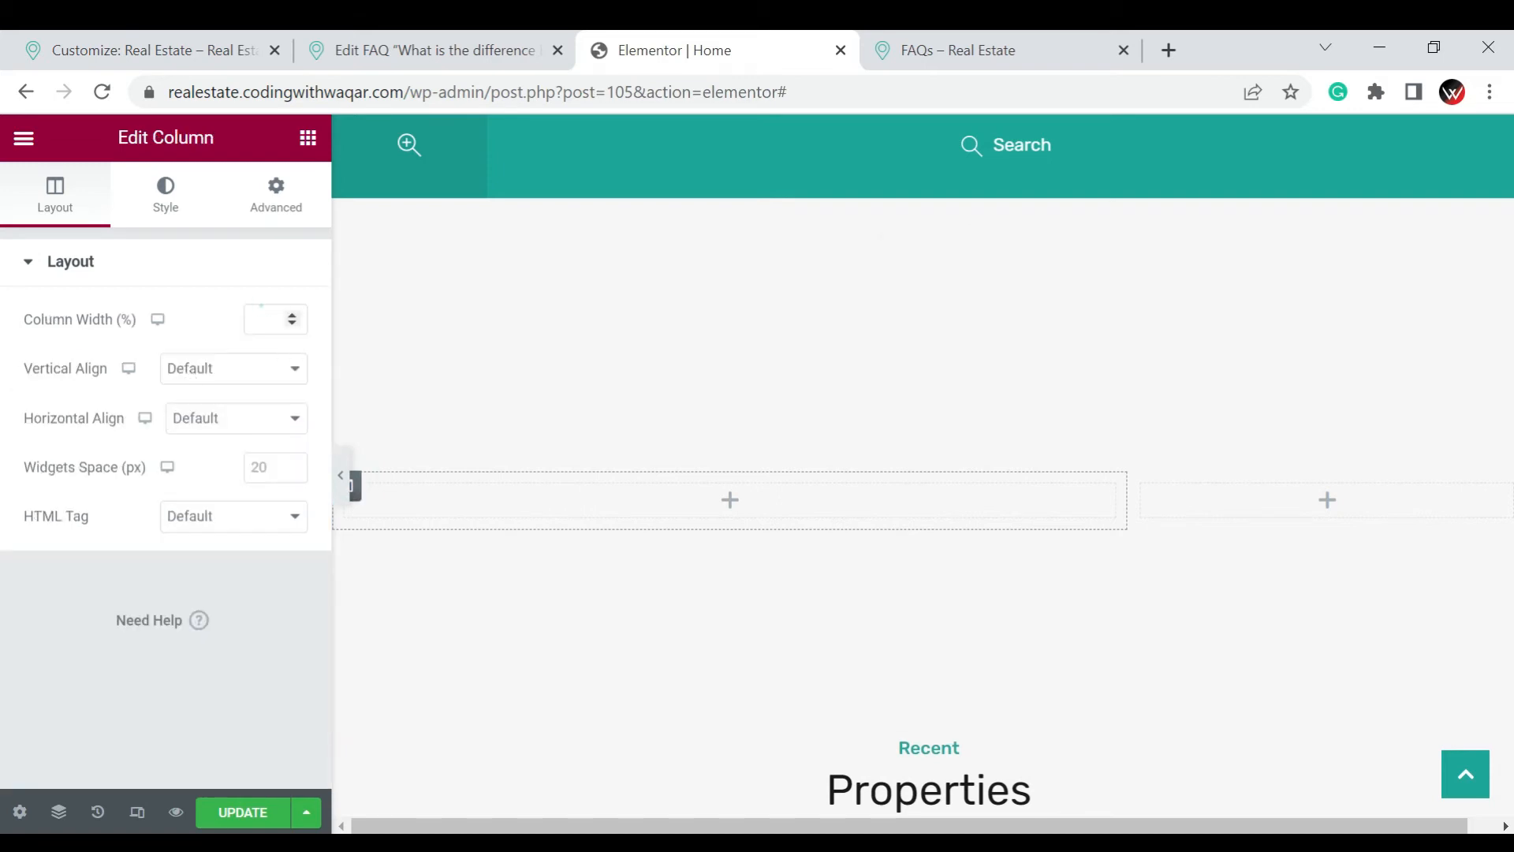
# Try a column width of 10% on the first column of the new section
pyautogui.click(266, 319)
pyautogui.write('10')
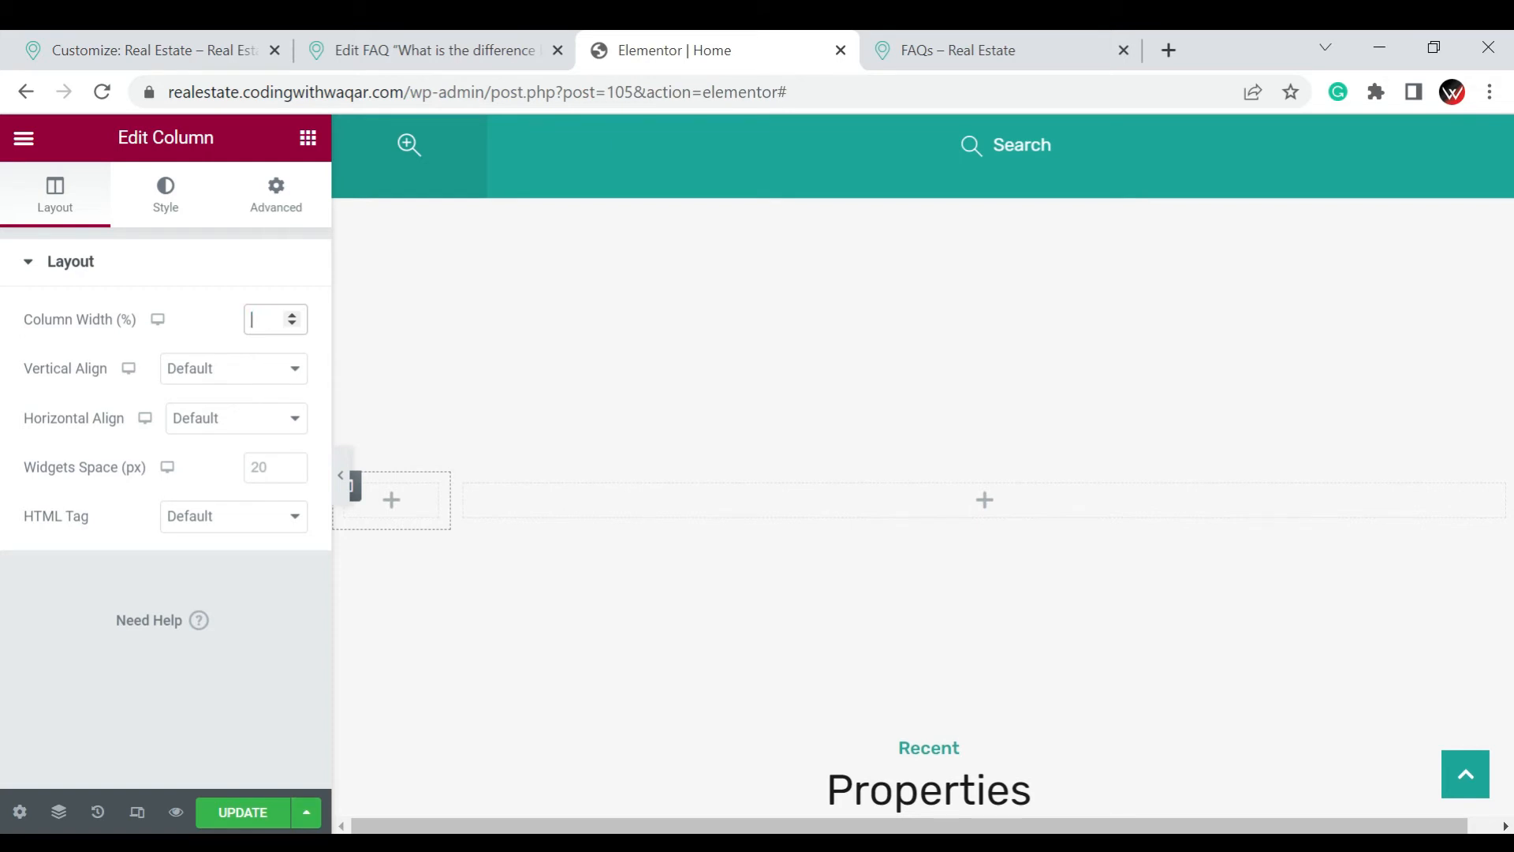
pyautogui.click(282, 700)
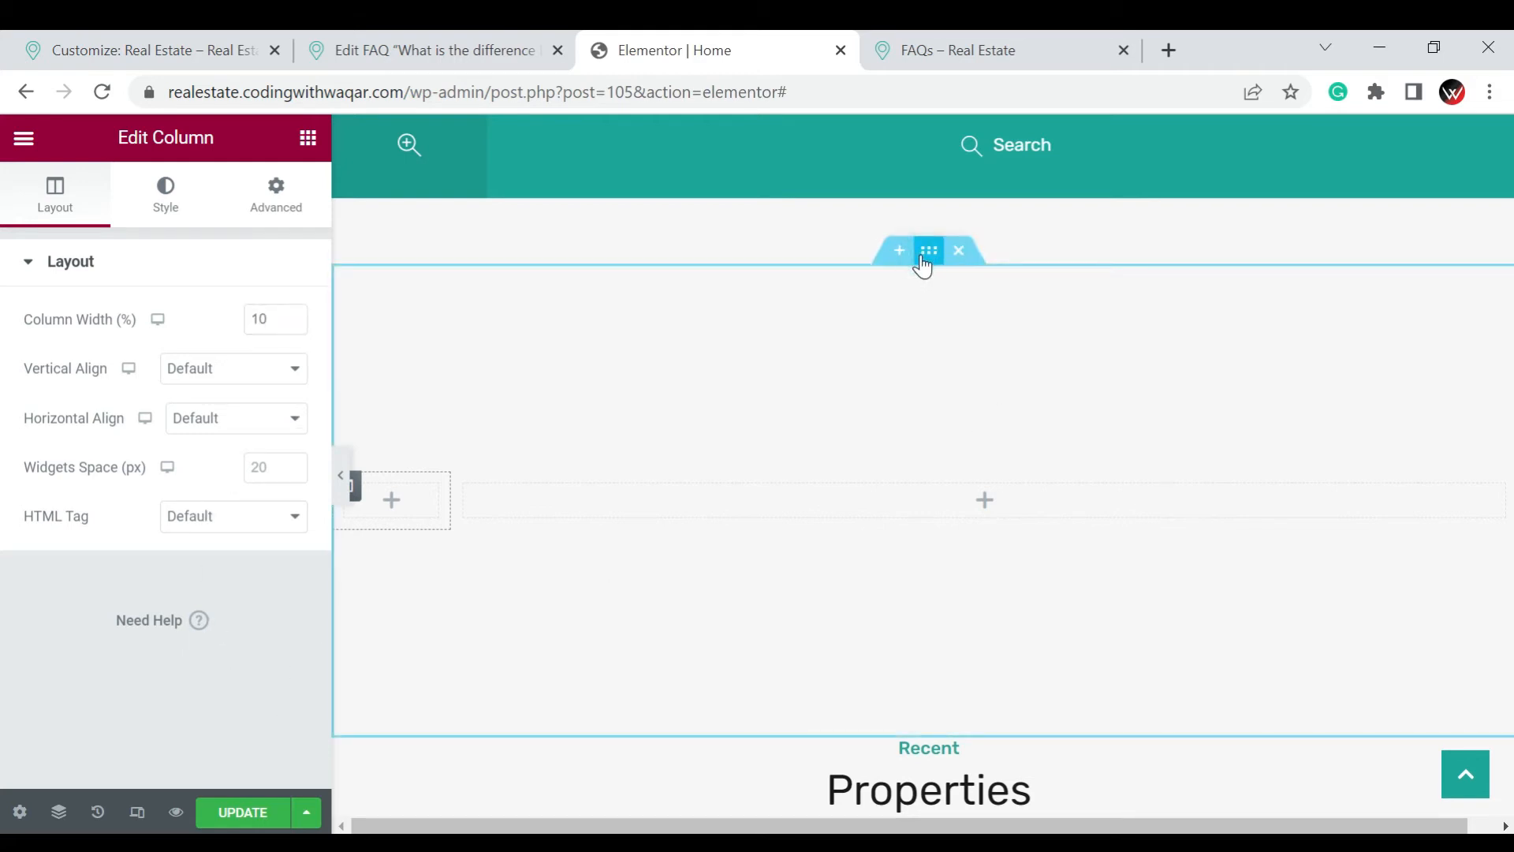
# Set the new section's column structure to 50, 50
pyautogui.click(924, 253)
pyautogui.scroll(-4, 87, 582)
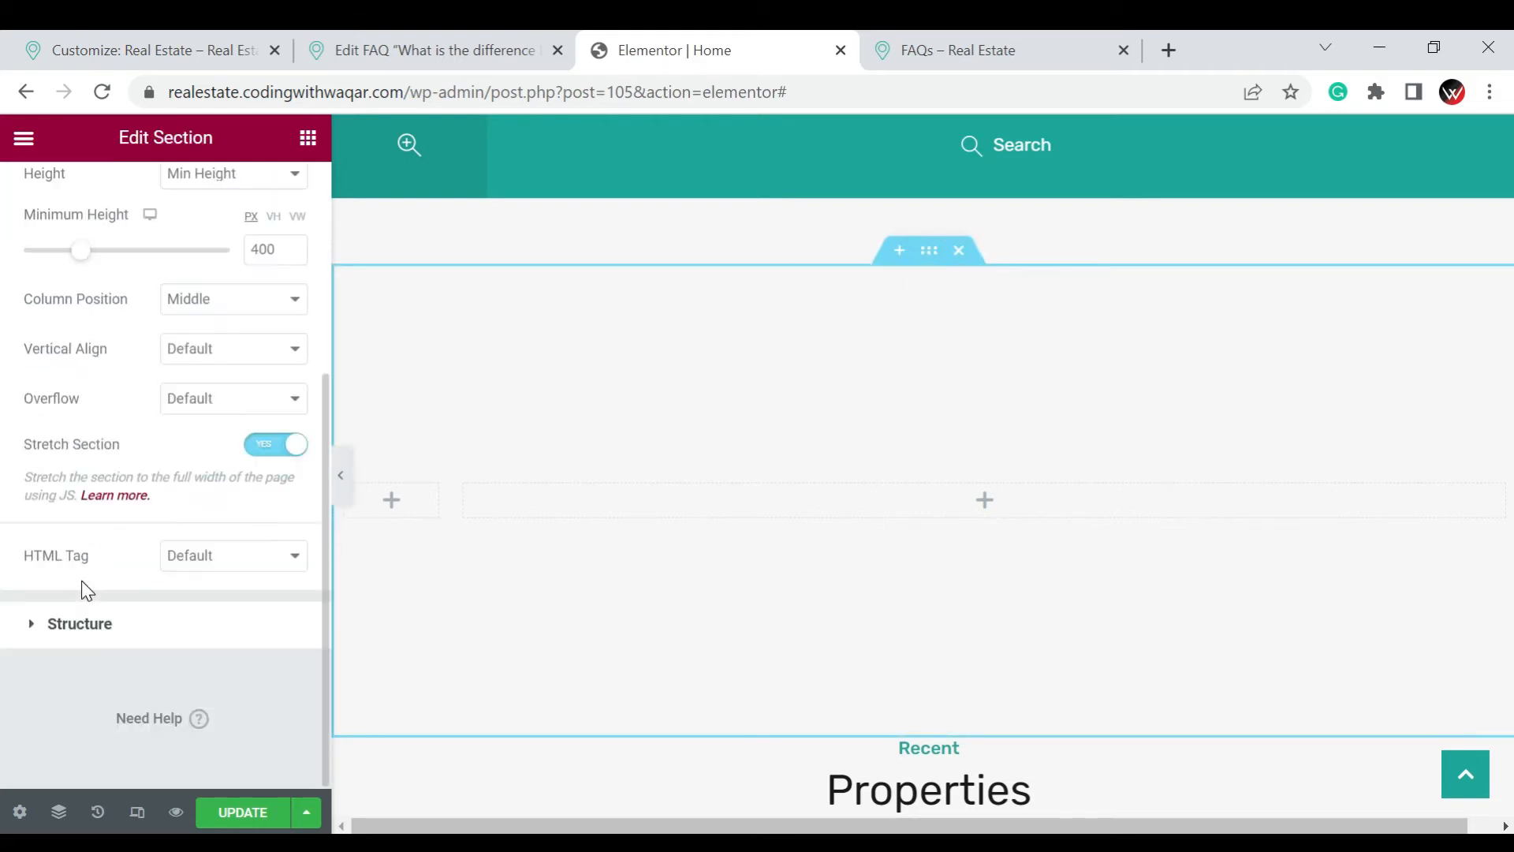
pyautogui.click(136, 612)
pyautogui.click(87, 412)
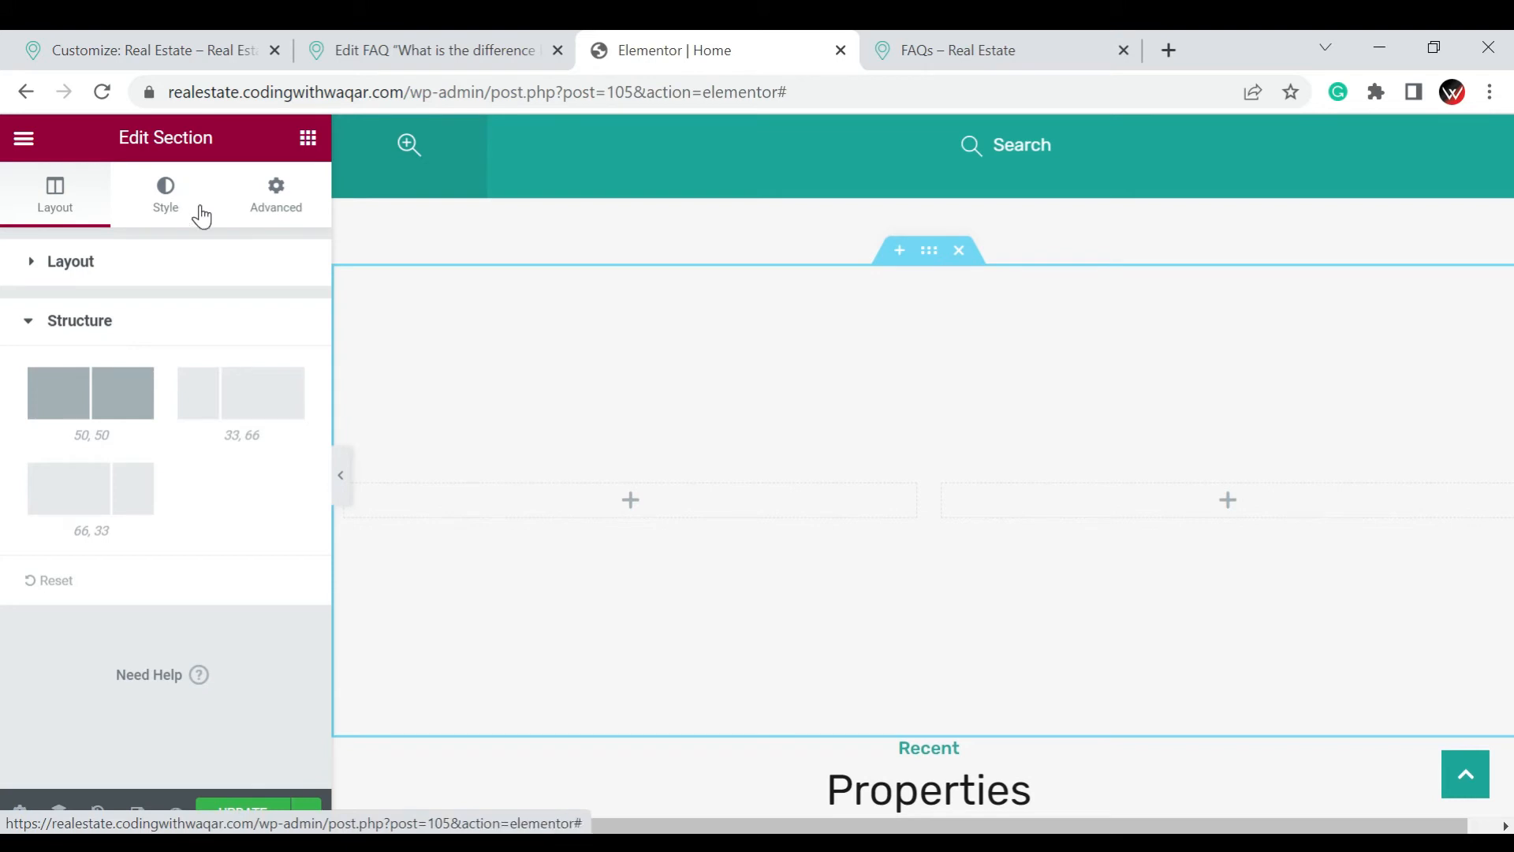
# Try a Classic background on the section with the grey color #929191
pyautogui.click(168, 216)
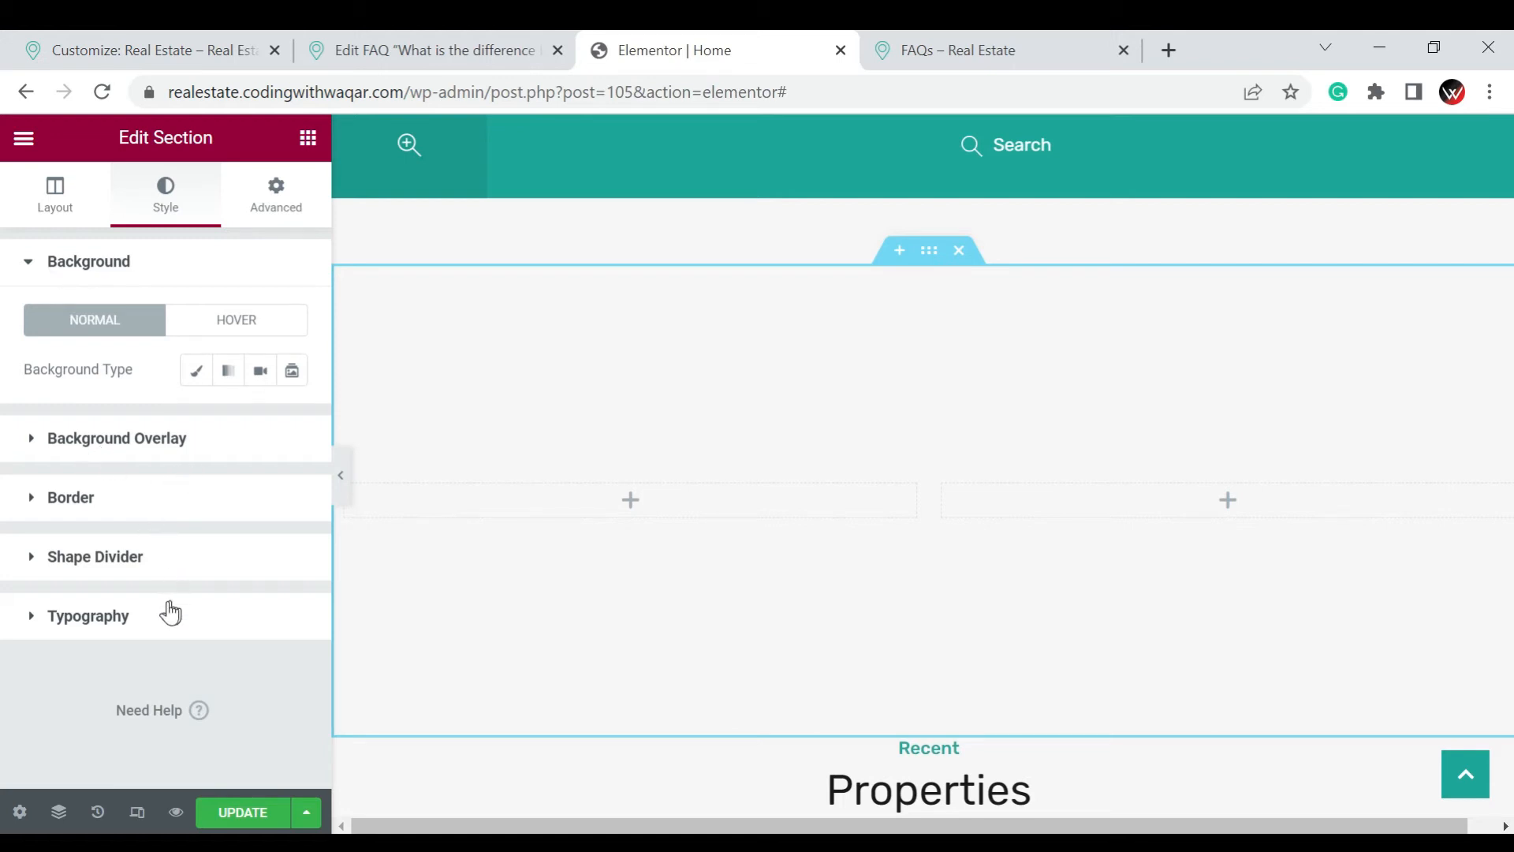
pyautogui.click(197, 373)
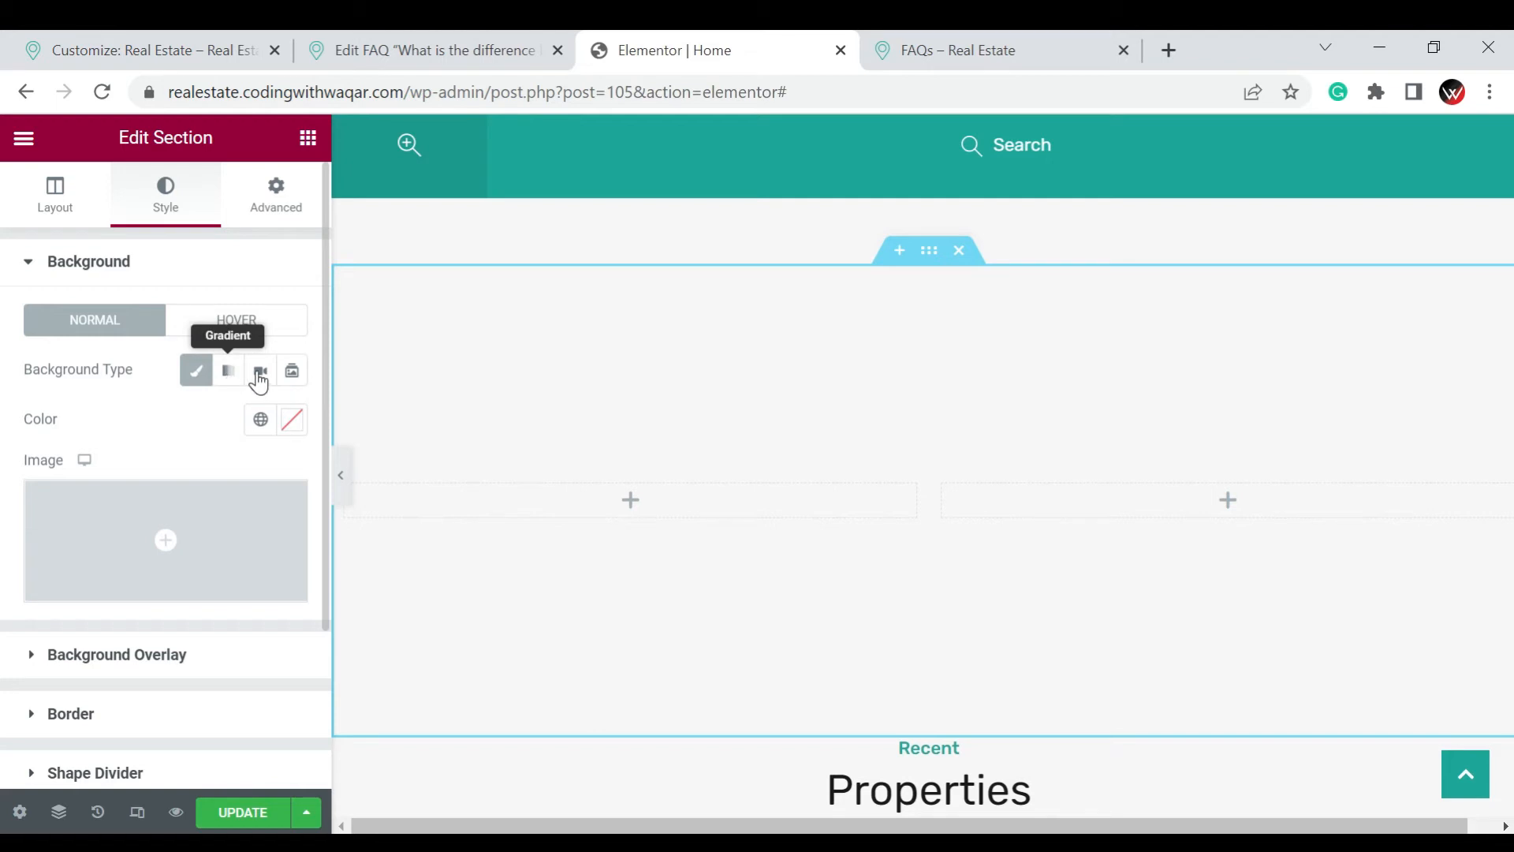
pyautogui.click(196, 372)
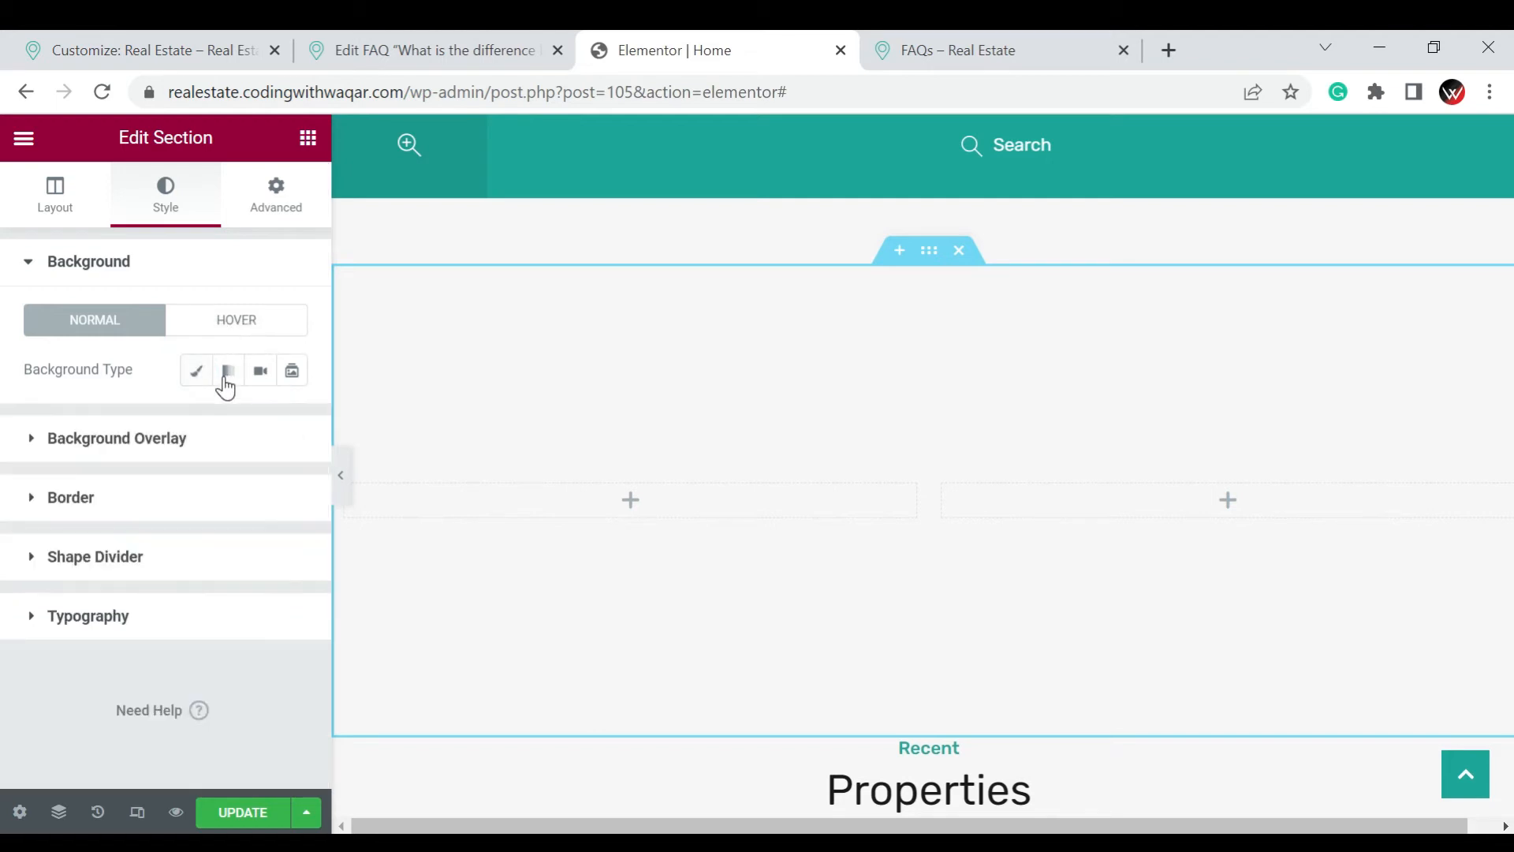
pyautogui.click(195, 371)
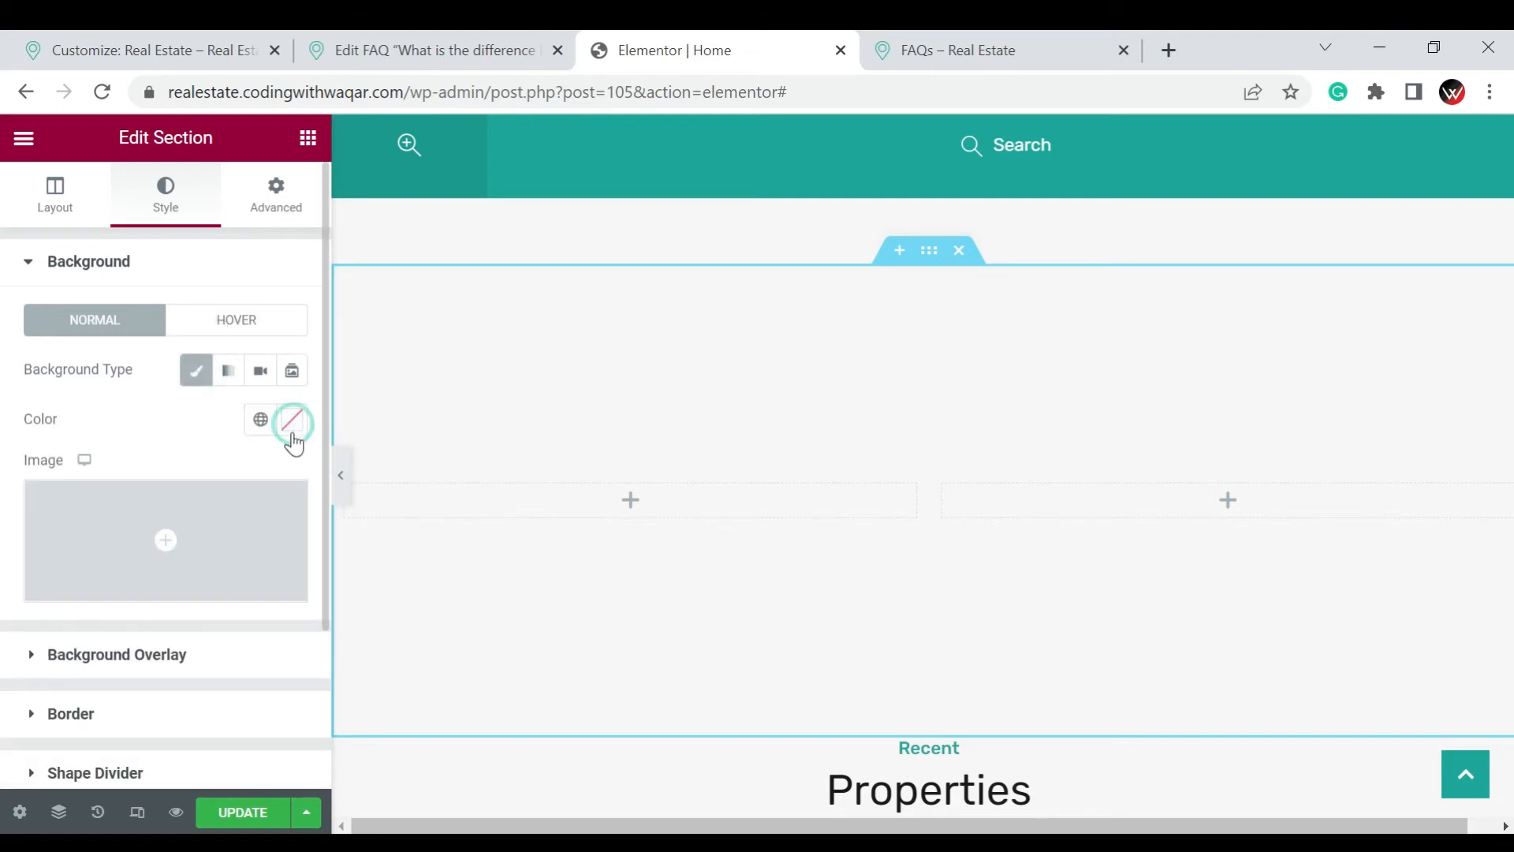
pyautogui.click(292, 420)
pyautogui.click(167, 592)
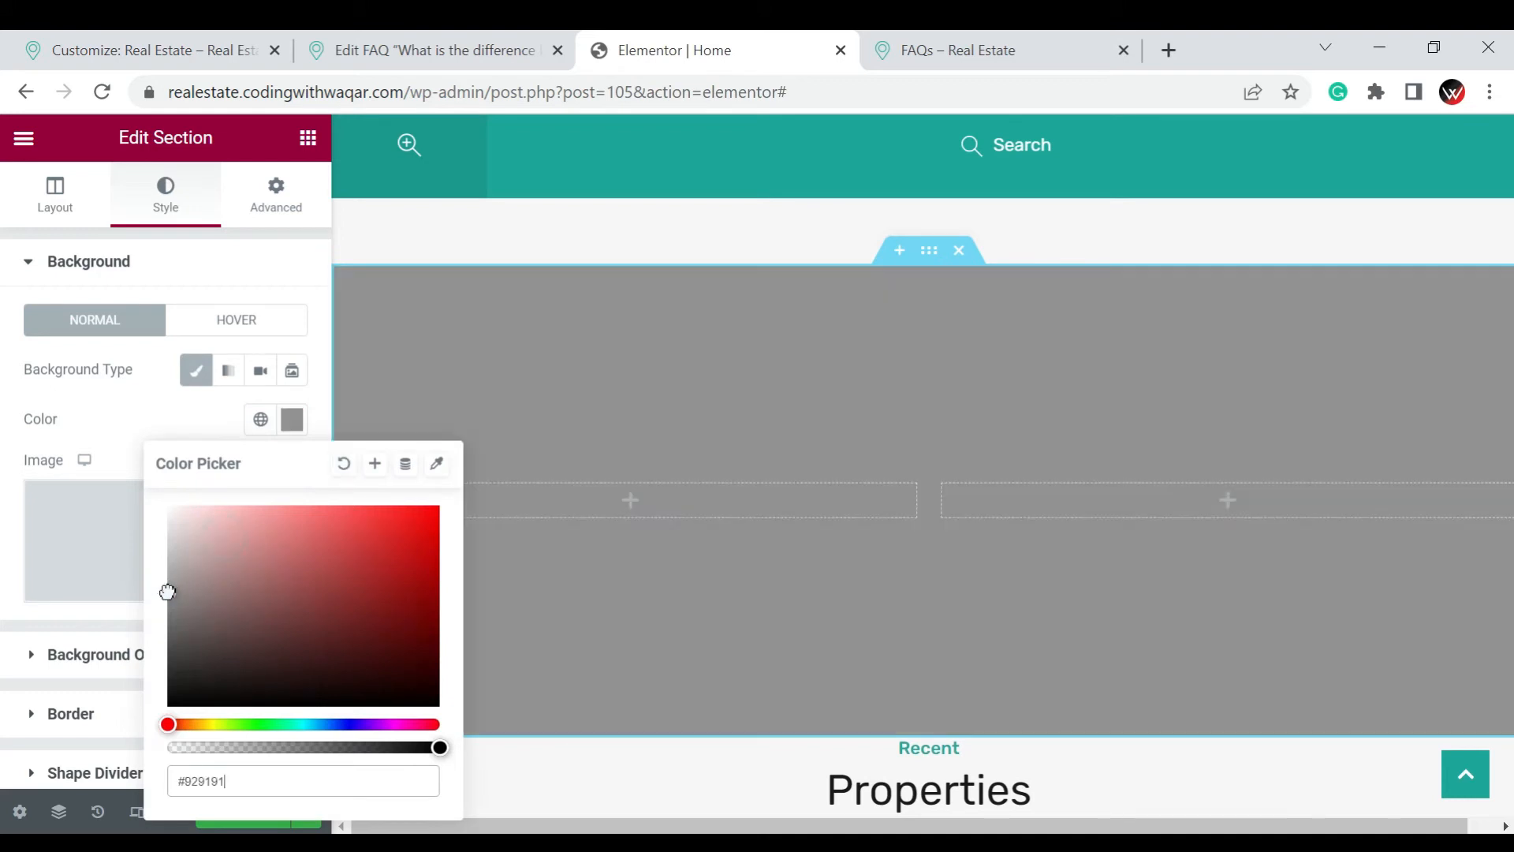
pyautogui.click(24, 541)
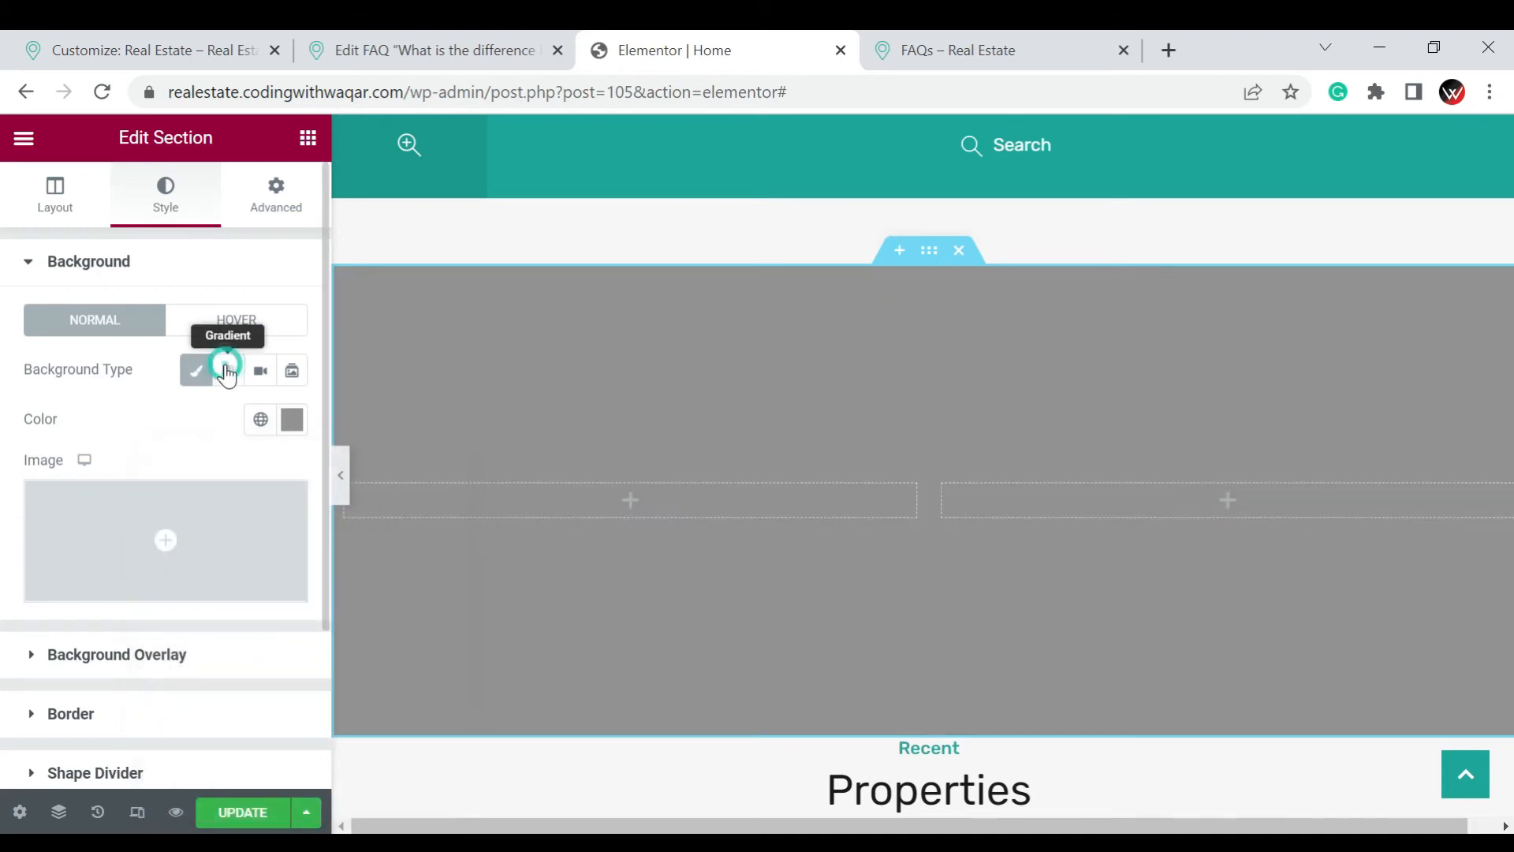
# Try a Gradient background on the section with its second color set to the near-black #090103
pyautogui.click(226, 372)
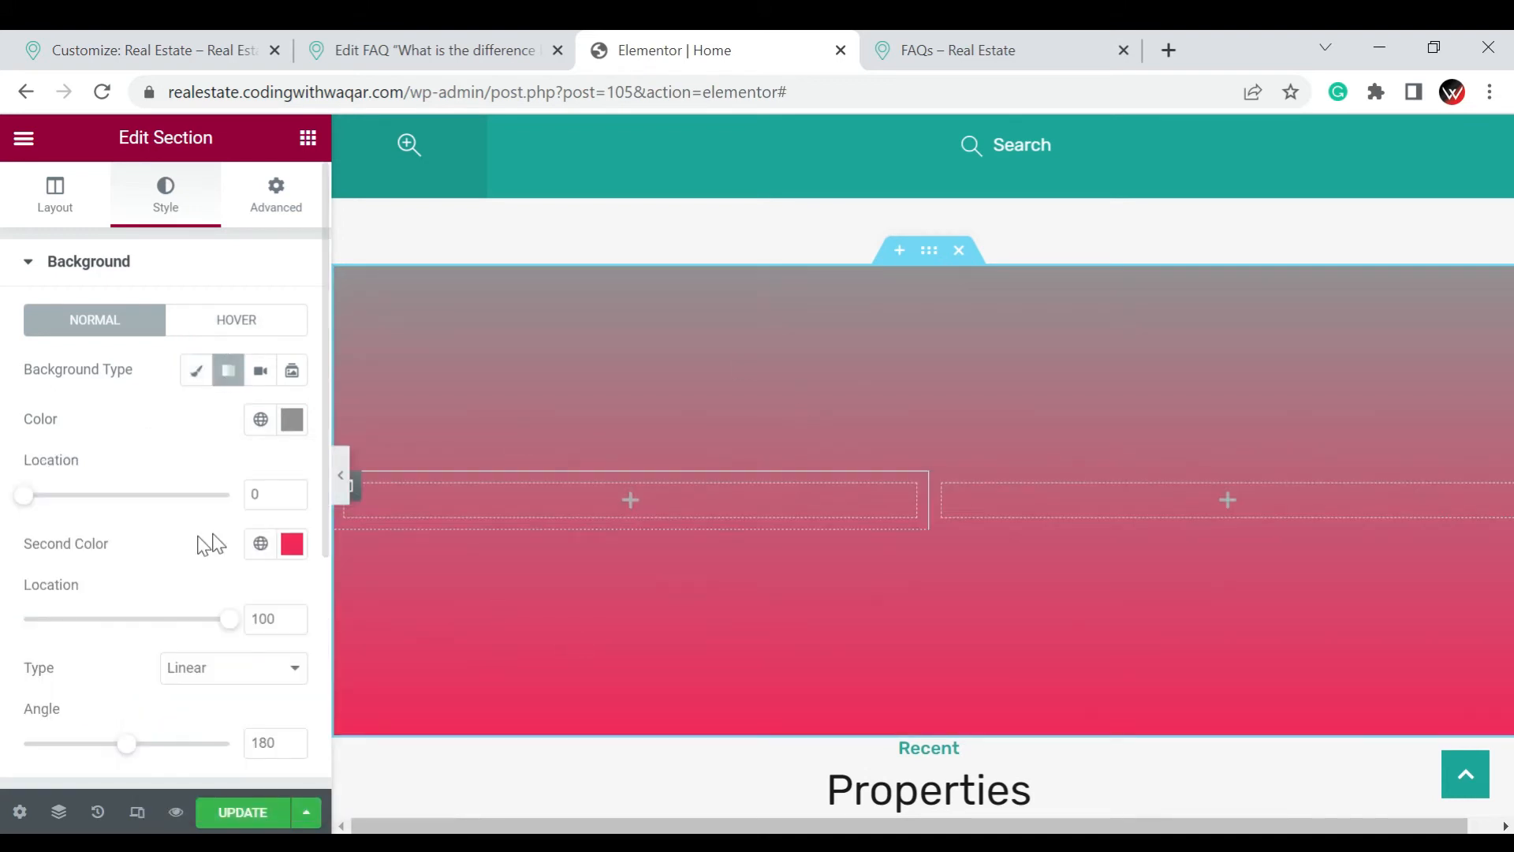
pyautogui.click(290, 544)
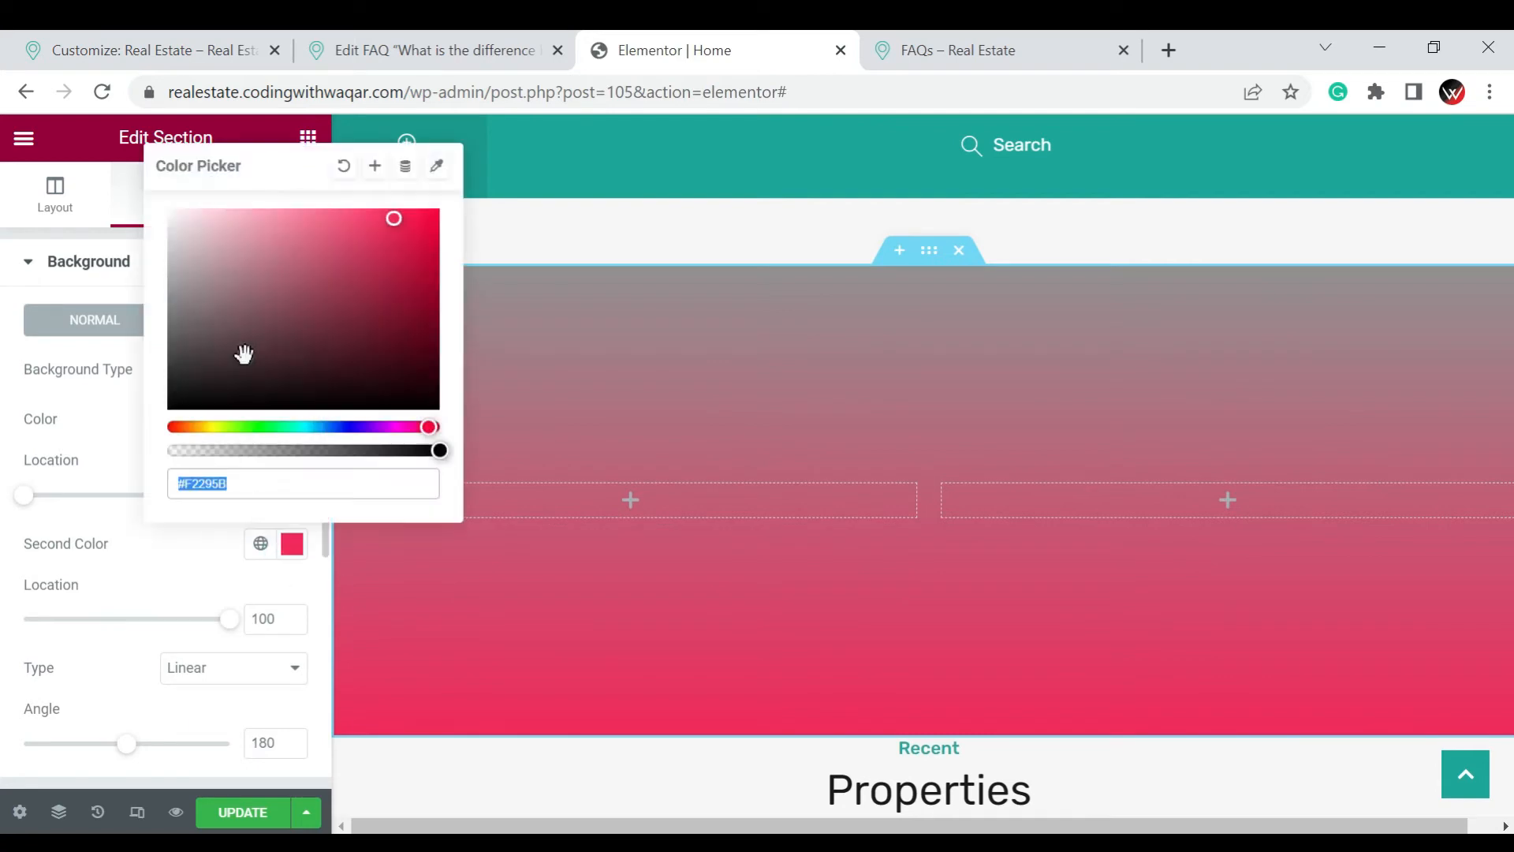
pyautogui.click(308, 395)
pyautogui.click(399, 291)
pyautogui.click(21, 480)
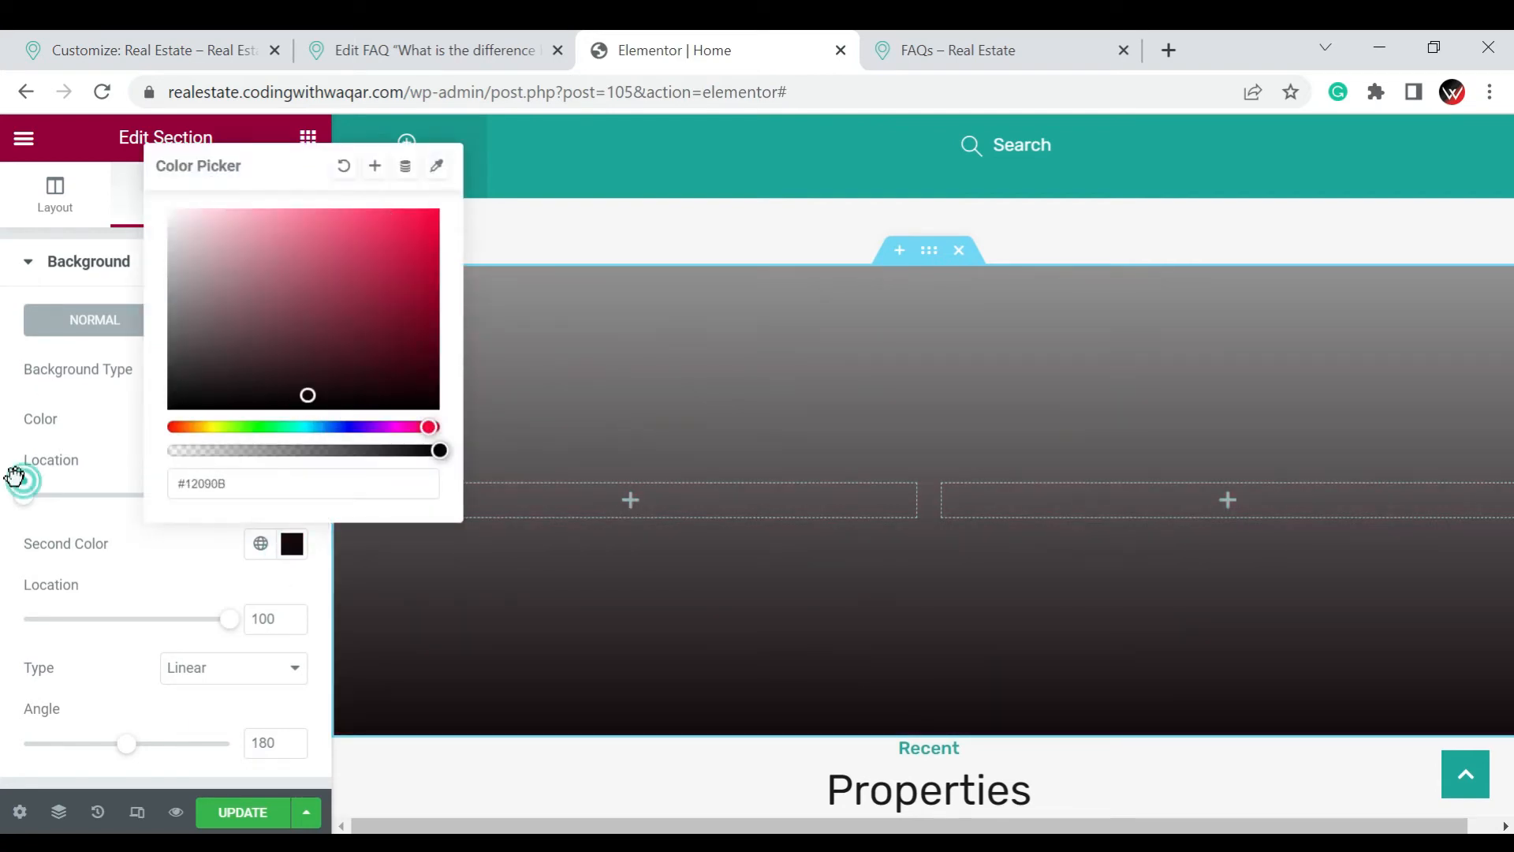
pyautogui.click(292, 544)
pyautogui.click(412, 365)
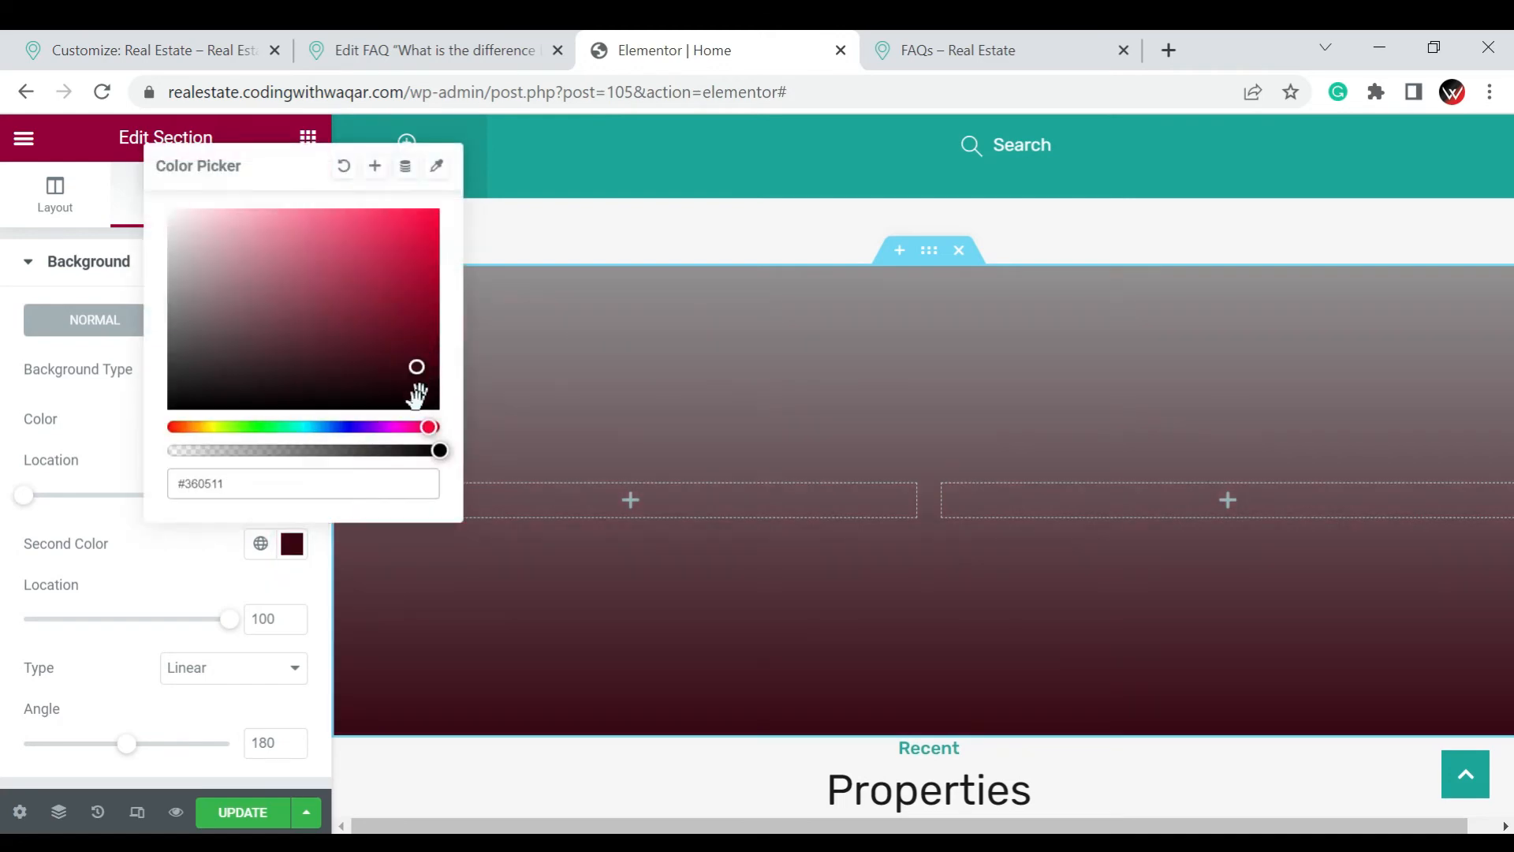
pyautogui.click(416, 402)
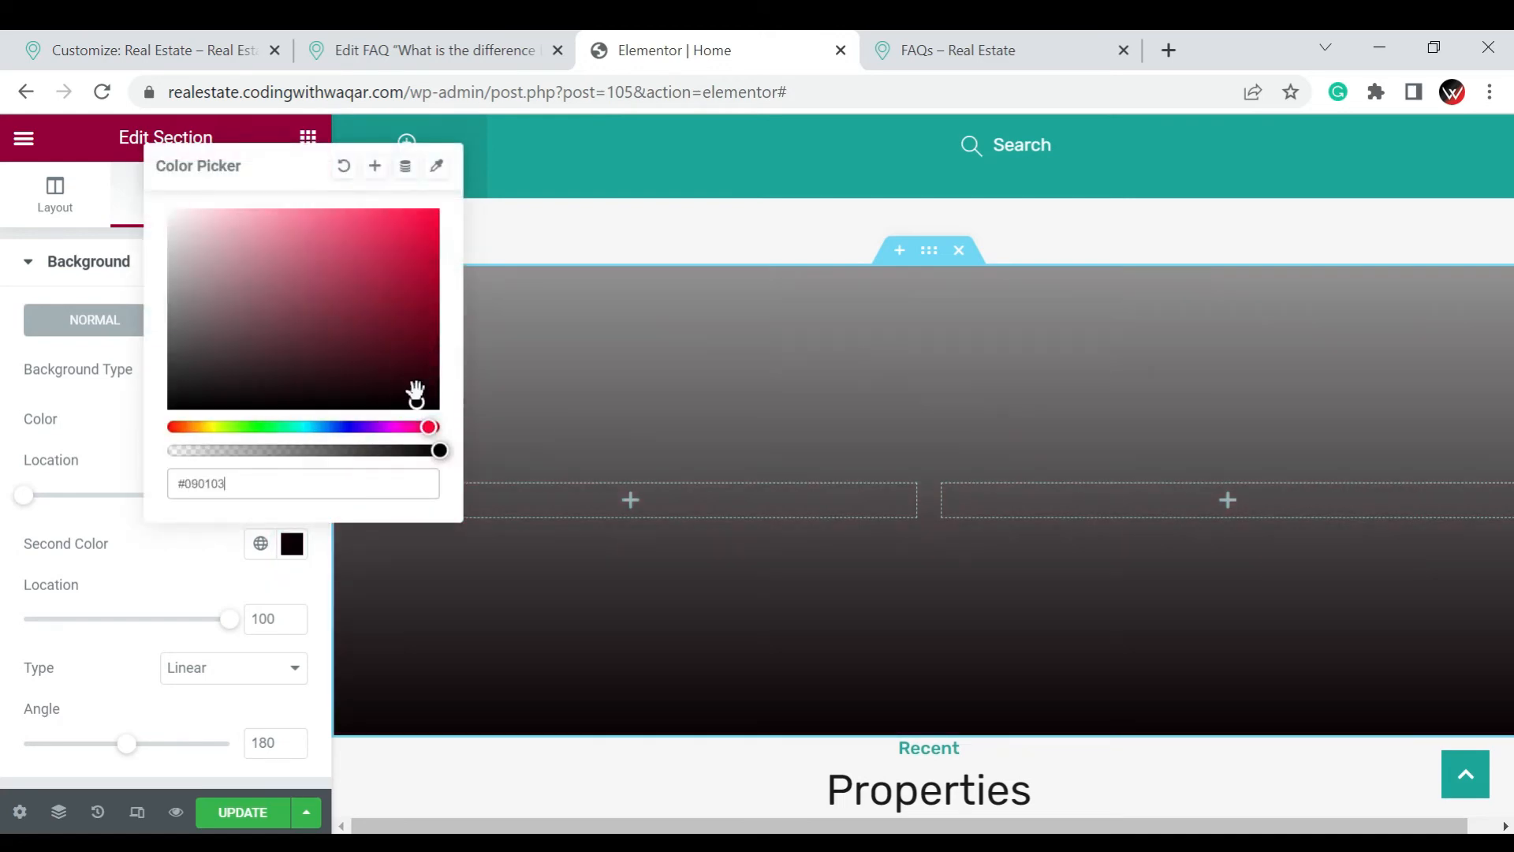
pyautogui.click(24, 418)
# Try the light green #BDF297 as the first color of the section's gradient background
pyautogui.click(291, 422)
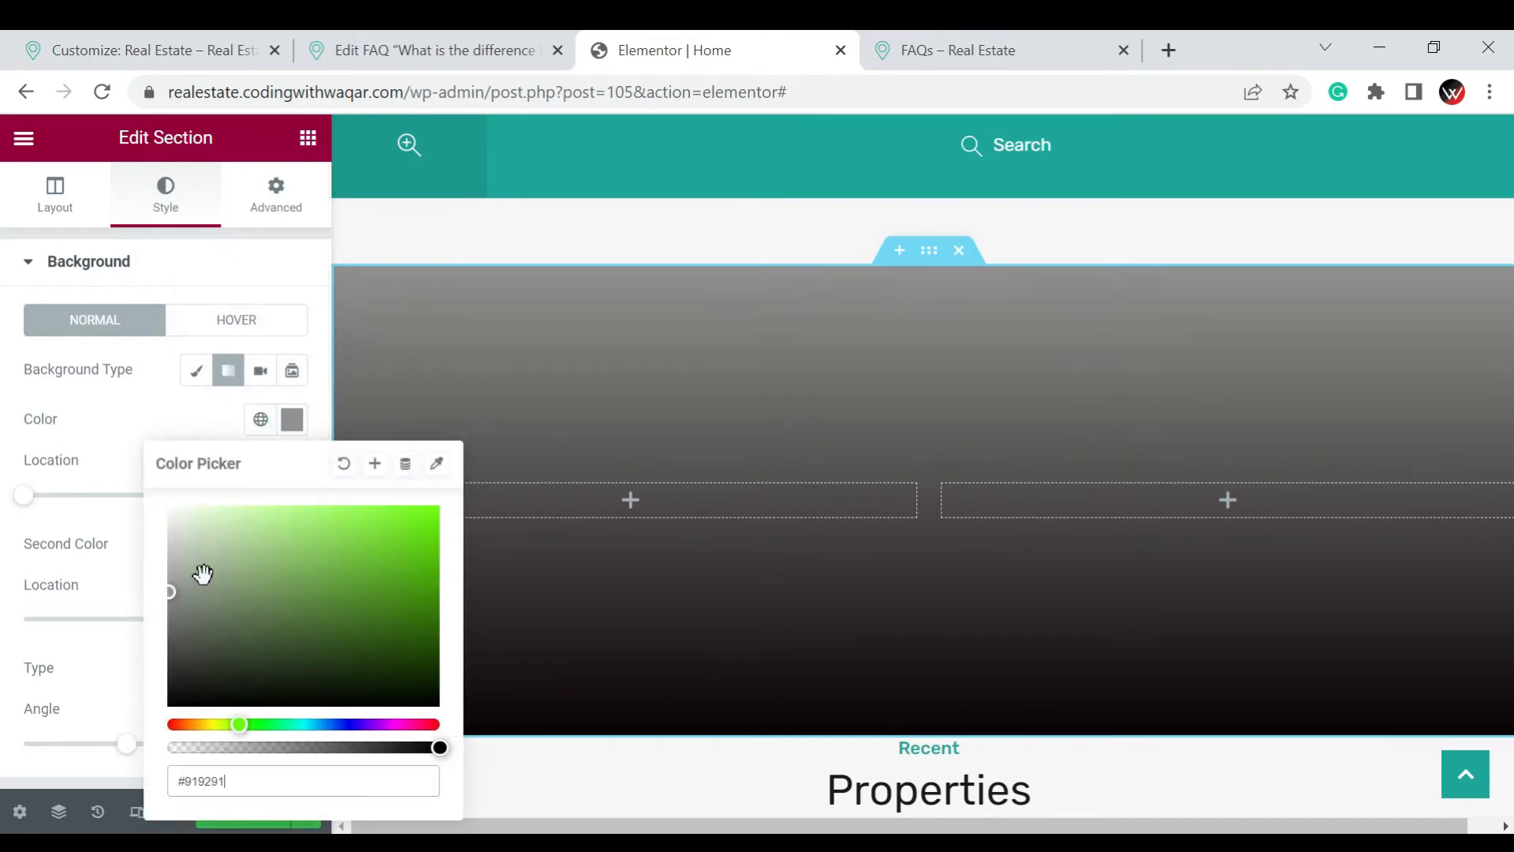
pyautogui.click(270, 516)
pyautogui.click(300, 518)
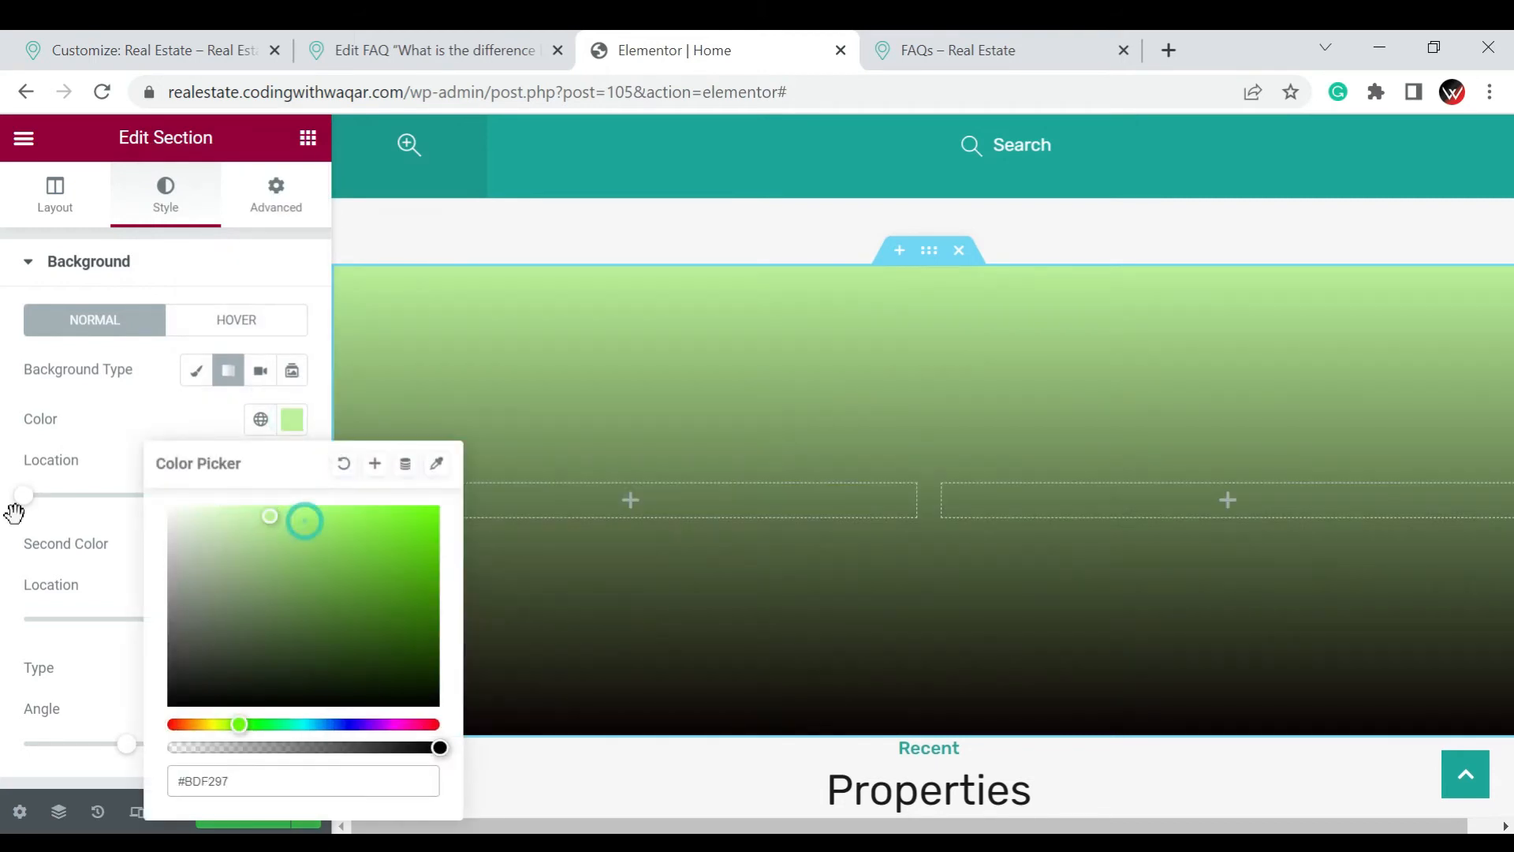
pyautogui.click(22, 497)
# Try the Video background type on the section and look through its link, timing, playback and fallback image options
pyautogui.click(262, 374)
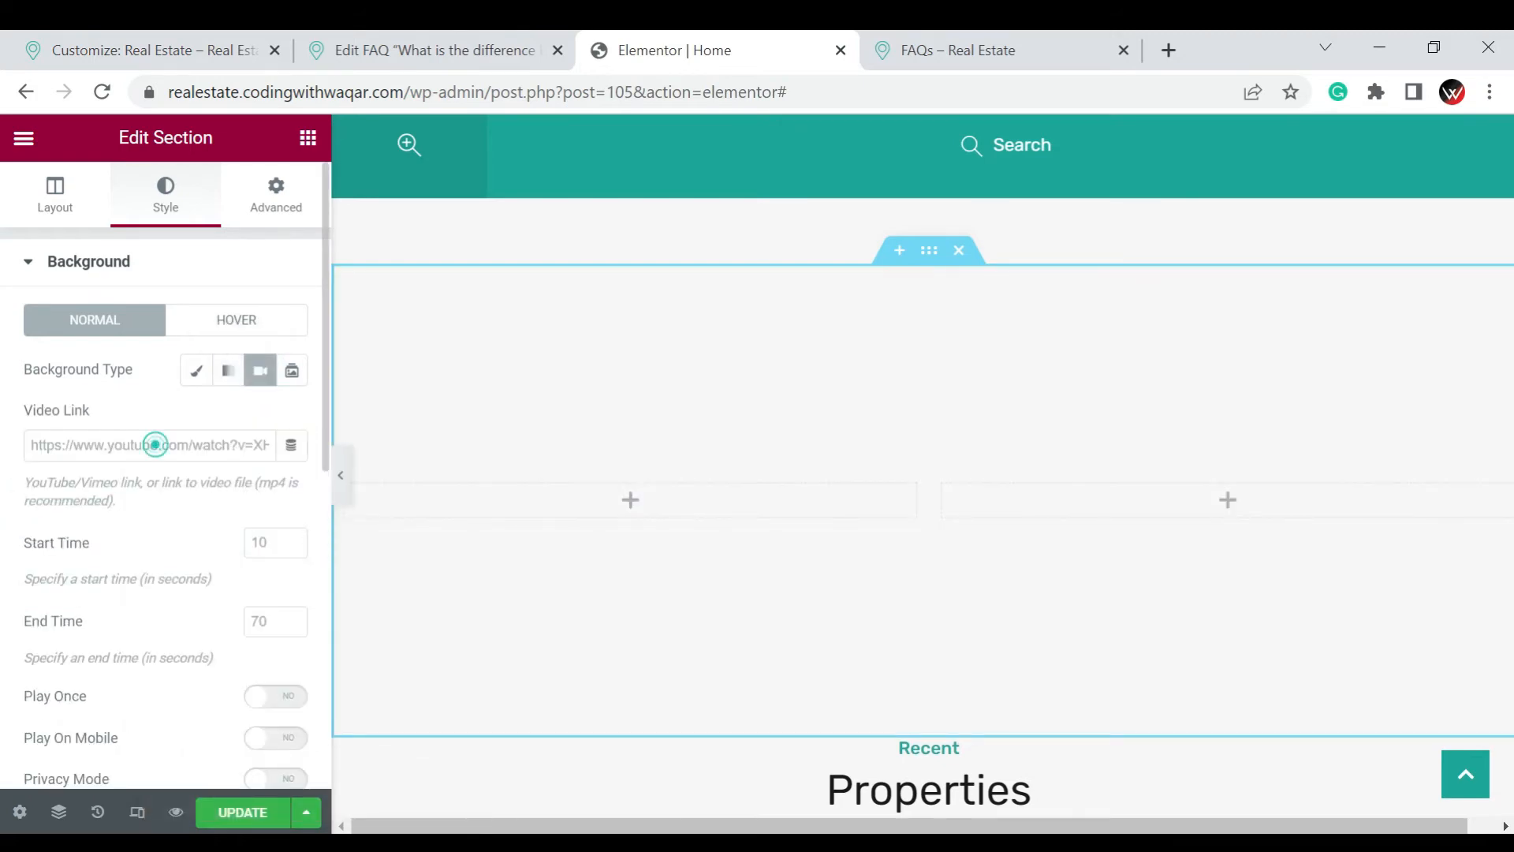
pyautogui.click(155, 445)
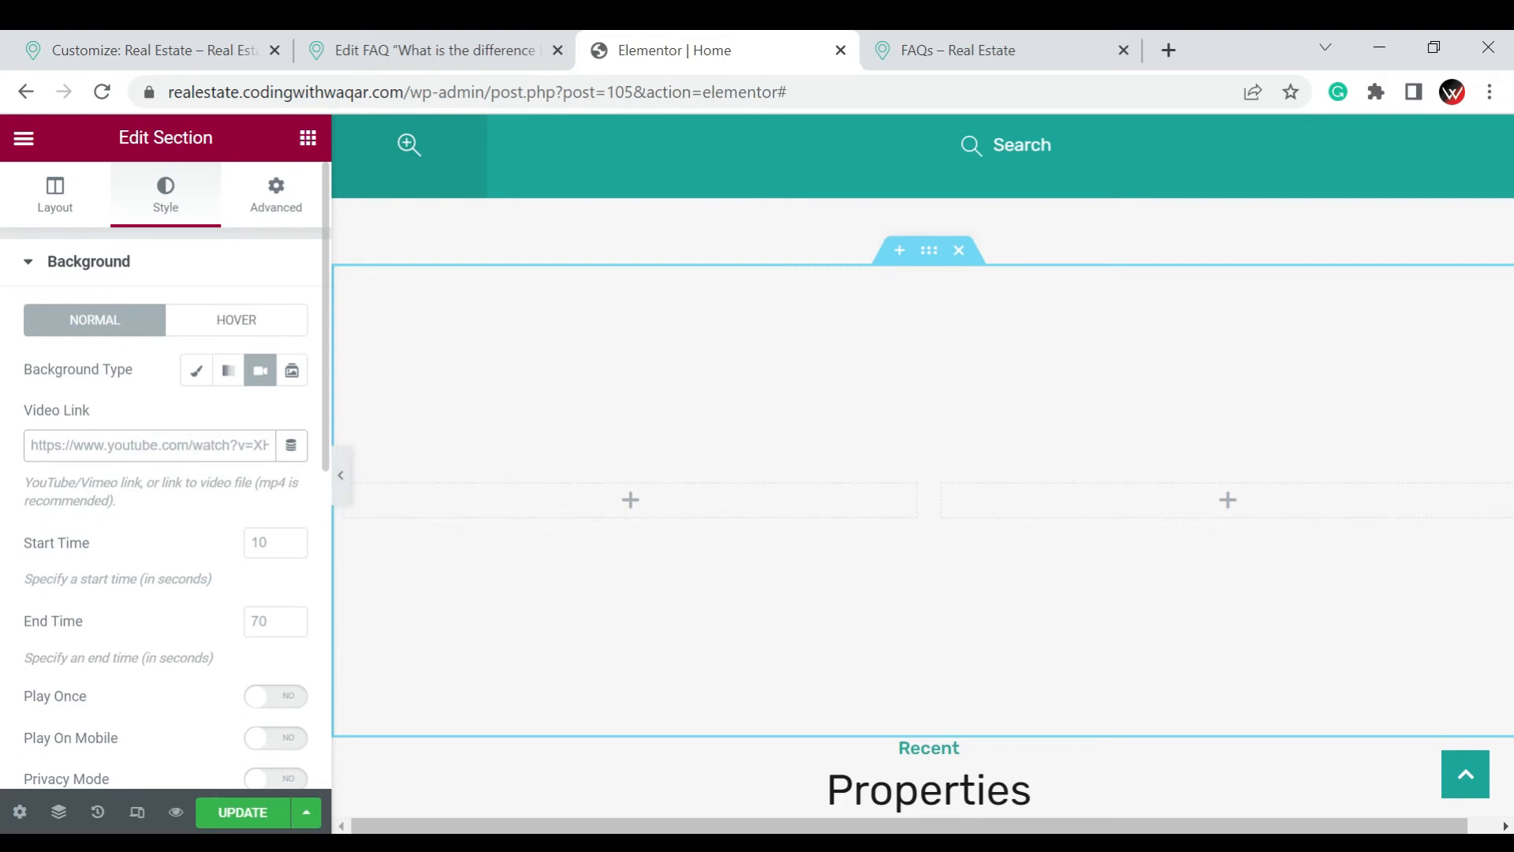
pyautogui.scroll(-2, 184, 449)
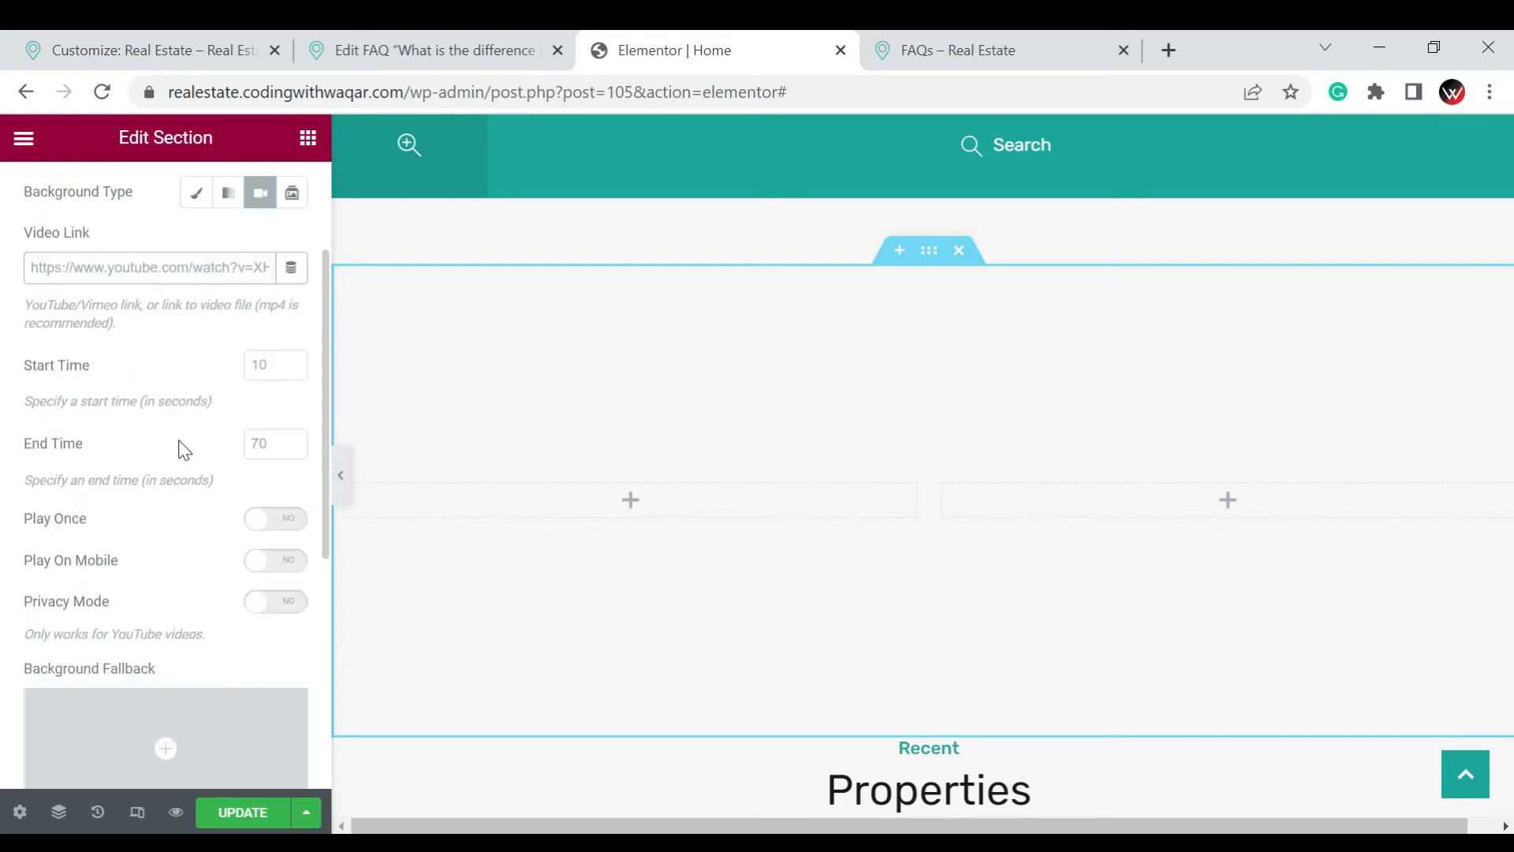
pyautogui.scroll(-4, 184, 449)
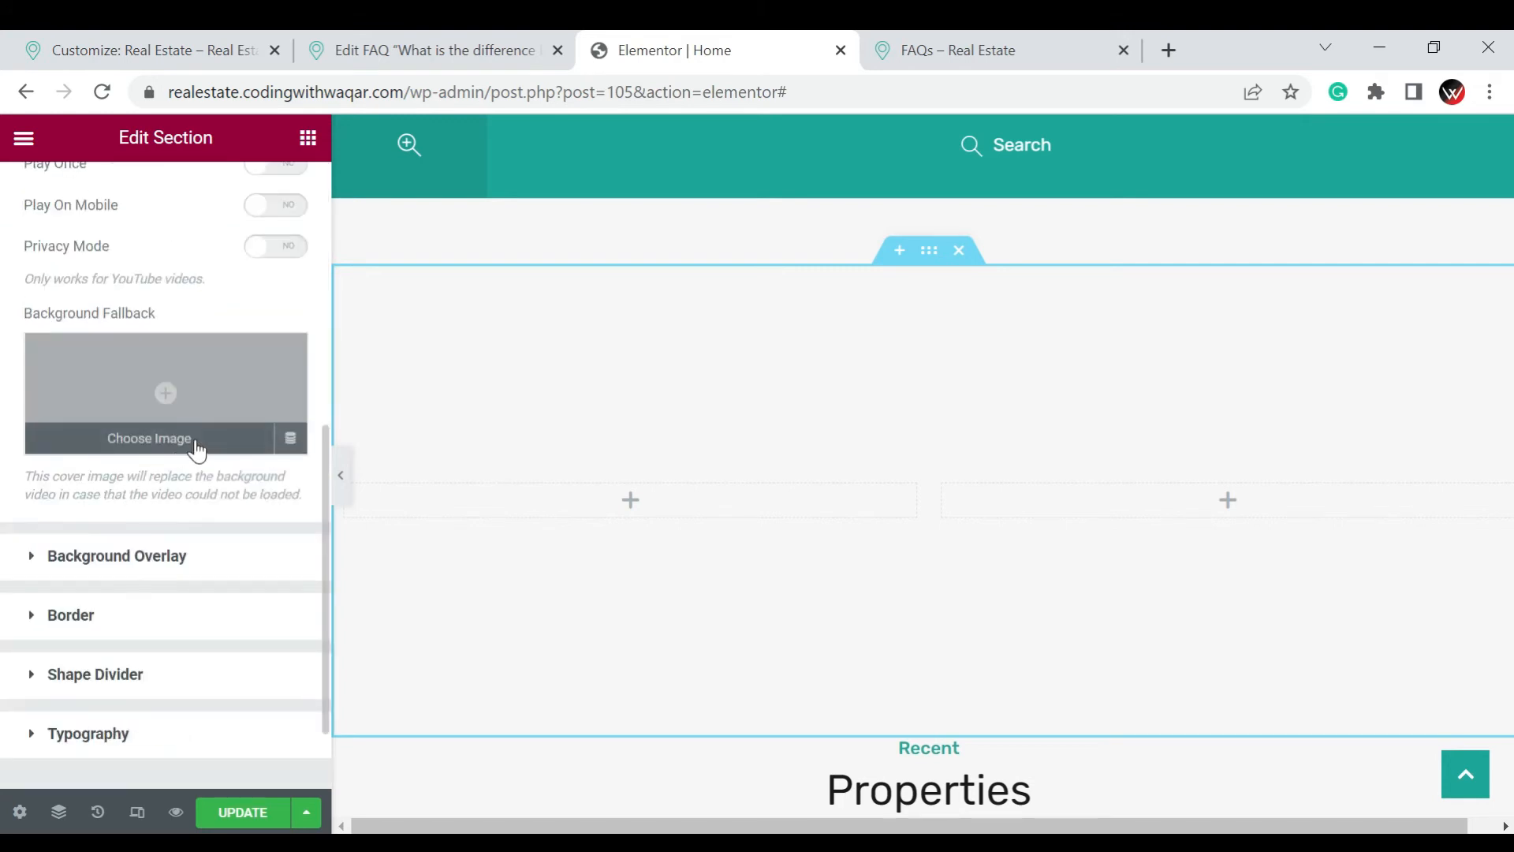
pyautogui.scroll(6, 220, 490)
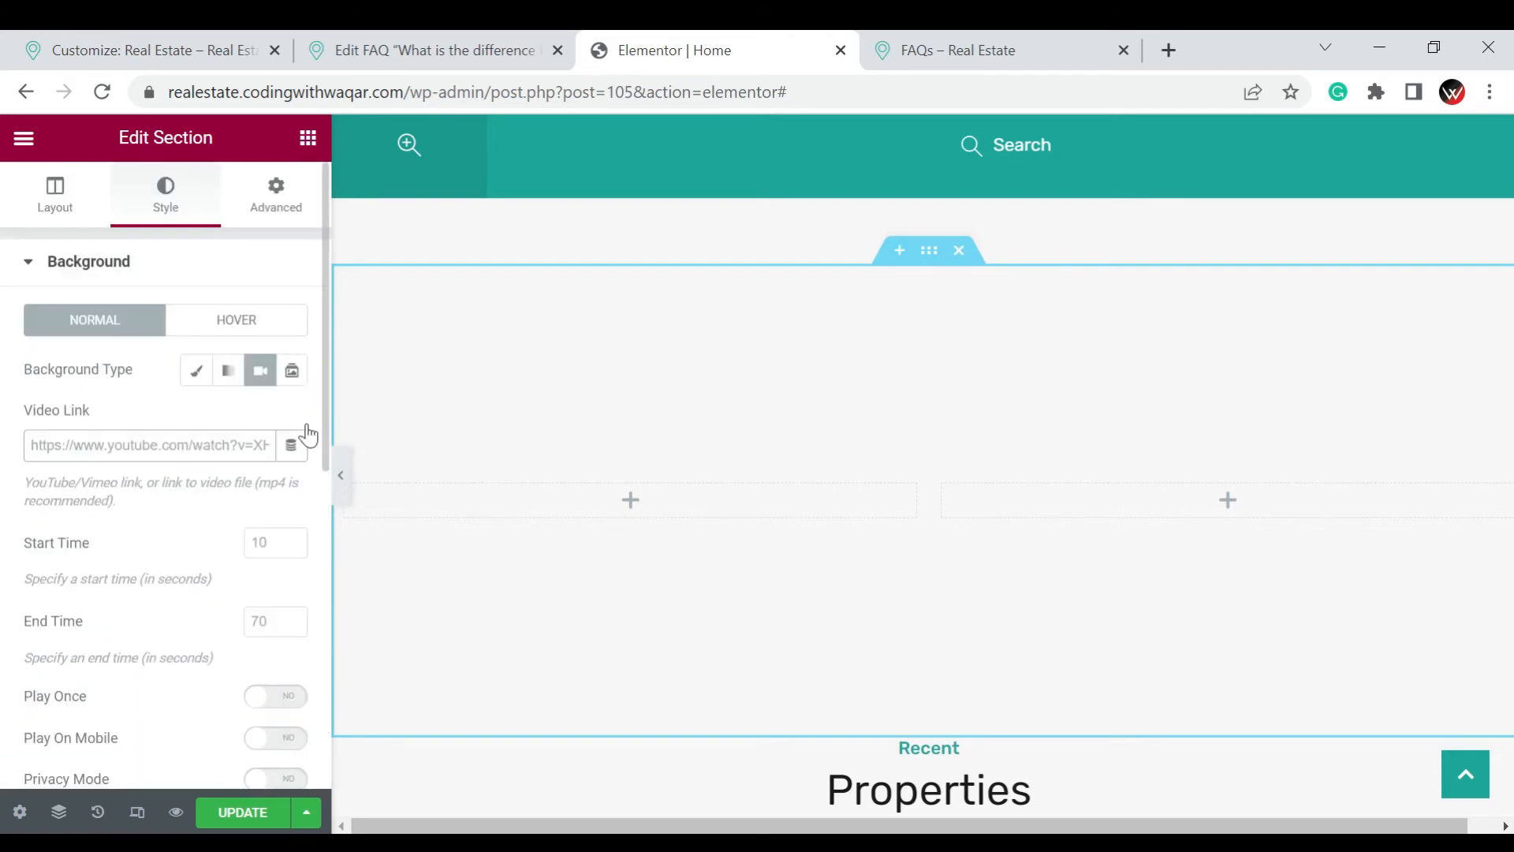
# Give the section a Slideshow background with a gallery of slide-one.jpg, the palm-tree city lake photo, new-york-final.jpg and orlando-final.jpg
pyautogui.click(297, 378)
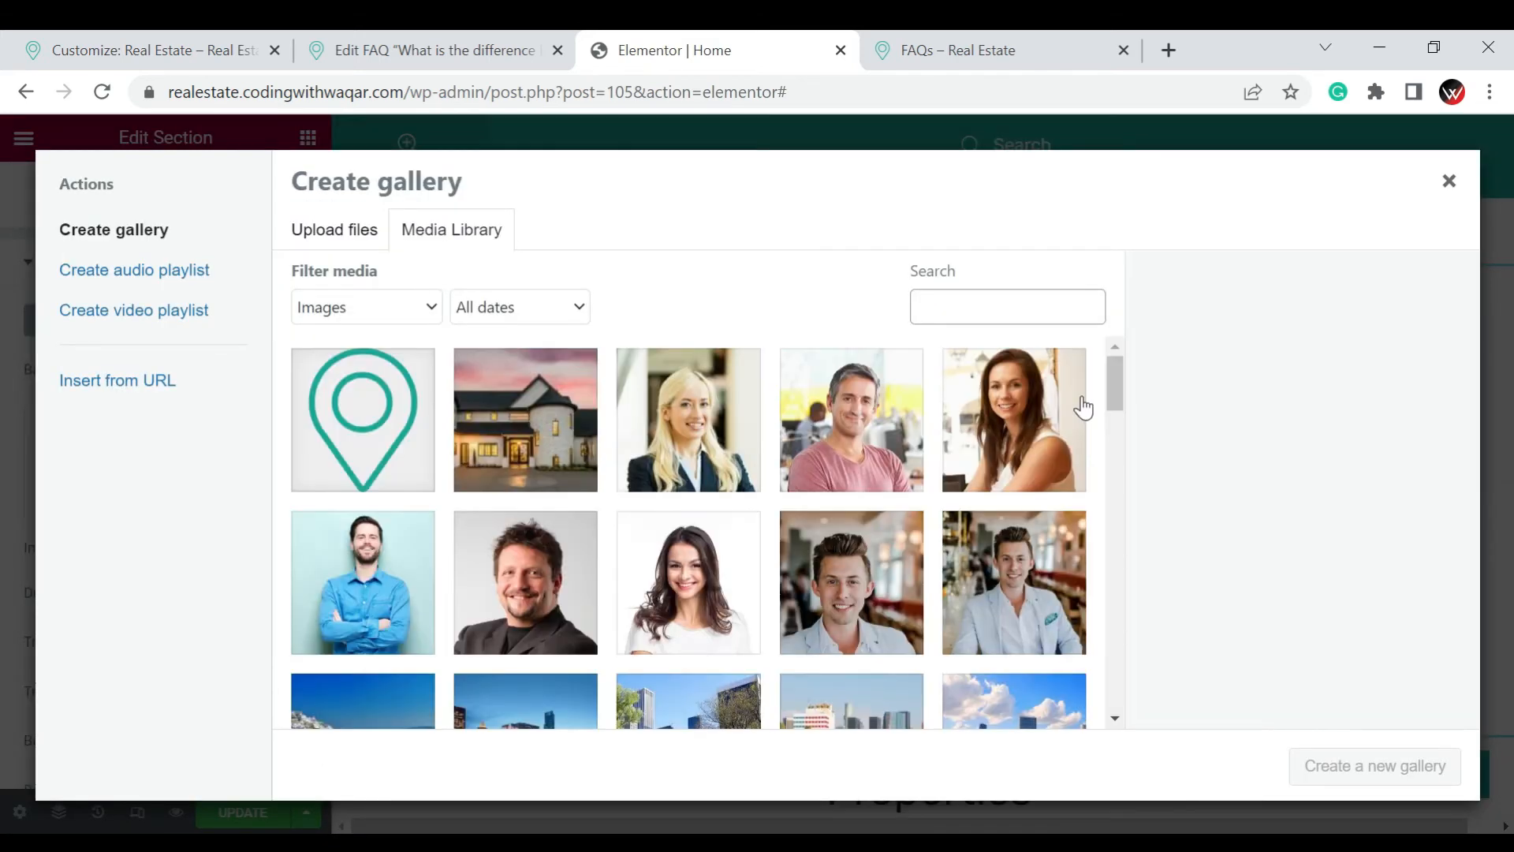
pyautogui.click(586, 372)
pyautogui.scroll(-3, 962, 494)
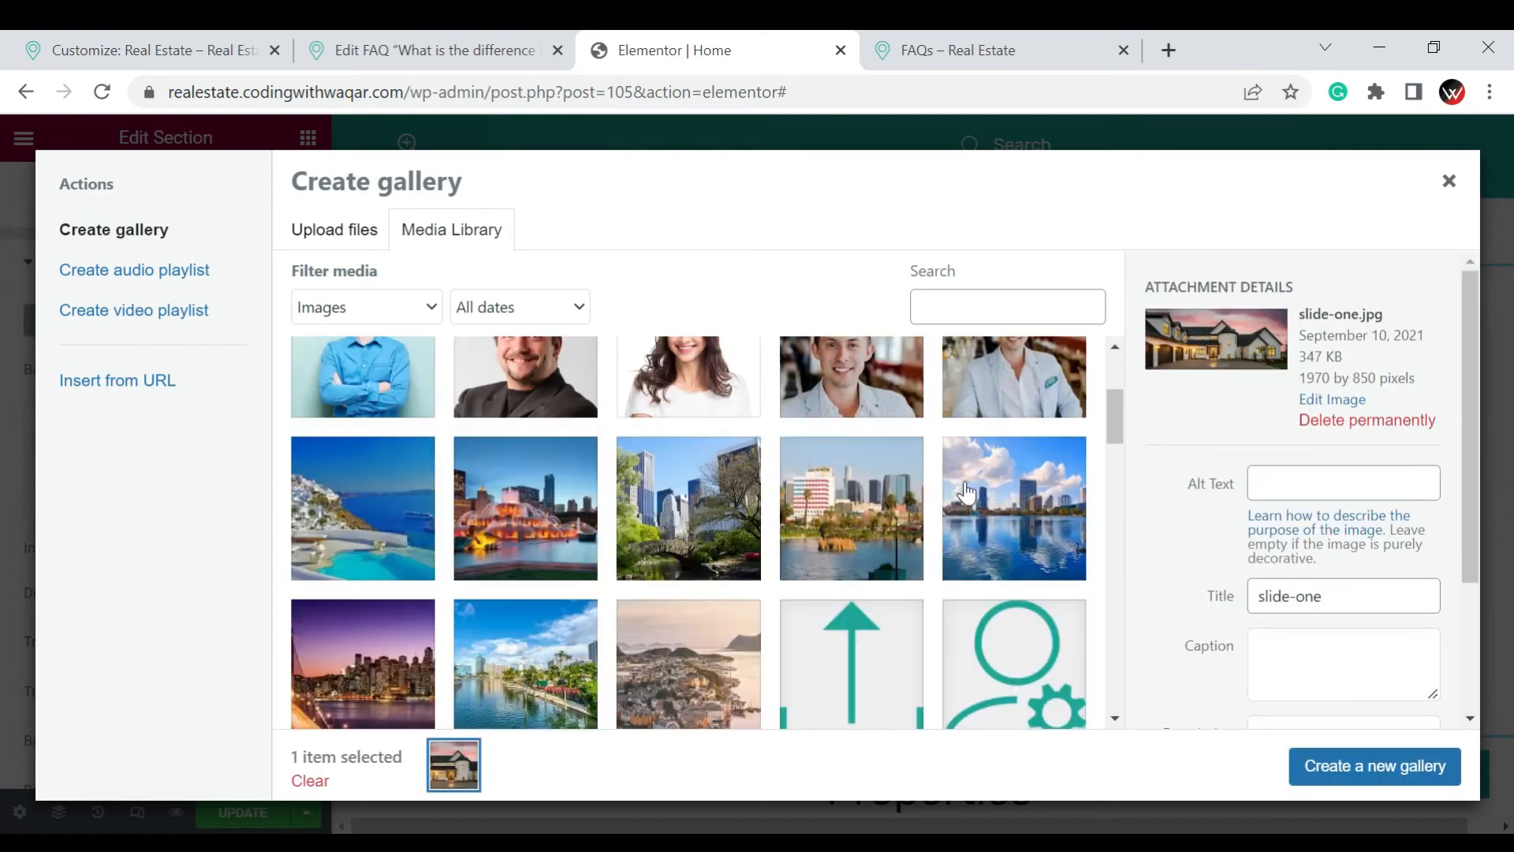
pyautogui.click(893, 516)
pyautogui.click(694, 527)
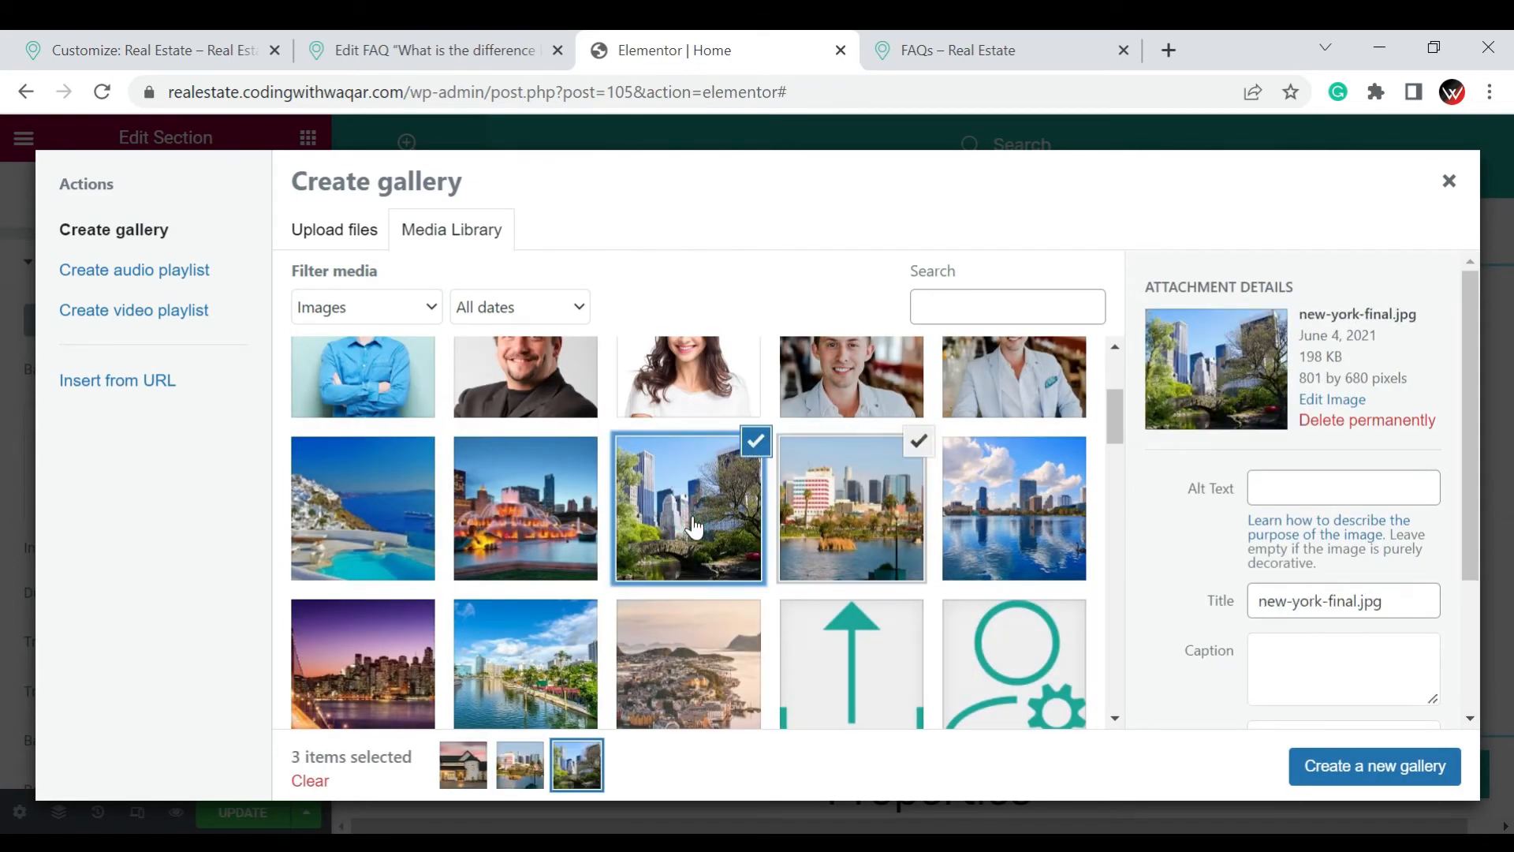
pyautogui.click(1007, 539)
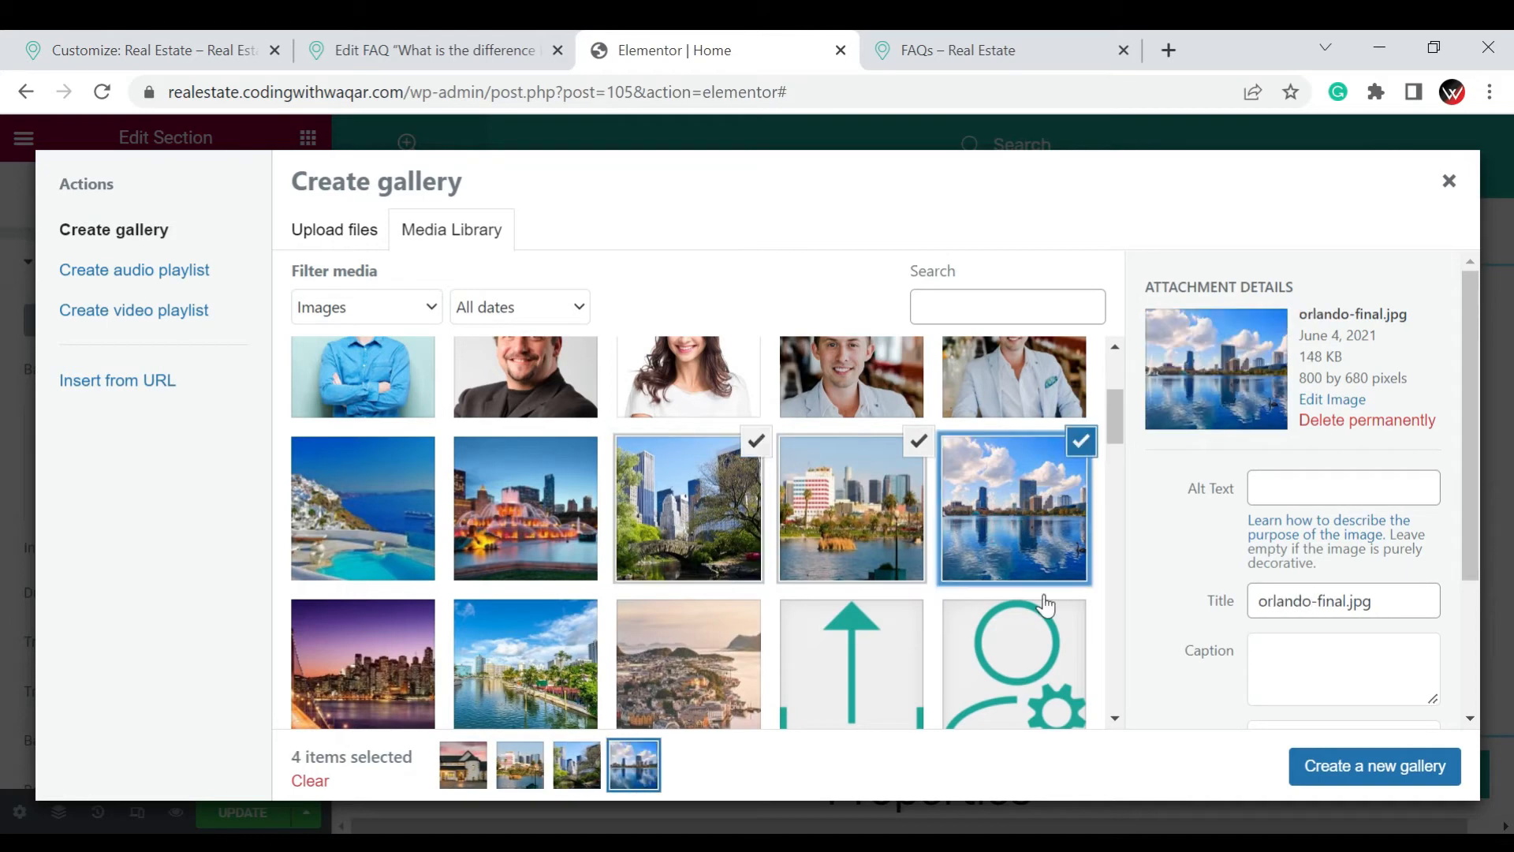
pyautogui.click(1408, 766)
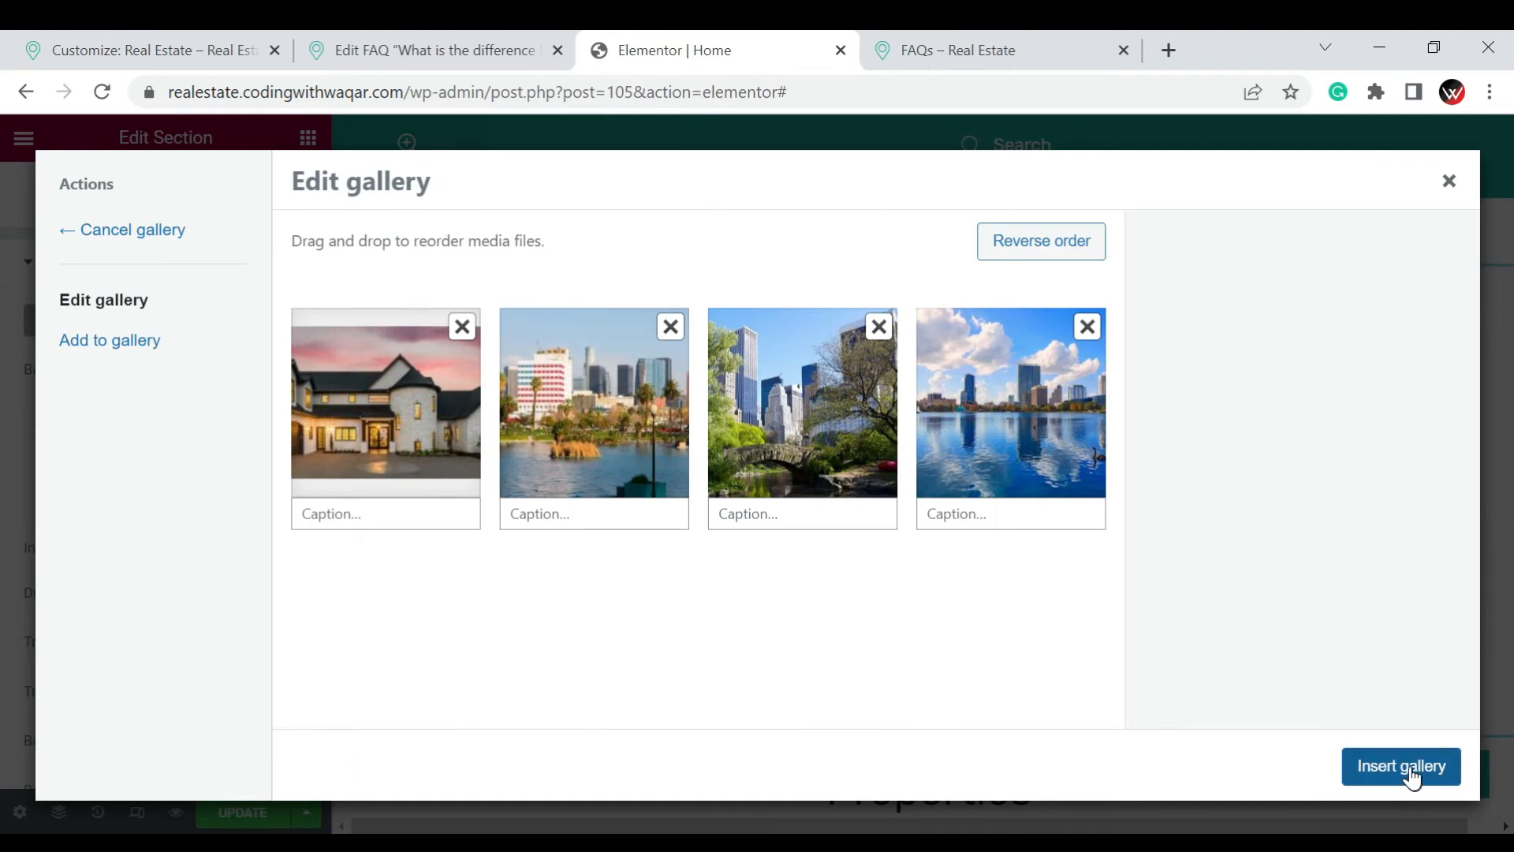
pyautogui.click(1410, 768)
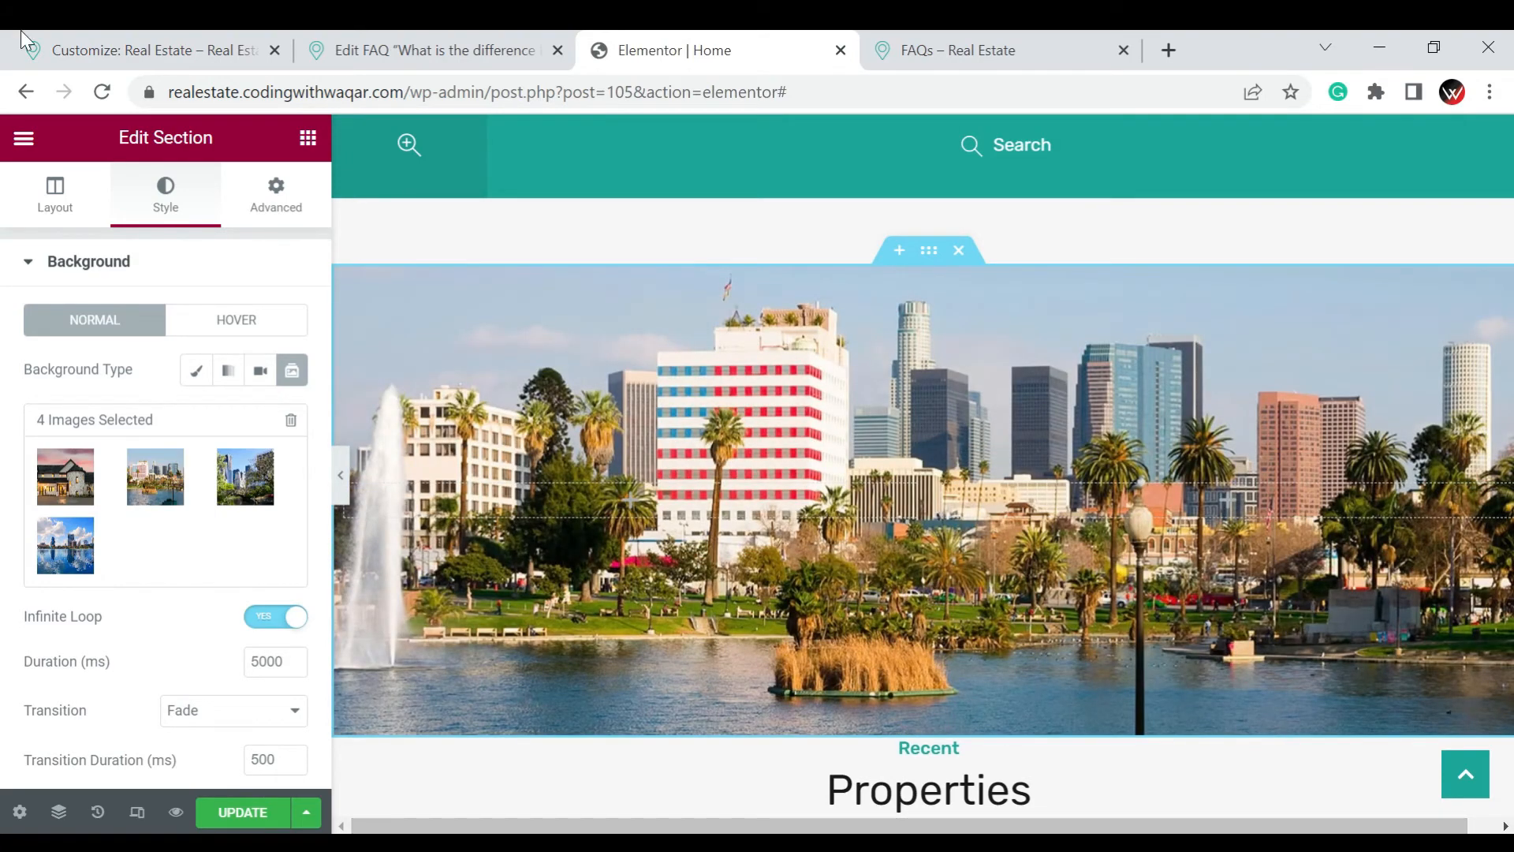
# Open the section's Background Overlay settings
pyautogui.scroll(-7, 150, 413)
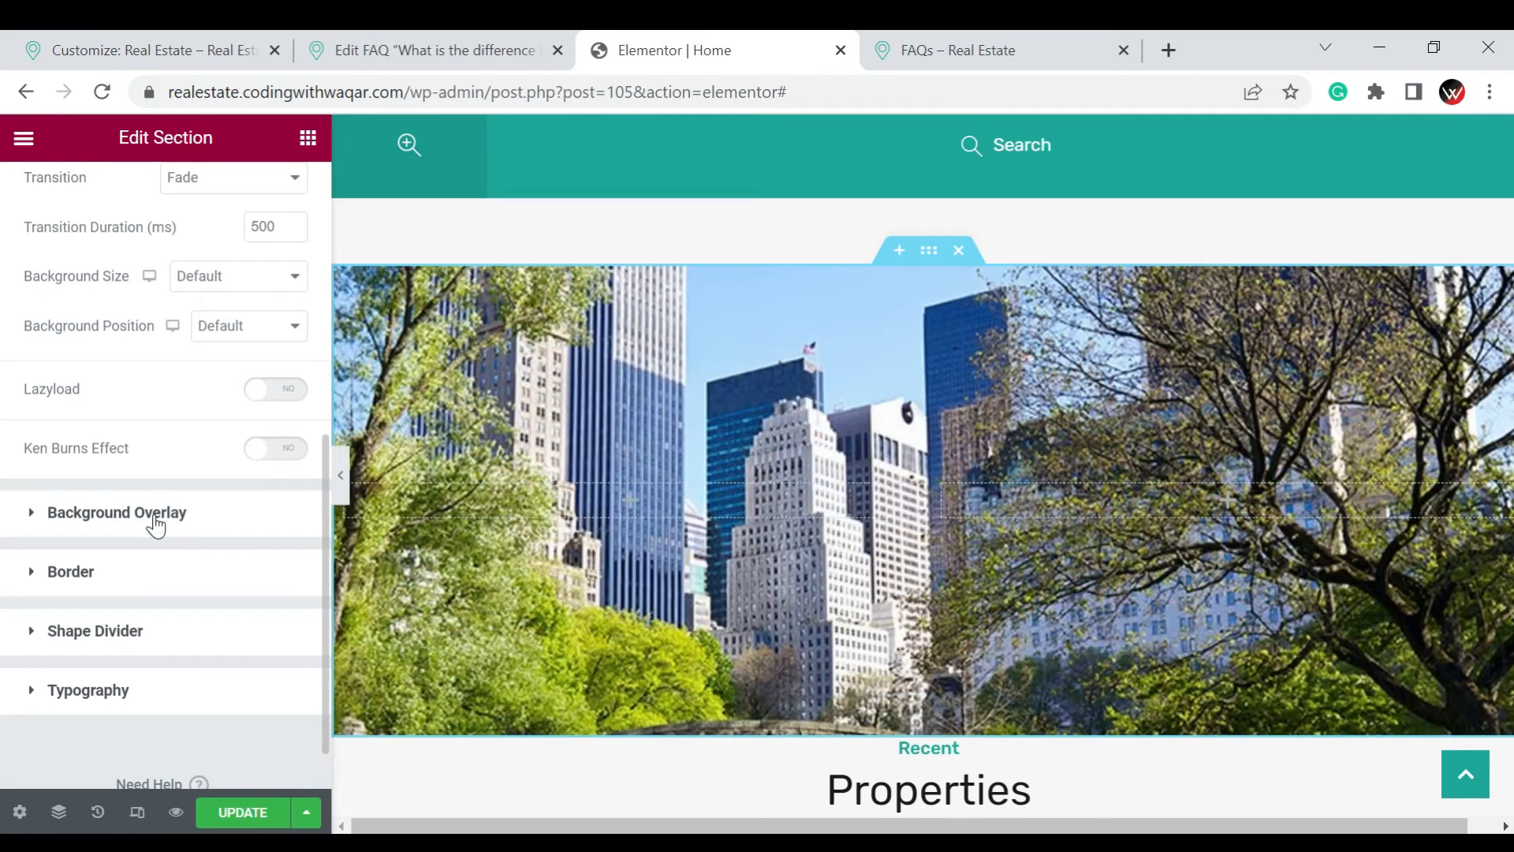
pyautogui.click(155, 514)
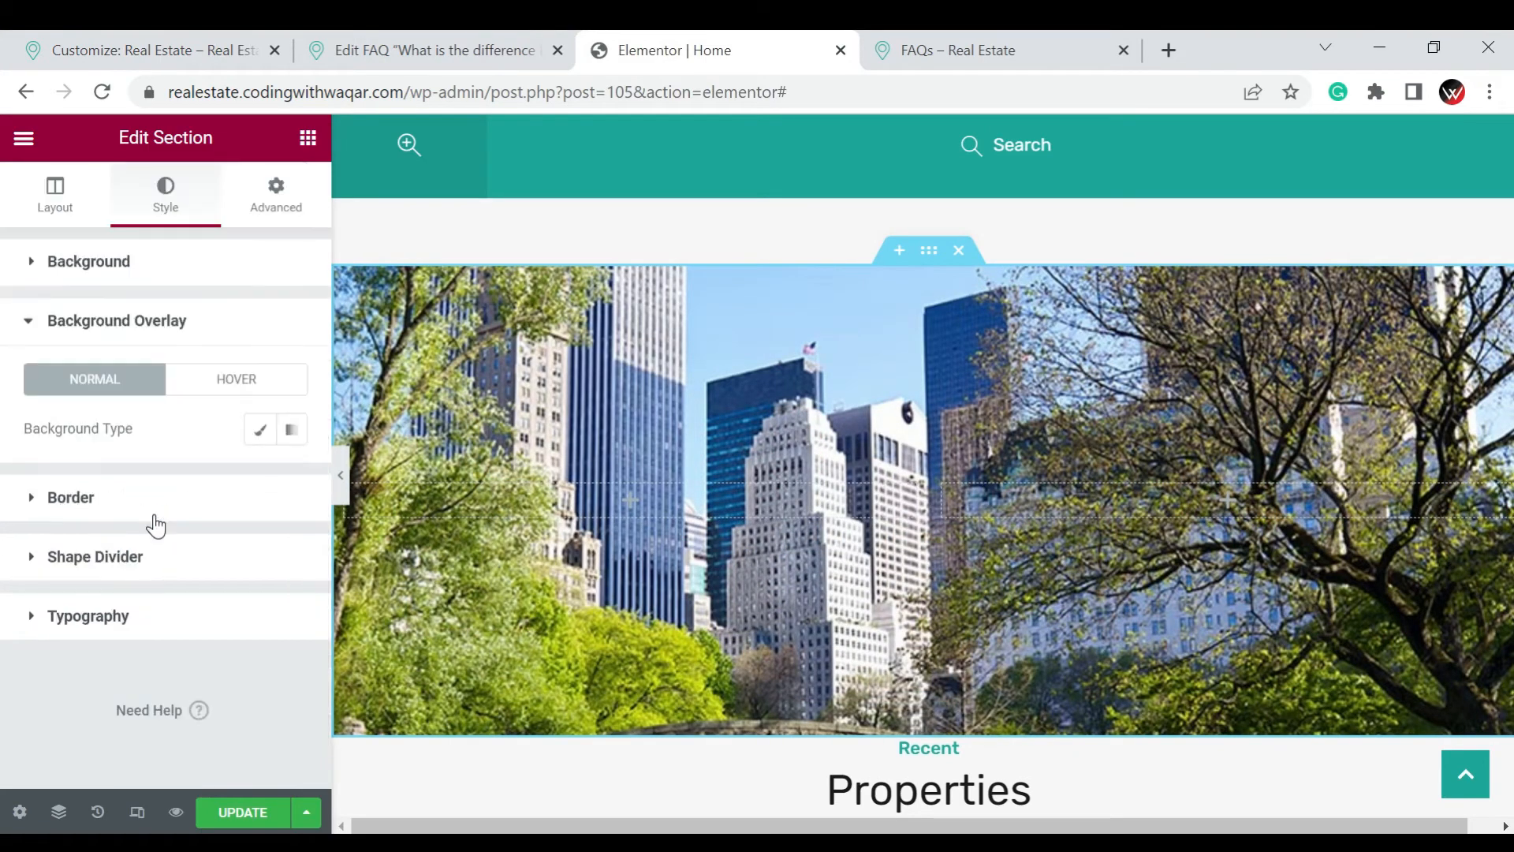
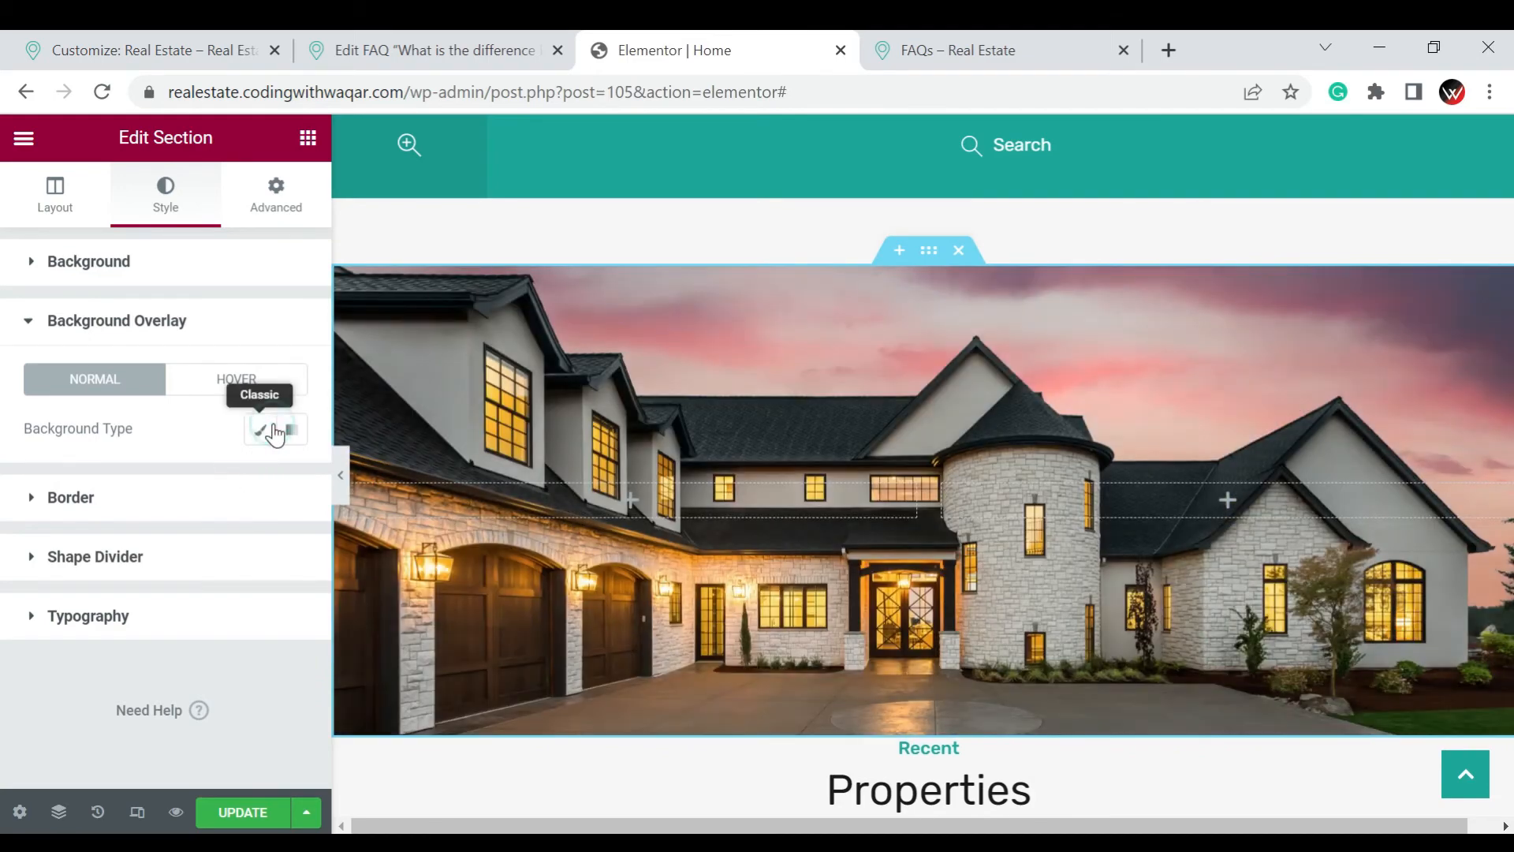
# Give the section a classic background overlay in black, #000000
pyautogui.click(262, 431)
pyautogui.click(290, 485)
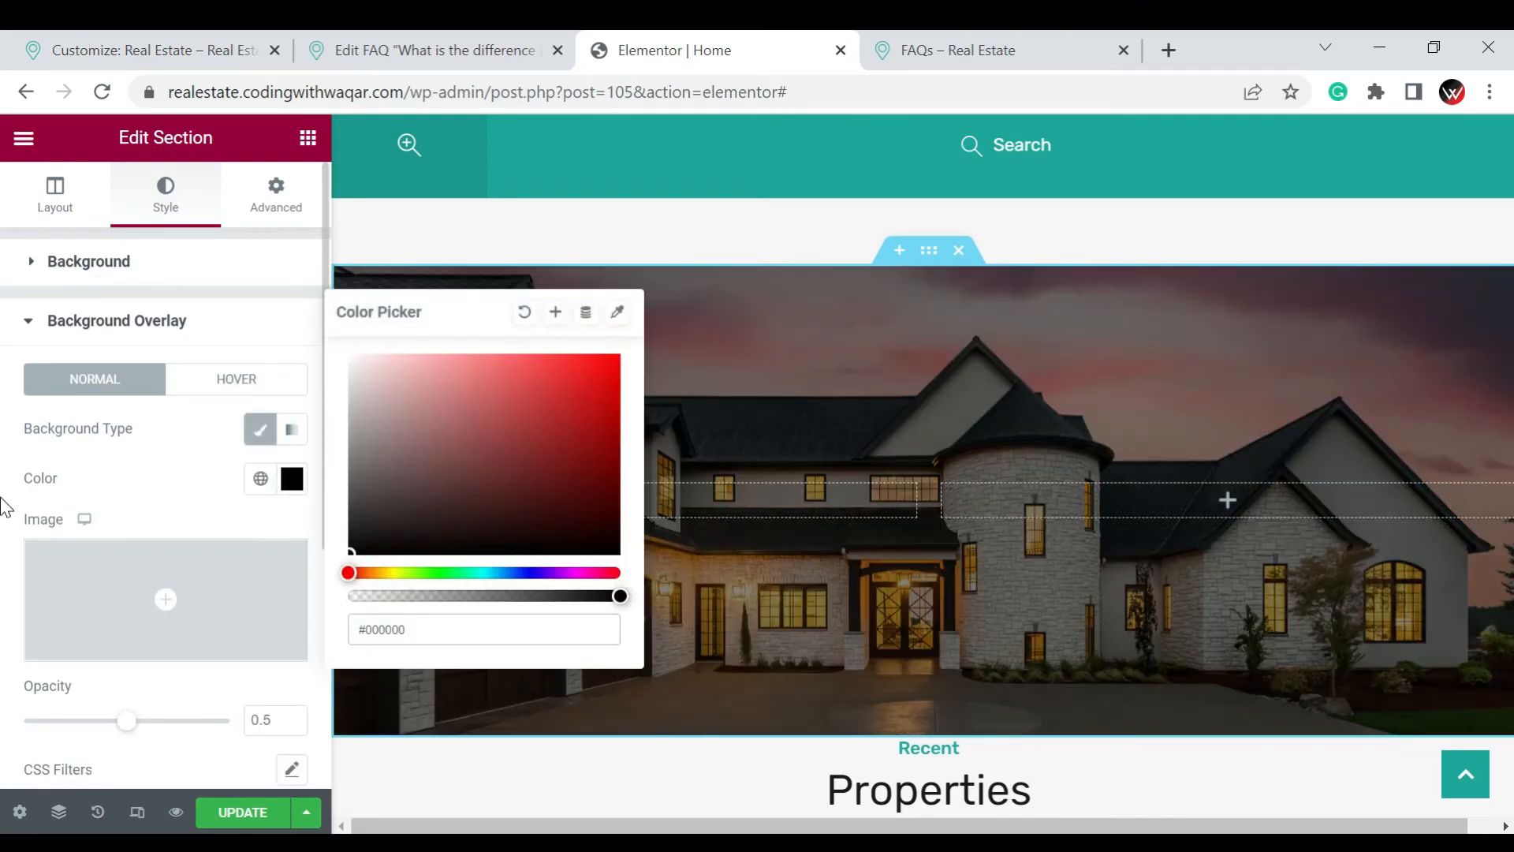
pyautogui.click(3, 506)
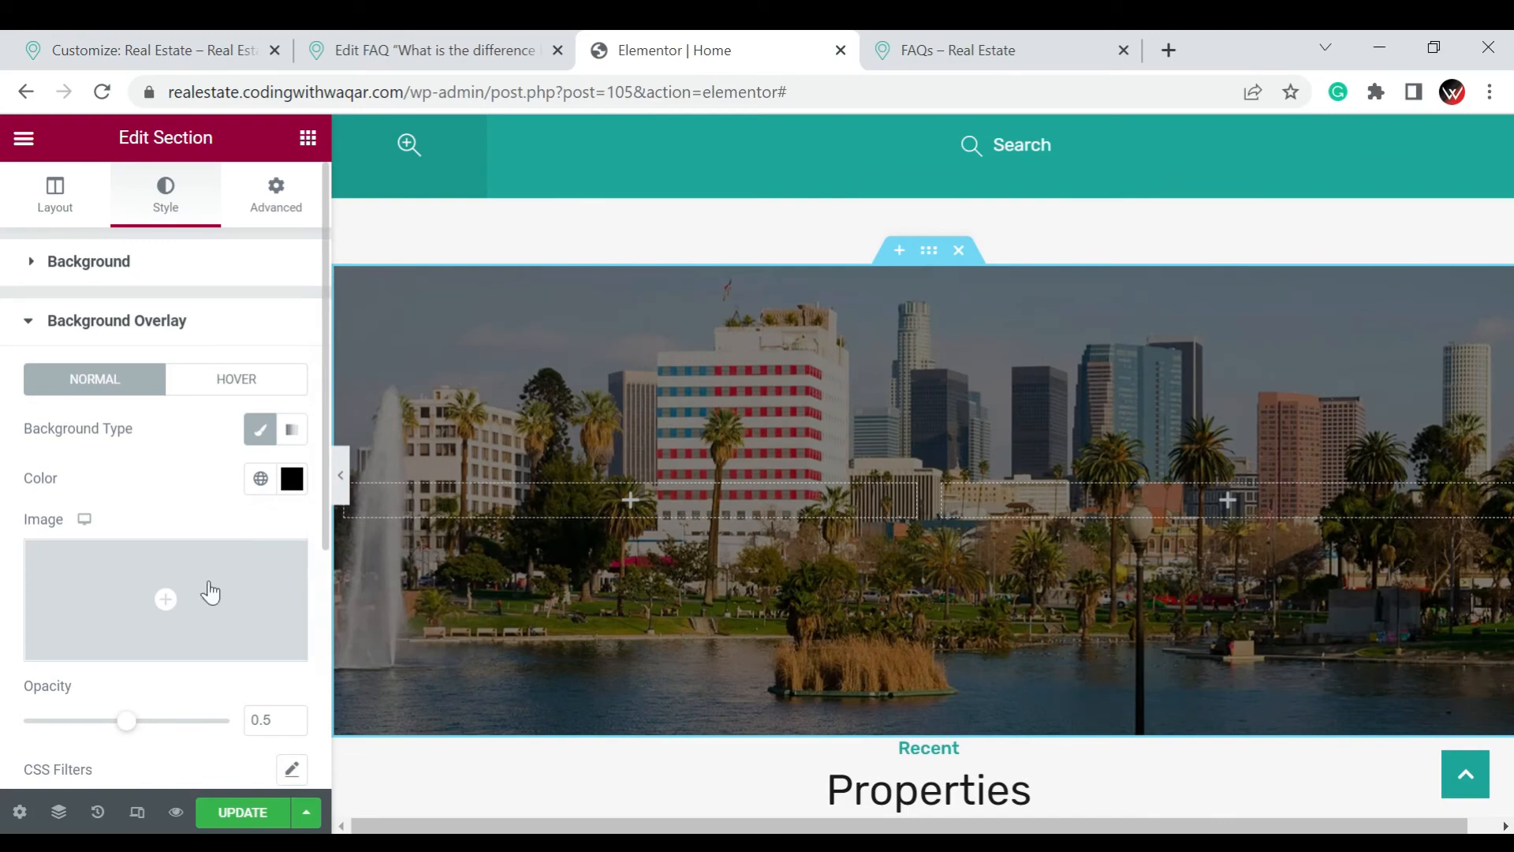
# Switch the section's background overlay to a gradient and set its first color to #000000
pyautogui.click(292, 440)
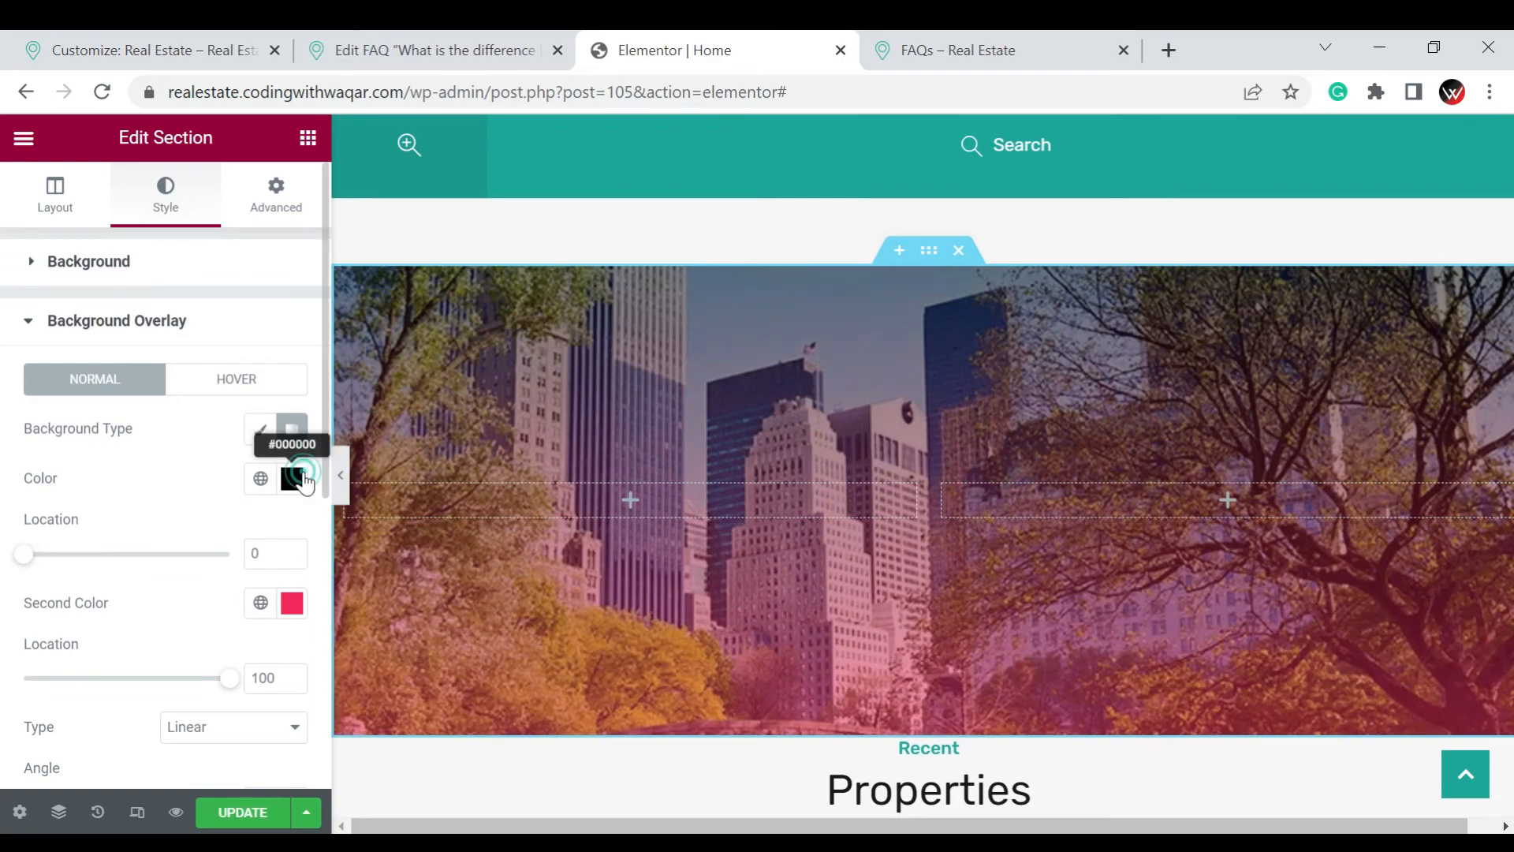
pyautogui.click(305, 478)
pyautogui.click(444, 472)
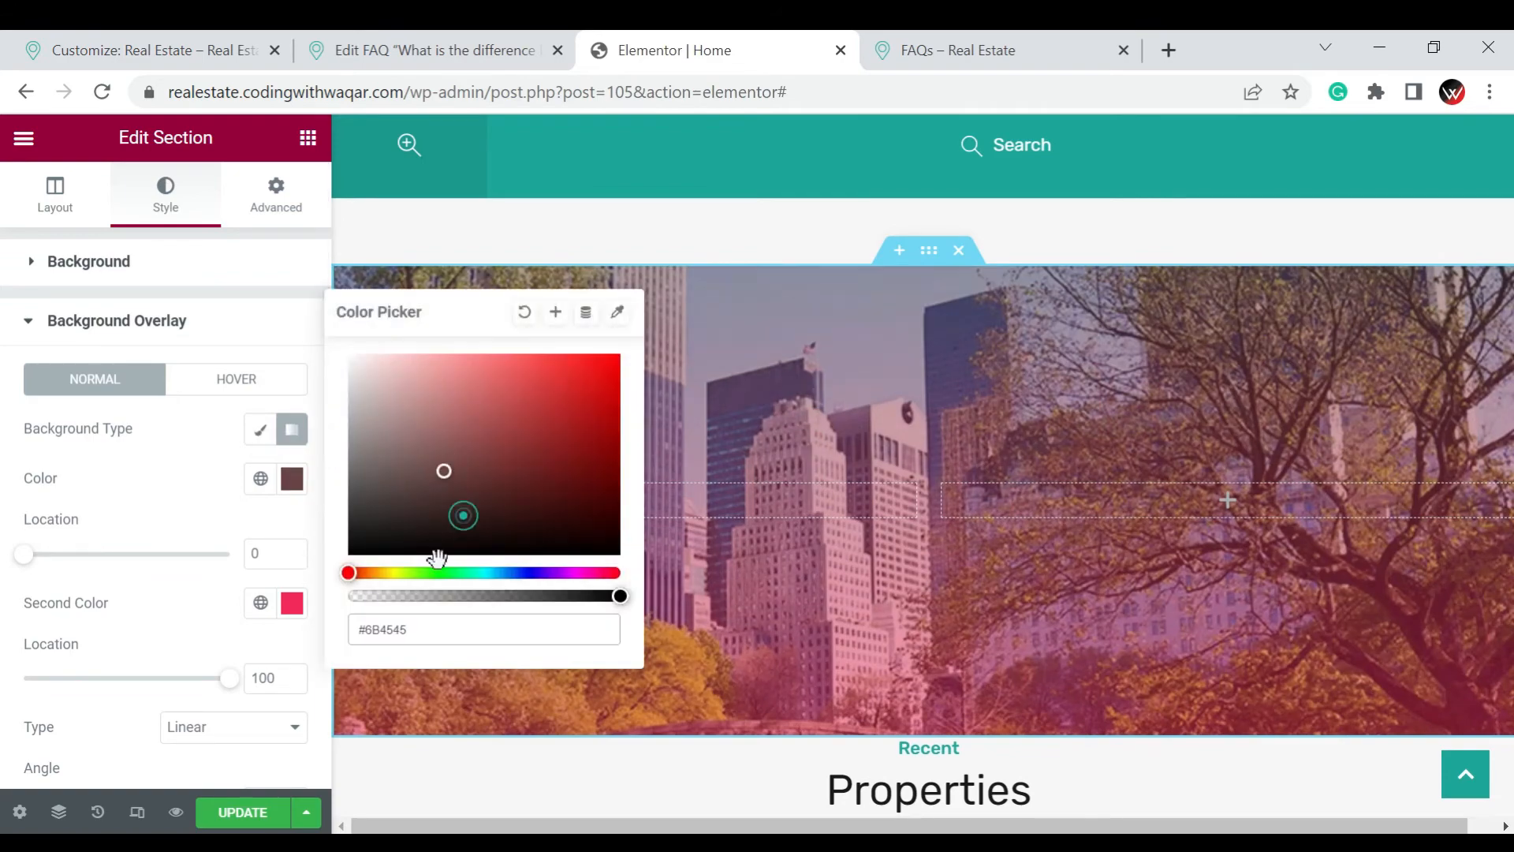
pyautogui.click(349, 553)
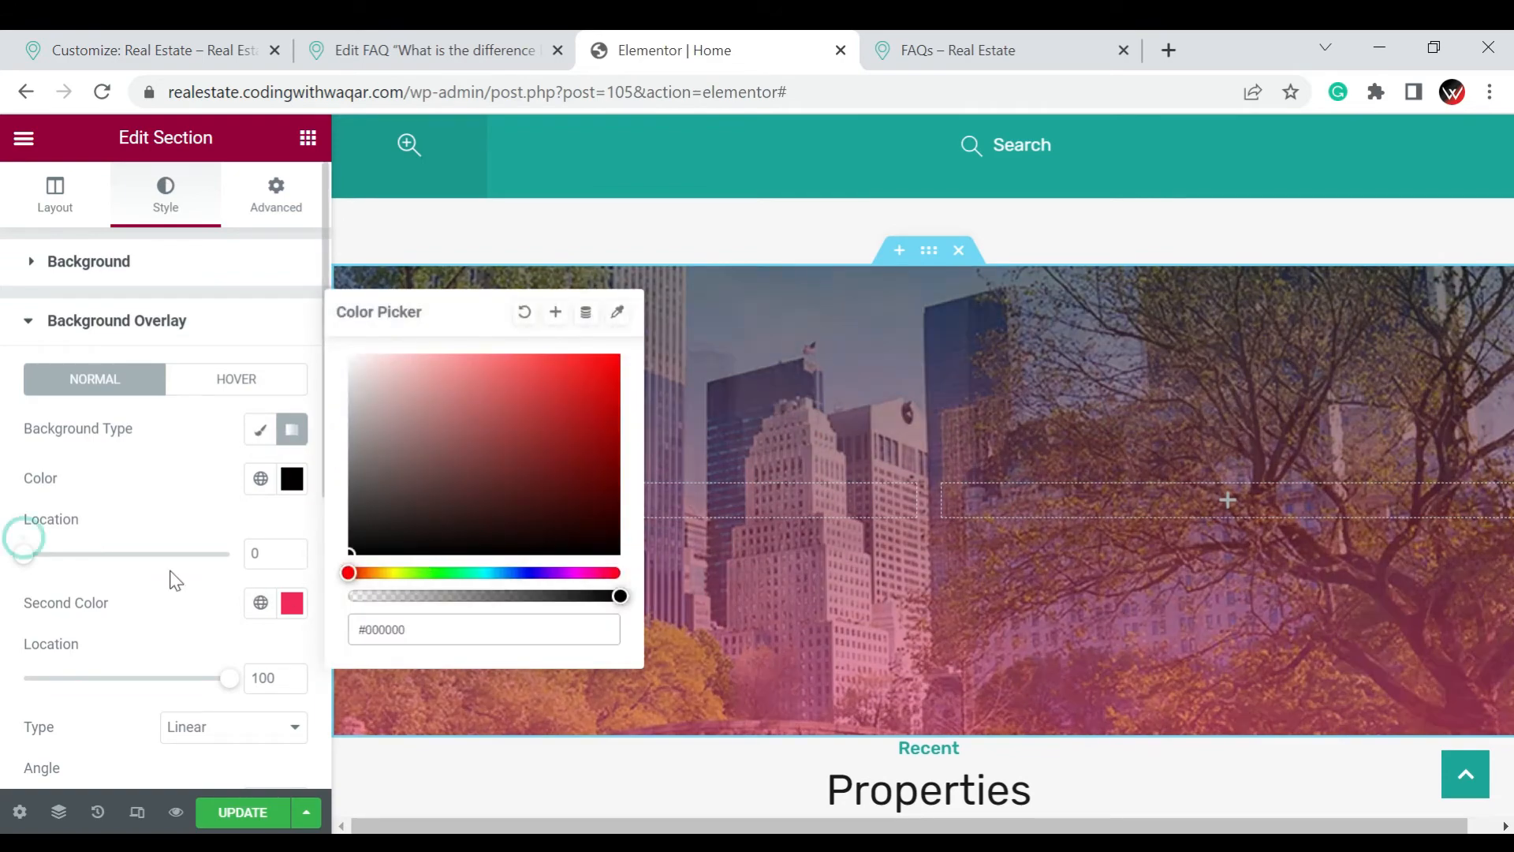
# Set the second color of the overlay gradient to the blue #1201CB
pyautogui.click(294, 606)
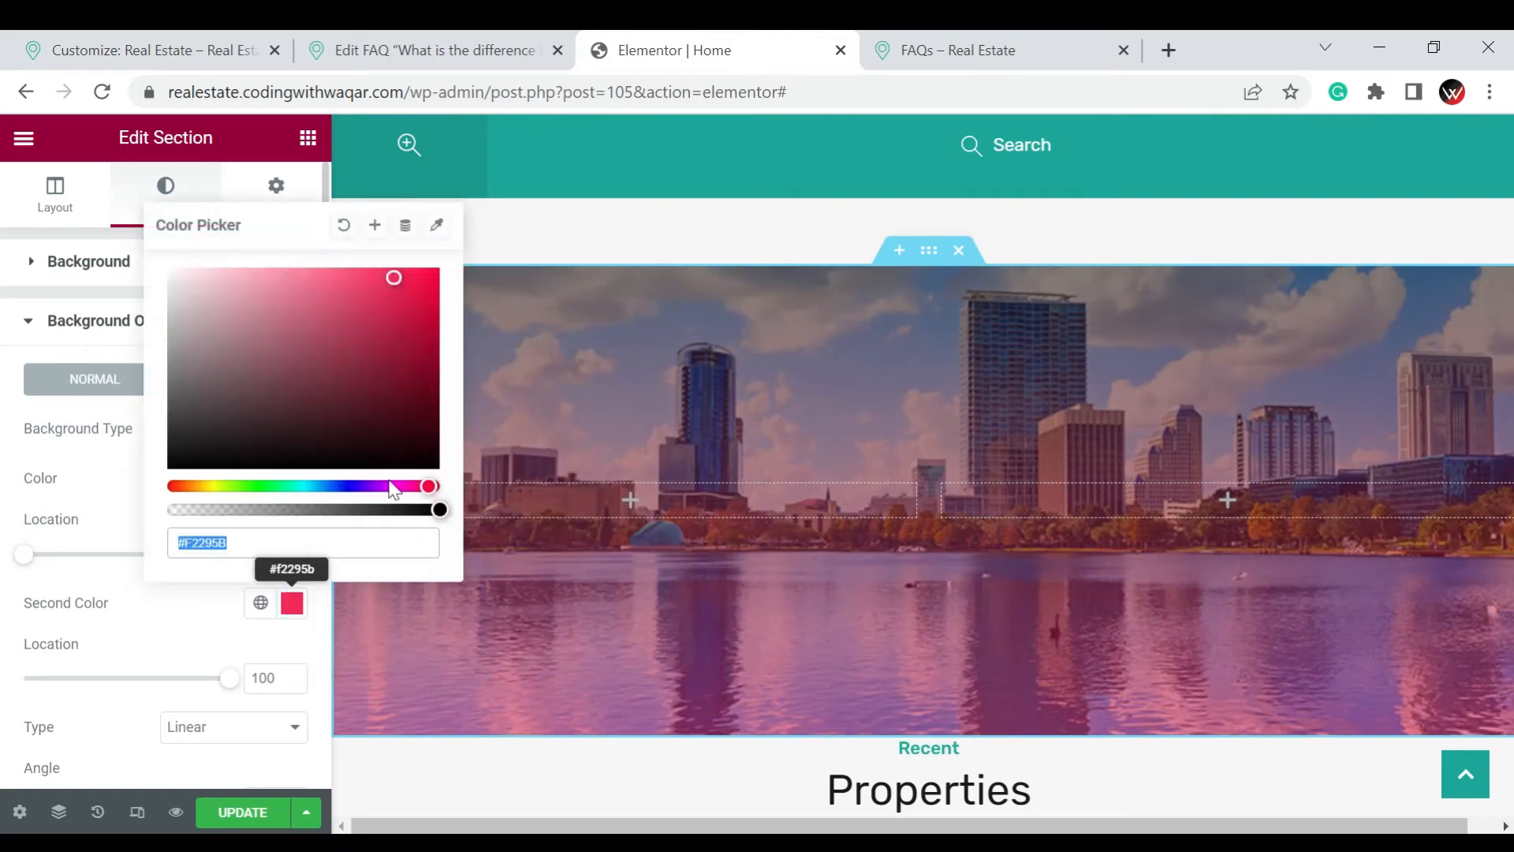
pyautogui.click(266, 485)
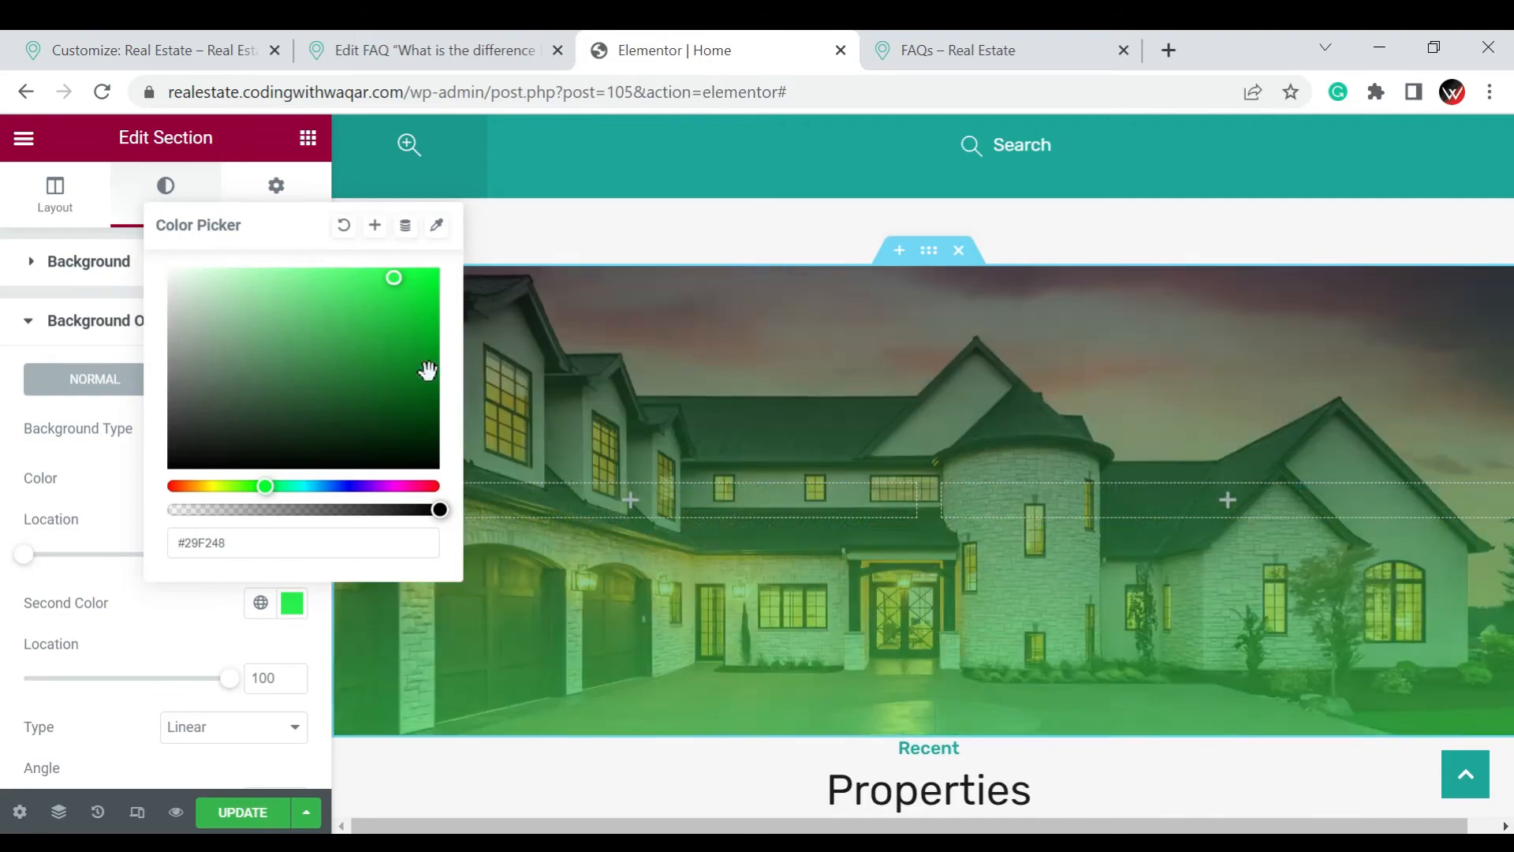
pyautogui.click(428, 372)
pyautogui.click(353, 486)
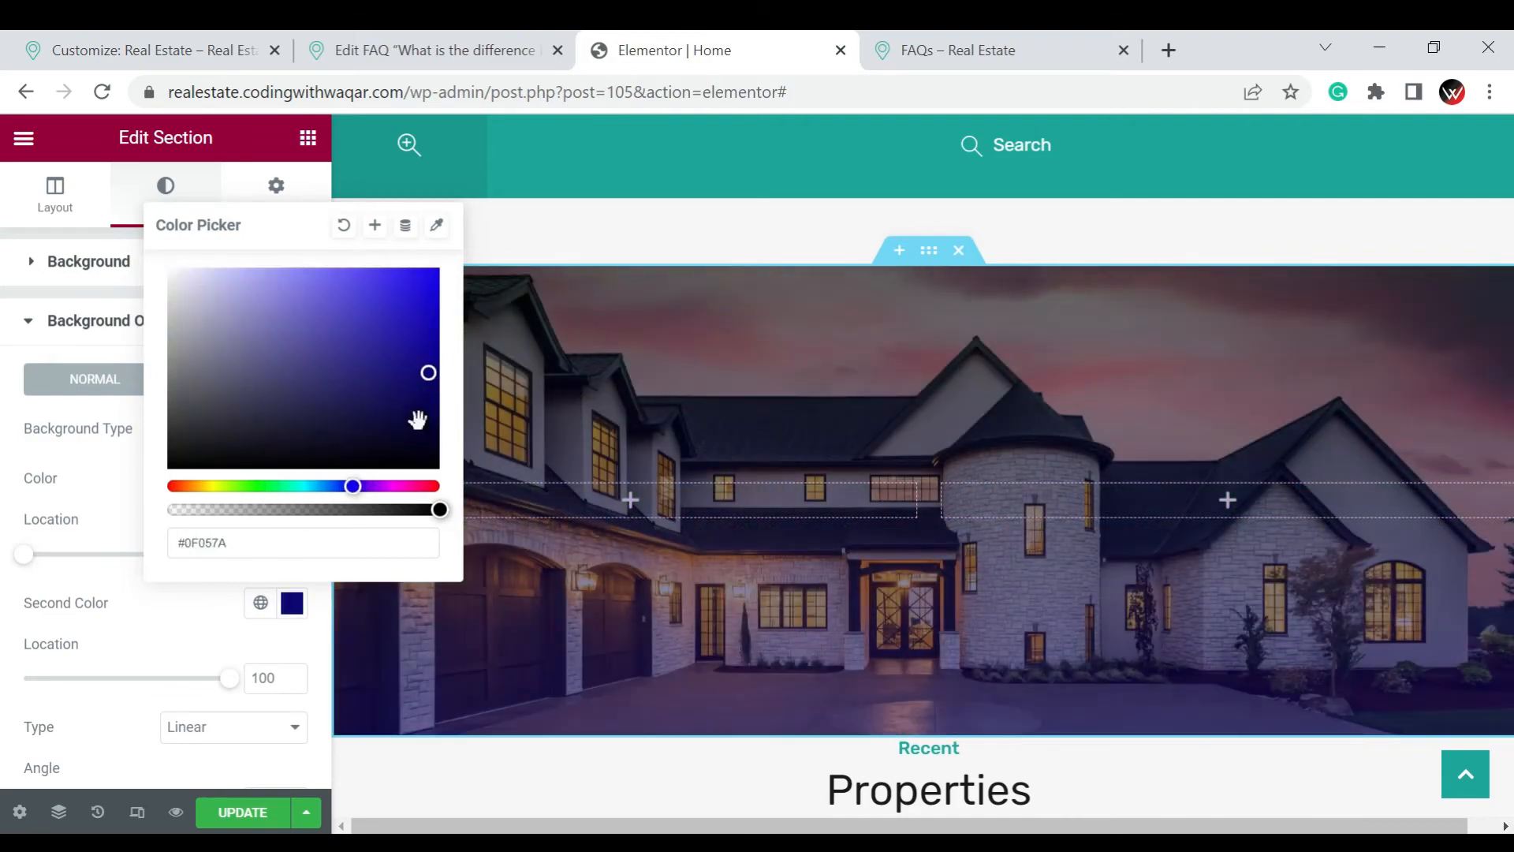
pyautogui.moveTo(422, 425); pyautogui.dragTo(446, 286)
pyautogui.click(417, 294)
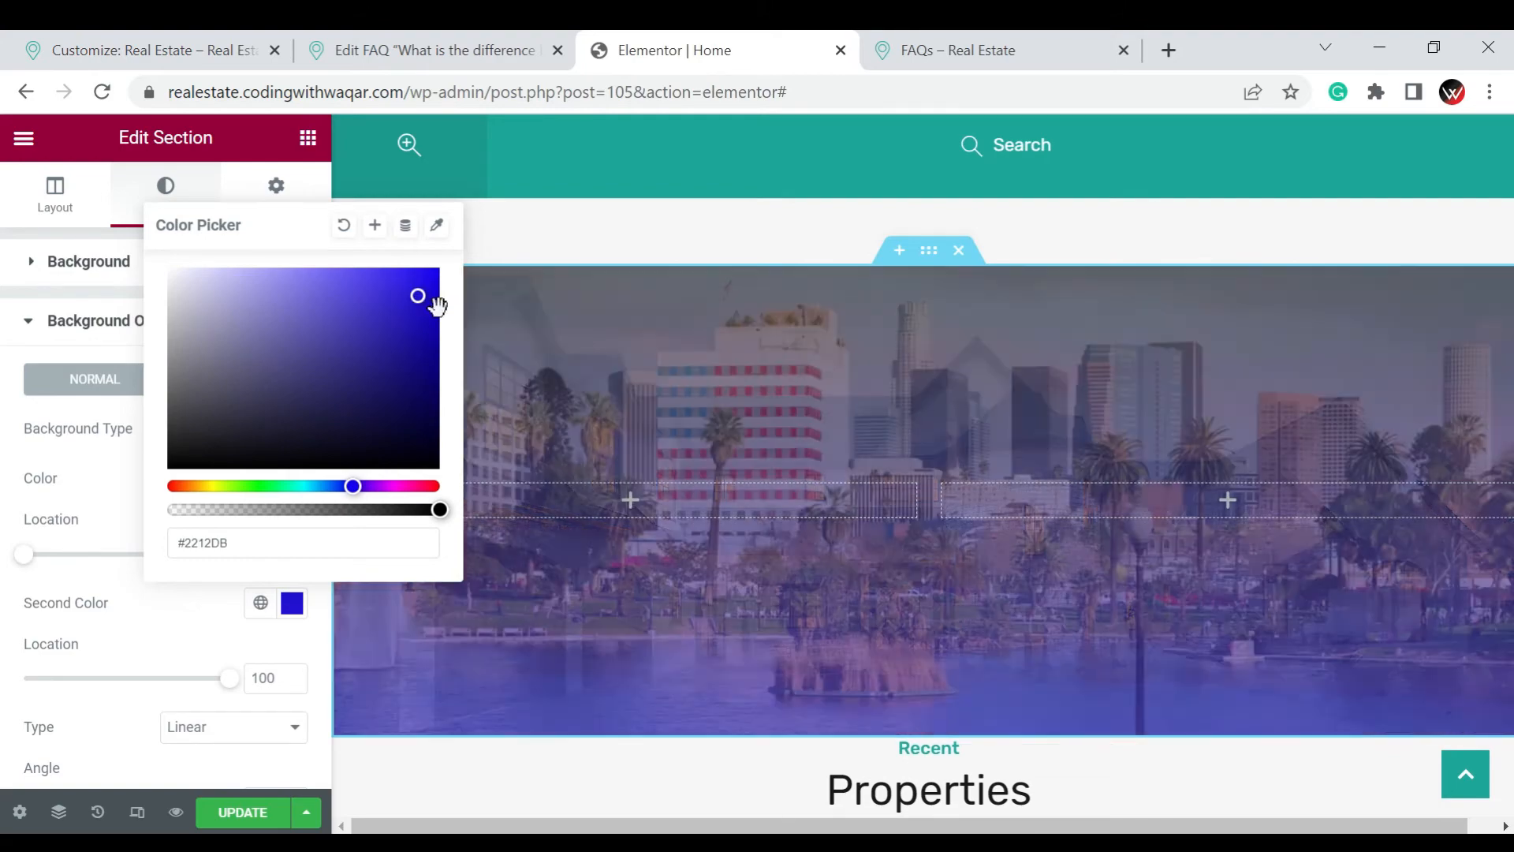
pyautogui.click(437, 306)
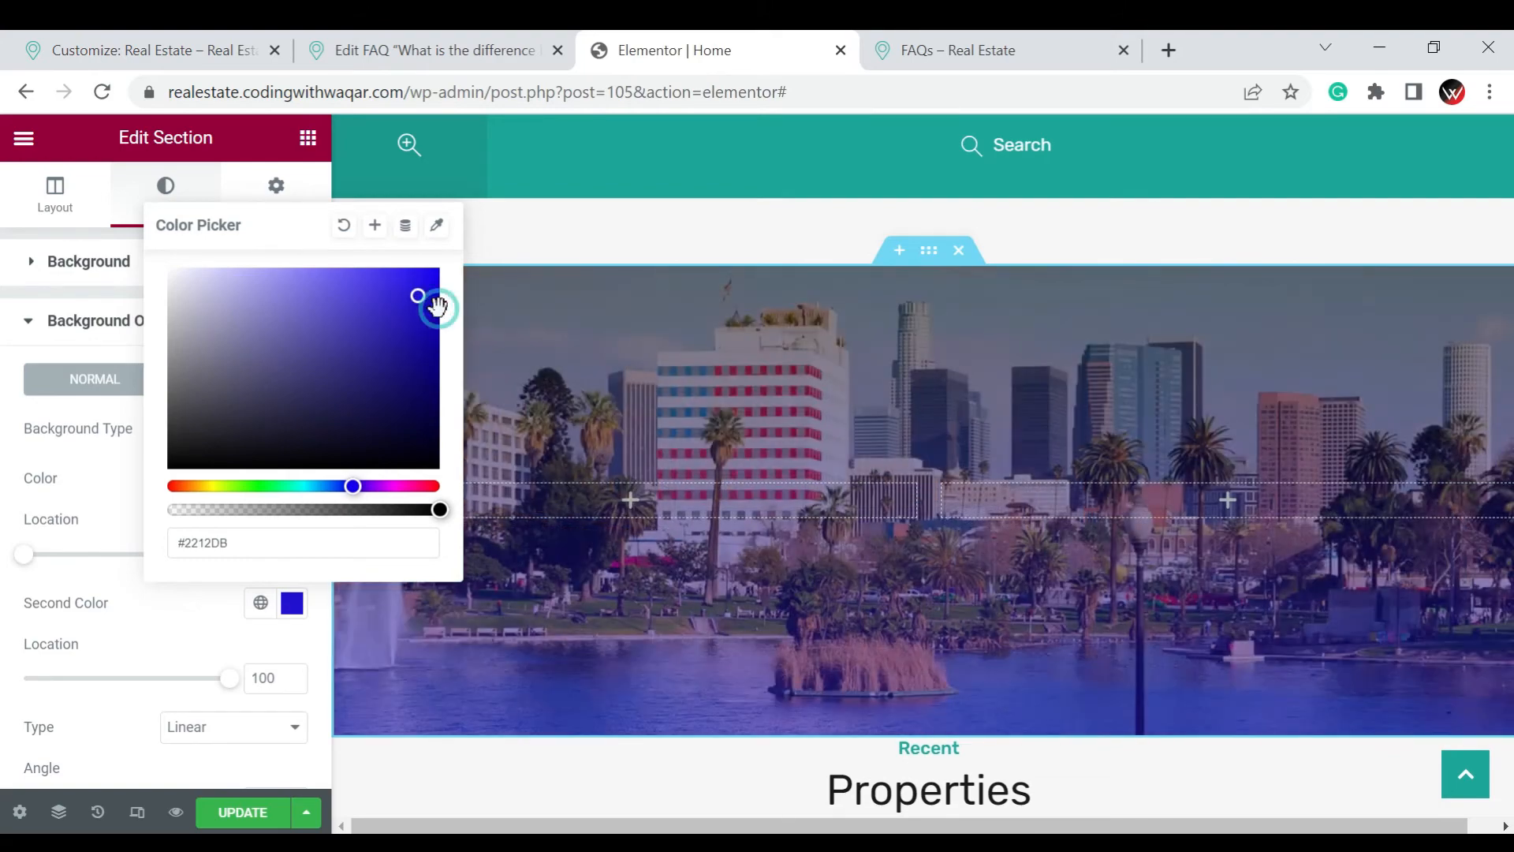
pyautogui.click(21, 426)
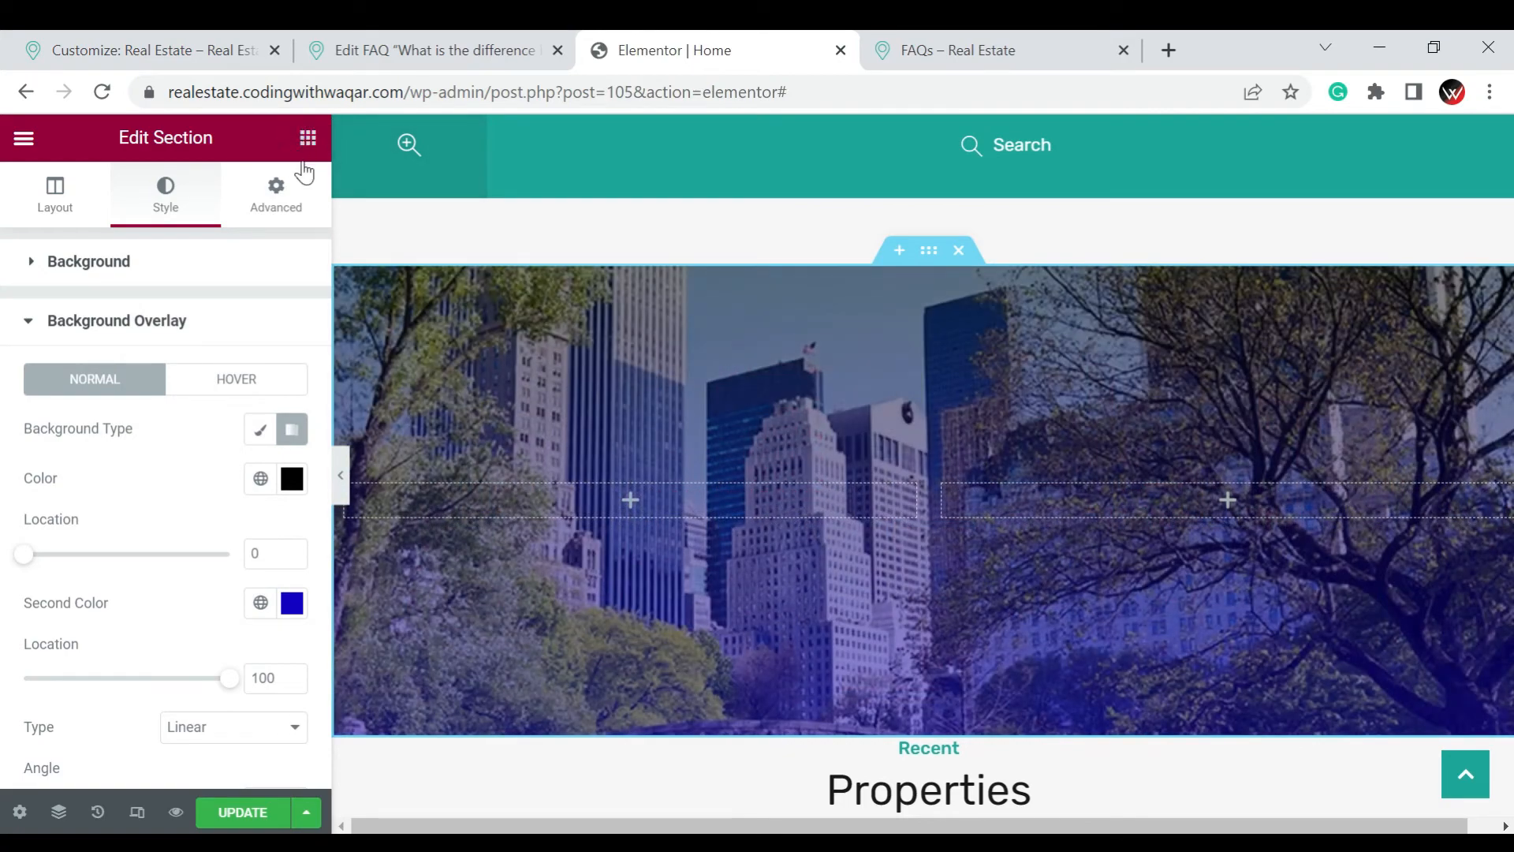
# Add a Heading widget to the hero section's left column with the title "Make Your Dream Home"
pyautogui.click(308, 138)
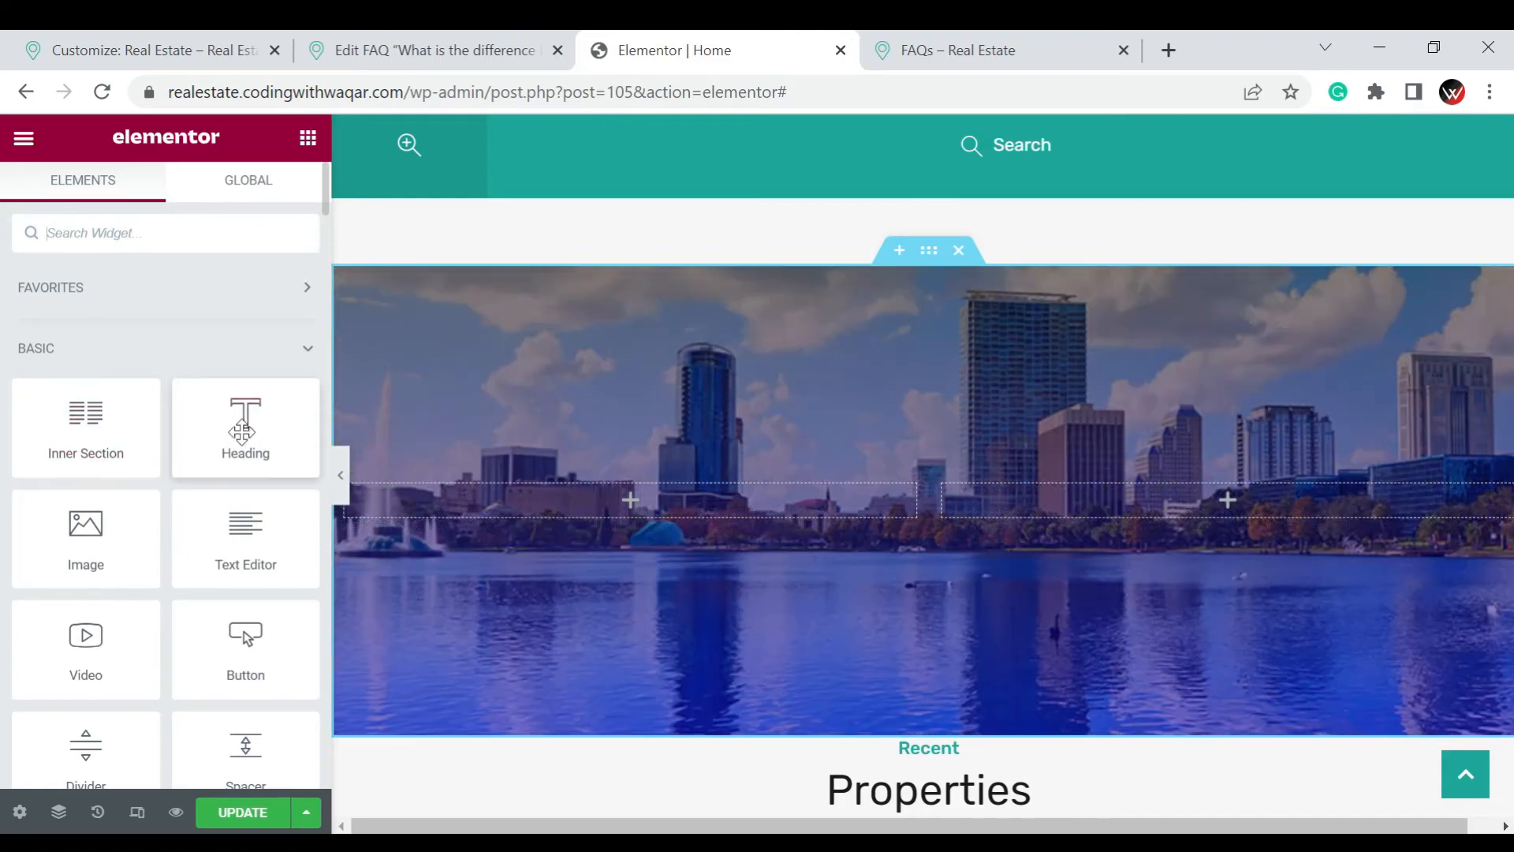
pyautogui.moveTo(243, 429); pyautogui.dragTo(492, 498)
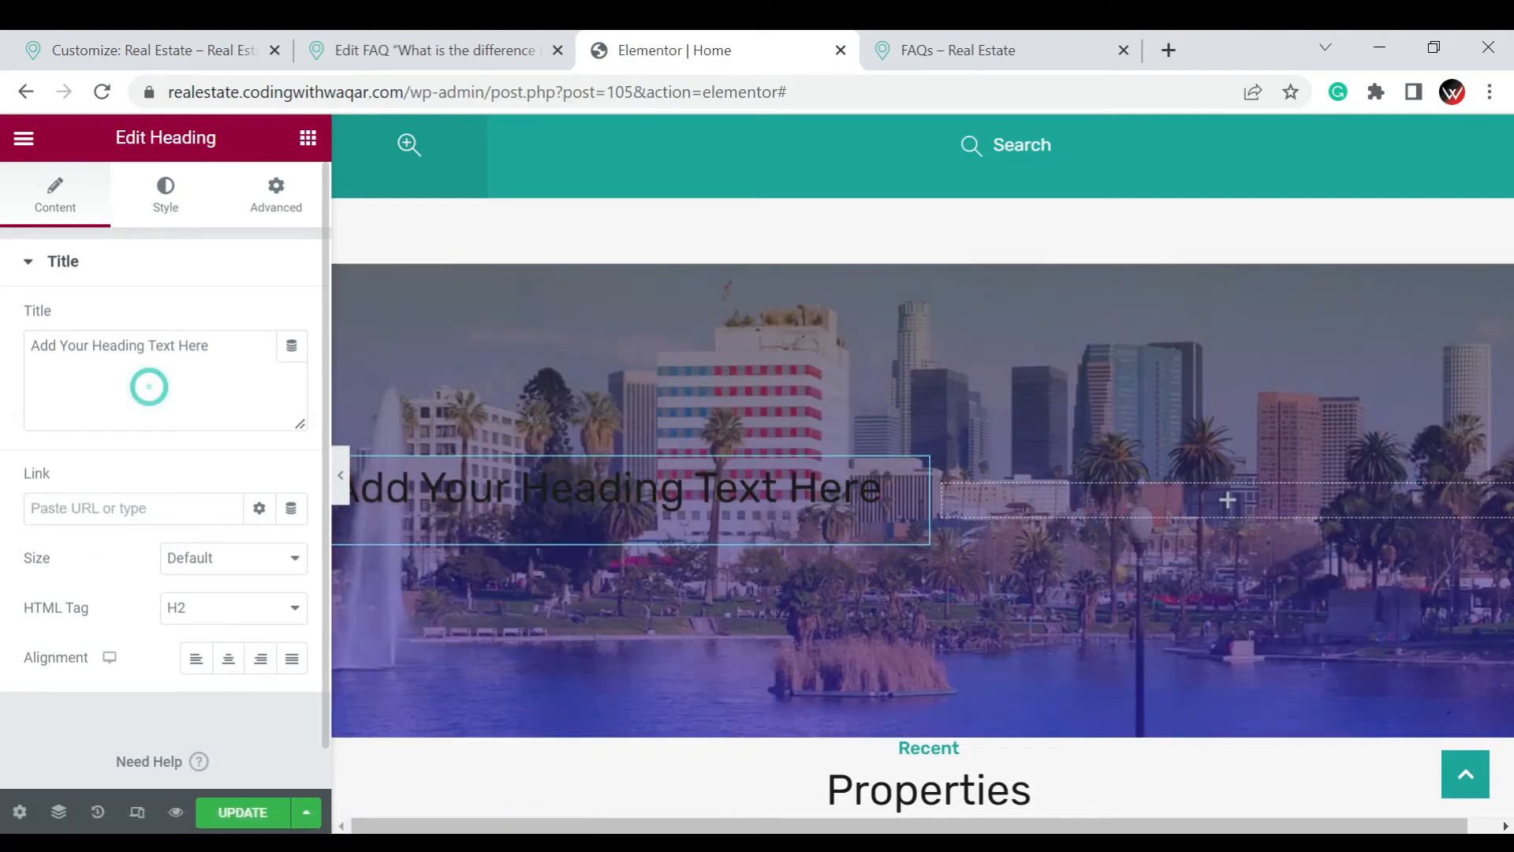
pyautogui.click(148, 345)
pyautogui.hotkey('ctrl', 'a')
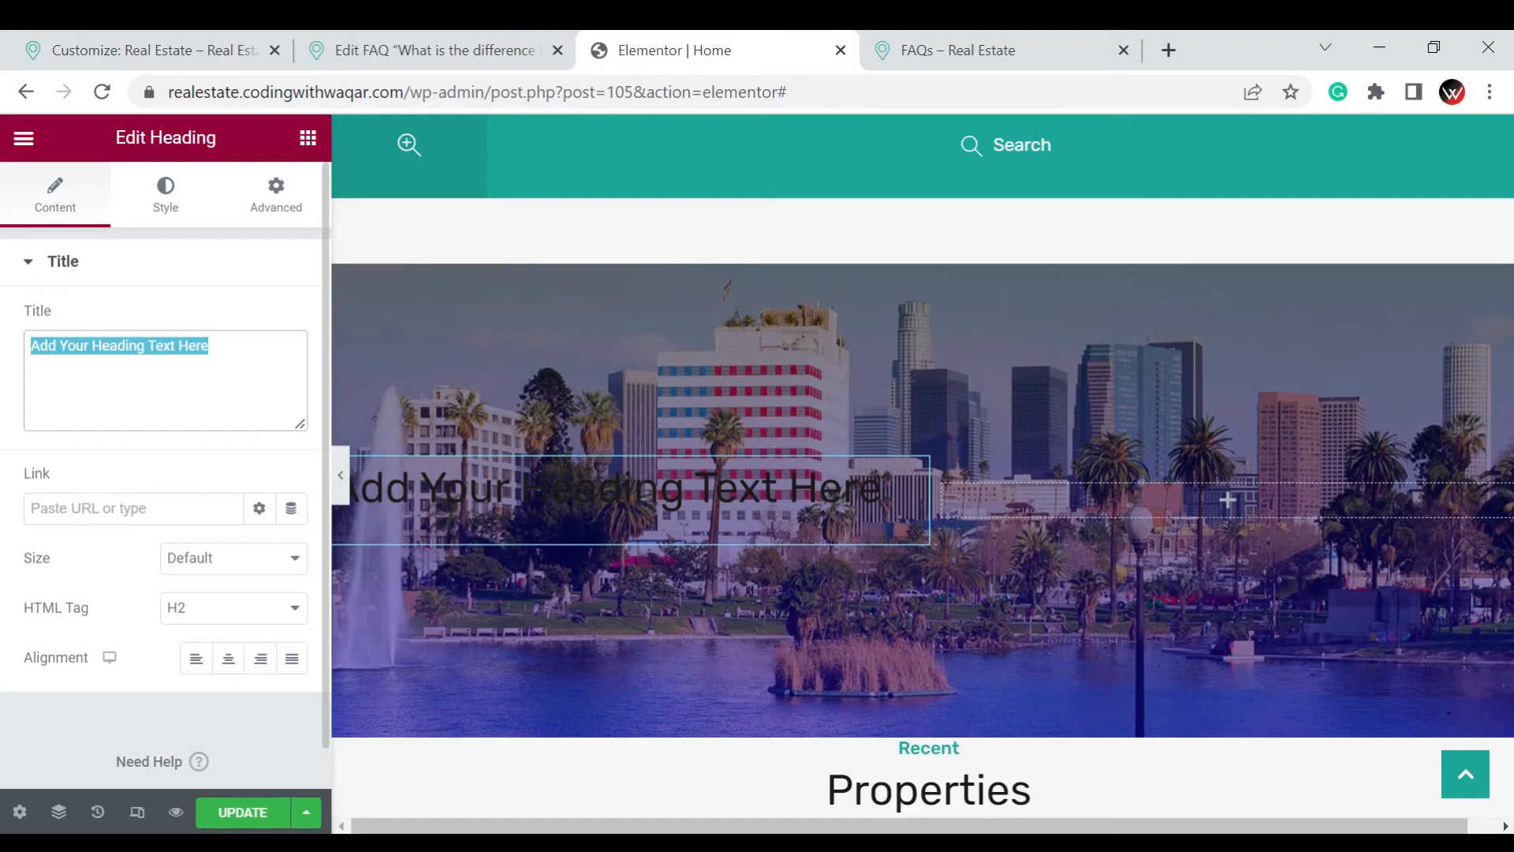
pyautogui.write('Make')
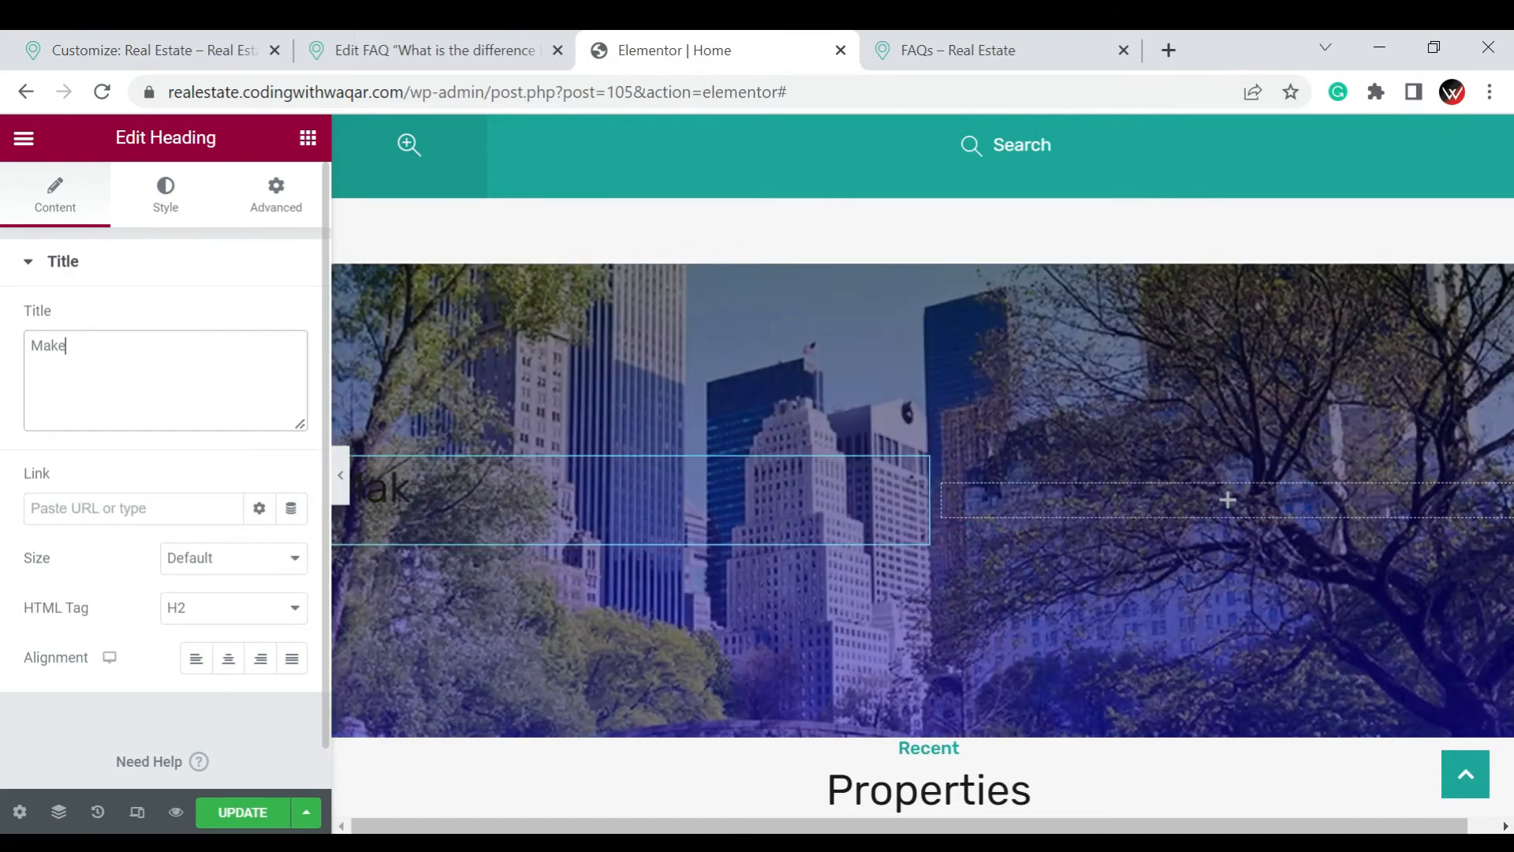
pyautogui.write(' Your ')
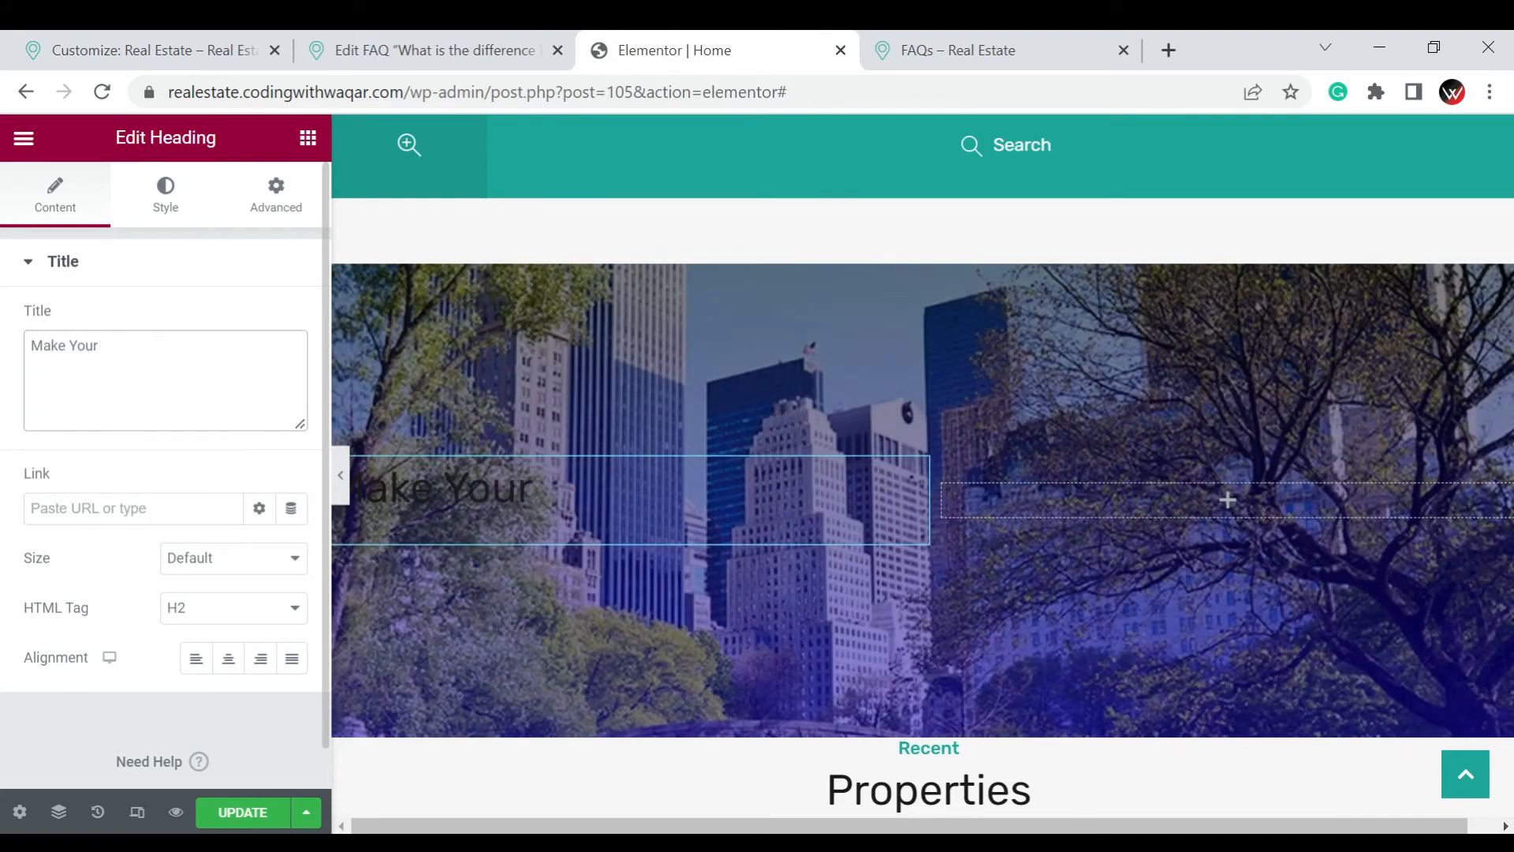
pyautogui.write('Dream Home')
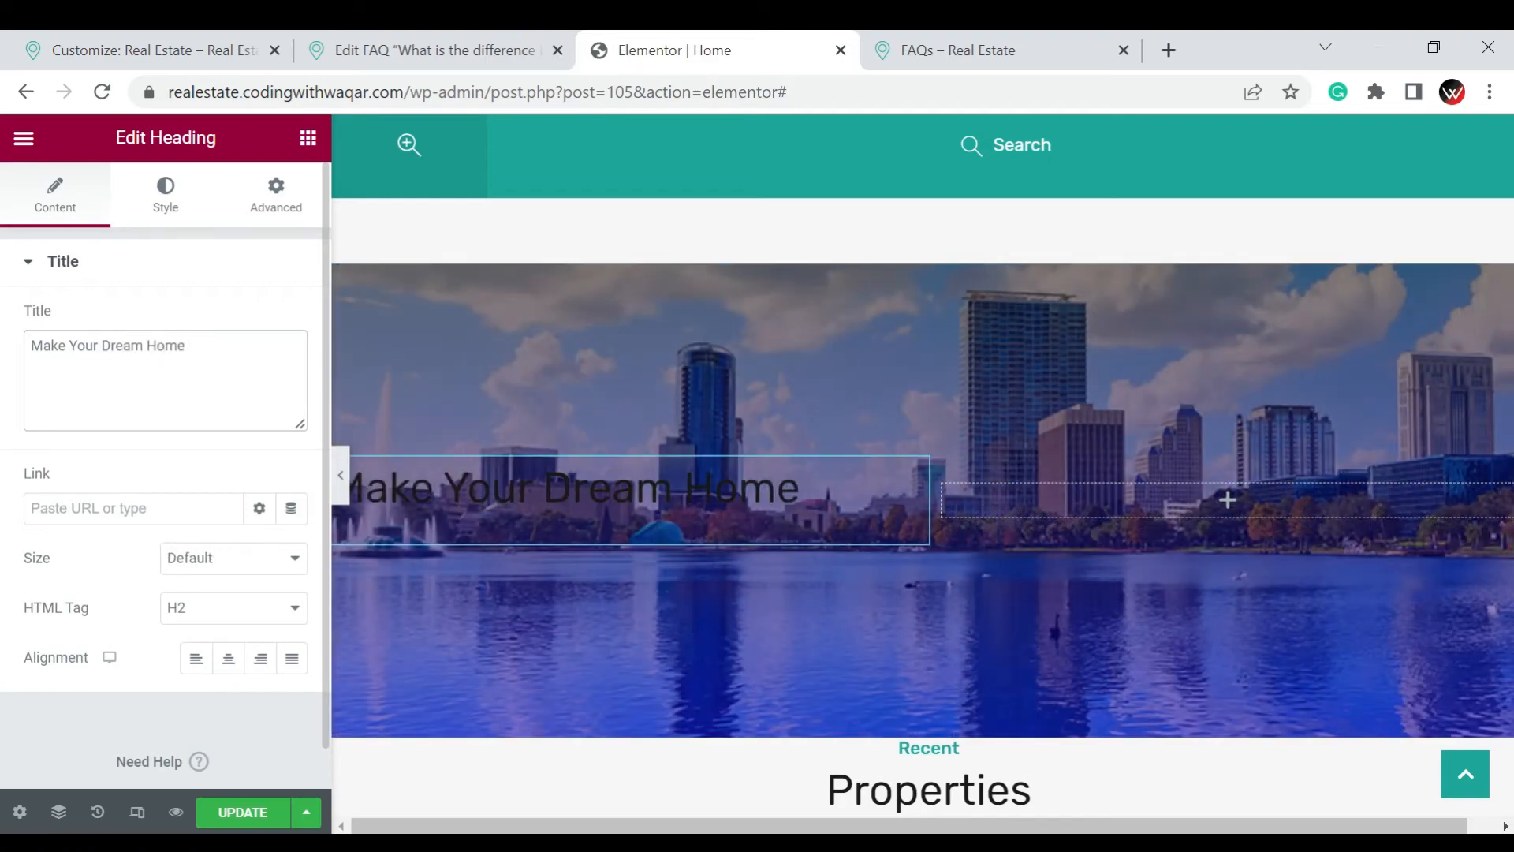
pyautogui.moveTo(213, 339); pyautogui.dragTo(4, 335)
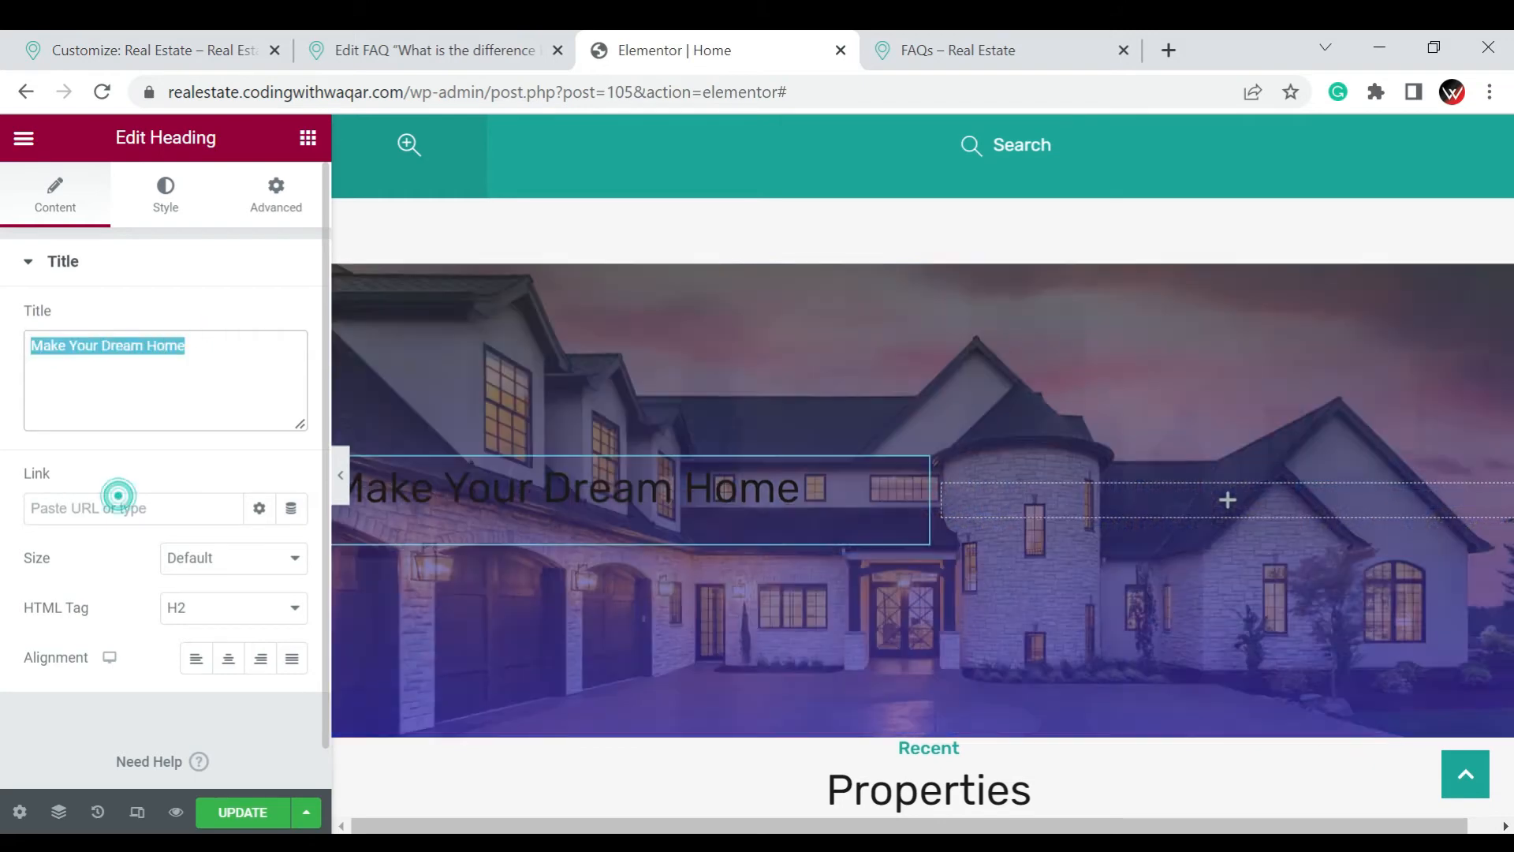
pyautogui.click(115, 505)
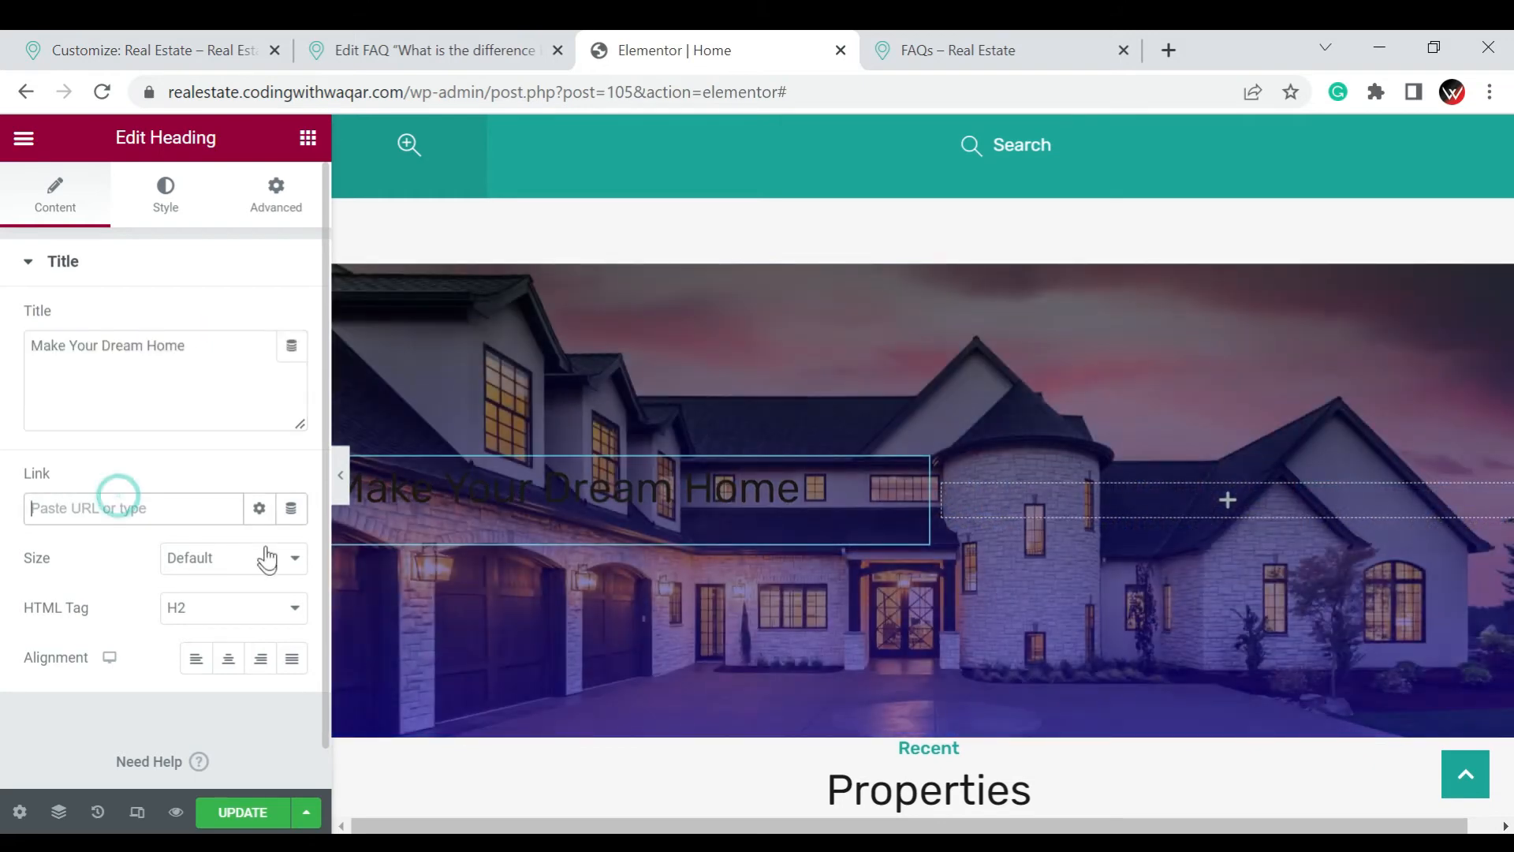
pyautogui.moveTo(404, 91); pyautogui.dragTo(142, 93)
pyautogui.hotkey('ctrl', 'c')
pyautogui.click(129, 507)
pyautogui.hotkey('ctrl', 'v')
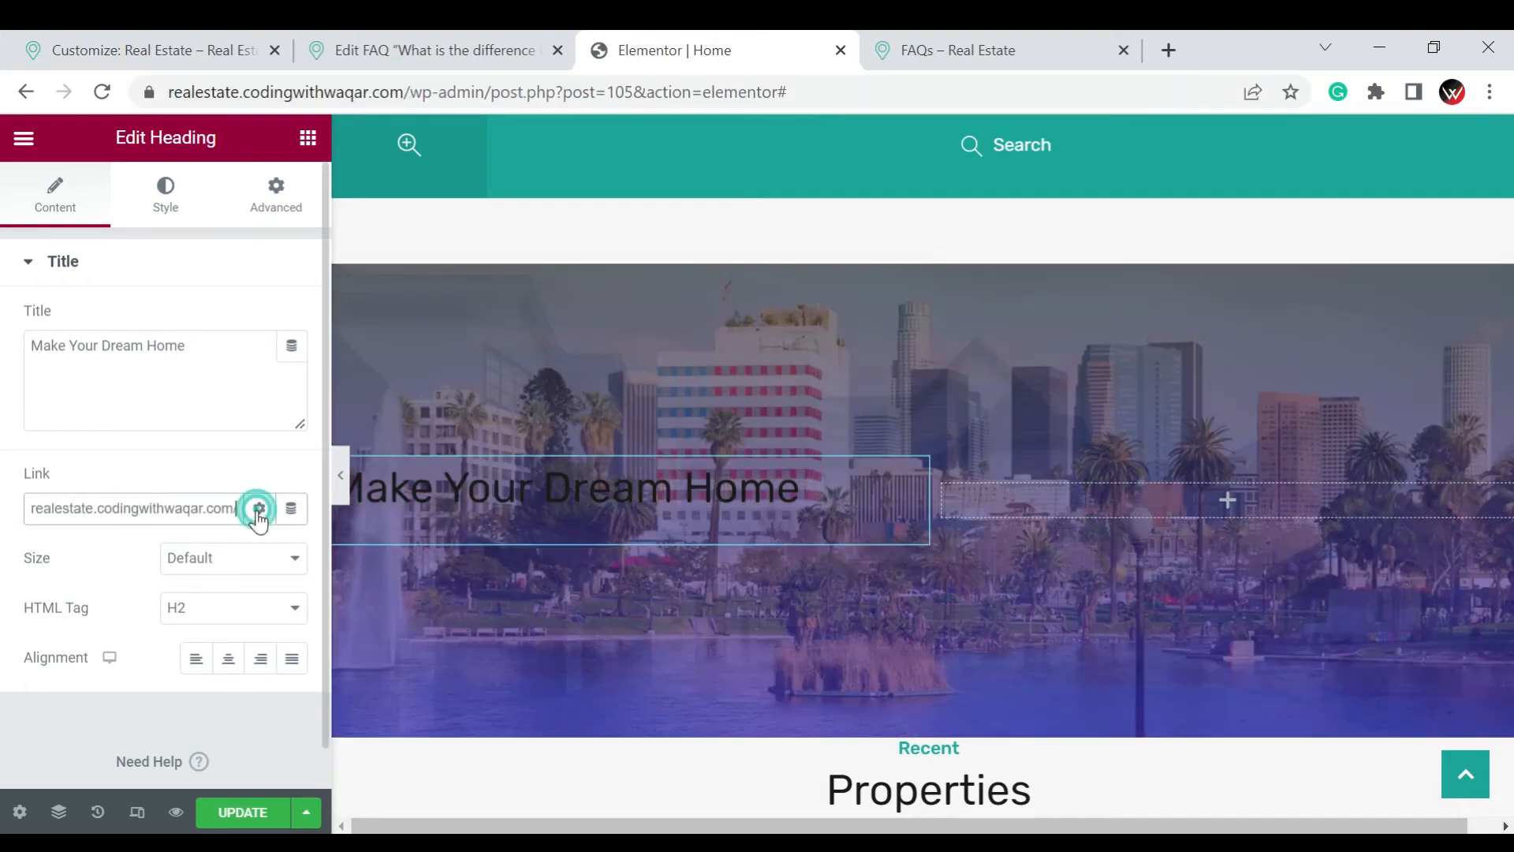
pyautogui.click(257, 511)
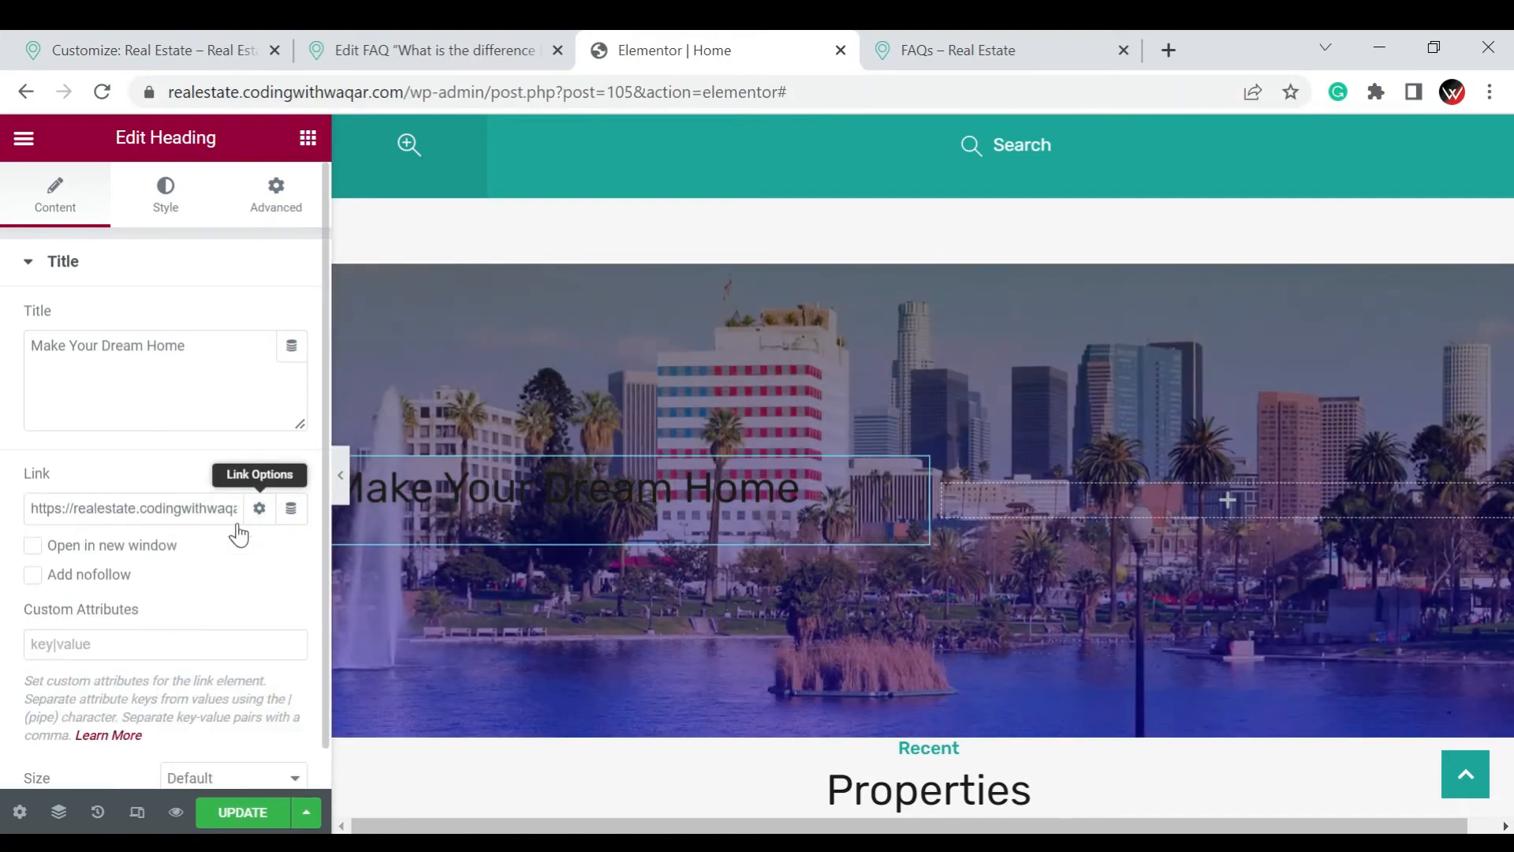
pyautogui.click(60, 550)
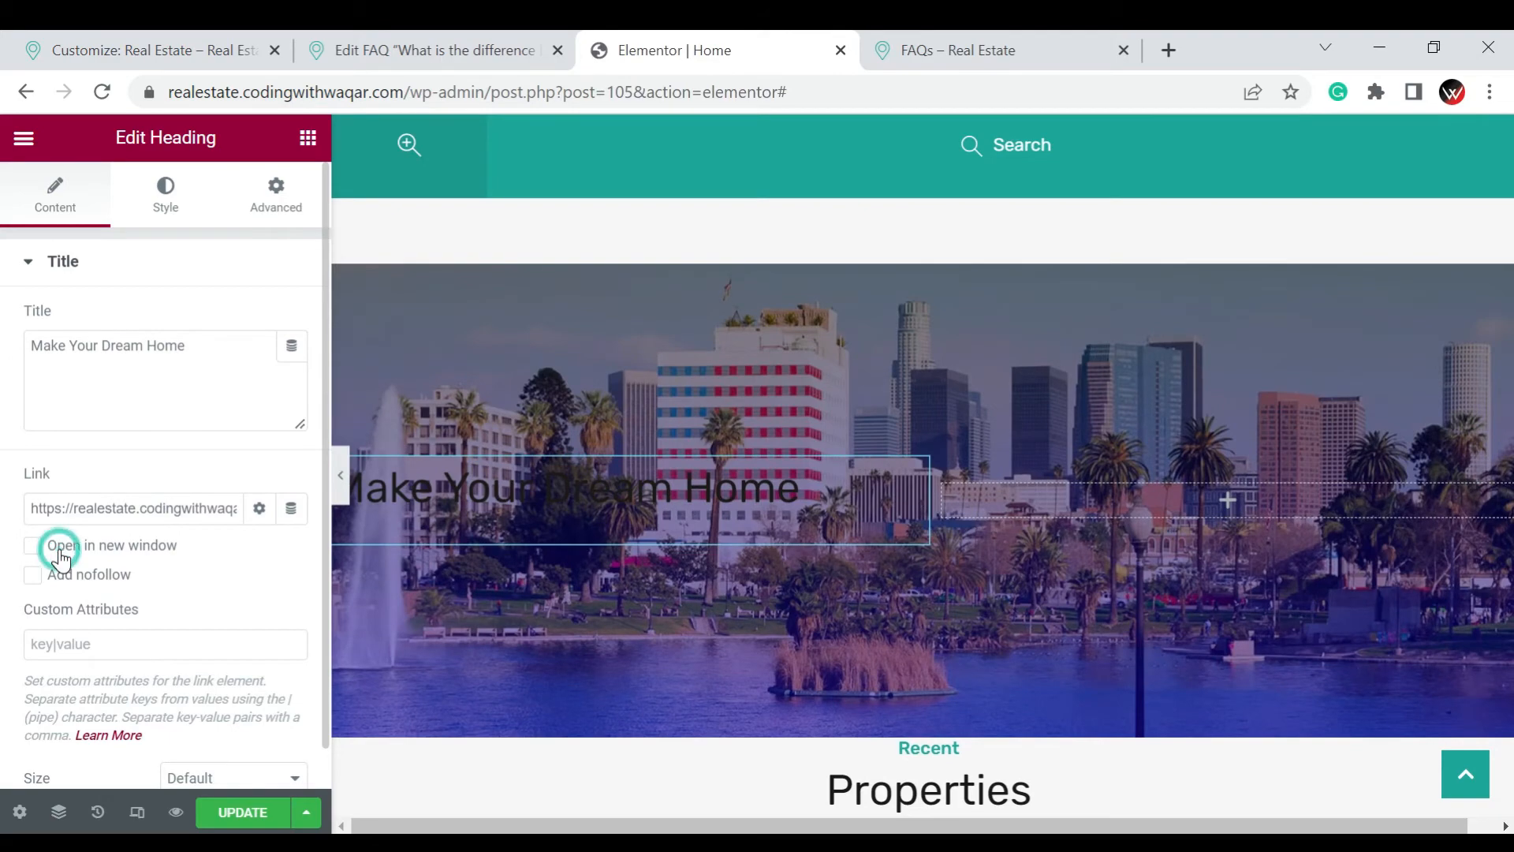
pyautogui.click(4, 574)
# Try the H1 HTML tag on the heading and set it back to H2
pyautogui.scroll(-2, 150, 607)
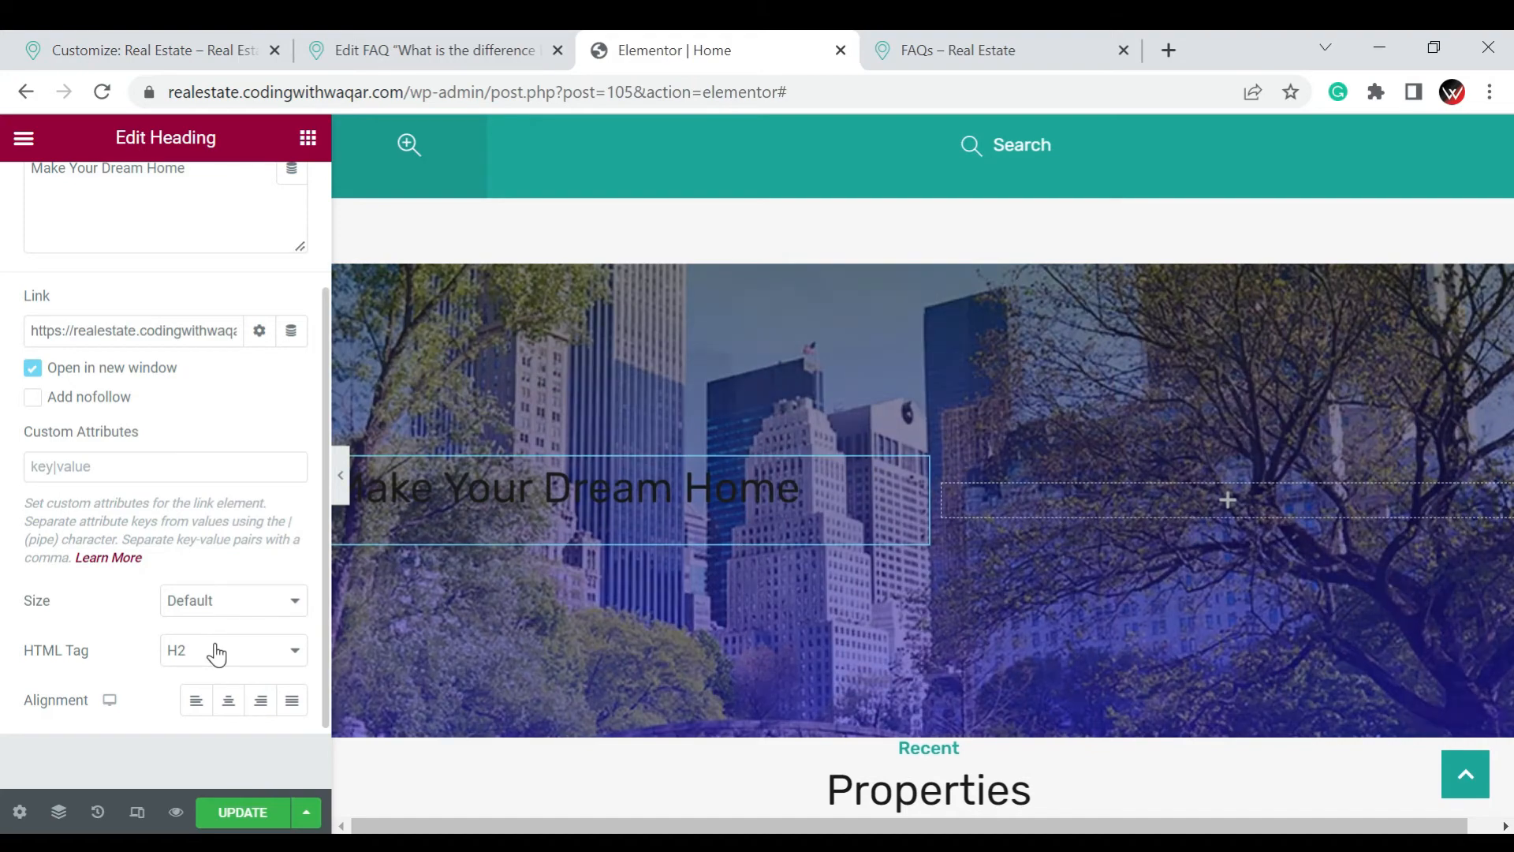
pyautogui.click(214, 648)
pyautogui.scroll(-1, 224, 563)
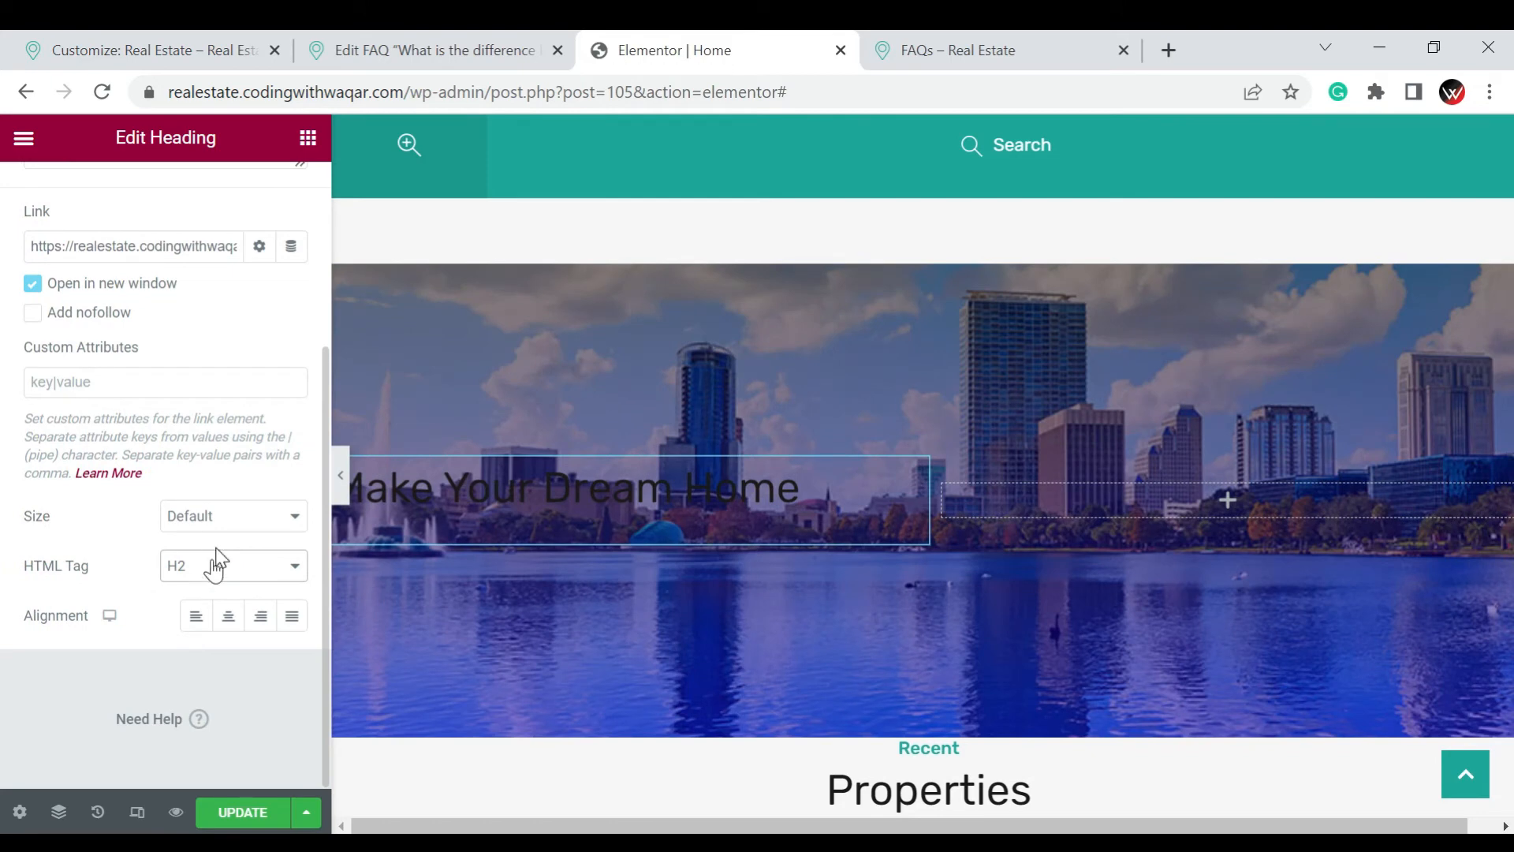
pyautogui.click(210, 564)
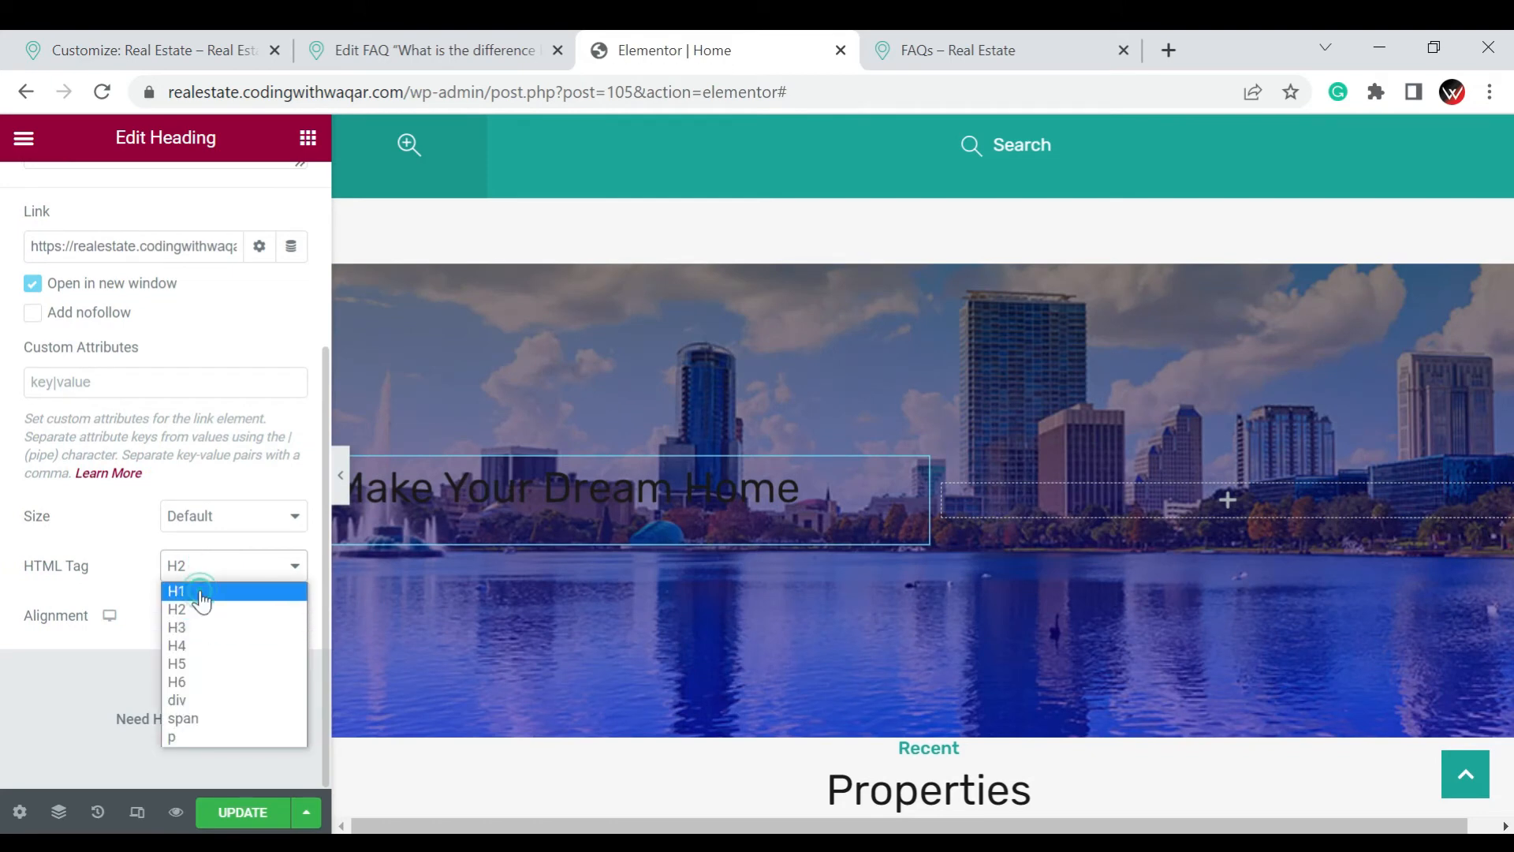
pyautogui.click(197, 592)
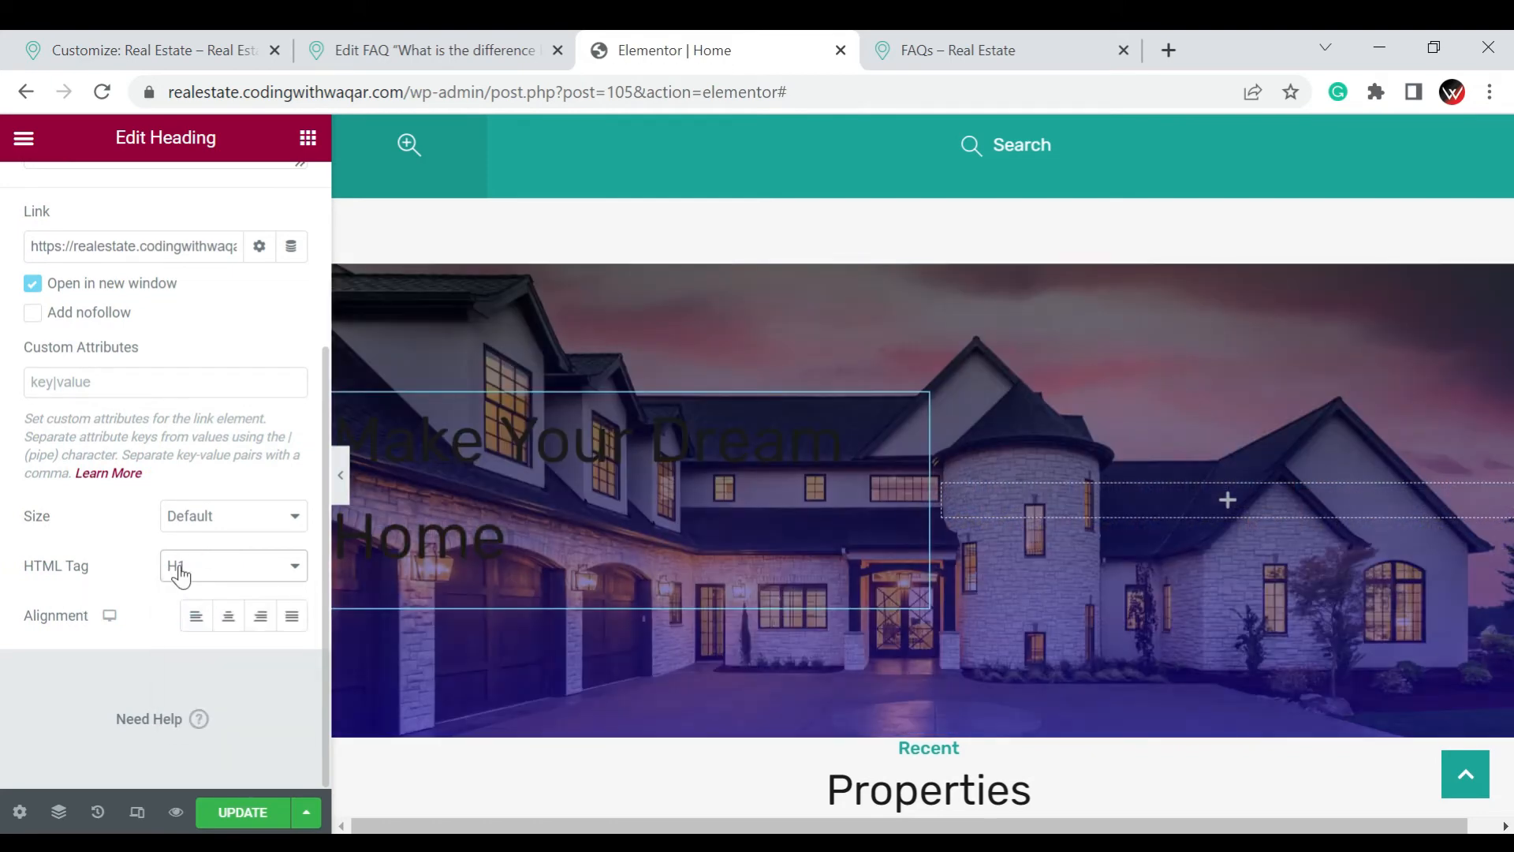
pyautogui.click(169, 566)
pyautogui.click(191, 611)
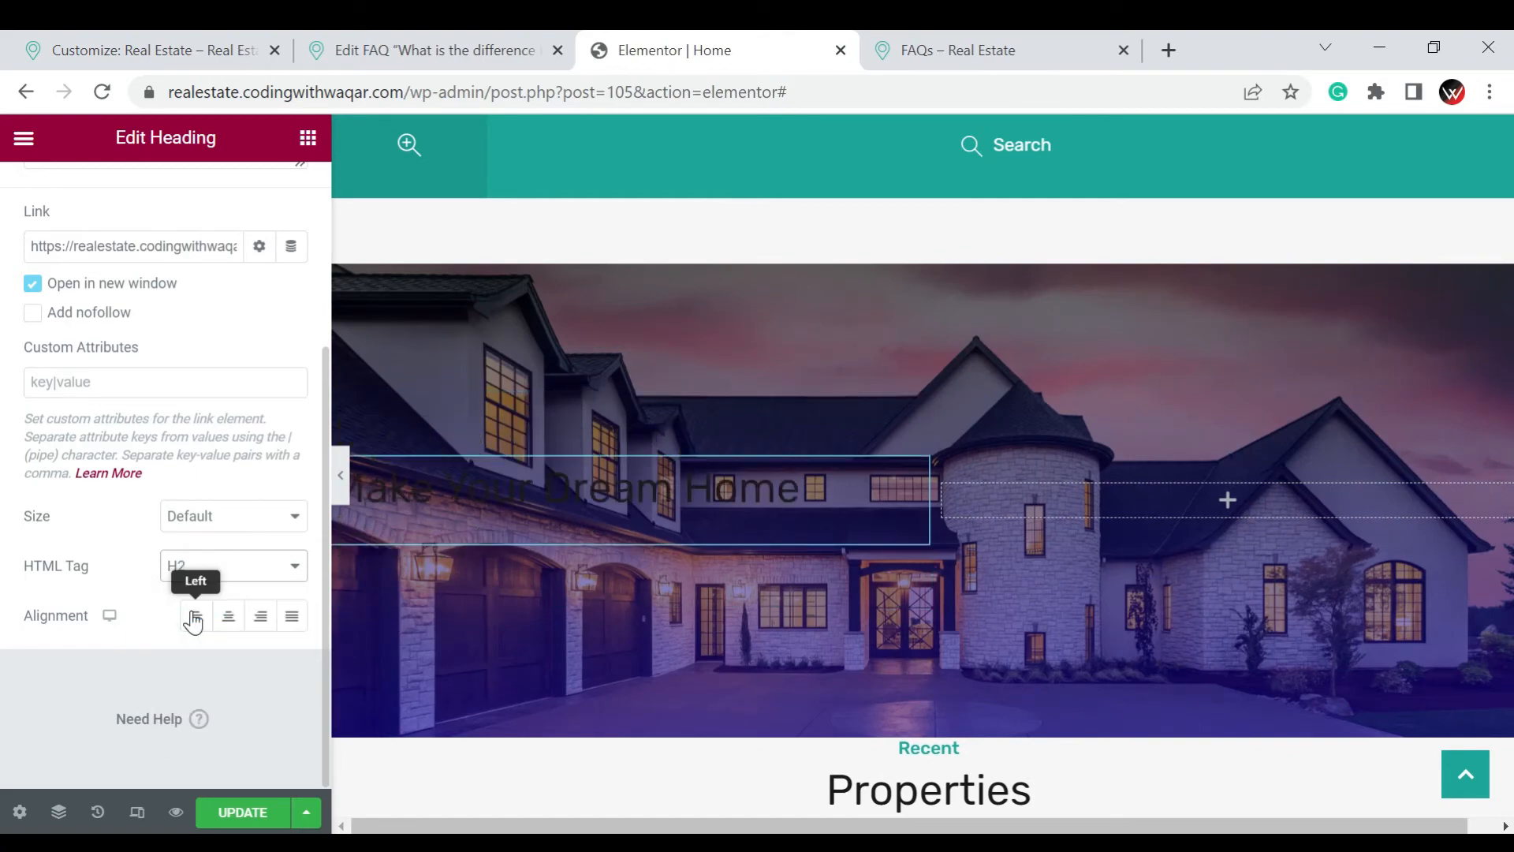
# Try right alignment on the heading and settle on left alignment
pyautogui.scroll(2, 197, 654)
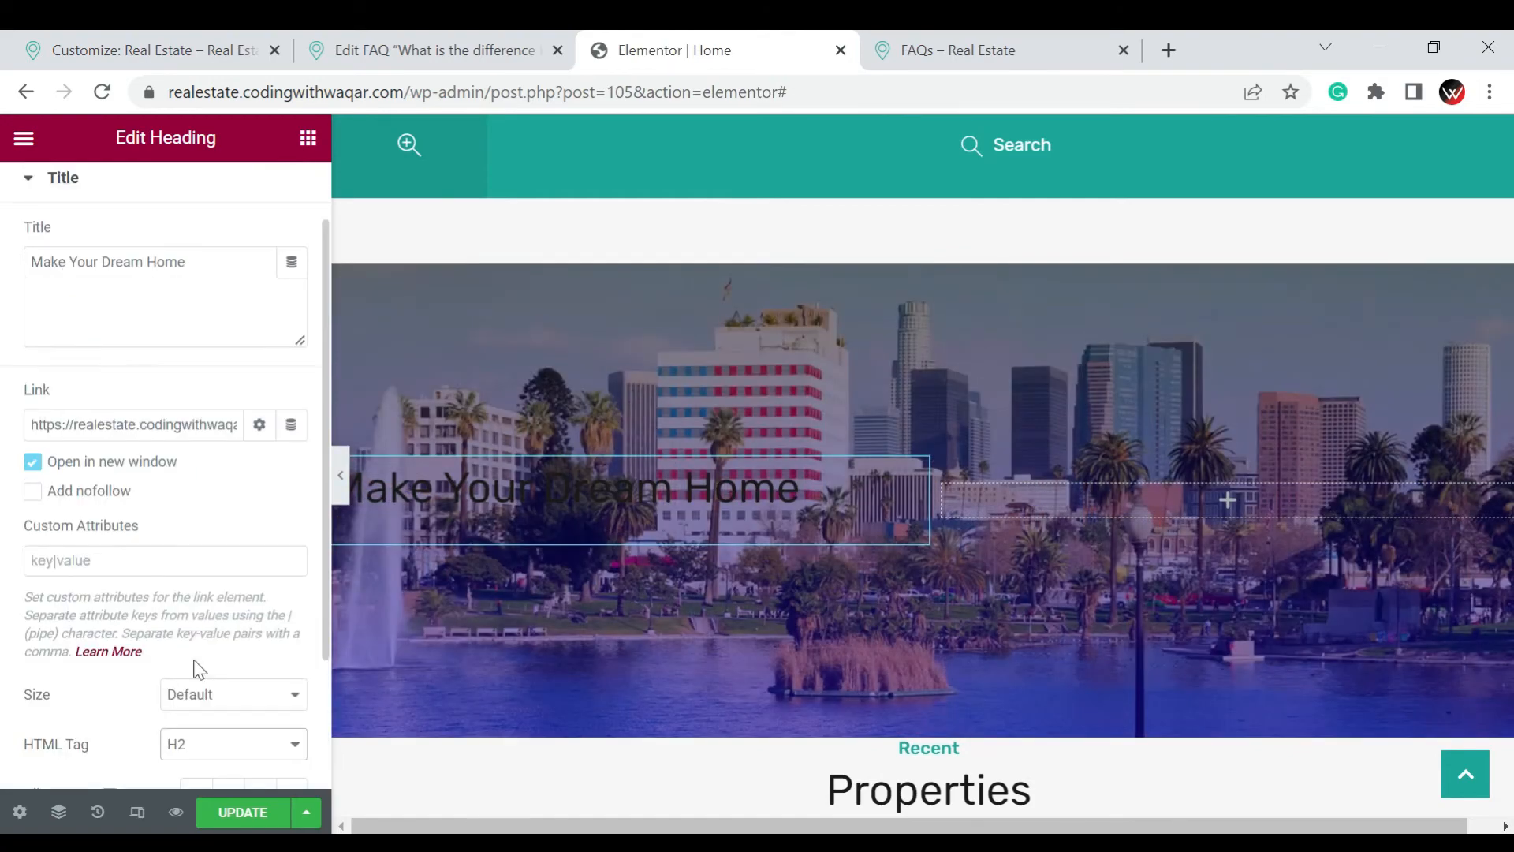
pyautogui.scroll(-2, 236, 591)
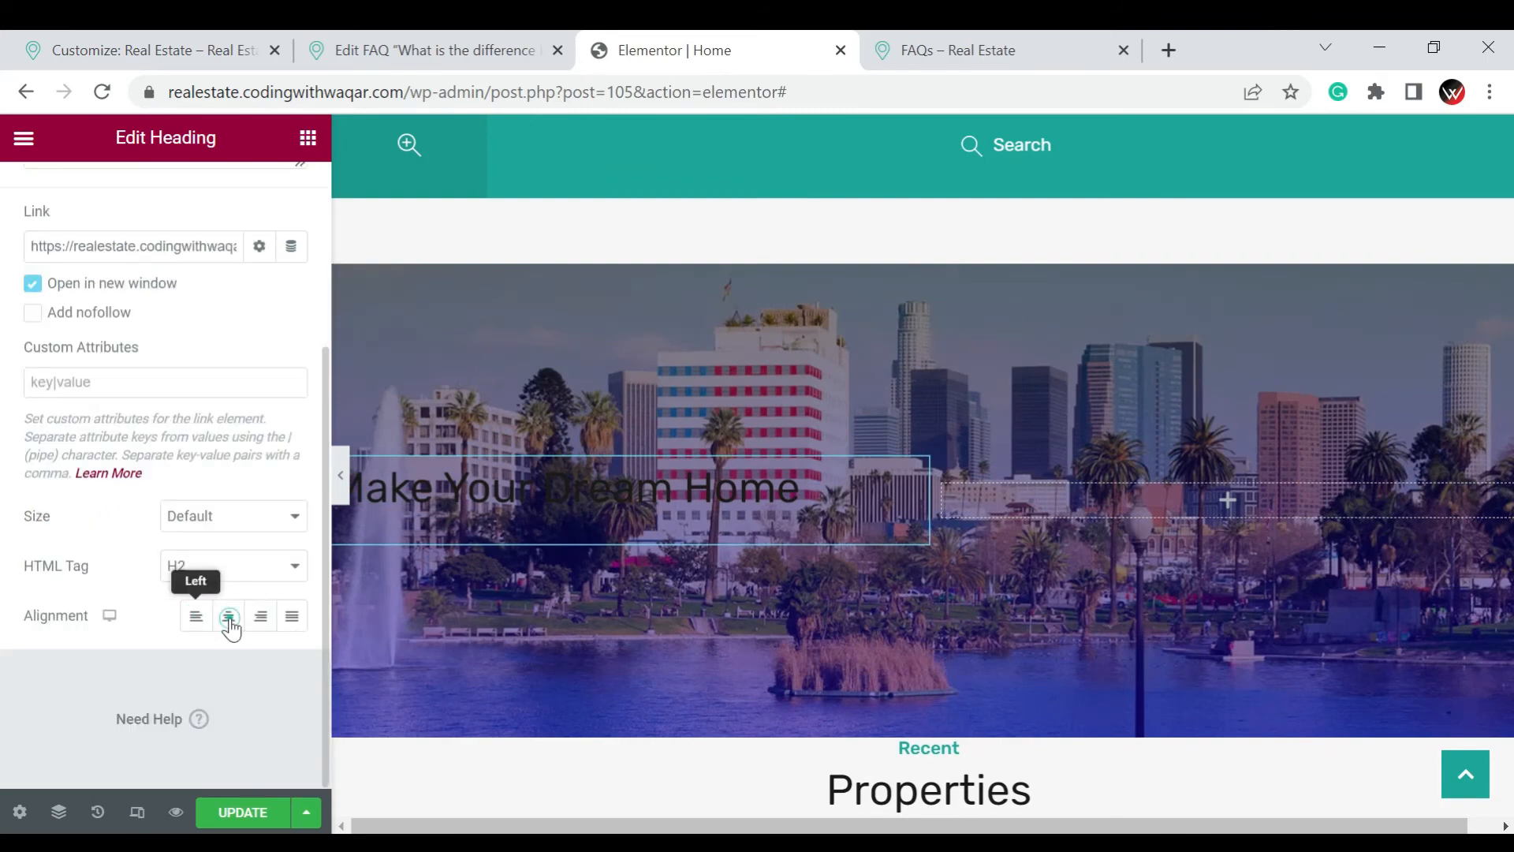
pyautogui.click(258, 619)
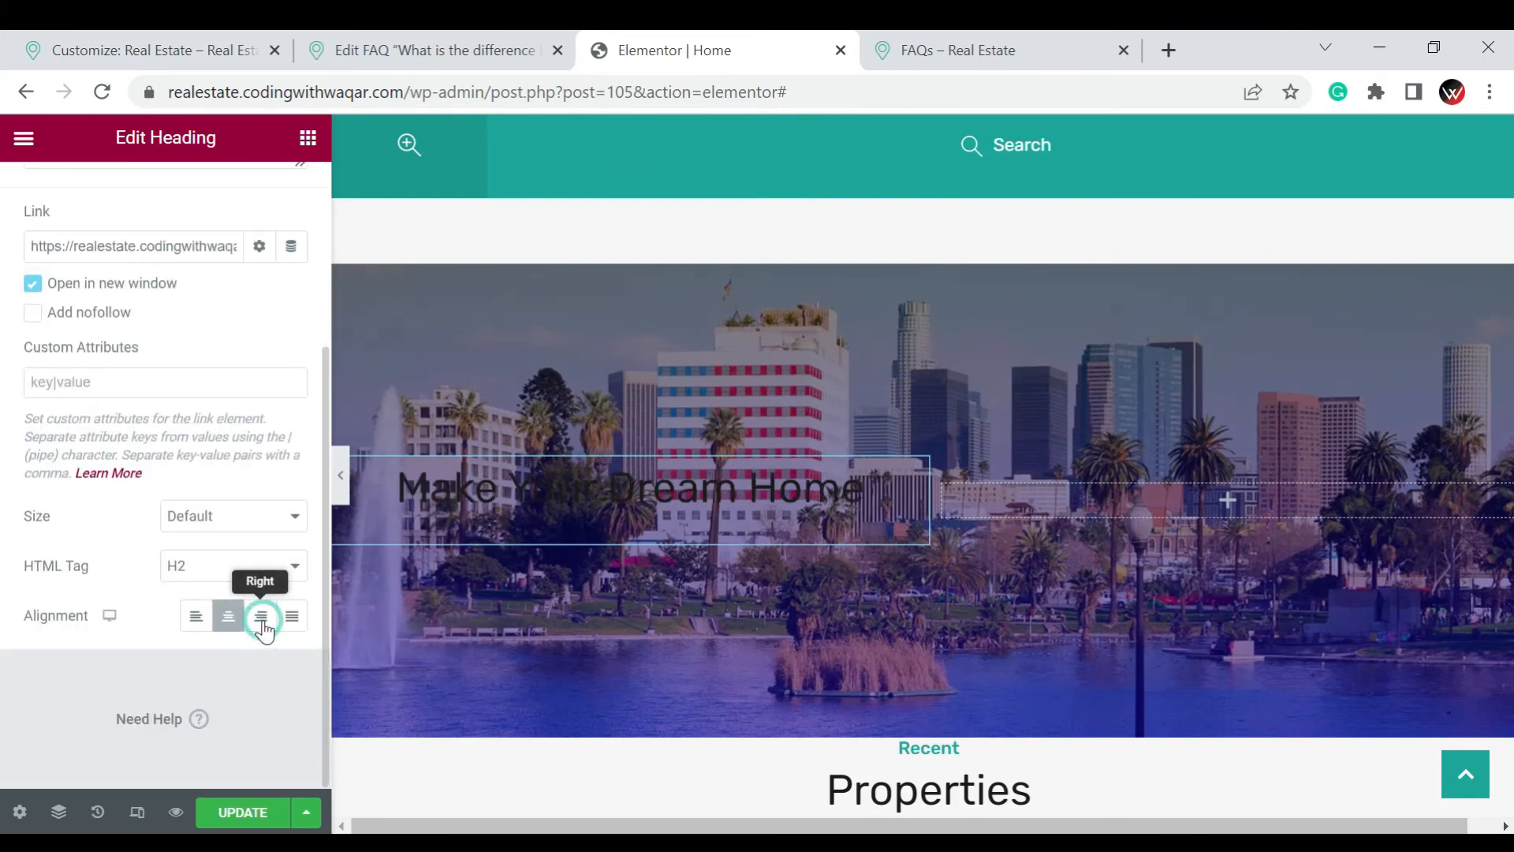
pyautogui.click(203, 627)
# Set the heading's text color to white, #ffffff
pyautogui.scroll(3, 122, 318)
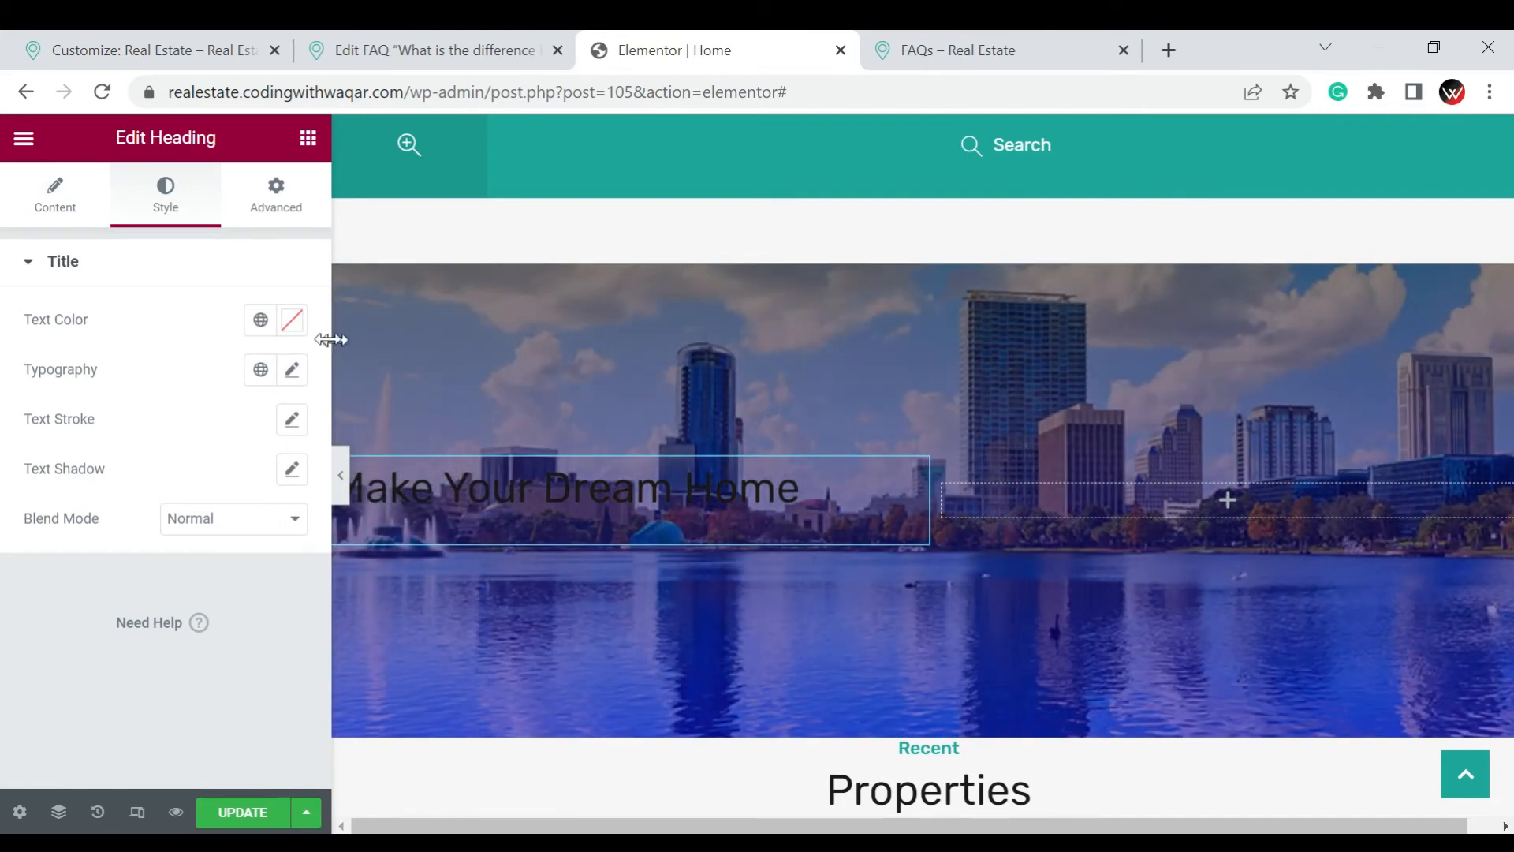
pyautogui.click(292, 319)
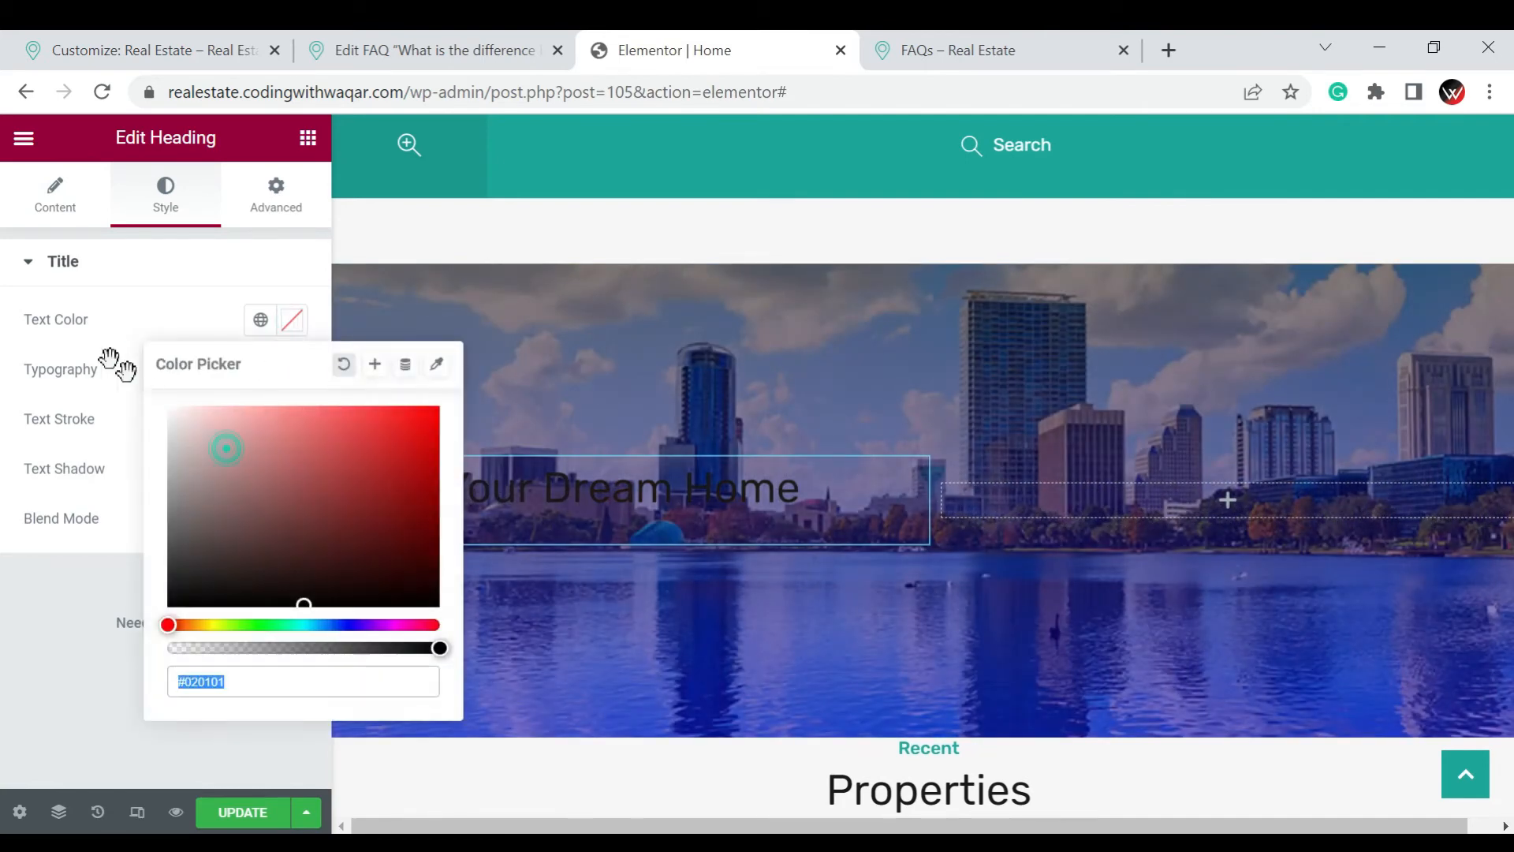
pyautogui.write('#ffffff')
pyautogui.click(25, 467)
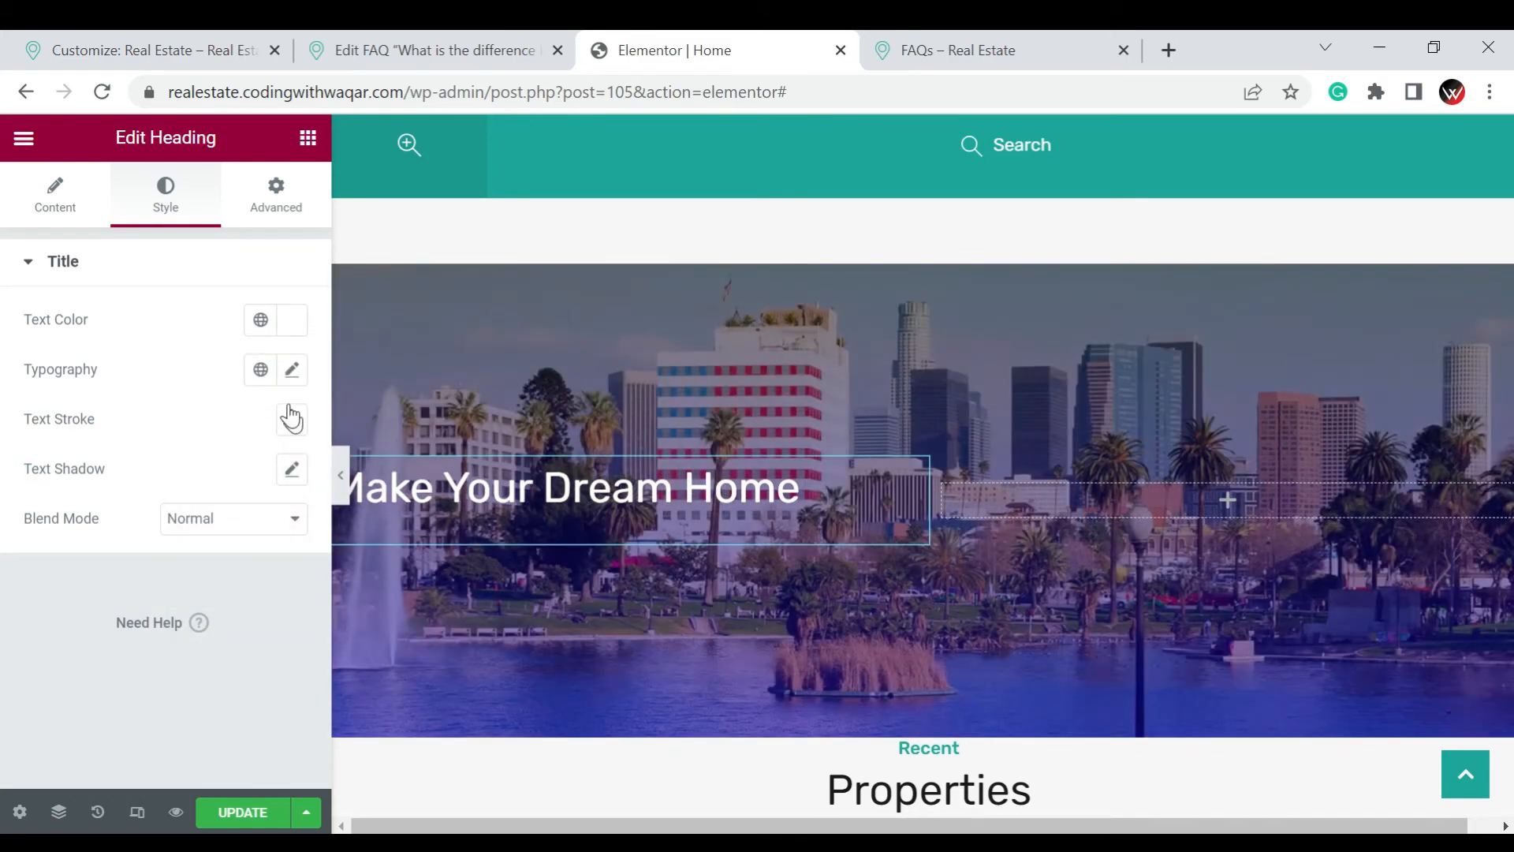
# Set the heading's font weight to 900 in its typography settings
pyautogui.click(291, 373)
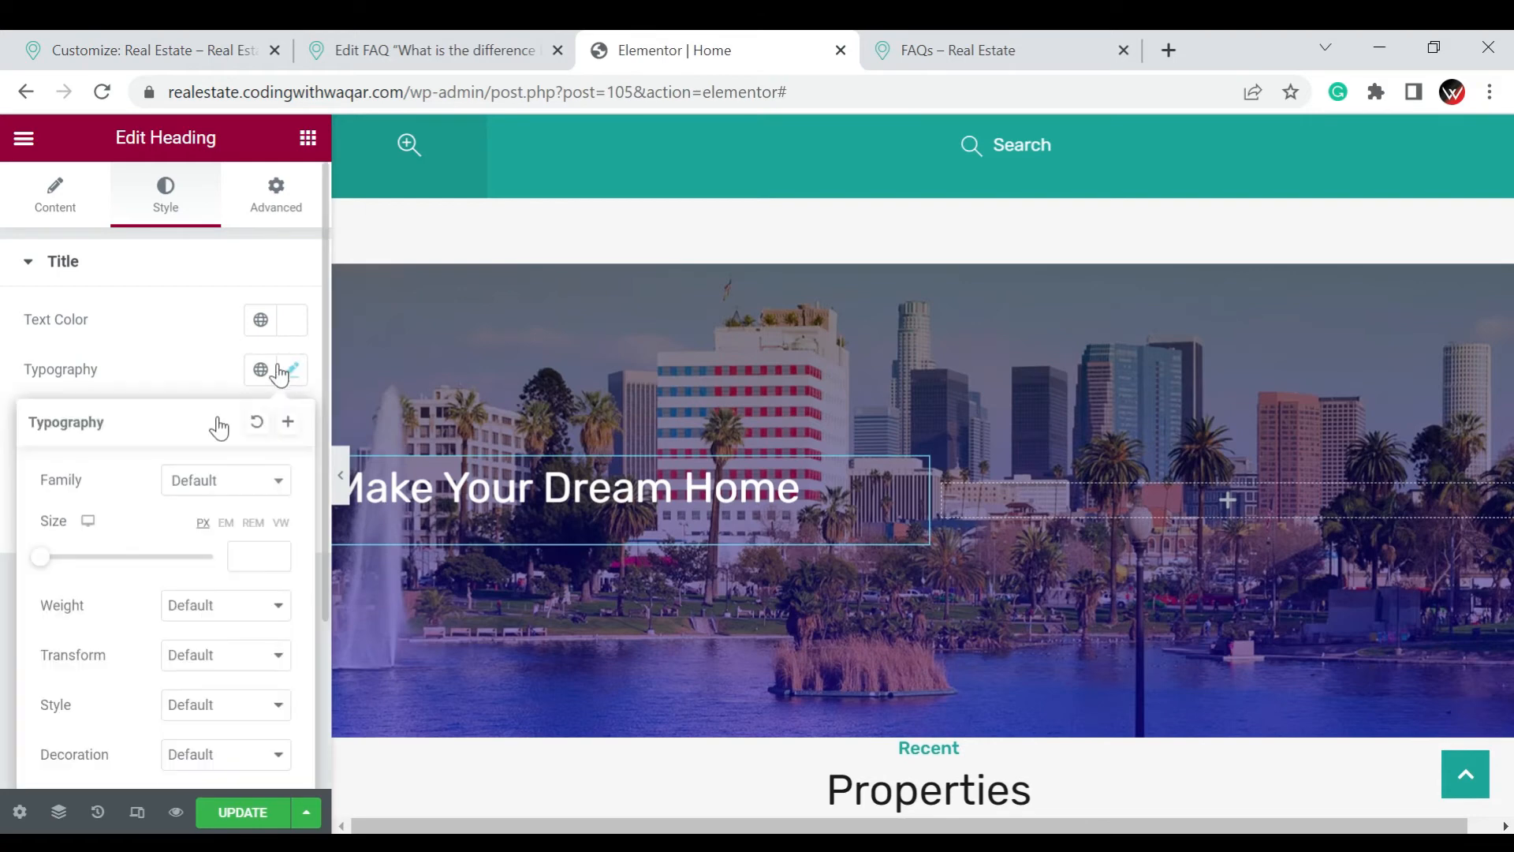
pyautogui.click(201, 483)
pyautogui.click(214, 727)
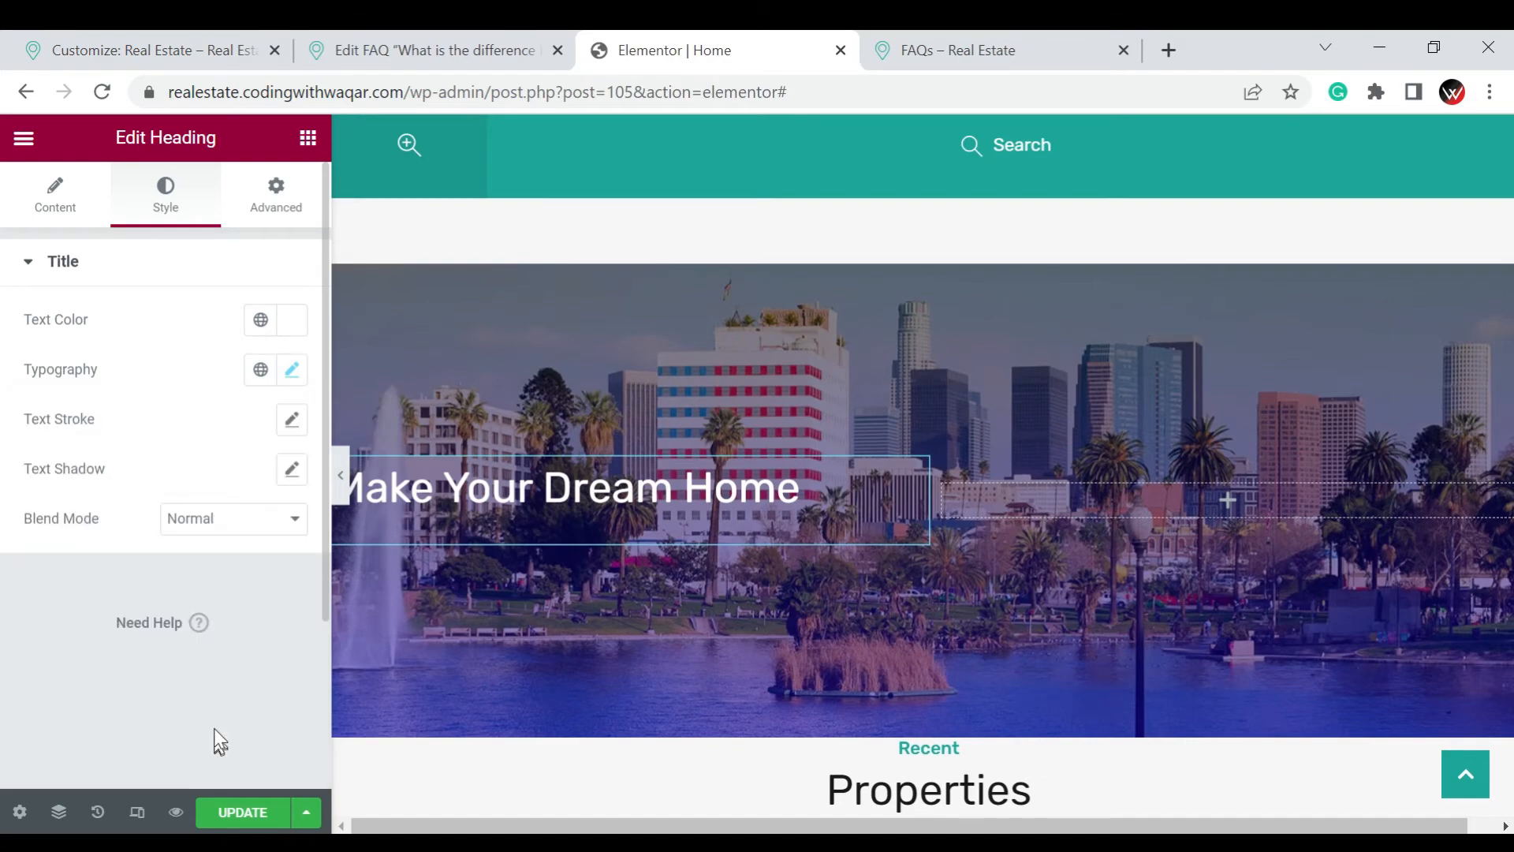
pyautogui.click(292, 371)
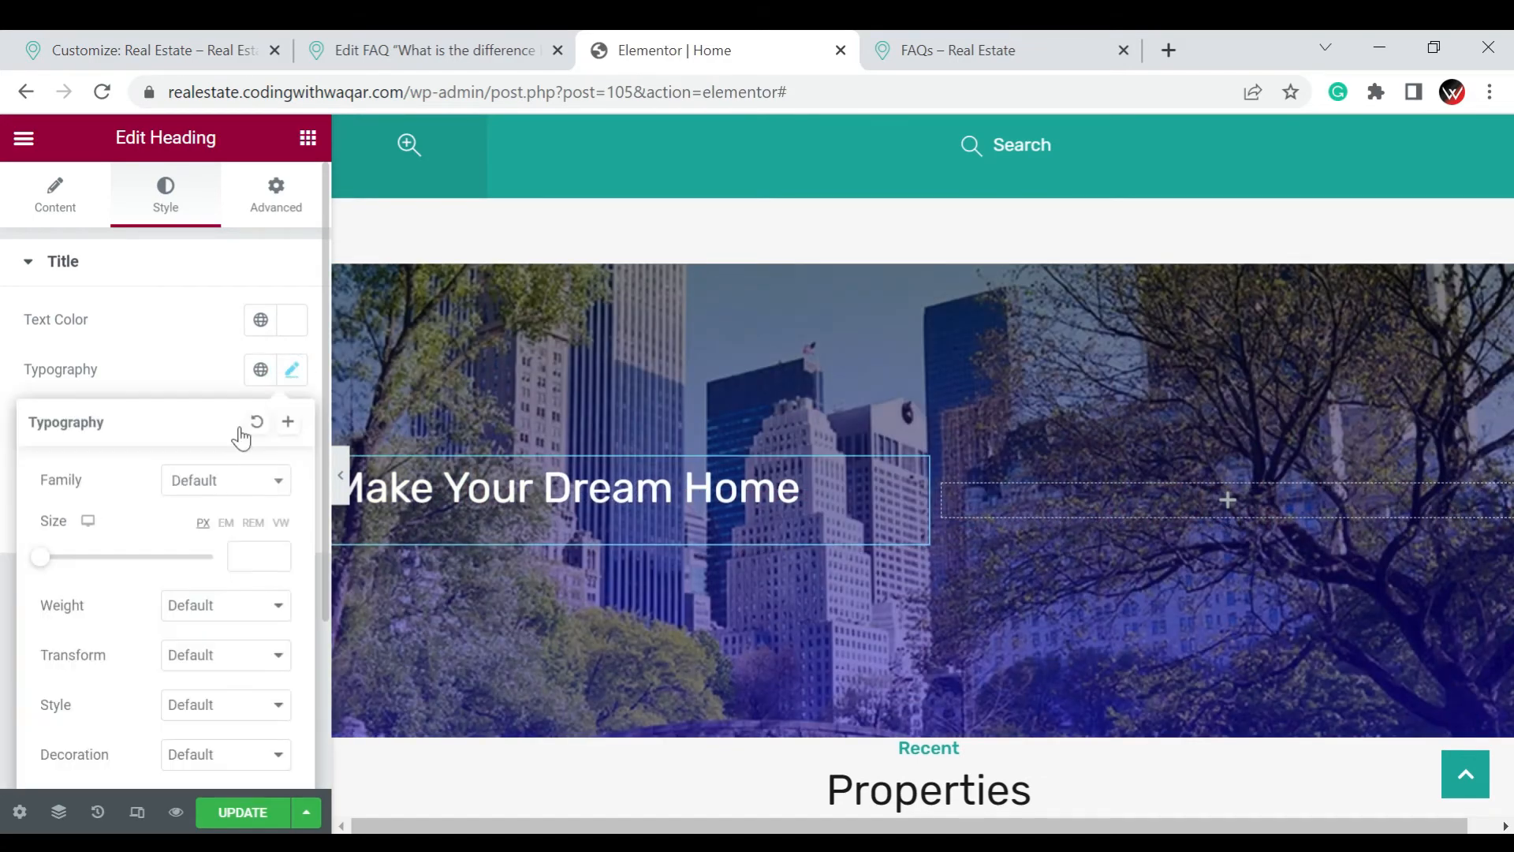
pyautogui.click(189, 607)
pyautogui.click(220, 526)
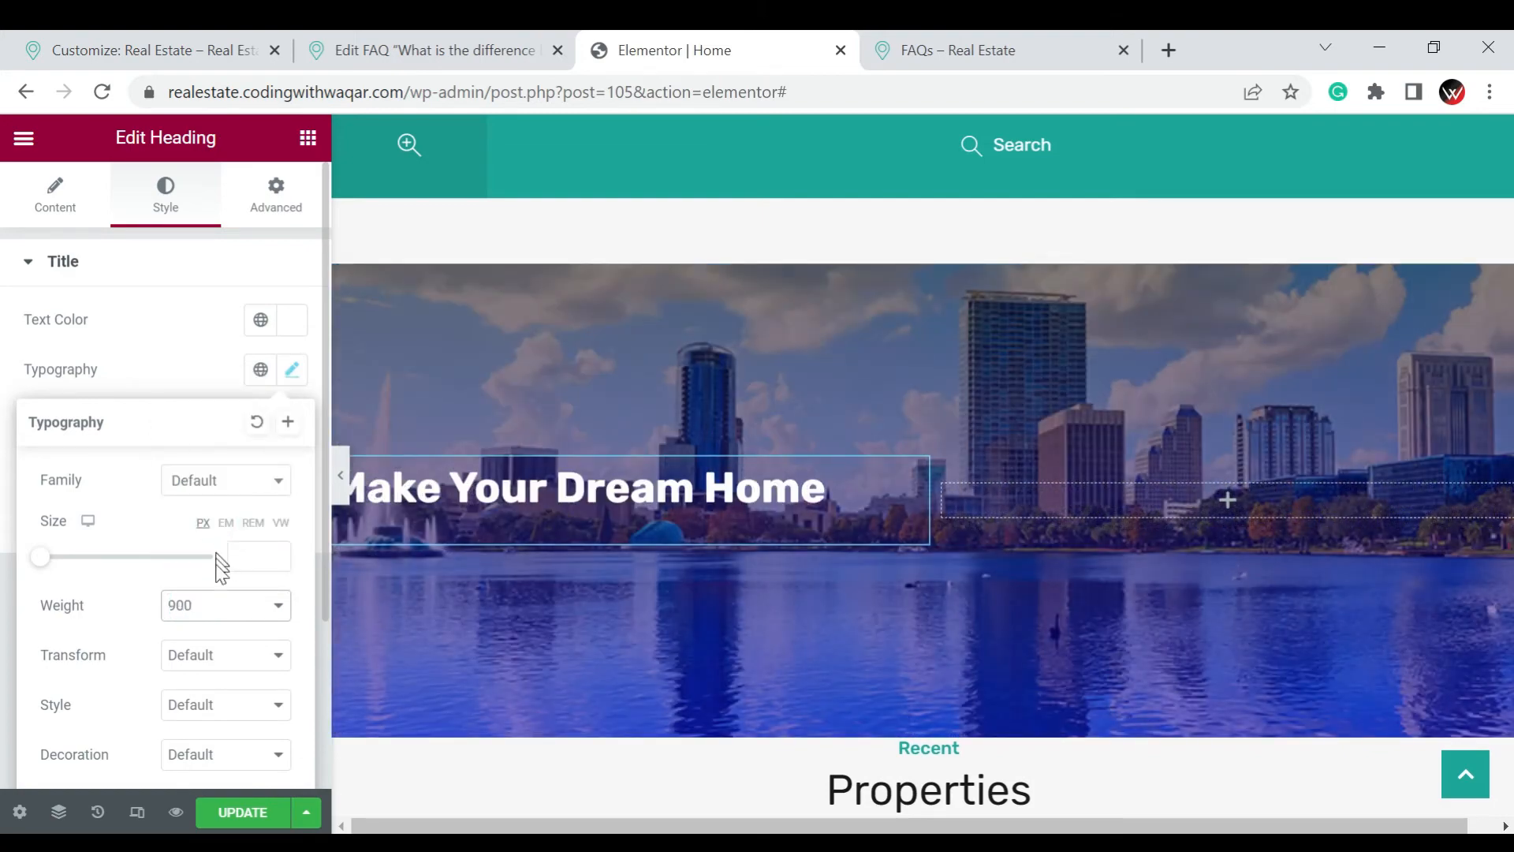
# Review the heading's font style options, try the Underline decoration and set the decoration back to Default
pyautogui.scroll(-2, 225, 678)
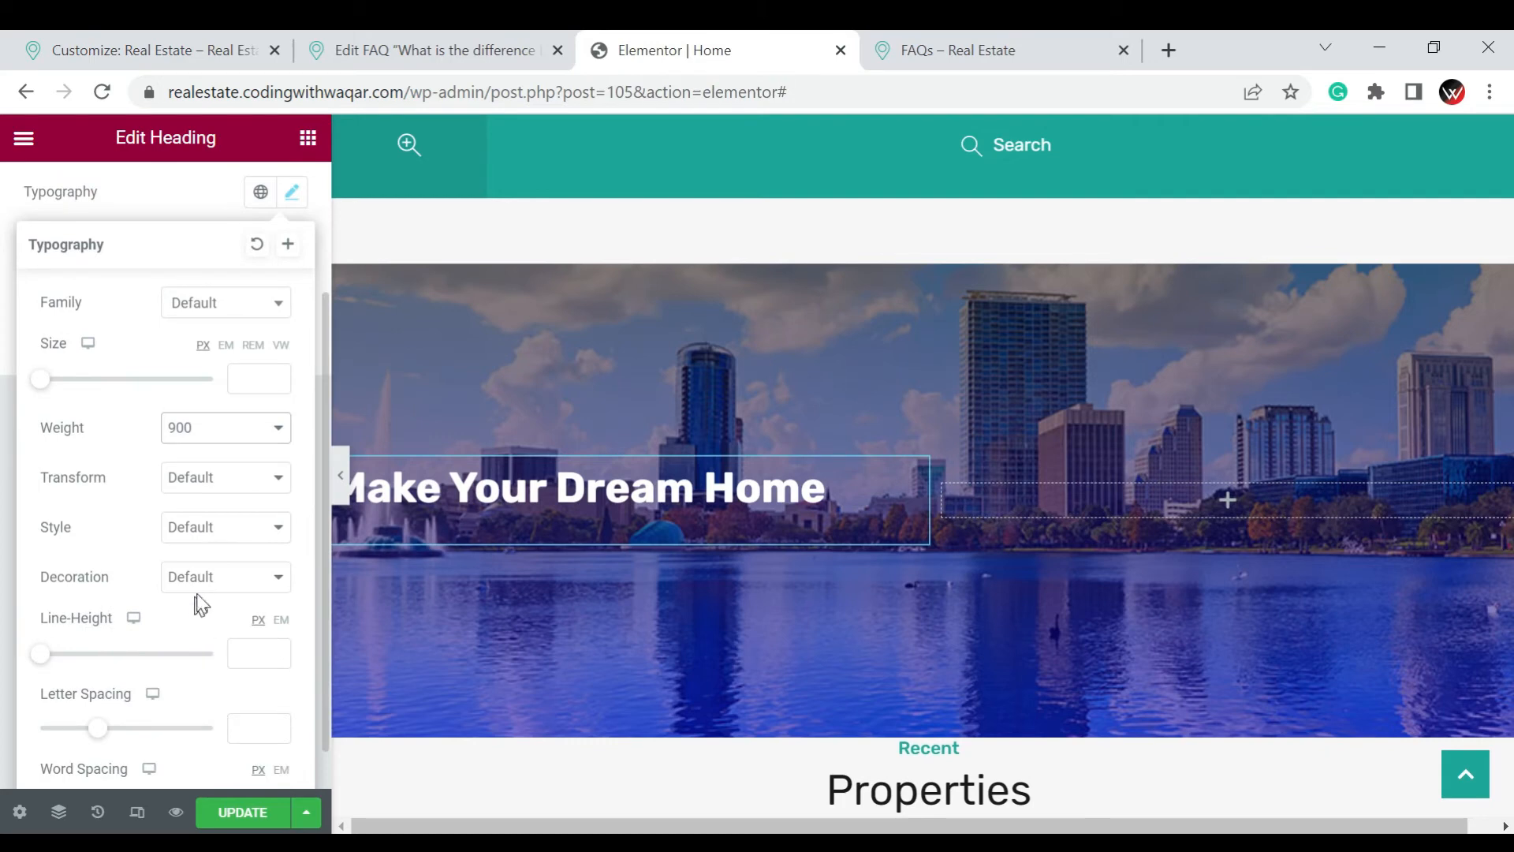
pyautogui.click(202, 528)
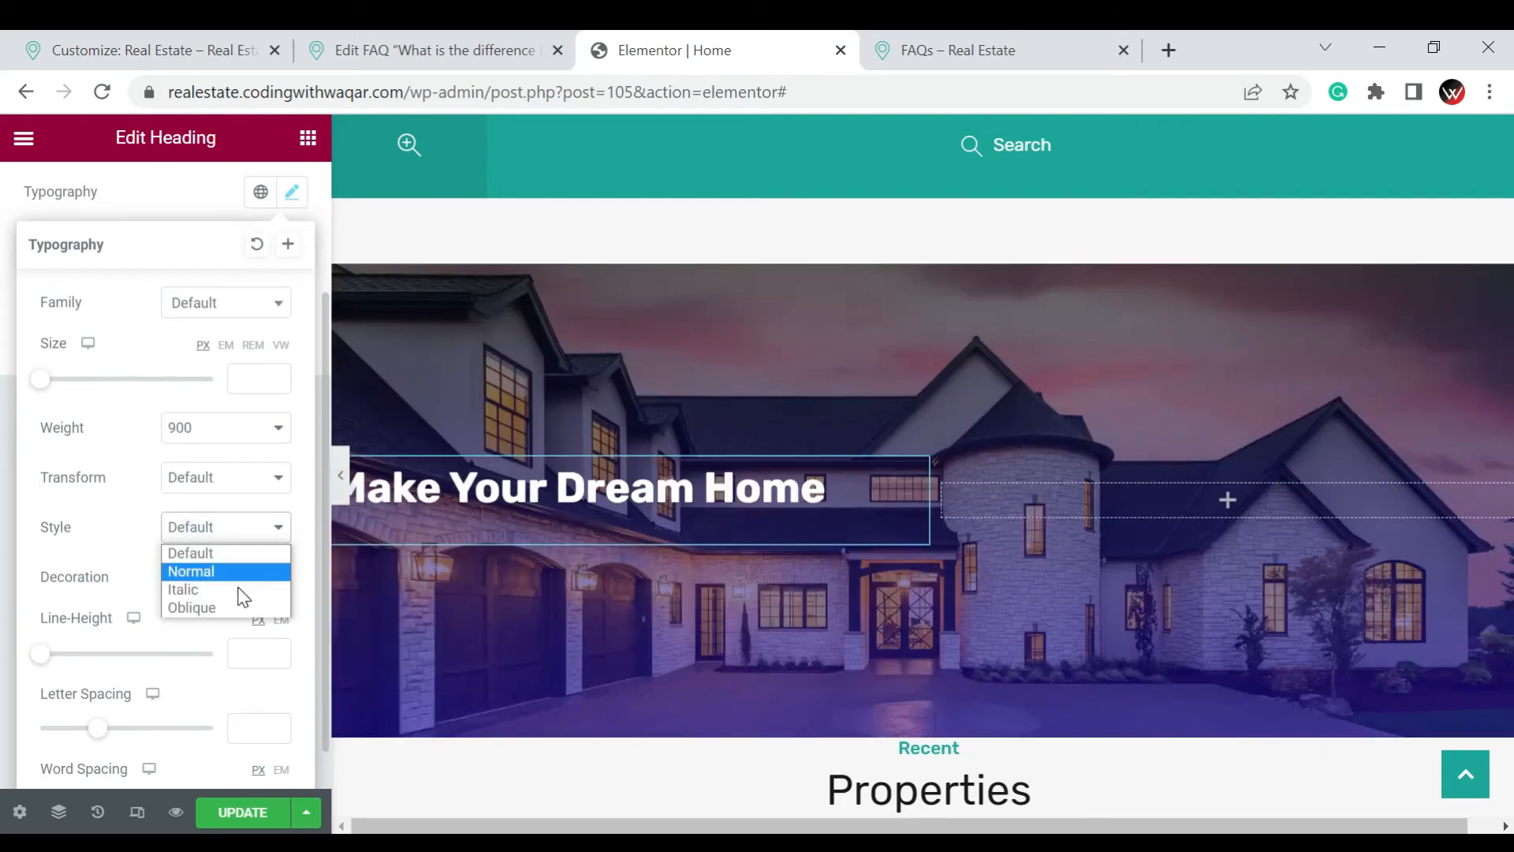
pyautogui.click(6, 476)
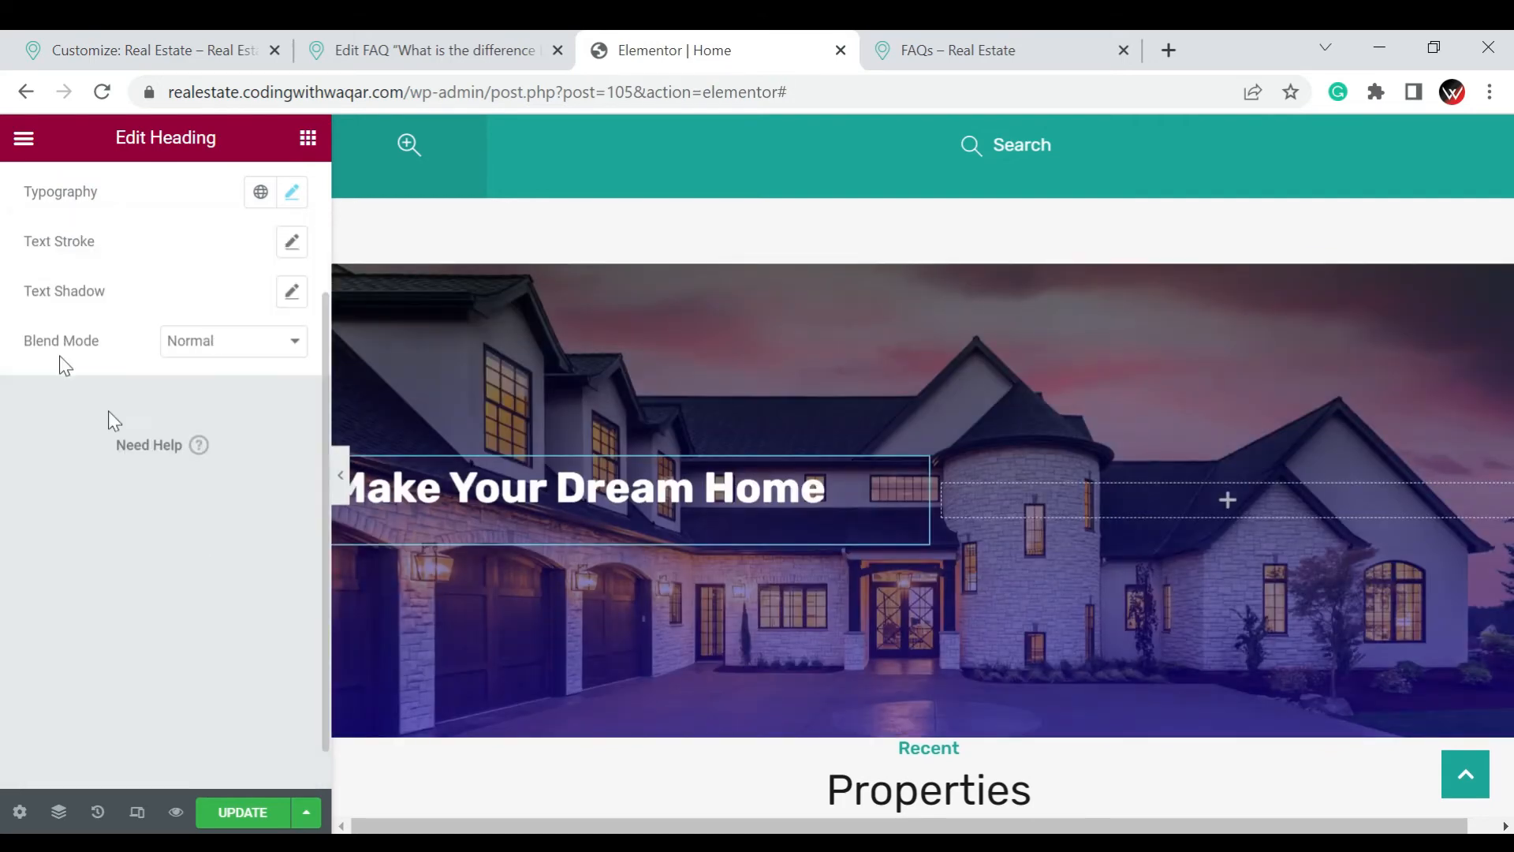
pyautogui.click(294, 193)
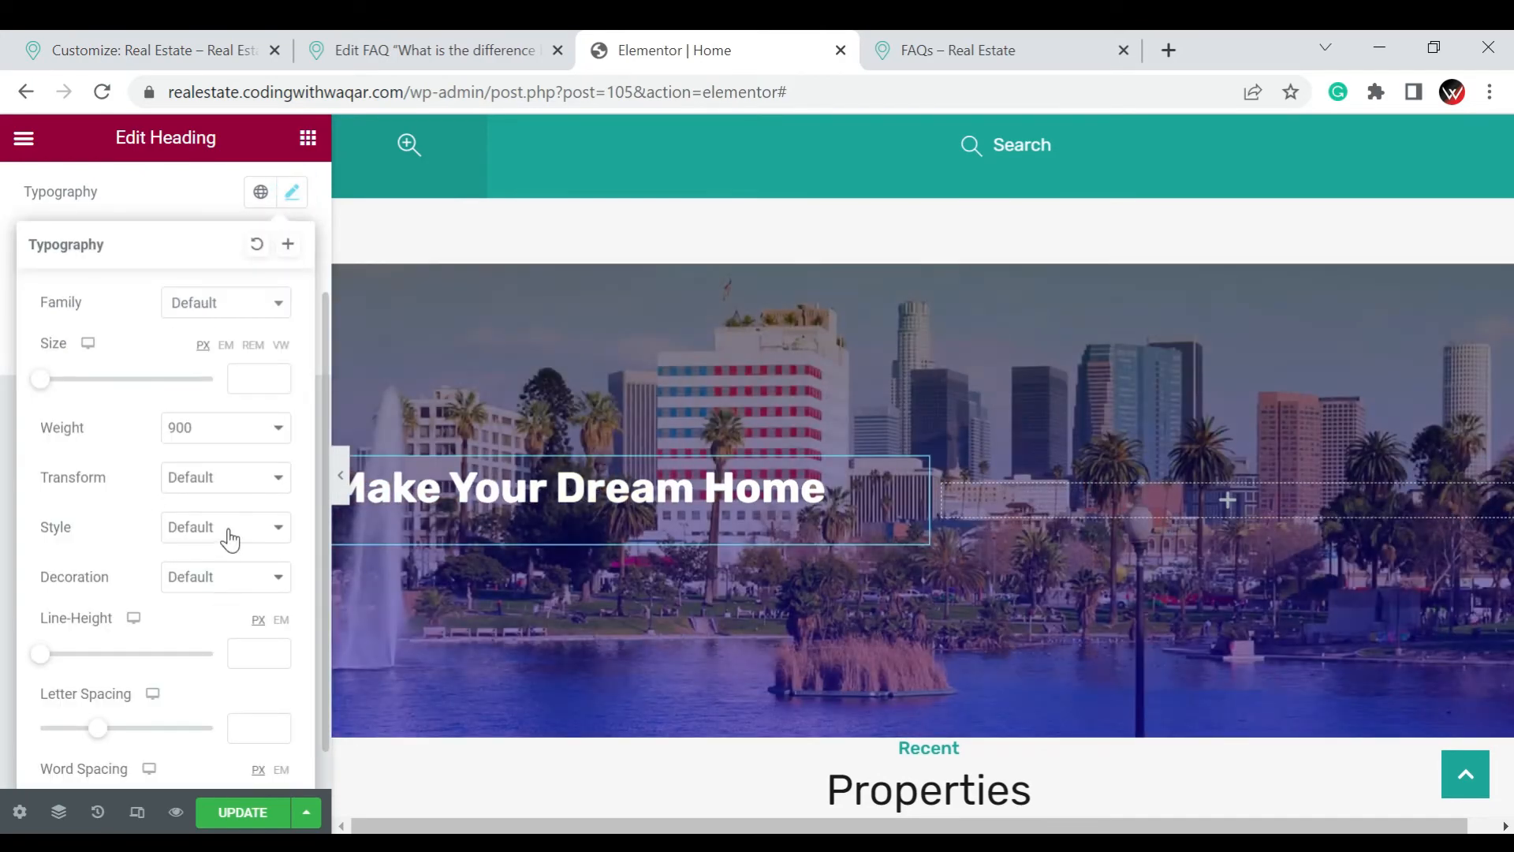
pyautogui.click(230, 539)
pyautogui.click(224, 527)
pyautogui.click(233, 575)
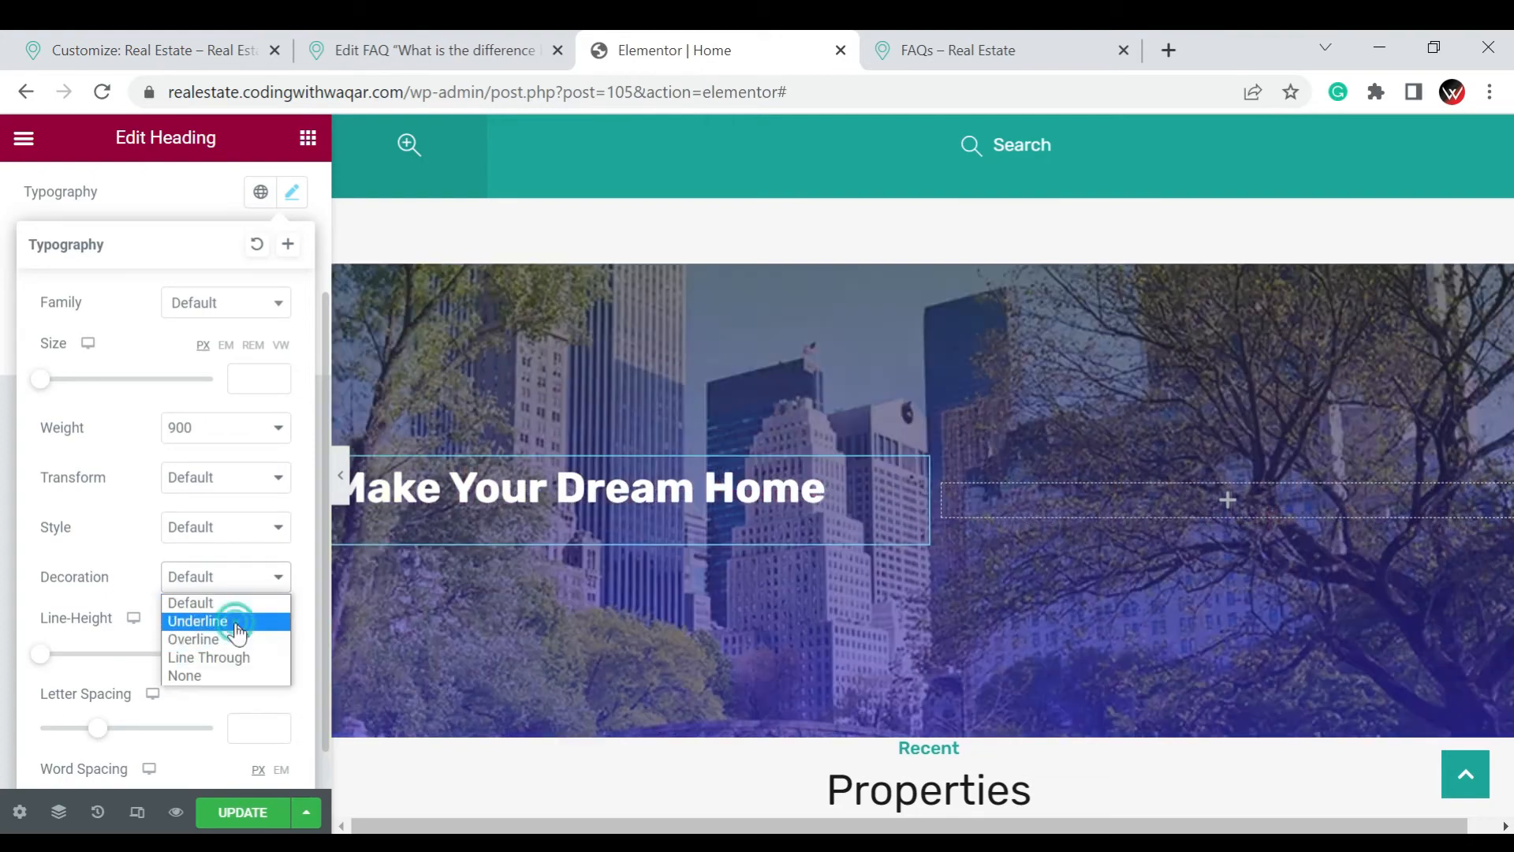
pyautogui.click(198, 621)
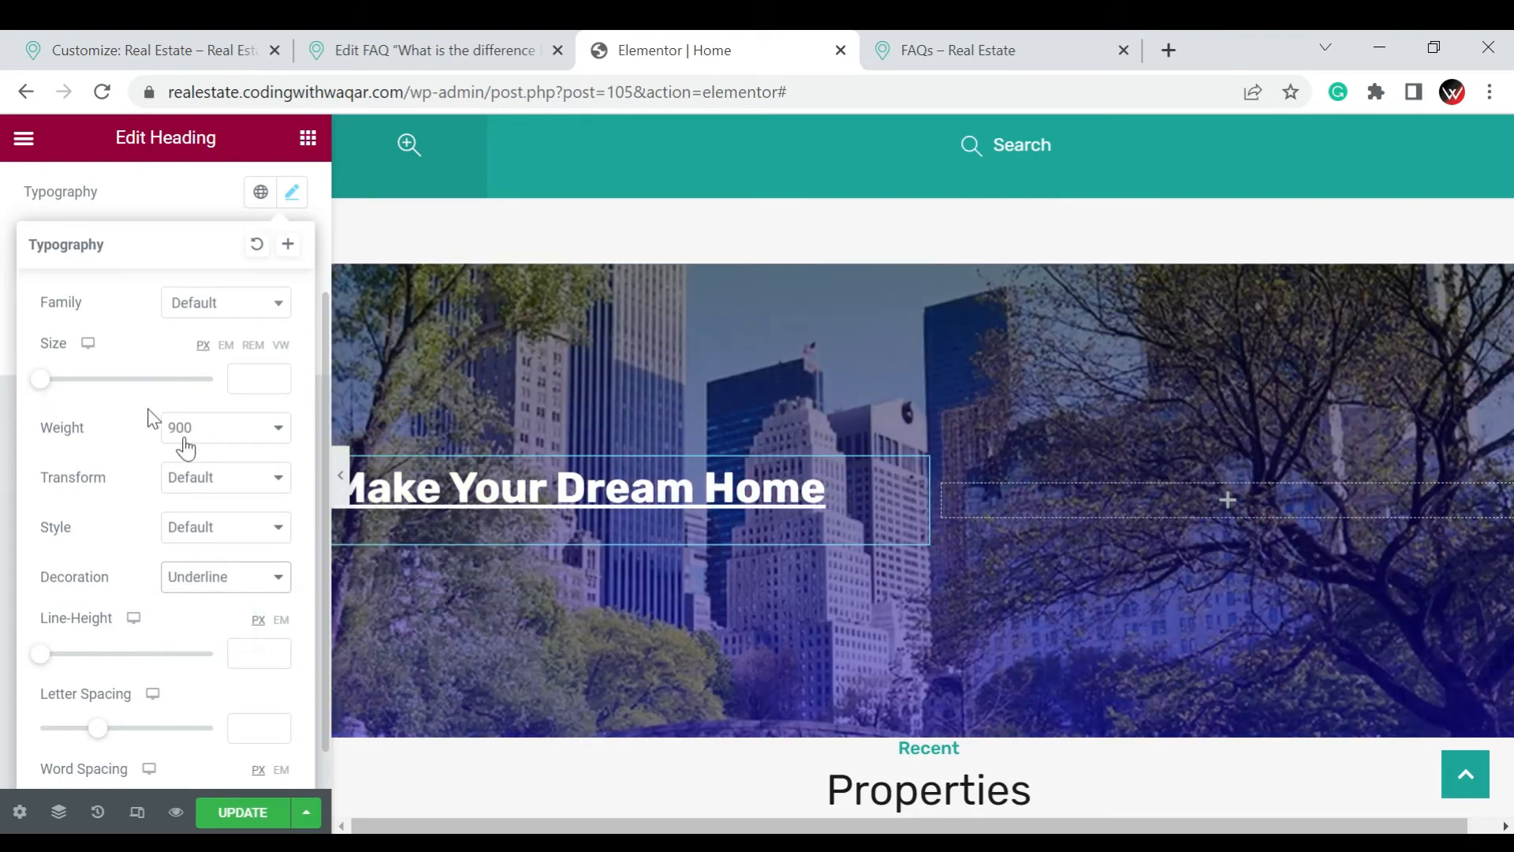
pyautogui.click(232, 583)
pyautogui.click(229, 601)
# Try the Lowercase text transform on the heading and set it back to Default
pyautogui.scroll(-1, 235, 558)
pyautogui.click(217, 430)
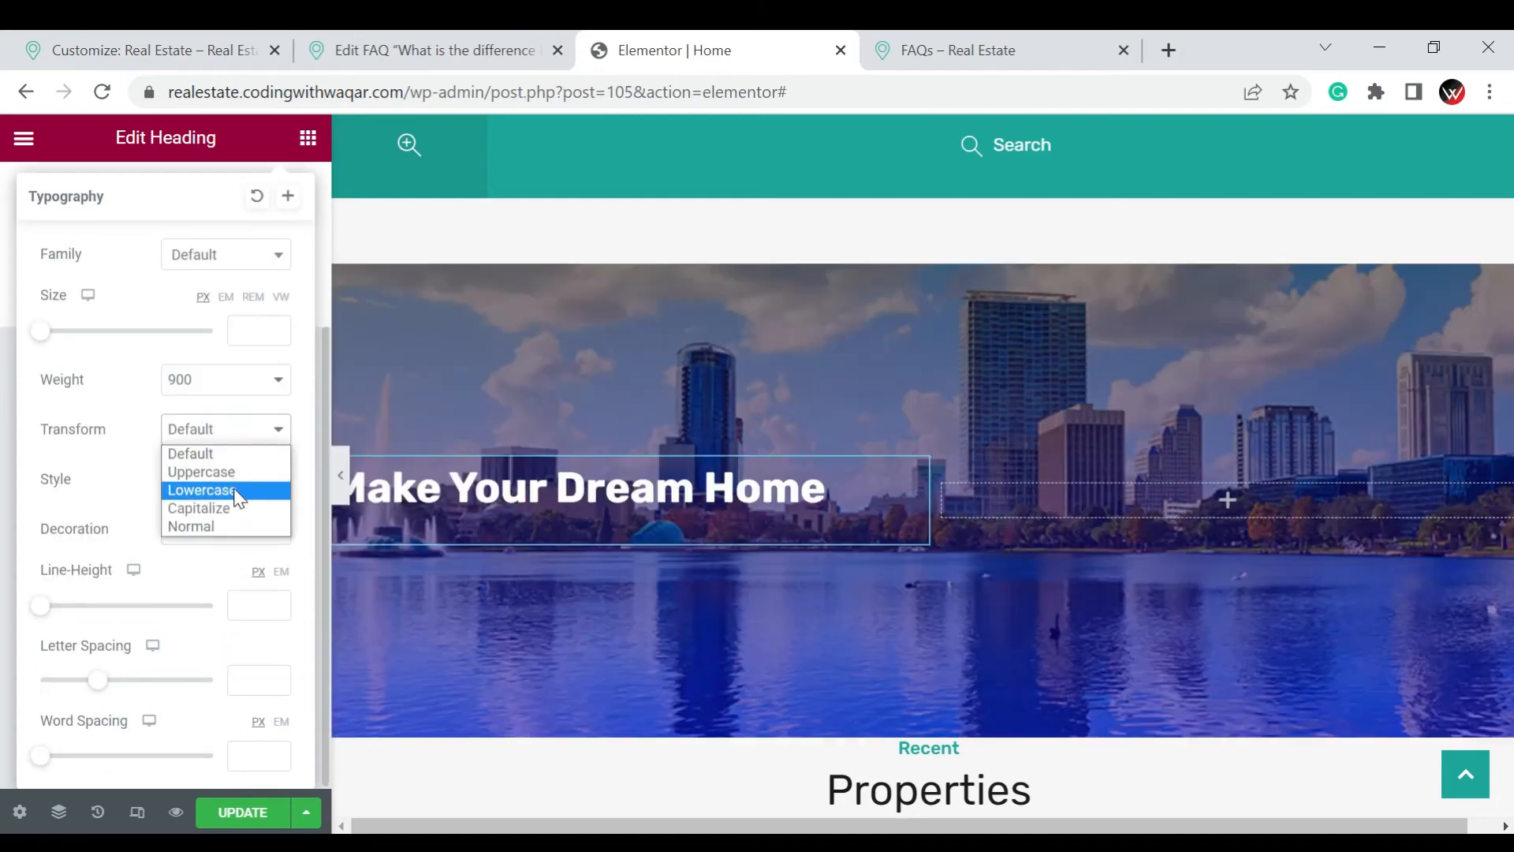
pyautogui.click(237, 491)
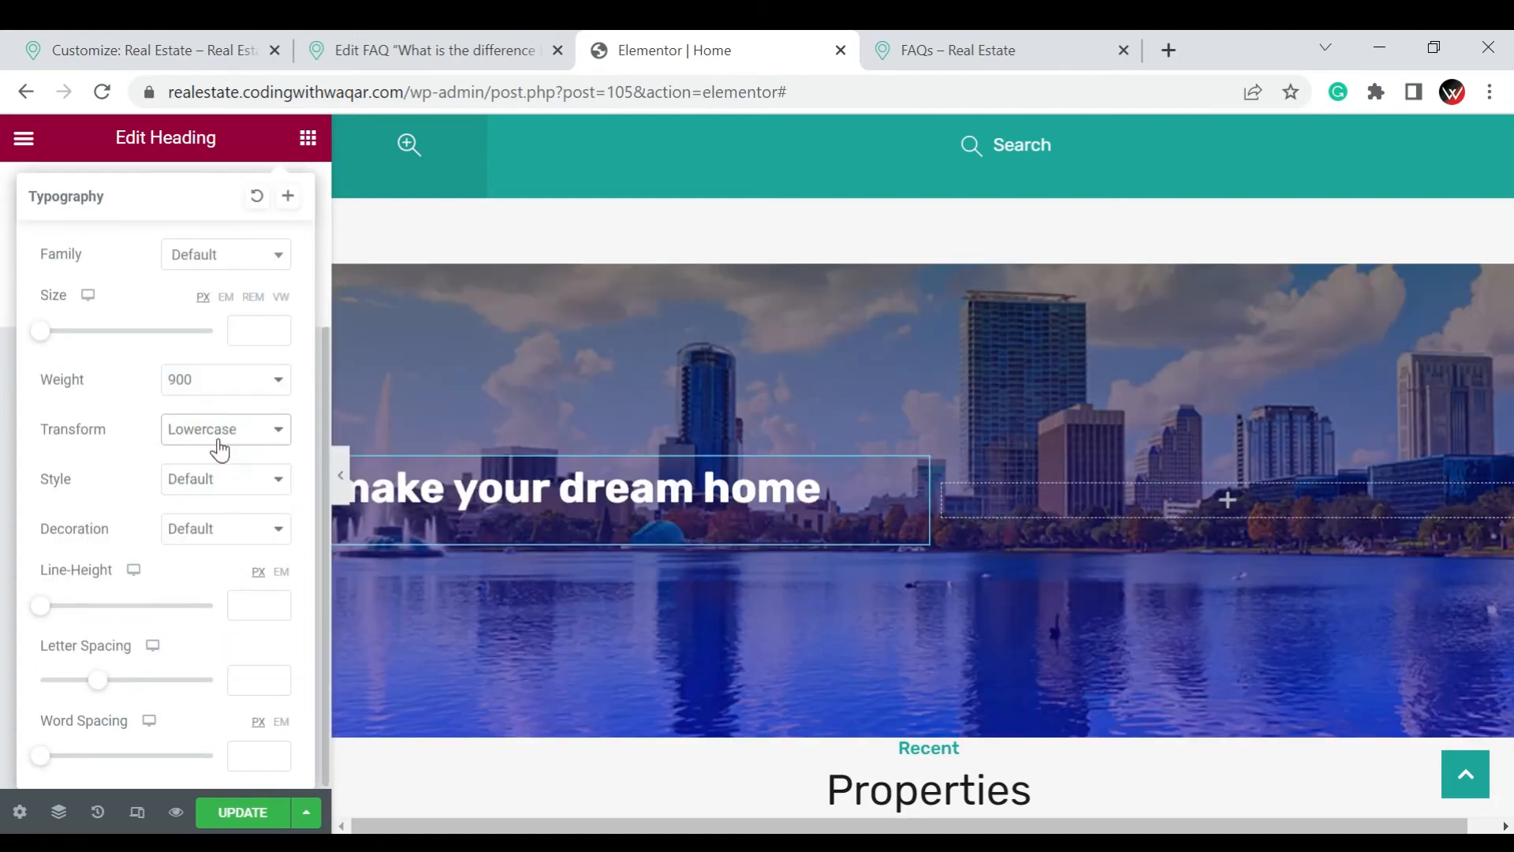
pyautogui.click(219, 441)
pyautogui.click(221, 448)
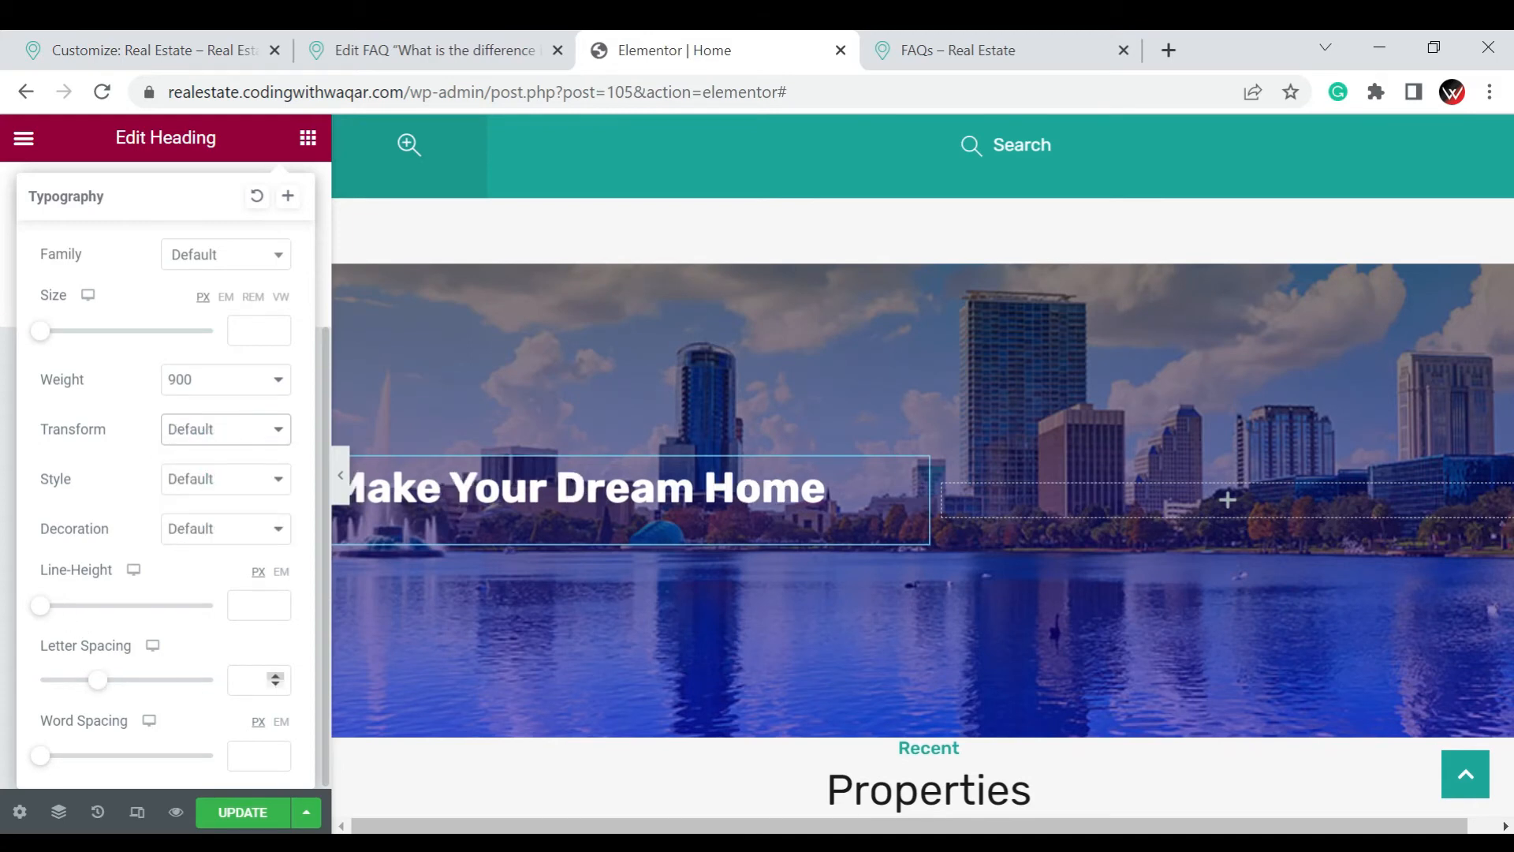
# Set both the heading's letter spacing and its word spacing to 5
pyautogui.write('5')
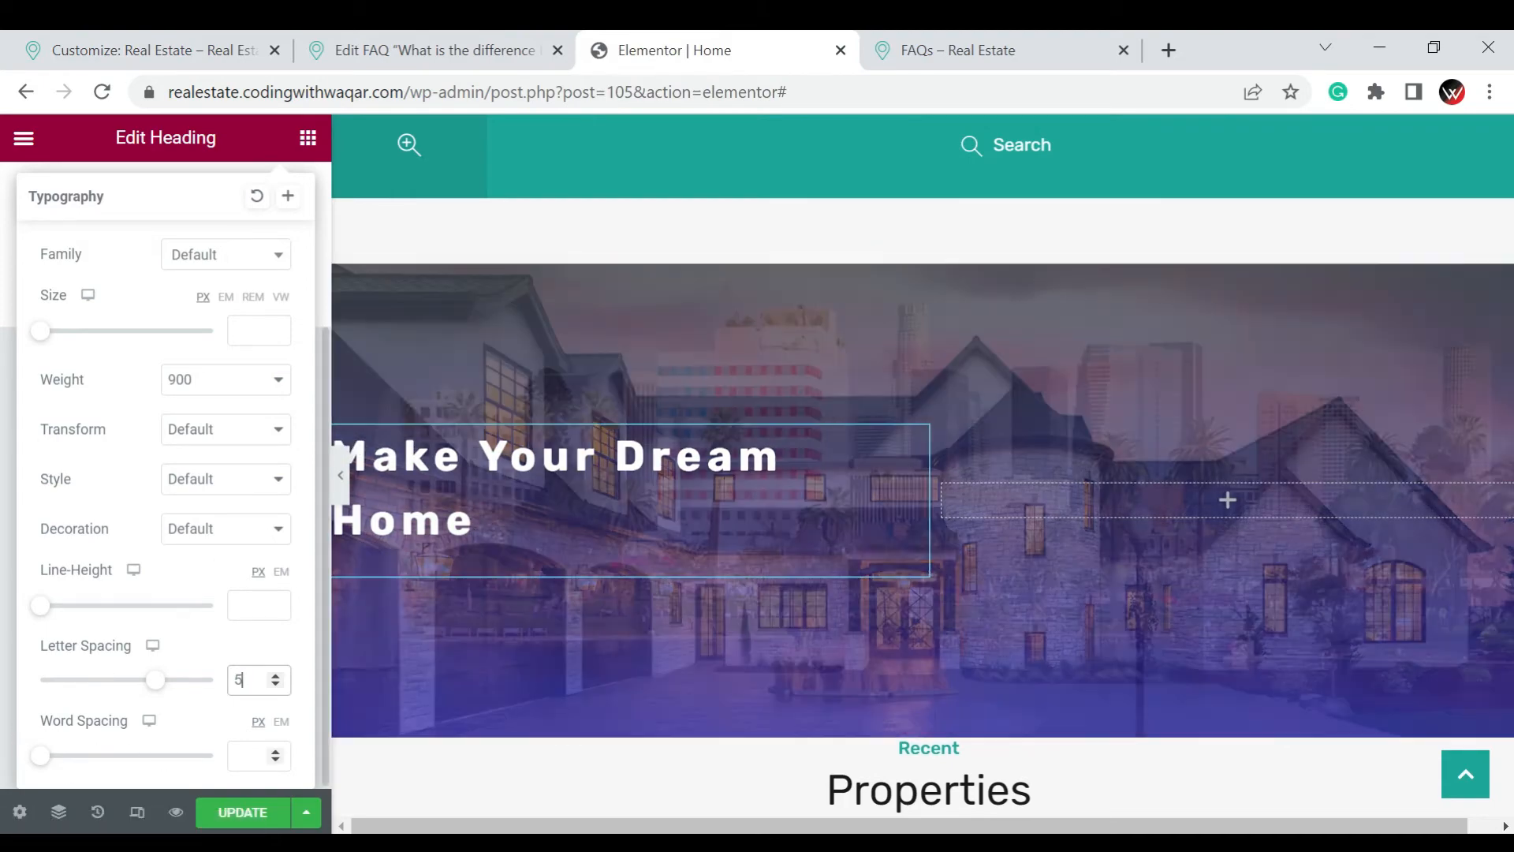
pyautogui.click(251, 755)
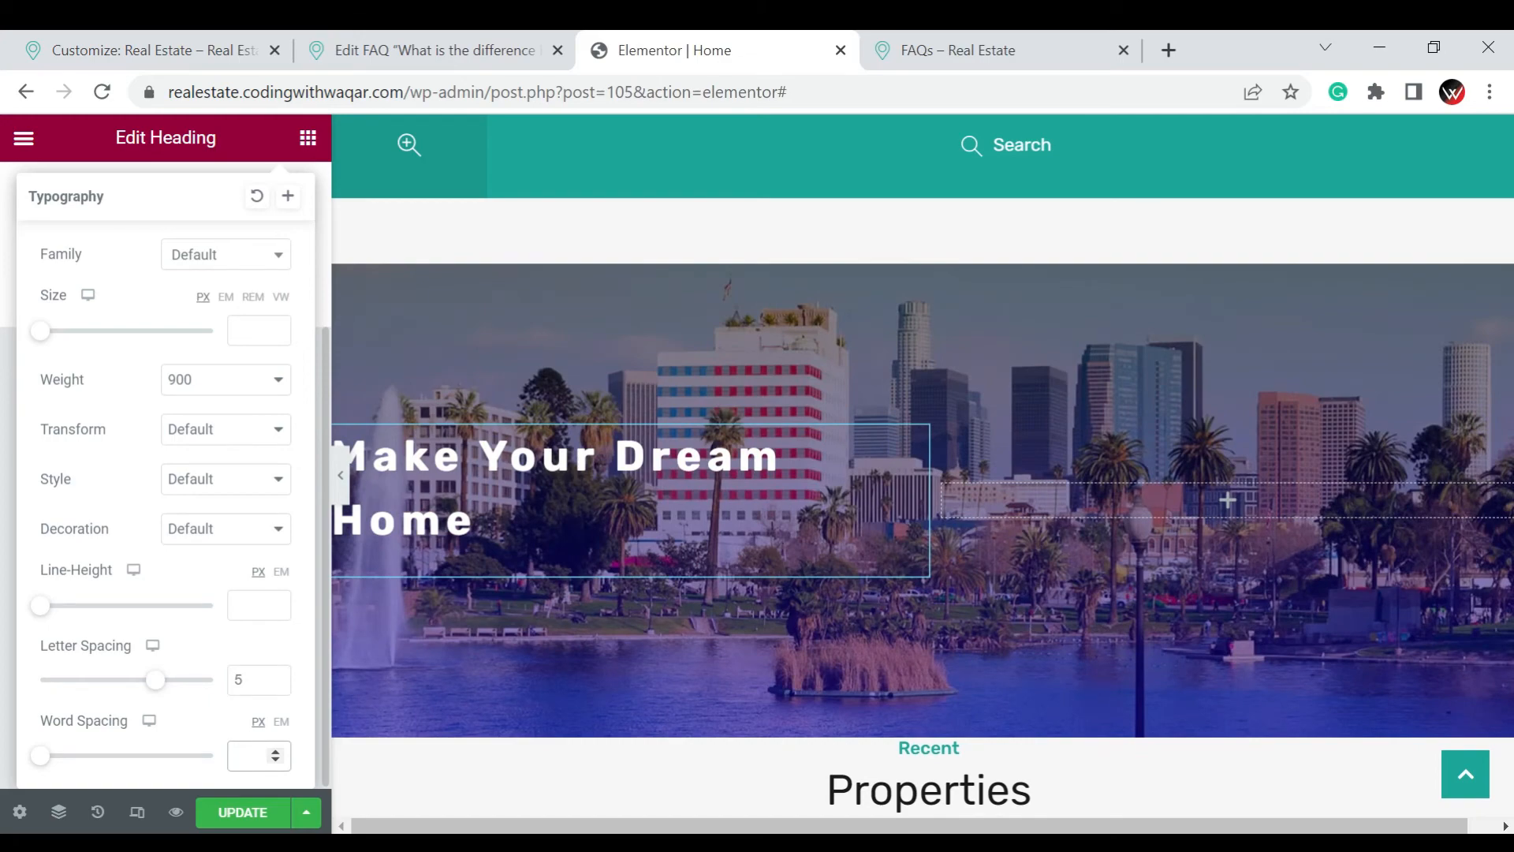
pyautogui.write('5')
pyautogui.scroll(3, 195, 530)
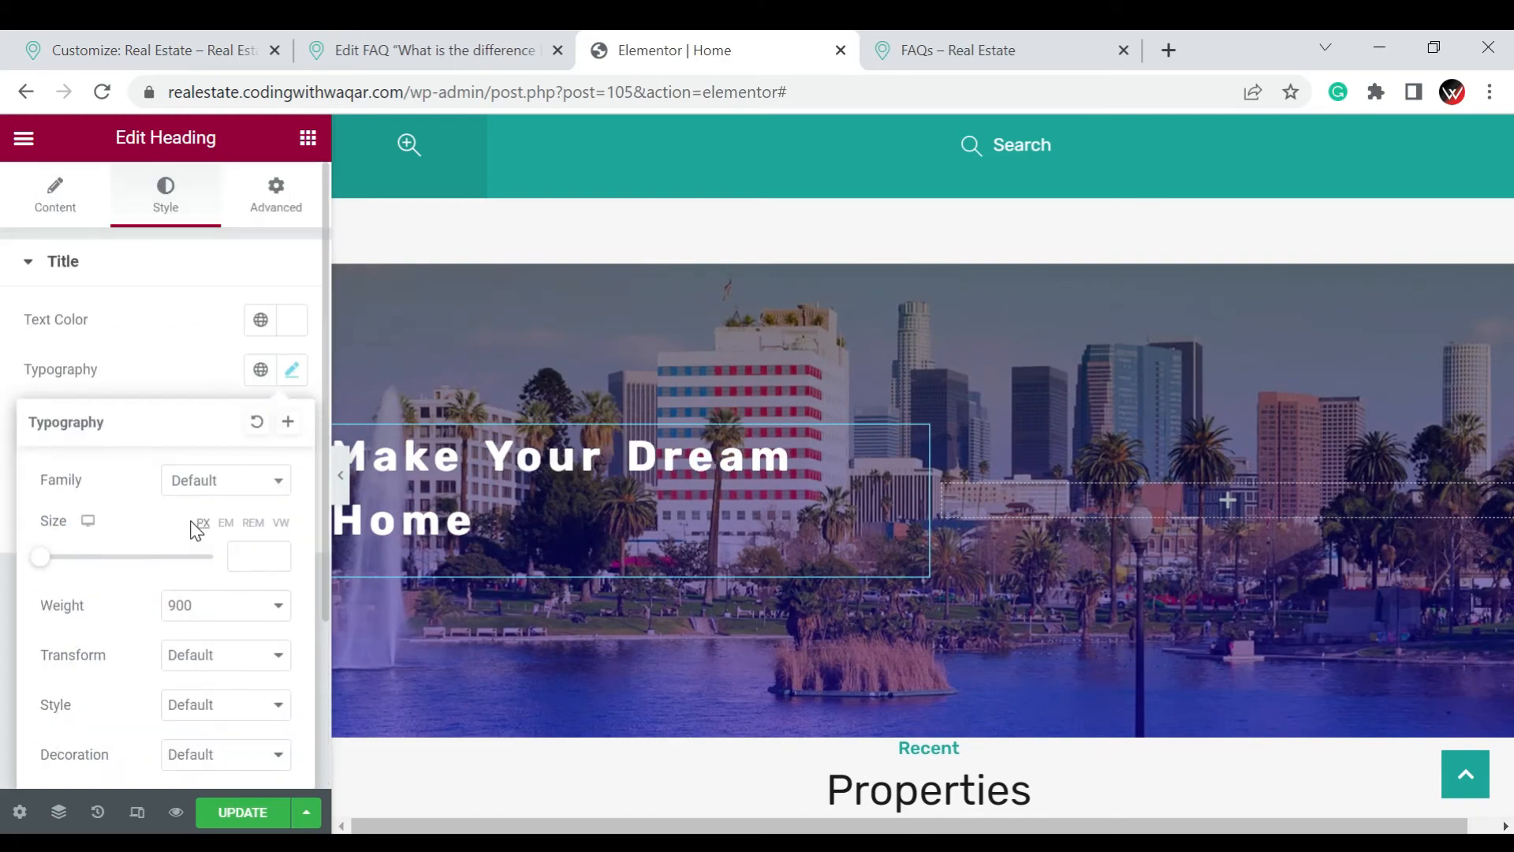
# Check how the hero heading looks on the page at full width without the editing panel
pyautogui.click(47, 207)
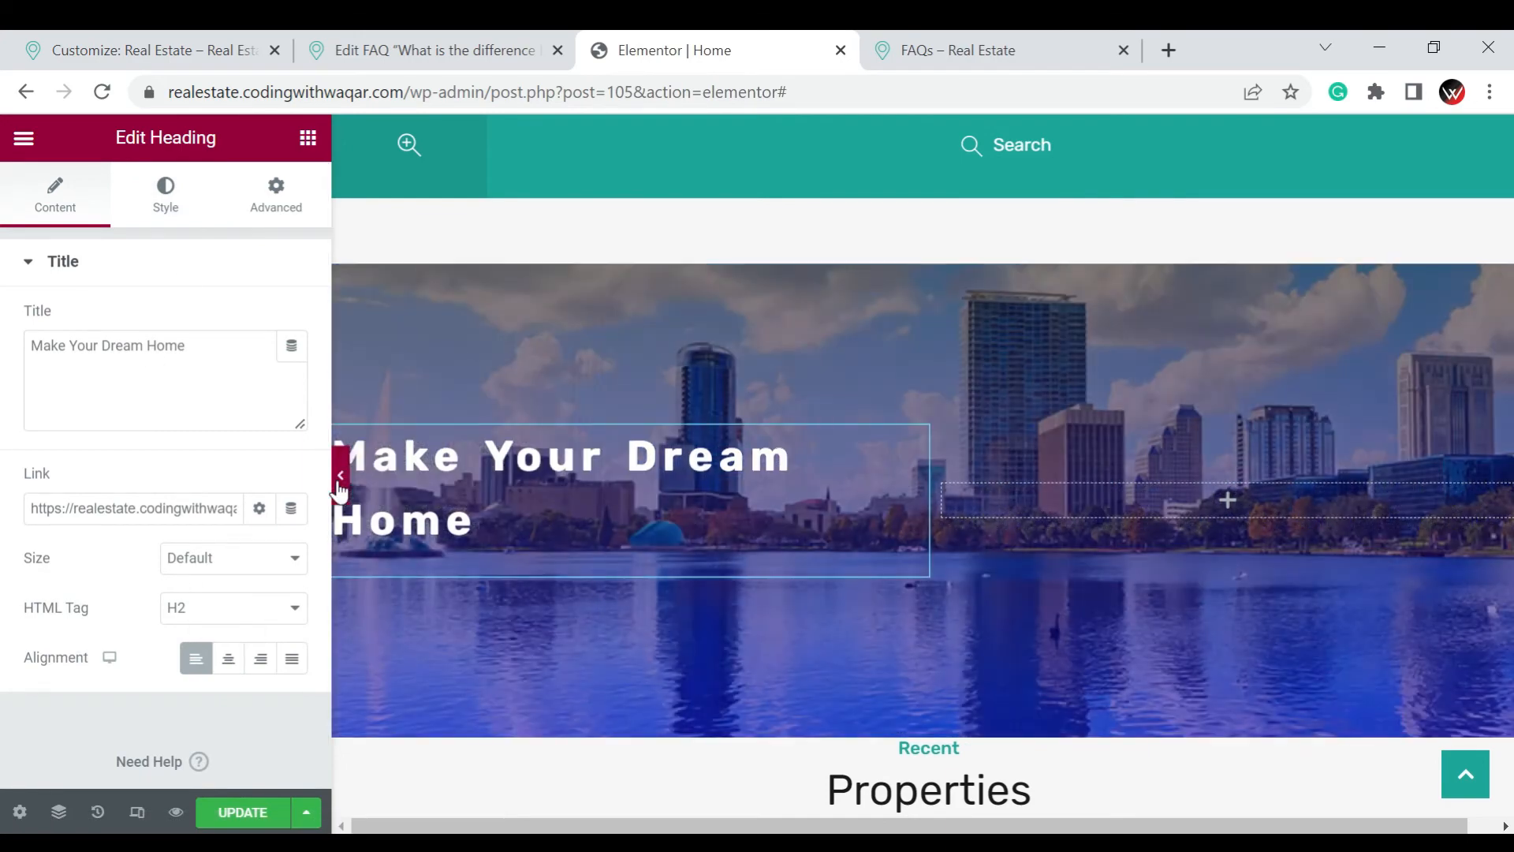
pyautogui.click(340, 489)
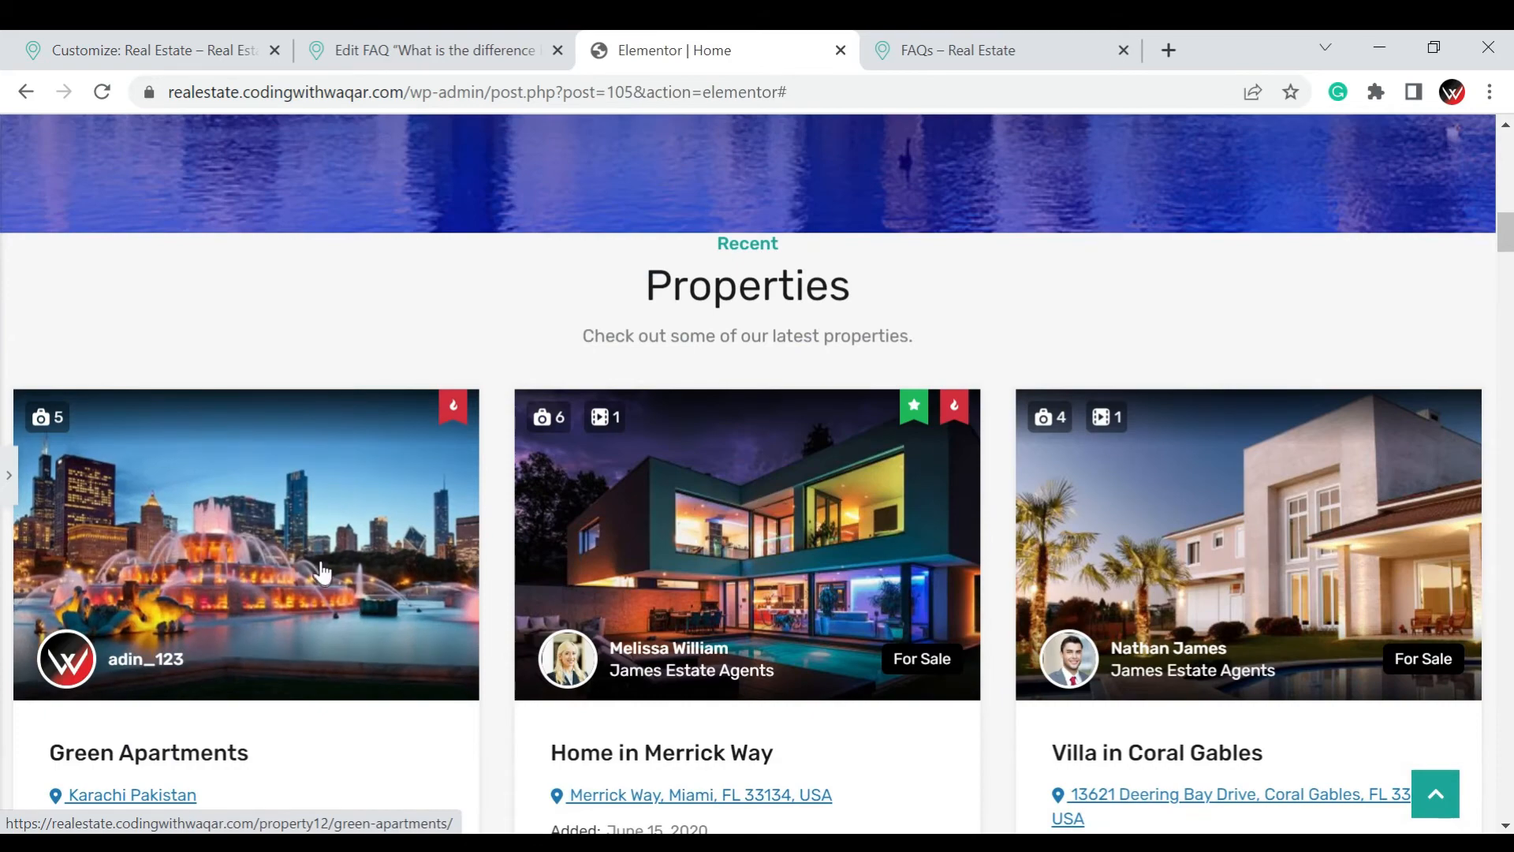
pyautogui.scroll(6, 322, 571)
pyautogui.scroll(-3, 167, 517)
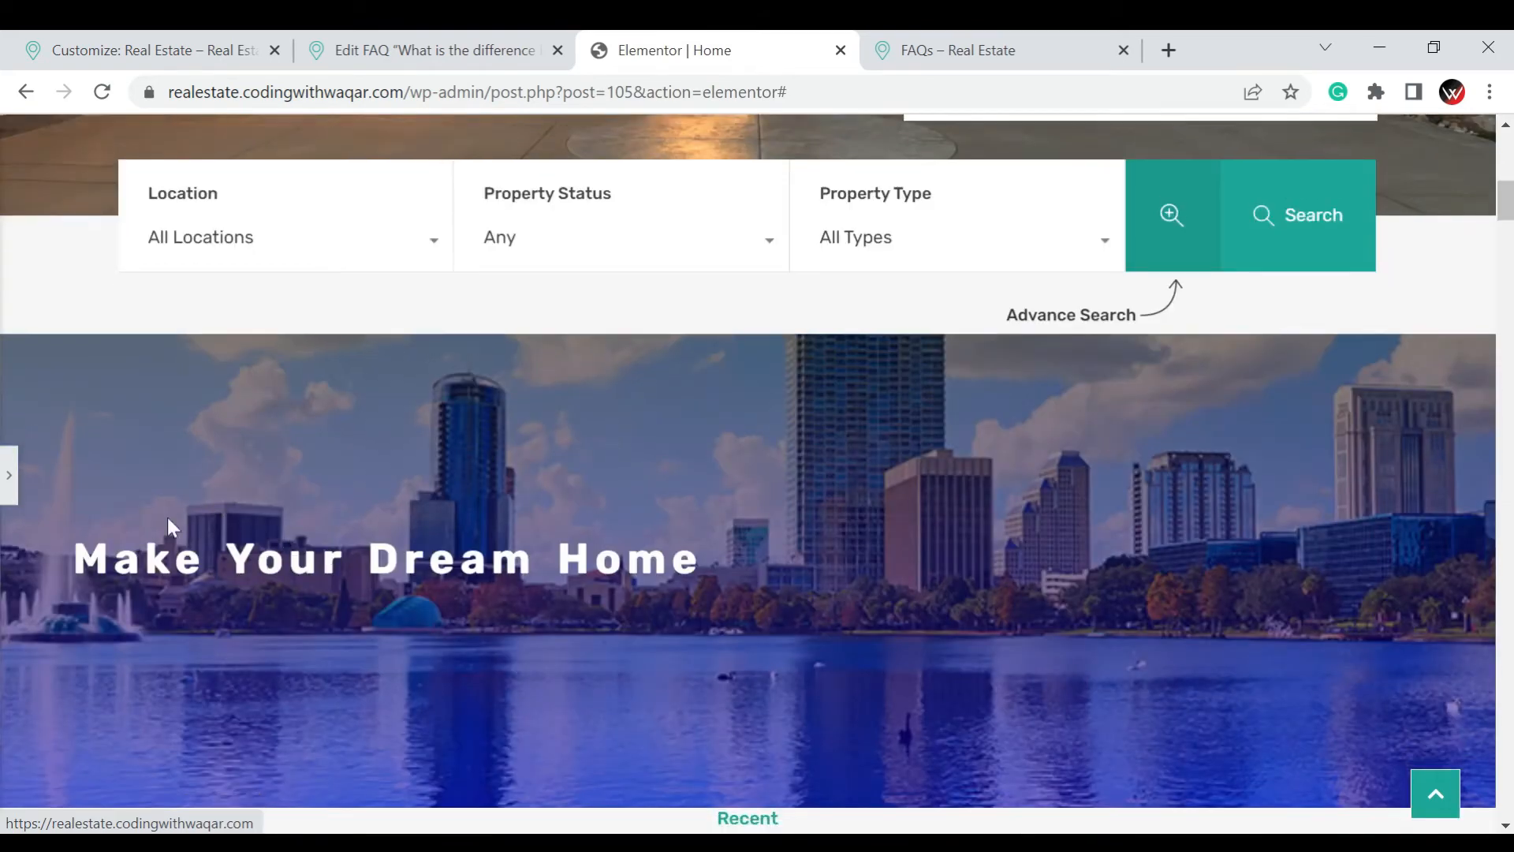
pyautogui.click(10, 479)
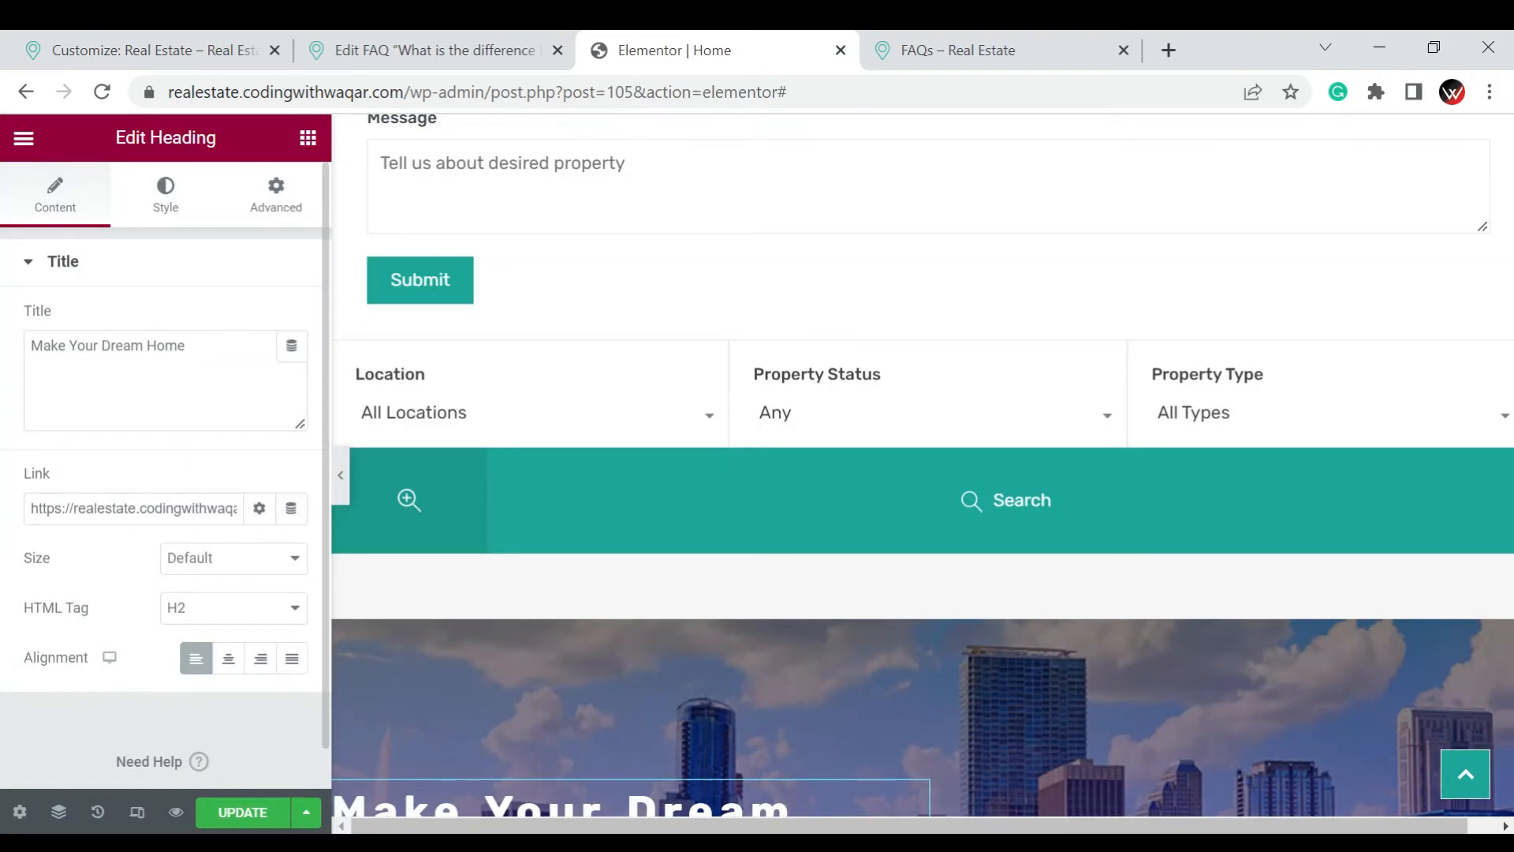
# Add a Divider widget below the heading and make it 13% wide and left-aligned
pyautogui.click(307, 143)
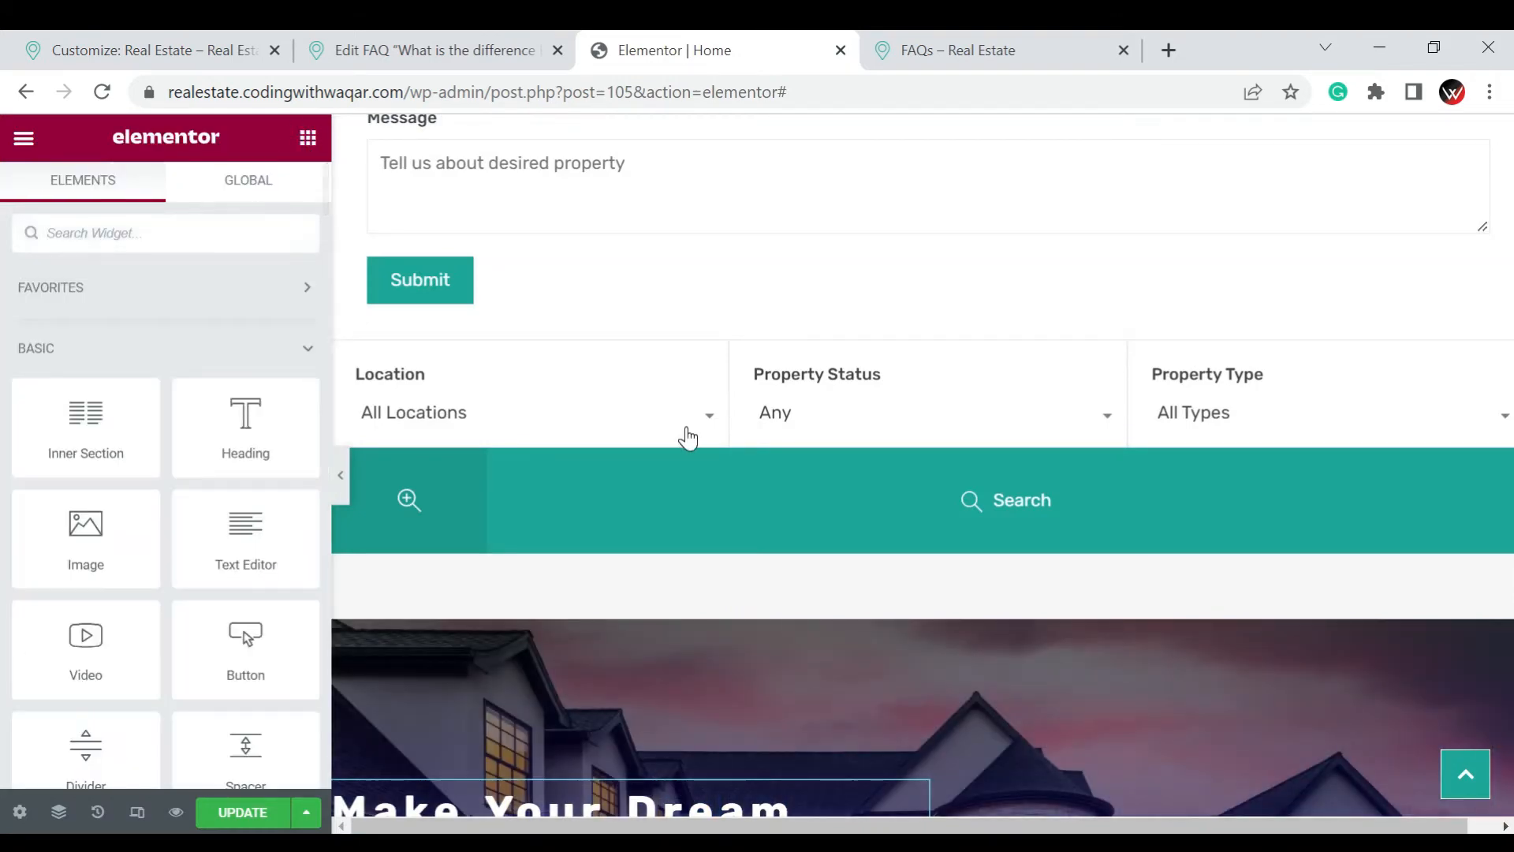
pyautogui.scroll(-1, 686, 436)
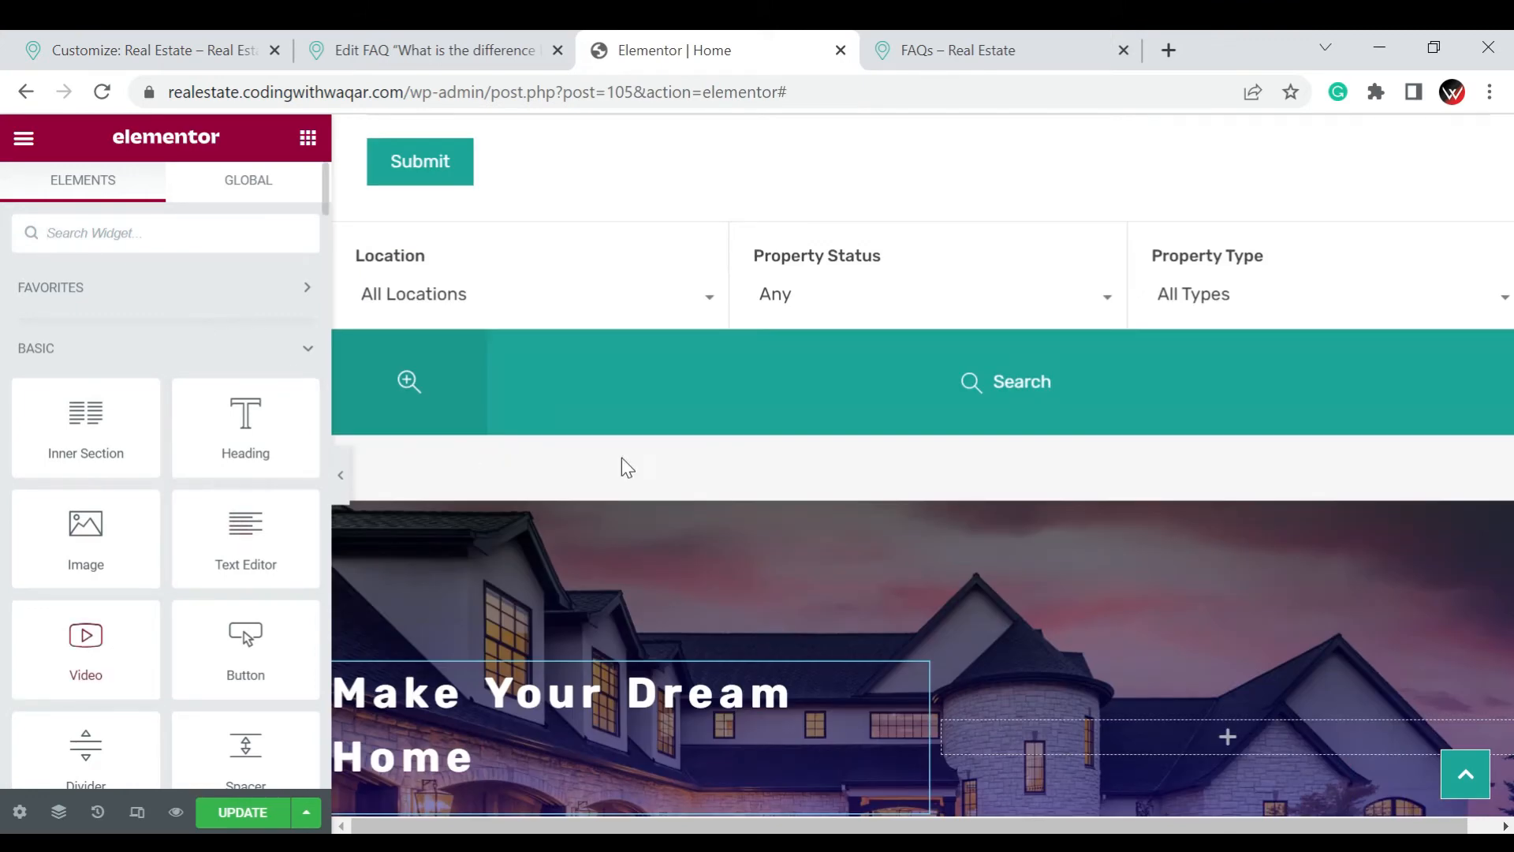
pyautogui.scroll(-1, 629, 466)
pyautogui.scroll(-2, 173, 534)
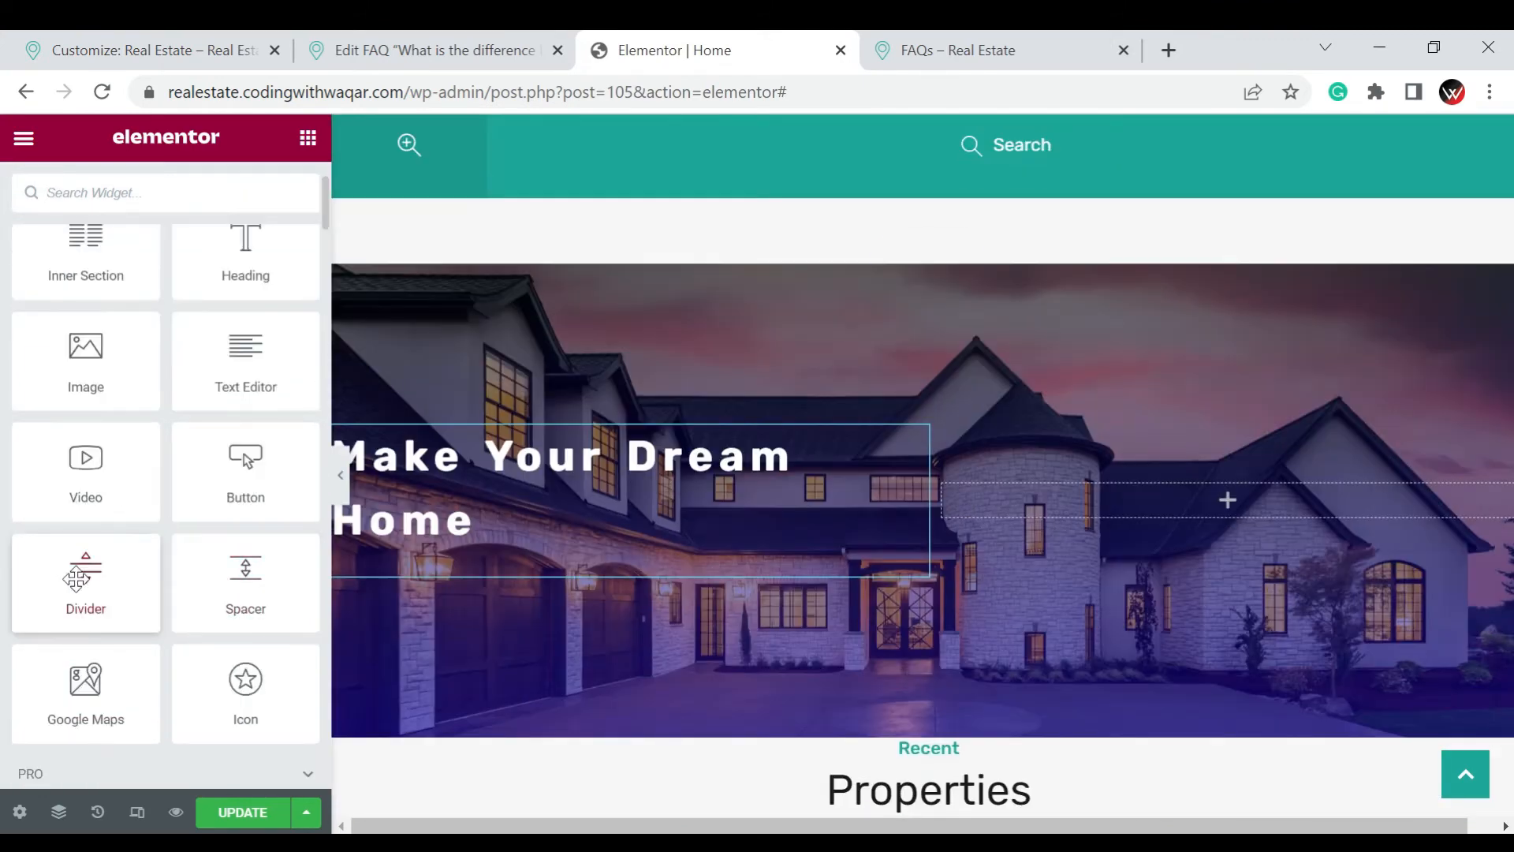
pyautogui.moveTo(79, 578); pyautogui.dragTo(451, 533)
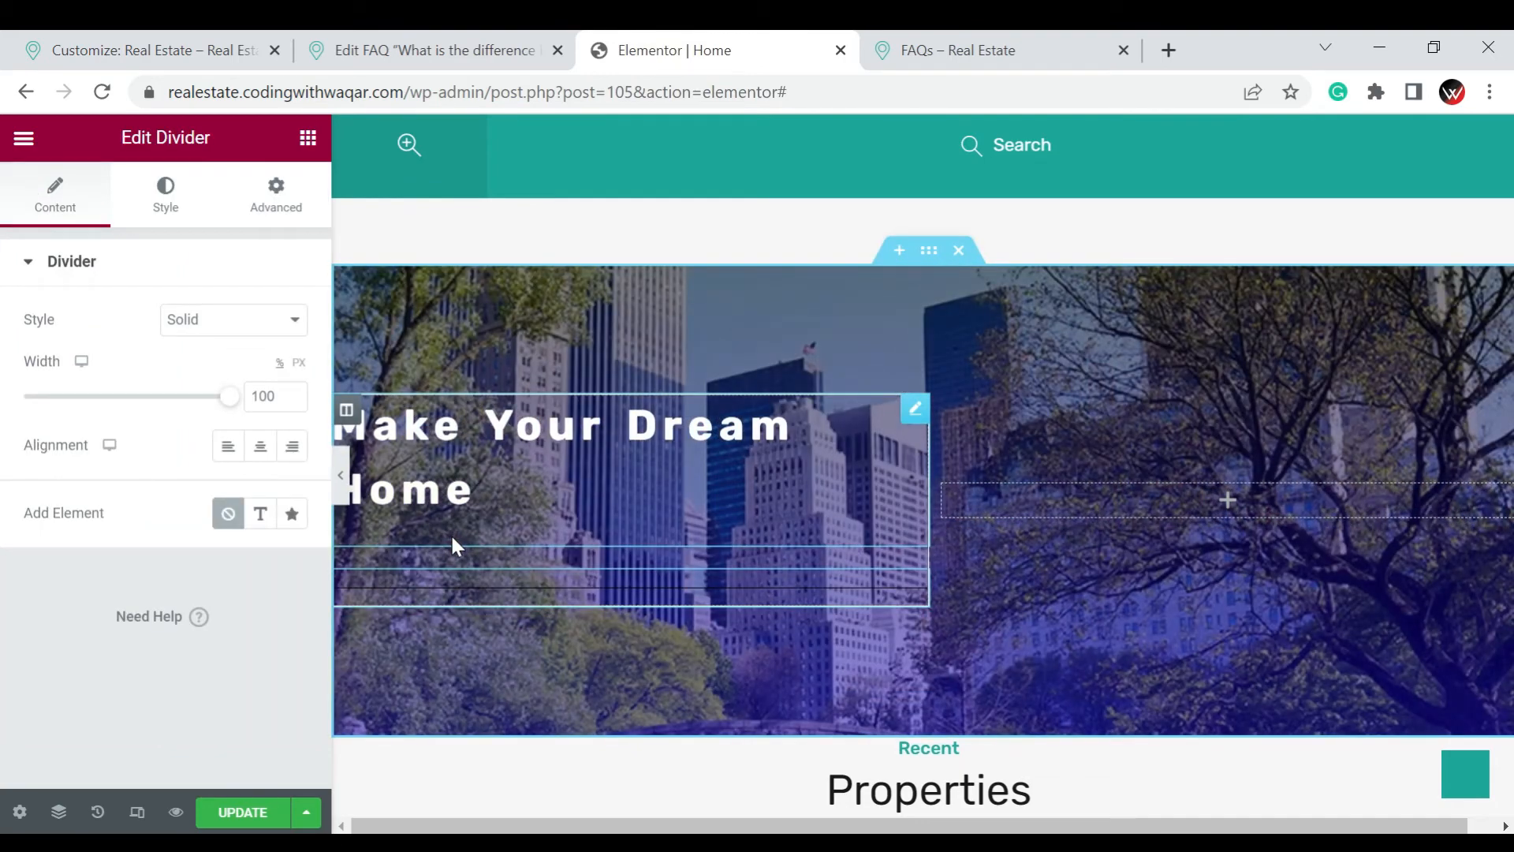
pyautogui.click(50, 395)
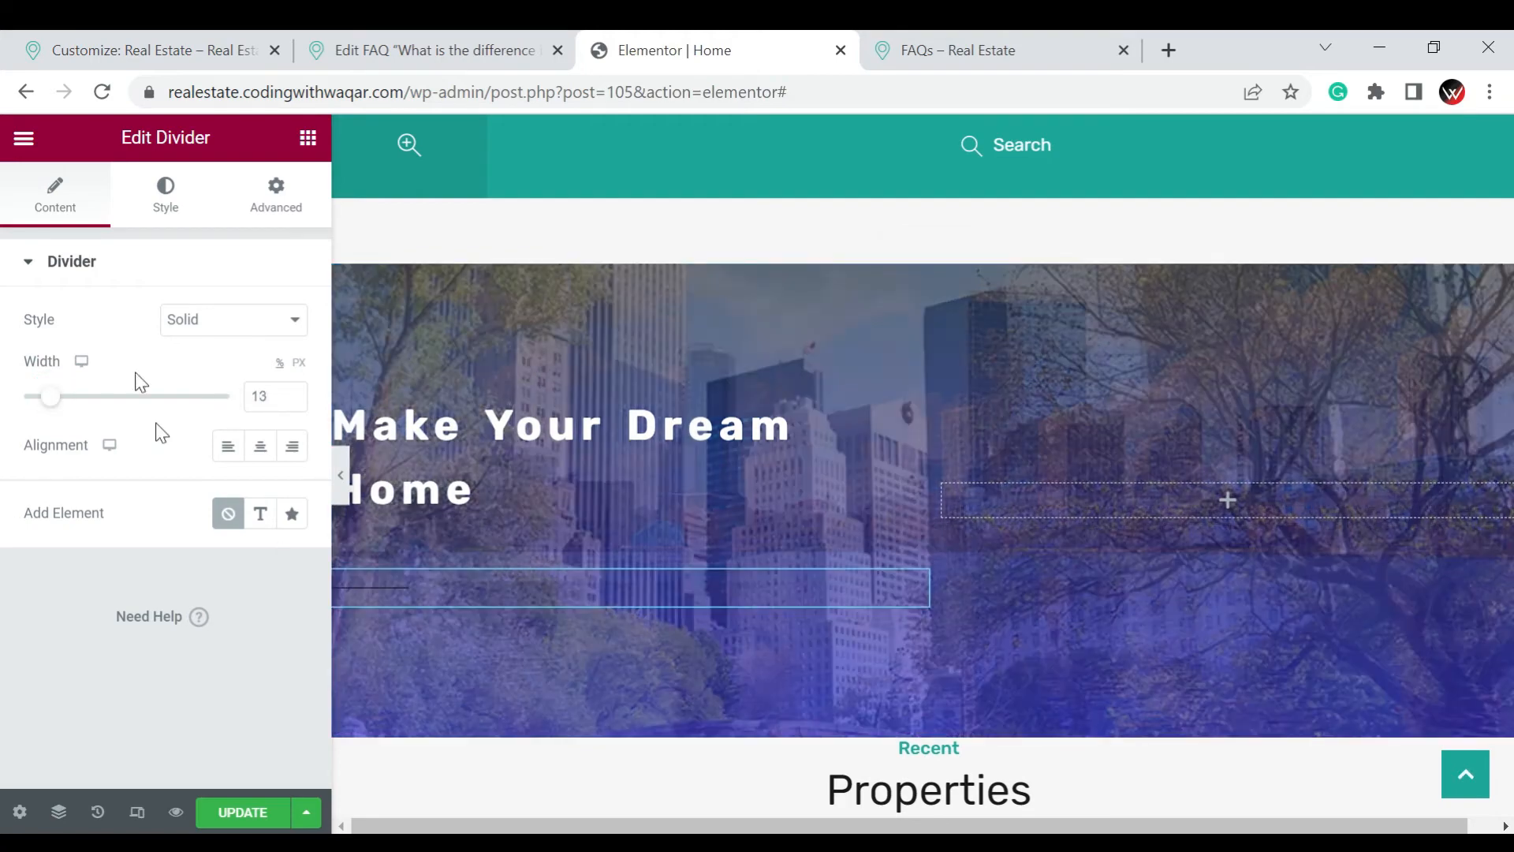
pyautogui.click(227, 451)
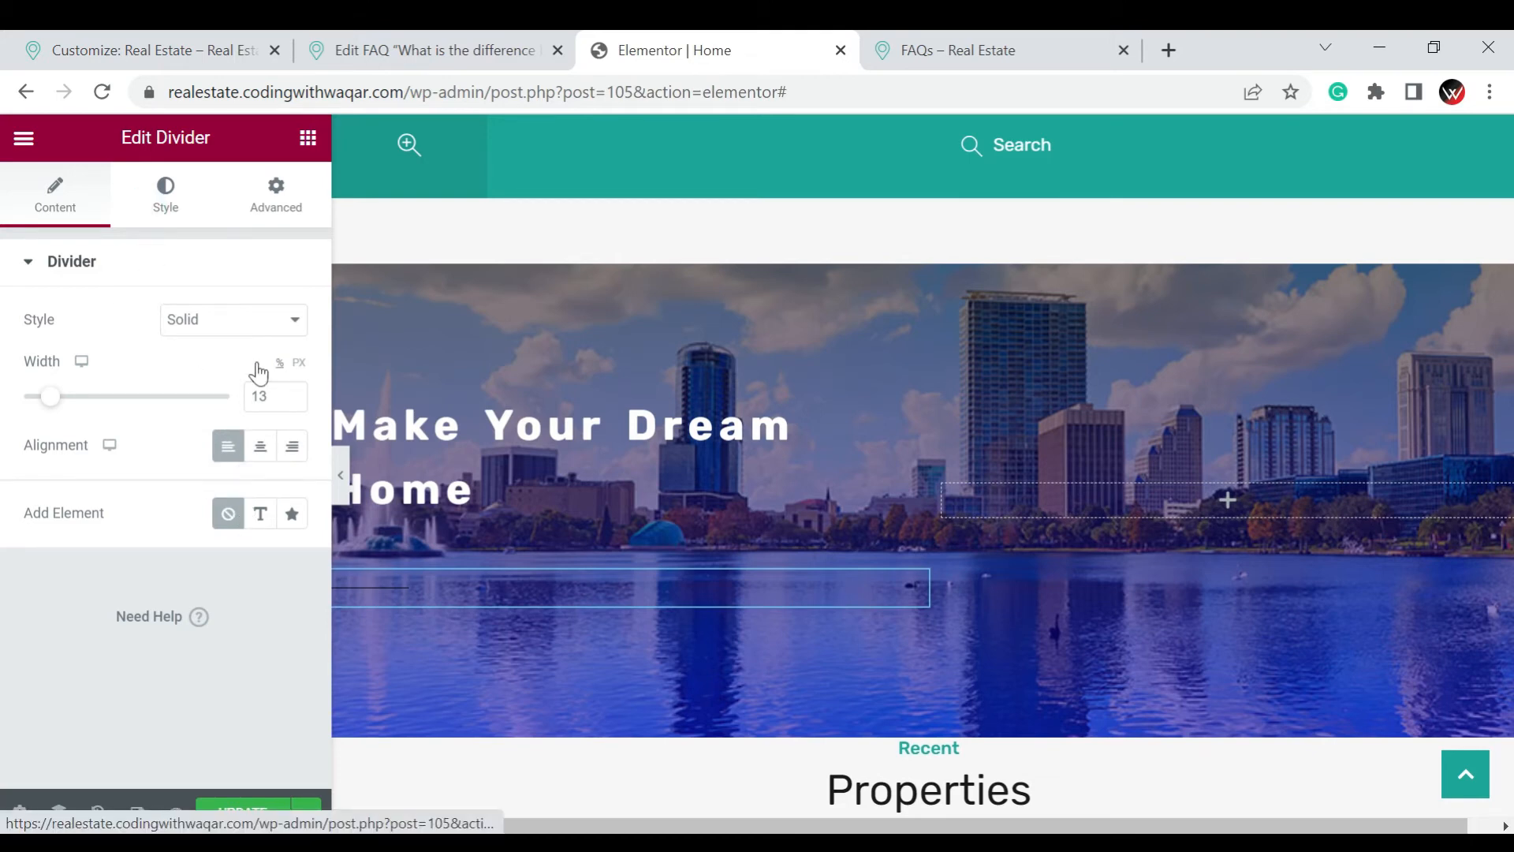
# Set the divider's color to white, #FFFFFF
pyautogui.click(166, 193)
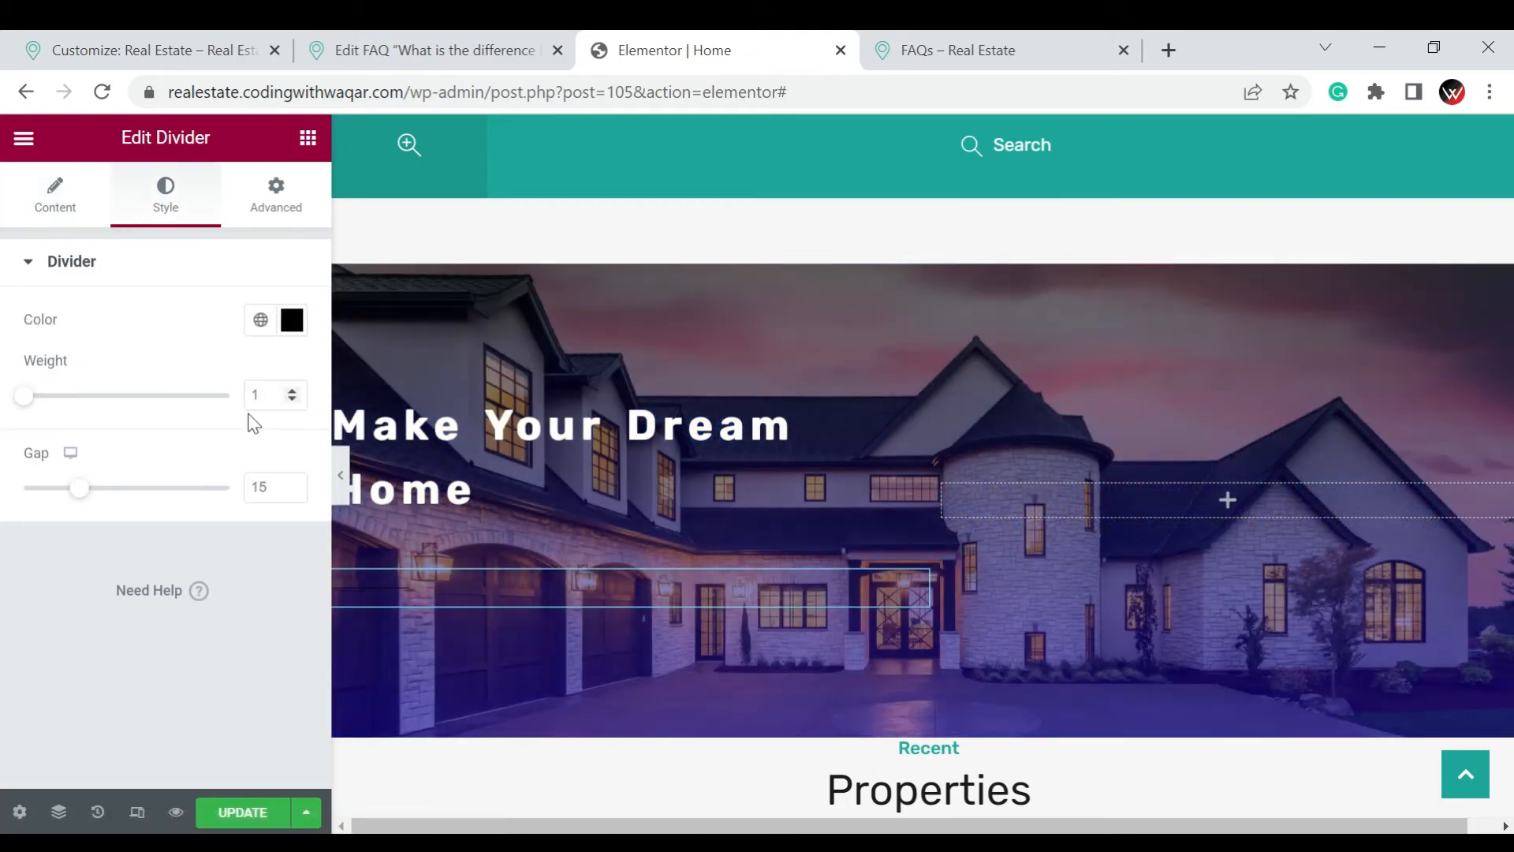
pyautogui.click(290, 322)
pyautogui.write('#FFFFFF')
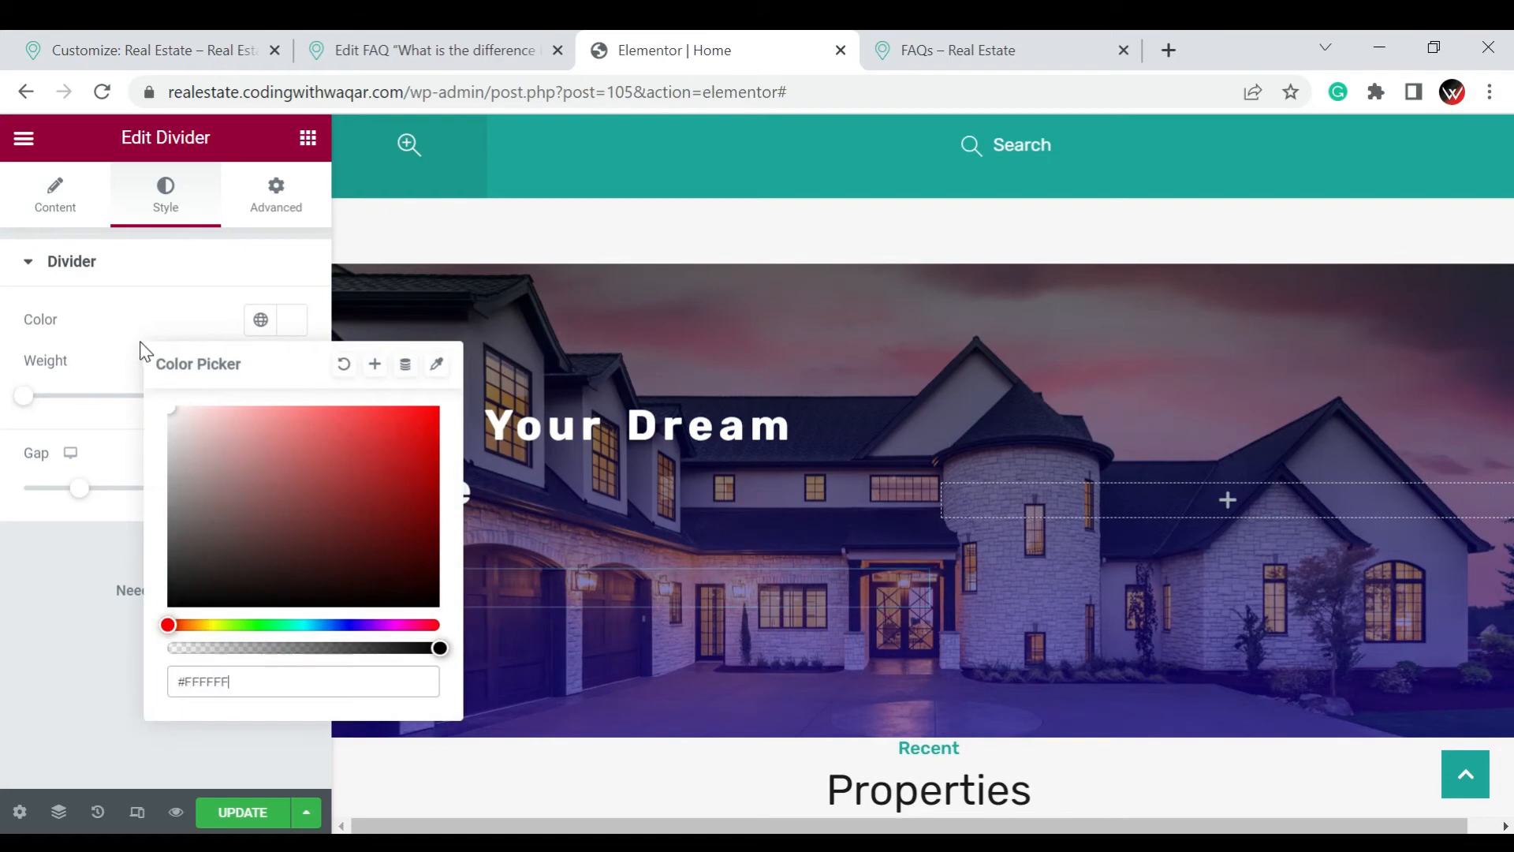
pyautogui.click(91, 585)
# Reduce the divider's gap to 2 and set its weight to 5
pyautogui.moveTo(77, 487); pyautogui.dragTo(11, 423)
pyautogui.doubleClick(266, 394)
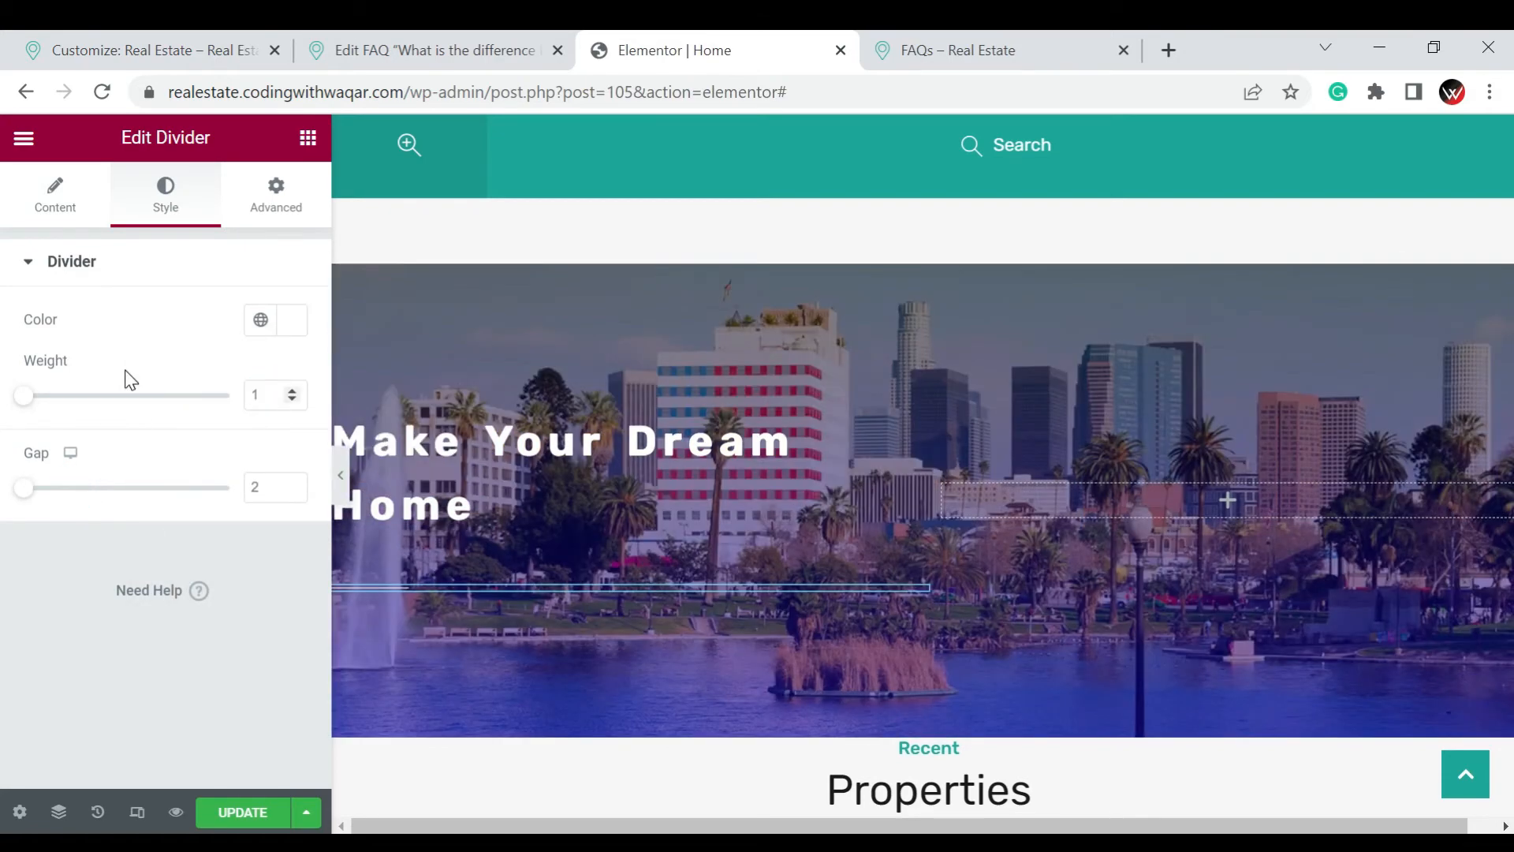
pyautogui.write('5')
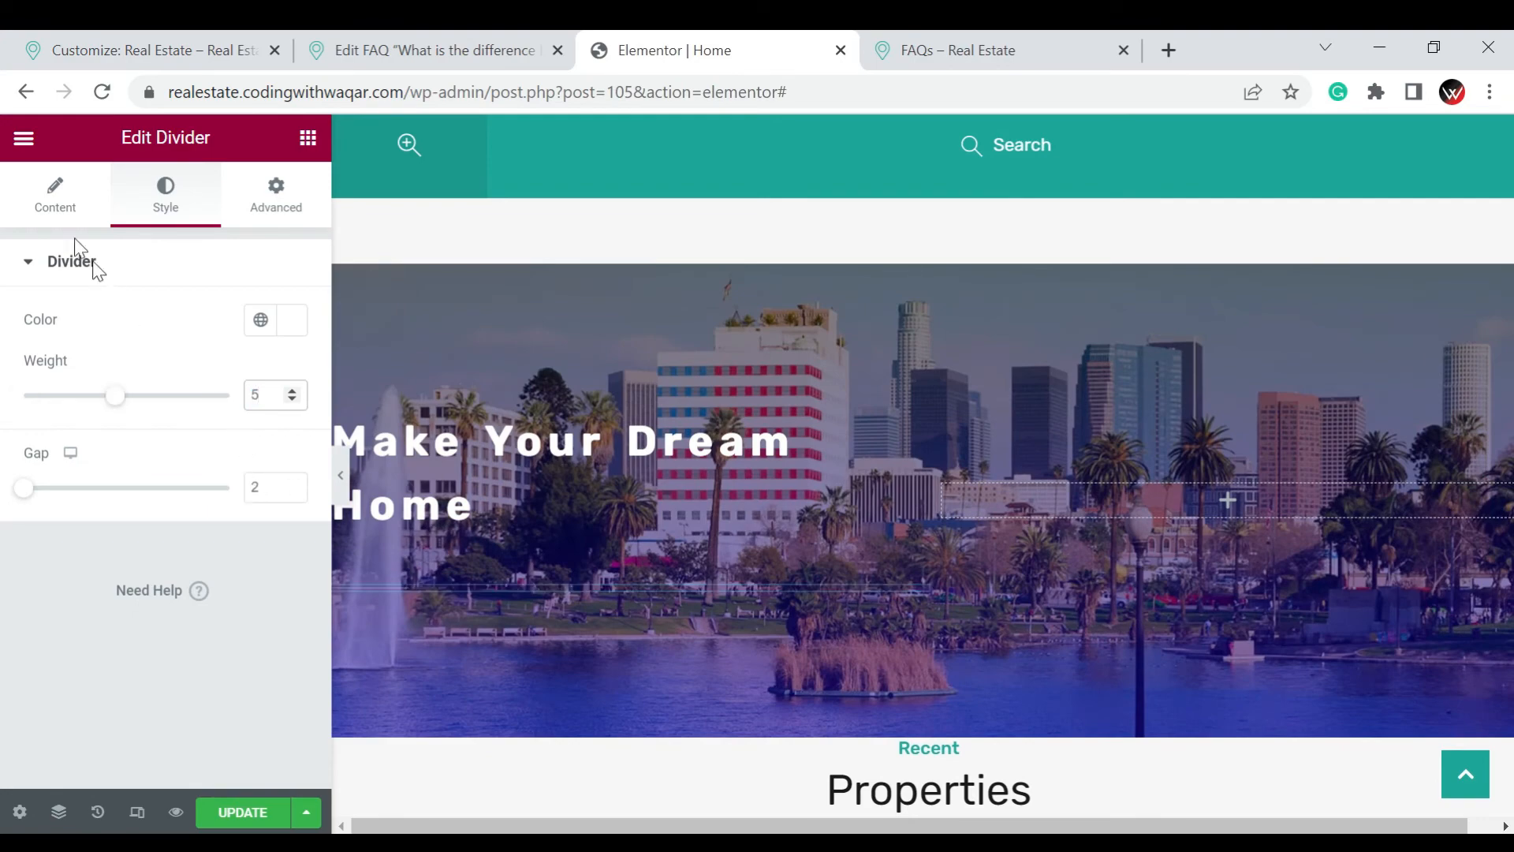
# Try a text element on the divider, switch it to the star icon, and view the icon library without choosing another icon
pyautogui.click(43, 213)
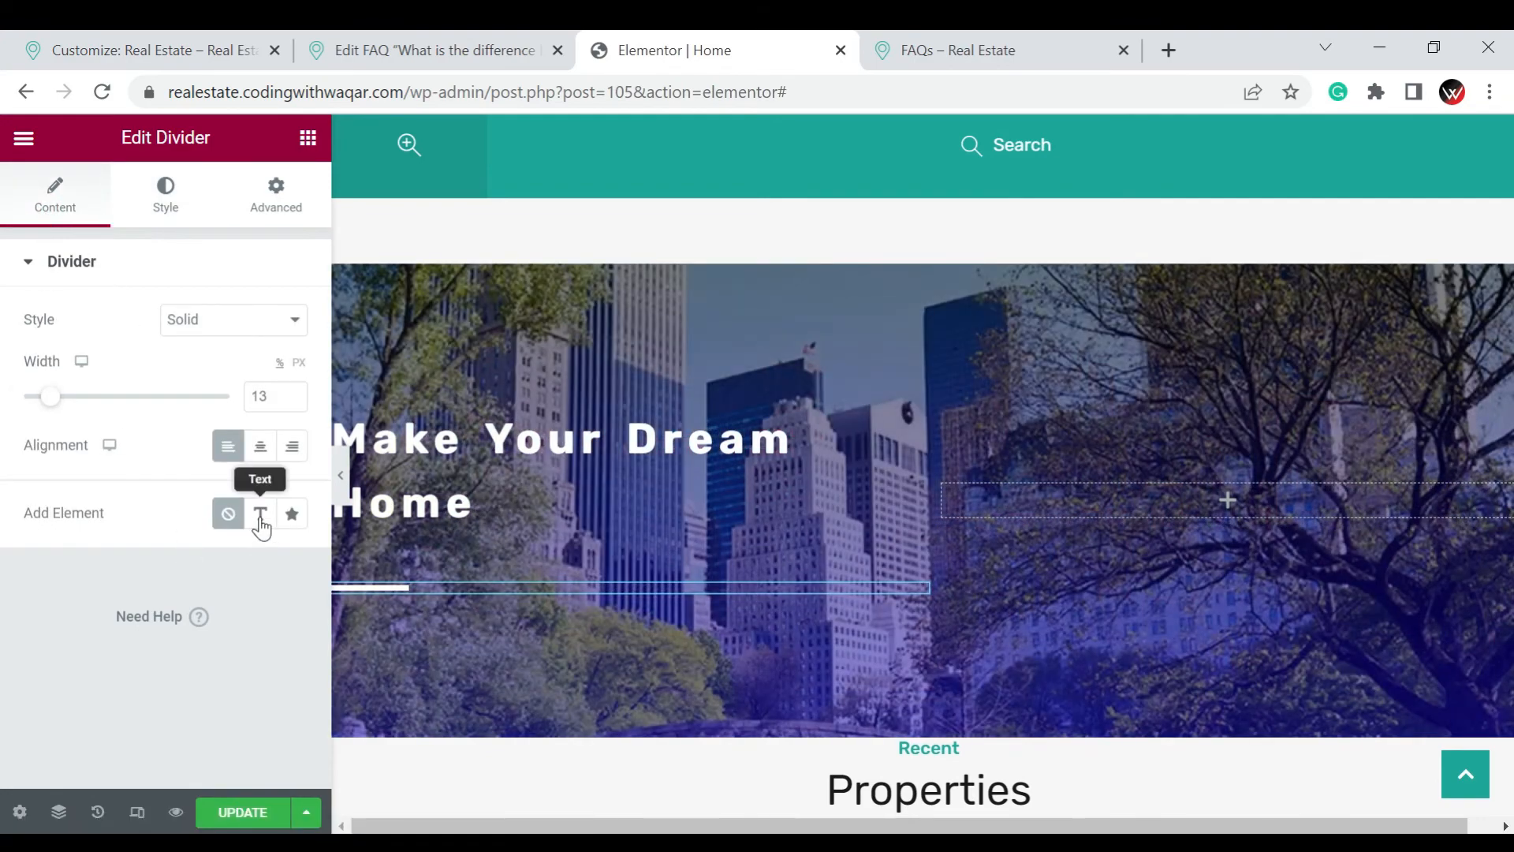
pyautogui.click(261, 517)
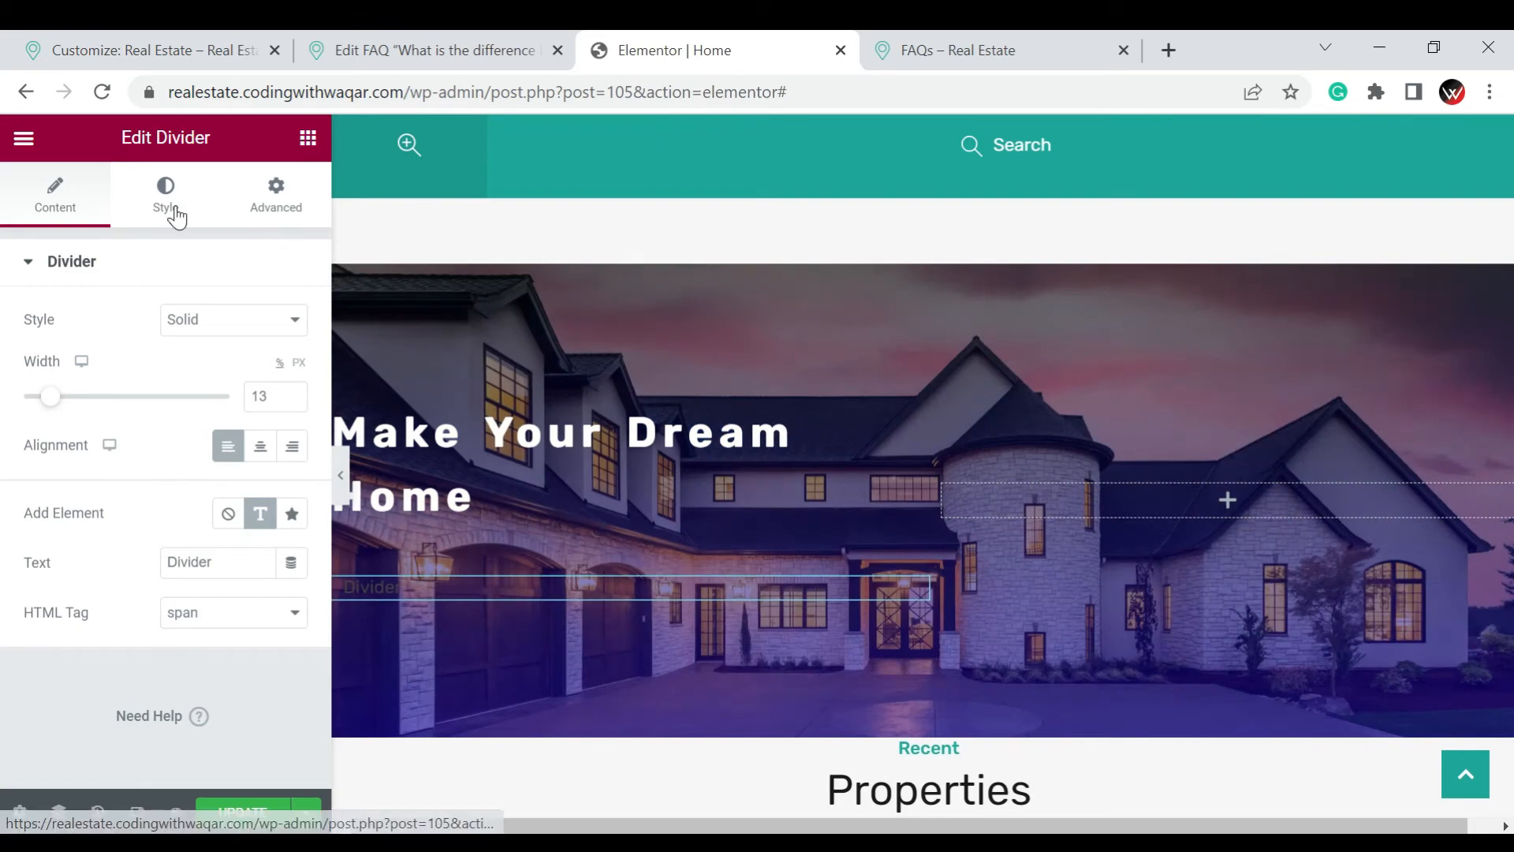
pyautogui.click(291, 519)
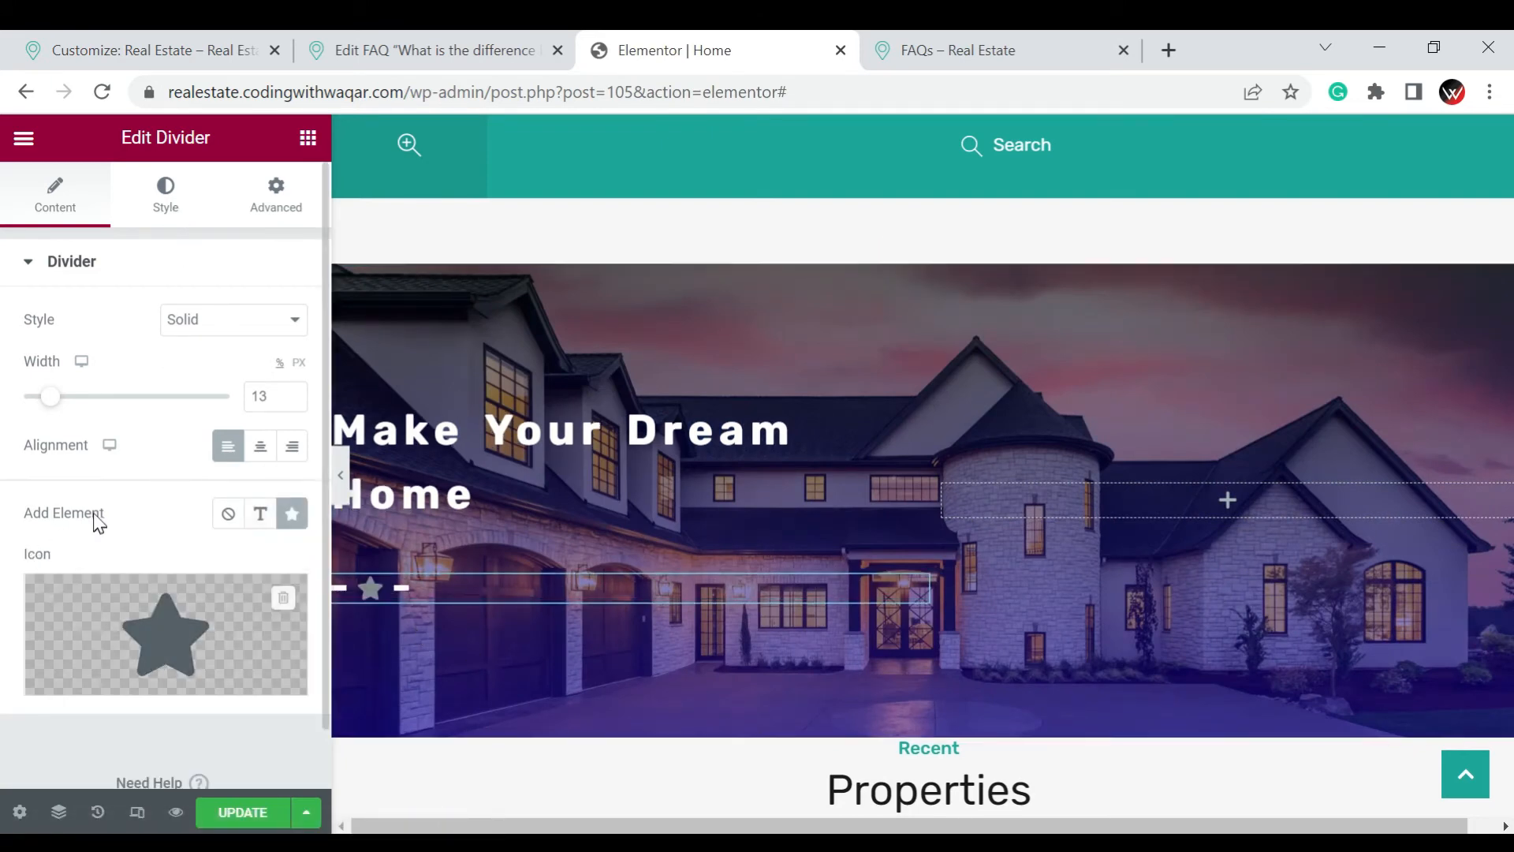
pyautogui.scroll(-1, 102, 544)
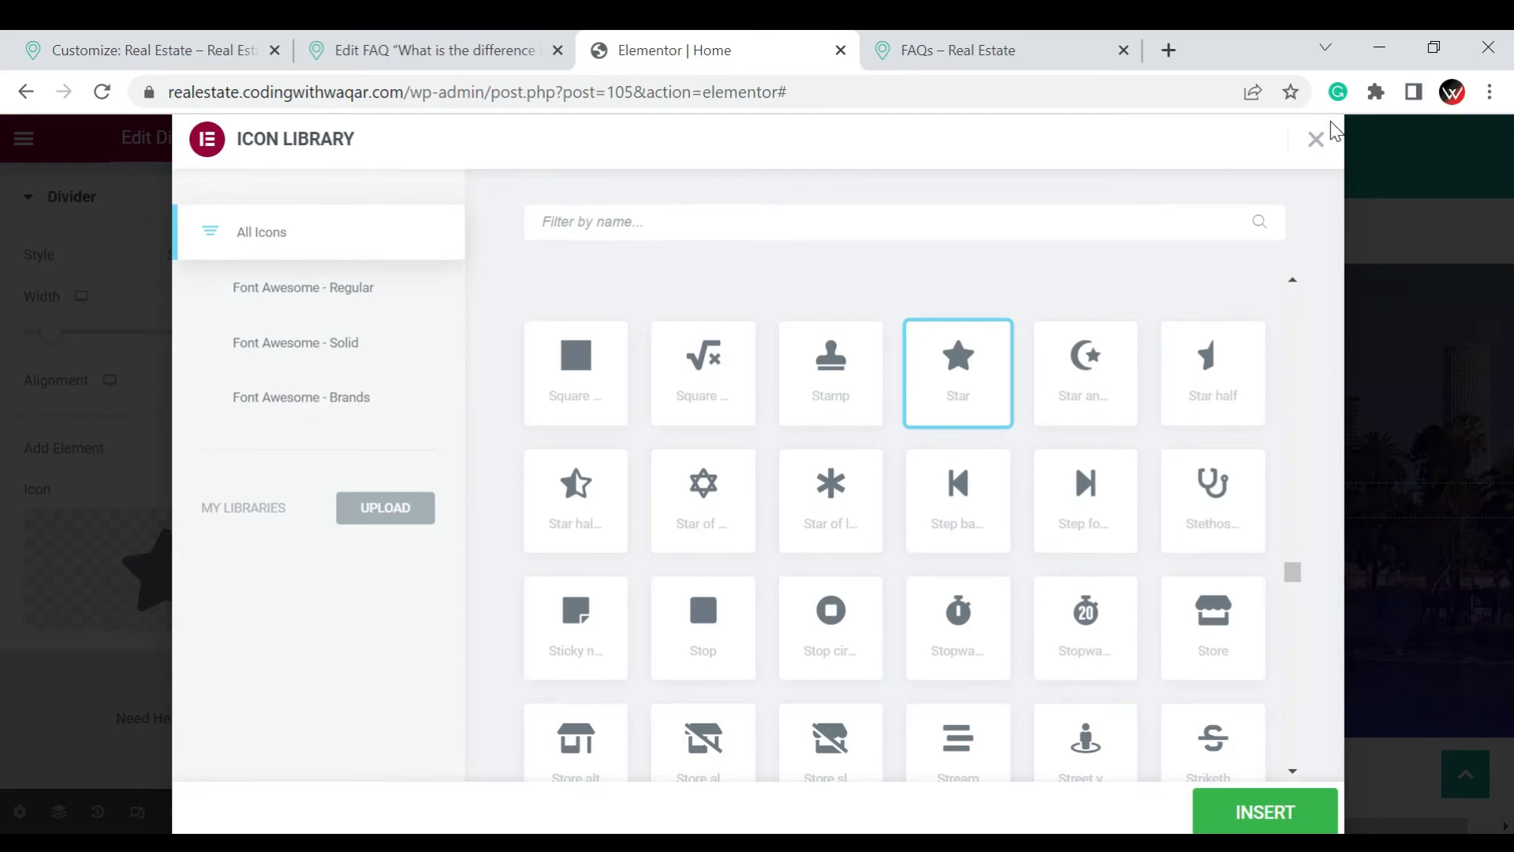
pyautogui.click(1315, 140)
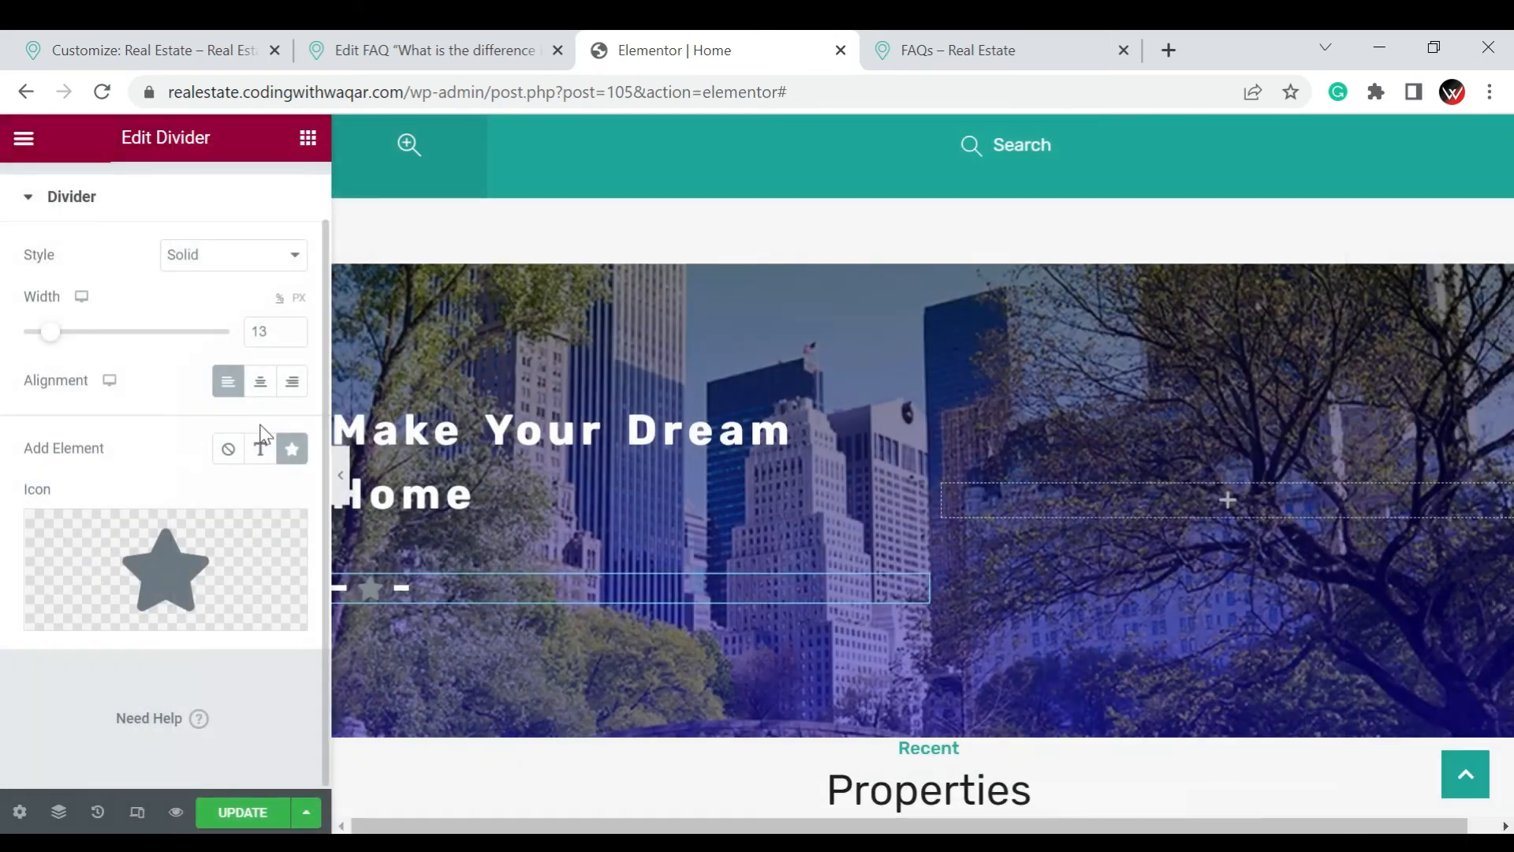
# Remove the added element from the divider, unlink its margin values and set the top margin to -25 px
pyautogui.click(231, 451)
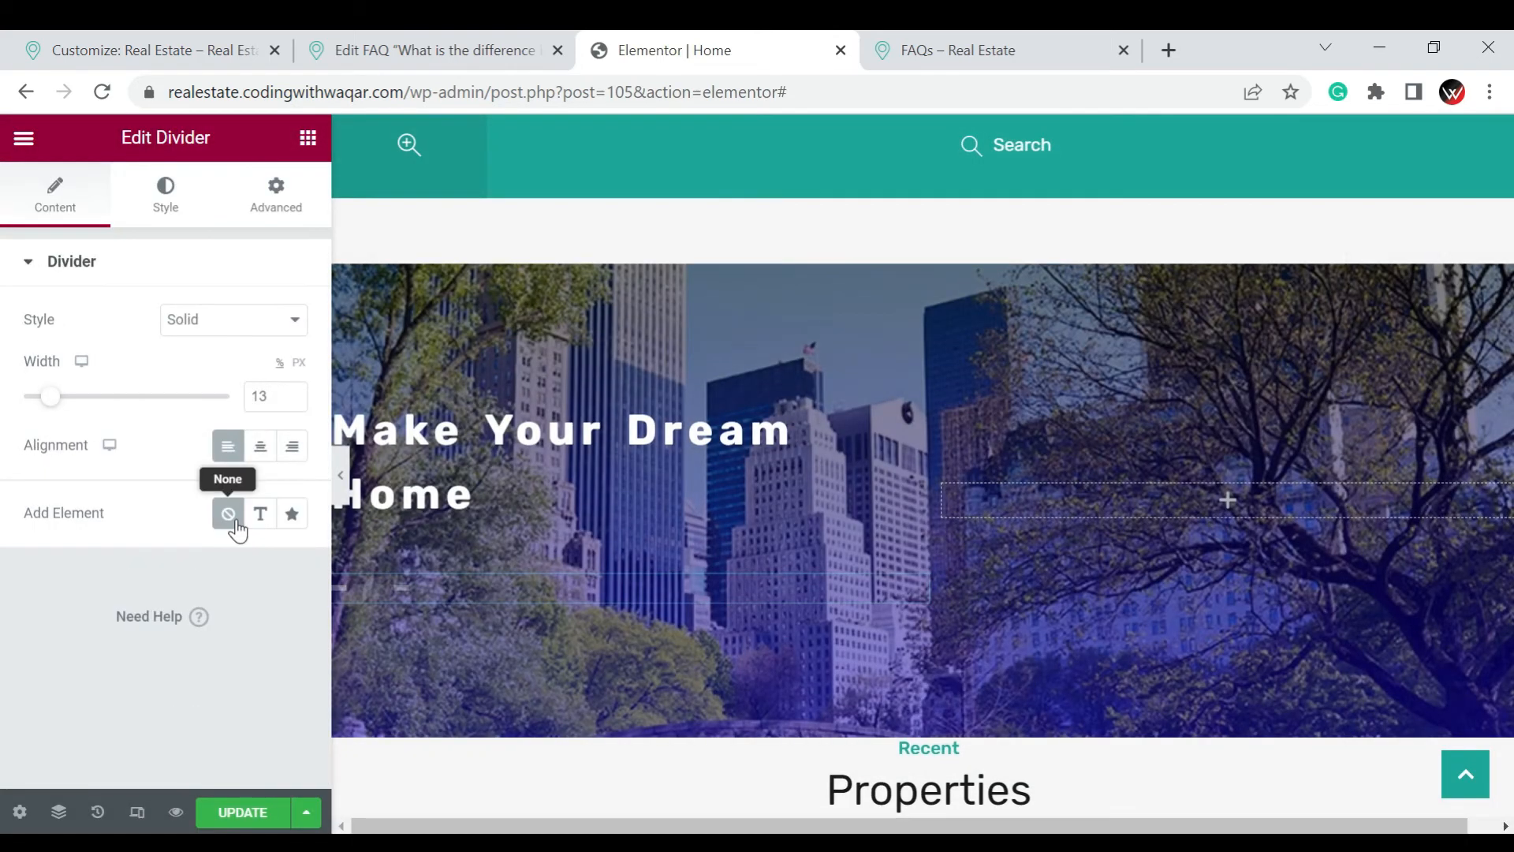
pyautogui.click(275, 199)
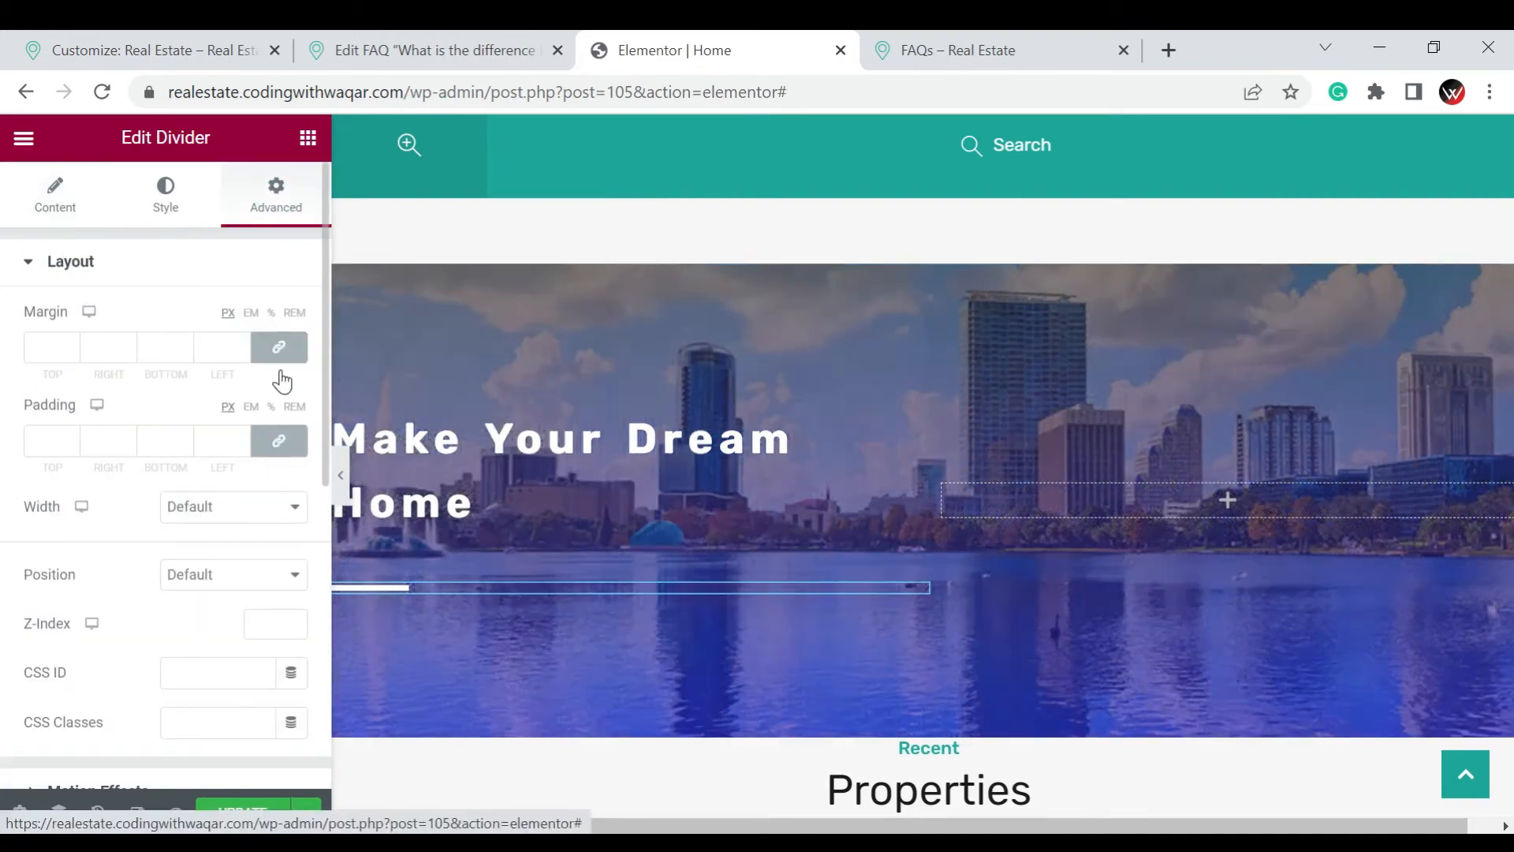
pyautogui.click(279, 346)
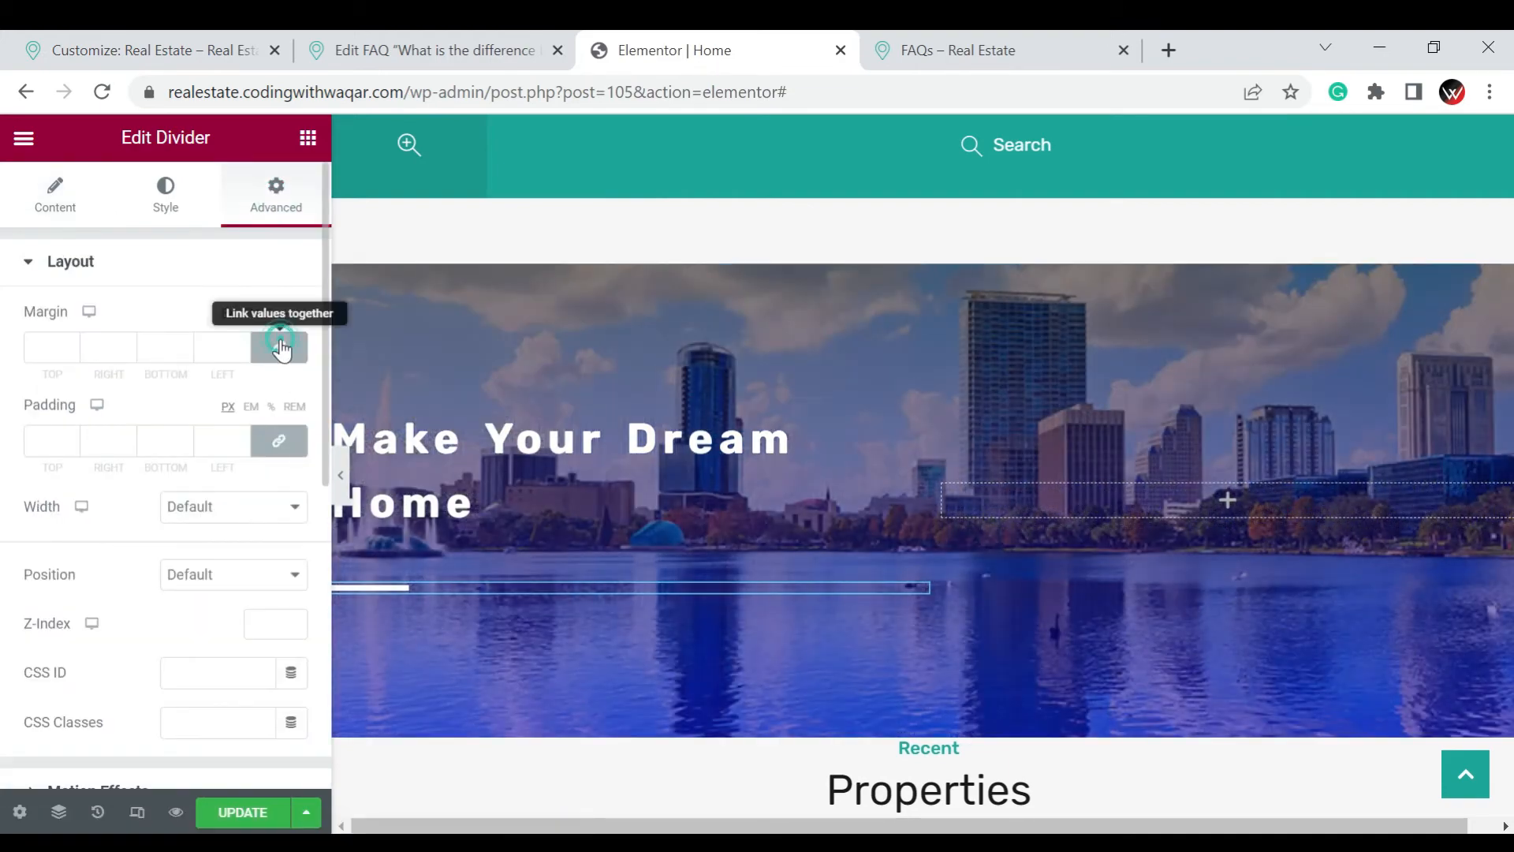
pyautogui.click(72, 351)
pyautogui.click(72, 352)
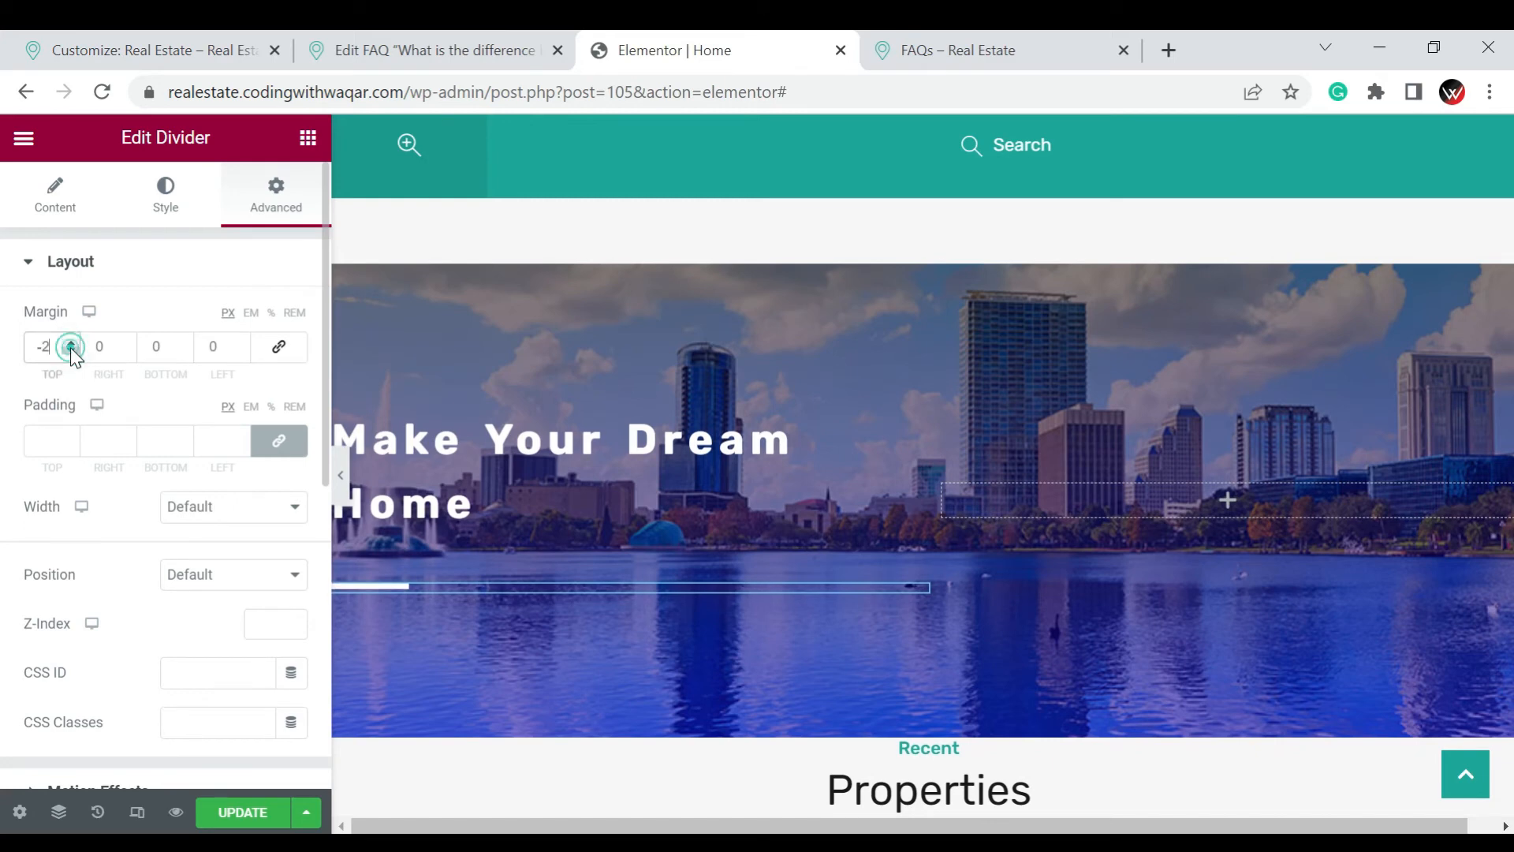
pyautogui.click(72, 351)
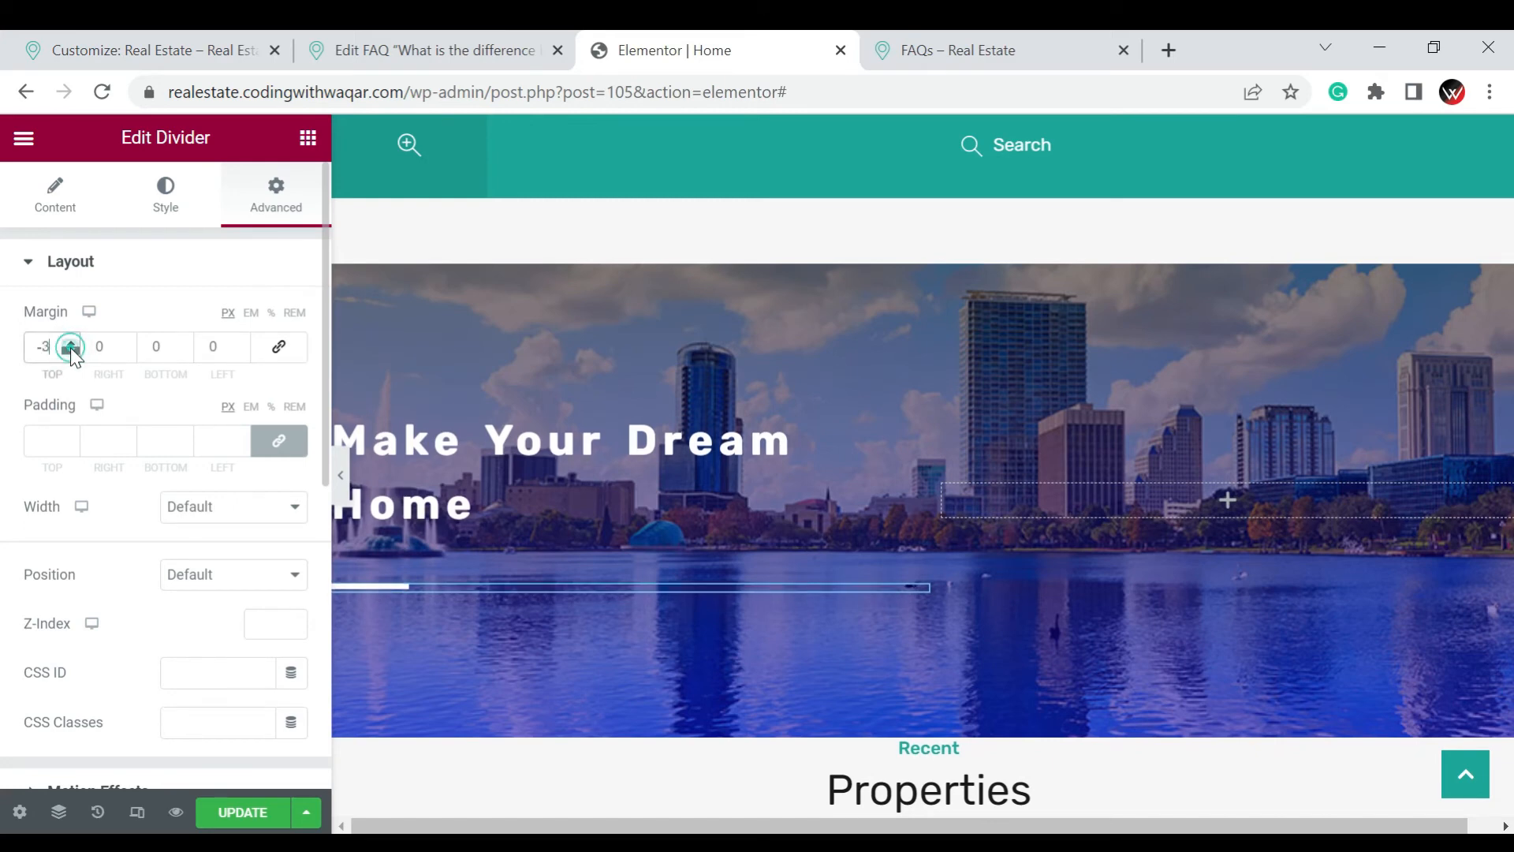
pyautogui.click(72, 351)
pyautogui.click(71, 351)
pyautogui.click(71, 352)
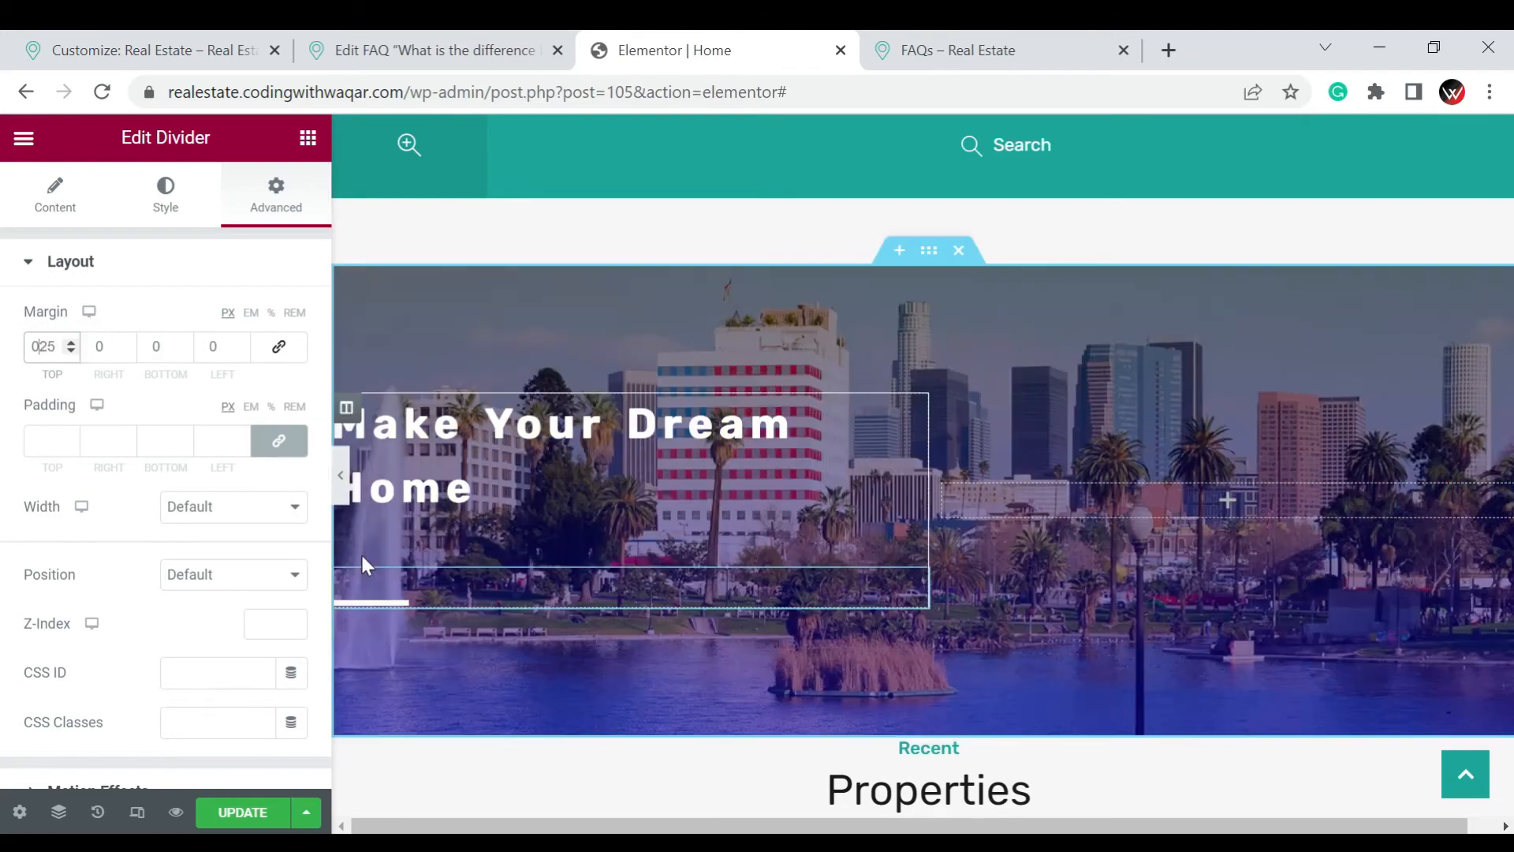
pyautogui.press('BackSpace')
pyautogui.write('-')
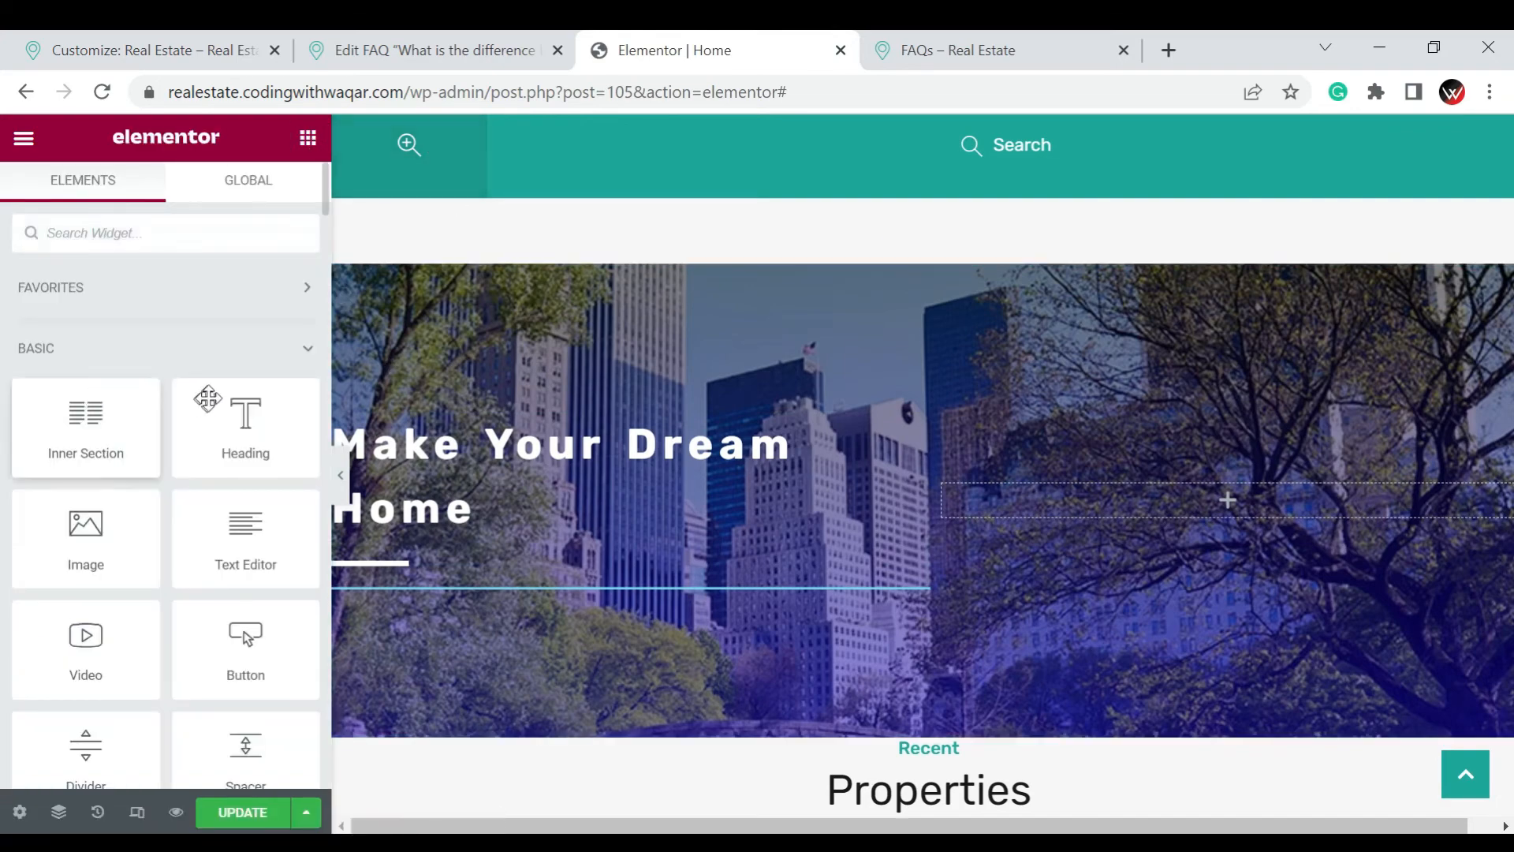
# Add a Text Editor widget below the heading and reorder the column so the divider sits above the text
pyautogui.scroll(-2, 208, 399)
pyautogui.moveTo(241, 349); pyautogui.dragTo(393, 572)
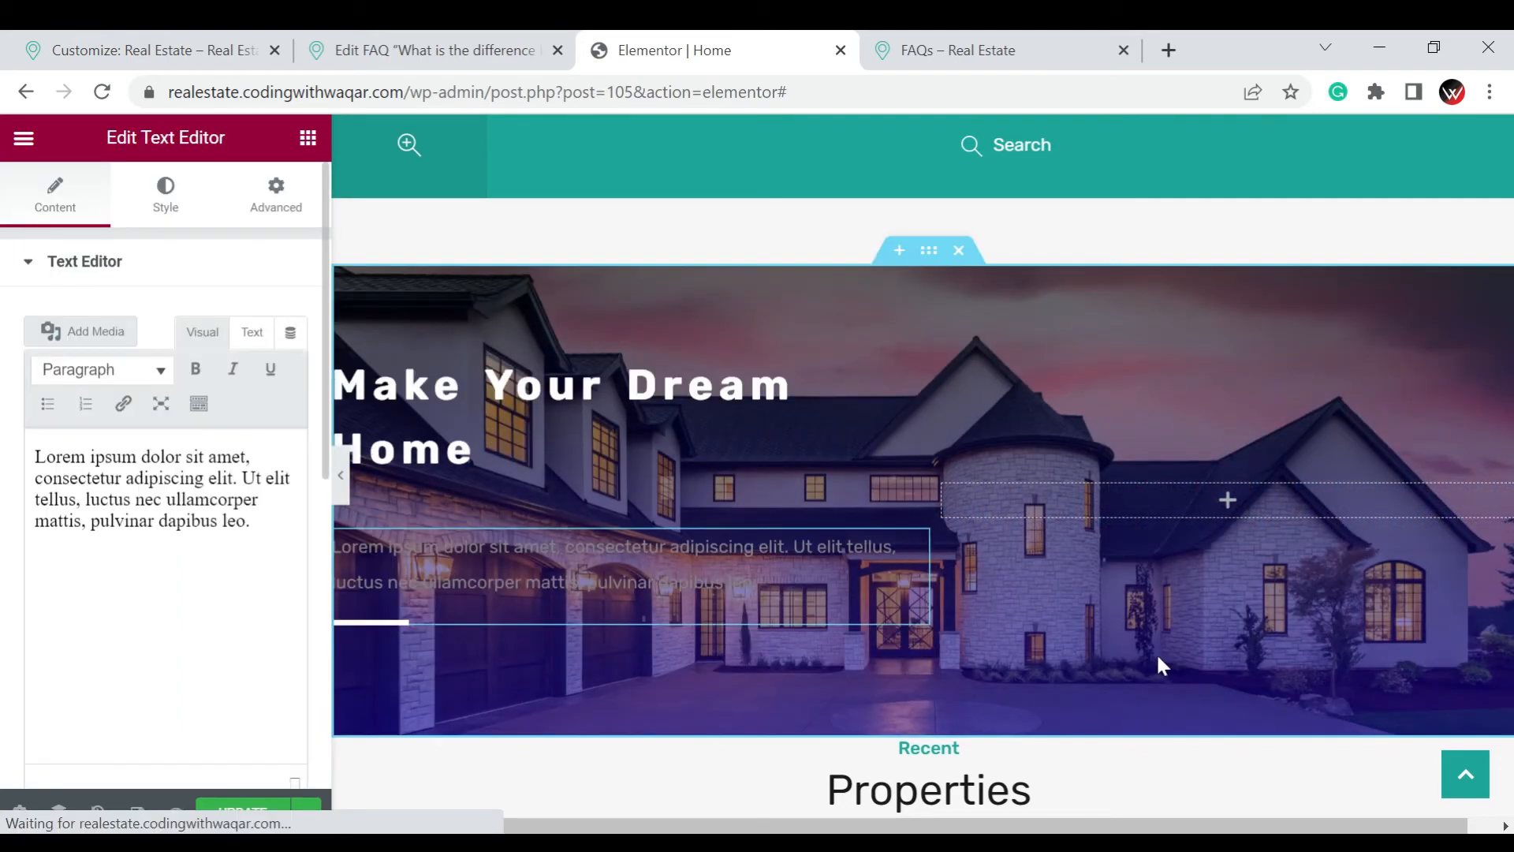
pyautogui.rightClick(886, 551)
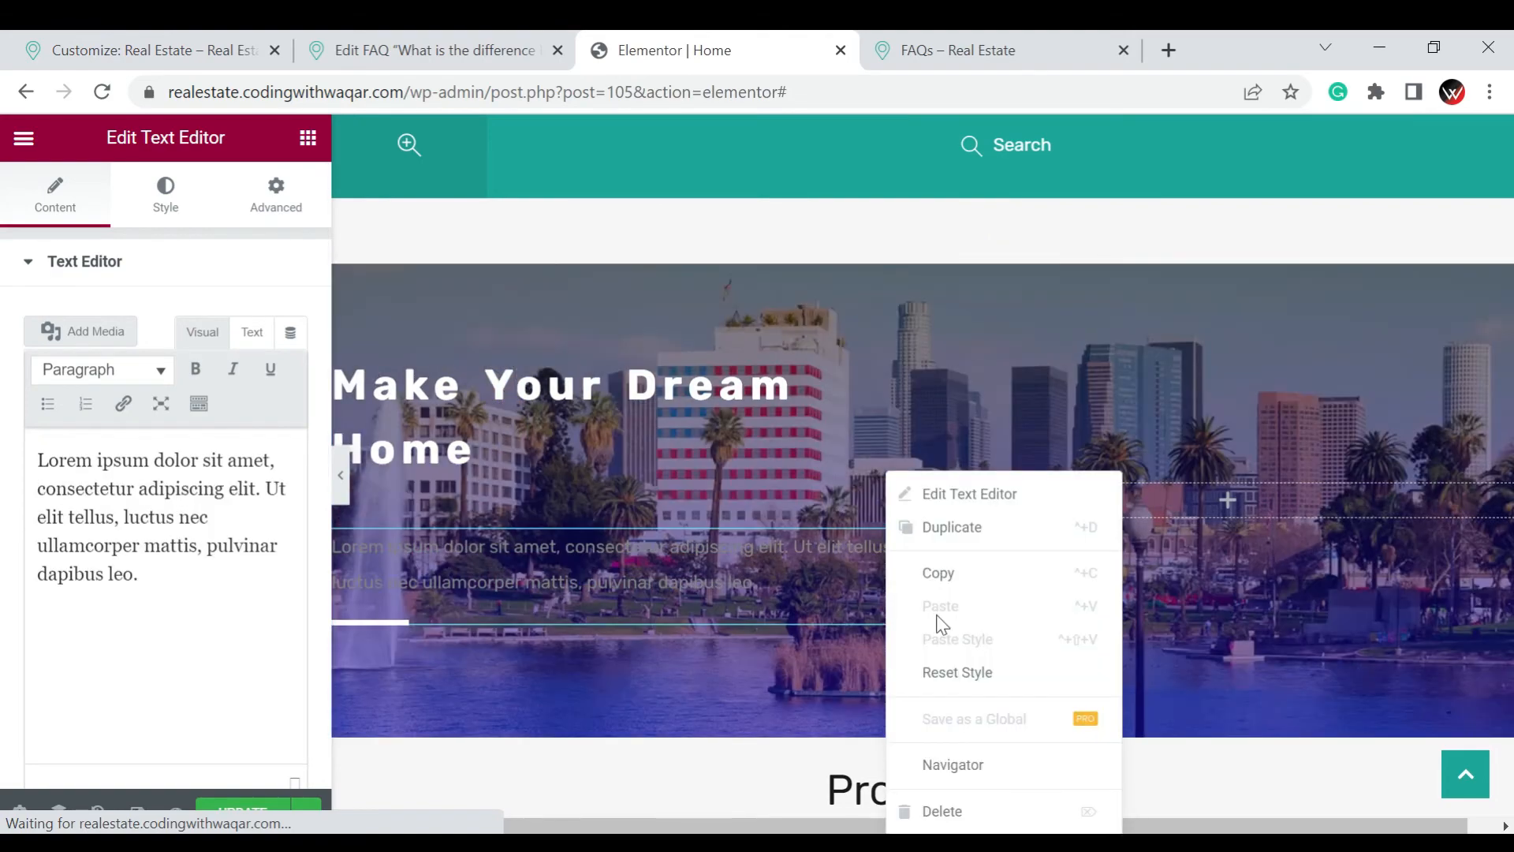
pyautogui.click(947, 779)
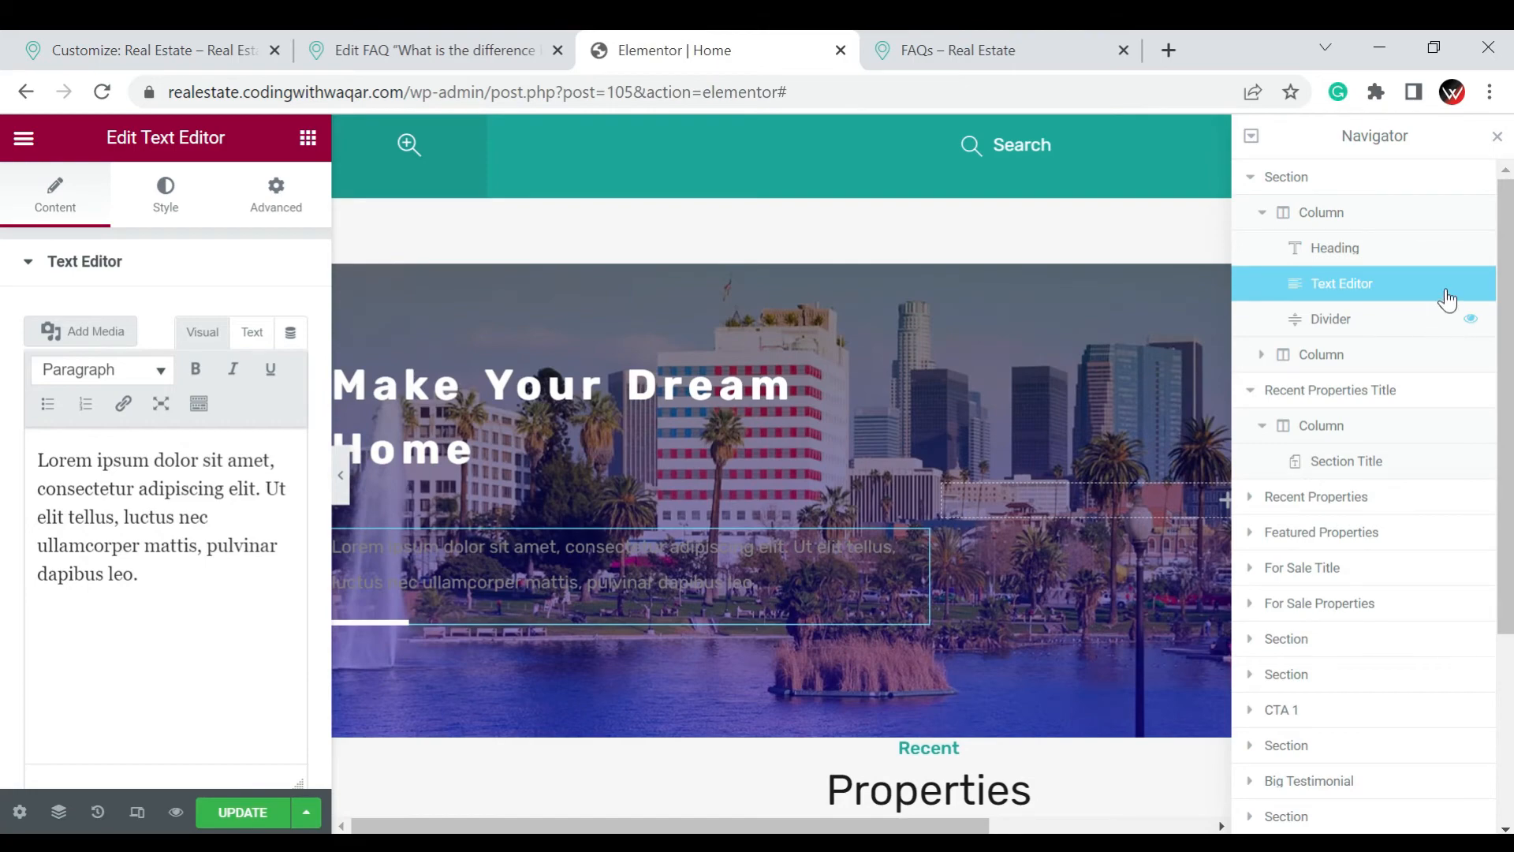
pyautogui.moveTo(1443, 319); pyautogui.dragTo(1448, 275)
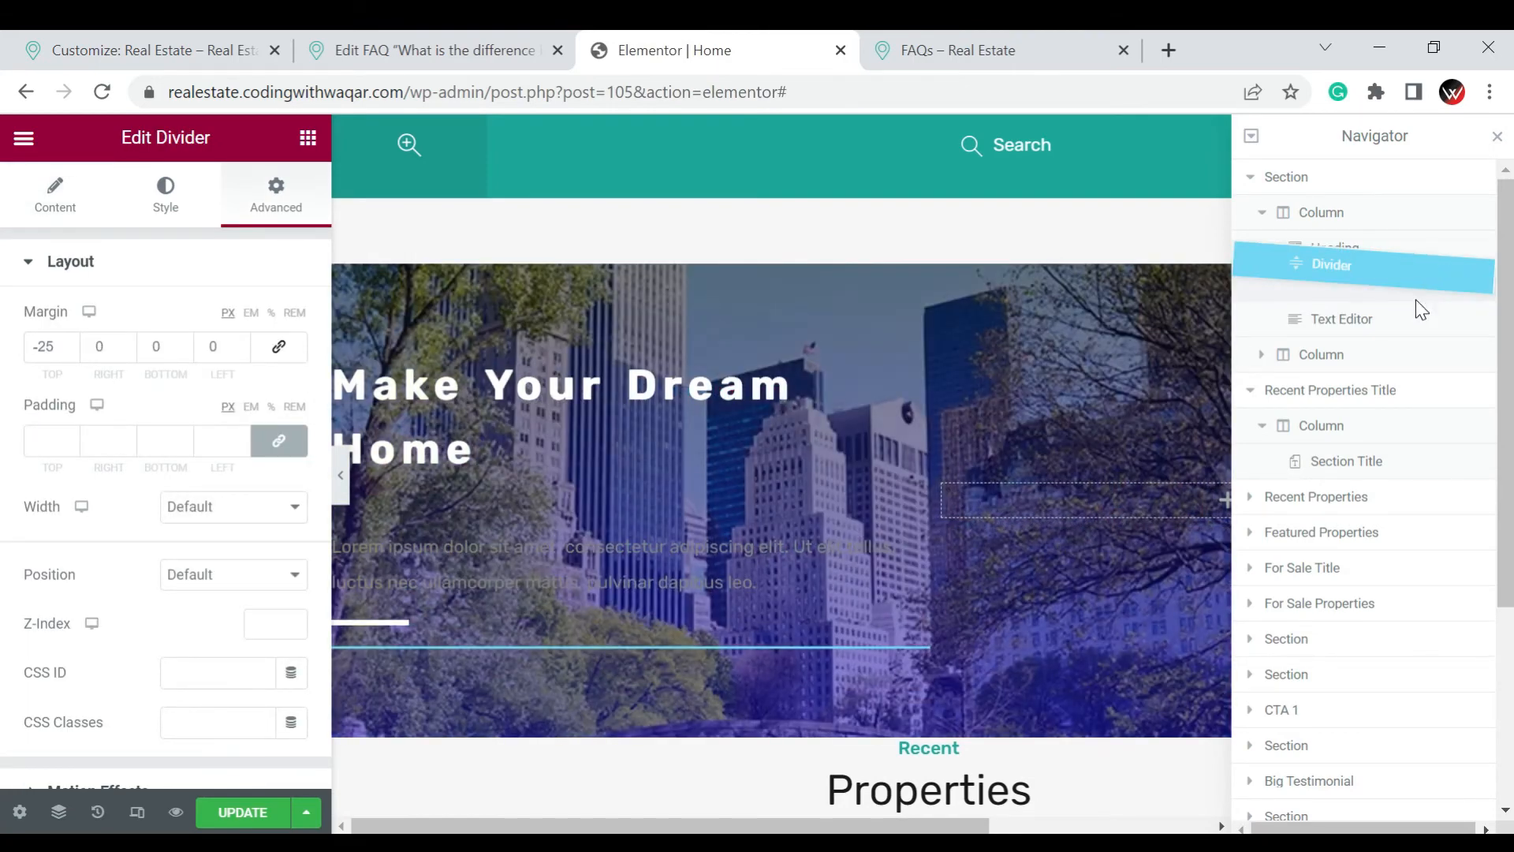
pyautogui.moveTo(1394, 323); pyautogui.dragTo(1383, 331)
# Set the new text widget's color to white, #FFFFFF, and its typography size to 16 px
pyautogui.click(1381, 331)
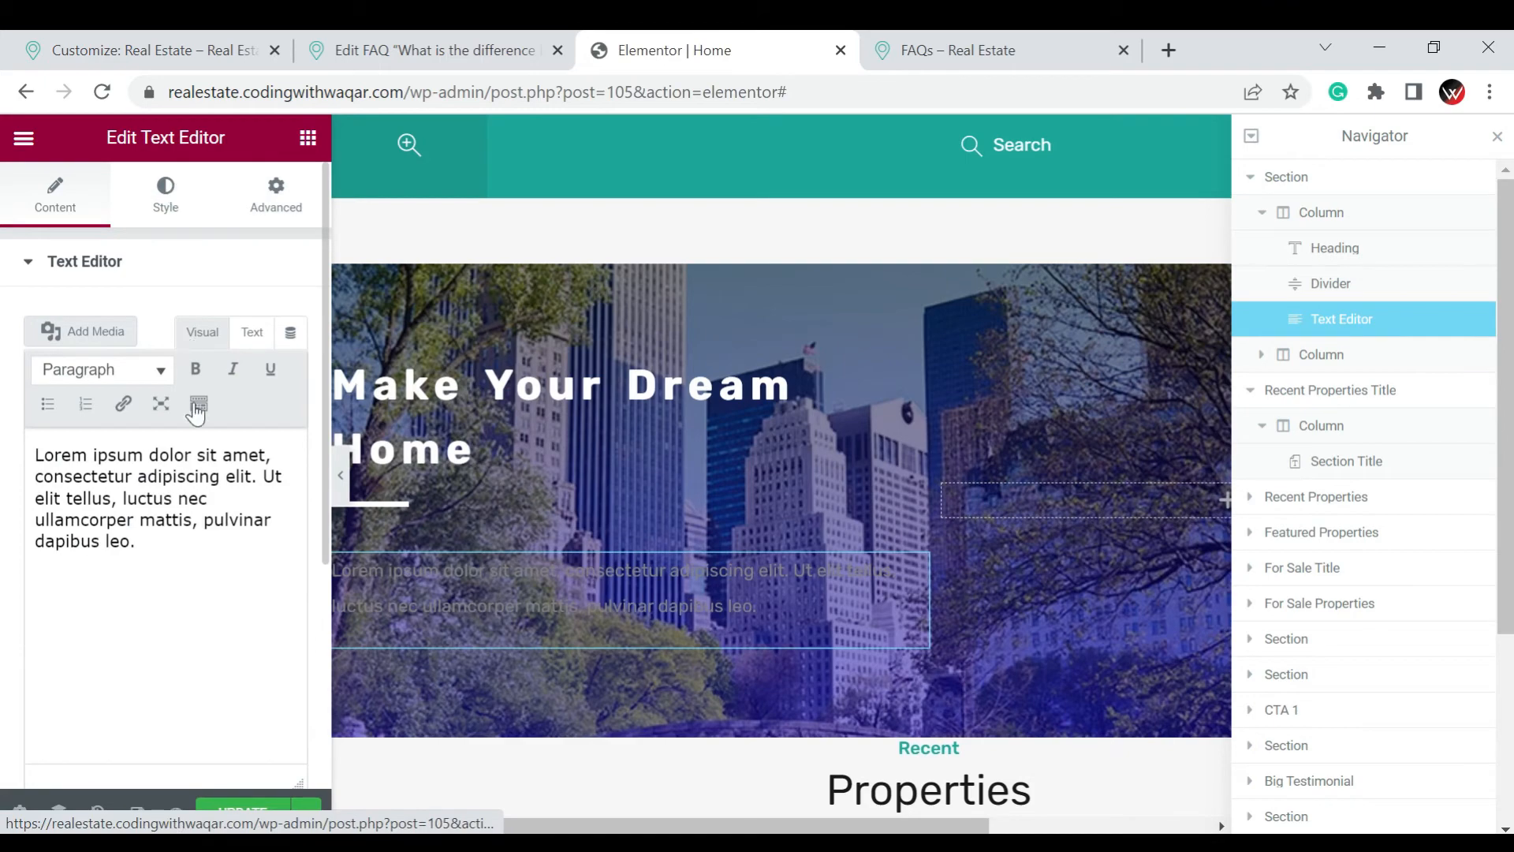
pyautogui.click(166, 196)
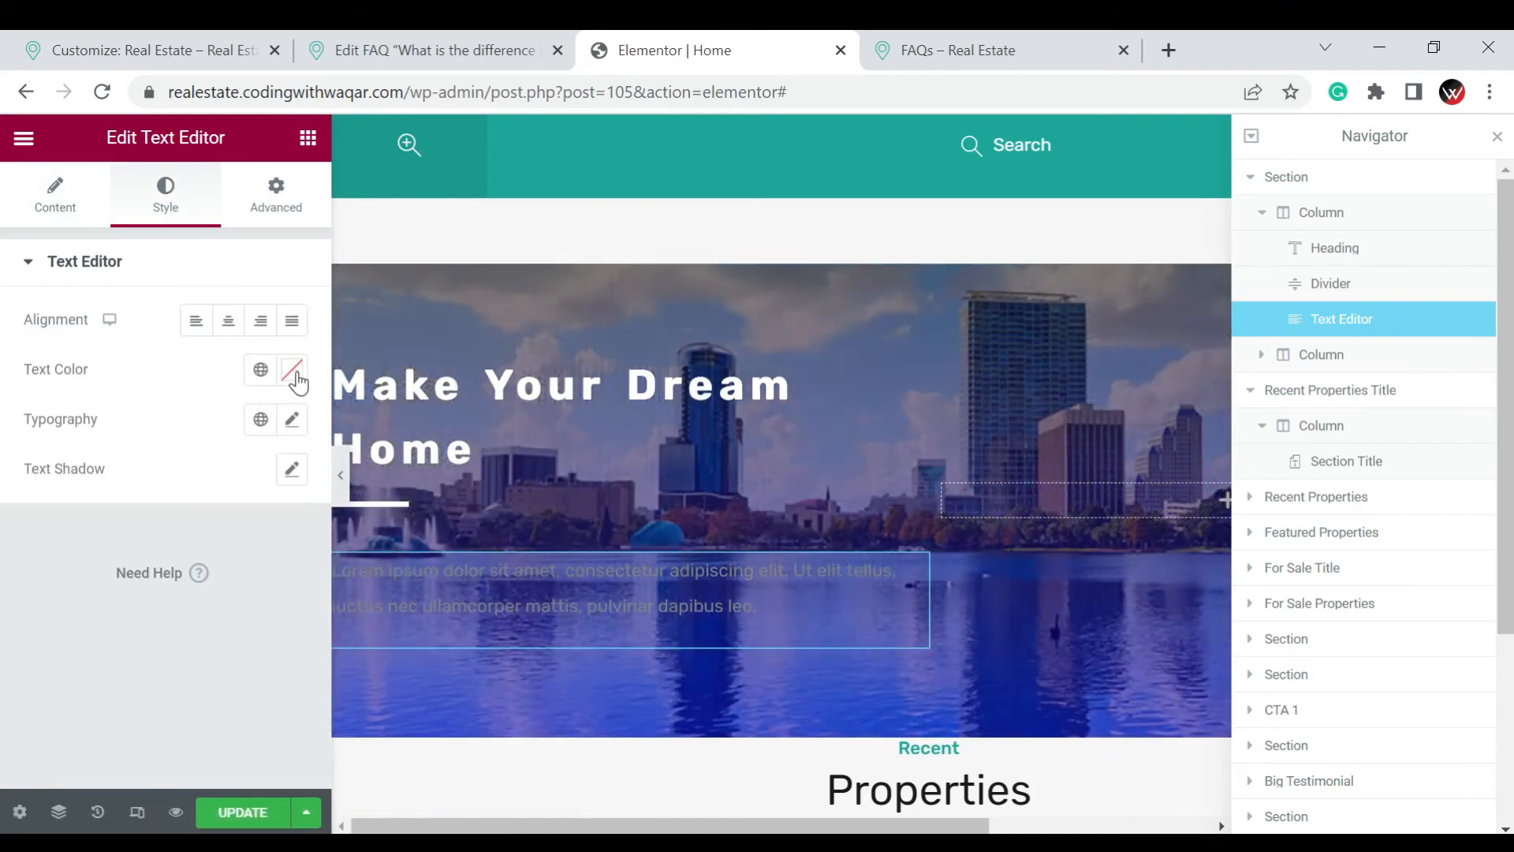
pyautogui.click(293, 370)
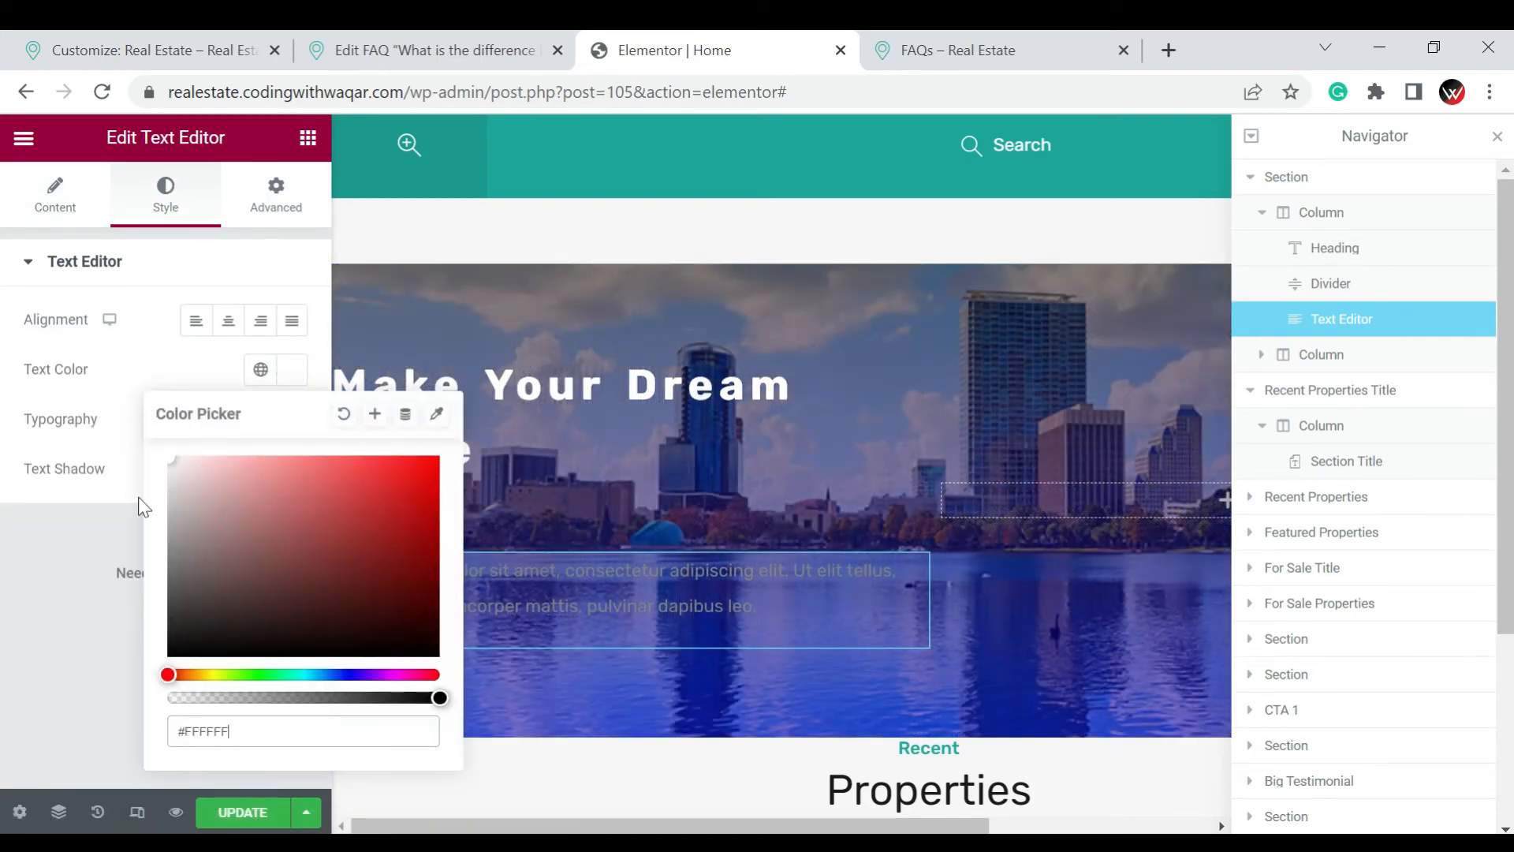
pyautogui.click(106, 551)
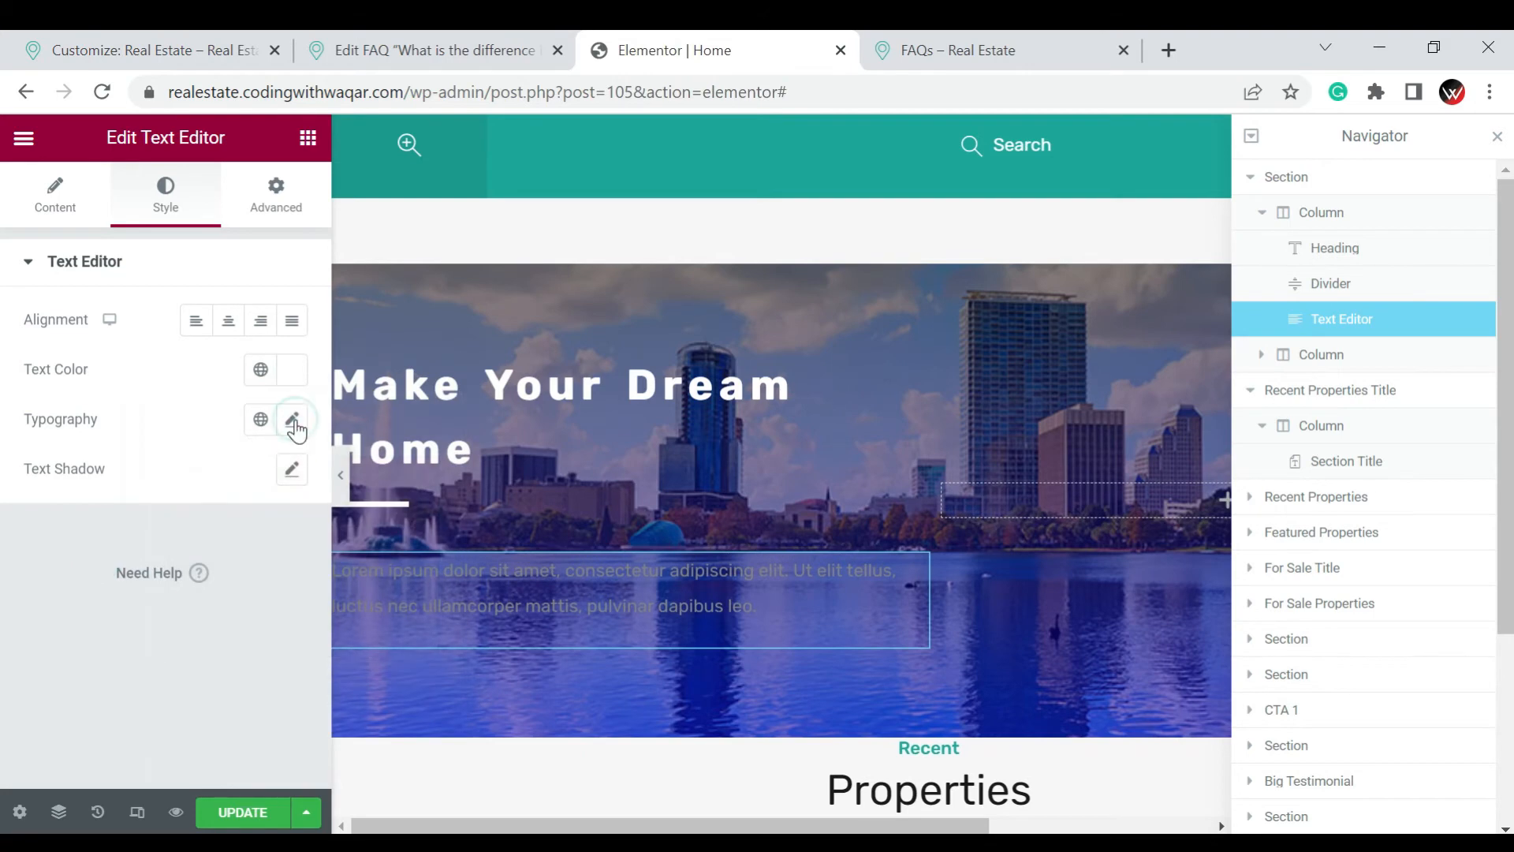
pyautogui.click(292, 420)
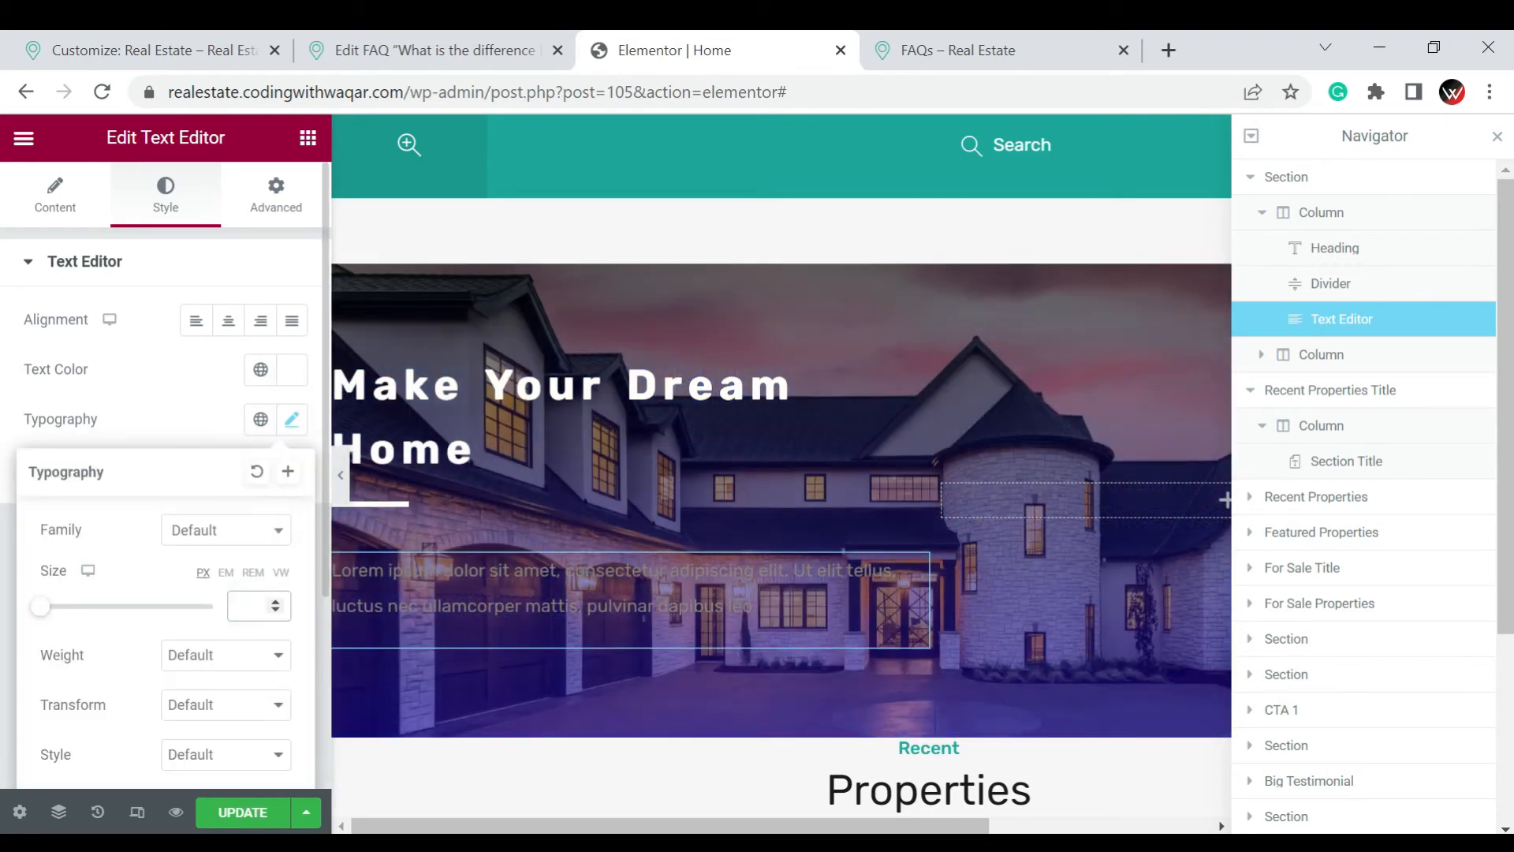
pyautogui.write('16')
pyautogui.click(24, 397)
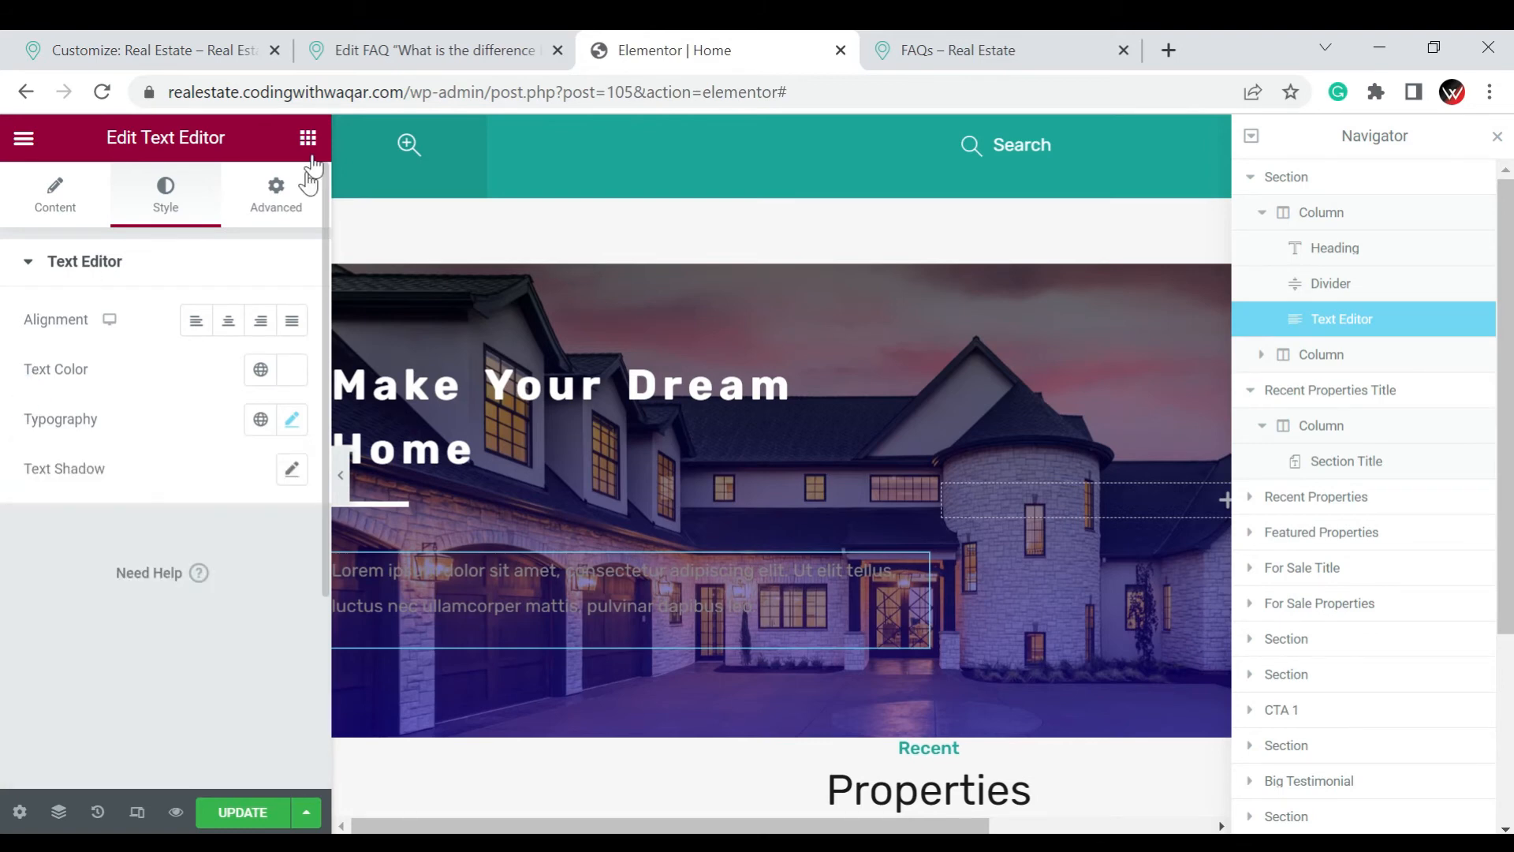
# Add a Button widget below the text paragraph in the hero's first column
pyautogui.click(304, 141)
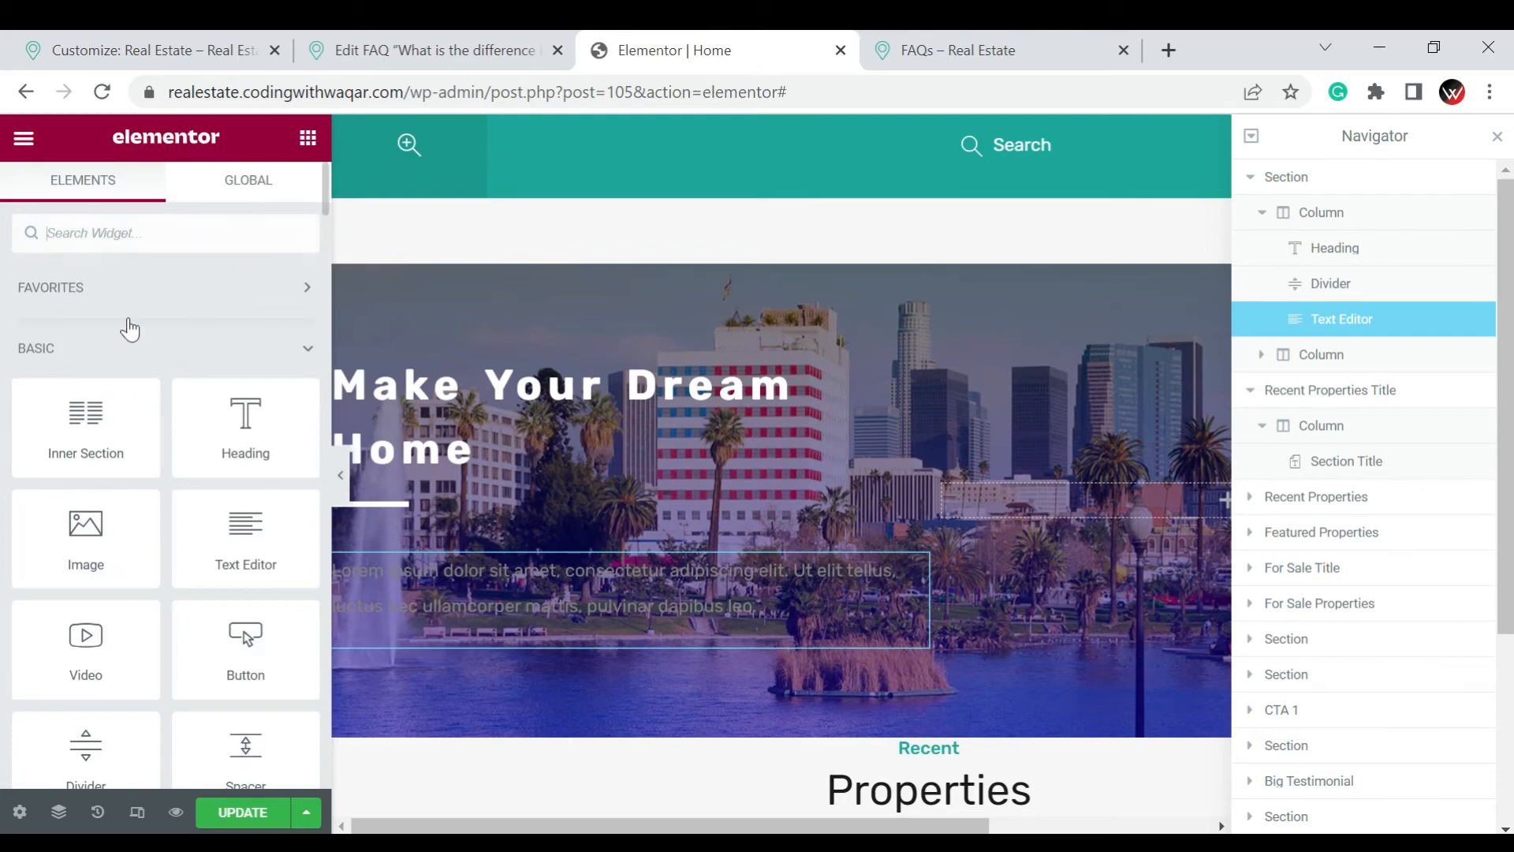
pyautogui.scroll(-5, 146, 426)
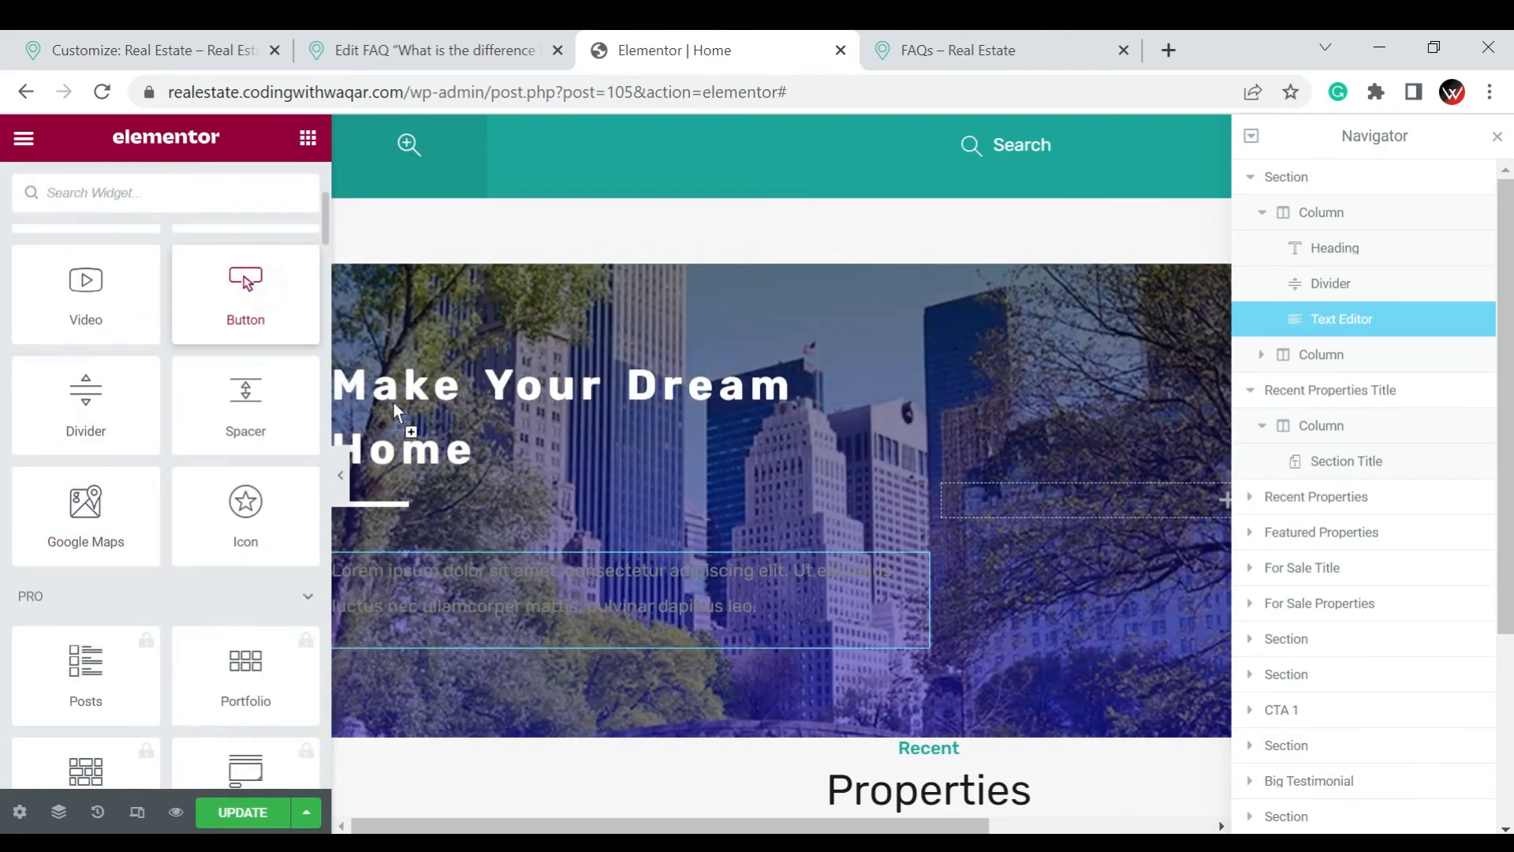
pyautogui.moveTo(246, 292); pyautogui.dragTo(432, 620)
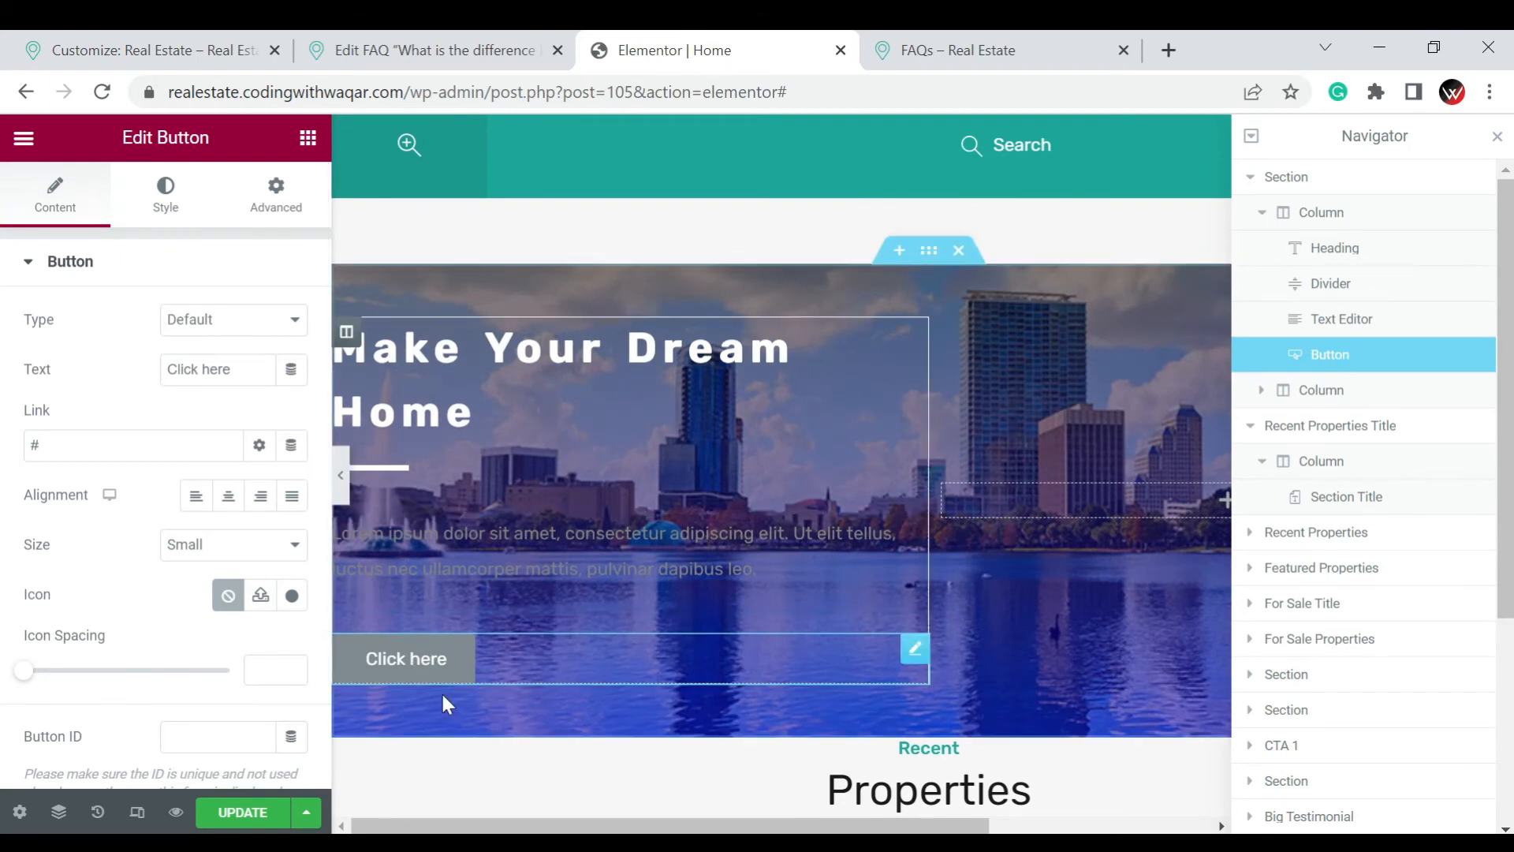
# Keep the button's Default type, label it "Read More" and link it to the site's /about page
pyautogui.click(243, 321)
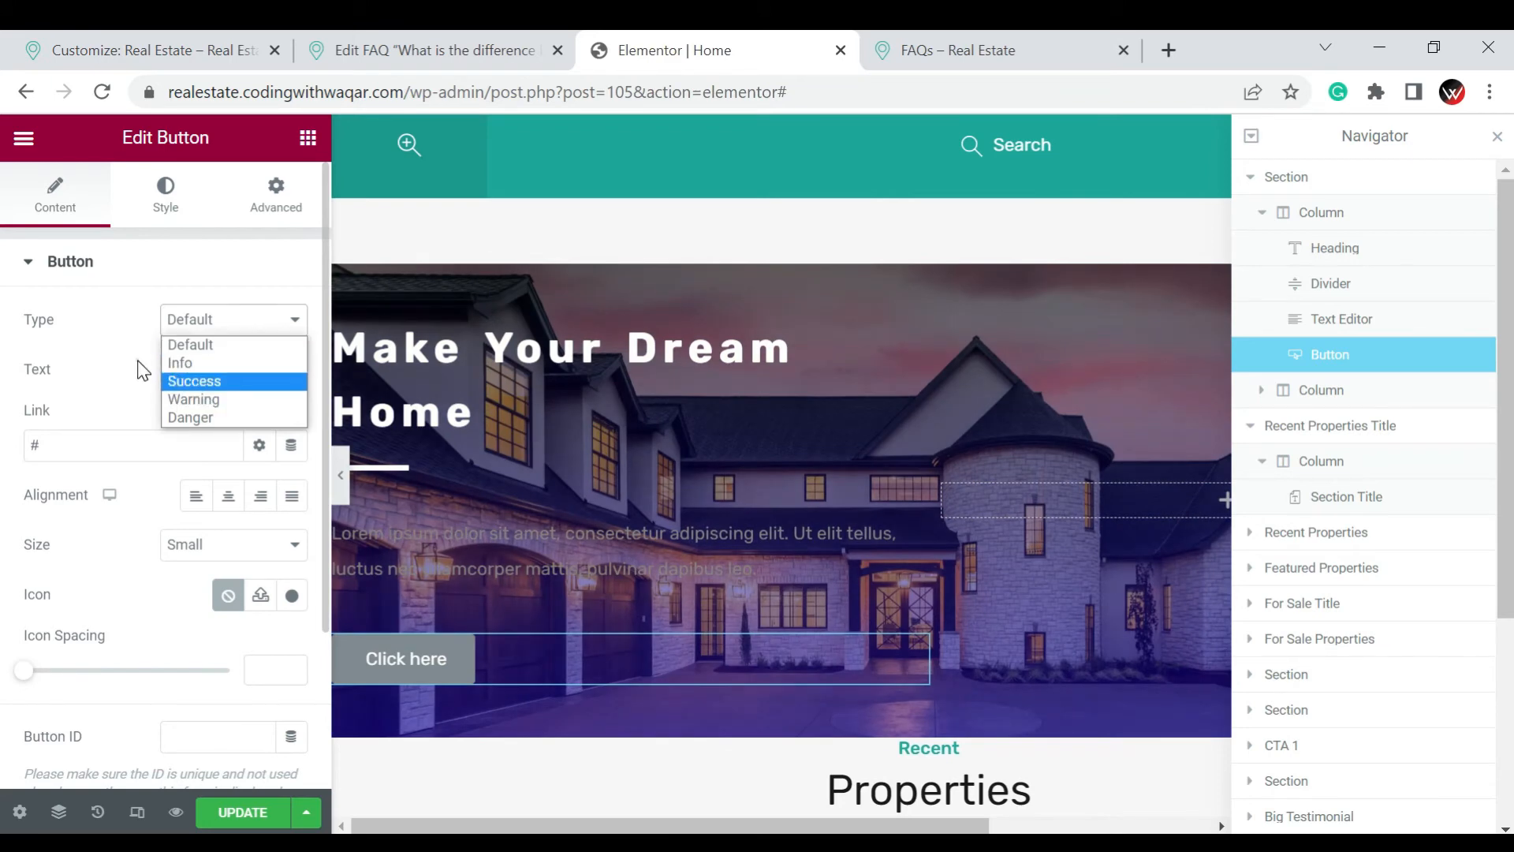
pyautogui.click(162, 383)
pyautogui.moveTo(237, 371); pyautogui.dragTo(155, 383)
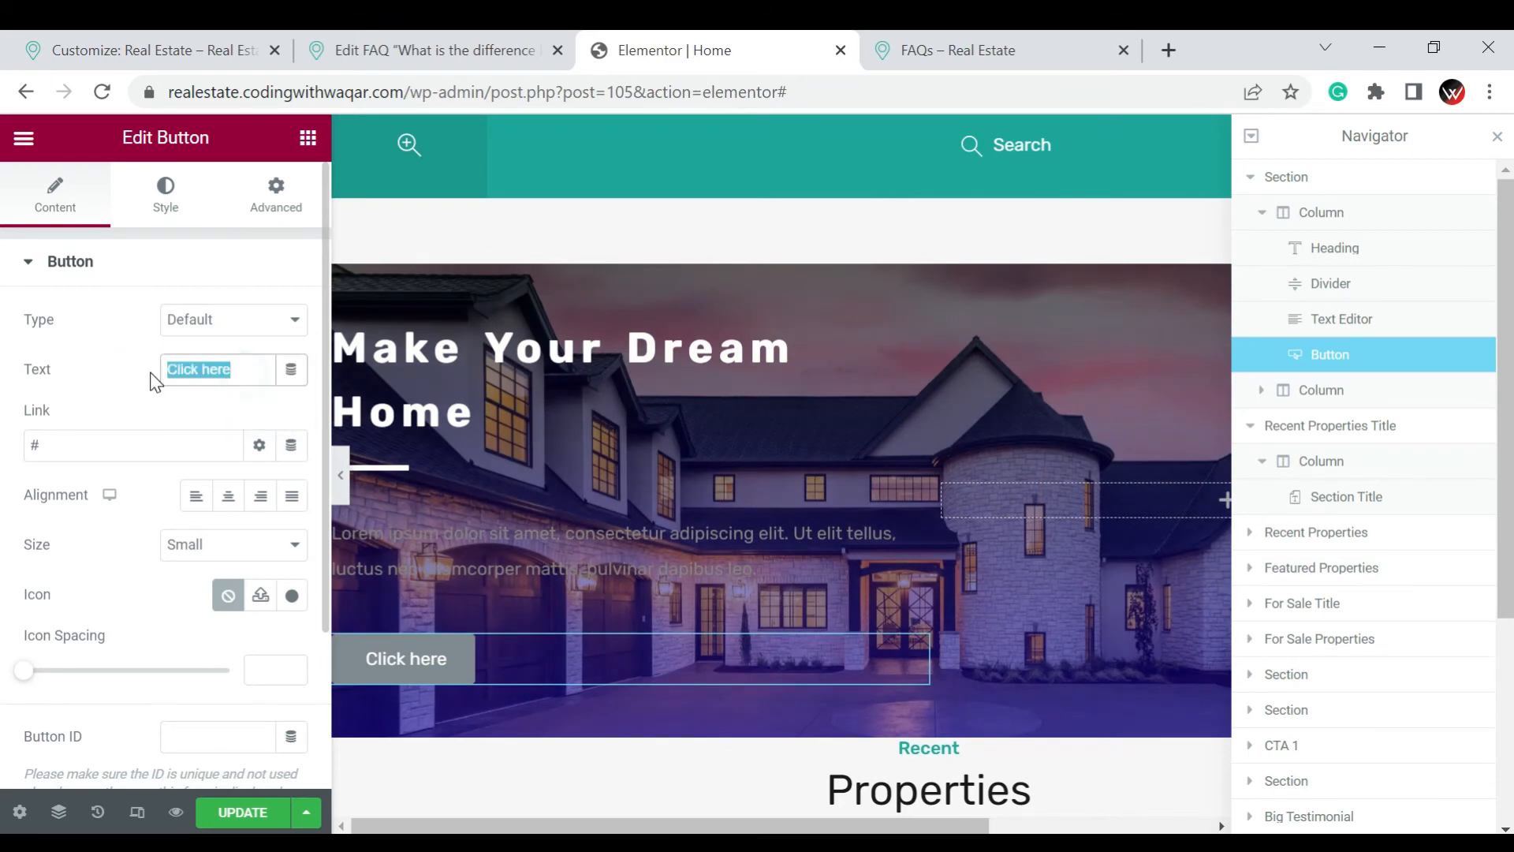
pyautogui.write('Rrea')
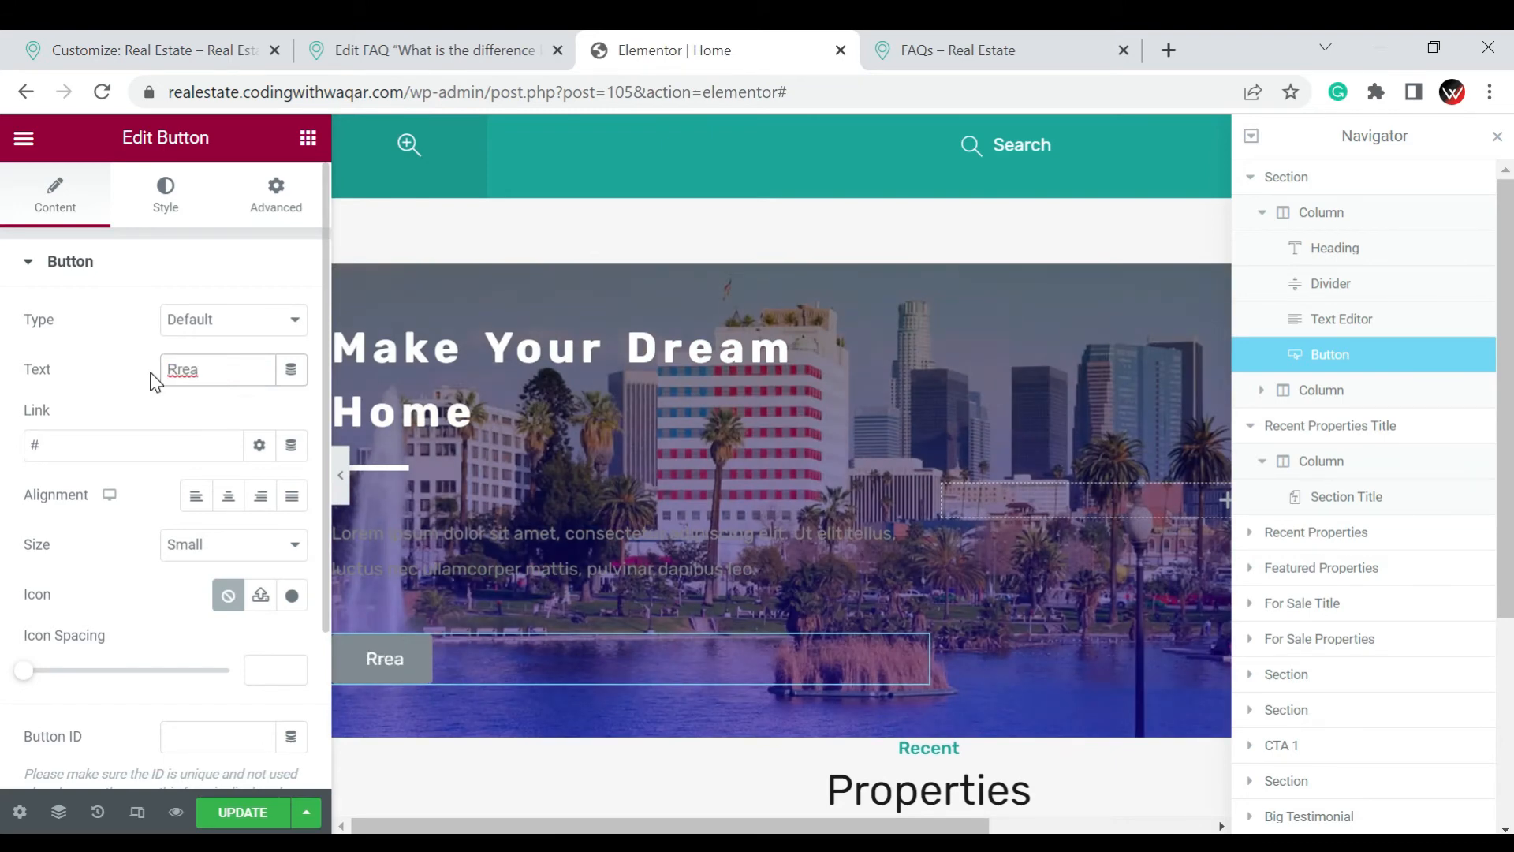
pyautogui.press('BackSpace')
pyautogui.press('BackSpace')
pyautogui.write('ea')
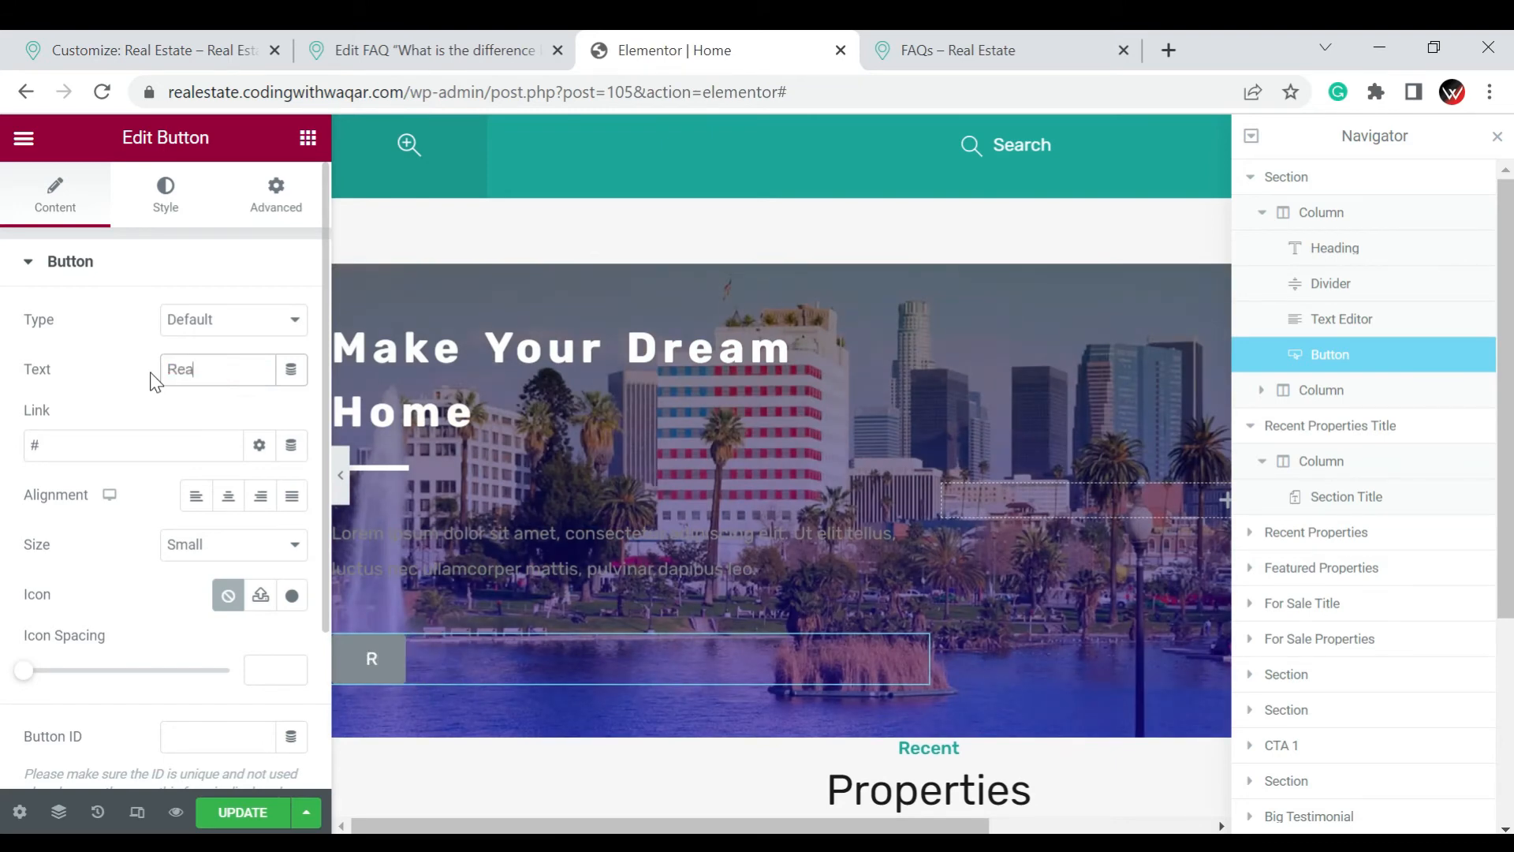
pyautogui.write('d More')
pyautogui.press('Tab')
pyautogui.write('realestate.codingwithwaqar.com')
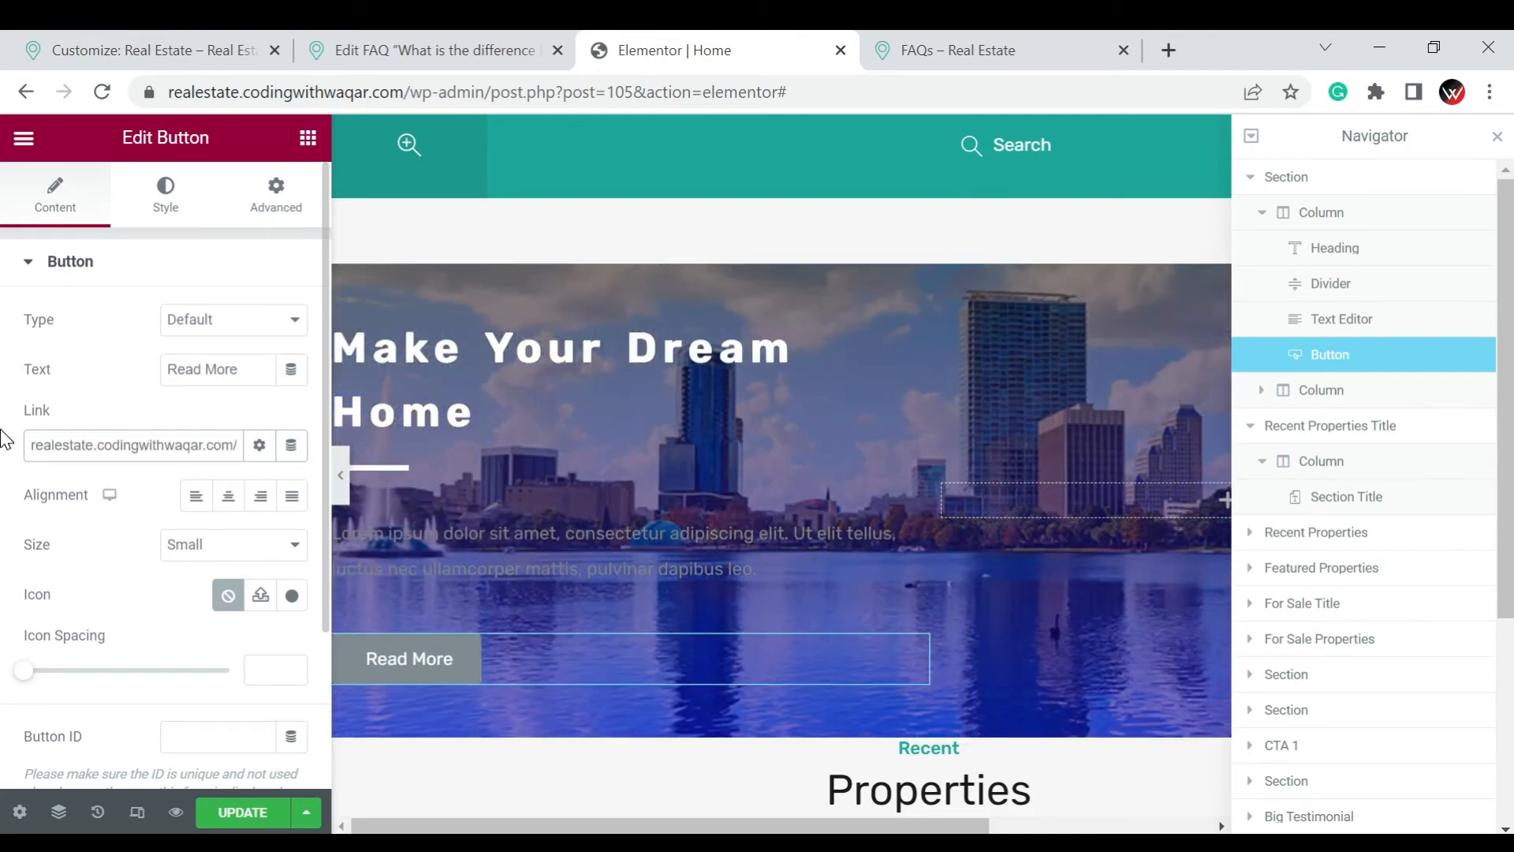
pyautogui.write('about')
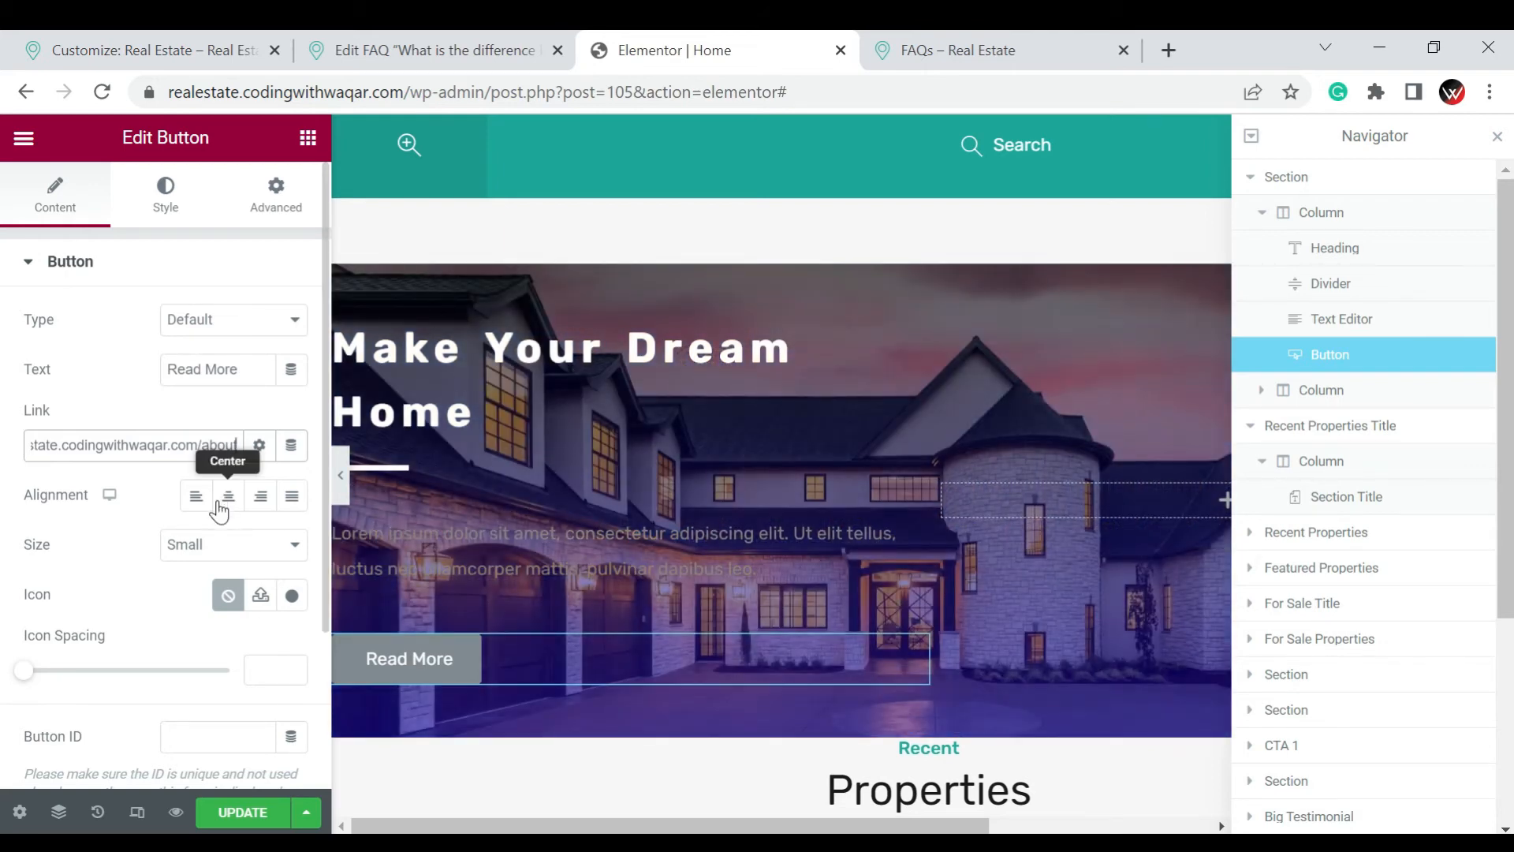
# Set the Read More button's size to Medium
pyautogui.scroll(-2, 222, 508)
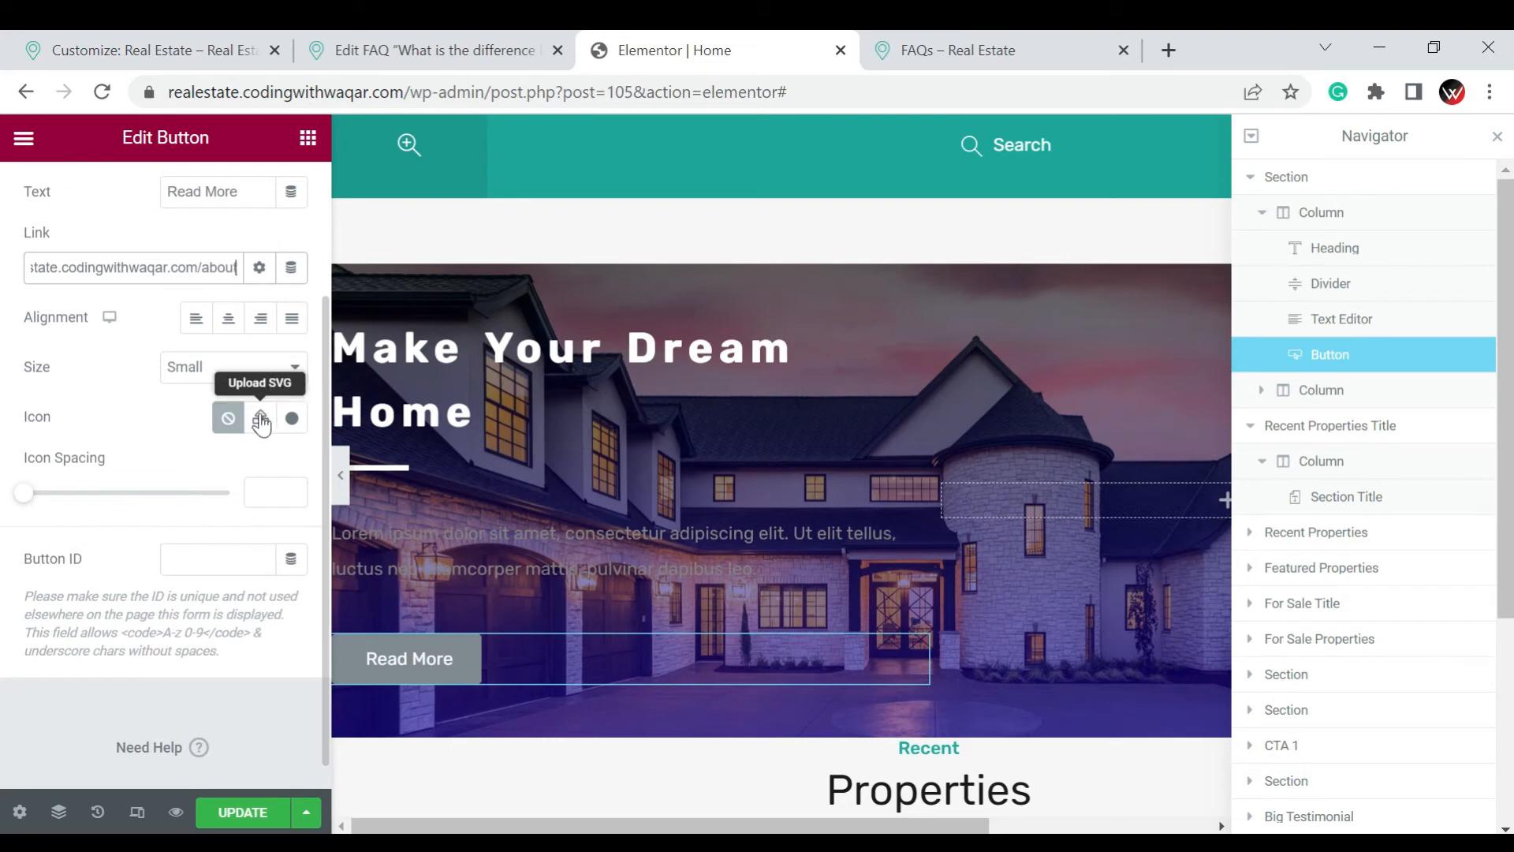
pyautogui.click(246, 371)
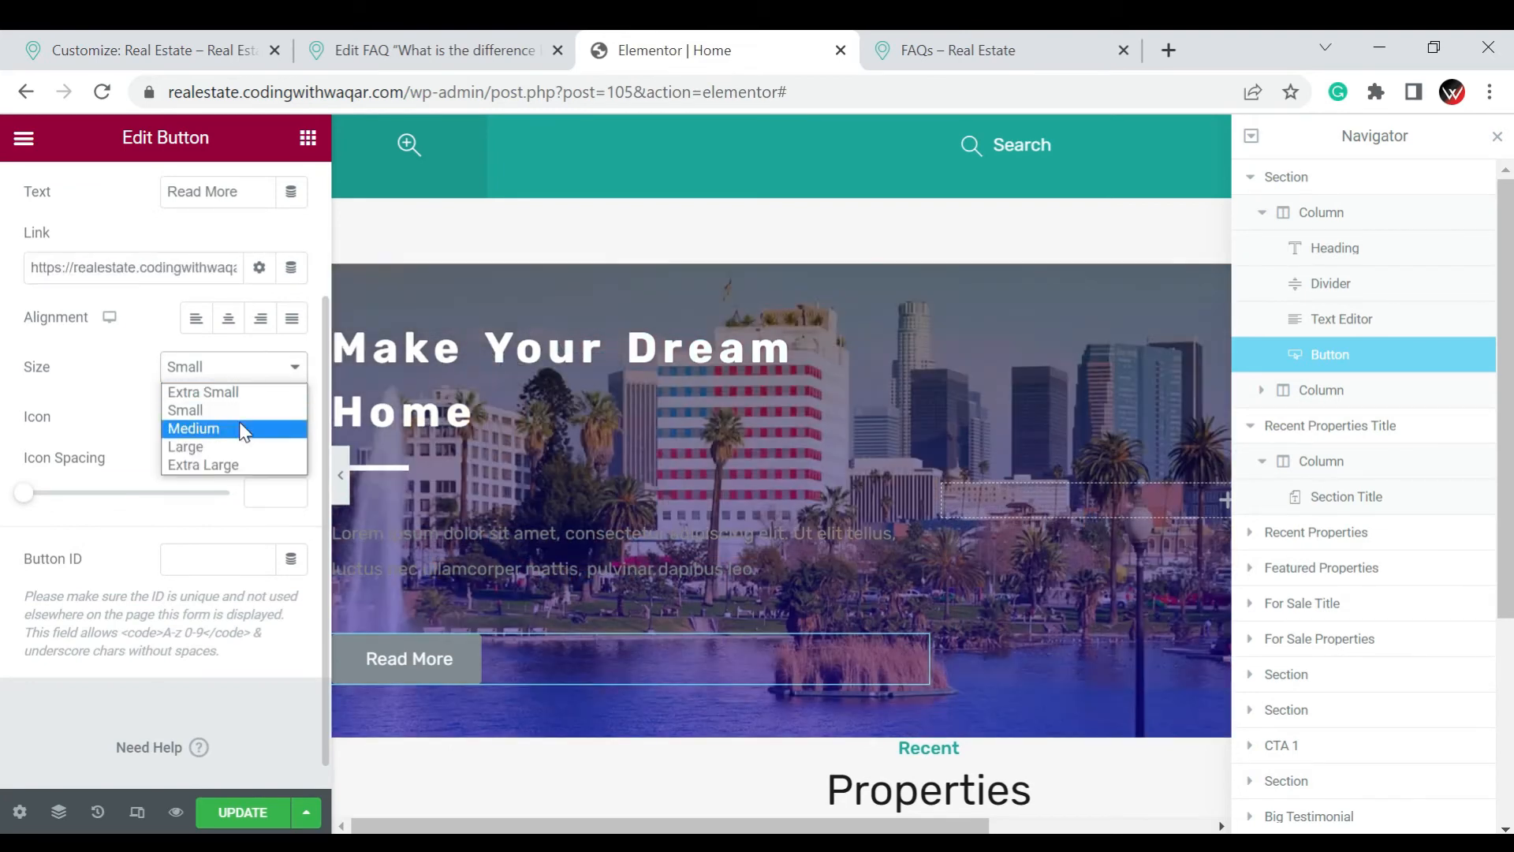
pyautogui.click(242, 428)
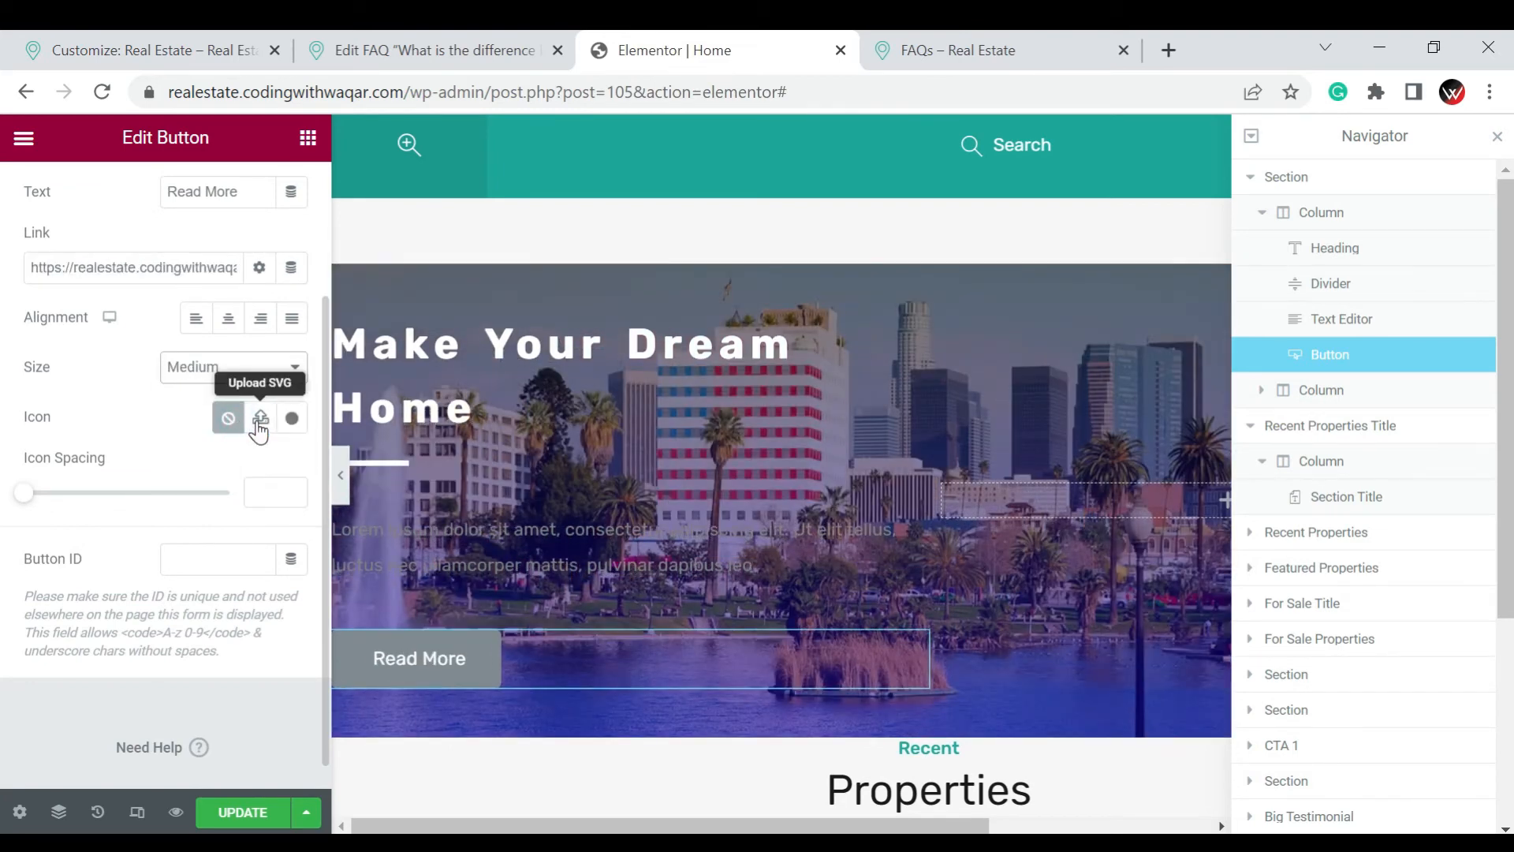
# Decline unfiltered file uploads and insert the right-pointing caret square from the icon library as the button's icon
pyautogui.click(259, 420)
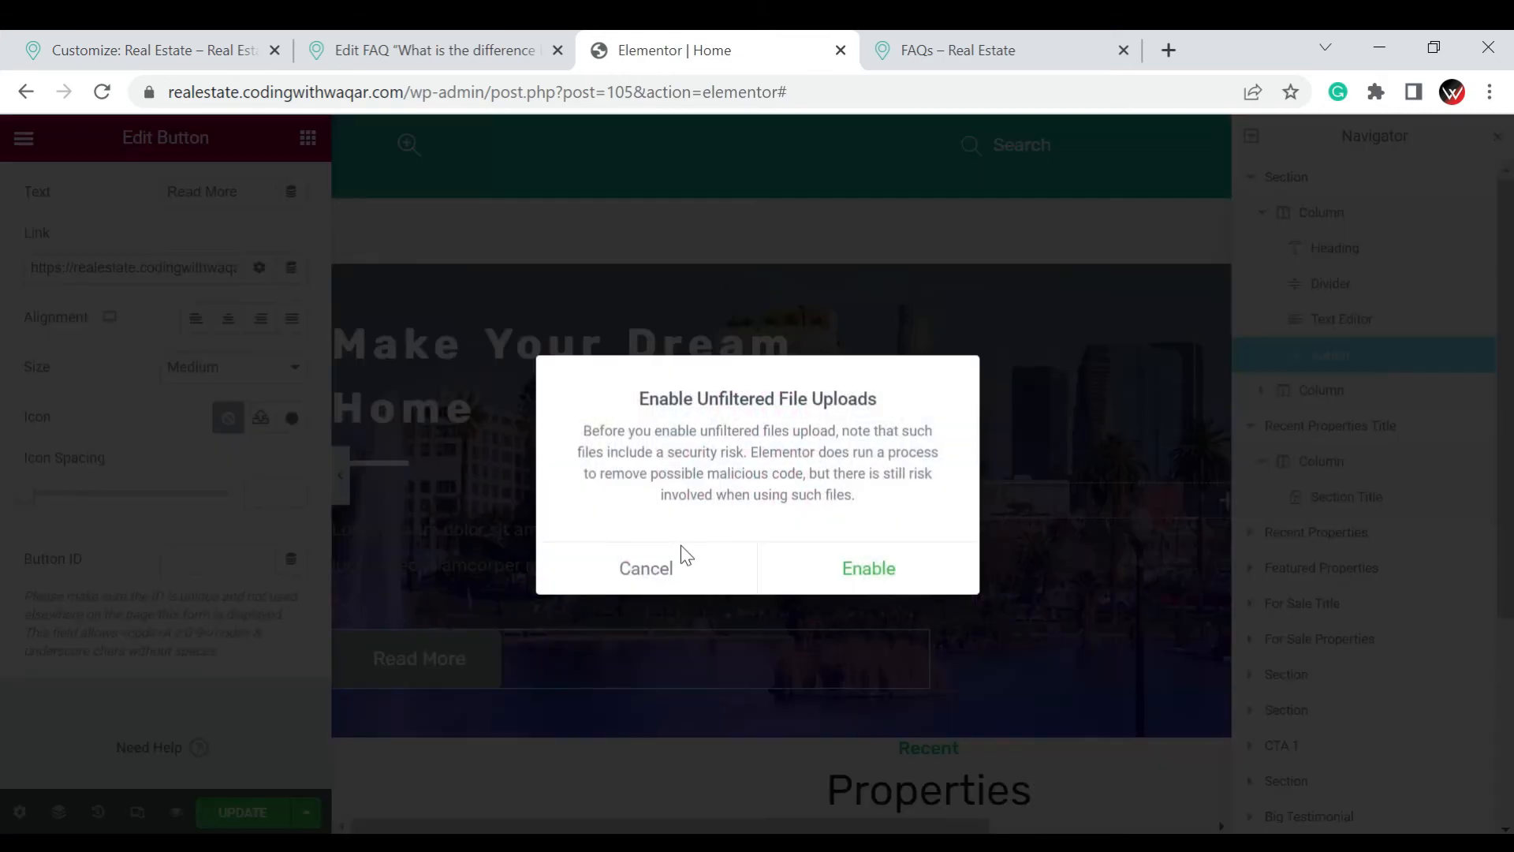
pyautogui.click(664, 560)
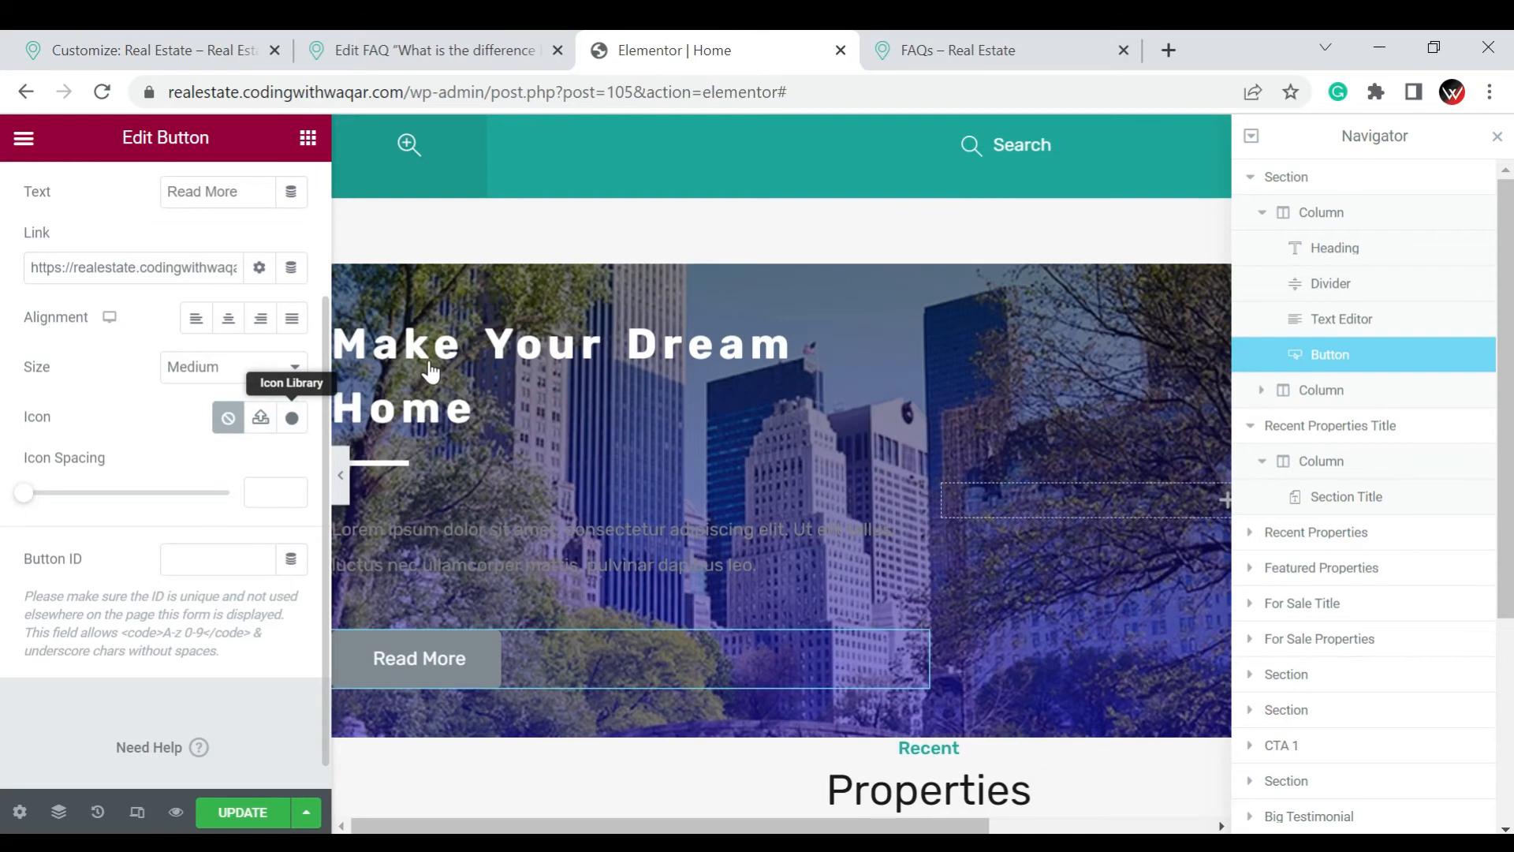
pyautogui.click(291, 420)
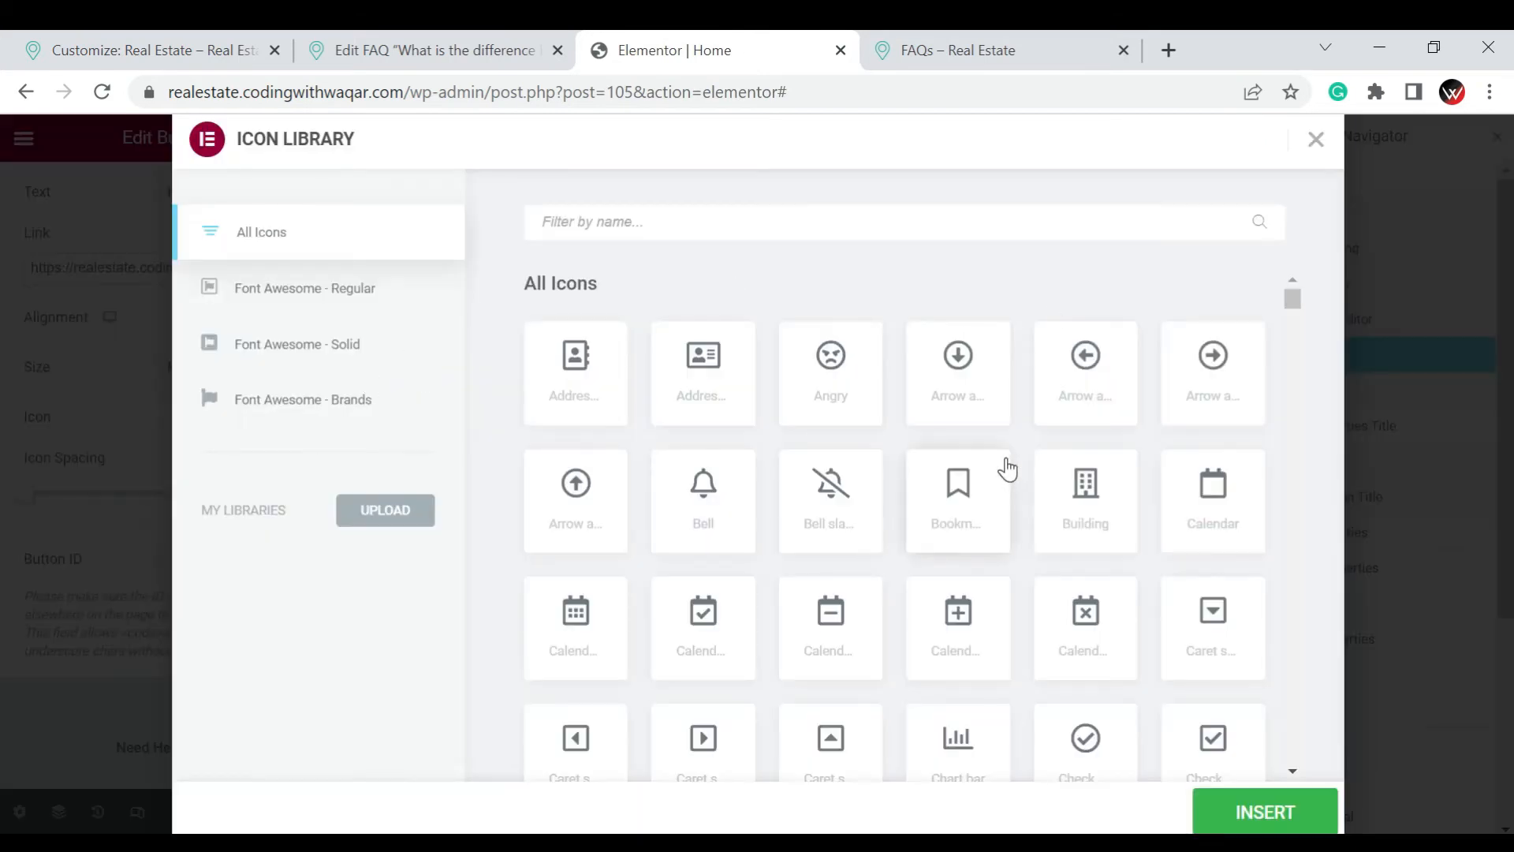
pyautogui.scroll(-2, 1007, 468)
pyautogui.scroll(-3, 954, 527)
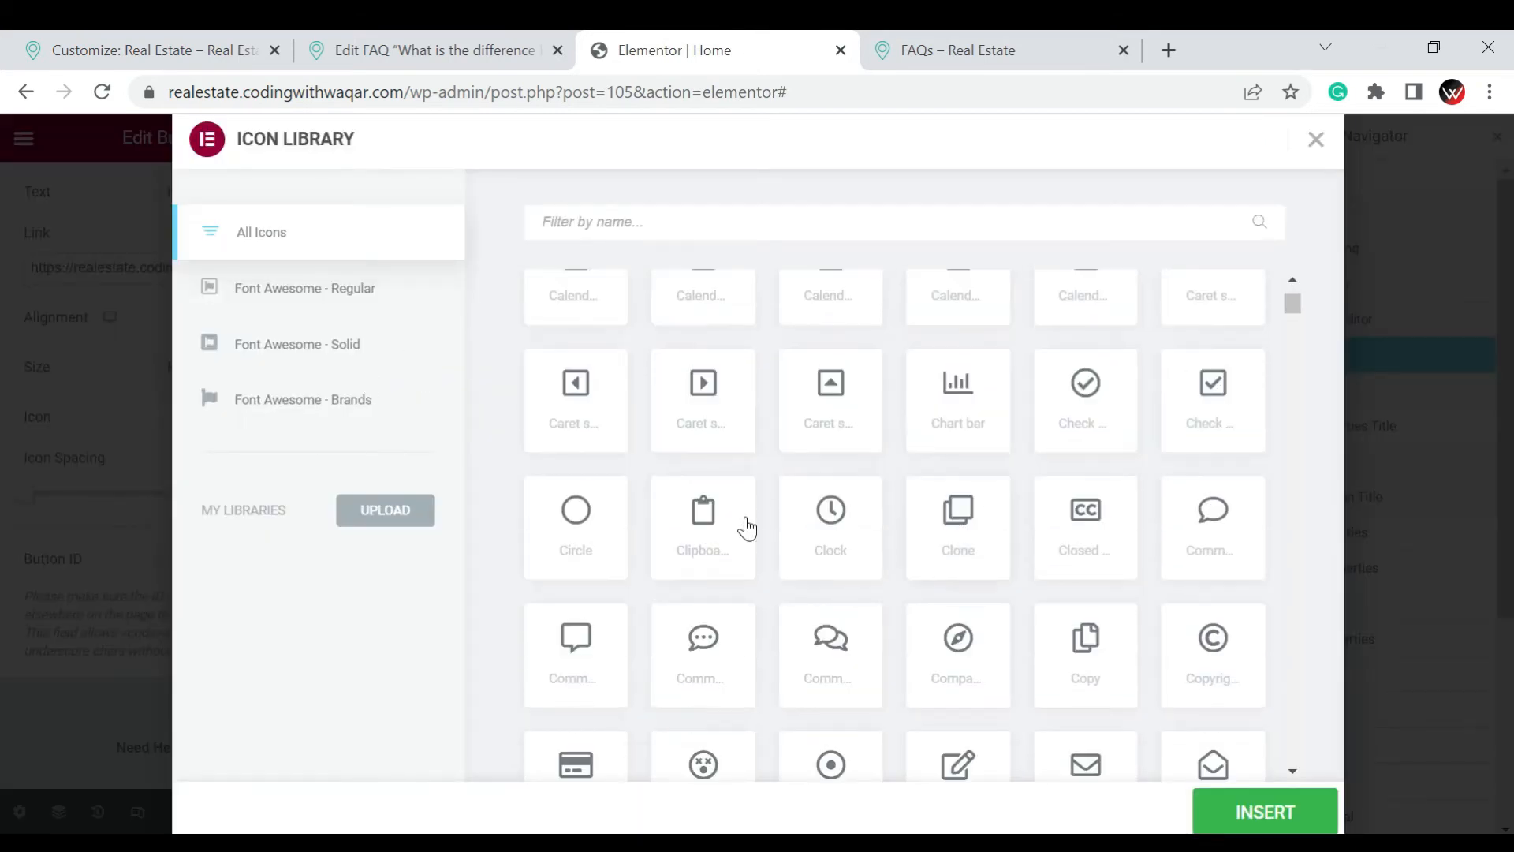
pyautogui.click(716, 414)
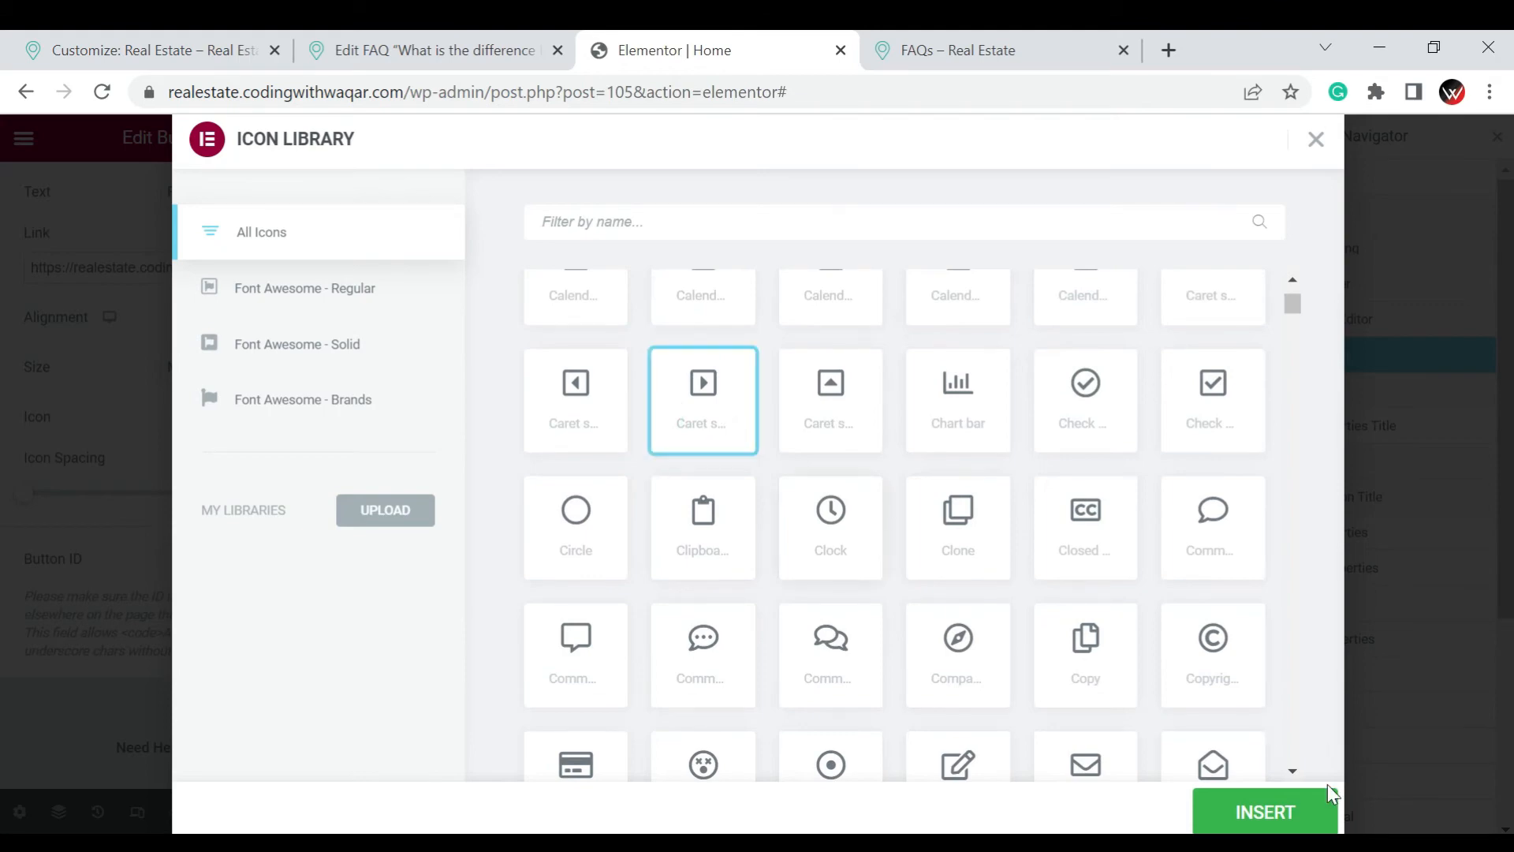
pyautogui.click(1322, 819)
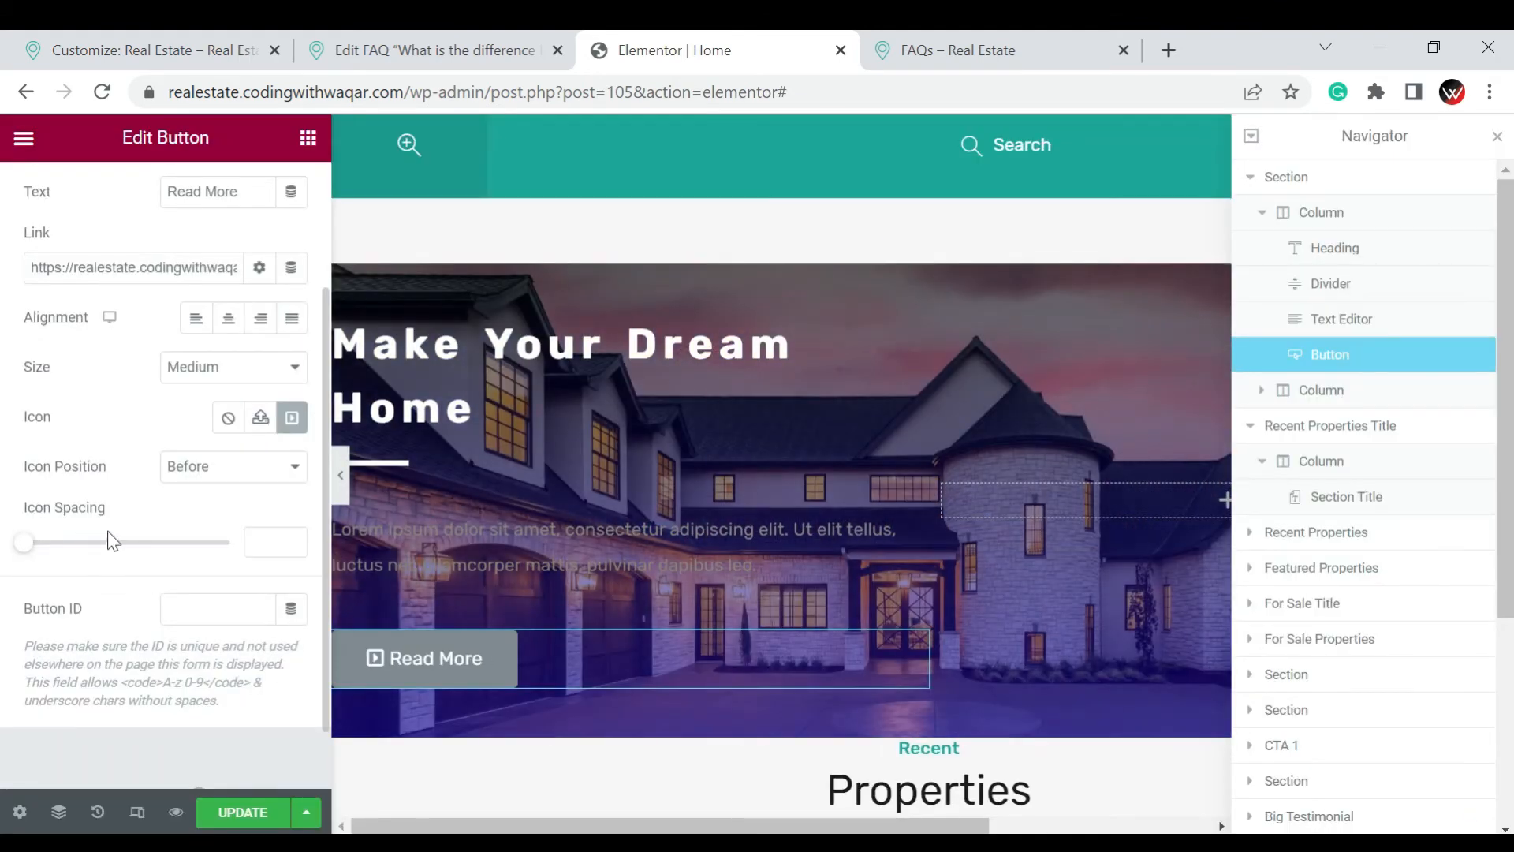
# Position the caret icon after the Read More button's text
pyautogui.click(219, 468)
pyautogui.click(237, 510)
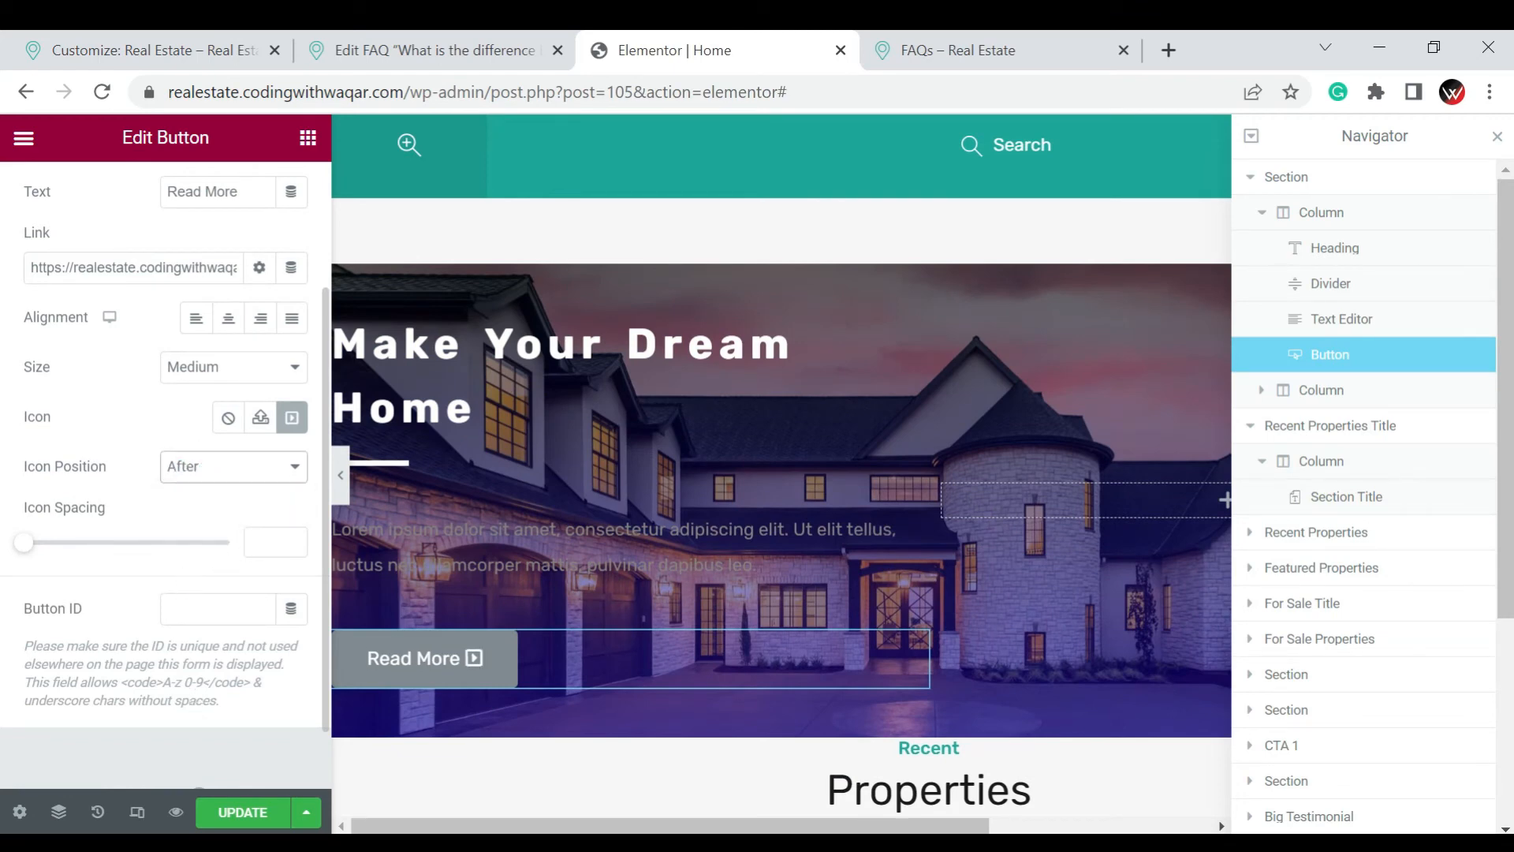
# Use the Classic background type for the Read More button's normal state
pyautogui.scroll(3, 196, 700)
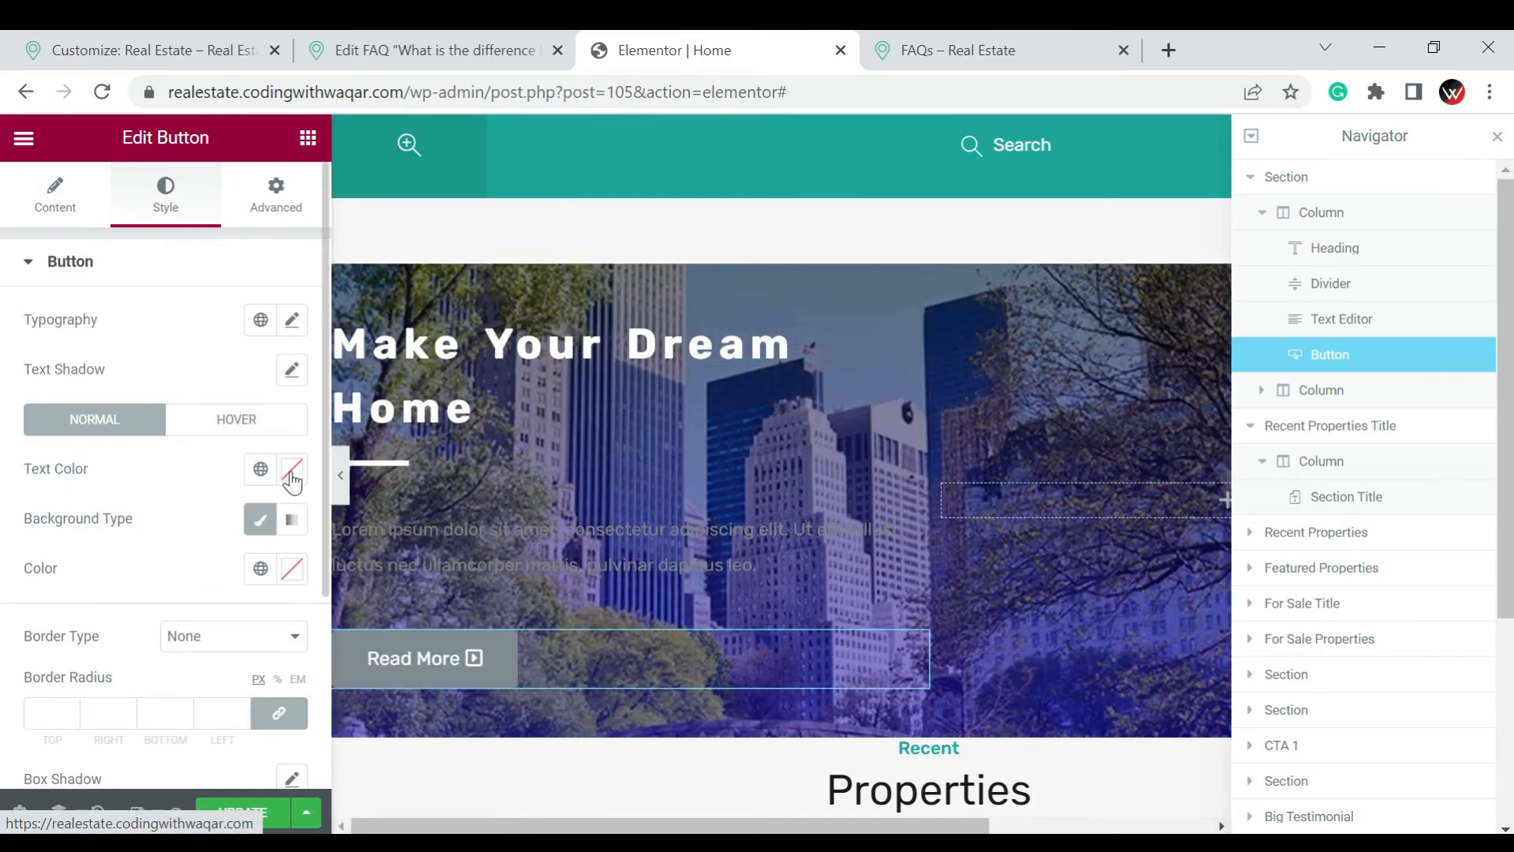
pyautogui.click(258, 526)
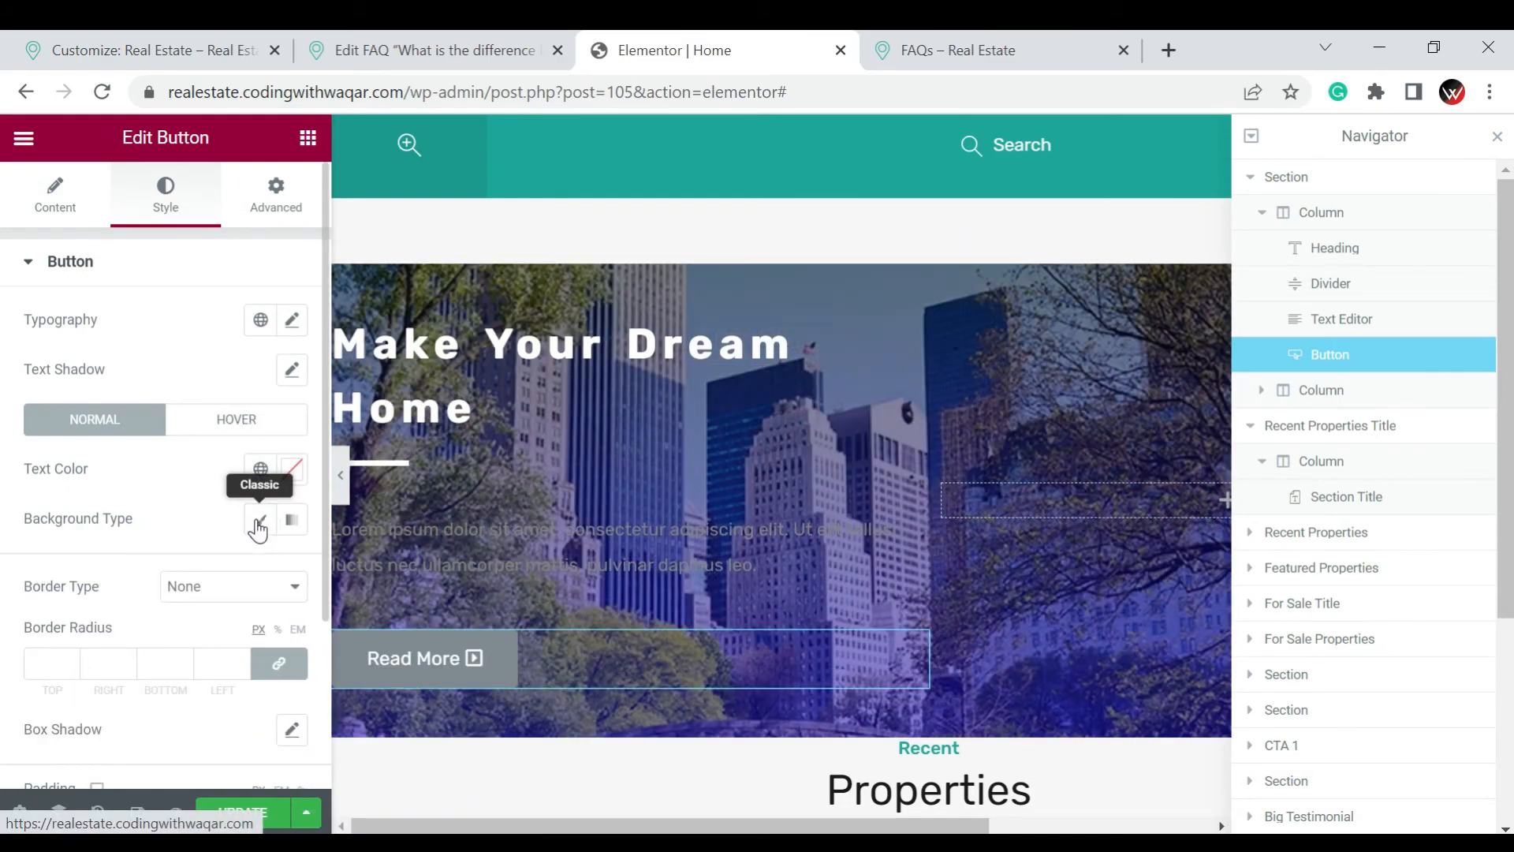
pyautogui.click(258, 525)
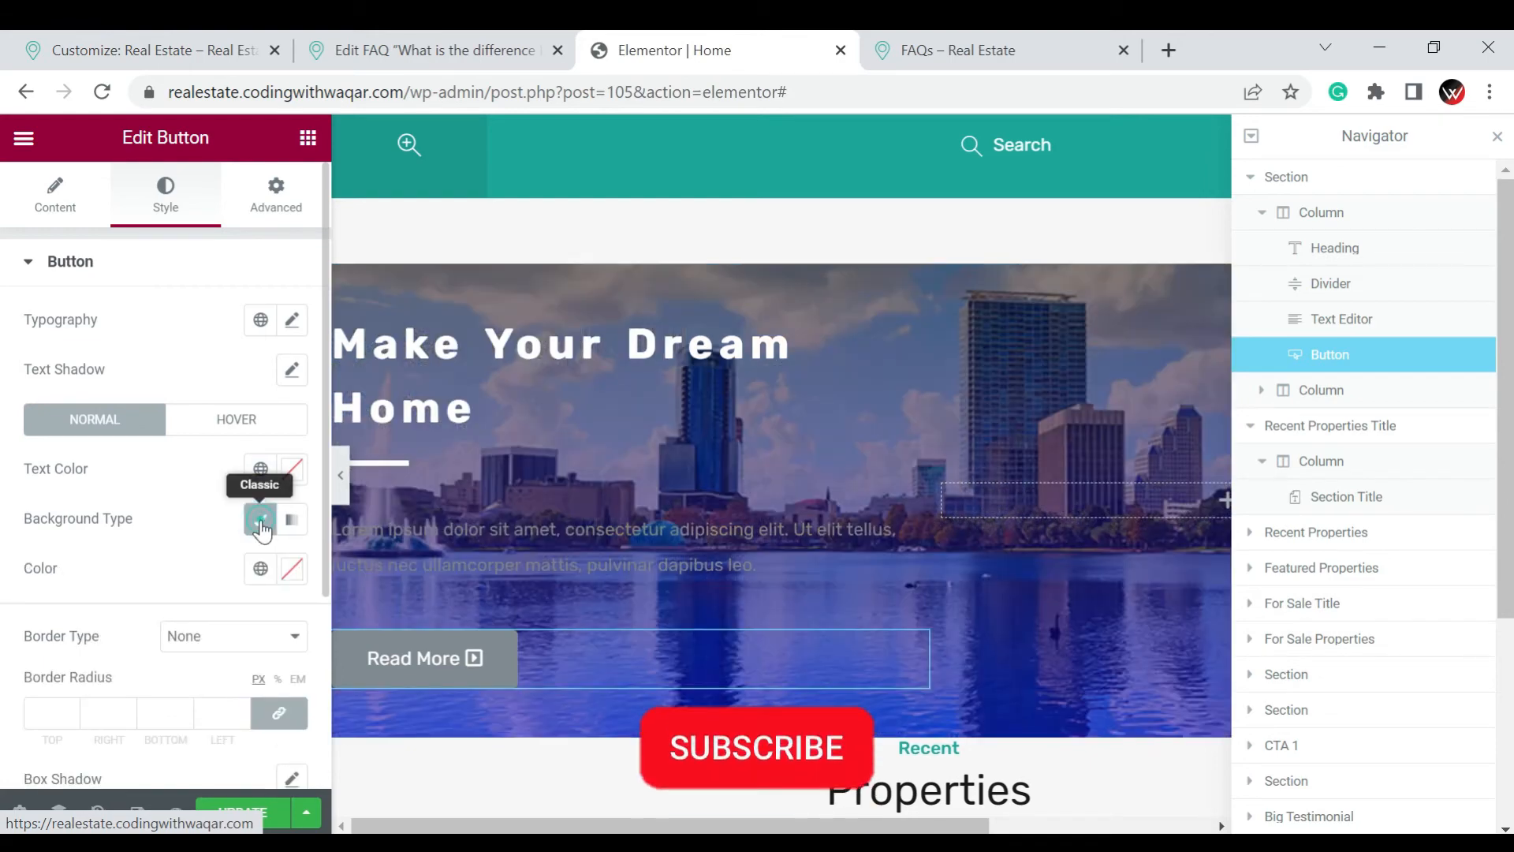
pyautogui.click(261, 529)
pyautogui.click(261, 518)
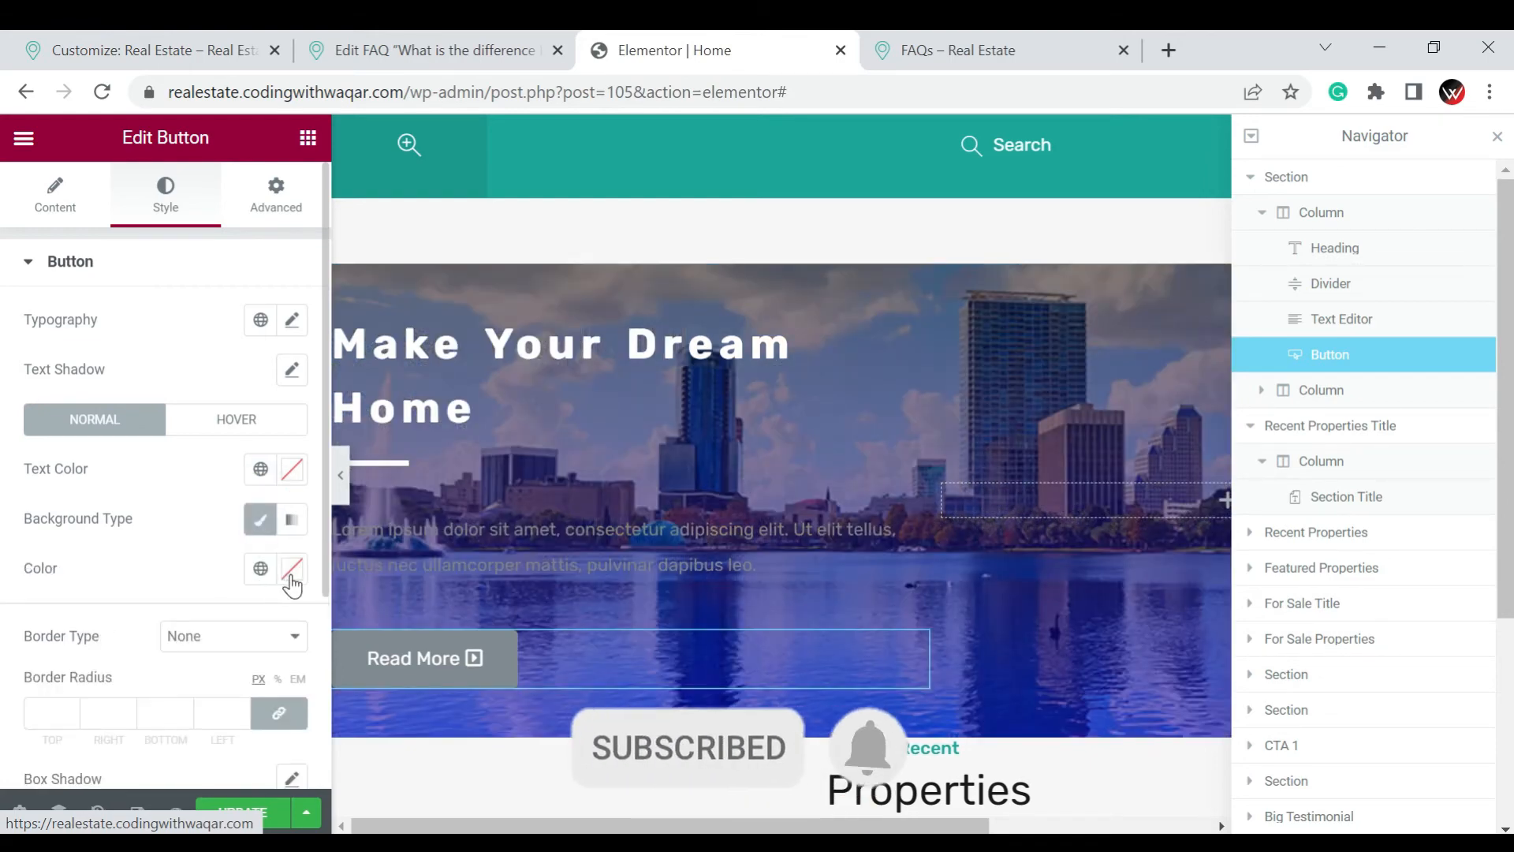
# Try light grey #EDEDED as the Read More button's background color
pyautogui.click(289, 575)
pyautogui.click(269, 334)
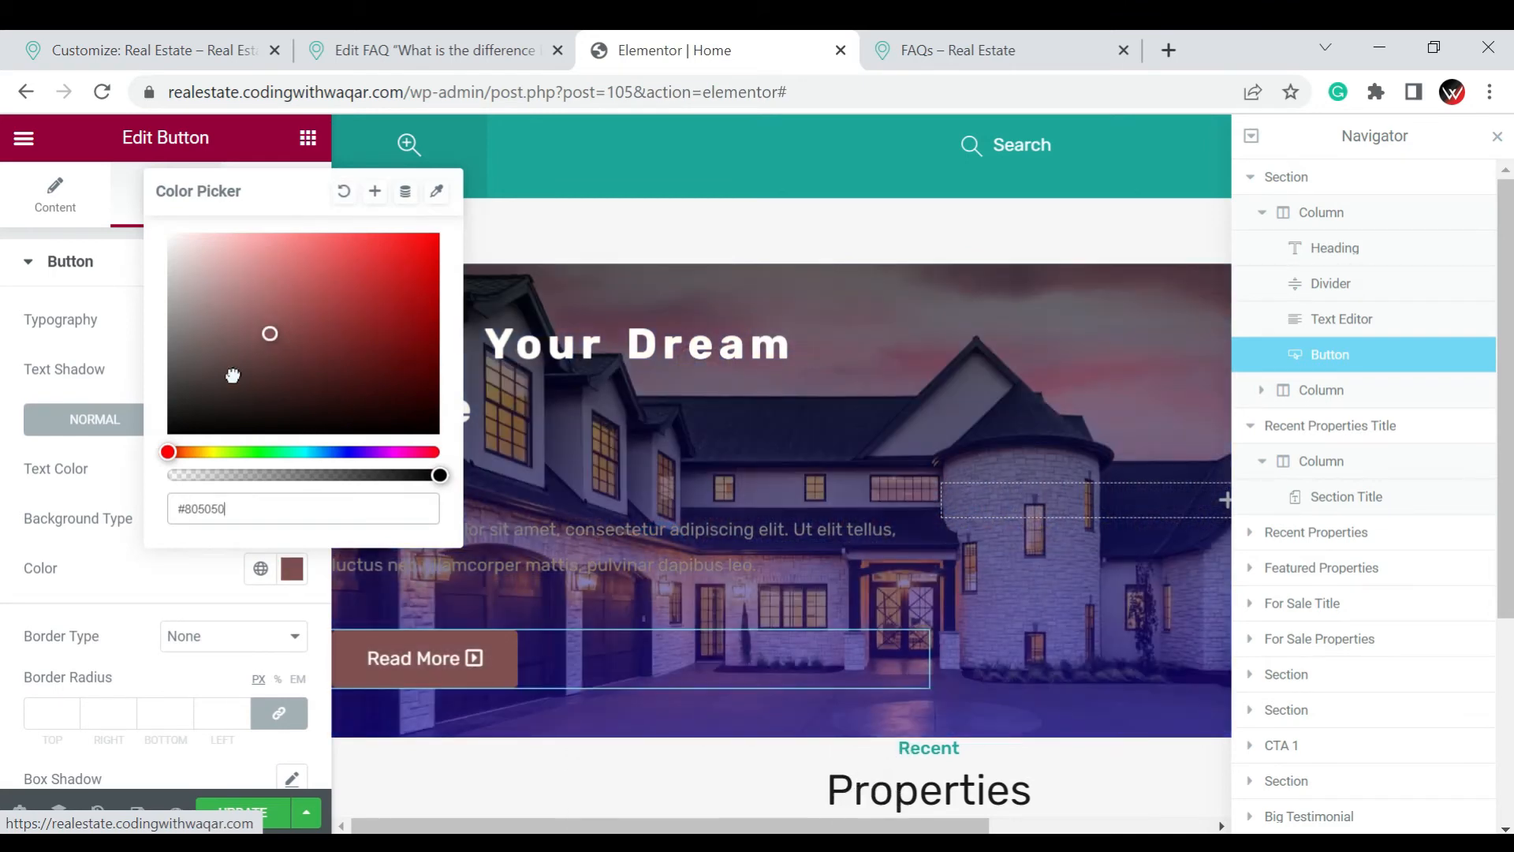
pyautogui.moveTo(232, 375); pyautogui.dragTo(167, 251)
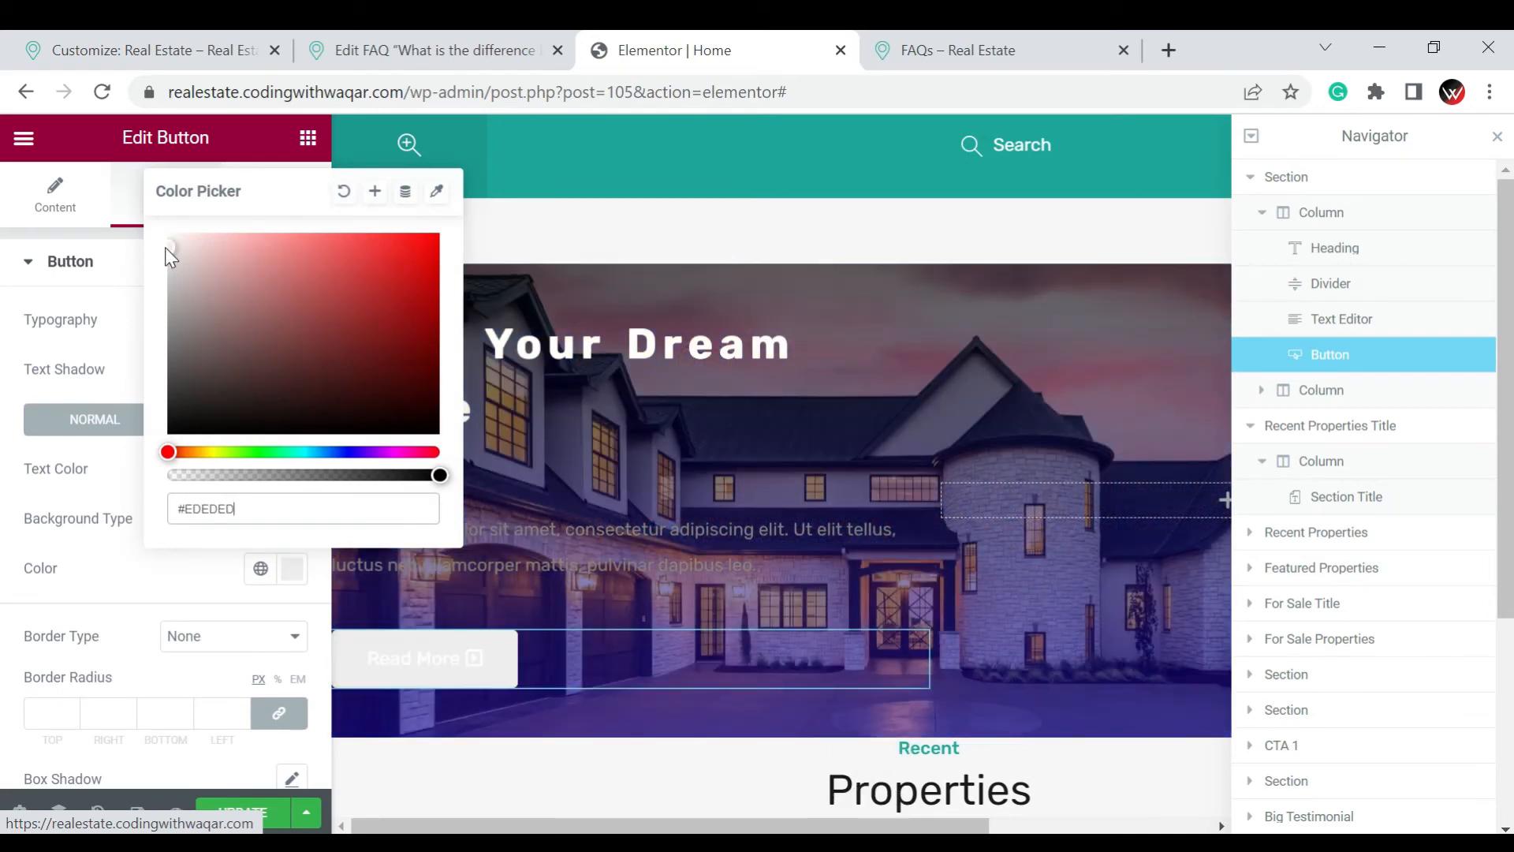
pyautogui.click(340, 452)
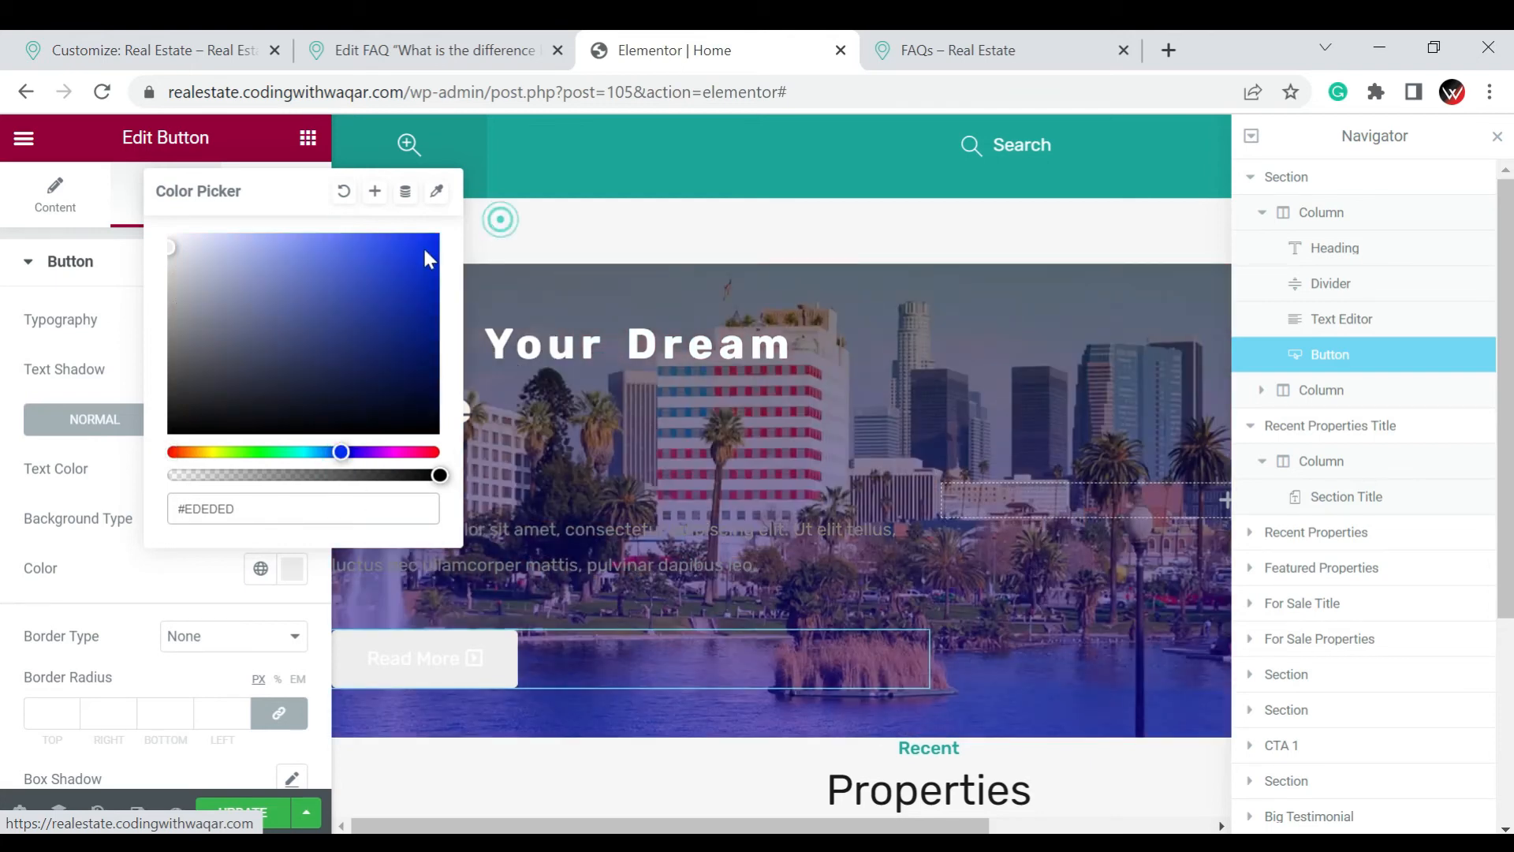
pyautogui.click(424, 249)
pyautogui.click(424, 249)
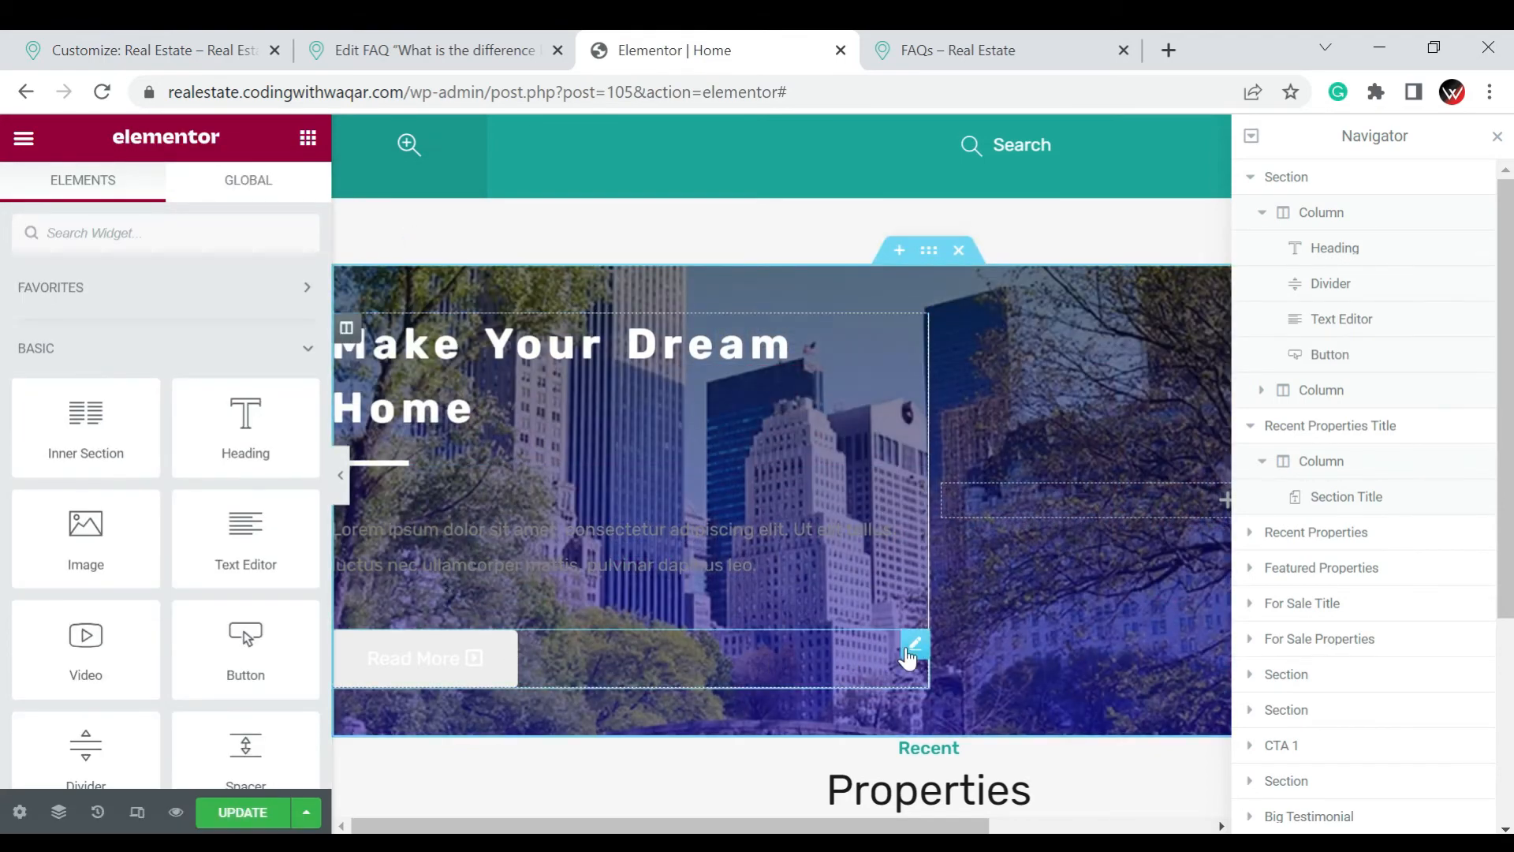
# Reopen the Read More button's style settings and change its background color to a bright teal
pyautogui.click(910, 656)
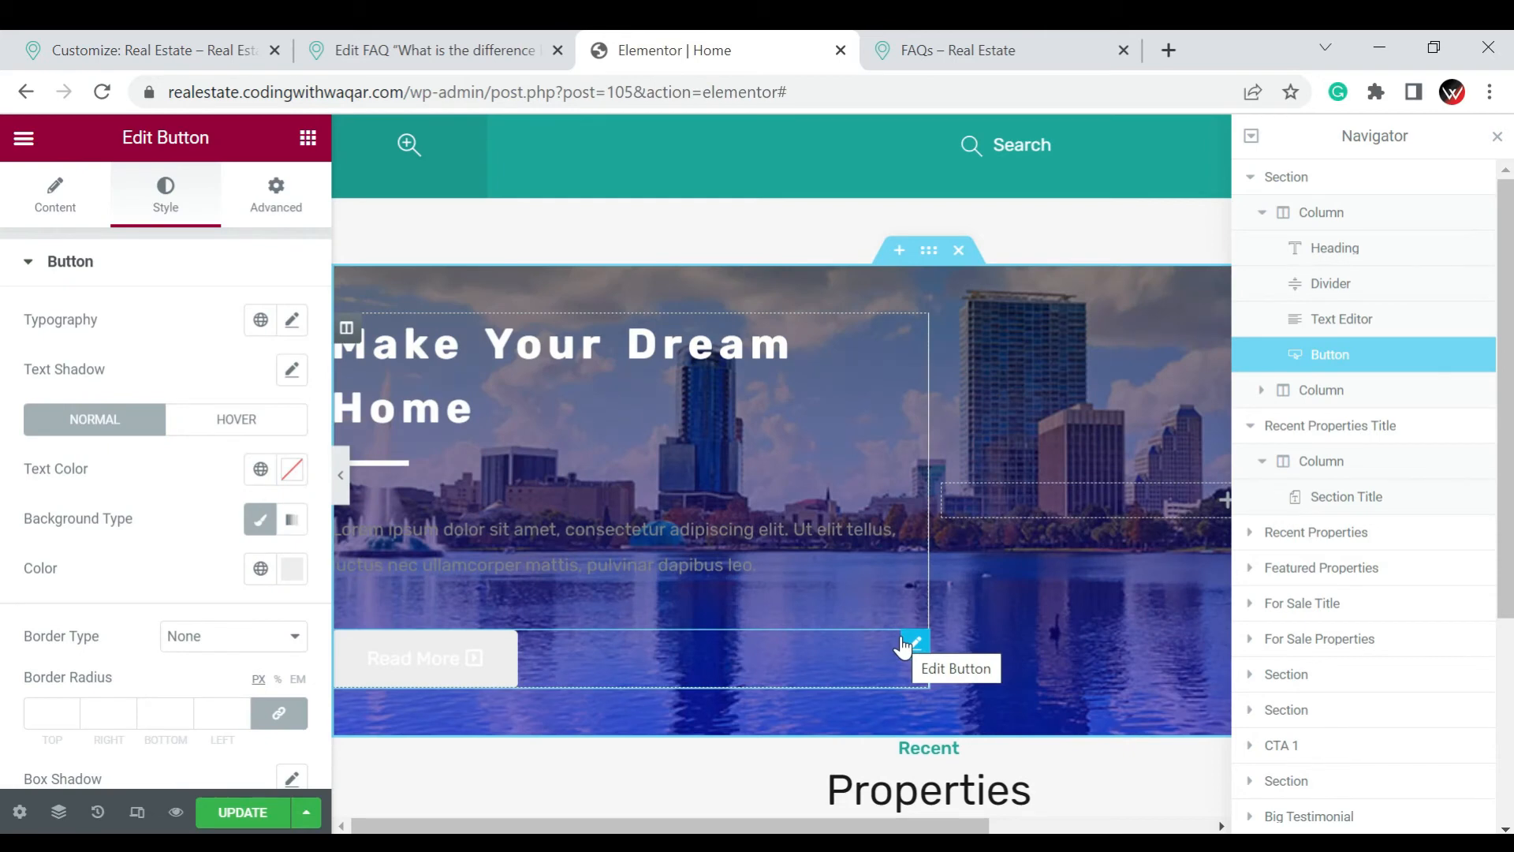
pyautogui.click(296, 572)
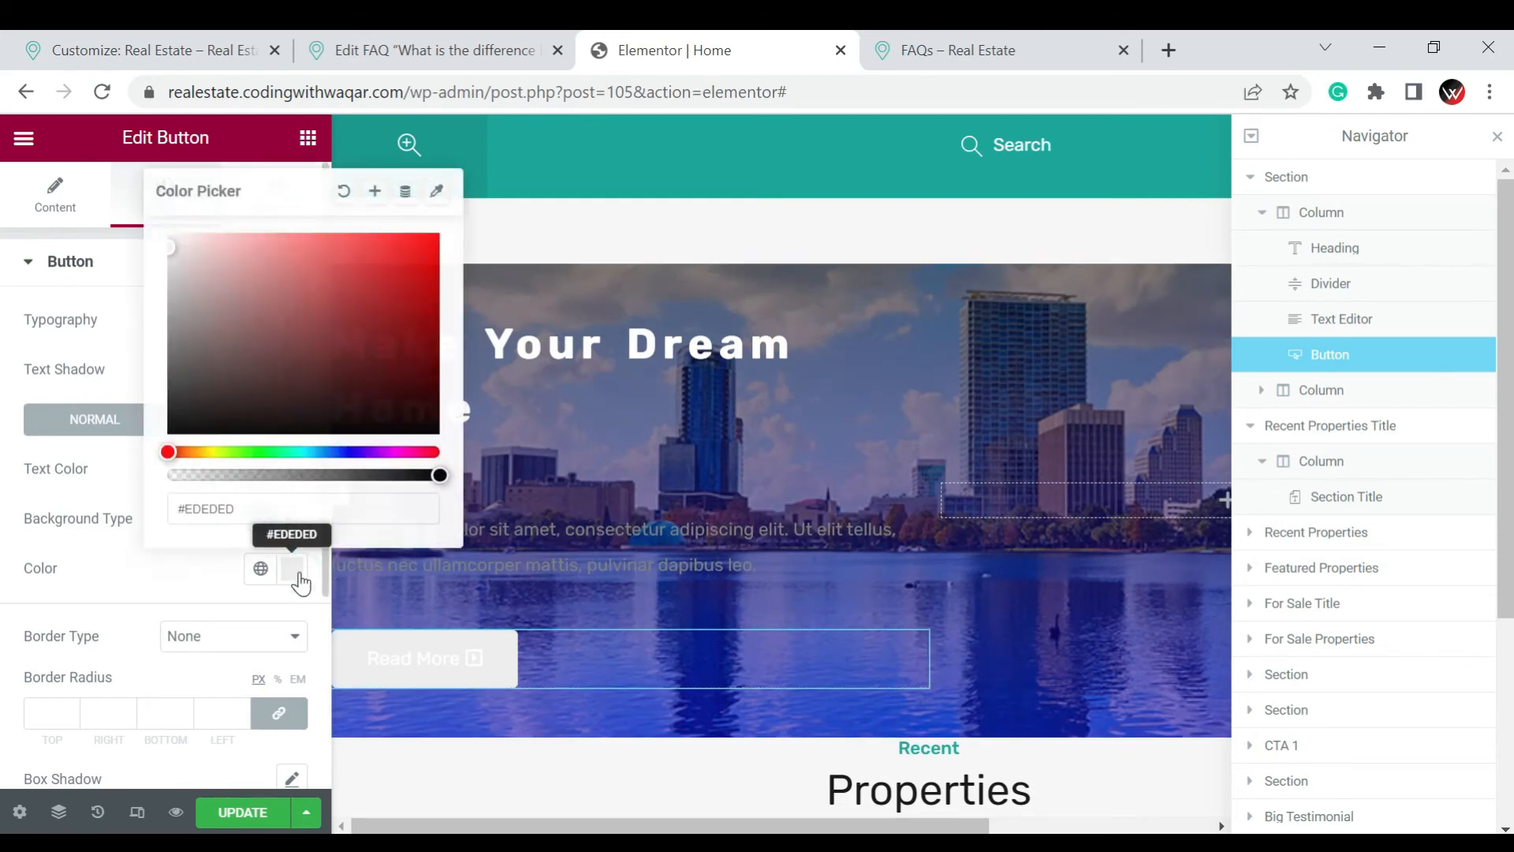
pyautogui.click(402, 308)
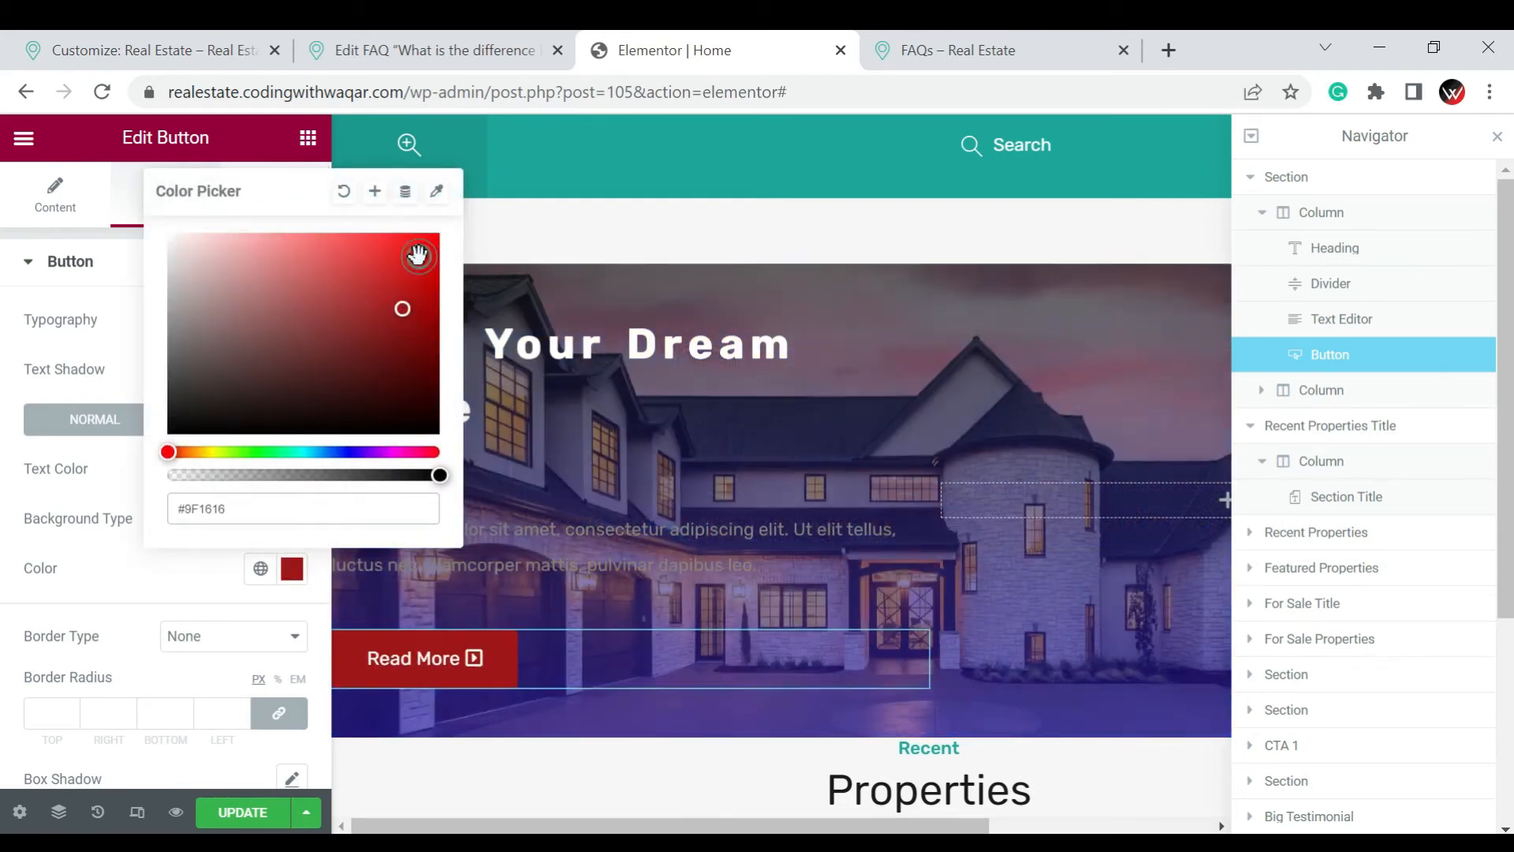
pyautogui.click(418, 254)
pyautogui.click(420, 251)
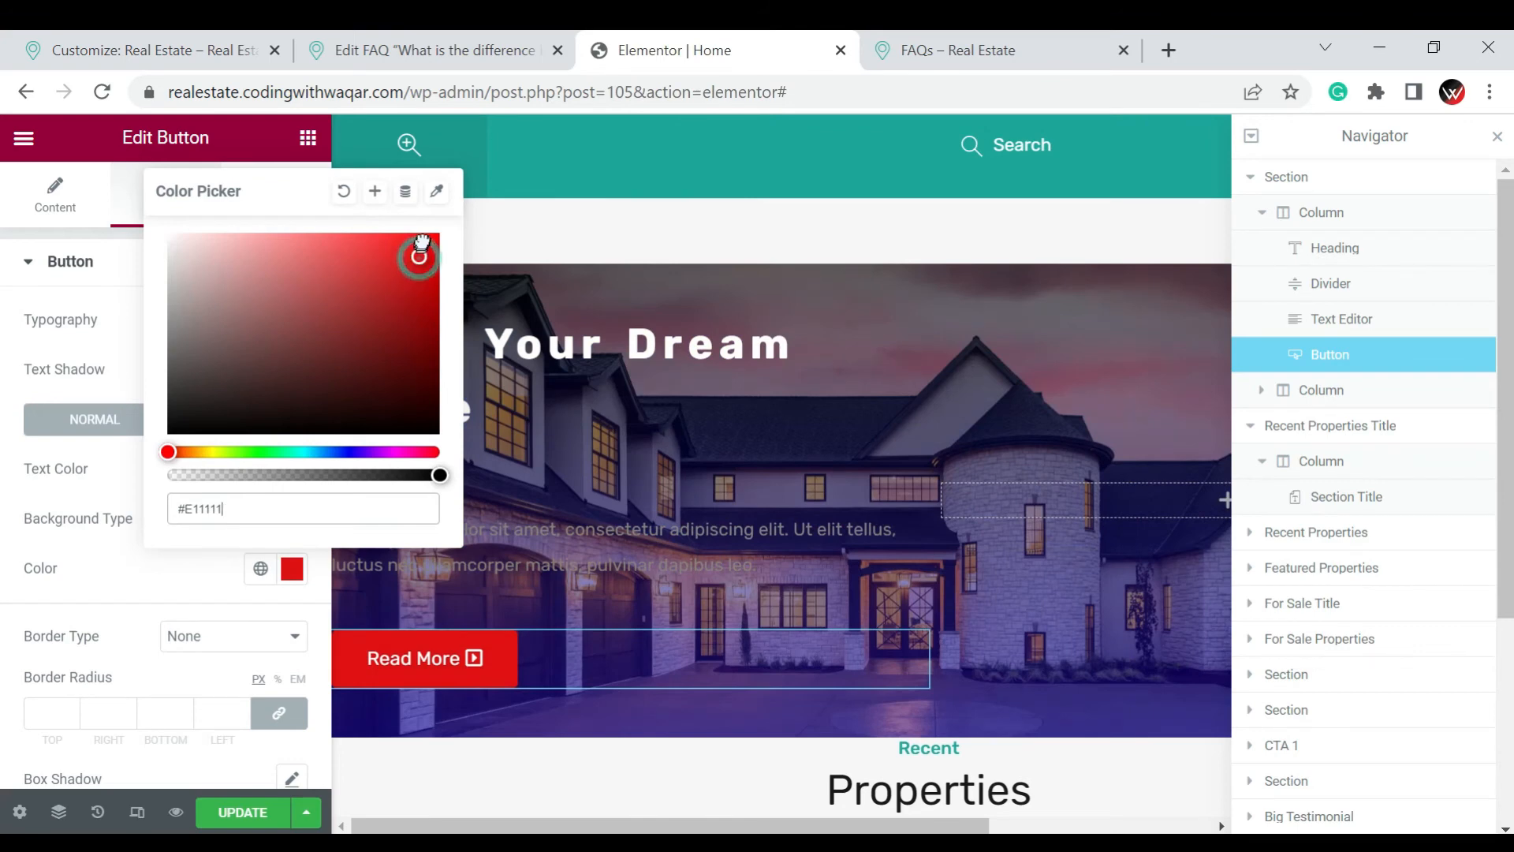
pyautogui.moveTo(432, 216); pyautogui.dragTo(431, 217)
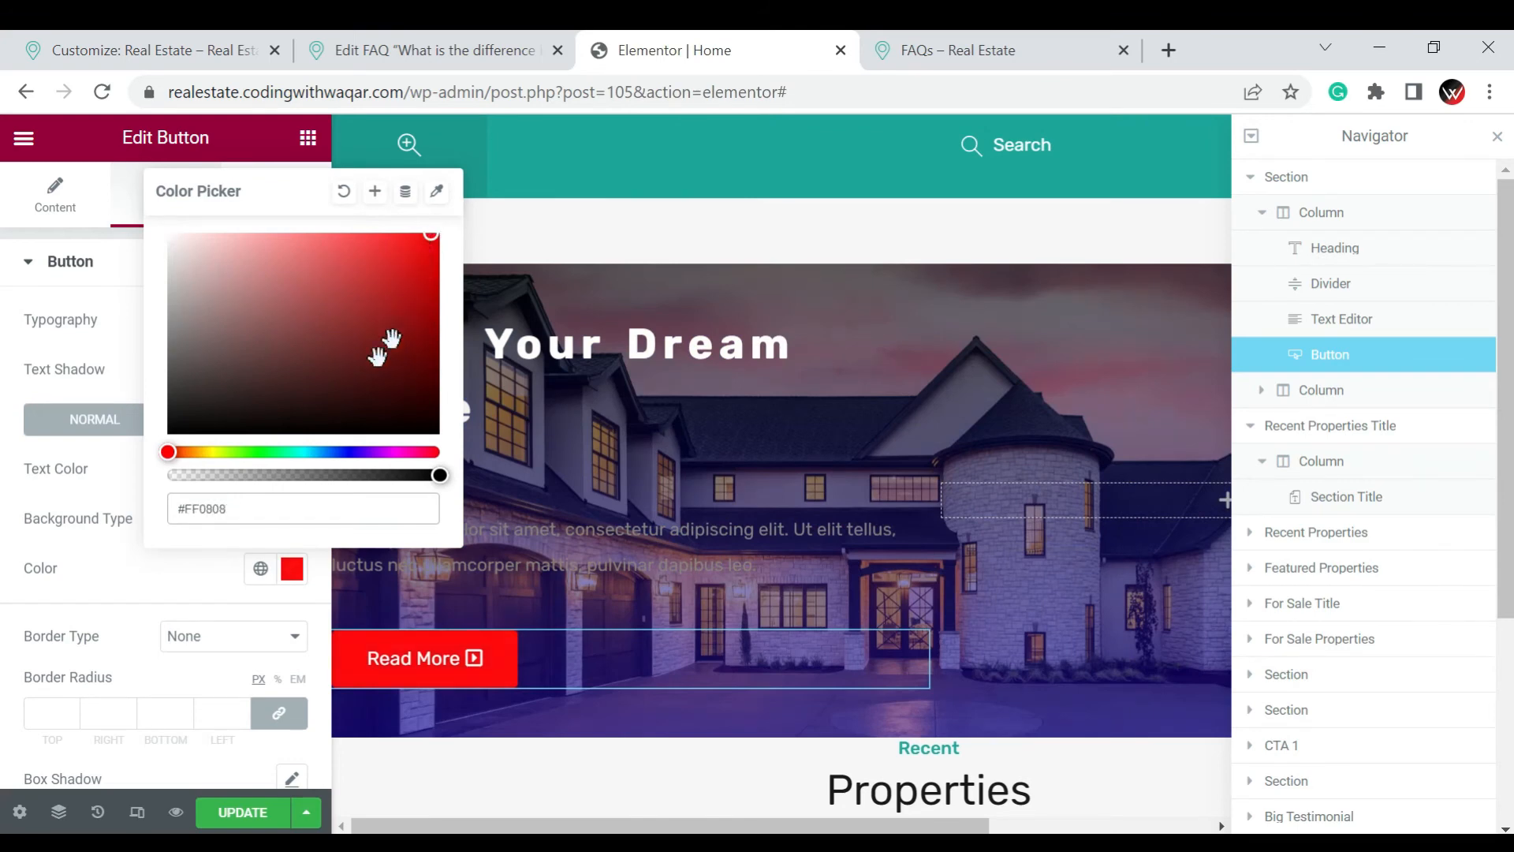
pyautogui.click(306, 452)
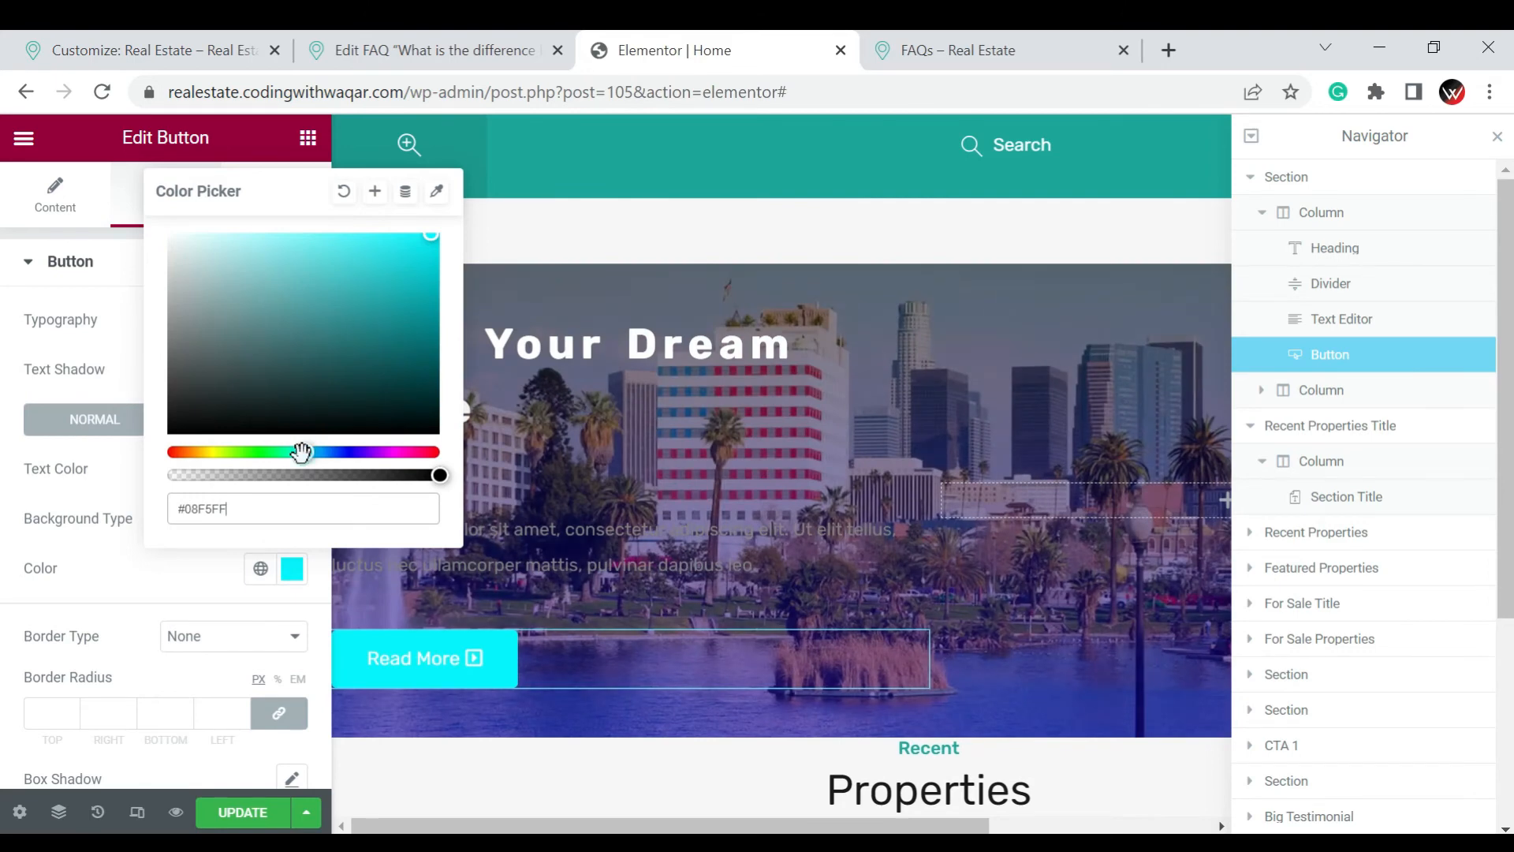
pyautogui.click(411, 316)
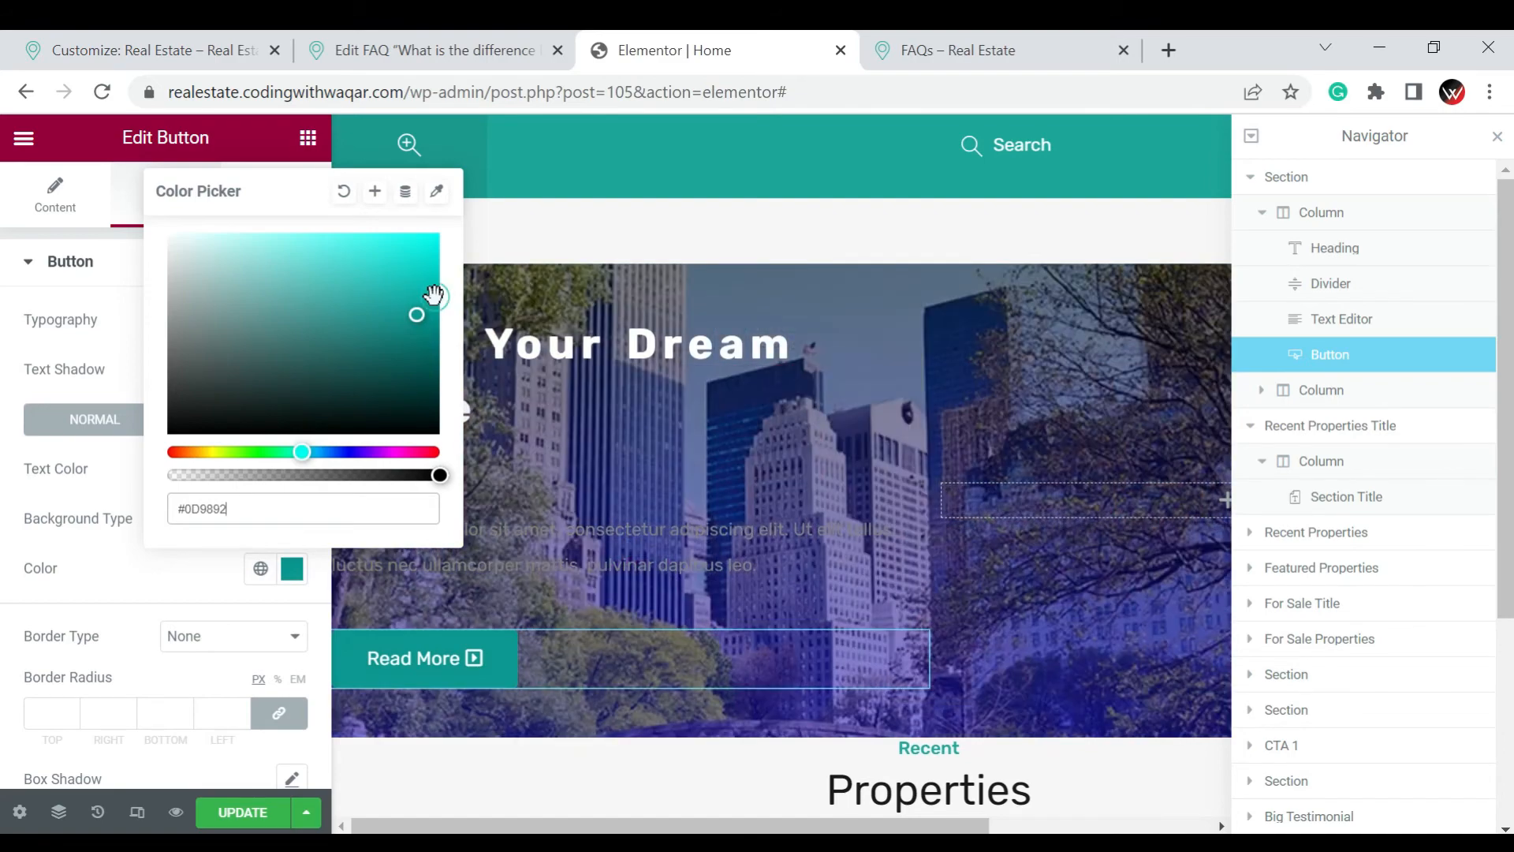
pyautogui.click(434, 297)
pyautogui.click(7, 345)
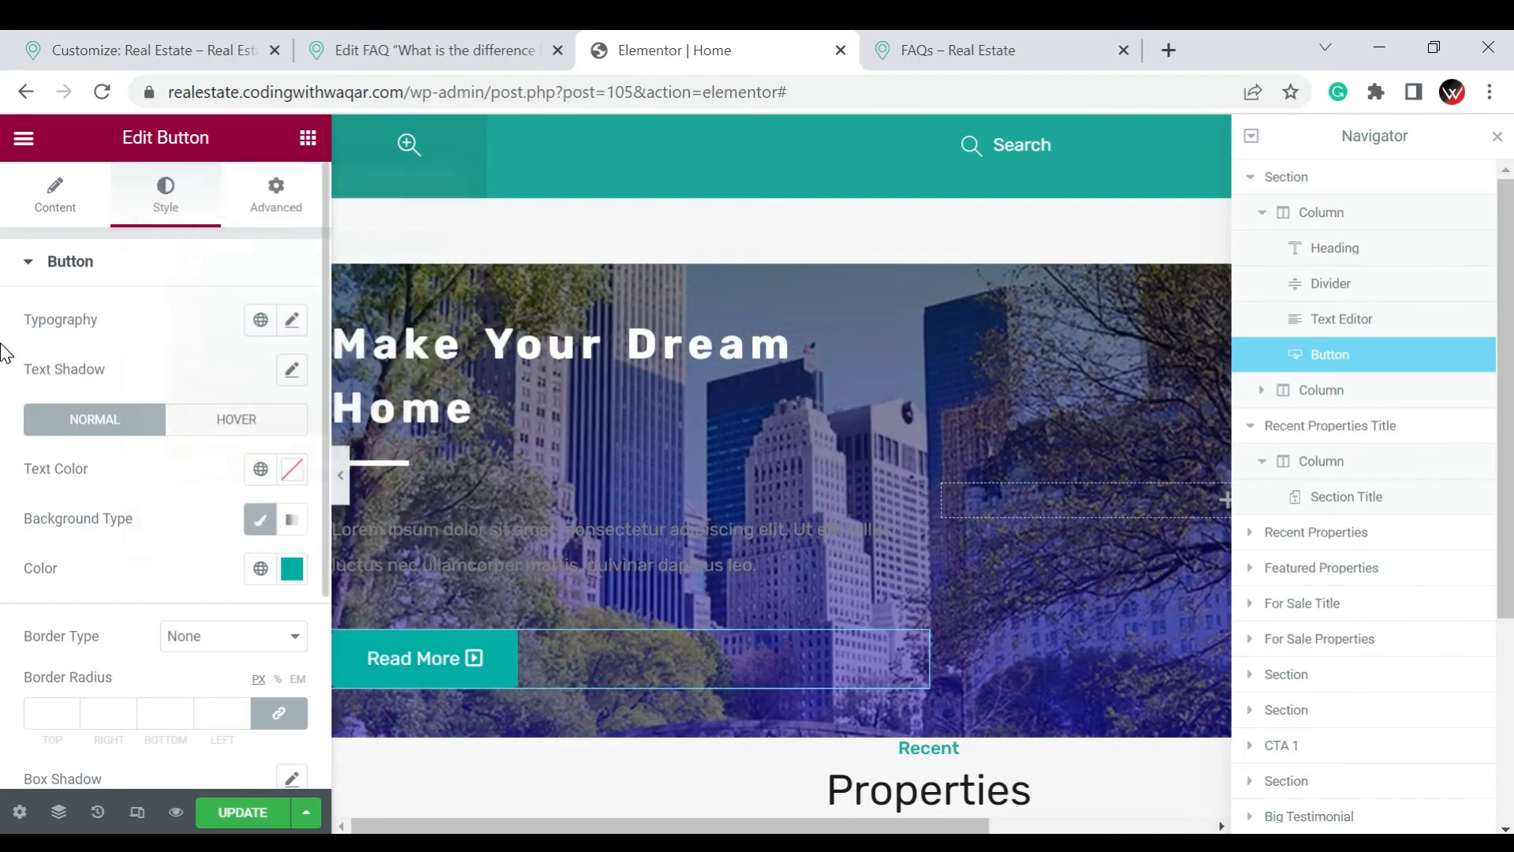
# Give the Read More button a Solid border type in red #D41919 and a 20 px border radius on all corners
pyautogui.scroll(-2, 225, 526)
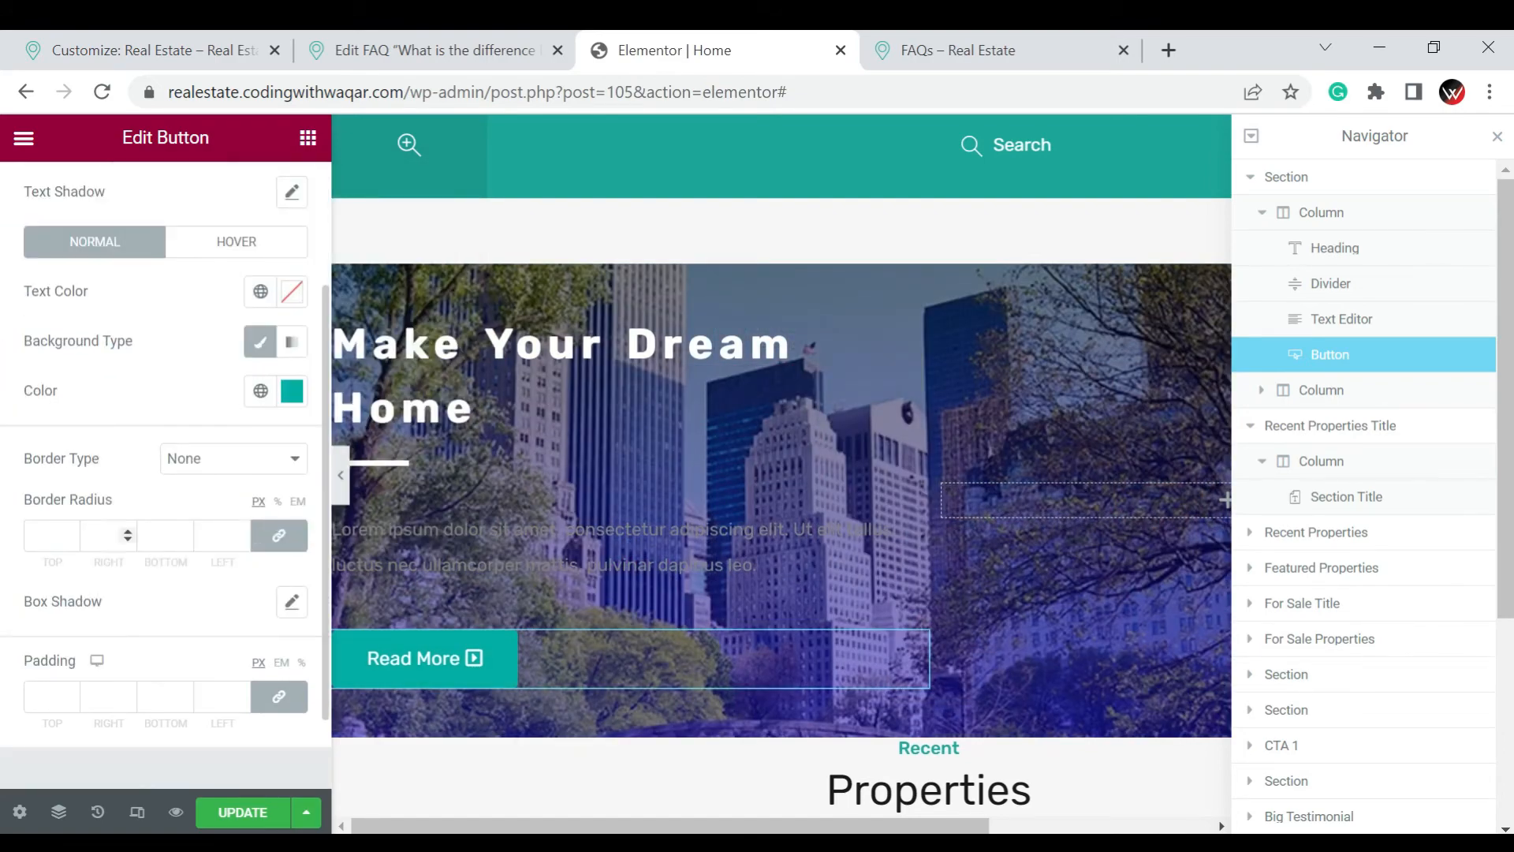
pyautogui.click(223, 464)
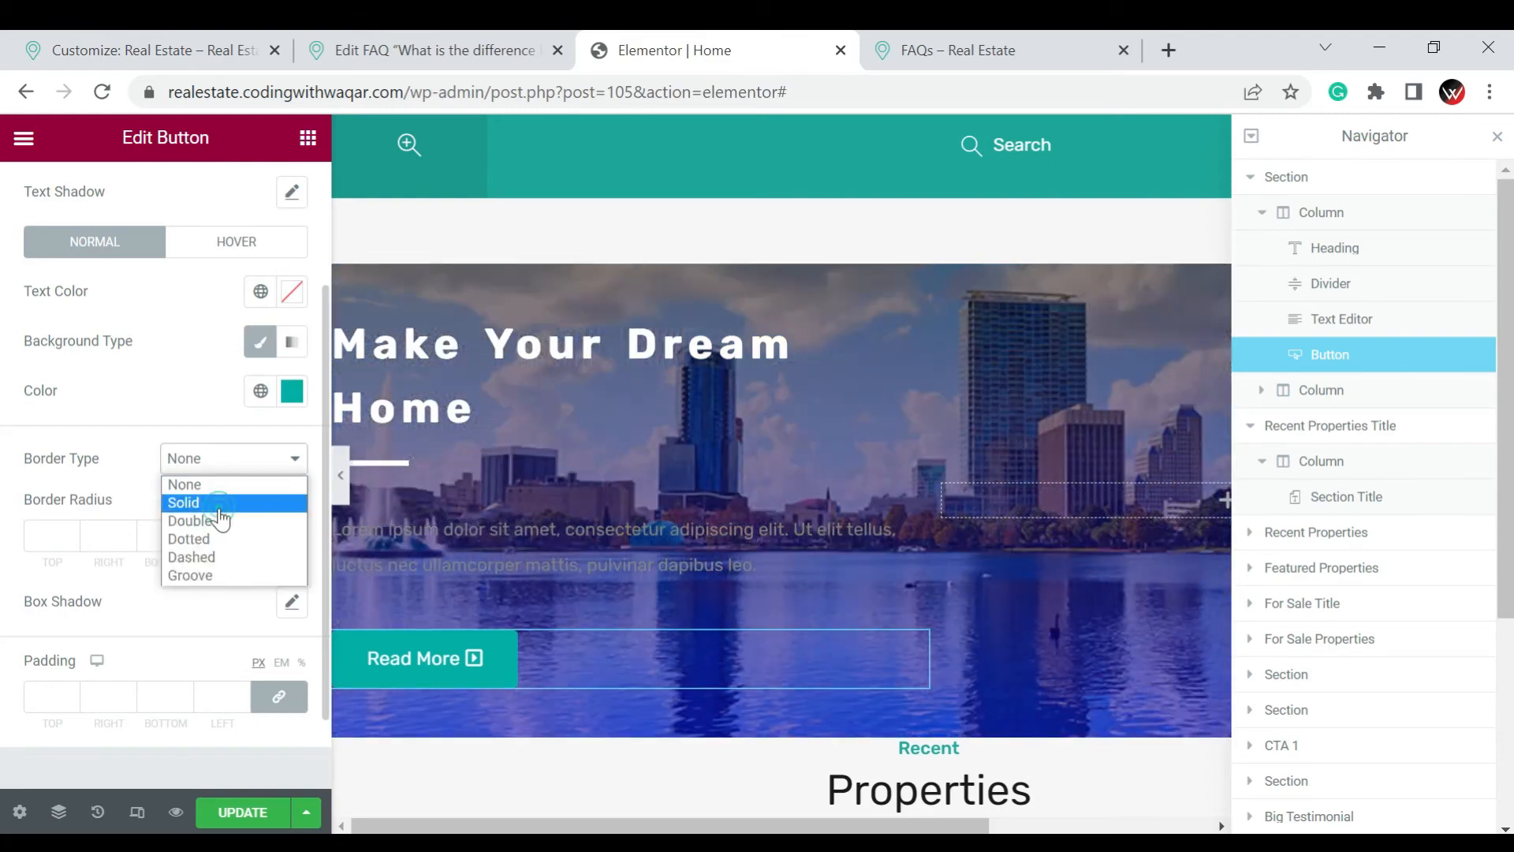
pyautogui.click(218, 505)
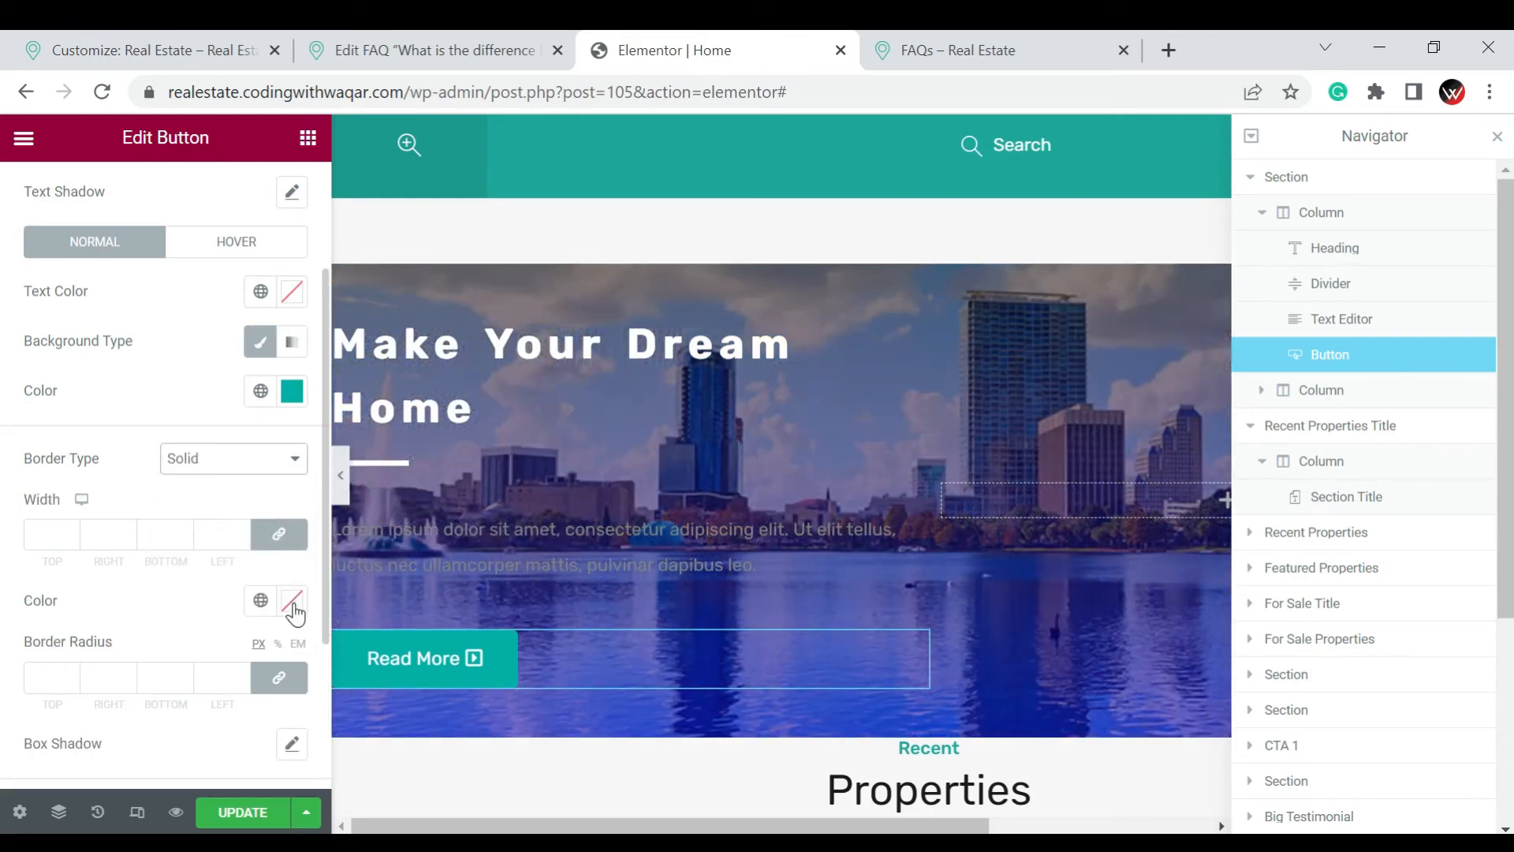
pyautogui.click(291, 601)
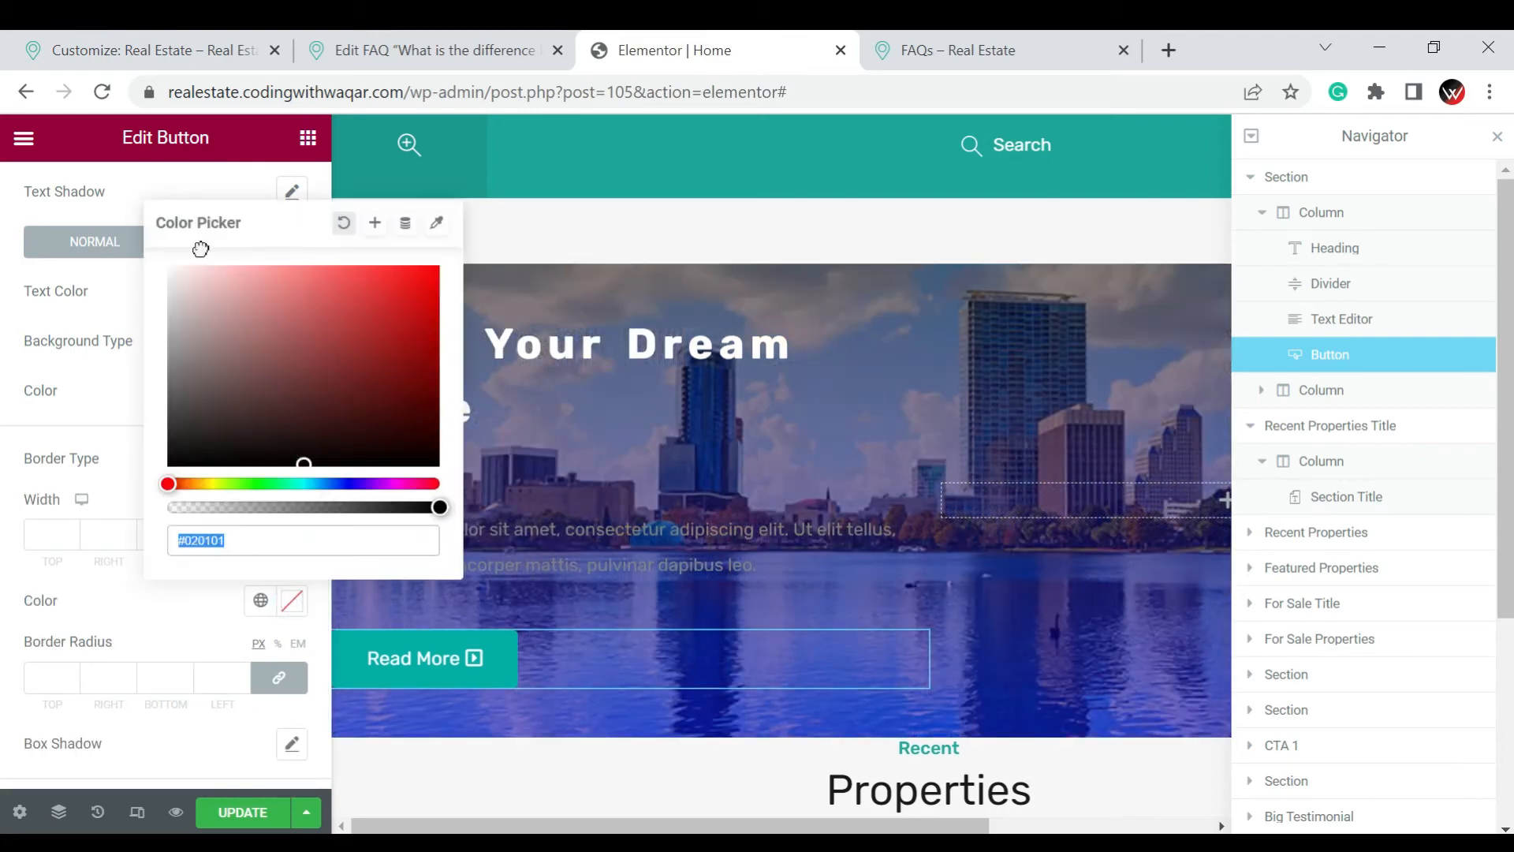
pyautogui.moveTo(214, 435); pyautogui.dragTo(197, 266)
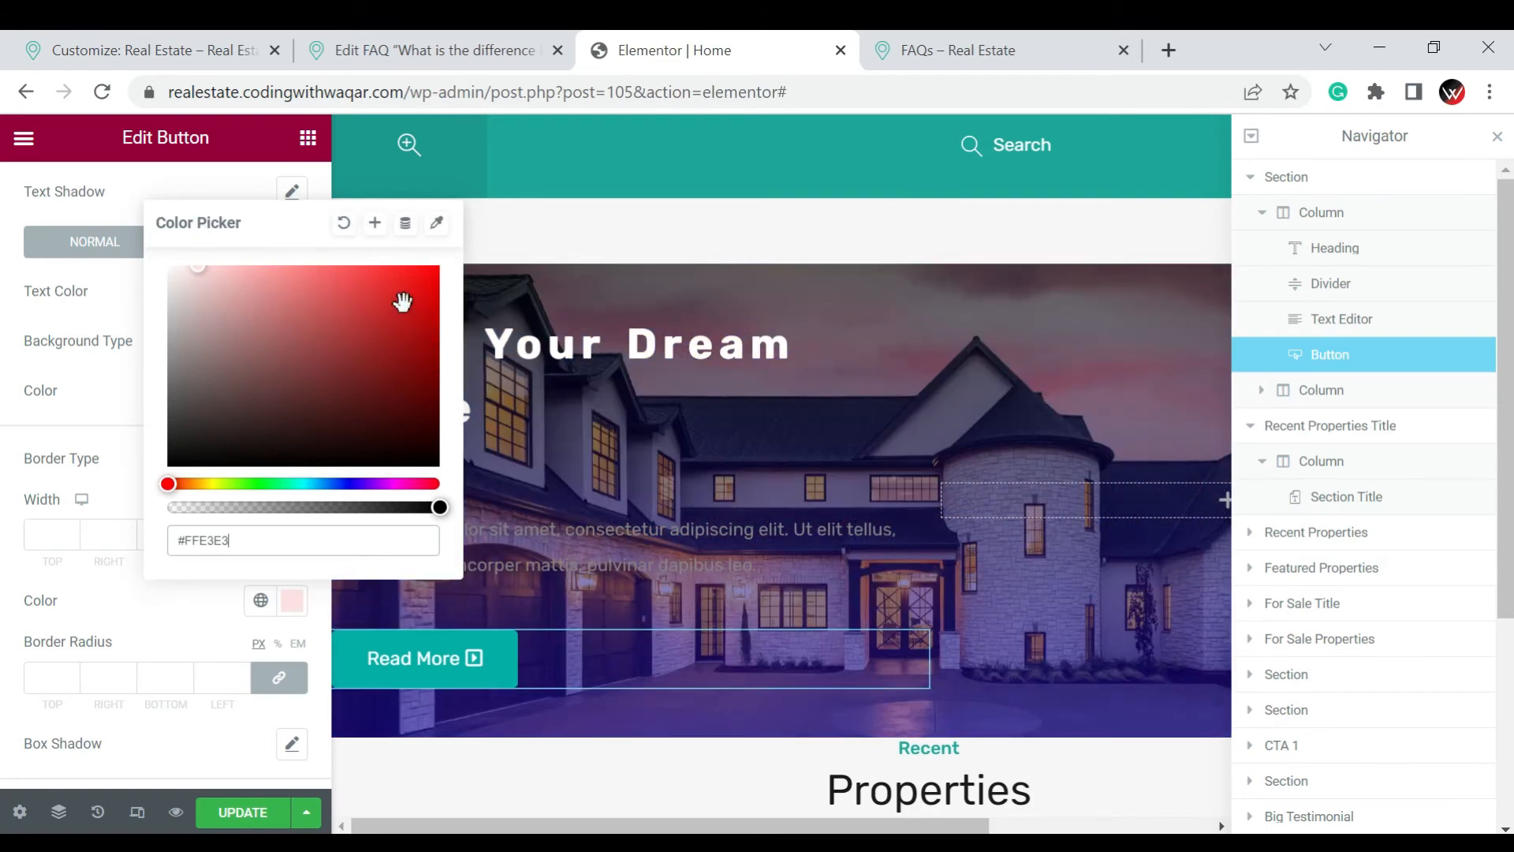
pyautogui.click(407, 298)
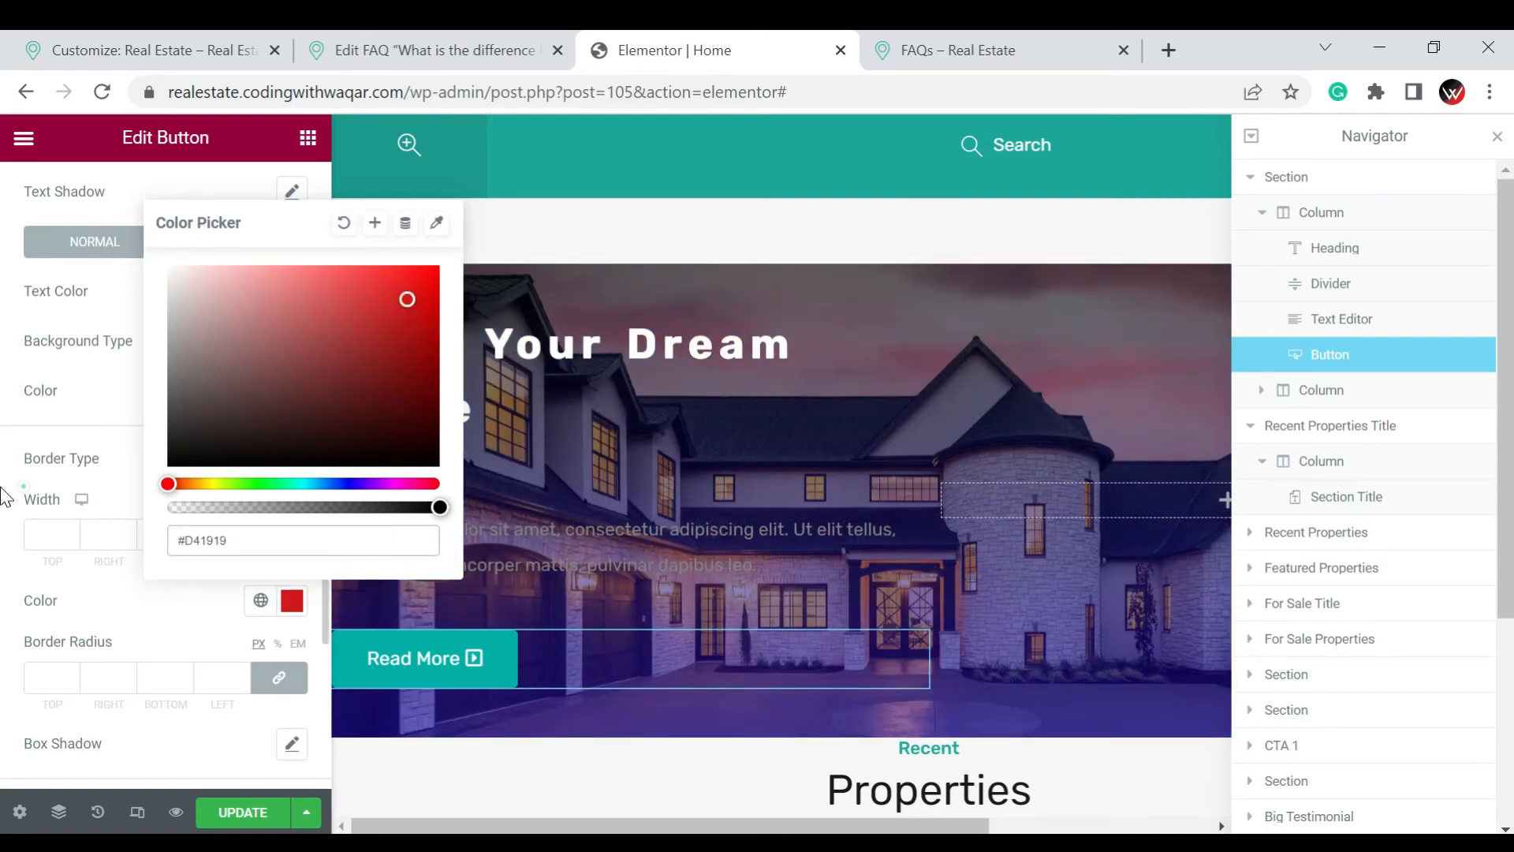
pyautogui.click(45, 677)
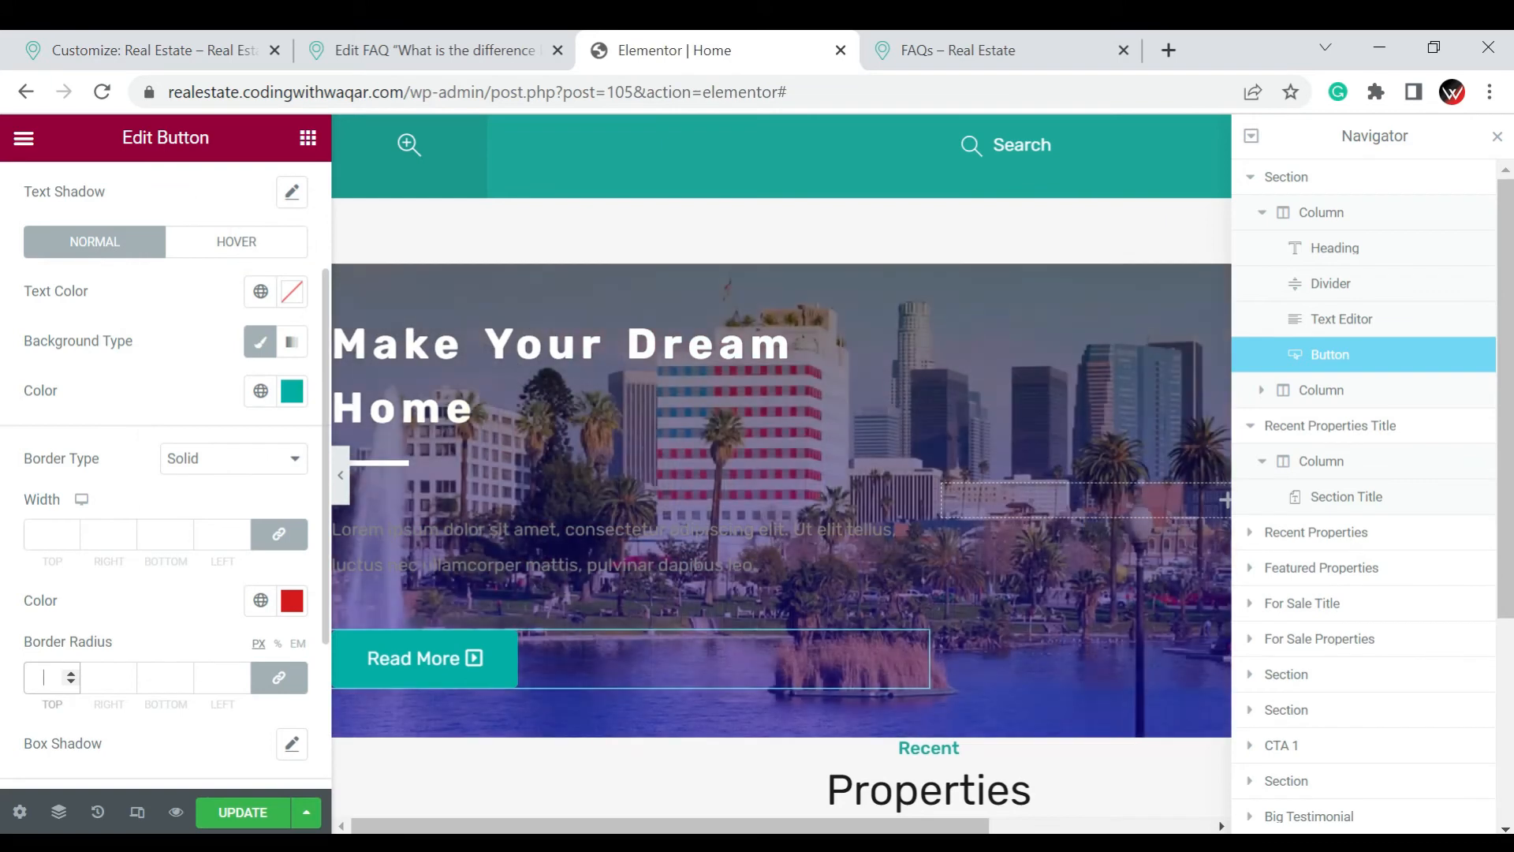
pyautogui.write('20')
# Add a box shadow in rgba(255, 255, 255, 0.7) to the Read More button and update the page
pyautogui.scroll(-3, 44, 687)
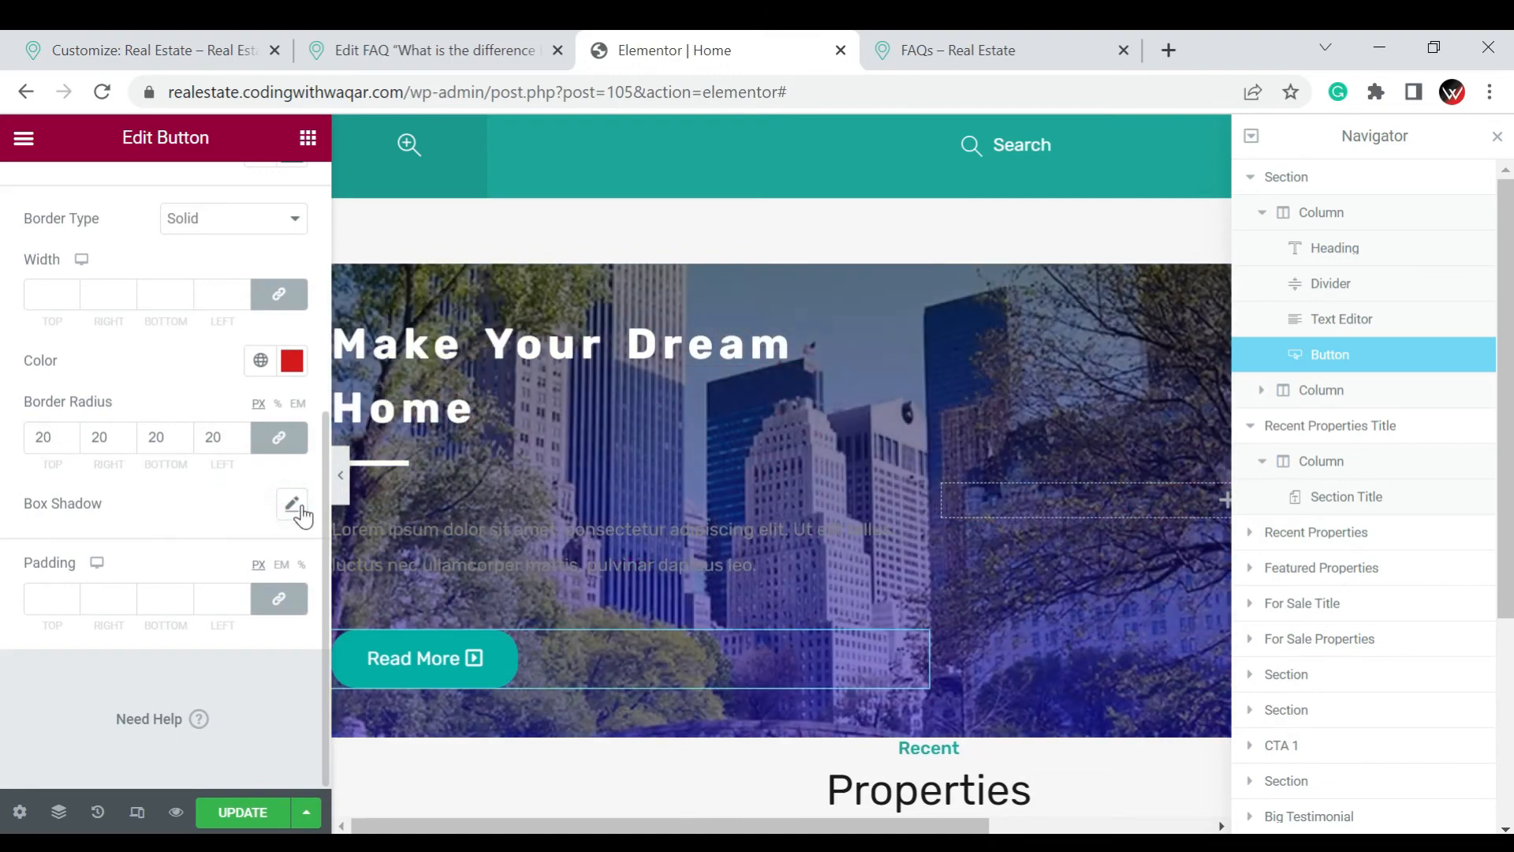
pyautogui.click(291, 505)
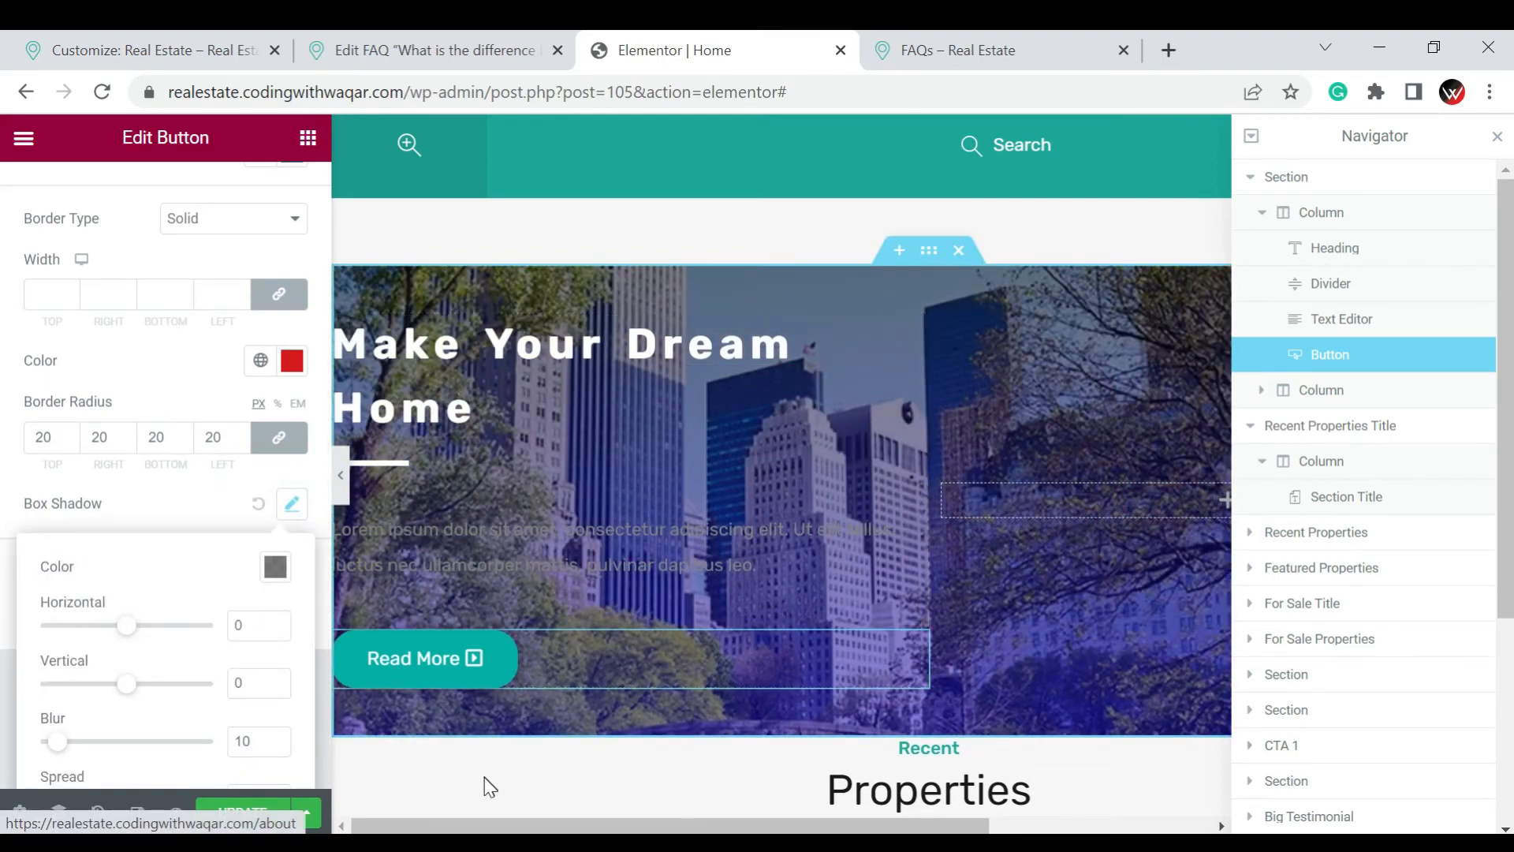
pyautogui.click(273, 568)
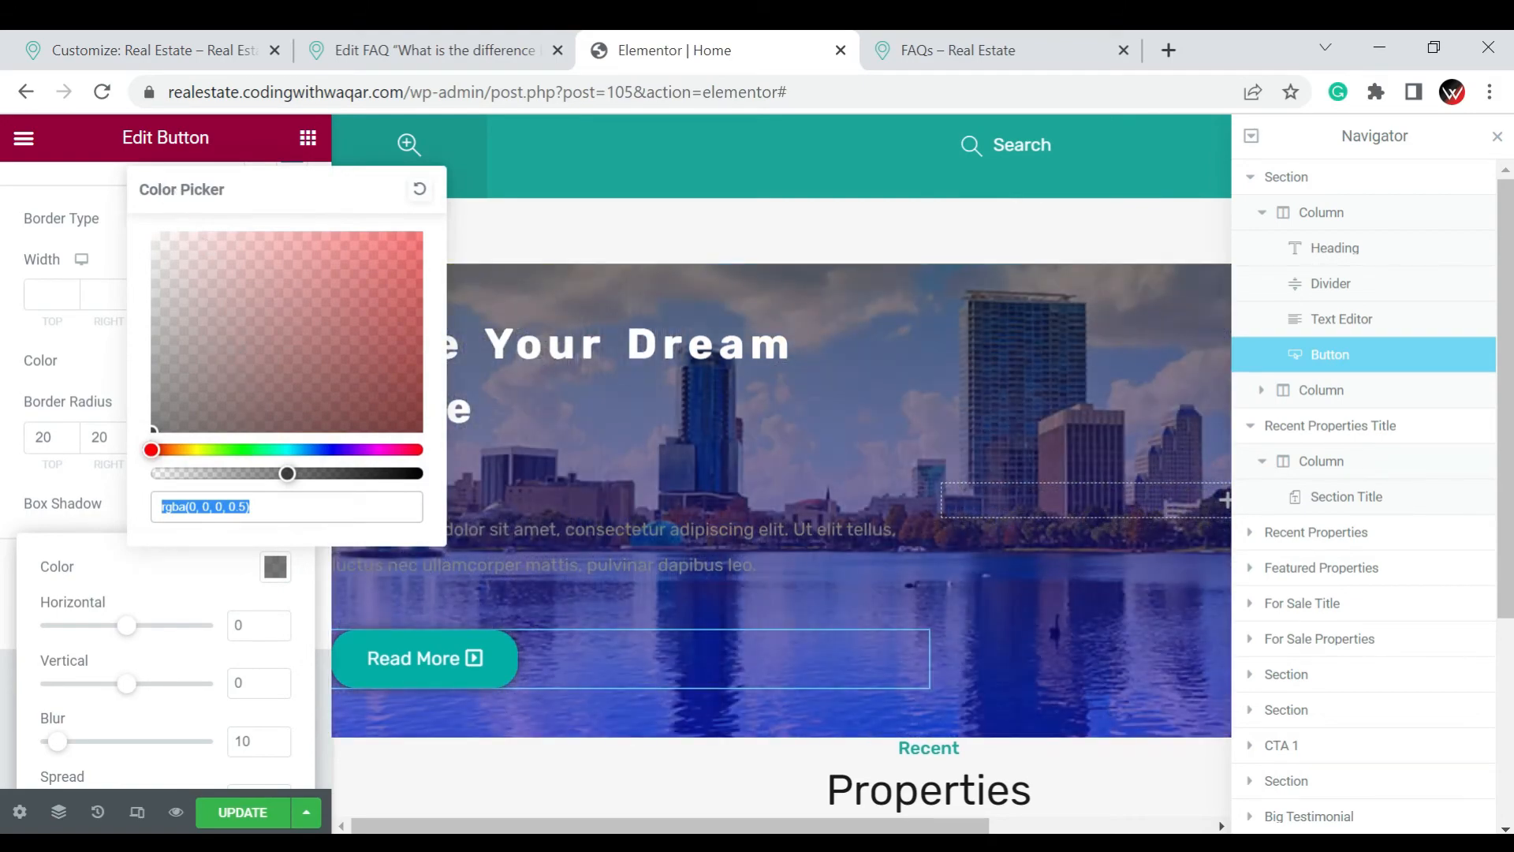
pyautogui.click(152, 235)
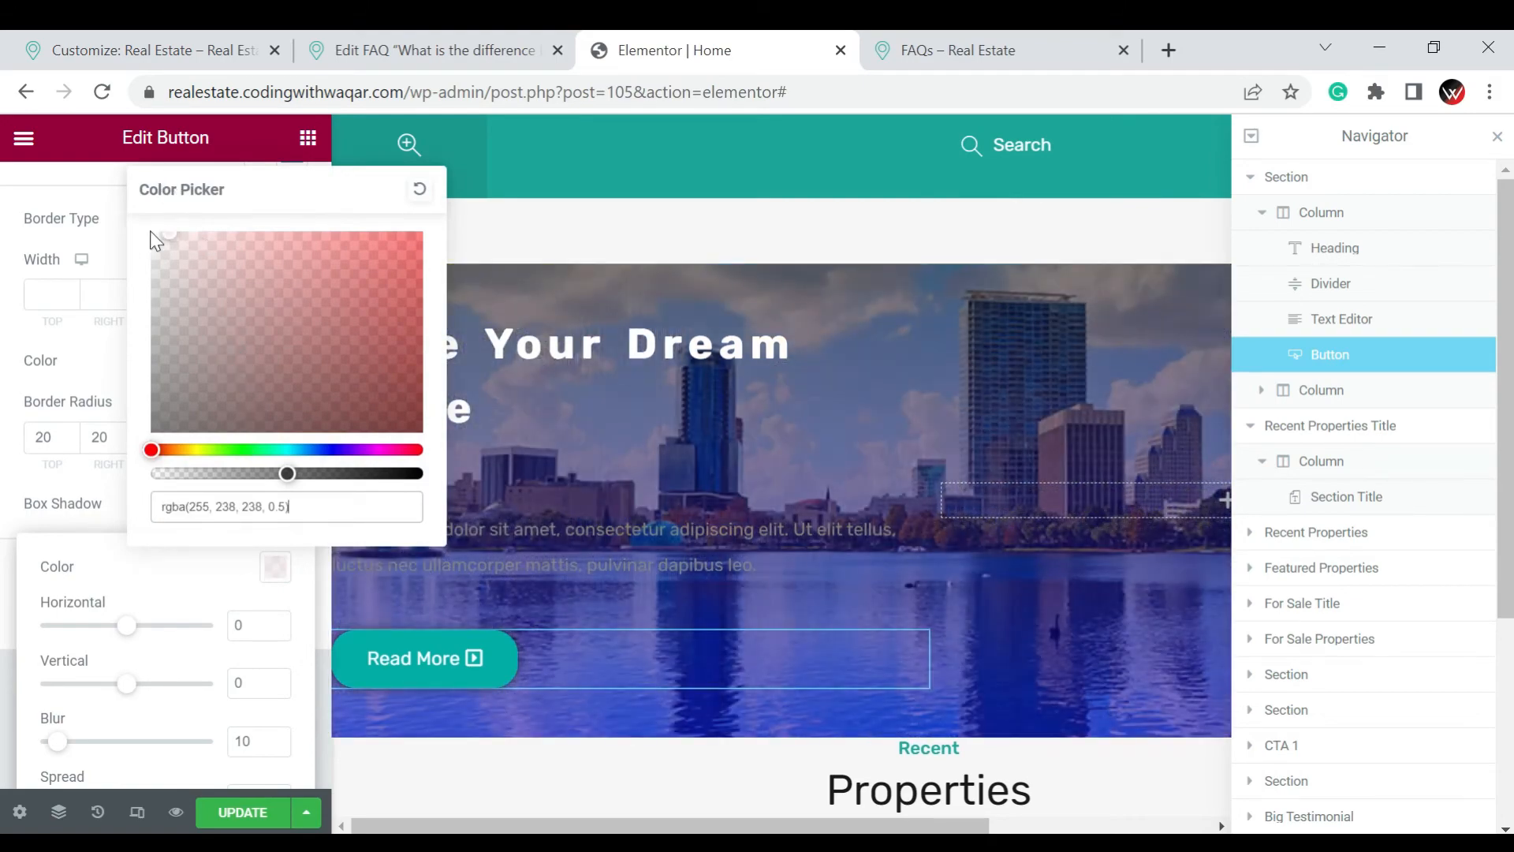
pyautogui.click(341, 477)
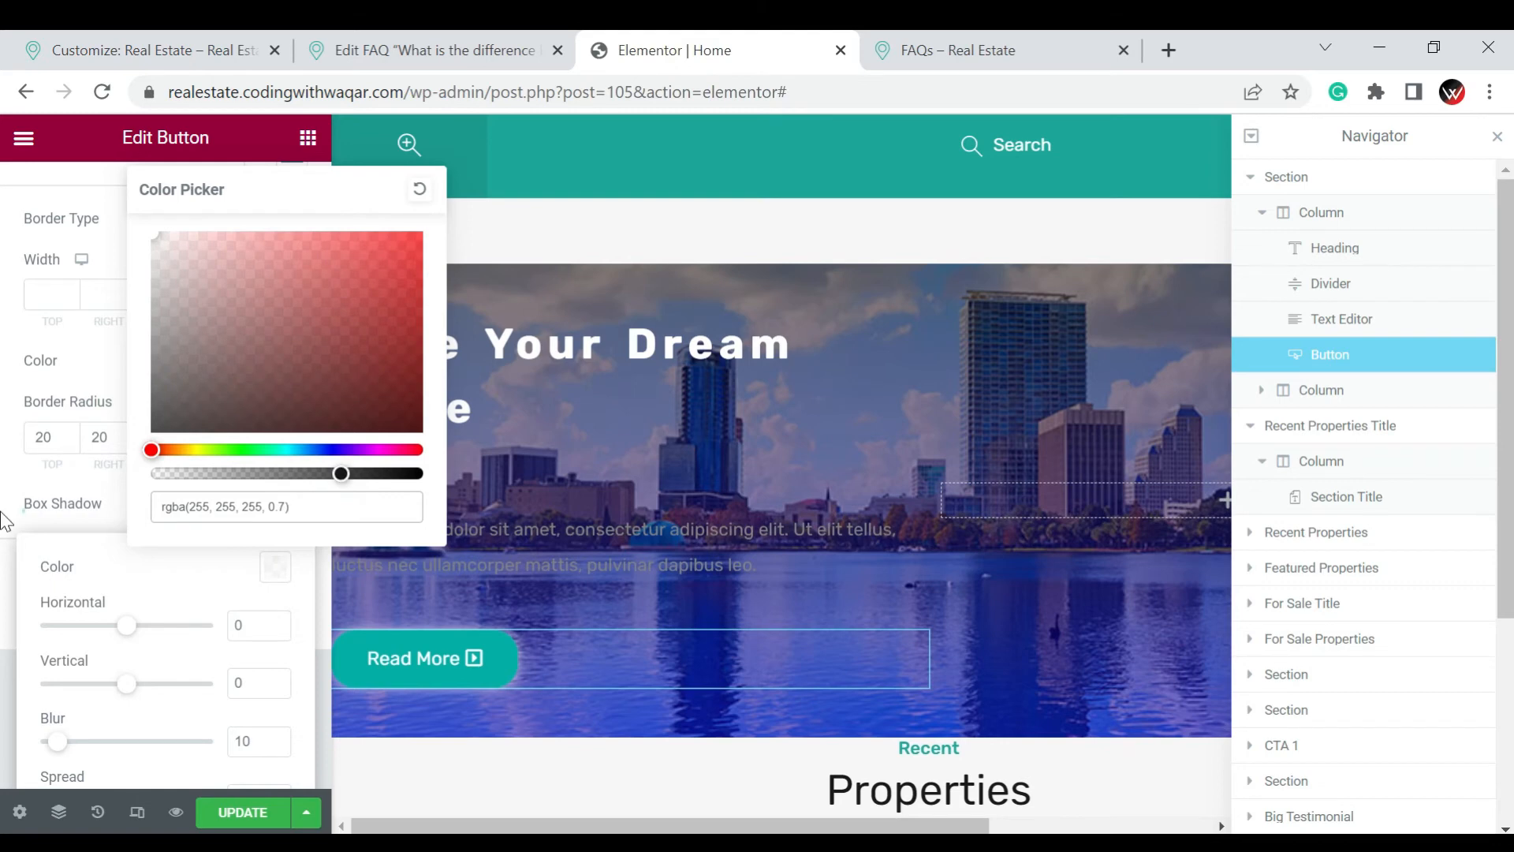
pyautogui.click(6, 521)
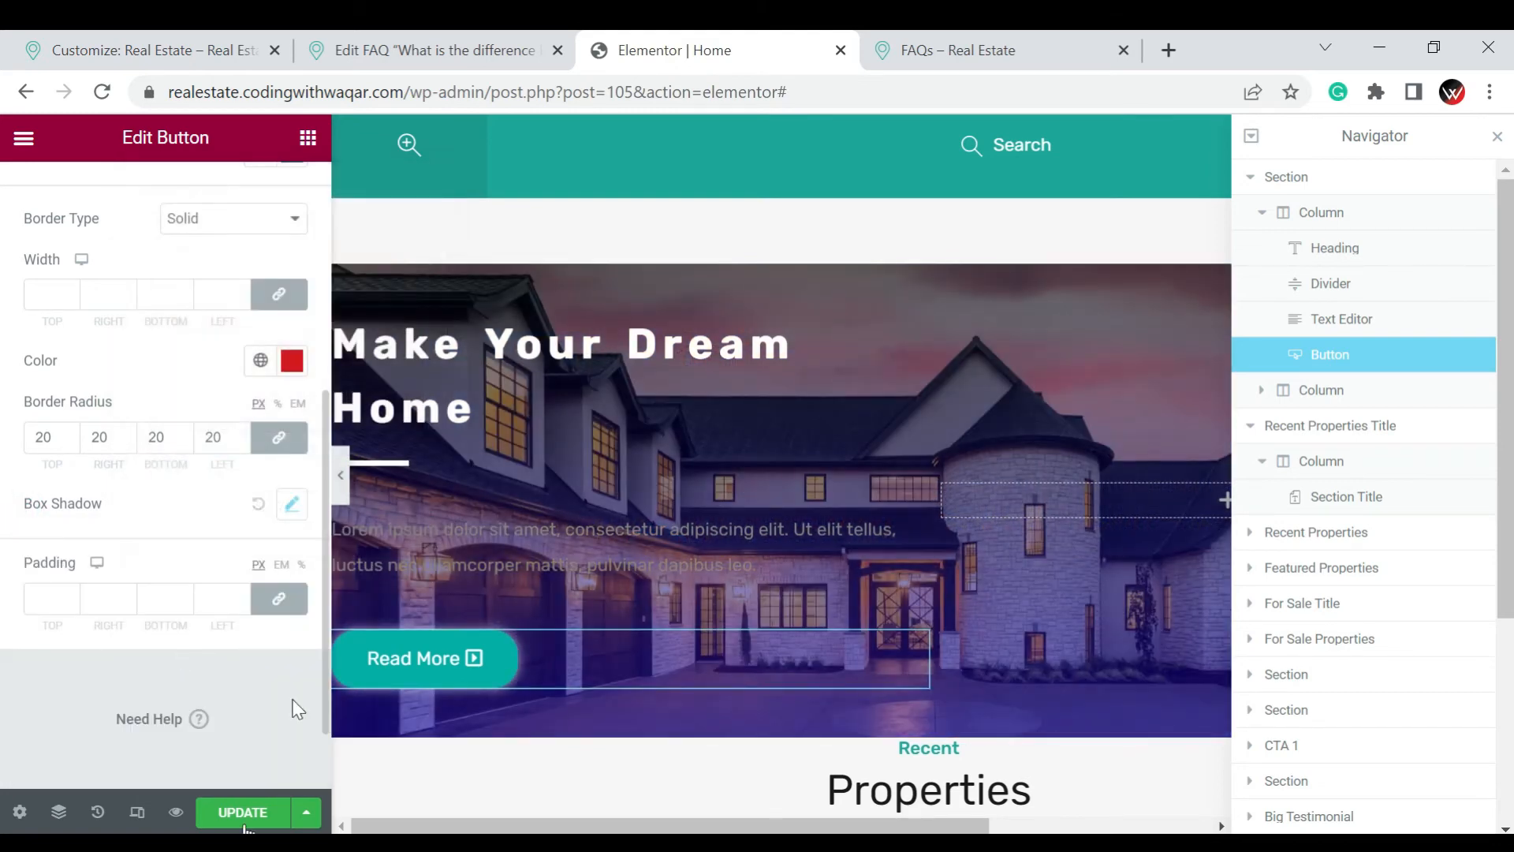
pyautogui.click(242, 813)
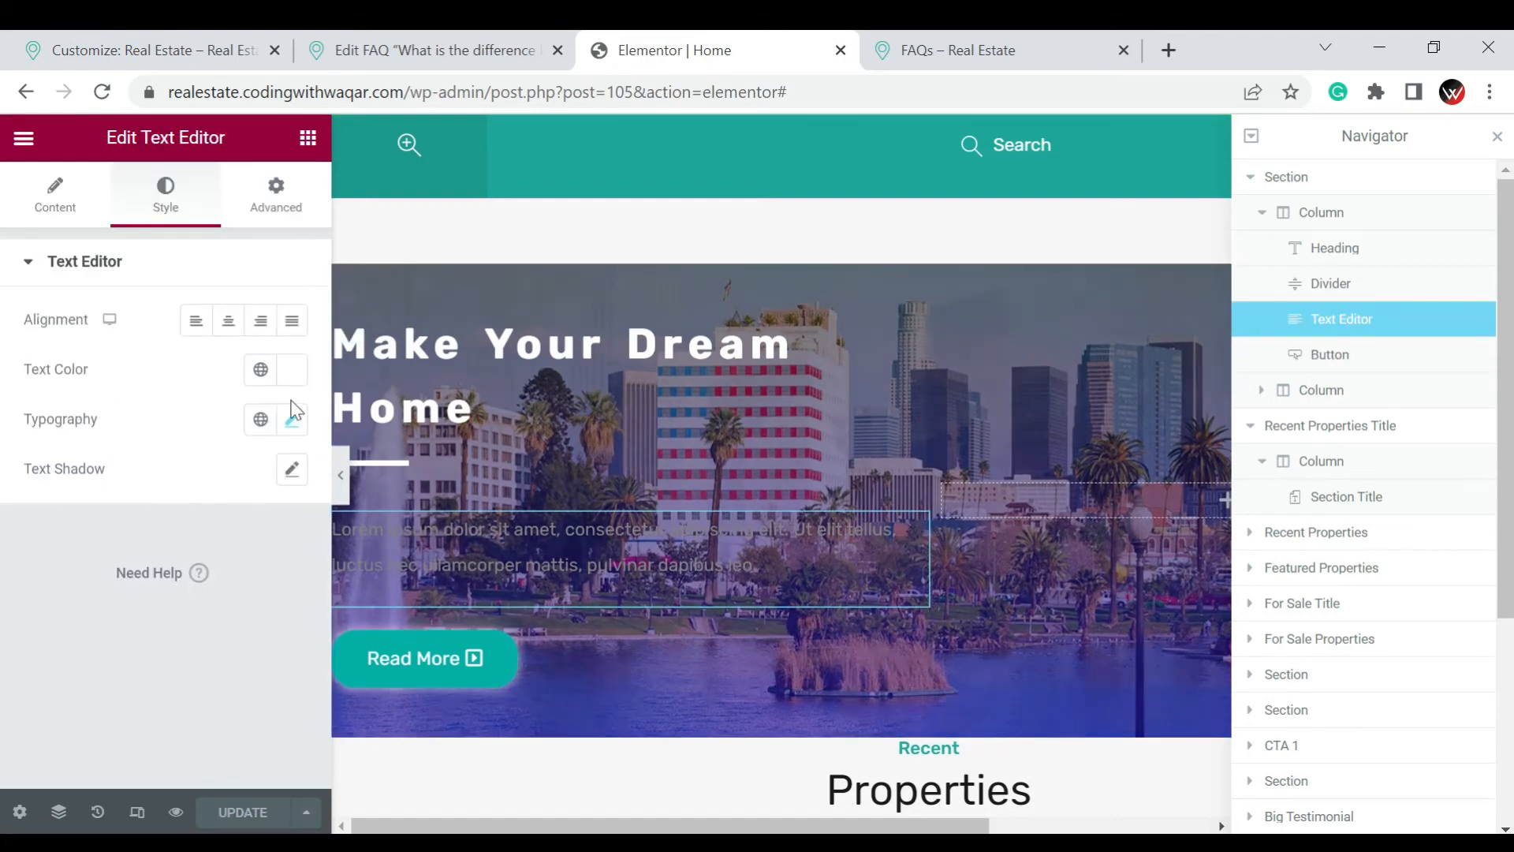
# Set the hero paragraph's text color to white and update the page
pyautogui.click(291, 375)
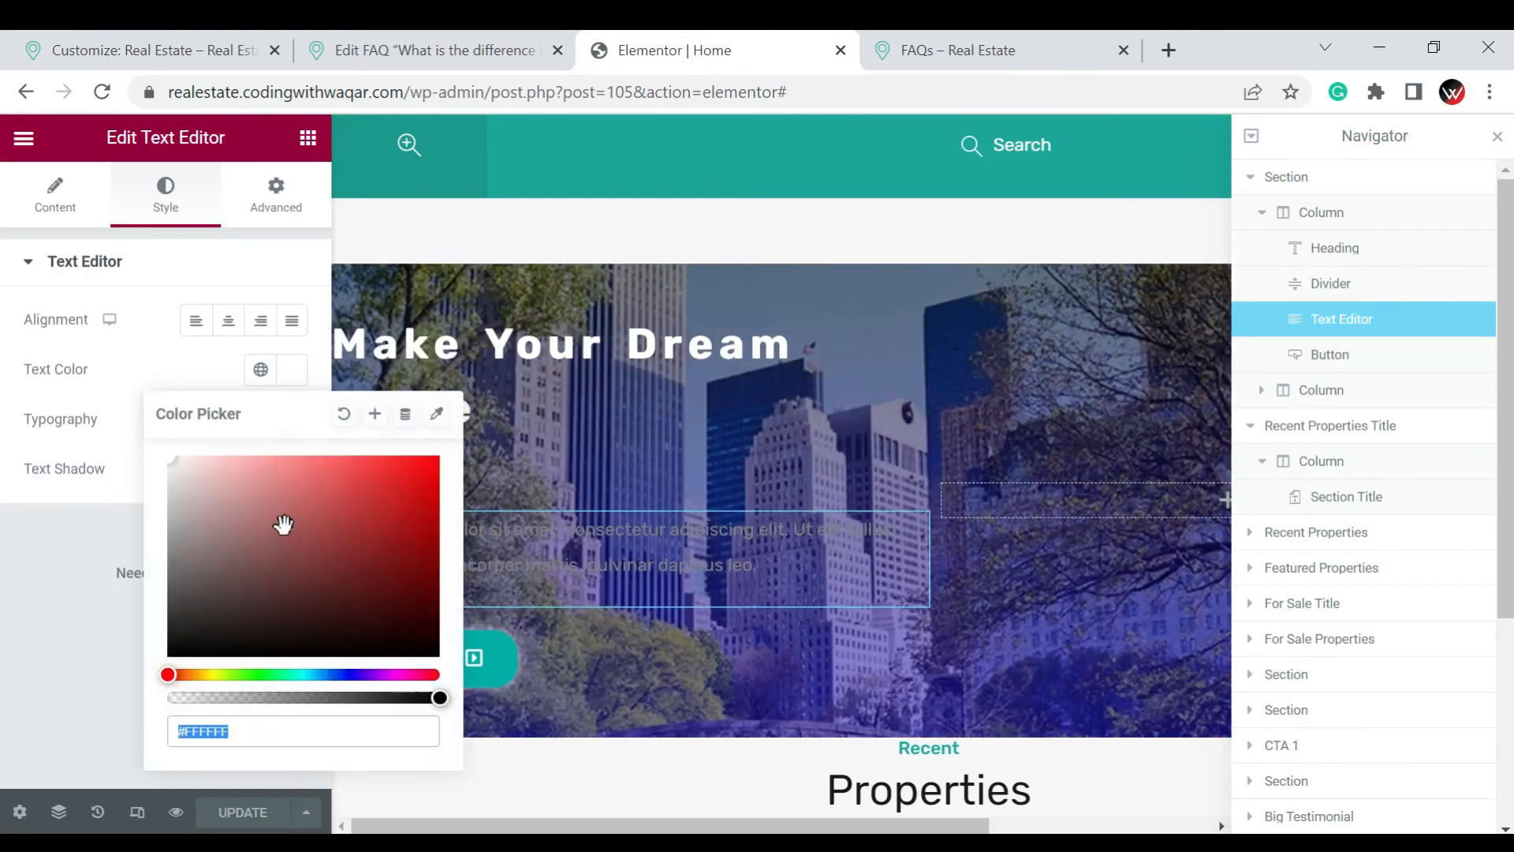
pyautogui.click(166, 464)
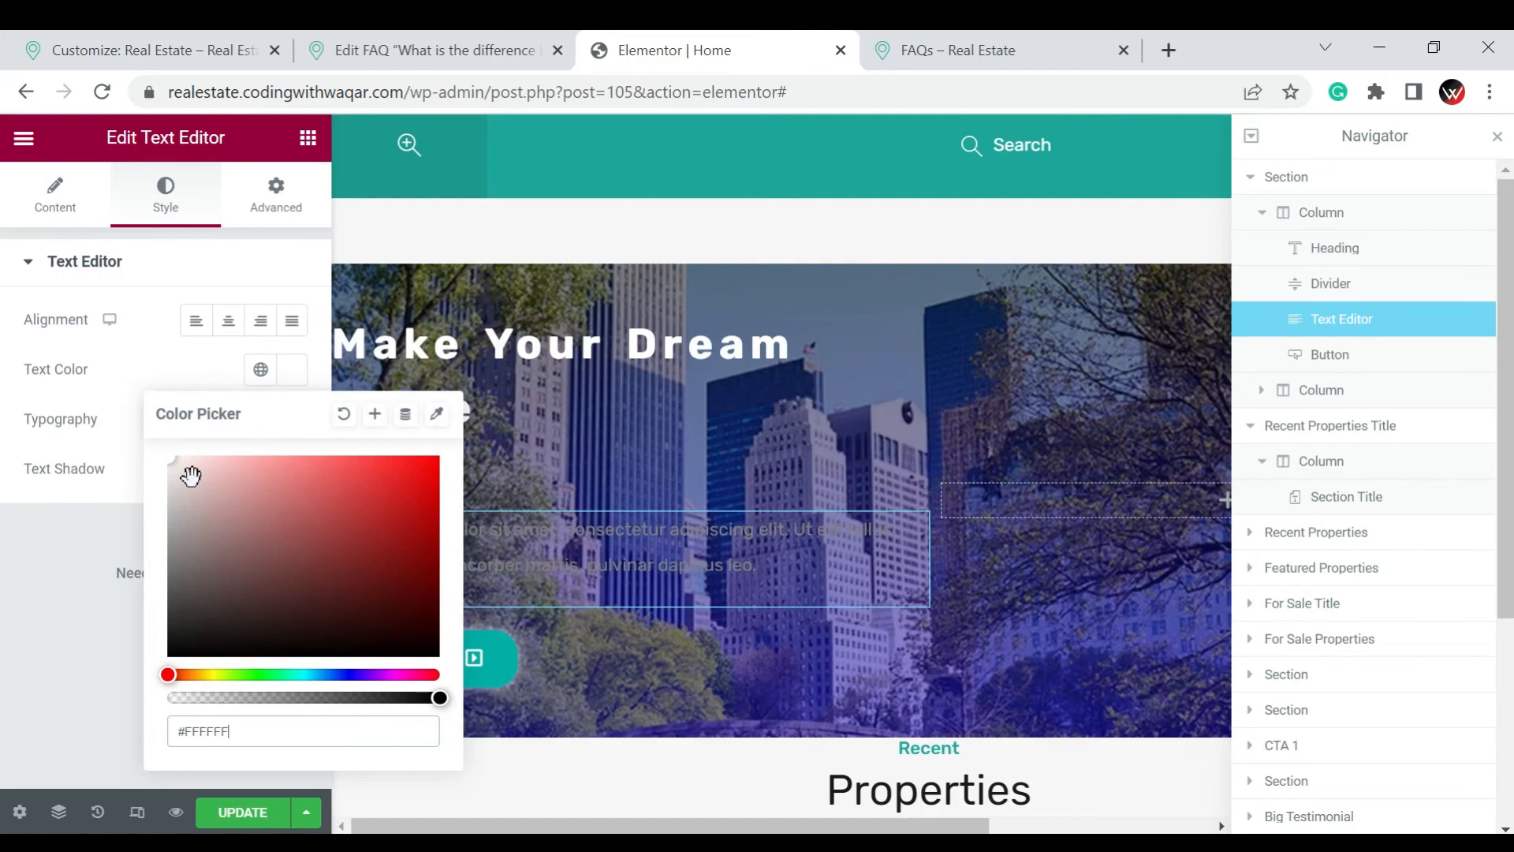
pyautogui.click(279, 546)
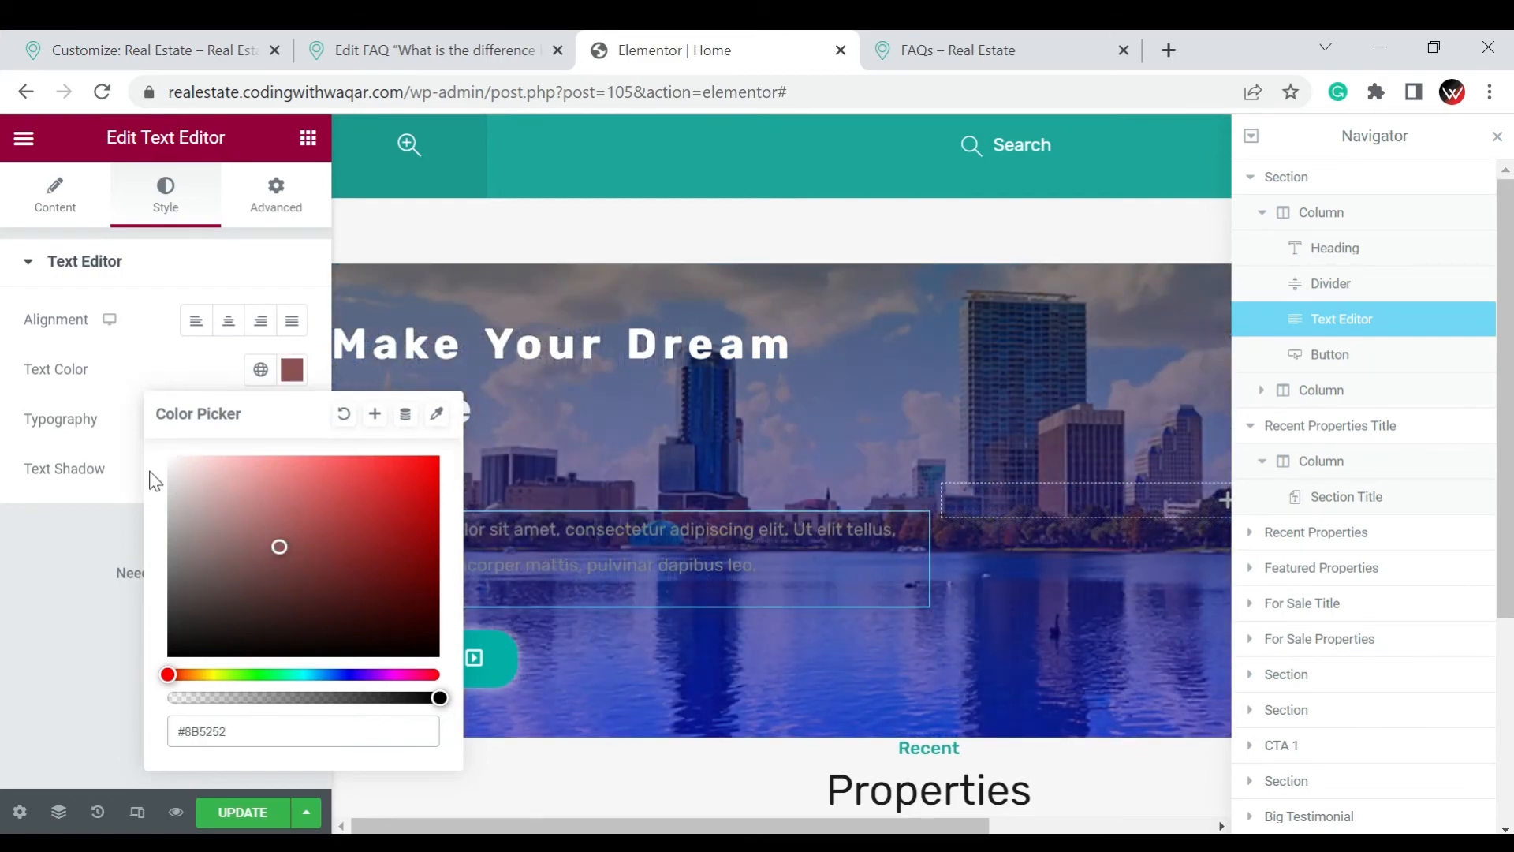
pyautogui.moveTo(174, 463)
pyautogui.mouseDown()
pyautogui.moveTo(186, 482)
pyautogui.moveTo(163, 455)
pyautogui.mouseUp()
pyautogui.click(102, 555)
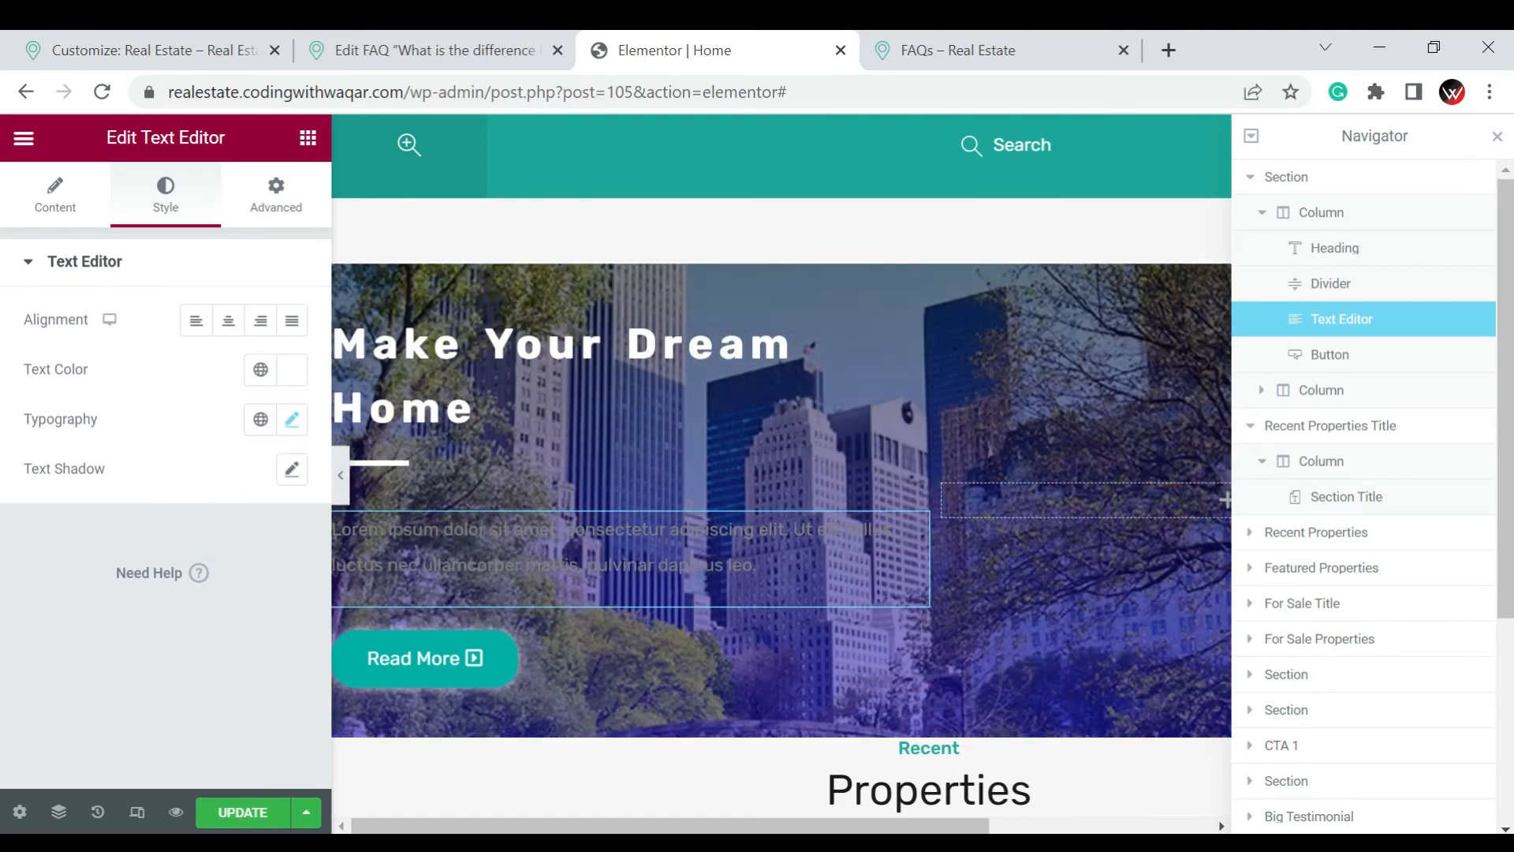
pyautogui.click(255, 815)
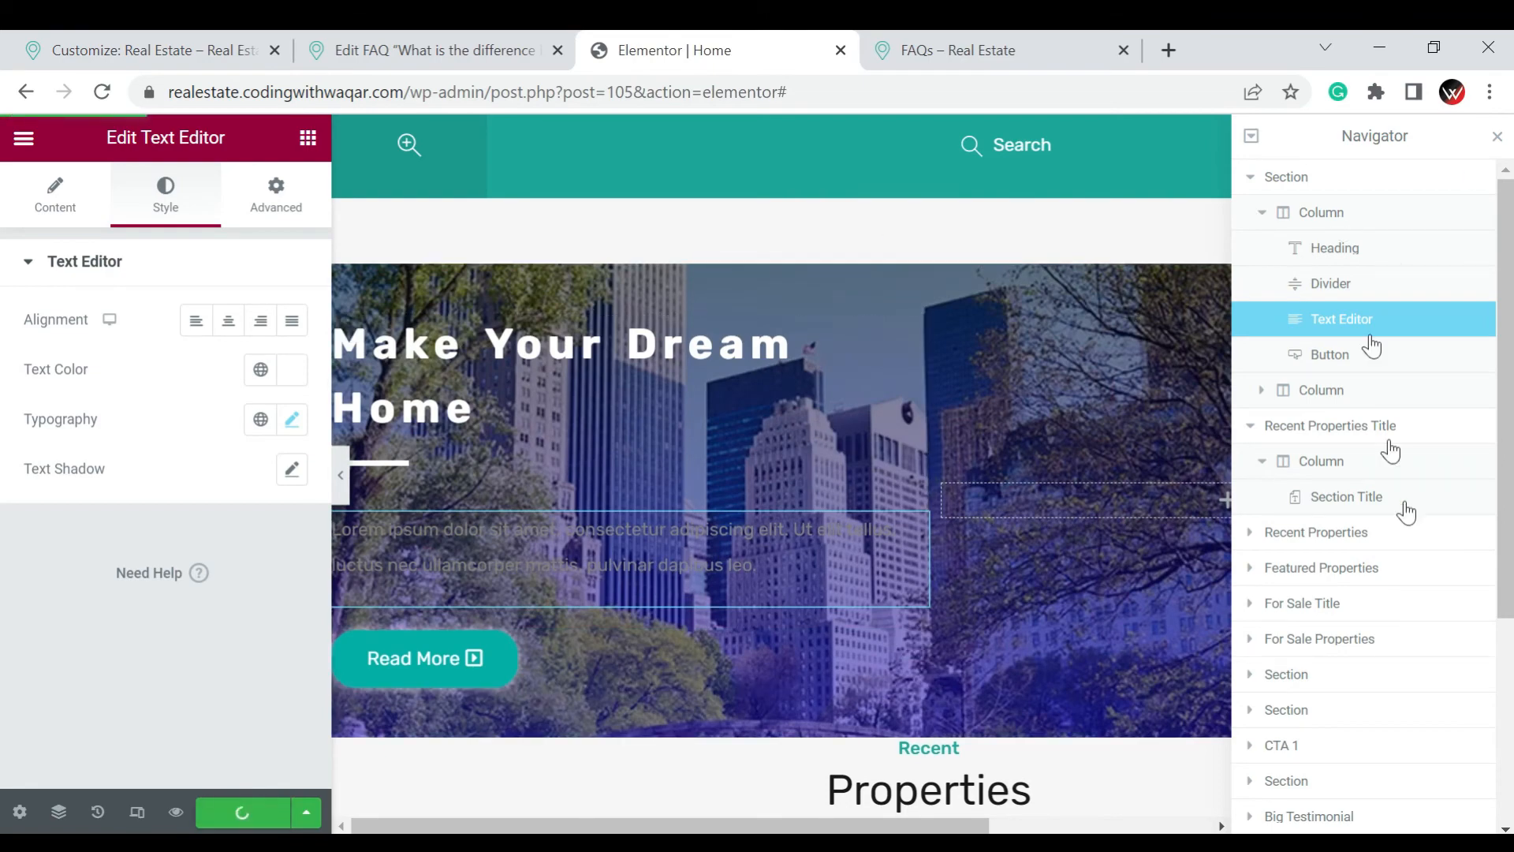
# Preview the home page without the editing panel, examine the hero section against its surroundings, and restore the panel
pyautogui.click(341, 474)
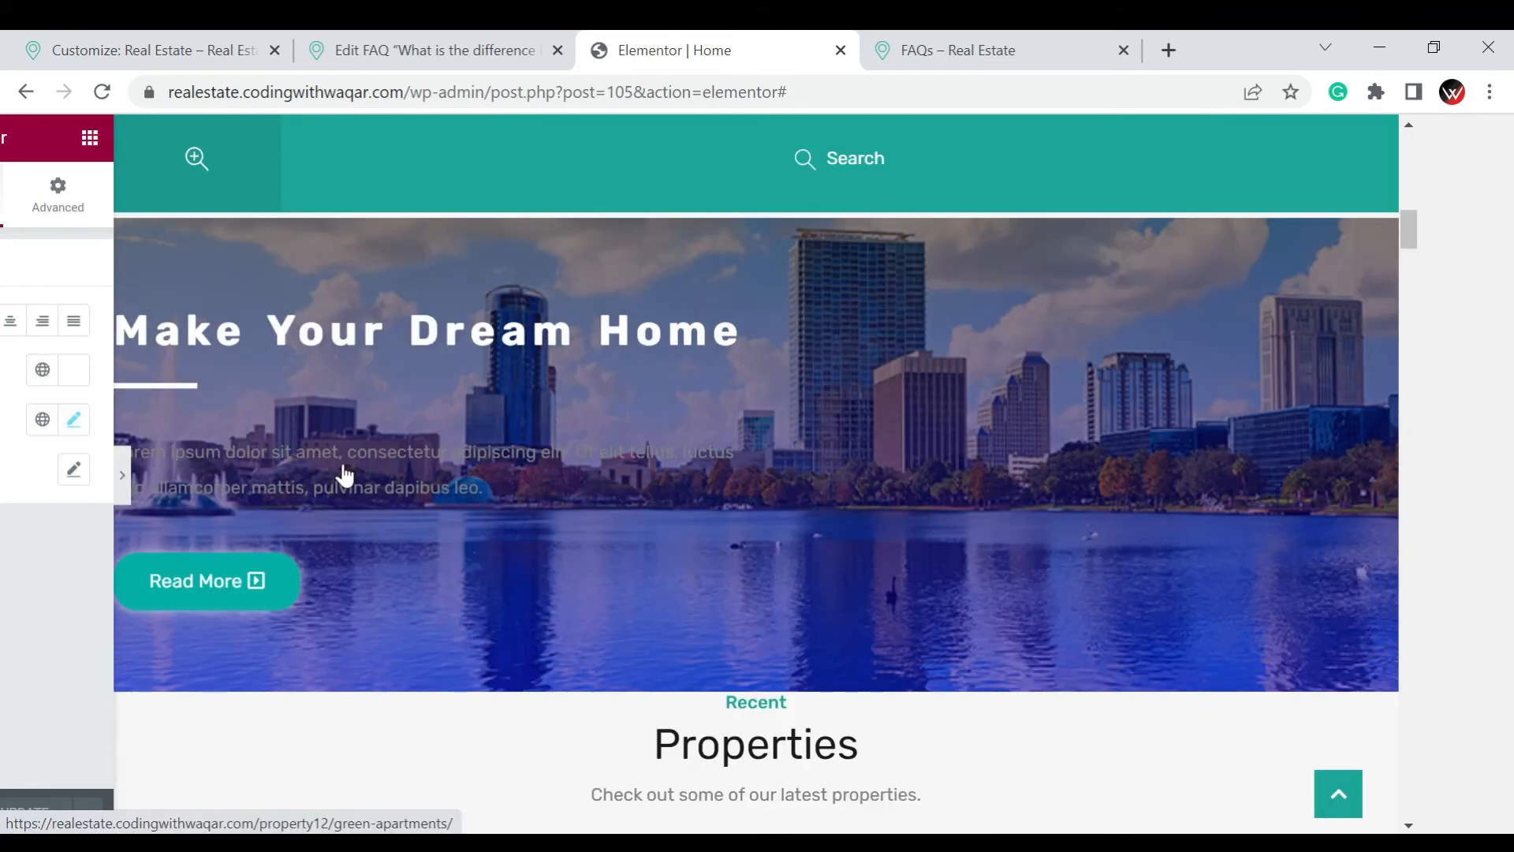
pyautogui.scroll(-5, 344, 474)
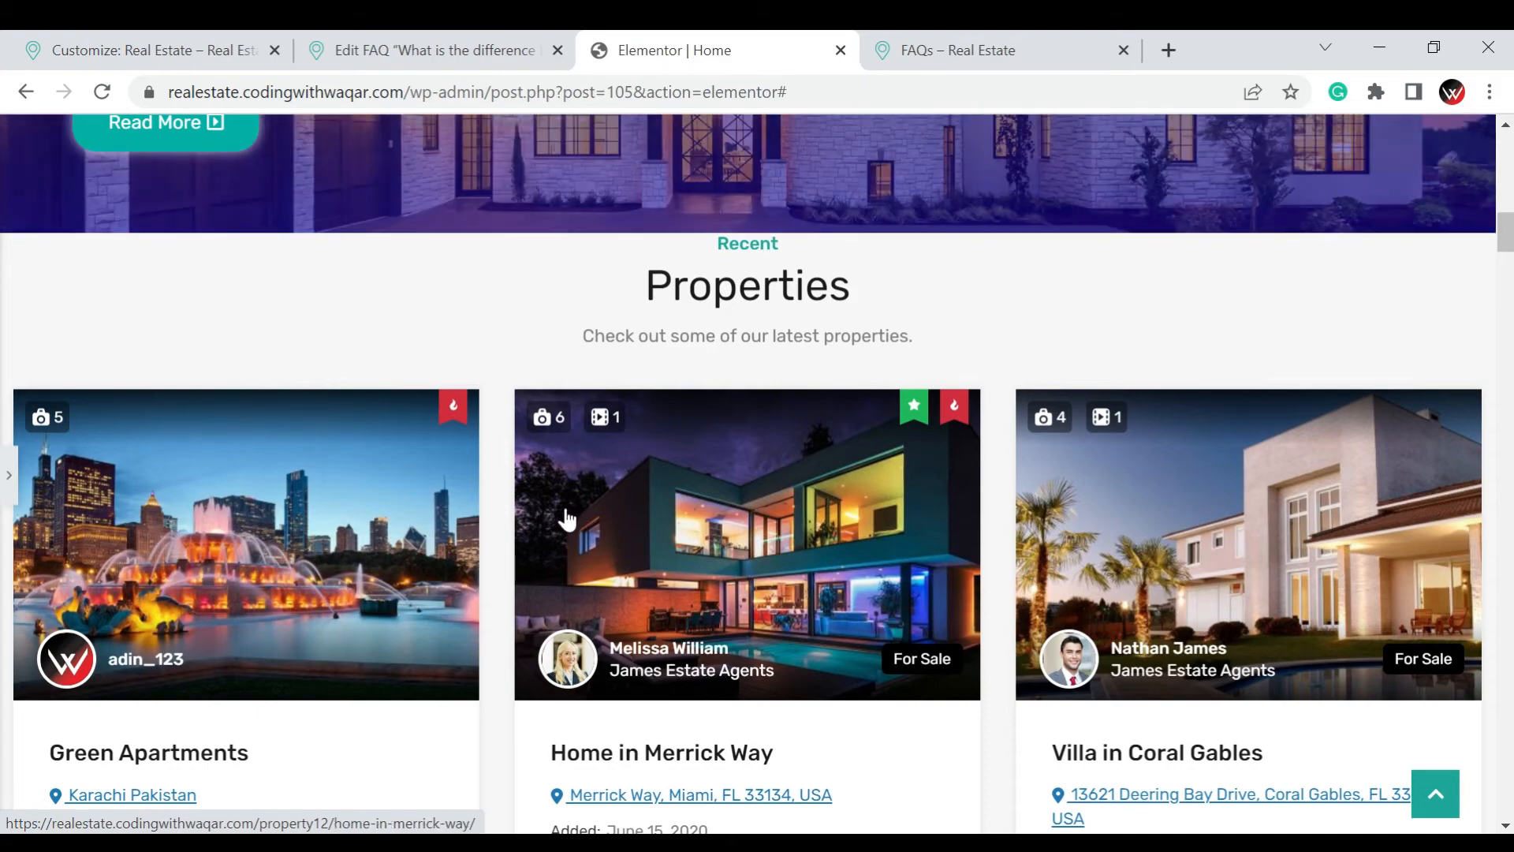
pyautogui.scroll(6, 557, 513)
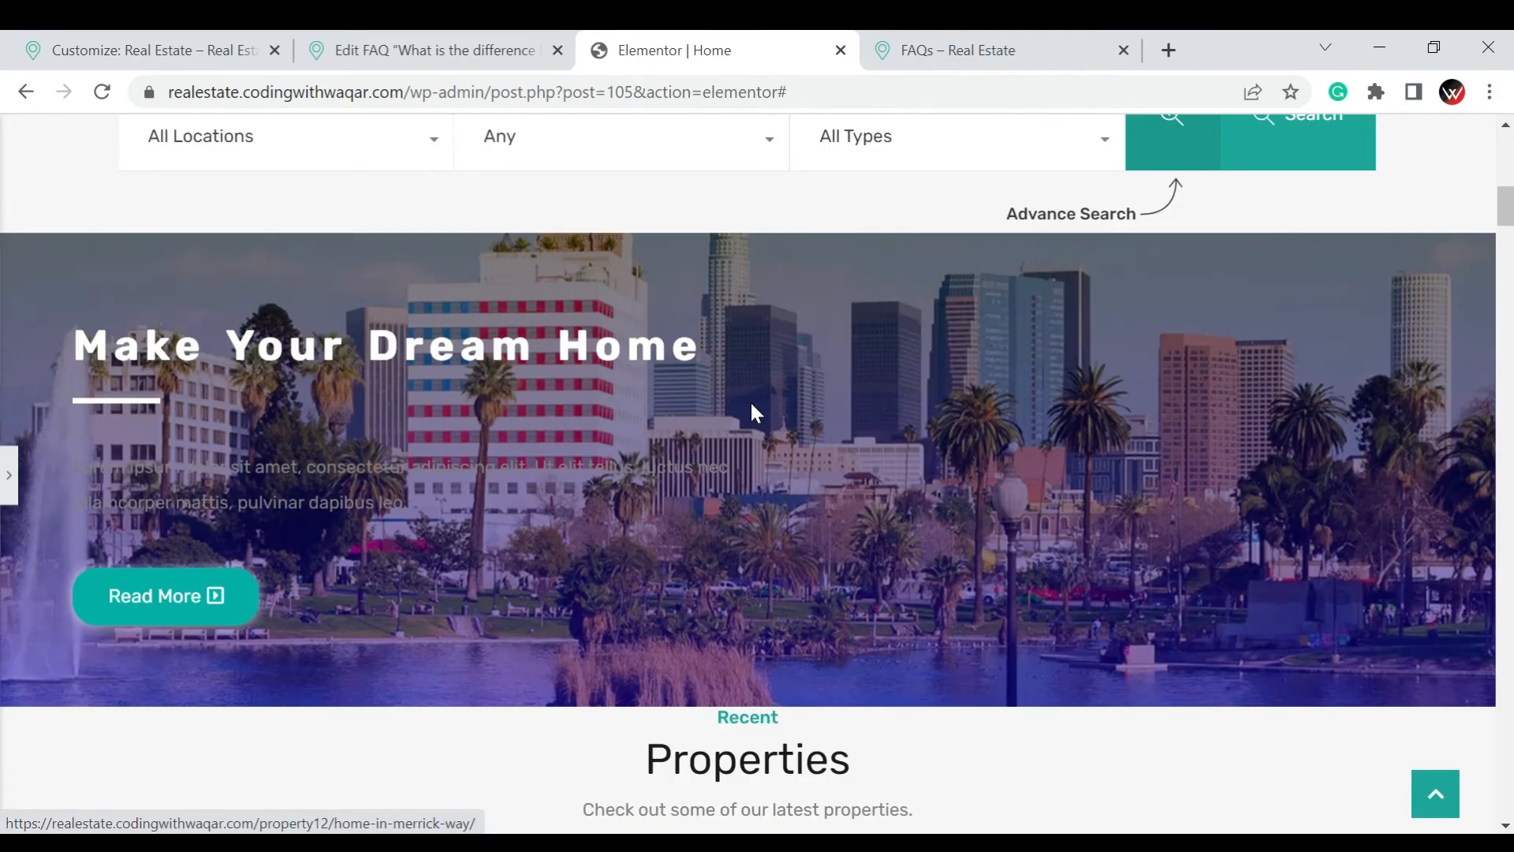
pyautogui.scroll(8, 751, 405)
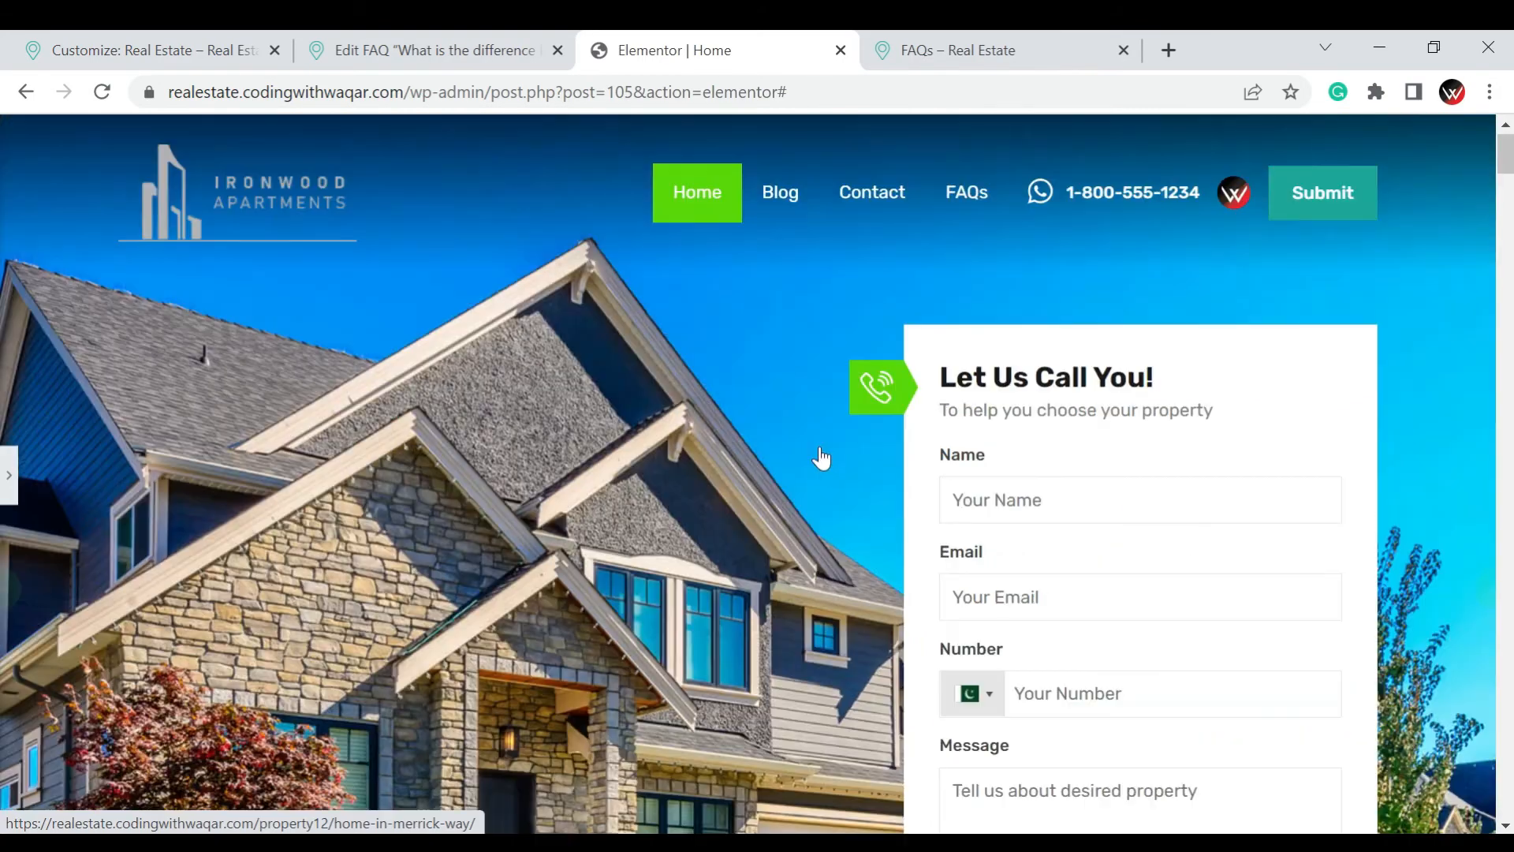
pyautogui.scroll(-5, 910, 335)
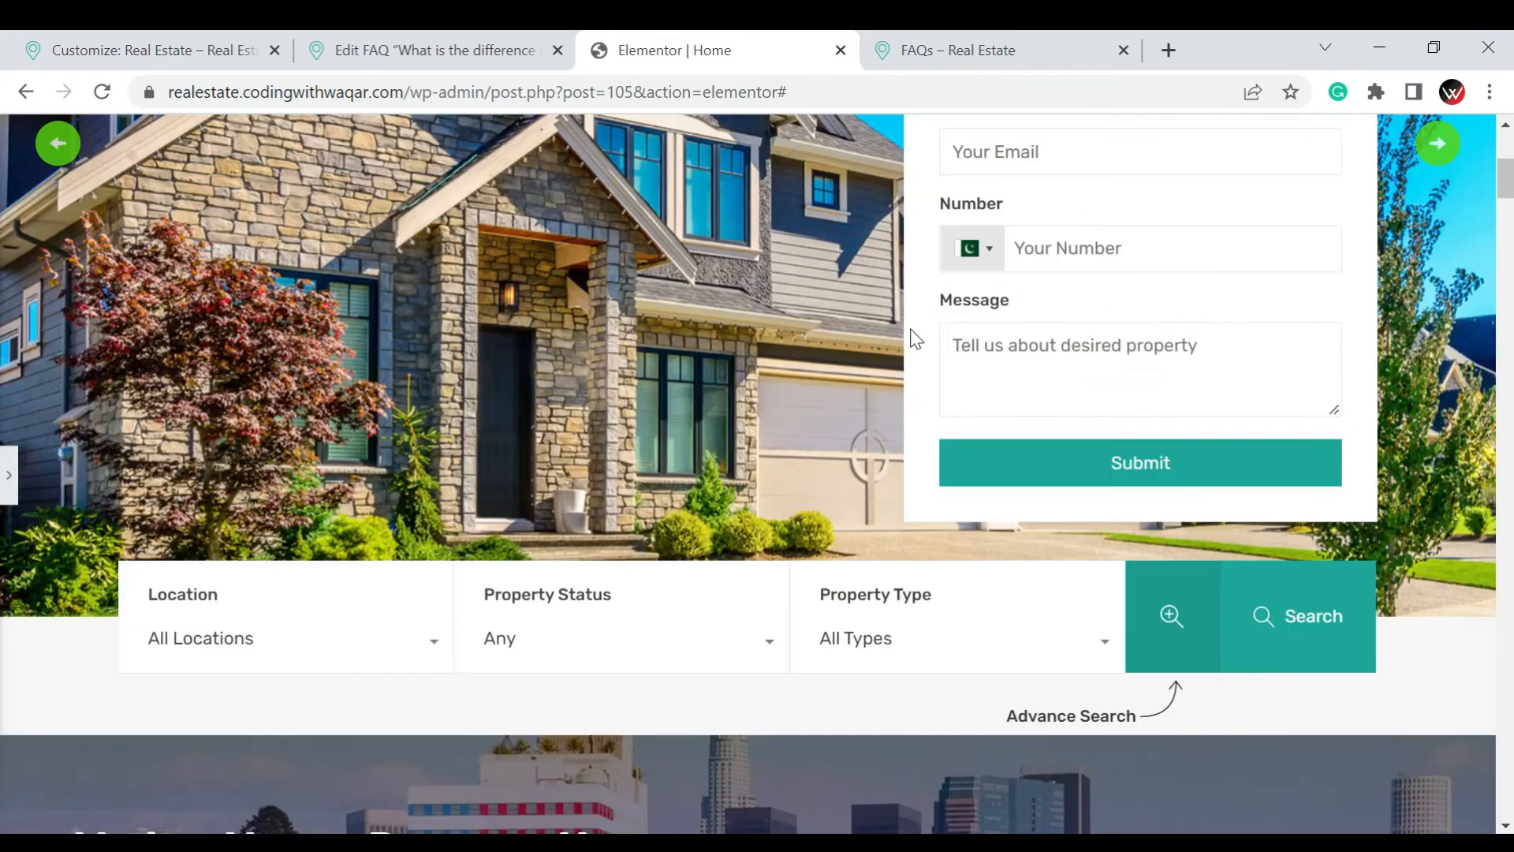
pyautogui.scroll(-11, 915, 339)
pyautogui.scroll(6, 915, 337)
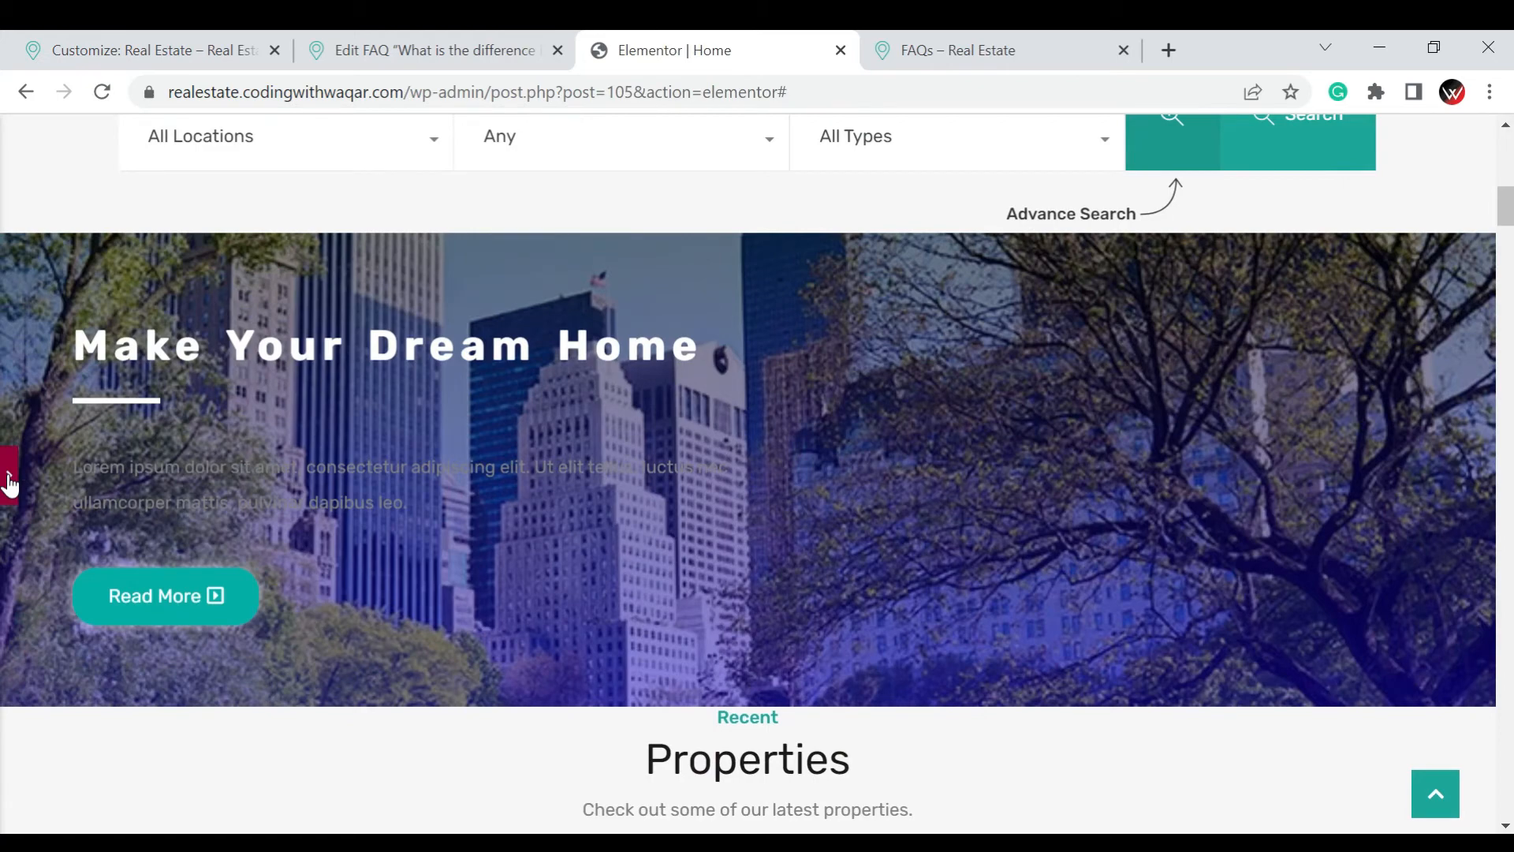
pyautogui.click(14, 474)
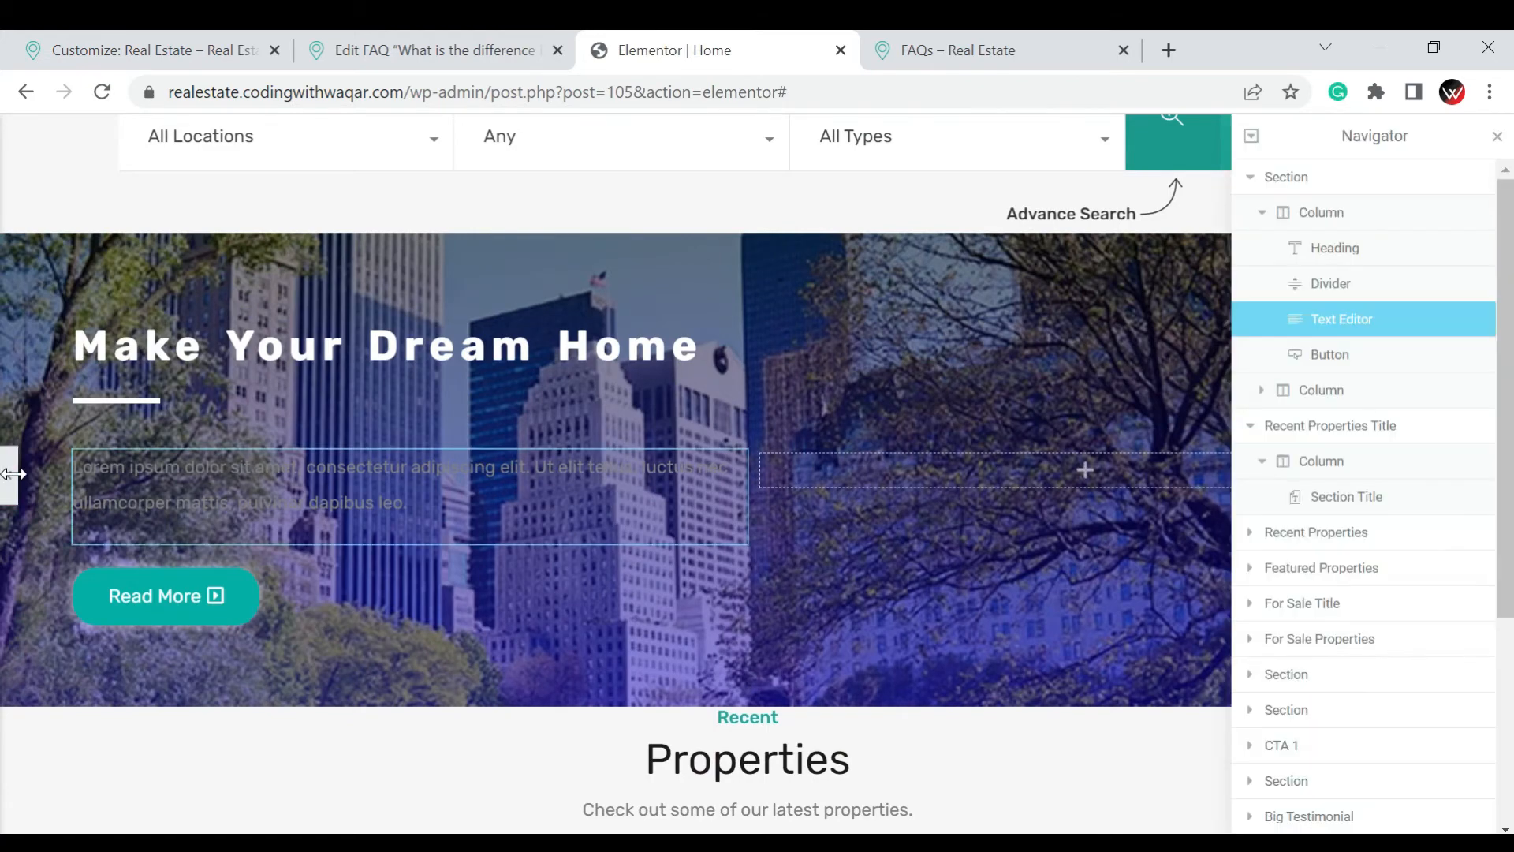
pyautogui.click(8, 477)
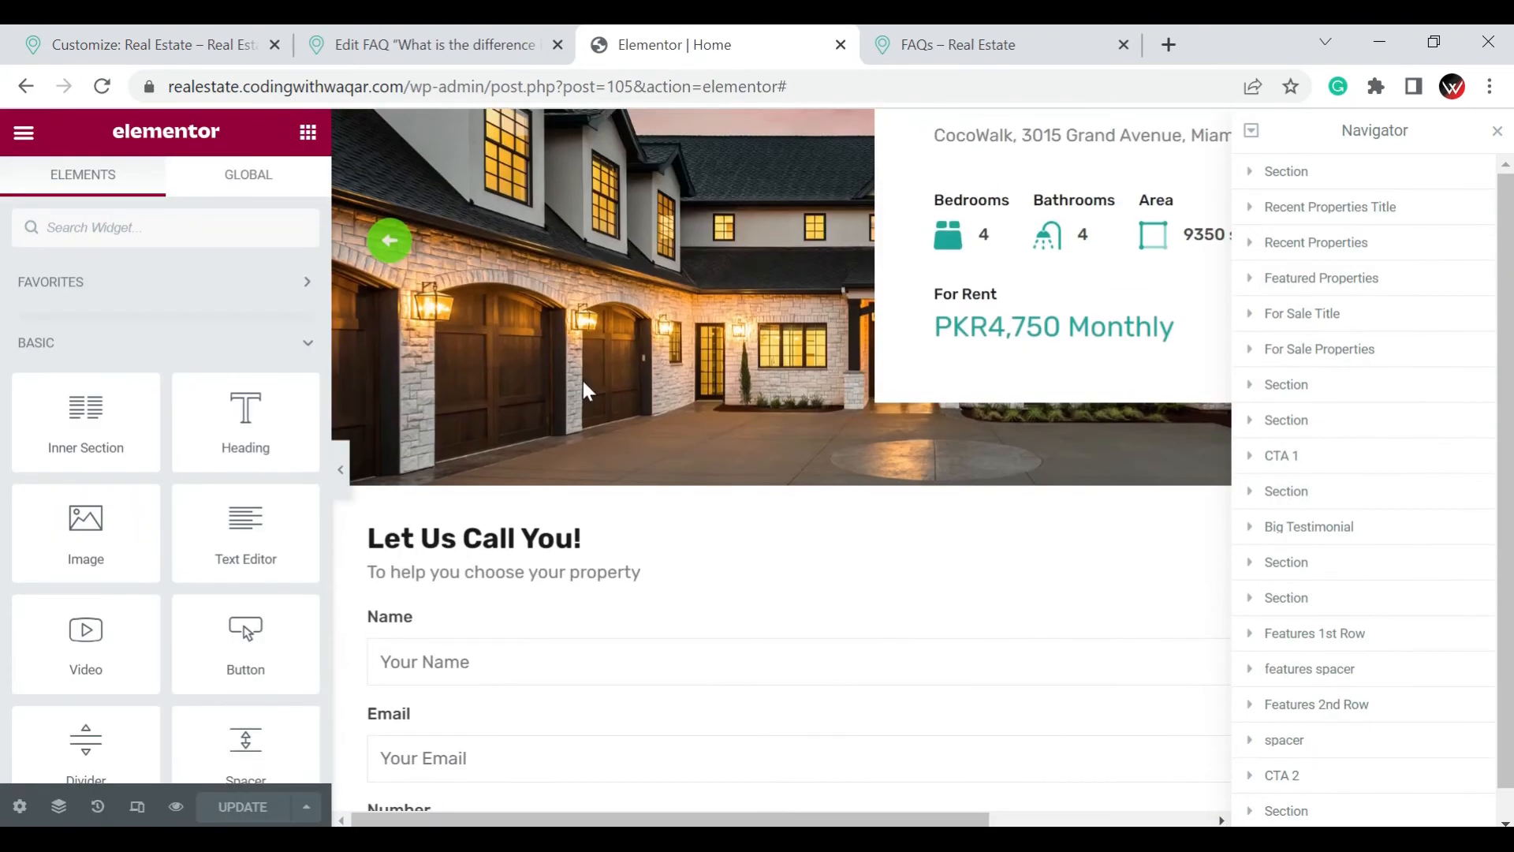
# Add a two-column section between the hero and the Recent Properties title and turn on Stretch Section for it
pyautogui.scroll(3, 871, 406)
pyautogui.scroll(-12, 872, 402)
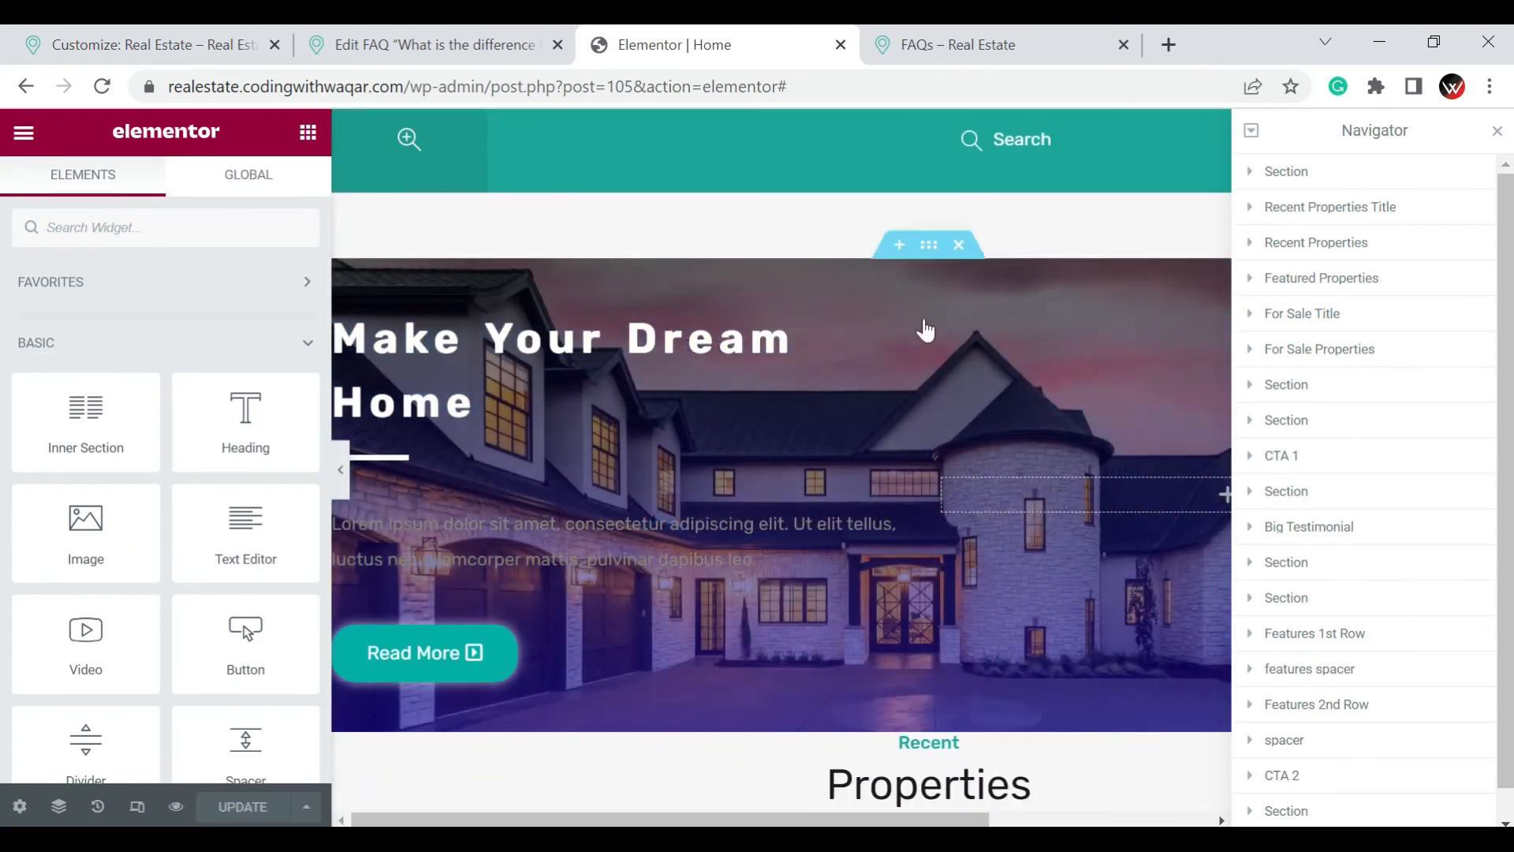
pyautogui.scroll(-3, 915, 316)
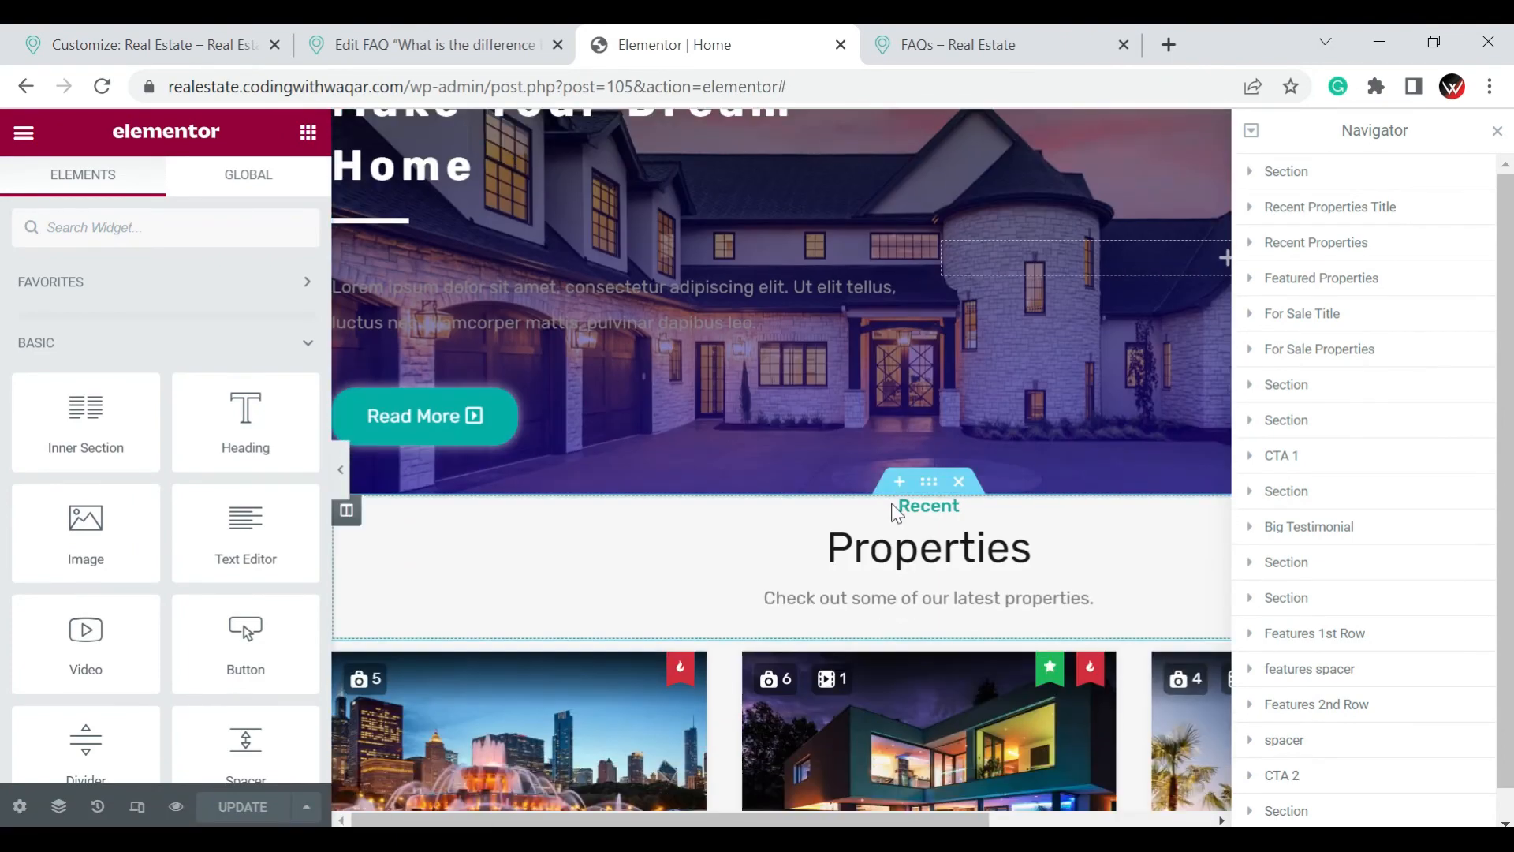
pyautogui.click(899, 481)
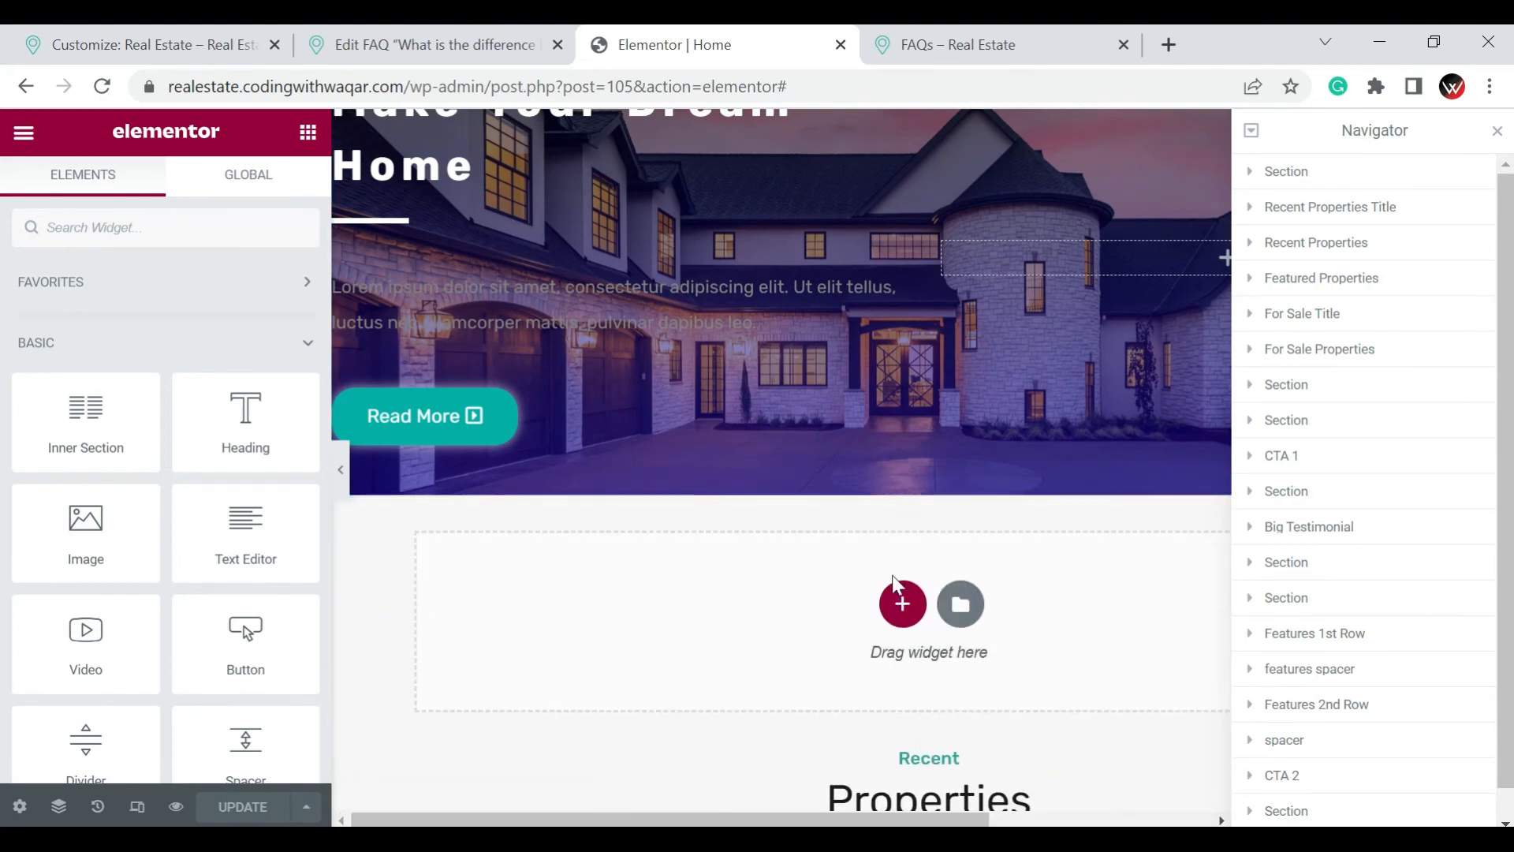
pyautogui.click(903, 603)
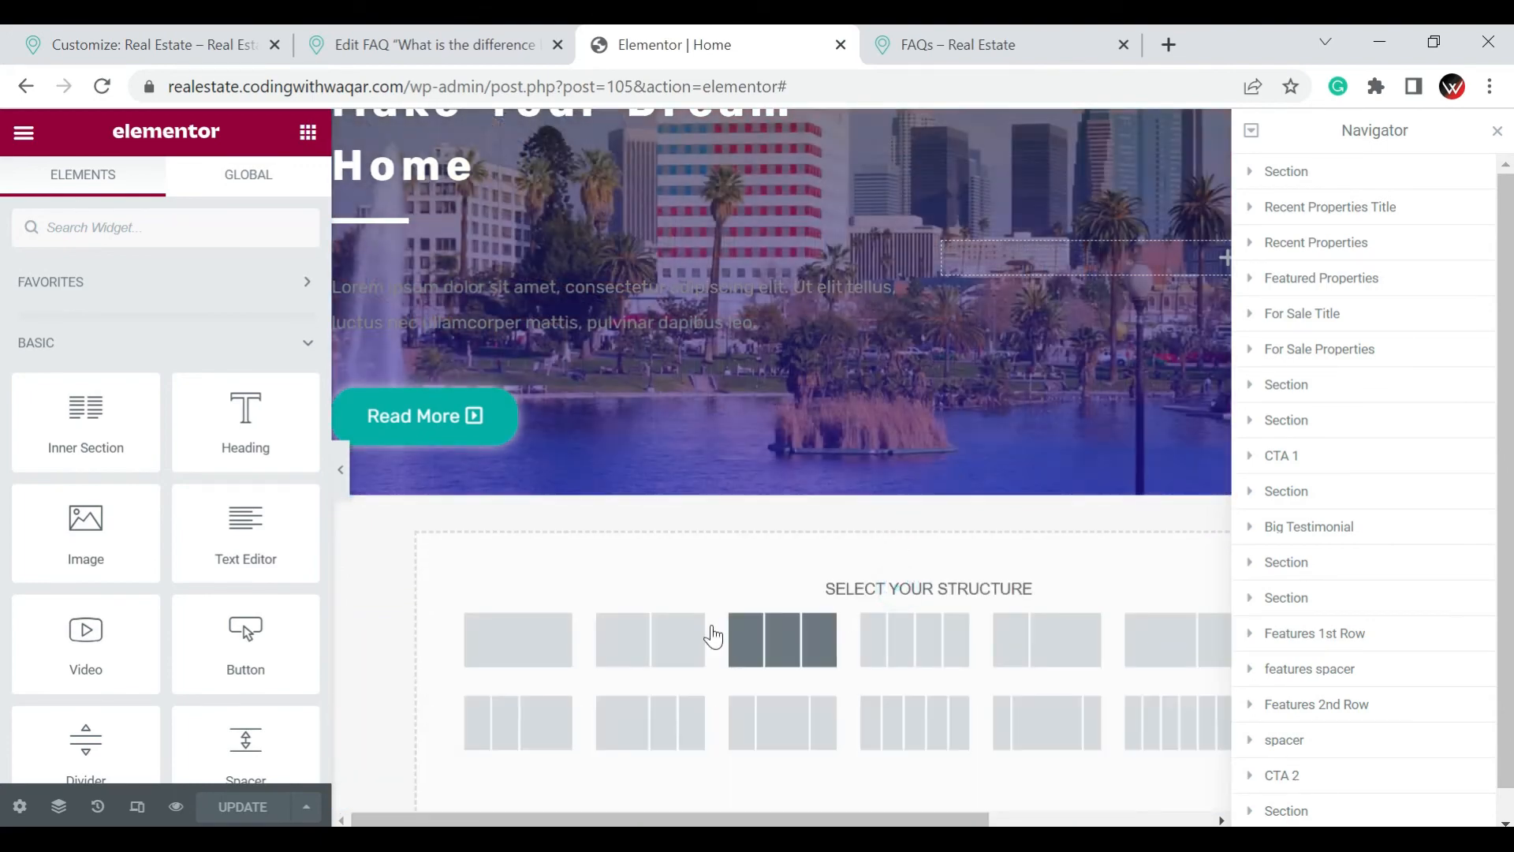
pyautogui.click(589, 635)
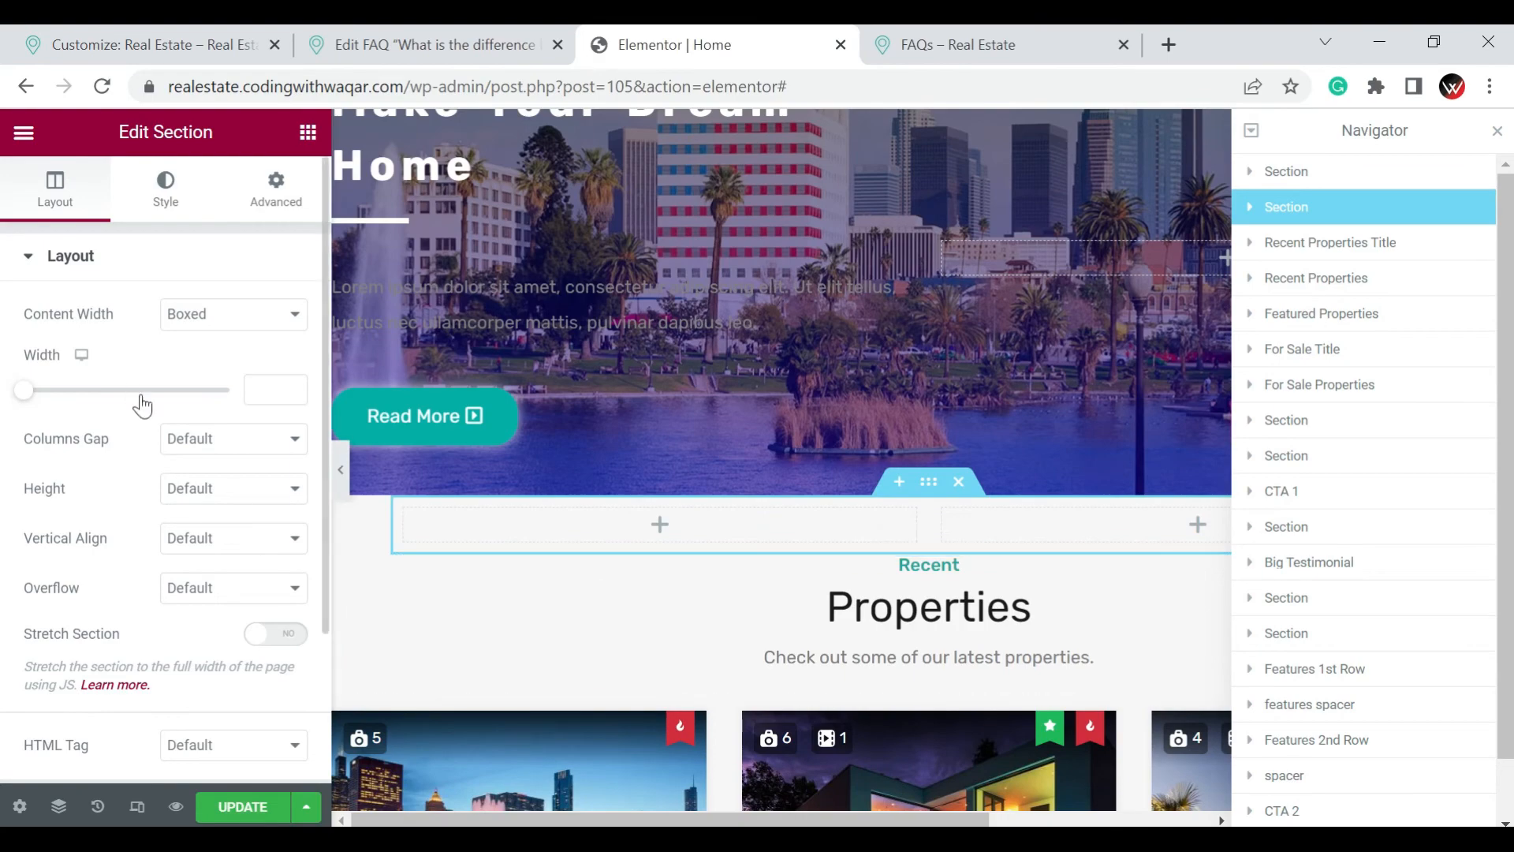
pyautogui.scroll(-3, 199, 444)
pyautogui.click(257, 444)
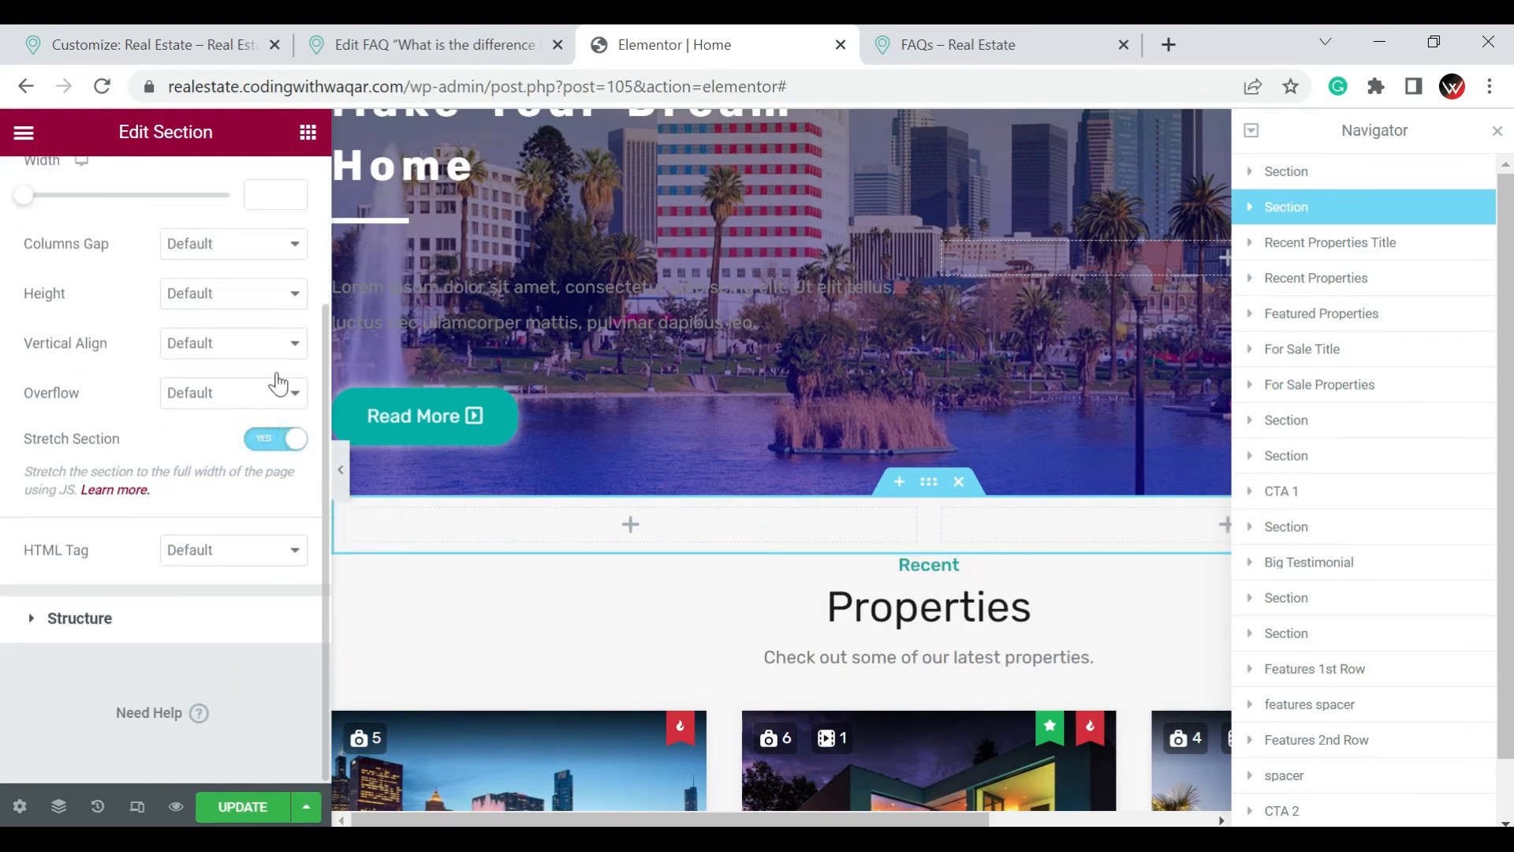
# Place an Image Box widget in the first column of the new two-column section
pyautogui.scroll(3, 245, 266)
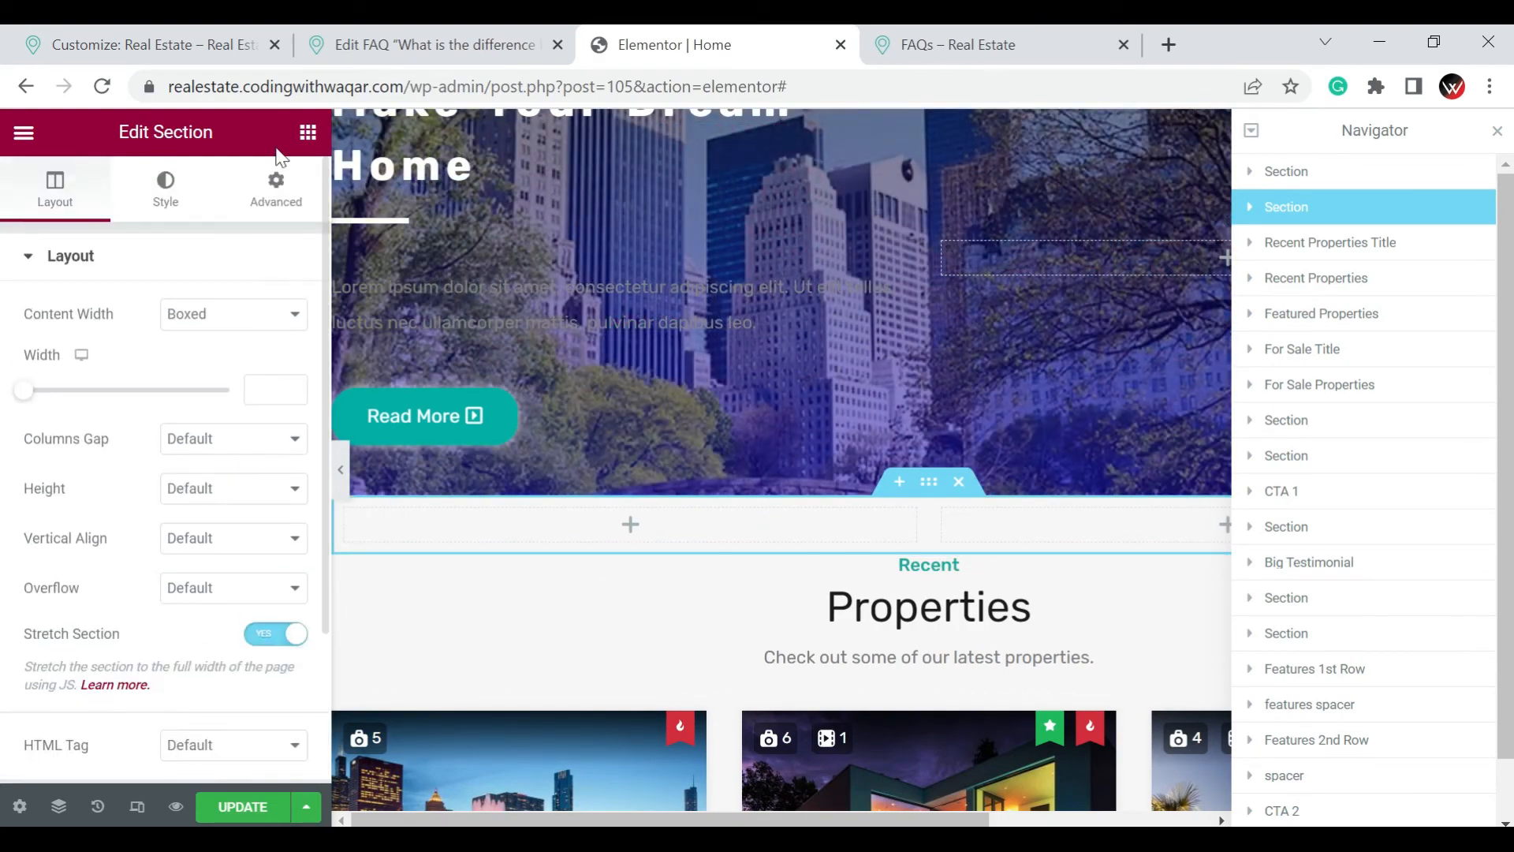
pyautogui.click(308, 131)
pyautogui.scroll(-3, 221, 465)
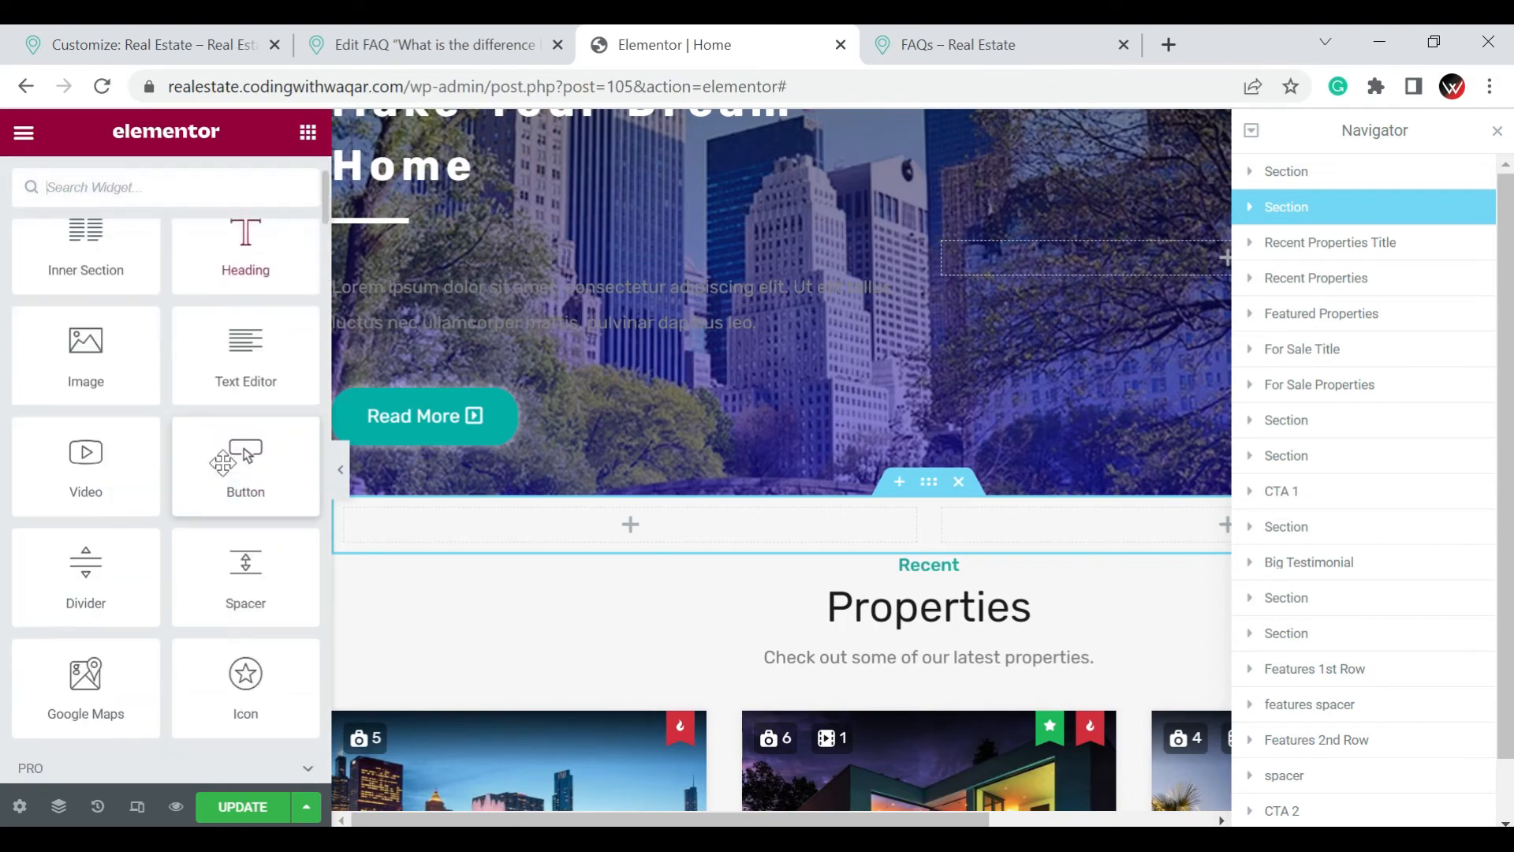
pyautogui.scroll(-5, 223, 463)
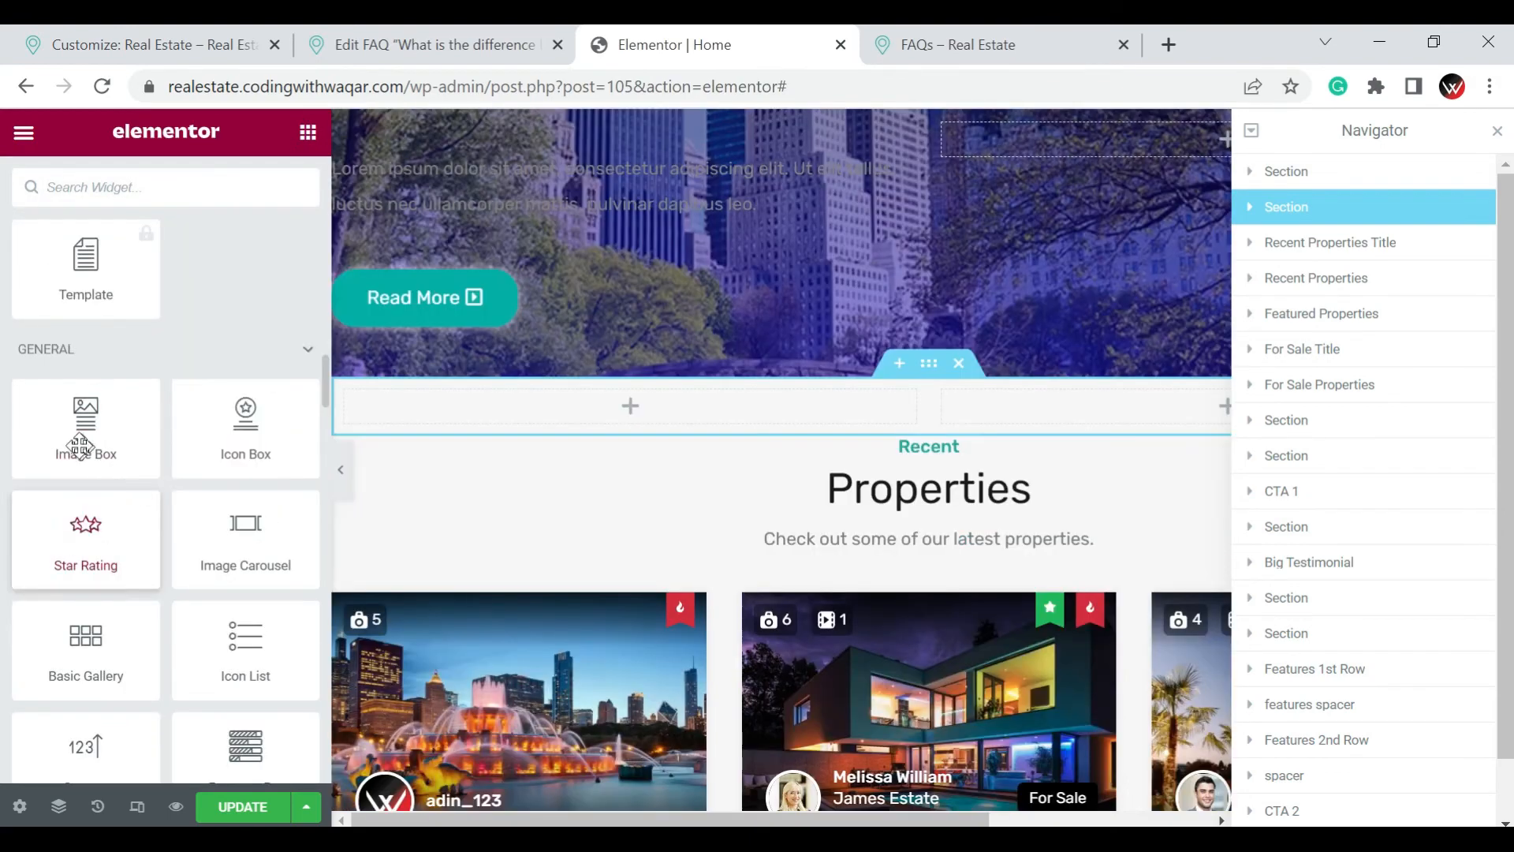
pyautogui.moveTo(86, 430); pyautogui.dragTo(612, 399)
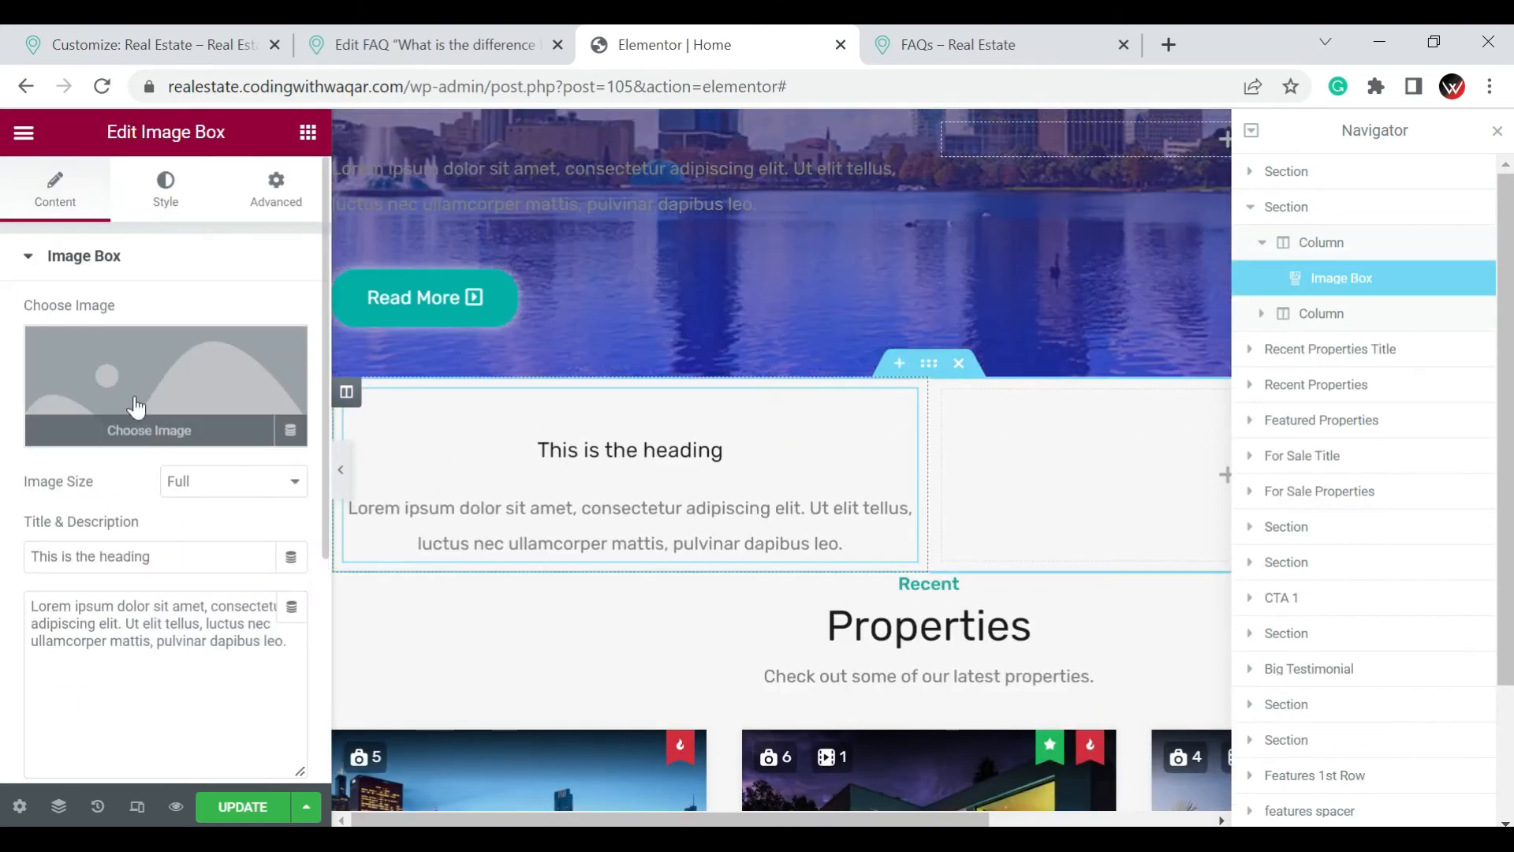
# Set the image box's picture to customer-male-00.jpg from the media library
pyautogui.click(153, 369)
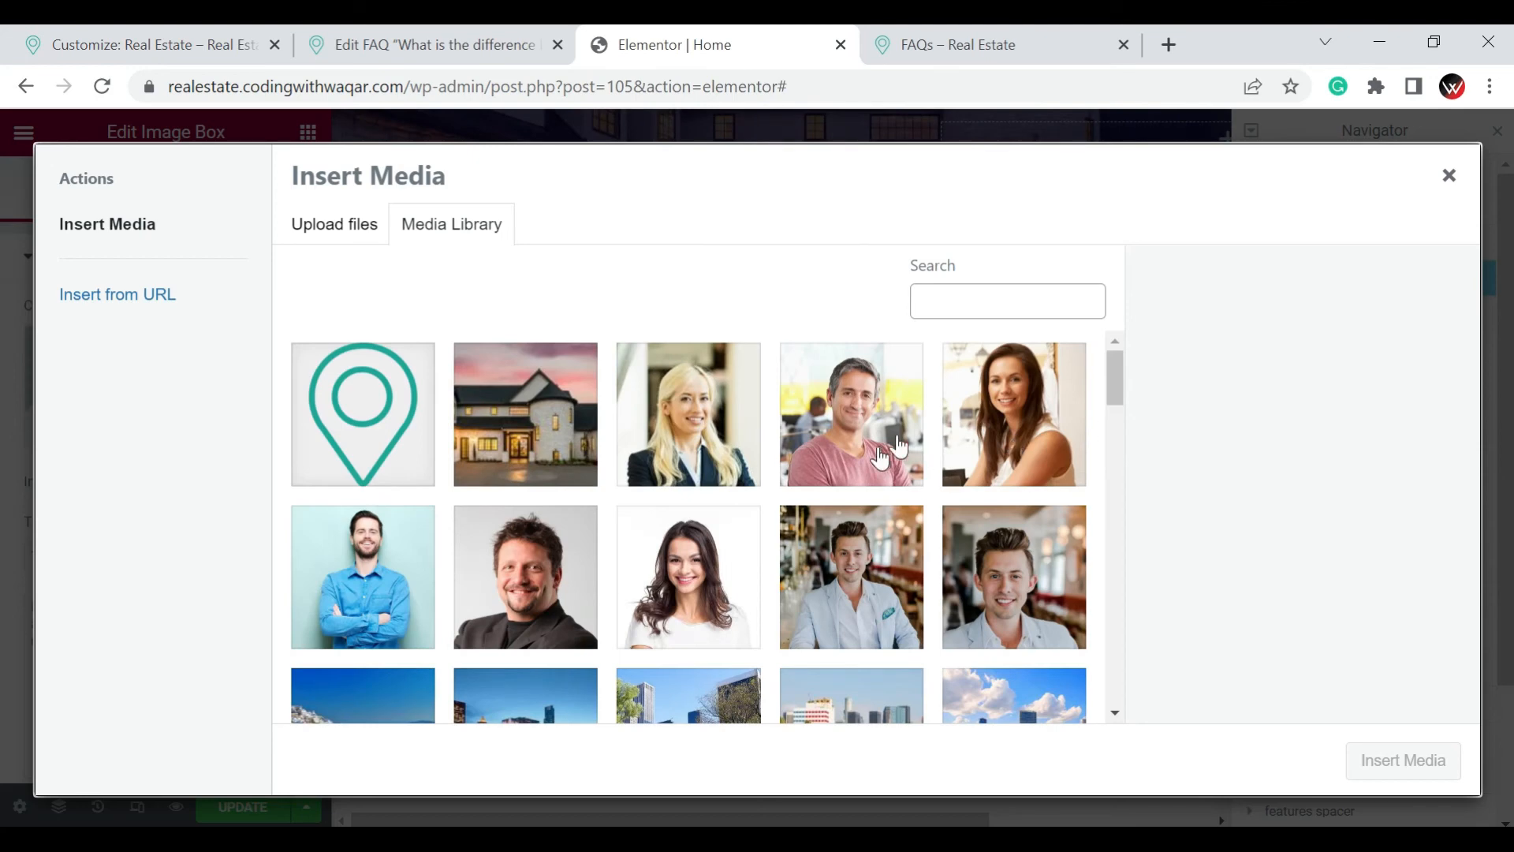
pyautogui.click(899, 447)
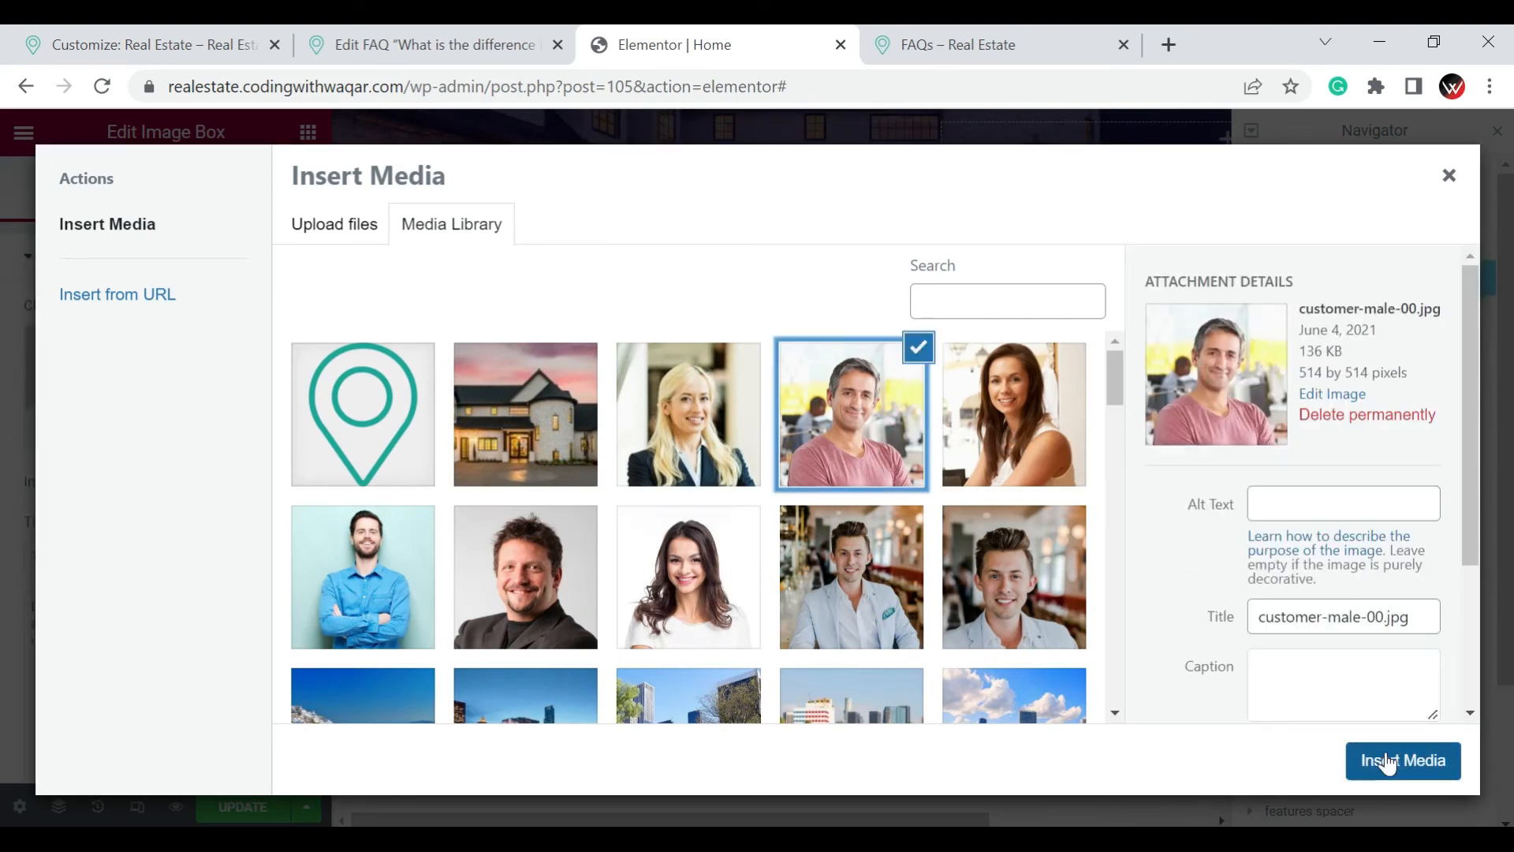
pyautogui.click(1390, 765)
pyautogui.click(1380, 746)
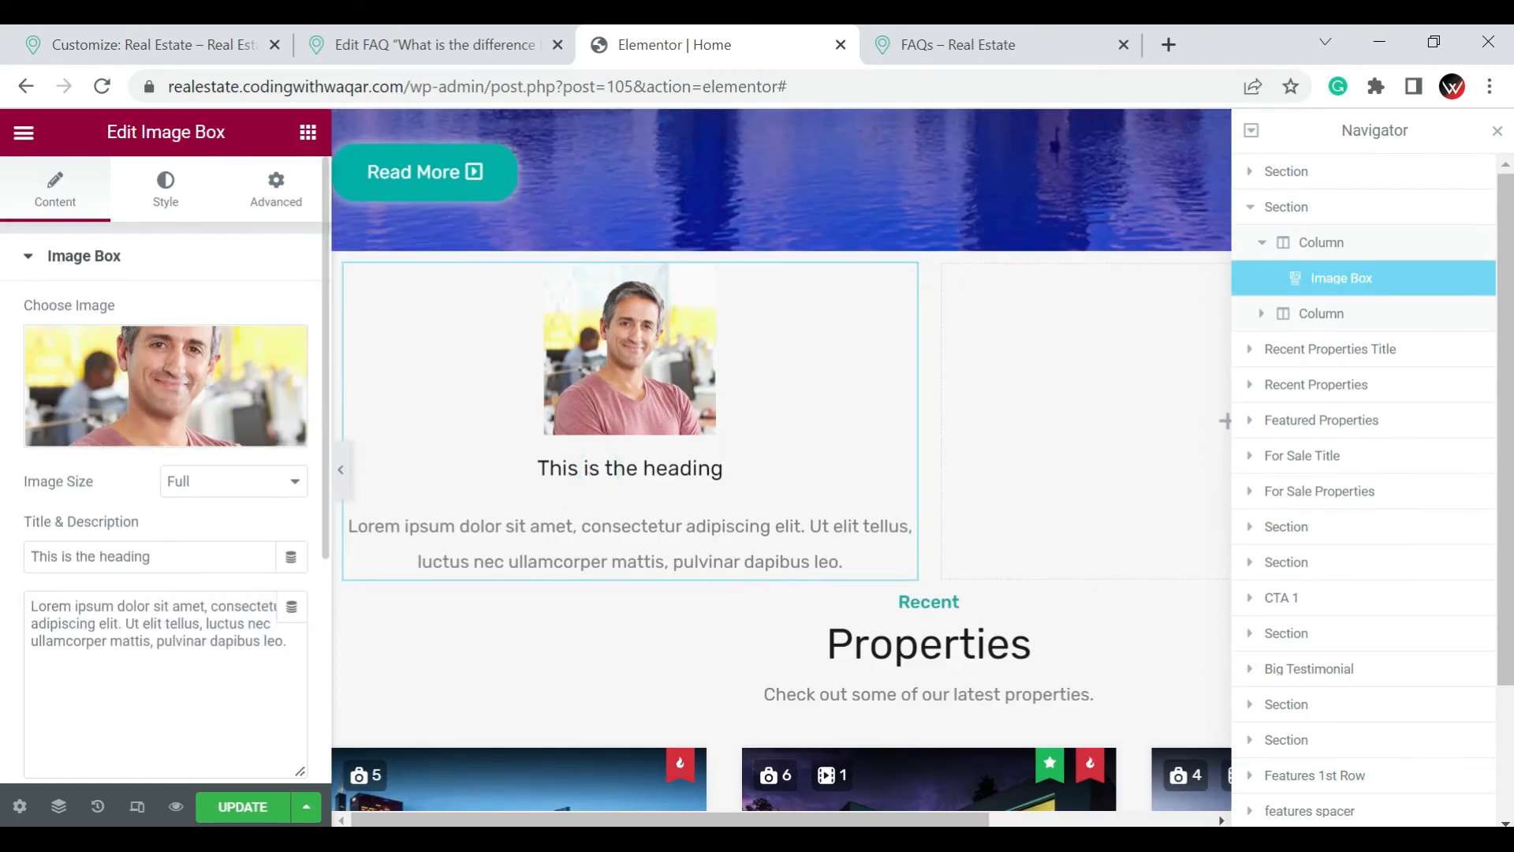
# Replace the image box's title with "Meet Our Agent" followed by the agent's first name
pyautogui.click(178, 565)
pyautogui.hotkey('ctrl', 'a')
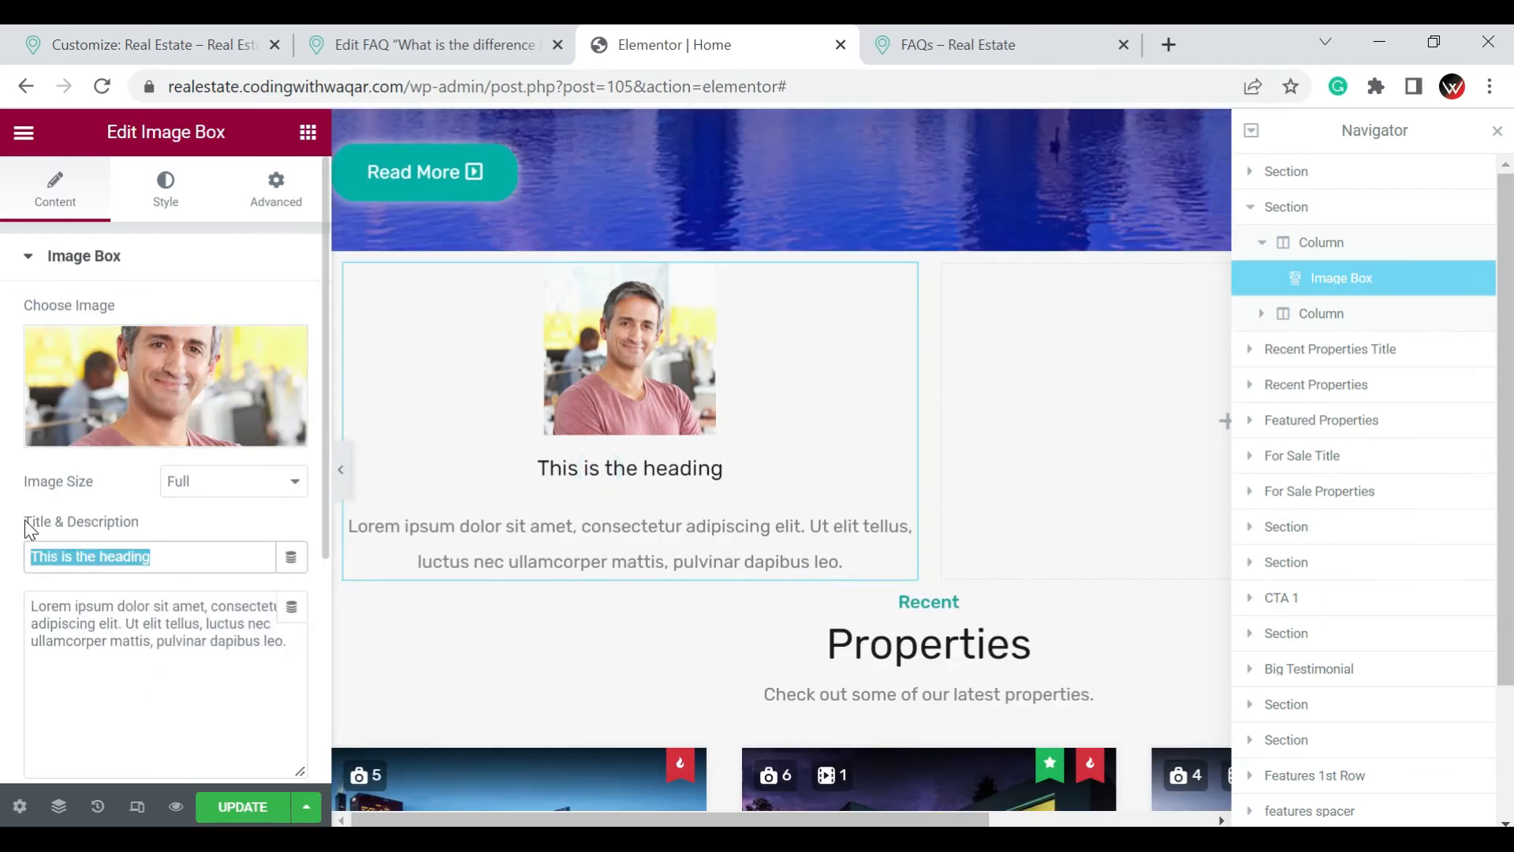
pyautogui.write('M')
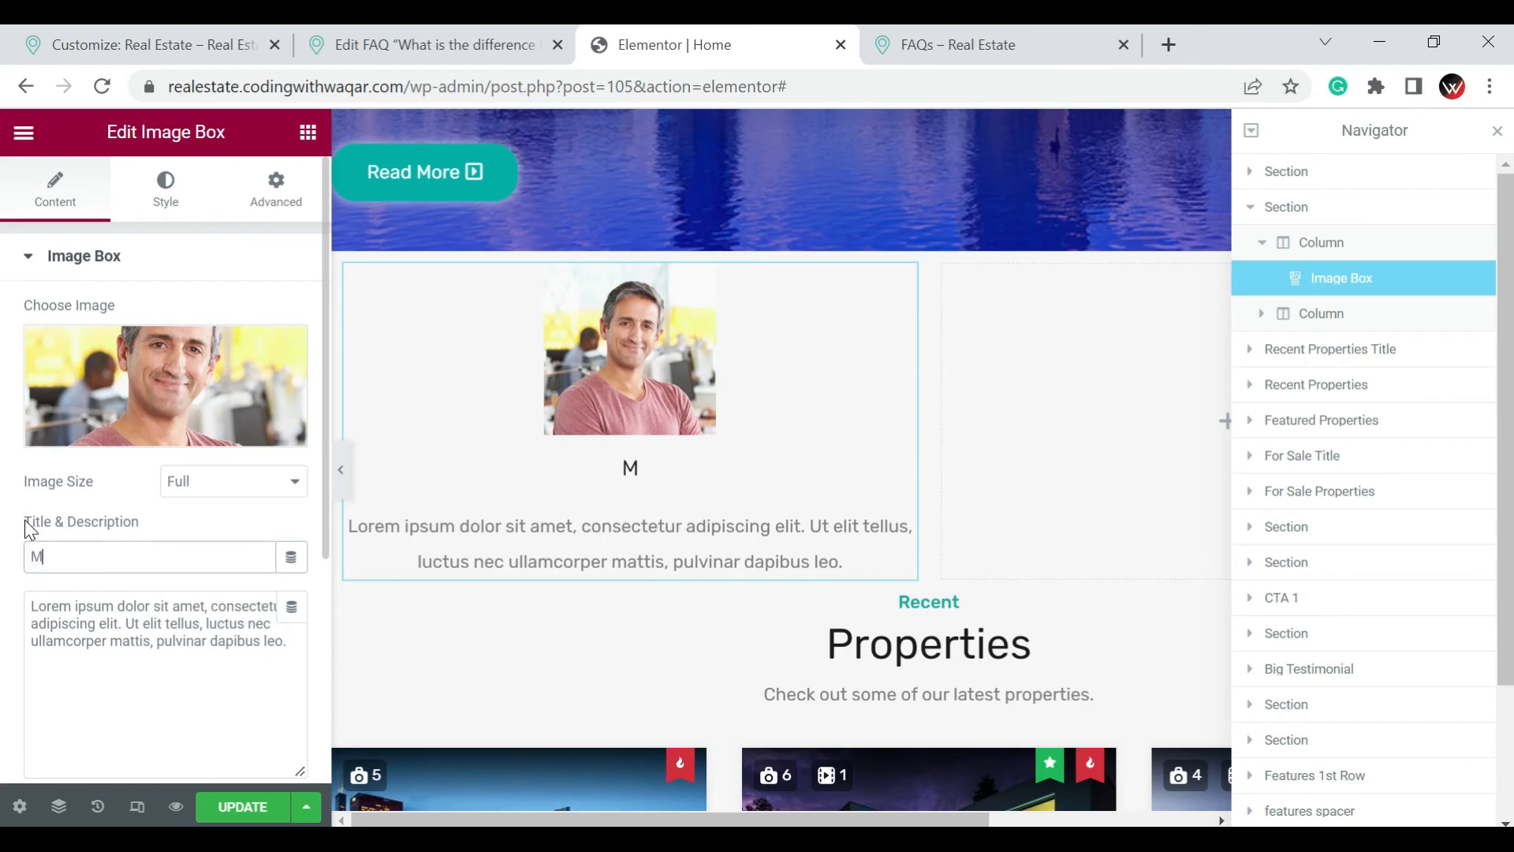
pyautogui.write('eet Ou')
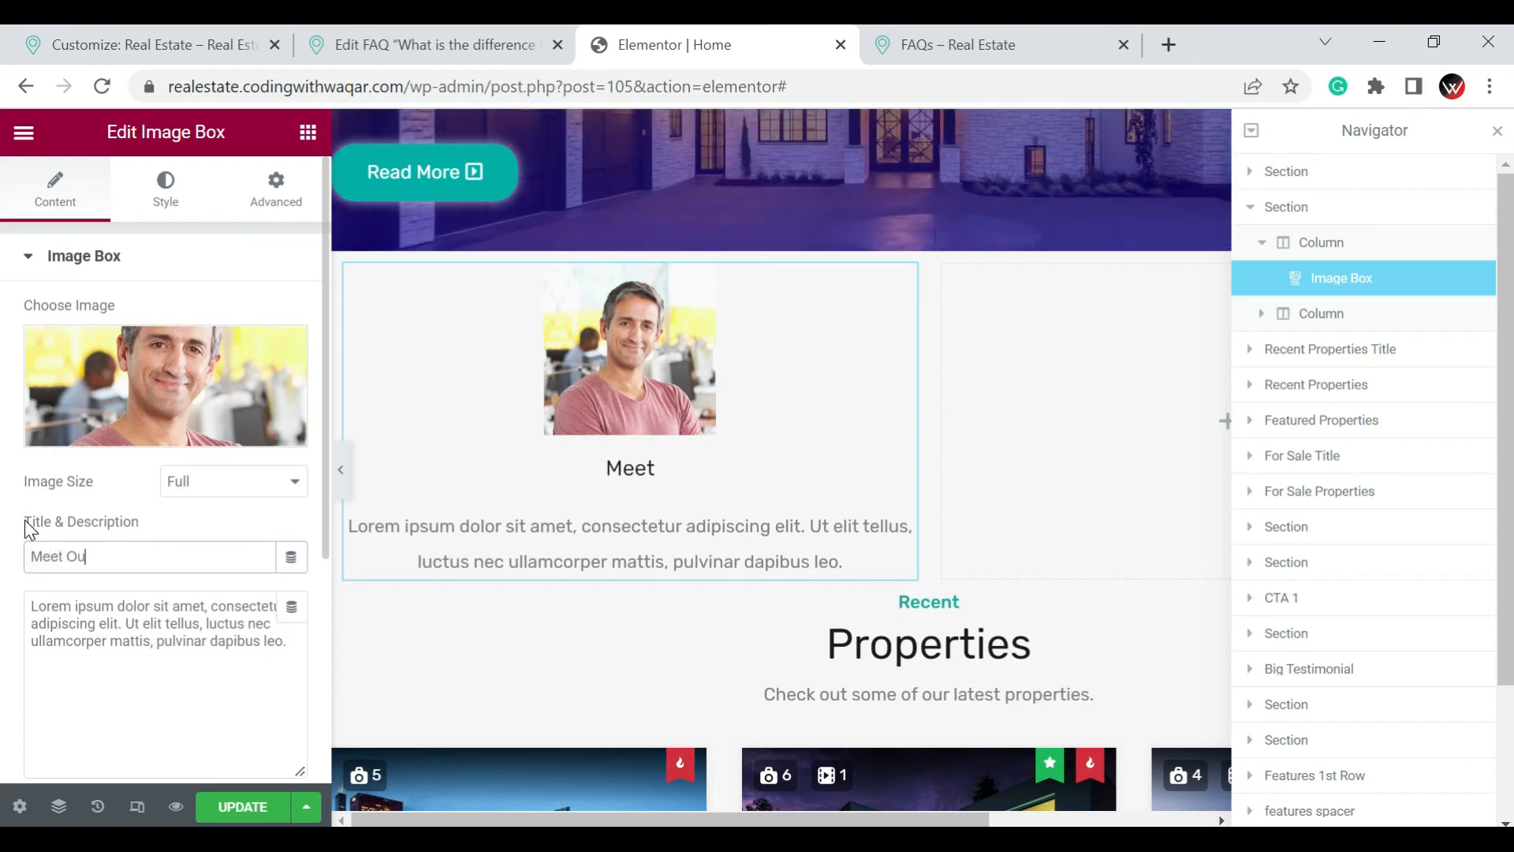
pyautogui.write('r Agent ')
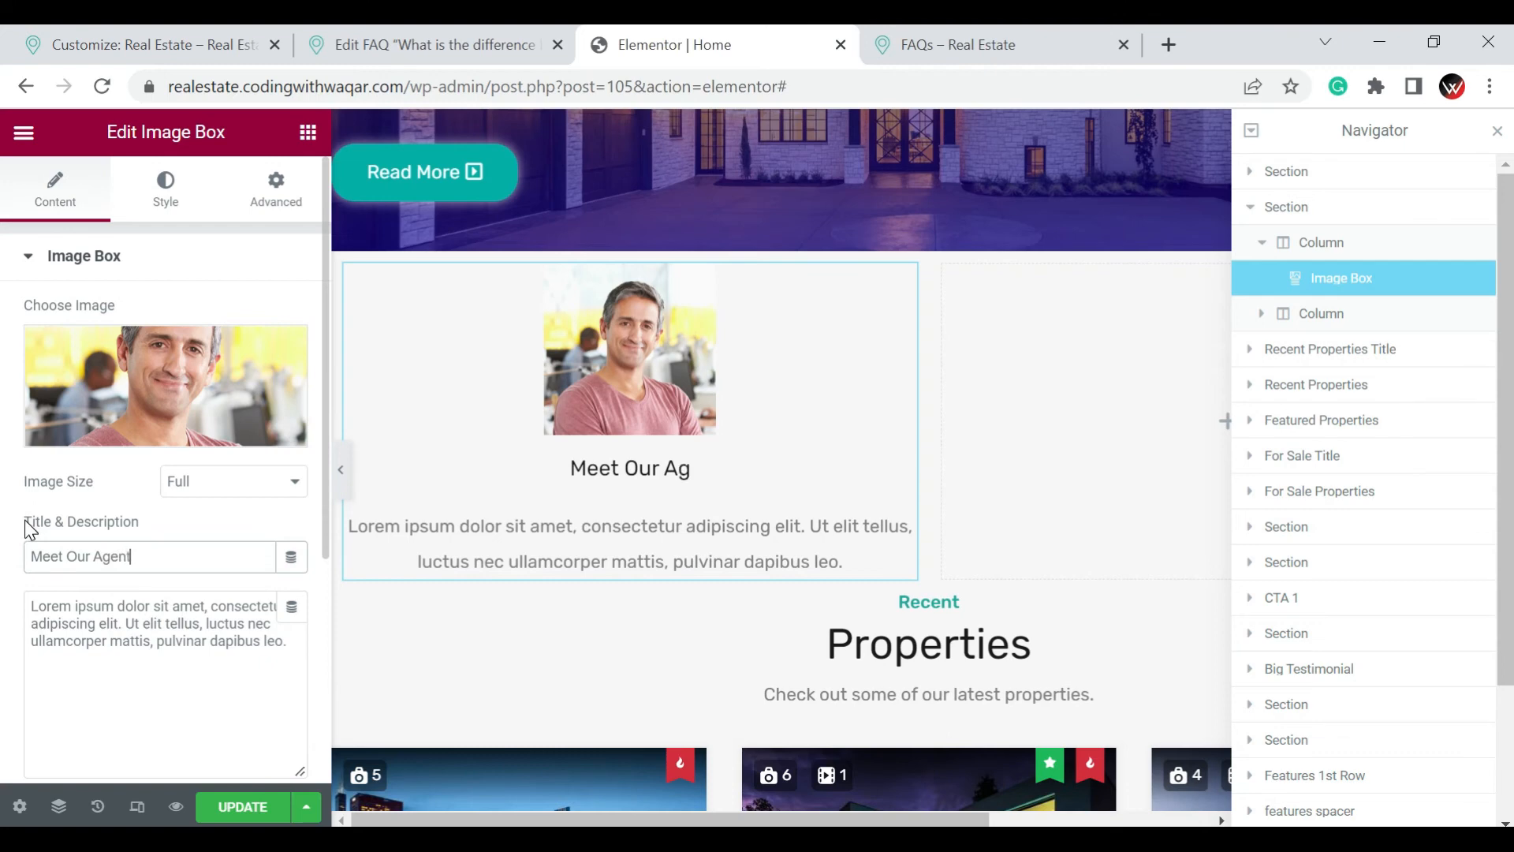
pyautogui.write('John')
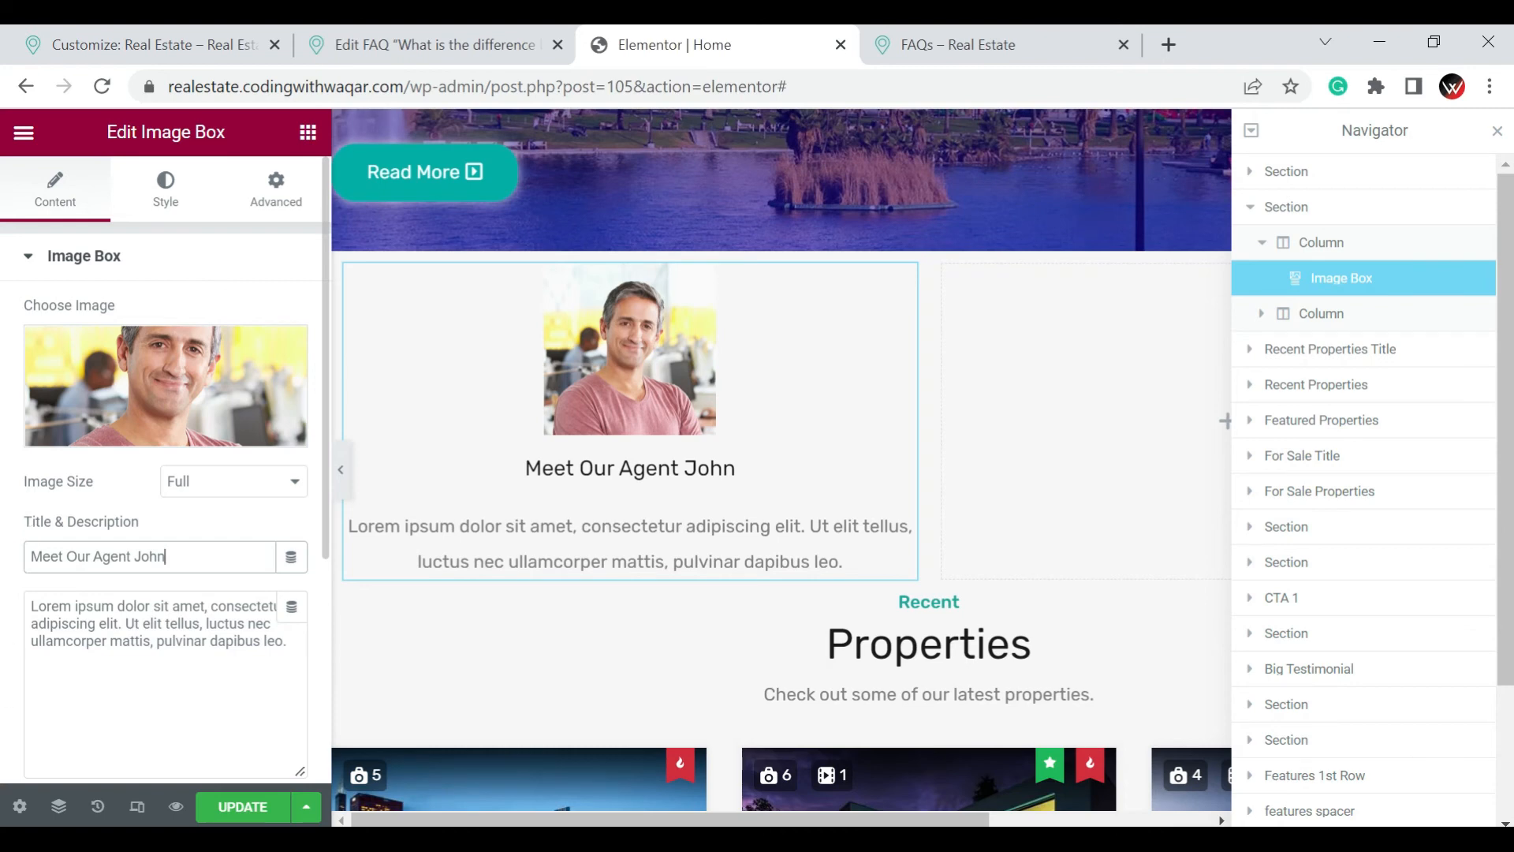
# Try the Left, Top and Right image positions on the image box
pyautogui.click(234, 642)
pyautogui.moveTo(210, 642); pyautogui.dragTo(142, 642)
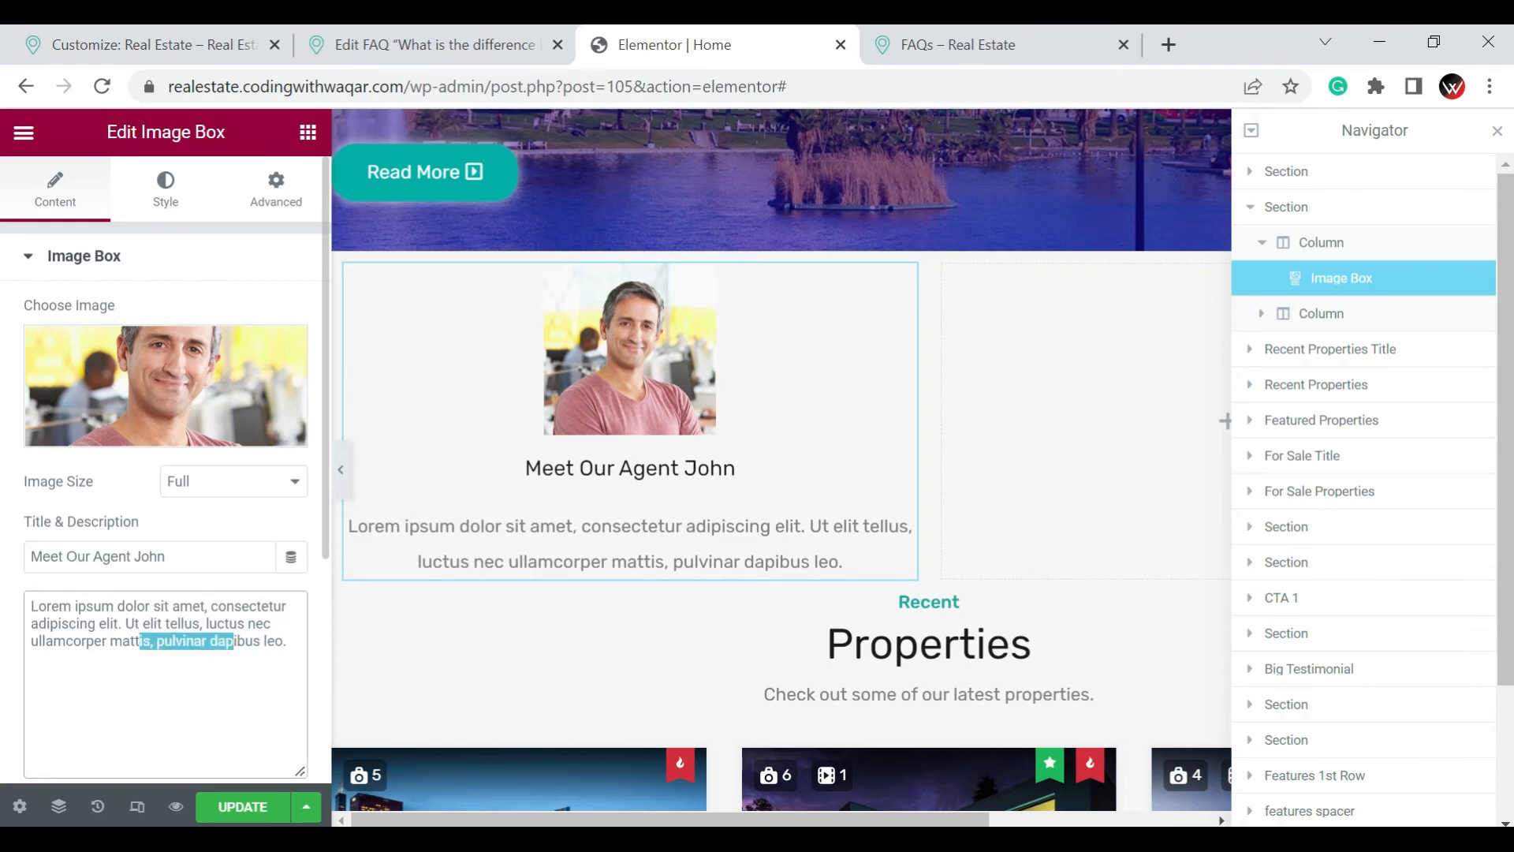
pyautogui.scroll(-4, 163, 591)
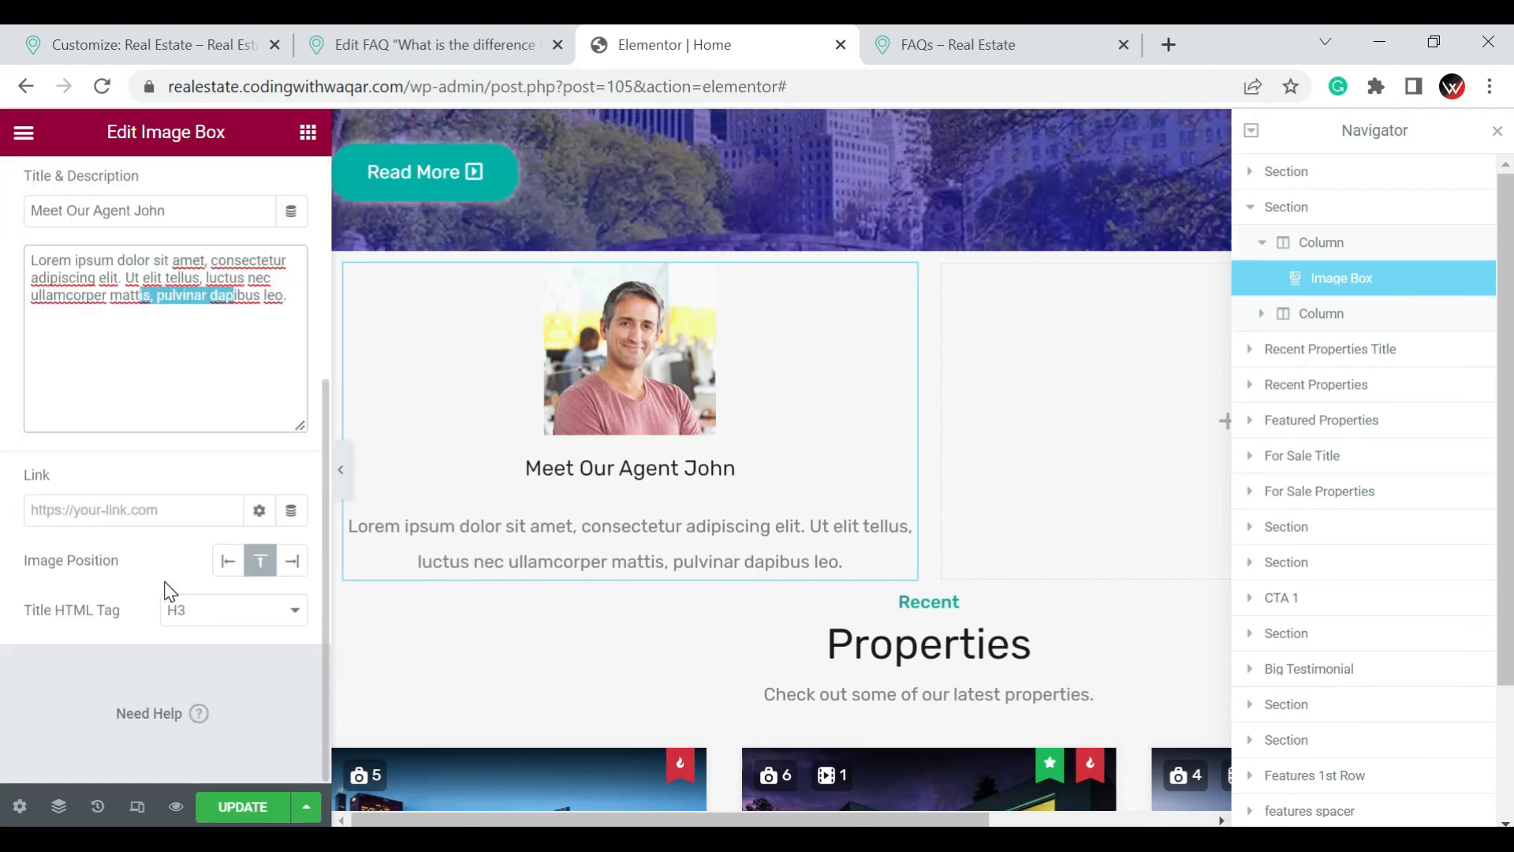
pyautogui.click(222, 582)
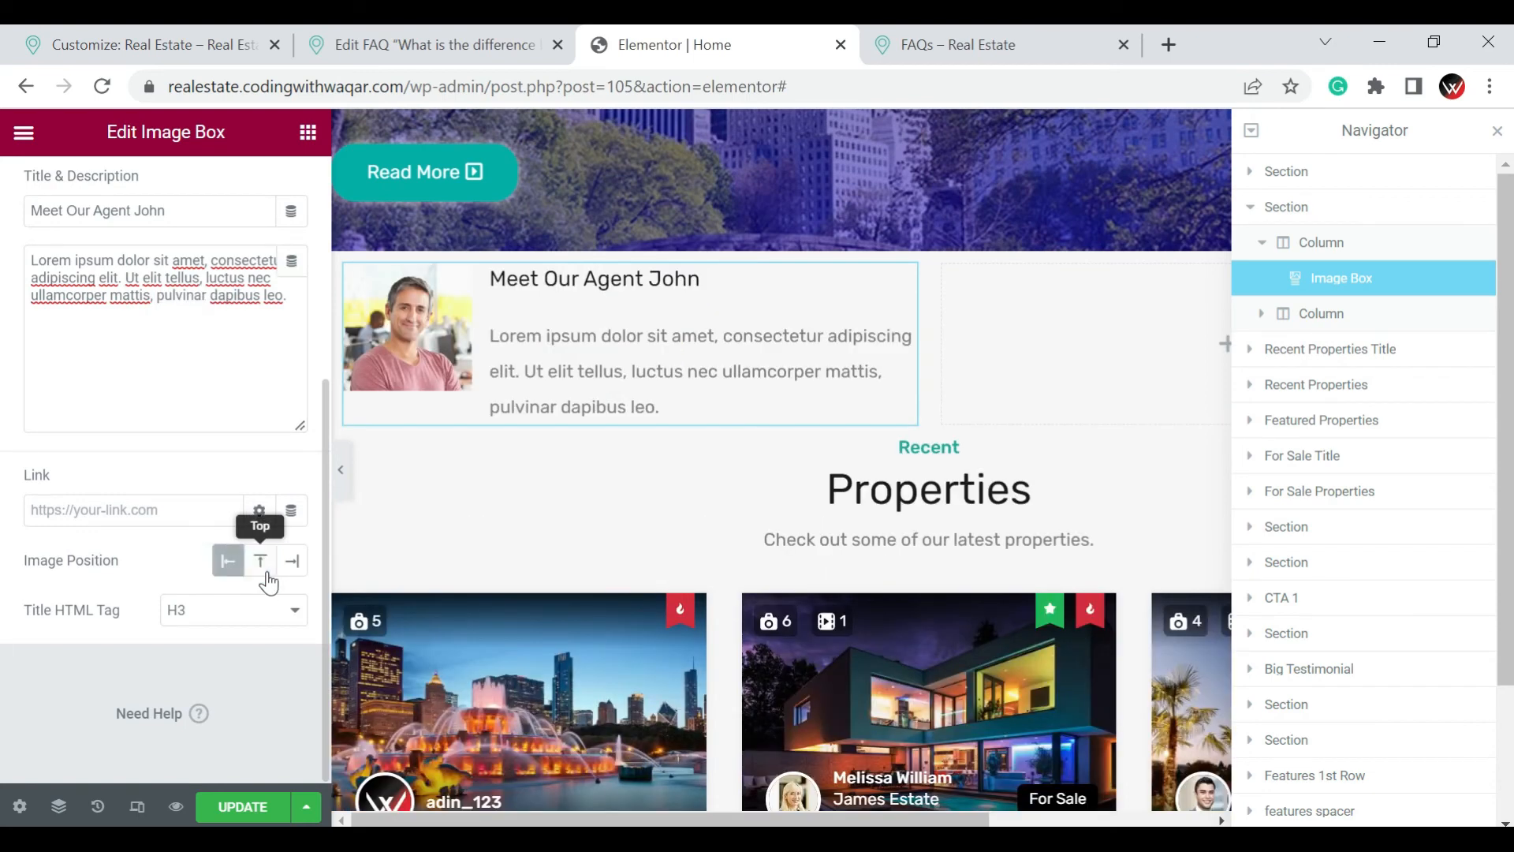
pyautogui.click(268, 582)
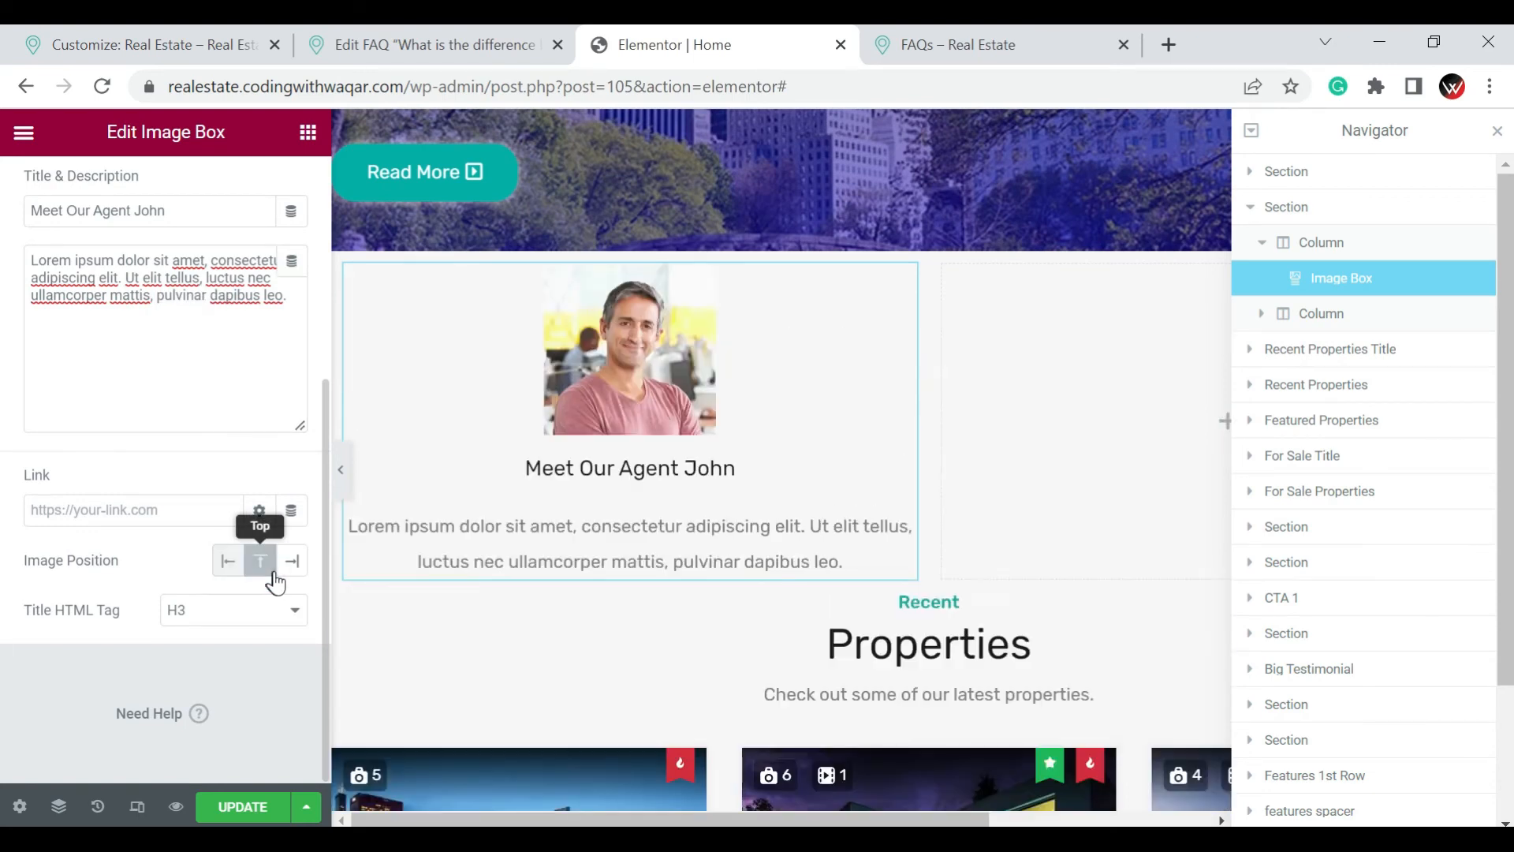
pyautogui.click(292, 578)
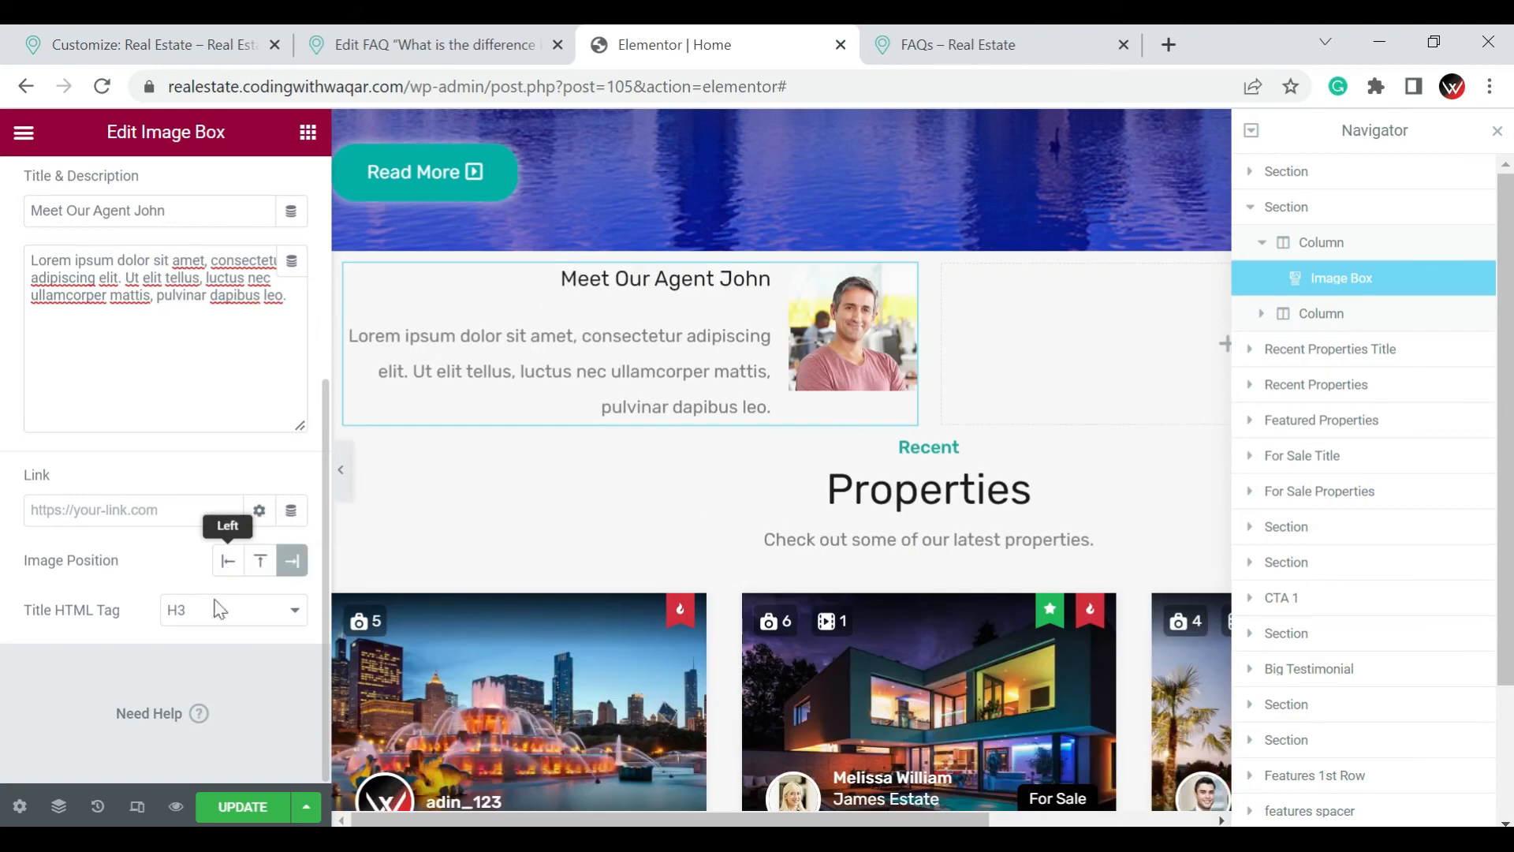
# Set the image box's title HTML tag to H2 and its image position to Left
pyautogui.click(218, 620)
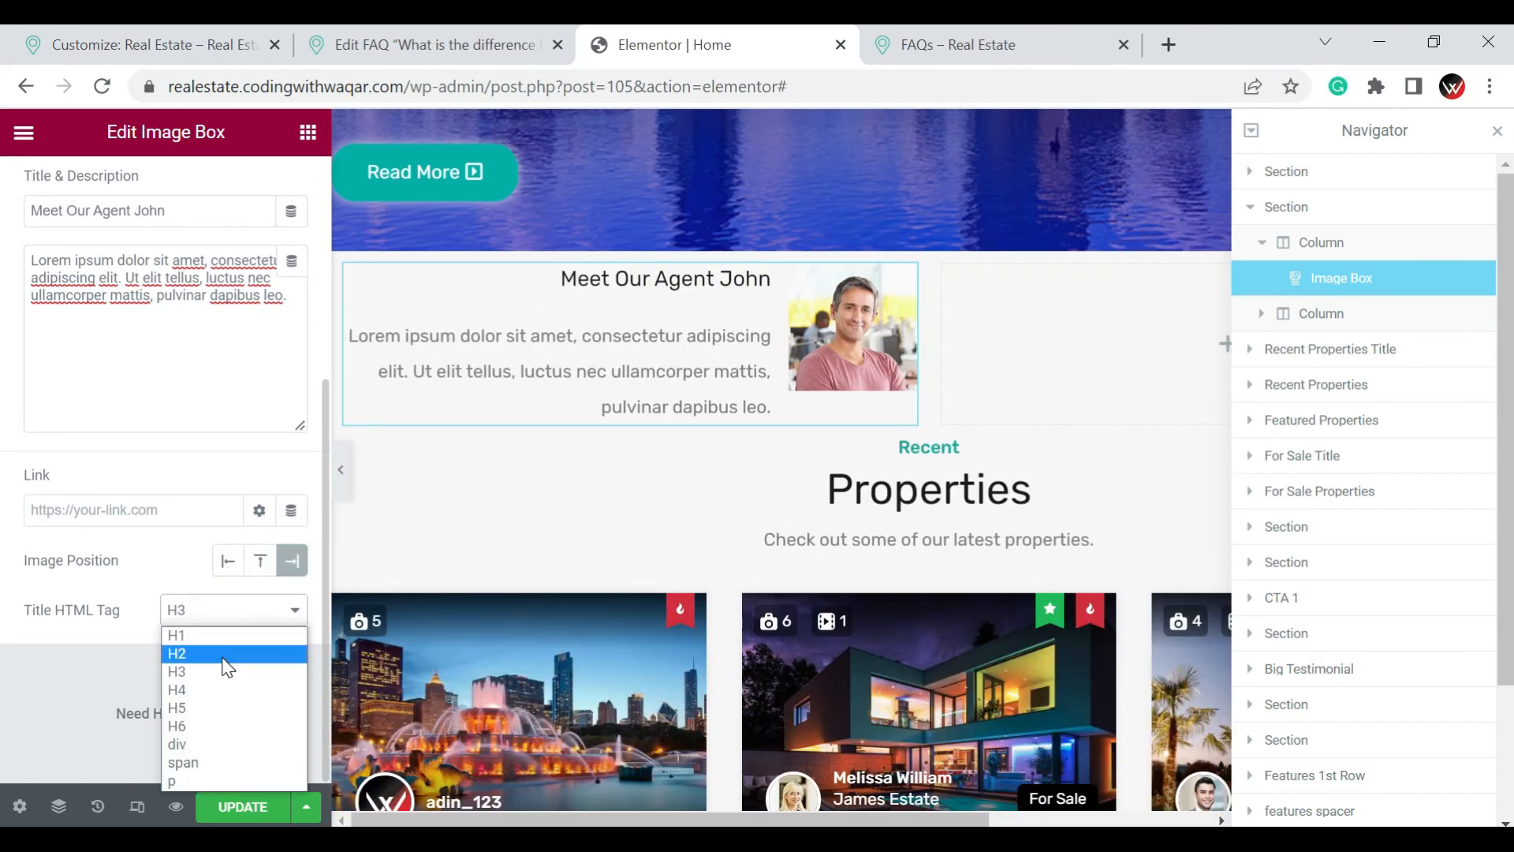
pyautogui.click(223, 649)
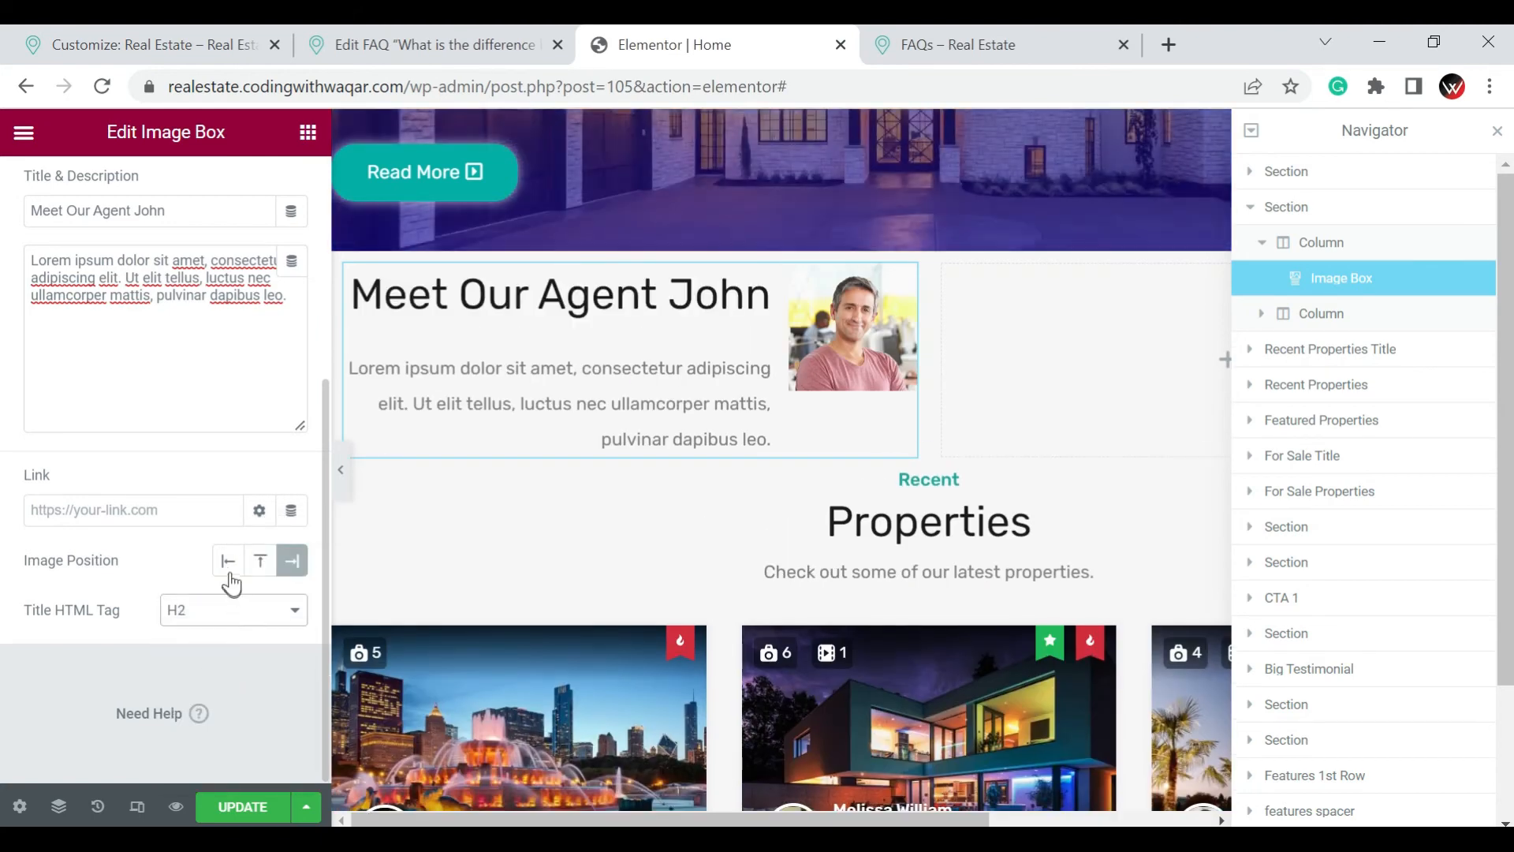
pyautogui.click(228, 571)
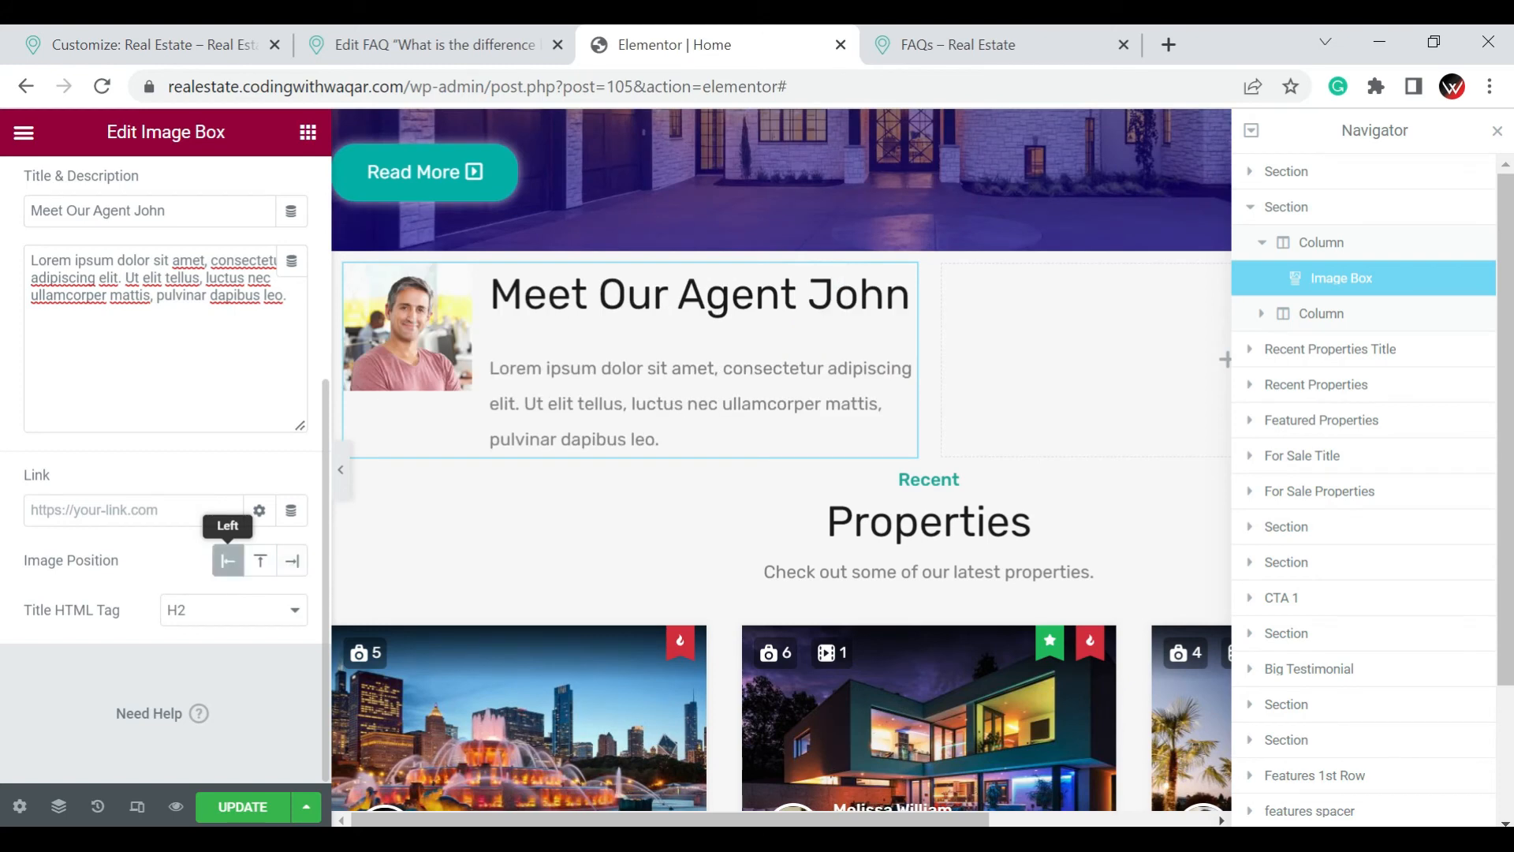
# Set the image box's image spacing to 19 and its image width to 100%
pyautogui.click(166, 499)
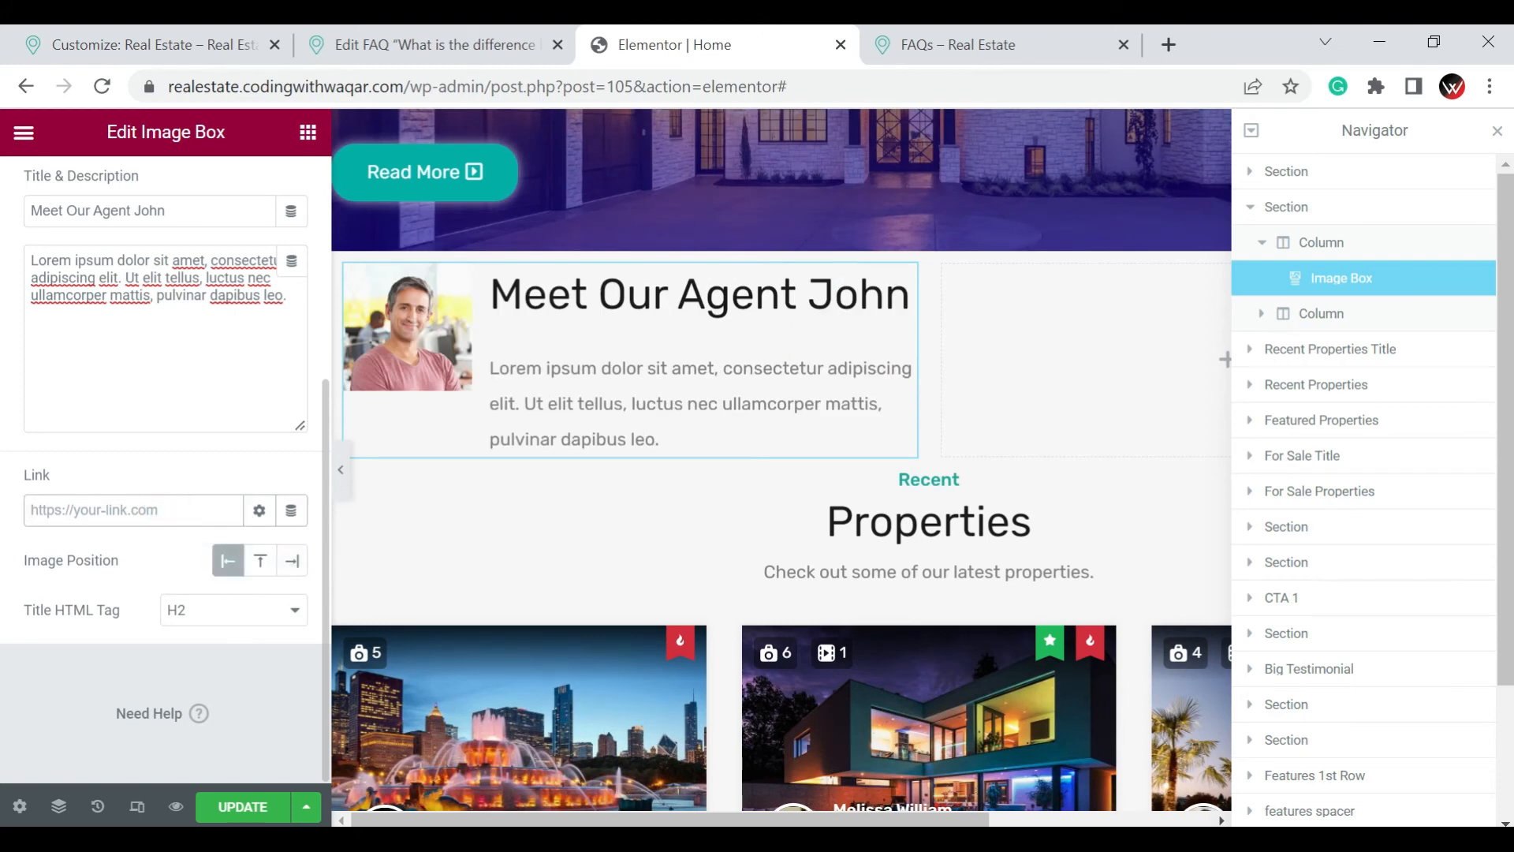
pyautogui.scroll(5, 165, 564)
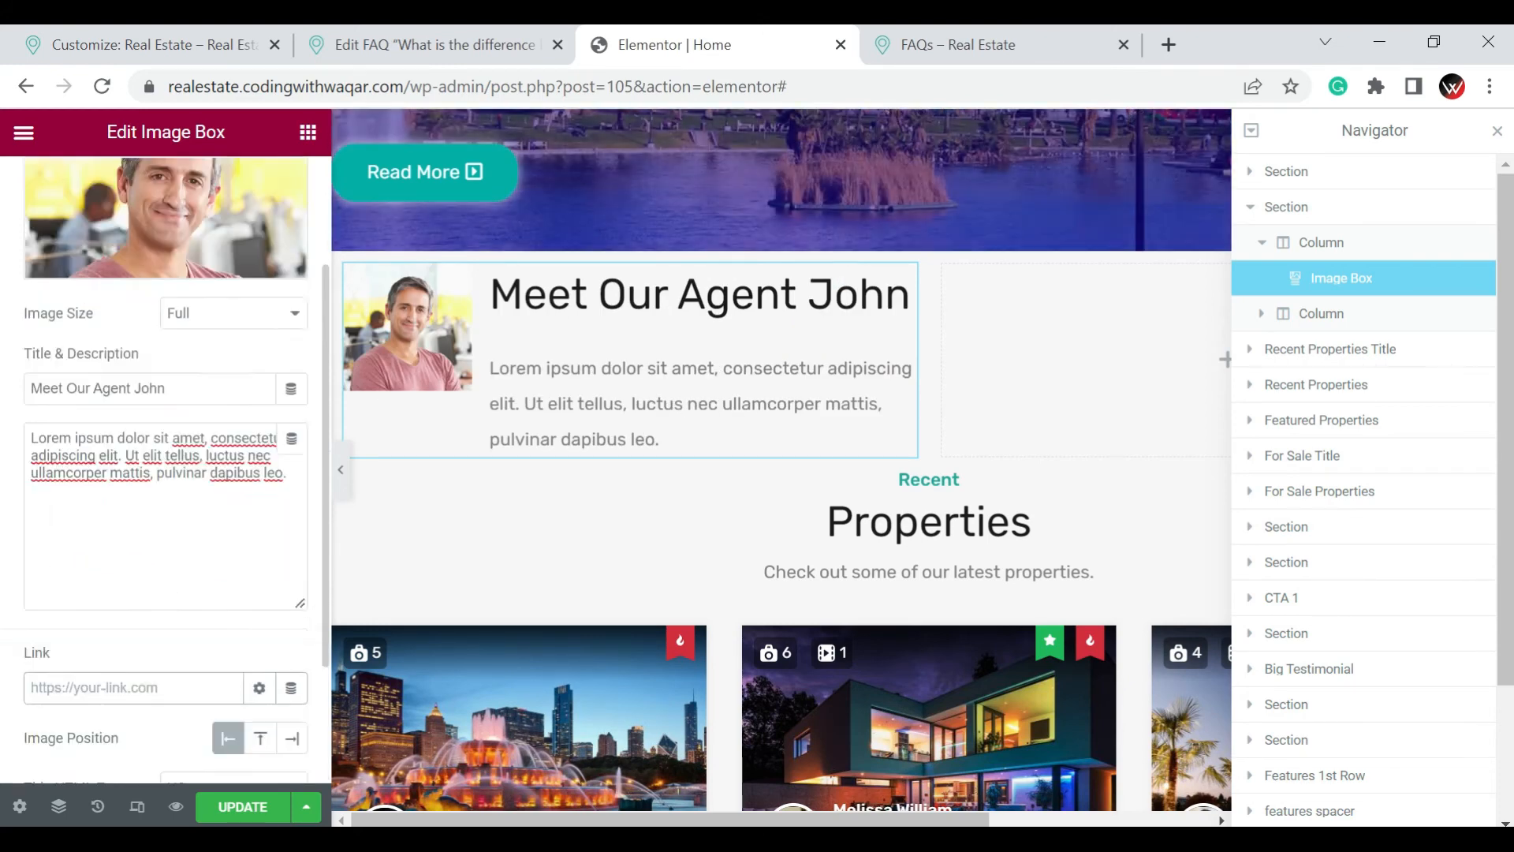
pyautogui.click(172, 186)
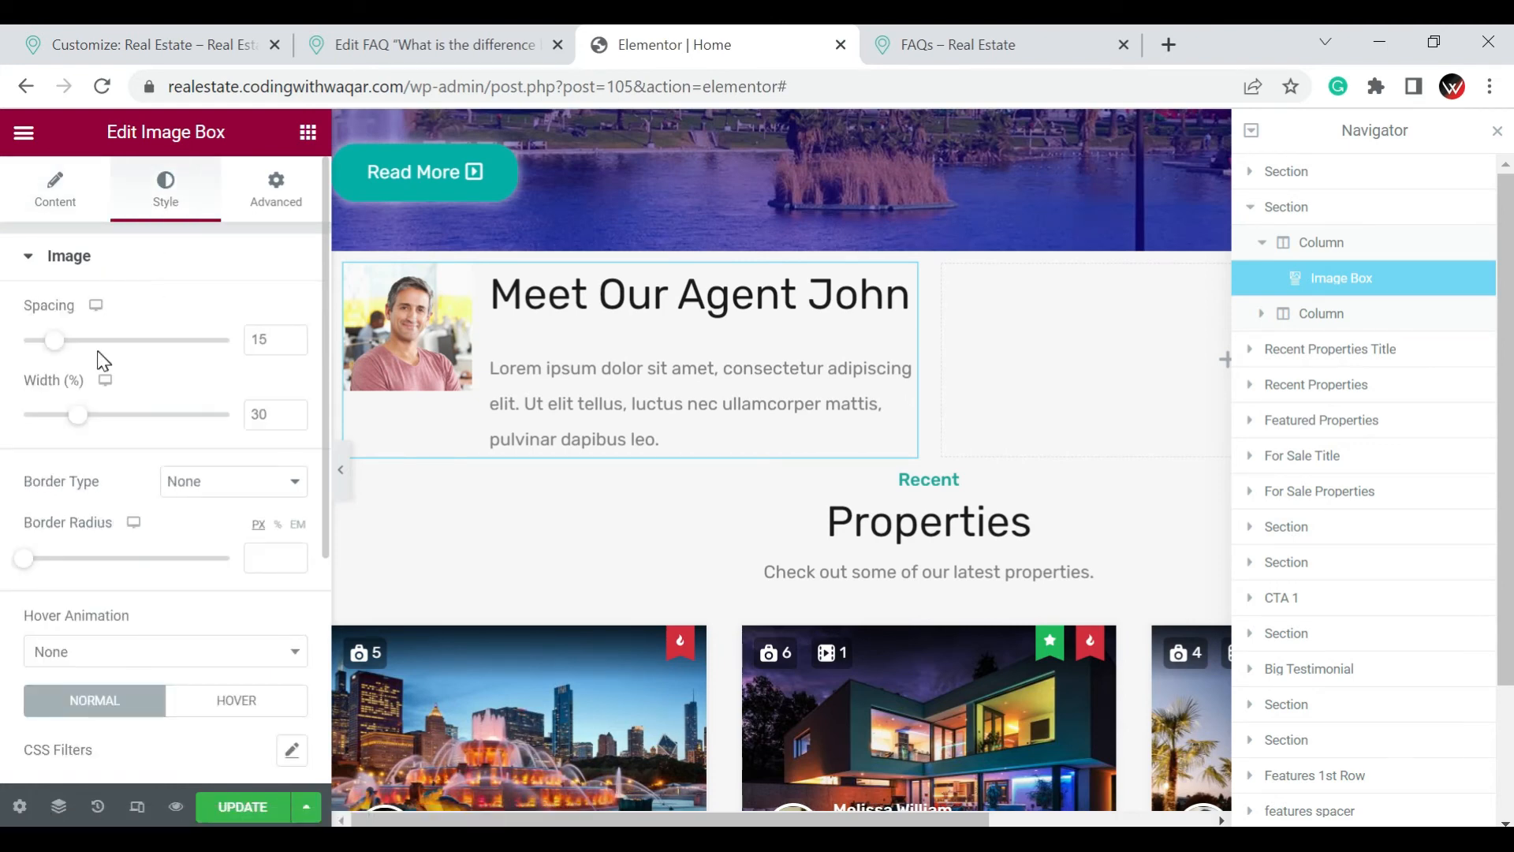
pyautogui.moveTo(58, 345); pyautogui.dragTo(11, 350)
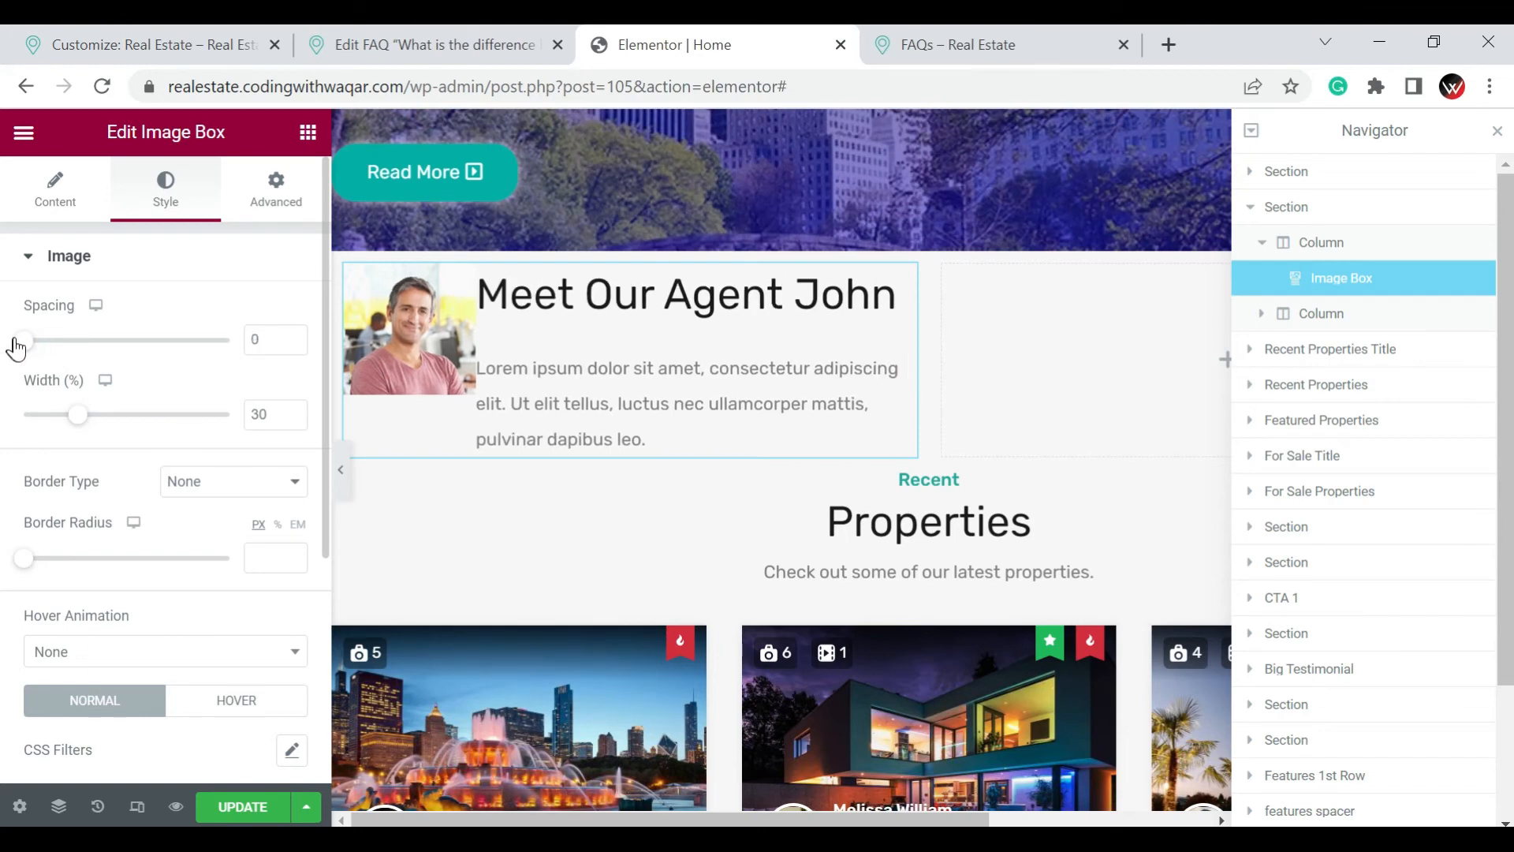
pyautogui.moveTo(47, 349); pyautogui.dragTo(74, 348)
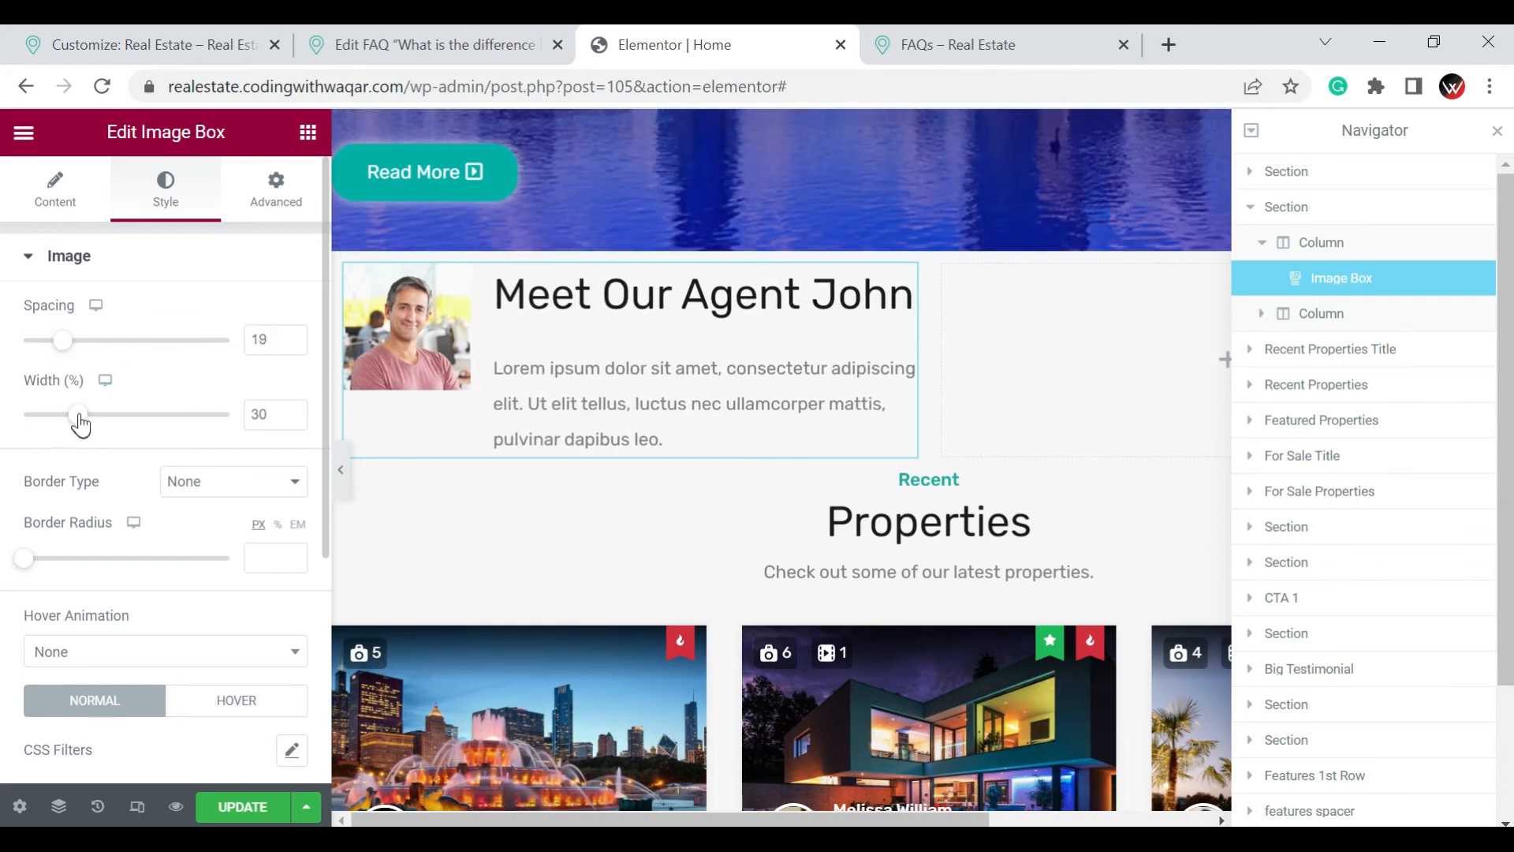
pyautogui.moveTo(78, 418); pyautogui.dragTo(82, 418)
pyautogui.click(229, 416)
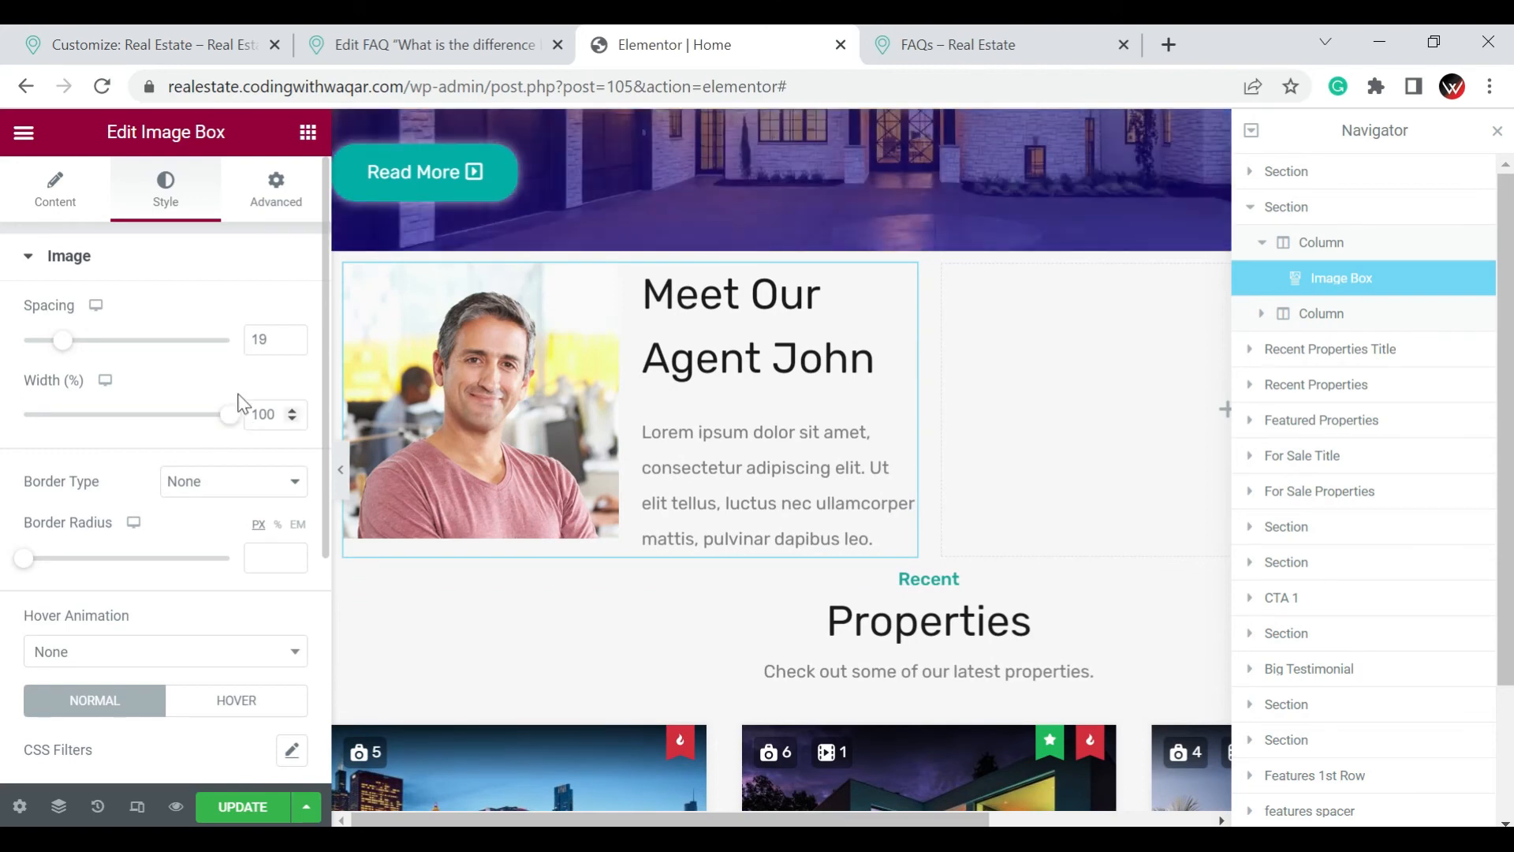
# Round the corners of the image box's picture with a border radius of 26 px
pyautogui.scroll(-2, 240, 402)
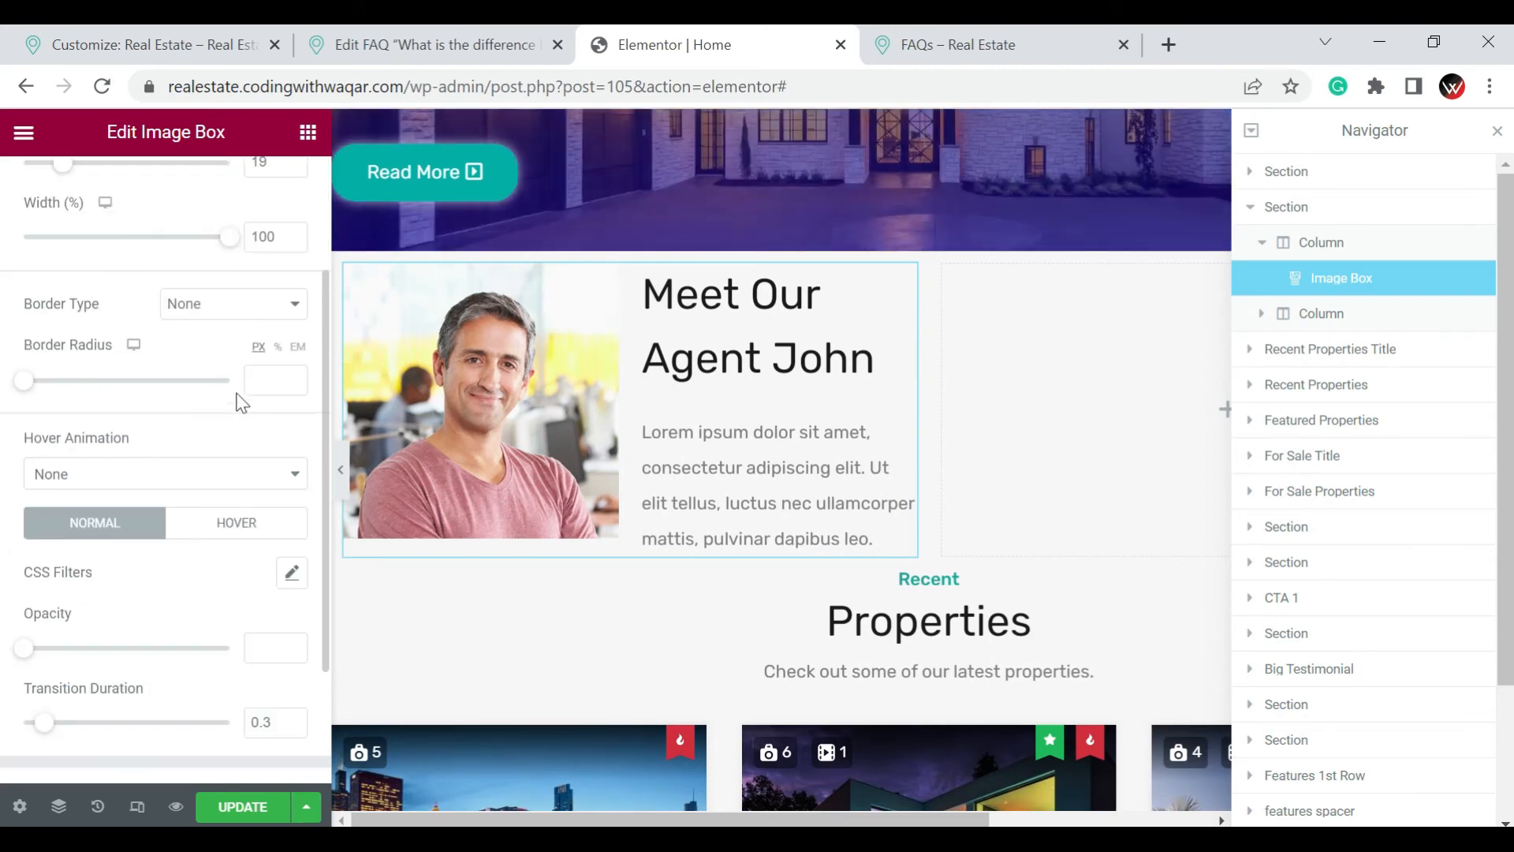
pyautogui.click(22, 383)
pyautogui.moveTo(23, 384); pyautogui.dragTo(73, 394)
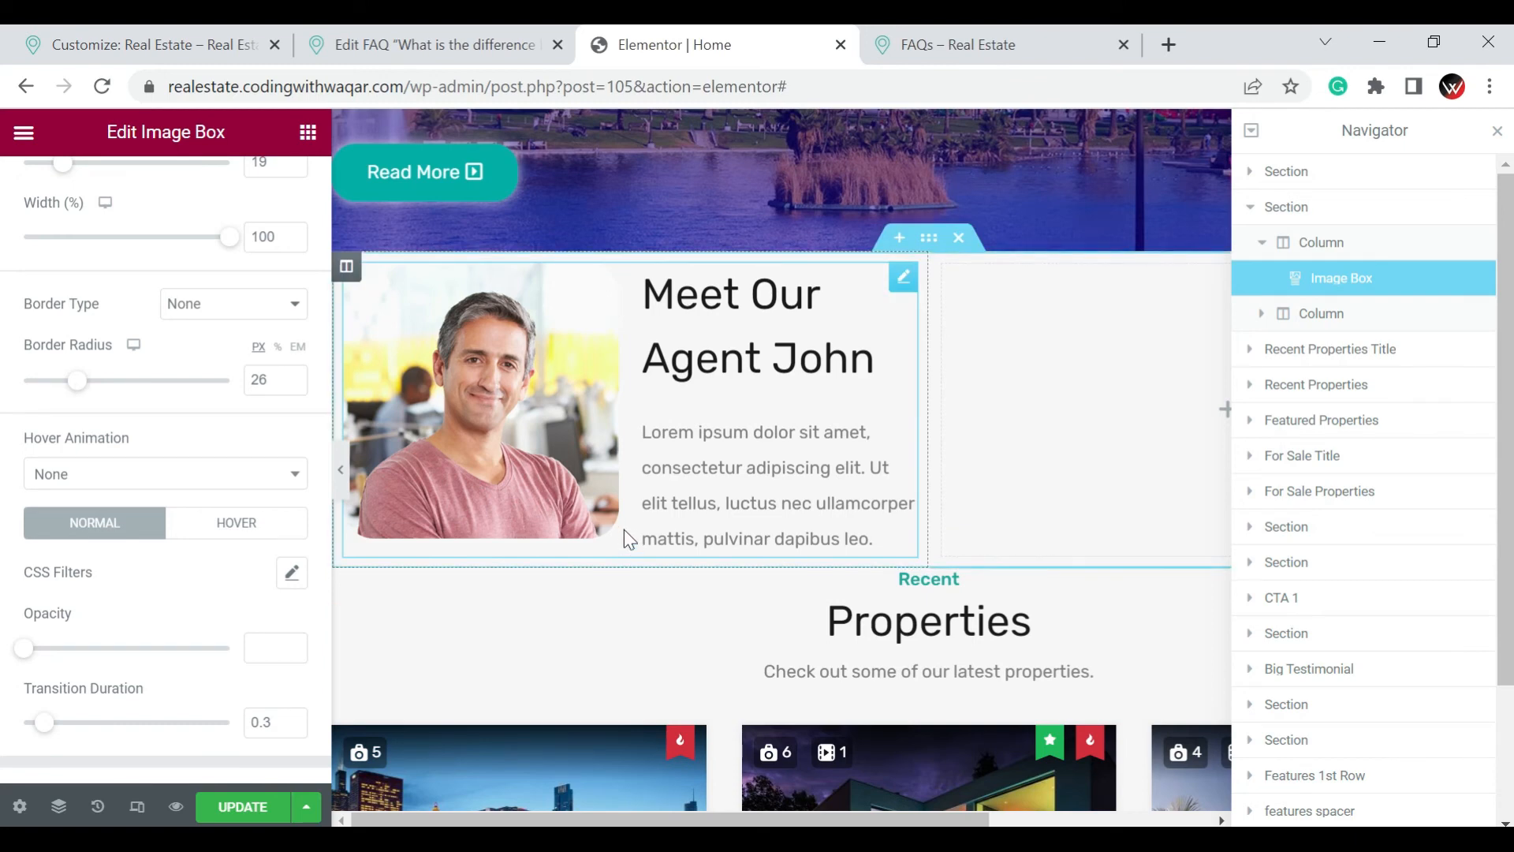
# Give the agent picture a solid border with a width of 2 on all four sides
pyautogui.click(235, 316)
pyautogui.click(240, 344)
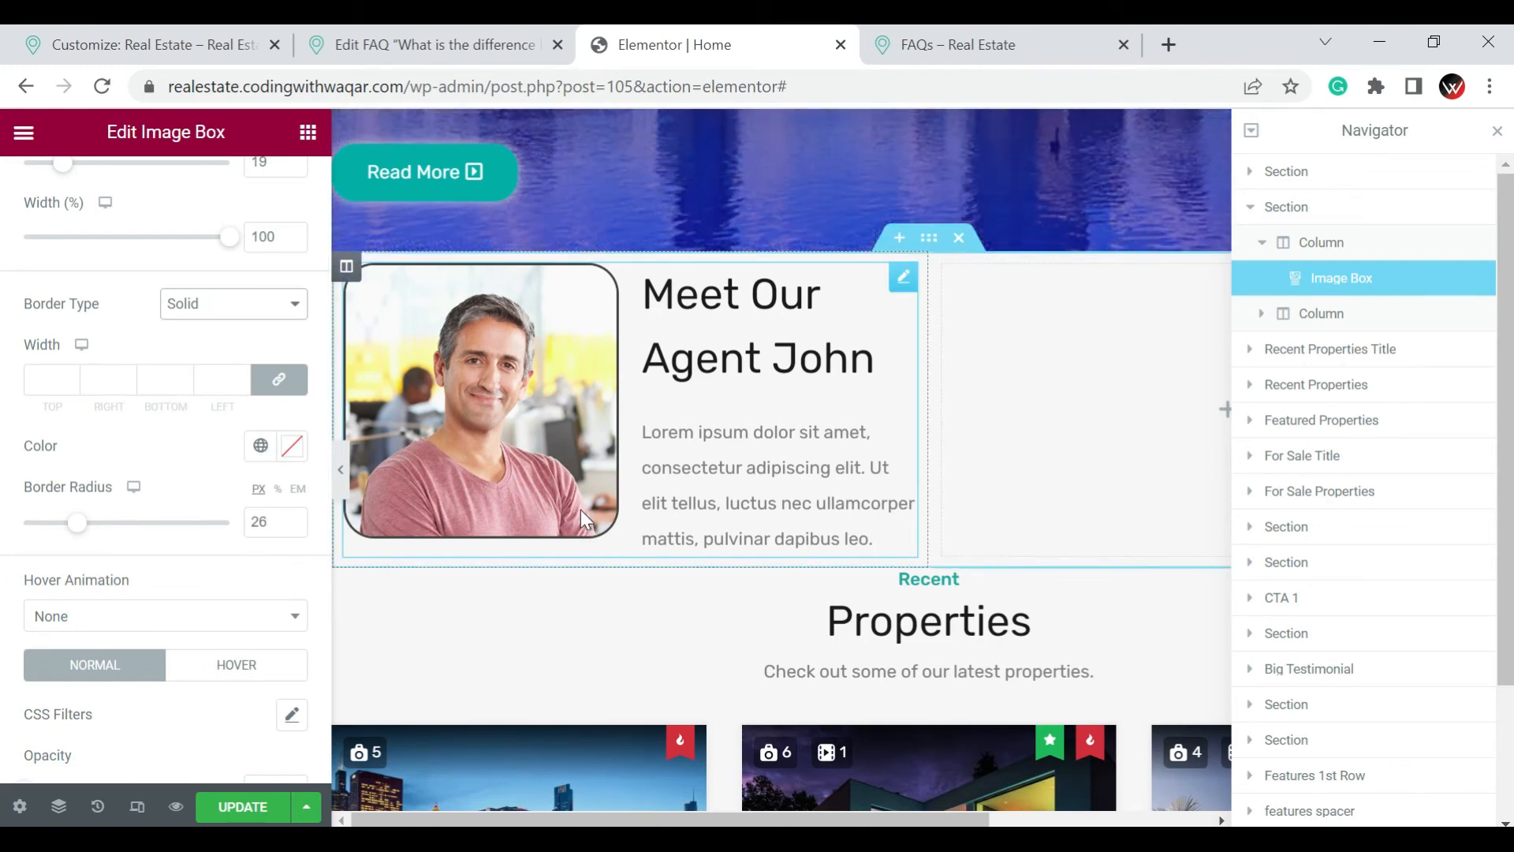
pyautogui.click(69, 376)
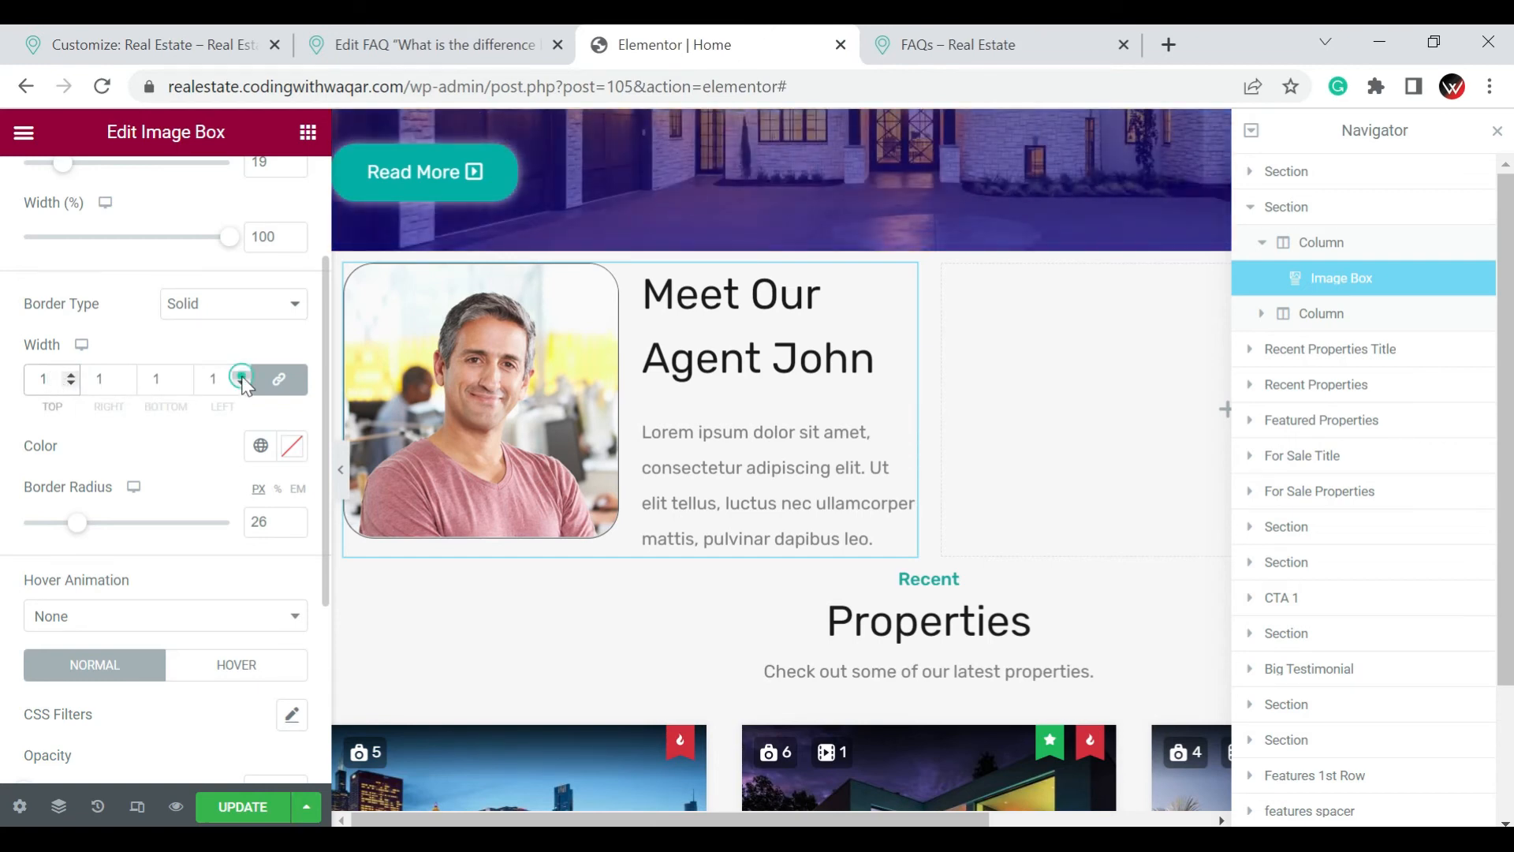
pyautogui.scroll(-4, 227, 429)
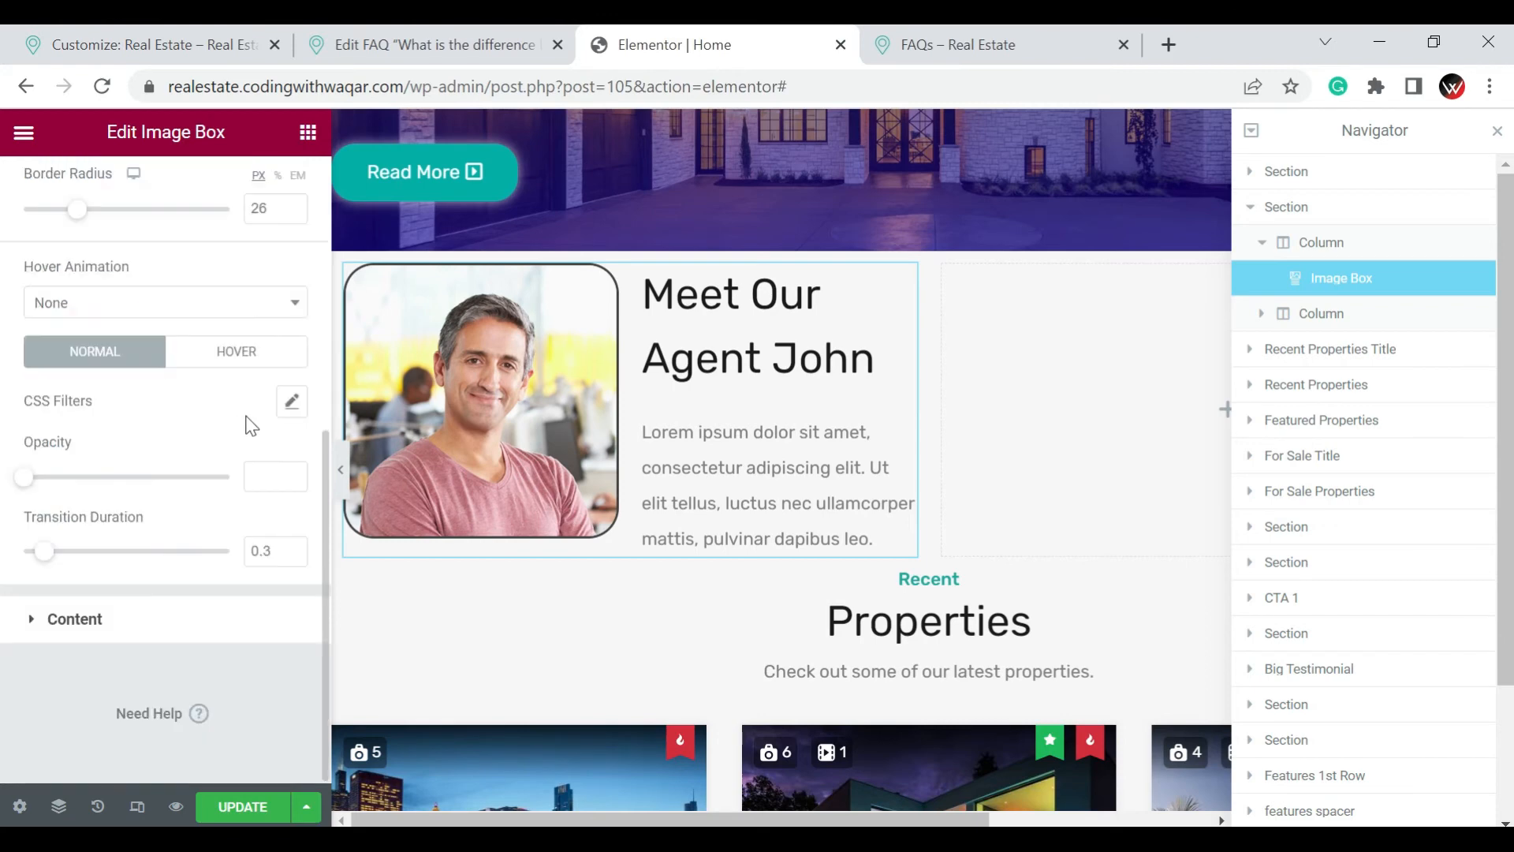
# Try red, white and blue (#0F3AFF) as the border color of the agent picture
pyautogui.scroll(2, 262, 426)
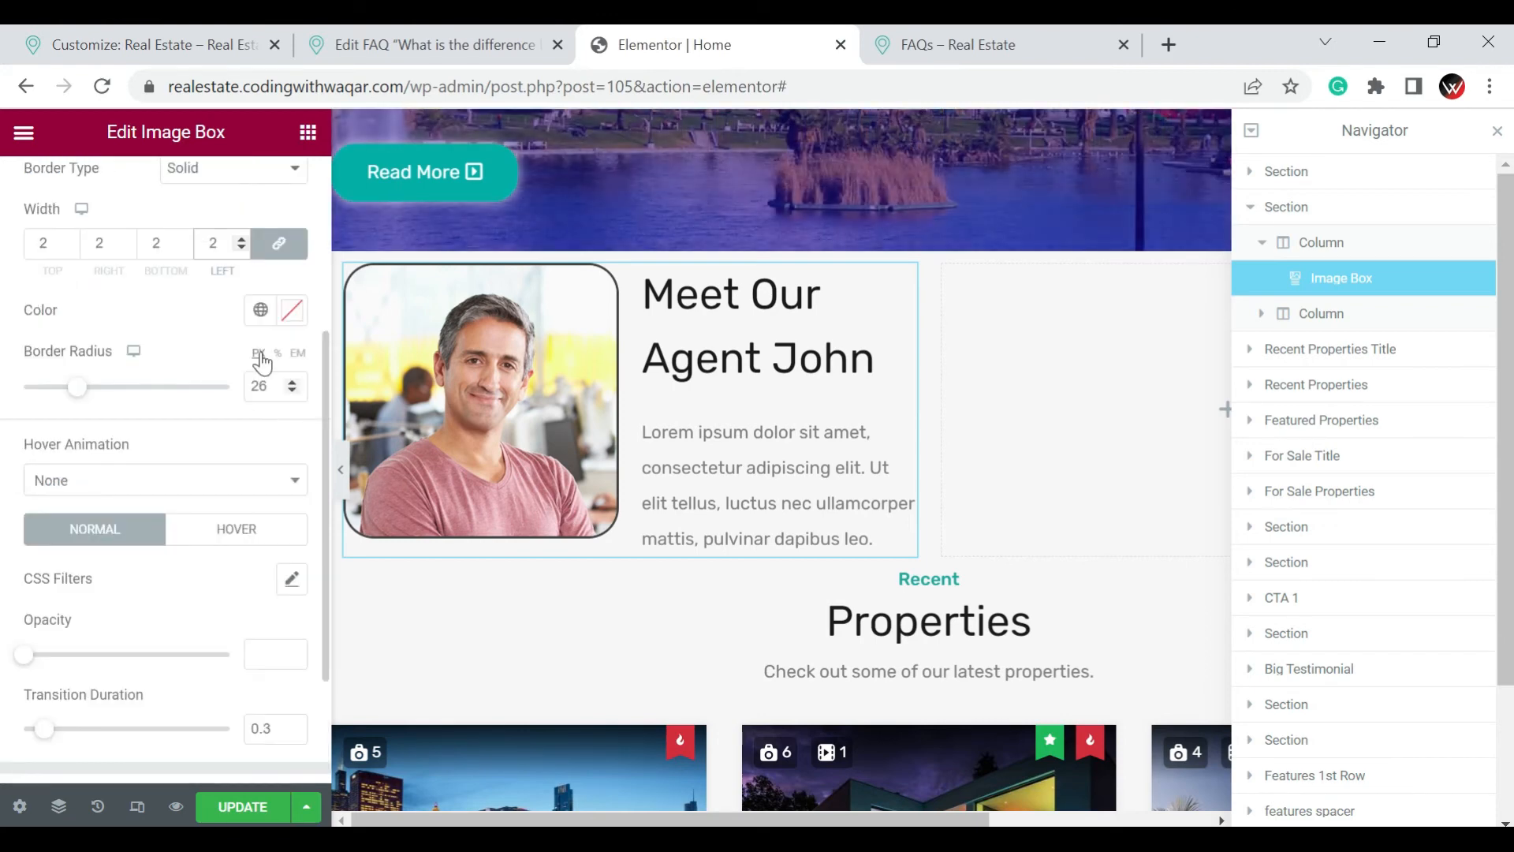
pyautogui.click(290, 323)
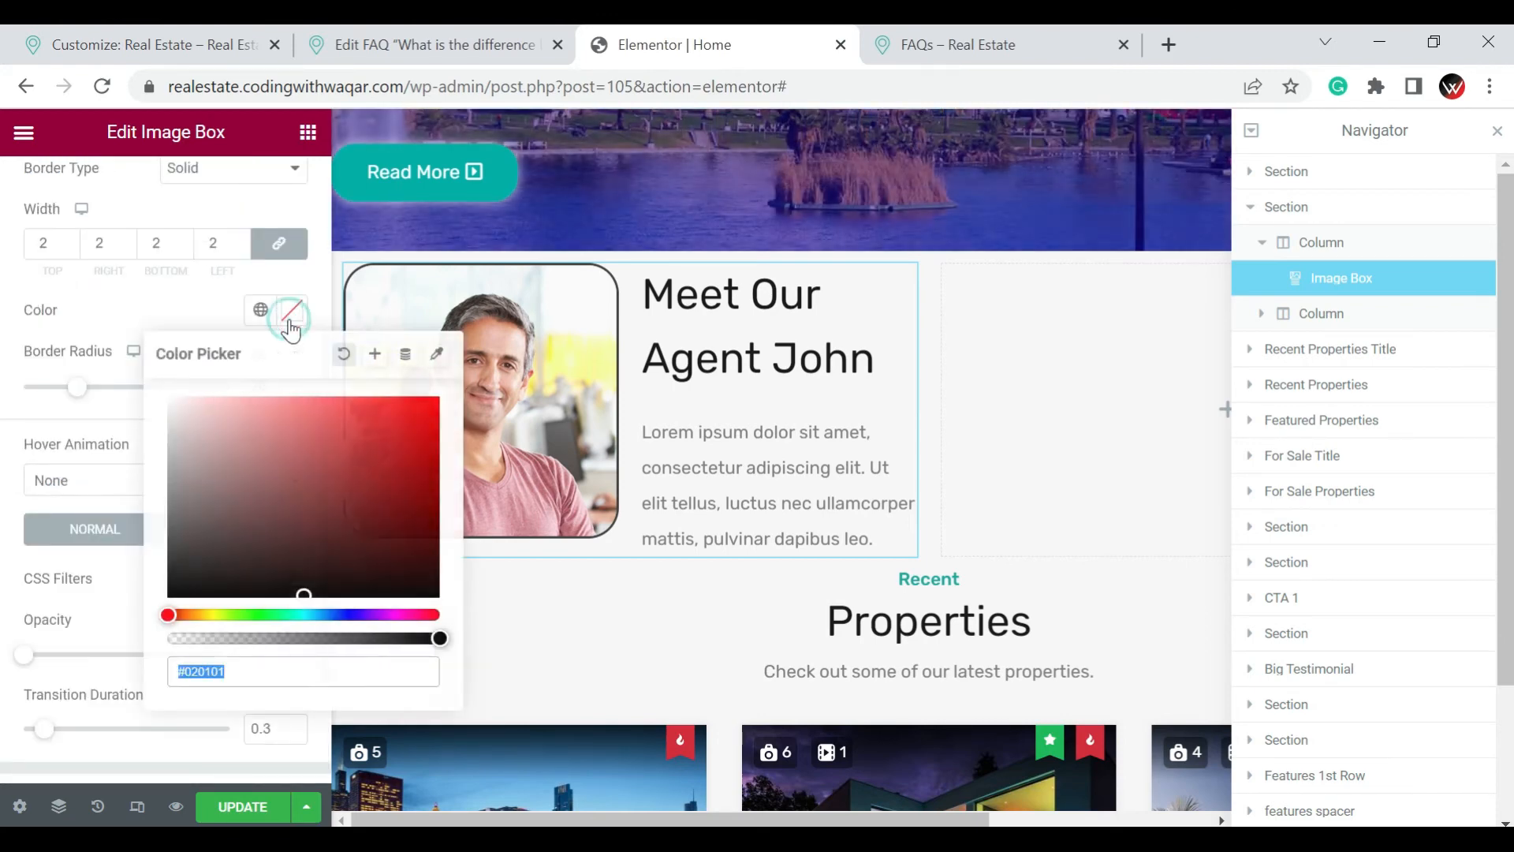
pyautogui.click(349, 527)
pyautogui.click(378, 470)
pyautogui.click(398, 446)
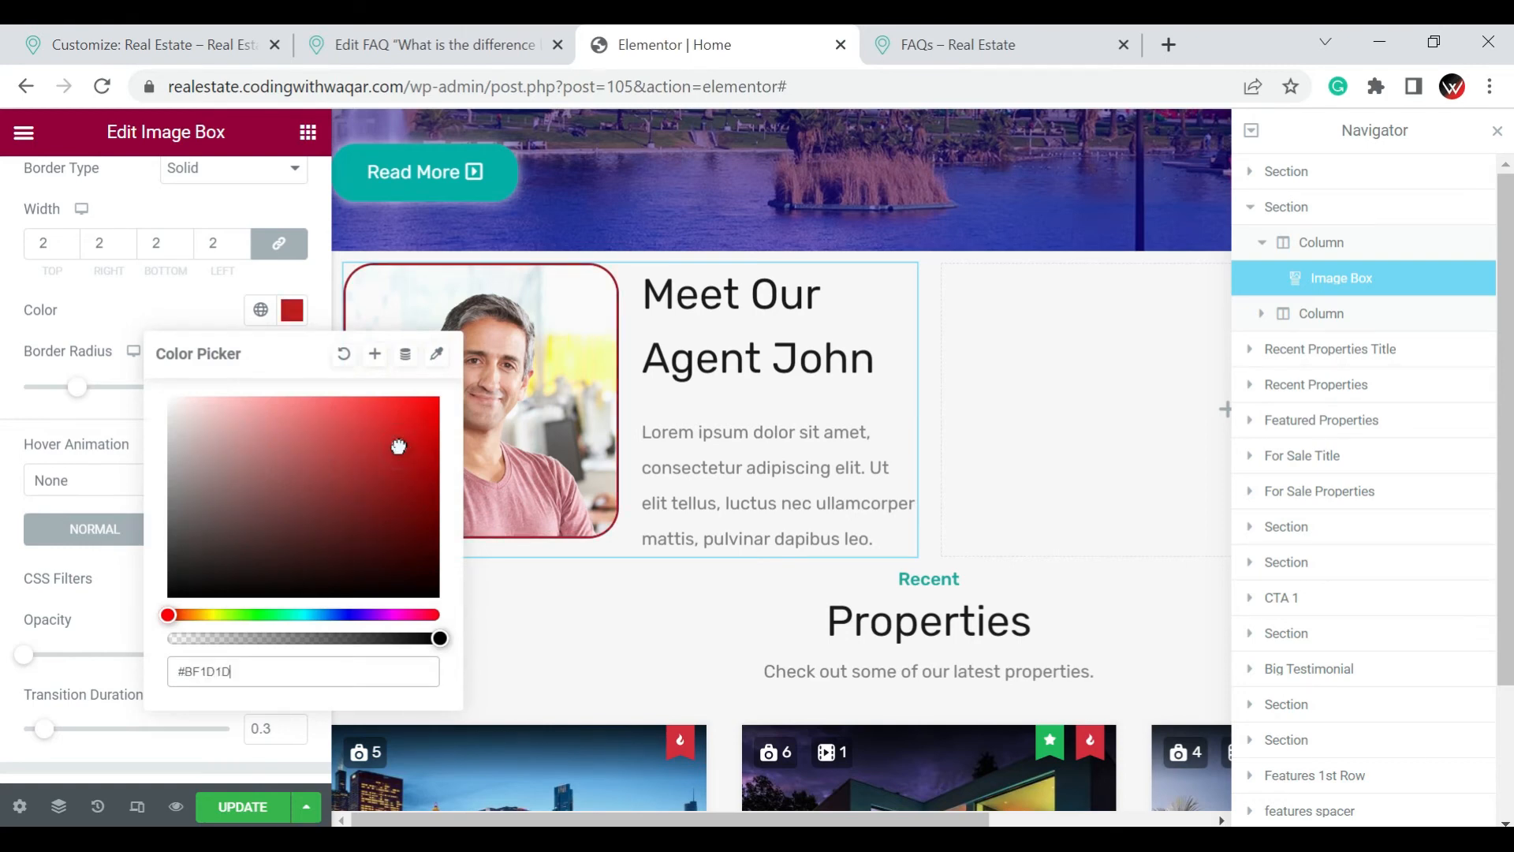
pyautogui.moveTo(398, 446); pyautogui.dragTo(433, 396)
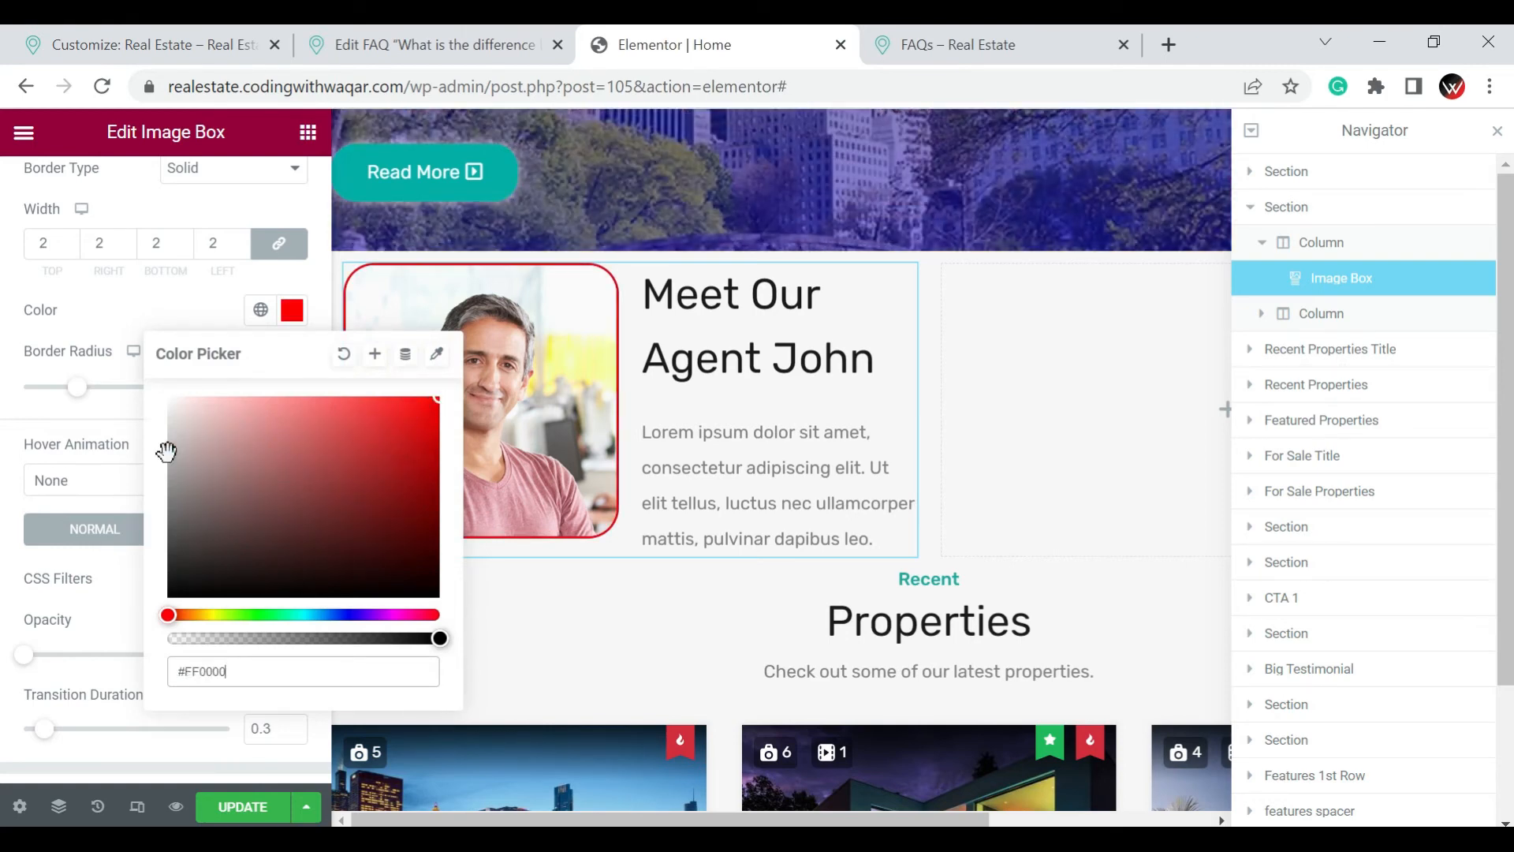
pyautogui.moveTo(167, 451); pyautogui.dragTo(135, 348)
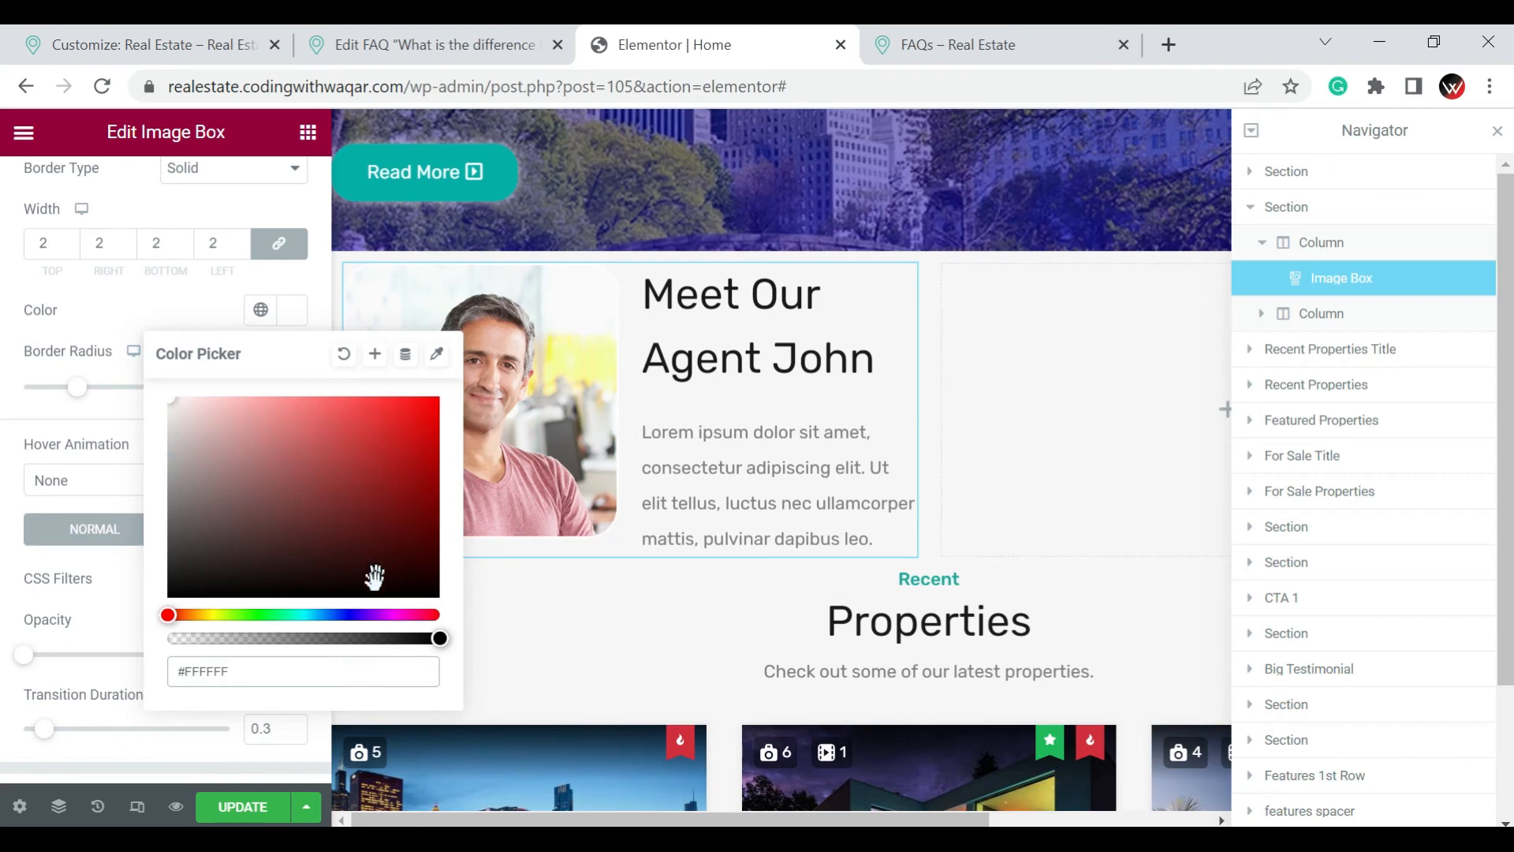
pyautogui.moveTo(375, 583)
pyautogui.mouseDown()
pyautogui.moveTo(423, 504)
pyautogui.moveTo(423, 397)
pyautogui.mouseUp()
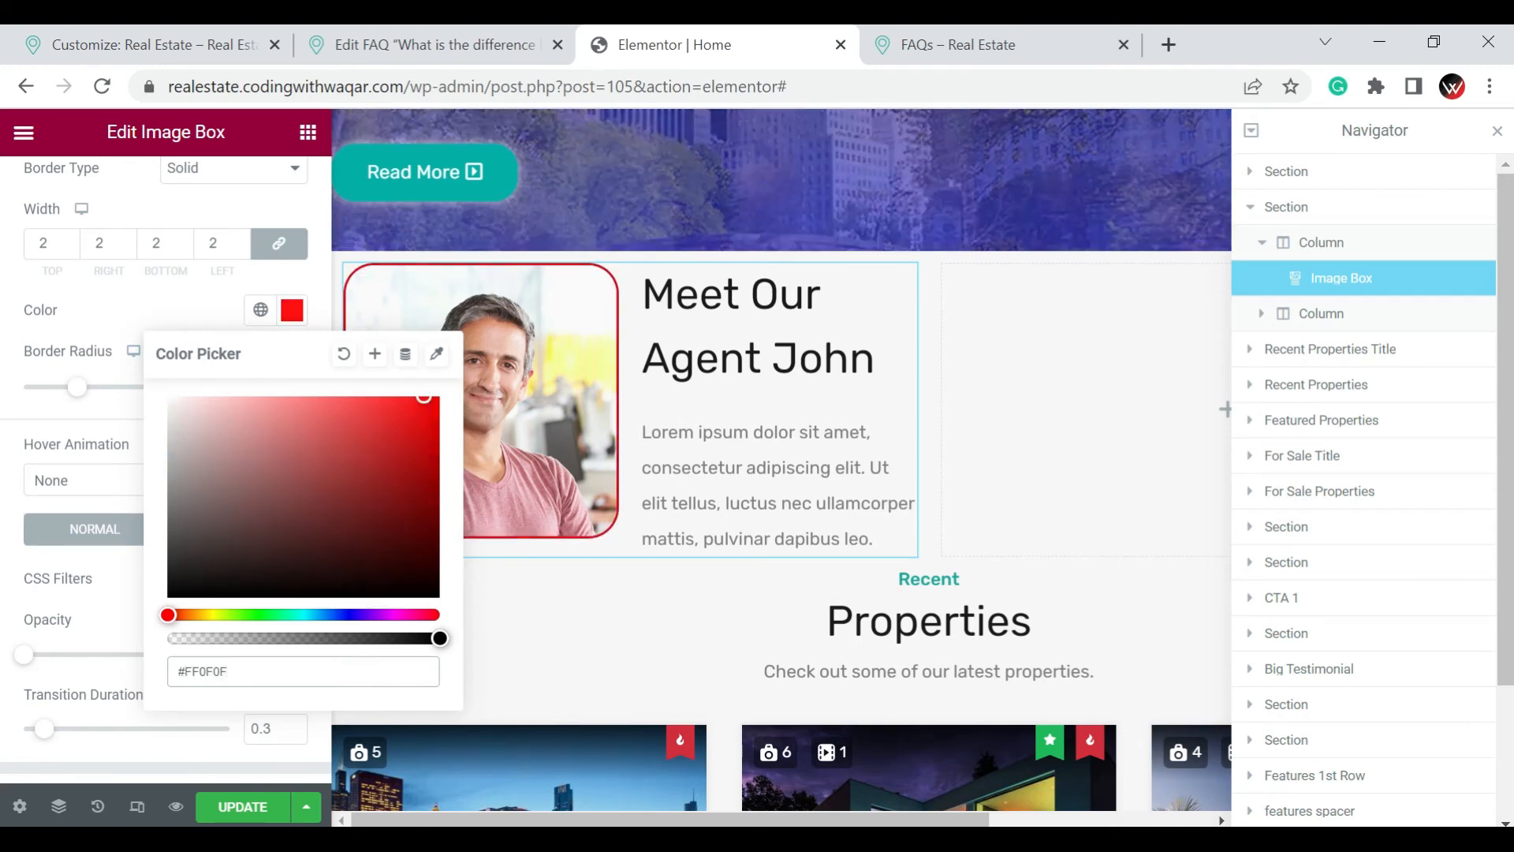
pyautogui.click(339, 615)
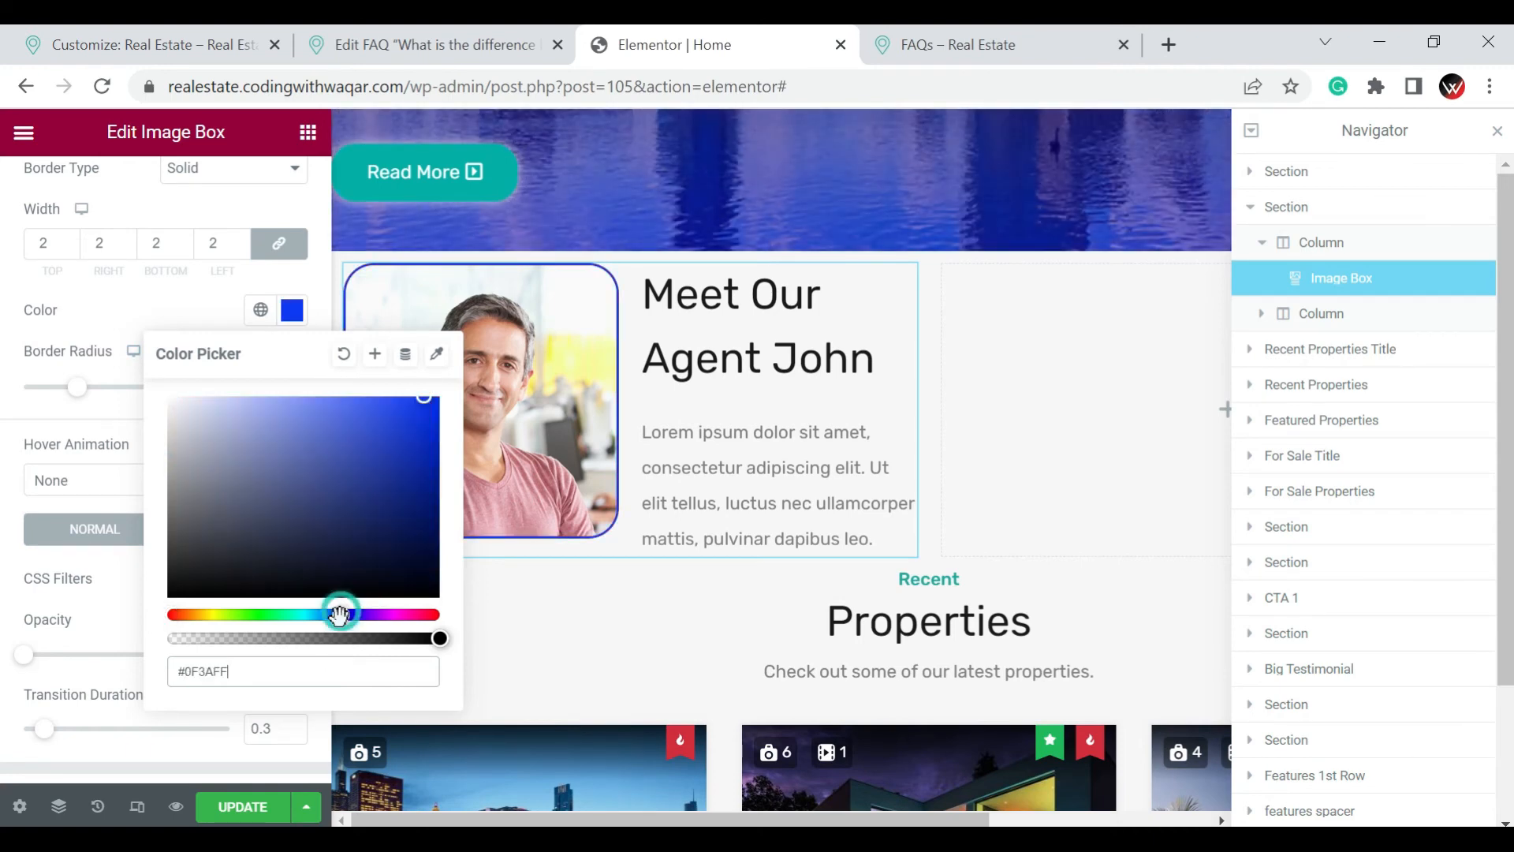
pyautogui.click(22, 612)
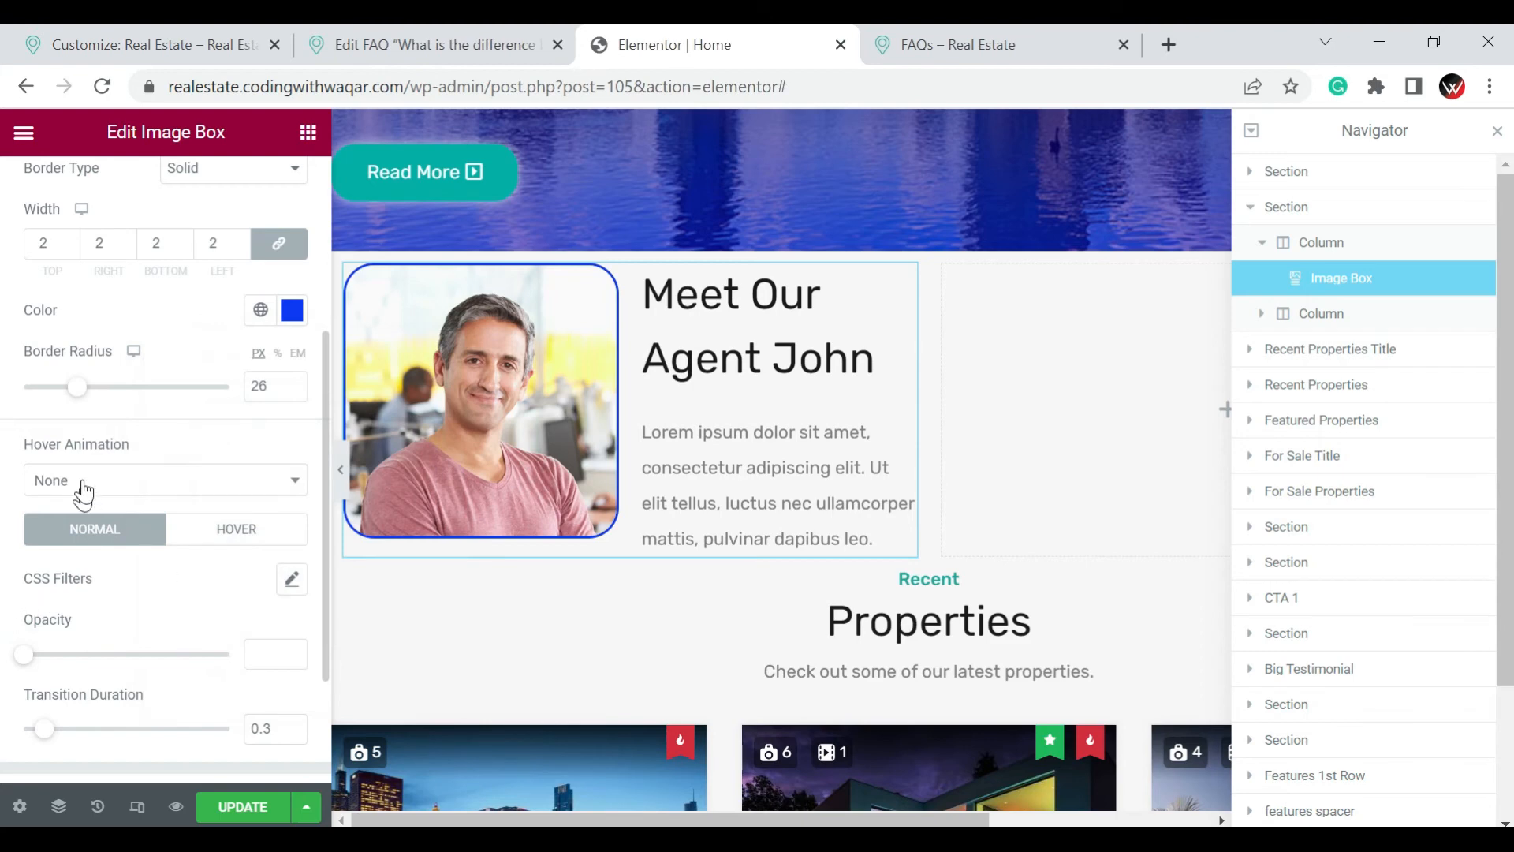
# Try the Shrink hover animation on the agent picture and settle on Grow
pyautogui.click(110, 482)
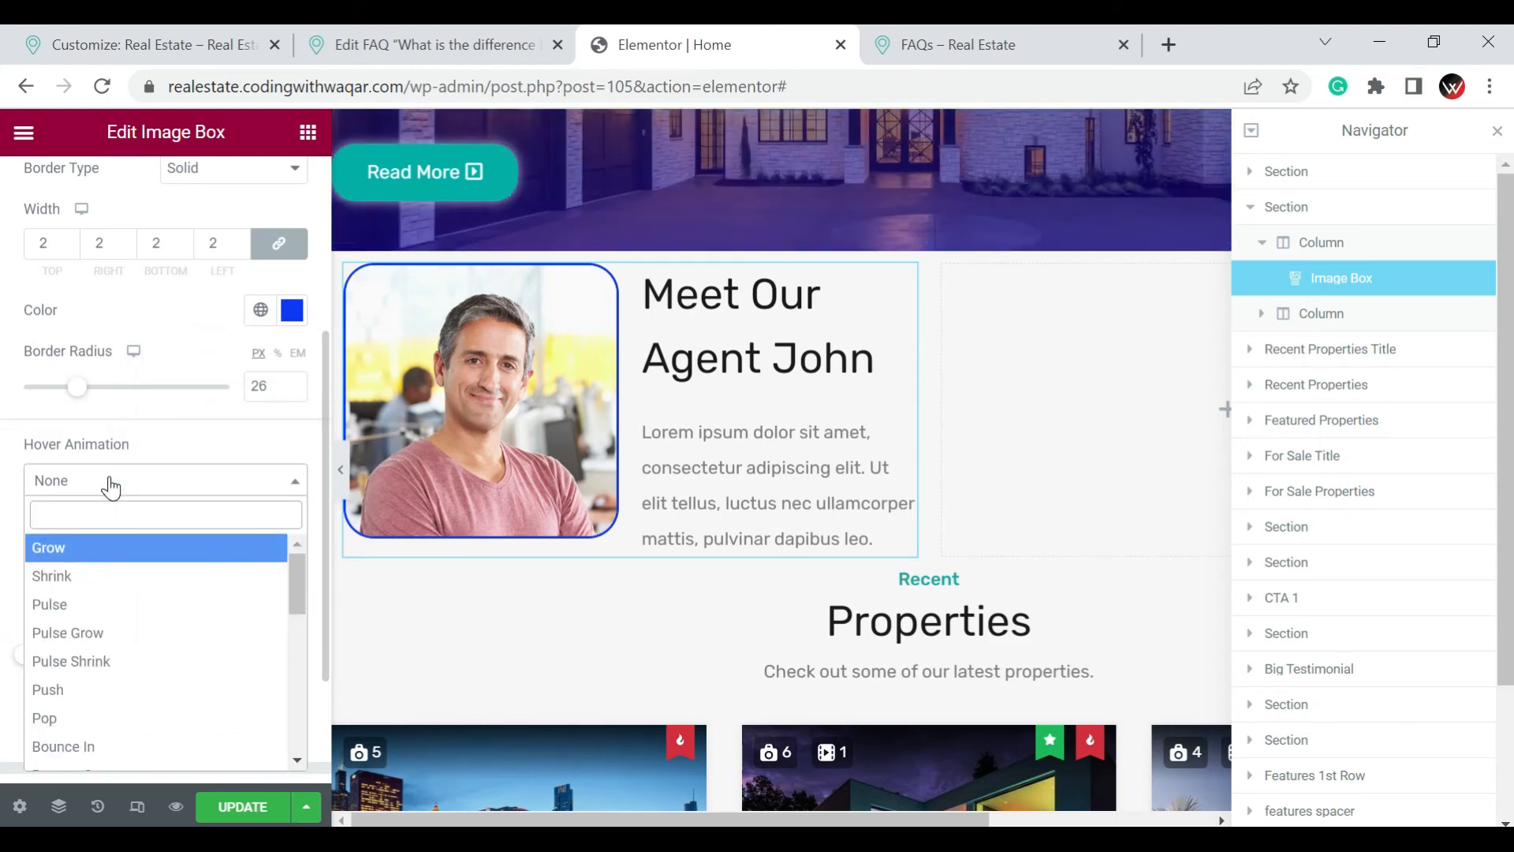
pyautogui.click(112, 576)
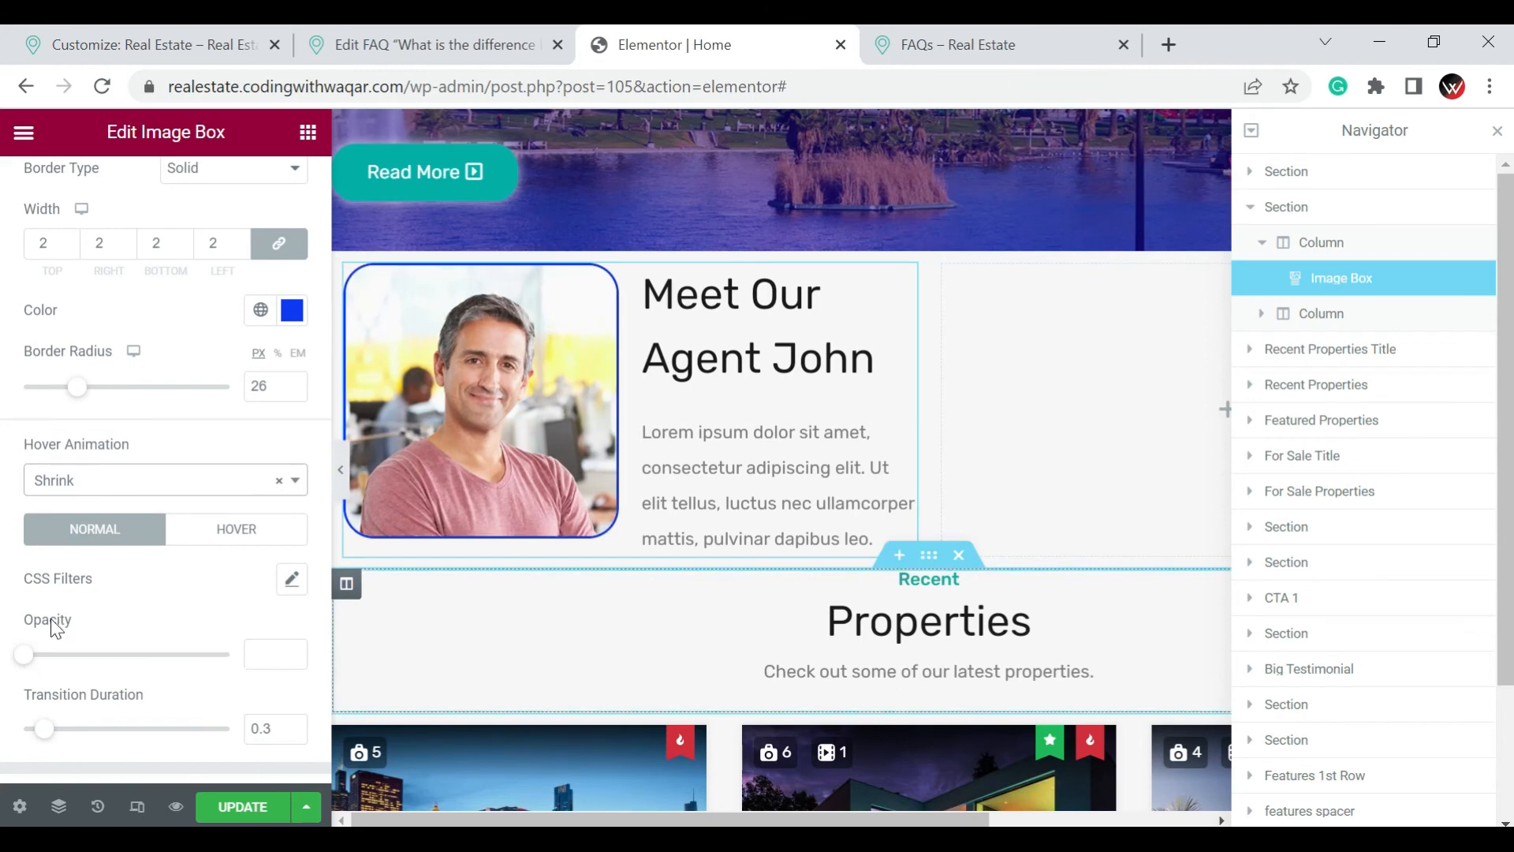
pyautogui.click(67, 482)
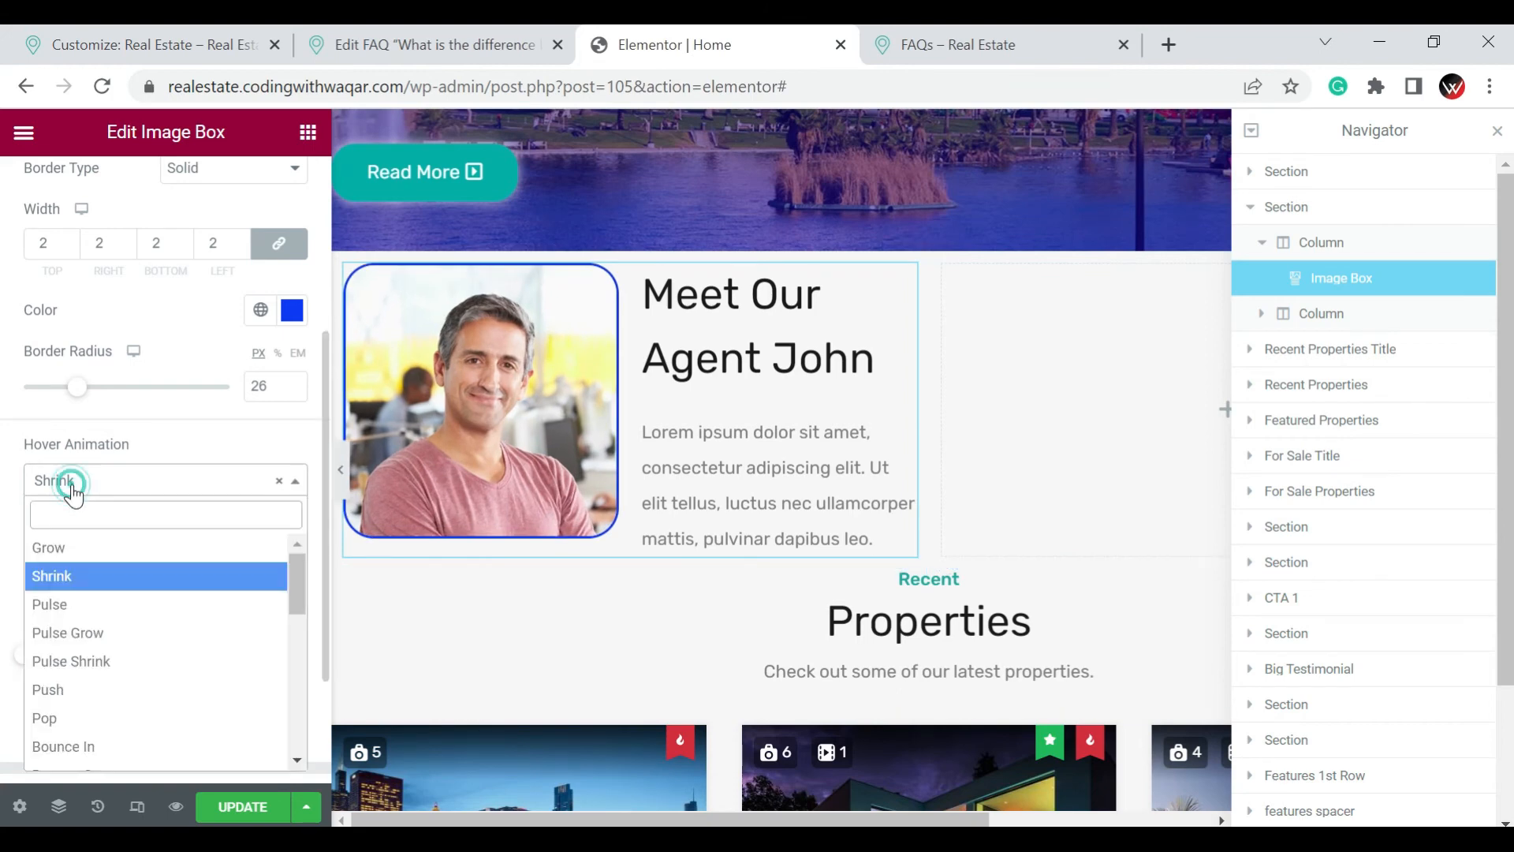
pyautogui.click(79, 552)
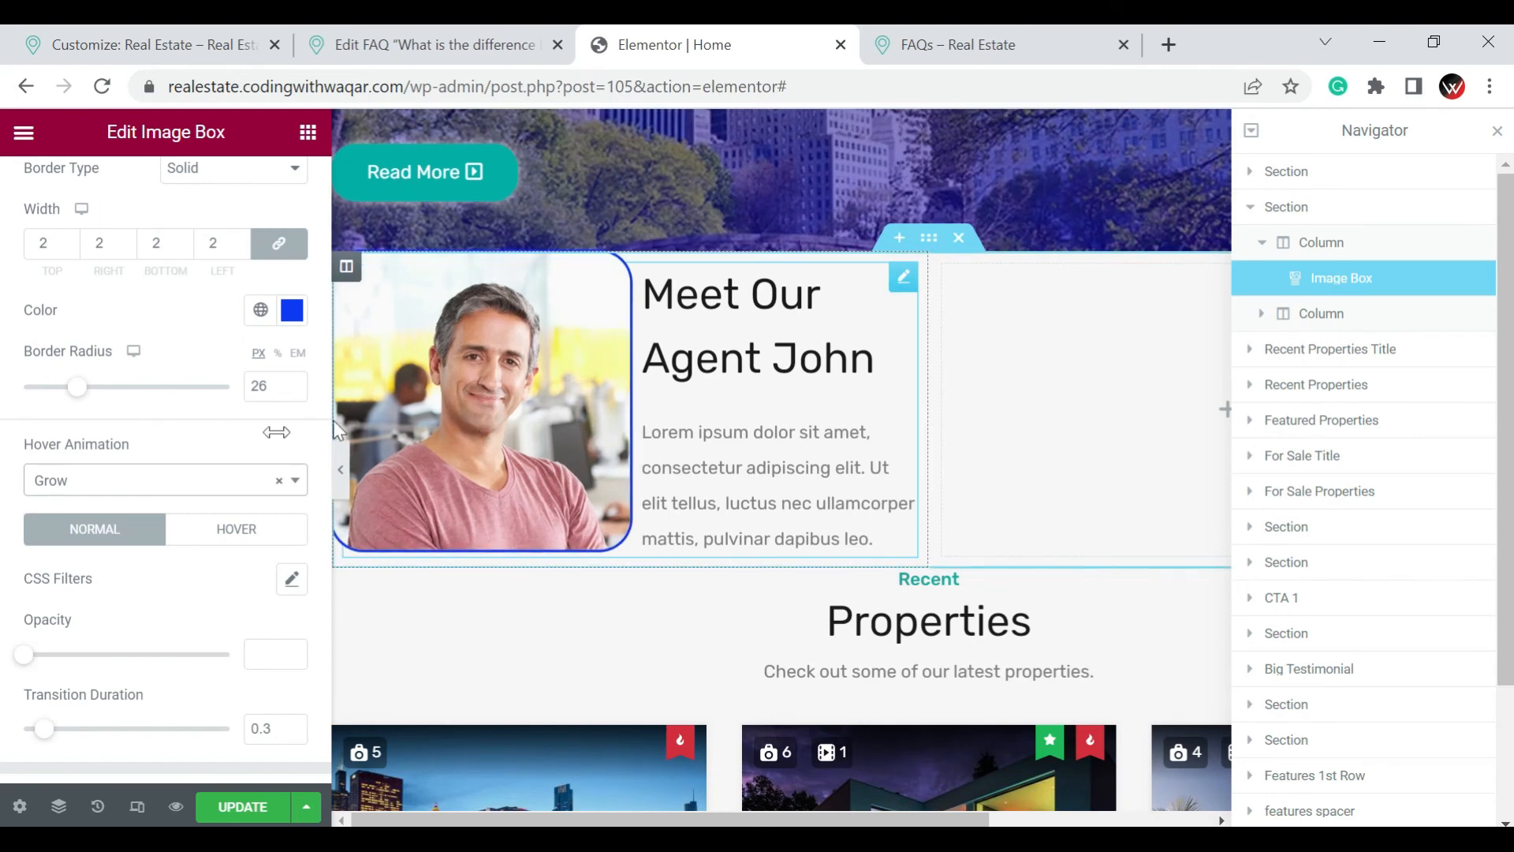
# Change the agent picture's border color to the near-black #010105
pyautogui.scroll(-2, 215, 473)
pyautogui.scroll(5, 209, 481)
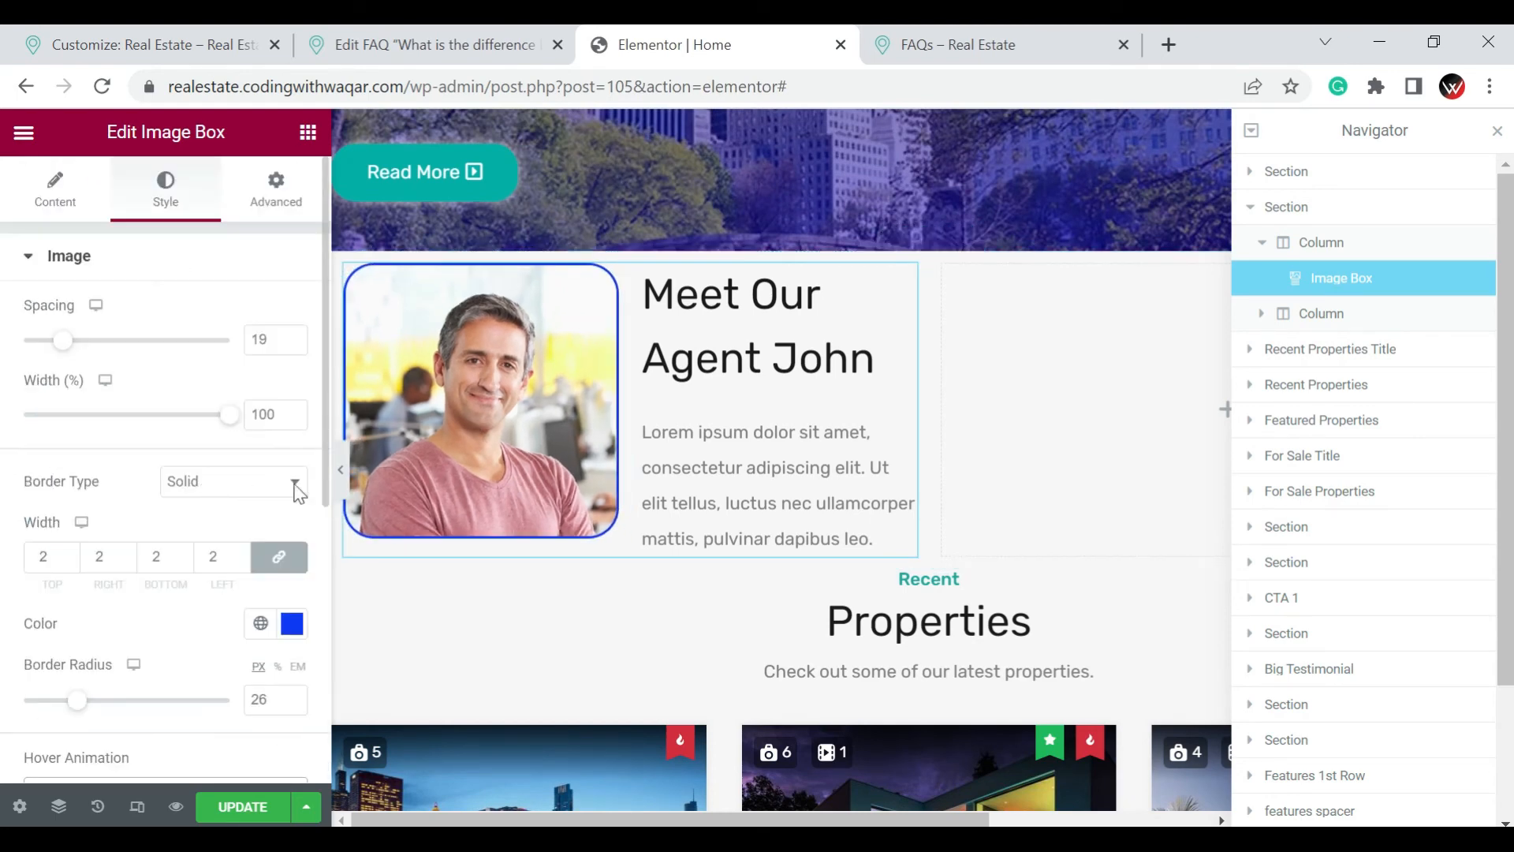
pyautogui.click(292, 623)
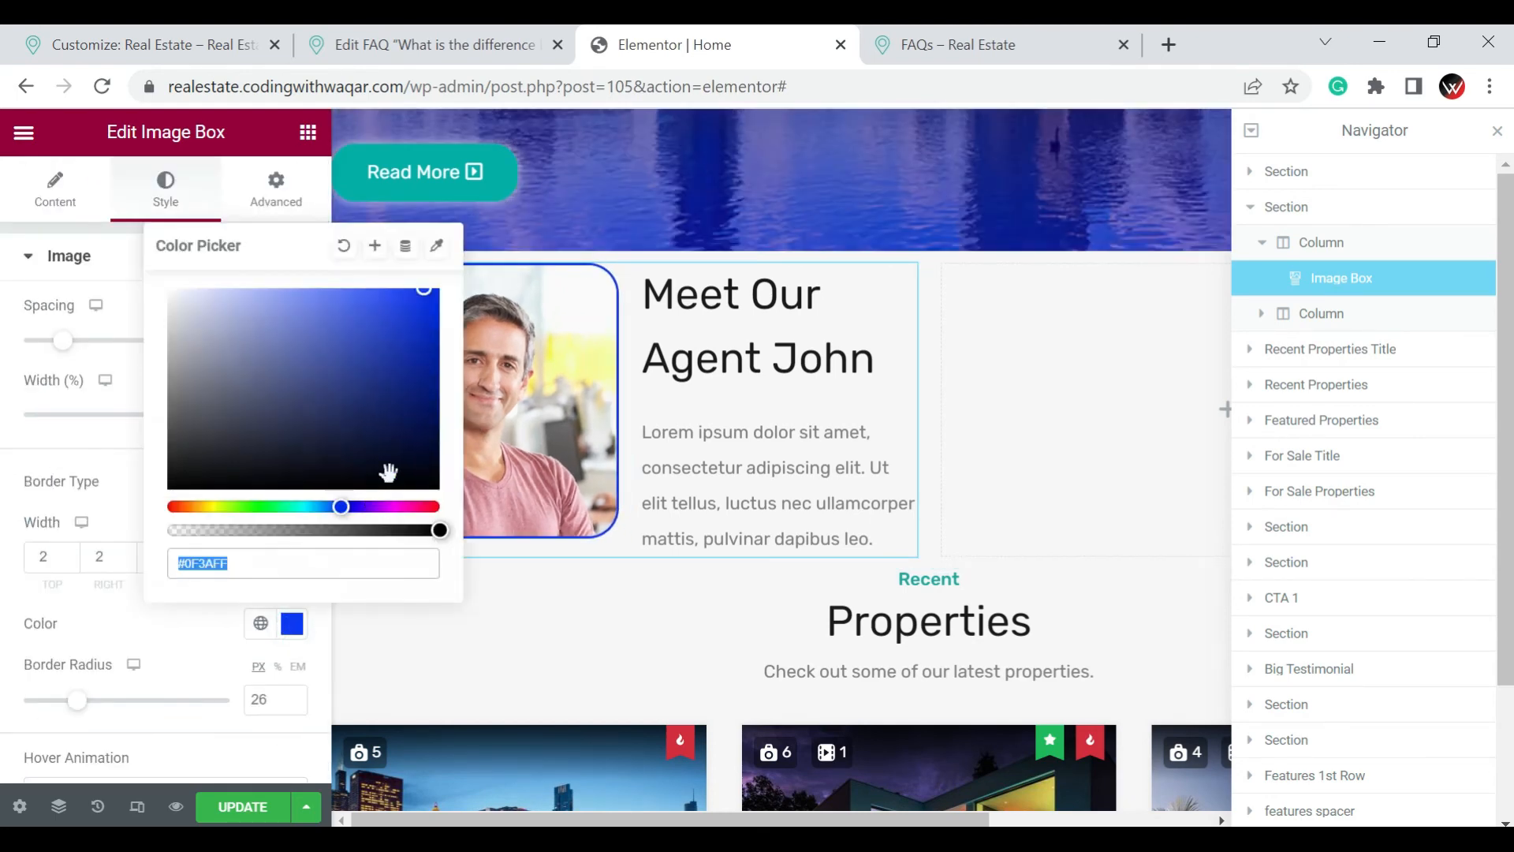
pyautogui.click(407, 484)
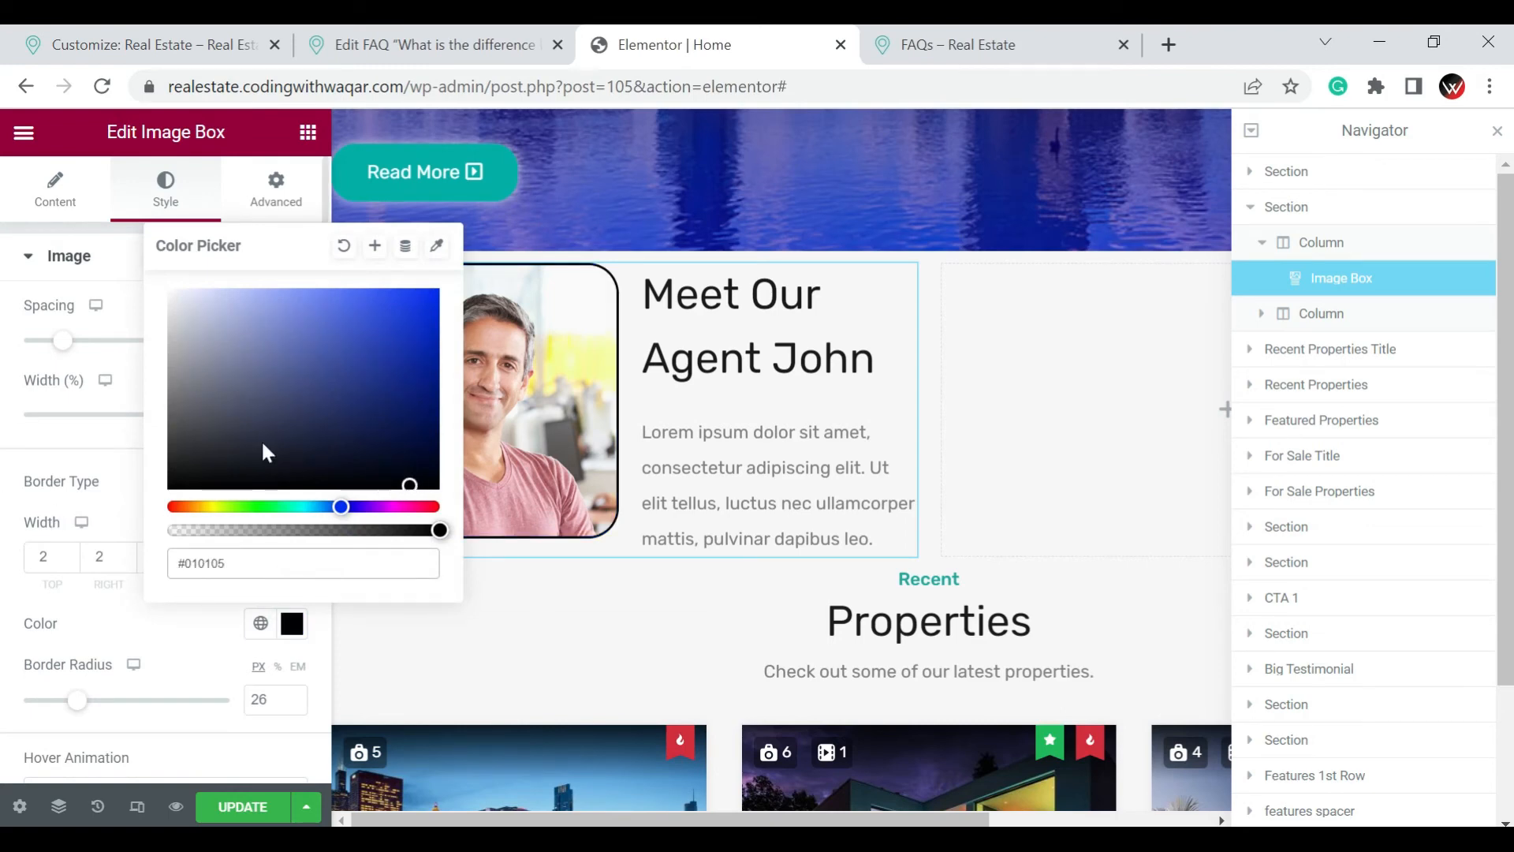
pyautogui.click(31, 556)
# Set the spacing below the image box's title to 0 in the content style settings
pyautogui.scroll(-4, 69, 544)
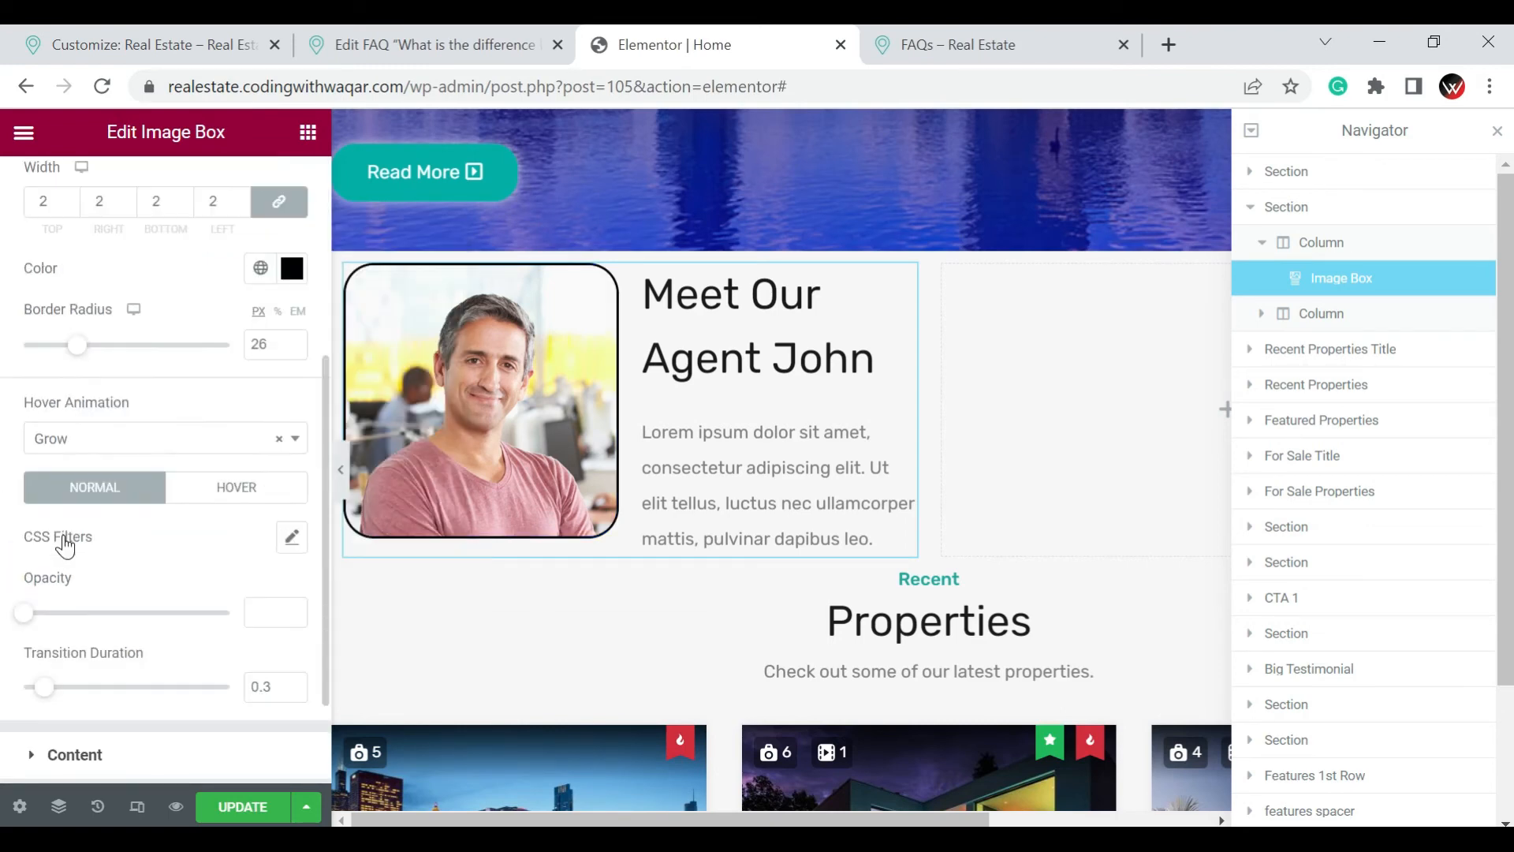
pyautogui.scroll(-2, 82, 542)
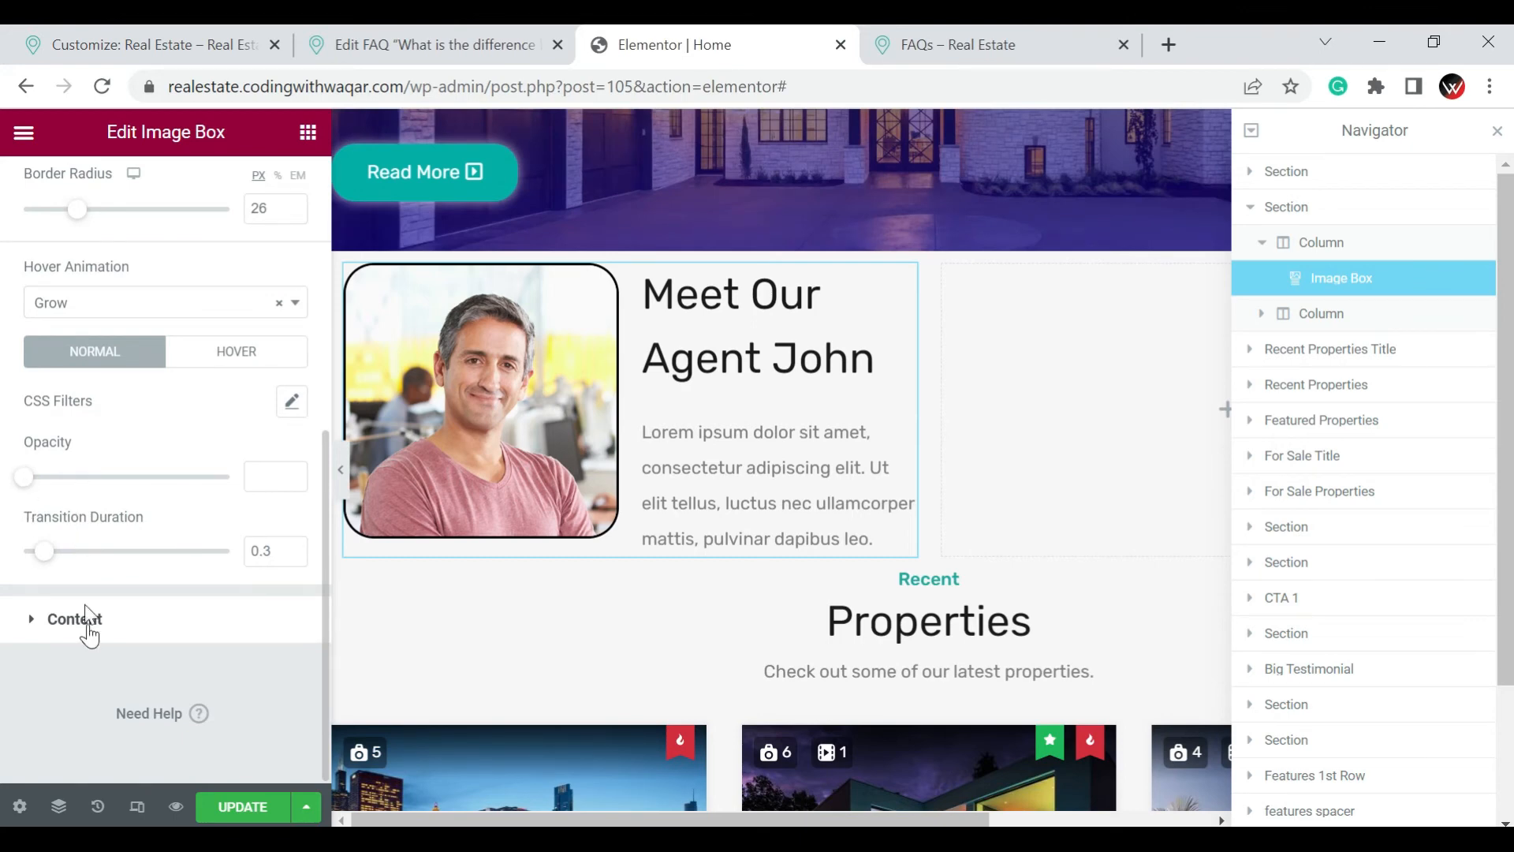
pyautogui.click(121, 635)
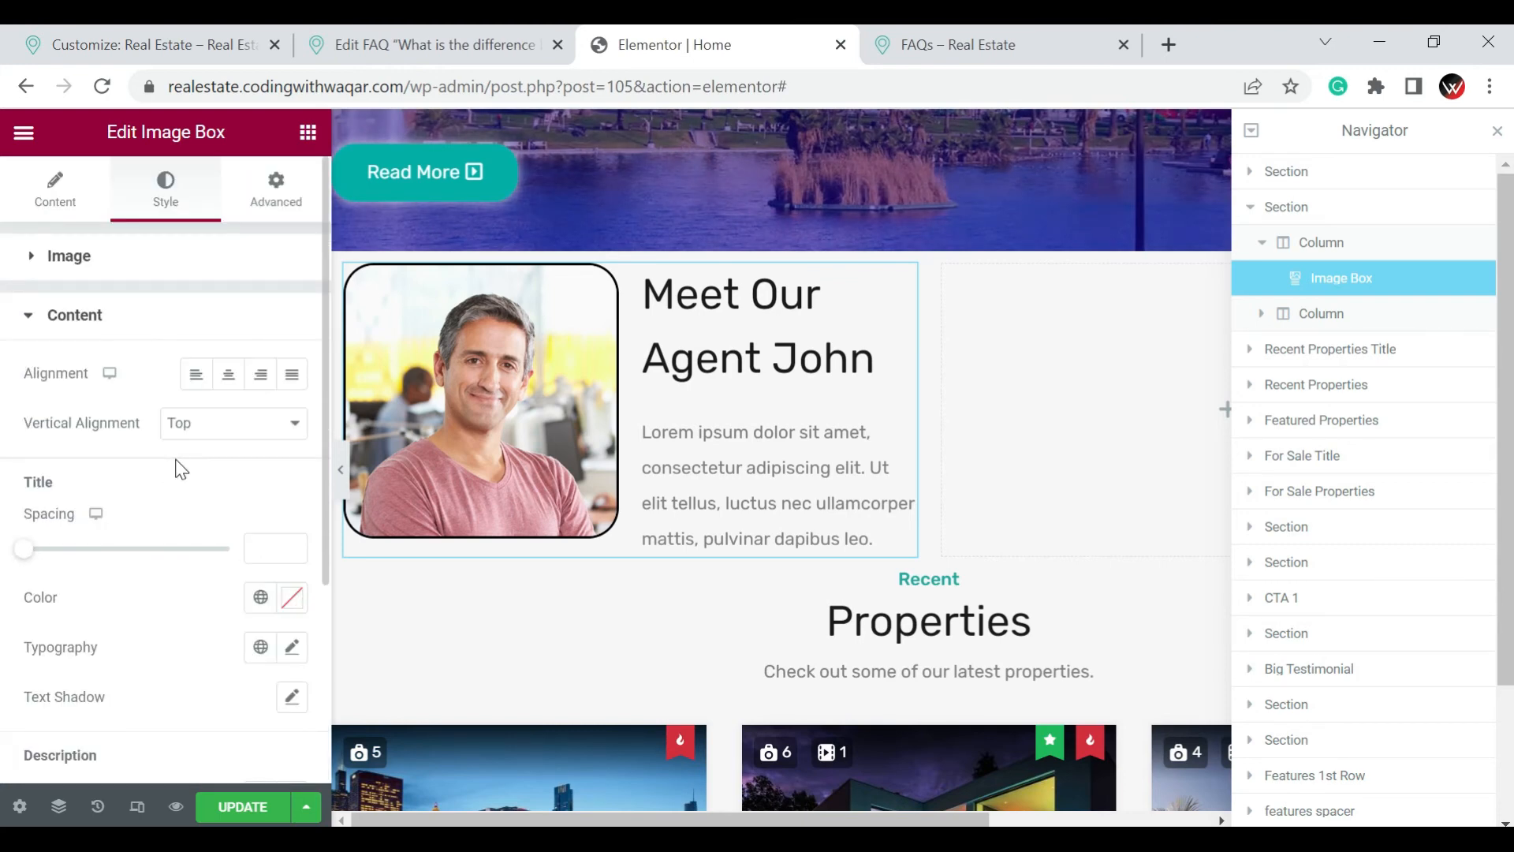
pyautogui.scroll(-2, 182, 469)
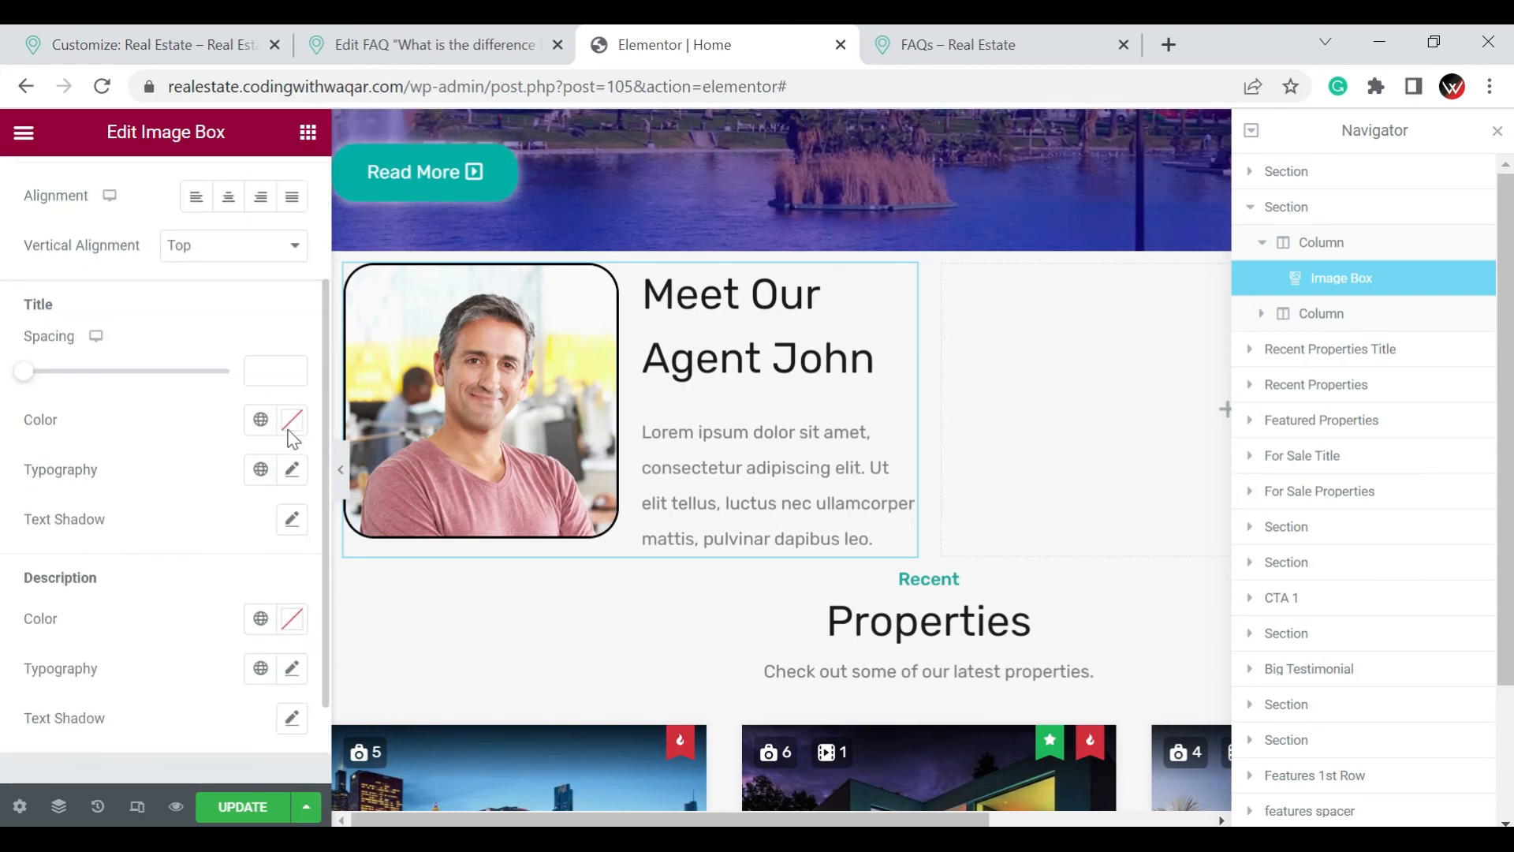
pyautogui.moveTo(25, 371); pyautogui.dragTo(95, 386)
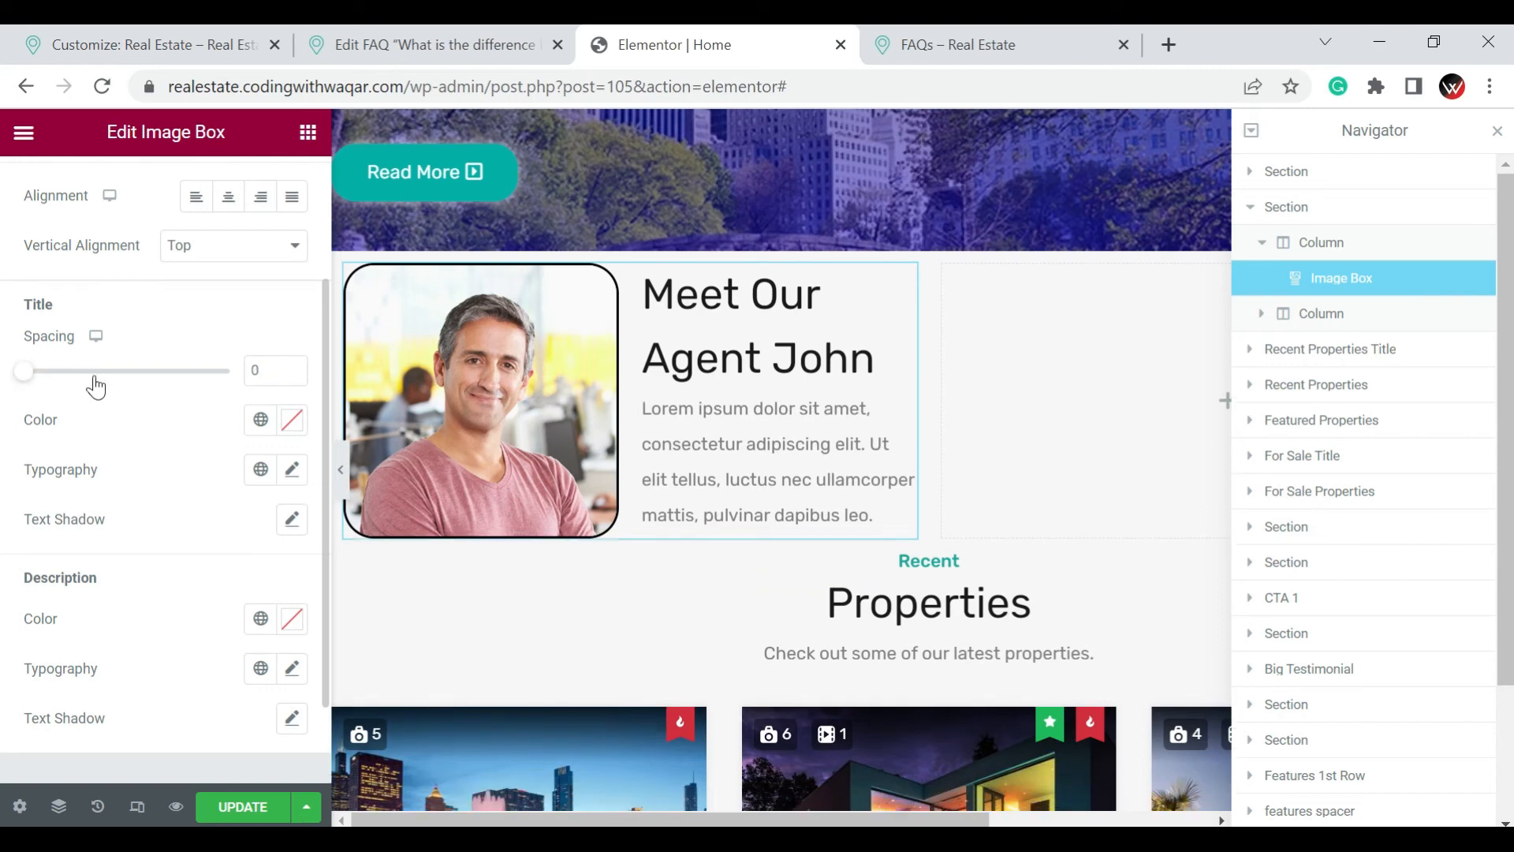
# Set the image box's title color to black (#000000) and update the page
pyautogui.click(294, 426)
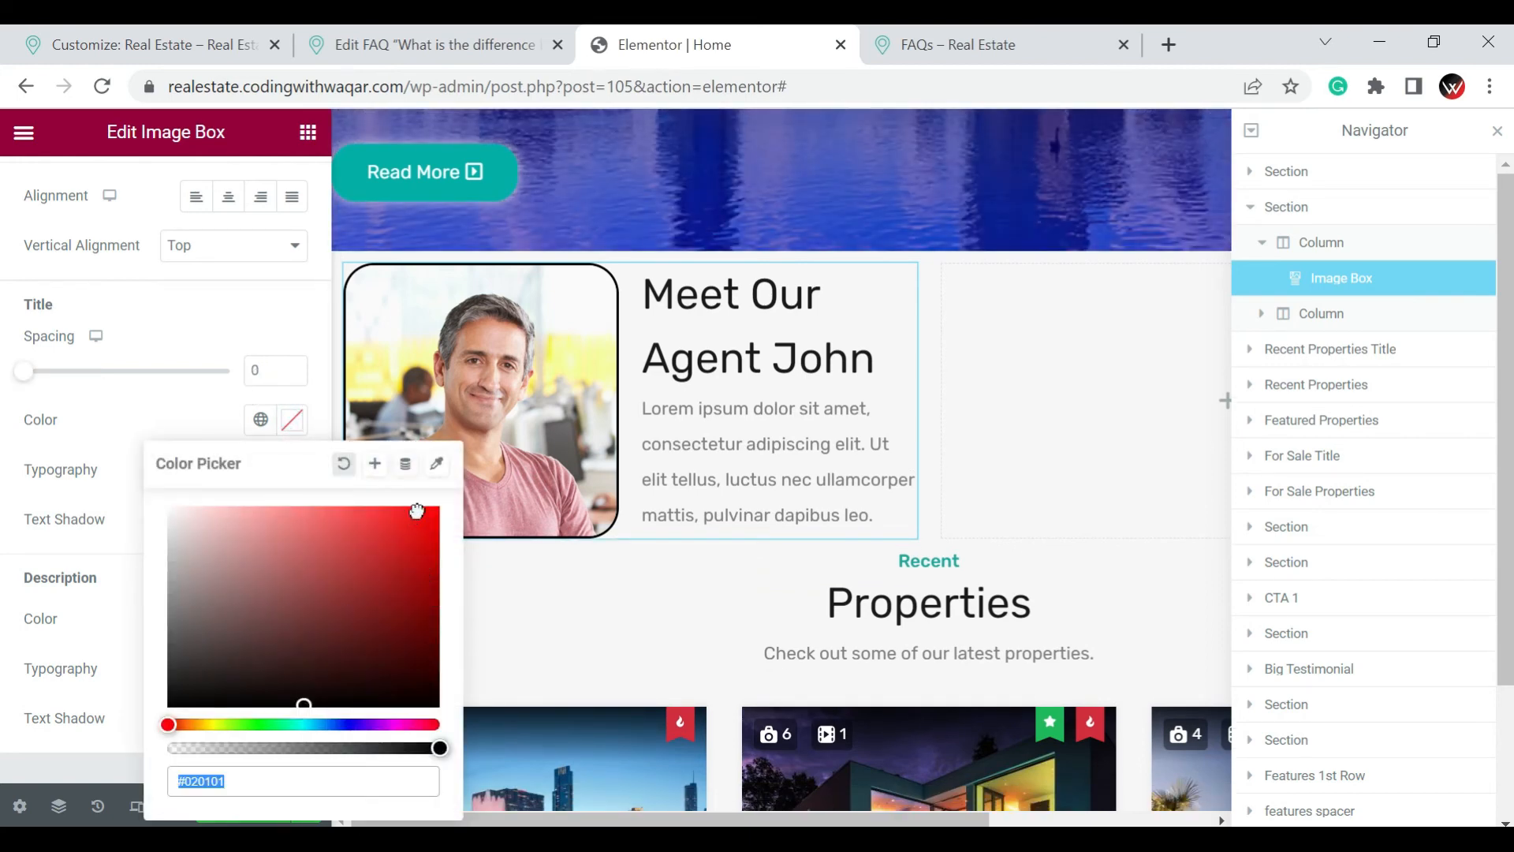
pyautogui.moveTo(416, 511); pyautogui.dragTo(409, 729)
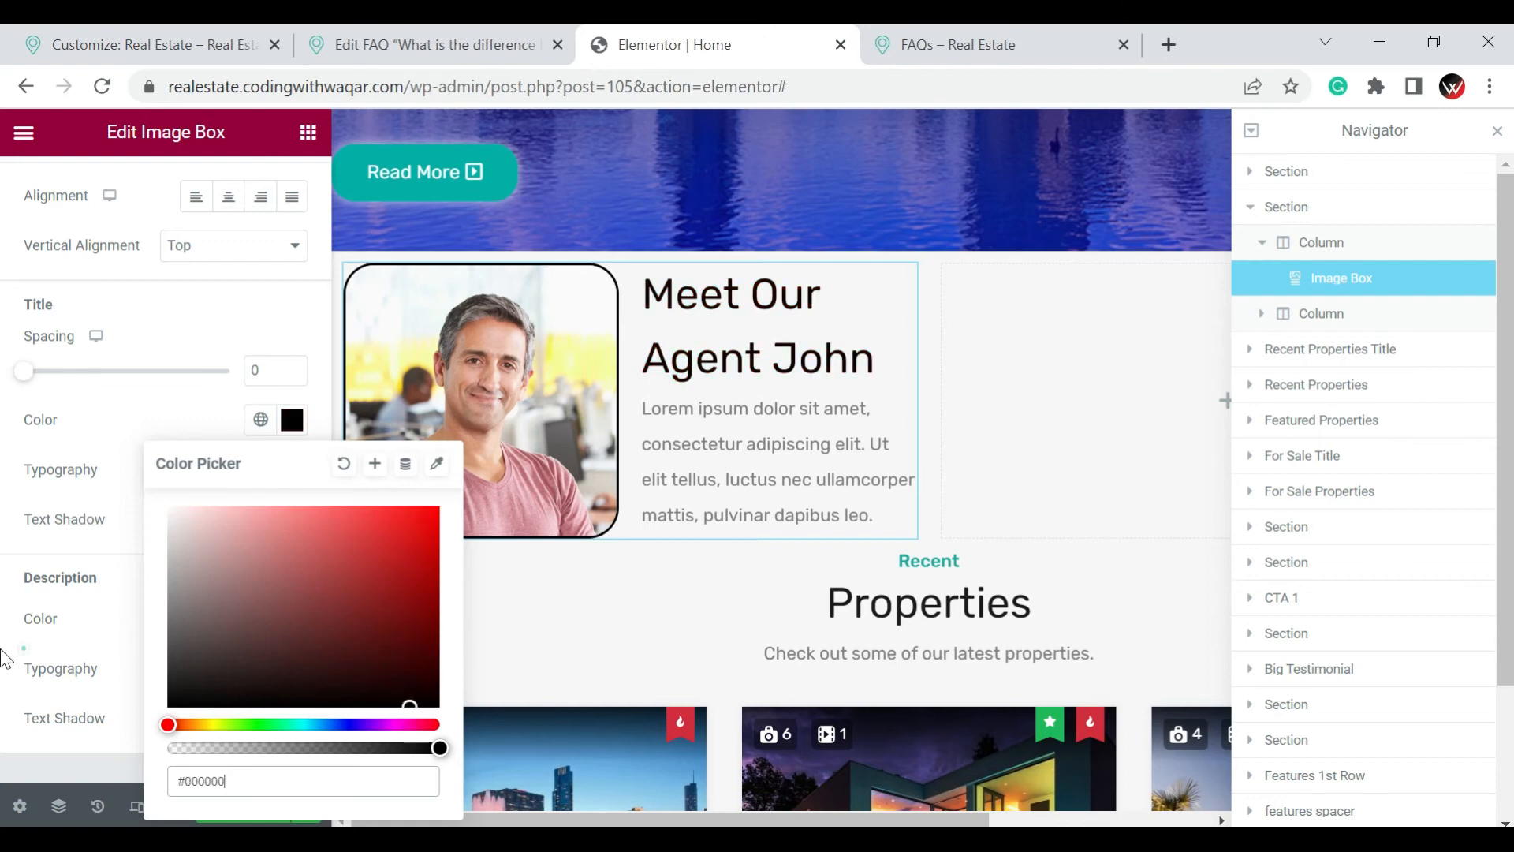
pyautogui.click(111, 584)
pyautogui.scroll(-2, 111, 584)
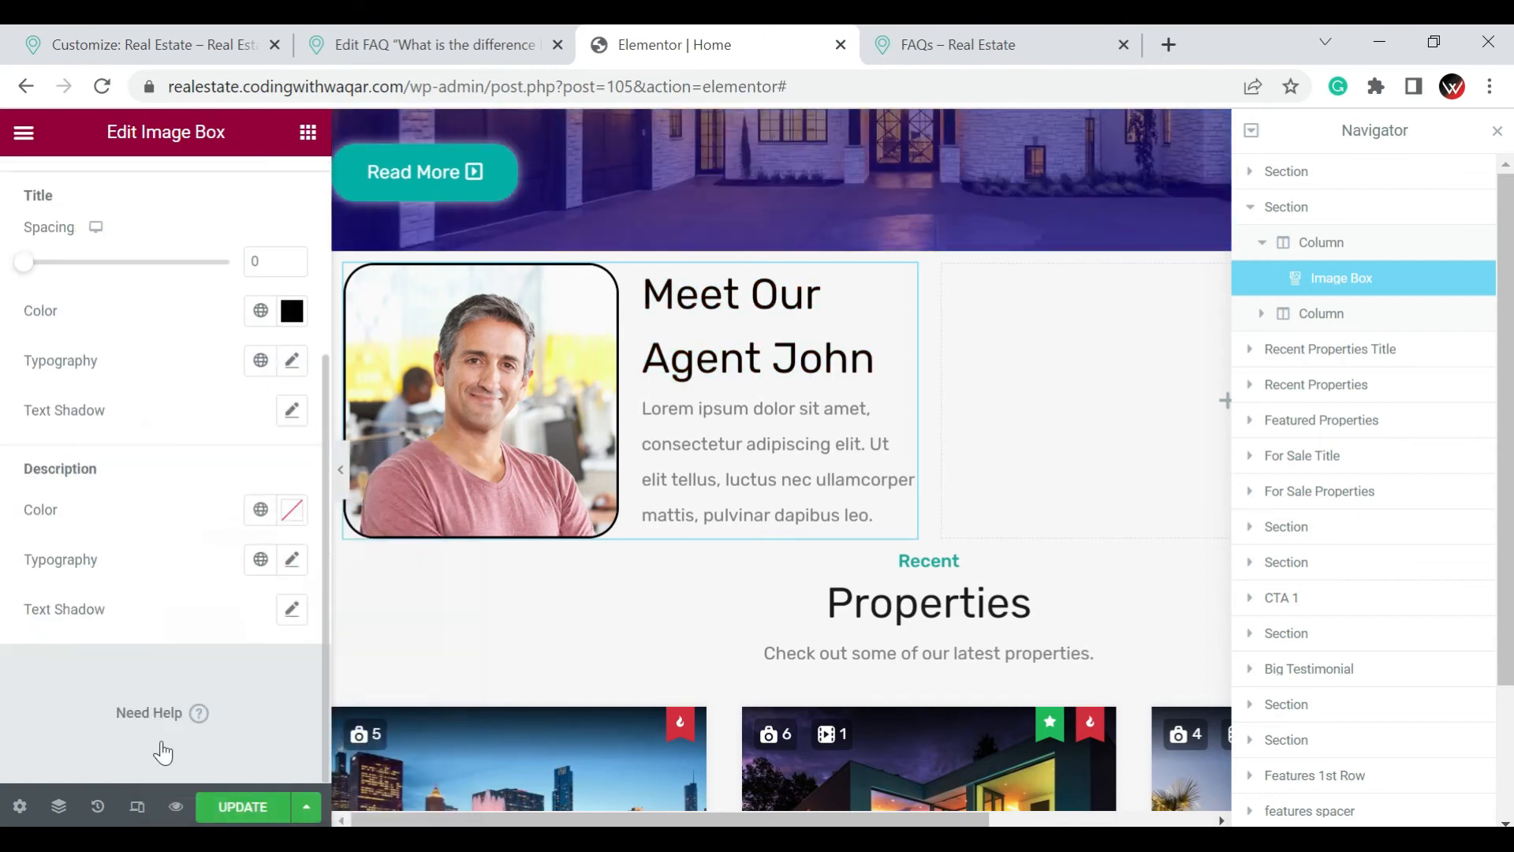
pyautogui.click(225, 806)
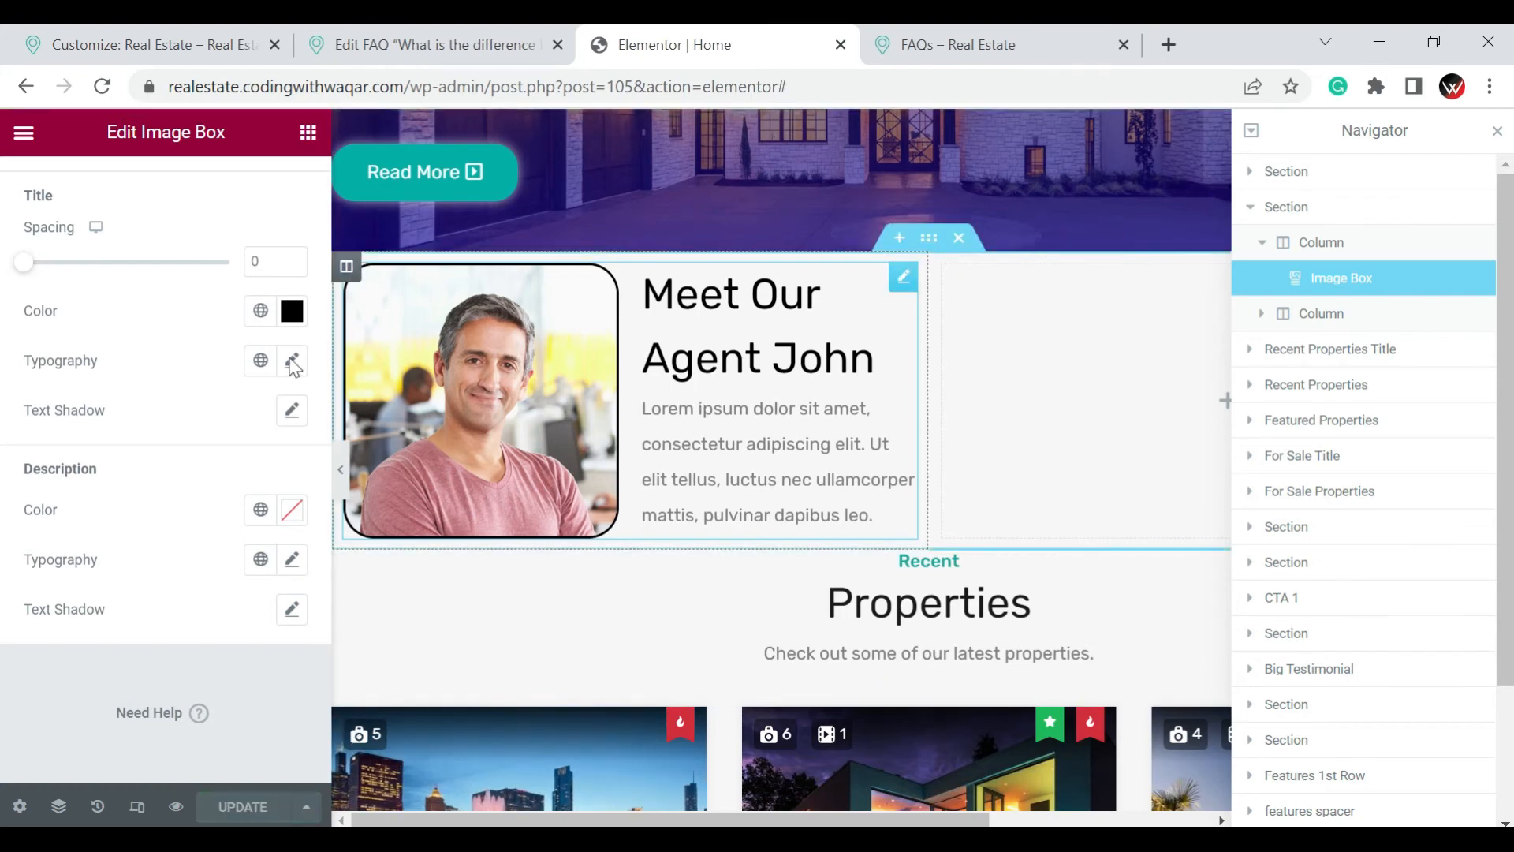
# Add a Google Maps widget to the empty column beside the agent image box
pyautogui.scroll(4, 239, 339)
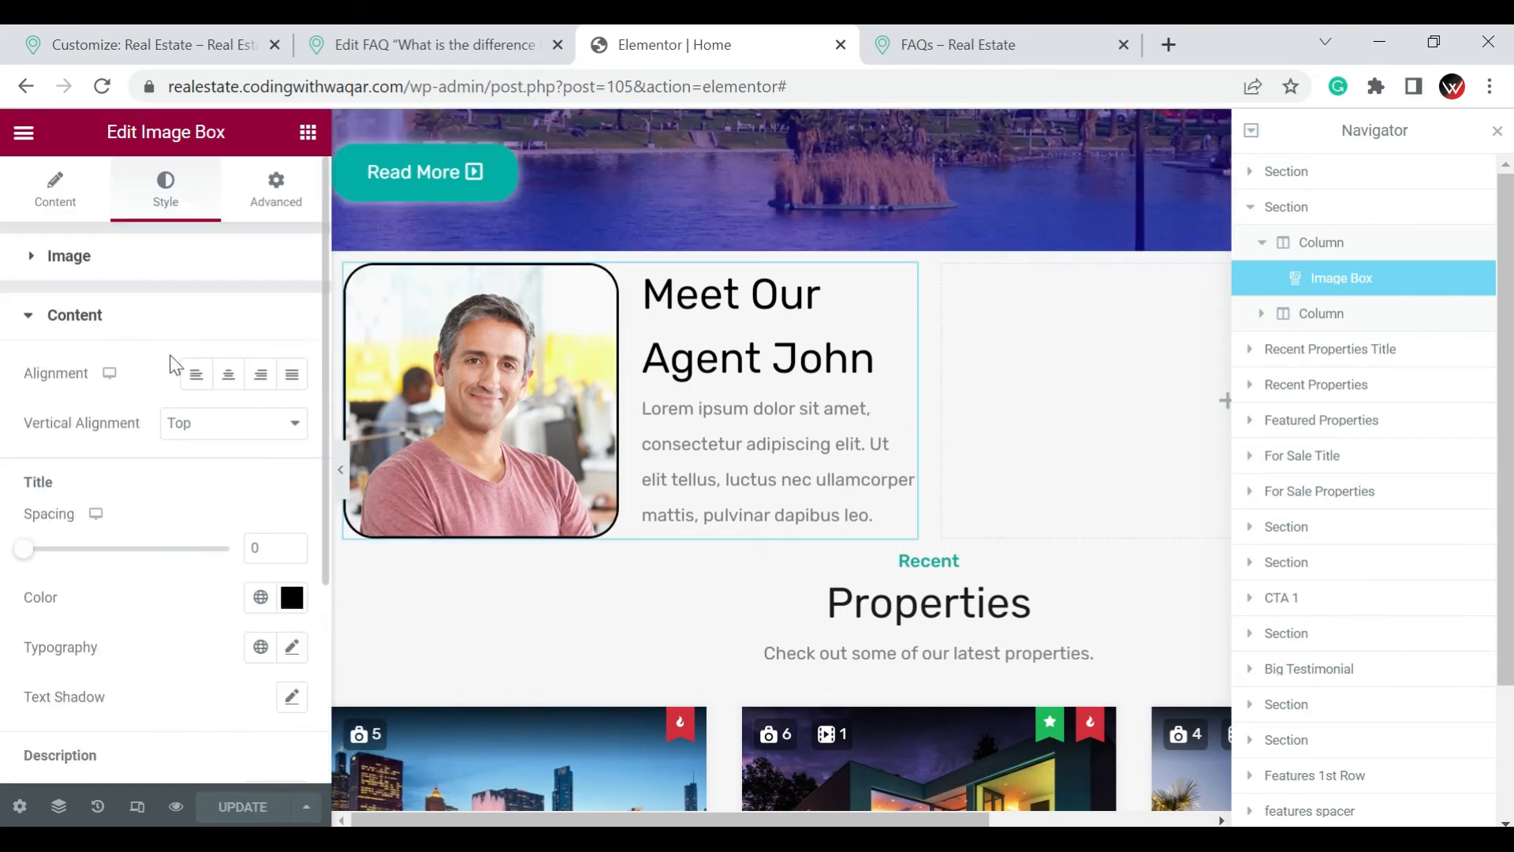
pyautogui.click(306, 134)
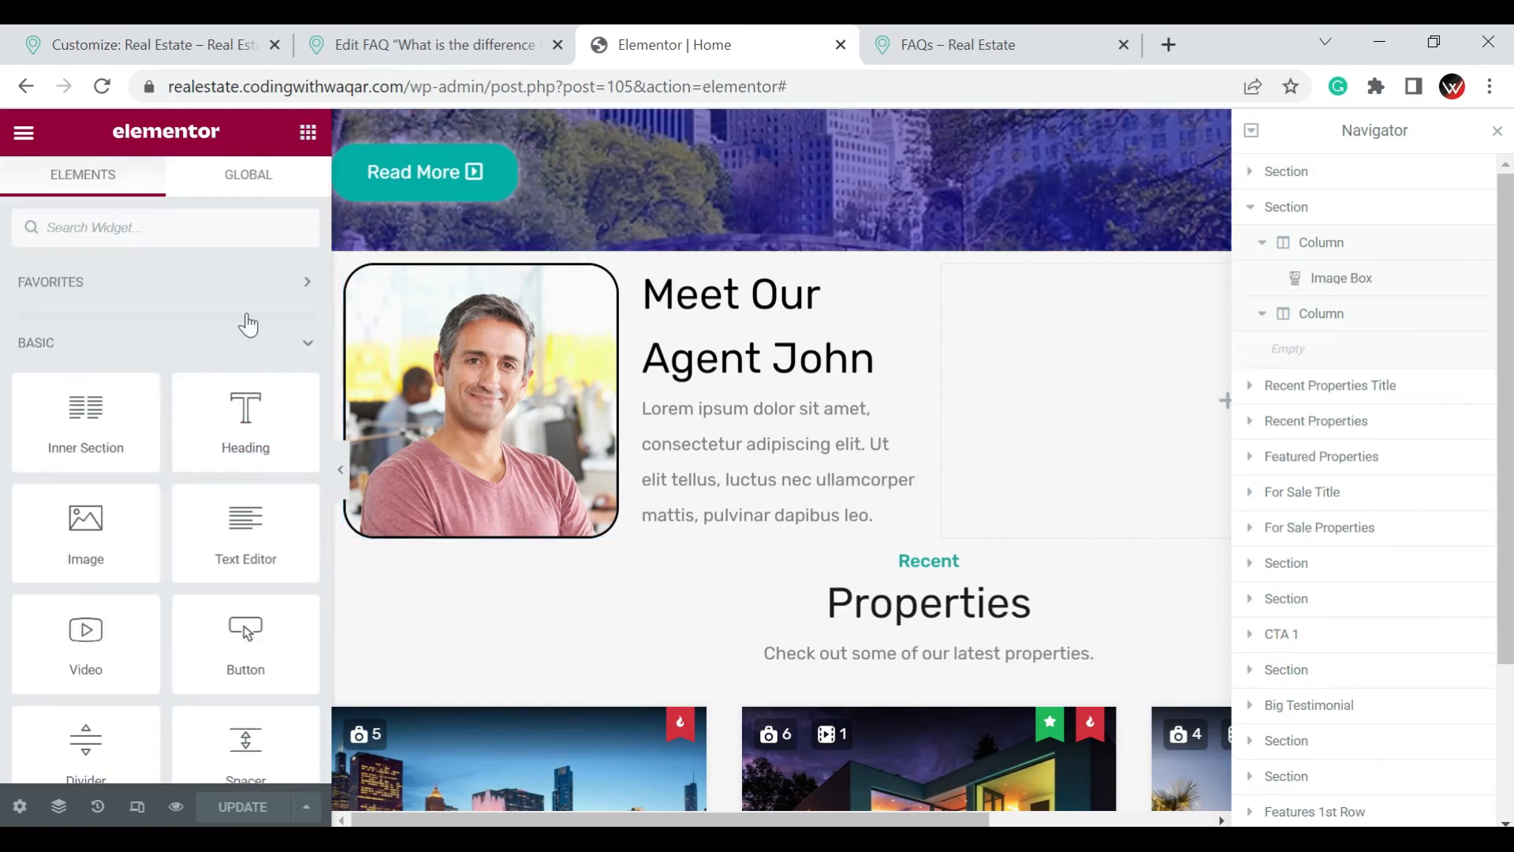
pyautogui.scroll(-5, 186, 389)
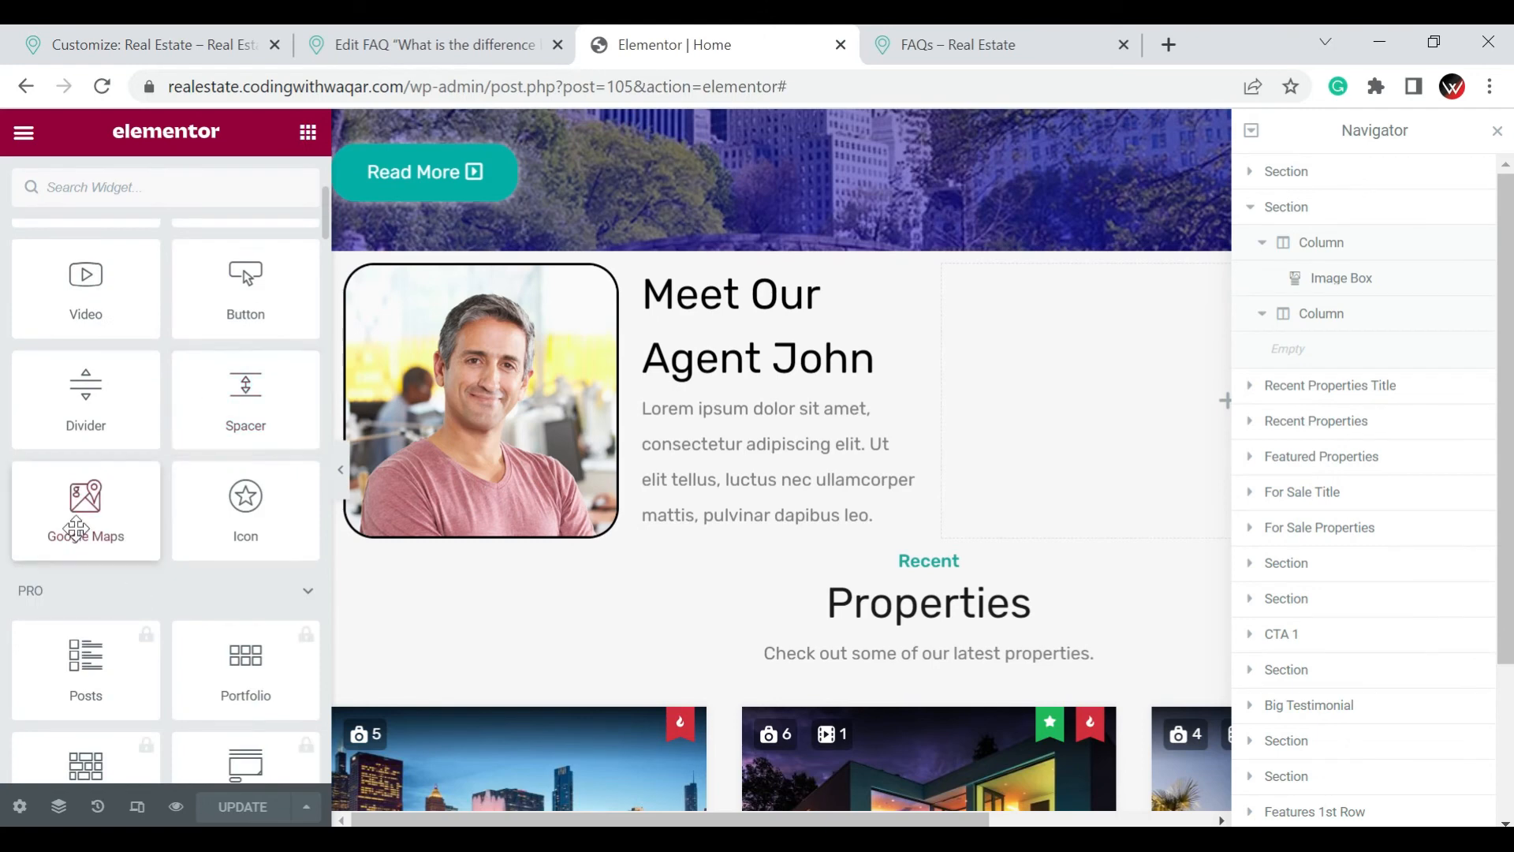
pyautogui.moveTo(79, 521); pyautogui.dragTo(1090, 436)
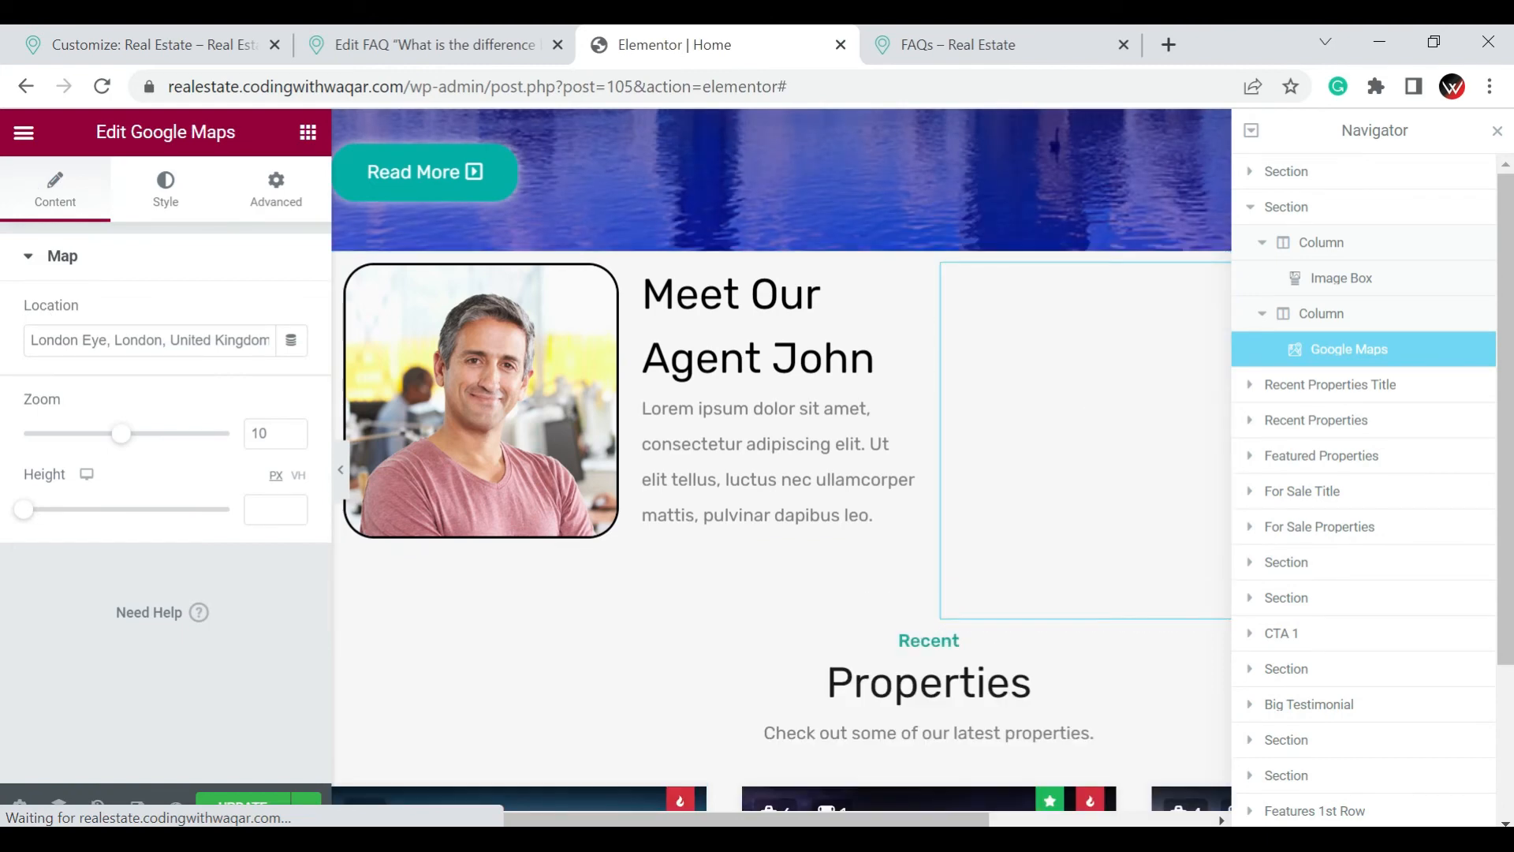
# Set the map's location to Lahore and move the Navigator away so the whole map is uncovered
pyautogui.tripleClick(100, 340)
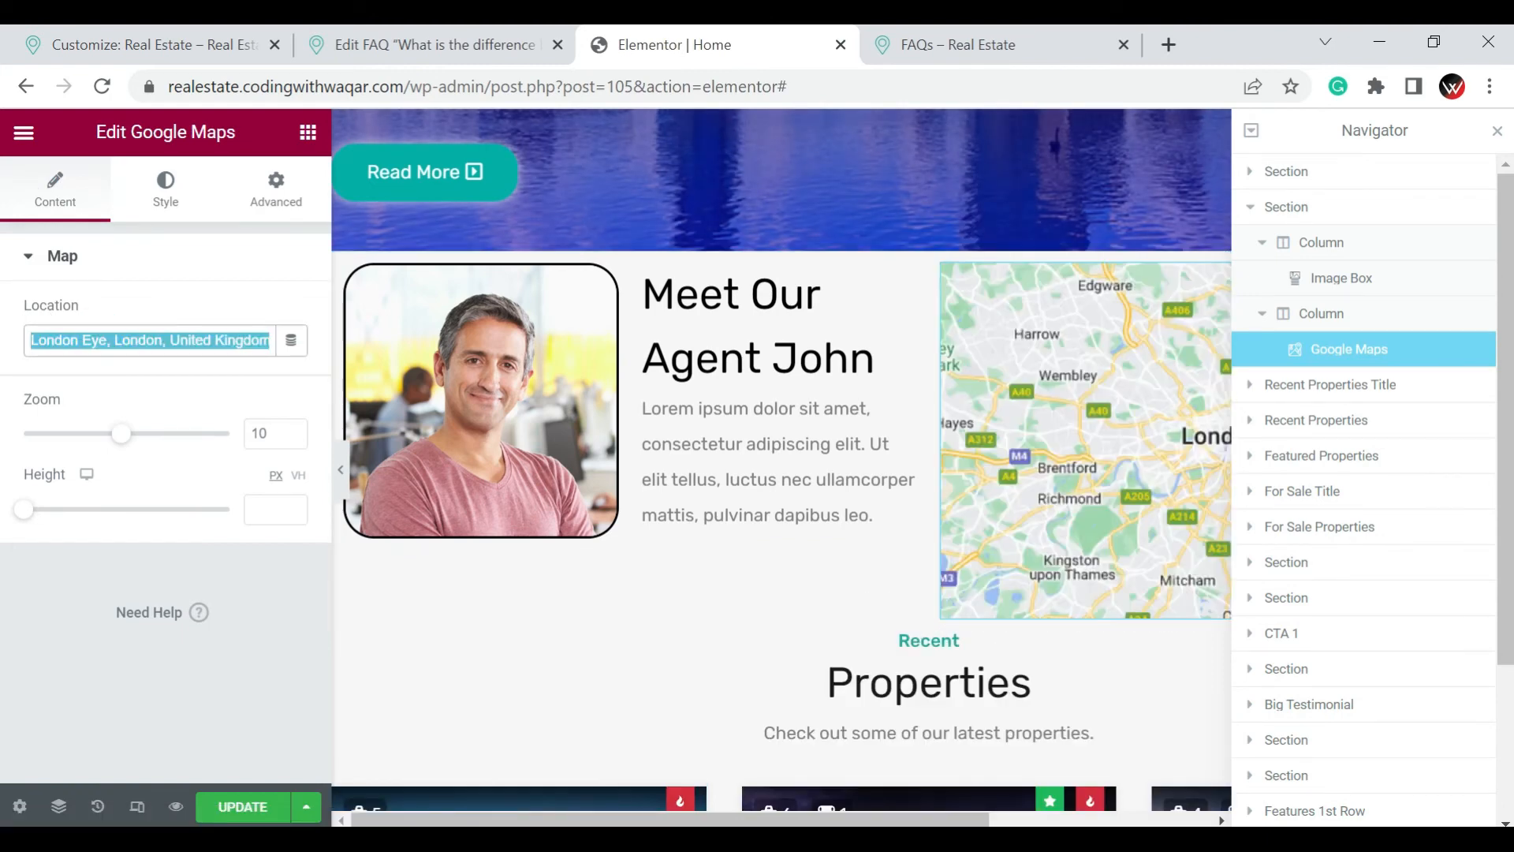
pyautogui.write('Lahore')
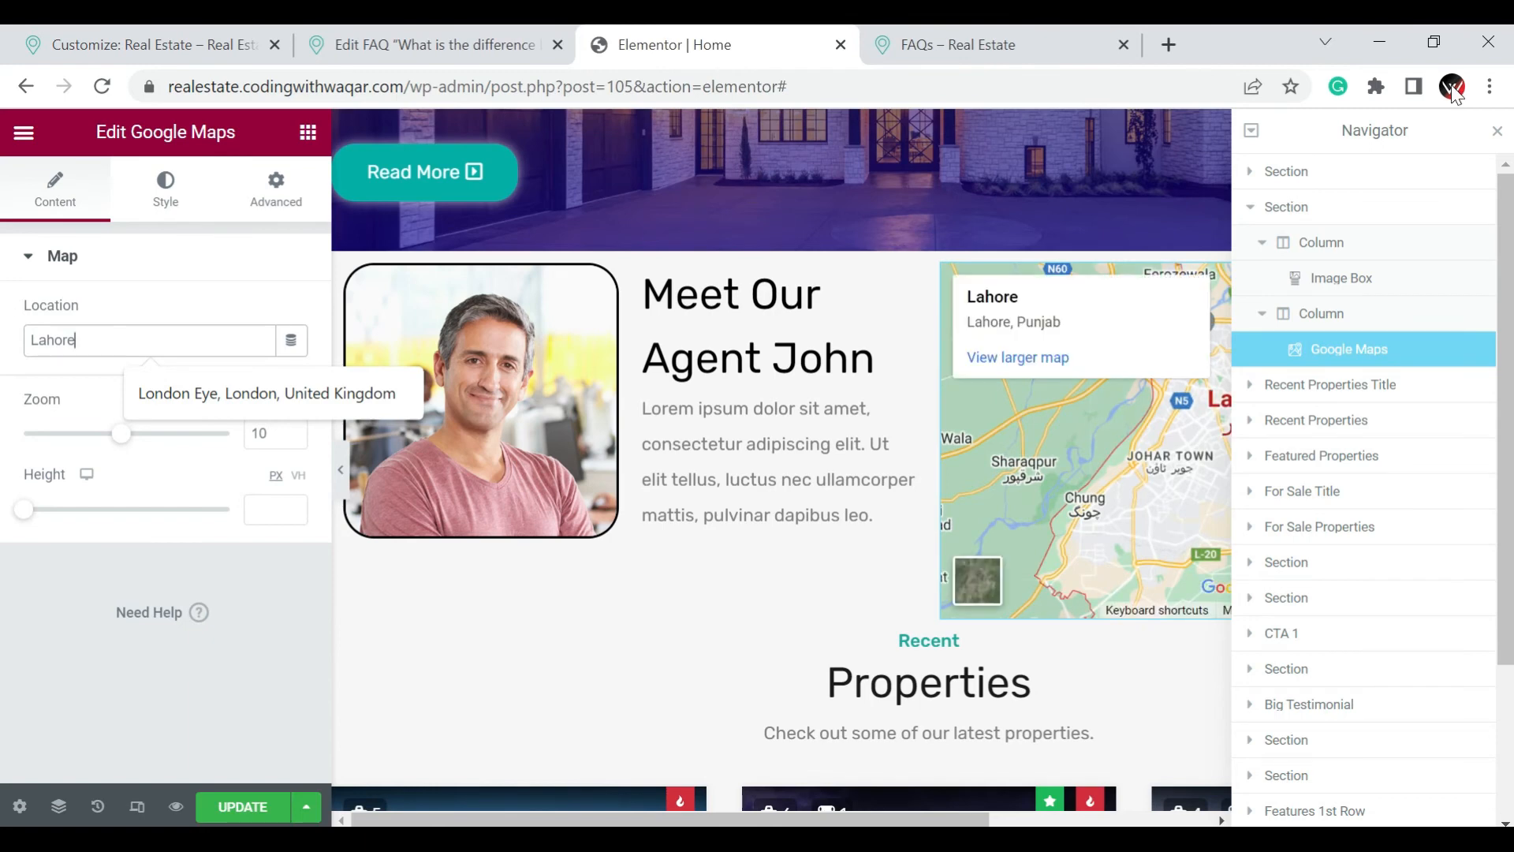
pyautogui.moveTo(1335, 128); pyautogui.dragTo(595, 229)
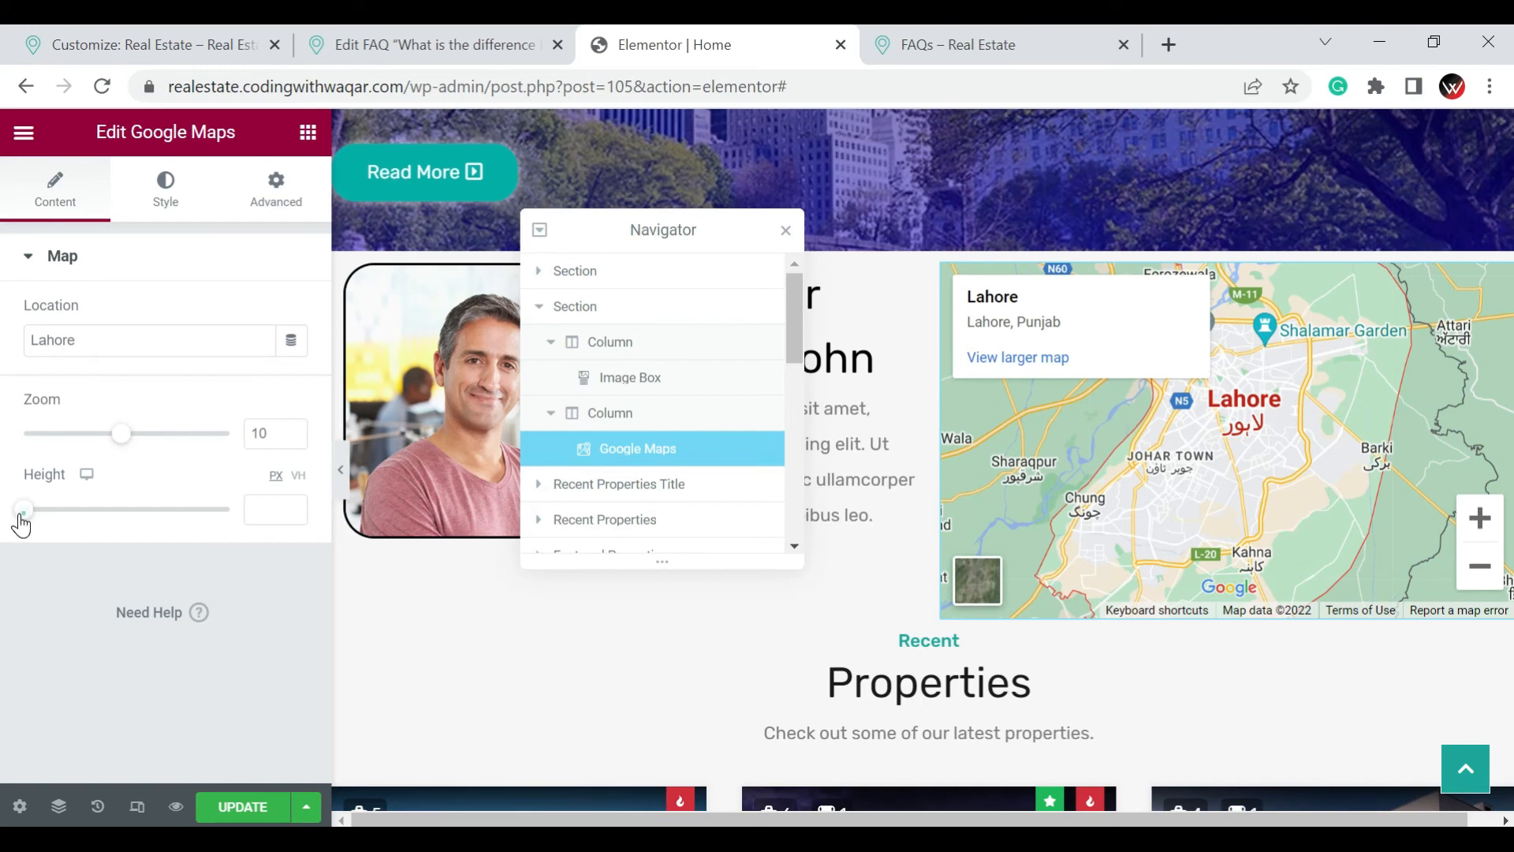
# Adjust the Google map's height so that it roughly matches the agent picture beside it
pyautogui.moveTo(22, 516); pyautogui.dragTo(43, 518)
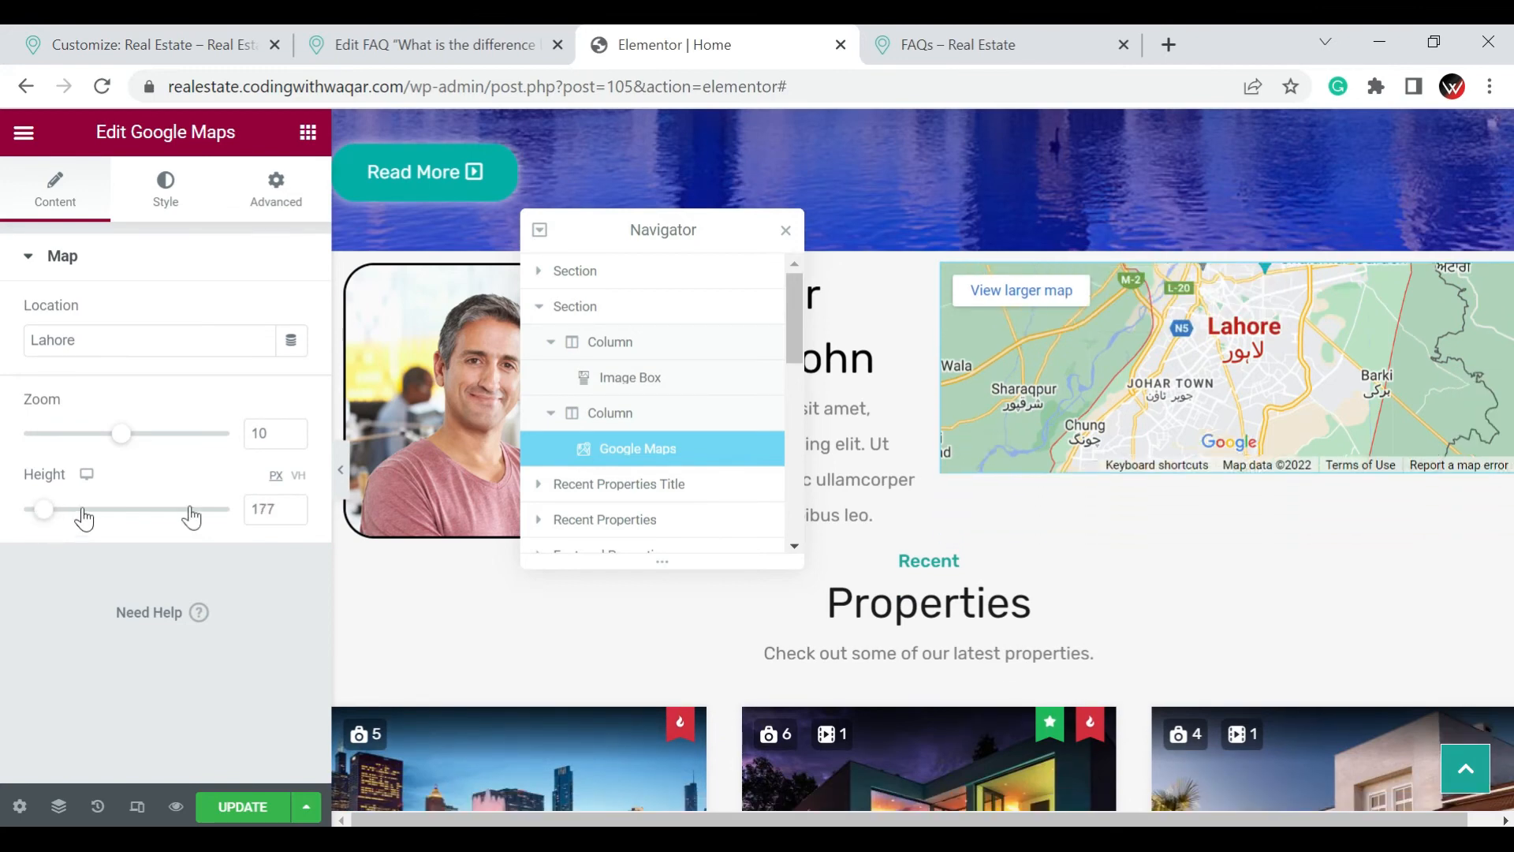
pyautogui.click(292, 506)
pyautogui.click(292, 505)
pyautogui.click(292, 506)
pyautogui.click(292, 505)
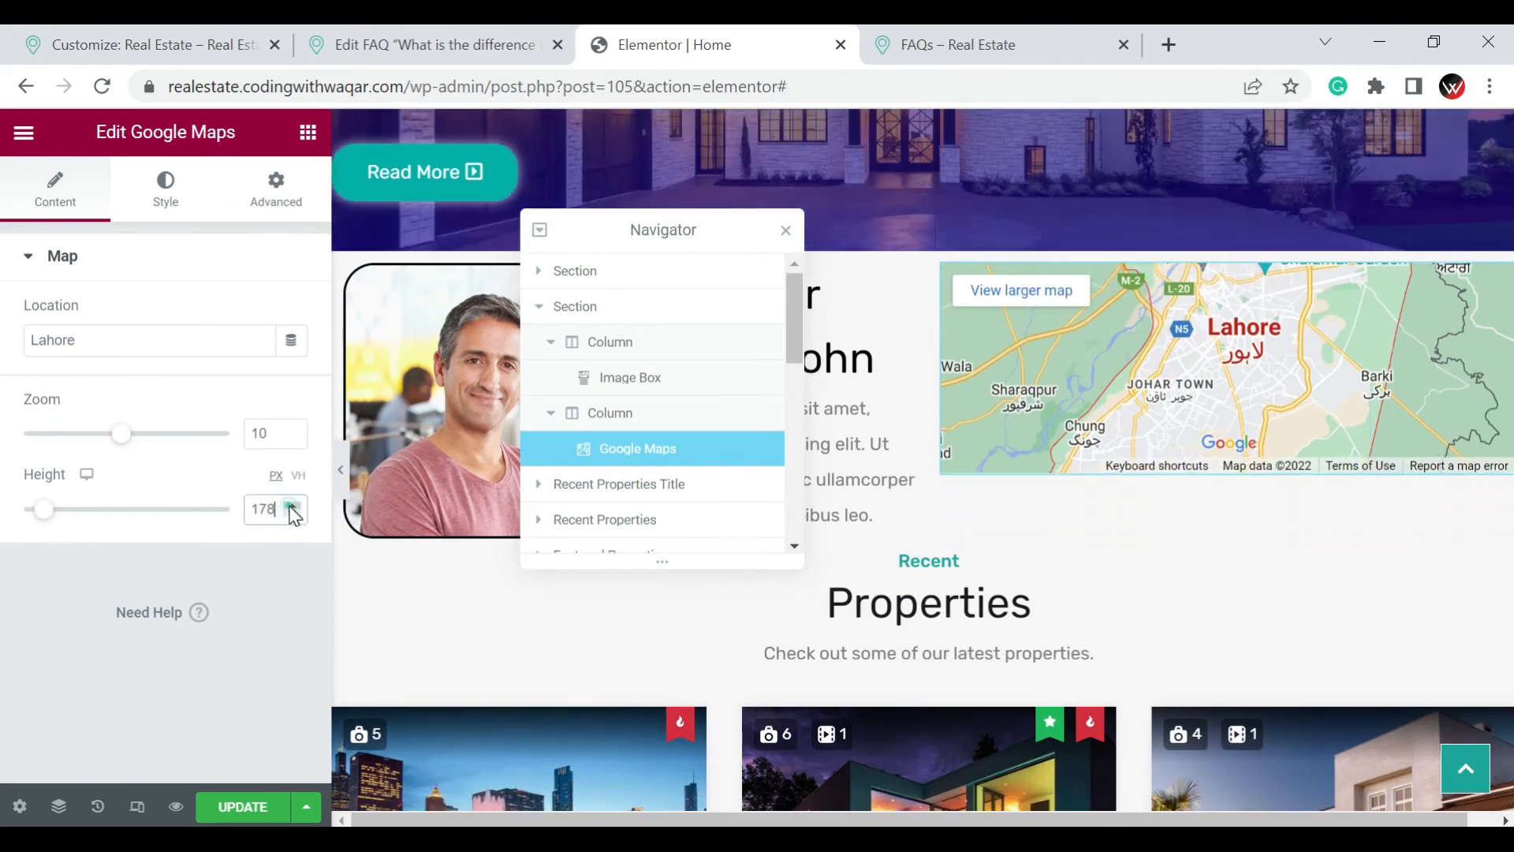
pyautogui.click(292, 508)
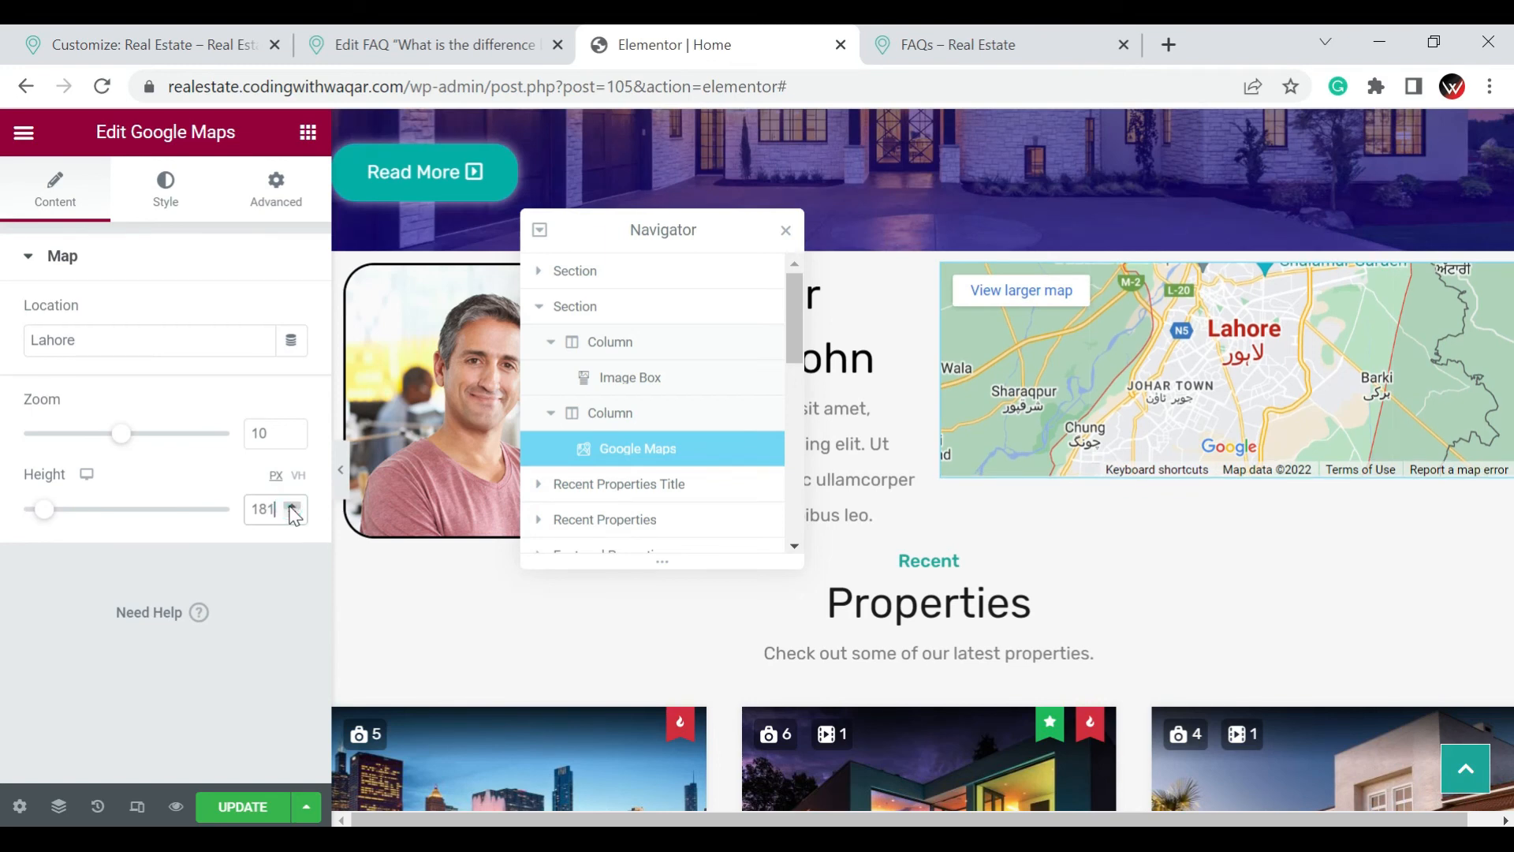
pyautogui.click(292, 507)
pyautogui.click(292, 507)
pyautogui.click(292, 507)
pyautogui.click(292, 507)
pyautogui.click(291, 507)
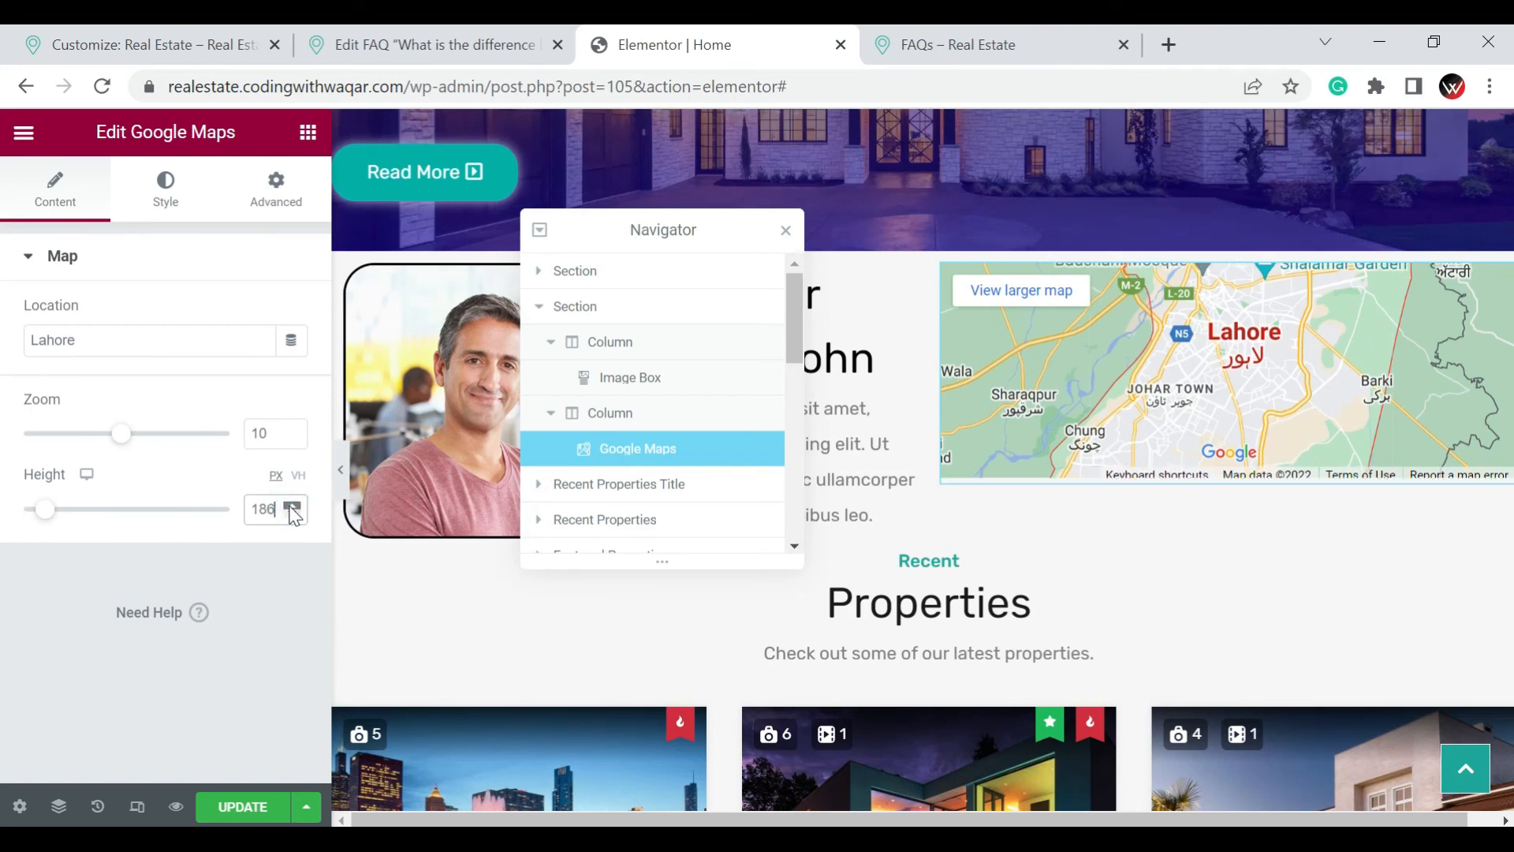
pyautogui.click(290, 507)
pyautogui.click(290, 507)
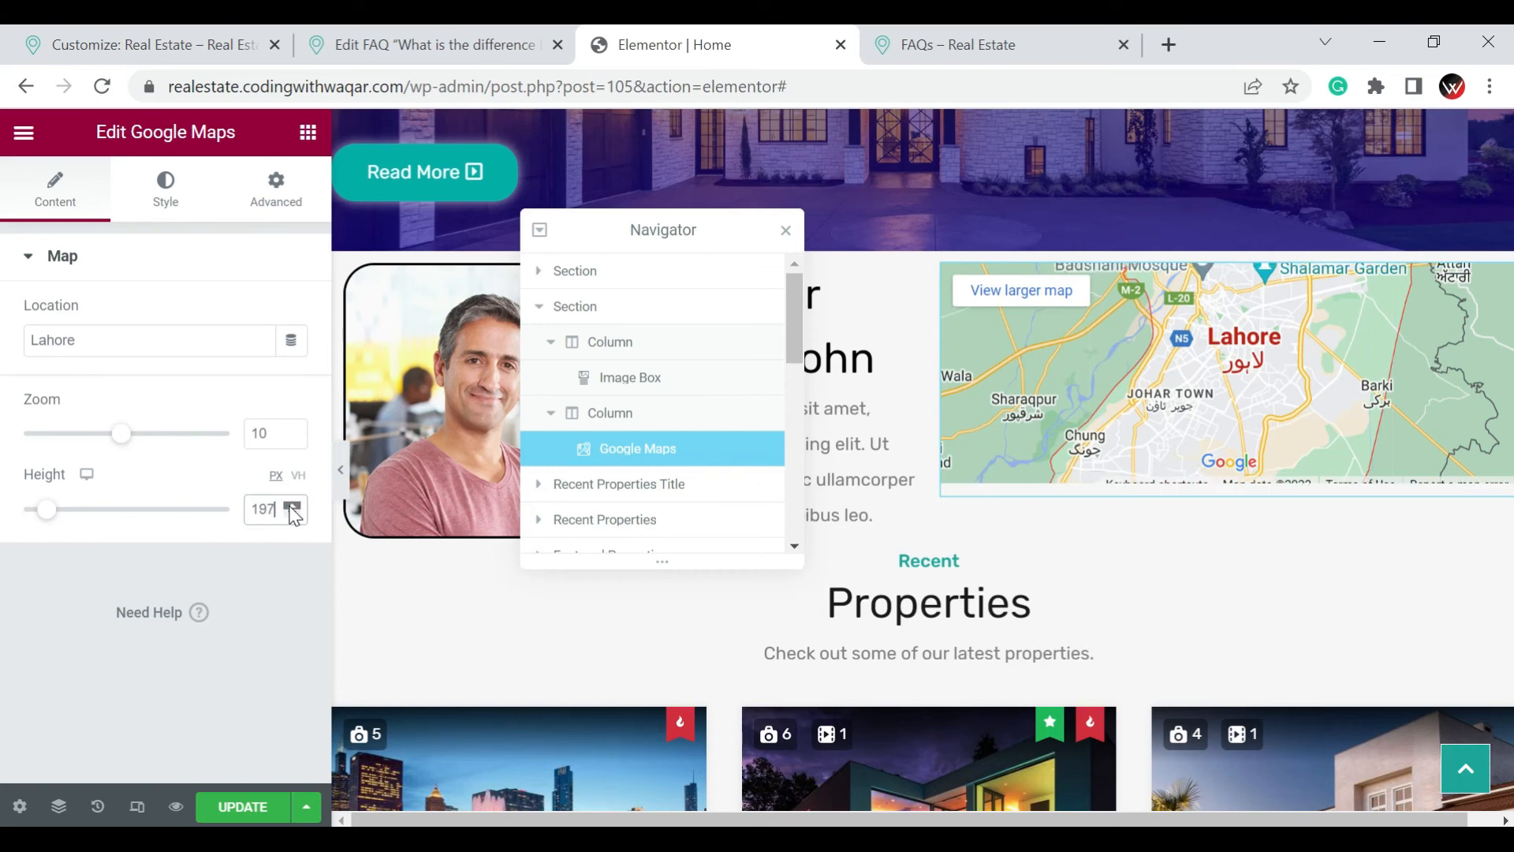
pyautogui.click(290, 506)
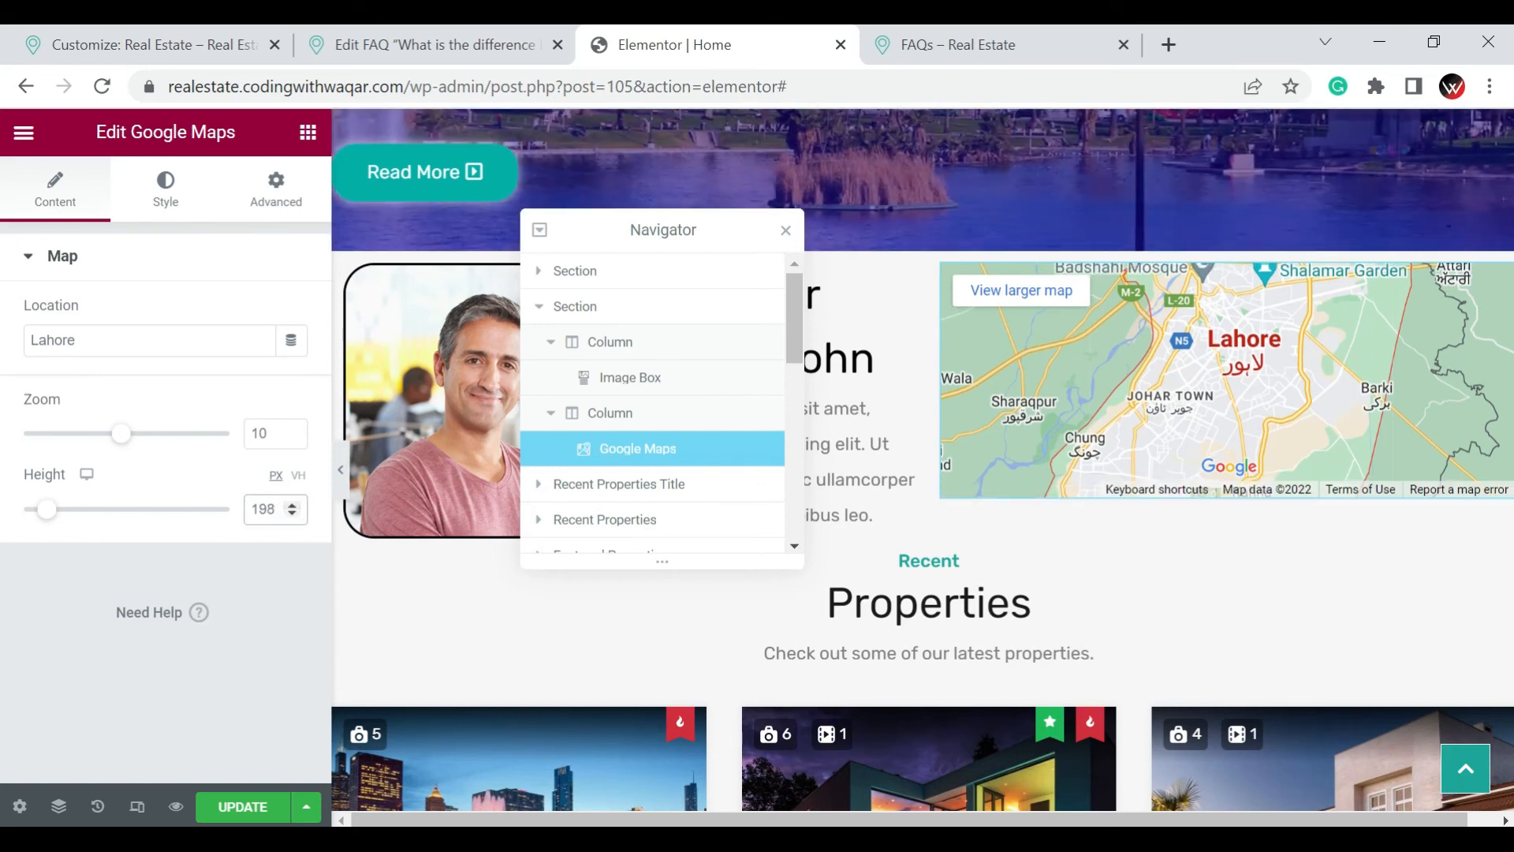
pyautogui.moveTo(278, 509); pyautogui.dragTo(88, 508)
# Look through the Basic, Pro and General widgets for another way to embed content in the column
pyautogui.click(308, 132)
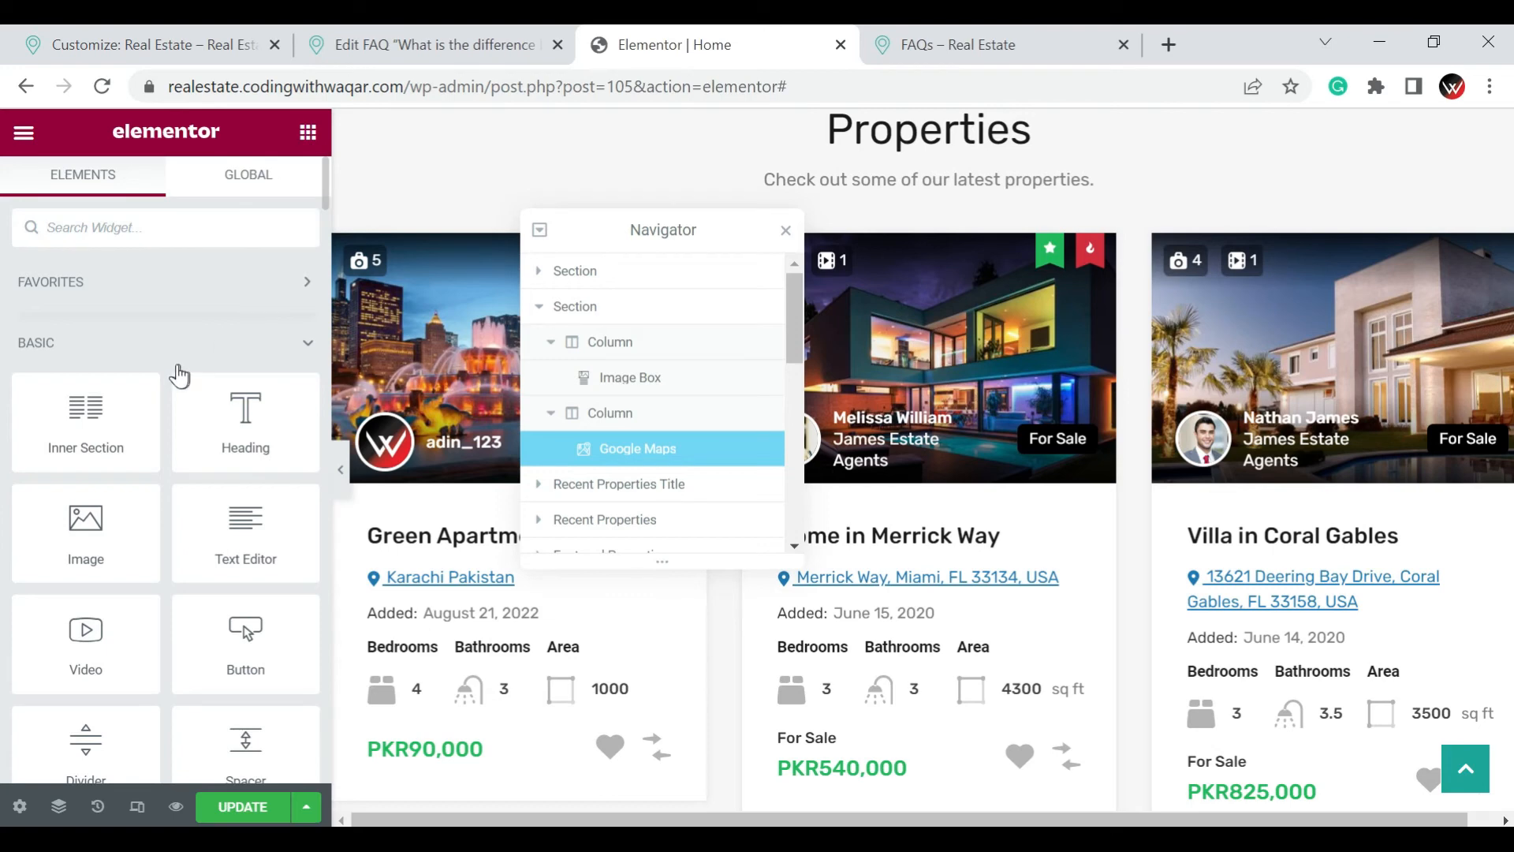
pyautogui.scroll(-5, 176, 363)
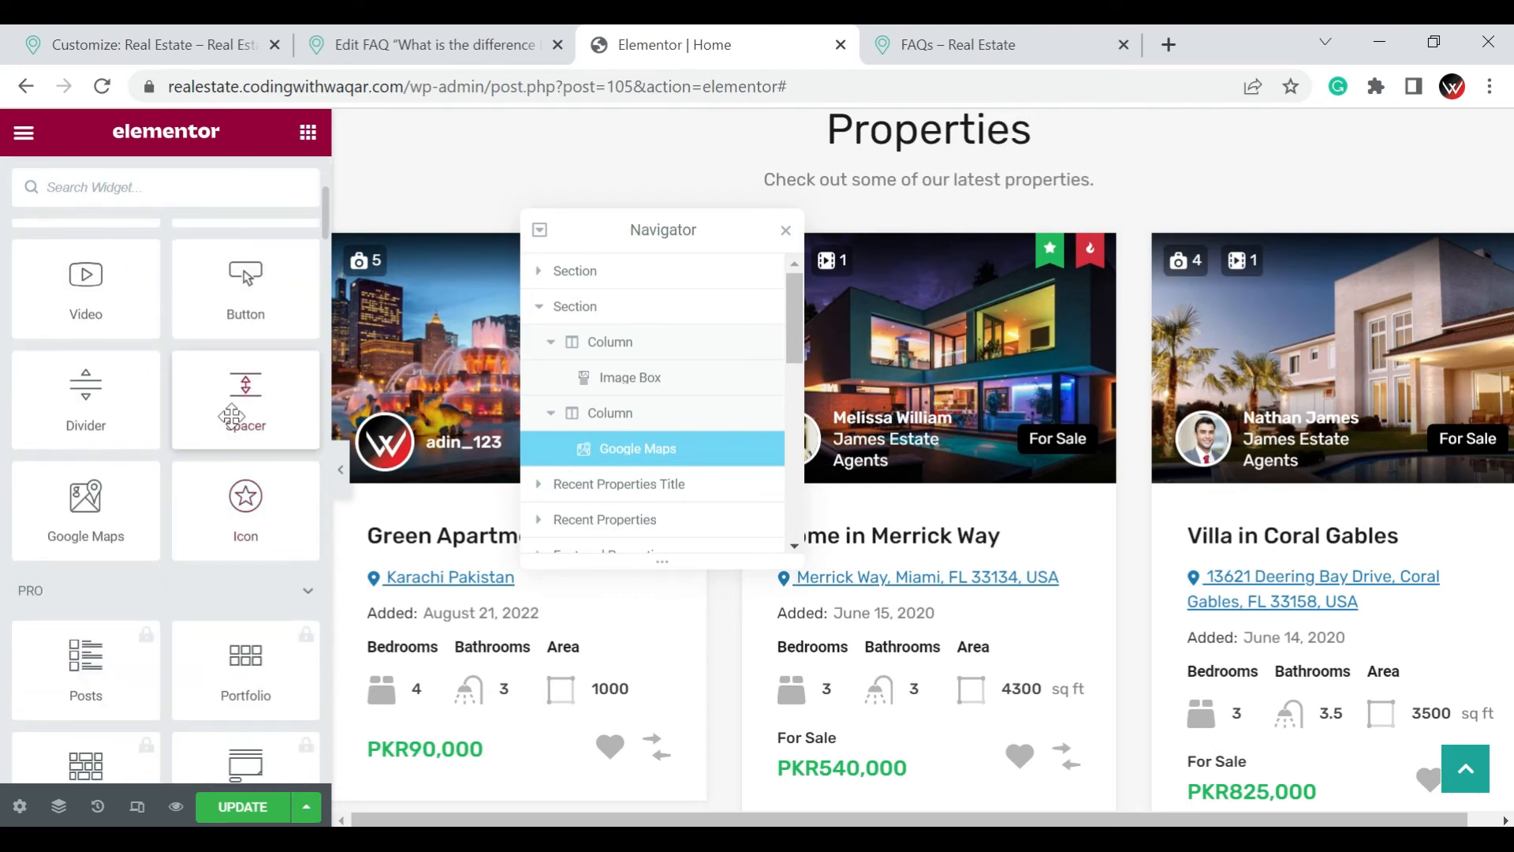
pyautogui.scroll(-5, 183, 434)
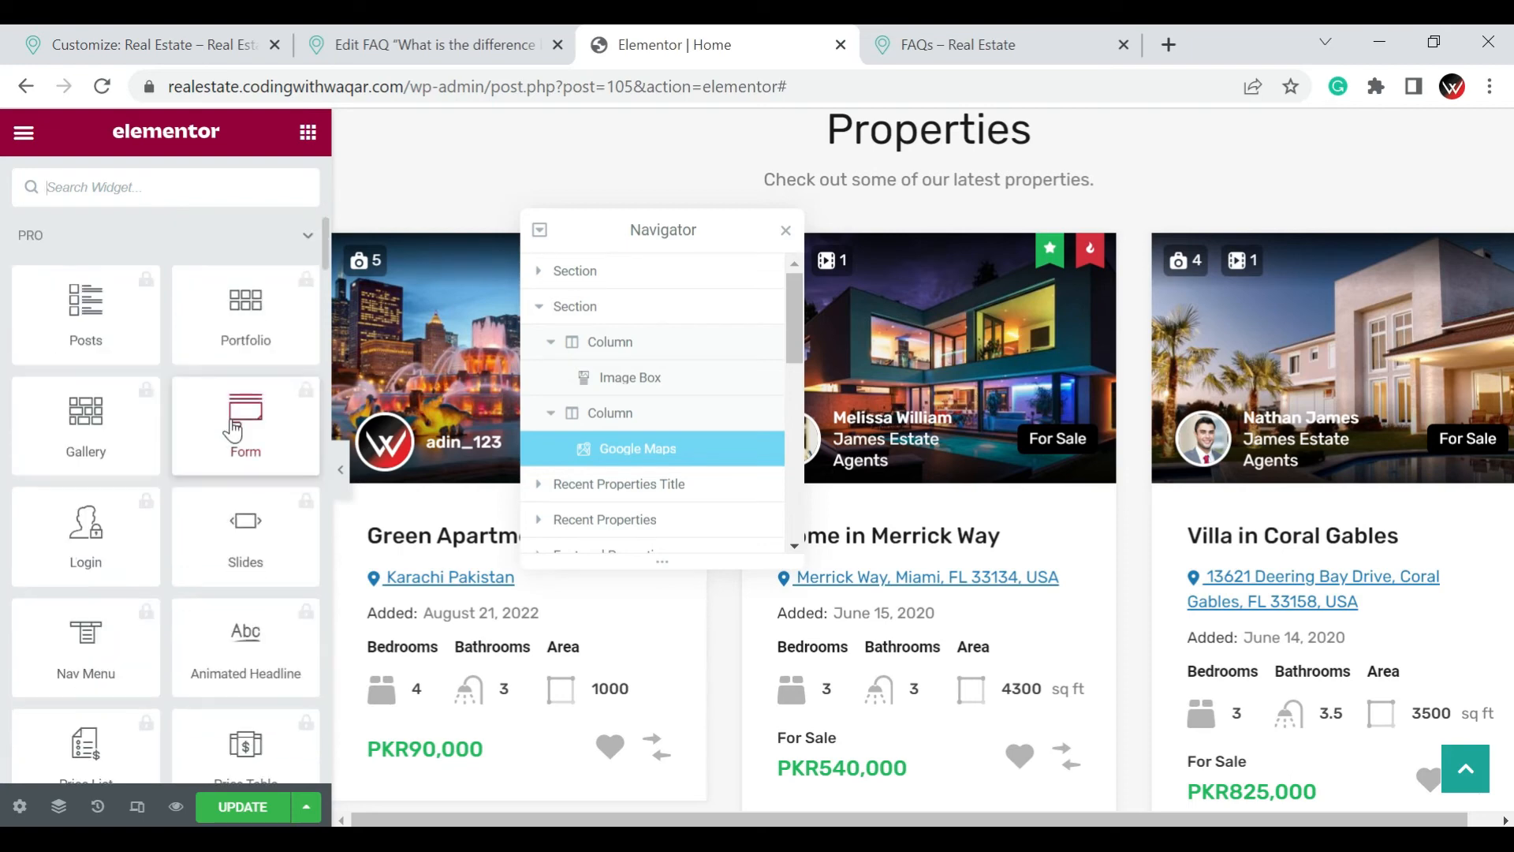
pyautogui.scroll(-10, 183, 437)
pyautogui.scroll(-7, 183, 438)
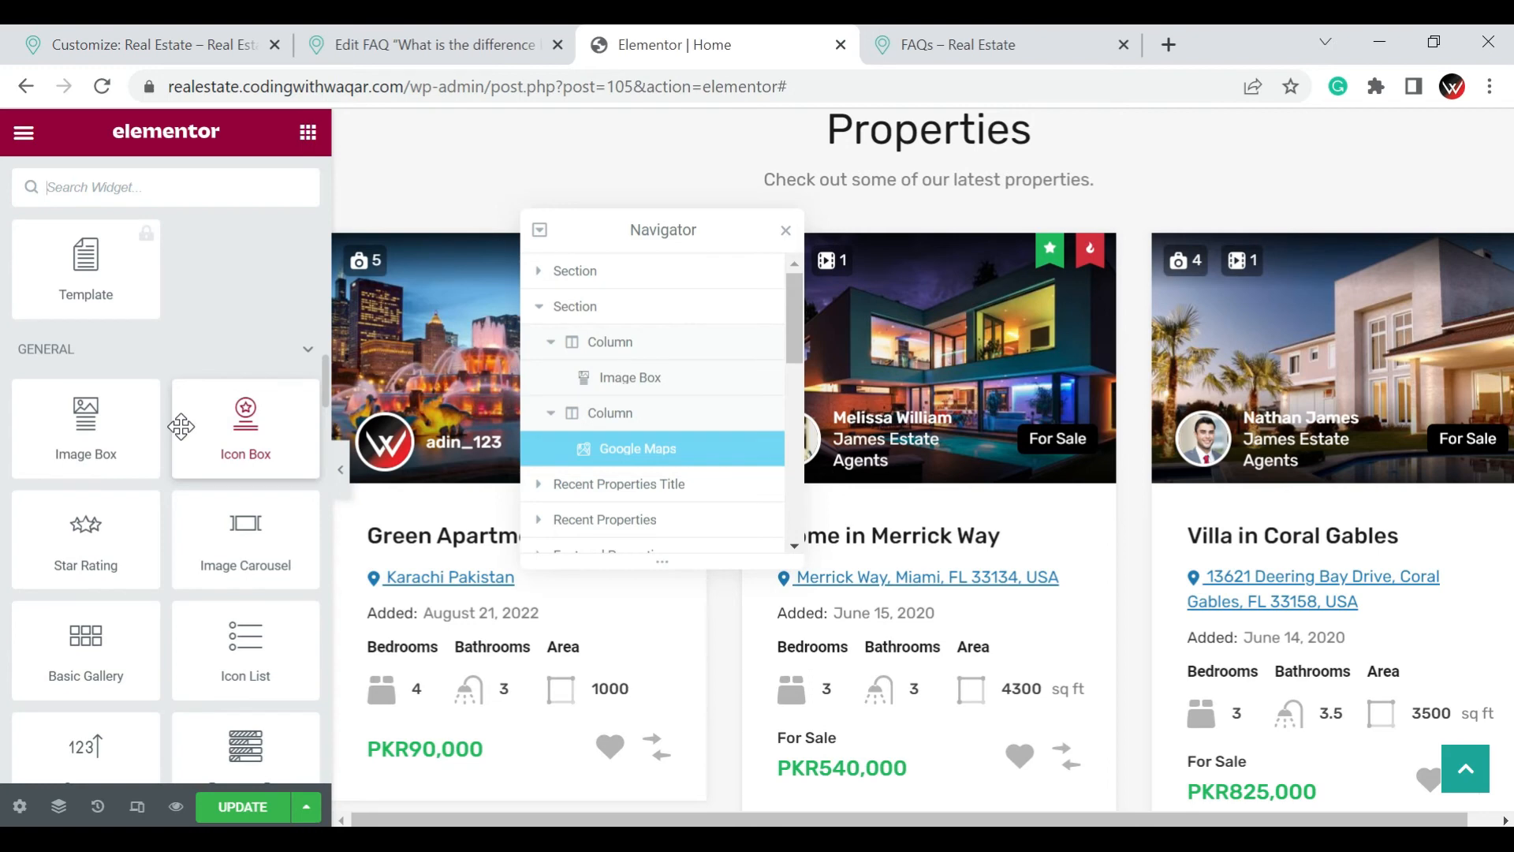
pyautogui.scroll(-2, 180, 426)
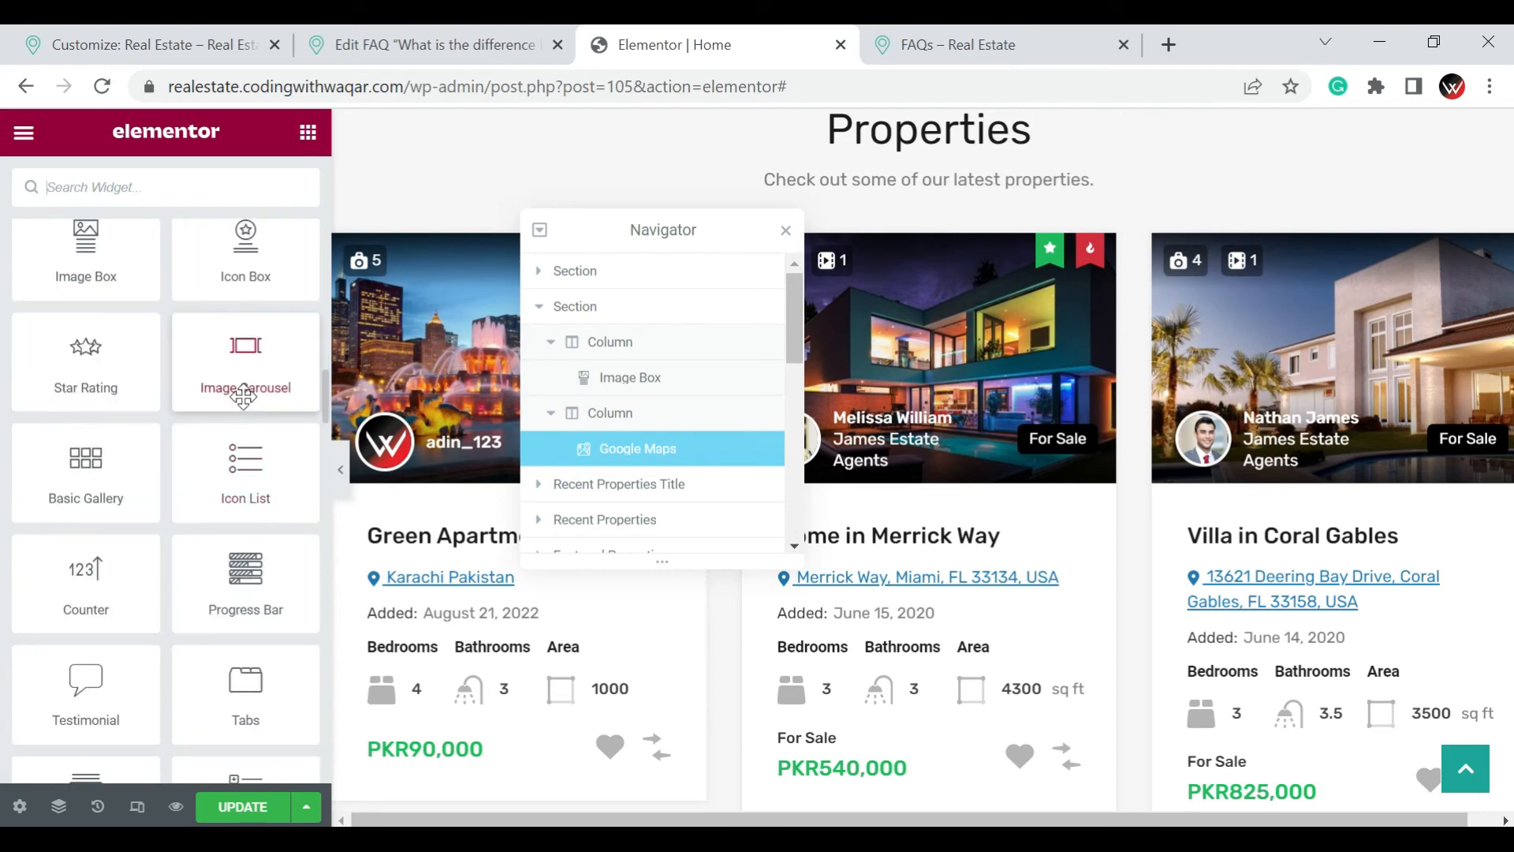
pyautogui.scroll(-2, 192, 488)
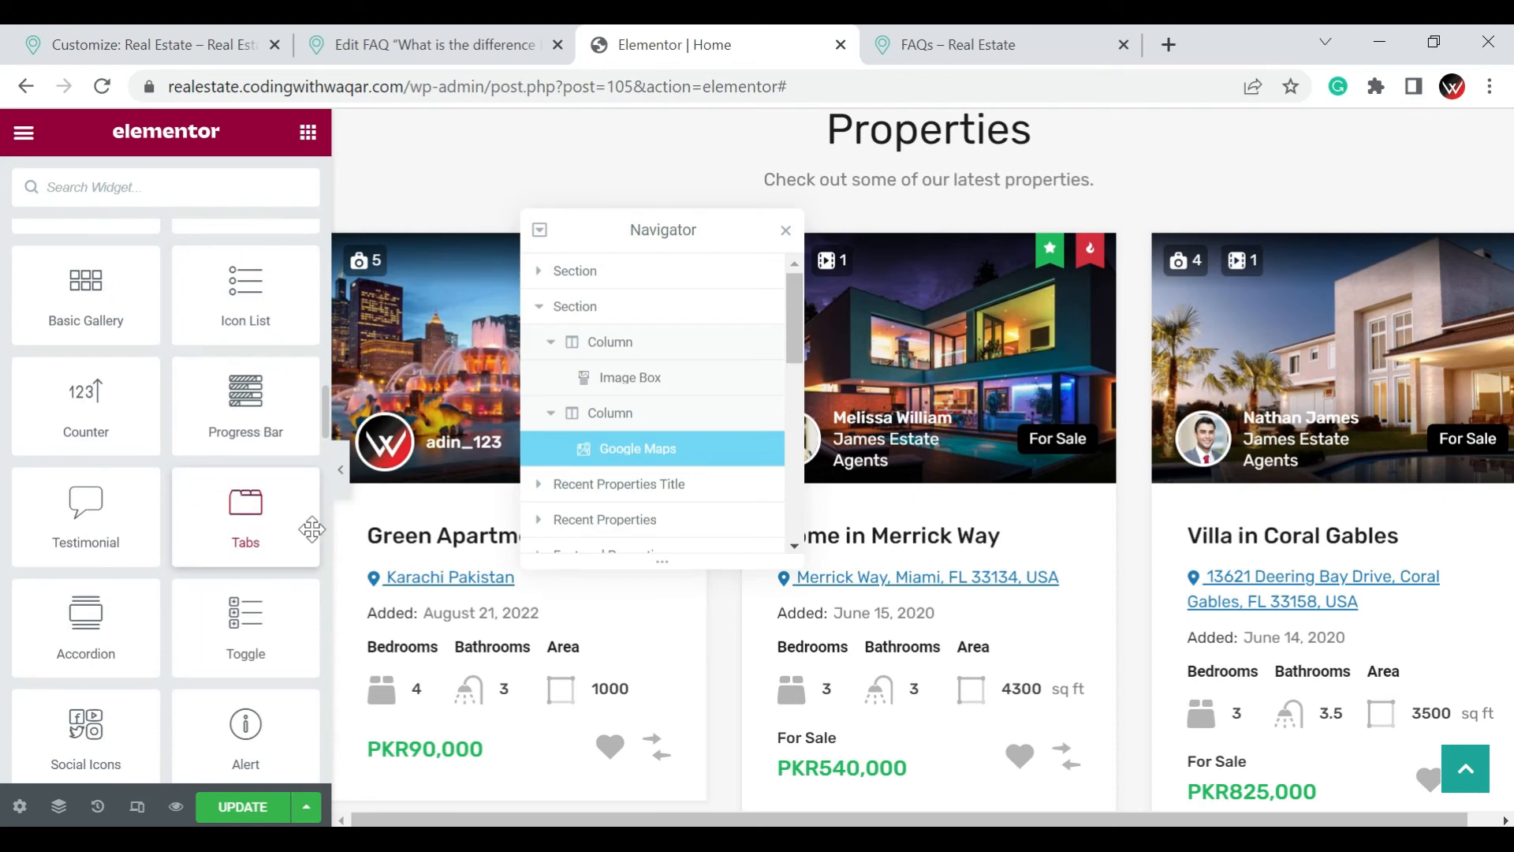
pyautogui.scroll(-4, 270, 528)
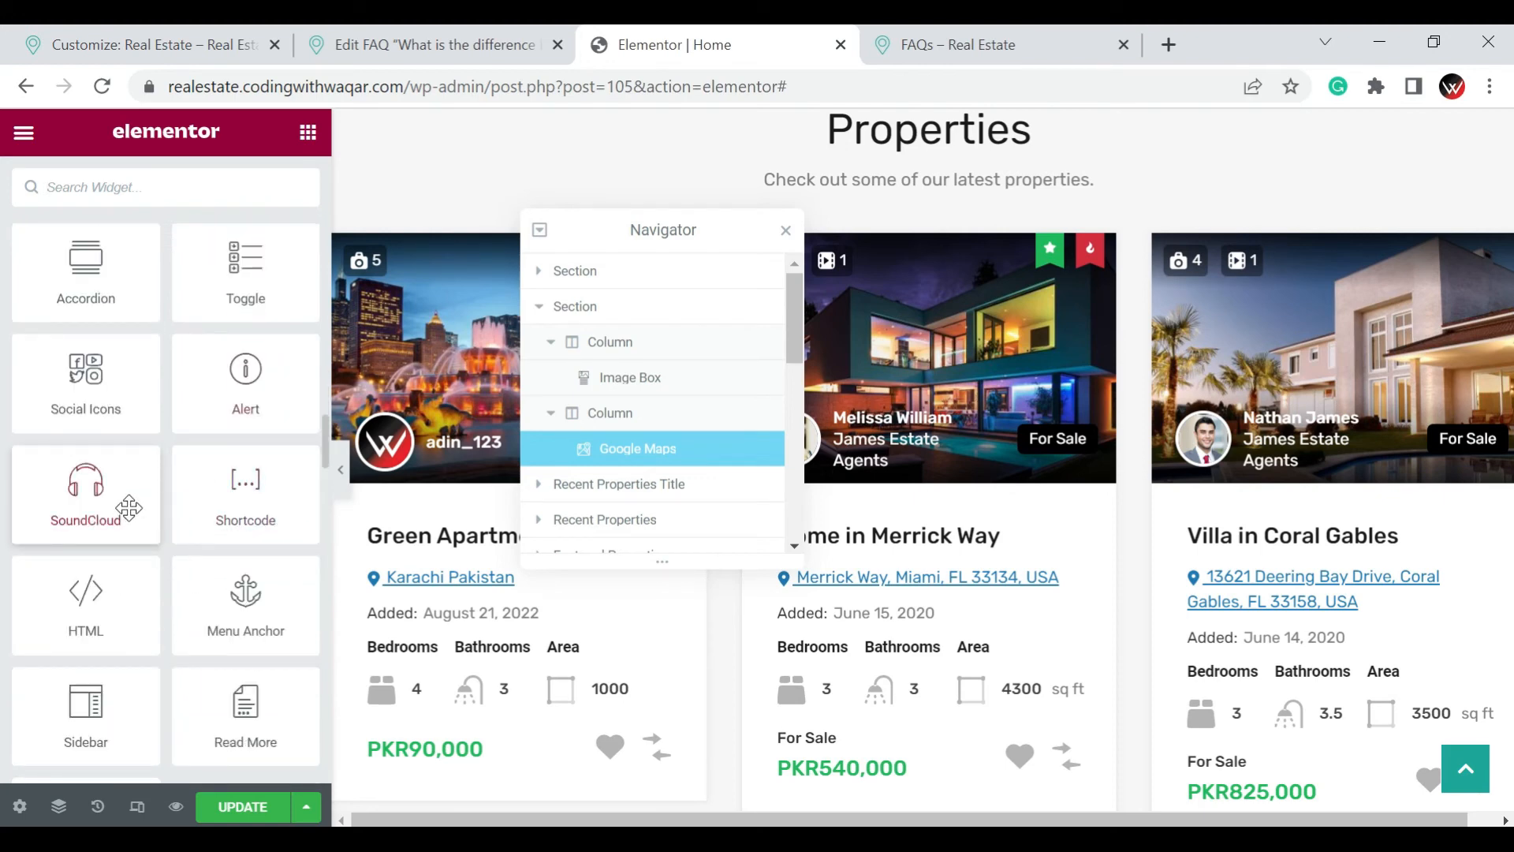
pyautogui.scroll(-2, 129, 509)
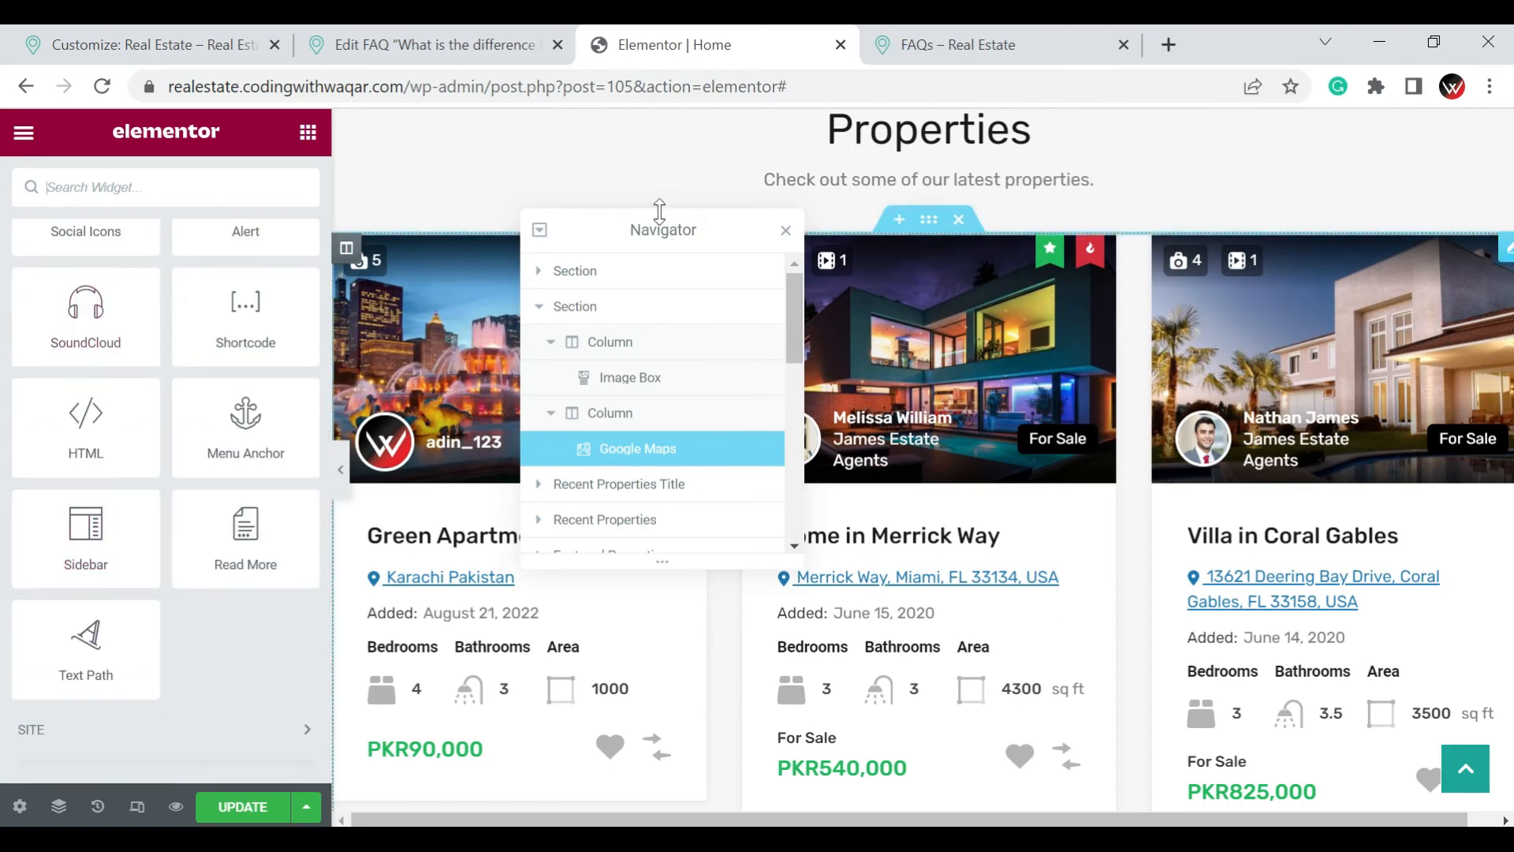
# Delete the Google Maps widget from the column beside the agent image box
pyautogui.moveTo(613, 241); pyautogui.dragTo(614, 494)
pyautogui.scroll(3, 1142, 443)
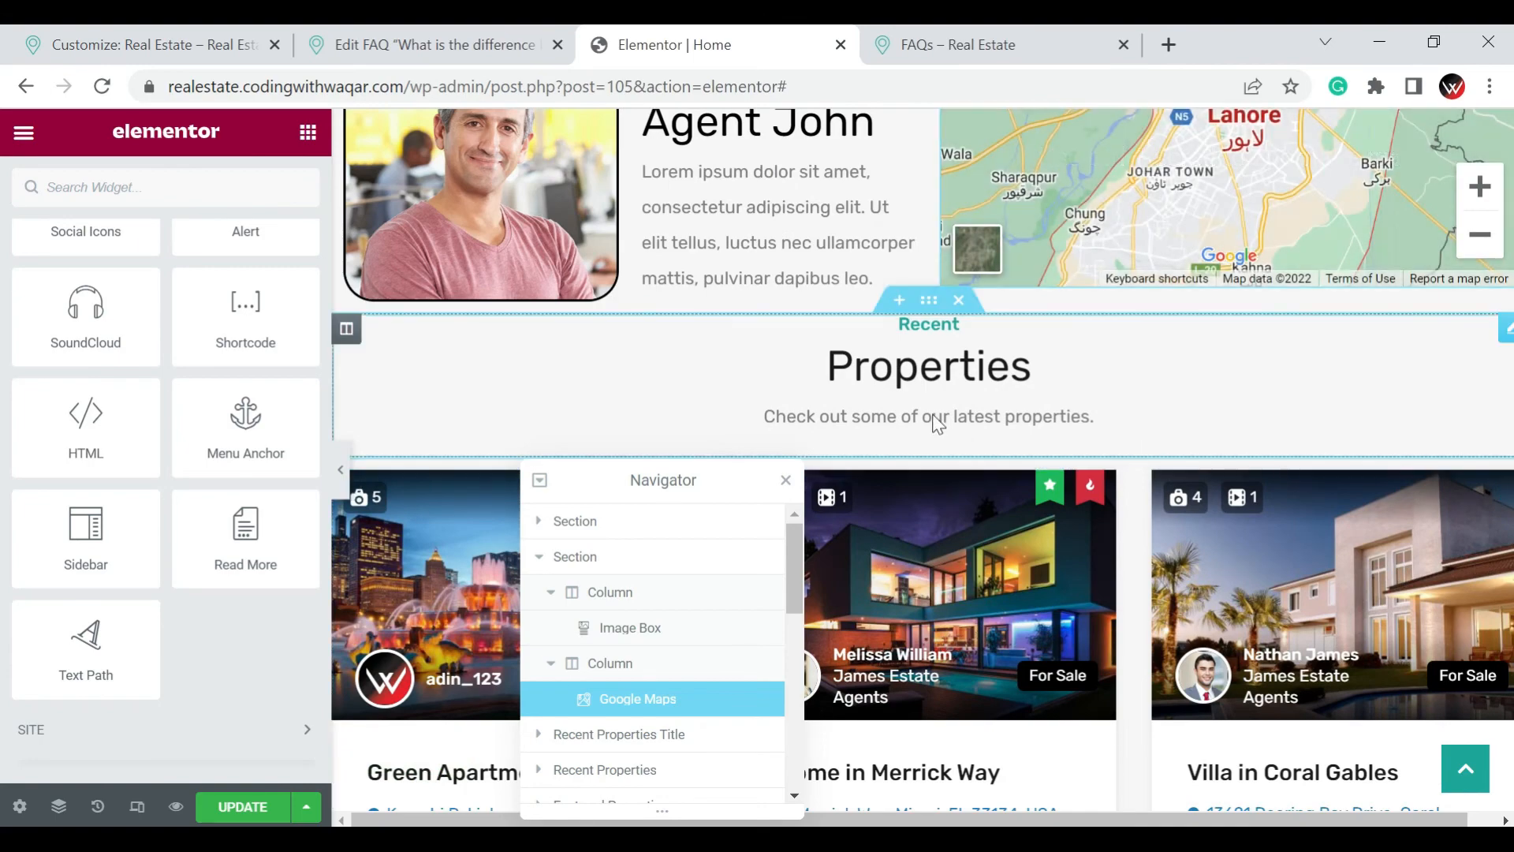
pyautogui.scroll(3, 1108, 463)
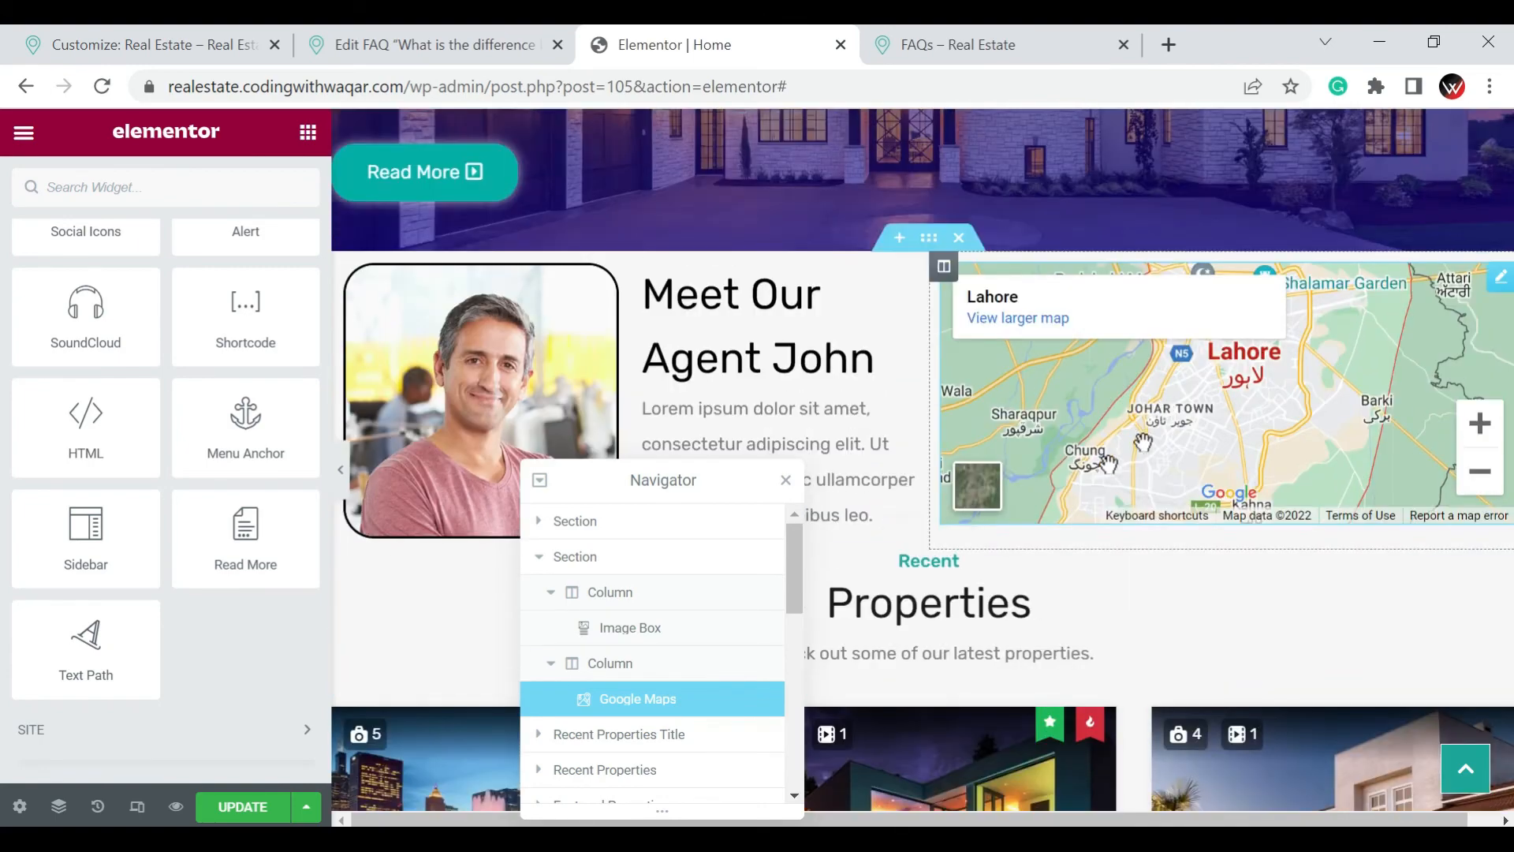
pyautogui.scroll(-3, 1335, 348)
pyautogui.scroll(5, 1402, 406)
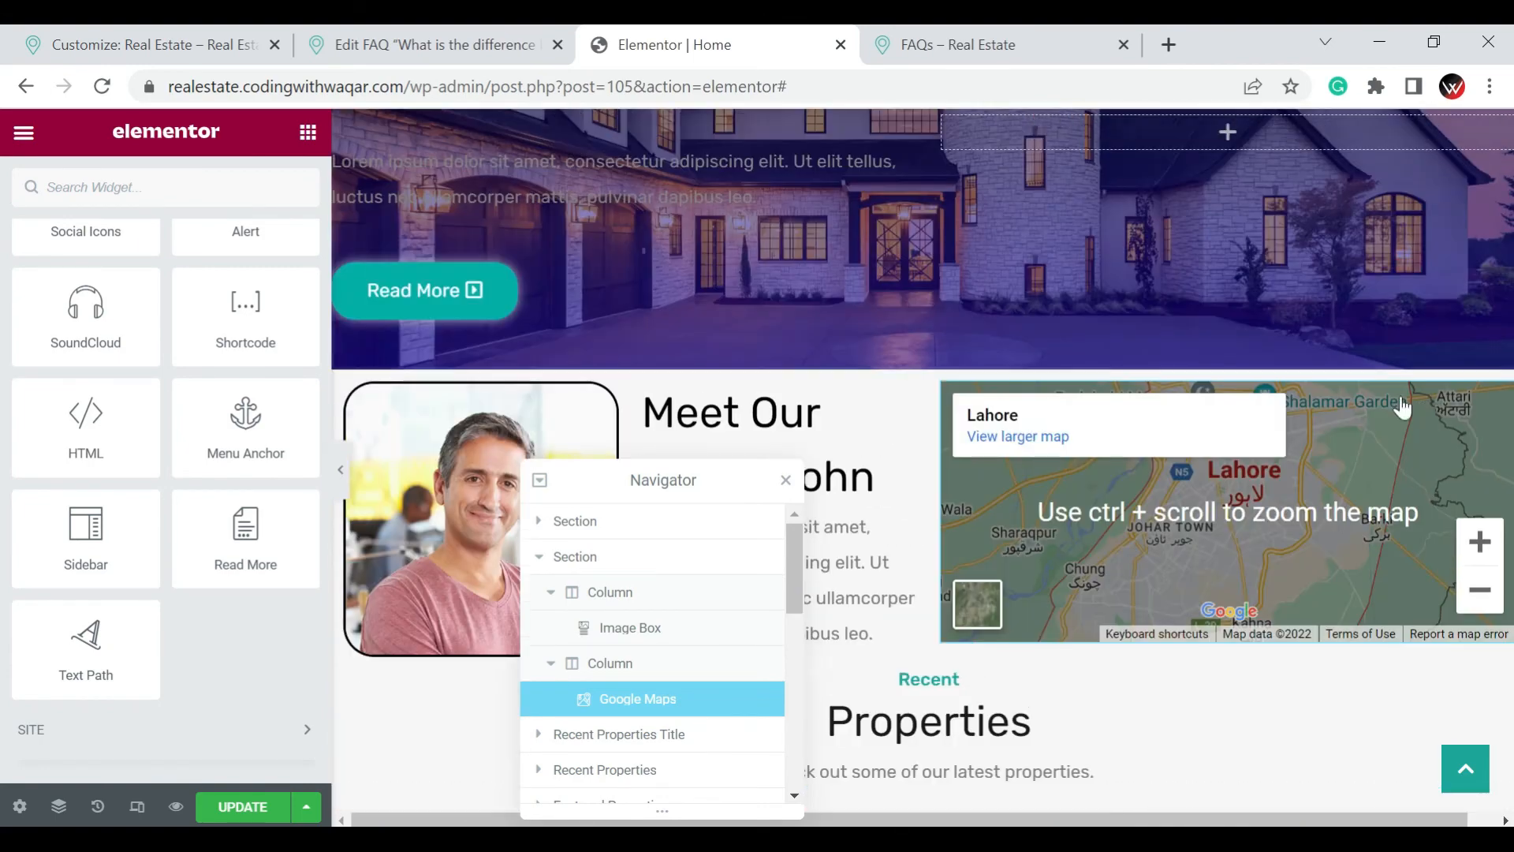
pyautogui.scroll(-2, 1402, 406)
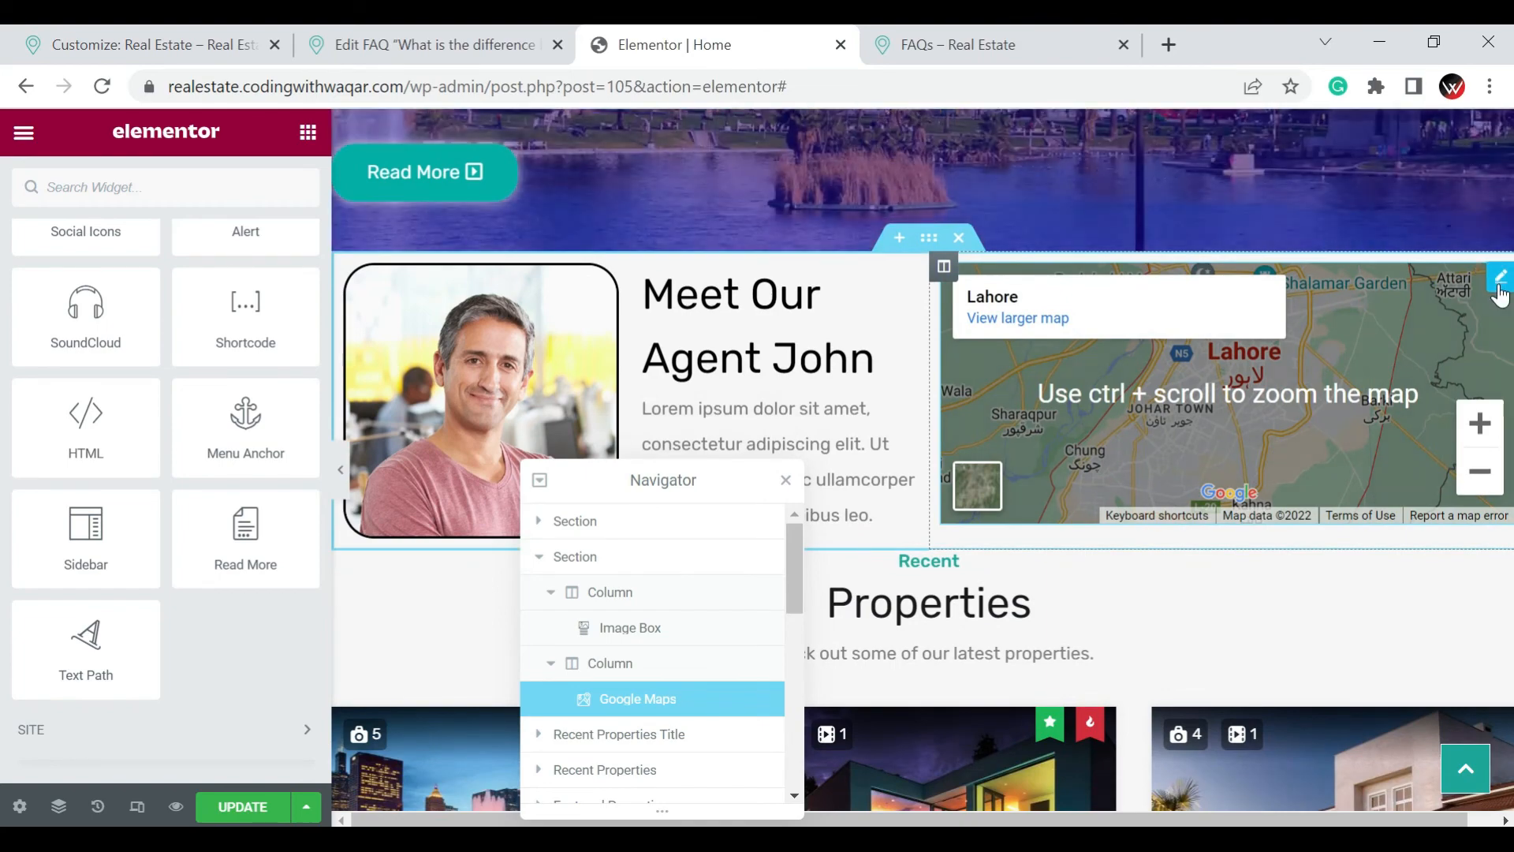
pyautogui.rightClick(1499, 295)
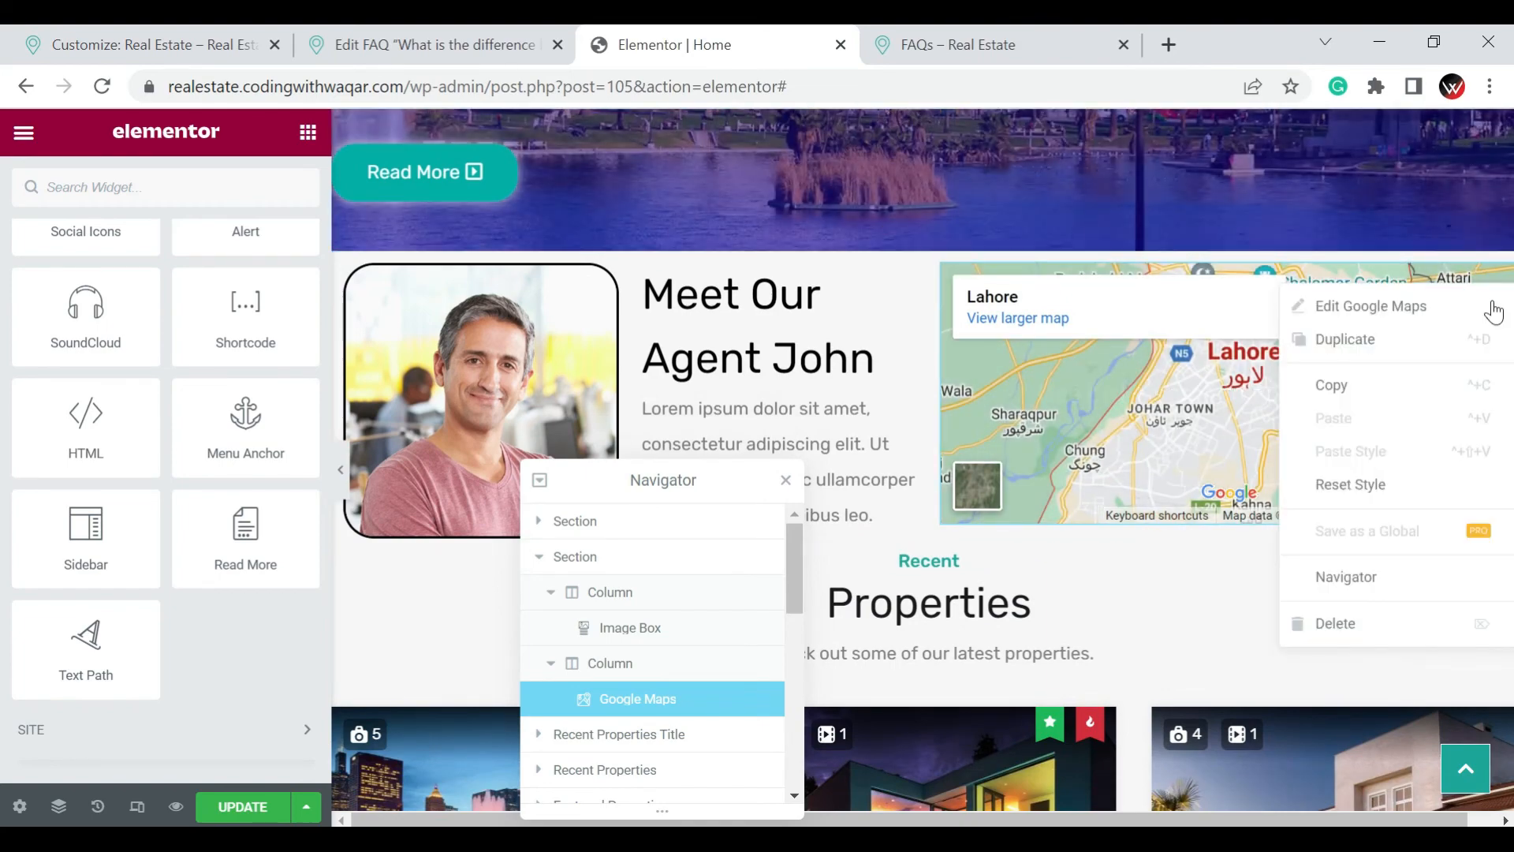
pyautogui.click(1412, 623)
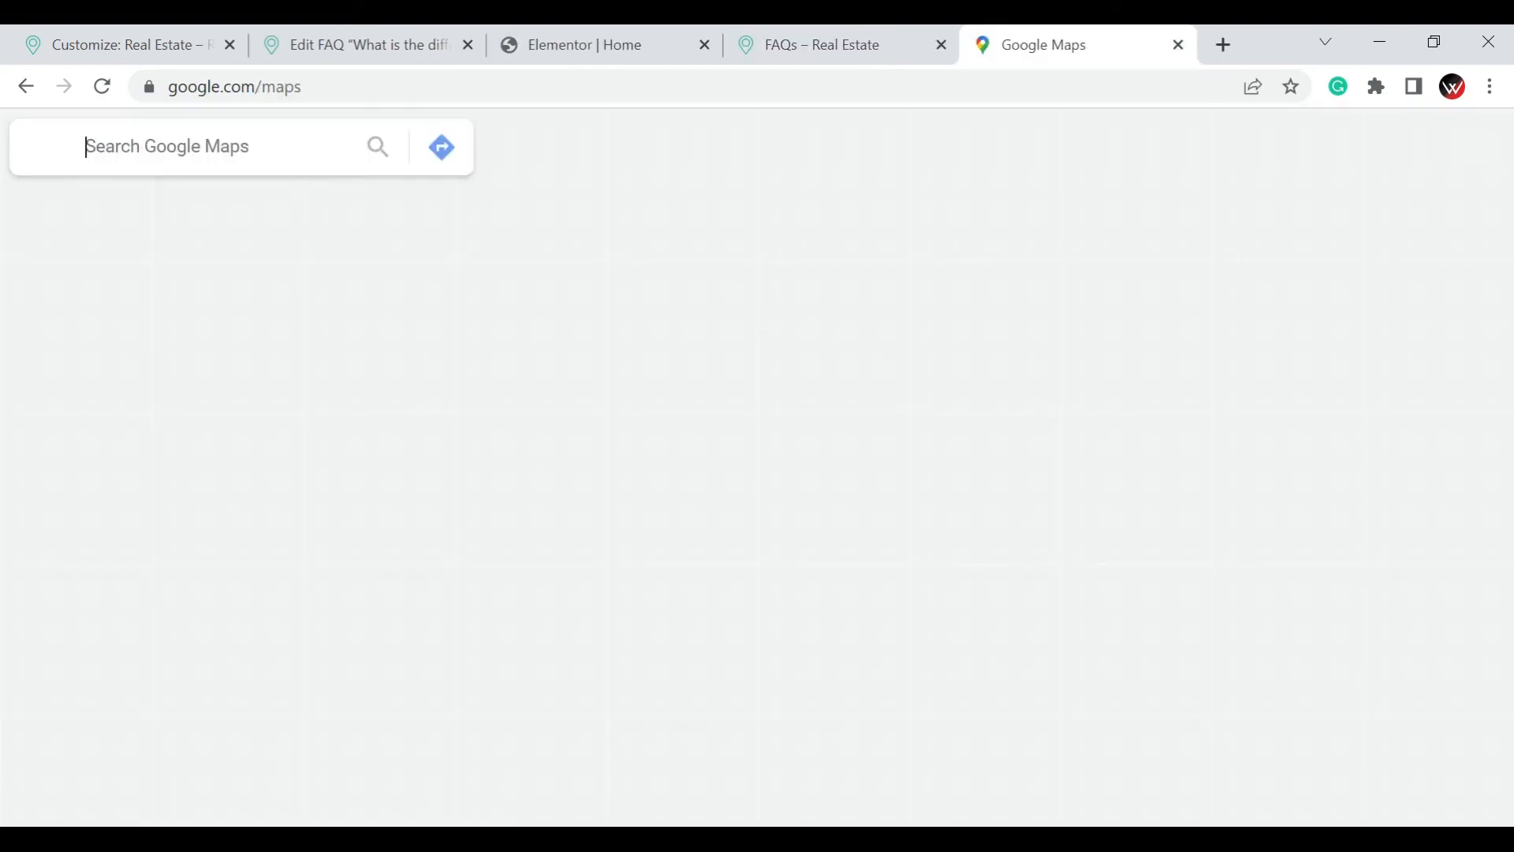
# Switch to Google Maps in the browser and search for Karachi
pyautogui.click(158, 144)
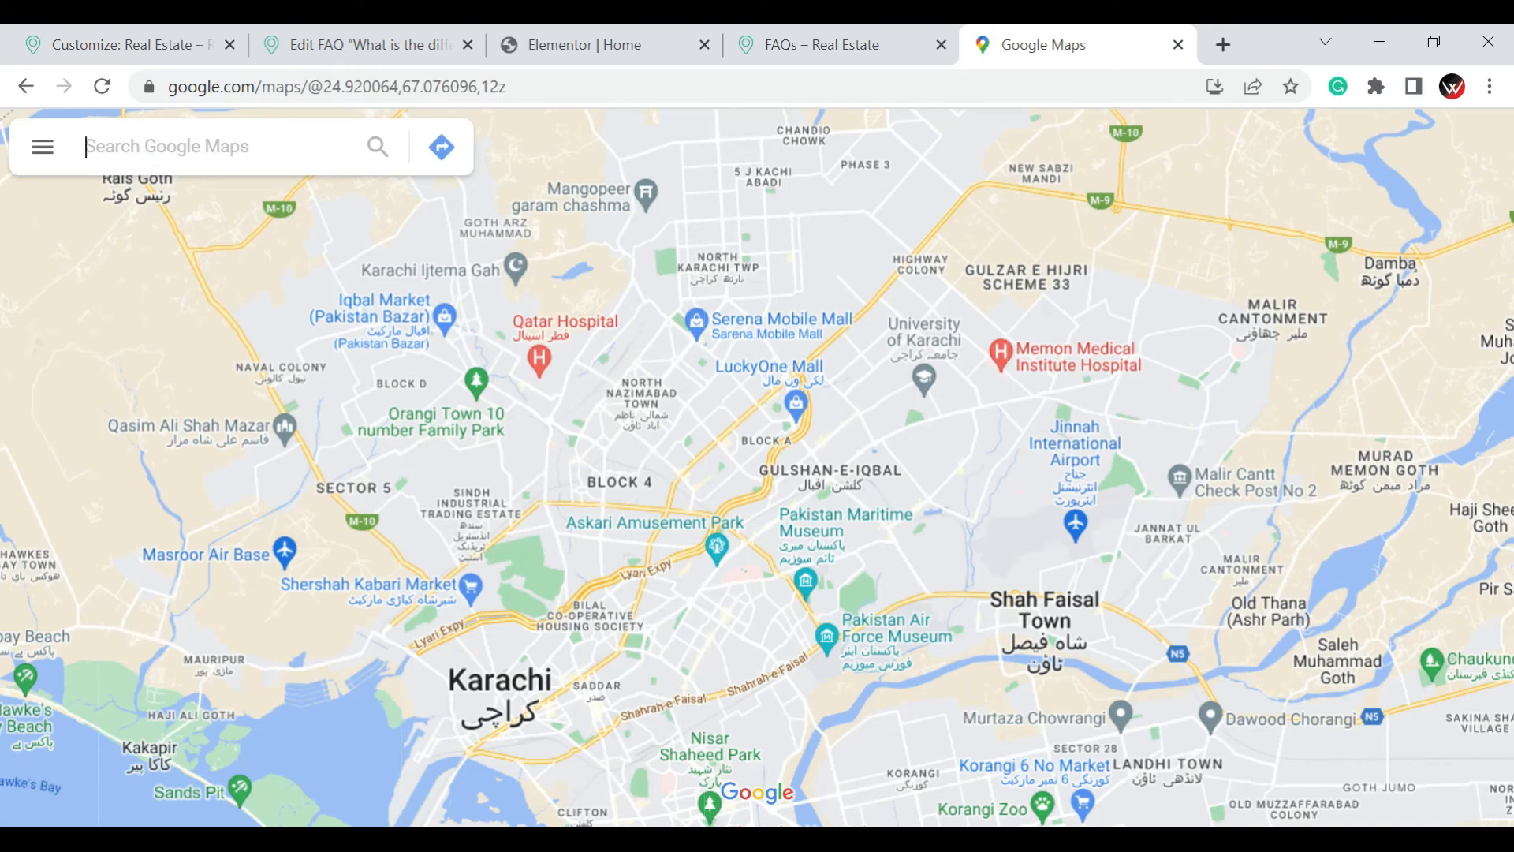
pyautogui.write('Karachi')
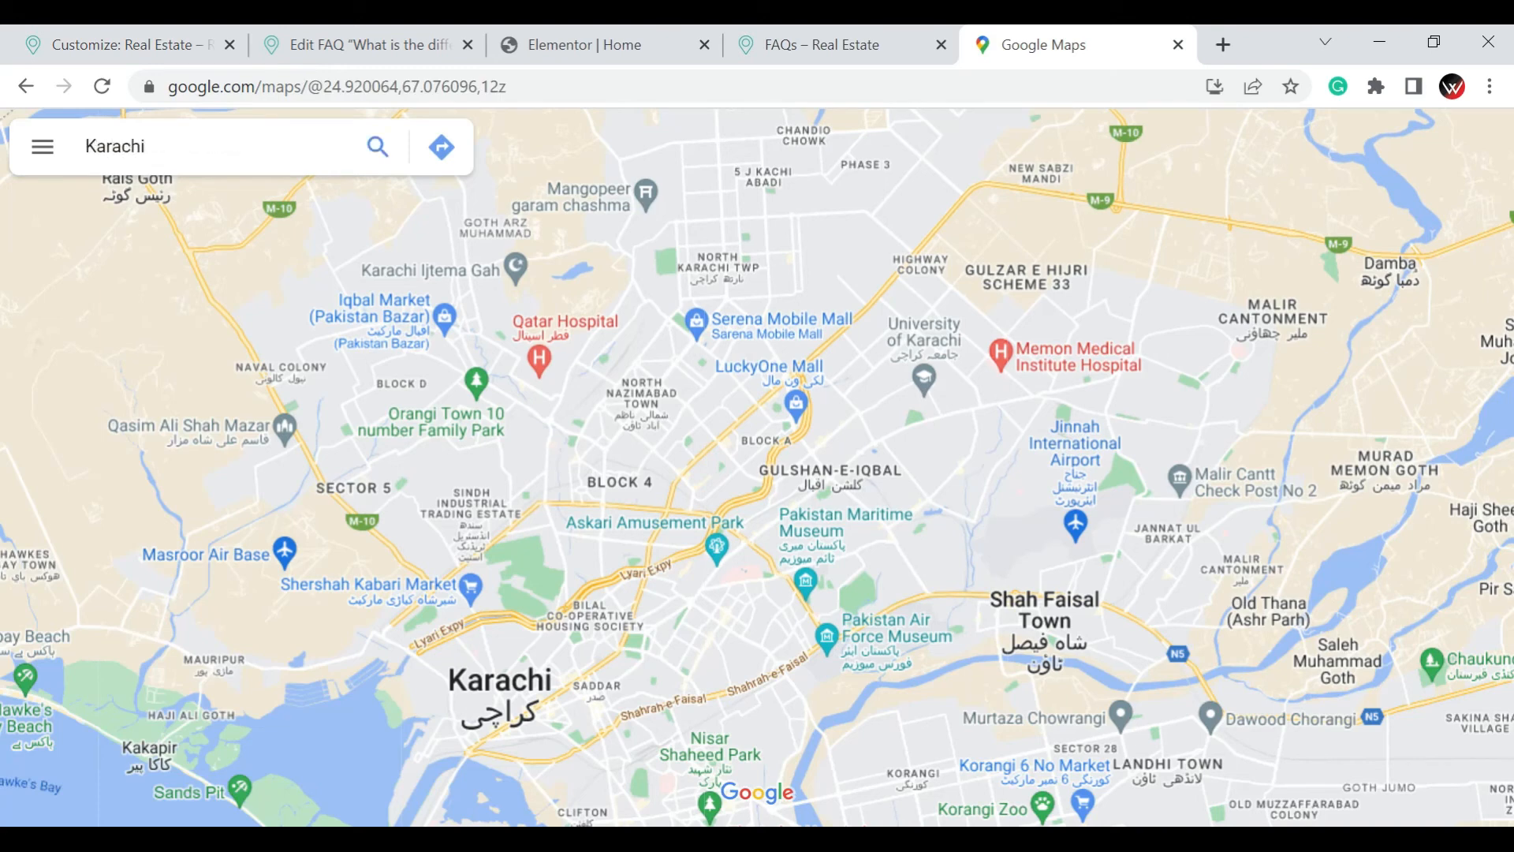
pyautogui.press('Return')
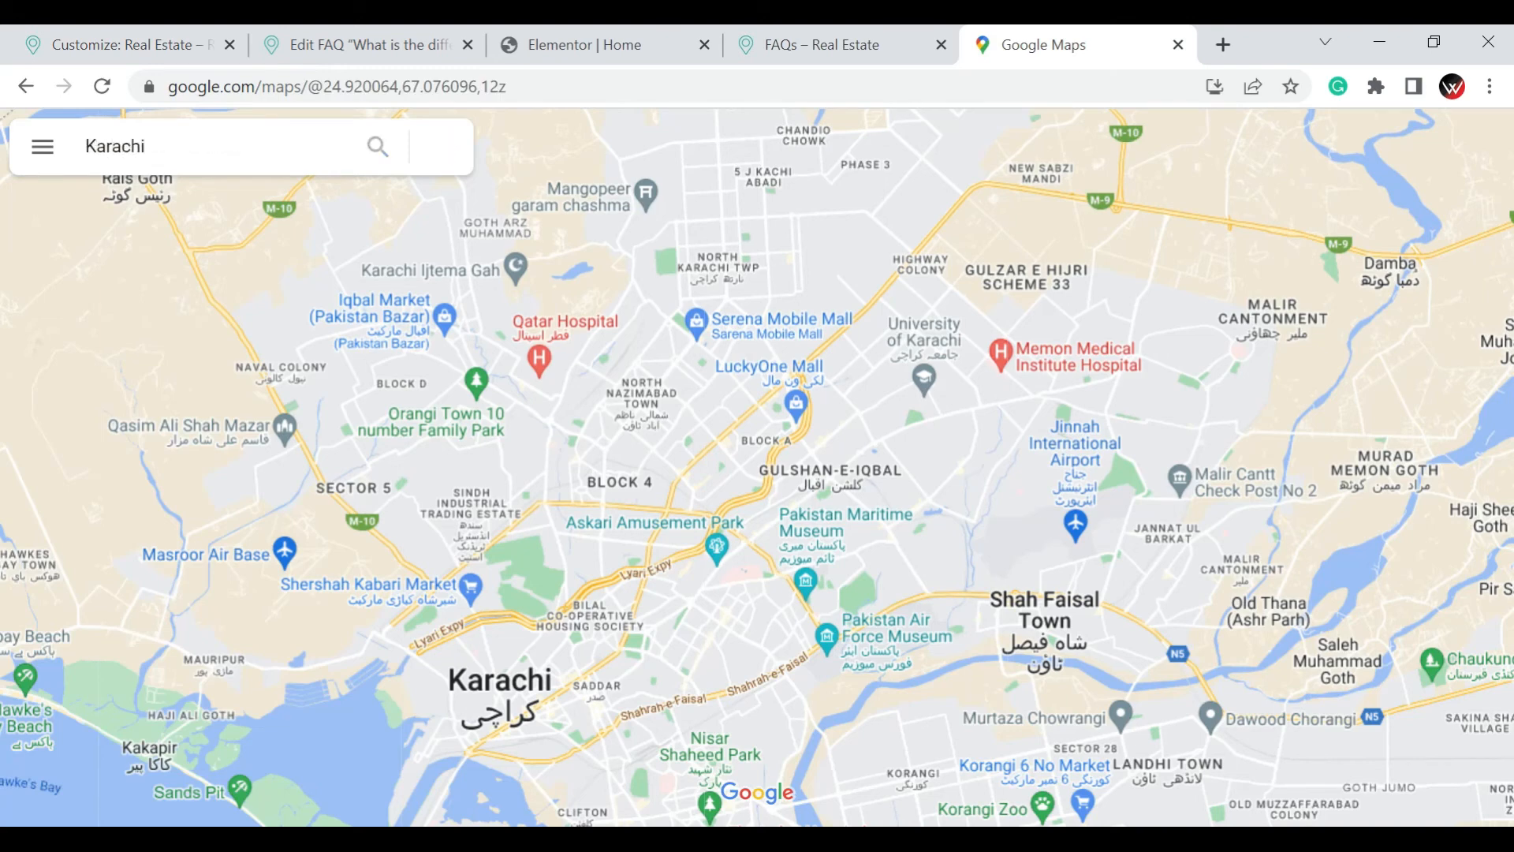
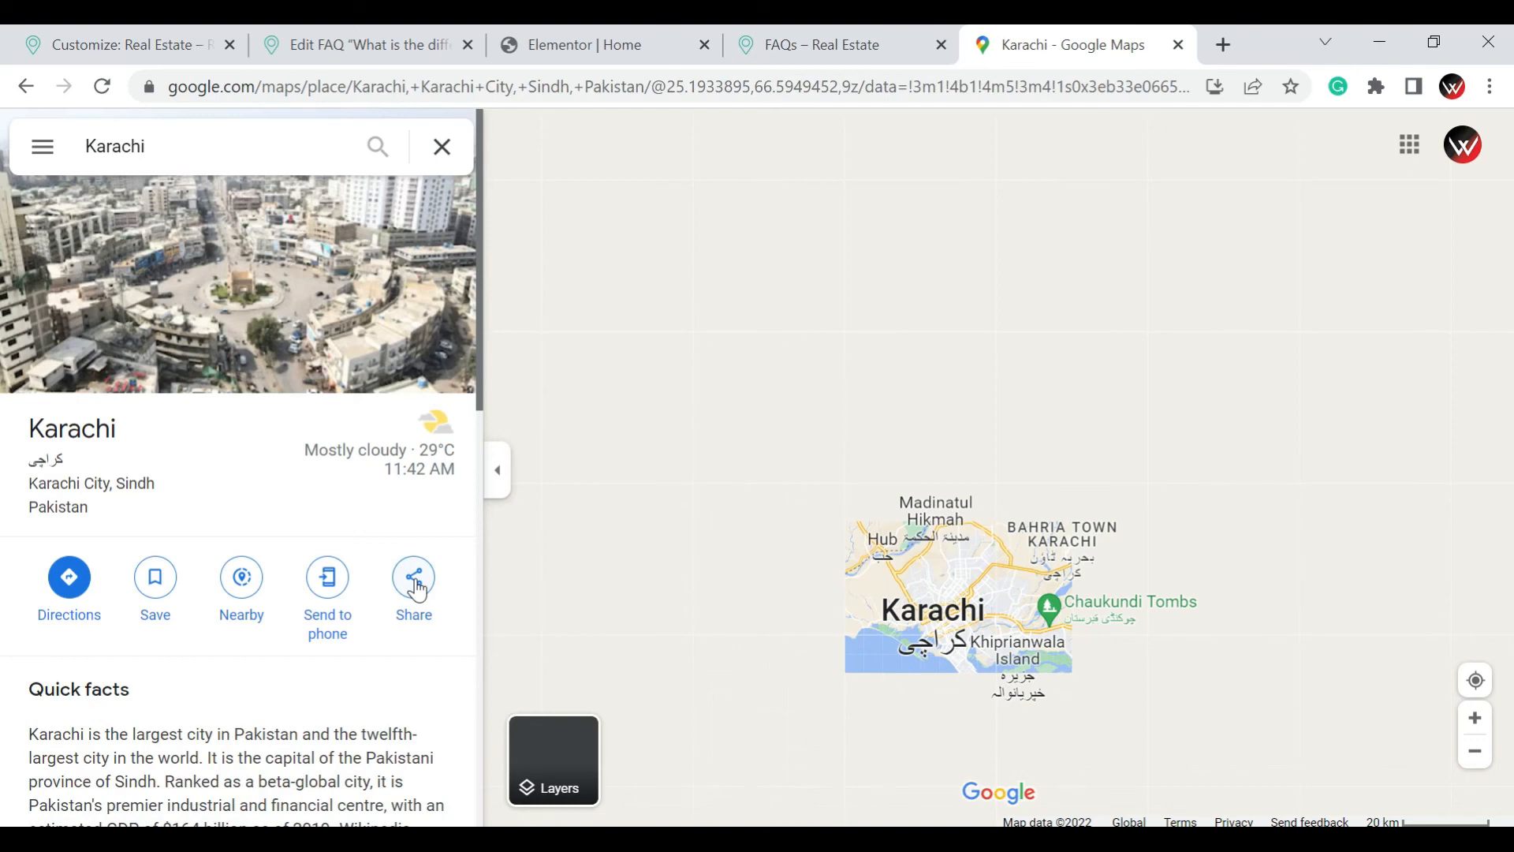
# Copy the HTML embed code for the Karachi map from the place's sharing options
pyautogui.click(418, 590)
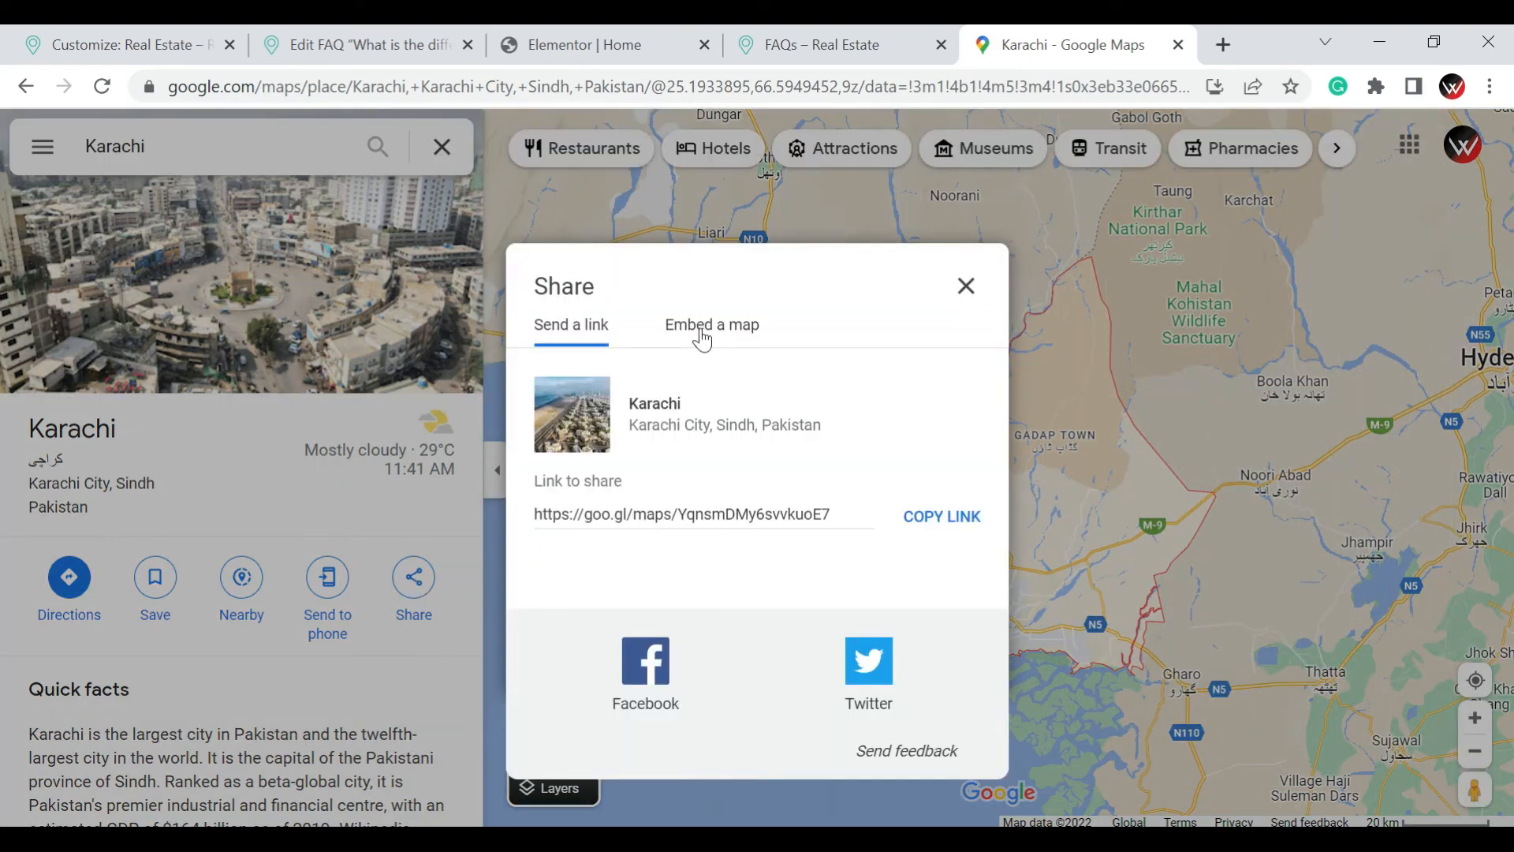
pyautogui.click(703, 339)
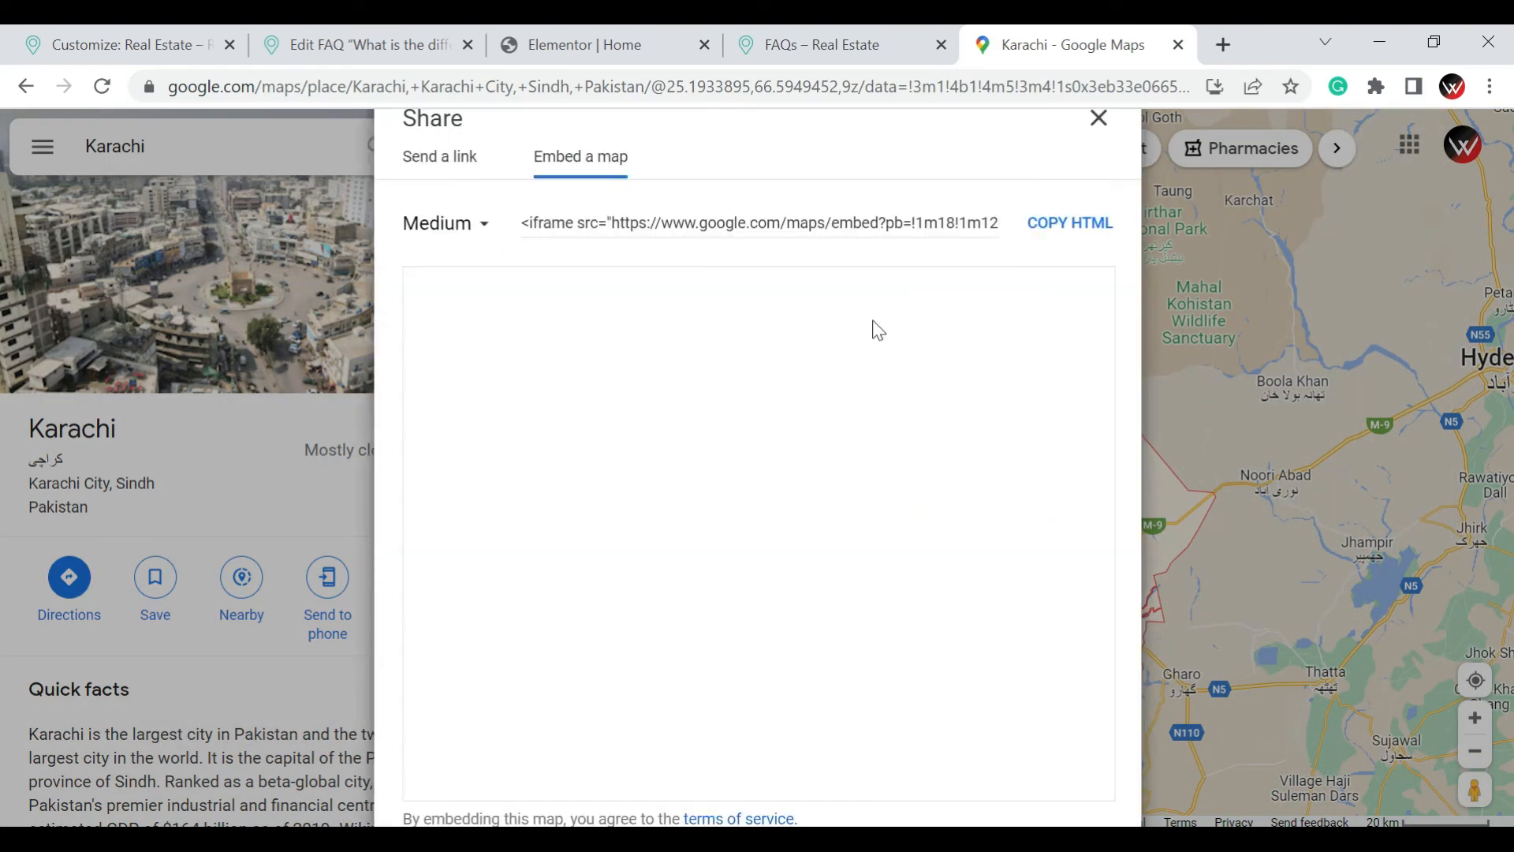
pyautogui.click(1069, 223)
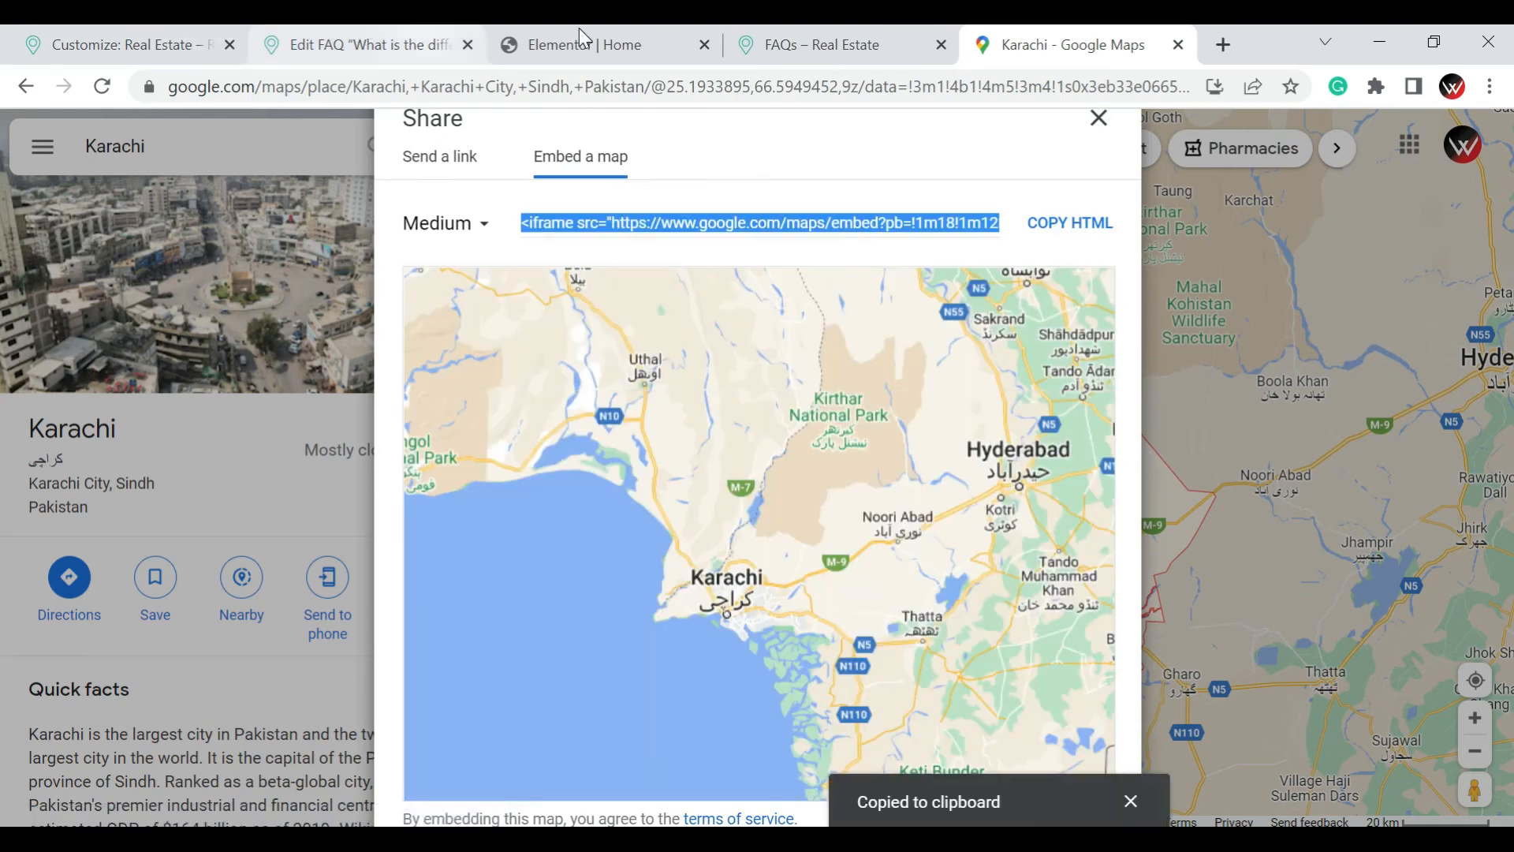
# Switch to the Elementor editor, add an HTML widget to the empty column beside the agent image box, and paste the map embed code
pyautogui.click(579, 28)
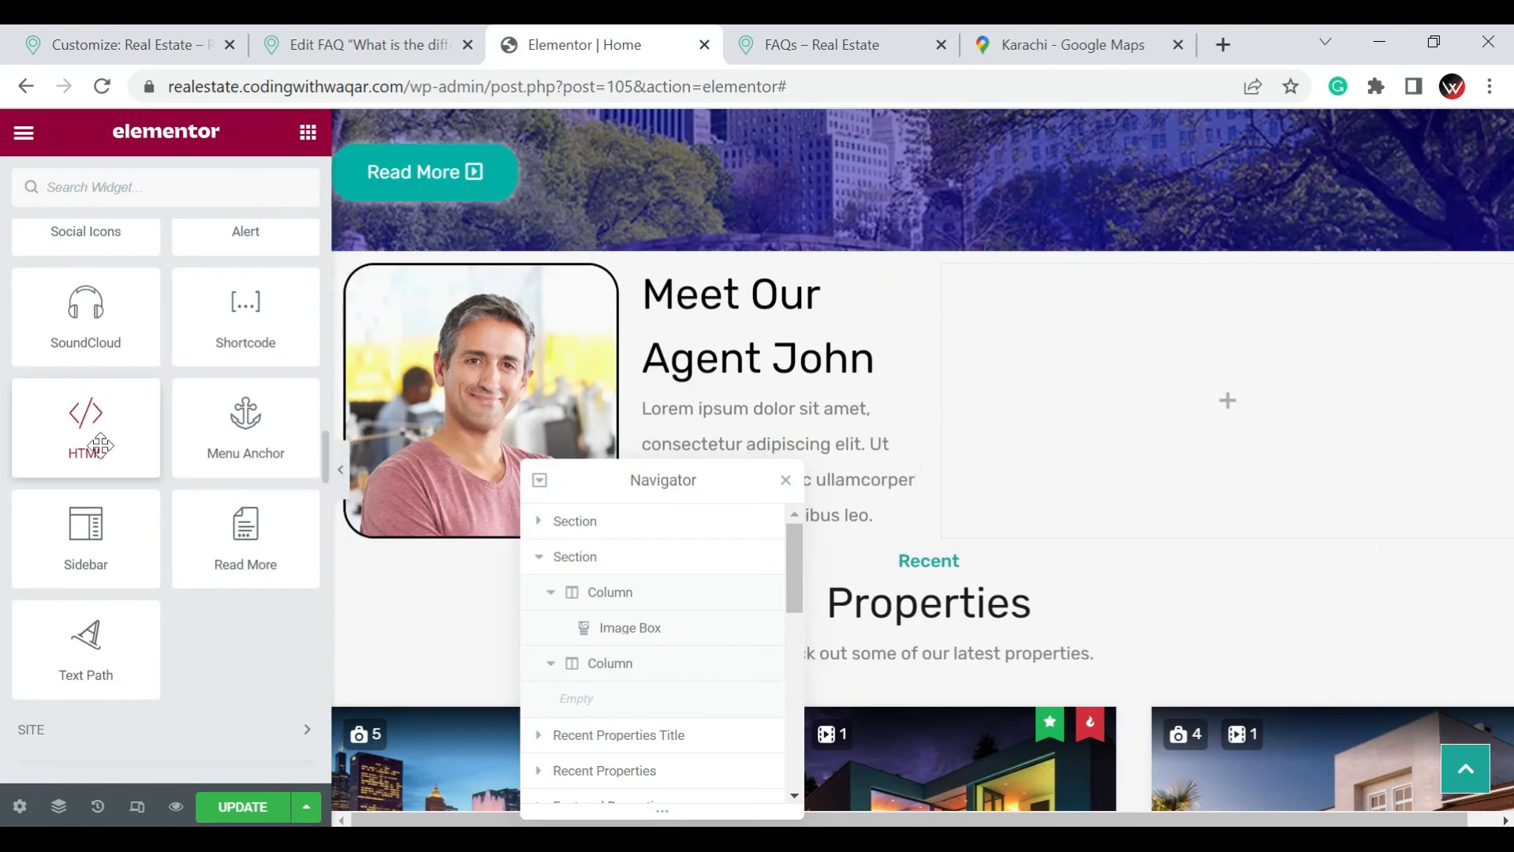
pyautogui.scroll(6, 100, 445)
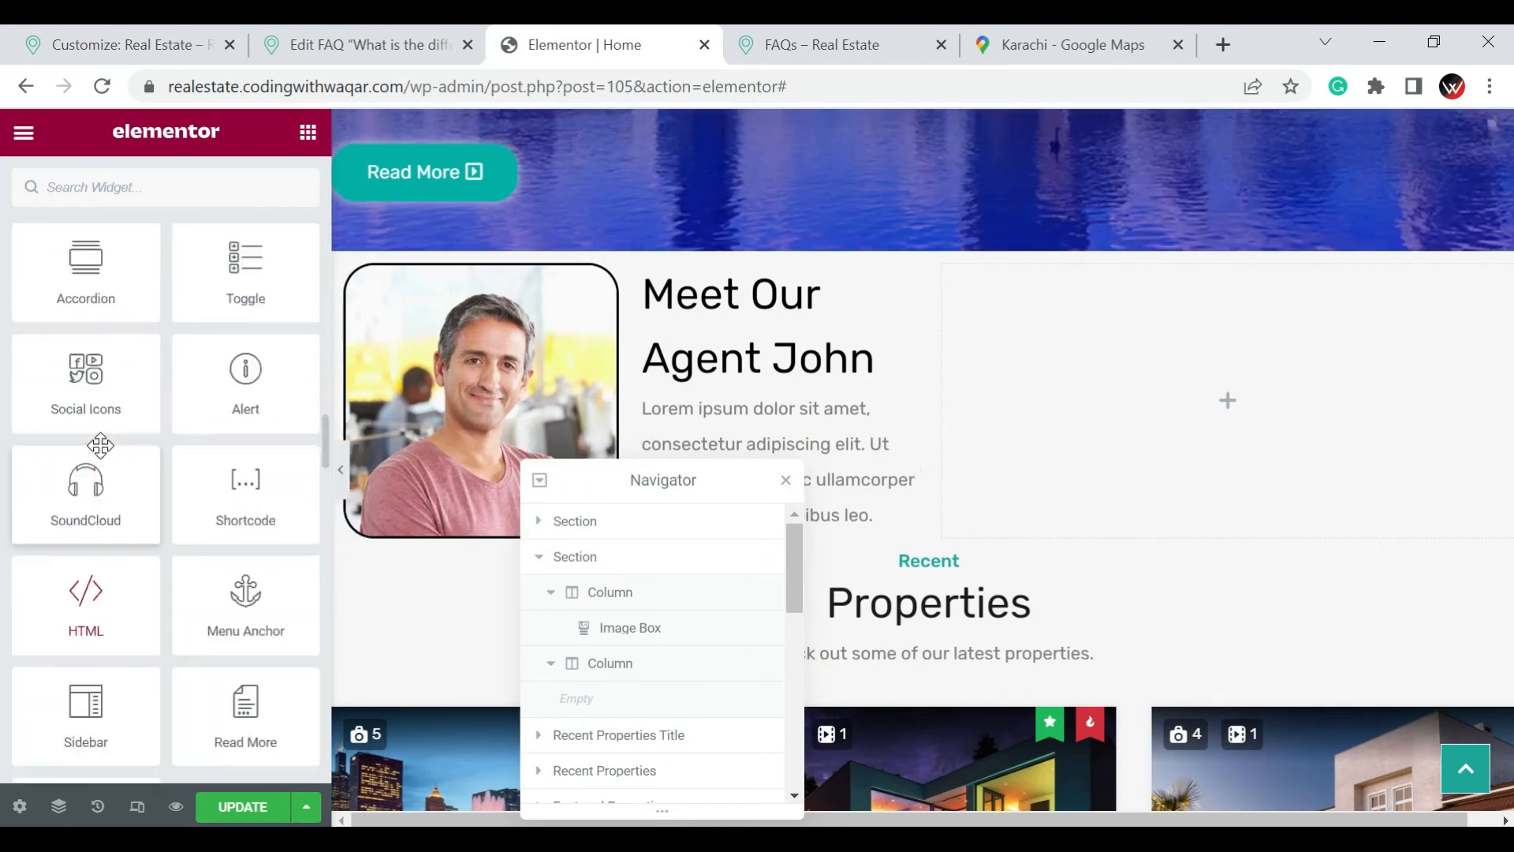
pyautogui.scroll(4, 103, 457)
pyautogui.scroll(-1, 99, 458)
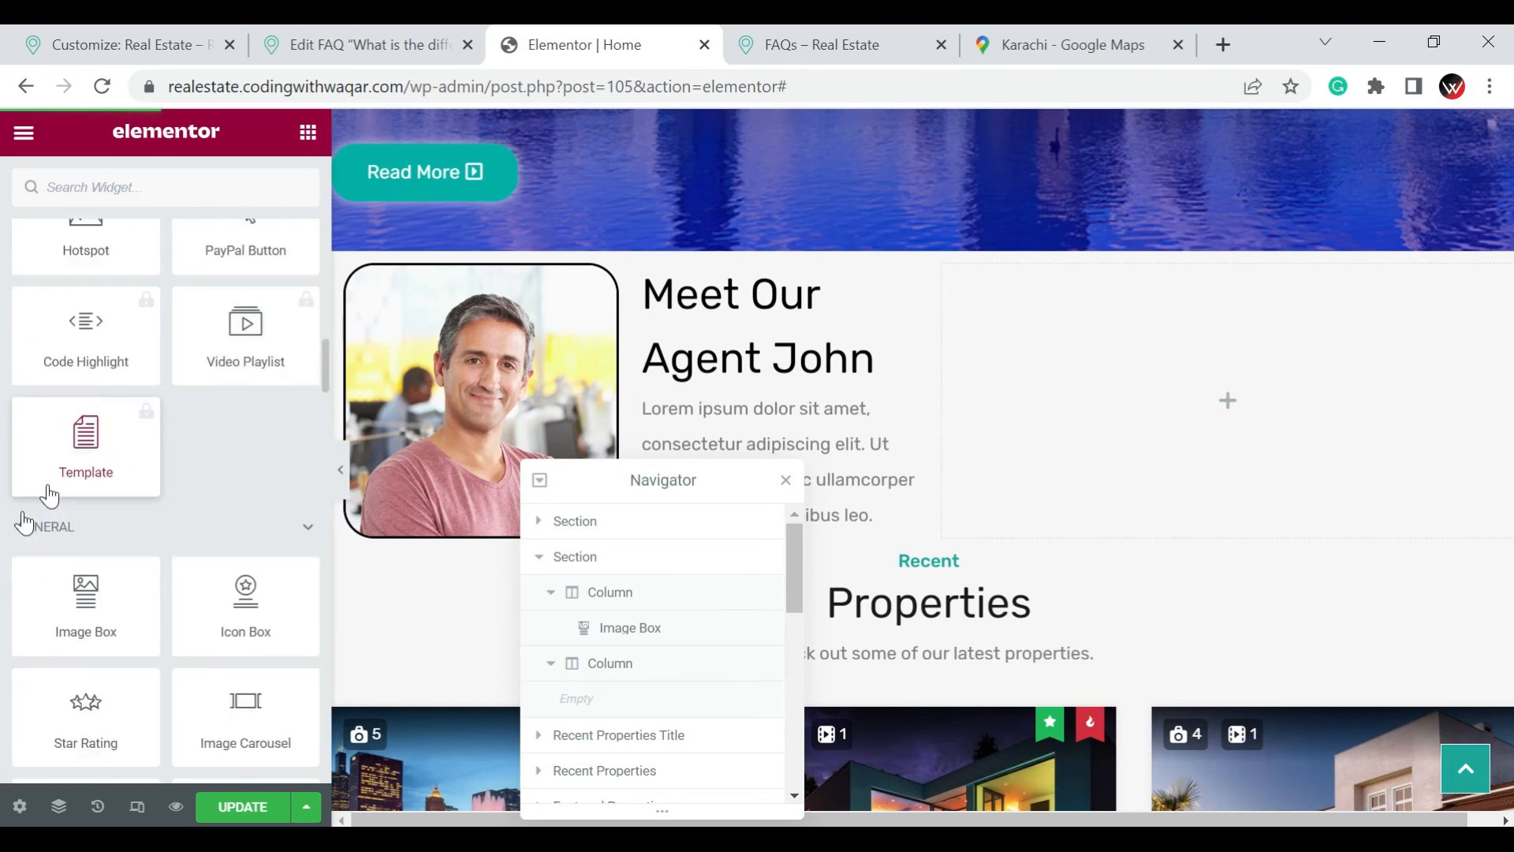
pyautogui.scroll(-4, 71, 534)
pyautogui.scroll(-5, 72, 534)
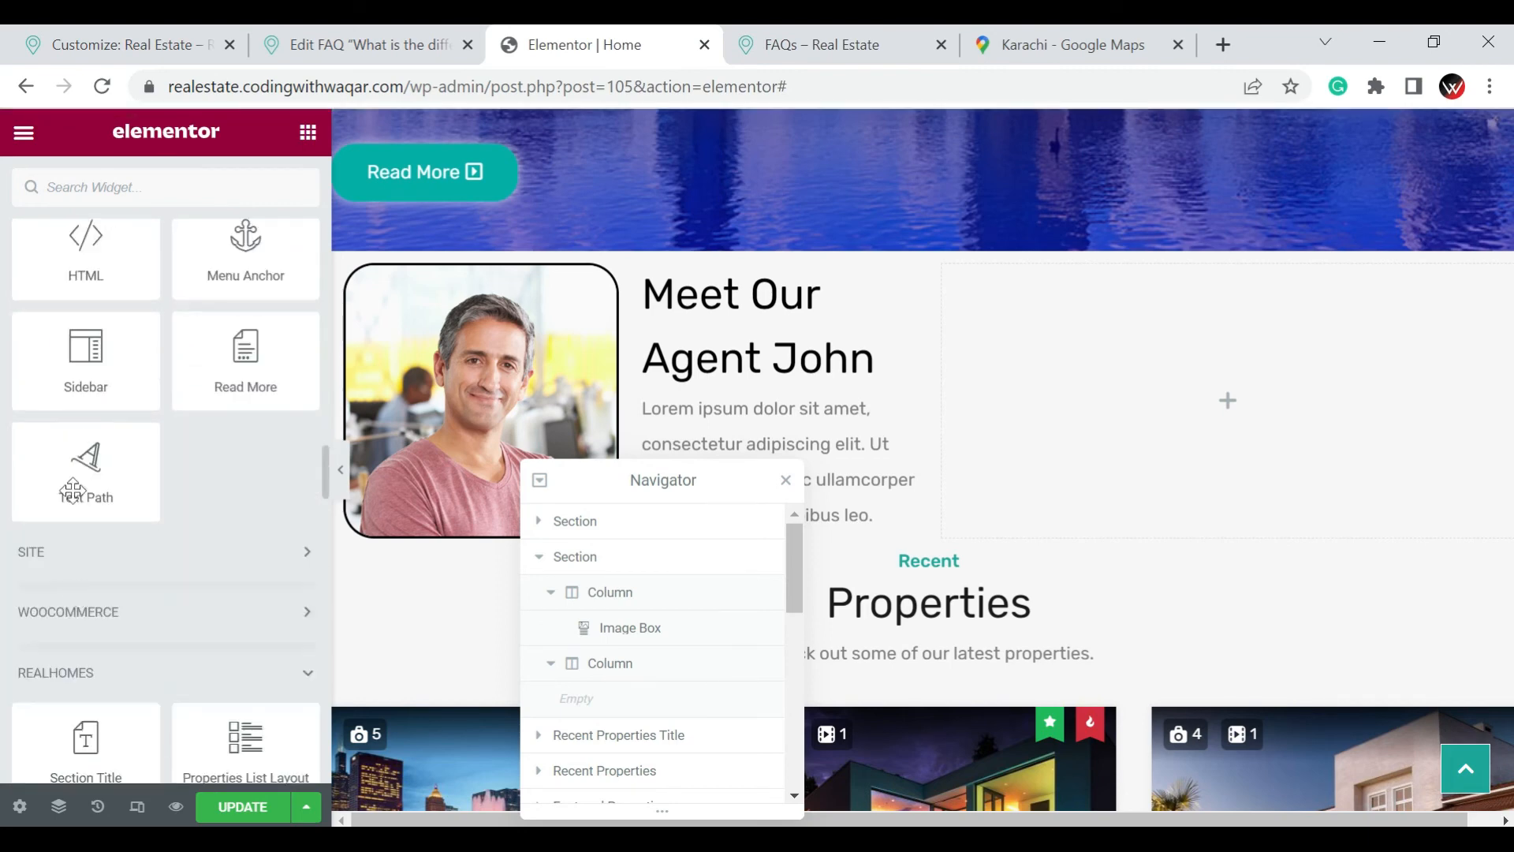
pyautogui.moveTo(150, 269); pyautogui.dragTo(1249, 442)
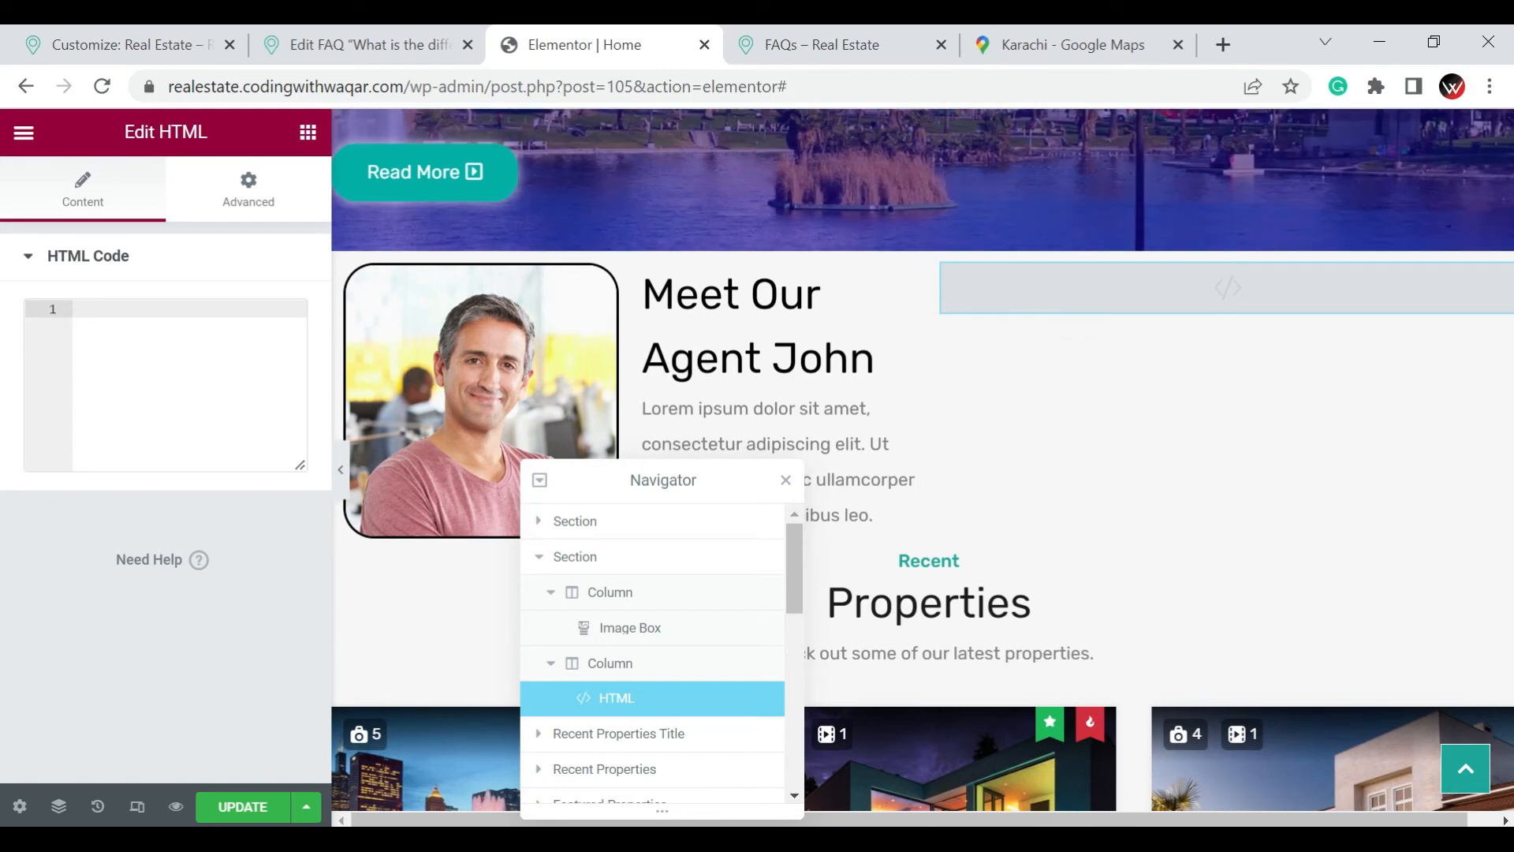
pyautogui.hotkey('ctrl', 'v')
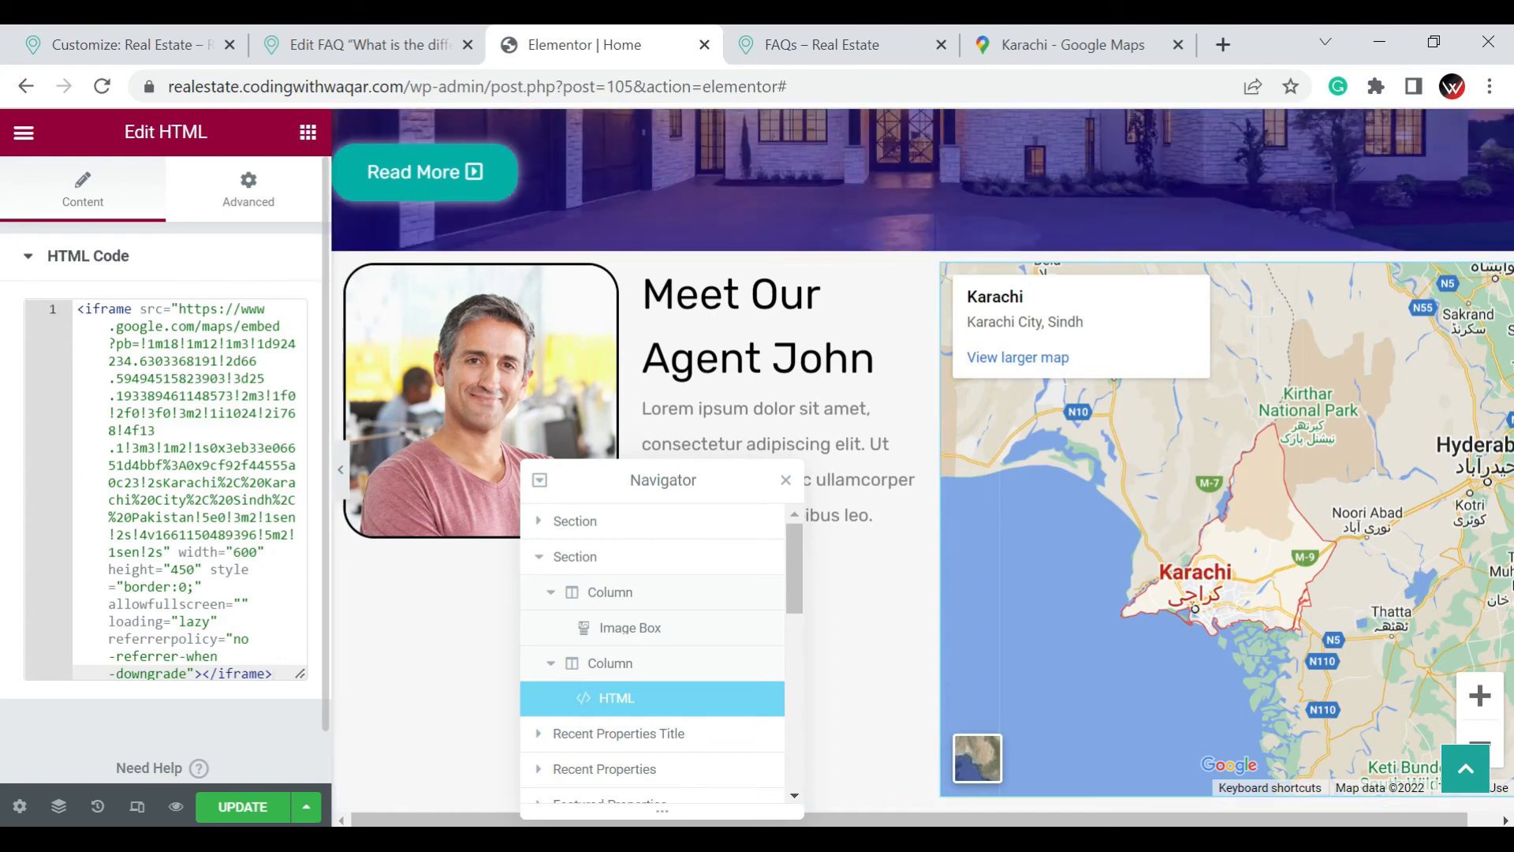
# Set the embedded map's height to 250 in the iframe code
pyautogui.click(188, 569)
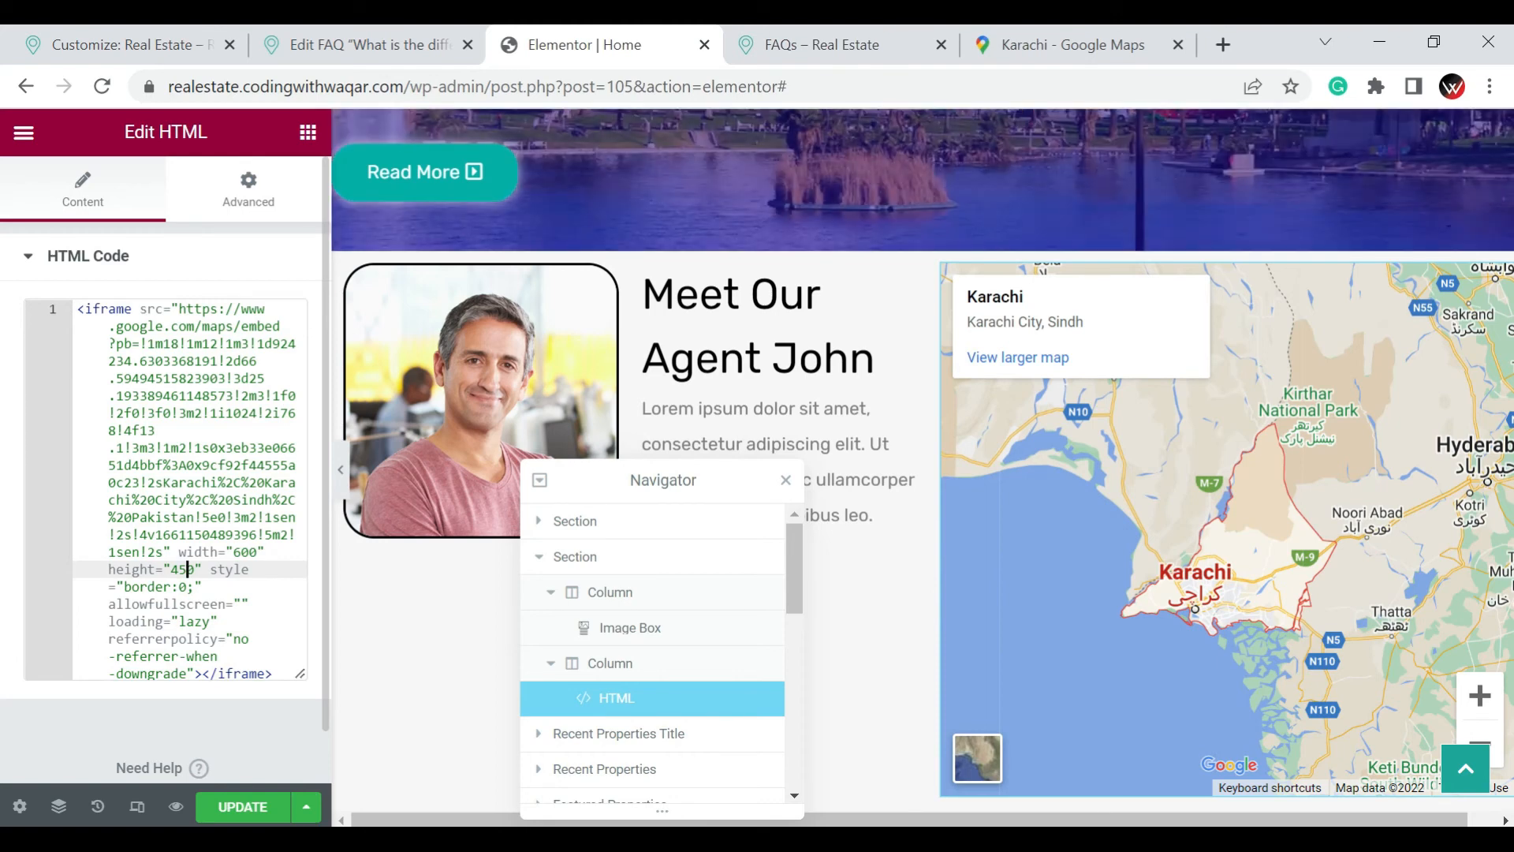
pyautogui.press('BackSpace')
pyautogui.write('2')
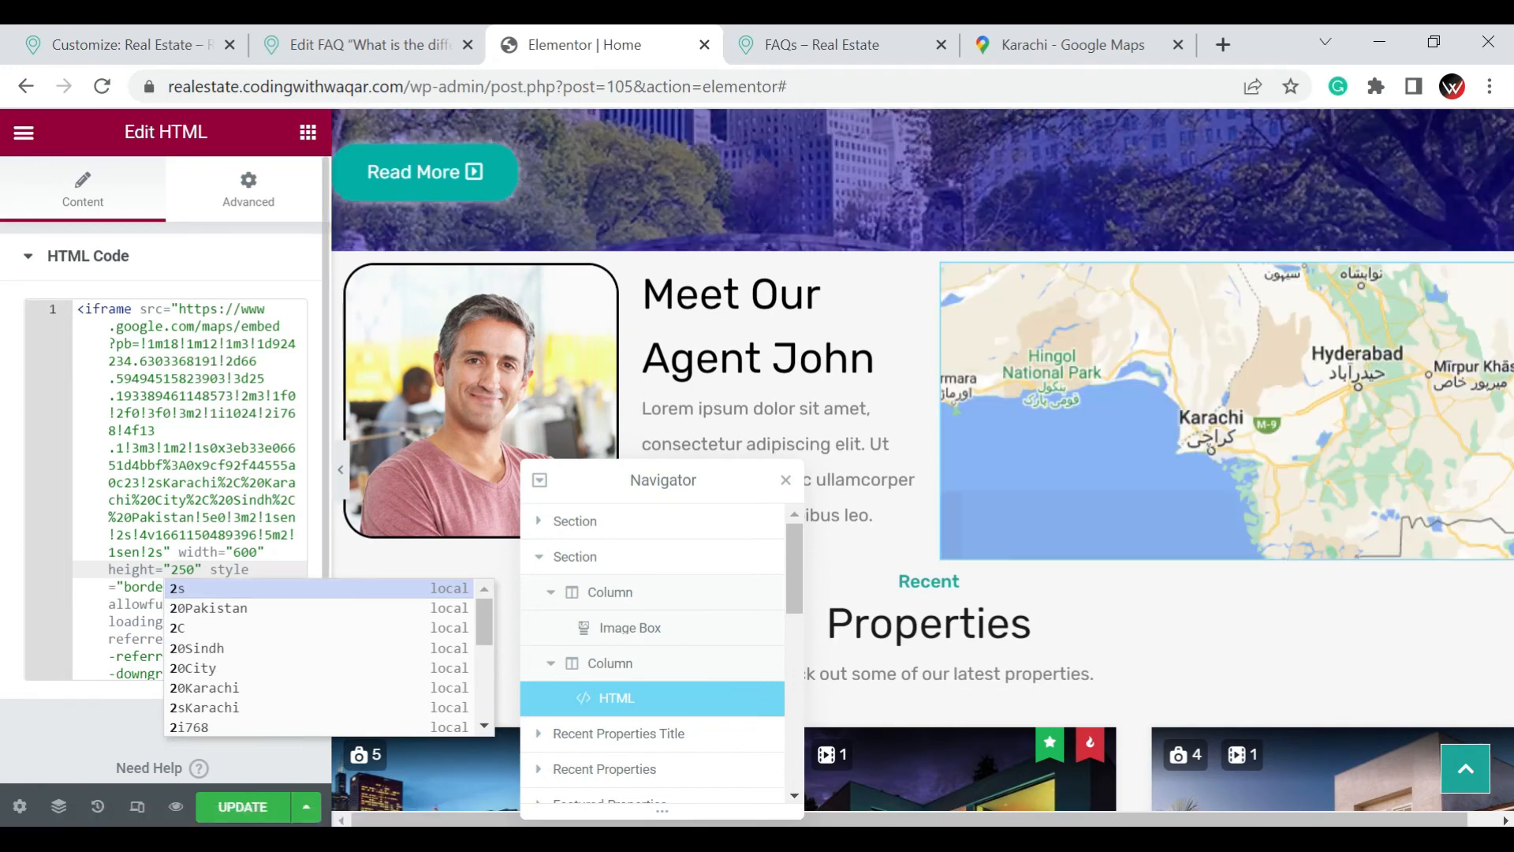
# Set the embedded map's width to 400 in the iframe code
pyautogui.click(231, 551)
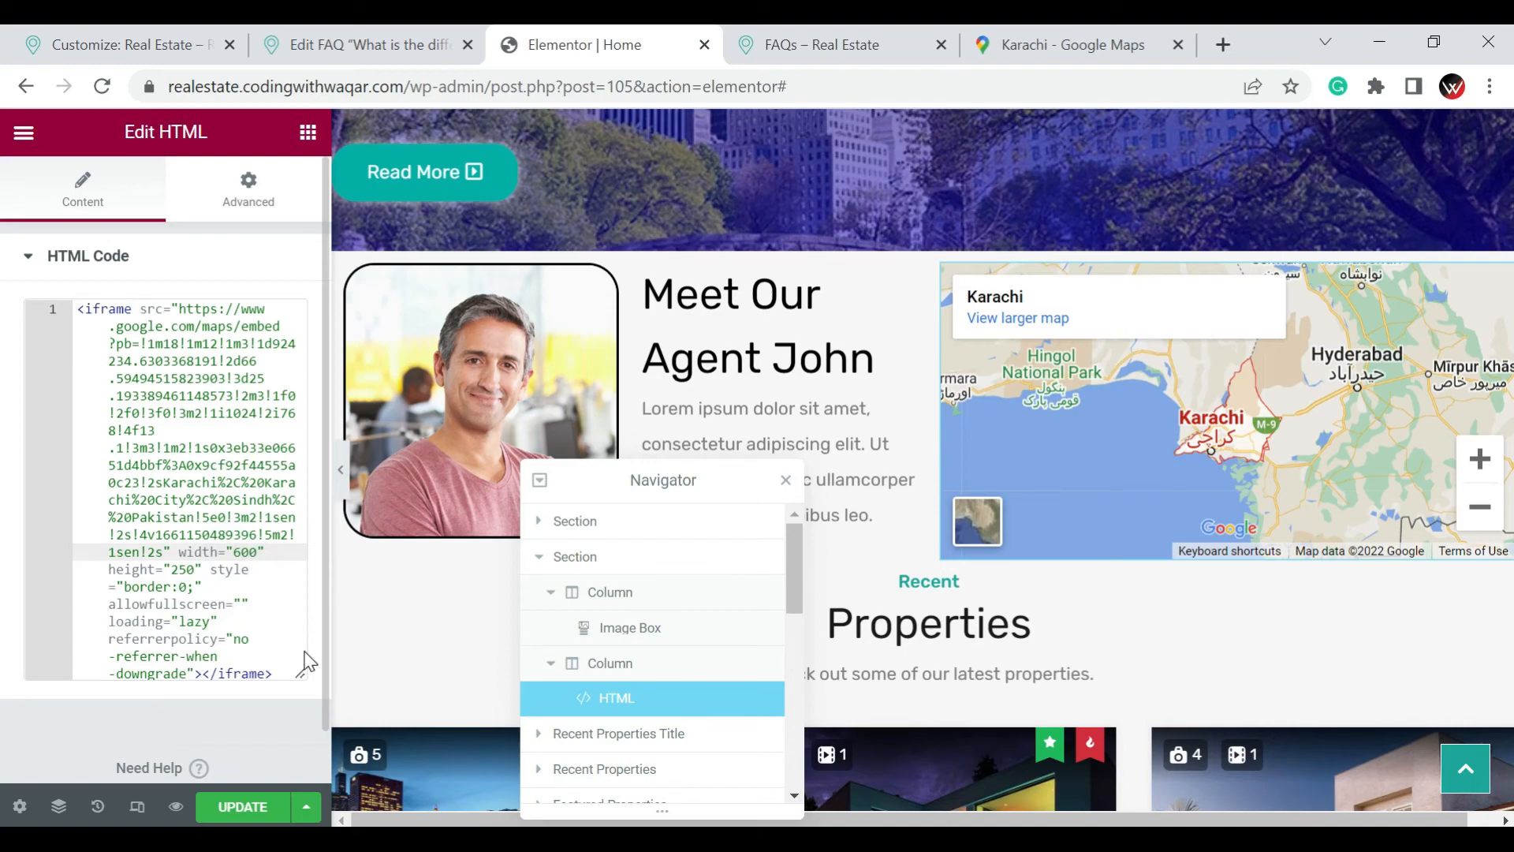
pyautogui.press('Delete')
pyautogui.write('5')
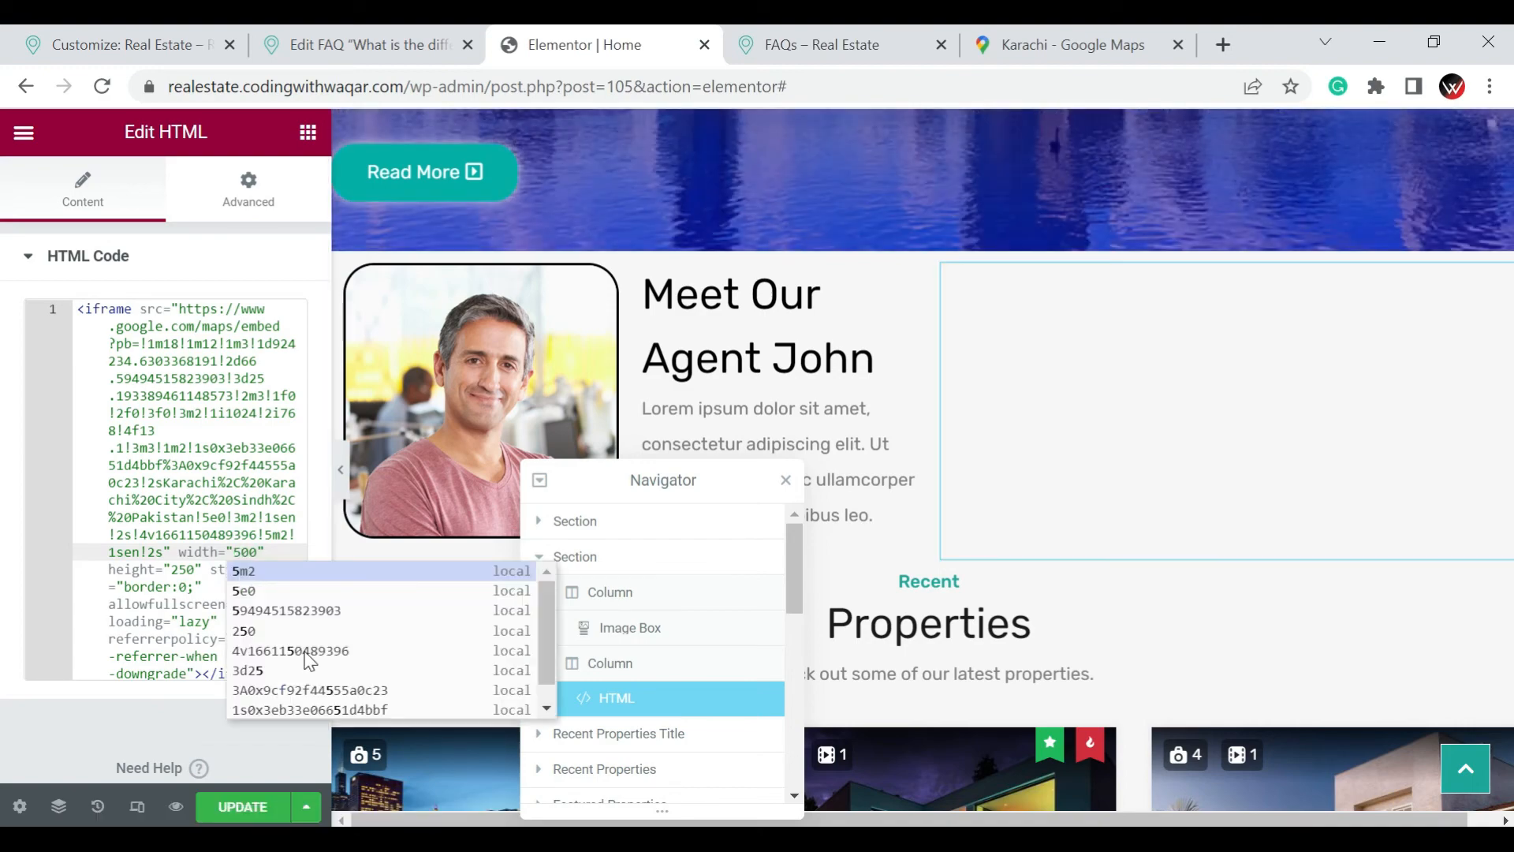
pyautogui.press('BackSpace')
pyautogui.write('4')
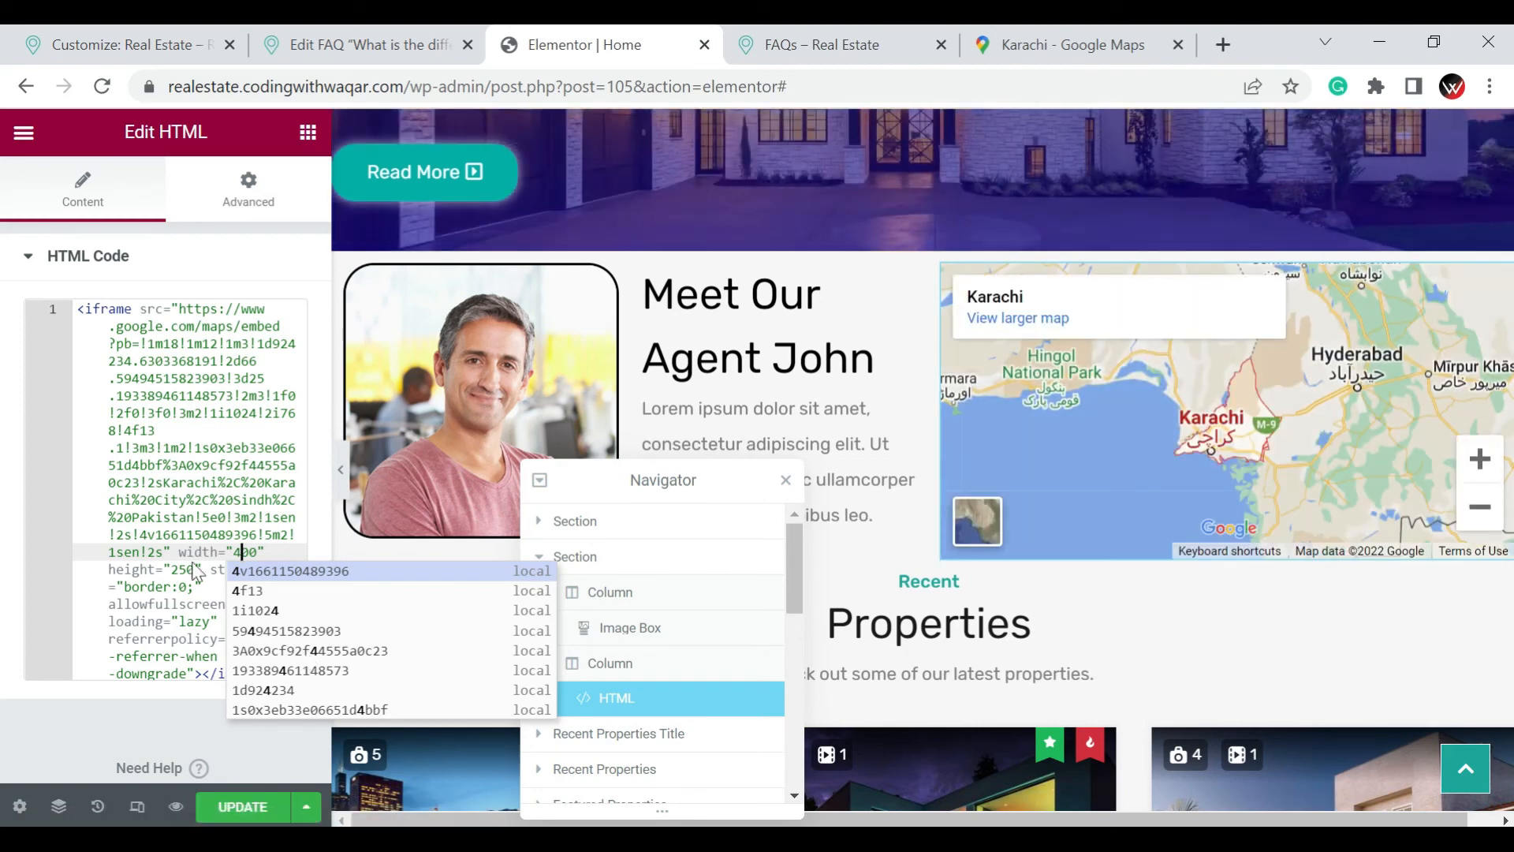
pyautogui.click(65, 706)
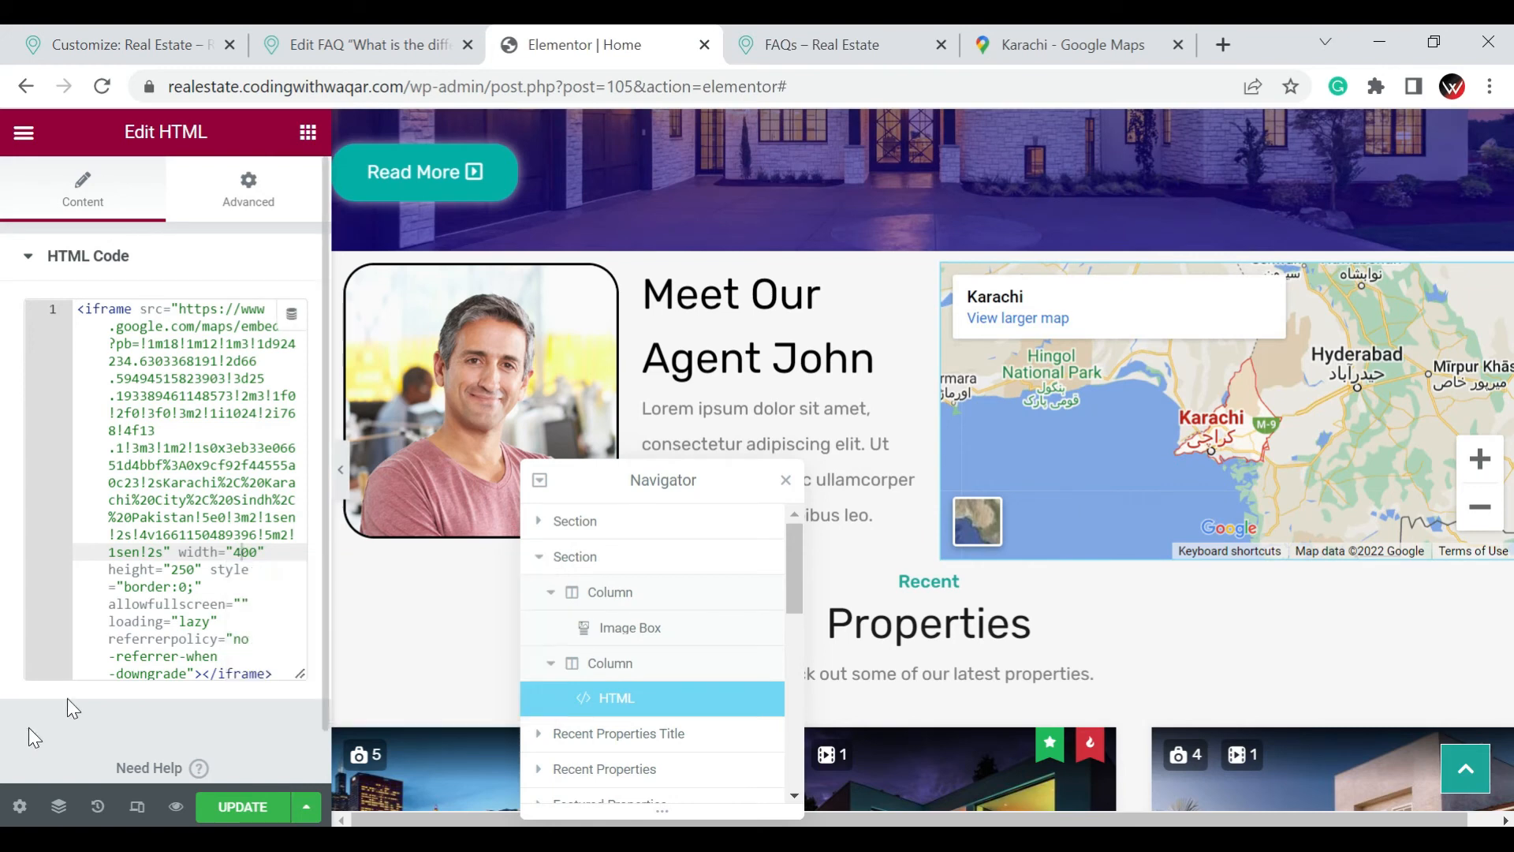
# Close the Navigator and delete both the agent-and-map section and the "Make Your Dream Home" section above Recent Properties
pyautogui.click(783, 478)
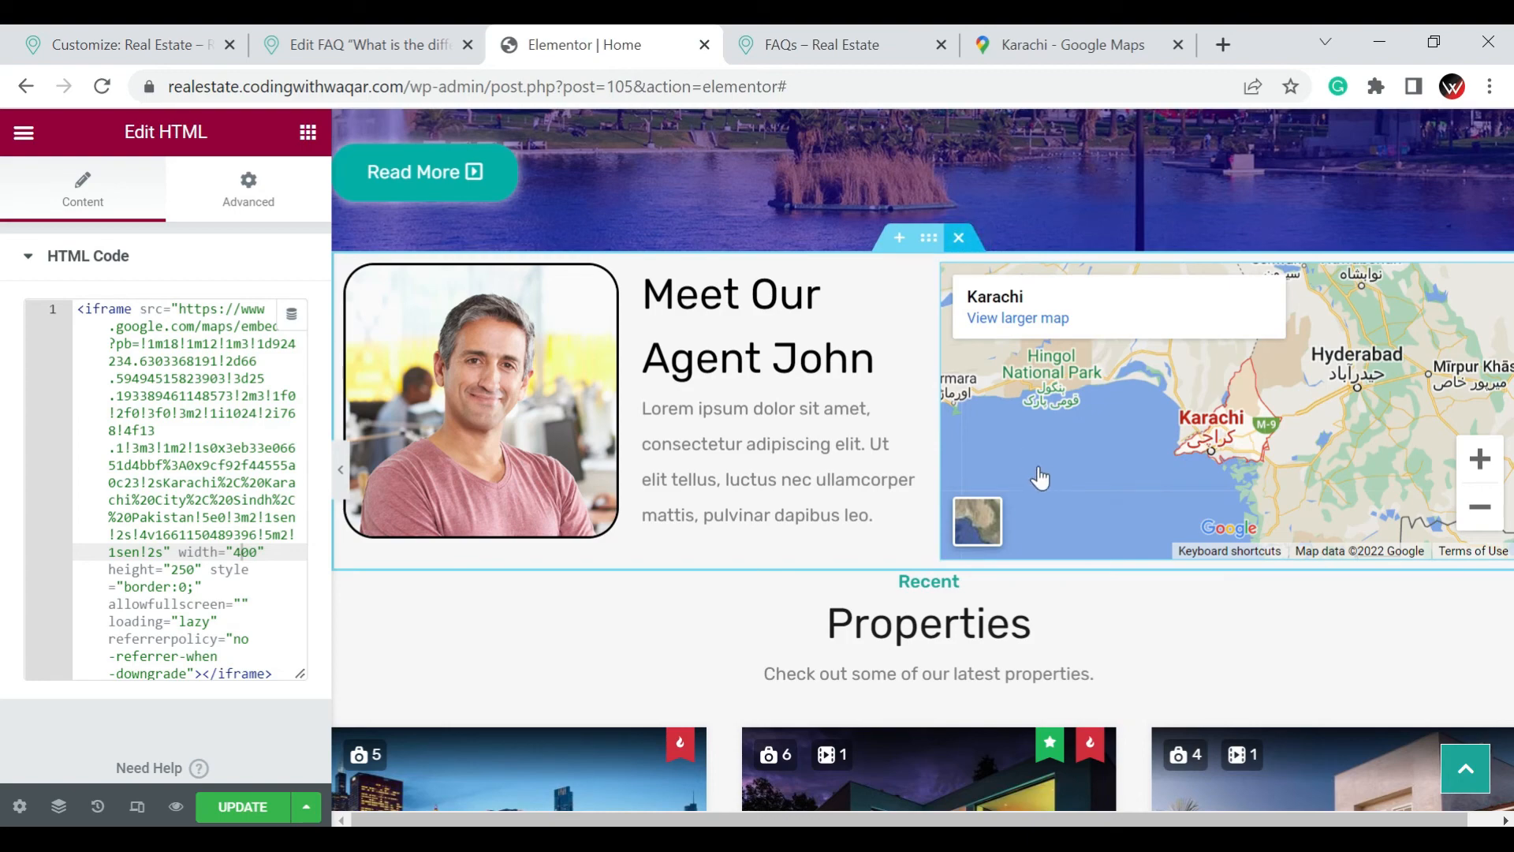
pyautogui.scroll(1, 1038, 466)
pyautogui.click(958, 355)
pyautogui.scroll(3, 1040, 475)
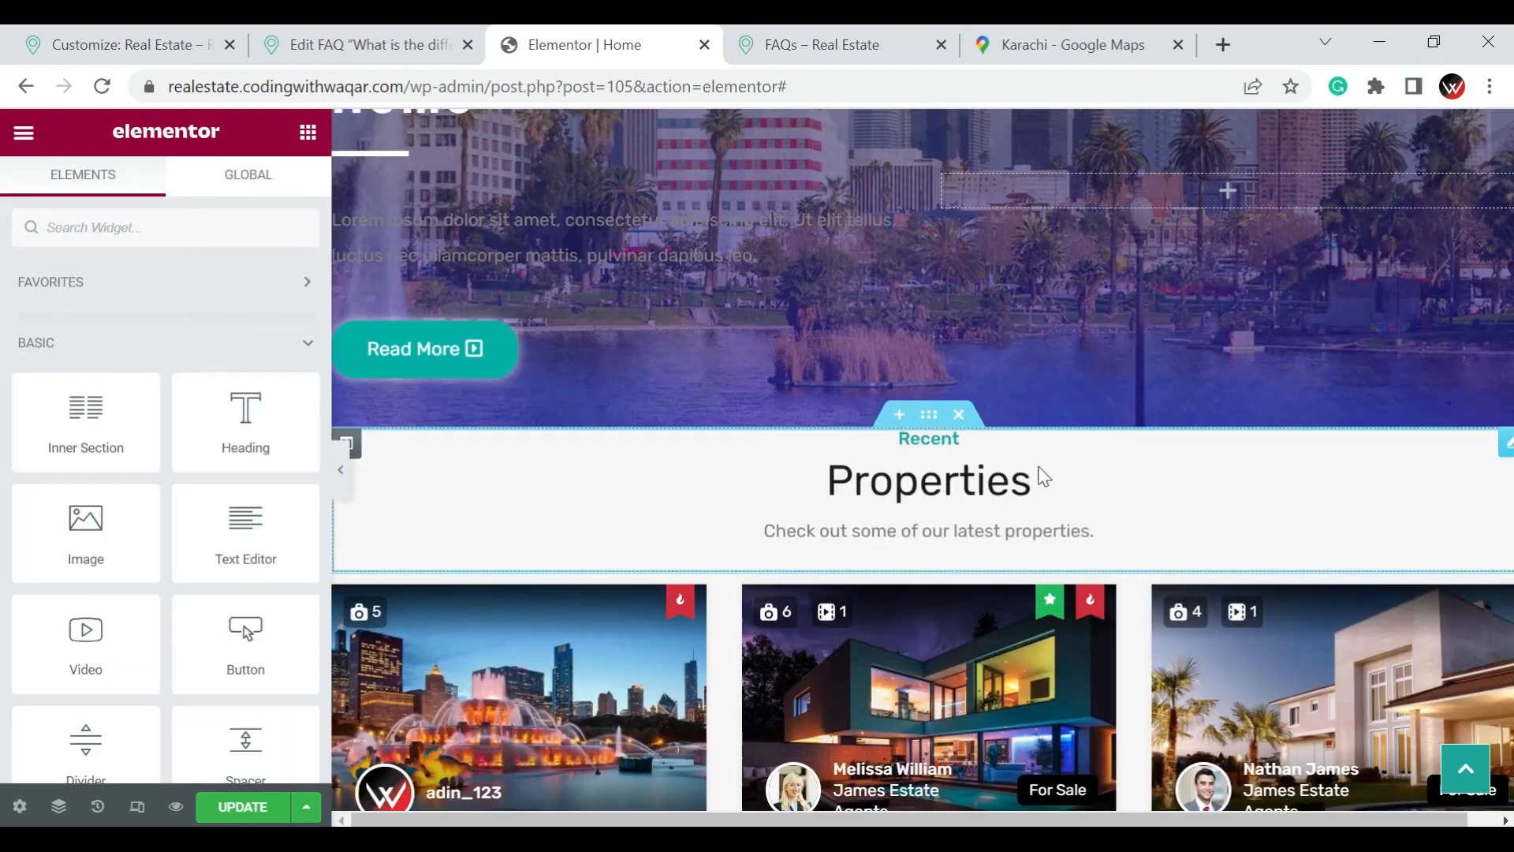
pyautogui.moveTo(961, 247)
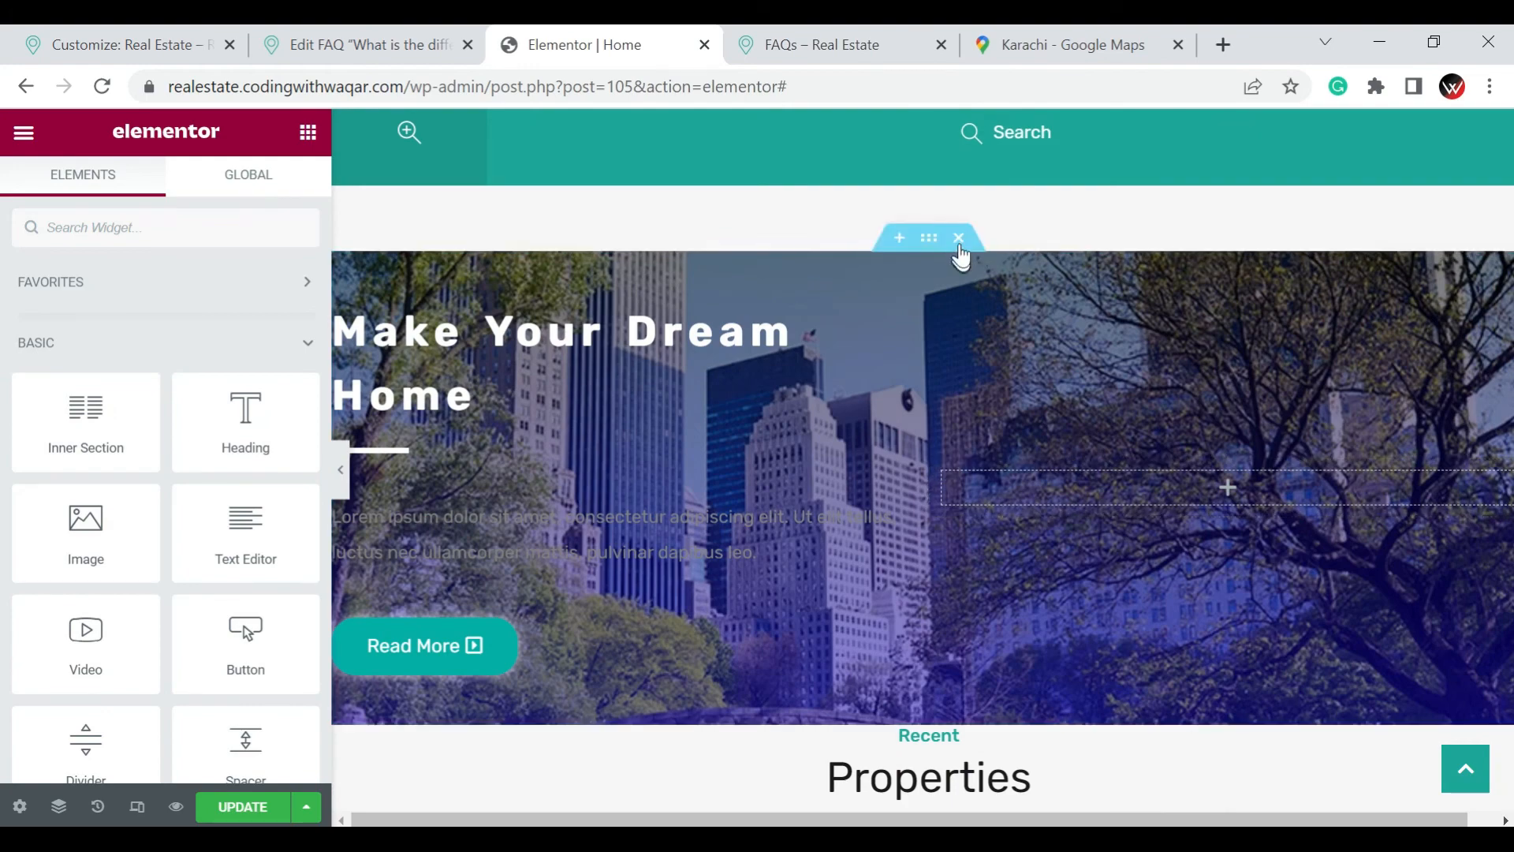
pyautogui.click(959, 238)
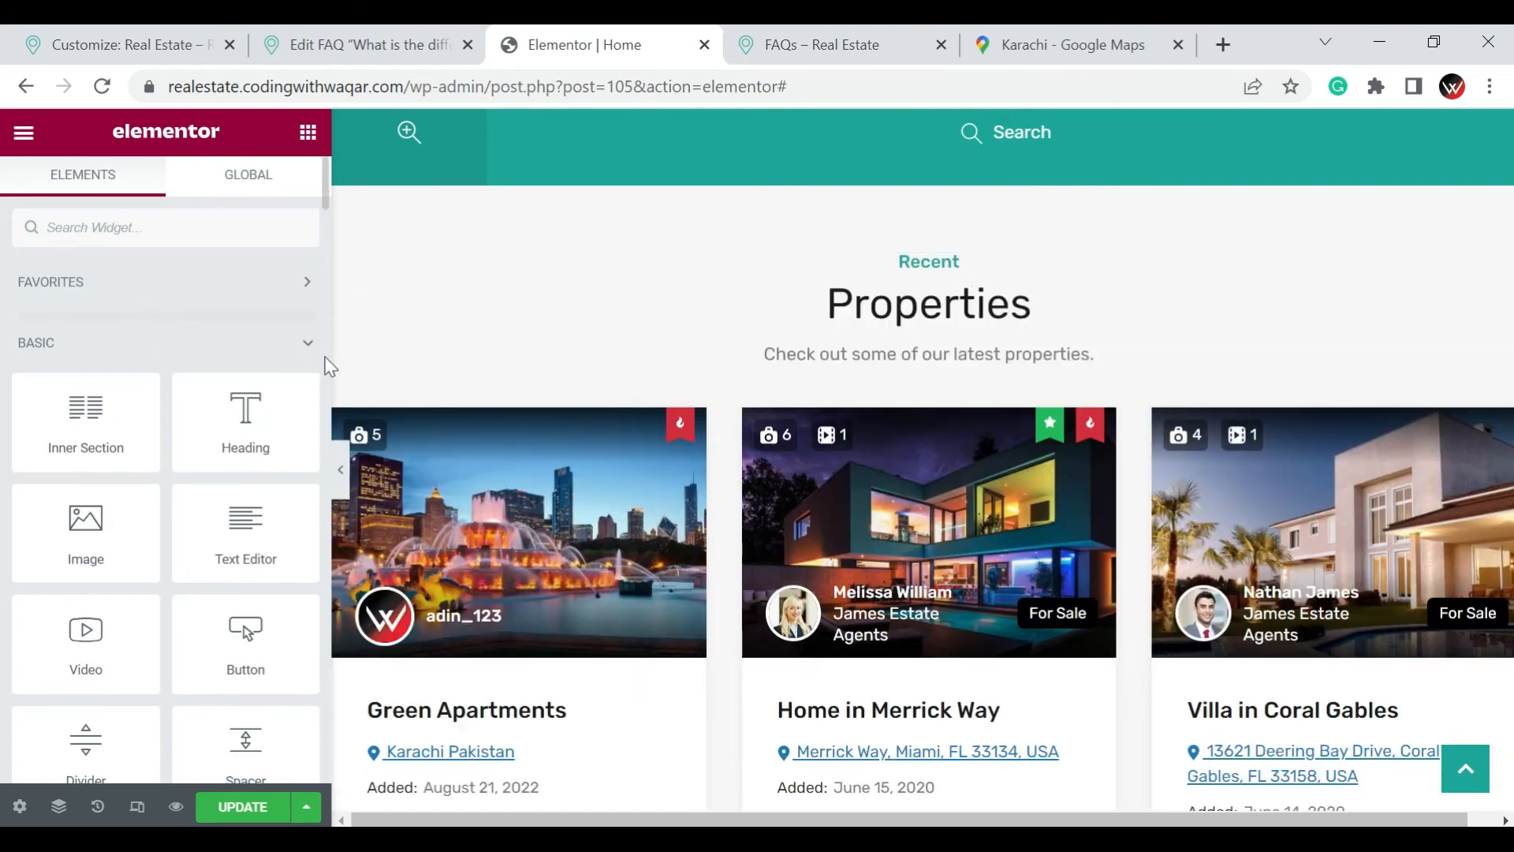
# Collapse the Basic, Pro and General widget groups and look through the RealHomes widgets
pyautogui.click(308, 344)
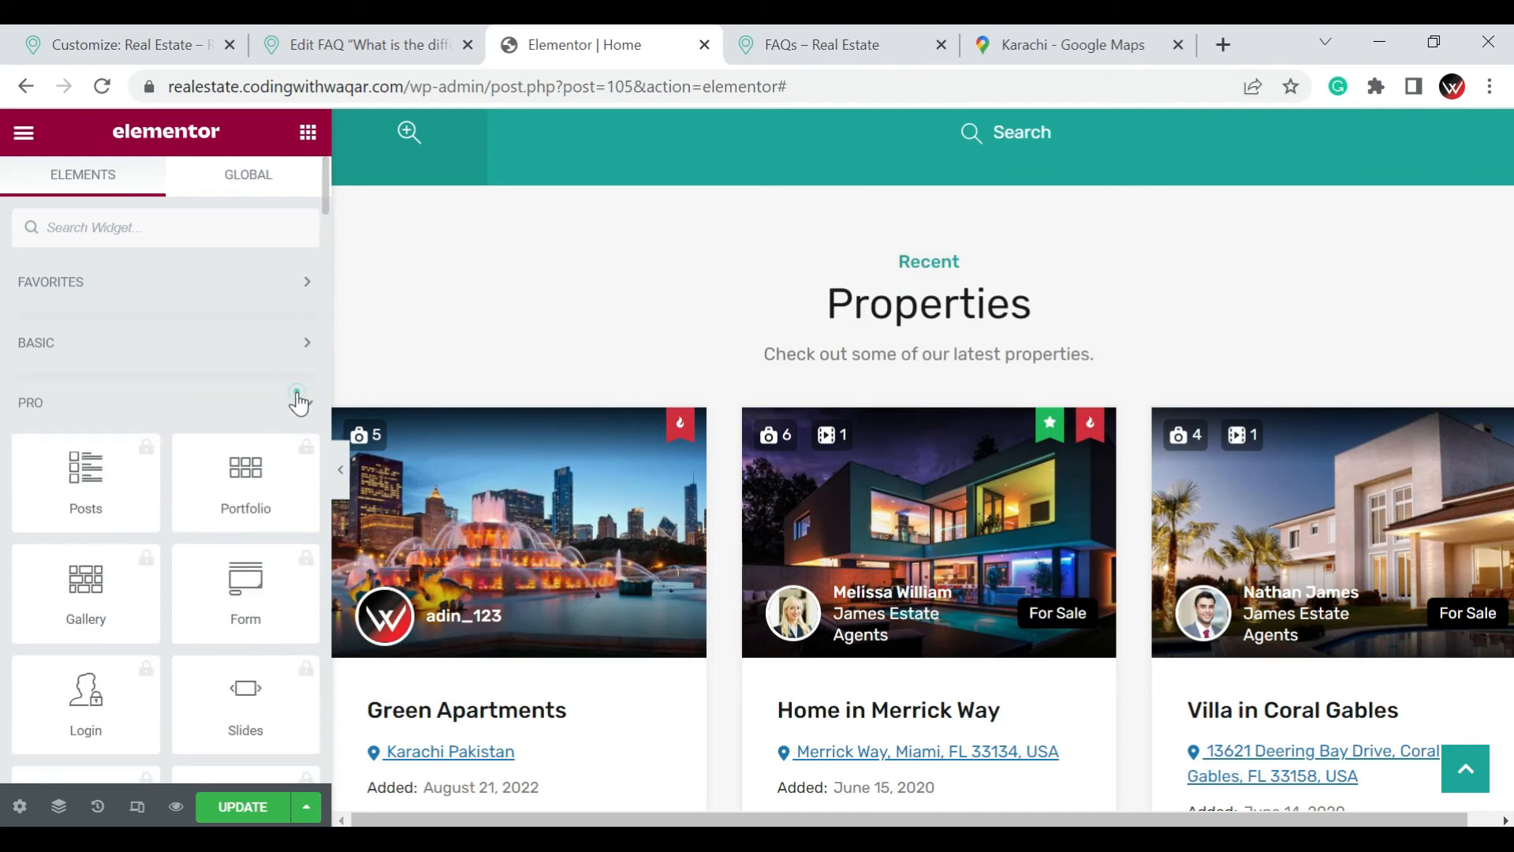
pyautogui.click(298, 399)
pyautogui.click(286, 457)
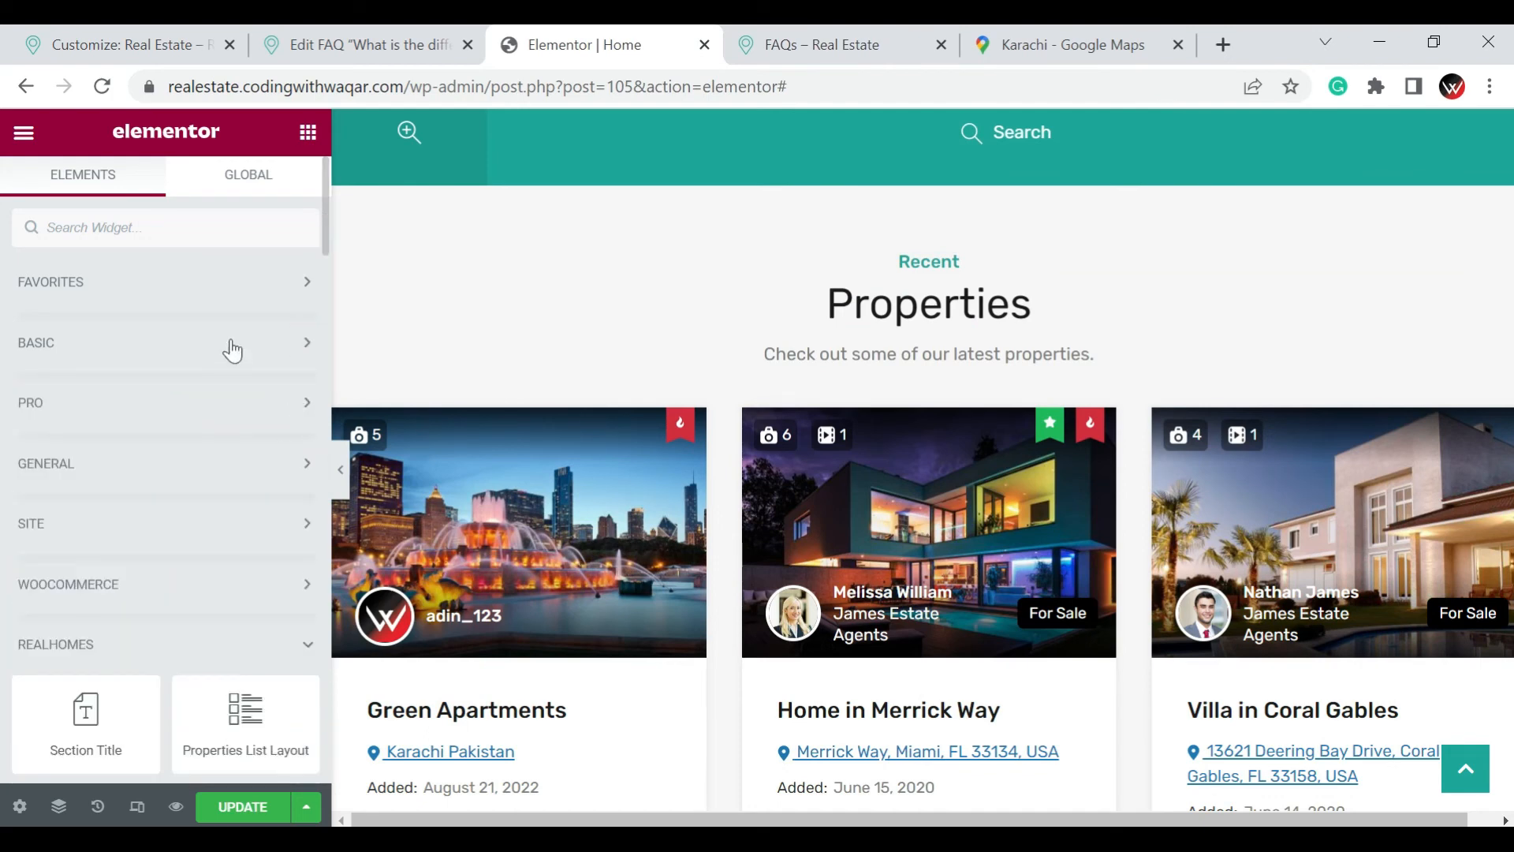
pyautogui.scroll(-4, 221, 347)
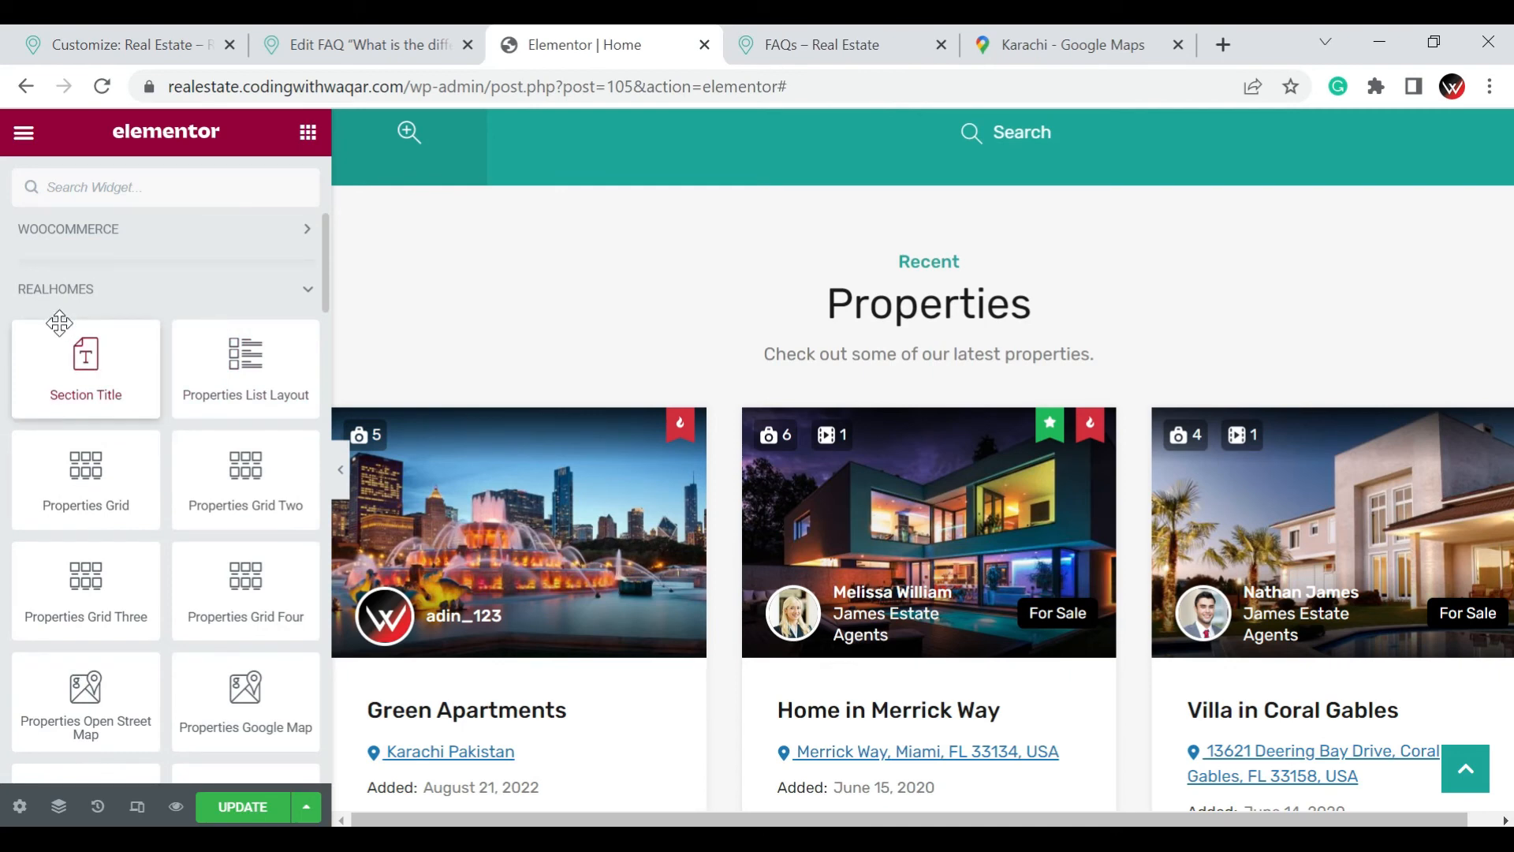
pyautogui.scroll(-2, 67, 344)
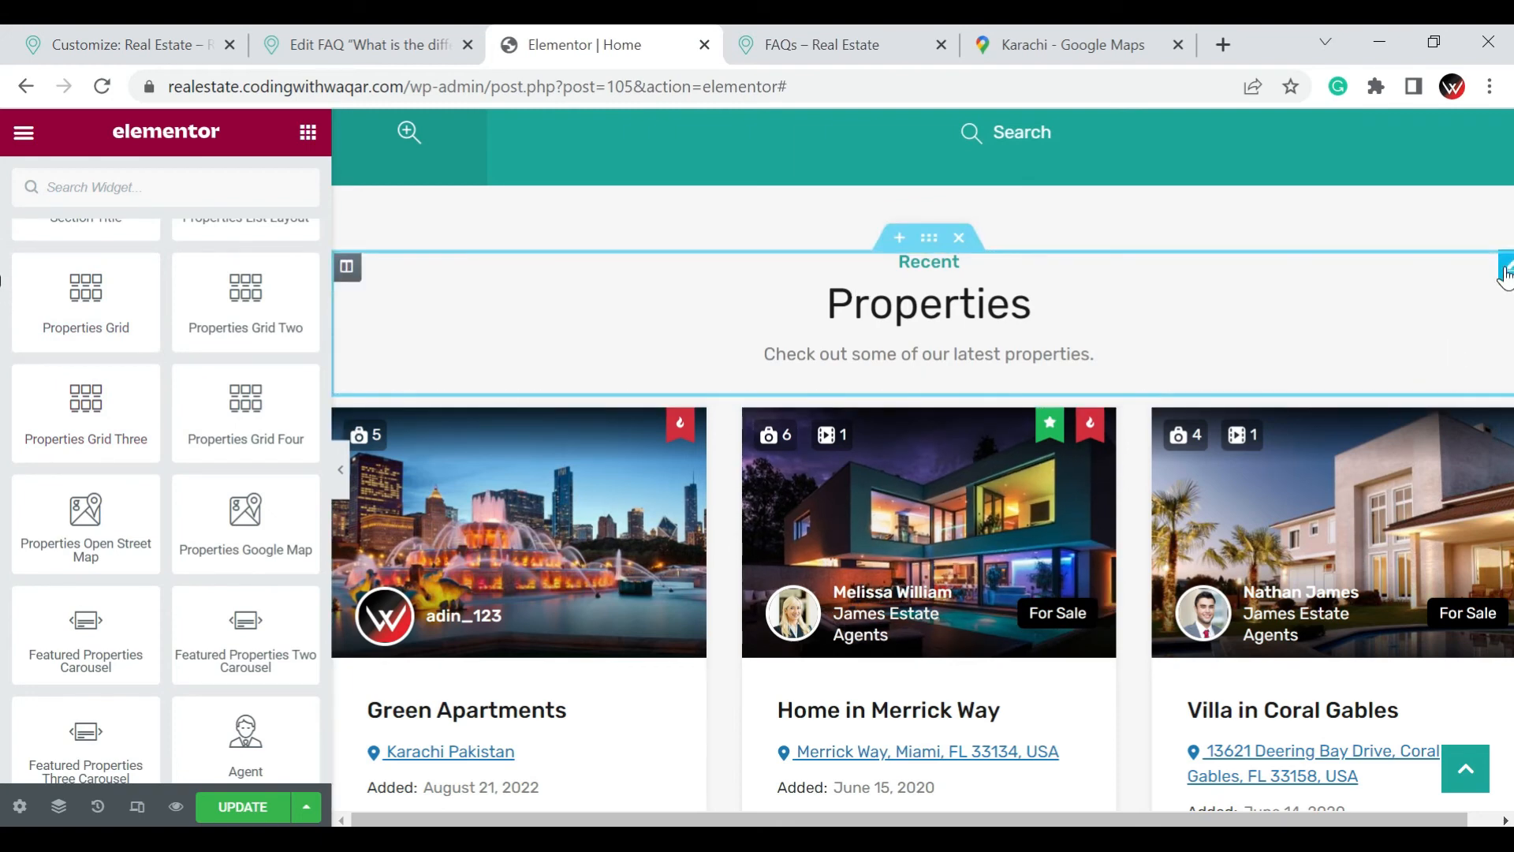
# Open the "Recent Properties" section title widget for editing and review its title and description texts
pyautogui.click(1505, 272)
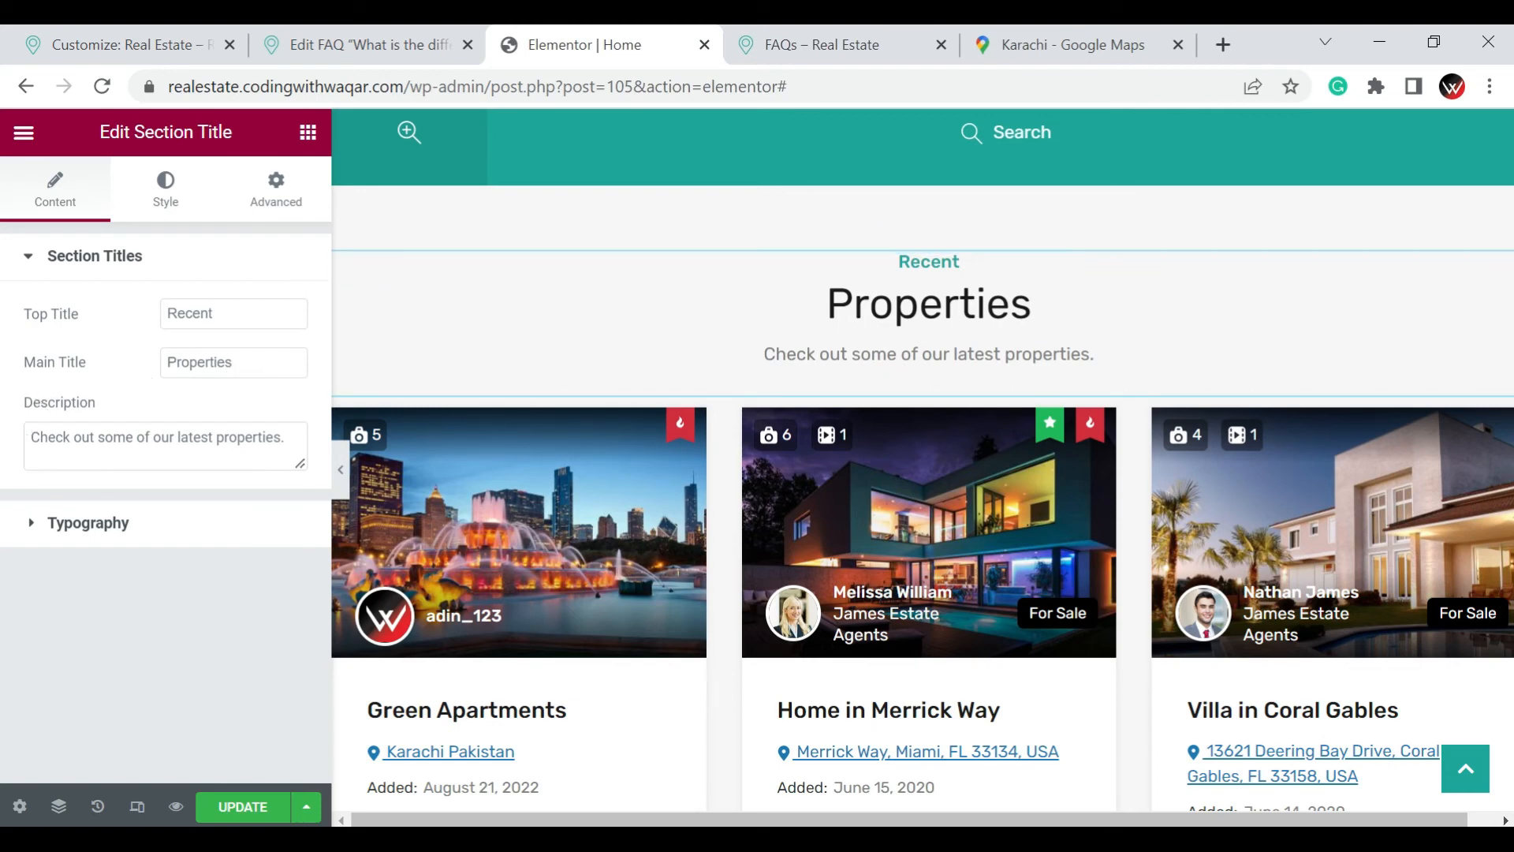
pyautogui.click(96, 442)
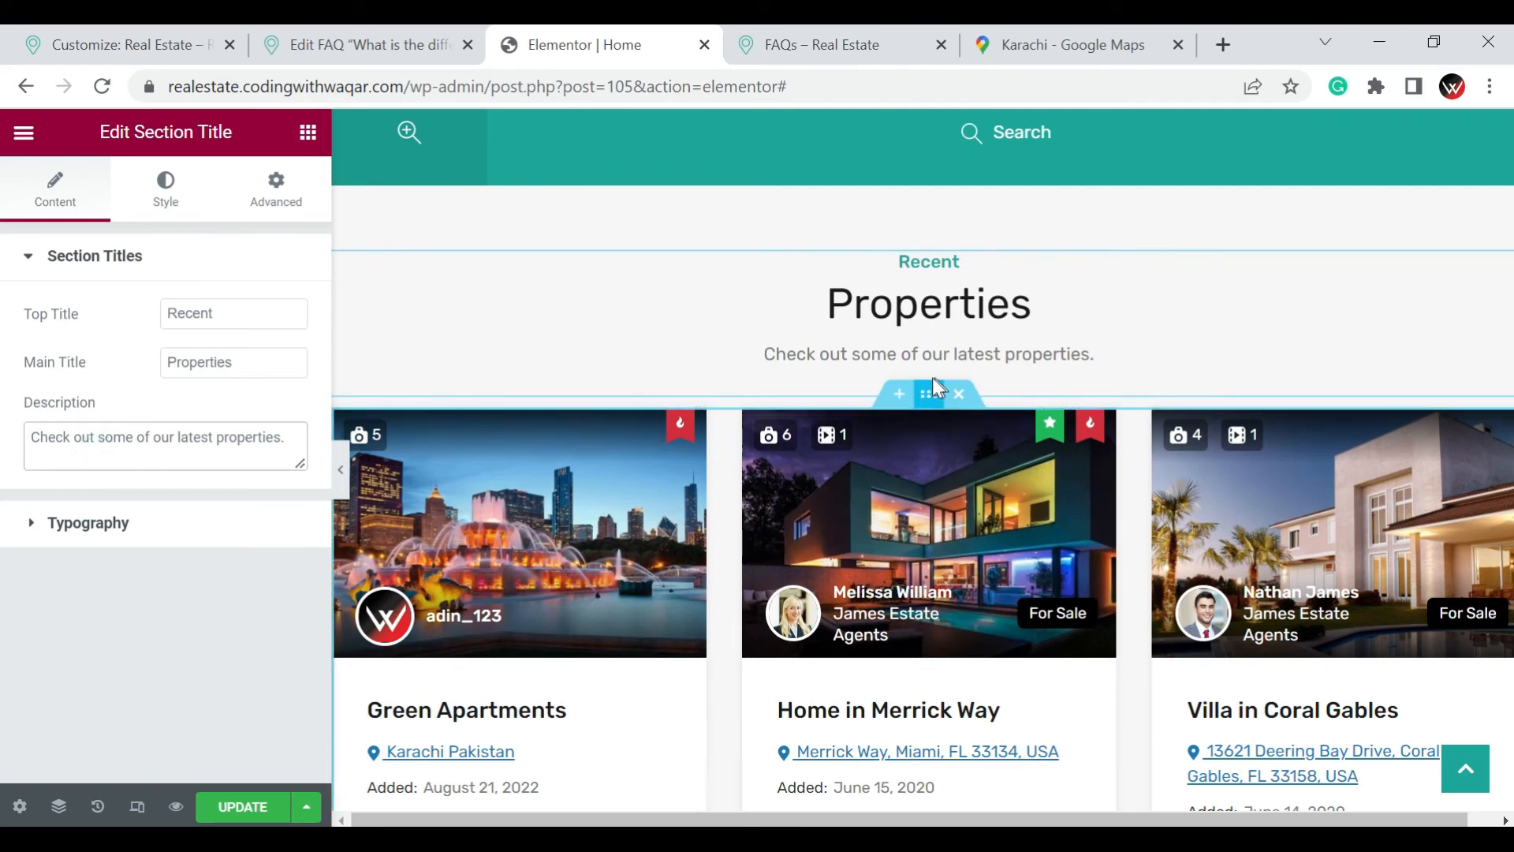
pyautogui.click(937, 387)
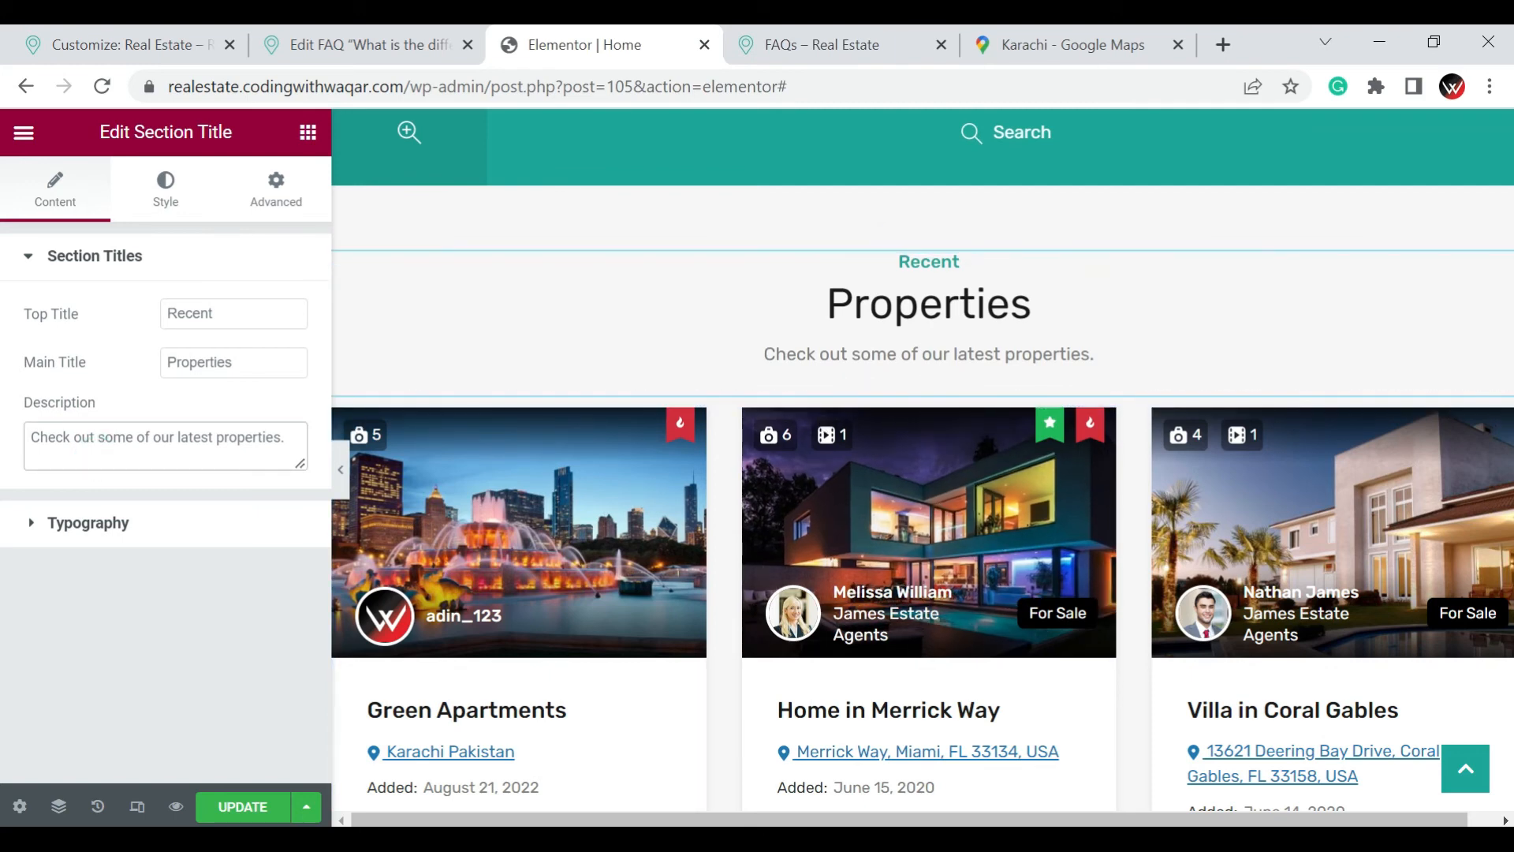
pyautogui.click(158, 446)
pyautogui.click(67, 527)
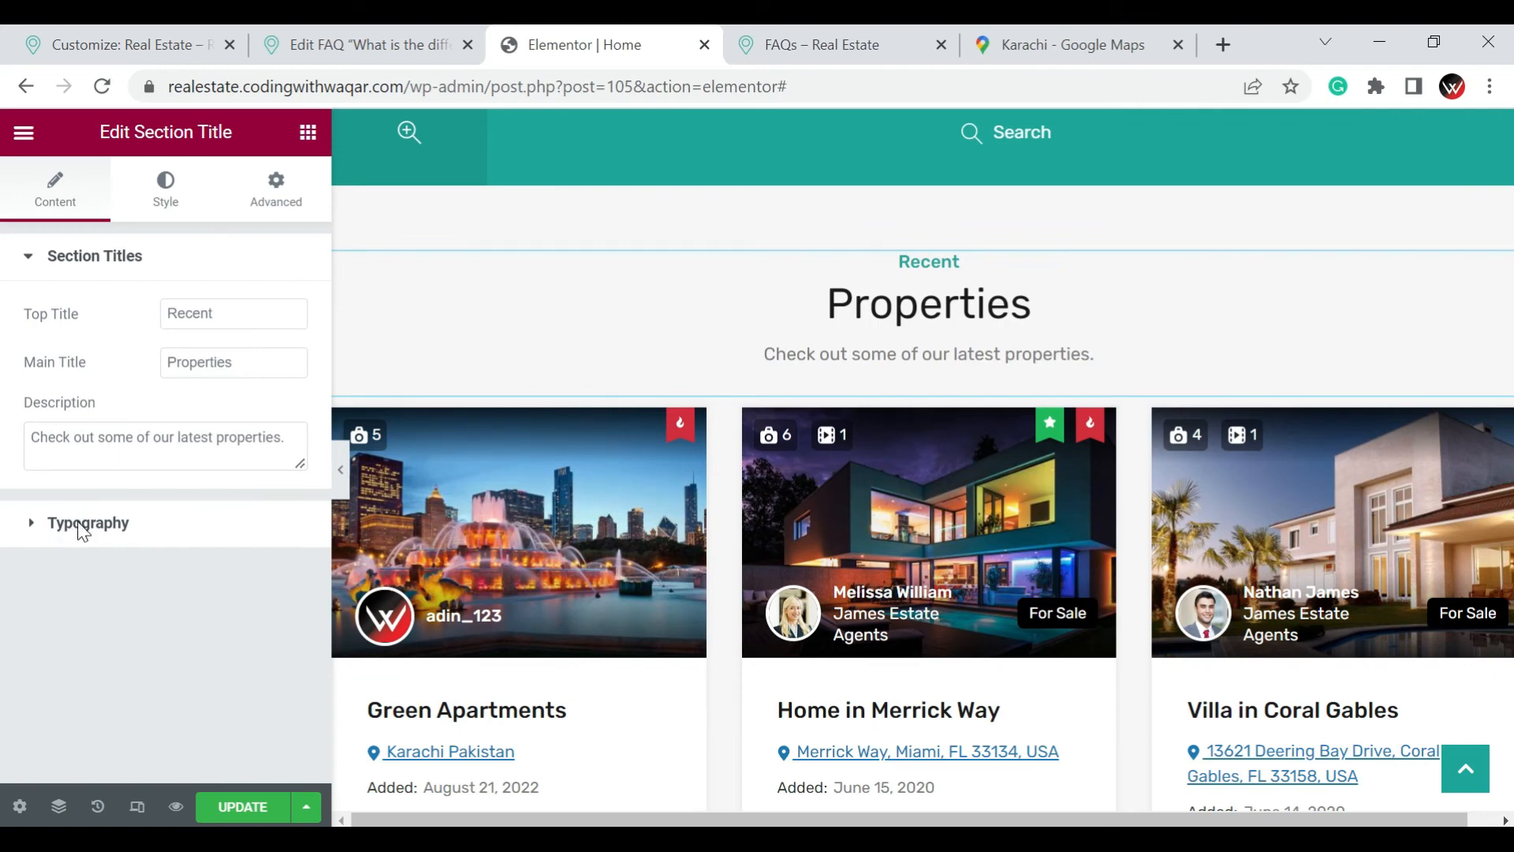
# Set the typography of the section's top title "Recent" to the Verdana family at 15 px
pyautogui.click(79, 527)
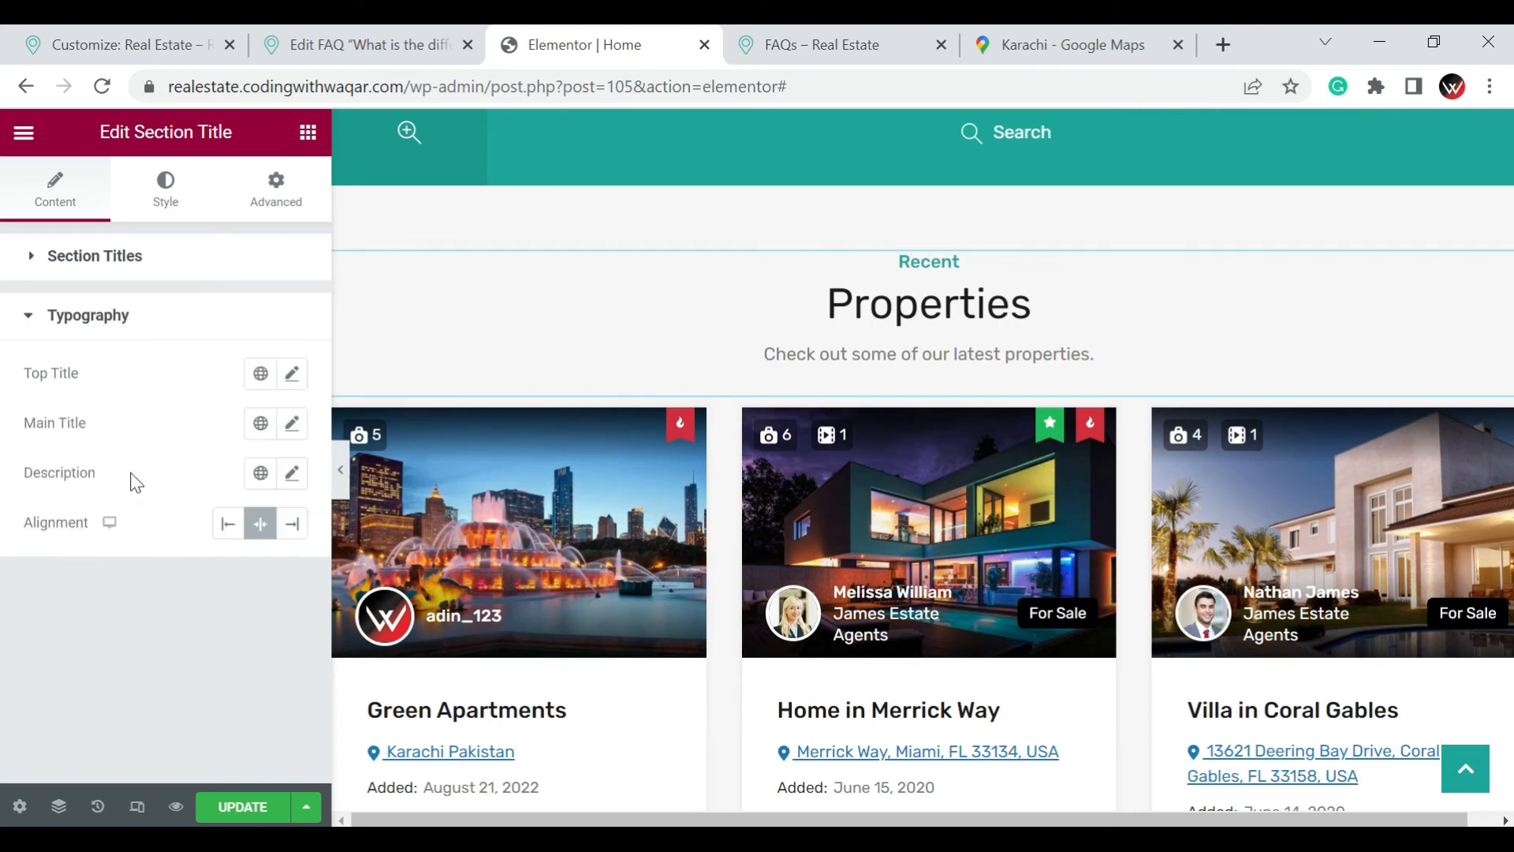
pyautogui.click(292, 376)
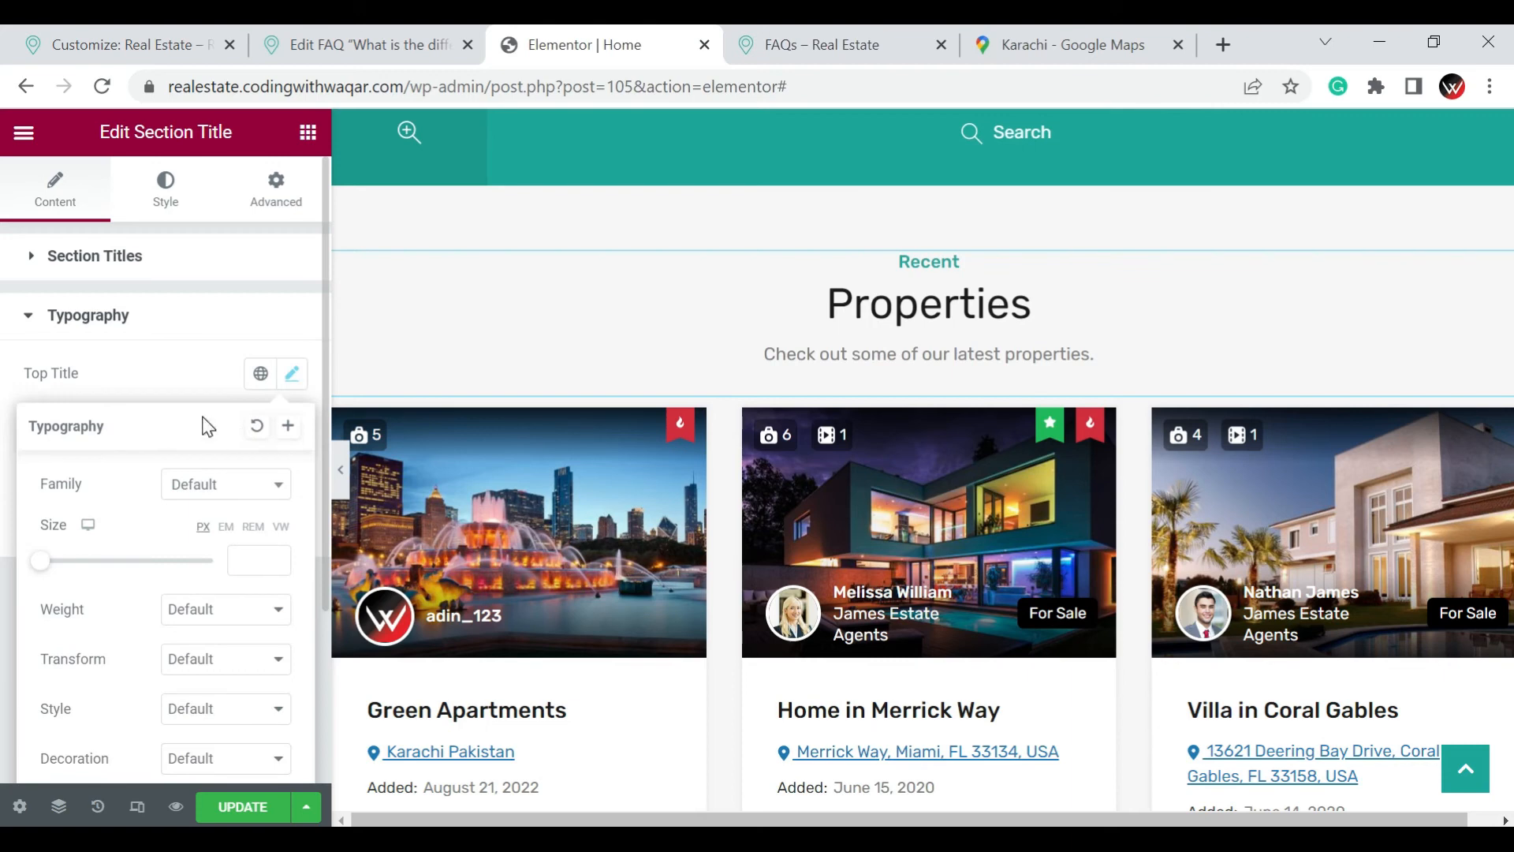
pyautogui.doubleClick(200, 418)
pyautogui.click(211, 384)
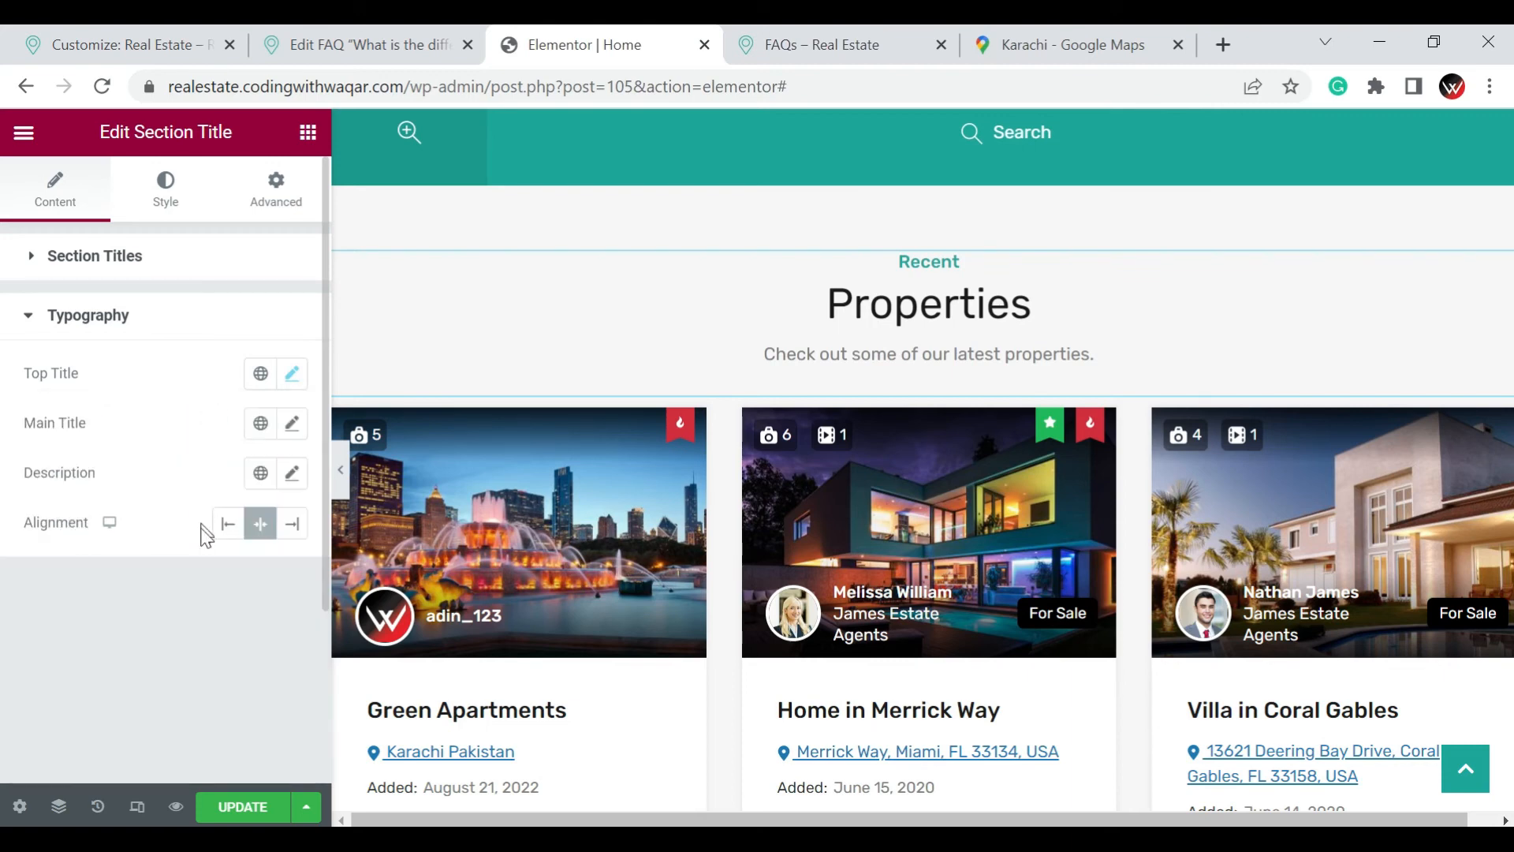
pyautogui.click(290, 376)
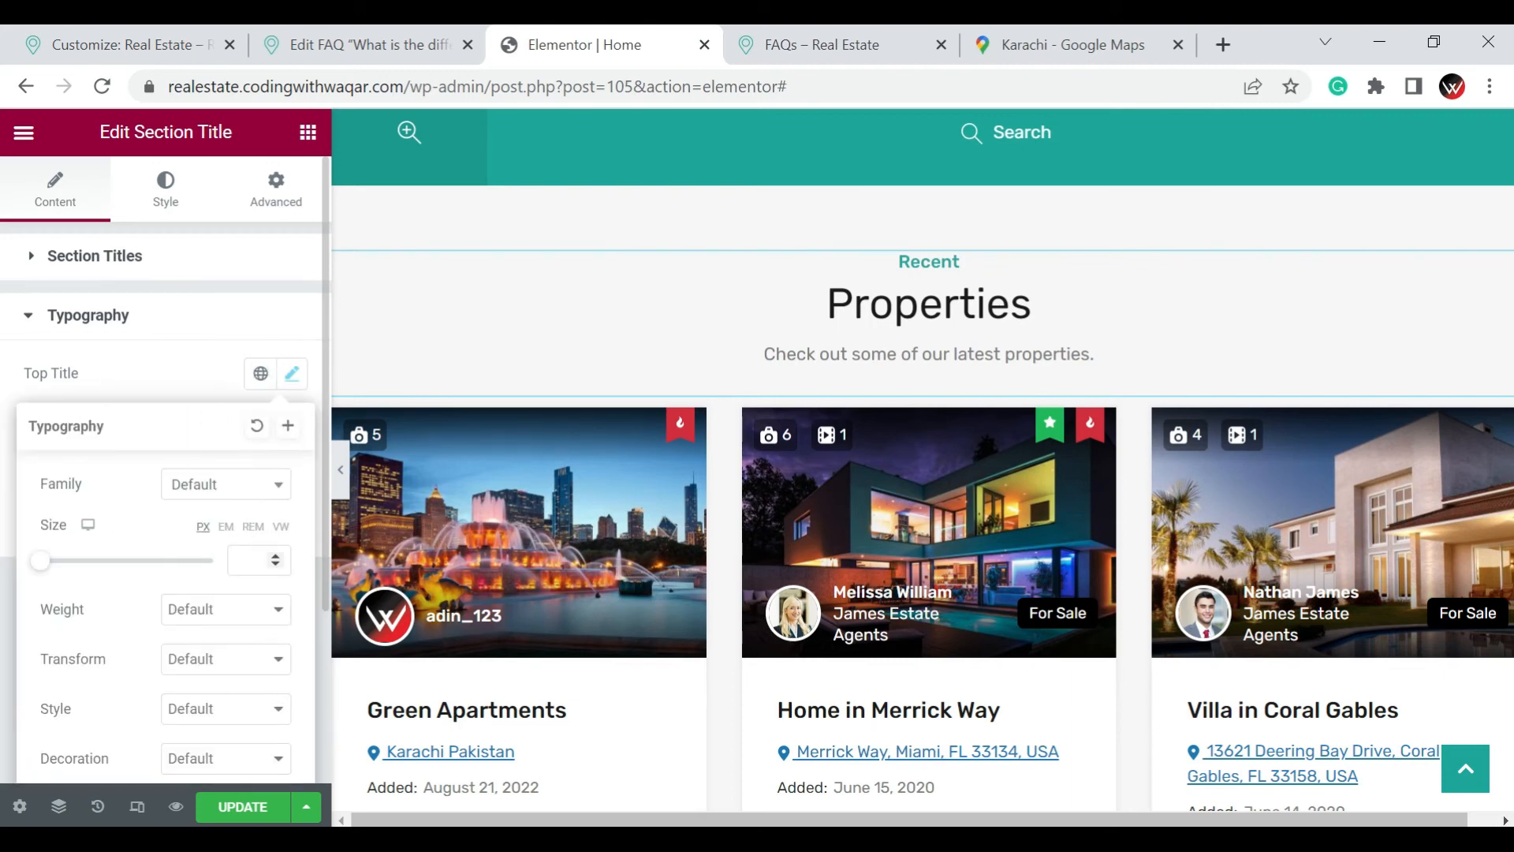
pyautogui.click(241, 560)
pyautogui.write('12')
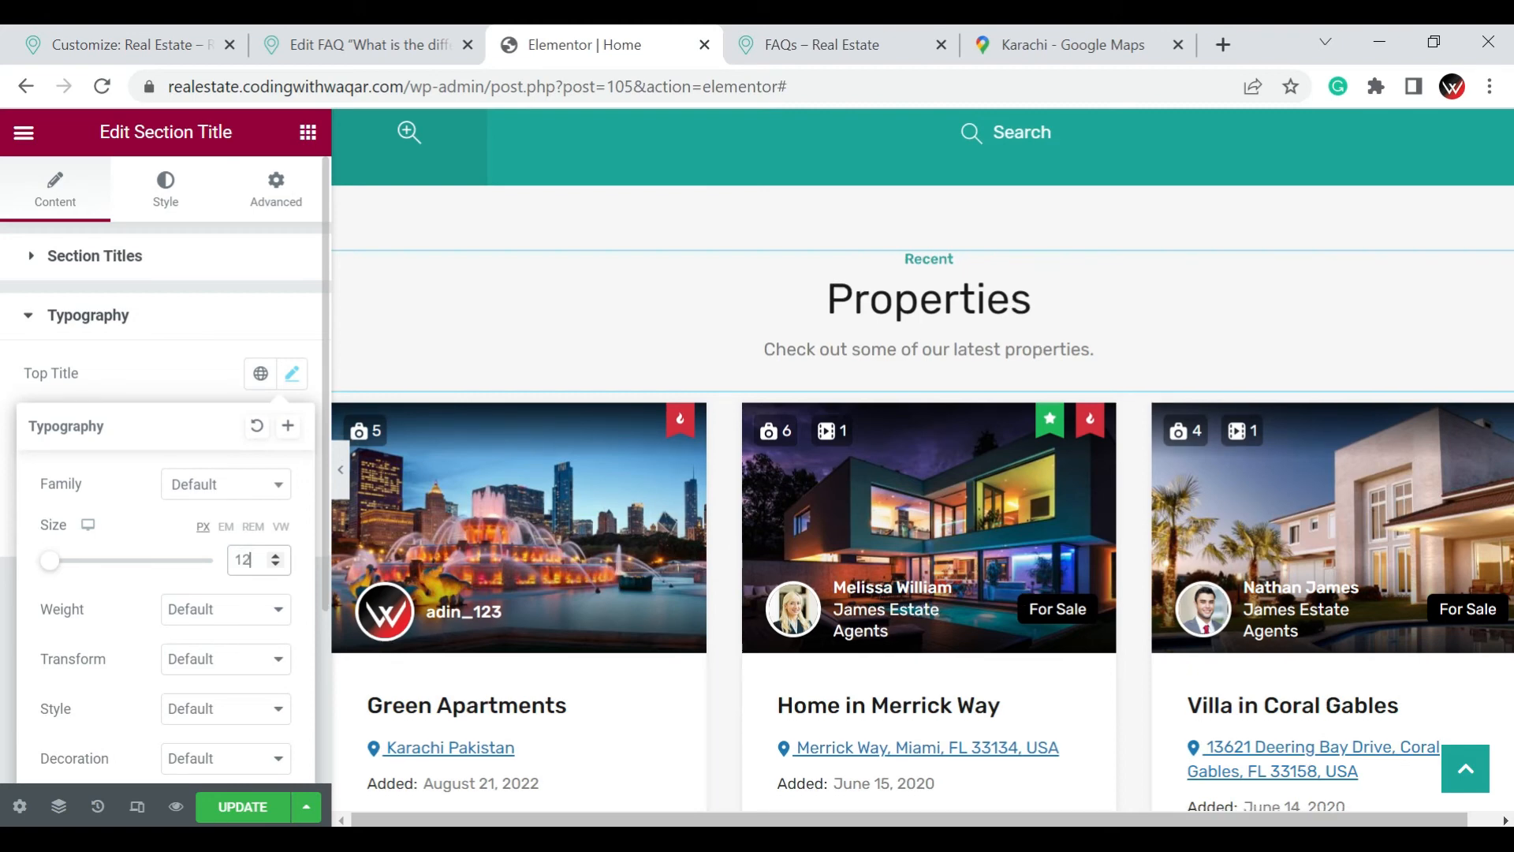
pyautogui.click(276, 555)
pyautogui.click(276, 555)
pyautogui.click(276, 556)
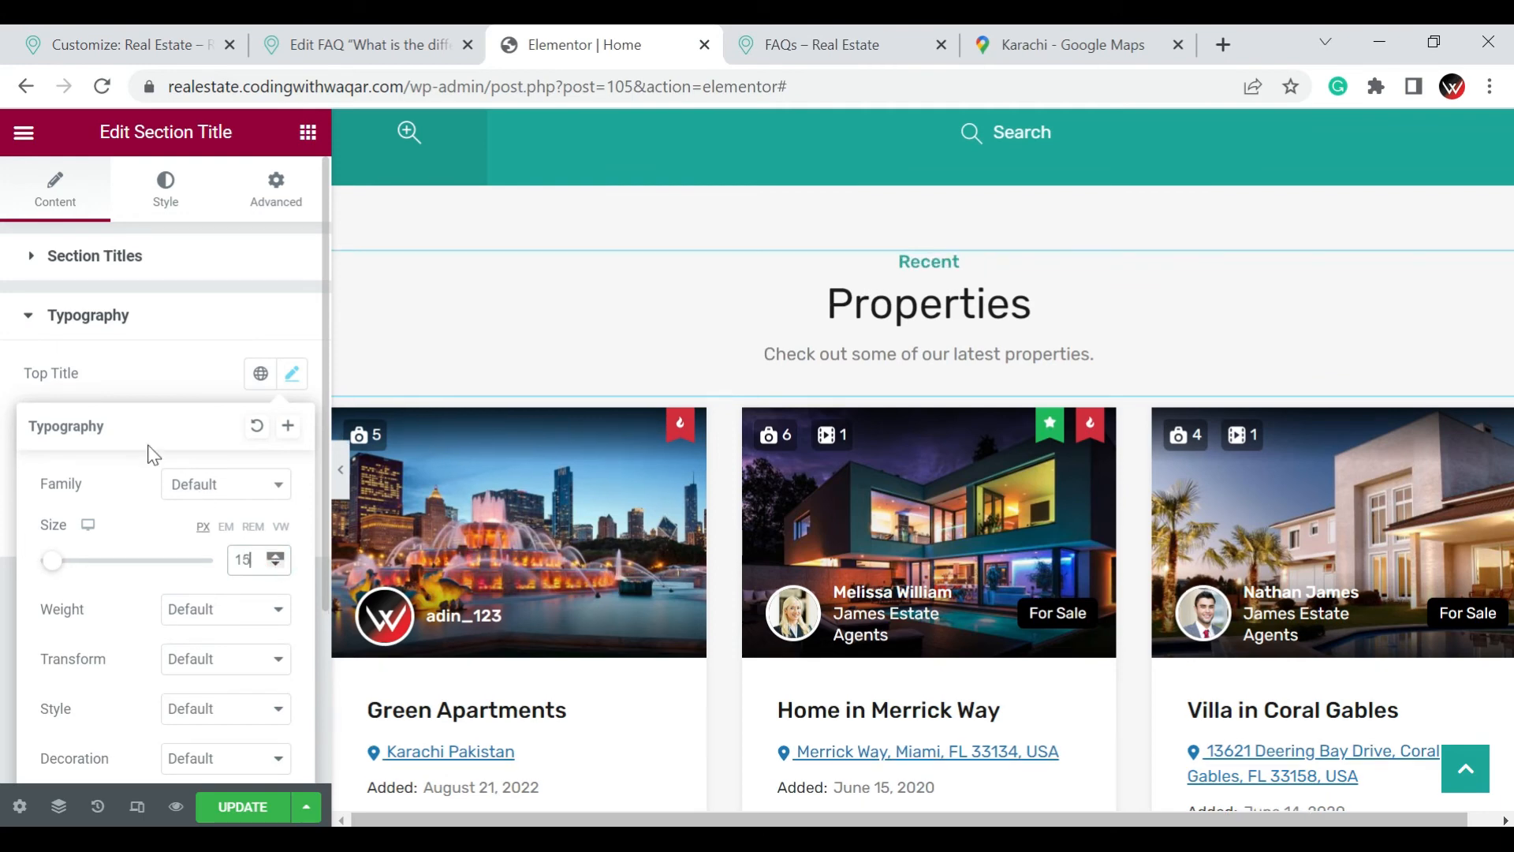
pyautogui.click(211, 491)
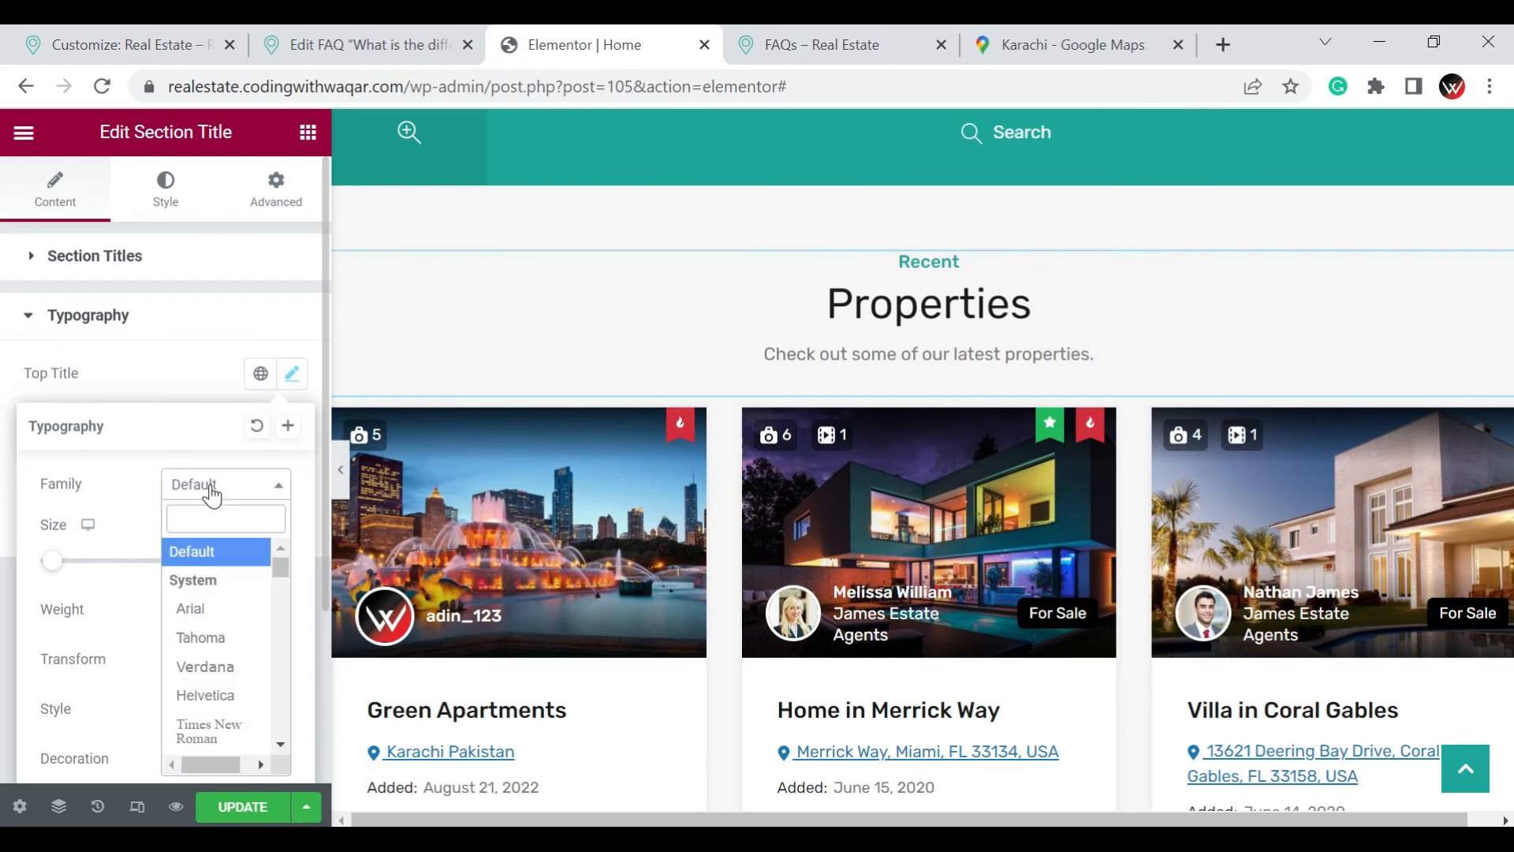
pyautogui.click(226, 674)
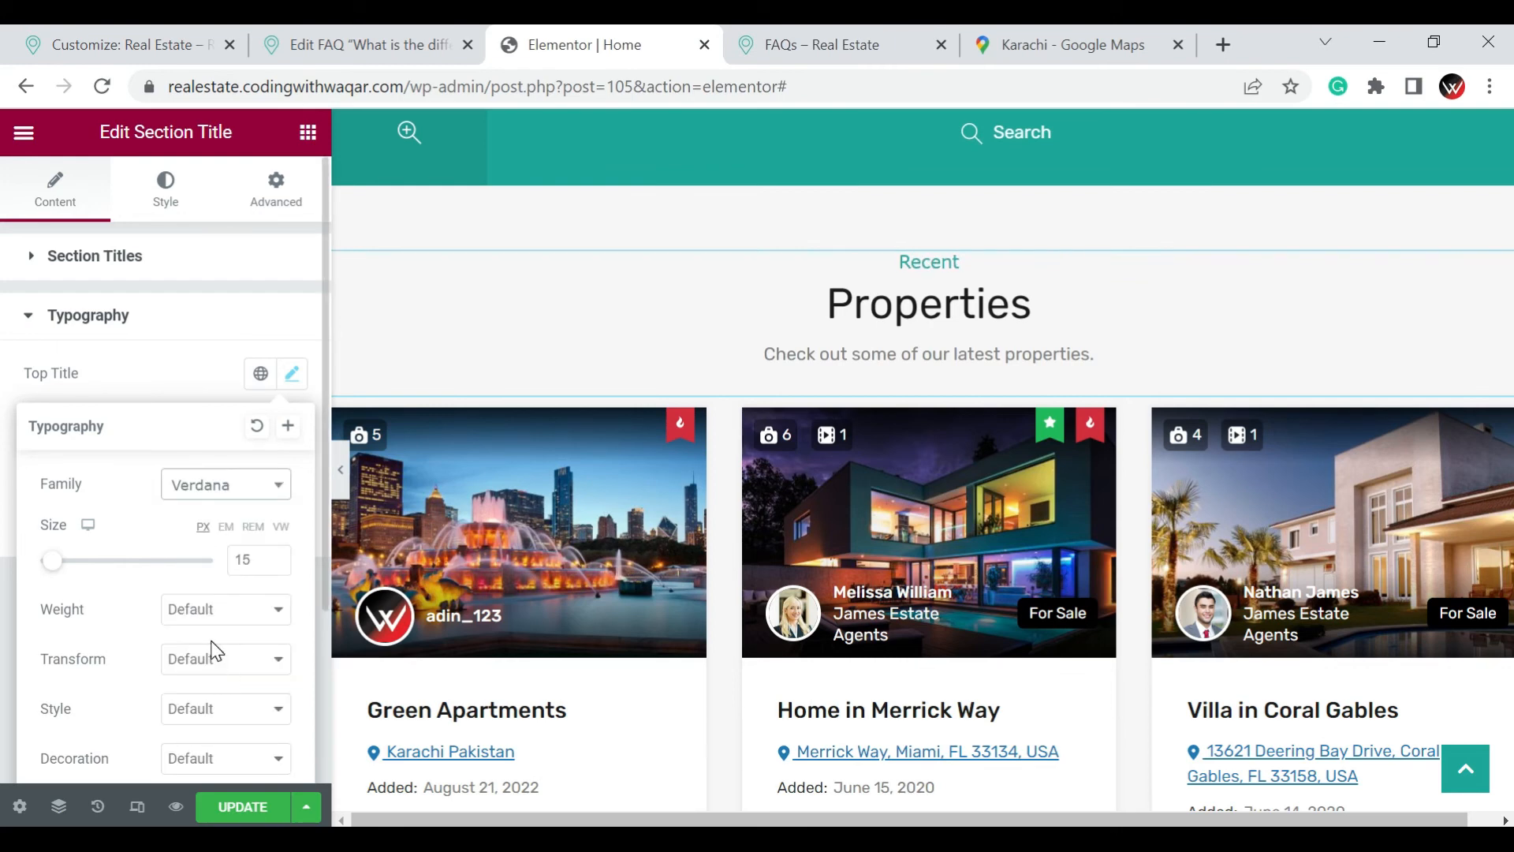
# Set the section's main title "Properties" to the Helvetica family with a bold weight
pyautogui.click(14, 565)
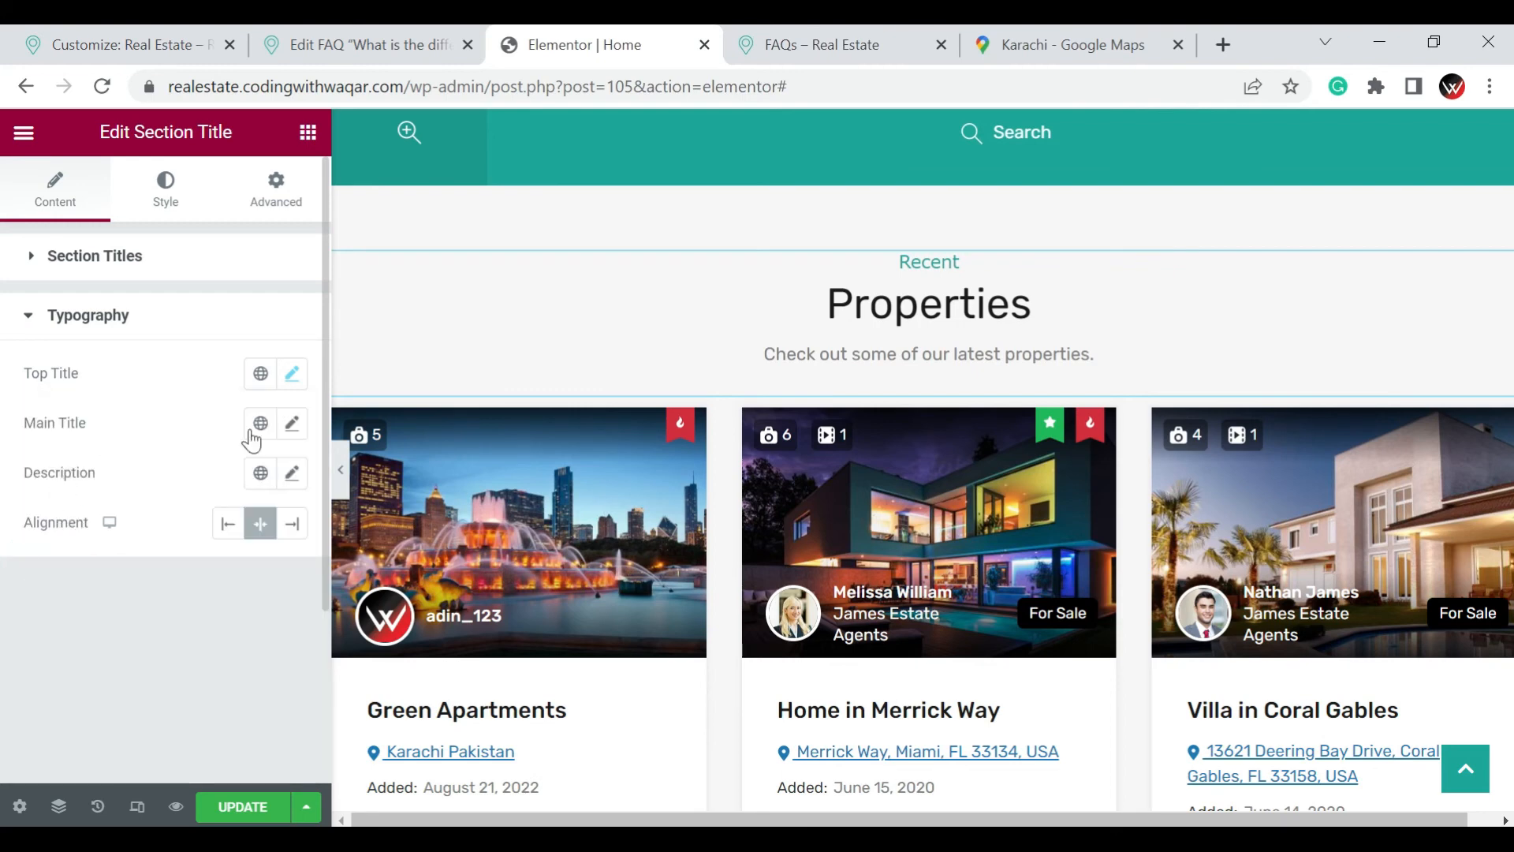
pyautogui.click(293, 427)
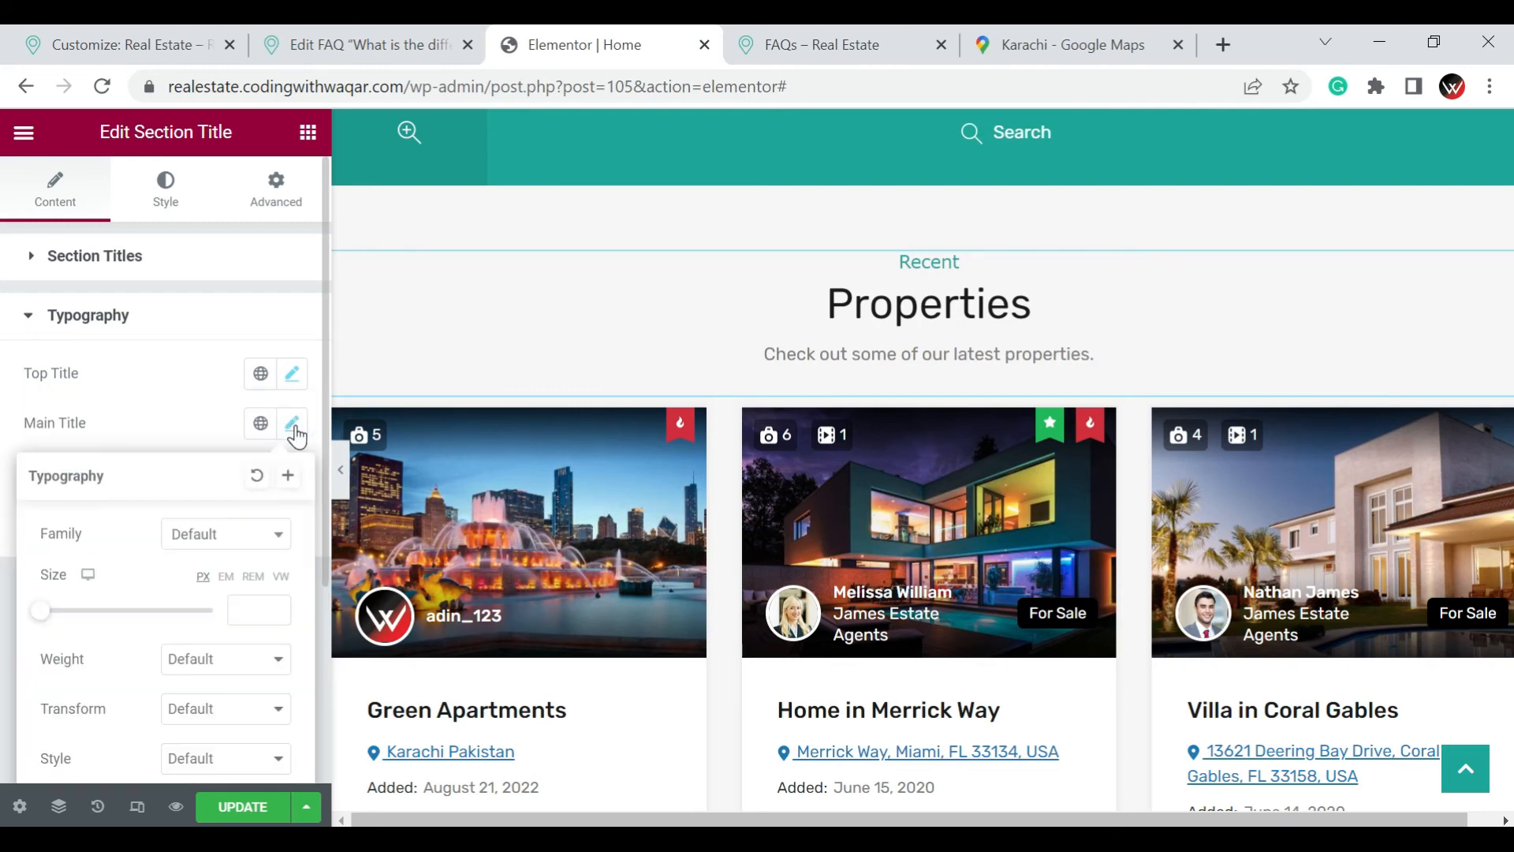
pyautogui.click(235, 537)
pyautogui.click(283, 541)
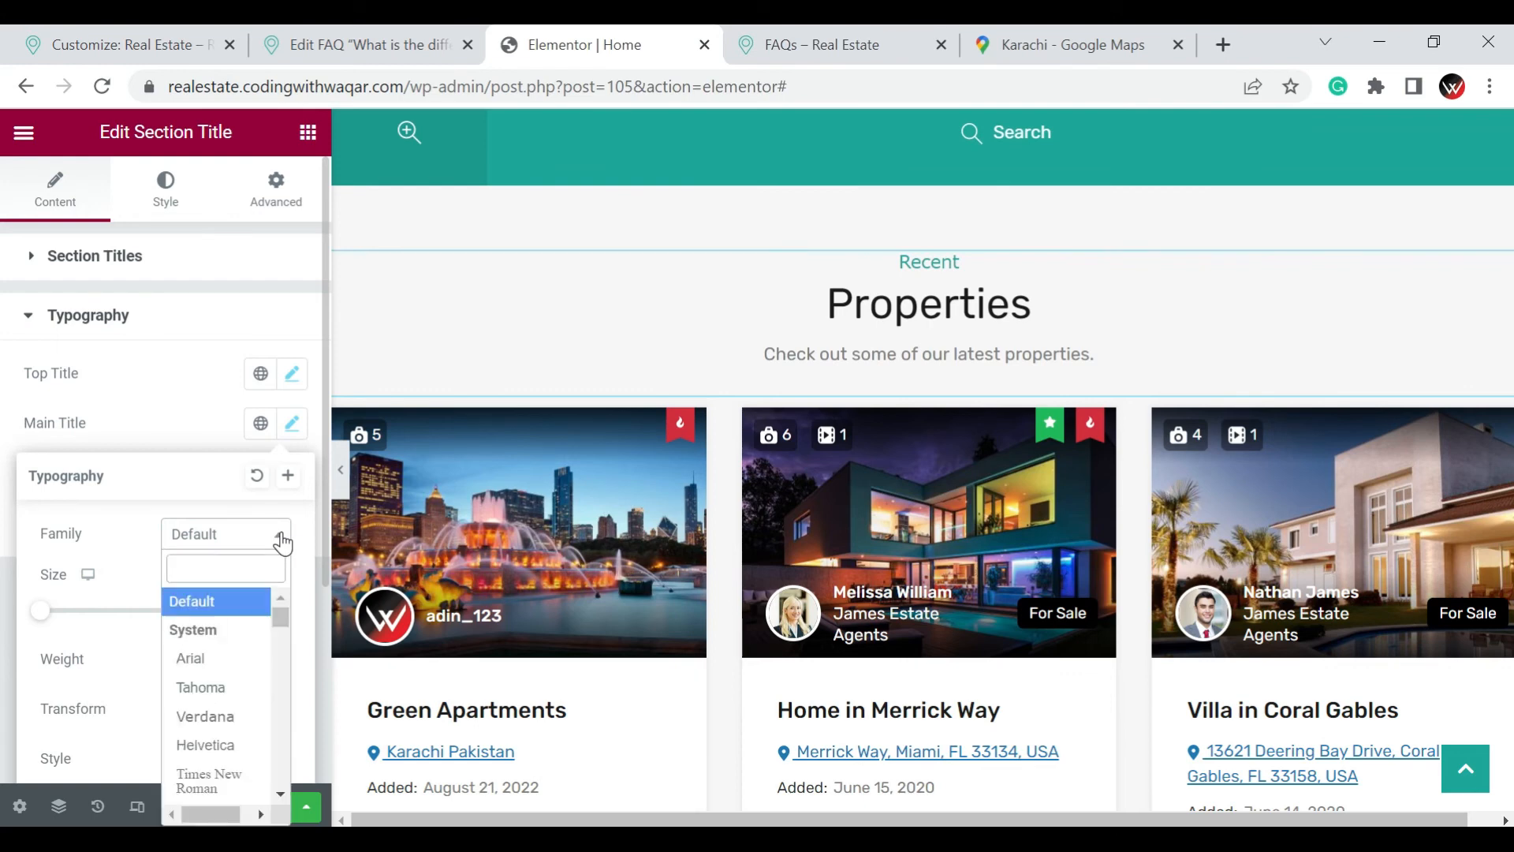
pyautogui.click(221, 758)
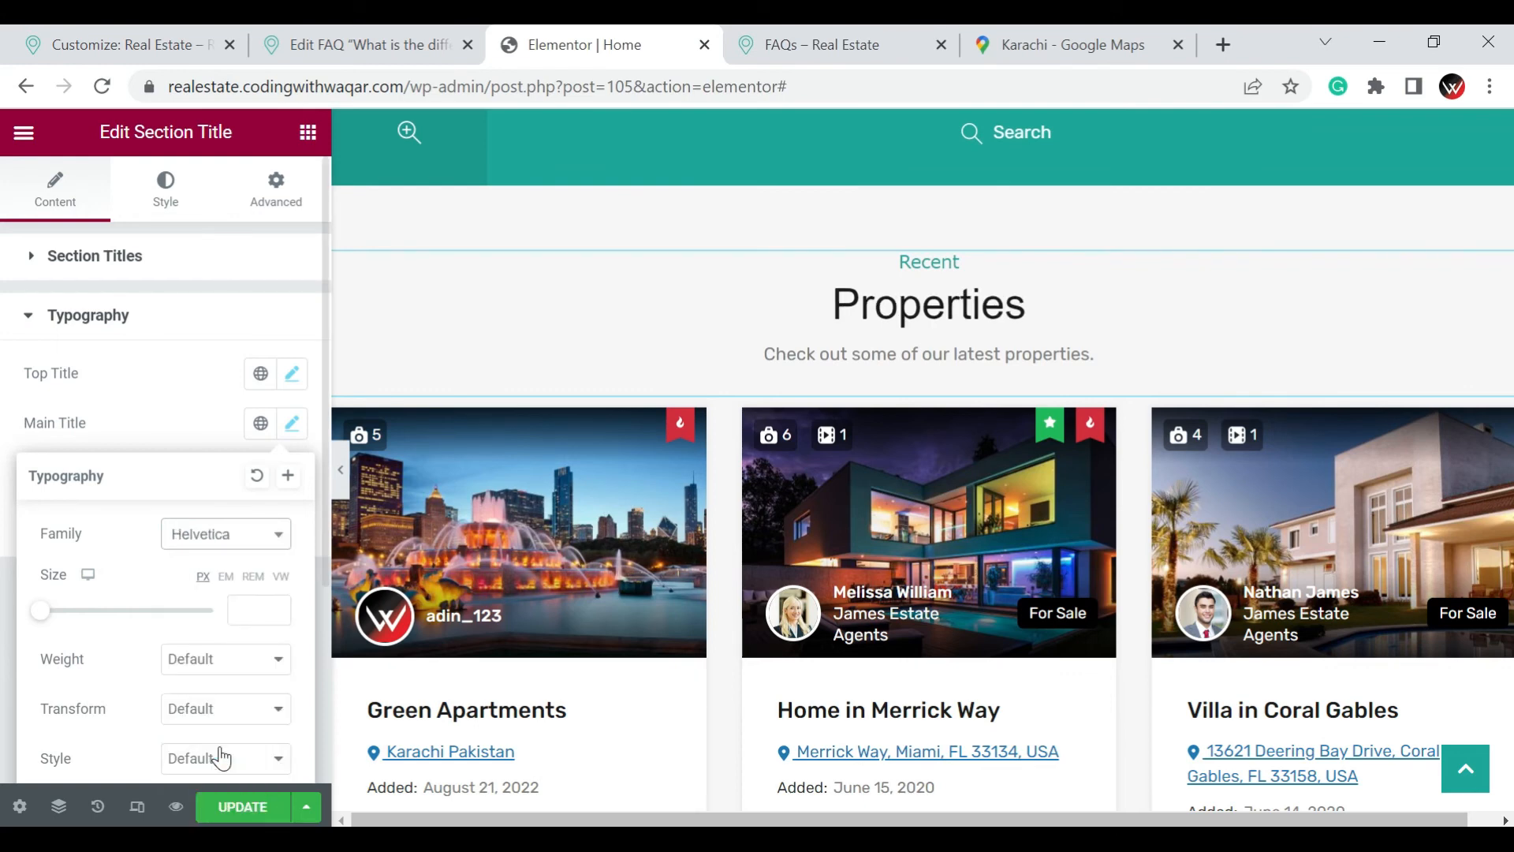
pyautogui.click(210, 674)
pyautogui.click(211, 631)
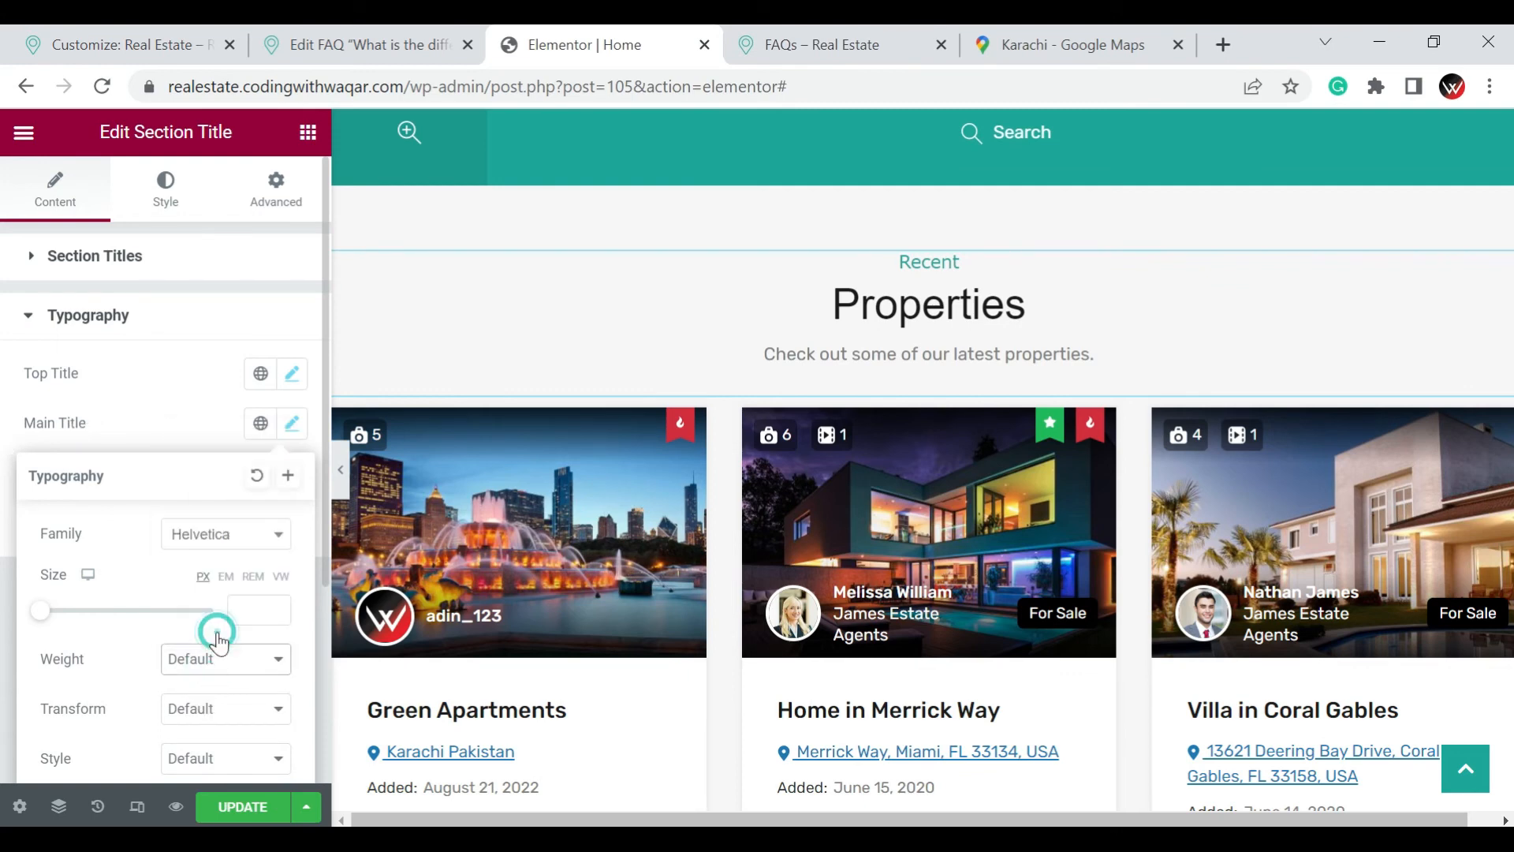
# Change the color of the section's top title "Recent" to a very dark navy blue
pyautogui.click(165, 190)
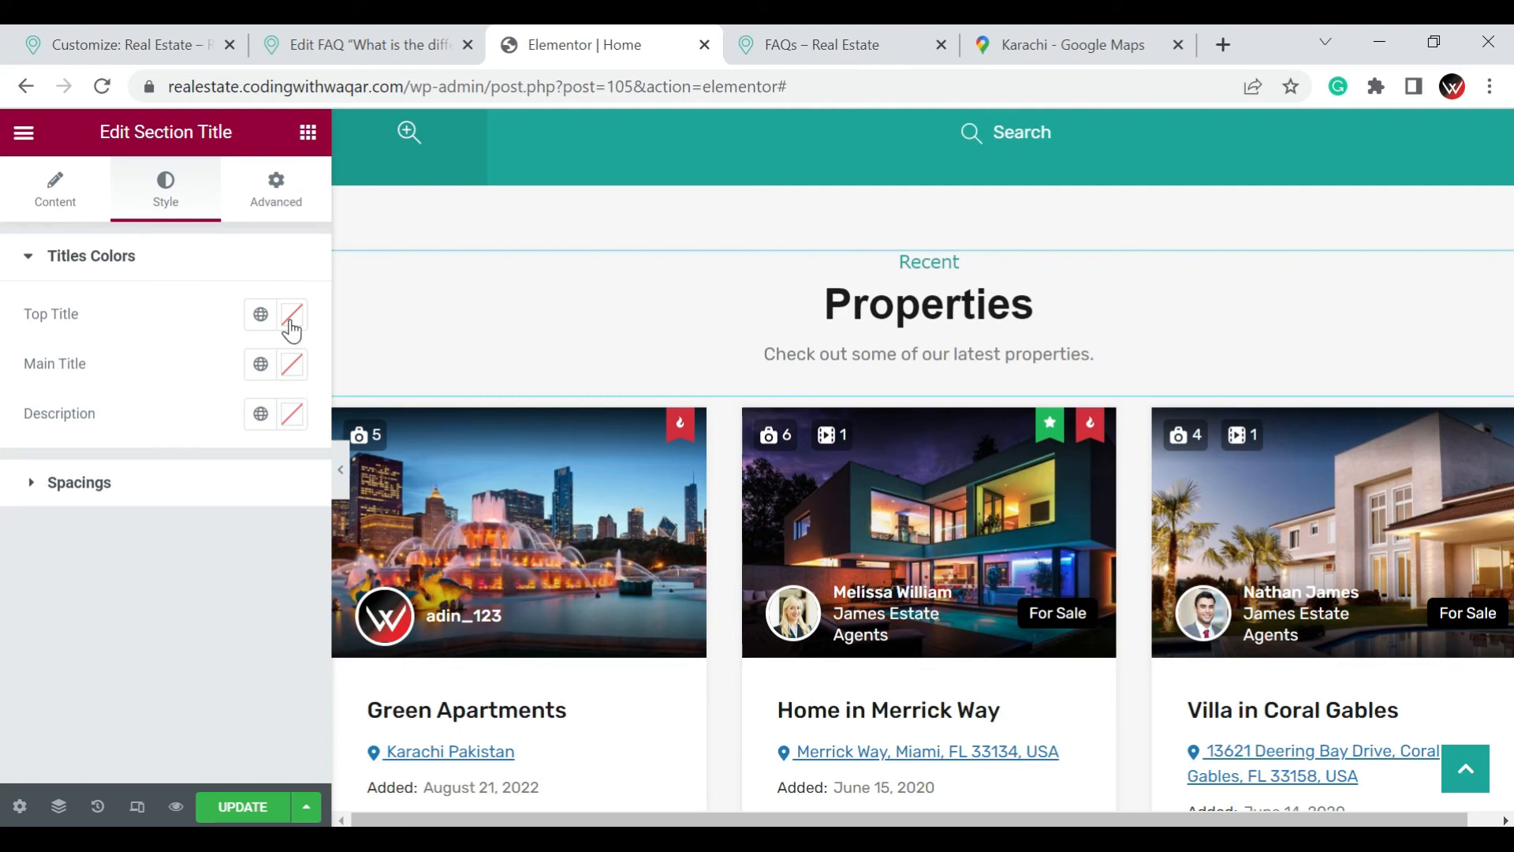
pyautogui.click(291, 317)
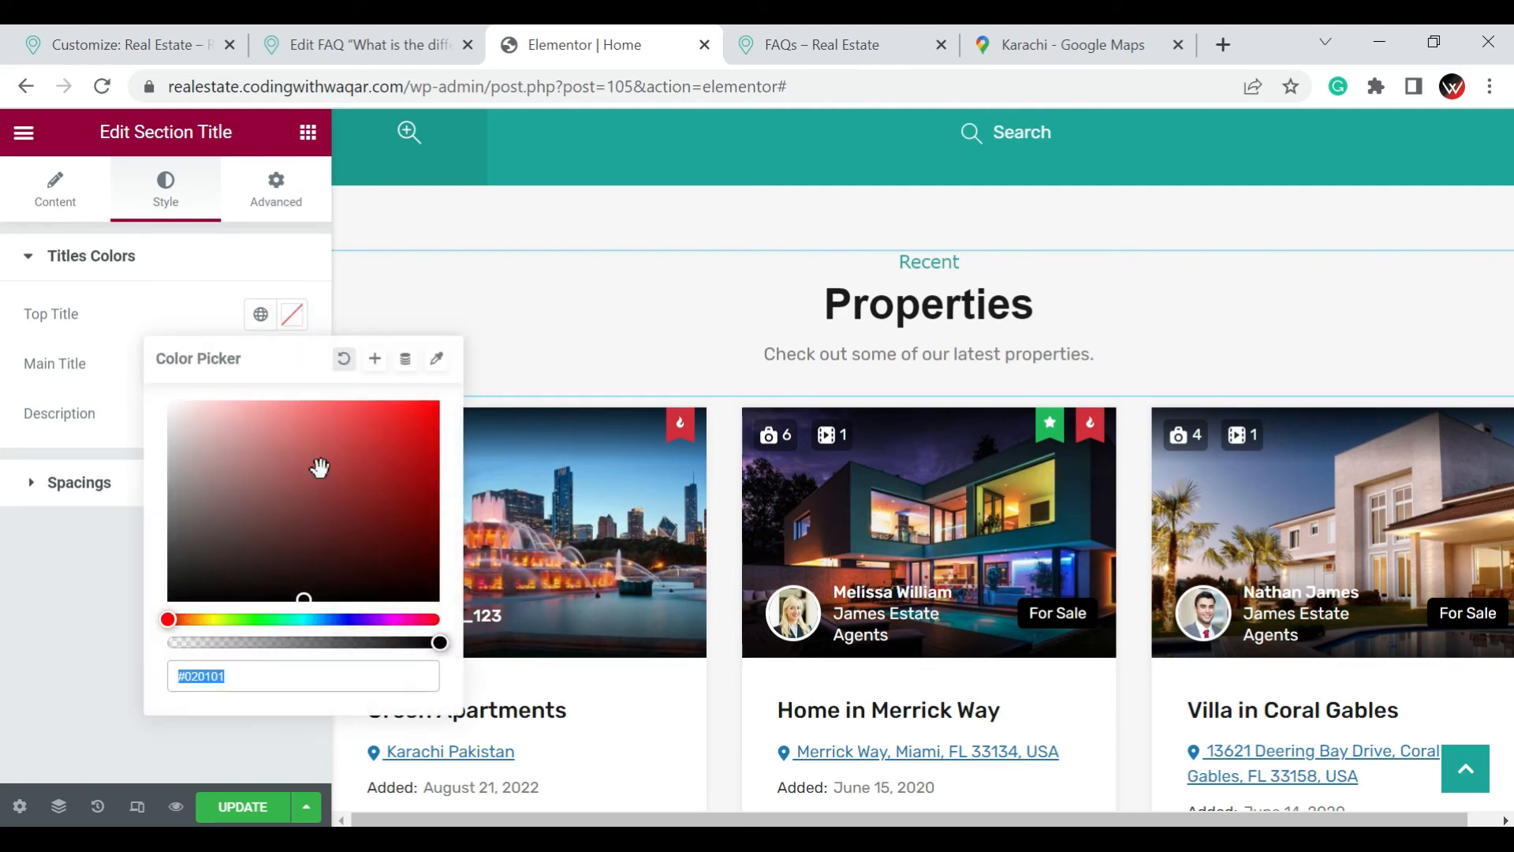
pyautogui.click(401, 440)
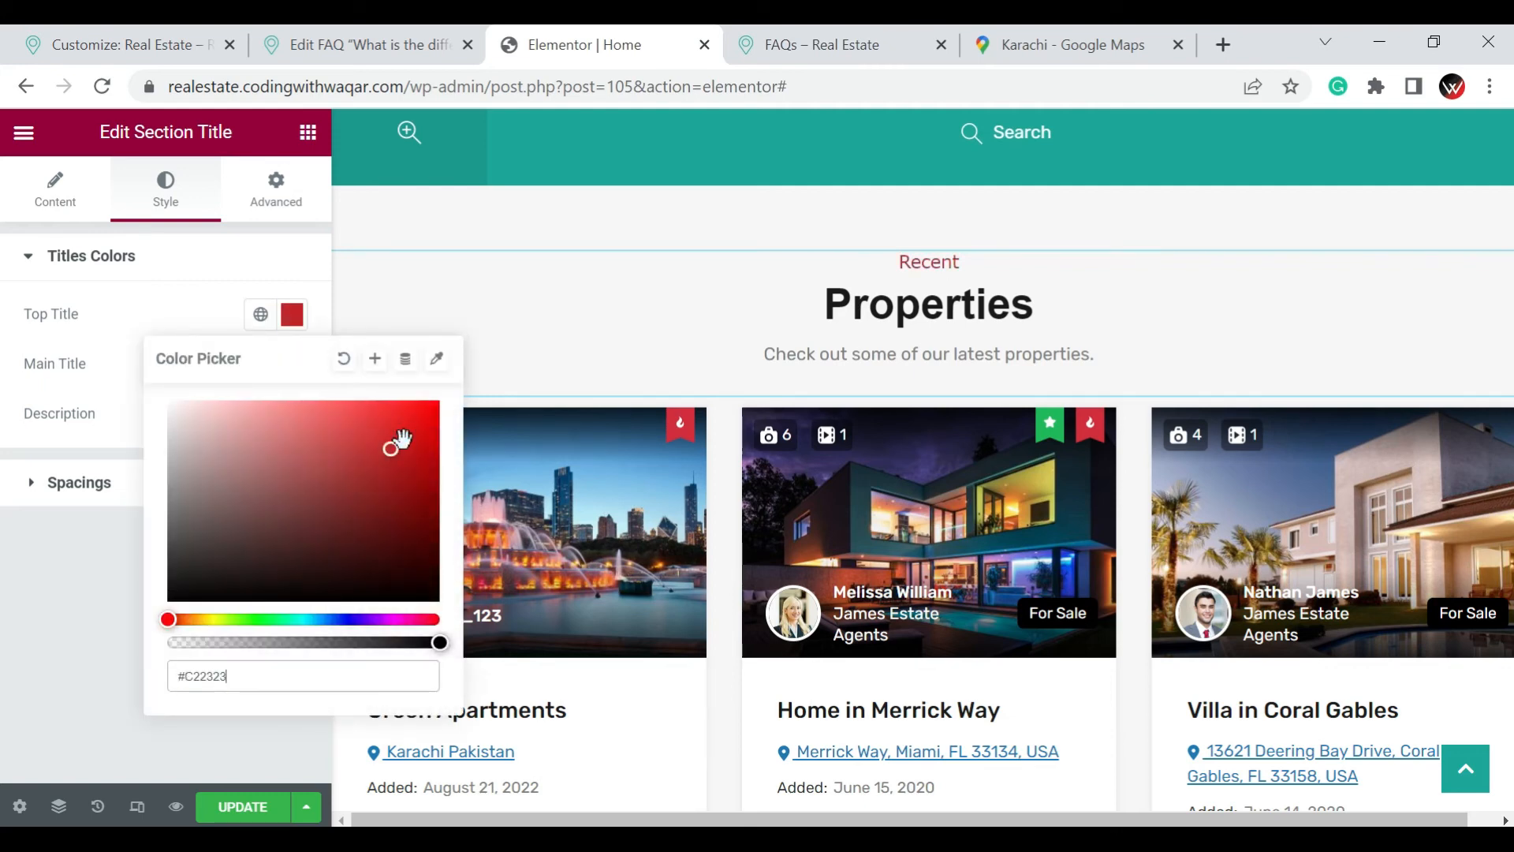
pyautogui.click(392, 566)
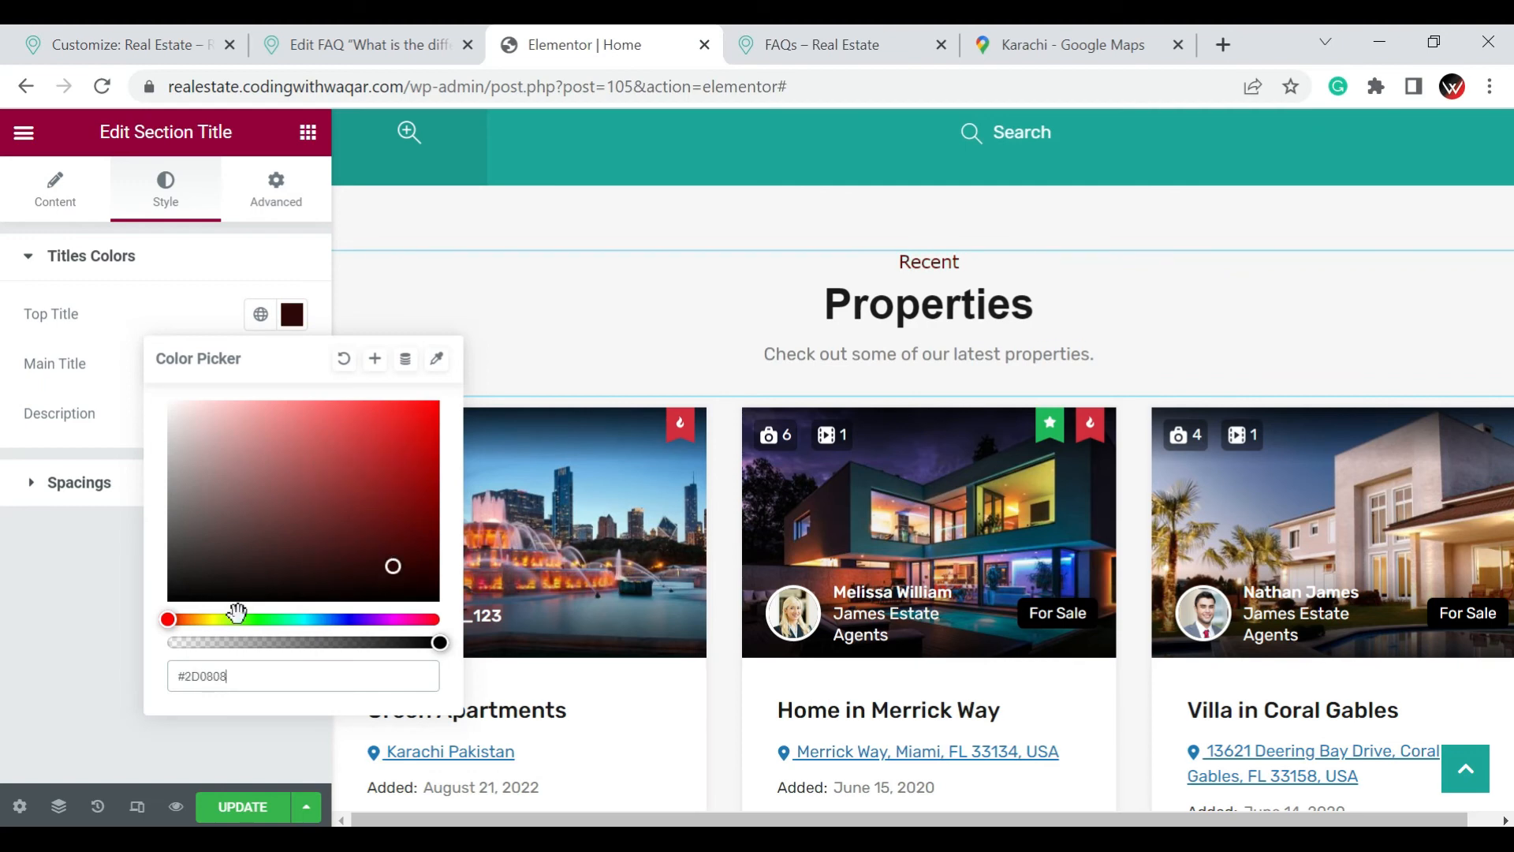
pyautogui.moveTo(303, 620); pyautogui.dragTo(341, 619)
pyautogui.click(49, 628)
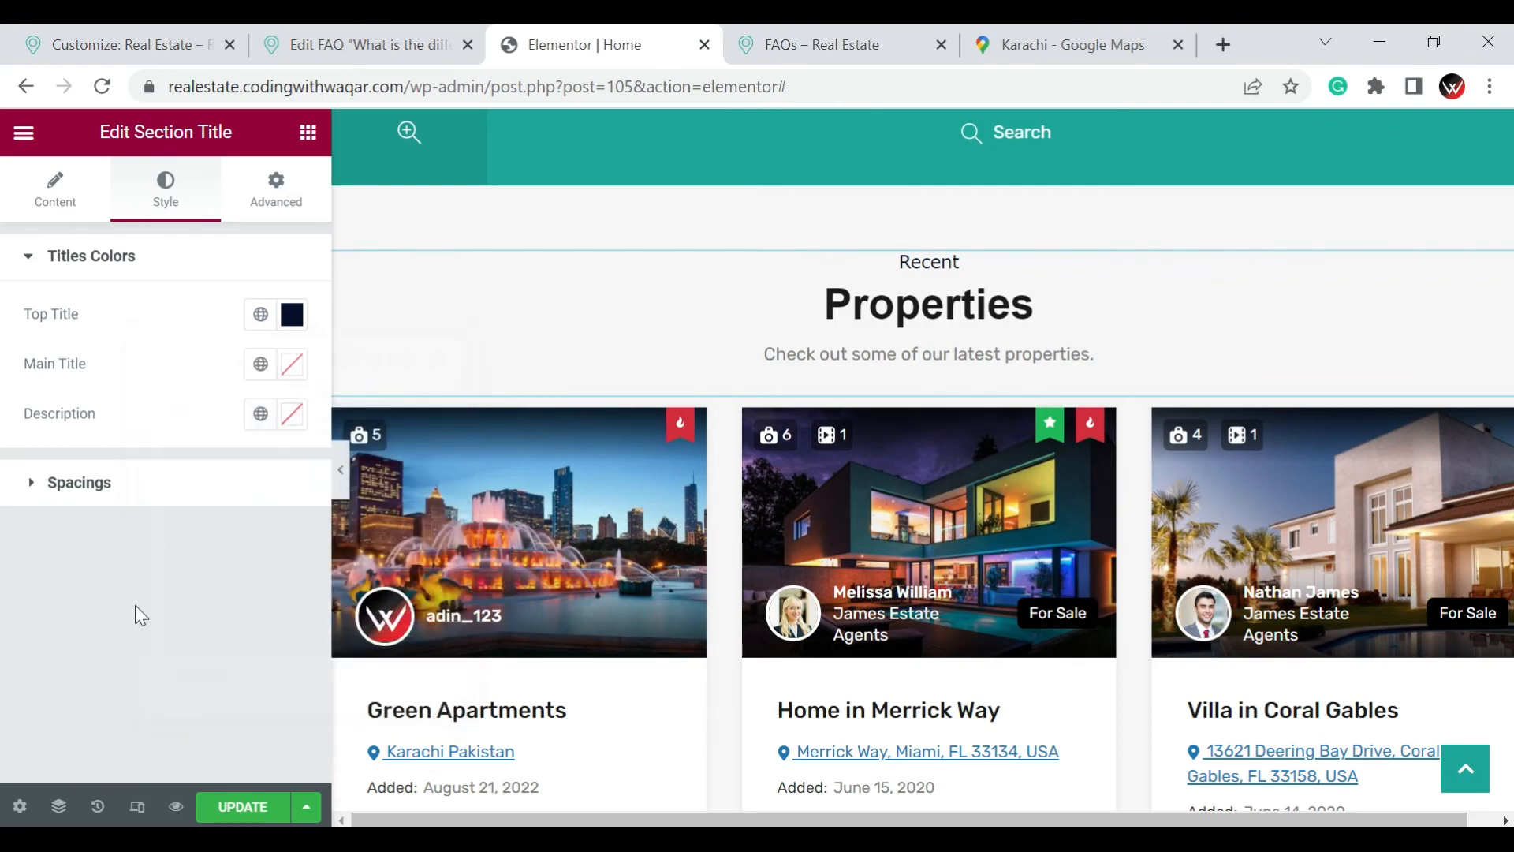
# Open the property grid under Recent Properties for editing and set its layout to 4 Columns *Full Width Content
pyautogui.scroll(-3, 1400, 302)
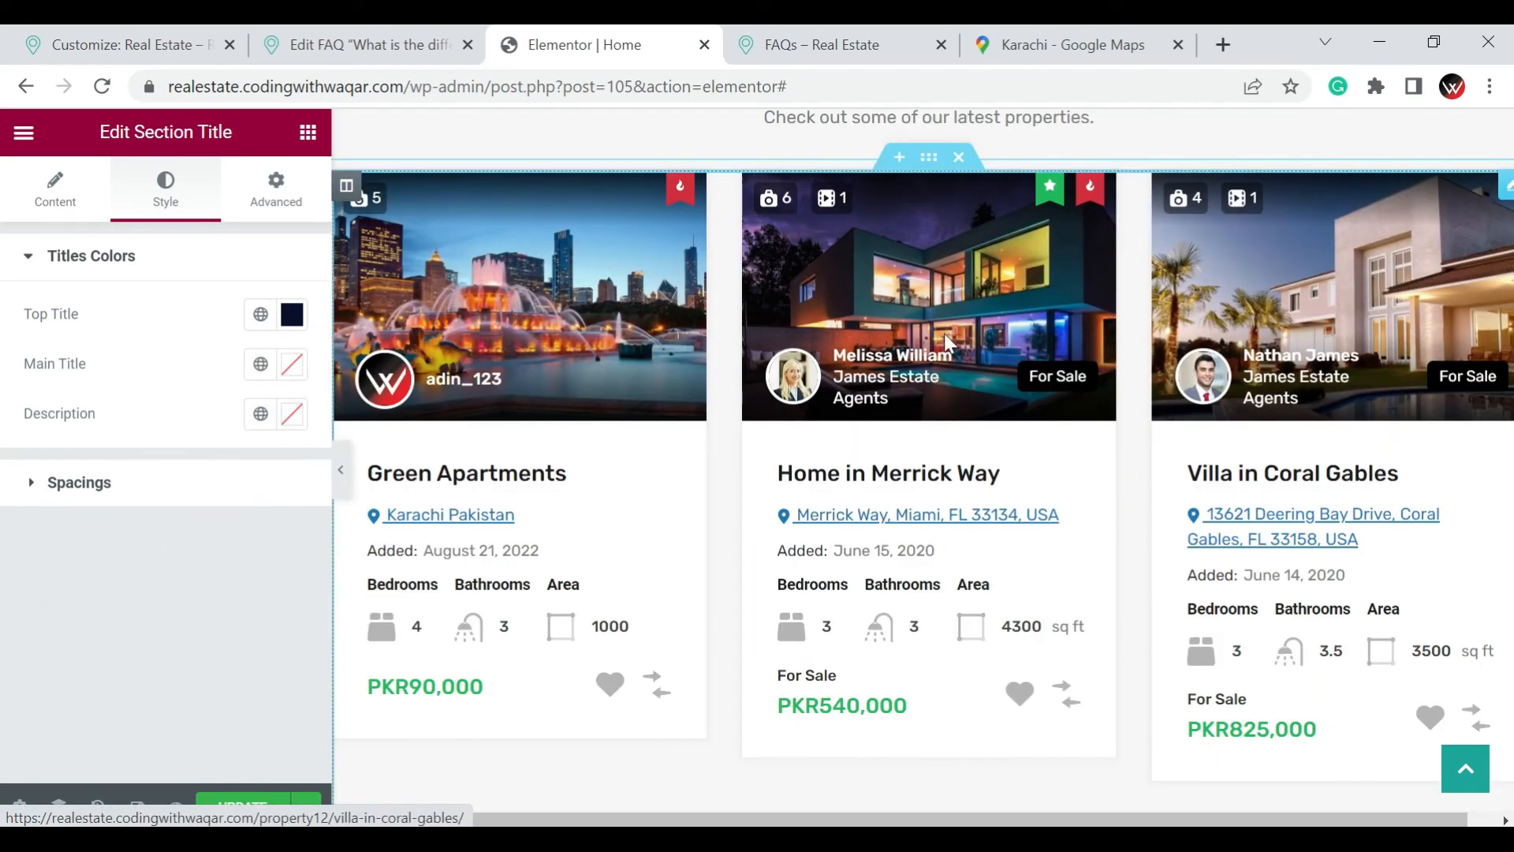
pyautogui.click(1506, 188)
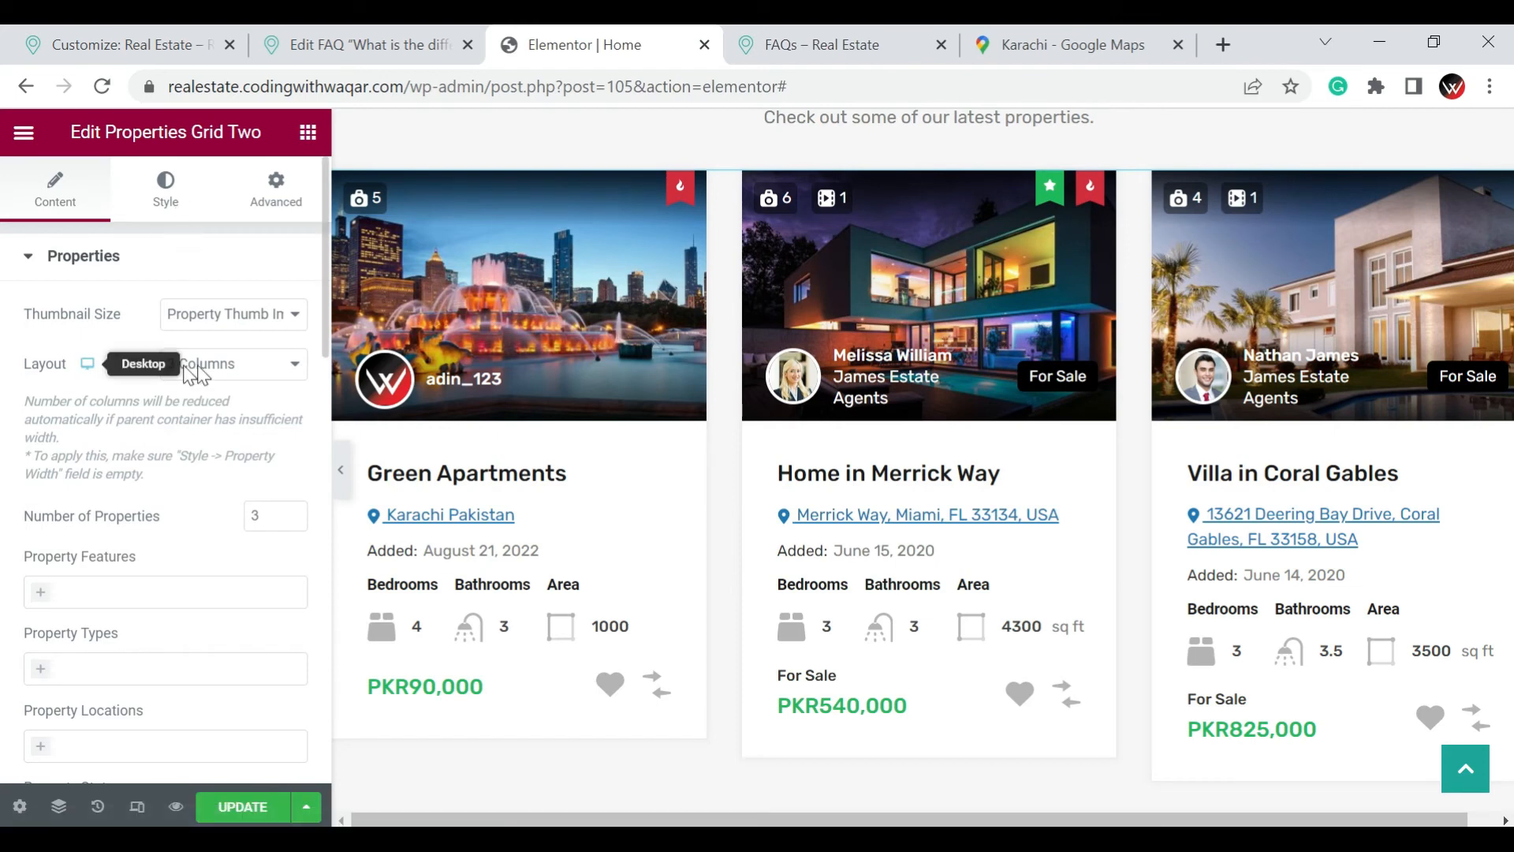
pyautogui.click(237, 363)
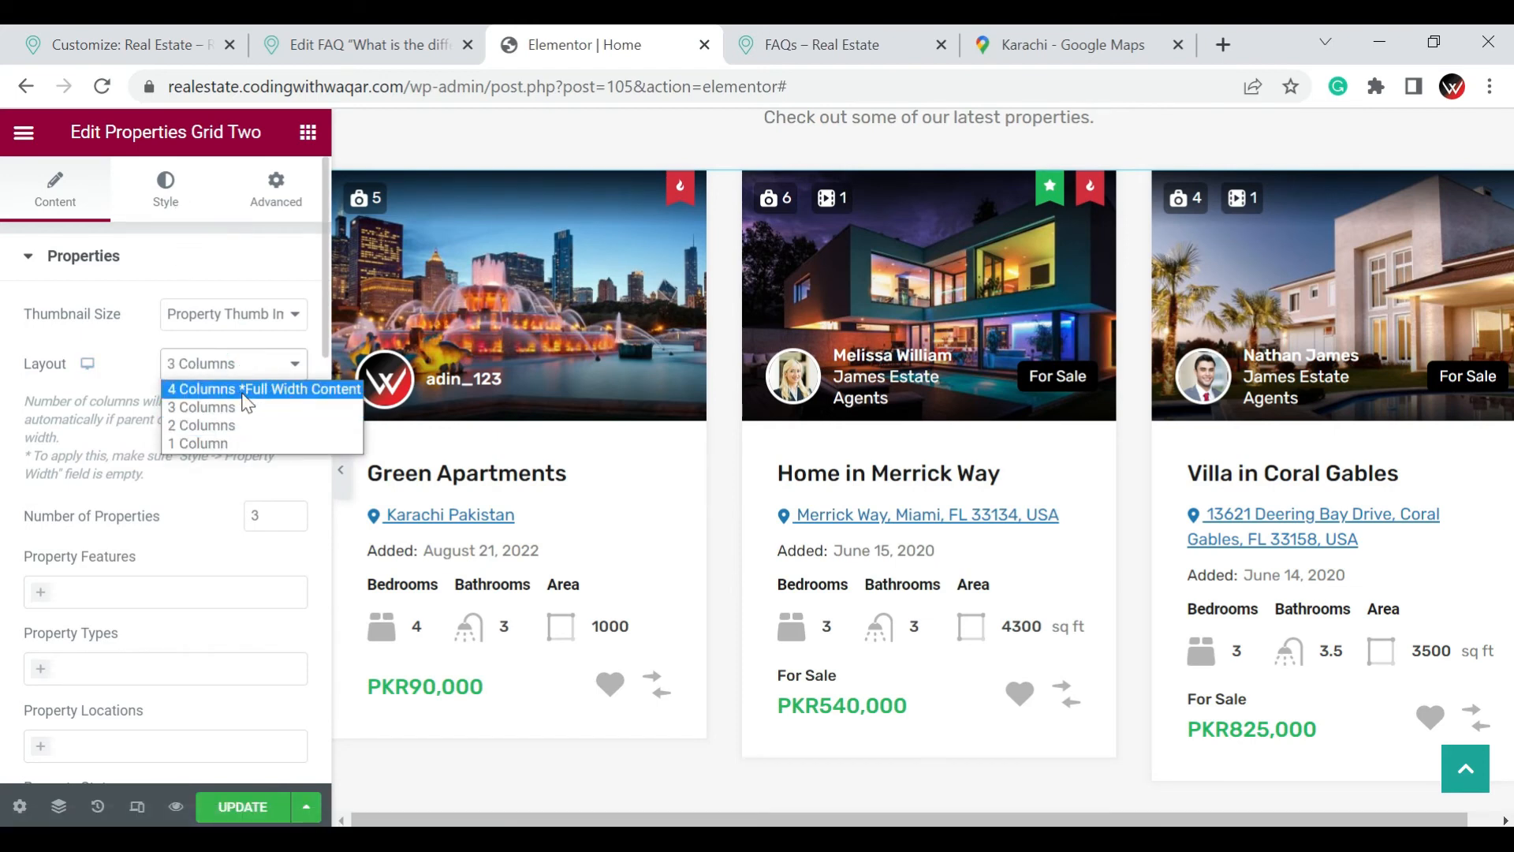
pyautogui.click(246, 392)
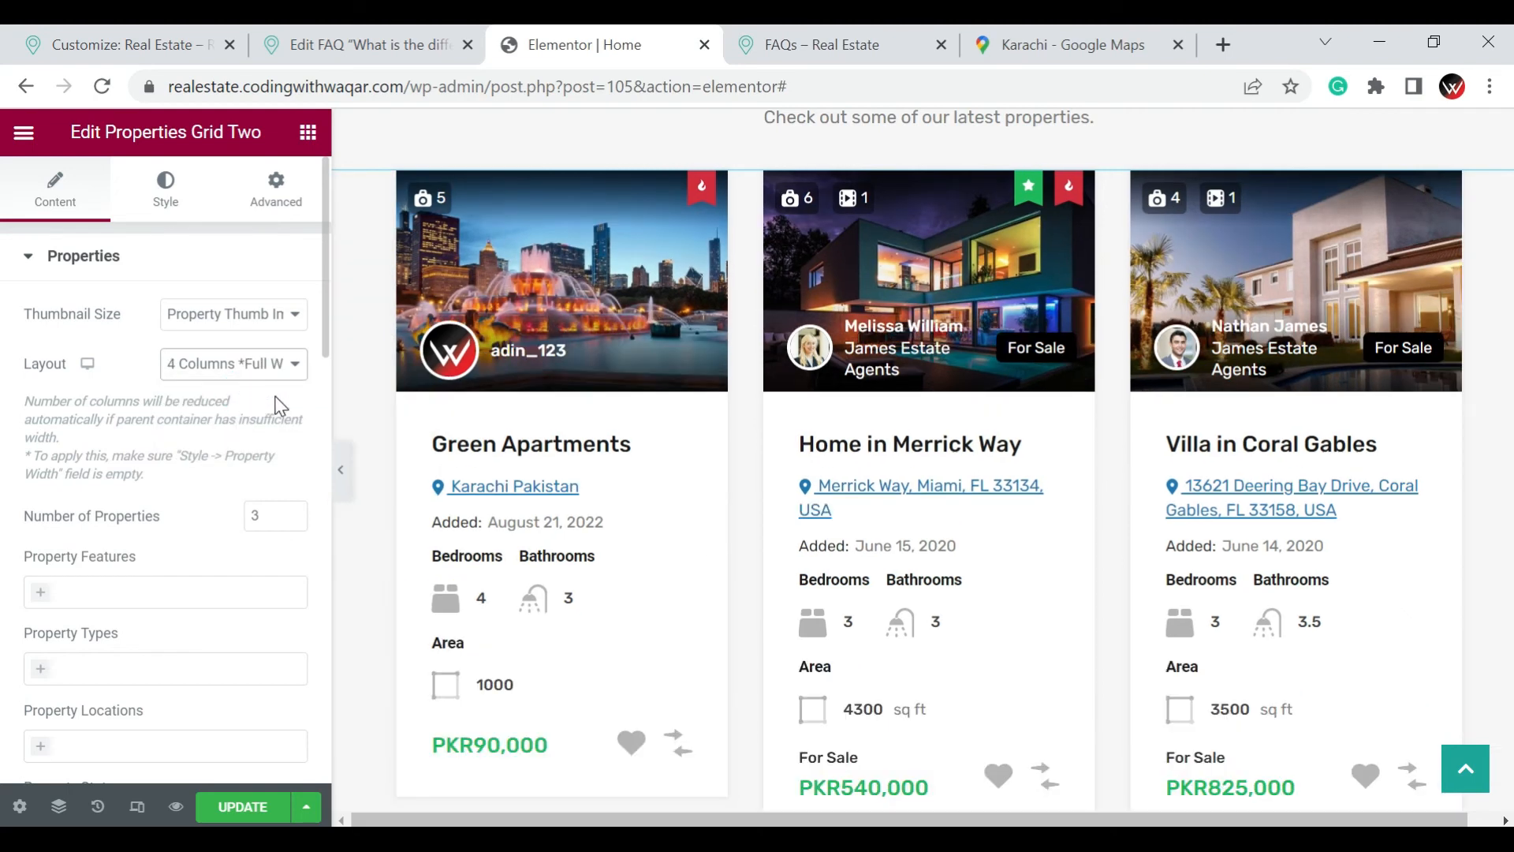
# Check the grid's property type choices, try filtering its properties by the Lahore location, and remove that filter
pyautogui.scroll(-2, 280, 406)
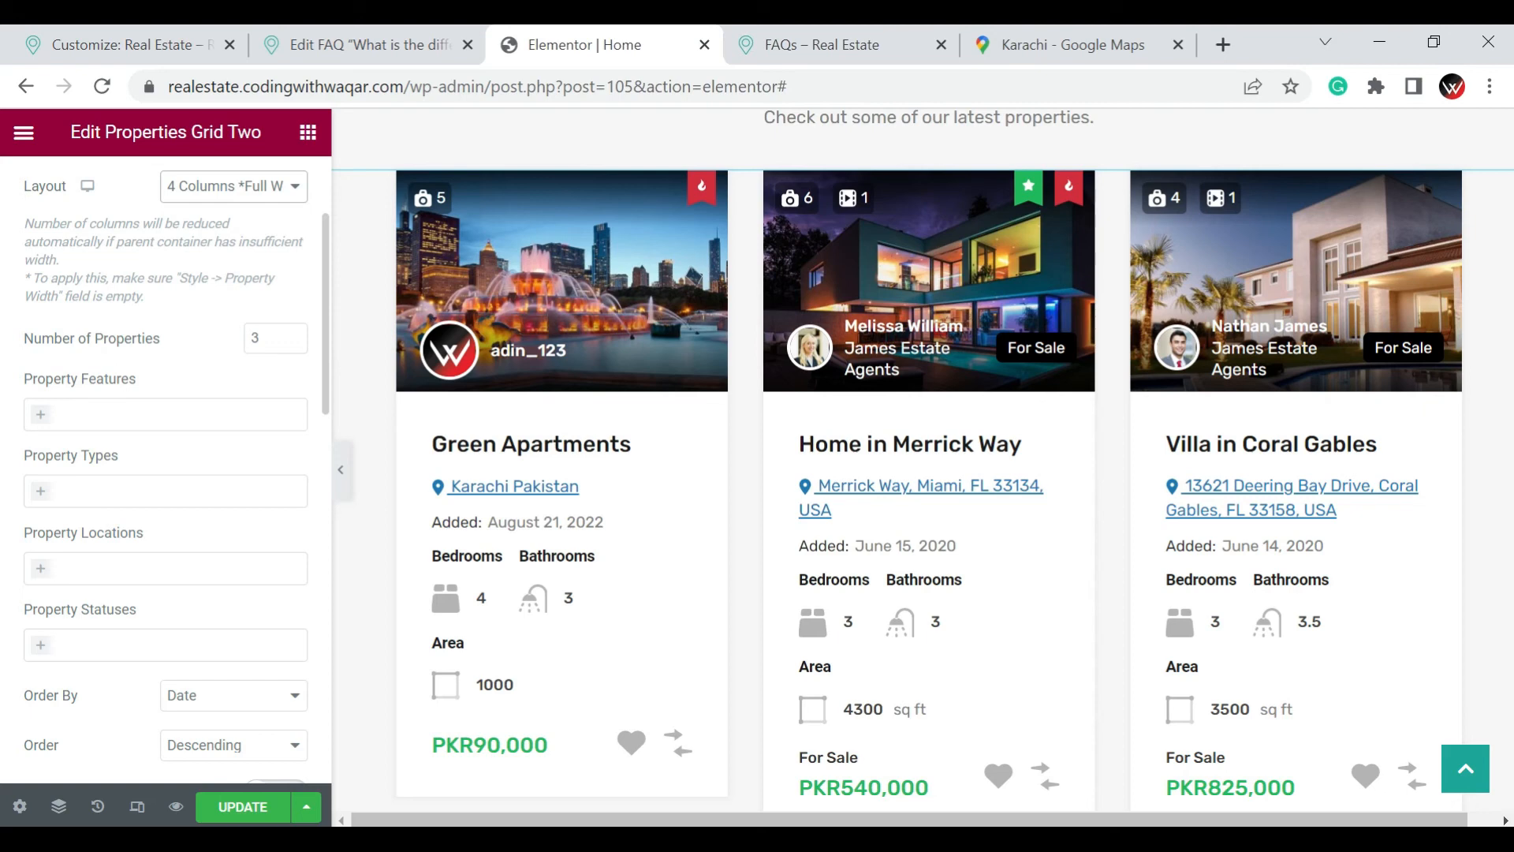
pyautogui.click(125, 481)
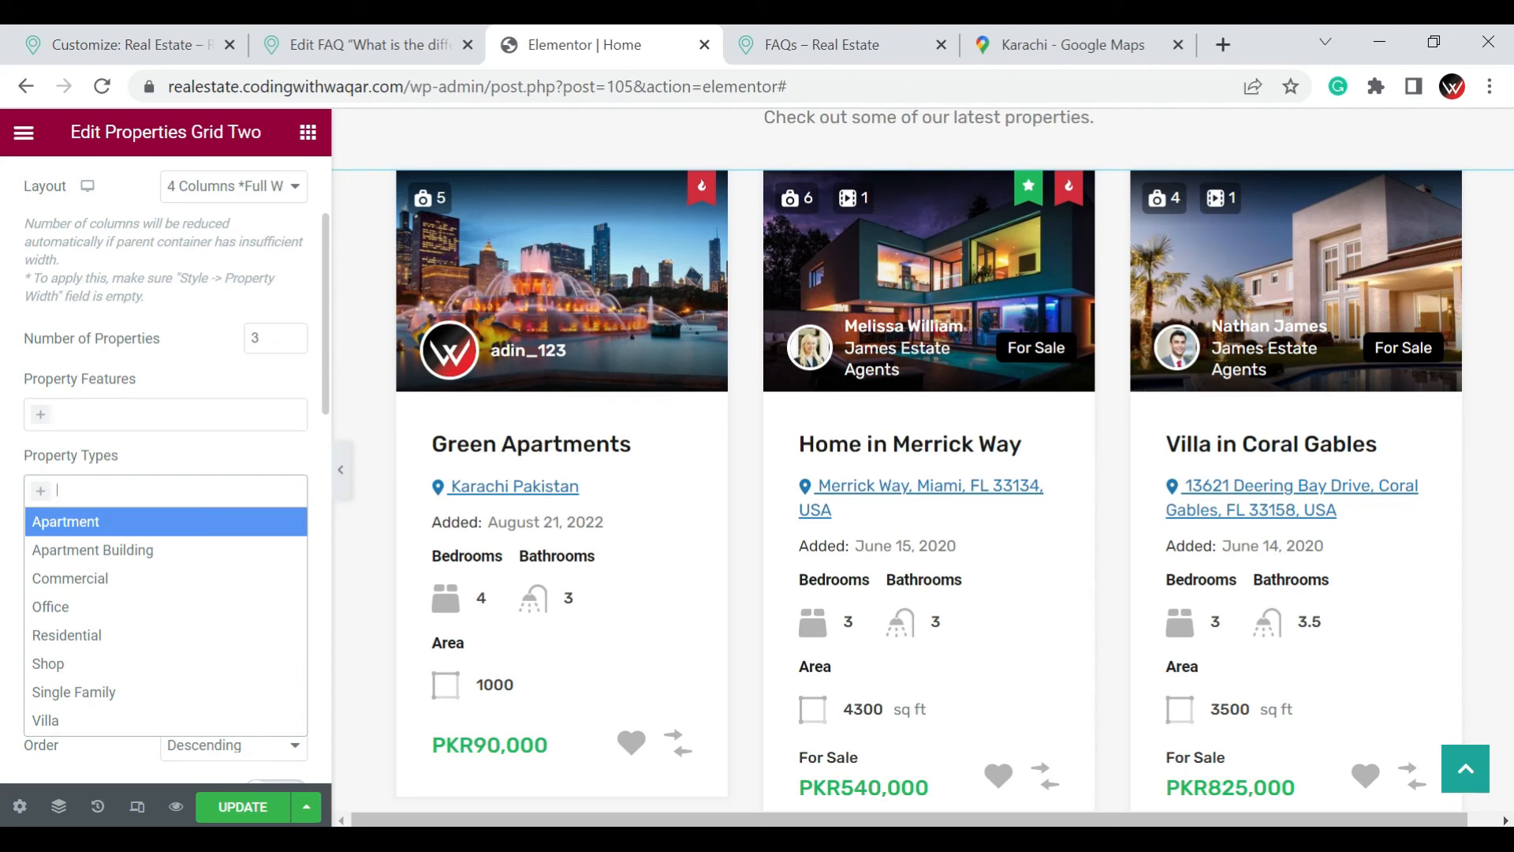
pyautogui.click(125, 477)
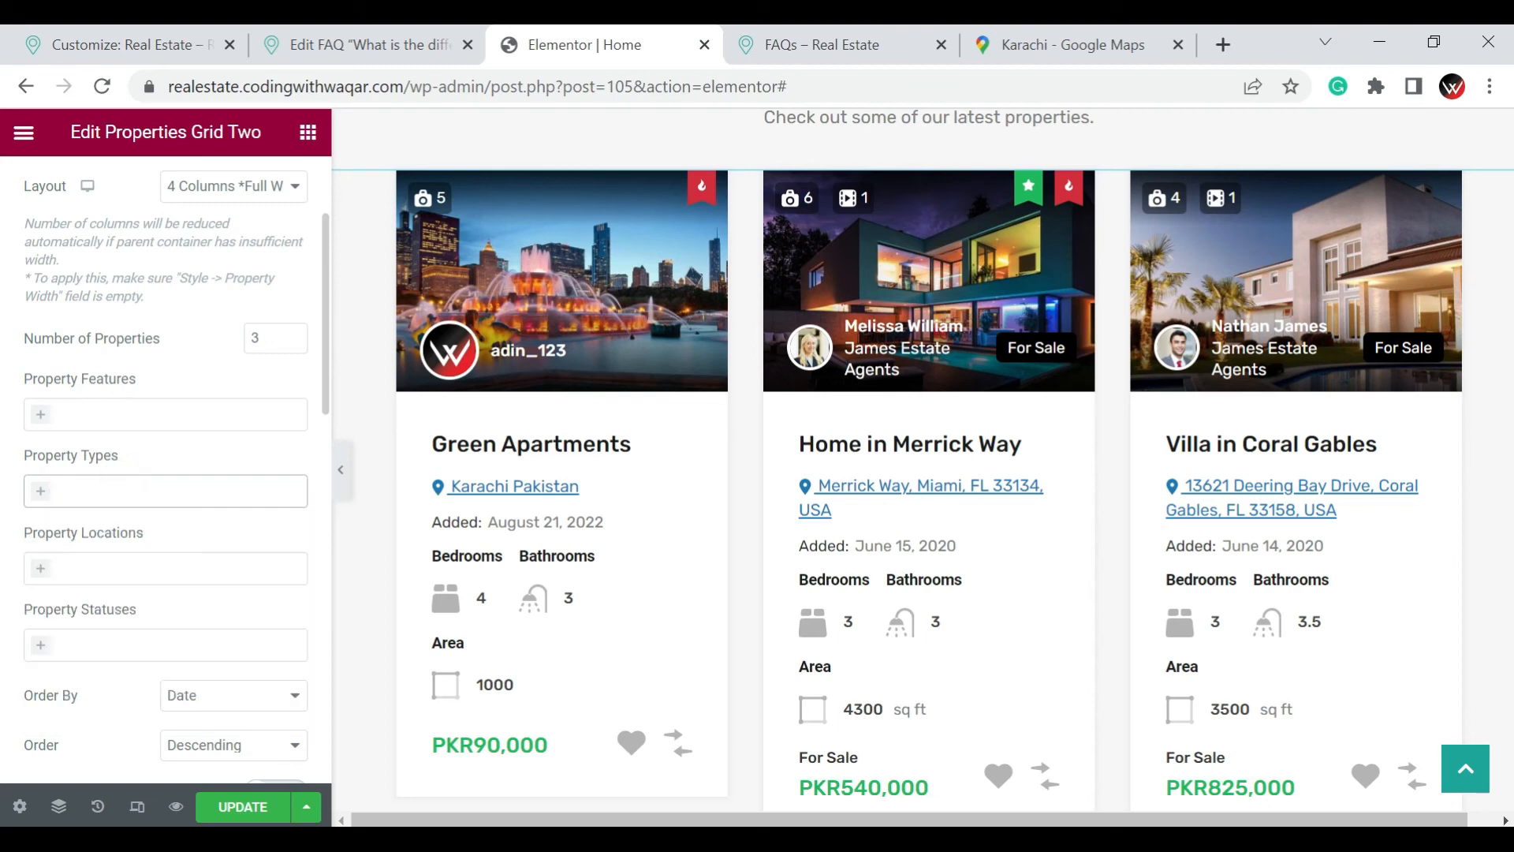
pyautogui.scroll(-2, 209, 380)
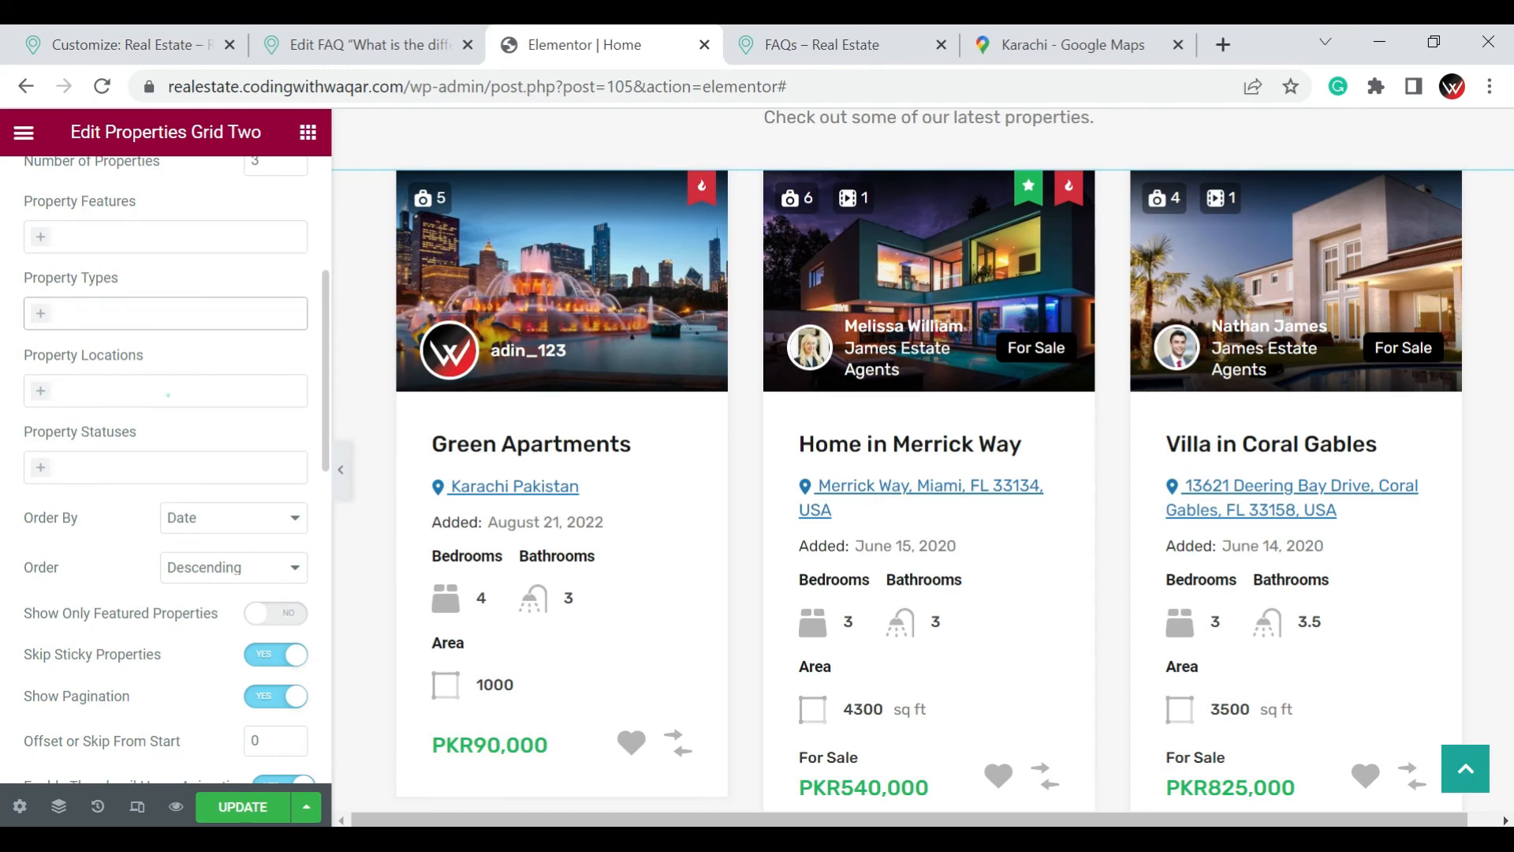
pyautogui.click(168, 394)
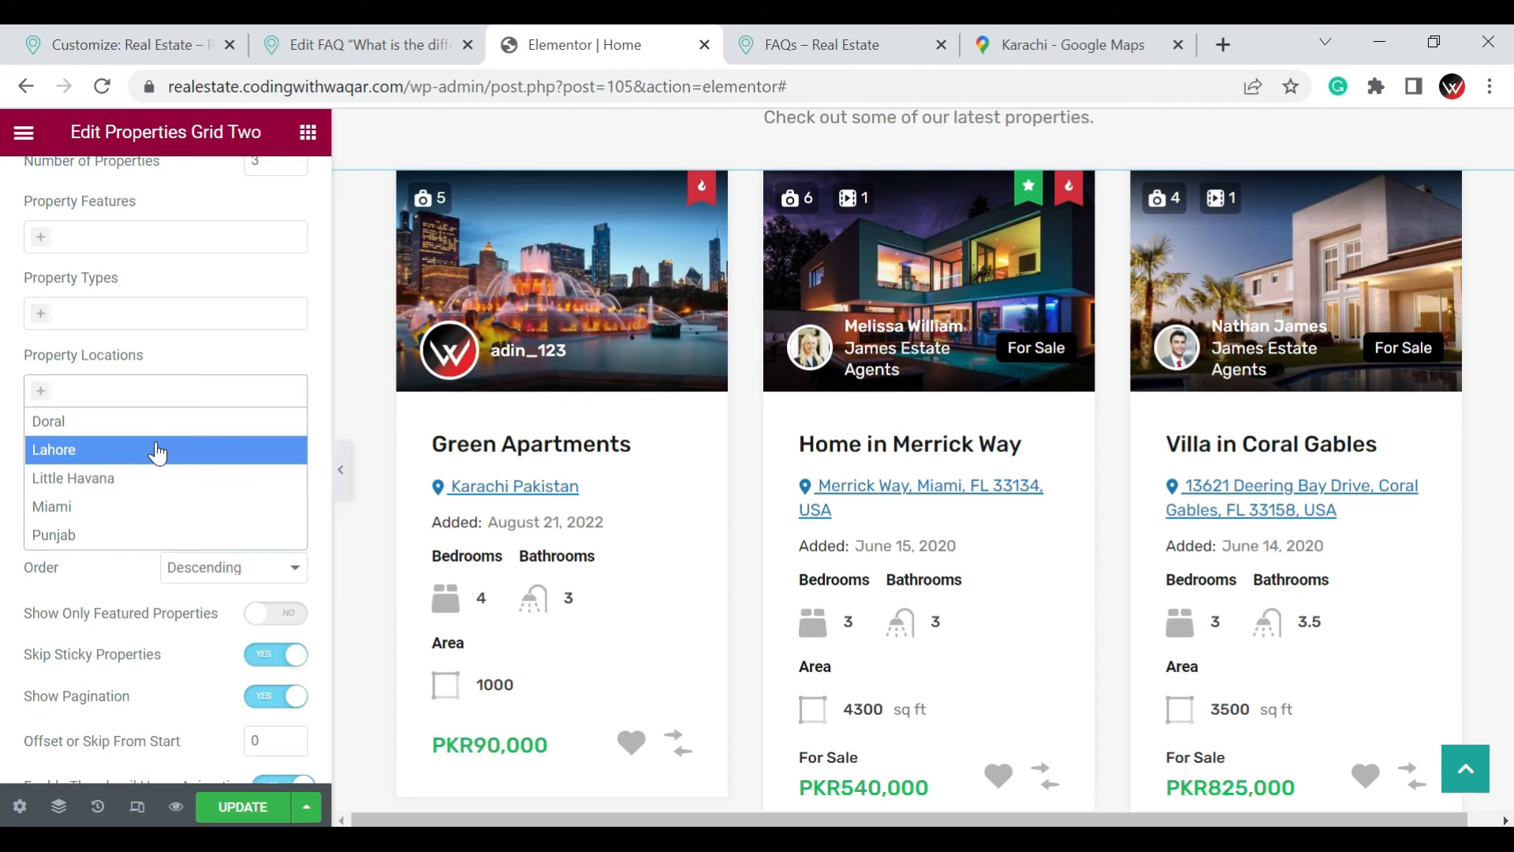
pyautogui.click(197, 451)
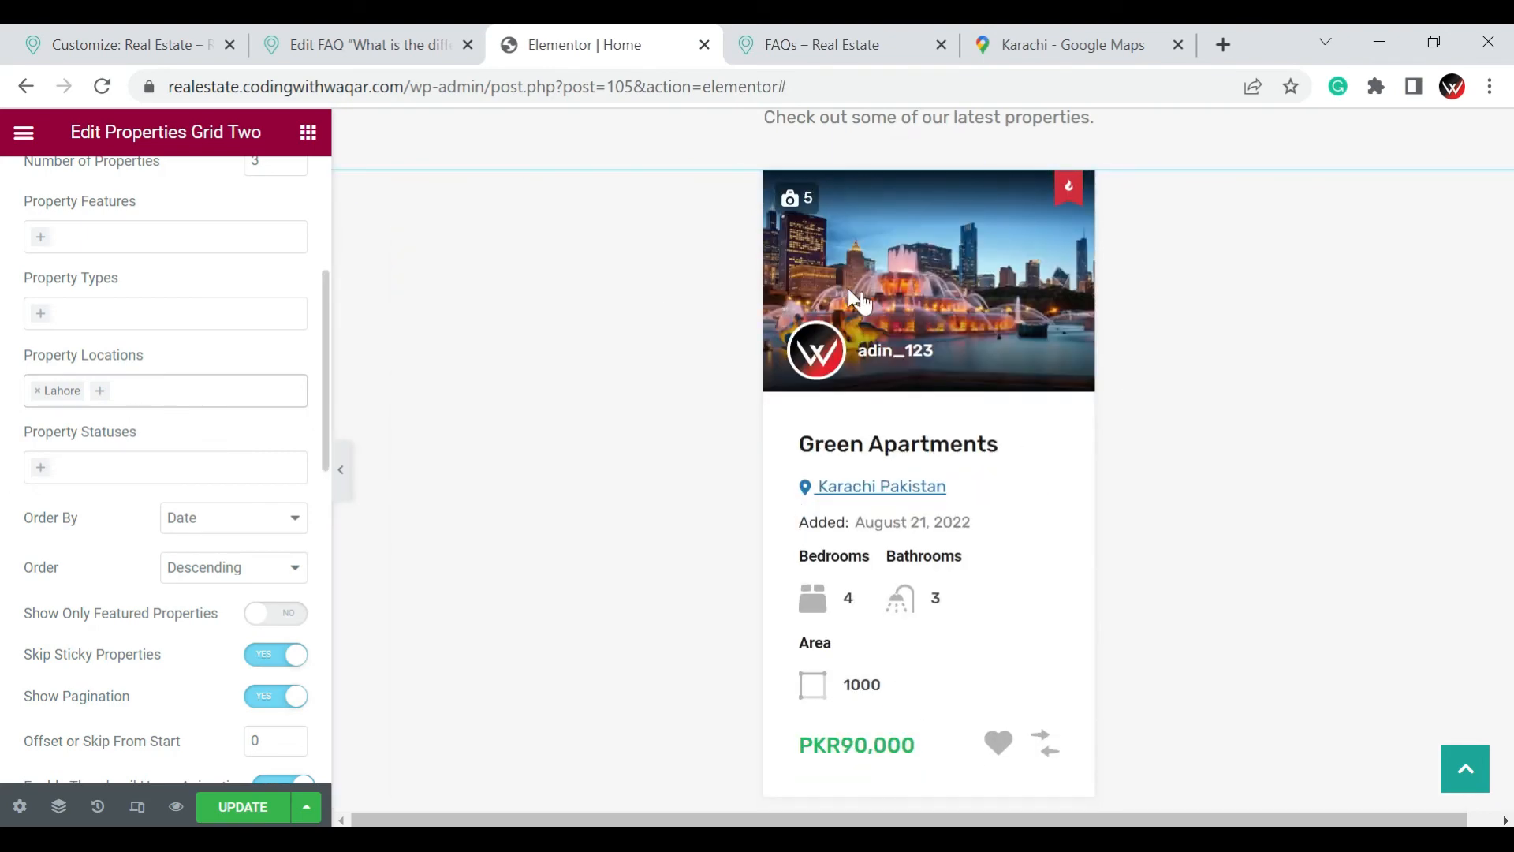
pyautogui.click(36, 398)
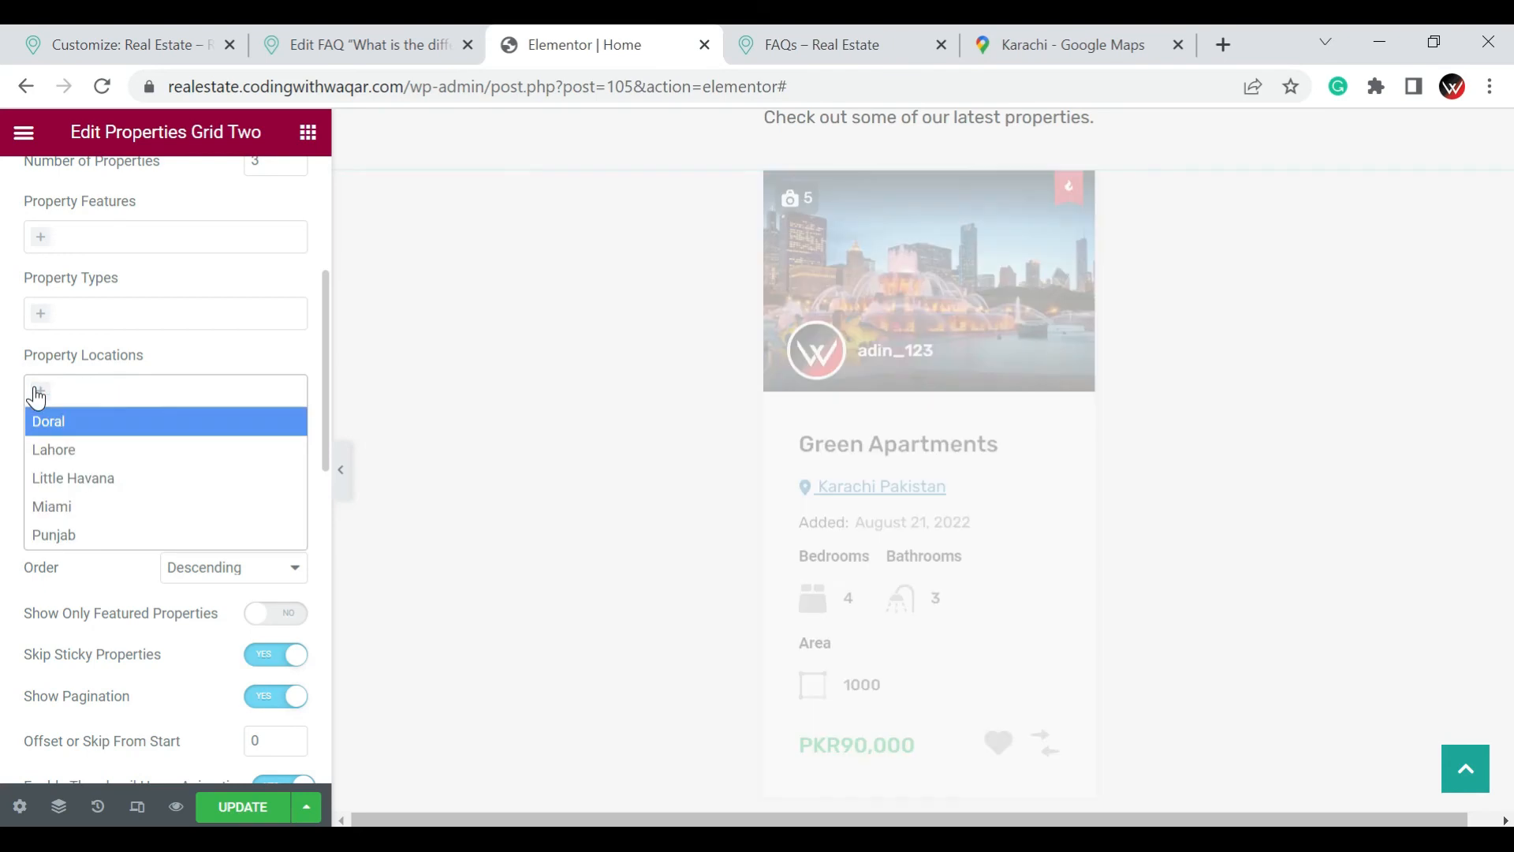
pyautogui.click(11, 396)
# Look through the Recent Properties grid's remaining ordering, pagination, tag and date display options
pyautogui.scroll(-2, 15, 396)
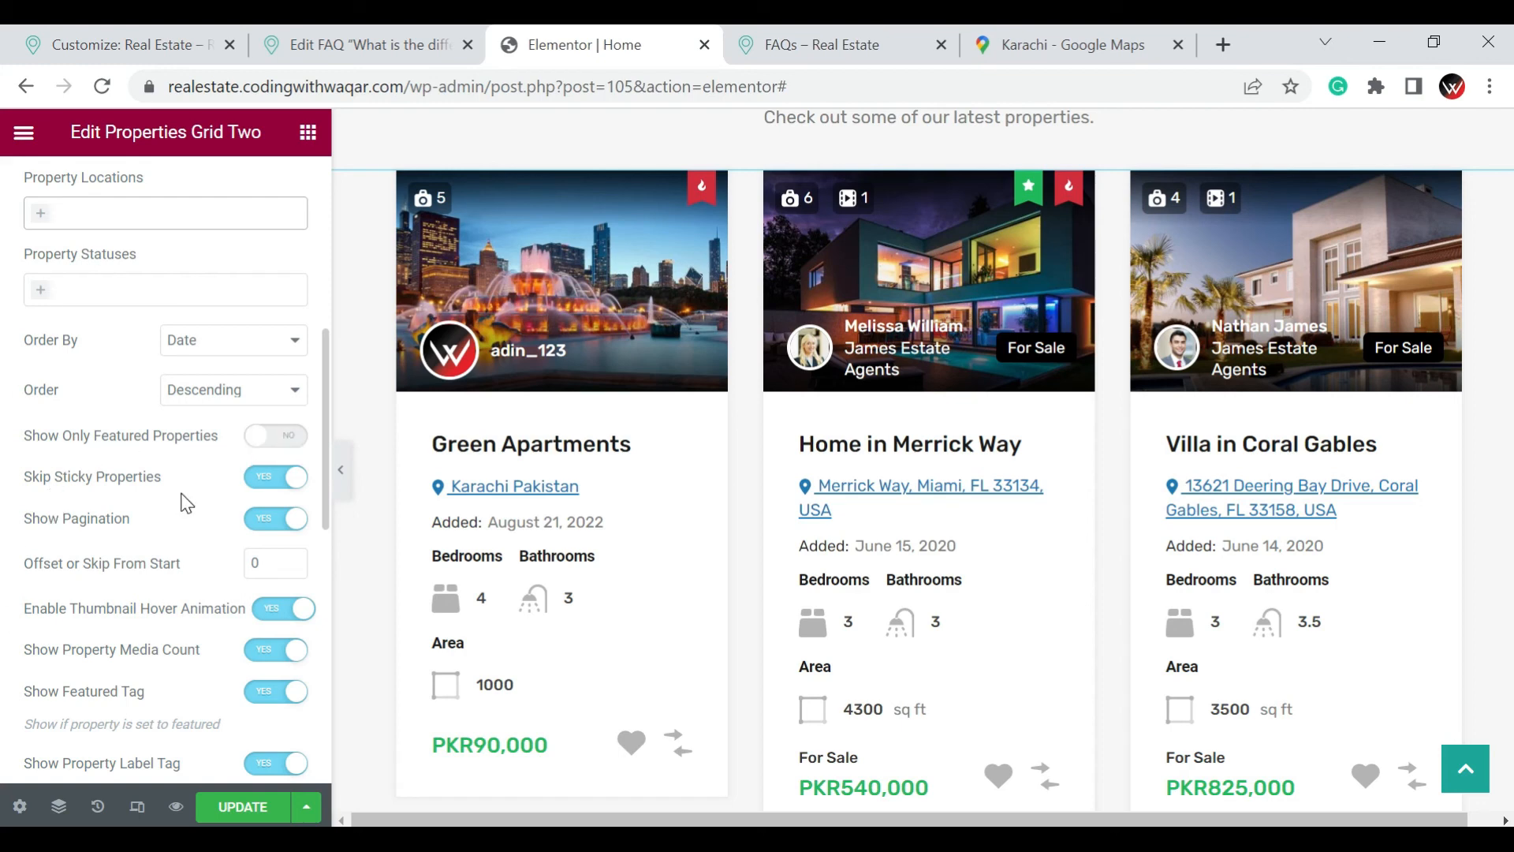
pyautogui.scroll(-2, 187, 502)
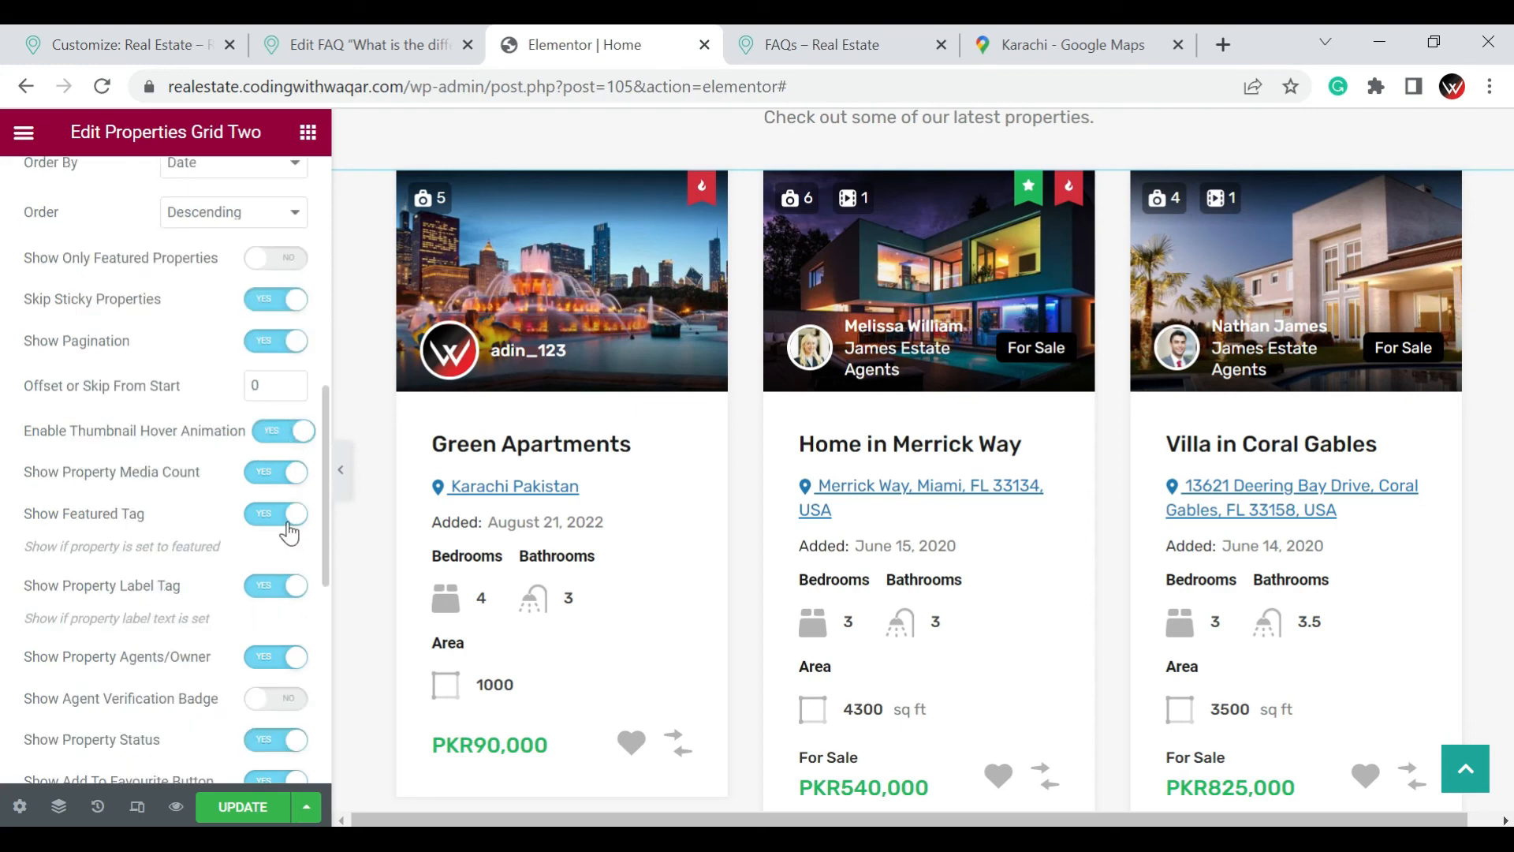
pyautogui.click(290, 530)
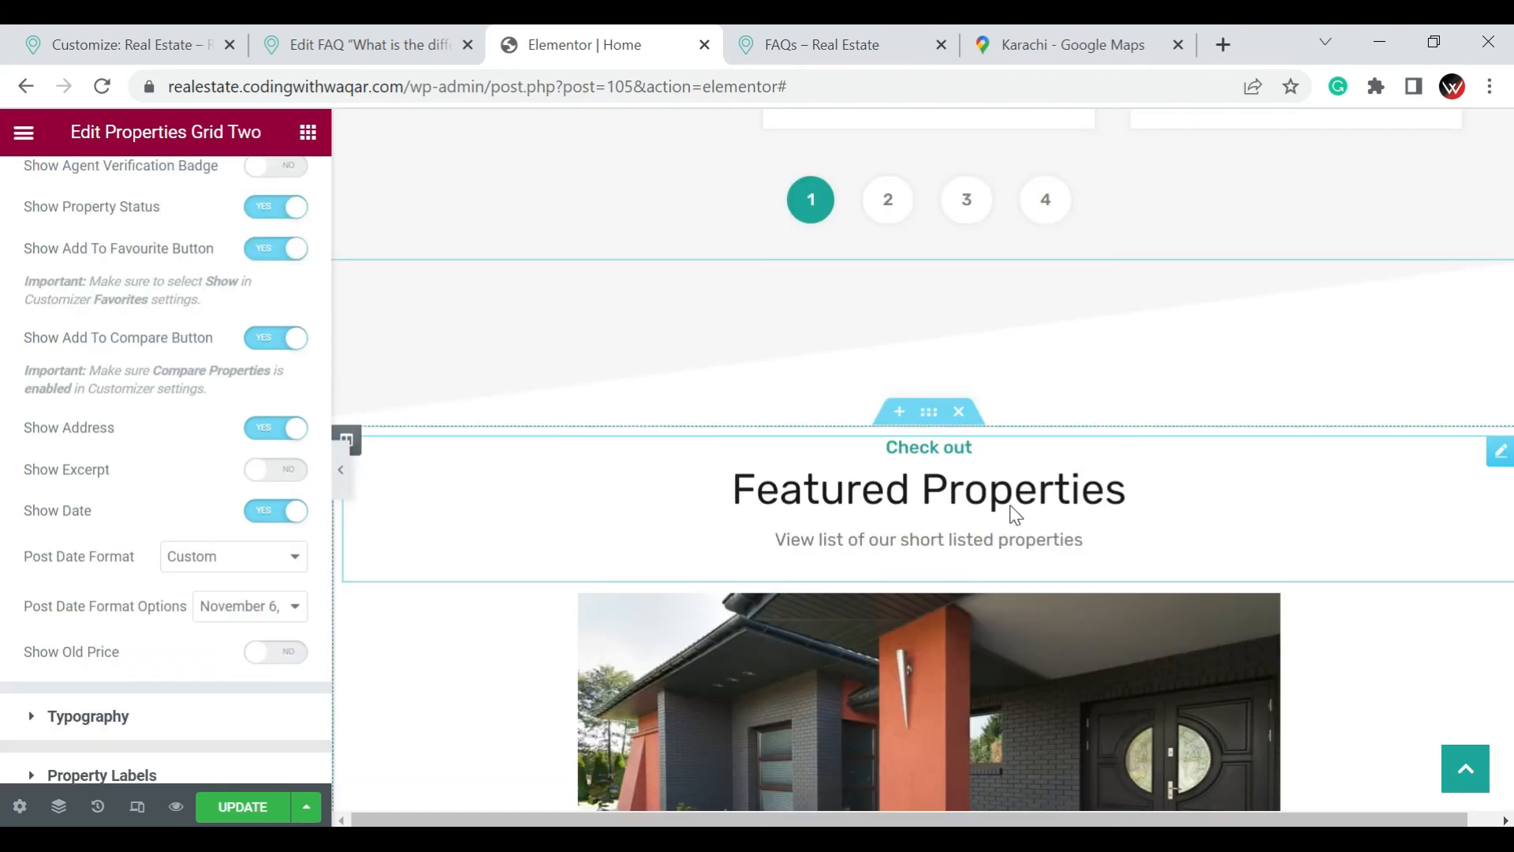
# Open the Featured Properties carousel for editing and review its excerpt, ordering and display options
pyautogui.scroll(-1, 1008, 514)
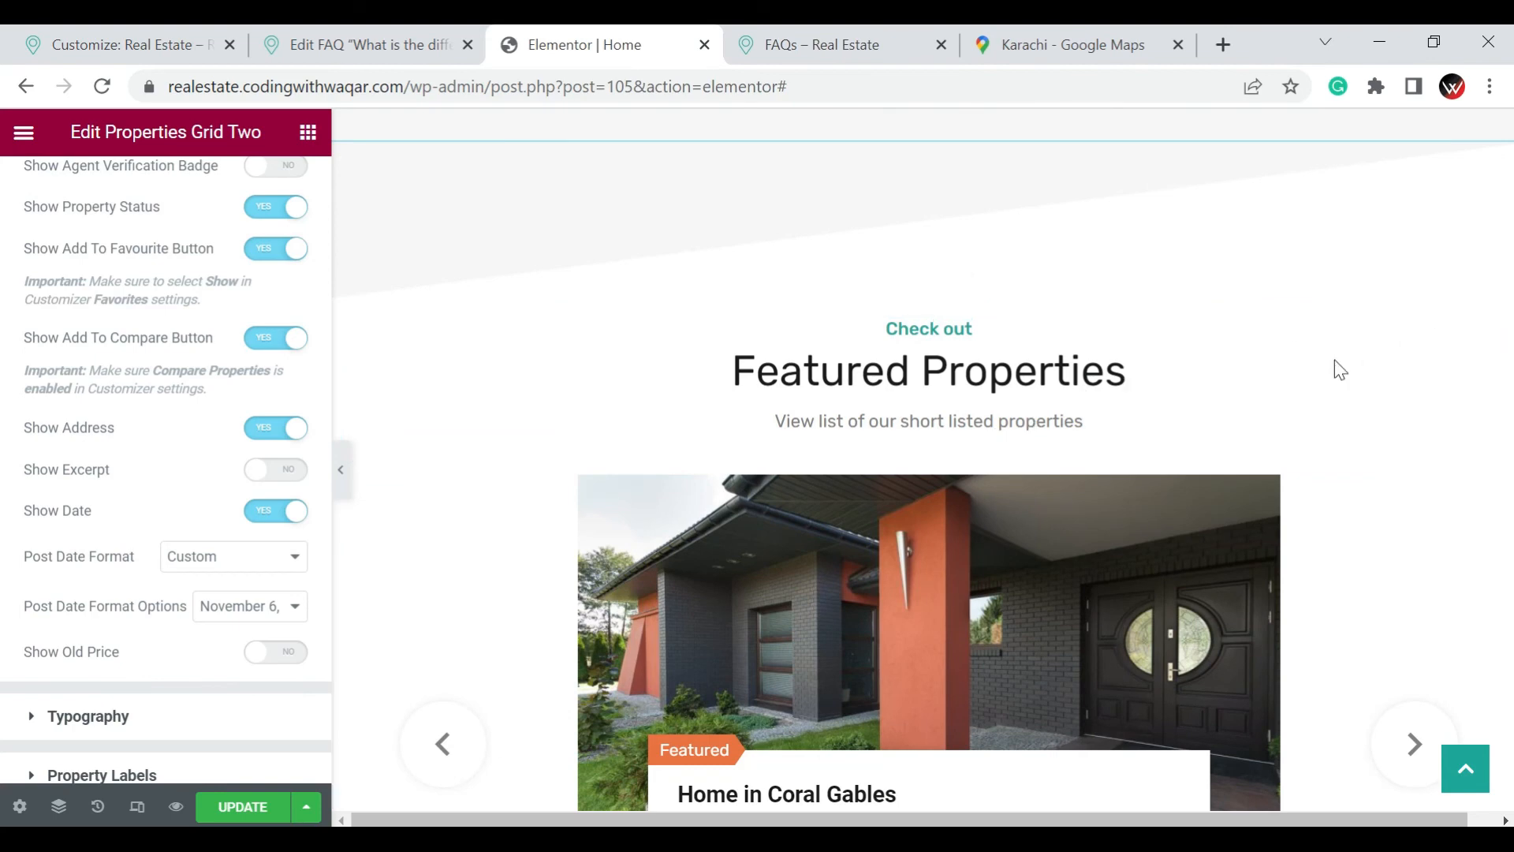
pyautogui.scroll(-1, 1335, 363)
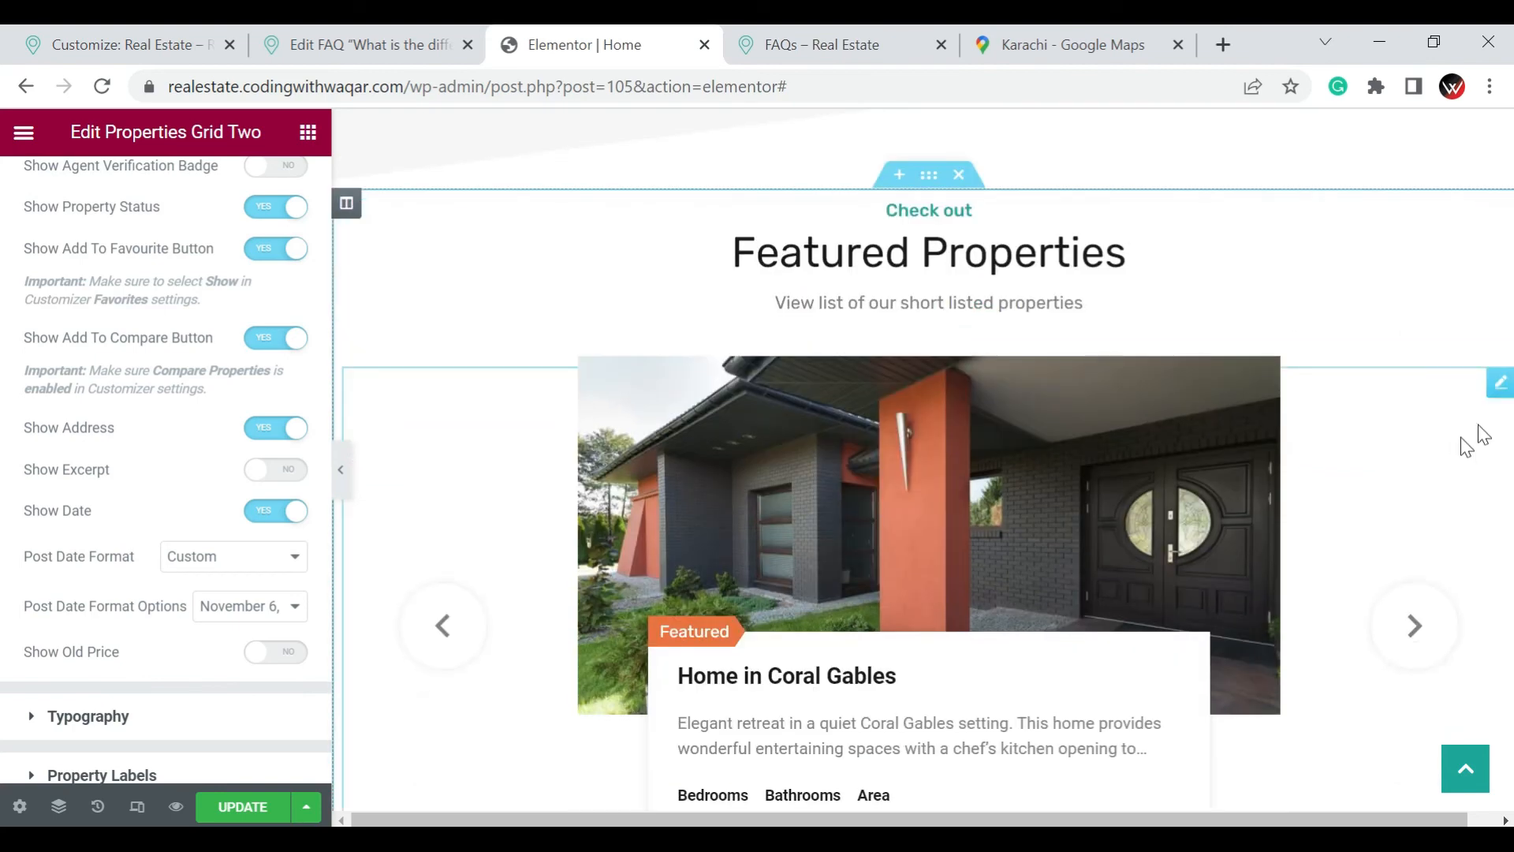
pyautogui.click(1500, 389)
pyautogui.scroll(-1, 1376, 432)
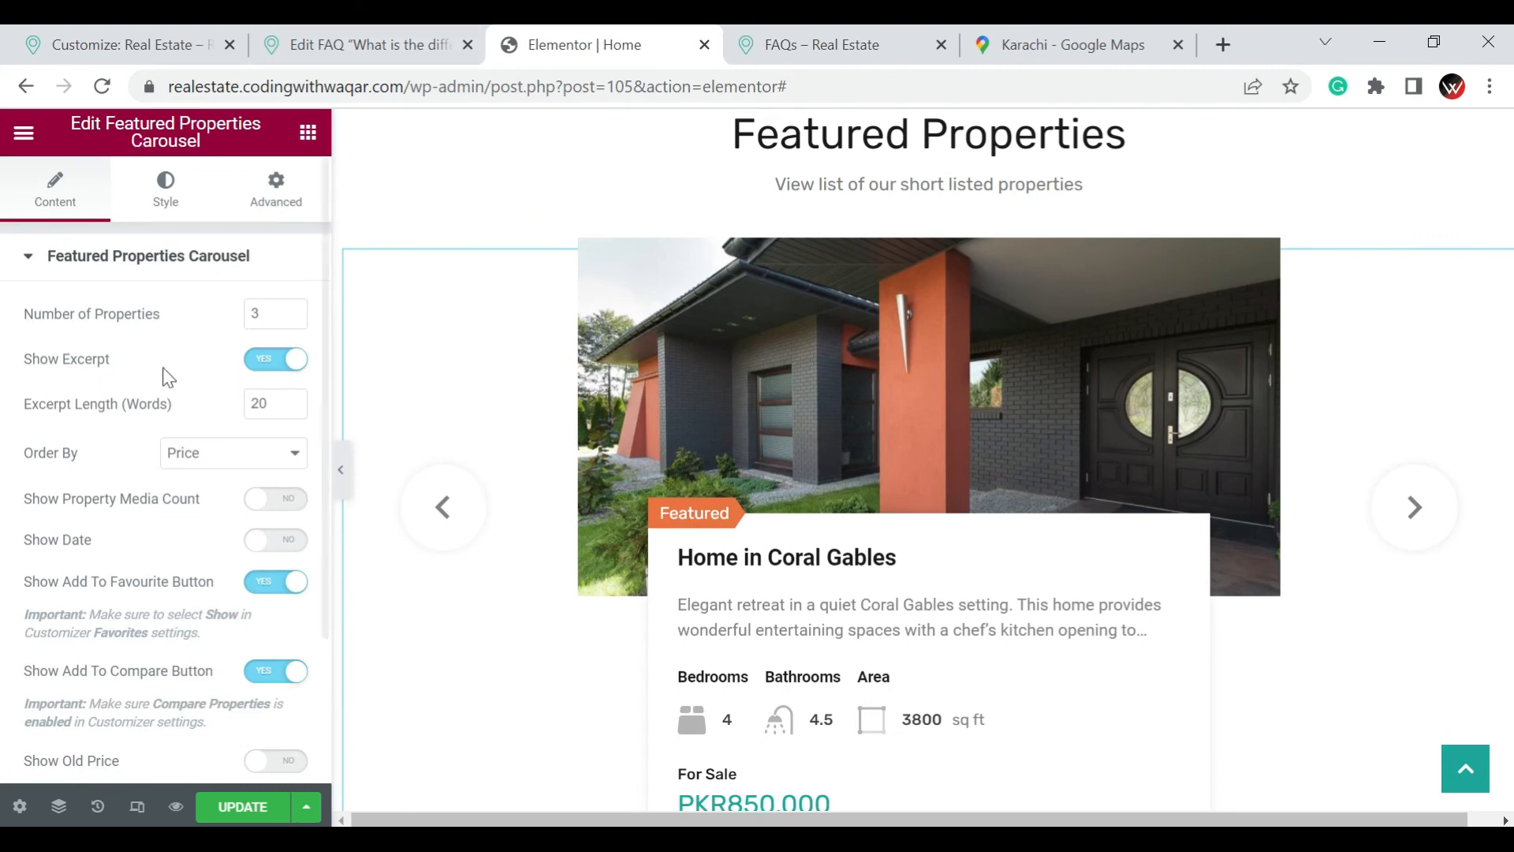
pyautogui.scroll(-2, 158, 473)
pyautogui.scroll(-3, 784, 442)
pyautogui.scroll(-6, 765, 473)
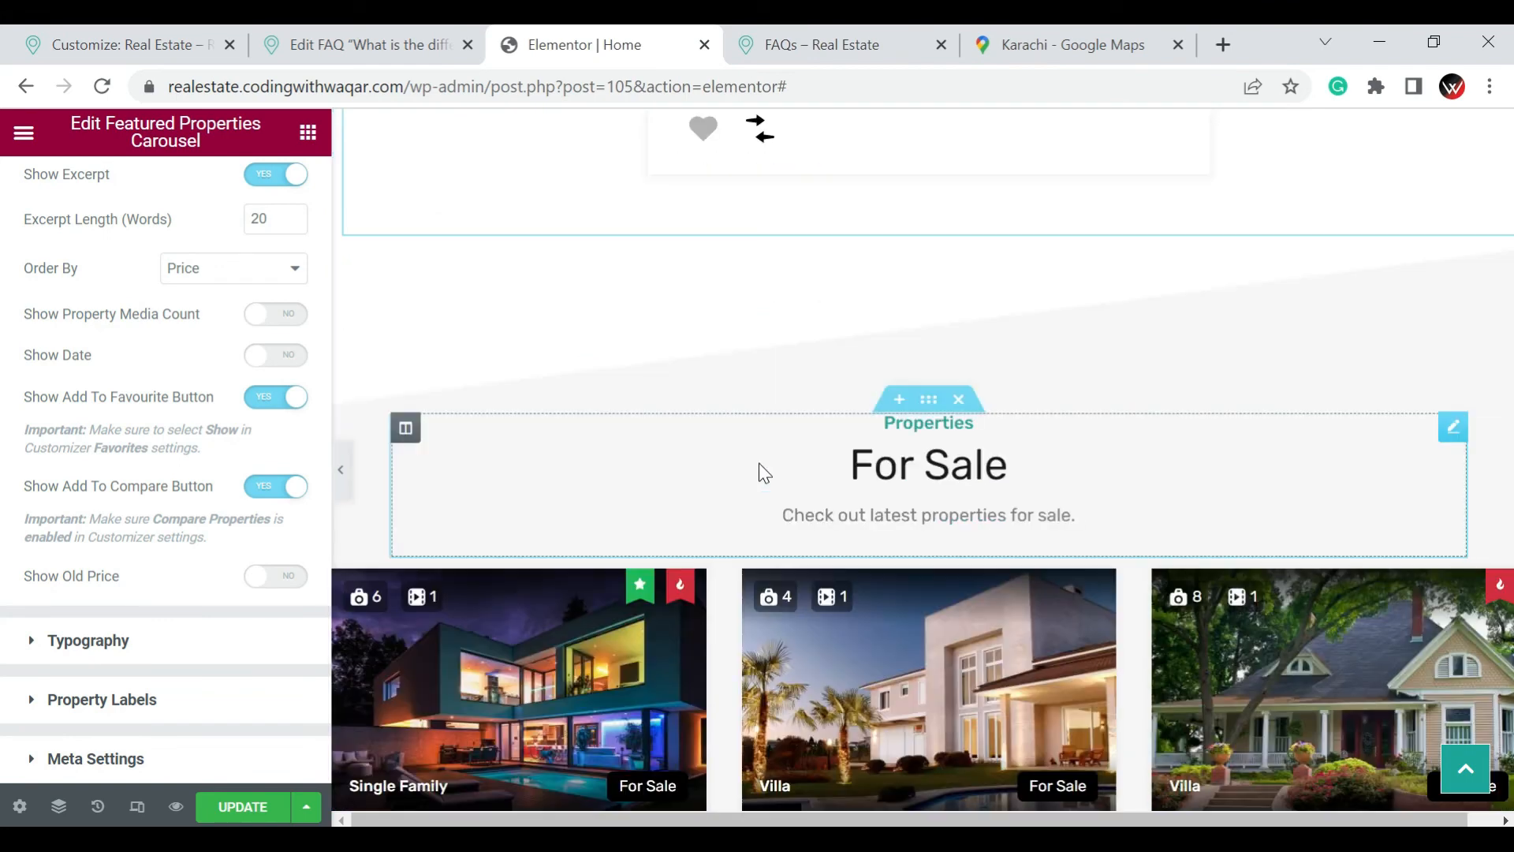
# Open the For Sale property grid for editing, review its options, and look over the For Rent and Buy or Sell sections
pyautogui.scroll(-1, 1404, 599)
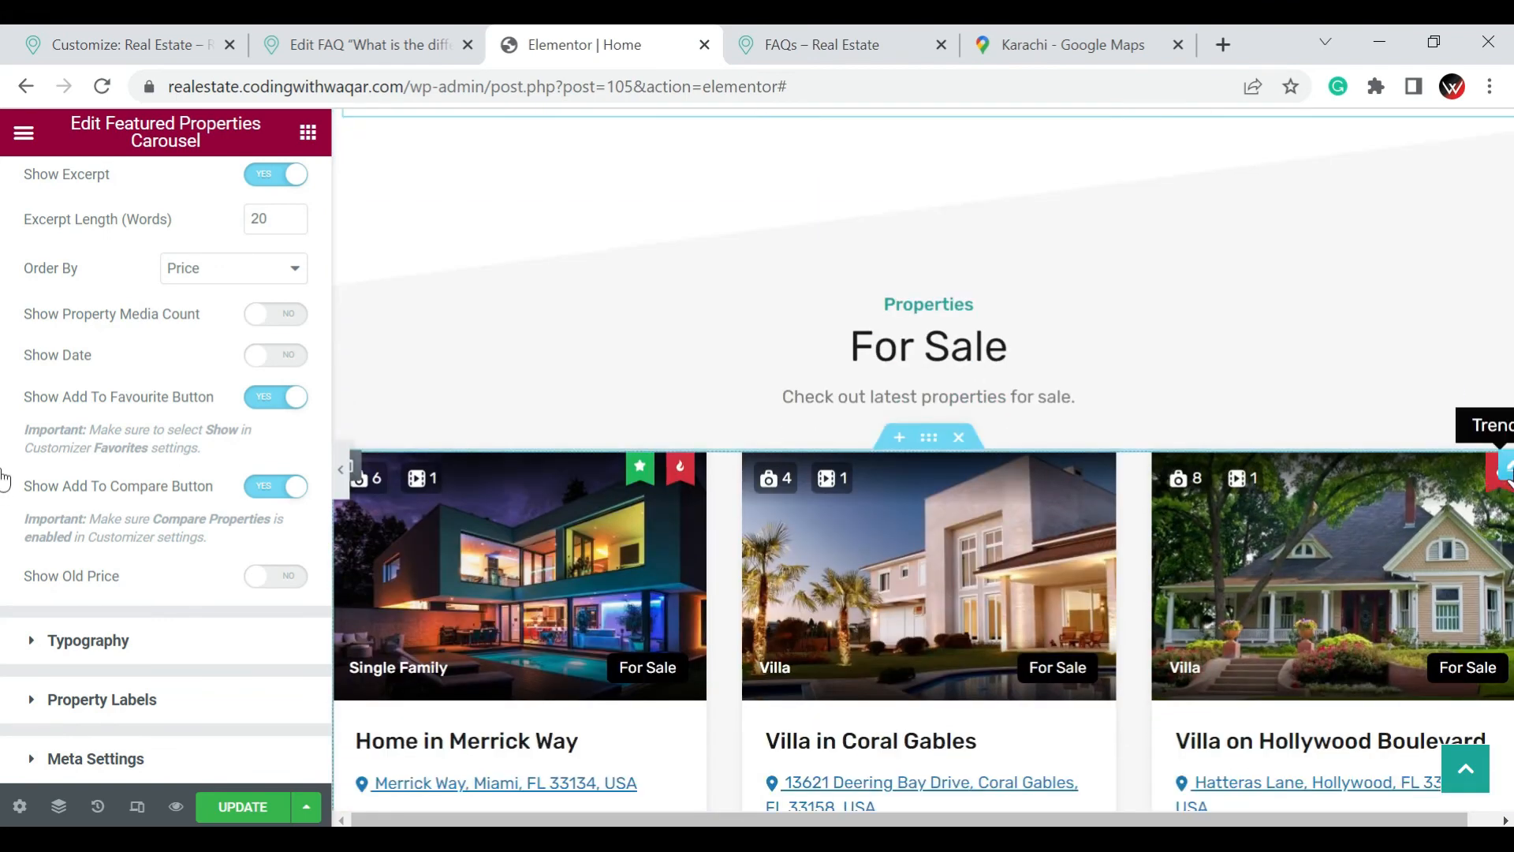
pyautogui.click(1502, 467)
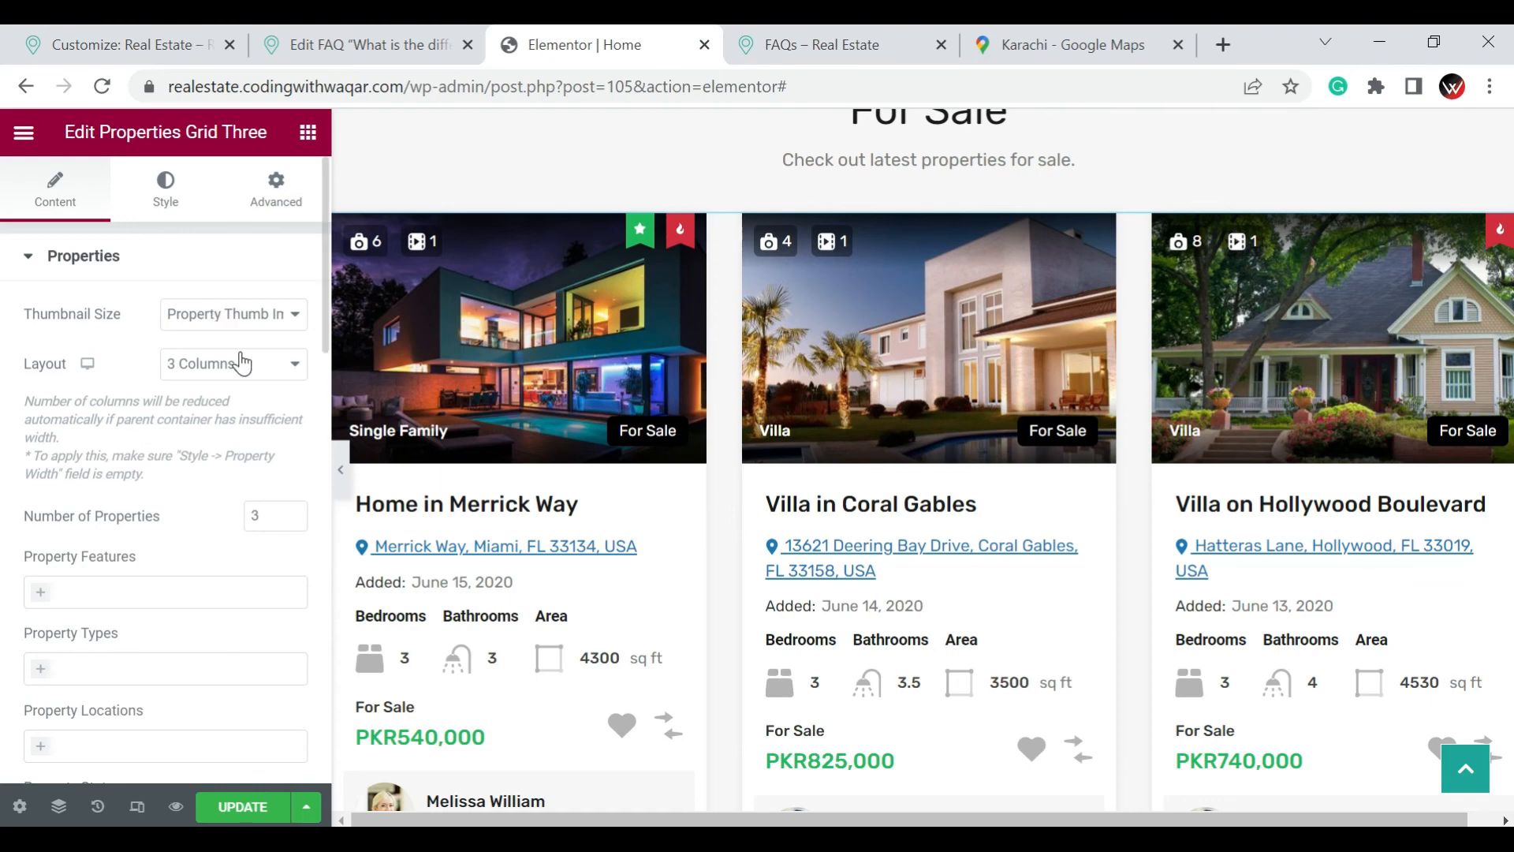
pyautogui.scroll(-8, 83, 607)
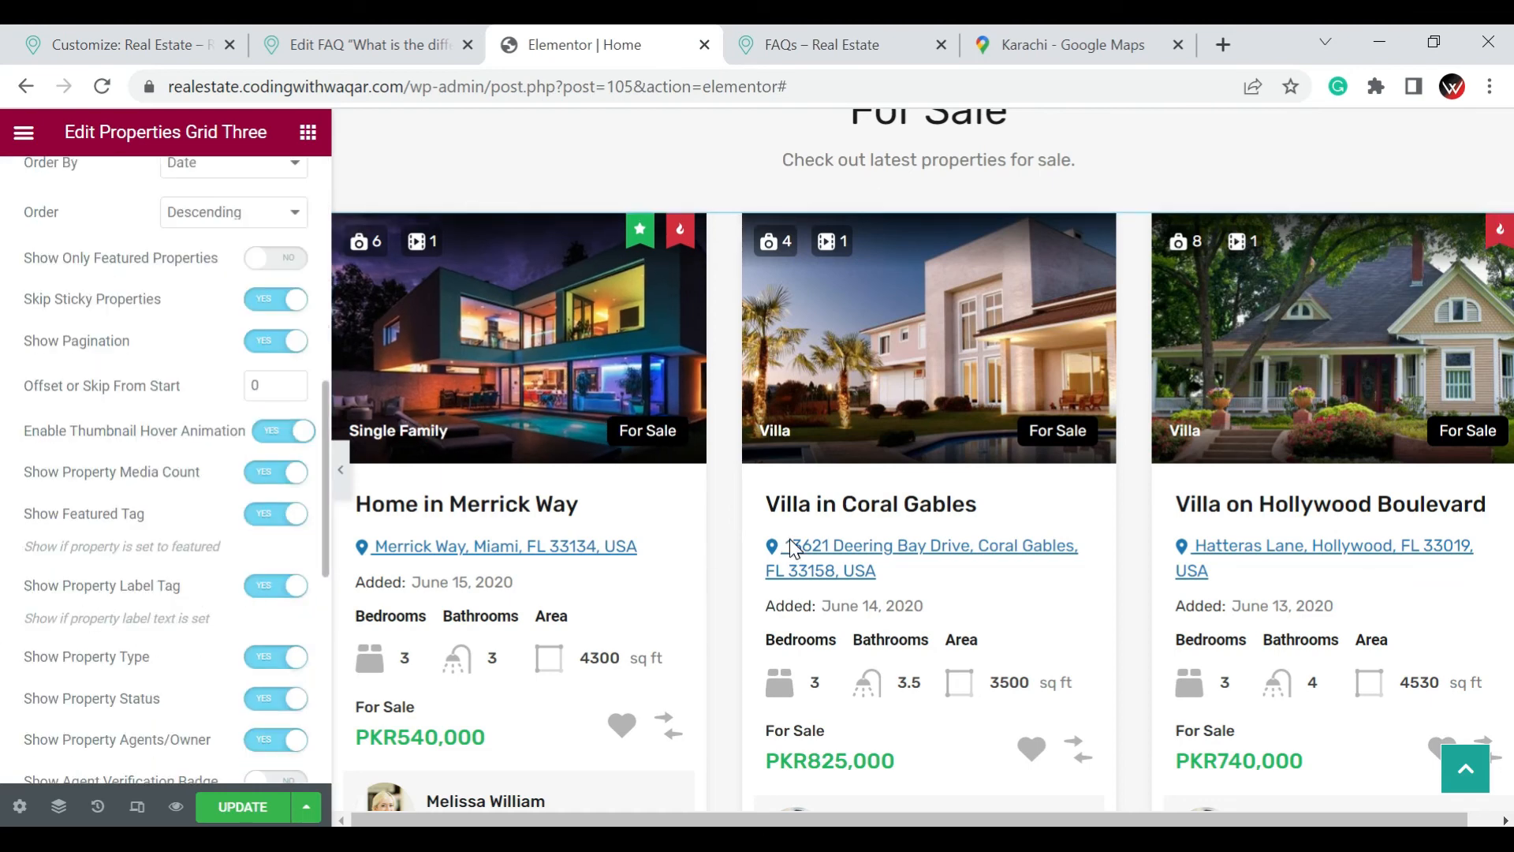
pyautogui.scroll(-7, 791, 547)
pyautogui.scroll(-3, 791, 547)
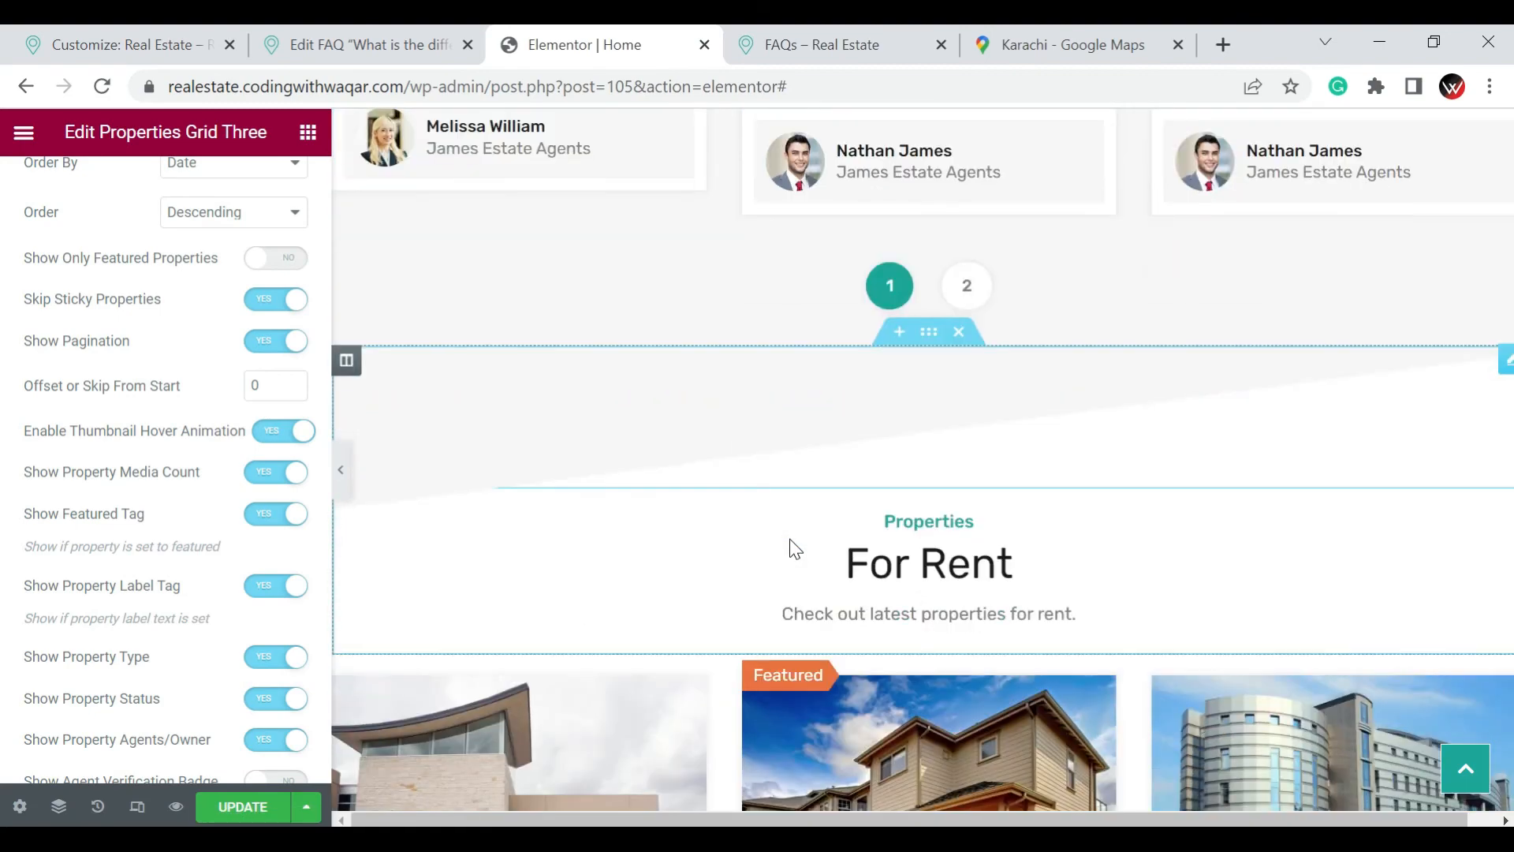
pyautogui.scroll(-10, 1098, 508)
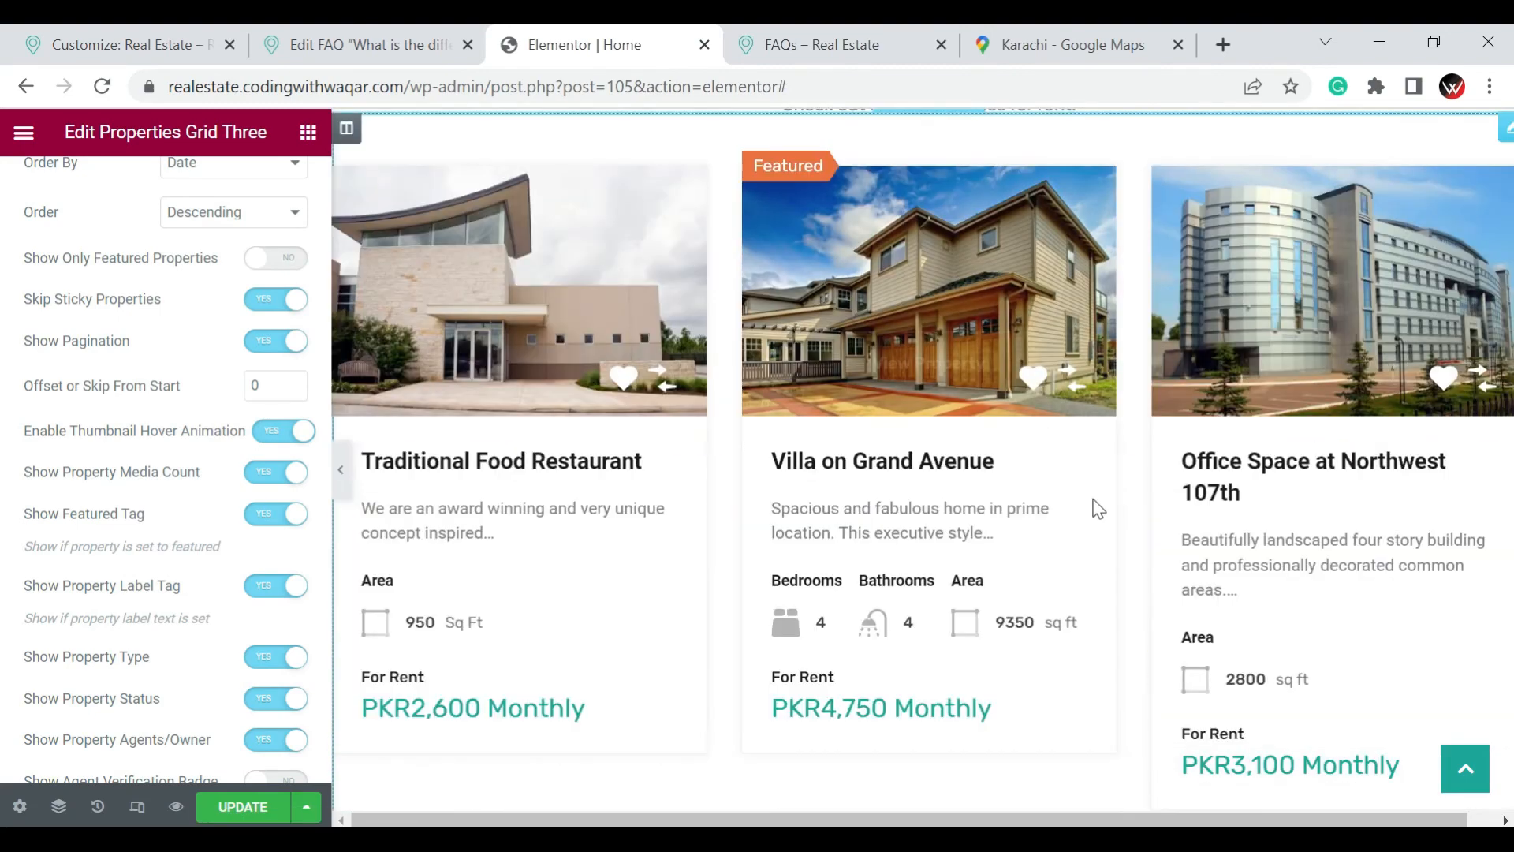
pyautogui.scroll(-3, 1096, 508)
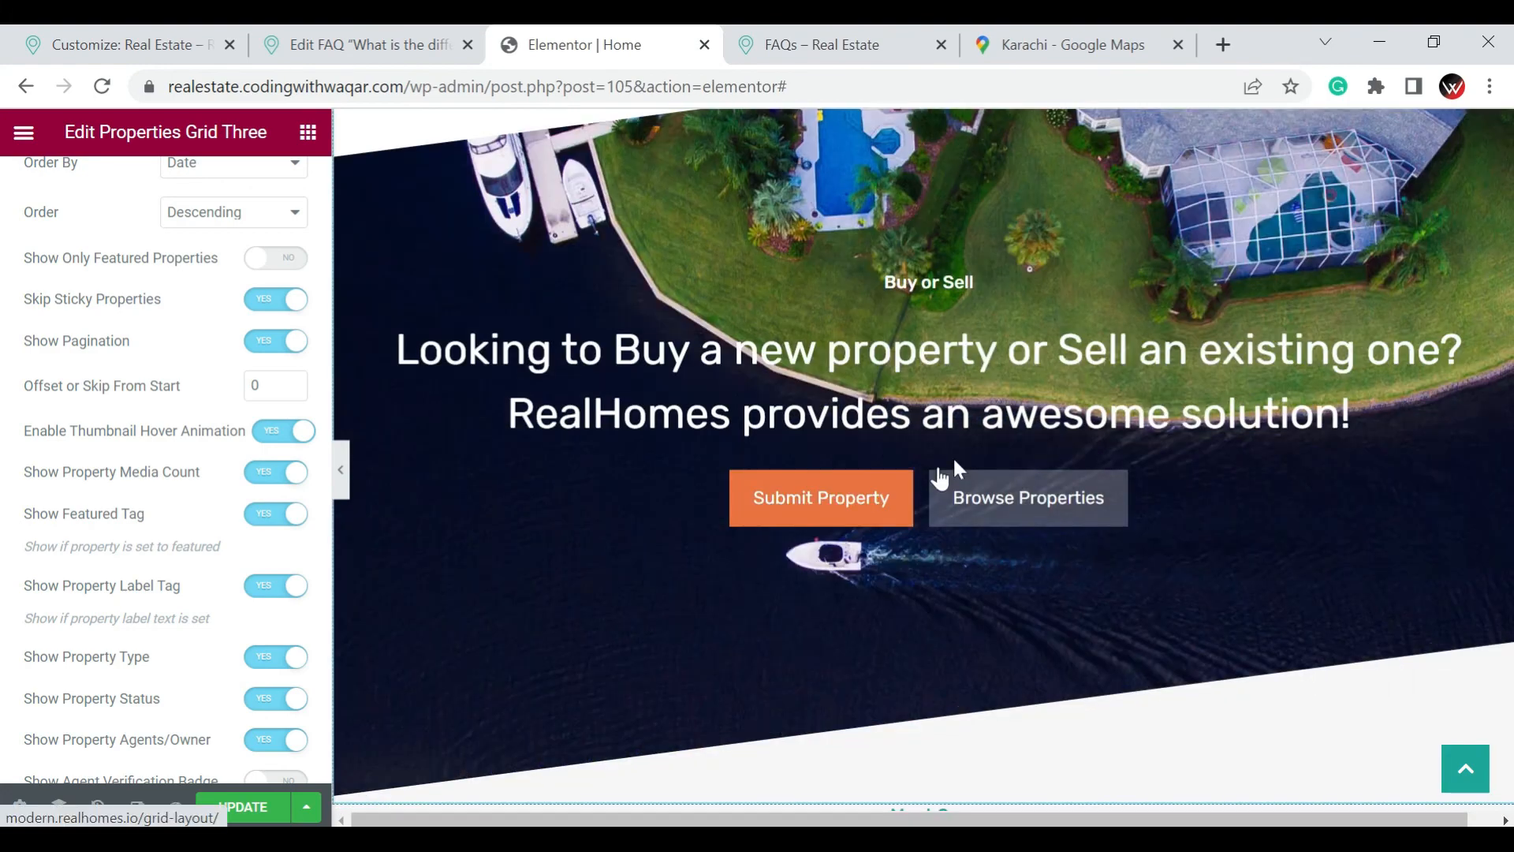
pyautogui.scroll(3, 1062, 417)
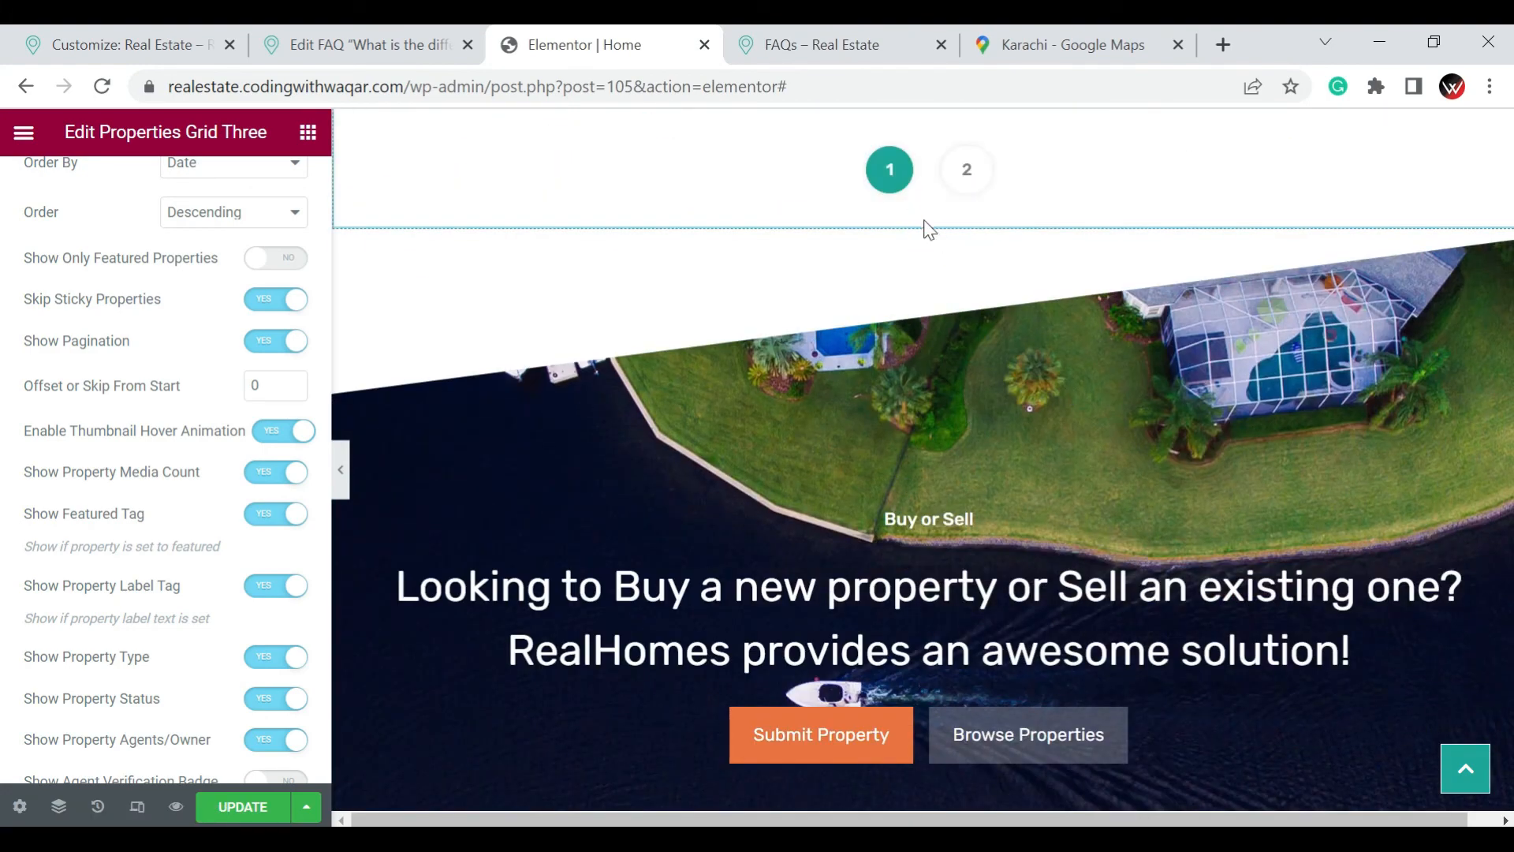
# Open the Buy or Sell call to action for editing and review its title, button and background image settings
pyautogui.click(962, 249)
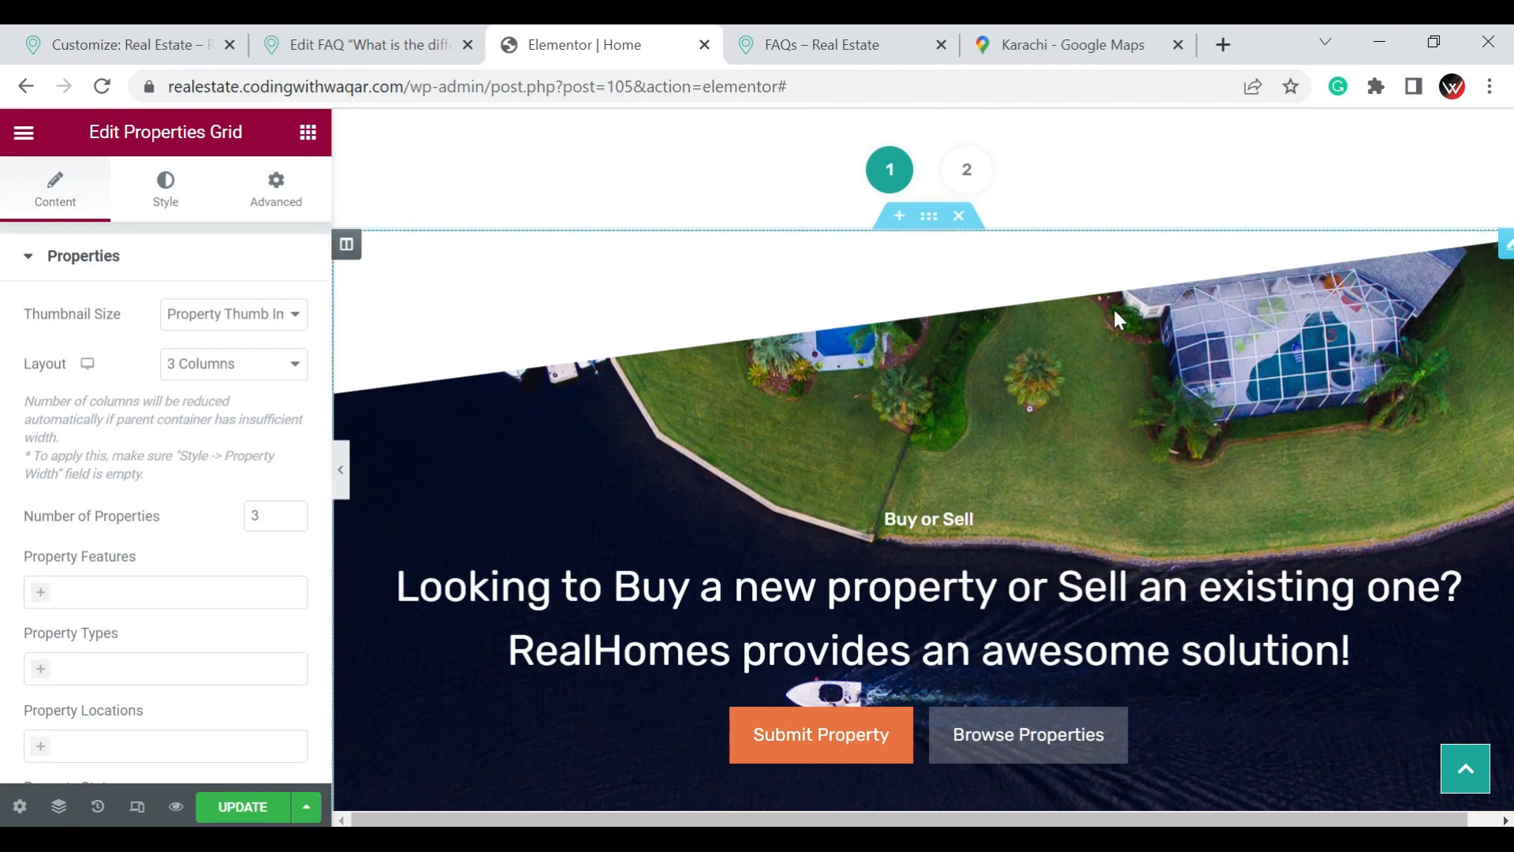
pyautogui.scroll(-2, 1066, 486)
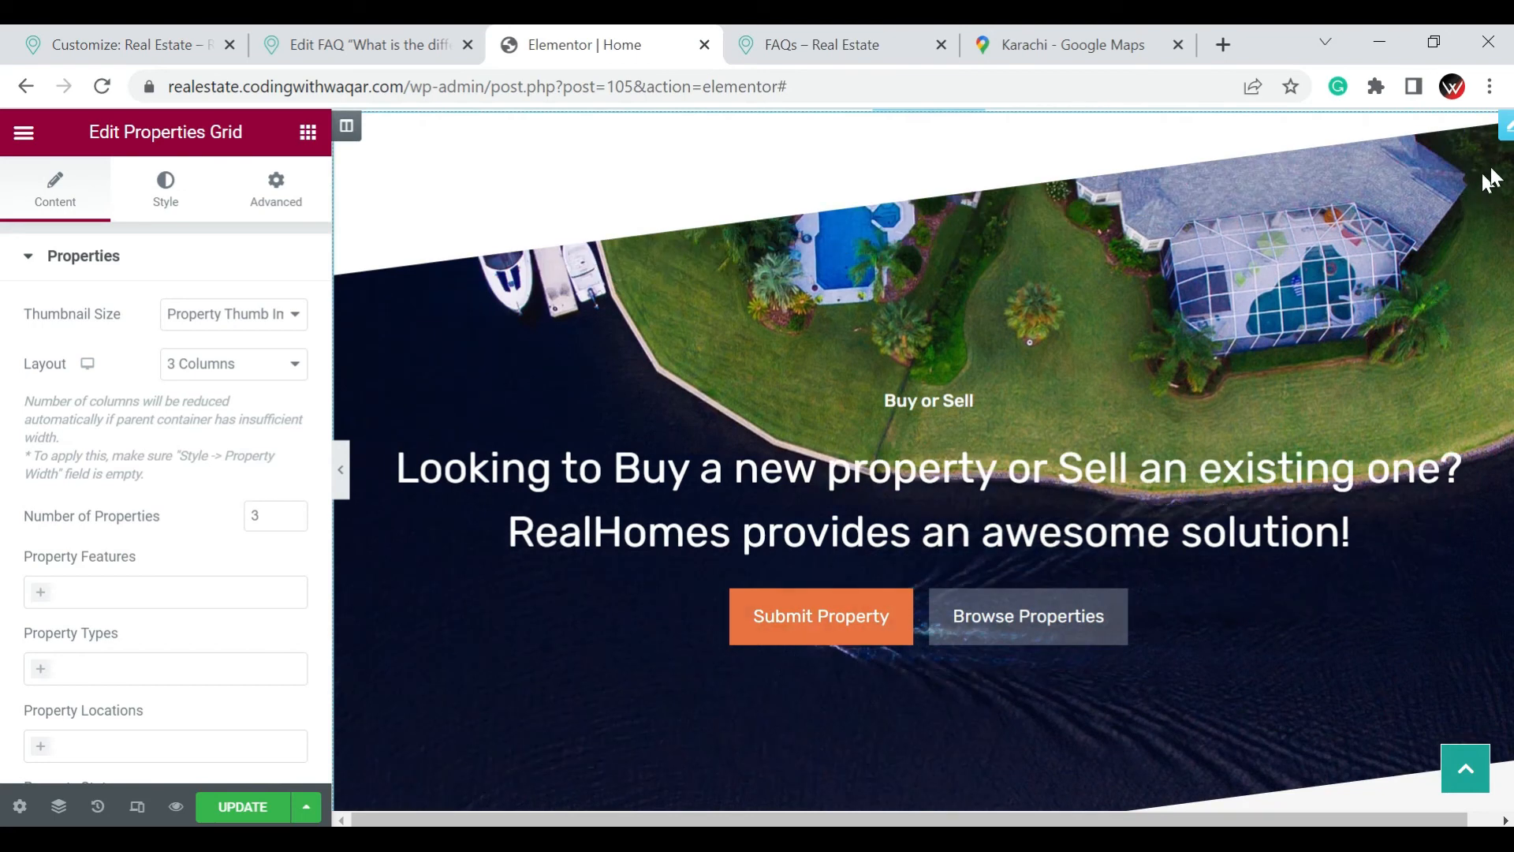
pyautogui.click(1502, 126)
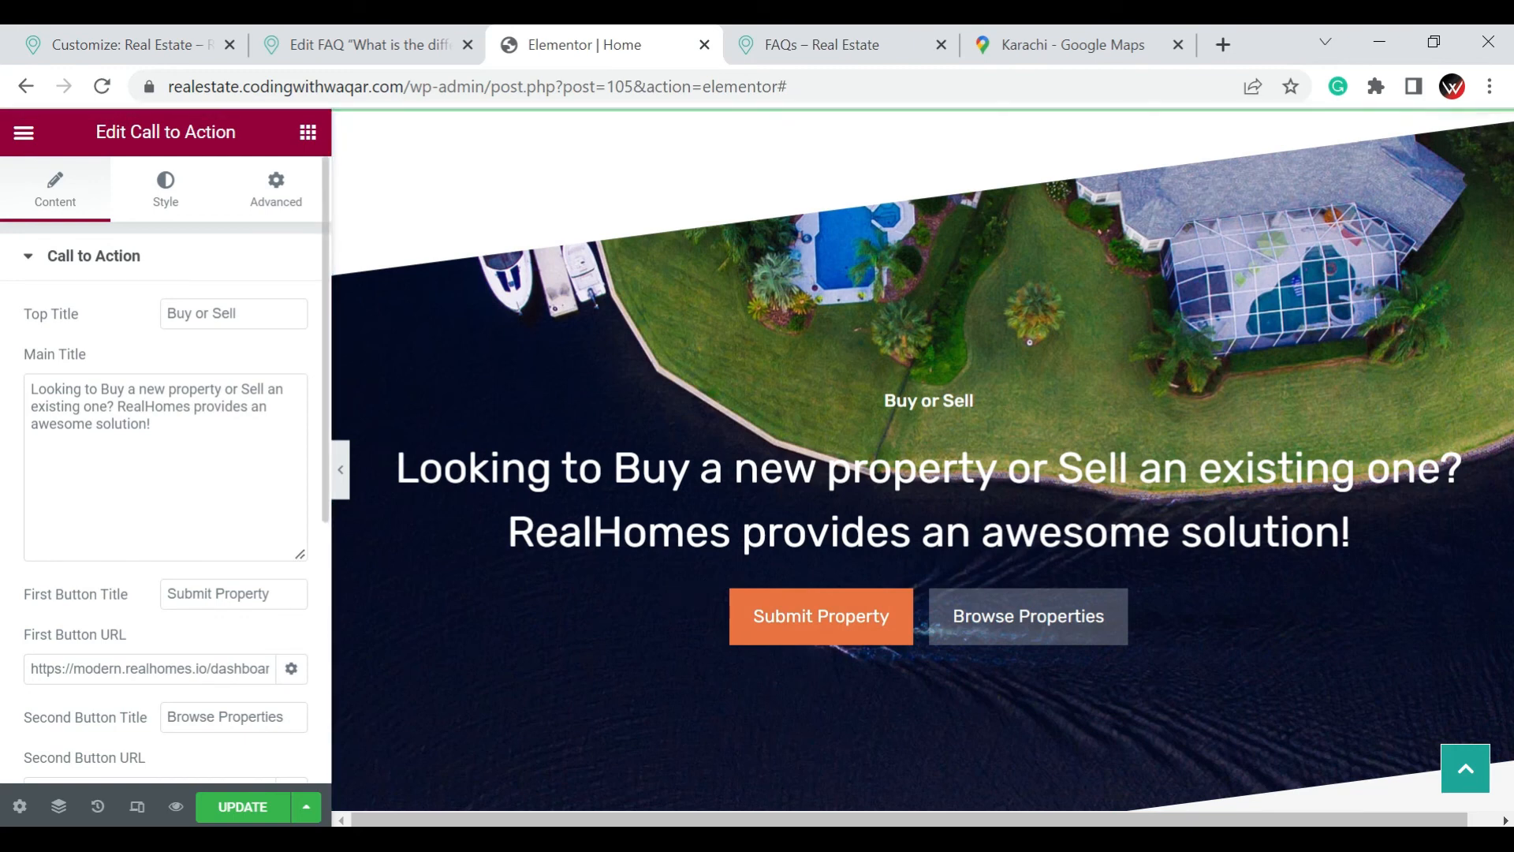
pyautogui.click(268, 313)
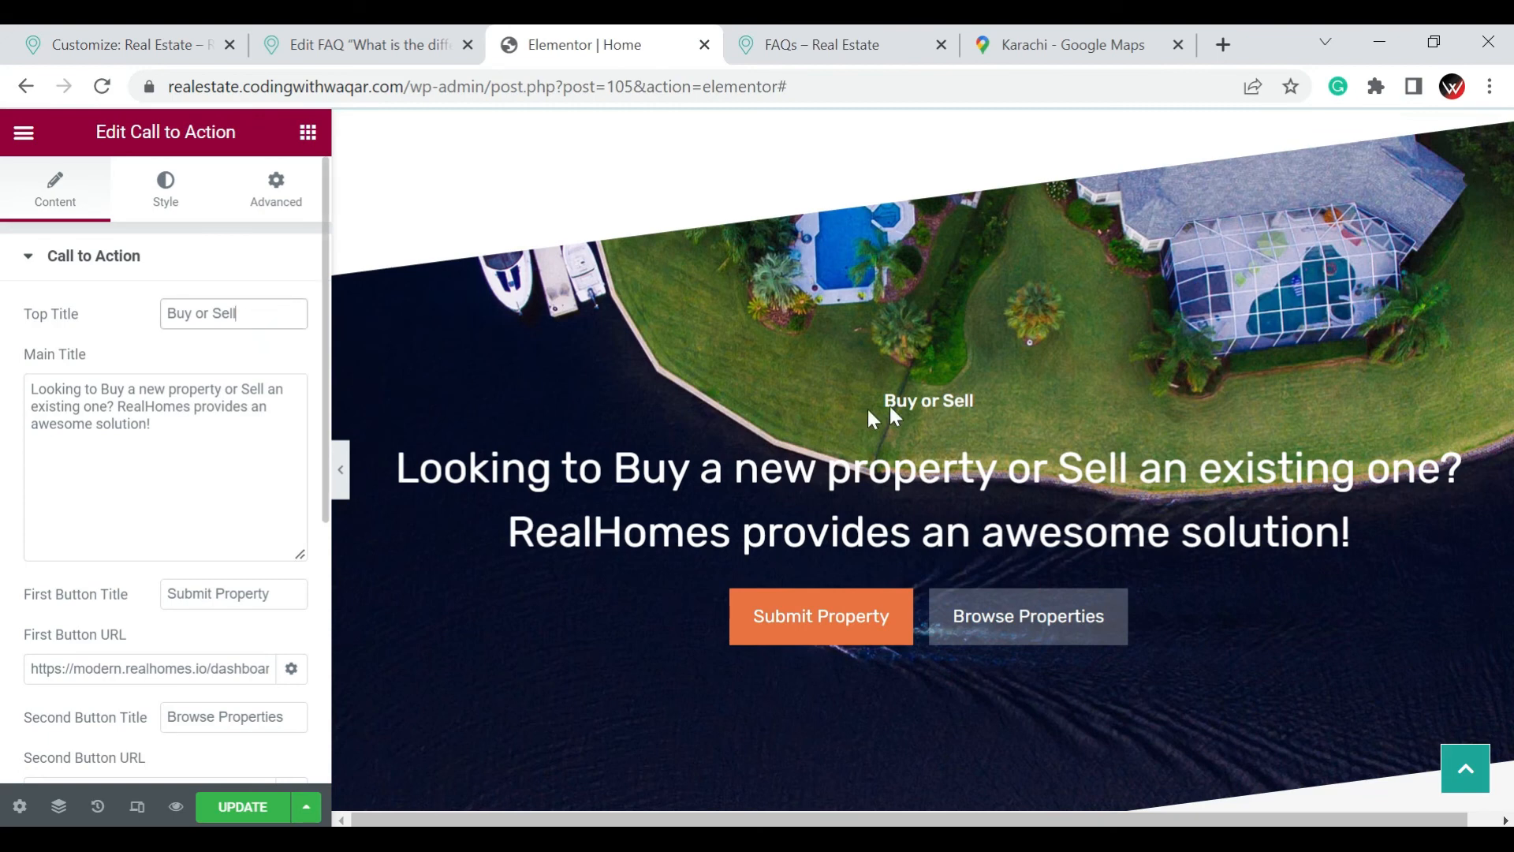
pyautogui.click(126, 425)
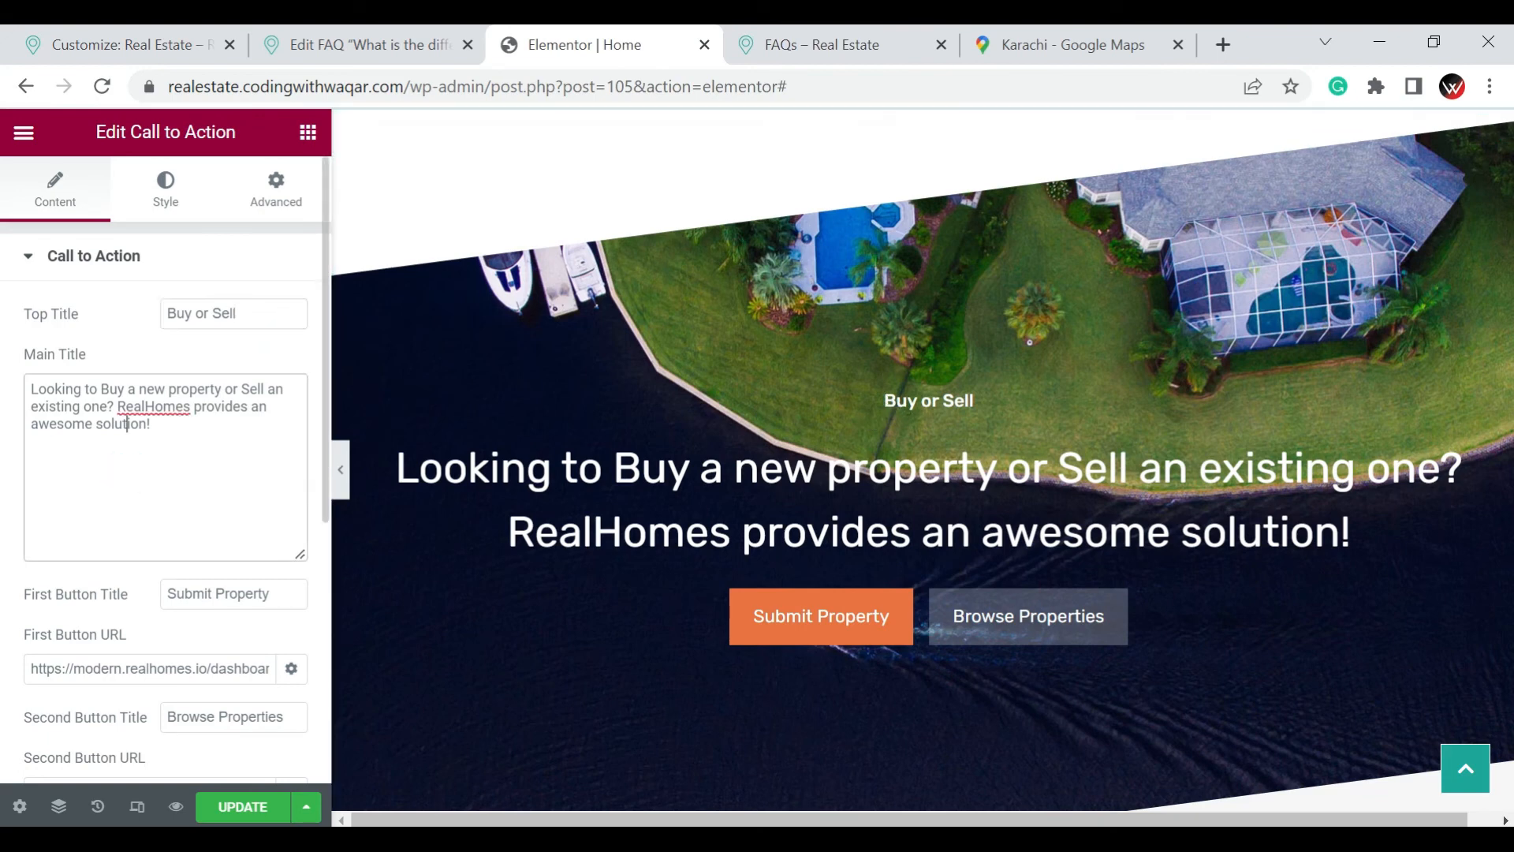
pyautogui.scroll(-2, 173, 442)
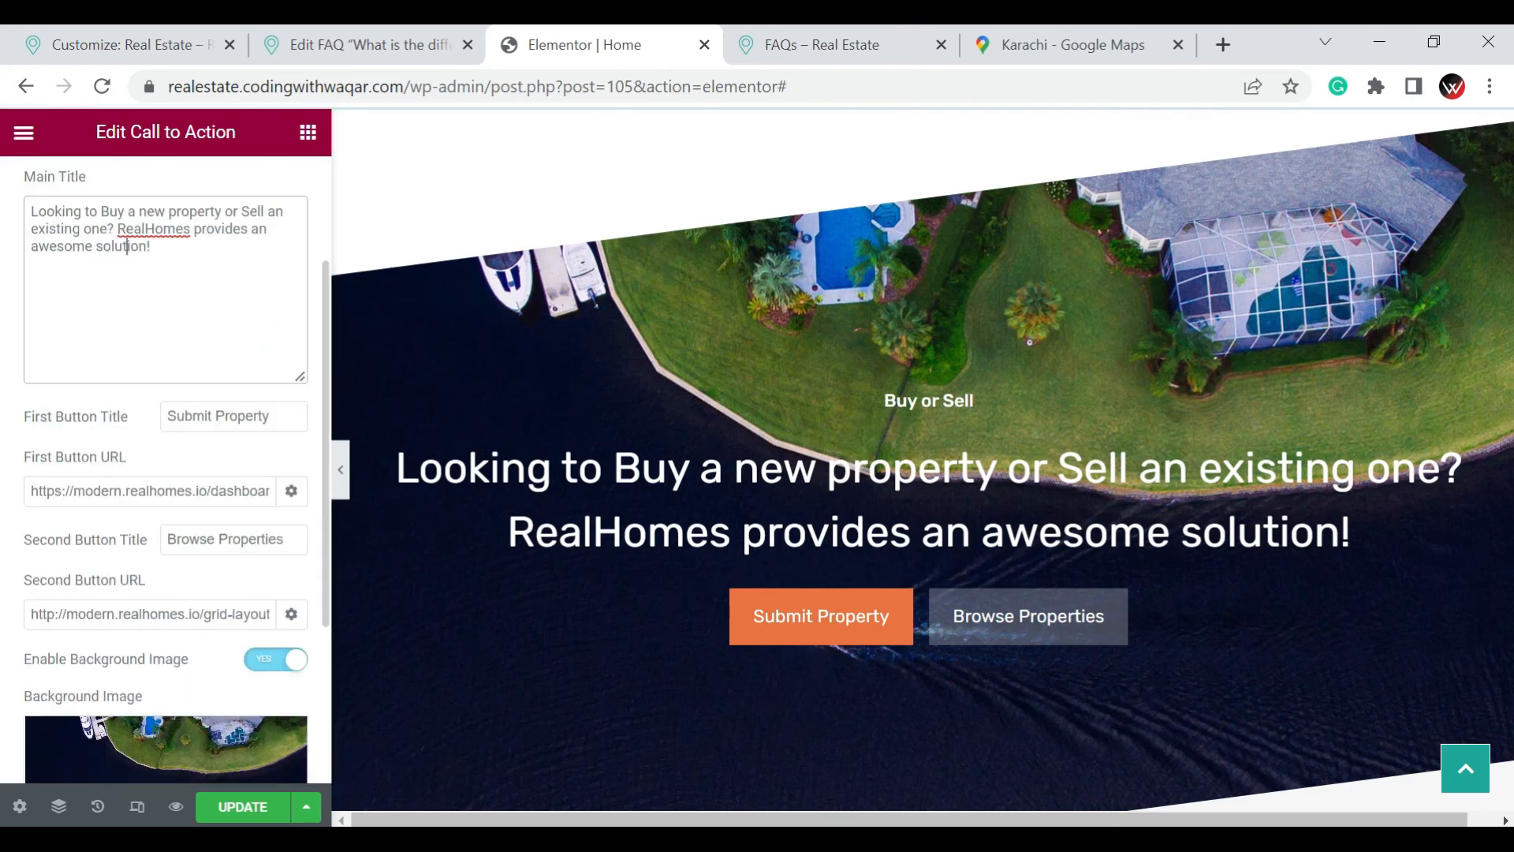
pyautogui.click(224, 418)
pyautogui.click(219, 539)
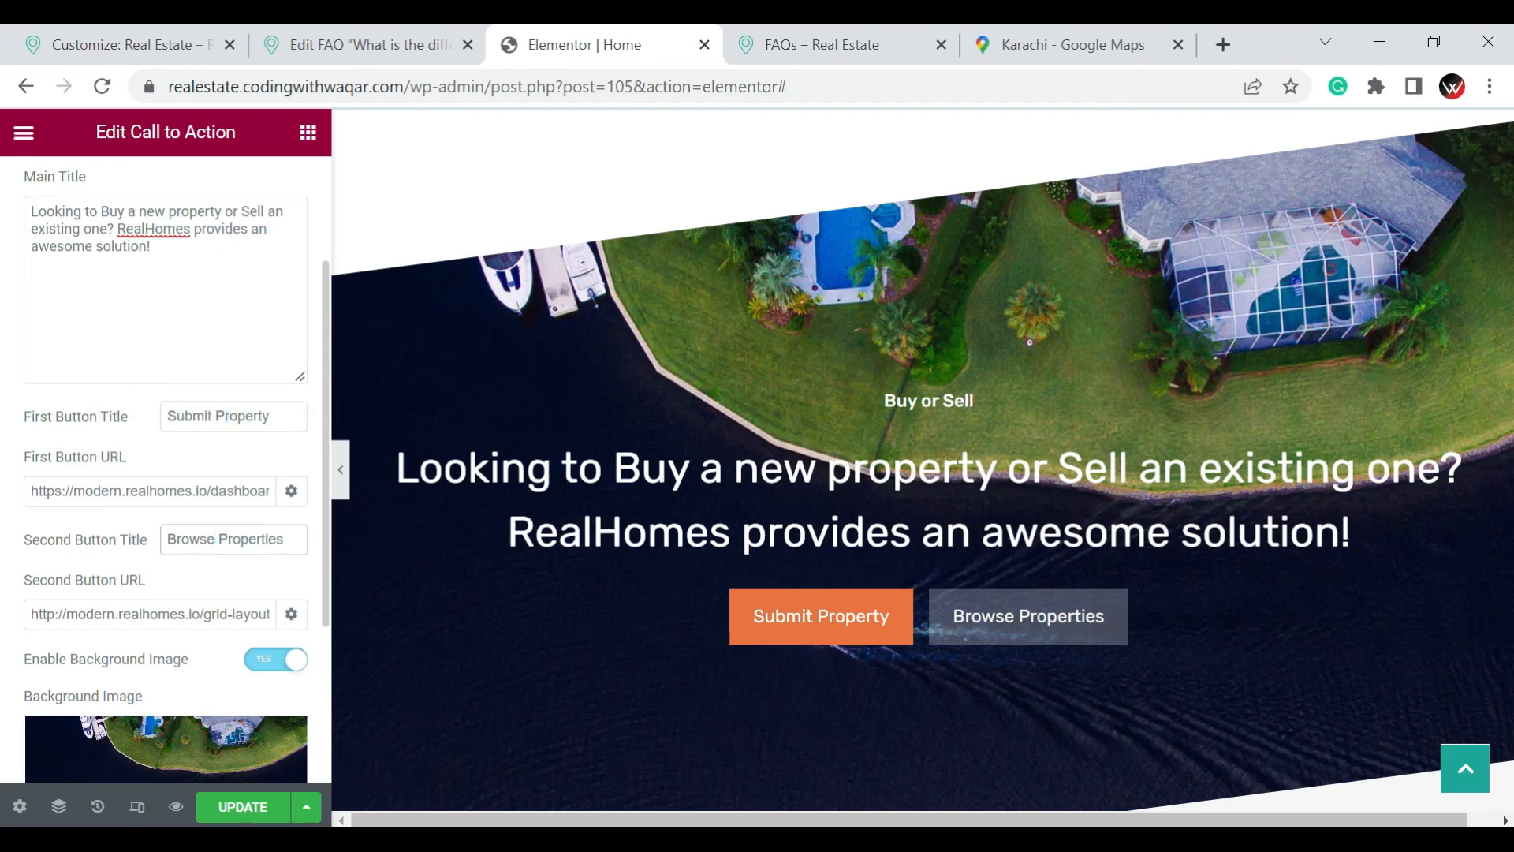
pyautogui.scroll(-2, 232, 544)
pyautogui.scroll(-1, 231, 544)
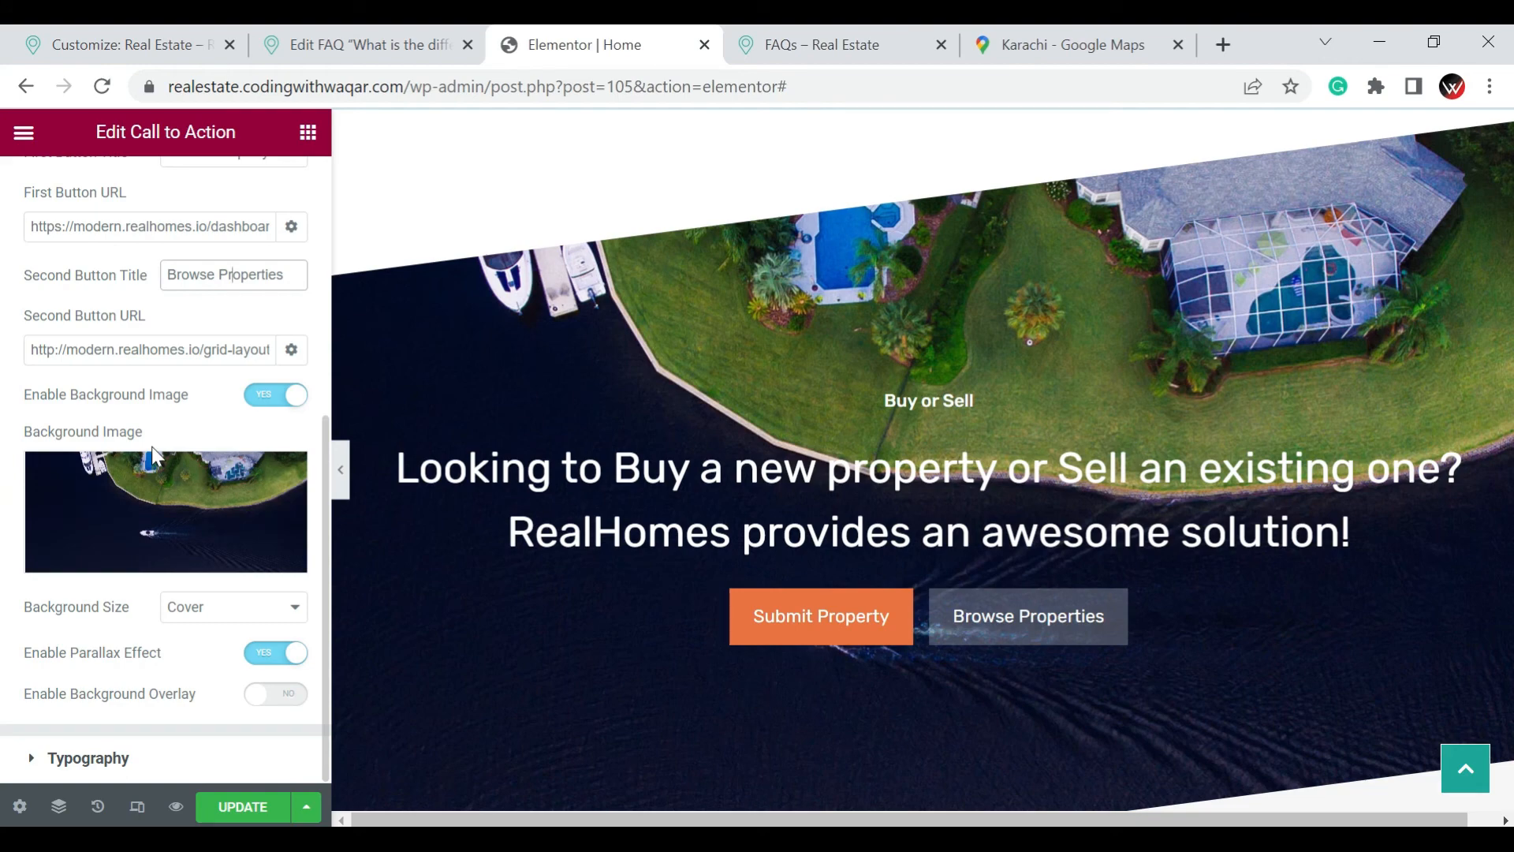
# Try the Contain background size on the Buy or Sell call to action, and set it back to Cover
pyautogui.click(211, 609)
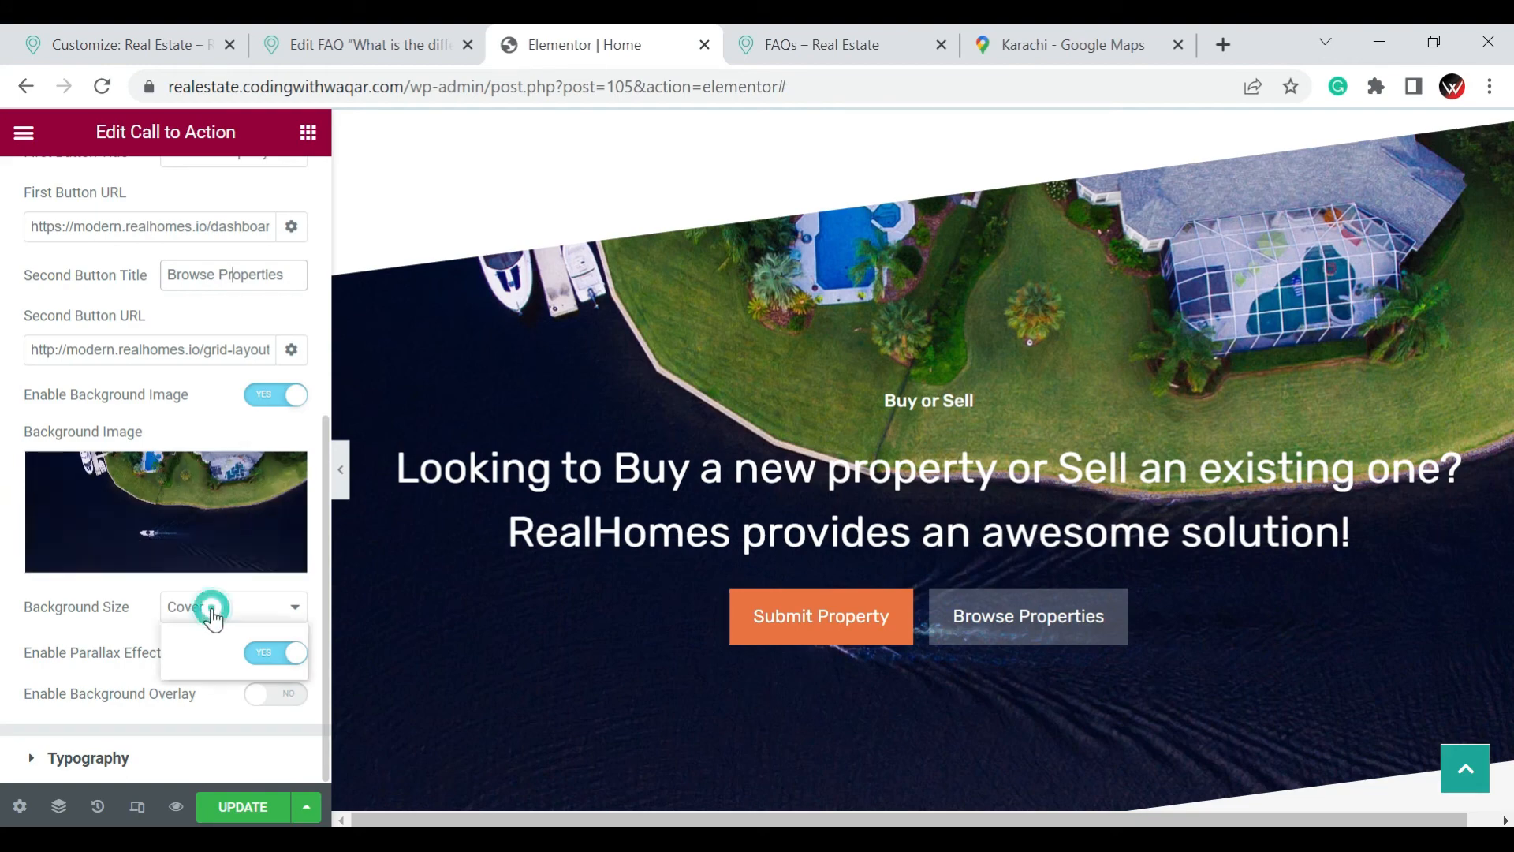
pyautogui.click(214, 650)
pyautogui.click(209, 619)
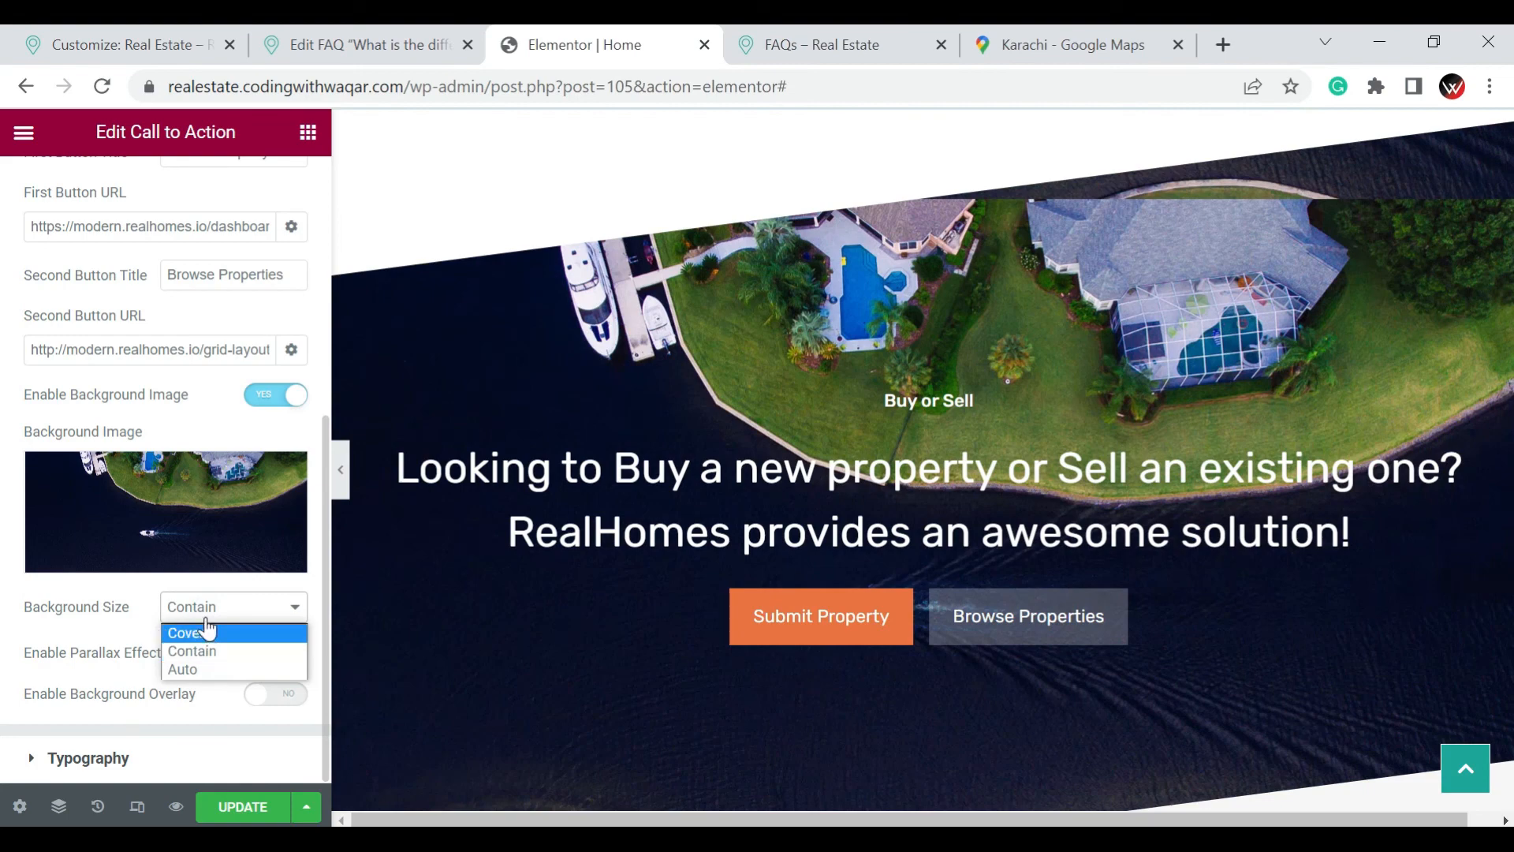
pyautogui.click(207, 616)
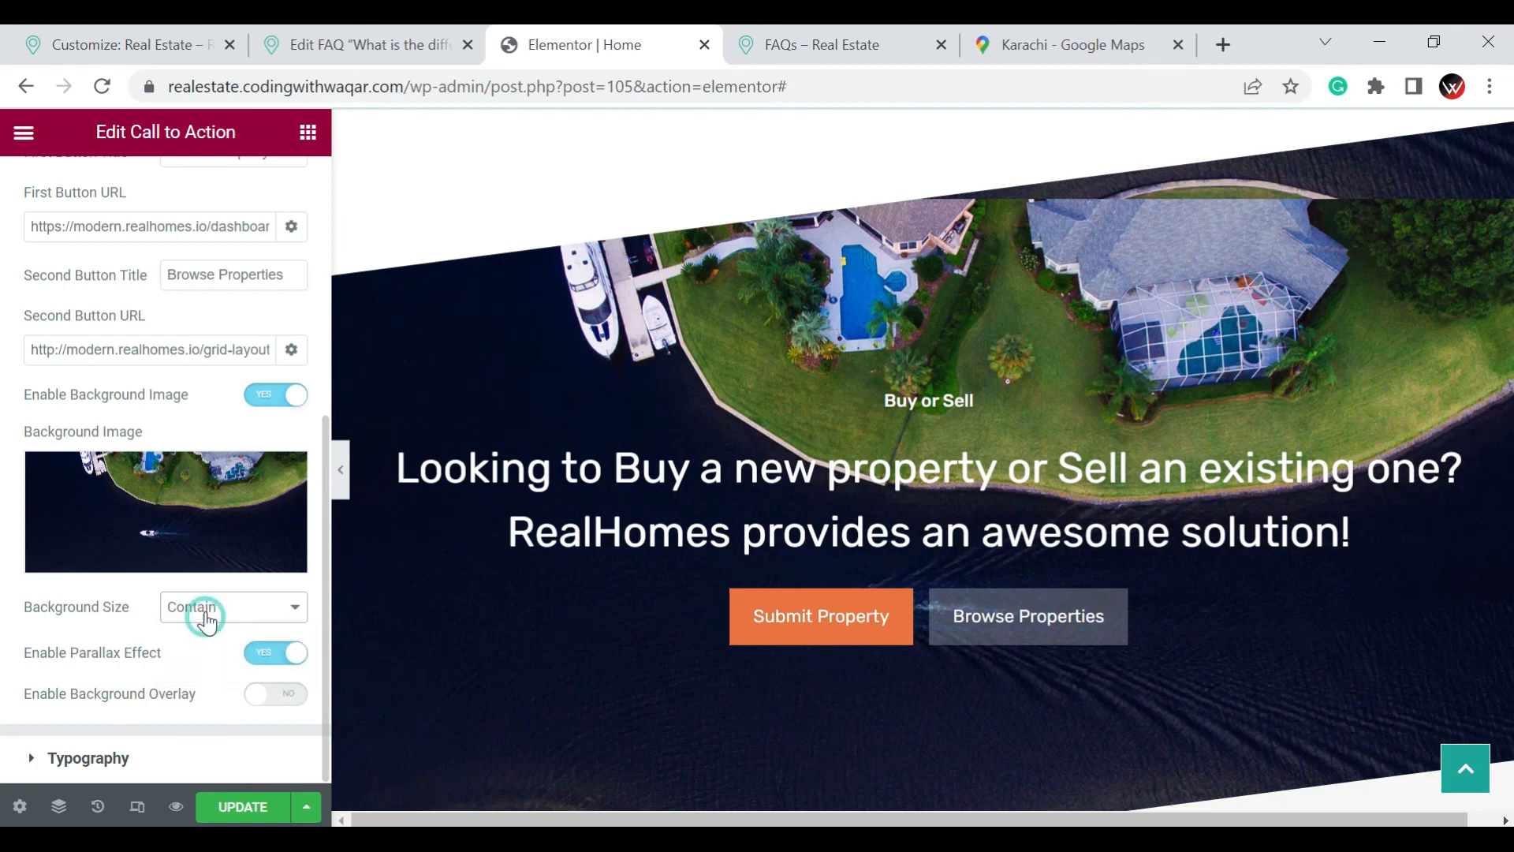
pyautogui.click(208, 605)
pyautogui.click(203, 622)
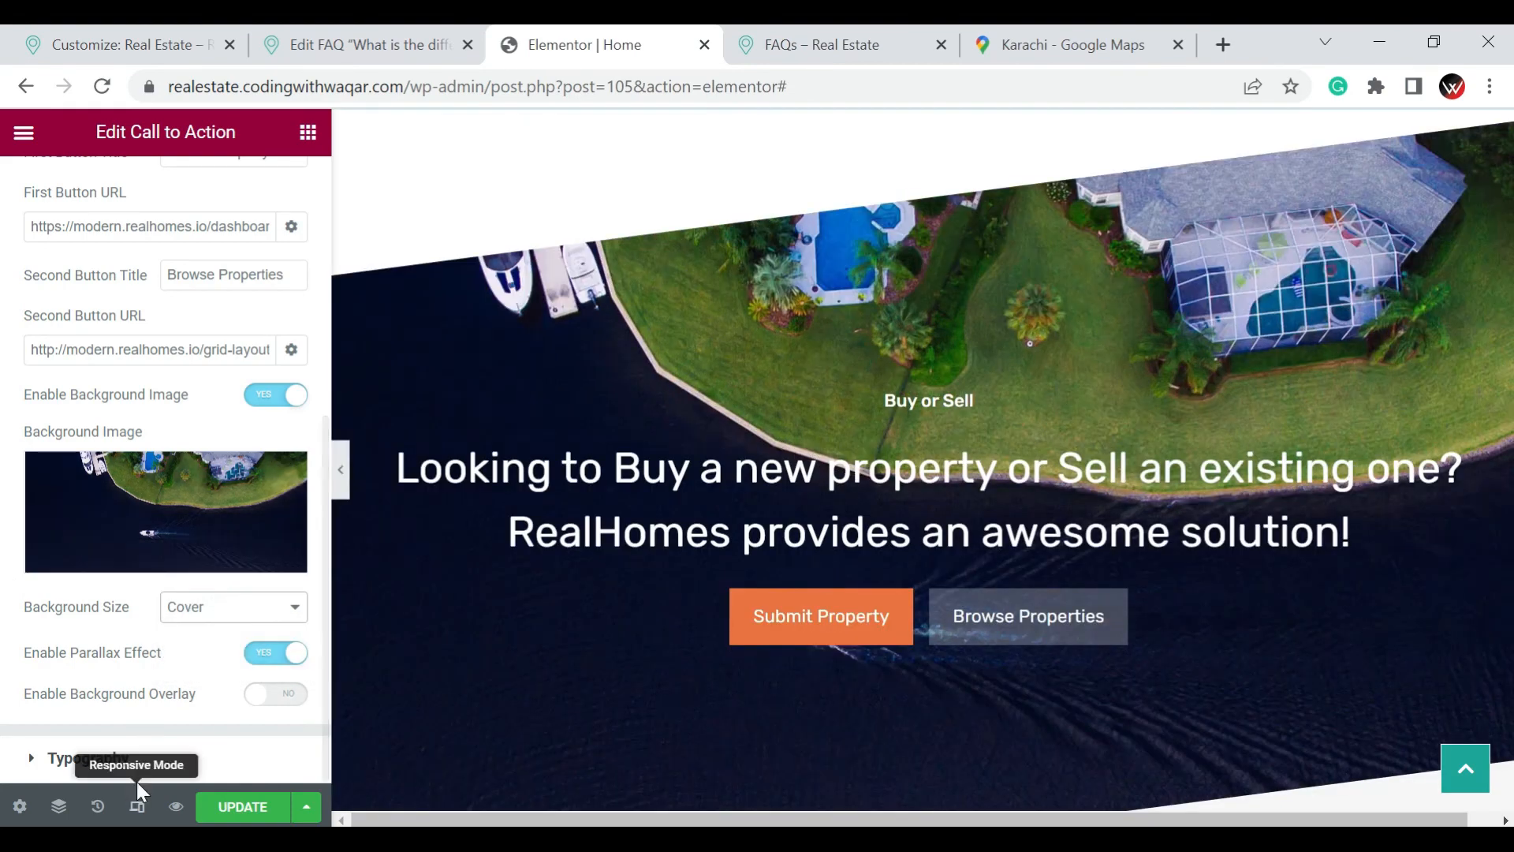
# Look through the call to action's typography and spacing options, and look over the Agents section
pyautogui.click(31, 757)
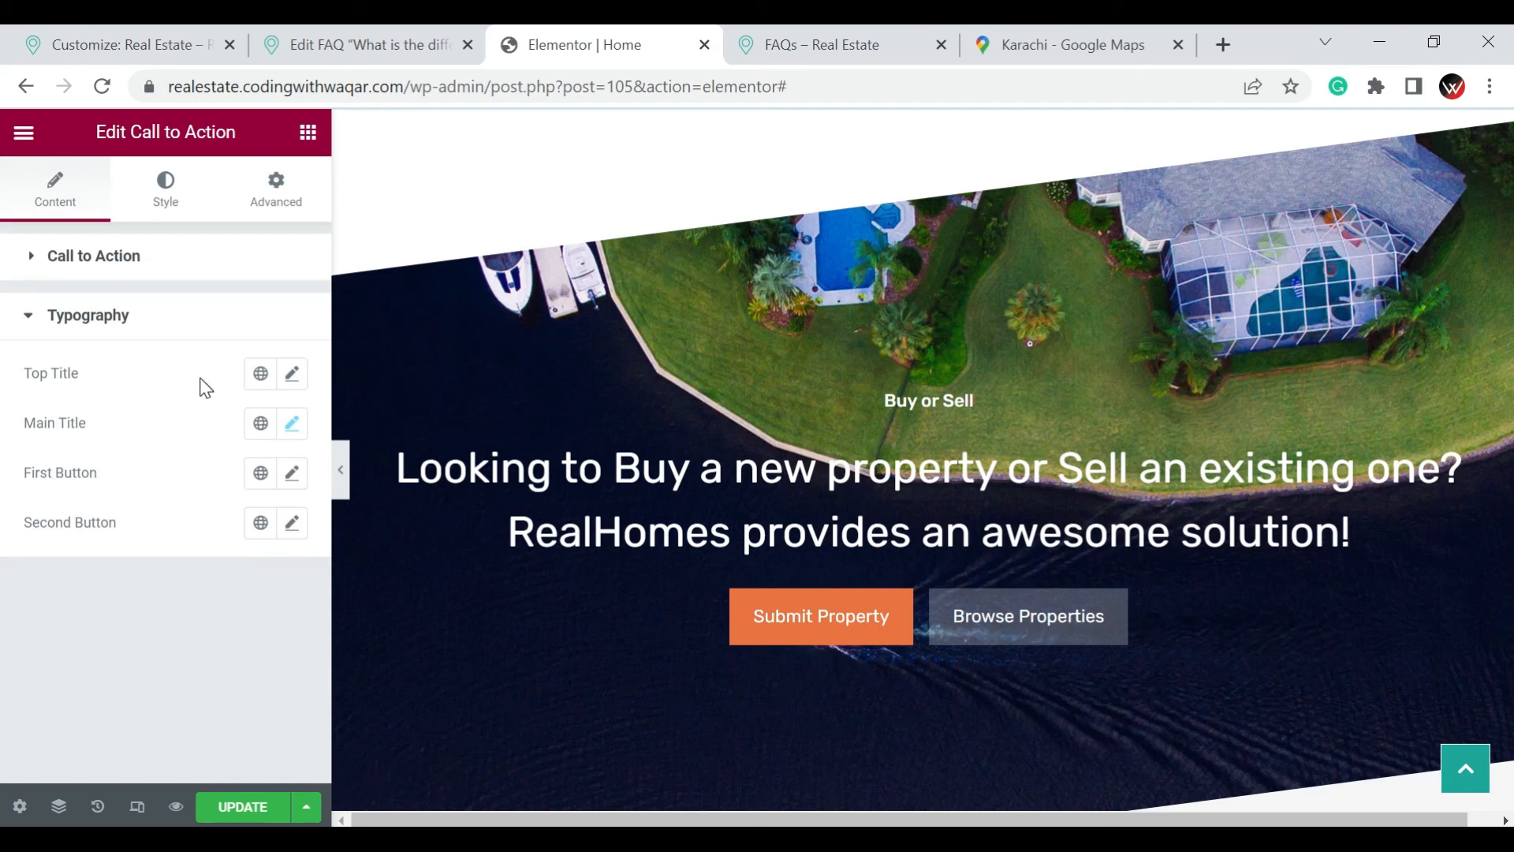
pyautogui.click(158, 207)
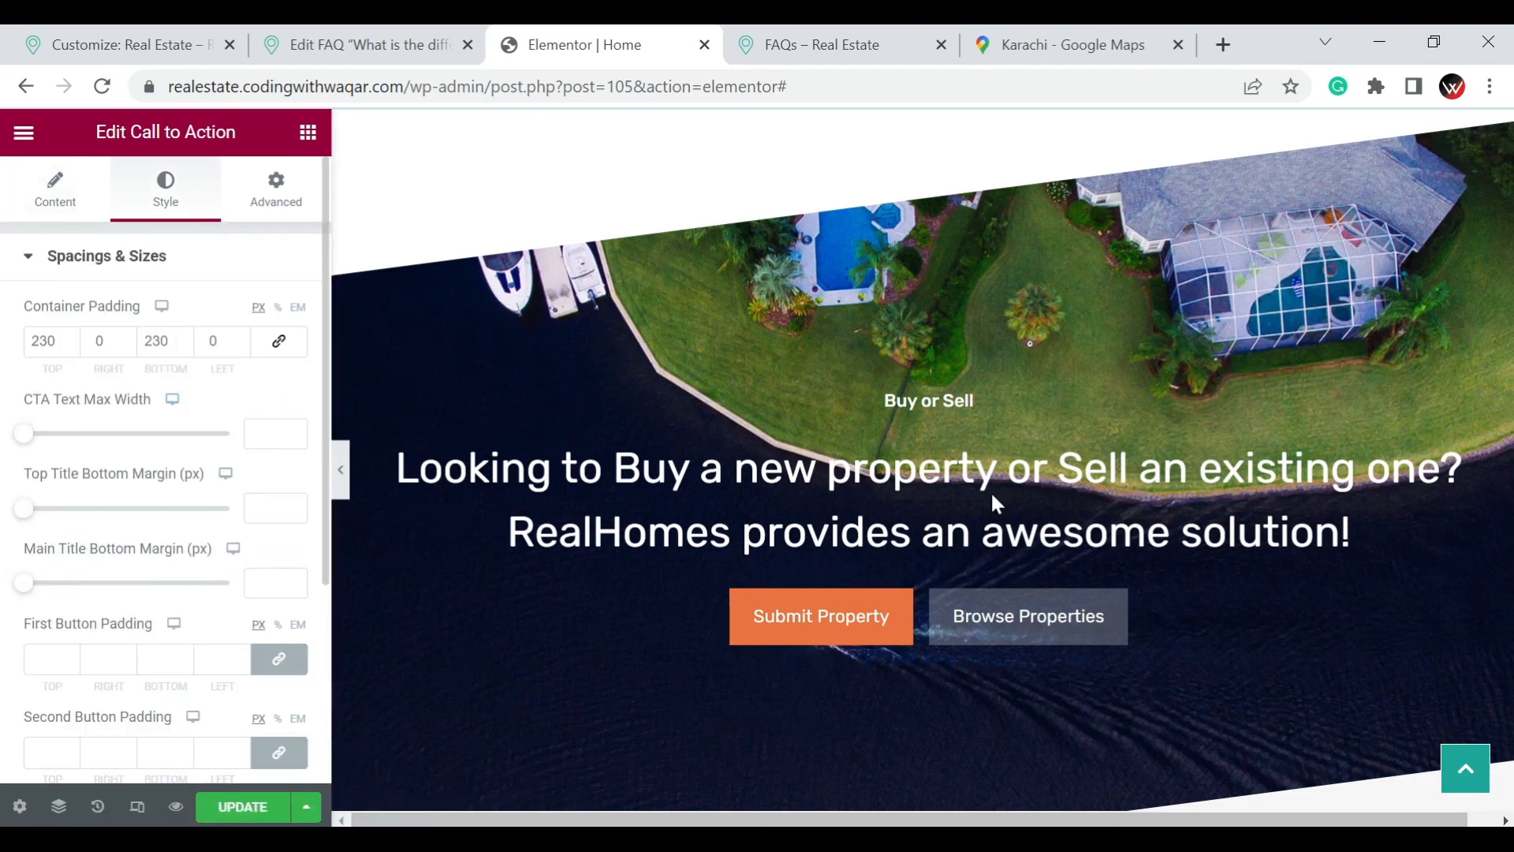
pyautogui.scroll(-5, 993, 493)
pyautogui.scroll(-2, 1018, 477)
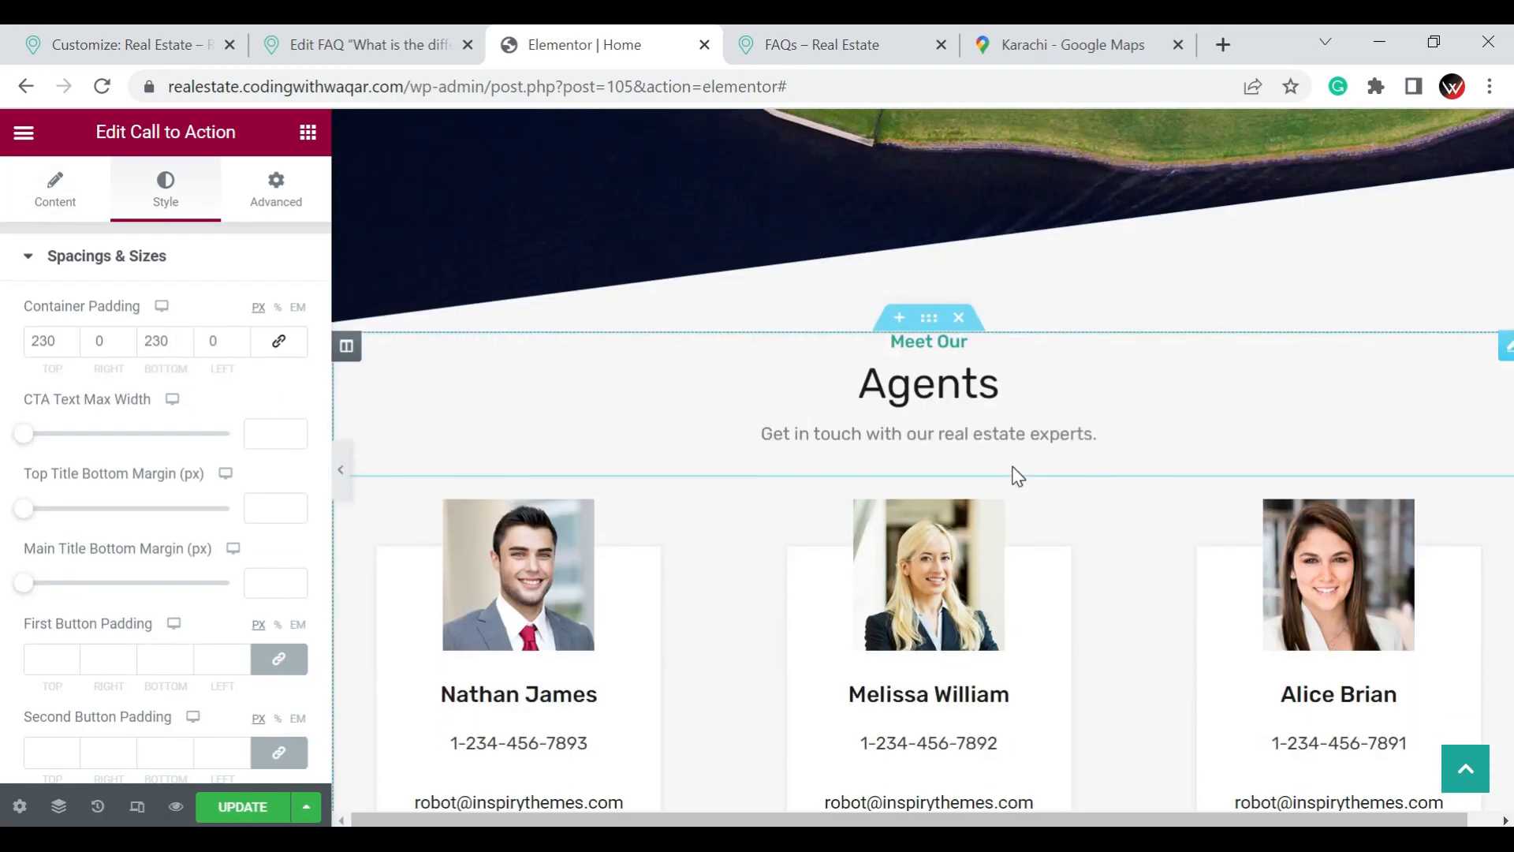
pyautogui.scroll(-3, 1041, 457)
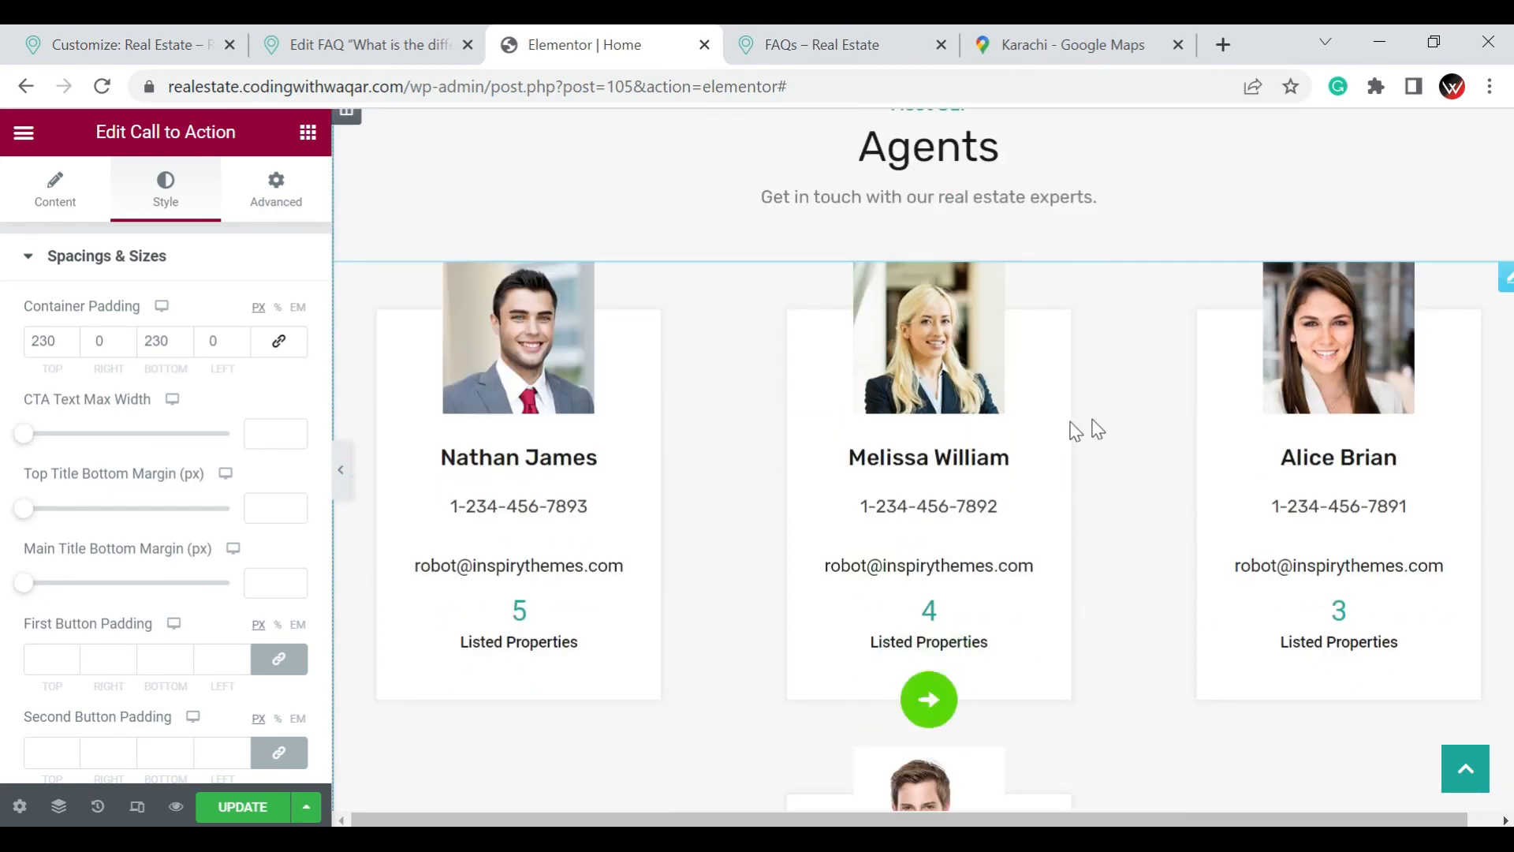
# Open the Agents grid for editing and show each agent's office number and agency name
pyautogui.click(1509, 278)
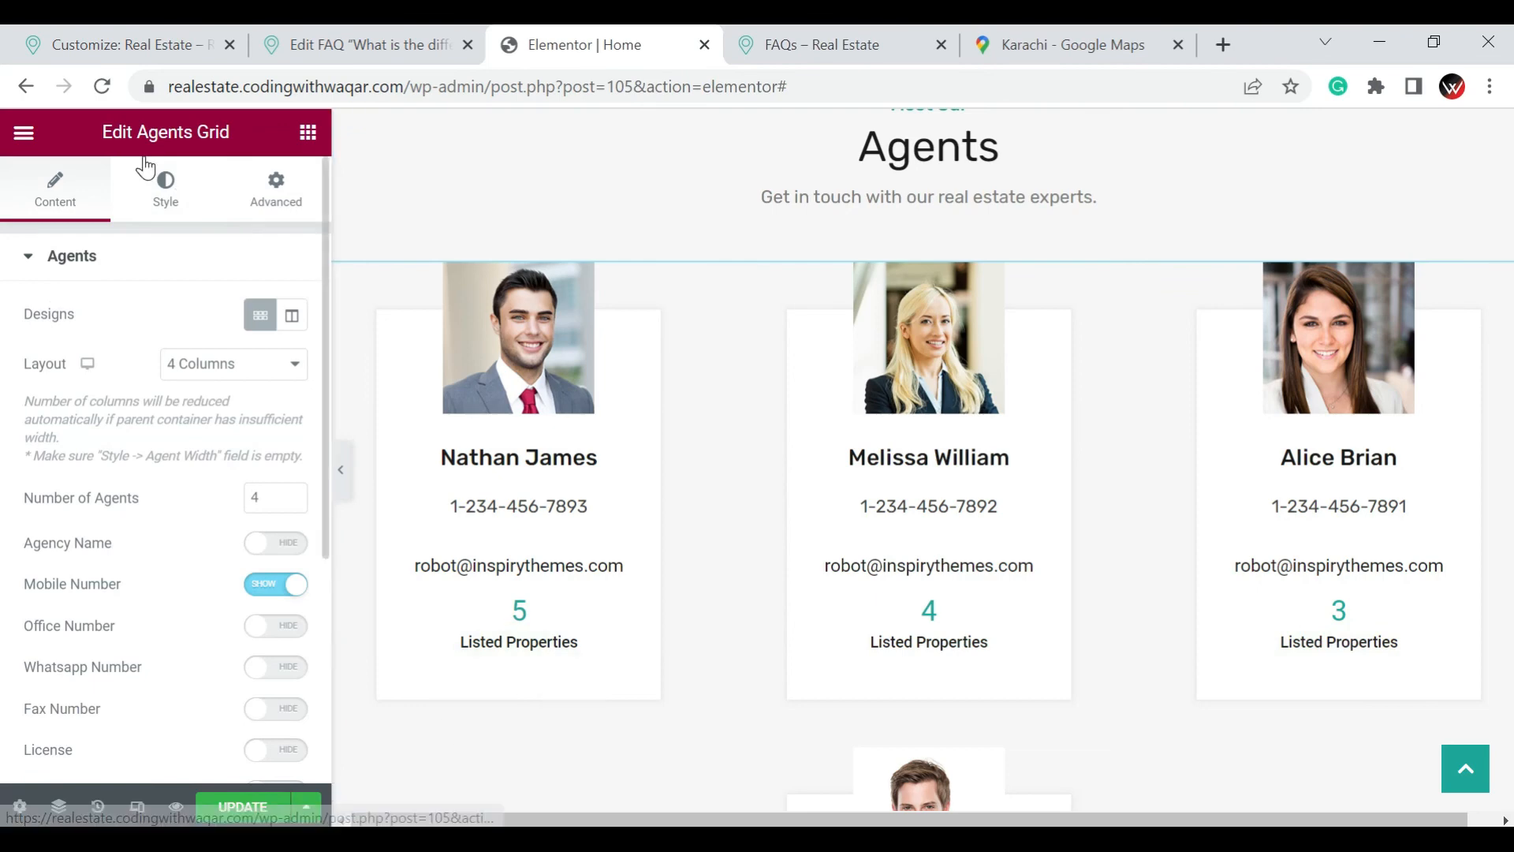
pyautogui.scroll(-2, 98, 288)
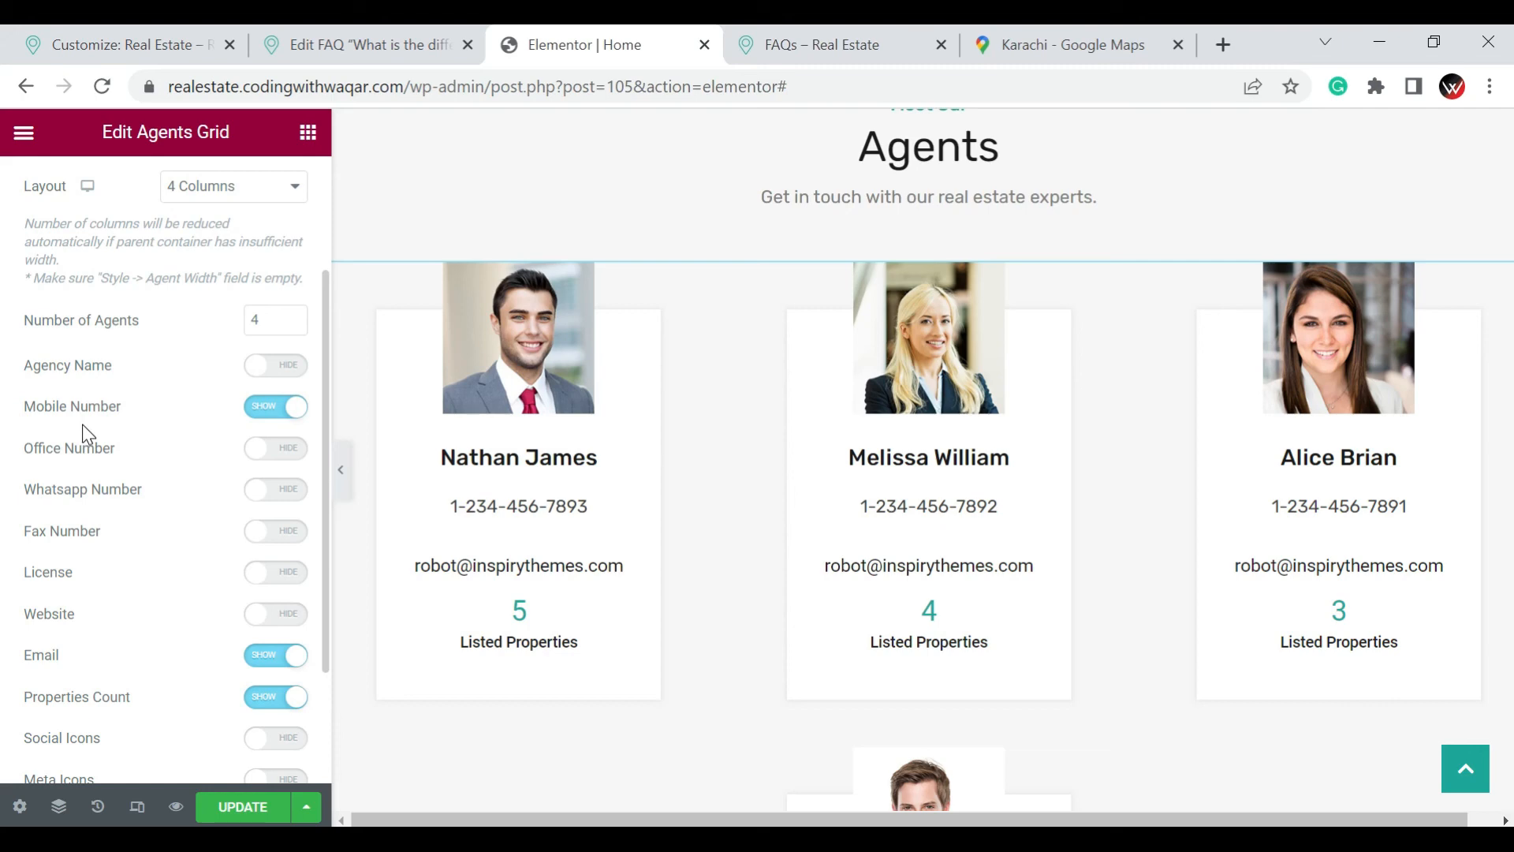
pyautogui.click(277, 449)
pyautogui.click(282, 375)
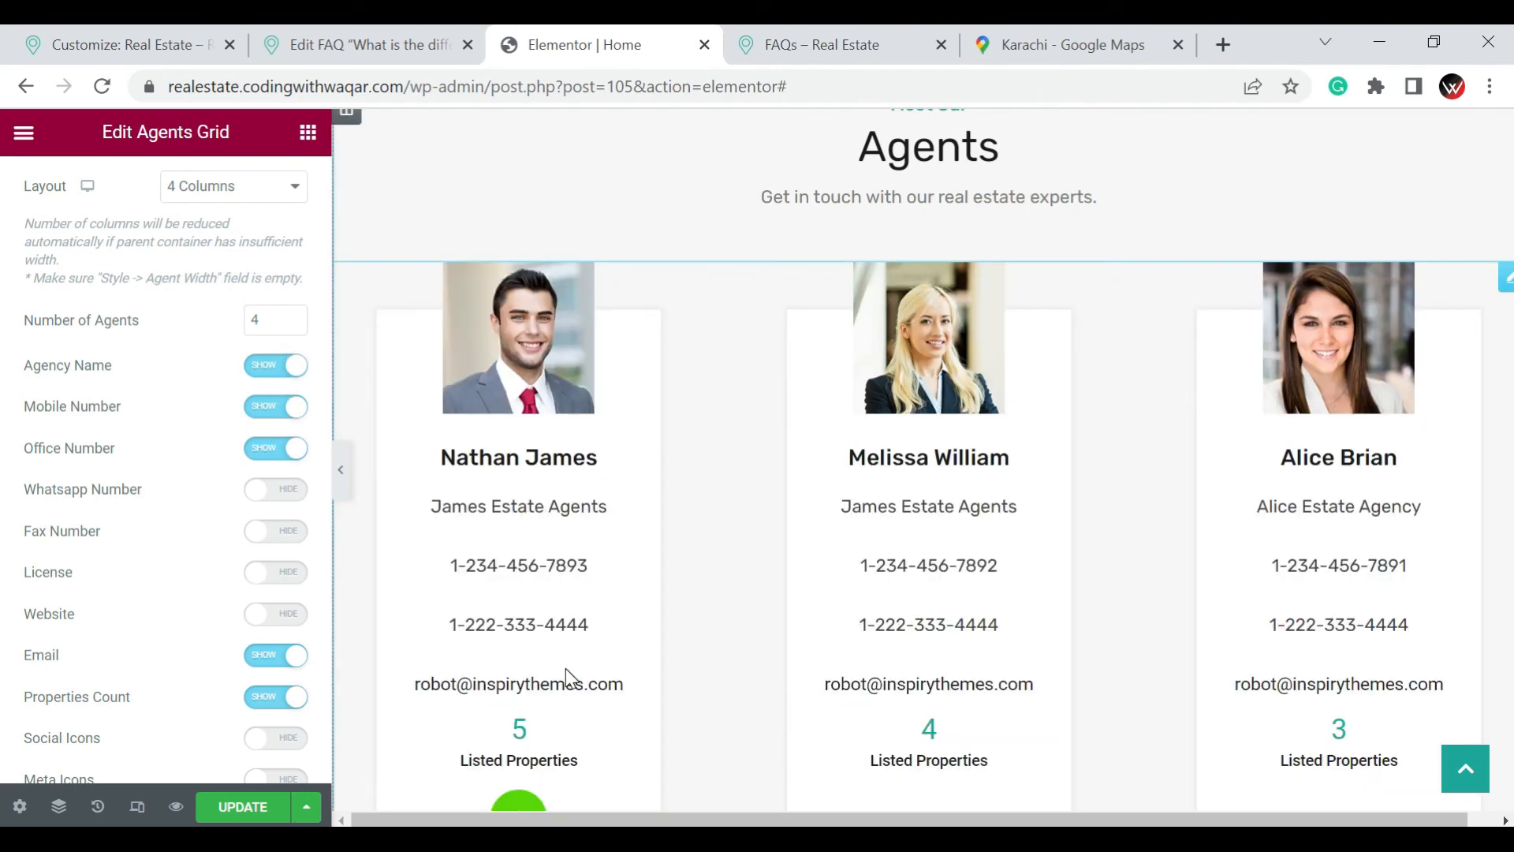
# Look over the agent cards, testimonial and News & Updates sections, and open the Live Customizer feature box for editing
pyautogui.scroll(-3, 563, 688)
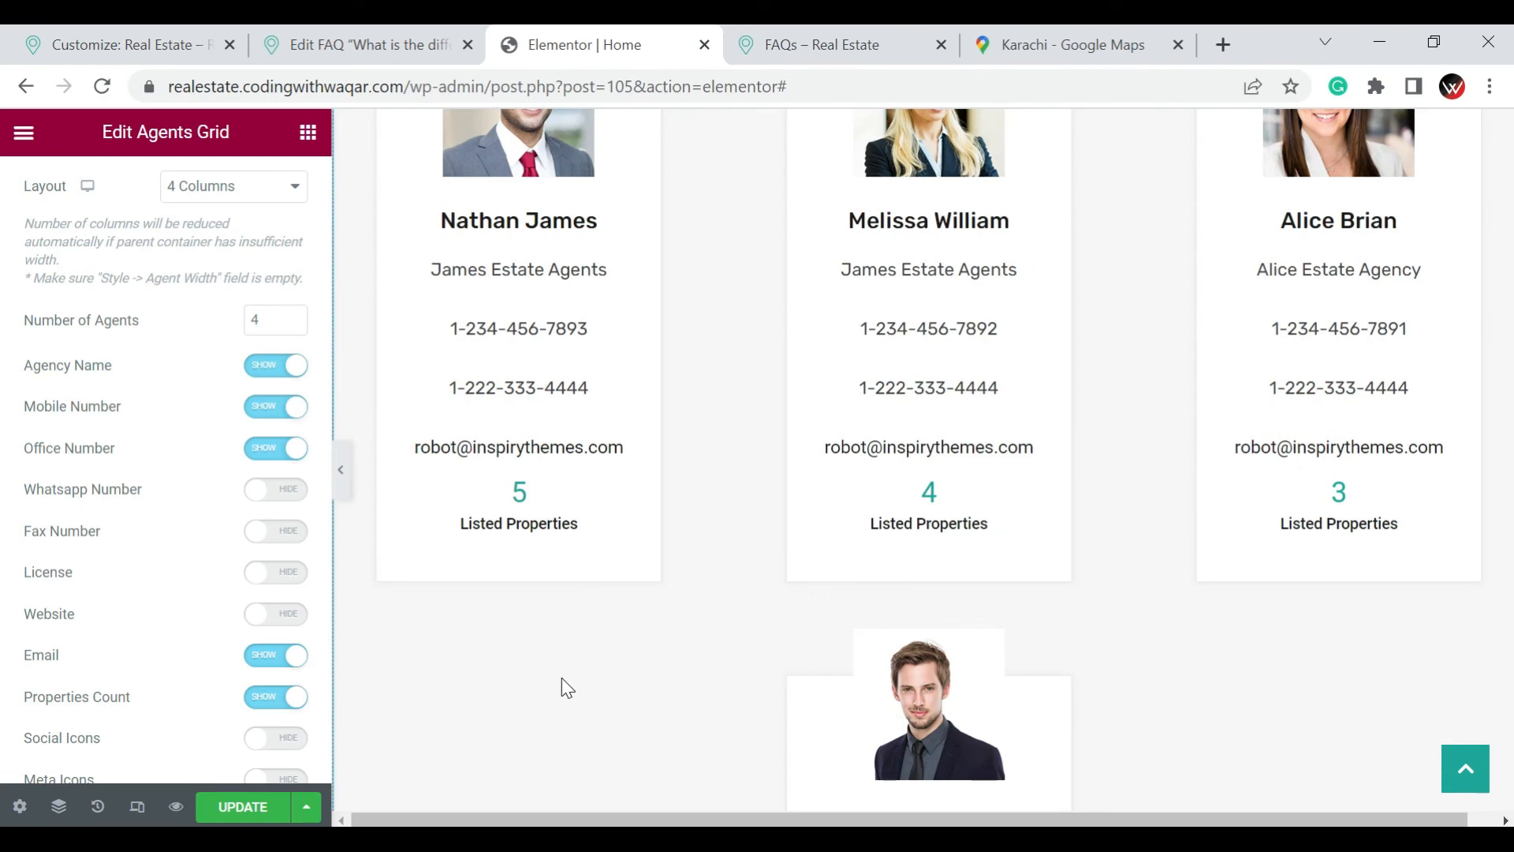
pyautogui.scroll(-6, 562, 679)
pyautogui.scroll(-10, 562, 678)
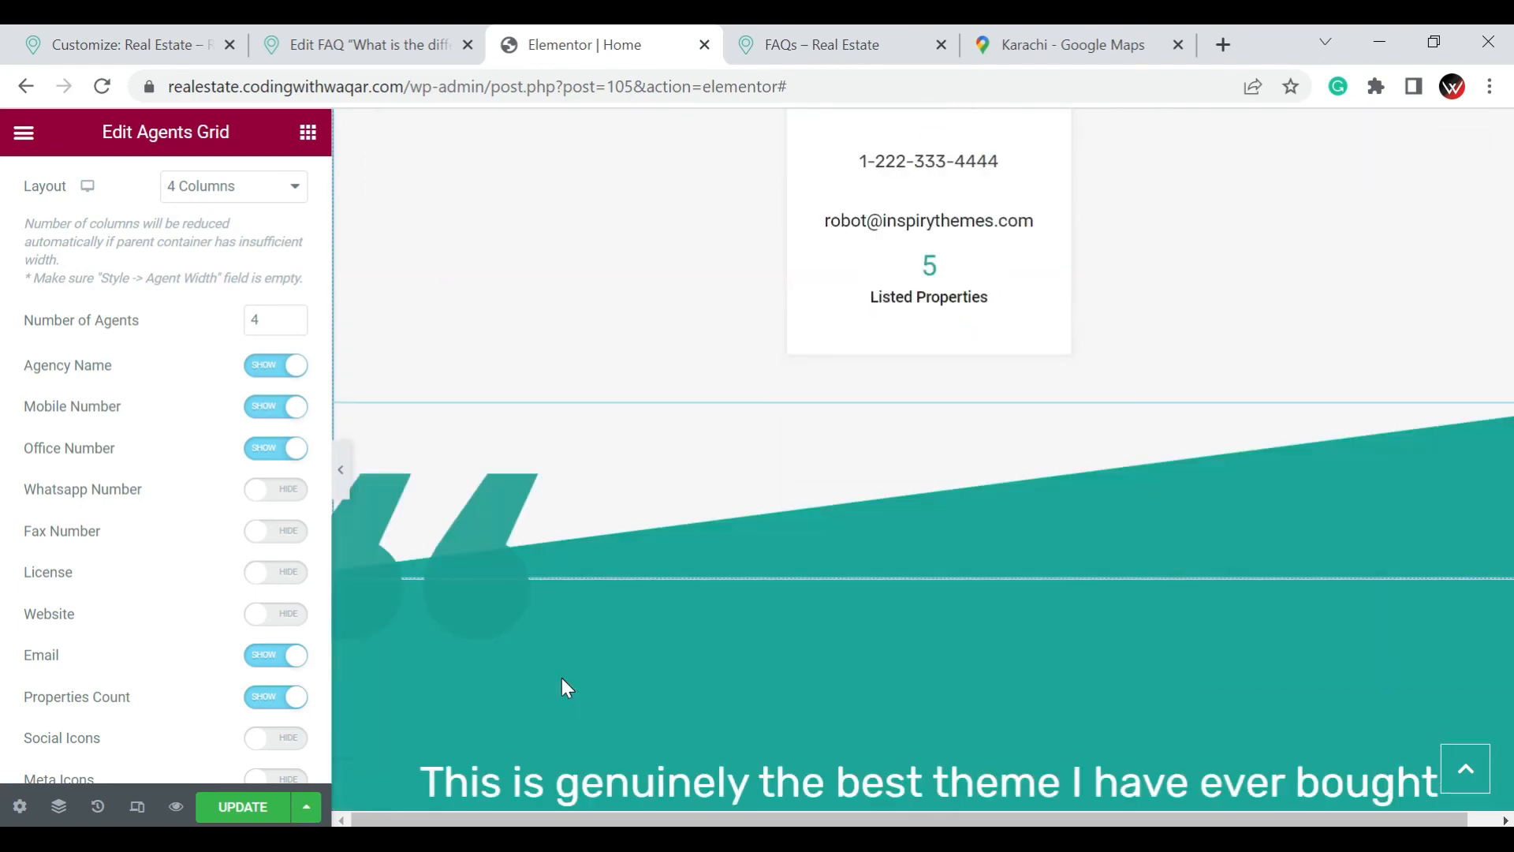
pyautogui.scroll(-7, 562, 678)
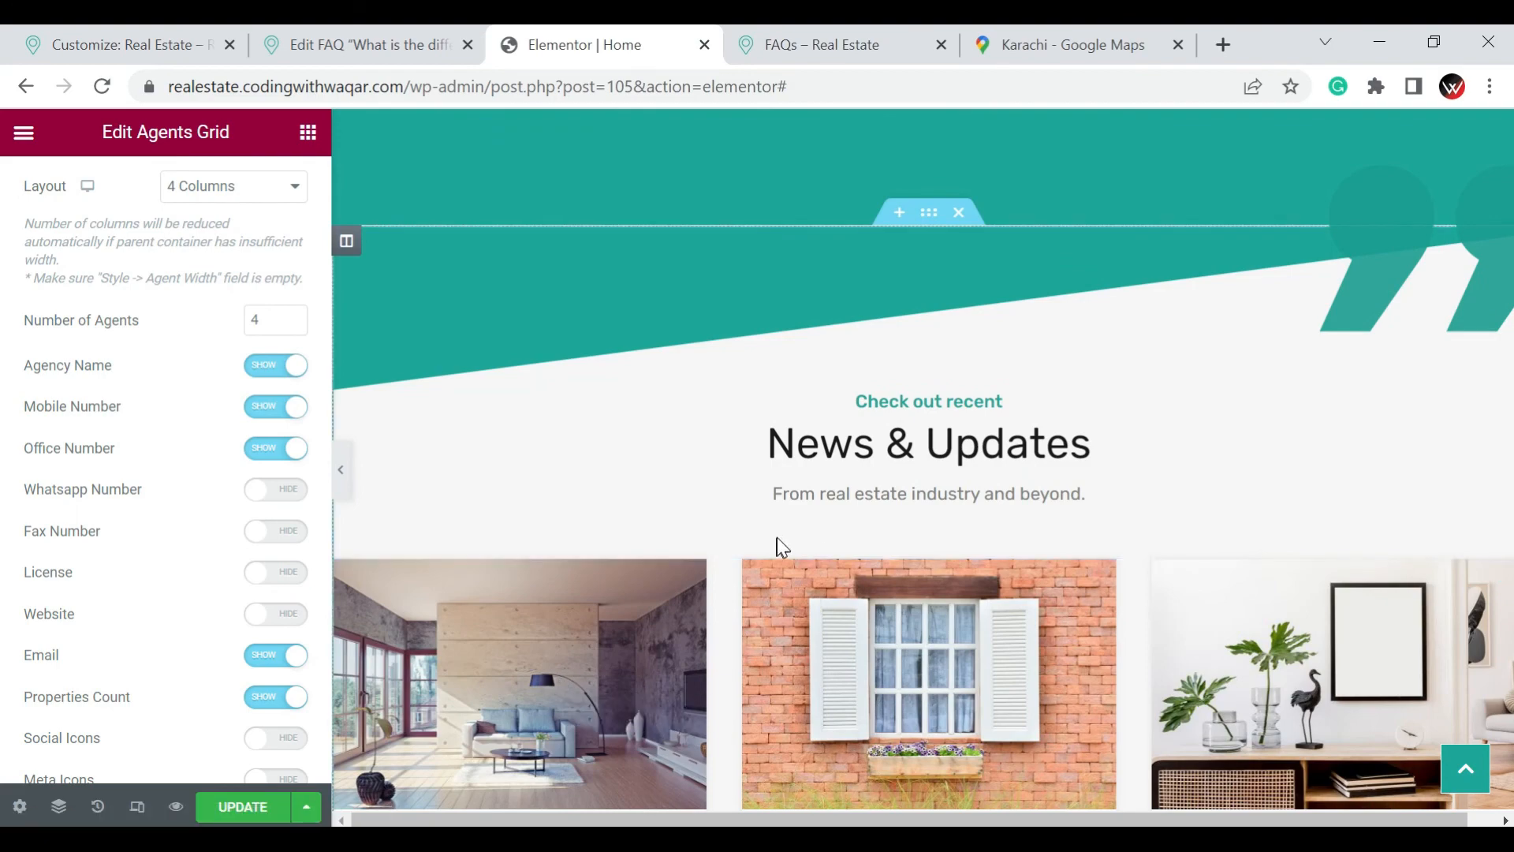
pyautogui.scroll(-3, 777, 537)
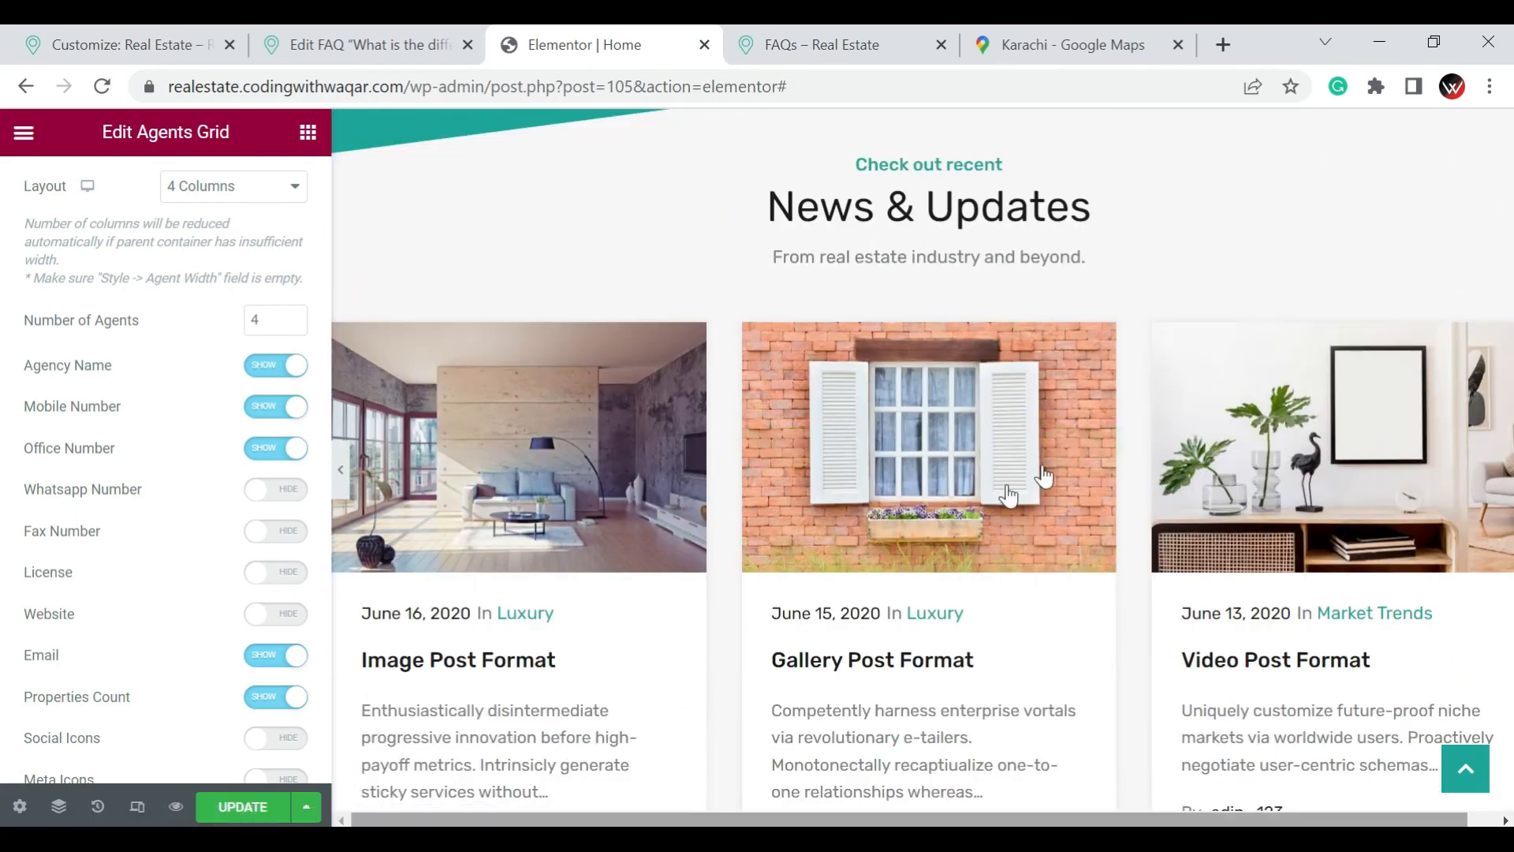
pyautogui.scroll(-1, 956, 507)
pyautogui.scroll(-13, 956, 507)
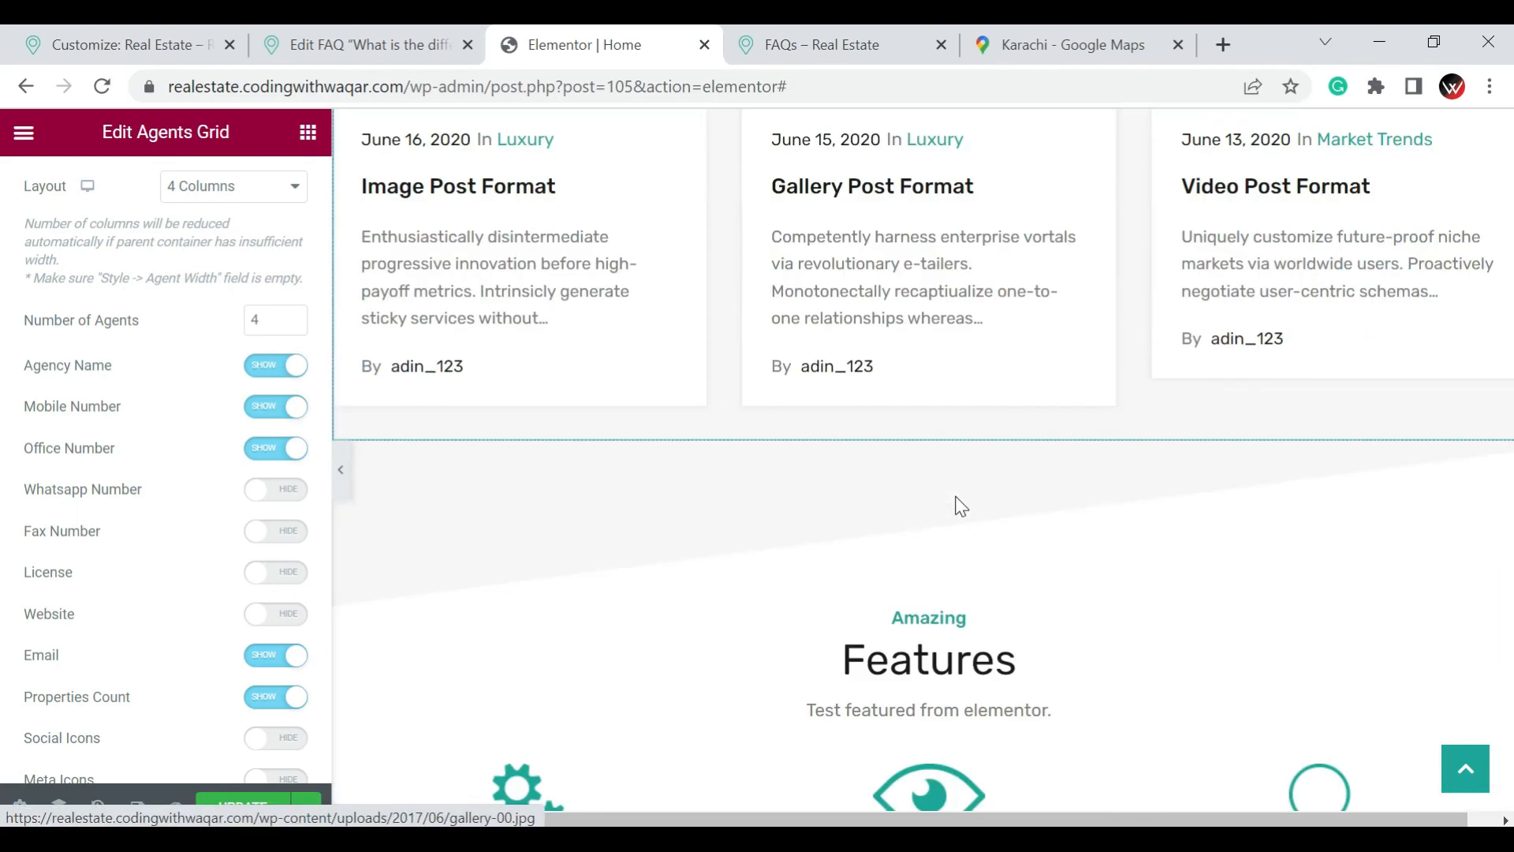
pyautogui.scroll(2, 815, 365)
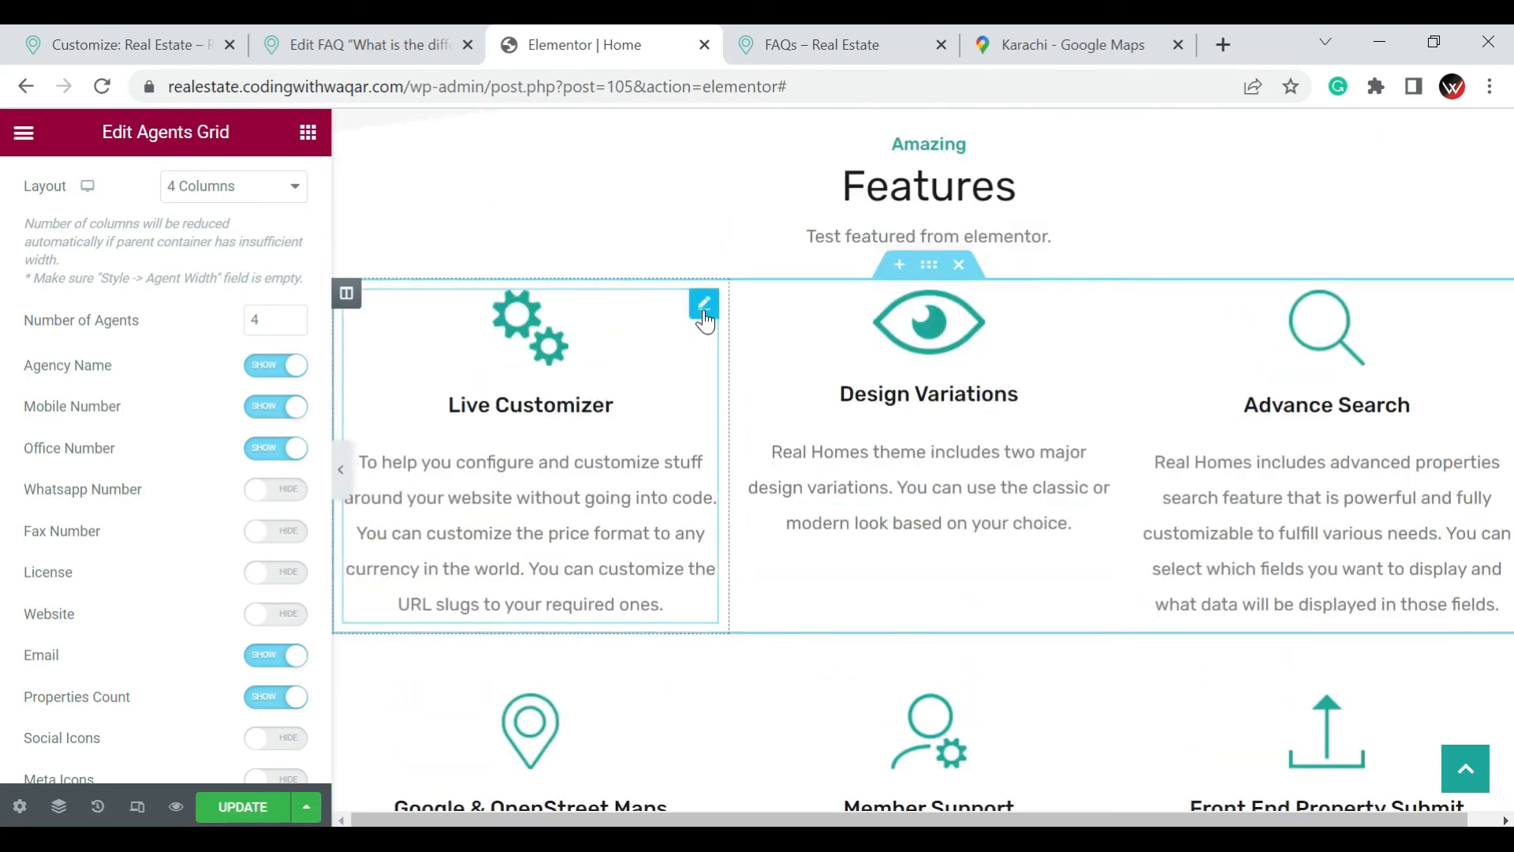
pyautogui.click(703, 306)
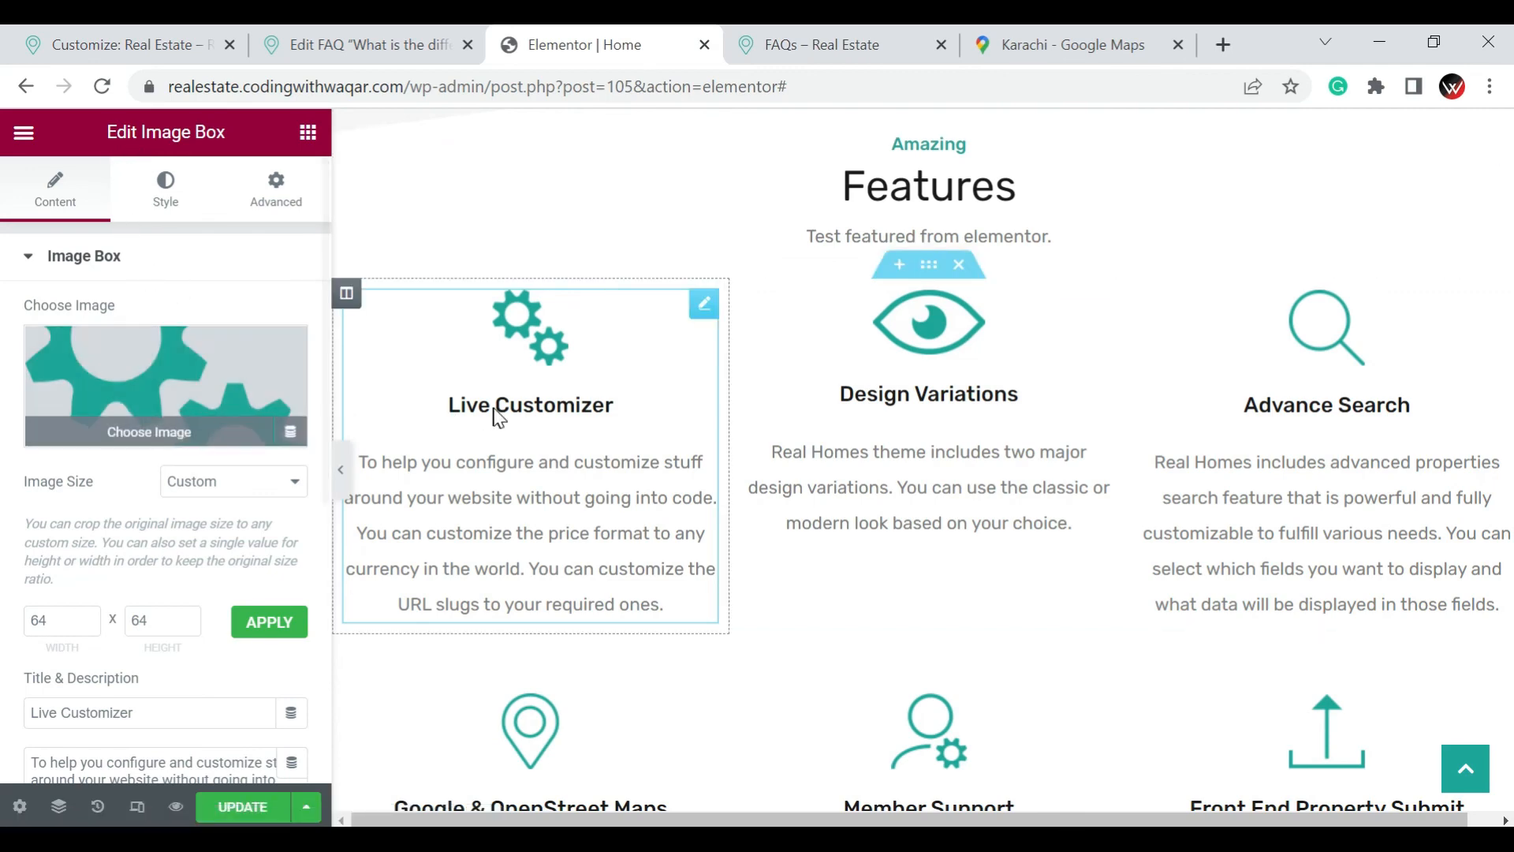
# Look over the Looking for More section and open the Partners logos for editing to view their options
pyautogui.scroll(-10, 973, 404)
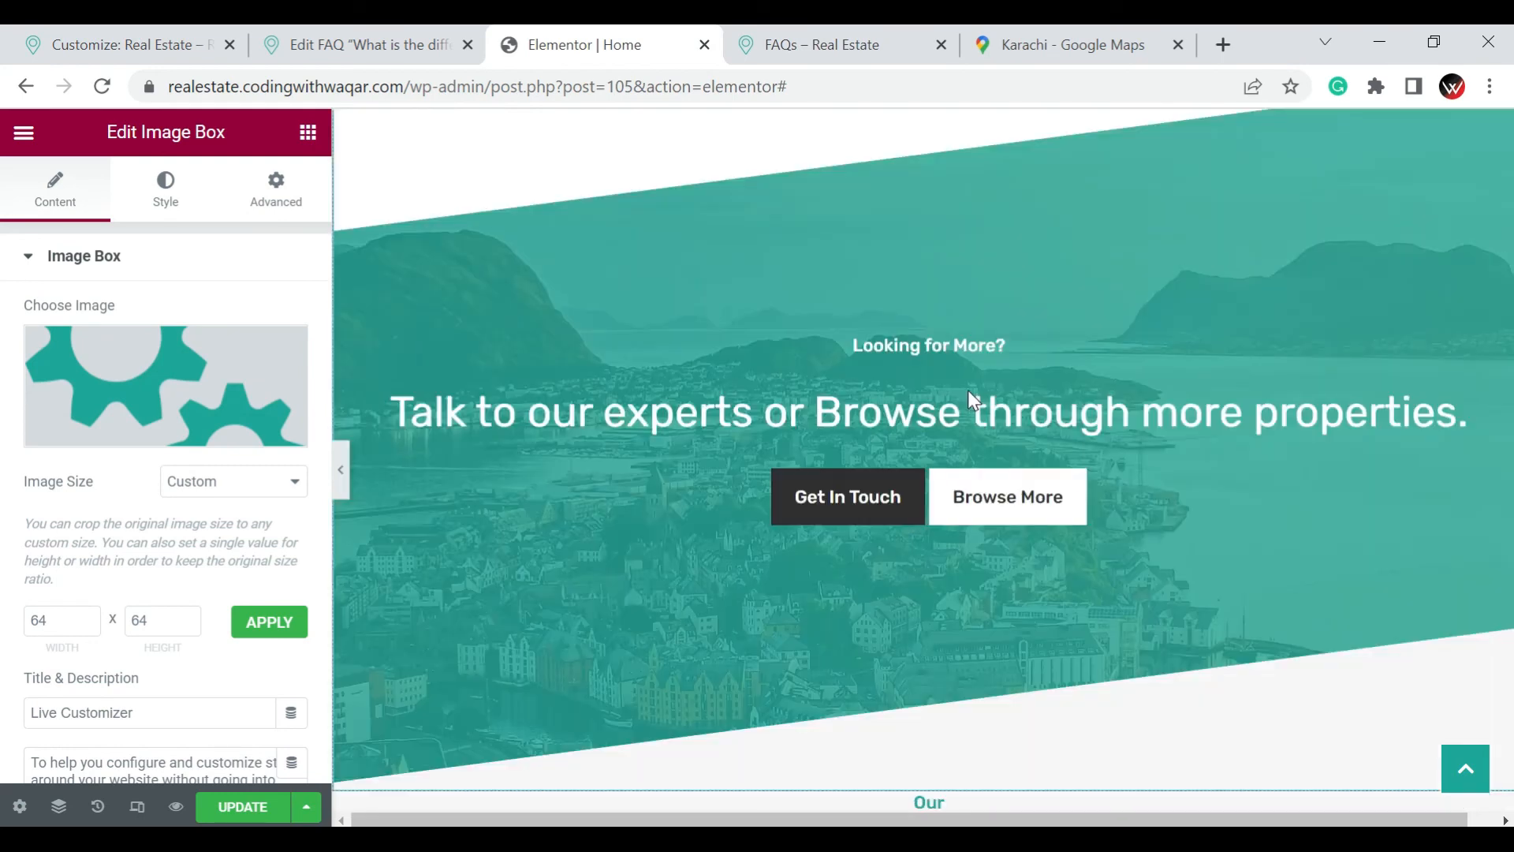
pyautogui.scroll(-5, 968, 391)
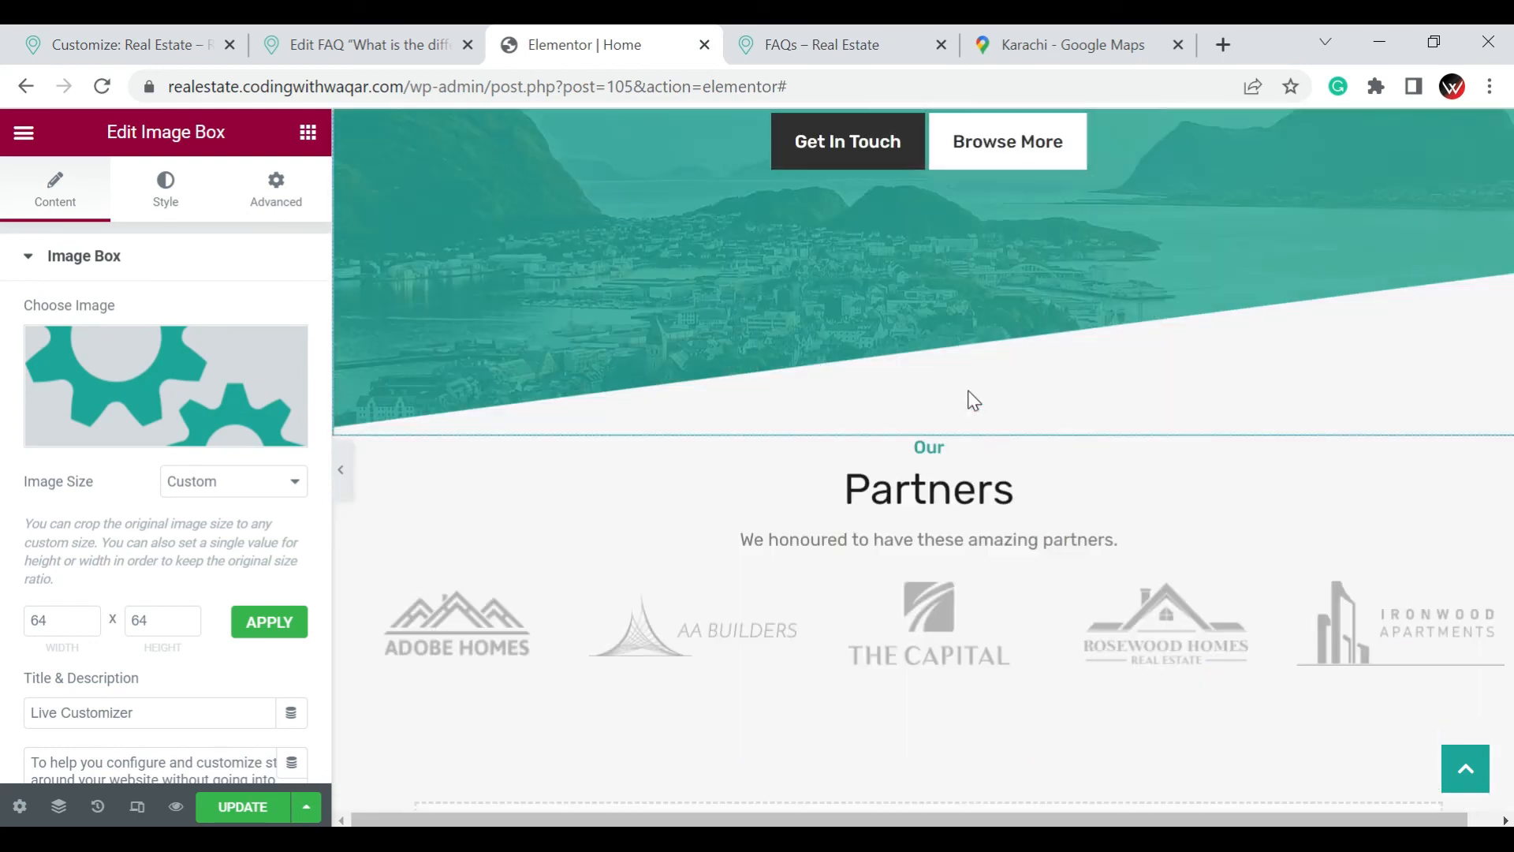
pyautogui.scroll(-2, 972, 399)
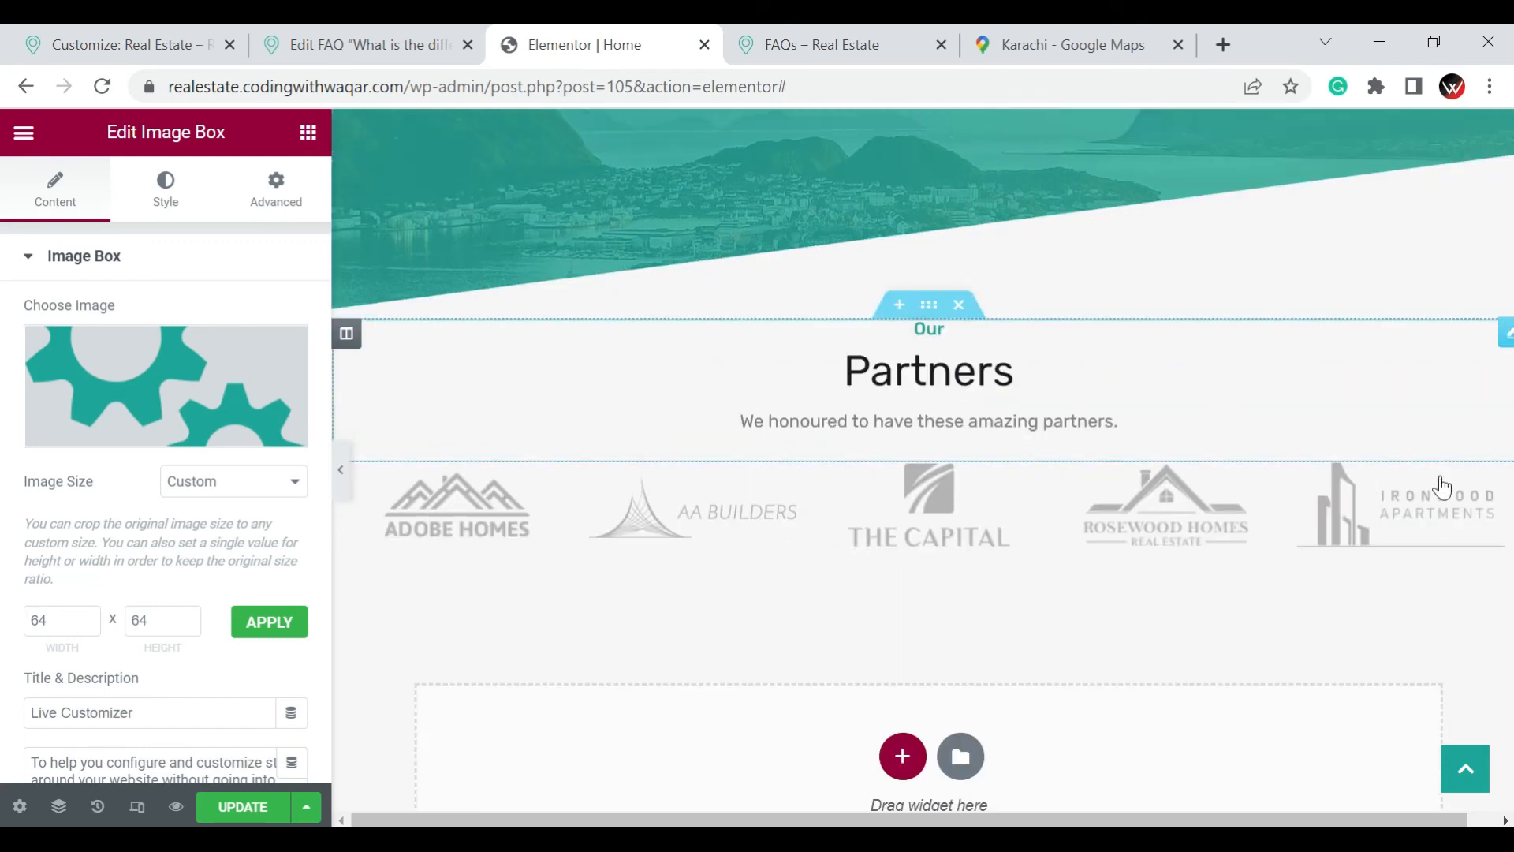
pyautogui.click(1443, 487)
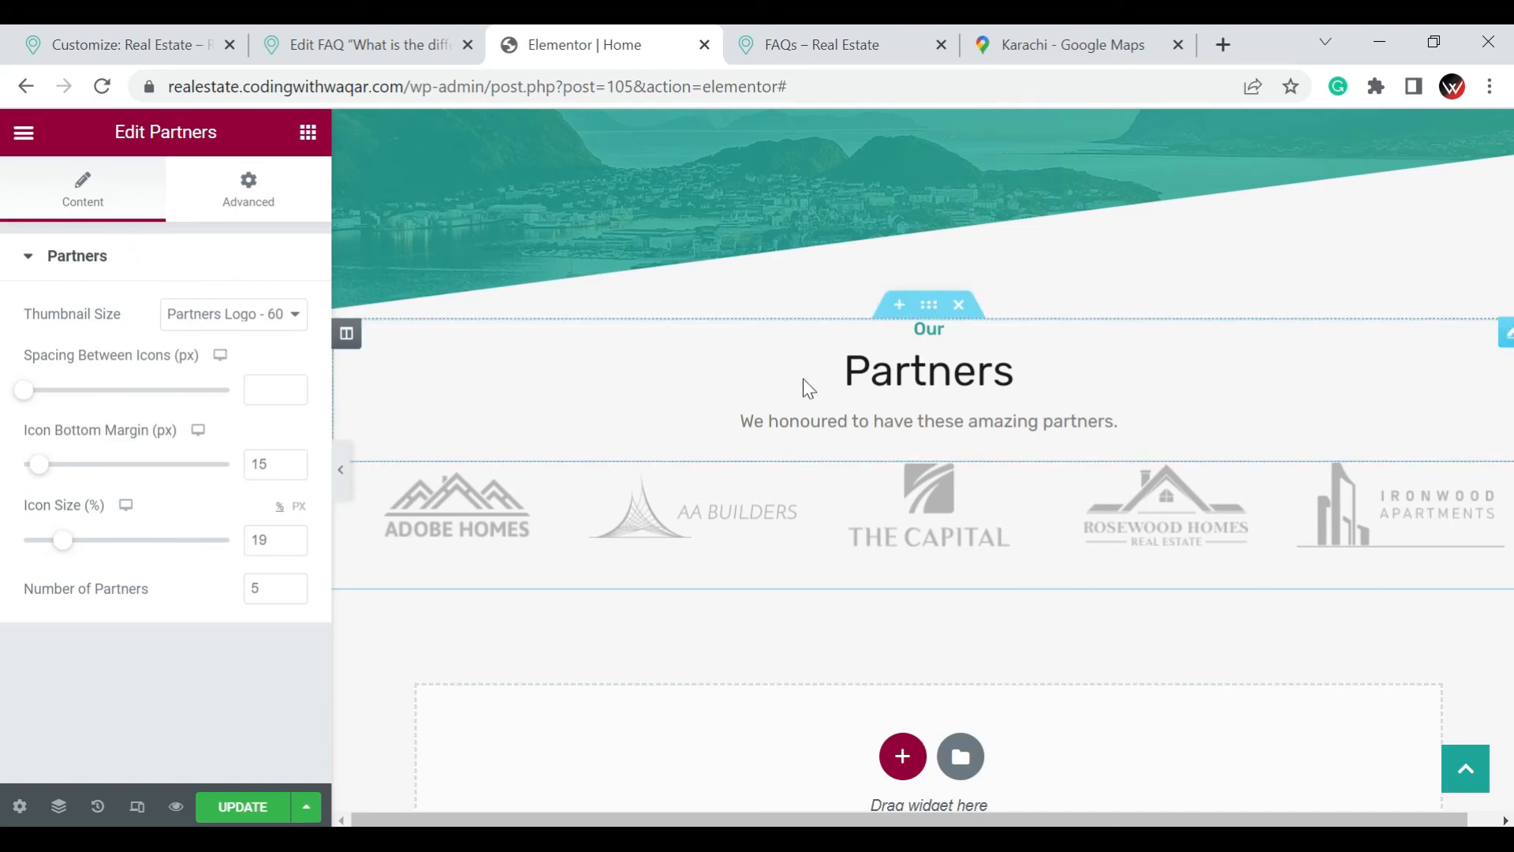
# Look over the page footer and go back up through the page to the Agents section
pyautogui.scroll(-5, 805, 386)
pyautogui.scroll(-7, 814, 388)
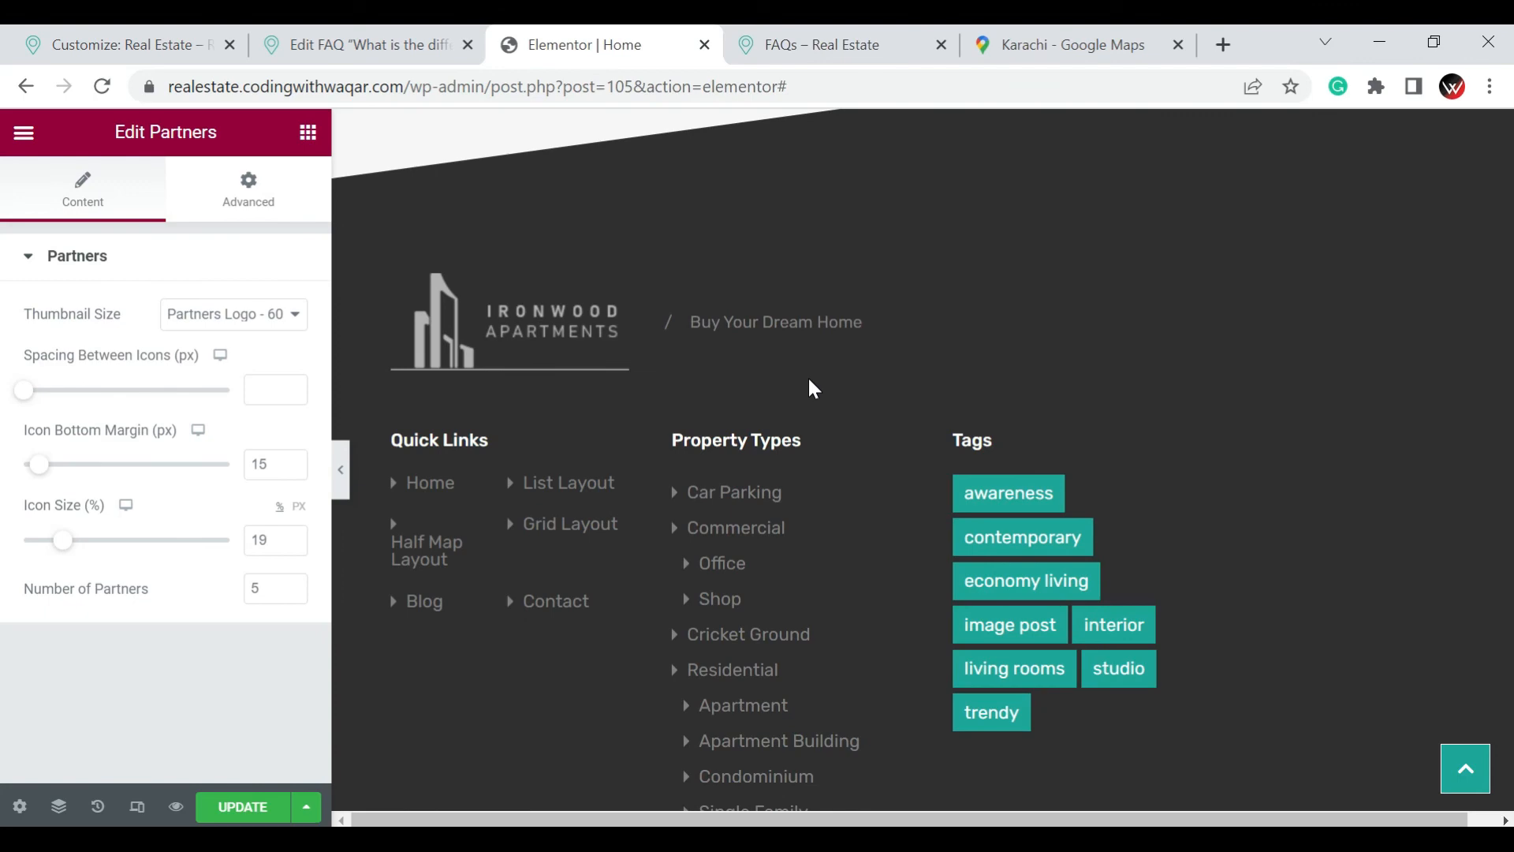
pyautogui.scroll(-3, 827, 402)
pyautogui.scroll(12, 845, 466)
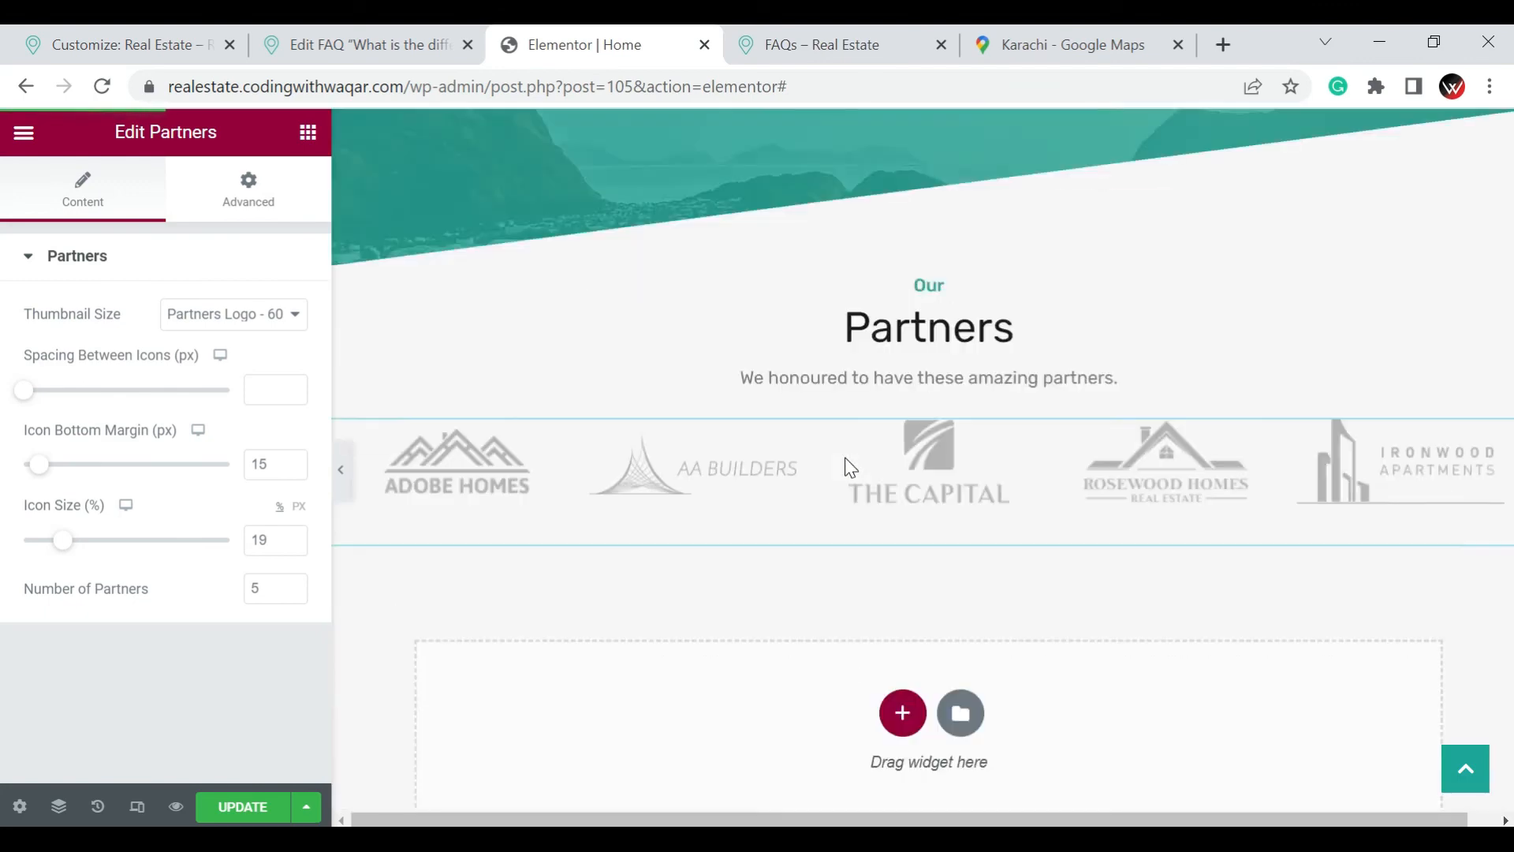
pyautogui.scroll(20, 845, 457)
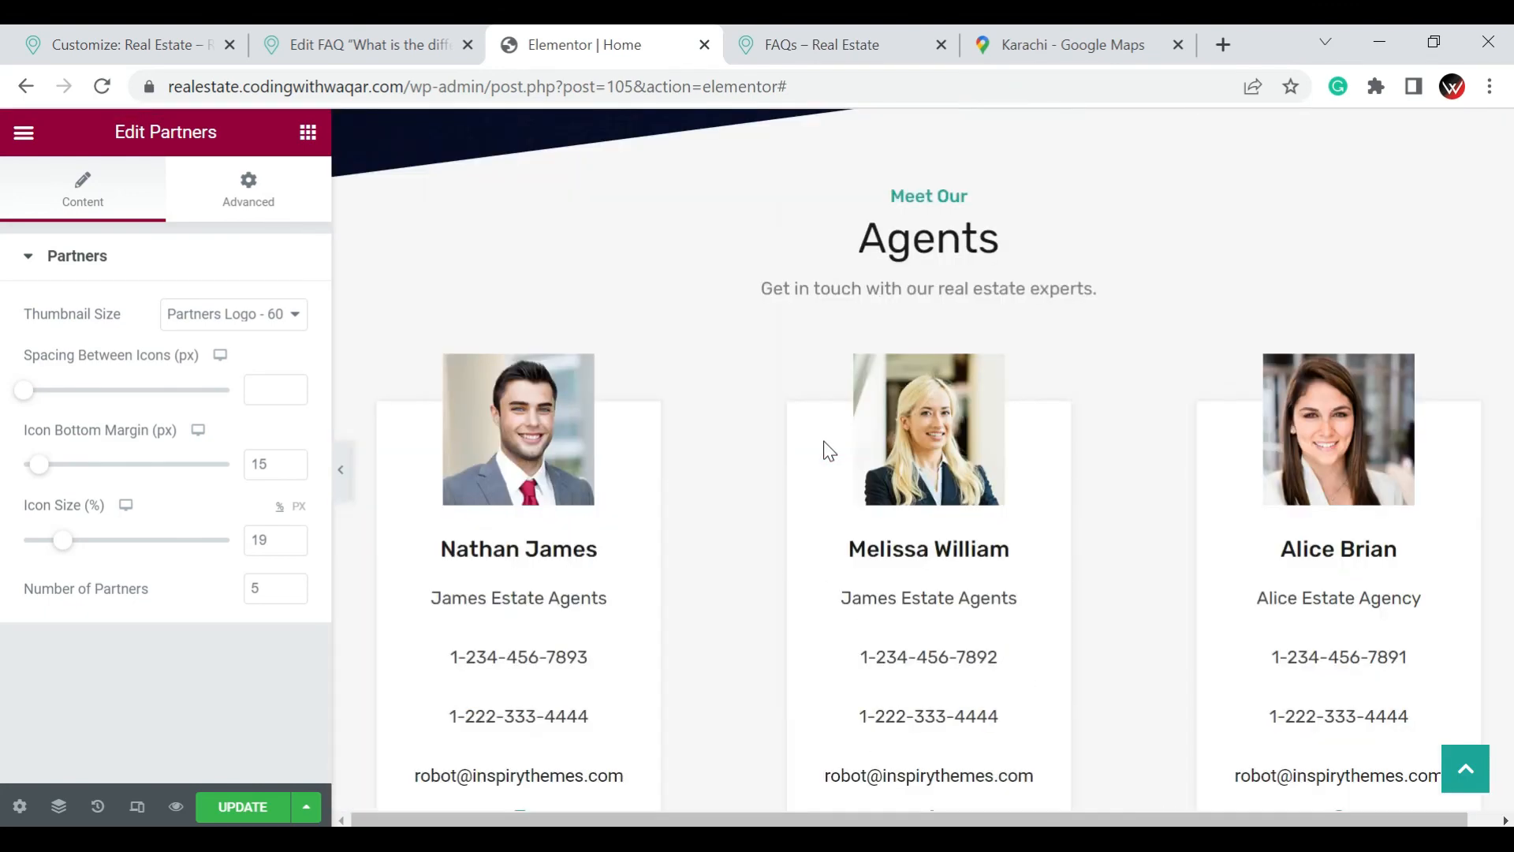
# Switch to the site customizer and close it to return to the WordPress Widgets page
pyautogui.click(182, 34)
pyautogui.click(36, 138)
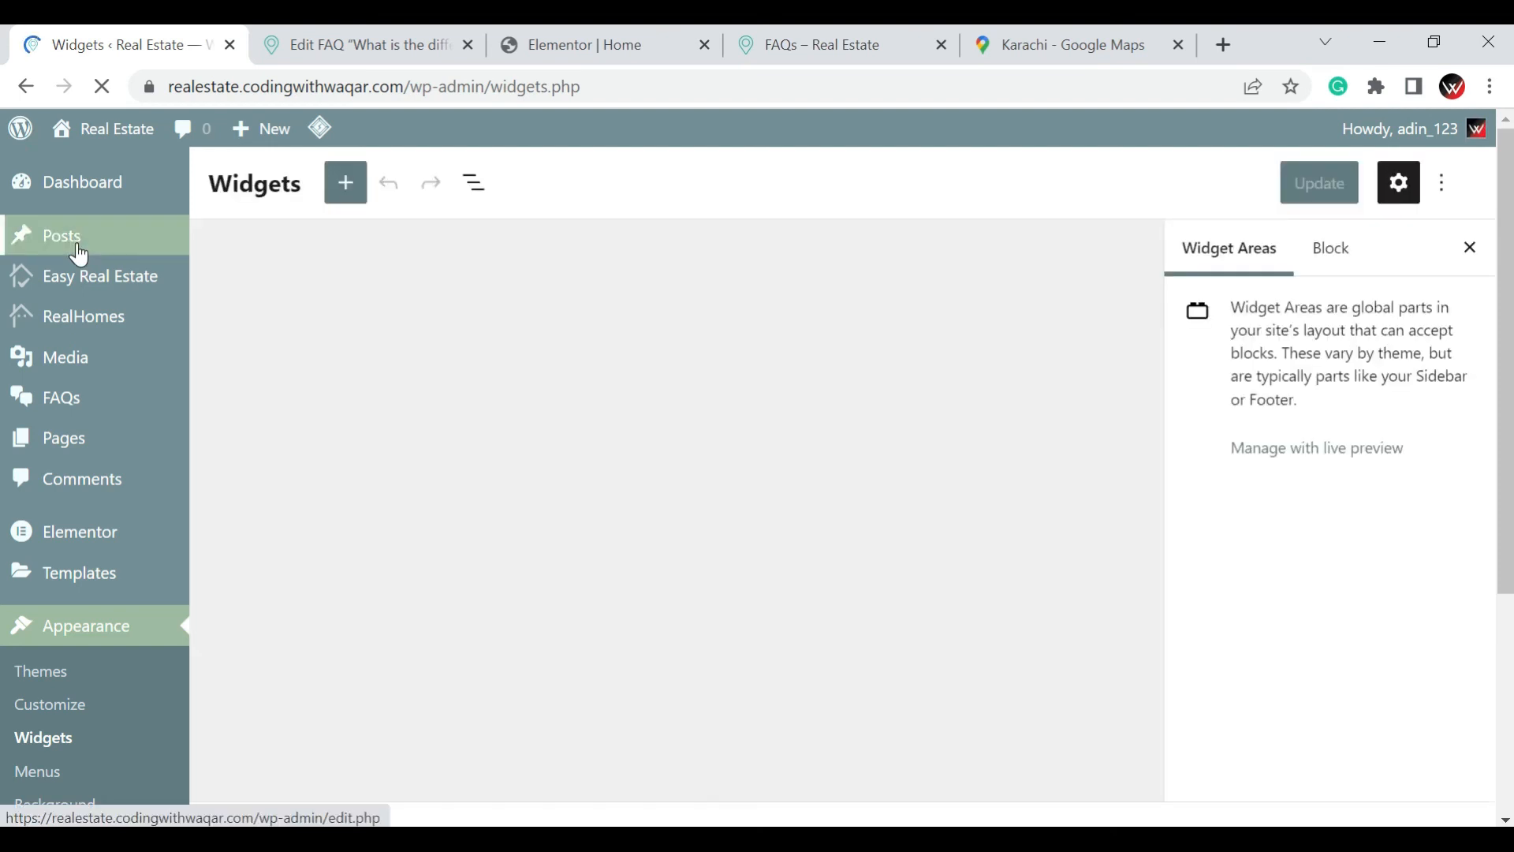
pyautogui.moveTo(79, 252)
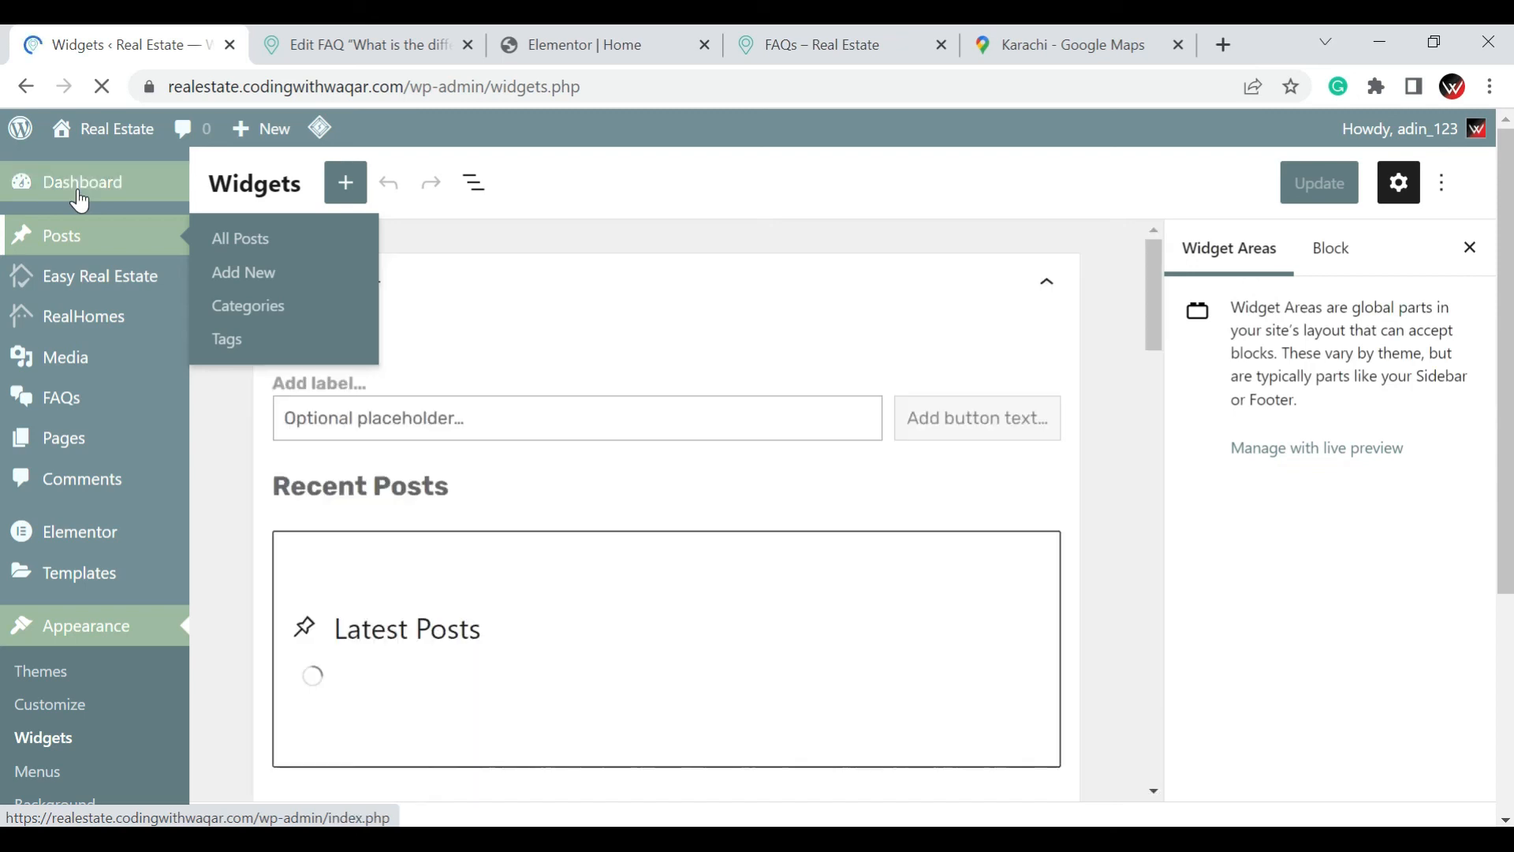
# Look over the existing posts, add a new post and title it "Green Villas"
pyautogui.click(82, 237)
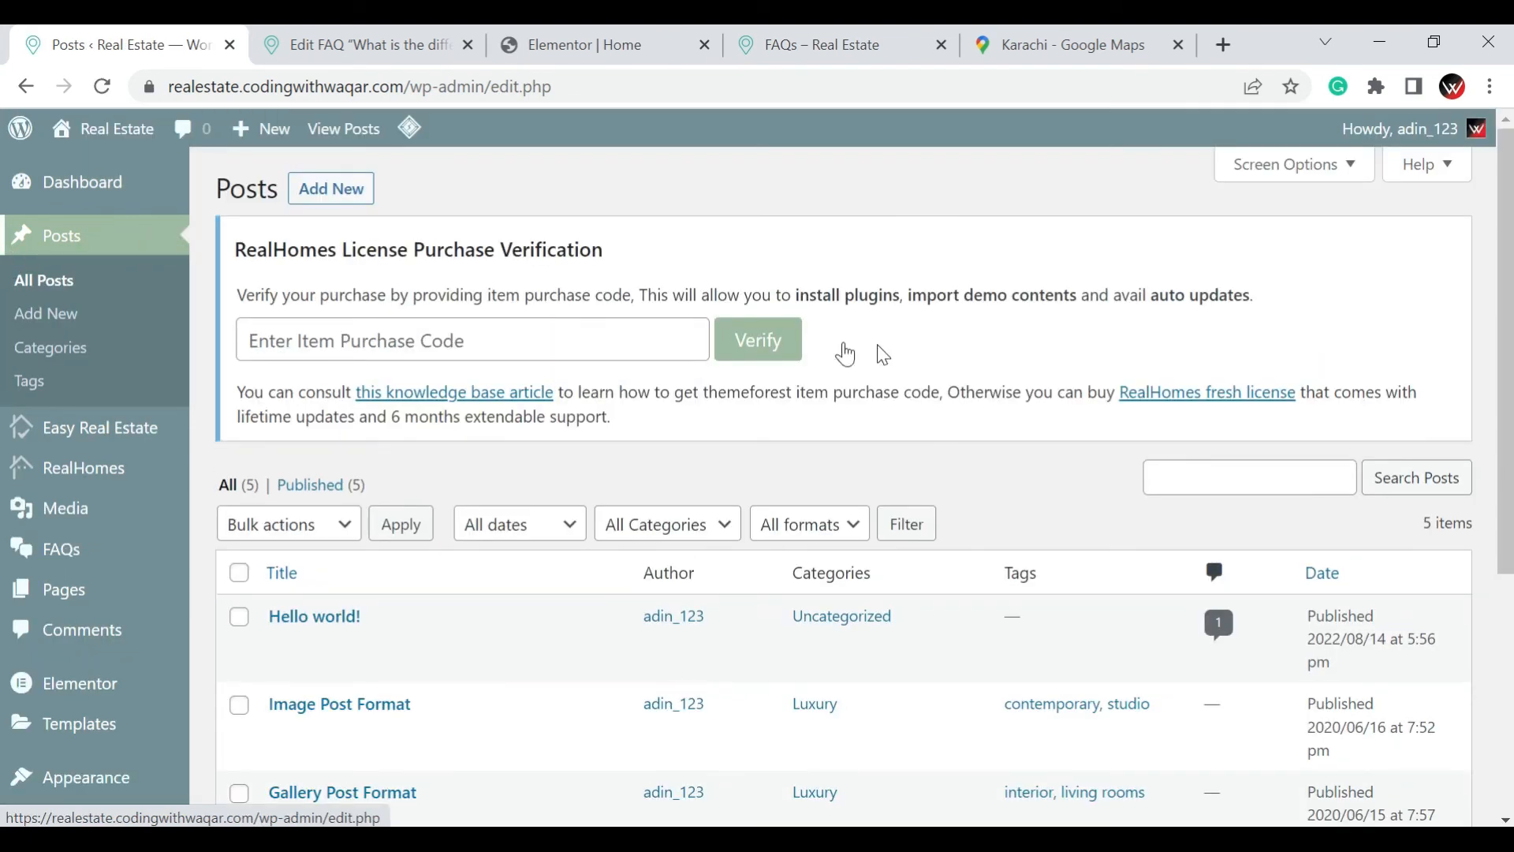
pyautogui.scroll(-5, 876, 352)
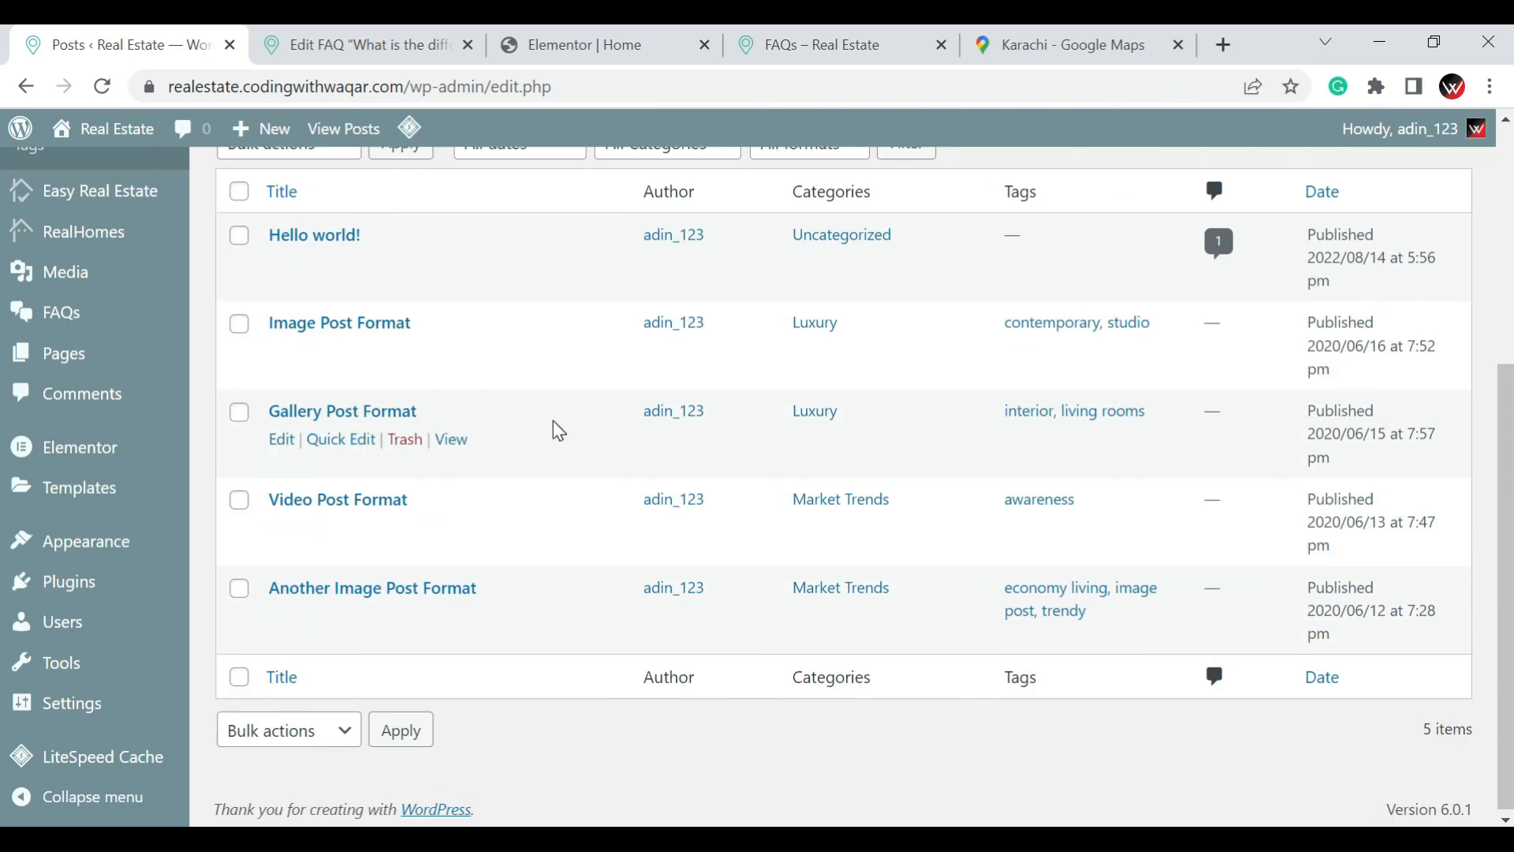
pyautogui.scroll(5, 557, 429)
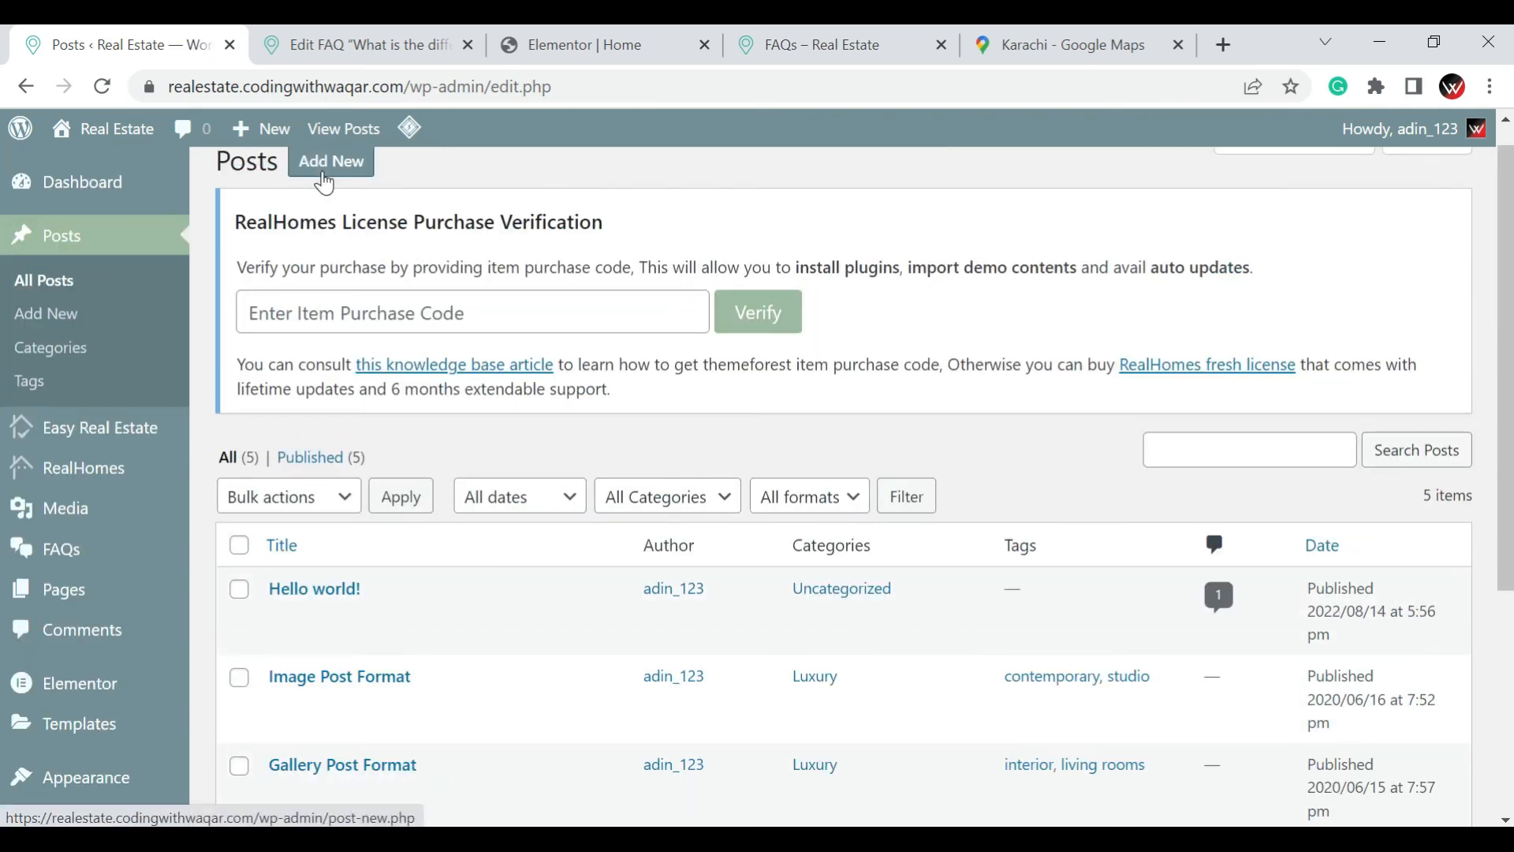
pyautogui.click(324, 178)
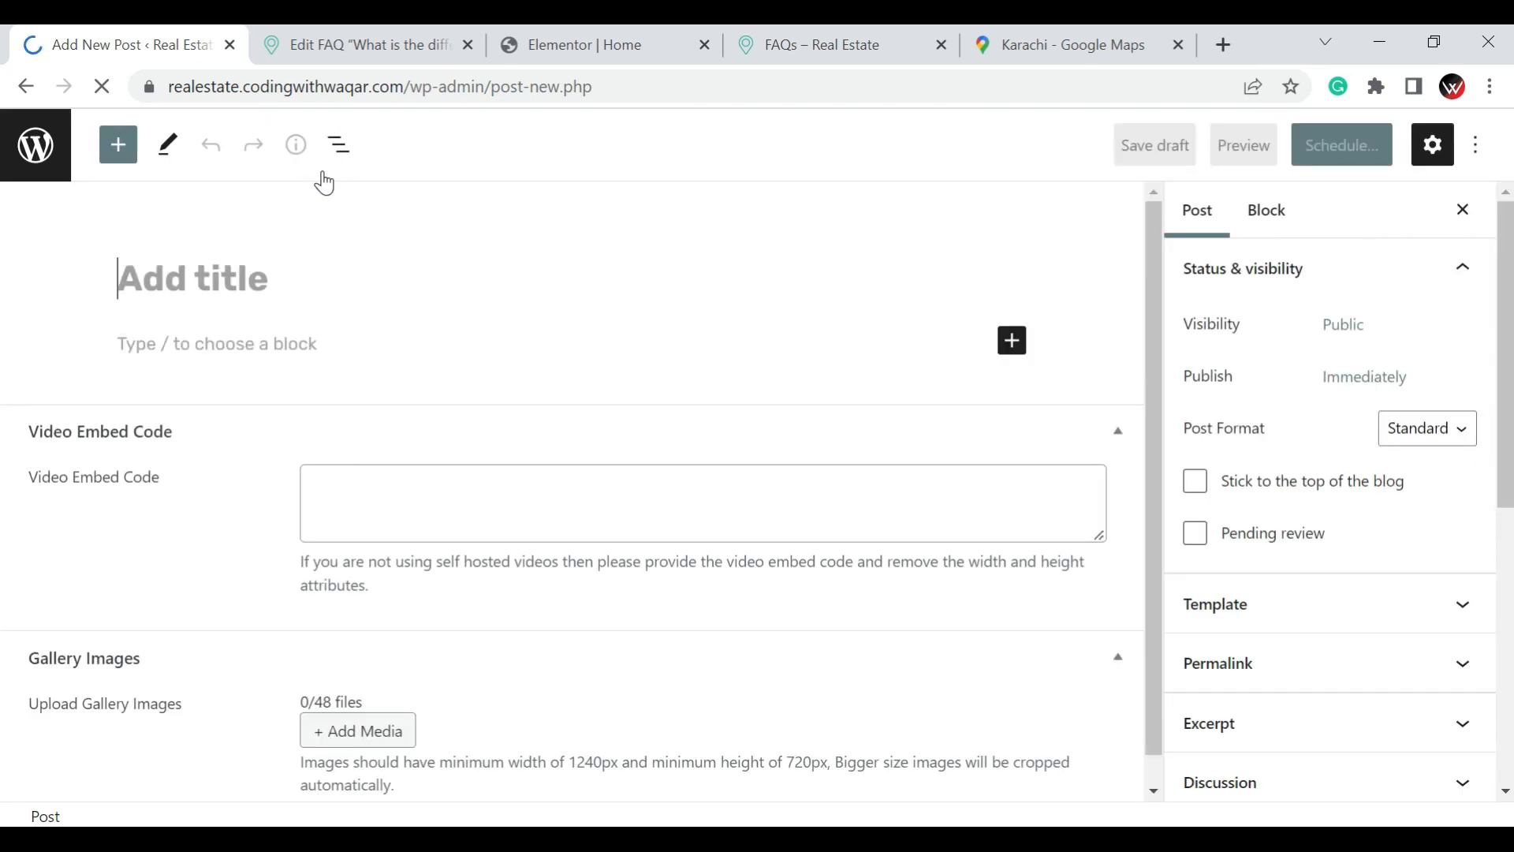
pyautogui.click(174, 285)
pyautogui.click(239, 281)
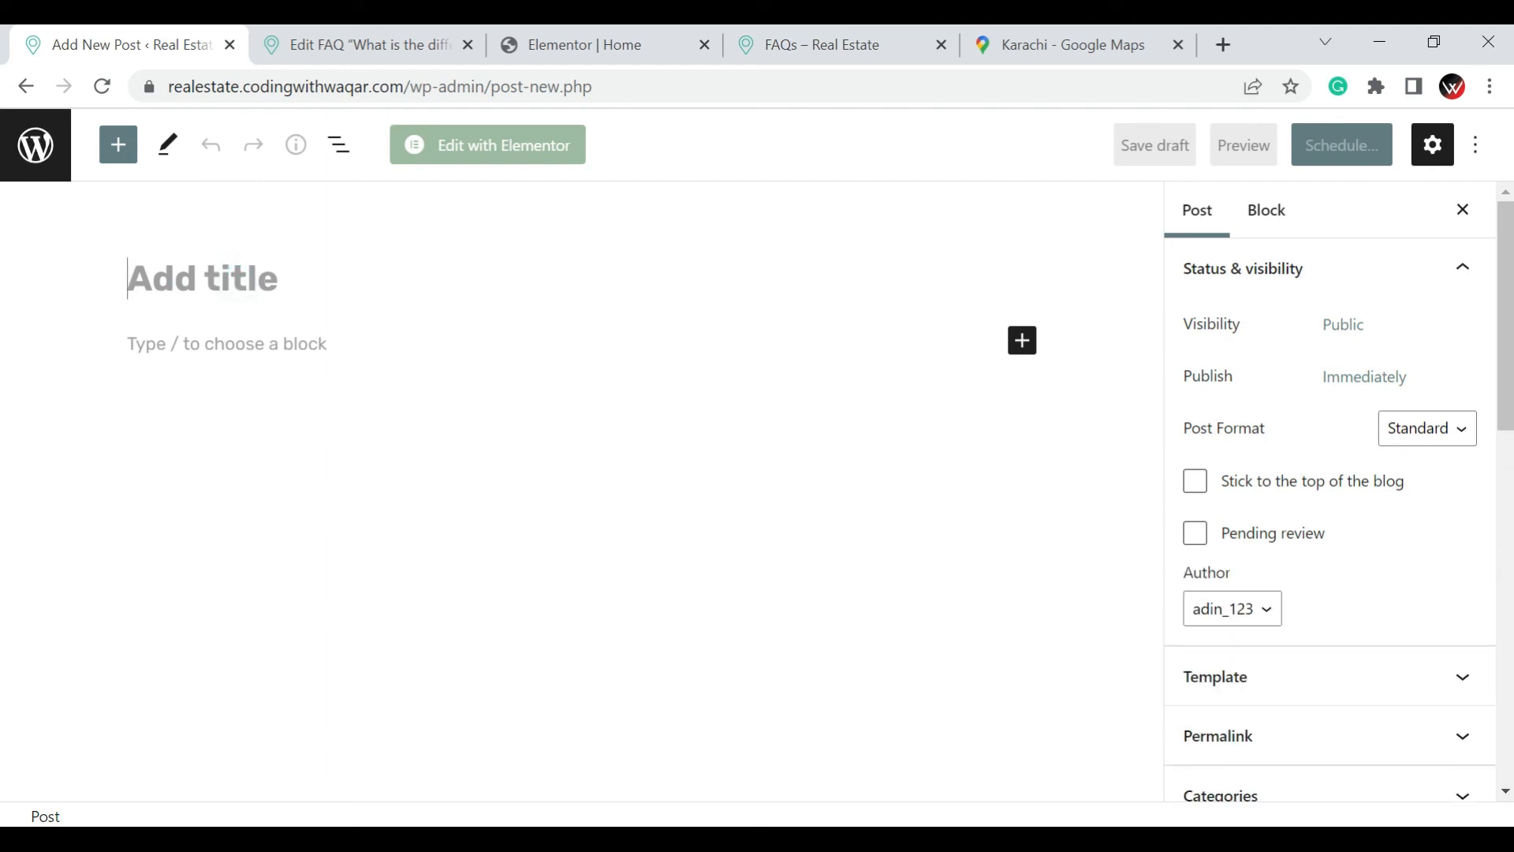
pyautogui.write('Green ')
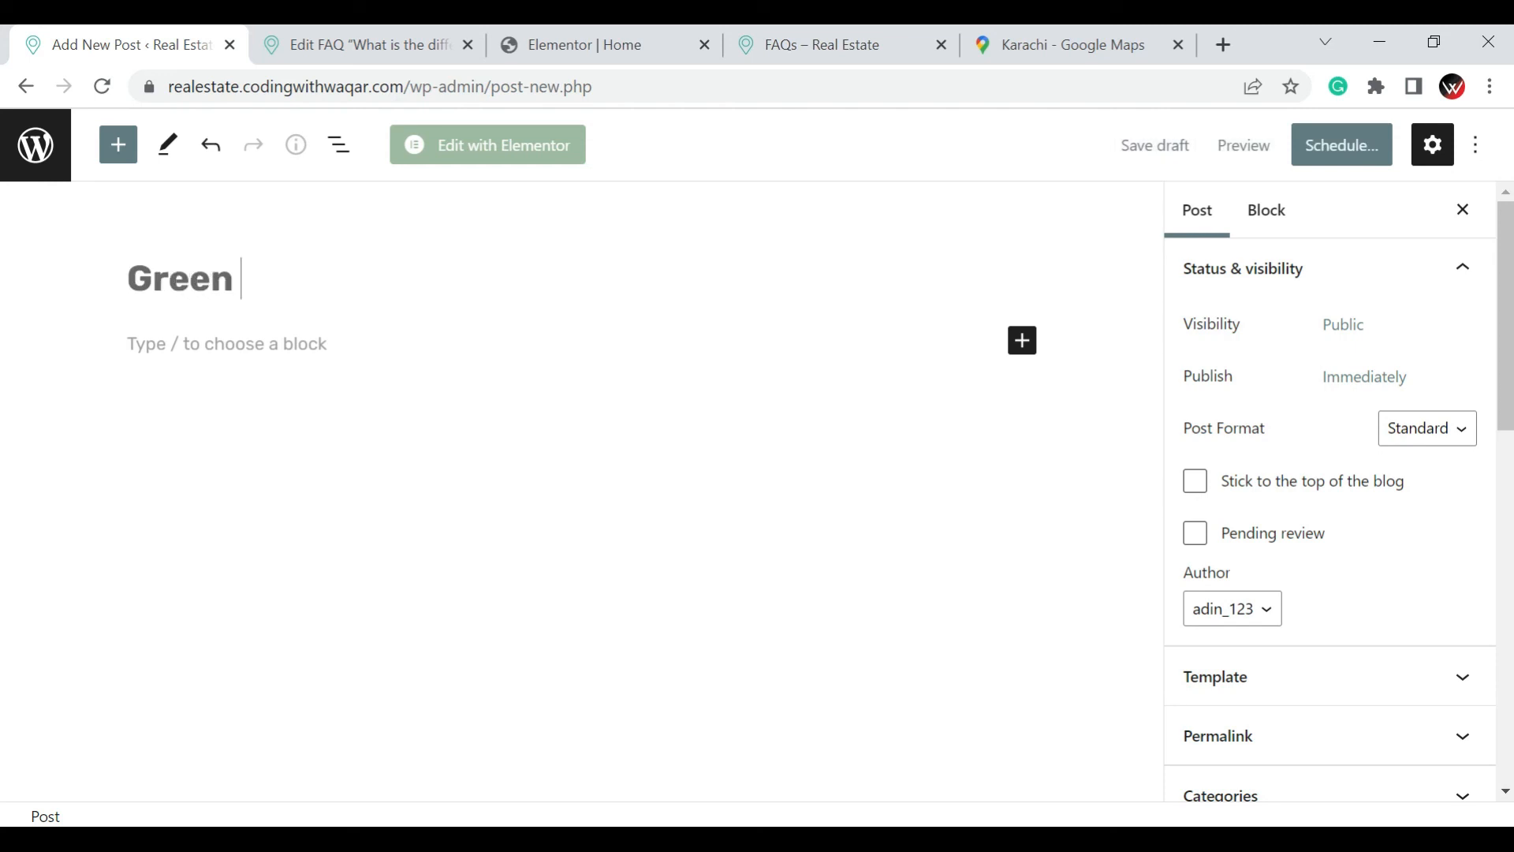
pyautogui.write('Villas')
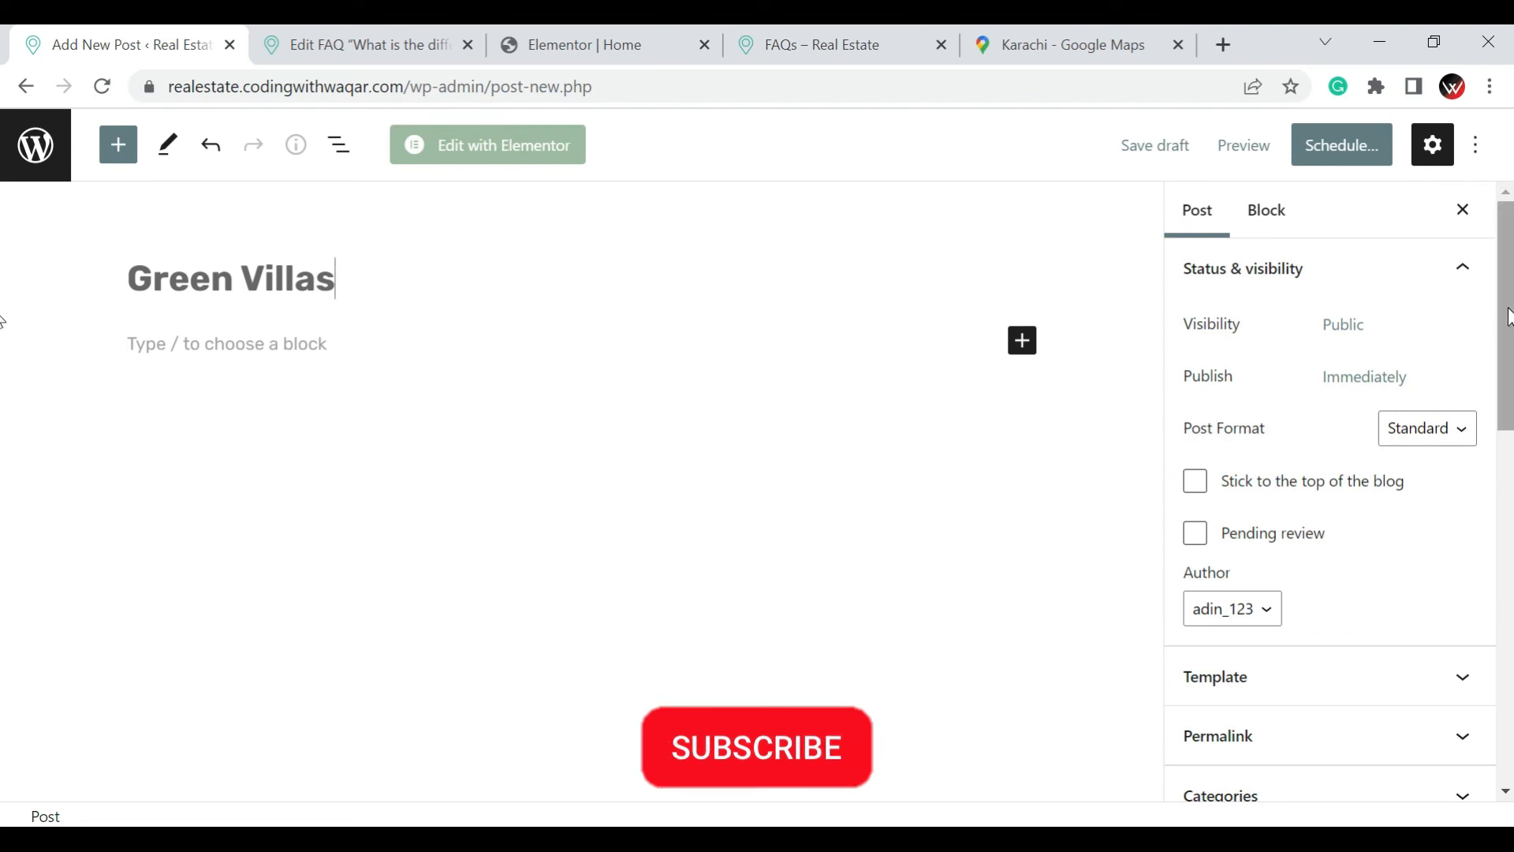
# Set the Green Villas post's publish date to August 21, 2022 and publish it
pyautogui.moveTo(1507, 383); pyautogui.dragTo(1512, 631)
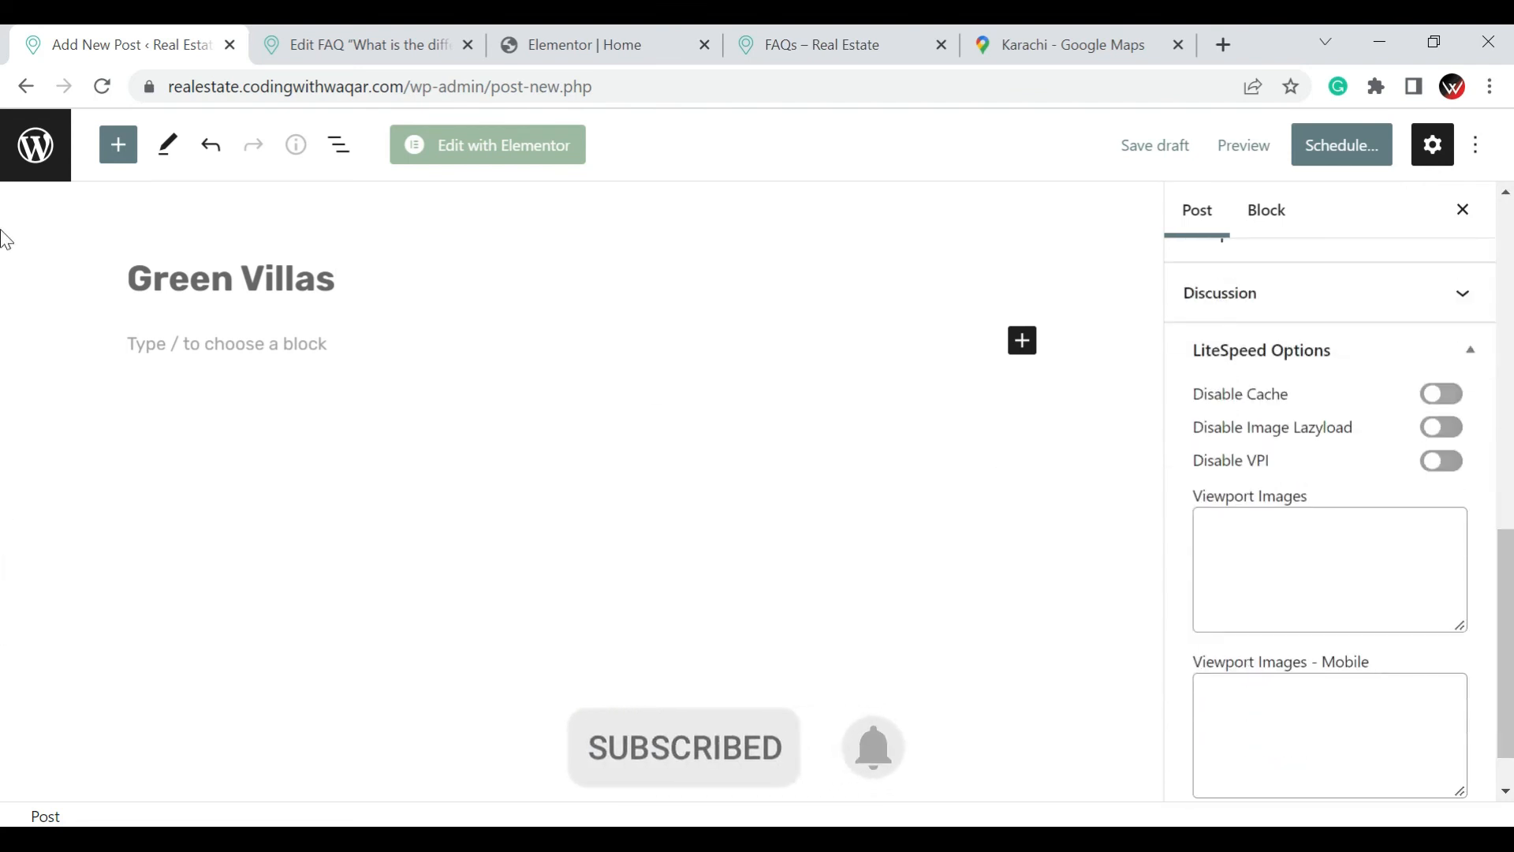
pyautogui.click(1343, 145)
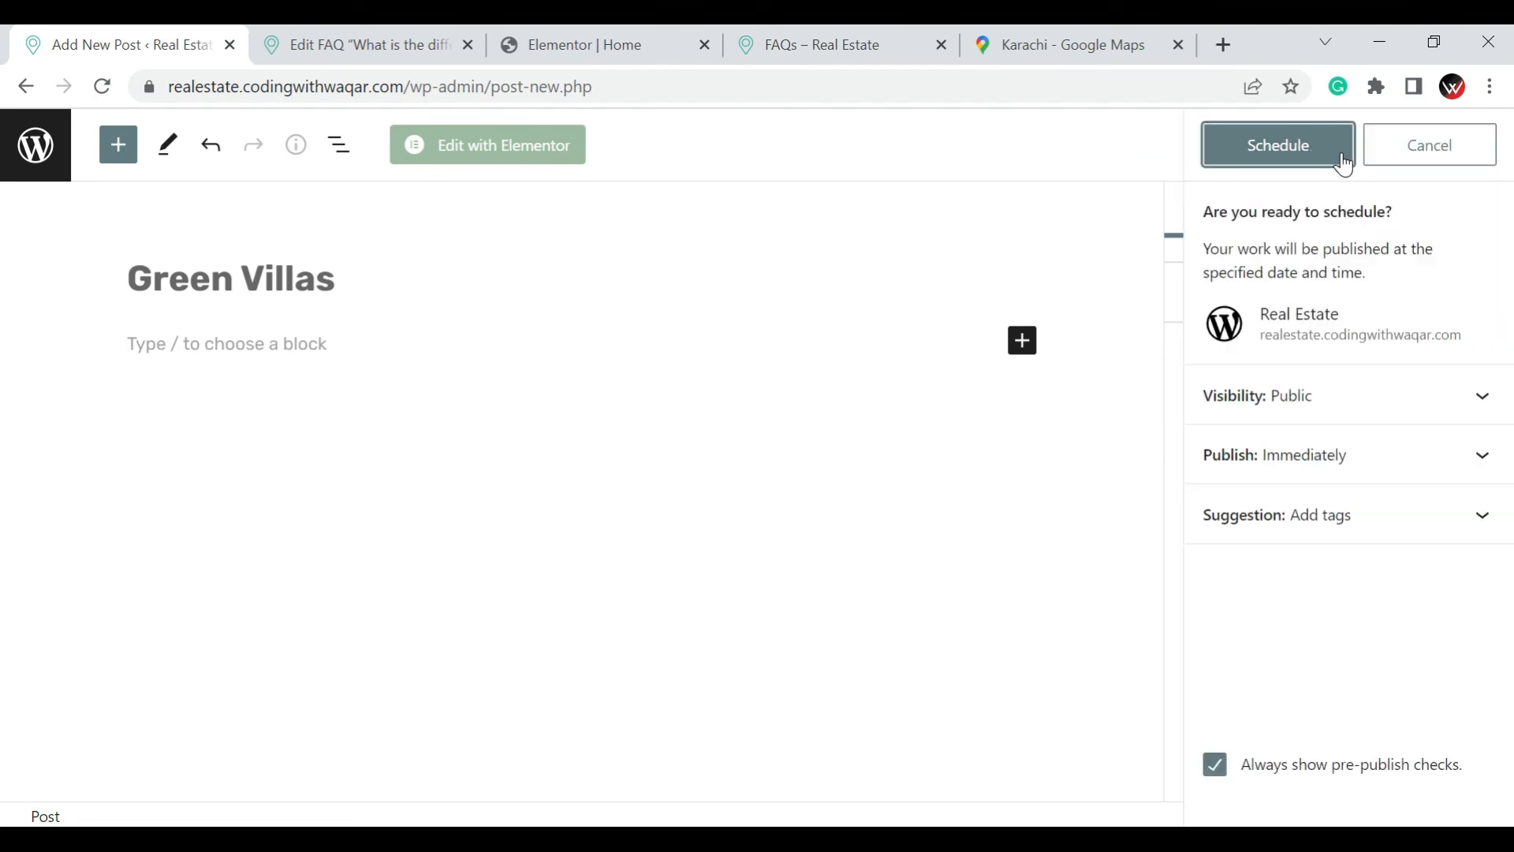
pyautogui.click(1346, 473)
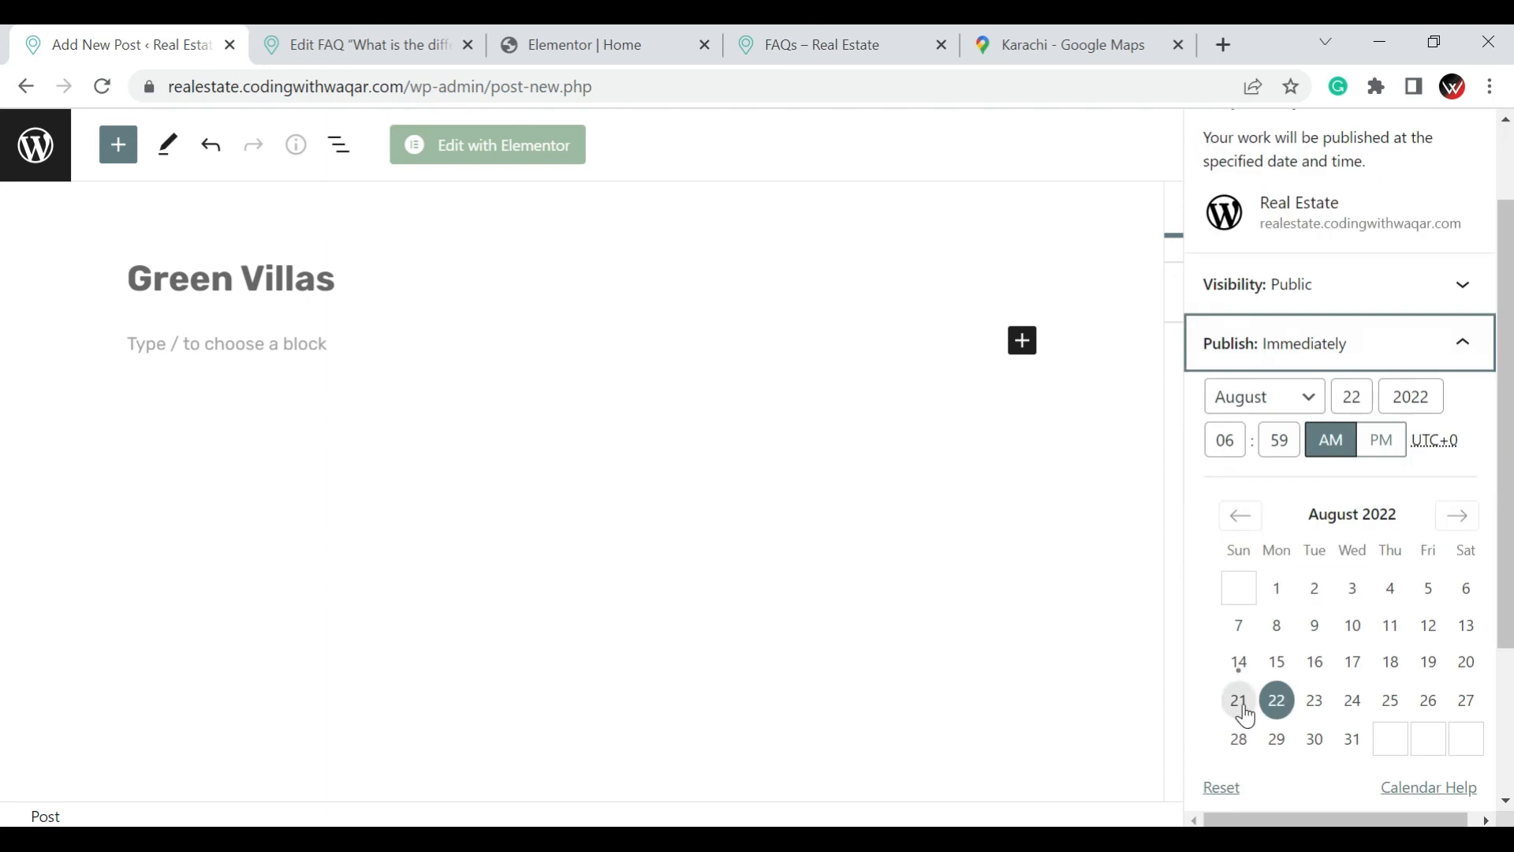
pyautogui.click(1239, 700)
pyautogui.scroll(2, 1366, 552)
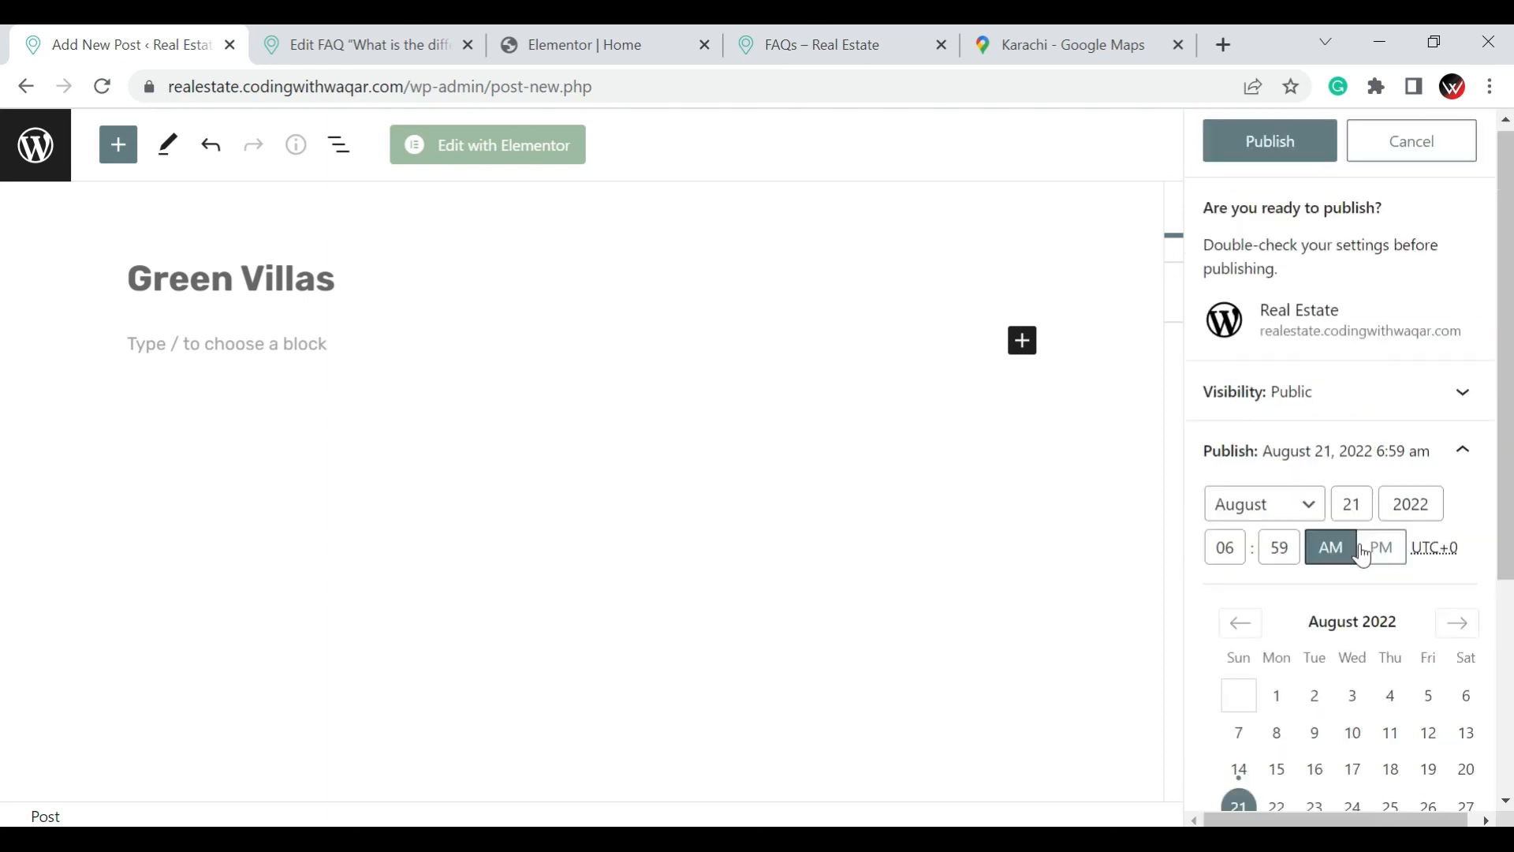
pyautogui.click(1282, 146)
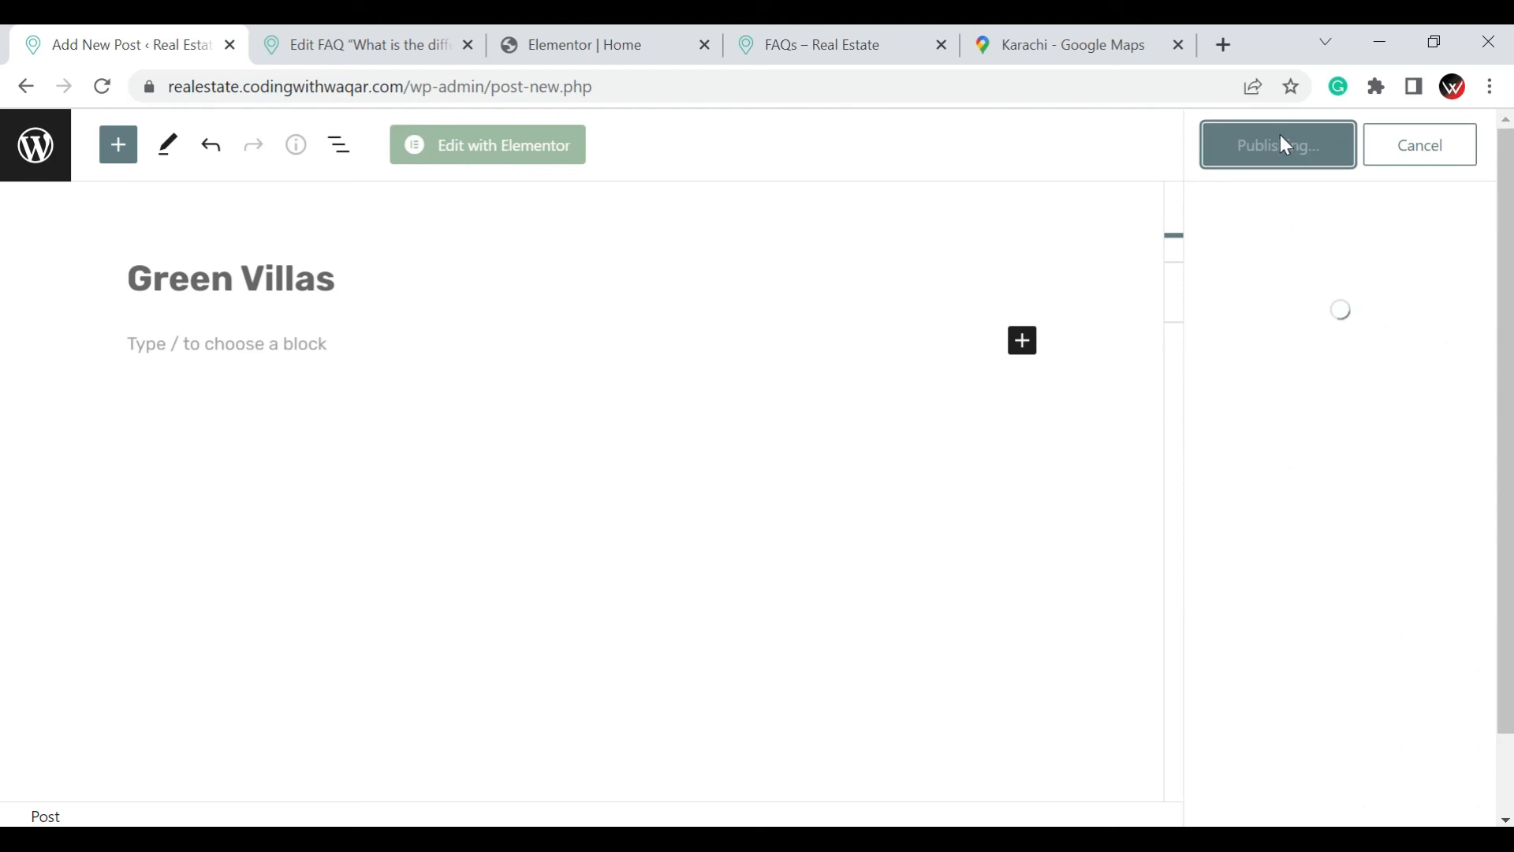
# Open the Green Villas post for editing with Elementor
pyautogui.rightClick(537, 147)
pyautogui.click(464, 163)
pyautogui.click(461, 155)
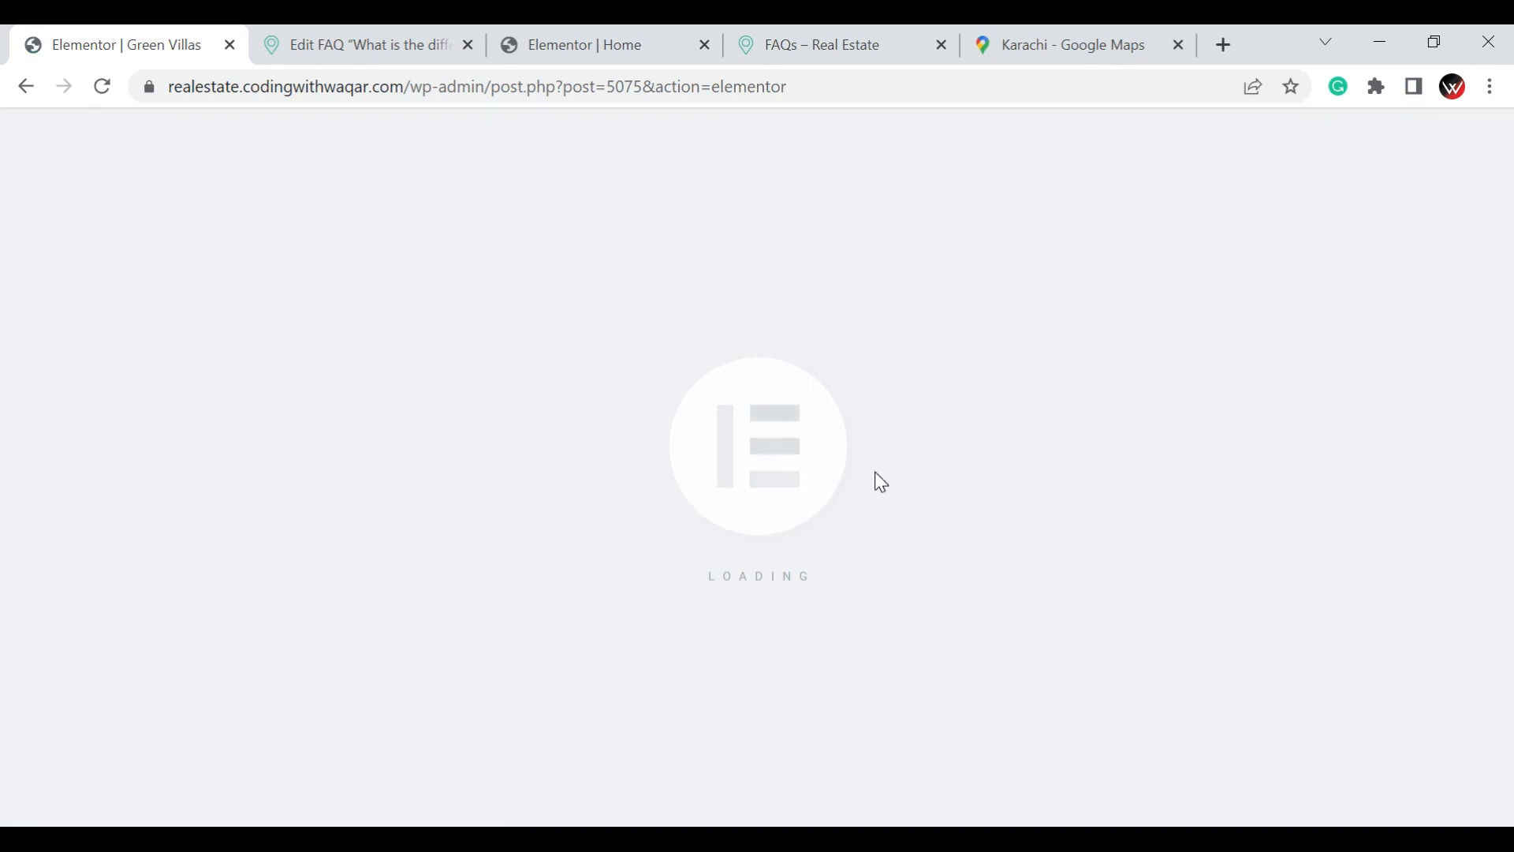
# Add an Image widget to the post's content area below the Green Villas title banner
pyautogui.scroll(-5, 877, 481)
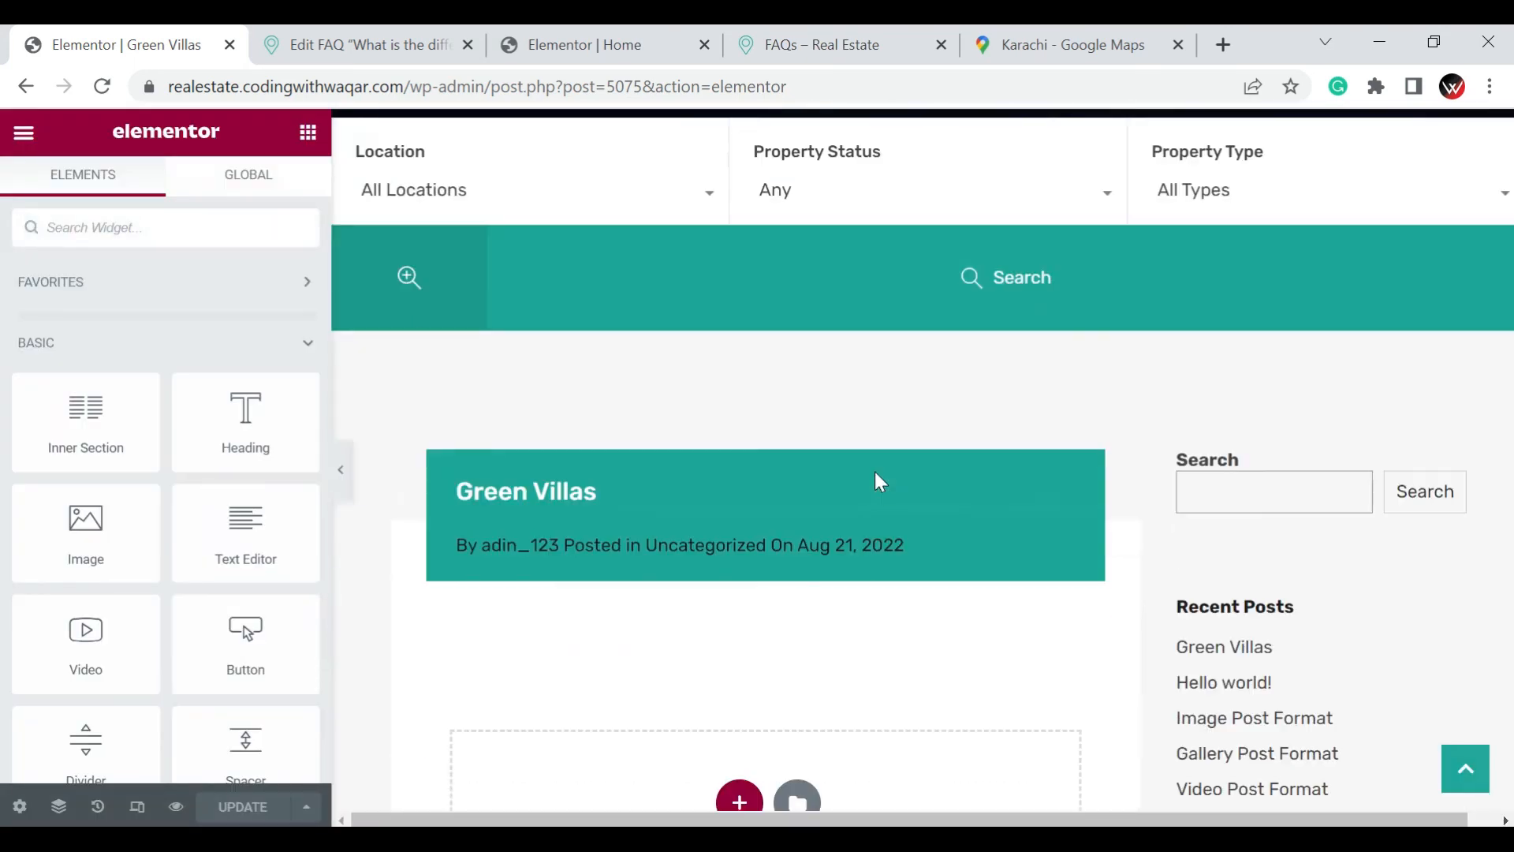
pyautogui.scroll(-1, 881, 481)
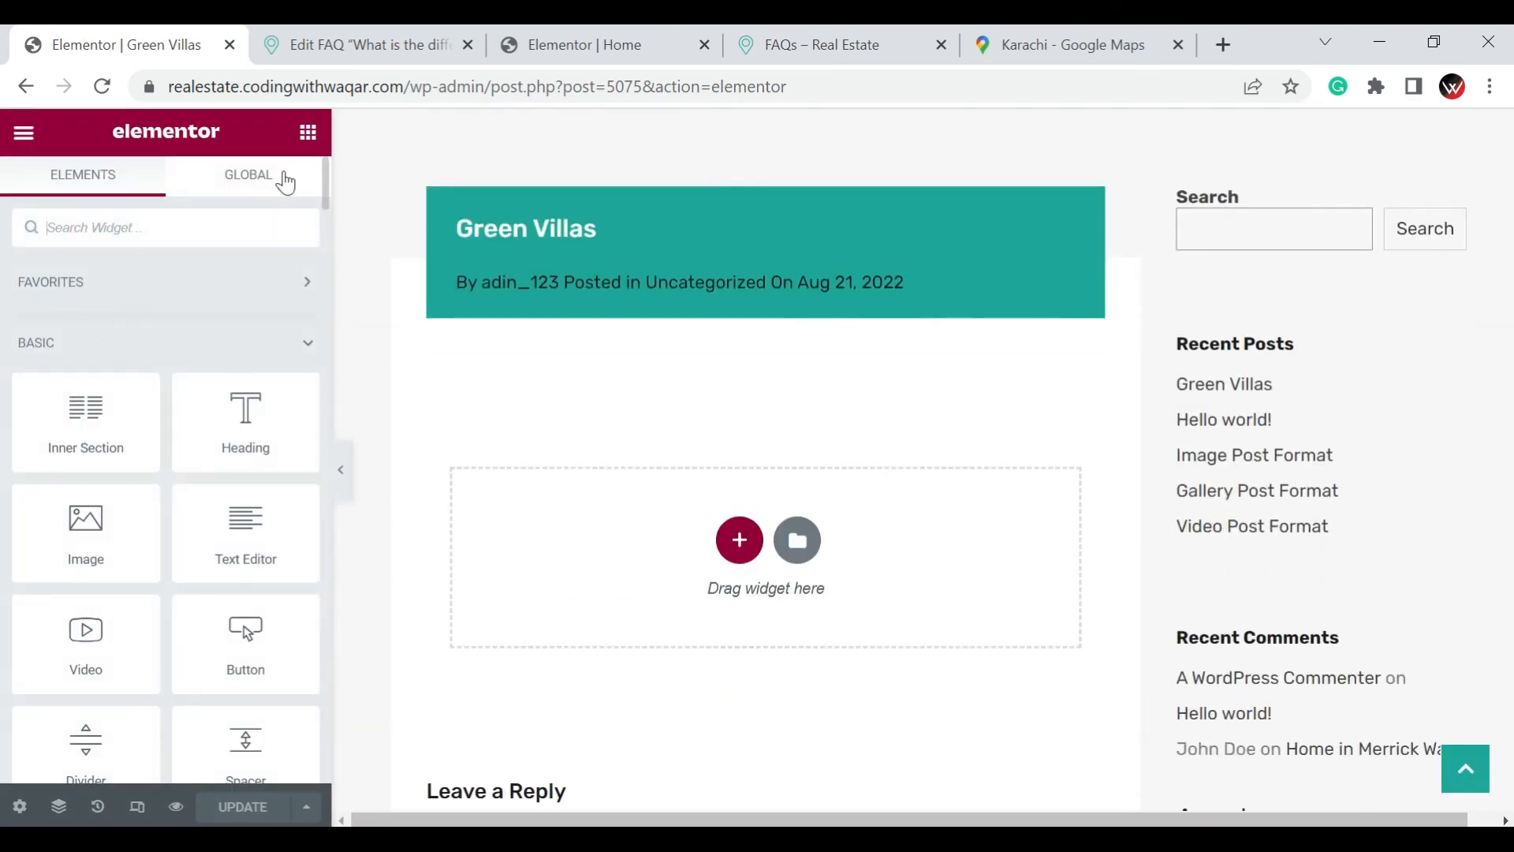
pyautogui.moveTo(96, 538); pyautogui.dragTo(597, 544)
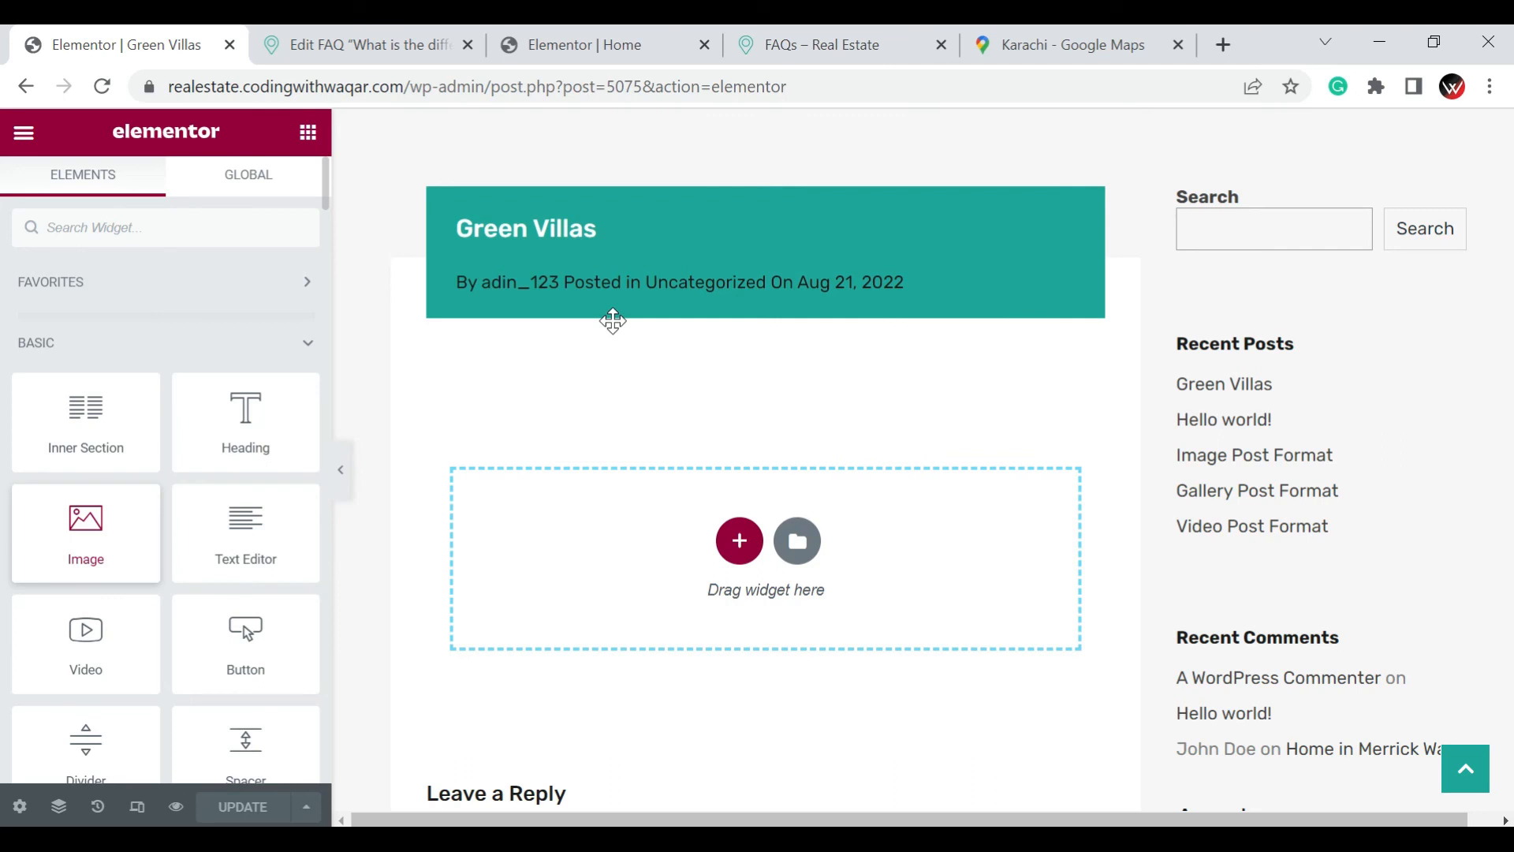
pyautogui.scroll(-1, 612, 321)
pyautogui.moveTo(613, 321); pyautogui.dragTo(613, 321)
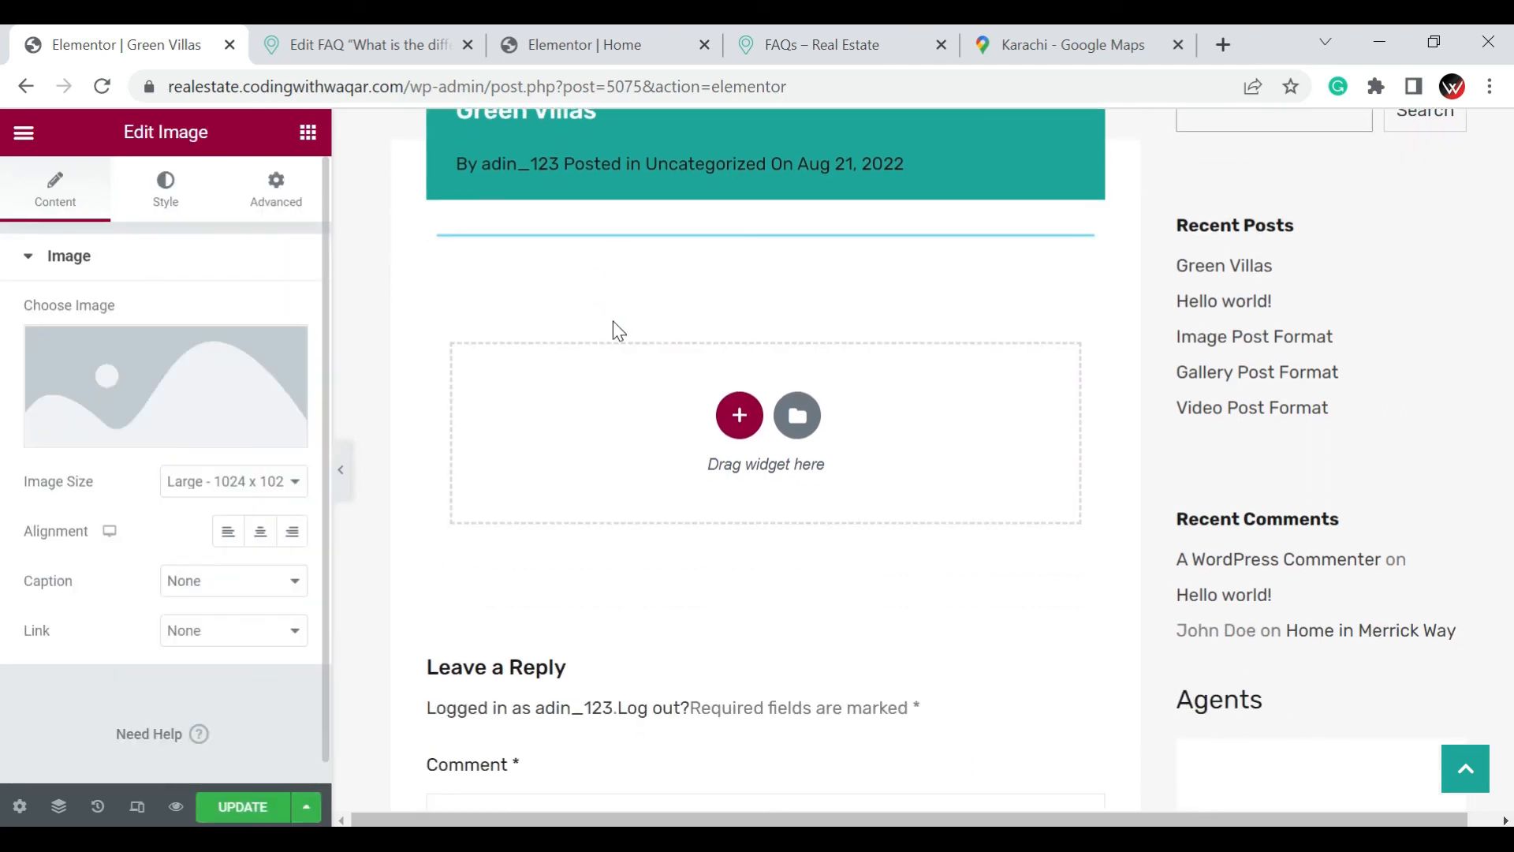
# Fill the Image widget with the media library photo of the stone bridge in a city park
pyautogui.click(127, 394)
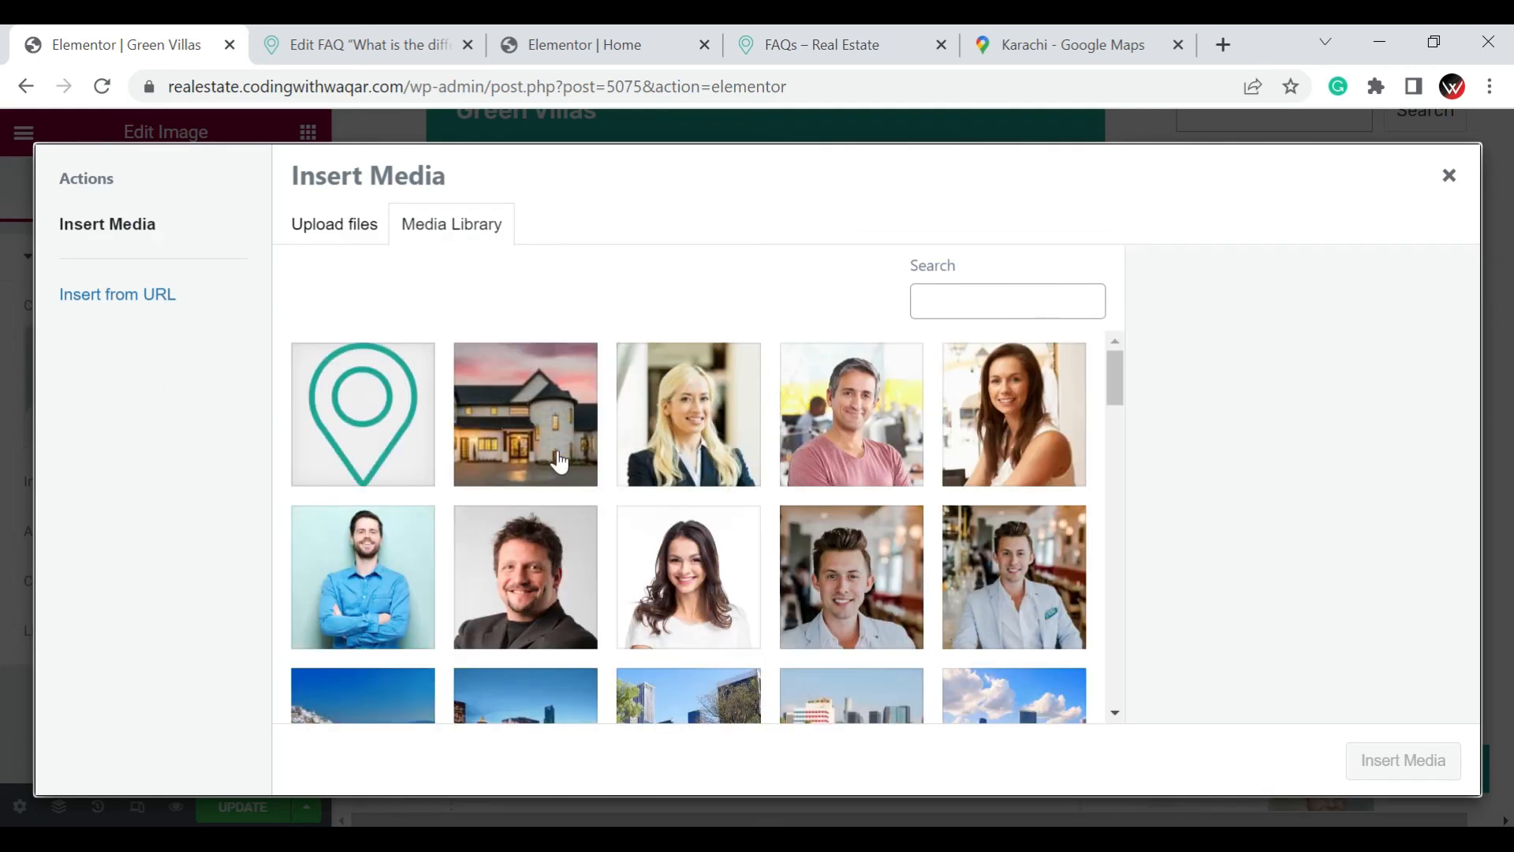
pyautogui.scroll(-6, 698, 473)
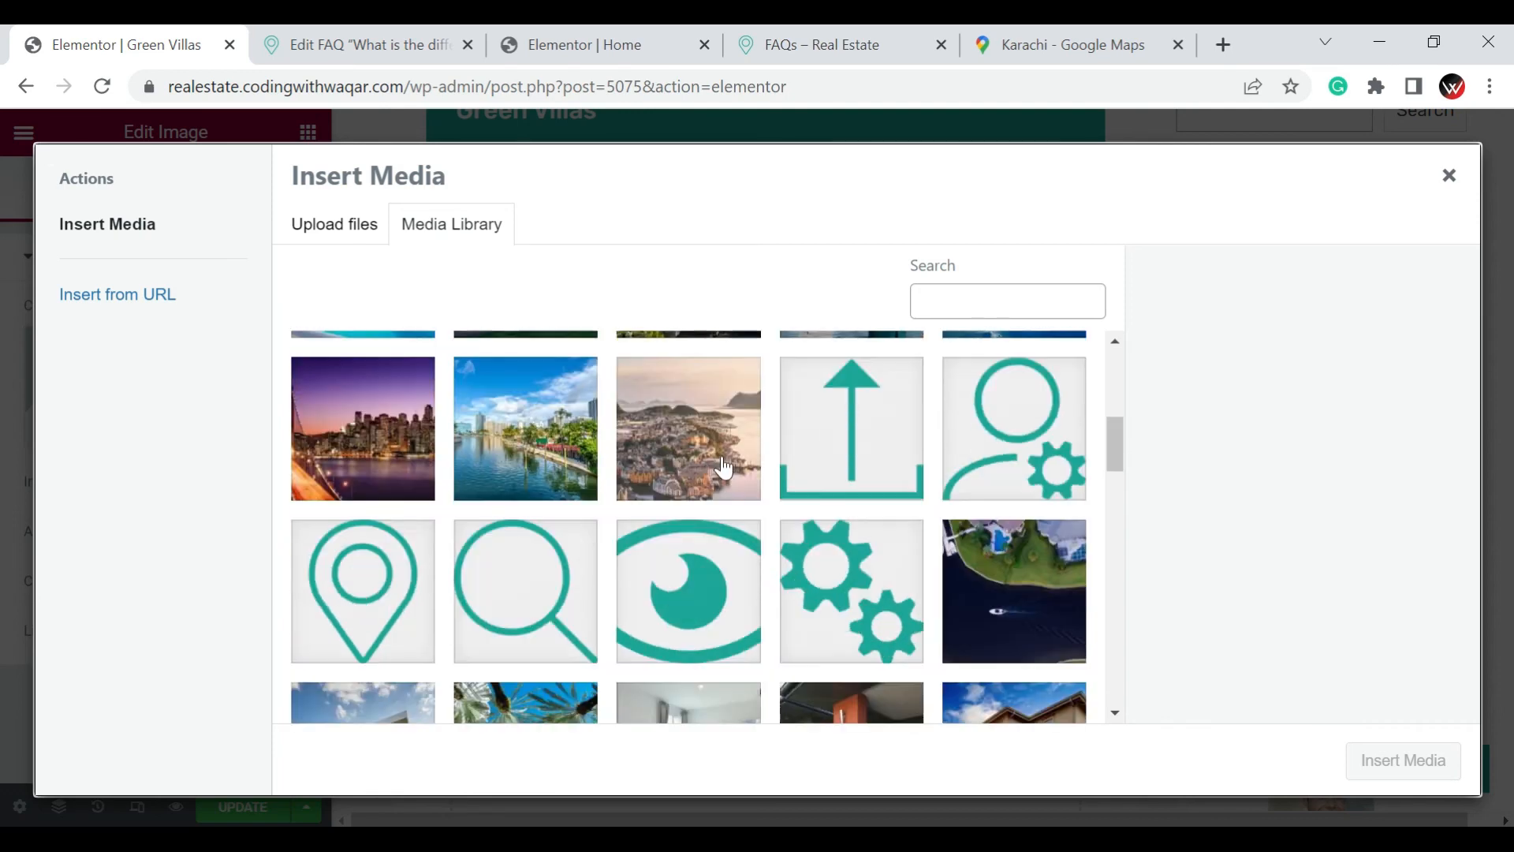
pyautogui.scroll(2, 698, 474)
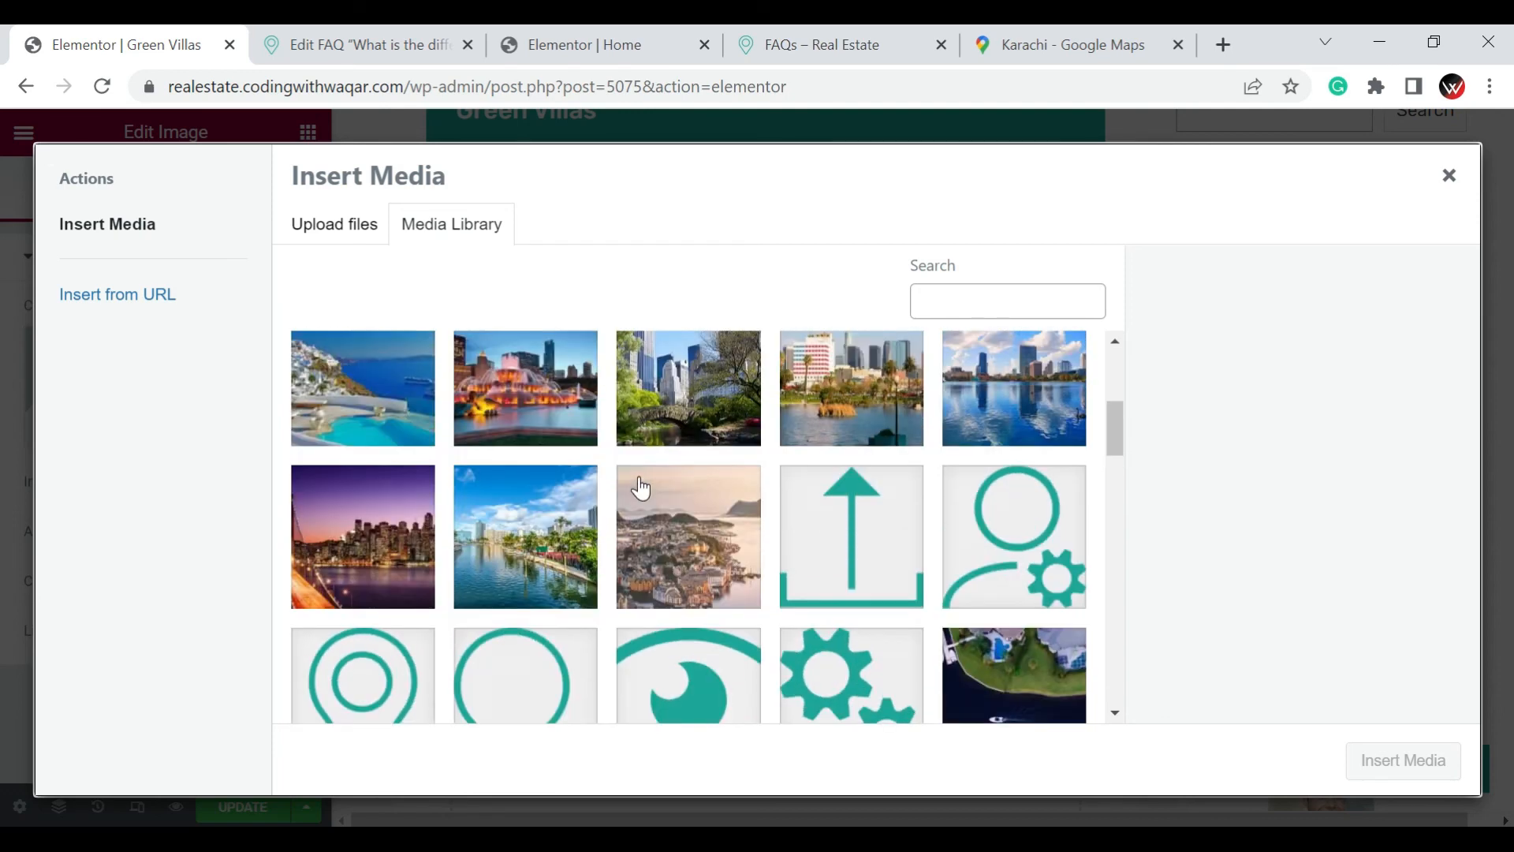
pyautogui.click(683, 418)
pyautogui.click(1405, 760)
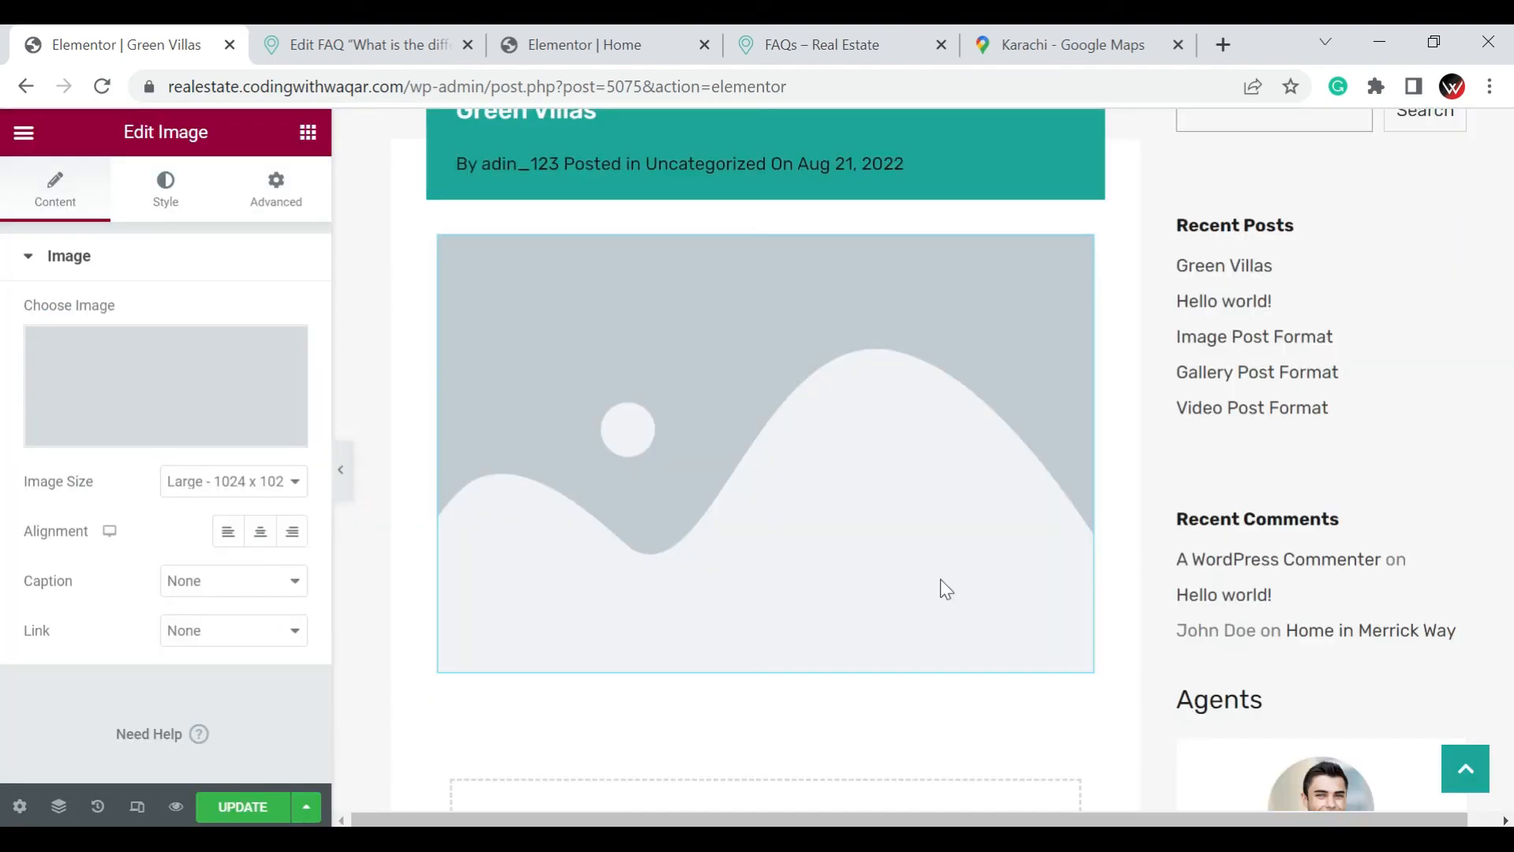
# Add a section with two equal columns below the park image
pyautogui.scroll(-5, 940, 578)
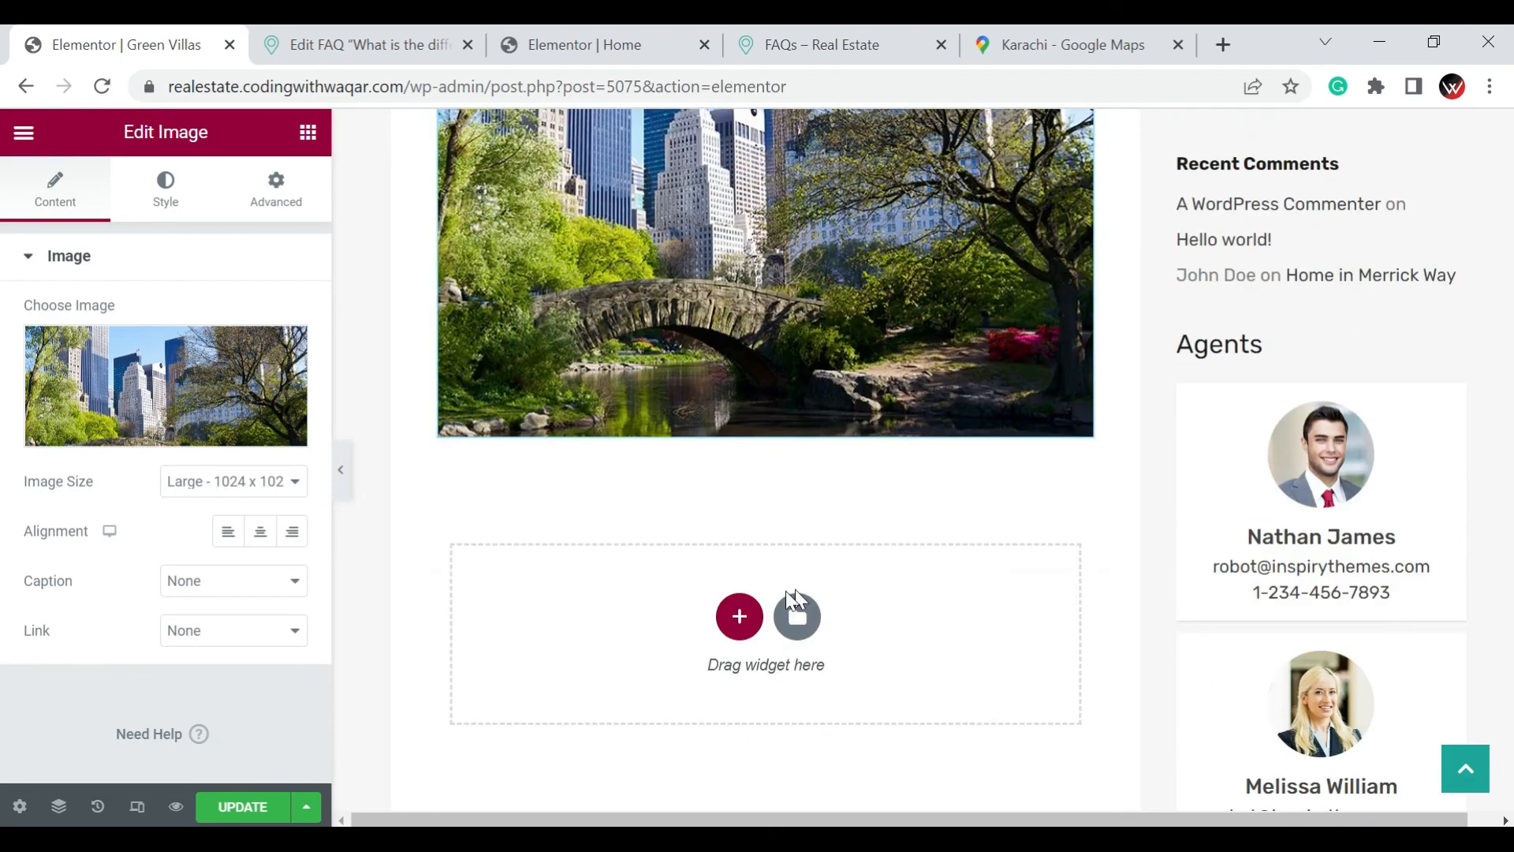
pyautogui.click(730, 630)
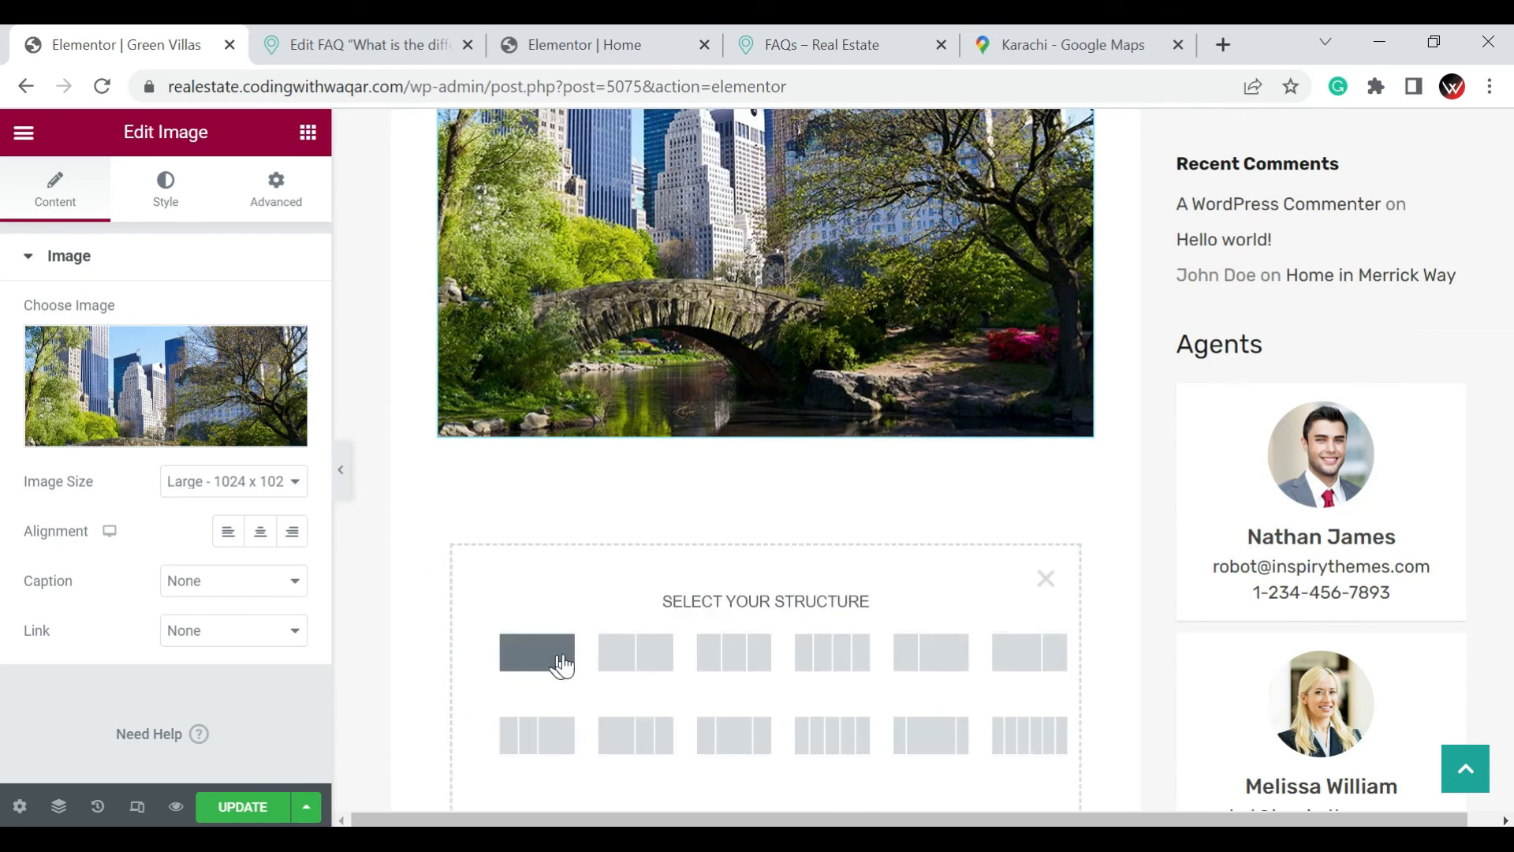
pyautogui.click(645, 661)
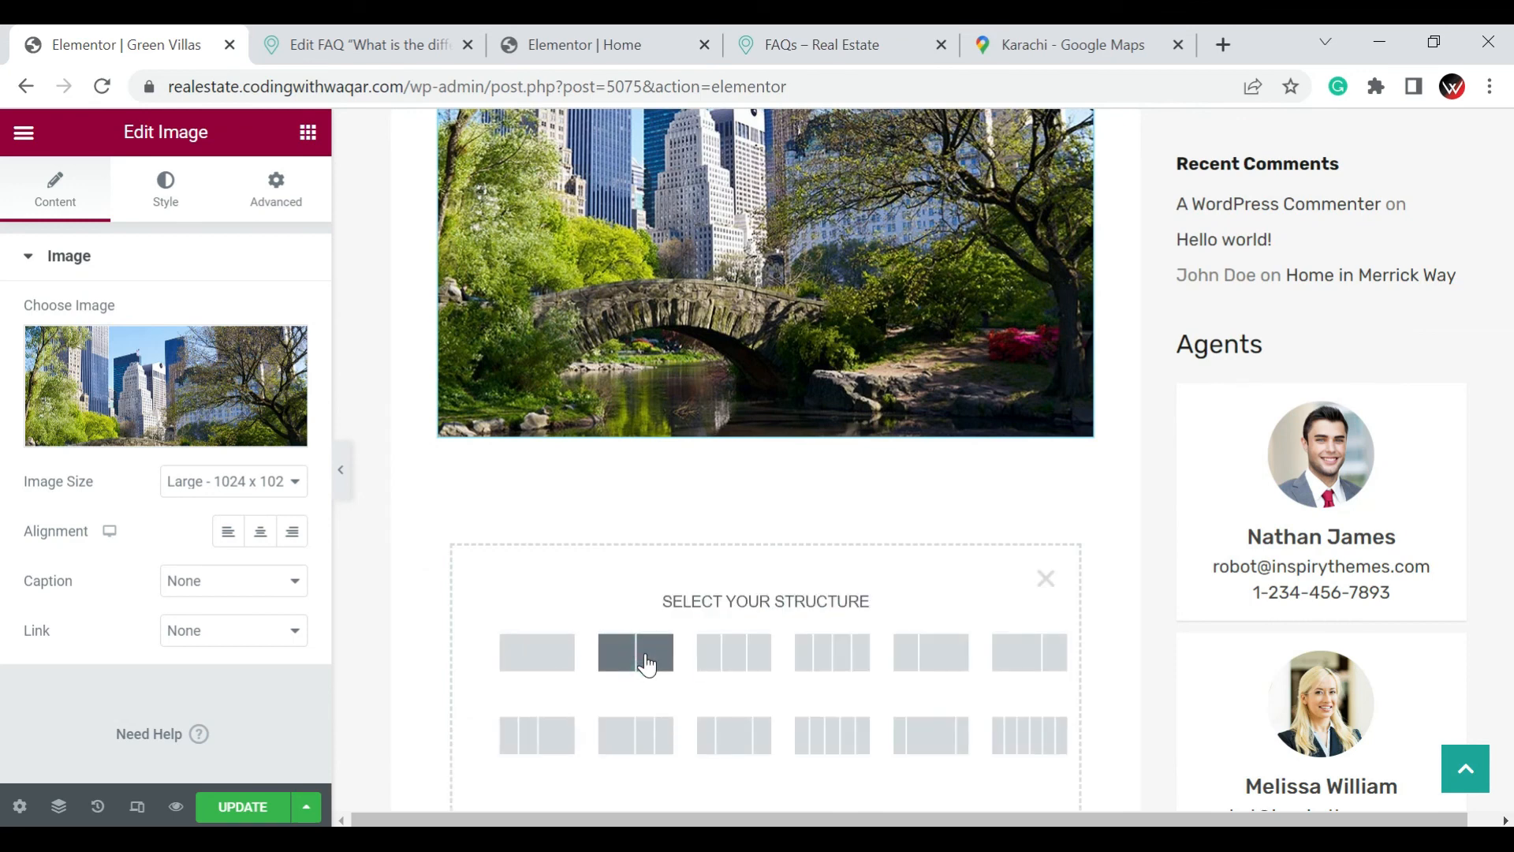
pyautogui.click(645, 658)
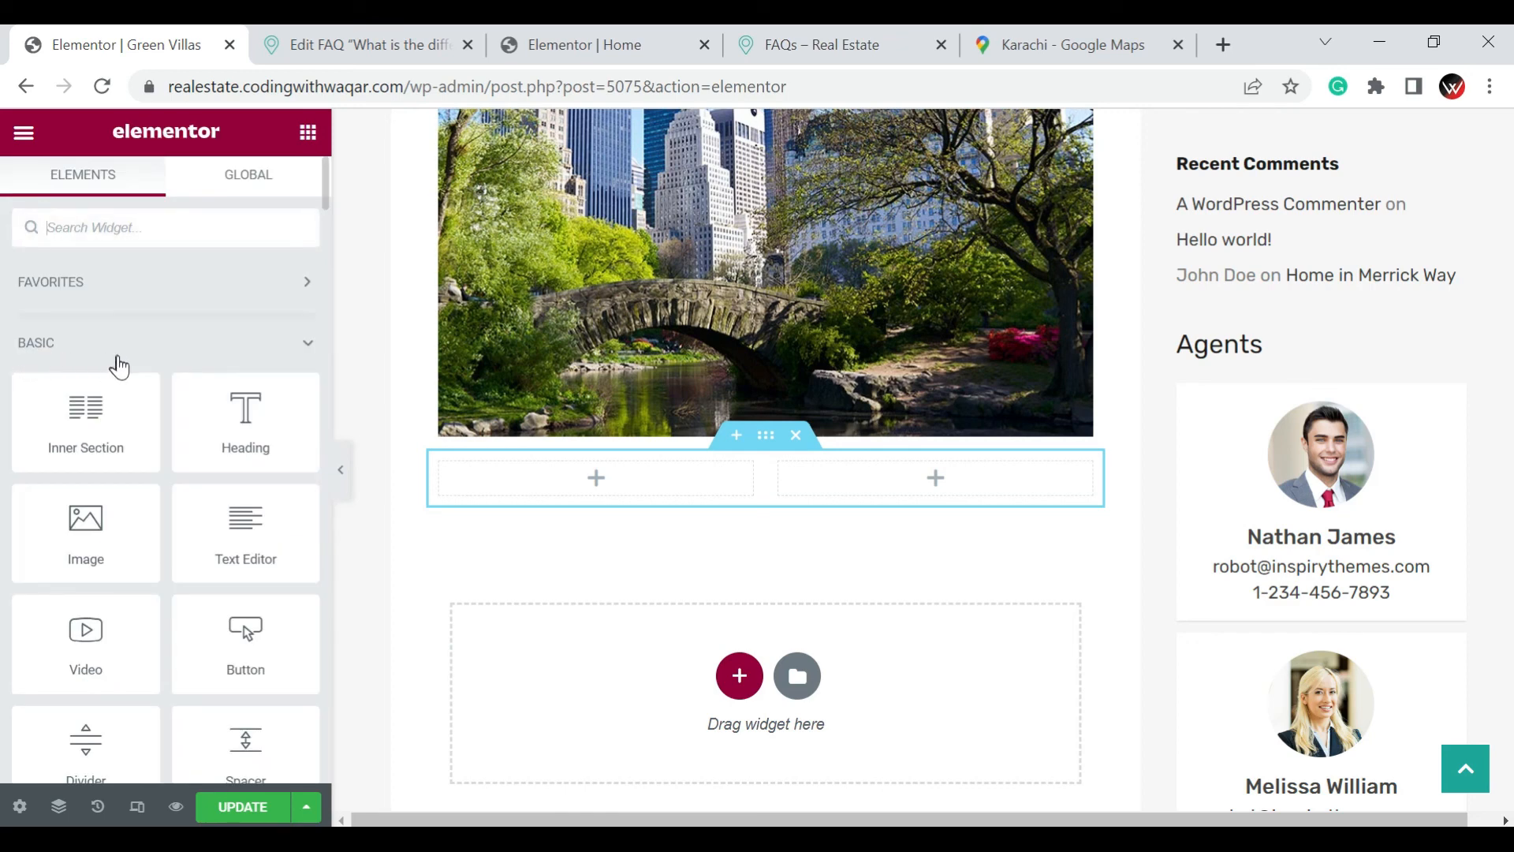
# Add an H4 heading reading "Buy Your Dream Home" to the first column of the new section
pyautogui.moveTo(237, 426); pyautogui.dragTo(574, 490)
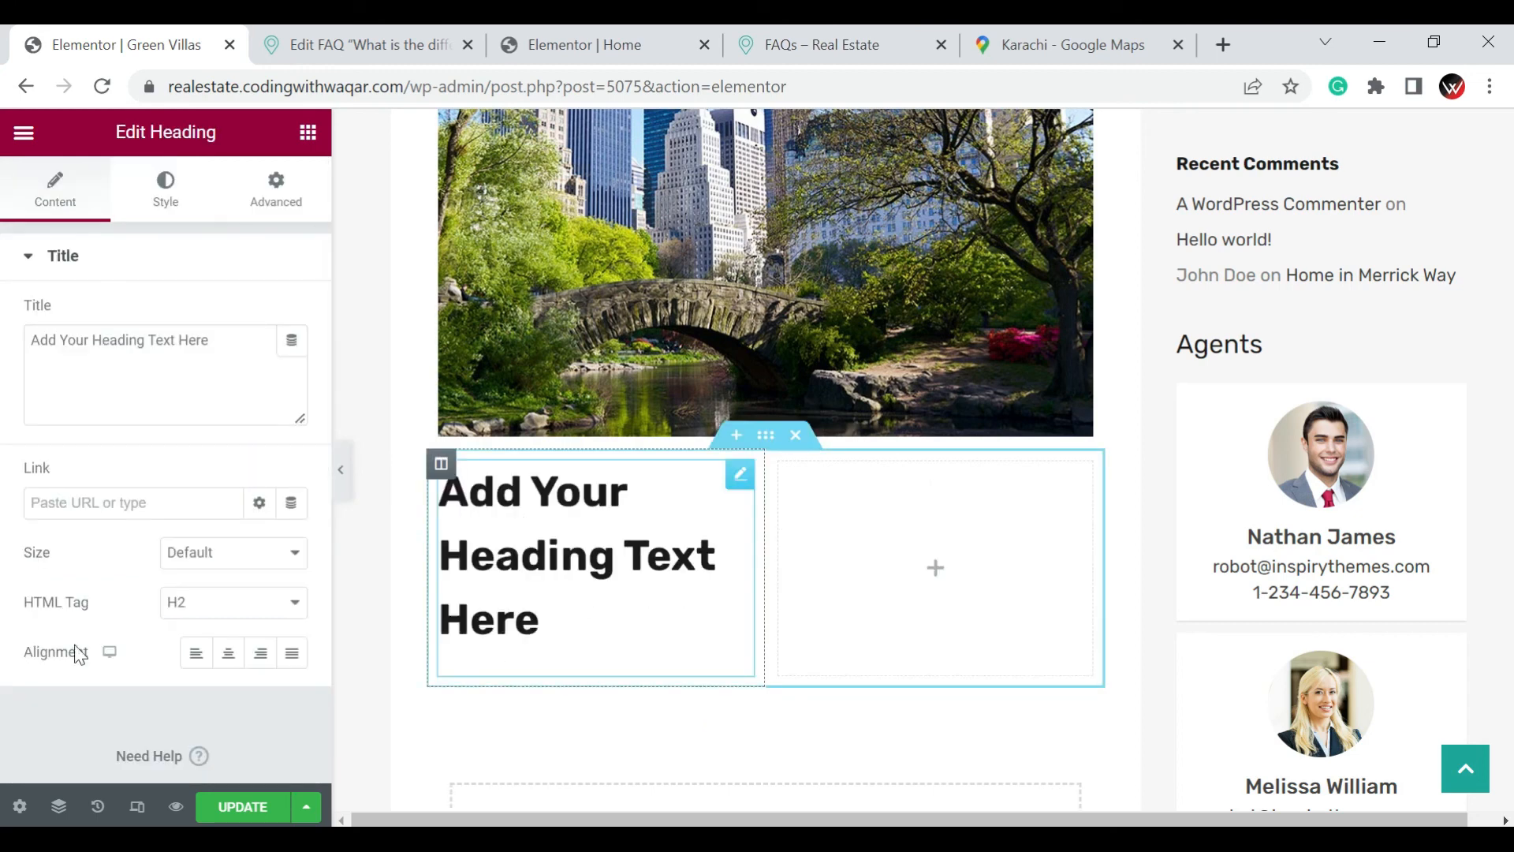
pyautogui.click(173, 603)
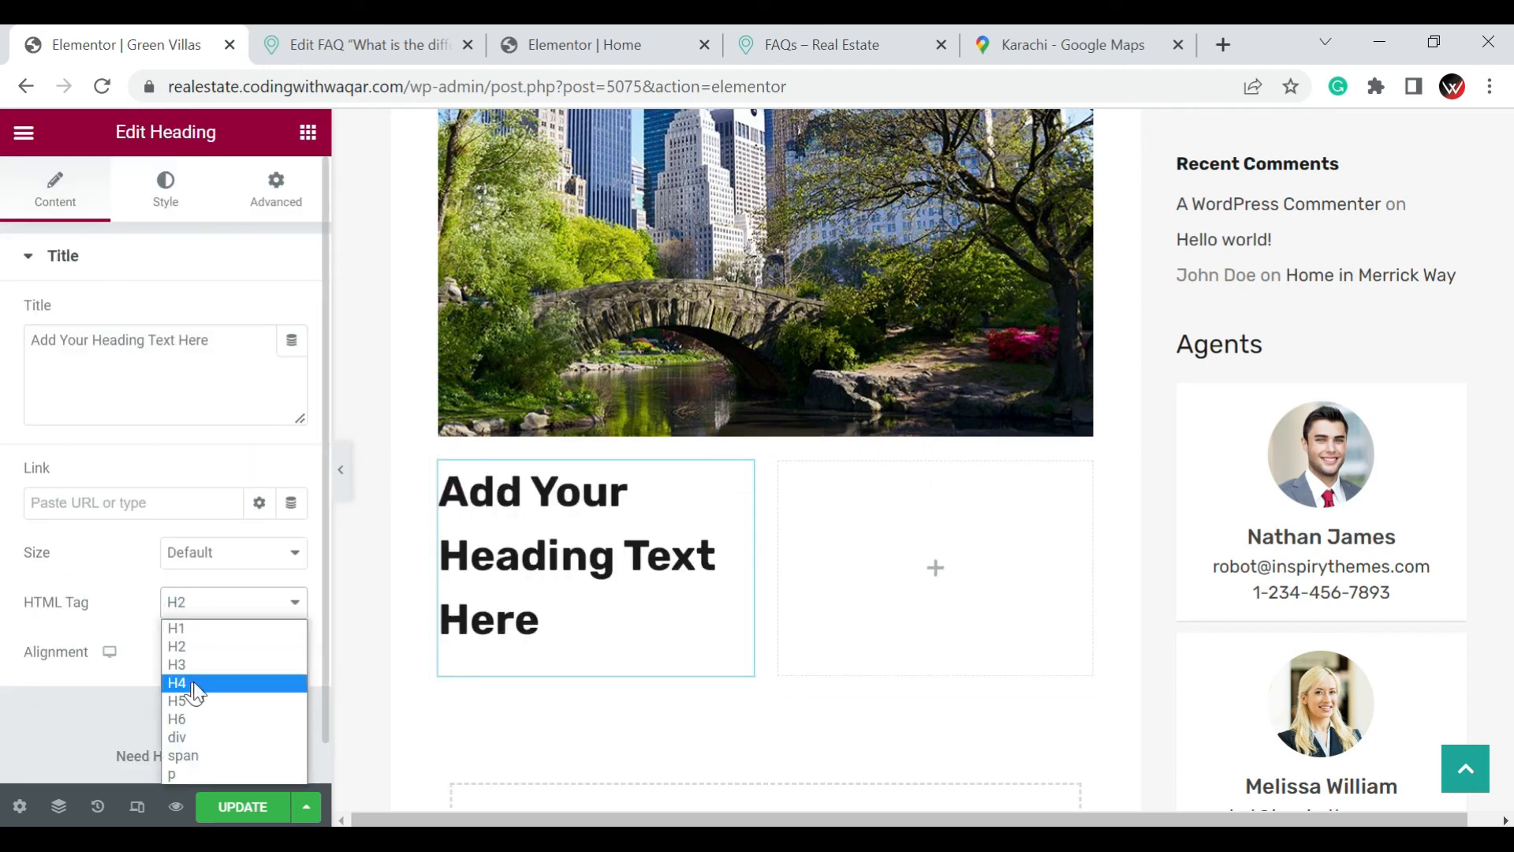
pyautogui.click(196, 692)
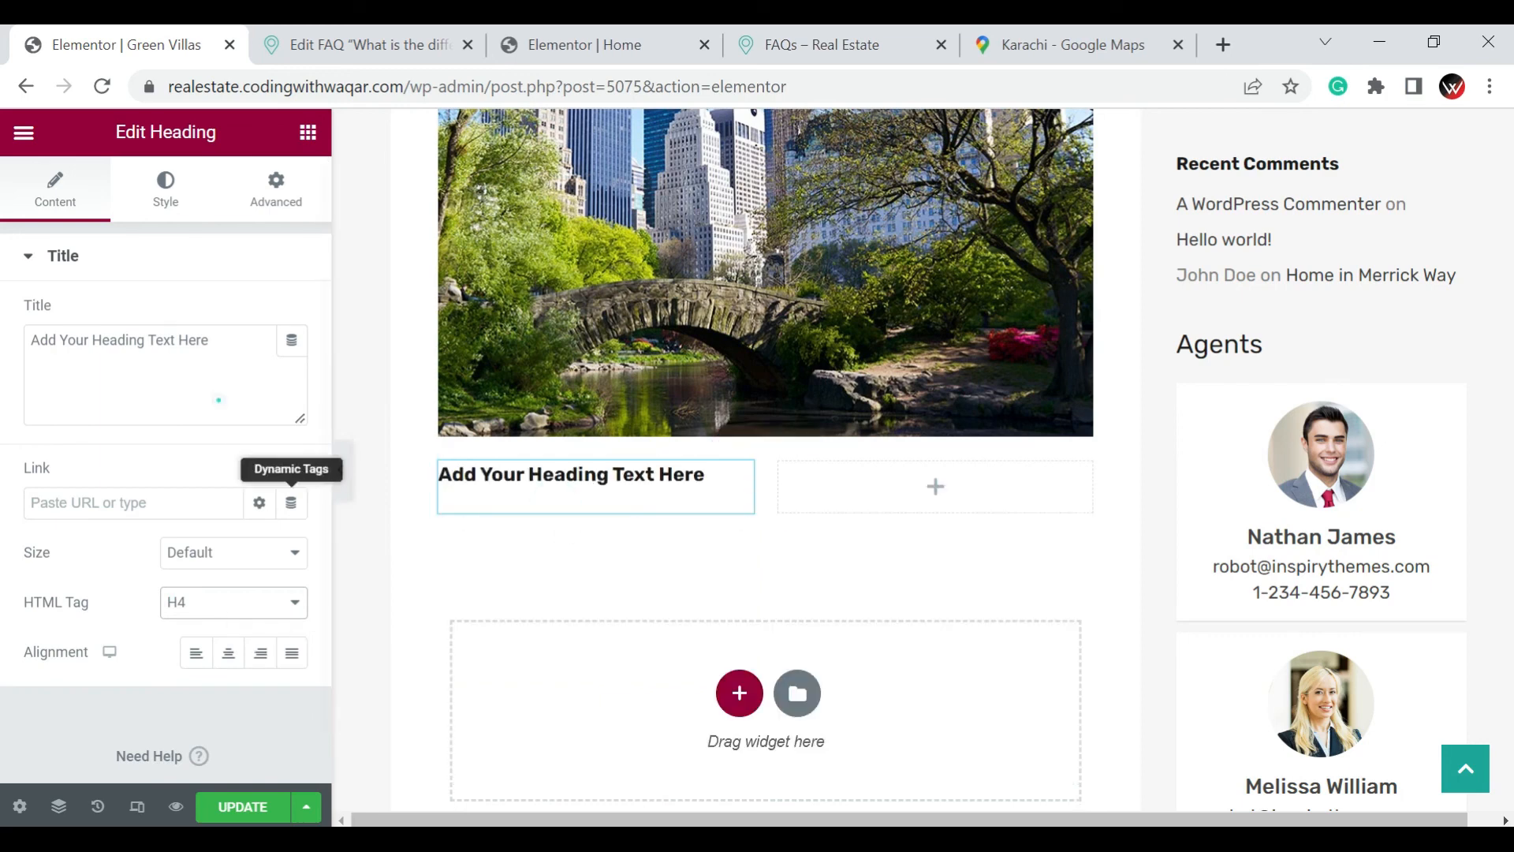
pyautogui.click(219, 400)
pyautogui.hotkey('ctrl', 'a')
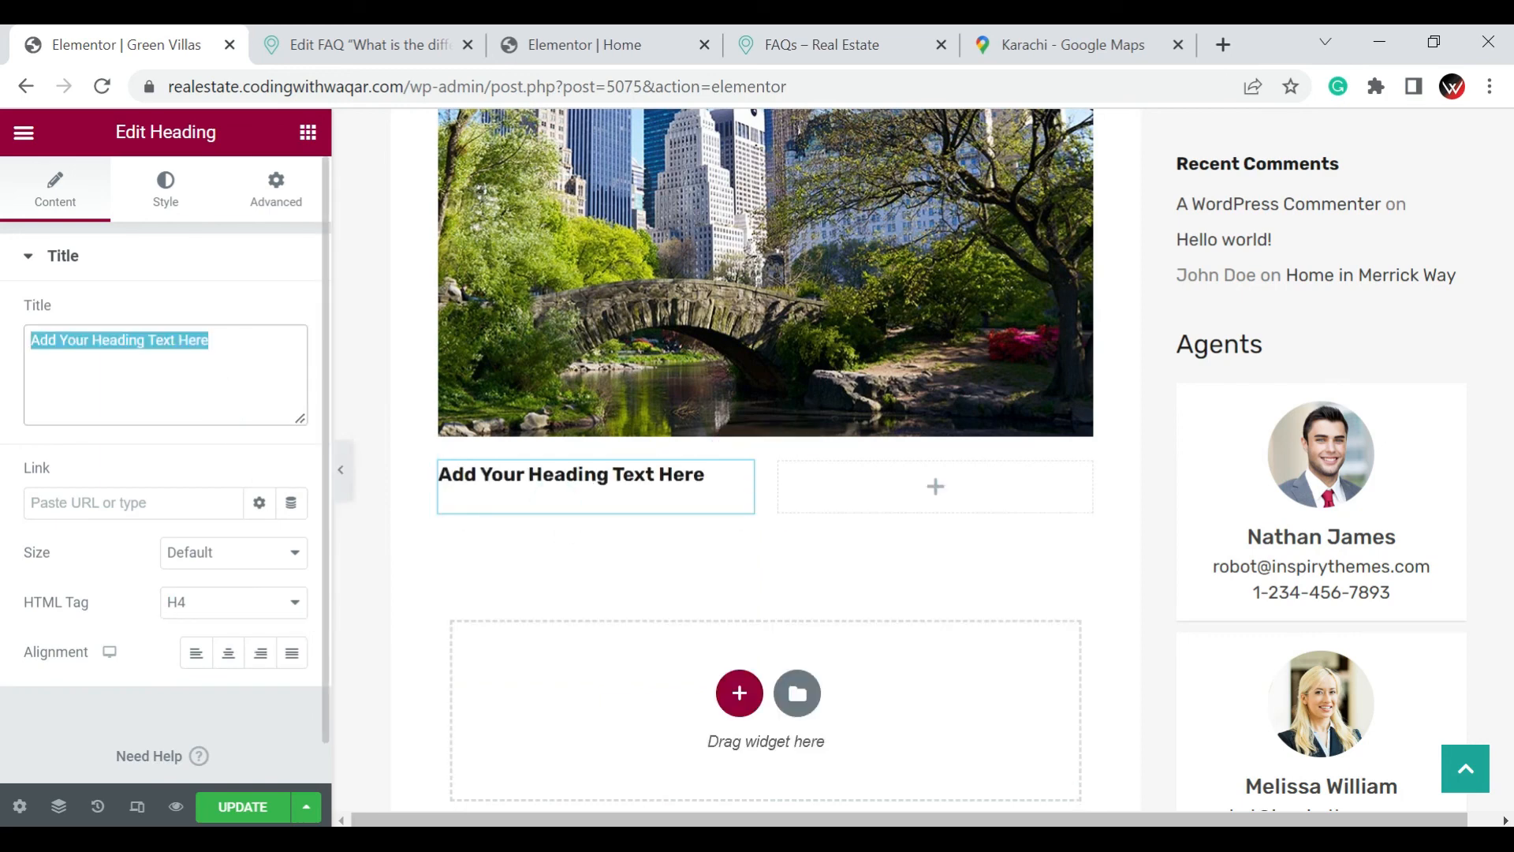
pyautogui.write('Buy Your Dream Home')
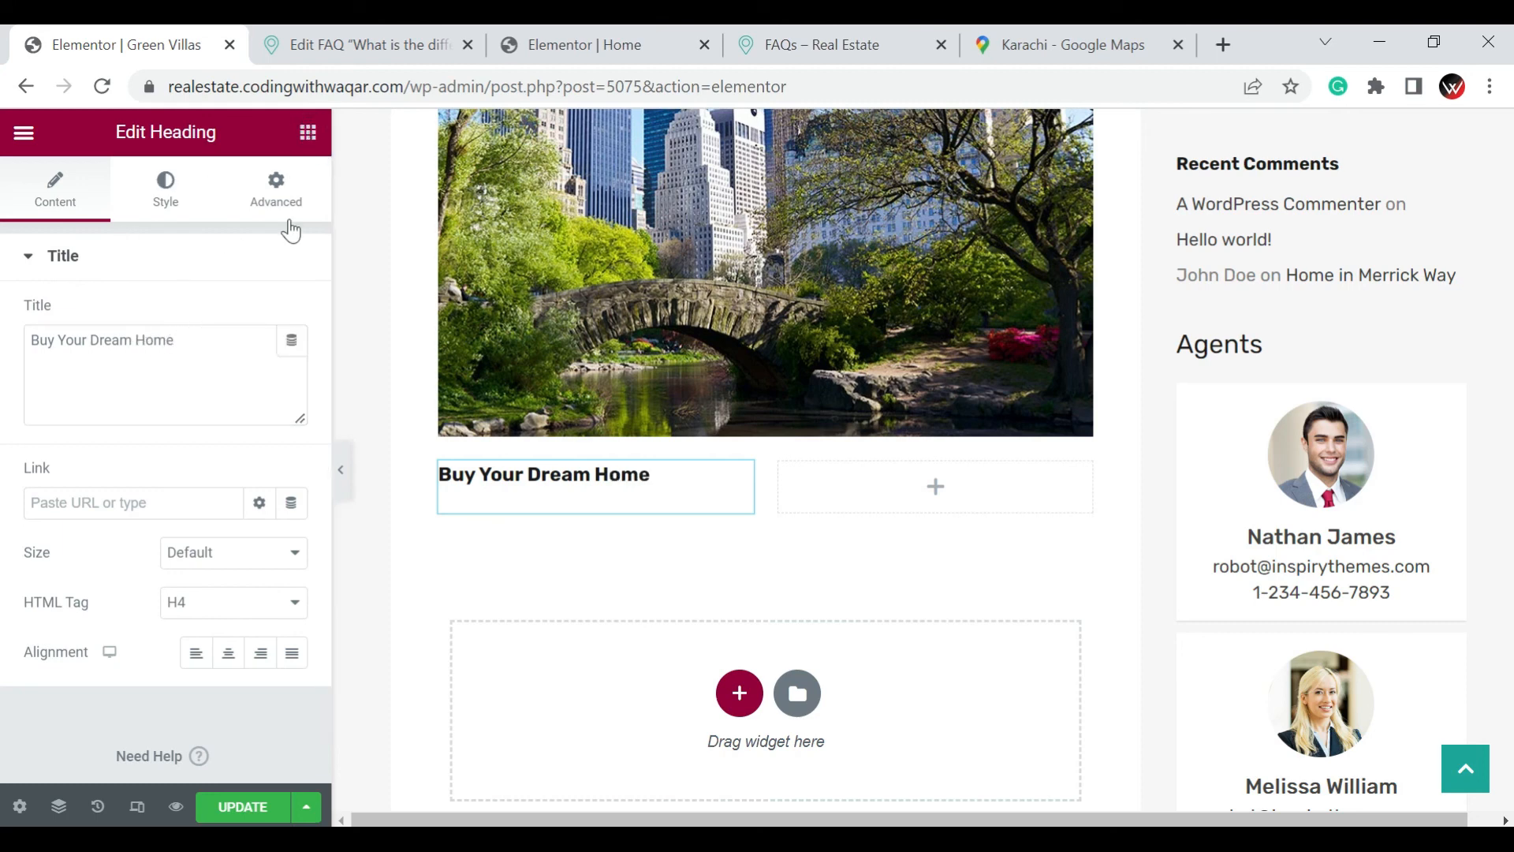
# Add a divider under the "Buy Your Dream Home" heading and shorten it to a small part of the column width
pyautogui.click(308, 132)
pyautogui.scroll(-2, 148, 553)
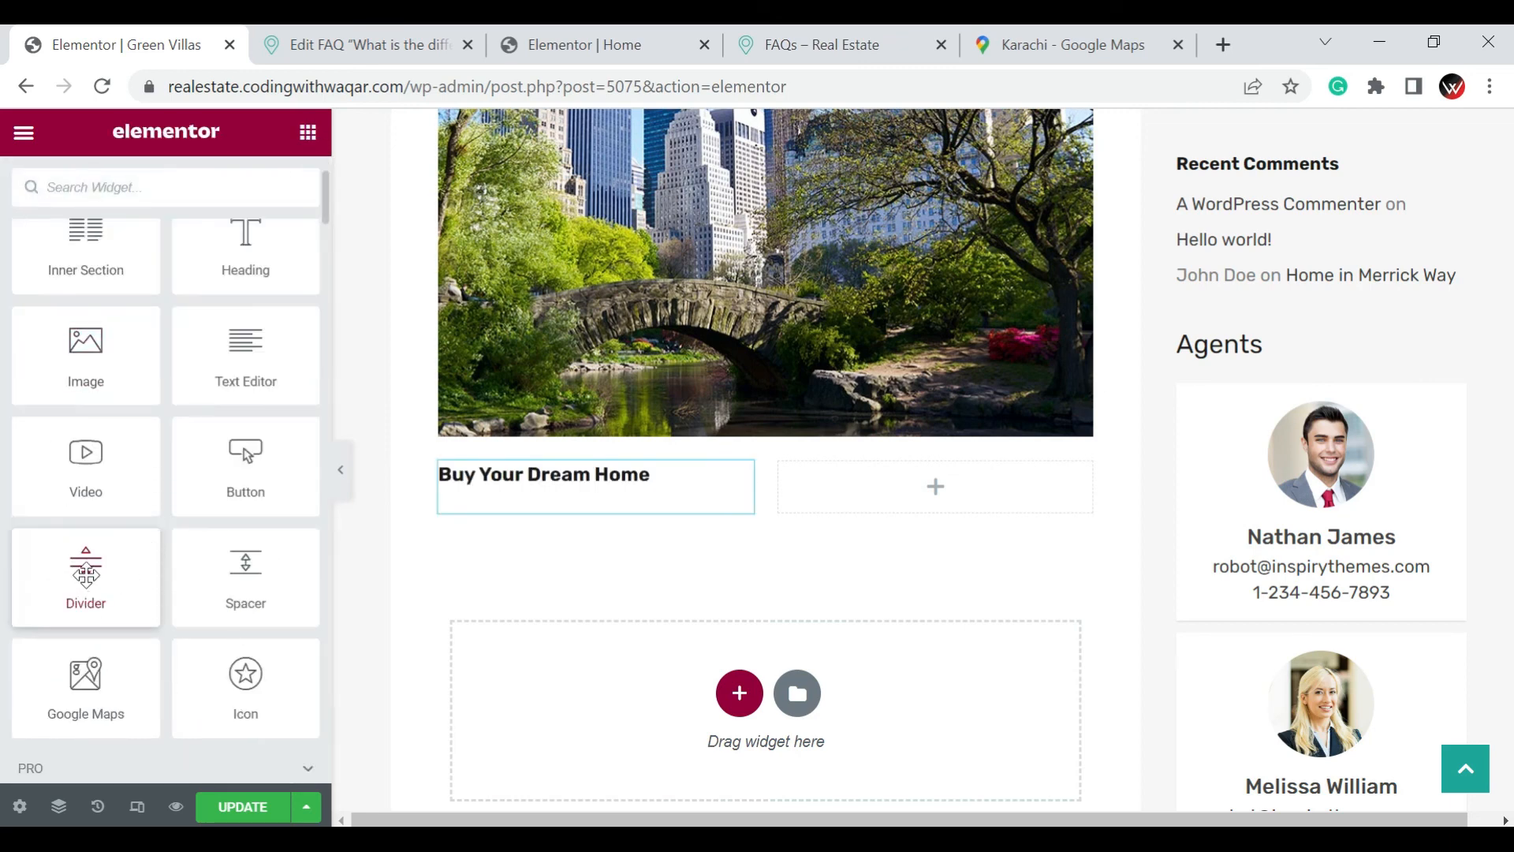
pyautogui.moveTo(102, 572); pyautogui.dragTo(299, 507)
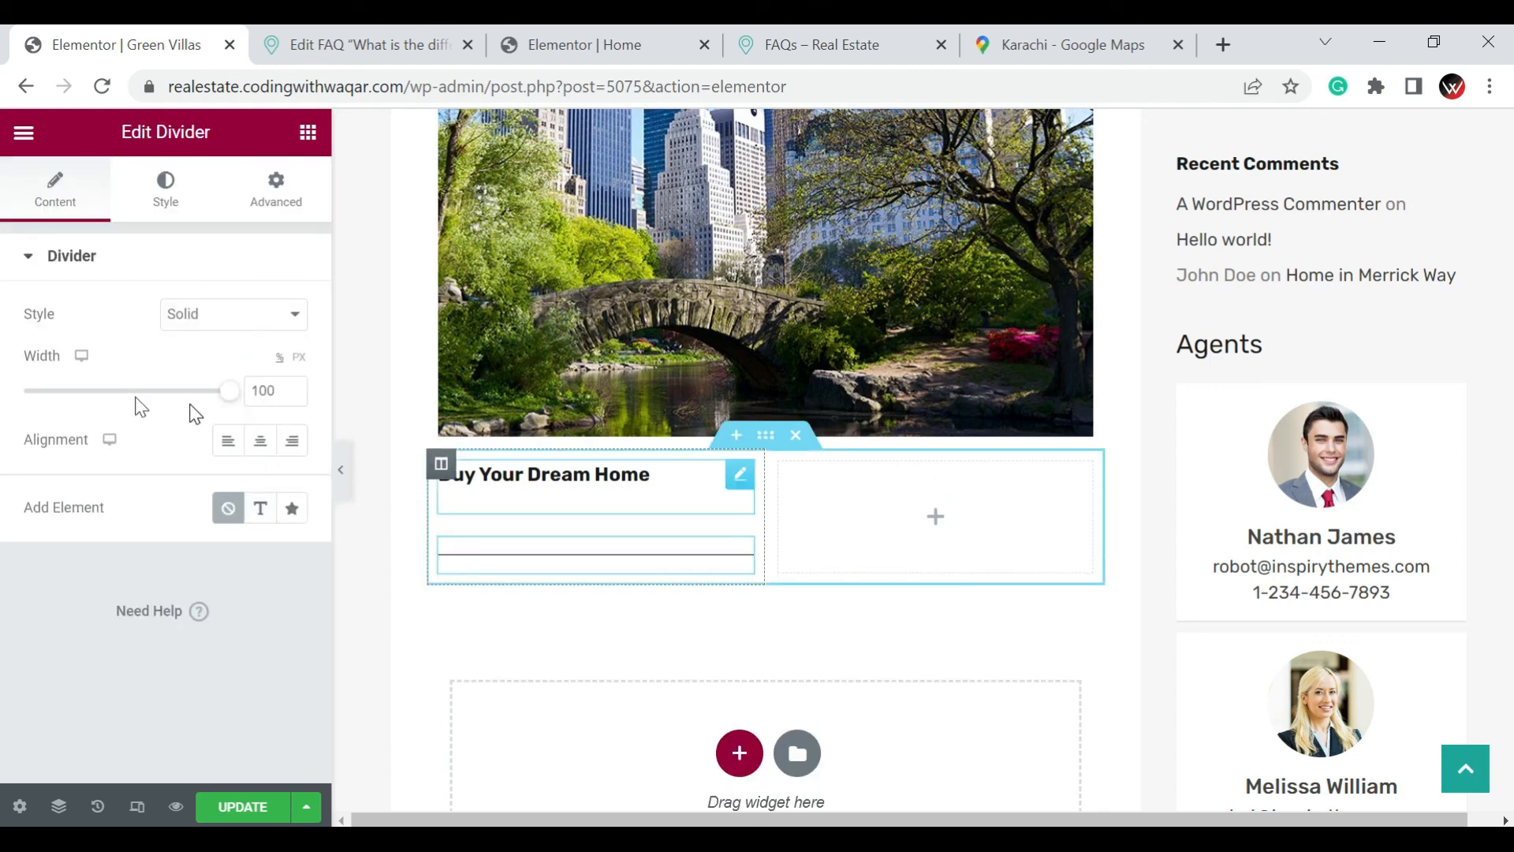
pyautogui.click(47, 392)
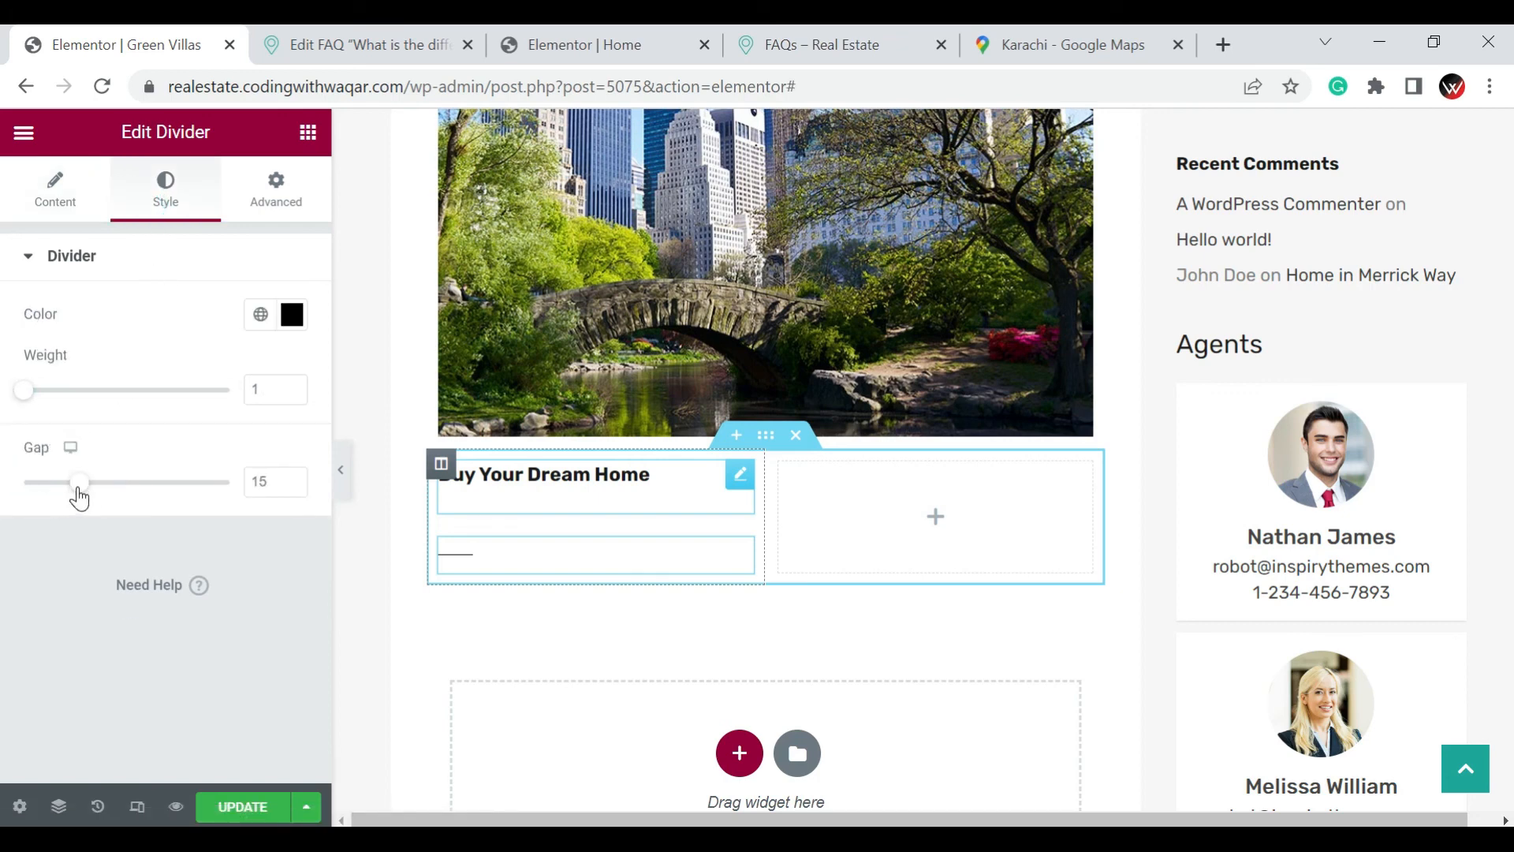
# Set the divider's gap to 2 and its weight to 5, and open its advanced layout settings
pyautogui.moveTo(78, 489); pyautogui.dragTo(24, 481)
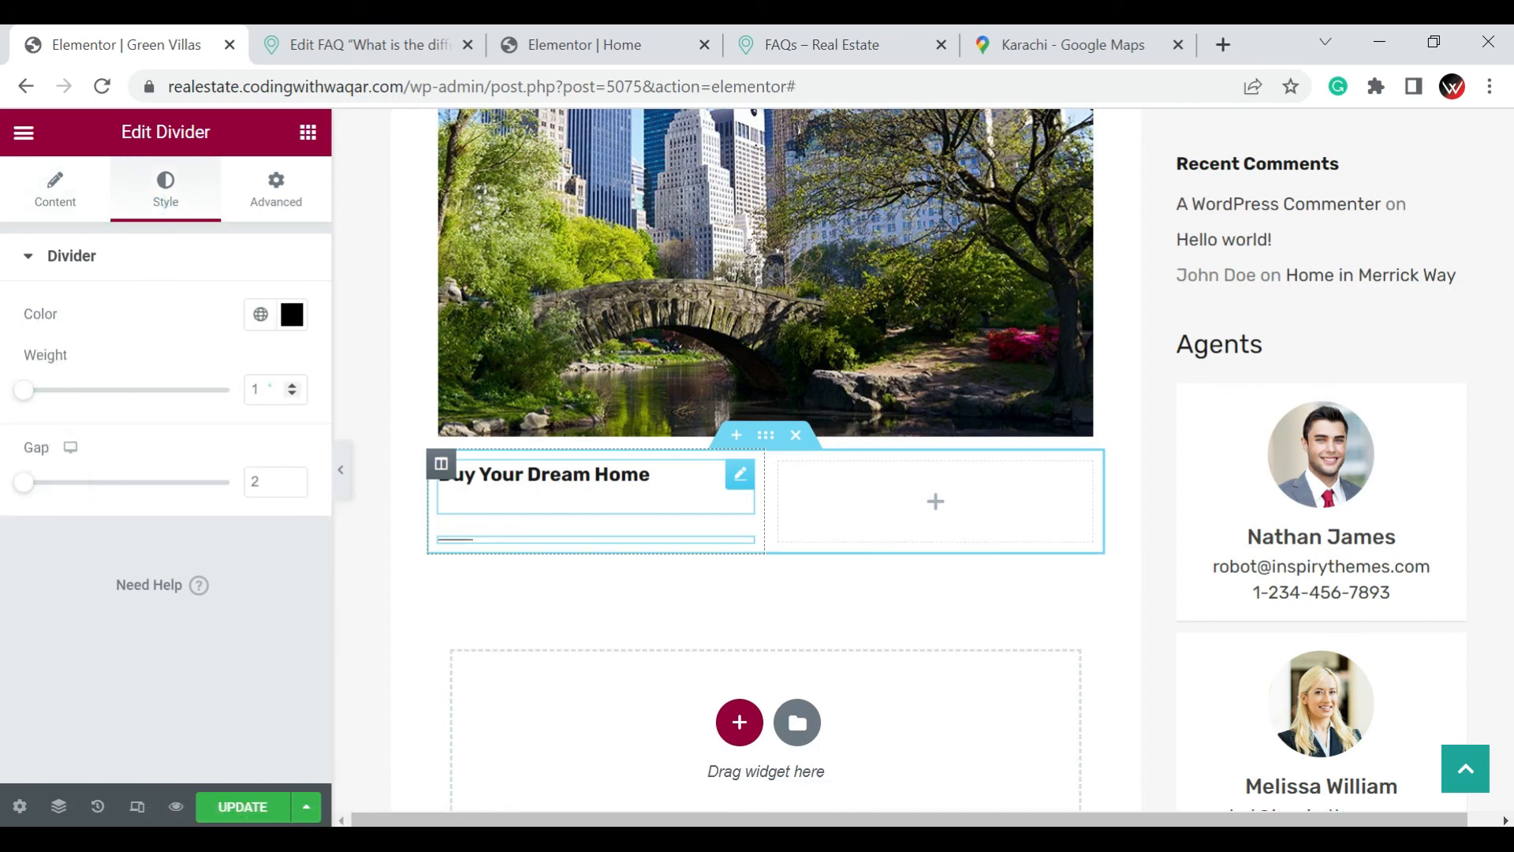
pyautogui.doubleClick(269, 386)
pyautogui.write('5')
pyautogui.click(265, 215)
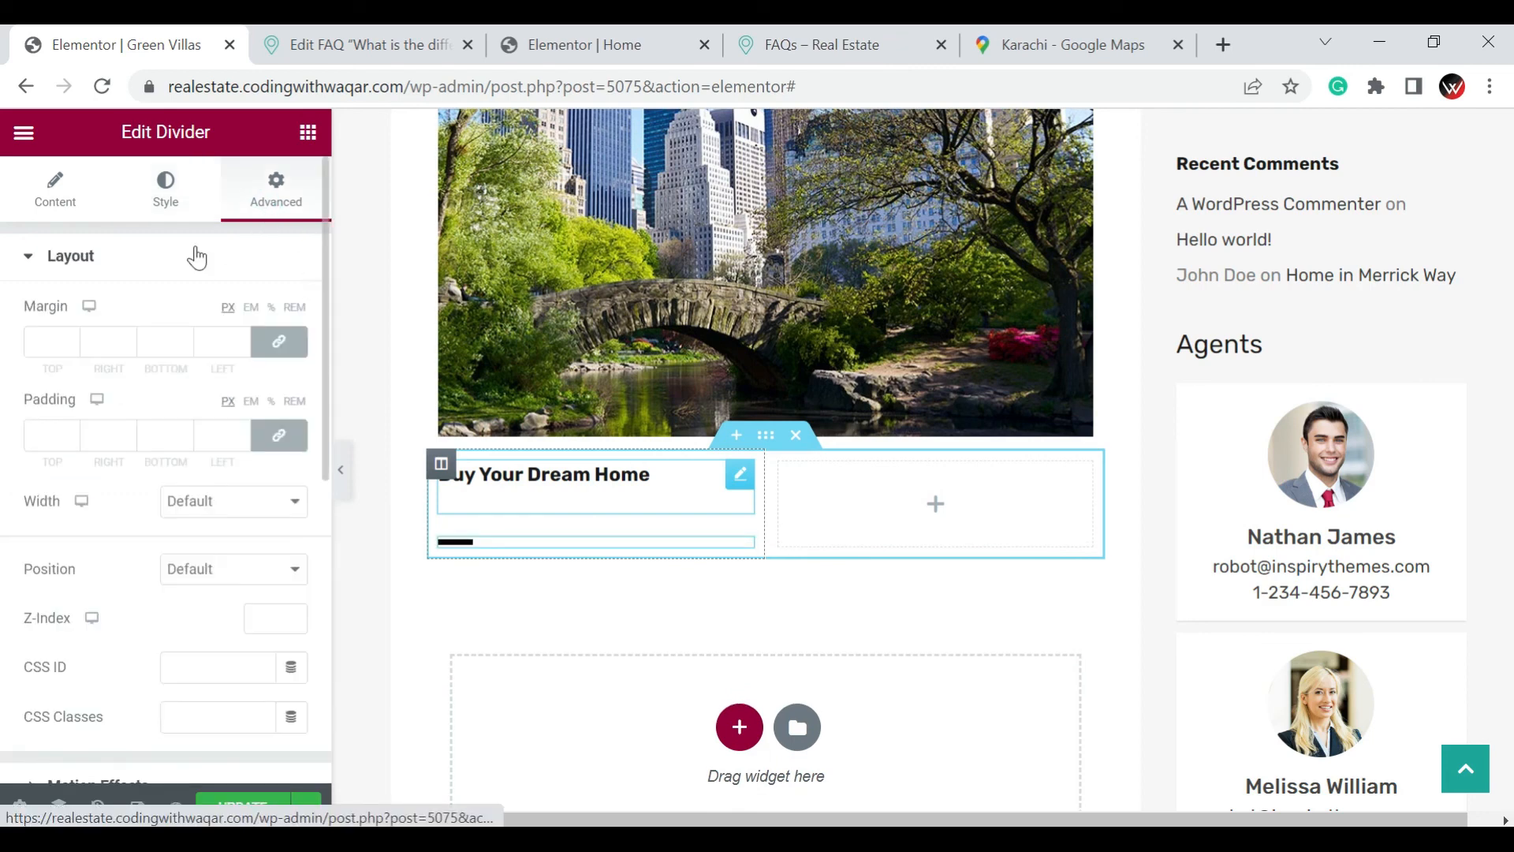
# Unlink the divider's margin values and set its top margin to -15 px
pyautogui.click(268, 341)
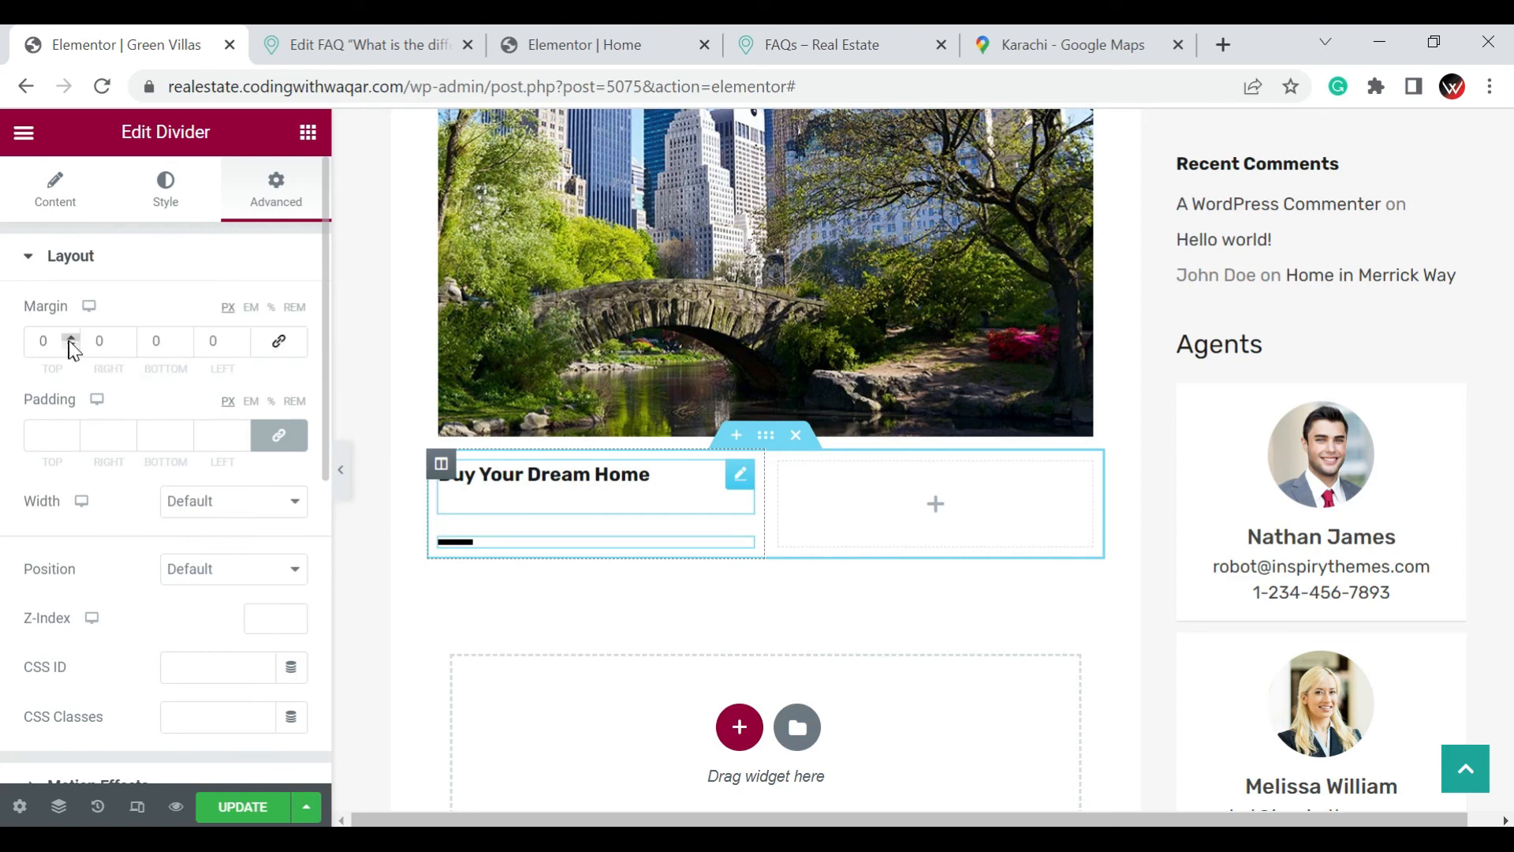
pyautogui.click(73, 352)
pyautogui.click(70, 345)
pyautogui.click(71, 349)
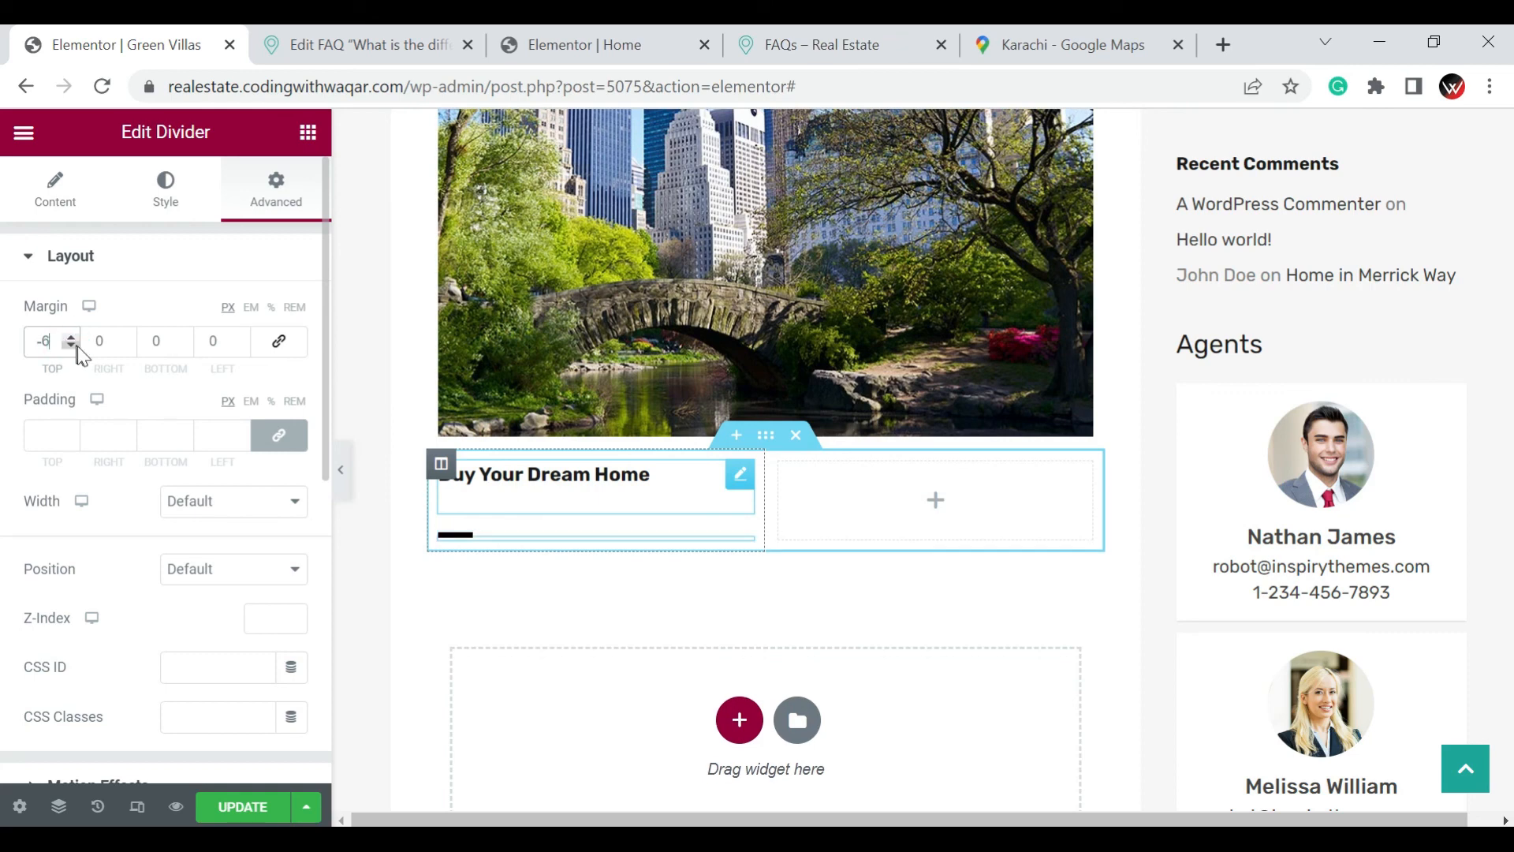
pyautogui.click(78, 348)
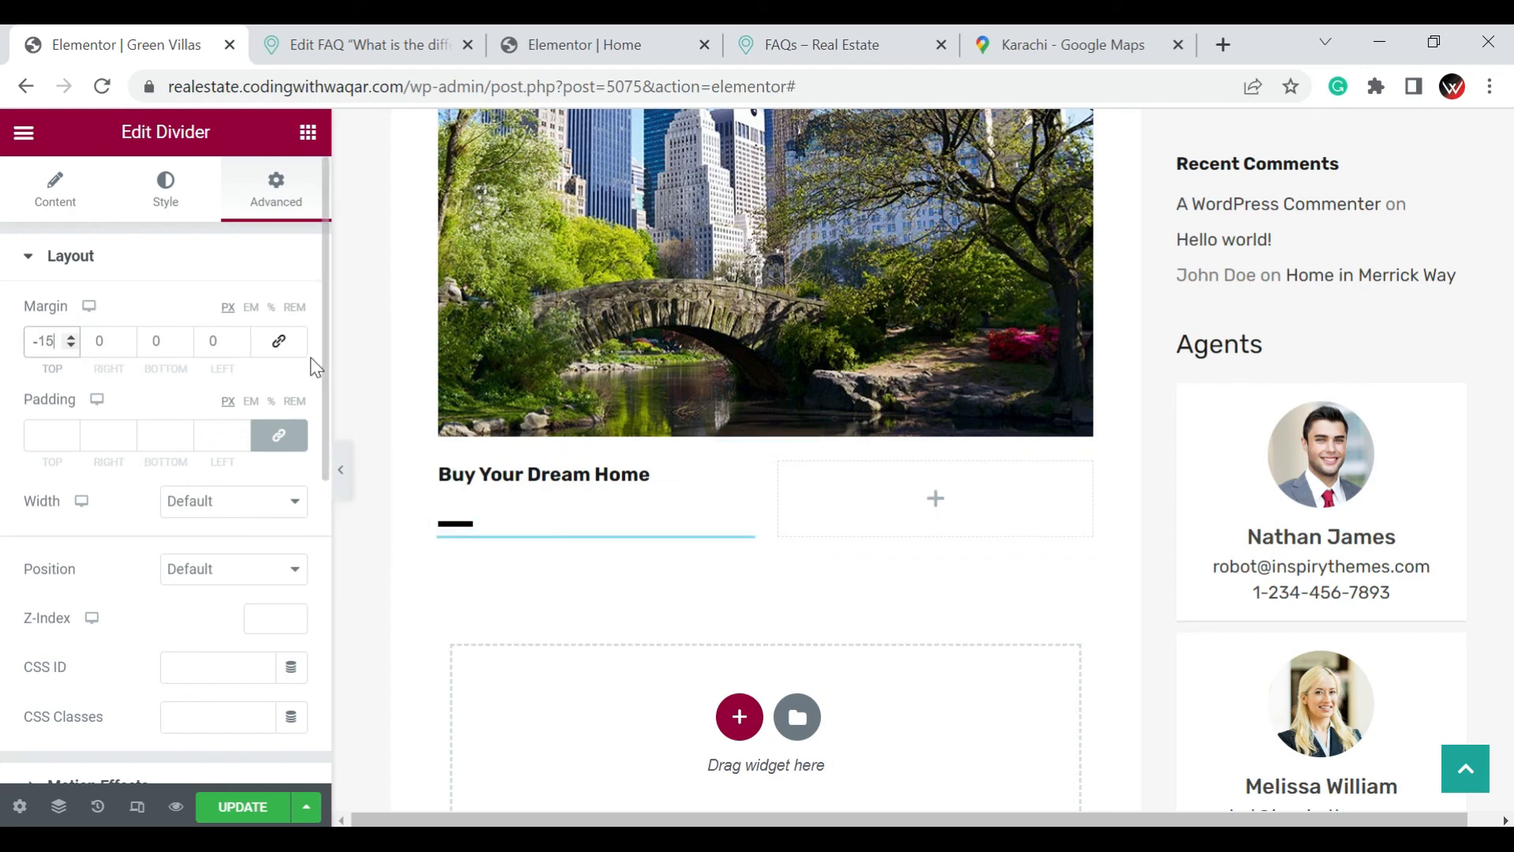
# Add a Text Editor widget with the placeholder text below the divider in the first column
pyautogui.click(307, 142)
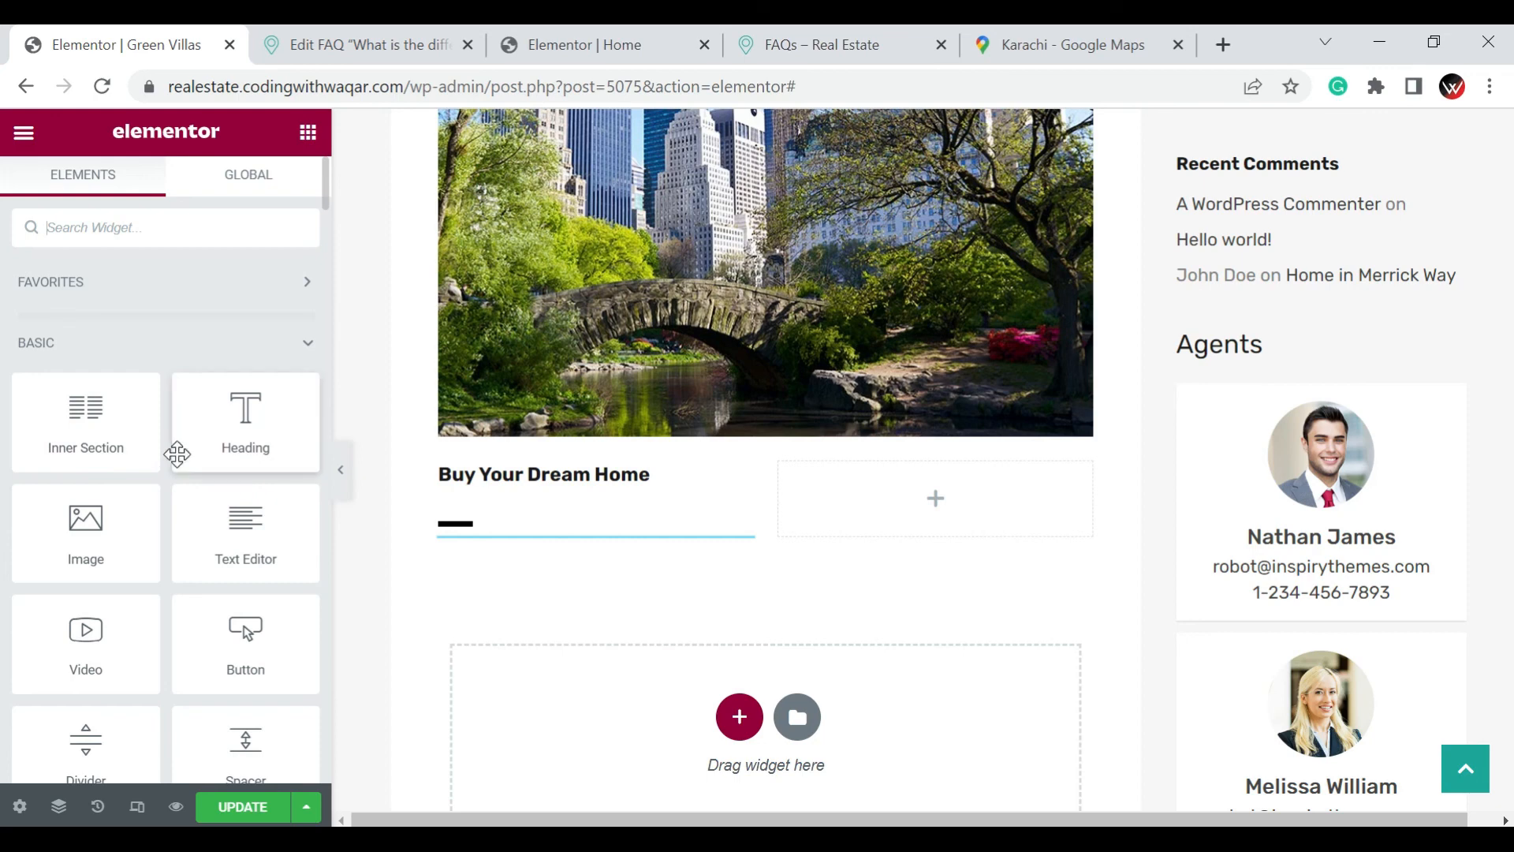
pyautogui.scroll(-2, 182, 463)
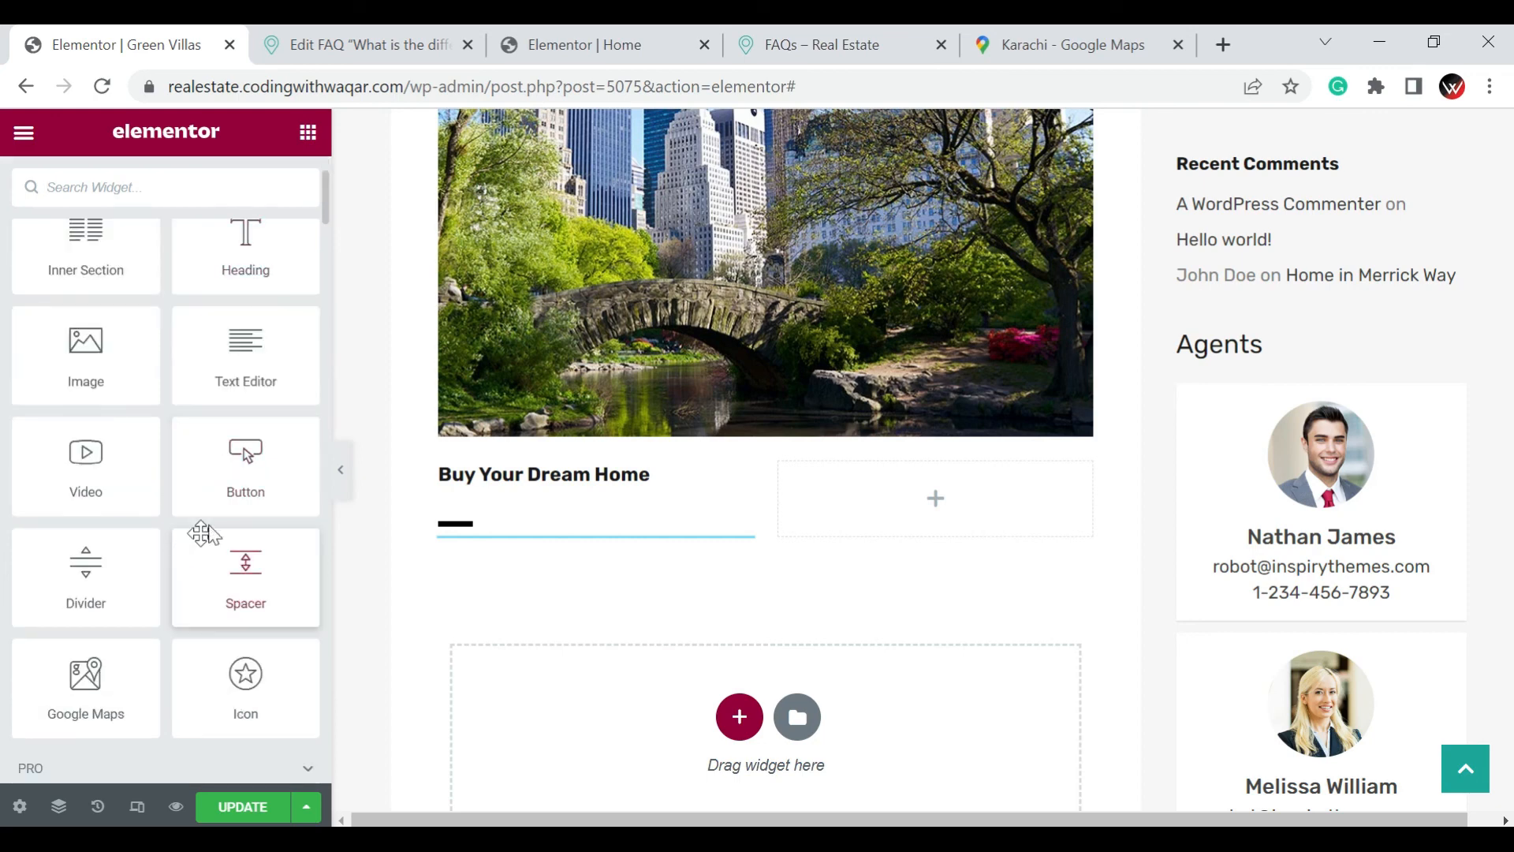
pyautogui.moveTo(250, 365); pyautogui.dragTo(517, 567)
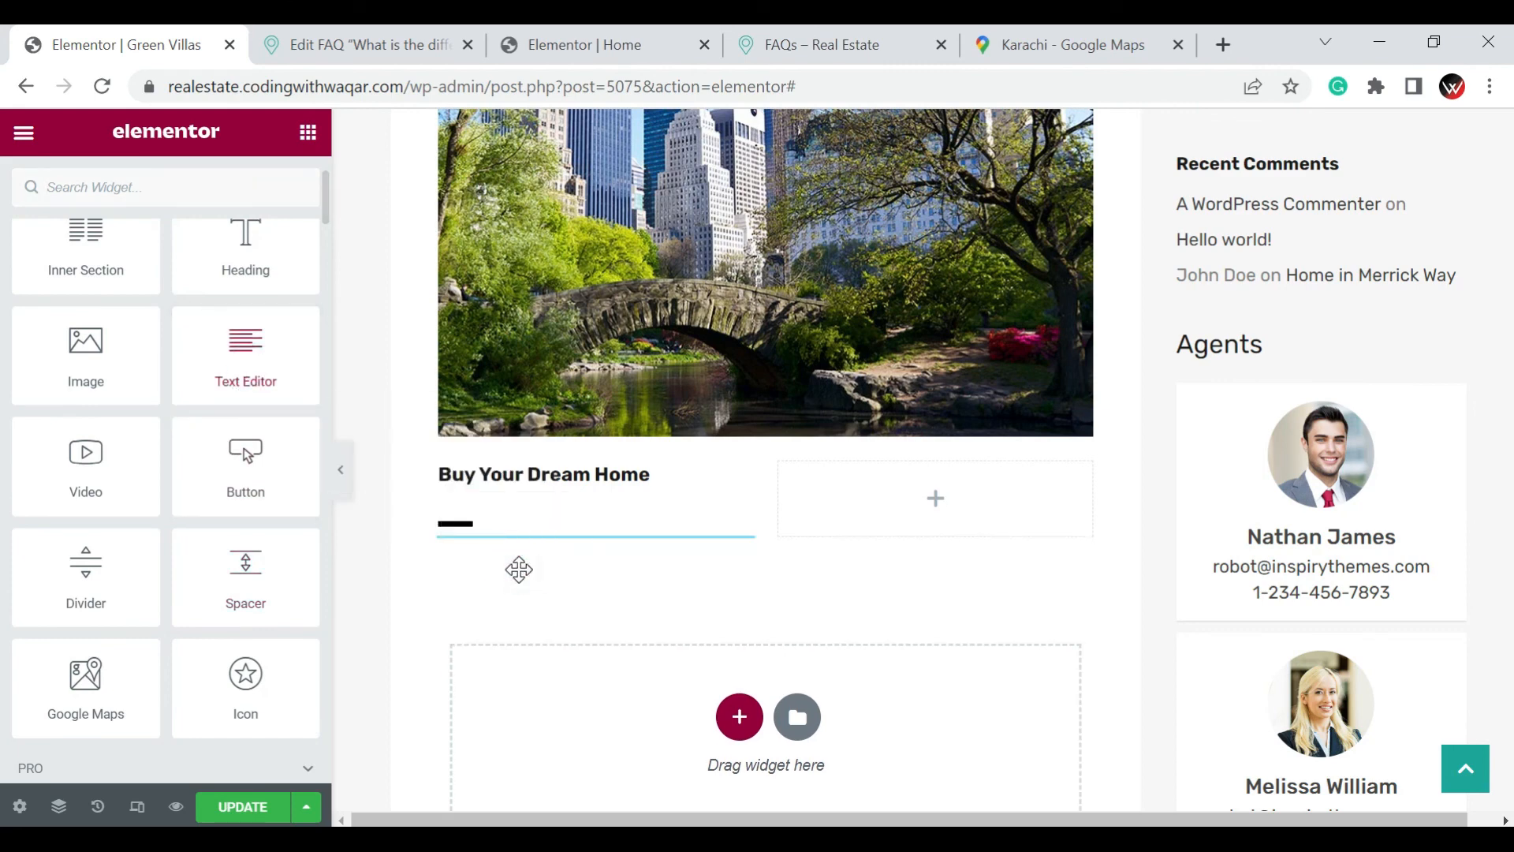
pyautogui.moveTo(240, 339); pyautogui.dragTo(479, 519)
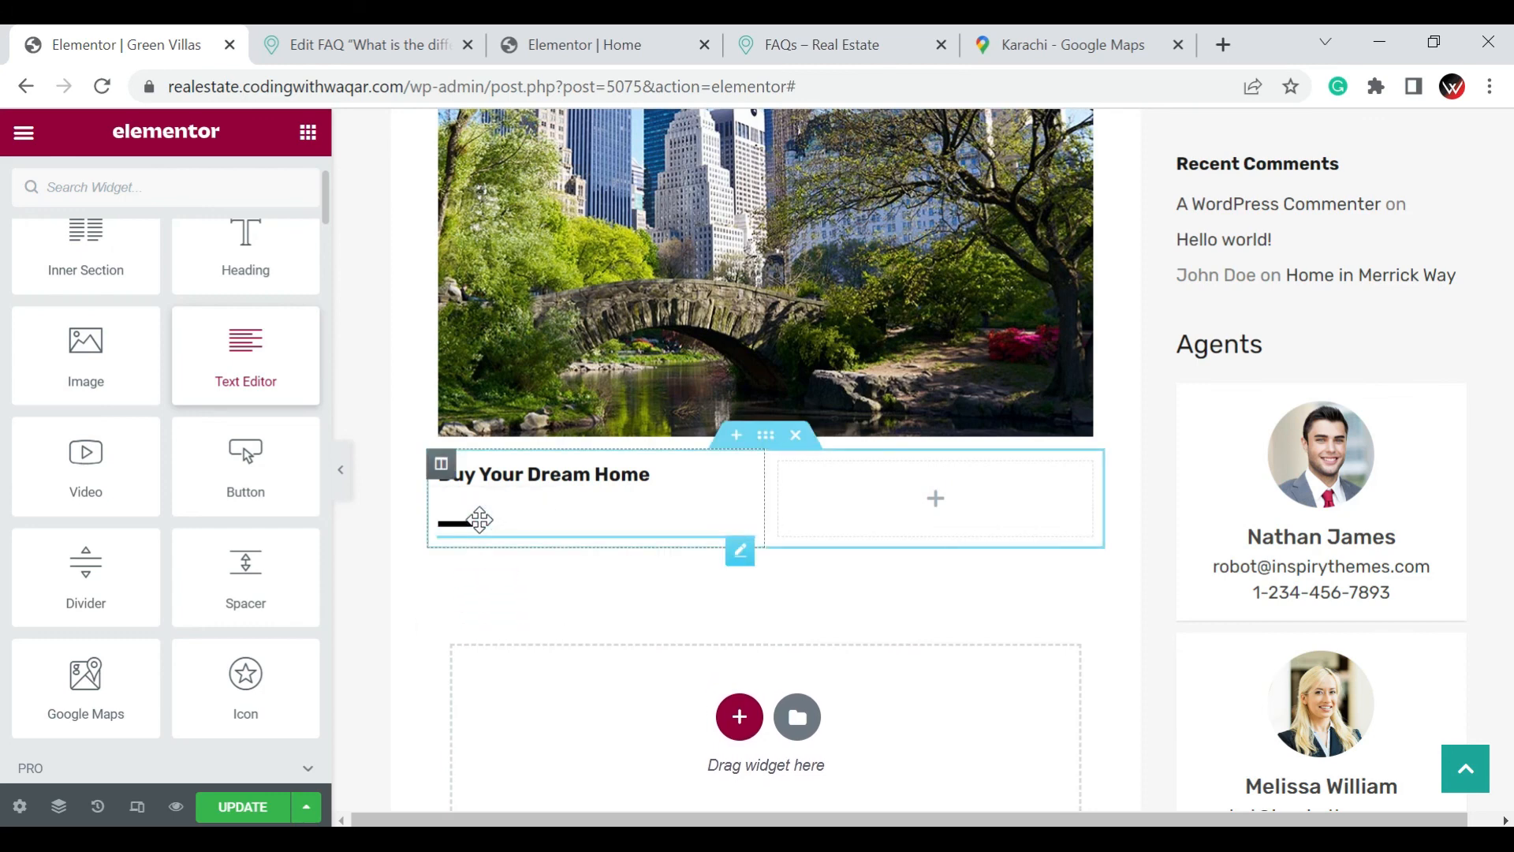
pyautogui.moveTo(235, 376); pyautogui.dragTo(481, 500)
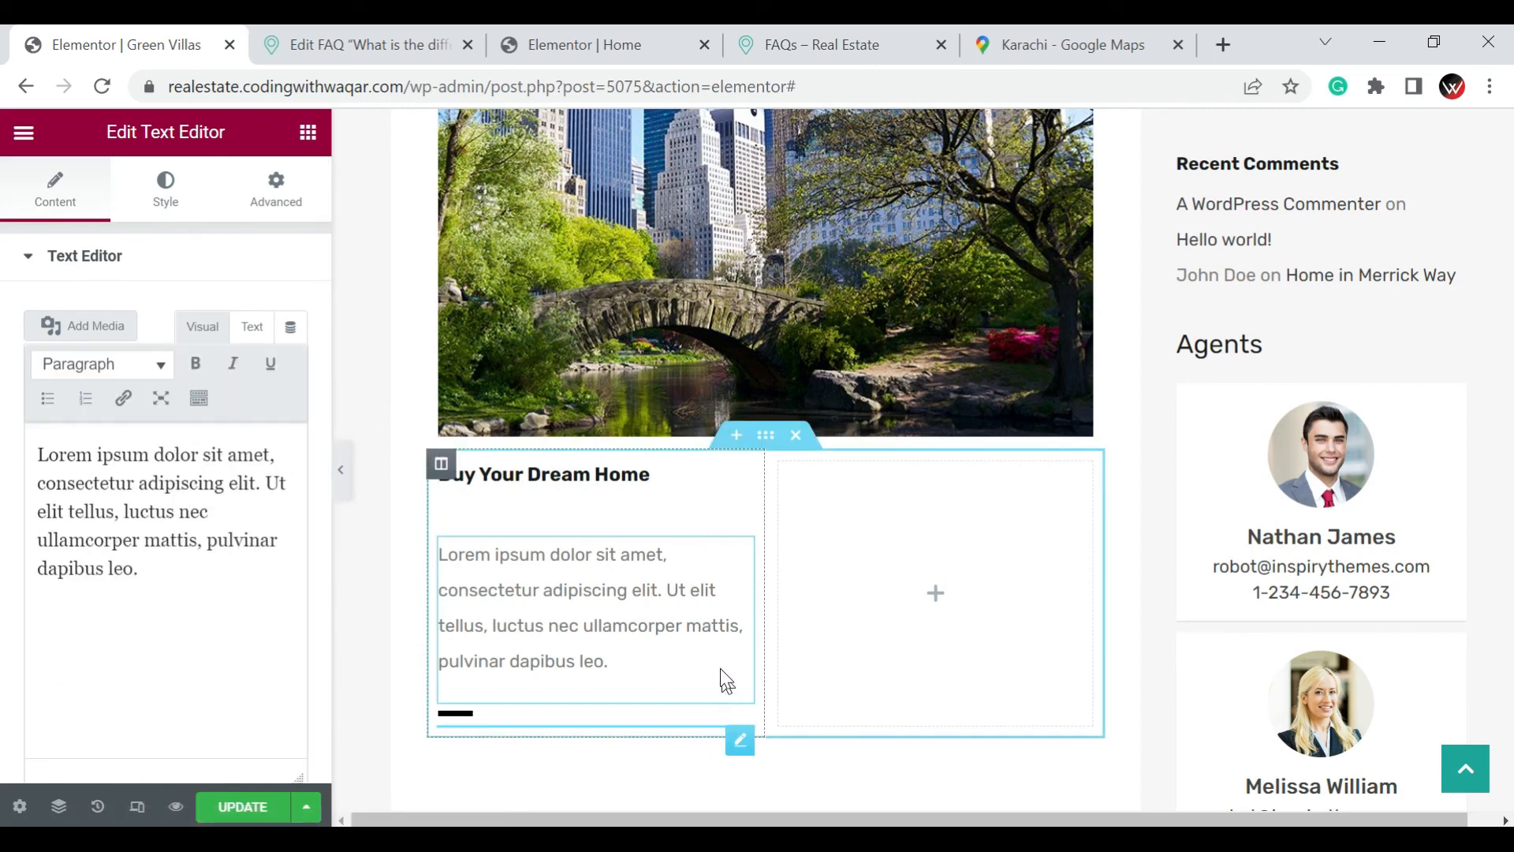
pyautogui.click(715, 555)
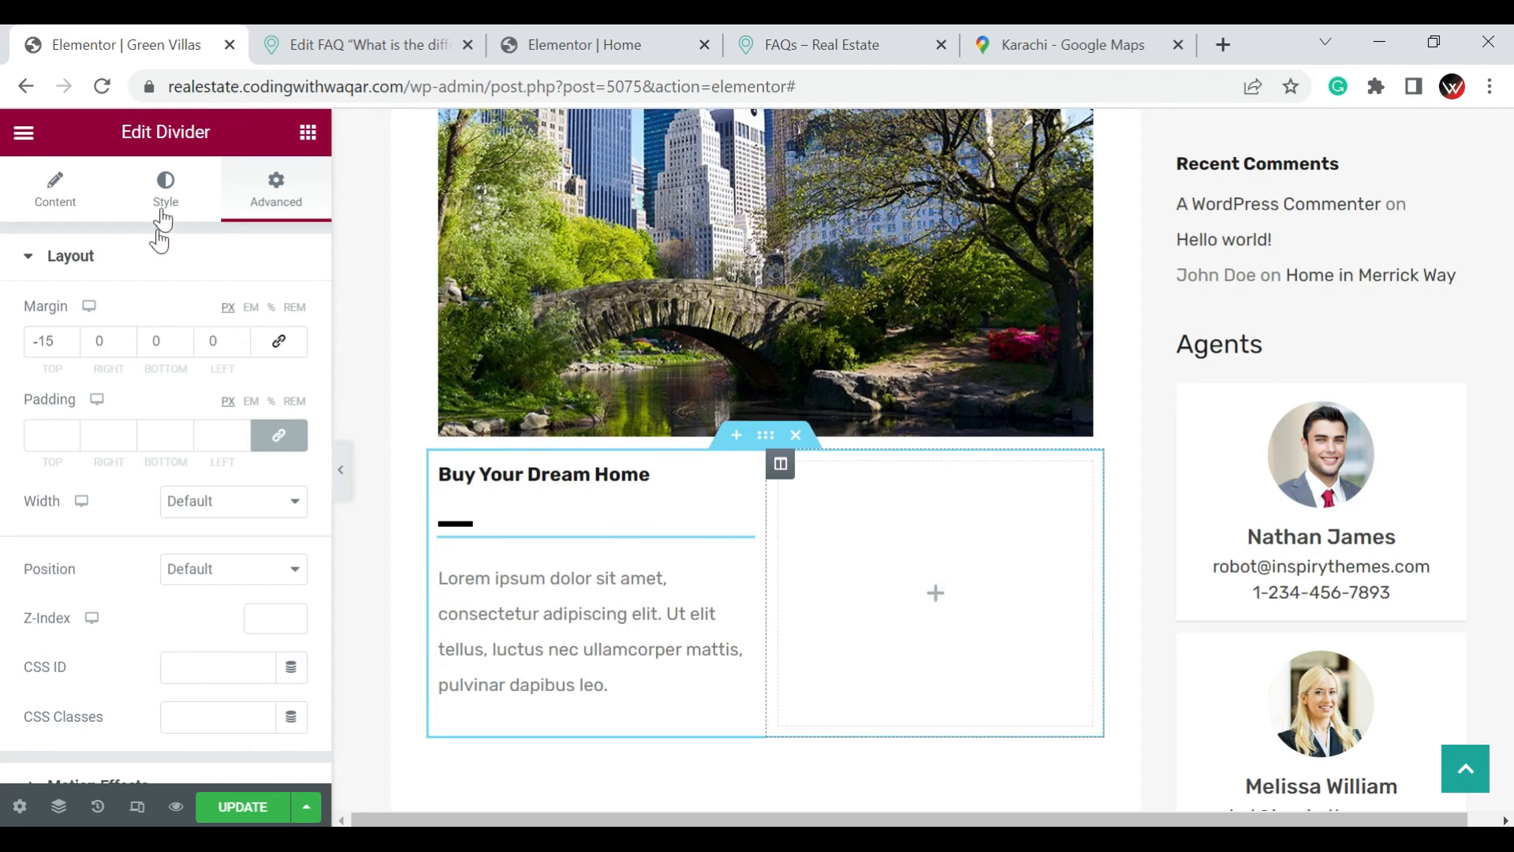
# Find the property widgets and add a Featured Properties Two Carousel to the empty second column
pyautogui.click(308, 134)
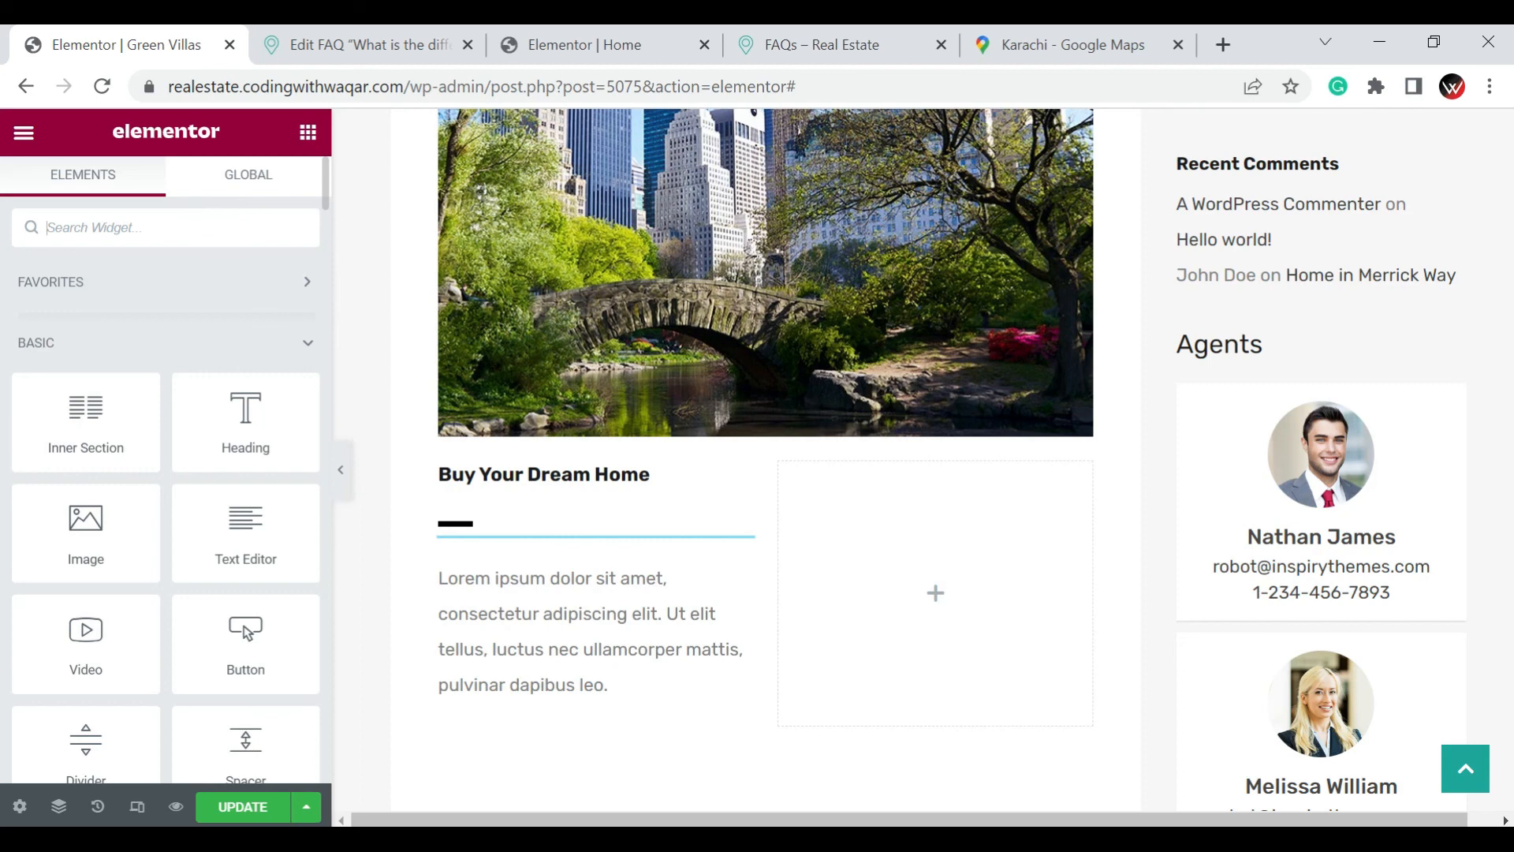
pyautogui.write('propert')
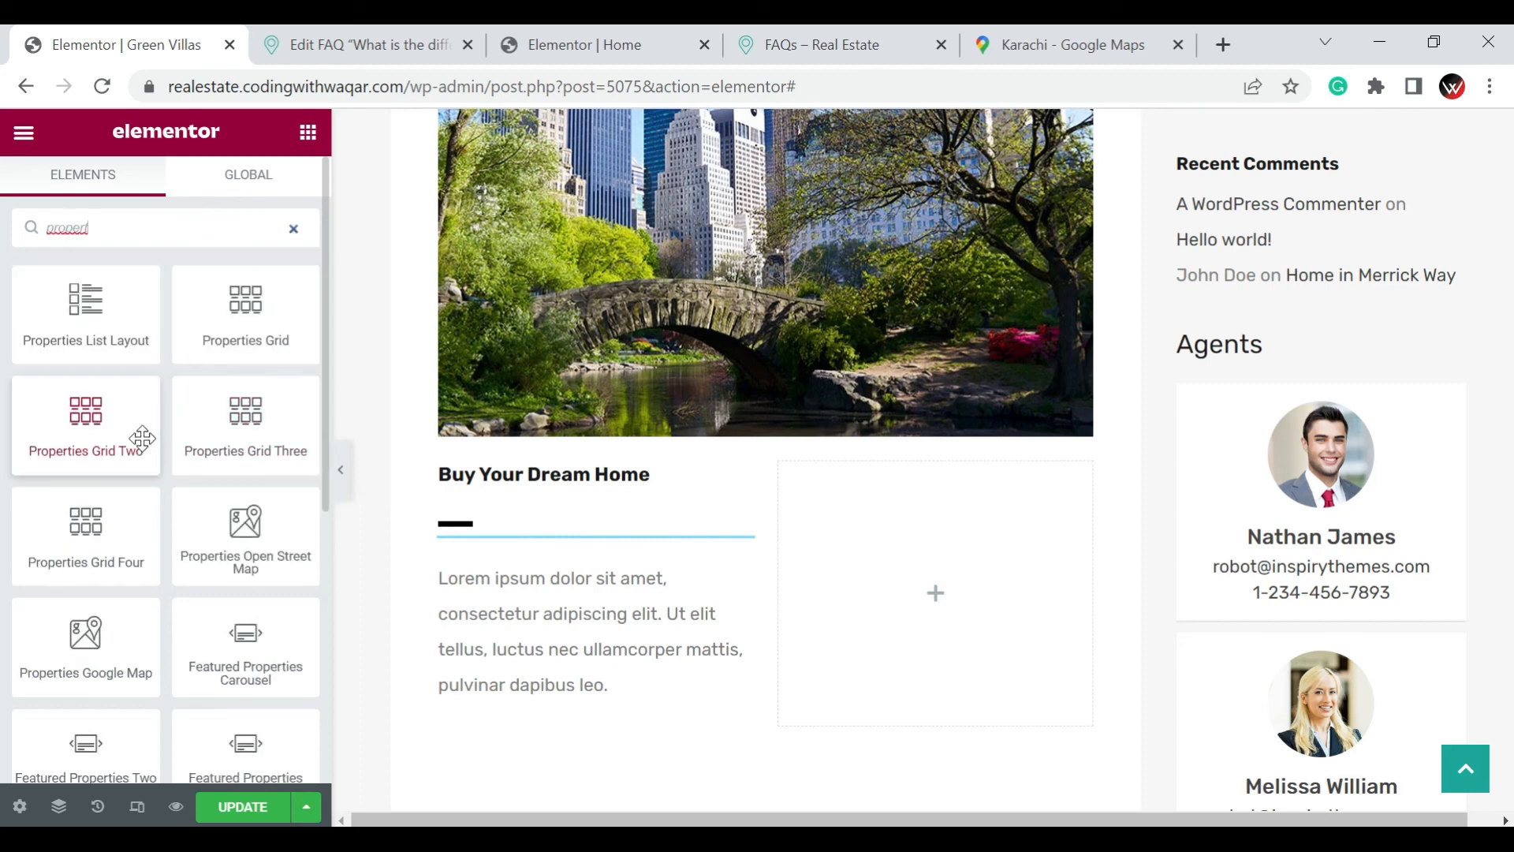
pyautogui.moveTo(78, 758); pyautogui.dragTo(955, 612)
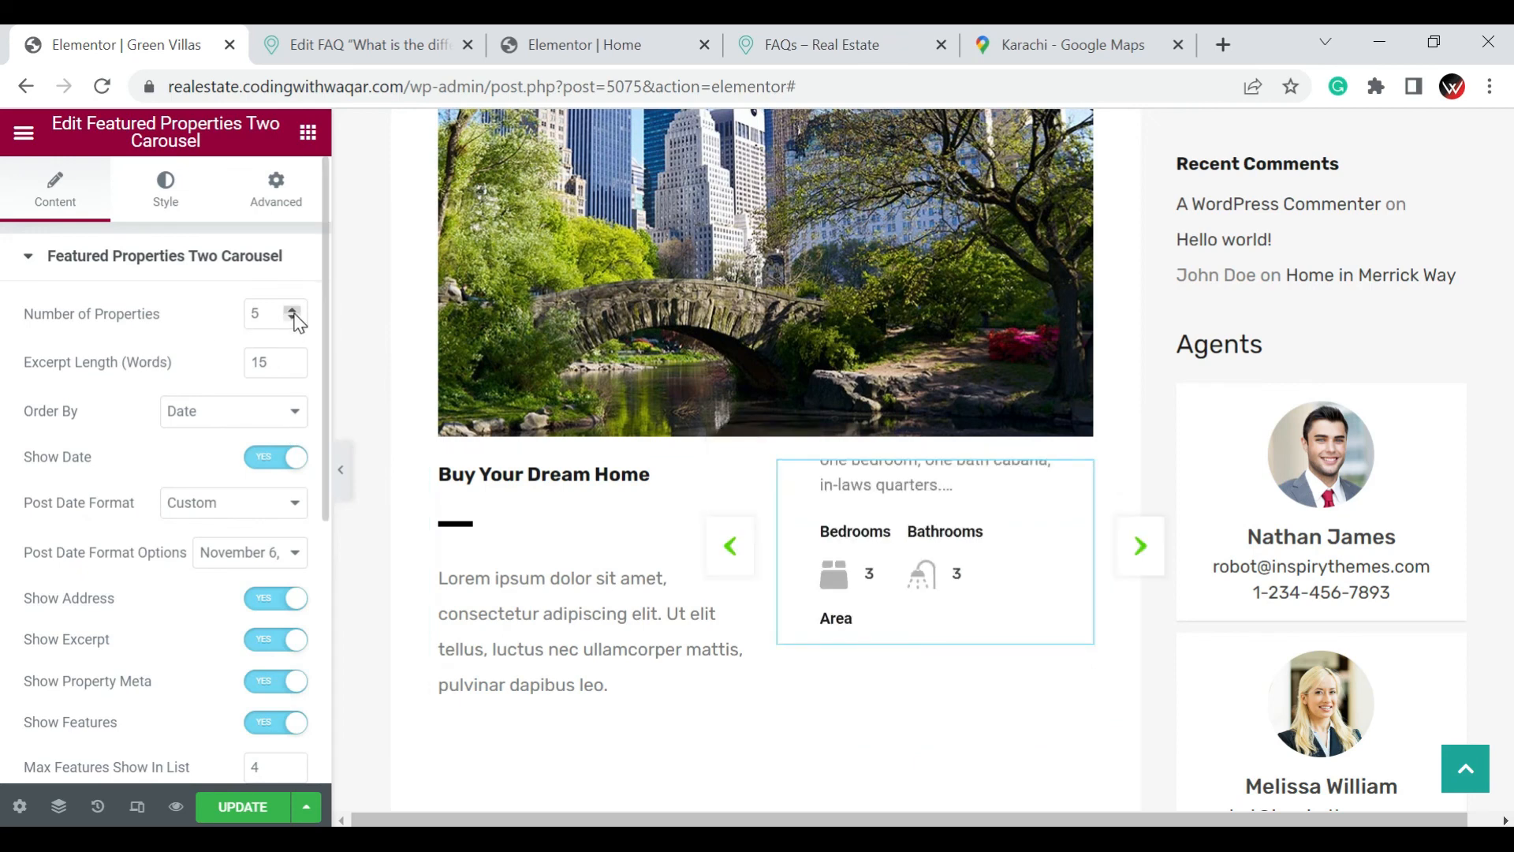
# Set the carousel's number of properties to 1 and preview the section at full page width
pyautogui.click(294, 312)
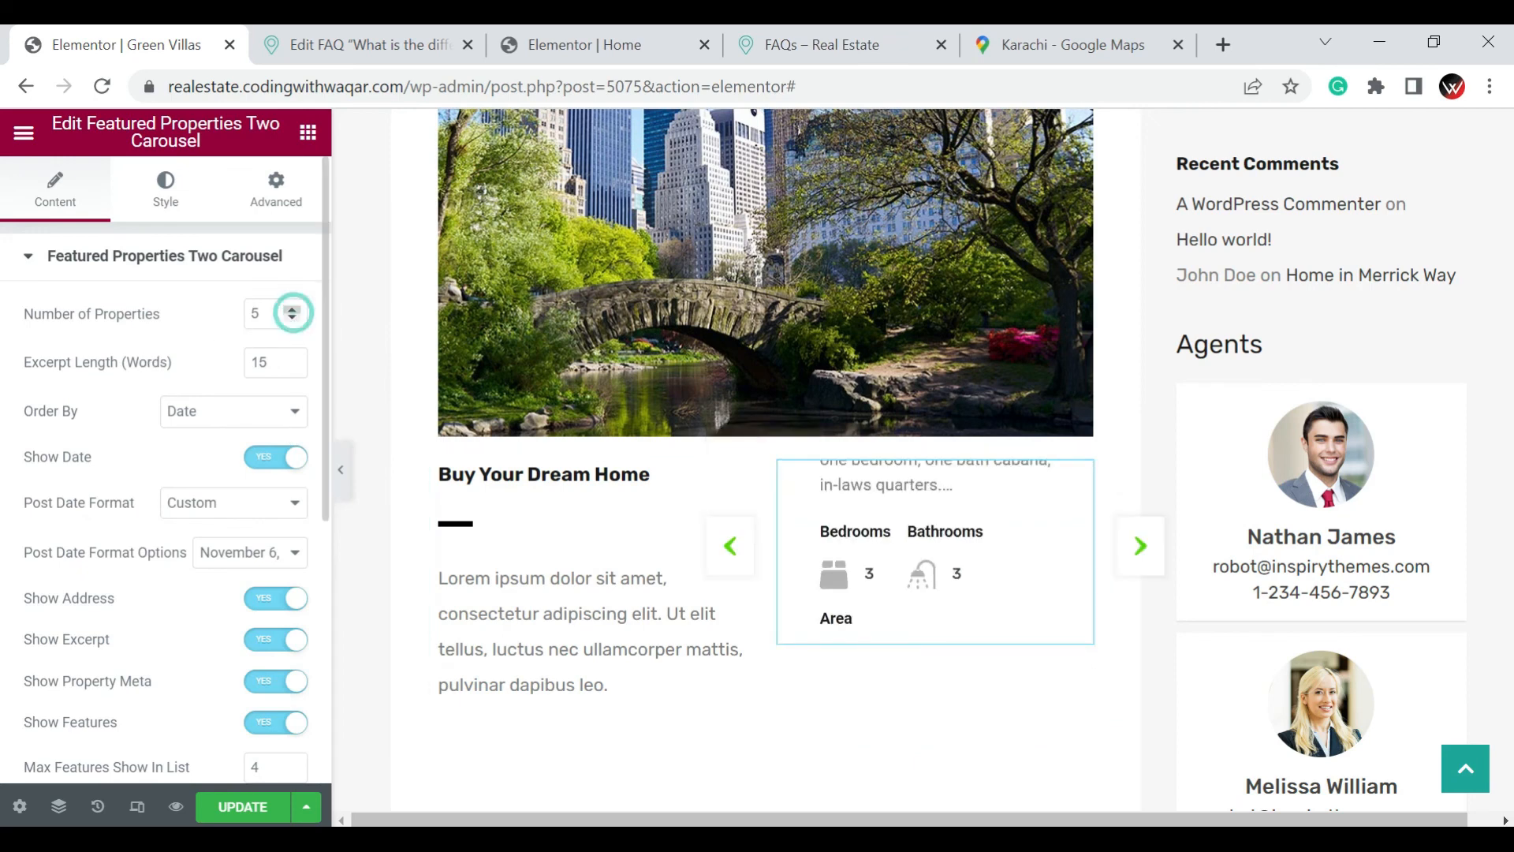
pyautogui.click(294, 317)
pyautogui.click(294, 317)
pyautogui.click(294, 317)
pyautogui.click(294, 317)
pyautogui.click(294, 317)
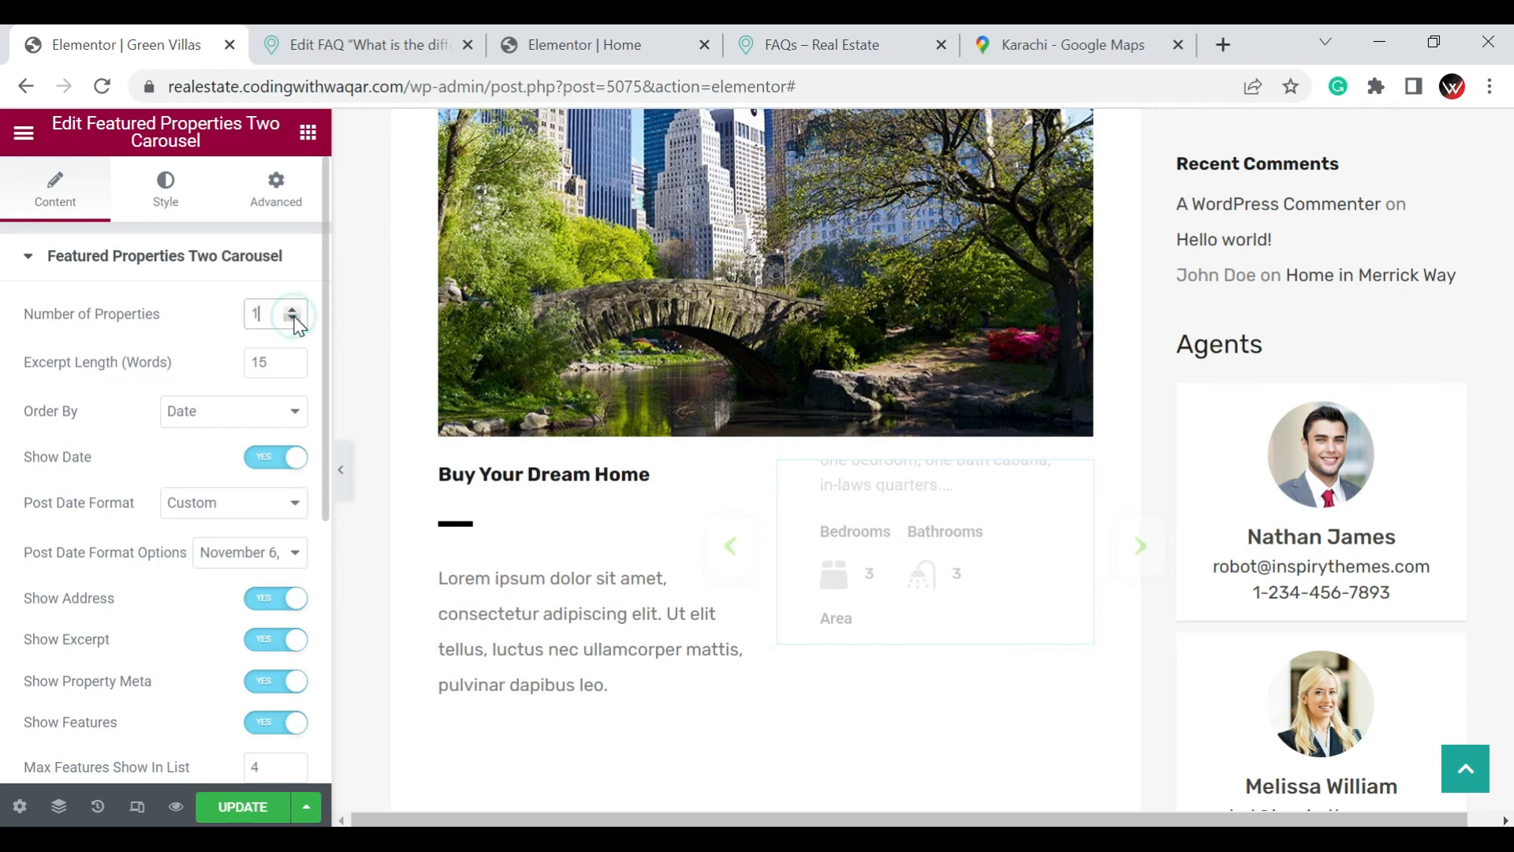
pyautogui.click(22, 389)
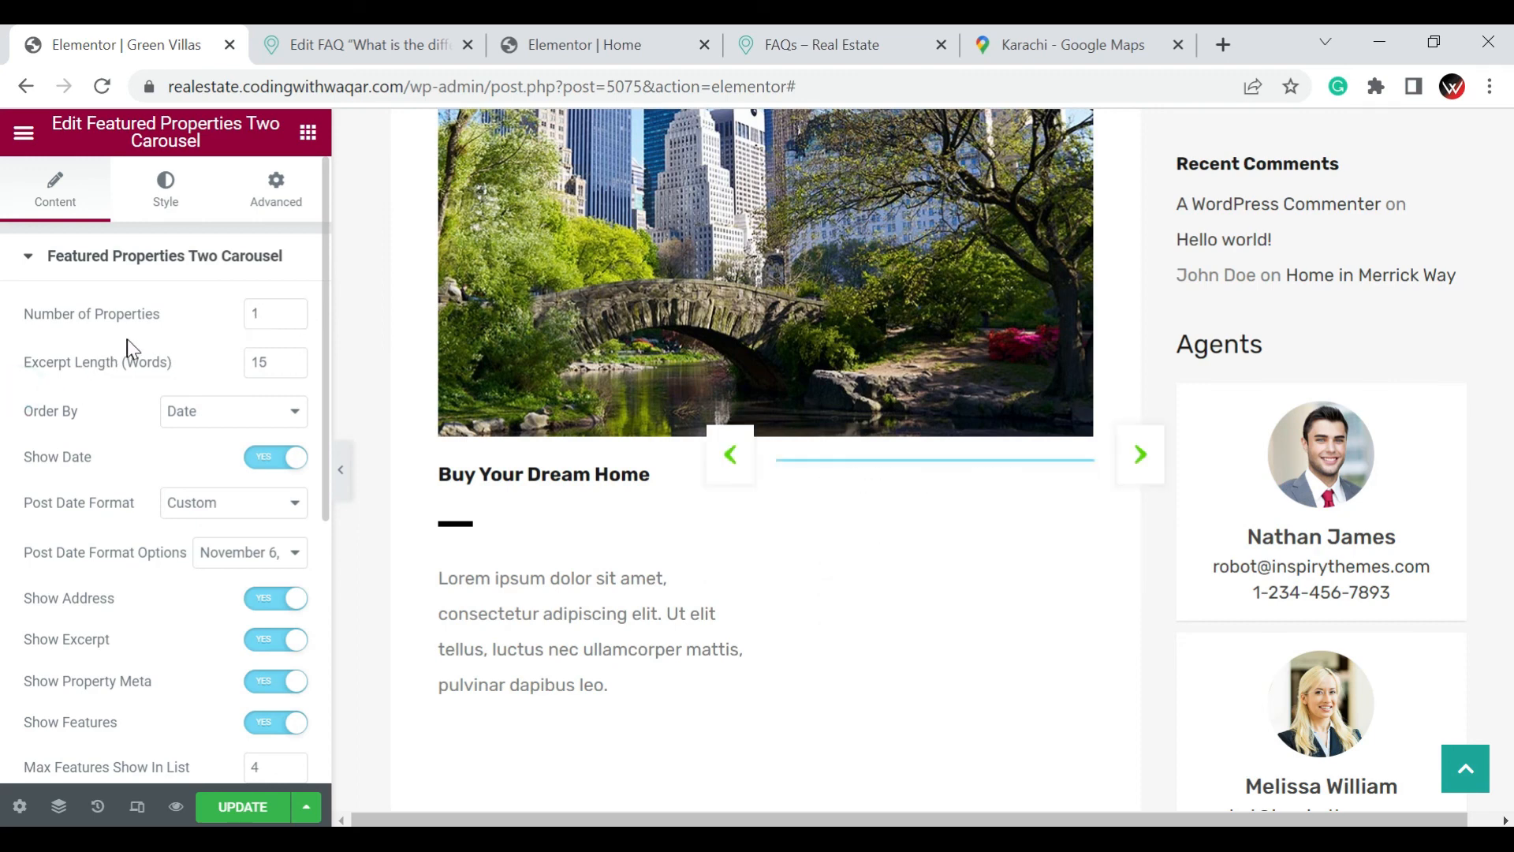
pyautogui.scroll(-2, 158, 334)
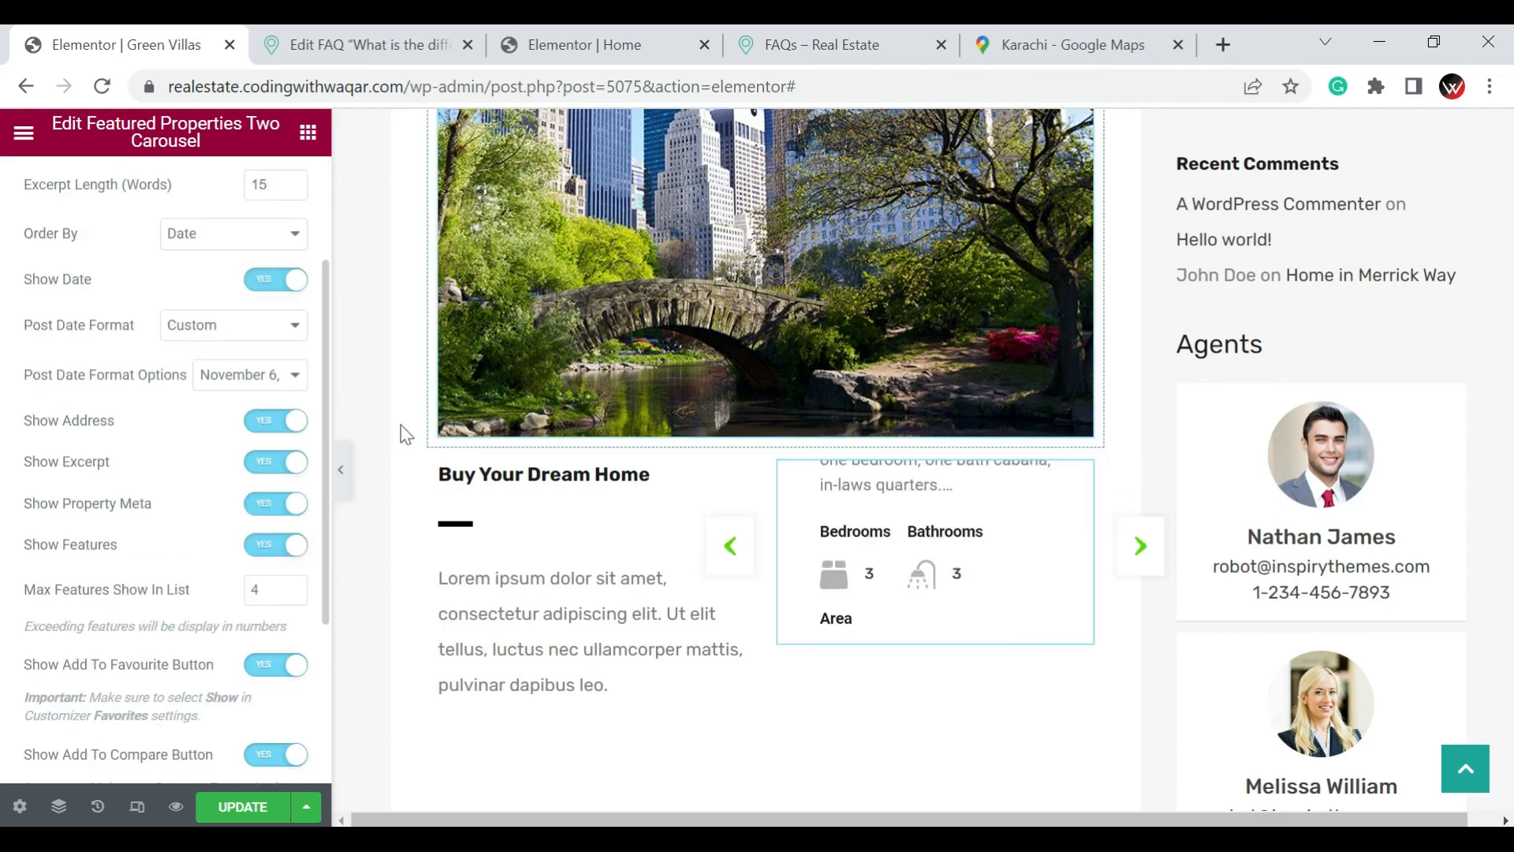
pyautogui.click(338, 472)
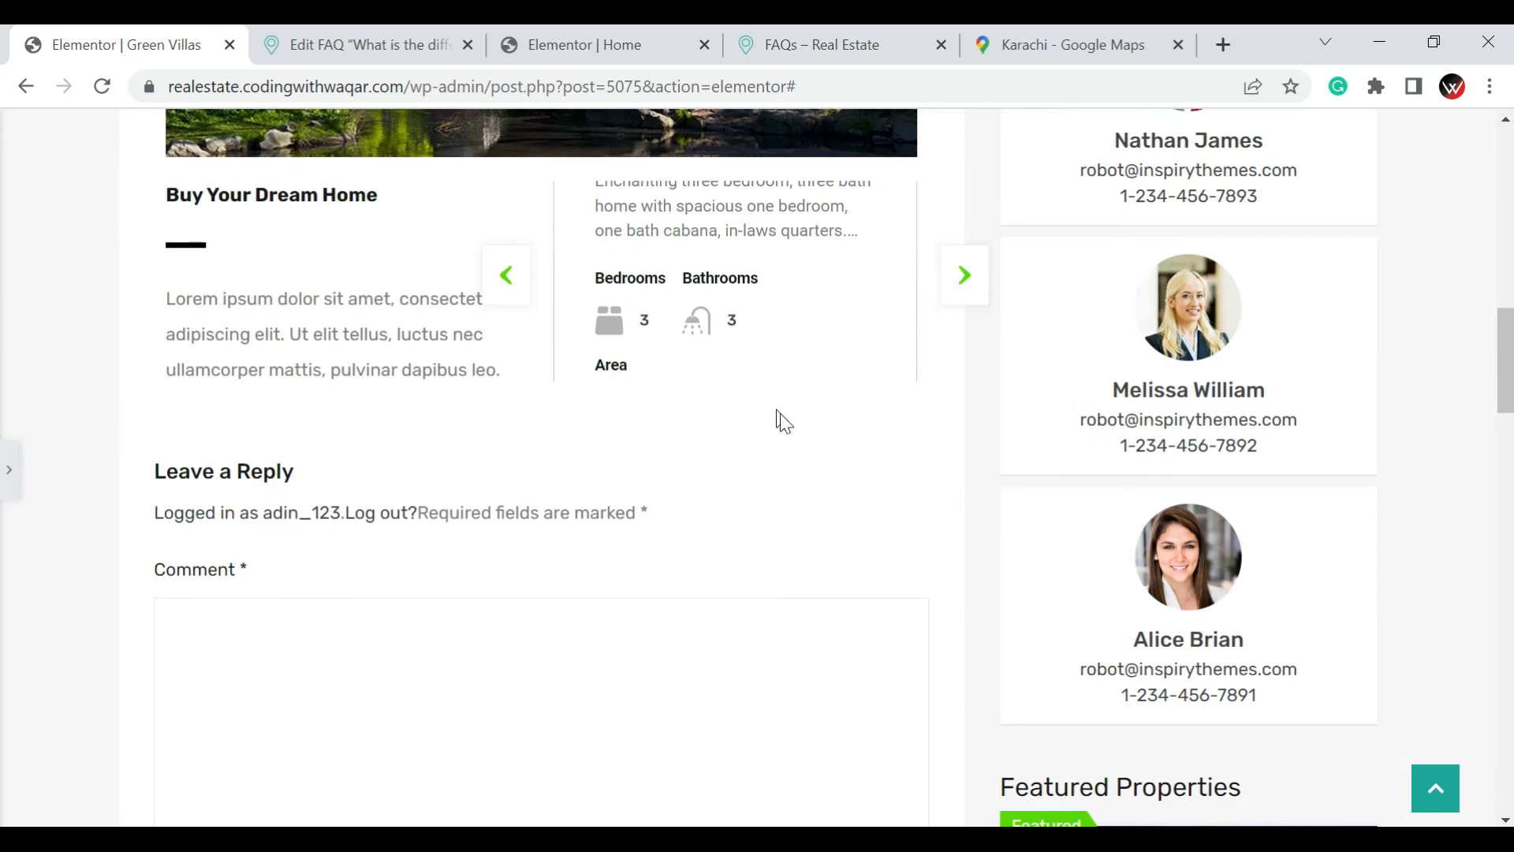
pyautogui.scroll(2, 784, 429)
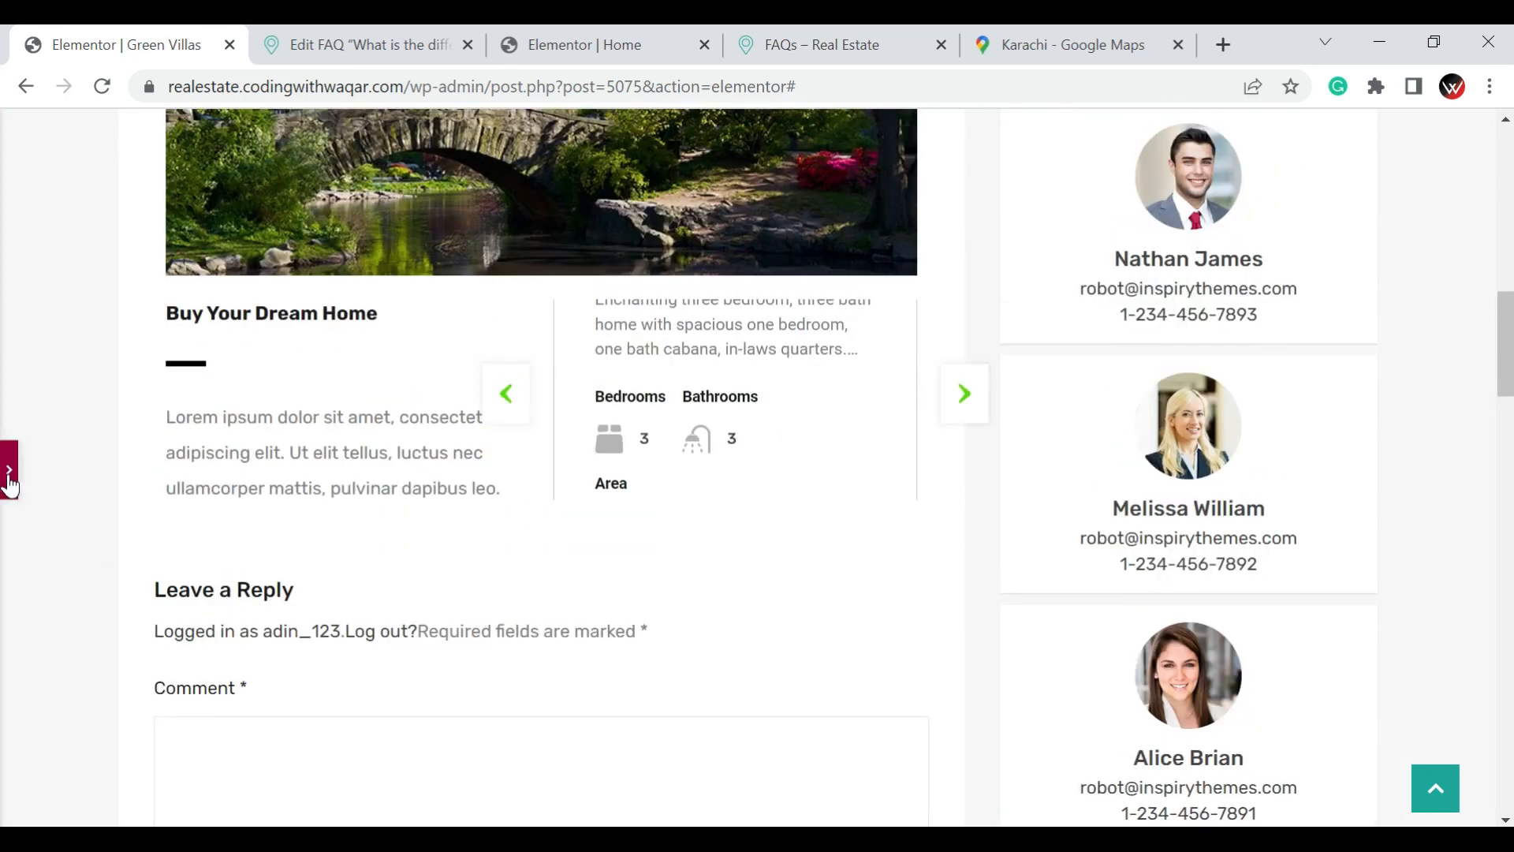
pyautogui.click(9, 472)
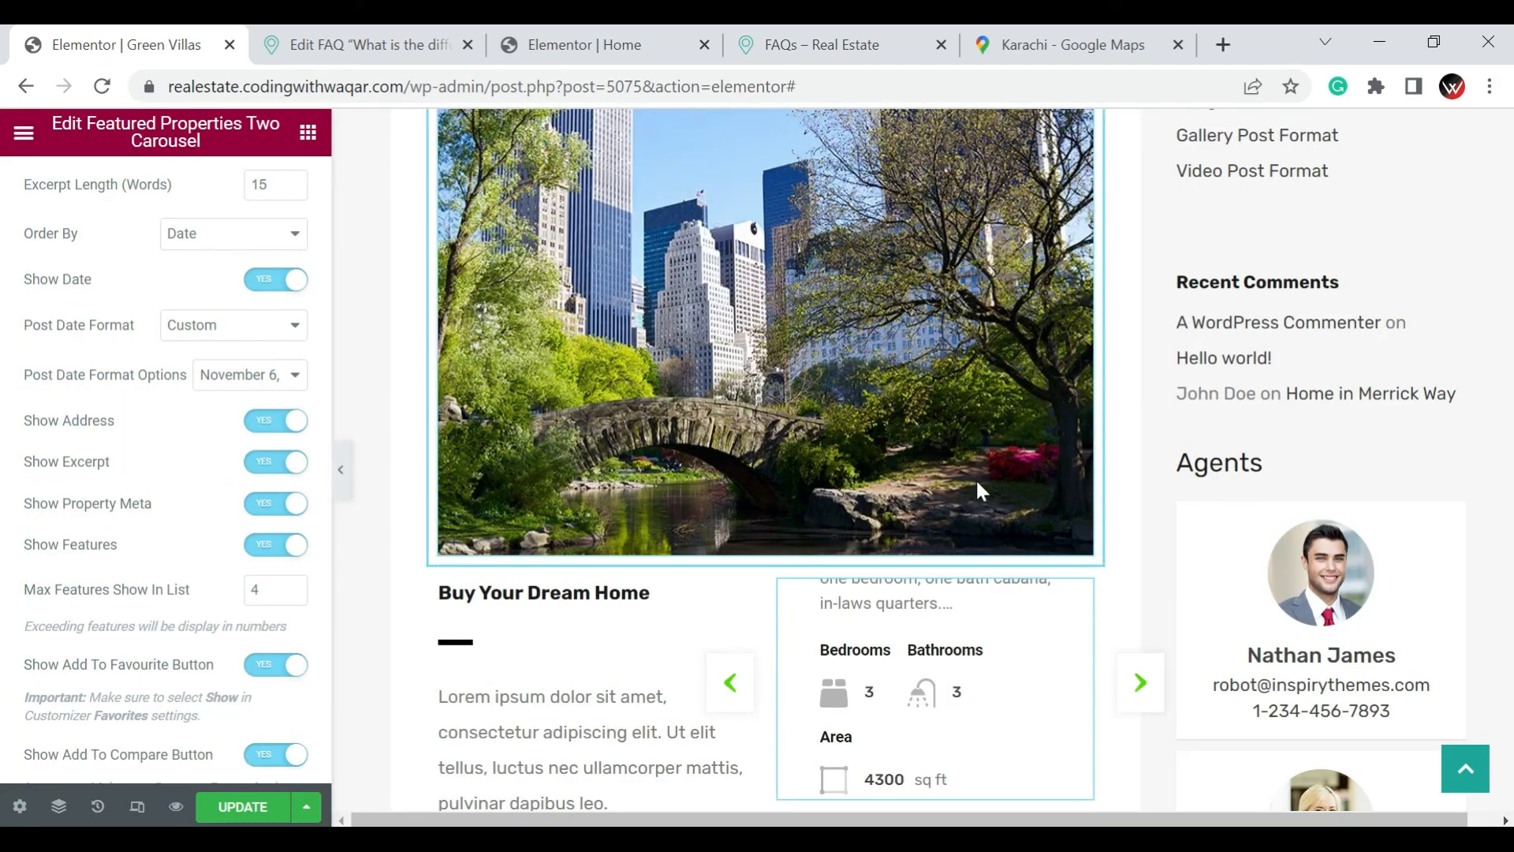
# Delete the featured properties carousel and the empty second column that held it
pyautogui.scroll(-1, 1002, 473)
pyautogui.scroll(-3, 1012, 471)
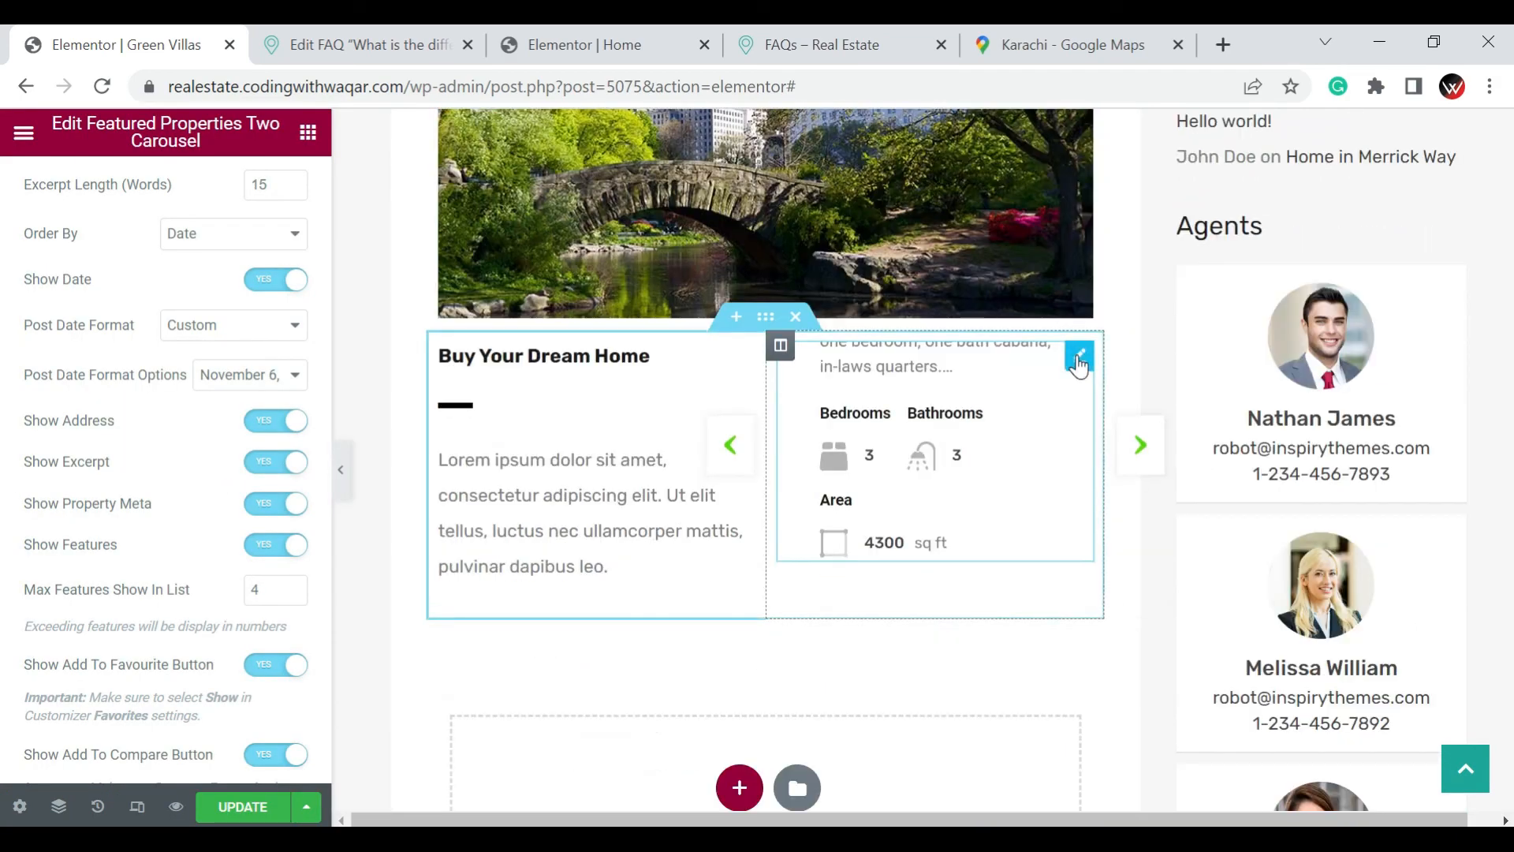
pyautogui.rightClick(1078, 363)
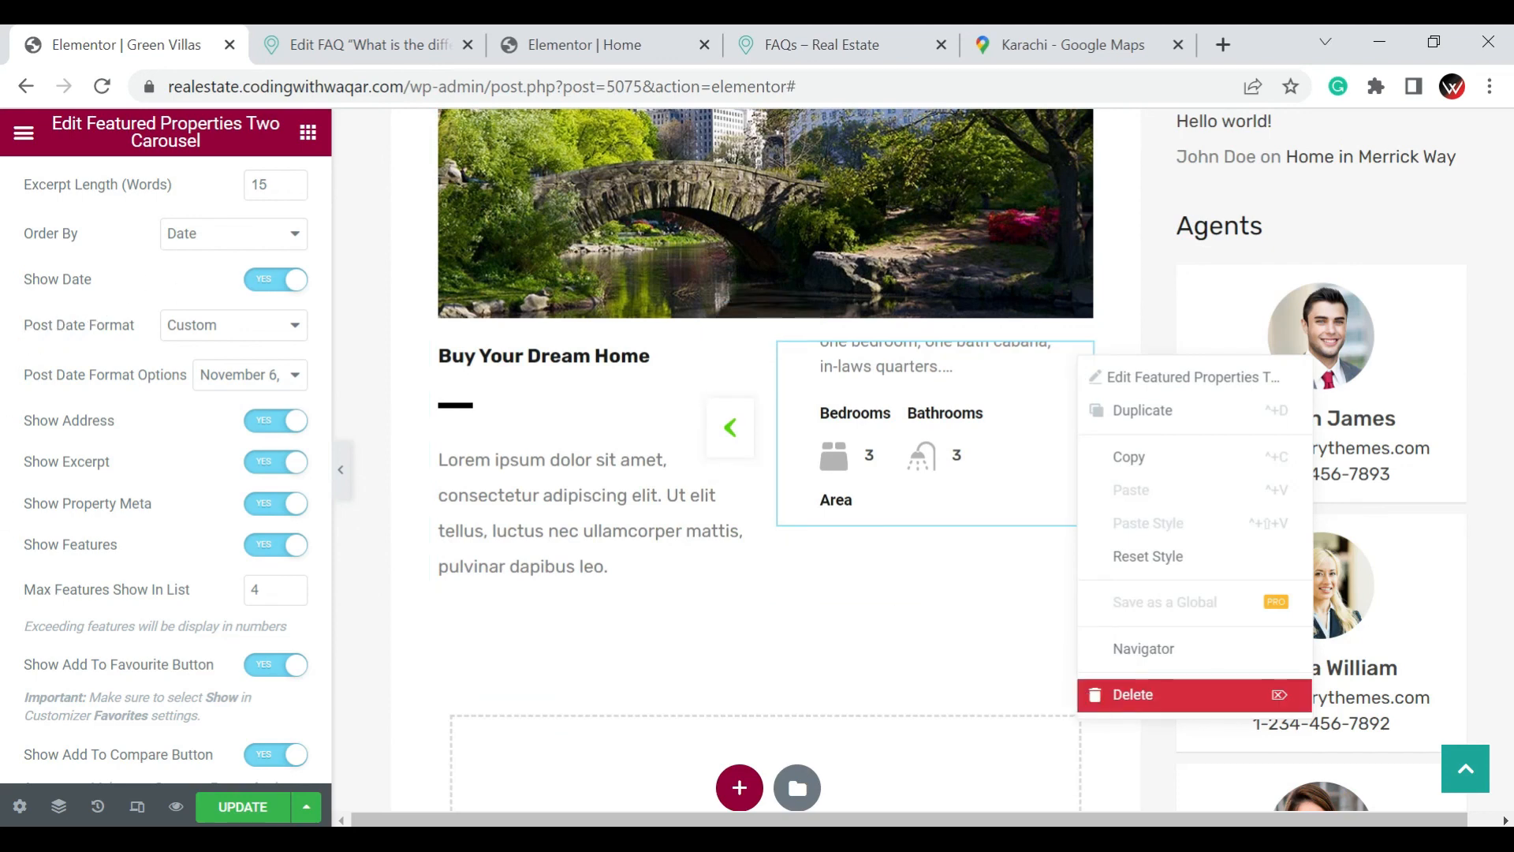
pyautogui.press('Delete')
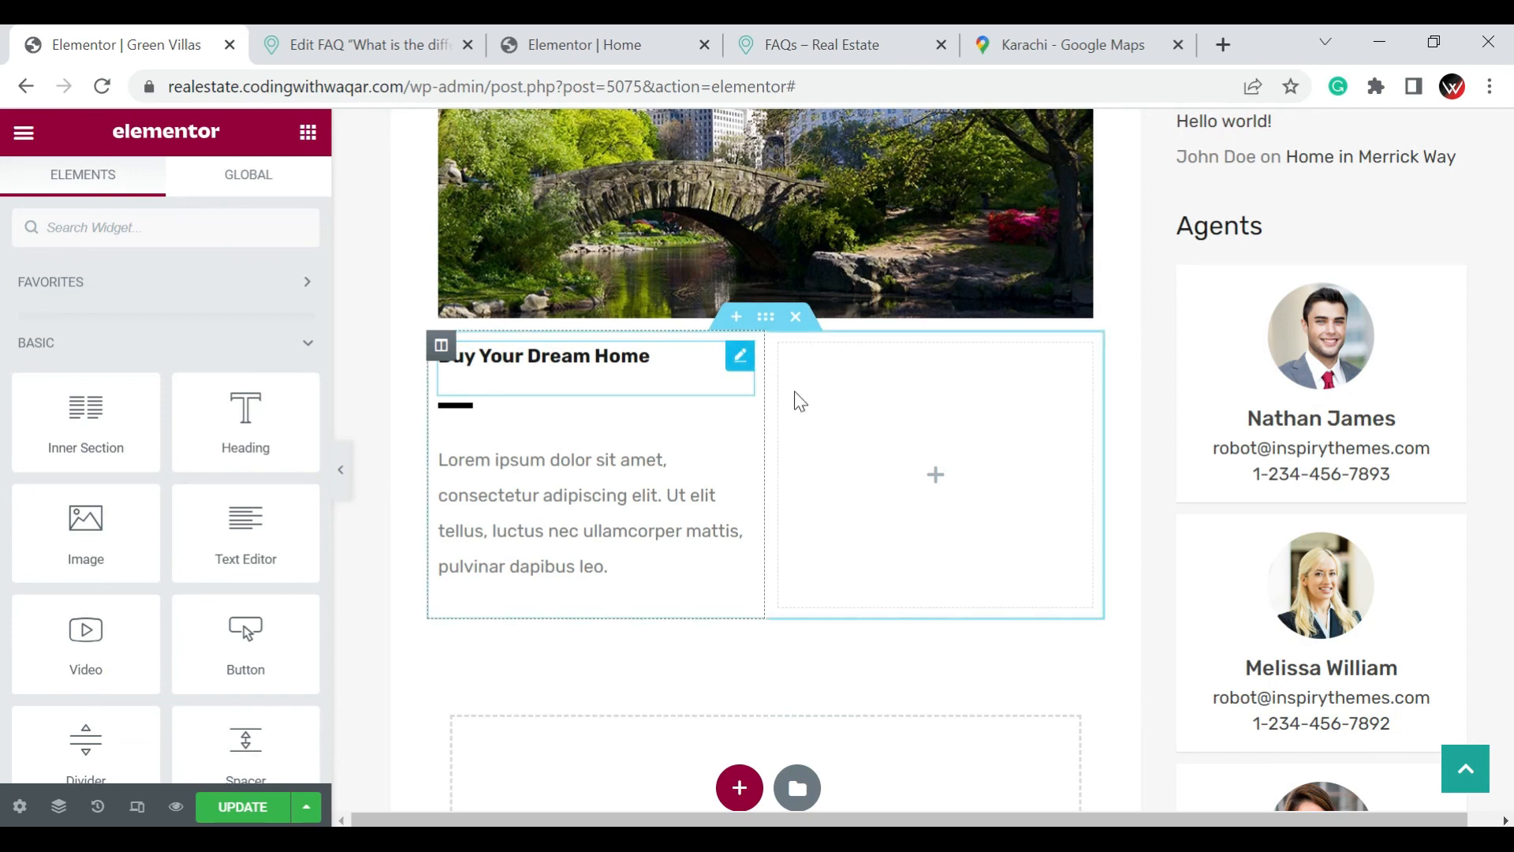
pyautogui.rightClick(780, 351)
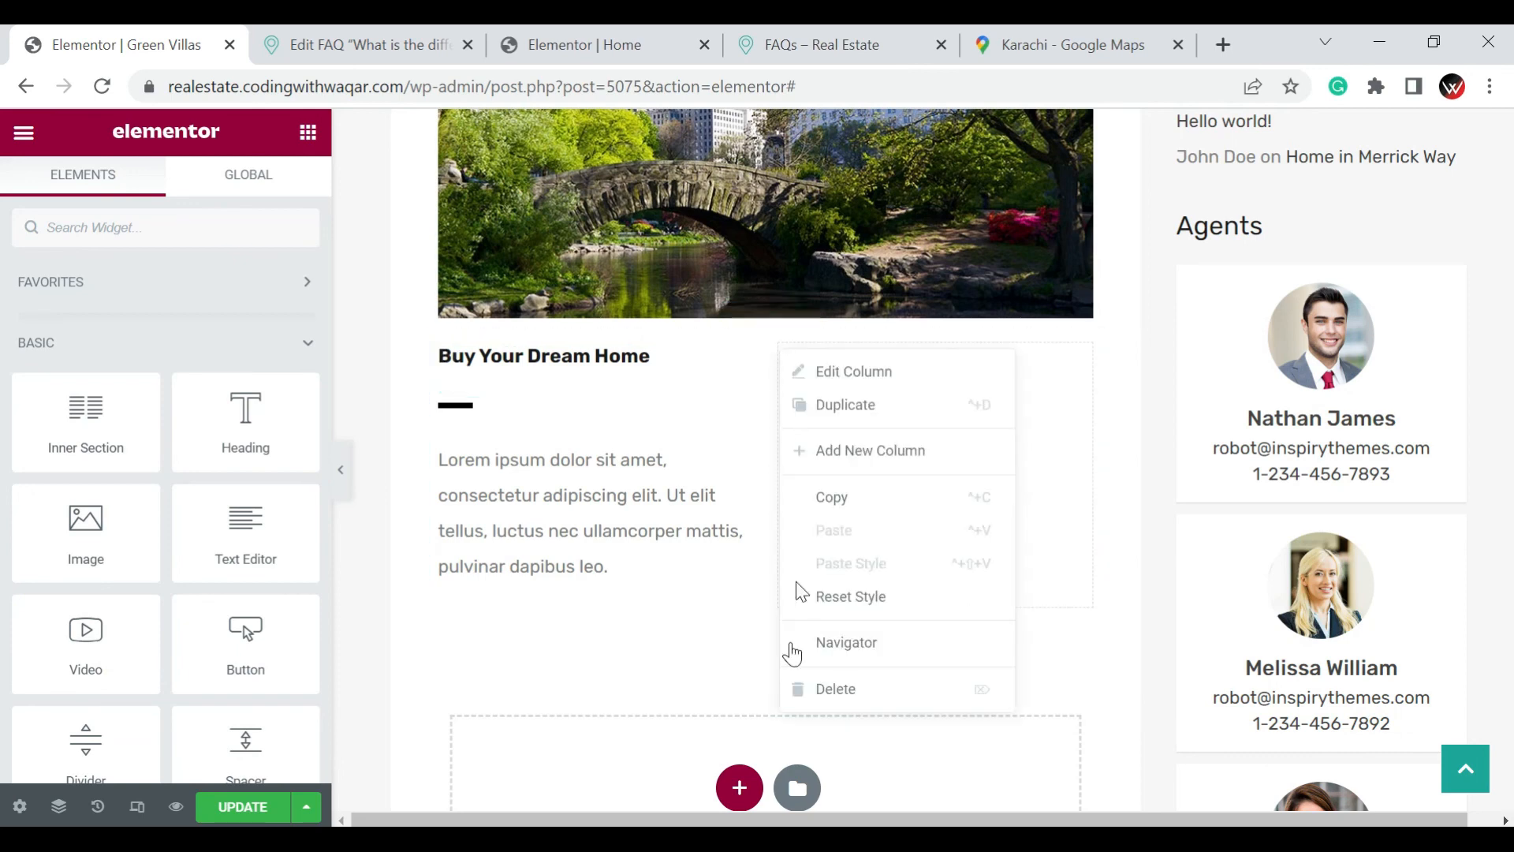
pyautogui.click(810, 706)
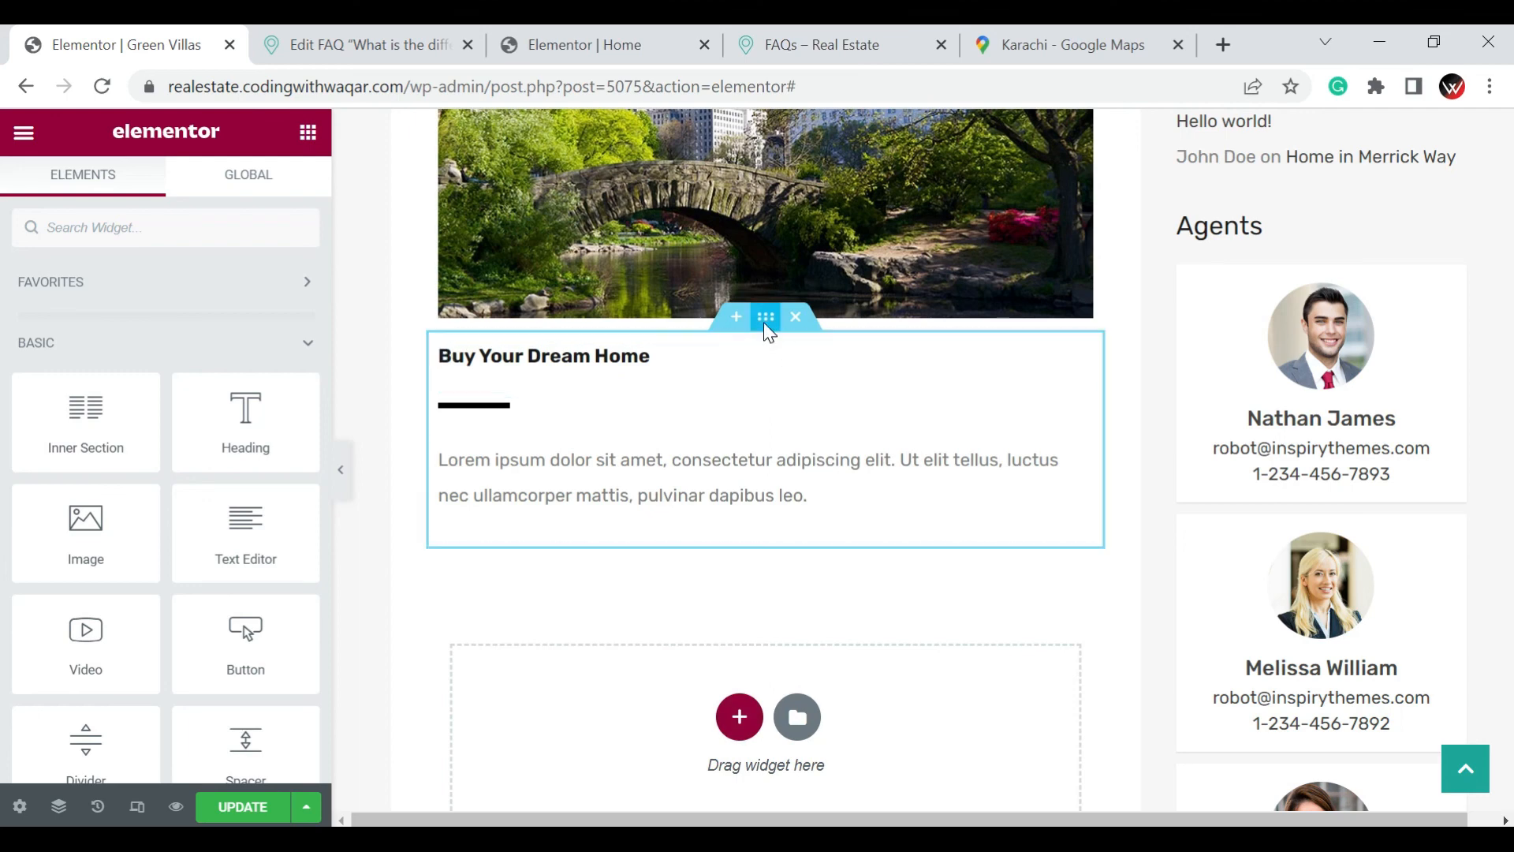
# Duplicate the "Buy Your Dream Home" section
pyautogui.rightClick(764, 322)
pyautogui.click(813, 386)
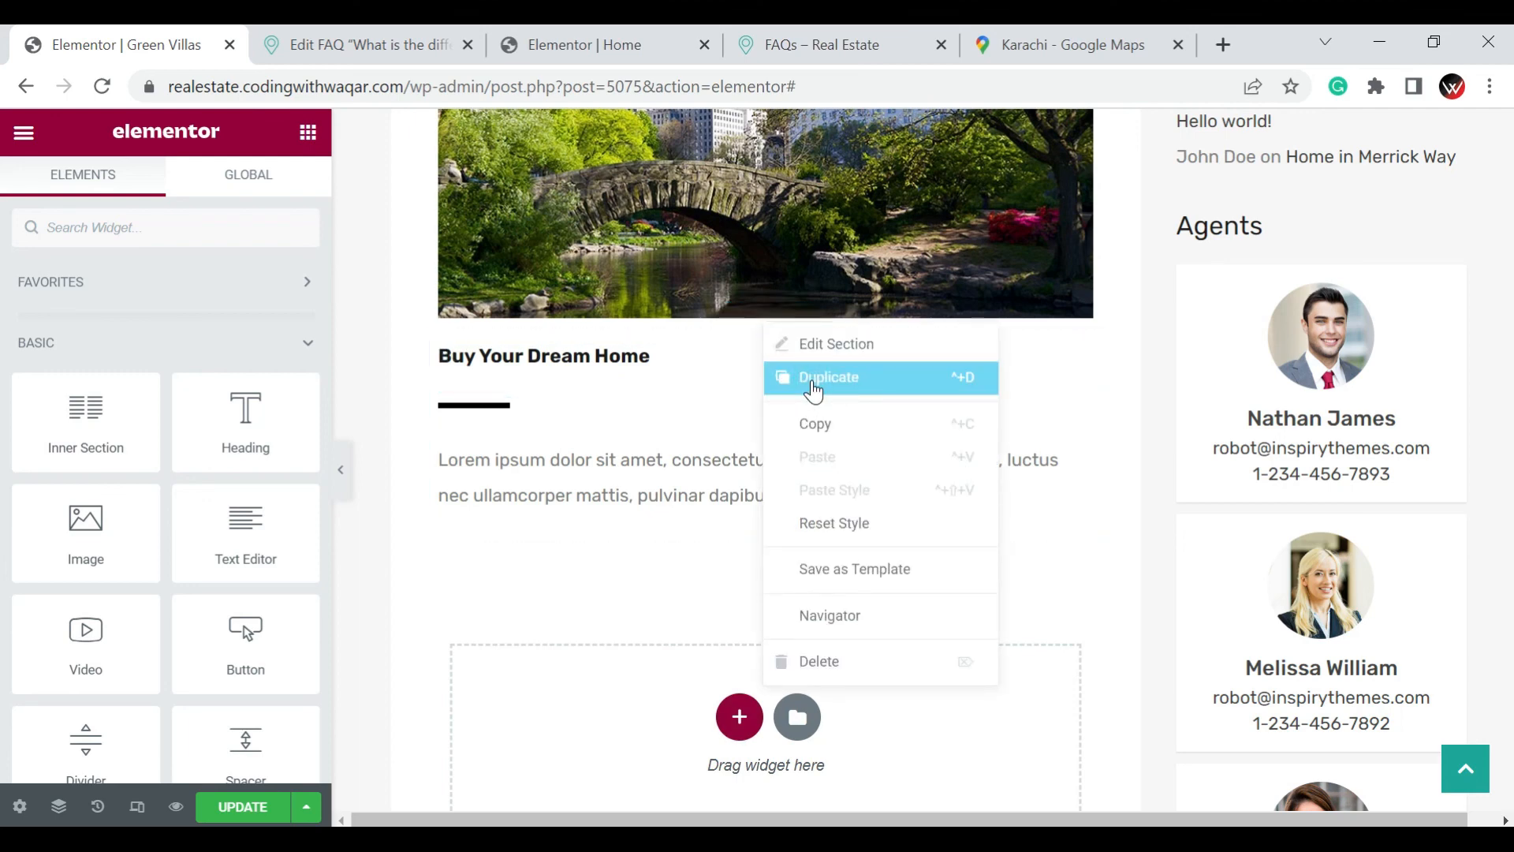
pyautogui.click(813, 386)
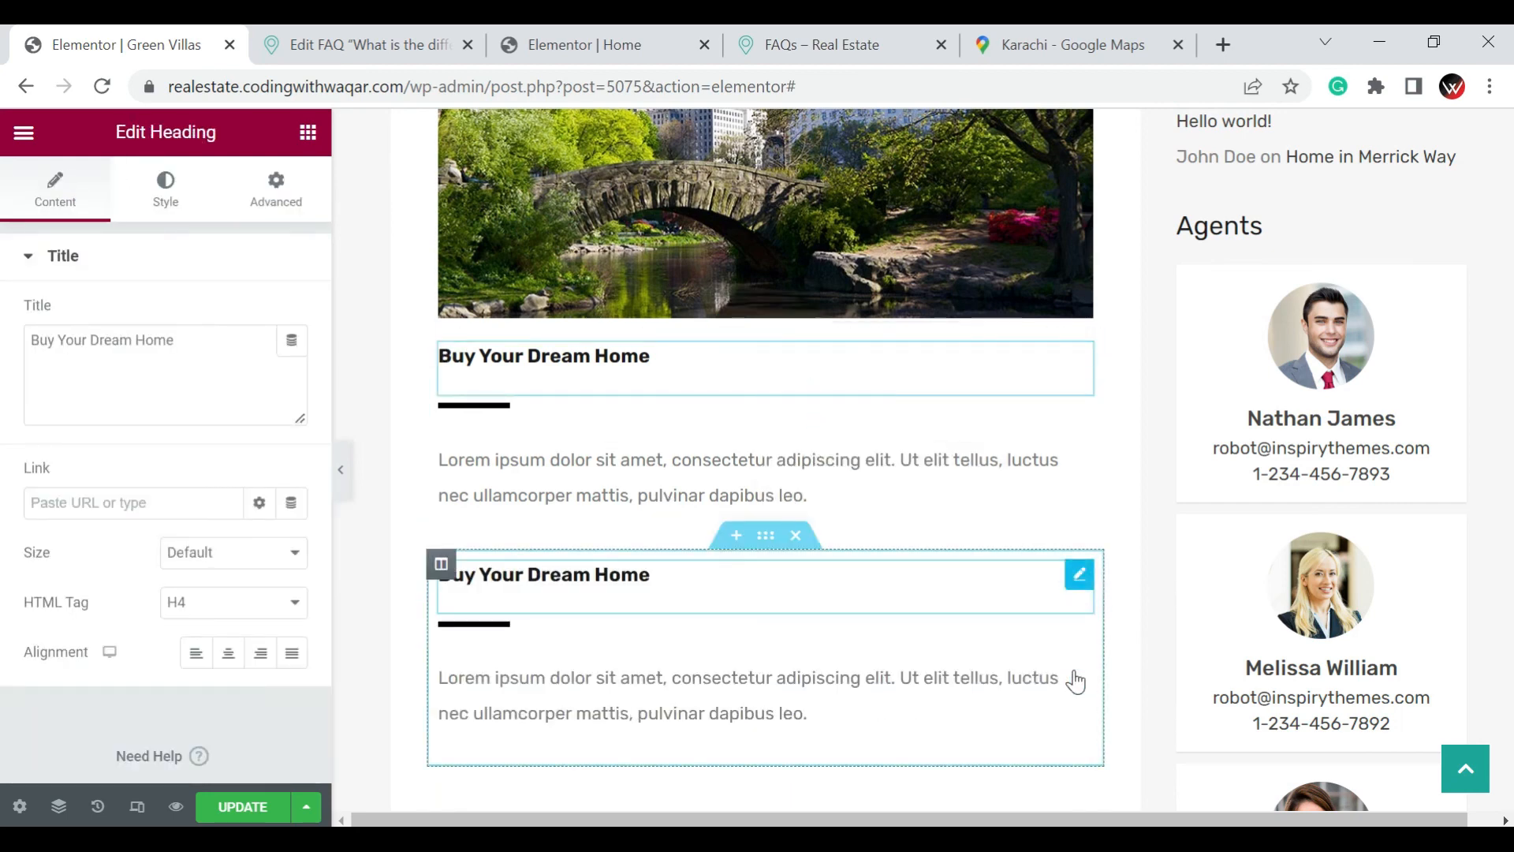
# Delete the heading, the text and the divider from the duplicated section to leave it empty
pyautogui.rightClick(1074, 578)
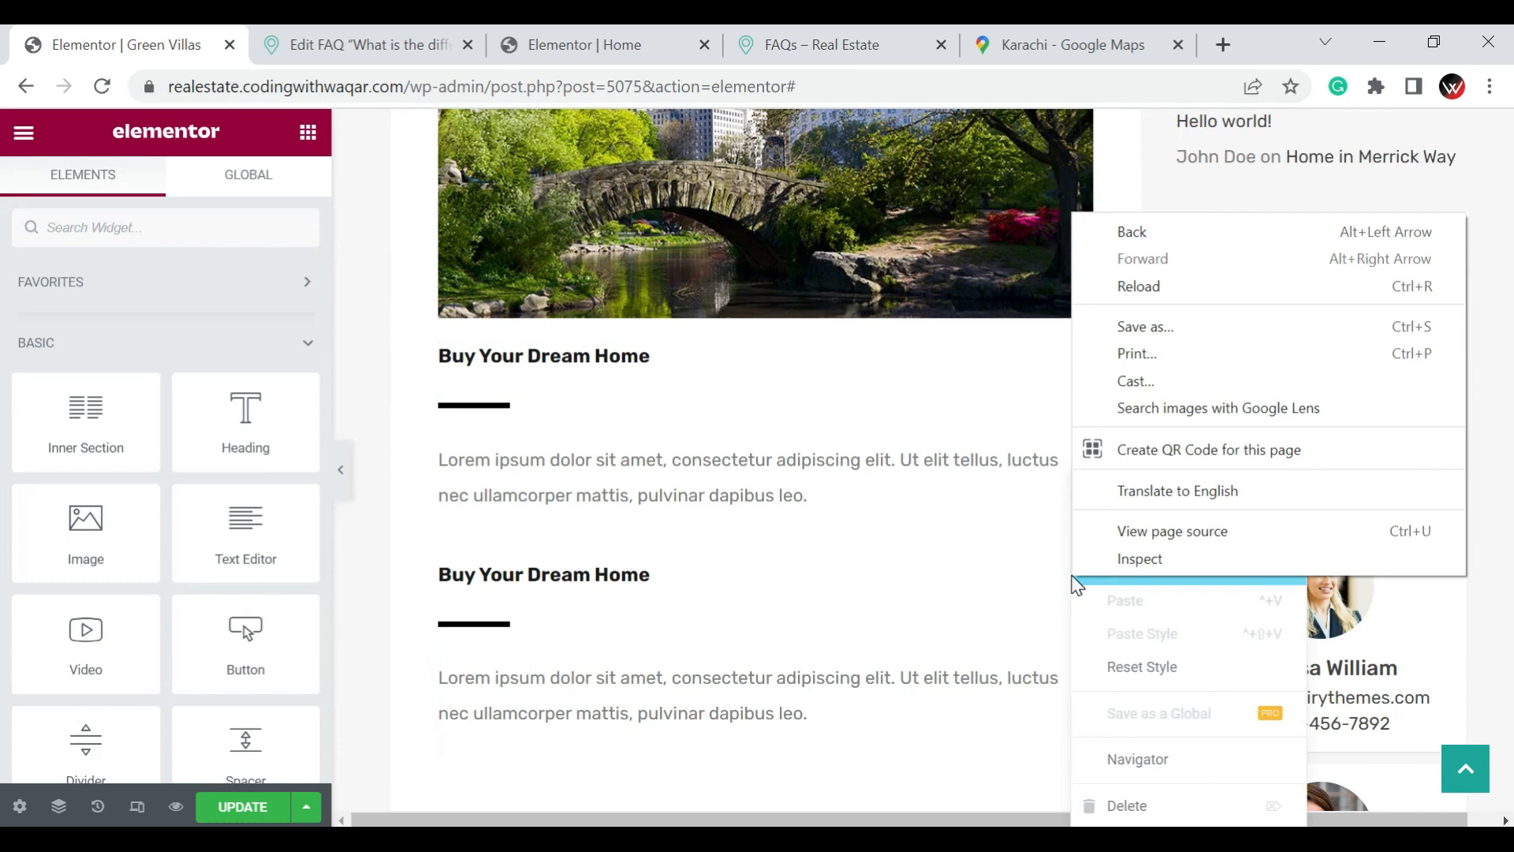
pyautogui.click(1097, 806)
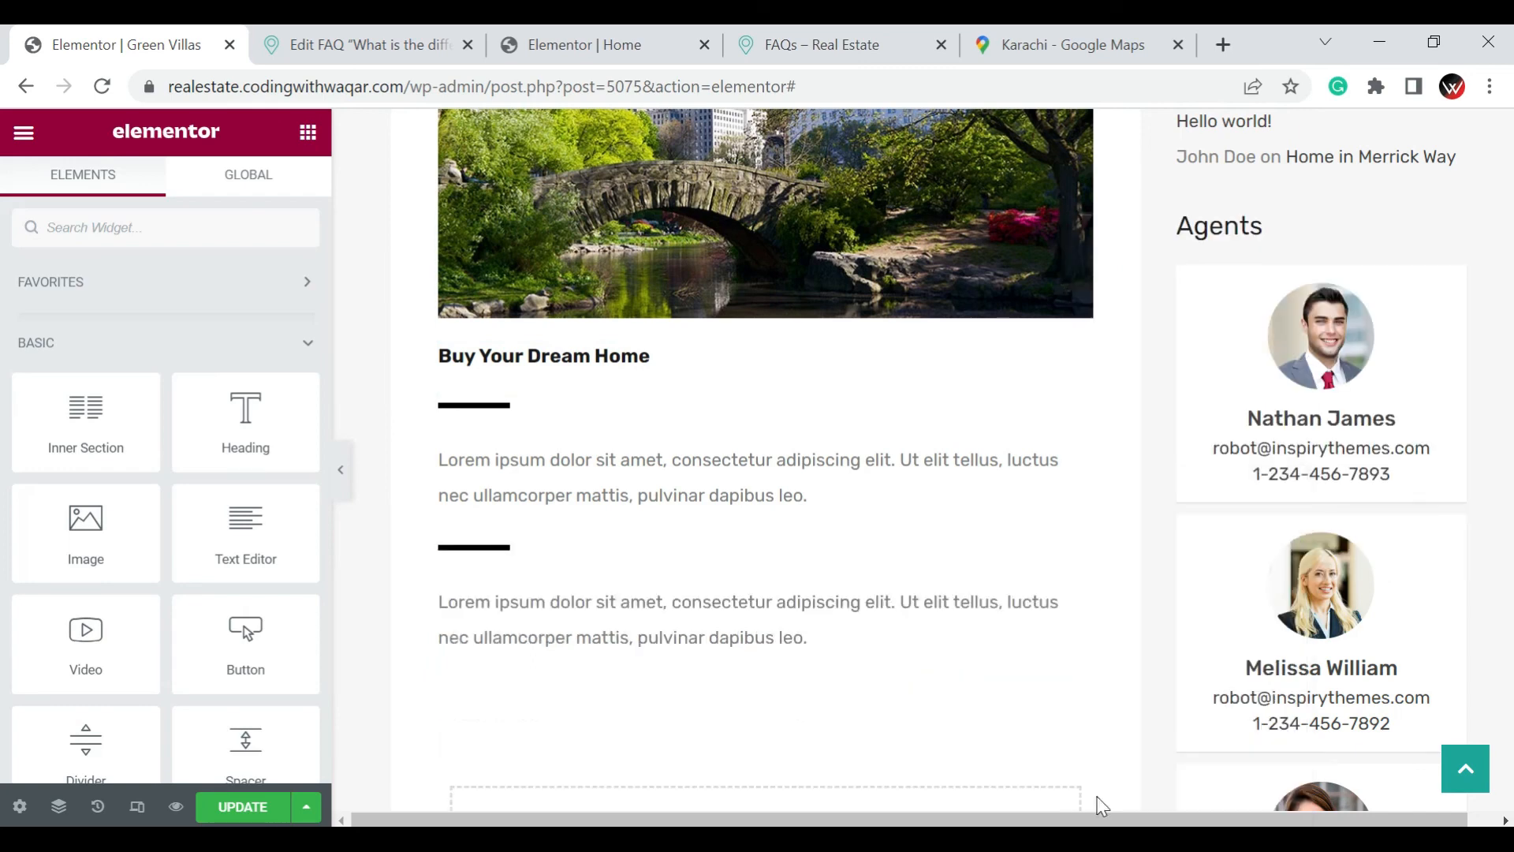
pyautogui.rightClick(485, 604)
pyautogui.click(574, 801)
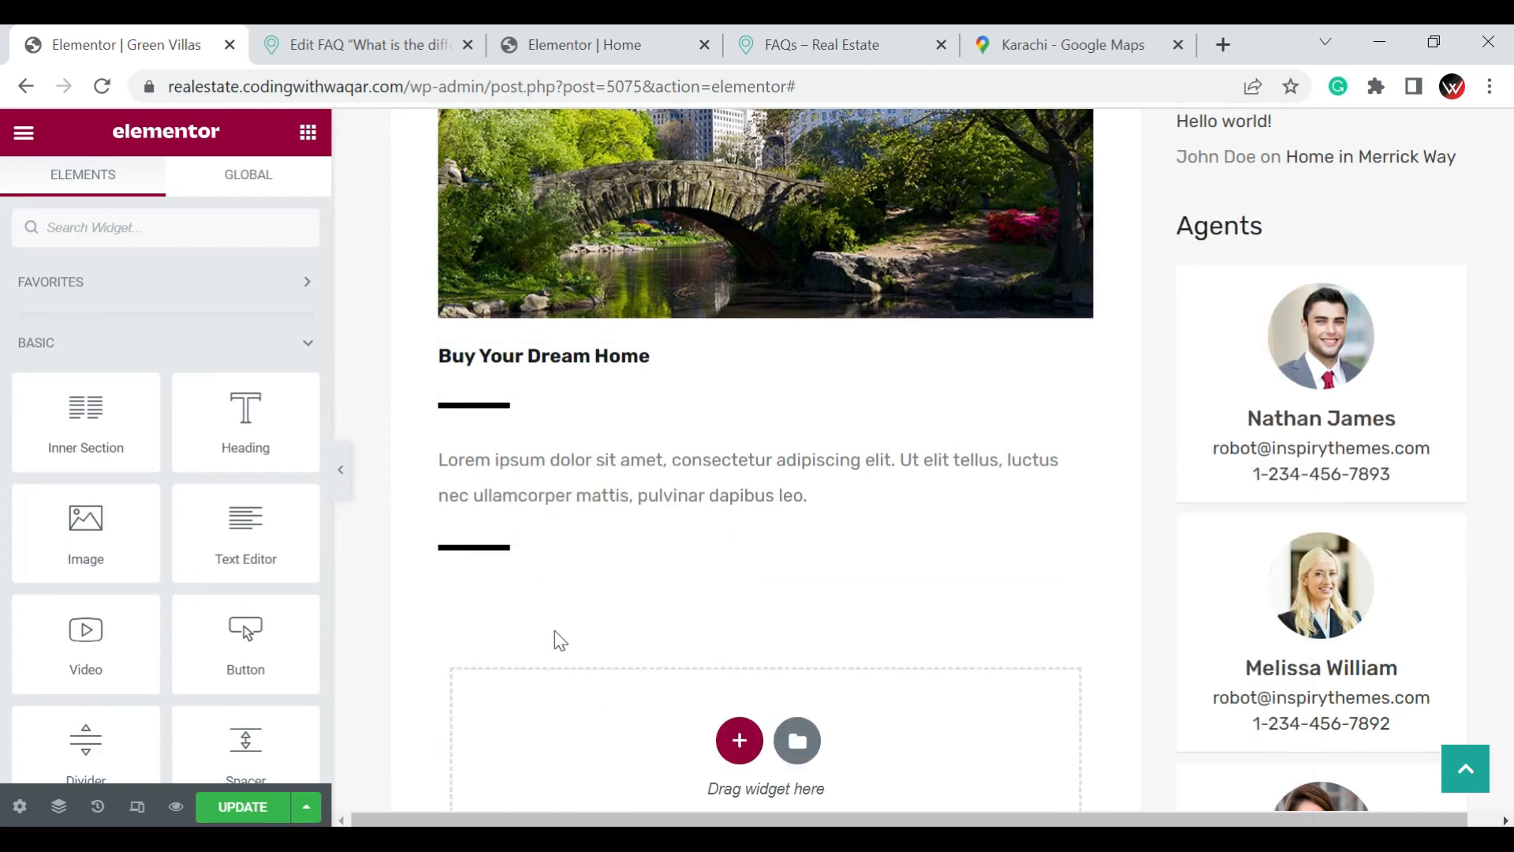
pyautogui.rightClick(500, 555)
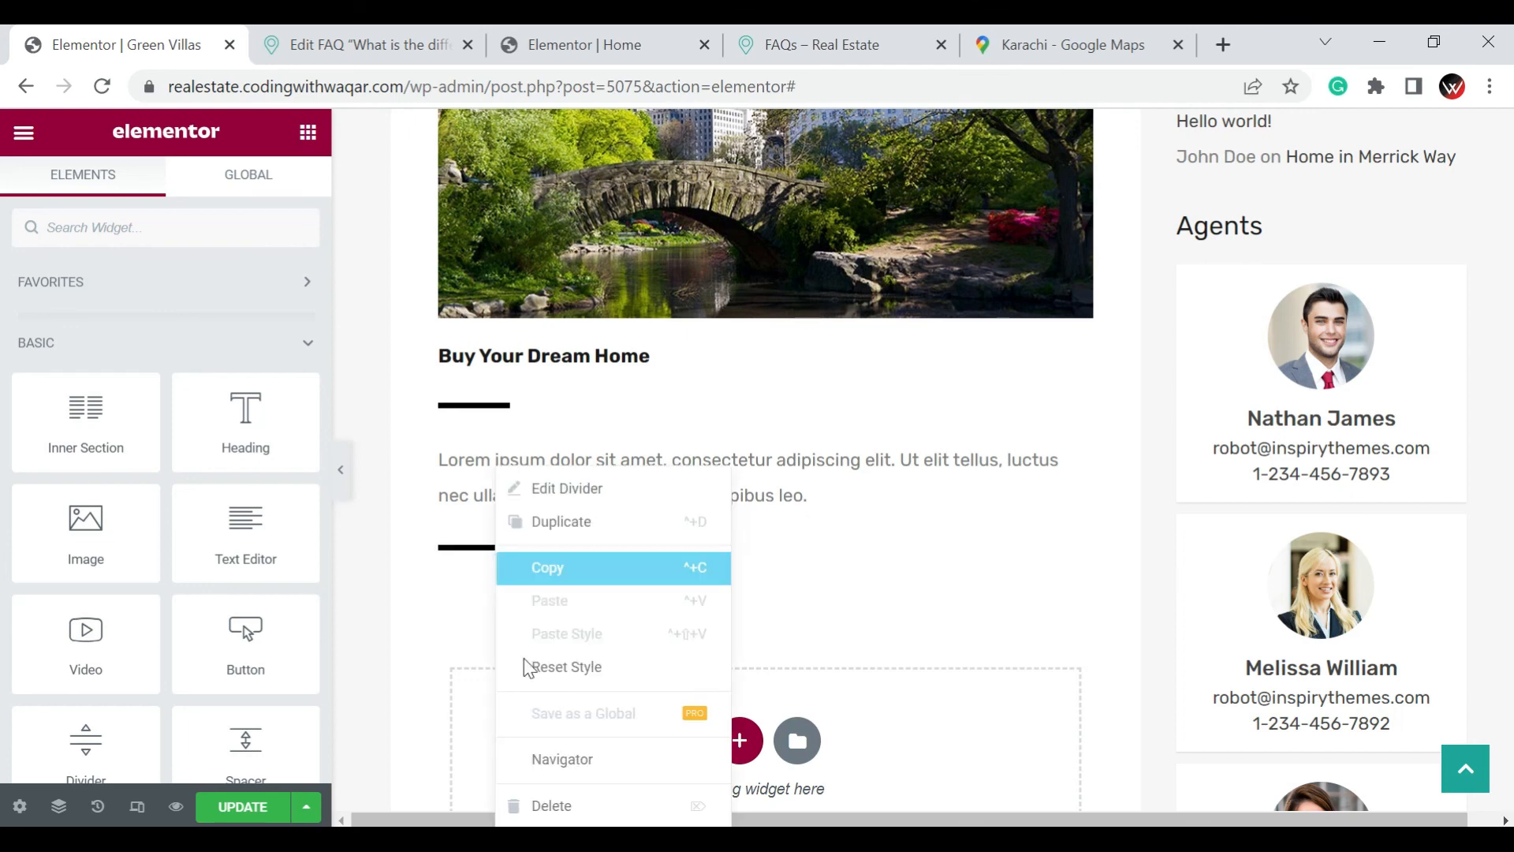
pyautogui.click(573, 806)
# Add a Progress Bar widget to the empty section below the "Buy Your Dream Home" text
pyautogui.scroll(-2, 483, 710)
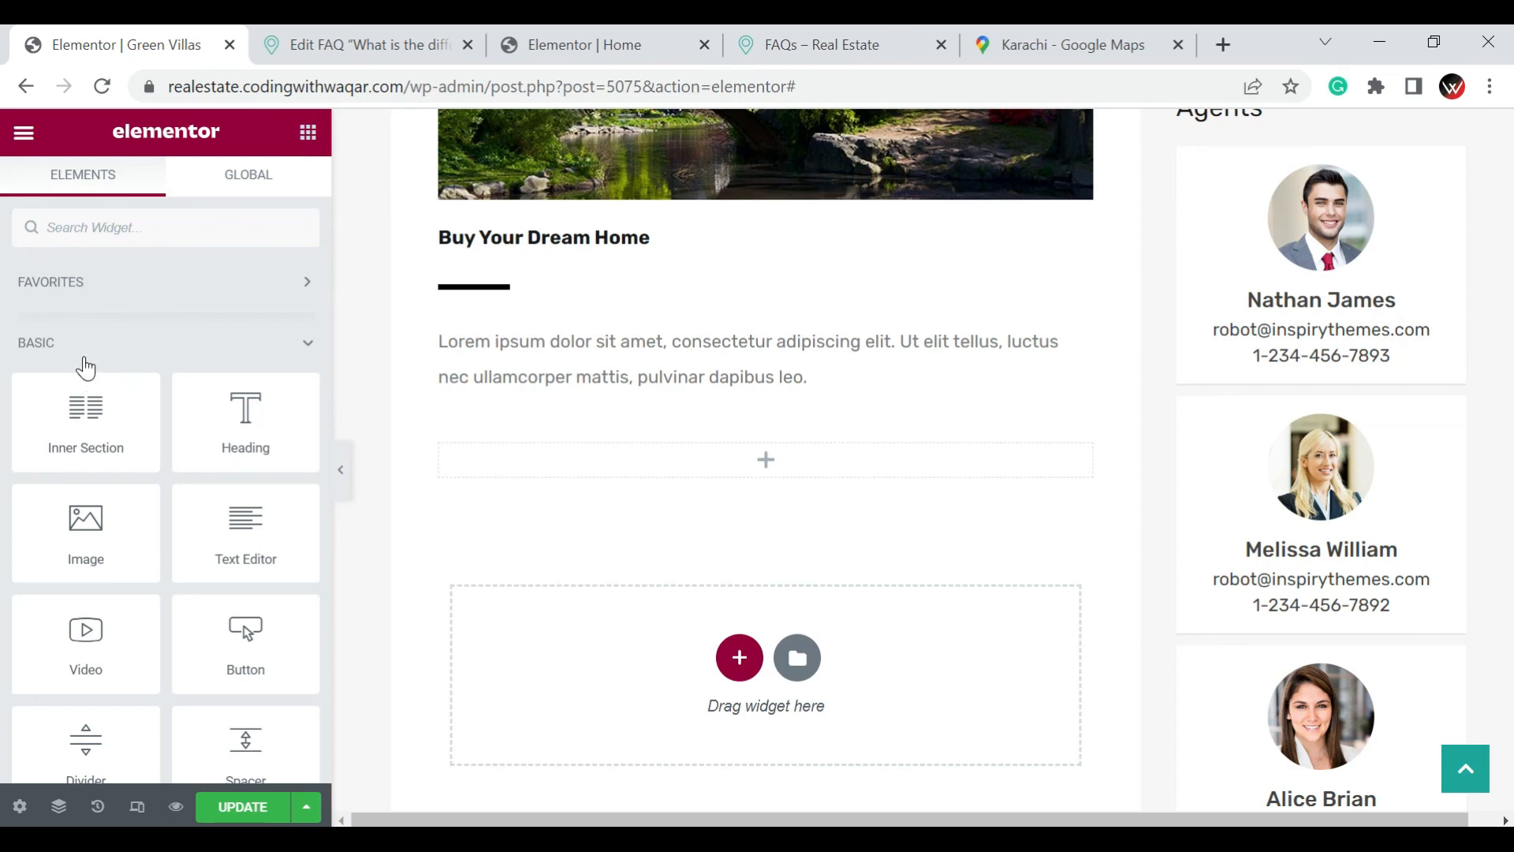
pyautogui.scroll(-2, 84, 365)
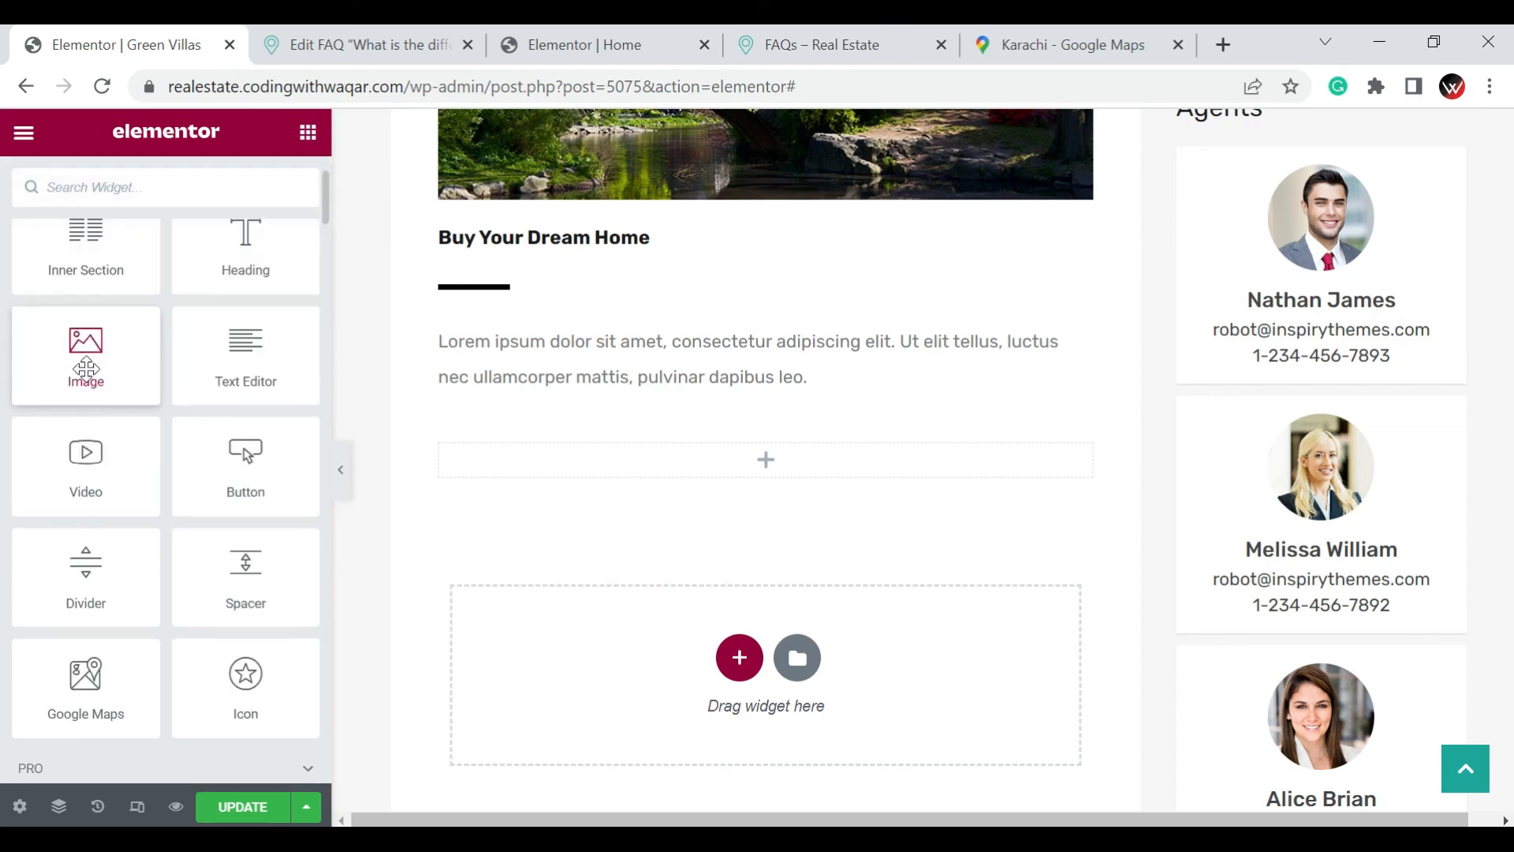
pyautogui.scroll(-6, 93, 372)
pyautogui.scroll(-18, 98, 383)
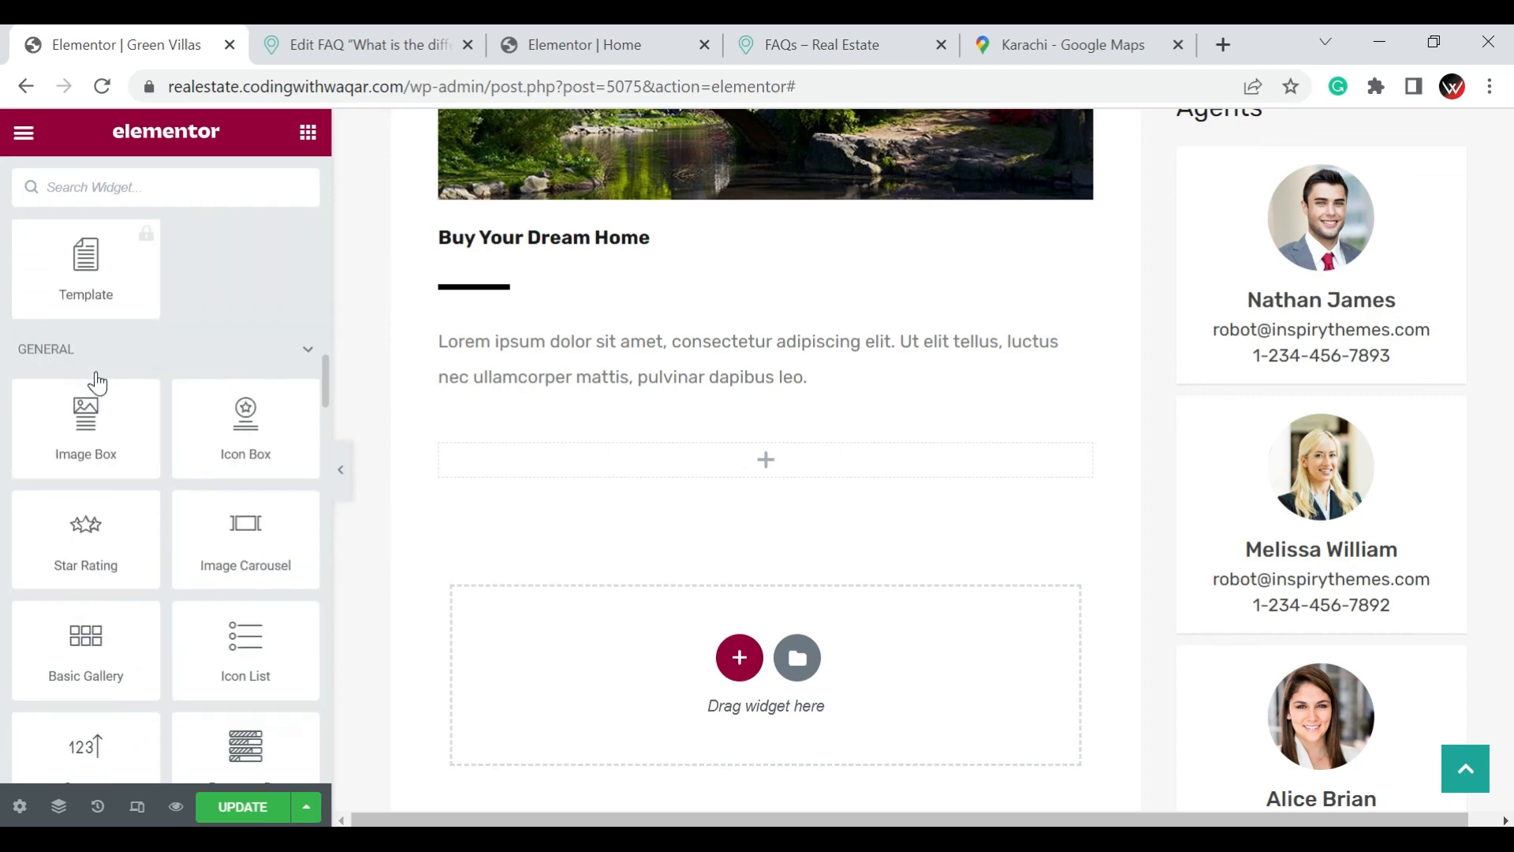
pyautogui.scroll(-2, 95, 372)
pyautogui.scroll(-10, 96, 371)
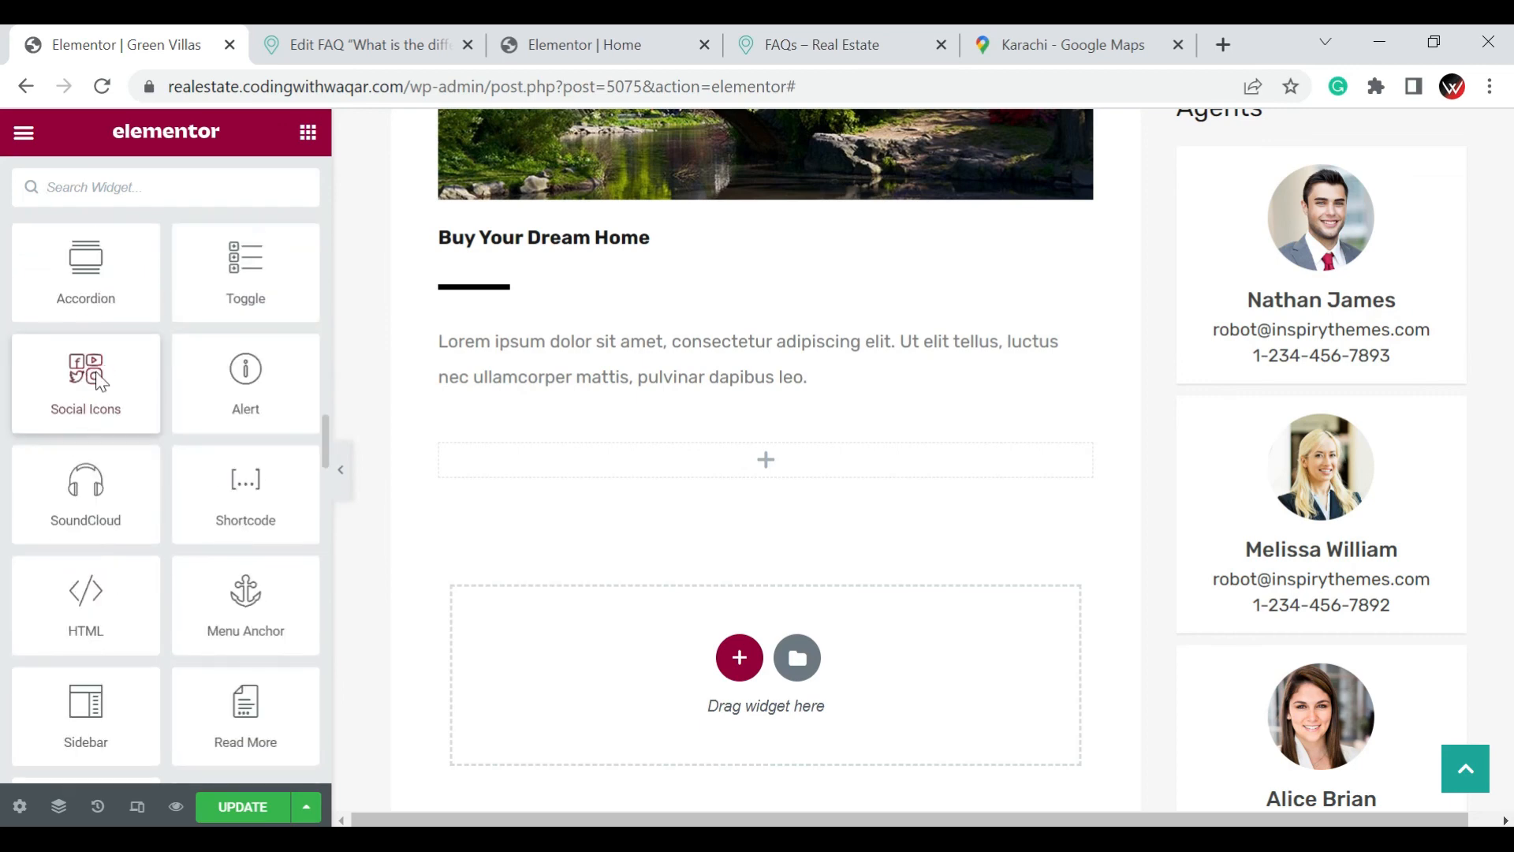
pyautogui.scroll(-6, 95, 367)
pyautogui.scroll(12, 94, 372)
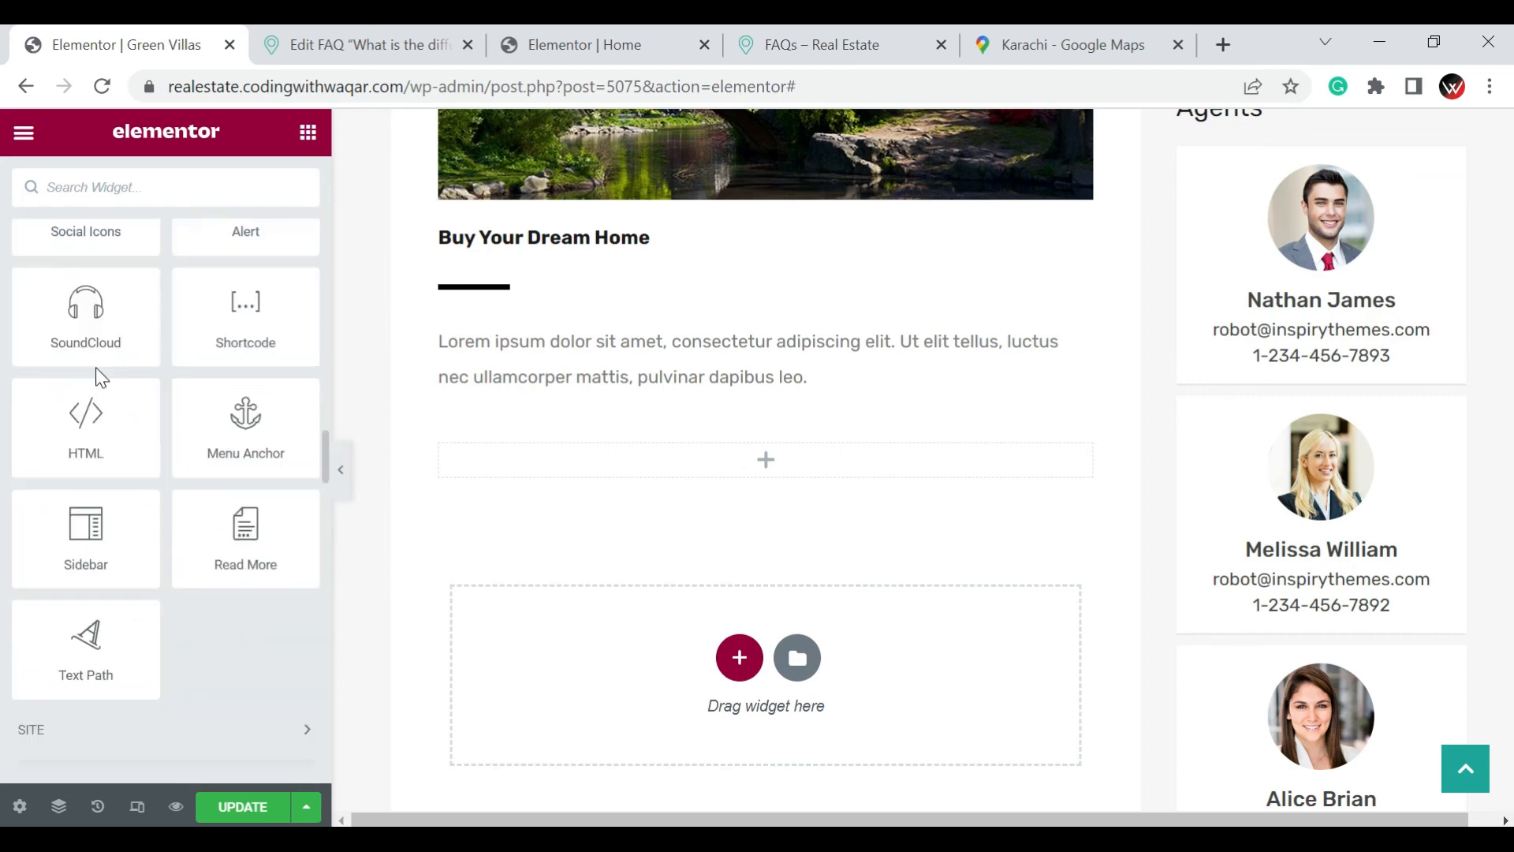
pyautogui.scroll(2, 205, 402)
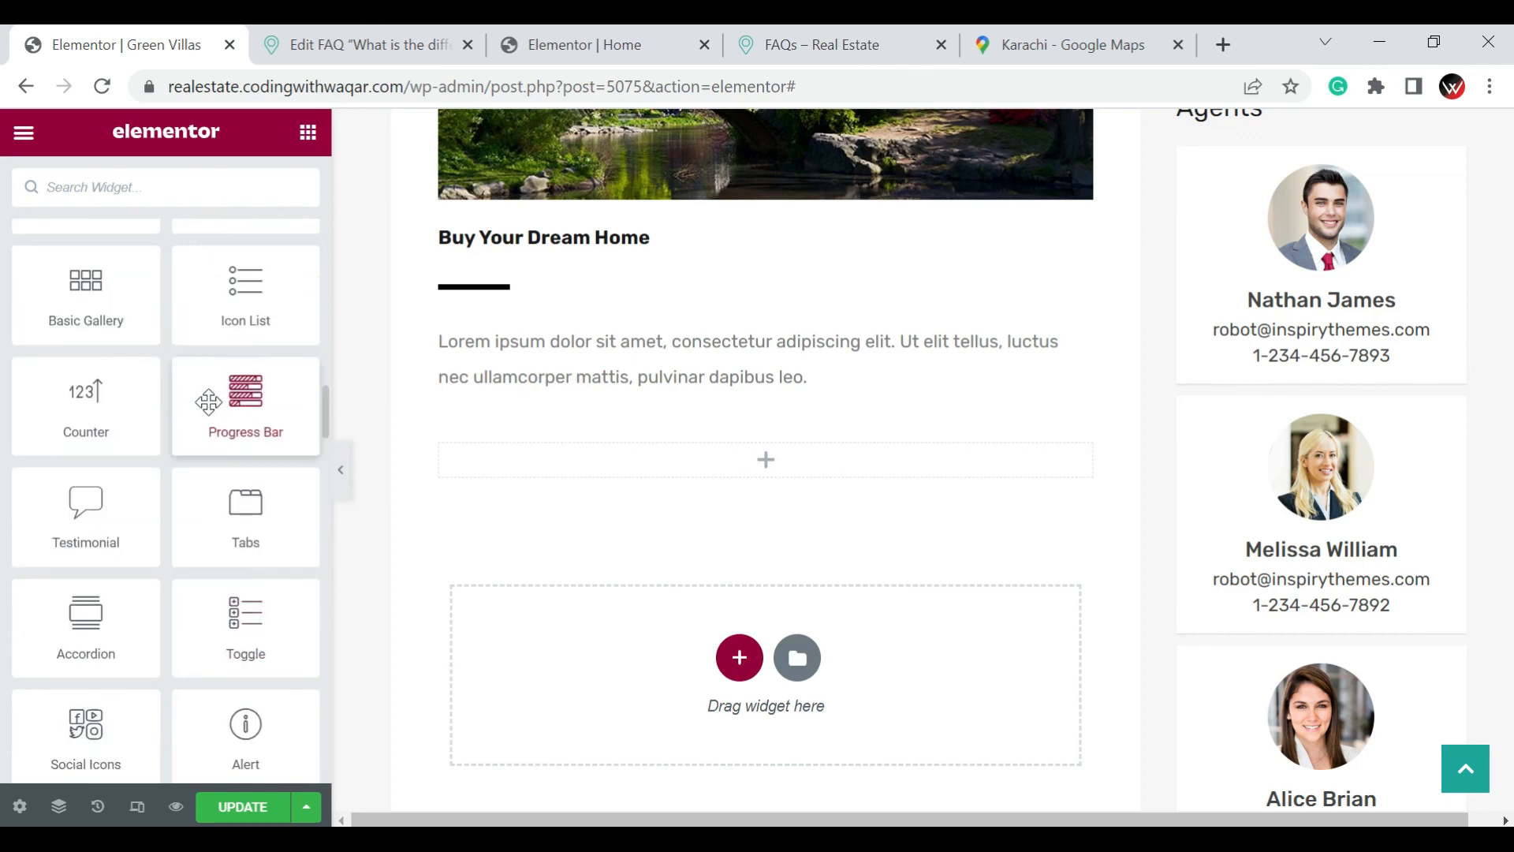
pyautogui.moveTo(207, 402); pyautogui.dragTo(745, 457)
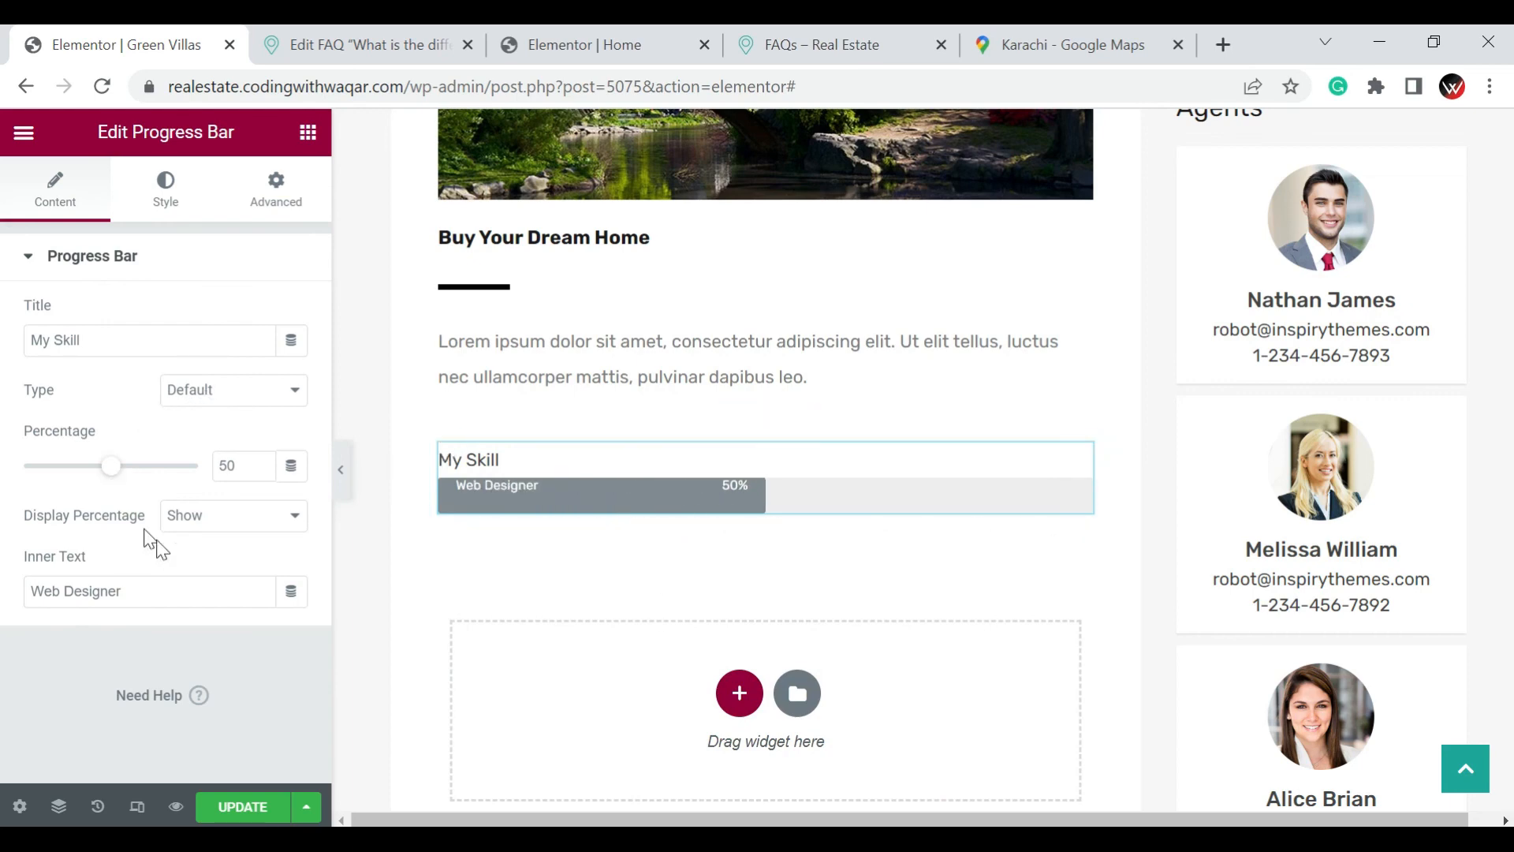
# Set the progress bar's inner text to "Construction" and its title to "Green Villas"
pyautogui.moveTo(170, 588); pyautogui.dragTo(4, 579)
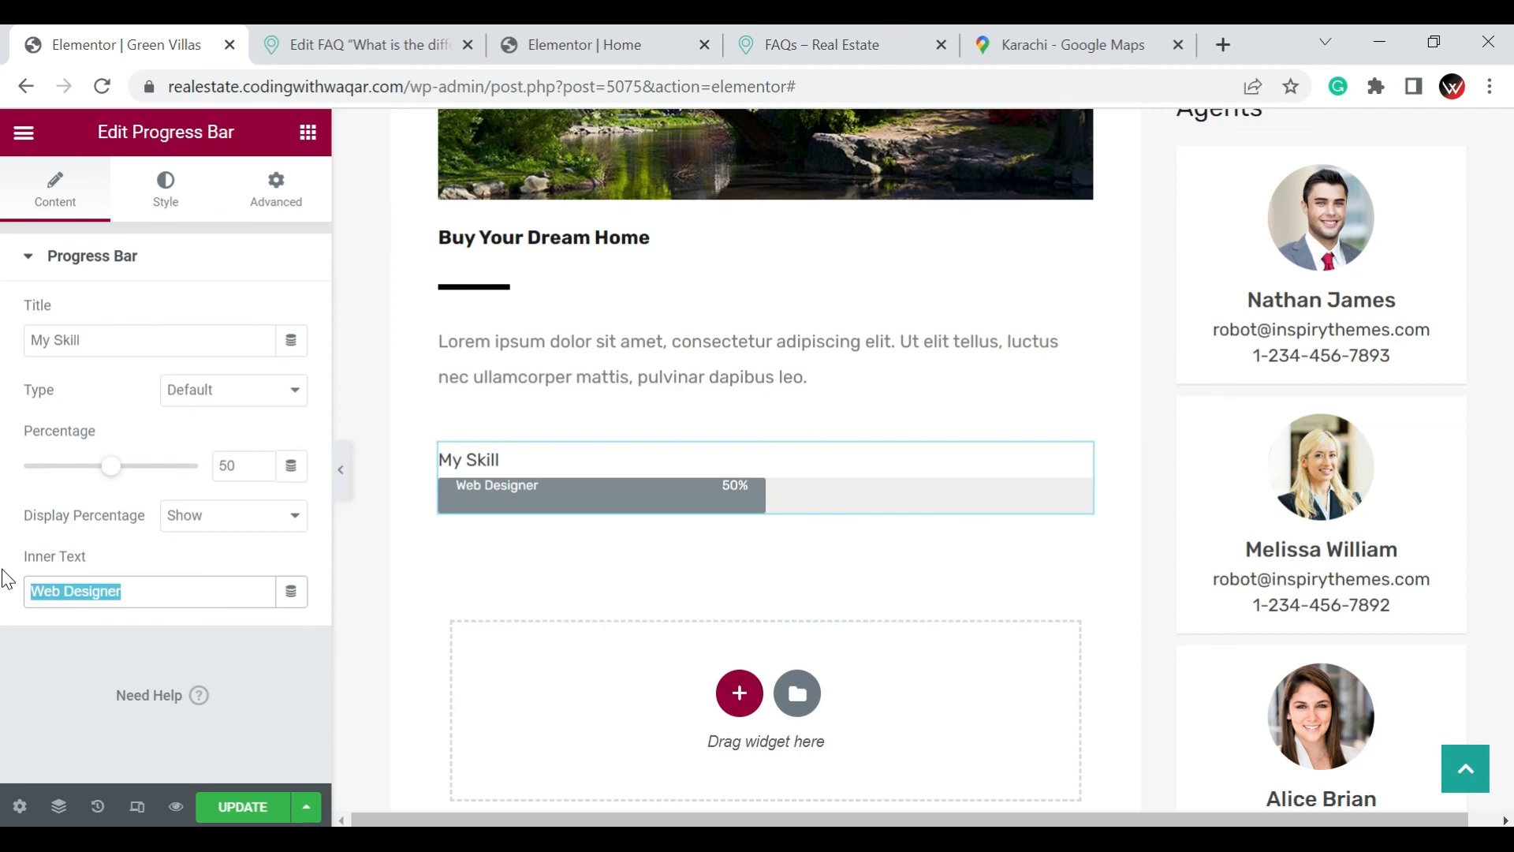
pyautogui.write('Con')
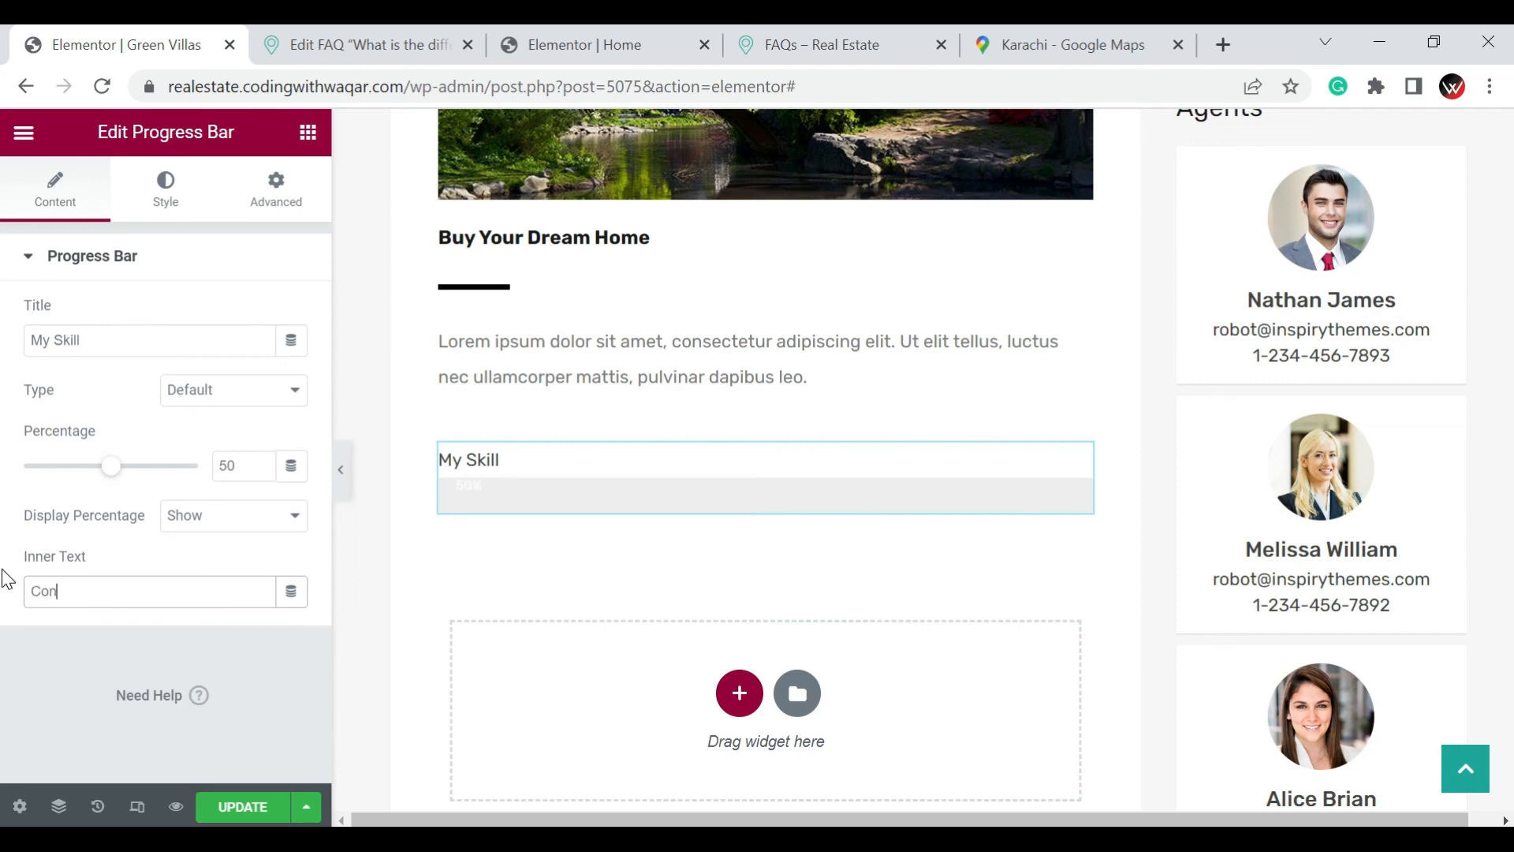
pyautogui.write('struction')
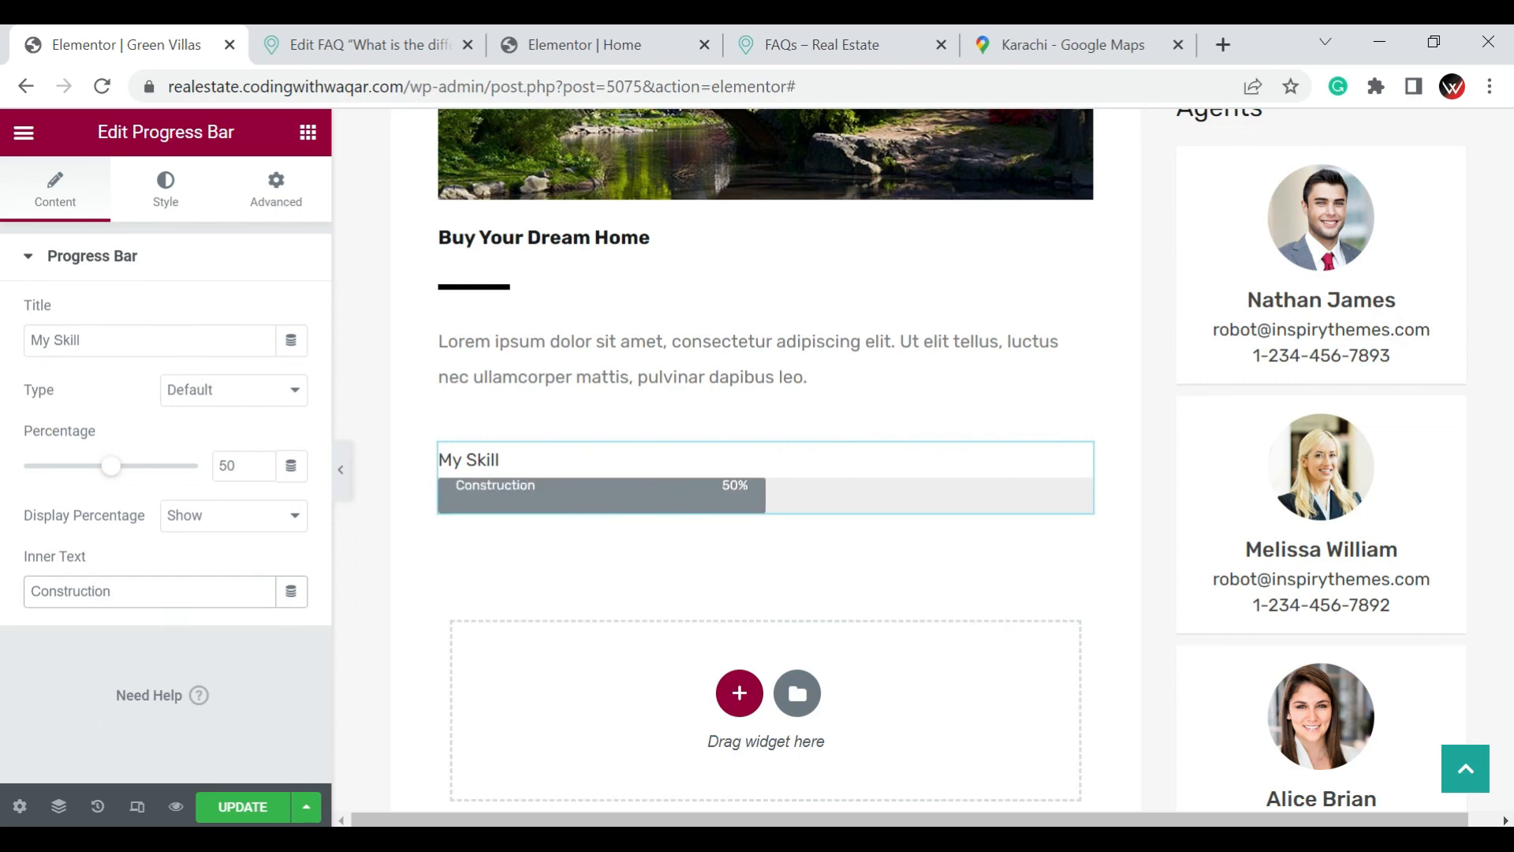
pyautogui.tripleClick(178, 347)
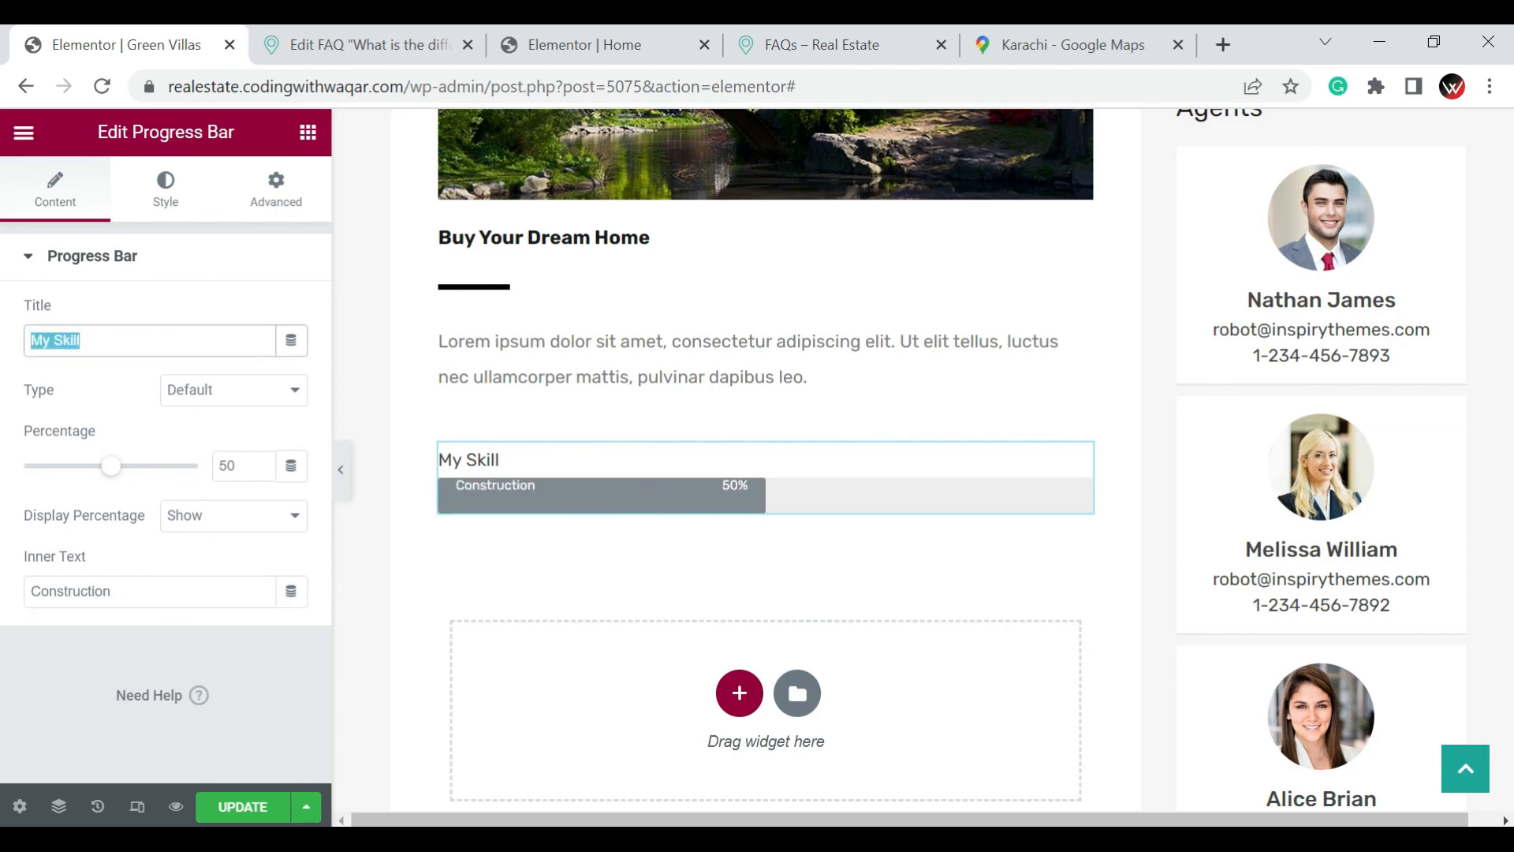
pyautogui.write('Green ')
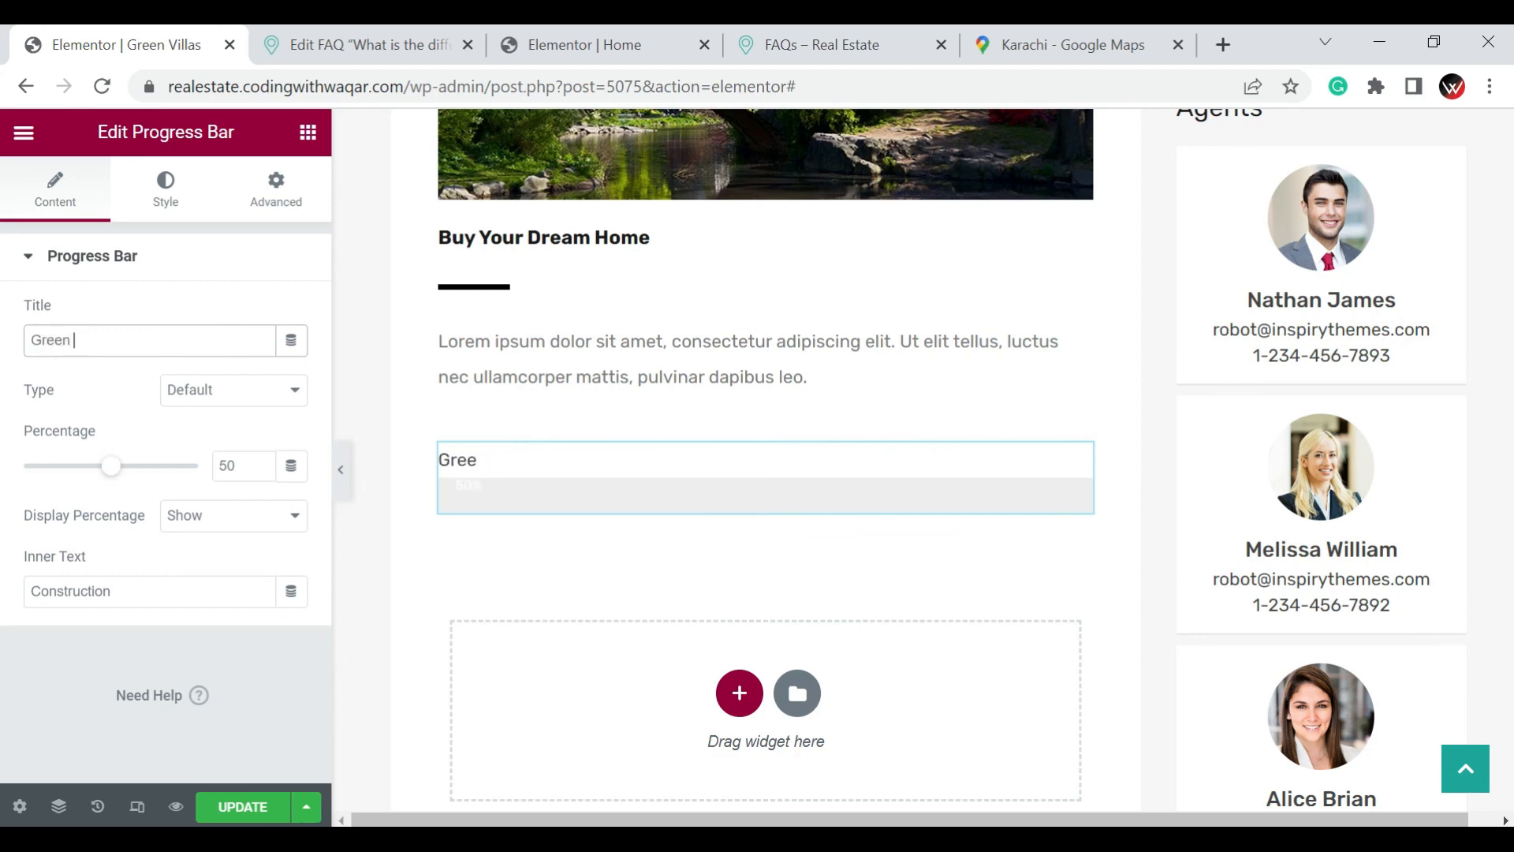
pyautogui.write('Villas')
# Set the progress bar's percentage to 70
pyautogui.click(224, 465)
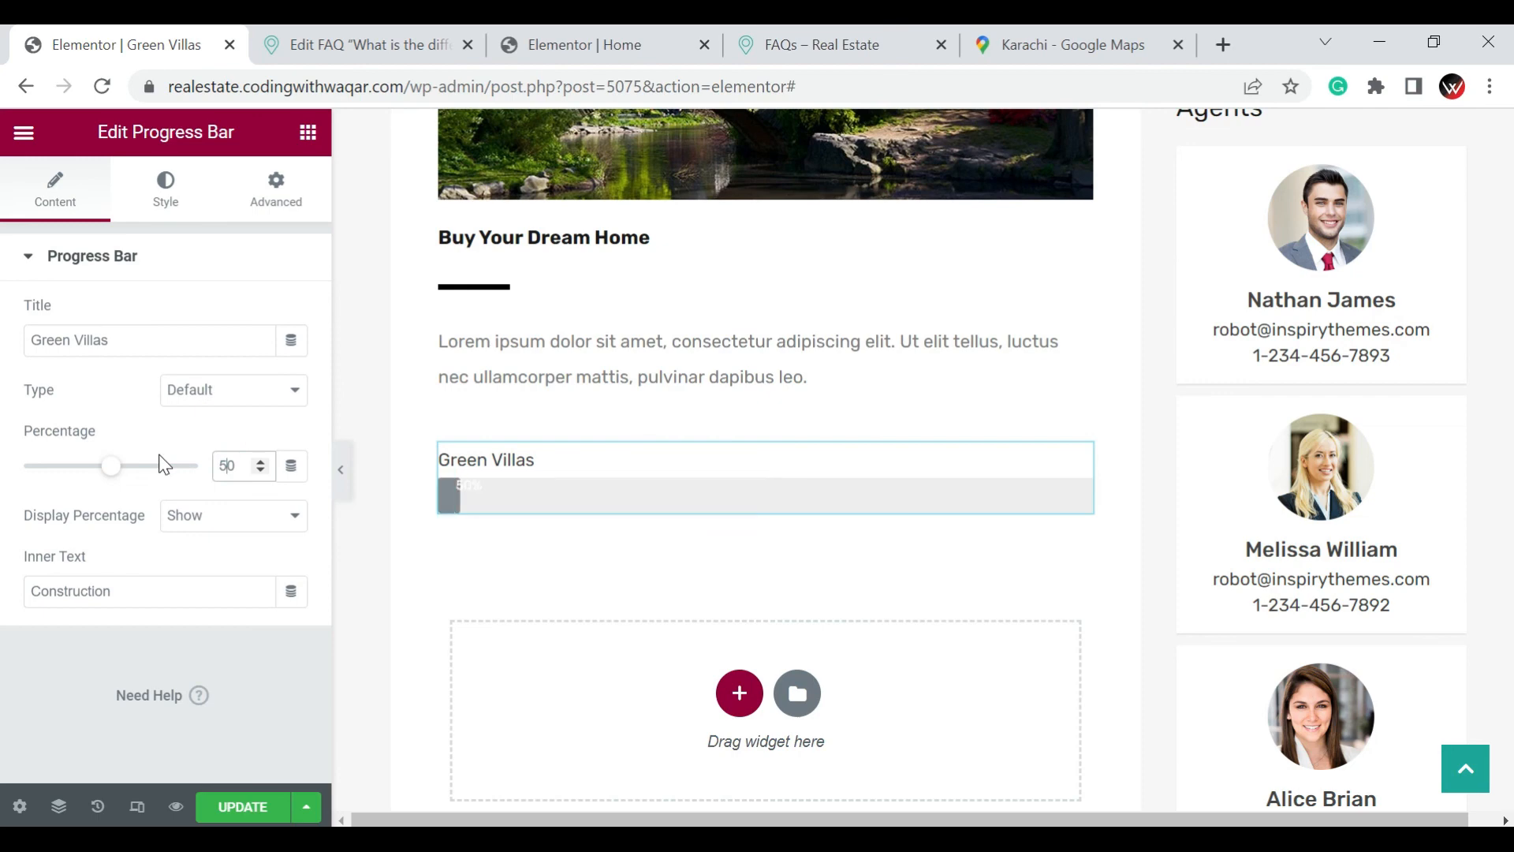
pyautogui.press('BackSpace')
pyautogui.write('7')
# Hide the percentage on the progress bar, and switch it back to Show
pyautogui.click(228, 517)
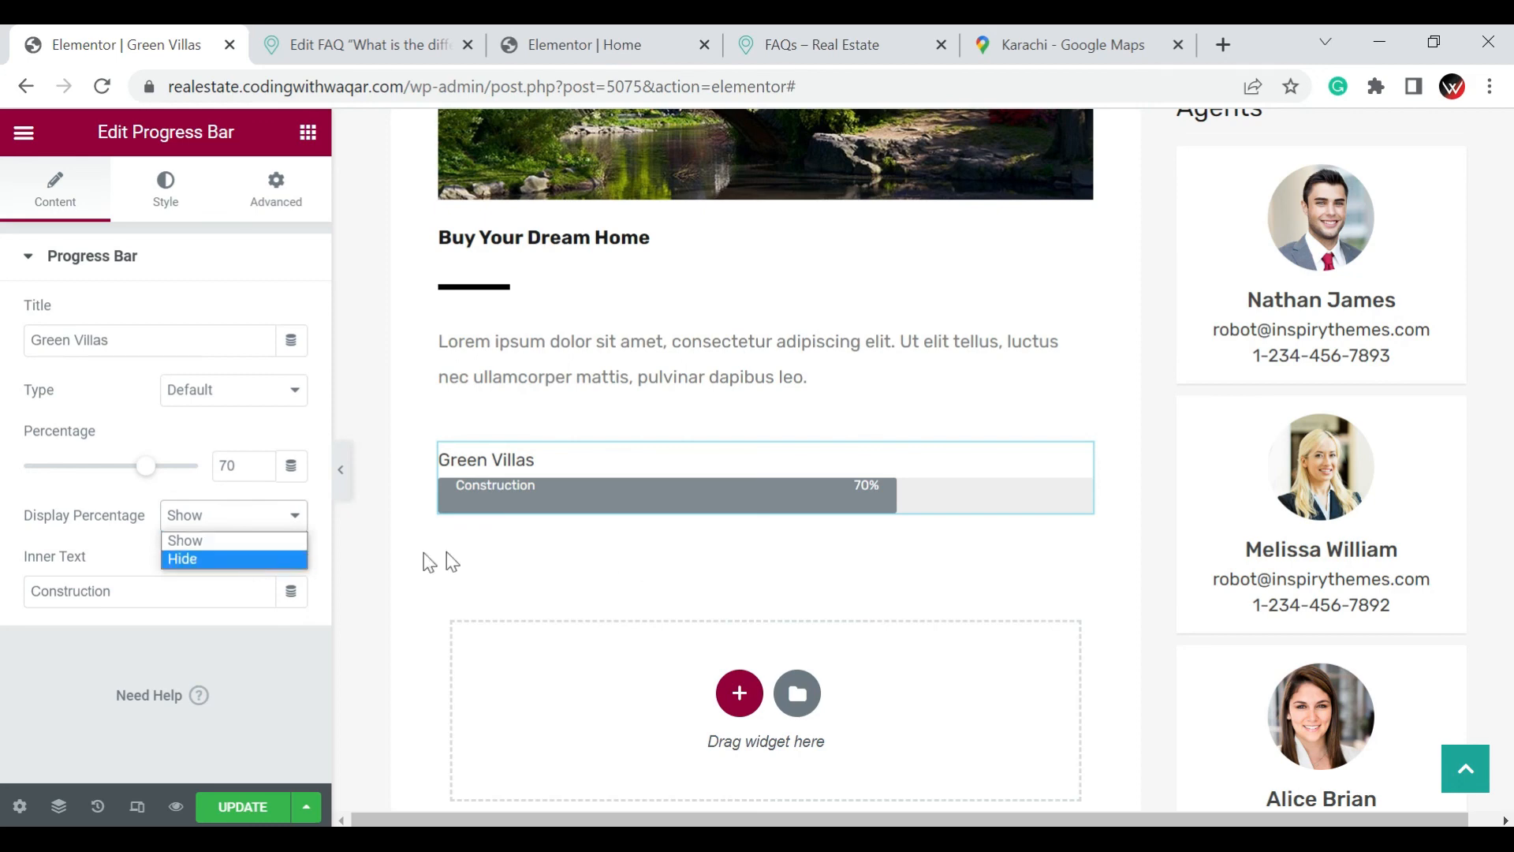
pyautogui.click(187, 552)
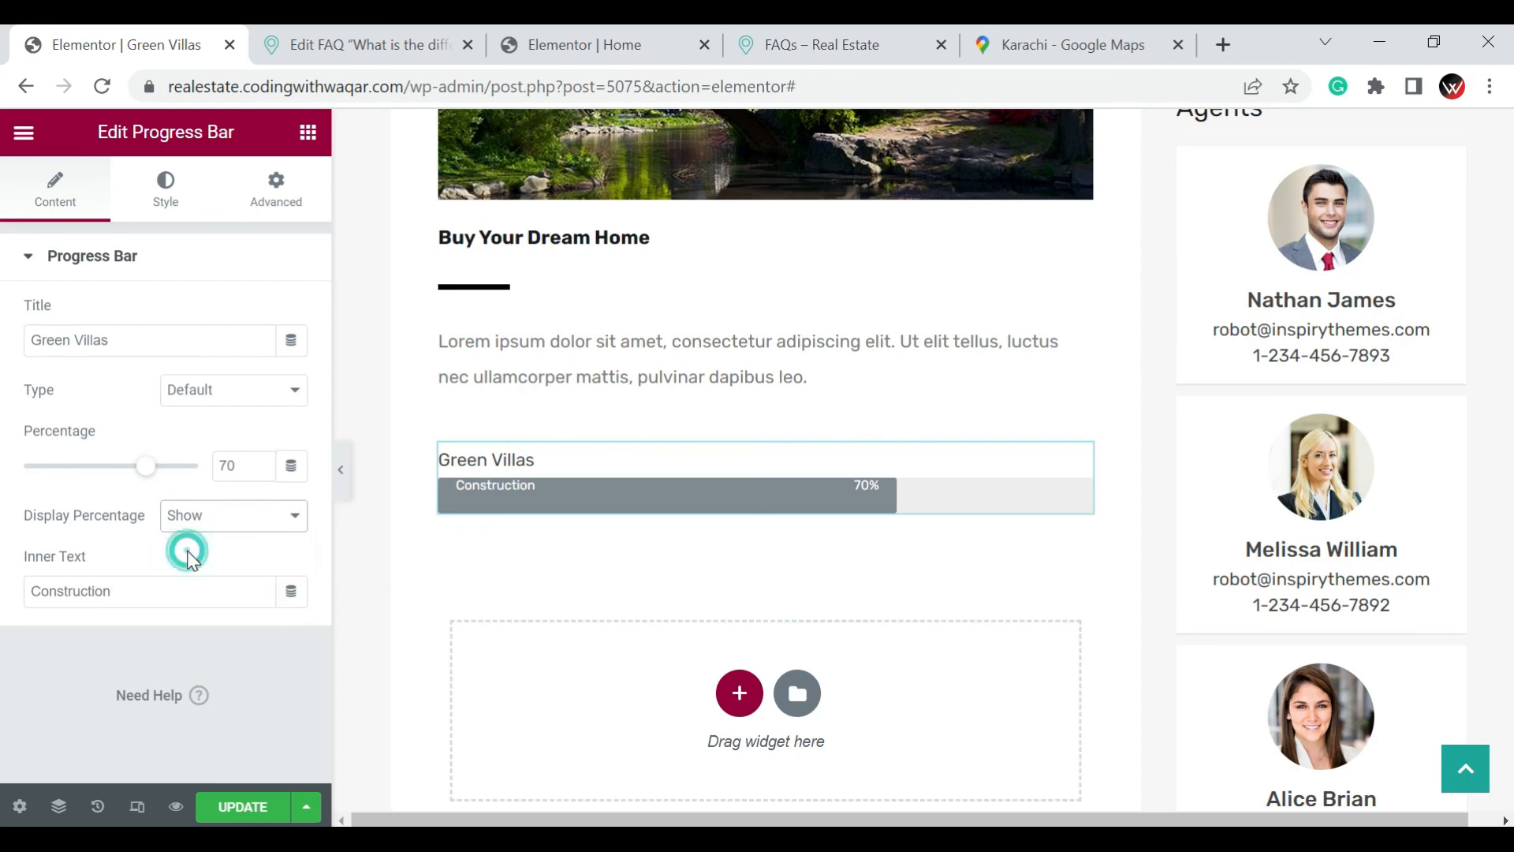
pyautogui.click(282, 530)
pyautogui.click(245, 535)
# Update the post, exit Elementor with "This Post" as the exit destination, and return to the Posts list
pyautogui.click(251, 816)
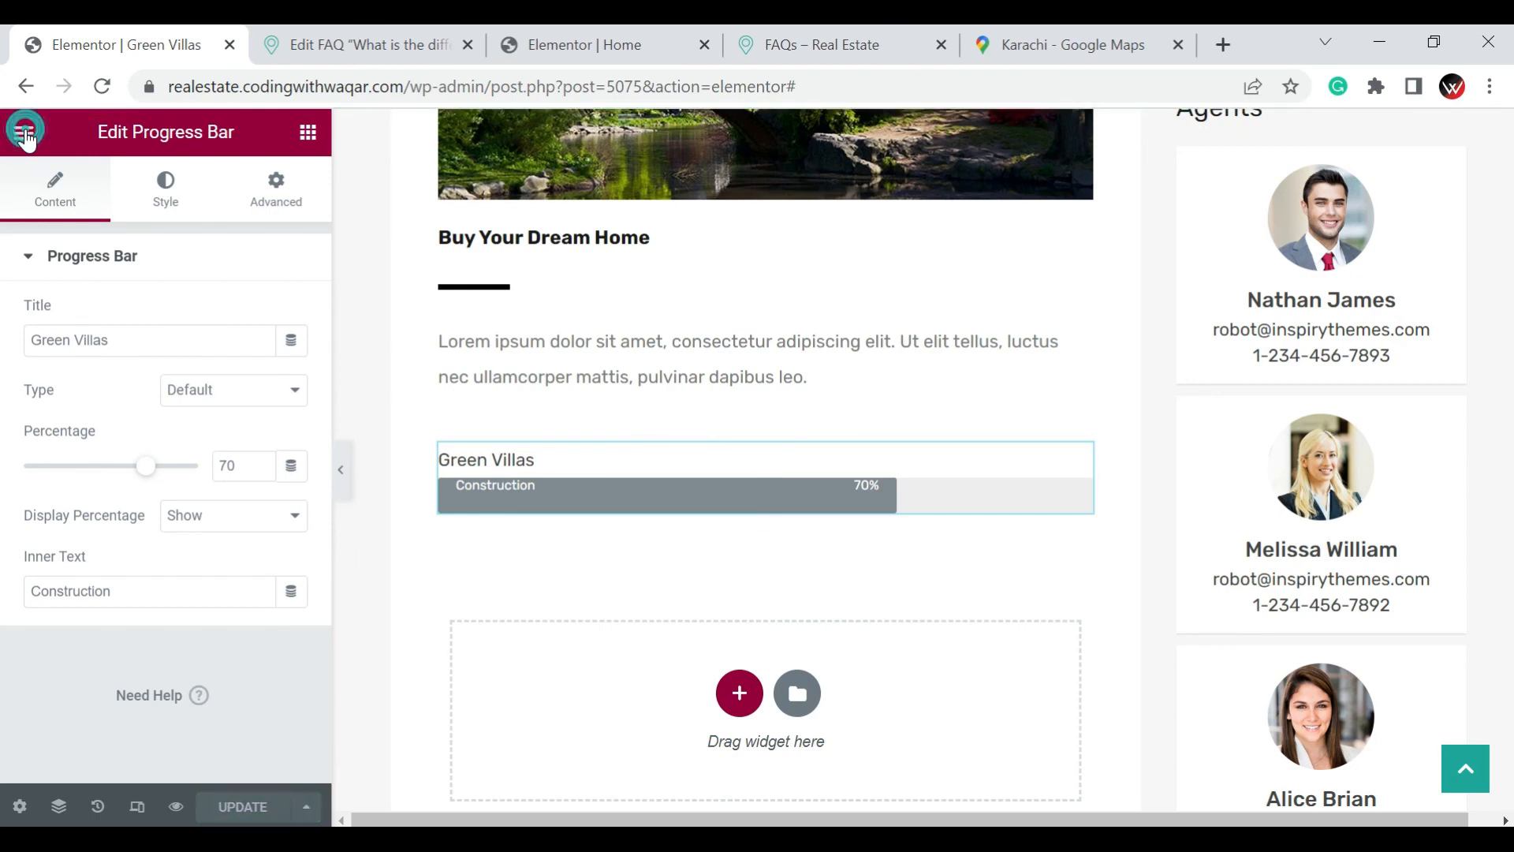
pyautogui.click(25, 134)
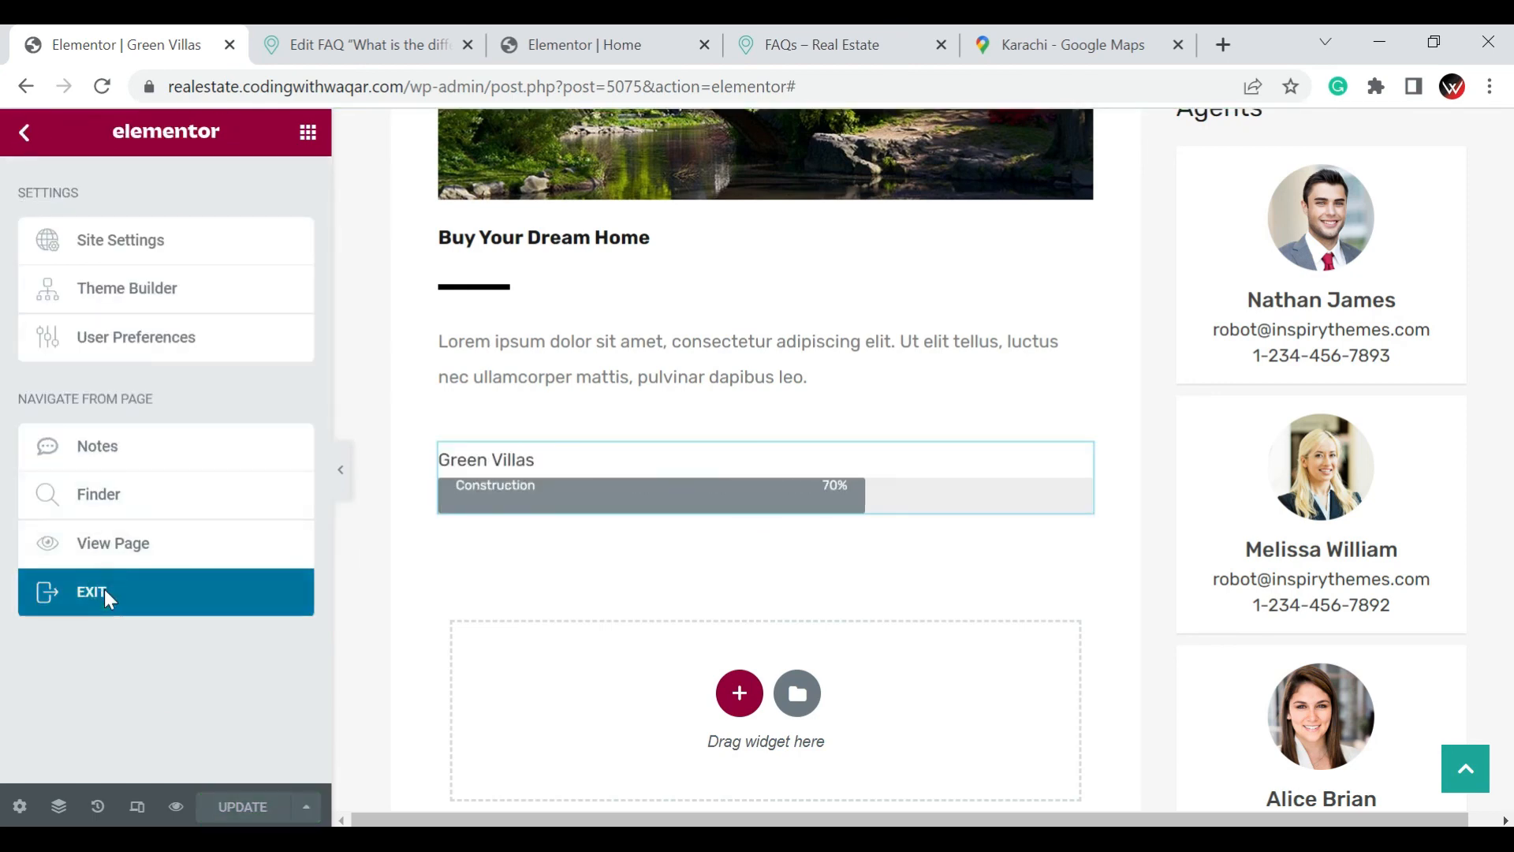
pyautogui.click(105, 595)
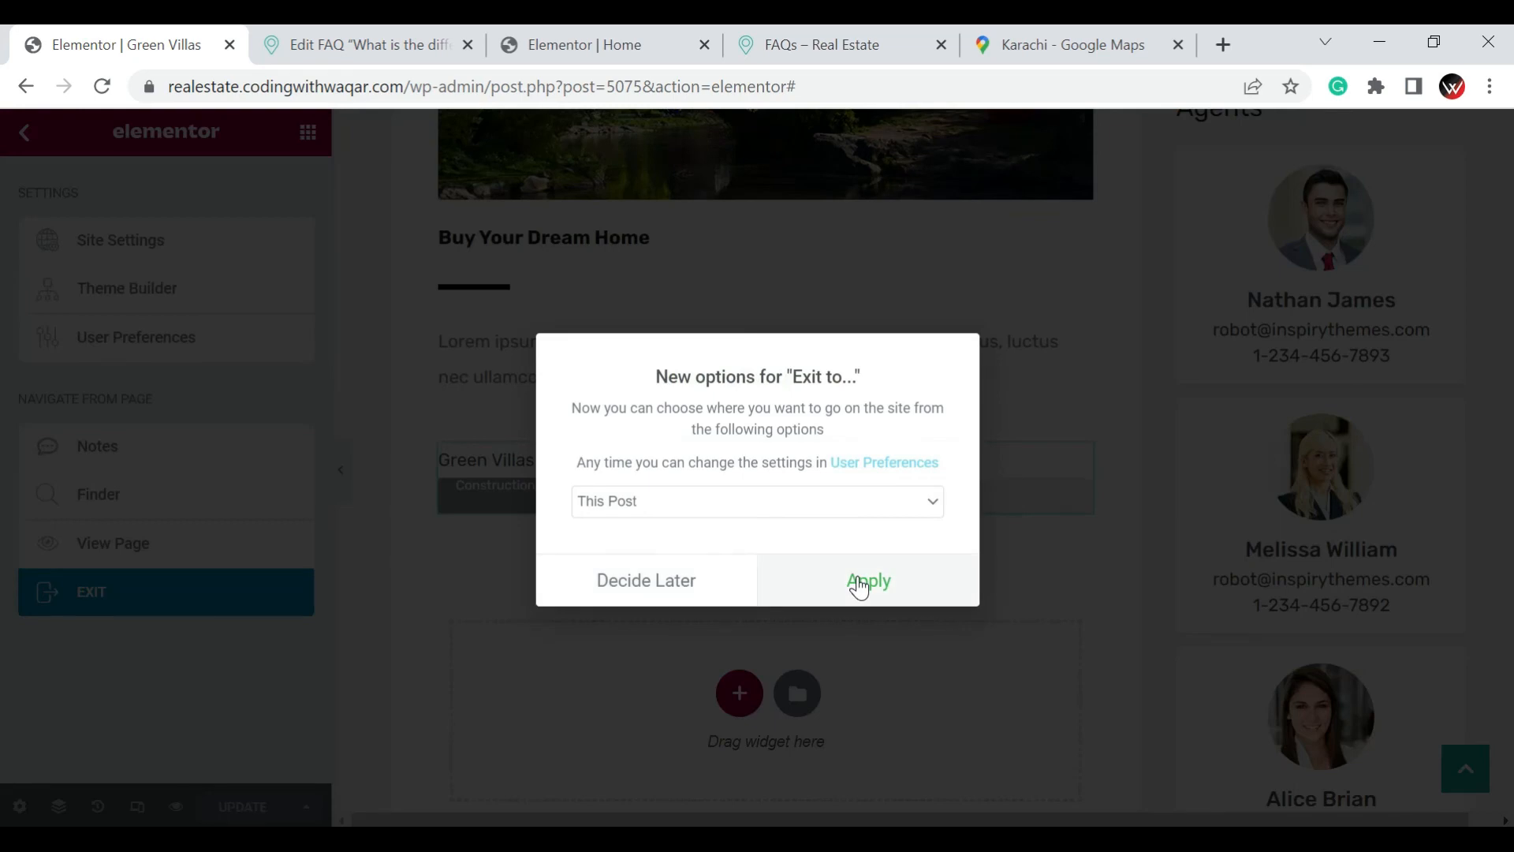
pyautogui.click(859, 585)
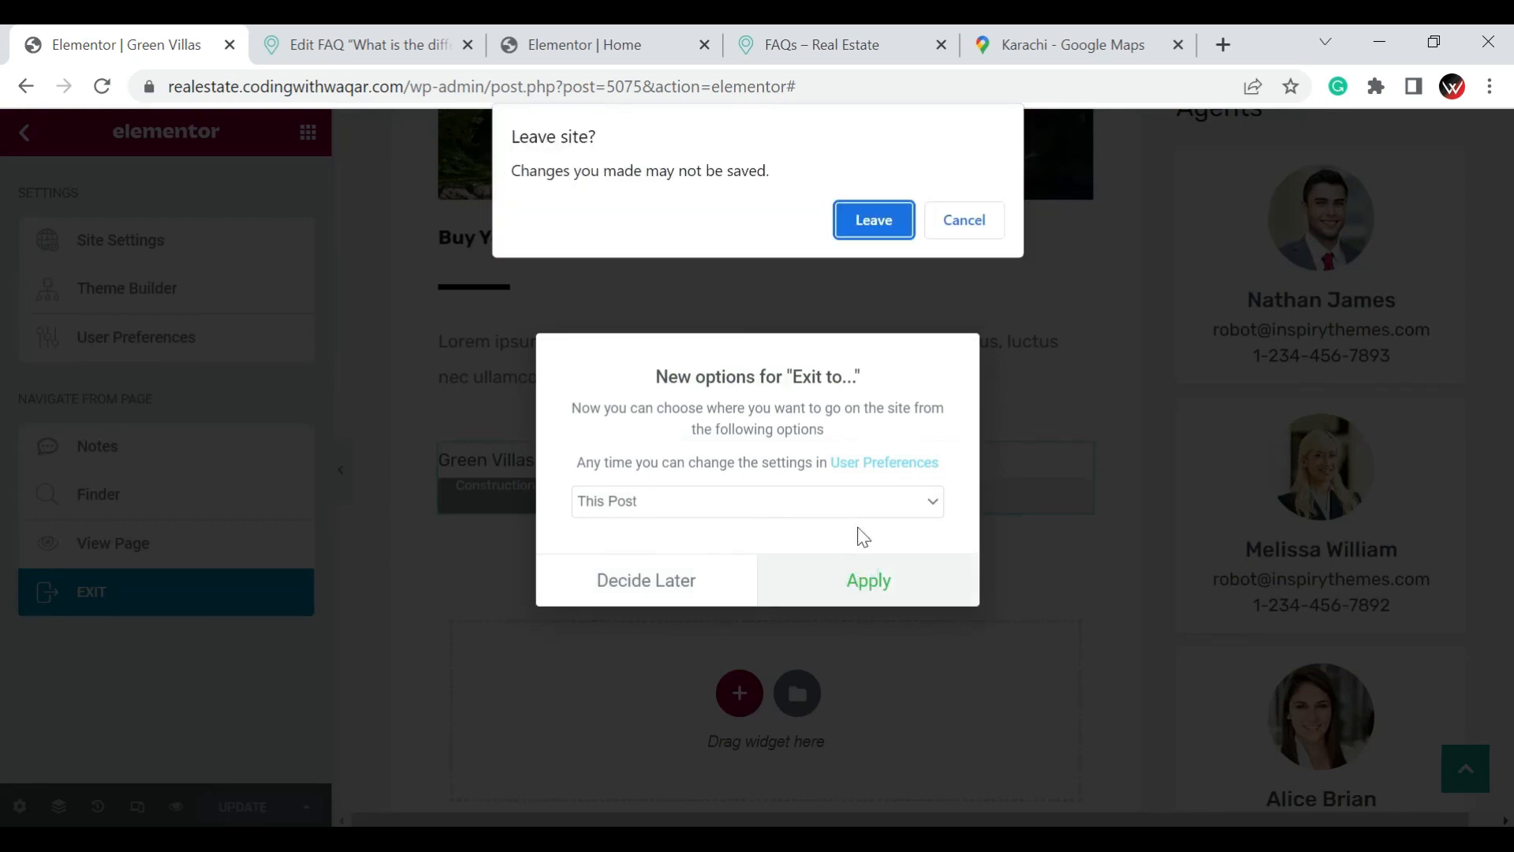
pyautogui.click(874, 224)
pyautogui.click(39, 177)
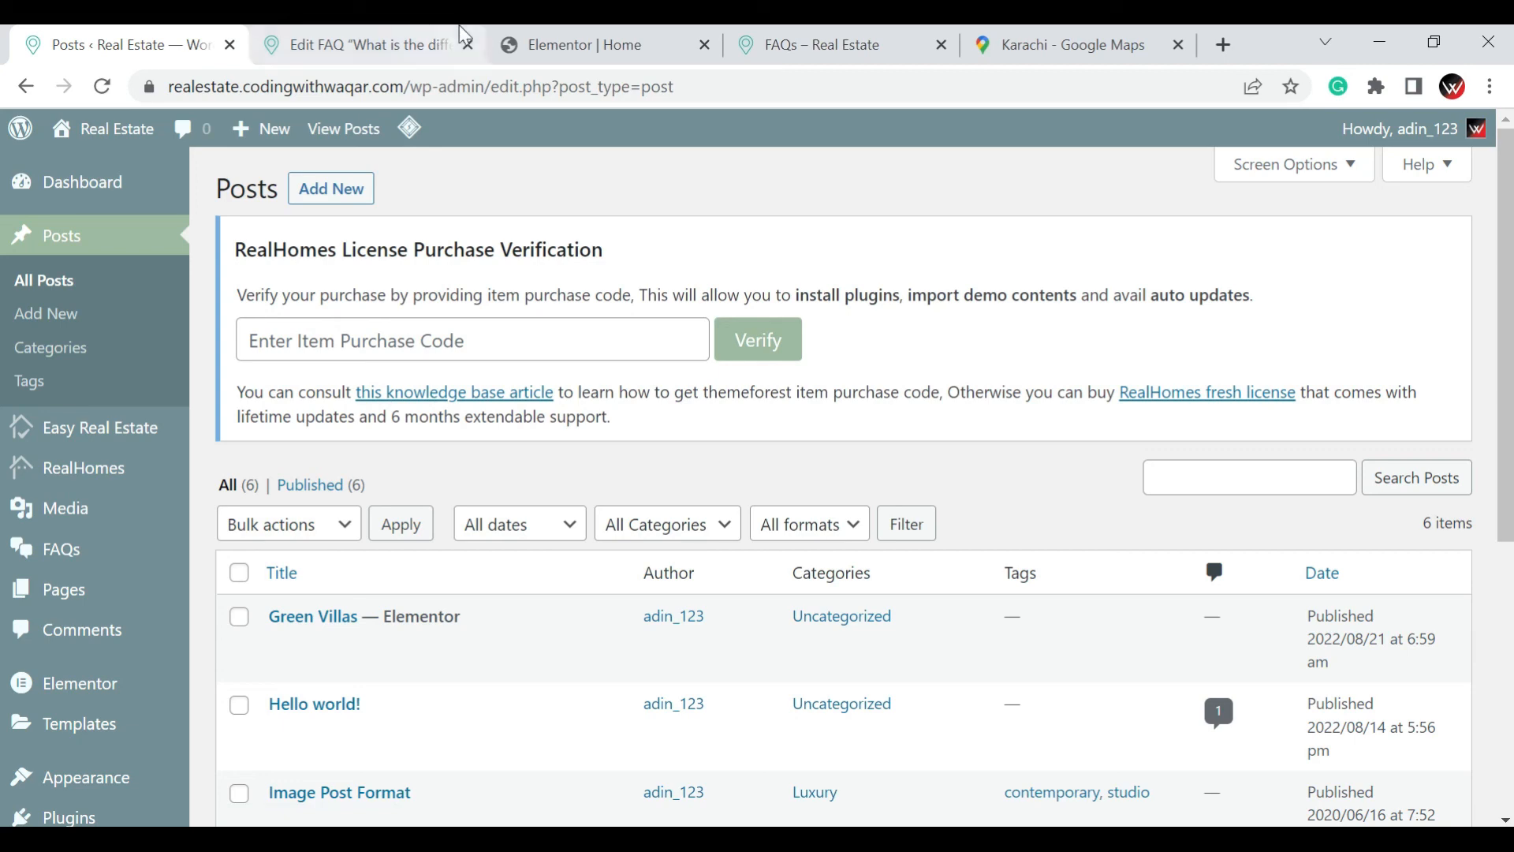
# Look over the site's FAQs page in its own browser tab
pyautogui.click(812, 43)
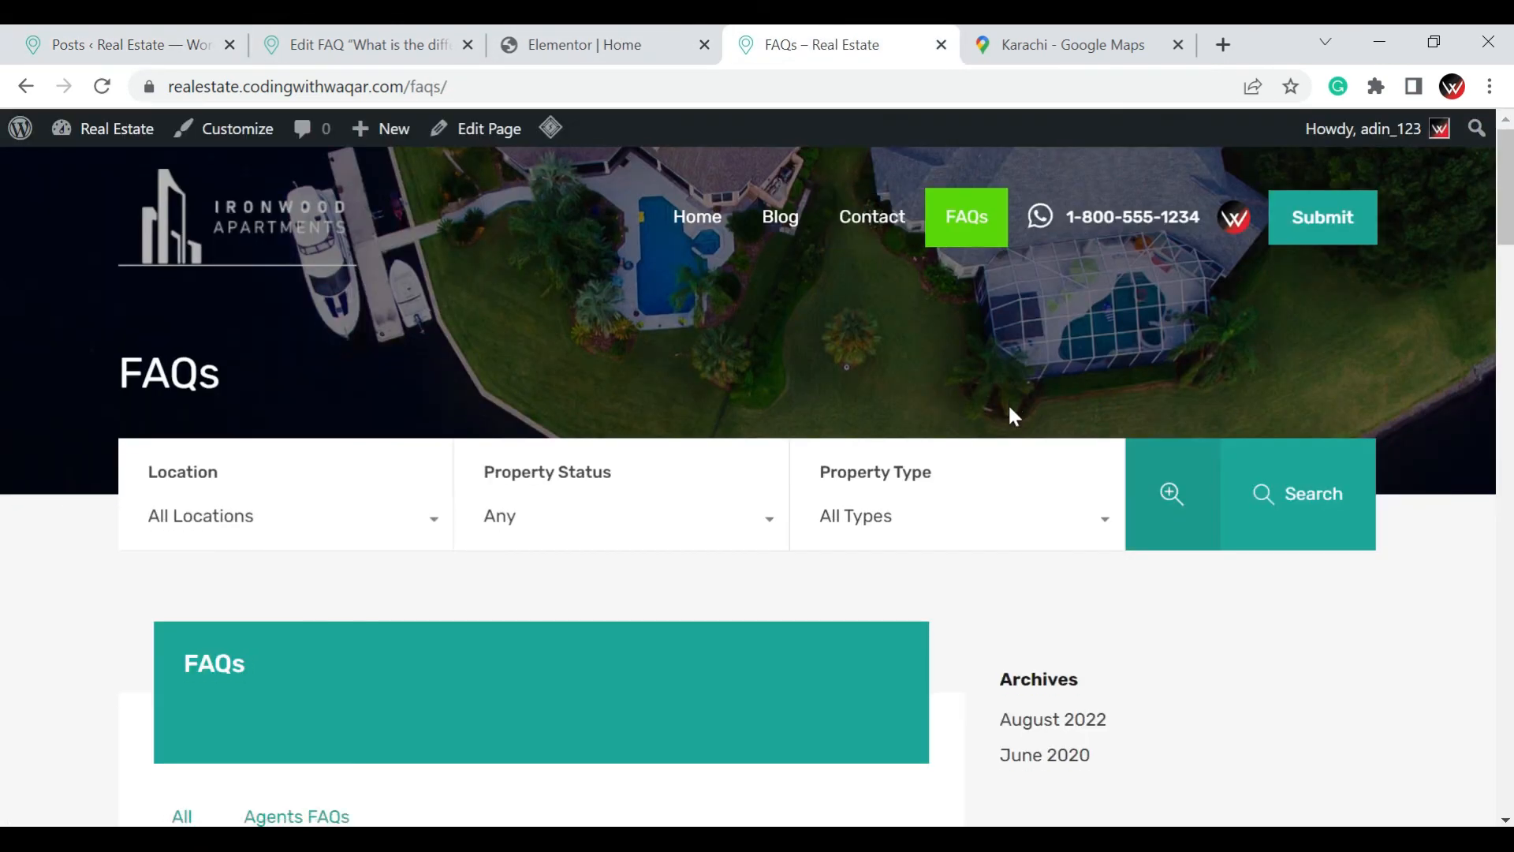
pyautogui.scroll(-15, 1008, 404)
pyautogui.scroll(-15, 1008, 405)
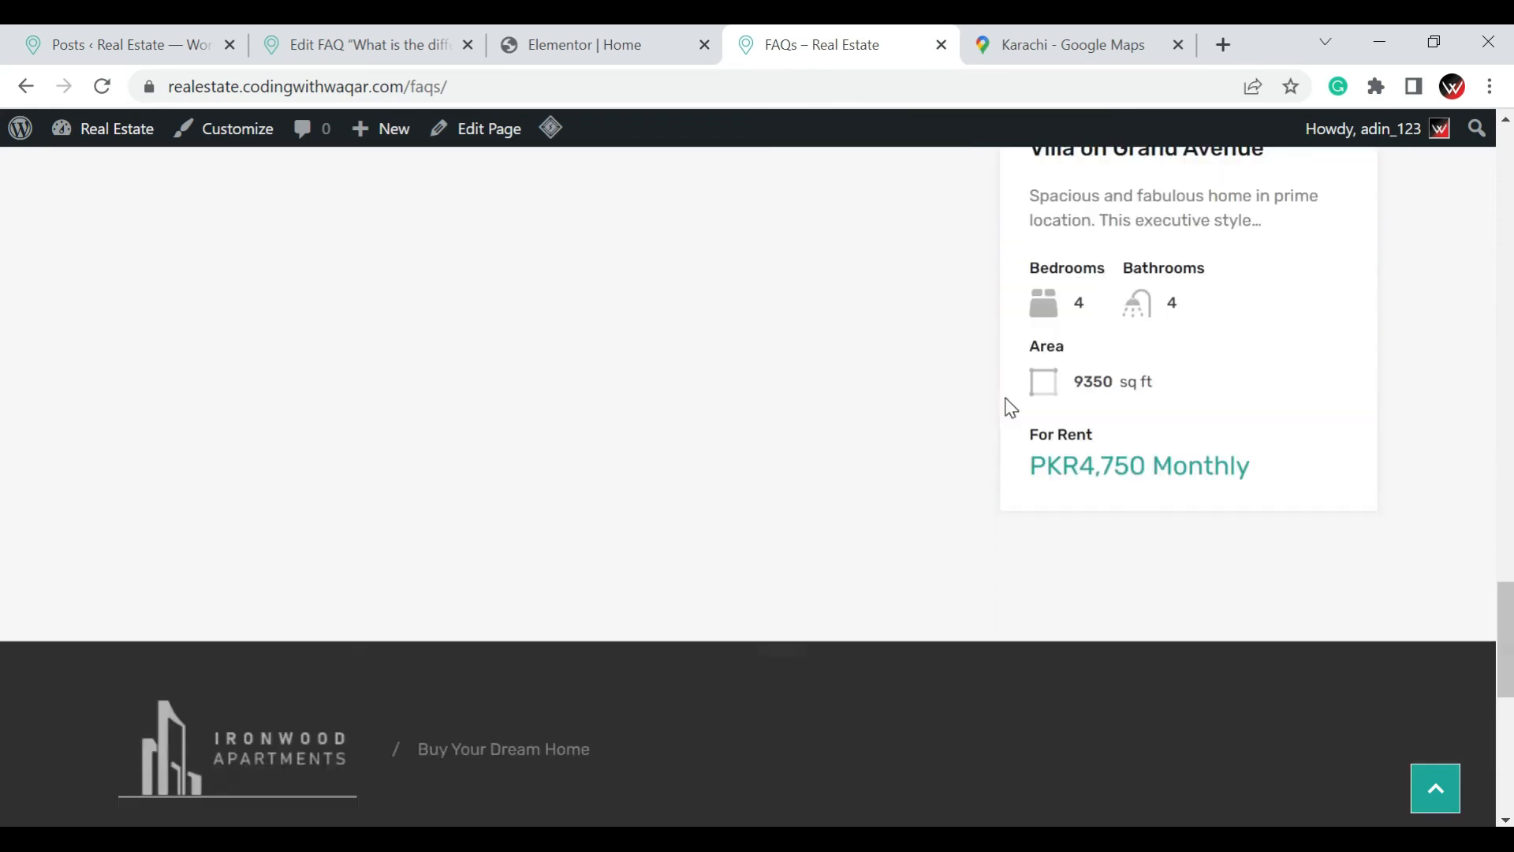
pyautogui.scroll(10, 593, 361)
pyautogui.scroll(10, 597, 368)
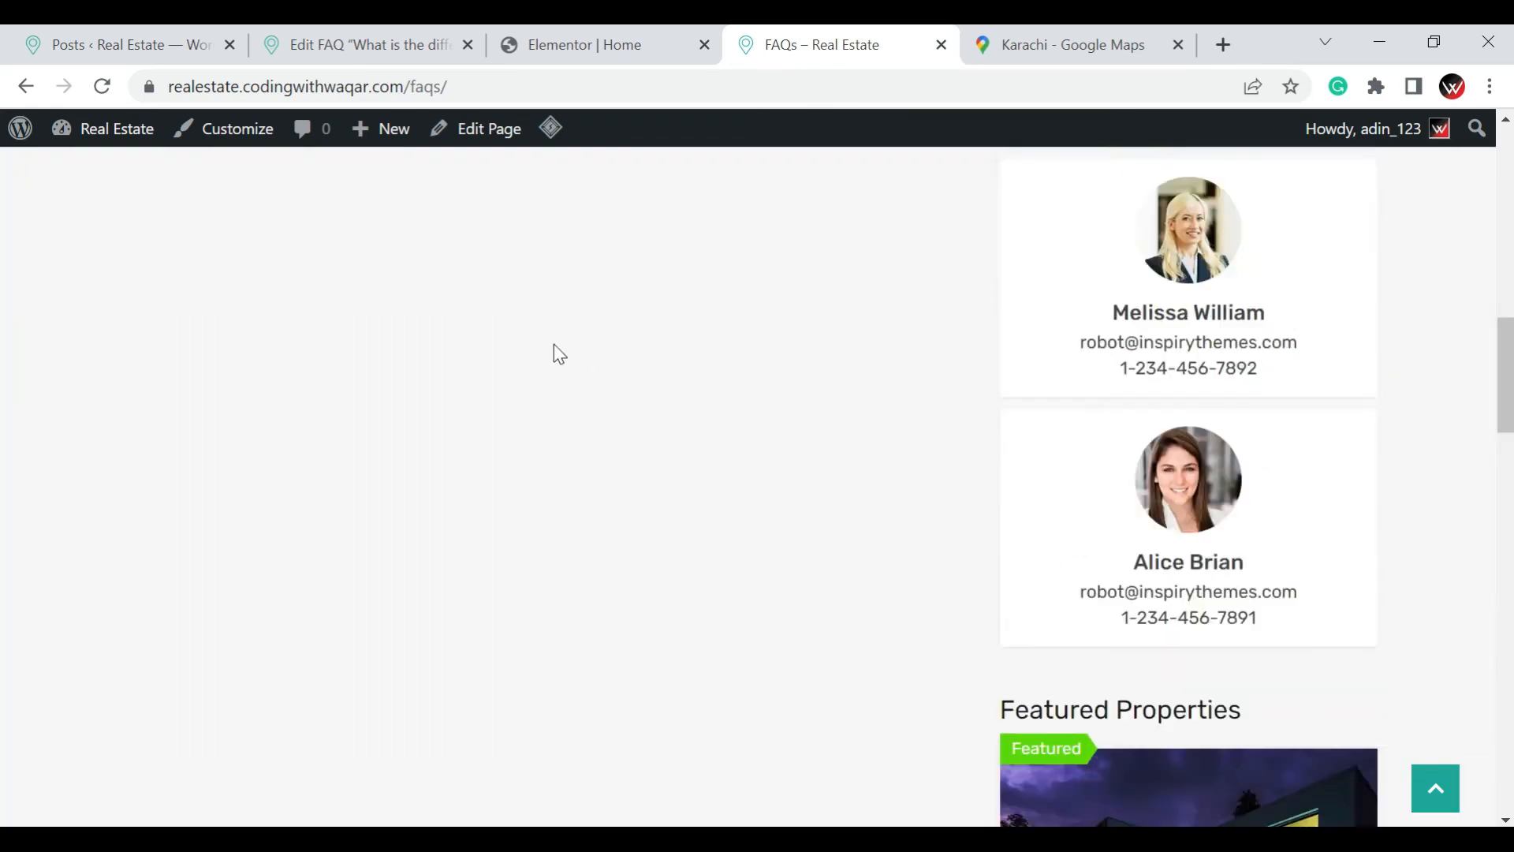
# Return to the WordPress admin and open the list of installed plugins
pyautogui.click(118, 44)
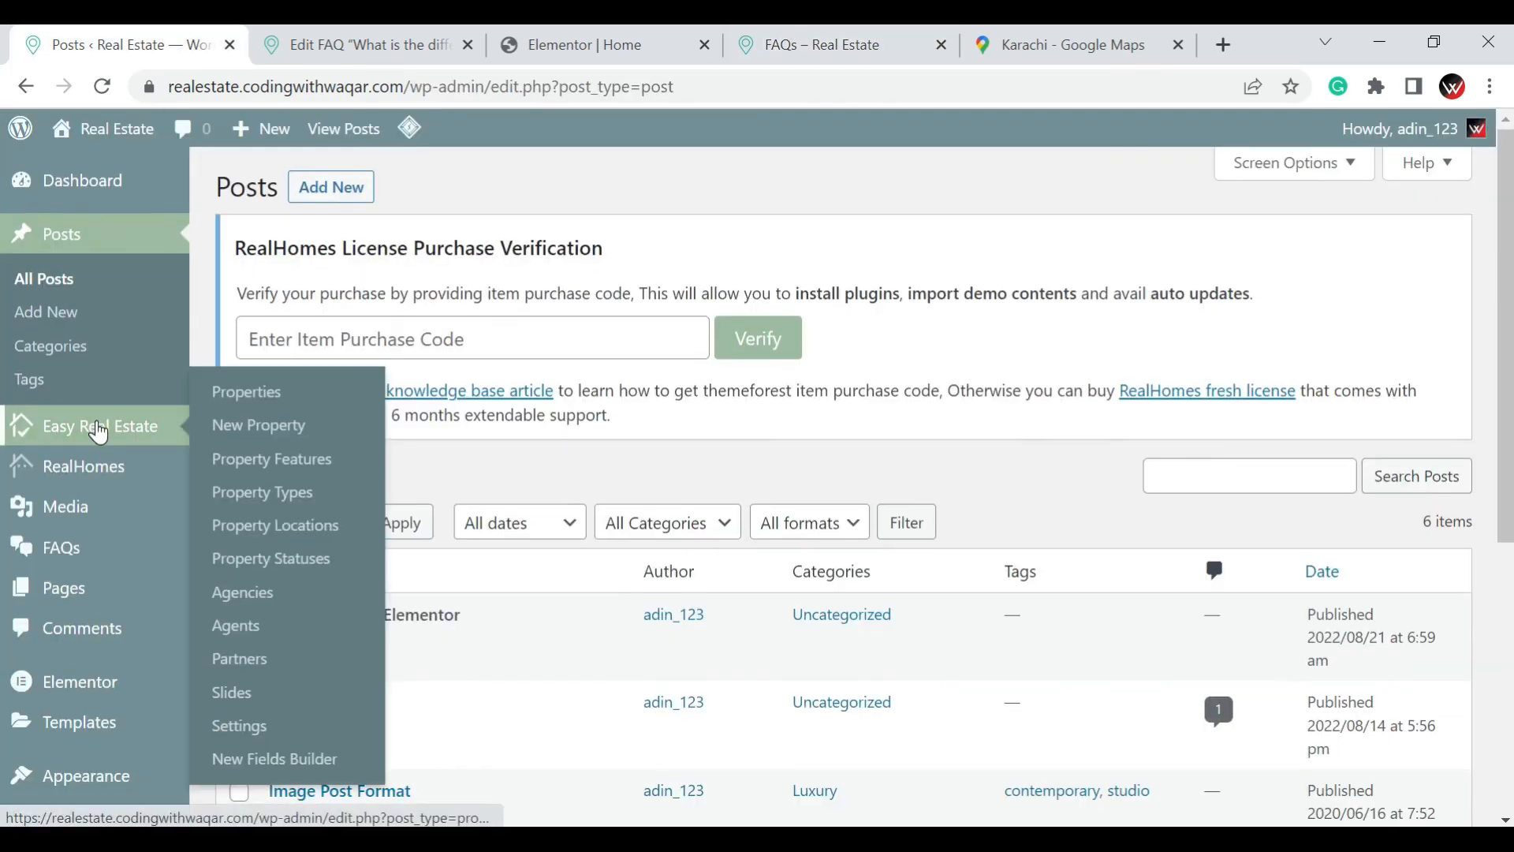
pyautogui.scroll(-5, 100, 431)
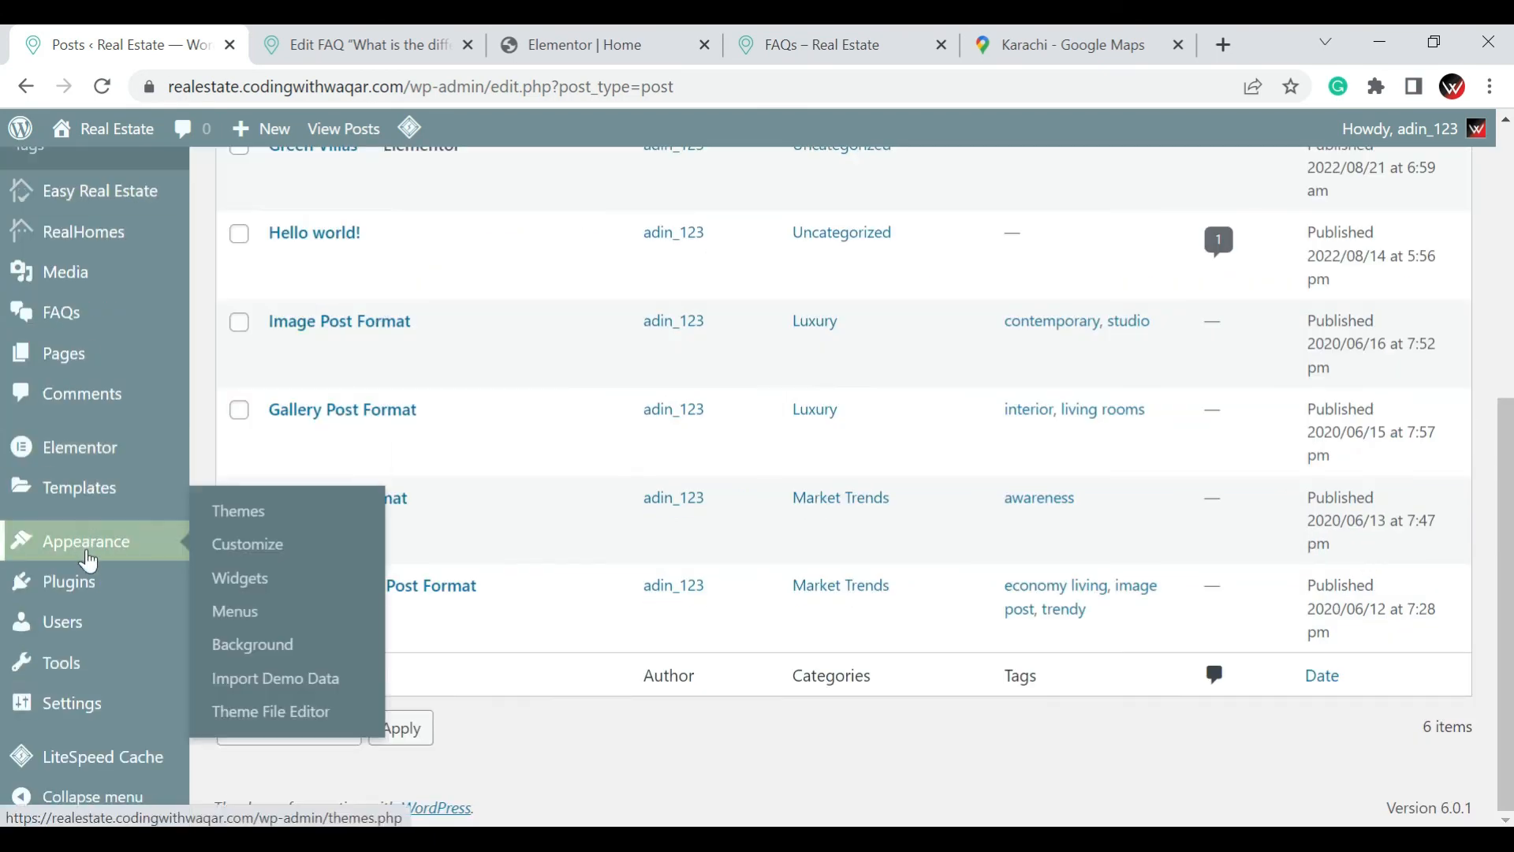
pyautogui.moveTo(150, 593)
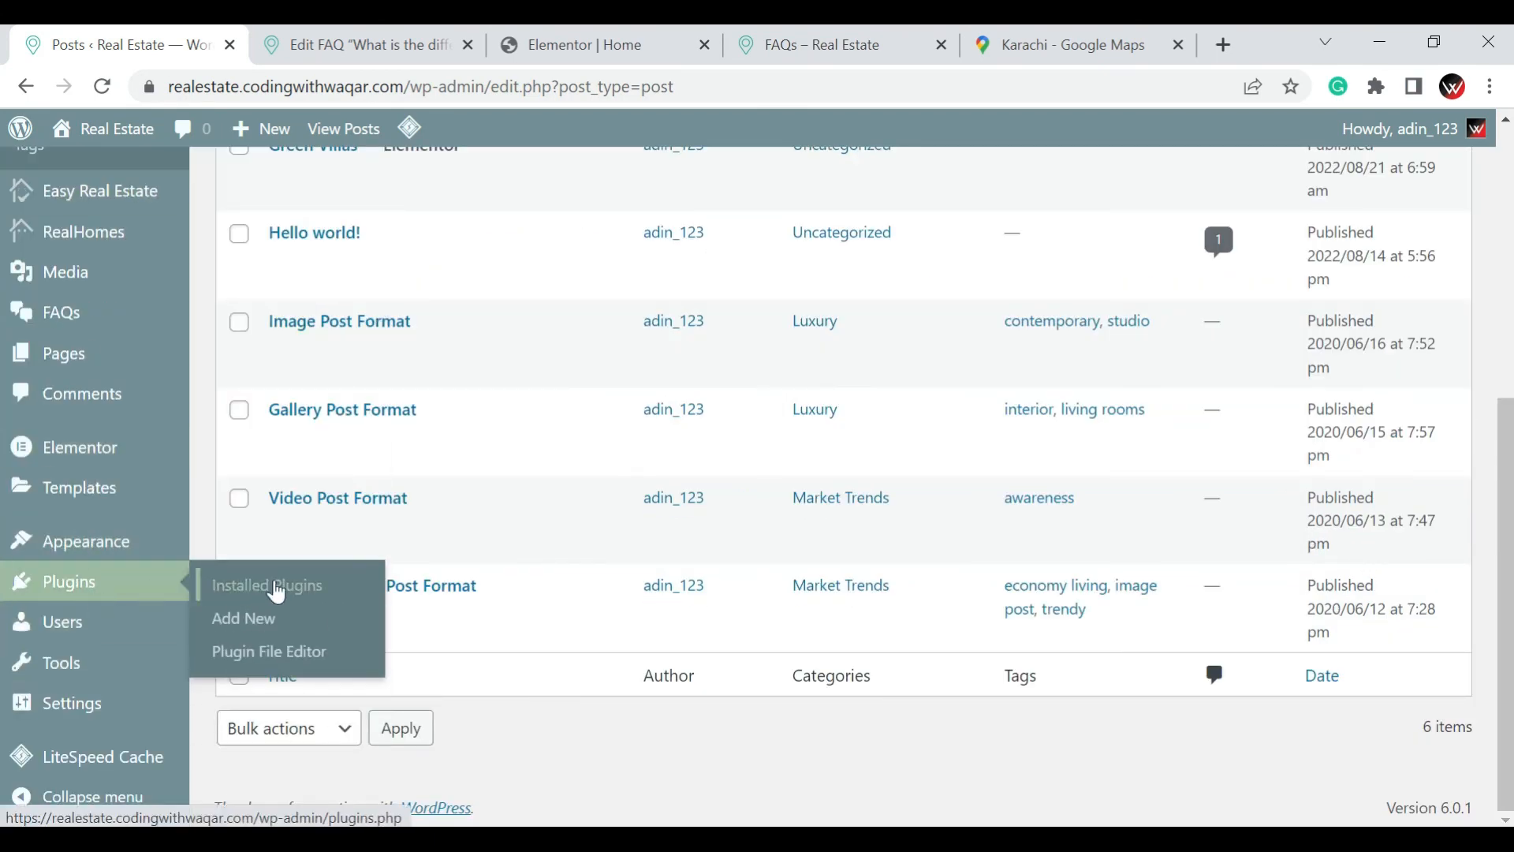
pyautogui.click(278, 592)
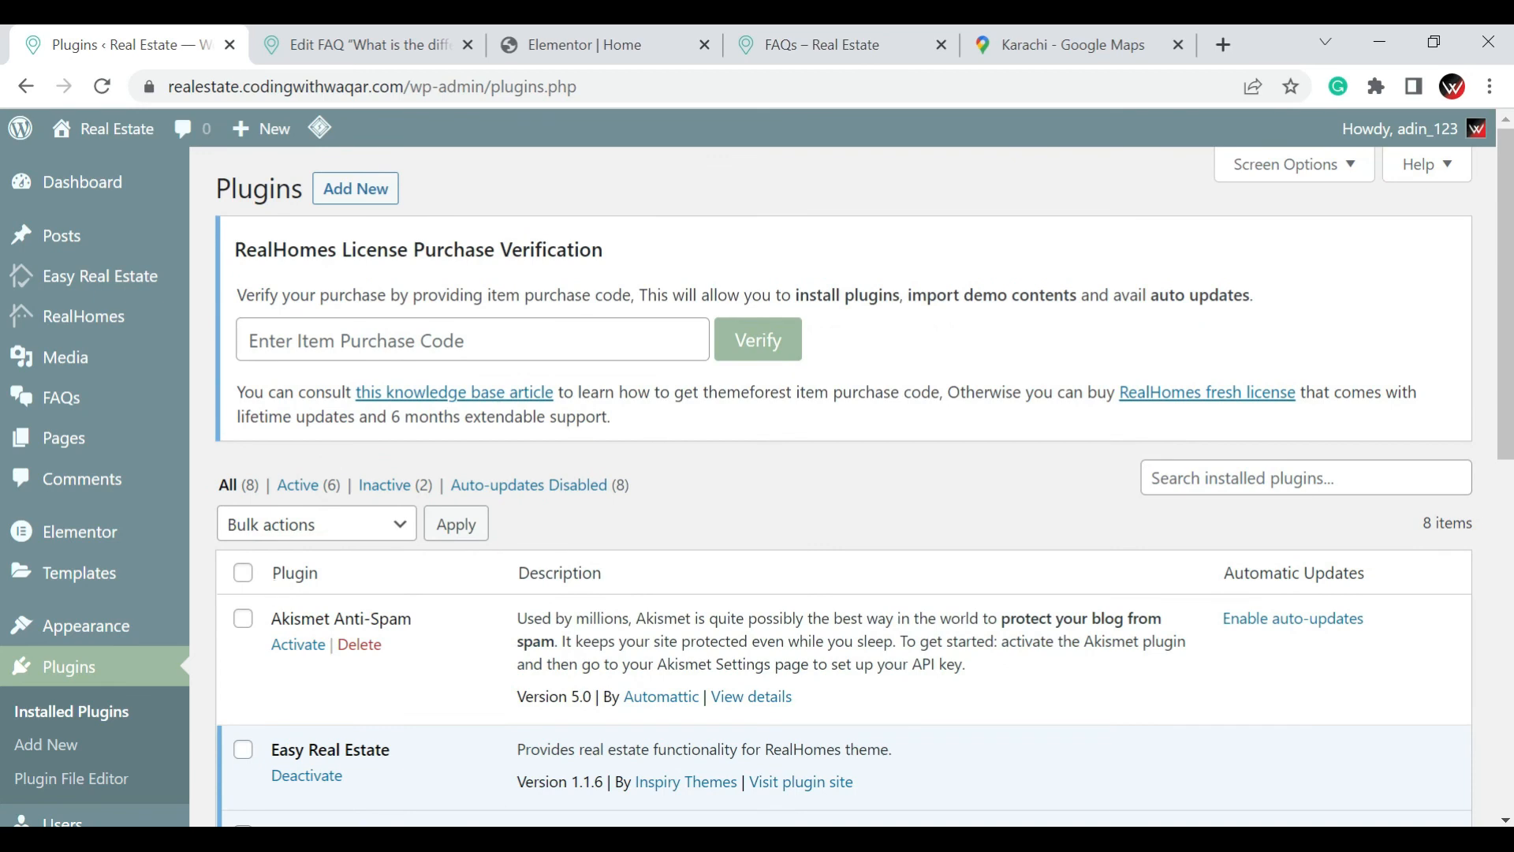
# Delete the inactive Hello Dolly and Akismet Anti-Spam plugins together with a bulk action
pyautogui.scroll(-4, 356, 302)
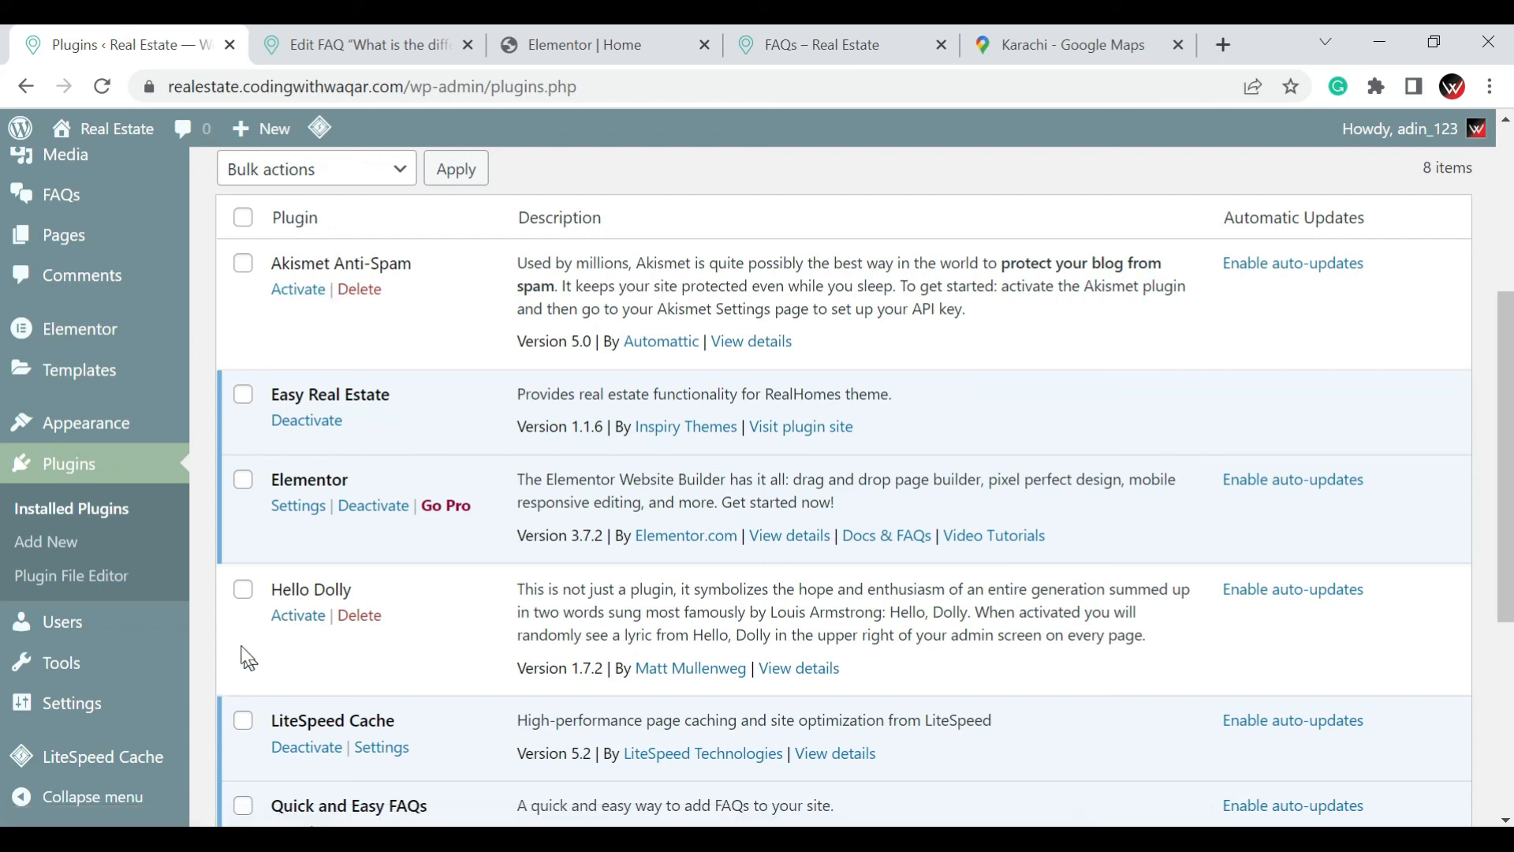
pyautogui.click(240, 593)
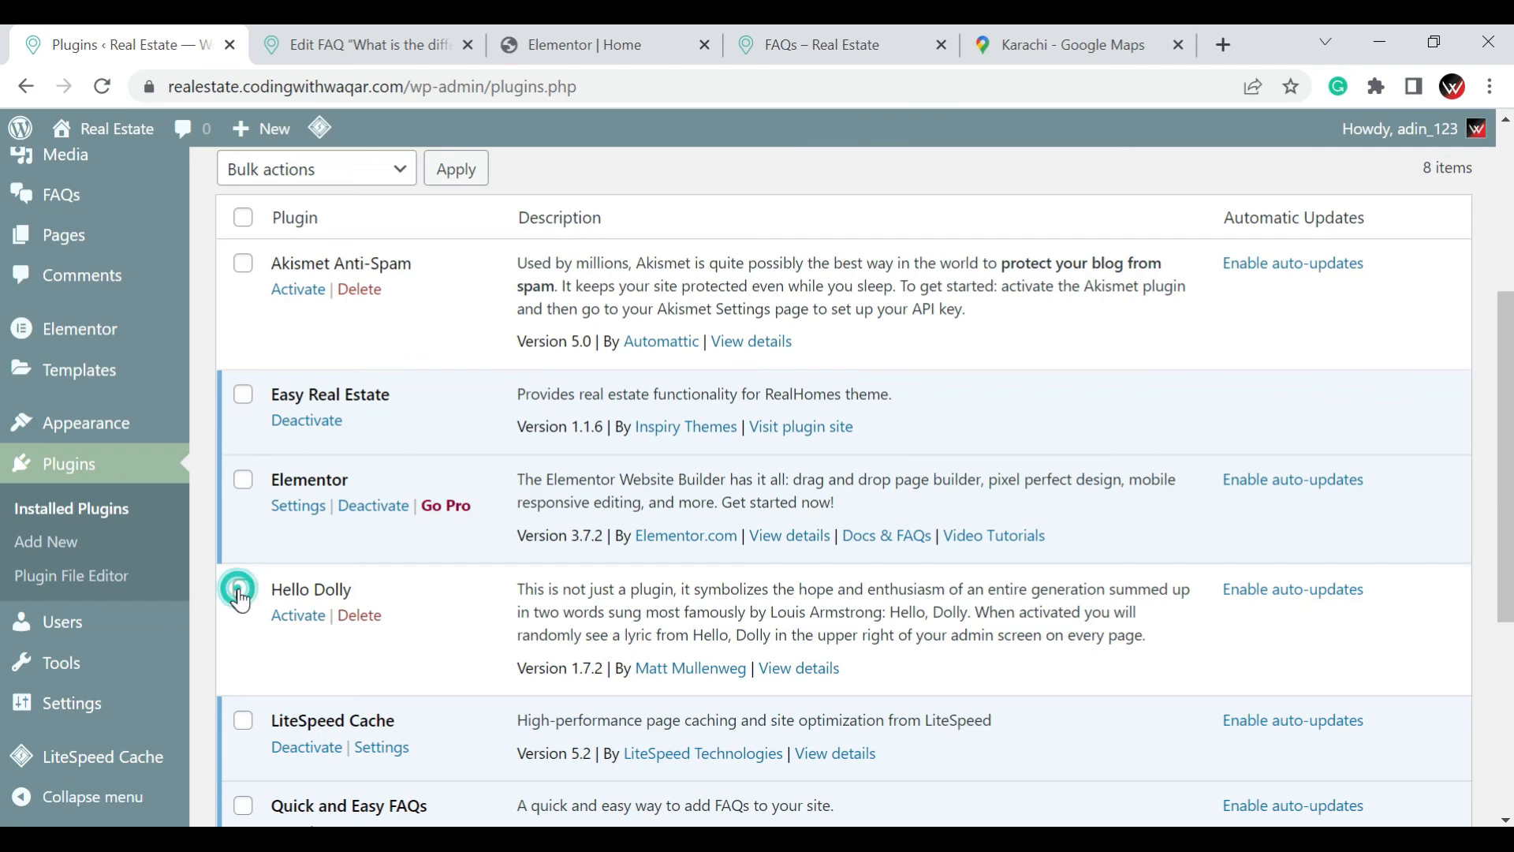
pyautogui.click(246, 263)
pyautogui.click(276, 169)
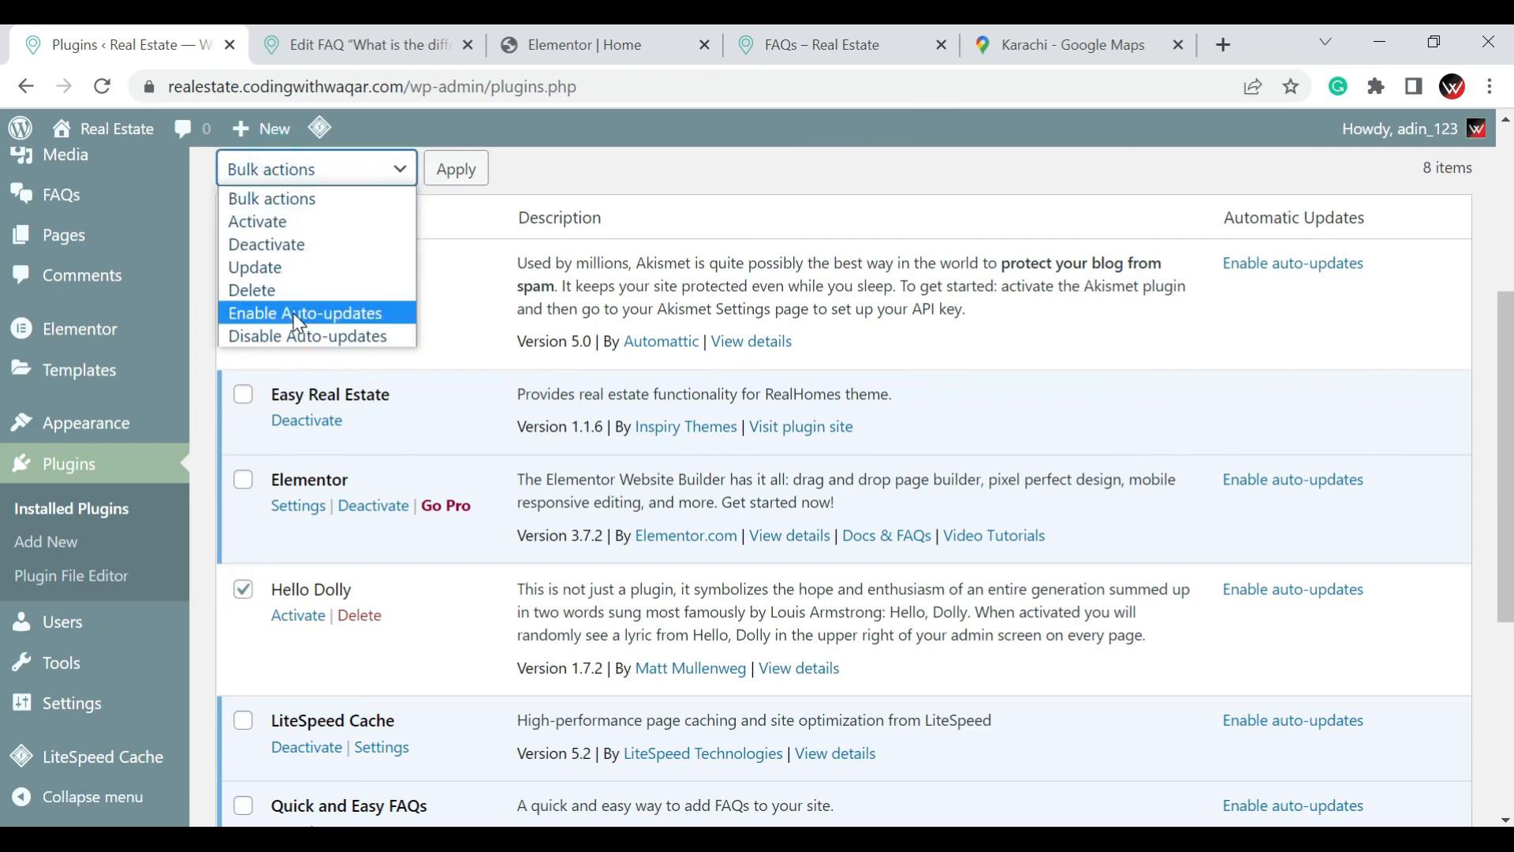
pyautogui.click(300, 291)
pyautogui.click(440, 174)
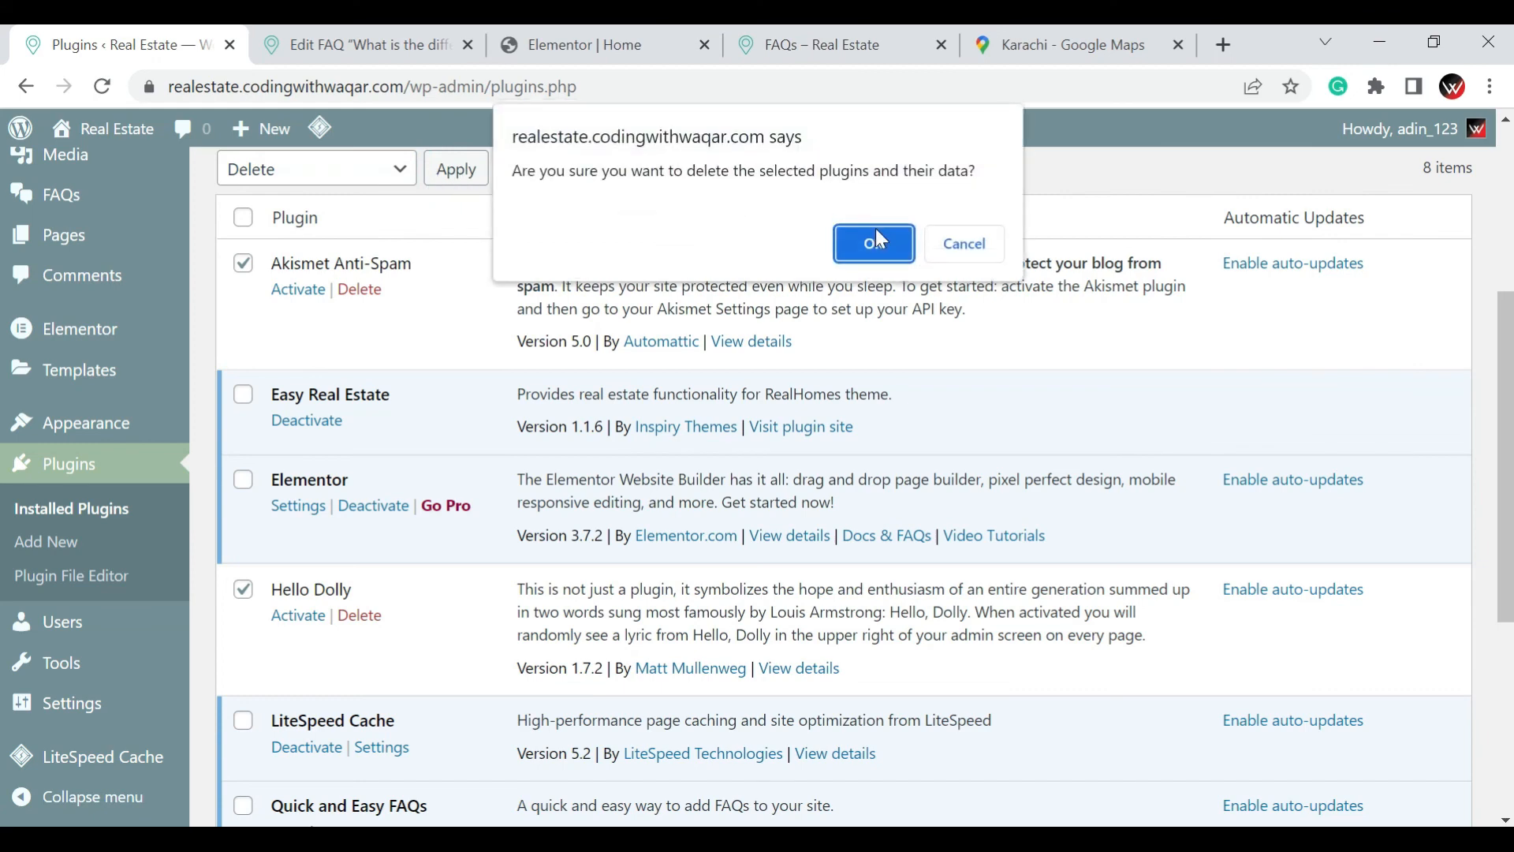
pyautogui.click(880, 238)
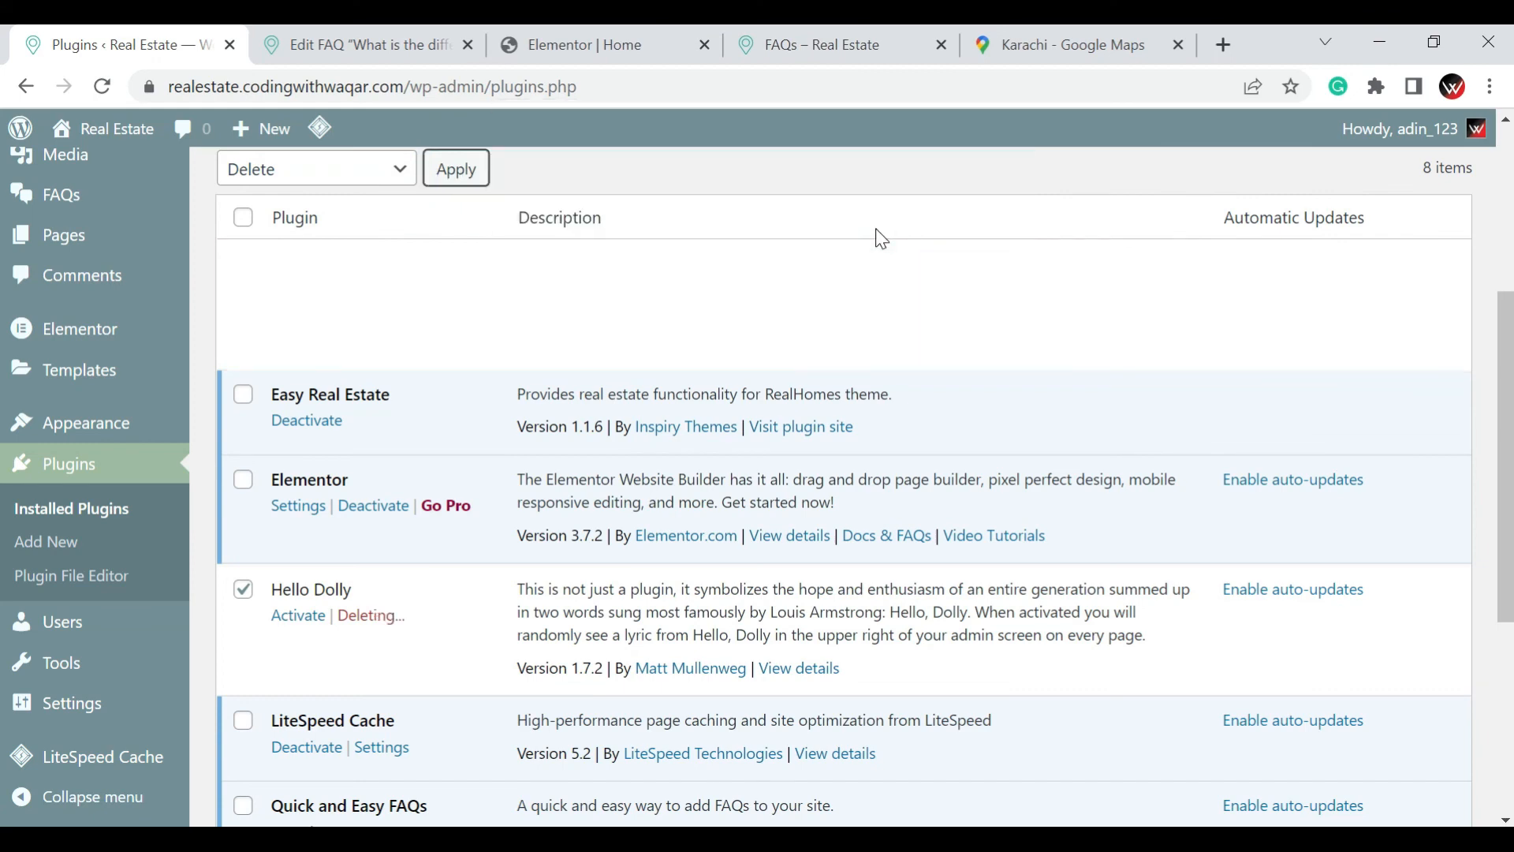
# Go to the page for adding new plugins and search the plugin directory for "wordfence"
pyautogui.scroll(4, 806, 315)
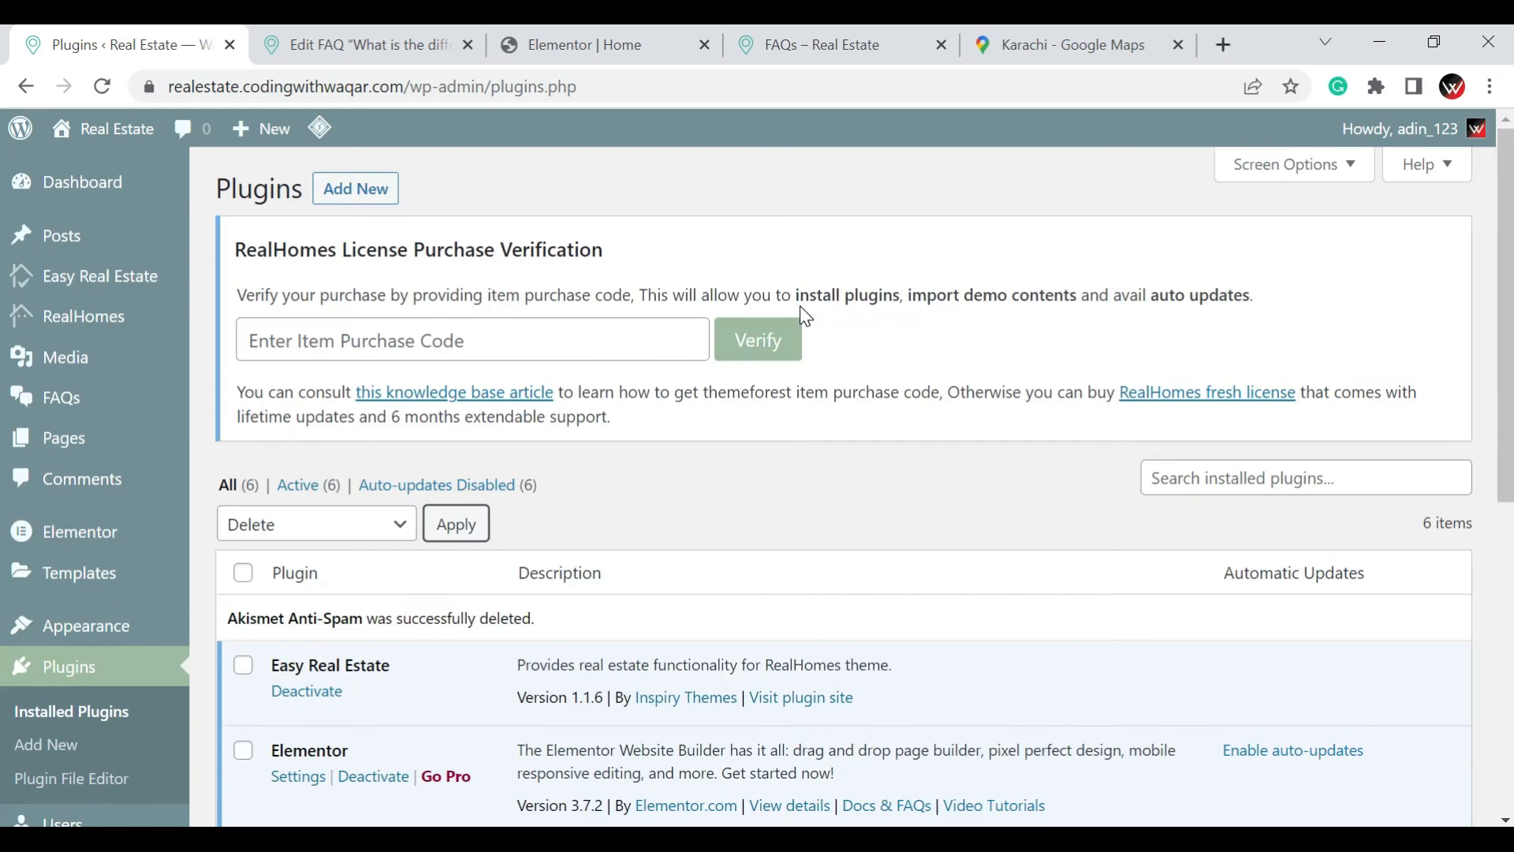
pyautogui.click(365, 194)
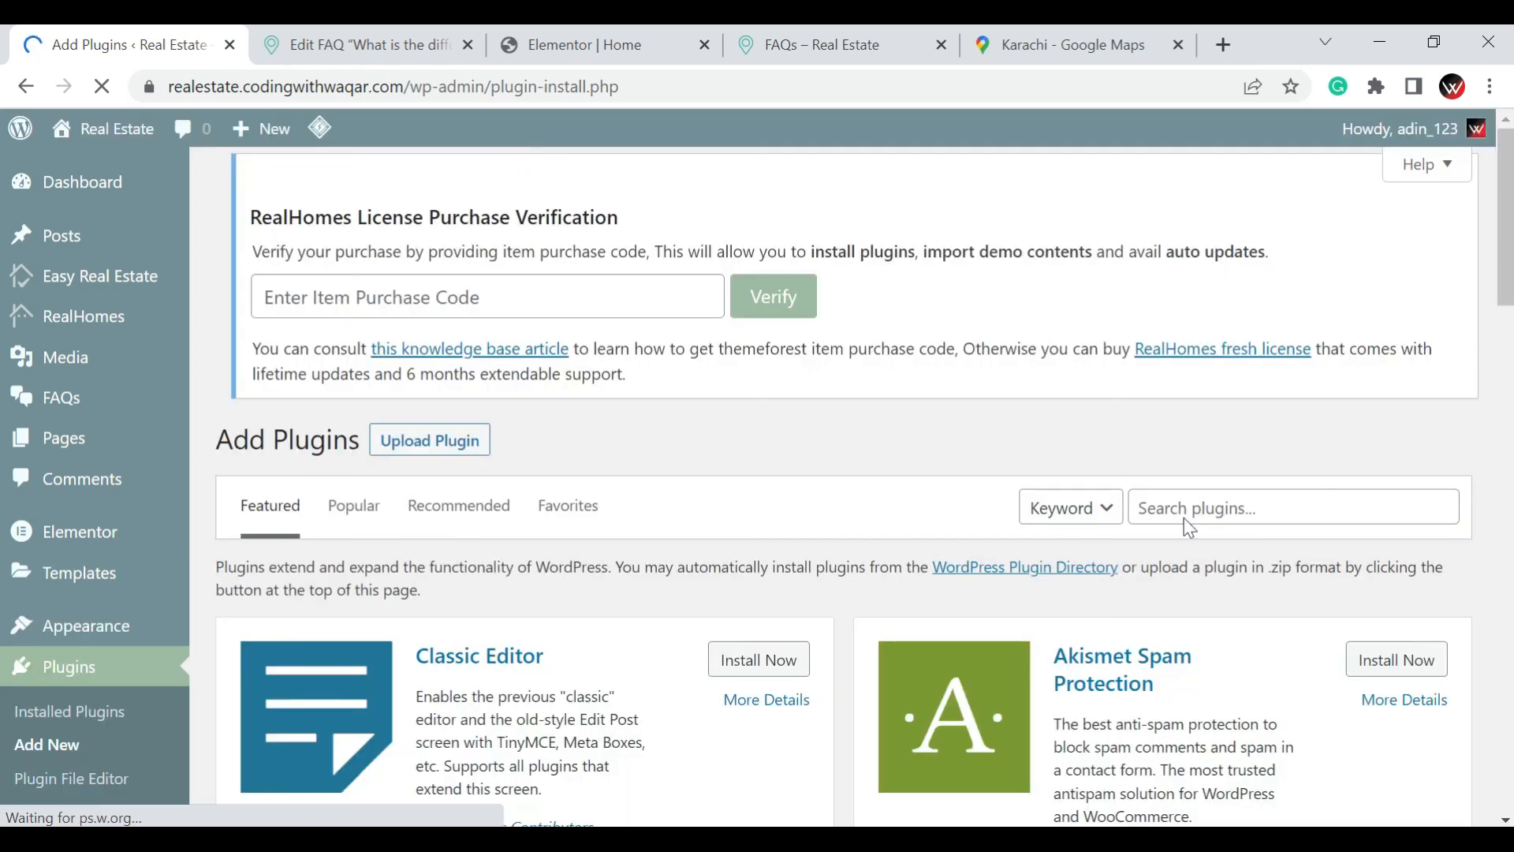
pyautogui.click(1187, 502)
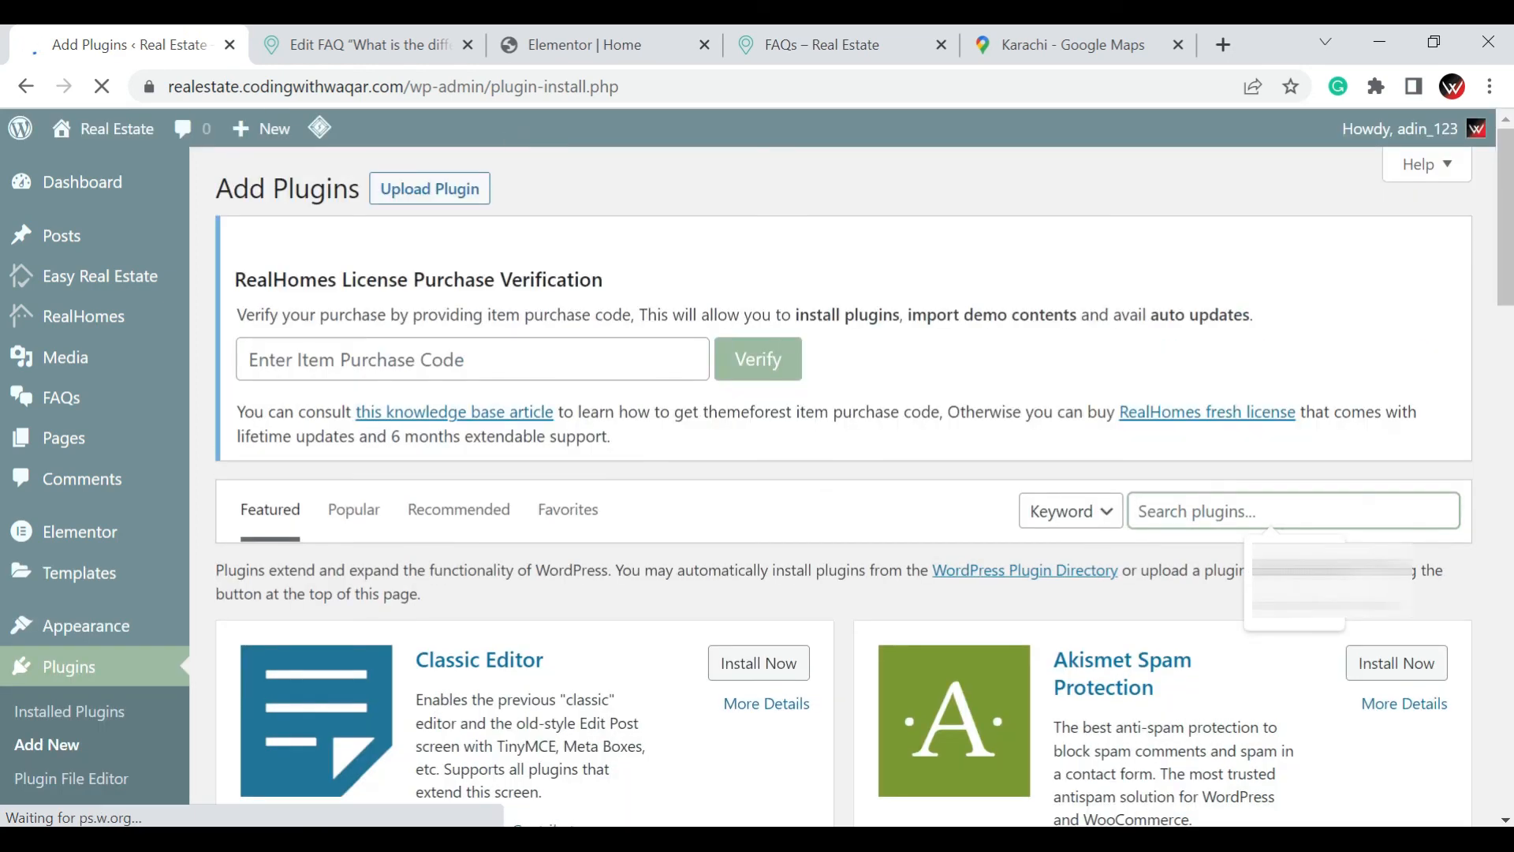
pyautogui.write('wordfence')
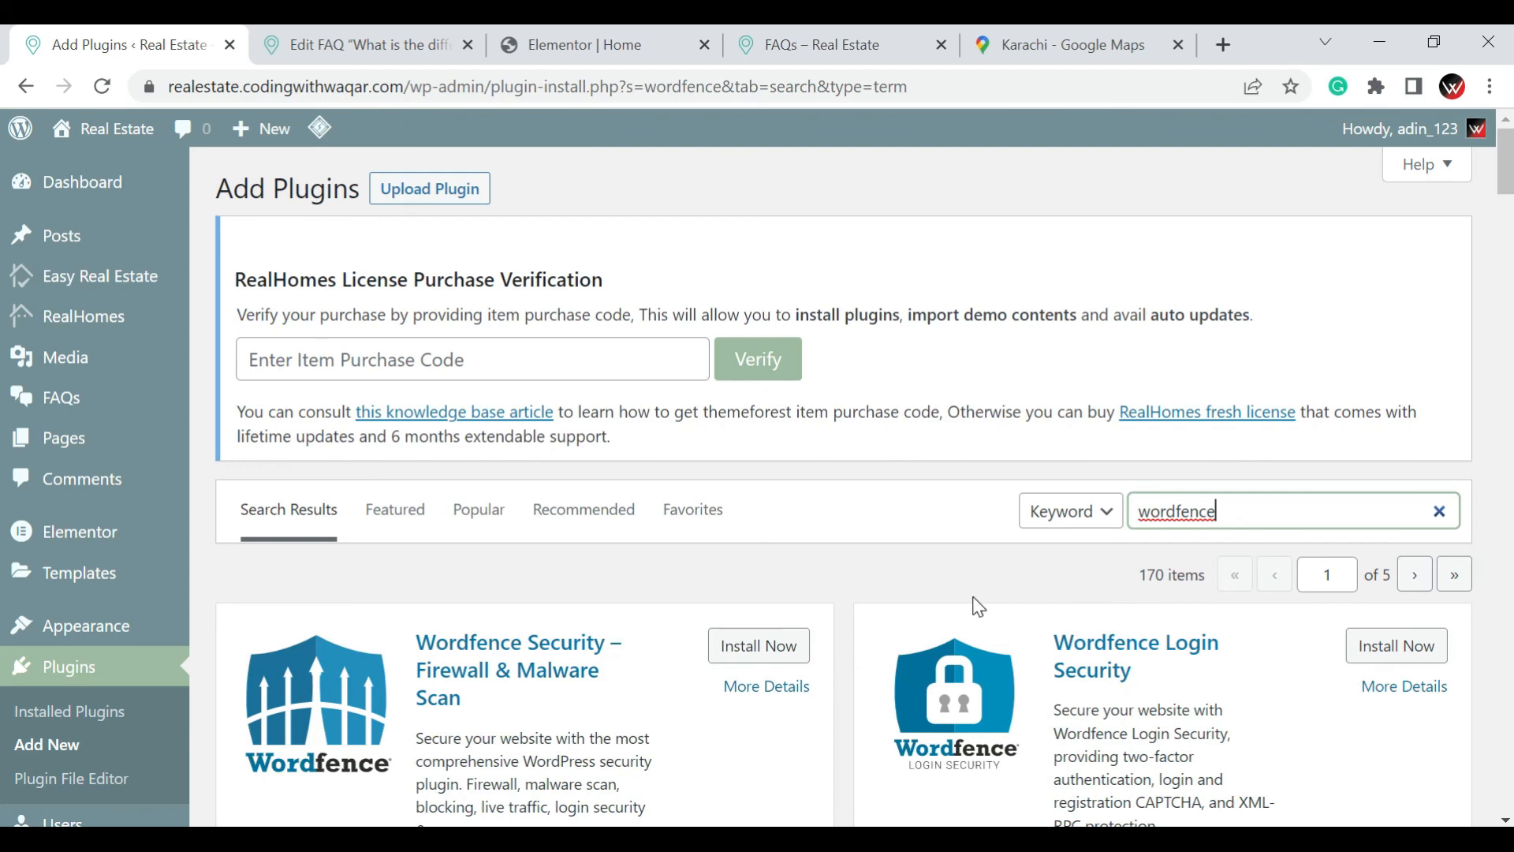
# Install and activate the Wordfence Security – Firewall & Malware Scan plugin
pyautogui.scroll(-1, 973, 608)
pyautogui.click(738, 532)
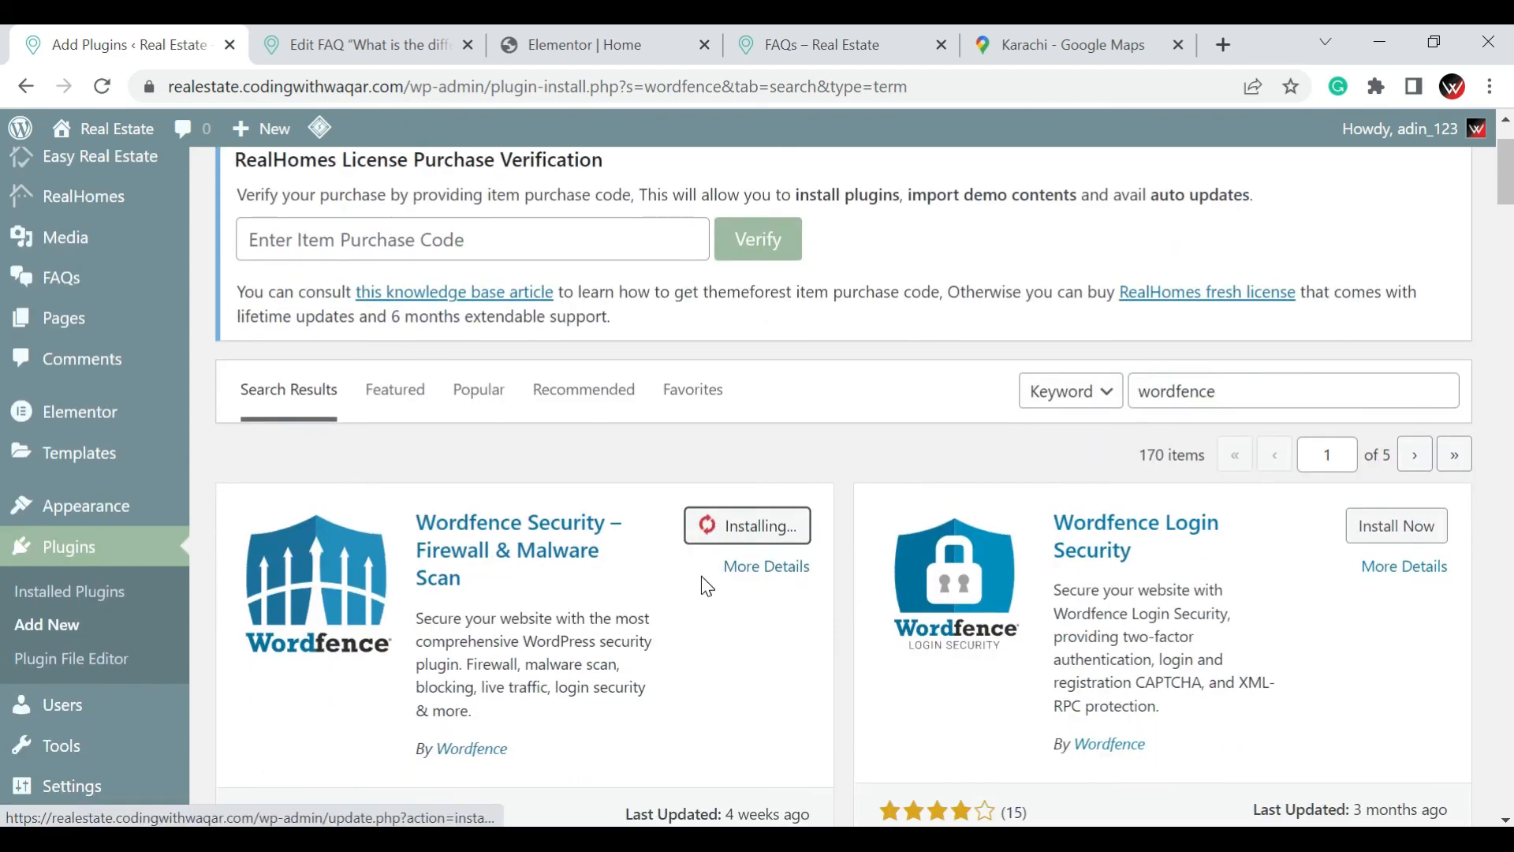
pyautogui.scroll(-2, 473, 599)
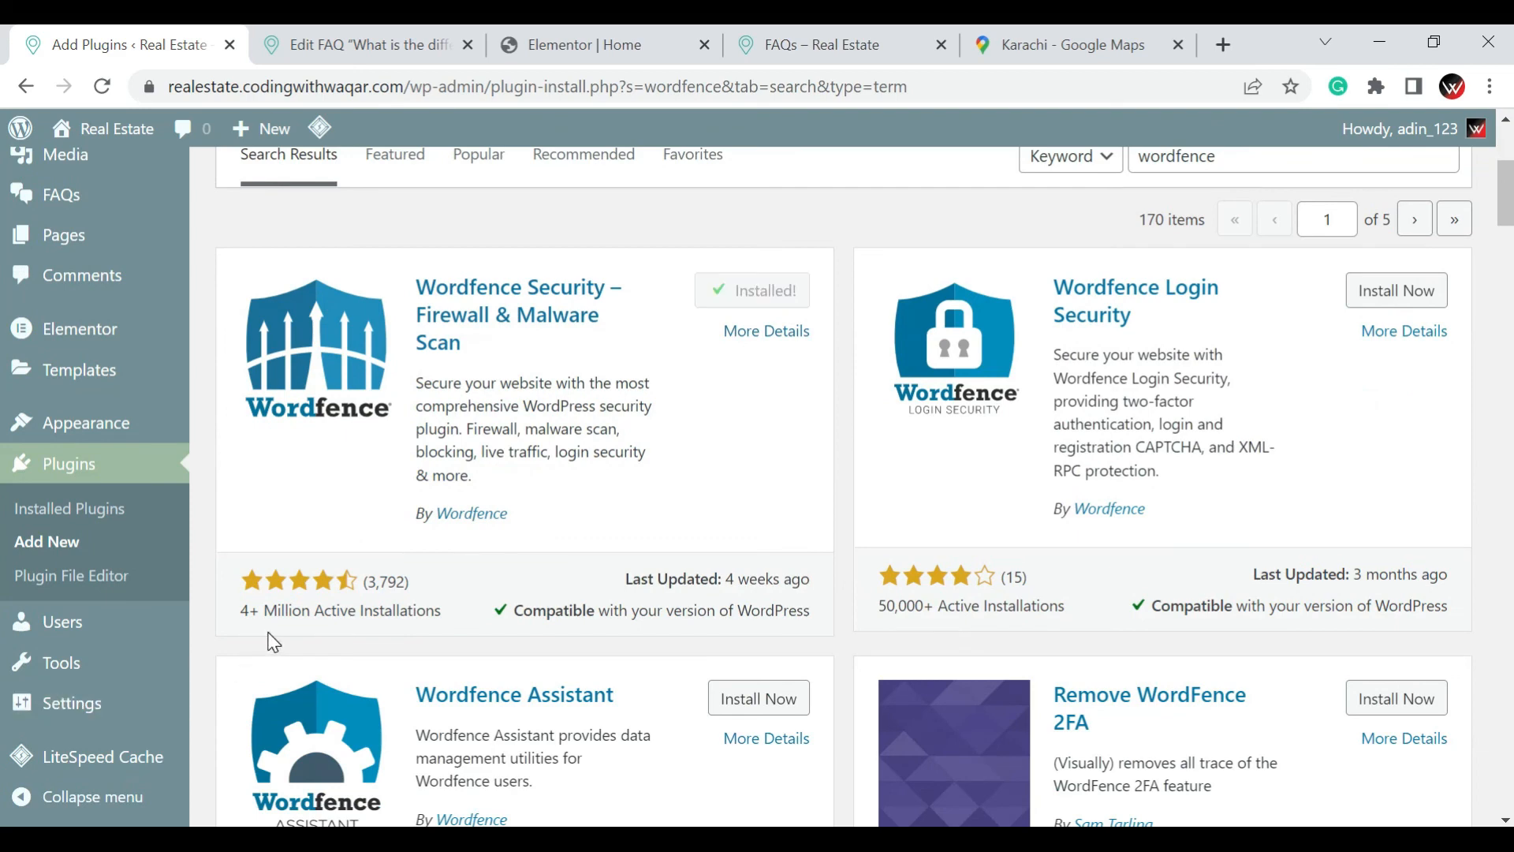
pyautogui.click(771, 307)
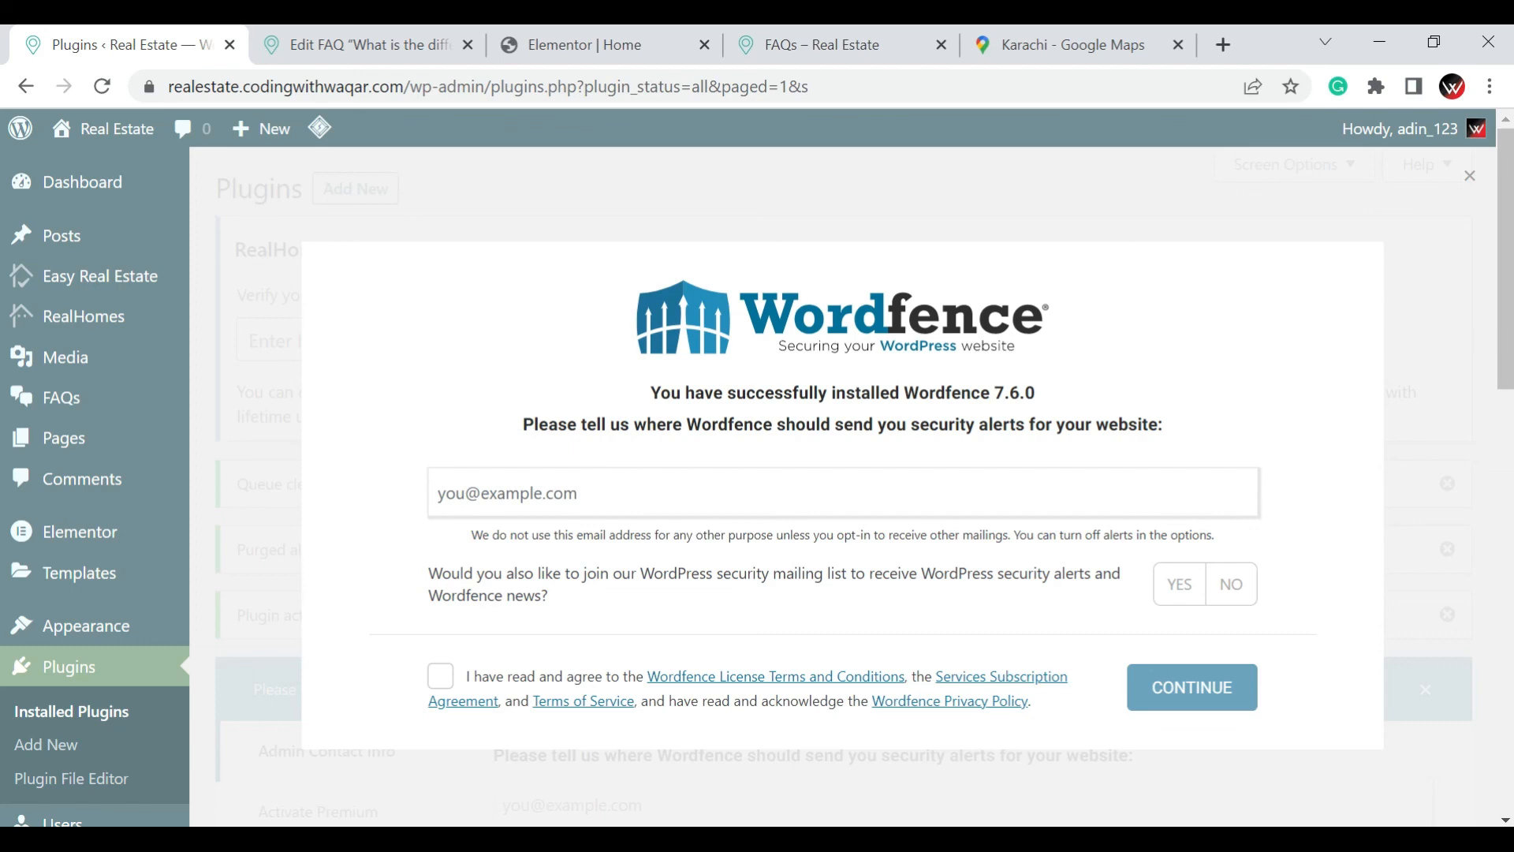
# Complete the Wordfence setup: accept the terms, decline the mailing list, enter the security alert e-mail address and skip the premium licence
pyautogui.click(440, 676)
pyautogui.click(1222, 599)
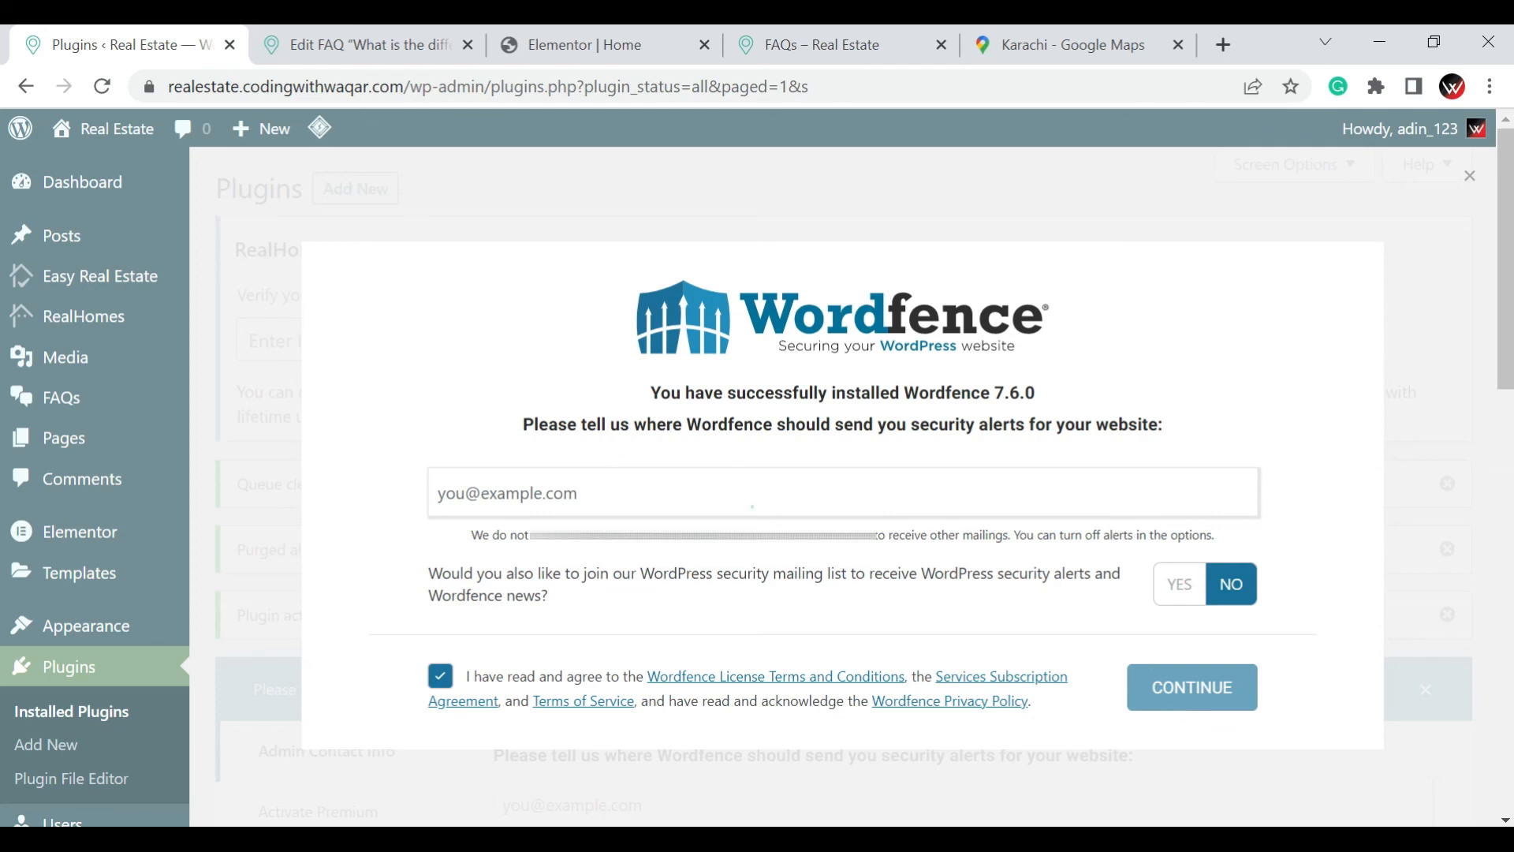
pyautogui.click(753, 495)
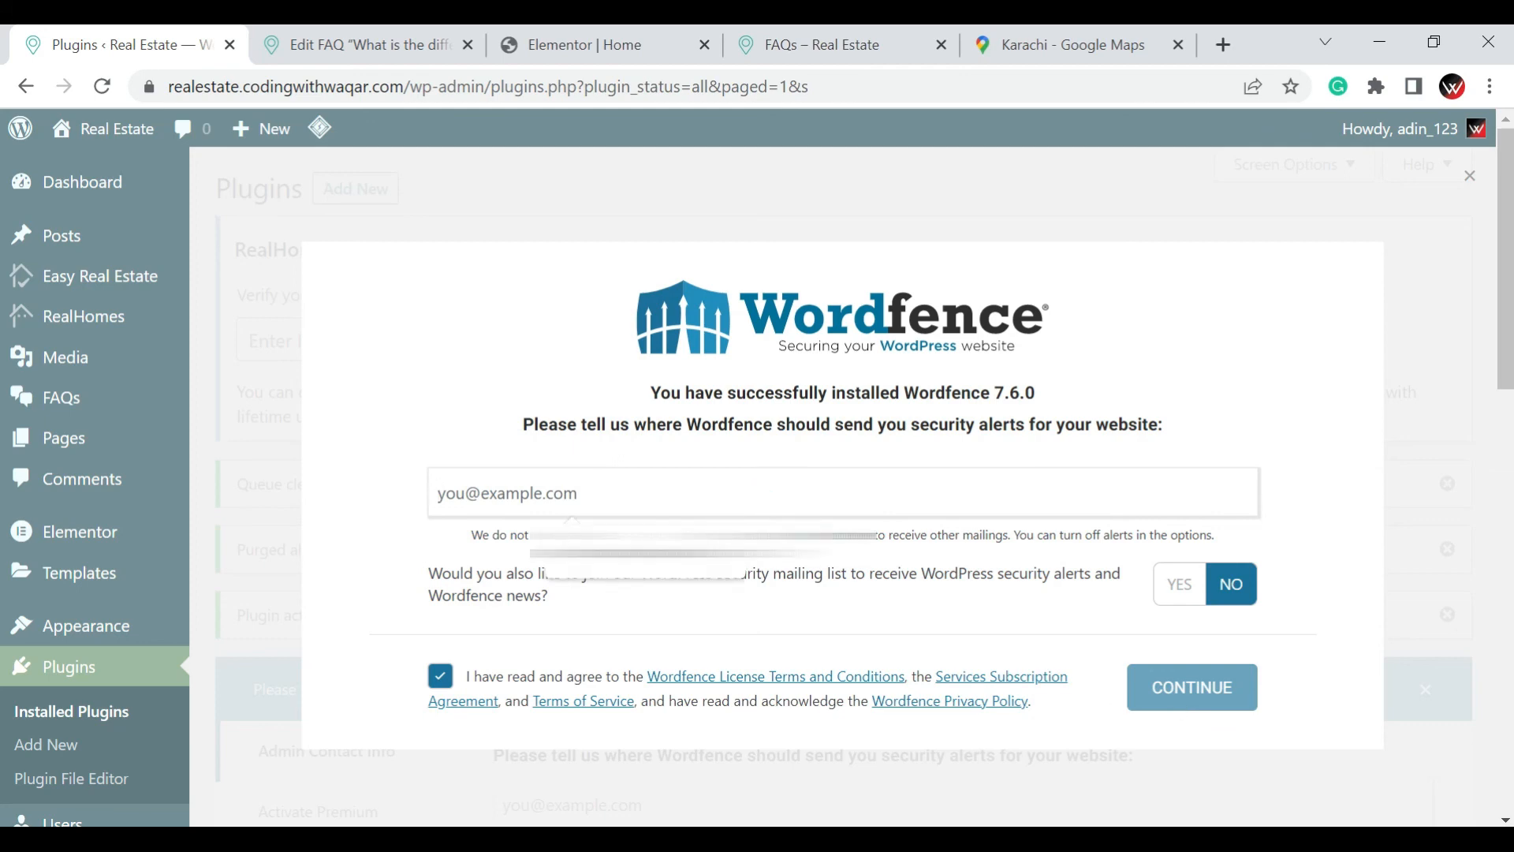
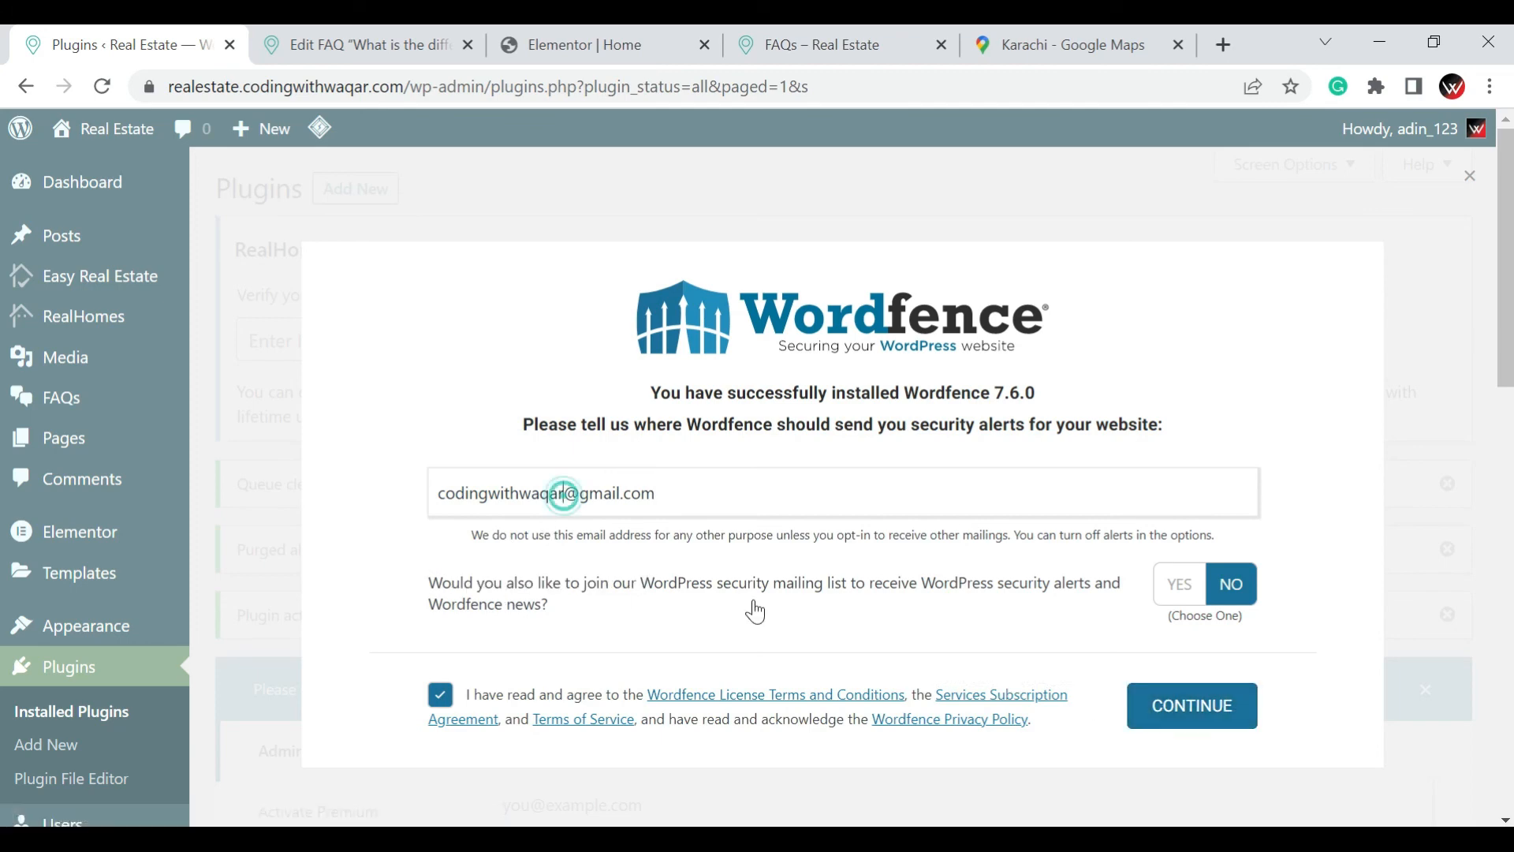
pyautogui.click(570, 492)
pyautogui.write('1')
pyautogui.click(1225, 704)
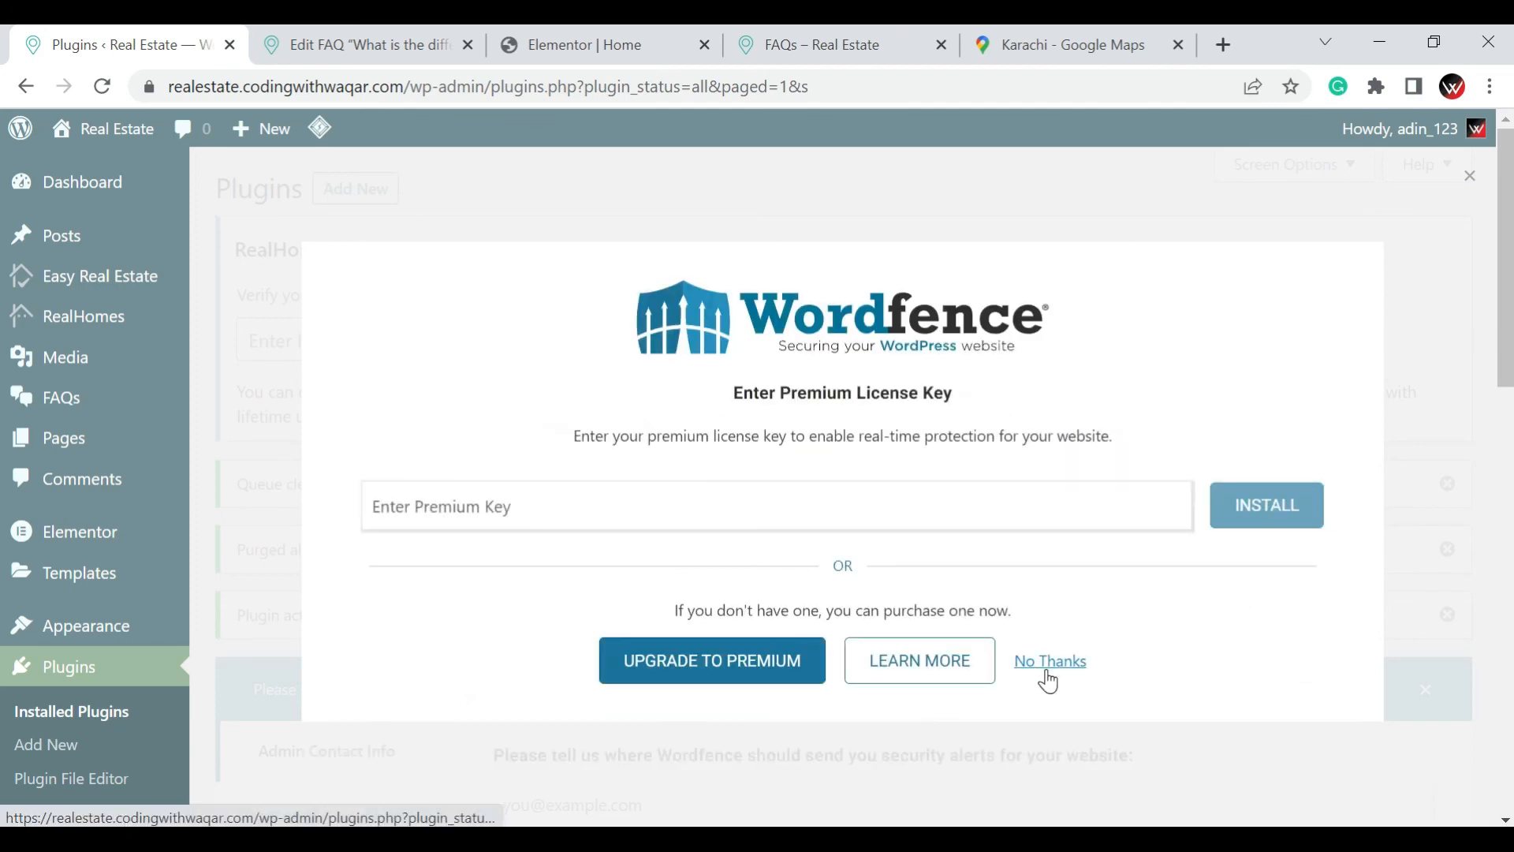
pyautogui.click(1047, 670)
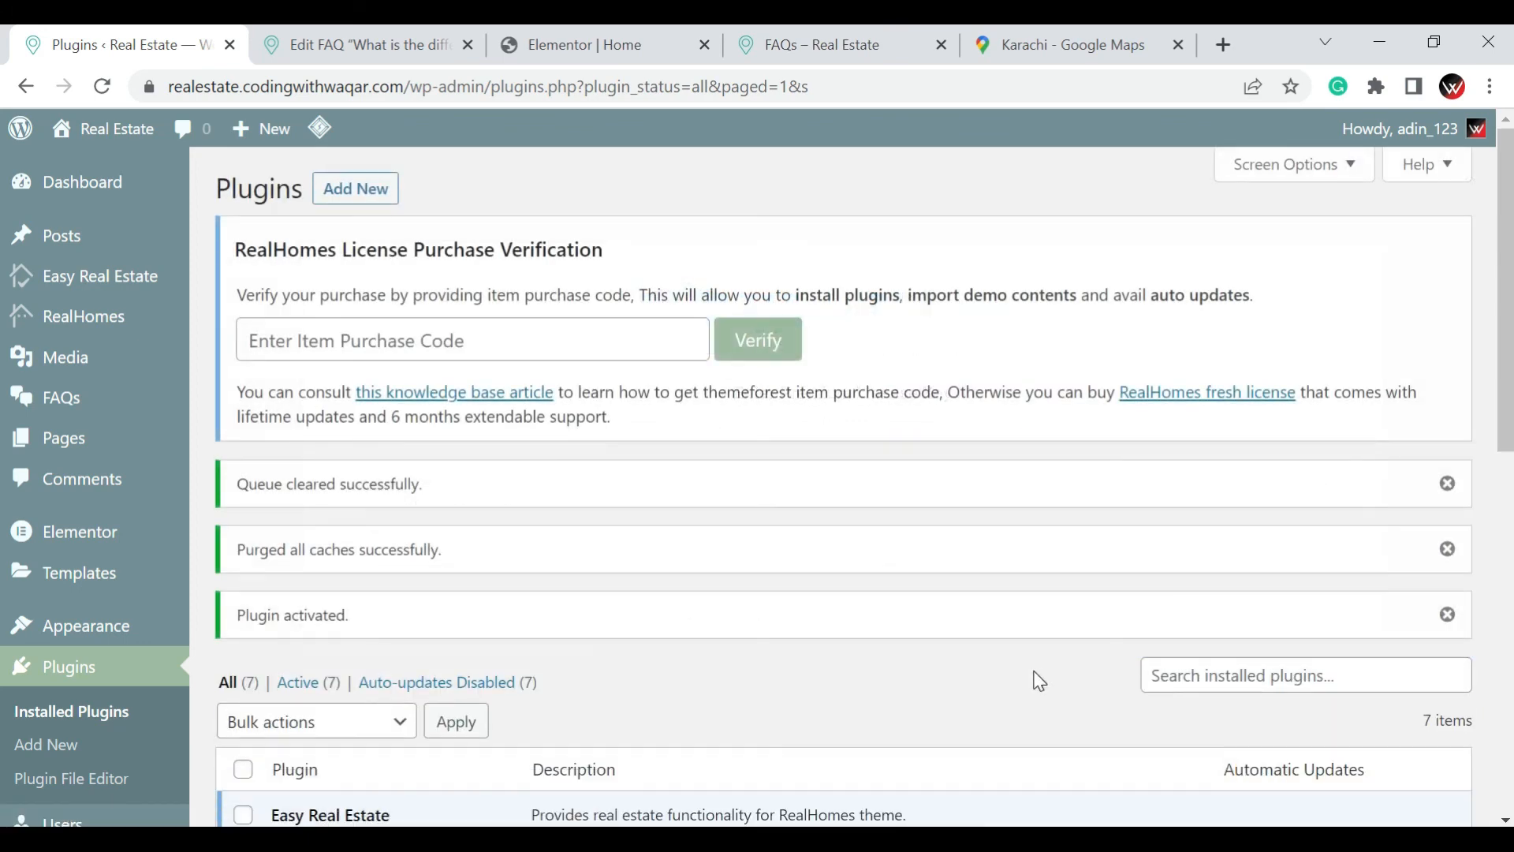
# From the WordPress dashboard, optimize the Wordfence firewall with the LiteSpeed/lsapi configuration, downloading the .htaccess backup first
pyautogui.click(60, 188)
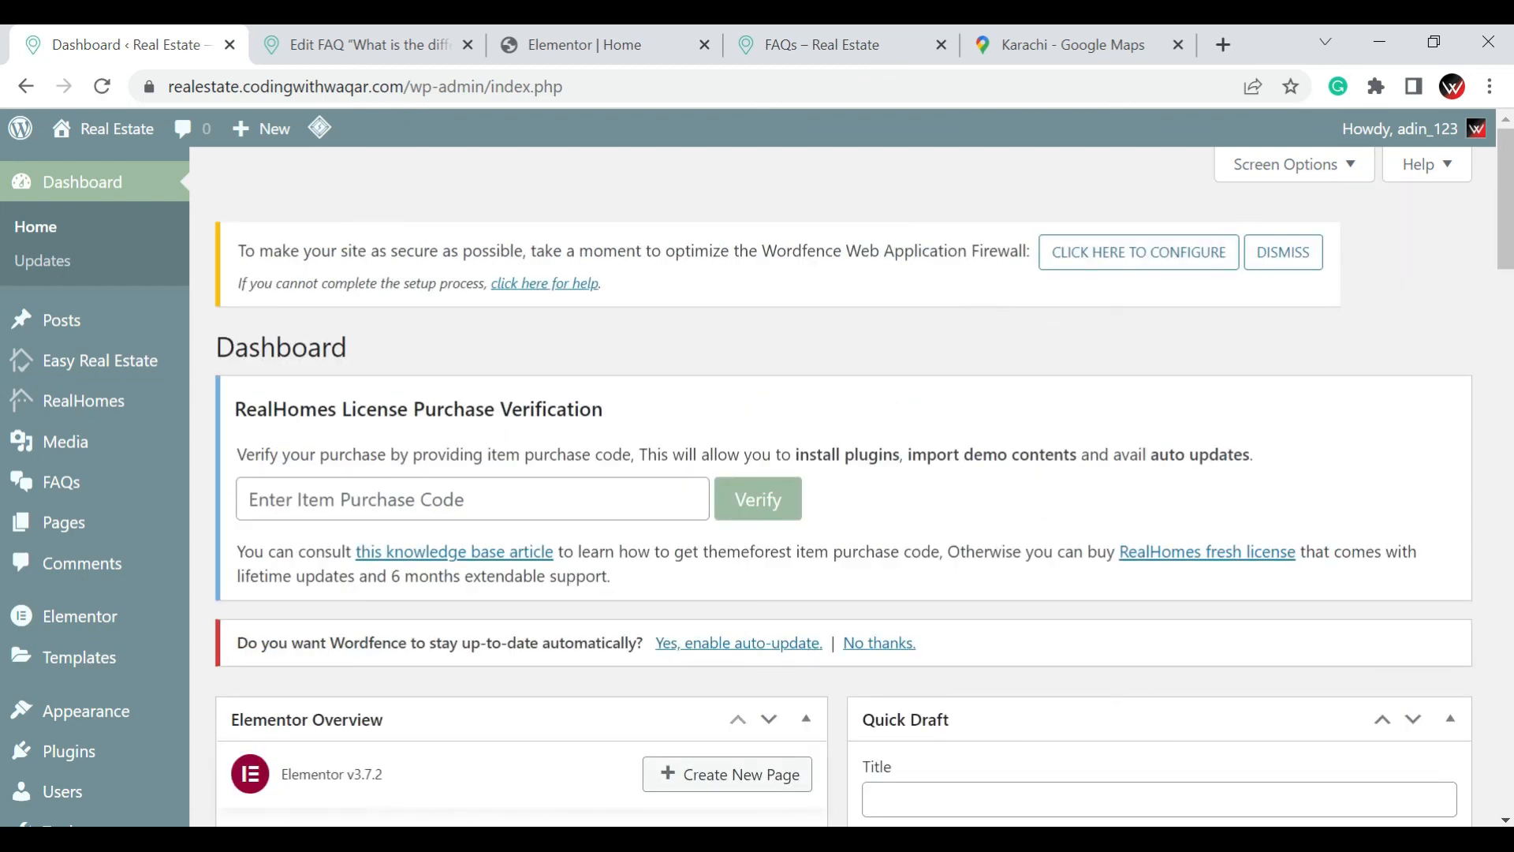
pyautogui.click(1092, 266)
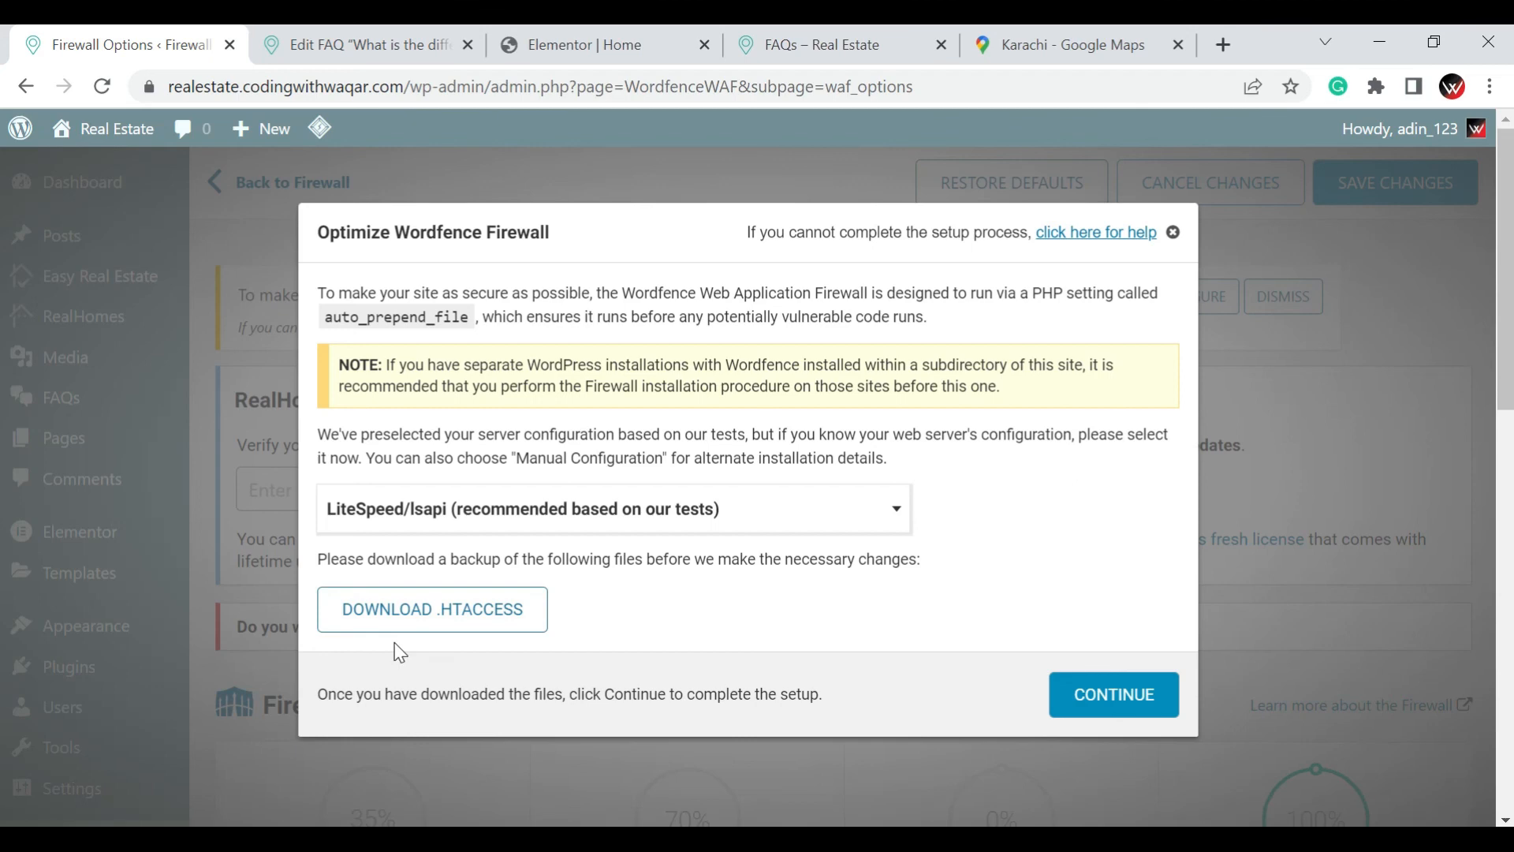
pyautogui.click(472, 613)
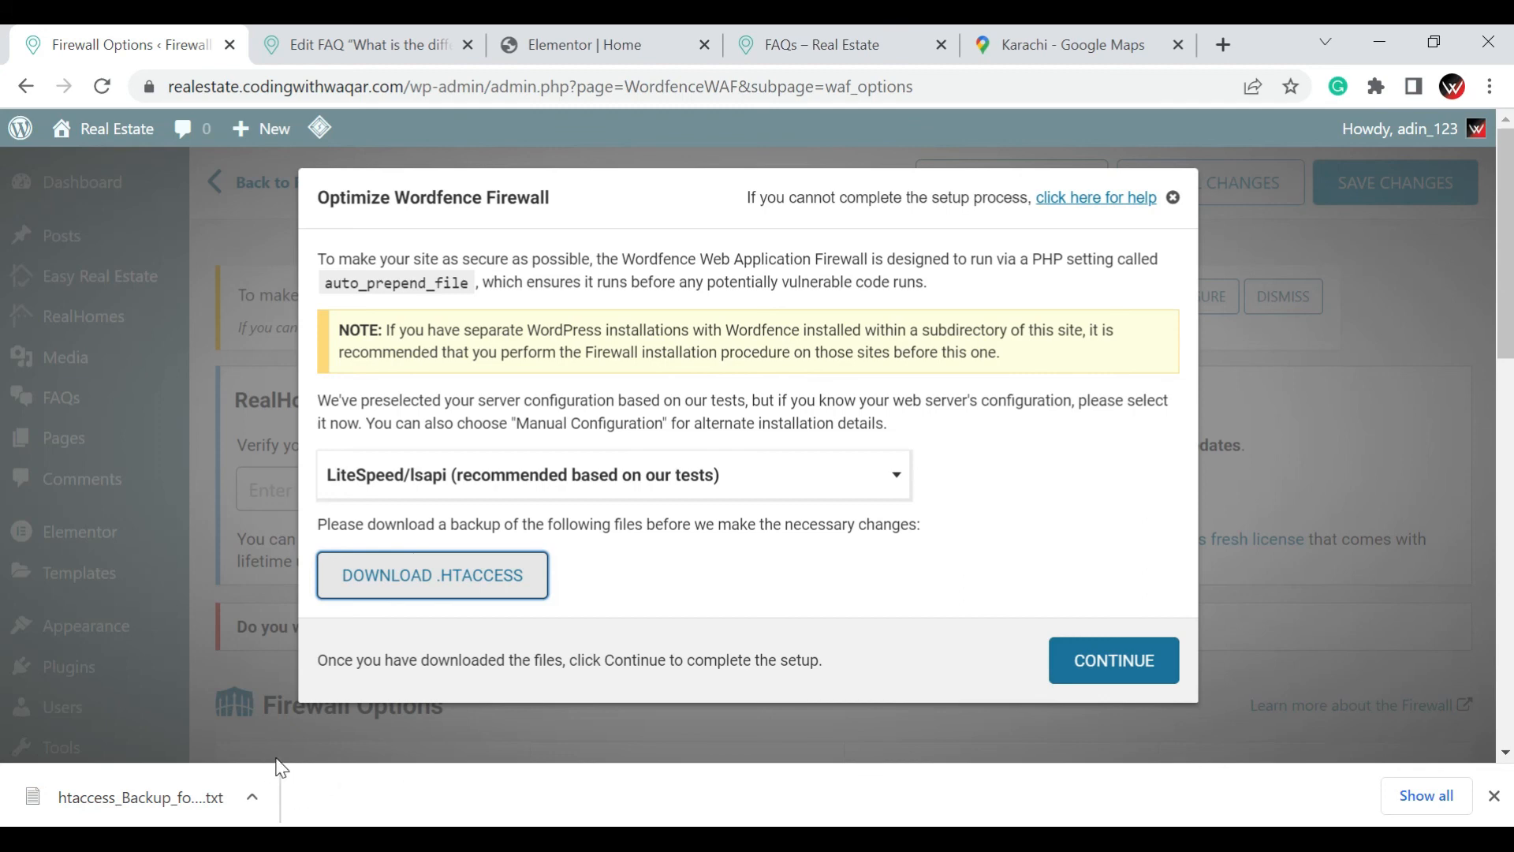
pyautogui.click(1115, 662)
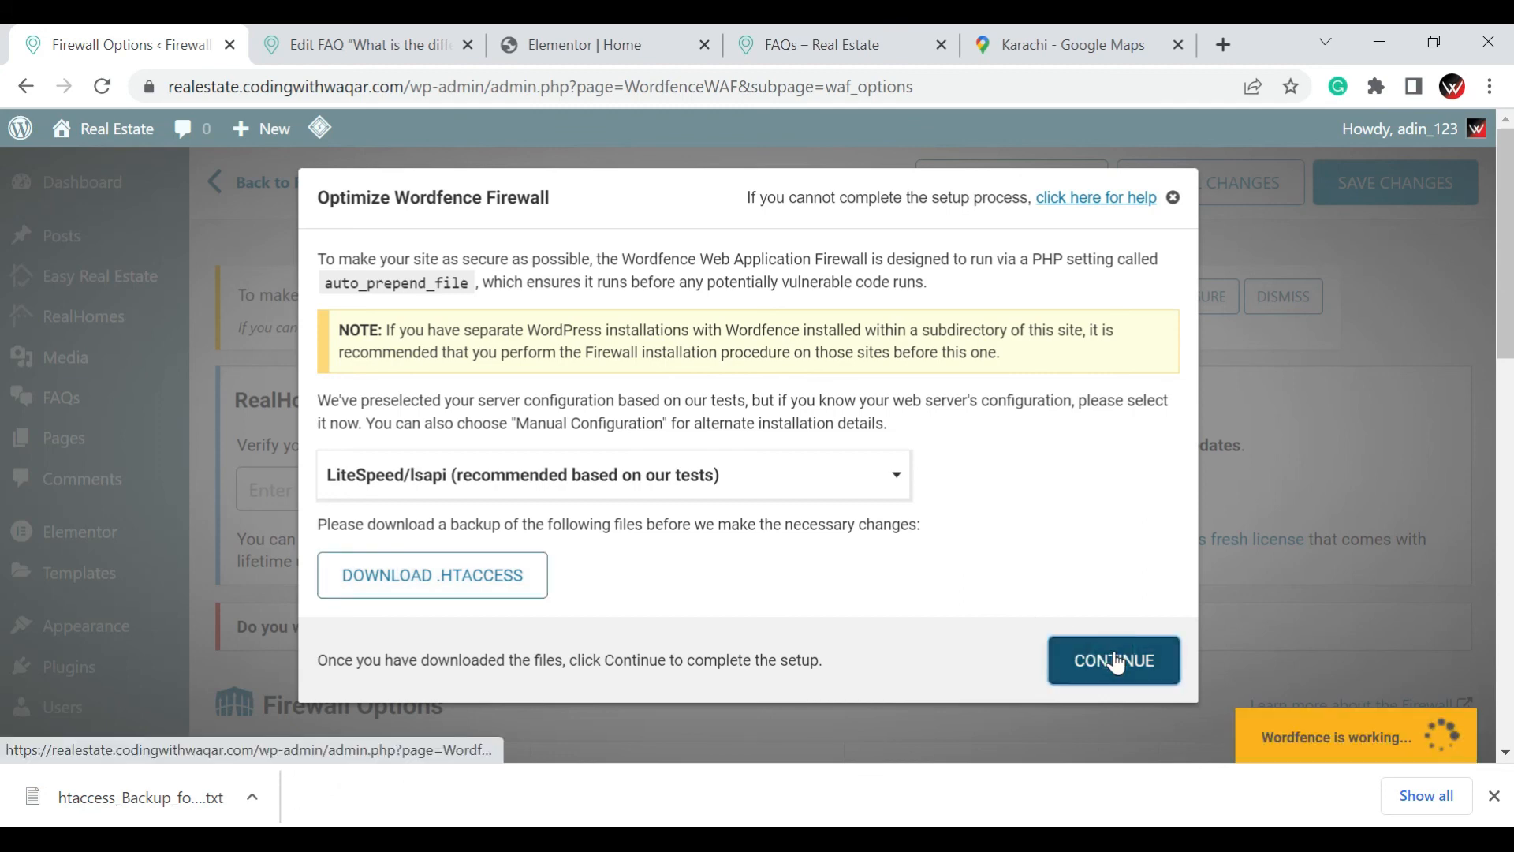
pyautogui.click(1129, 563)
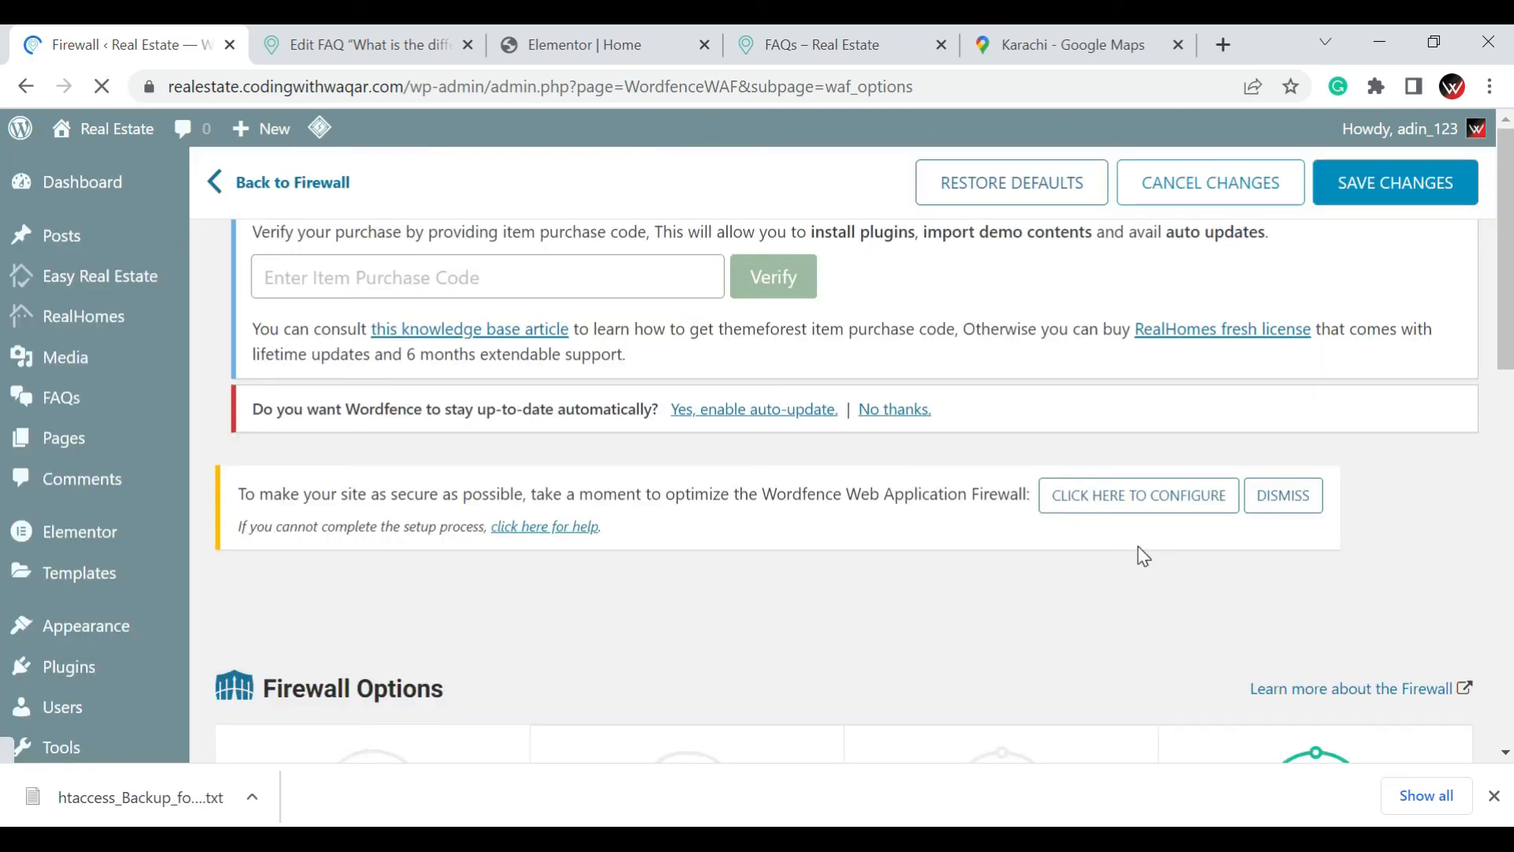
pyautogui.scroll(-3, 1138, 546)
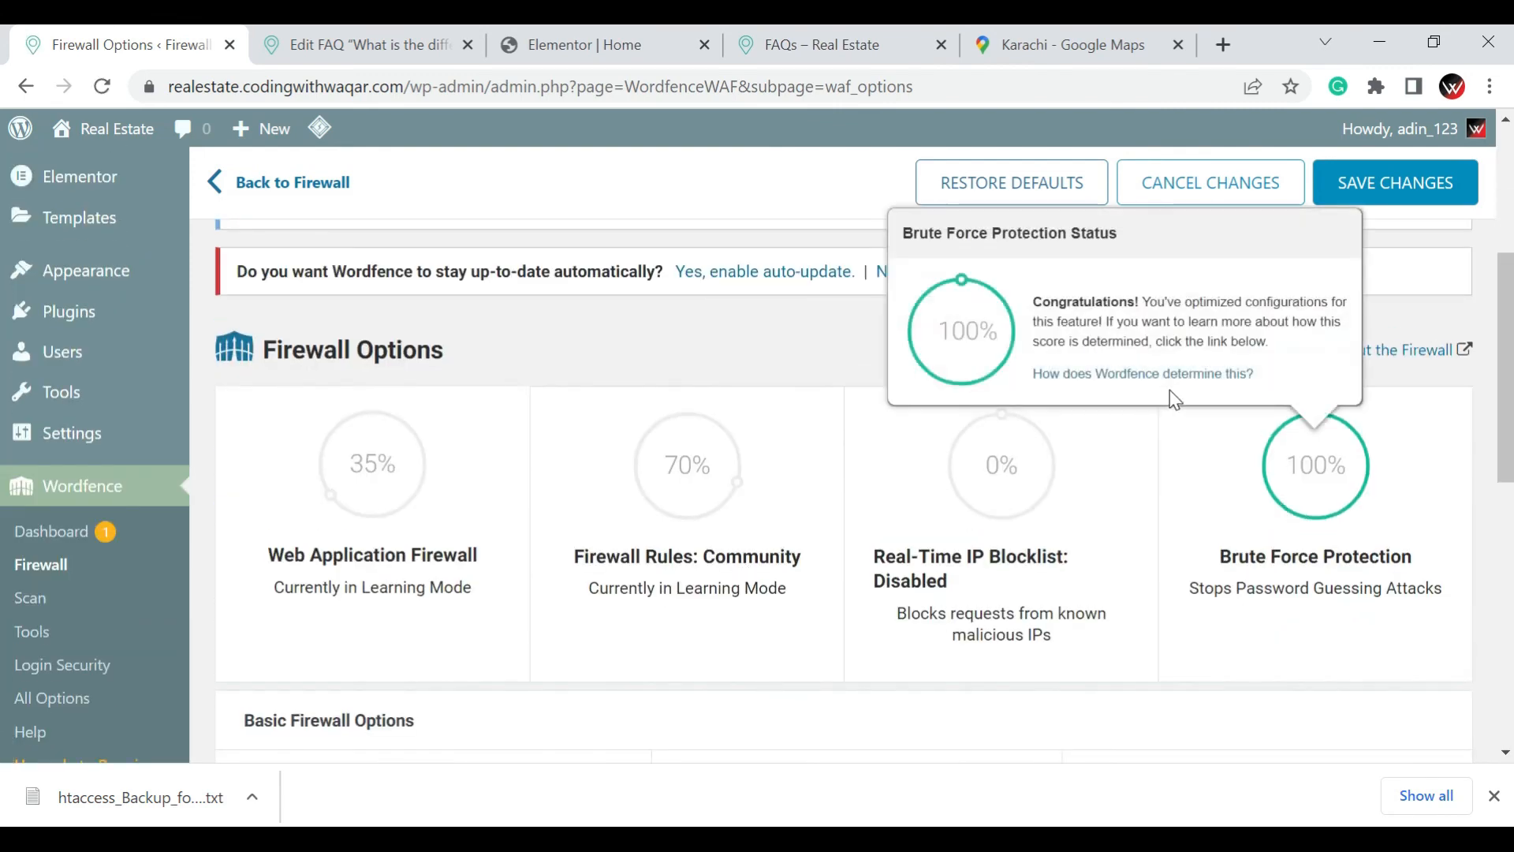
# Go from the site's FAQs page to its home page and review the sections down to the Buy or Sell banner
pyautogui.click(763, 25)
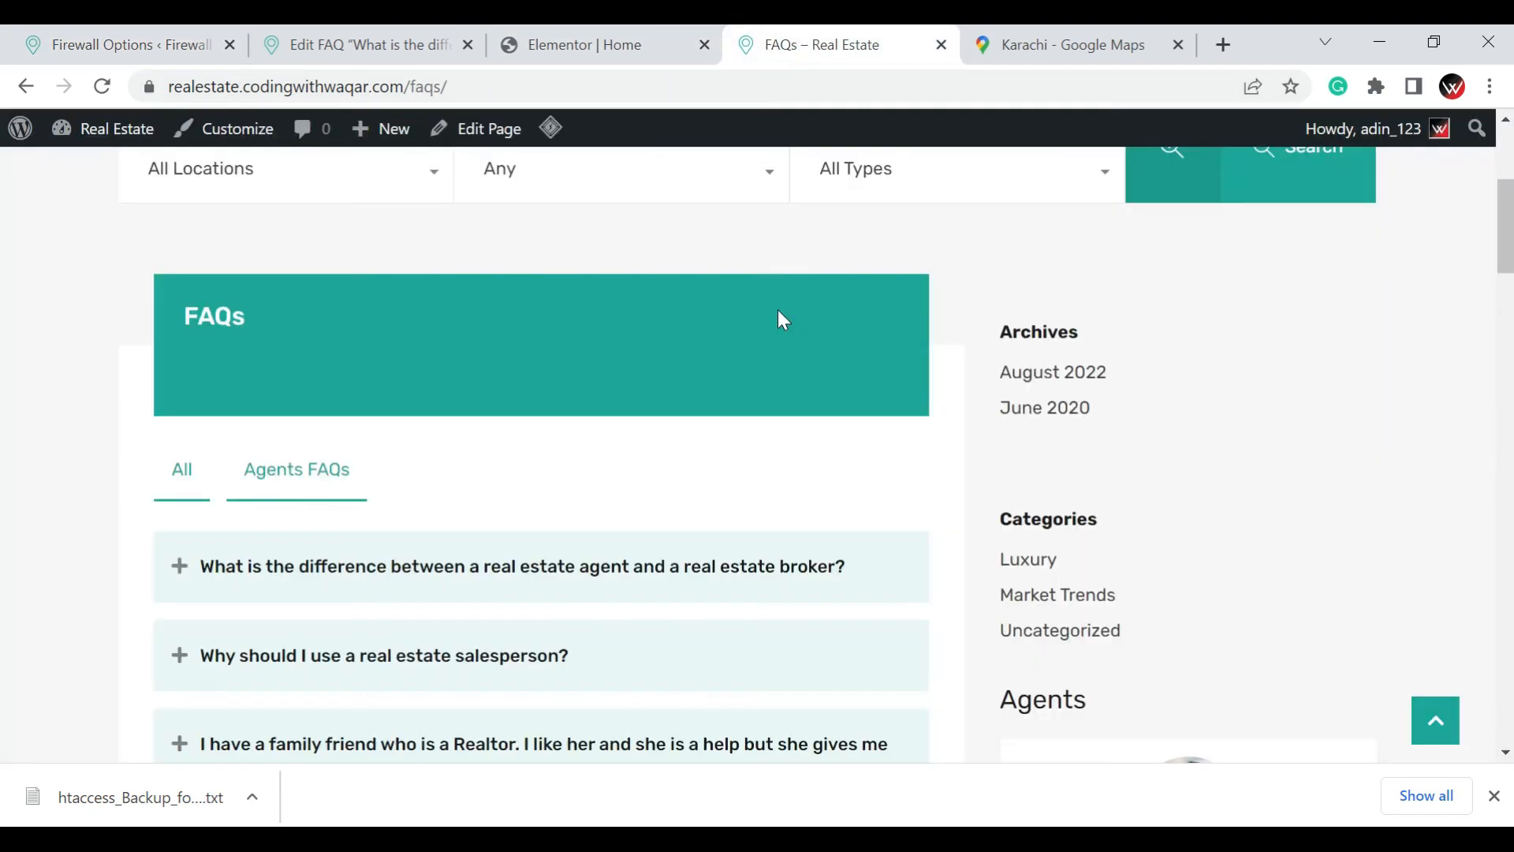
pyautogui.scroll(5, 781, 311)
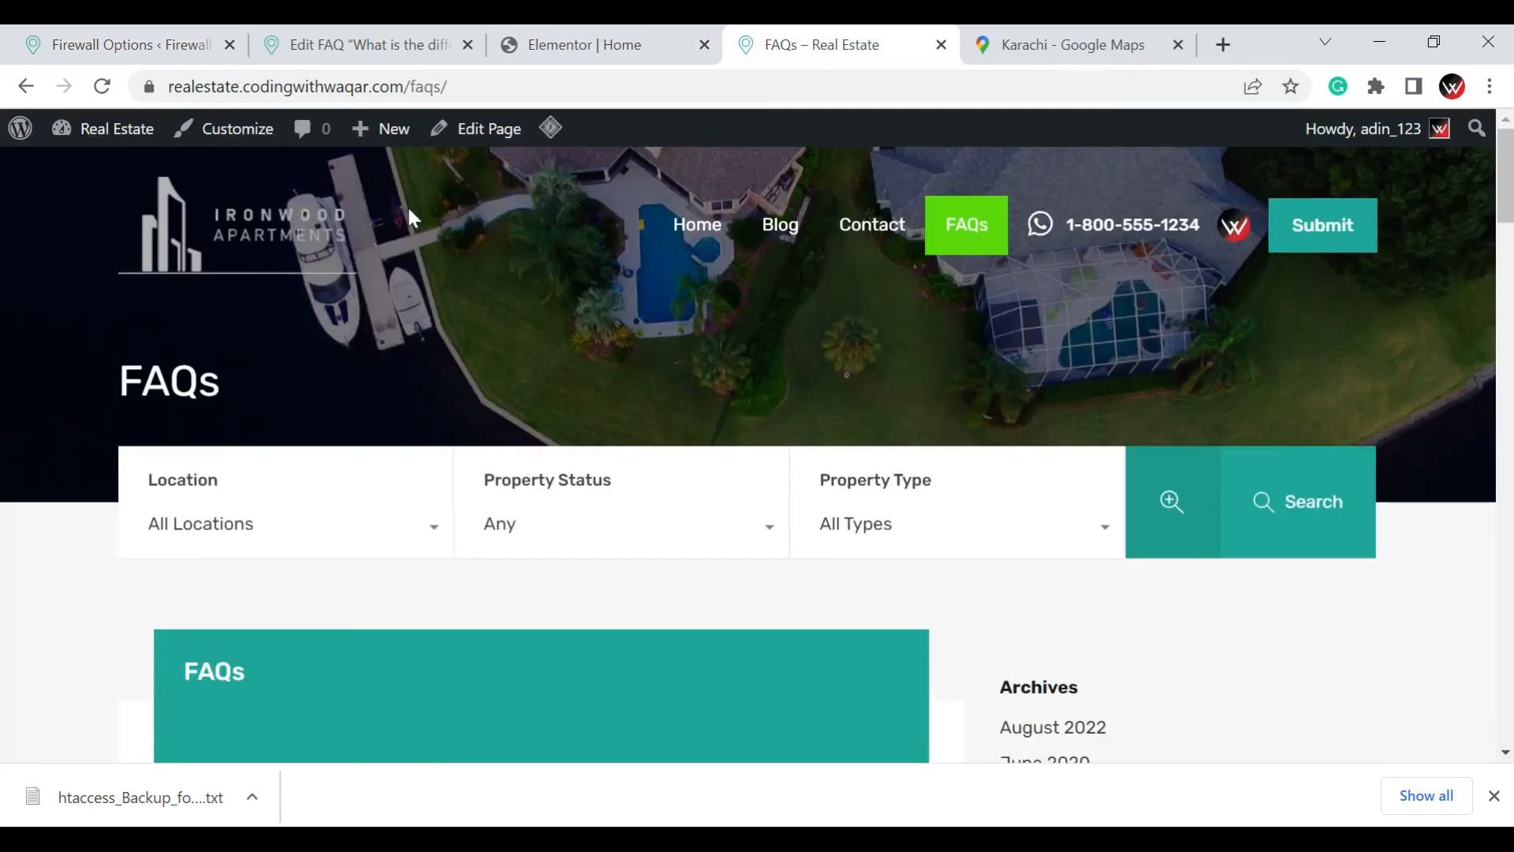
pyautogui.click(233, 270)
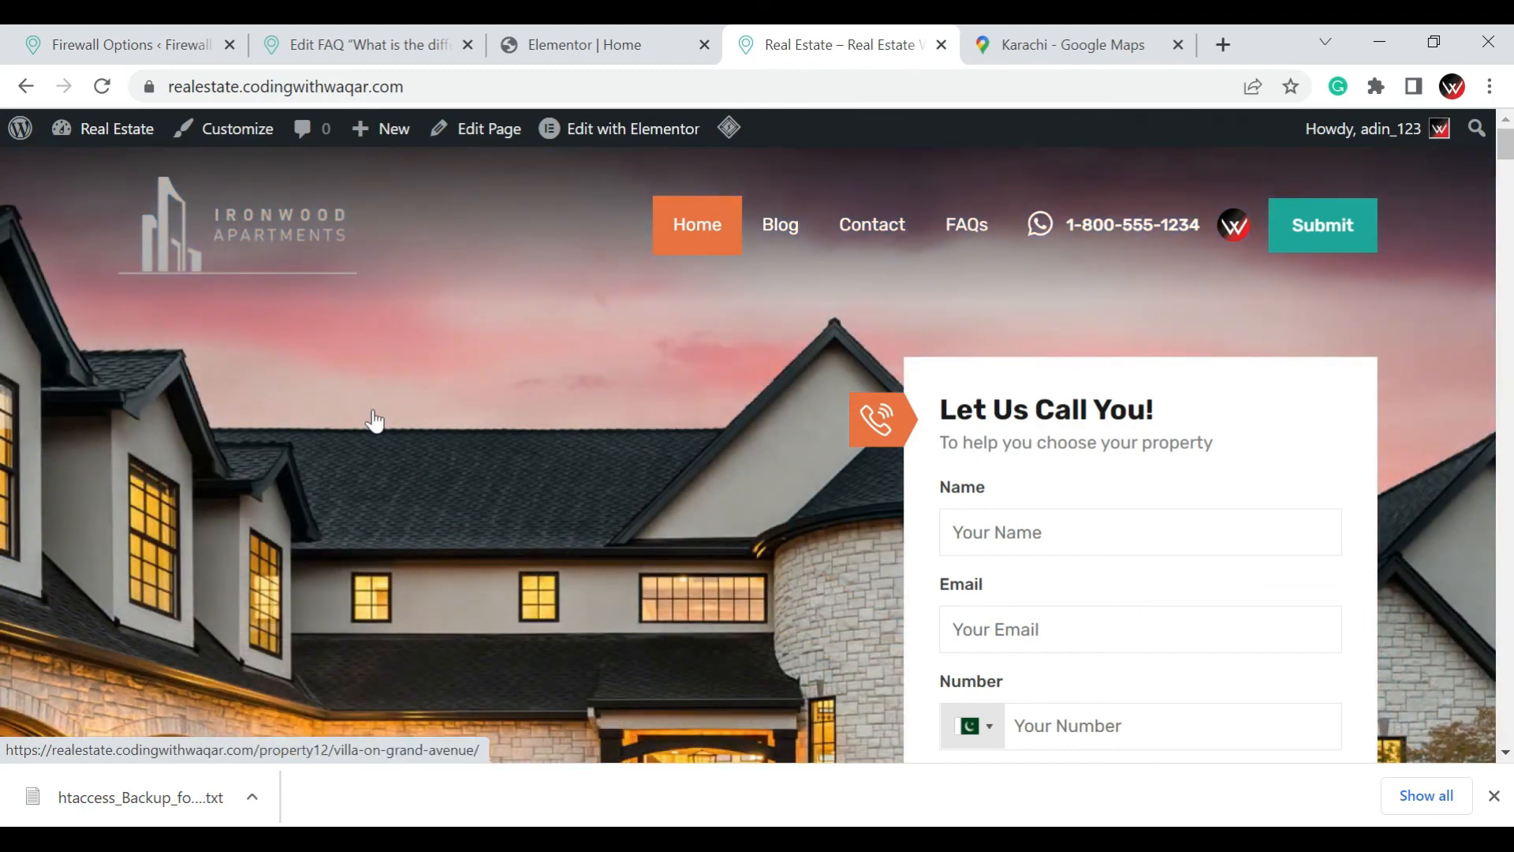
pyautogui.scroll(-8, 390, 443)
pyautogui.scroll(-2, 400, 444)
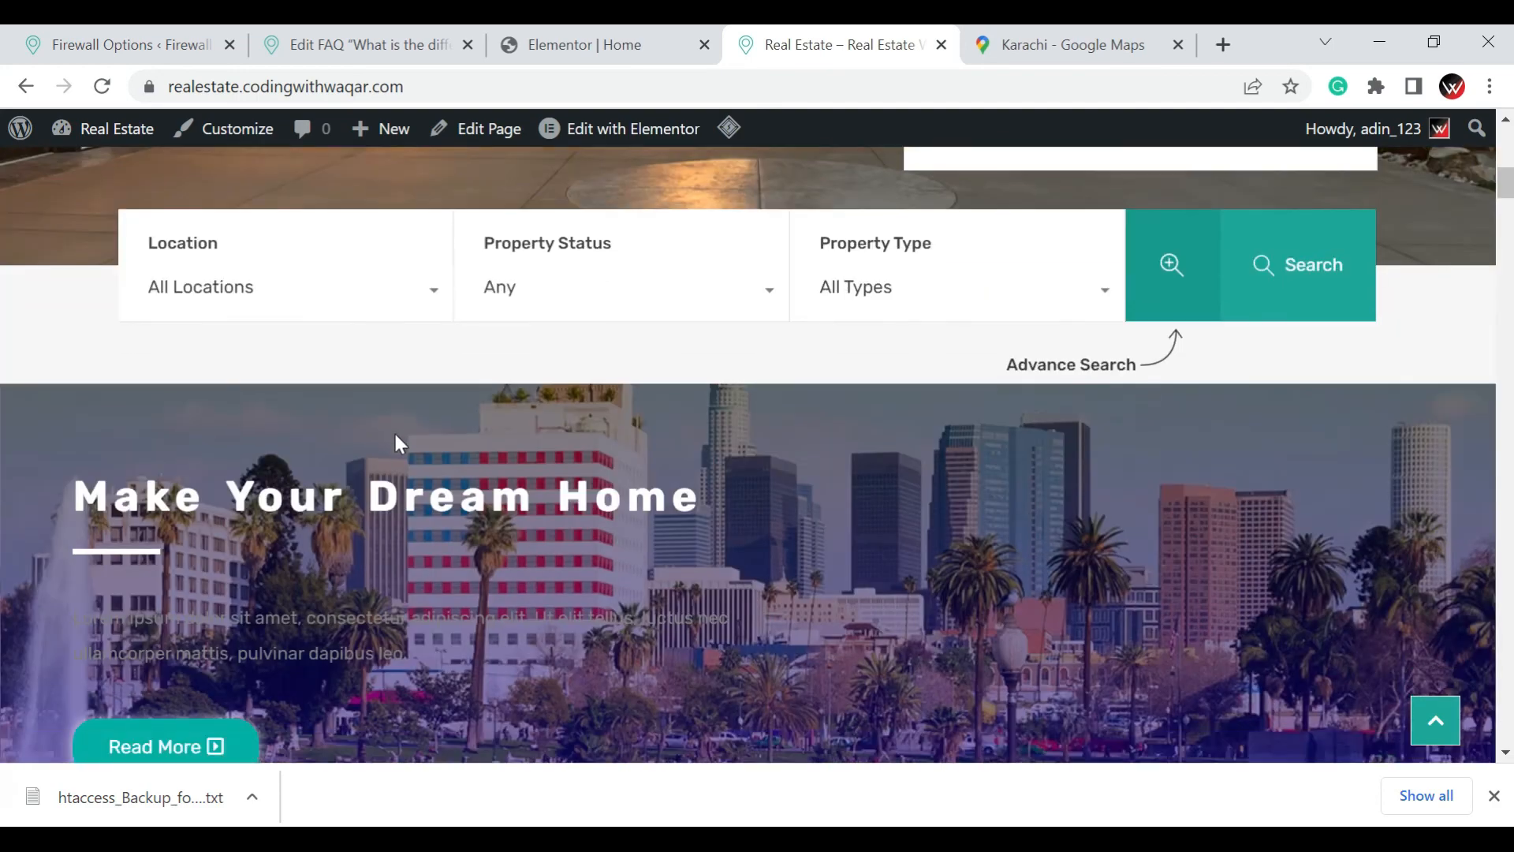
pyautogui.scroll(-6, 396, 442)
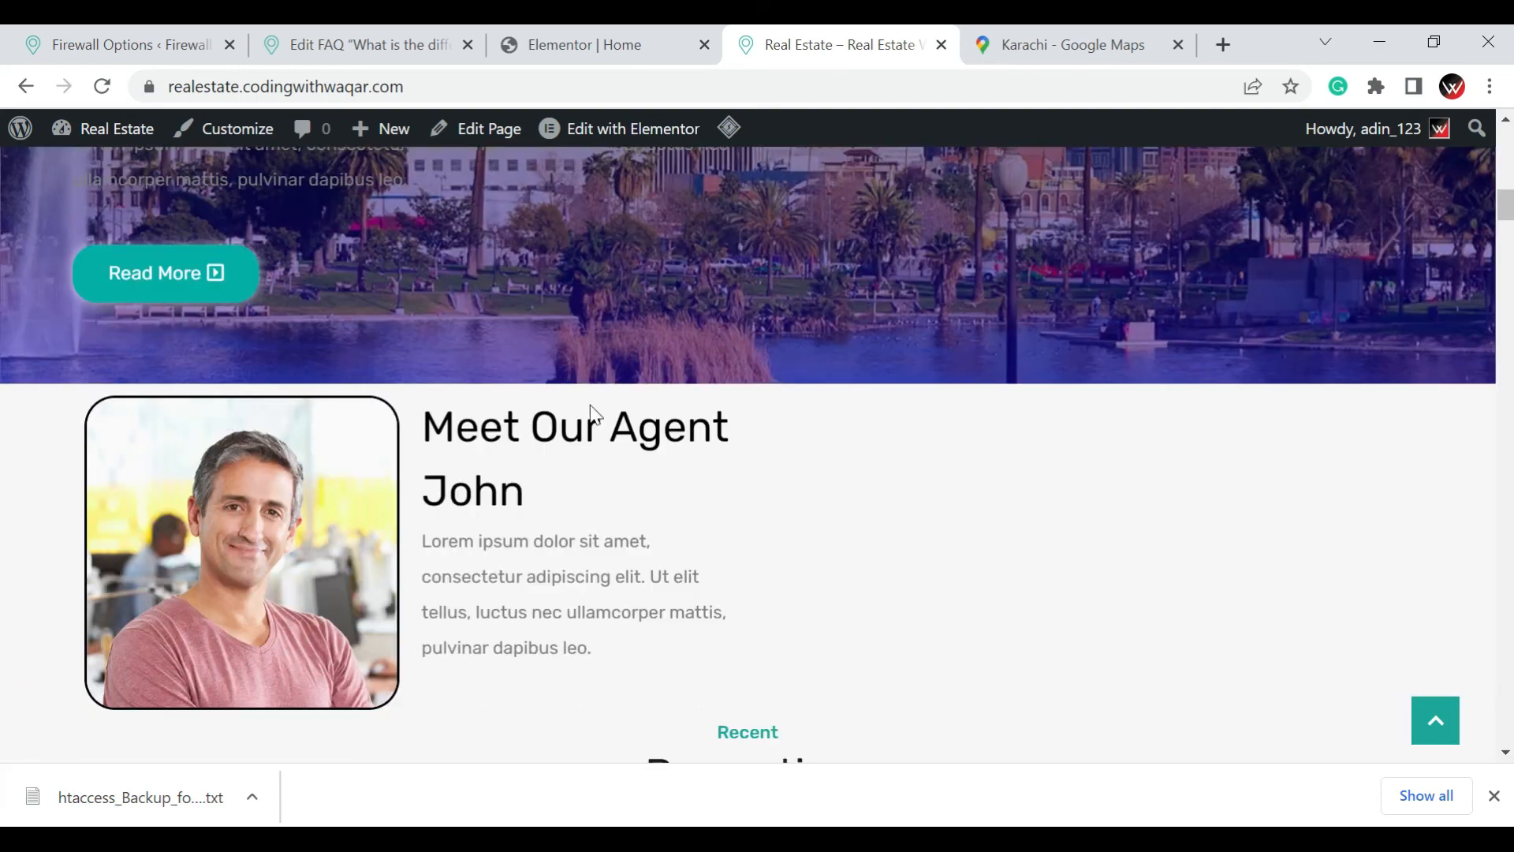
pyautogui.scroll(-2, 552, 414)
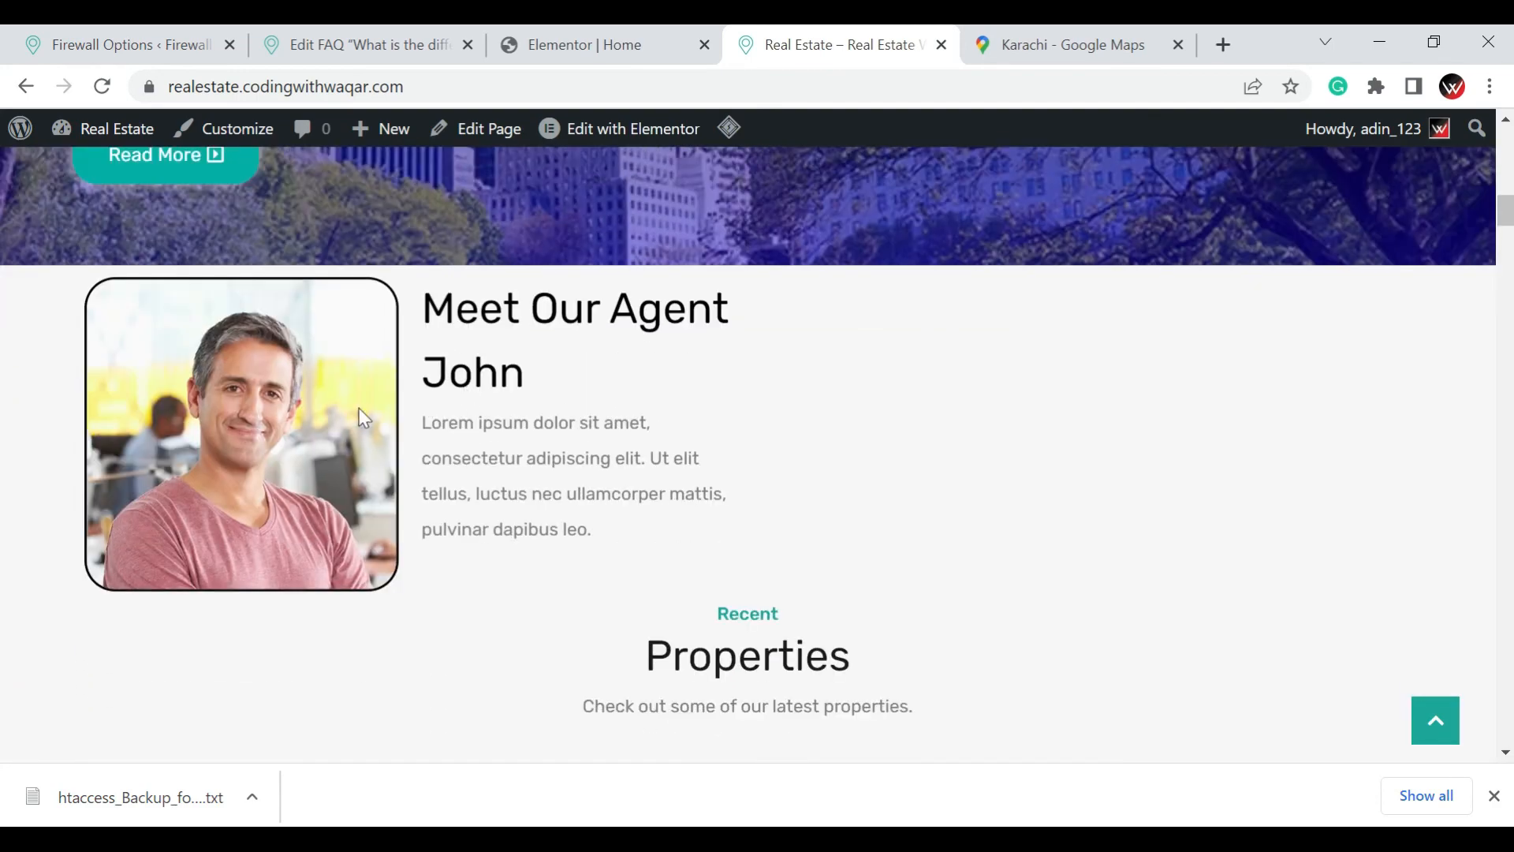
pyautogui.scroll(-7, 604, 402)
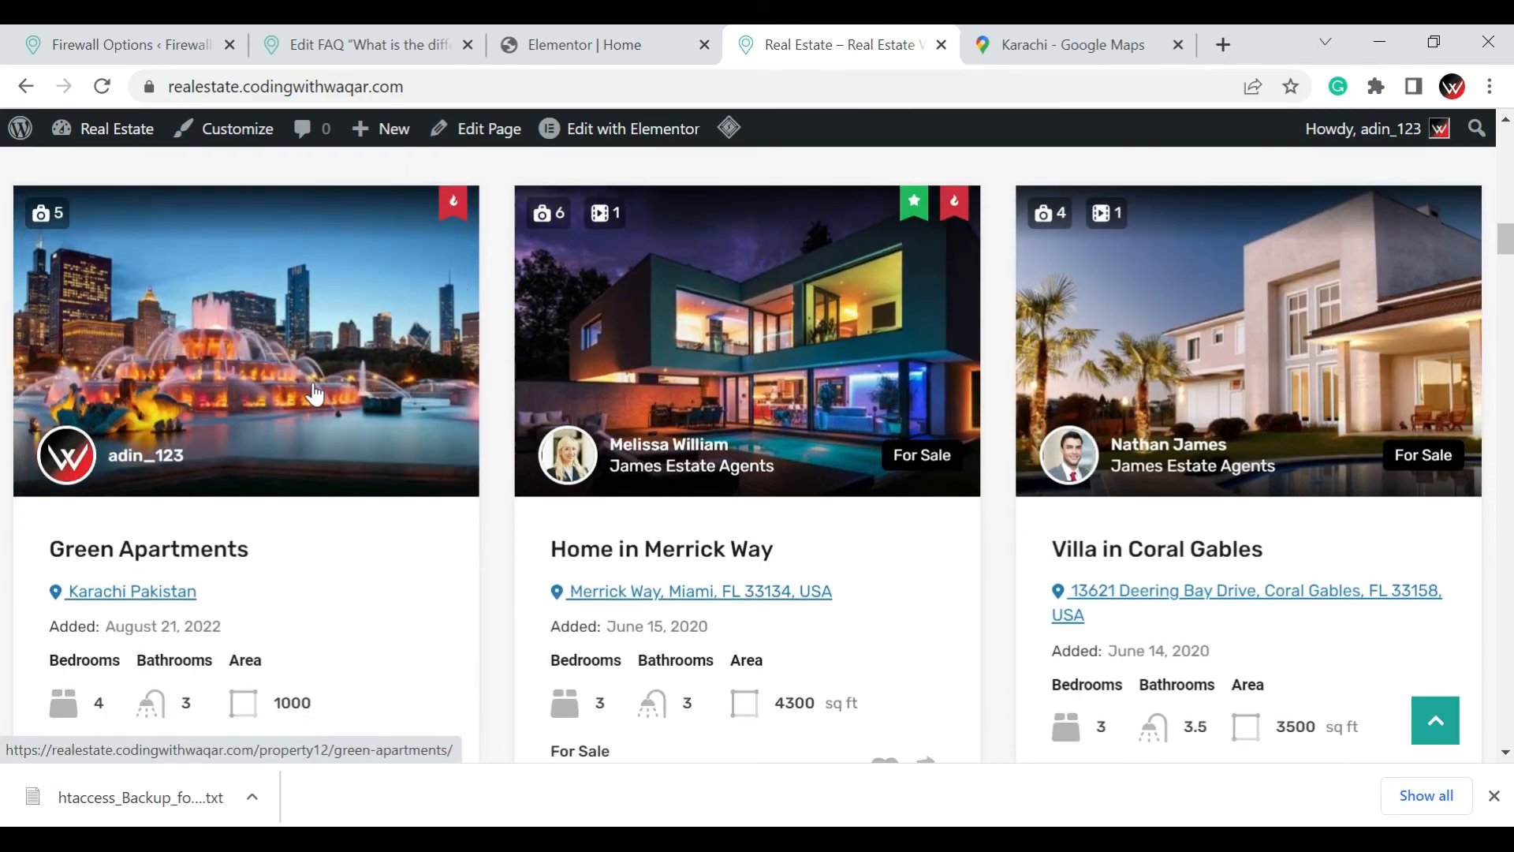
pyautogui.scroll(-1, 319, 395)
pyautogui.scroll(-14, 548, 372)
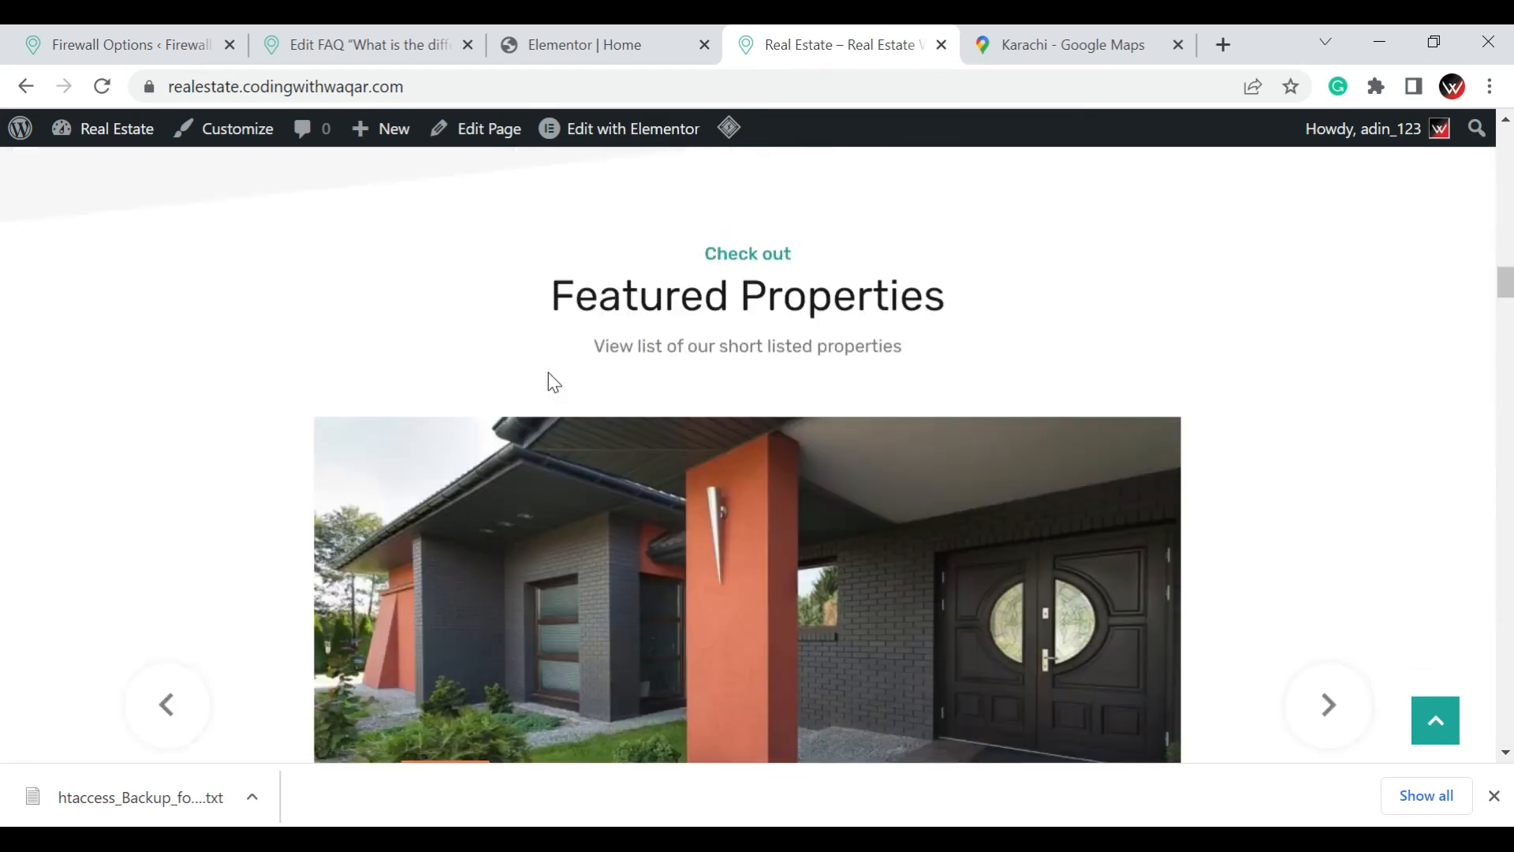
pyautogui.scroll(-7, 549, 376)
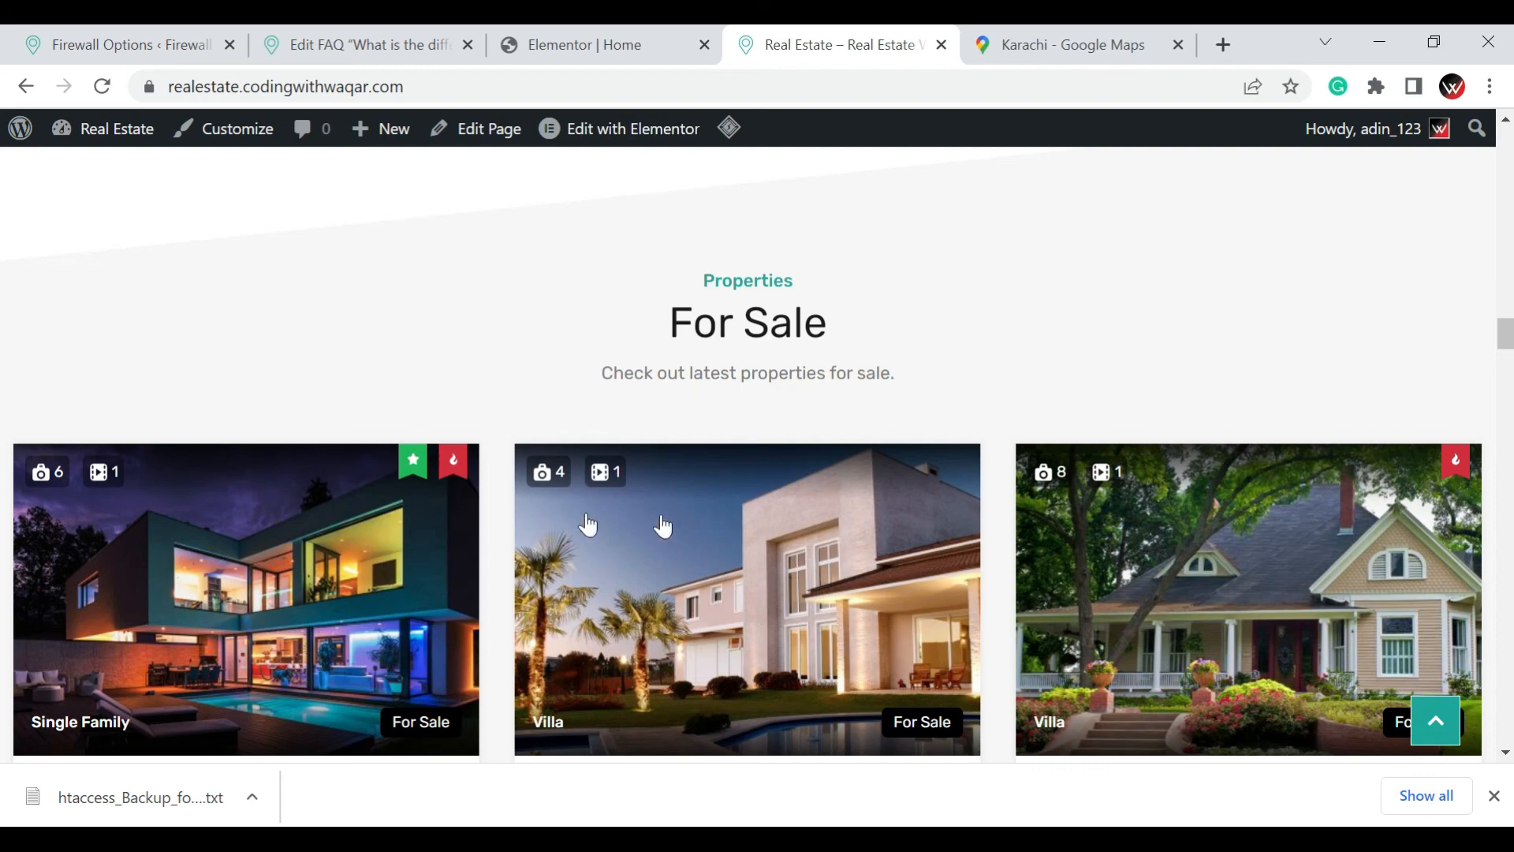
pyautogui.scroll(-9, 868, 560)
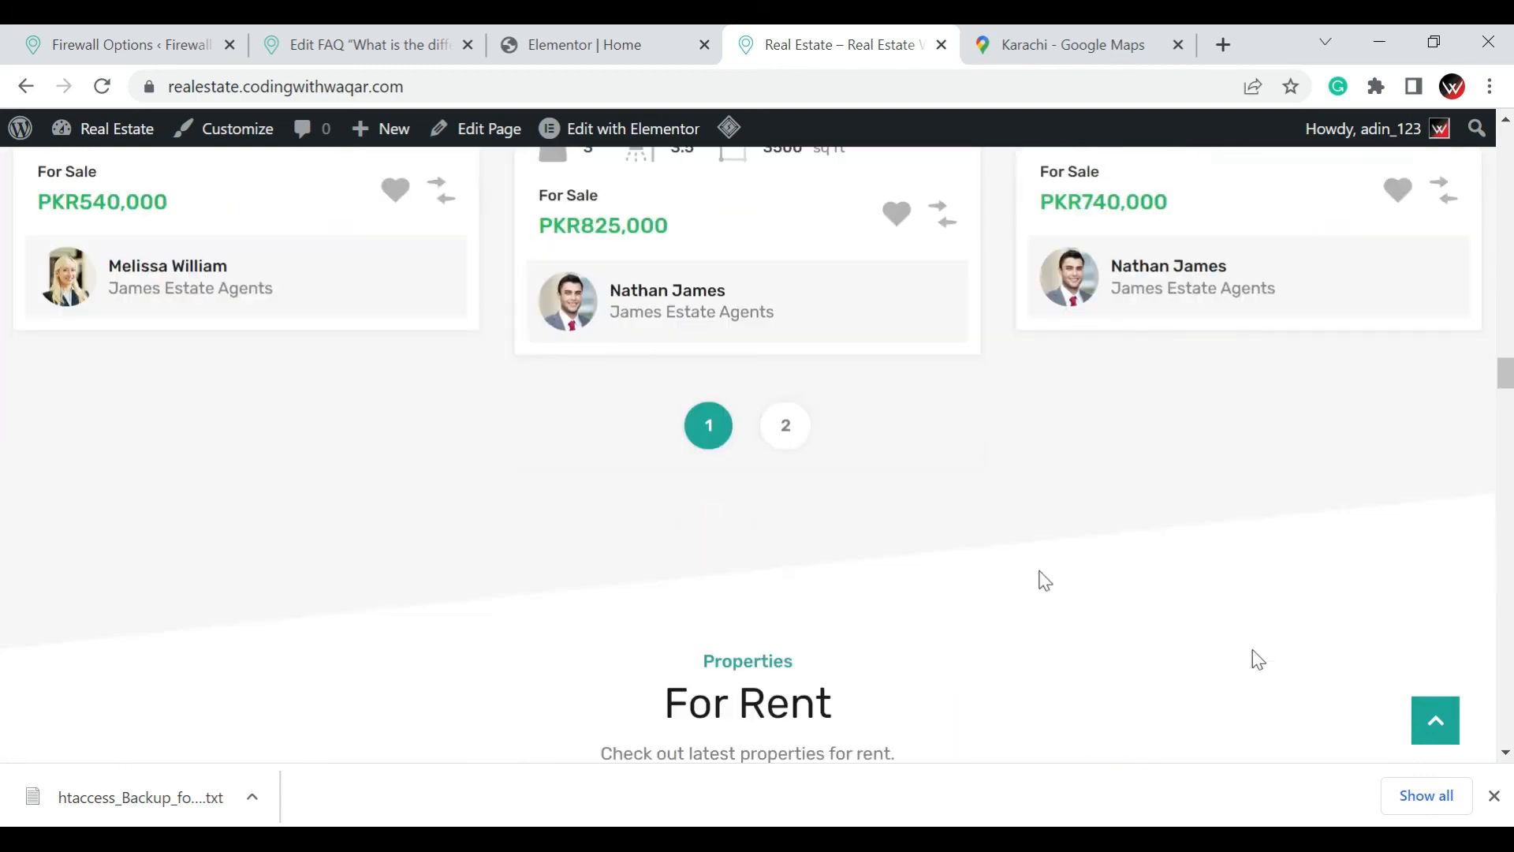
pyautogui.click(1493, 796)
pyautogui.scroll(-8, 1141, 548)
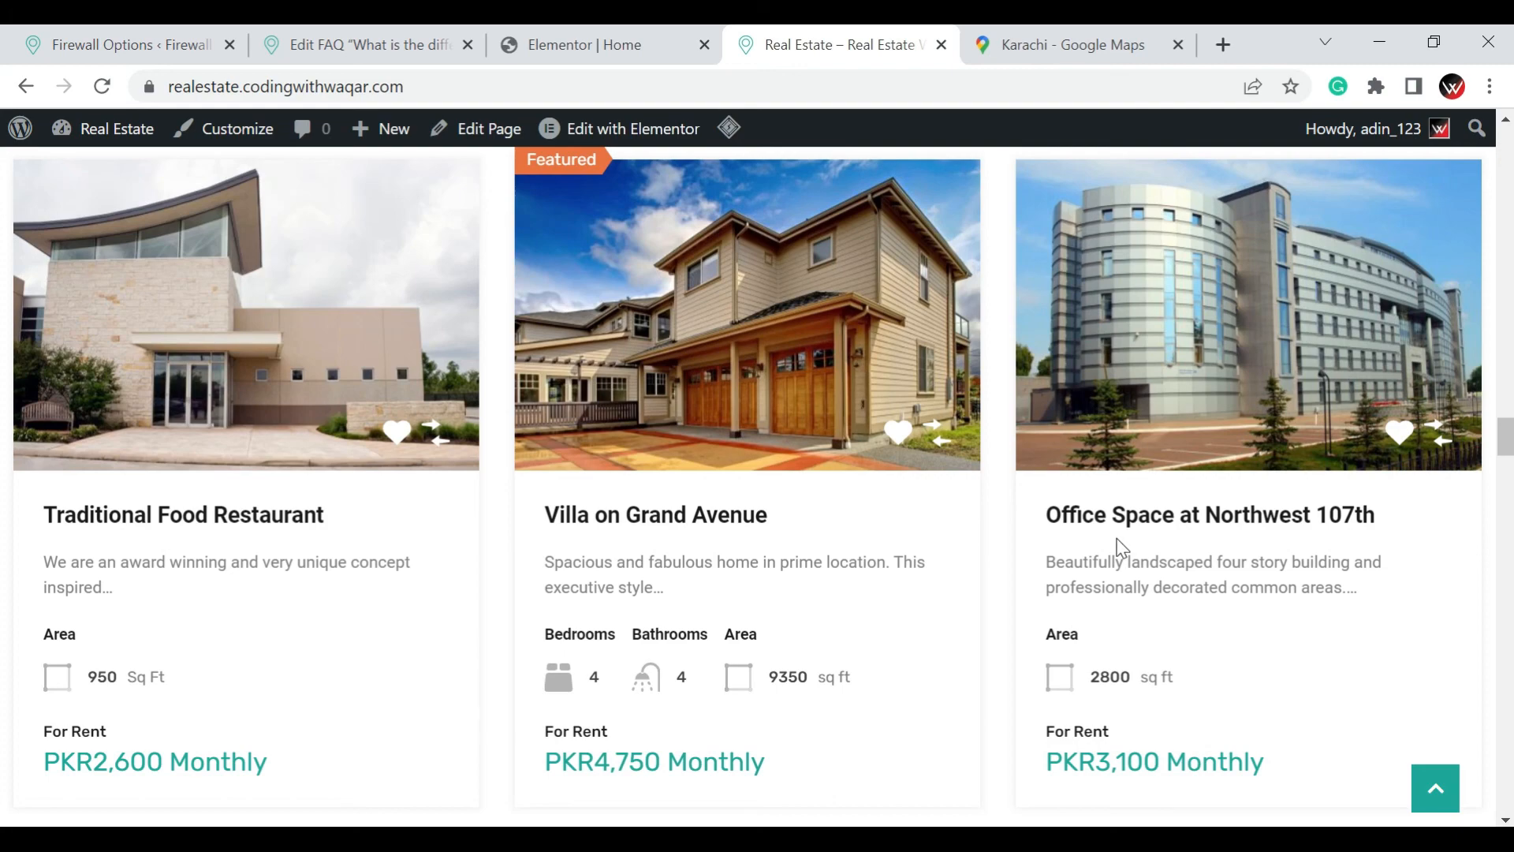
pyautogui.scroll(-8, 1166, 552)
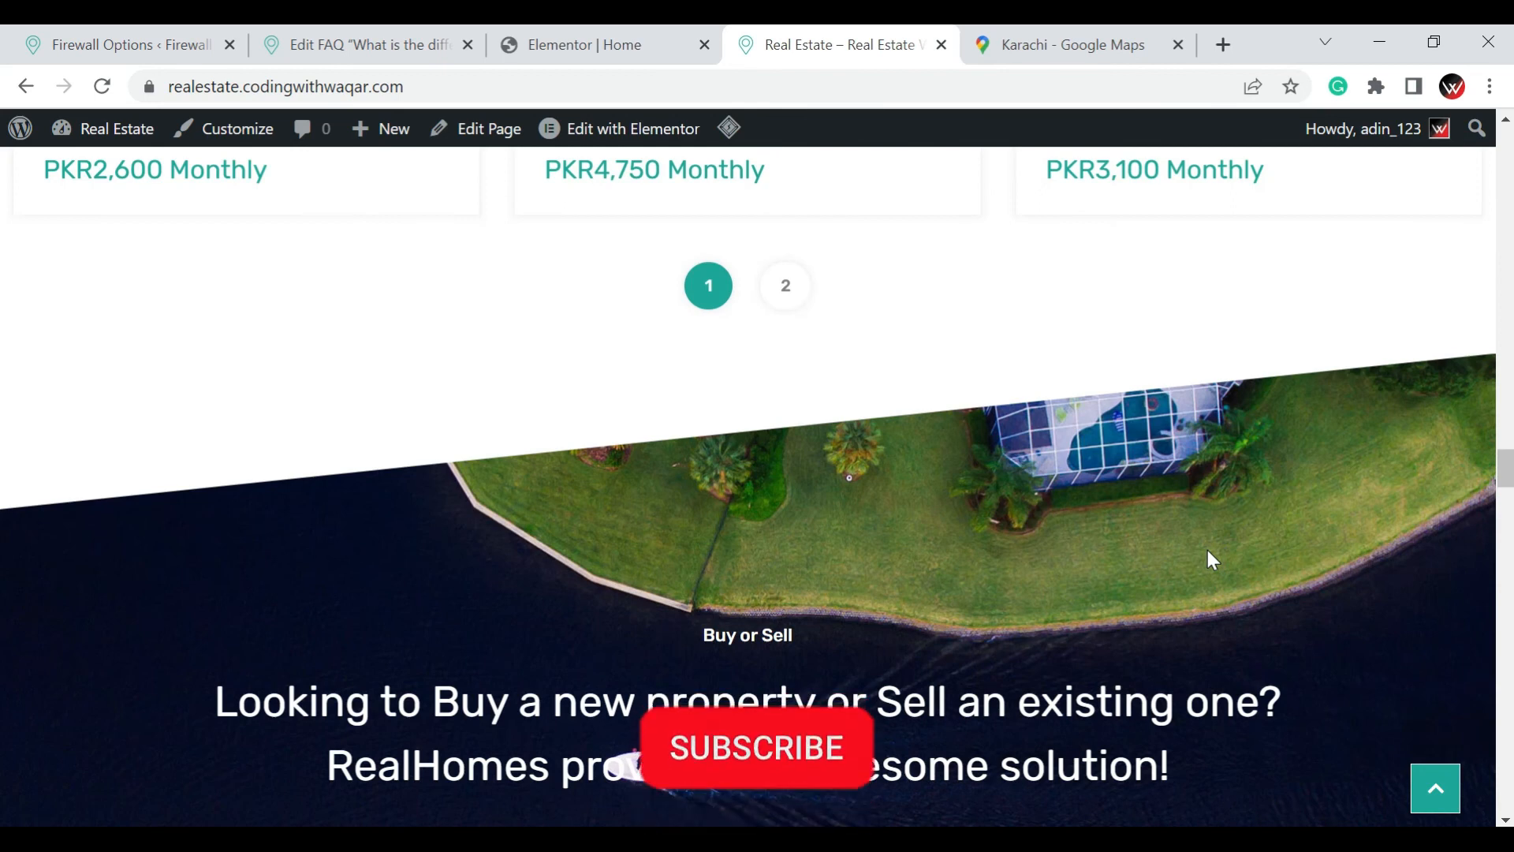